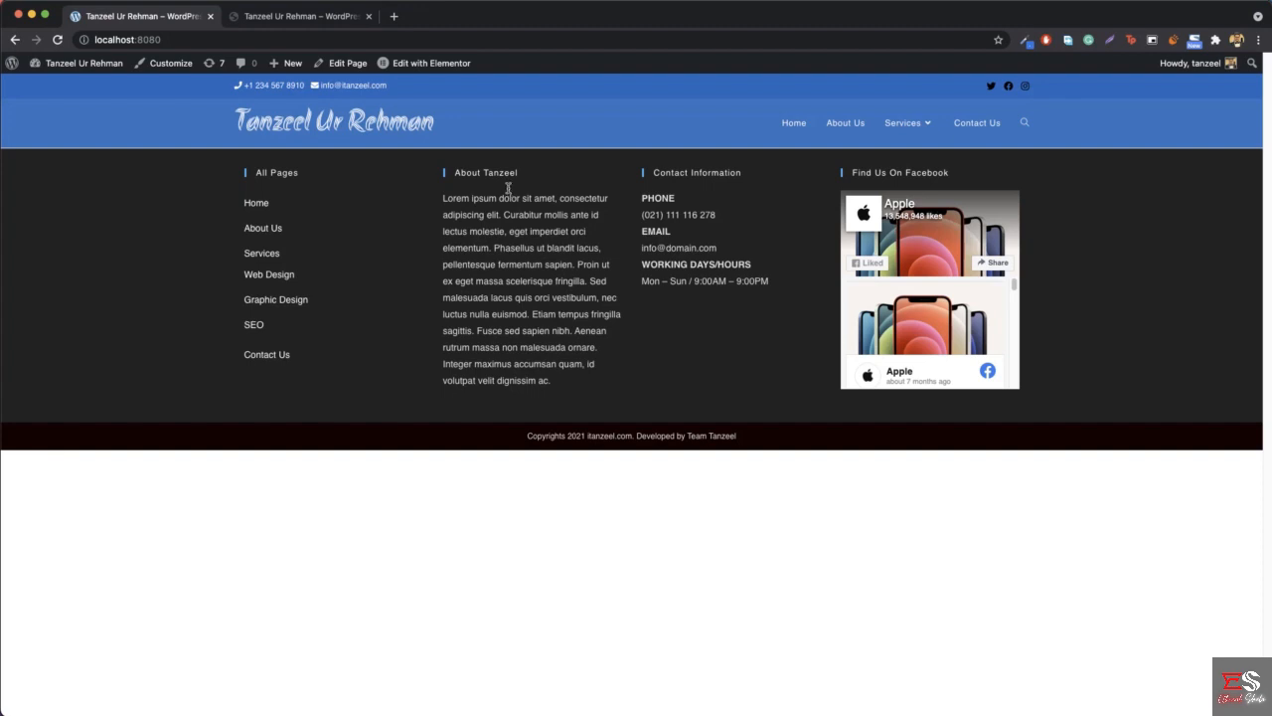
- Compare the local site with the finished itanzeel.com home page, and open the local Home page for editing in Elementor
{"action": "left_click", "coordinate": [314, 20]}
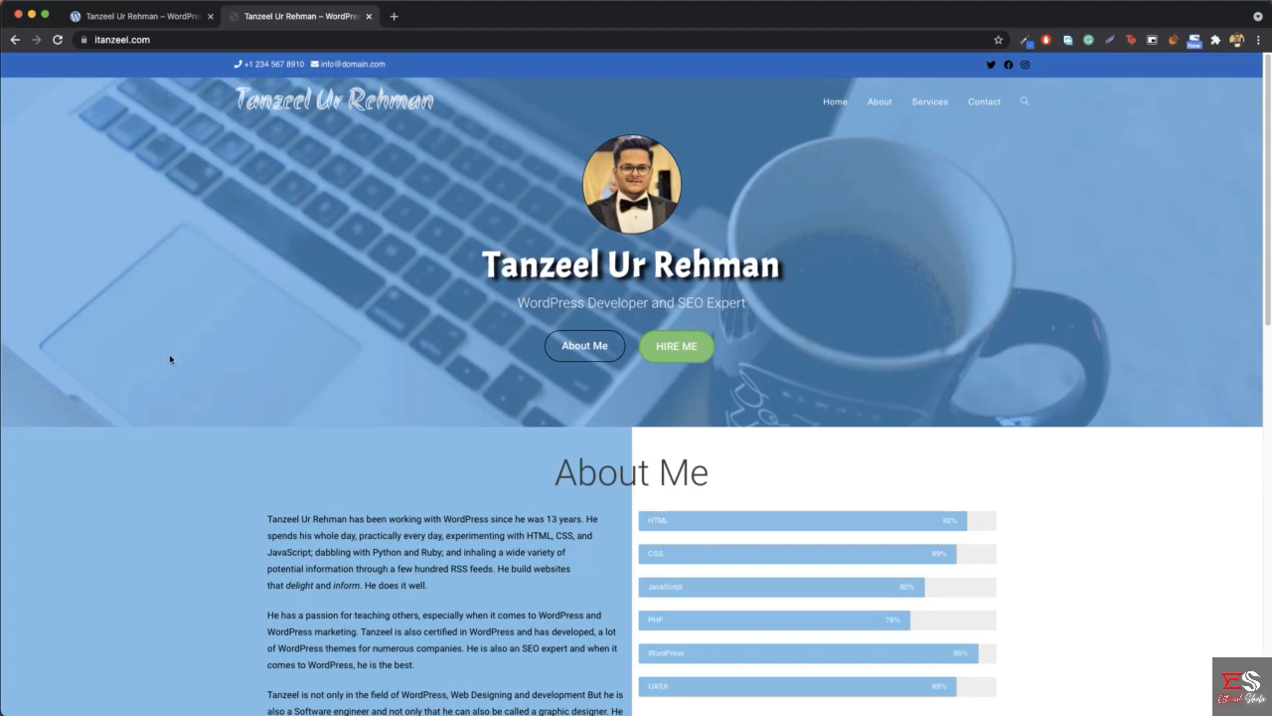
{"action": "left_click", "coordinate": [106, 17]}
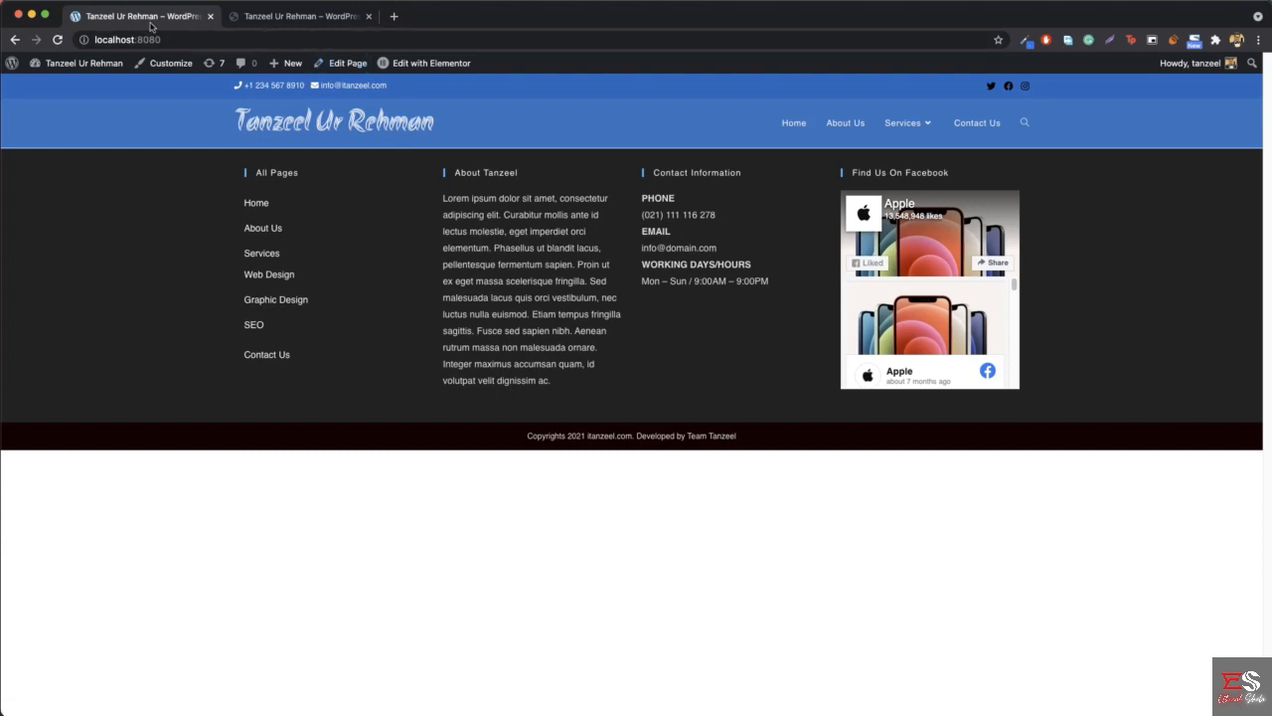
{"action": "left_click", "coordinate": [337, 69]}
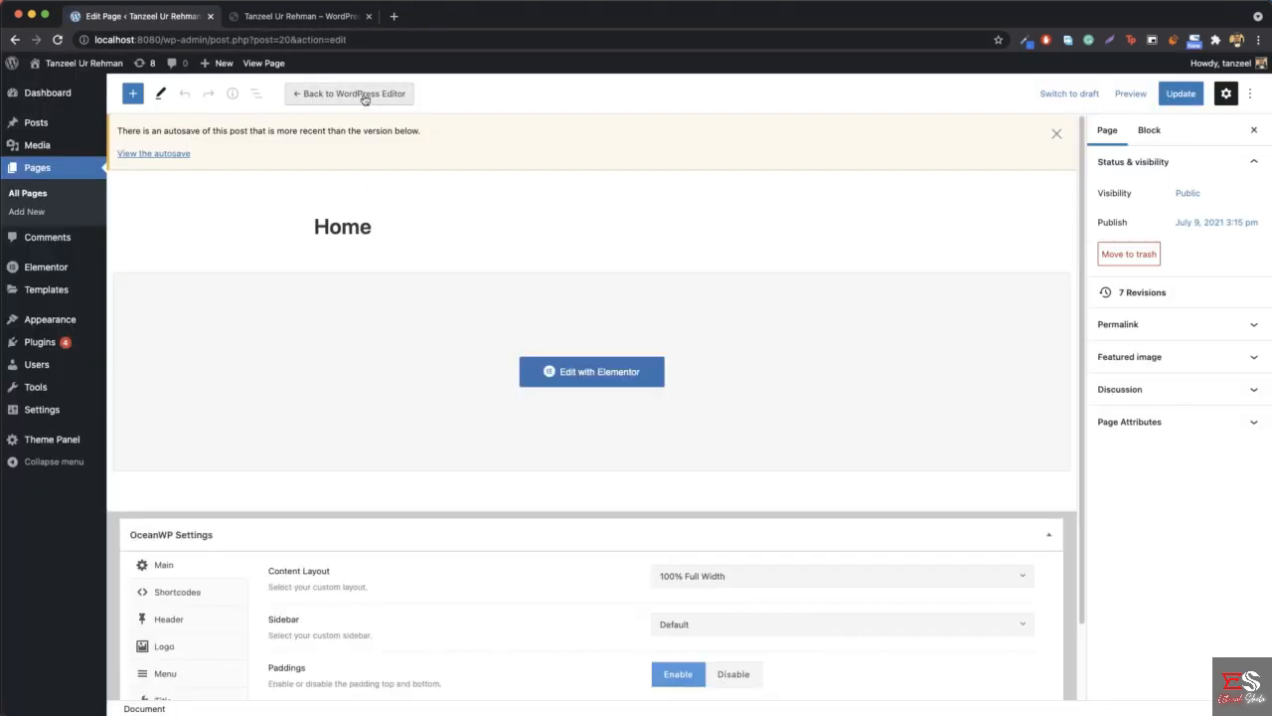
{"action": "left_click", "coordinate": [598, 378]}
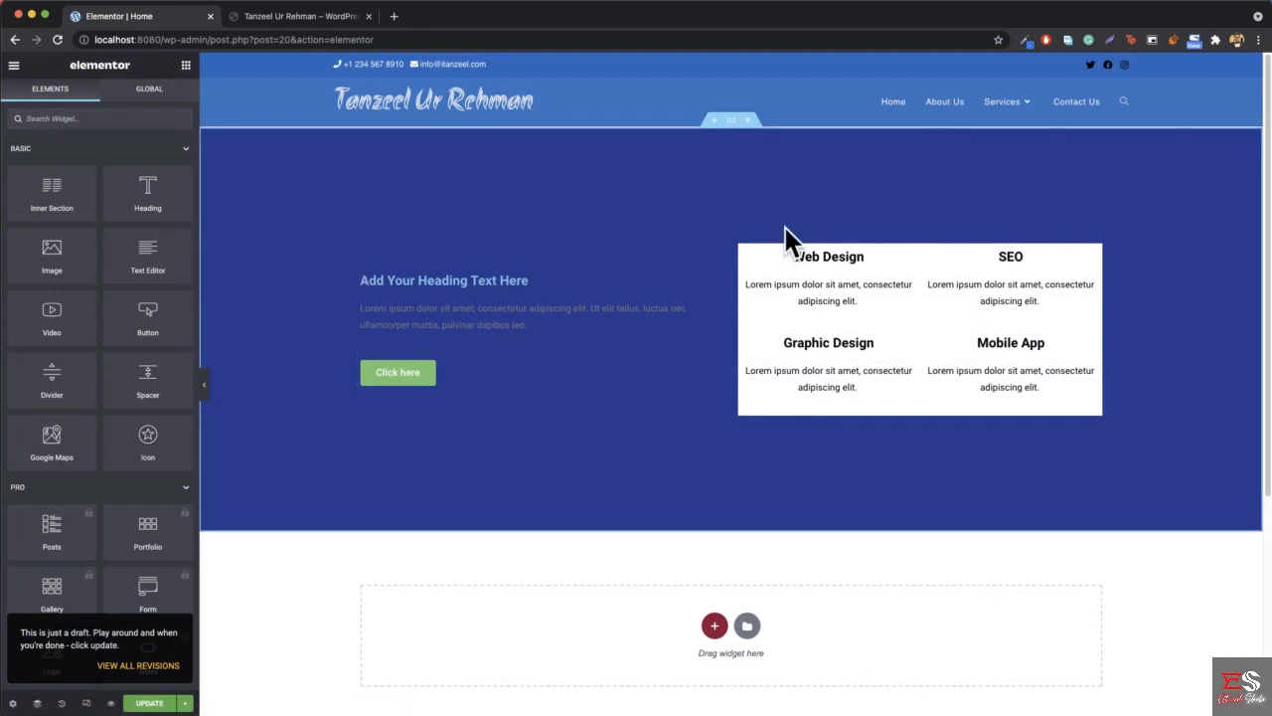
- Delete the existing blue section with the services grid from the Home page and update the page
{"action": "left_click", "coordinate": [751, 121]}
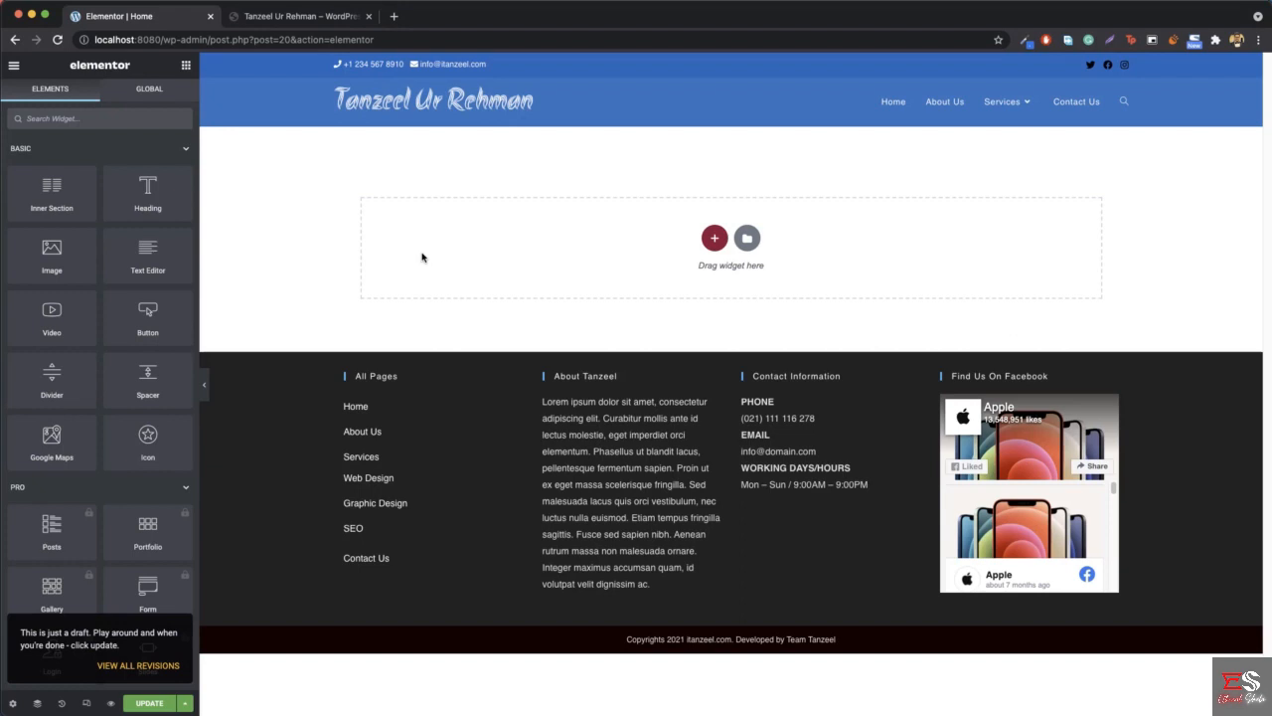
{"action": "left_click", "coordinate": [165, 708]}
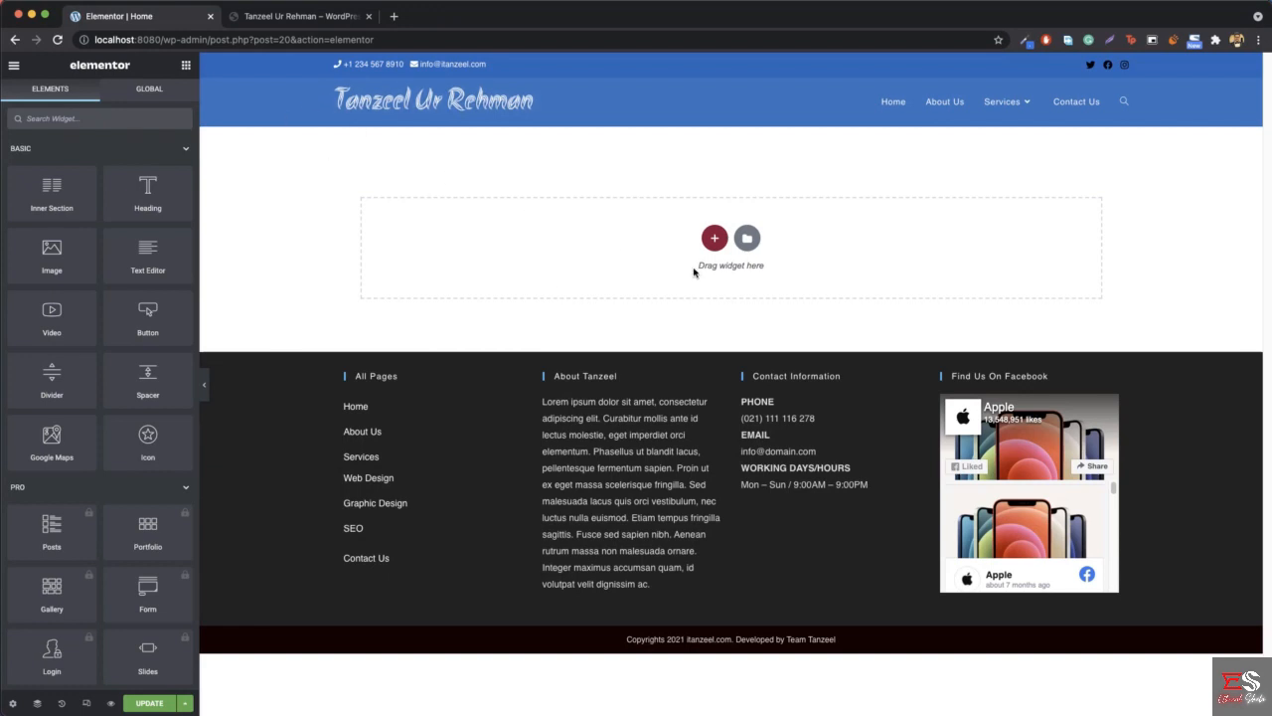
- Add a single-column section to the empty page and set its height to Min Height with a minimum of 527 px
{"action": "left_click", "coordinate": [265, 22]}
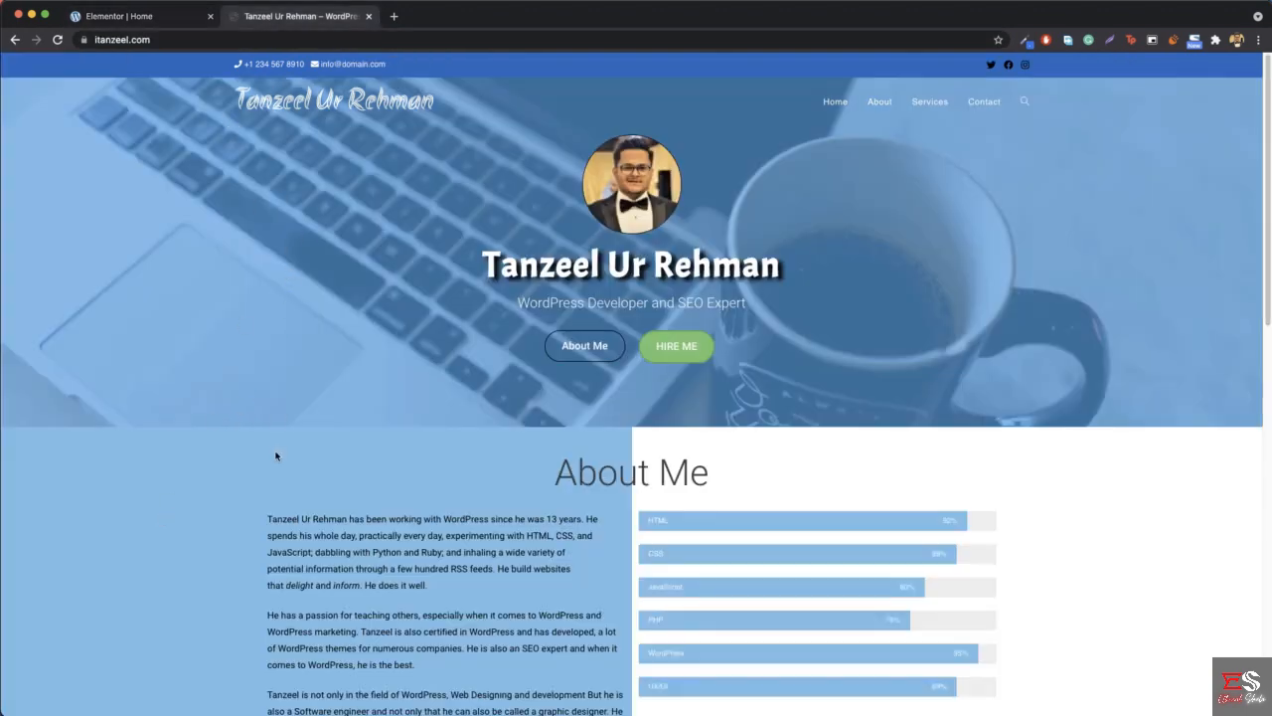
{"action": "left_click", "coordinate": [149, 16]}
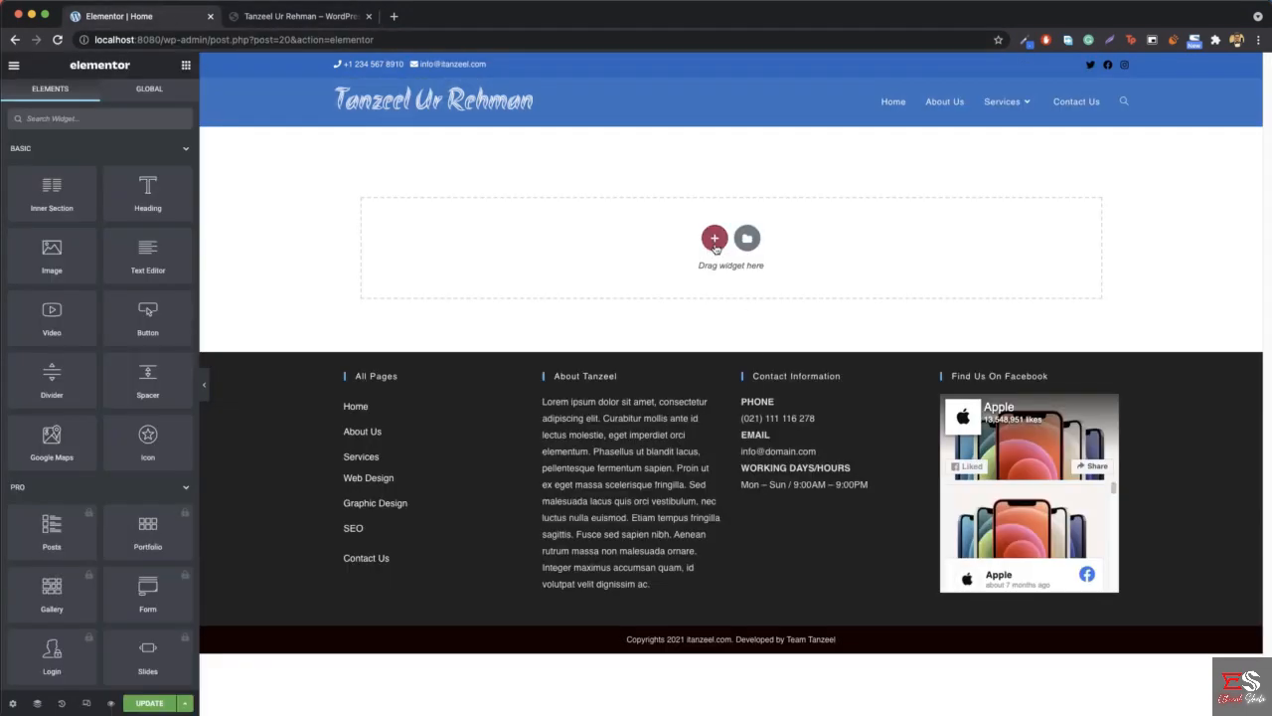
{"action": "left_click", "coordinate": [715, 239]}
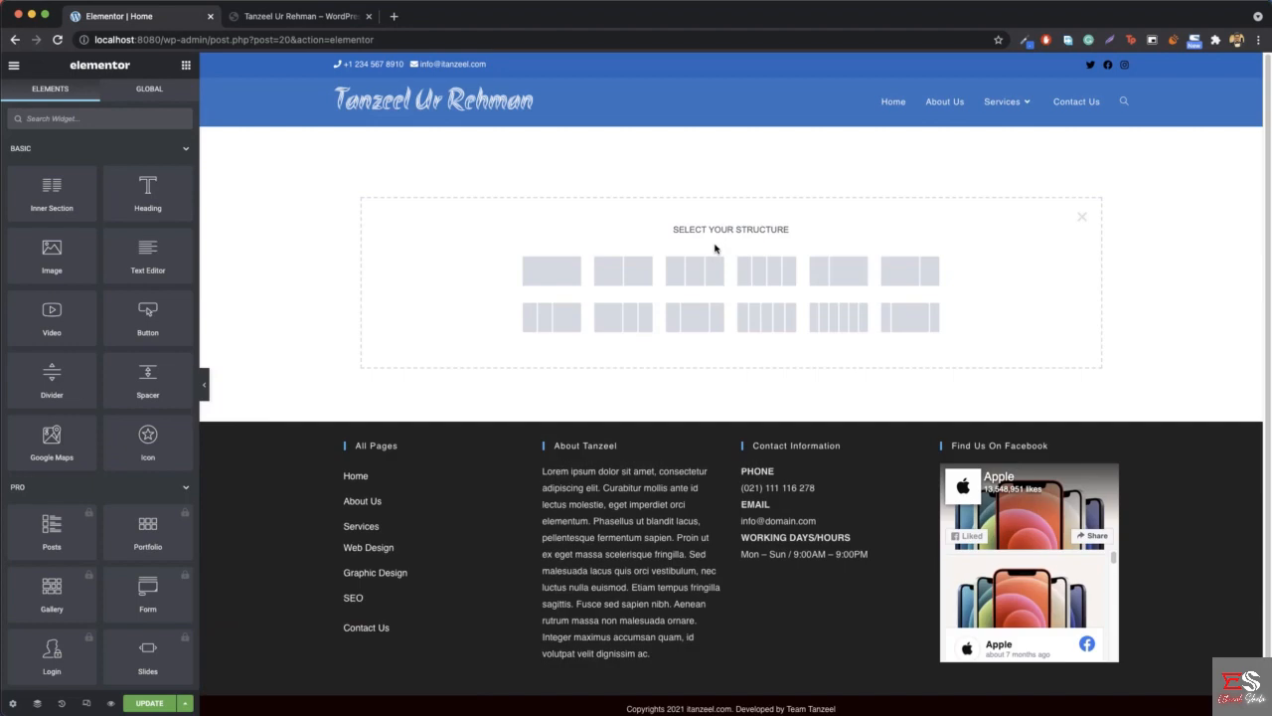
{"action": "left_click", "coordinate": [554, 272]}
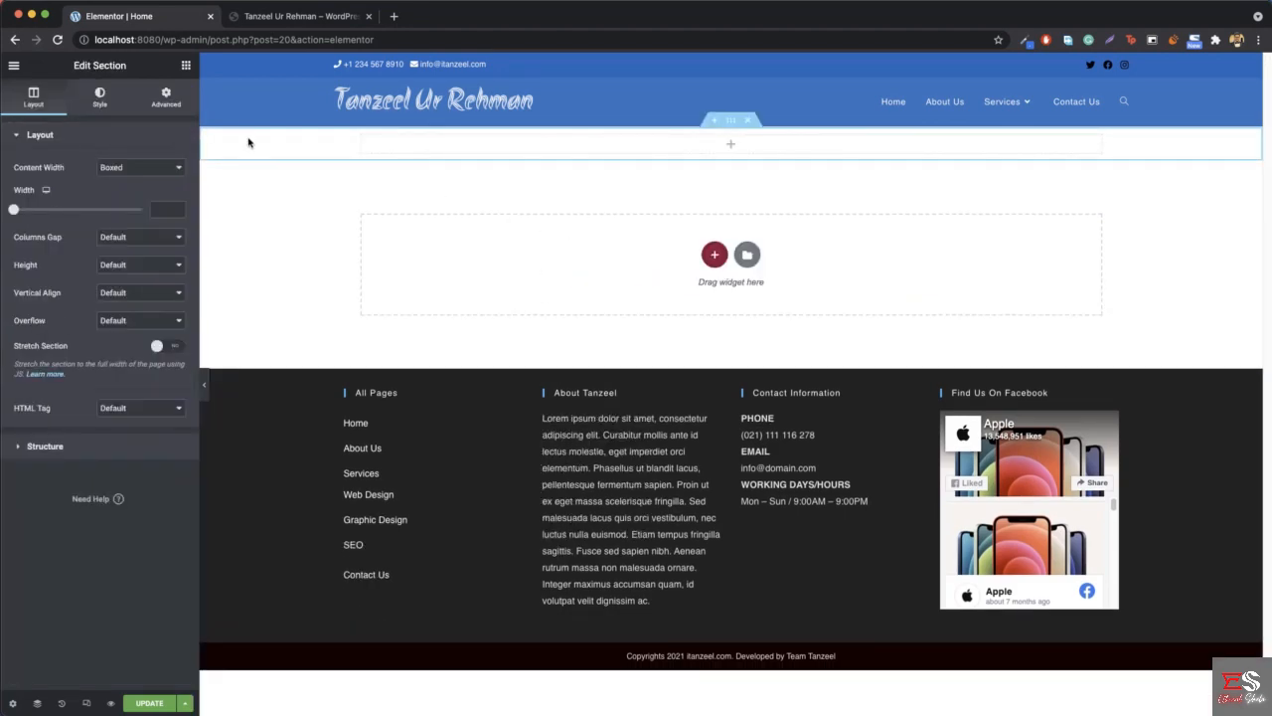
{"action": "left_click", "coordinate": [118, 266]}
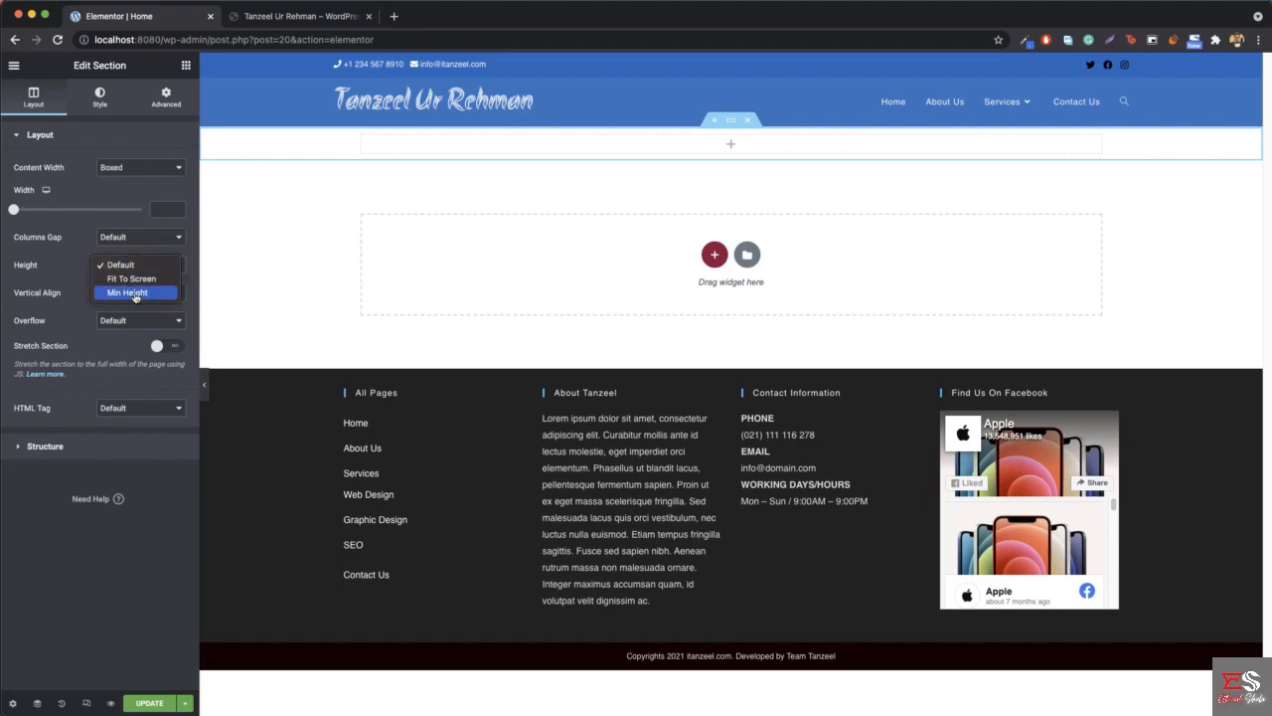
{"action": "left_click", "coordinate": [136, 293]}
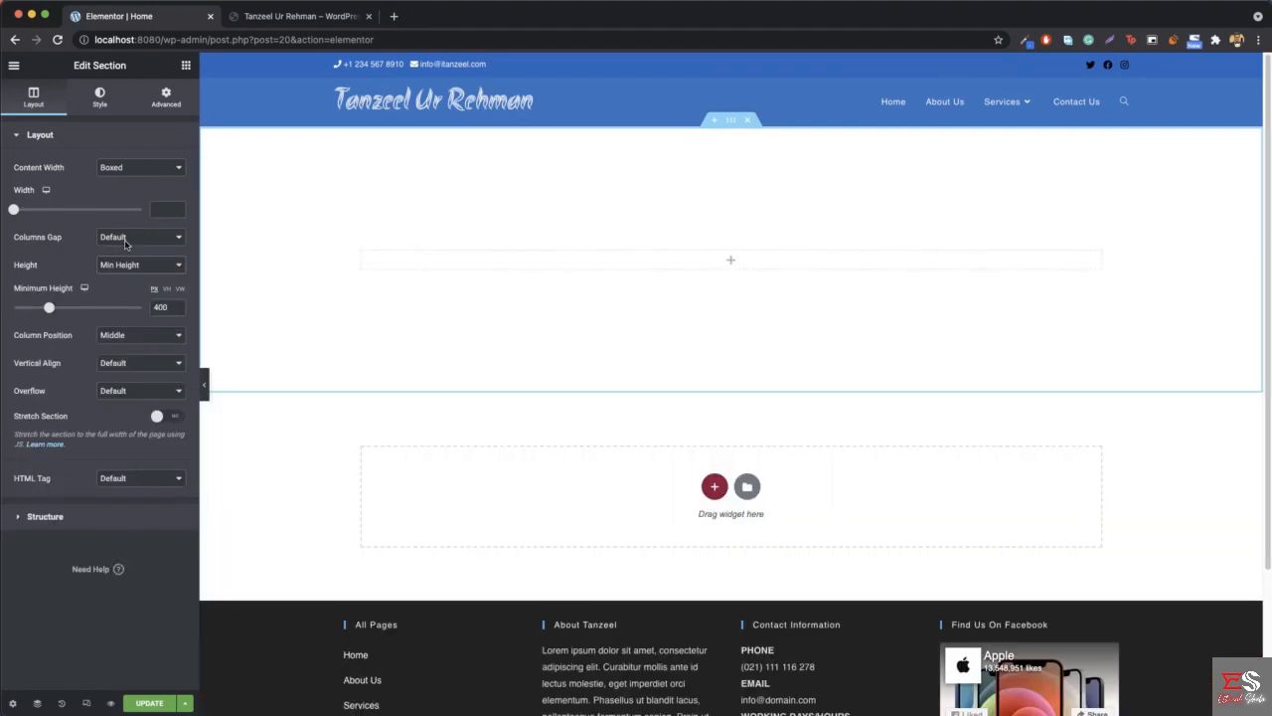
{"action": "left_click_drag", "start_coordinate": [49, 310], "coordinate": [65, 311]}
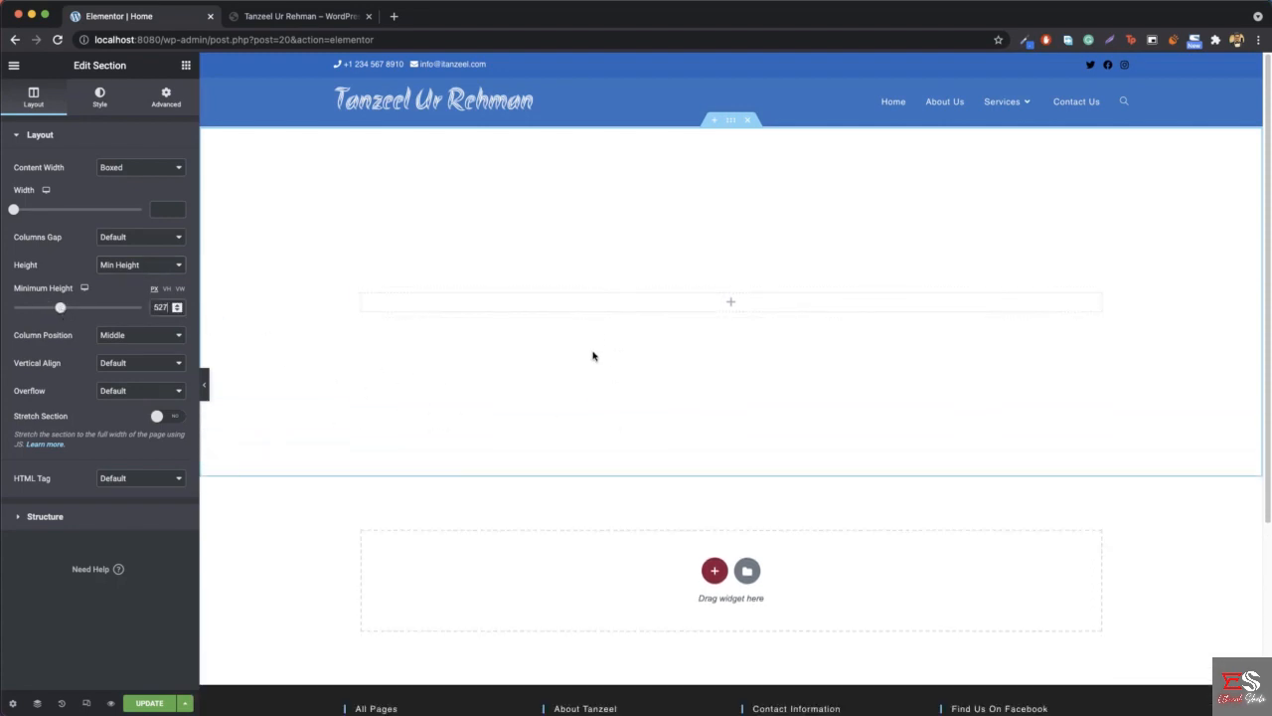
- Add a Heading widget to the new section, centre it and enter the site owner's full name as its title
{"action": "left_click", "coordinate": [186, 65]}
{"action": "left_click_drag", "start_coordinate": [144, 187], "coordinate": [755, 302]}
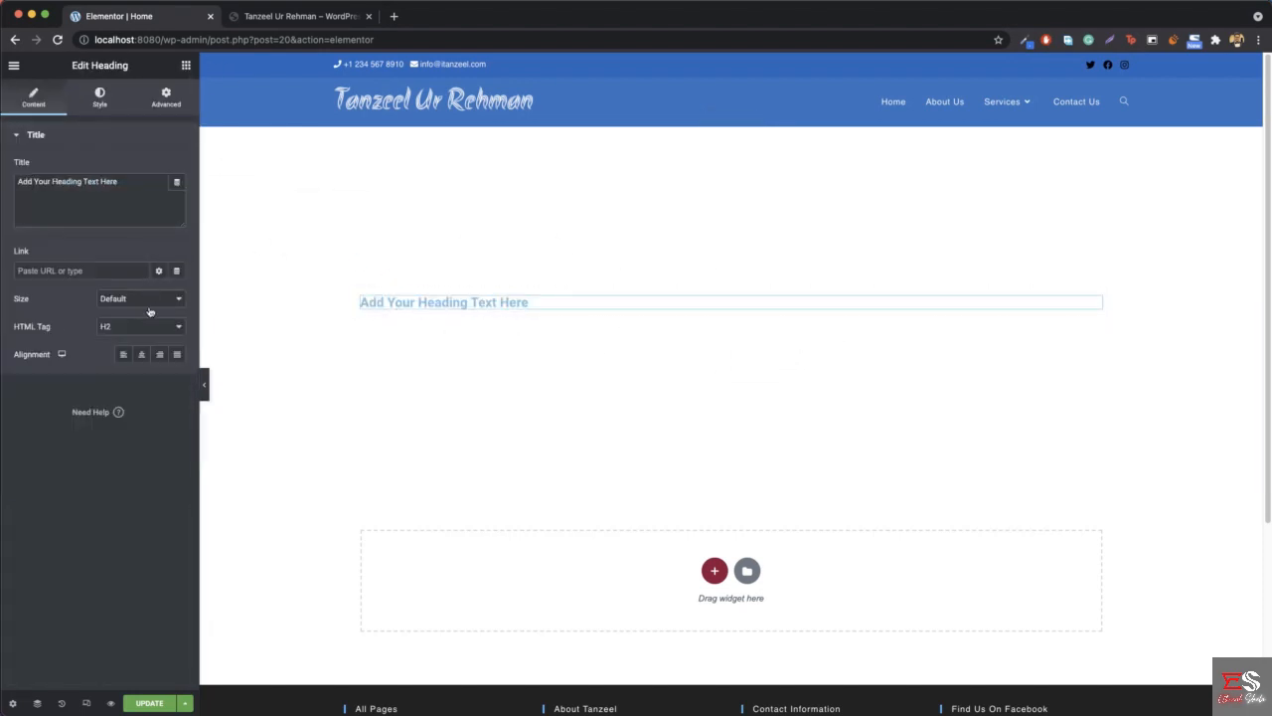
{"action": "left_click", "coordinate": [139, 357]}
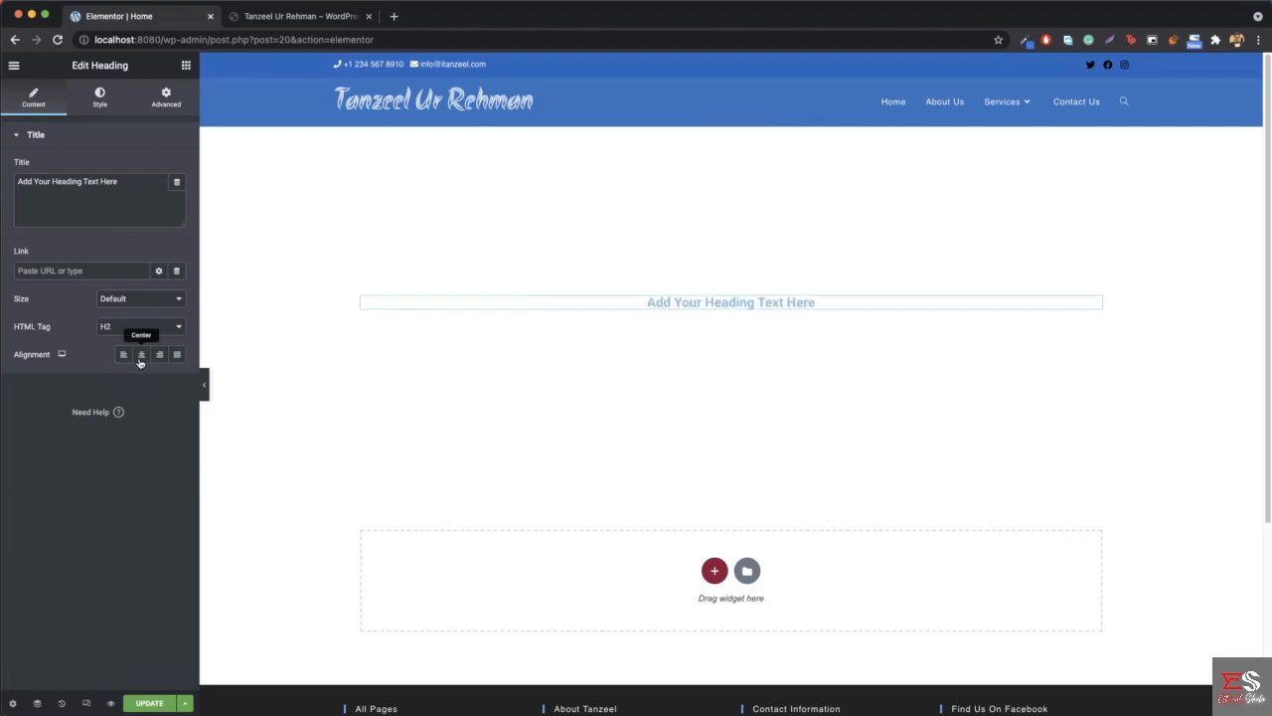
{"action": "triple_click", "coordinate": [118, 200]}
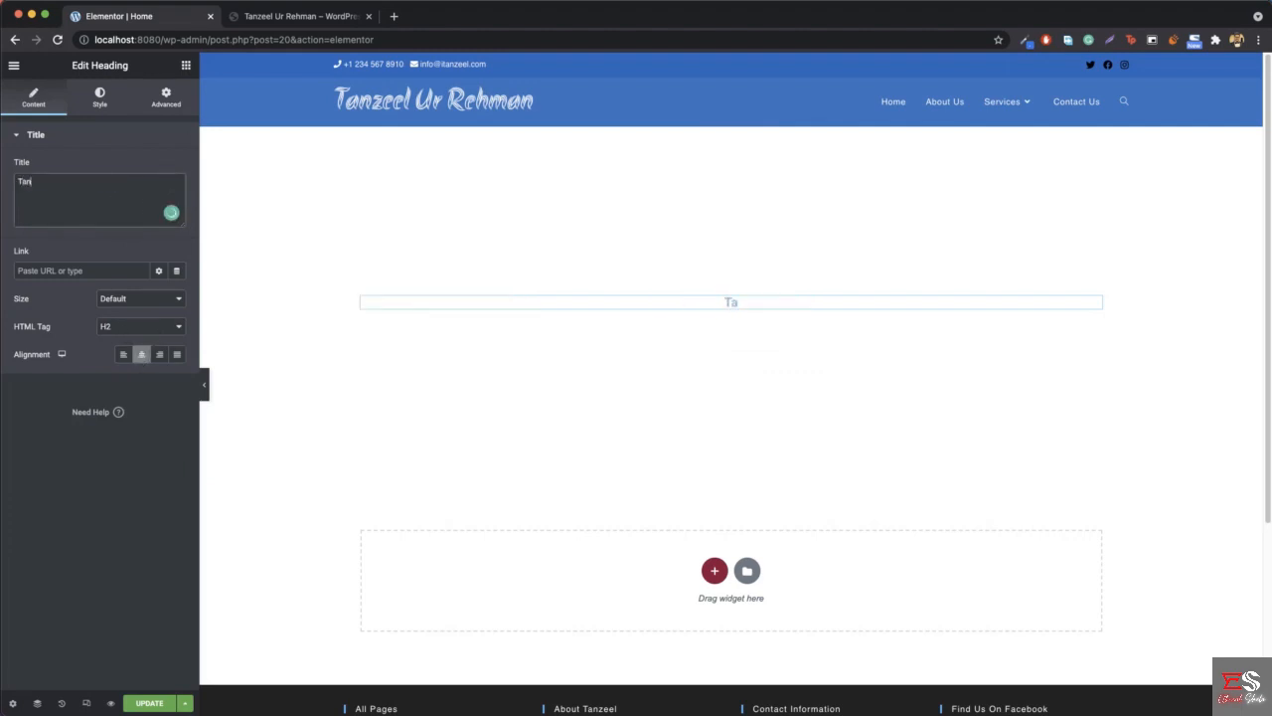
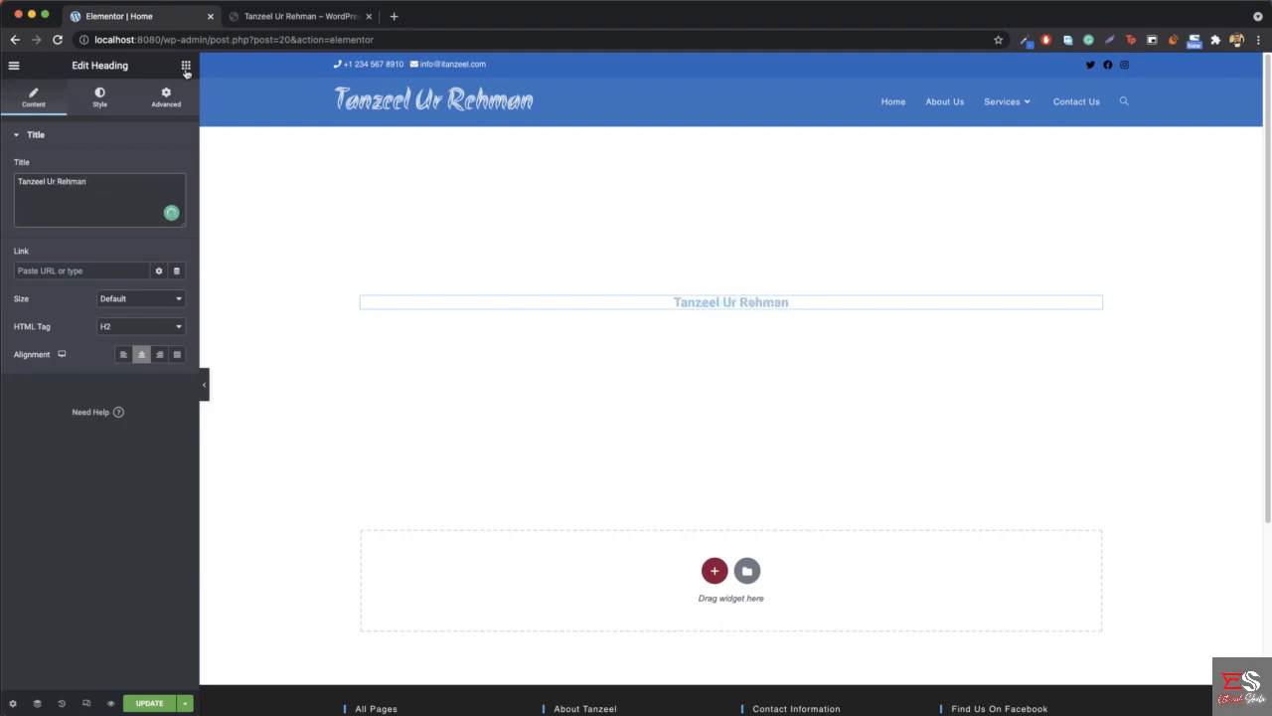
- Add an Image widget above the heading, upload the 150 by 150 pixel portrait photo and insert it
{"action": "left_click", "coordinate": [186, 66]}
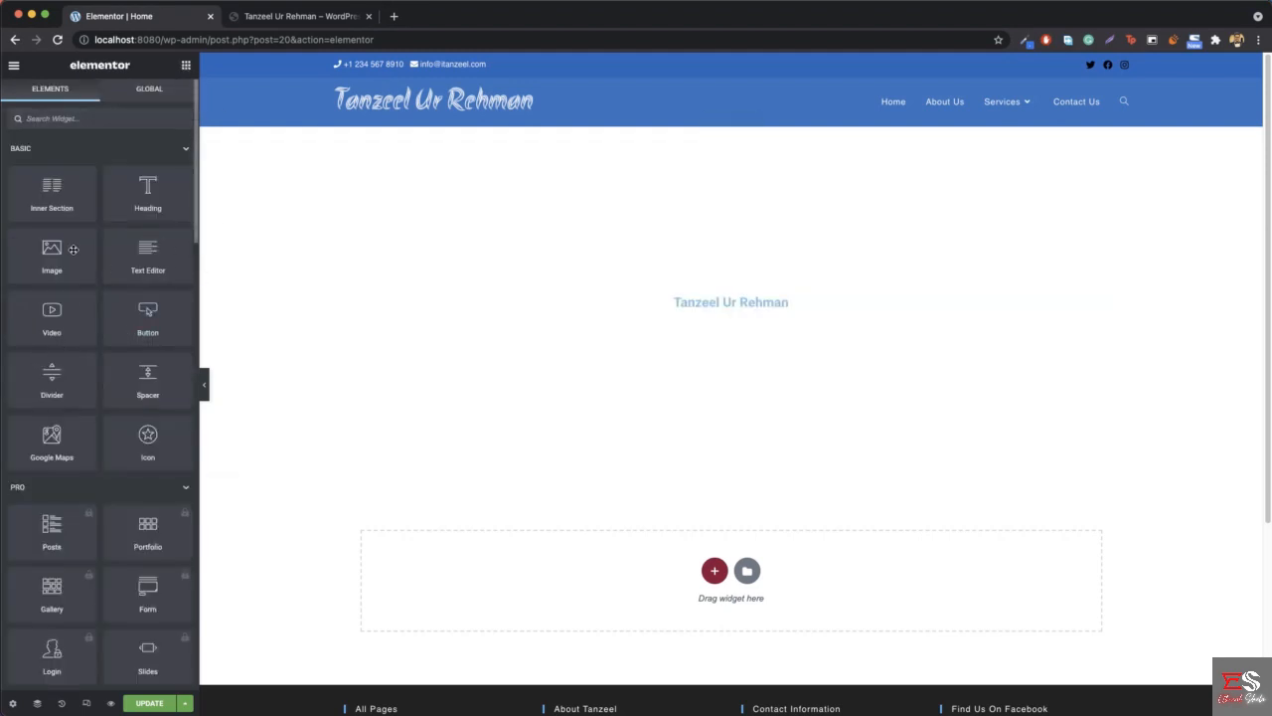
{"action": "left_click_drag", "start_coordinate": [73, 250], "coordinate": [736, 295]}
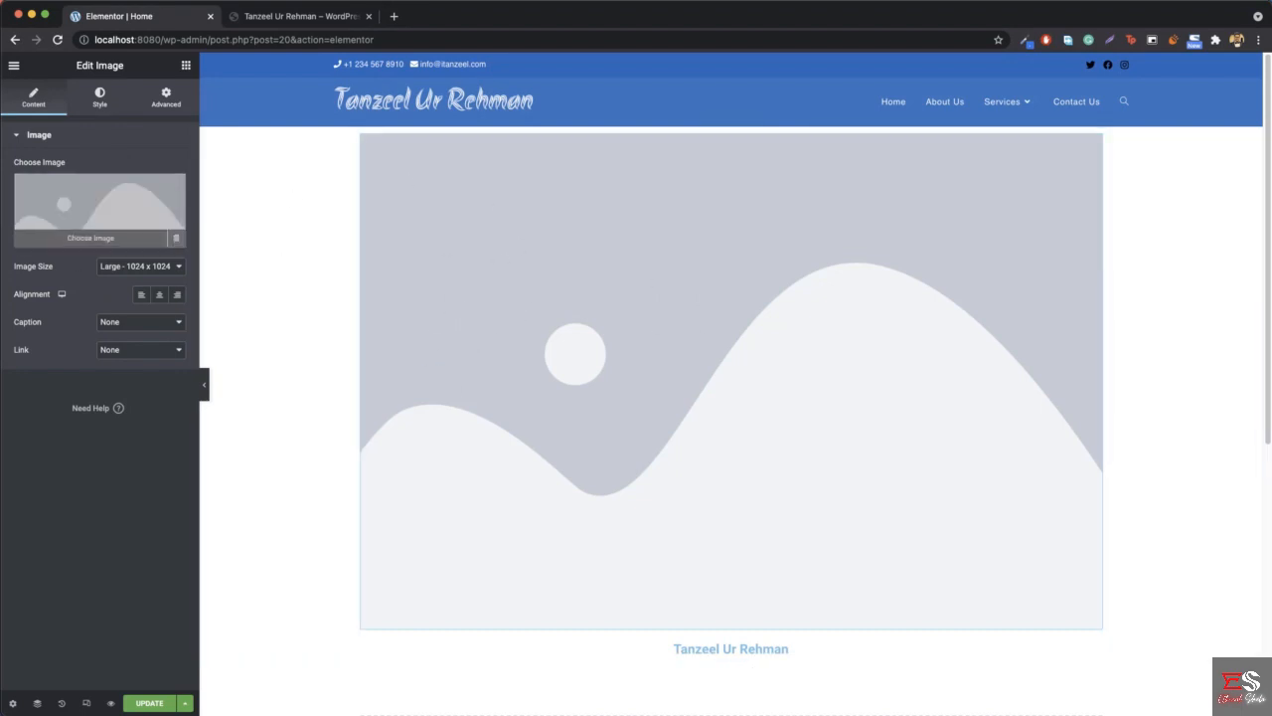
{"action": "left_click", "coordinate": [88, 243]}
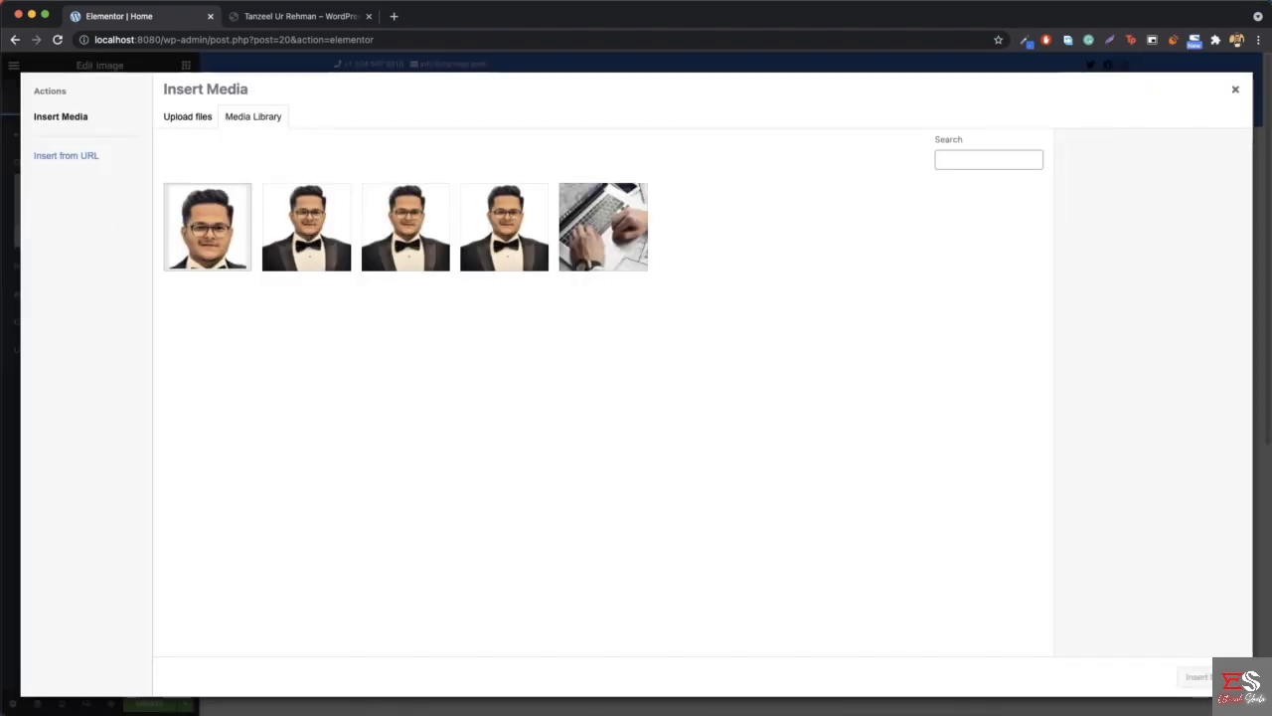
{"action": "left_click", "coordinate": [1073, 714]}
{"action": "left_click_drag", "start_coordinate": [1073, 708], "coordinate": [737, 451]}
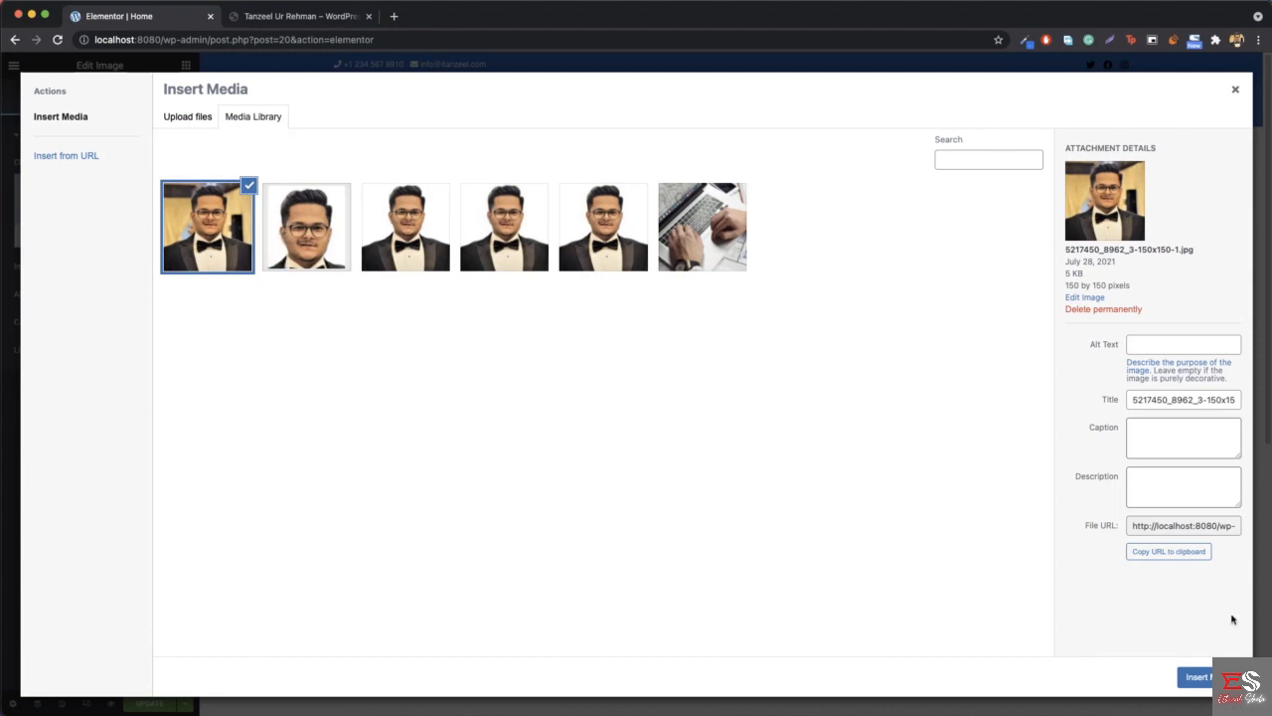
{"action": "left_click", "coordinate": [1198, 677]}
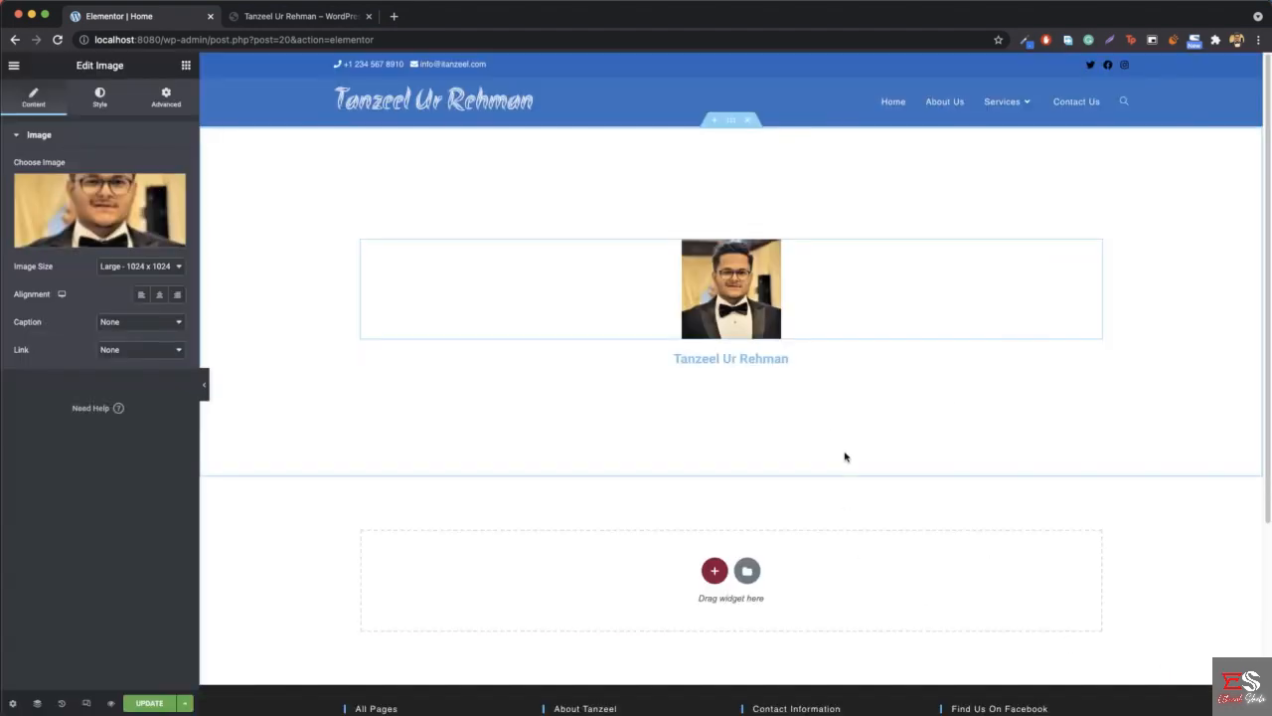
- Set the portrait's image size to Thumbnail - 150 x 150 and open its style settings
{"action": "left_click", "coordinate": [125, 276]}
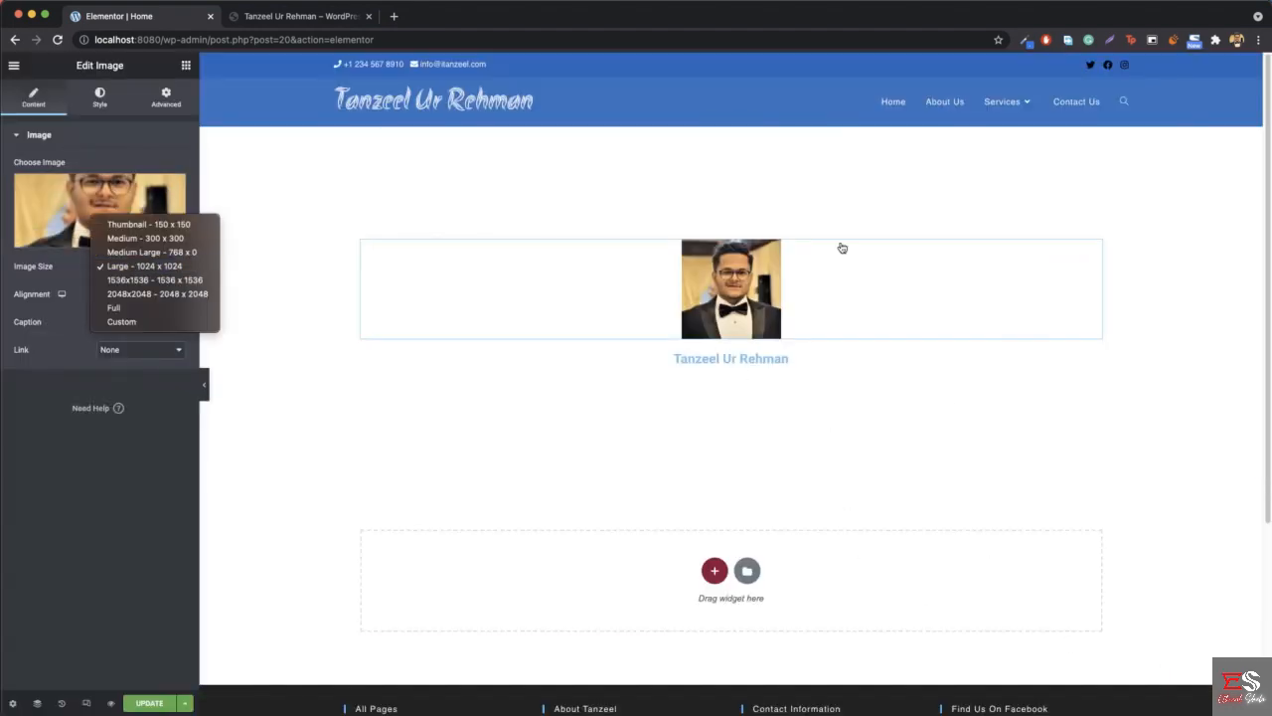
{"action": "left_click", "coordinate": [176, 239]}
{"action": "left_click", "coordinate": [139, 265]}
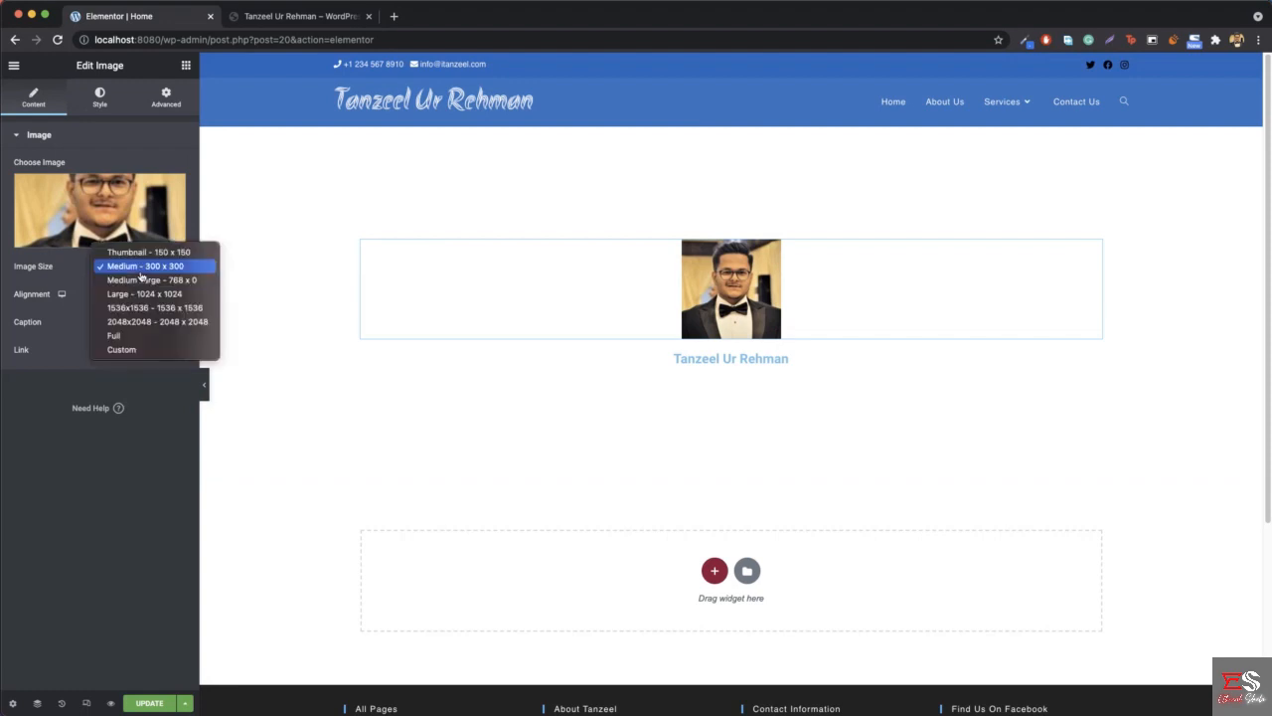
{"action": "left_click", "coordinate": [152, 250]}
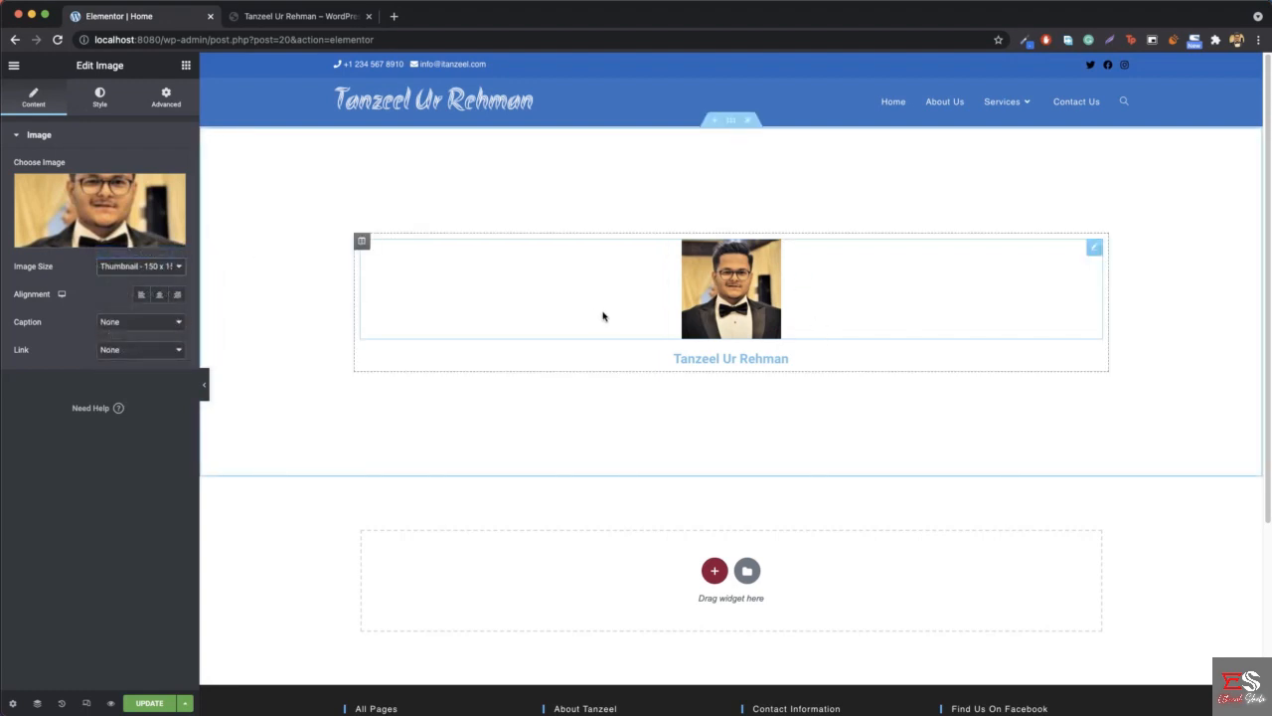
{"action": "left_click", "coordinate": [99, 97]}
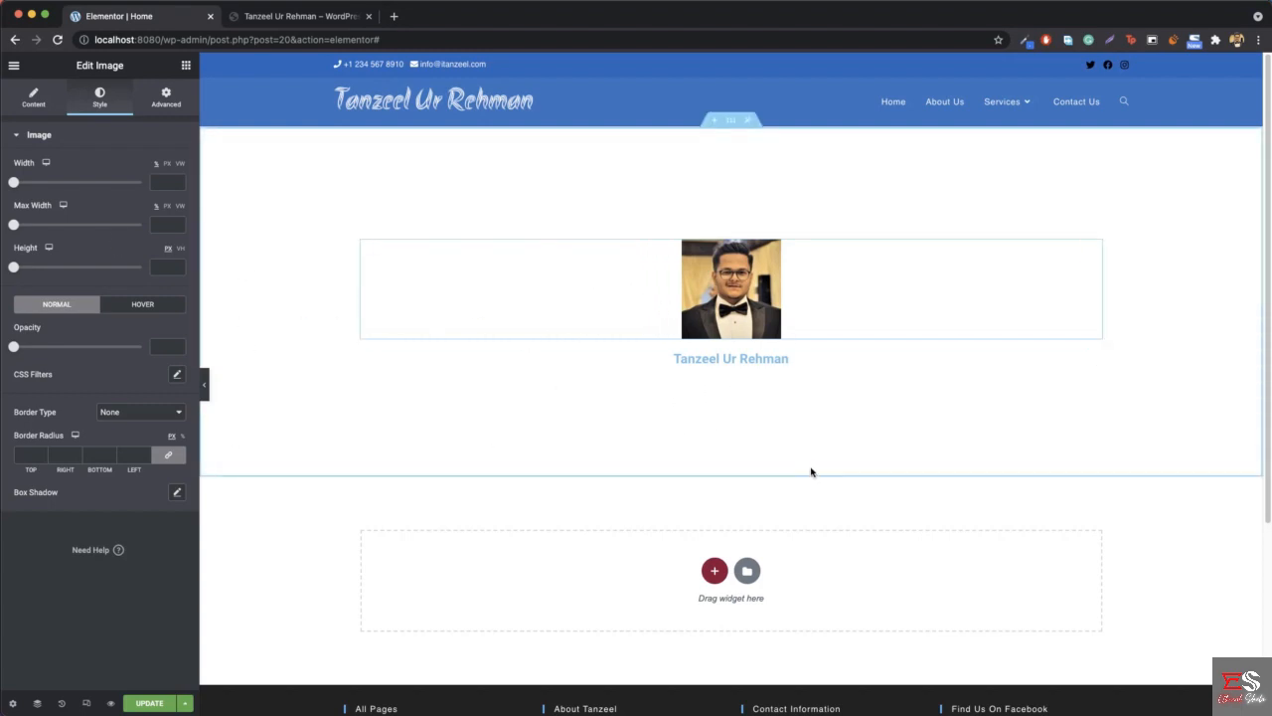
- Check the hero background on the reference site and open unsplash.com in a new browser tab
{"action": "left_click", "coordinate": [284, 22]}
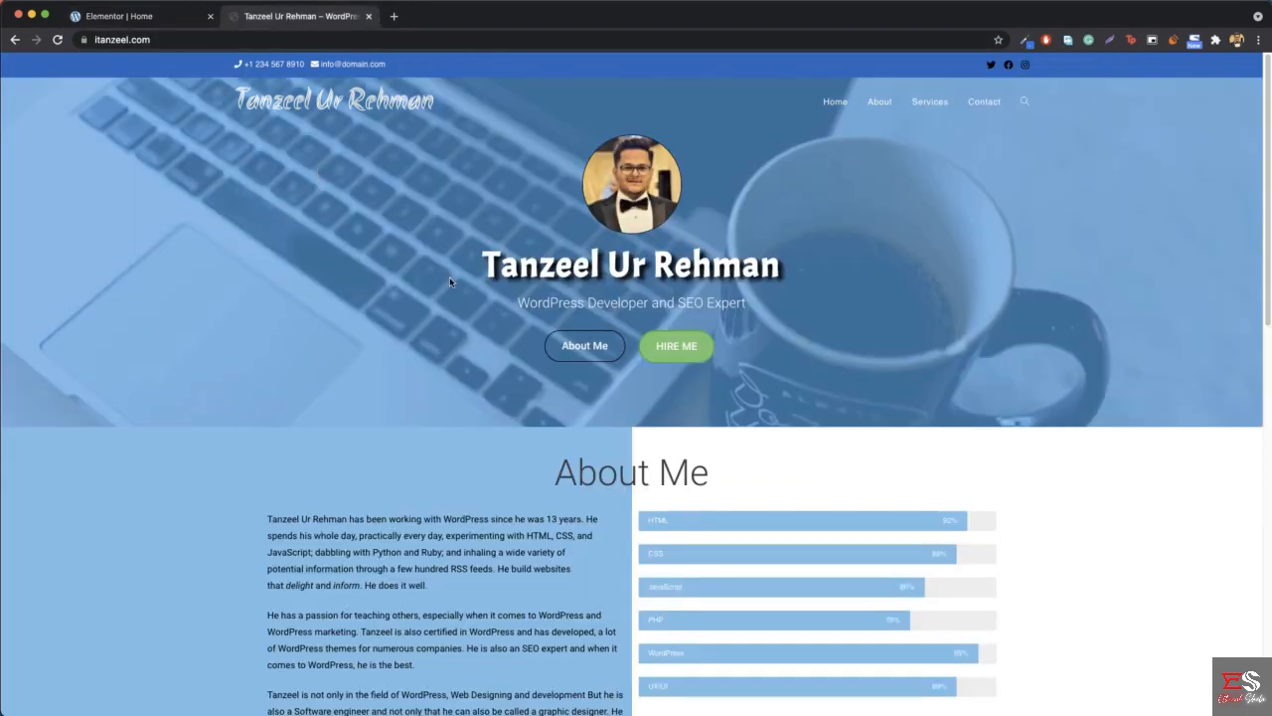
{"action": "left_click", "coordinate": [395, 17]}
{"action": "type", "text": "uns"}
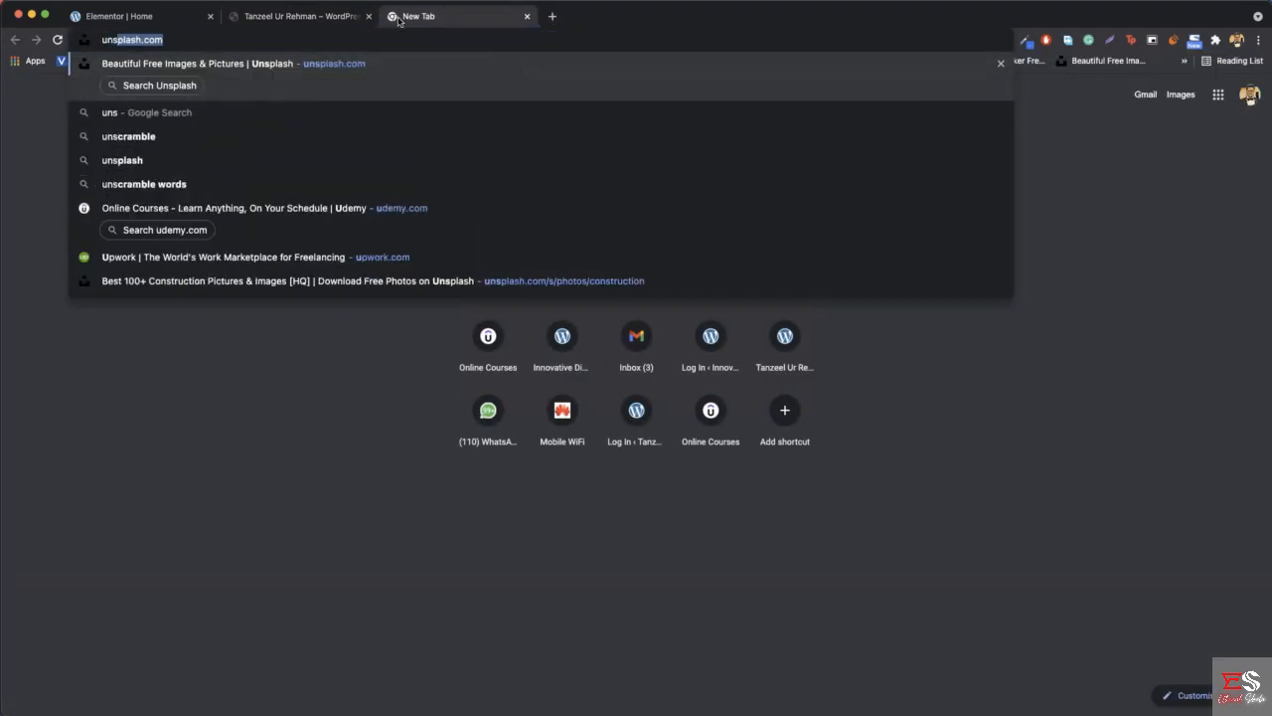
{"action": "key", "text": "Return"}
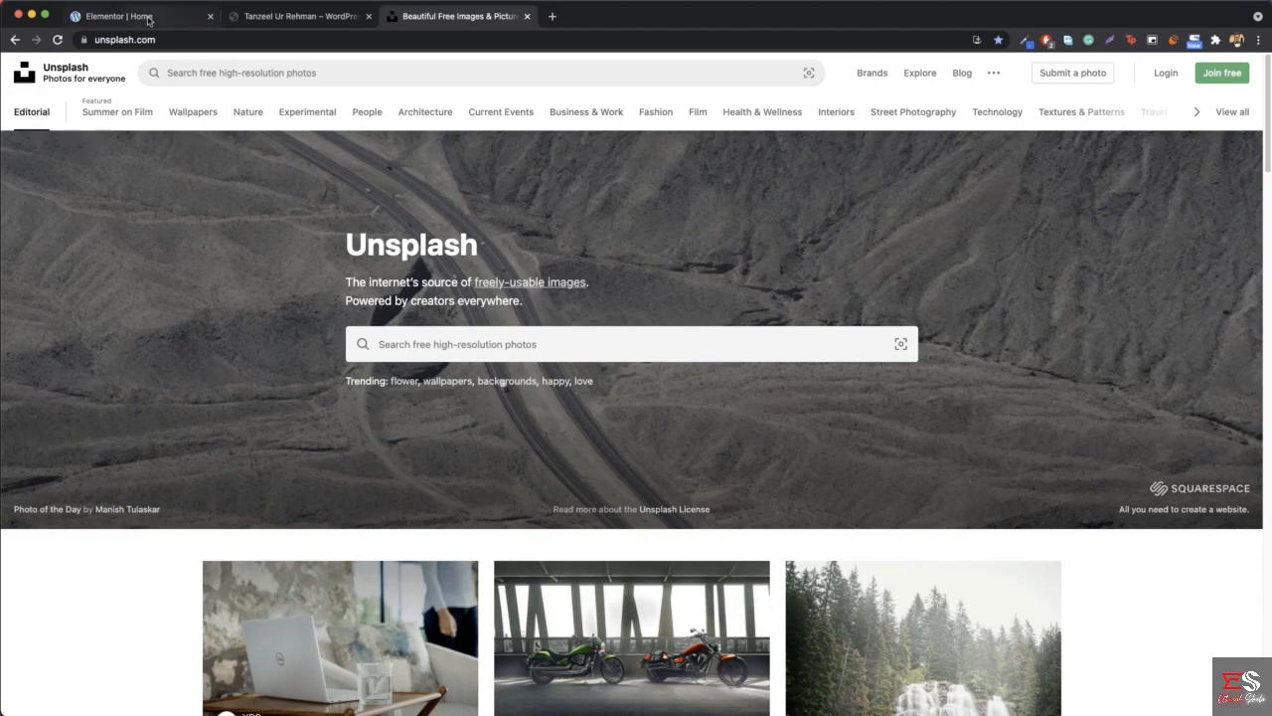
- Recheck the reference site's hero background, search Unsplash for "laptop" and browse the results for a matching photo
{"action": "left_click", "coordinate": [288, 16]}
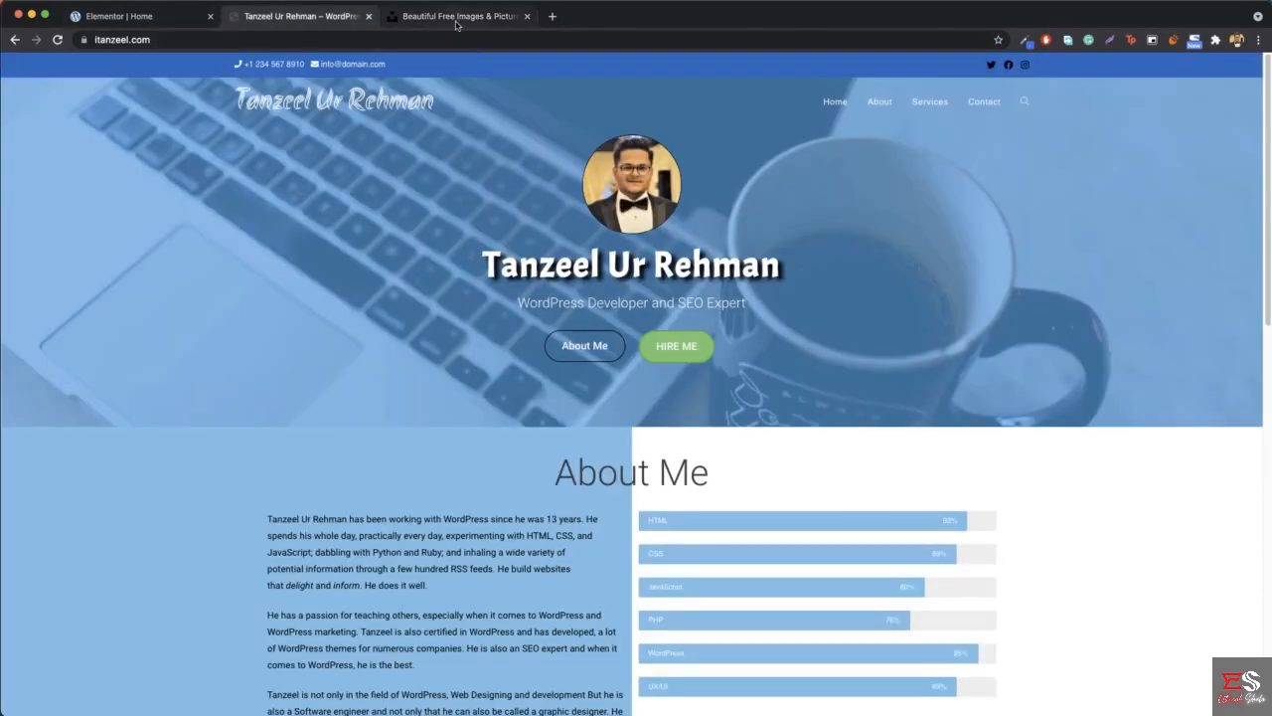
{"action": "left_click", "coordinate": [456, 17]}
{"action": "left_click", "coordinate": [434, 65]}
{"action": "type", "text": "laptop"}
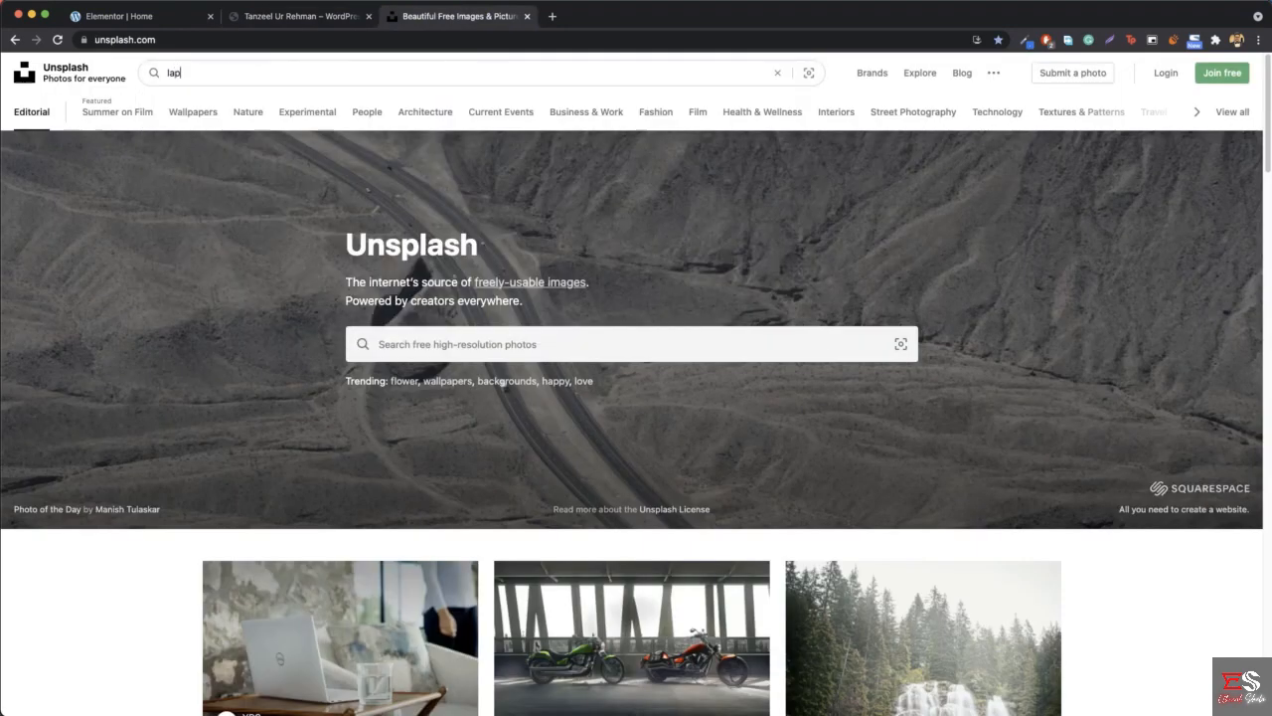
{"action": "key", "text": "Return"}
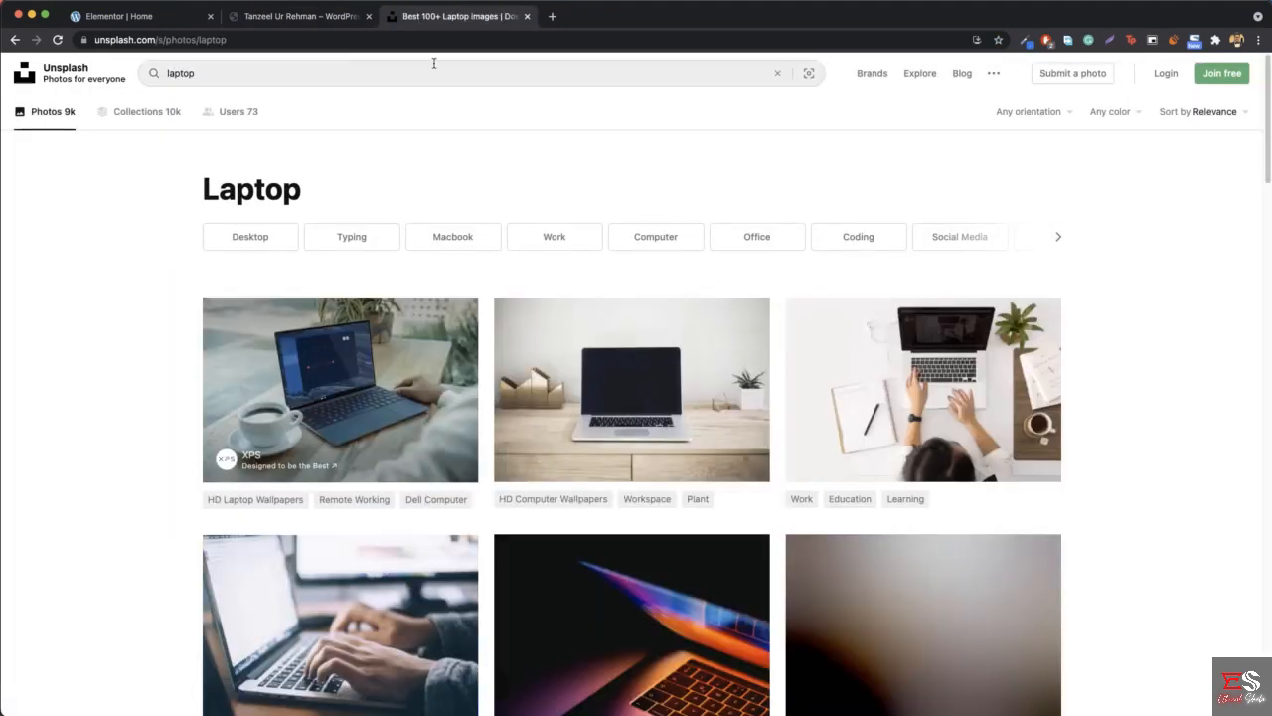
{"action": "scroll", "coordinate": [1153, 288], "scroll_direction": "down", "scroll_amount": 10}
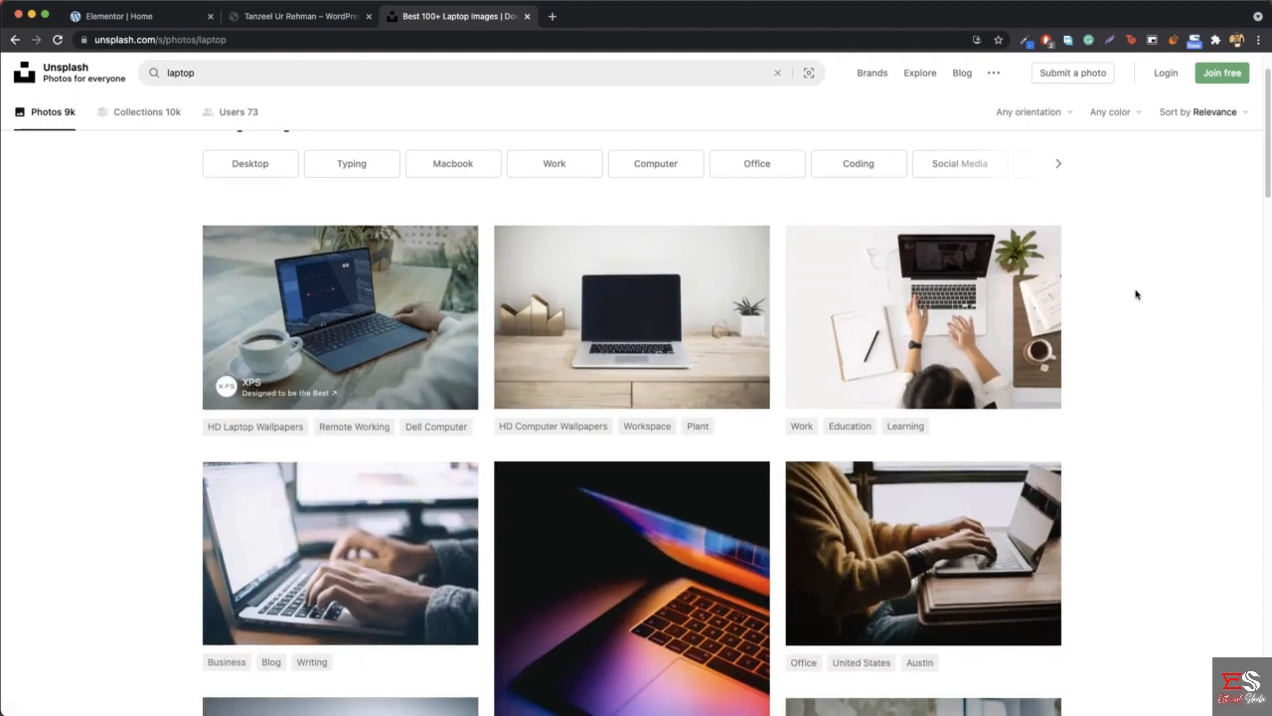
{"action": "scroll", "coordinate": [1133, 297], "scroll_direction": "down", "scroll_amount": 6}
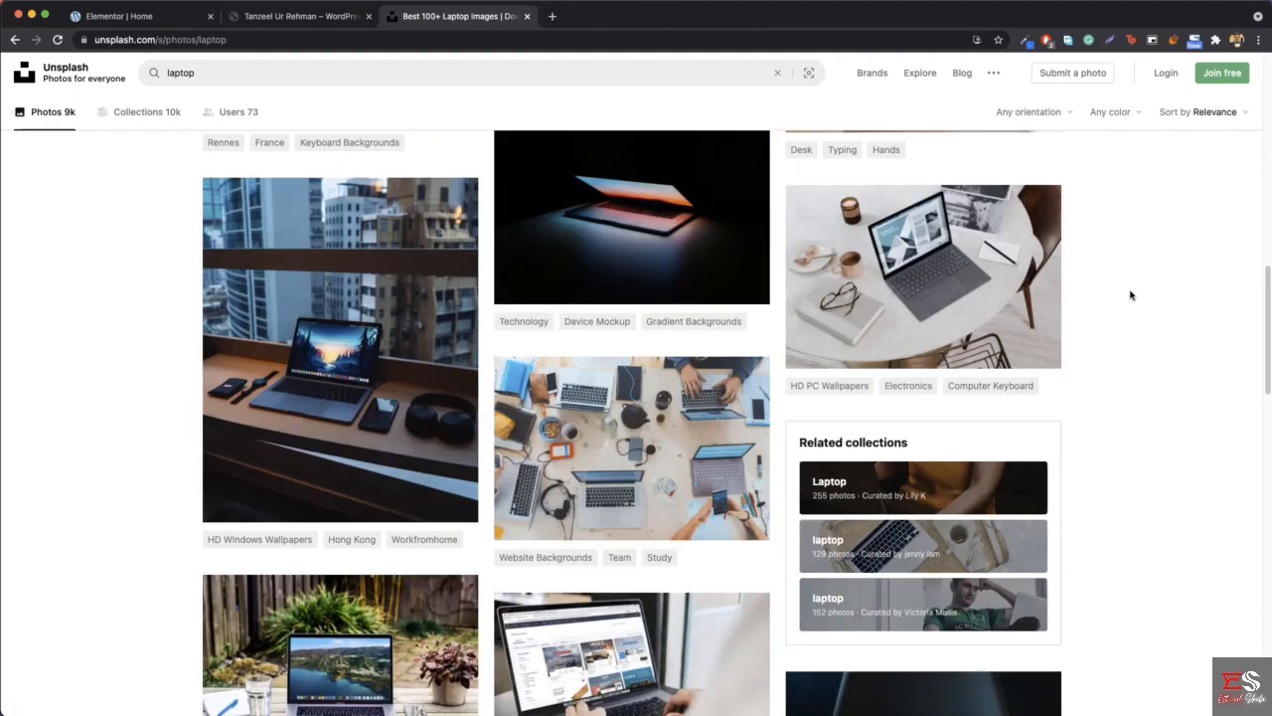
{"action": "scroll", "coordinate": [1131, 295], "scroll_direction": "down", "scroll_amount": 3}
{"action": "scroll", "coordinate": [1130, 293], "scroll_direction": "down", "scroll_amount": 12}
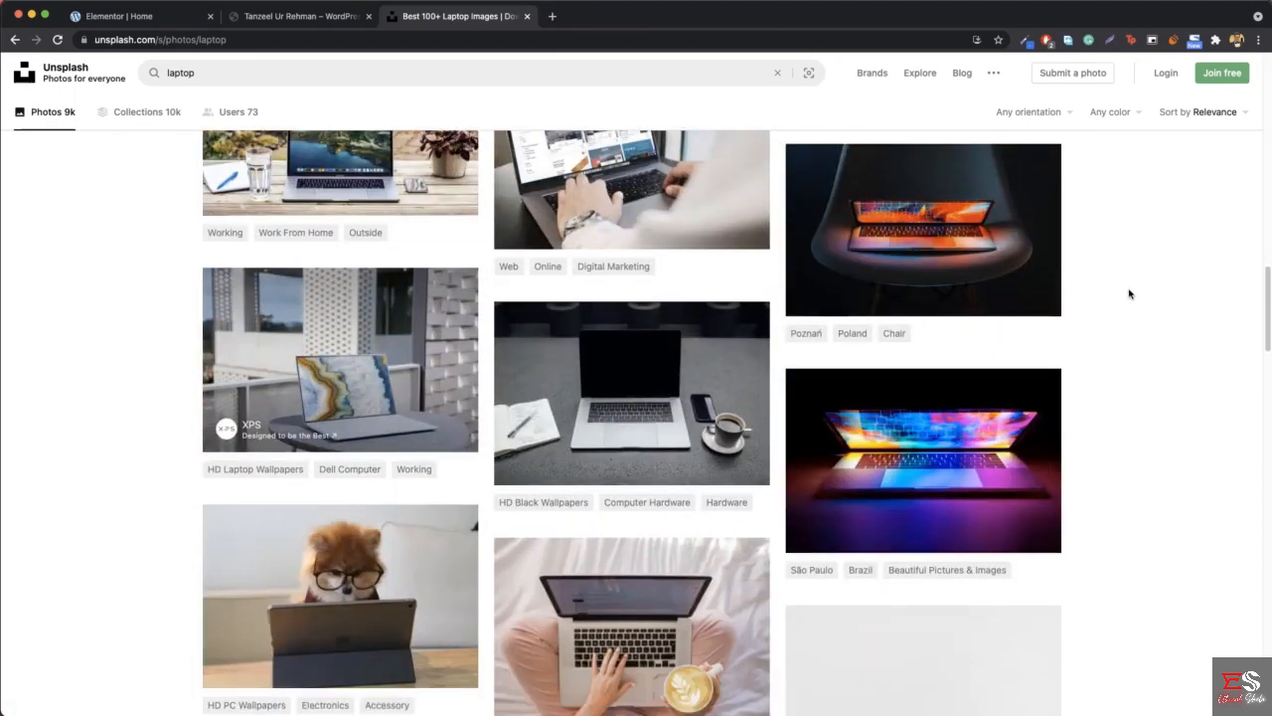
{"action": "scroll", "coordinate": [1129, 293], "scroll_direction": "down", "scroll_amount": 10}
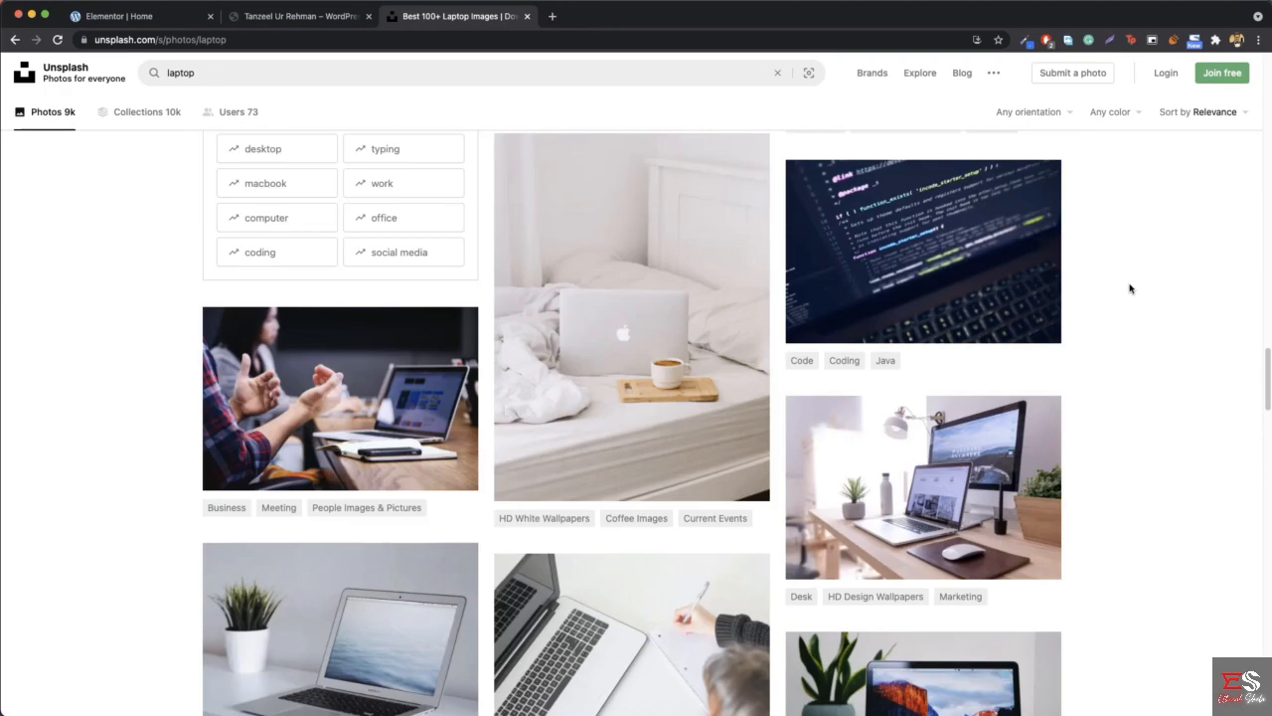
- Compare with the reference hero background, refine the Unsplash search to "laptop mug" and locate the photo of a laptop beside a black mug
{"action": "left_click", "coordinate": [298, 16]}
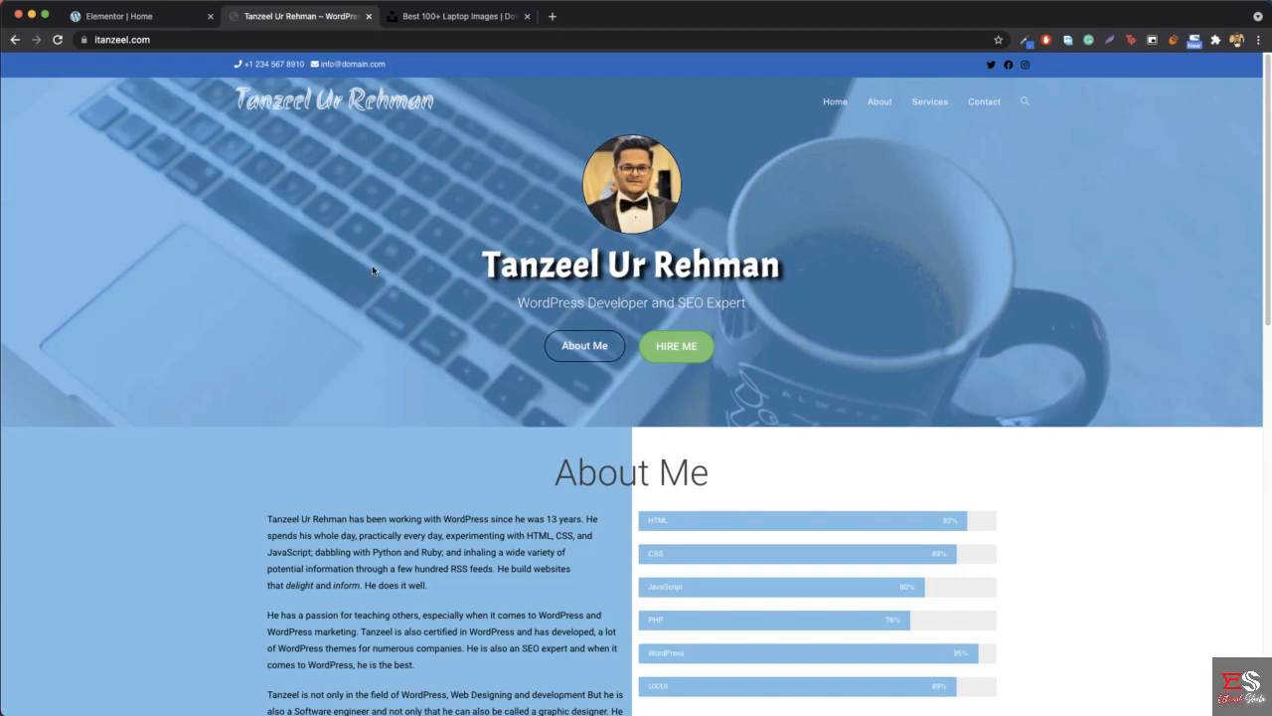
{"action": "left_click", "coordinate": [454, 17]}
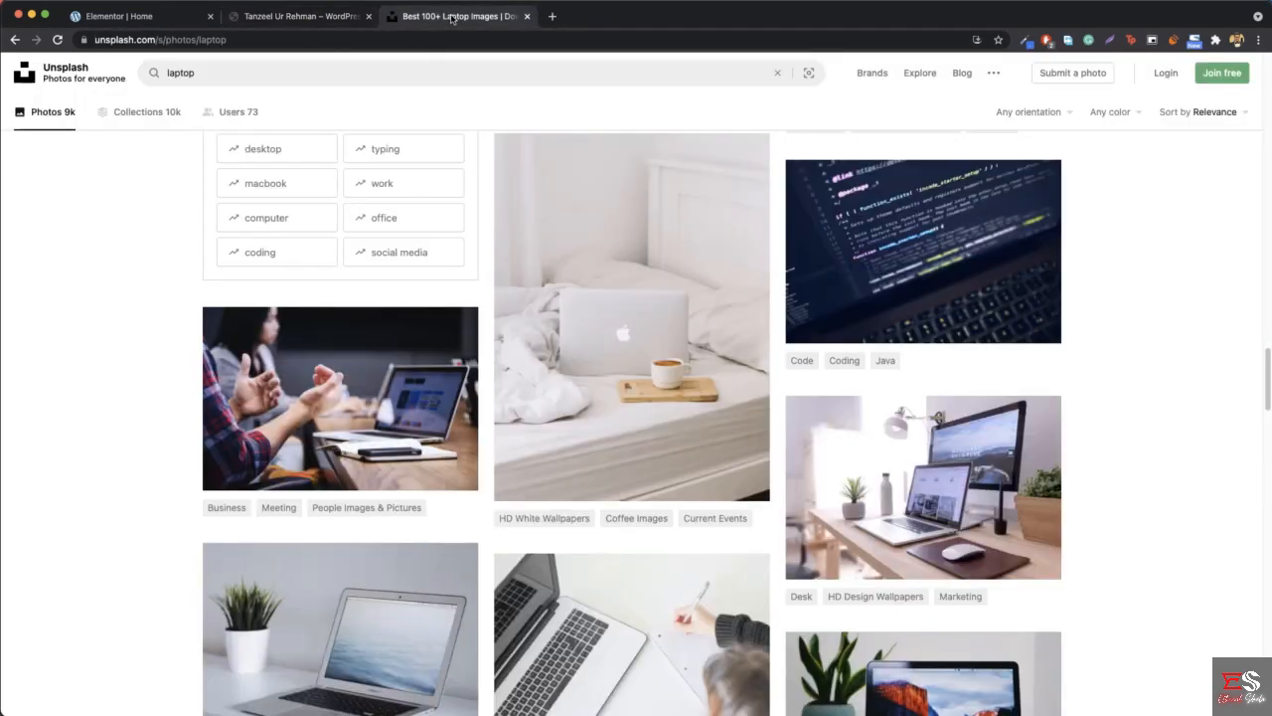
{"action": "left_click", "coordinate": [268, 71]}
{"action": "type", "text": "mug"}
{"action": "key", "text": "Return"}
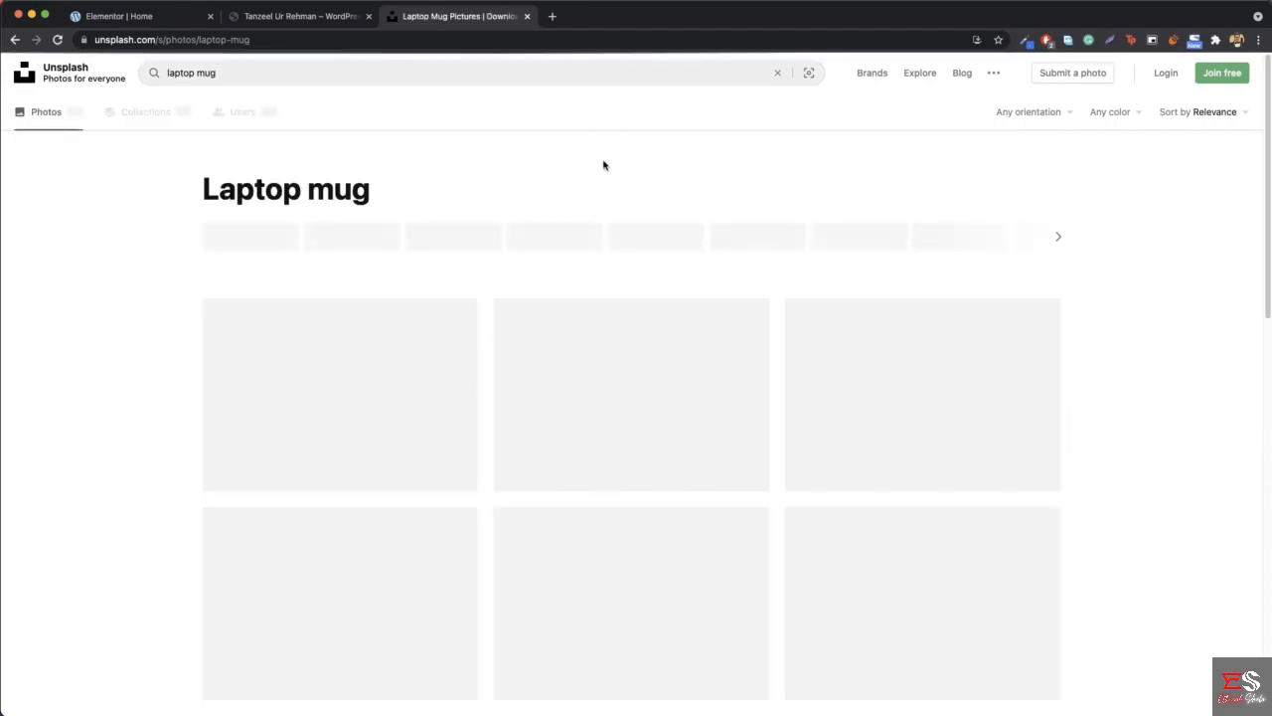
{"action": "scroll", "coordinate": [1094, 233], "scroll_direction": "down", "scroll_amount": 5}
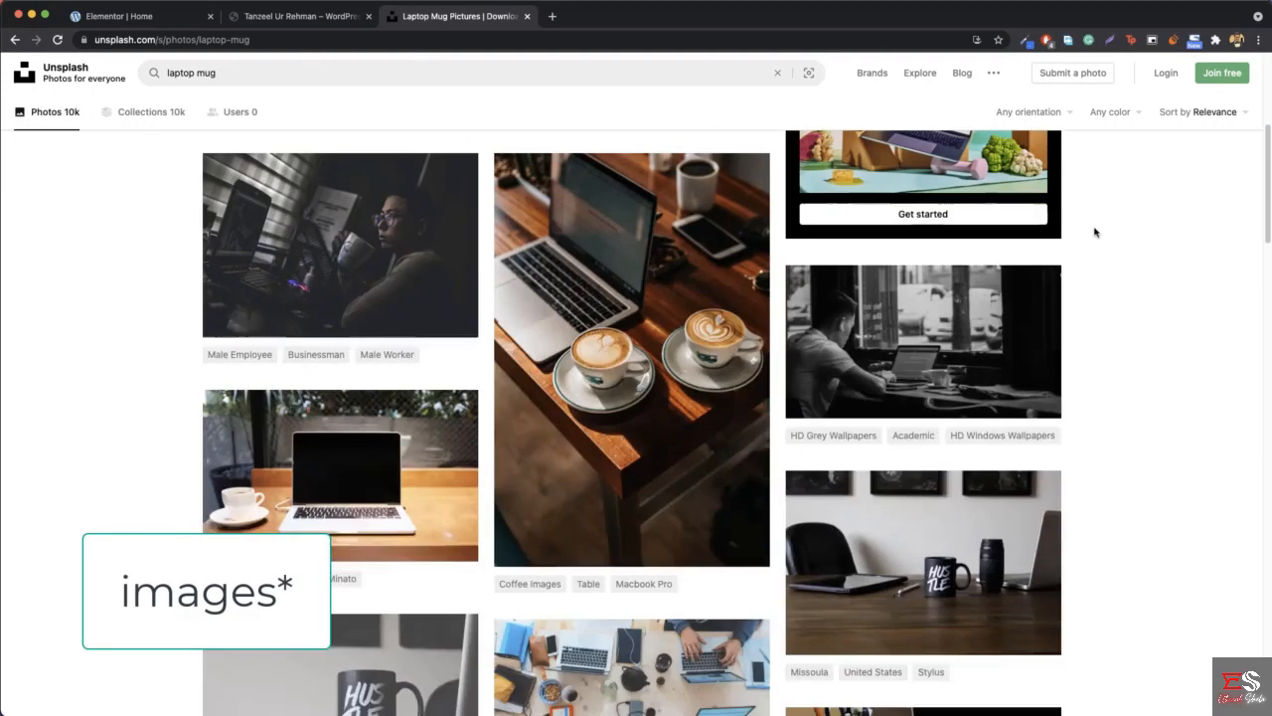
{"action": "scroll", "coordinate": [1165, 241], "scroll_direction": "down", "scroll_amount": 2}
{"action": "scroll", "coordinate": [1168, 243], "scroll_direction": "down", "scroll_amount": 10}
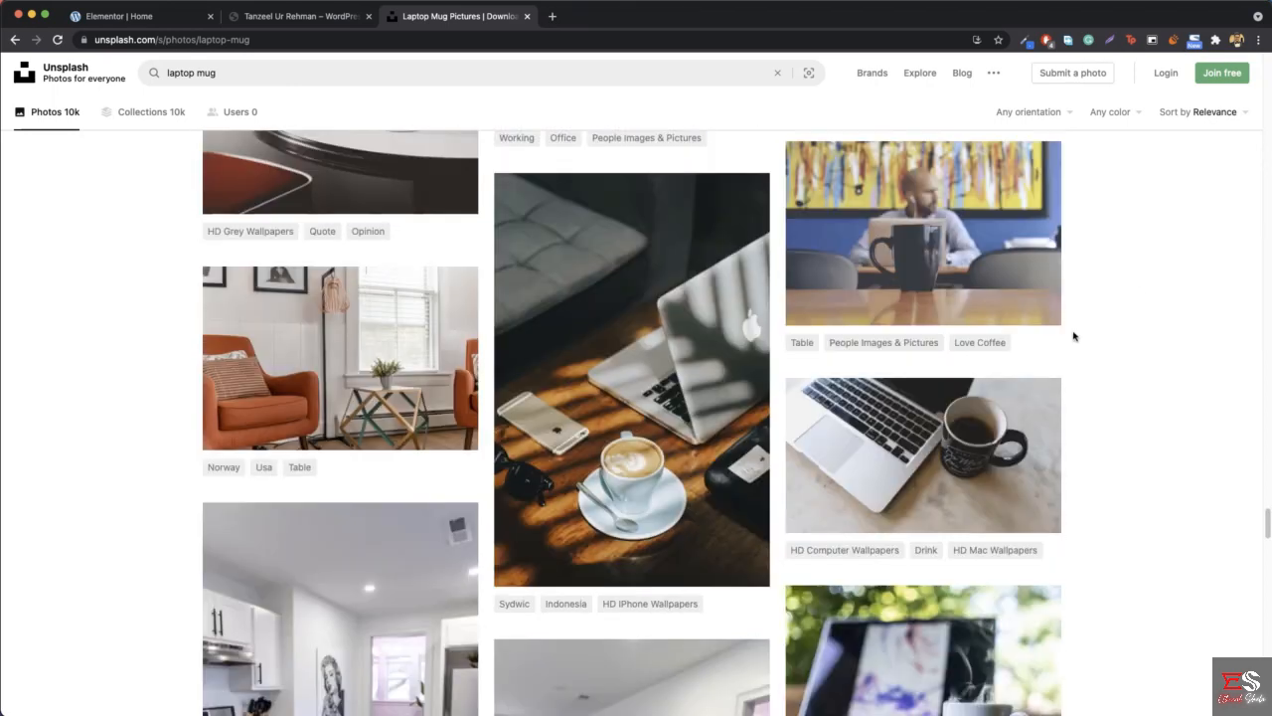
{"action": "mouse_move", "coordinate": [941, 458]}
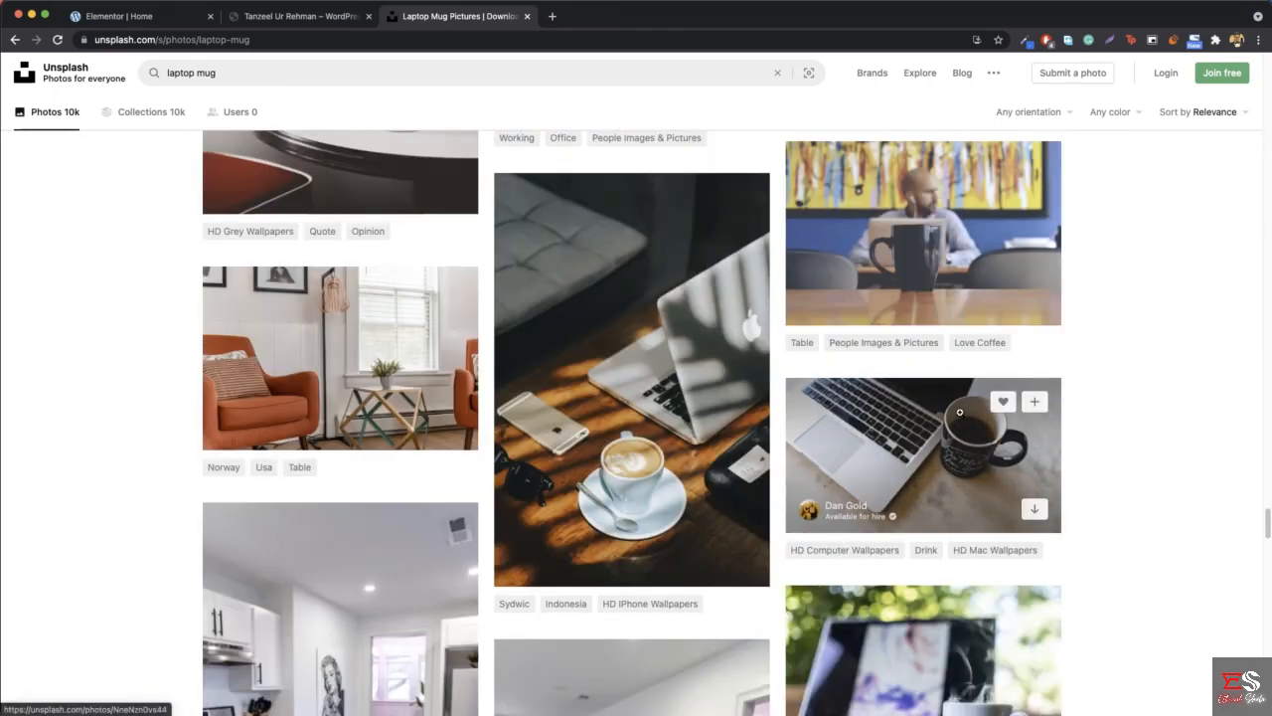
- Compare the laptop and black mug photo with the reference site, and download it to the Downloads folder
{"action": "left_click", "coordinate": [277, 17]}
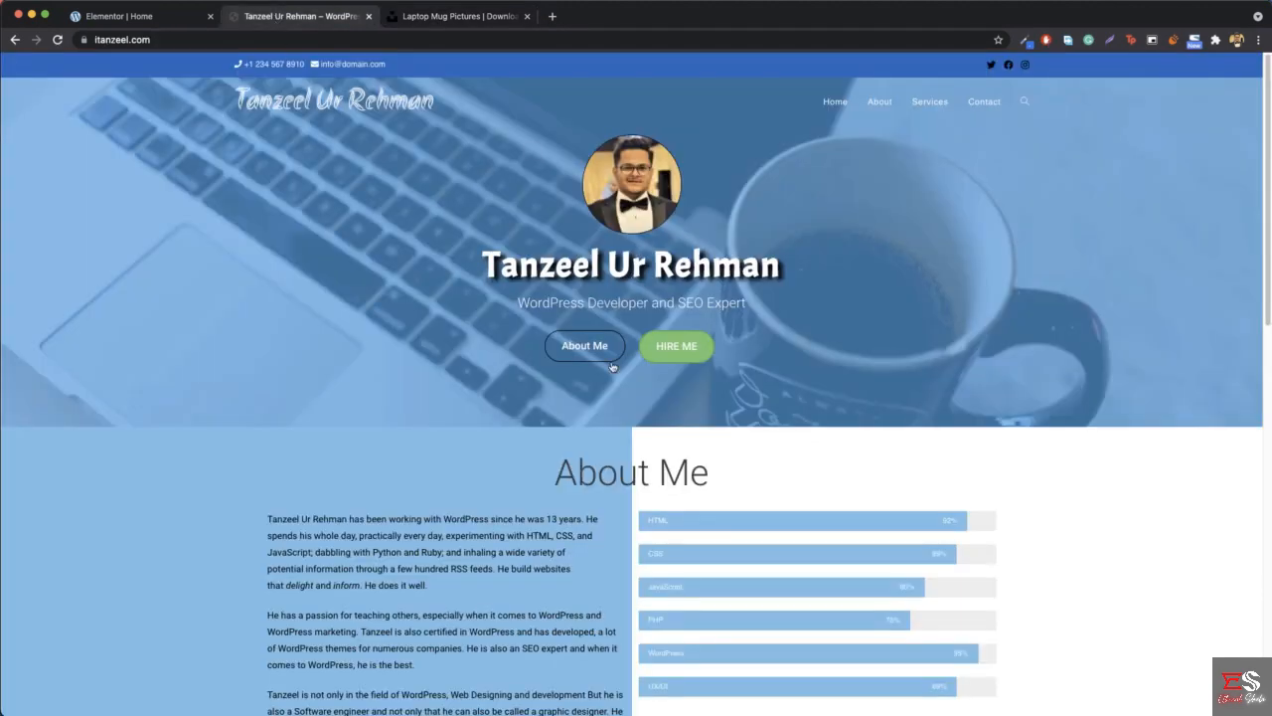
{"action": "left_click", "coordinate": [458, 17]}
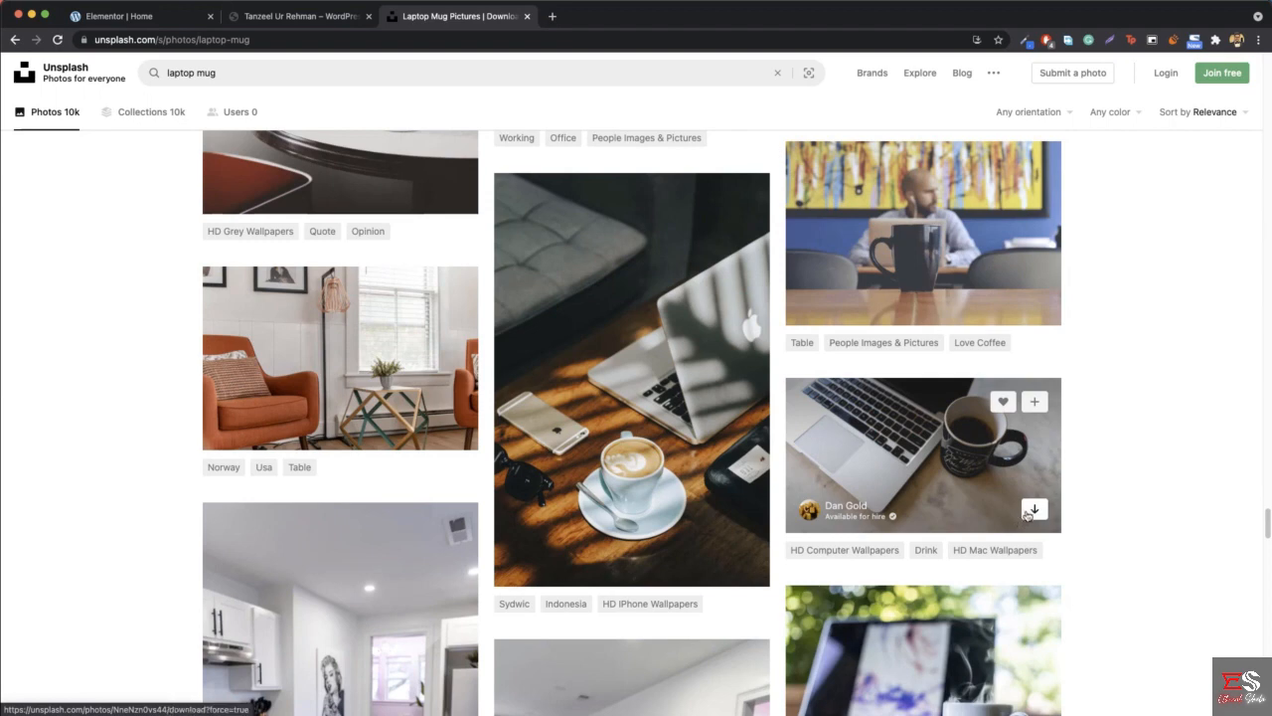
{"action": "left_click", "coordinate": [1034, 511]}
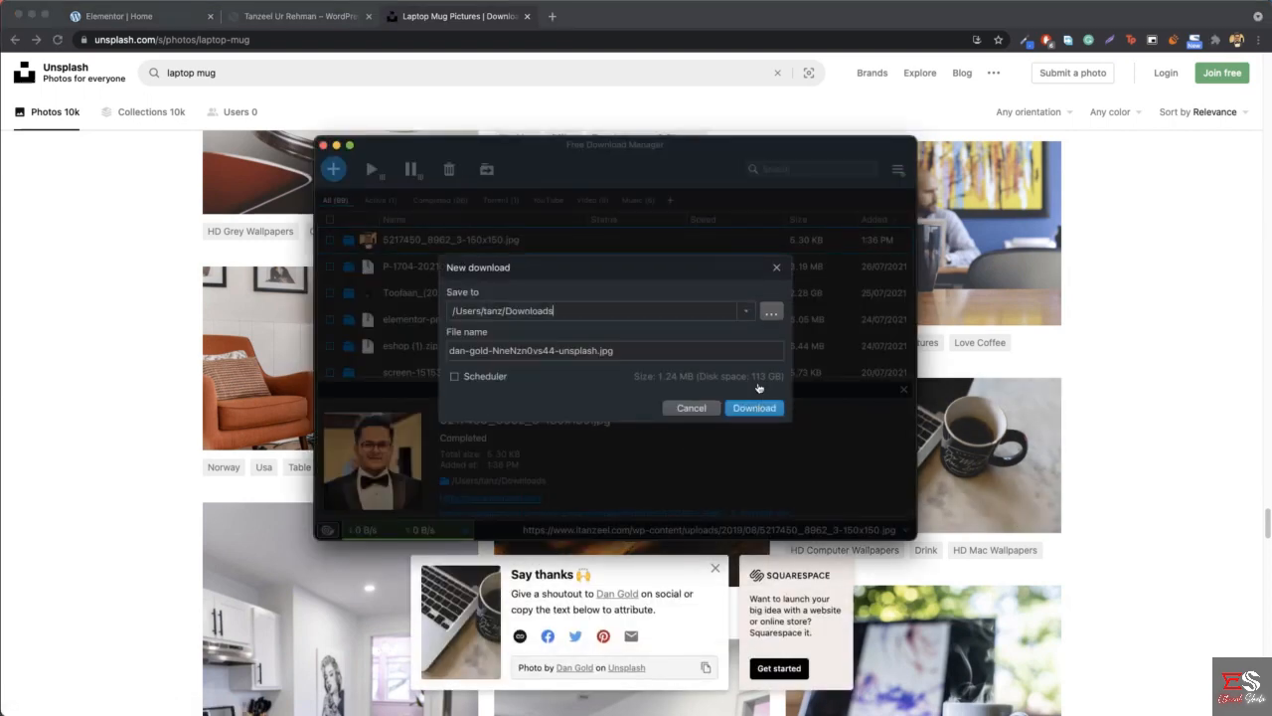
{"action": "left_click", "coordinate": [753, 408]}
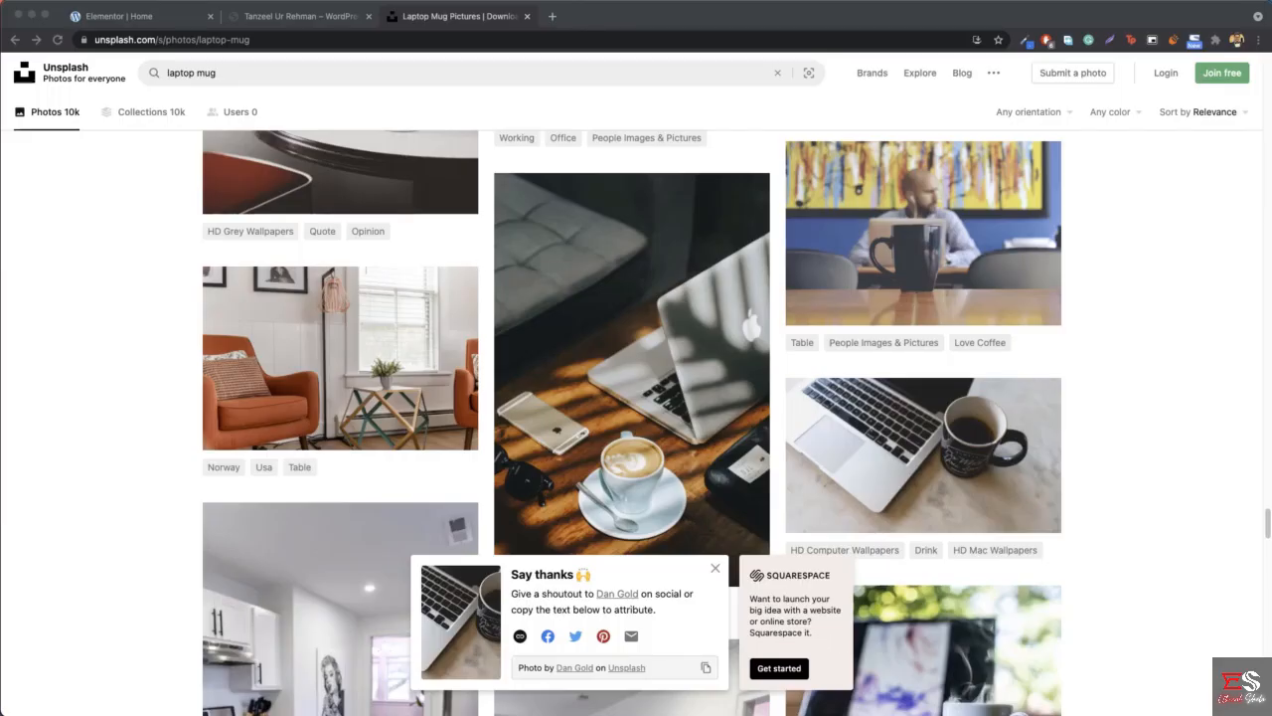
{"action": "key", "text": "F4"}
{"action": "left_click", "coordinate": [429, 112]}
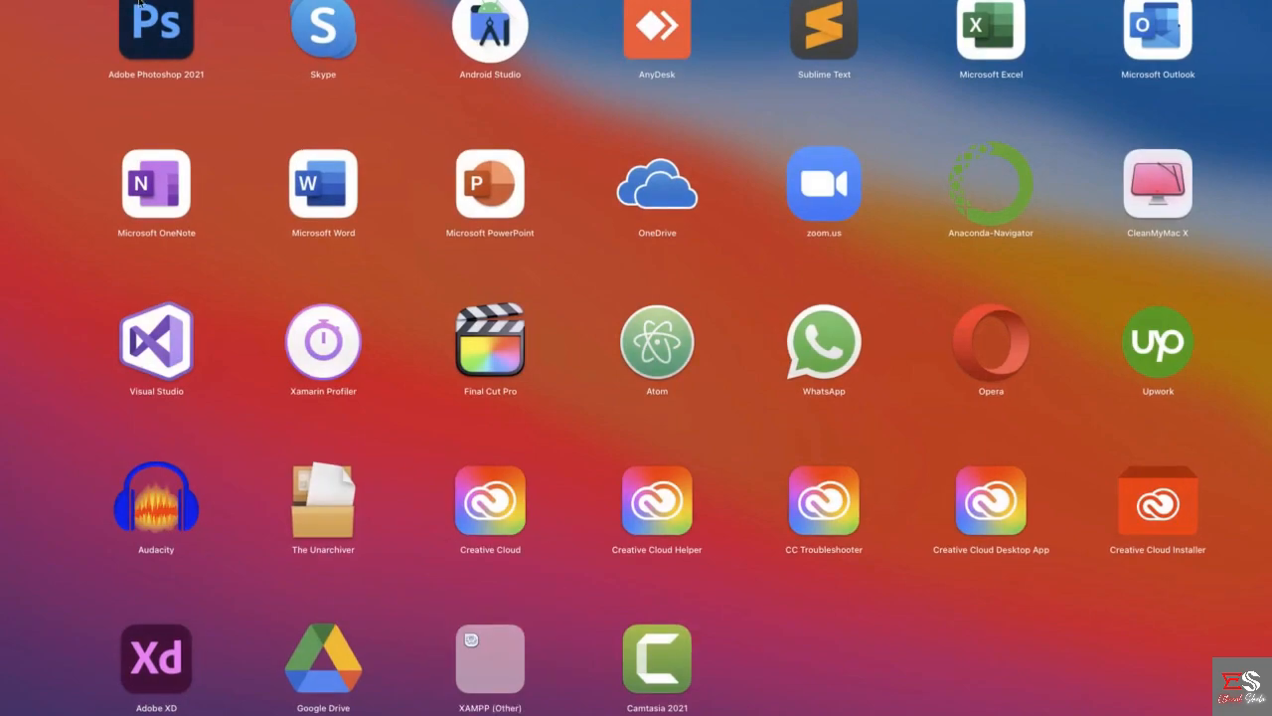
{"action": "key", "text": "Escape"}
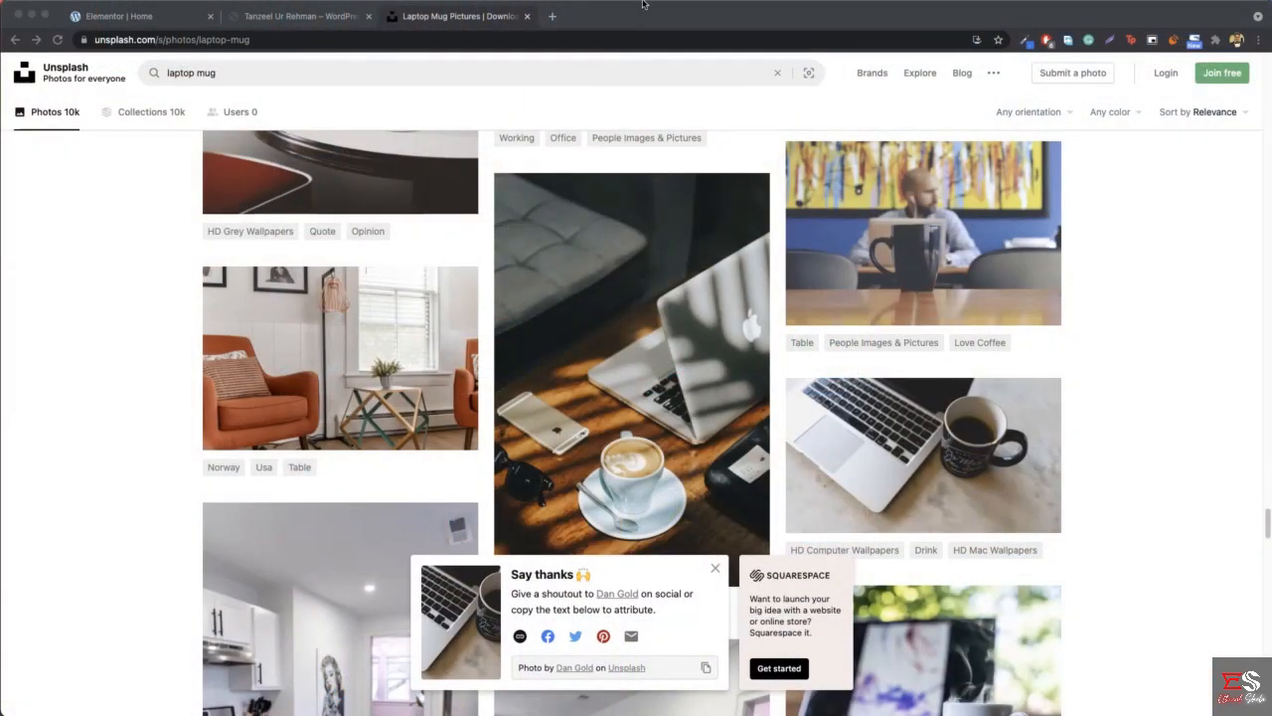
- Open the Photopea online photo editor at photopea.com in a new browser tab
{"action": "left_click", "coordinate": [554, 18]}
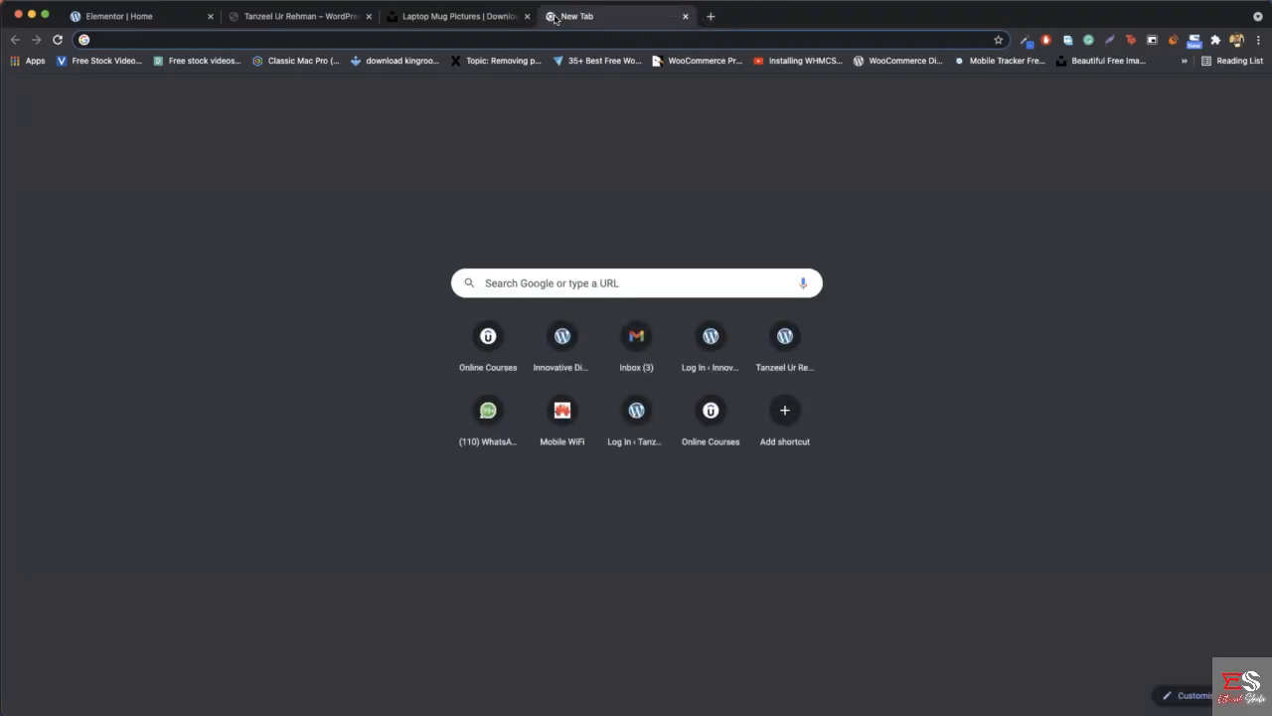
{"action": "type", "text": "pho"}
{"action": "key", "text": "Return"}
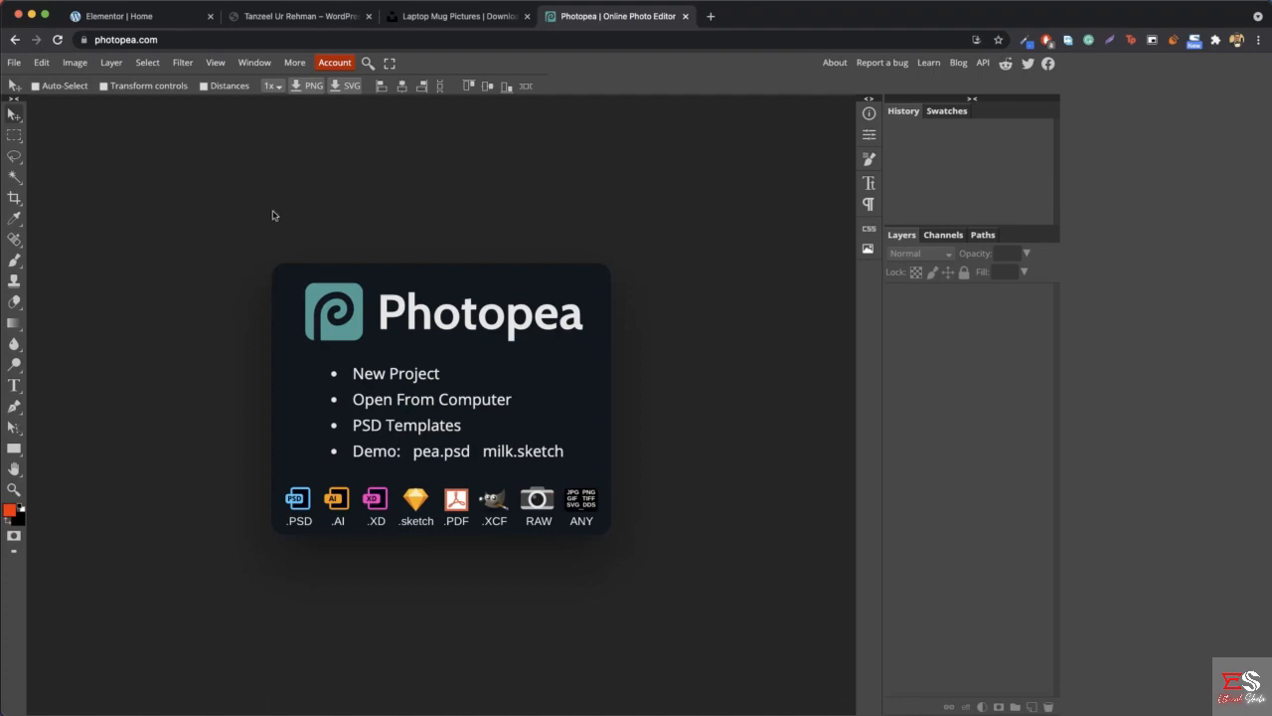
- Create a new 1280 by 720 pixel project with a white background, named "cover image for home"
{"action": "left_click", "coordinate": [394, 376]}
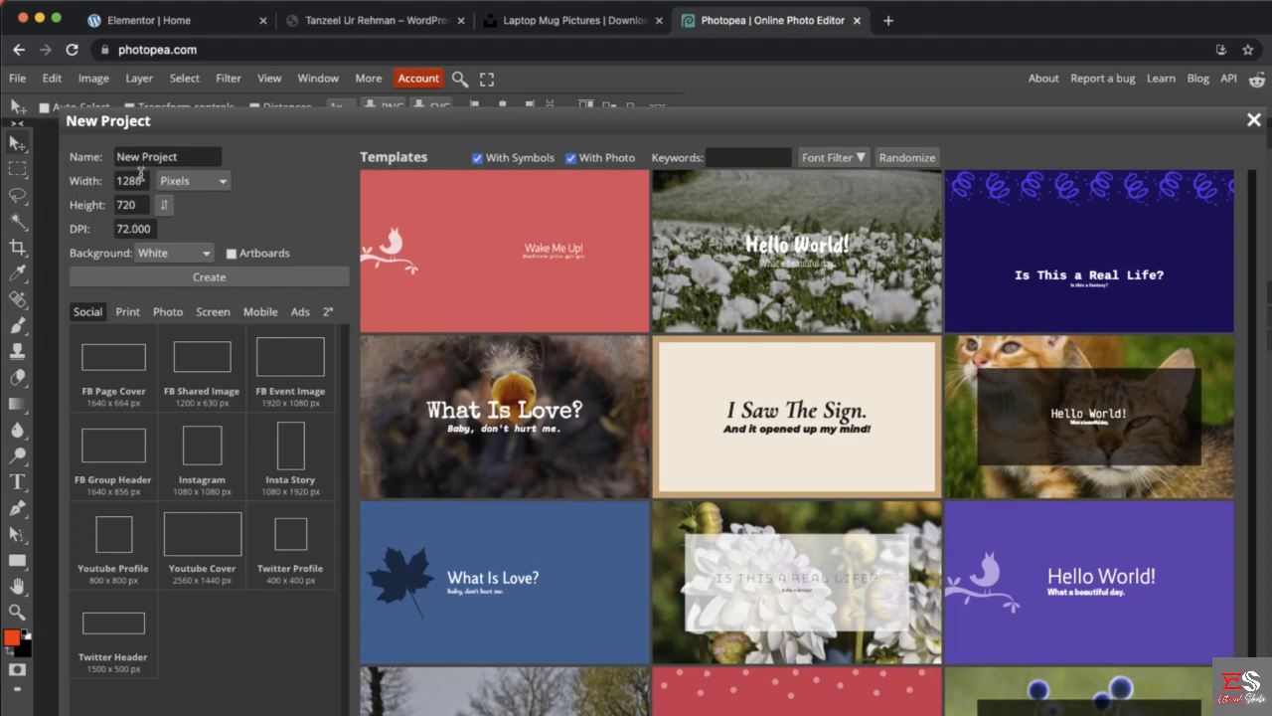
{"action": "double_click", "coordinate": [137, 180]}
{"action": "left_click", "coordinate": [266, 201]}
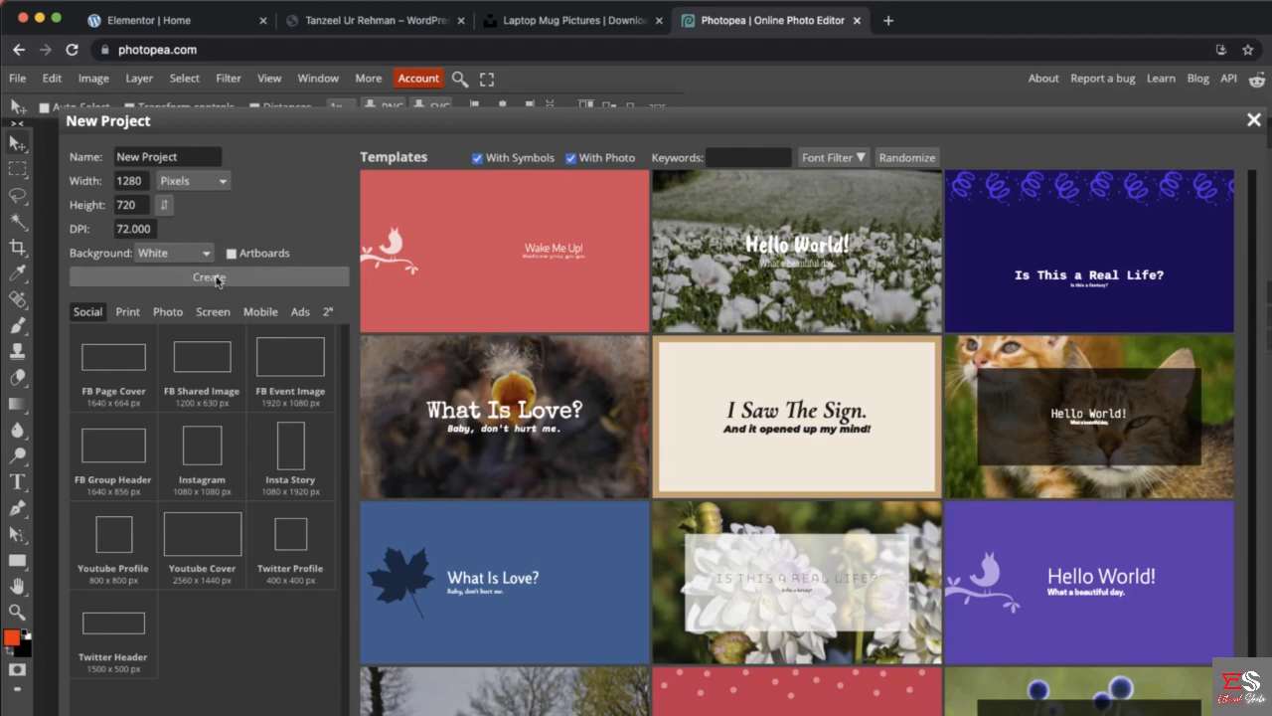
{"action": "left_click", "coordinate": [186, 158]}
{"action": "triple_click", "coordinate": [185, 161]}
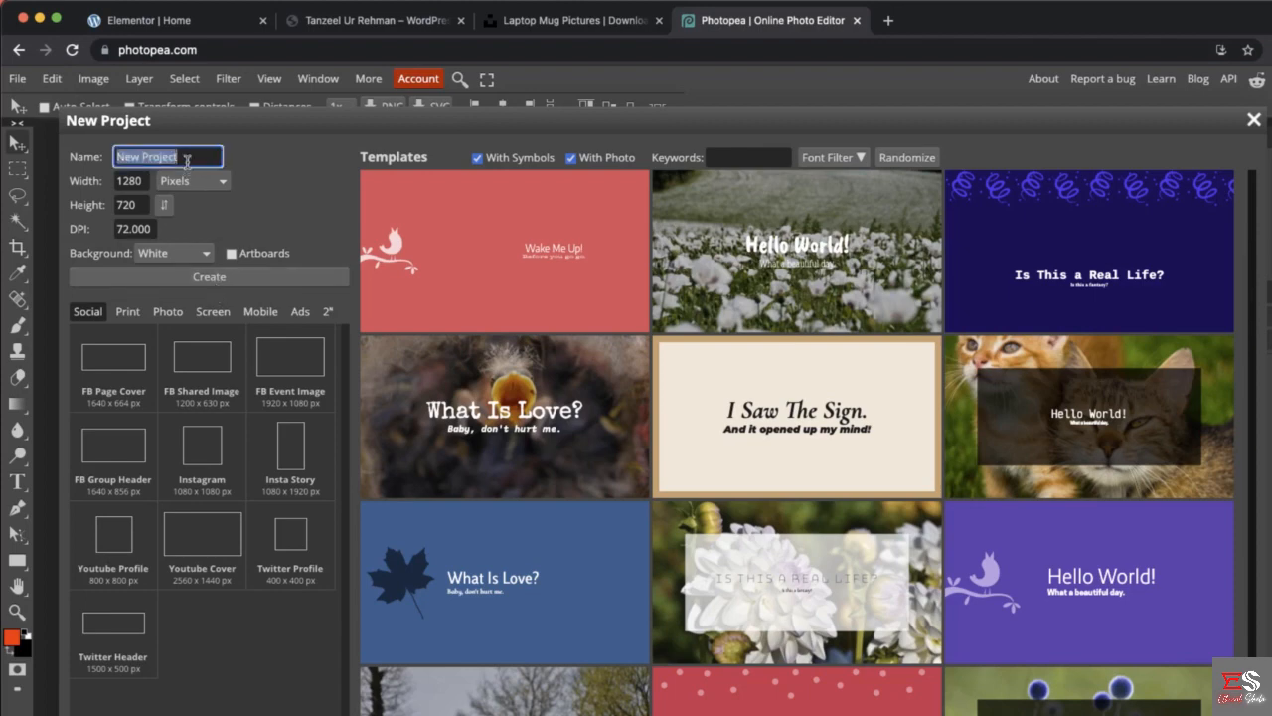
{"action": "type", "text": "co"}
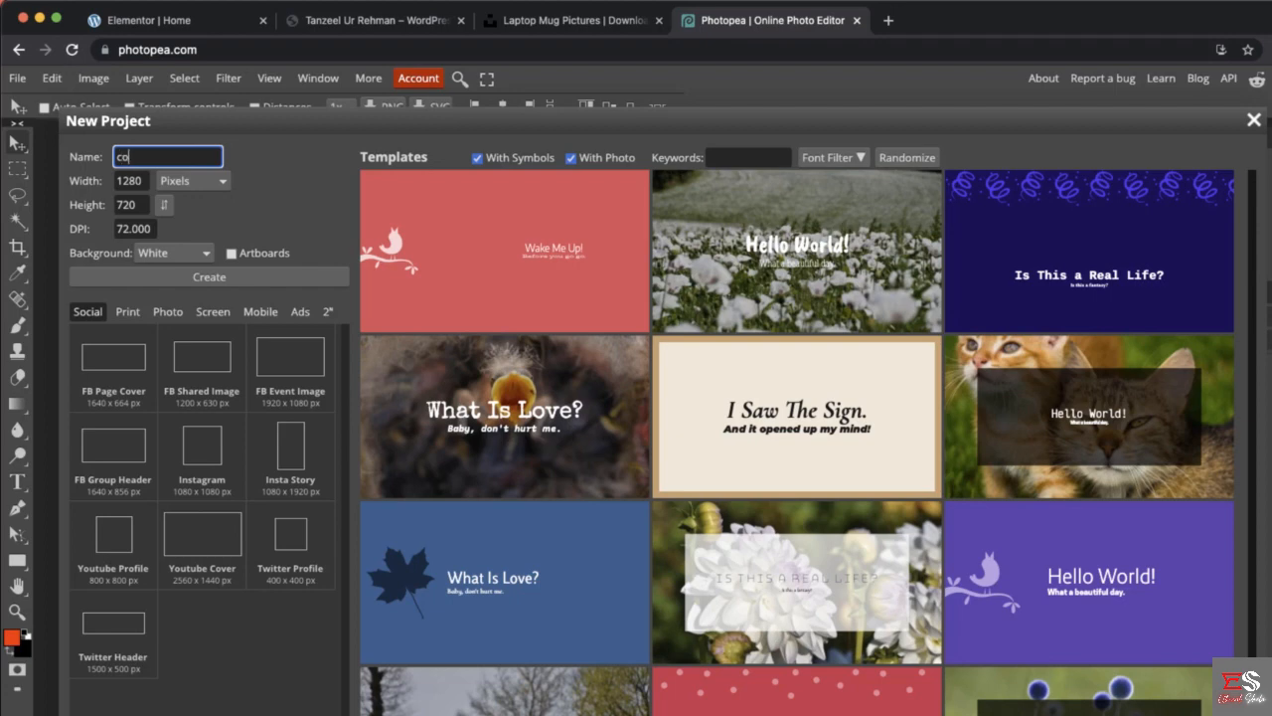
{"action": "type", "text": "ver image for home"}
{"action": "left_click", "coordinate": [222, 281]}
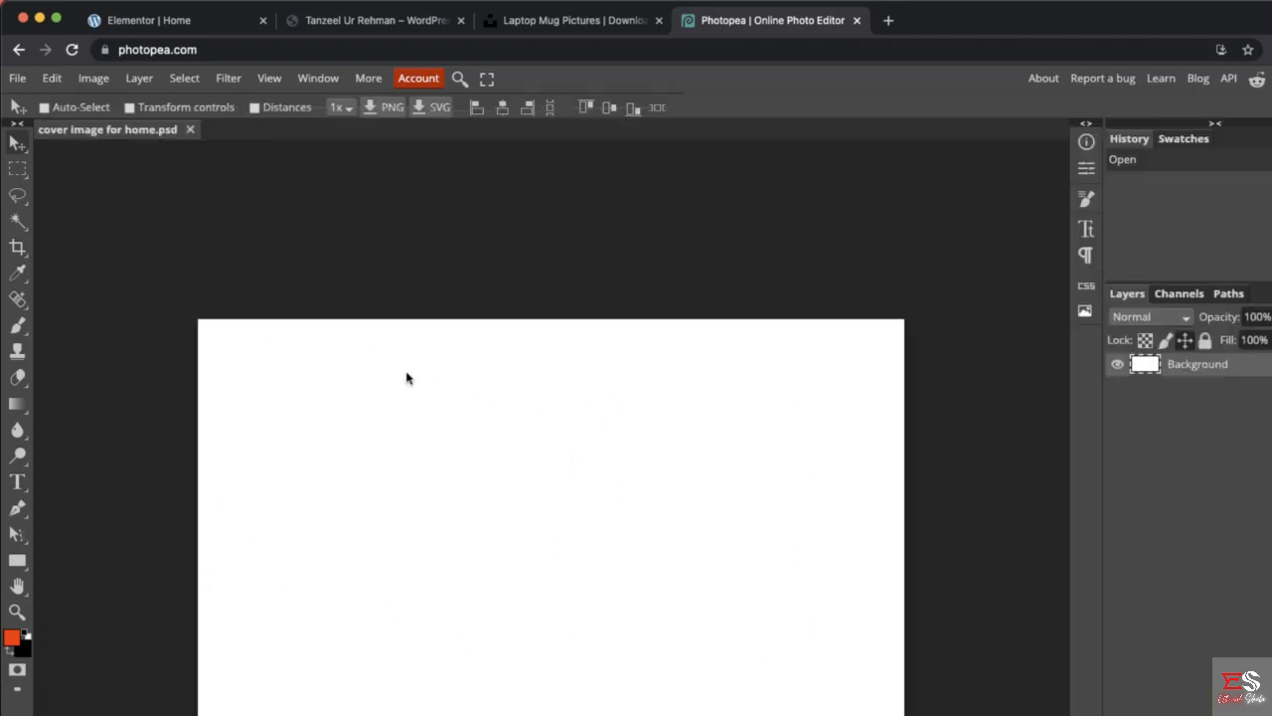
- Place the downloaded laptop and mug photo on the canvas, stretch it to fill the whole canvas and apply the transform
{"action": "left_click", "coordinate": [1263, 711]}
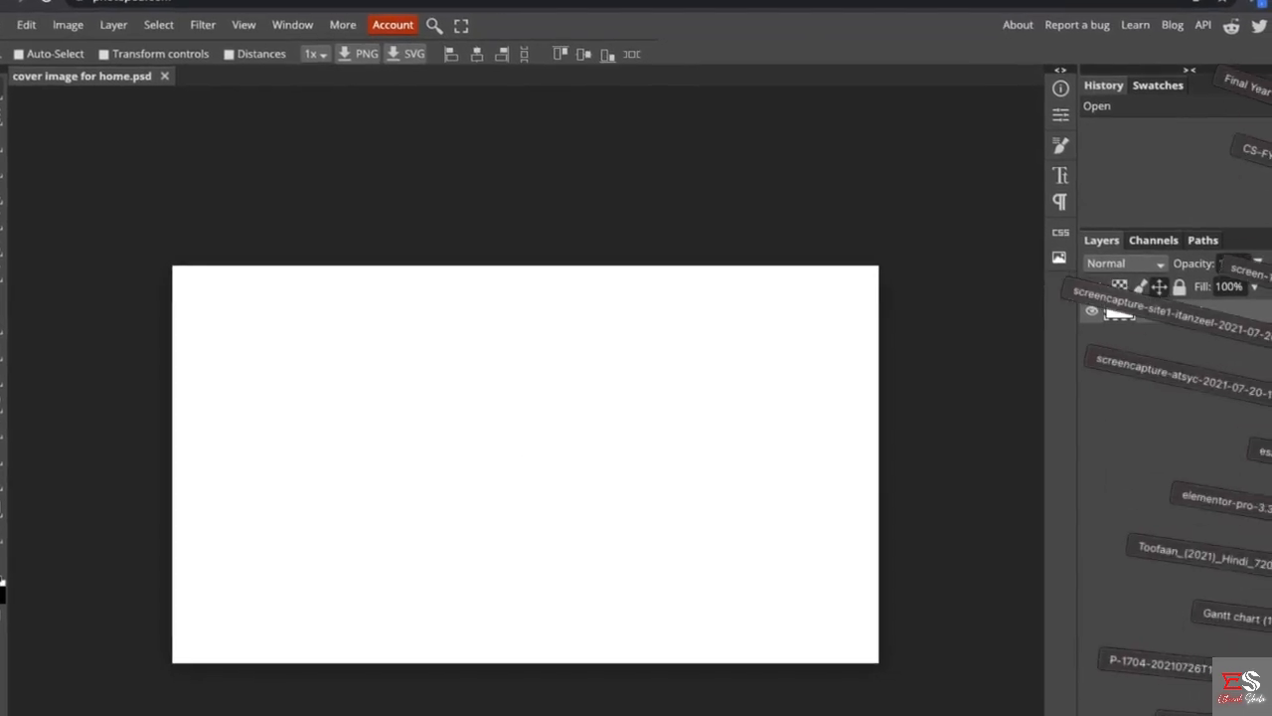
{"action": "key", "text": "Escape"}
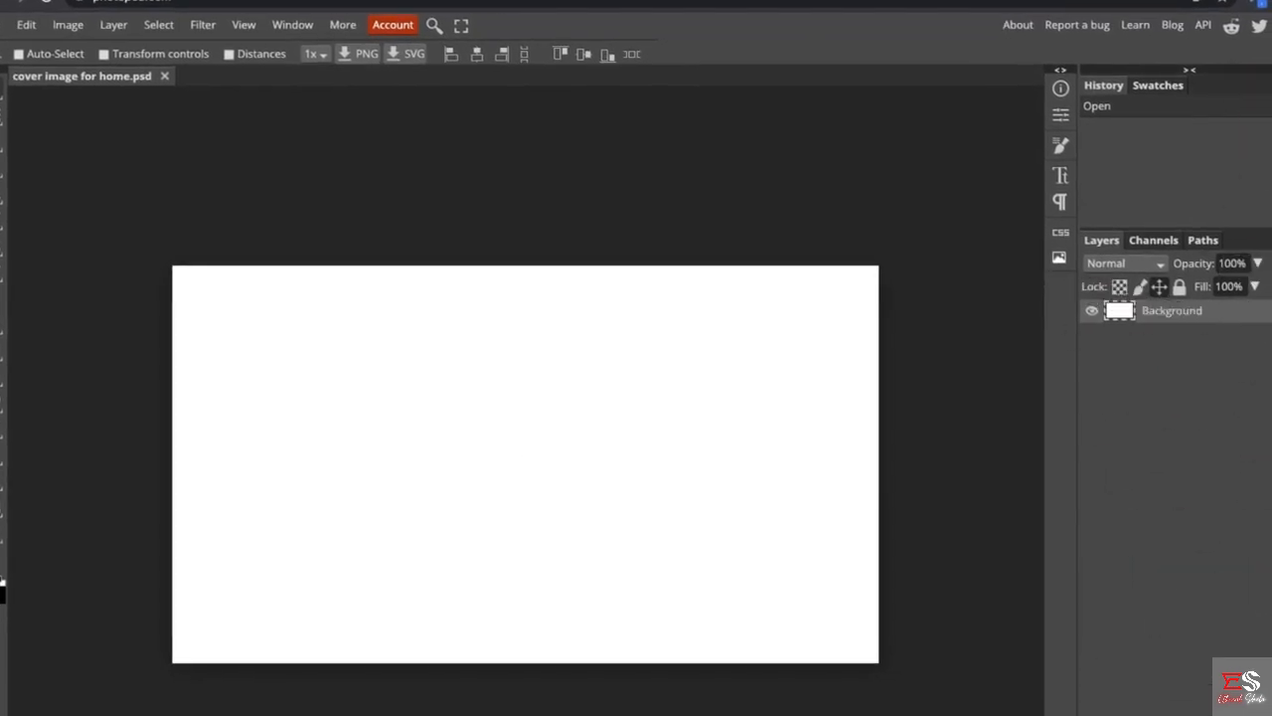
{"action": "left_click_drag", "start_coordinate": [777, 631], "coordinate": [514, 468]}
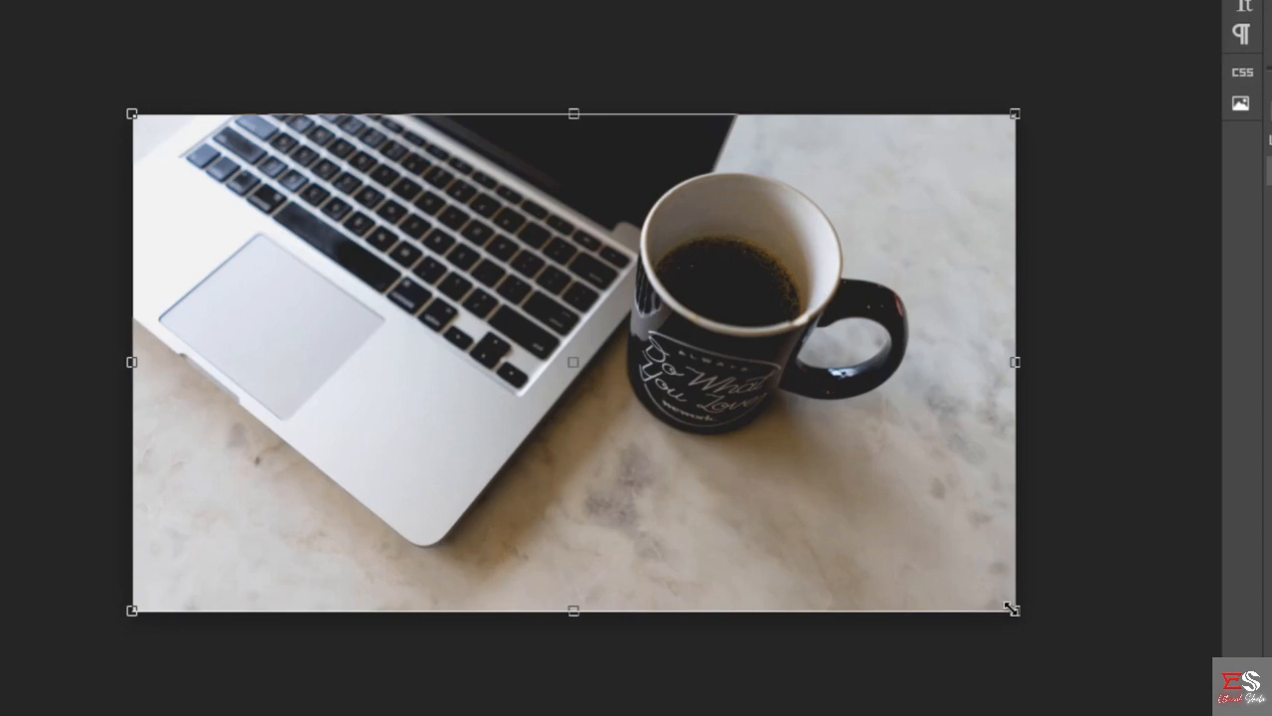
{"action": "left_click_drag", "start_coordinate": [1011, 609], "coordinate": [973, 306]}
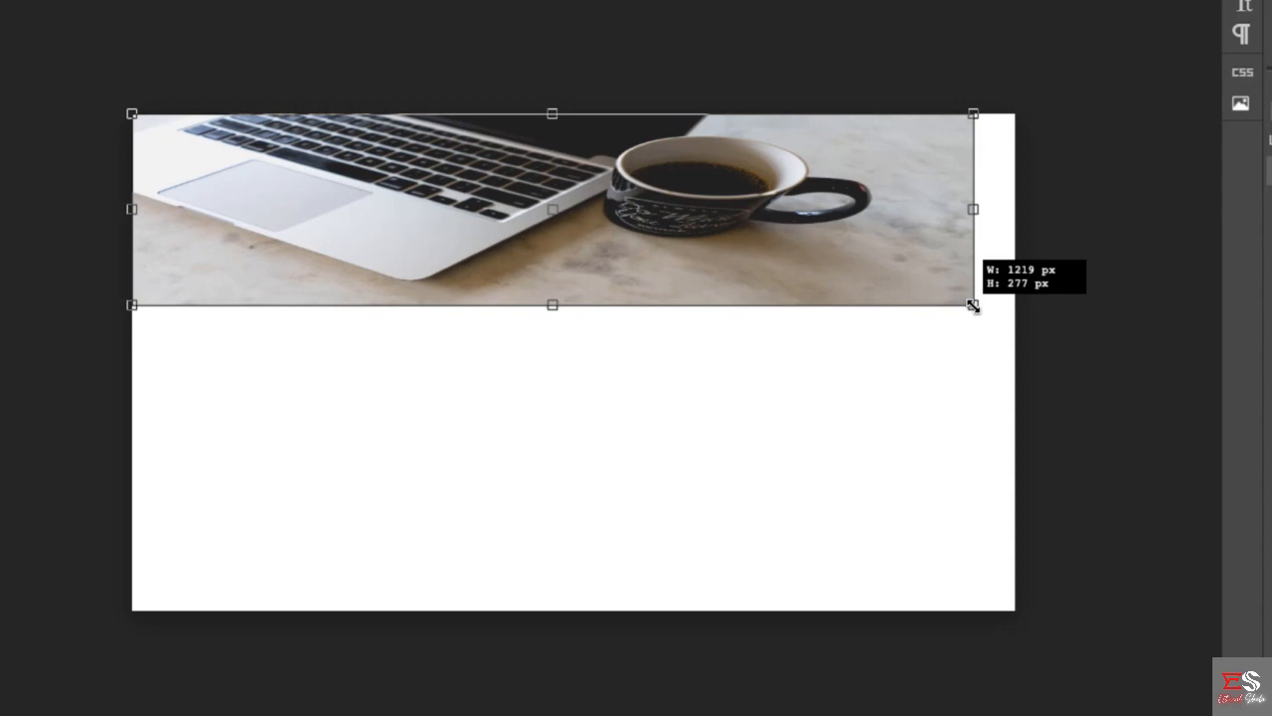
{"action": "left_click_drag", "start_coordinate": [973, 306], "coordinate": [1013, 328]}
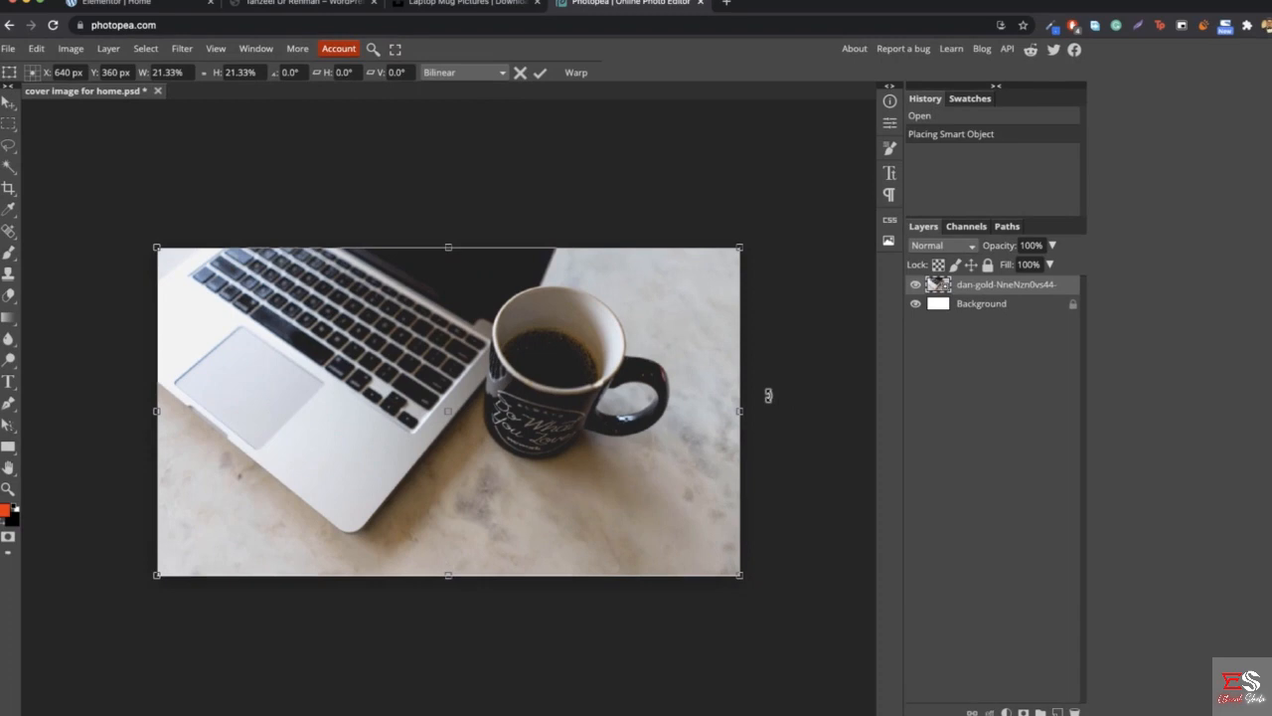
{"action": "key", "text": "Return"}
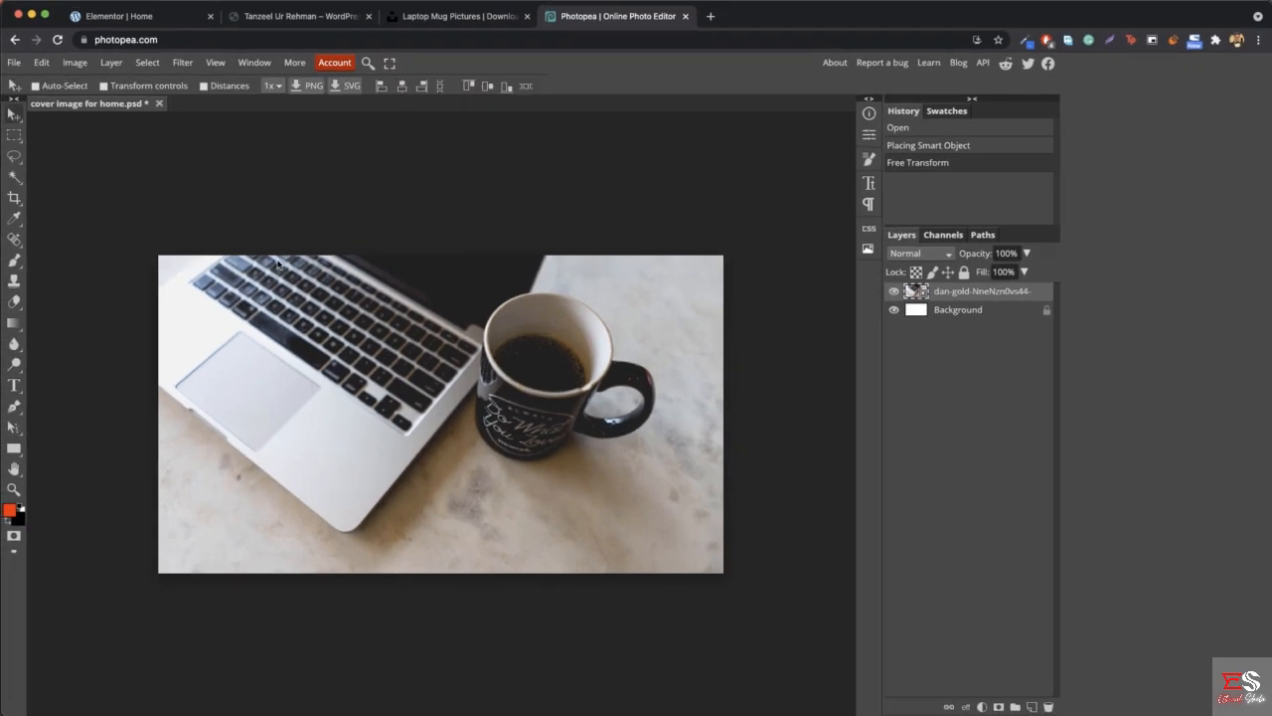
- Export the cover image as a 1280 by 720 pixel JPG at 65% quality
{"action": "left_click", "coordinate": [14, 61]}
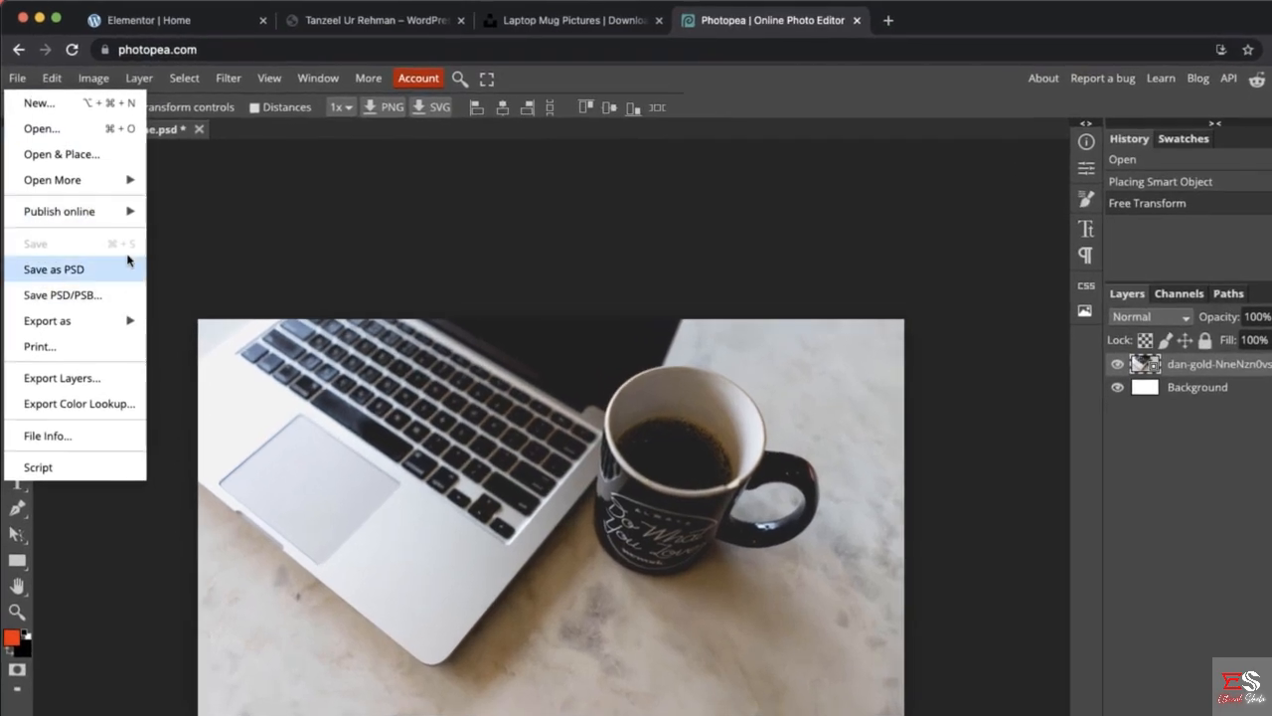
{"action": "mouse_move", "coordinate": [79, 323]}
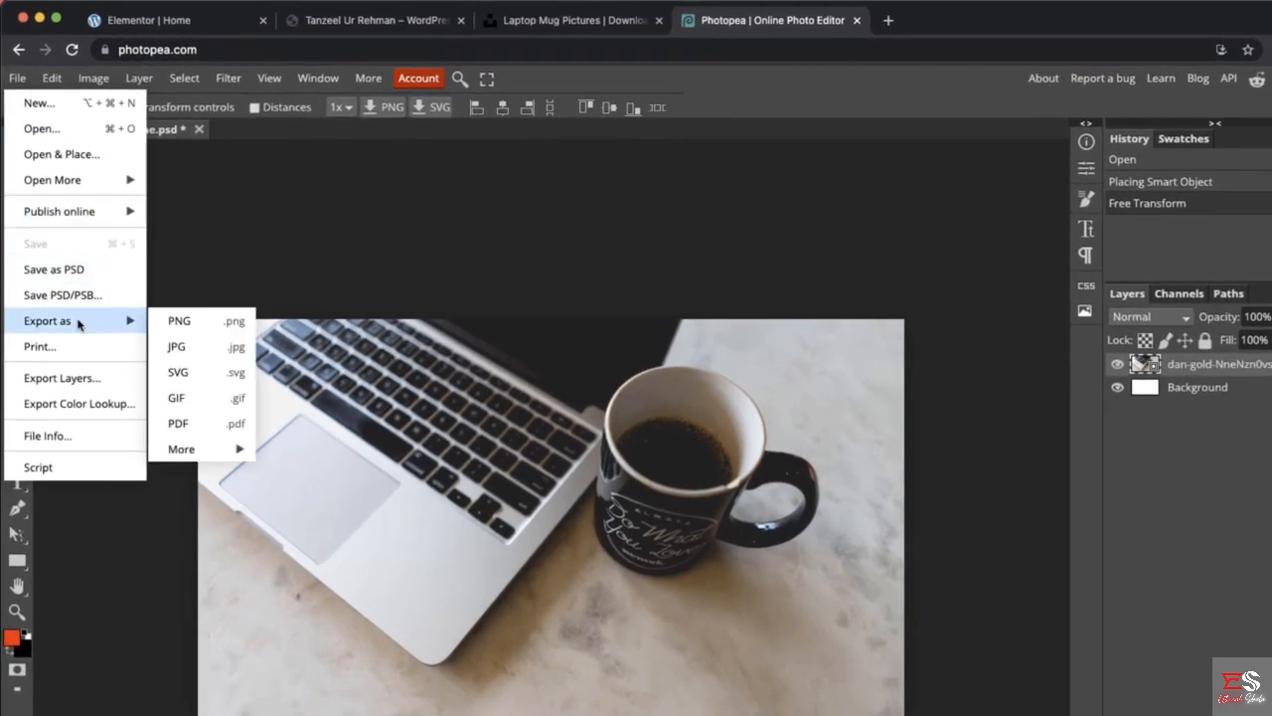
{"action": "left_click", "coordinate": [209, 350]}
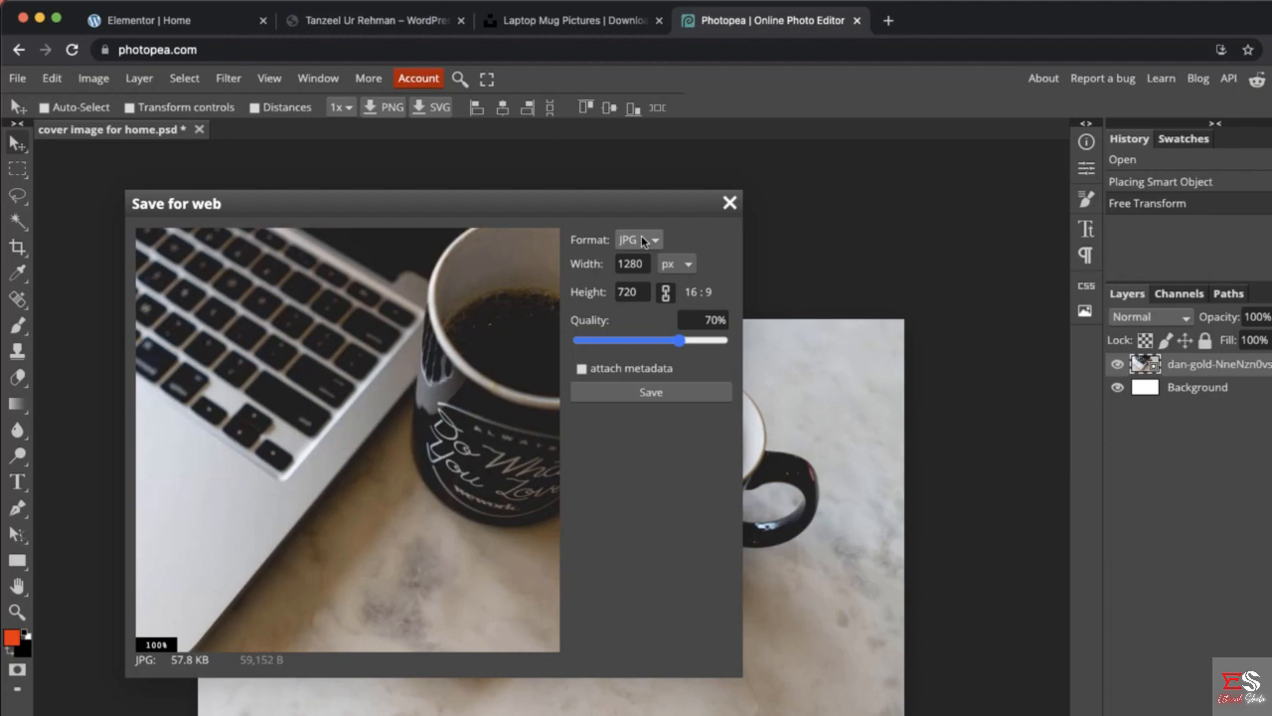
{"action": "mouse_move", "coordinate": [680, 340]}
{"action": "left_mouse_down"}
{"action": "mouse_move", "coordinate": [641, 352]}
{"action": "mouse_move", "coordinate": [672, 346]}
{"action": "left_mouse_up"}
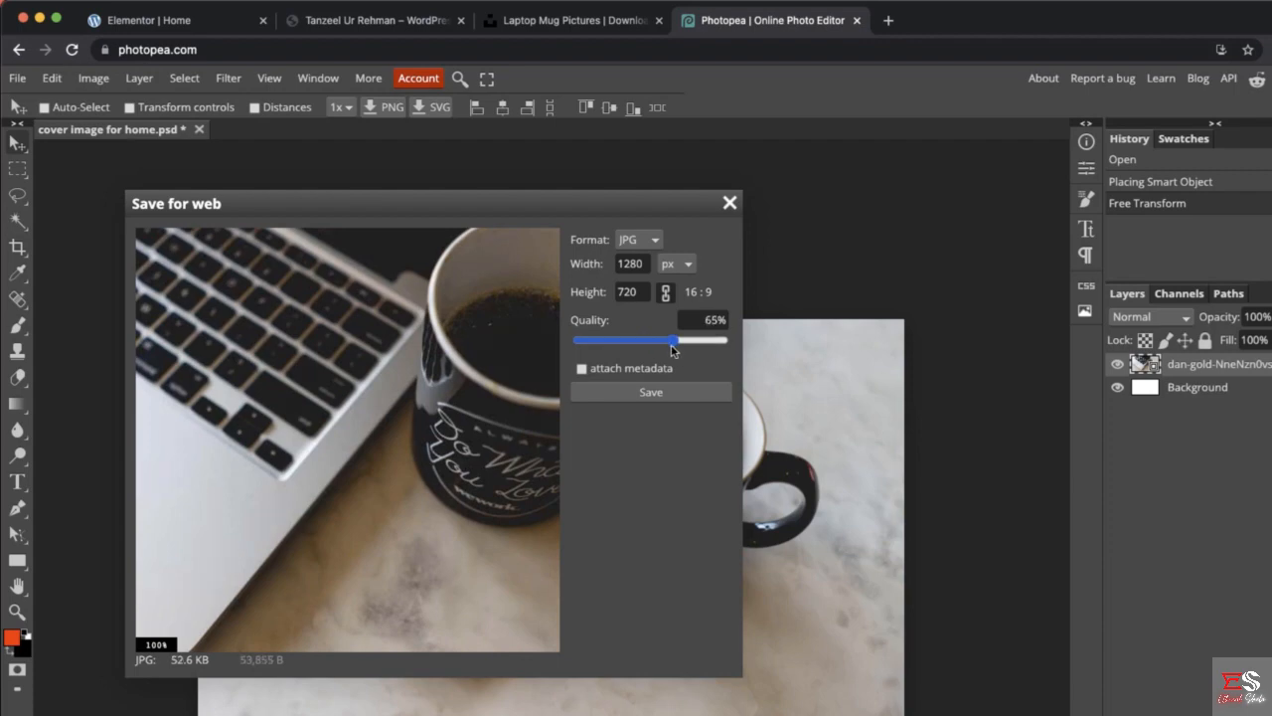
{"action": "left_click", "coordinate": [640, 393]}
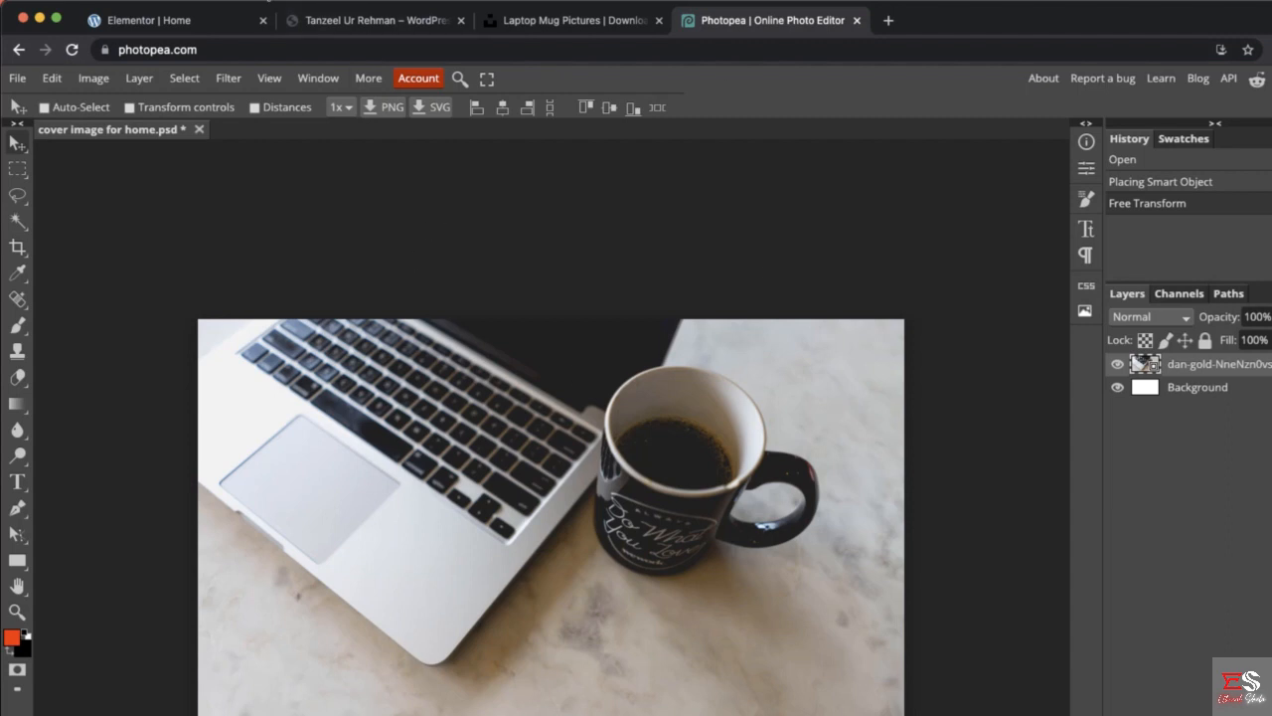
- Switch to the Elementor page and give the hero section holding the portrait a Classic background
{"action": "left_click", "coordinate": [149, 20]}
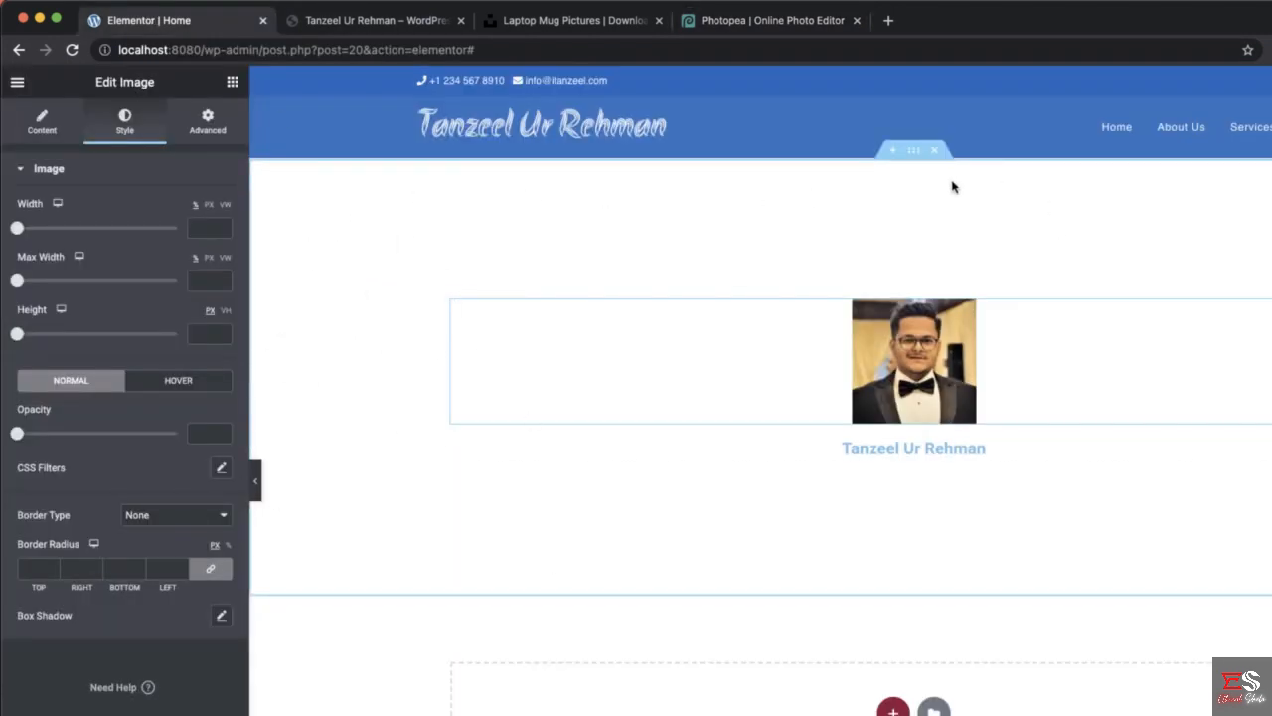
{"action": "right_click", "coordinate": [912, 158]}
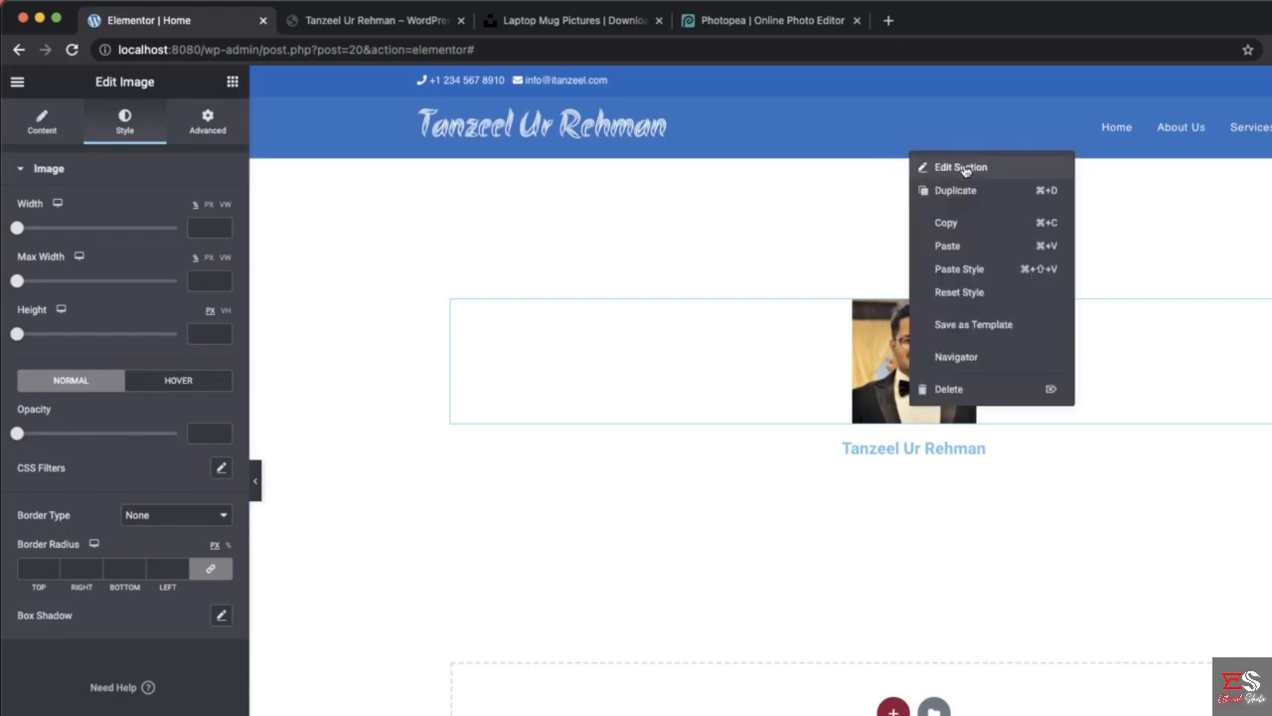
{"action": "left_click", "coordinate": [963, 170]}
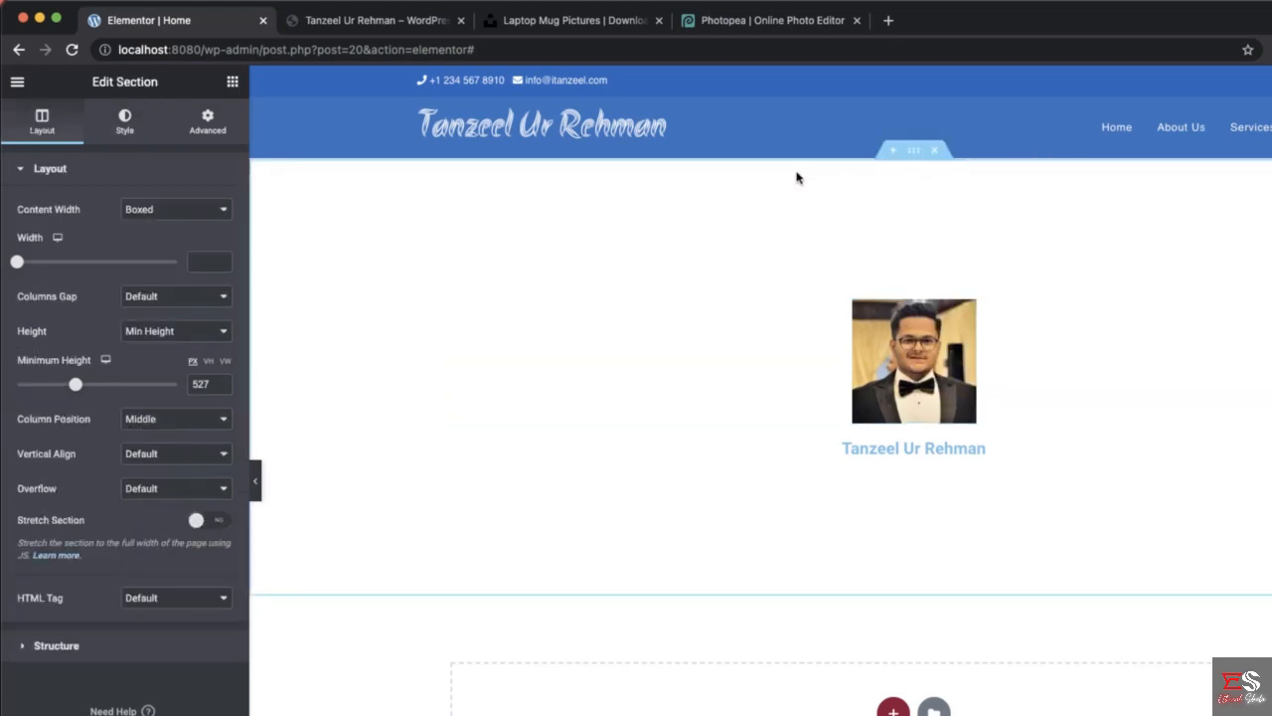
{"action": "left_click", "coordinate": [122, 123]}
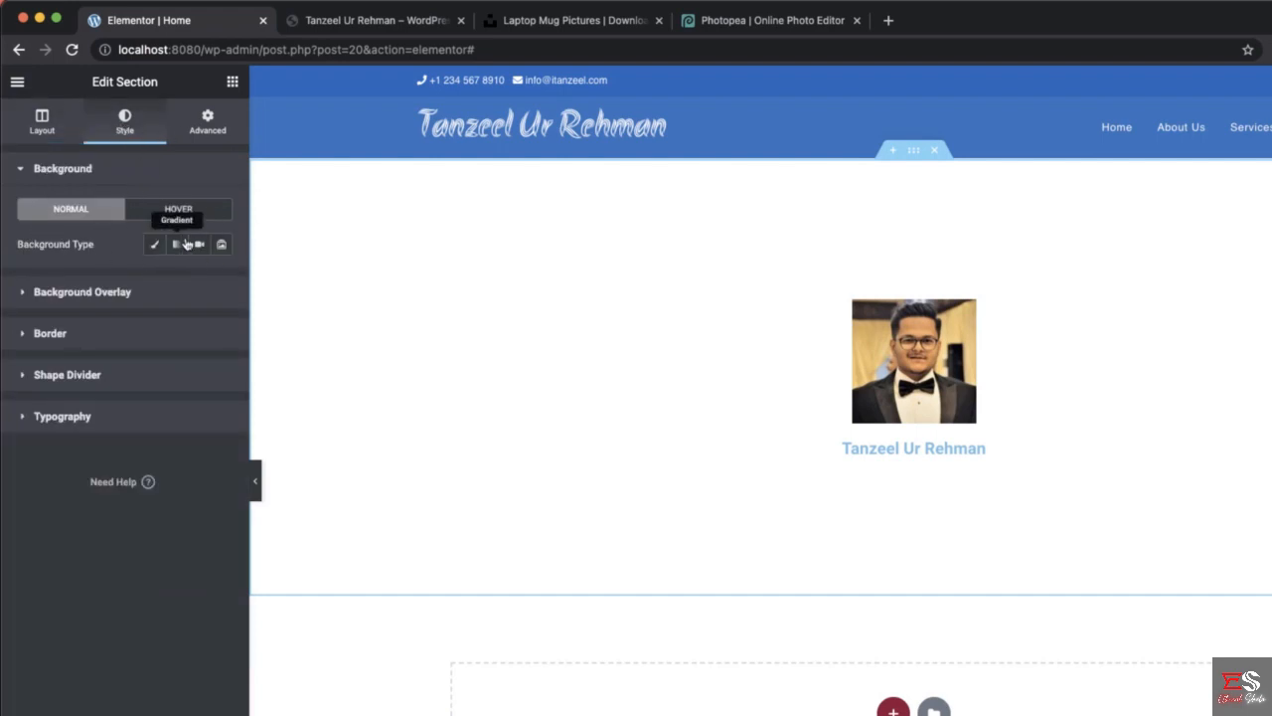
{"action": "left_click", "coordinate": [154, 245]}
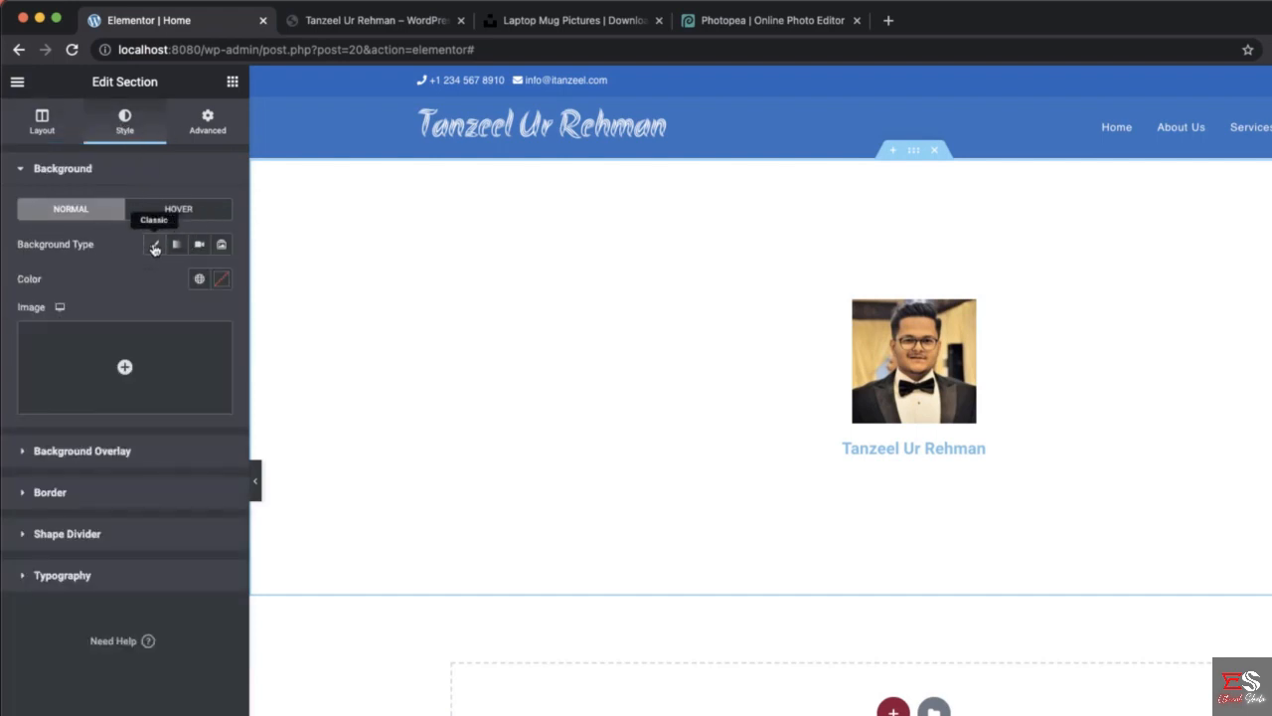
- Upload "cover image for home.jpg" from Downloads to the media library and insert it as the hero section's background image
{"action": "left_click", "coordinate": [106, 363]}
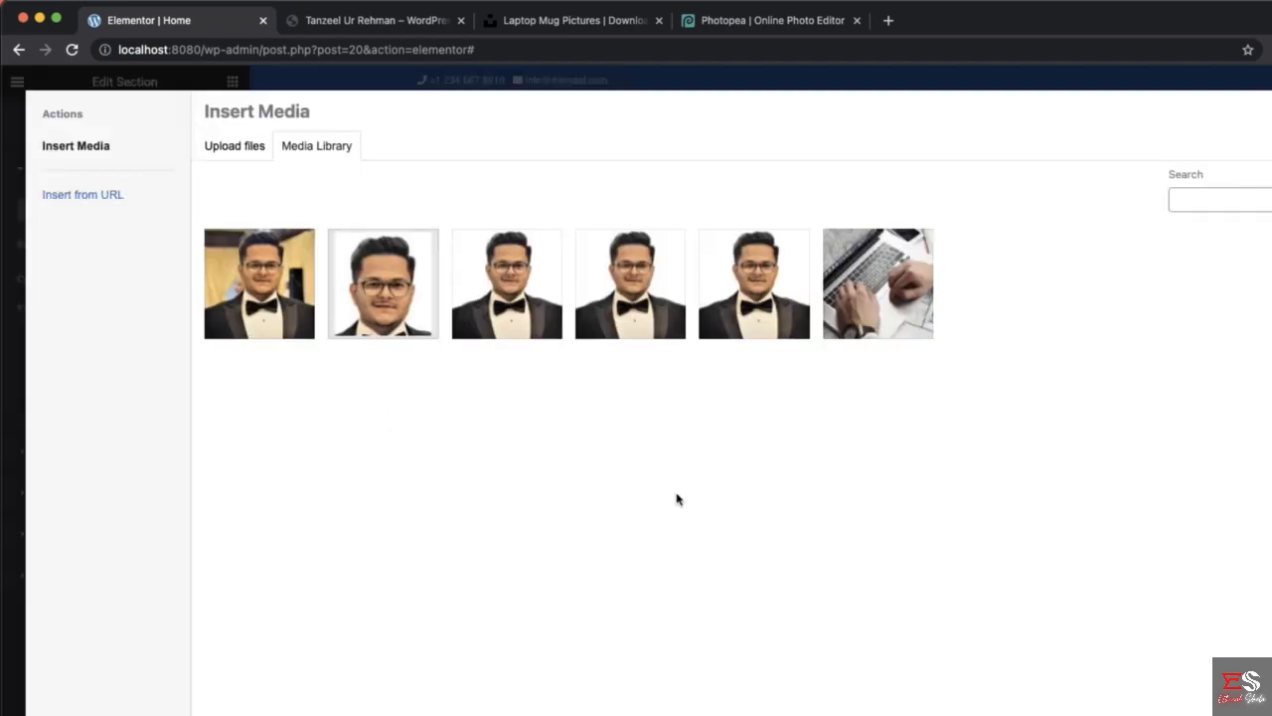
{"action": "left_click", "coordinate": [1271, 715]}
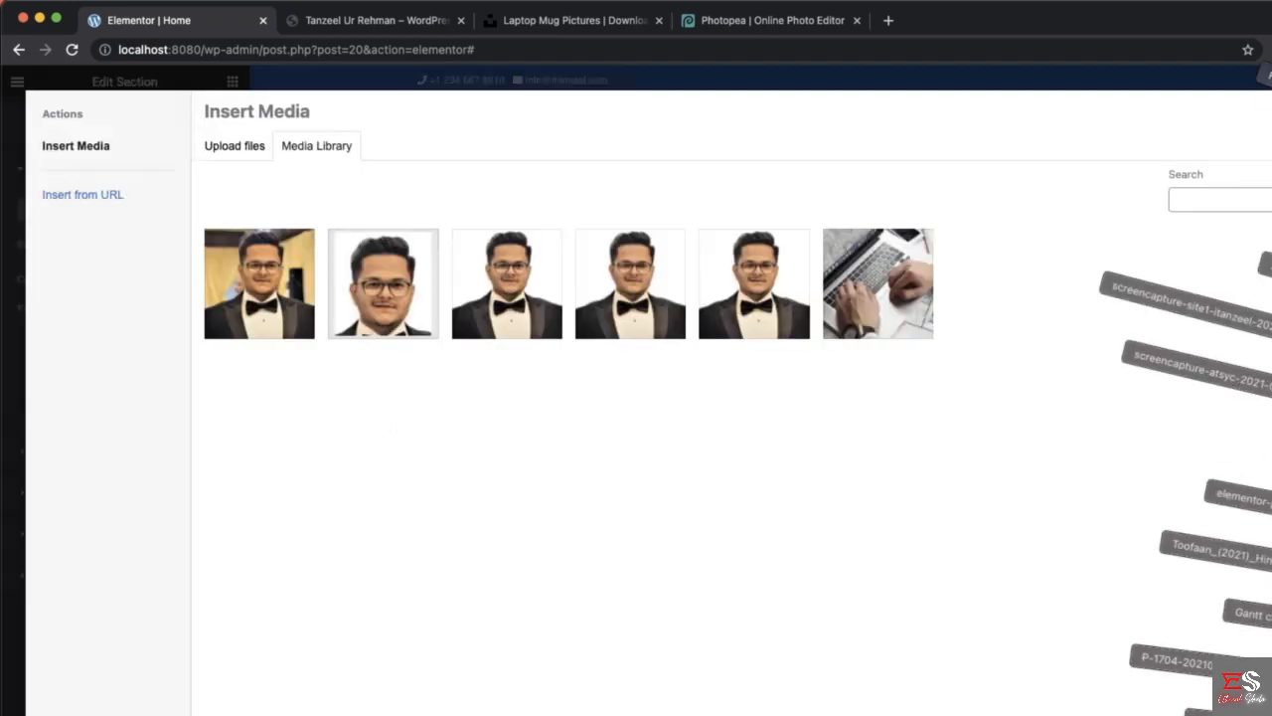
{"action": "left_click_drag", "start_coordinate": [1271, 616], "coordinate": [912, 582]}
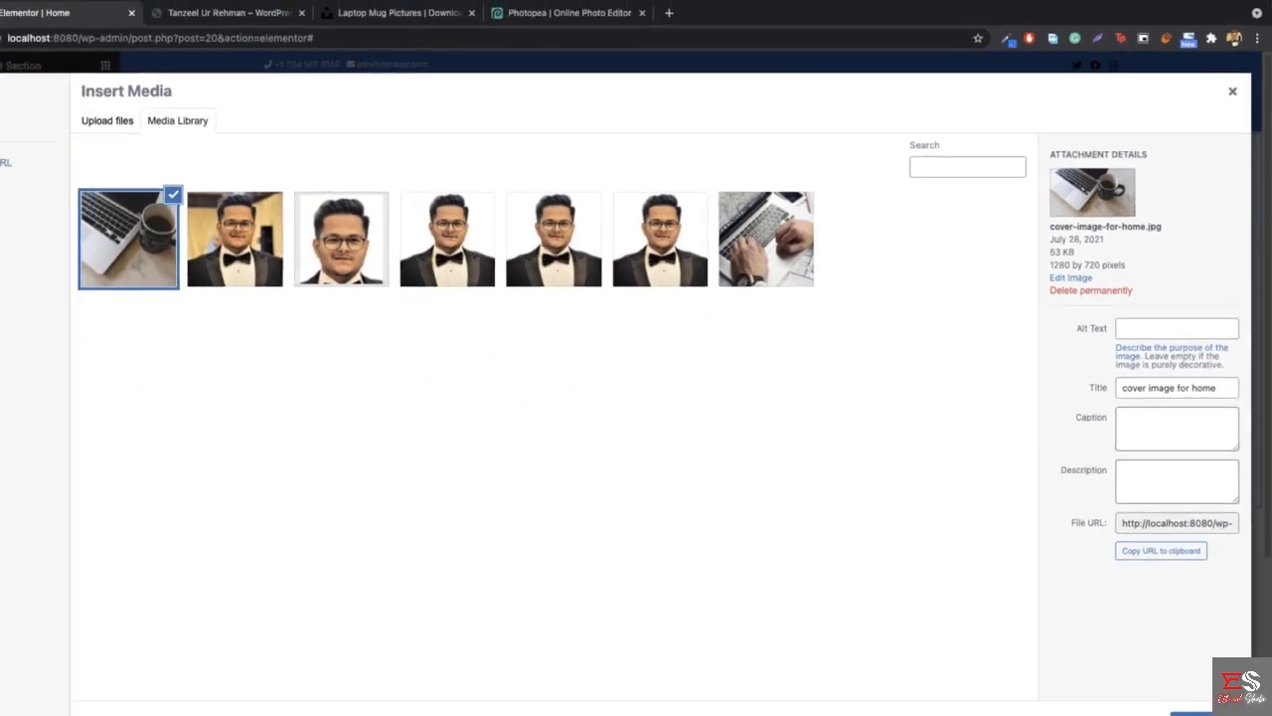
{"action": "left_click", "coordinate": [1076, 712]}
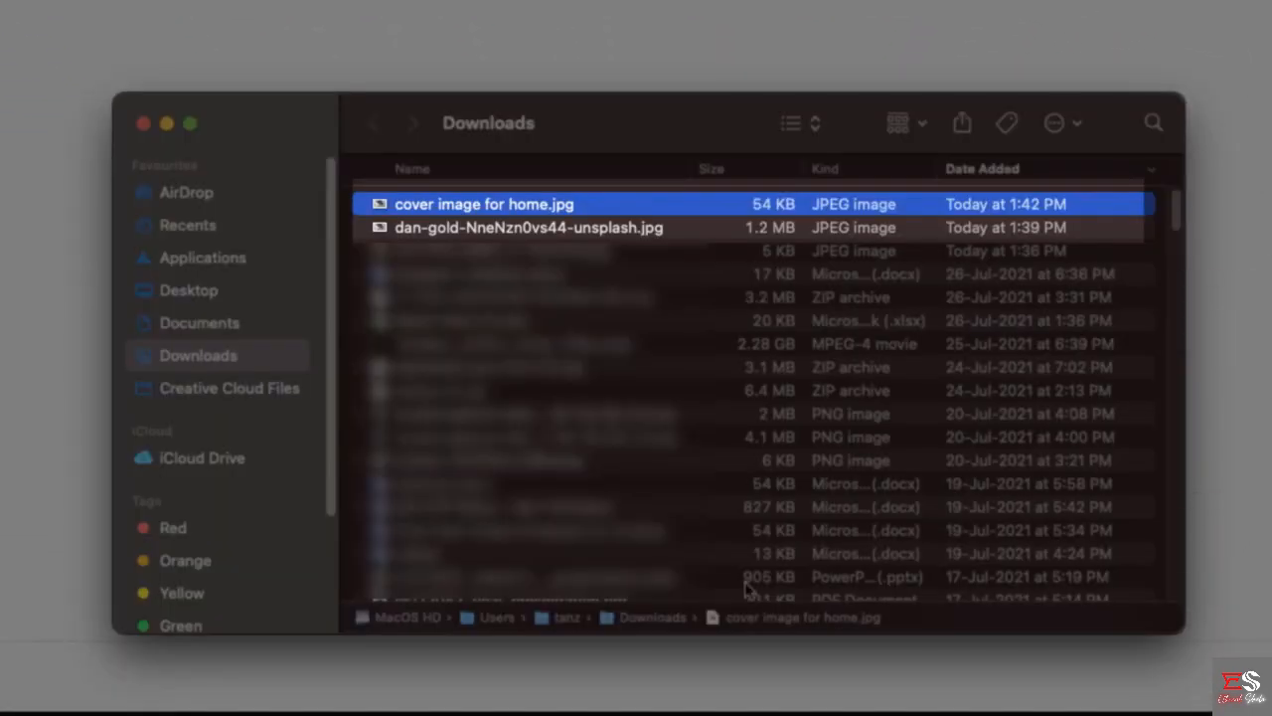
{"action": "left_click", "coordinate": [459, 234]}
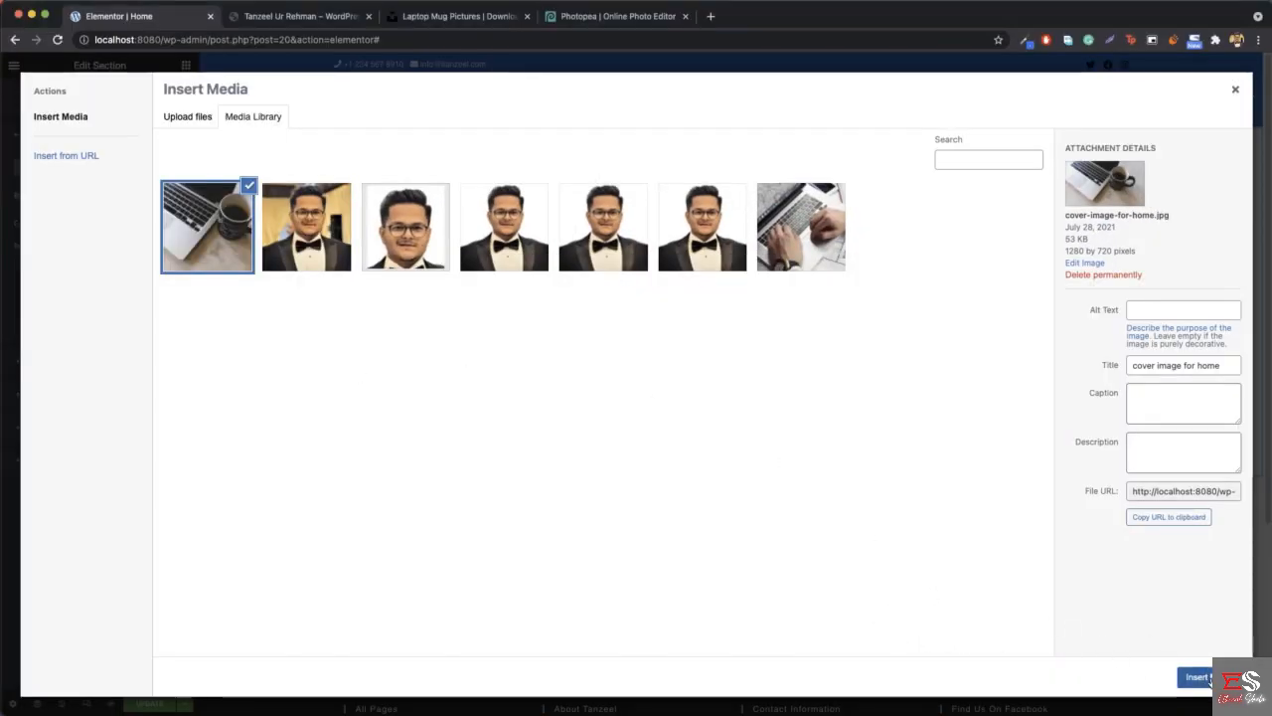
{"action": "left_click", "coordinate": [1204, 677]}
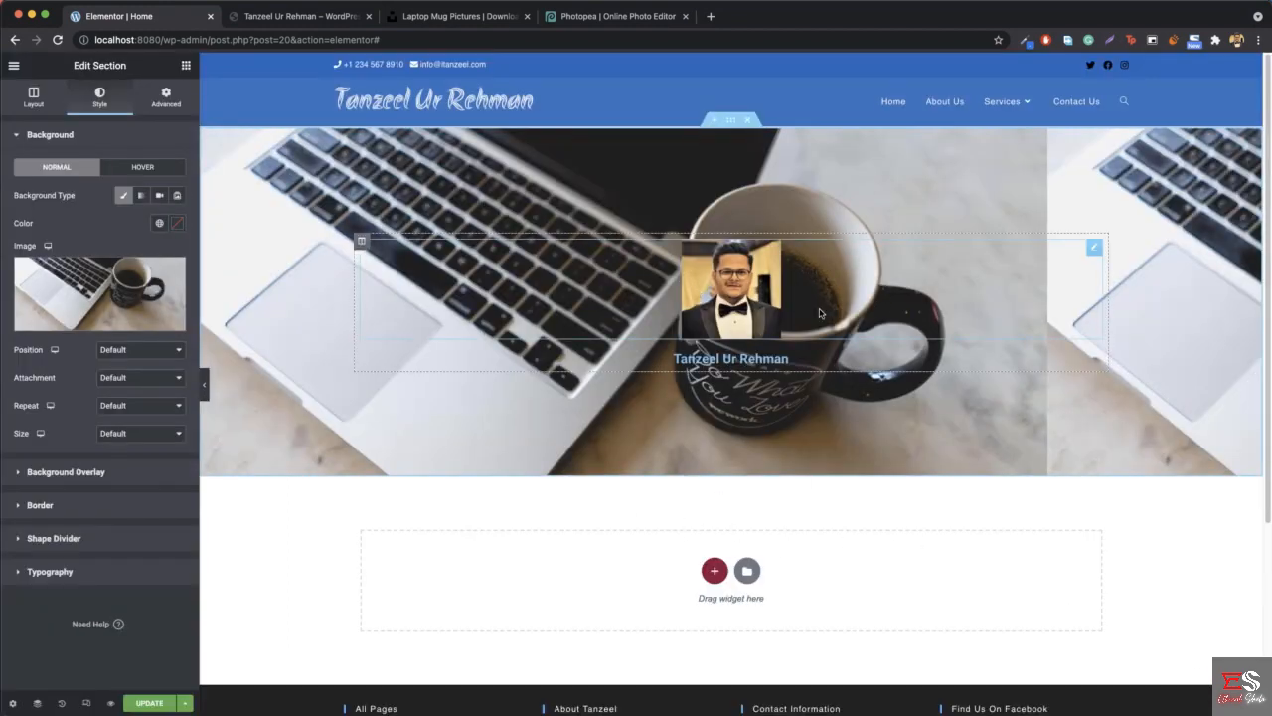
- Set the hero background's repeat to No-repeat and preview the section at full page width
{"action": "left_click", "coordinate": [205, 387]}
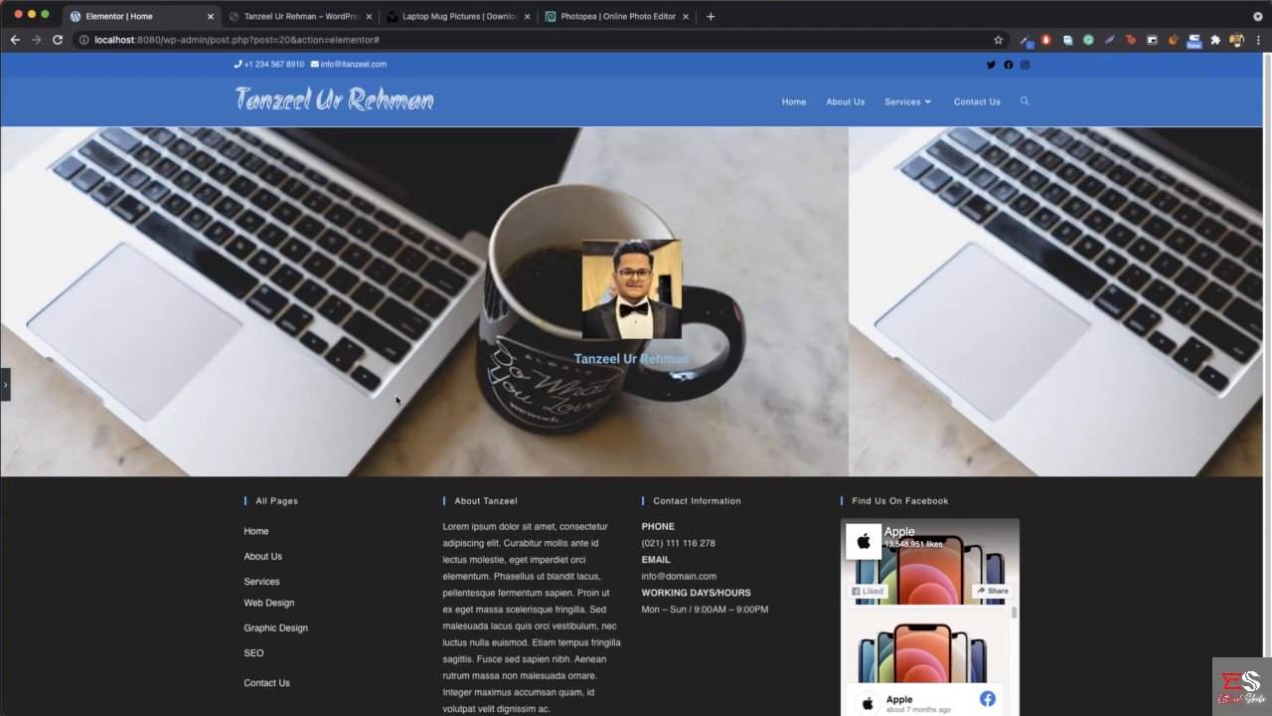
{"action": "left_click", "coordinate": [8, 389]}
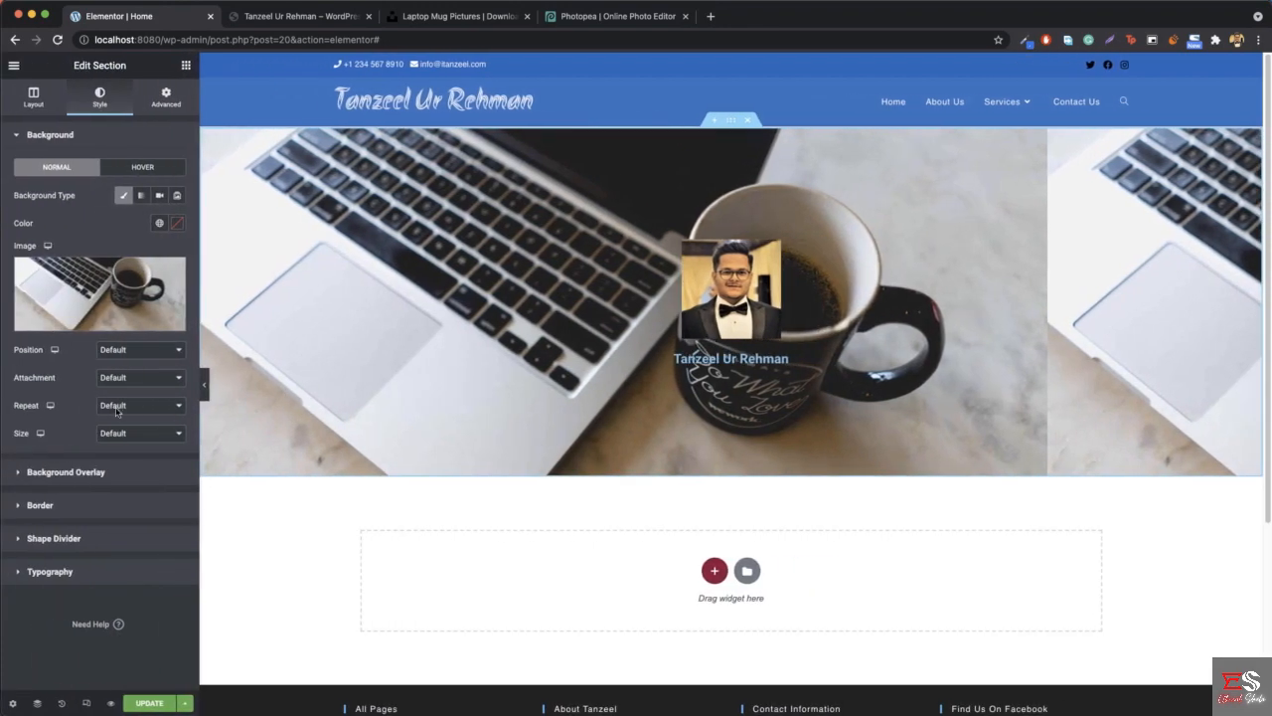
{"action": "left_click", "coordinate": [118, 407]}
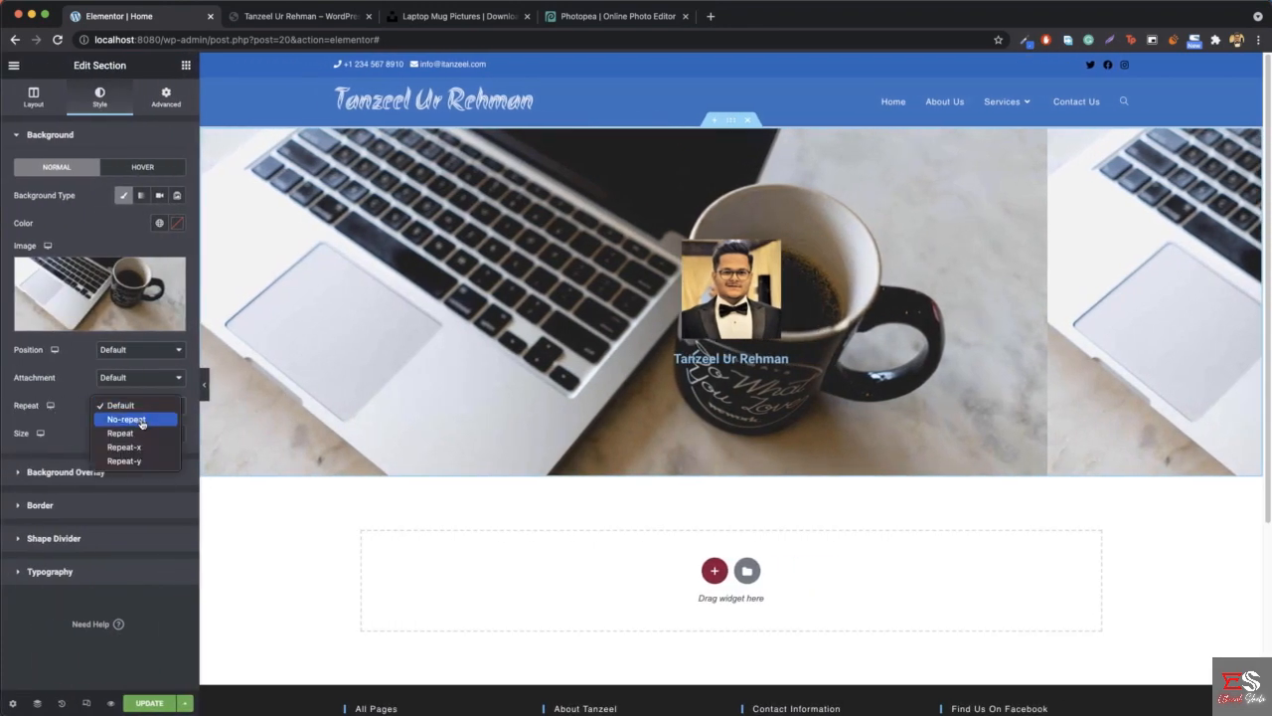
{"action": "left_click", "coordinate": [145, 419]}
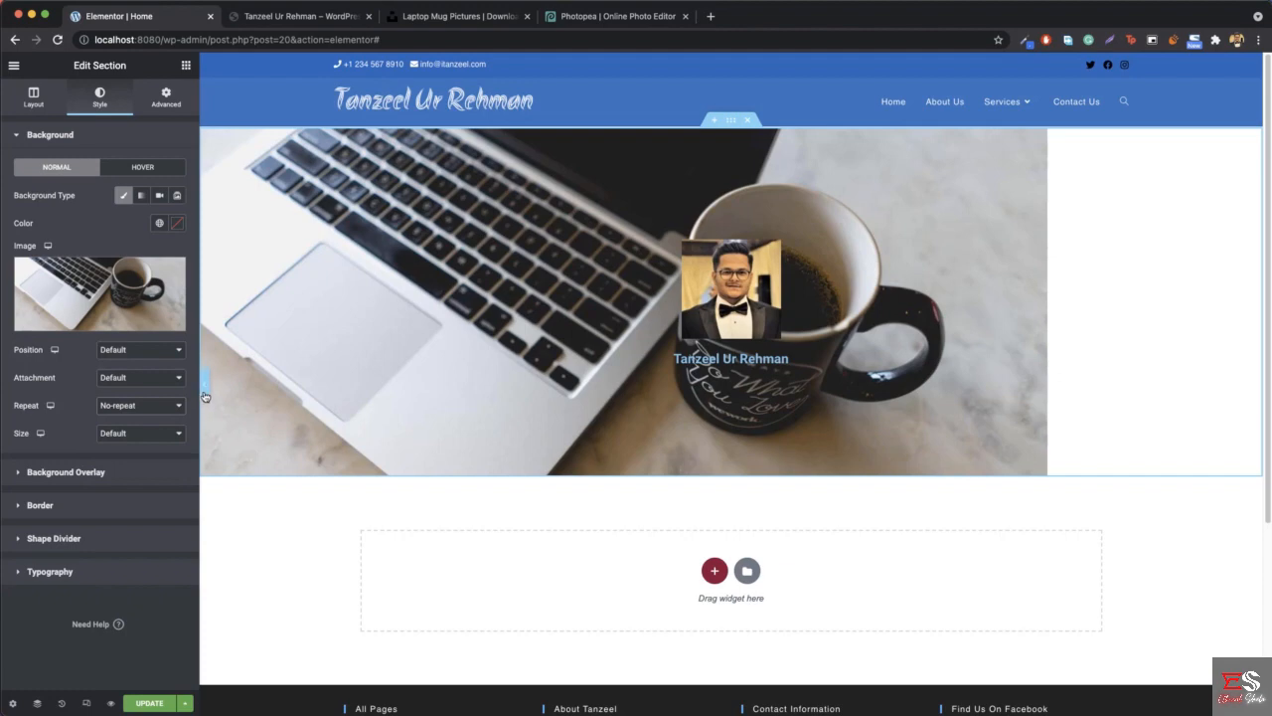
{"action": "left_click", "coordinate": [203, 386]}
{"action": "scroll", "coordinate": [293, 397], "scroll_direction": "down", "scroll_amount": 2}
{"action": "scroll", "coordinate": [294, 396], "scroll_direction": "up", "scroll_amount": 1}
{"action": "scroll", "coordinate": [293, 397], "scroll_direction": "down", "scroll_amount": 1}
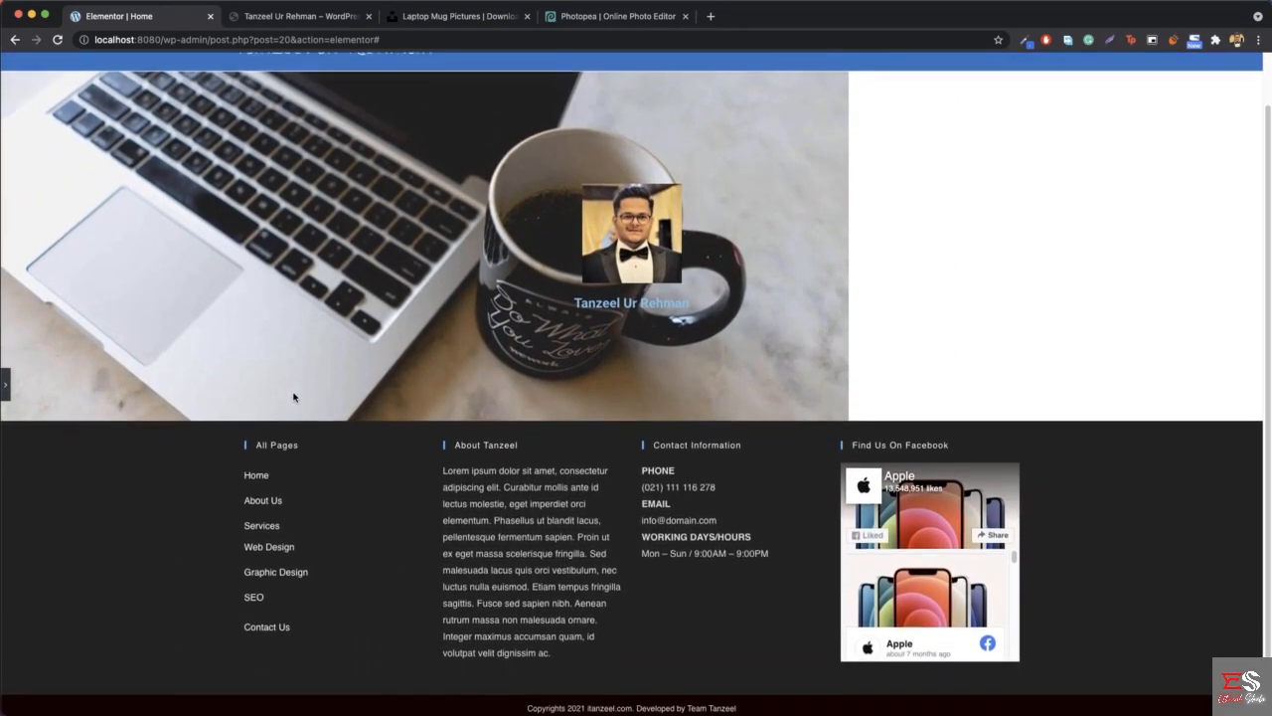
{"action": "scroll", "coordinate": [293, 396], "scroll_direction": "up", "scroll_amount": 1}
{"action": "scroll", "coordinate": [293, 396], "scroll_direction": "down", "scroll_amount": 1}
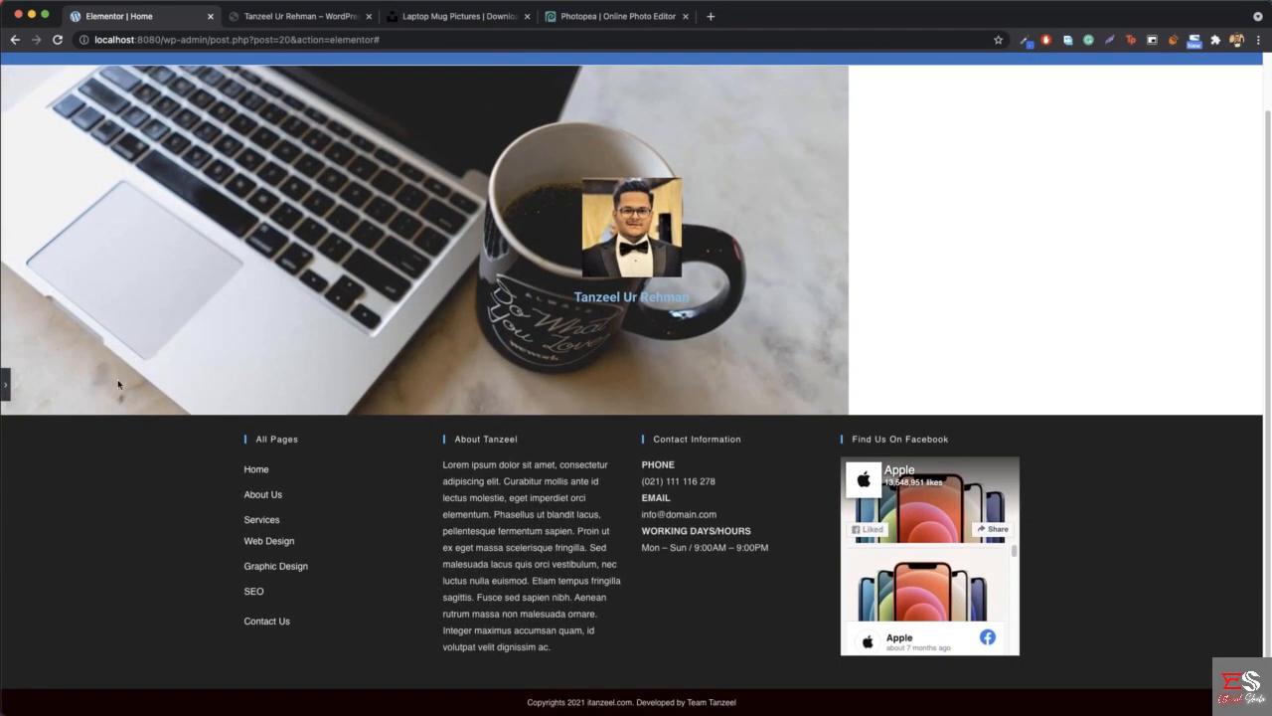
- Set the hero background image's size to Cover and preview the page without the editing panel
{"action": "left_click", "coordinate": [8, 391]}
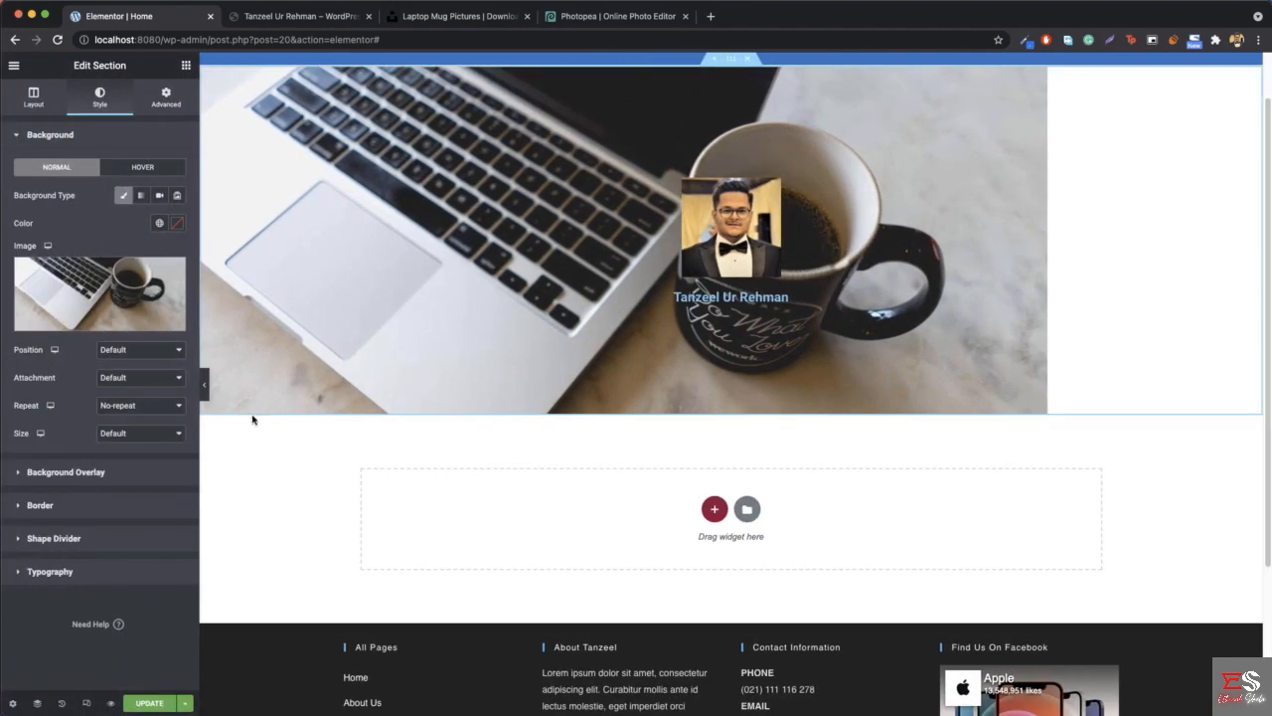
{"action": "left_click", "coordinate": [155, 440]}
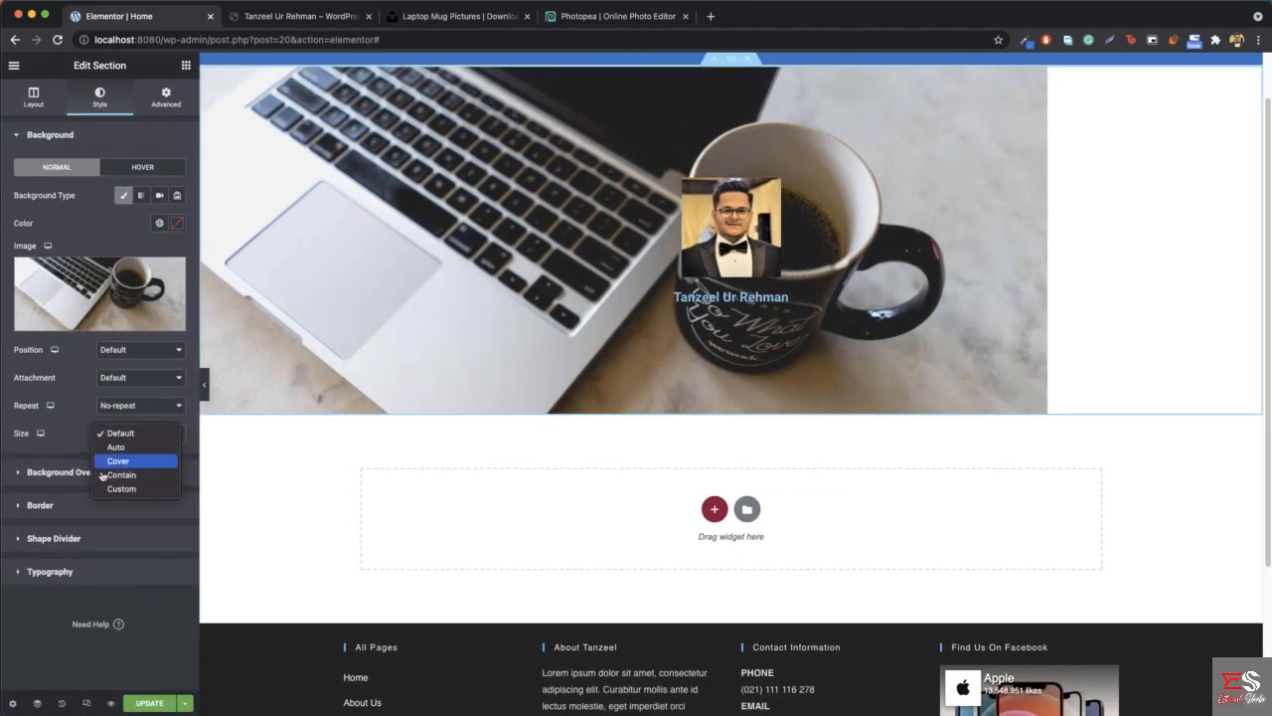
{"action": "left_click", "coordinate": [145, 462]}
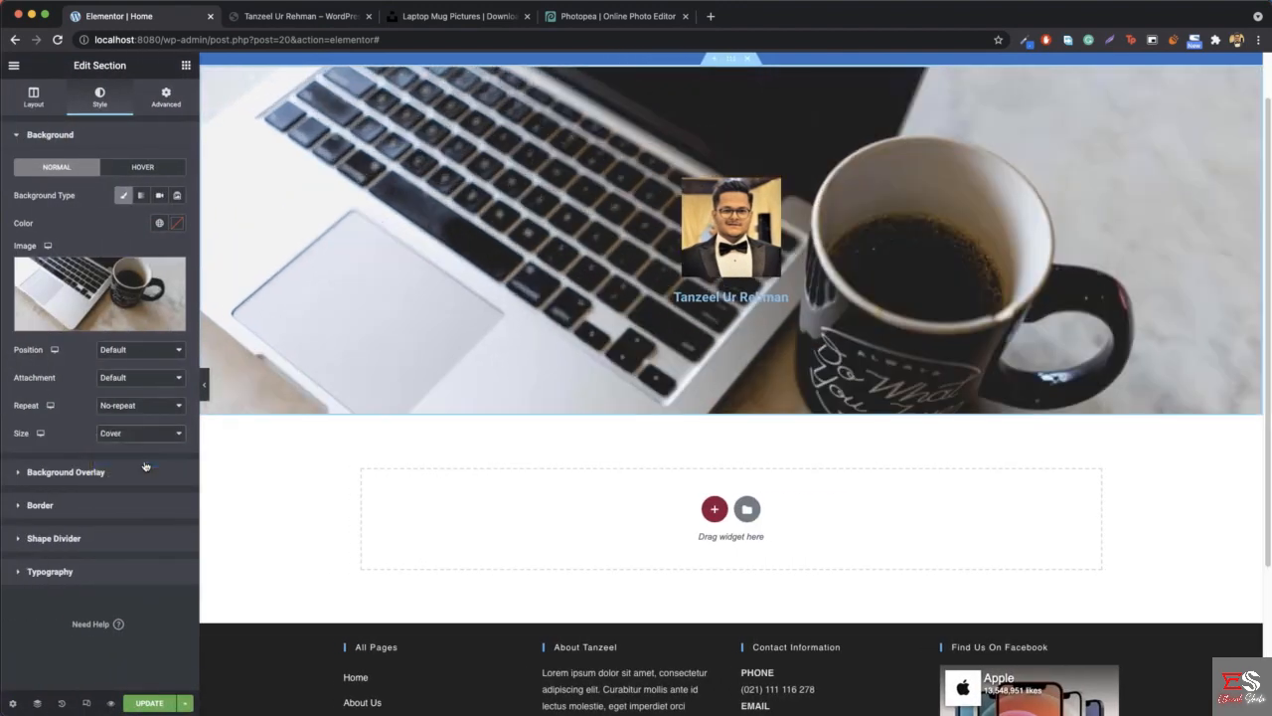
{"action": "left_click", "coordinate": [205, 384]}
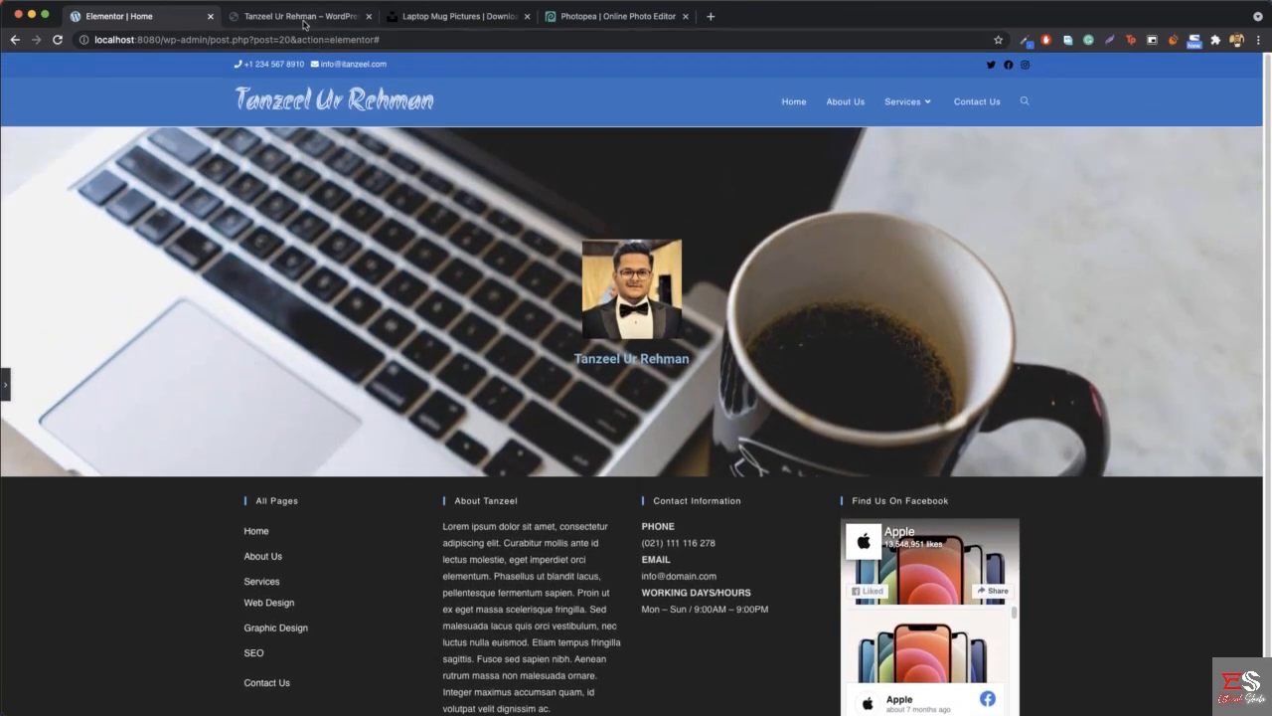
- Compare how the hero background behaves during scrolling on the reference site and on the Elementor page
{"action": "left_click", "coordinate": [303, 16]}
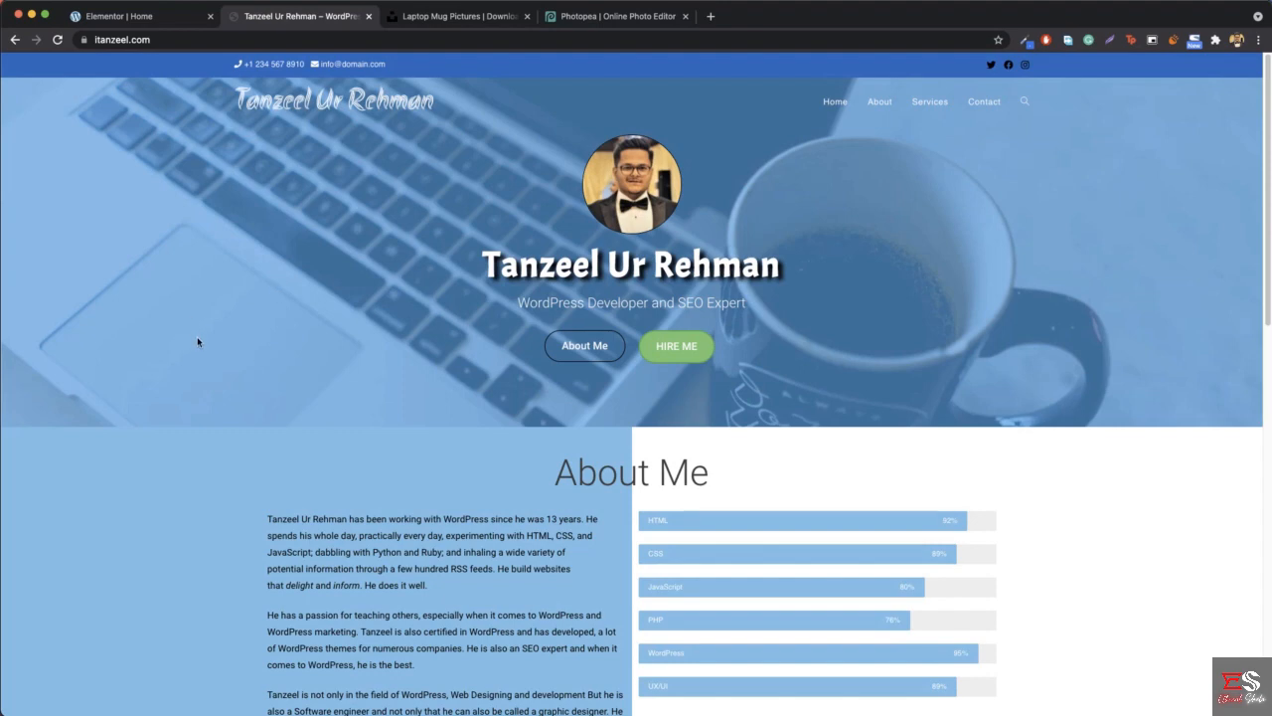
{"action": "scroll", "coordinate": [262, 353], "scroll_direction": "down", "scroll_amount": 3}
{"action": "scroll", "coordinate": [263, 352], "scroll_direction": "down", "scroll_amount": 4}
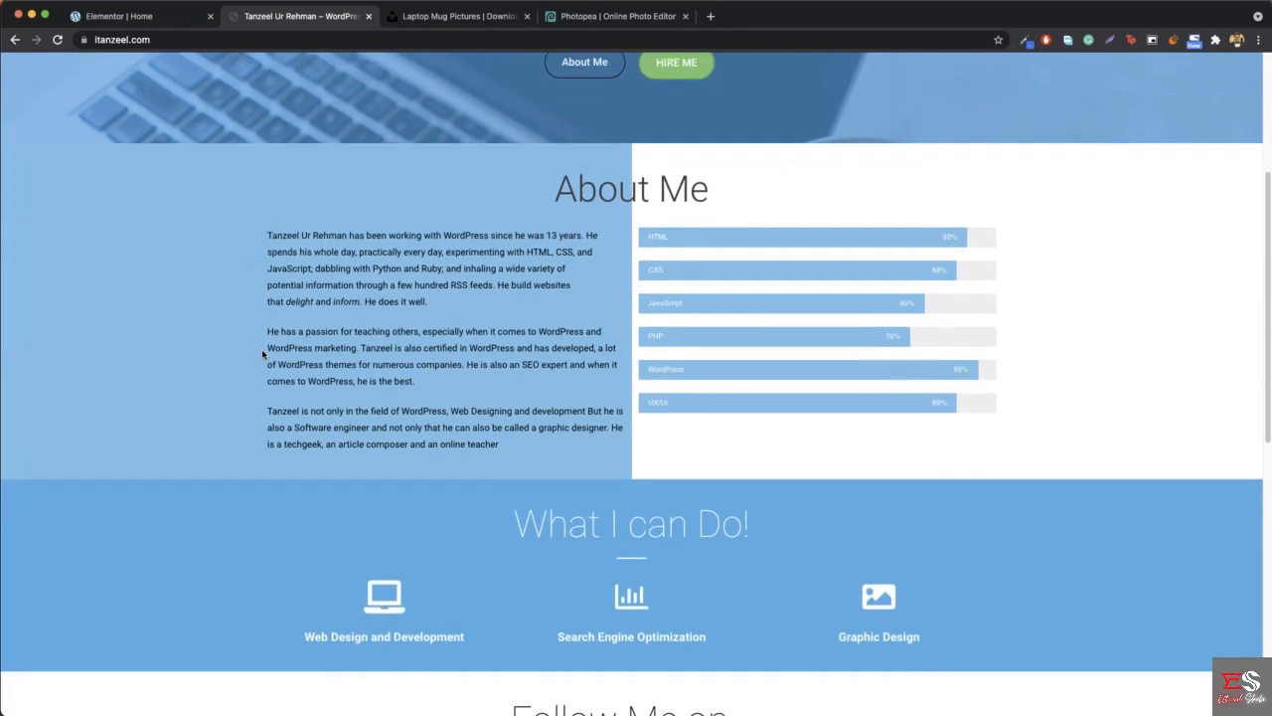
{"action": "scroll", "coordinate": [262, 353], "scroll_direction": "up", "scroll_amount": 7}
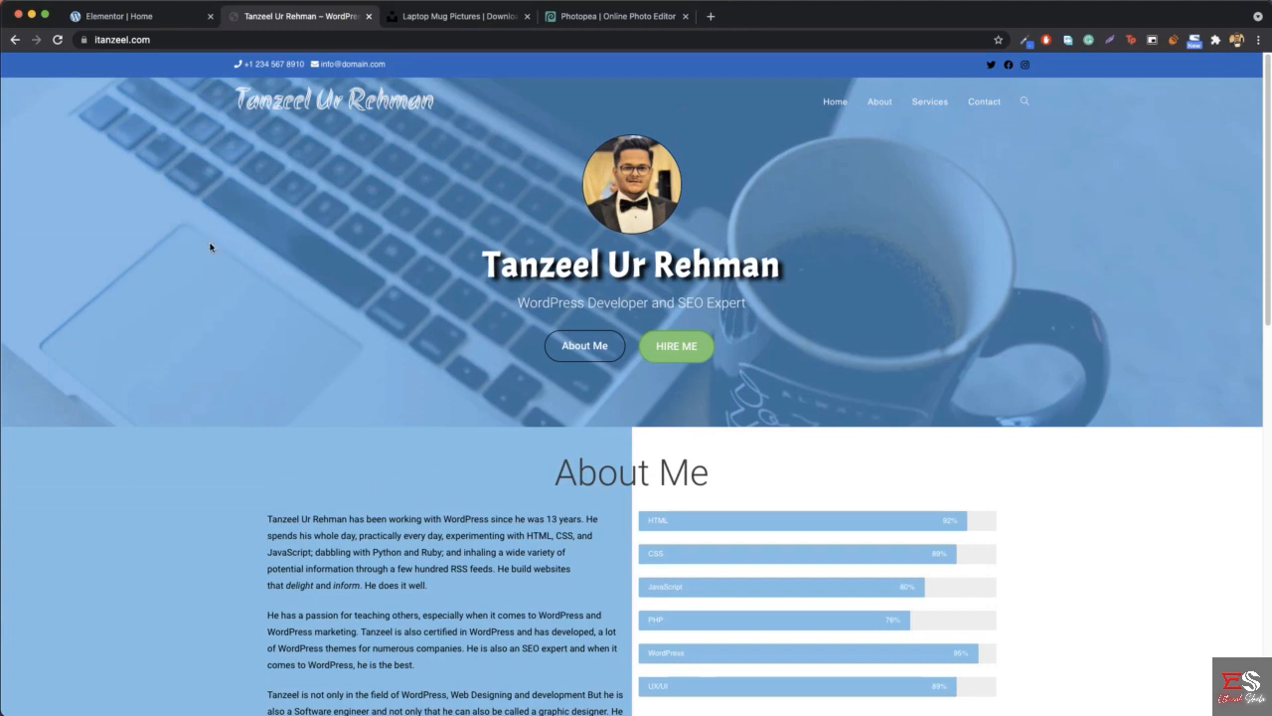
{"action": "scroll", "coordinate": [210, 250], "scroll_direction": "down", "scroll_amount": 3}
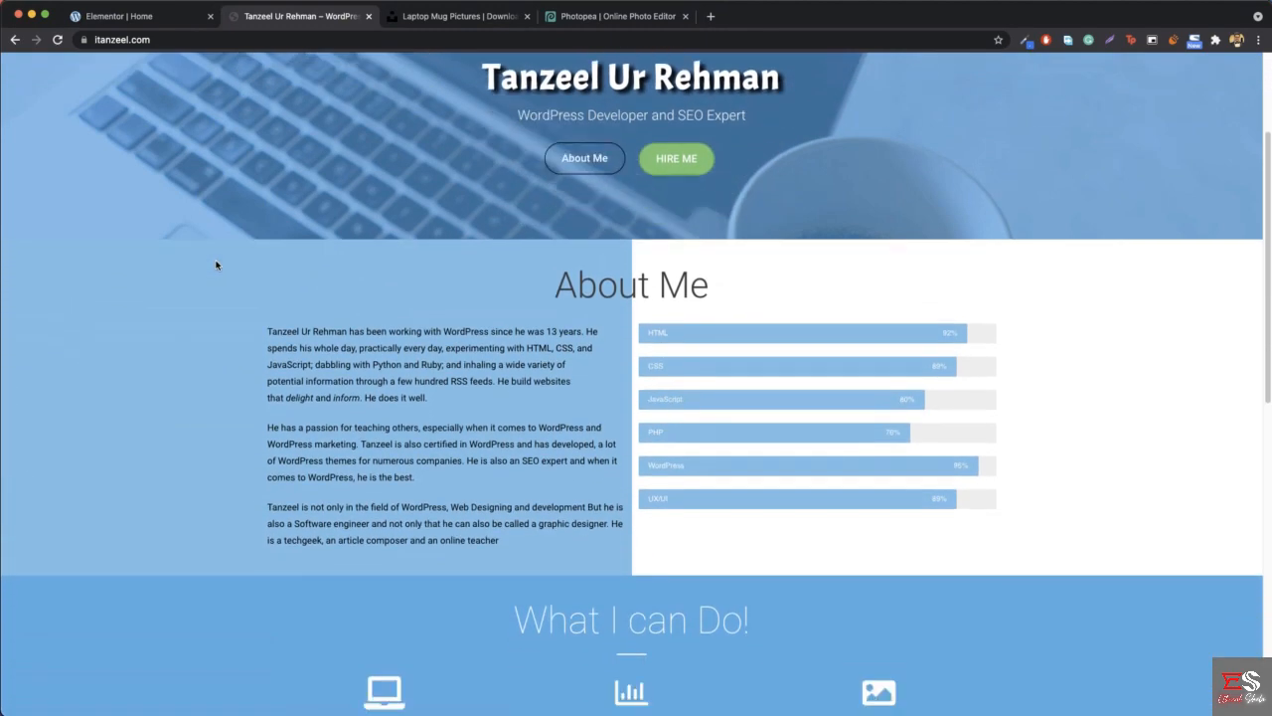
{"action": "scroll", "coordinate": [216, 264], "scroll_direction": "up", "scroll_amount": 3}
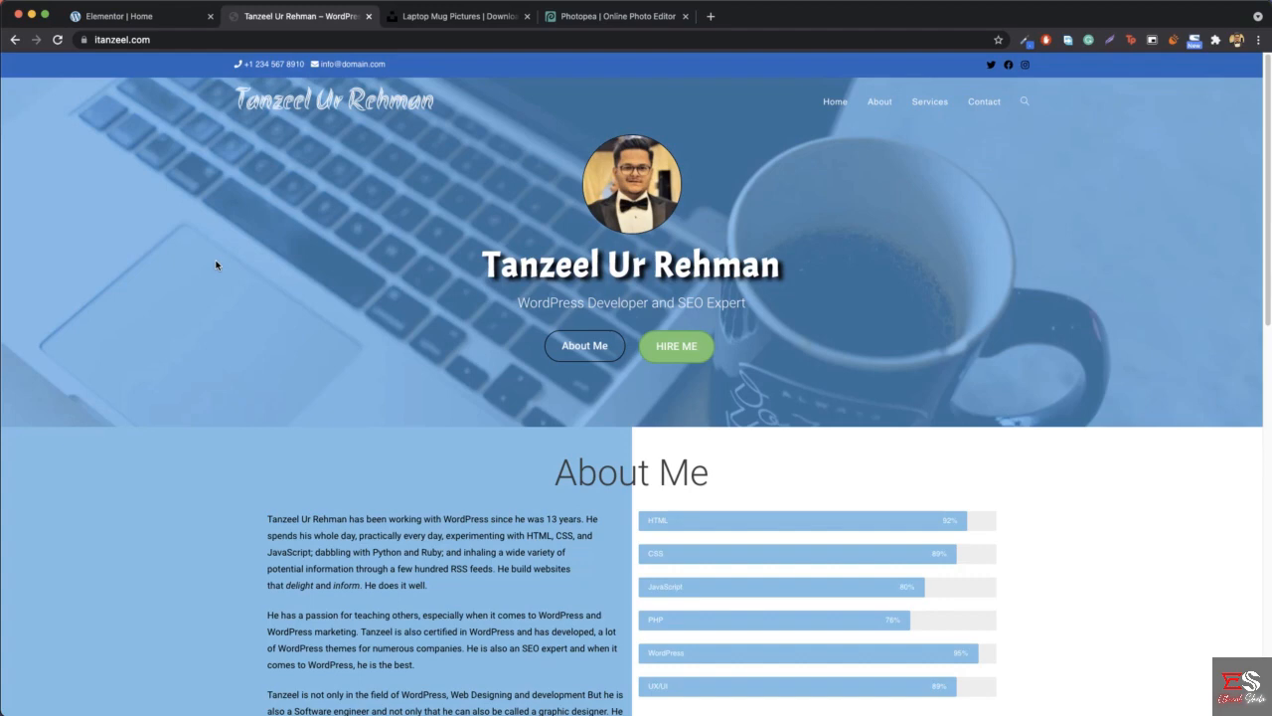
{"action": "left_click", "coordinate": [117, 17]}
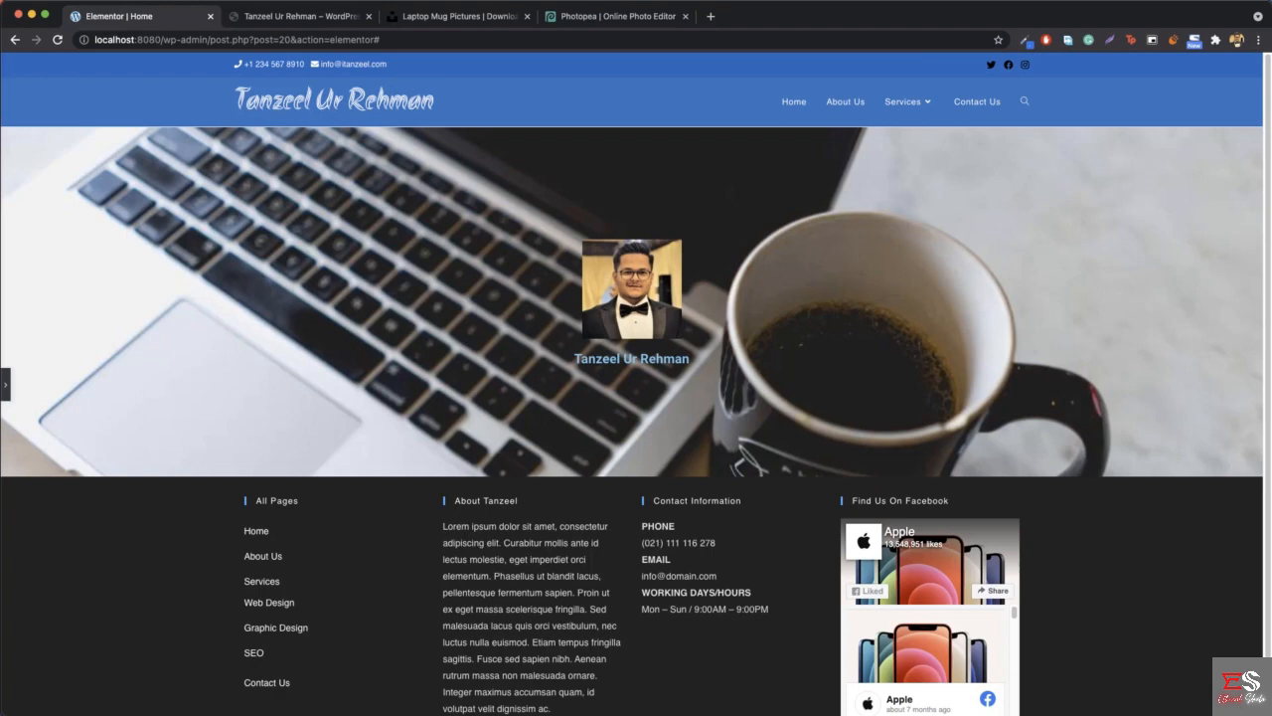
{"action": "left_click", "coordinate": [8, 385]}
{"action": "scroll", "coordinate": [301, 364], "scroll_direction": "down", "scroll_amount": 5}
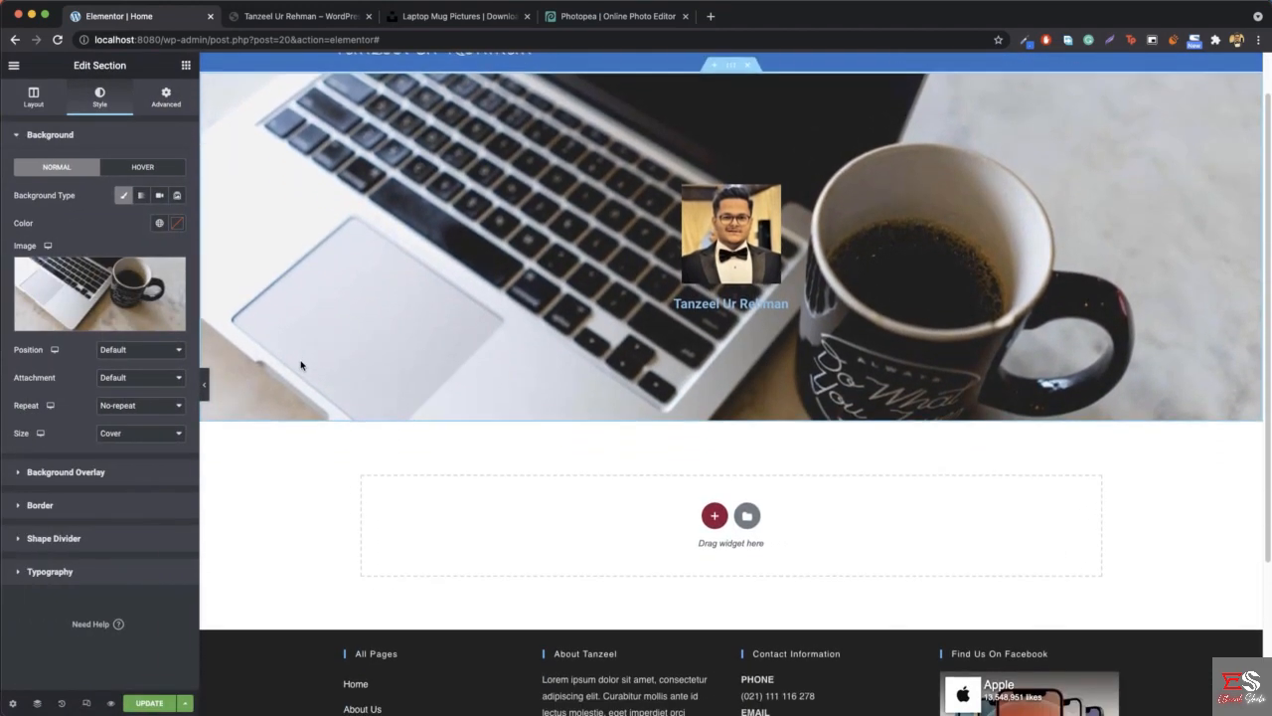
{"action": "scroll", "coordinate": [301, 364], "scroll_direction": "up", "scroll_amount": 5}
{"action": "scroll", "coordinate": [301, 365], "scroll_direction": "down", "scroll_amount": 2}
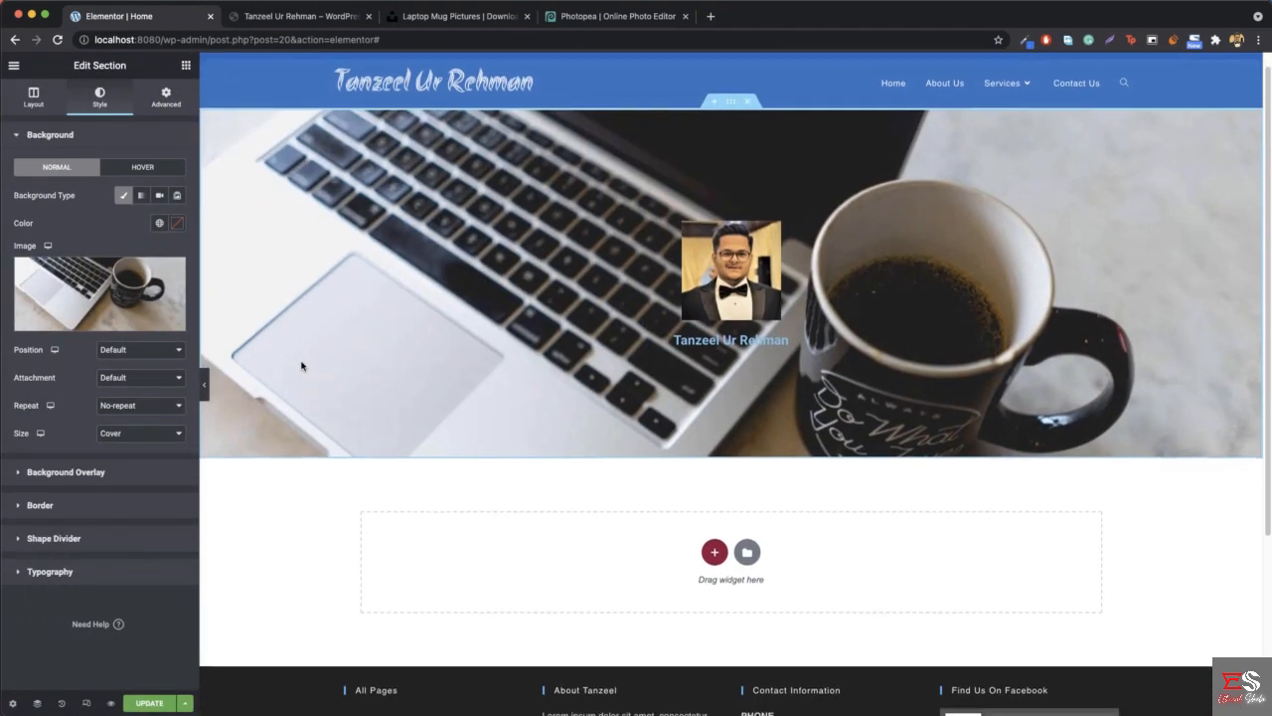
{"action": "left_click", "coordinate": [296, 7]}
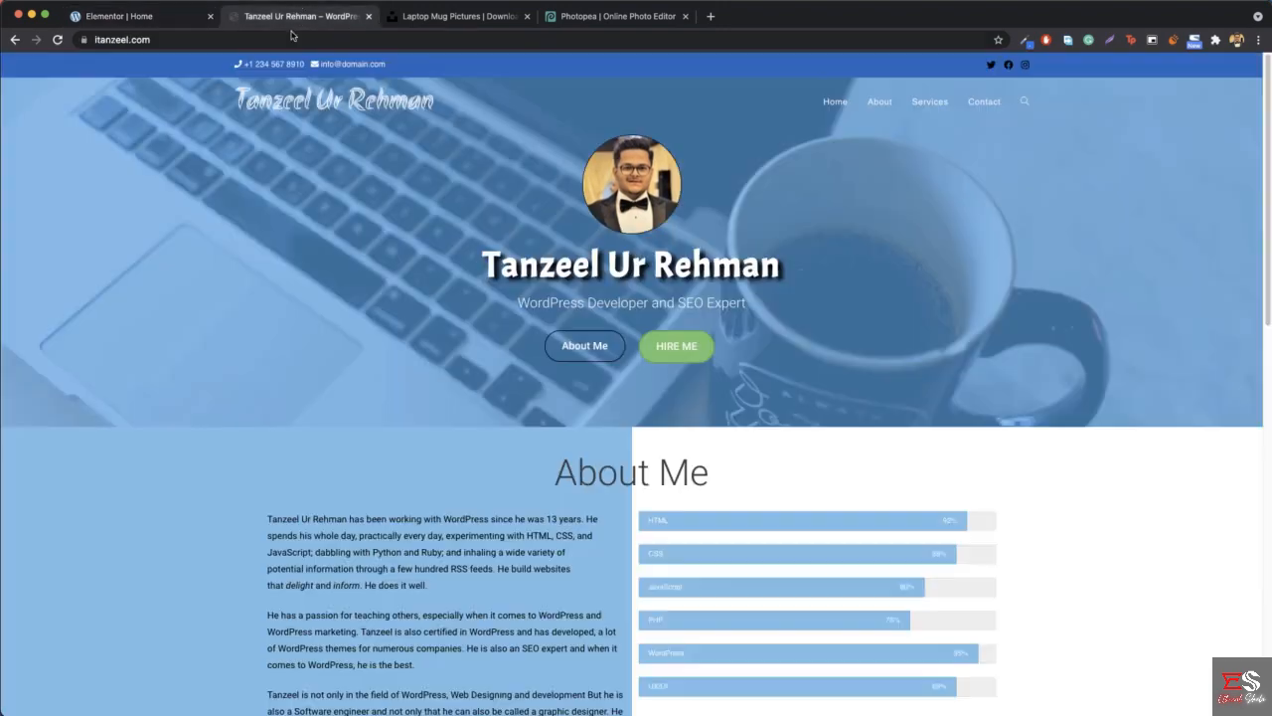
- Set the hero background image's attachment to Fixed and check the scrolling effect against the reference site
{"action": "scroll", "coordinate": [313, 295], "scroll_direction": "down", "scroll_amount": 3}
{"action": "scroll", "coordinate": [313, 294], "scroll_direction": "up", "scroll_amount": 2}
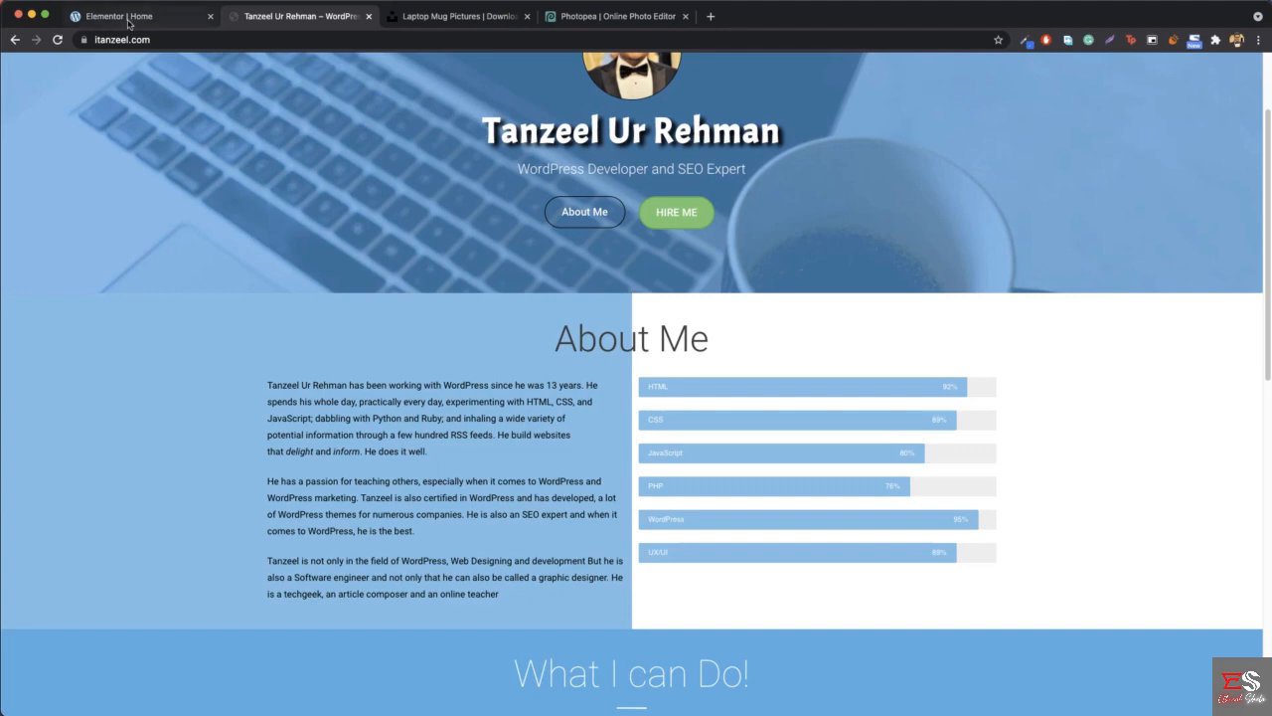
{"action": "left_click", "coordinate": [99, 17]}
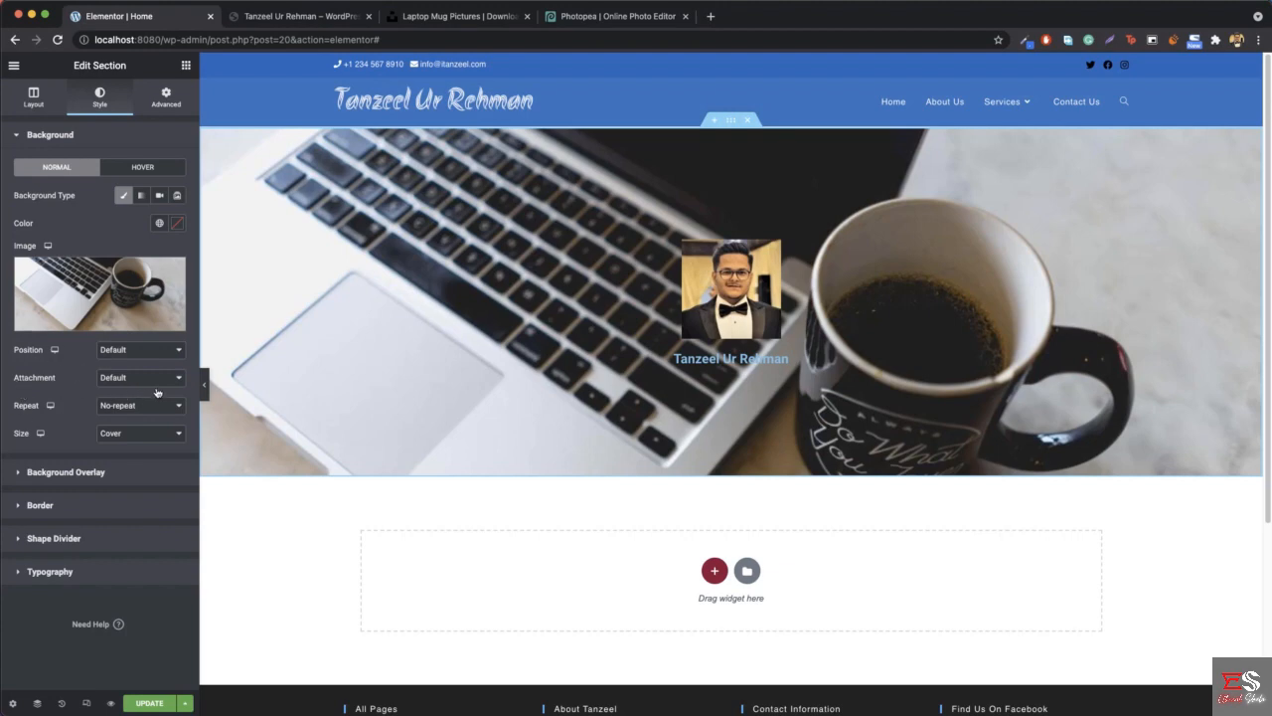
{"action": "left_click", "coordinate": [156, 380]}
{"action": "left_click", "coordinate": [125, 406]}
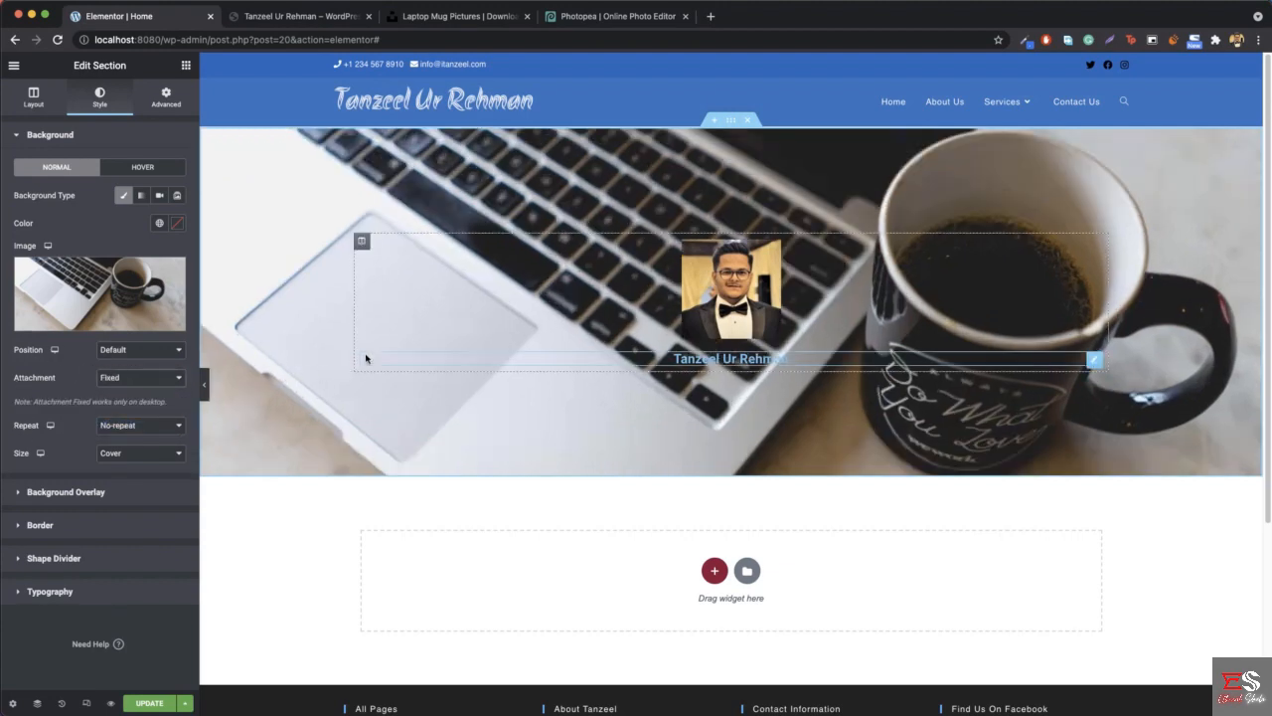
{"action": "scroll", "coordinate": [366, 359], "scroll_direction": "down", "scroll_amount": 3}
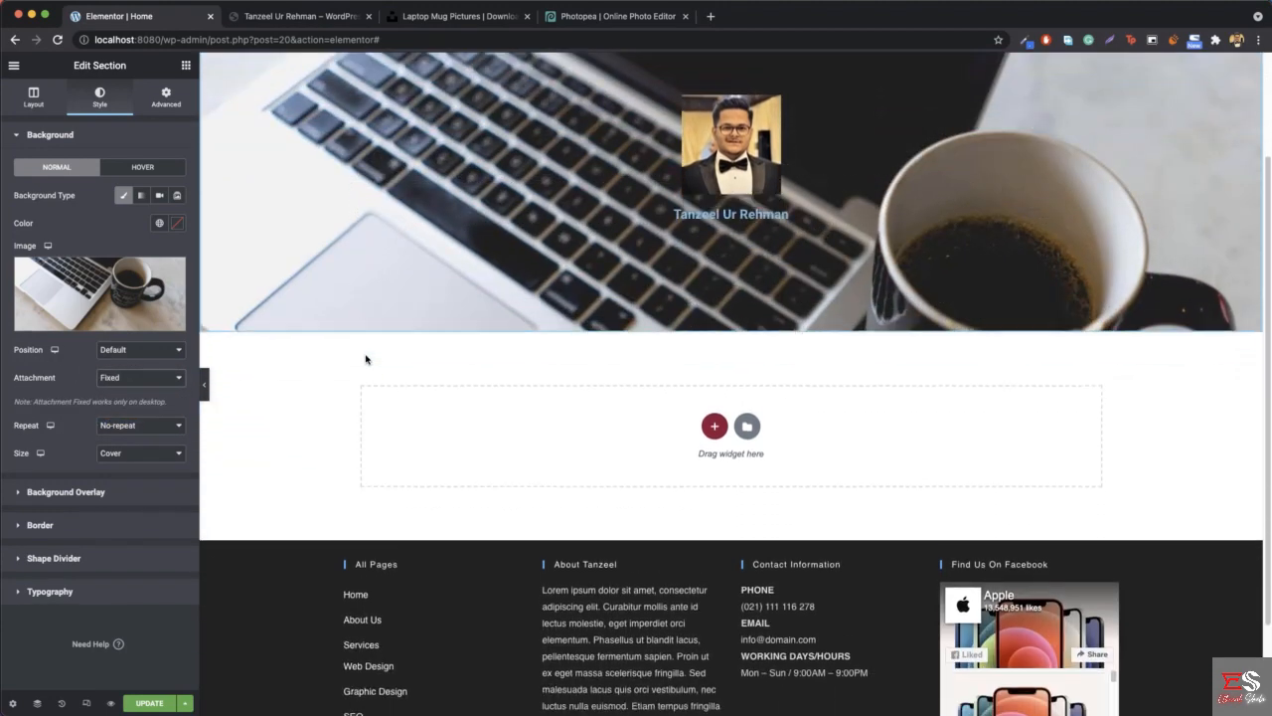
{"action": "scroll", "coordinate": [366, 358], "scroll_direction": "down", "scroll_amount": 1}
{"action": "scroll", "coordinate": [348, 243], "scroll_direction": "down", "scroll_amount": 2}
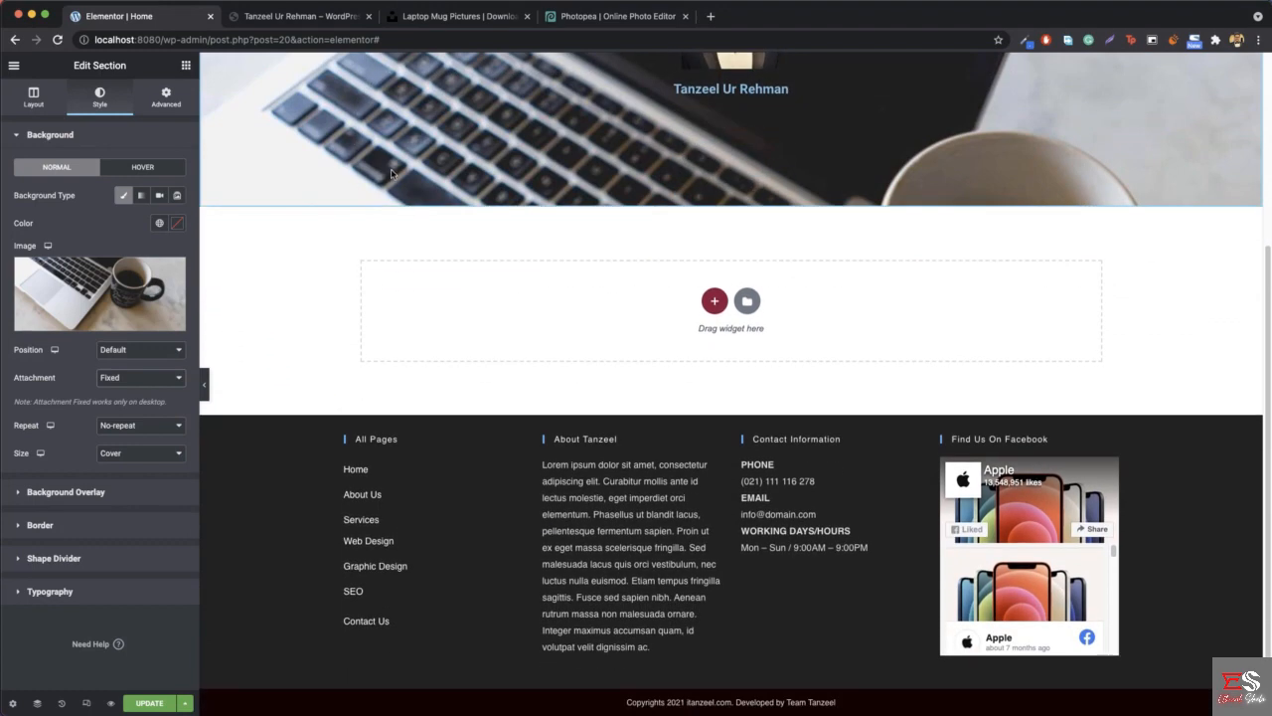
{"action": "scroll", "coordinate": [392, 173], "scroll_direction": "up", "scroll_amount": 6}
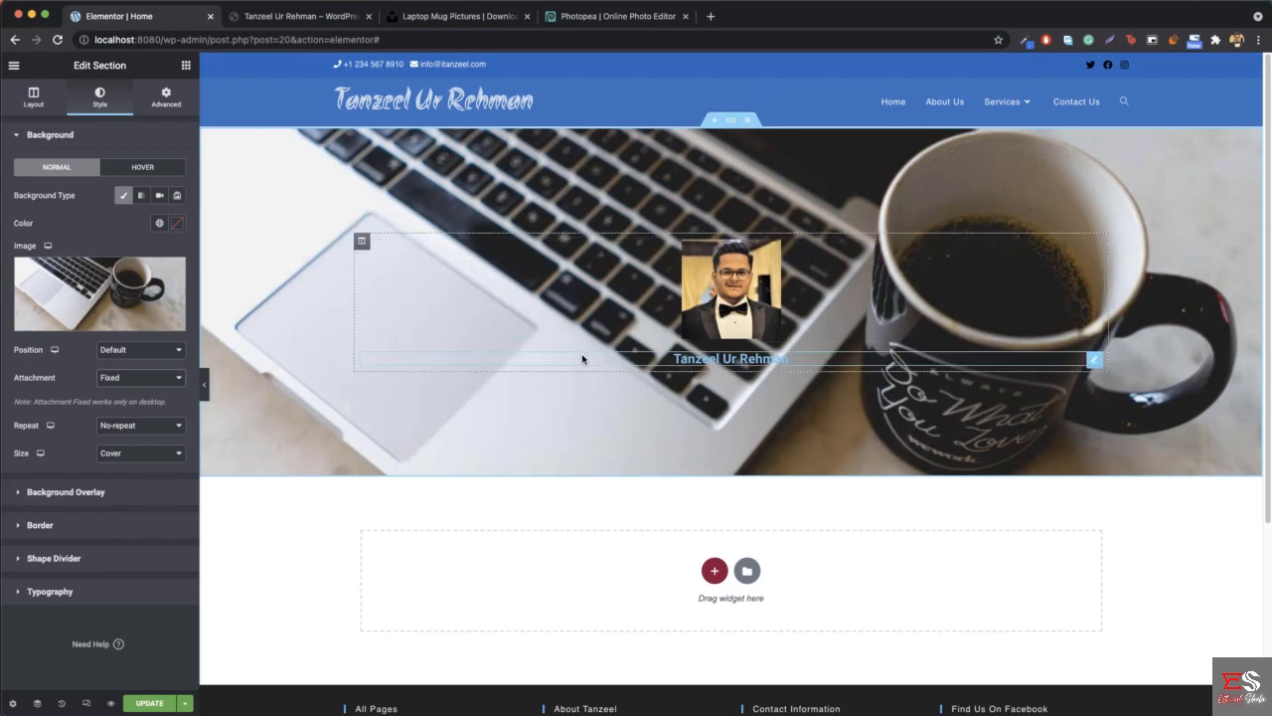
- Add a Classic background overlay to the hero section and give it a light blue color like the reference site's
{"action": "left_click", "coordinate": [68, 491]}
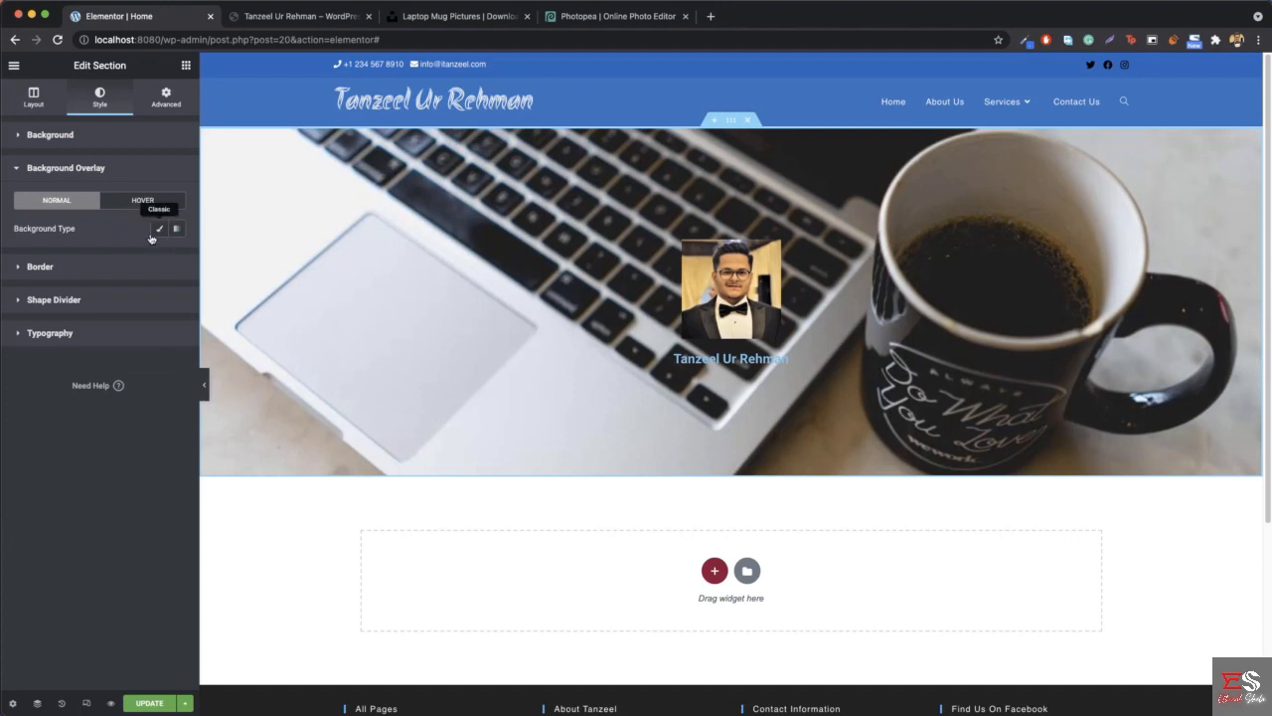
{"action": "left_click", "coordinate": [156, 229]}
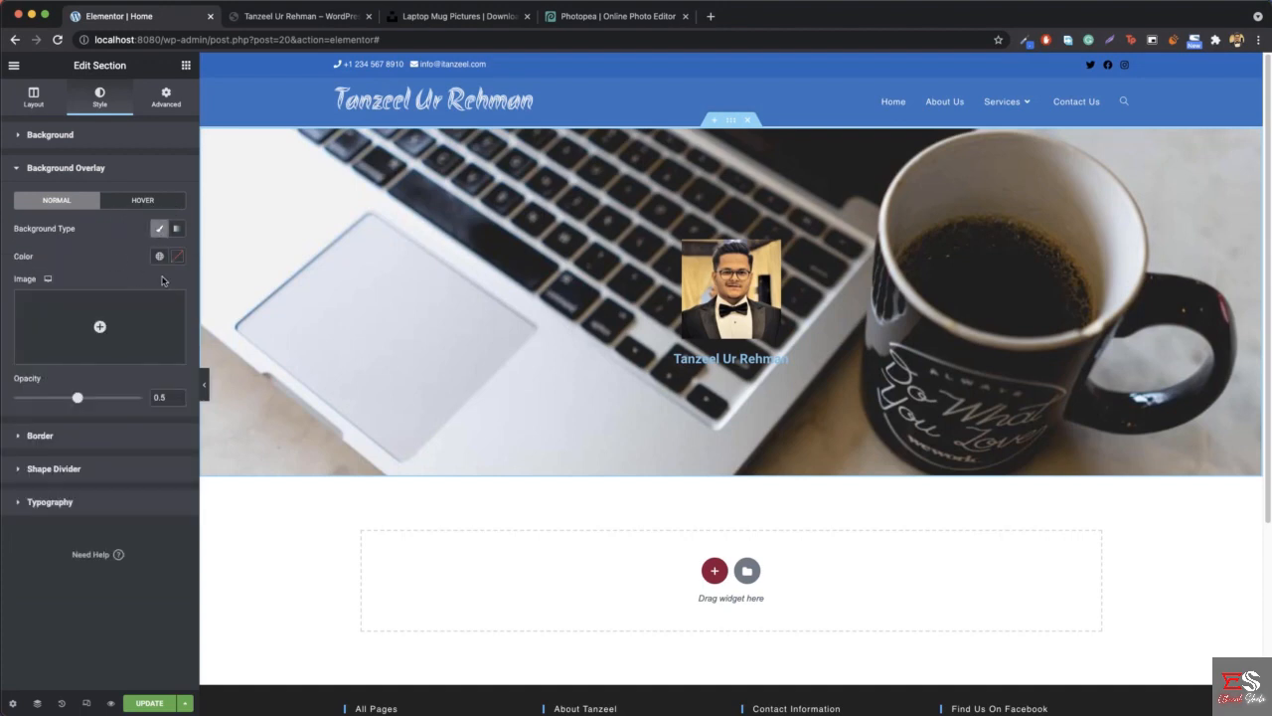
{"action": "left_click", "coordinate": [175, 260]}
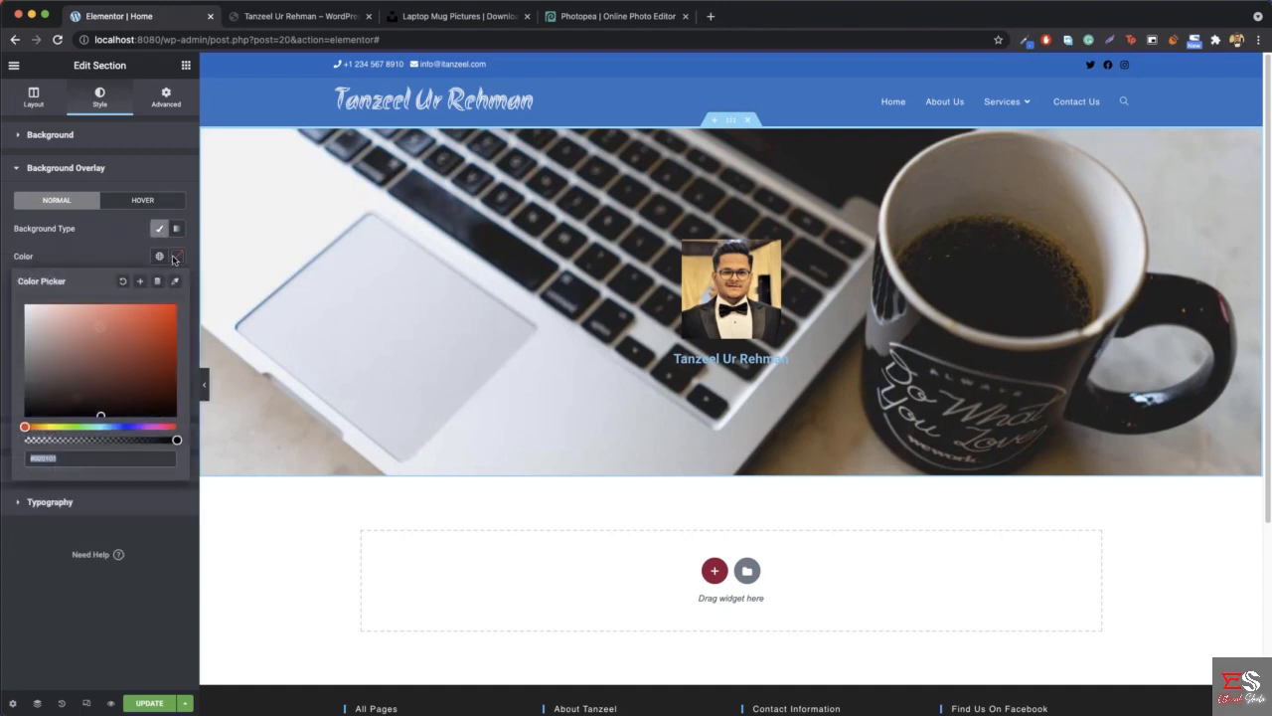
{"action": "mouse_move", "coordinate": [139, 338]}
{"action": "left_mouse_down"}
{"action": "mouse_move", "coordinate": [99, 375]}
{"action": "mouse_move", "coordinate": [197, 342]}
{"action": "mouse_move", "coordinate": [25, 416]}
{"action": "left_mouse_up"}
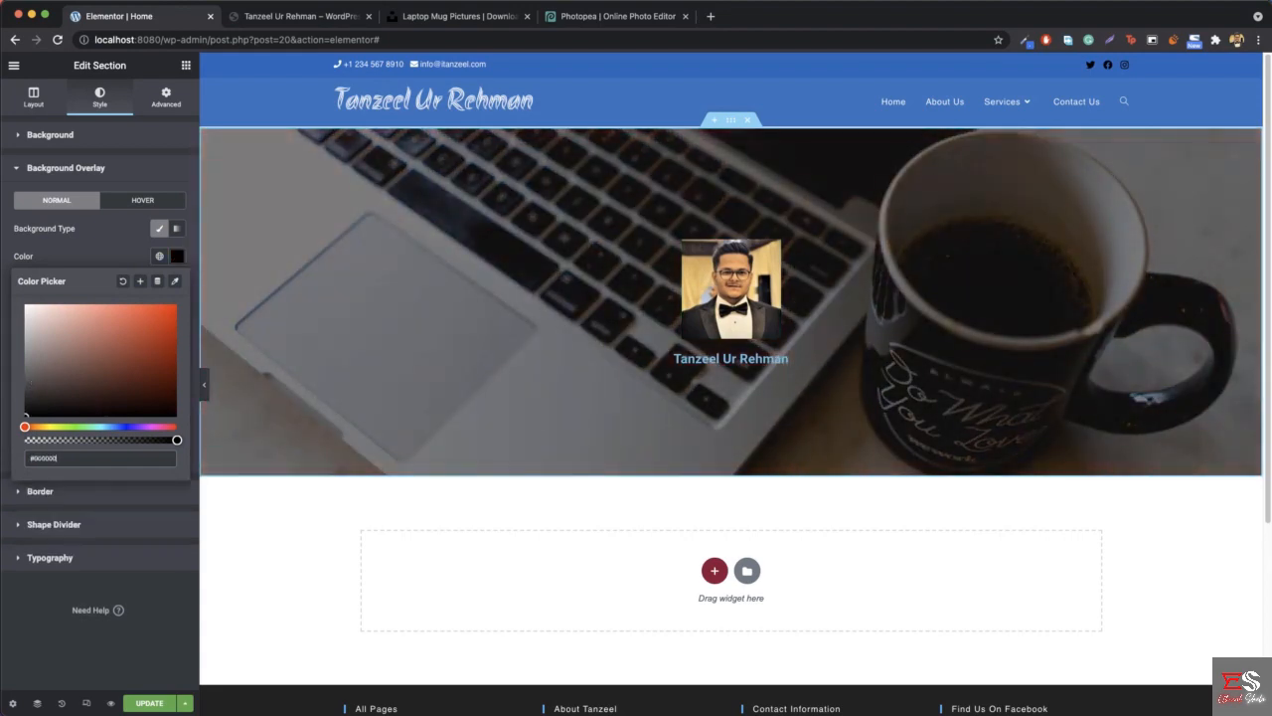
{"action": "mouse_move", "coordinate": [115, 426]}
{"action": "left_mouse_down"}
{"action": "mouse_move", "coordinate": [136, 428]}
{"action": "mouse_move", "coordinate": [118, 428]}
{"action": "left_mouse_up"}
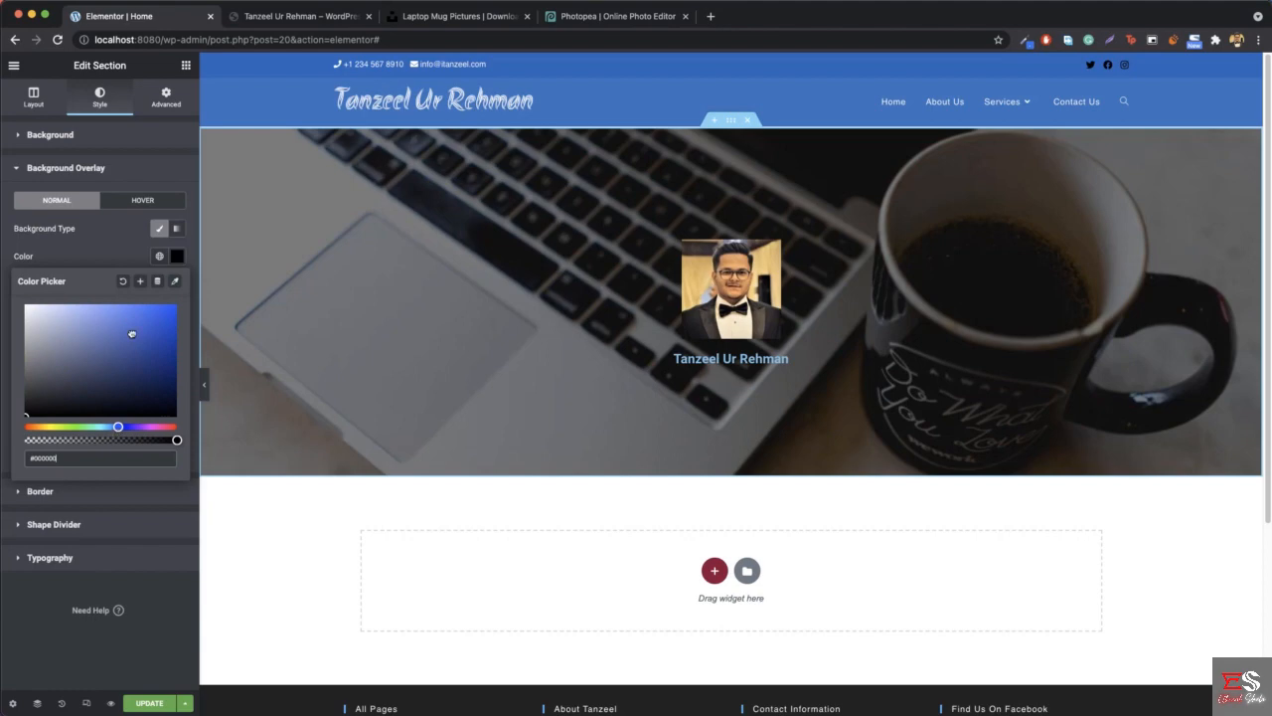
{"action": "left_click_drag", "start_coordinate": [130, 334], "coordinate": [207, 290]}
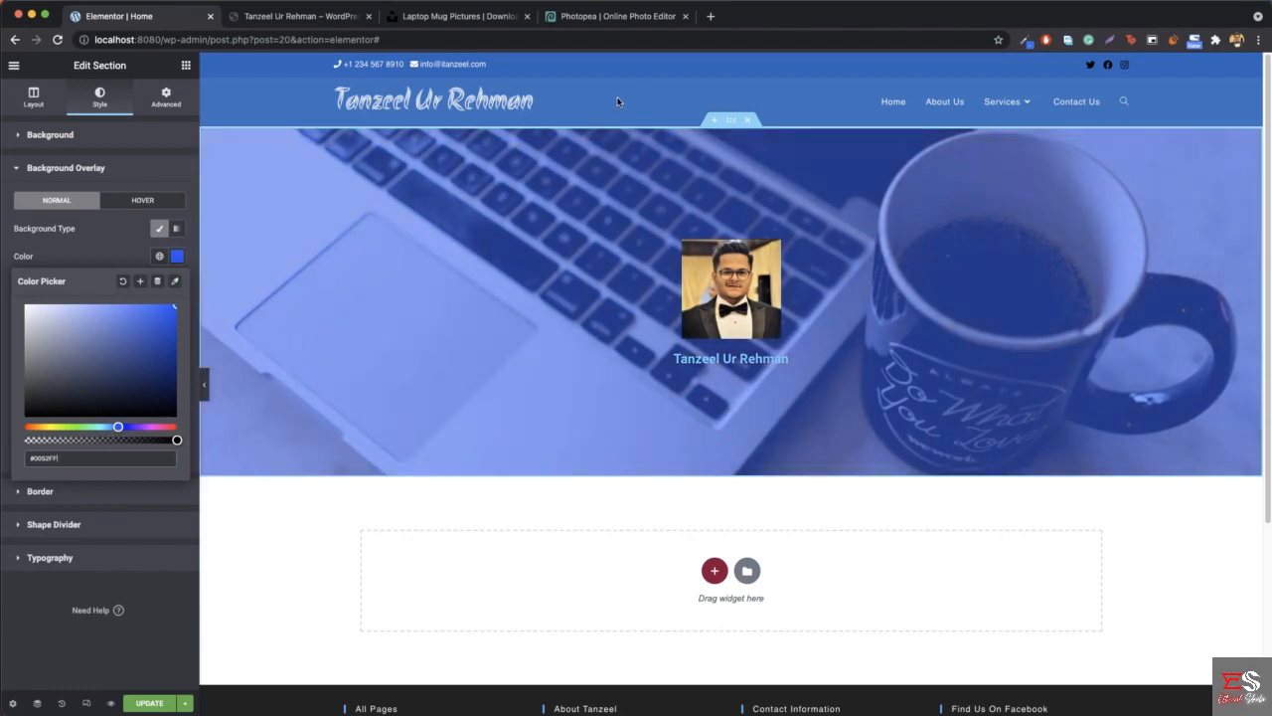
{"action": "mouse_move", "coordinate": [123, 416]}
{"action": "left_mouse_down"}
{"action": "mouse_move", "coordinate": [116, 439]}
{"action": "mouse_move", "coordinate": [125, 335]}
{"action": "mouse_move", "coordinate": [137, 329]}
{"action": "left_mouse_up"}
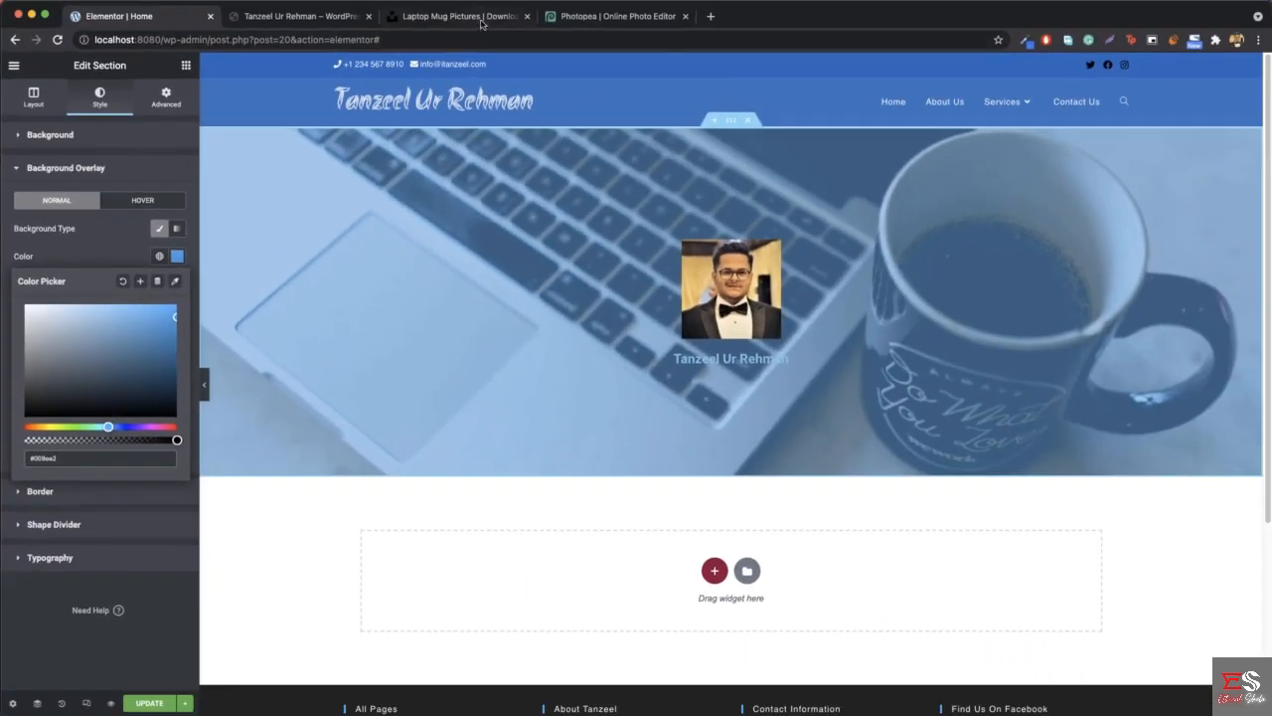
- Compare the hero's blue overlay with the hero tint on the reference site
{"action": "left_click", "coordinate": [300, 18]}
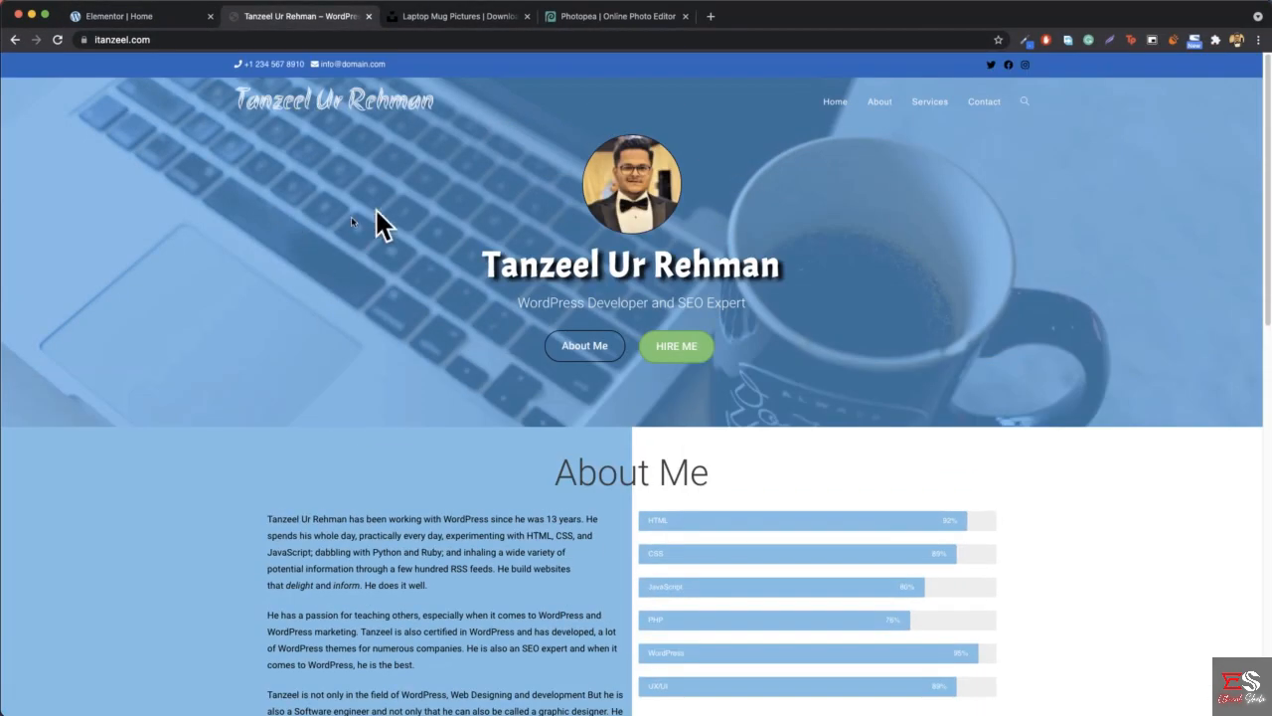
{"action": "left_click", "coordinate": [147, 16]}
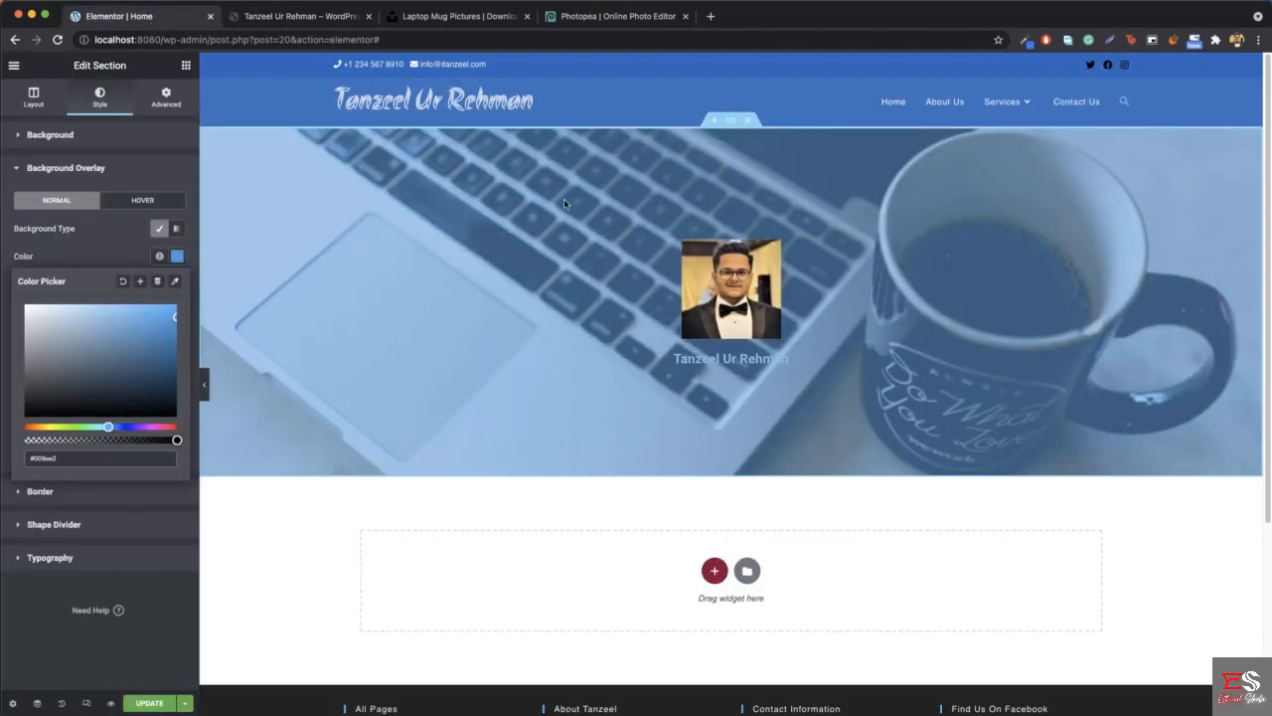
{"action": "left_click", "coordinate": [281, 17]}
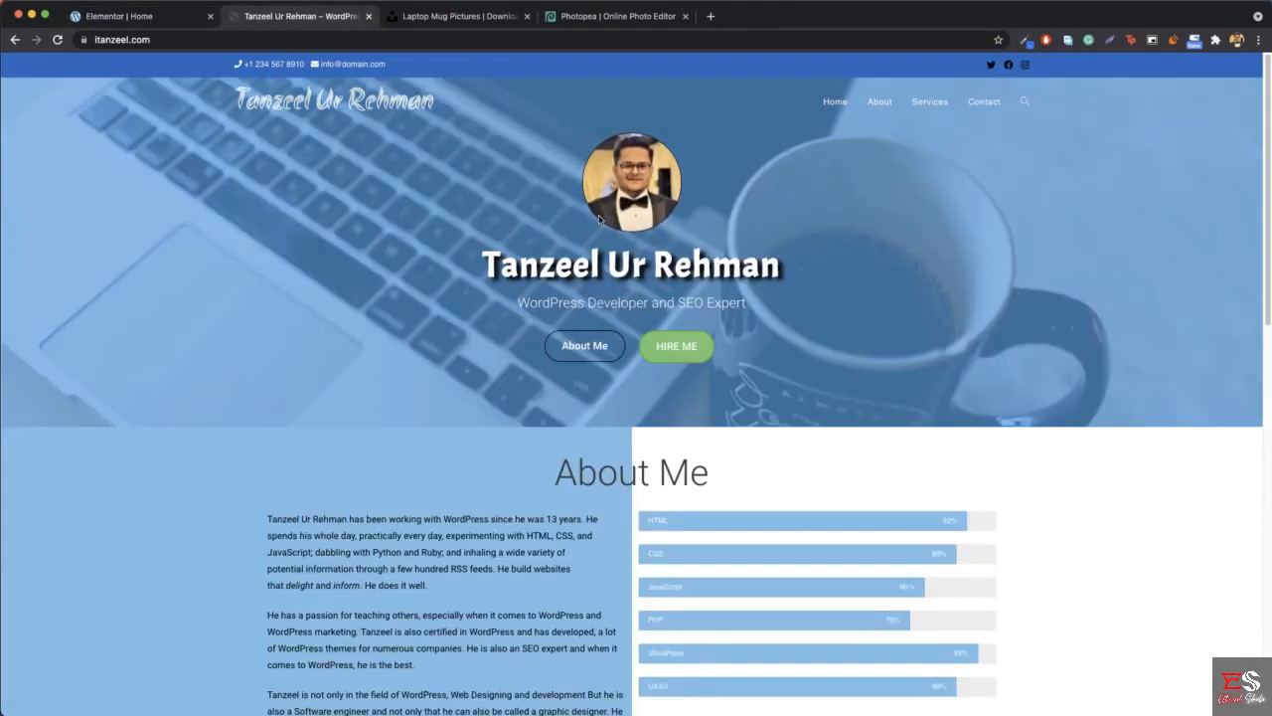
{"action": "left_click", "coordinate": [154, 18]}
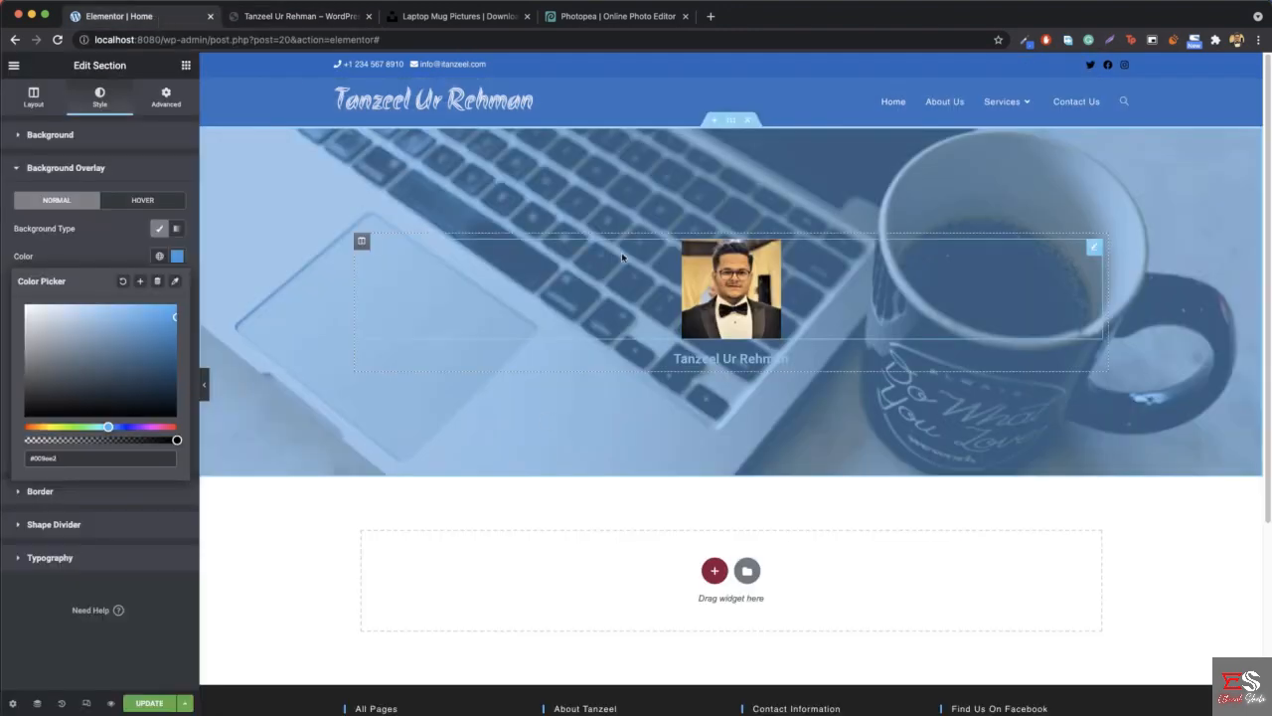
- Round the profile image into a circle with a border radius of 89 px on all corners and preview it at full page width
{"action": "right_click", "coordinate": [731, 284]}
{"action": "left_click", "coordinate": [740, 308]}
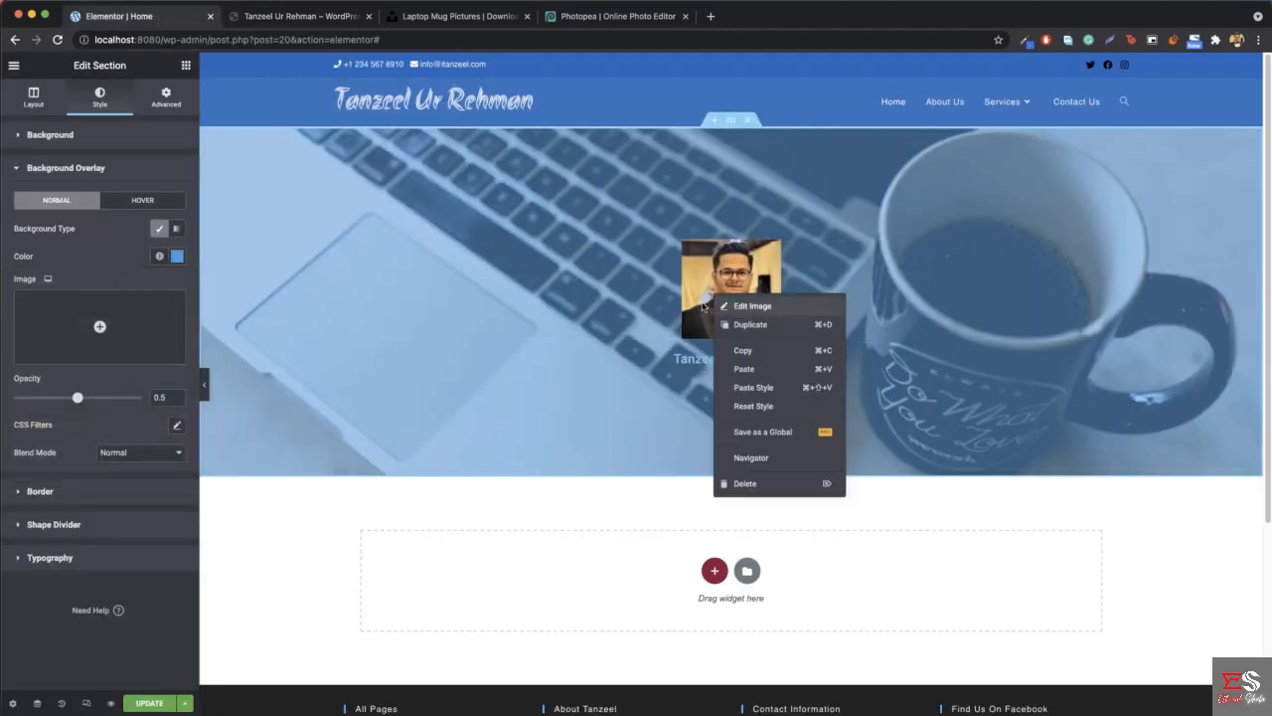
{"action": "left_click", "coordinate": [266, 16]}
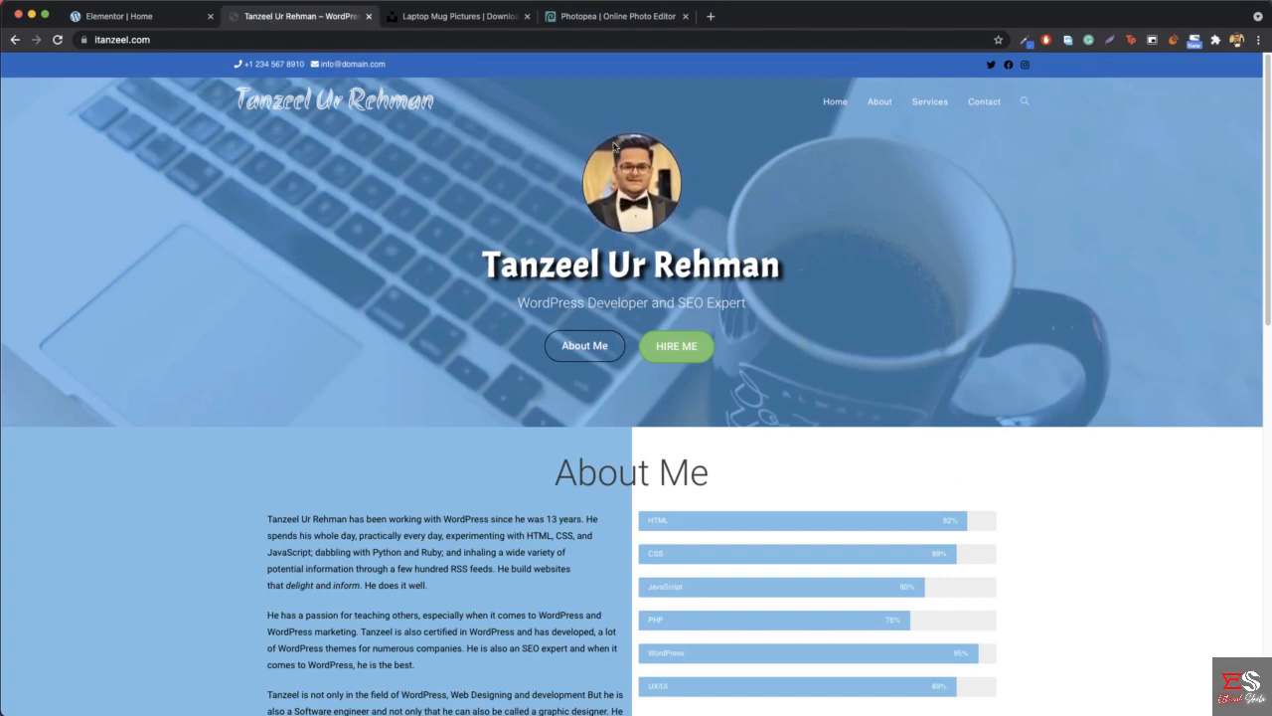
{"action": "left_click", "coordinate": [129, 16]}
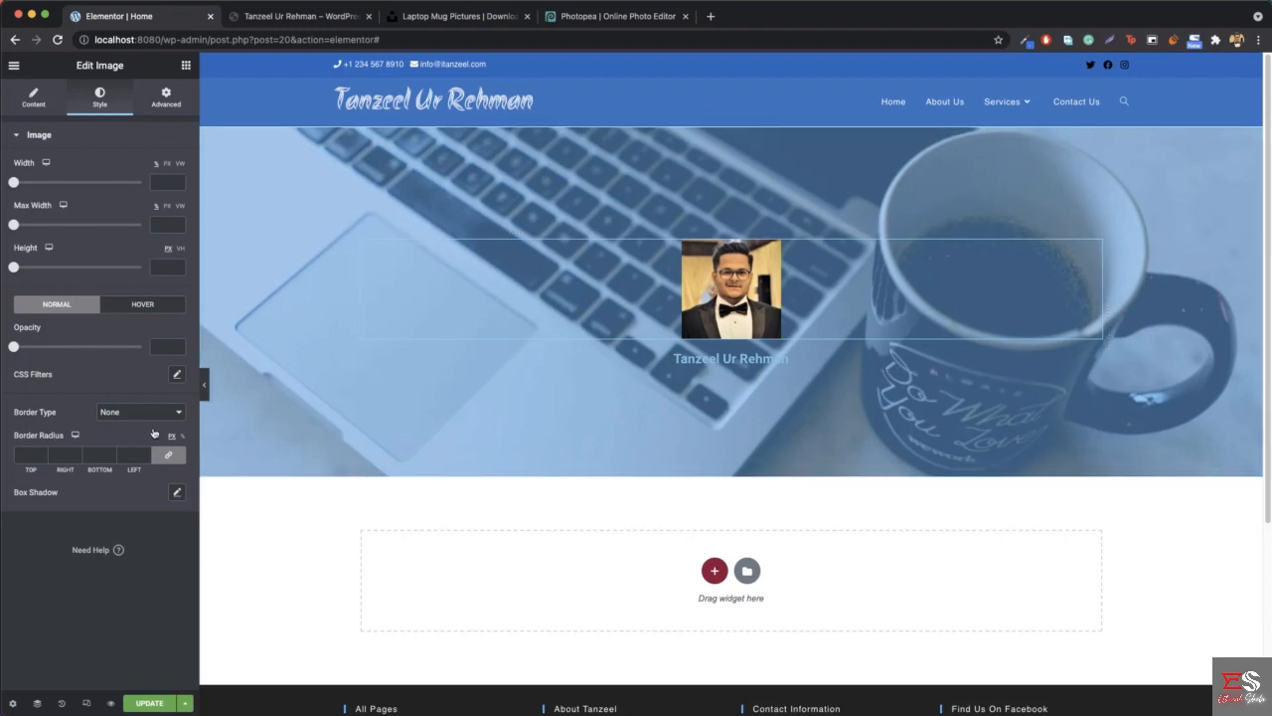
{"action": "right_click", "coordinate": [689, 283]}
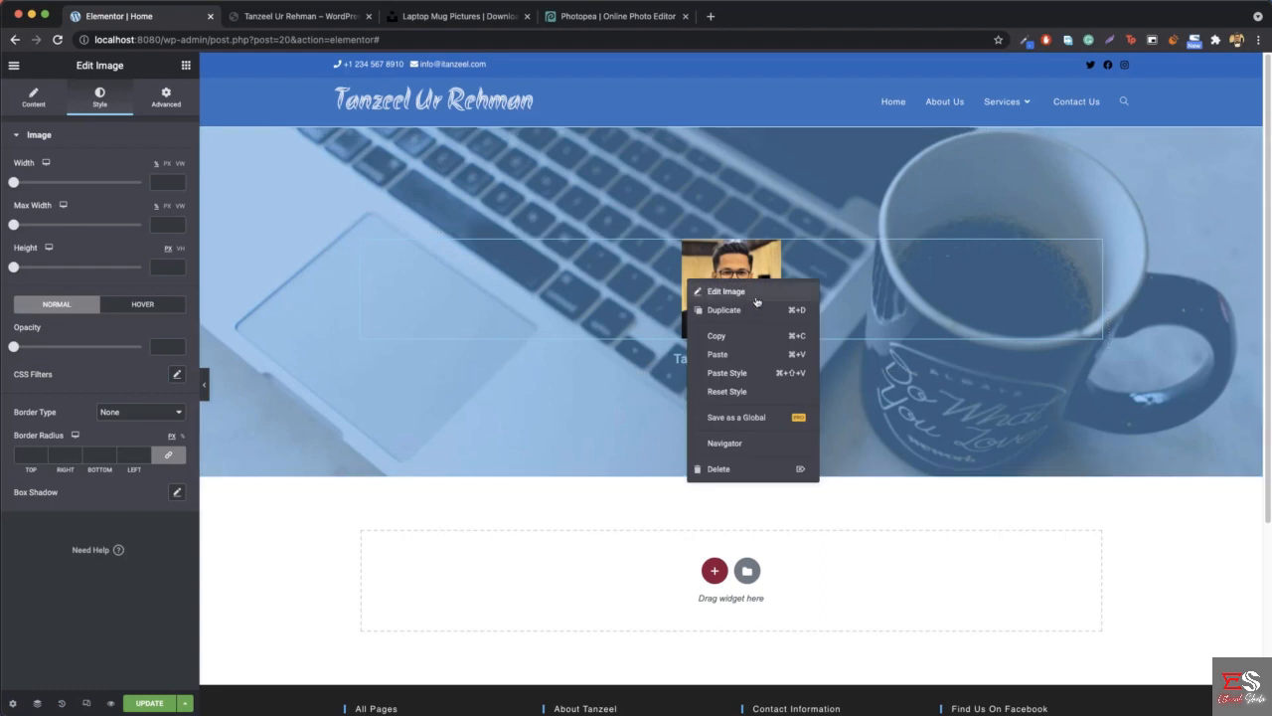
{"action": "left_click", "coordinate": [756, 295]}
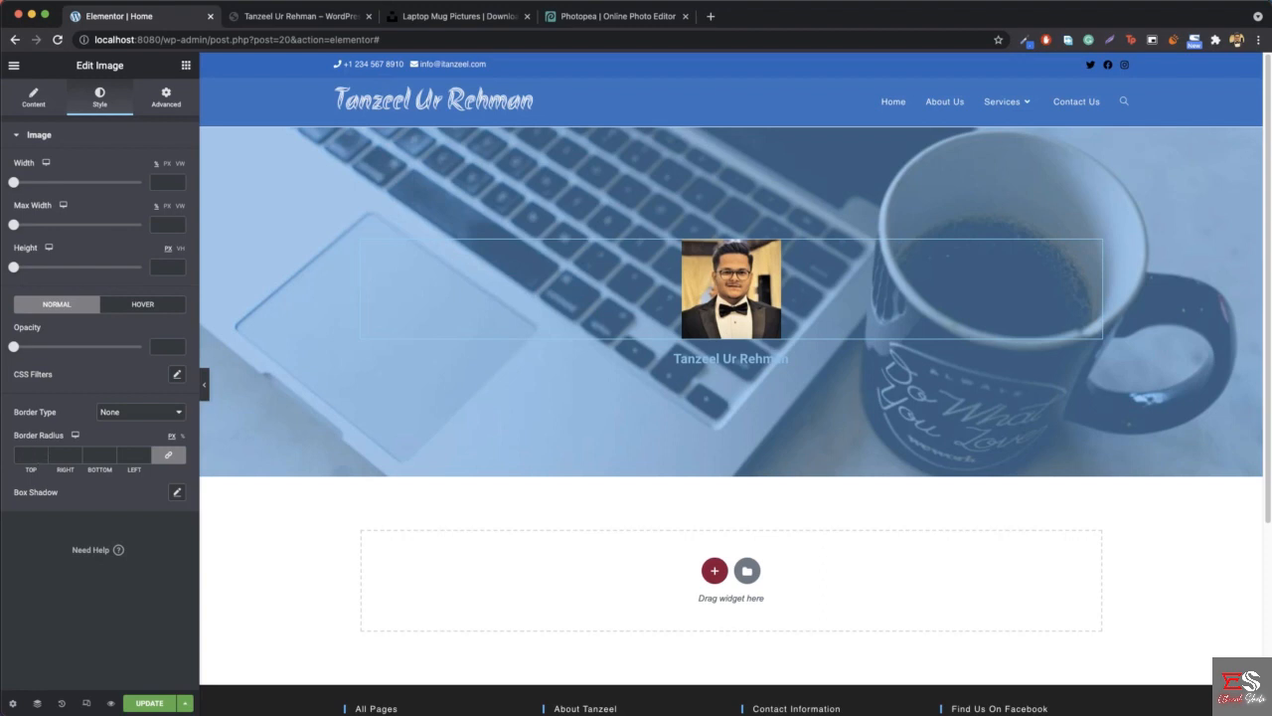
{"action": "left_click", "coordinate": [42, 456]}
{"action": "type", "text": "31"}
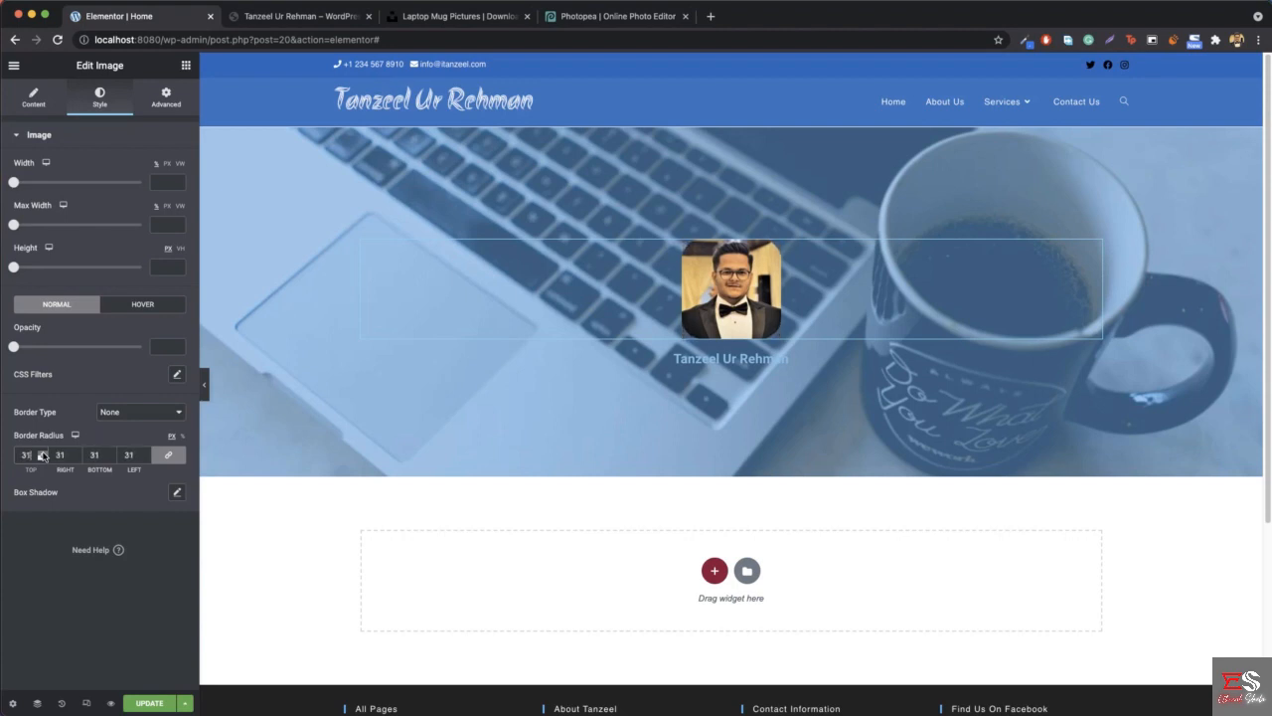
{"action": "left_click", "coordinate": [42, 454]}
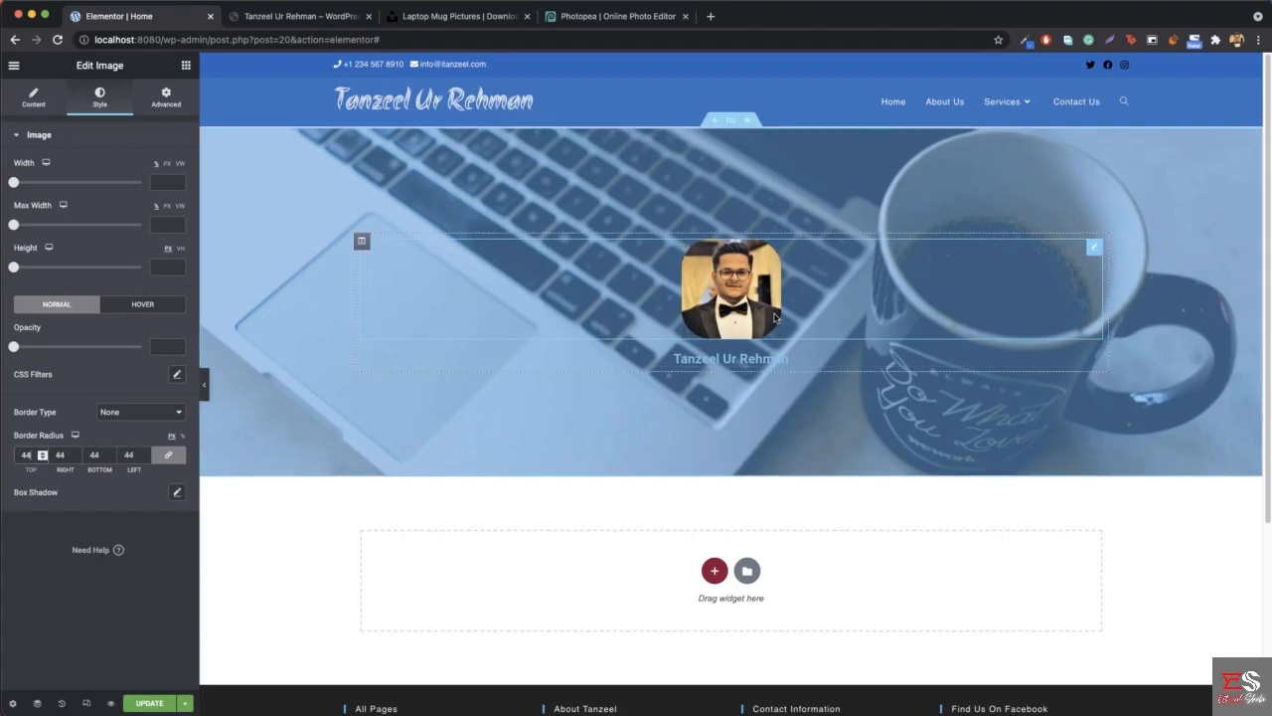
{"action": "left_click", "coordinate": [44, 456]}
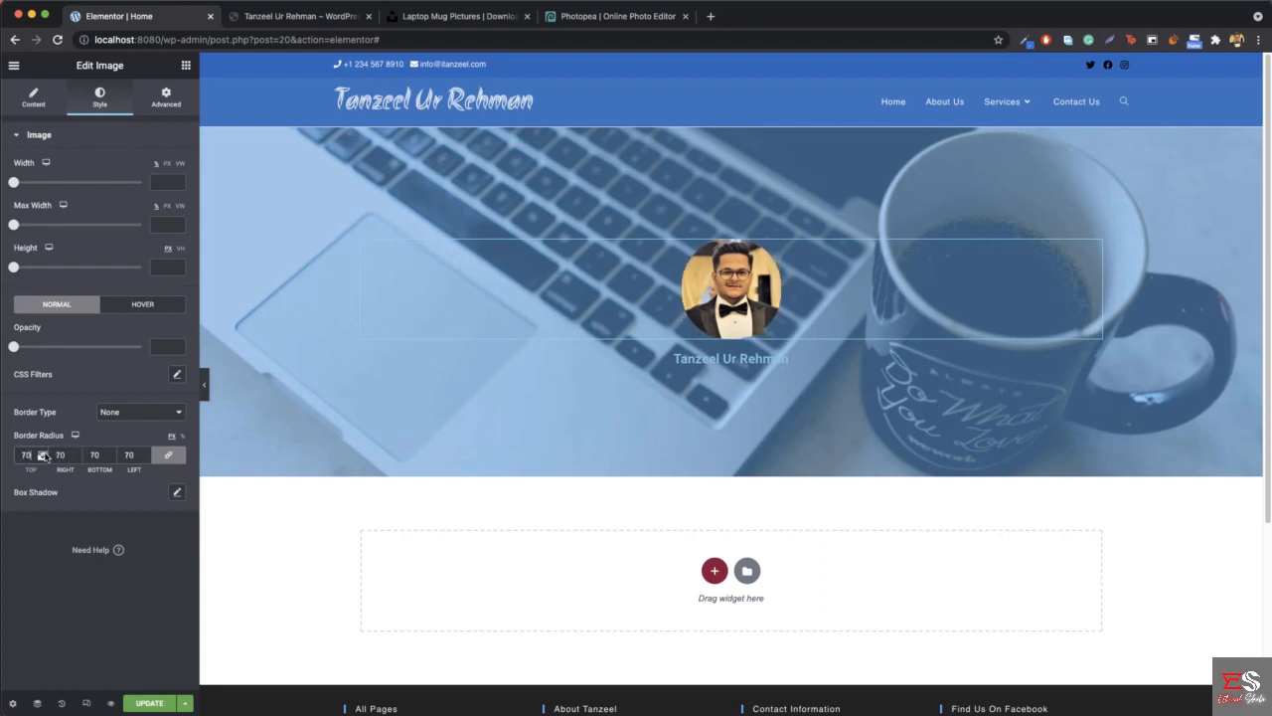
{"action": "left_click", "coordinate": [44, 455]}
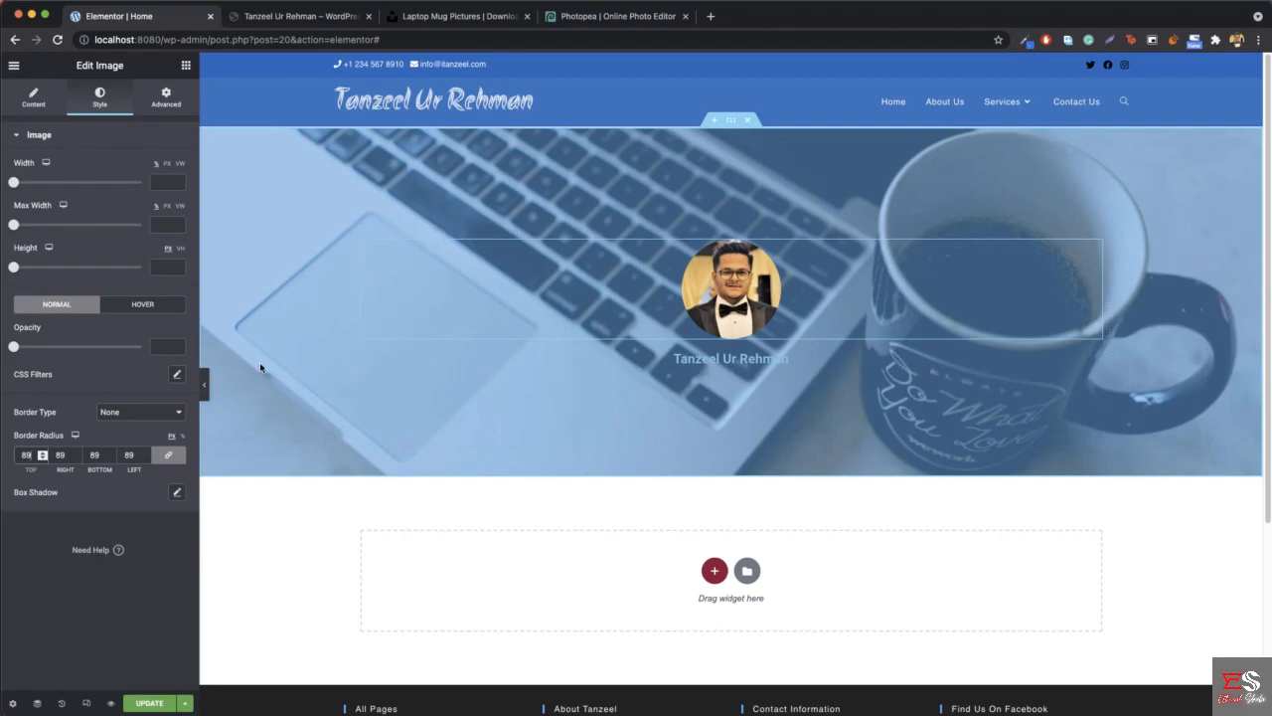
{"action": "left_click", "coordinate": [204, 384]}
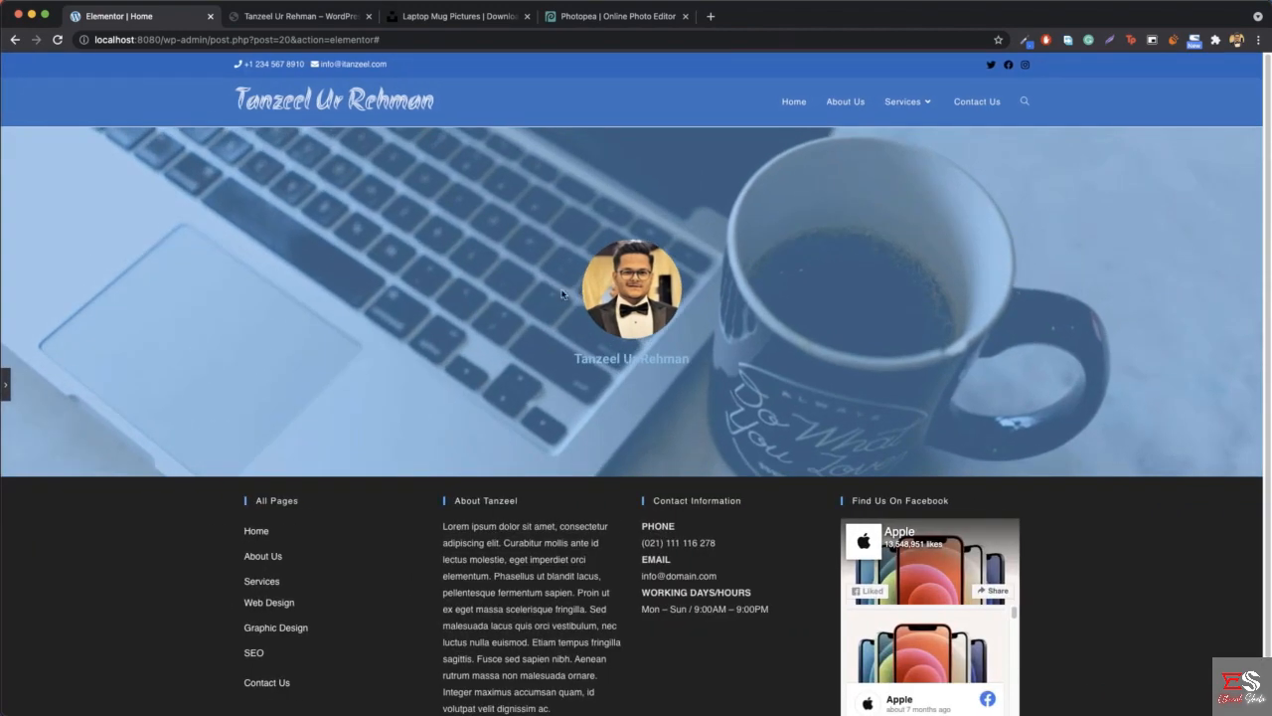
{"action": "left_click", "coordinate": [5, 383]}
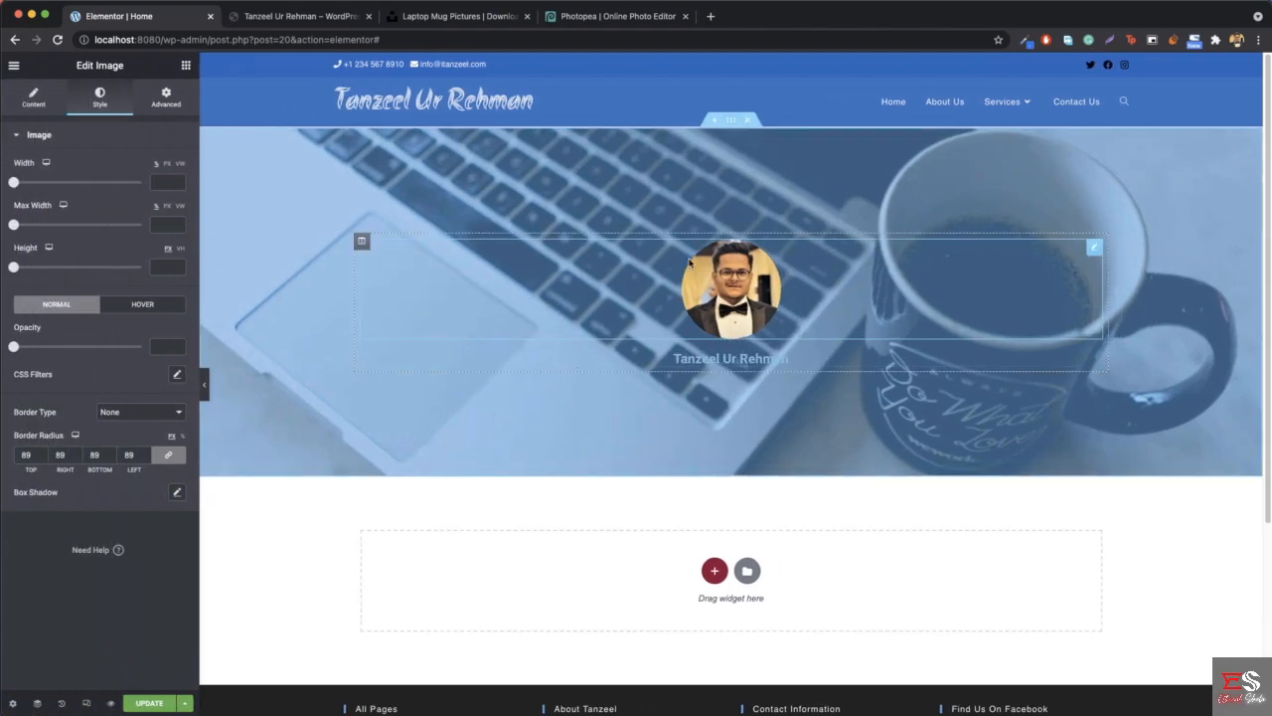
- Give the profile image a solid black border 1 px wide on all sides and compare the preview with the reference site
{"action": "left_click", "coordinate": [343, 18]}
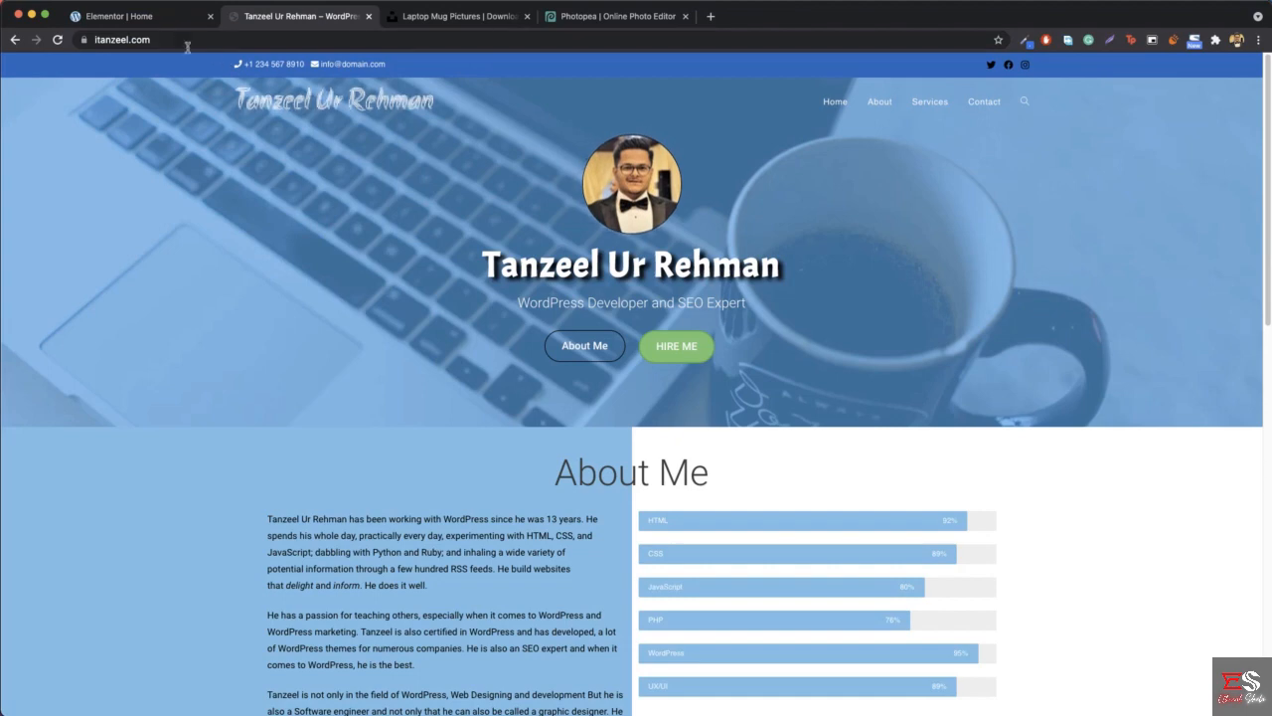
{"action": "left_click", "coordinate": [169, 24]}
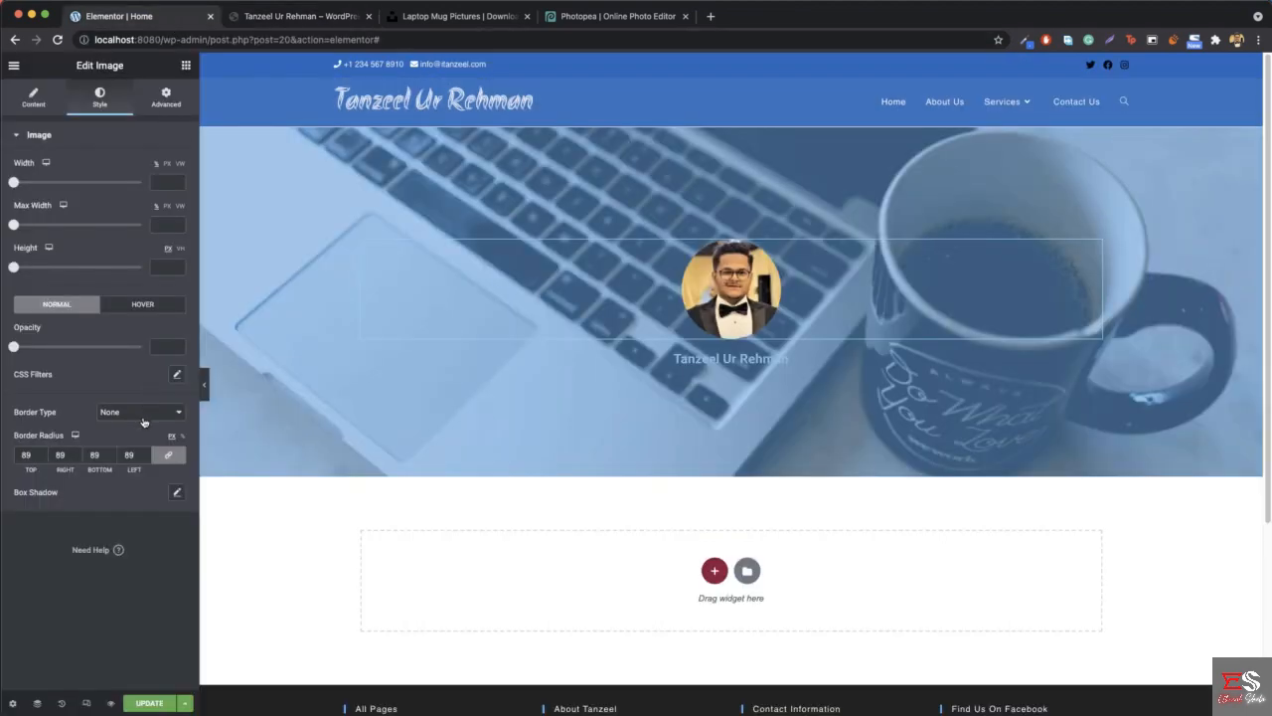
{"action": "left_click", "coordinate": [144, 414]}
{"action": "left_click", "coordinate": [146, 426]}
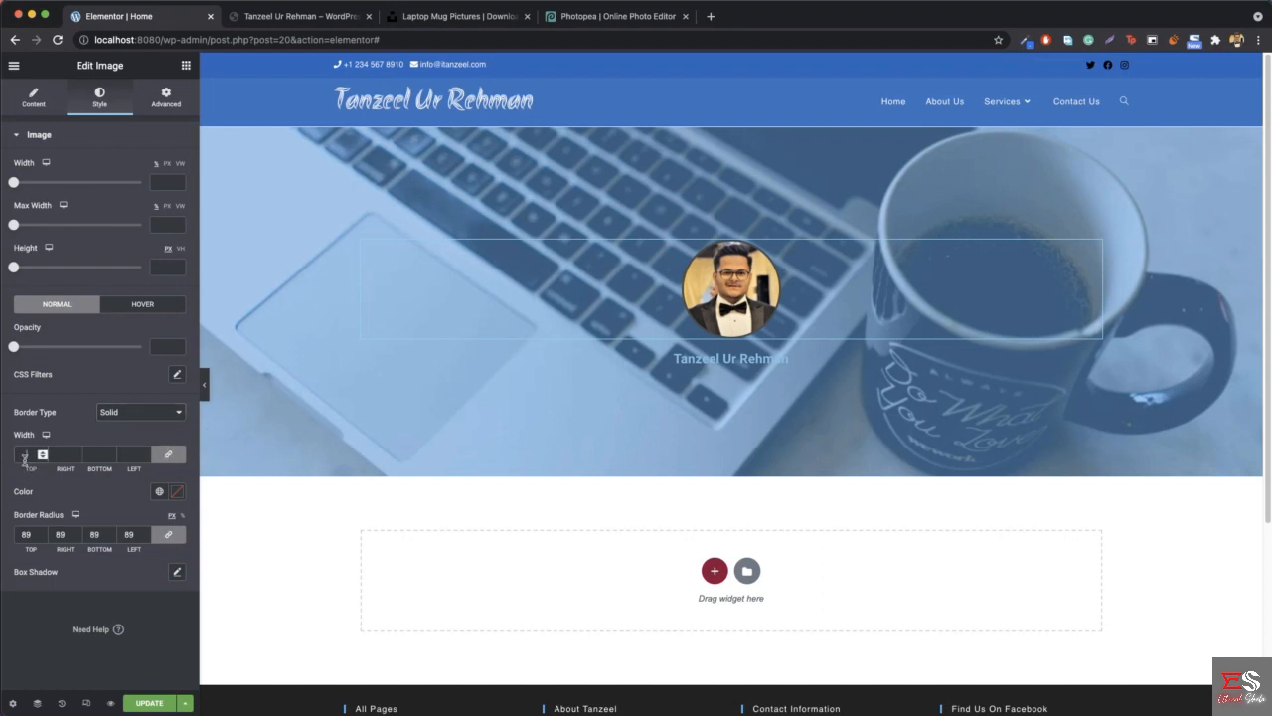
{"action": "left_click", "coordinate": [25, 457]}
{"action": "type", "text": "1"}
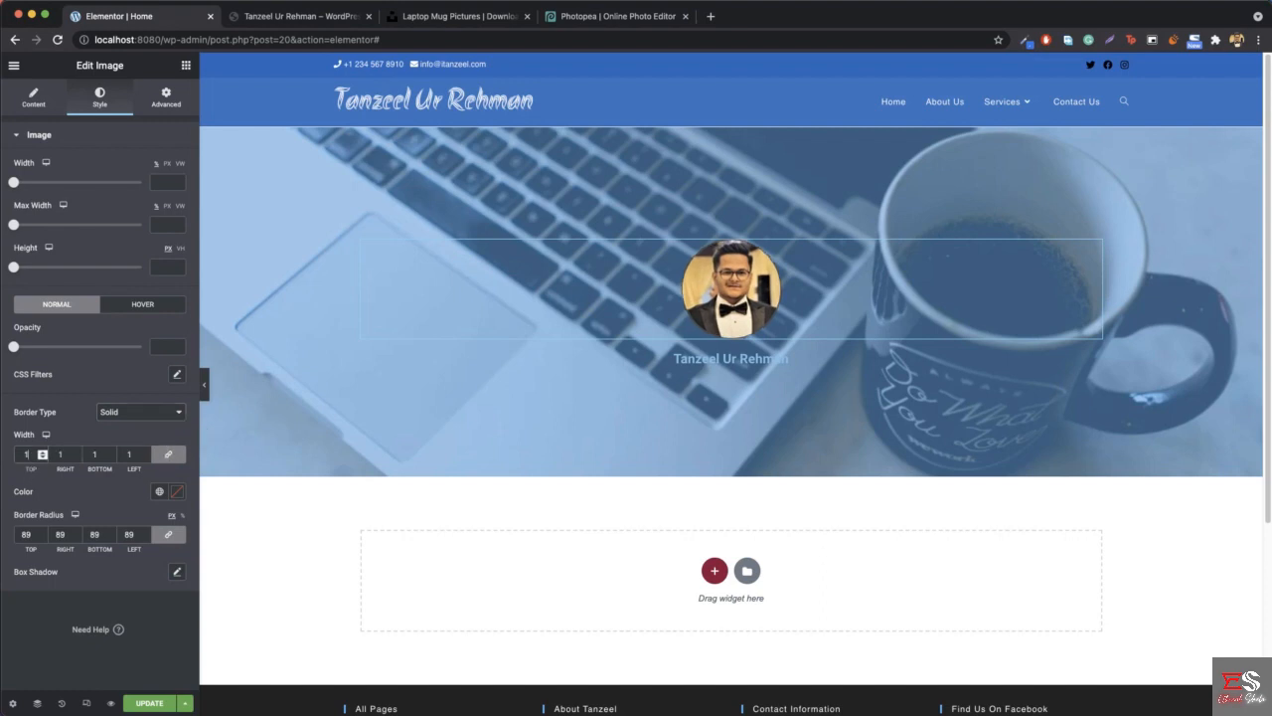
{"action": "left_click", "coordinate": [176, 491]}
{"action": "left_click", "coordinate": [31, 645]}
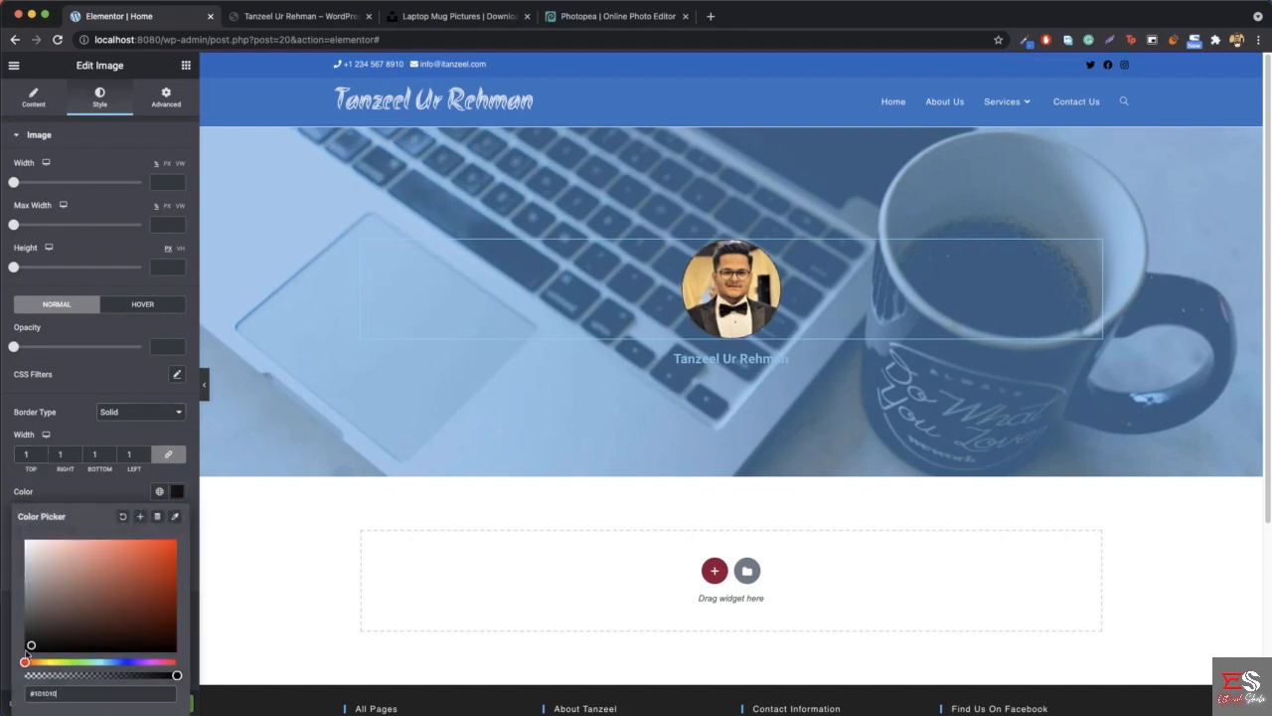
{"action": "left_click_drag", "start_coordinate": [26, 651], "coordinate": [23, 655]}
{"action": "left_click", "coordinate": [206, 387]}
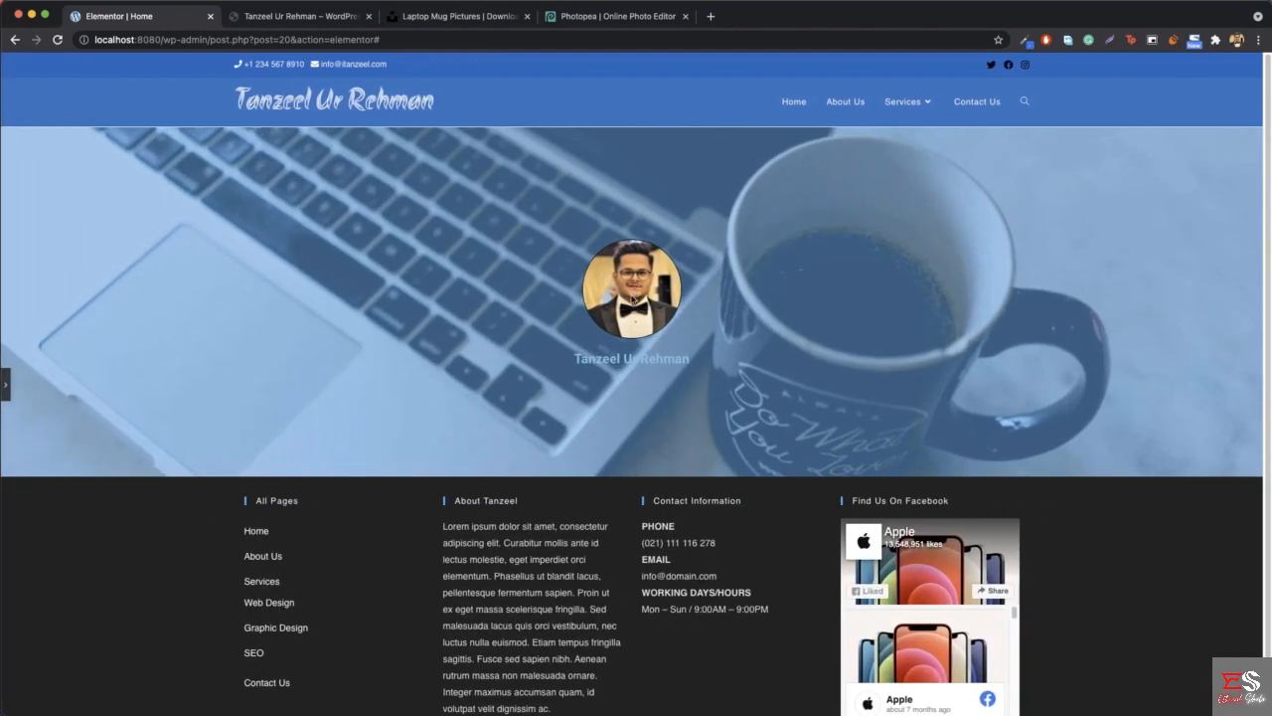
{"action": "left_click", "coordinate": [305, 17]}
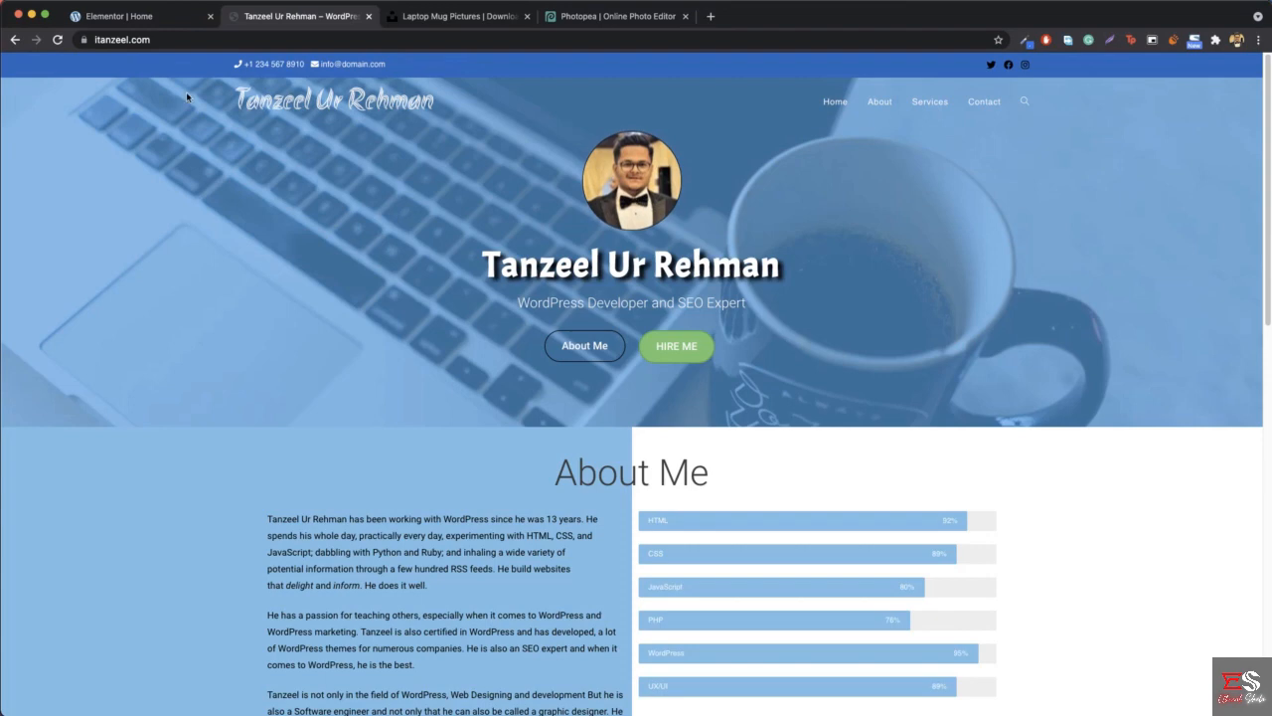
- Compare the profile photo's hover effect with the one on the reference site
{"action": "left_click", "coordinate": [119, 16]}
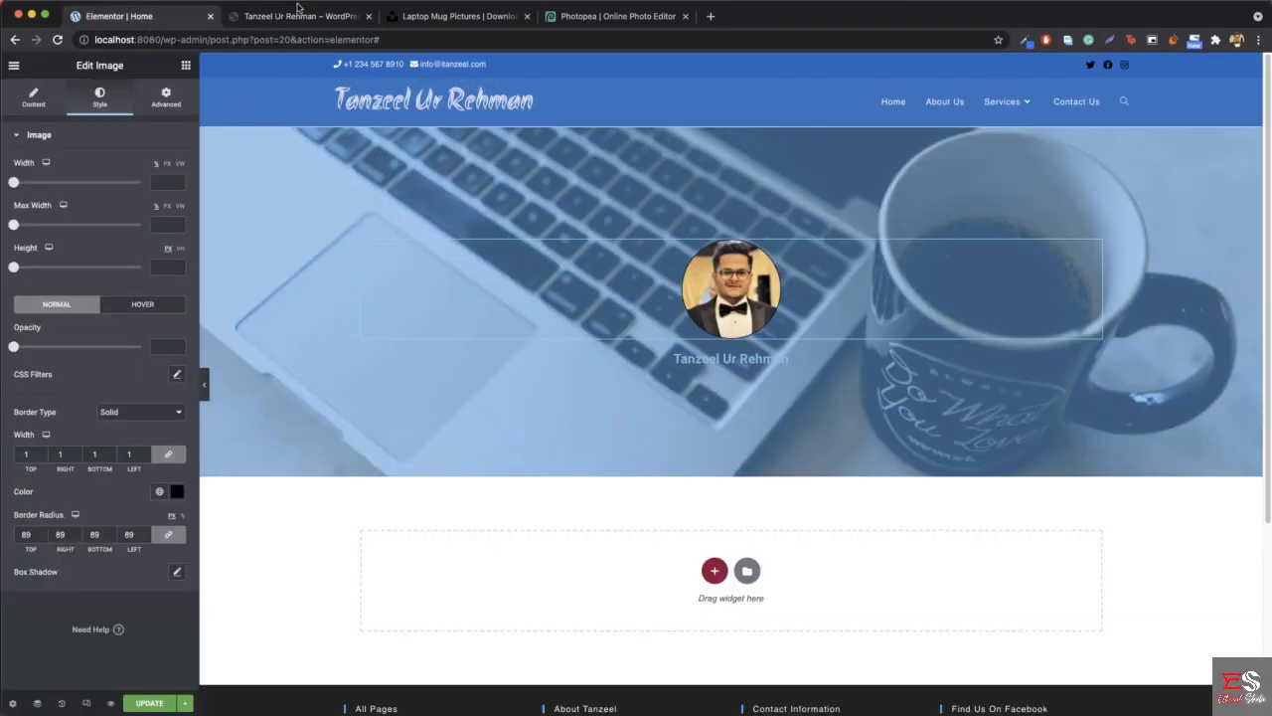
{"action": "left_click", "coordinate": [300, 17]}
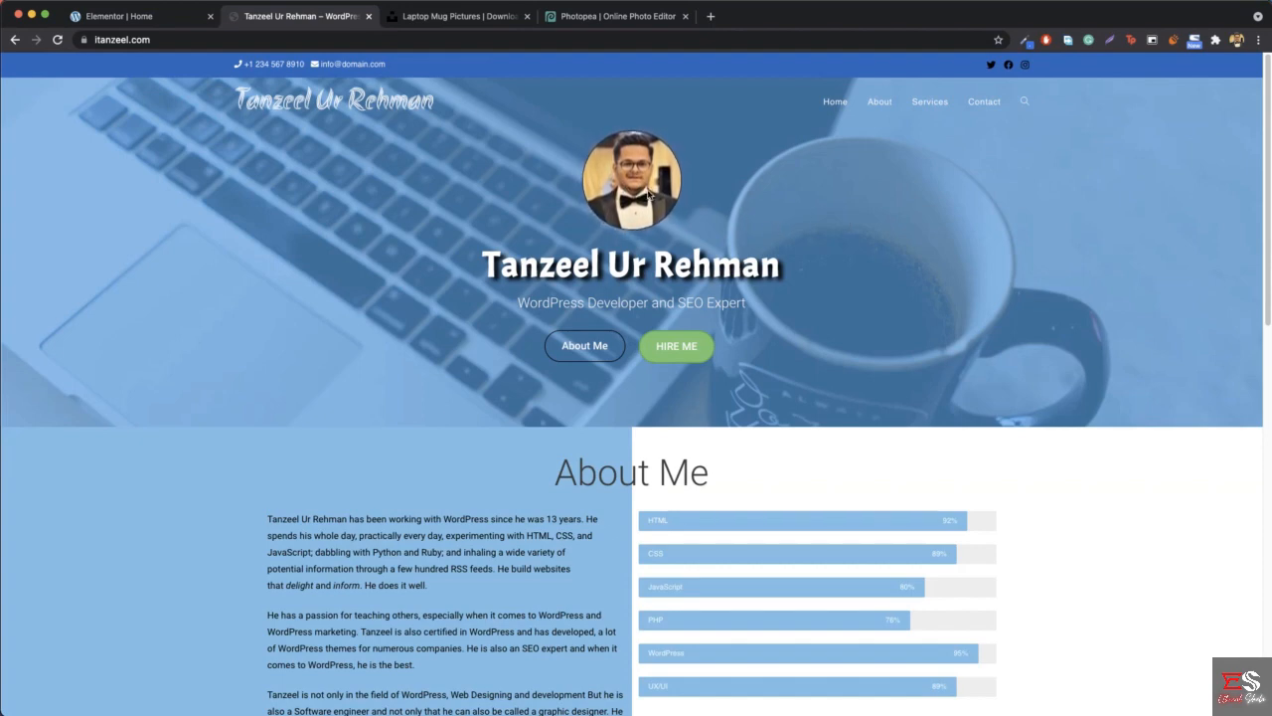
{"action": "left_click", "coordinate": [121, 17]}
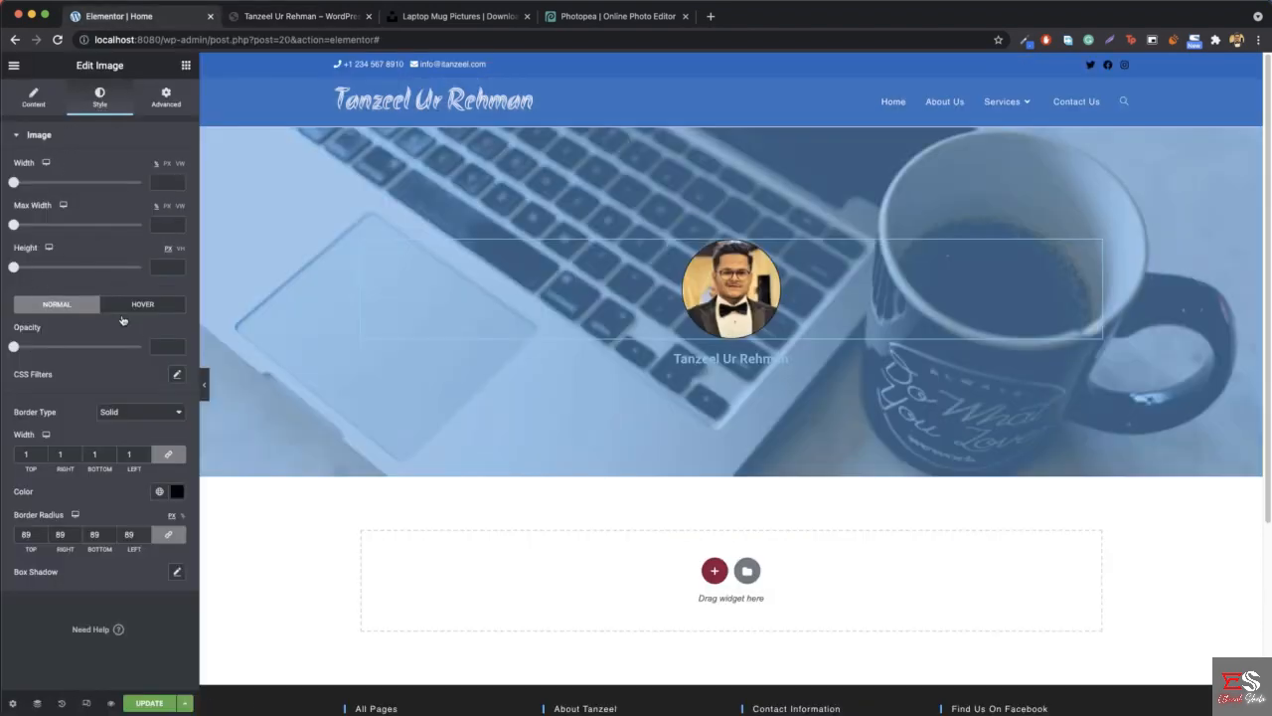
- Try the Grow and Wobble Top hover animations on the profile image
{"action": "left_click", "coordinate": [143, 306]}
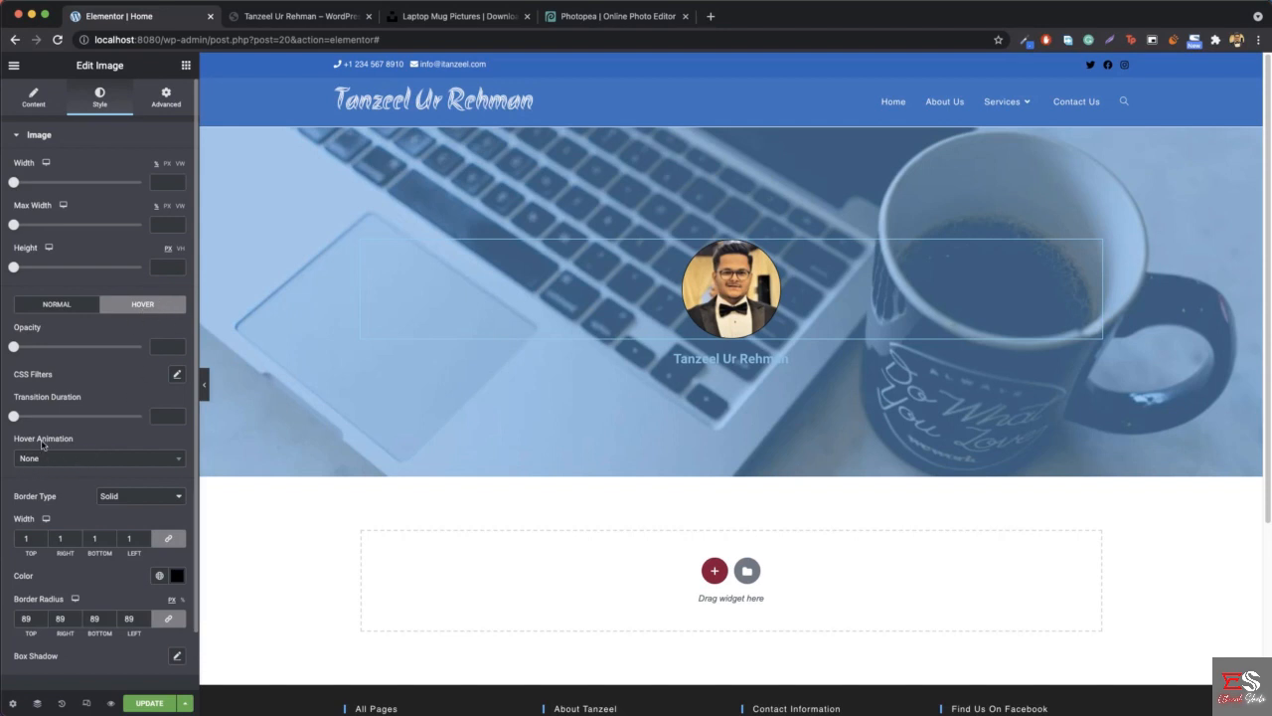
{"action": "left_click", "coordinate": [59, 464]}
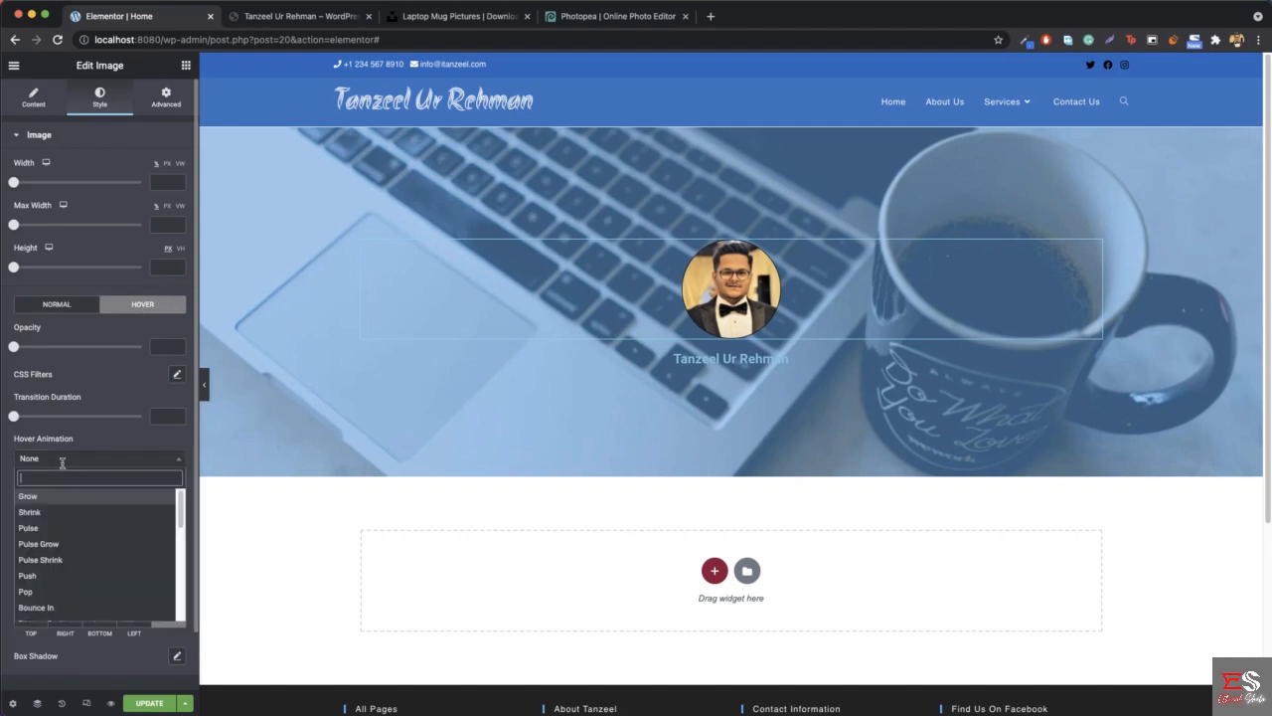
{"action": "left_click", "coordinate": [58, 503]}
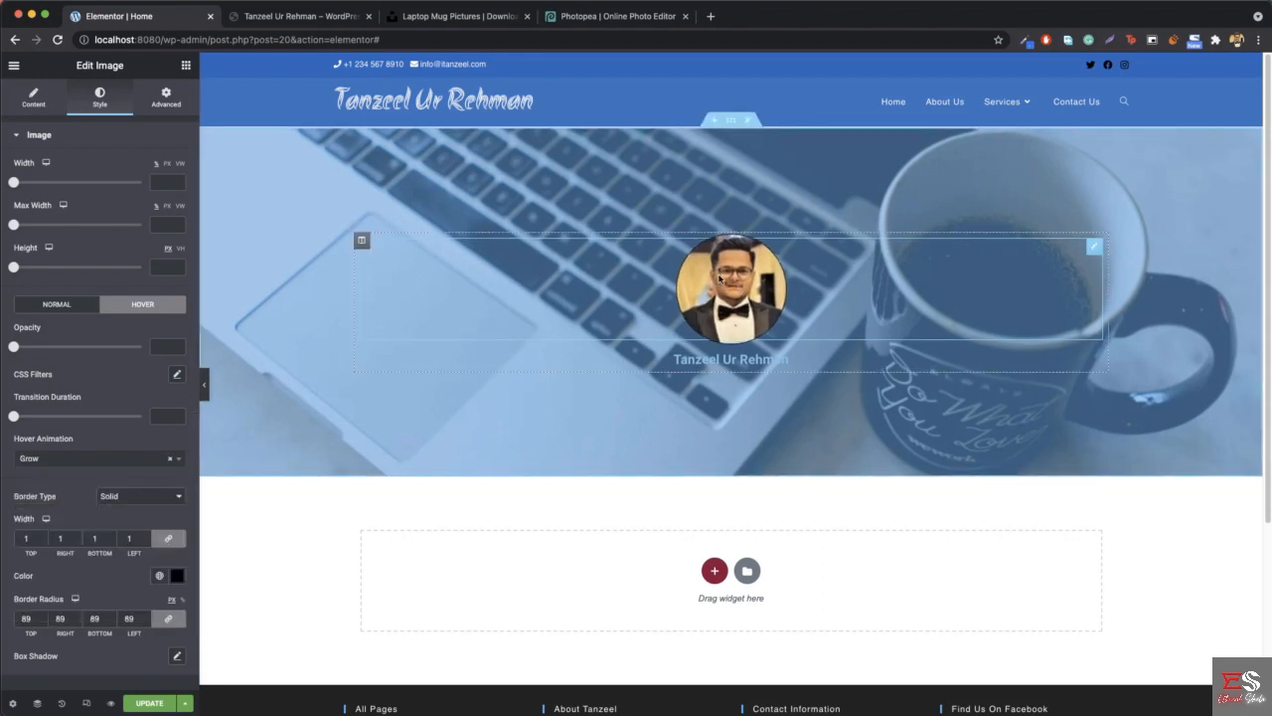
{"action": "left_click", "coordinate": [81, 465]}
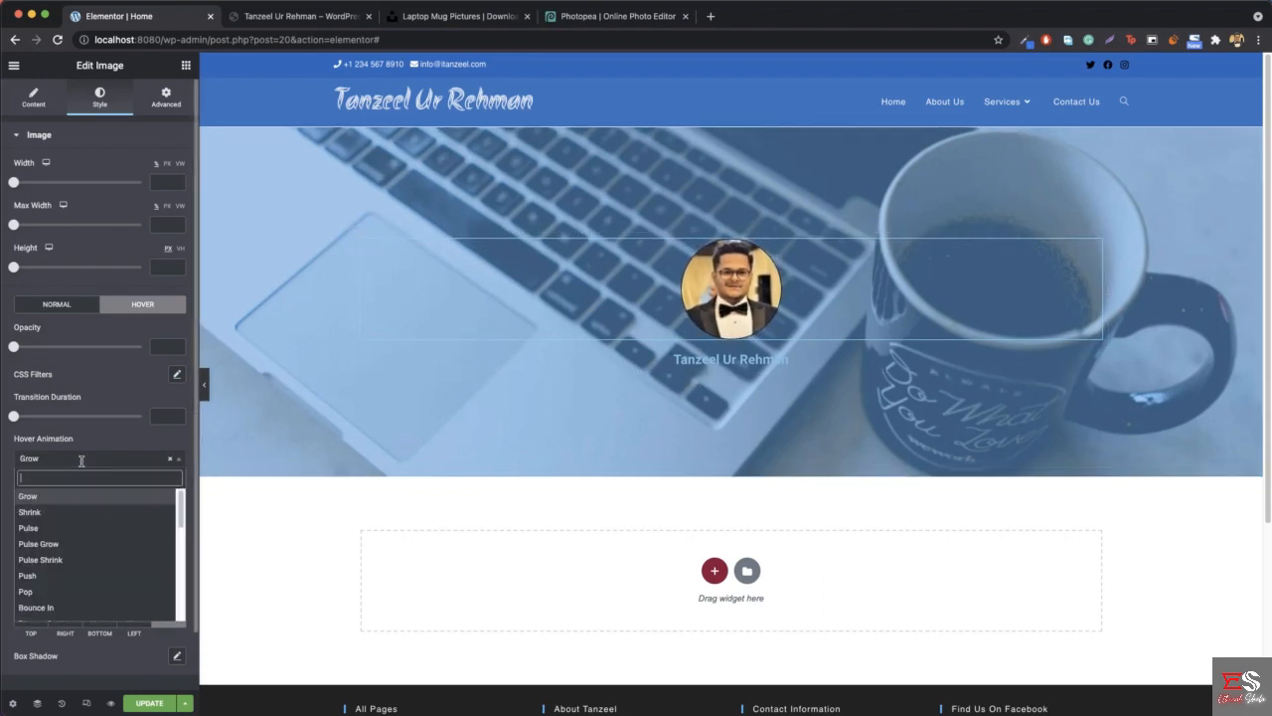
{"action": "scroll", "coordinate": [74, 552], "scroll_direction": "down", "scroll_amount": 5}
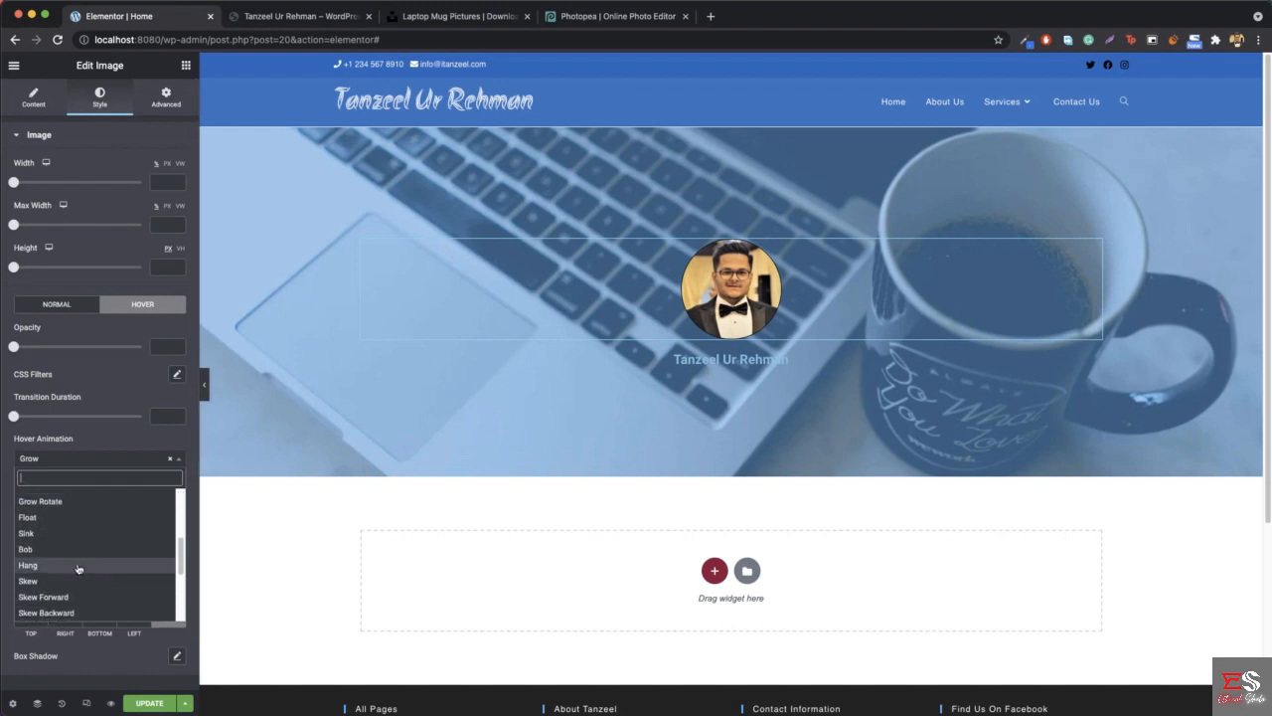
{"action": "scroll", "coordinate": [107, 562], "scroll_direction": "down", "scroll_amount": 2}
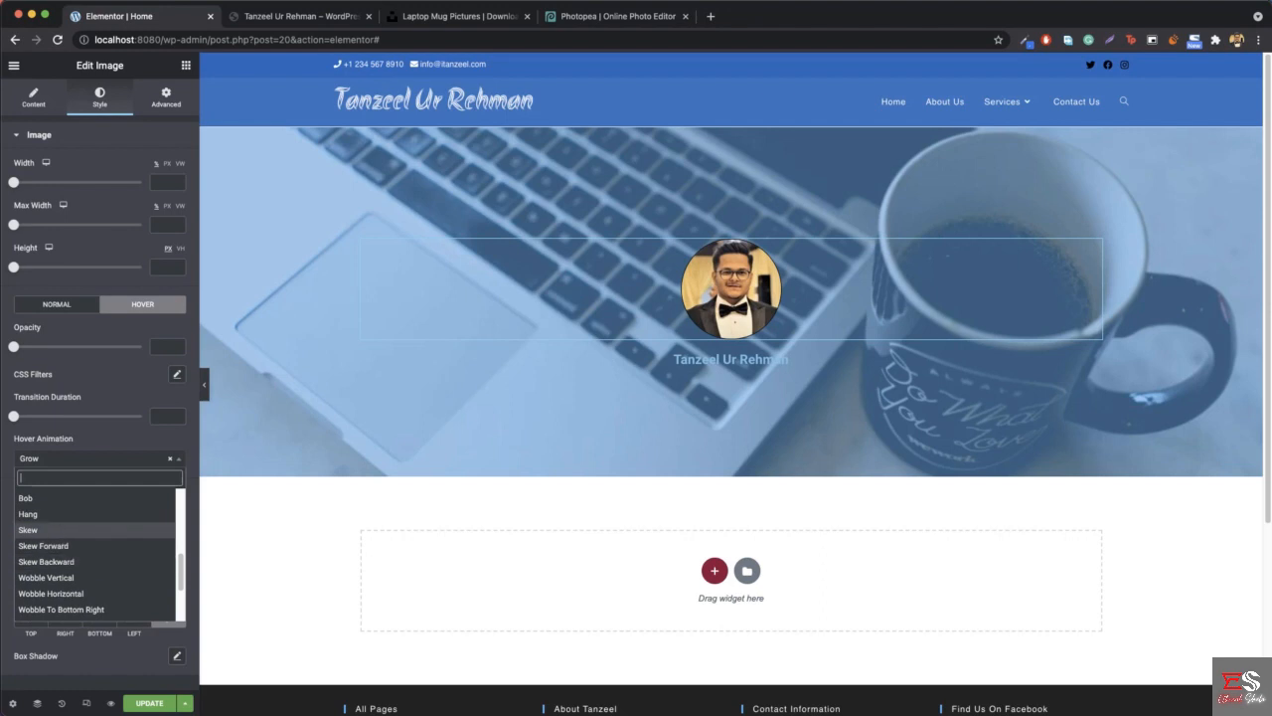
{"action": "scroll", "coordinate": [120, 553], "scroll_direction": "down", "scroll_amount": 4}
{"action": "left_click", "coordinate": [120, 550]}
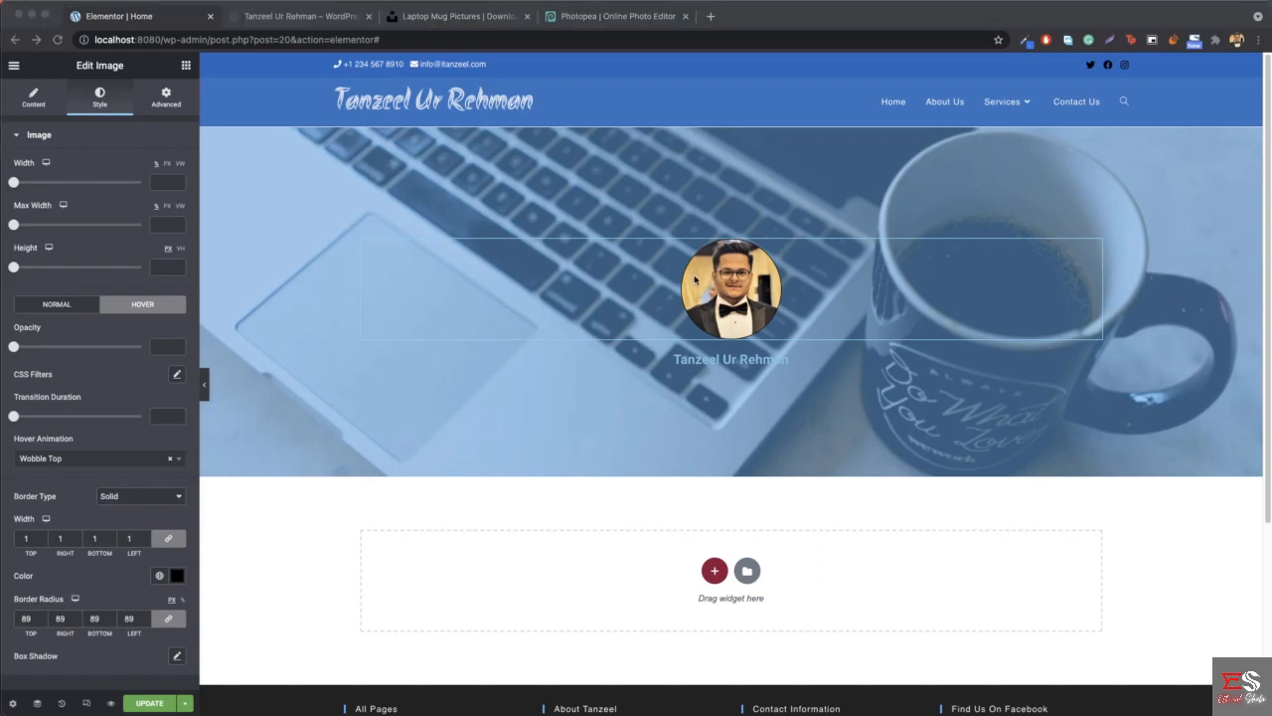
- Set the profile image's hover animation to Float
{"action": "left_click", "coordinate": [125, 460]}
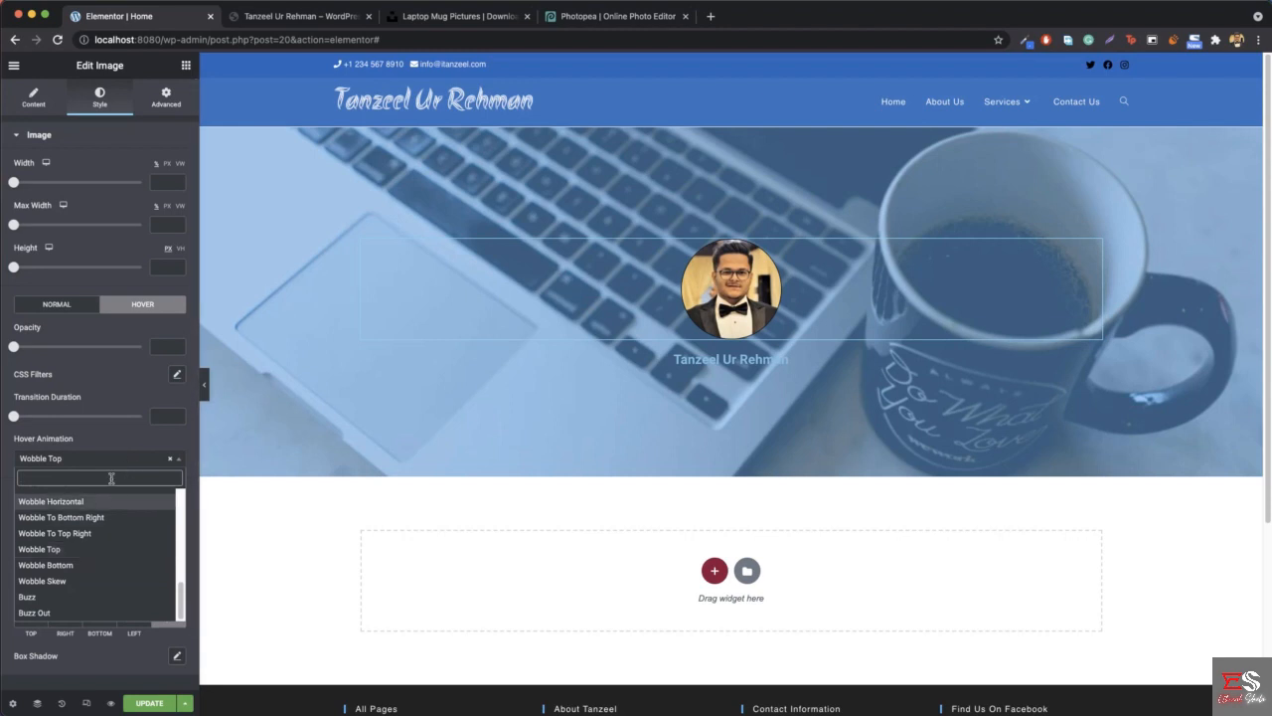
{"action": "type", "text": "flo"}
{"action": "key", "text": "Return"}
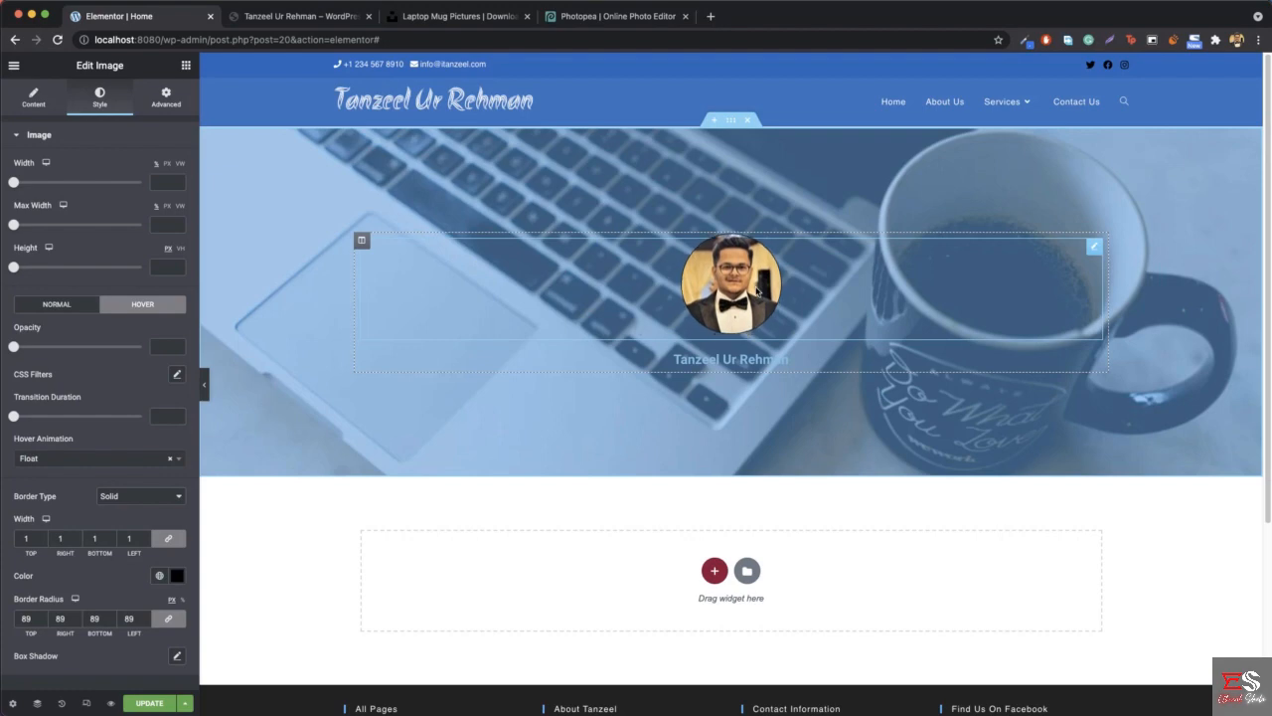
- Check the name heading on the reference site and open the hero's name heading for editing
{"action": "left_click", "coordinate": [268, 18]}
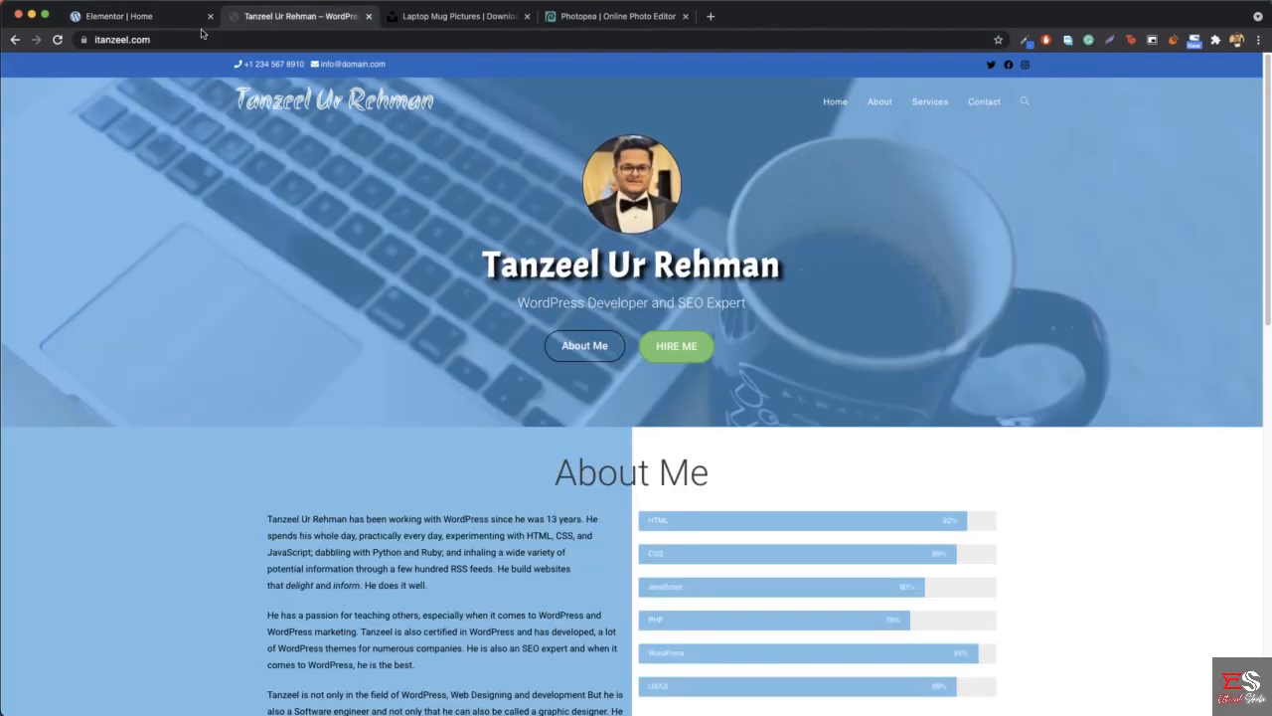
{"action": "left_click_drag", "start_coordinate": [488, 272], "coordinate": [792, 297]}
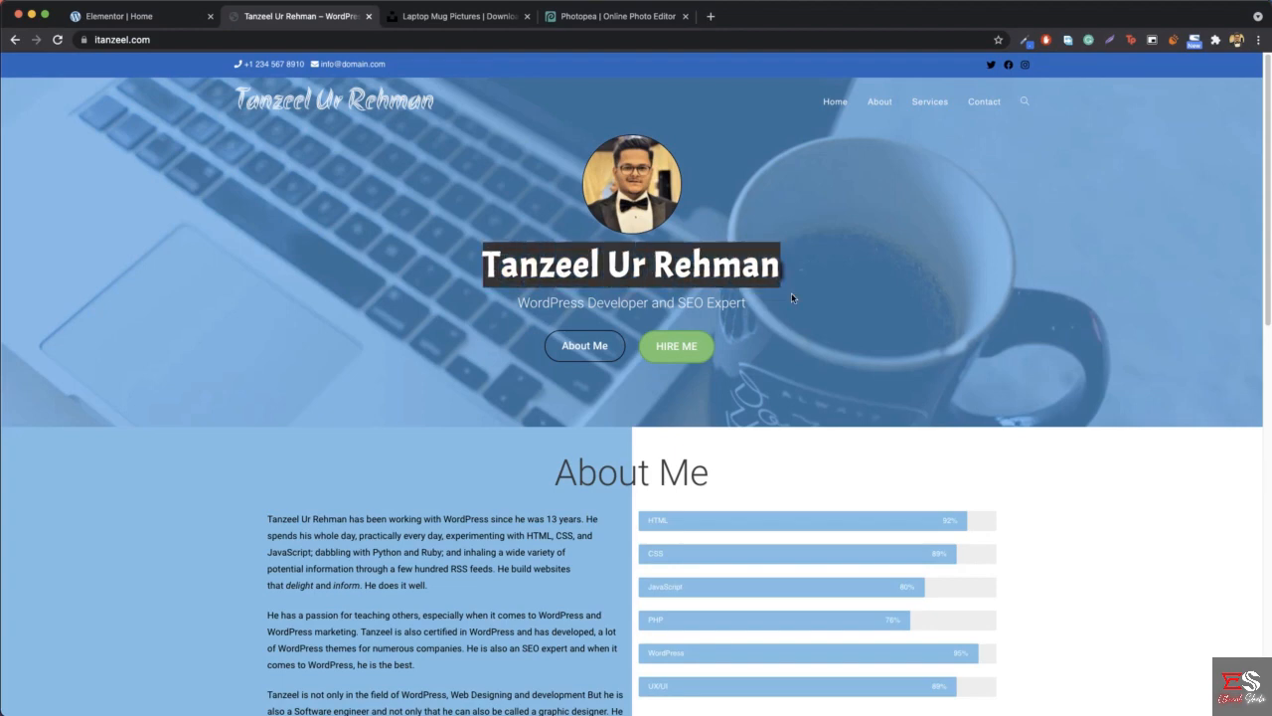
{"action": "left_click", "coordinate": [120, 17]}
{"action": "right_click", "coordinate": [767, 364]}
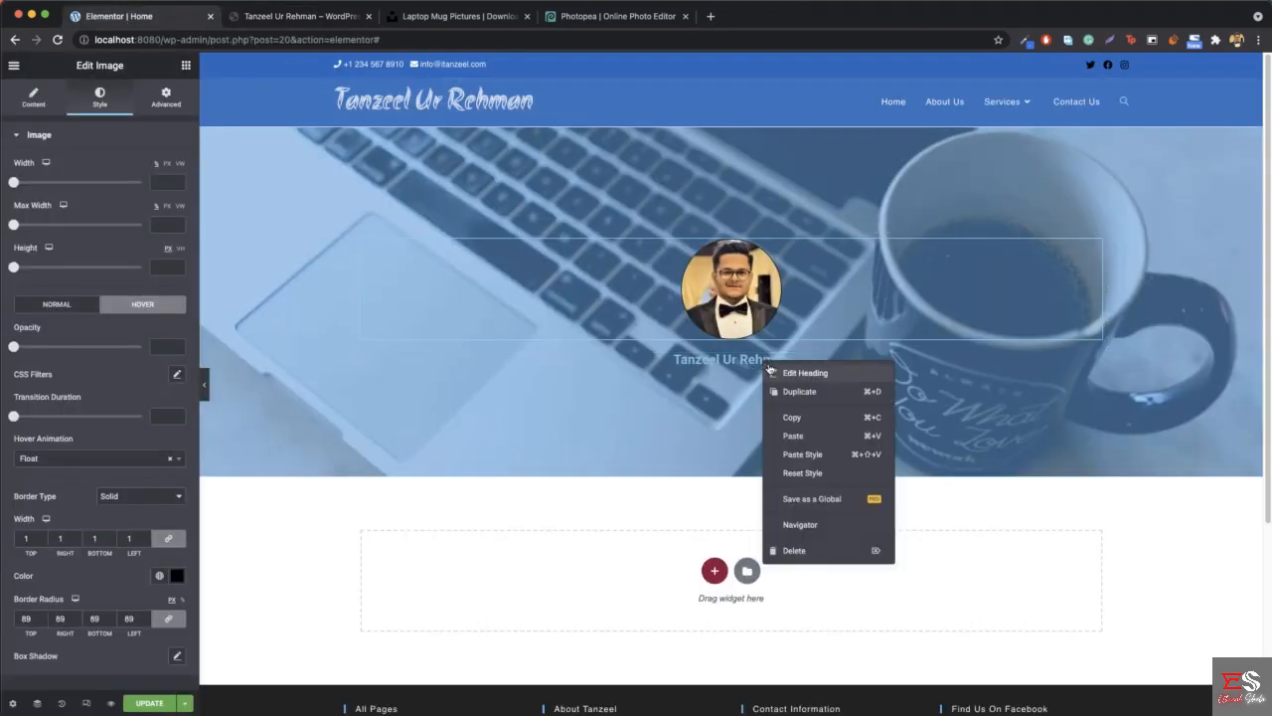
{"action": "left_click", "coordinate": [820, 382]}
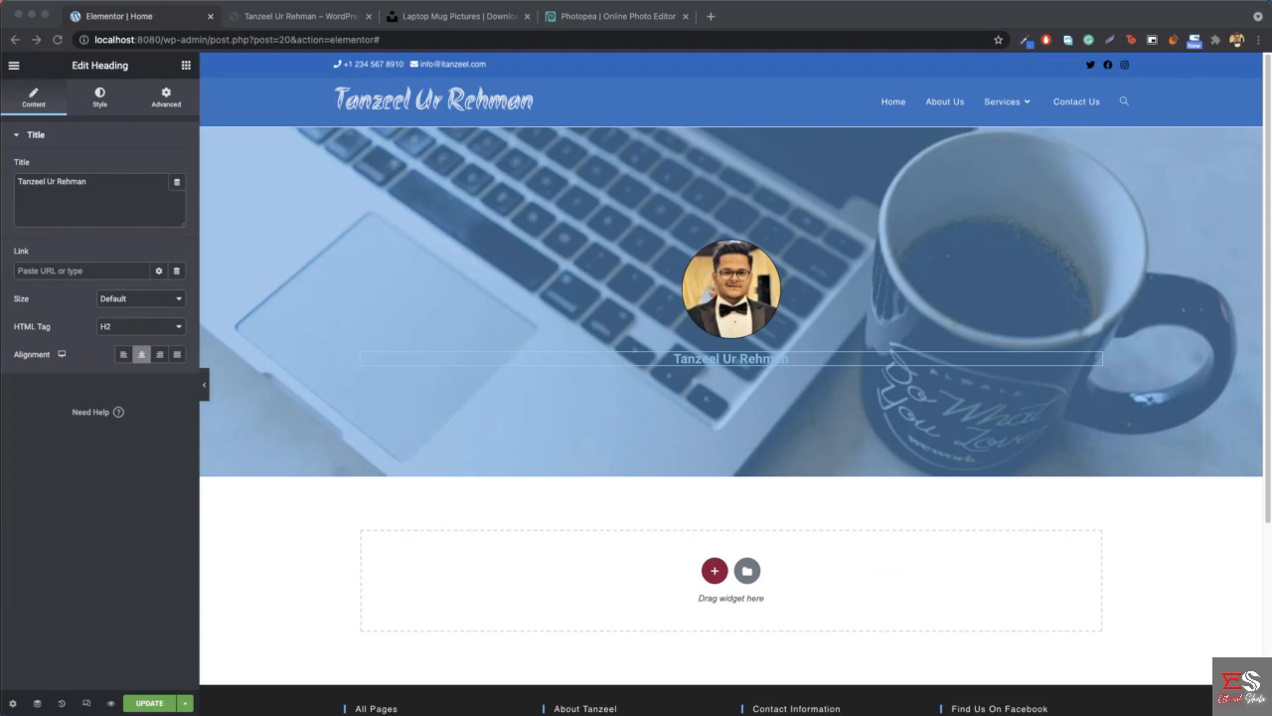
- Set the name heading's text color to white (#FFFFFF) as on the reference site and its font size to 54 px
{"action": "left_click", "coordinate": [113, 95]}
{"action": "left_click", "coordinate": [100, 101]}
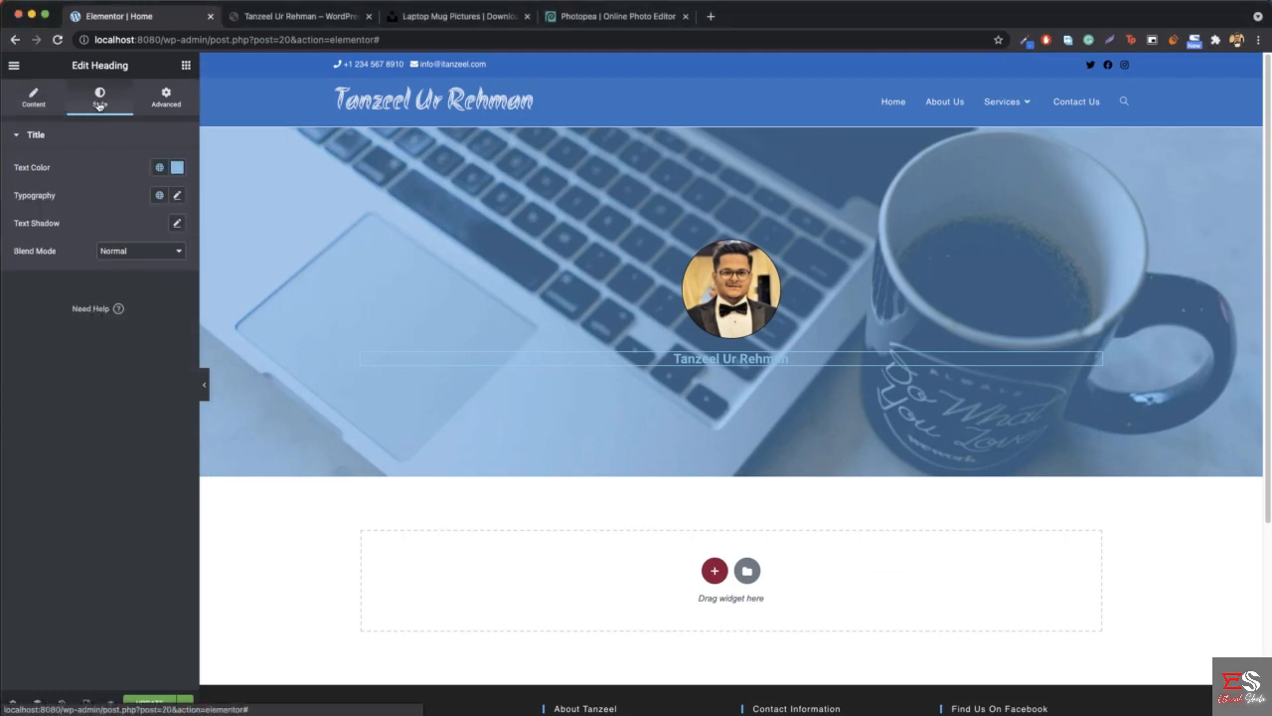
{"action": "left_click", "coordinate": [177, 167]}
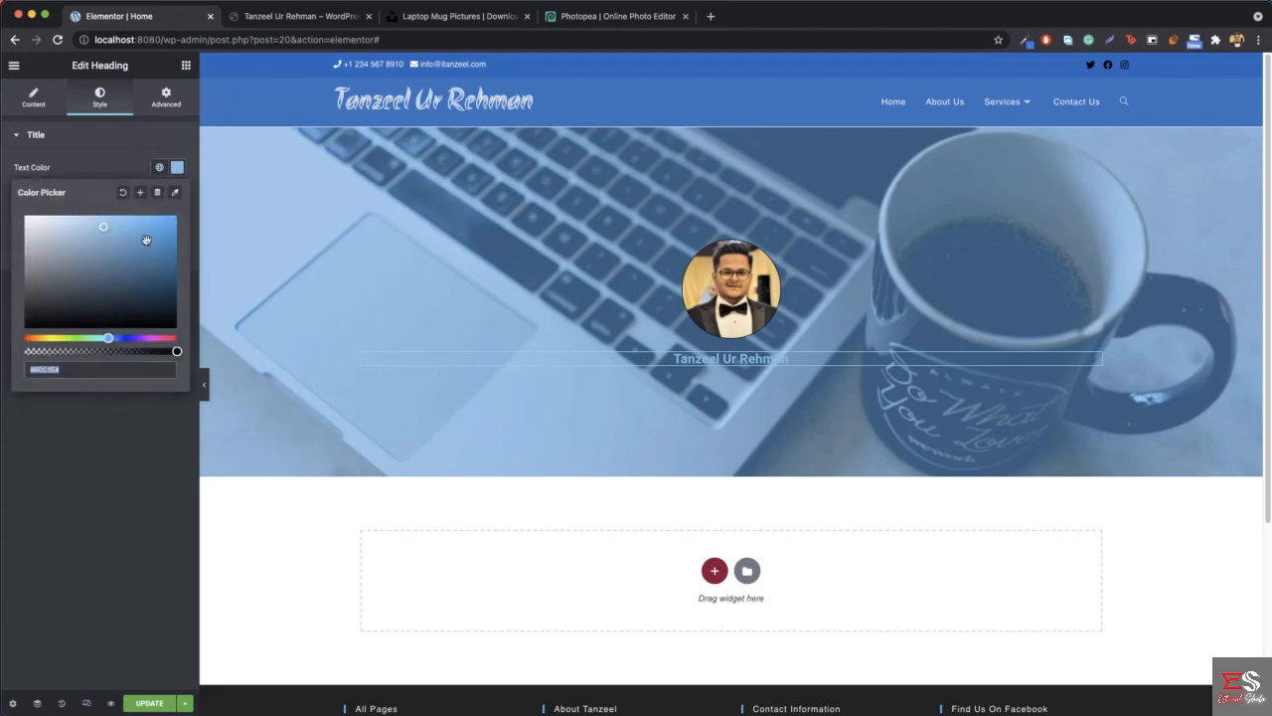
{"action": "left_click", "coordinate": [299, 12]}
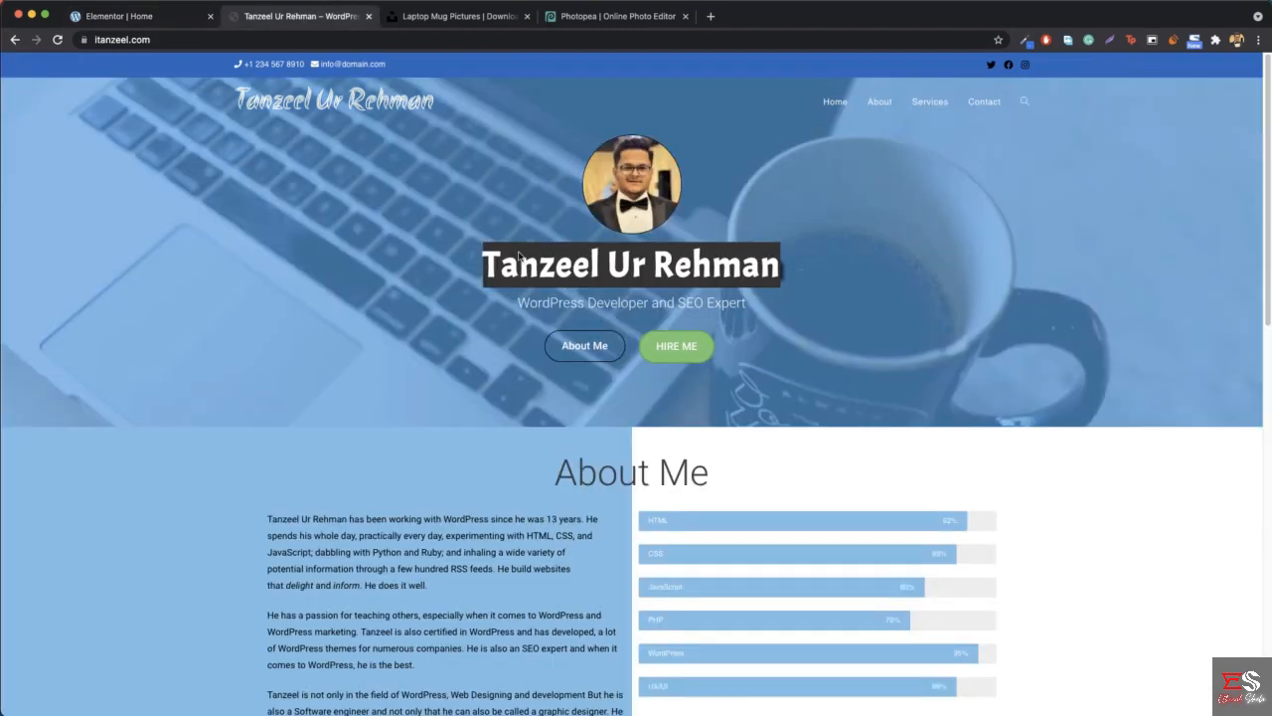
{"action": "left_click", "coordinate": [126, 20]}
{"action": "left_click_drag", "start_coordinate": [83, 228], "coordinate": [3, 214]}
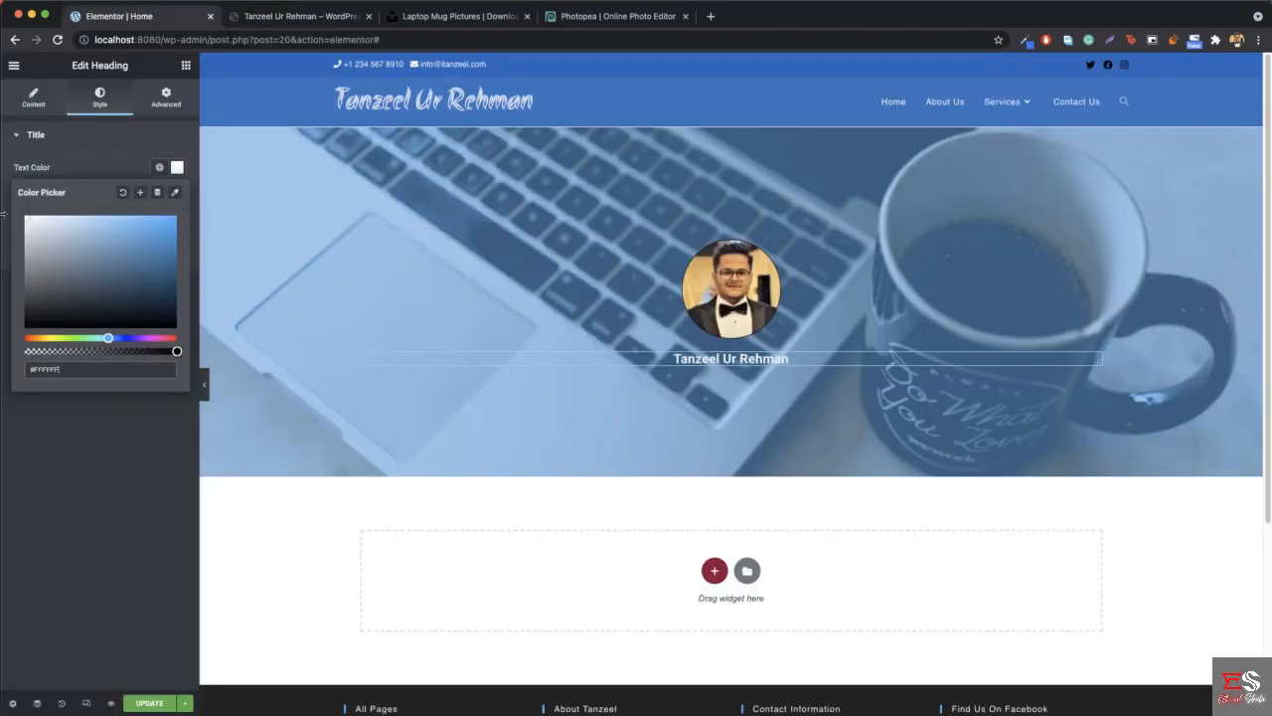
{"action": "left_click", "coordinate": [178, 169]}
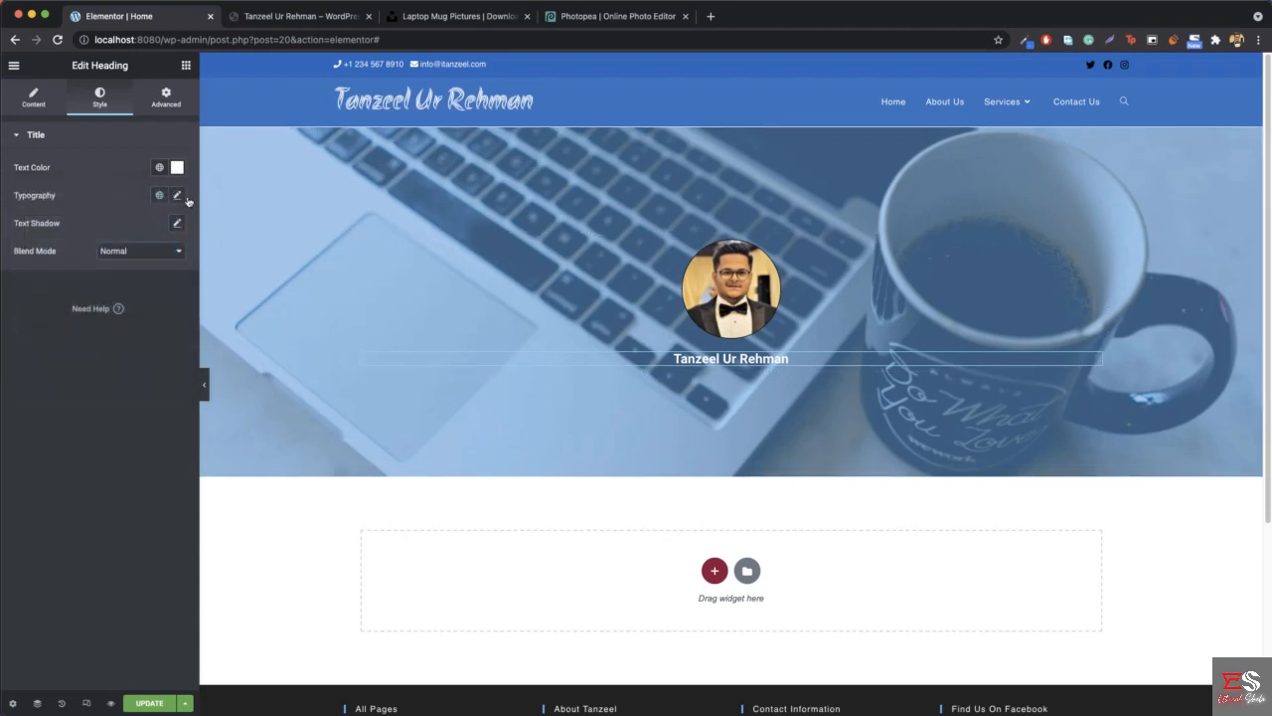
{"action": "left_click", "coordinate": [179, 195]}
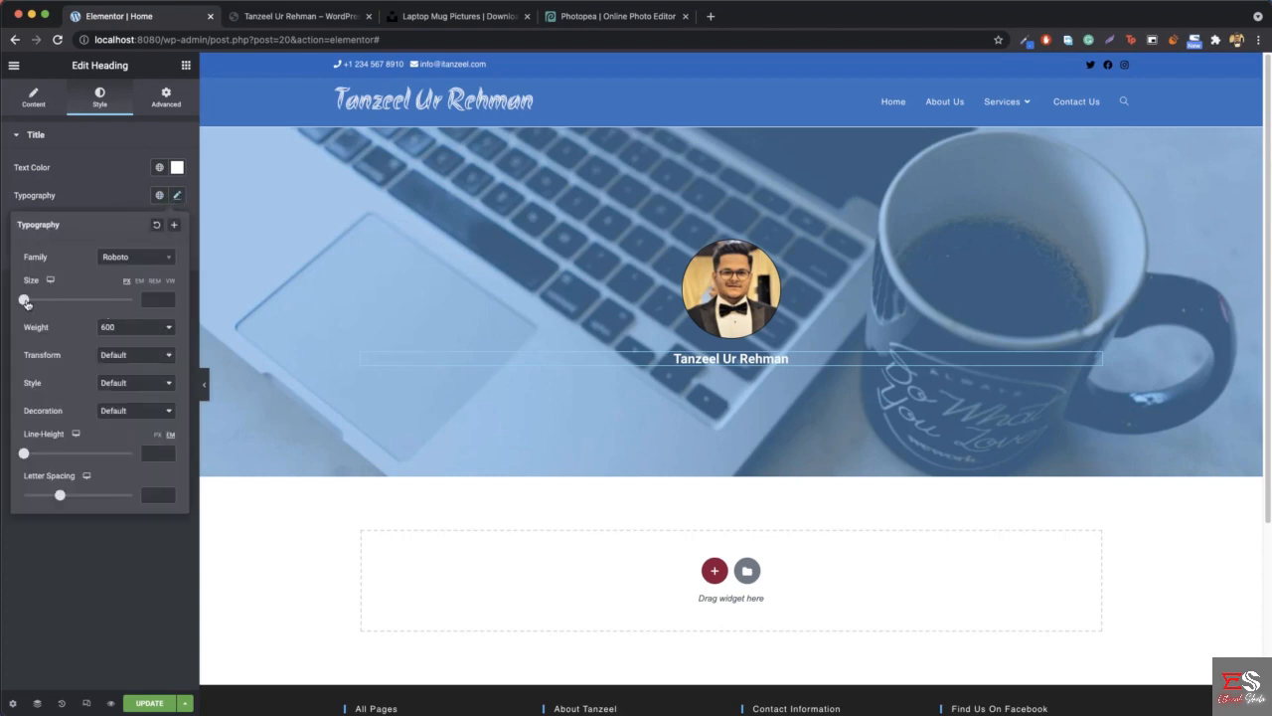
{"action": "left_click_drag", "start_coordinate": [25, 302], "coordinate": [56, 304]}
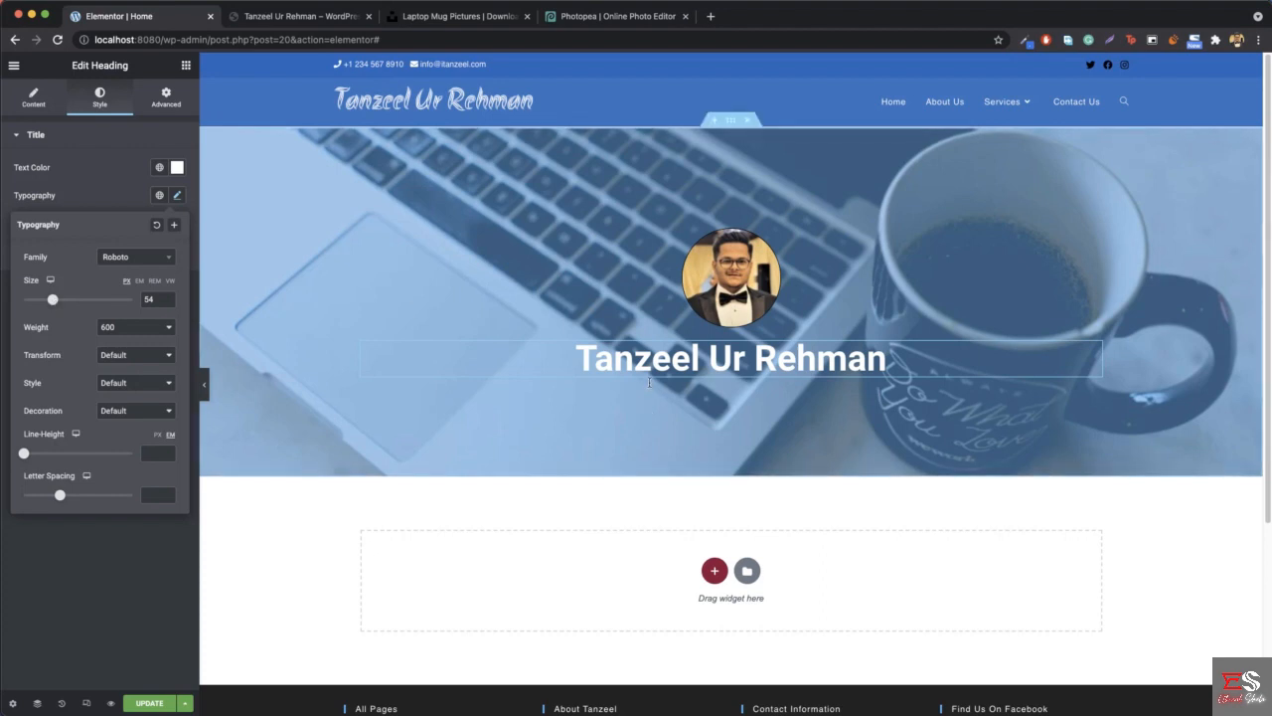
- Try the Roboto Condensed and Rubik Mono One font families on the name heading
{"action": "left_click", "coordinate": [138, 258]}
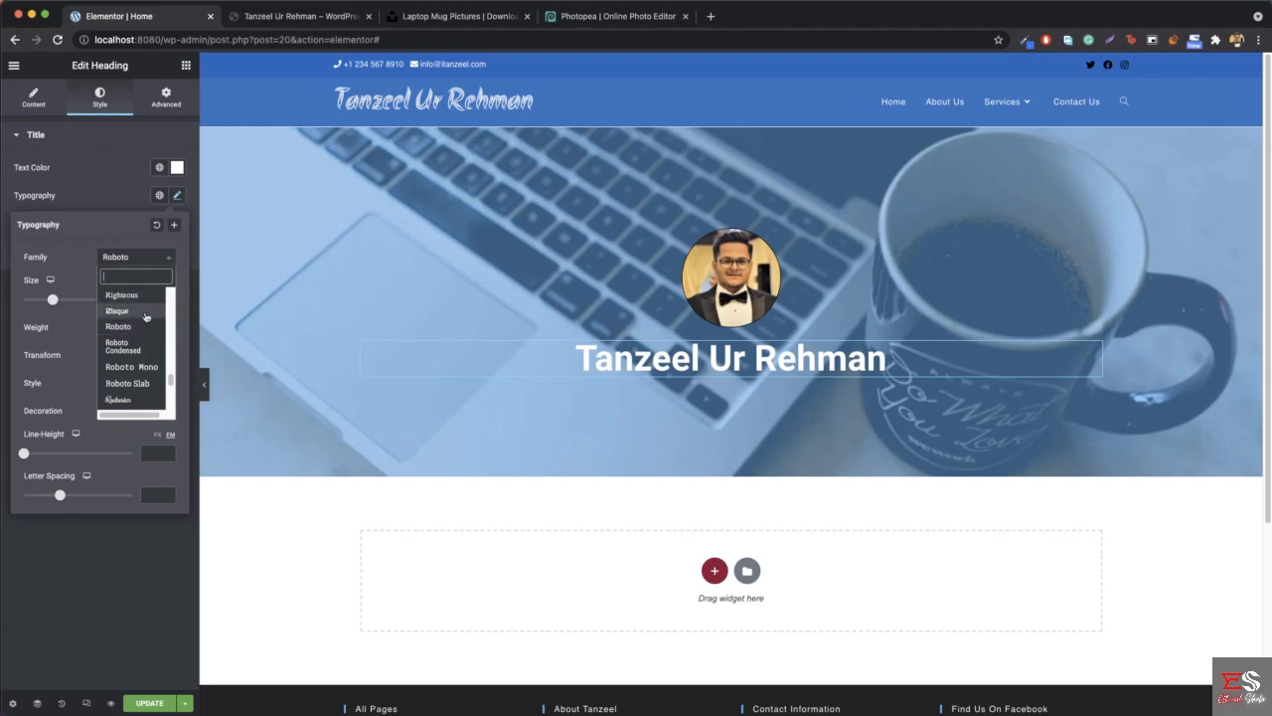
{"action": "left_click", "coordinate": [128, 348]}
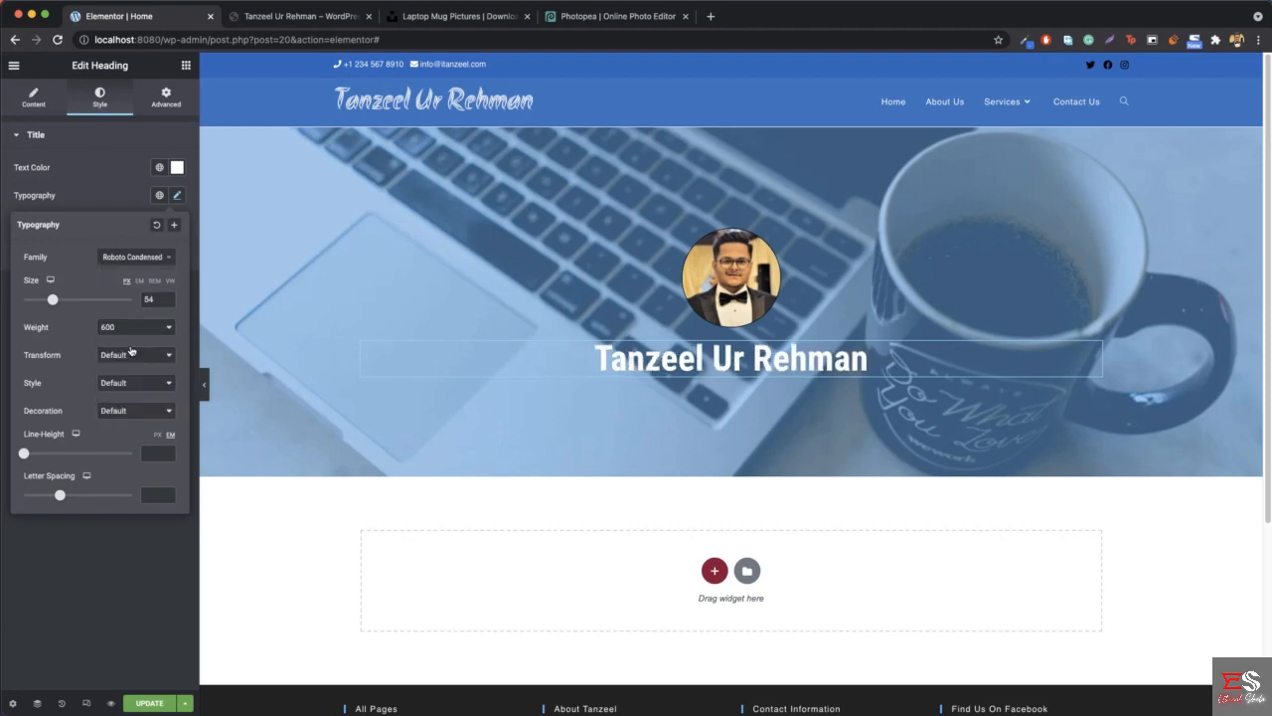
{"action": "left_click", "coordinate": [147, 265]}
{"action": "scroll", "coordinate": [134, 338], "scroll_direction": "down", "scroll_amount": 2}
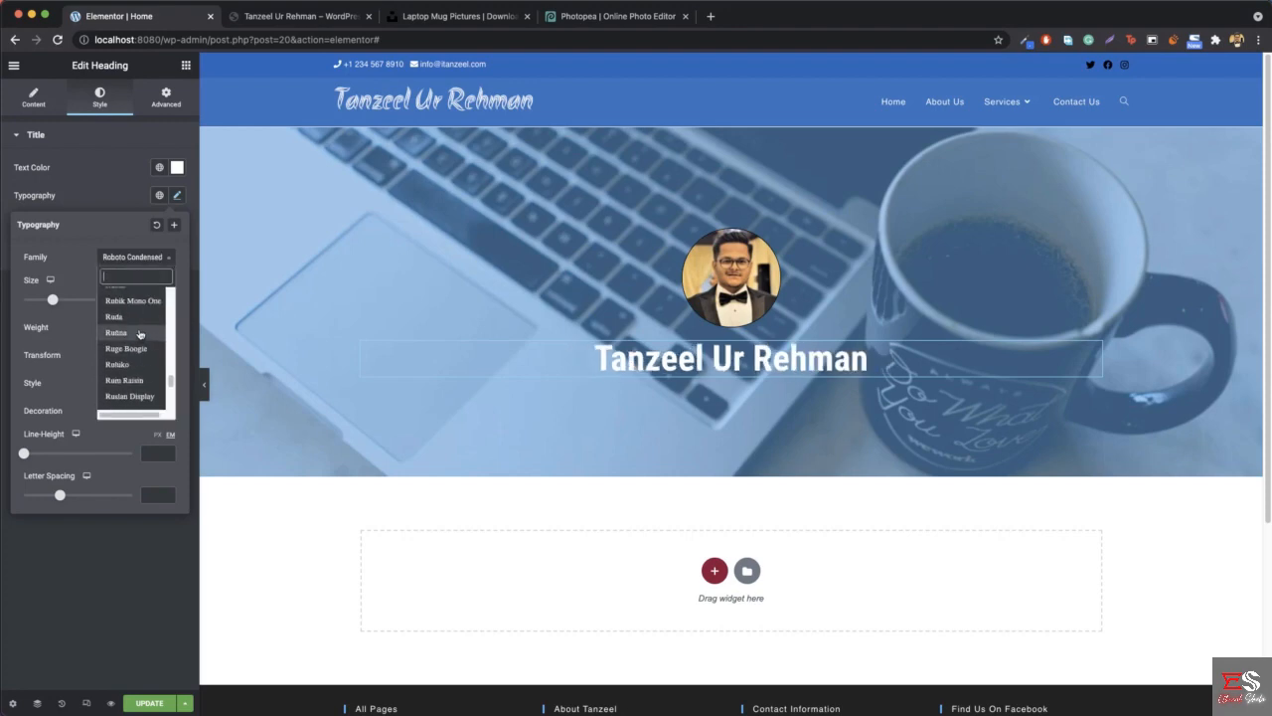
{"action": "left_click", "coordinate": [136, 314]}
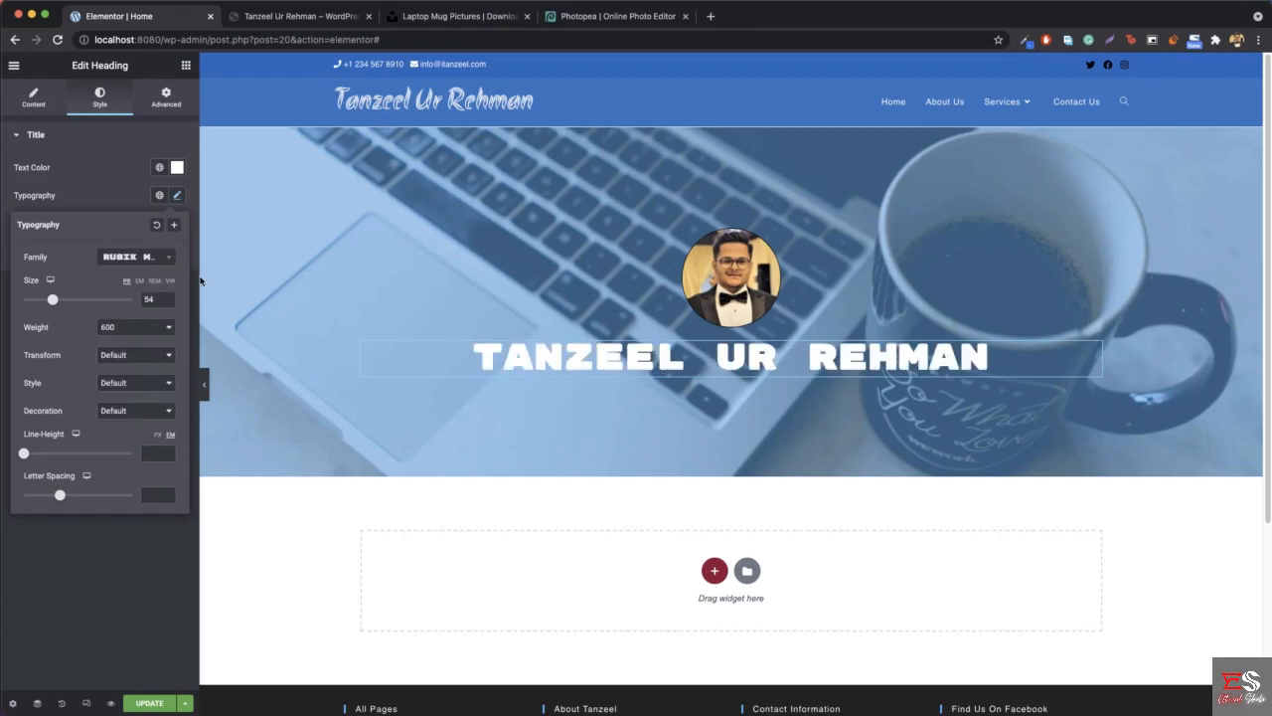
- Check the name heading's font on the reference site and set the hero heading's font family to Acme
{"action": "left_click", "coordinate": [302, 15]}
{"action": "left_click", "coordinate": [527, 273]}
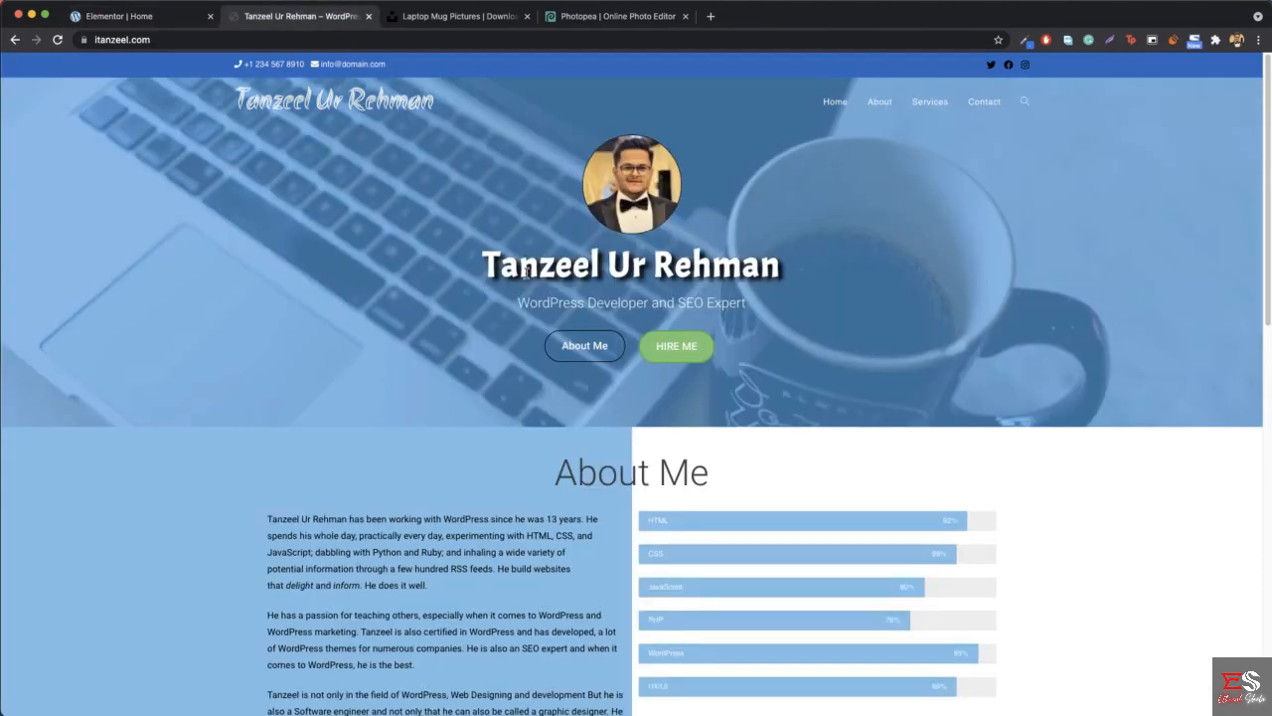
{"action": "left_click", "coordinate": [129, 15]}
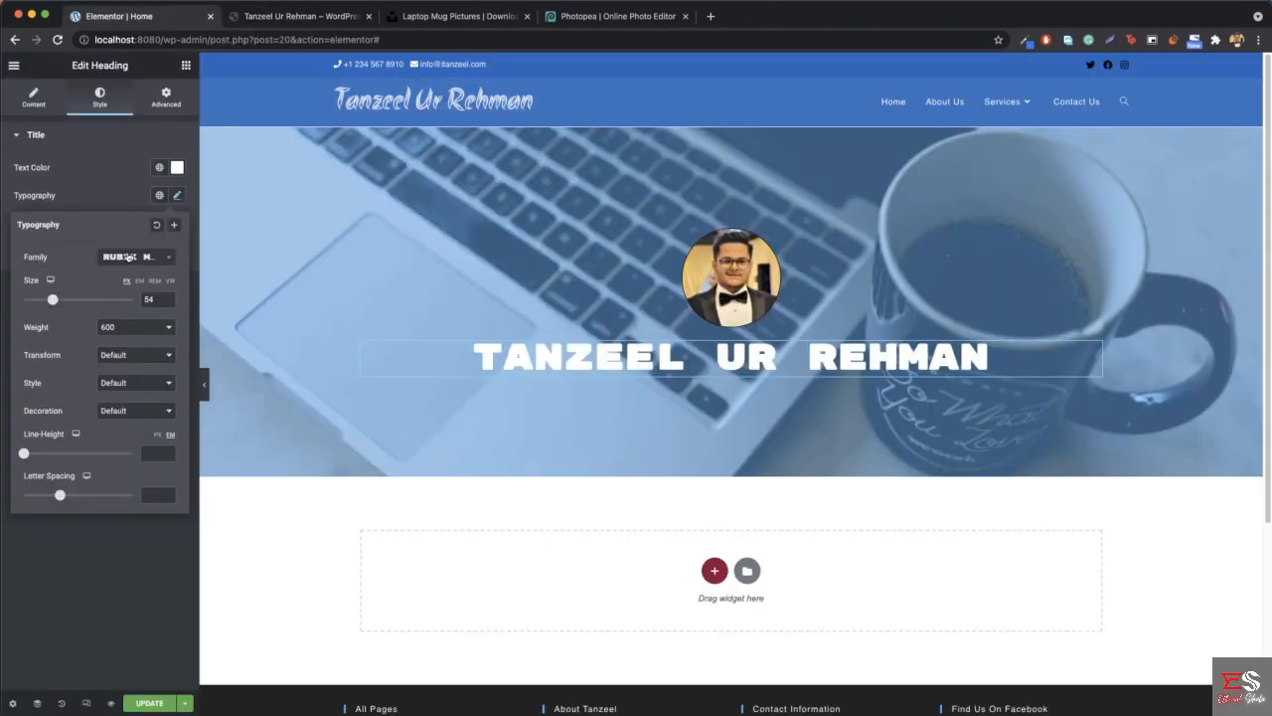
{"action": "left_click", "coordinate": [129, 257]}
{"action": "type", "text": "me"}
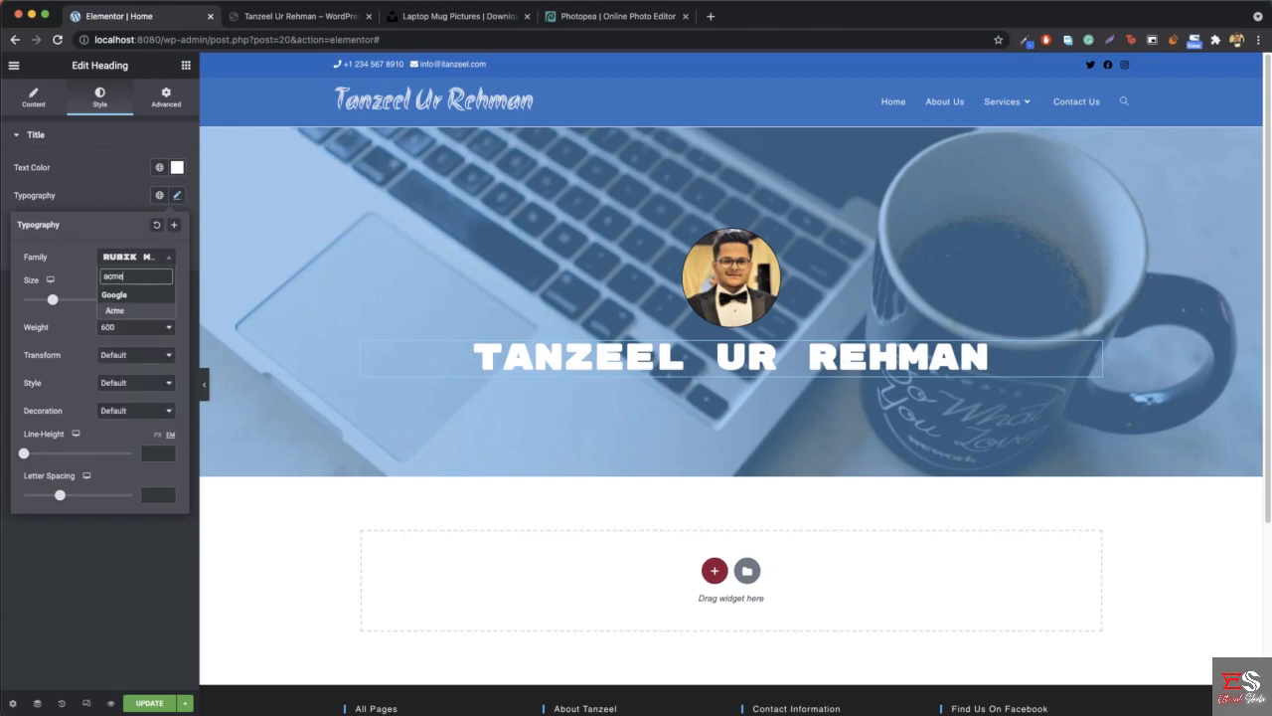
{"action": "key", "text": "Return"}
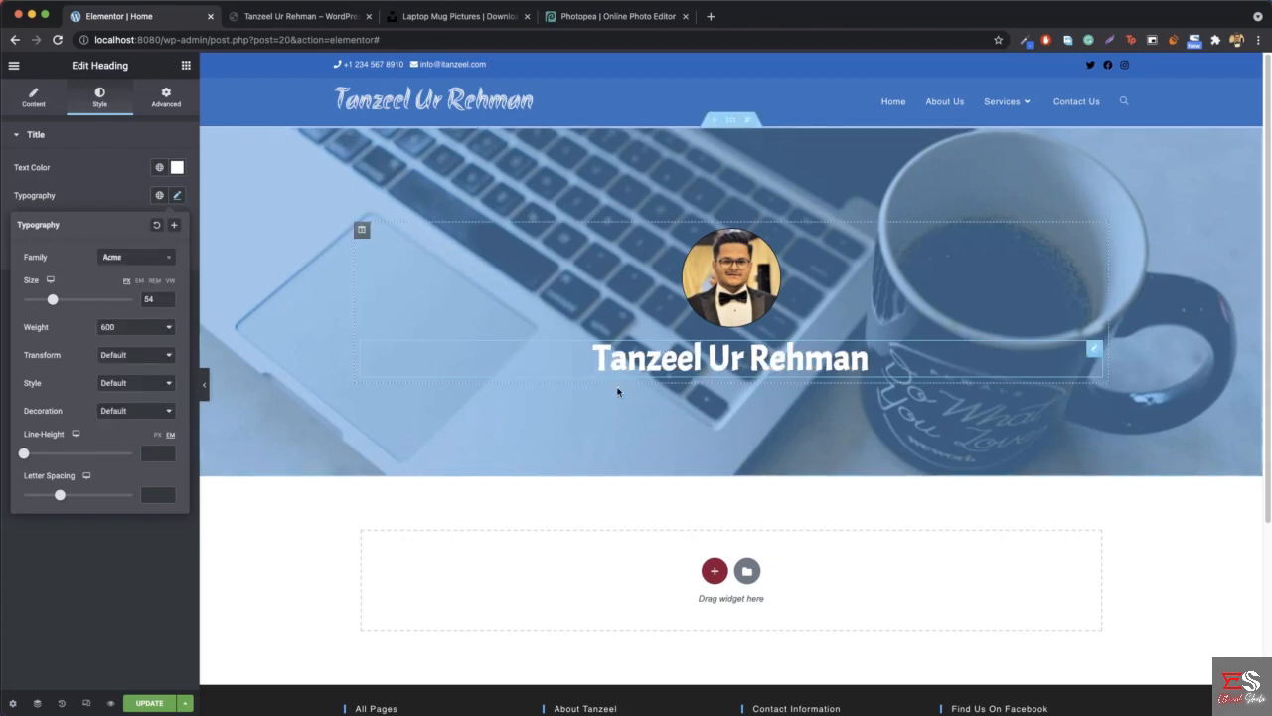
- Set the name heading's letter spacing to 2 and compare the heading with the reference site
{"action": "left_click", "coordinate": [308, 18]}
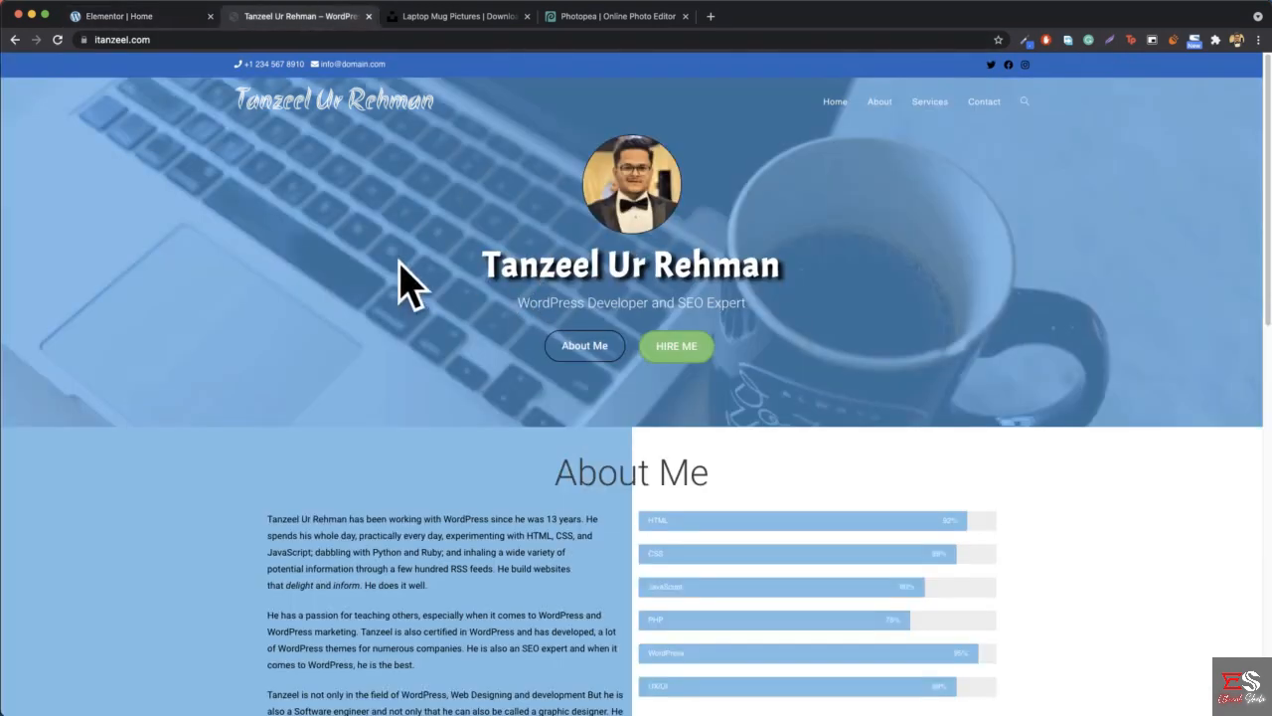
{"action": "left_click", "coordinate": [142, 18]}
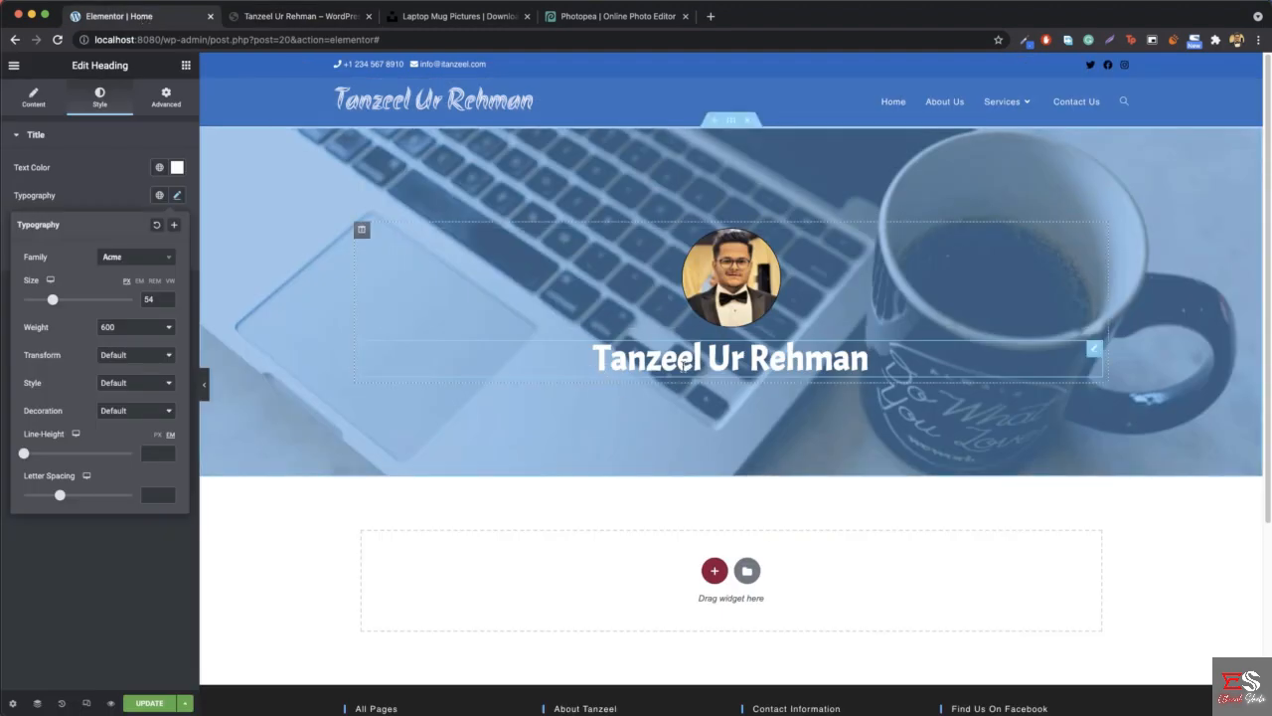
{"action": "left_click", "coordinate": [317, 18]}
{"action": "left_click", "coordinate": [156, 20]}
{"action": "left_click_drag", "start_coordinate": [59, 496], "coordinate": [73, 498]}
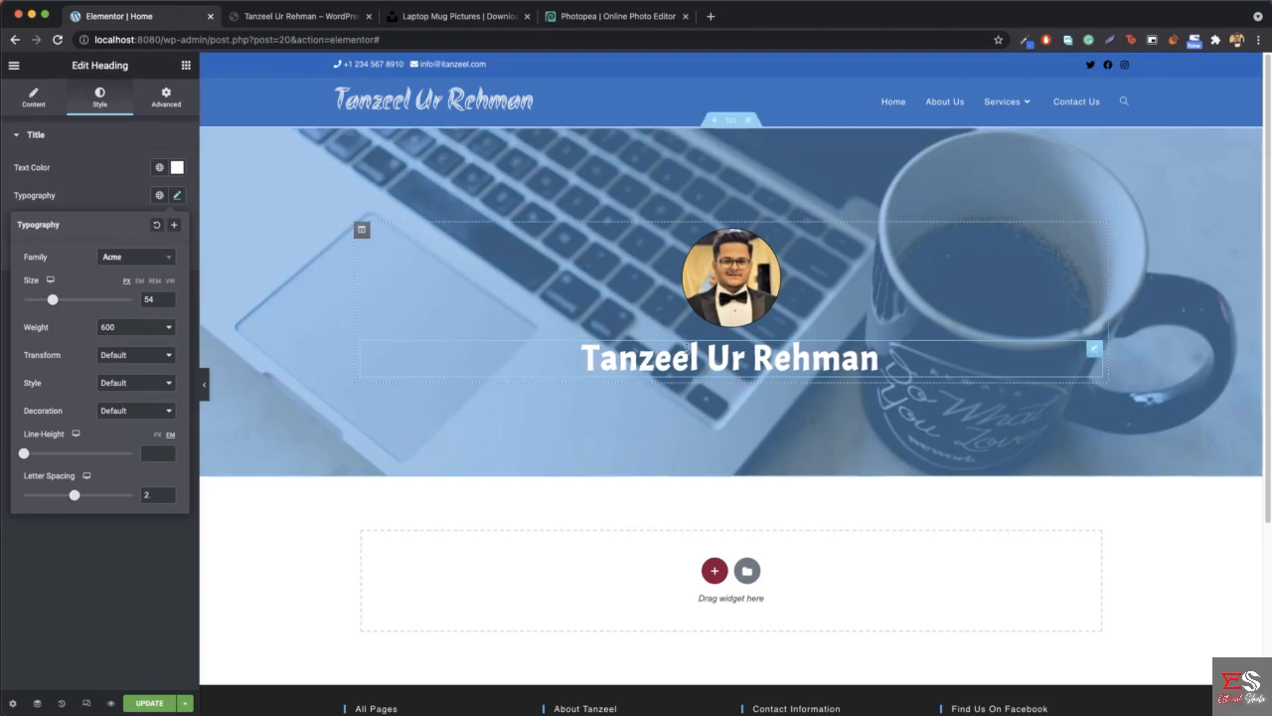
{"action": "left_click", "coordinate": [327, 23]}
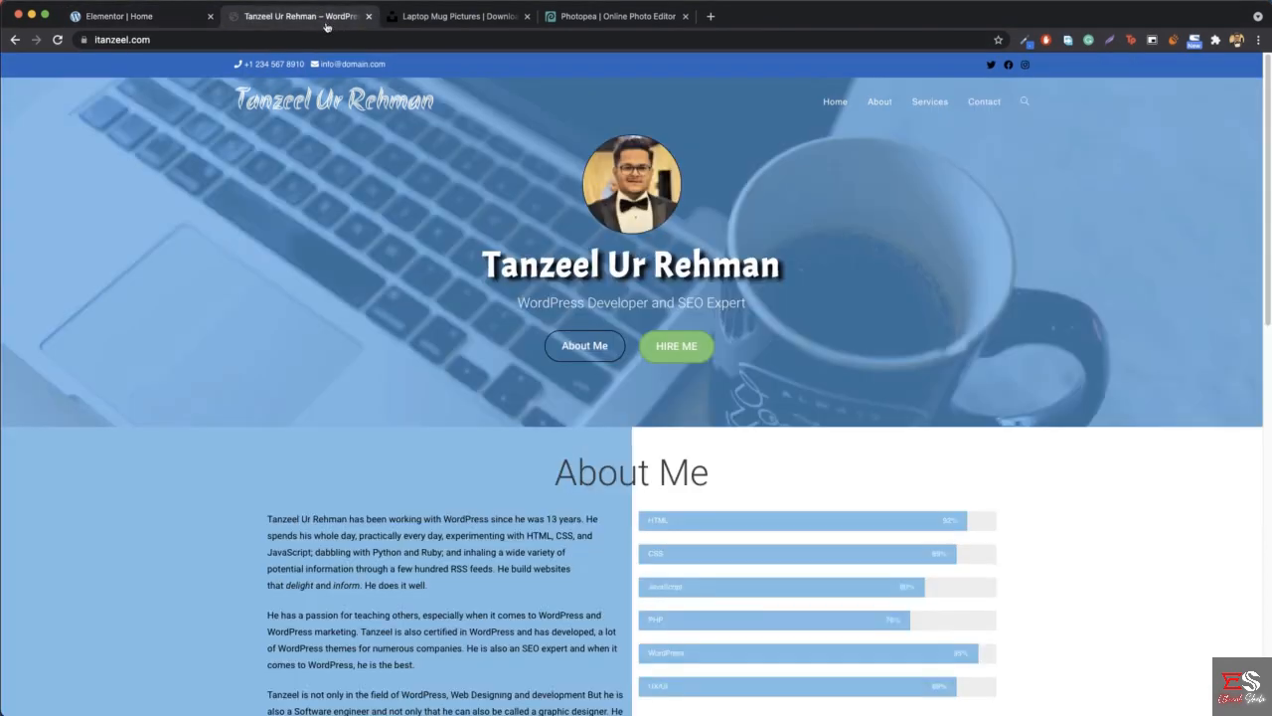
- Check the name heading's styling on the reference site and set the hero heading's text shadow color to opaque black, rgba(0, 0, 0, 1)
{"action": "left_click", "coordinate": [119, 17]}
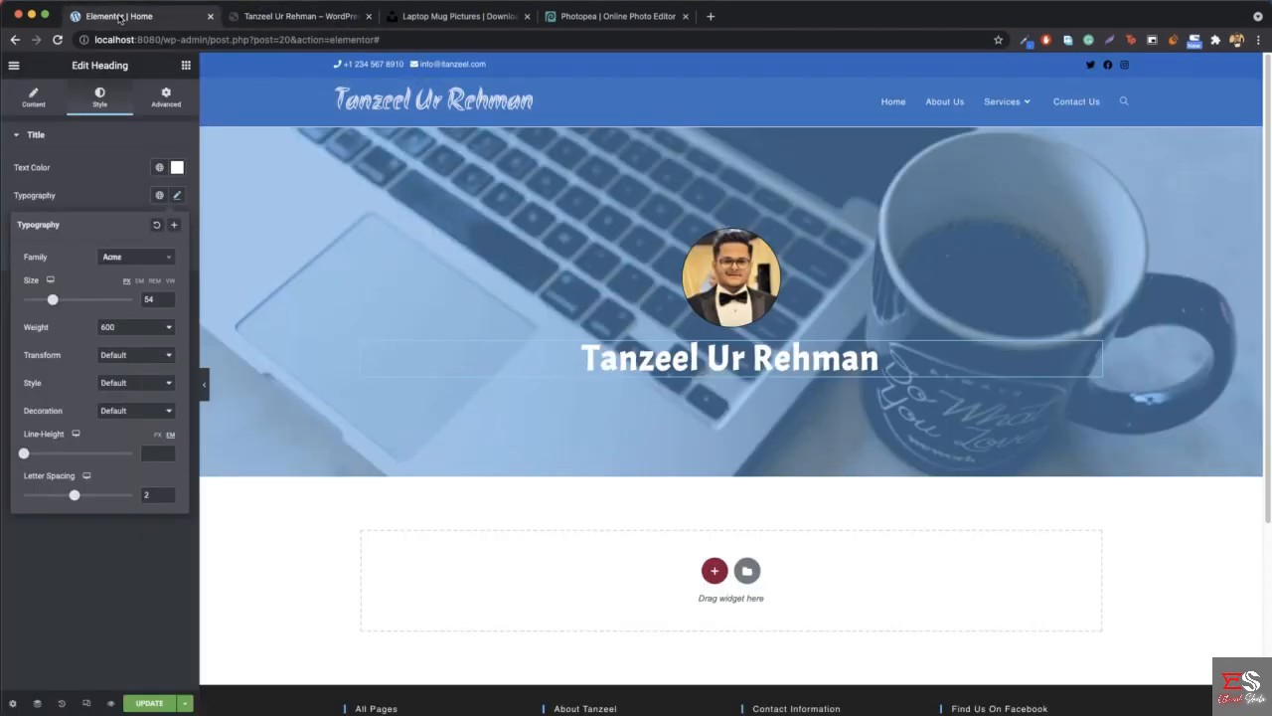
{"action": "left_click", "coordinate": [177, 167]}
{"action": "left_click", "coordinate": [177, 168]}
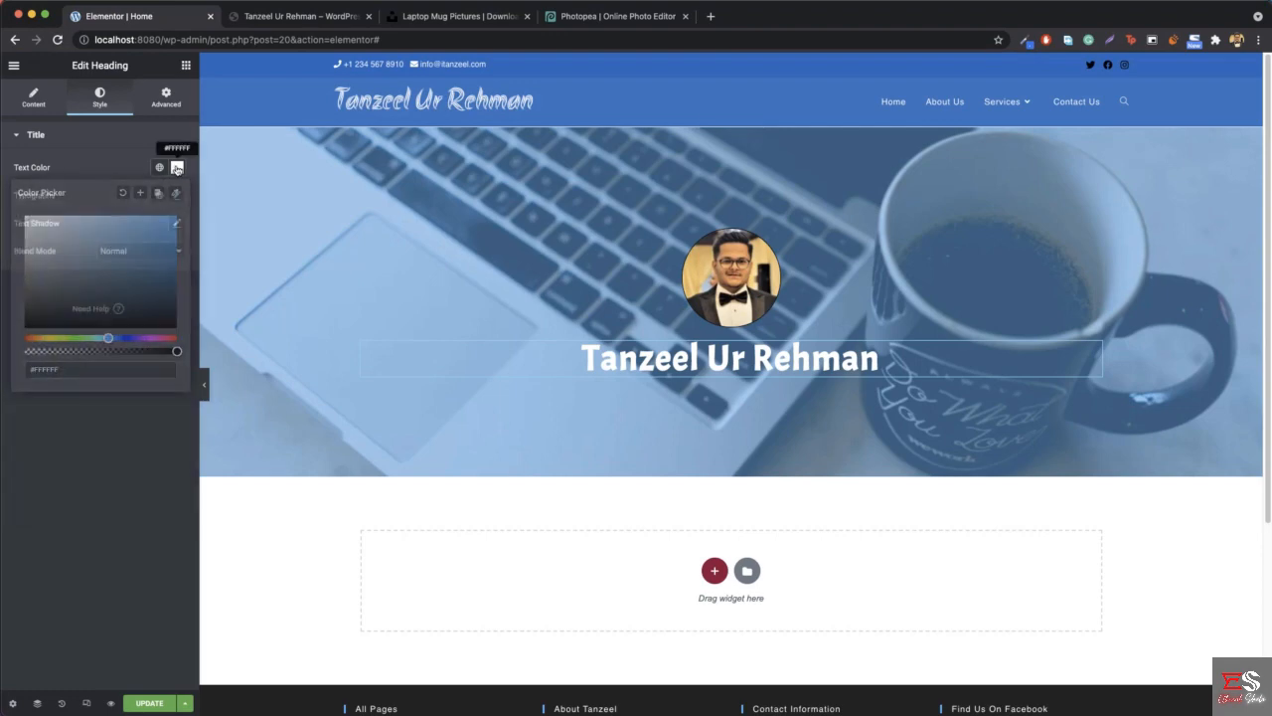
{"action": "left_click", "coordinate": [343, 18]}
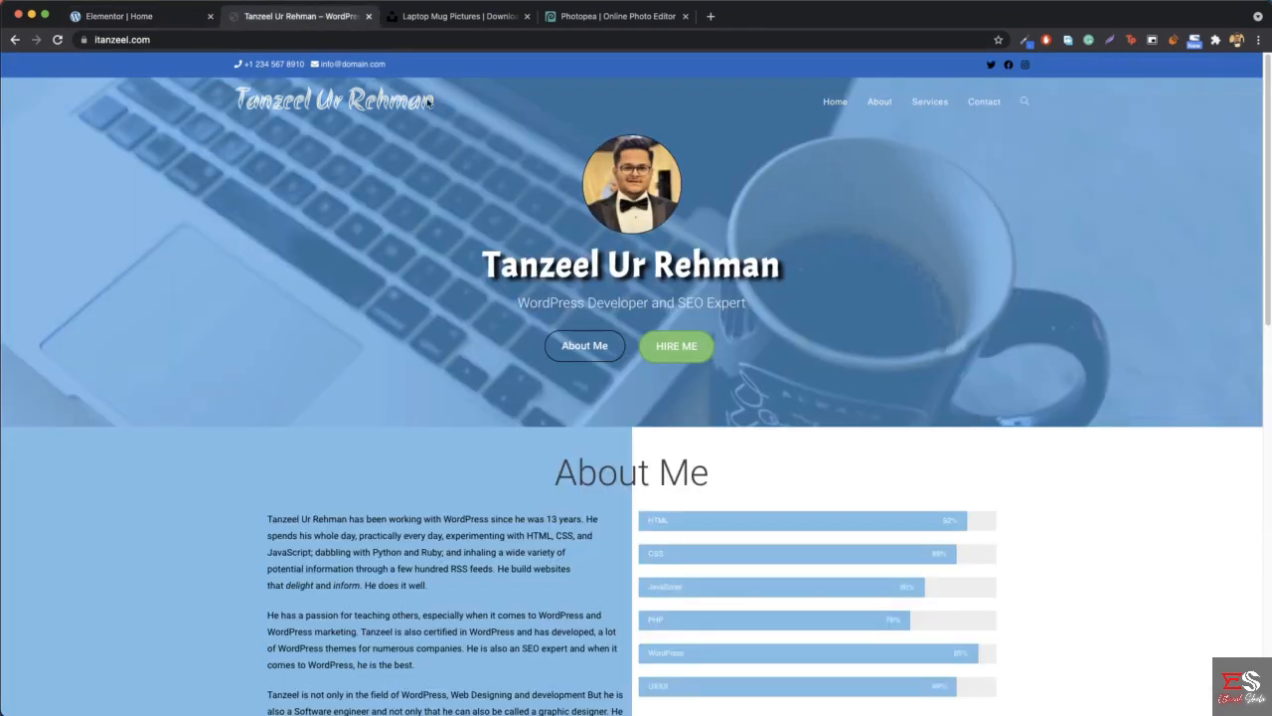
{"action": "left_click", "coordinate": [189, 18]}
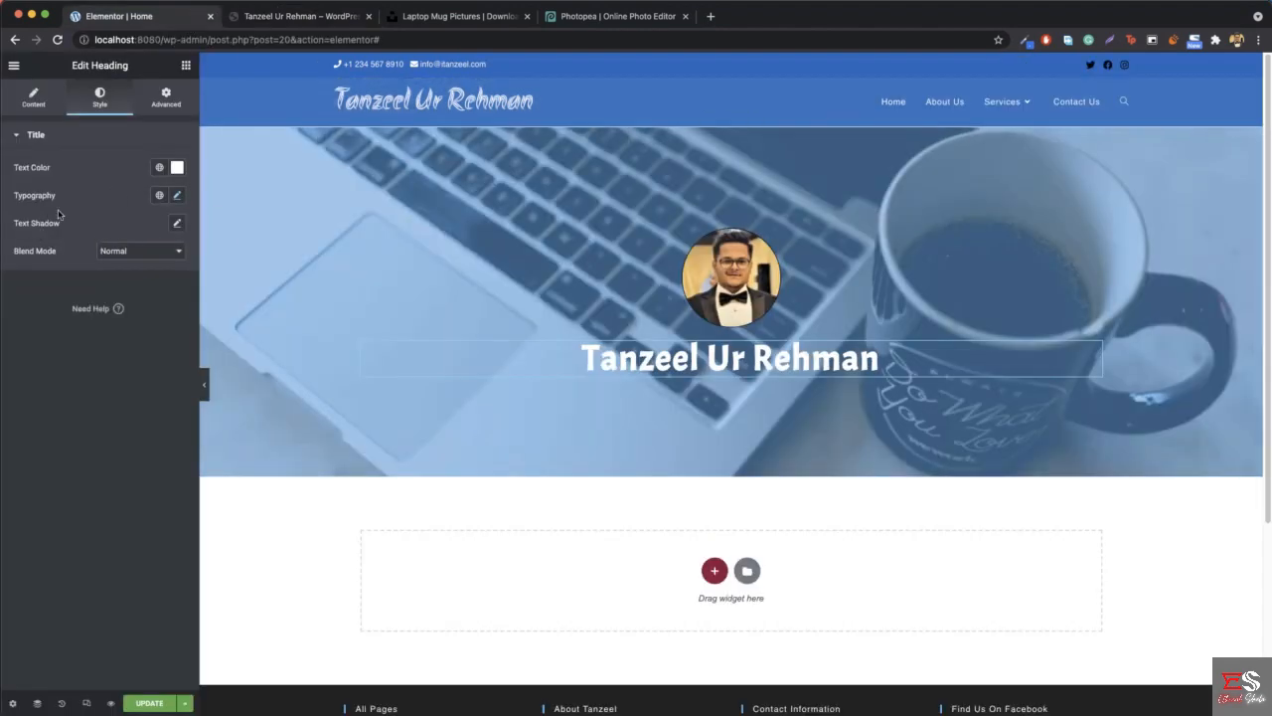
{"action": "left_click", "coordinate": [177, 223]}
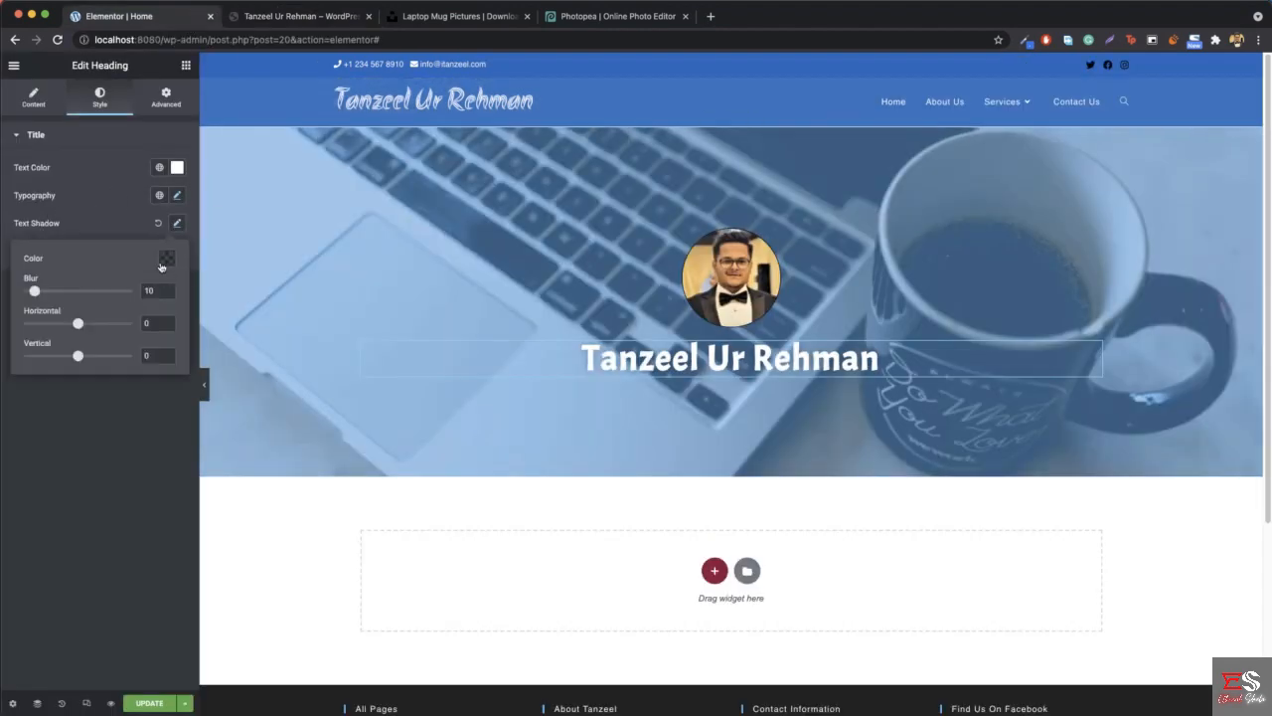
{"action": "left_click", "coordinate": [166, 260]}
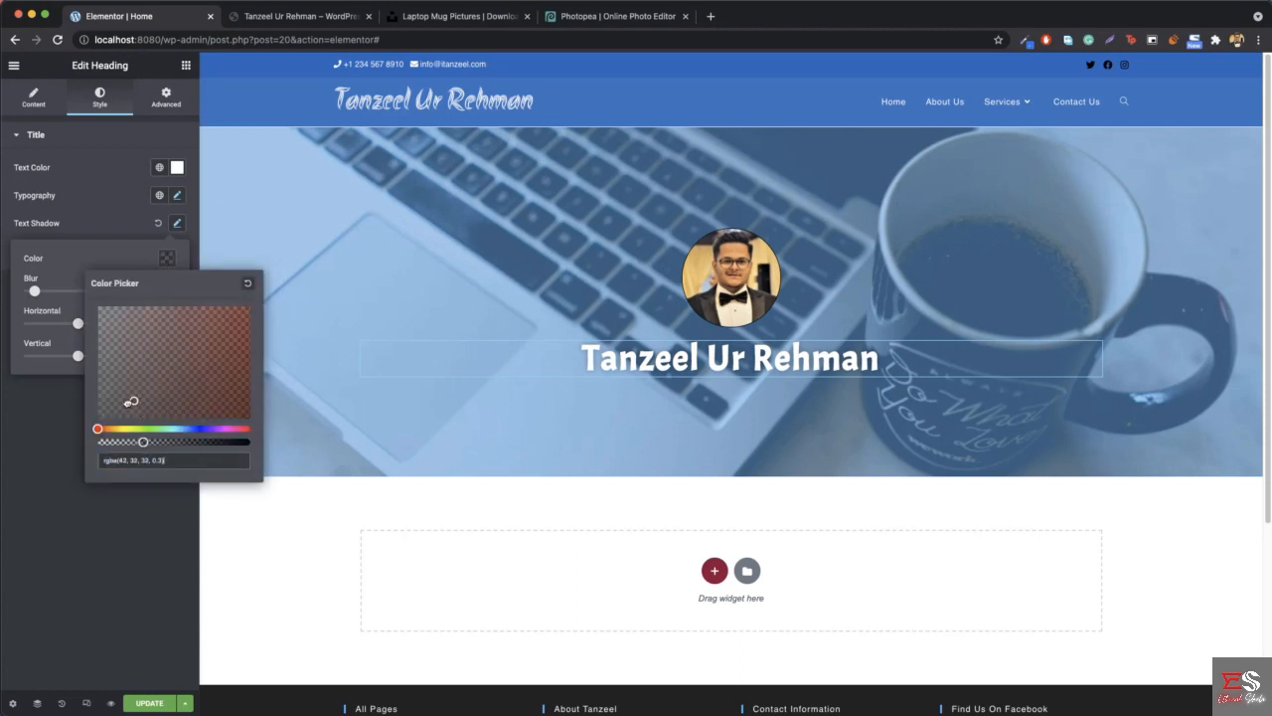
{"action": "left_click", "coordinate": [170, 429]}
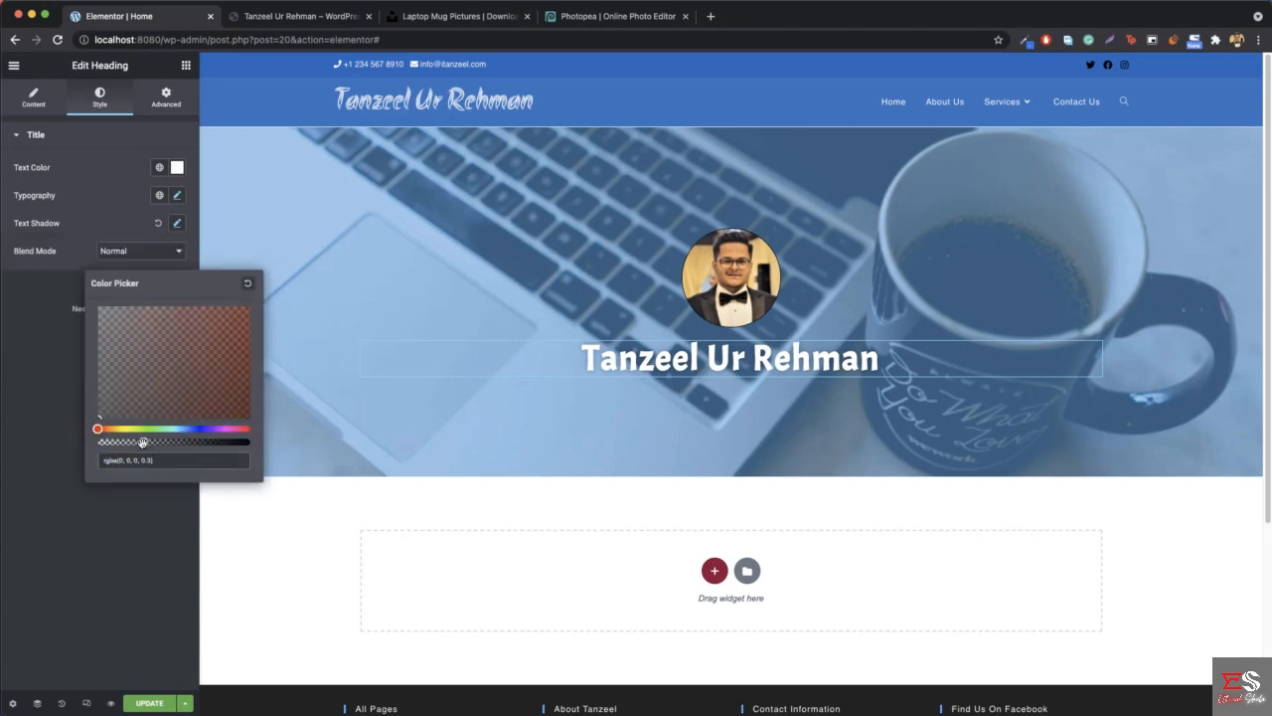
{"action": "left_click_drag", "start_coordinate": [142, 441], "coordinate": [249, 444]}
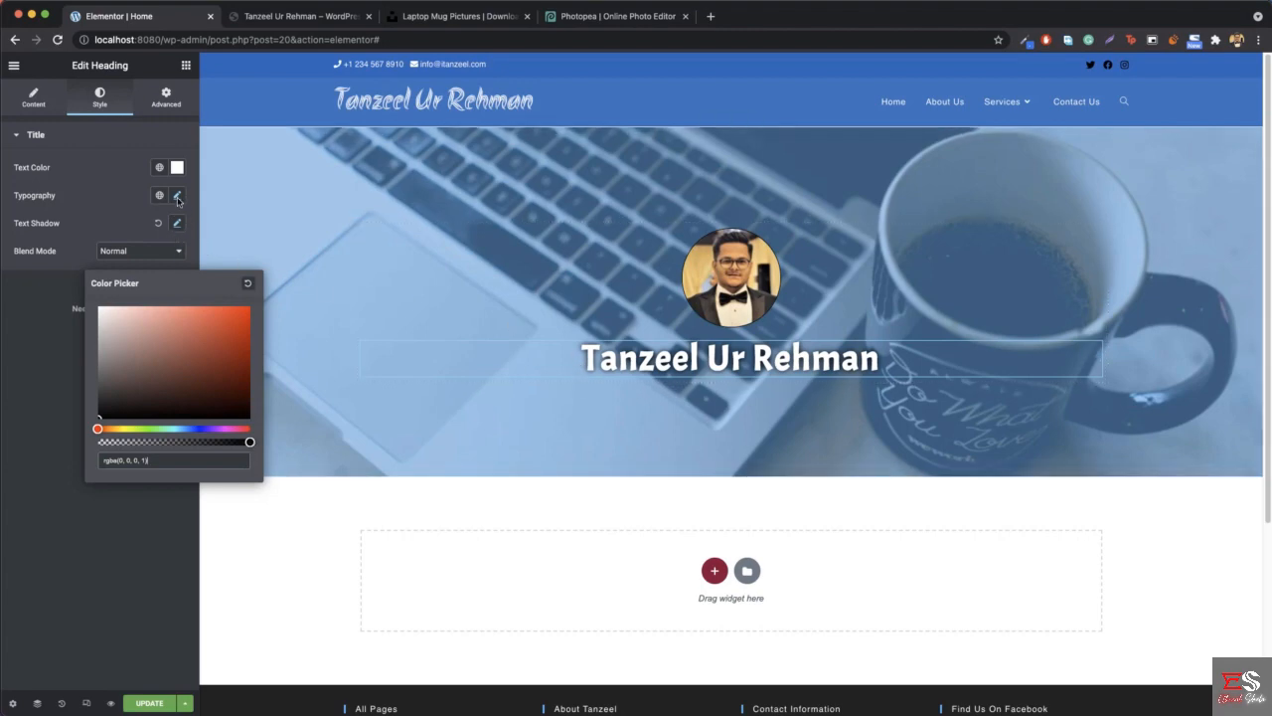
- Set the name heading's text shadow to 7 horizontal and 5 vertical, reduce its blur slightly and preview the page at full width
{"action": "left_click", "coordinate": [178, 227]}
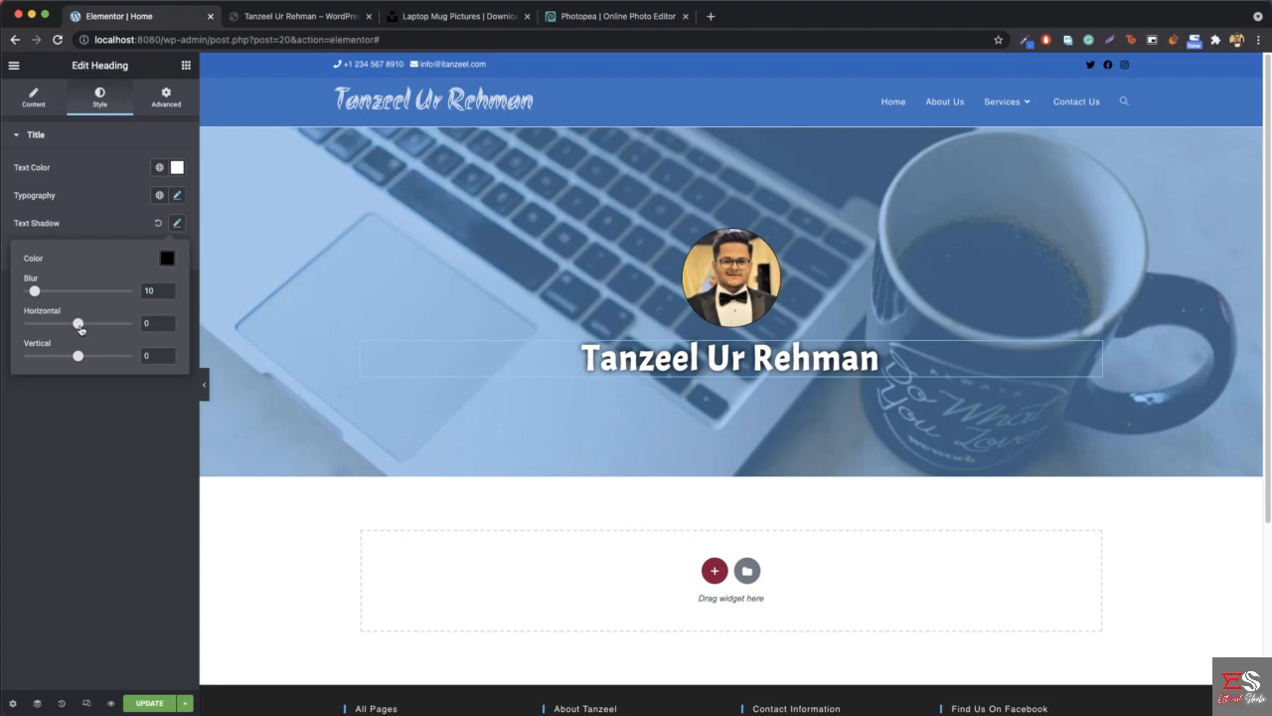
{"action": "left_click_drag", "start_coordinate": [78, 324], "coordinate": [84, 328]}
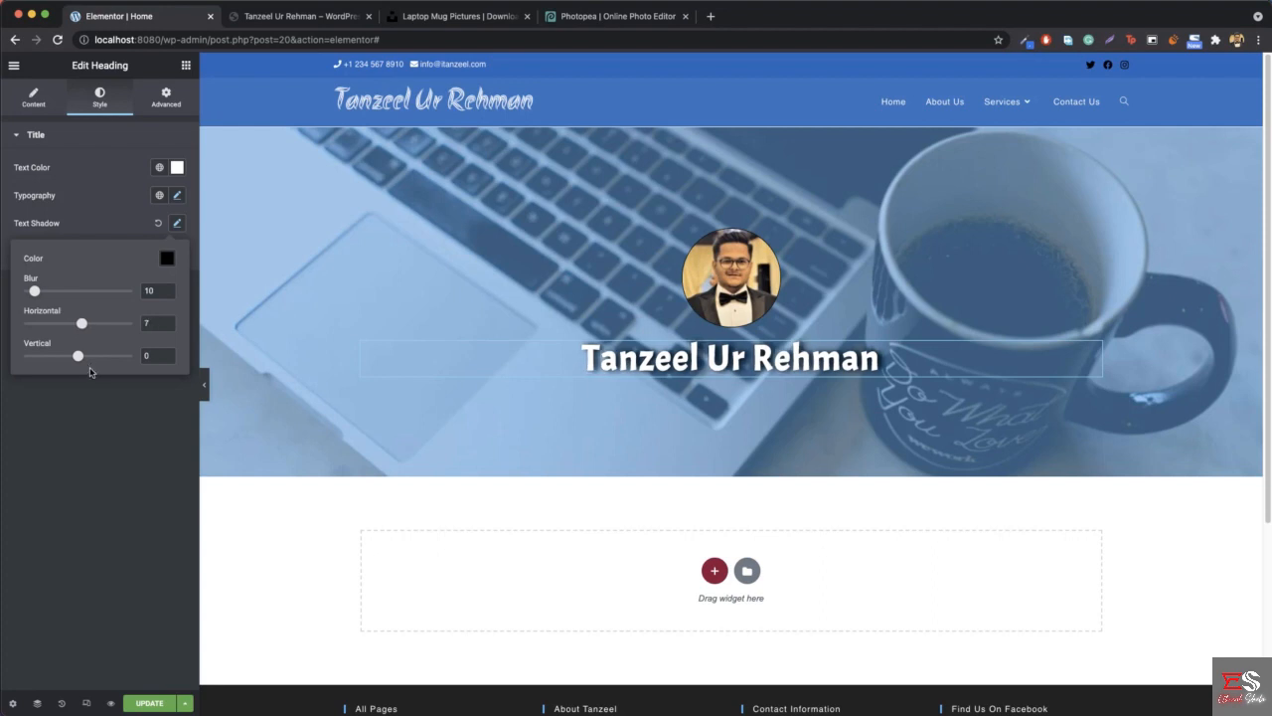
{"action": "left_click_drag", "start_coordinate": [78, 356], "coordinate": [80, 361]}
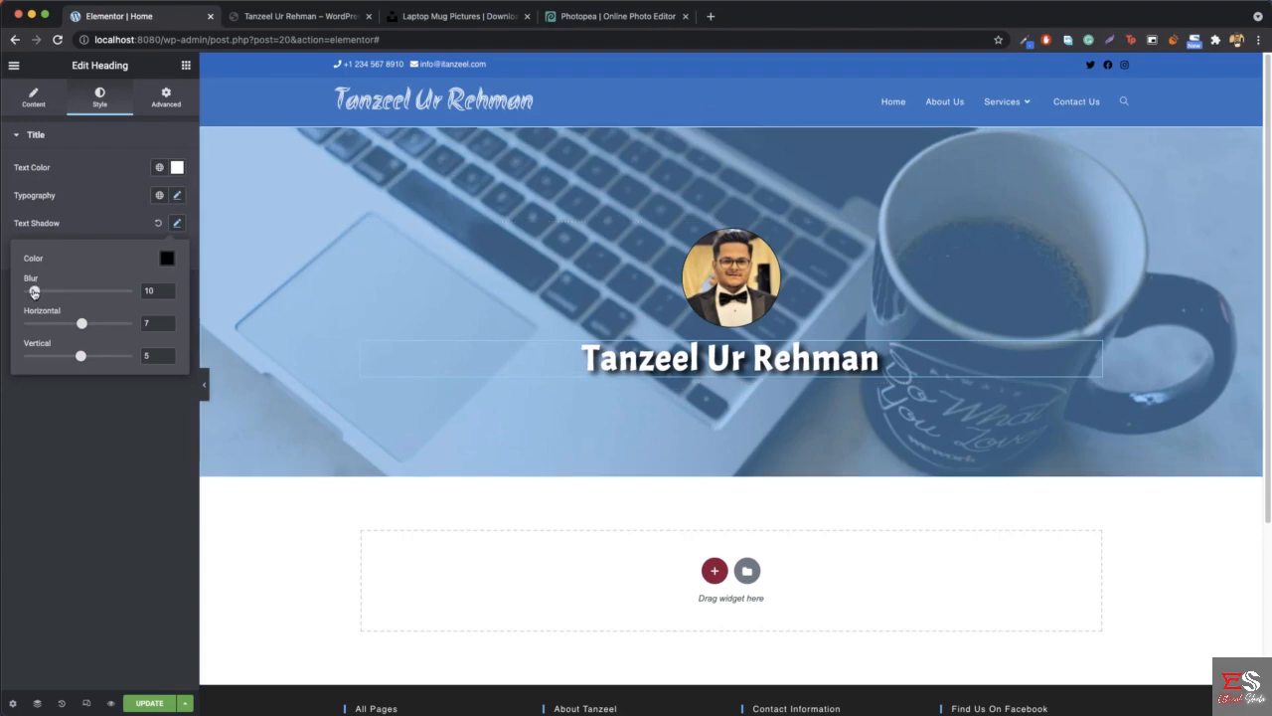
{"action": "left_click_drag", "start_coordinate": [34, 293], "coordinate": [31, 291]}
{"action": "left_click", "coordinate": [203, 385]}
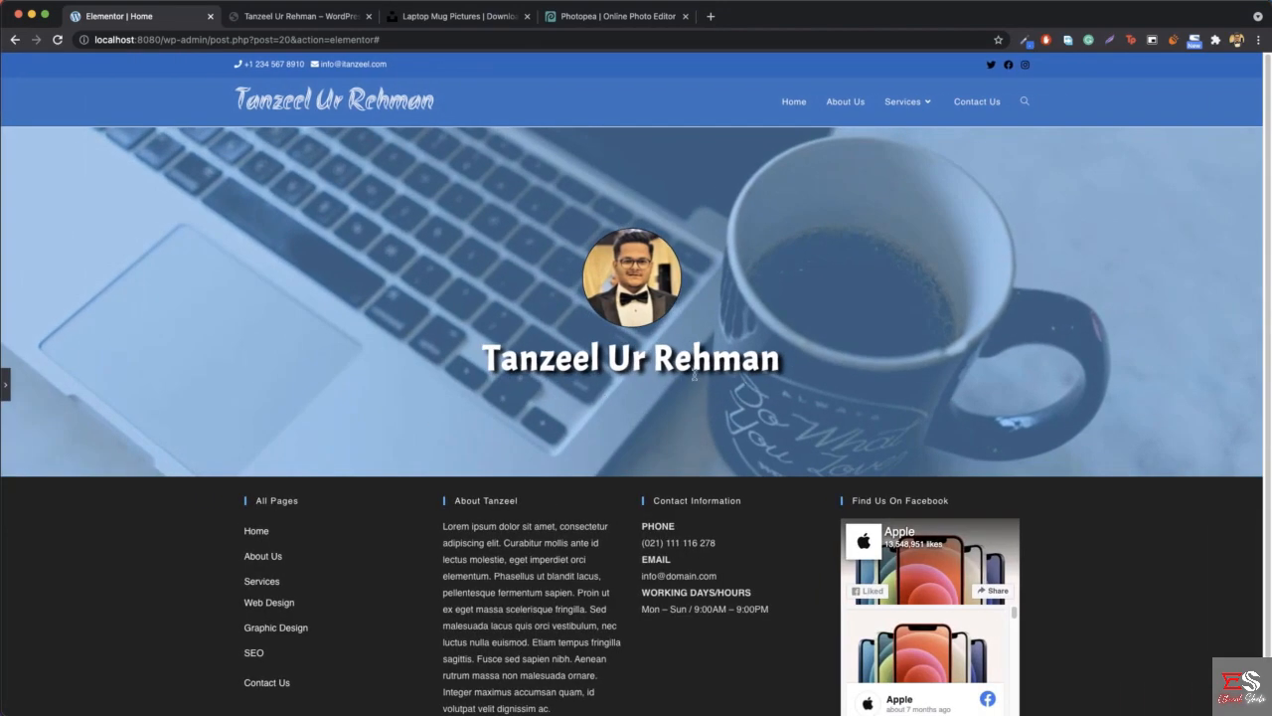
{"action": "left_click", "coordinate": [6, 383]}
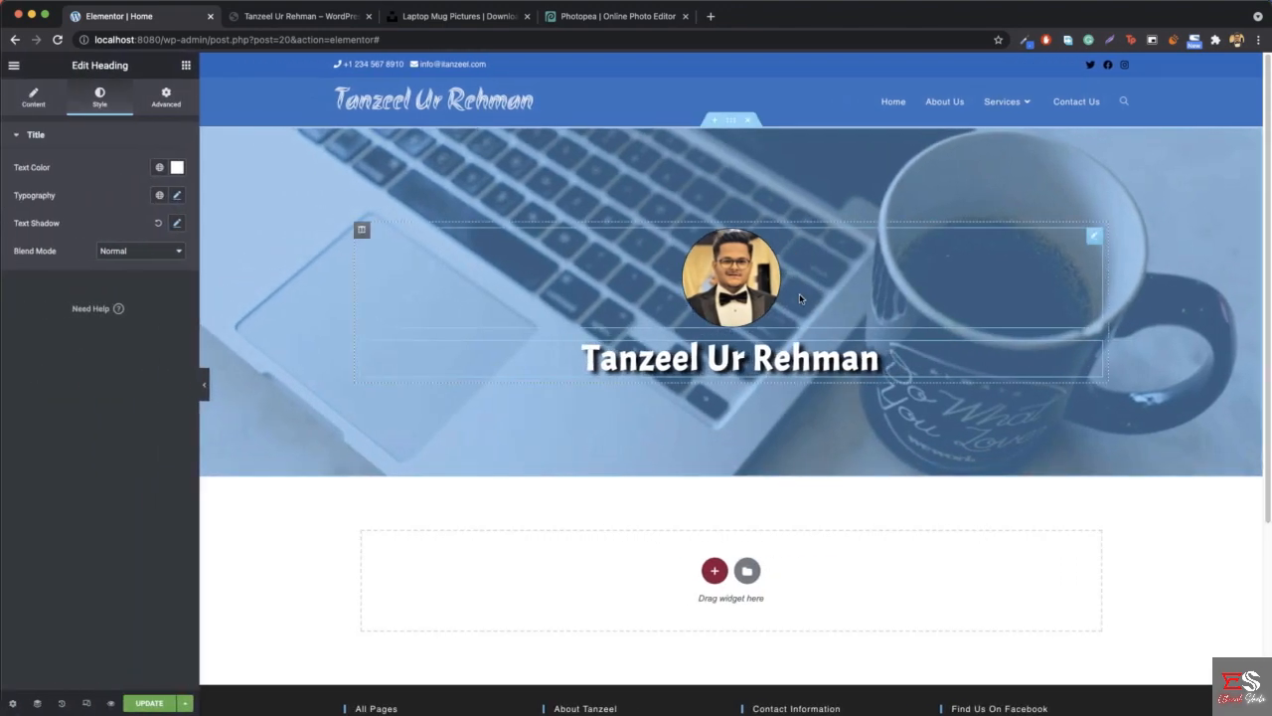
- Check the tagline on the reference site and add a center-aligned heading directly below the name heading
{"action": "left_click", "coordinate": [314, 17]}
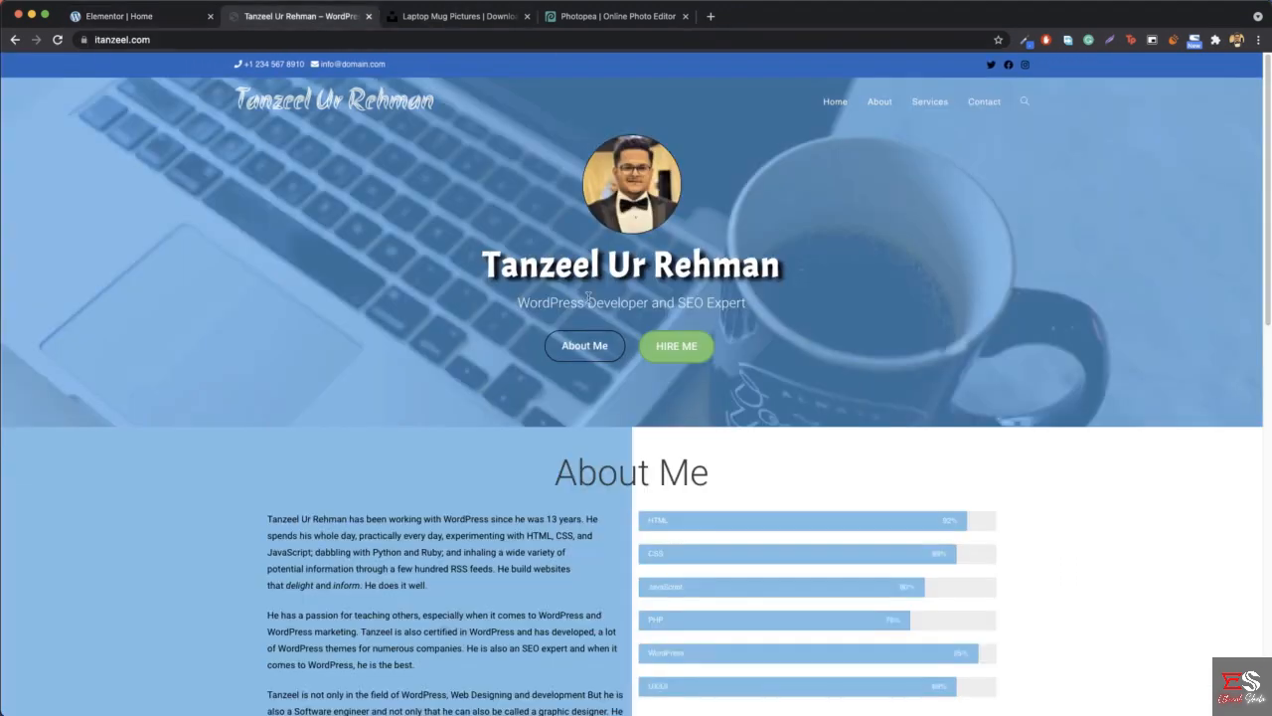
{"action": "left_click_drag", "start_coordinate": [518, 302], "coordinate": [743, 306]}
{"action": "left_click", "coordinate": [741, 307]}
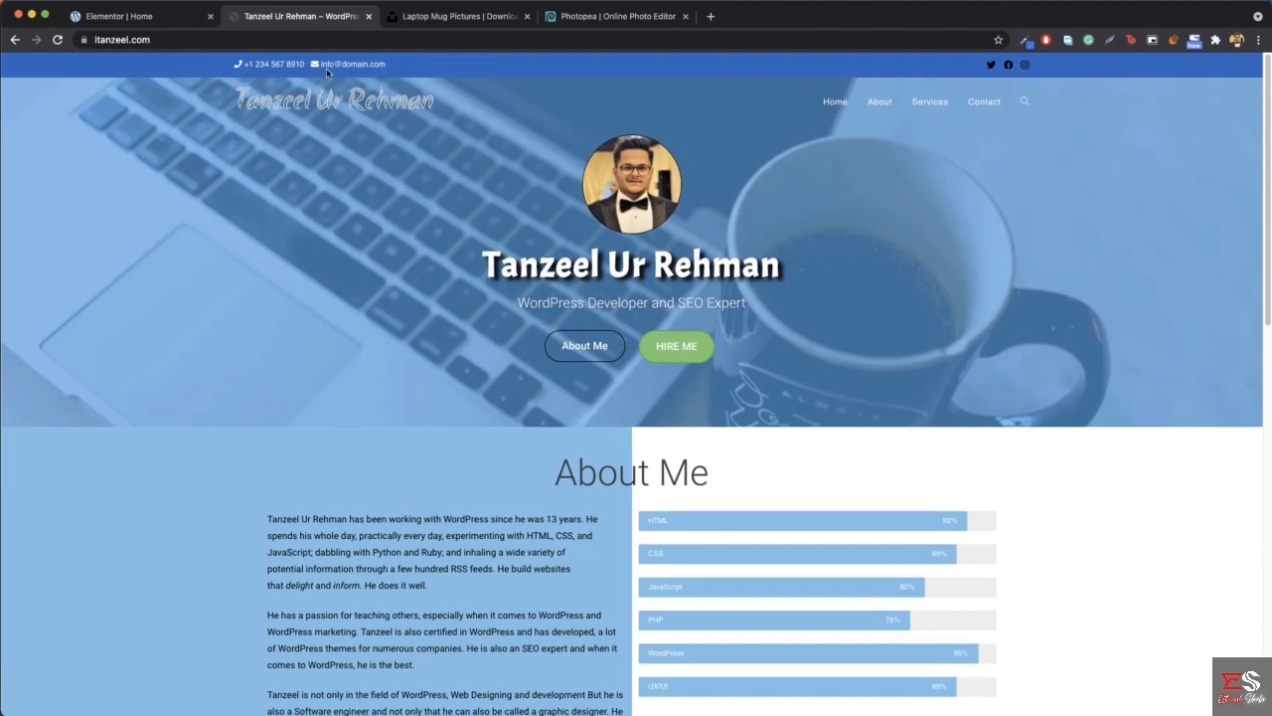
{"action": "left_click", "coordinate": [142, 16]}
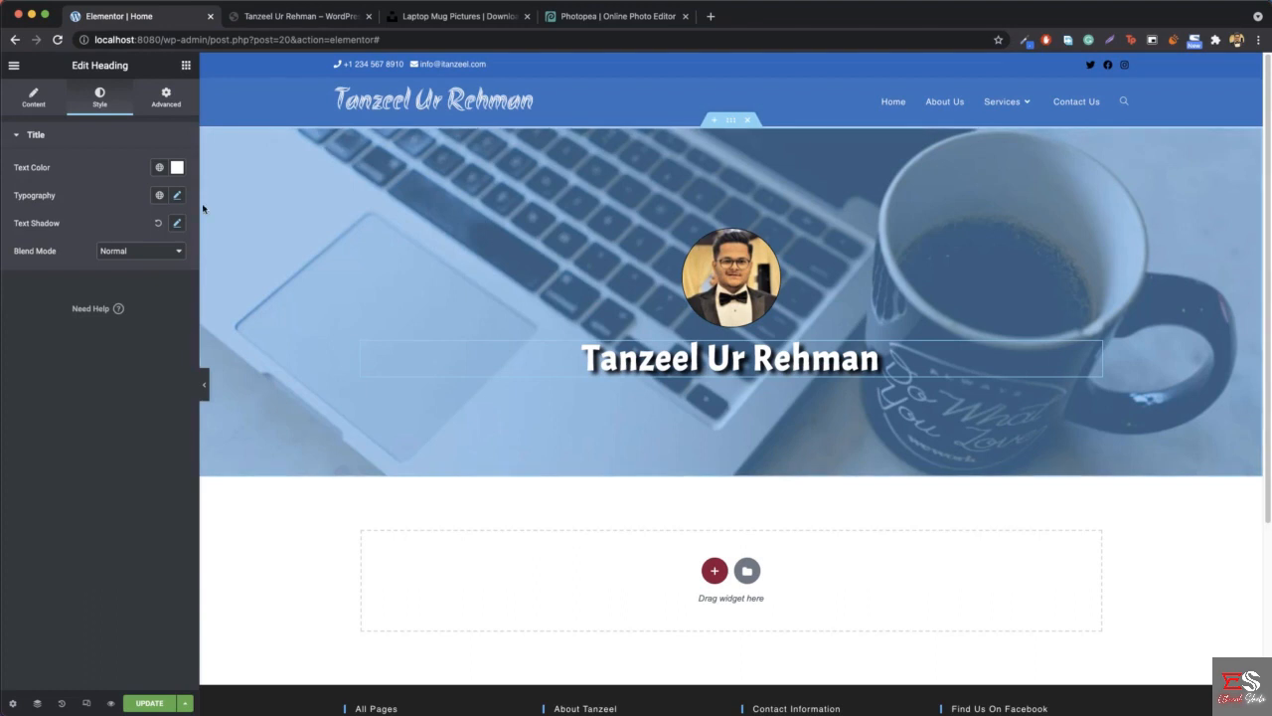
{"action": "left_click", "coordinate": [185, 65]}
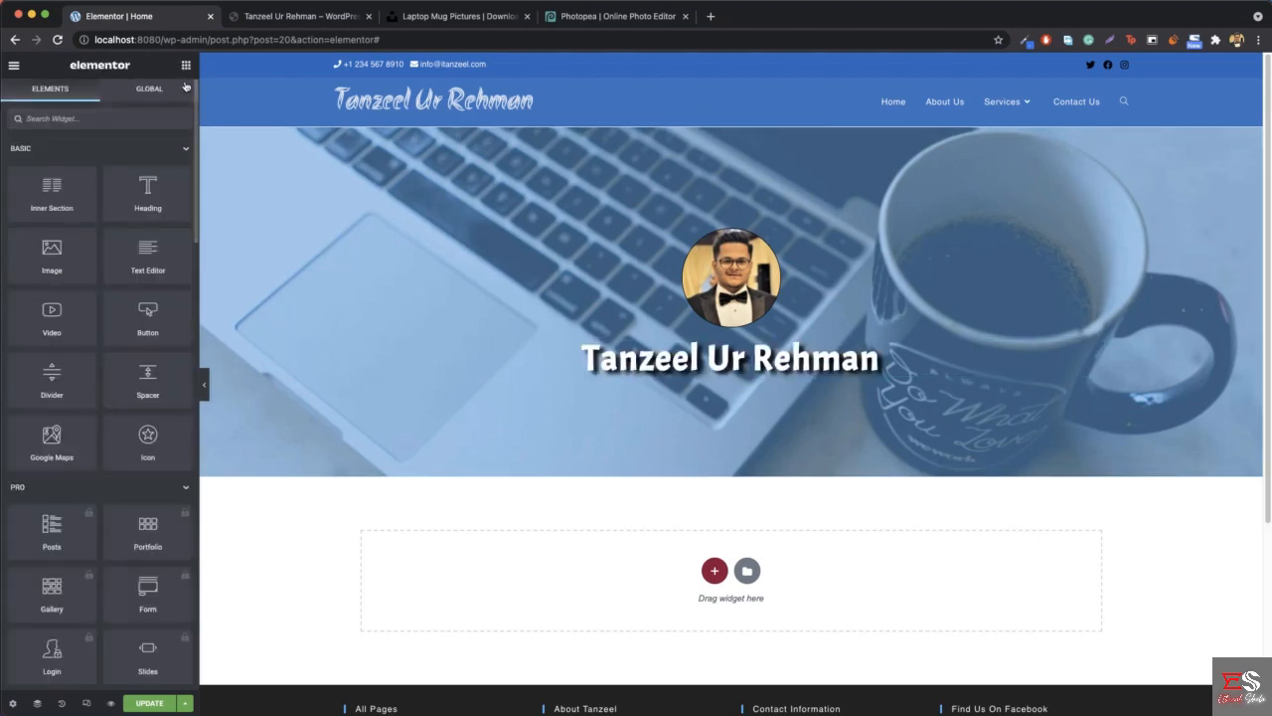
{"action": "left_click_drag", "start_coordinate": [142, 201], "coordinate": [766, 381]}
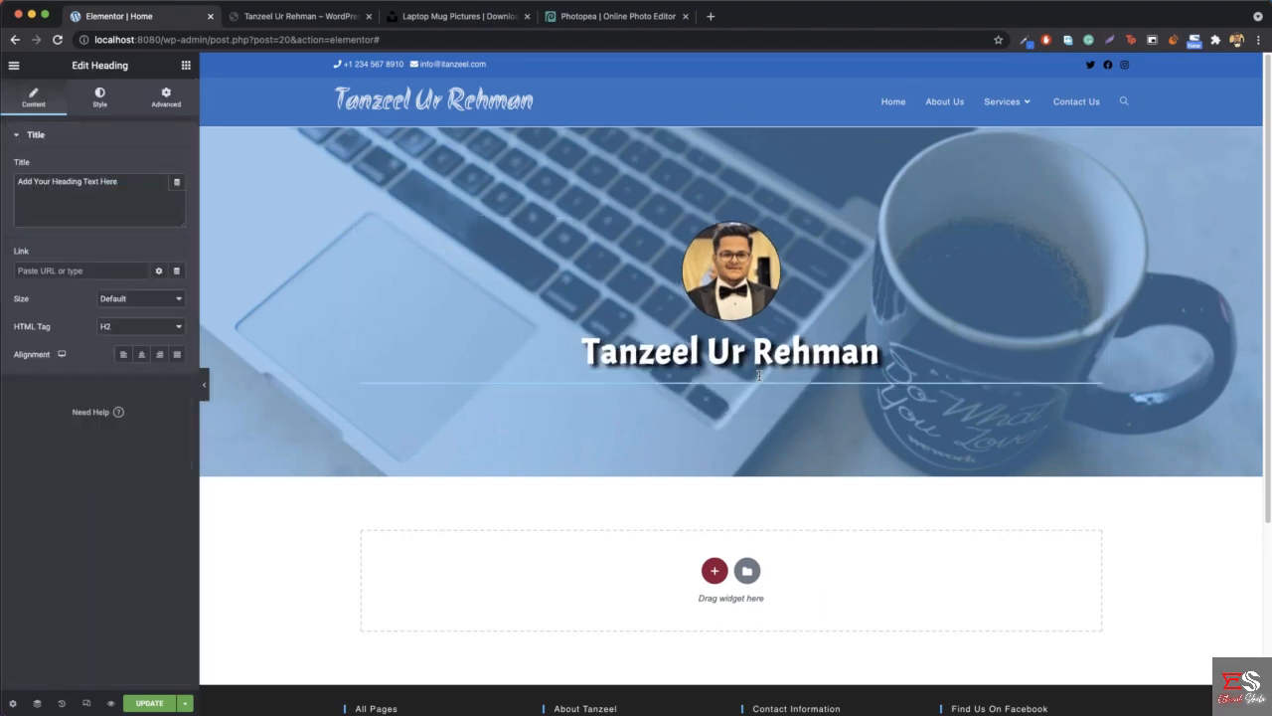
{"action": "left_click", "coordinate": [141, 358]}
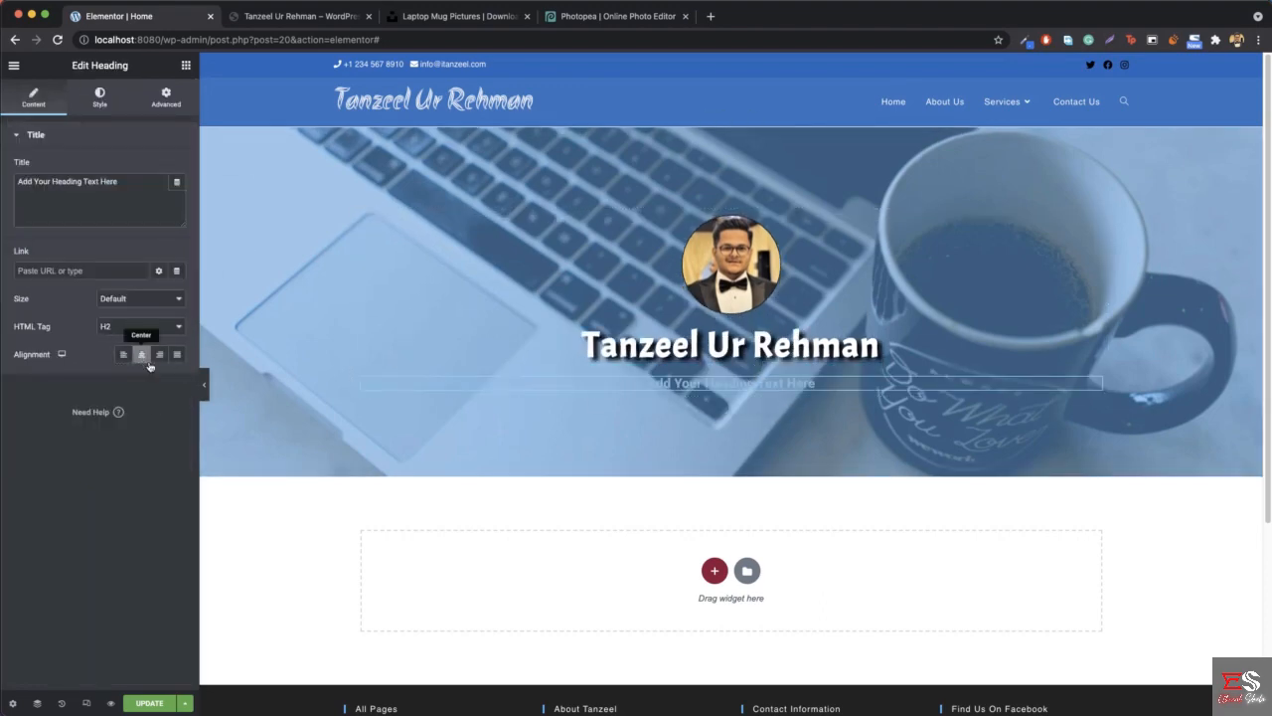
- Change the new heading's title to "WordPress Developer and SEO Expert" and set its HTML tag to p
{"action": "triple_click", "coordinate": [121, 214]}
{"action": "type", "text": "W"}
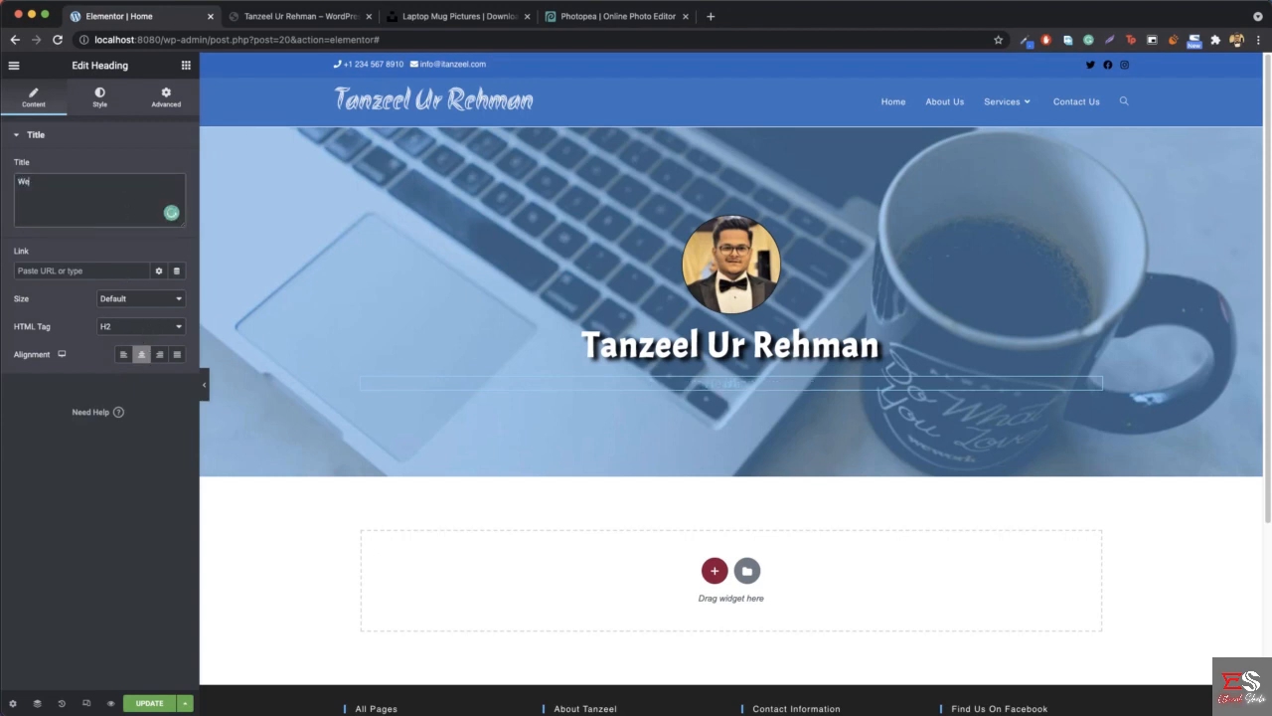
{"action": "type", "text": "ordPress Developer and SEO Expert"}
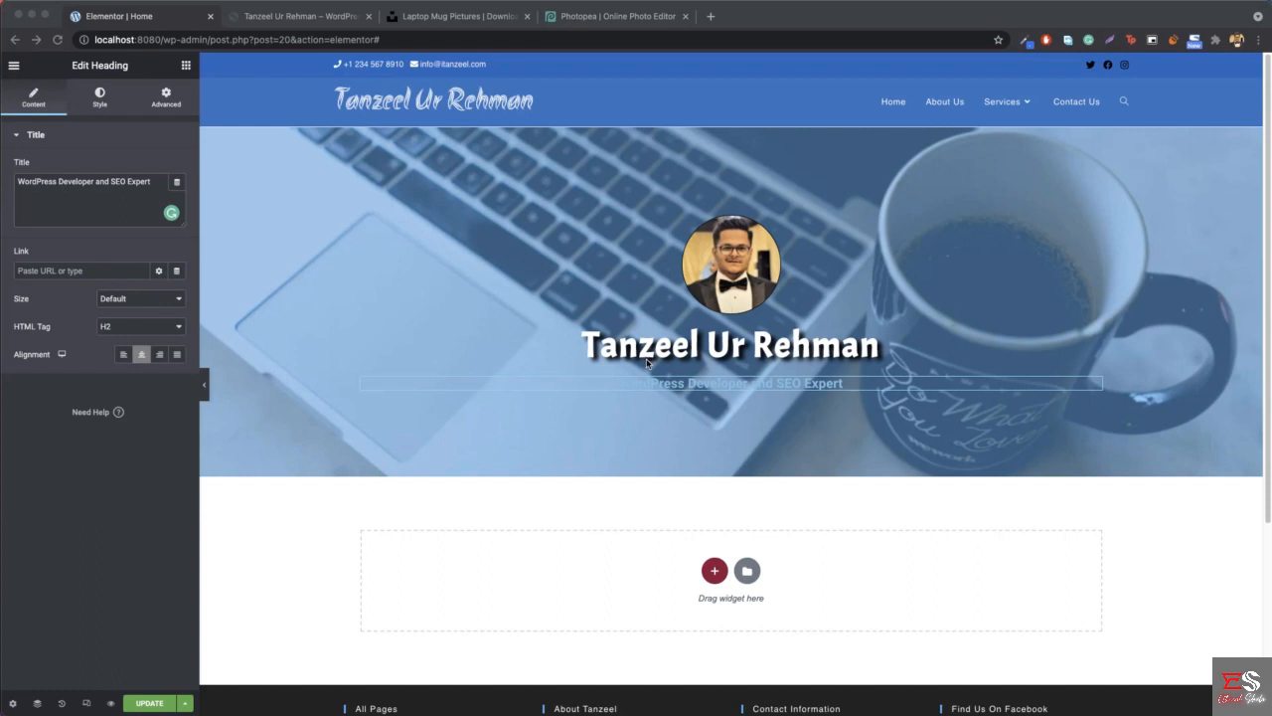
{"action": "left_click", "coordinate": [126, 333]}
{"action": "left_click", "coordinate": [120, 329]}
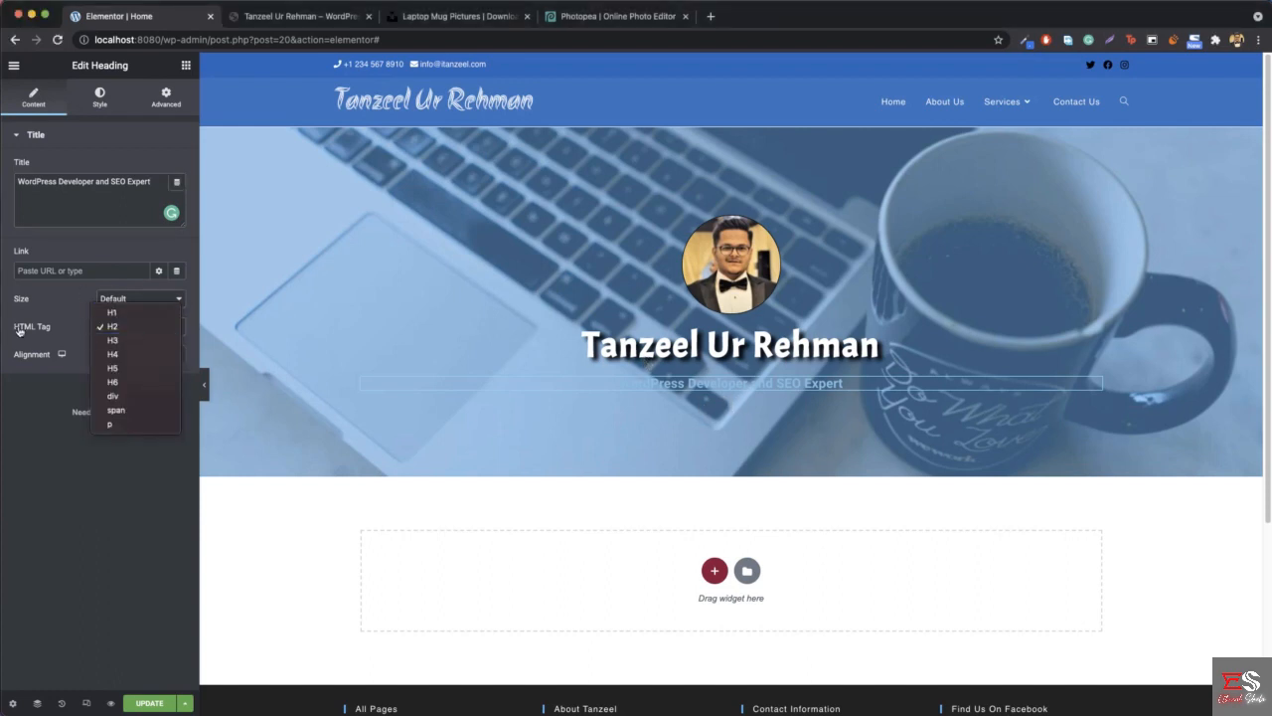
{"action": "left_click", "coordinate": [122, 425]}
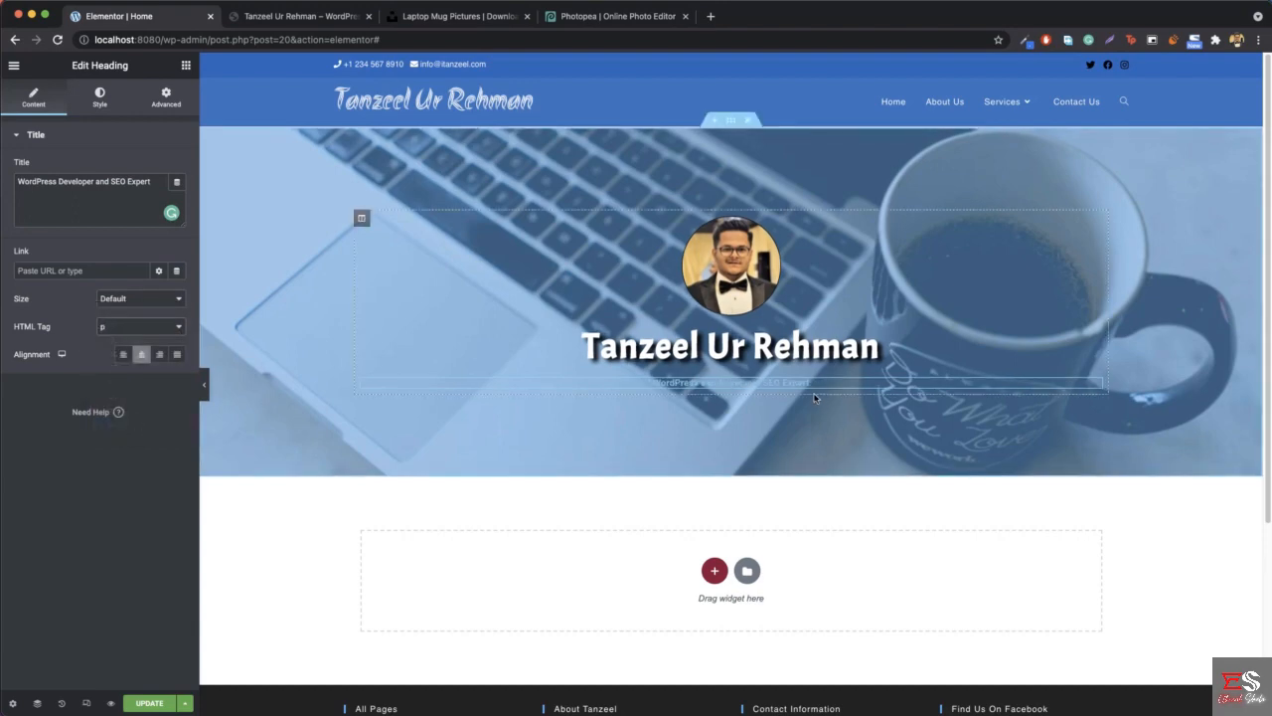
- Set the tagline's text color to white (#FFFFFF)
{"action": "left_click", "coordinate": [93, 109]}
{"action": "left_click", "coordinate": [177, 167]}
{"action": "left_click", "coordinate": [57, 229]}
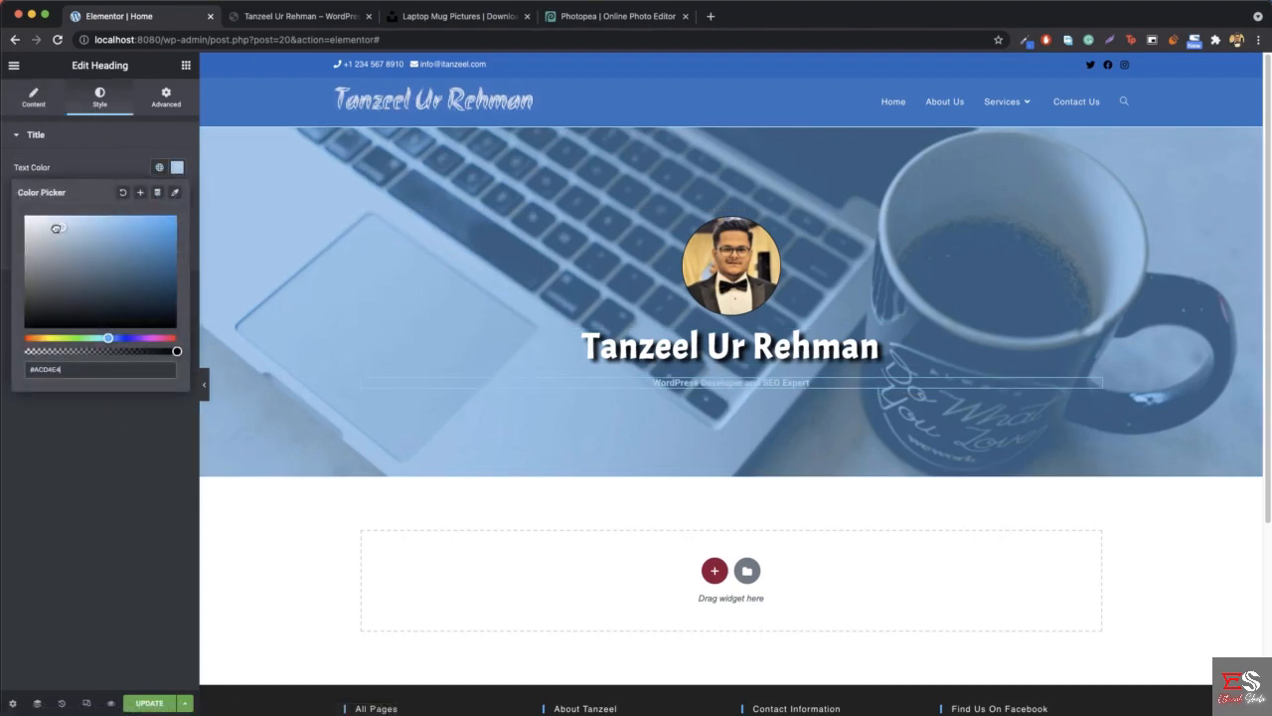
{"action": "left_click_drag", "start_coordinate": [56, 228], "coordinate": [22, 213]}
{"action": "left_click", "coordinate": [177, 175]}
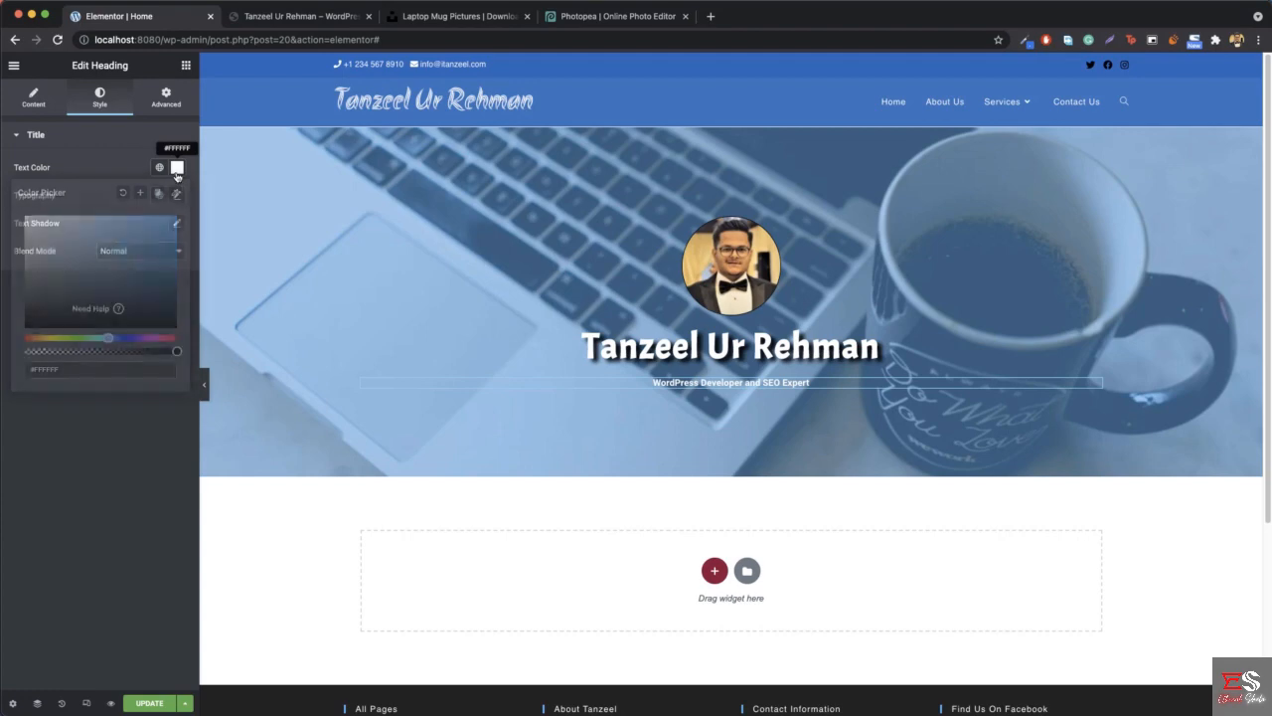
- Set the tagline's font size to 21 px and compare it with the tagline on the reference site
{"action": "left_click", "coordinate": [178, 197]}
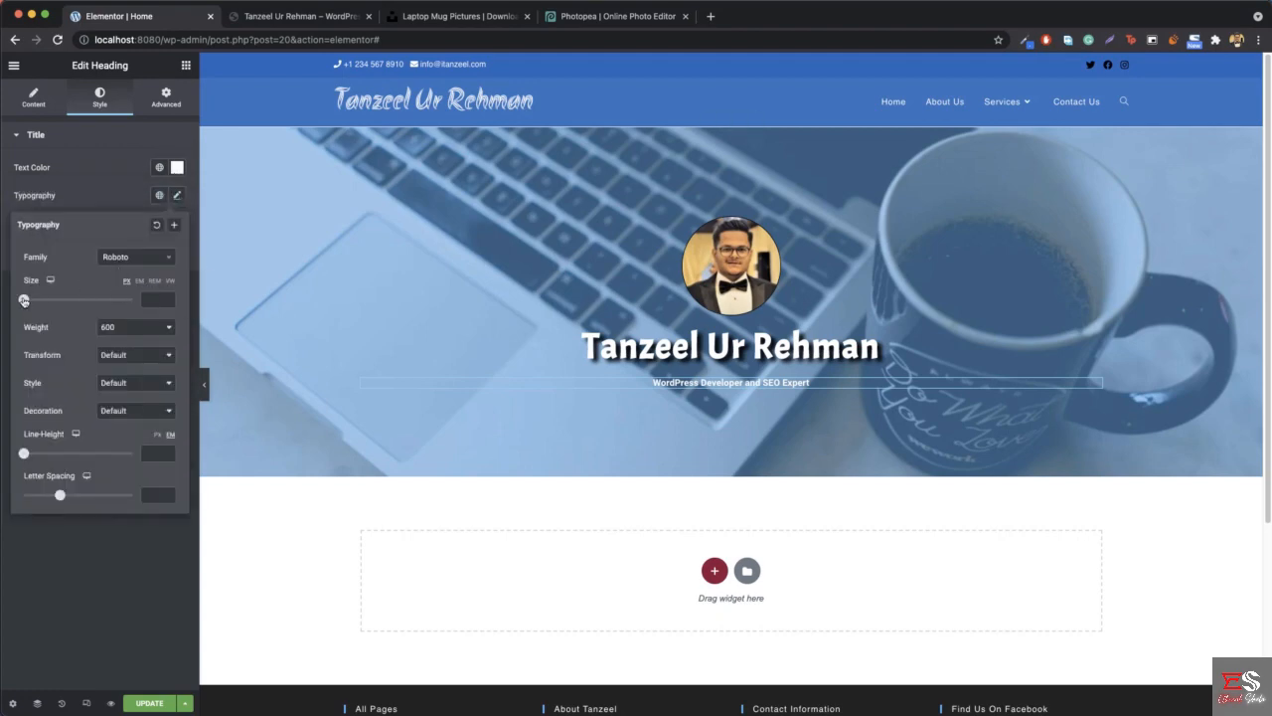
{"action": "left_click_drag", "start_coordinate": [24, 301], "coordinate": [38, 306]}
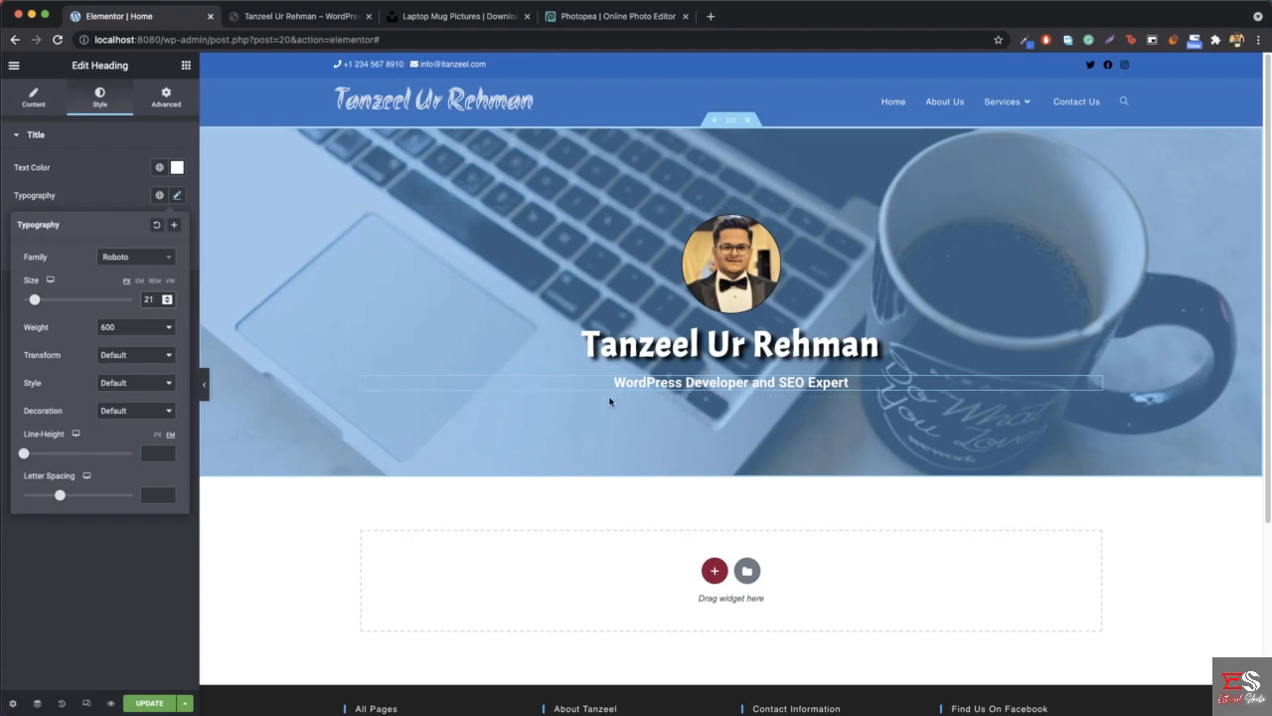
{"action": "left_click", "coordinate": [309, 18]}
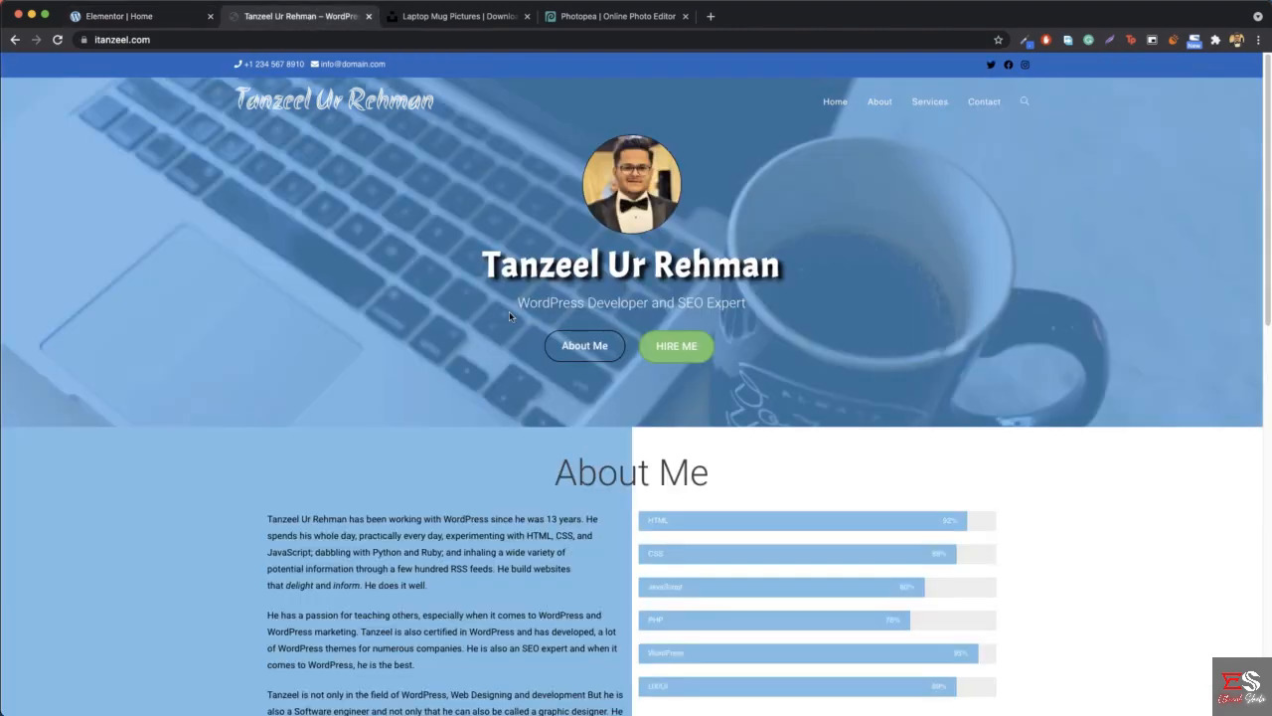
{"action": "left_click_drag", "start_coordinate": [520, 302], "coordinate": [762, 305]}
{"action": "left_click", "coordinate": [761, 306]}
{"action": "left_click", "coordinate": [139, 18]}
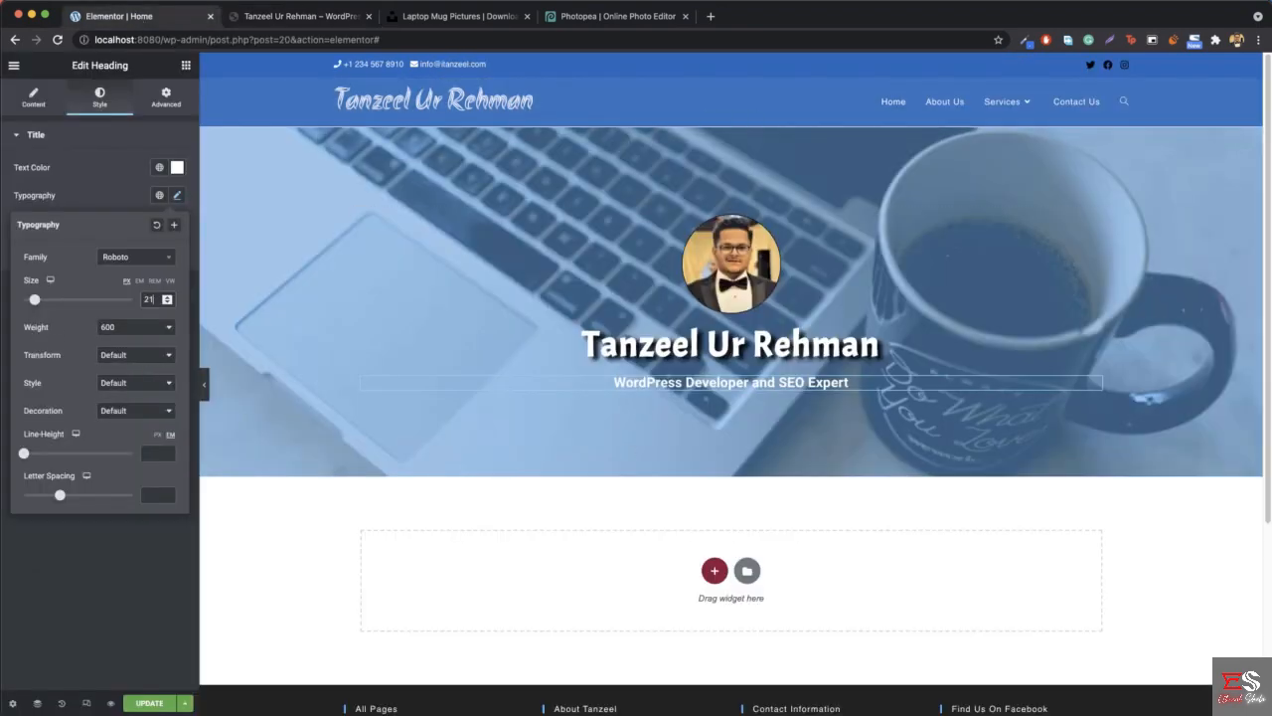
- Set the tagline's font weight to 300 and compare the hero's tagline and buttons with the reference site
{"action": "left_click", "coordinate": [129, 333]}
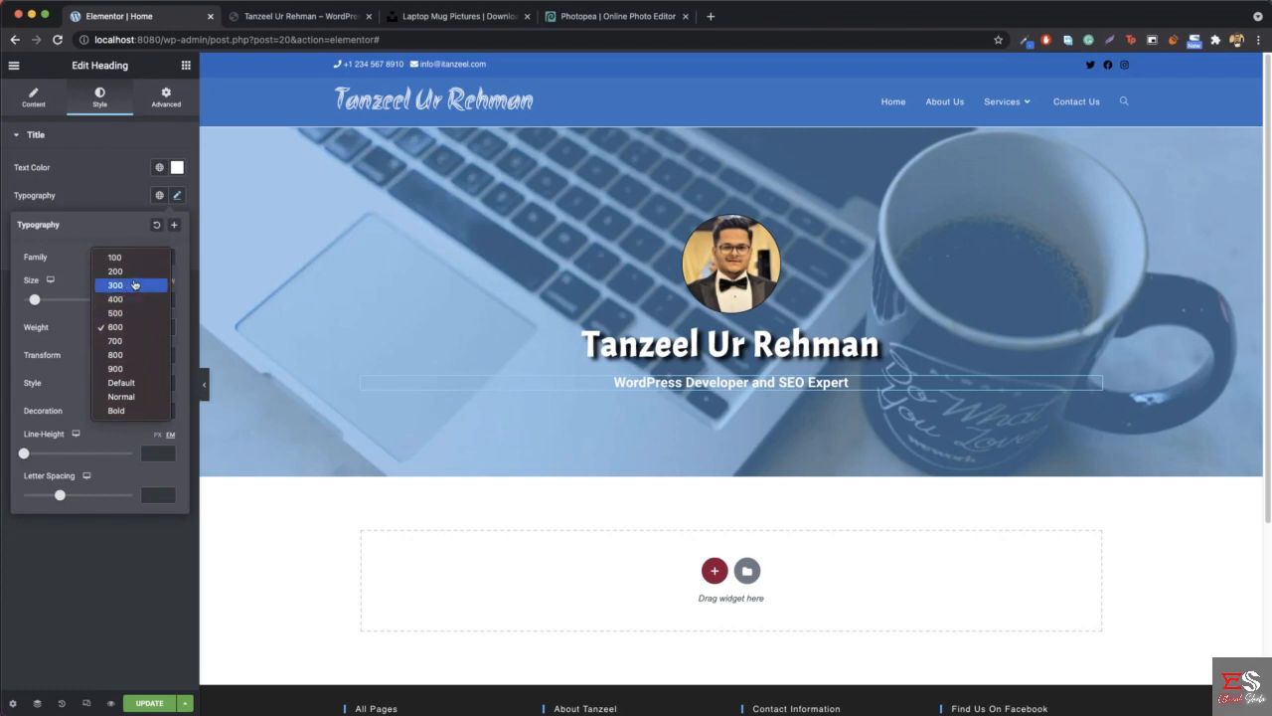
{"action": "left_click", "coordinate": [136, 286]}
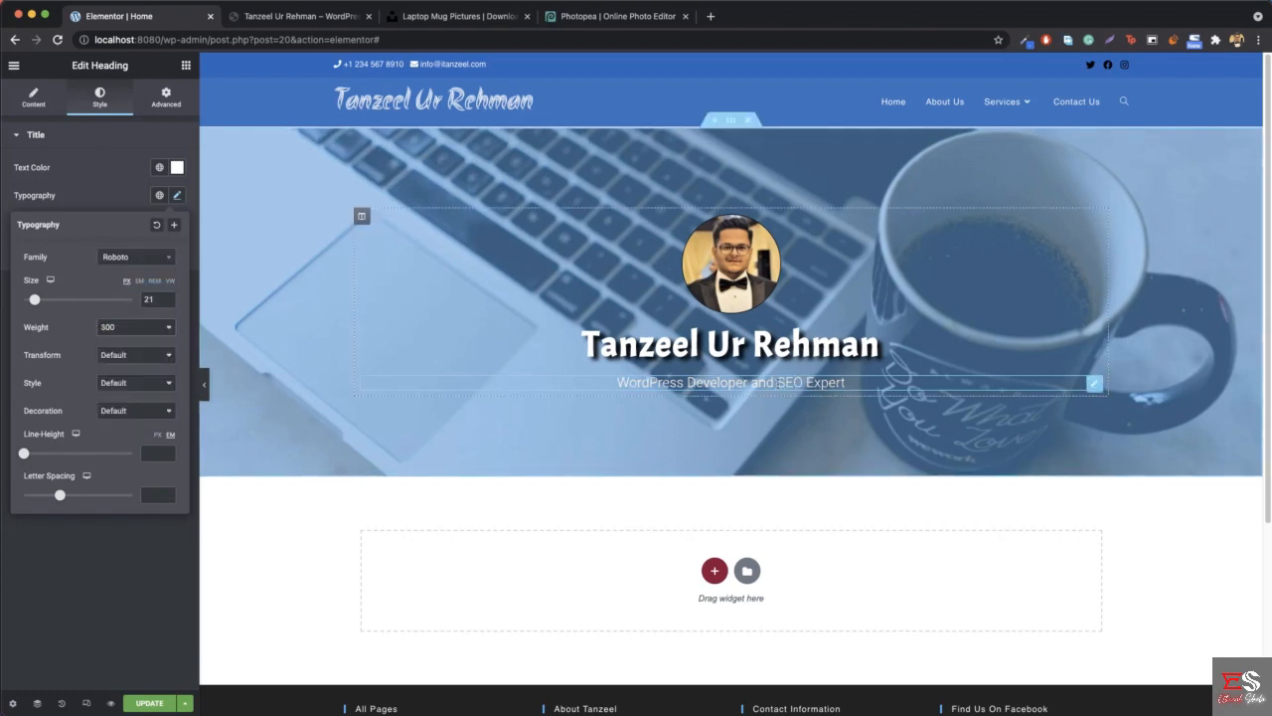
{"action": "left_click", "coordinate": [299, 16]}
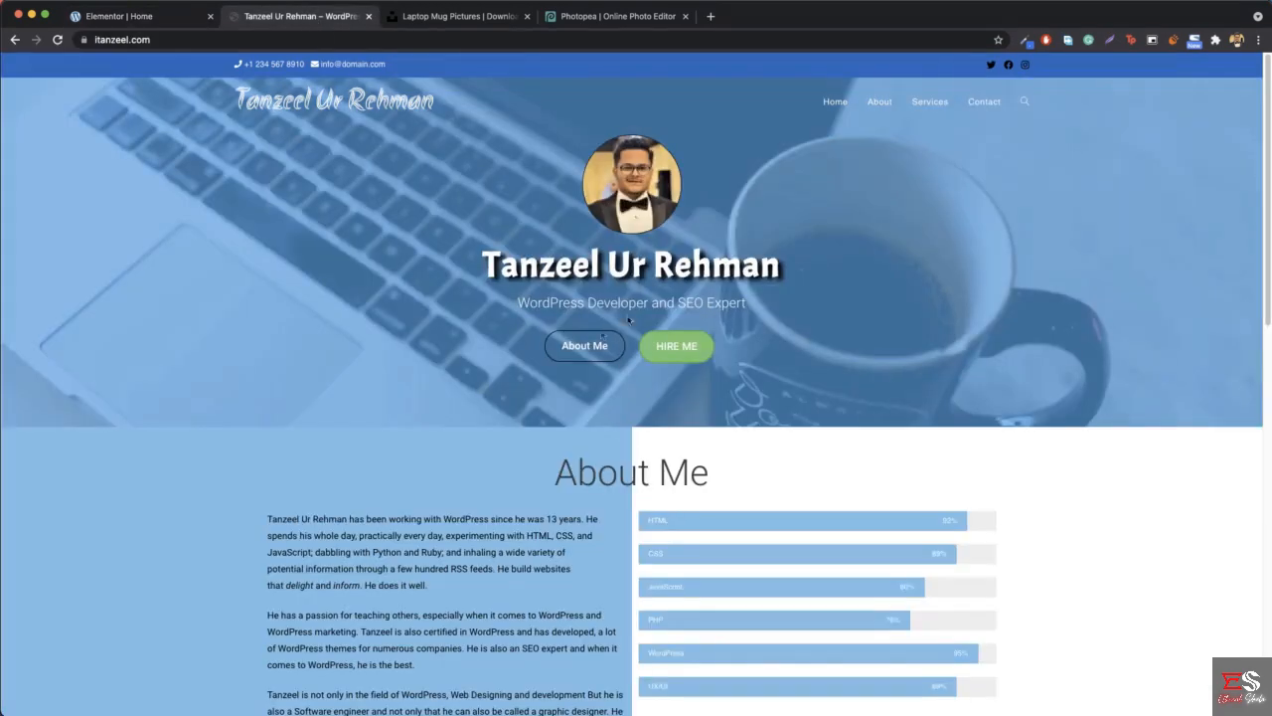
{"action": "left_click", "coordinate": [124, 16]}
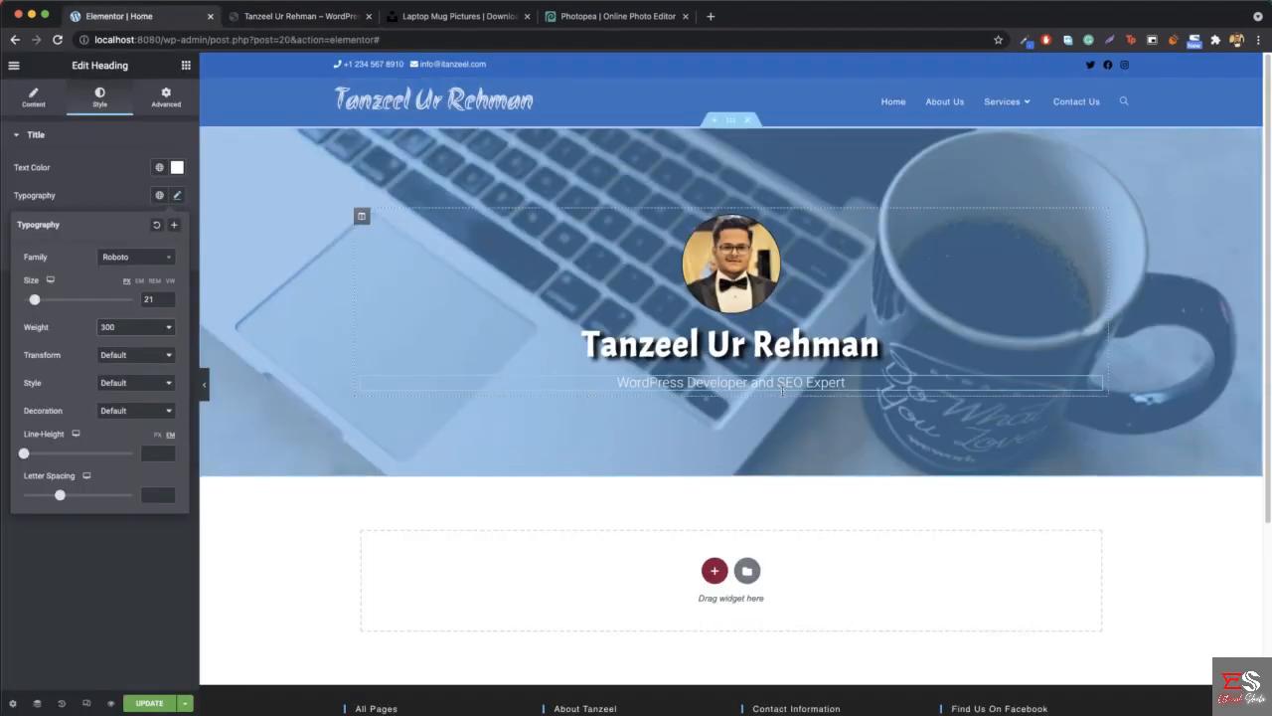
{"action": "left_click", "coordinate": [178, 196]}
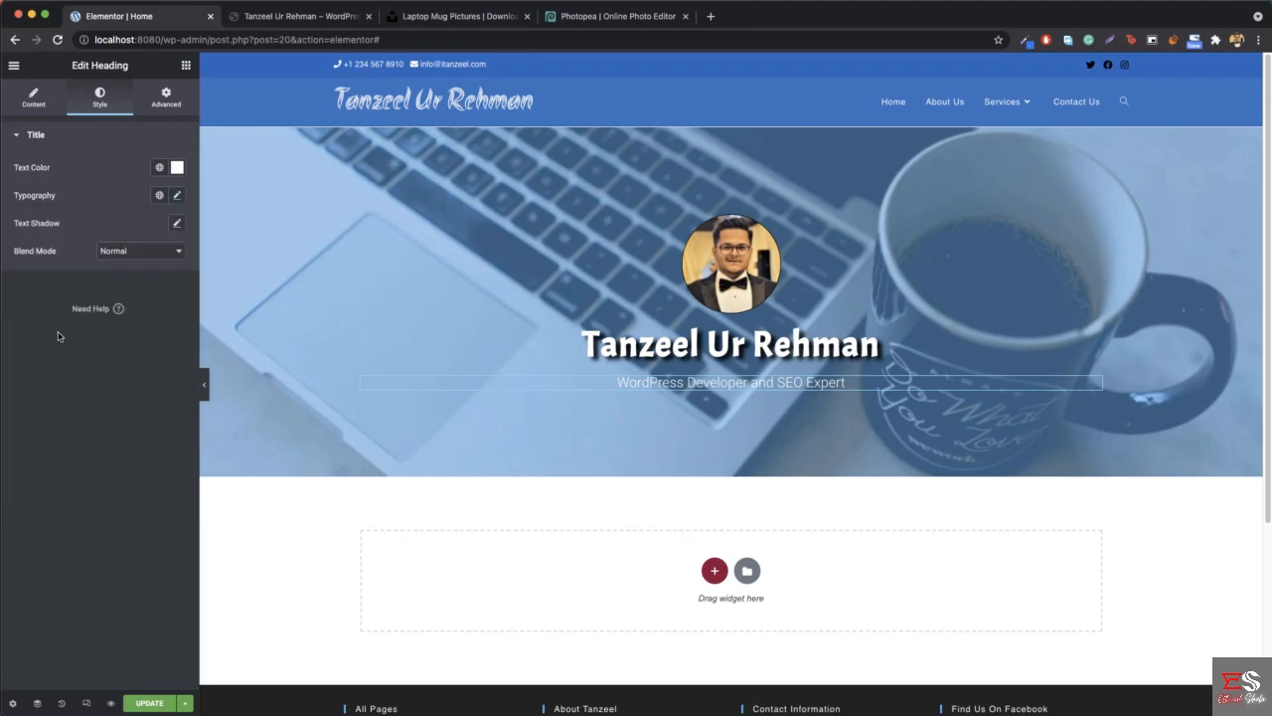
{"action": "left_click", "coordinate": [298, 16]}
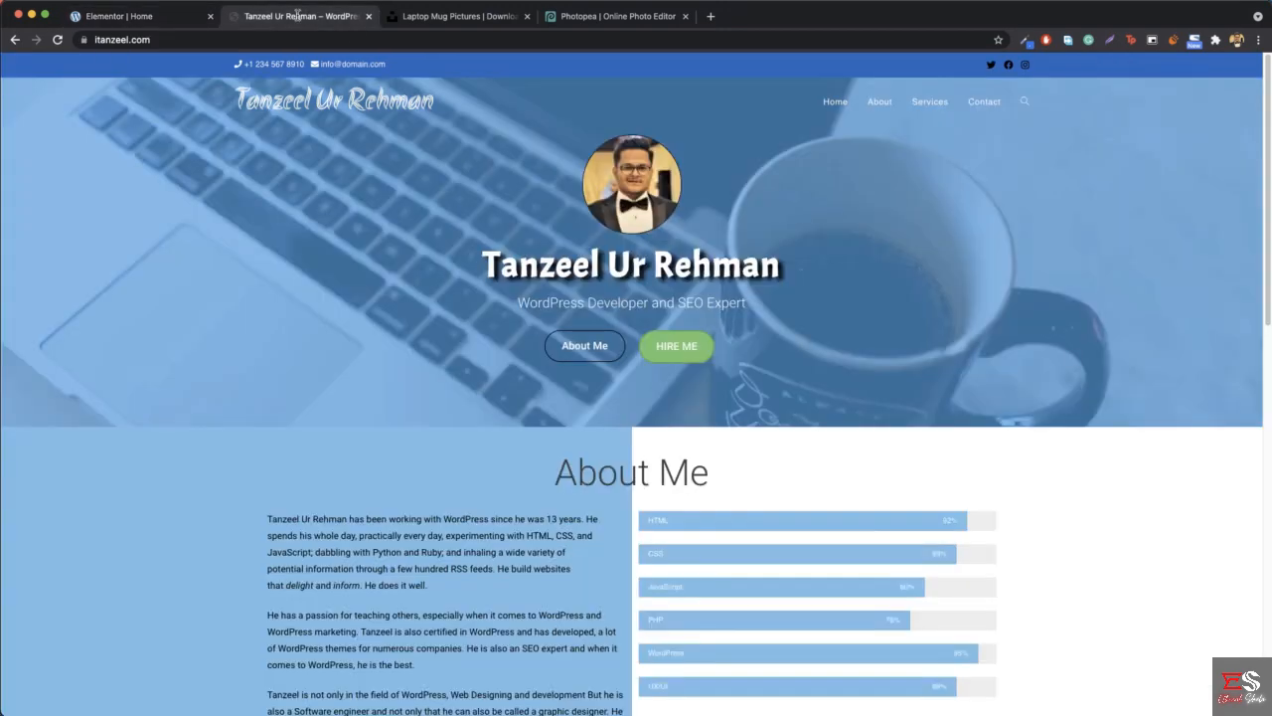
- Try the About Me and HIRE ME buttons on the reference site, opening and closing the Hire Me form
{"action": "left_click", "coordinate": [594, 348]}
{"action": "scroll", "coordinate": [469, 318], "scroll_direction": "up", "scroll_amount": 4}
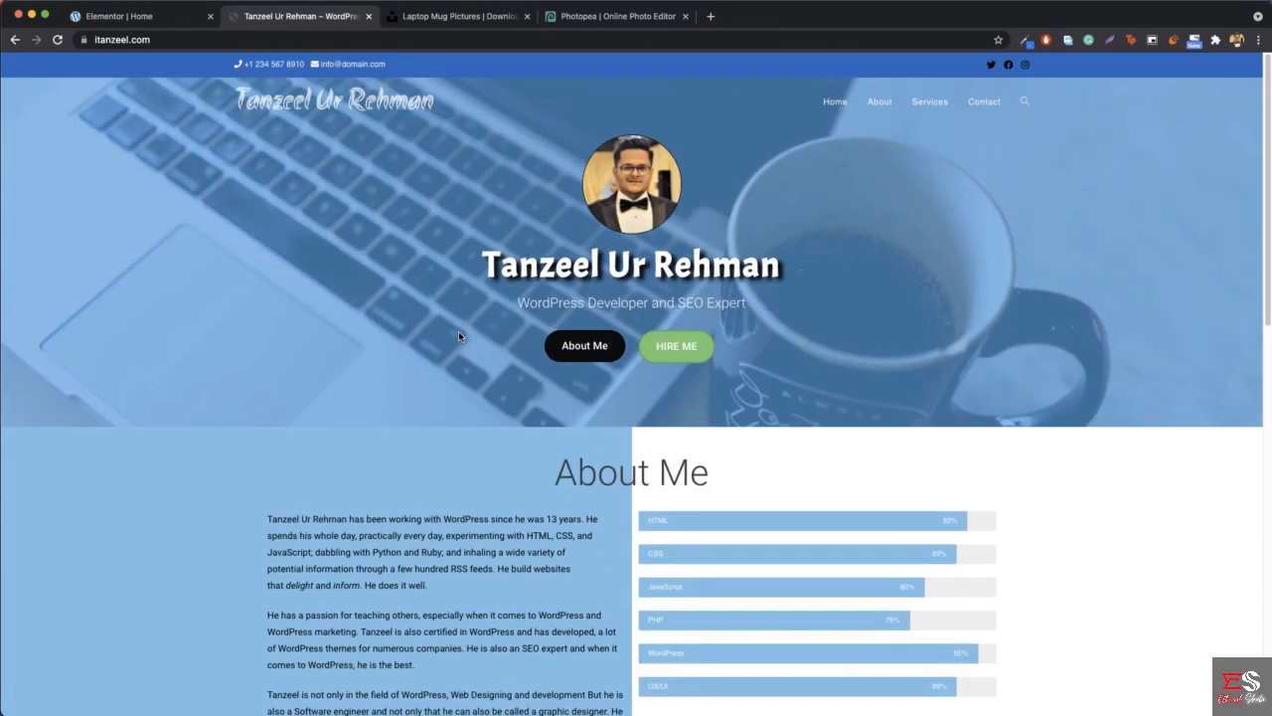
{"action": "left_click", "coordinate": [682, 362]}
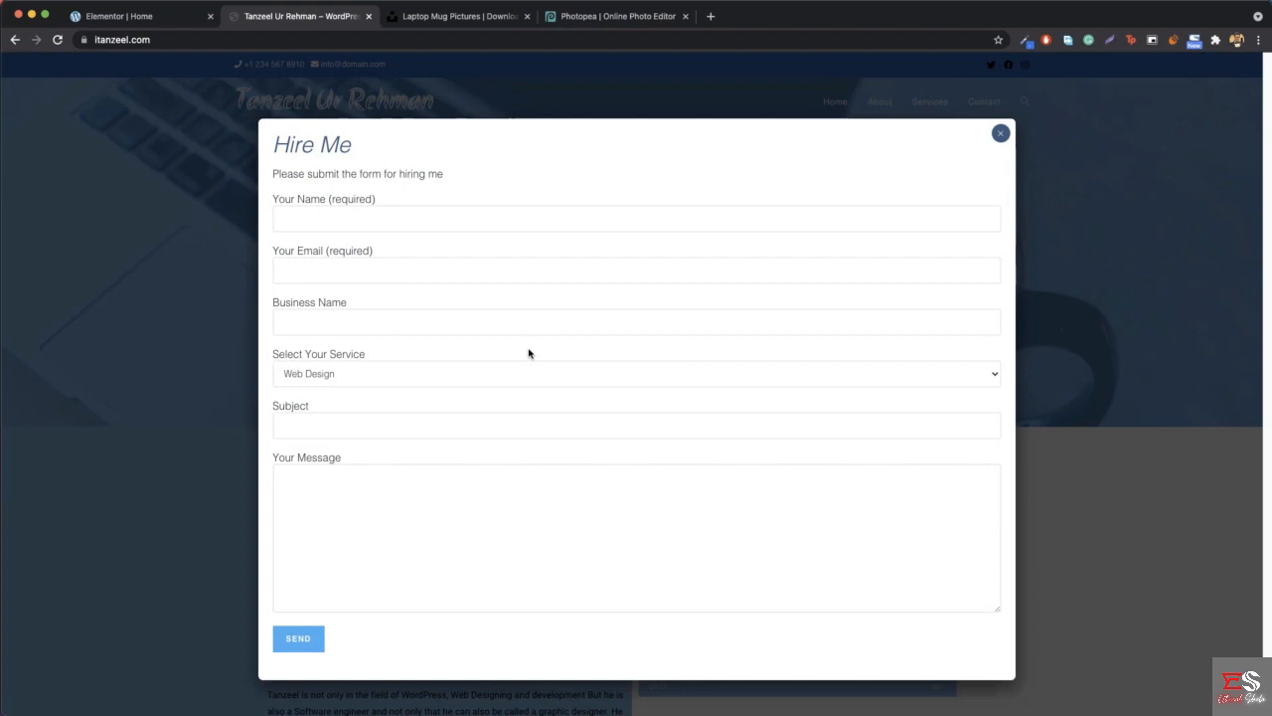
{"action": "left_click", "coordinate": [1000, 134]}
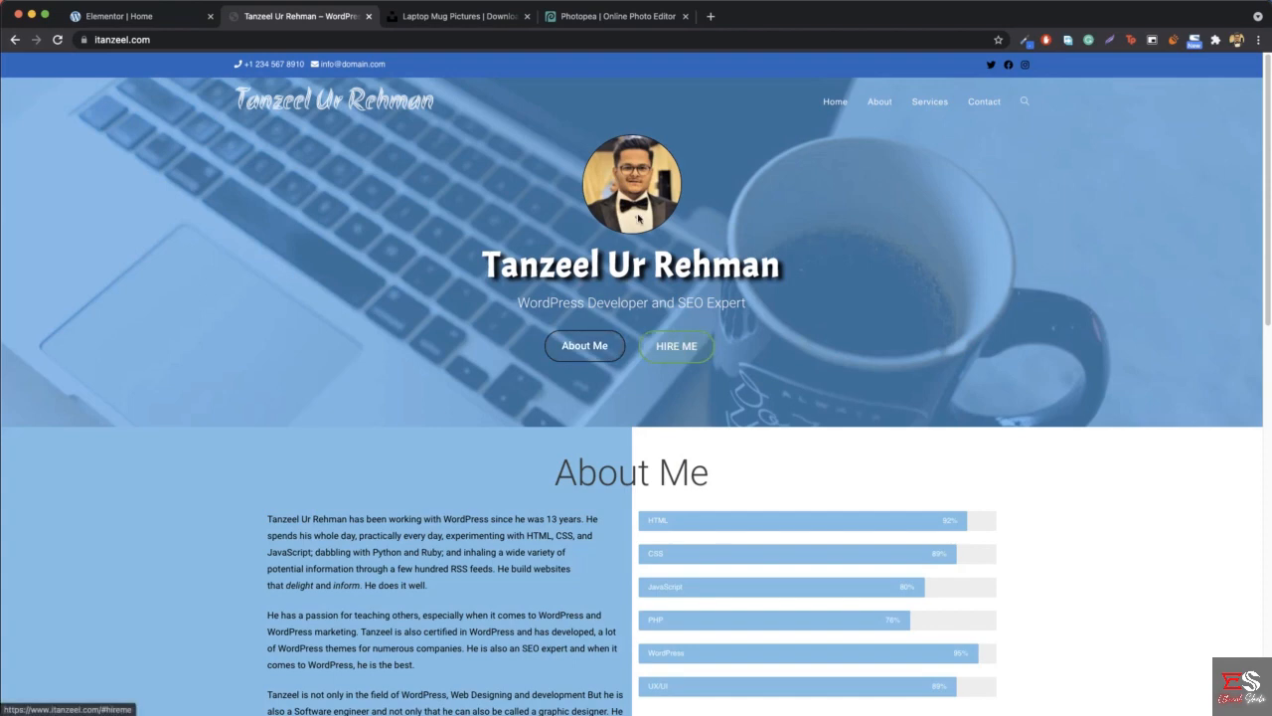
- Return to the Elementor editor, add a centered Button widget below the tagline, and set its text to "HIRE ME"
{"action": "left_click", "coordinate": [102, 18]}
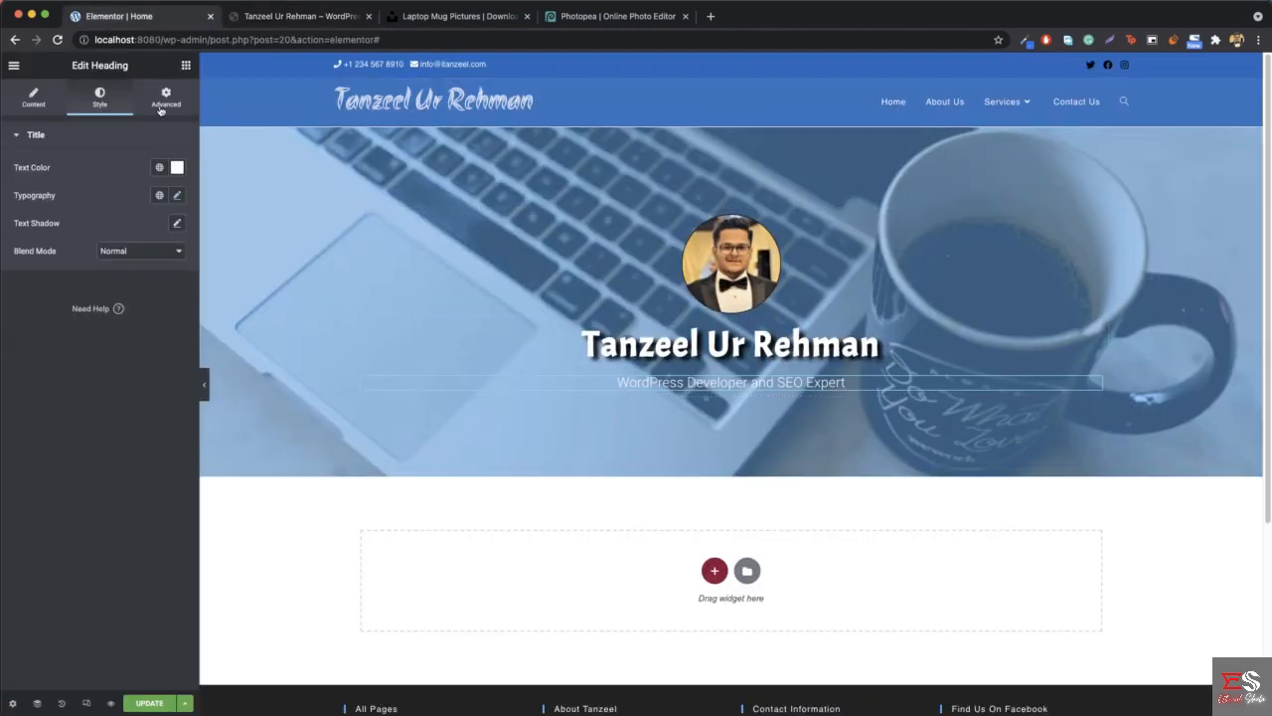
{"action": "left_click", "coordinate": [182, 68]}
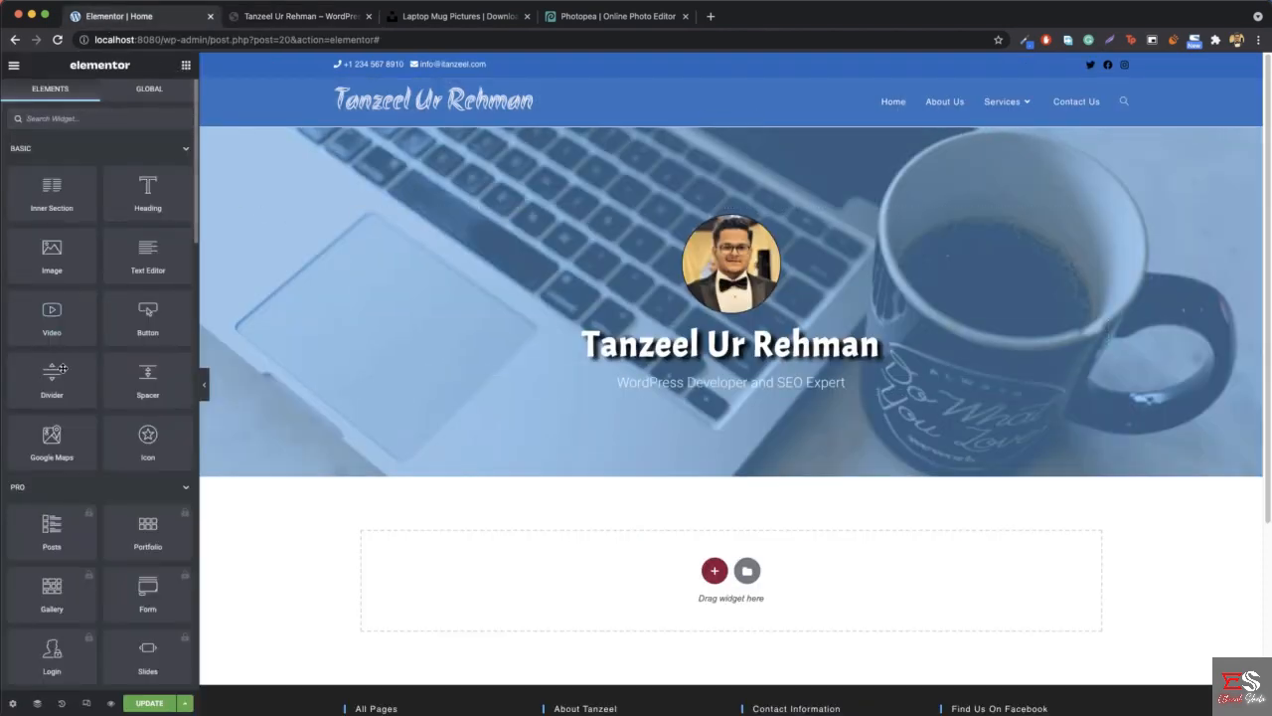
{"action": "left_click_drag", "start_coordinate": [119, 331], "coordinate": [755, 392]}
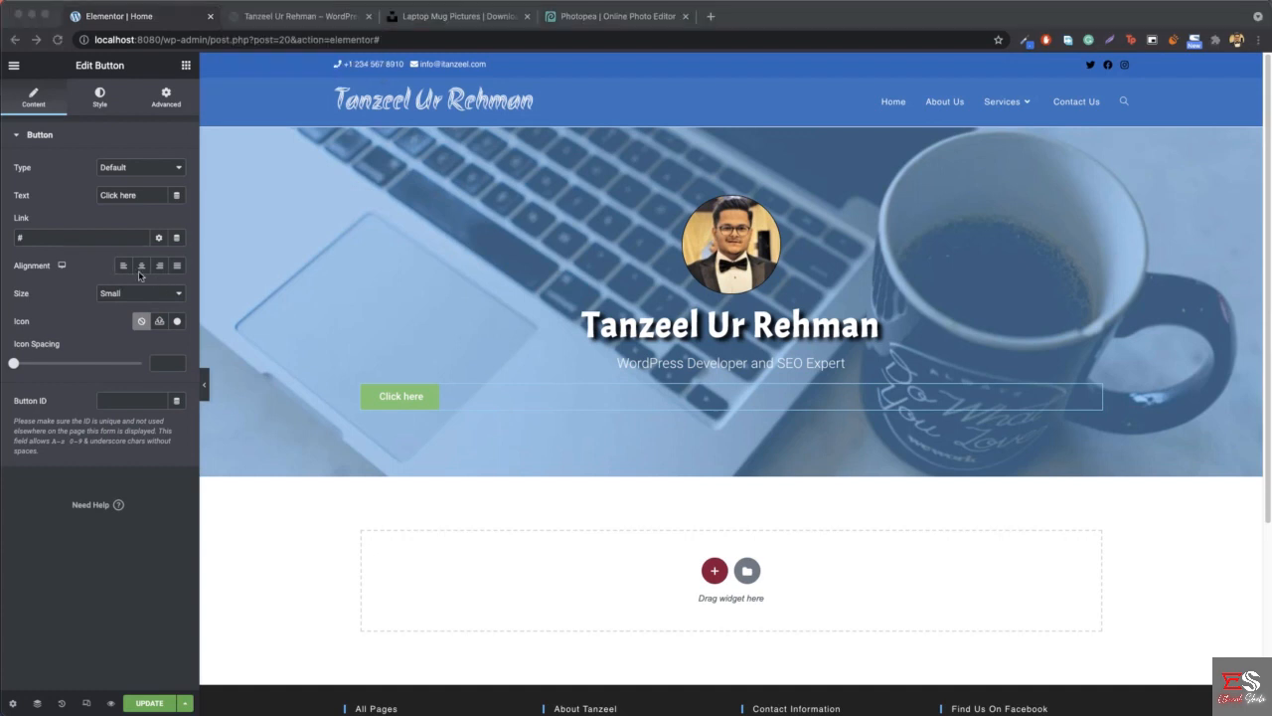
{"action": "left_click", "coordinate": [141, 267]}
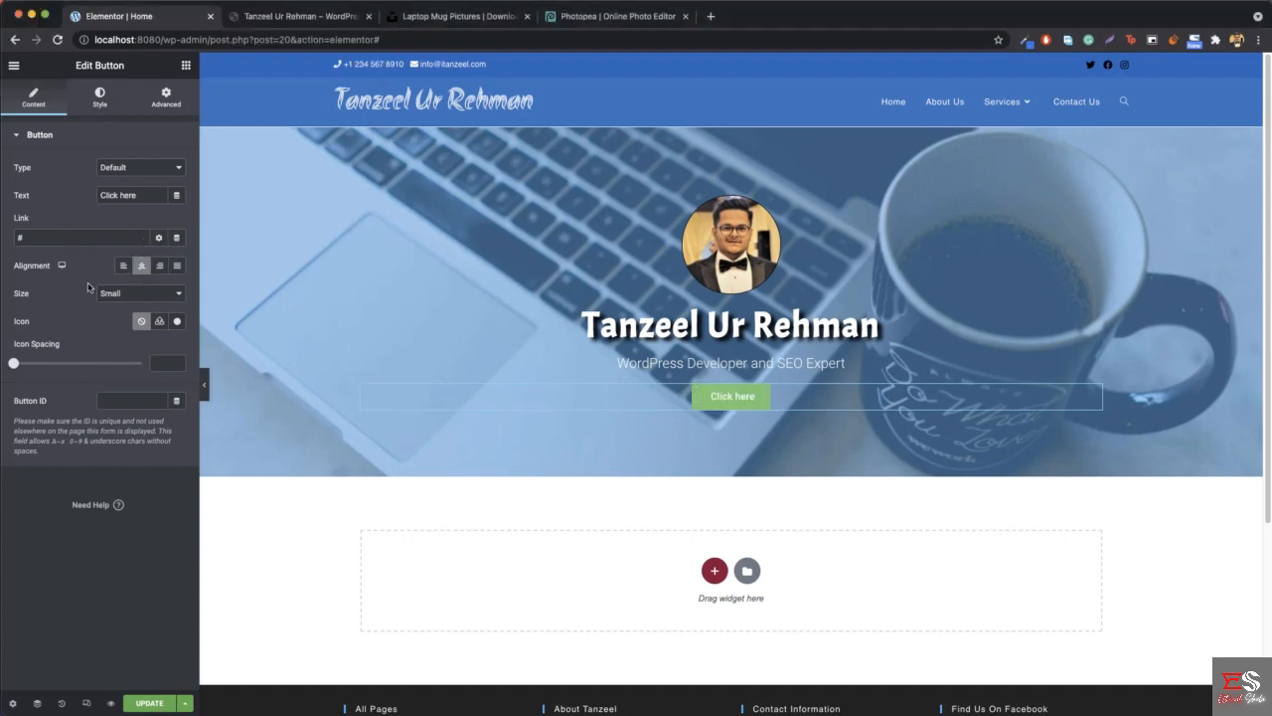
{"action": "triple_click", "coordinate": [124, 197]}
{"action": "type", "text": "H"}
{"action": "type", "text": "E ME"}
- Set the HIRE ME button's font size to 16 px
{"action": "left_click", "coordinate": [107, 103]}
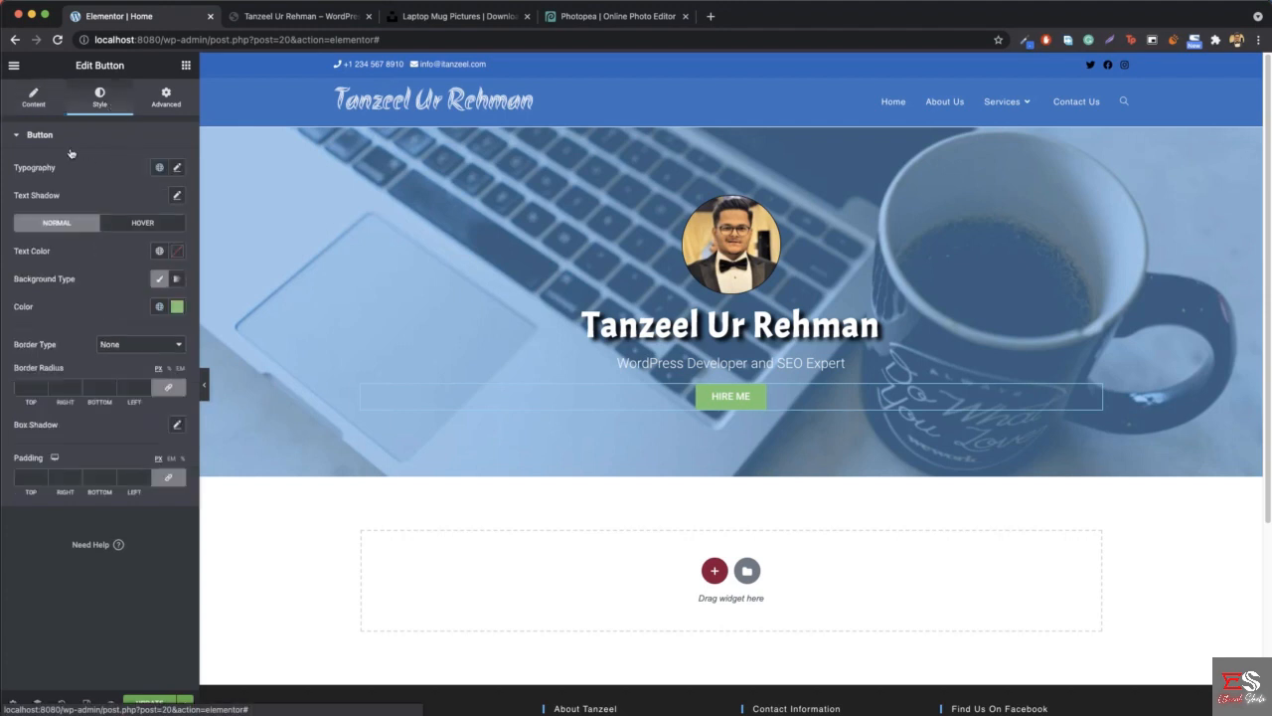
{"action": "left_click", "coordinate": [178, 169]}
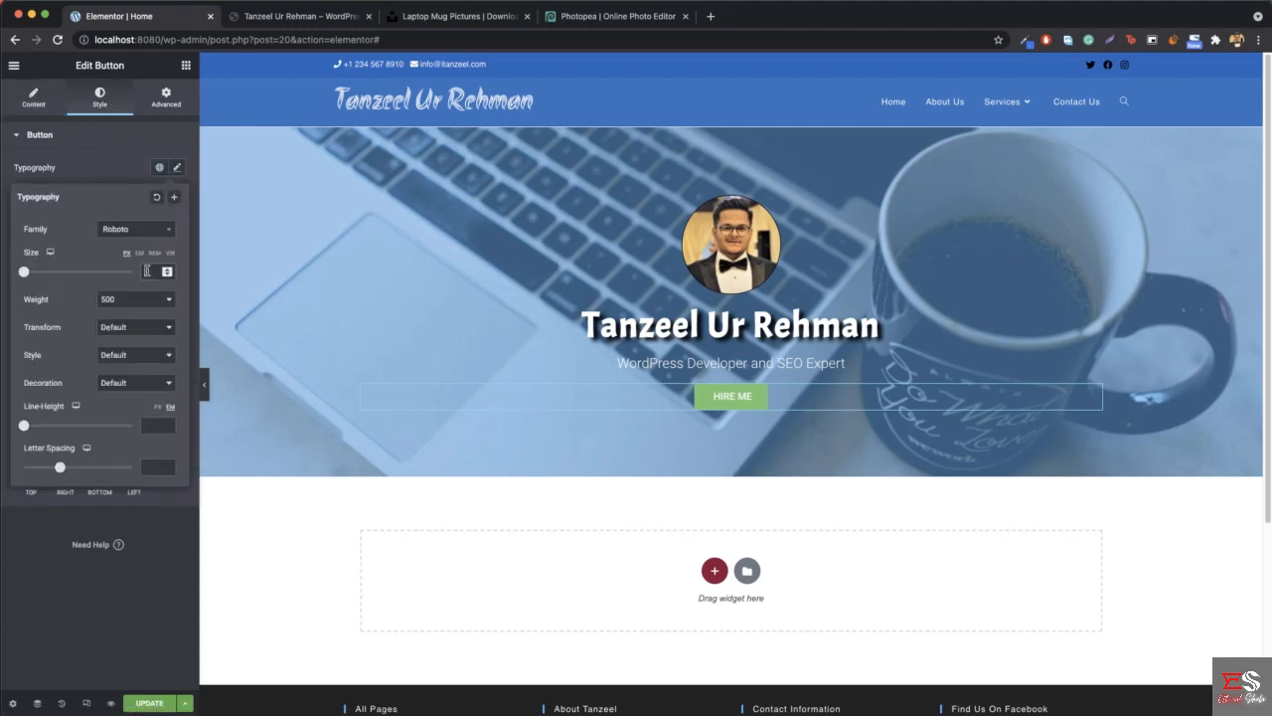
{"action": "left_click", "coordinate": [146, 270]}
{"action": "type", "text": "16"}
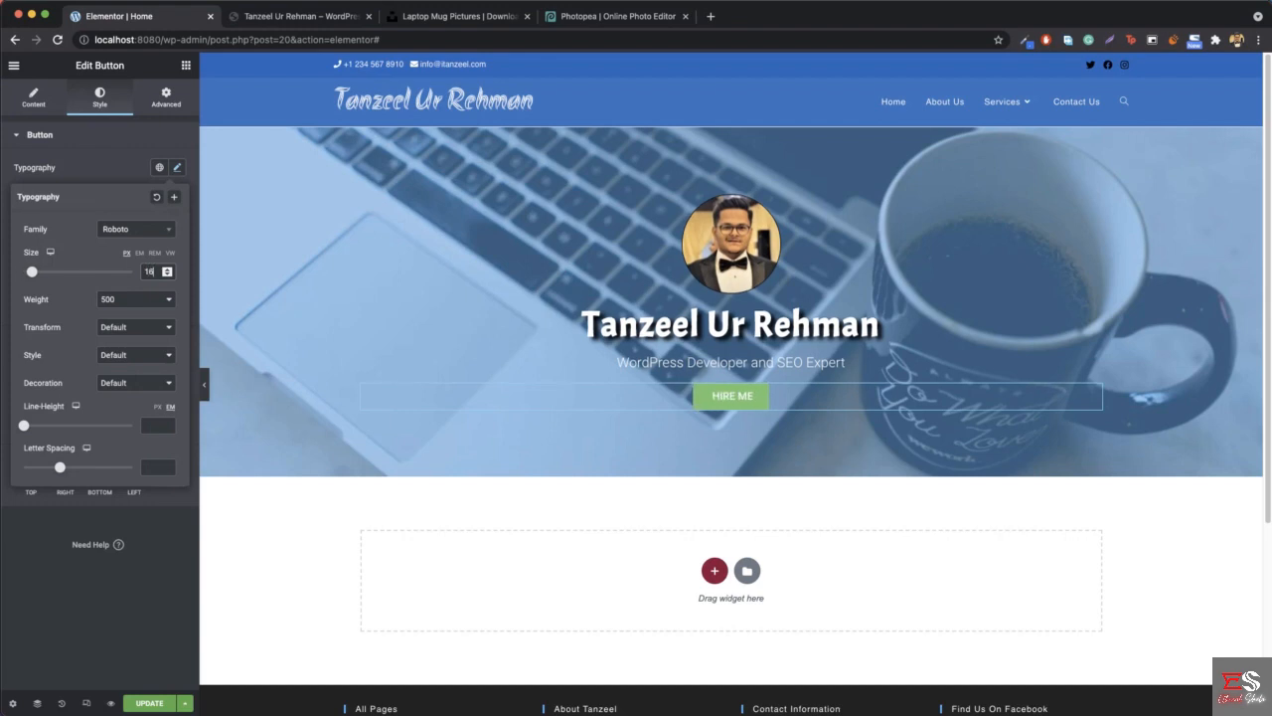
{"action": "left_click", "coordinate": [180, 168]}
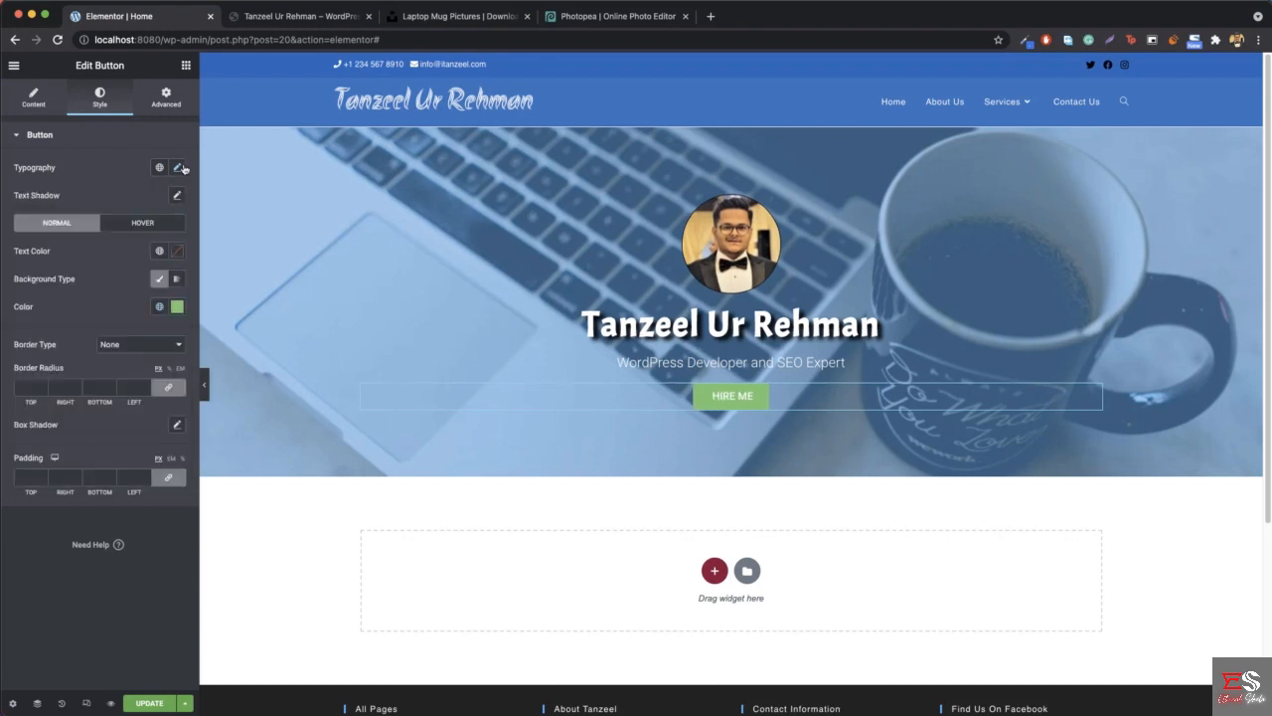
- Inspect the hex code of the HIRE ME button's background color
{"action": "left_click", "coordinate": [177, 310]}
{"action": "left_click", "coordinate": [72, 510]}
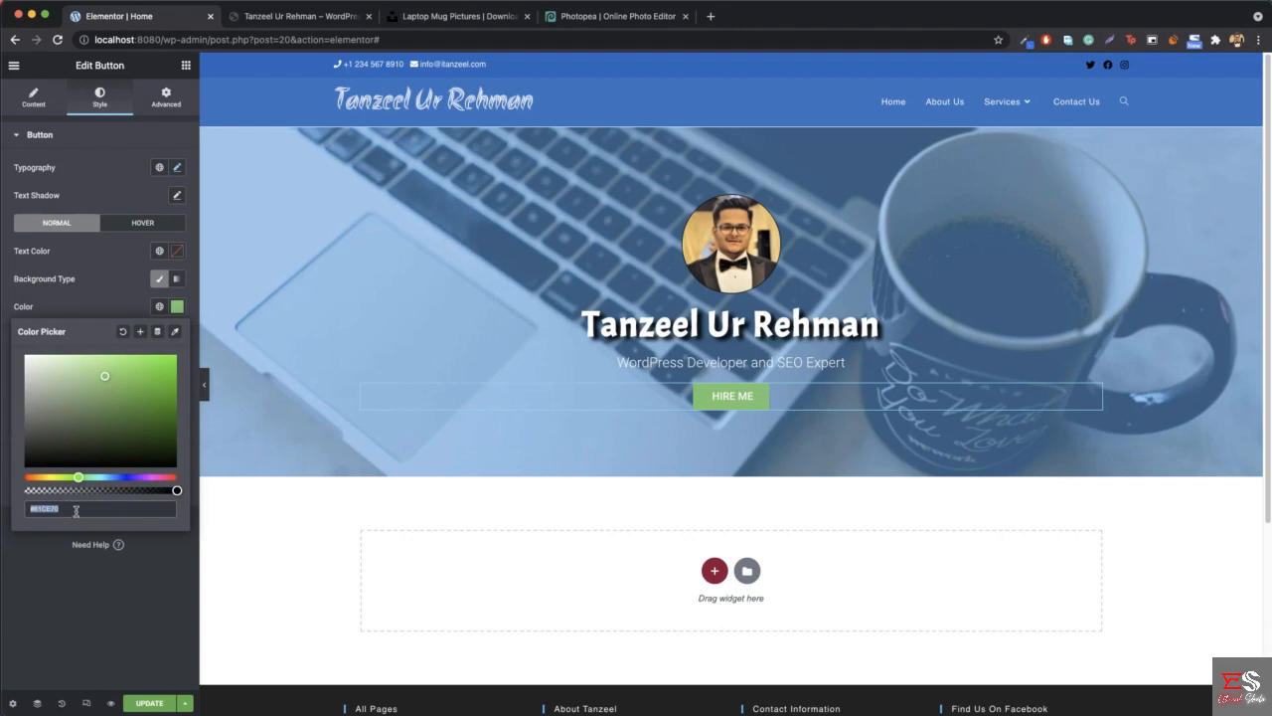
{"action": "left_click", "coordinate": [84, 514]}
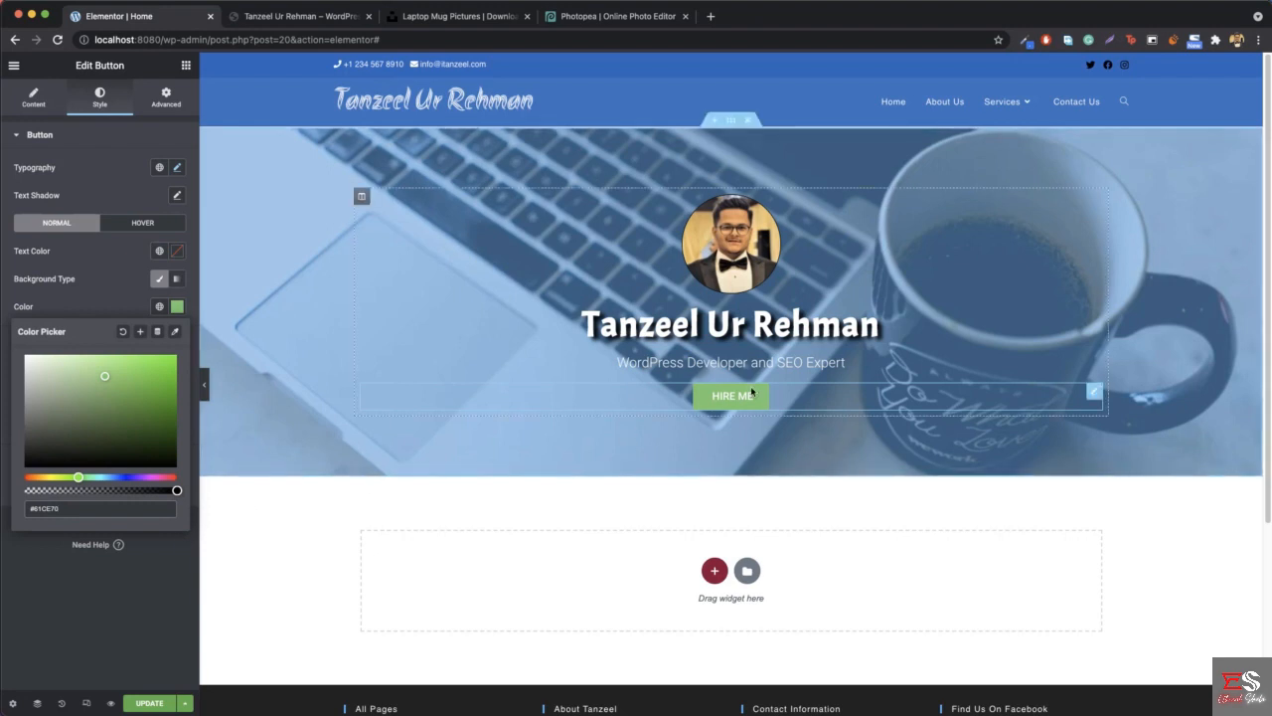
{"action": "left_click", "coordinate": [177, 309]}
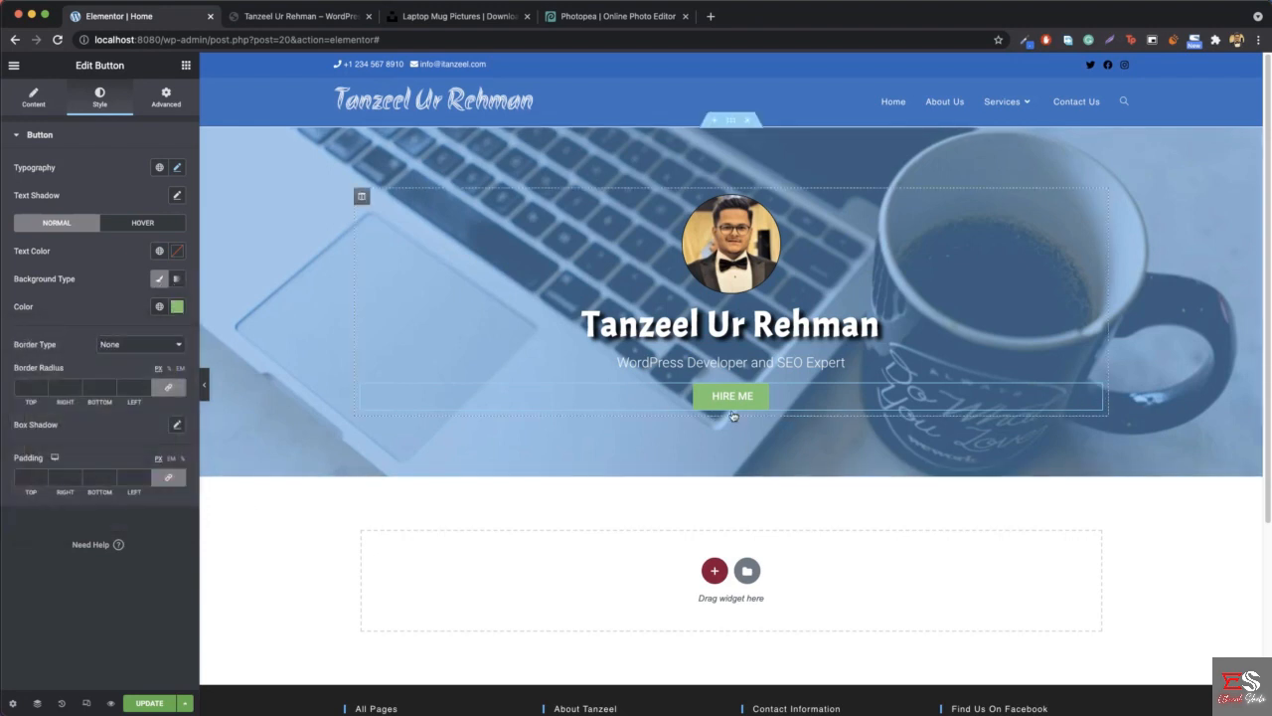
- Give the HIRE ME button a solid 2 px border on all sides in a slightly darker green
{"action": "left_click", "coordinate": [144, 348]}
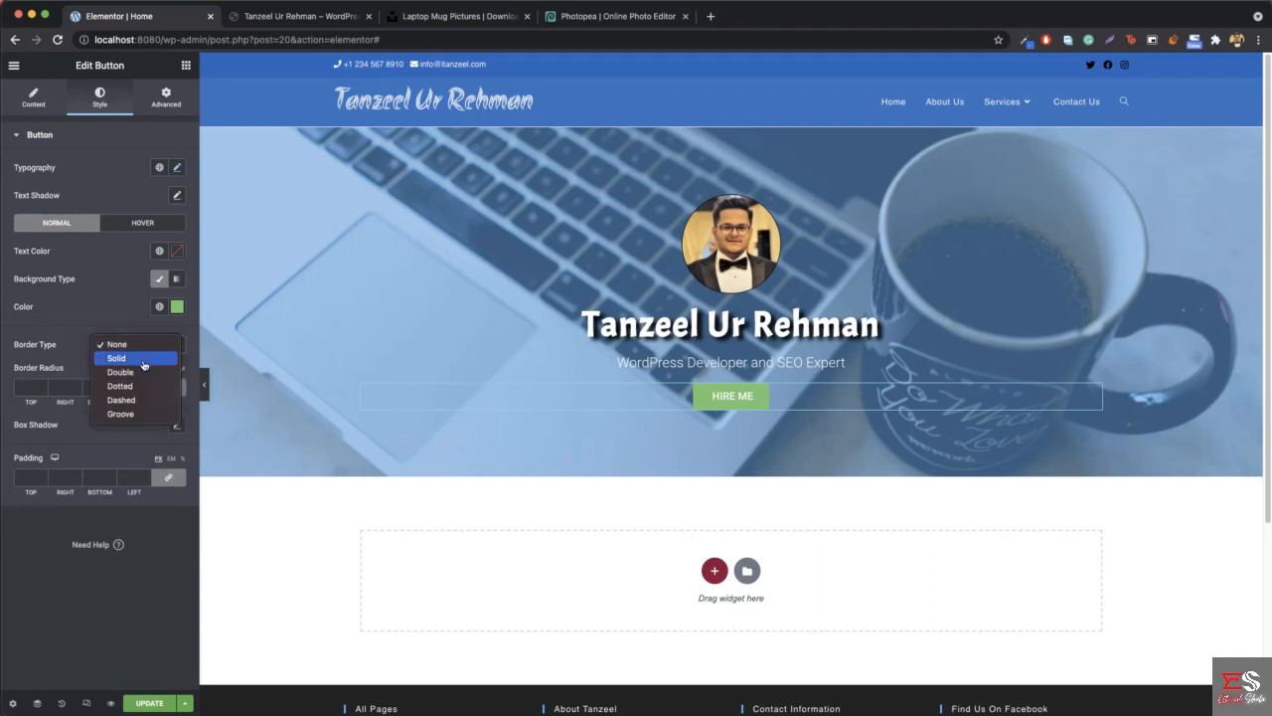
{"action": "left_click", "coordinate": [145, 363]}
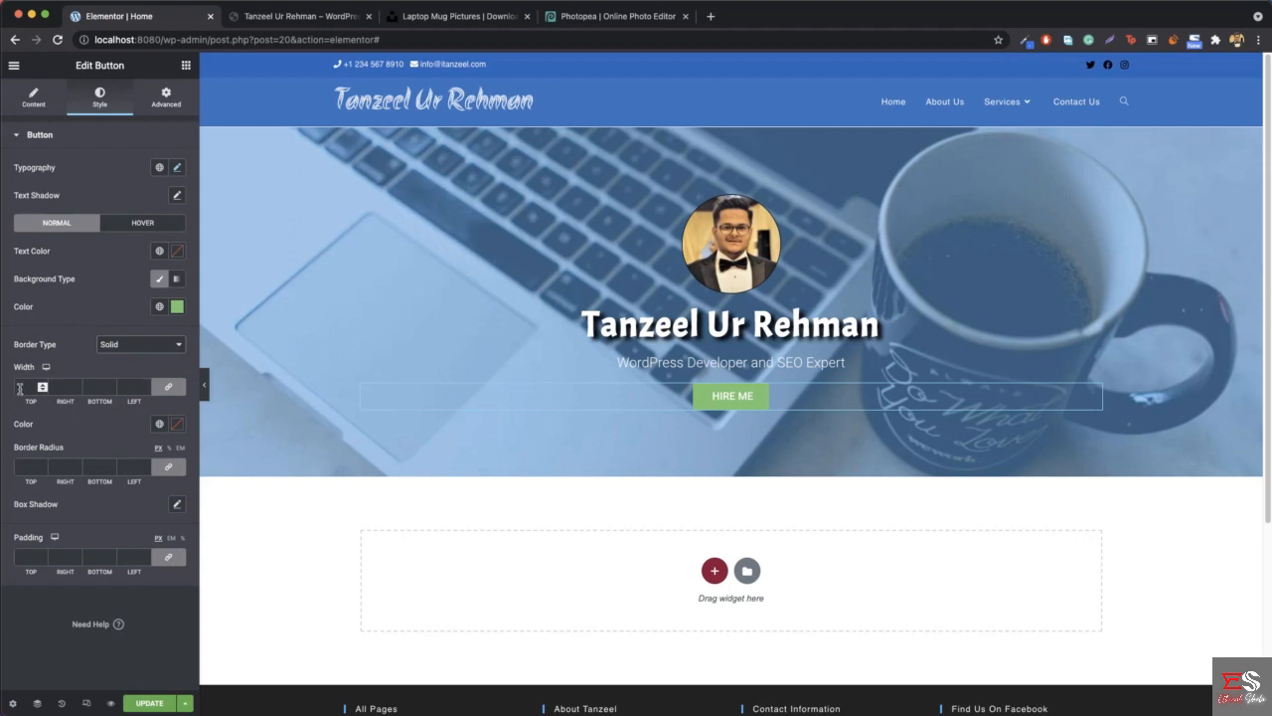
{"action": "left_click", "coordinate": [19, 389]}
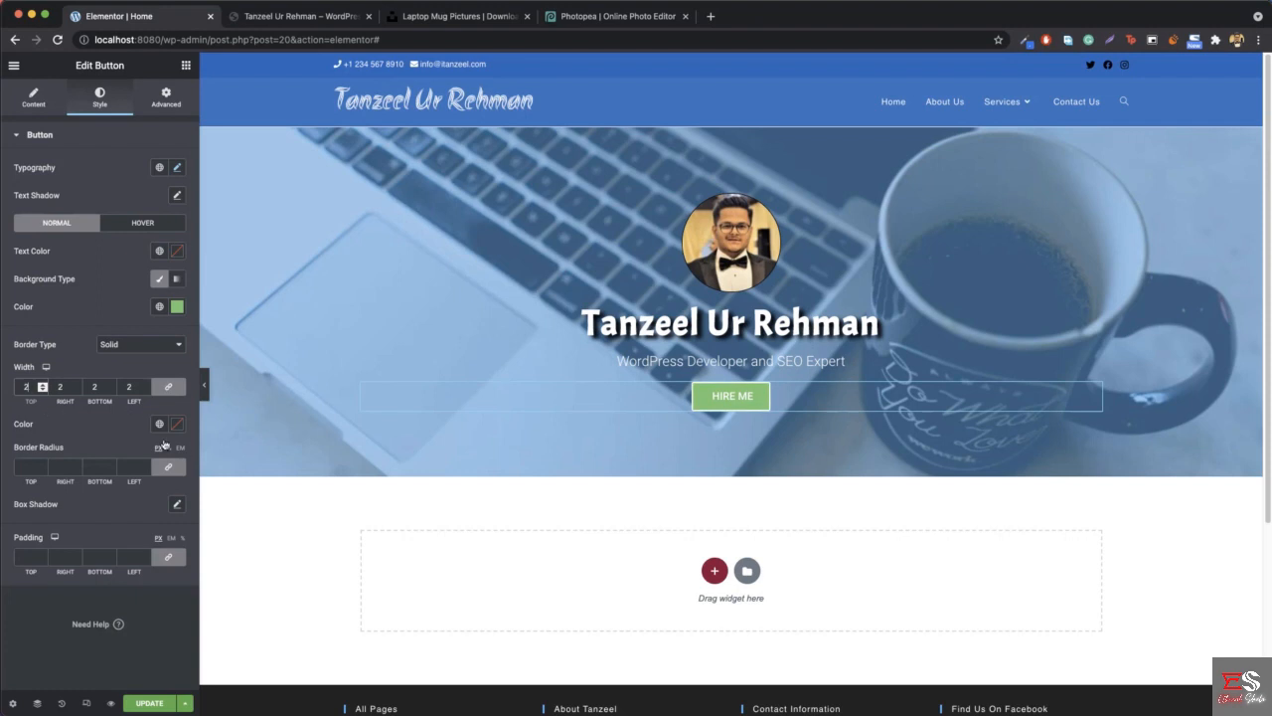
{"action": "left_click", "coordinate": [177, 424]}
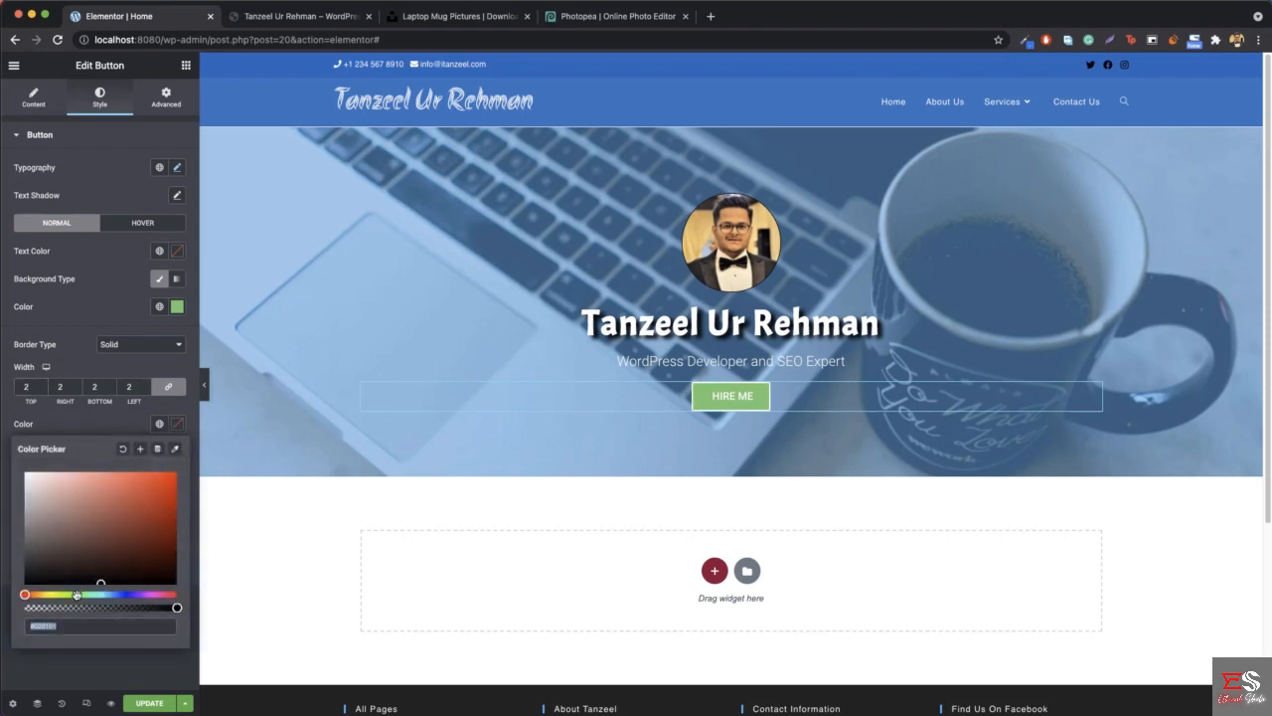
{"action": "left_click_drag", "start_coordinate": [77, 595], "coordinate": [83, 596]}
{"action": "left_click", "coordinate": [156, 505]}
{"action": "left_click", "coordinate": [177, 425]}
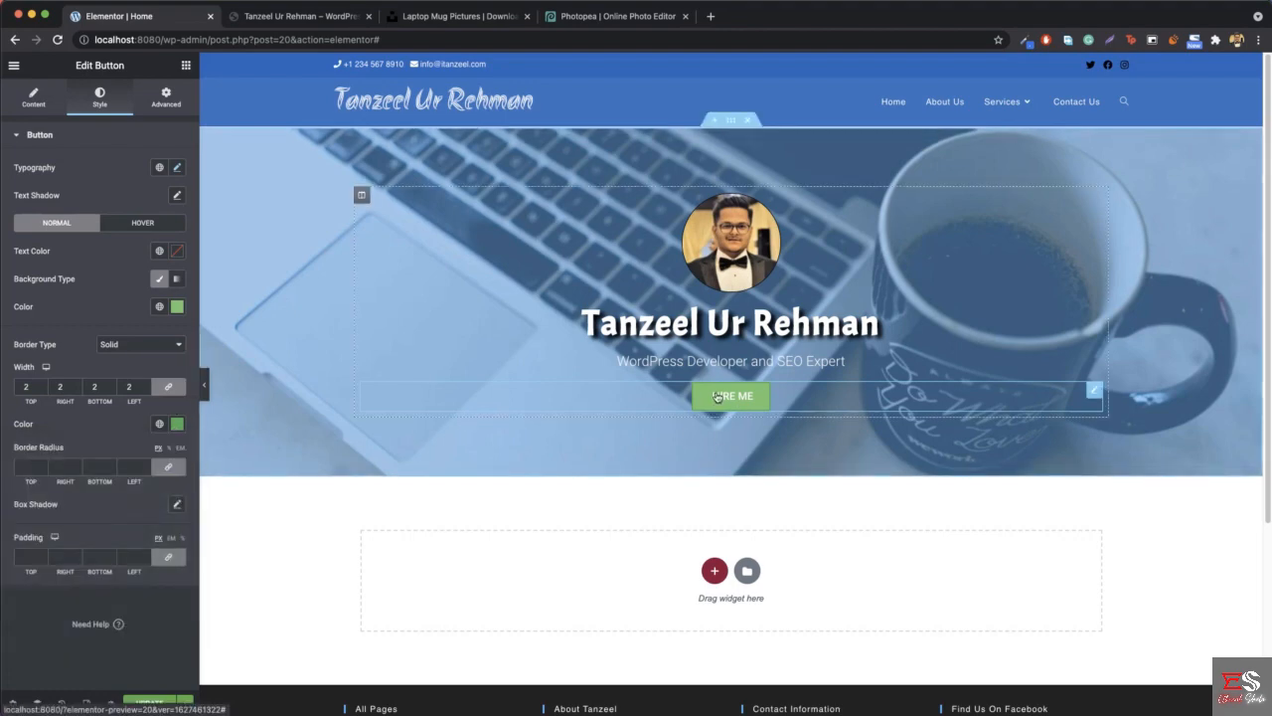
- Check the button shape on the reference site and set the HIRE ME button's border radius to 28 px on all corners
{"action": "left_click", "coordinate": [255, 13]}
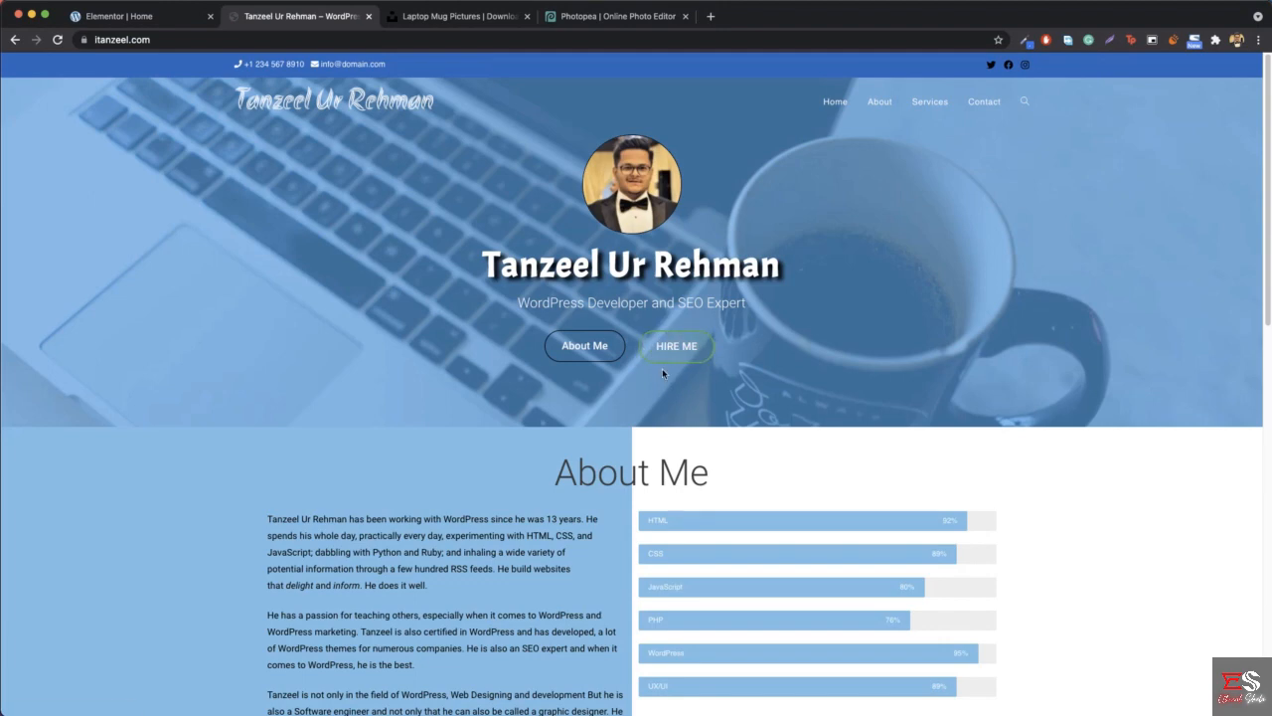
{"action": "left_click", "coordinate": [139, 19]}
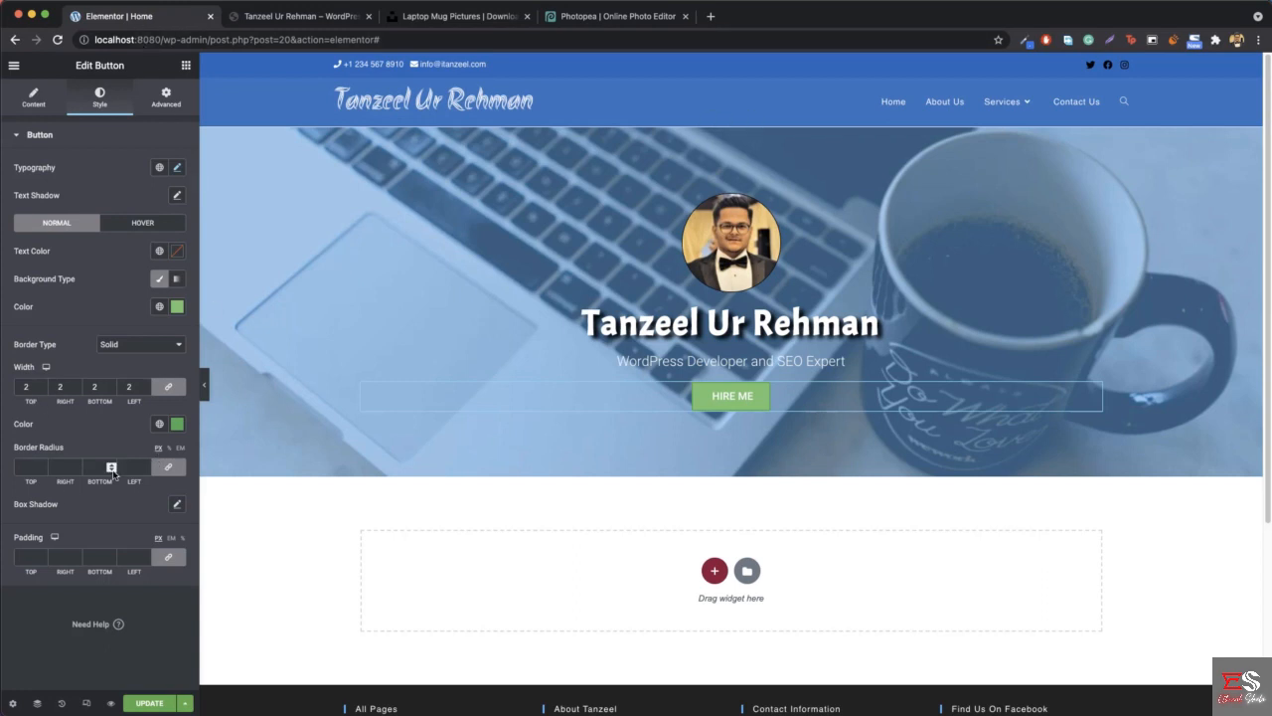
{"action": "left_click", "coordinate": [43, 469]}
{"action": "type", "text": "10"}
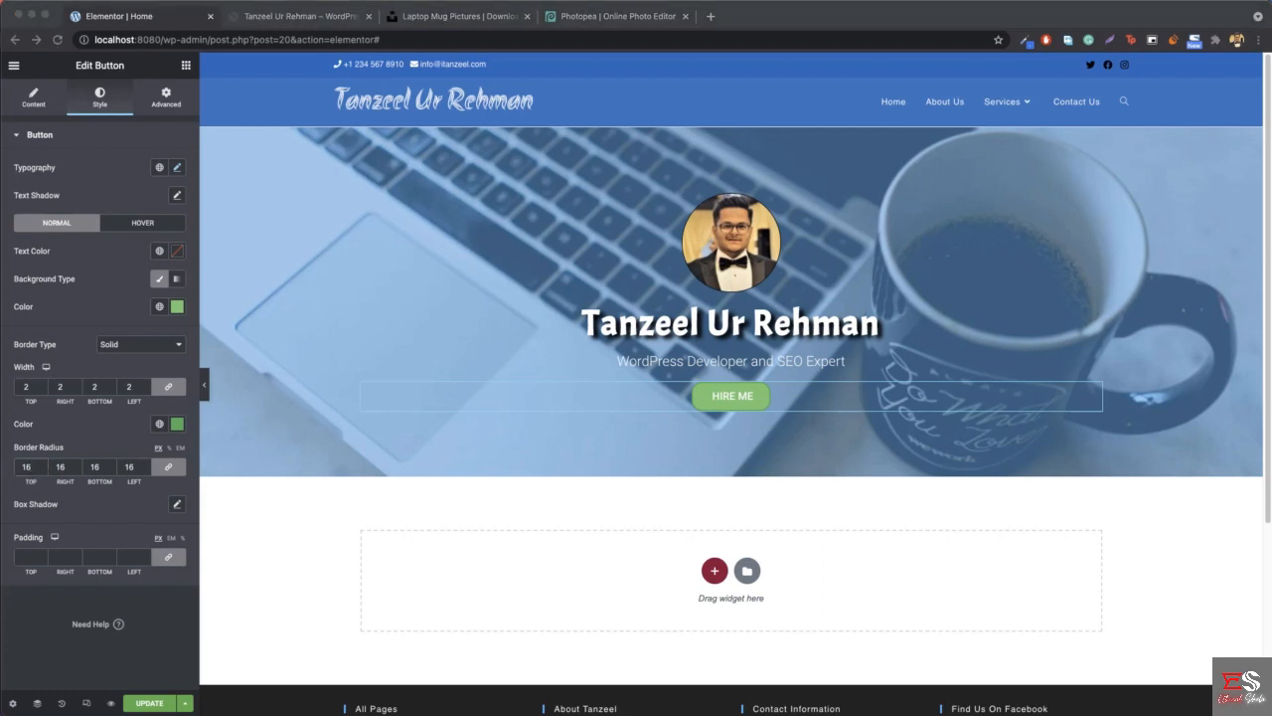
{"action": "left_click", "coordinate": [42, 464]}
{"action": "left_click", "coordinate": [42, 464]}
{"action": "left_click", "coordinate": [42, 464]}
{"action": "left_click", "coordinate": [41, 464]}
{"action": "left_click", "coordinate": [41, 464]}
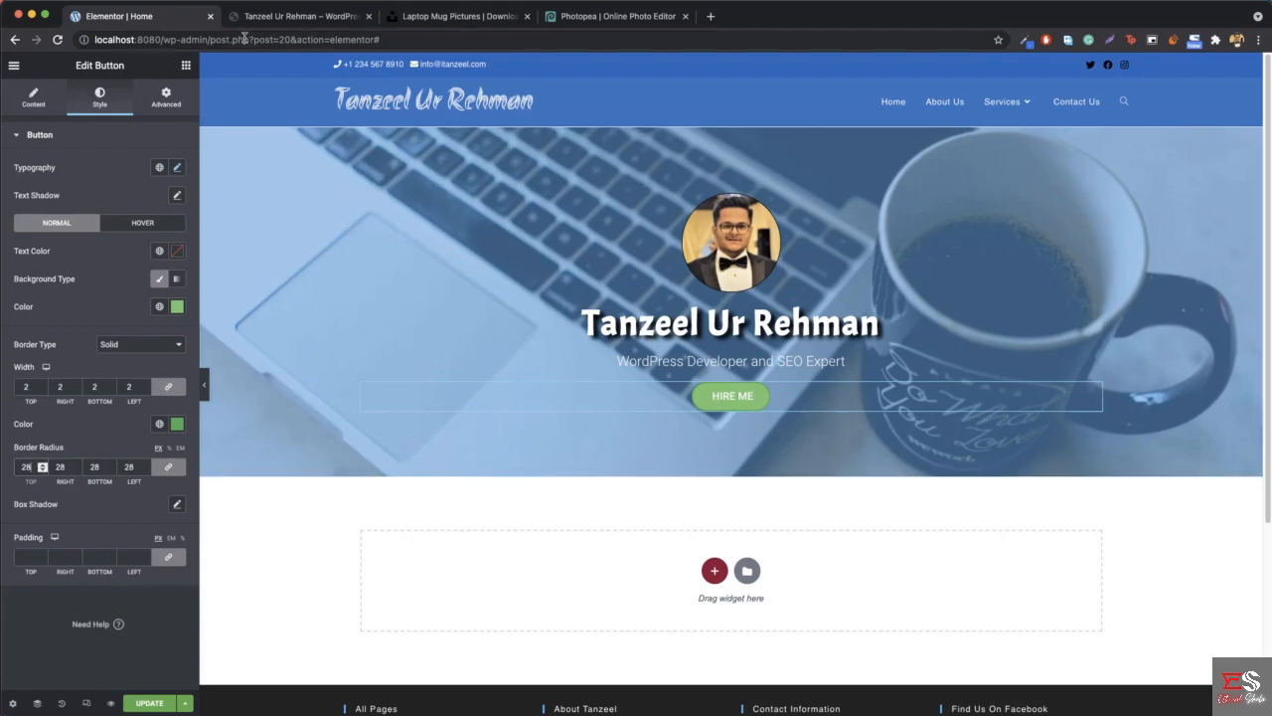
- Compare the rounded HIRE ME button with its counterpart on the reference site
{"action": "left_click", "coordinate": [266, 17]}
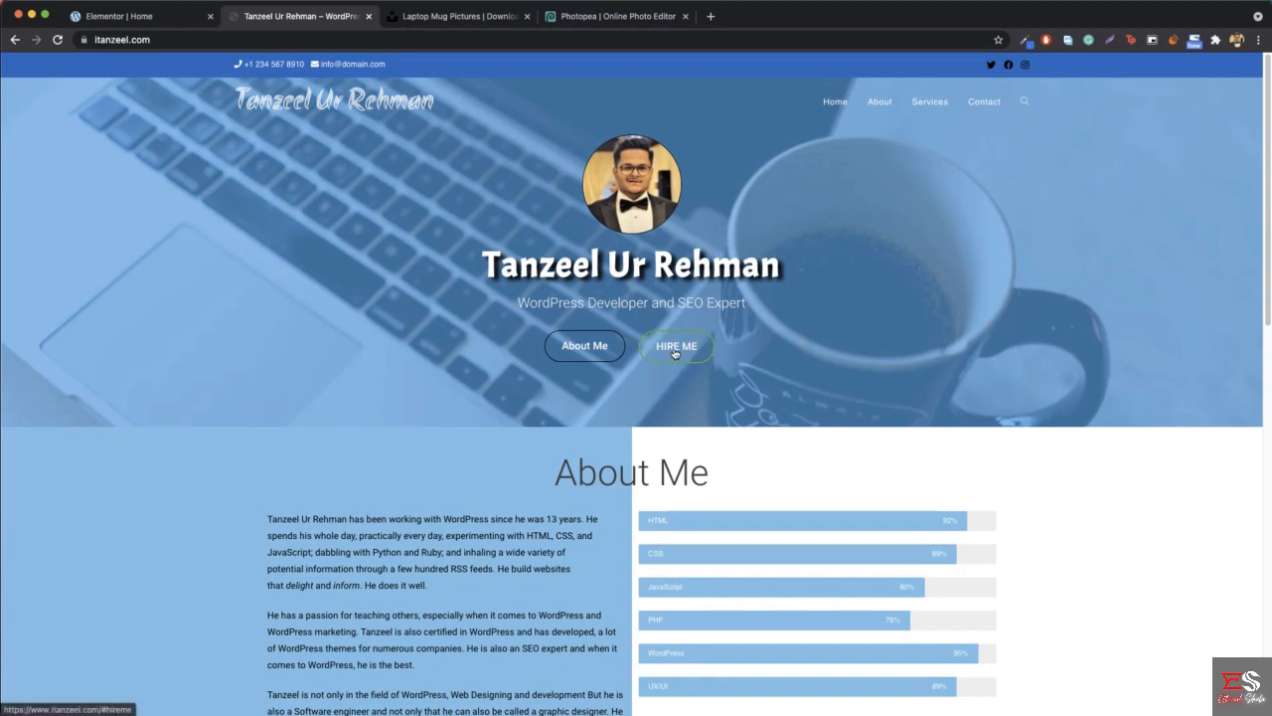
{"action": "left_click", "coordinate": [110, 16]}
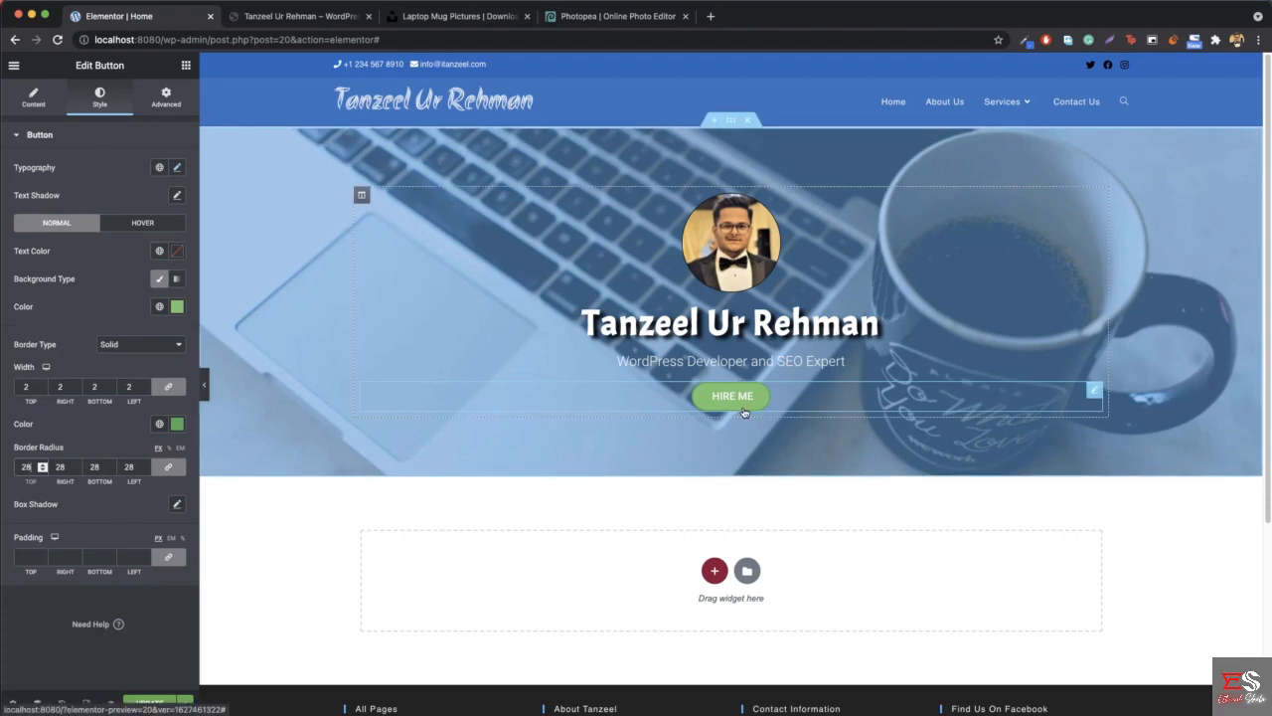
{"action": "left_click", "coordinate": [299, 16]}
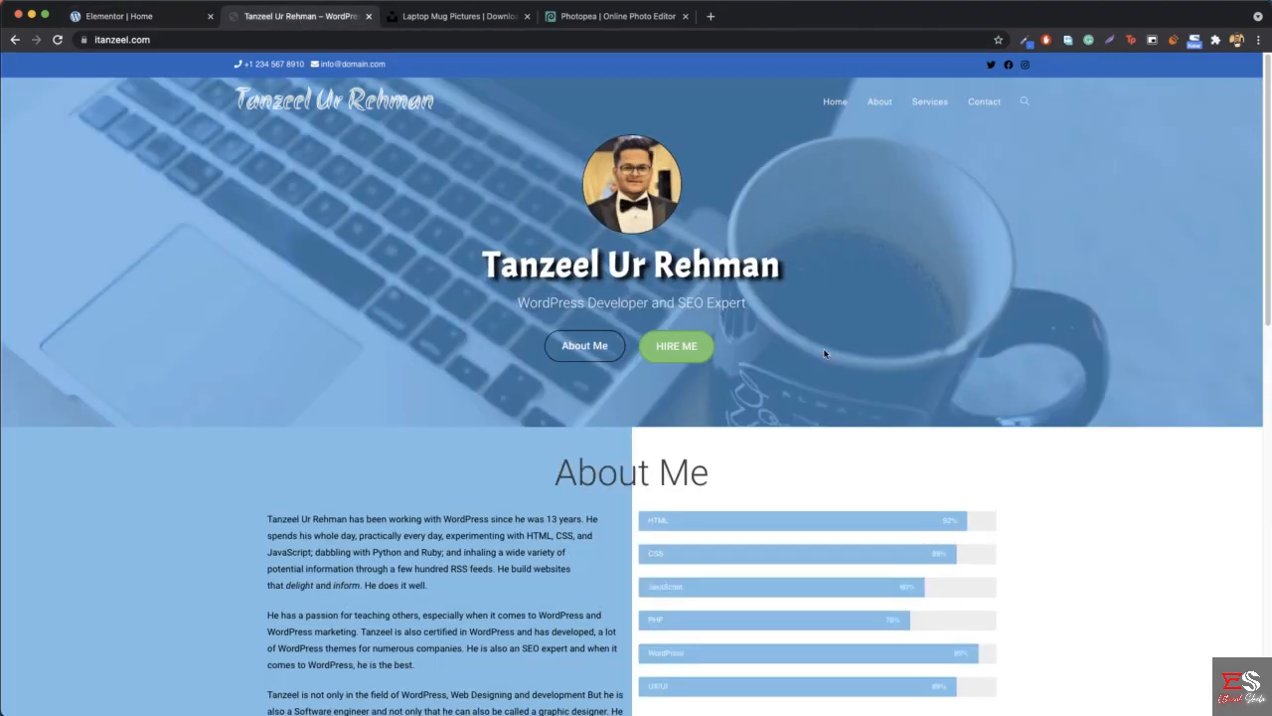
{"action": "left_click", "coordinate": [154, 18]}
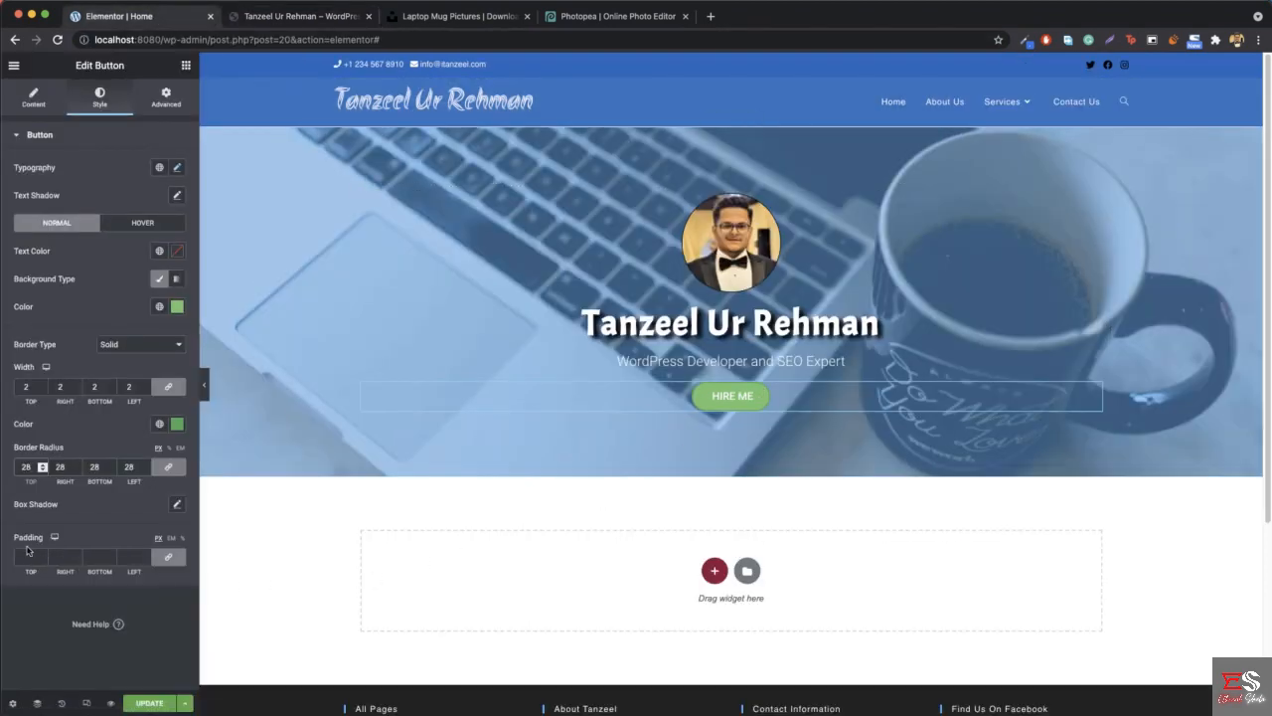
- Unlink the HIRE ME button's padding values and set 15 px for top and bottom and 25 px for right and left
{"action": "left_click", "coordinate": [169, 560]}
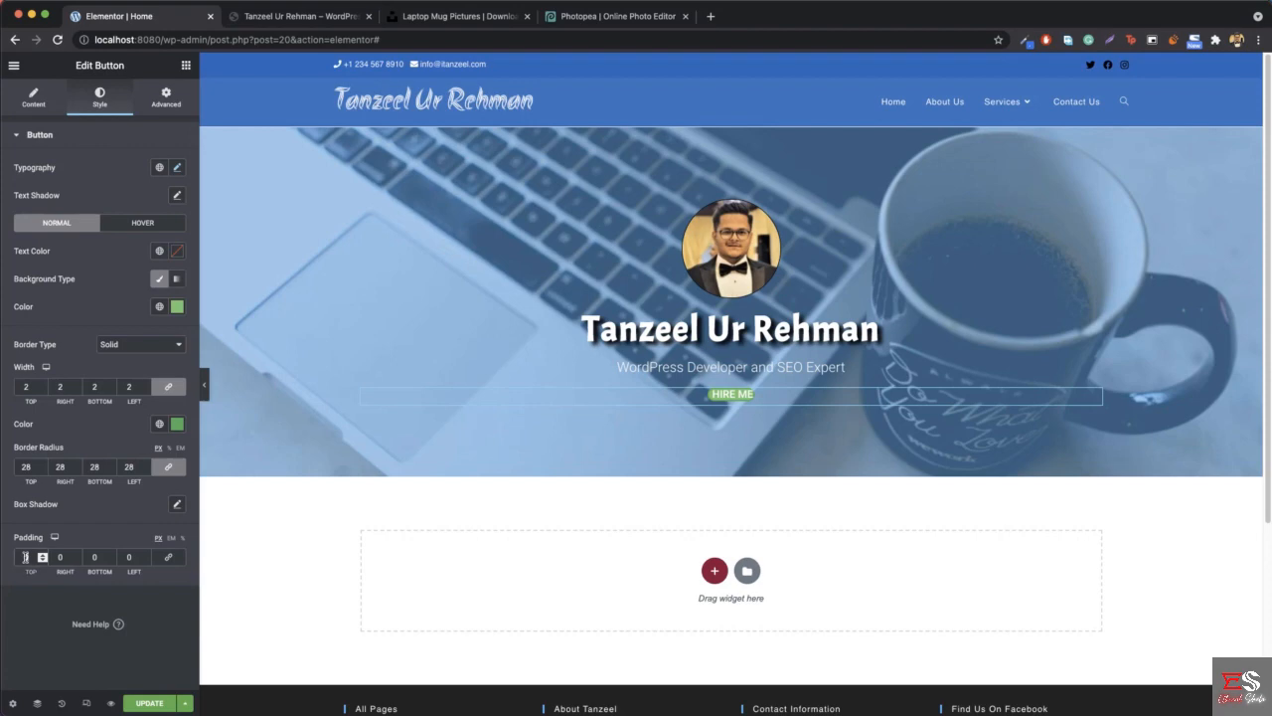
{"action": "left_click", "coordinate": [42, 558]}
{"action": "type", "text": "15"}
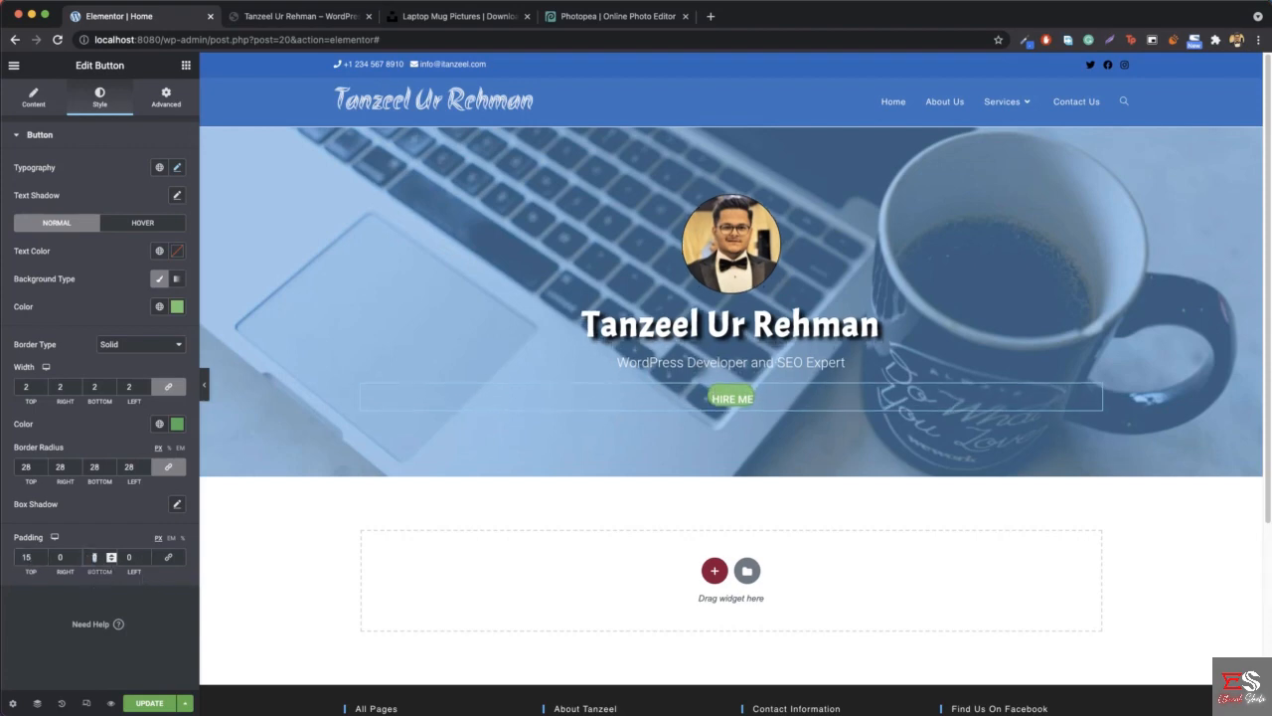
{"action": "left_click", "coordinate": [95, 557]}
{"action": "type", "text": "15"}
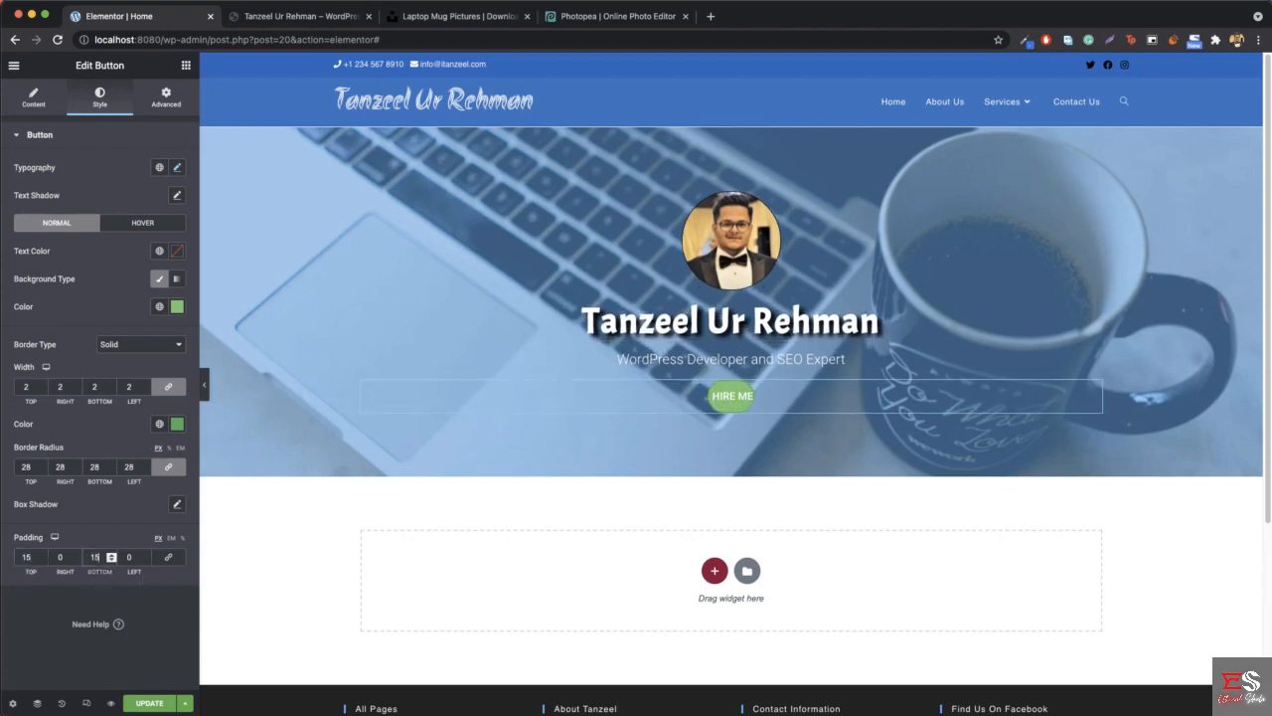
{"action": "left_click", "coordinate": [56, 557]}
{"action": "type", "text": "25"}
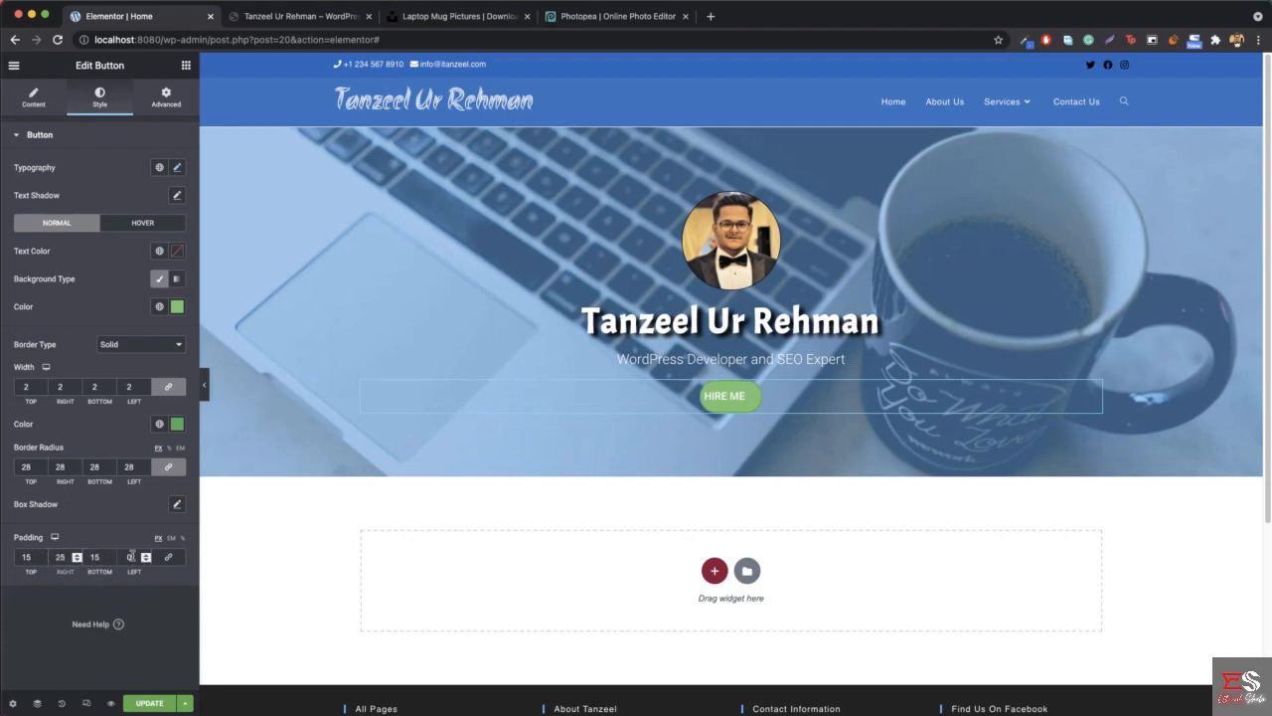
{"action": "left_click", "coordinate": [131, 557]}
{"action": "type", "text": "25"}
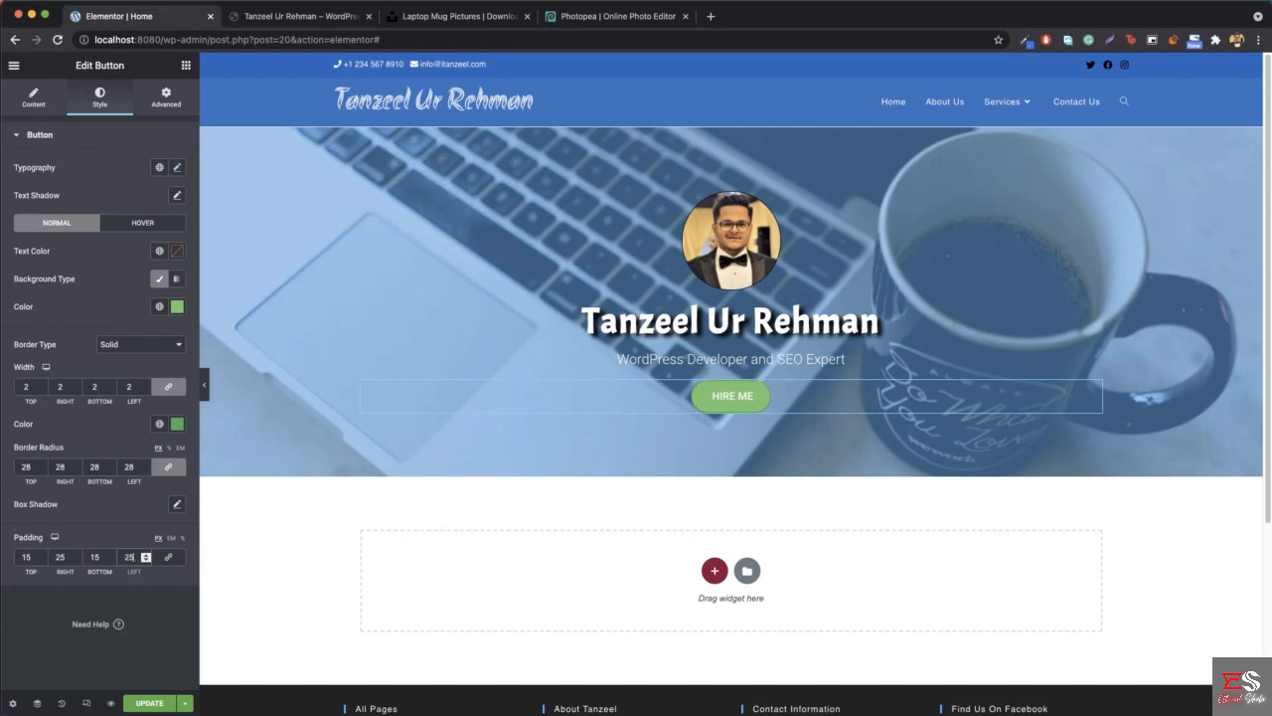
- Set the HIRE ME button's icon spacing to 0 and compare the button with the one on the reference site
{"action": "left_click", "coordinate": [40, 115]}
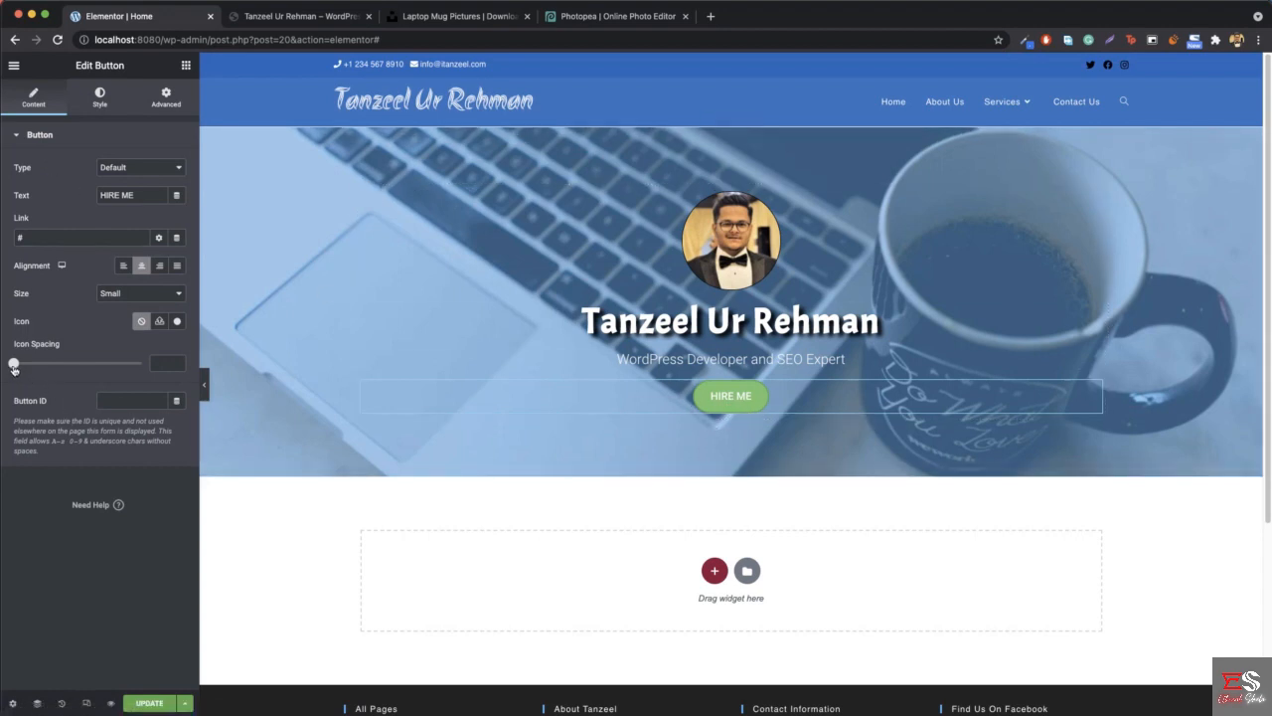
{"action": "left_click", "coordinate": [142, 321]}
{"action": "left_click", "coordinate": [300, 18]}
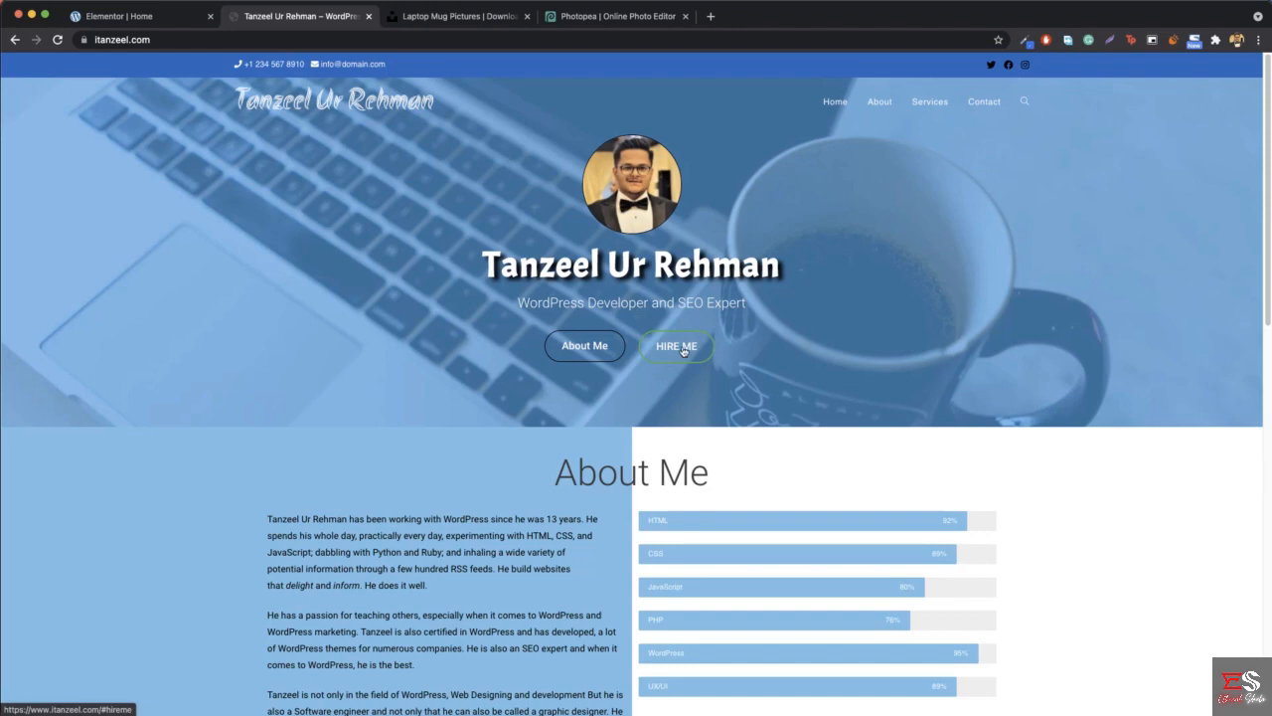
{"action": "left_click", "coordinate": [128, 22]}
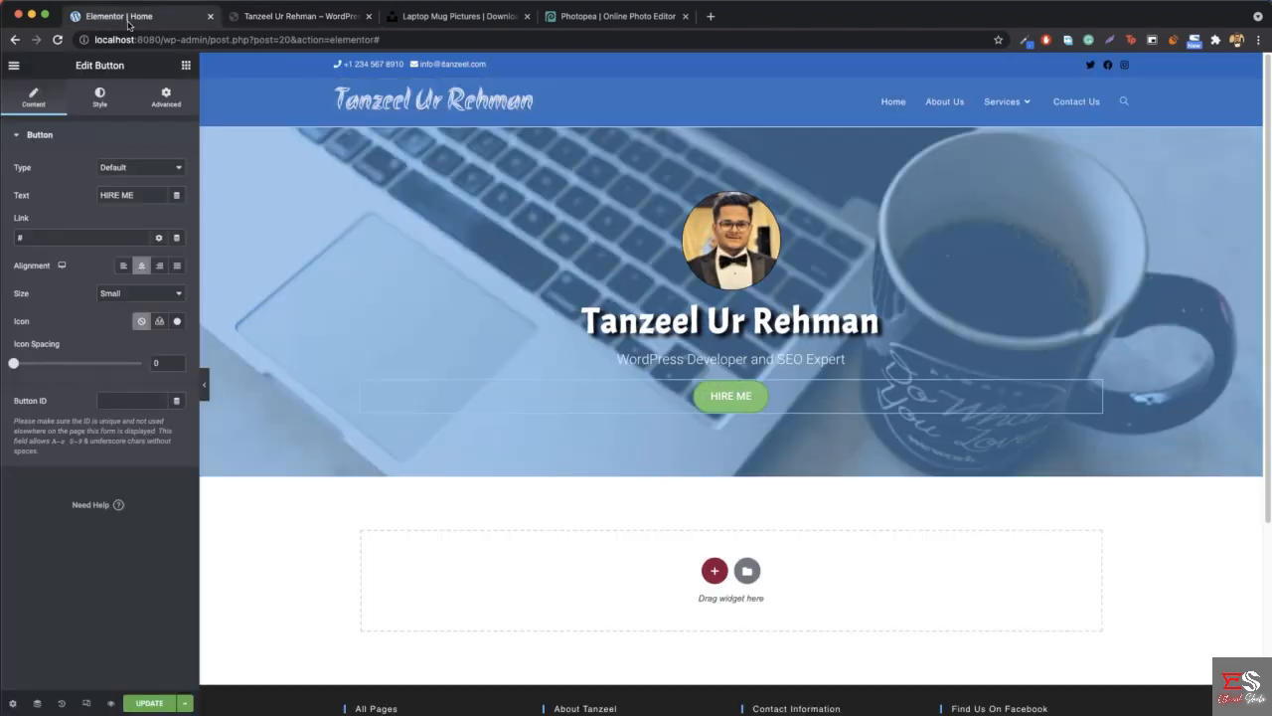
- Give the HIRE ME button a classic hover background in fully transparent #02010100 and compare the hover effect with the reference site
{"action": "right_click", "coordinate": [734, 398]}
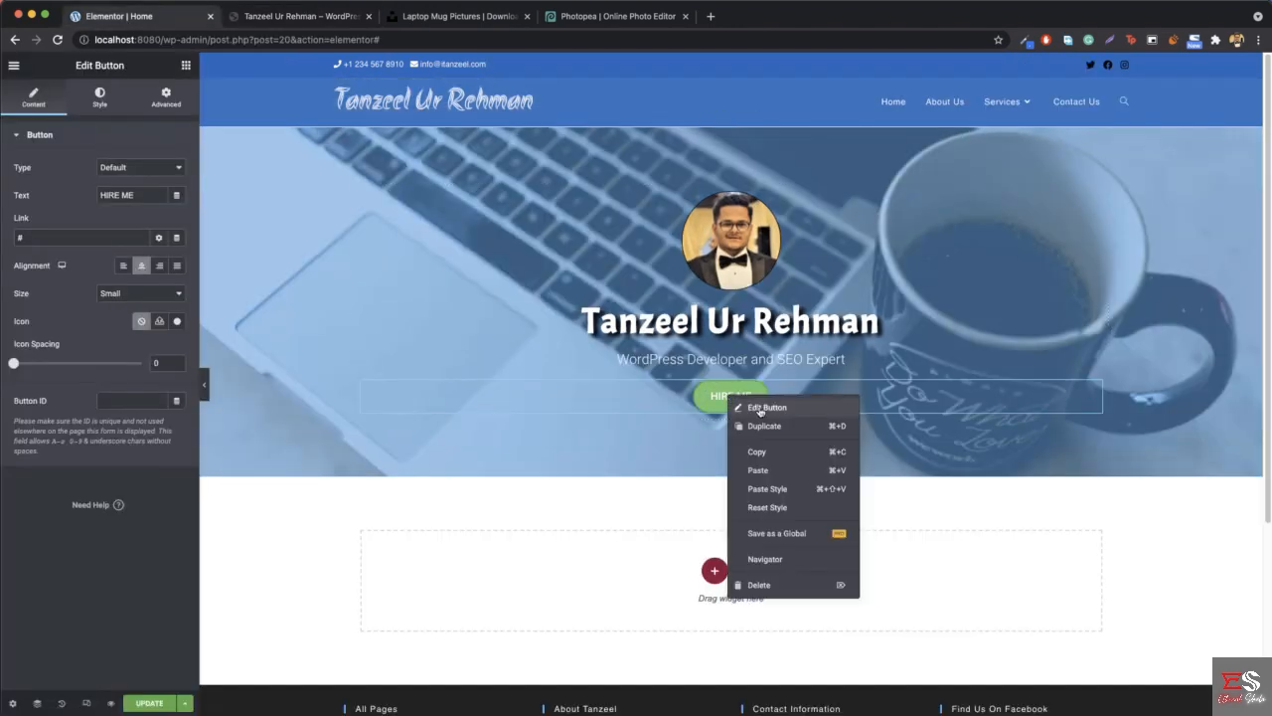
{"action": "left_click", "coordinate": [761, 409]}
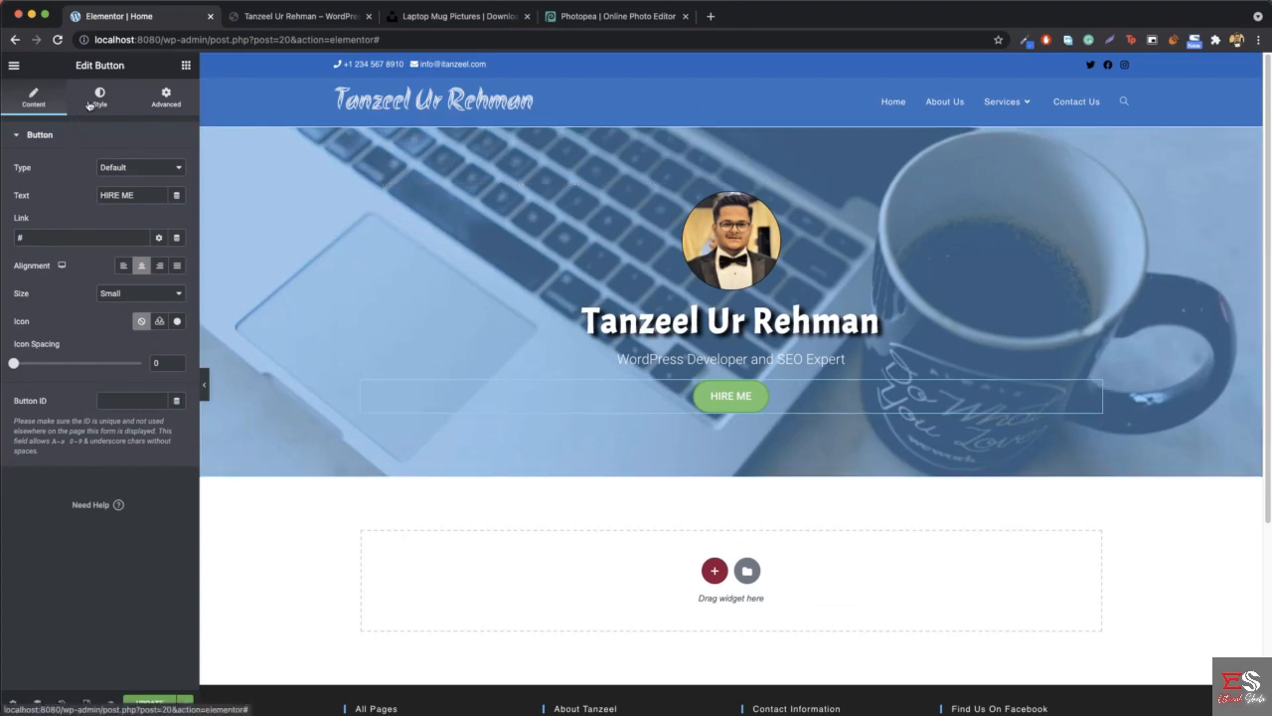
{"action": "left_click", "coordinate": [89, 104]}
{"action": "left_click", "coordinate": [142, 225]}
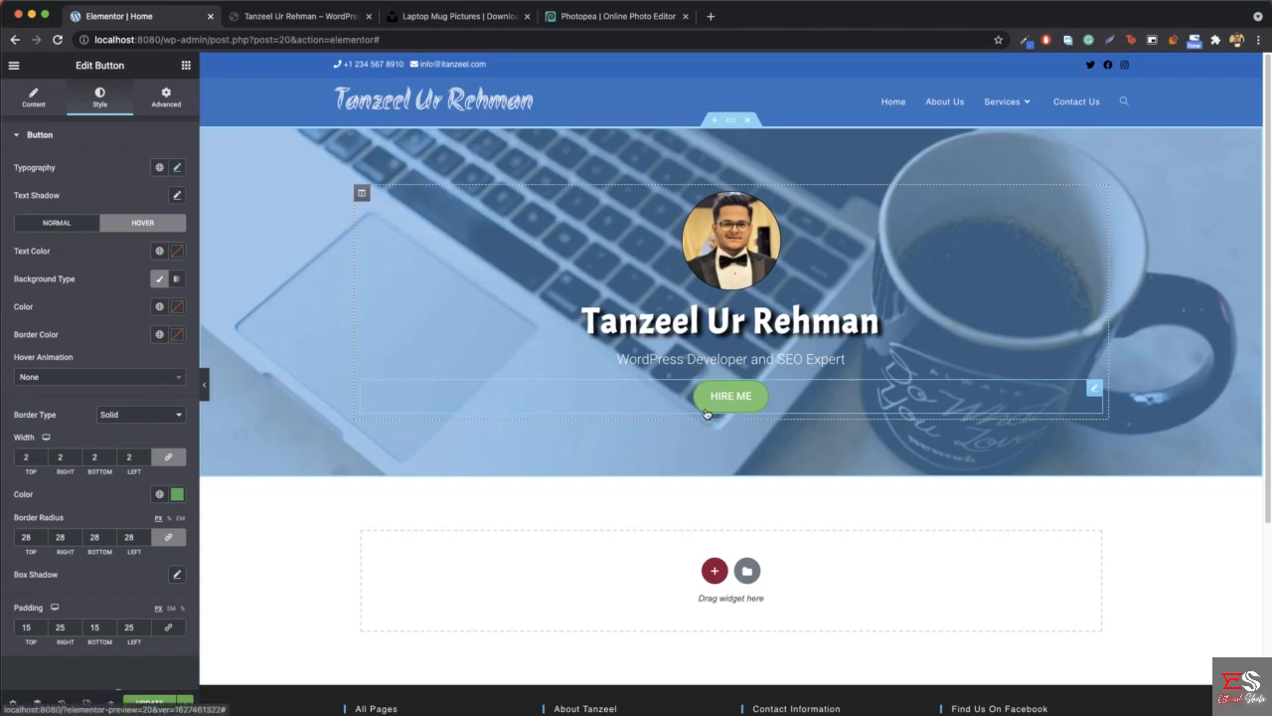
{"action": "left_click", "coordinate": [161, 285]}
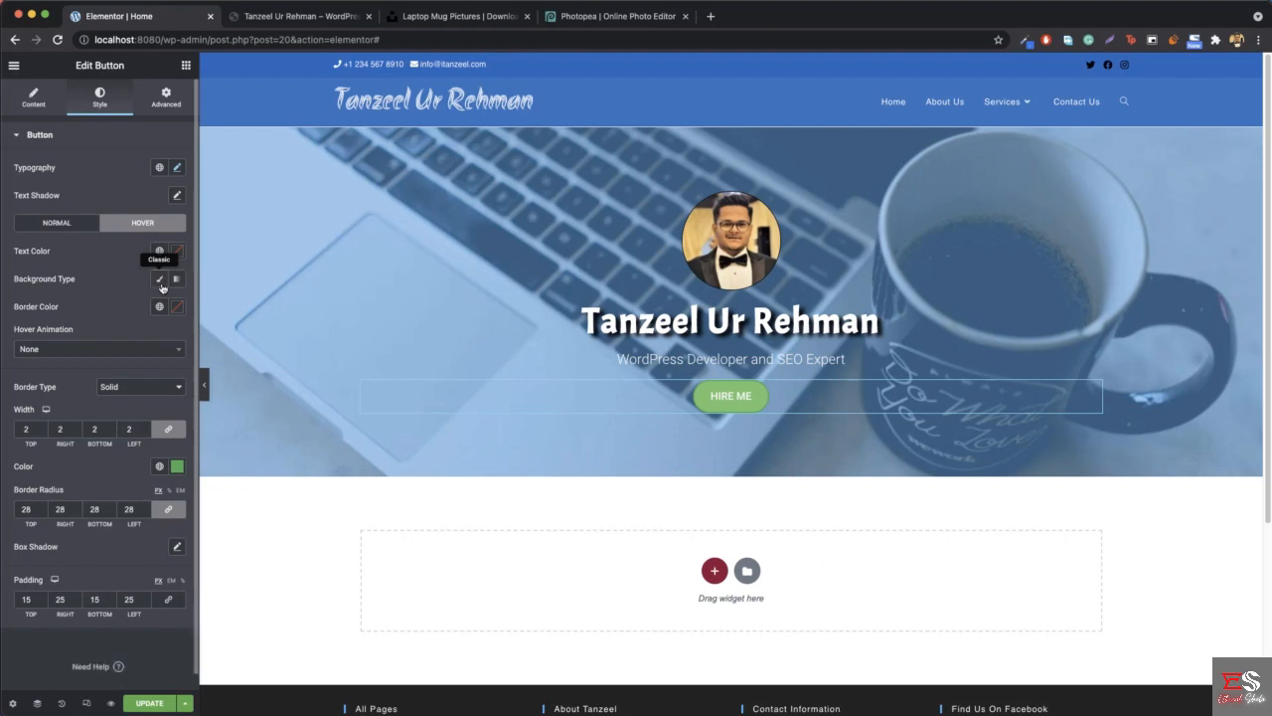
{"action": "left_click", "coordinate": [161, 287]}
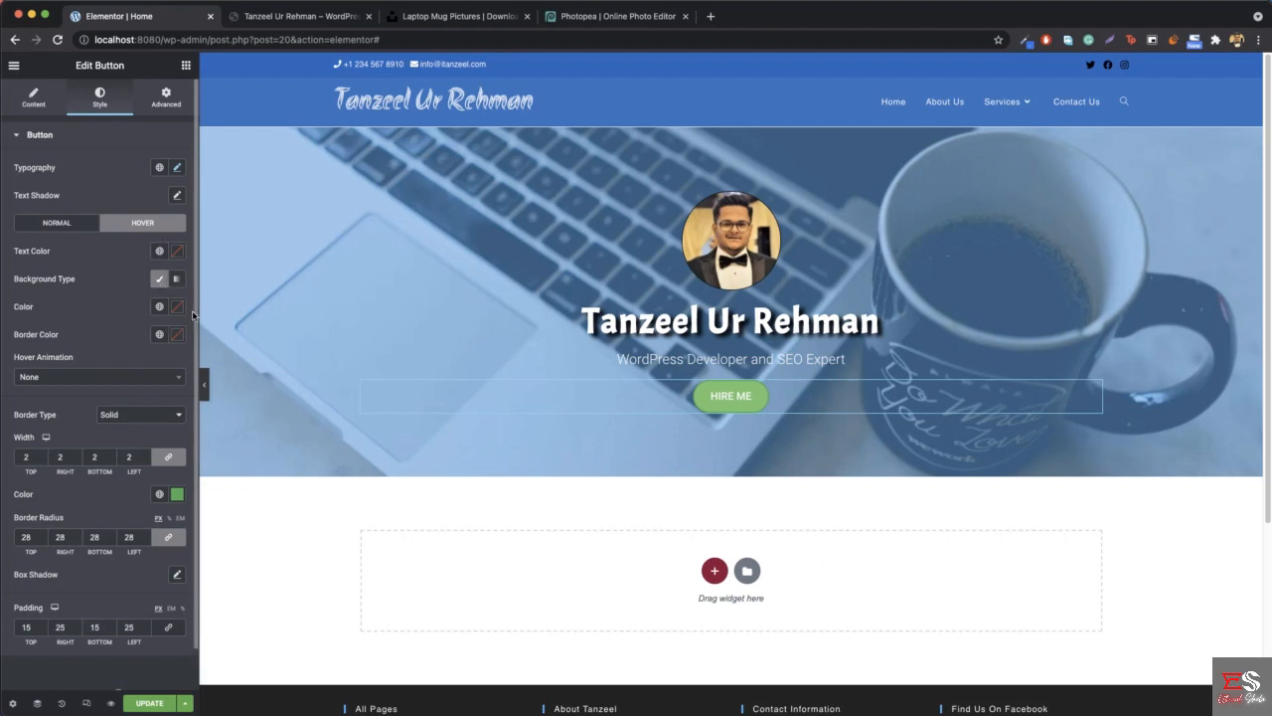
{"action": "left_click", "coordinate": [178, 308]}
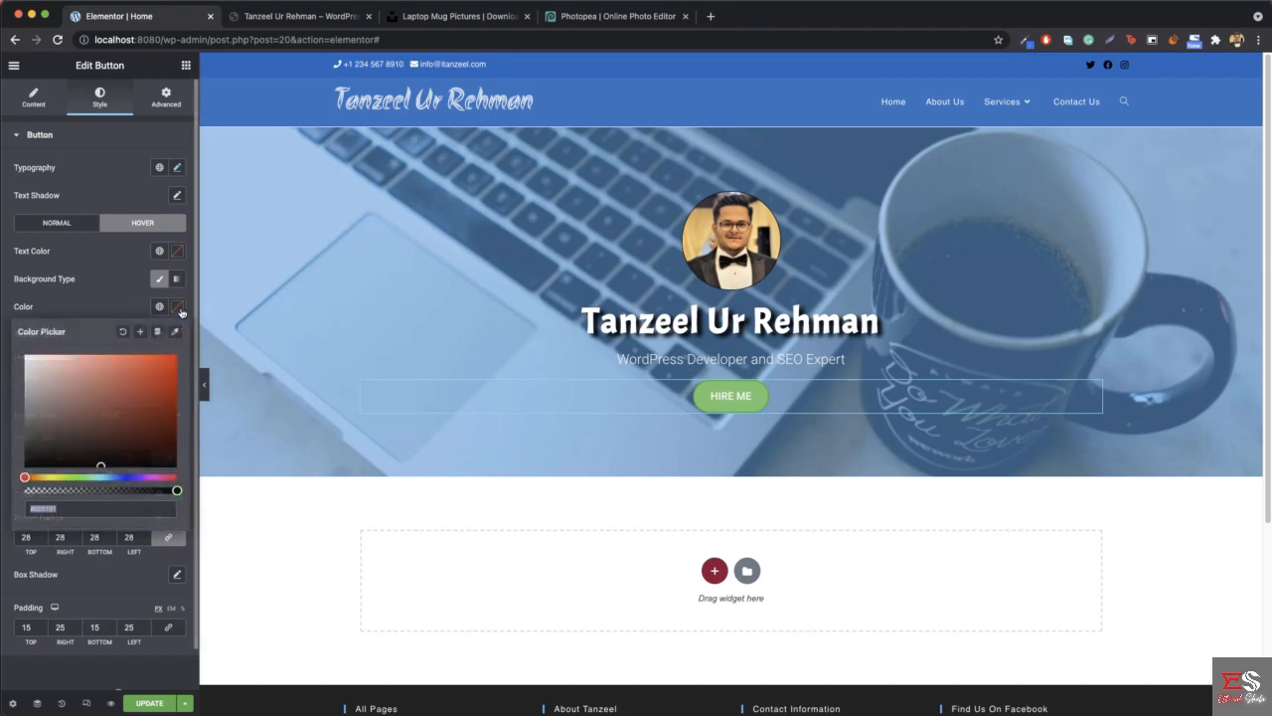
{"action": "left_click_drag", "start_coordinate": [177, 491], "coordinate": [12, 497]}
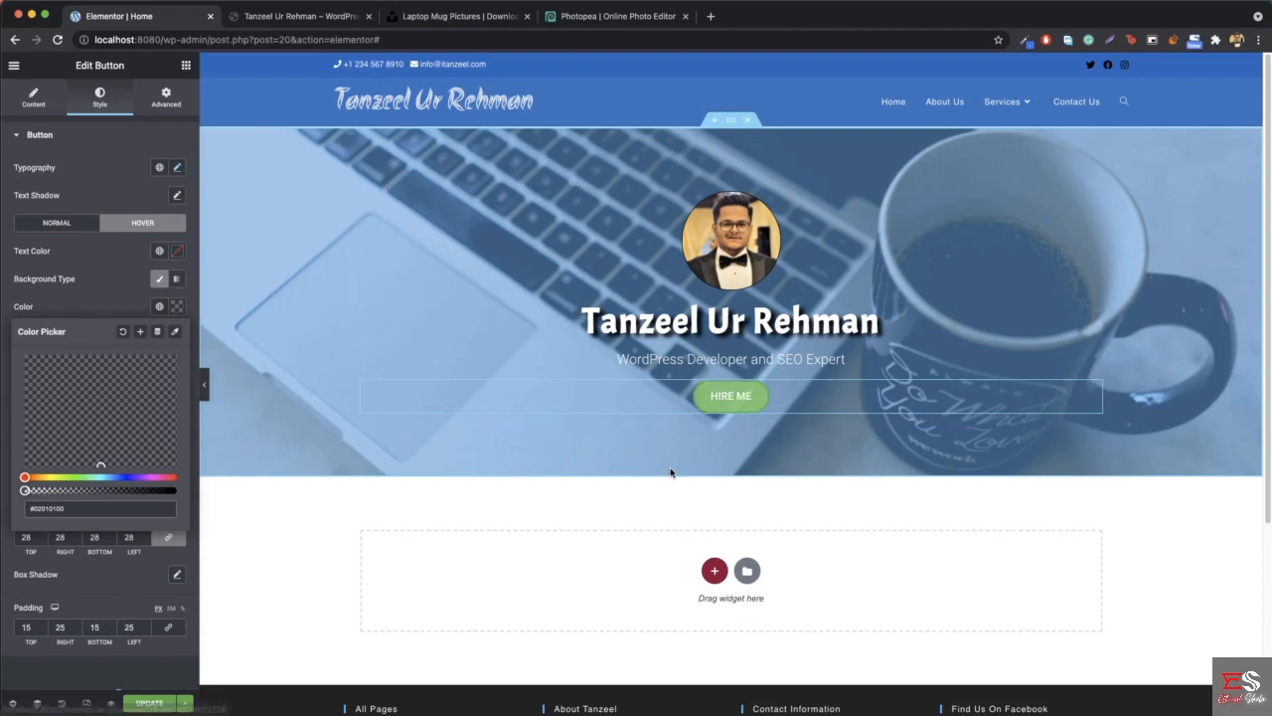
{"action": "left_click", "coordinate": [328, 18]}
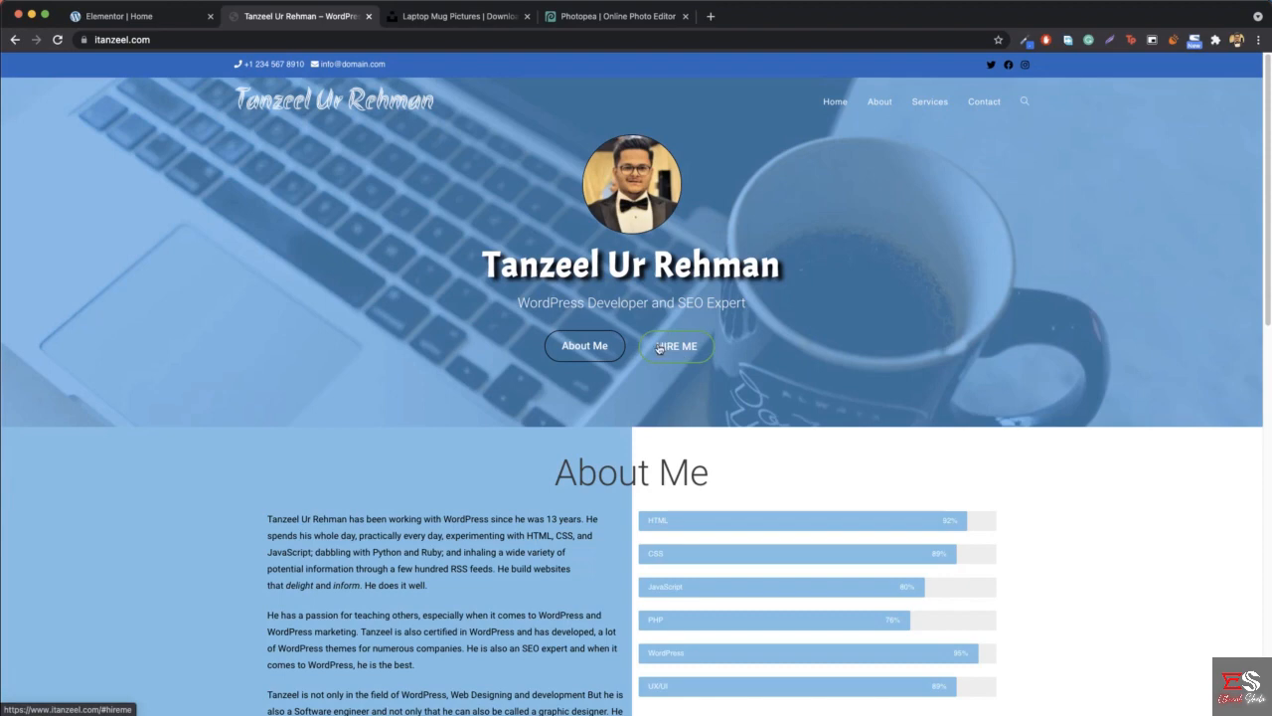
{"action": "left_click", "coordinate": [183, 22]}
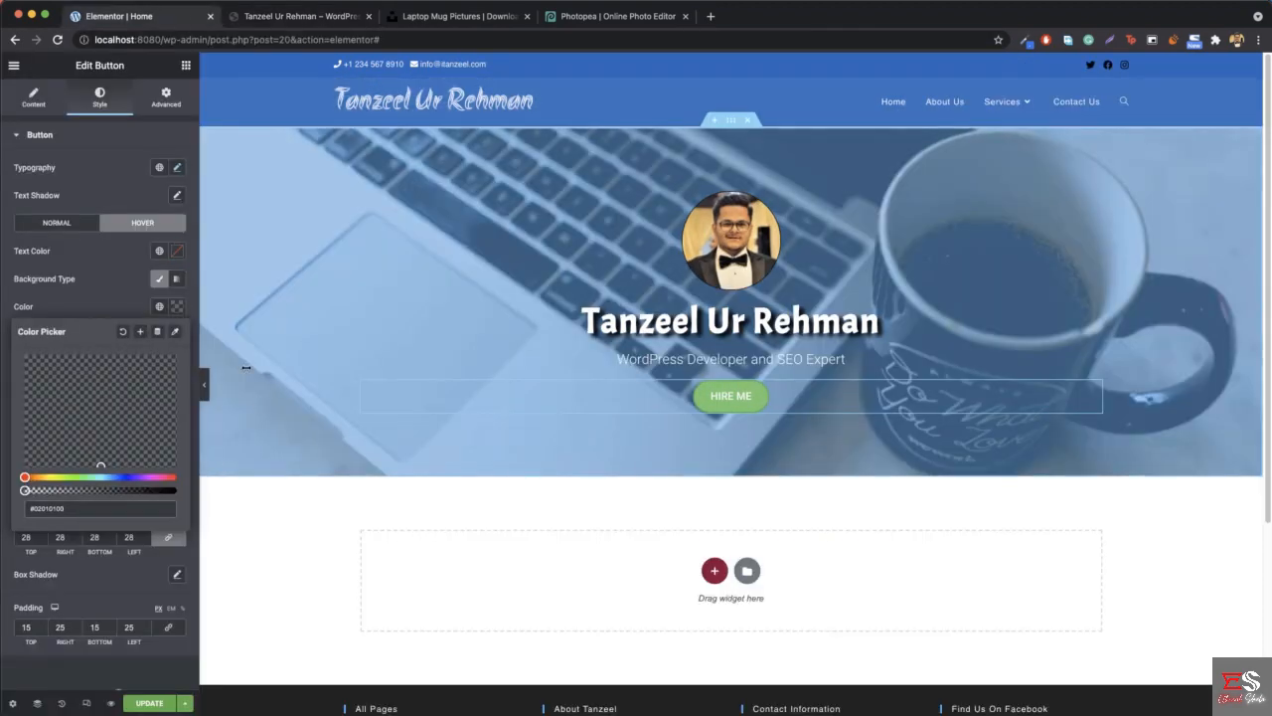
{"action": "left_click", "coordinate": [177, 306]}
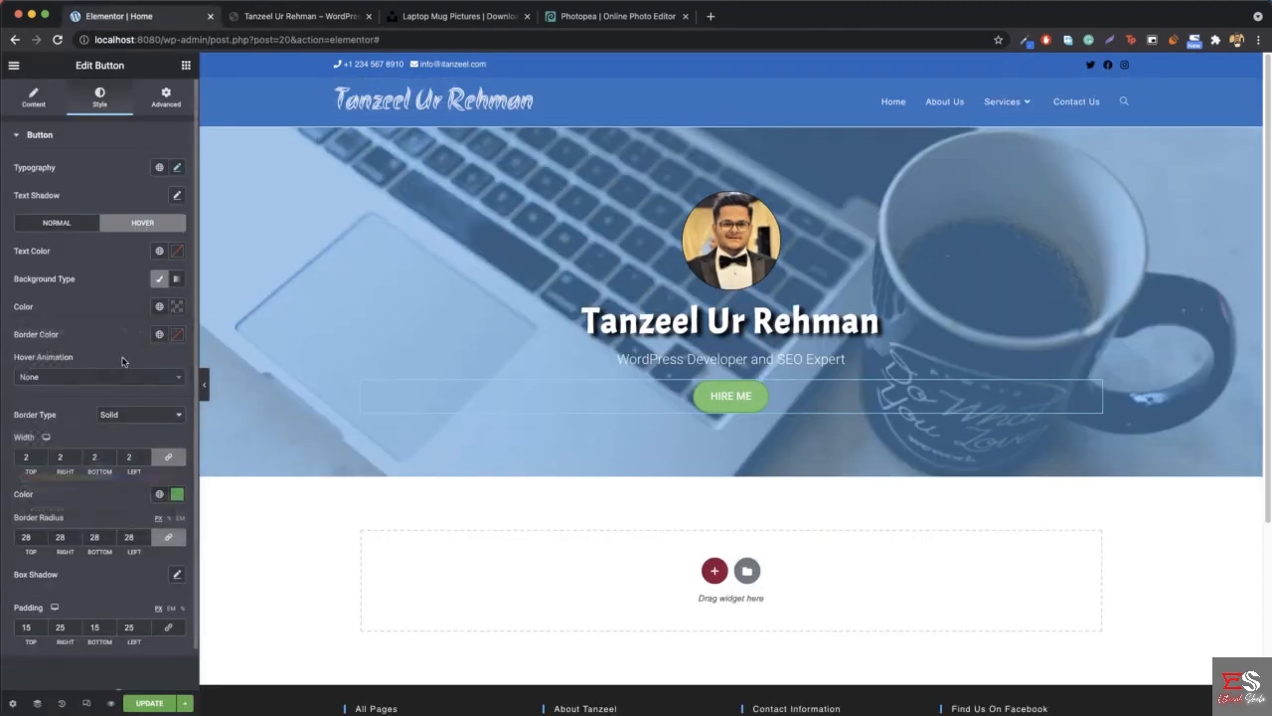
- Try a fully transparent hover border color of #02010100 on the HIRE ME button and reset it
{"action": "left_click", "coordinate": [177, 334]}
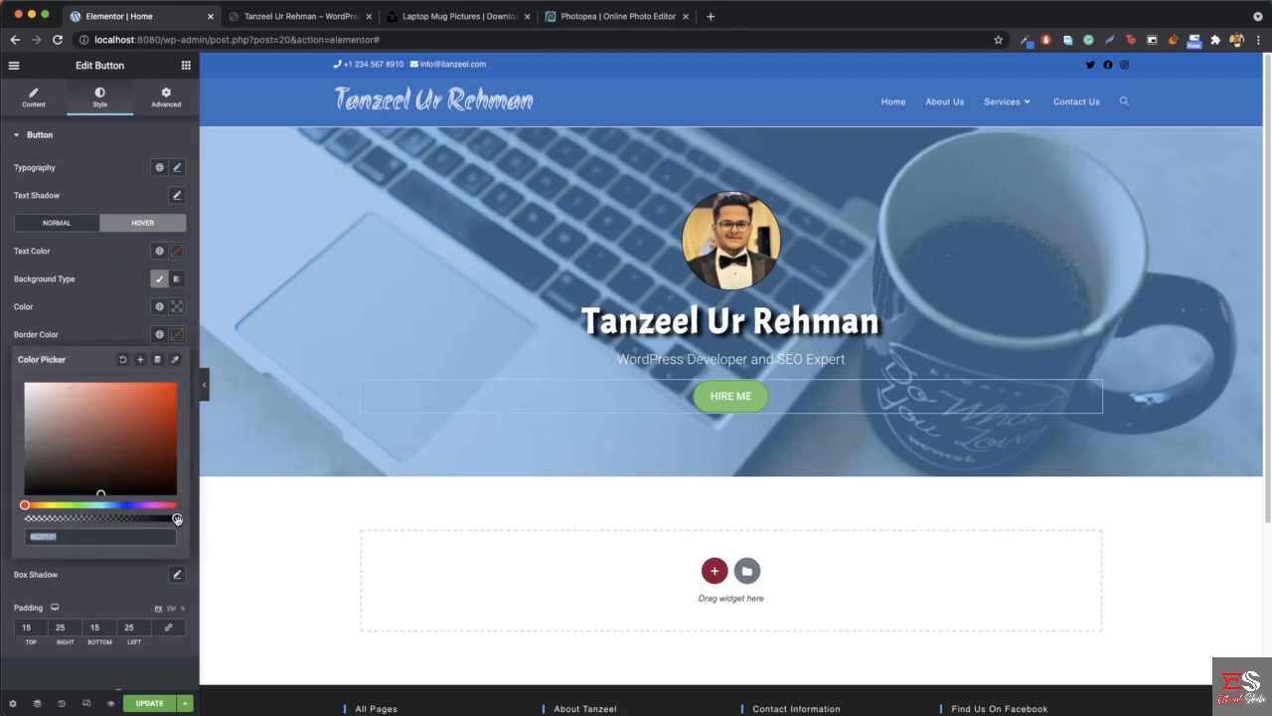
{"action": "left_click_drag", "start_coordinate": [177, 518], "coordinate": [12, 519]}
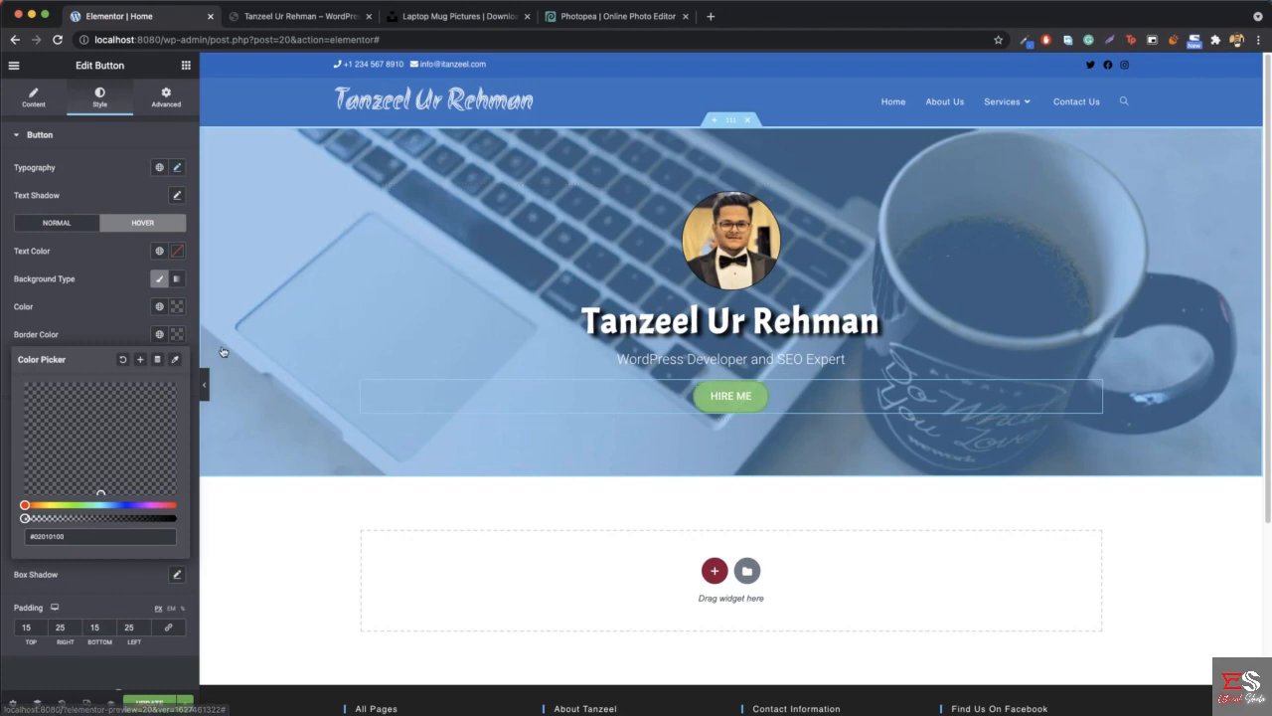
{"action": "left_click", "coordinate": [123, 360]}
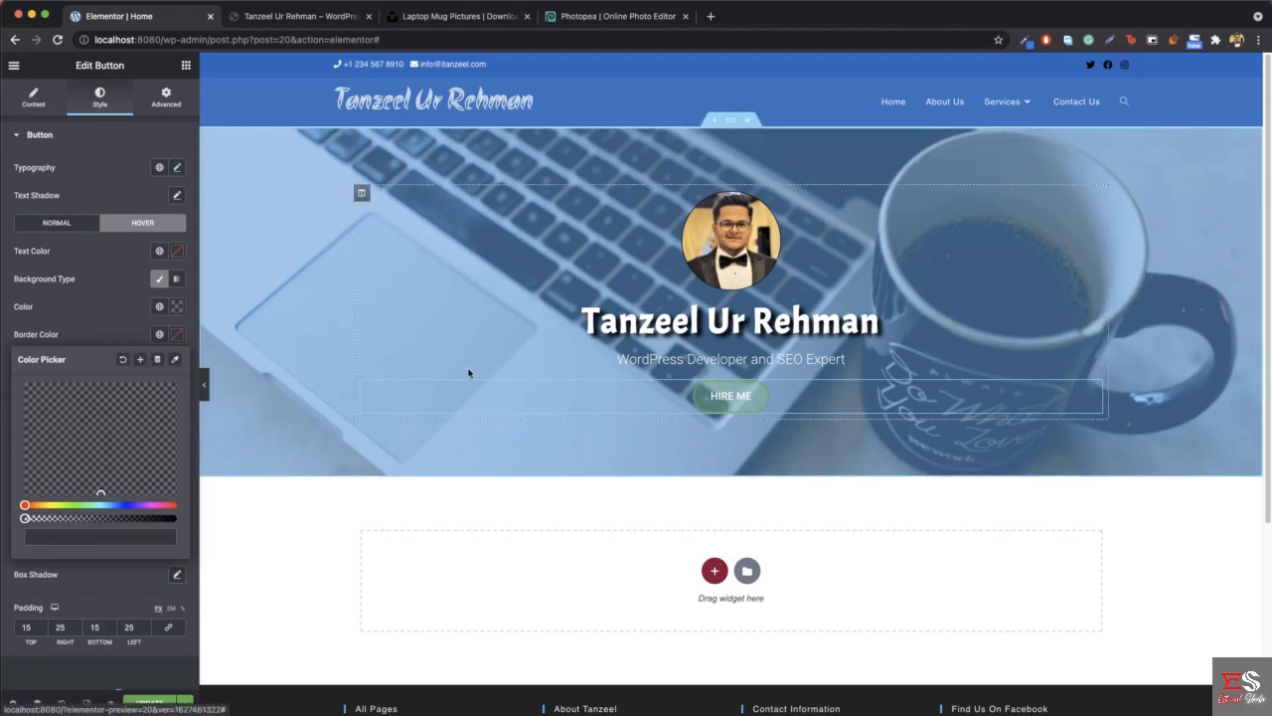
- Close the HIRE ME button's settings and check how its counterpart on the reference site looks on hover
{"action": "left_click", "coordinate": [184, 65]}
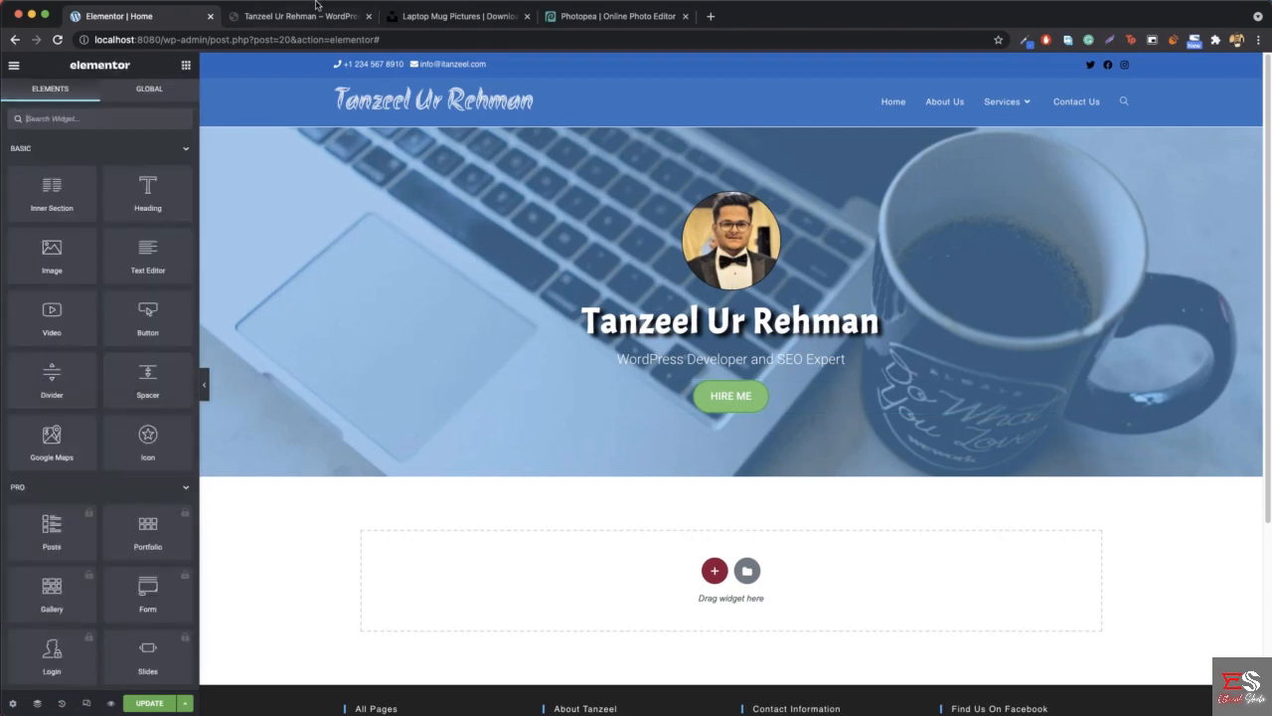
{"action": "left_click", "coordinate": [306, 17]}
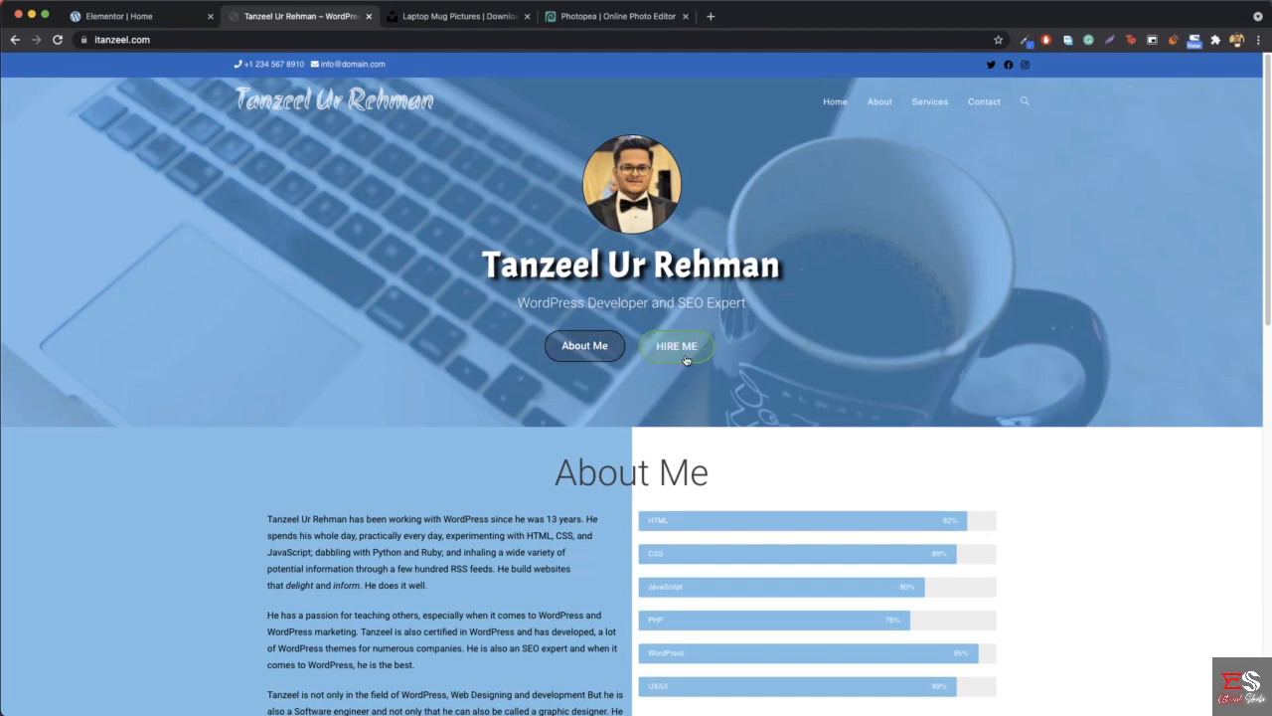
{"action": "left_click", "coordinate": [149, 16]}
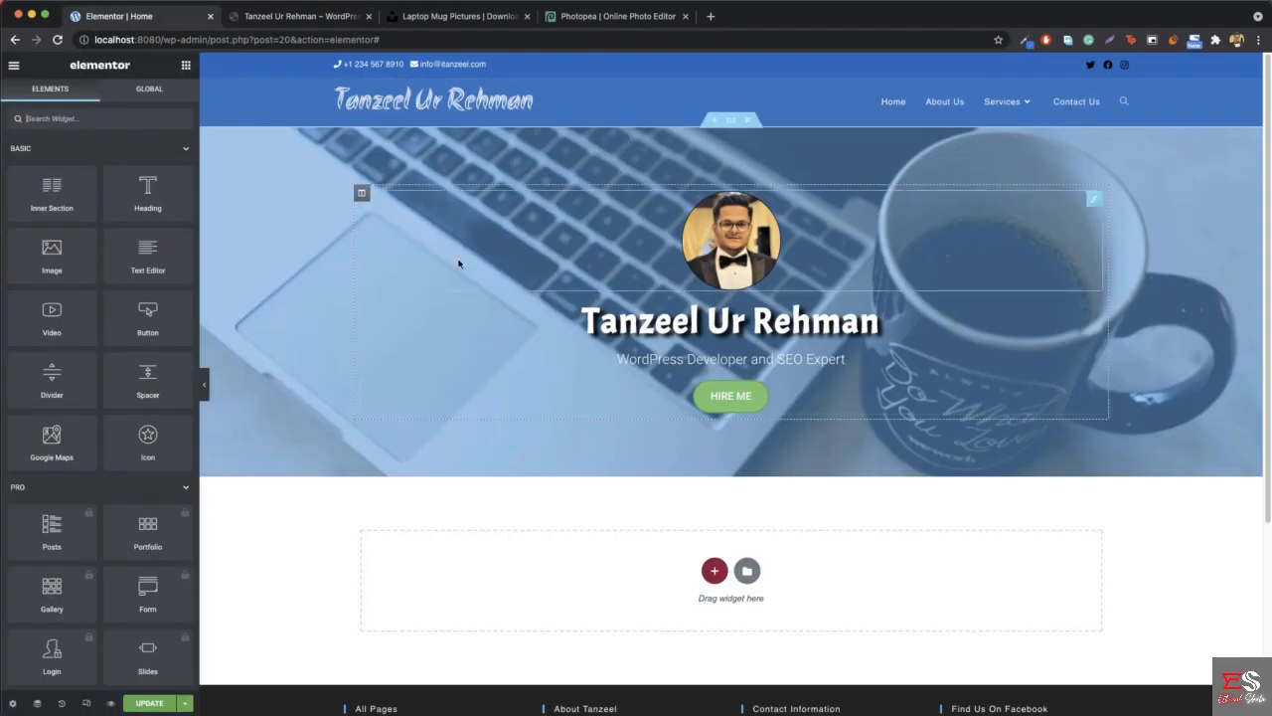
- Duplicate the HIRE ME button and set the copy's text to "About me"
{"action": "right_click", "coordinate": [770, 394]}
{"action": "left_click", "coordinate": [806, 423]}
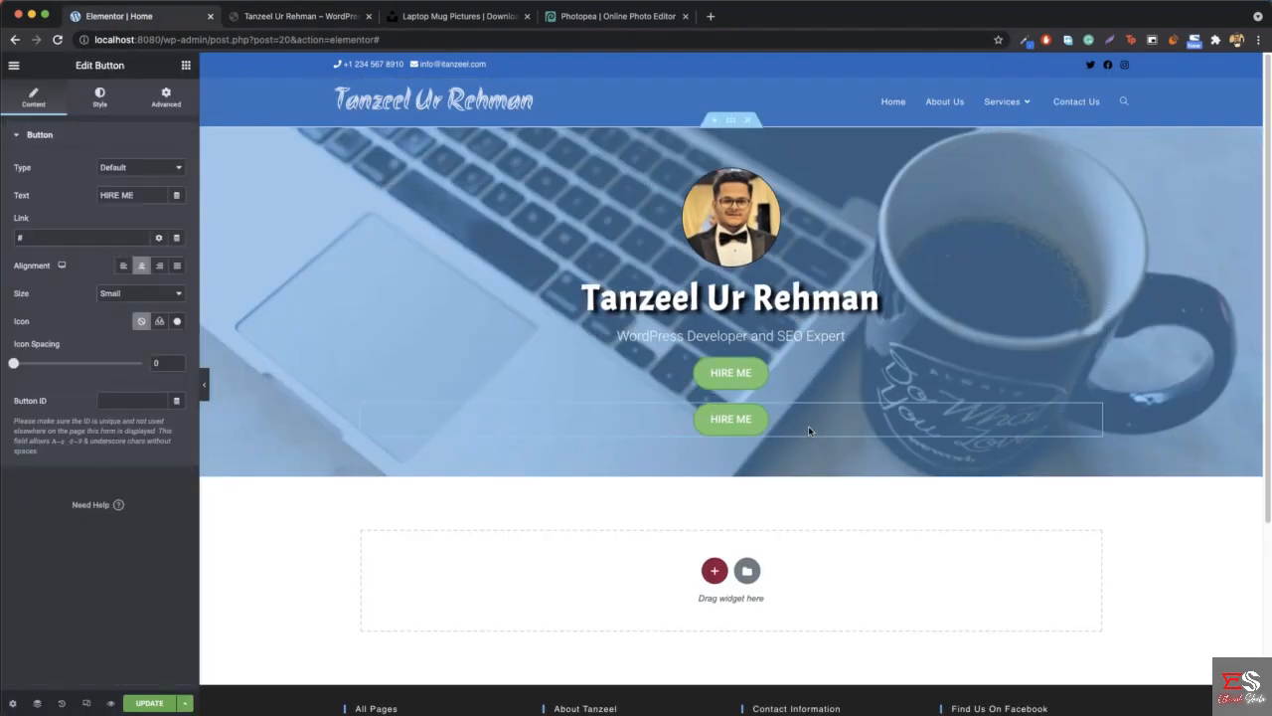
{"action": "triple_click", "coordinate": [134, 195]}
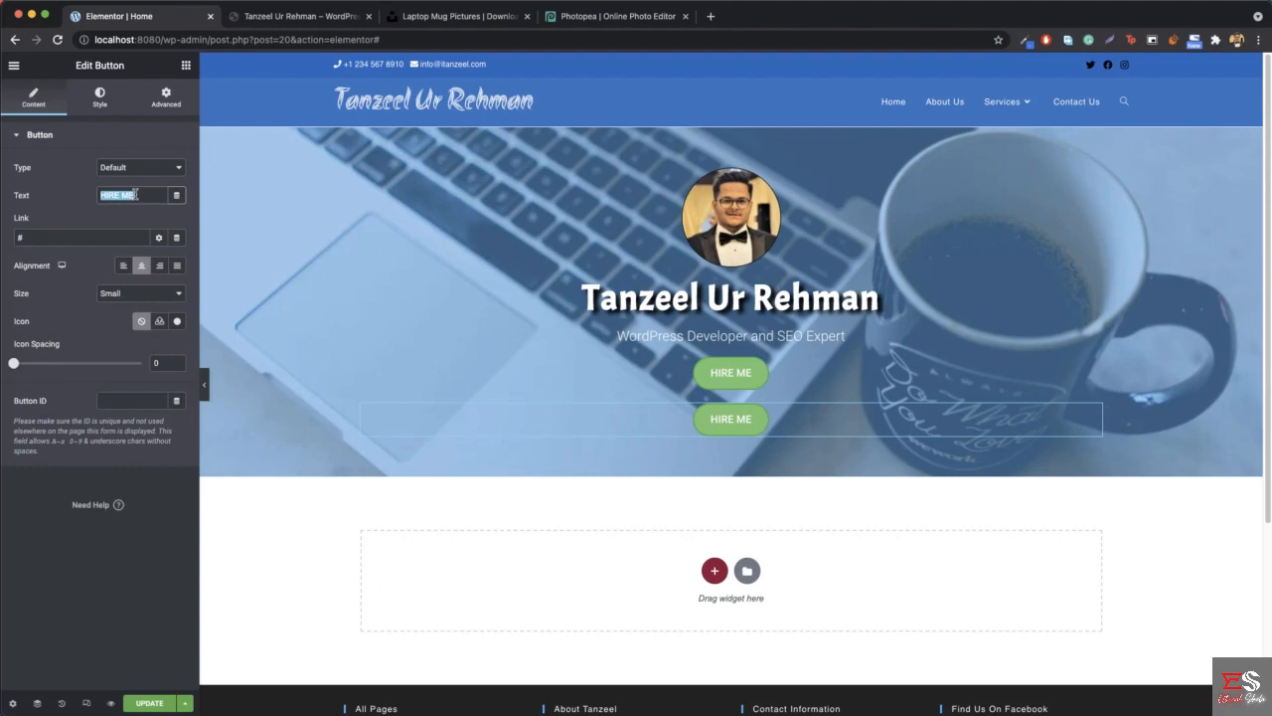
{"action": "type", "text": "About Ne"}
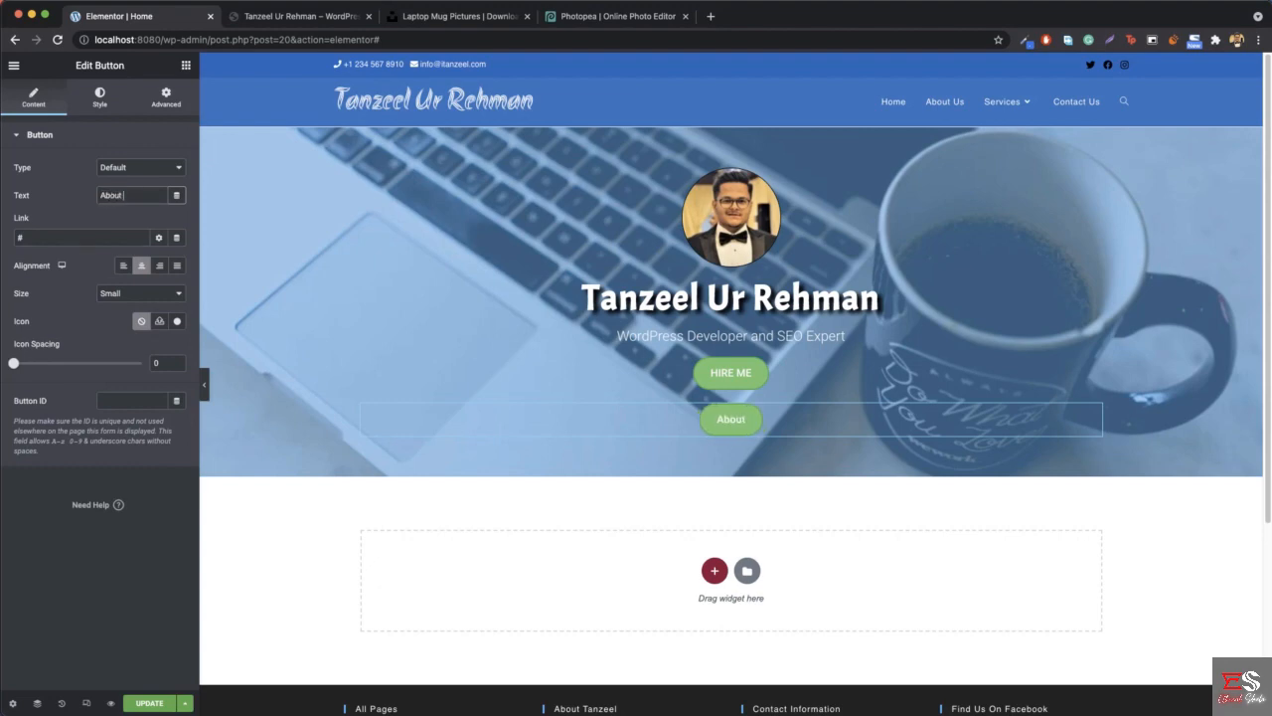
{"action": "key", "text": "BackSpace"}
{"action": "key", "text": "BackSpace"}
{"action": "type", "text": "me"}
- Check the About Me button on the reference site and make the copy's normal background fully transparent with #61CE7000
{"action": "left_click", "coordinate": [107, 97]}
{"action": "left_click", "coordinate": [285, 18]}
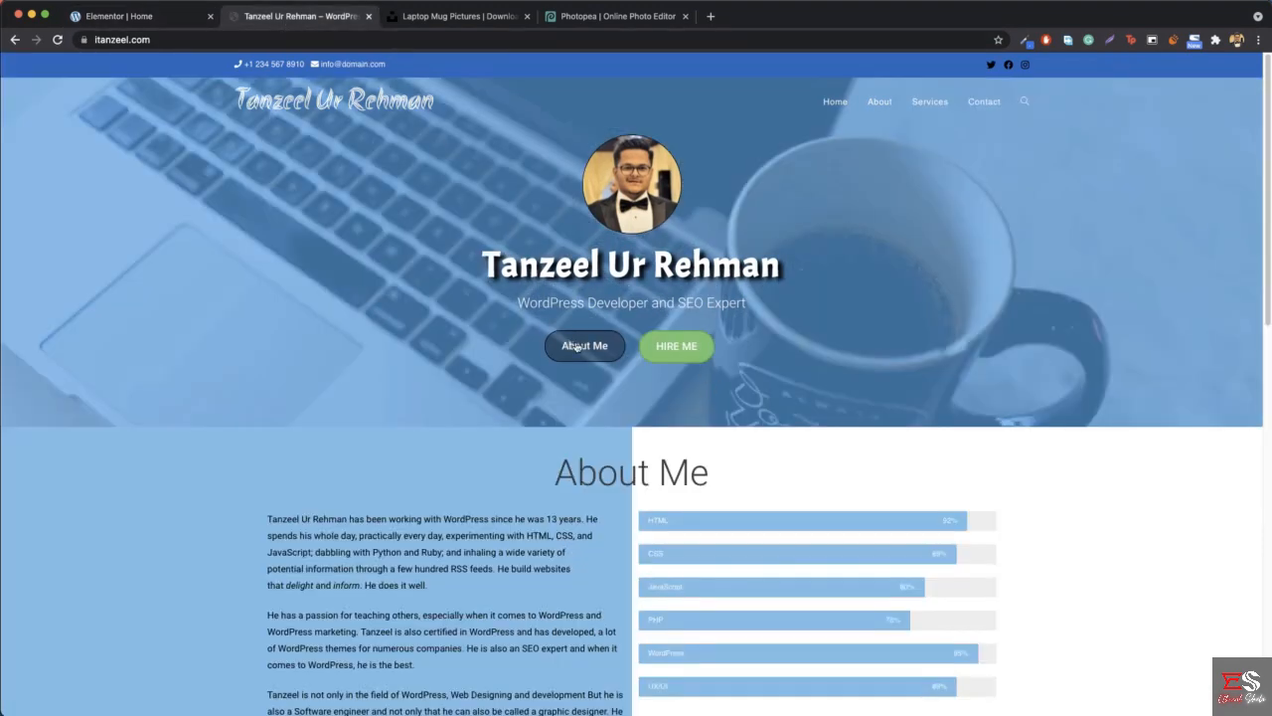
{"action": "left_click", "coordinate": [133, 17]}
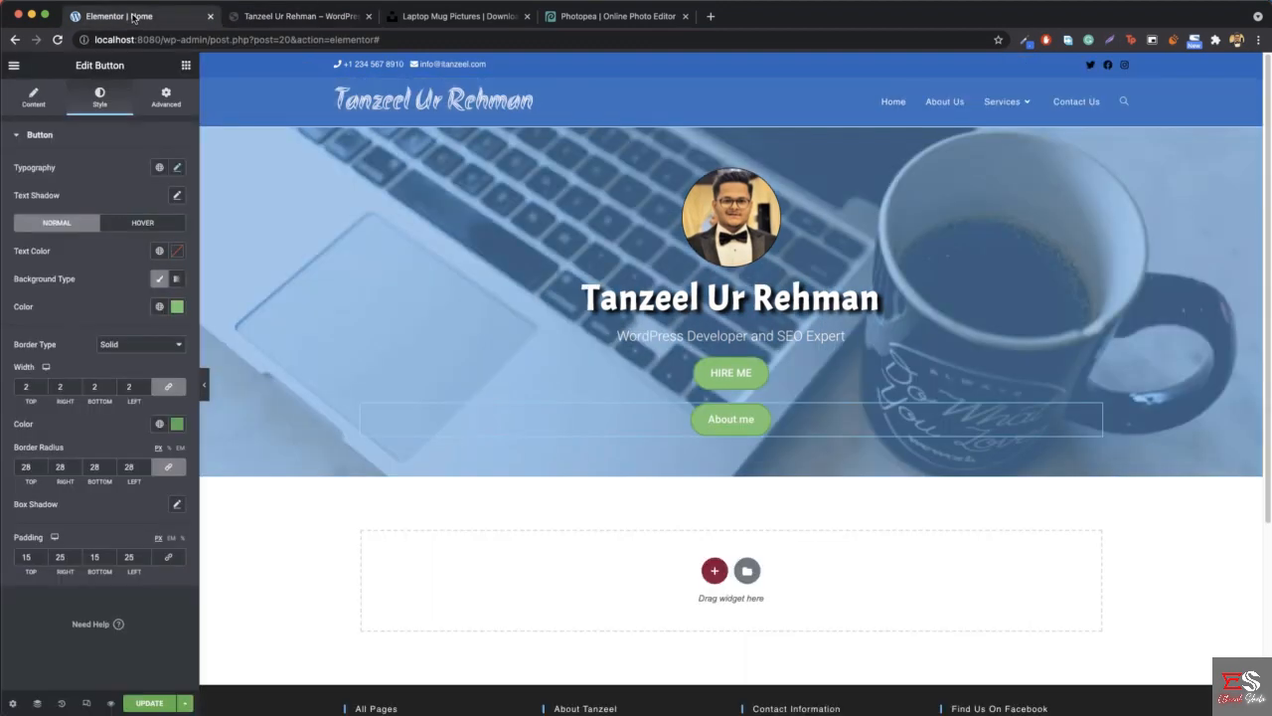
{"action": "left_click", "coordinate": [176, 307]}
{"action": "key", "text": "Right"}
{"action": "type", "text": "00"}
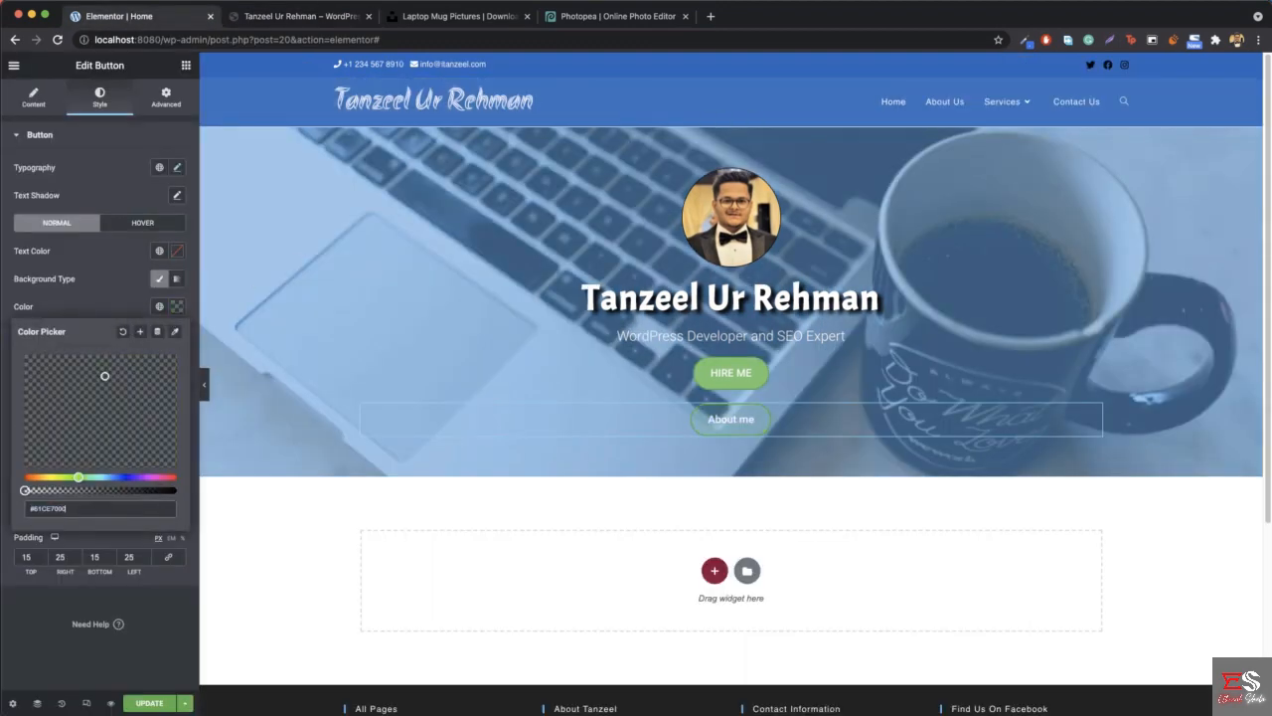
{"action": "left_click", "coordinate": [162, 291]}
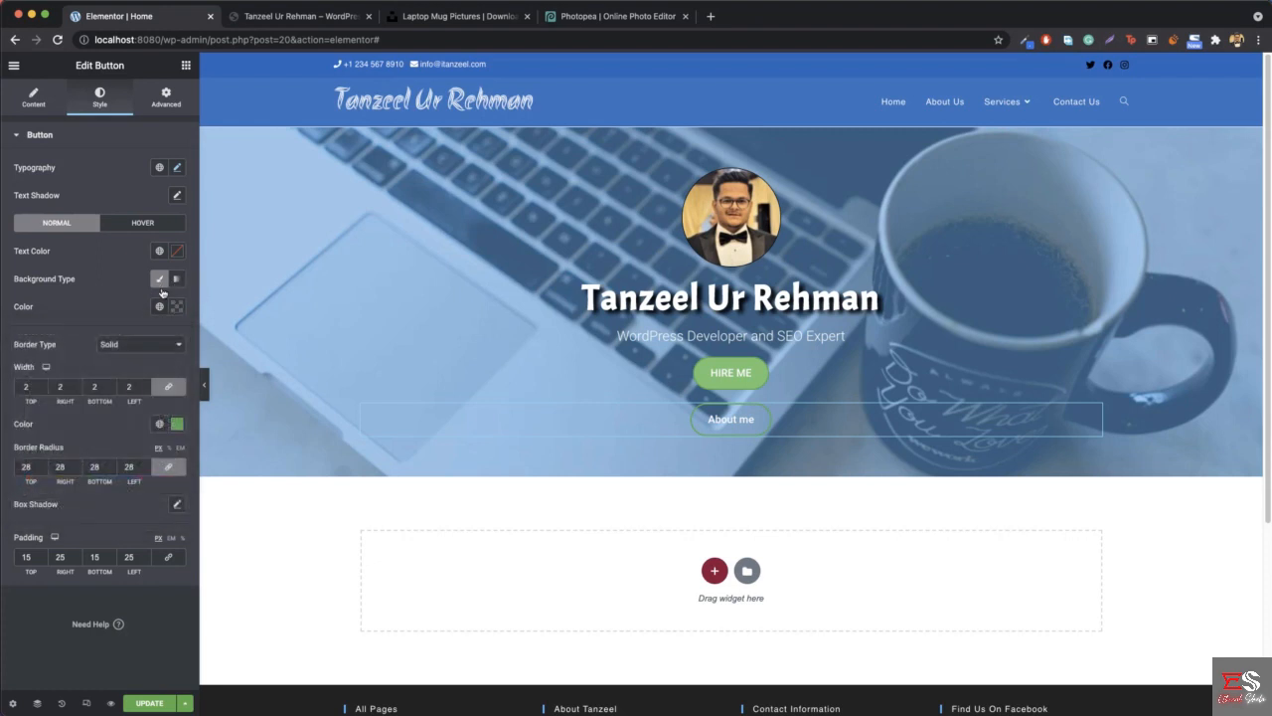
- Set the About me button's border color to black, #000000
{"action": "left_click", "coordinate": [176, 423]}
{"action": "left_click_drag", "start_coordinate": [103, 511], "coordinate": [6, 592]}
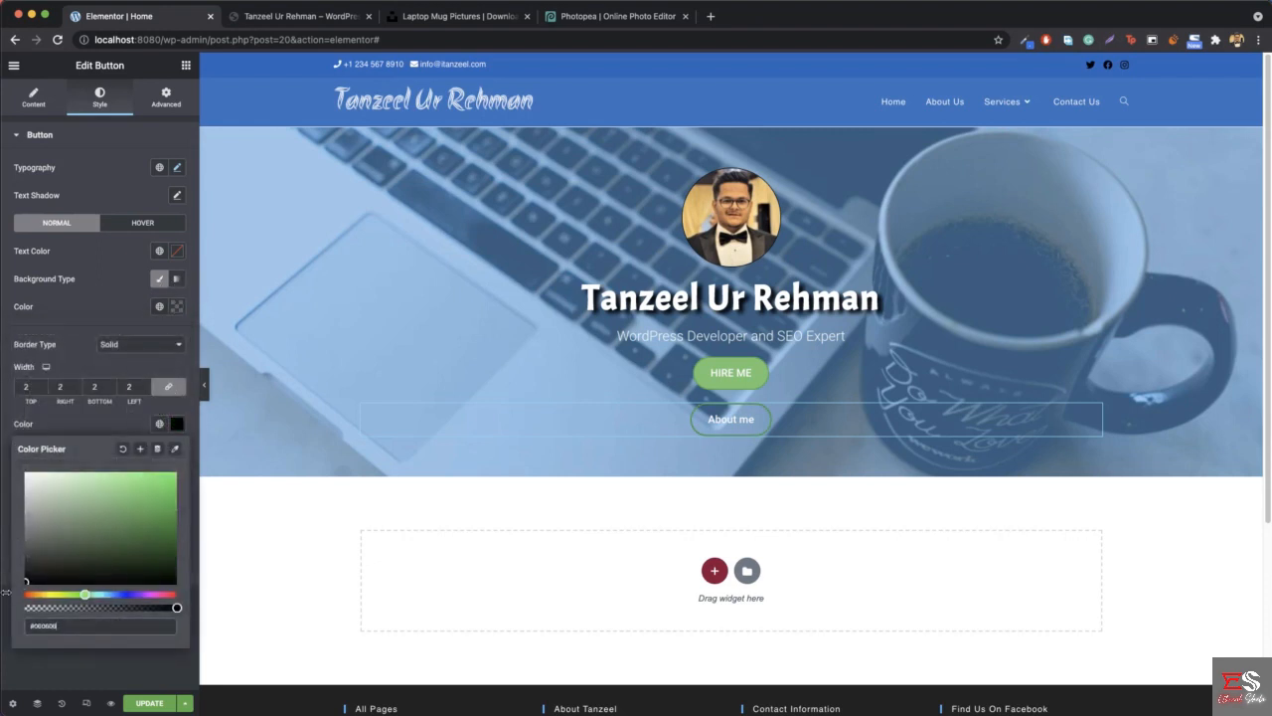
{"action": "left_click", "coordinate": [178, 429]}
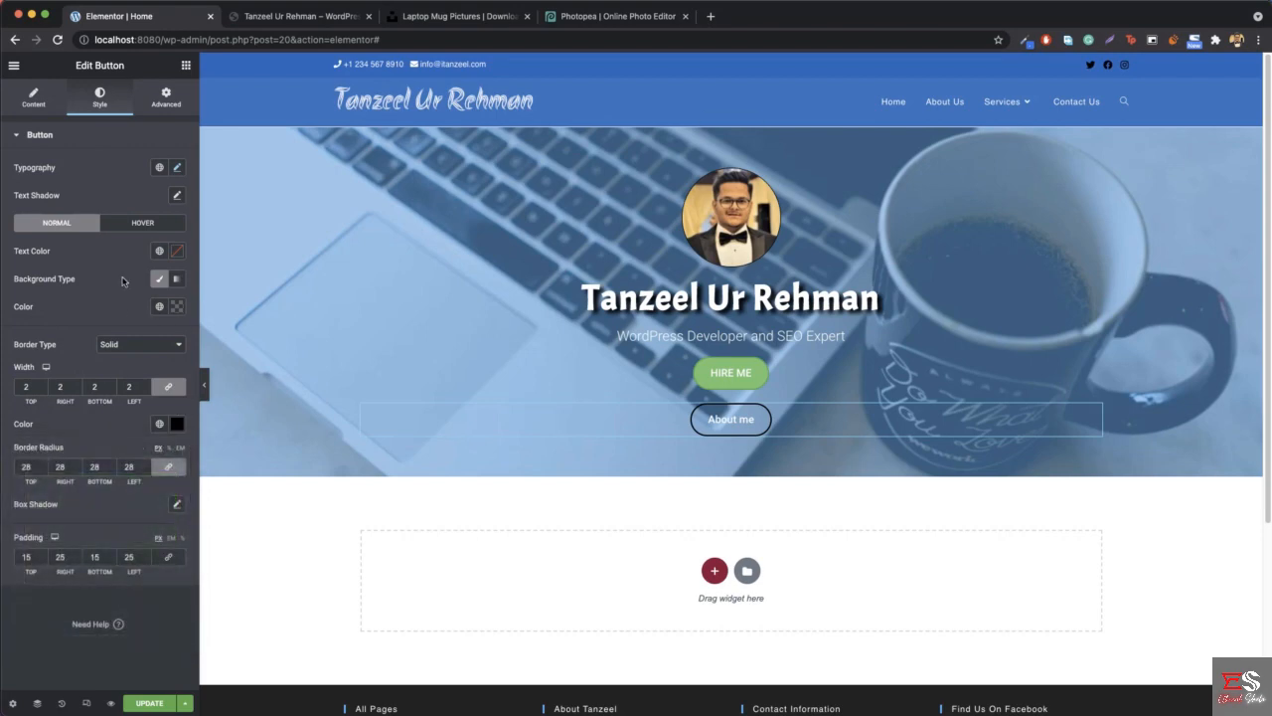
- Make the About me button's hover background color fully opaque black and compare the buttons with those on the reference site
{"action": "left_click", "coordinate": [150, 220]}
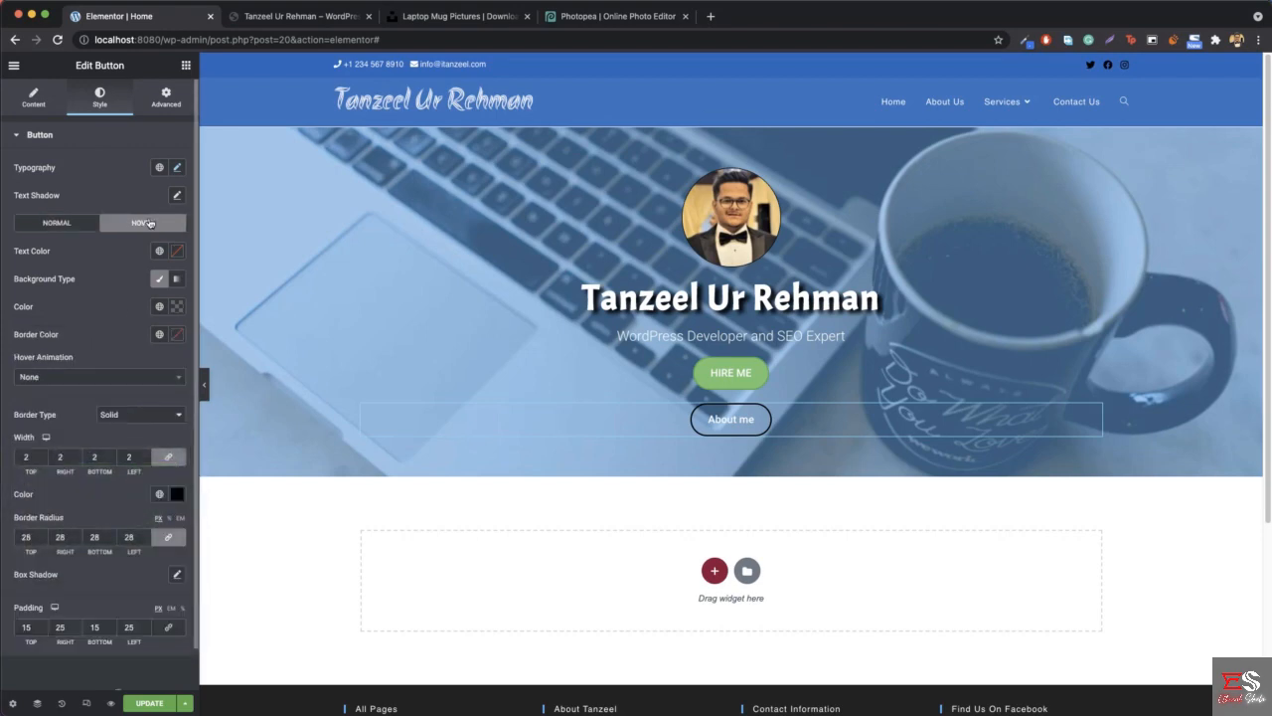
{"action": "left_click", "coordinate": [175, 308]}
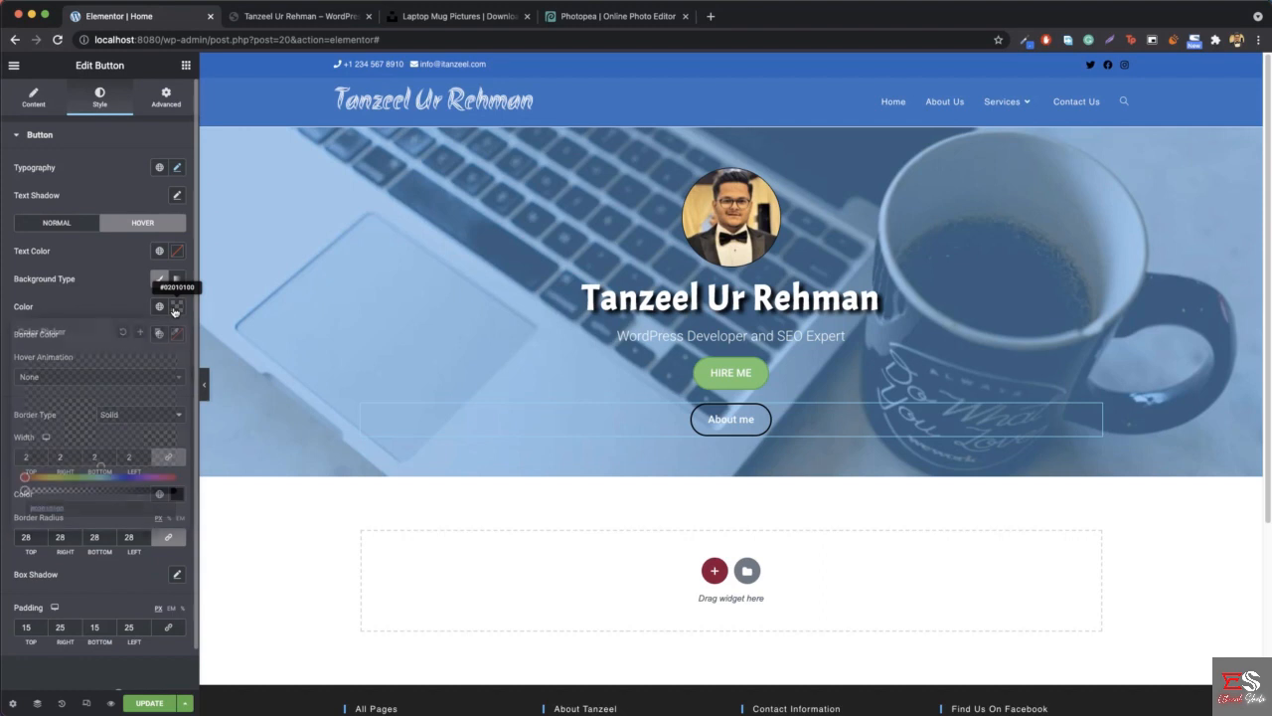
{"action": "left_click_drag", "start_coordinate": [24, 491], "coordinate": [203, 487]}
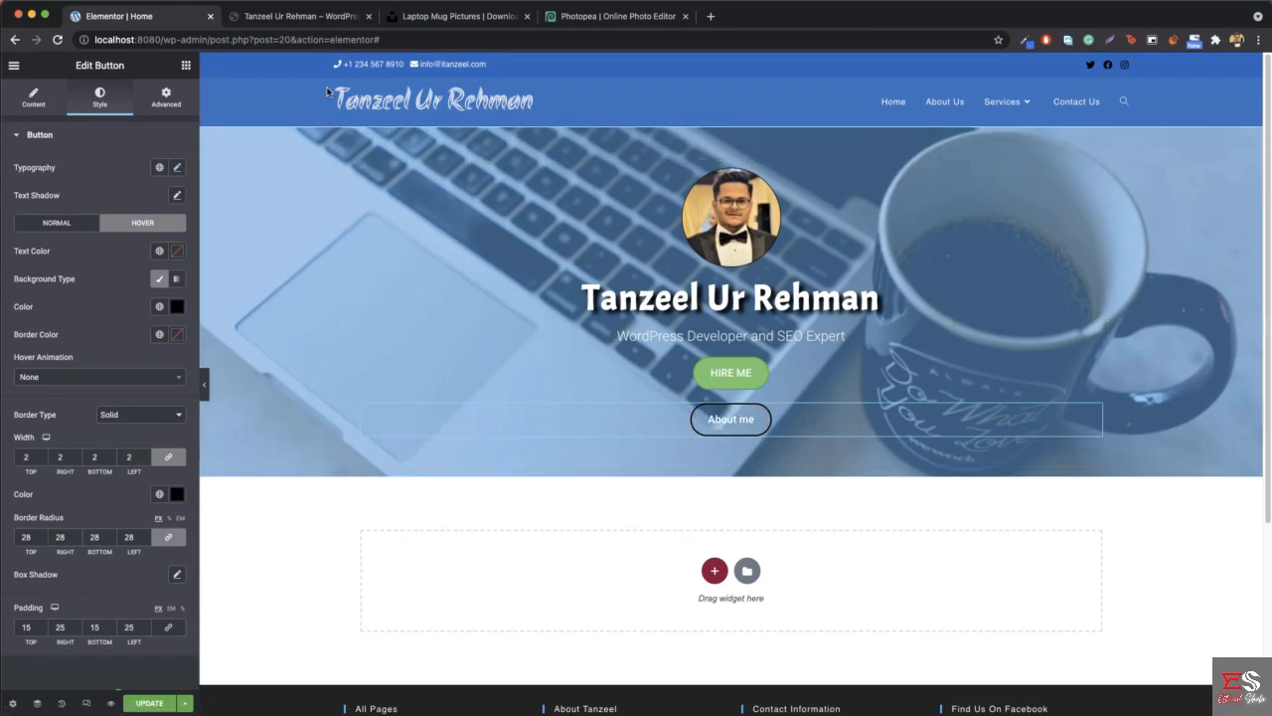
{"action": "left_click", "coordinate": [269, 17]}
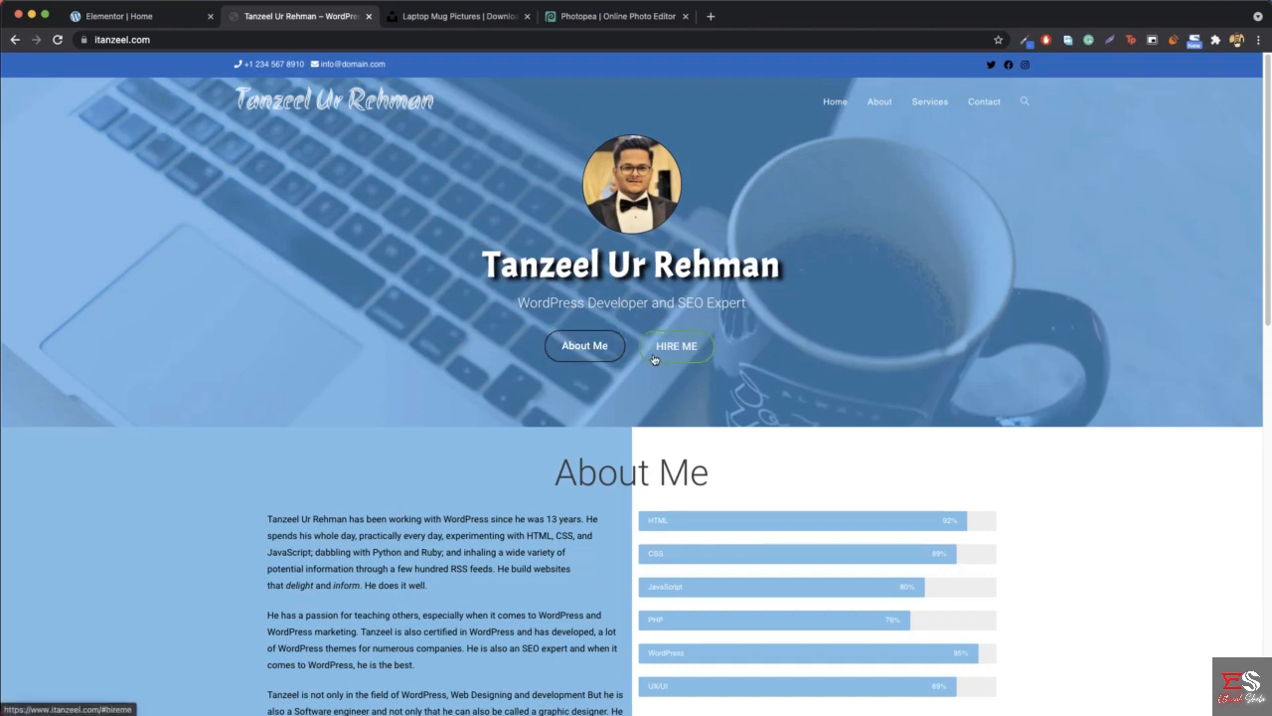
{"action": "left_click", "coordinate": [144, 20]}
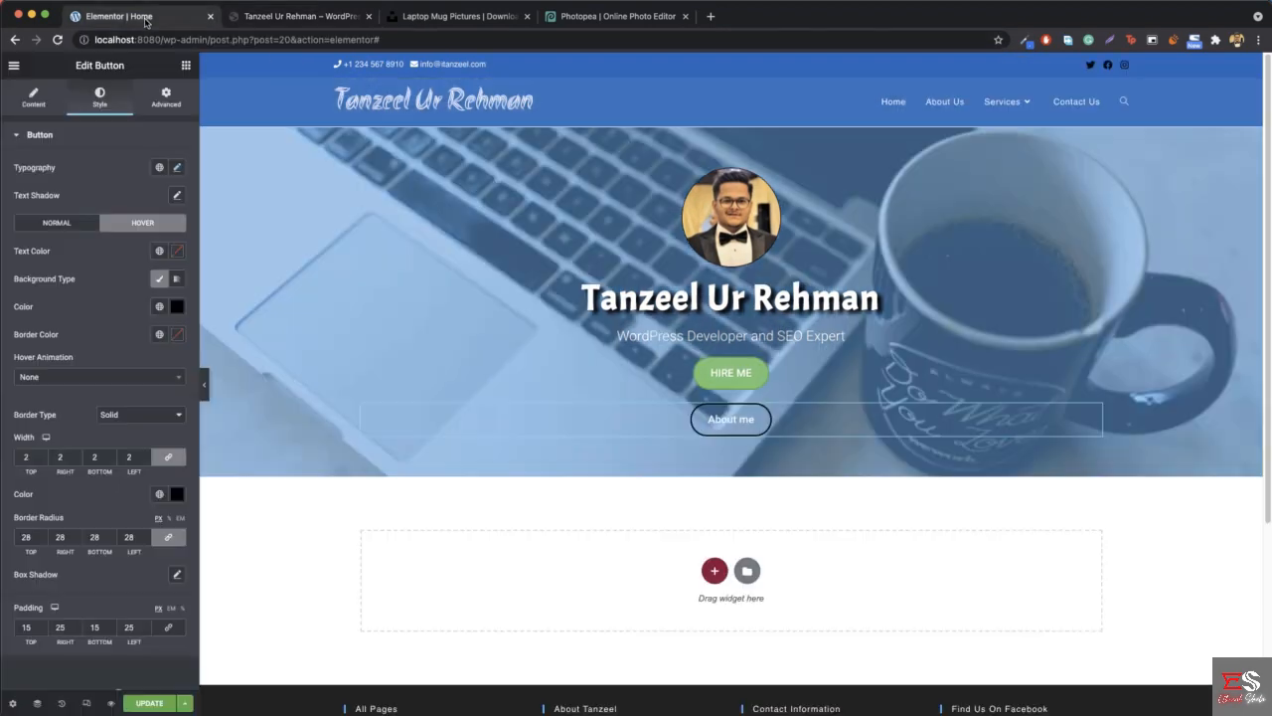
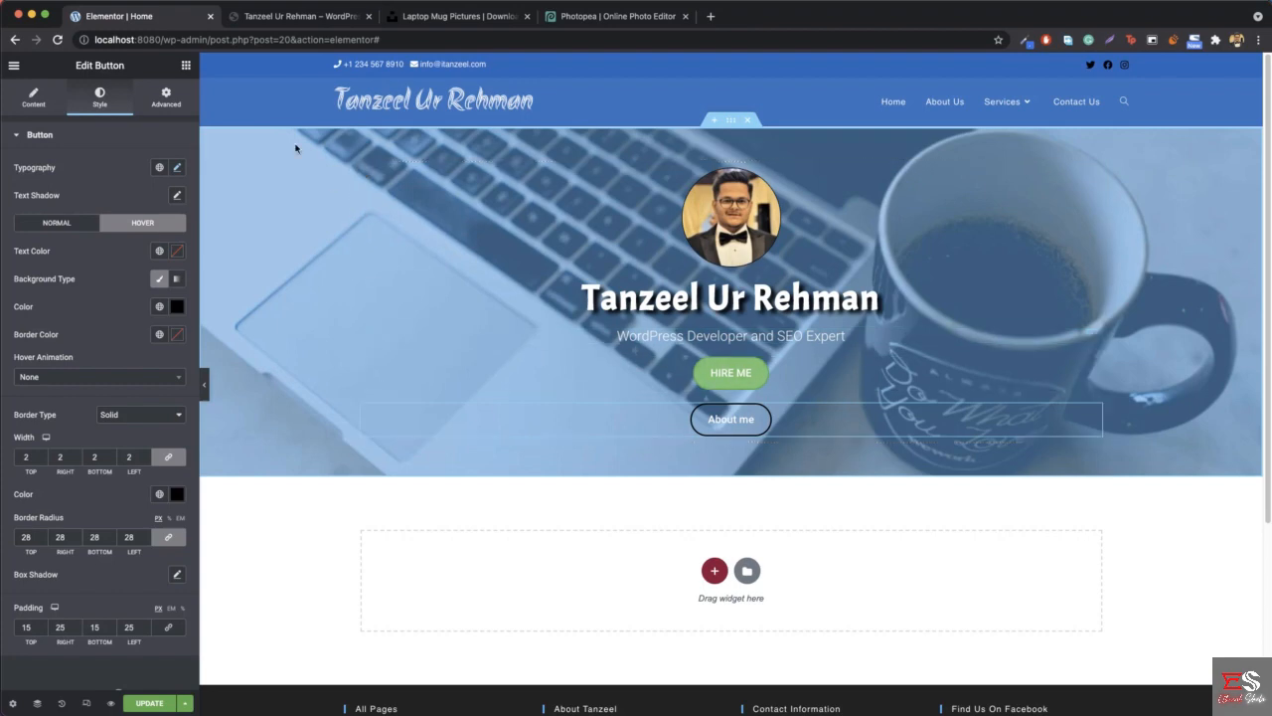
- Add a two-column inner section below the tagline, placing About me in the first column and HIRE ME in the second
{"action": "left_click", "coordinate": [186, 66]}
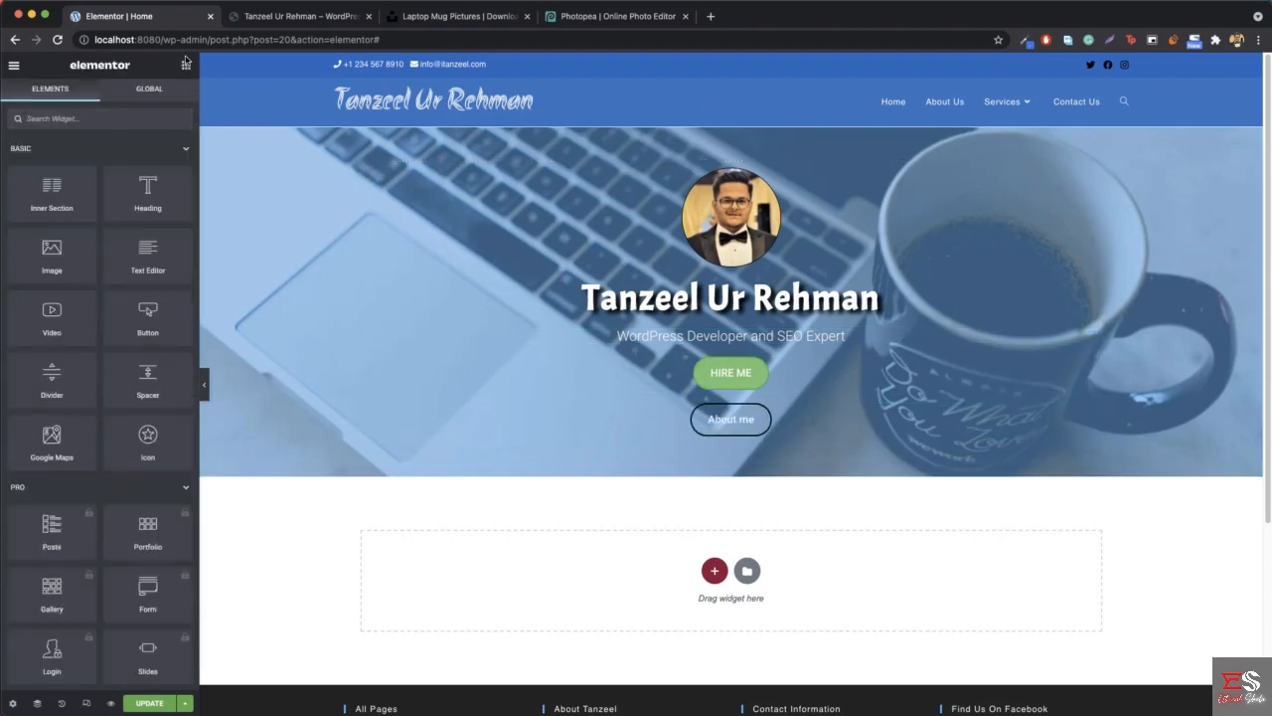
{"action": "left_click_drag", "start_coordinate": [47, 197], "coordinate": [743, 363]}
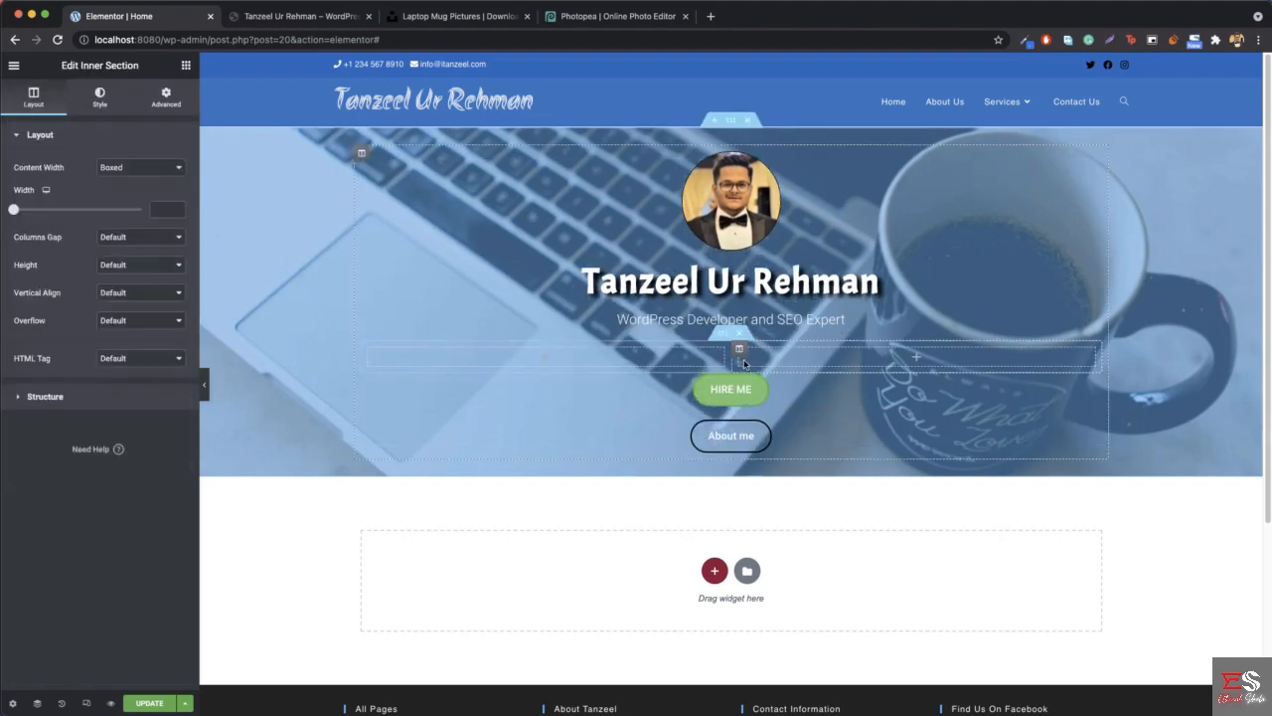
{"action": "left_click_drag", "start_coordinate": [780, 445], "coordinate": [576, 374]}
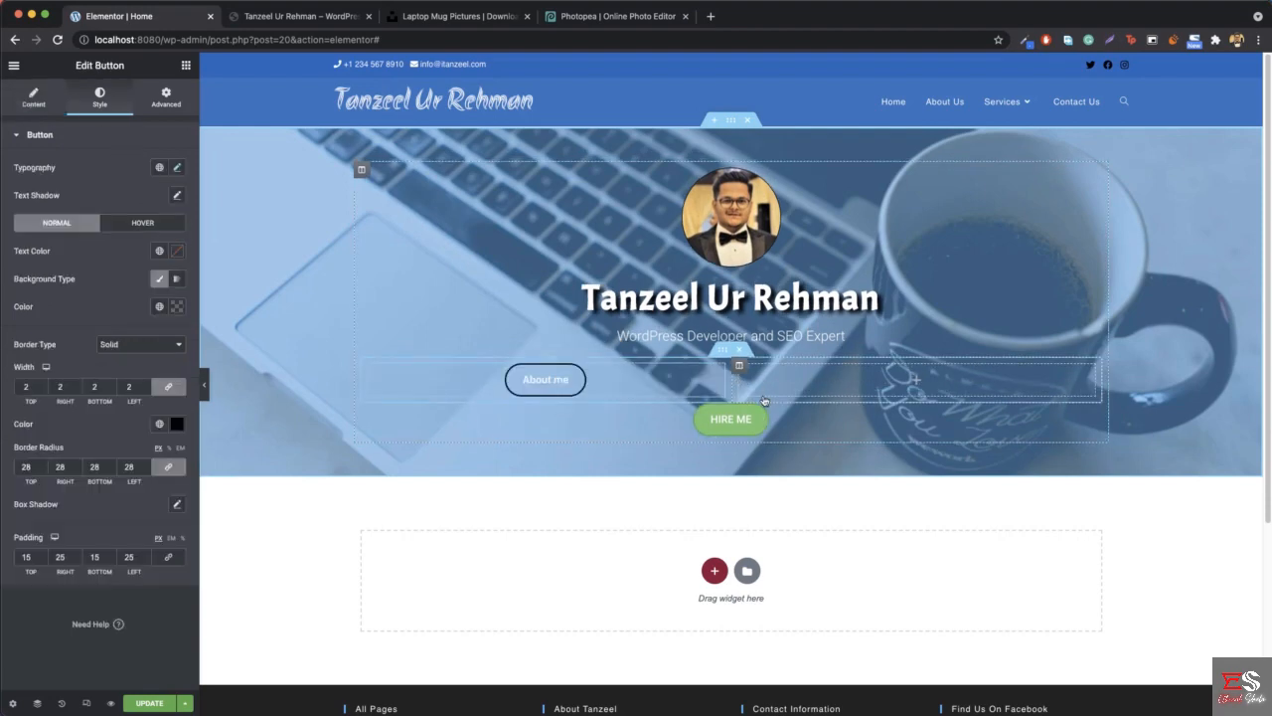
{"action": "left_click_drag", "start_coordinate": [792, 425], "coordinate": [904, 427]}
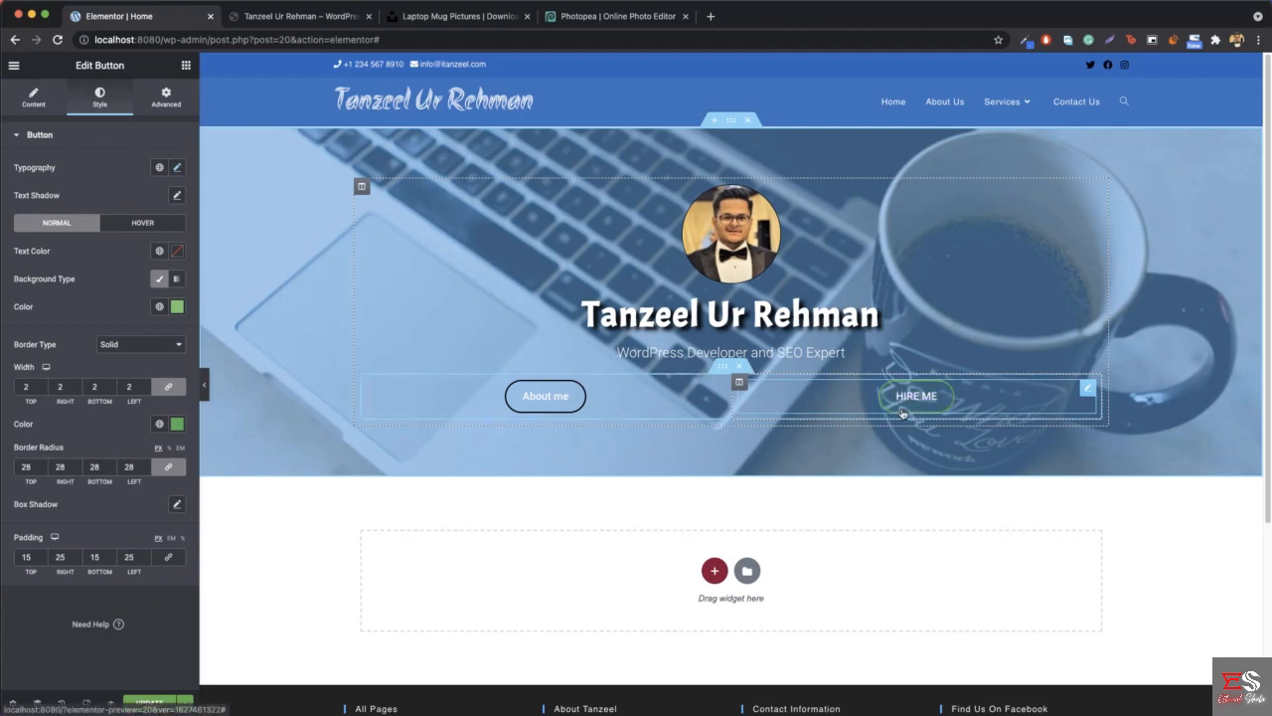
- Align the About me button right and the HIRE ME button left within their columns
{"action": "right_click", "coordinate": [636, 403]}
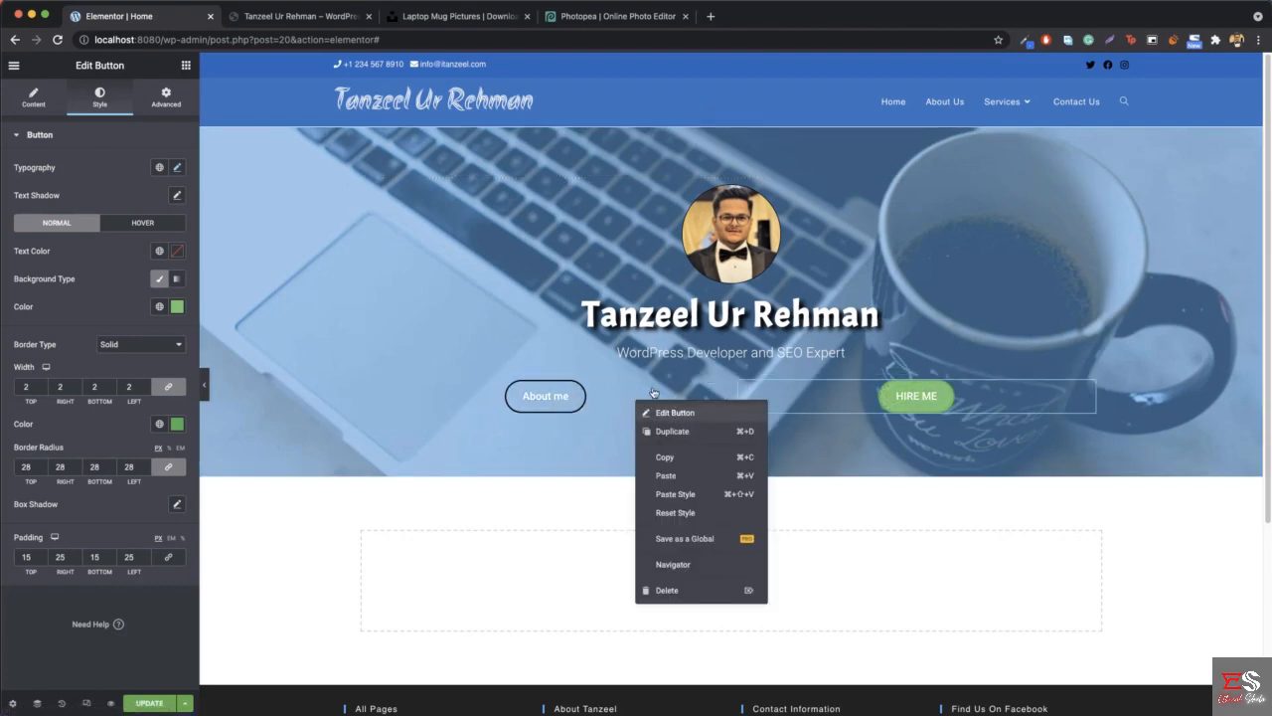
{"action": "left_click", "coordinate": [653, 392]}
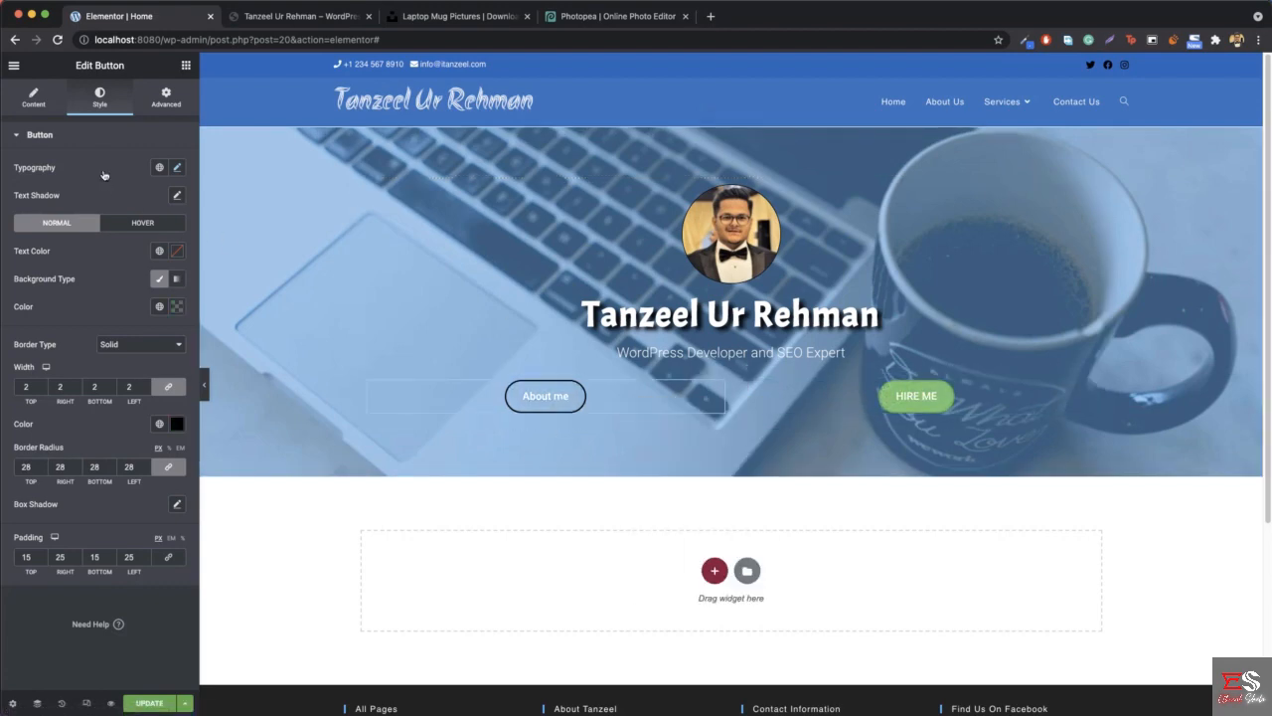
{"action": "left_click", "coordinate": [34, 96]}
{"action": "left_click", "coordinate": [159, 268]}
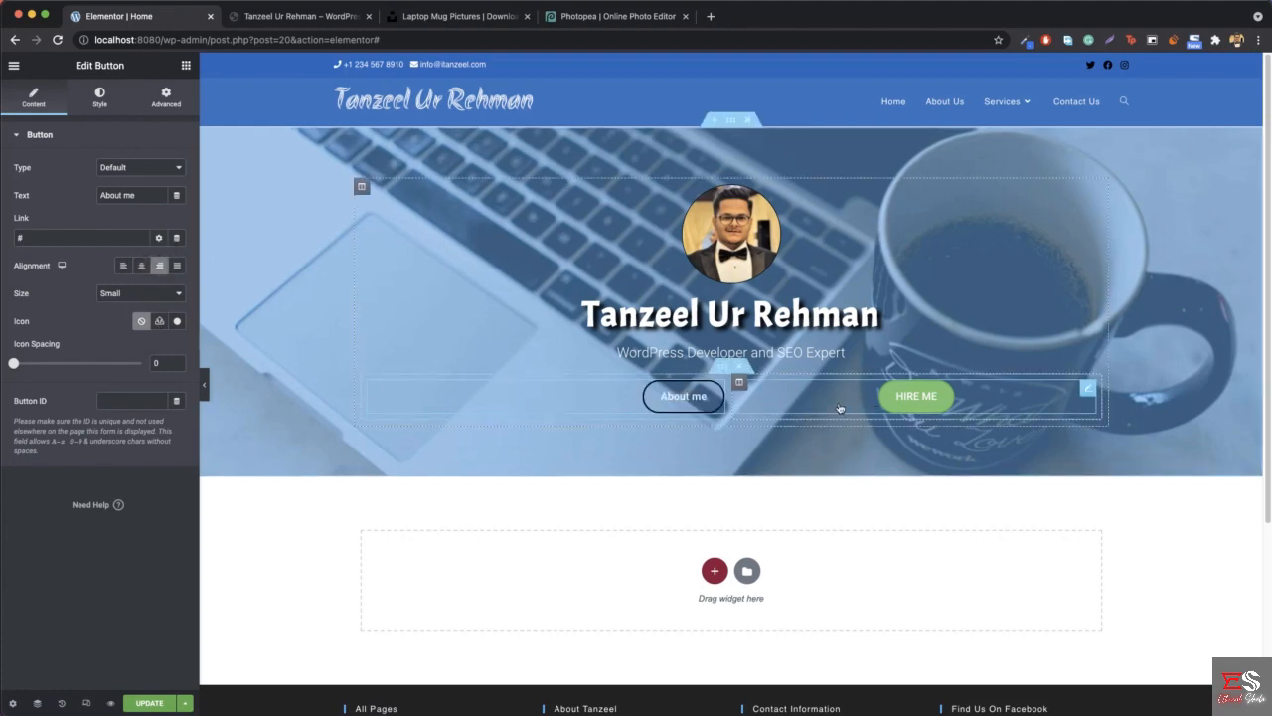
{"action": "right_click", "coordinate": [1004, 400]}
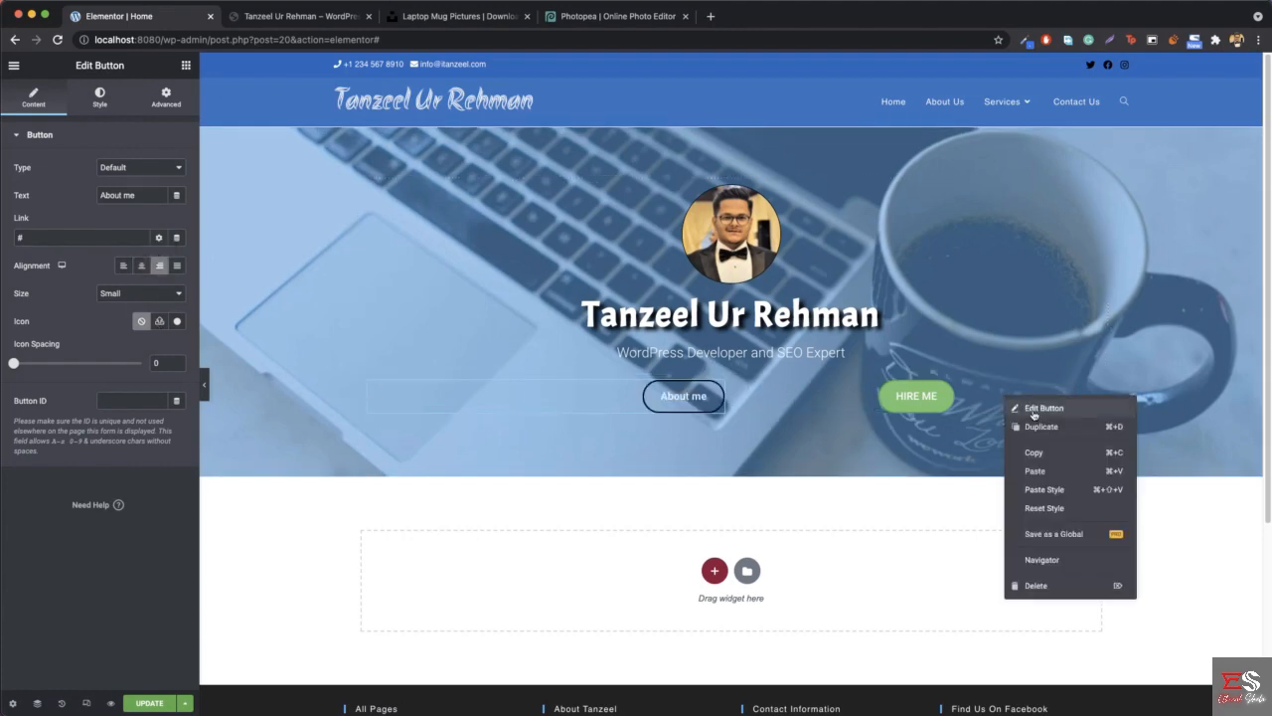
{"action": "left_click", "coordinate": [1034, 409]}
{"action": "left_click", "coordinate": [36, 102]}
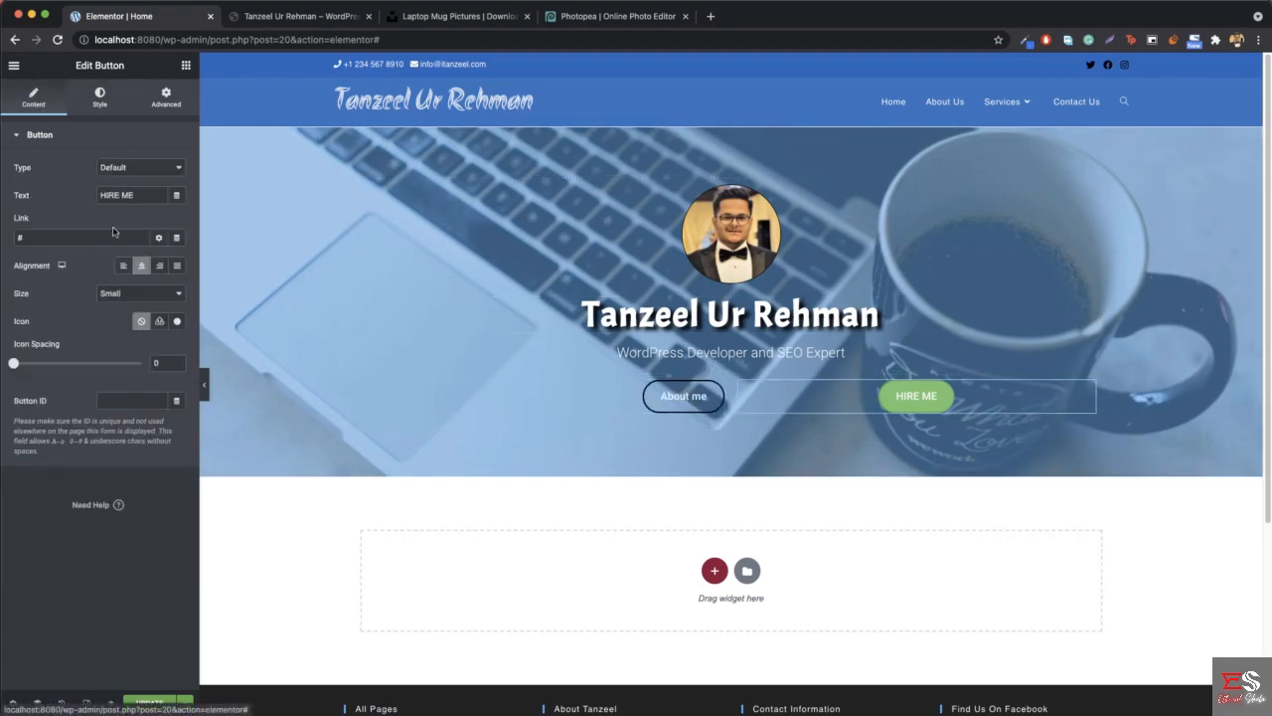
{"action": "left_click", "coordinate": [123, 268]}
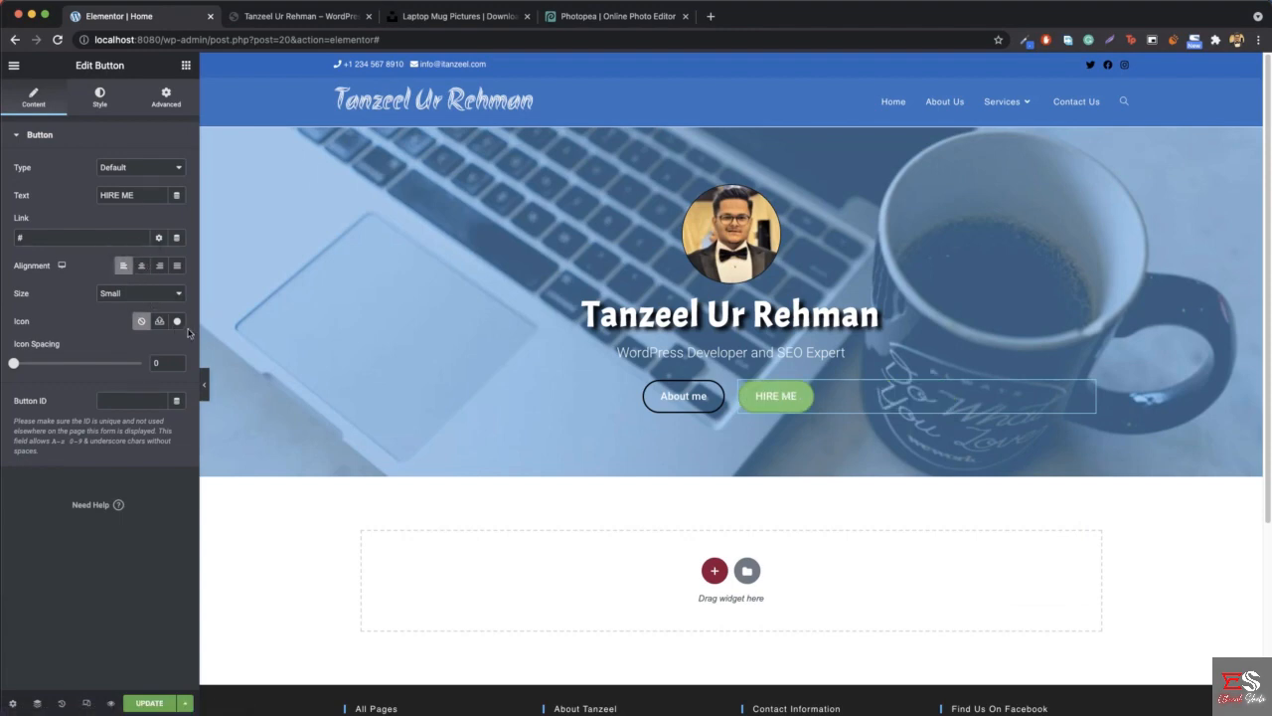
- Compare the hero buttons with the reference site and set the About me button's border width to 1 on all sides
{"action": "left_click", "coordinate": [206, 387]}
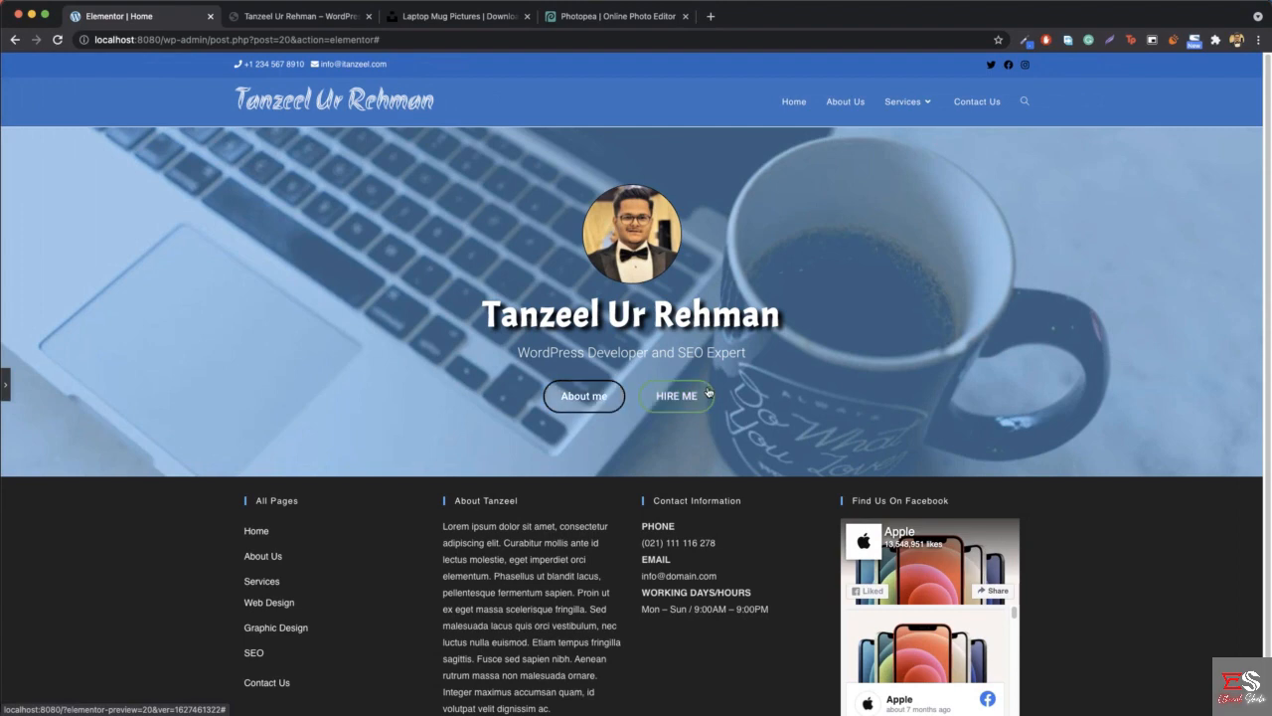
{"action": "left_click", "coordinate": [298, 16]}
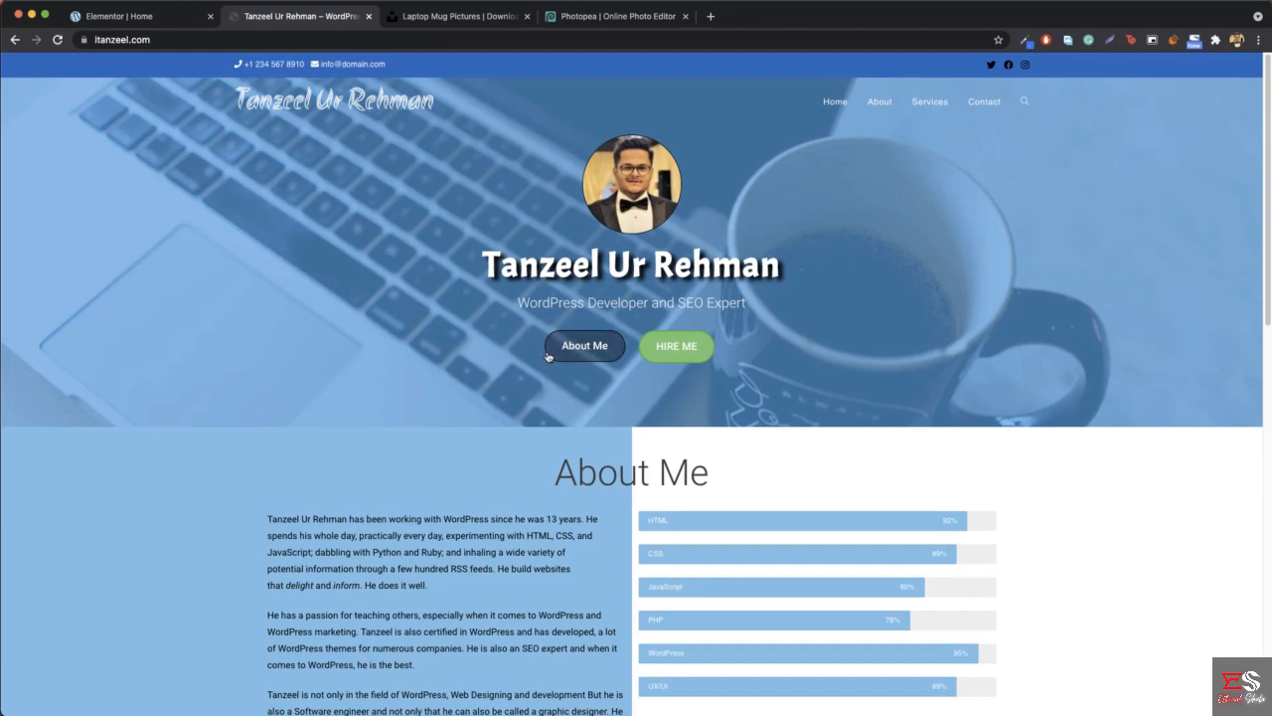
{"action": "left_click", "coordinate": [164, 20]}
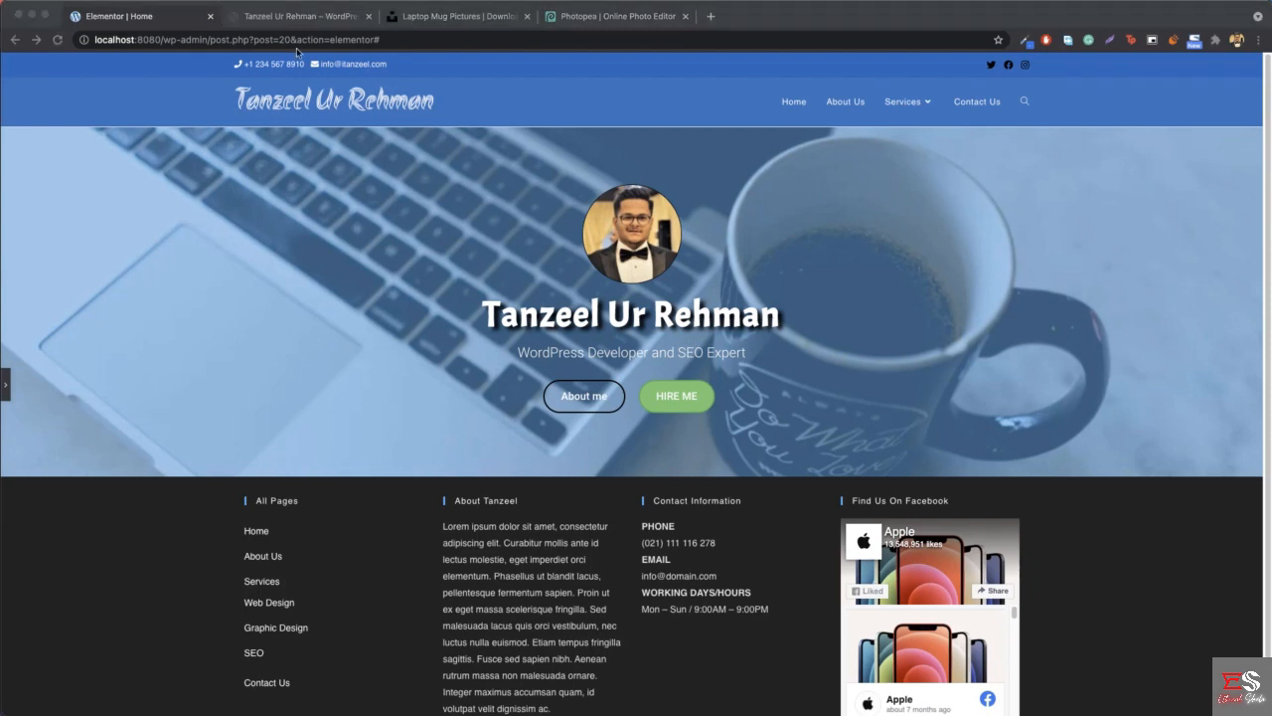
{"action": "left_click", "coordinate": [3, 386]}
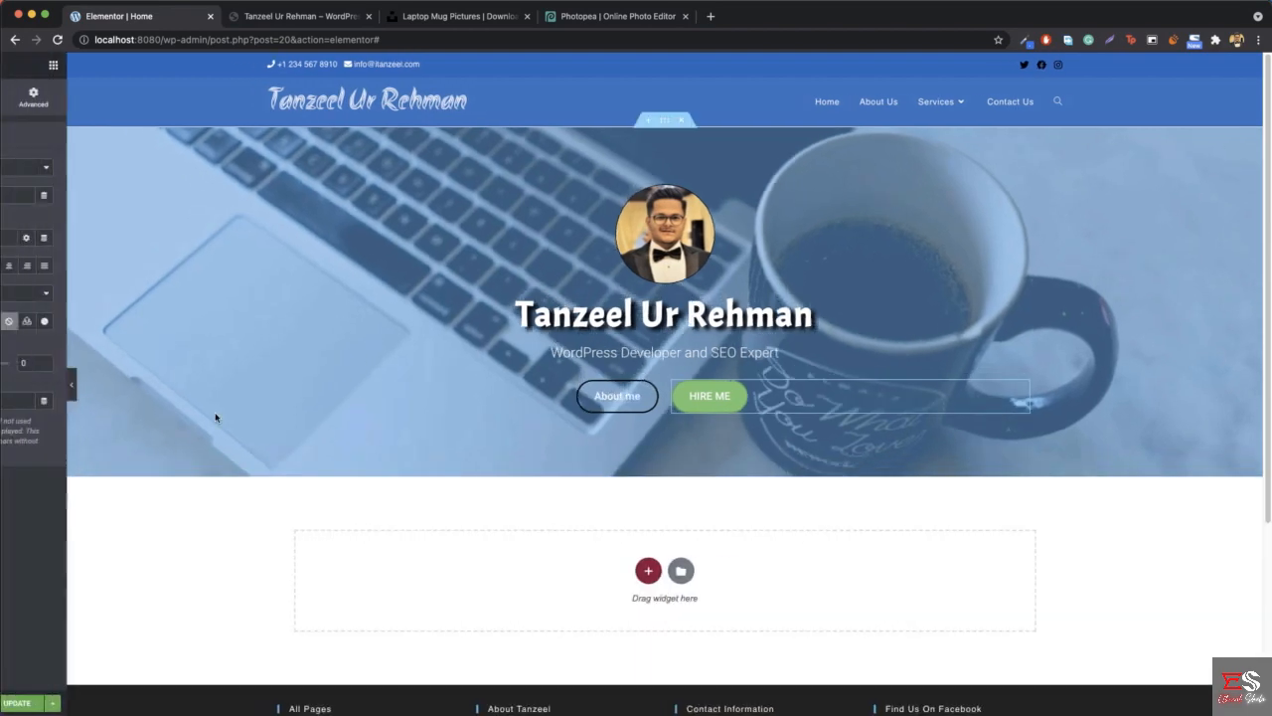
{"action": "left_click", "coordinate": [612, 402]}
{"action": "right_click", "coordinate": [612, 402]}
{"action": "left_click", "coordinate": [686, 412]}
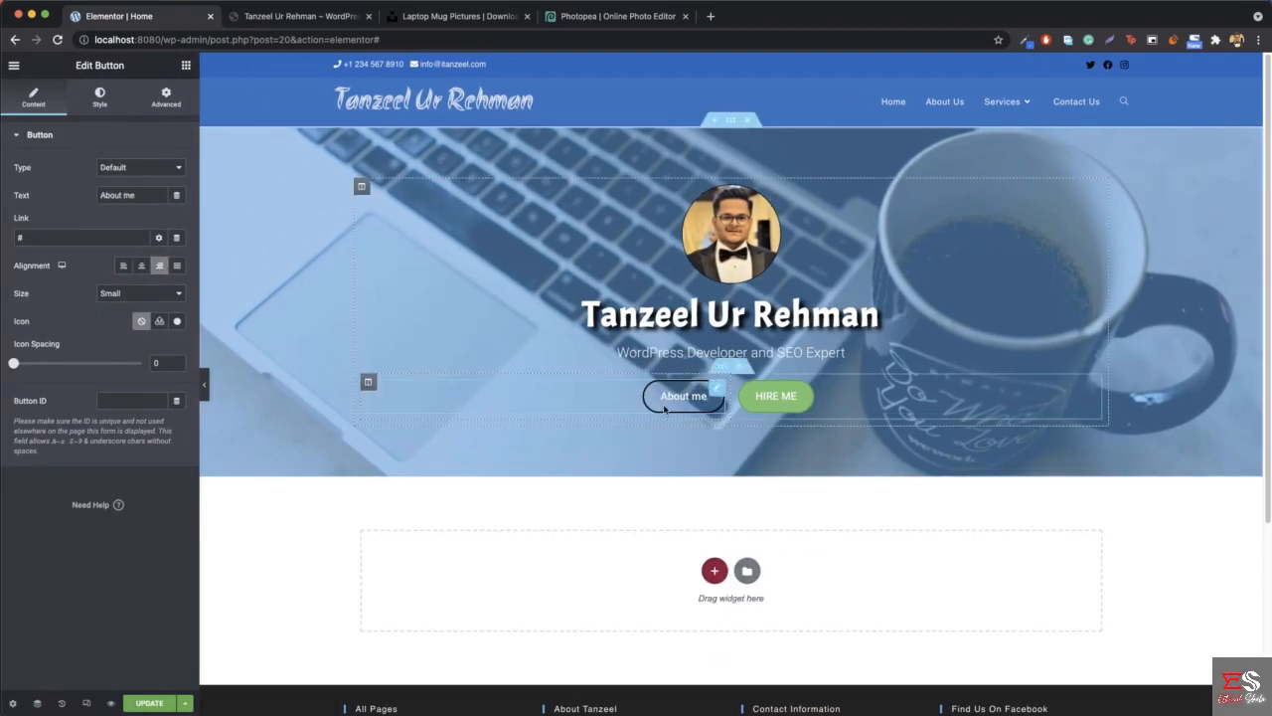
{"action": "left_click", "coordinate": [96, 99]}
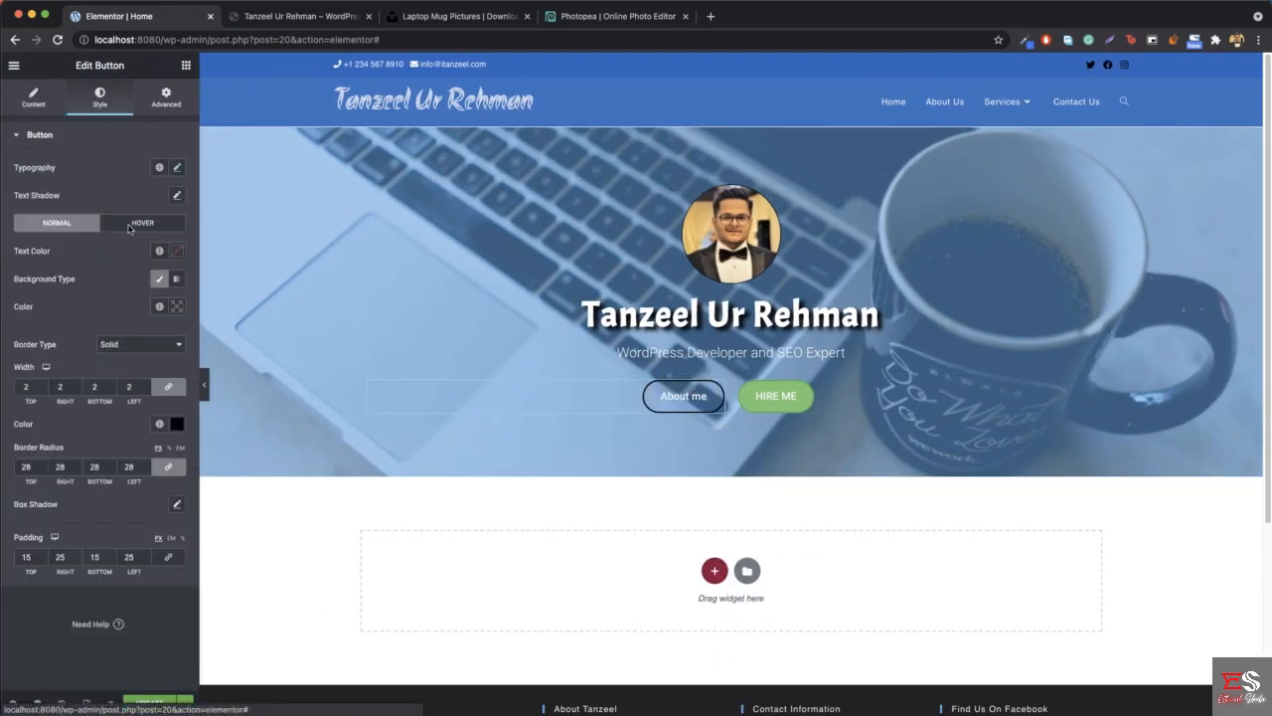
{"action": "left_click", "coordinate": [41, 391]}
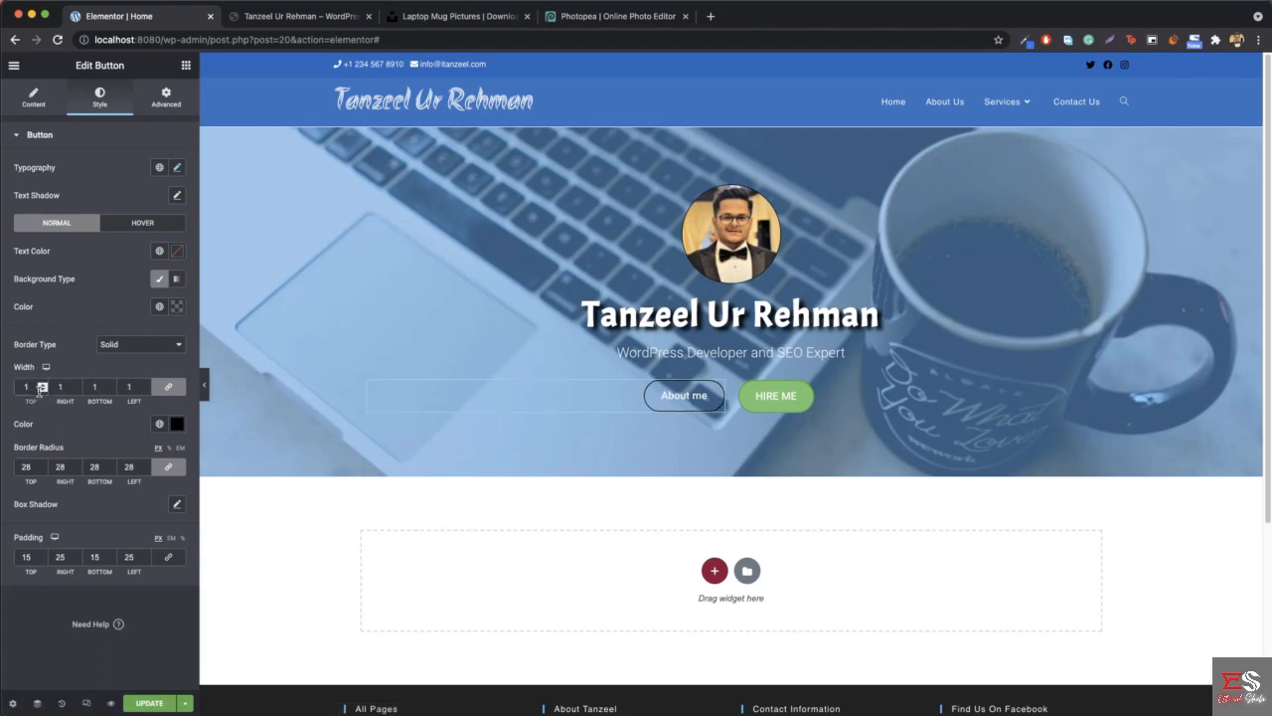
{"action": "left_click", "coordinate": [203, 388]}
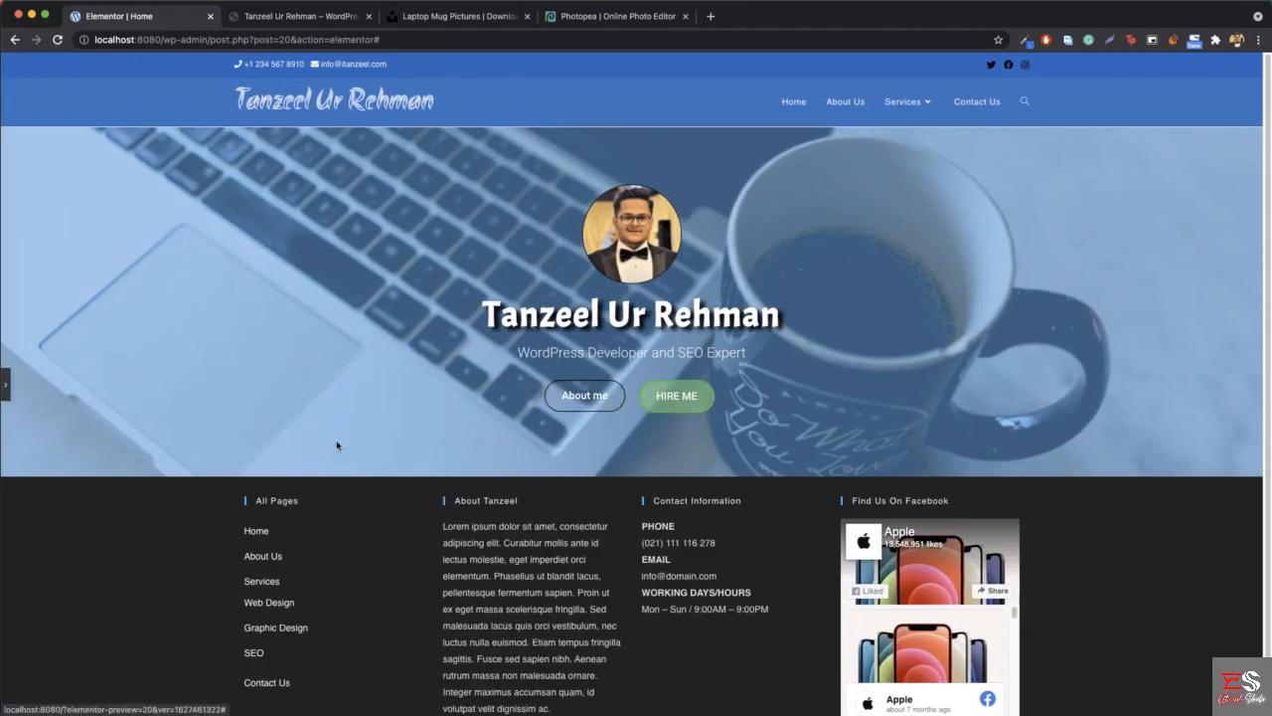
{"action": "left_click", "coordinate": [6, 383]}
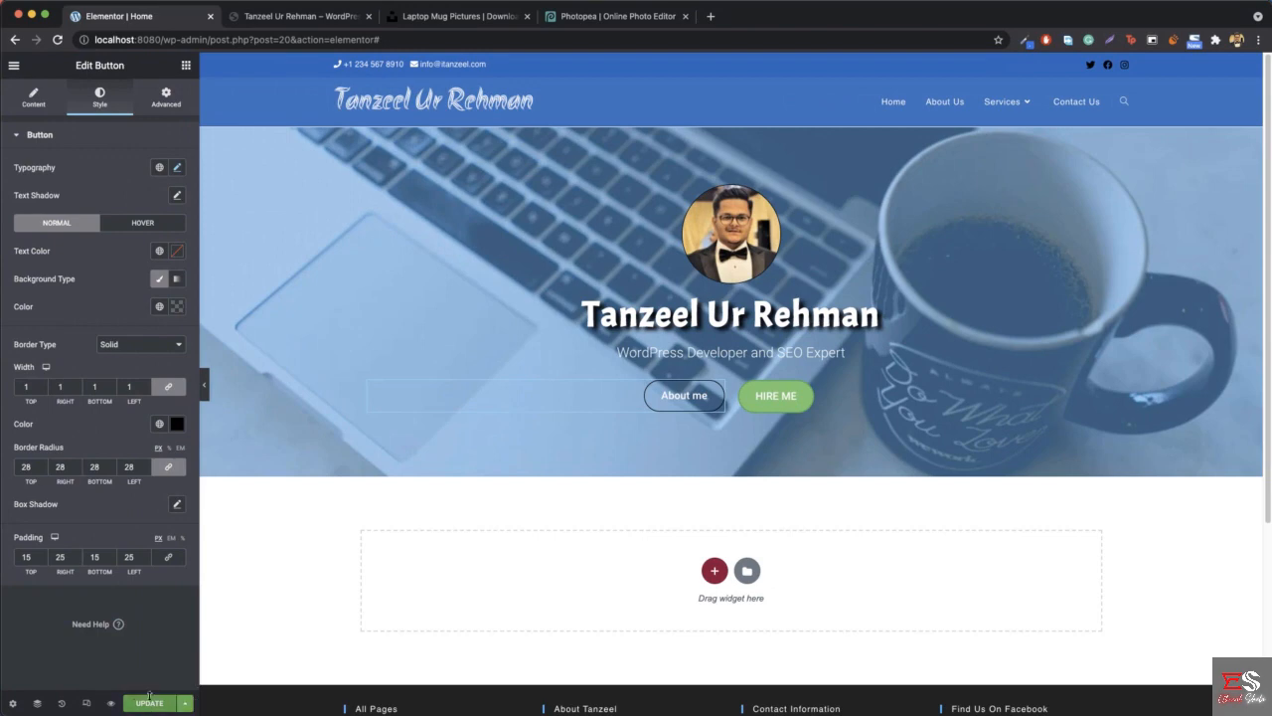
- Save the page and compare the live version at localhost:8080 in a new browser tab with the reference site
{"action": "left_click", "coordinate": [146, 699]}
{"action": "left_click", "coordinate": [712, 18]}
{"action": "type", "text": "lo"}
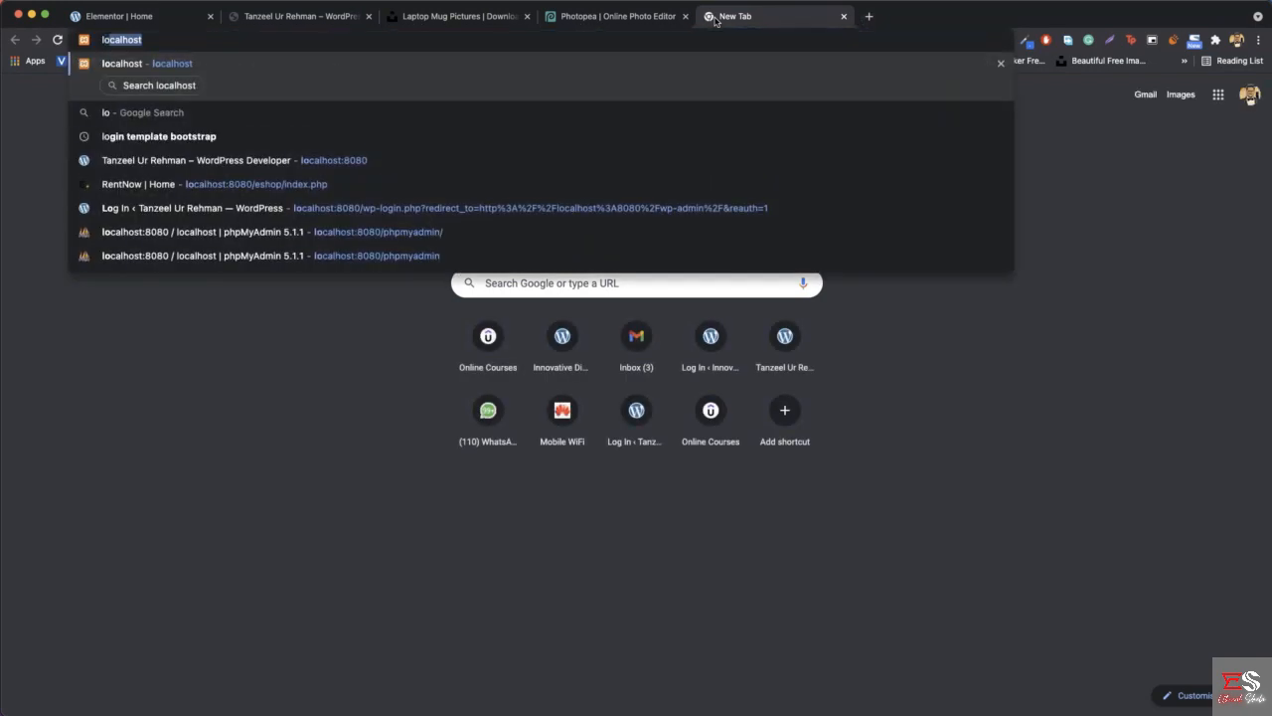
{"action": "type", "text": "calhost:8080"}
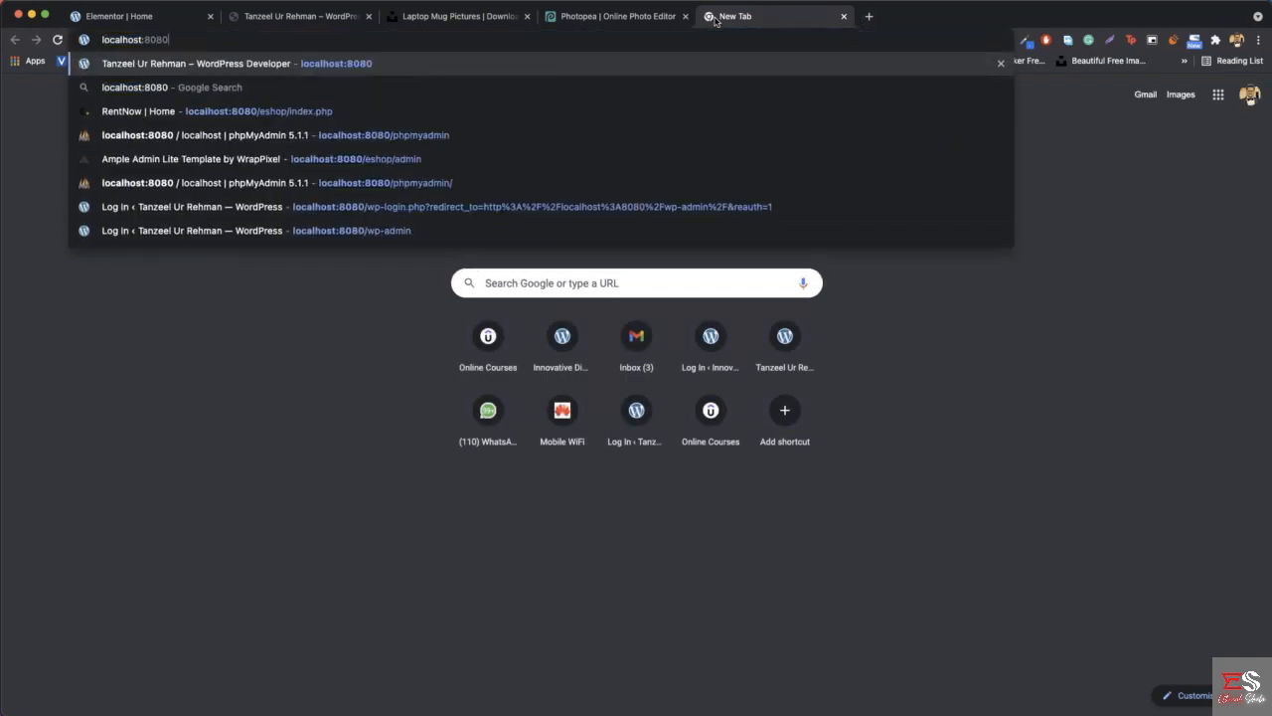
{"action": "key", "text": "Return"}
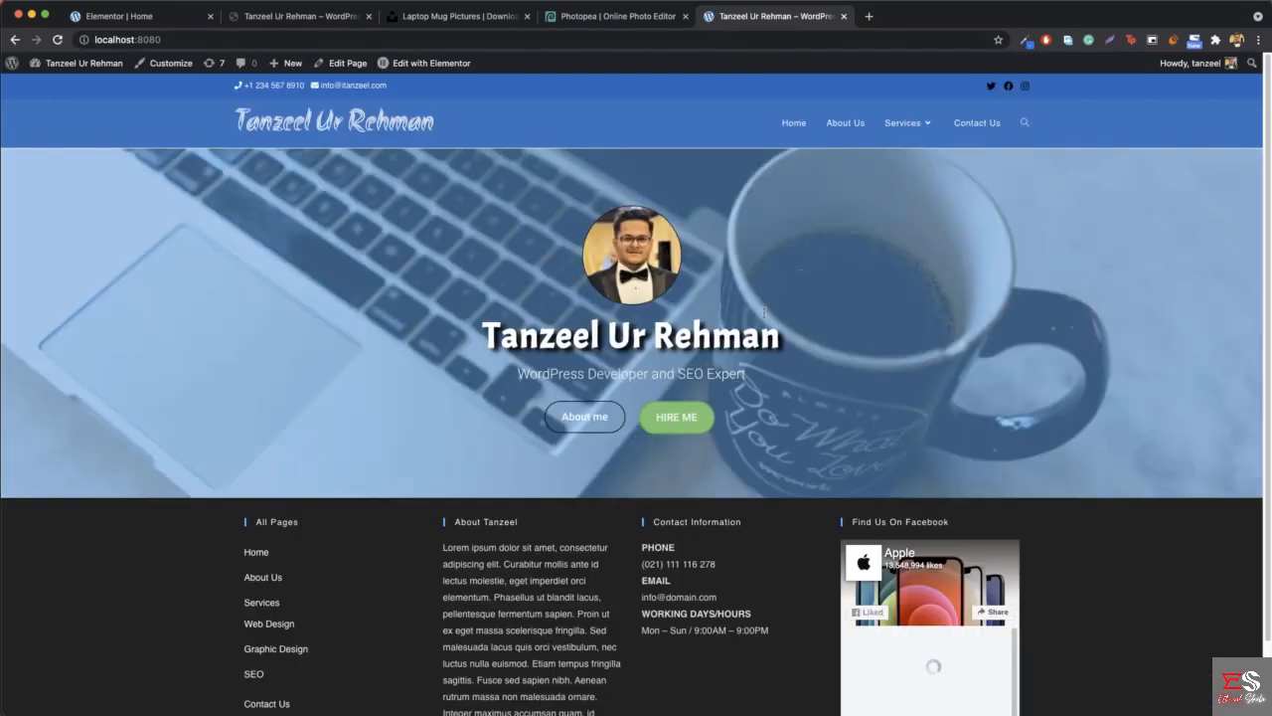
{"action": "left_click", "coordinate": [298, 16]}
{"action": "scroll", "coordinate": [653, 266], "scroll_direction": "down", "scroll_amount": 5}
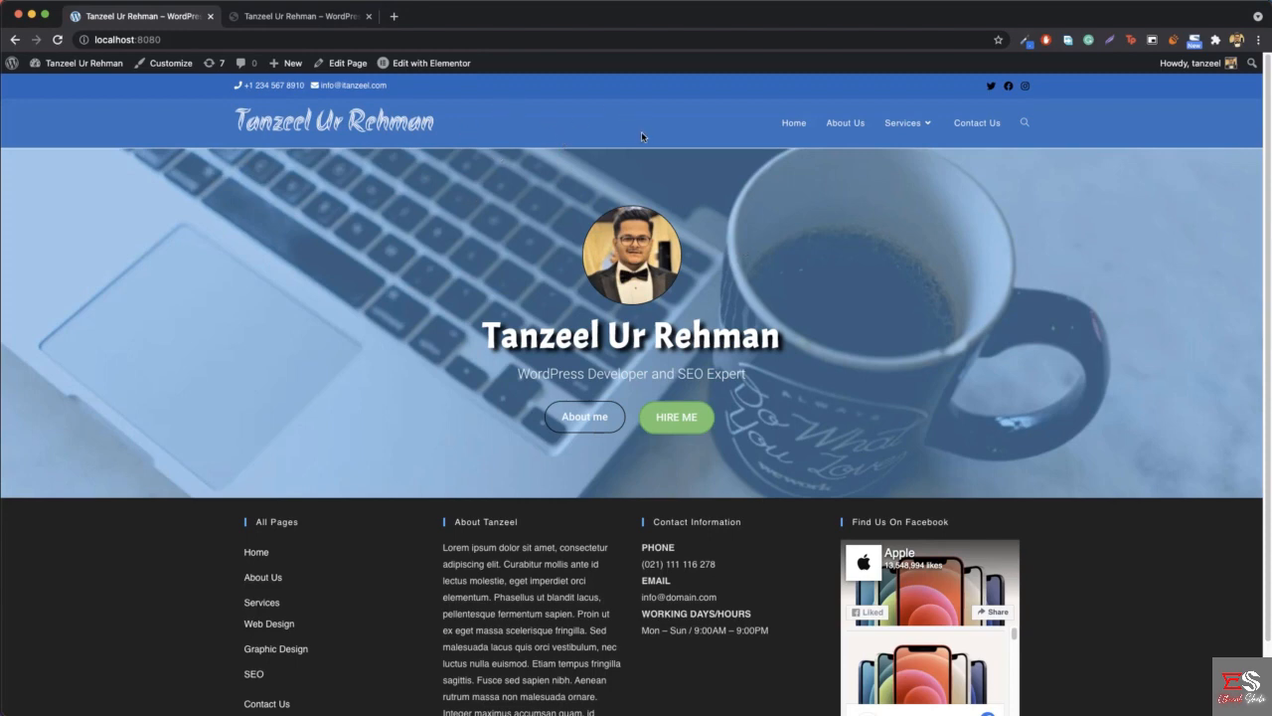
{"action": "left_click", "coordinate": [280, 17]}
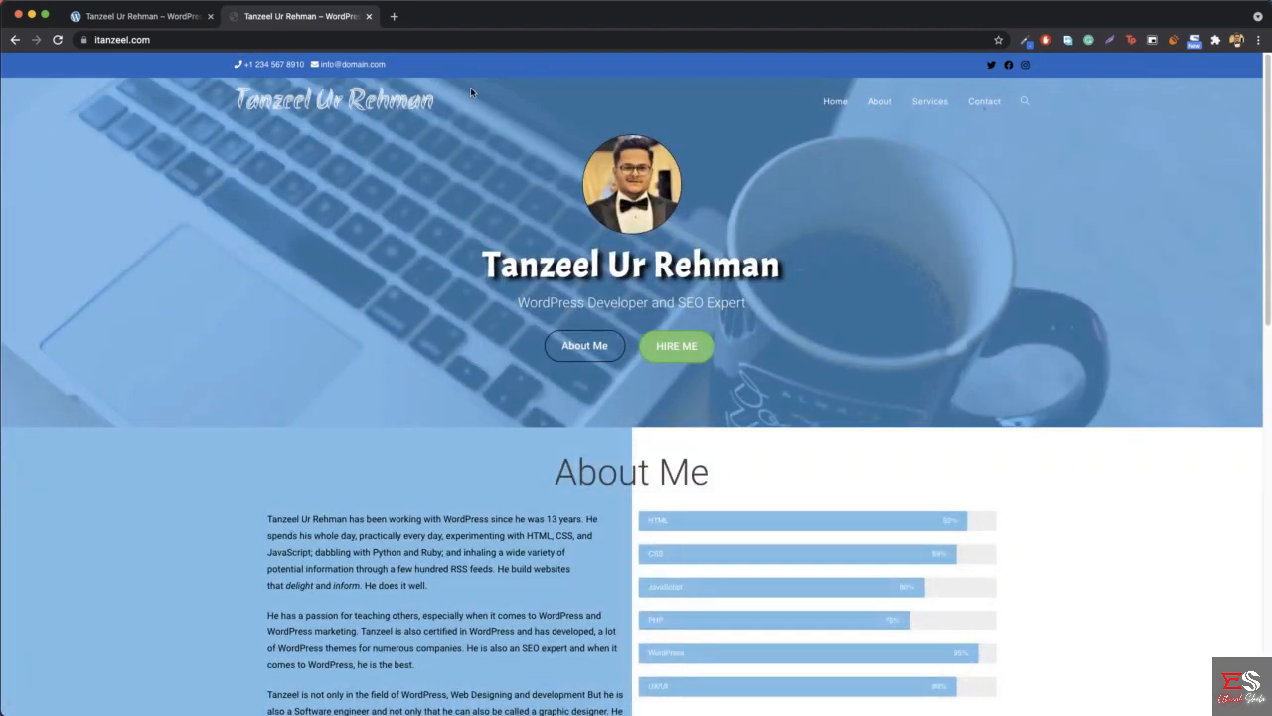
{"action": "left_click", "coordinate": [149, 15]}
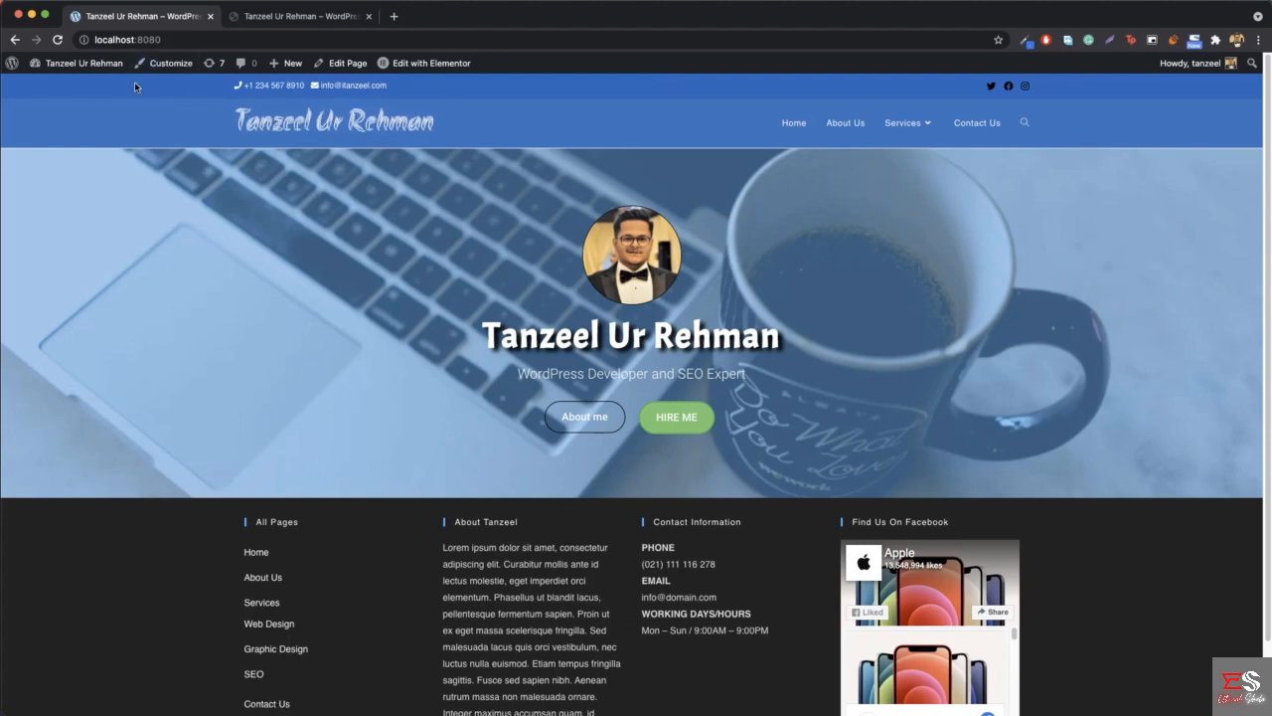
- Publish the site header with the Transparent style through the theme customizer and check it against the reference site
{"action": "left_click", "coordinate": [177, 41]}
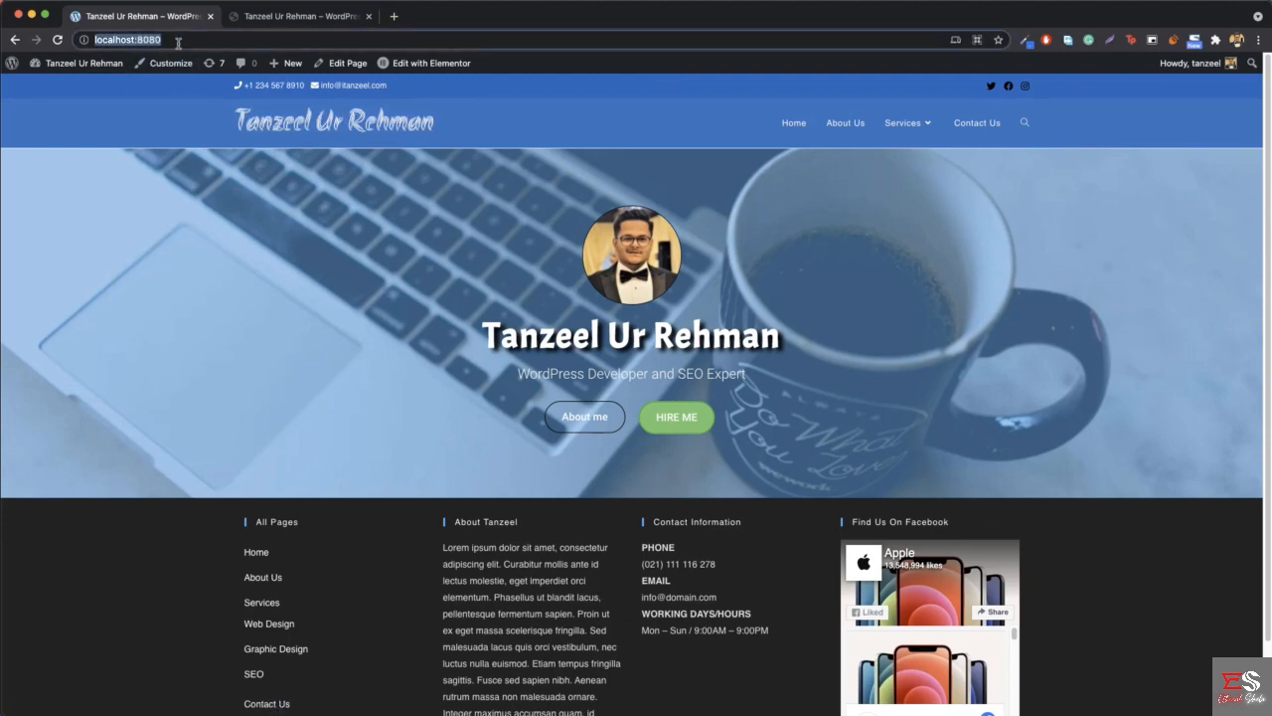
{"action": "key", "text": "Return"}
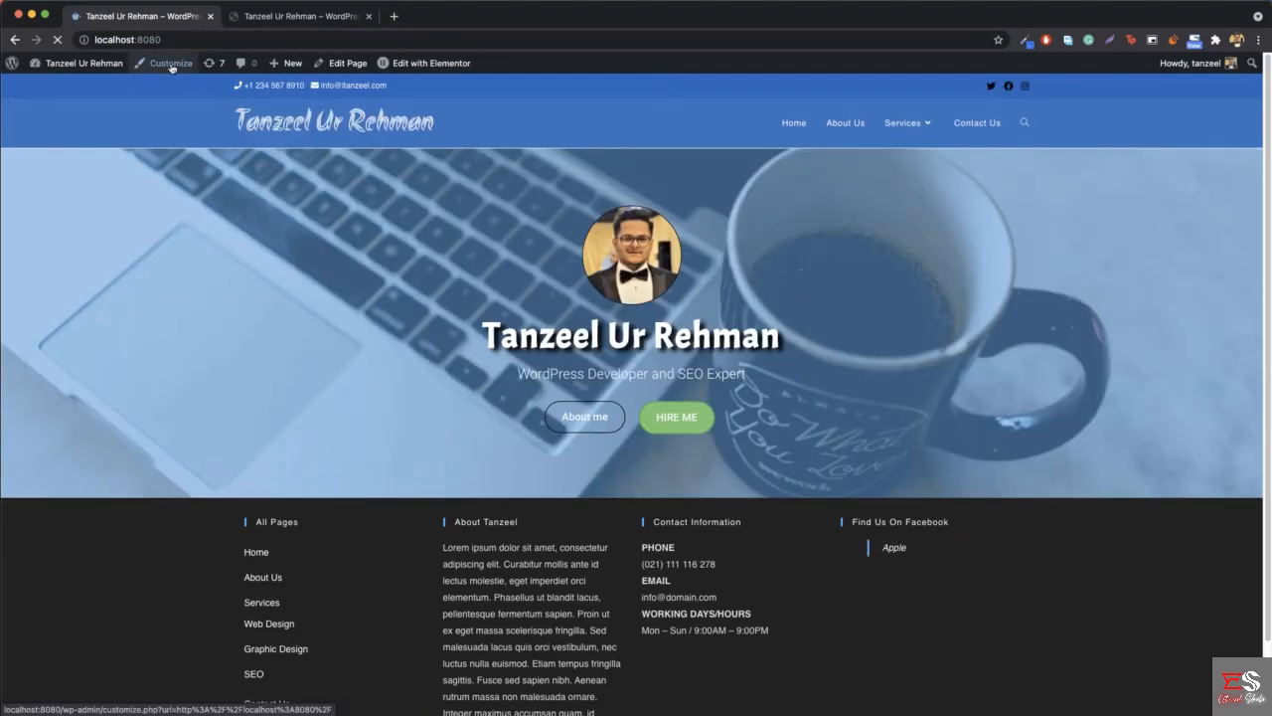
{"action": "left_click", "coordinate": [171, 65]}
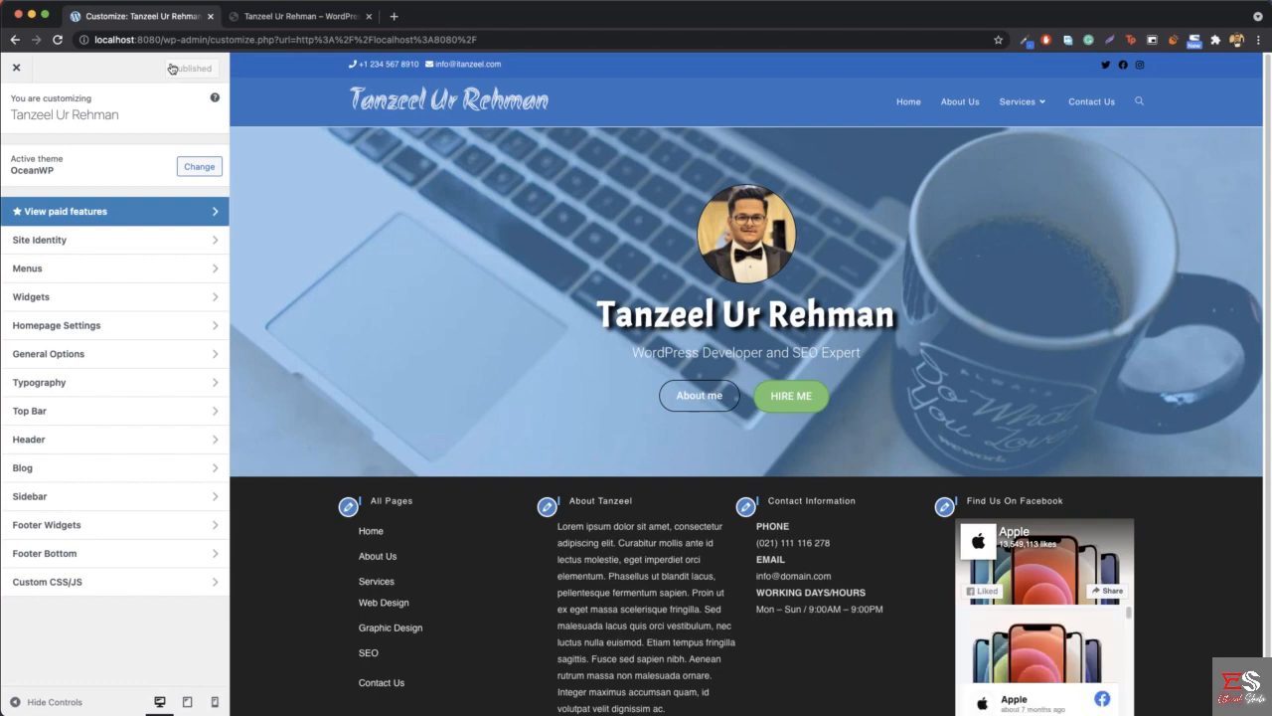
{"action": "left_click", "coordinate": [43, 440]}
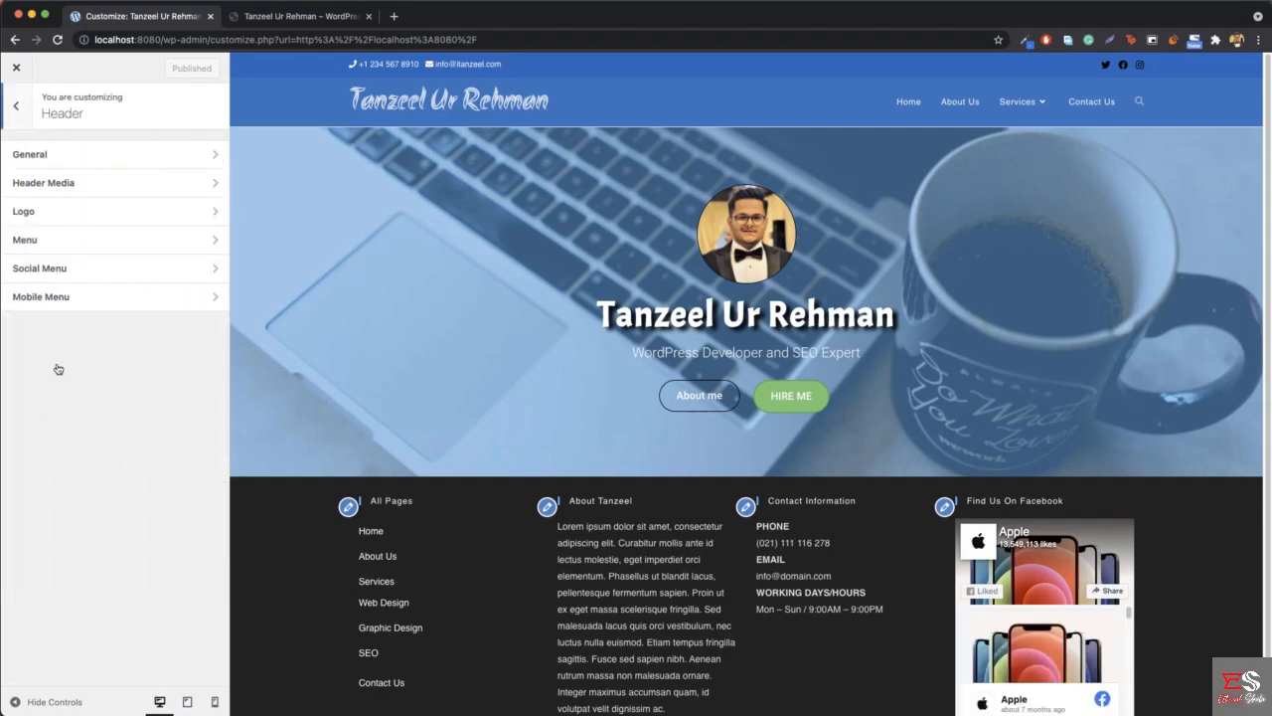
{"action": "left_click", "coordinate": [92, 161]}
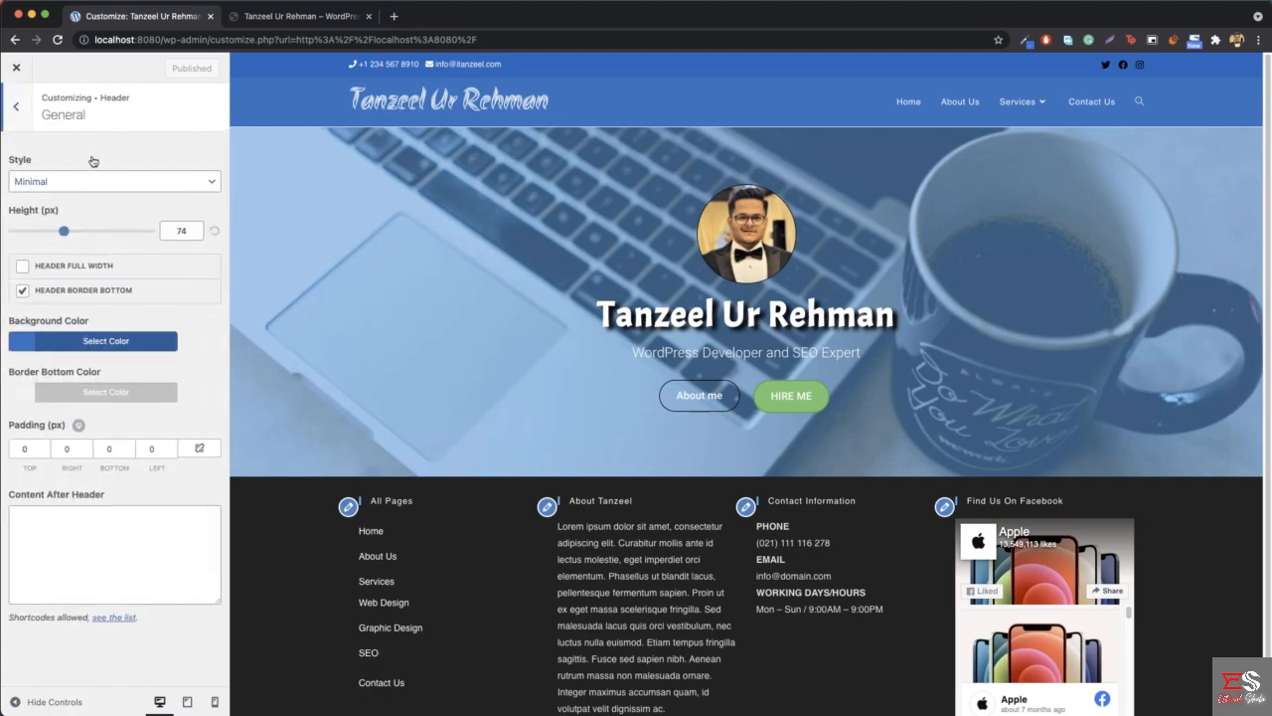
{"action": "left_click", "coordinate": [44, 186]}
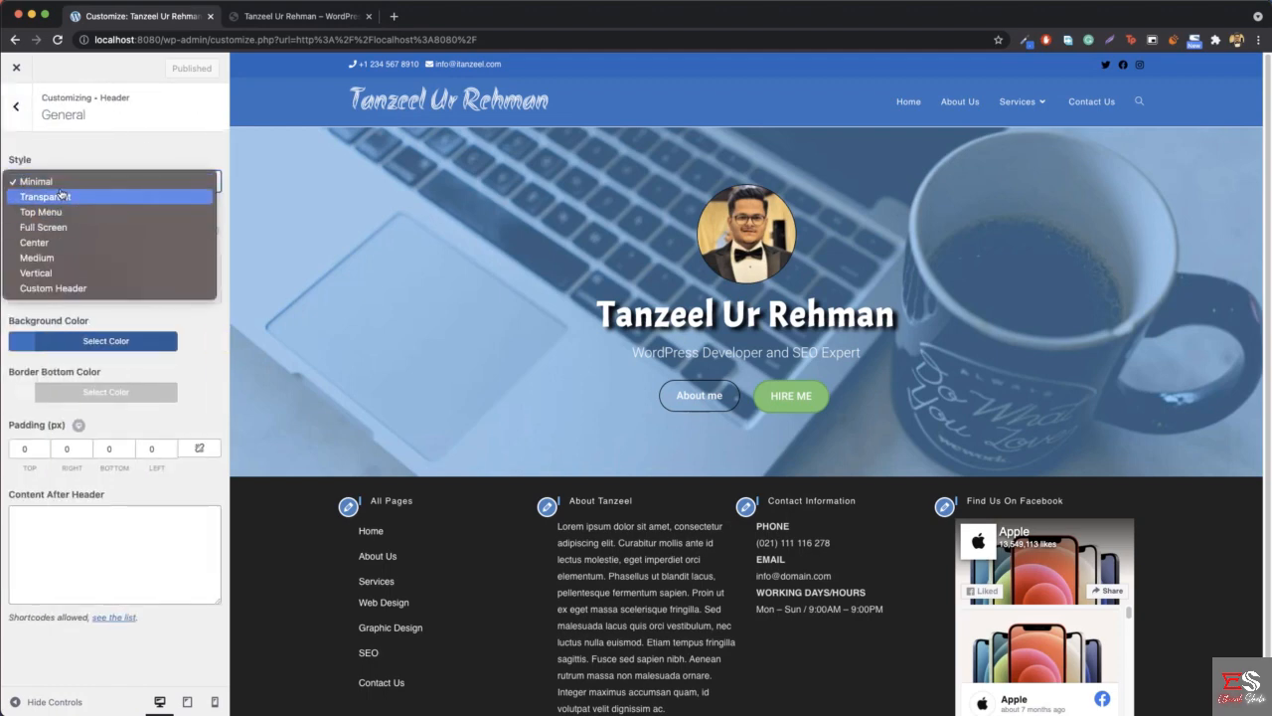
{"action": "left_click", "coordinate": [62, 197]}
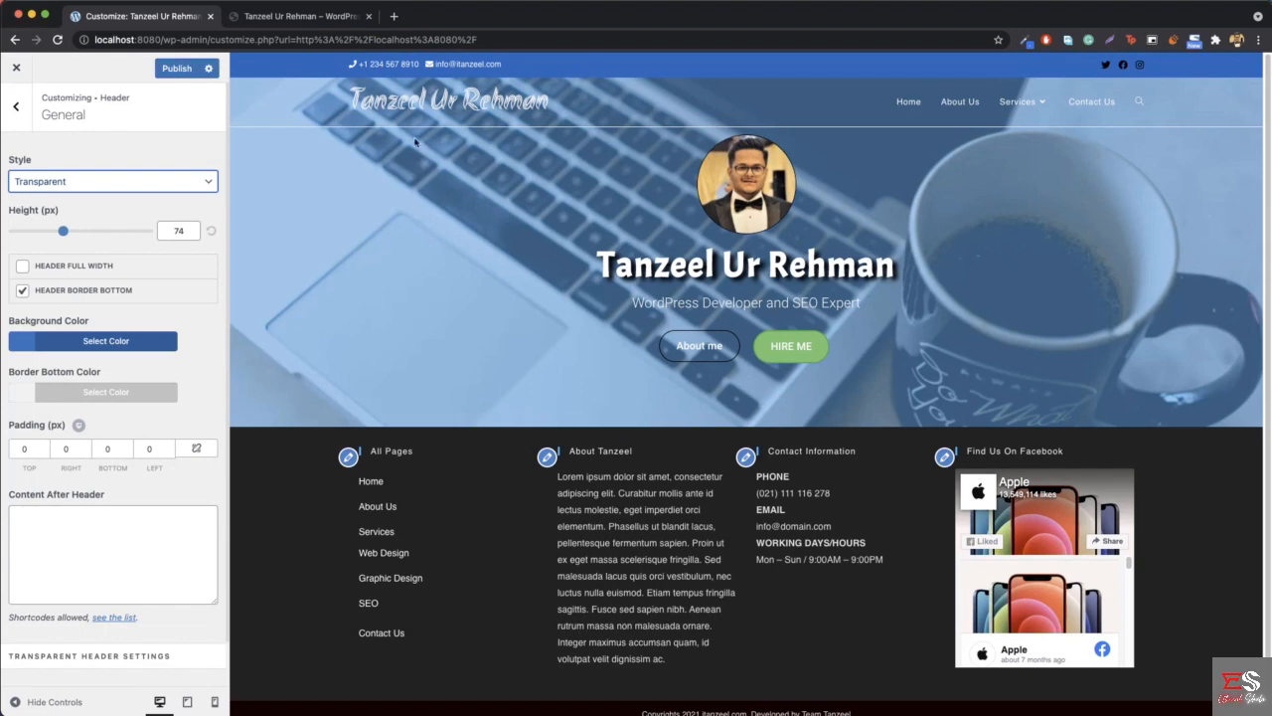
{"action": "left_click", "coordinate": [171, 69]}
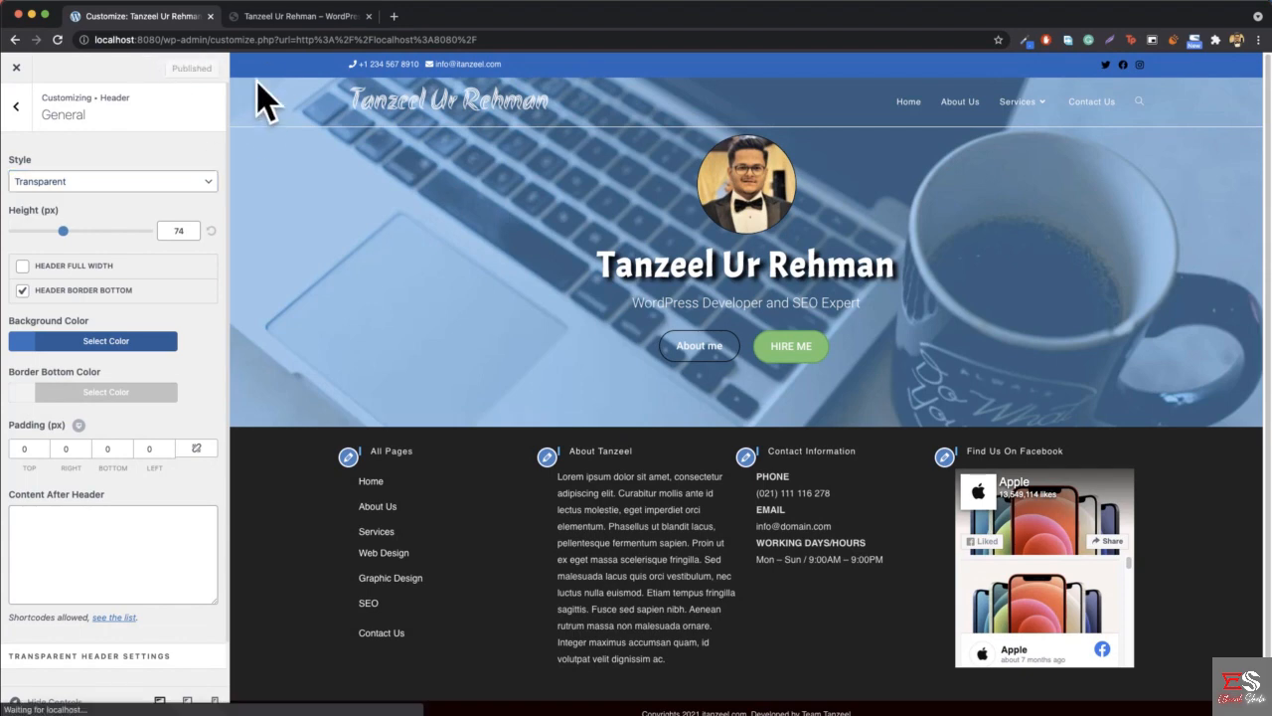
{"action": "left_click", "coordinate": [286, 18]}
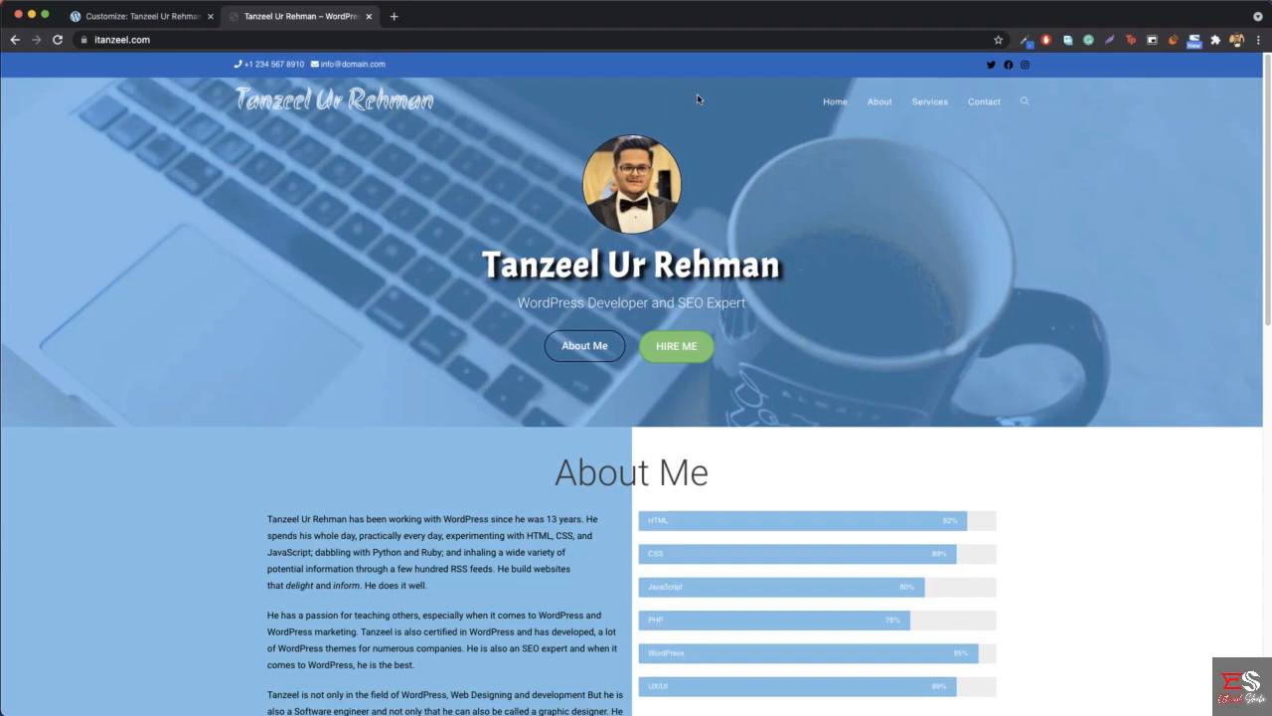
- Turn off the header's bottom border in the theme customizer and publish the change
{"action": "left_click", "coordinate": [154, 17]}
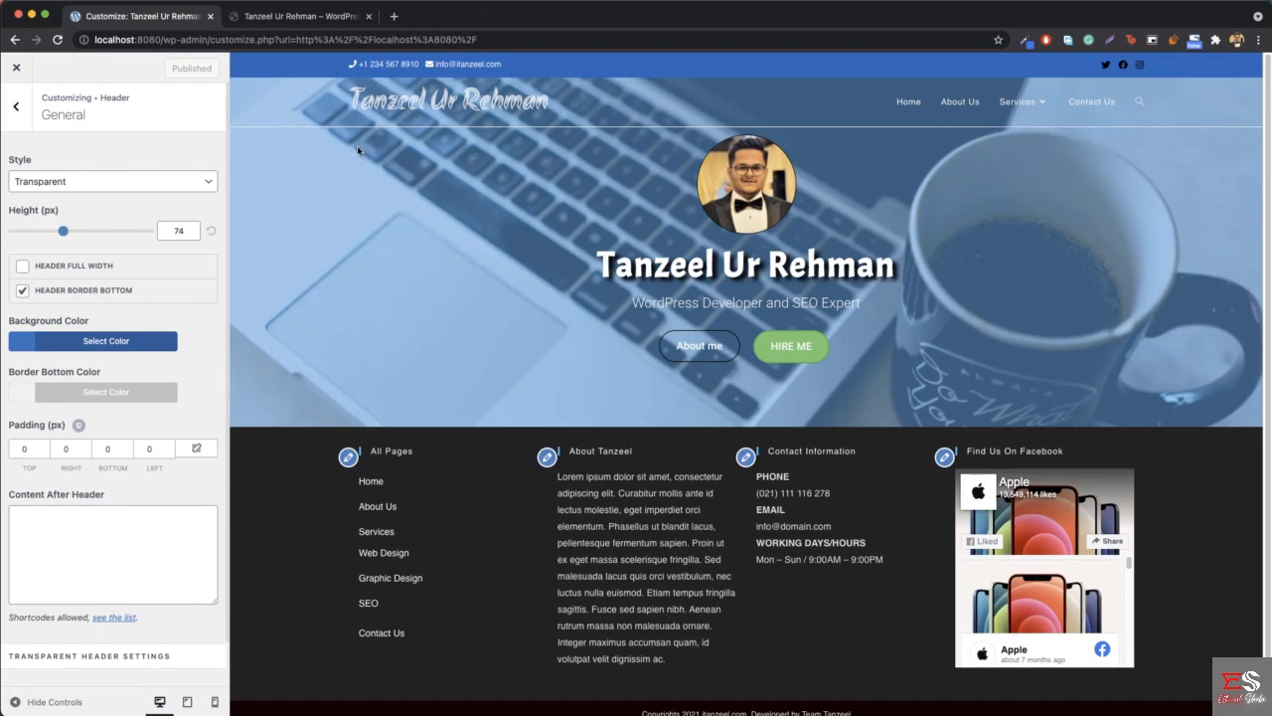
{"action": "left_click", "coordinate": [21, 291]}
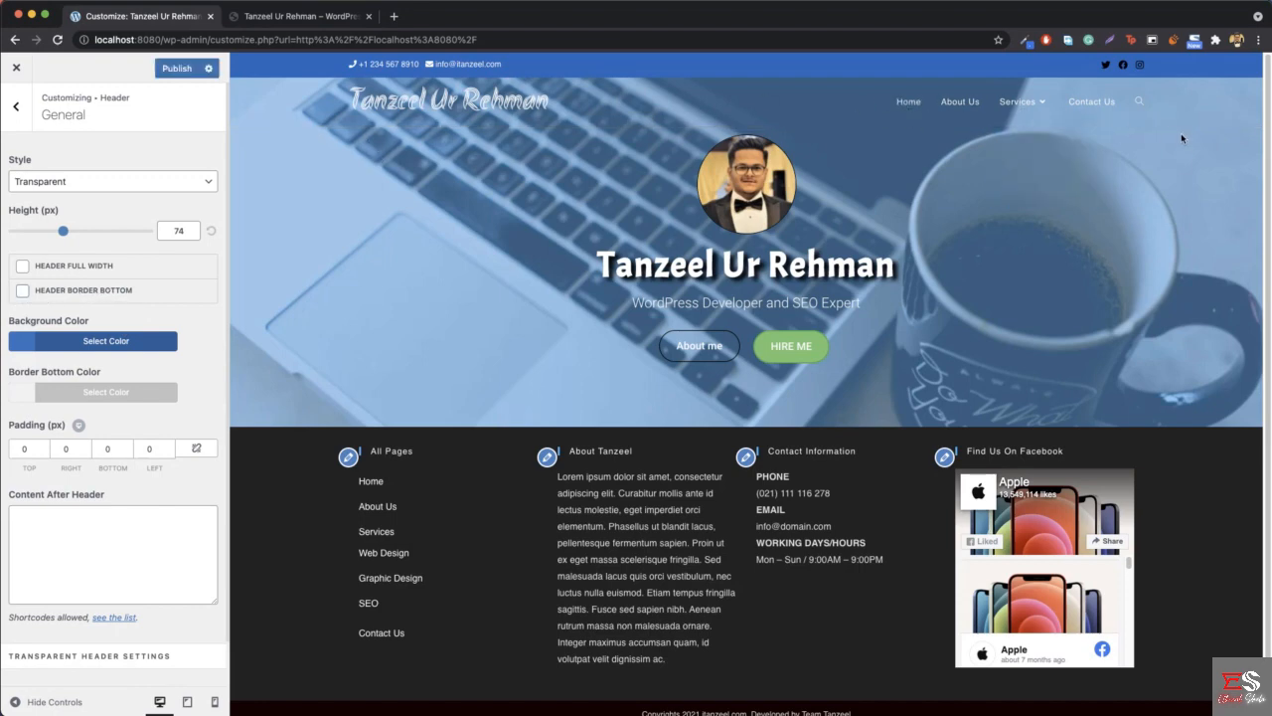
{"action": "left_click", "coordinate": [182, 69]}
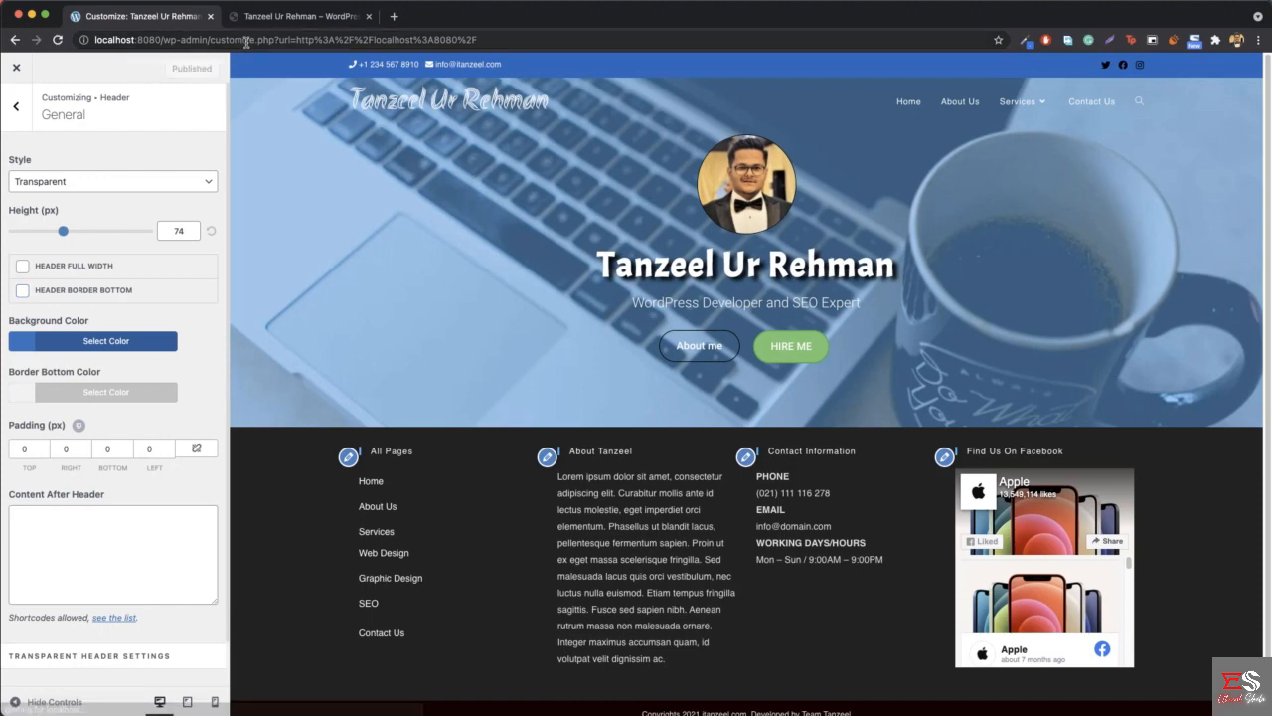
- Reload the customizer page, glance at the reference site, and open the live home page at localhost:8080
{"action": "left_click", "coordinate": [277, 41]}
{"action": "key", "text": "Return"}
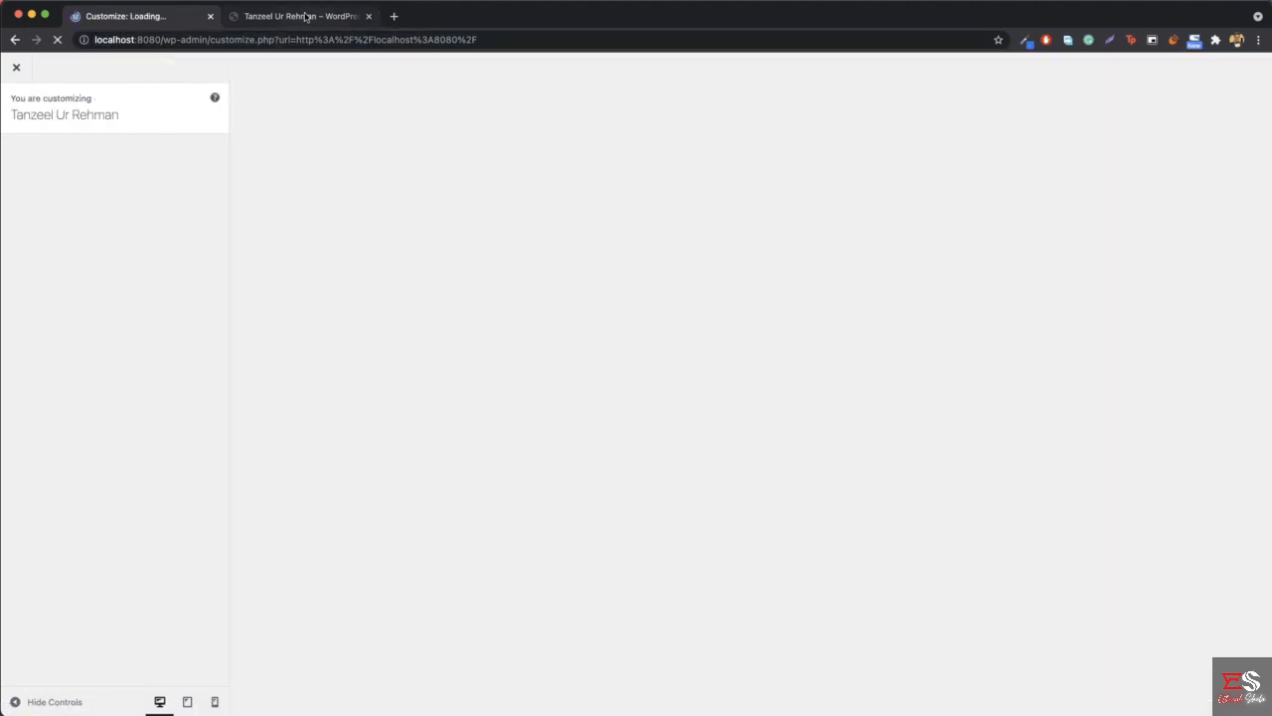
{"action": "left_click", "coordinate": [307, 17]}
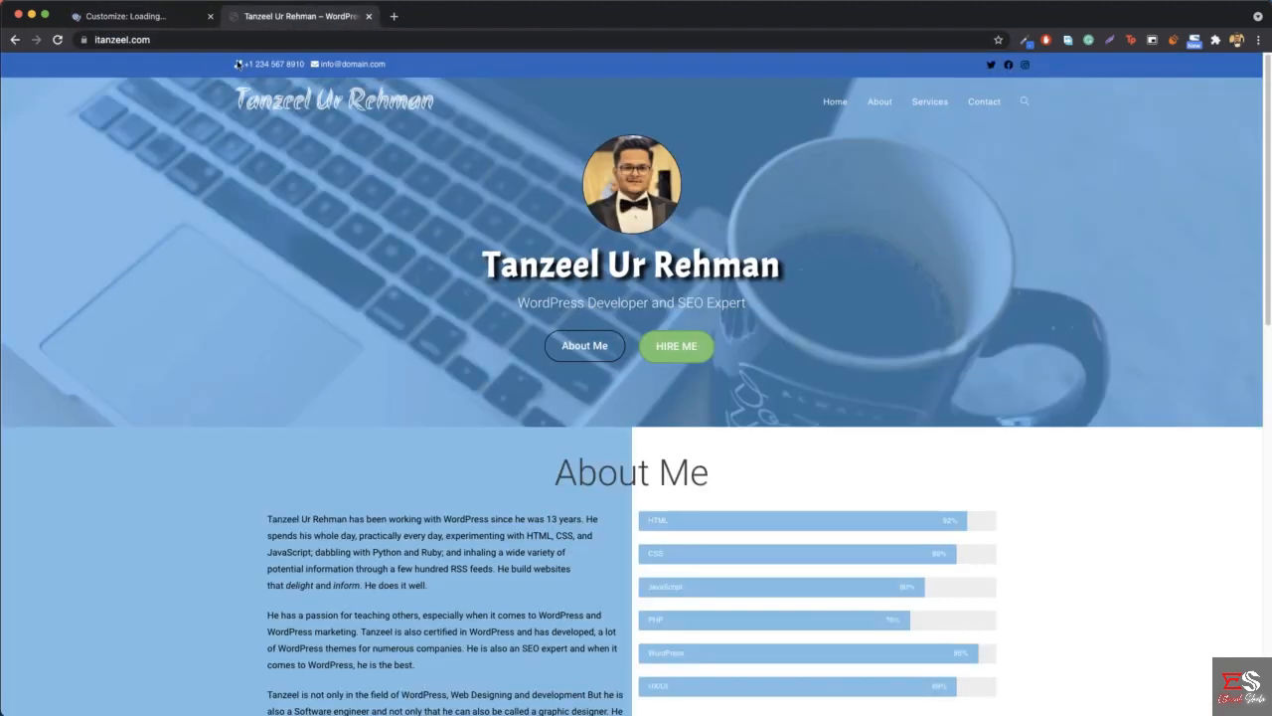
{"action": "left_click", "coordinate": [117, 18]}
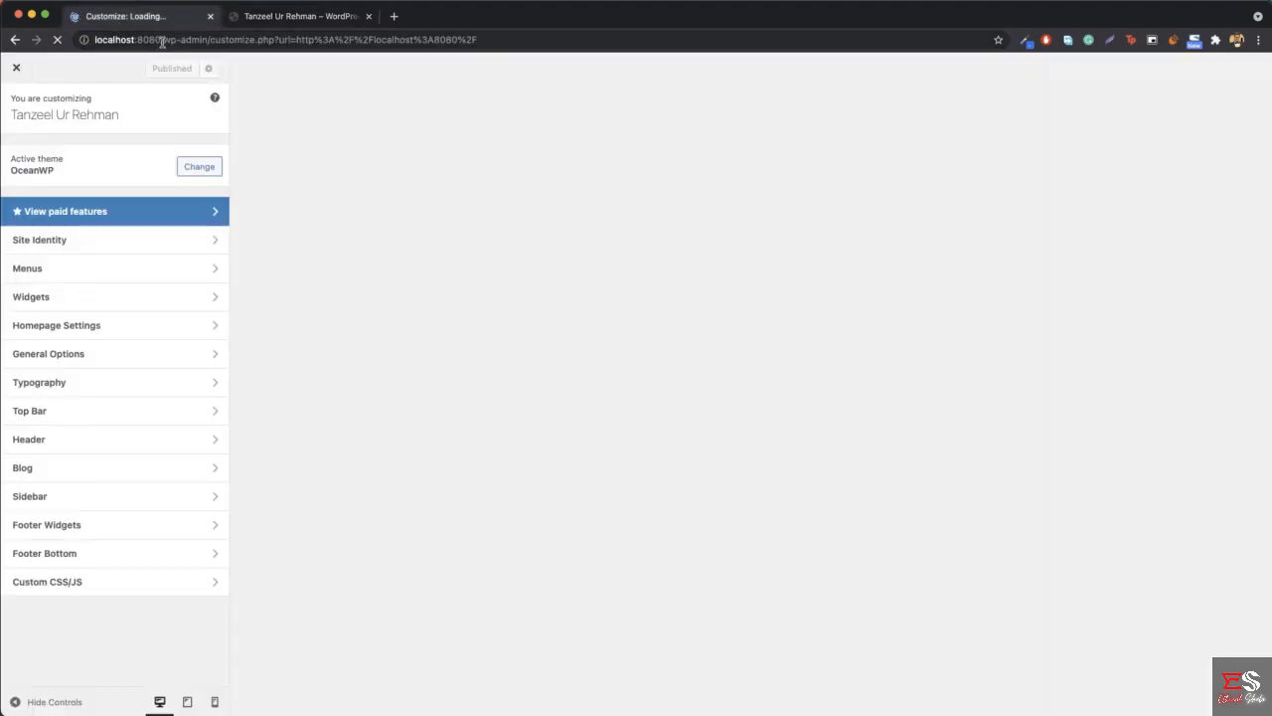
{"action": "left_click_drag", "start_coordinate": [162, 39], "coordinate": [548, 62]}
{"action": "key", "text": "BackSpace"}
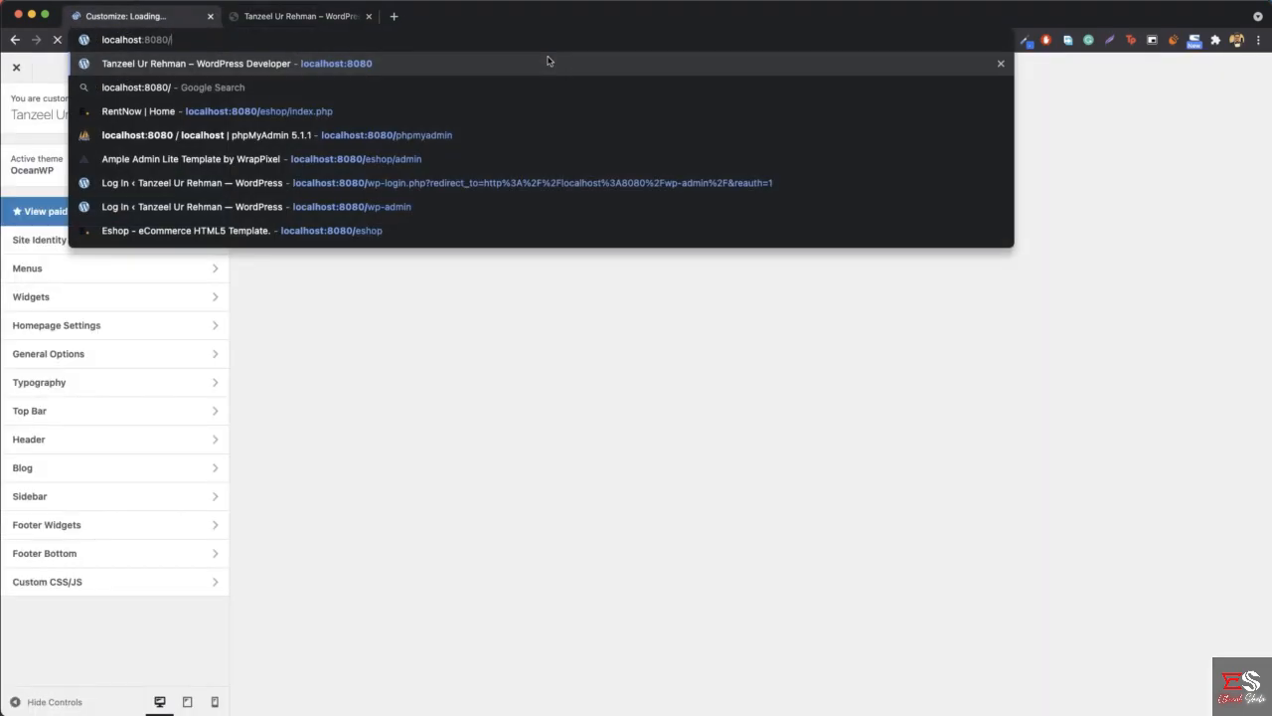
{"action": "key", "text": "Return"}
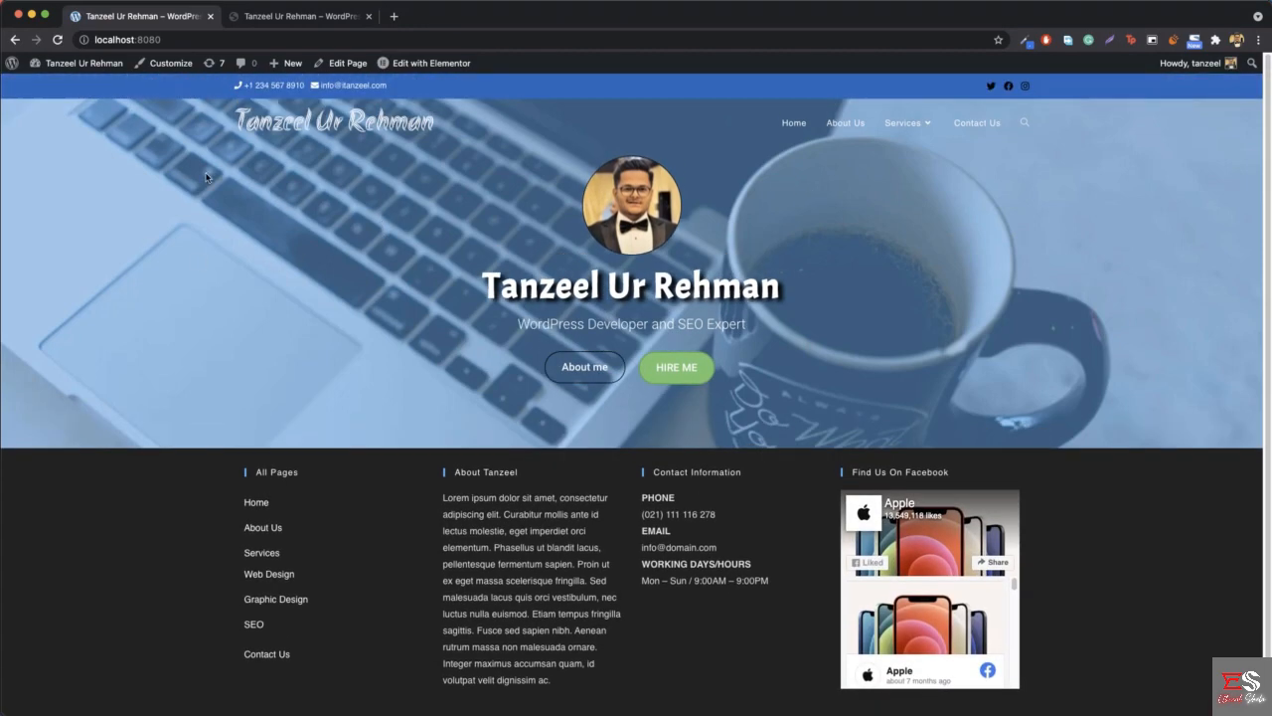
- Compare the live home page's header and hero with the reference site, and view the reference's About Me section
{"action": "left_click", "coordinate": [268, 20]}
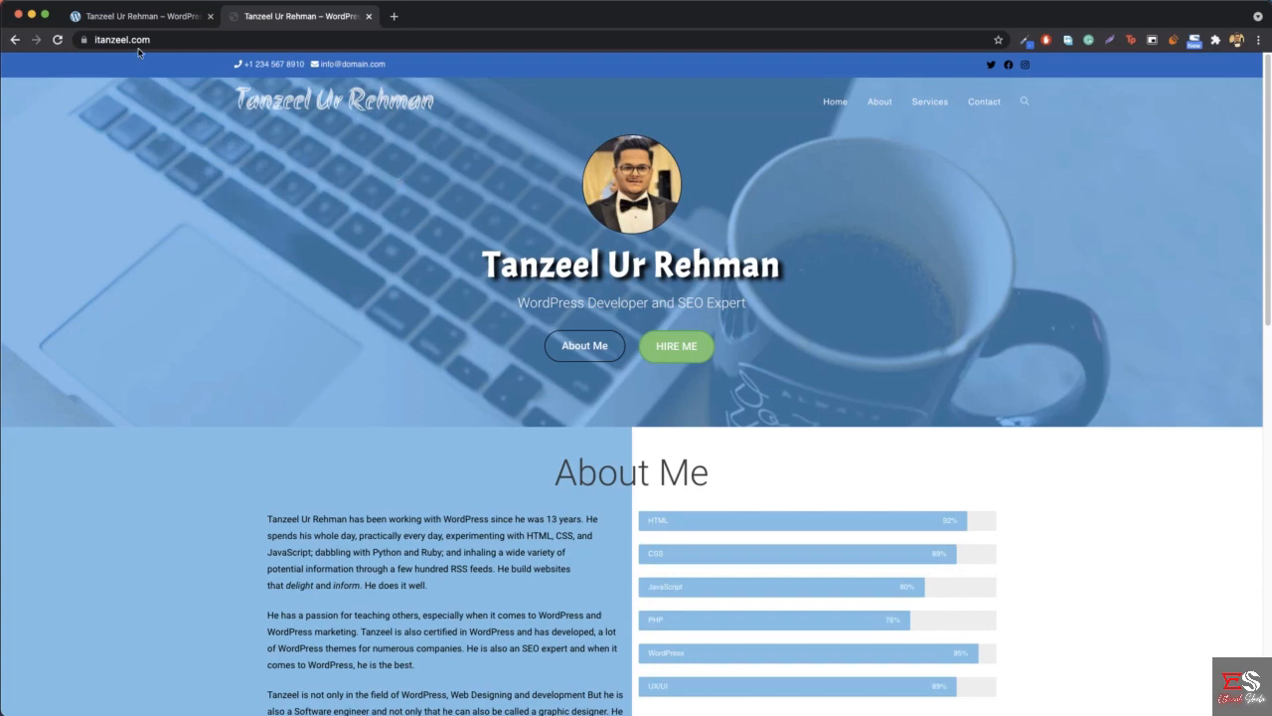
{"action": "left_click", "coordinate": [138, 13]}
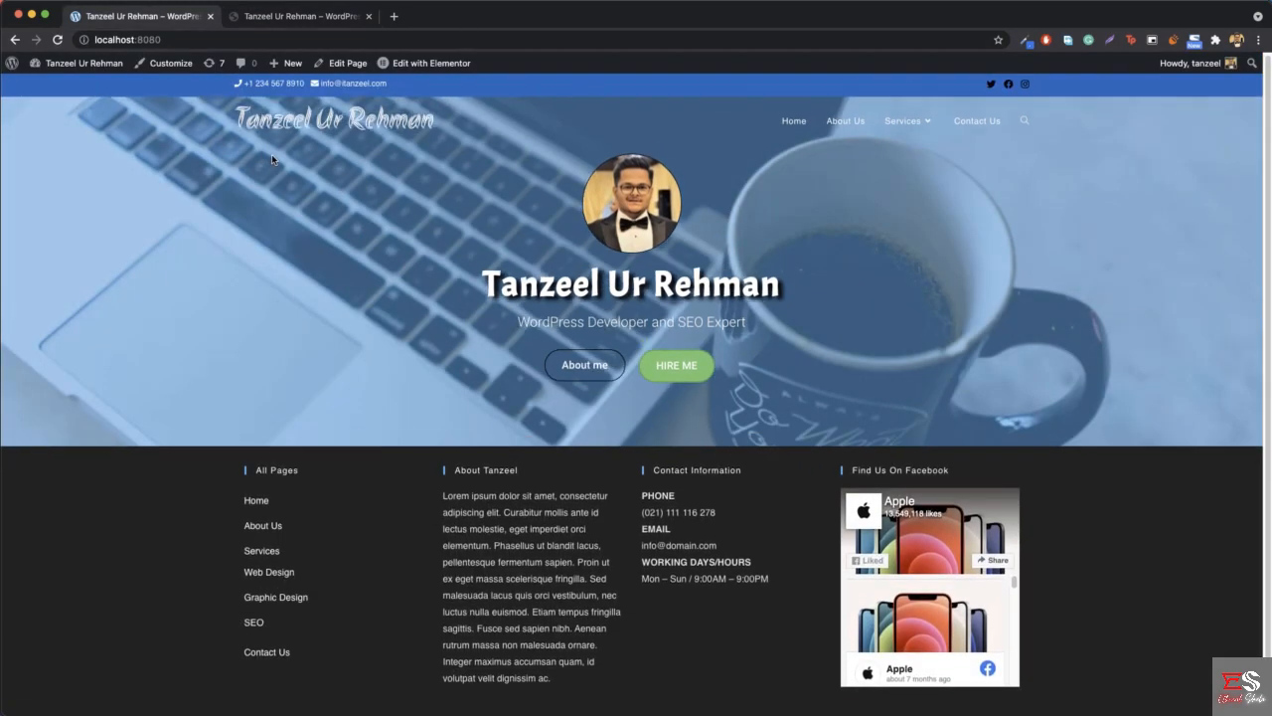
{"action": "left_click", "coordinate": [280, 19]}
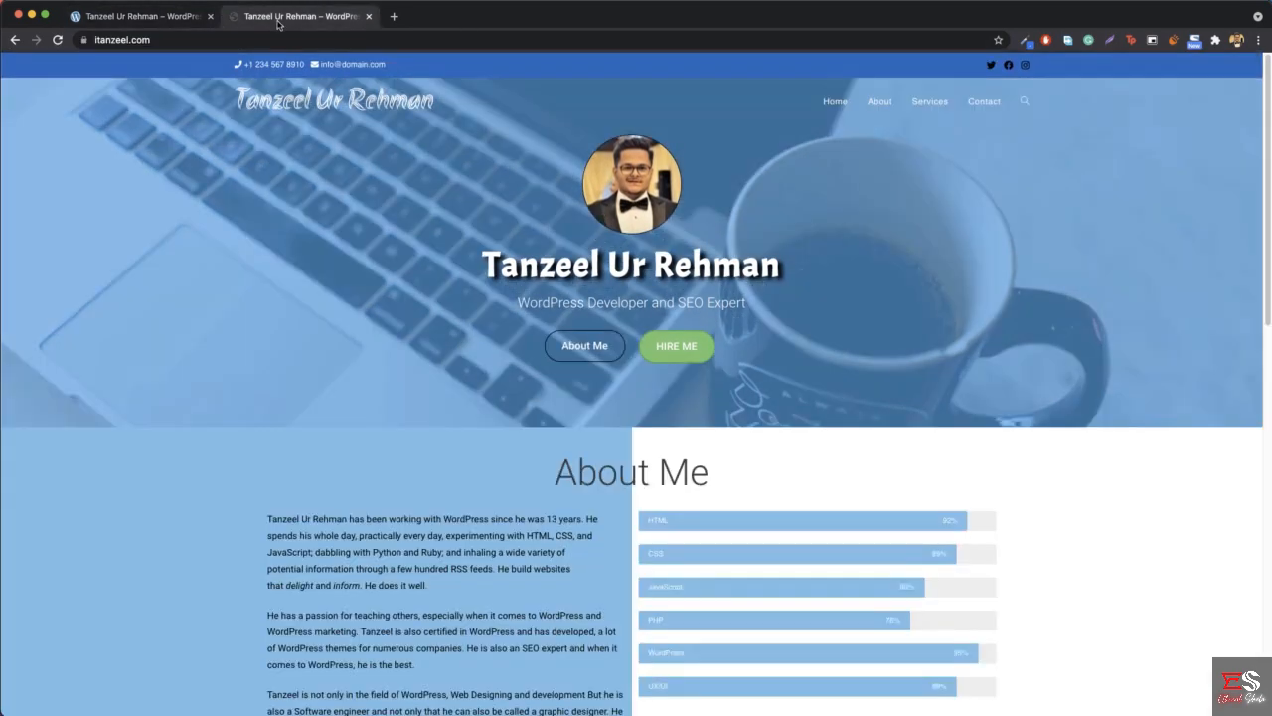
{"action": "scroll", "coordinate": [515, 255], "scroll_direction": "down", "scroll_amount": 5}
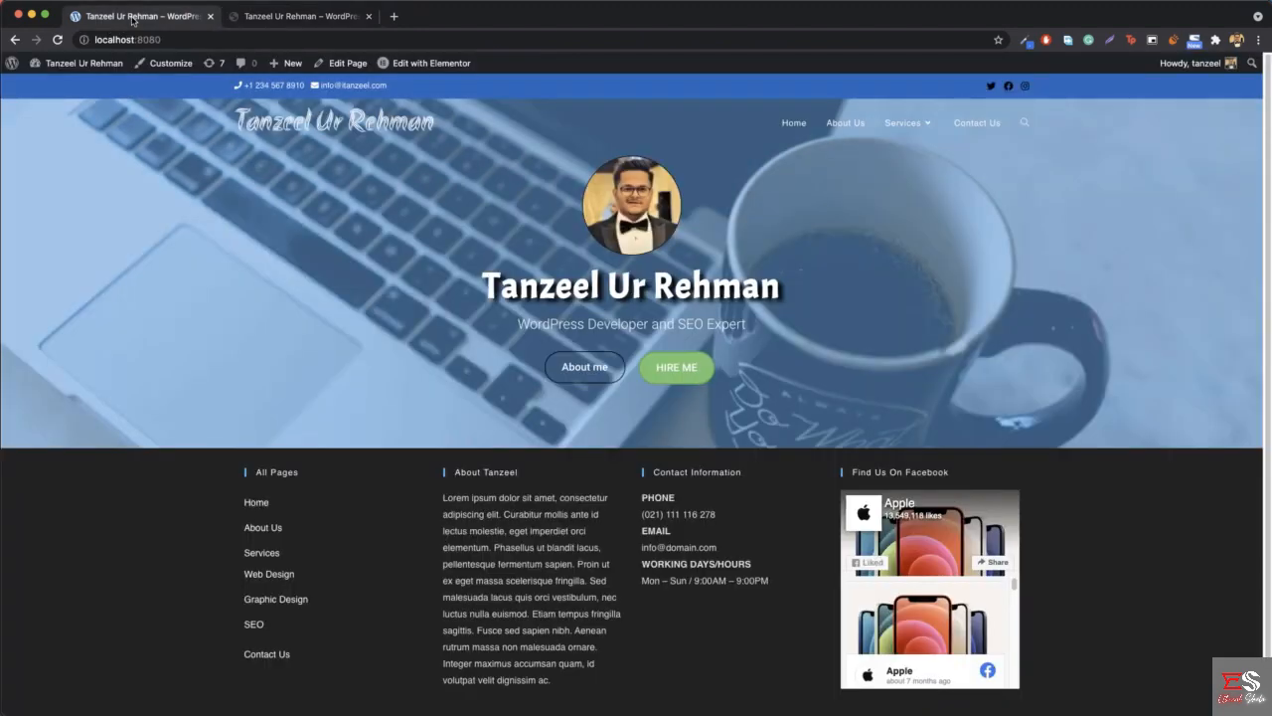
{"action": "left_click", "coordinate": [134, 19]}
{"action": "left_click", "coordinate": [297, 20]}
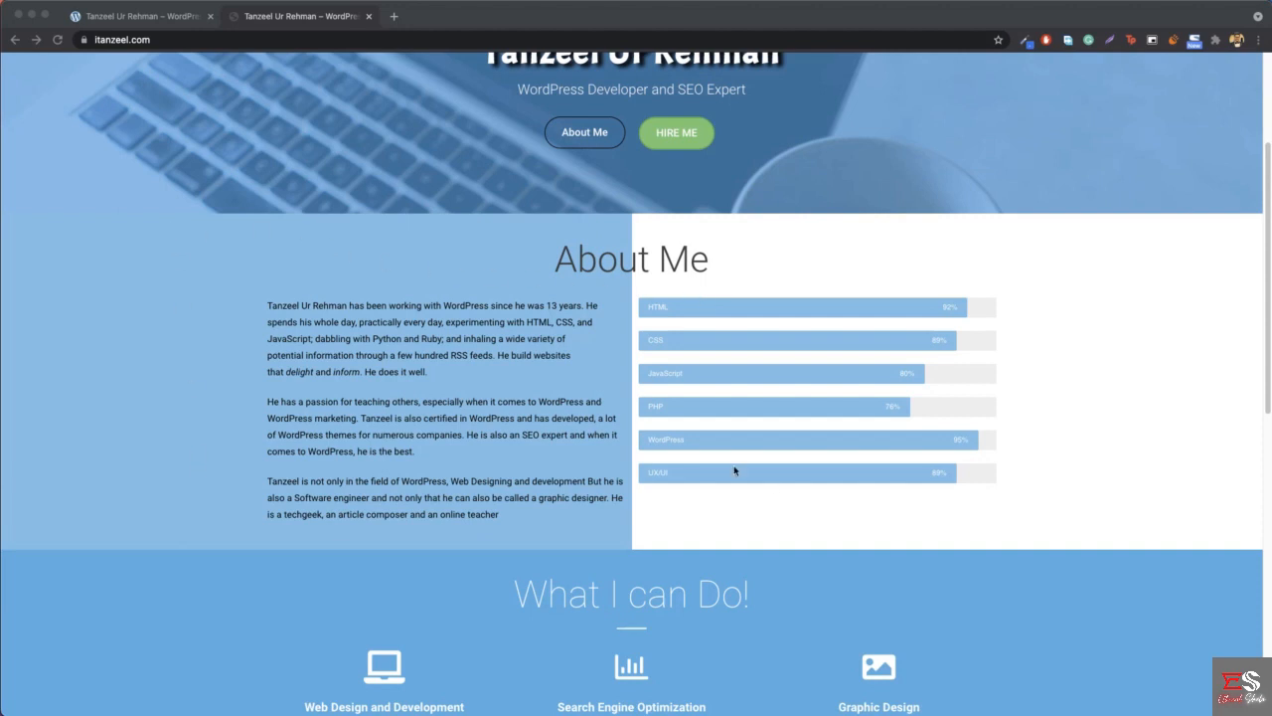
{"action": "left_click", "coordinate": [112, 21]}
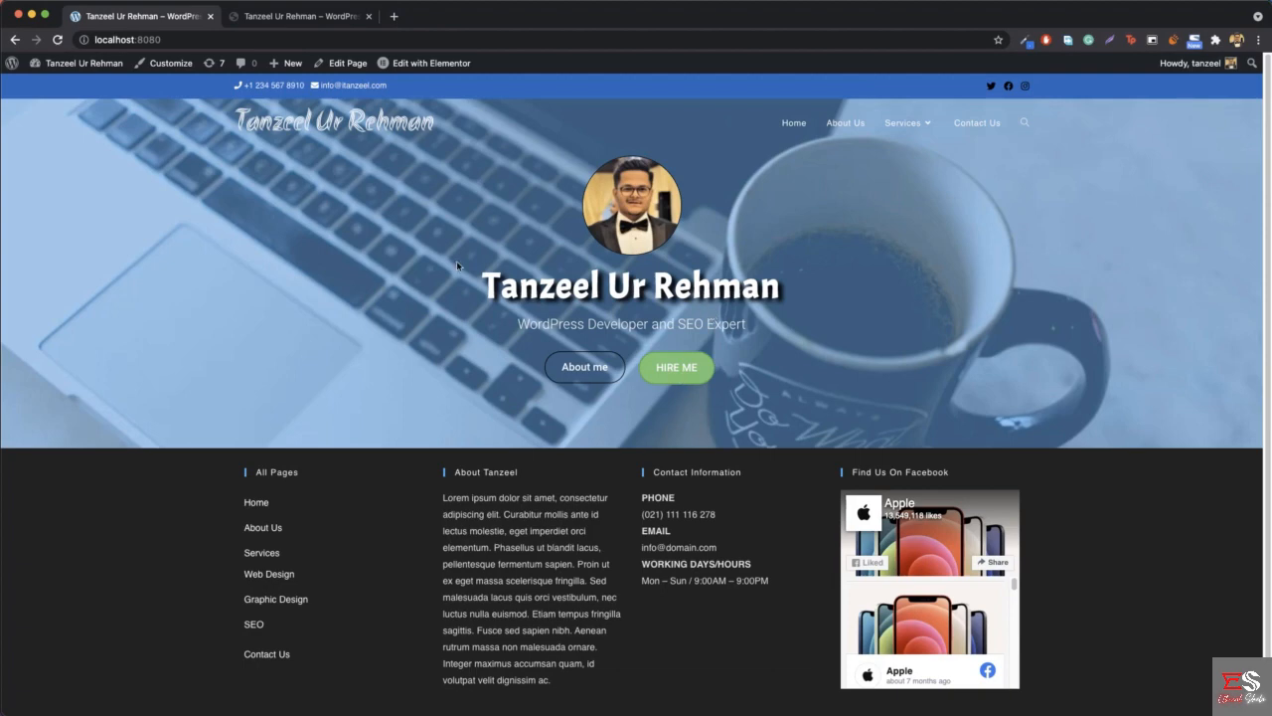
- Open the home page in the Elementor editor and check the reference site's About Me section while it loads
{"action": "left_click", "coordinate": [446, 69]}
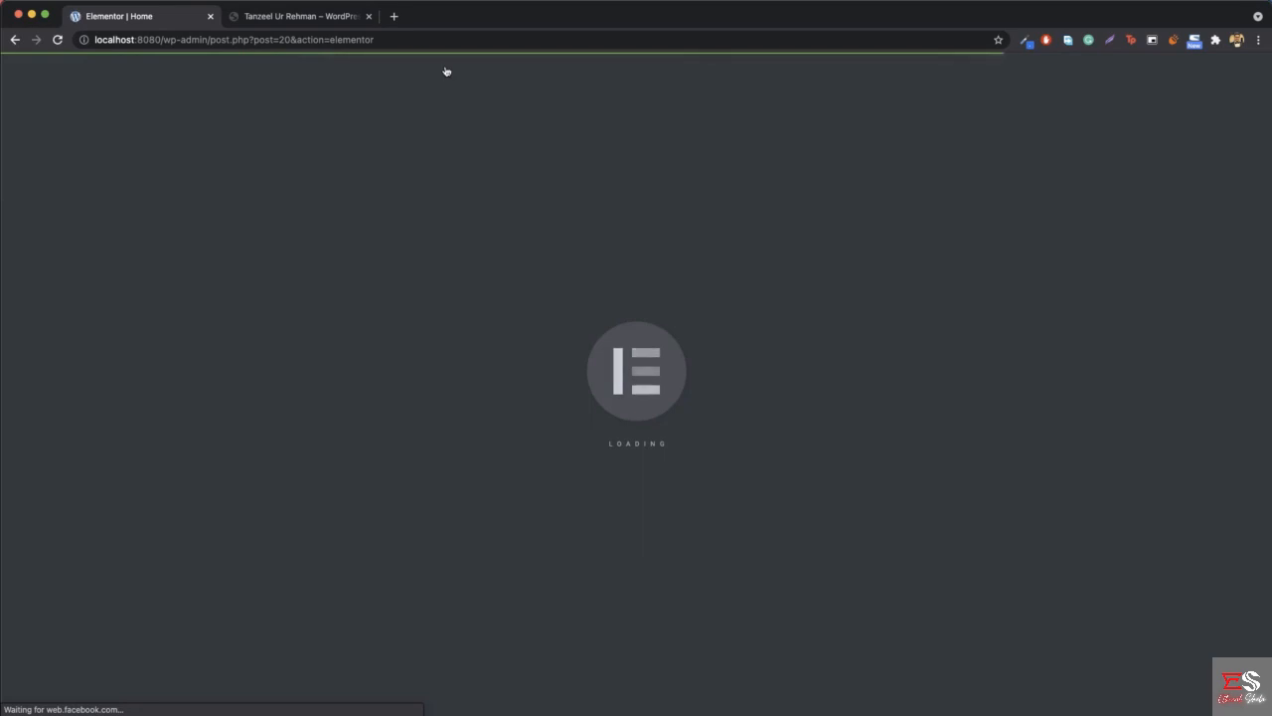
{"action": "left_click", "coordinate": [323, 16]}
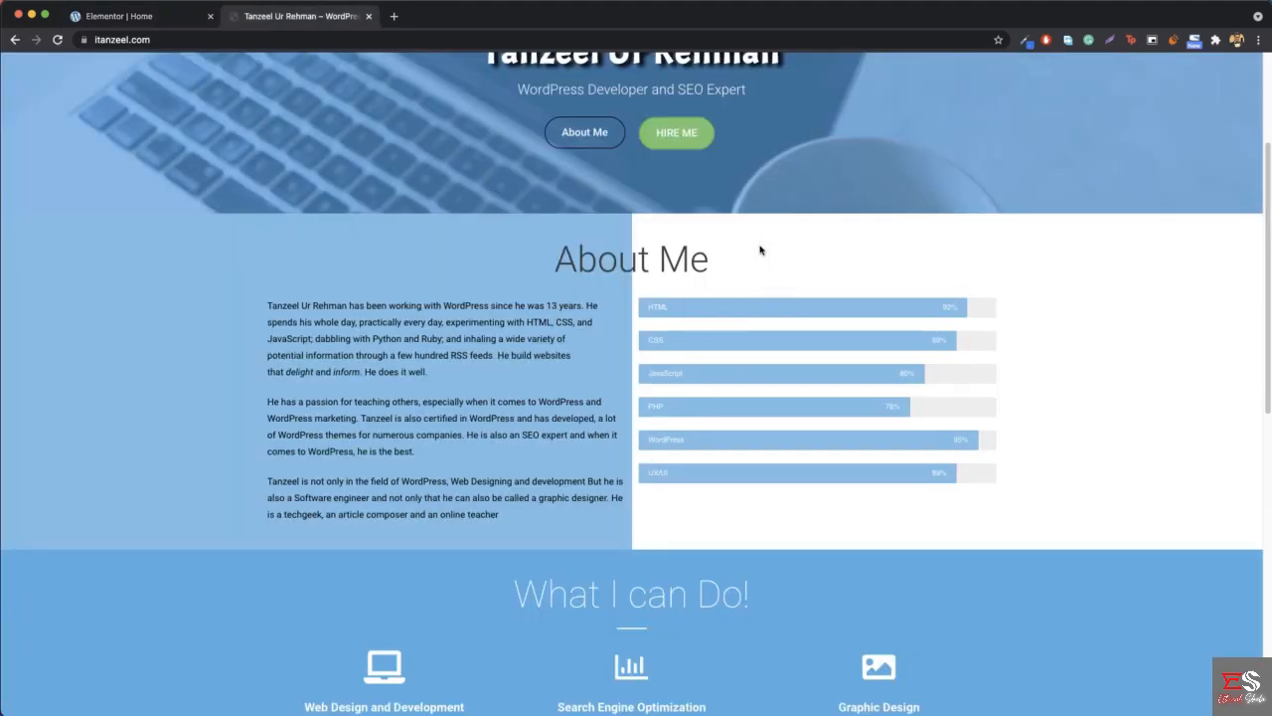
{"action": "left_click", "coordinate": [137, 18]}
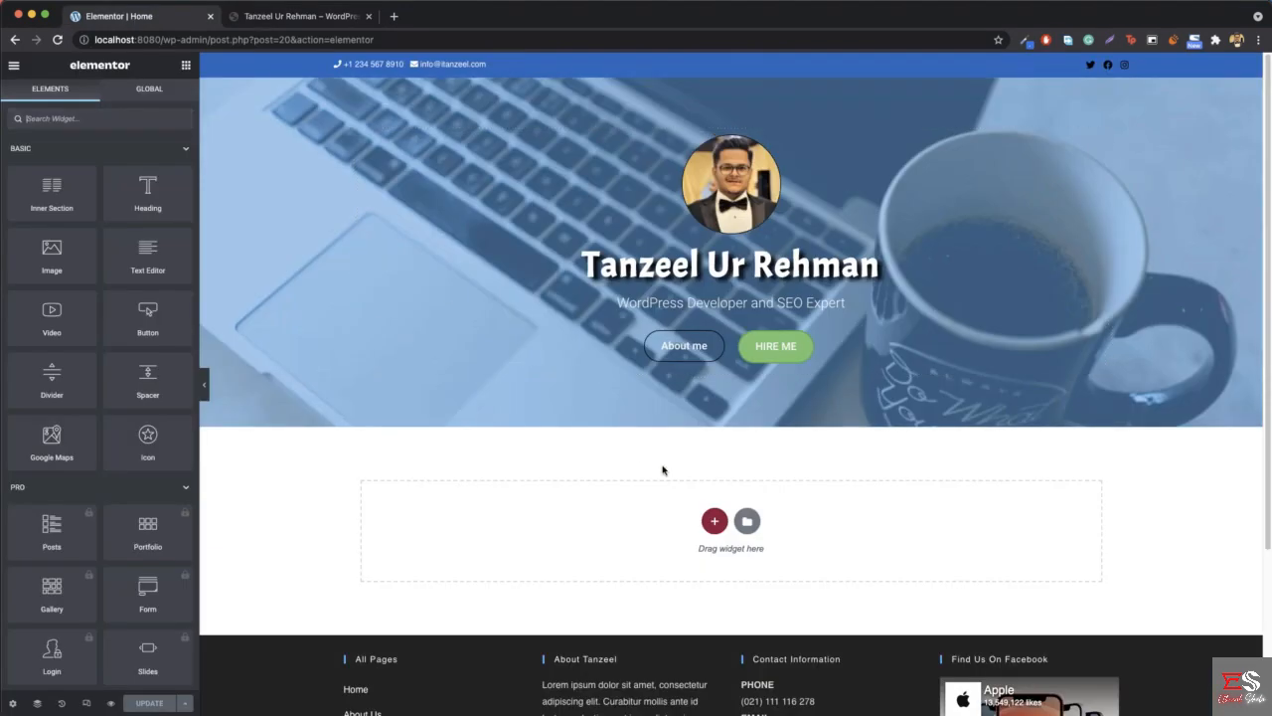
- Sample the light blue background behind the About Me text on the reference site with ColorZilla's Pick Color From Page
{"action": "left_click", "coordinate": [310, 27]}
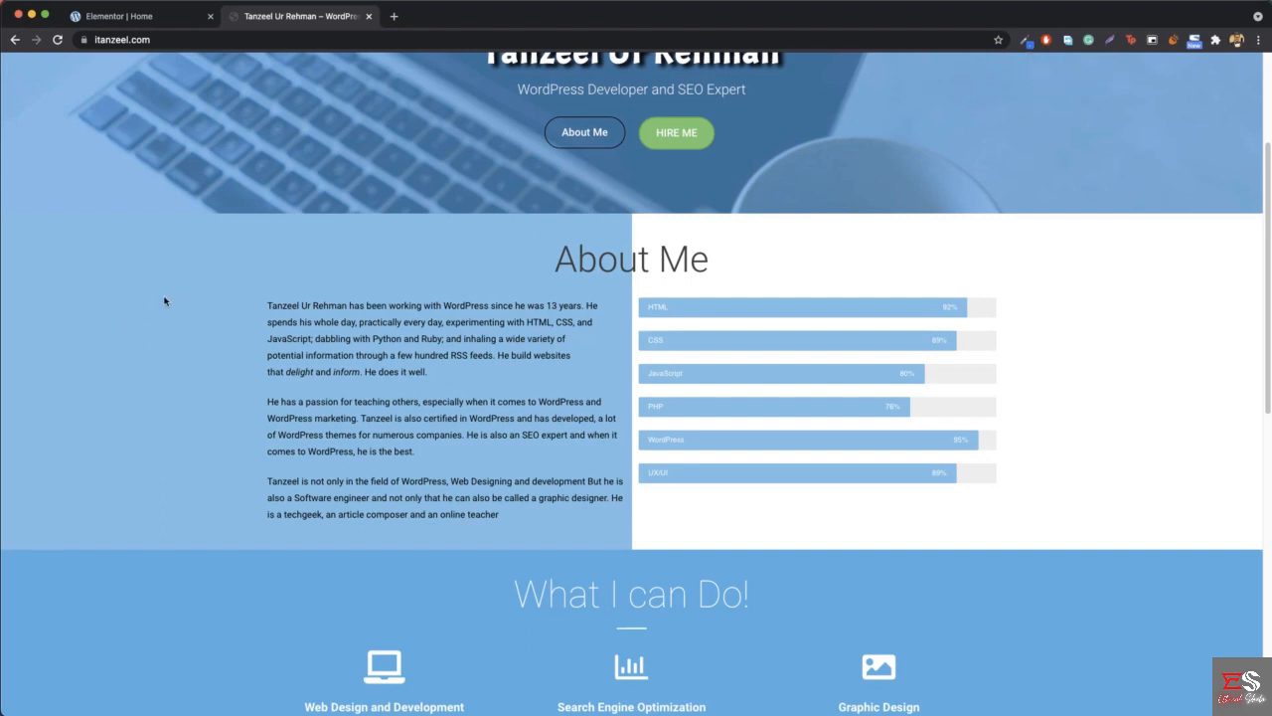
{"action": "left_click", "coordinate": [1025, 41]}
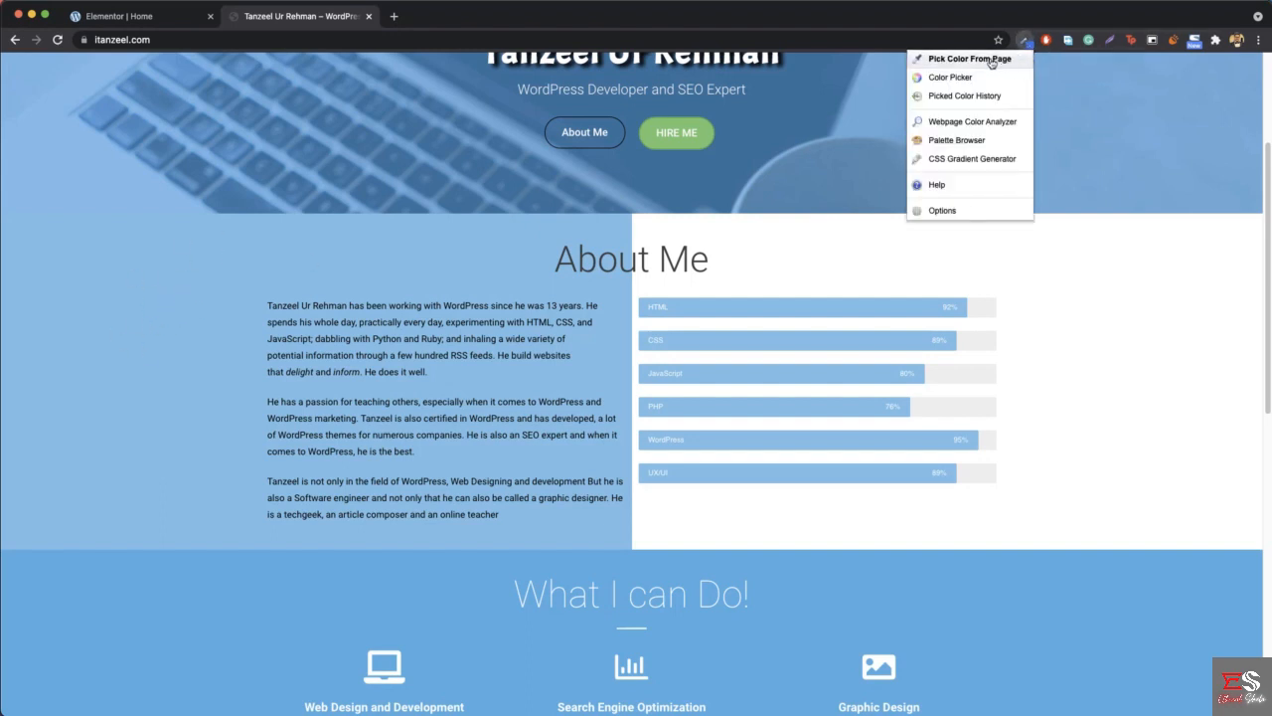
{"action": "left_click", "coordinate": [970, 59]}
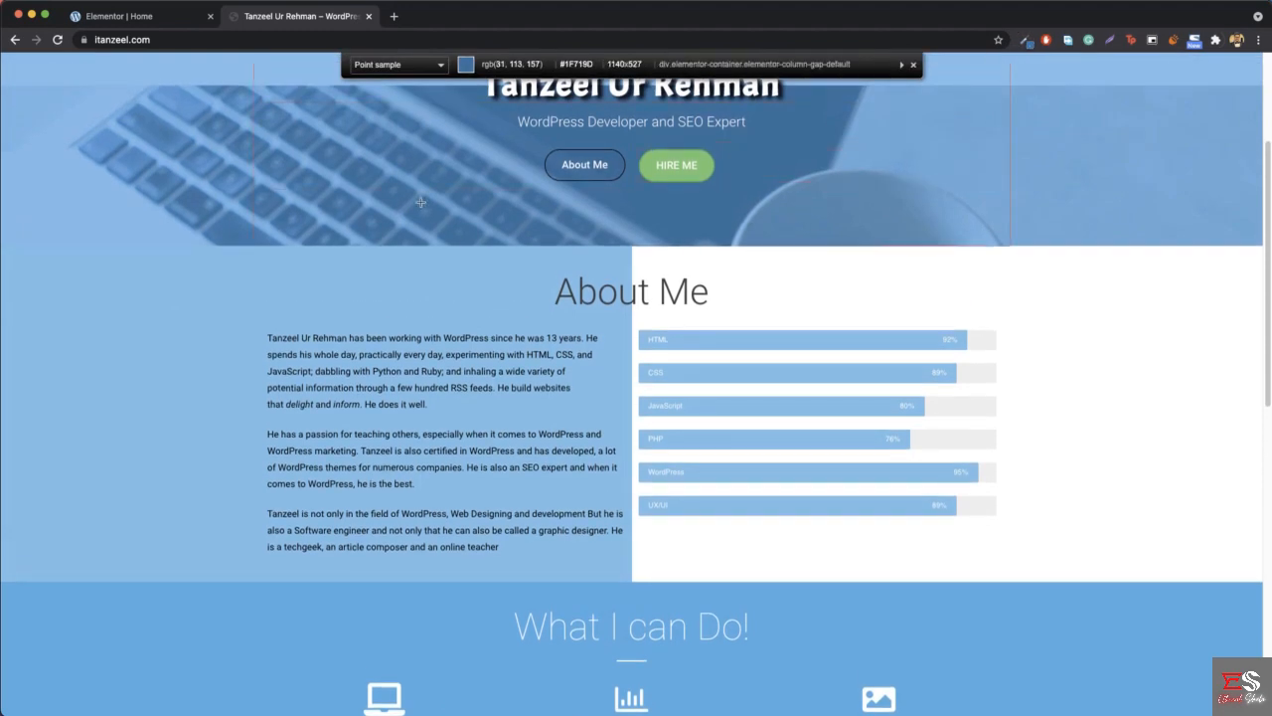
{"action": "left_click", "coordinate": [160, 442]}
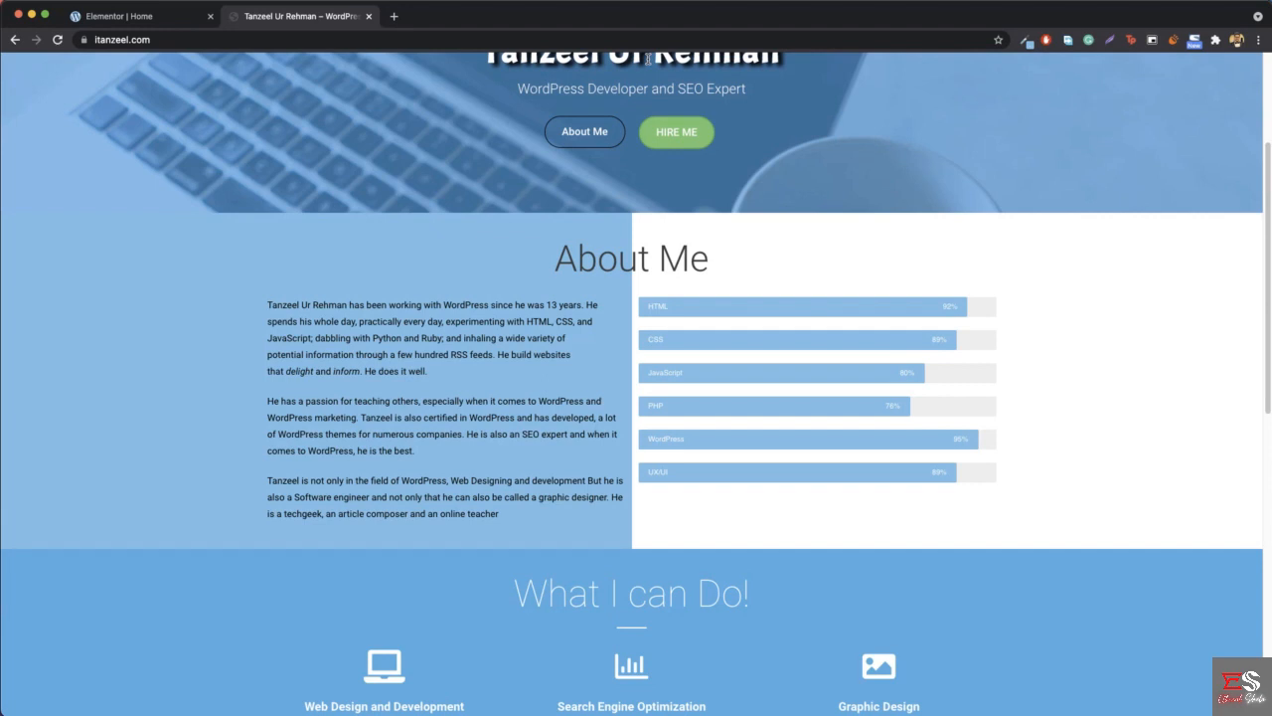
- Search Google for "colorzilla extension" in a new browser tab and open ColorZilla's Chrome Web Store page
{"action": "left_click", "coordinate": [395, 17]}
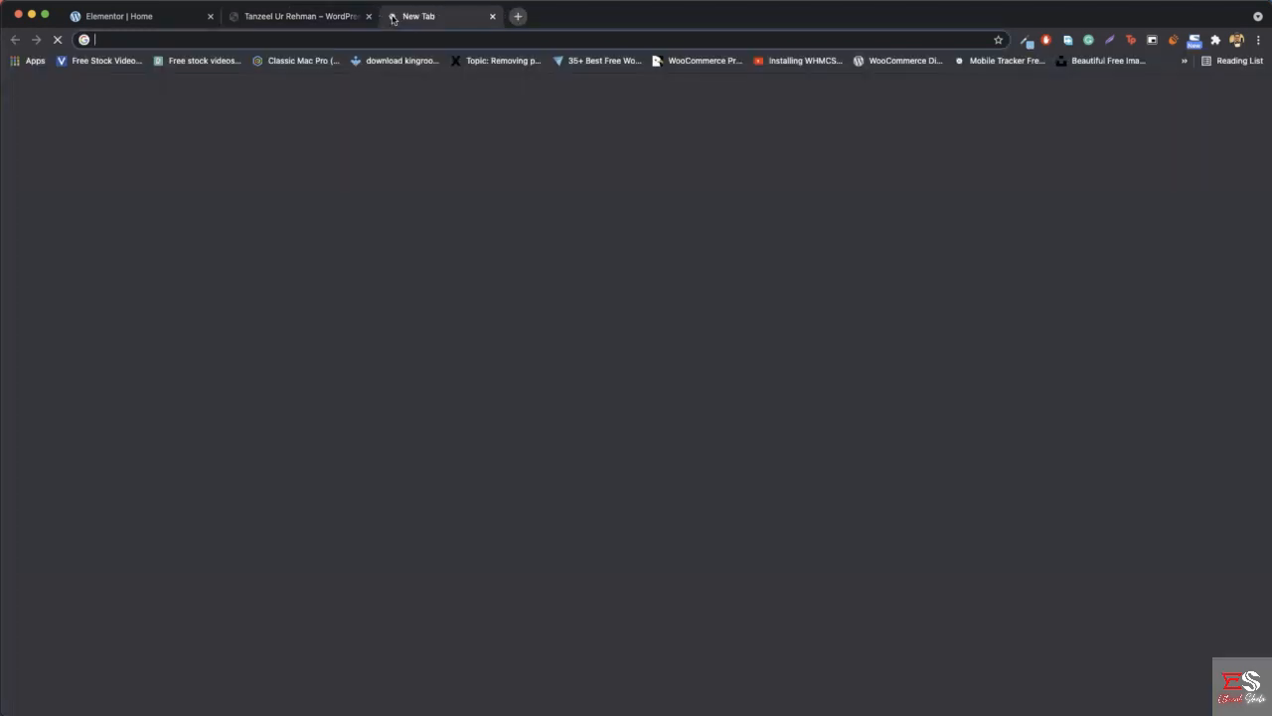
{"action": "type", "text": "collor"}
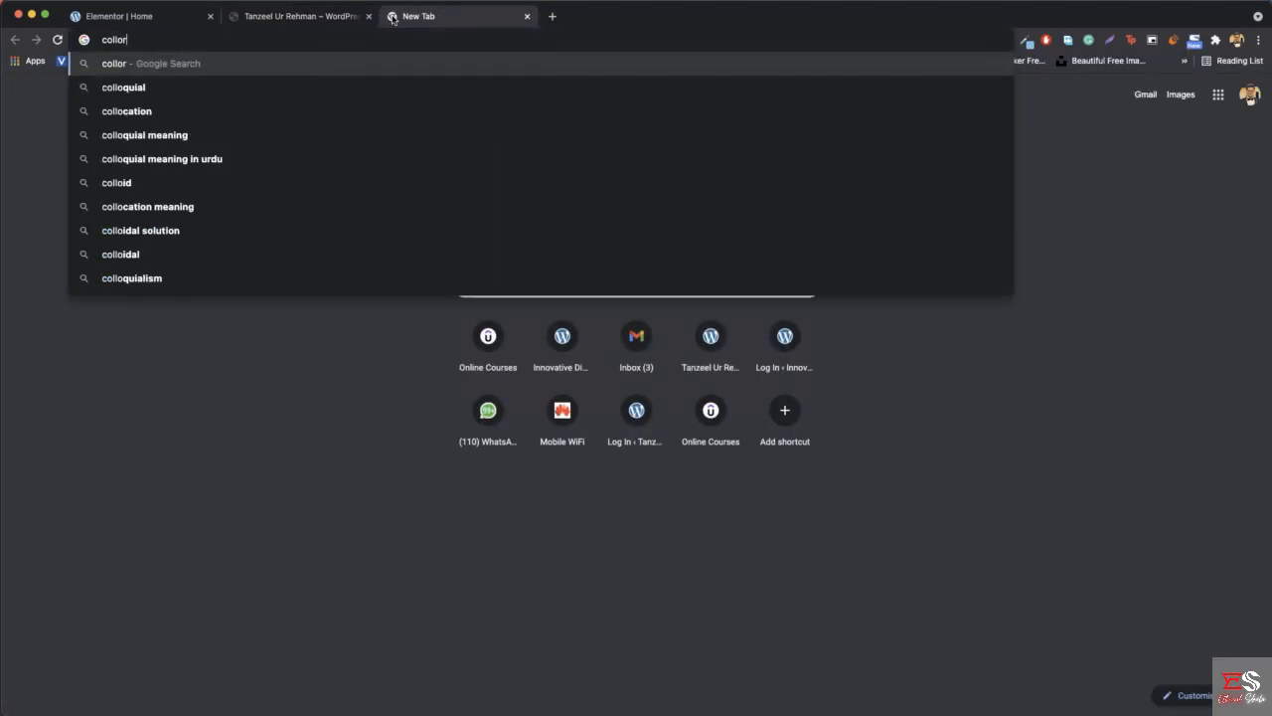
{"action": "type", "text": " zilla"}
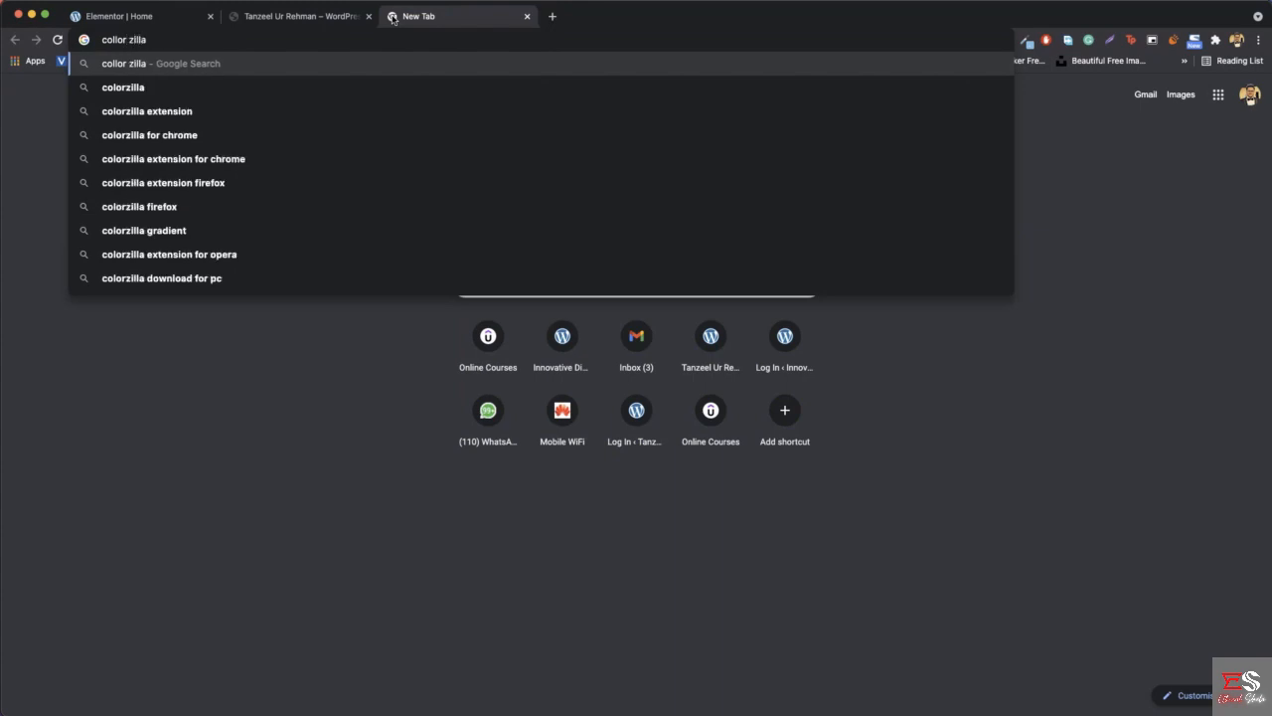
{"action": "key", "text": "Down"}
{"action": "key", "text": "Down"}
{"action": "key", "text": "Return"}
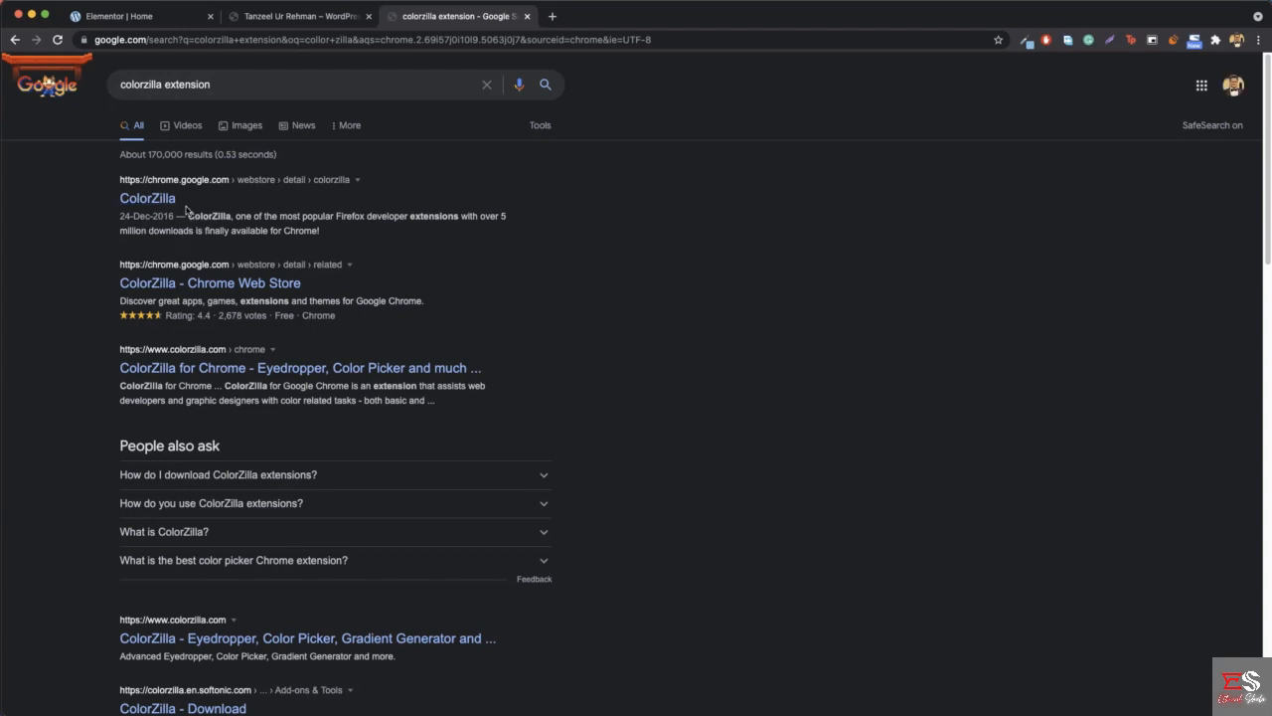
{"action": "left_click", "coordinate": [148, 199]}
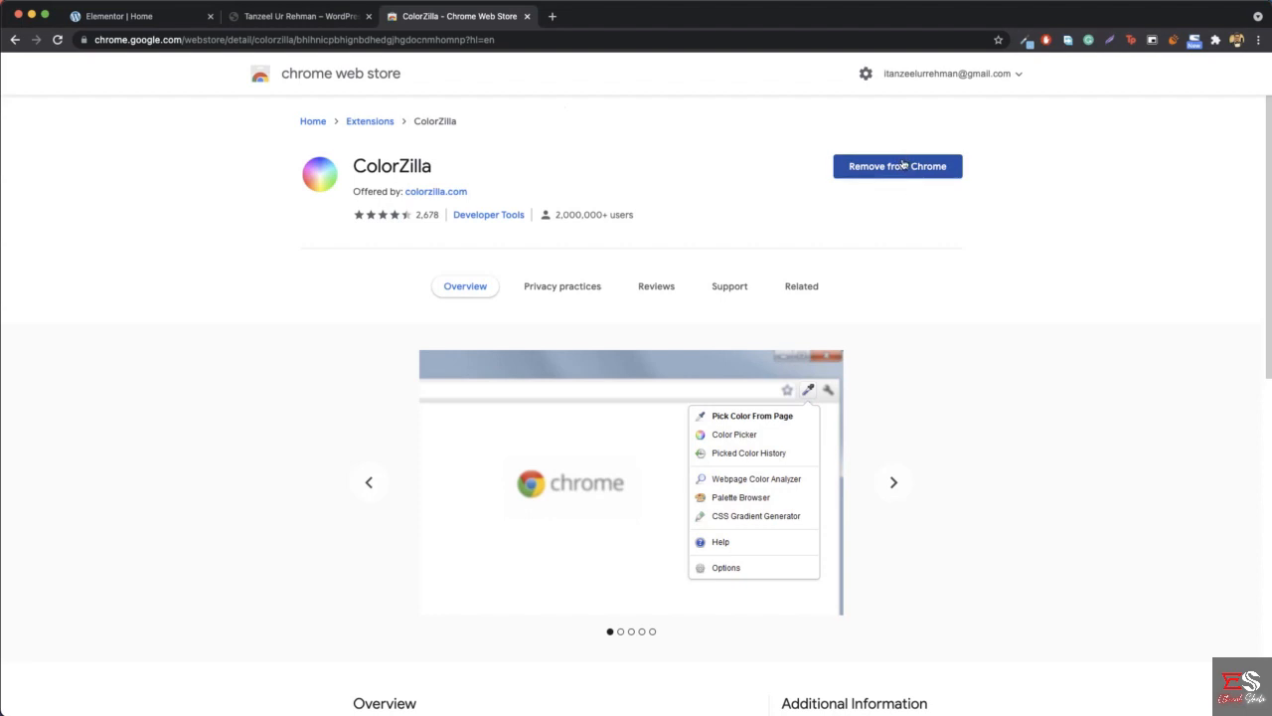
- View the ColorZilla extension's available options and close the Chrome Web Store page
{"action": "left_click", "coordinate": [1027, 41]}
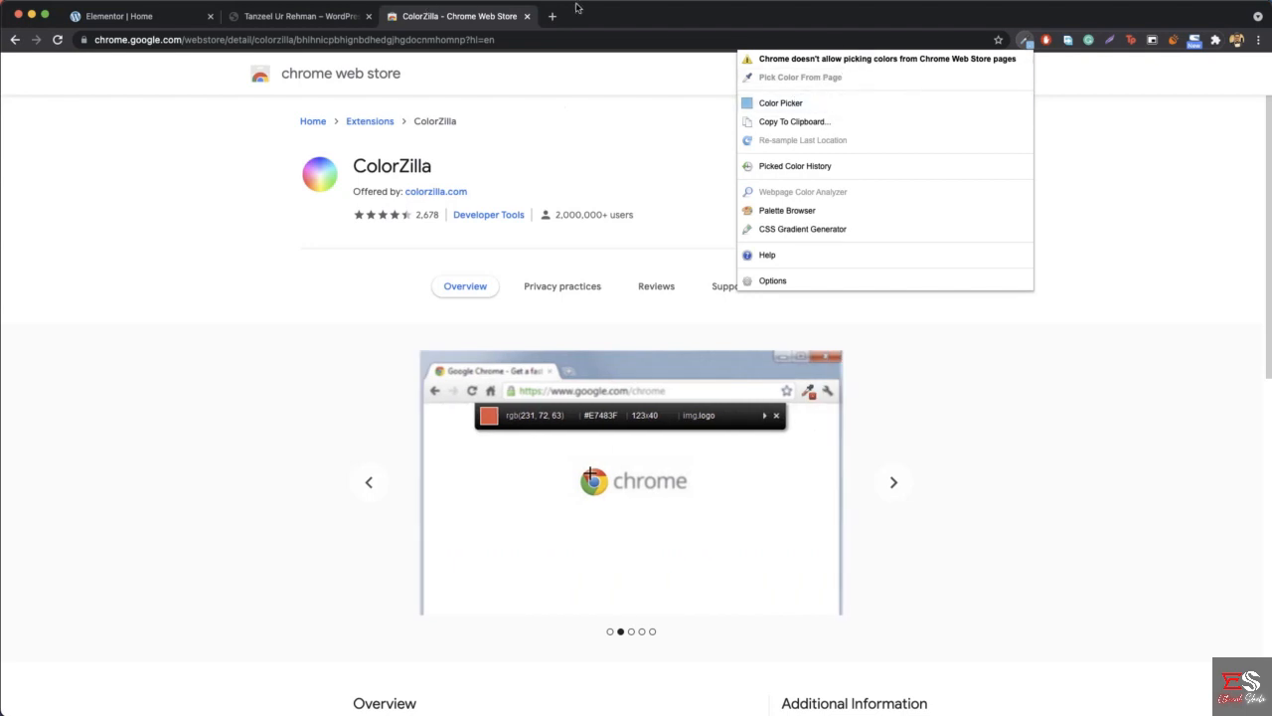
{"action": "left_click", "coordinate": [1026, 41]}
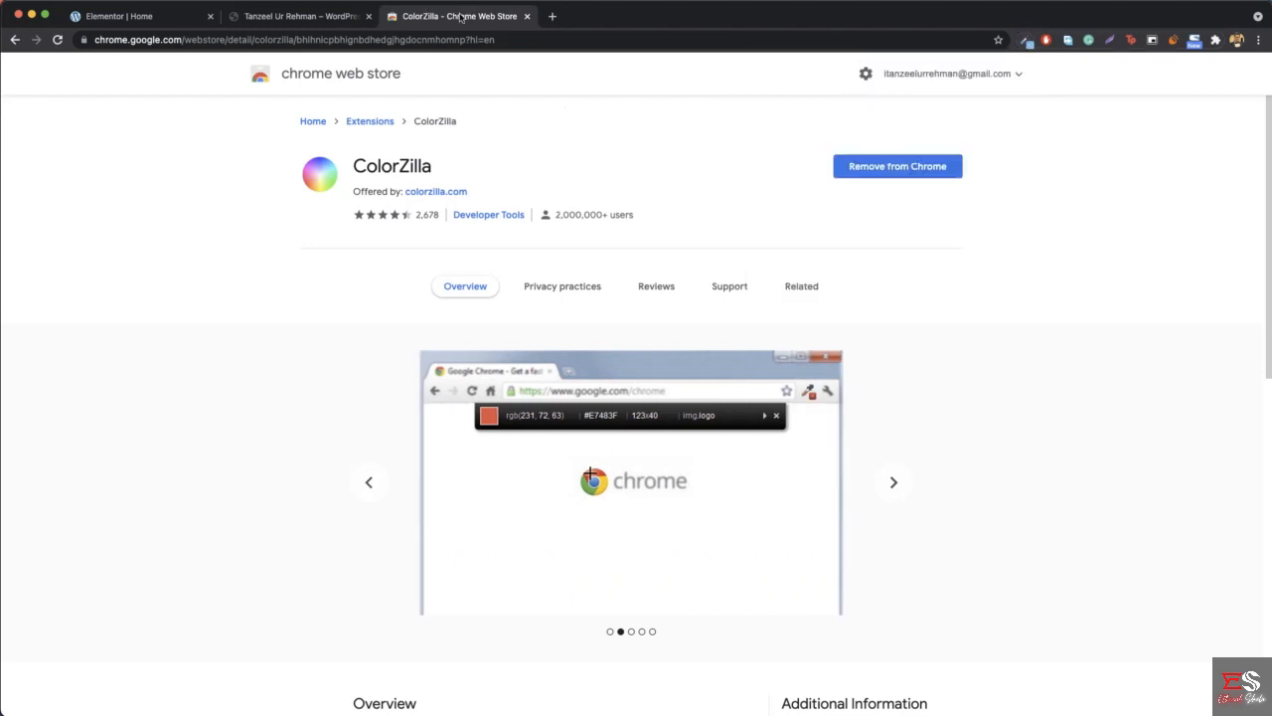
{"action": "key", "text": "super+w"}
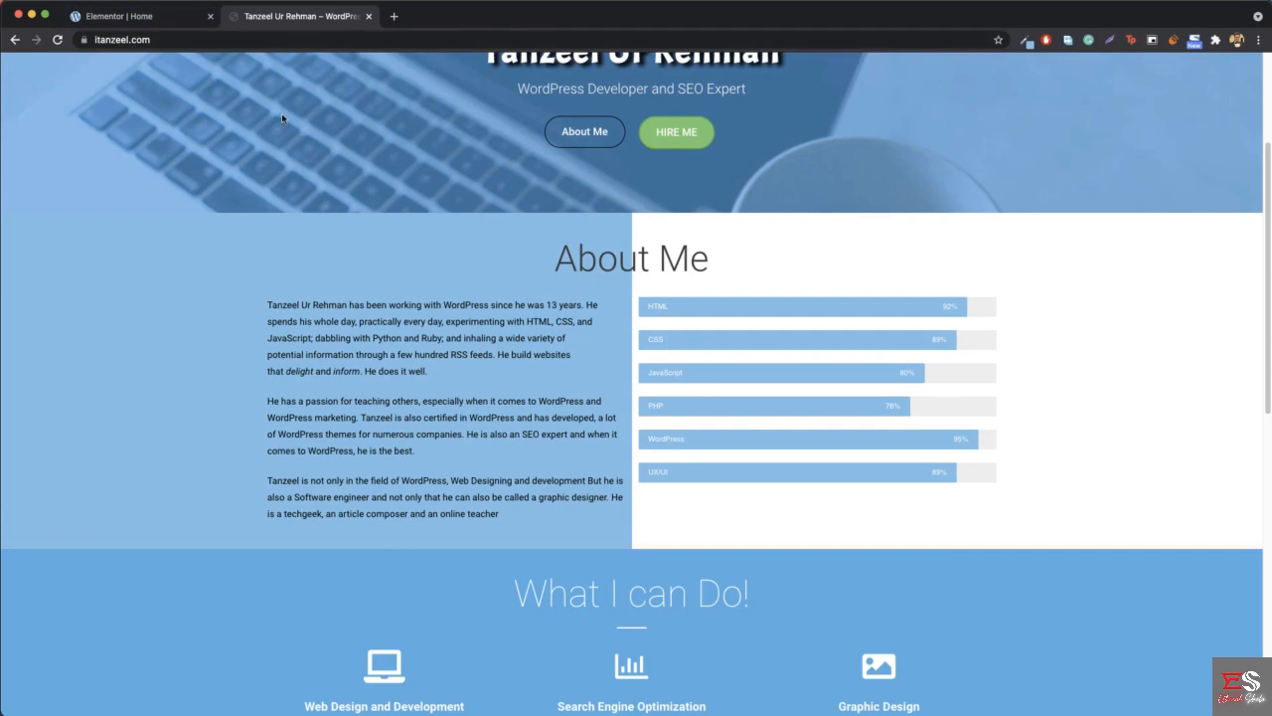
- Add a single-column section below the hero in Elementor and place a Heading widget in it, using the reference layout as a guide
{"action": "left_click", "coordinate": [150, 17]}
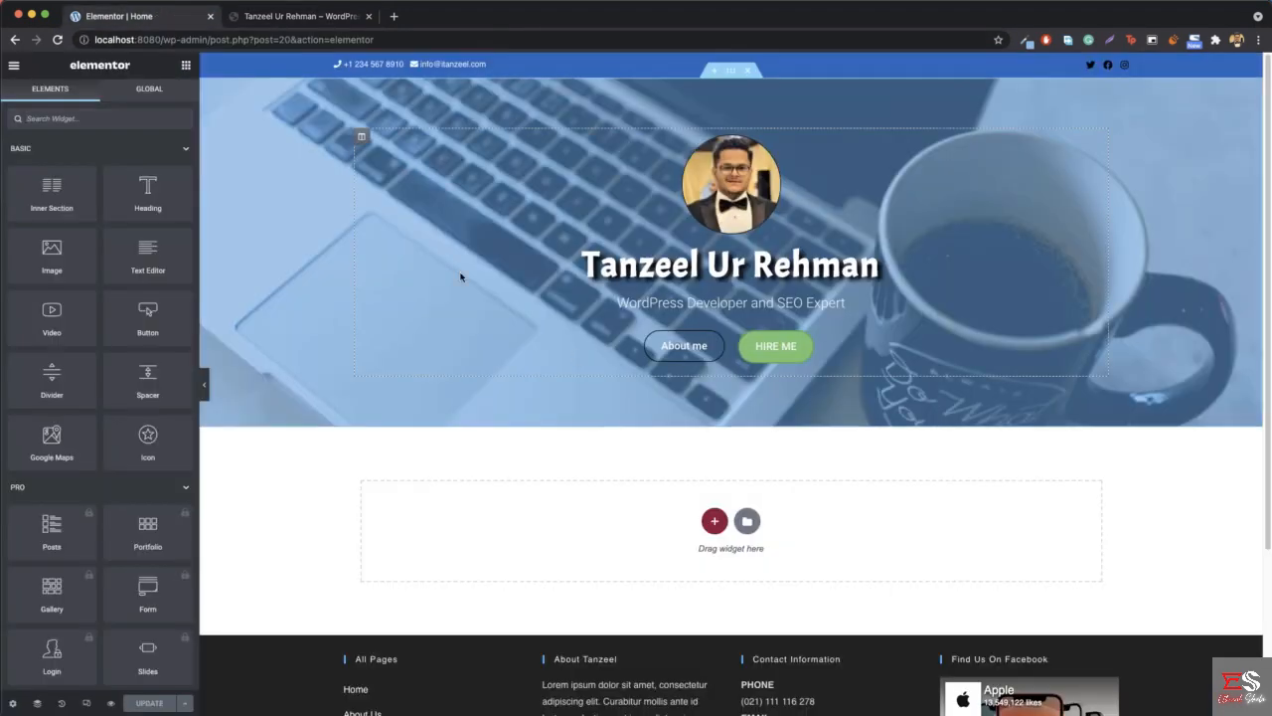
{"action": "left_click", "coordinate": [715, 522]}
{"action": "left_click", "coordinate": [289, 16]}
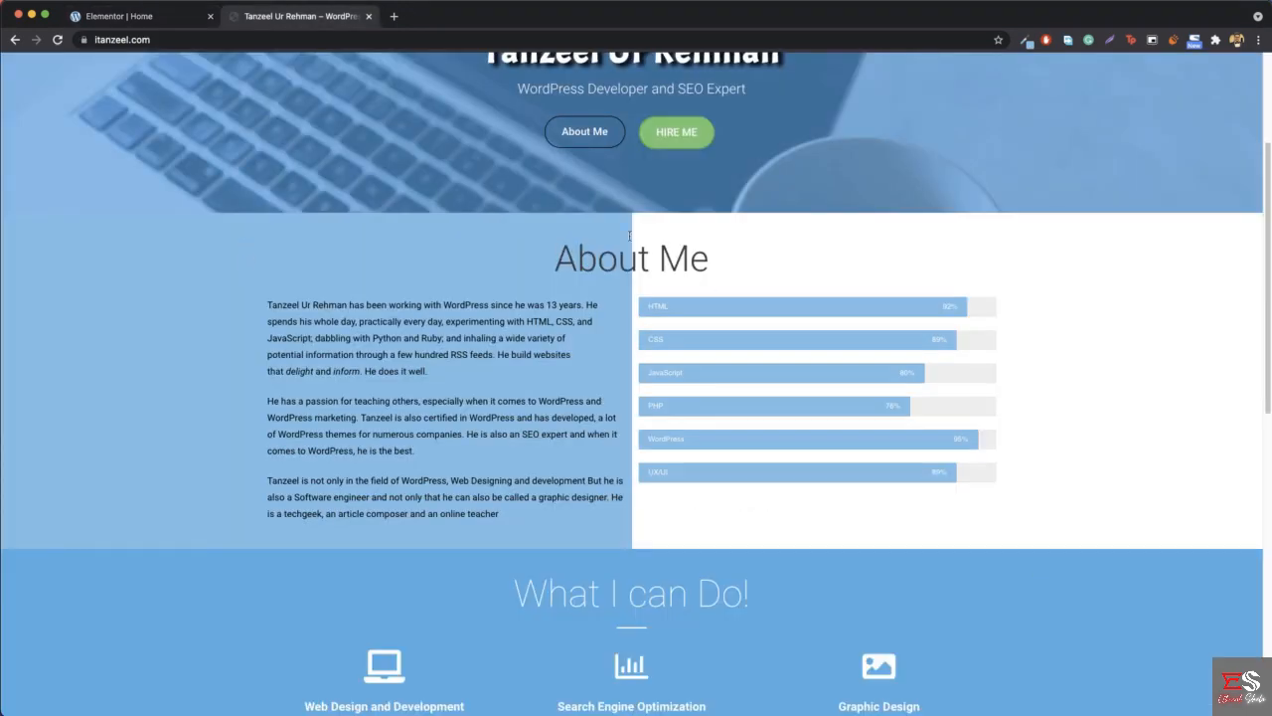
{"action": "left_click", "coordinate": [110, 16]}
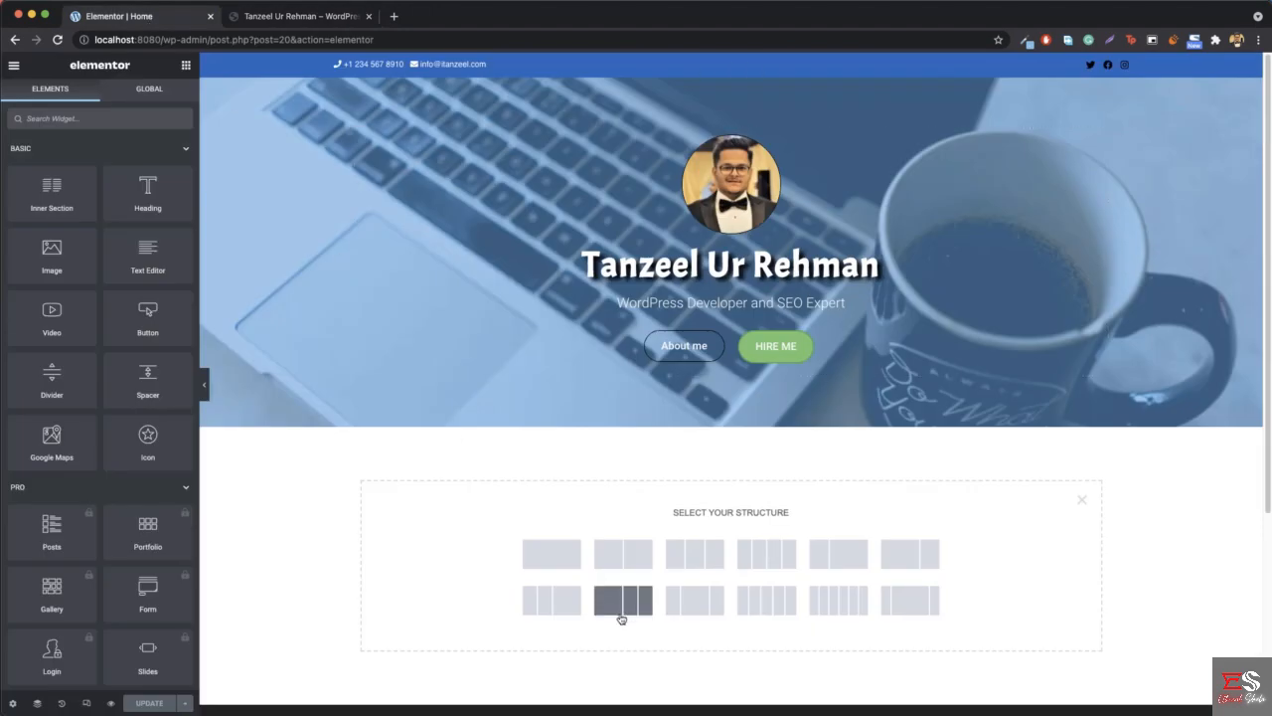
{"action": "left_click", "coordinate": [552, 554]}
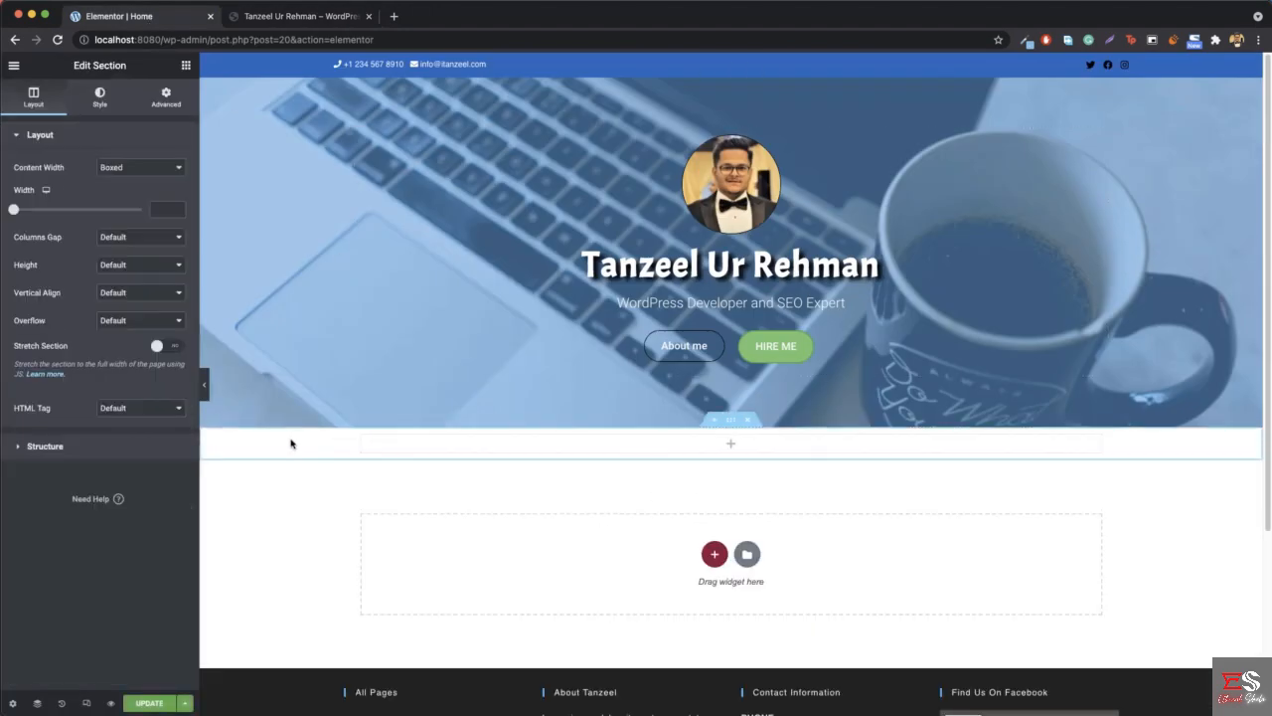
{"action": "left_click", "coordinate": [187, 66]}
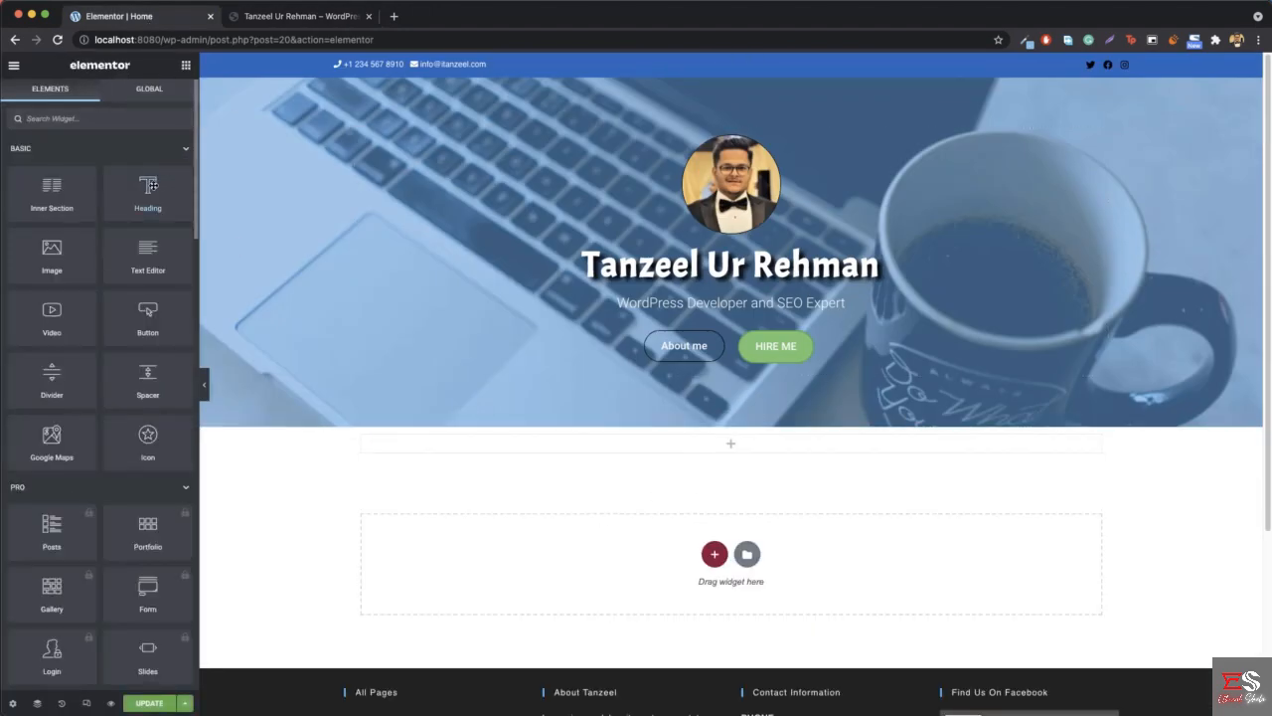
{"action": "left_click_drag", "start_coordinate": [151, 189], "coordinate": [762, 436]}
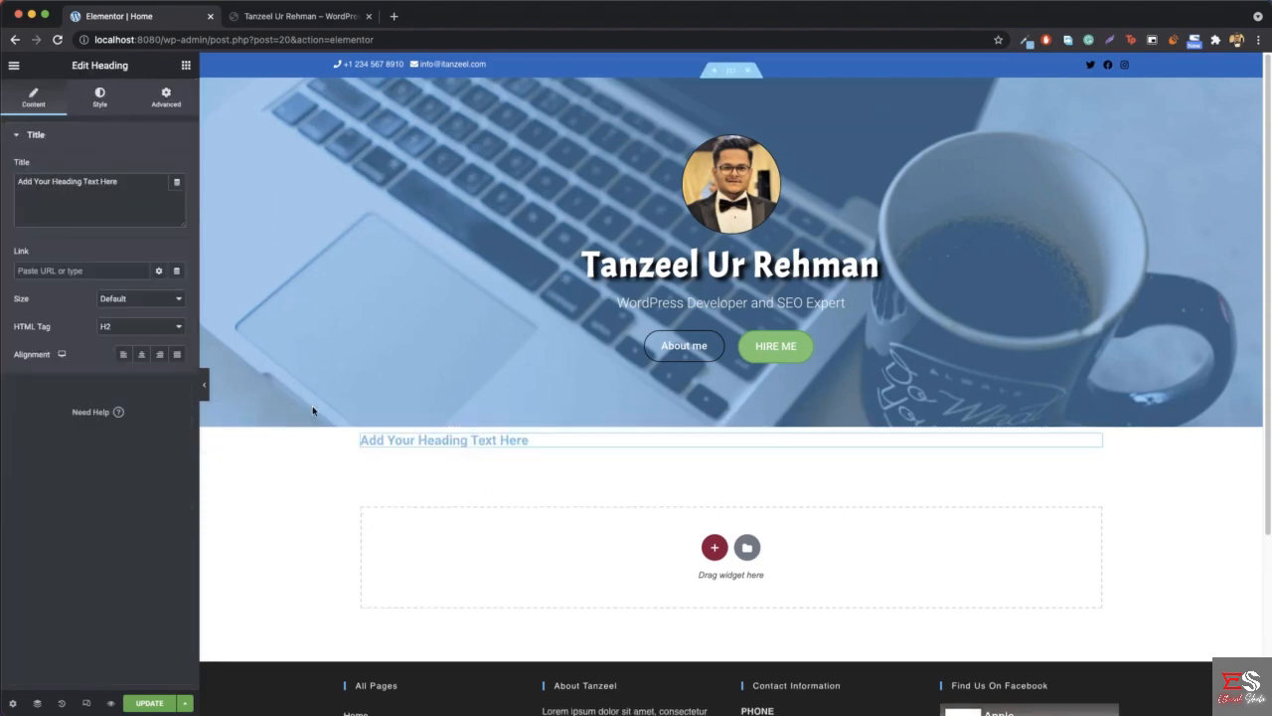
- Change the new heading's title to "About Me" and align it to the centre
{"action": "triple_click", "coordinate": [63, 196]}
{"action": "type", "text": "Abo"}
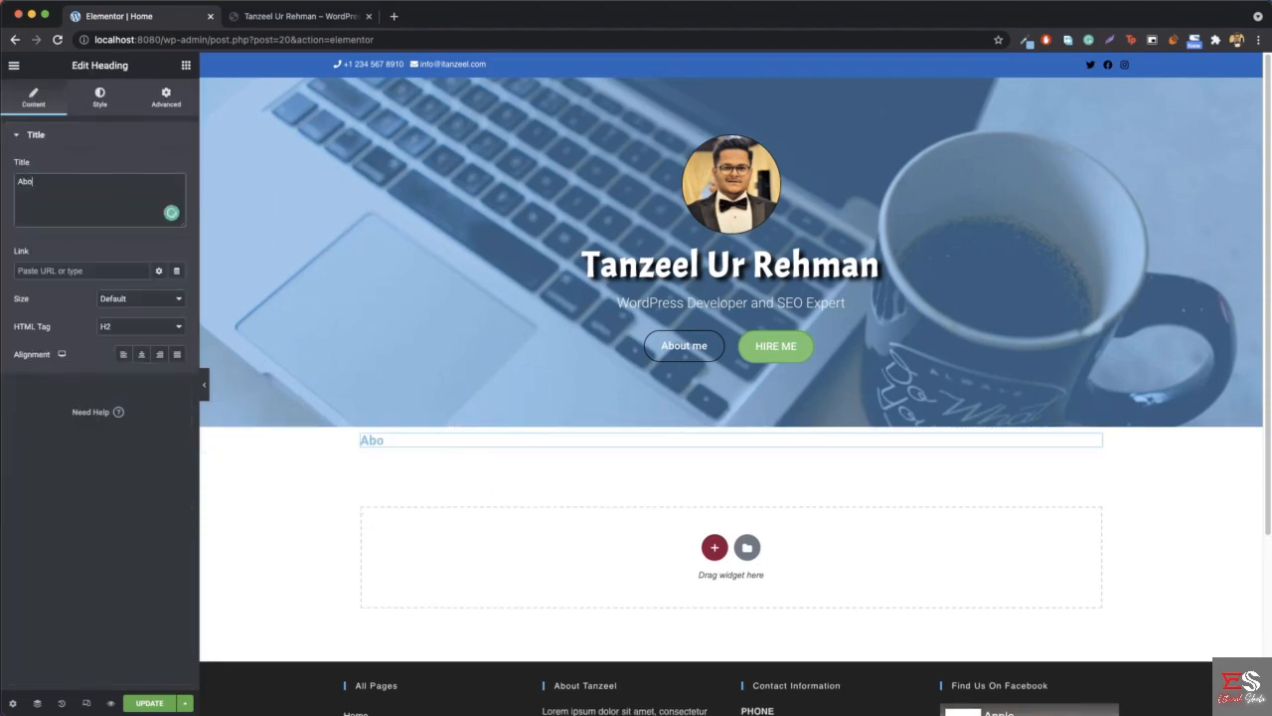
{"action": "type", "text": "ut U"}
{"action": "type", "text": " Me"}
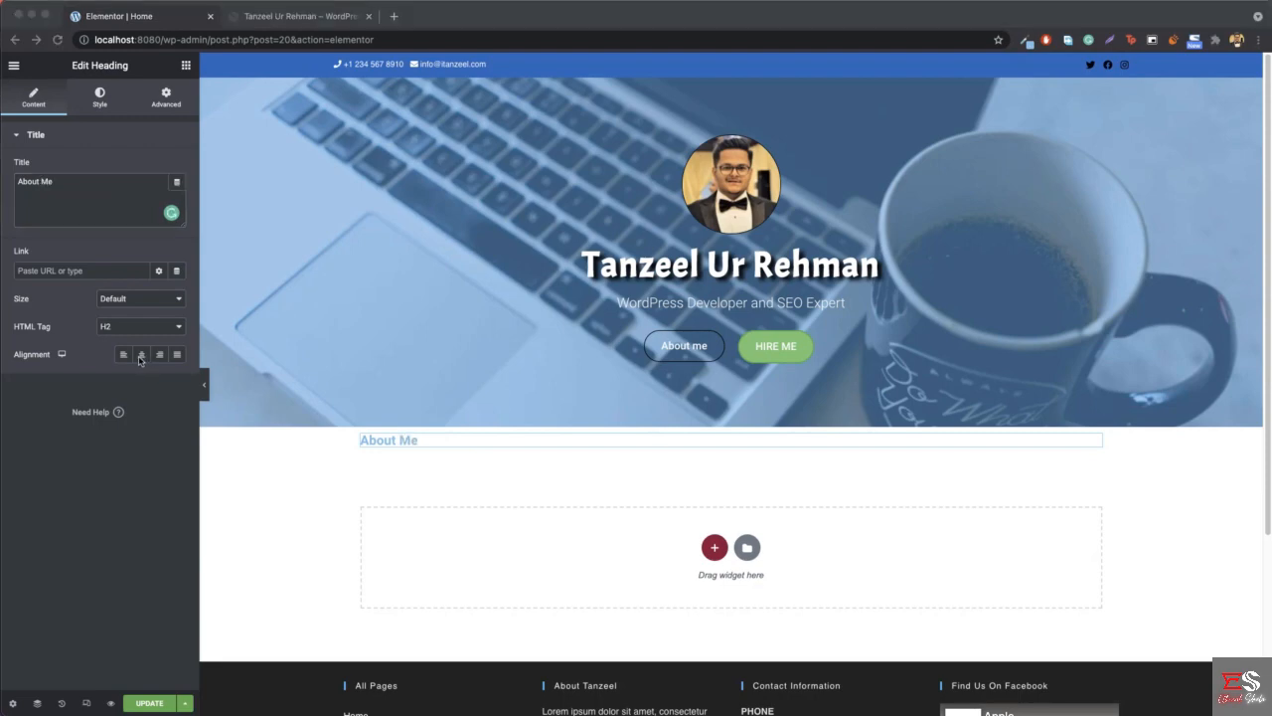
{"action": "left_click", "coordinate": [140, 356]}
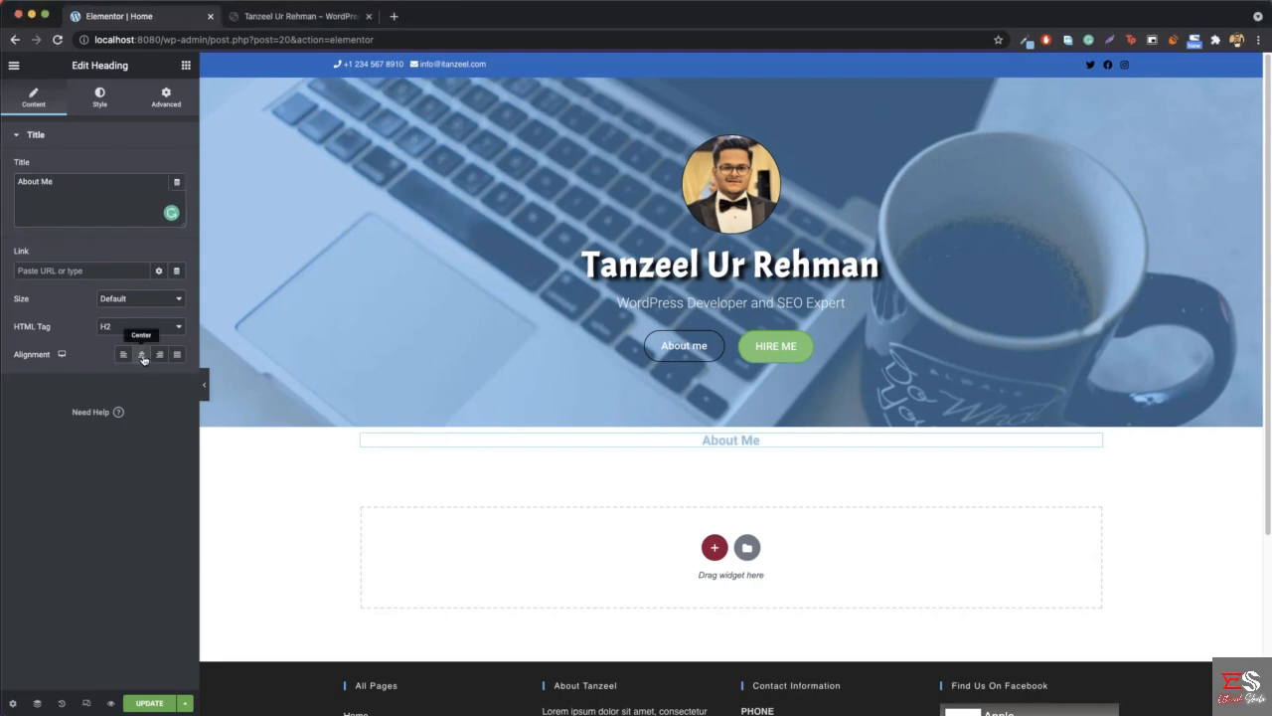
- Set the About Me heading's text color to dark gray #3E3E3E
{"action": "left_click", "coordinate": [98, 95]}
{"action": "left_click", "coordinate": [177, 167]}
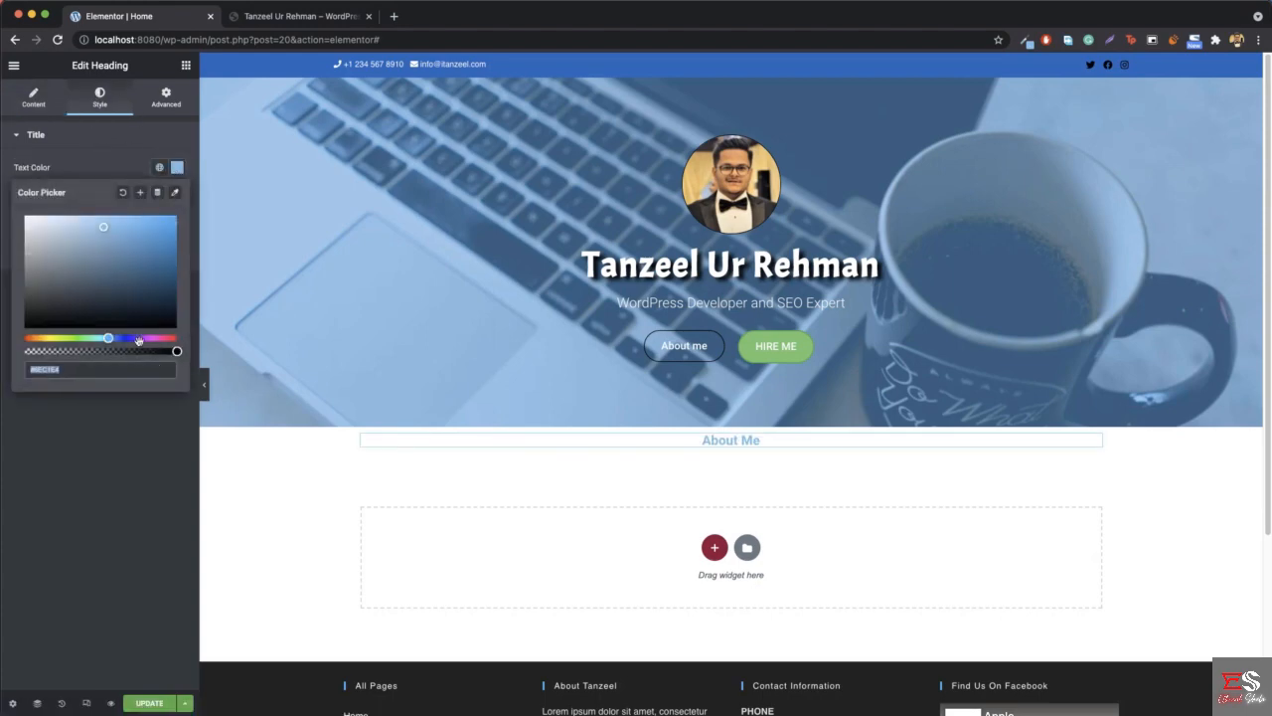
{"action": "mouse_move", "coordinate": [51, 296]}
{"action": "left_mouse_down"}
{"action": "mouse_move", "coordinate": [22, 302]}
{"action": "mouse_move", "coordinate": [11, 345]}
{"action": "mouse_move", "coordinate": [9, 303]}
{"action": "left_mouse_up"}
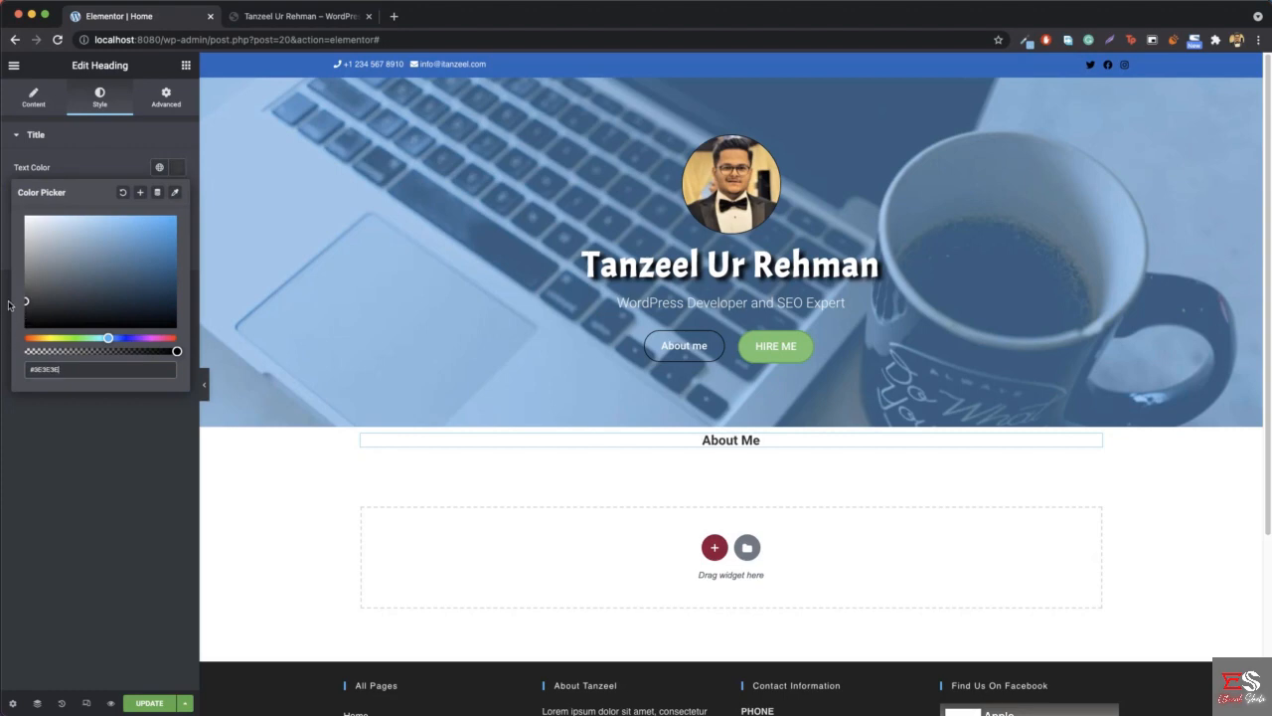
{"action": "left_click", "coordinate": [175, 175]}
- Set the About Me heading's typography to size 55 px and weight 300, comparing it with the heading on the reference site
{"action": "left_click", "coordinate": [176, 194]}
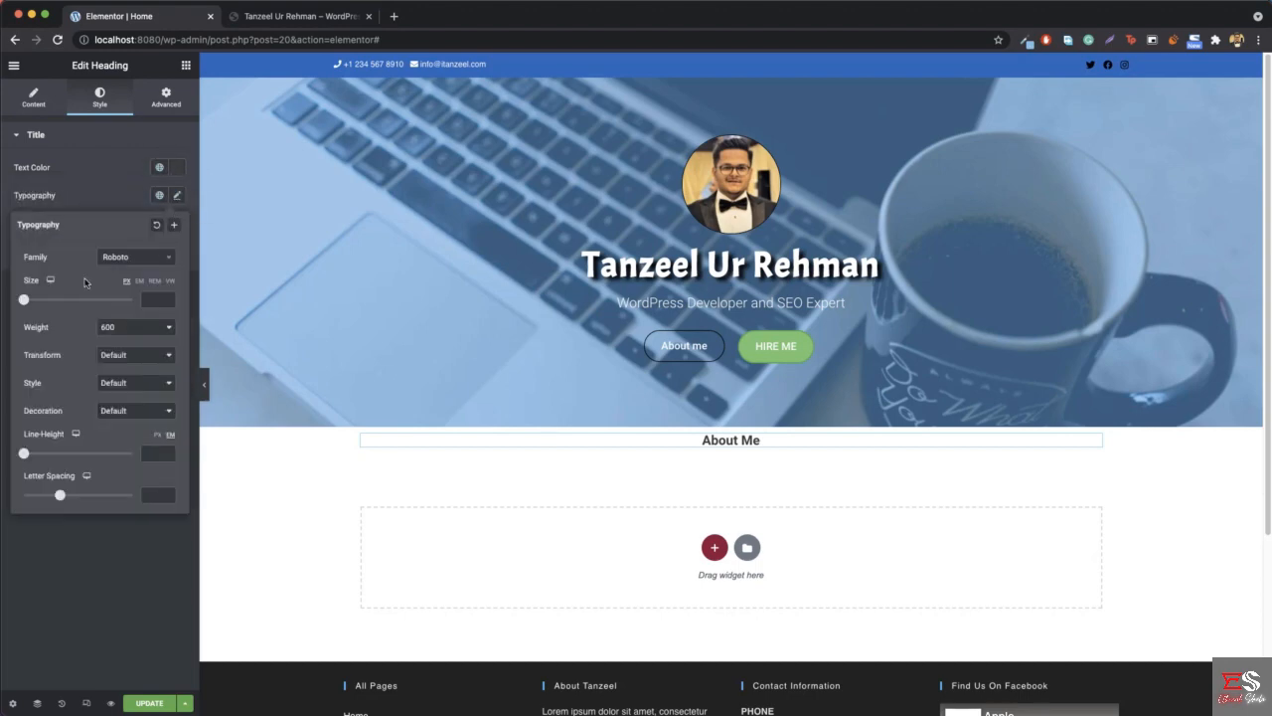
{"action": "left_click_drag", "start_coordinate": [24, 300], "coordinate": [58, 306]}
{"action": "left_click_drag", "start_coordinate": [56, 306], "coordinate": [53, 306]}
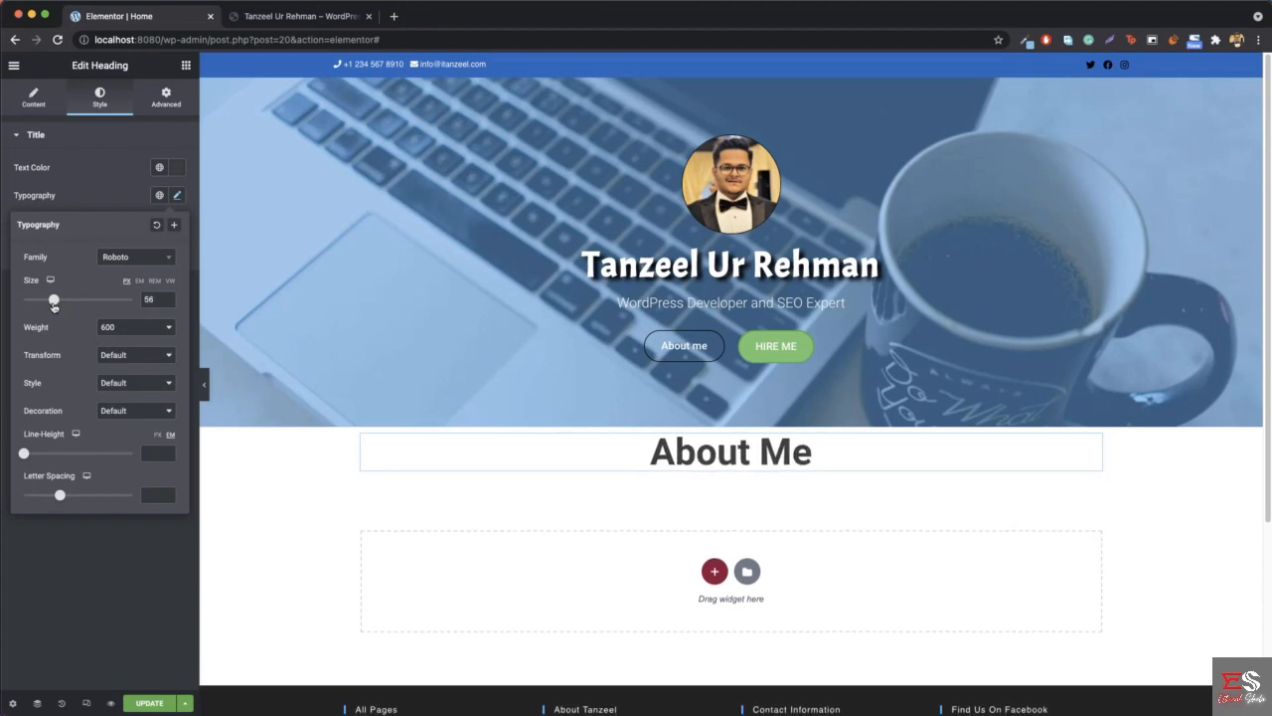
{"action": "left_click", "coordinate": [311, 20]}
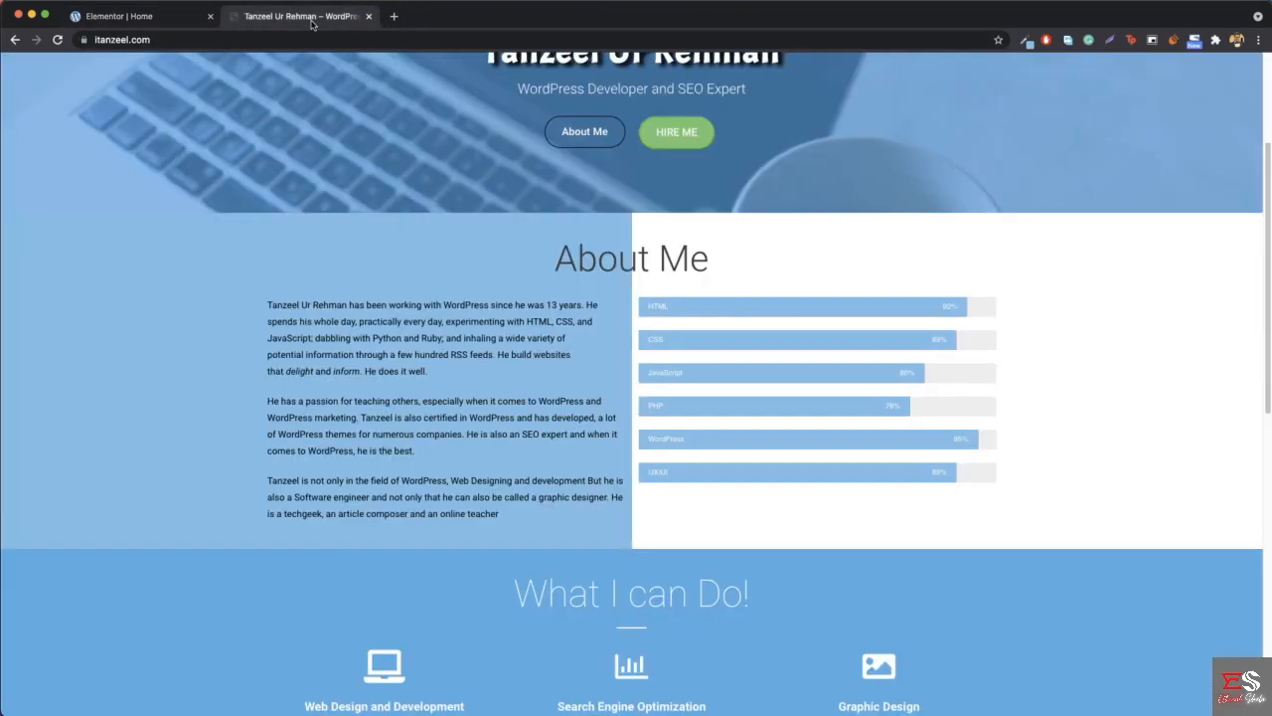
{"action": "left_click_drag", "start_coordinate": [568, 255], "coordinate": [710, 260]}
{"action": "left_click", "coordinate": [757, 301]}
{"action": "left_click", "coordinate": [150, 18]}
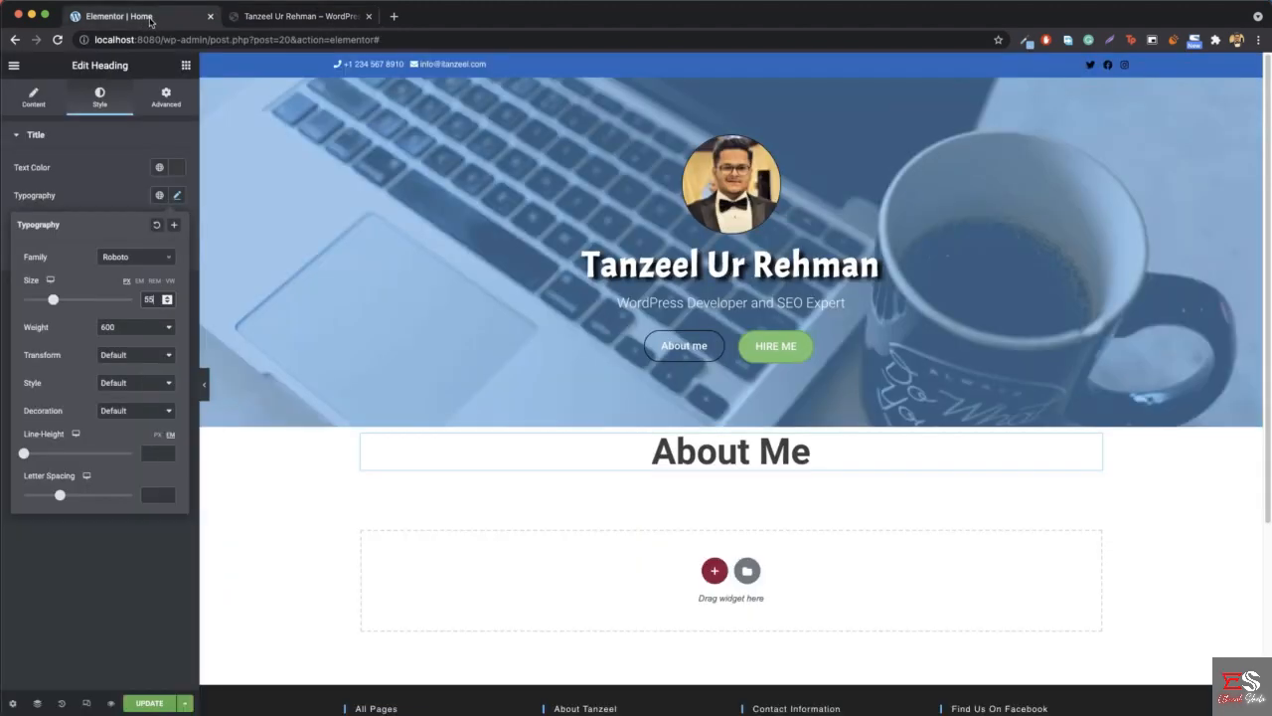
{"action": "left_click", "coordinate": [138, 333]}
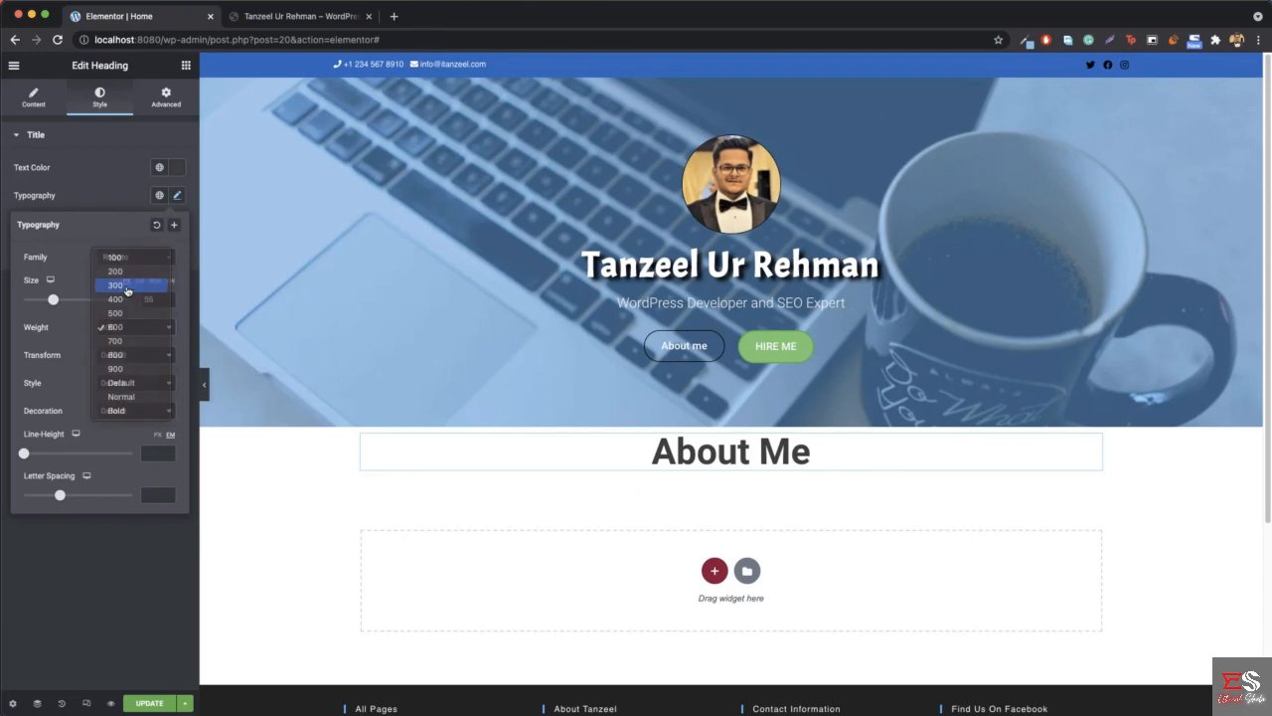
{"action": "left_click", "coordinate": [134, 286]}
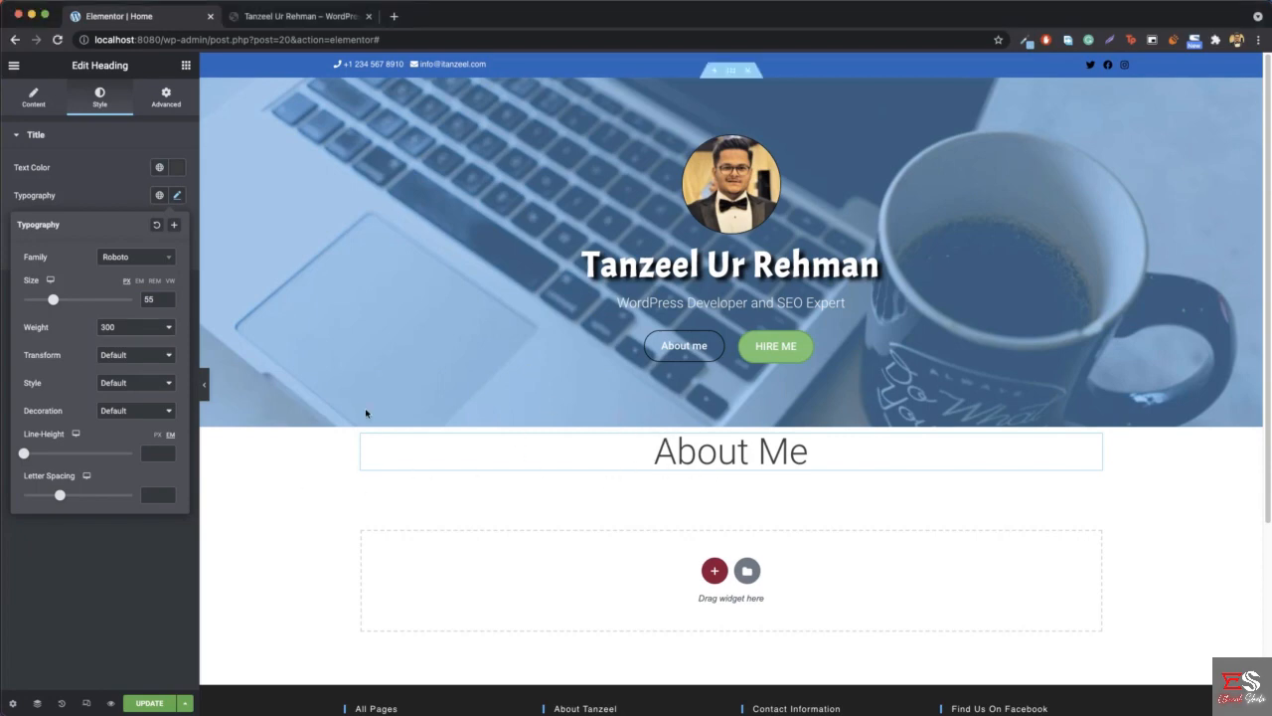
- Following the reference layout, add a two-column inner section below the About Me heading and place a Text Editor widget in its left column
{"action": "left_click", "coordinate": [296, 16]}
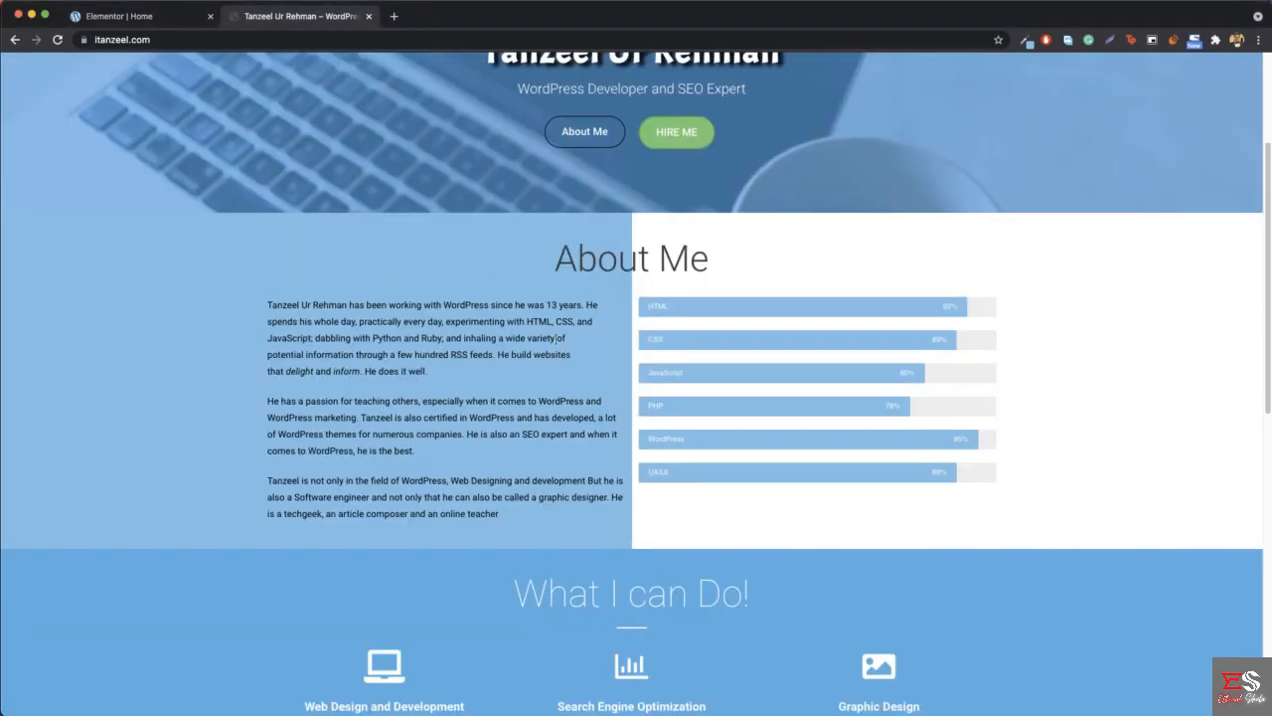
{"action": "left_click_drag", "start_coordinate": [267, 305], "coordinate": [529, 532]}
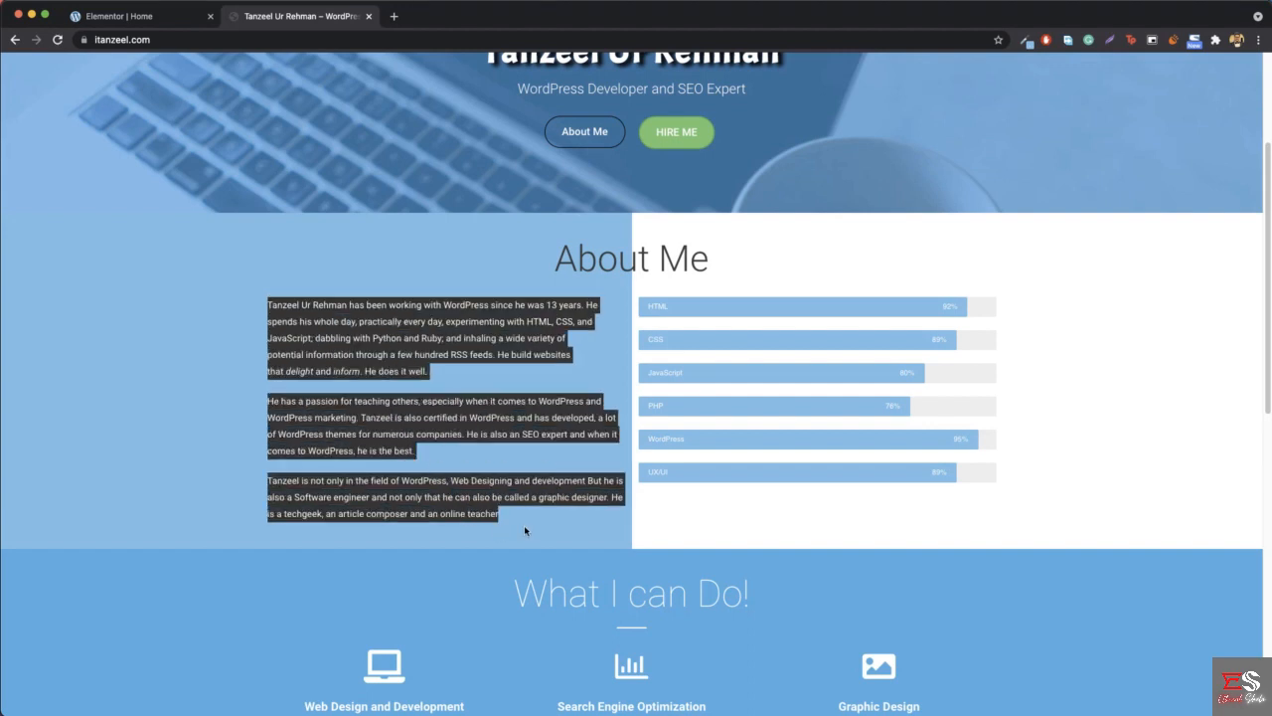
{"action": "left_click", "coordinate": [529, 532]}
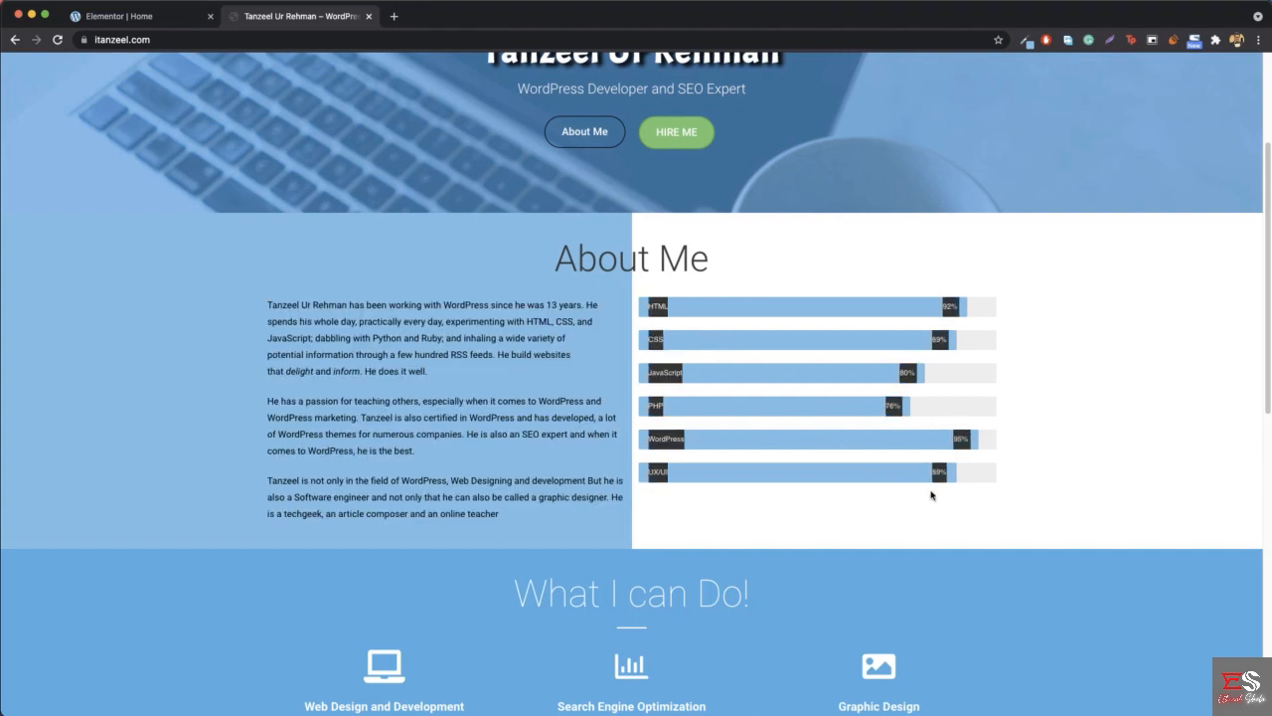
{"action": "left_click", "coordinate": [135, 17]}
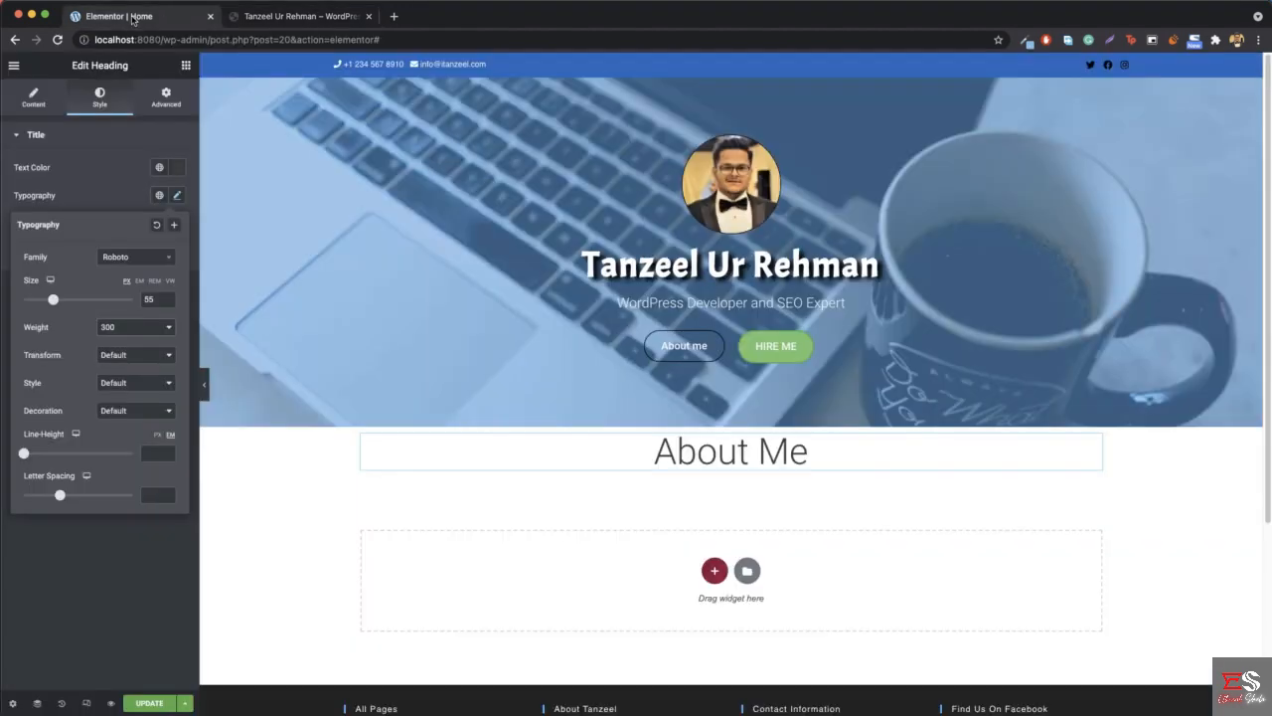
{"action": "left_click", "coordinate": [186, 65]}
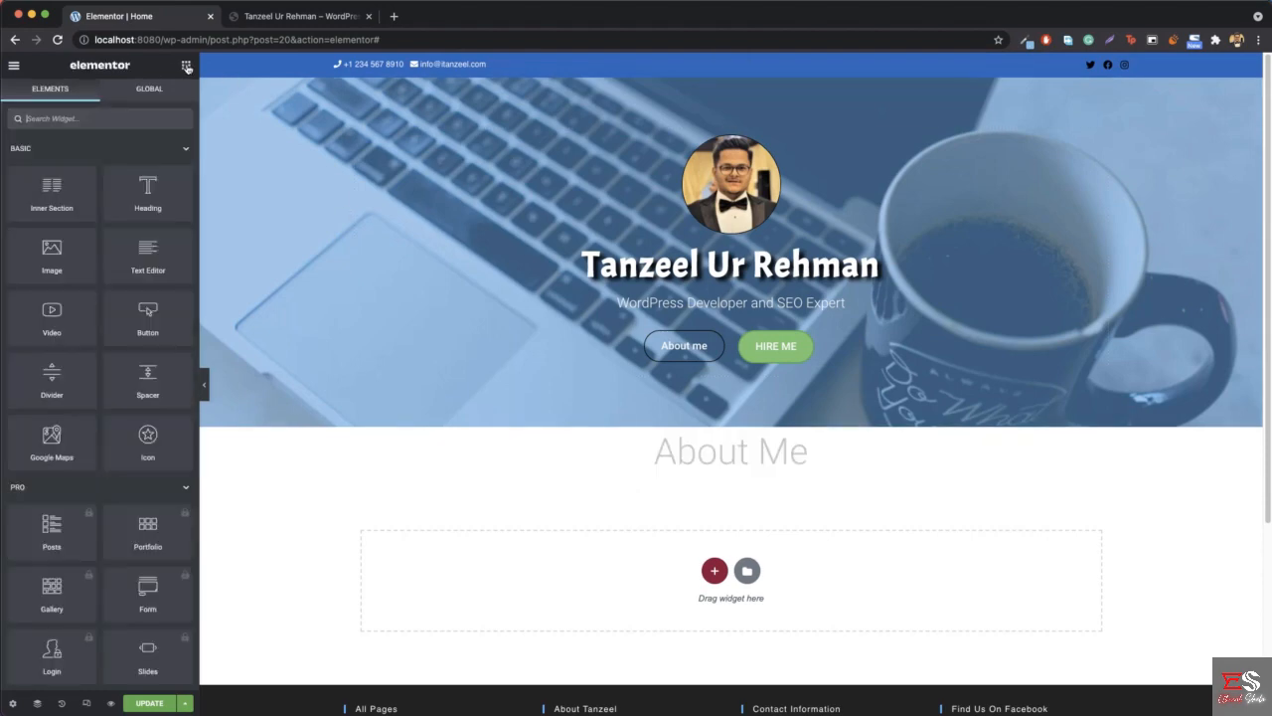
{"action": "left_click_drag", "start_coordinate": [48, 189], "coordinate": [729, 469]}
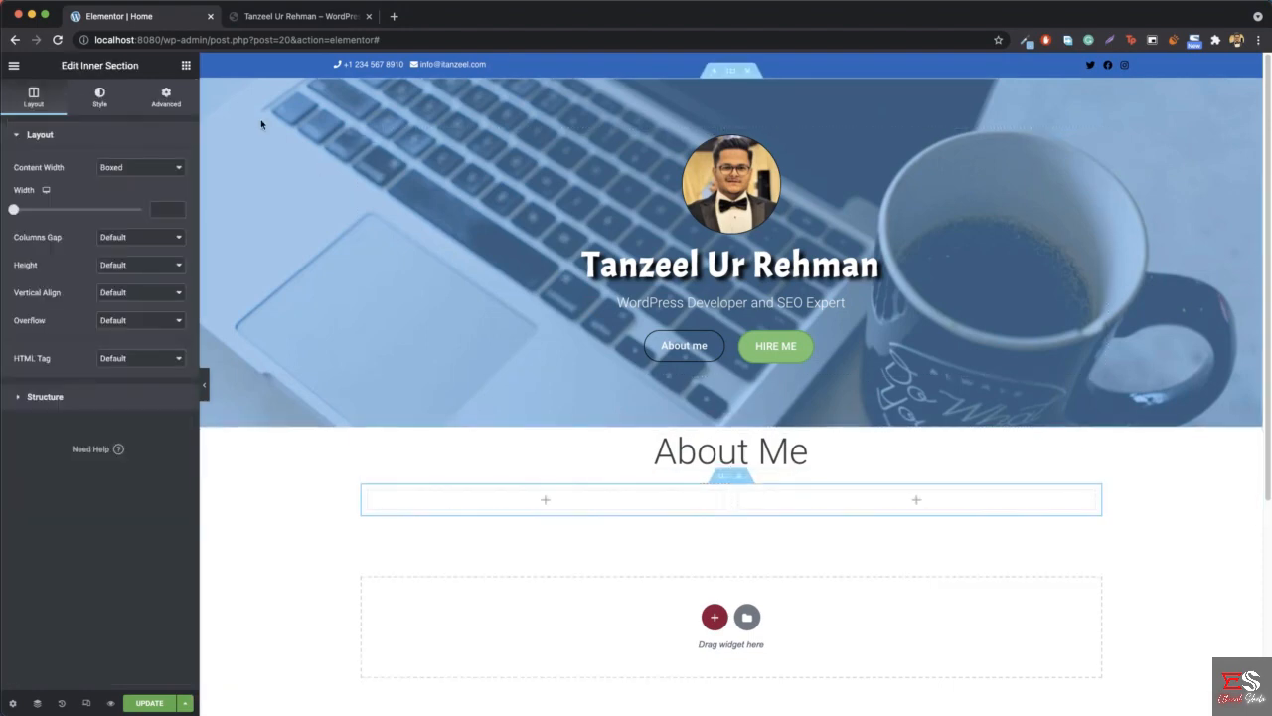
{"action": "left_click", "coordinate": [186, 65]}
{"action": "left_click_drag", "start_coordinate": [140, 251], "coordinate": [586, 503]}
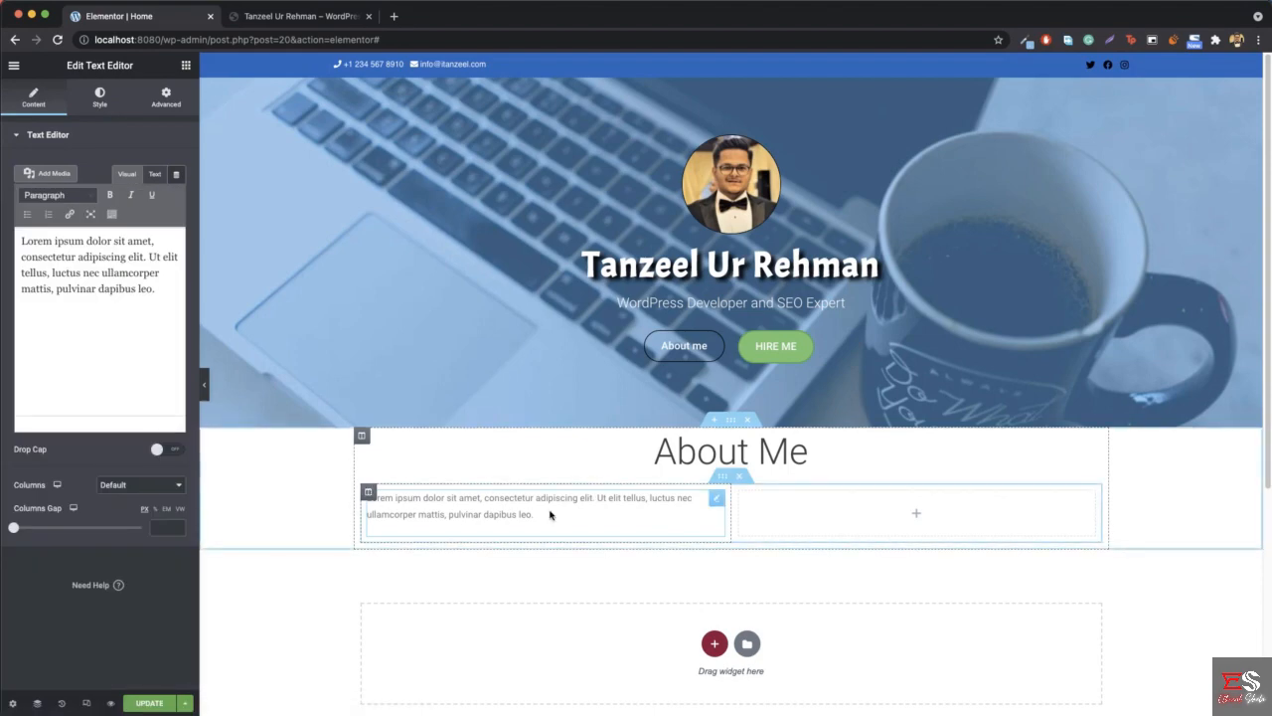
- Place a Progress Bar widget from the General widgets in the inner section's empty right column
{"action": "left_click", "coordinate": [186, 66]}
{"action": "scroll", "coordinate": [129, 380], "scroll_direction": "down", "scroll_amount": 5}
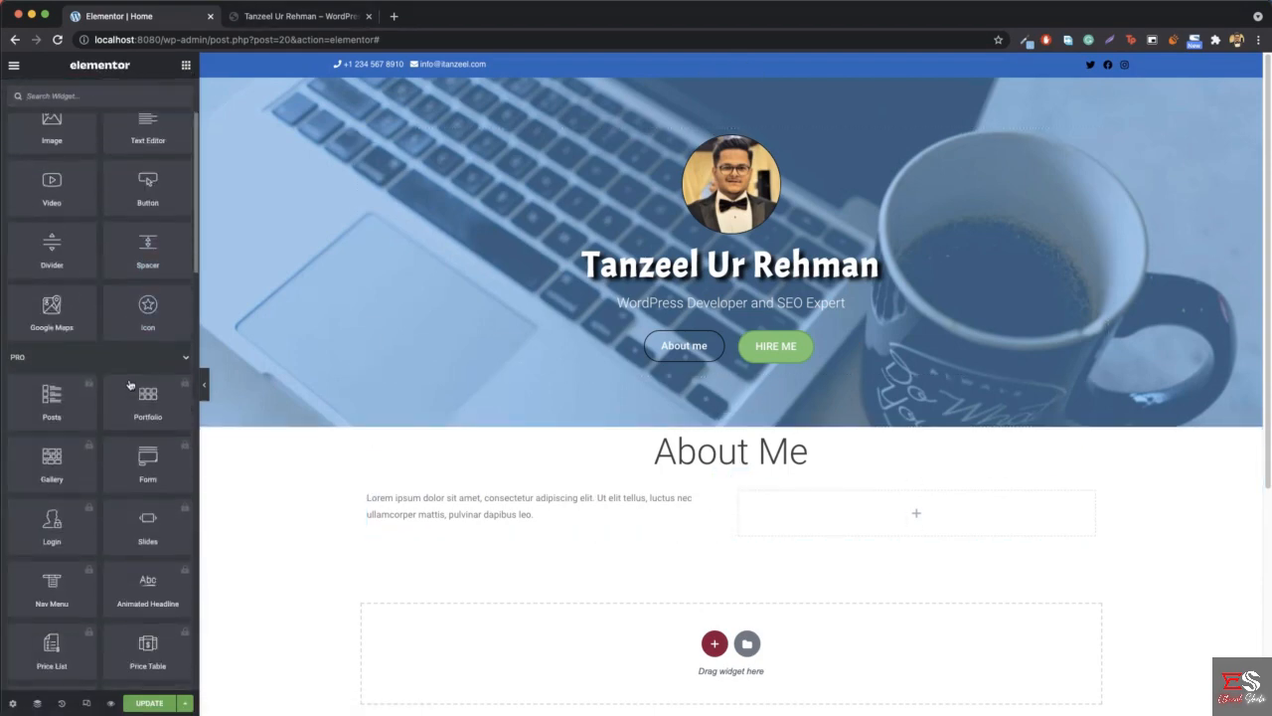
{"action": "scroll", "coordinate": [102, 491], "scroll_direction": "up", "scroll_amount": 5}
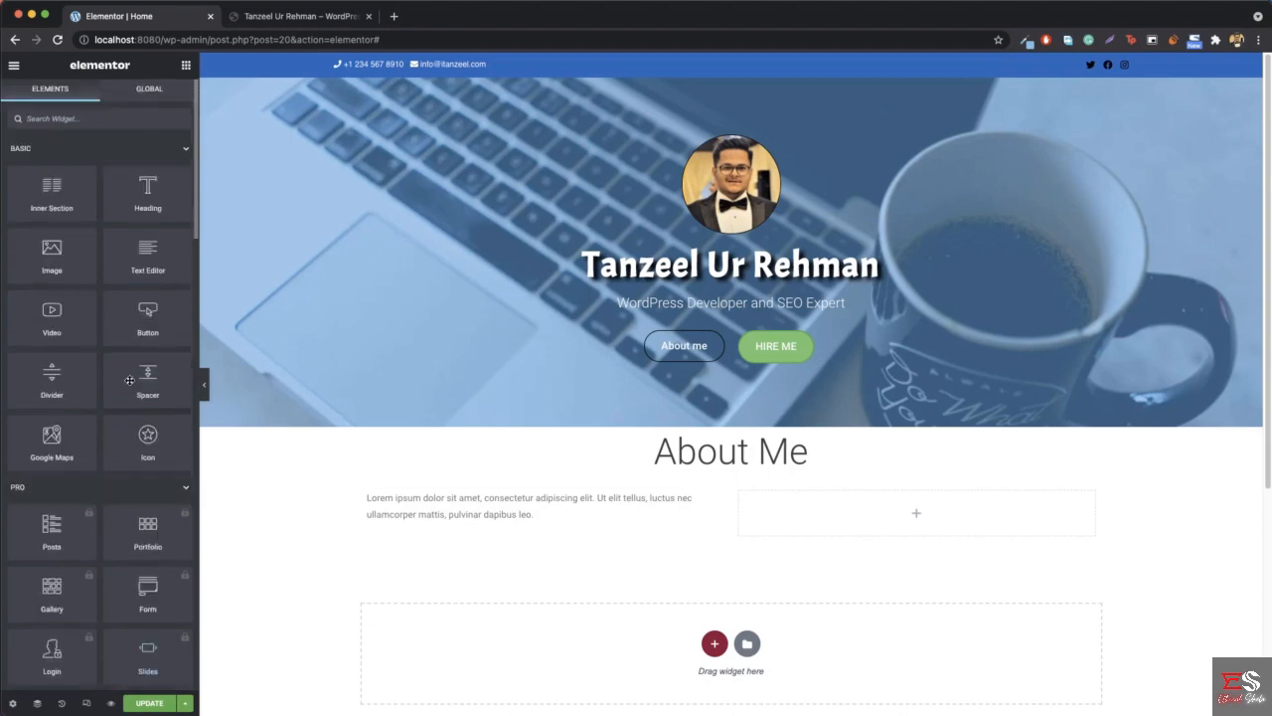
{"action": "left_click", "coordinate": [99, 489]}
{"action": "scroll", "coordinate": [105, 493], "scroll_direction": "down", "scroll_amount": 5}
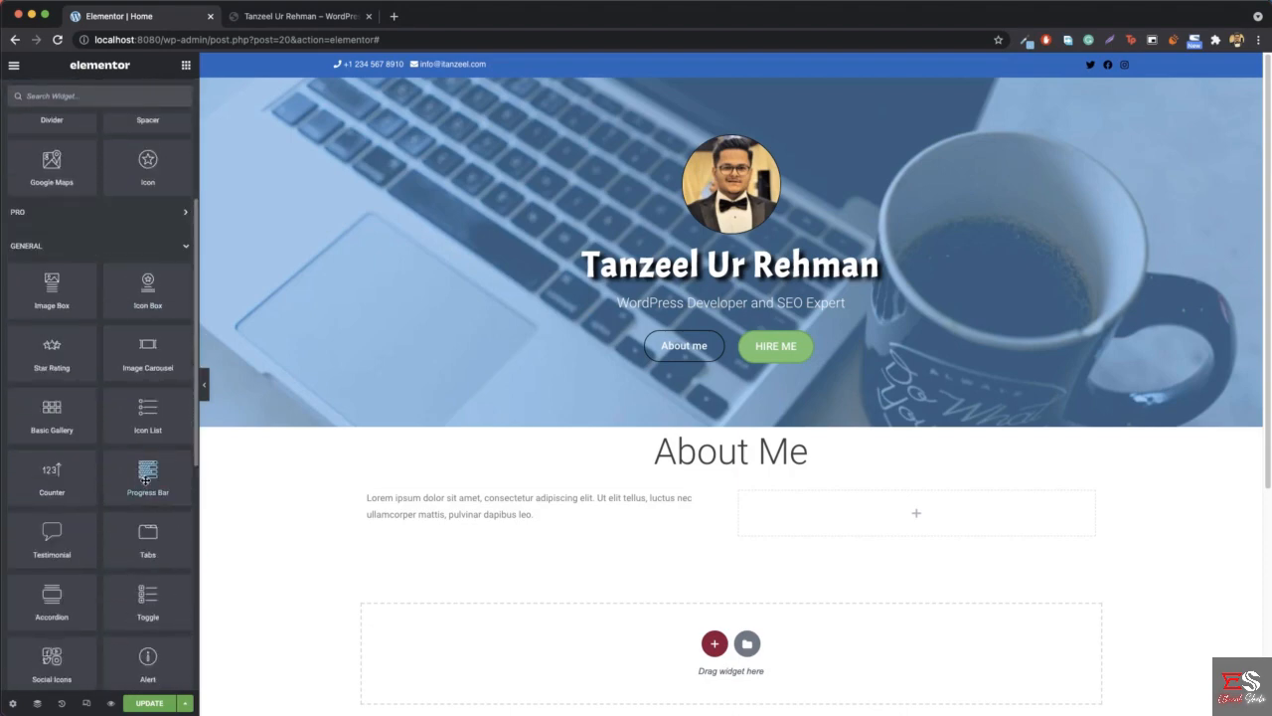
{"action": "left_click_drag", "start_coordinate": [148, 472], "coordinate": [857, 515]}
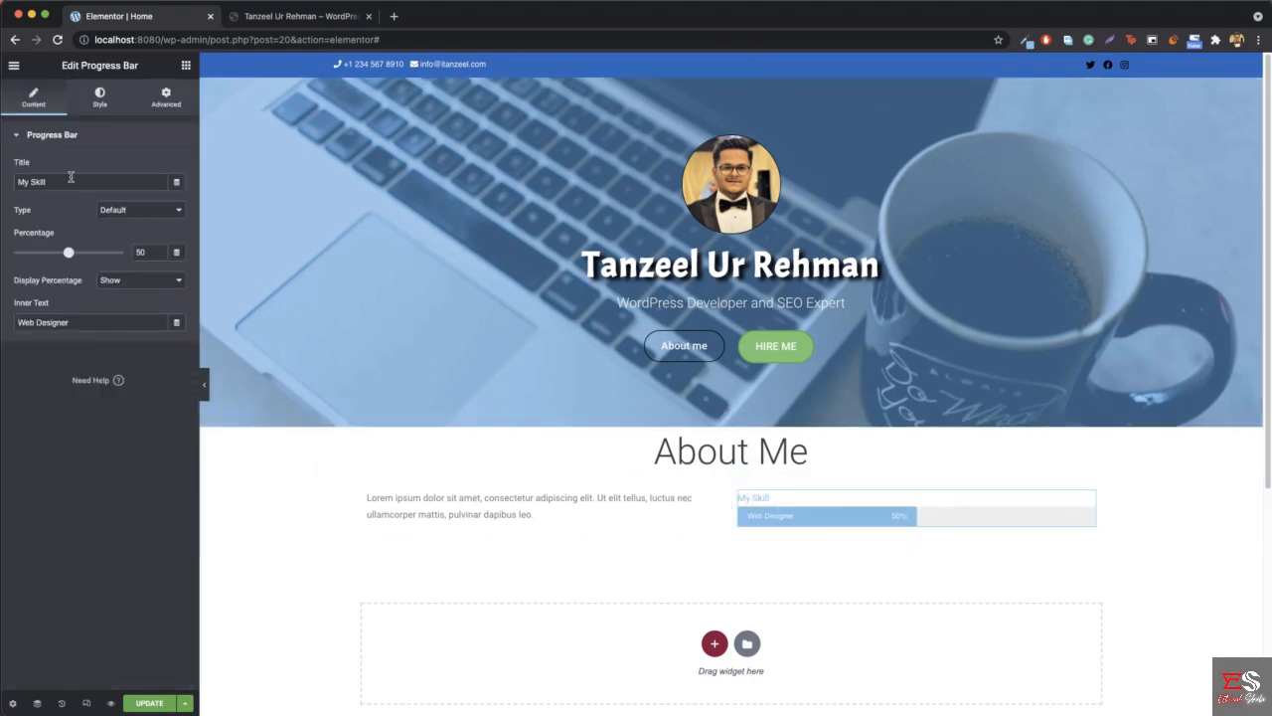
- Compare the progress bar with the reference skill bars and clear its title
{"action": "left_click", "coordinate": [285, 18]}
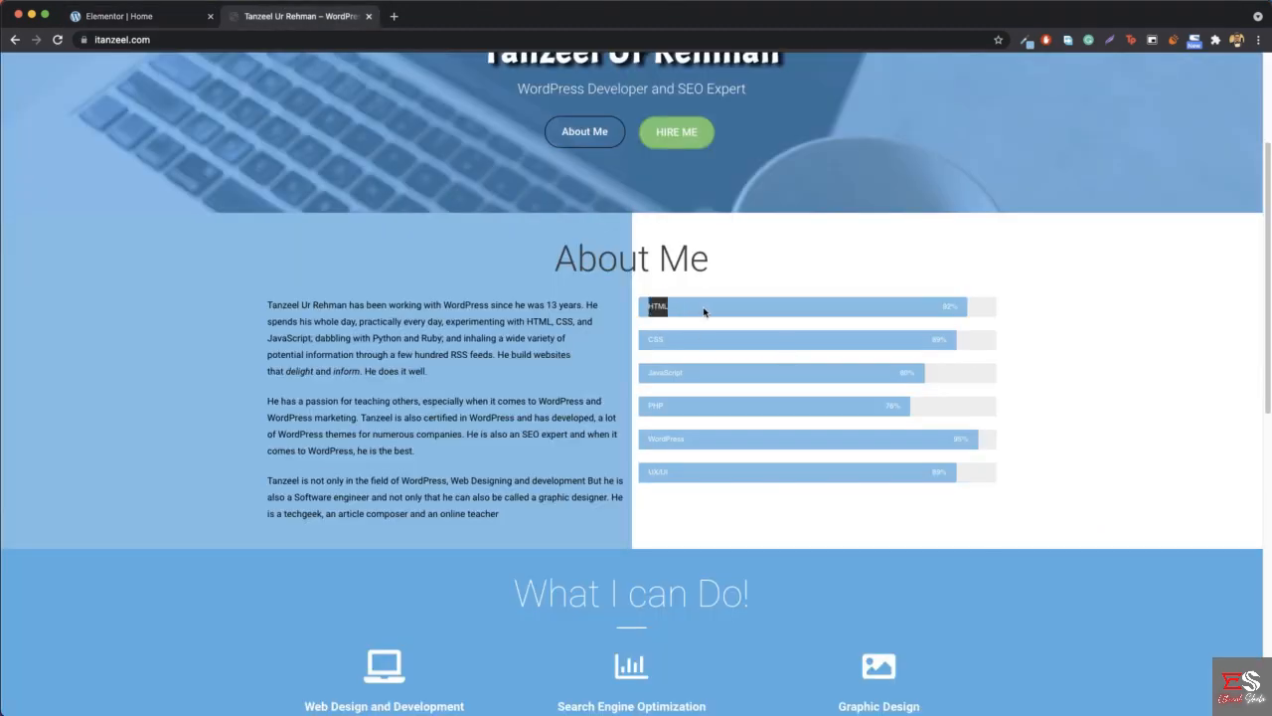
{"action": "left_click", "coordinate": [113, 18]}
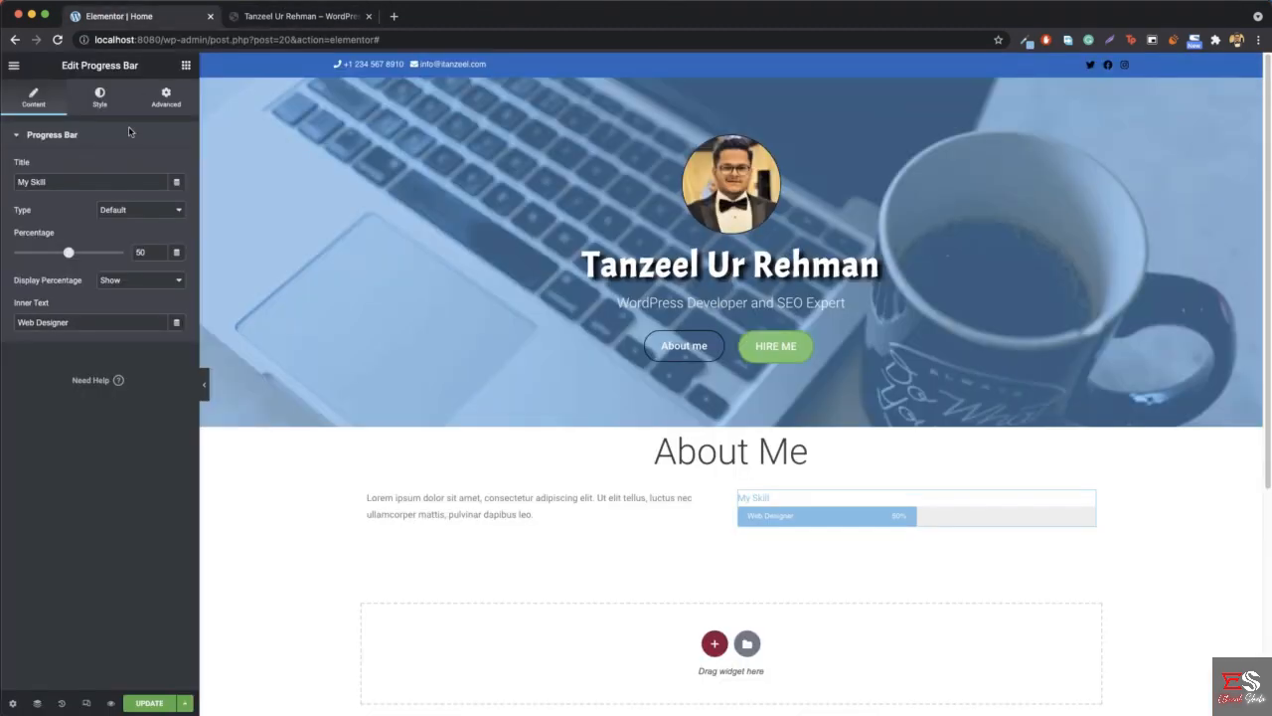
{"action": "triple_click", "coordinate": [73, 181]}
{"action": "key", "text": "BackSpace"}
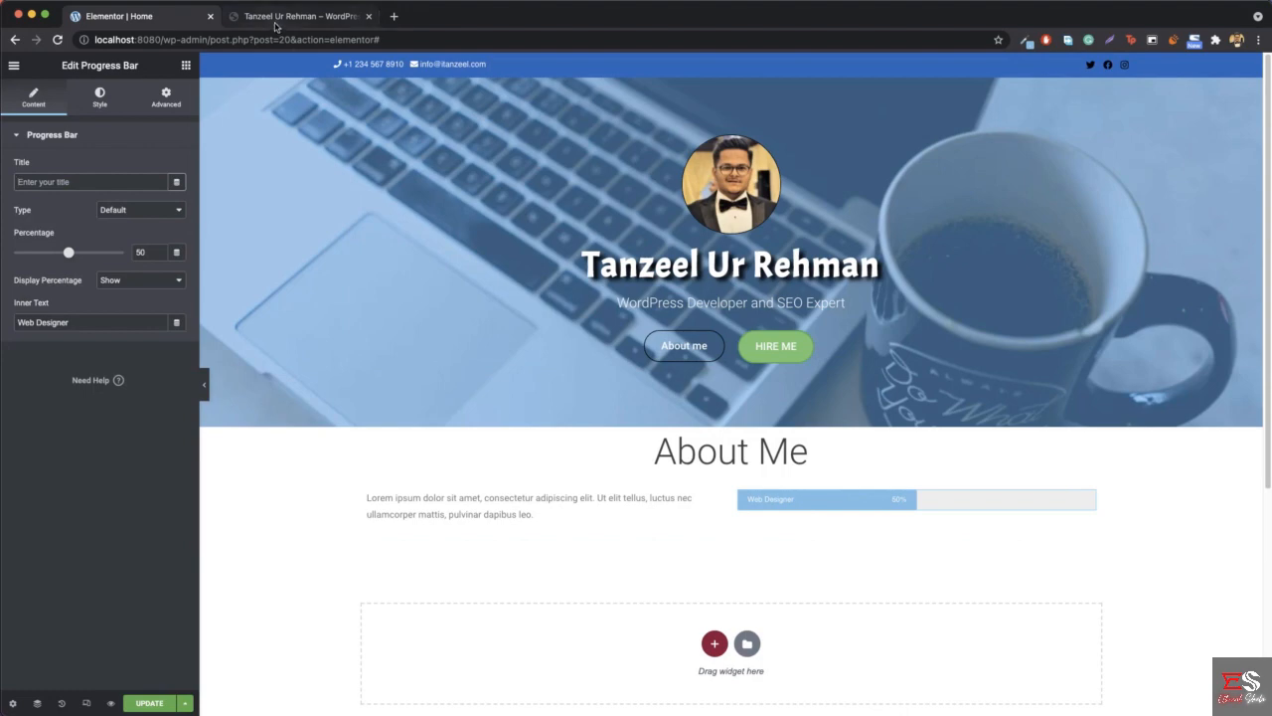
- Set the progress bar's inner text to HTML and its percentage to 92, as on the reference site
{"action": "left_click", "coordinate": [288, 16]}
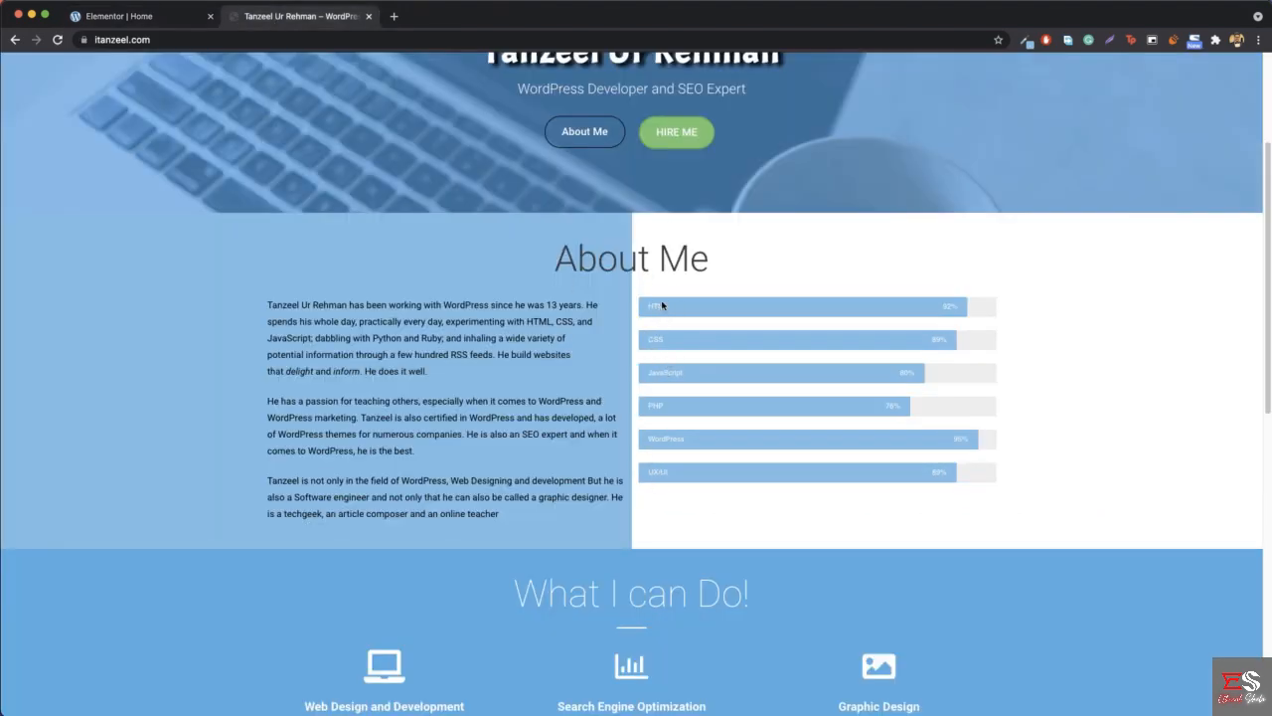
{"action": "left_click", "coordinate": [139, 22]}
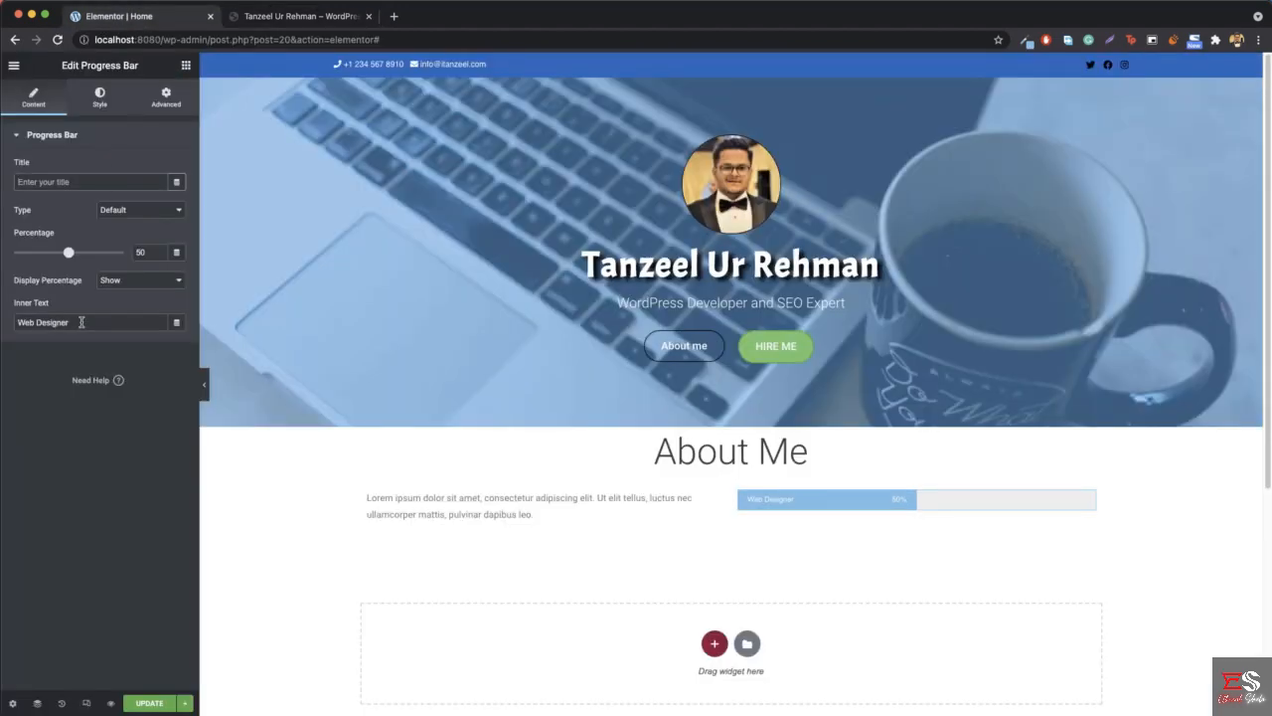
{"action": "triple_click", "coordinate": [82, 322]}
{"action": "type", "text": "HTML"}
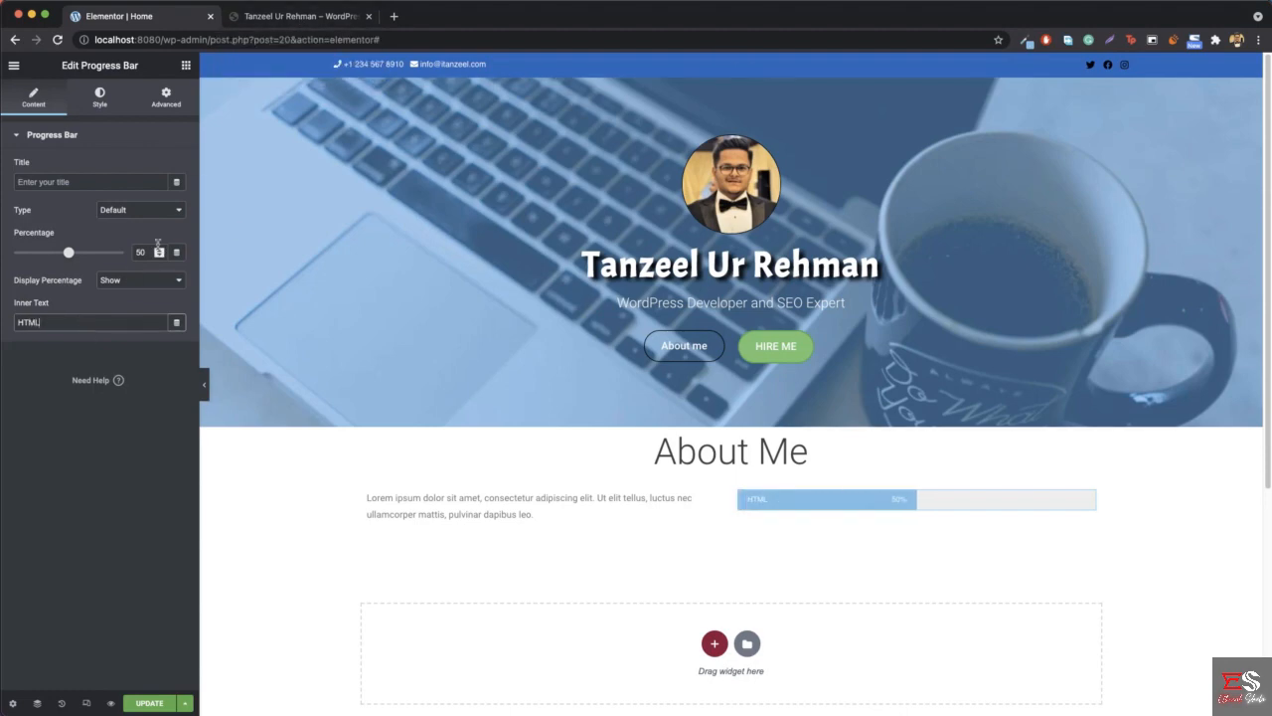
{"action": "left_click", "coordinate": [142, 252]}
{"action": "type", "text": "92"}
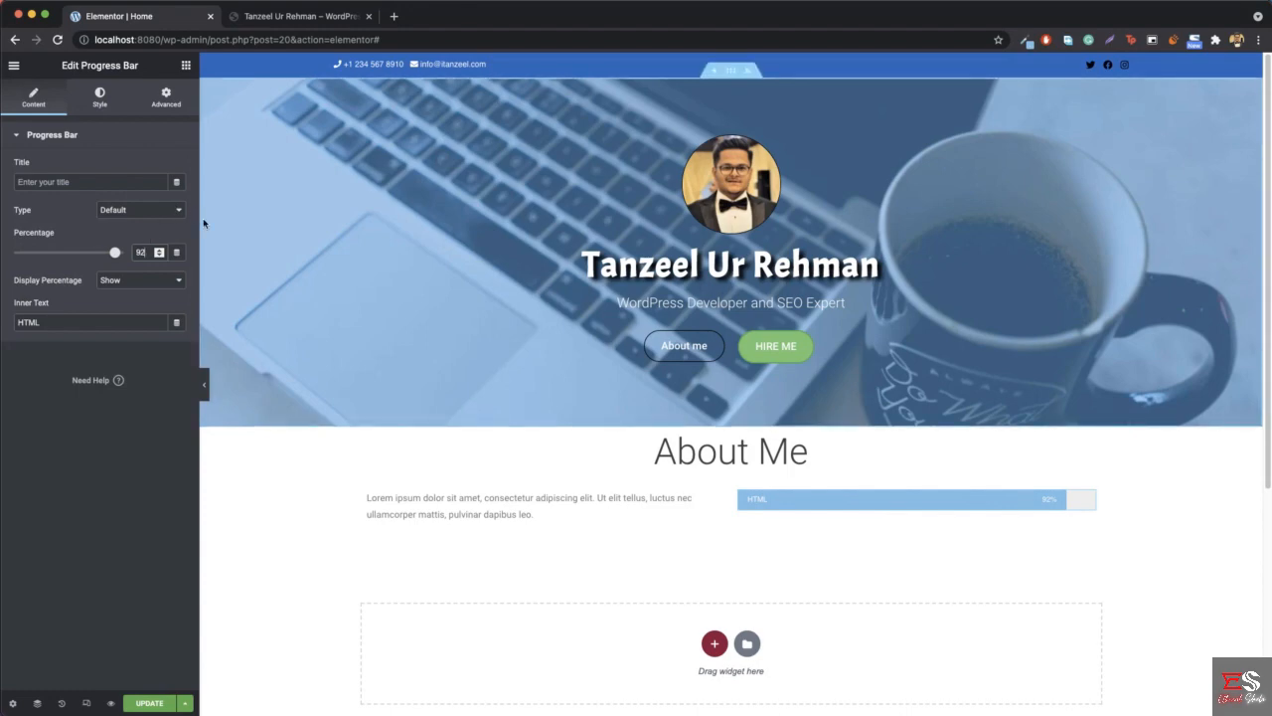
- Sample the skill bars' blue on the reference site with ColorZilla's Pick Color From Page and return to the Elementor editor
{"action": "left_click", "coordinate": [300, 17]}
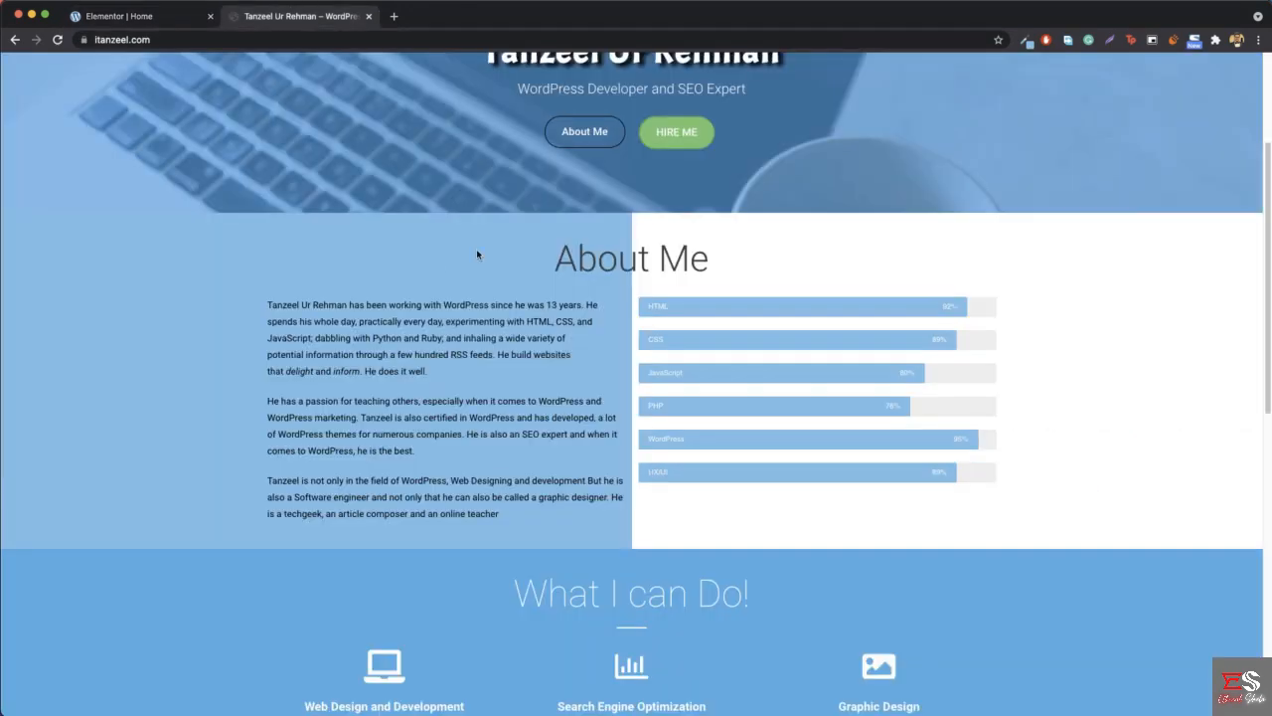
{"action": "left_click", "coordinate": [1021, 42]}
{"action": "left_click", "coordinate": [971, 64]}
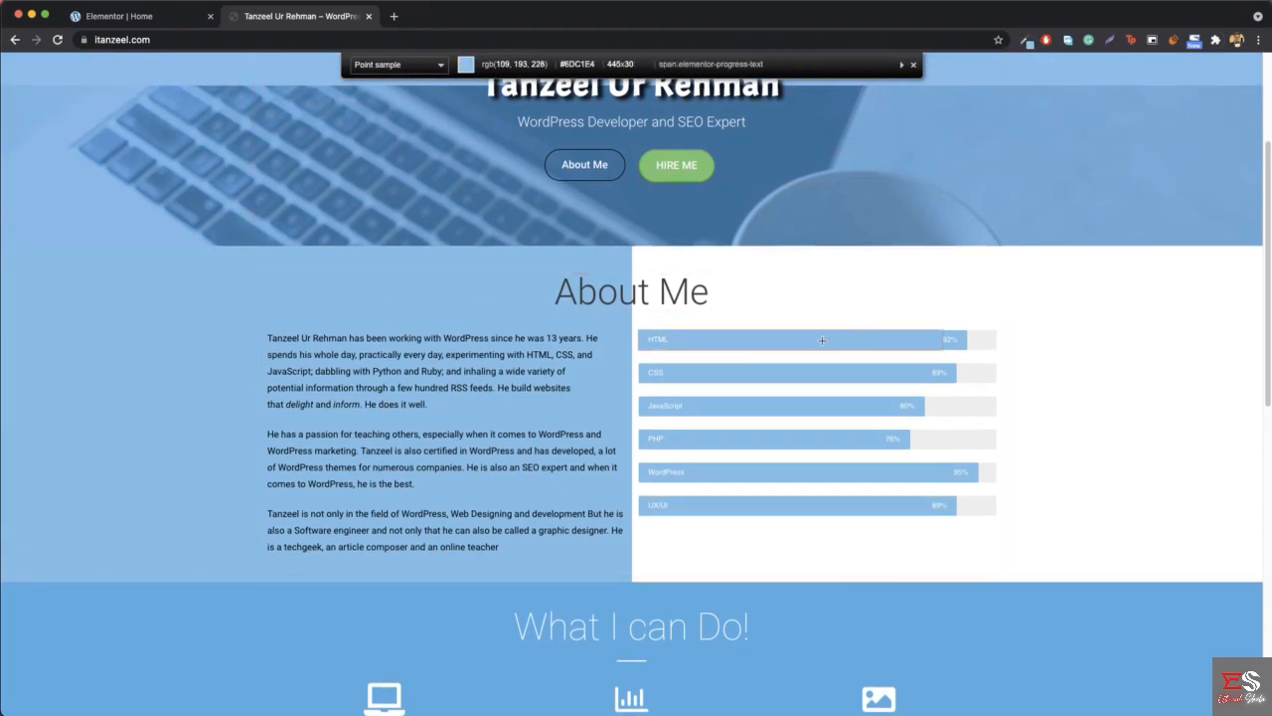
{"action": "left_click", "coordinate": [822, 340]}
{"action": "left_click", "coordinate": [118, 17]}
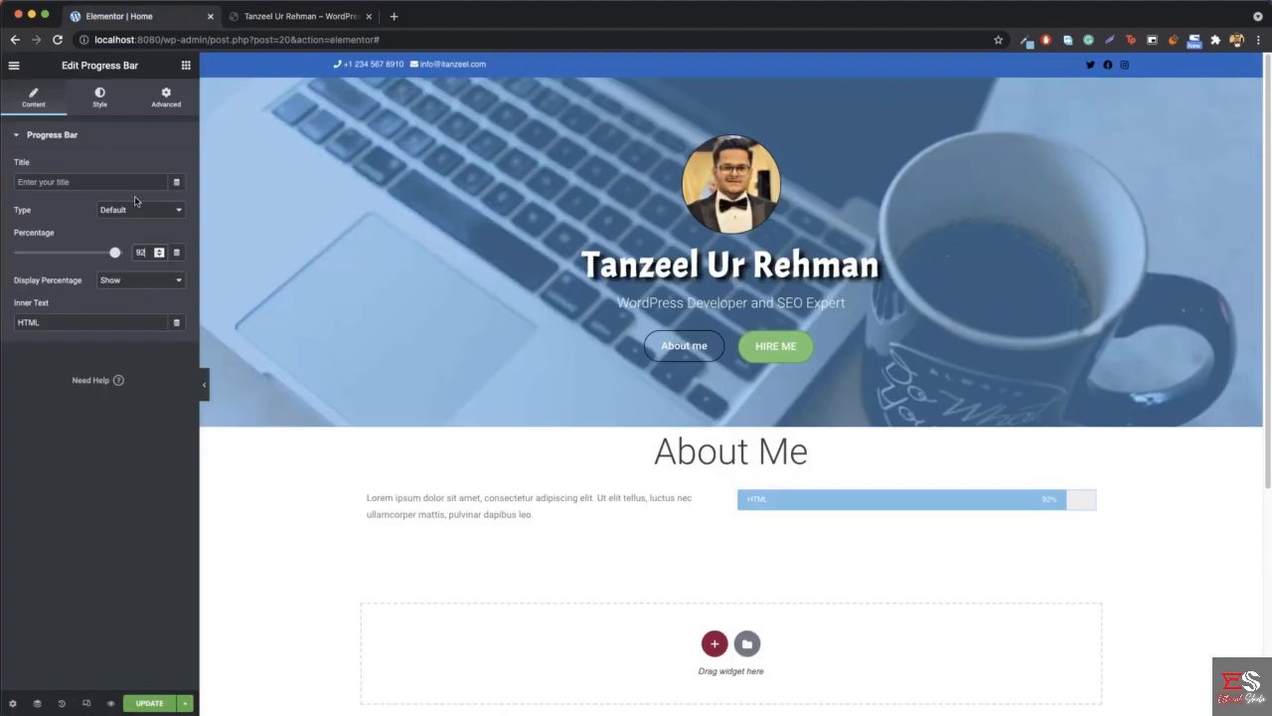
- Set the HTML progress bar's color to #6DC1E4 by pasting the sampled value
{"action": "left_click", "coordinate": [99, 99]}
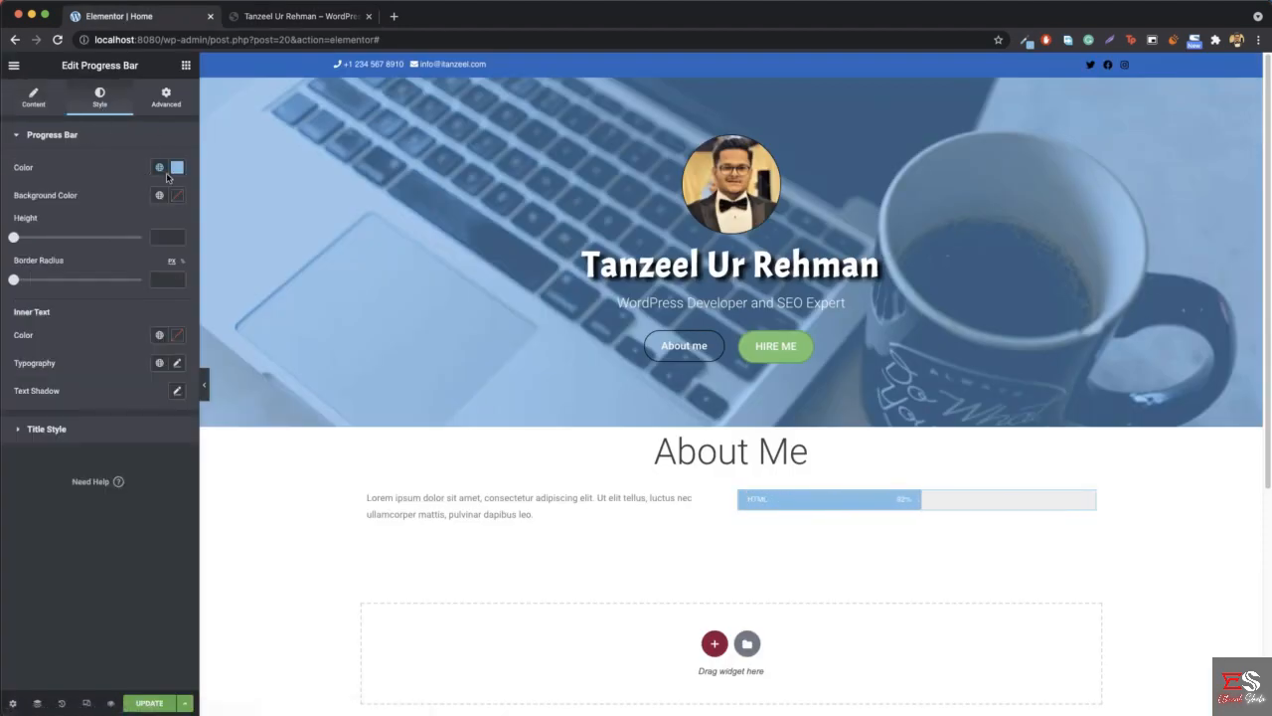
{"action": "left_click", "coordinate": [179, 169]}
{"action": "left_click", "coordinate": [128, 364]}
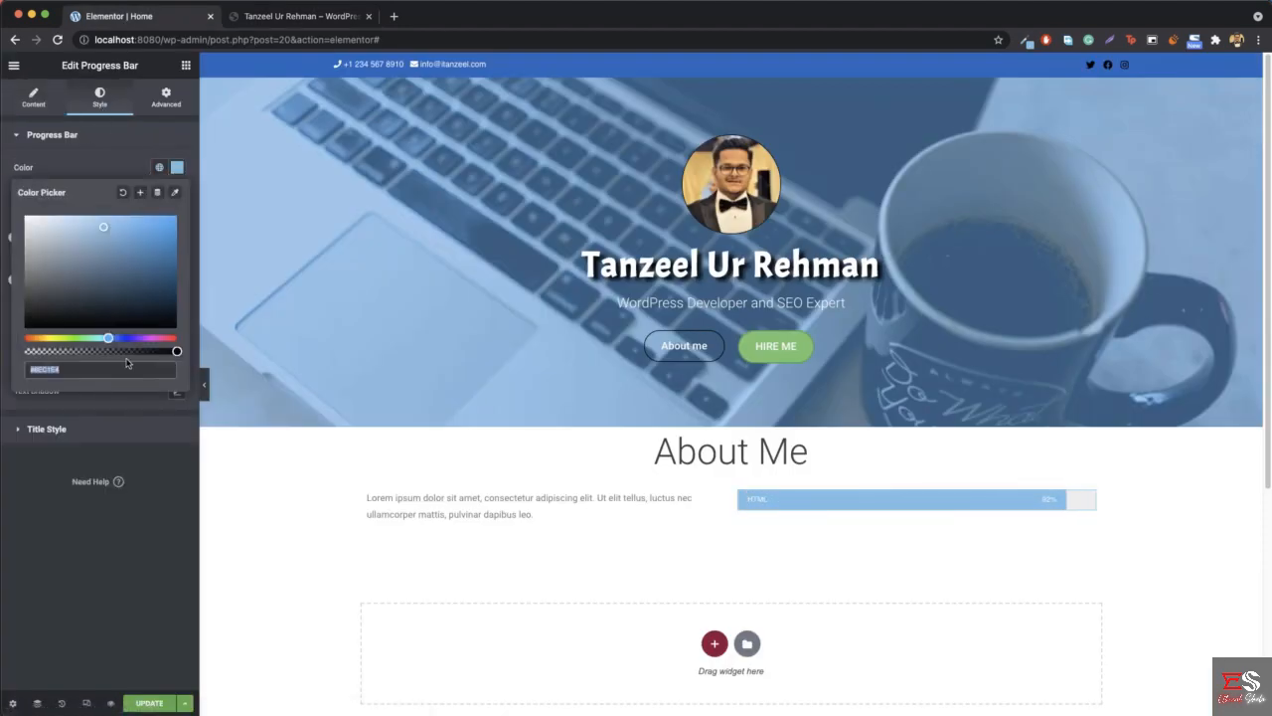
{"action": "key", "text": "super+v"}
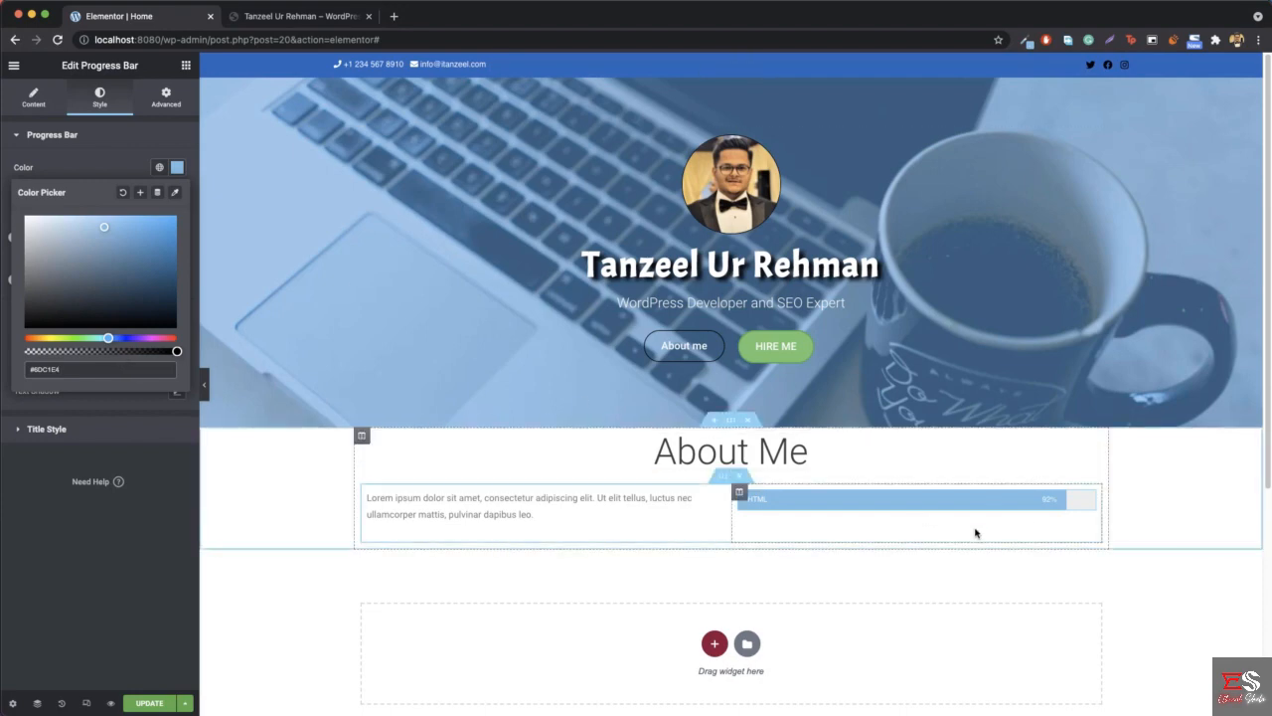
- Close the color picker and check the skill bars on the reference site before returning to the Elementor editor
{"action": "left_click", "coordinate": [178, 169]}
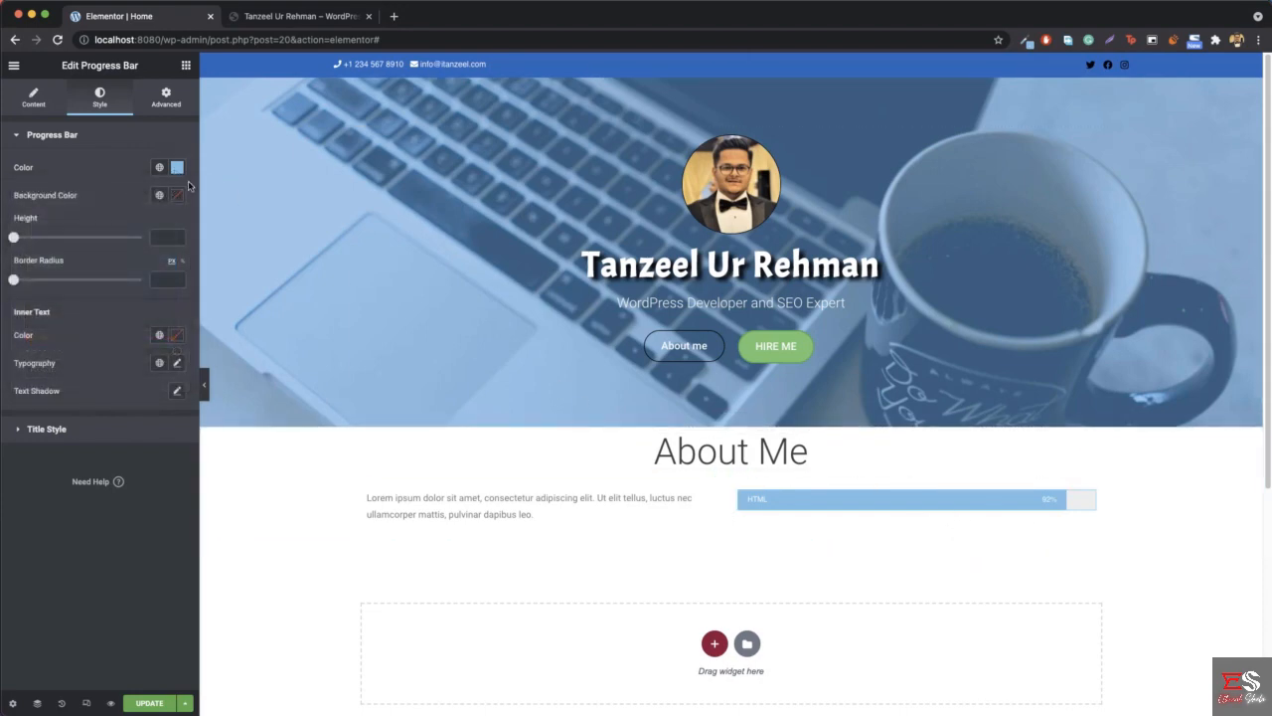
{"action": "left_click", "coordinate": [186, 65]}
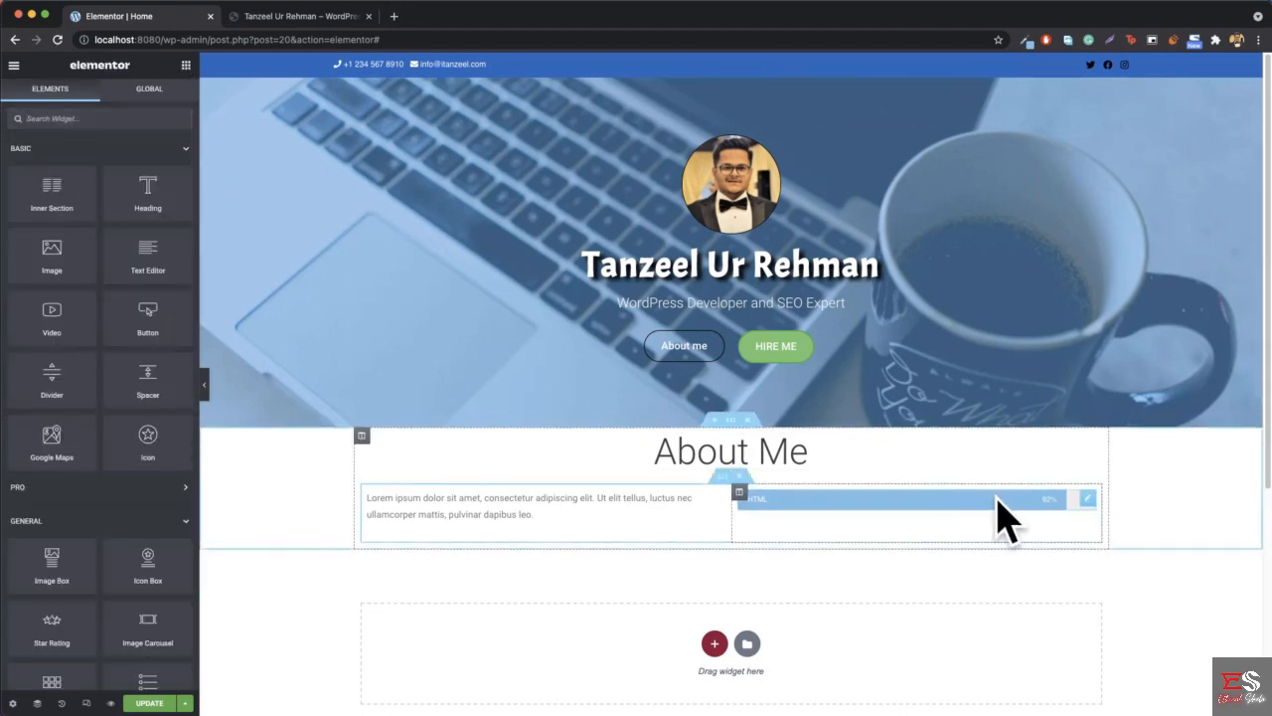
{"action": "left_click", "coordinate": [267, 22]}
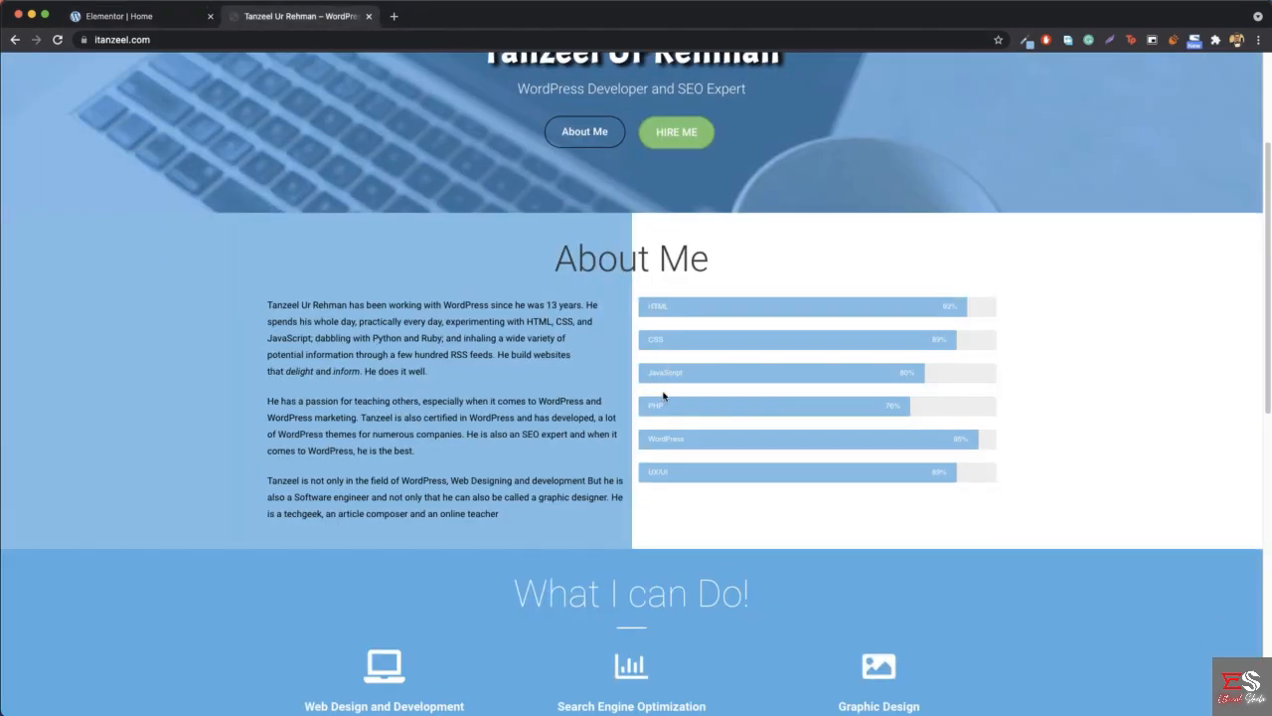
{"action": "left_click", "coordinate": [140, 17]}
- Duplicate the HTML progress bar five times so the column holds six bars
{"action": "right_click", "coordinate": [901, 507]}
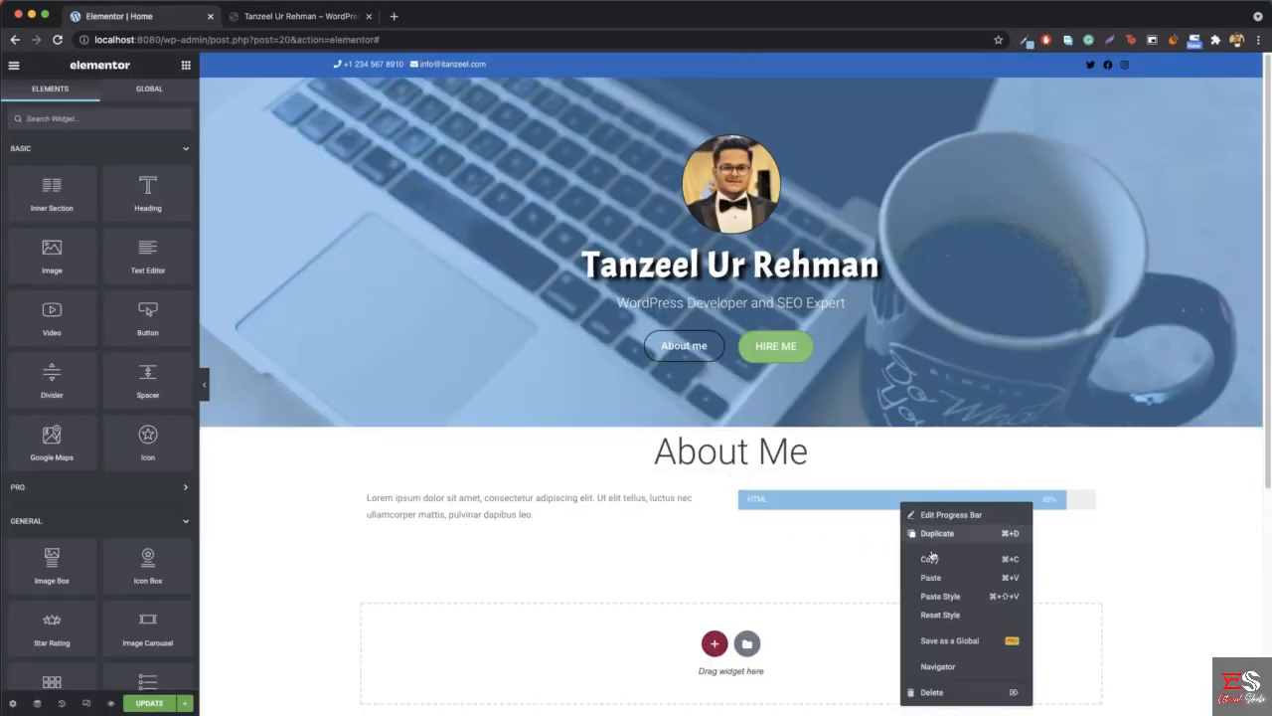
{"action": "left_click", "coordinate": [937, 535]}
{"action": "right_click", "coordinate": [853, 507]}
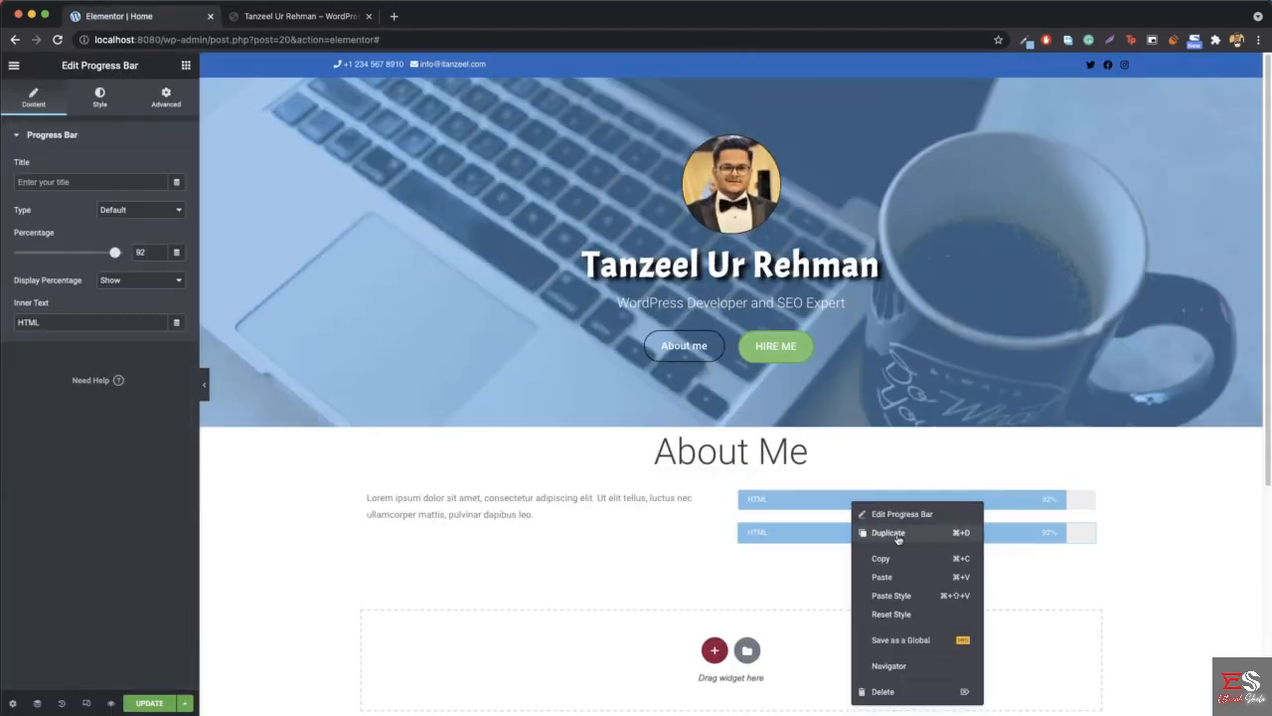
{"action": "left_click", "coordinate": [871, 534]}
{"action": "right_click", "coordinate": [872, 503]}
{"action": "left_click", "coordinate": [900, 534]}
{"action": "right_click", "coordinate": [878, 508]}
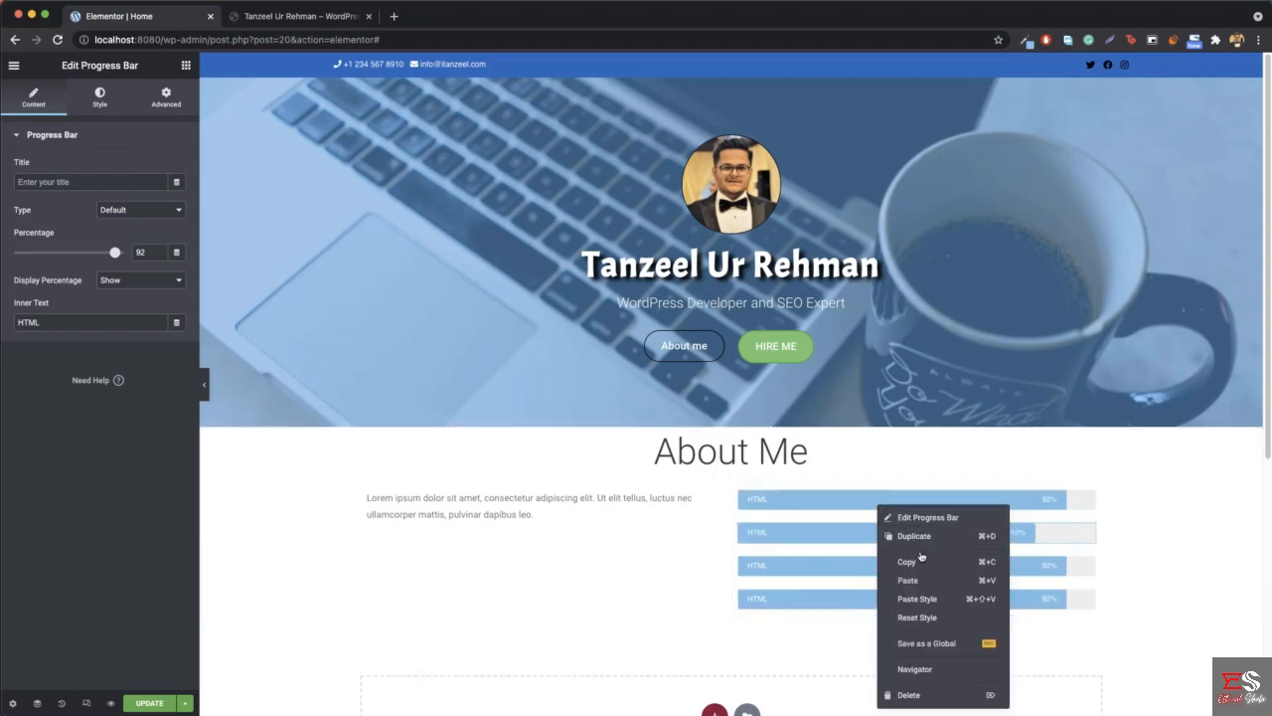
{"action": "left_click", "coordinate": [905, 527]}
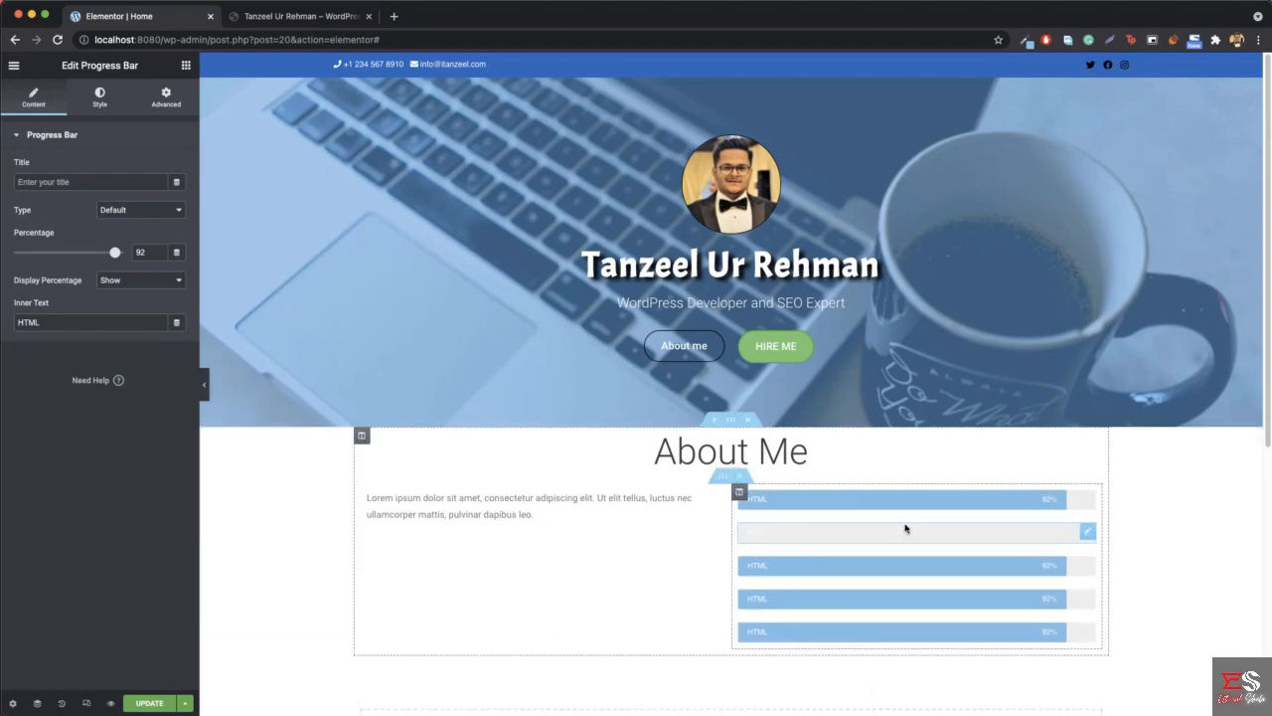
{"action": "right_click", "coordinate": [853, 507]}
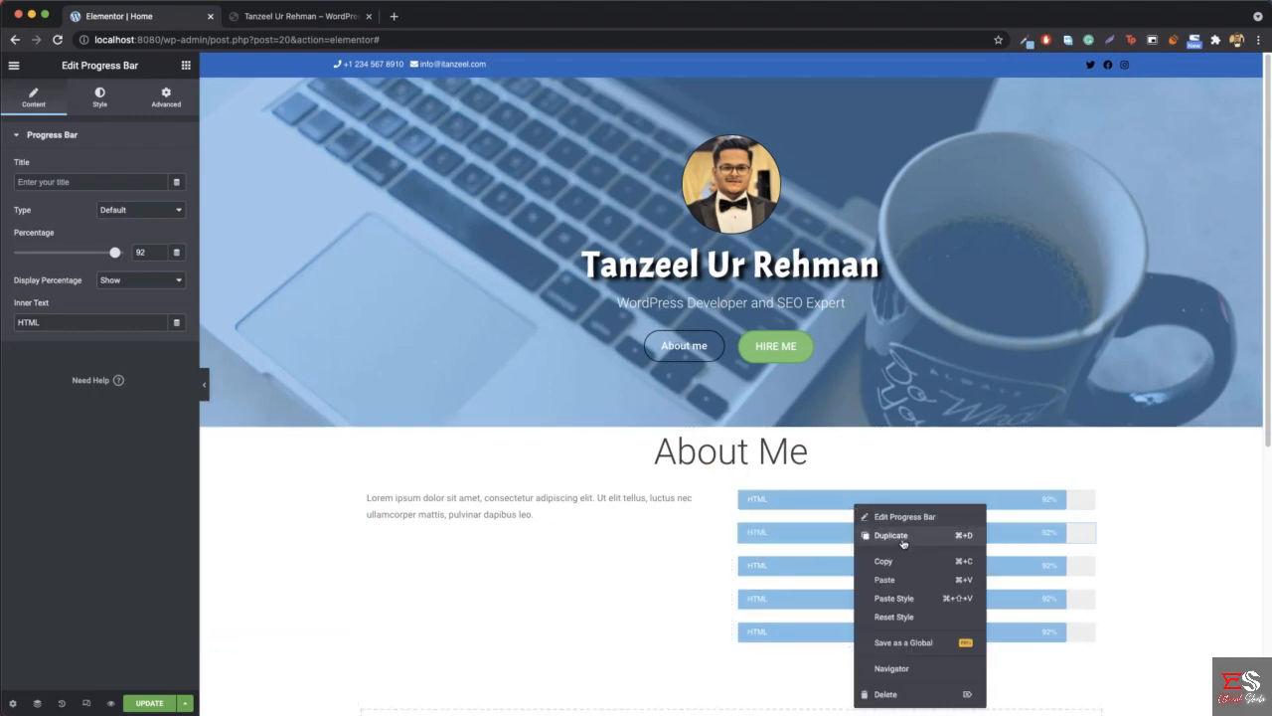
{"action": "left_click", "coordinate": [902, 539]}
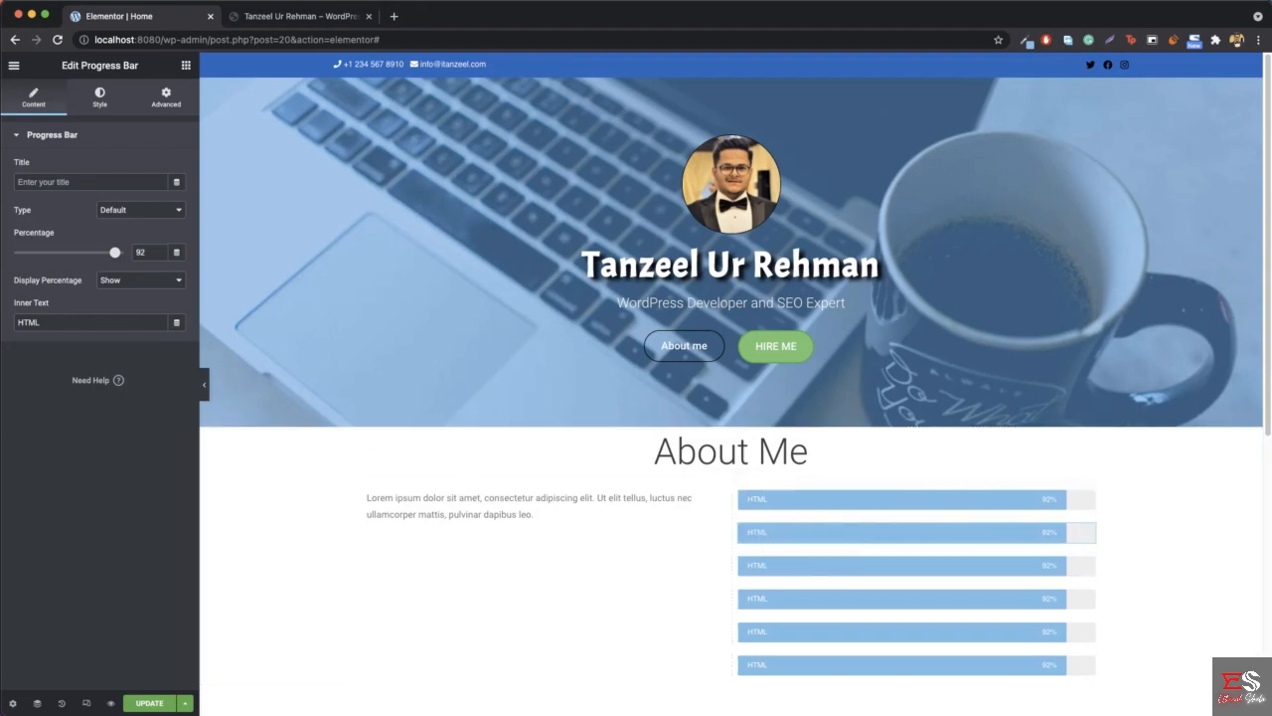
- Set the second progress bar's inner text to CSS and its percentage to 89
{"action": "double_click", "coordinate": [40, 324]}
{"action": "type", "text": "CSS"}
{"action": "left_click", "coordinate": [160, 256]}
{"action": "left_click", "coordinate": [160, 256]}
{"action": "left_click", "coordinate": [160, 257]}
- Set the third progress bar to Javascript at 80 percent and the fourth to PHP at 76 percent
{"action": "left_click", "coordinate": [845, 565]}
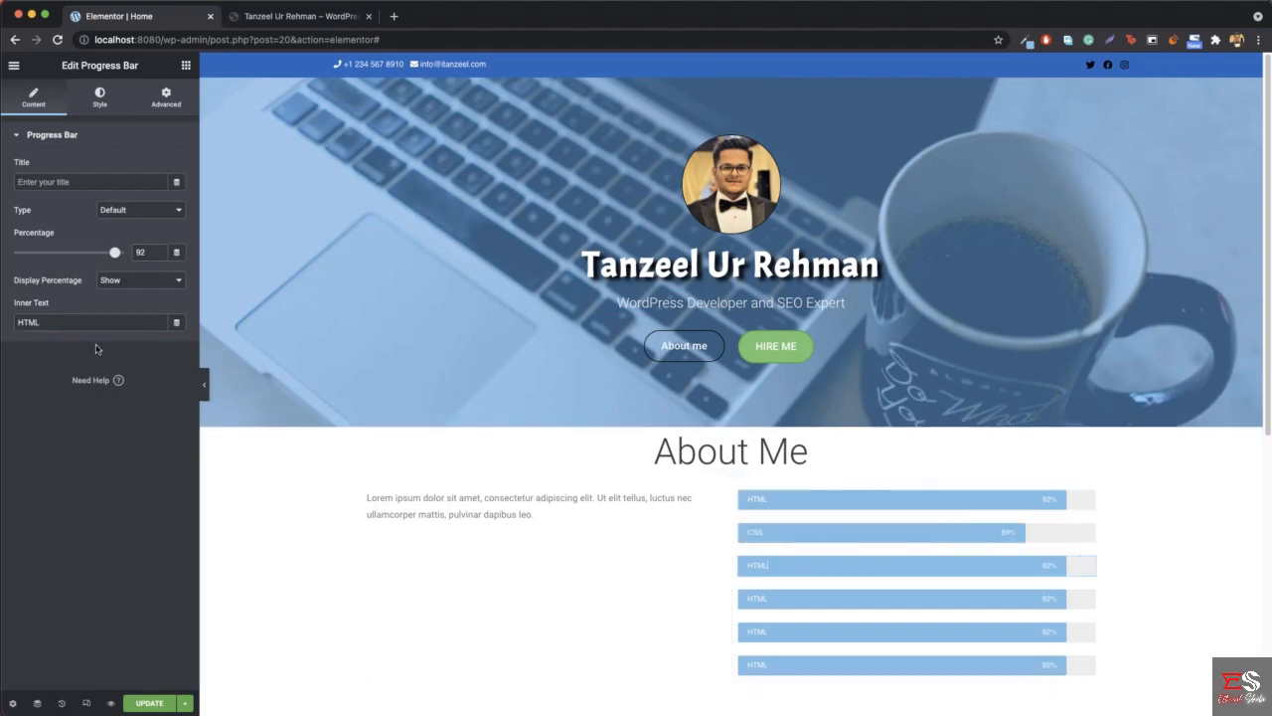
{"action": "double_click", "coordinate": [31, 323]}
{"action": "type", "text": "Javascript"}
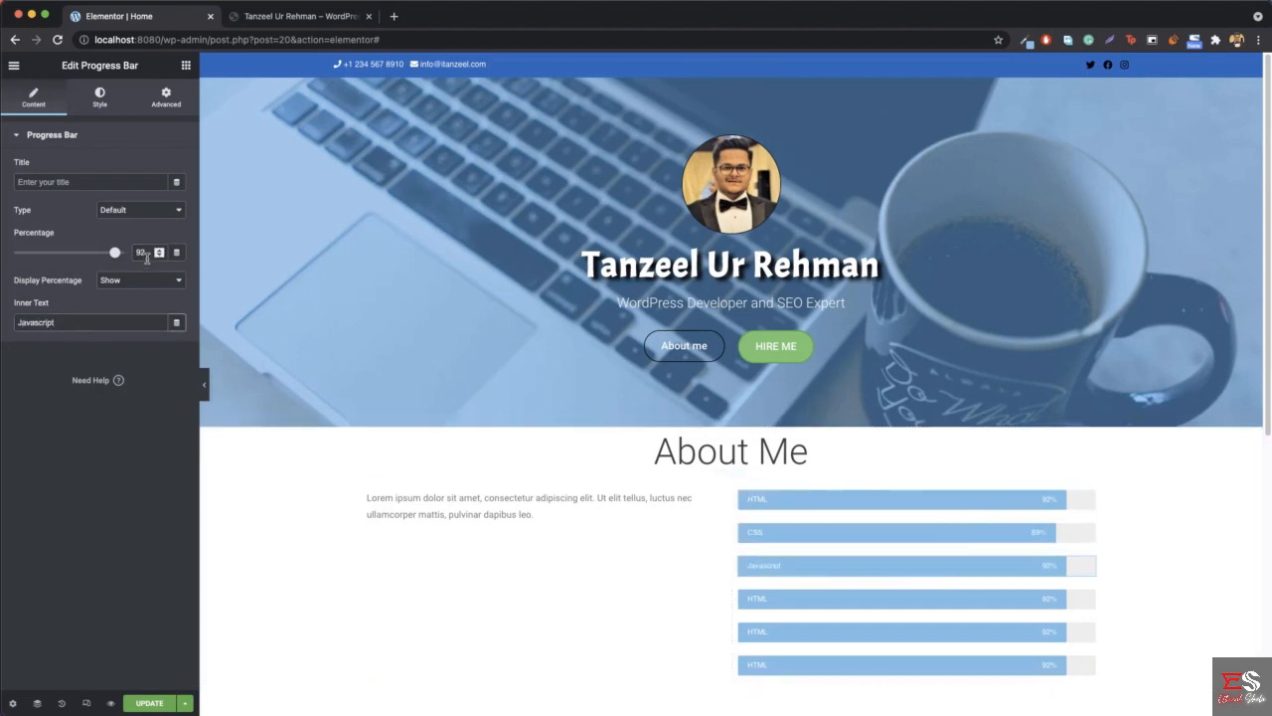
{"action": "left_click_drag", "start_coordinate": [116, 253], "coordinate": [101, 252]}
{"action": "left_click", "coordinate": [800, 598]}
{"action": "double_click", "coordinate": [30, 323]}
{"action": "type", "text": "PHP"}
- Set the fifth progress bar's inner text to WordPress and its percentage to 95
{"action": "left_click", "coordinate": [821, 631]}
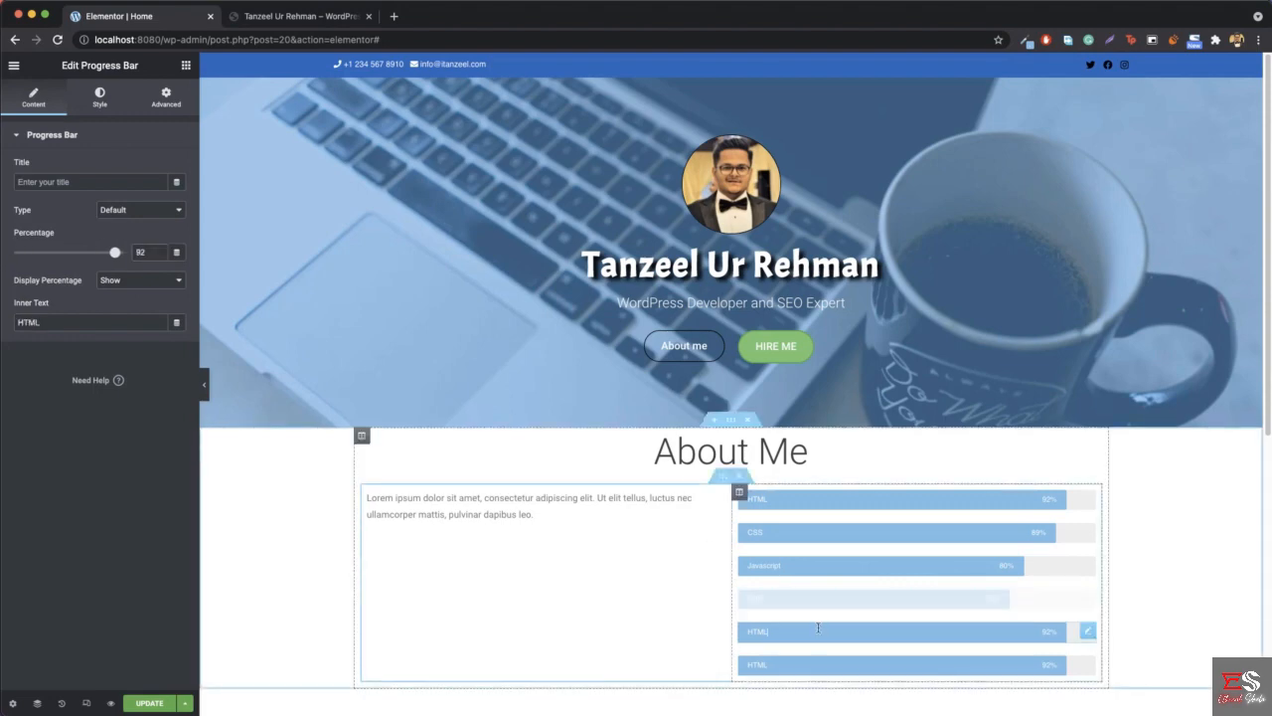
{"action": "left_click", "coordinate": [84, 322]}
{"action": "key", "text": "BackSpace"}
{"action": "key", "text": "BackSpace"}
{"action": "key", "text": "BackSpace"}
{"action": "key", "text": "BackSpace"}
{"action": "type", "text": "WordPress"}
{"action": "left_click", "coordinate": [148, 254]}
{"action": "key", "text": "BackSpace"}
{"action": "type", "text": "5"}
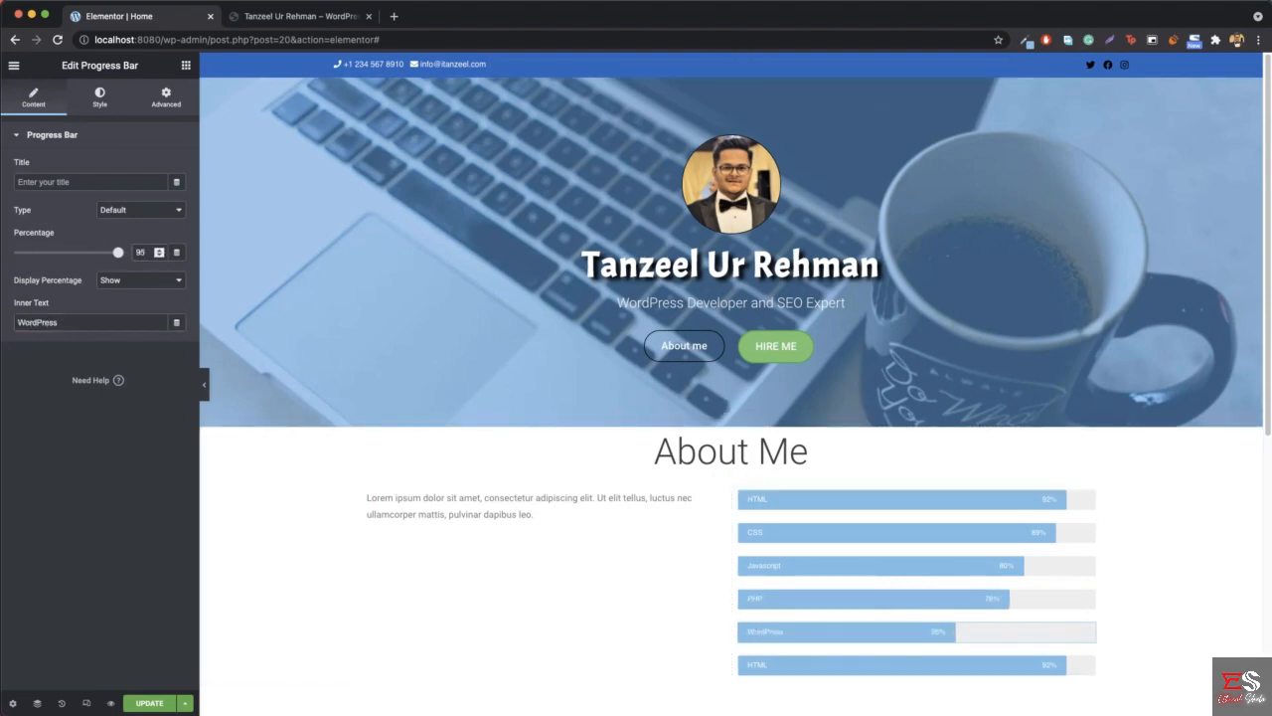
- Set the sixth progress bar's inner text to UX/UI and its percentage to 89
{"action": "left_click", "coordinate": [787, 661]}
{"action": "double_click", "coordinate": [71, 322]}
{"action": "type", "text": "UX/UL"}
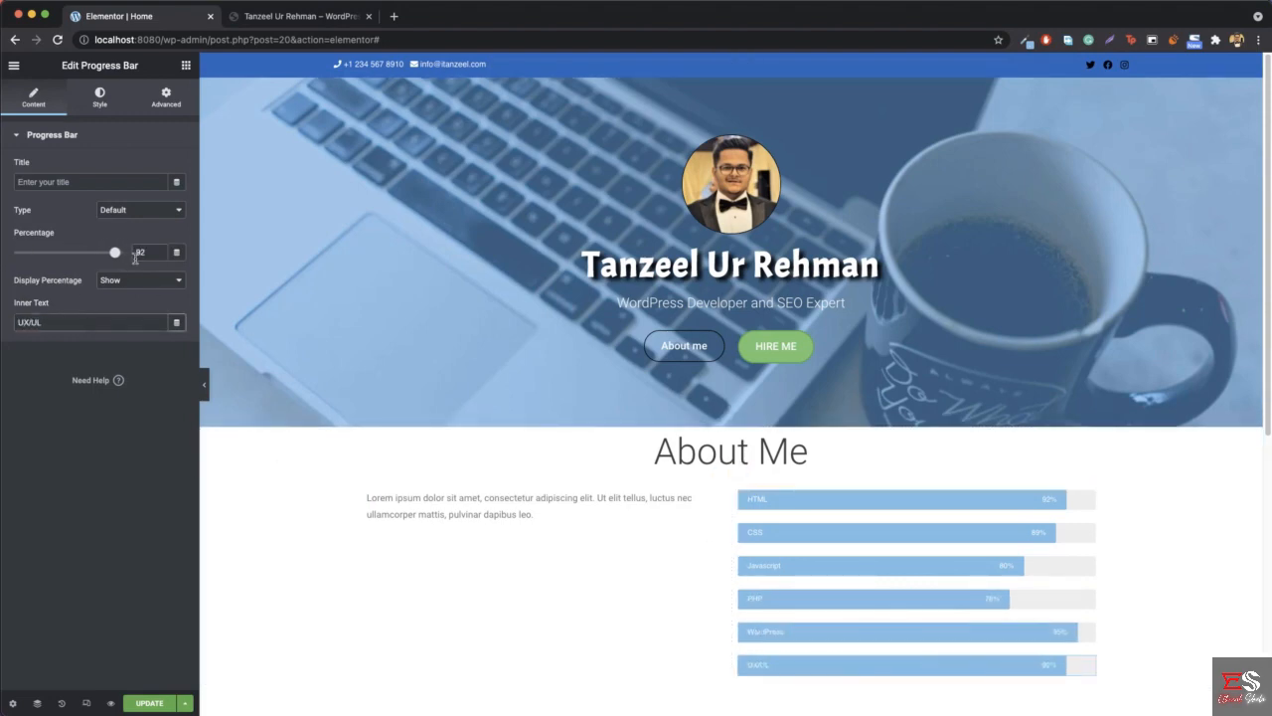
{"action": "double_click", "coordinate": [139, 254]}
{"action": "type", "text": "89"}
{"action": "left_click", "coordinate": [79, 322]}
{"action": "key", "text": "BackSpace"}
{"action": "type", "text": "I"}
- Copy the three About Me paragraphs from the reference site and return to the Elementor editor
{"action": "scroll", "coordinate": [427, 533], "scroll_direction": "down", "scroll_amount": 3}
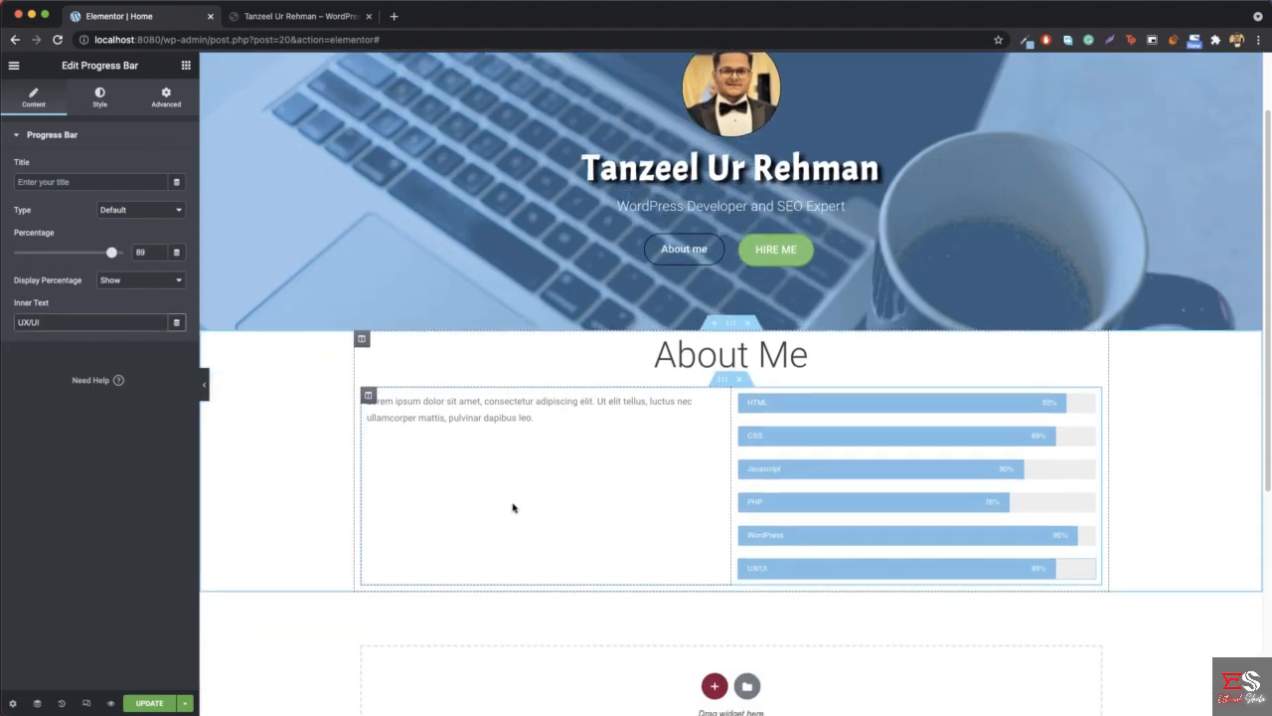
{"action": "left_click", "coordinate": [327, 16]}
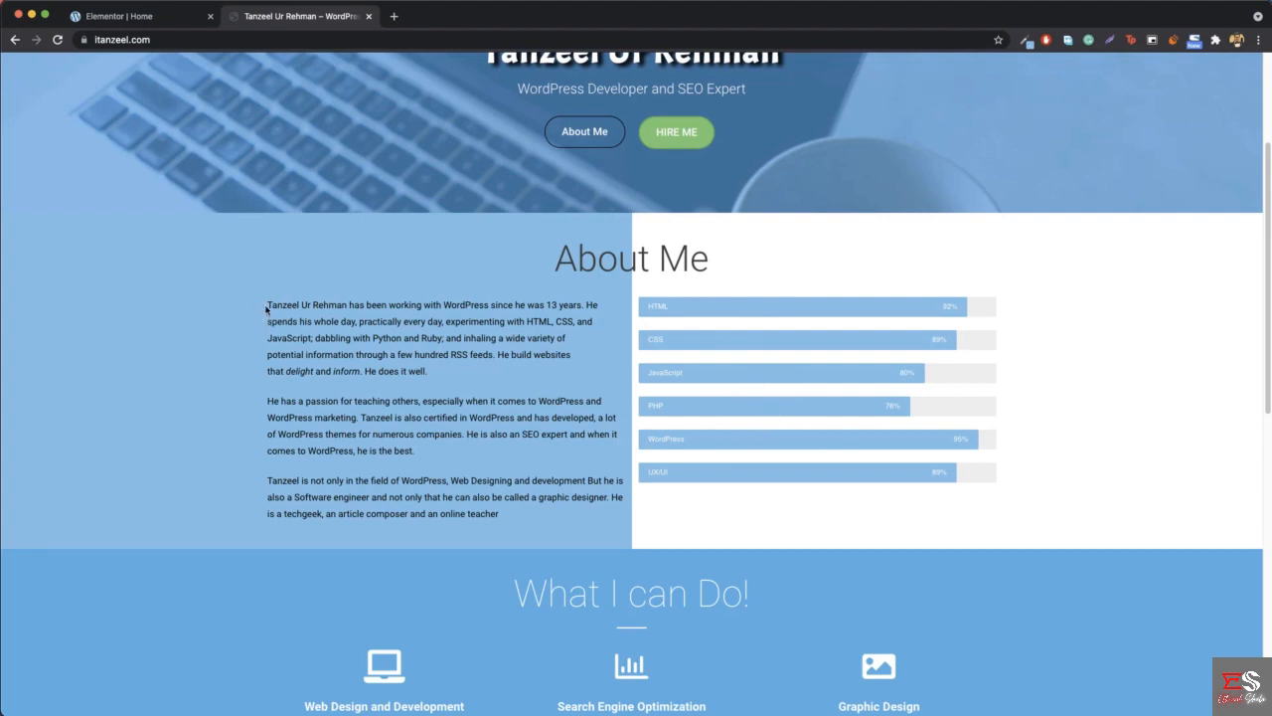
{"action": "left_click_drag", "start_coordinate": [266, 309], "coordinate": [502, 517]}
{"action": "key", "text": "super+c"}
{"action": "left_click", "coordinate": [508, 548]}
{"action": "left_click", "coordinate": [177, 22]}
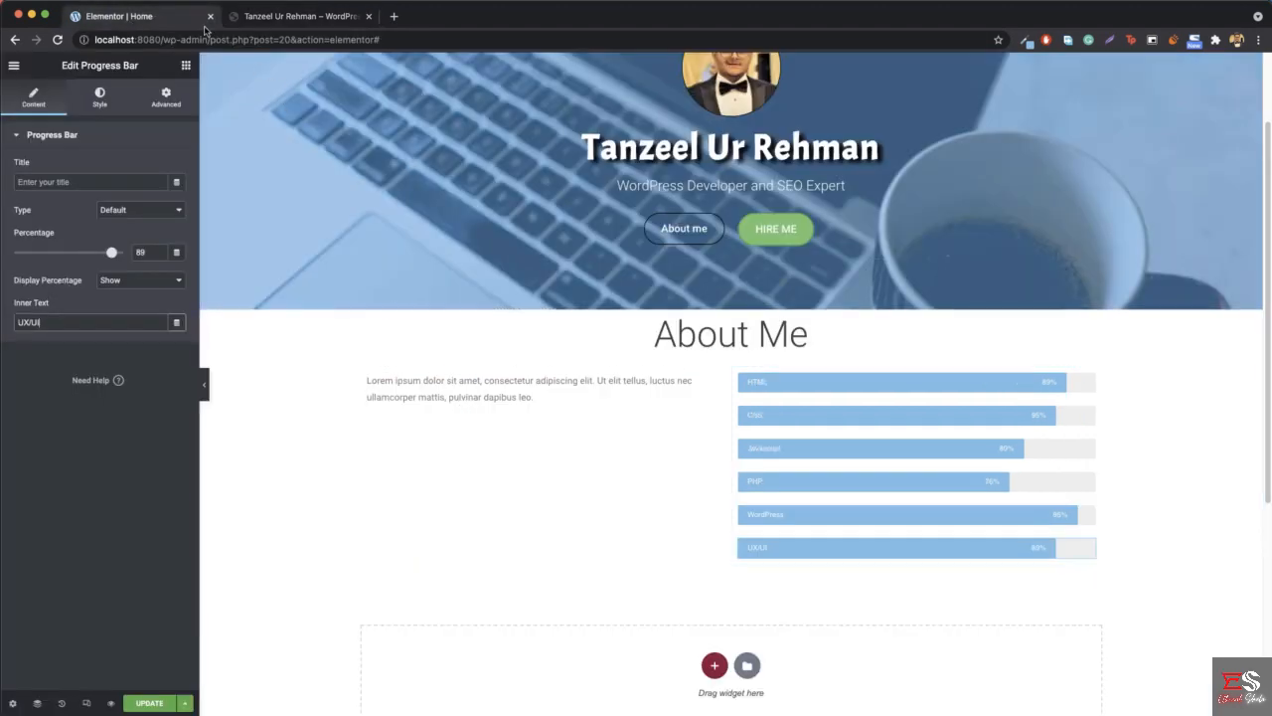
- Replace the Lorem ipsum placeholder in the About Me text editor with the copied paragraphs
{"action": "left_click", "coordinate": [464, 389]}
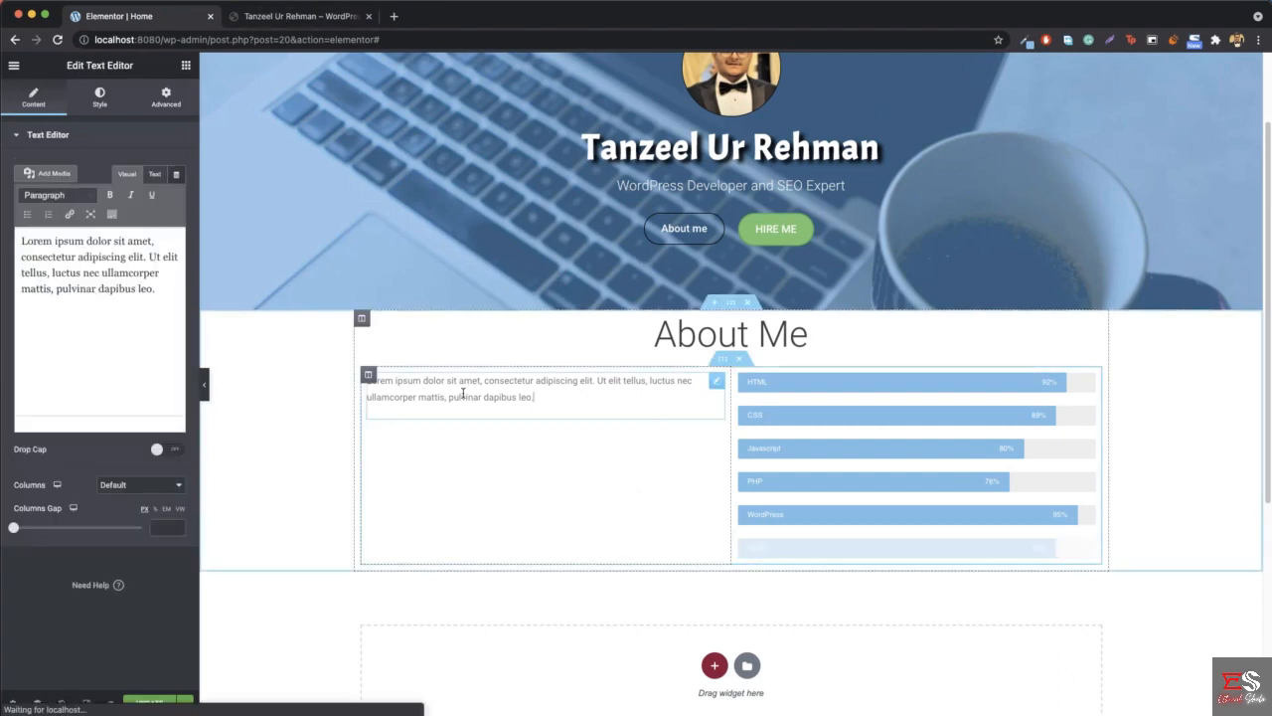
{"action": "left_click", "coordinate": [50, 370]}
{"action": "key", "text": "super+a"}
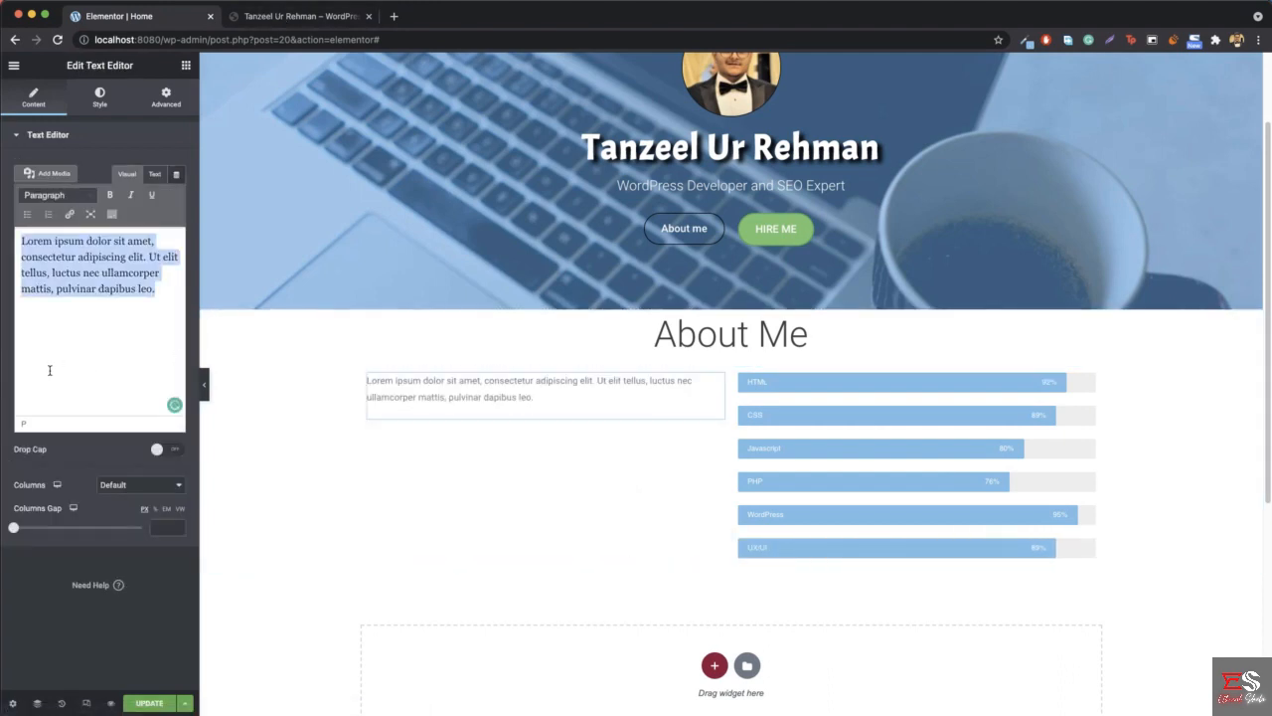
{"action": "key", "text": "super+v"}
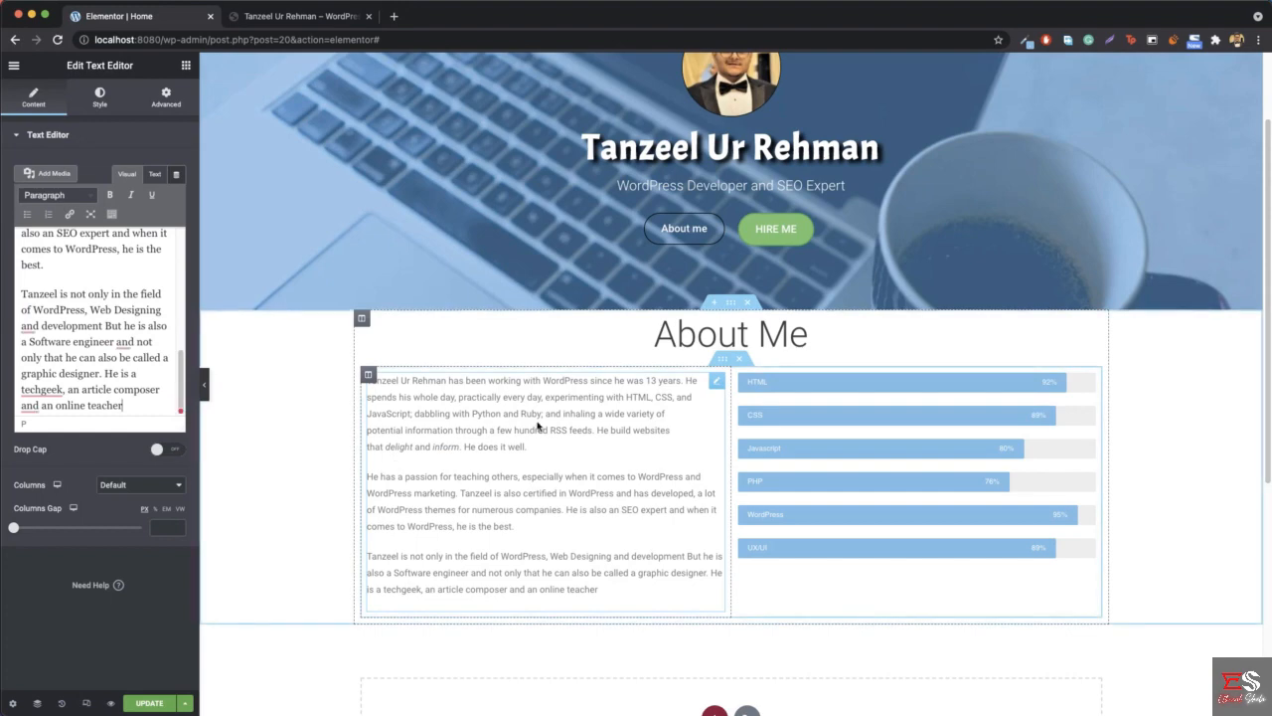
- Set the About Me paragraphs' text color to black, #000000
{"action": "left_click", "coordinate": [107, 101]}
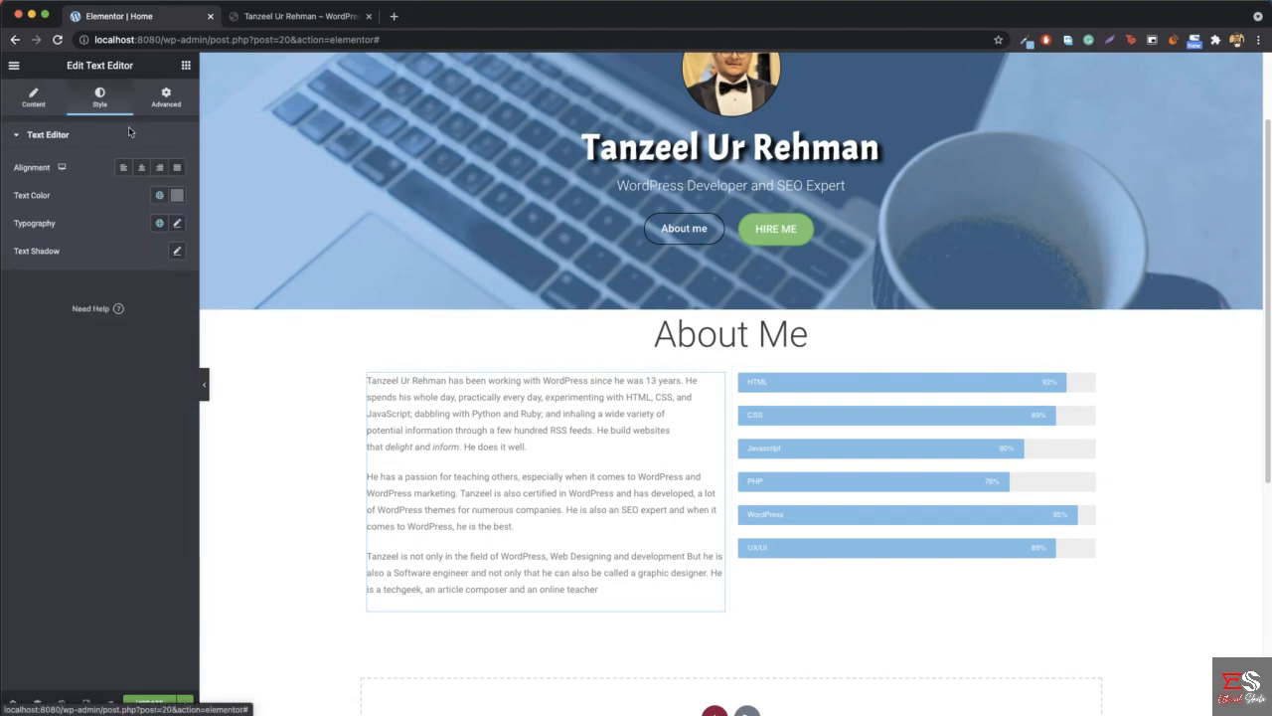
{"action": "left_click", "coordinate": [177, 197]}
{"action": "left_click_drag", "start_coordinate": [115, 314], "coordinate": [5, 362]}
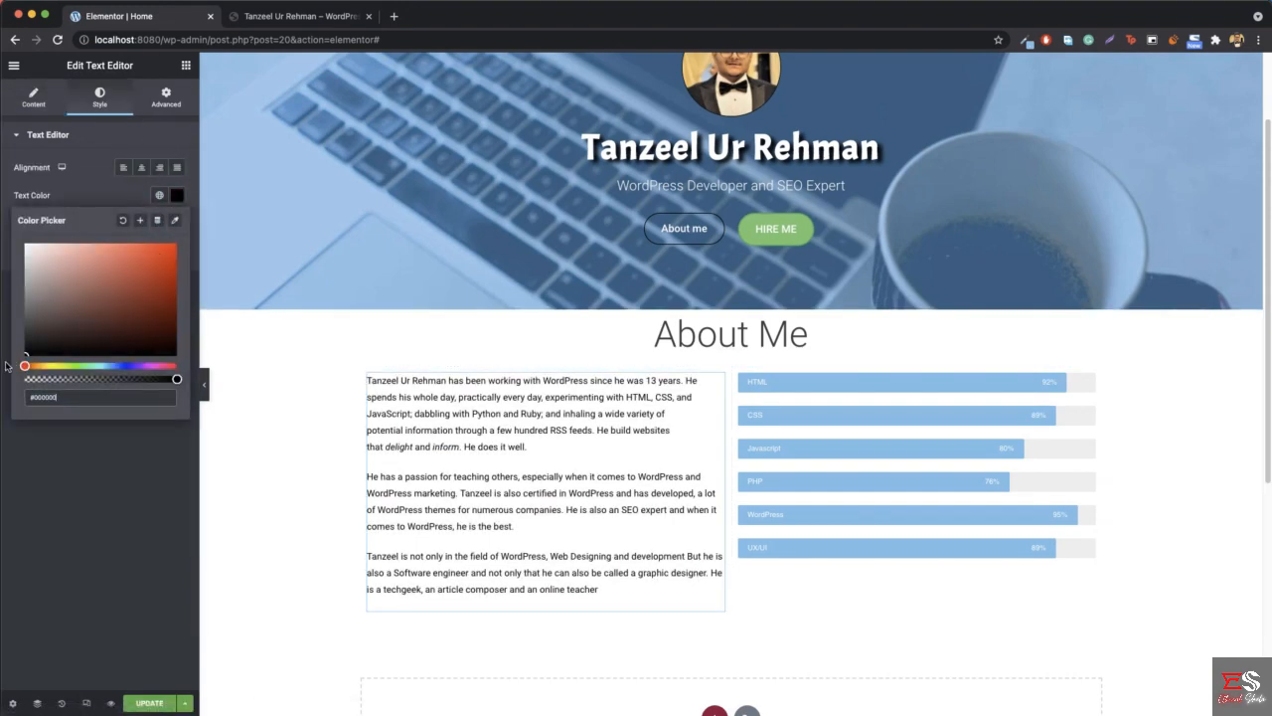
- Preview the About Me section at full width and compare it with the reference site's section
{"action": "left_click", "coordinate": [204, 387]}
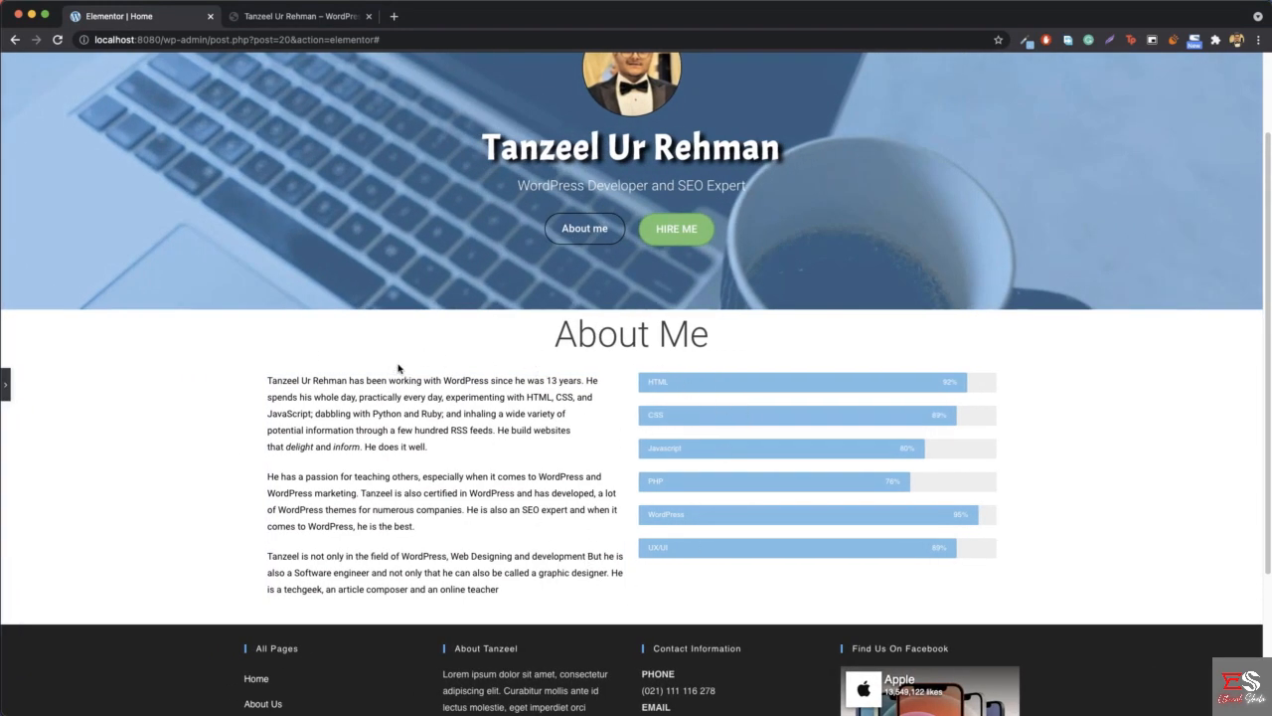
{"action": "left_click", "coordinate": [293, 16]}
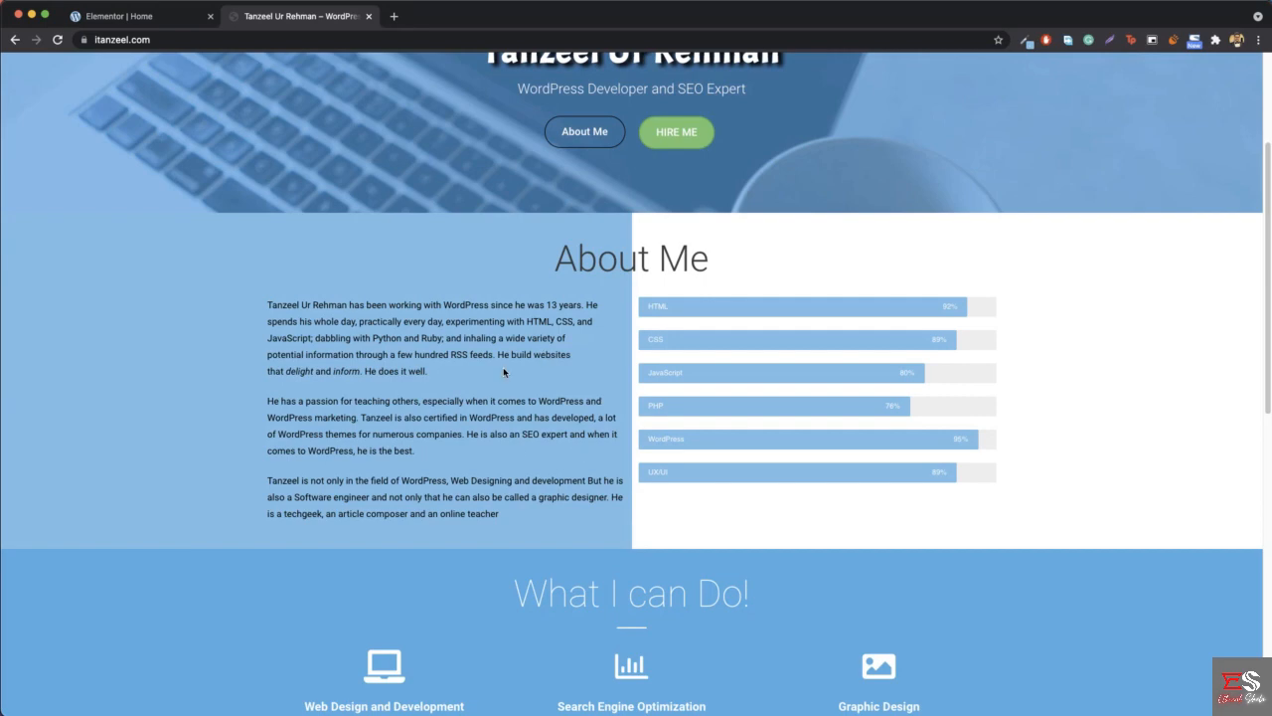
{"action": "left_click", "coordinate": [161, 24]}
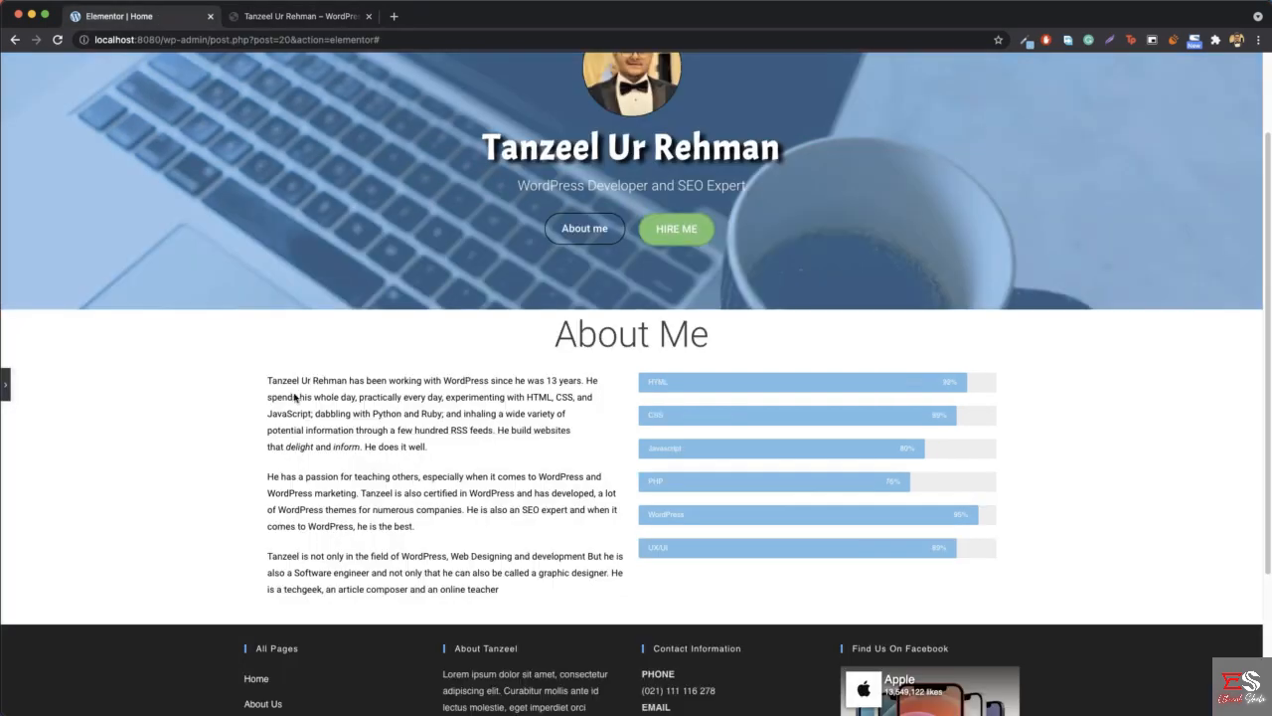
{"action": "left_click", "coordinate": [6, 392]}
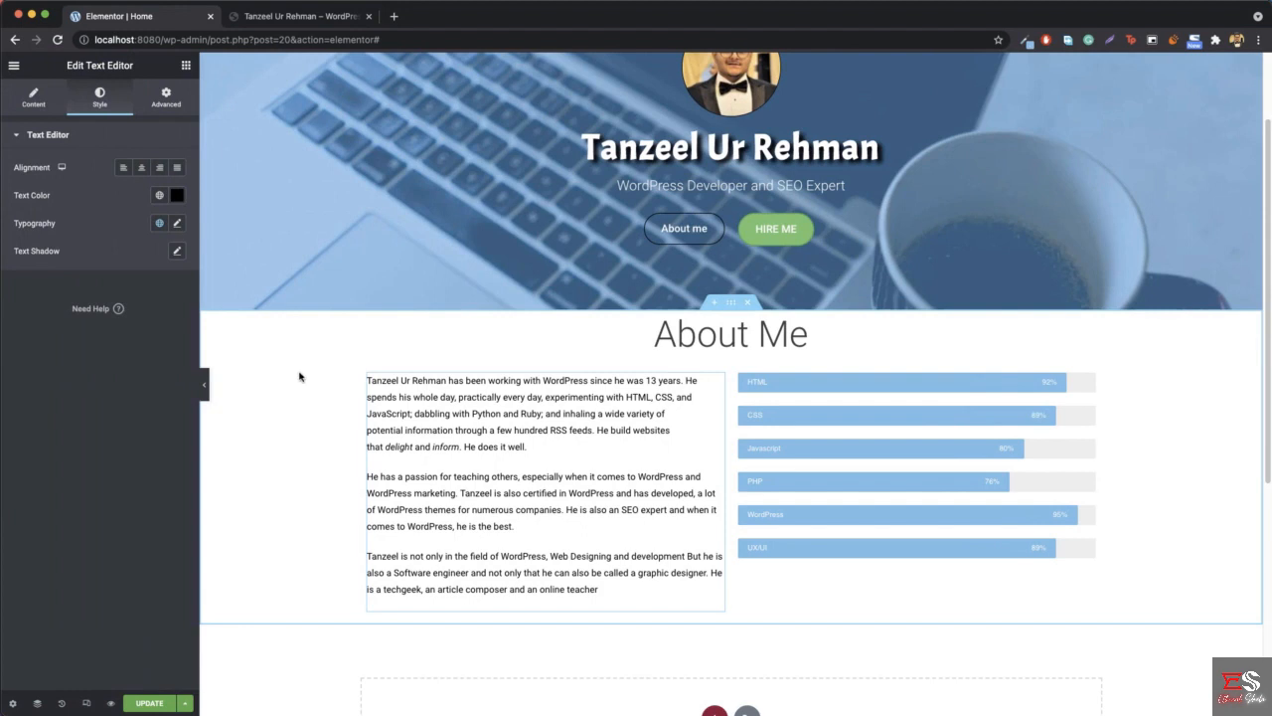
- Open the About Me section's style settings and set its background type to Gradient
{"action": "right_click", "coordinate": [298, 378]}
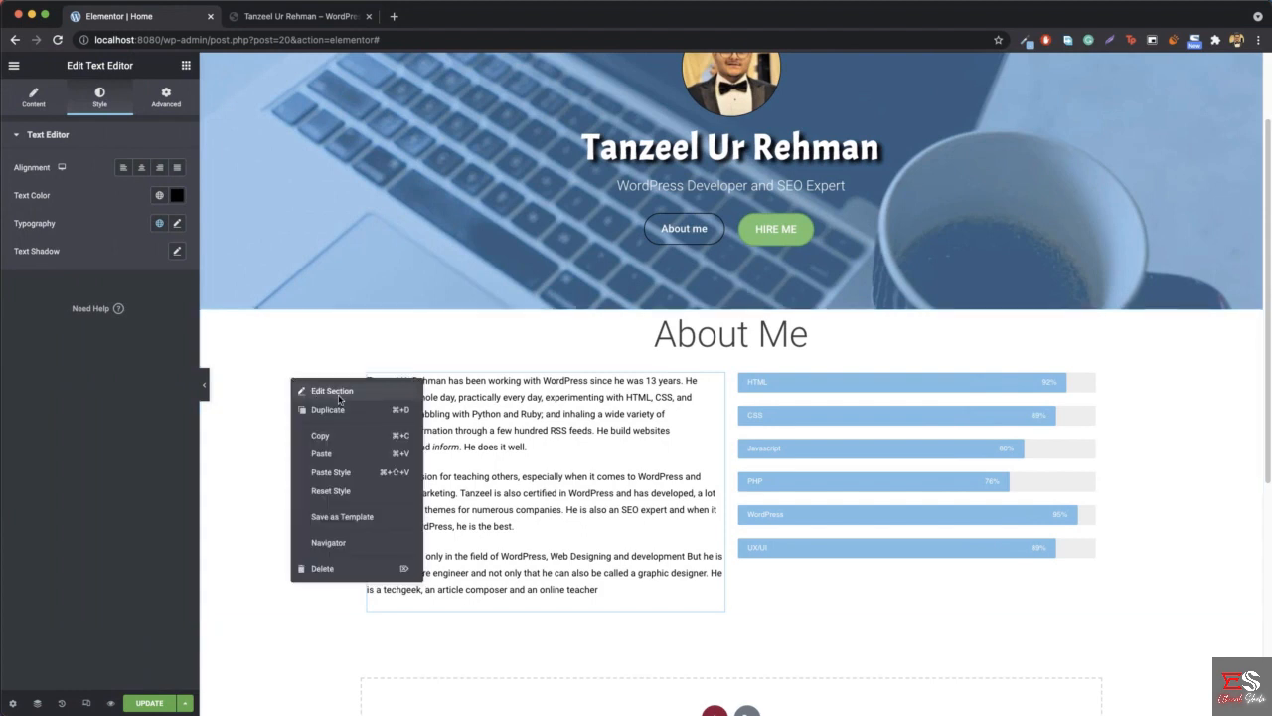
{"action": "left_click", "coordinate": [332, 391]}
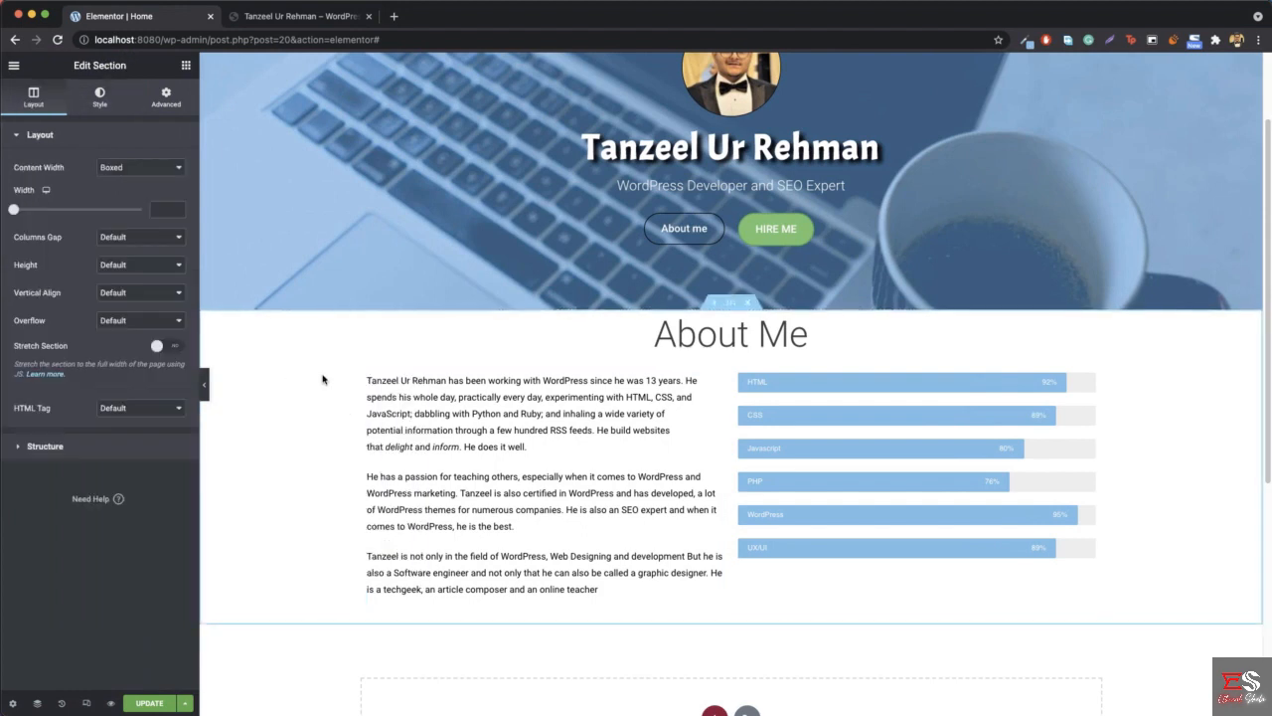
{"action": "left_click", "coordinate": [101, 96]}
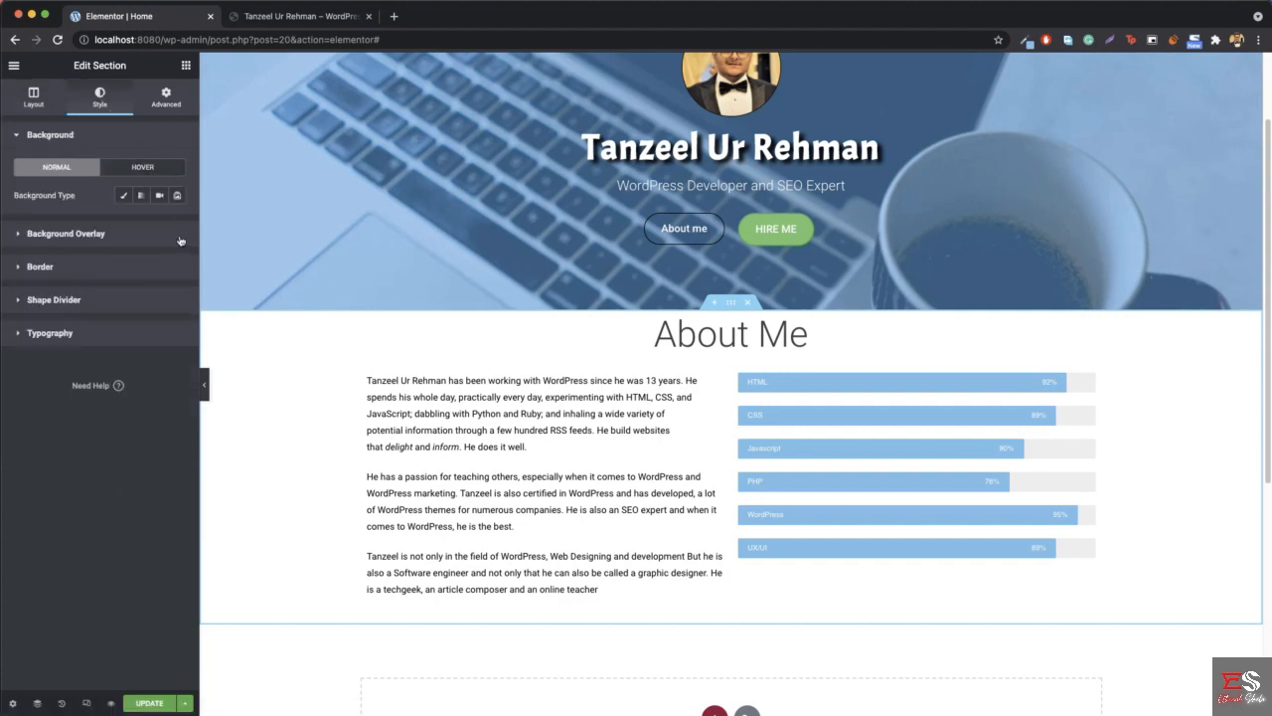
{"action": "left_click", "coordinate": [138, 204]}
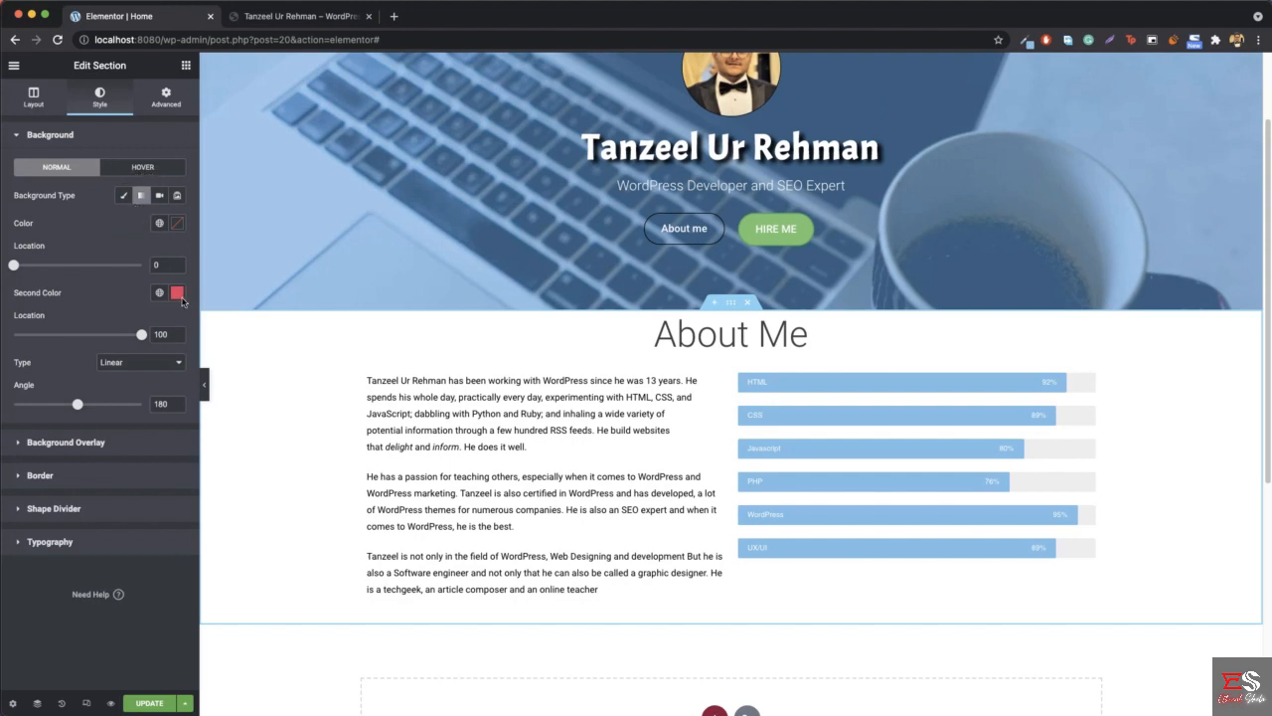
- Sample the light blue from the reference site's About Me background and apply it as the section gradient's first color
{"action": "left_click", "coordinate": [321, 16]}
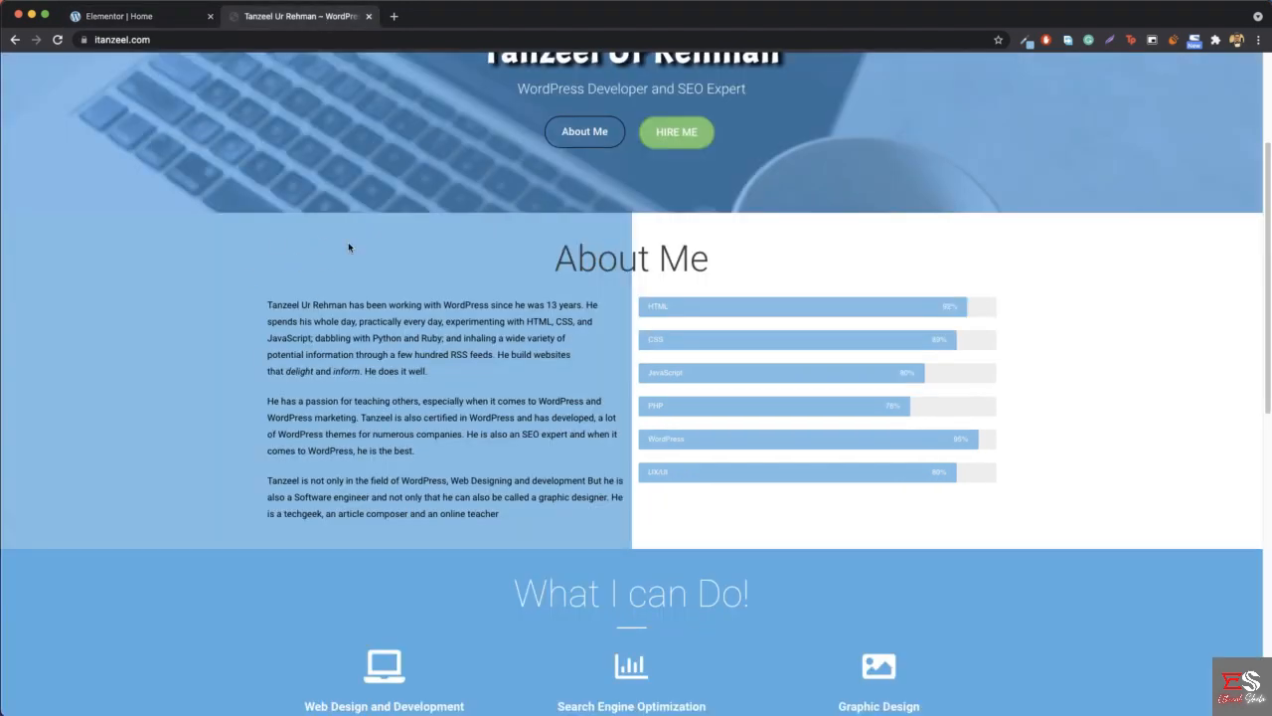
{"action": "left_click", "coordinate": [1024, 40]}
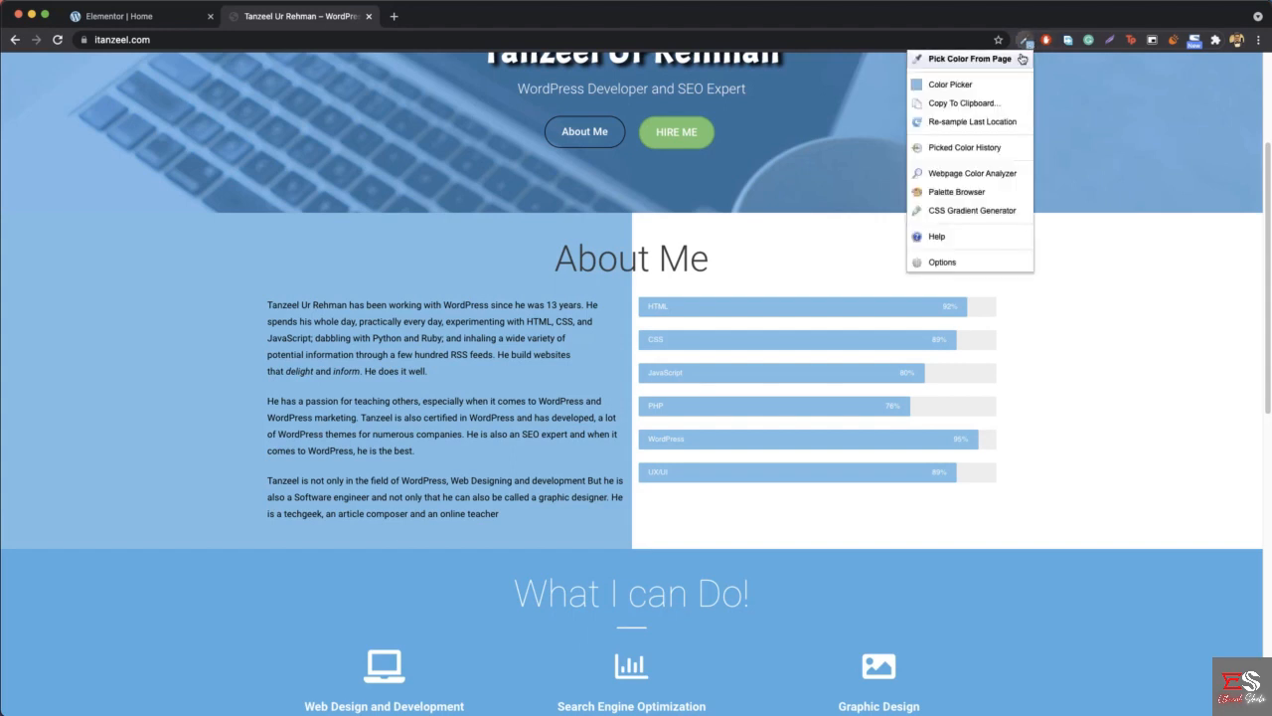
{"action": "left_click", "coordinate": [973, 60]}
{"action": "left_click", "coordinate": [123, 351]}
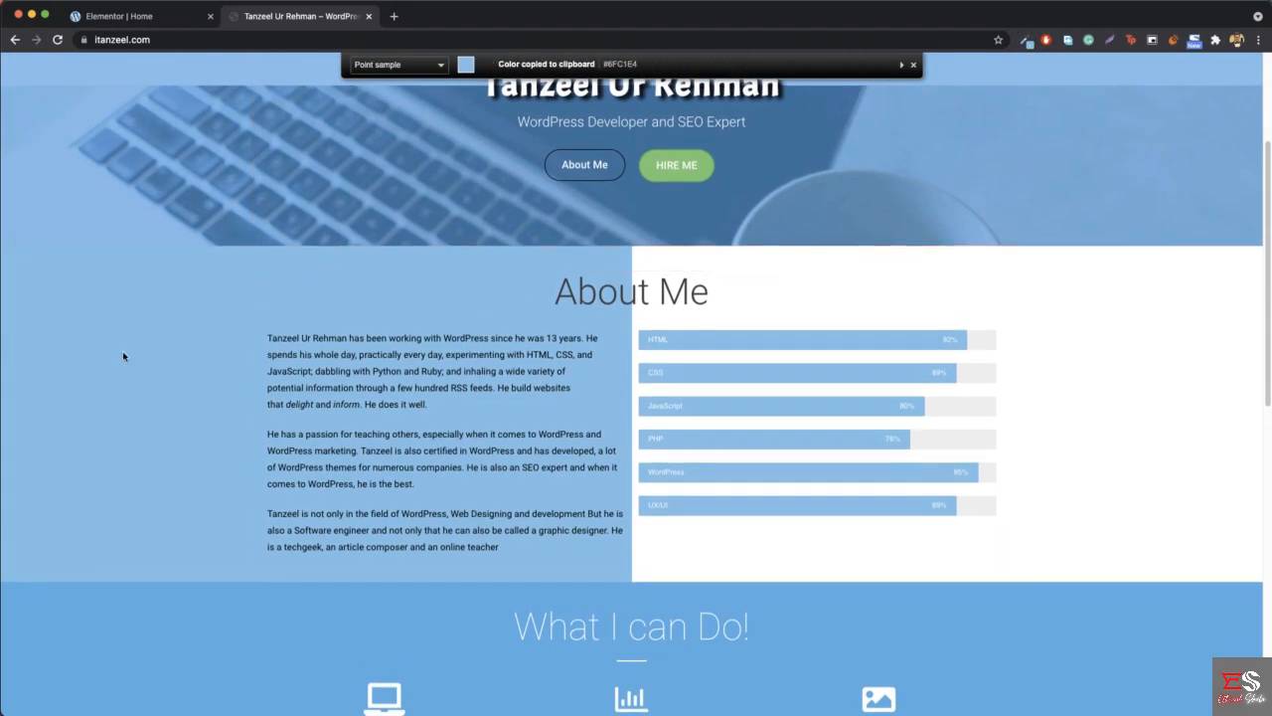
{"action": "left_click", "coordinate": [119, 16]}
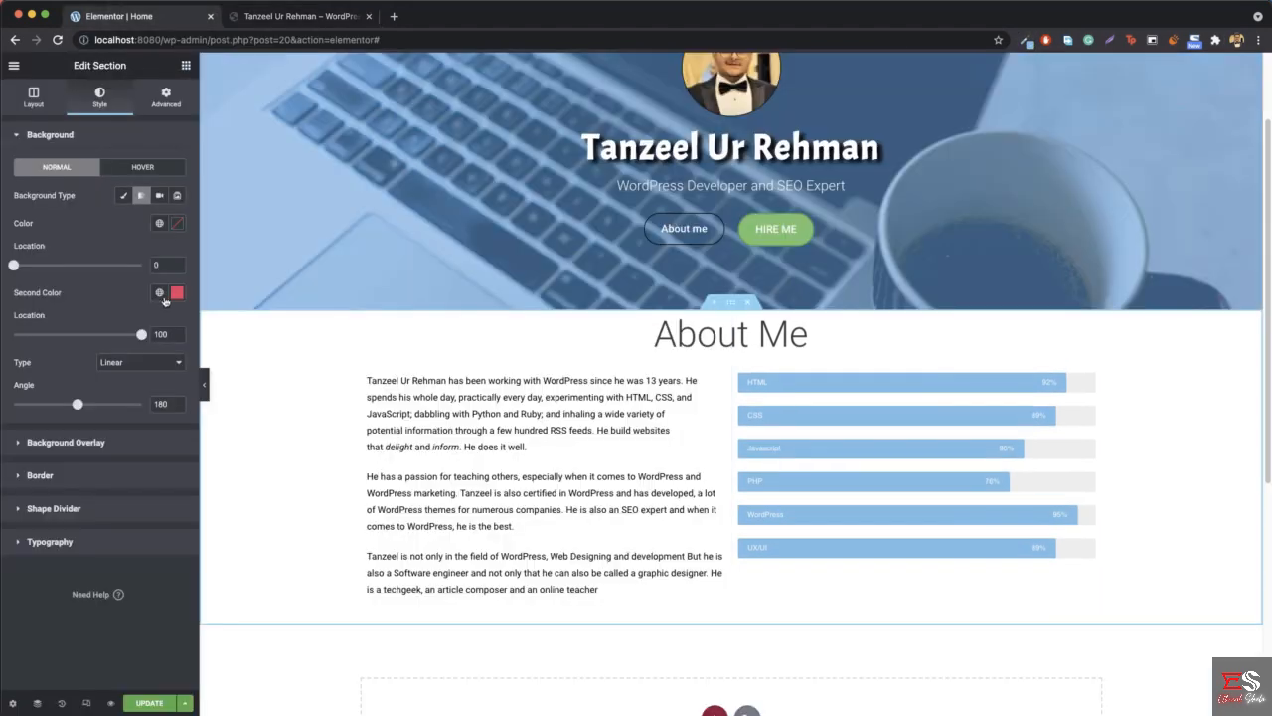
{"action": "left_click", "coordinate": [178, 226]}
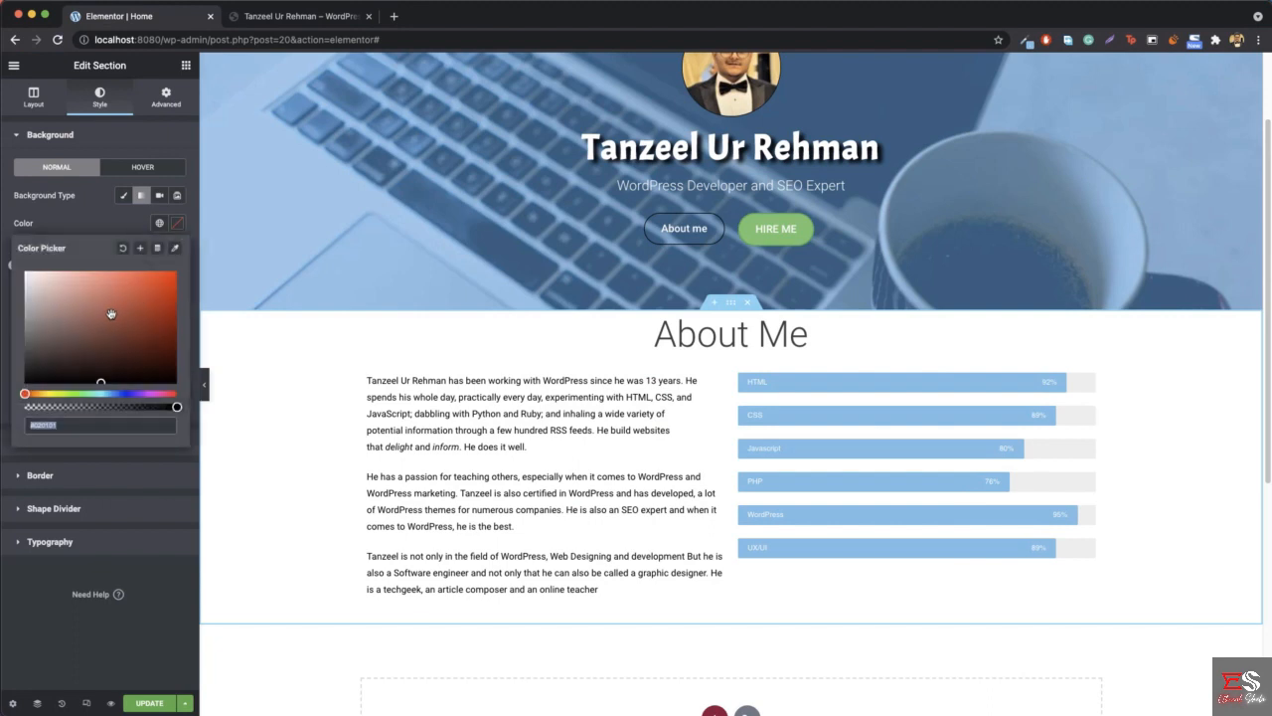
{"action": "key", "text": "super+v"}
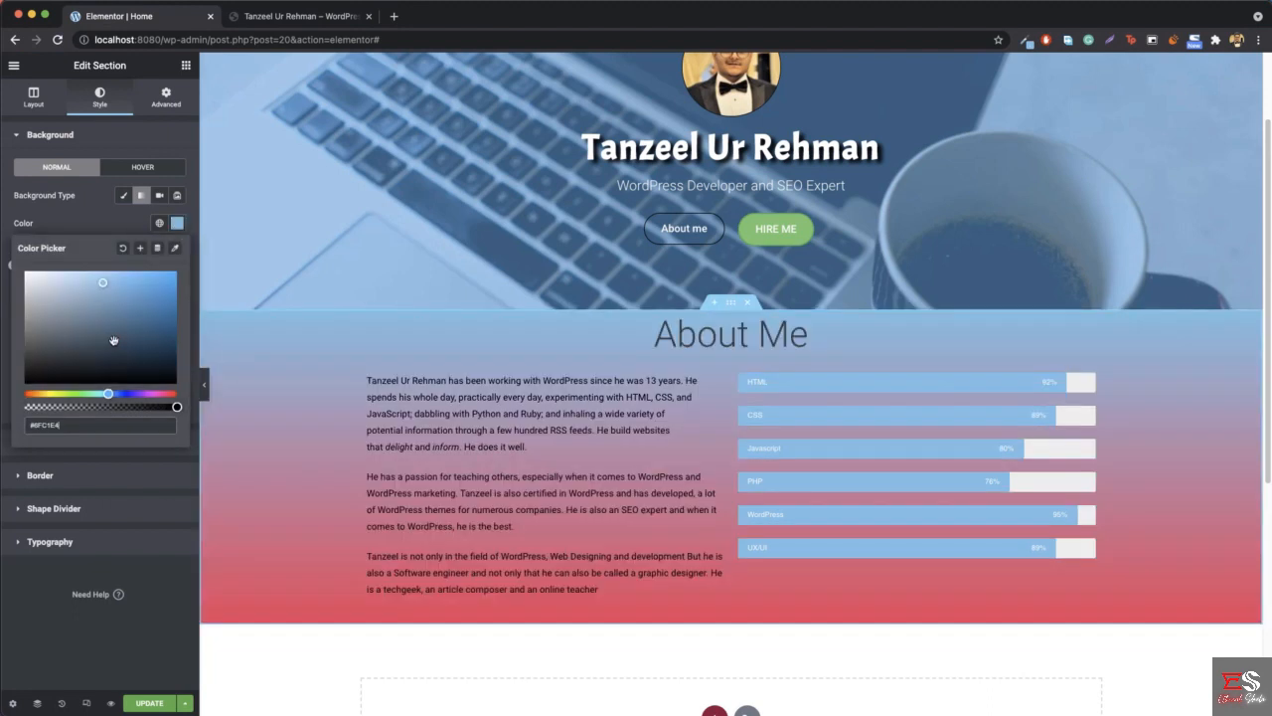
{"action": "left_click", "coordinate": [176, 231]}
- Set the About Me section gradient's second color to white, #FFFFFF
{"action": "left_click", "coordinate": [176, 293]}
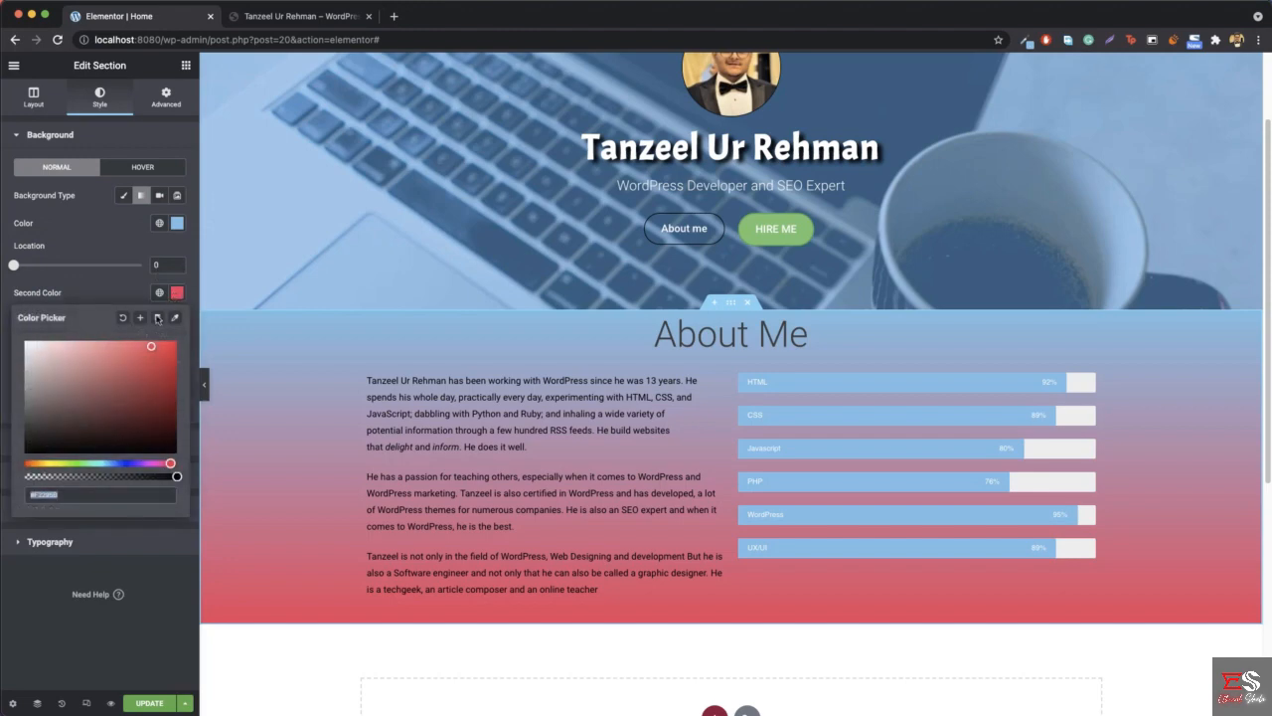
{"action": "key", "text": "super+v"}
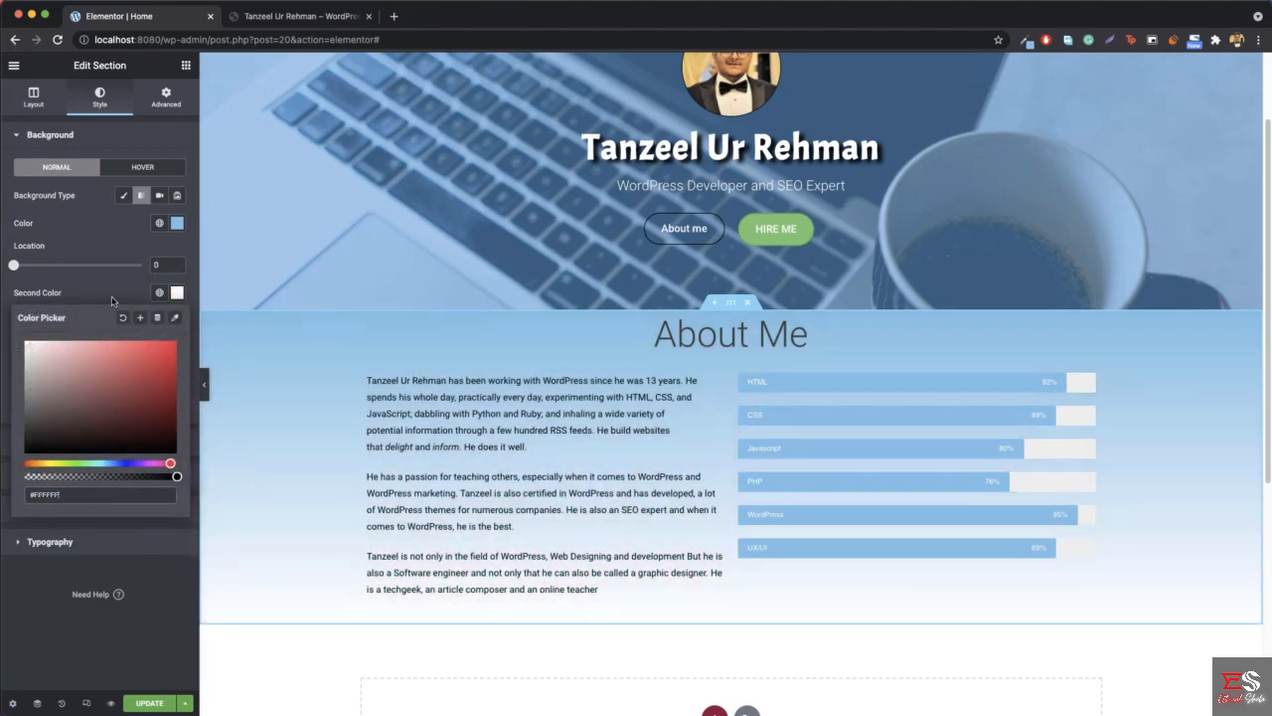
{"action": "left_click", "coordinate": [176, 292]}
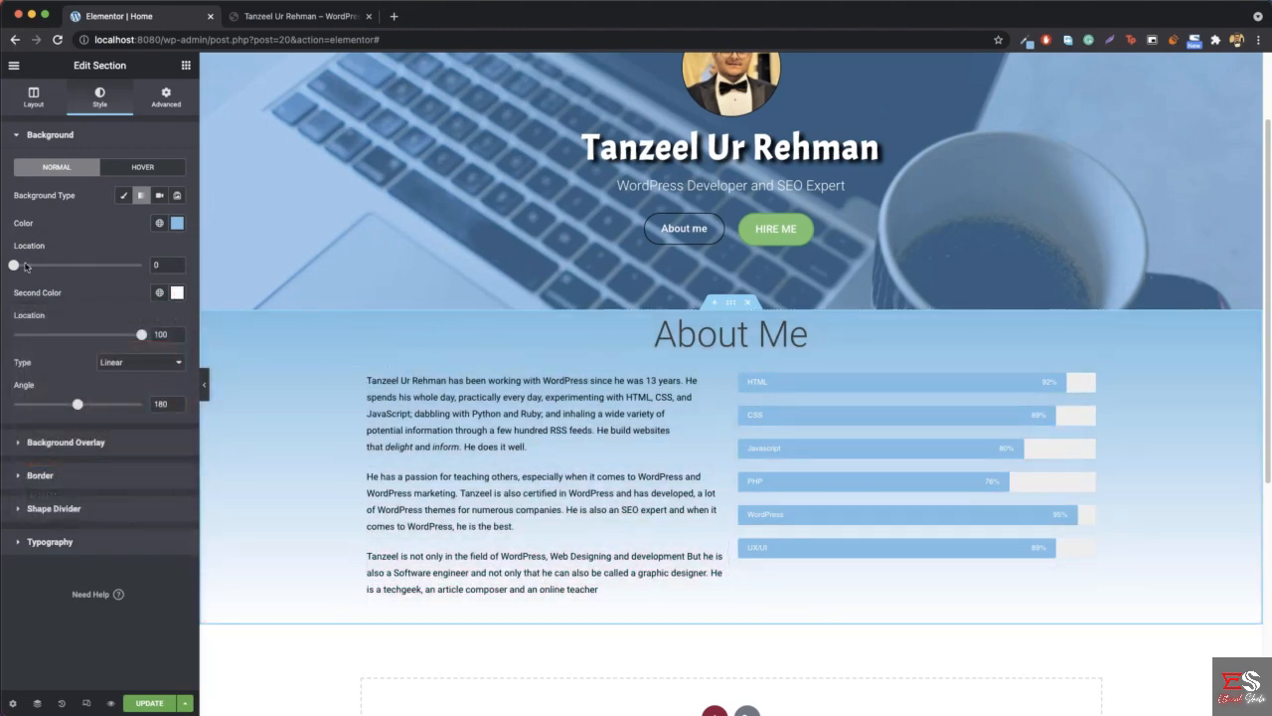
- Set both gradient color locations to 50 and the linear gradient's angle to 90 degrees to split the background vertically
{"action": "left_click_drag", "start_coordinate": [13, 266], "coordinate": [77, 267]}
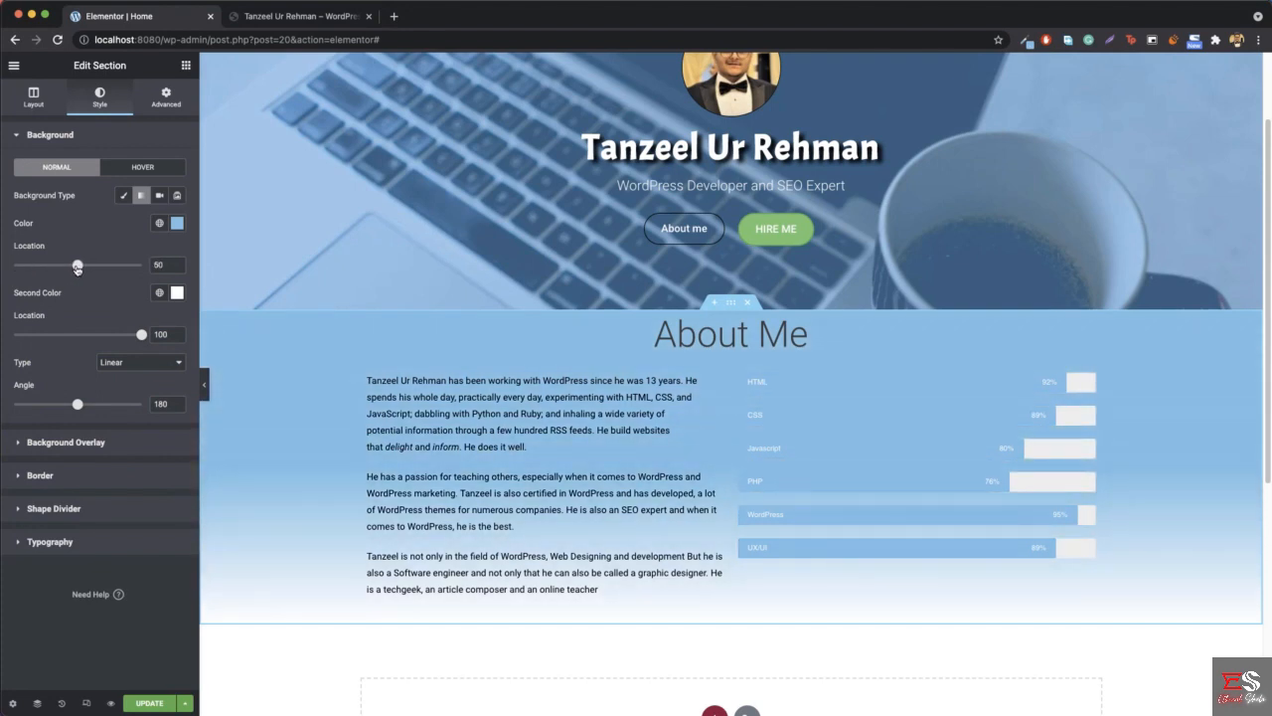
{"action": "left_click_drag", "start_coordinate": [141, 335], "coordinate": [78, 348]}
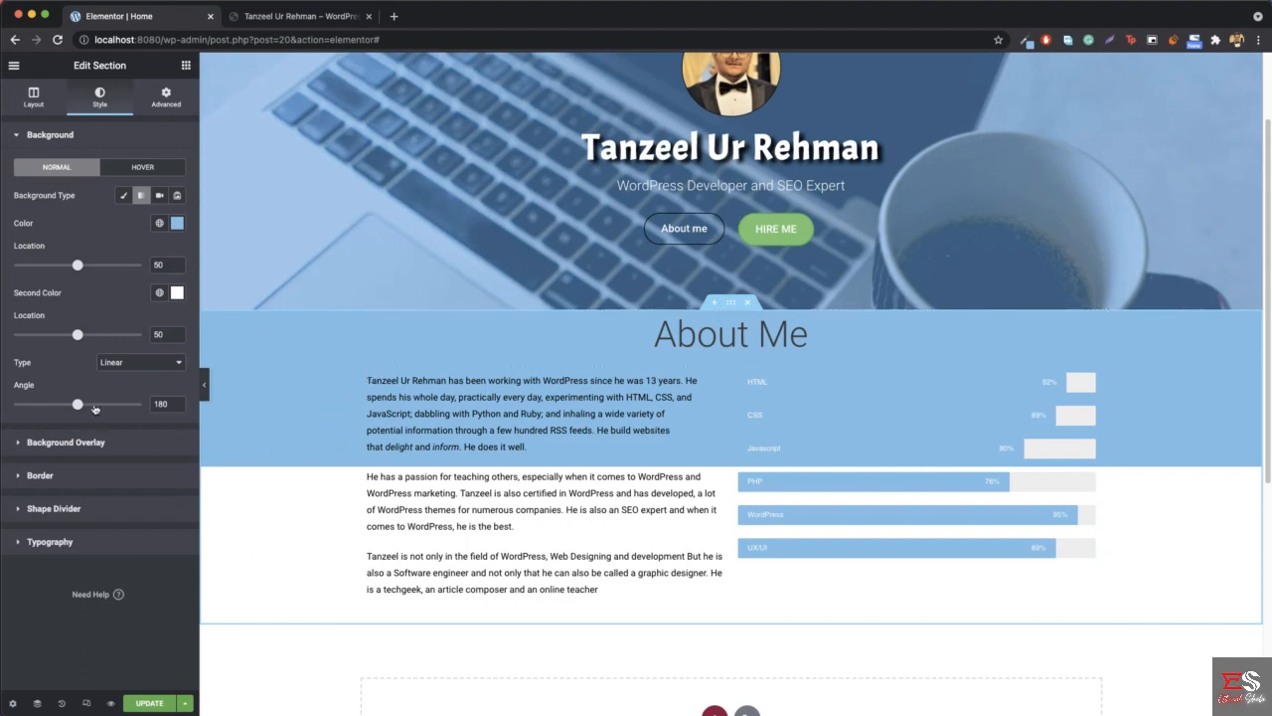
{"action": "double_click", "coordinate": [162, 402]}
{"action": "type", "text": "90"}
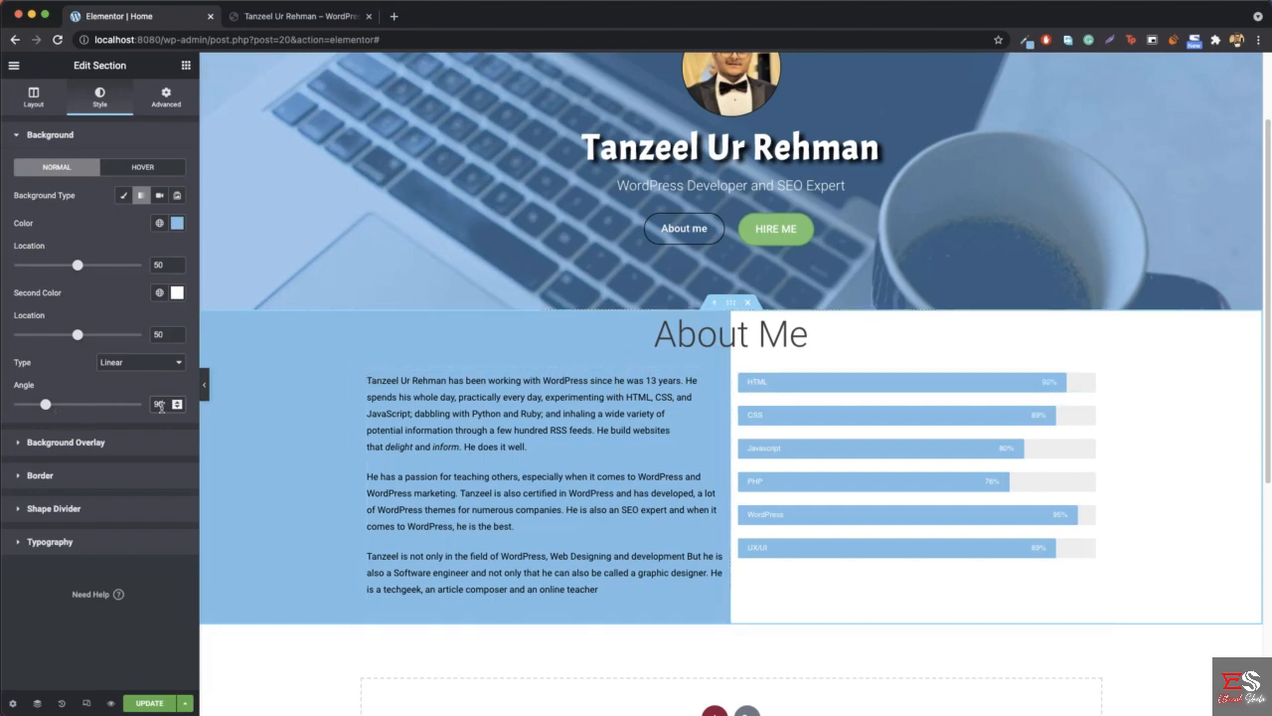
- Try the section gradient at angles of 180 and 270 degrees and return it to 90
{"action": "type", "text": "180"}
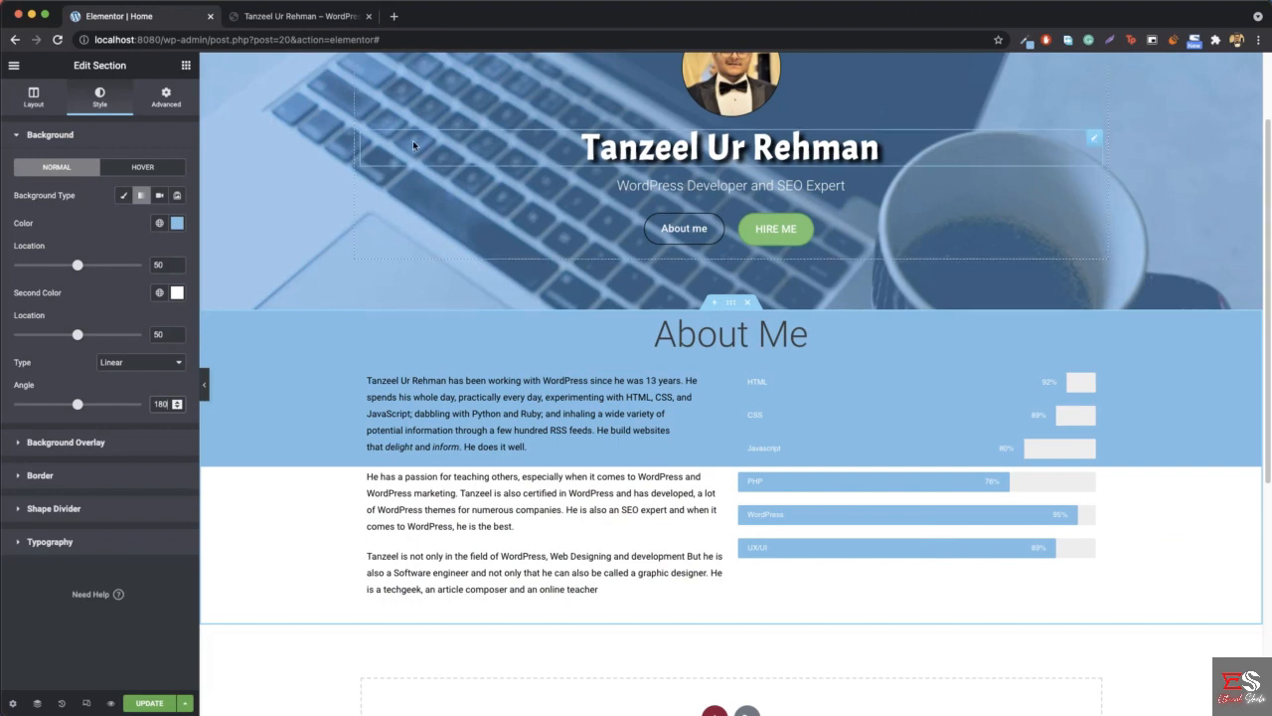
{"action": "left_click_drag", "start_coordinate": [71, 409], "coordinate": [106, 410]}
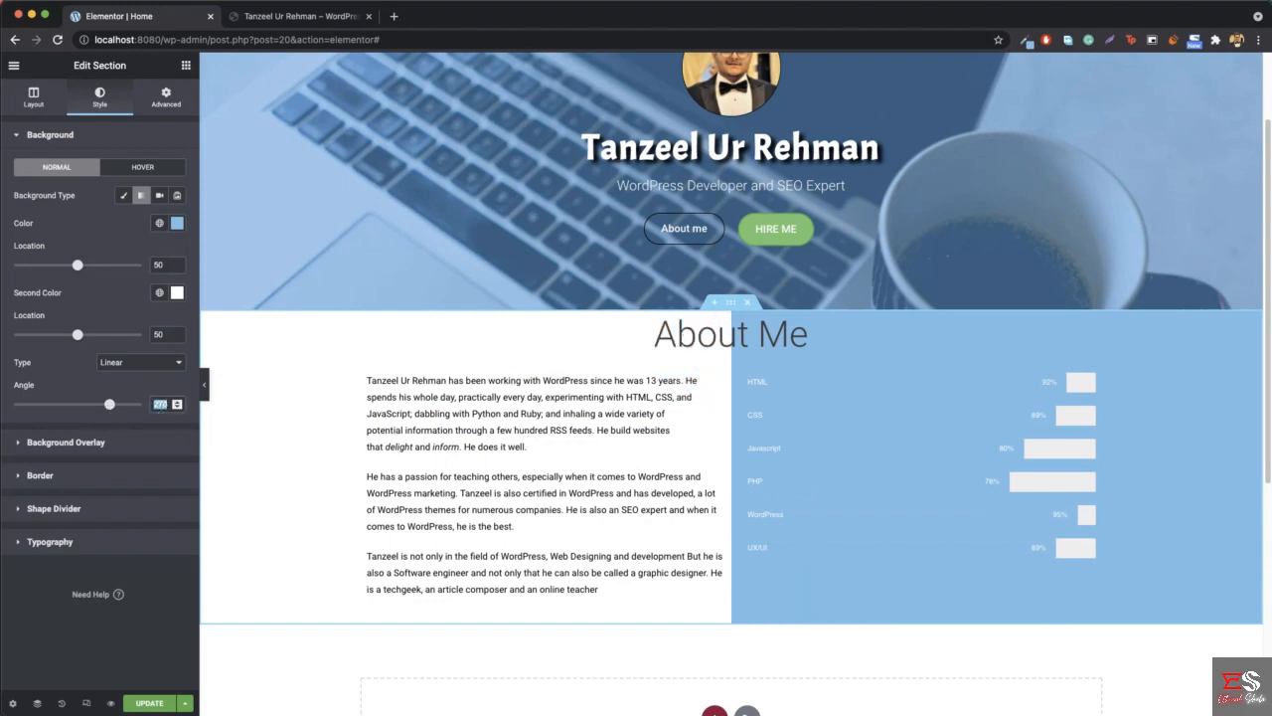
{"action": "type", "text": "90"}
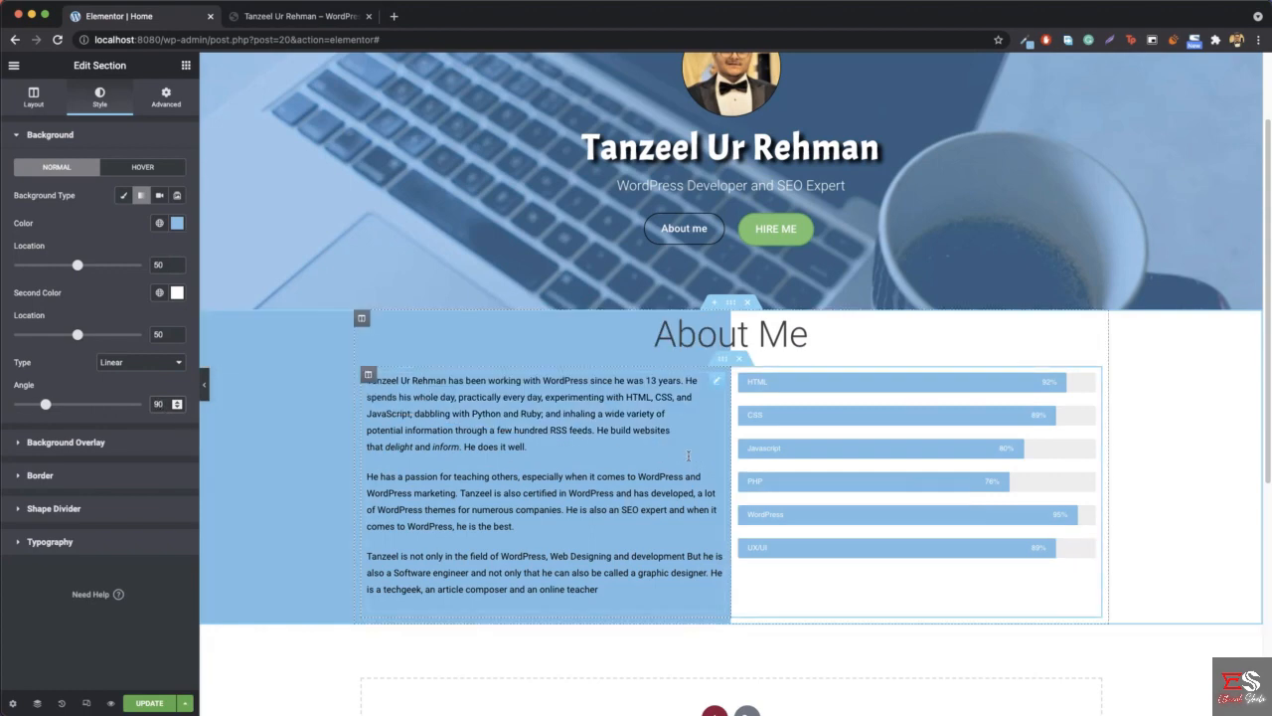
- Preview the split gradient background at full width and compare it with the reference site's About Me section
{"action": "left_click", "coordinate": [206, 391]}
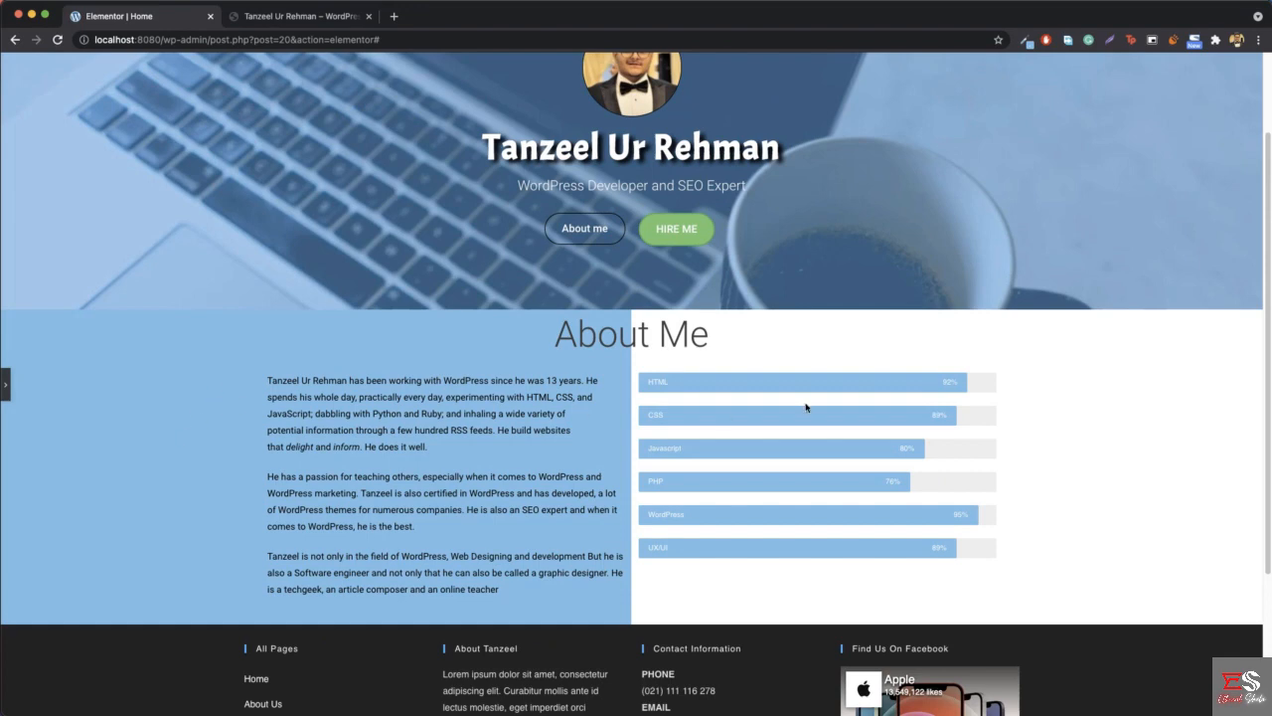
{"action": "key", "text": "ctrl+Tab"}
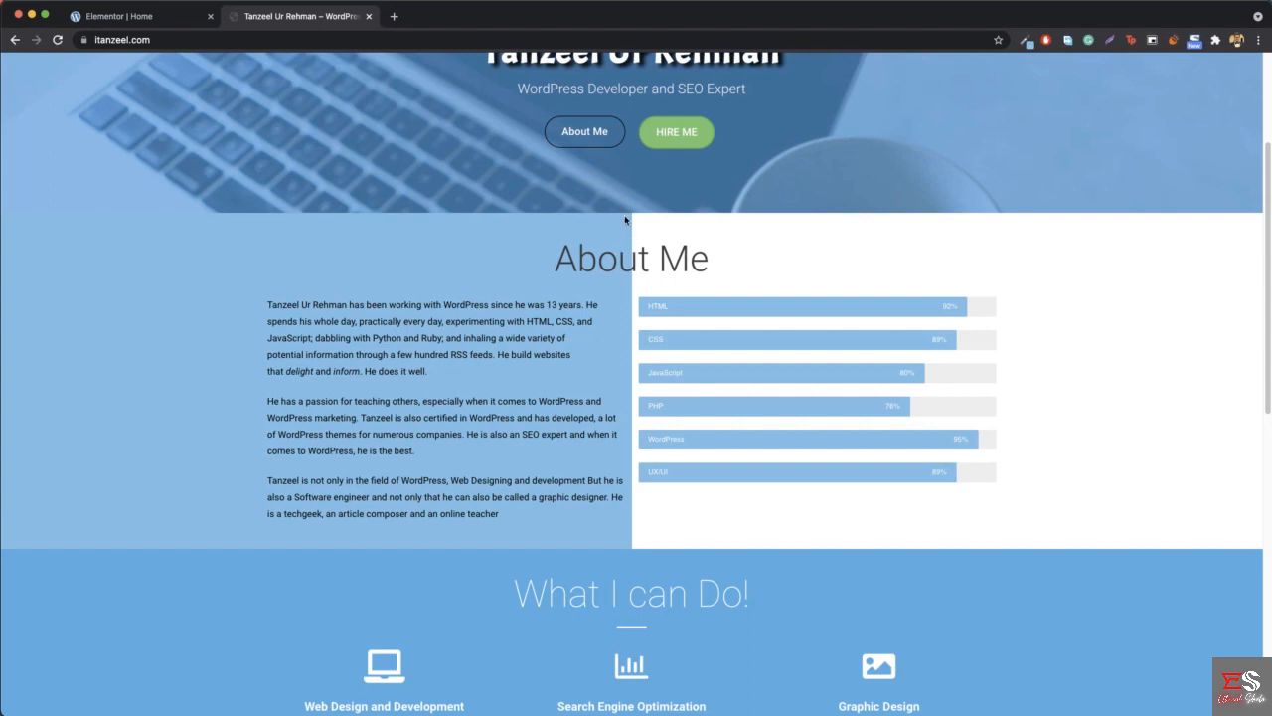
{"action": "left_click", "coordinate": [139, 18]}
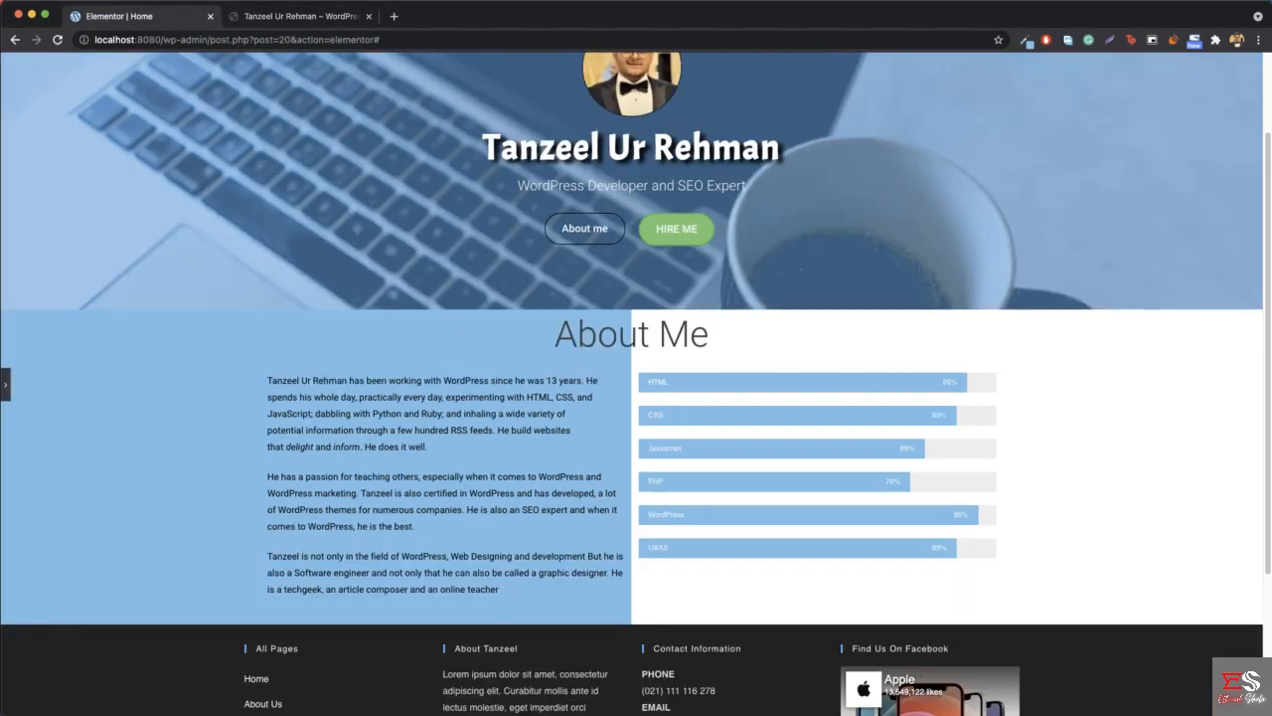
{"action": "left_click", "coordinate": [8, 389]}
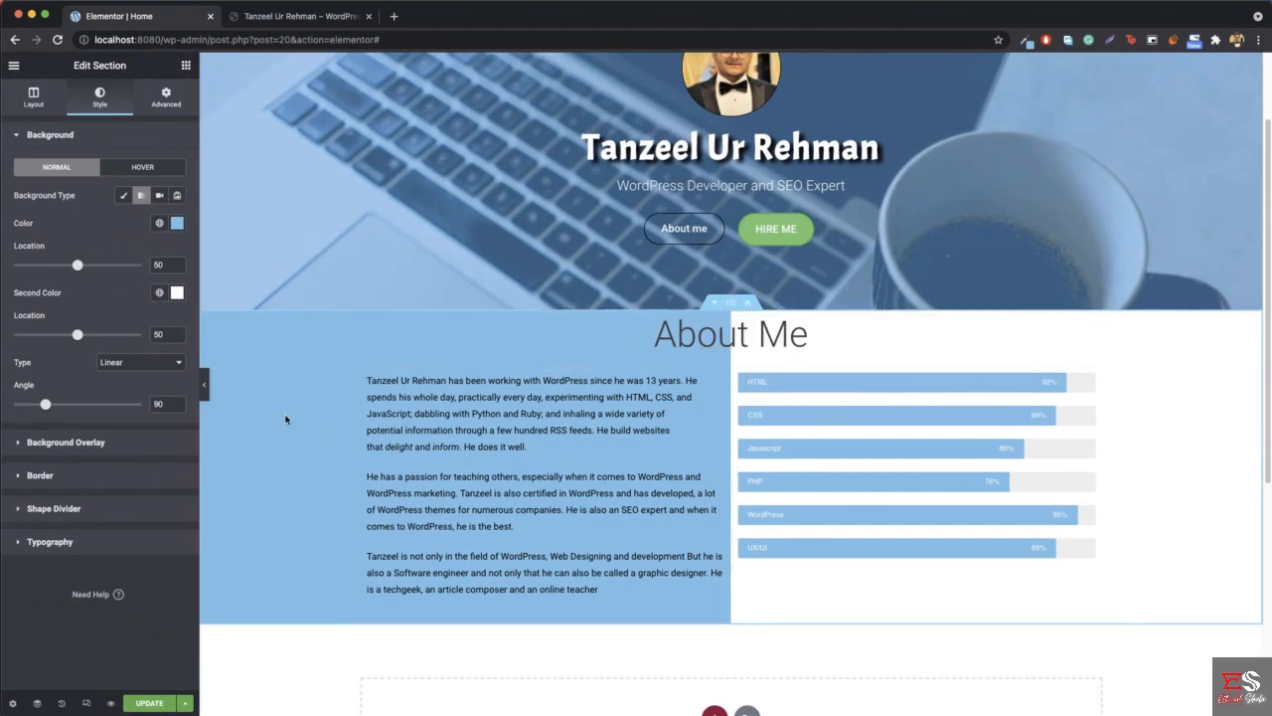
- Open the About Me section's Advanced settings
{"action": "right_click", "coordinate": [284, 410]}
{"action": "left_click", "coordinate": [334, 423]}
{"action": "left_click", "coordinate": [165, 96]}
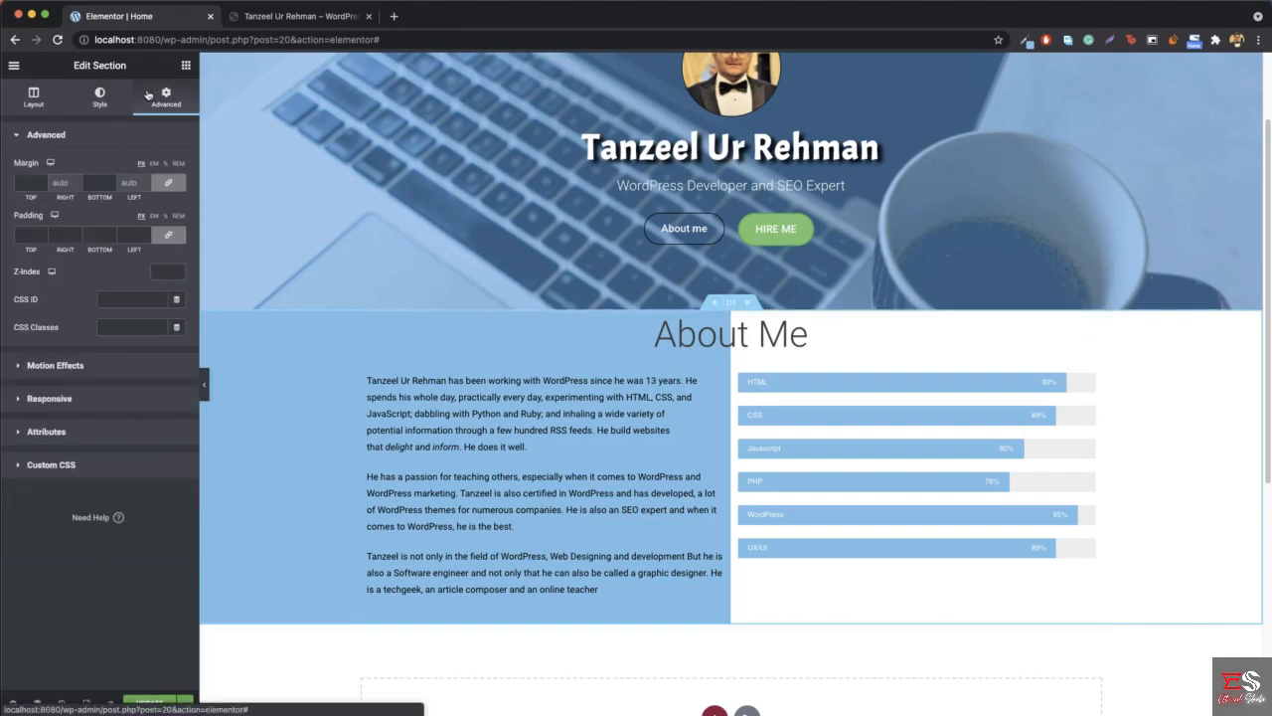
- Try a top margin of 100 px on the About Me section and reset it to 0
{"action": "left_click", "coordinate": [20, 182]}
{"action": "type", "text": "000"}
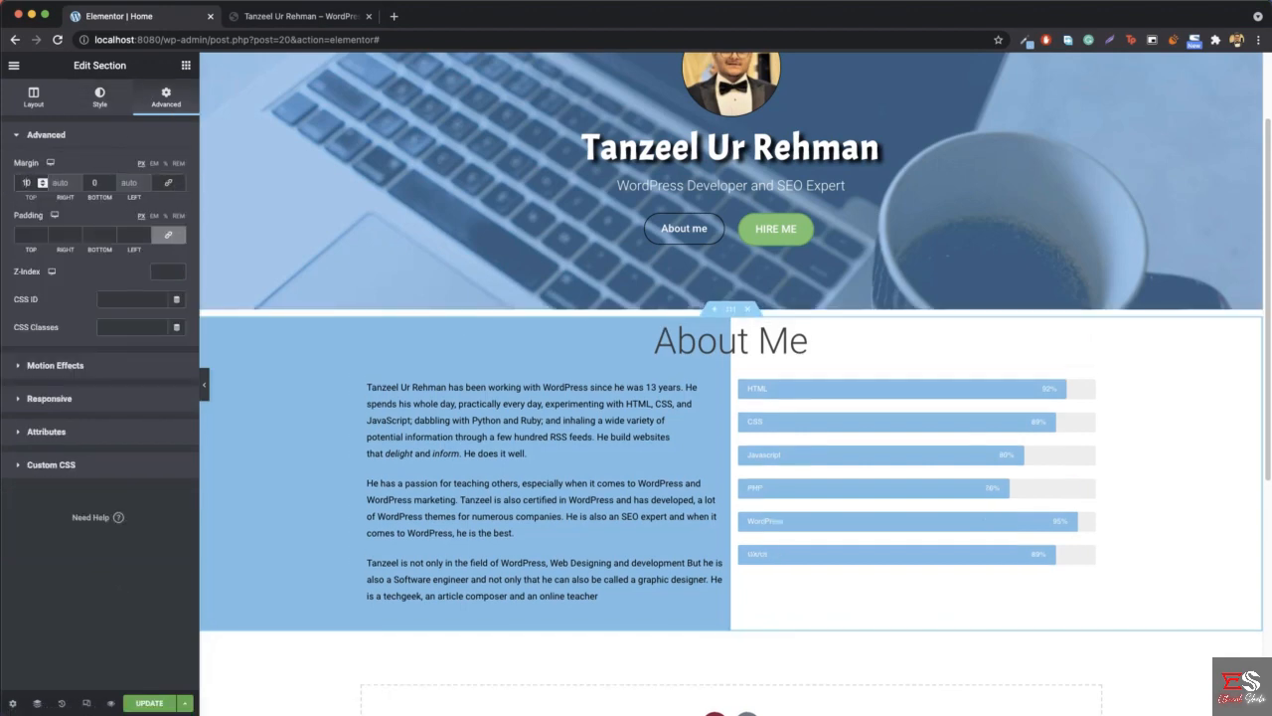
{"action": "double_click", "coordinate": [28, 185]}
{"action": "type", "text": "0"}
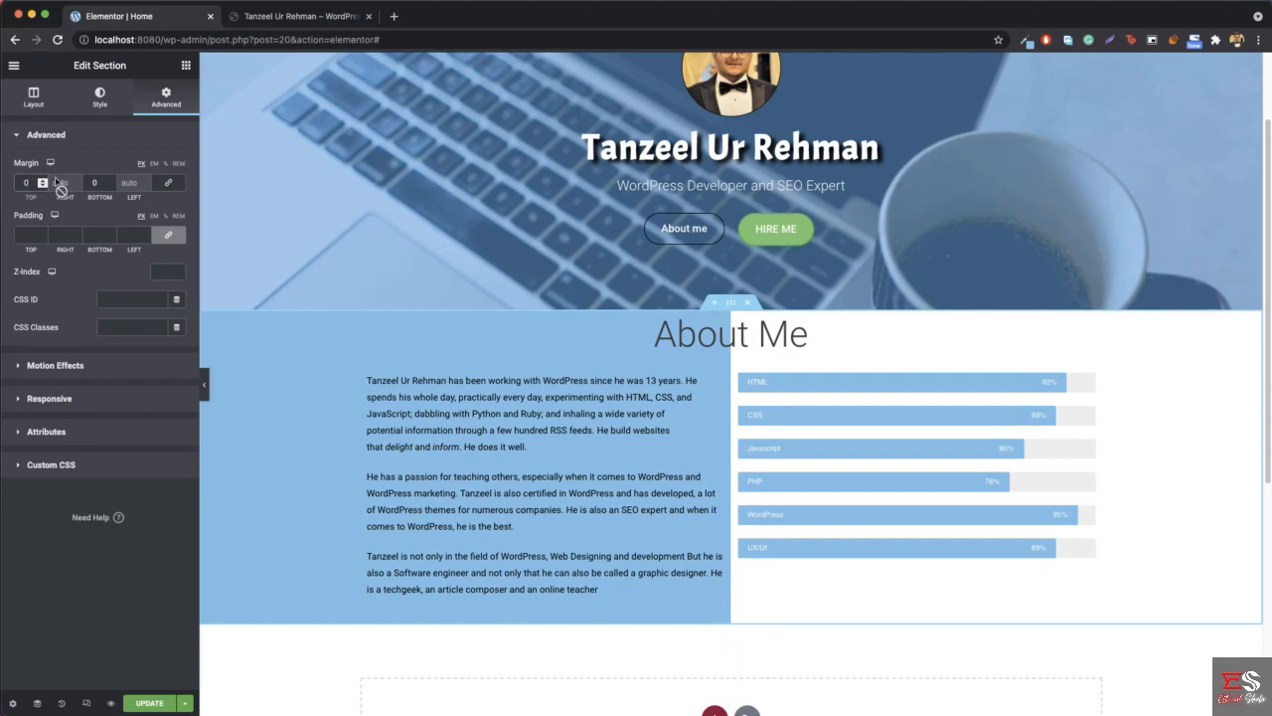
- Unlink the About Me section's padding values and set the top padding to 32 px
{"action": "left_click", "coordinate": [24, 235]}
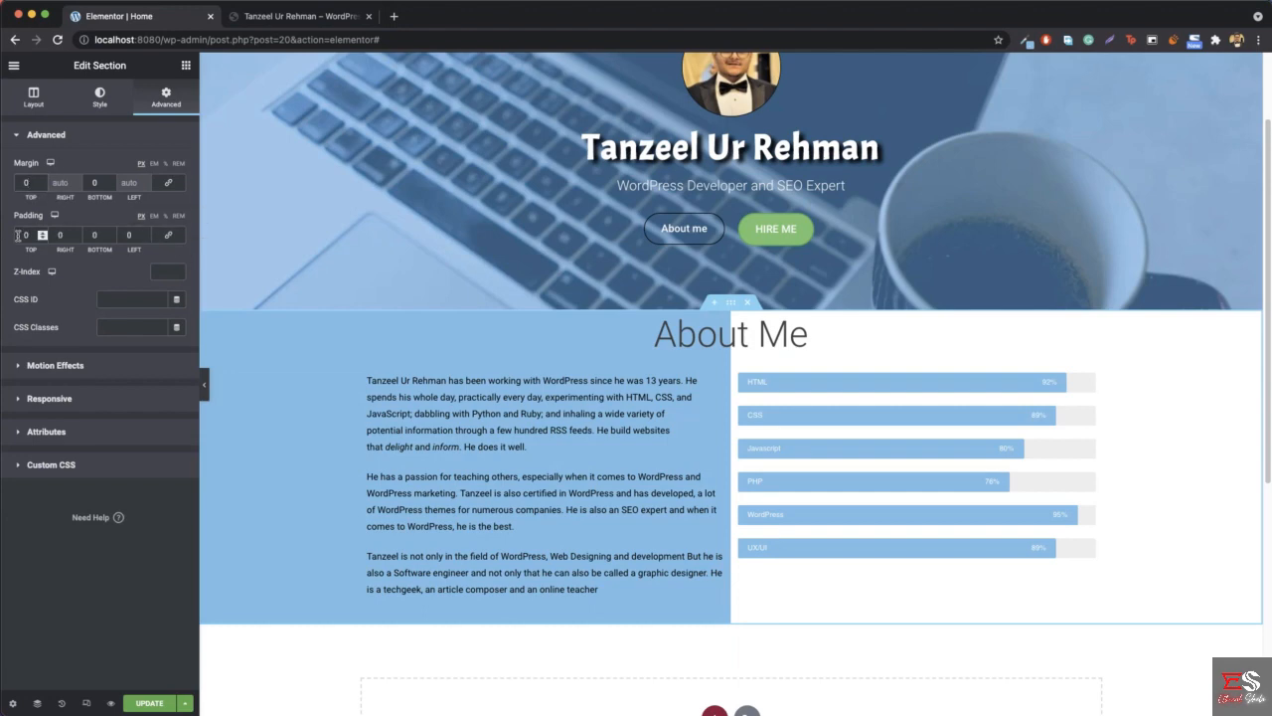
{"action": "type", "text": "0"}
{"action": "type", "text": "100"}
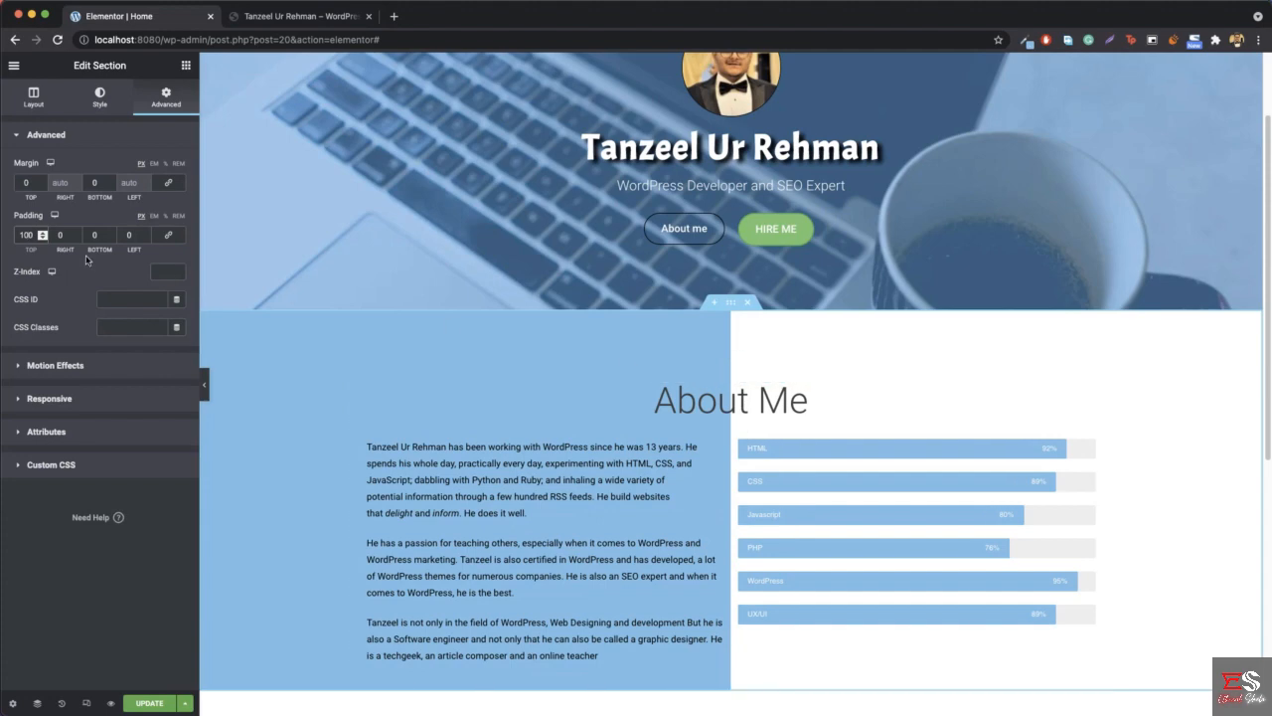
{"action": "key", "text": "BackSpace"}
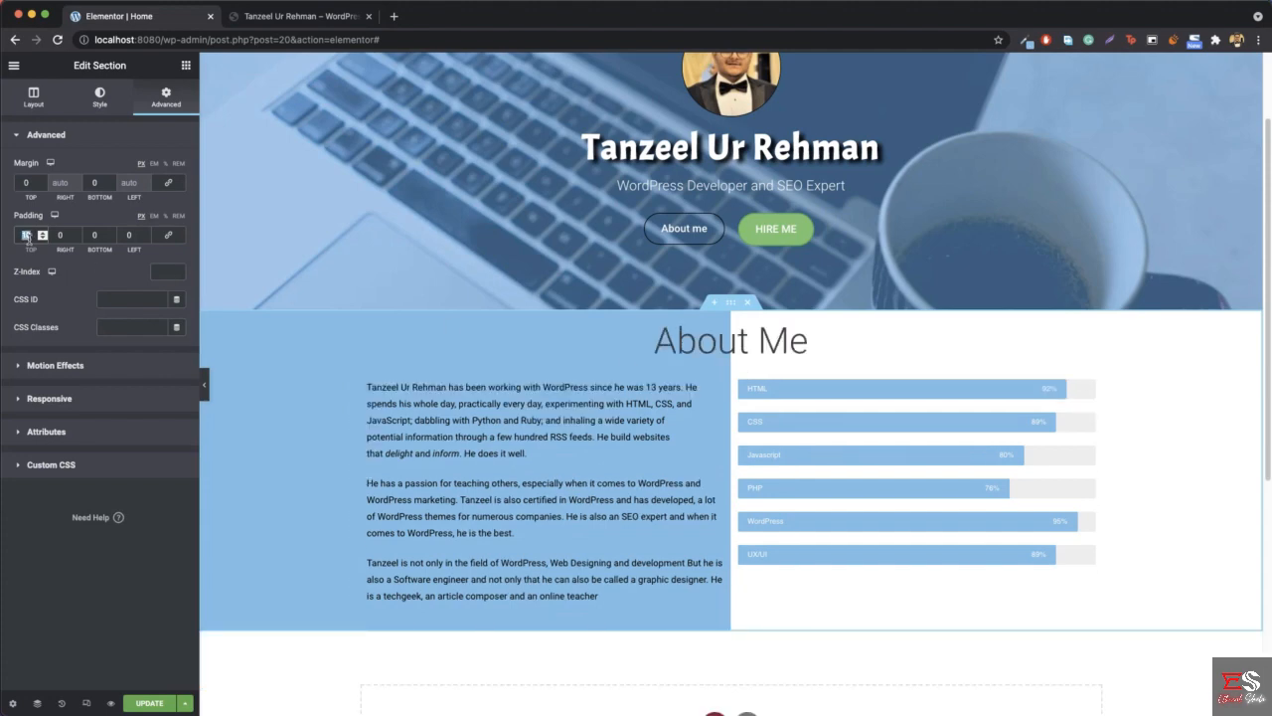
{"action": "type", "text": "30"}
{"action": "key", "text": "Up"}
{"action": "key", "text": "Up"}
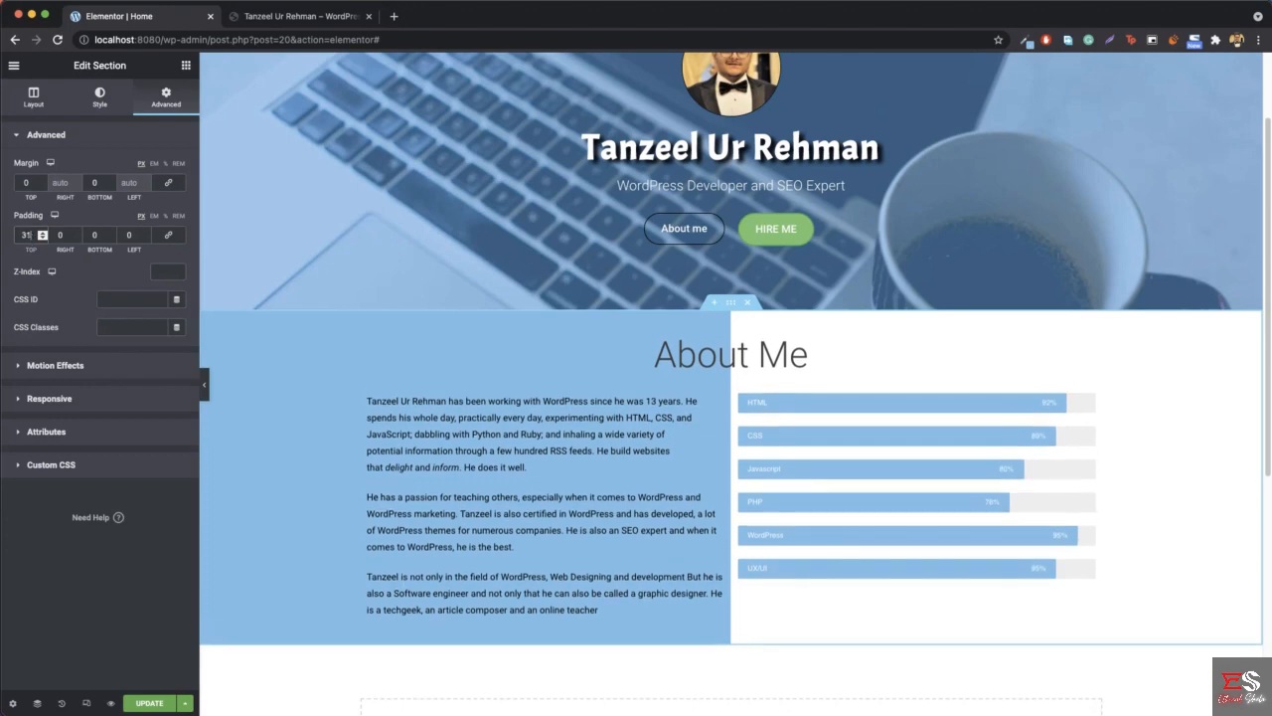
- Compare the full-width page with the reference site, checking the About Me spacing and the sections that follow it
{"action": "left_click", "coordinate": [204, 391]}
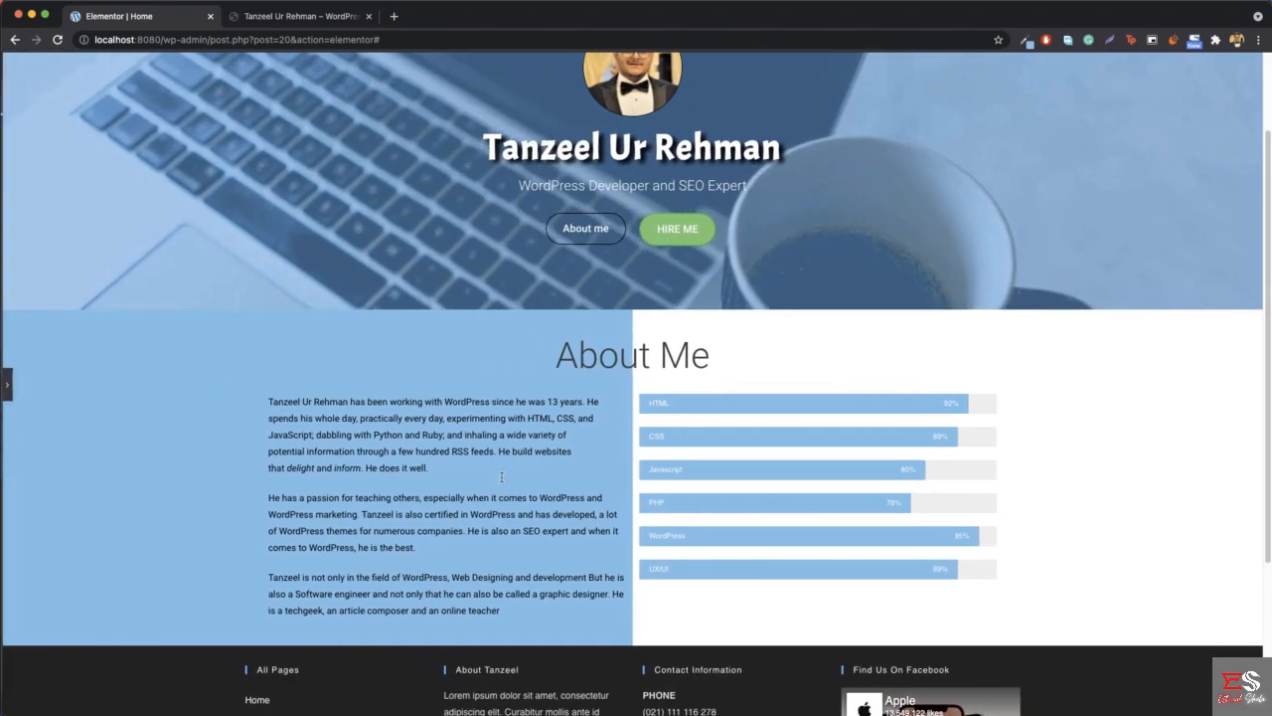
{"action": "left_click", "coordinate": [295, 20]}
{"action": "scroll", "coordinate": [653, 351], "scroll_direction": "up", "scroll_amount": 4}
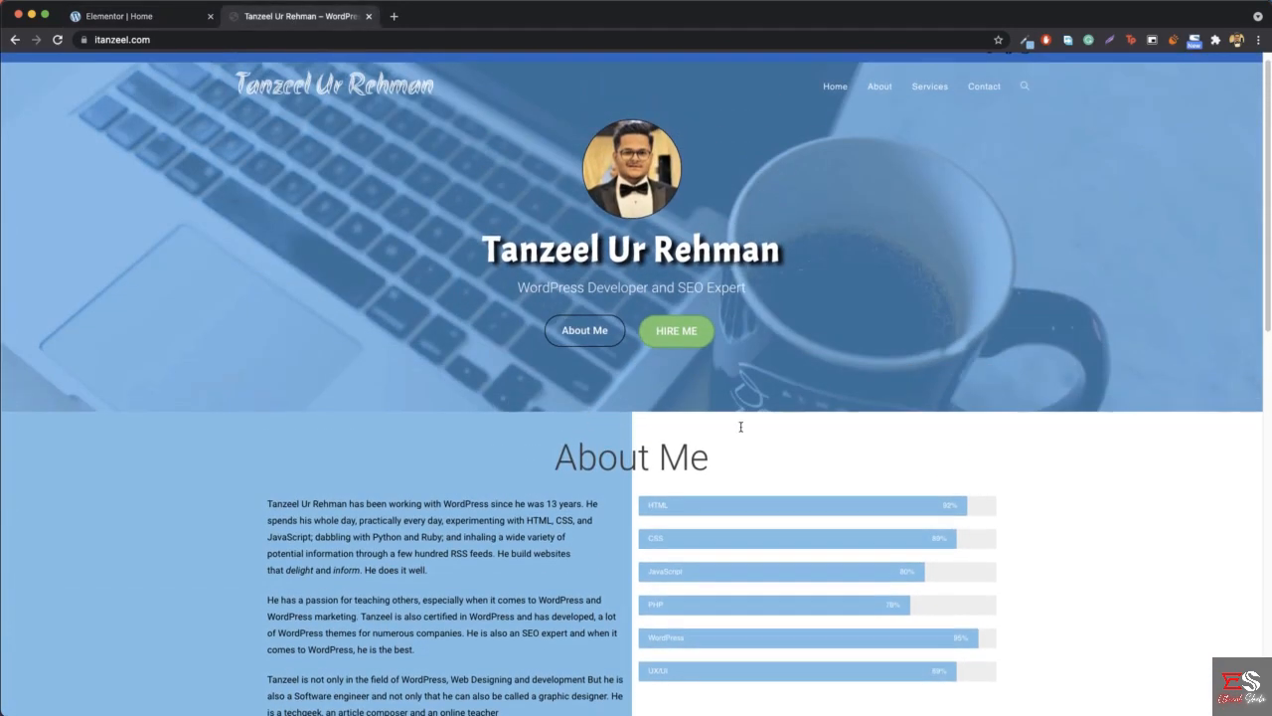
{"action": "scroll", "coordinate": [602, 381], "scroll_direction": "down", "scroll_amount": 3}
{"action": "left_click", "coordinate": [196, 8]}
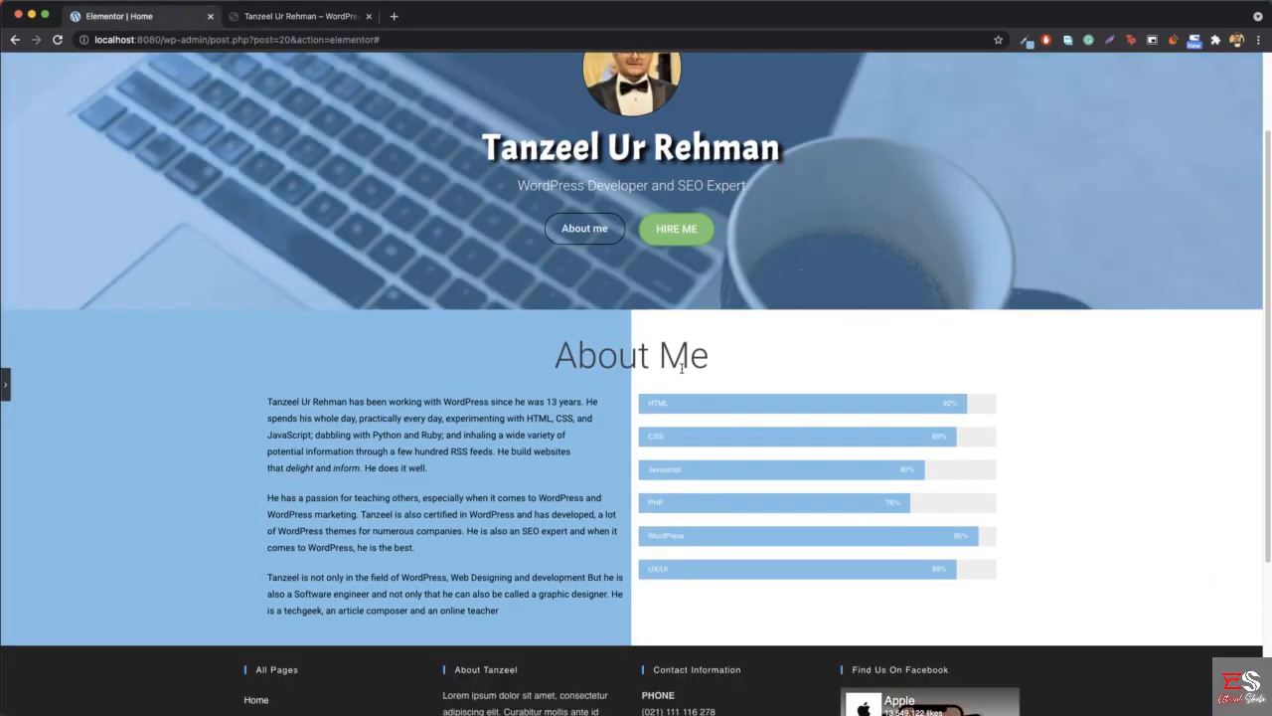
{"action": "scroll", "coordinate": [668, 371], "scroll_direction": "down", "scroll_amount": 3}
{"action": "scroll", "coordinate": [668, 371], "scroll_direction": "up", "scroll_amount": 5}
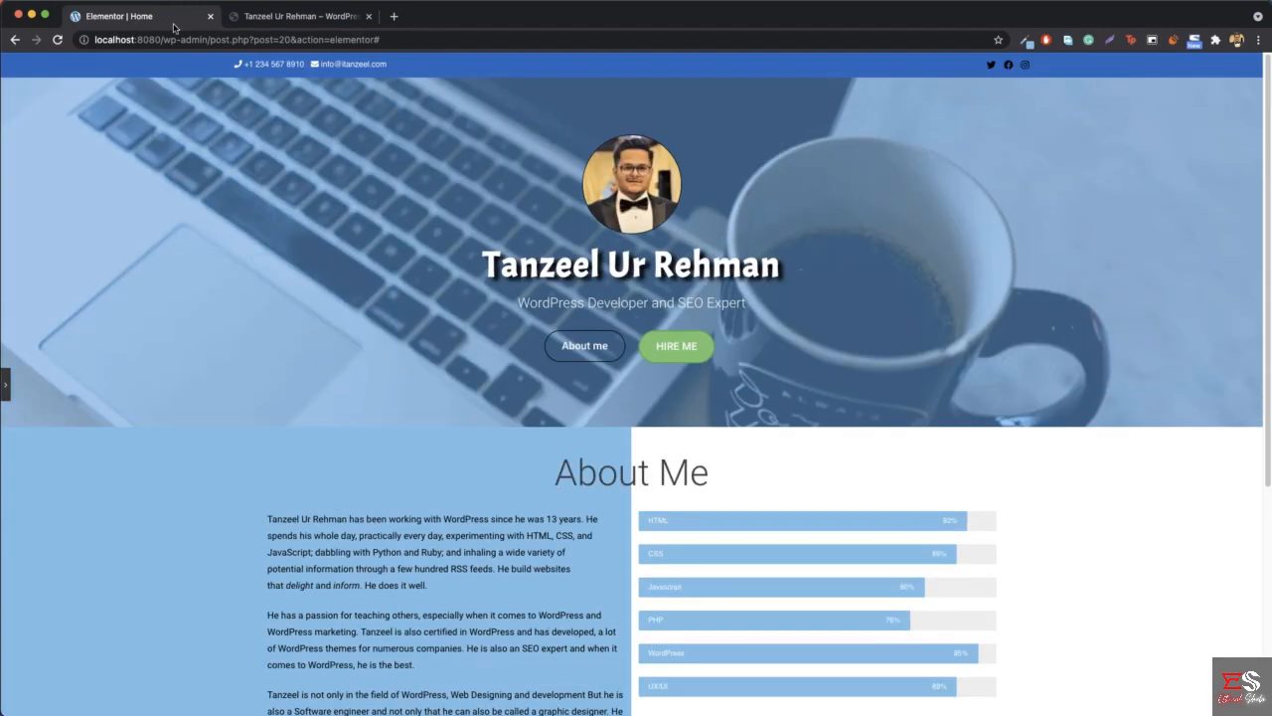
{"action": "left_click", "coordinate": [292, 20]}
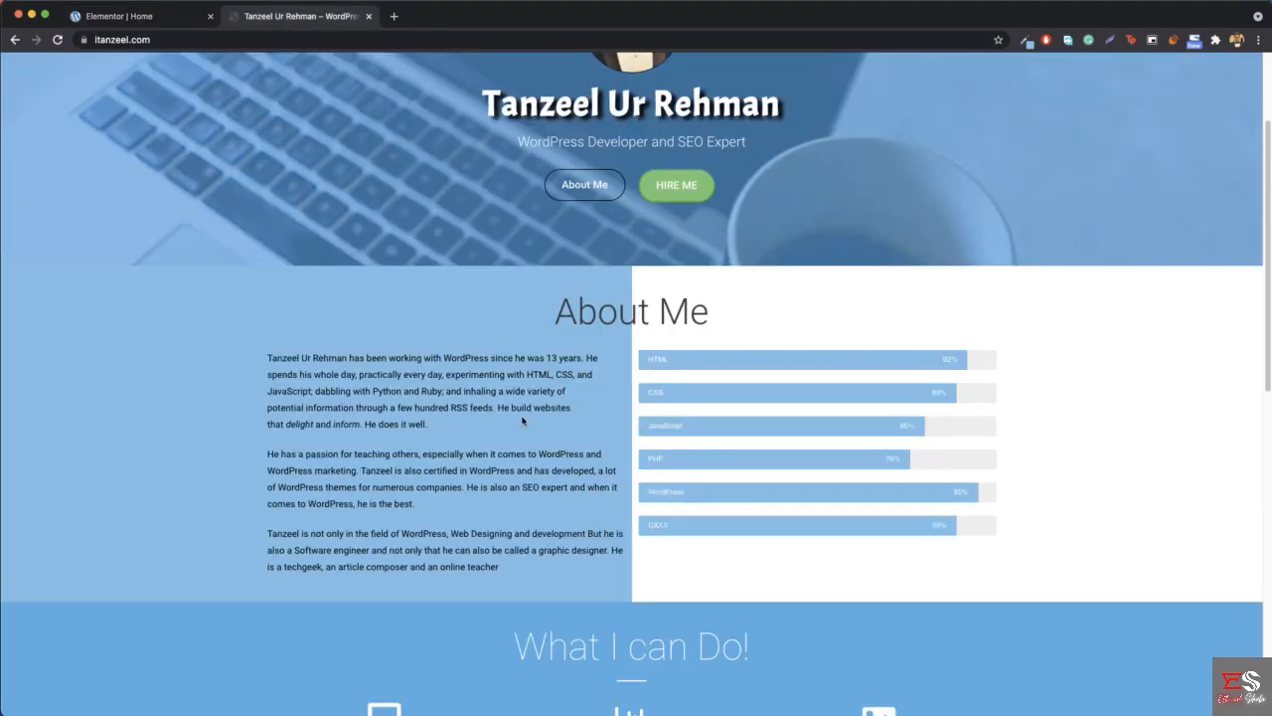
{"action": "scroll", "coordinate": [636, 365], "scroll_direction": "down", "scroll_amount": 4}
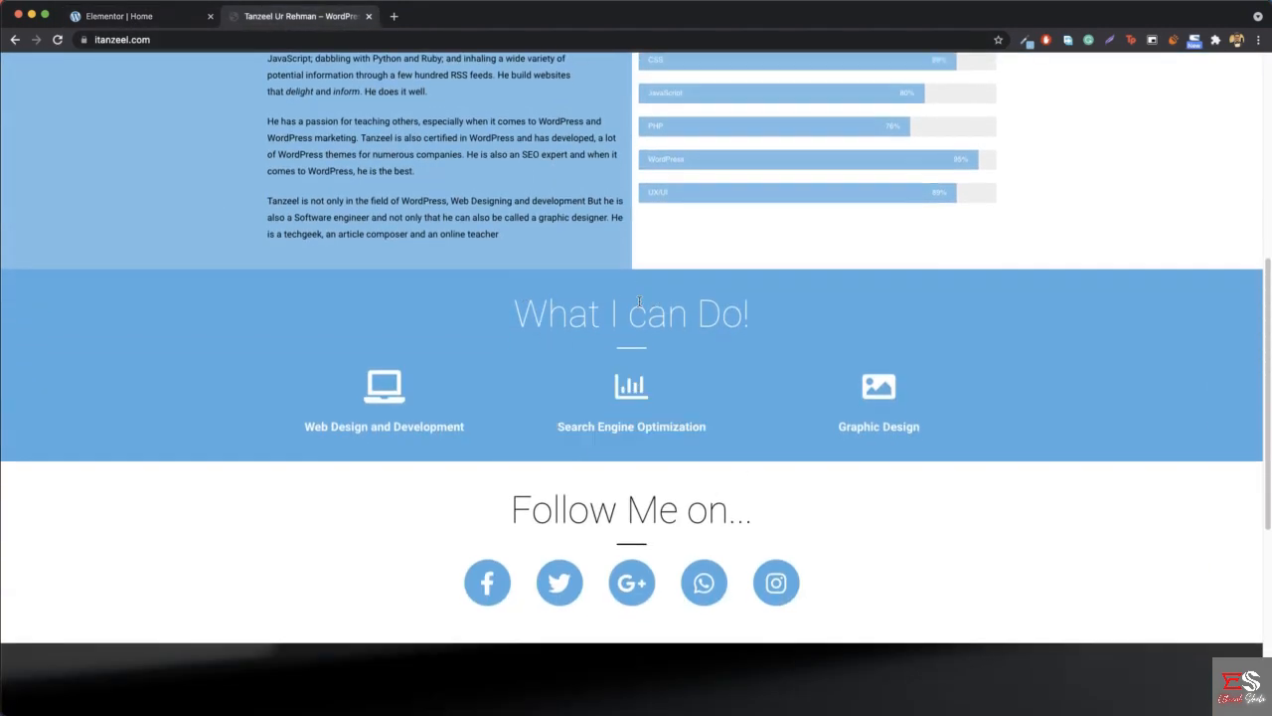
- Save the page in Elementor and open localhost:8080 in a new browser tab to check the published home page
{"action": "left_click", "coordinate": [165, 24]}
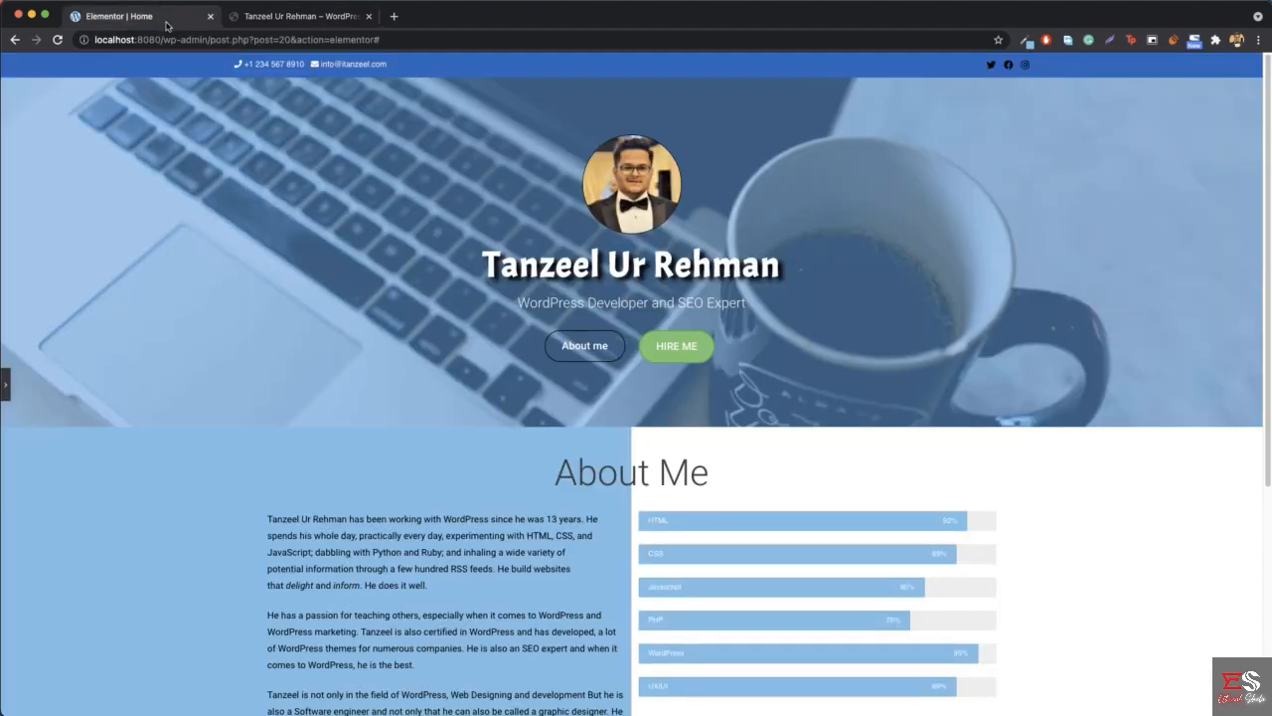
{"action": "left_click", "coordinate": [7, 382]}
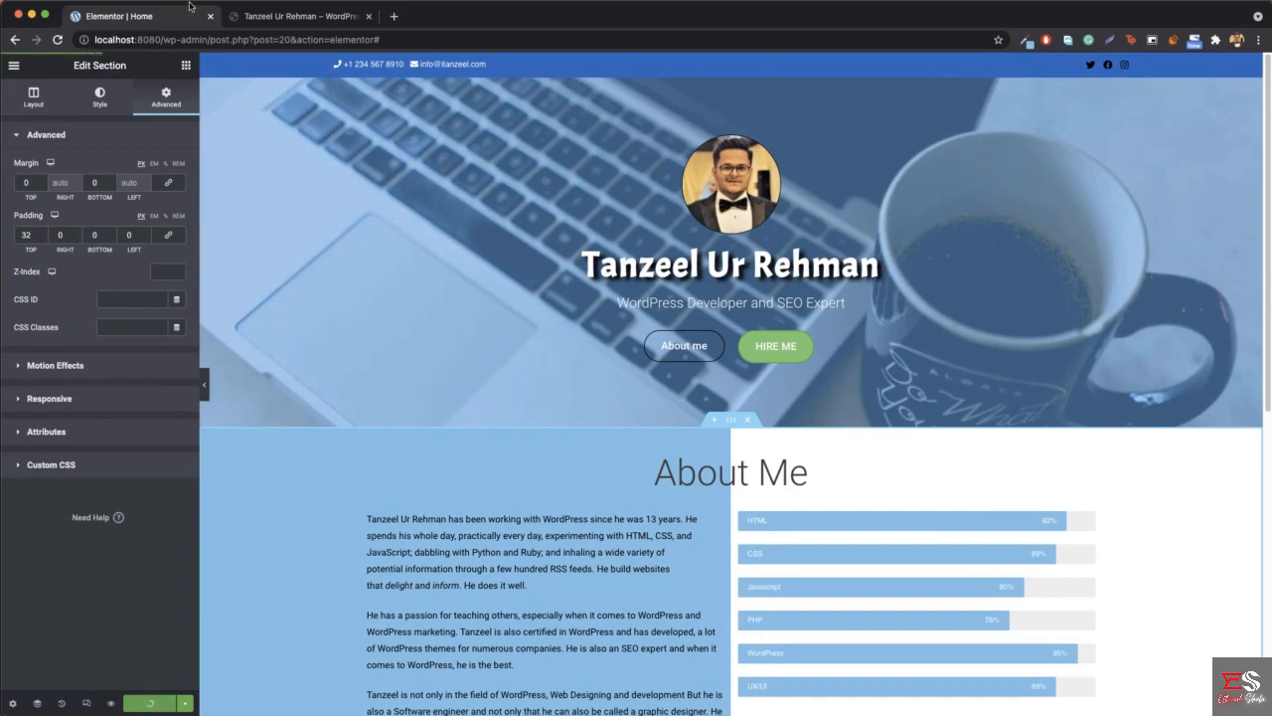
{"action": "left_click", "coordinate": [393, 16]}
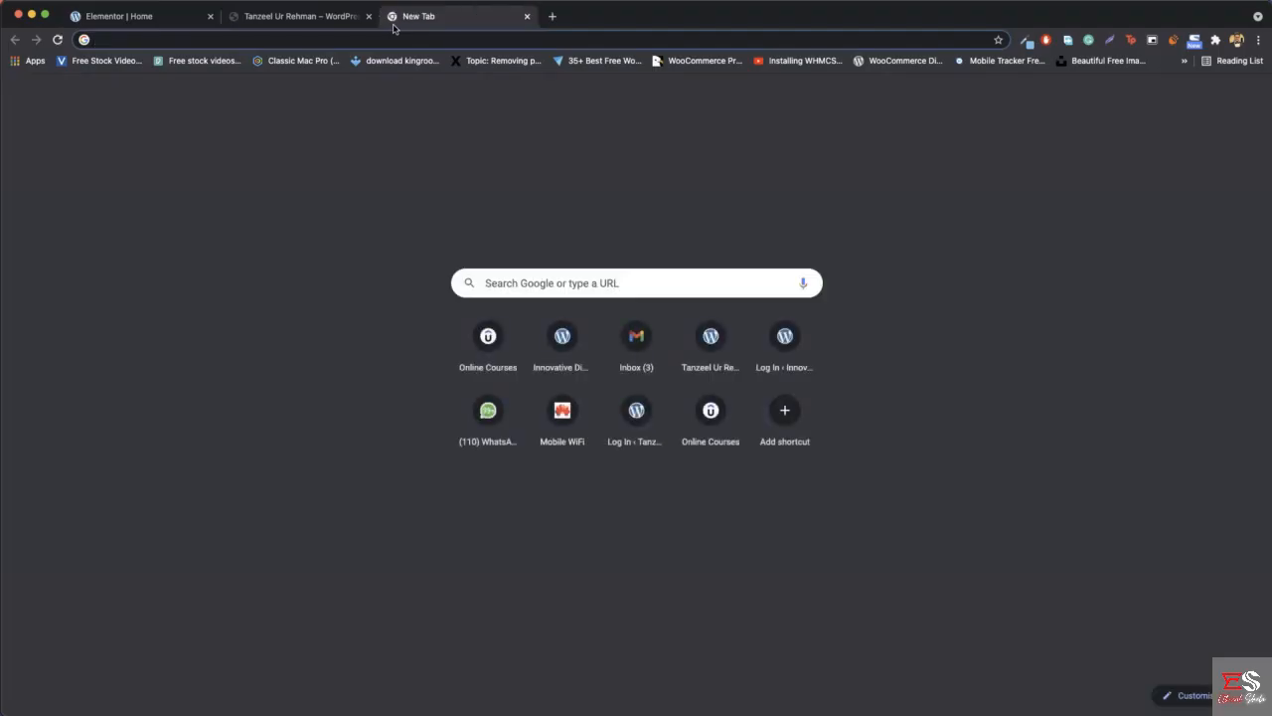
{"action": "type", "text": "localhost:8080"}
{"action": "key", "text": "Return"}
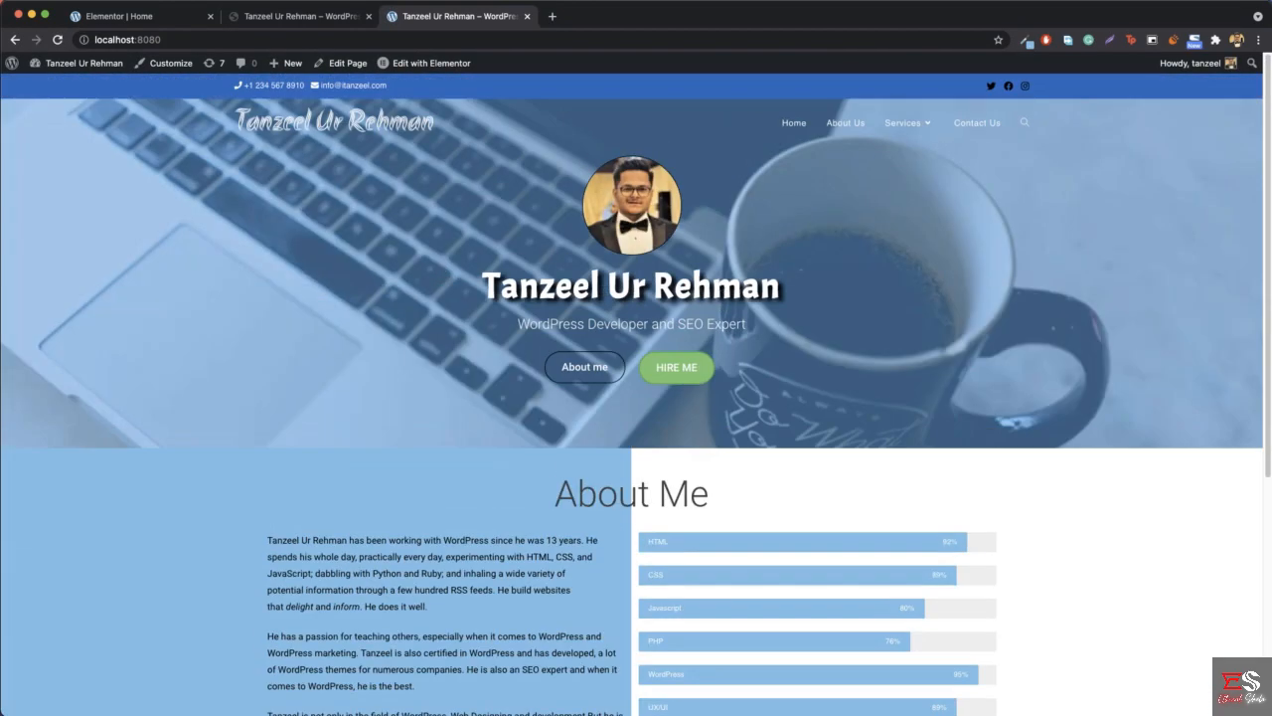
{"action": "scroll", "coordinate": [756, 372], "scroll_direction": "down", "scroll_amount": 5}
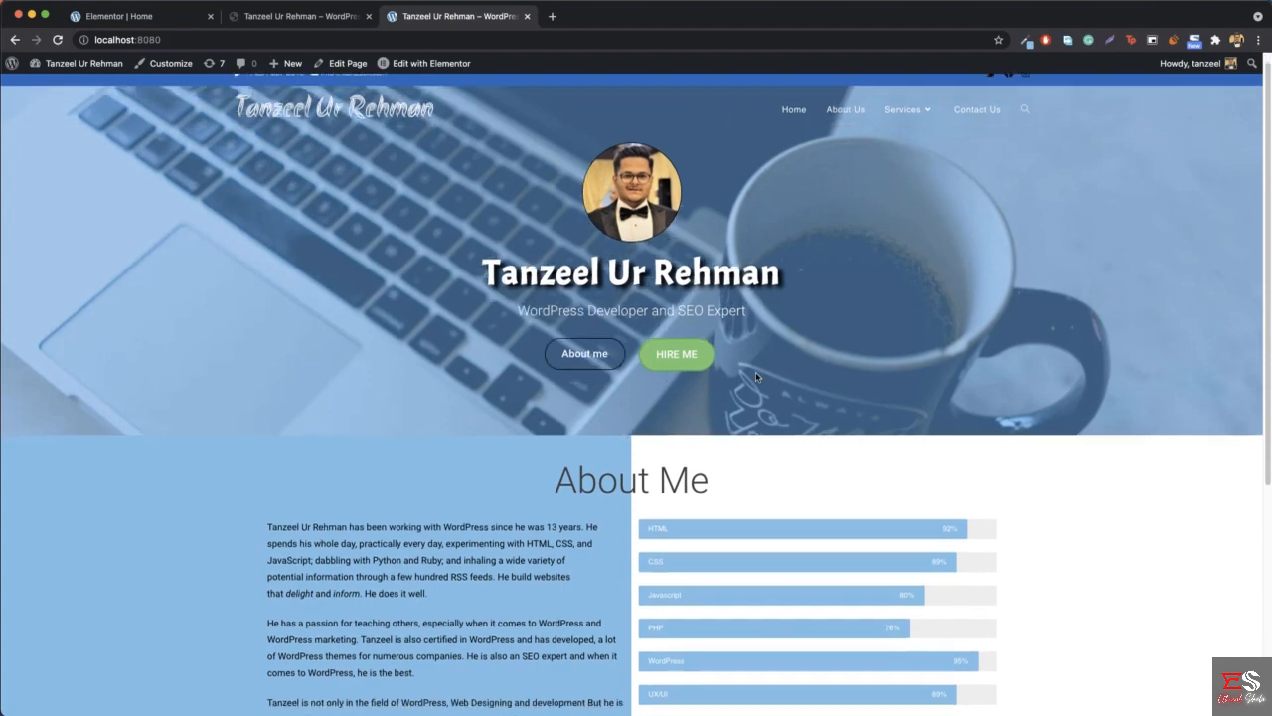
- Compare the reference site's "What I can Do!" section with the area below About Me on the page being edited
{"action": "left_click", "coordinate": [312, 21]}
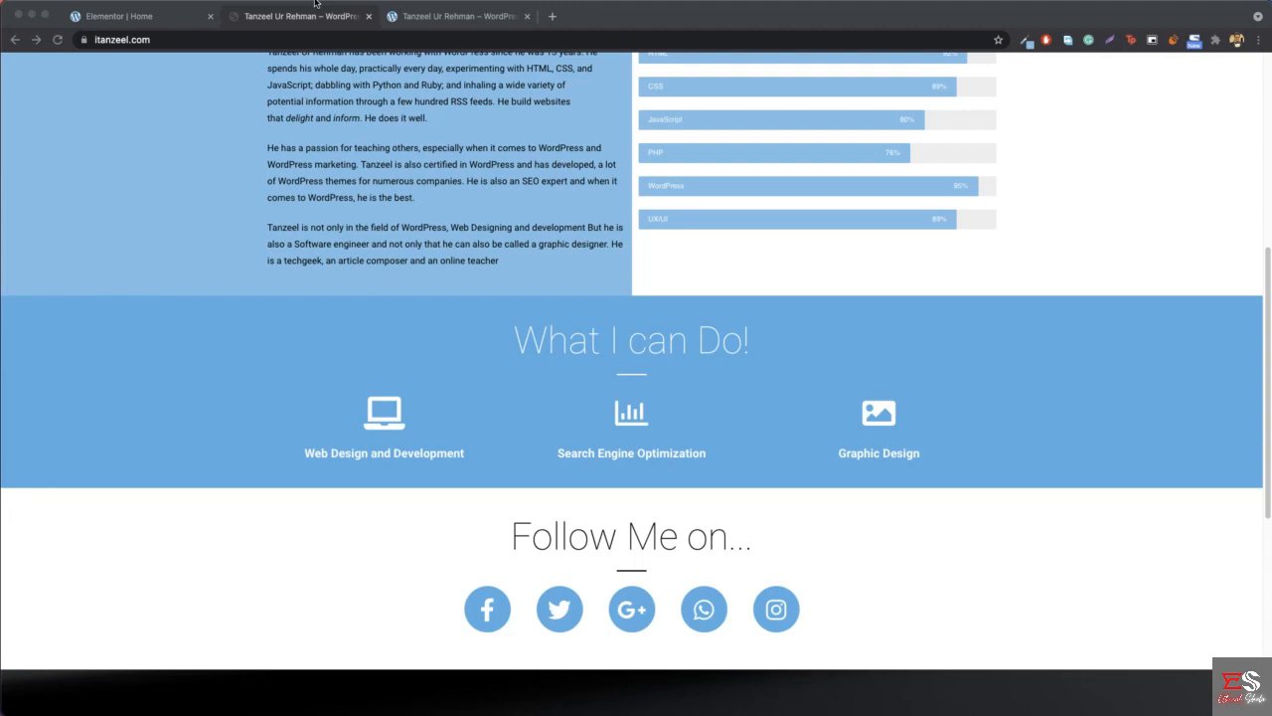
{"action": "scroll", "coordinate": [279, 136], "scroll_direction": "down", "scroll_amount": 2}
{"action": "scroll", "coordinate": [271, 180], "scroll_direction": "up", "scroll_amount": 2}
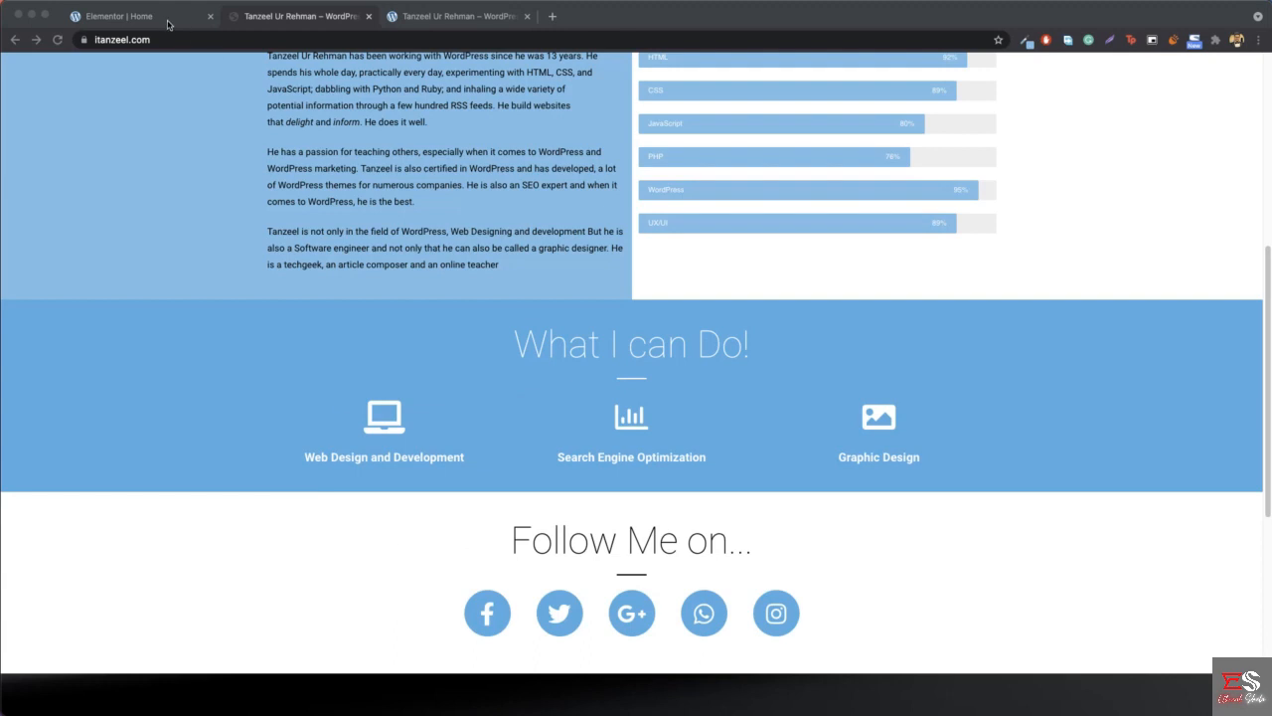
{"action": "left_click", "coordinate": [120, 16]}
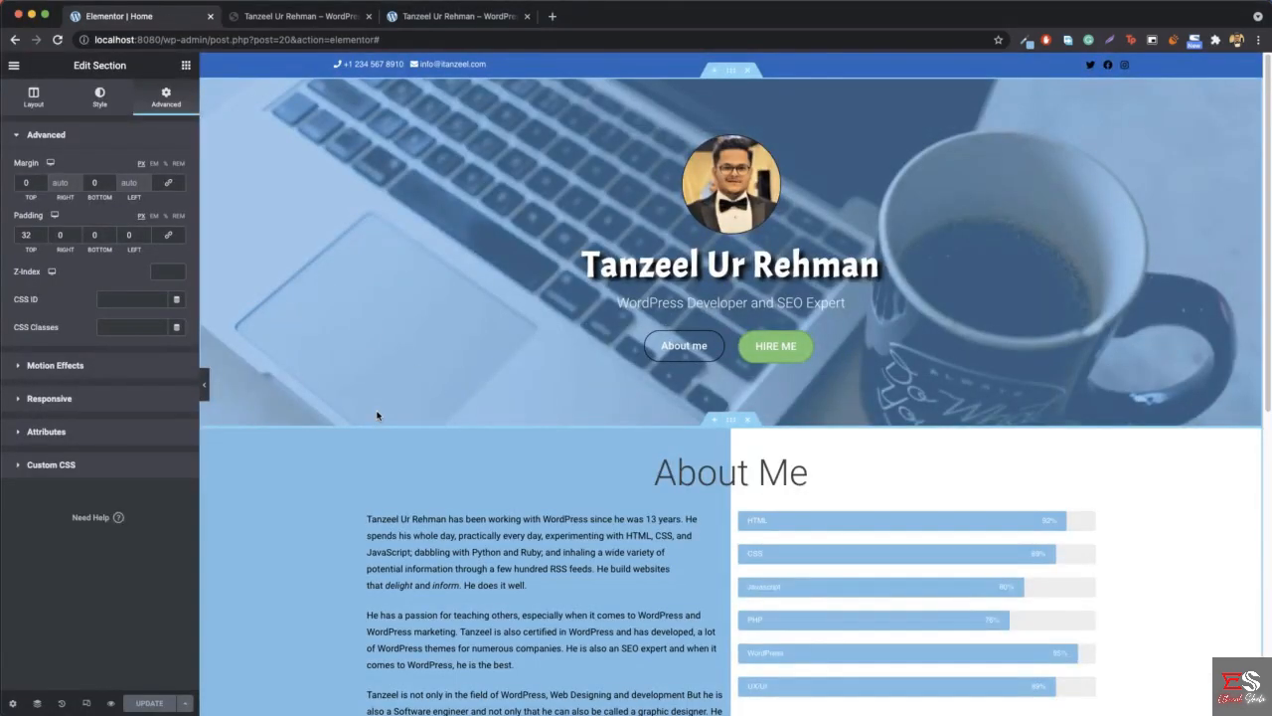
{"action": "scroll", "coordinate": [377, 415], "scroll_direction": "down", "scroll_amount": 3}
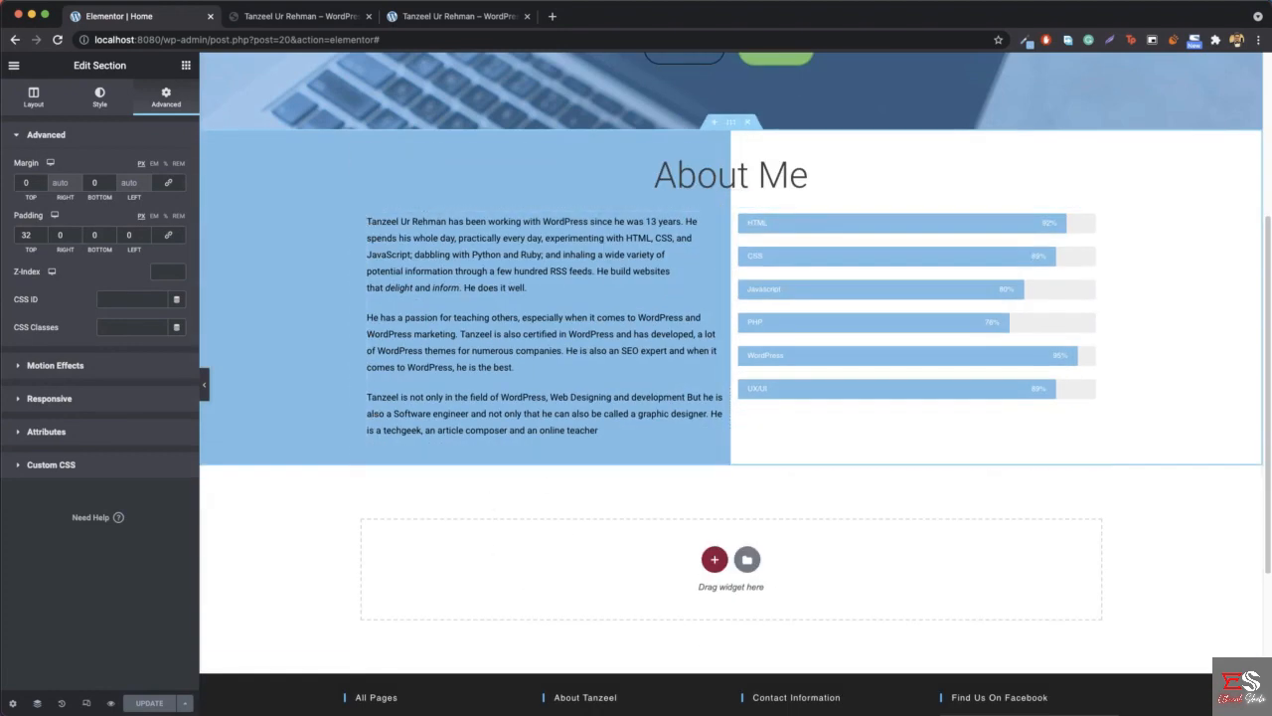
{"action": "left_click", "coordinate": [298, 16]}
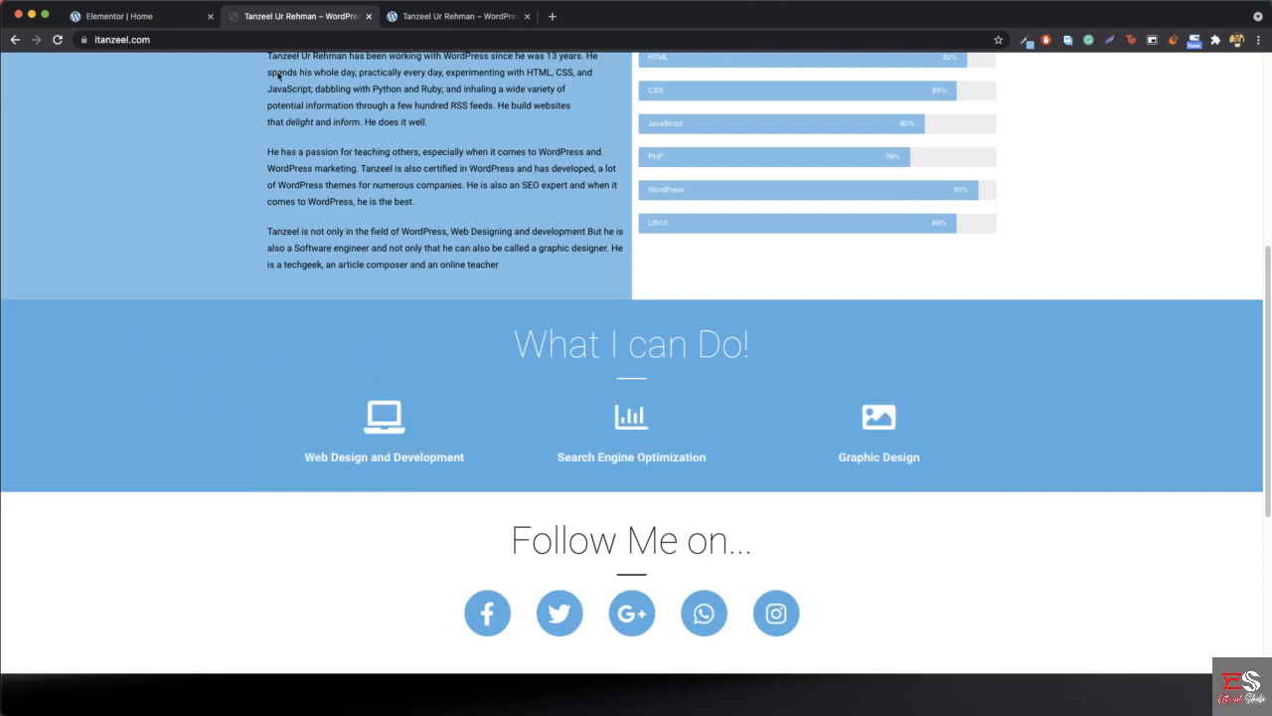
- Add a single-column section below About Me and paste a copy of the About Me heading into it
{"action": "left_click", "coordinate": [131, 15]}
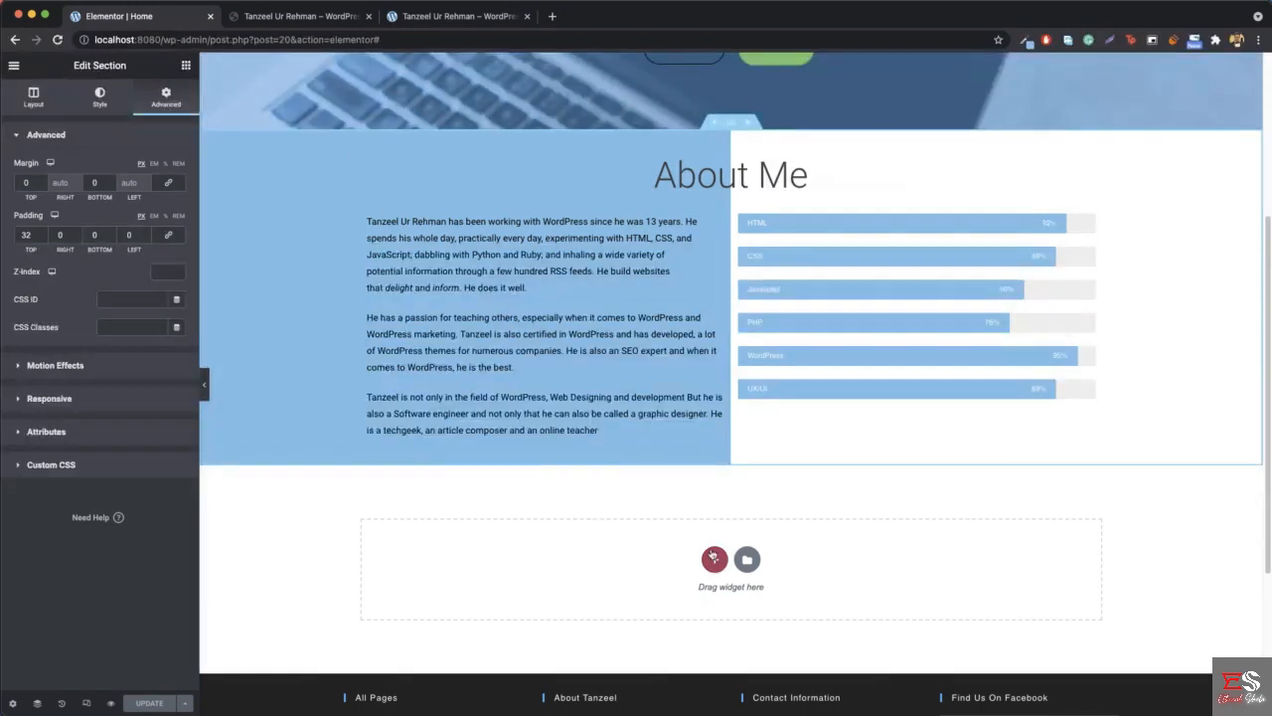
{"action": "left_click", "coordinate": [715, 563]}
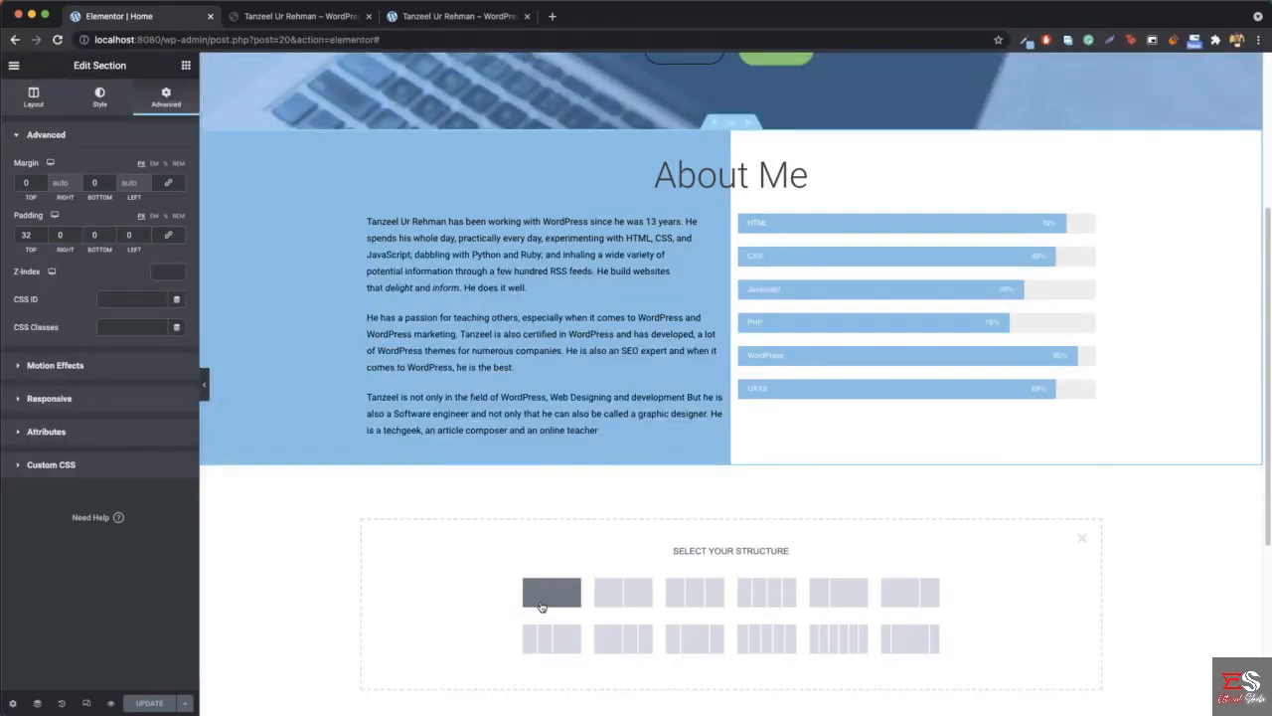
{"action": "left_click", "coordinate": [541, 605]}
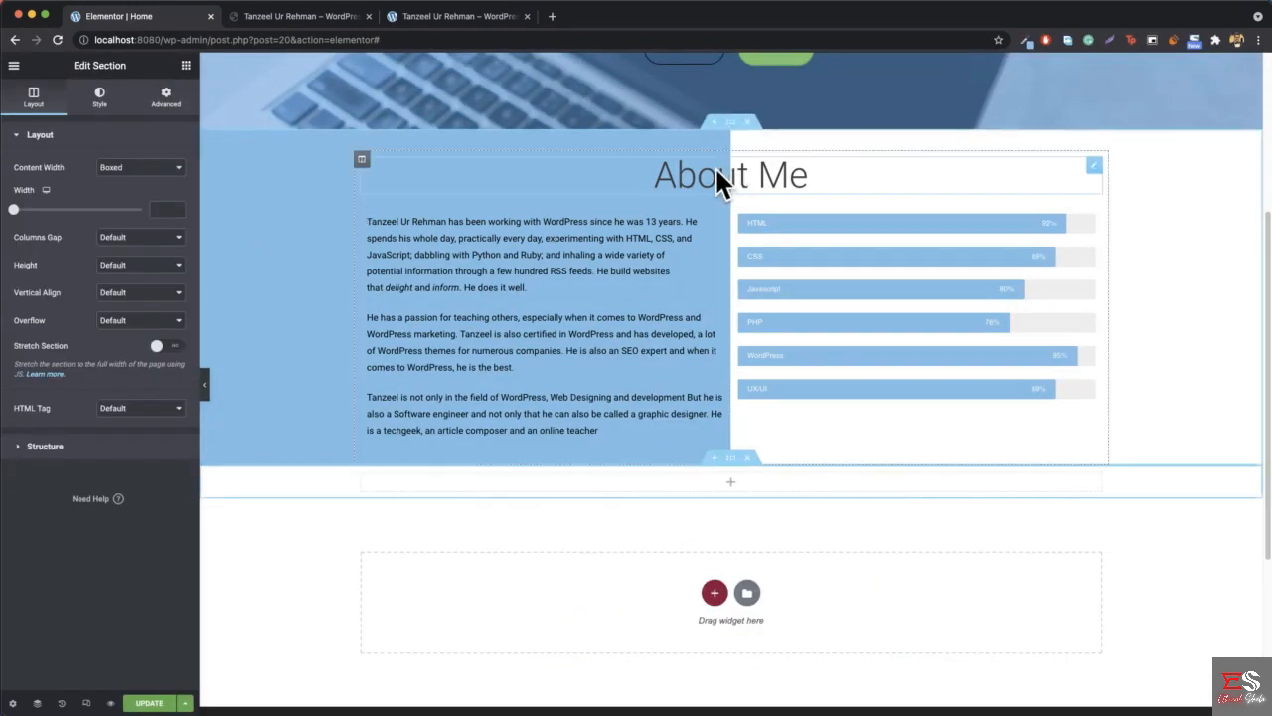
{"action": "right_click", "coordinate": [762, 179]}
{"action": "left_click", "coordinate": [785, 222]}
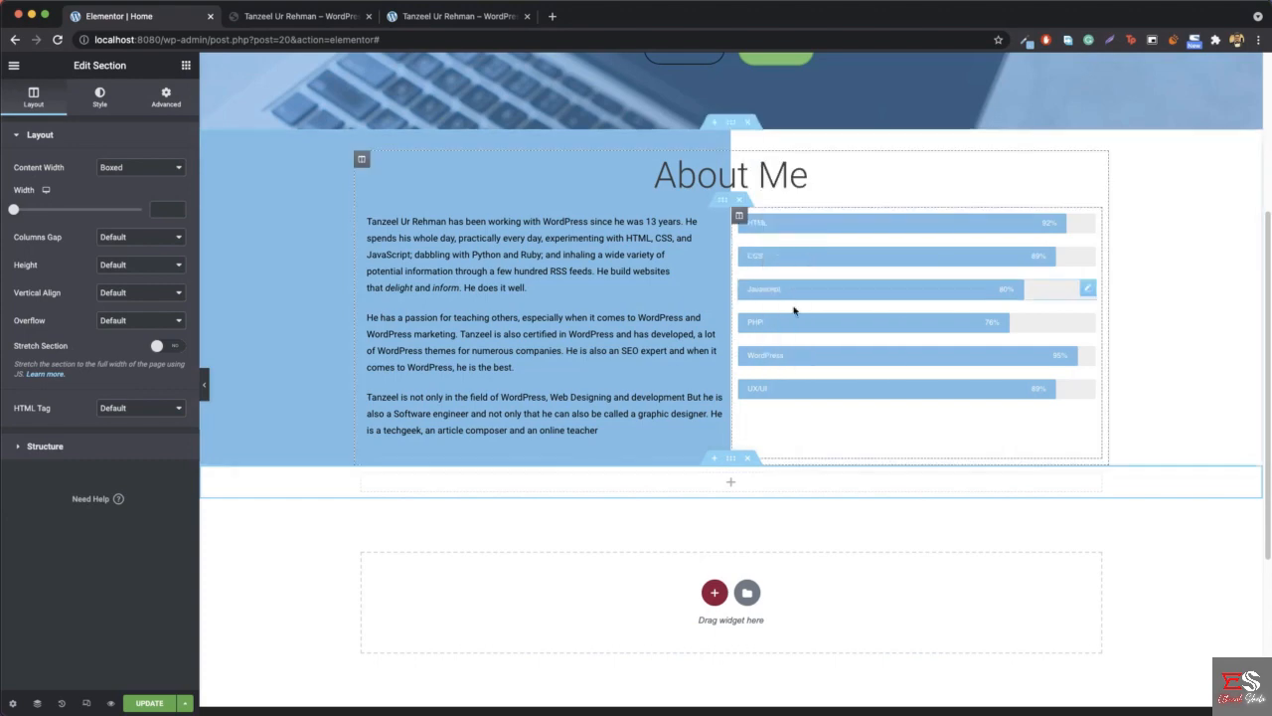
{"action": "right_click", "coordinate": [731, 484]}
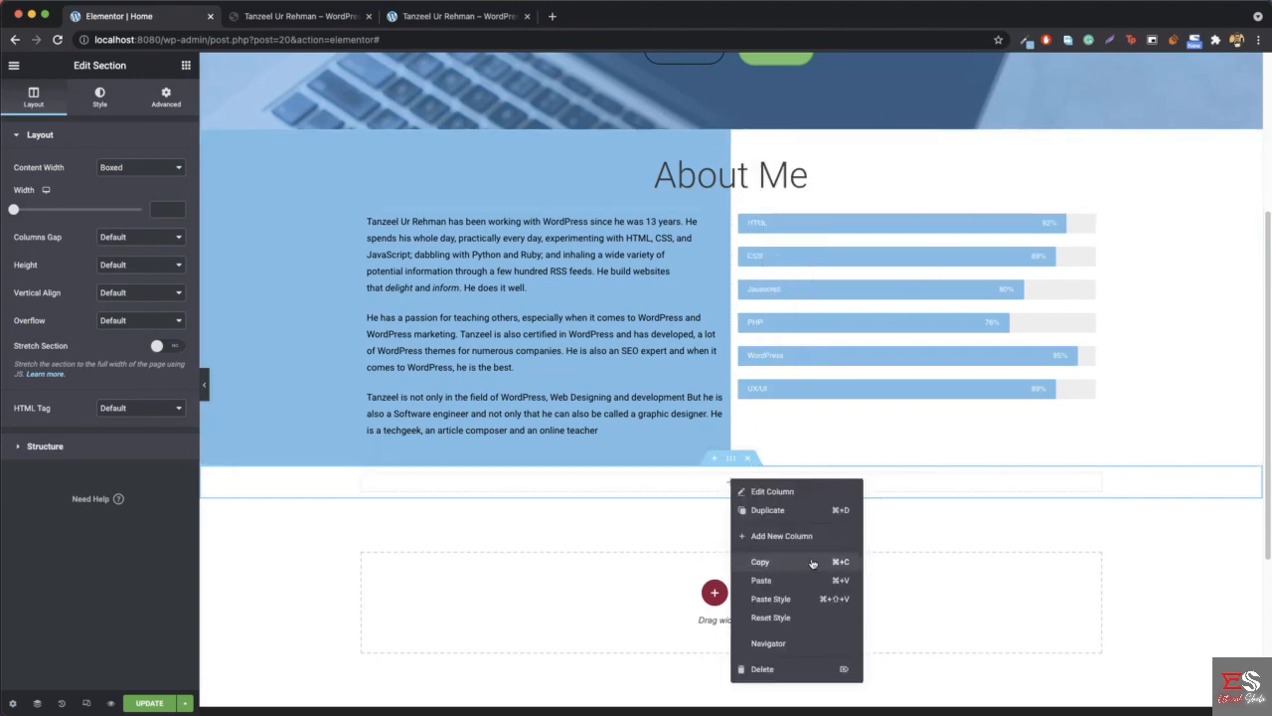
{"action": "left_click", "coordinate": [761, 580]}
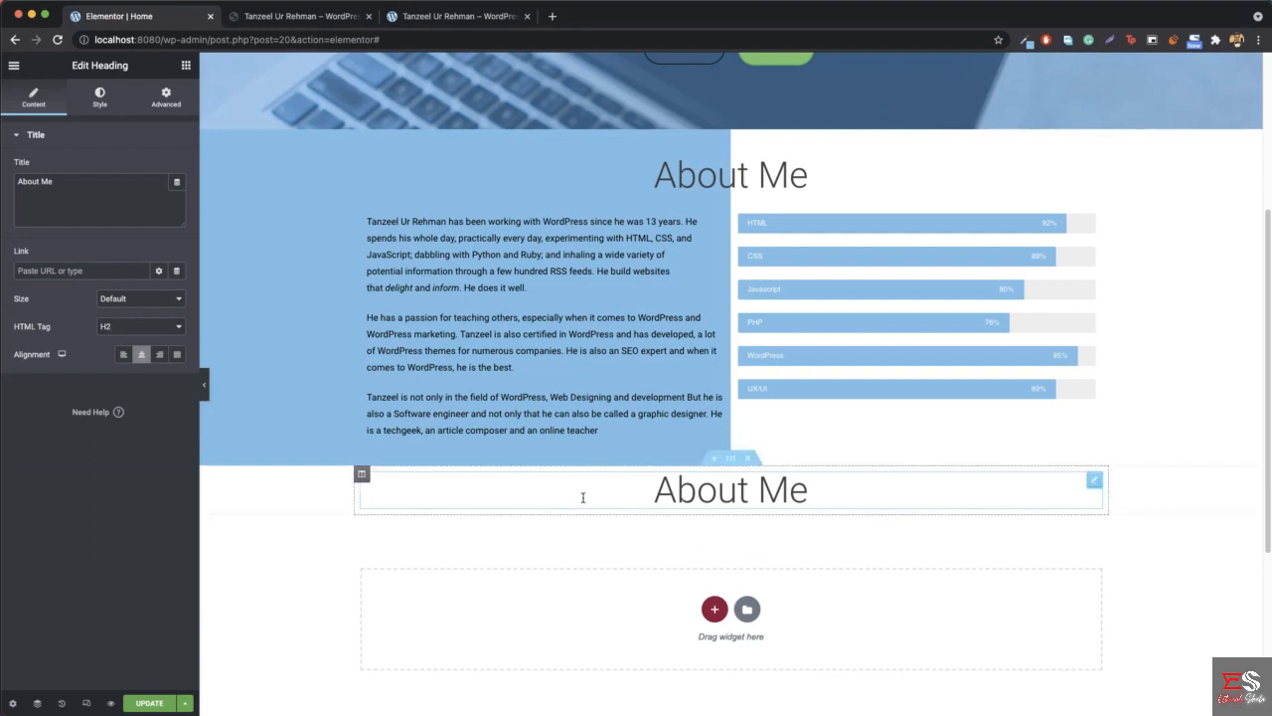
- Open the new section's settings and sample the blue background colour of the reference site's "What I can Do!" section
{"action": "right_click", "coordinate": [270, 494]}
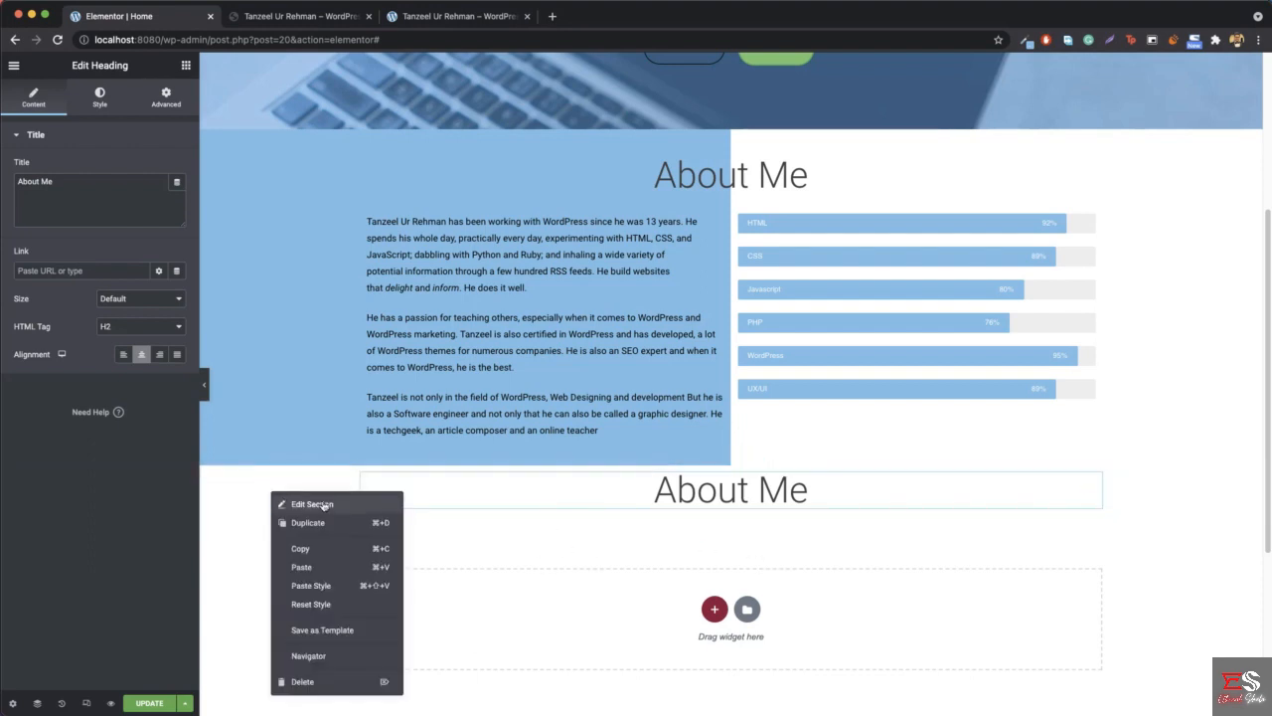
{"action": "left_click", "coordinate": [321, 503]}
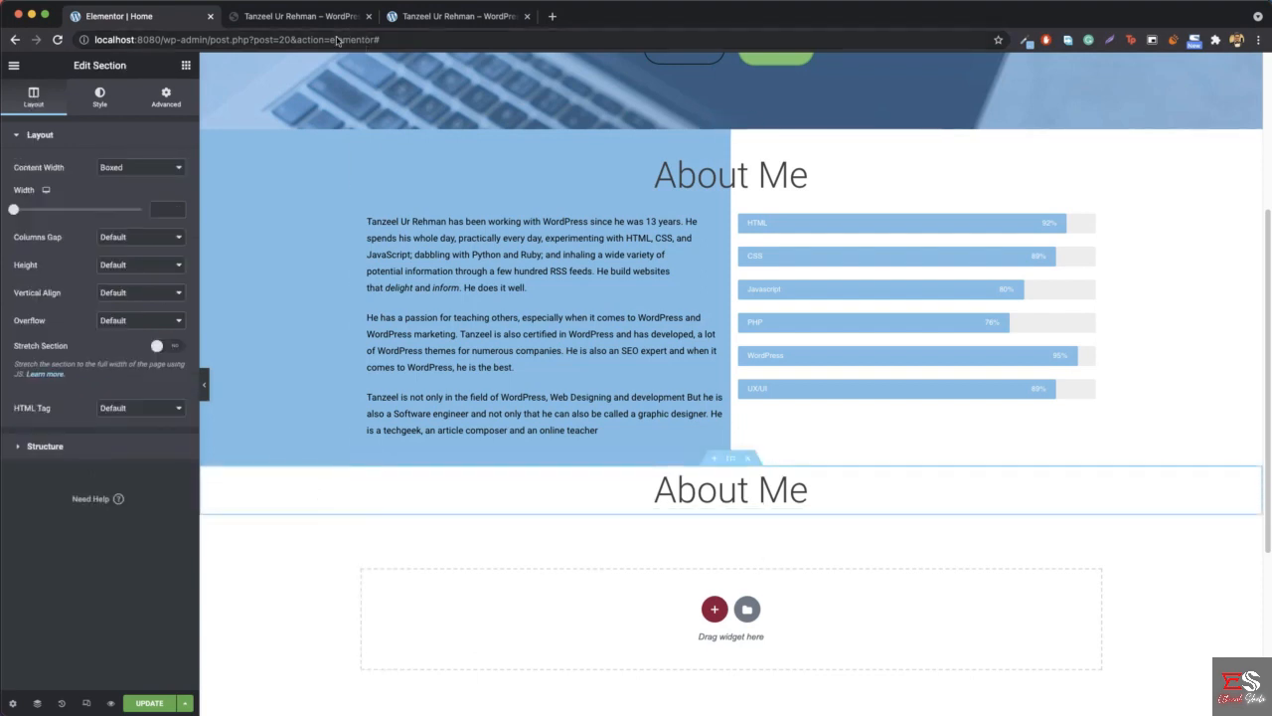
{"action": "left_click", "coordinate": [298, 16]}
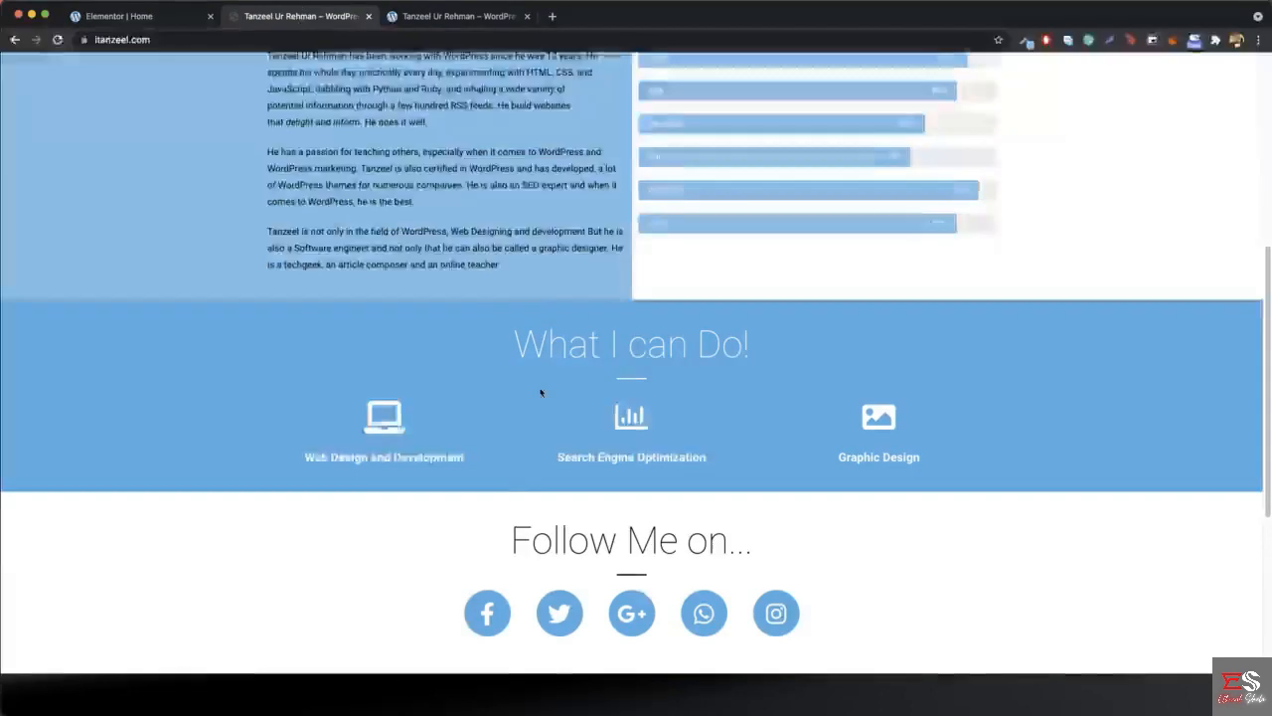
{"action": "left_click", "coordinate": [1025, 40]}
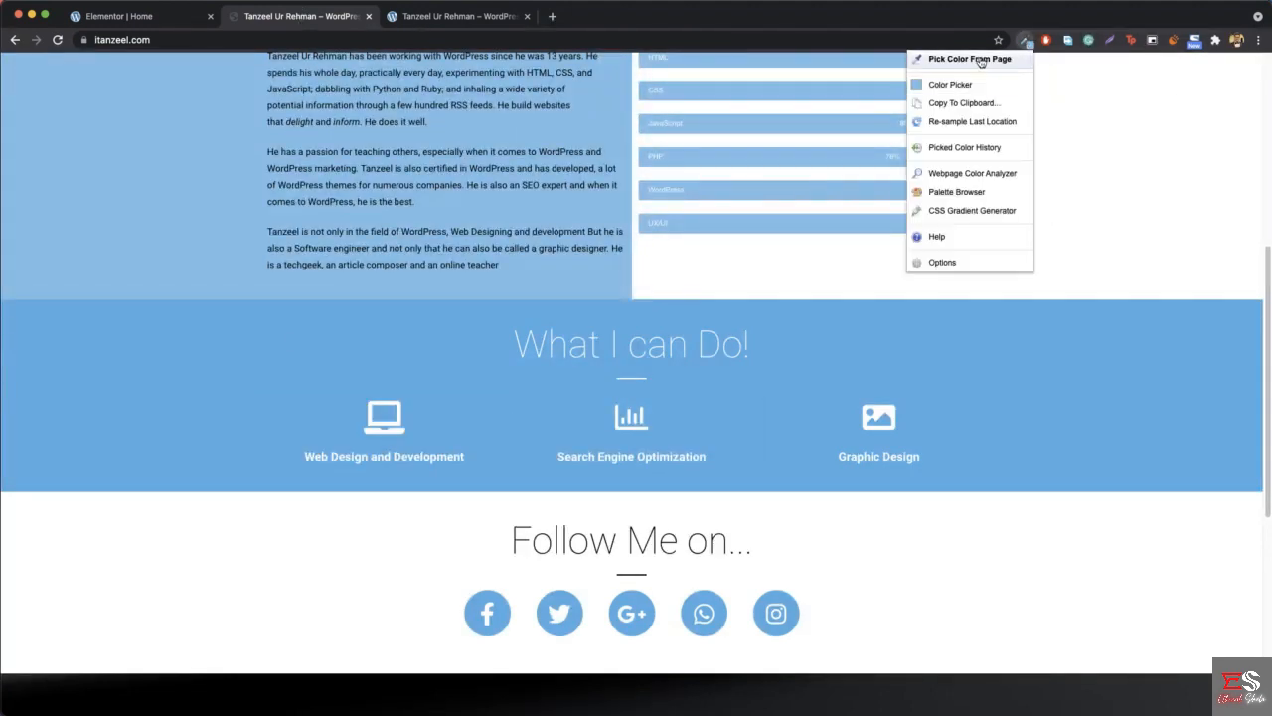
{"action": "left_click", "coordinate": [979, 60]}
{"action": "left_click", "coordinate": [144, 399]}
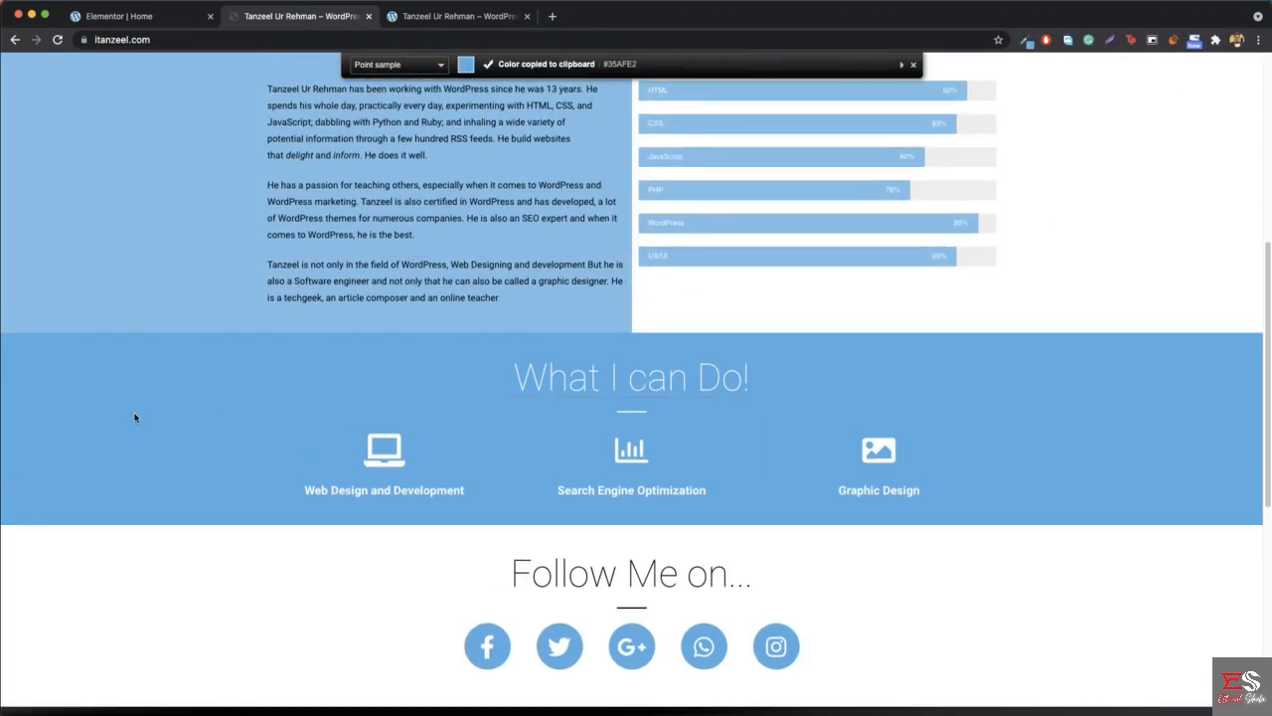
- Give the new section a classic background in the sampled colour #35AFE2
{"action": "left_click", "coordinate": [144, 20]}
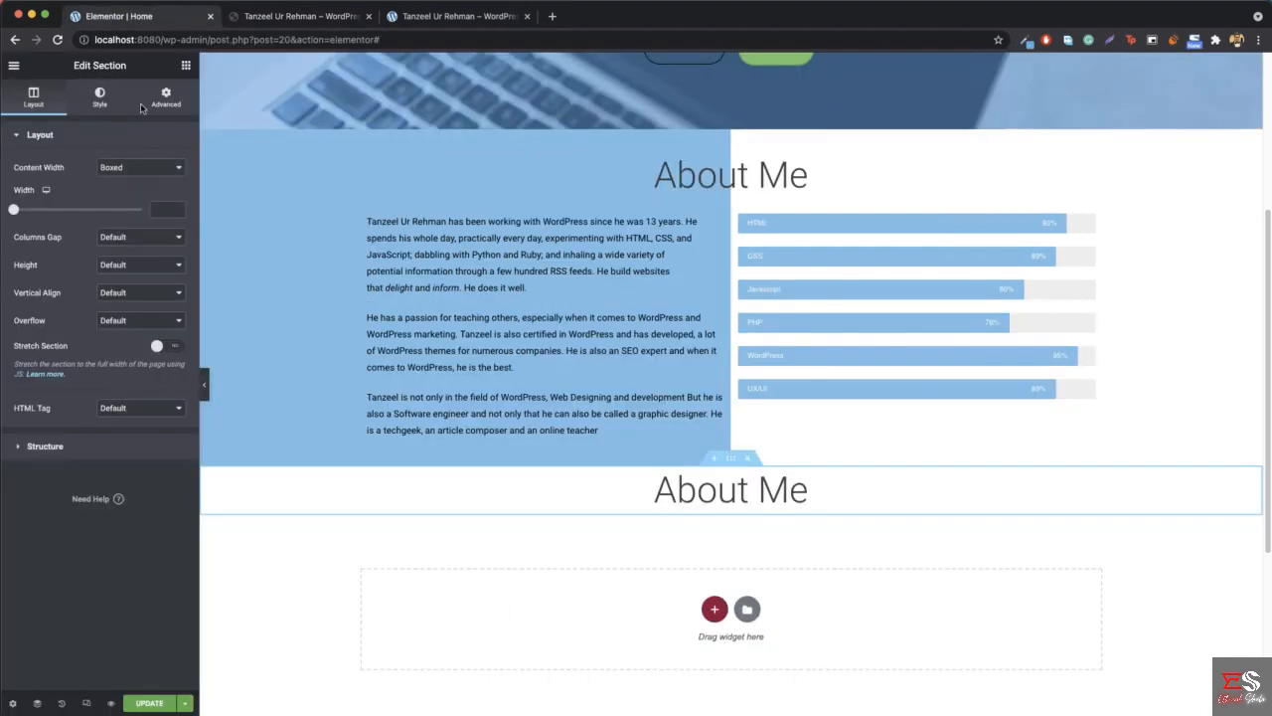
{"action": "left_click", "coordinate": [94, 96]}
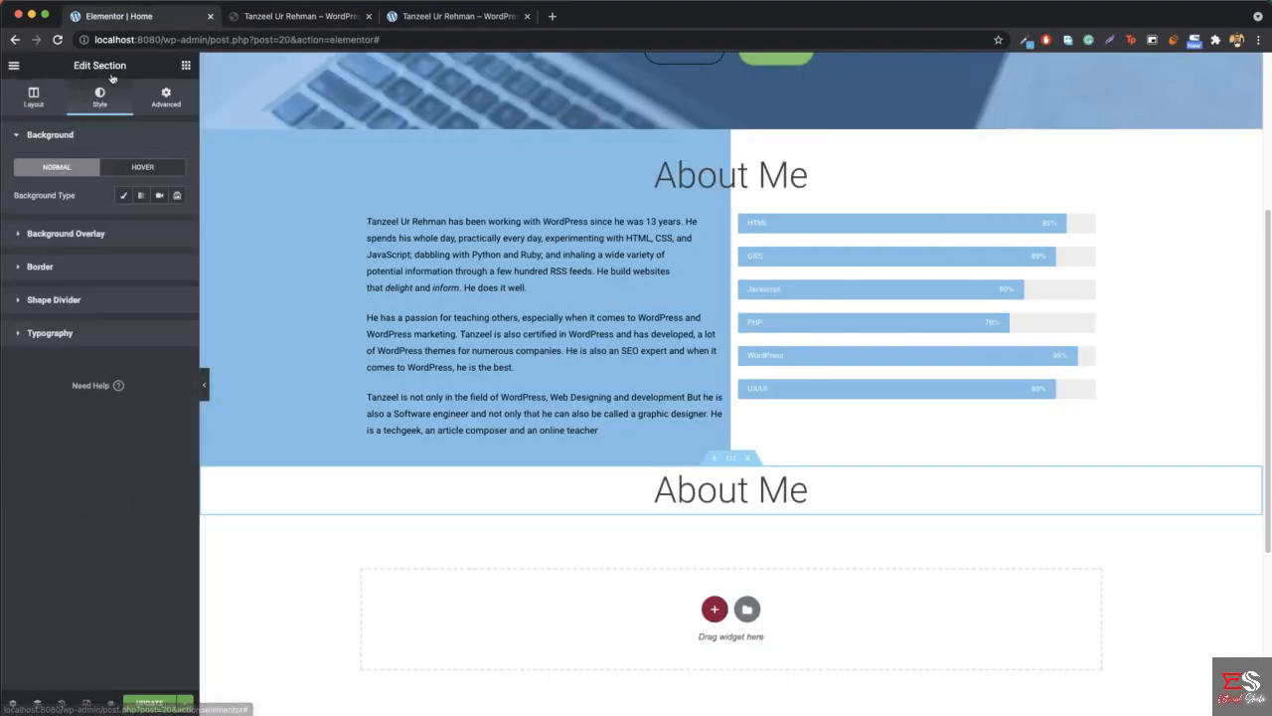
{"action": "left_click", "coordinate": [126, 196]}
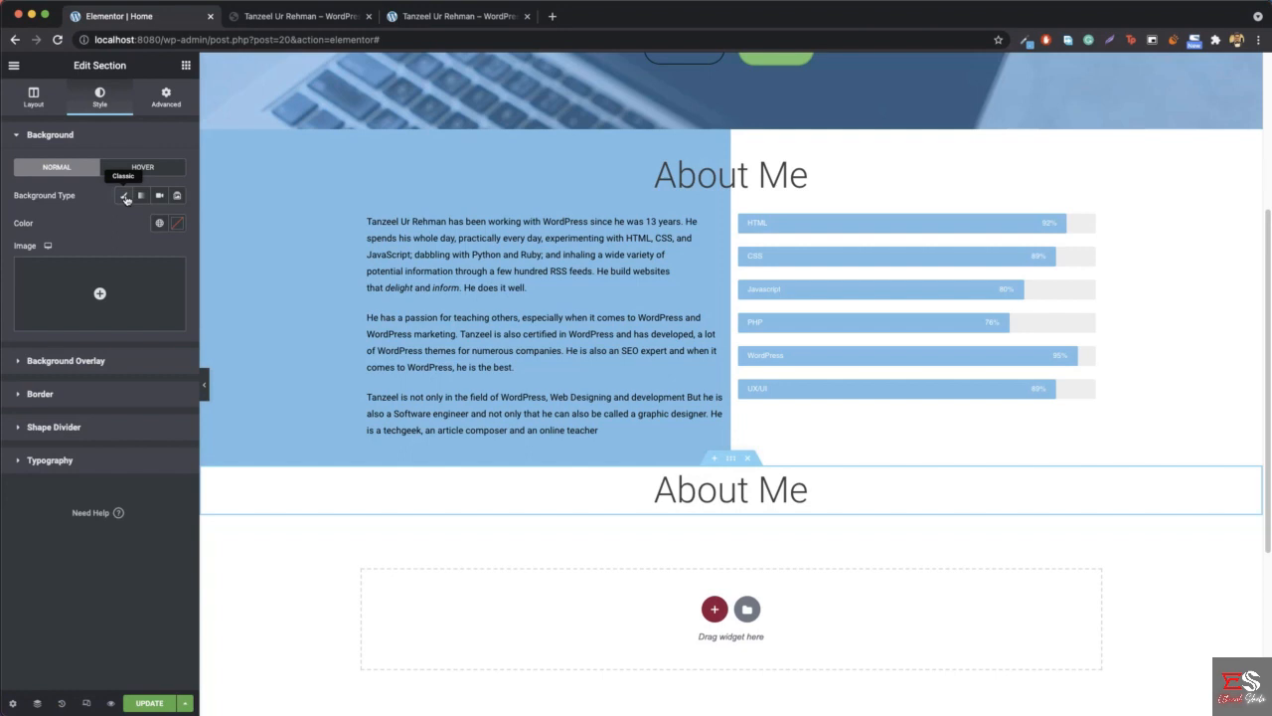
{"action": "left_click", "coordinate": [178, 223]}
{"action": "left_click", "coordinate": [136, 425]}
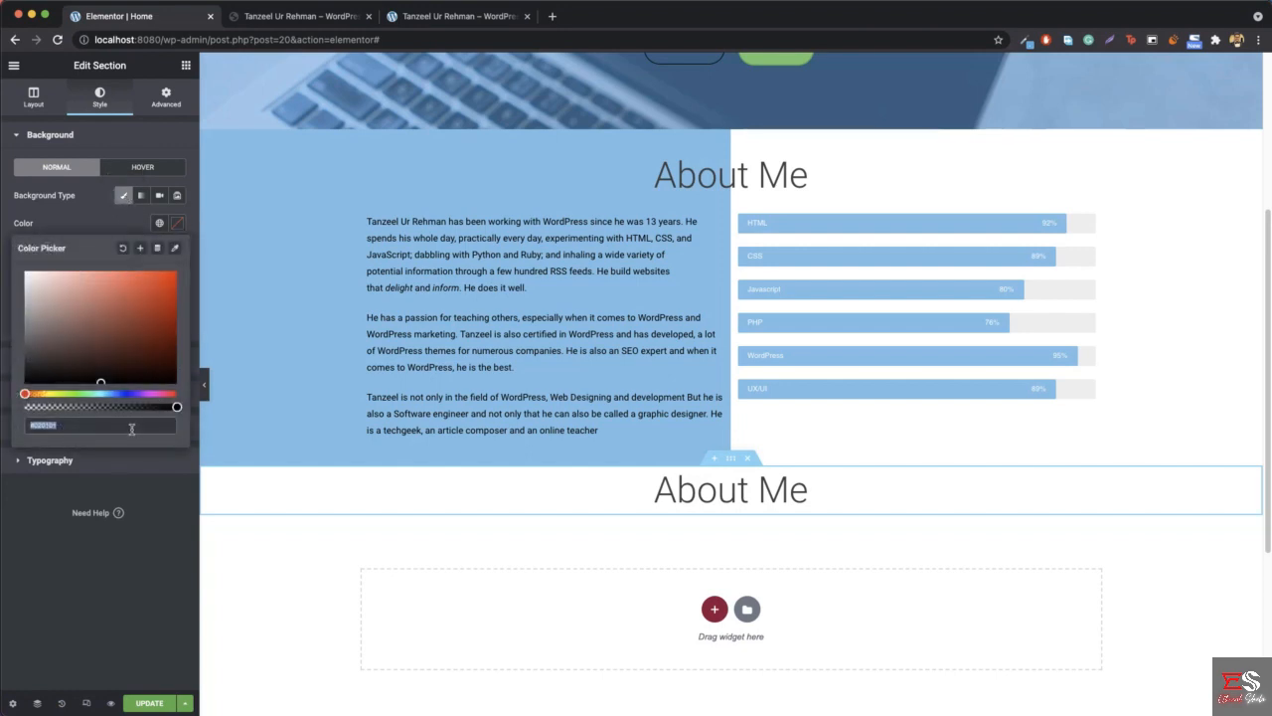
{"action": "key", "text": "super+v"}
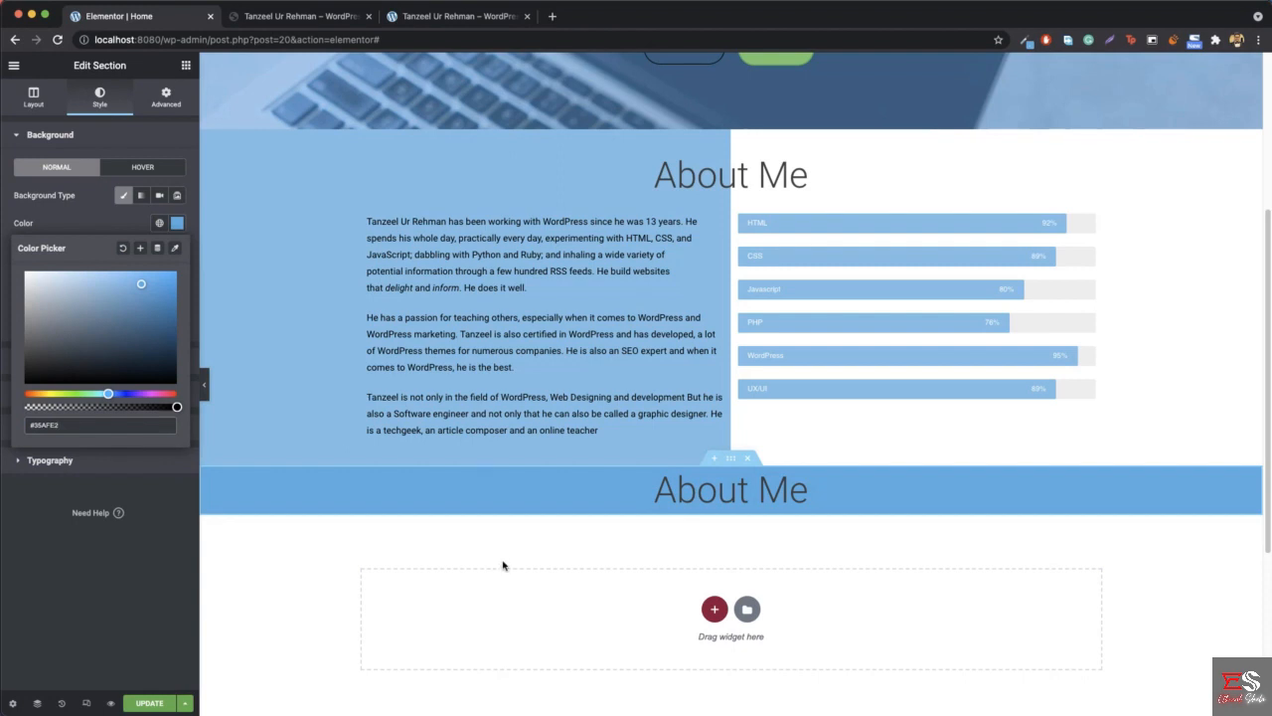
- Change the copied heading's title to "What I can Do!"
{"action": "right_click", "coordinate": [736, 485]}
{"action": "left_click", "coordinate": [748, 503]}
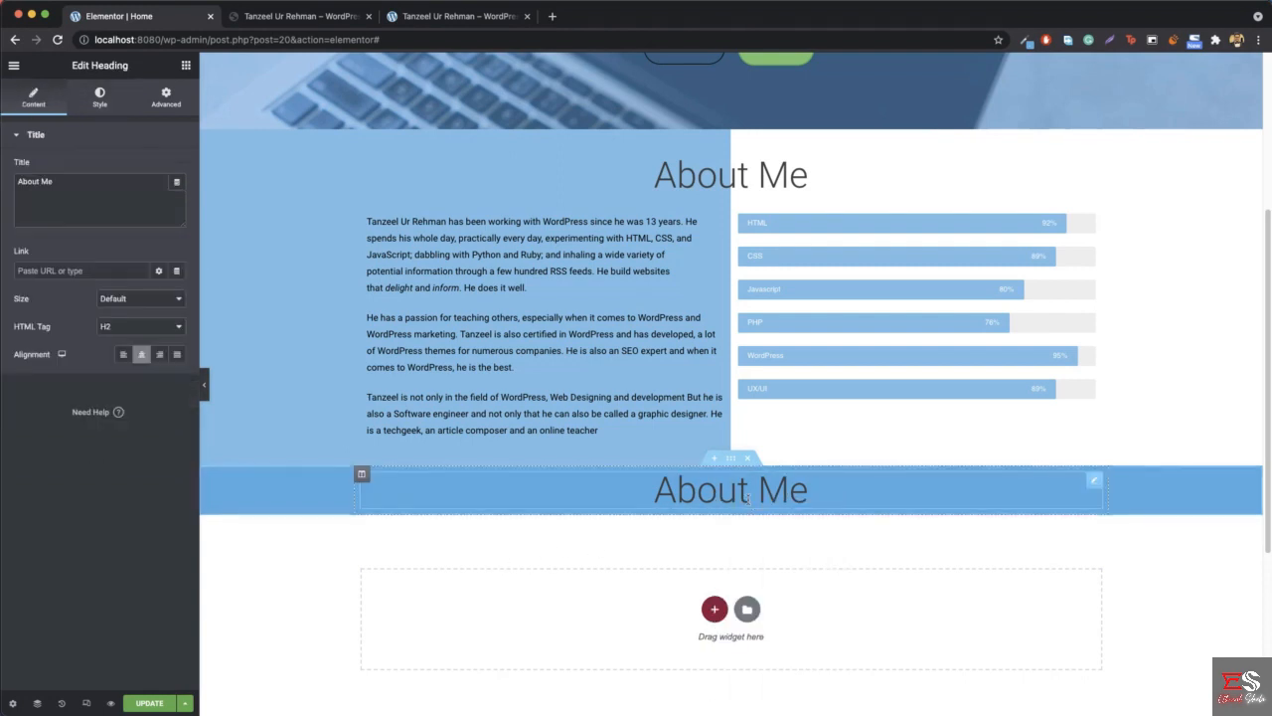
{"action": "triple_click", "coordinate": [60, 192]}
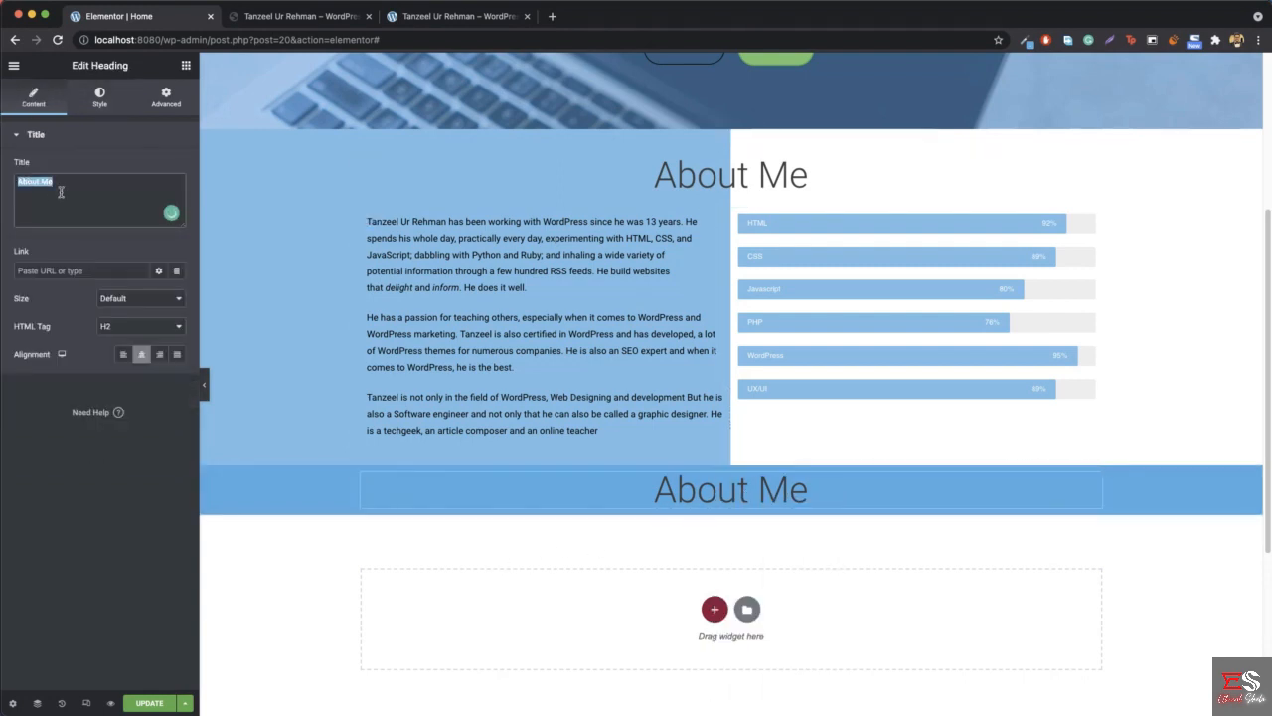
{"action": "type", "text": "What I"}
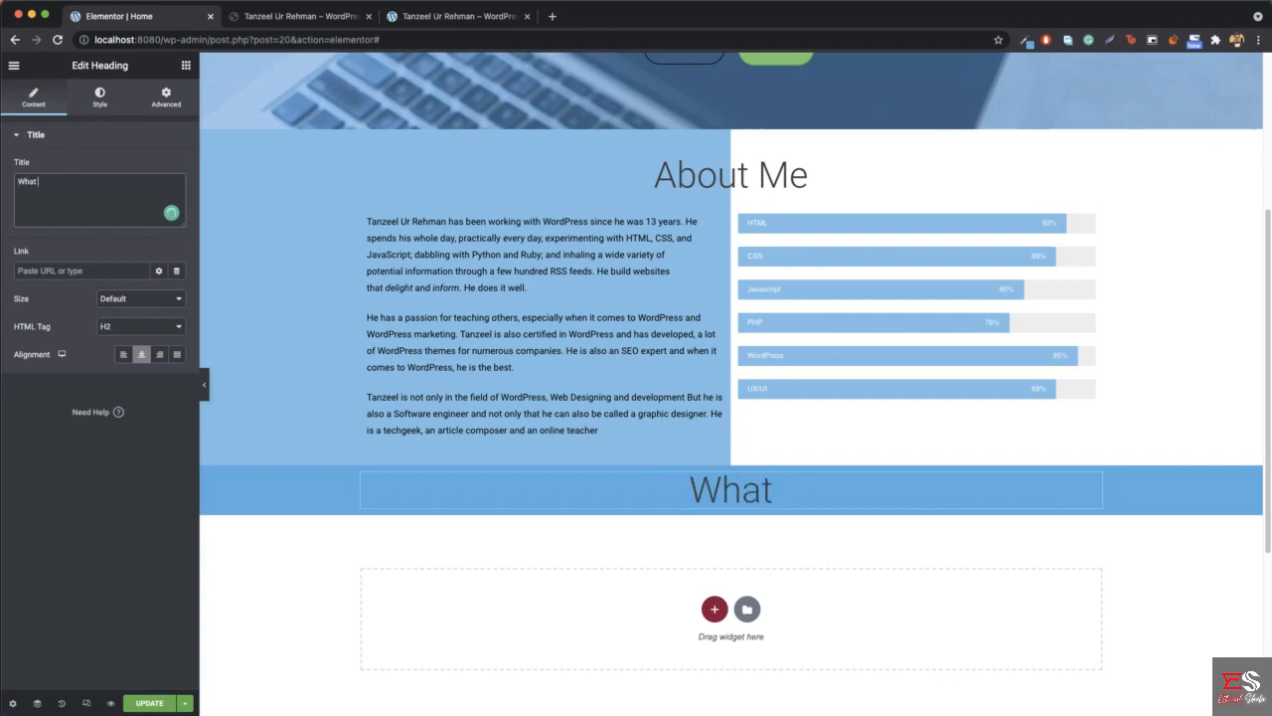
{"action": "type", "text": " can"}
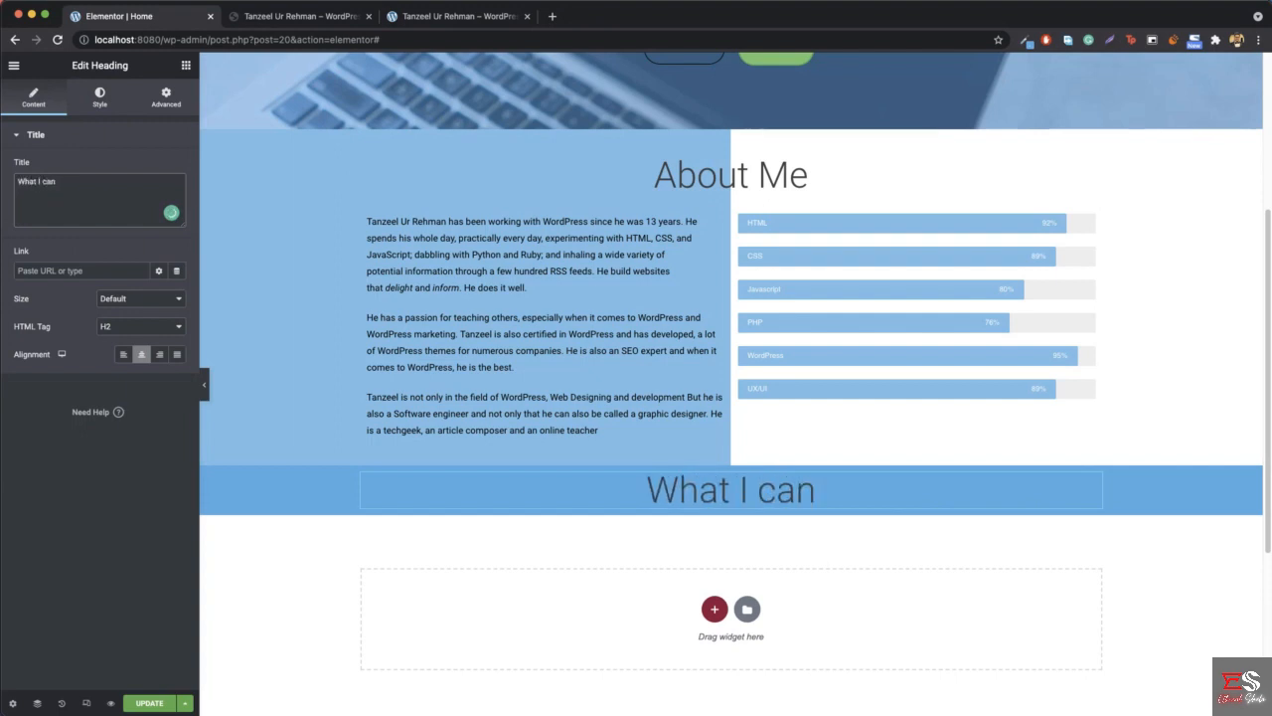
{"action": "type", "text": " Do!"}
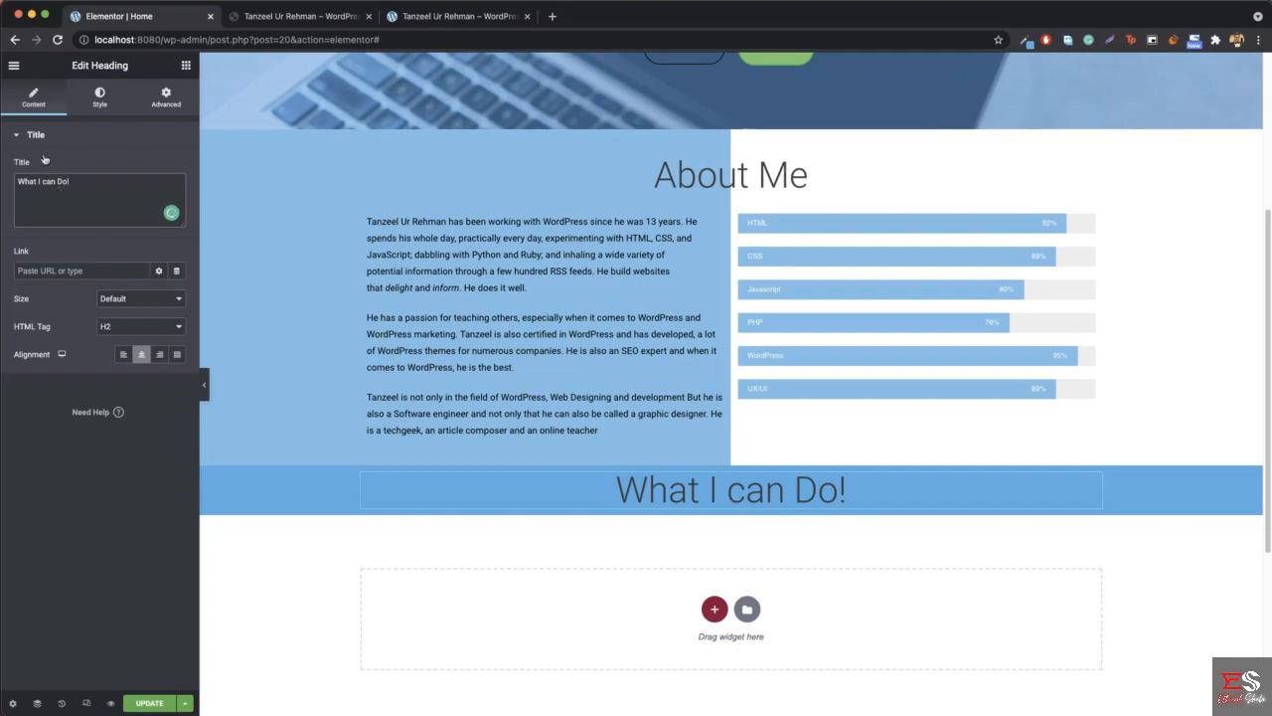
- Set the "What I can Do!" heading's text colour to white, #FFFFFF
{"action": "left_click", "coordinate": [100, 96]}
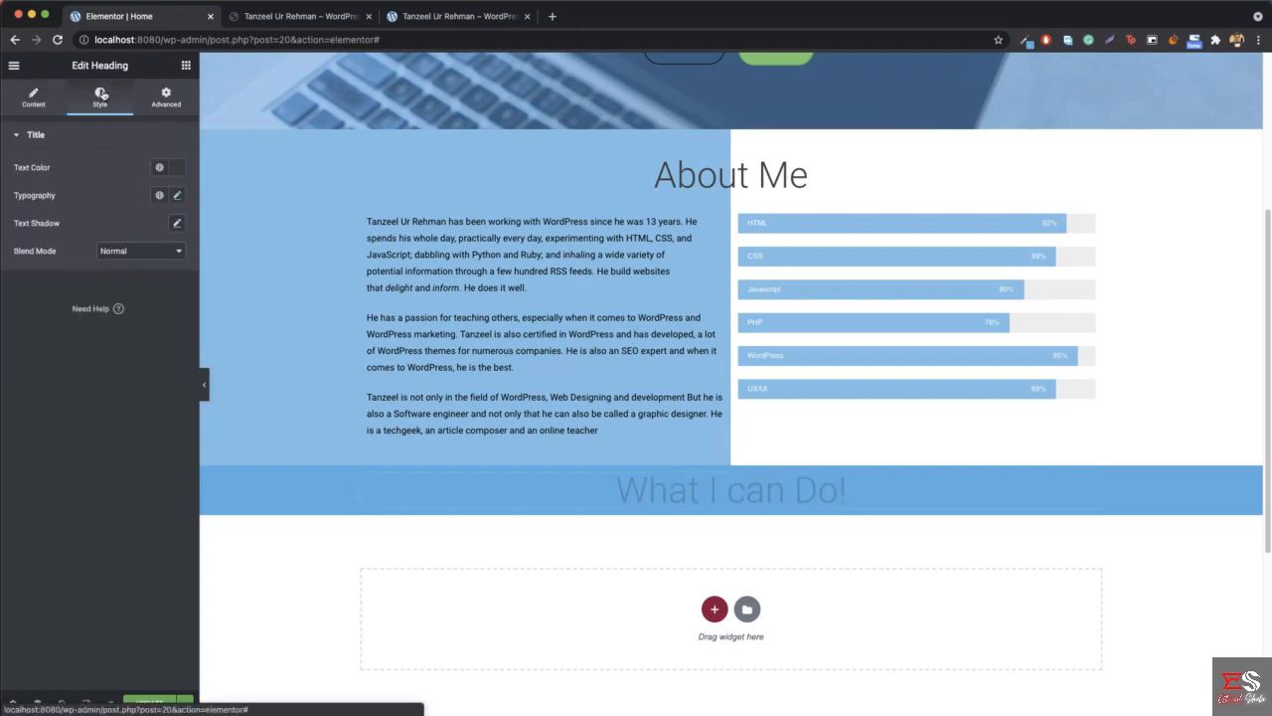
{"action": "left_click", "coordinate": [179, 170]}
{"action": "left_click_drag", "start_coordinate": [130, 245], "coordinate": [5, 202]}
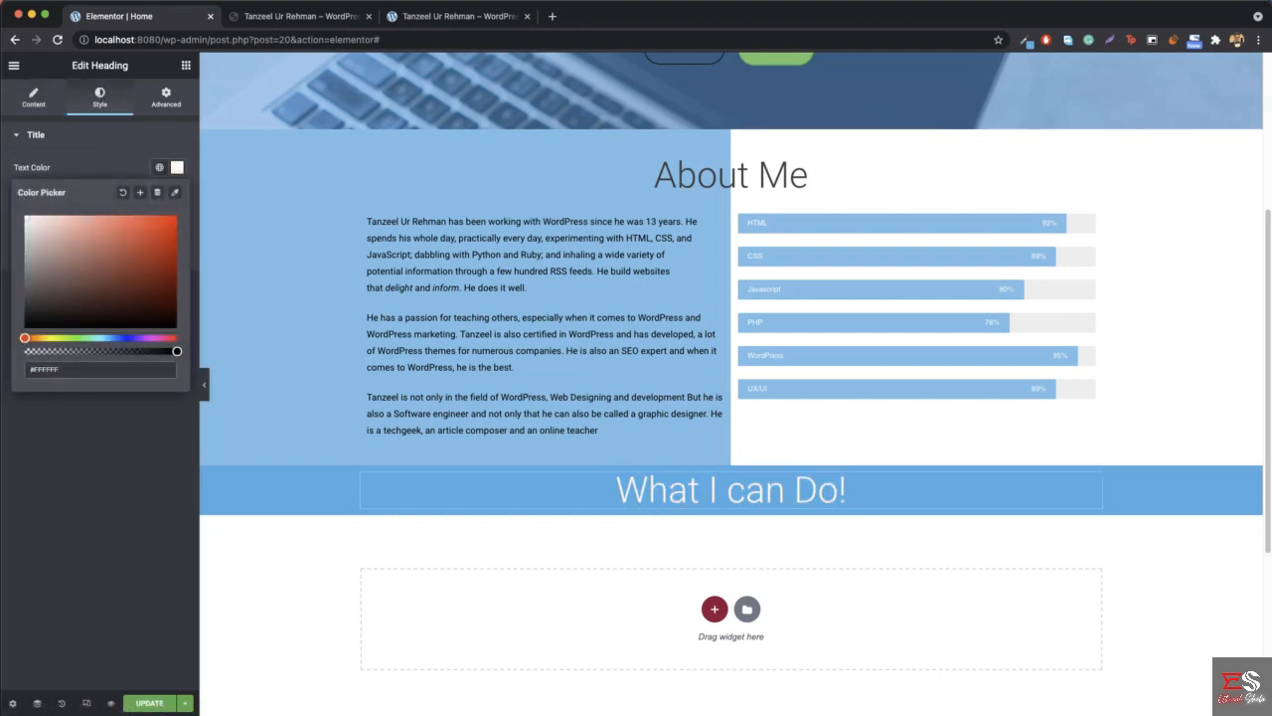
{"action": "left_click", "coordinate": [177, 167]}
- Set the "What I can Do!" heading's font weight to 200 and compare it with the reference site's heading
{"action": "left_click", "coordinate": [177, 197]}
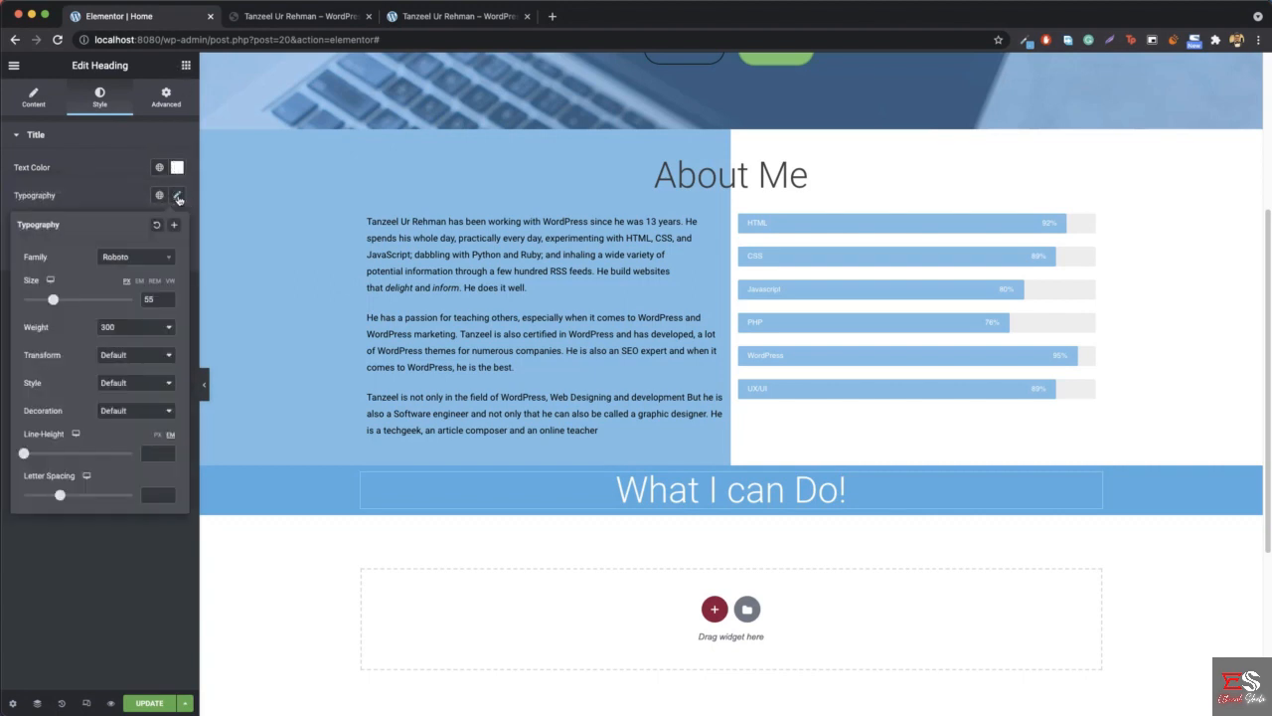
{"action": "left_click", "coordinate": [147, 329]}
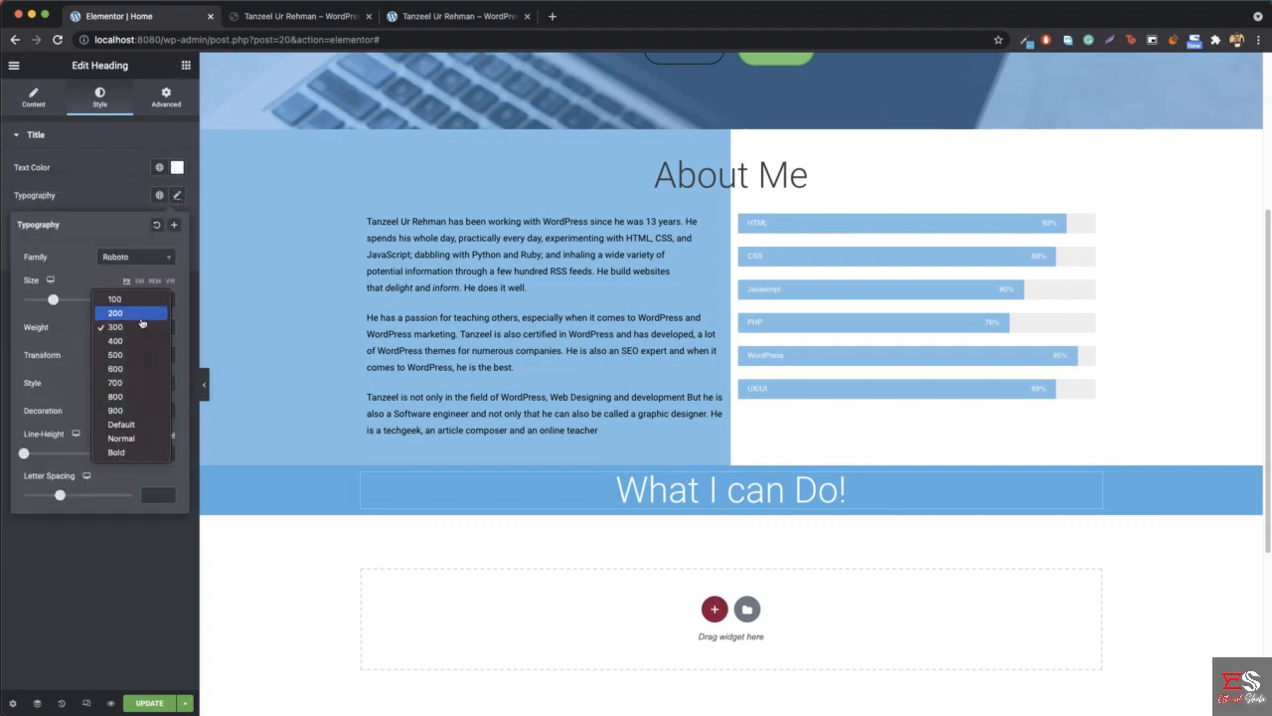
{"action": "left_click", "coordinate": [137, 314]}
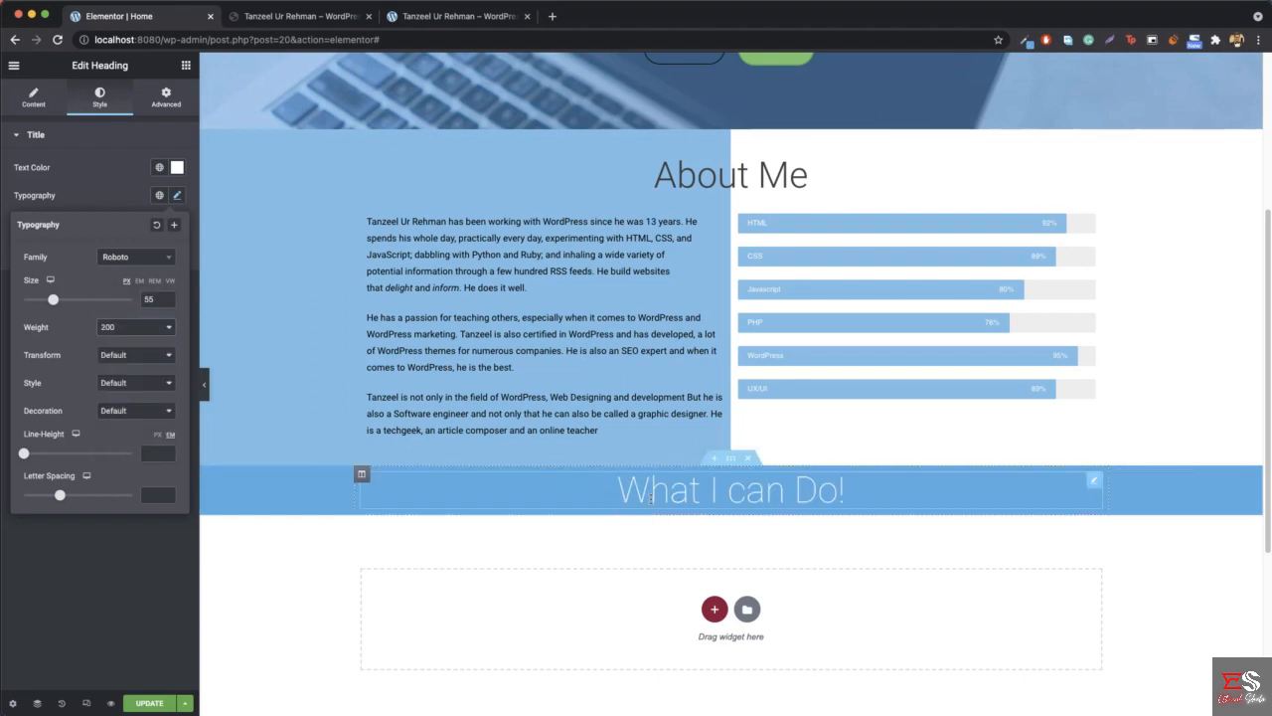
{"action": "left_click", "coordinate": [281, 31]}
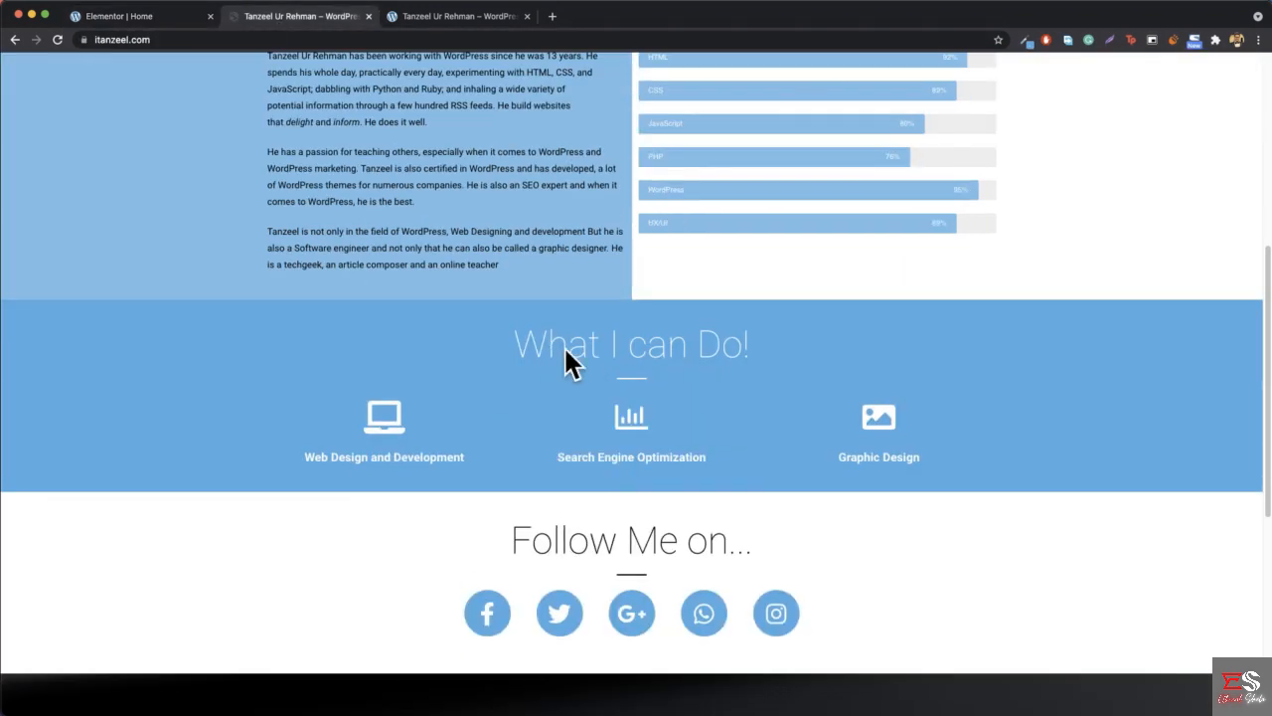
{"action": "left_click", "coordinate": [149, 21]}
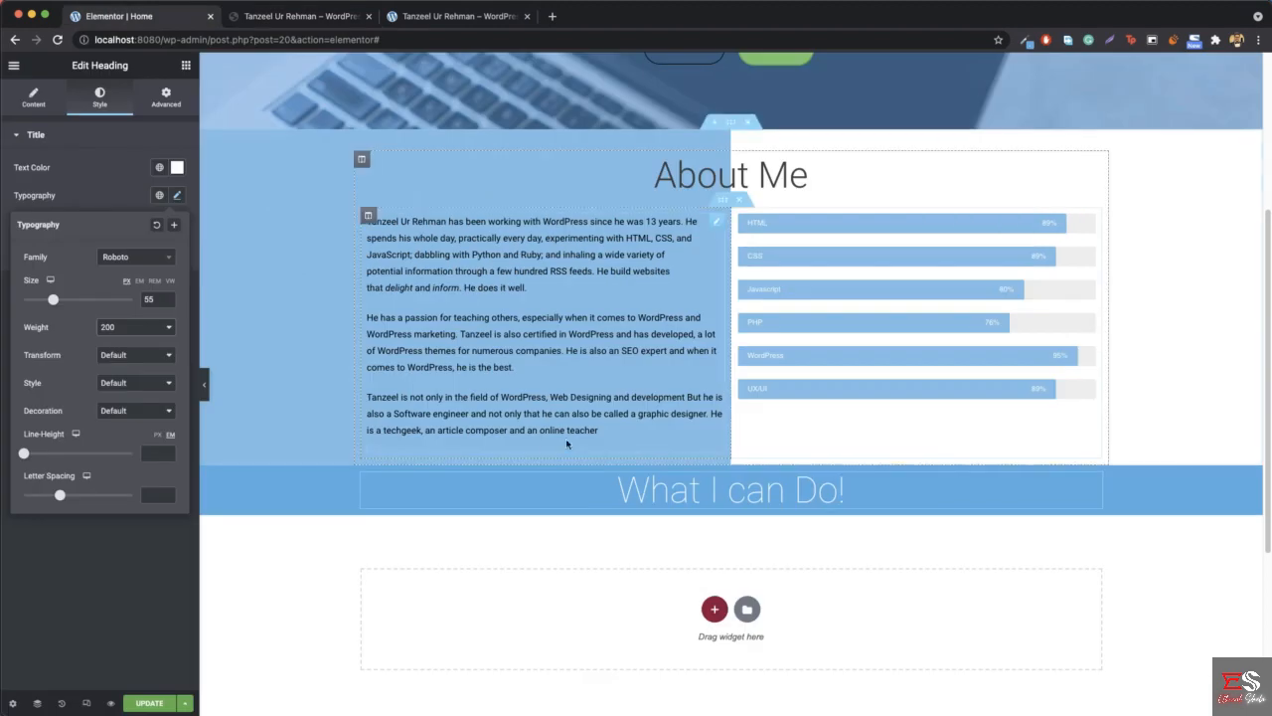
- Check the line under the reference site's "What I can Do!" heading and add a Divider widget beneath the copied heading
{"action": "left_click", "coordinate": [185, 66]}
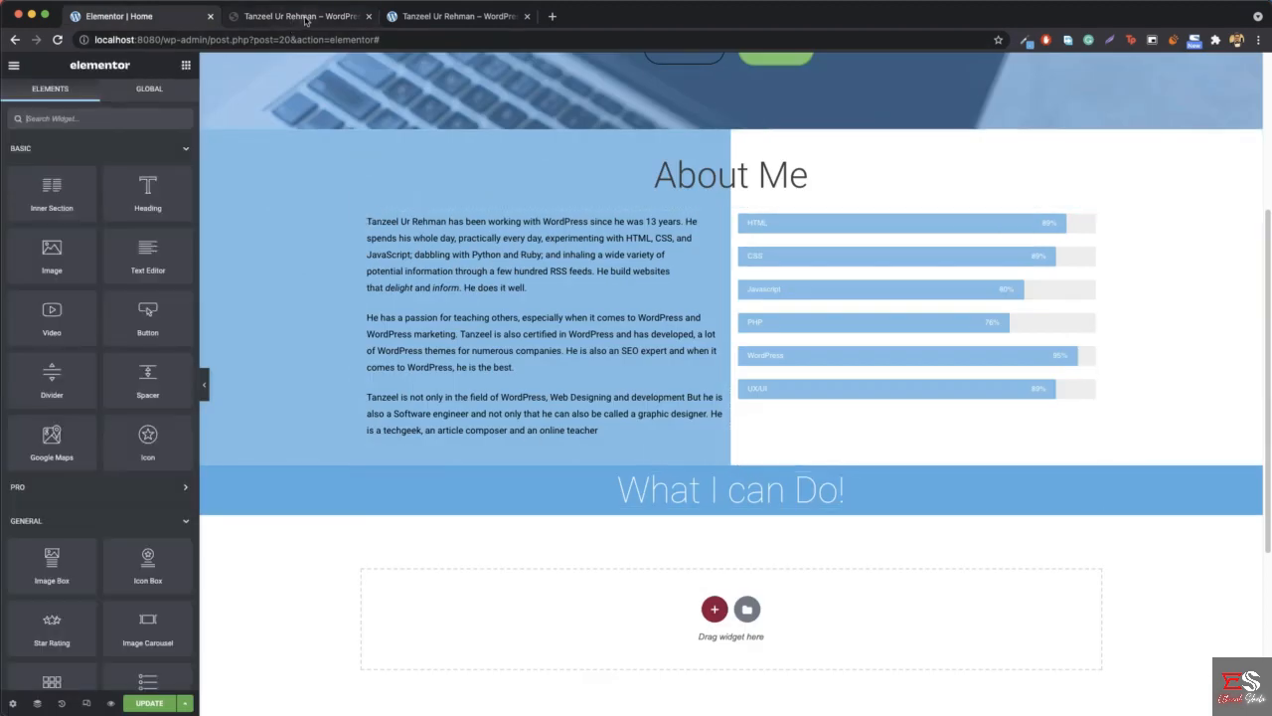
{"action": "left_click", "coordinate": [298, 15]}
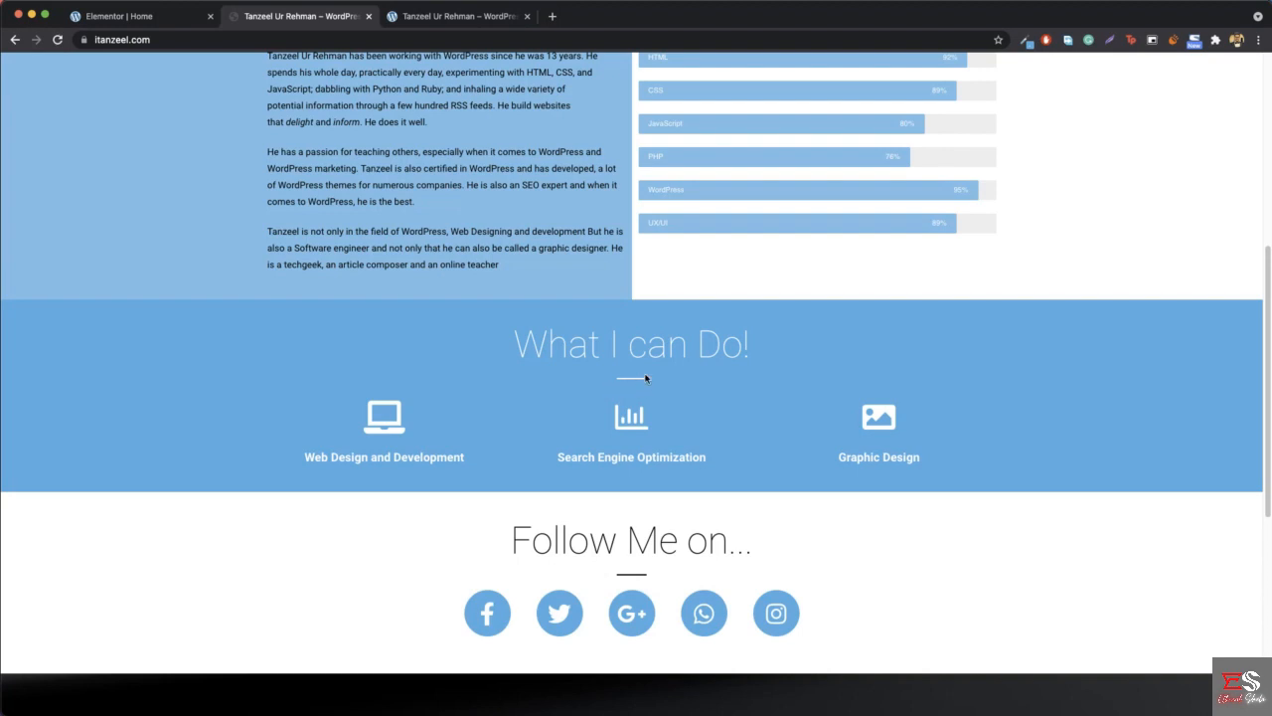
{"action": "left_click", "coordinate": [136, 18]}
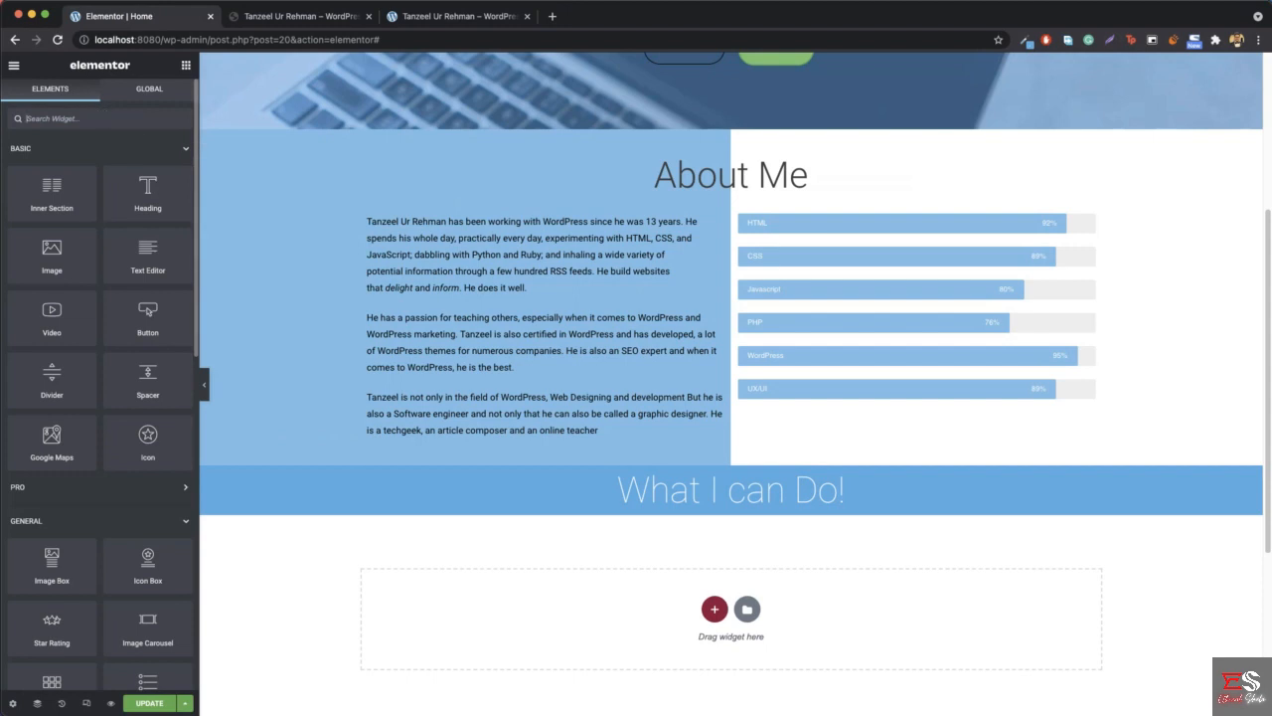
{"action": "type", "text": "div"}
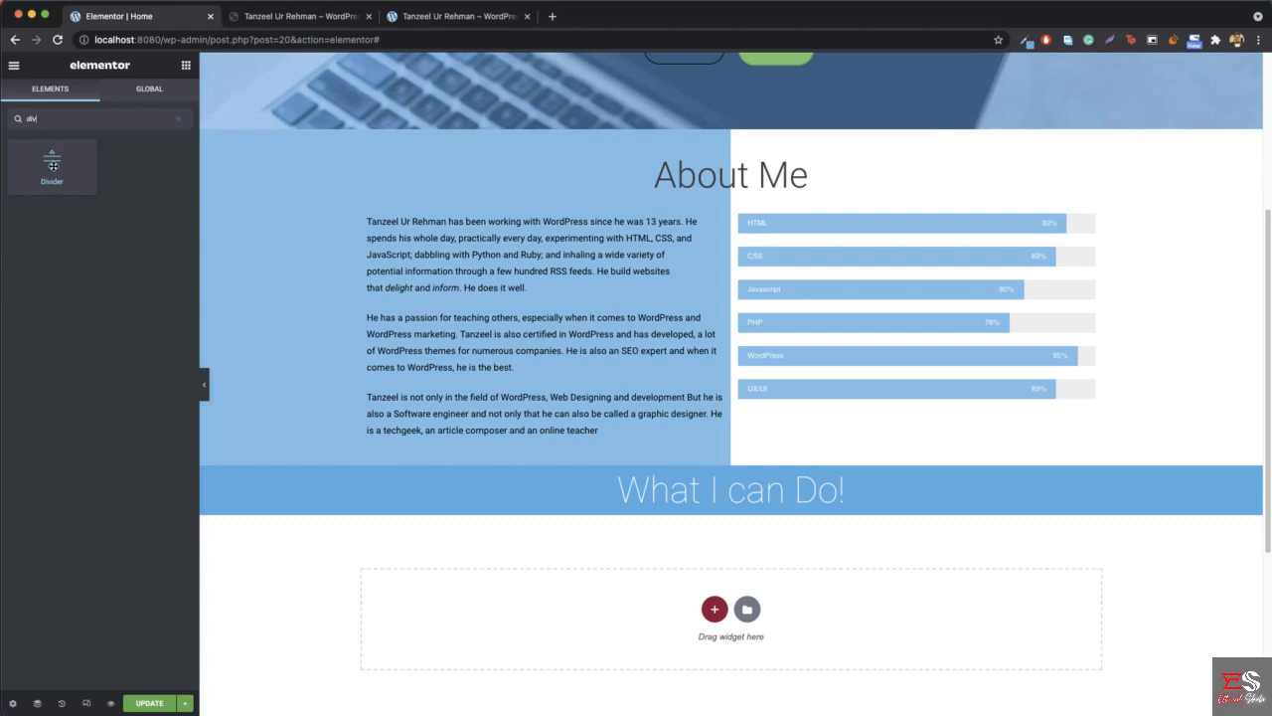
{"action": "left_click_drag", "start_coordinate": [52, 165], "coordinate": [738, 505]}
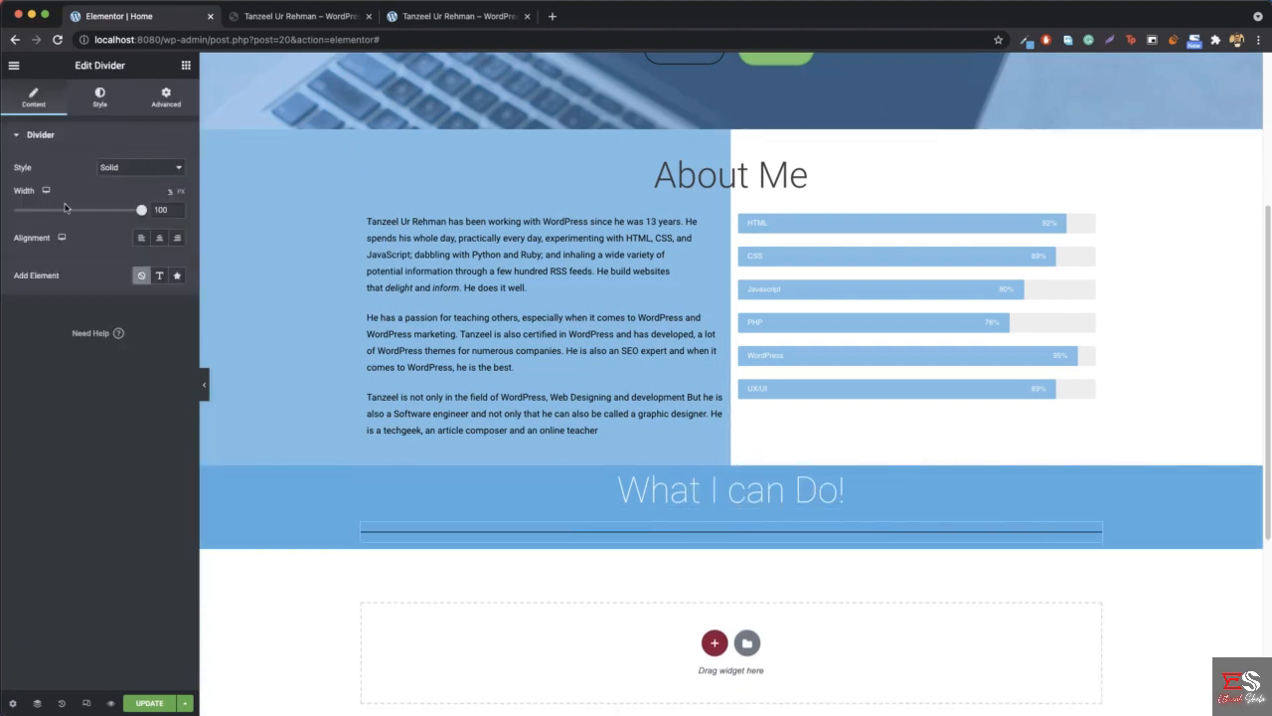
- Centre the new divider and shorten its width to 7%
{"action": "left_click_drag", "start_coordinate": [139, 217], "coordinate": [100, 215]}
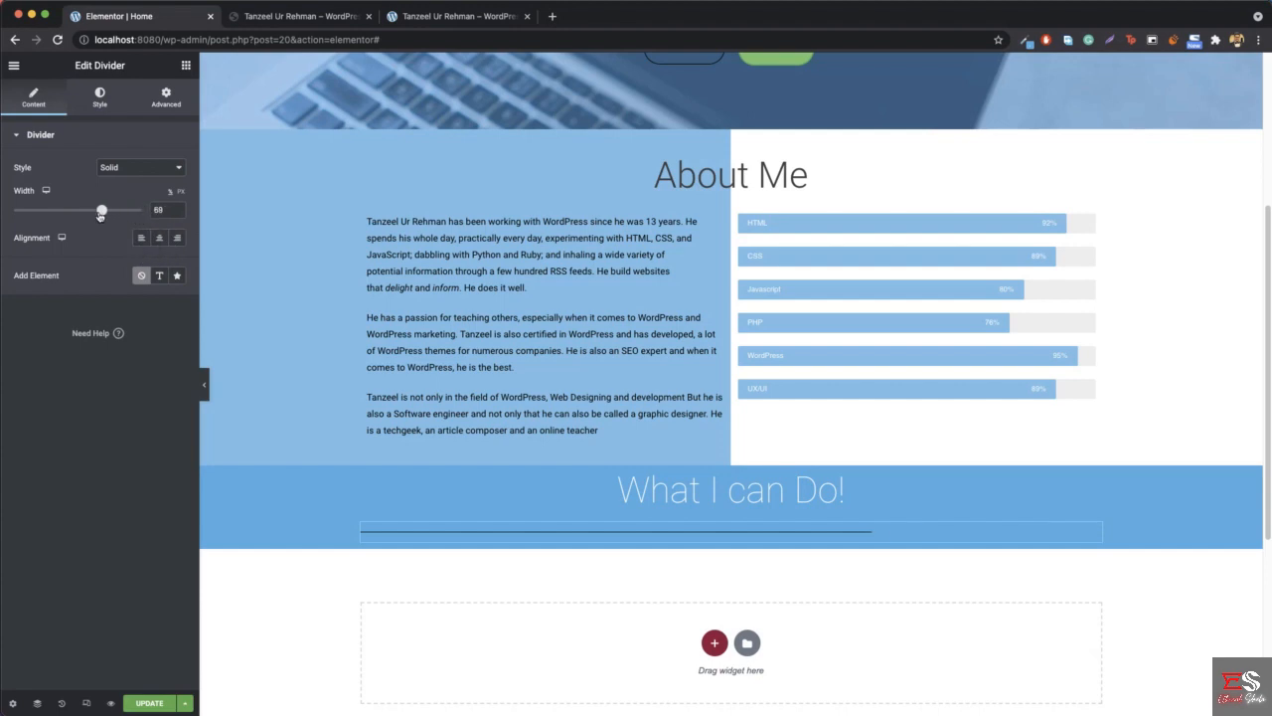
{"action": "left_click", "coordinate": [159, 239]}
{"action": "left_click_drag", "start_coordinate": [98, 211], "coordinate": [22, 214]}
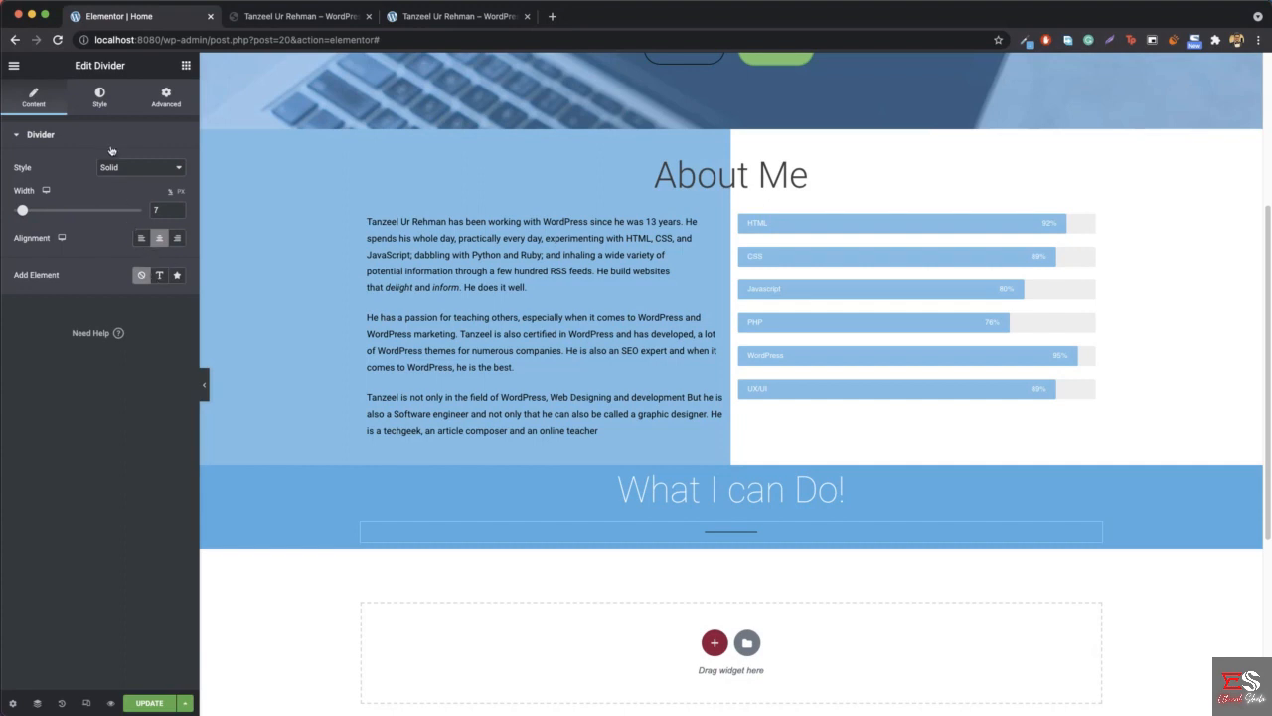
- Set the divider's colour to white, #FFFFFF
{"action": "left_click", "coordinate": [92, 96]}
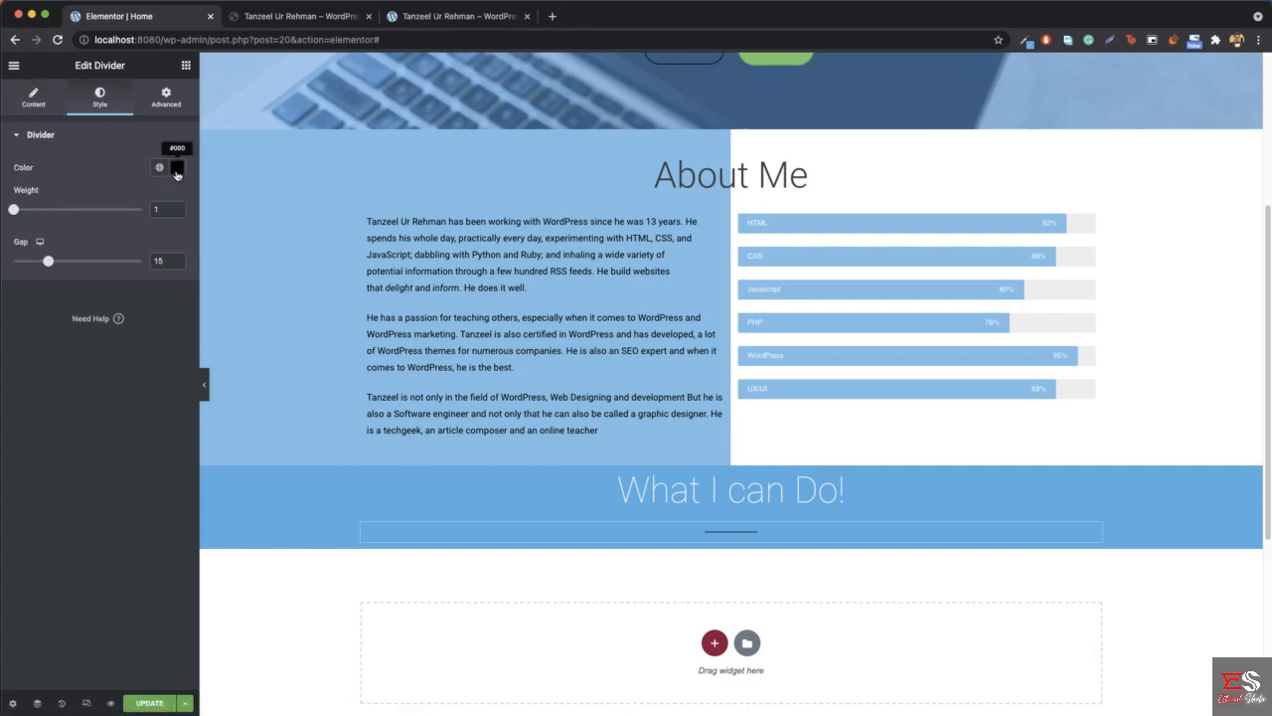
{"action": "left_click", "coordinate": [176, 169]}
{"action": "type", "text": "#FFFFFF"}
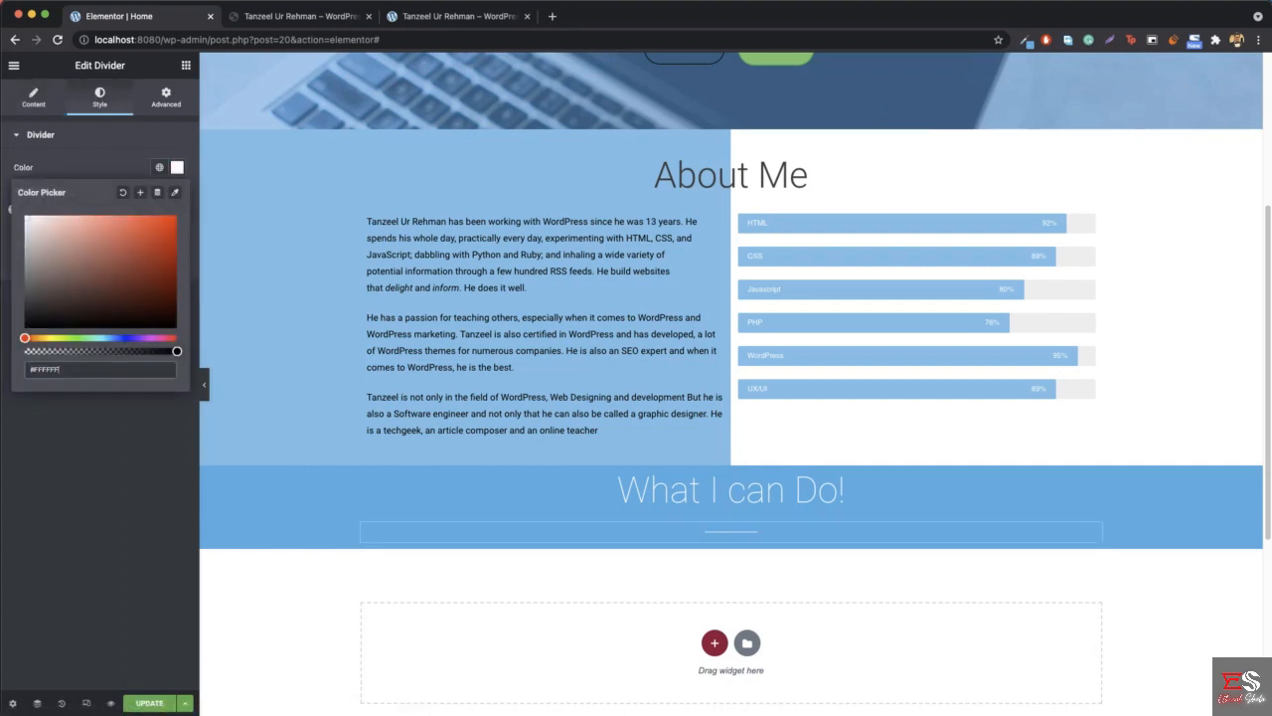
{"action": "left_click", "coordinate": [179, 171]}
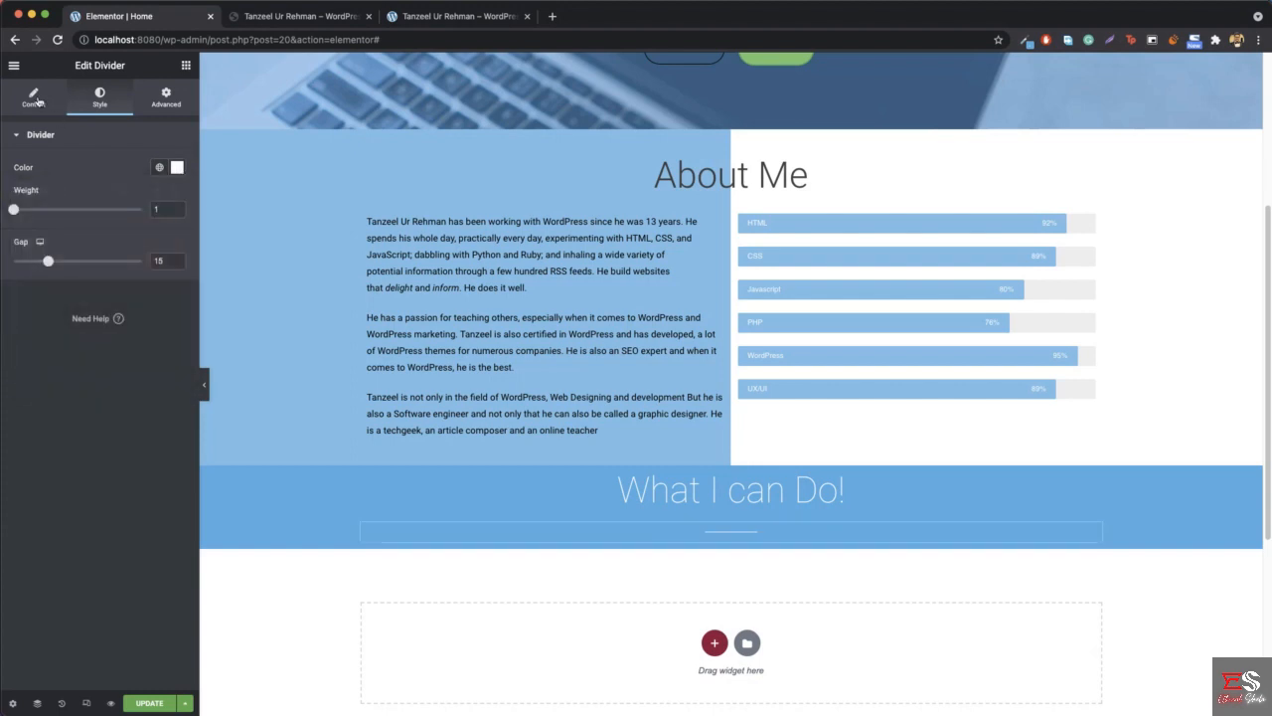
- Set the divider's width to 5% and its gap to 2
{"action": "left_click", "coordinate": [38, 99]}
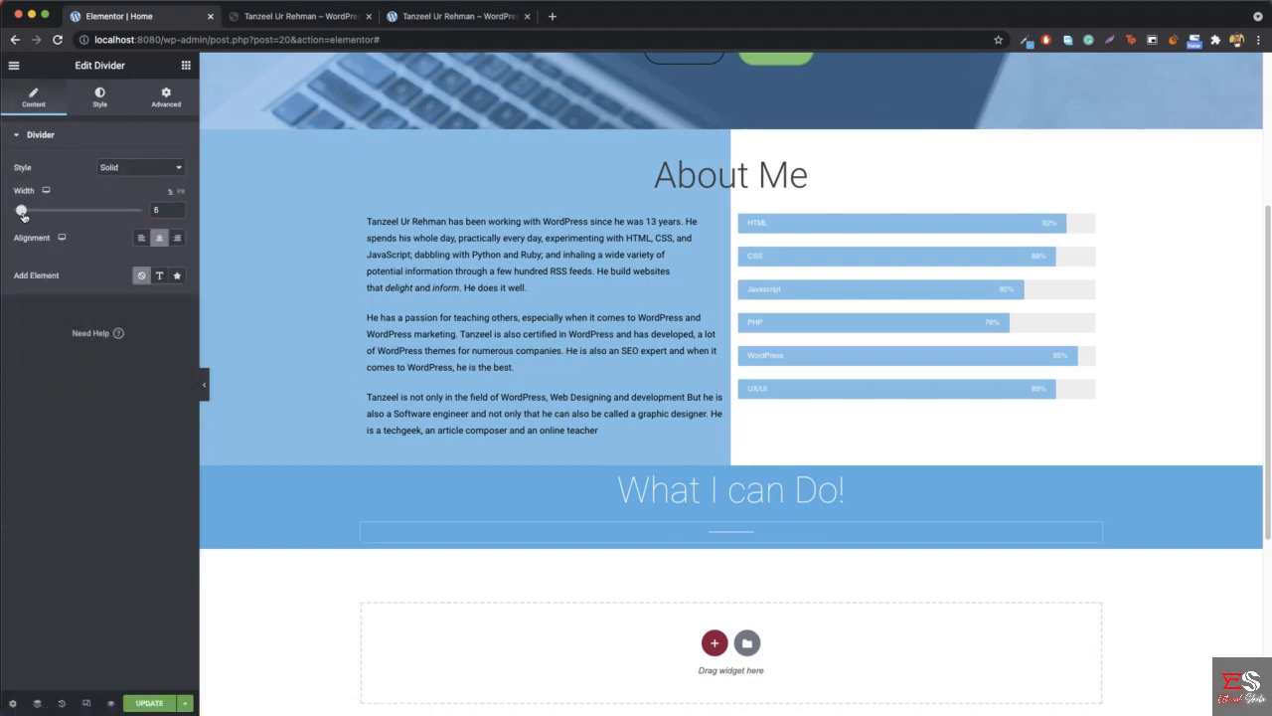
{"action": "left_click", "coordinate": [103, 103]}
{"action": "left_click_drag", "start_coordinate": [47, 261], "coordinate": [13, 261]}
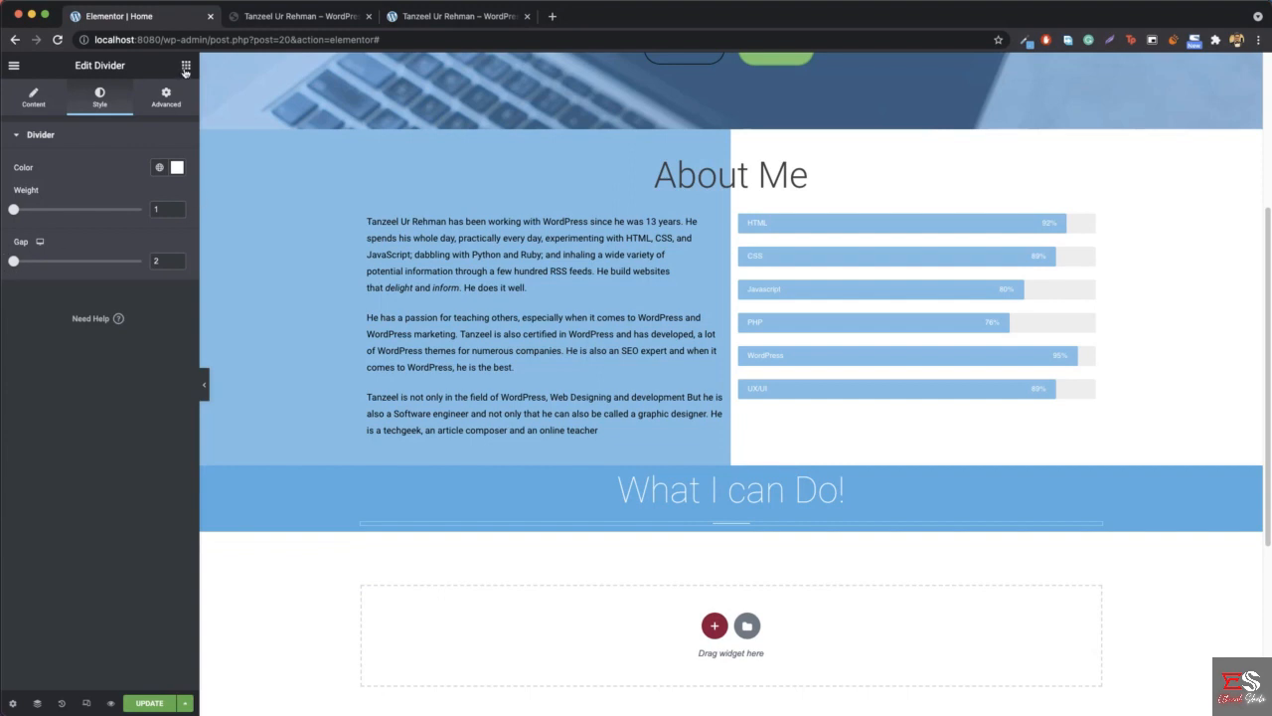
- Add an Inner Section beneath the "What I can Do!" divider and duplicate its first column to make three columns
{"action": "left_click", "coordinate": [186, 66]}
{"action": "left_click", "coordinate": [301, 16]}
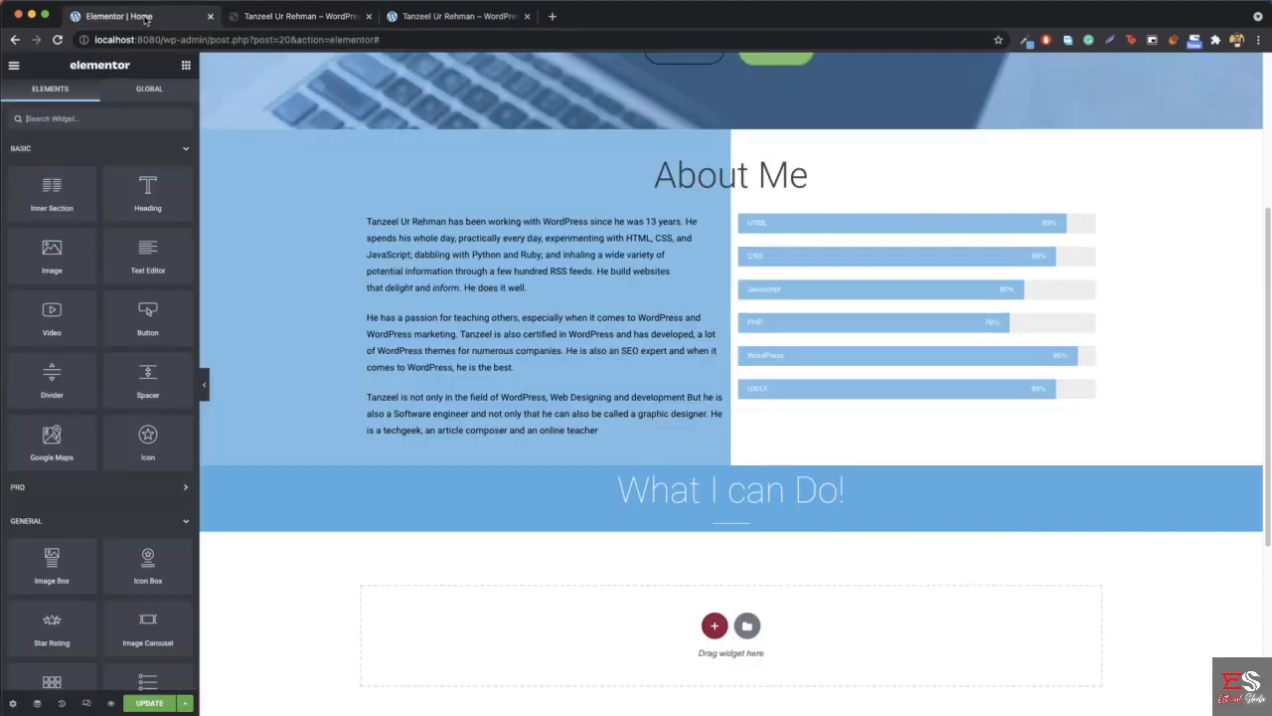
{"action": "left_click", "coordinate": [147, 12]}
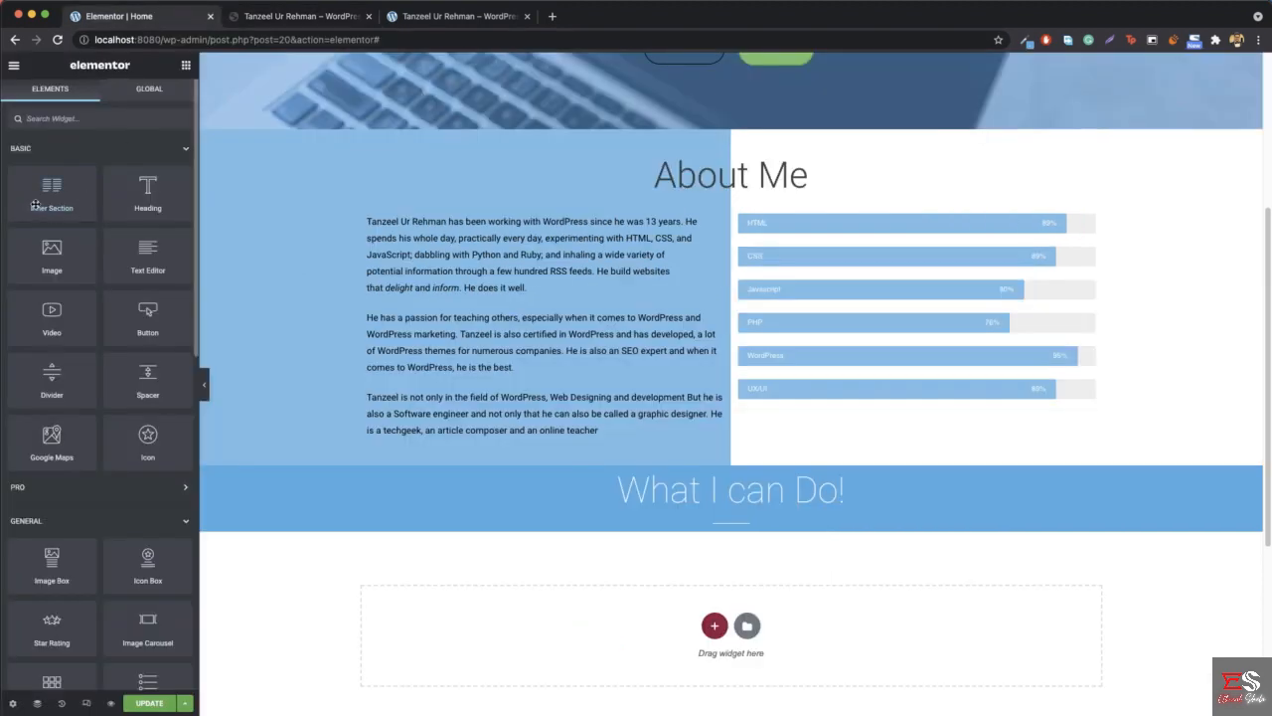
{"action": "left_click_drag", "start_coordinate": [52, 194], "coordinate": [756, 538]}
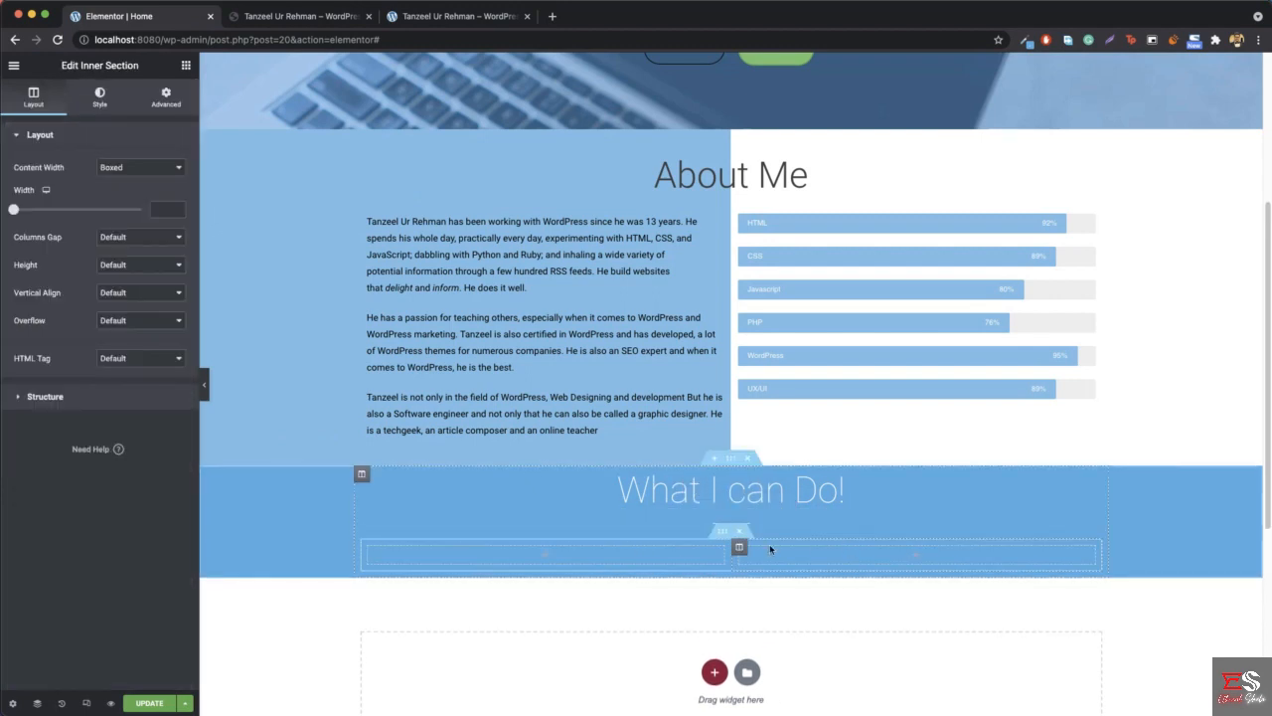
{"action": "right_click", "coordinate": [371, 548]}
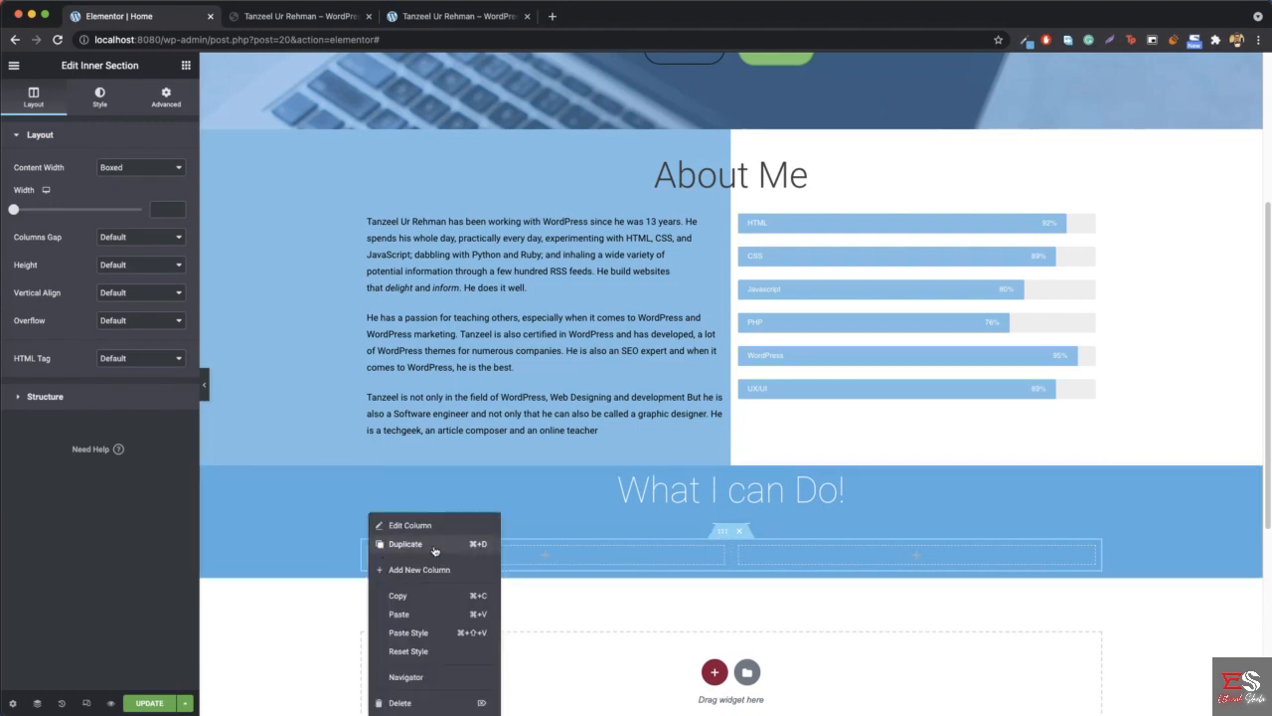
{"action": "left_click", "coordinate": [388, 544]}
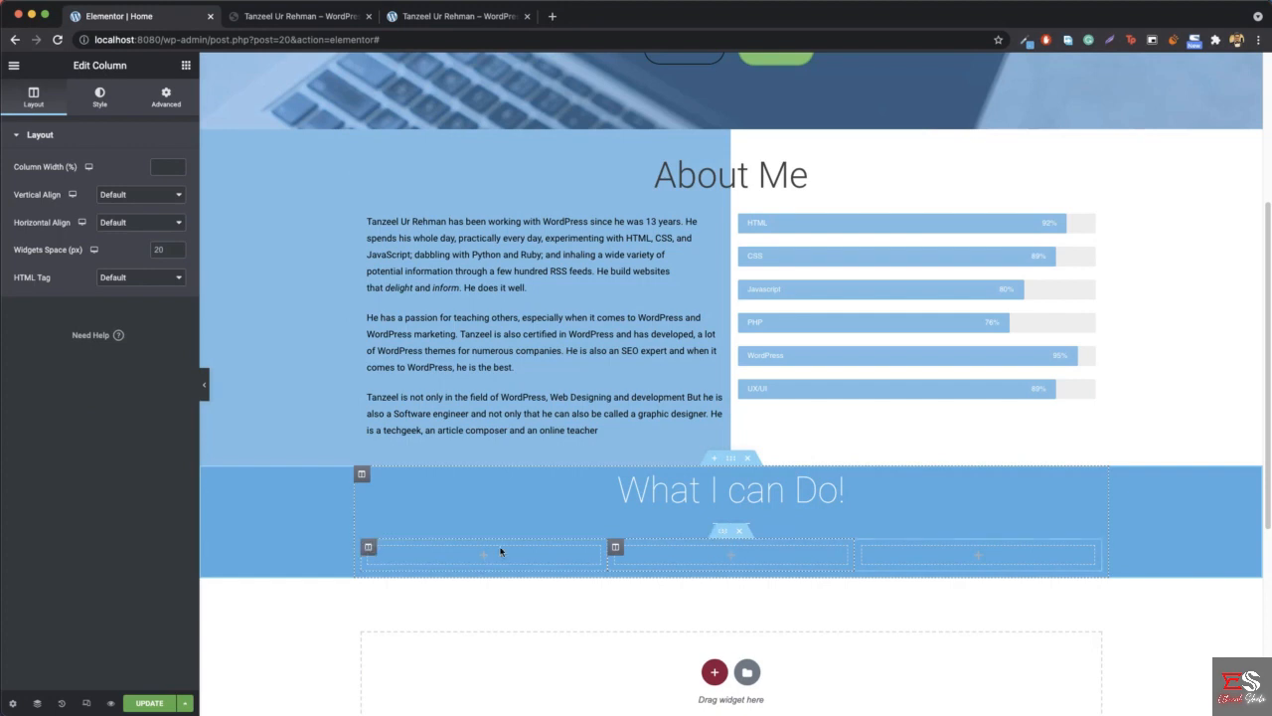
- Find the Icon Box widget and add it to the first column of the new inner section
{"action": "left_click", "coordinate": [185, 67]}
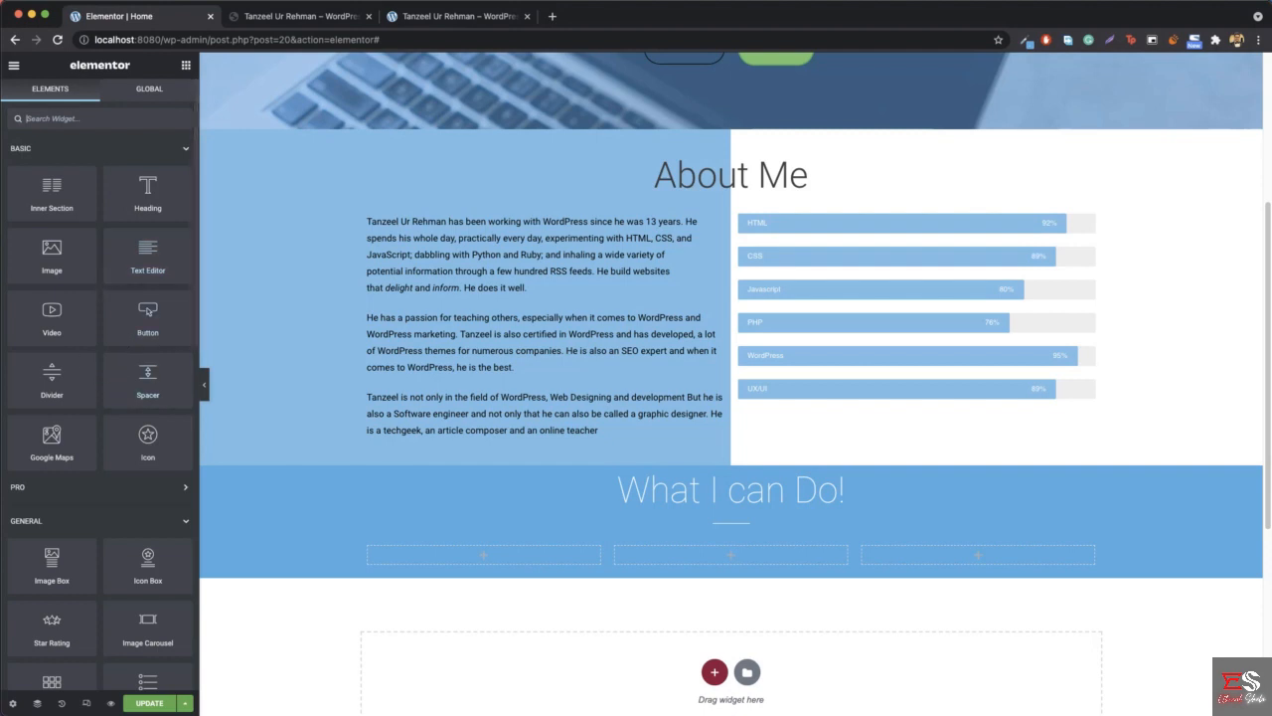
{"action": "left_click", "coordinate": [99, 118]}
{"action": "type", "text": "icon"}
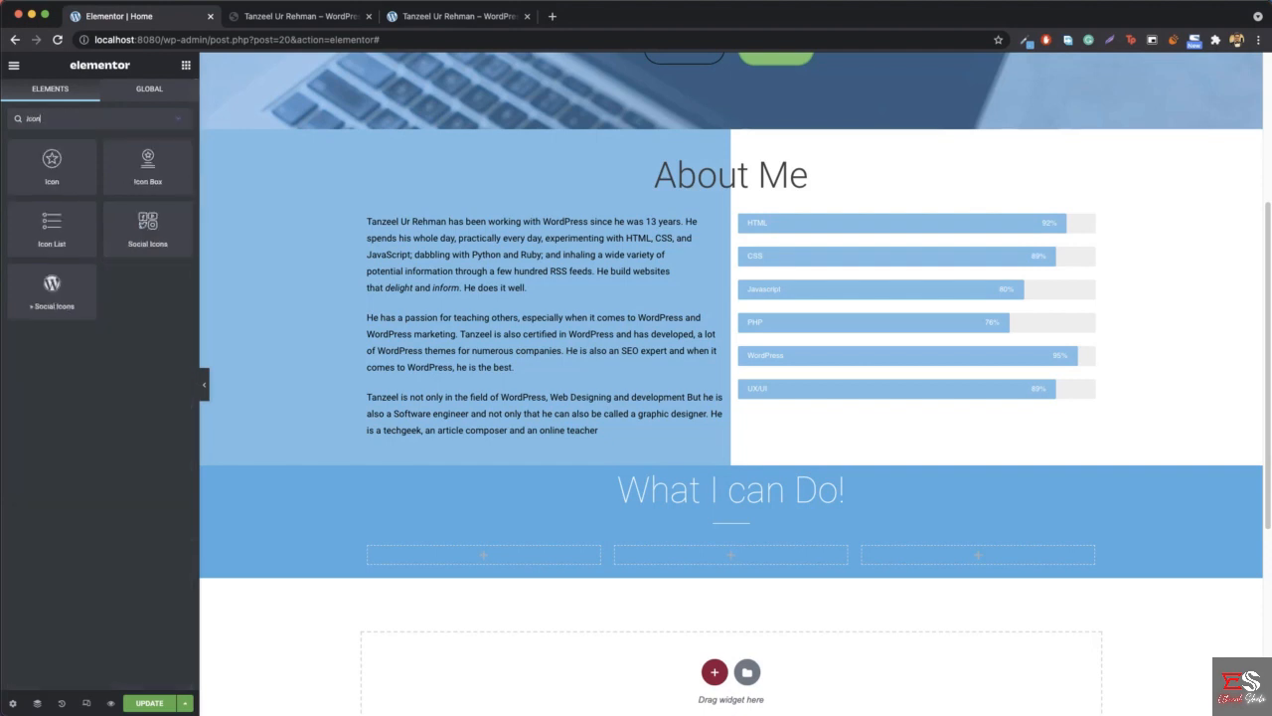
{"action": "left_click_drag", "start_coordinate": [148, 166], "coordinate": [510, 561]}
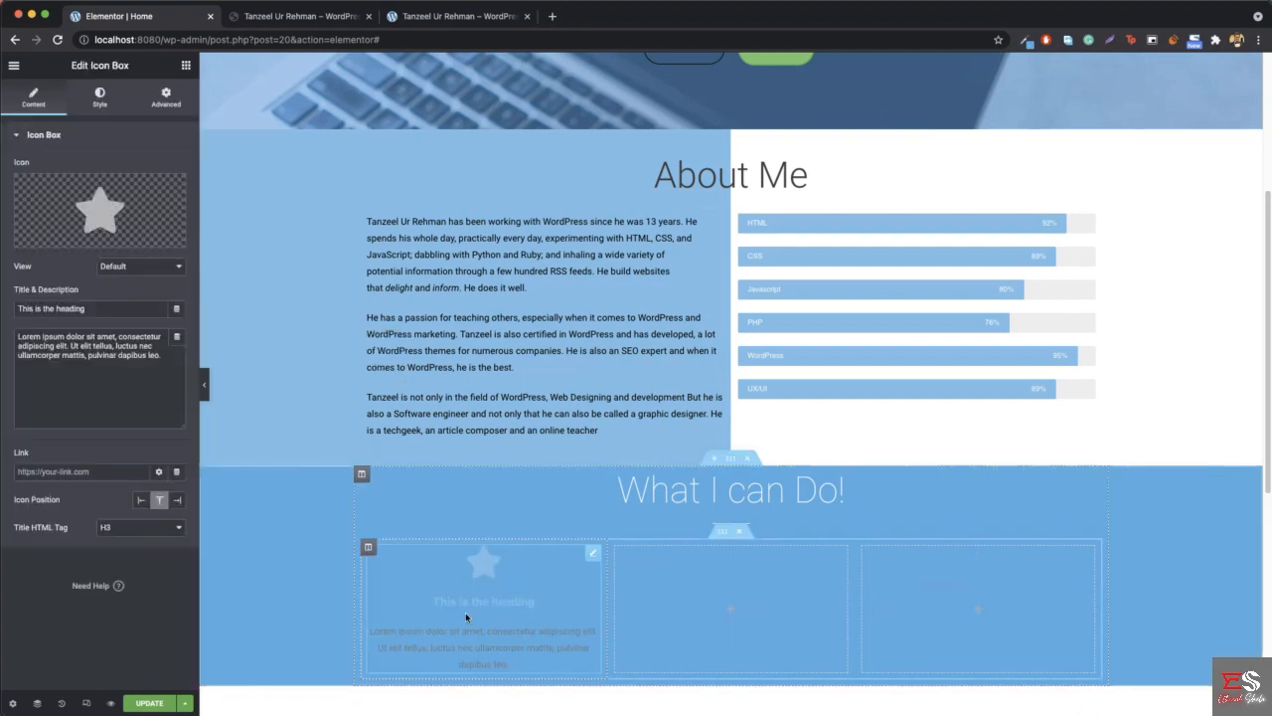
- Check the reference site's first icon and replace the icon box's star with the Laptop icon
{"action": "left_click", "coordinate": [106, 205]}
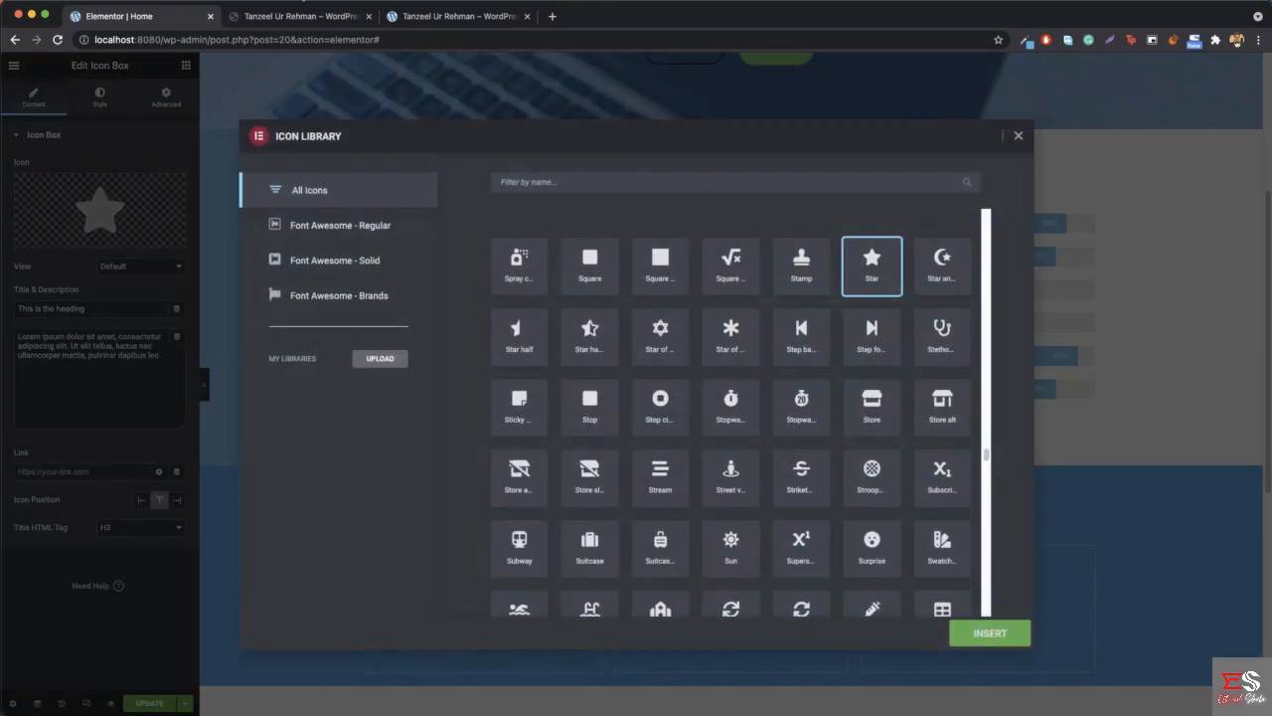
{"action": "left_click", "coordinate": [294, 15]}
{"action": "left_click", "coordinate": [163, 20]}
{"action": "left_click", "coordinate": [593, 183]}
{"action": "type", "text": "lap"}
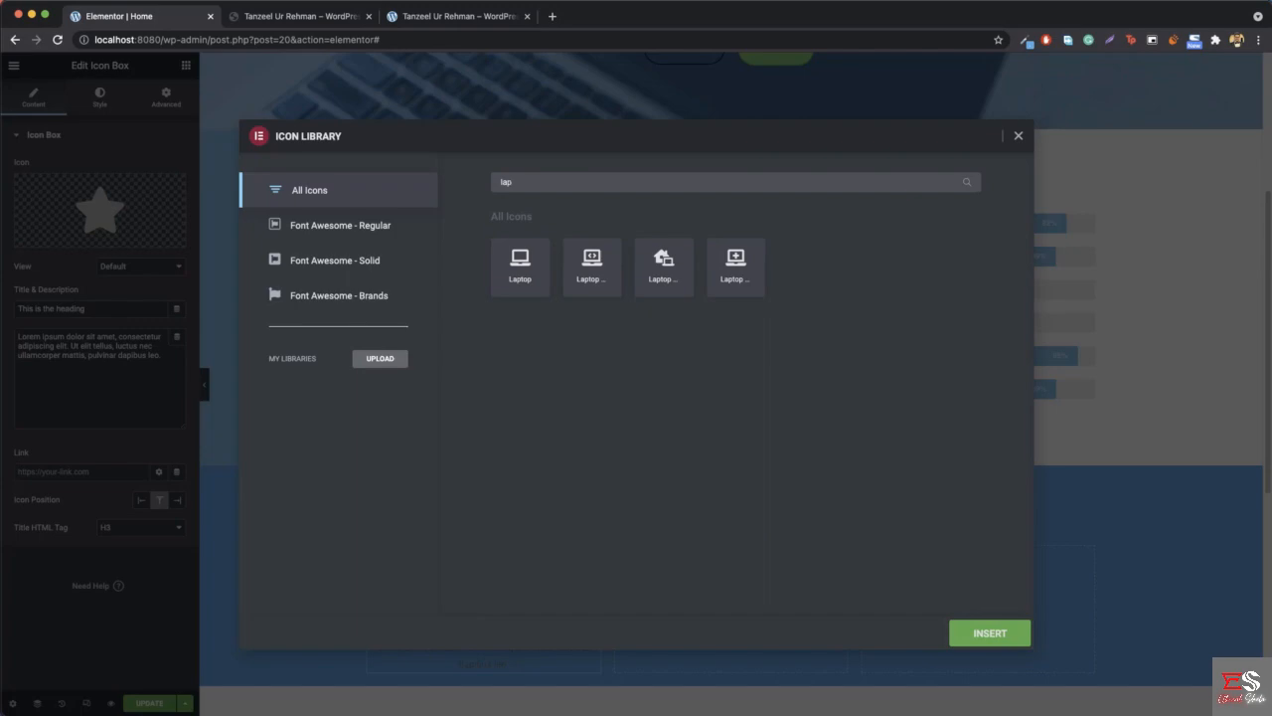
{"action": "left_click", "coordinate": [524, 262]}
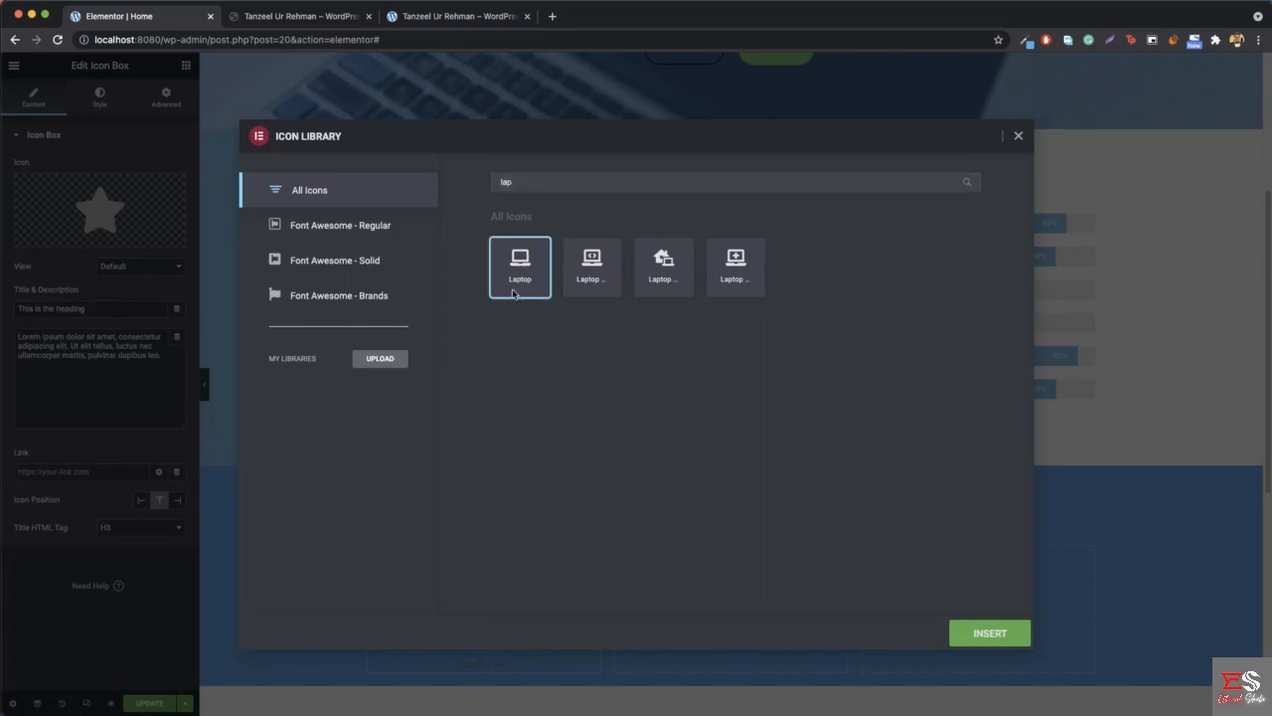
{"action": "left_click", "coordinate": [981, 638]}
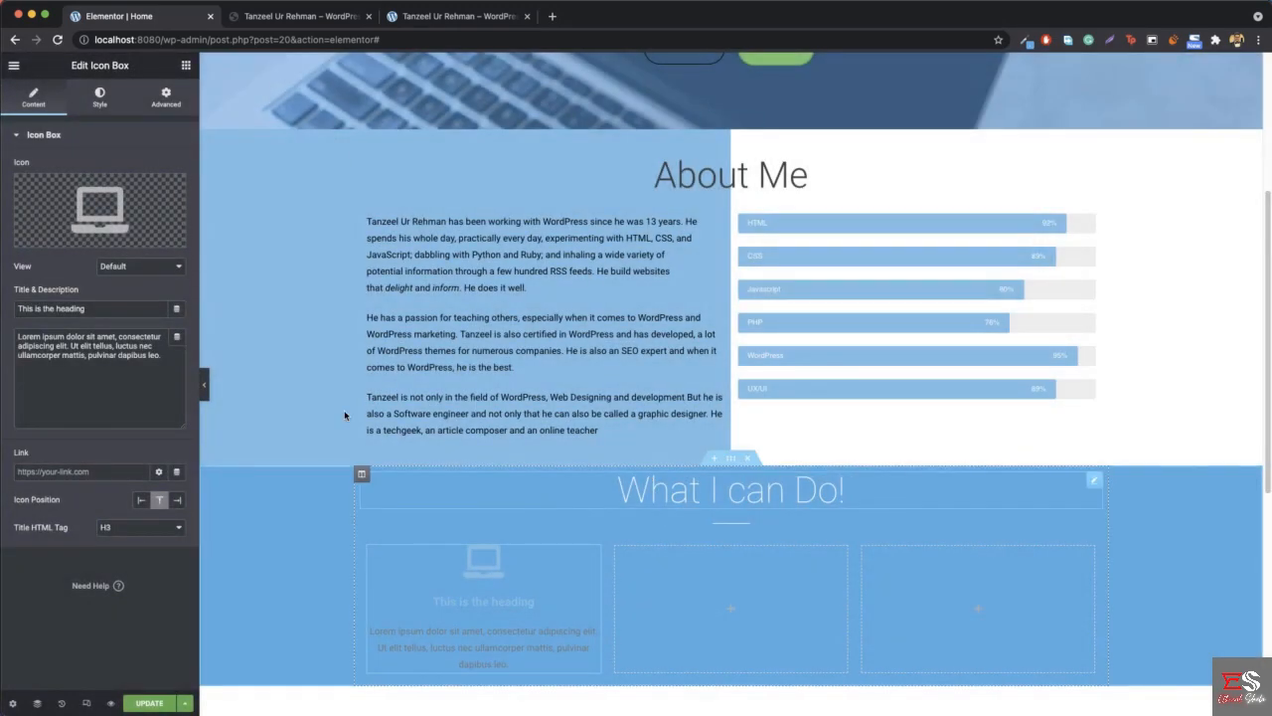
- Change the icon box's title to "Web Design and Development"
{"action": "triple_click", "coordinate": [69, 310]}
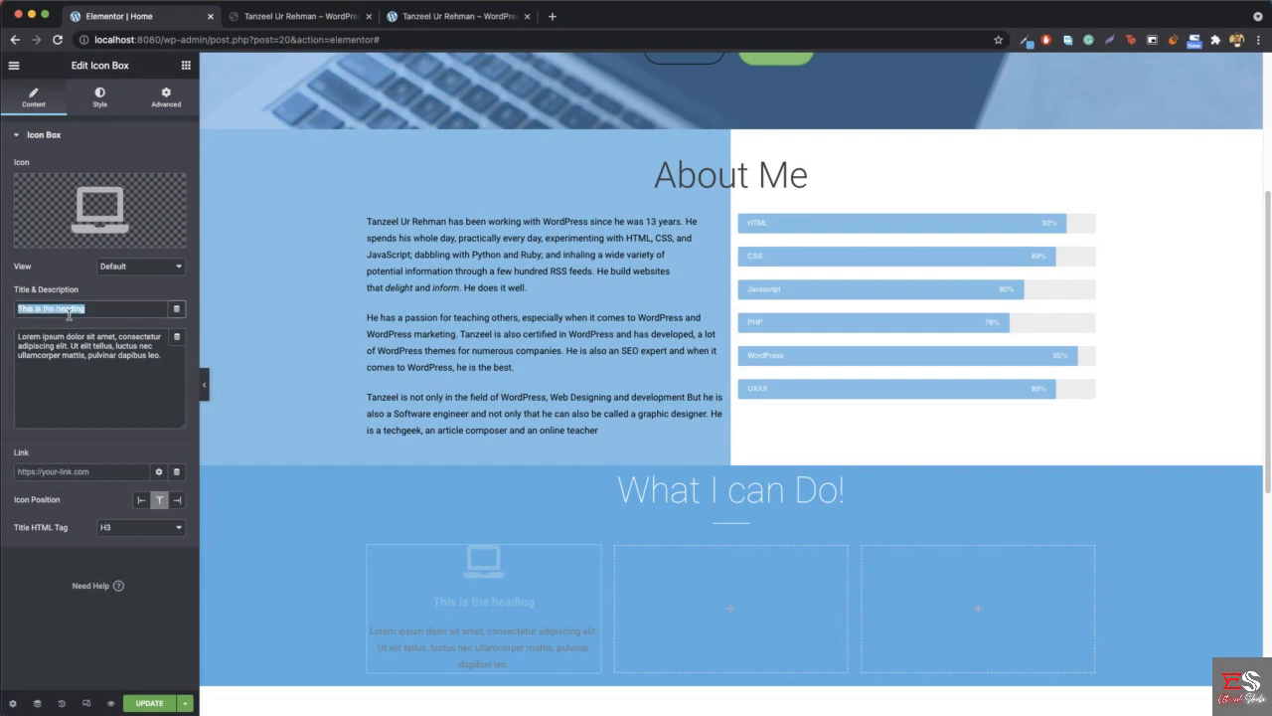
{"action": "type", "text": "Web D"}
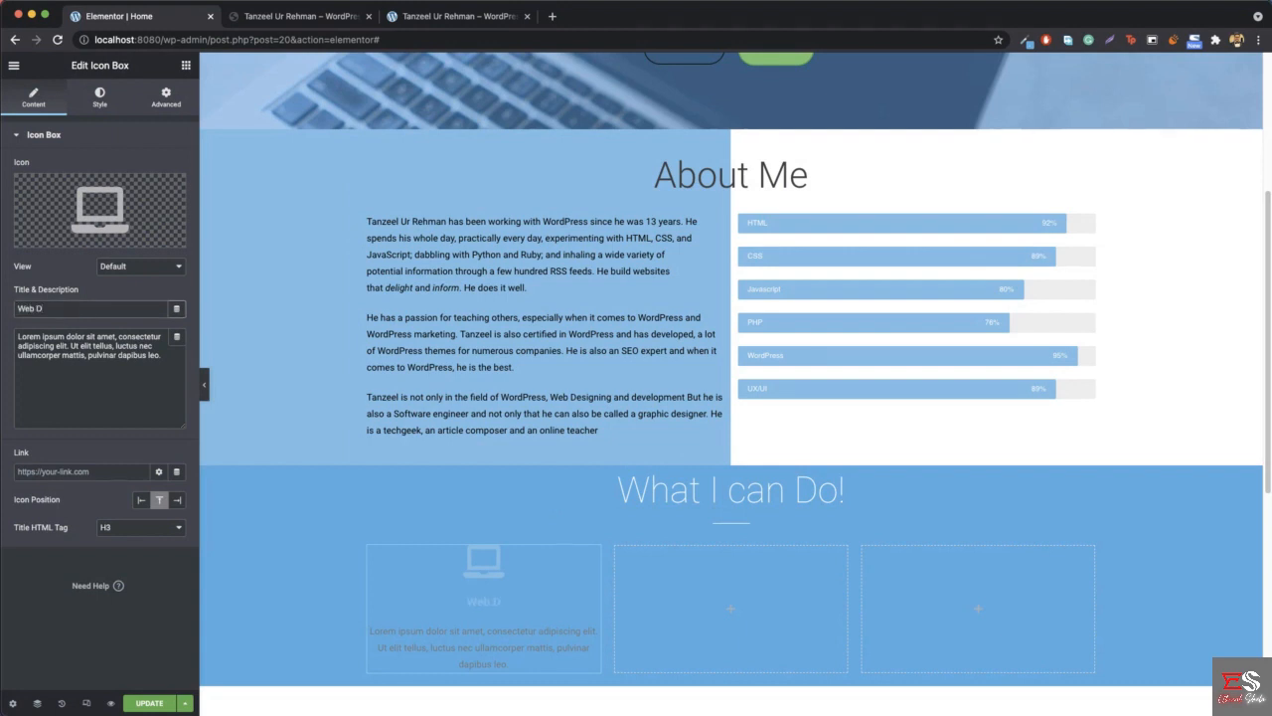
{"action": "key", "text": "BackSpace"}
{"action": "key", "text": "BackSpace"}
{"action": "type", "text": "Design and Development"}
- Check the reference site's service items and clear the icon box's placeholder description
{"action": "left_click", "coordinate": [39, 388]}
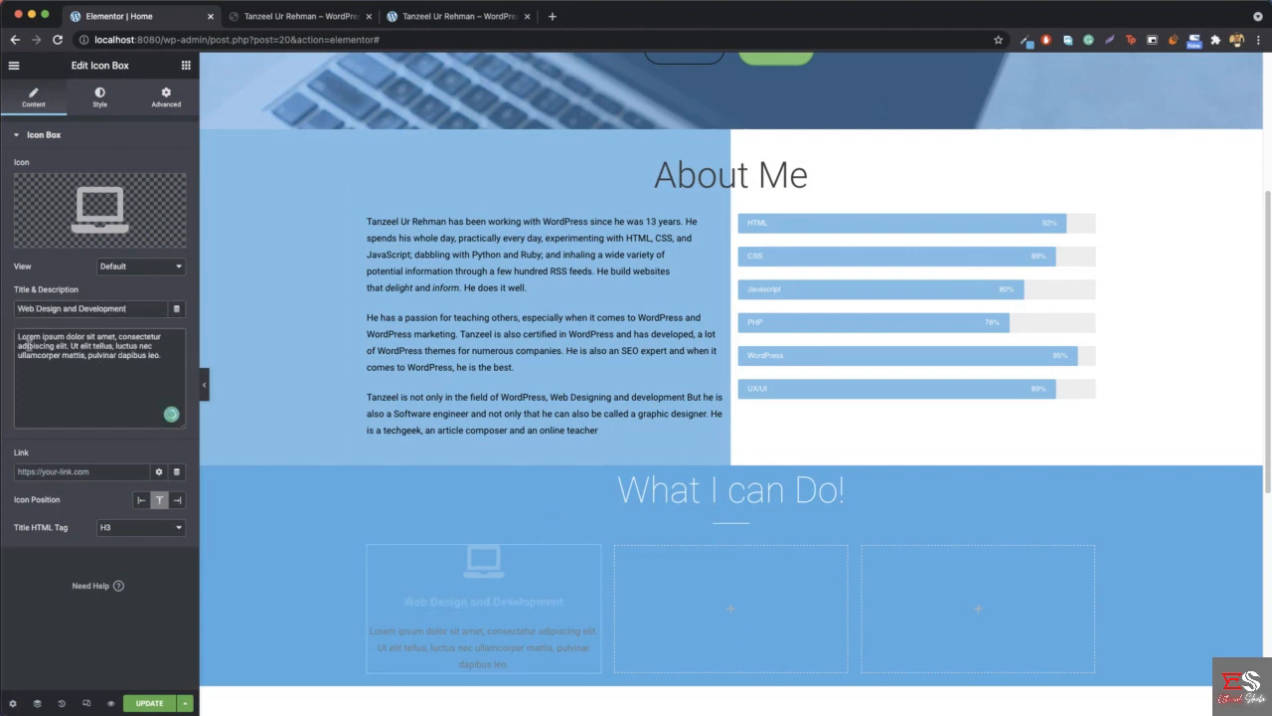
{"action": "key", "text": "super+a"}
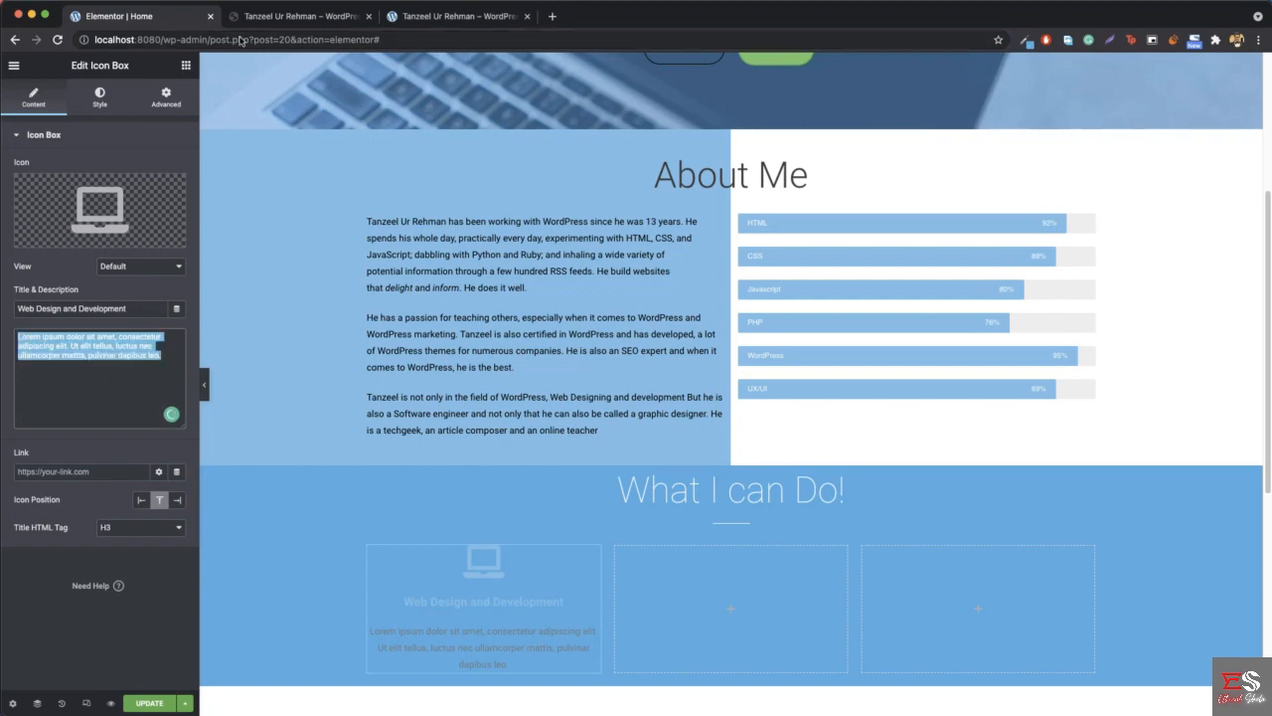
{"action": "left_click", "coordinate": [299, 16]}
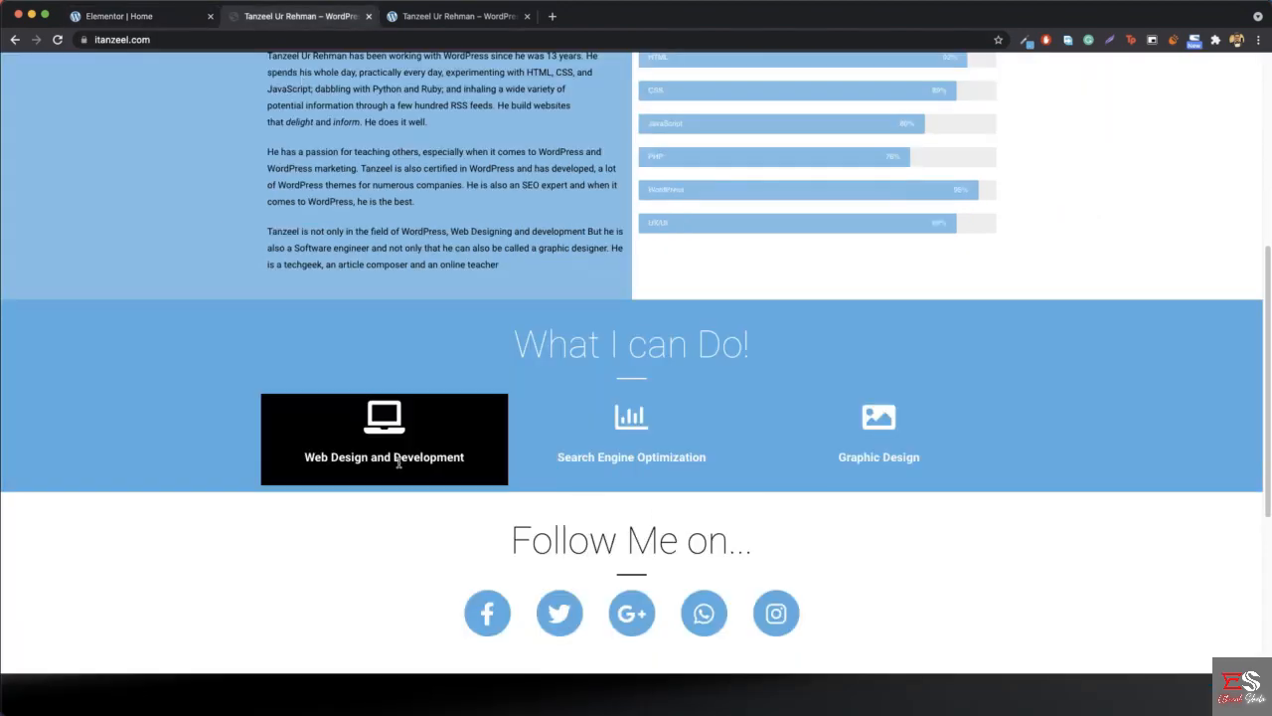
{"action": "left_click", "coordinate": [144, 16]}
{"action": "key", "text": "BackSpace"}
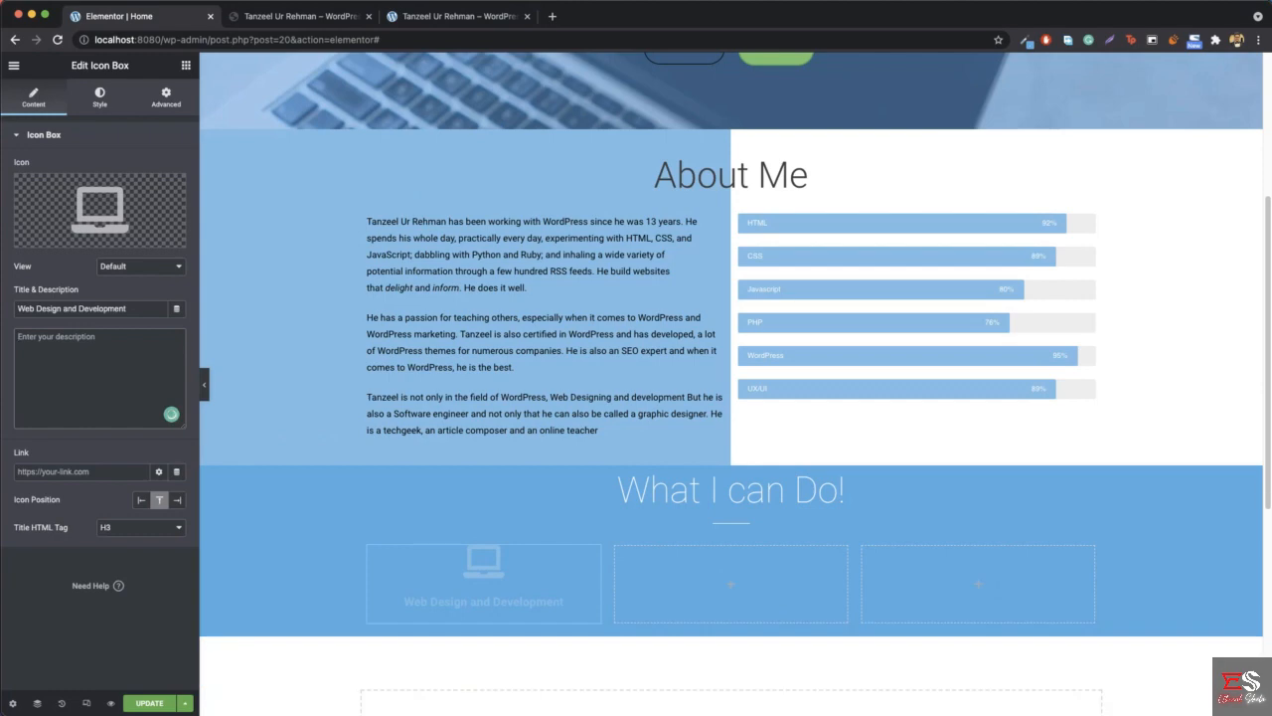
- Set the laptop icon's primary colour to white, #FFFFFF
{"action": "left_click", "coordinate": [95, 101]}
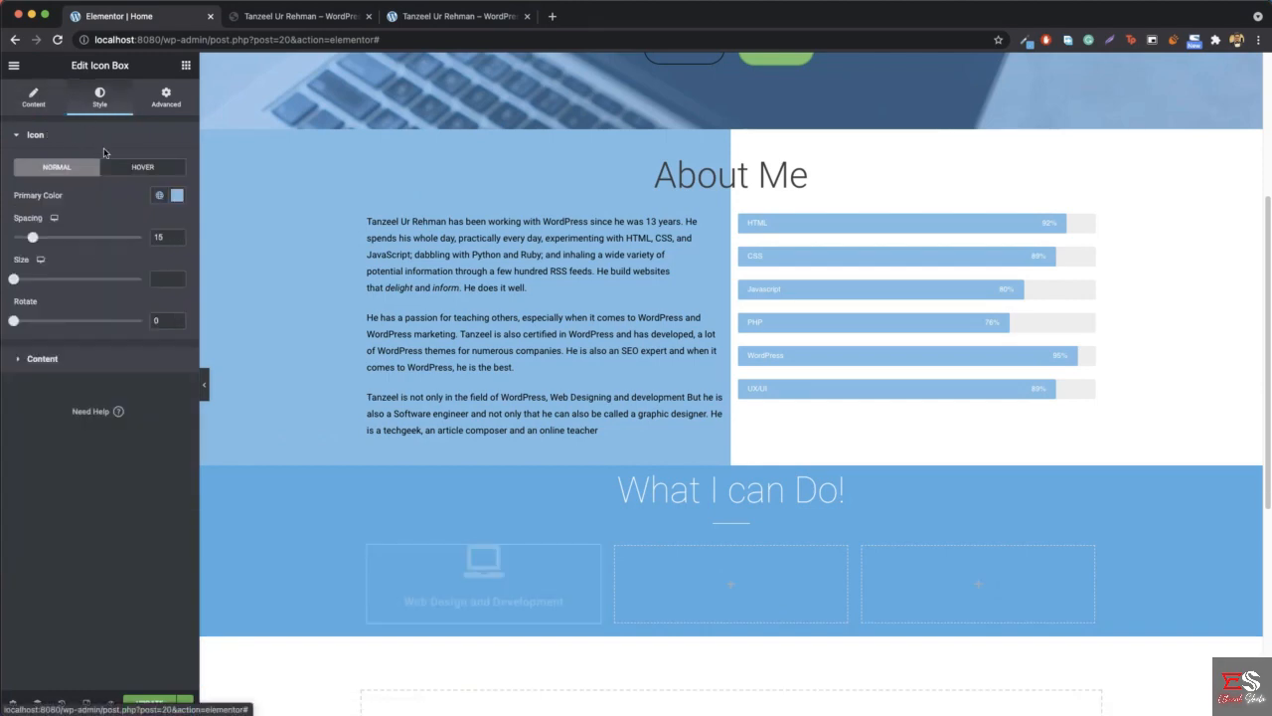
{"action": "left_click", "coordinate": [177, 195]}
{"action": "type", "text": "#FFFFFF"}
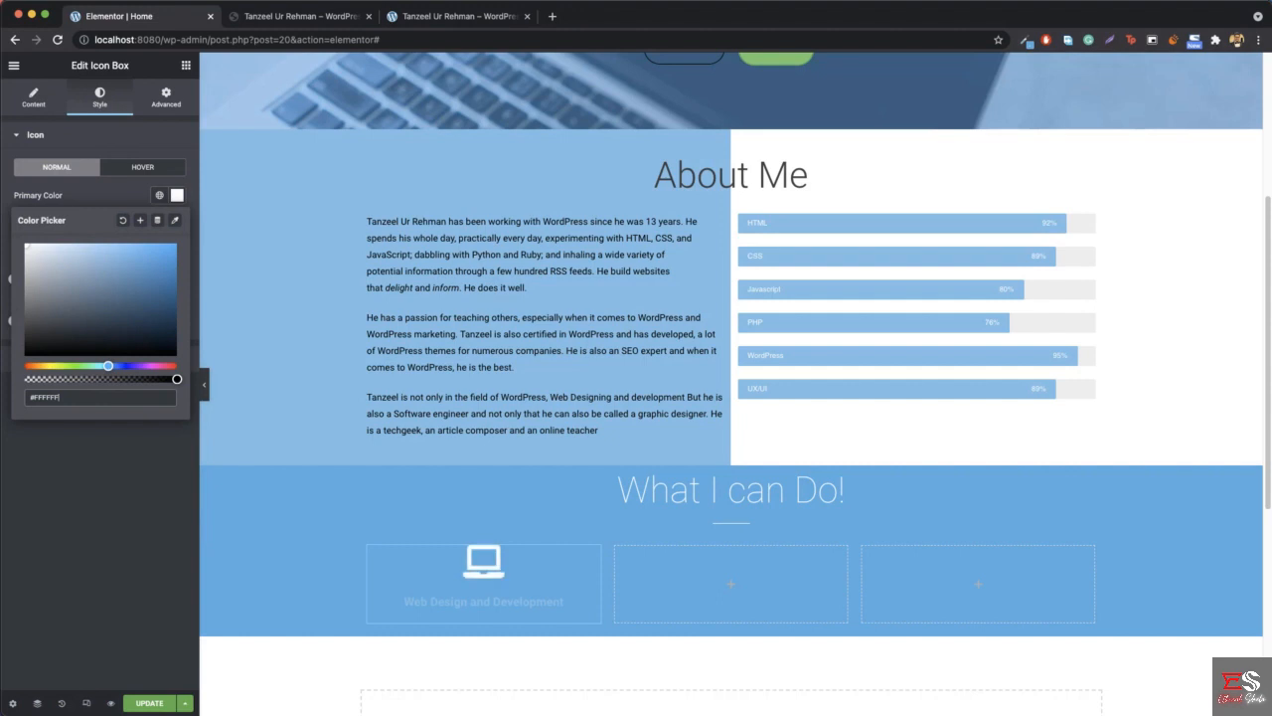
{"action": "left_click", "coordinate": [176, 200]}
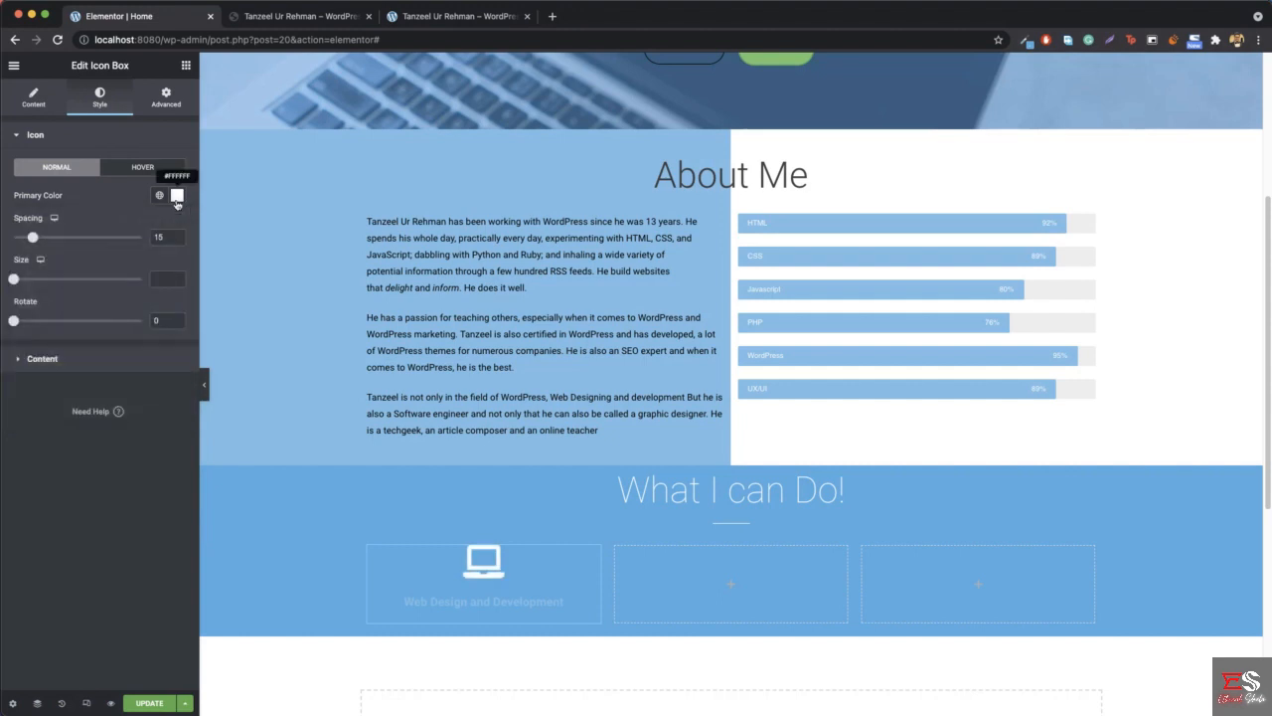
- Set the icon box's title colour to white, #FFFFFF, and compare the result with the reference site
{"action": "left_click", "coordinate": [40, 361]}
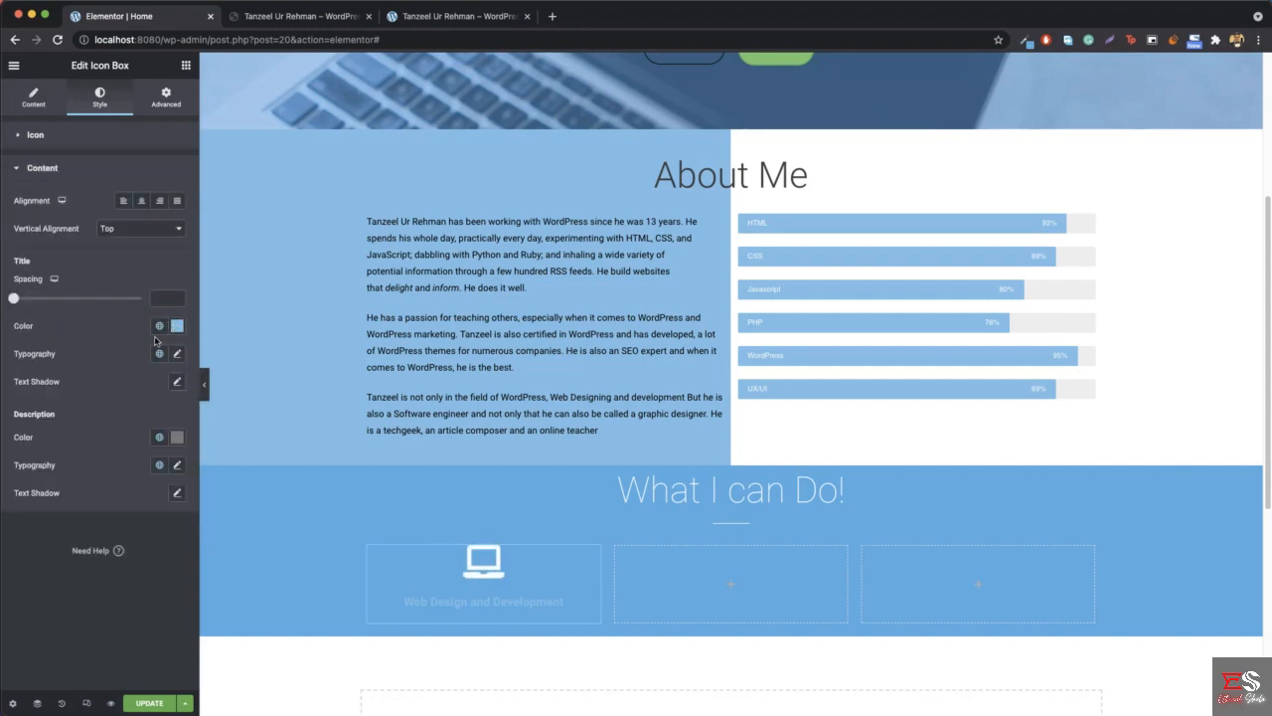
{"action": "left_click", "coordinate": [177, 326]}
{"action": "left_click_drag", "start_coordinate": [83, 398], "coordinate": [25, 375]}
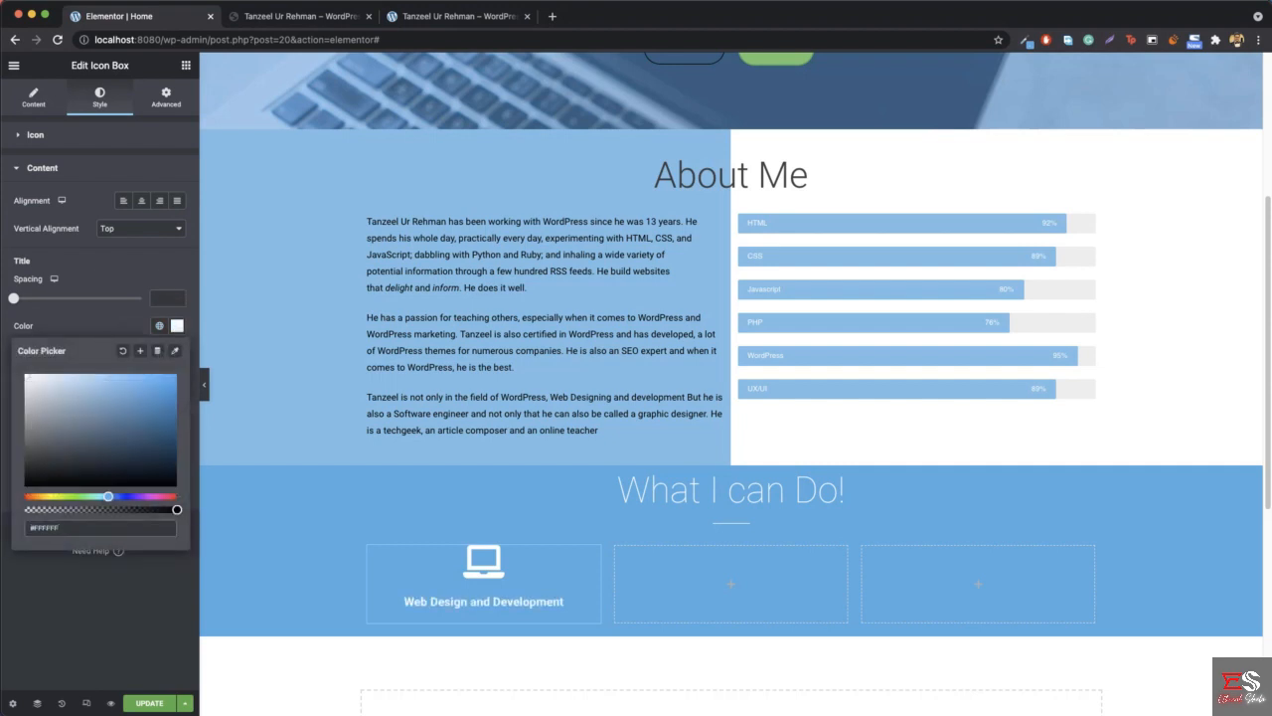
{"action": "left_click", "coordinate": [290, 16]}
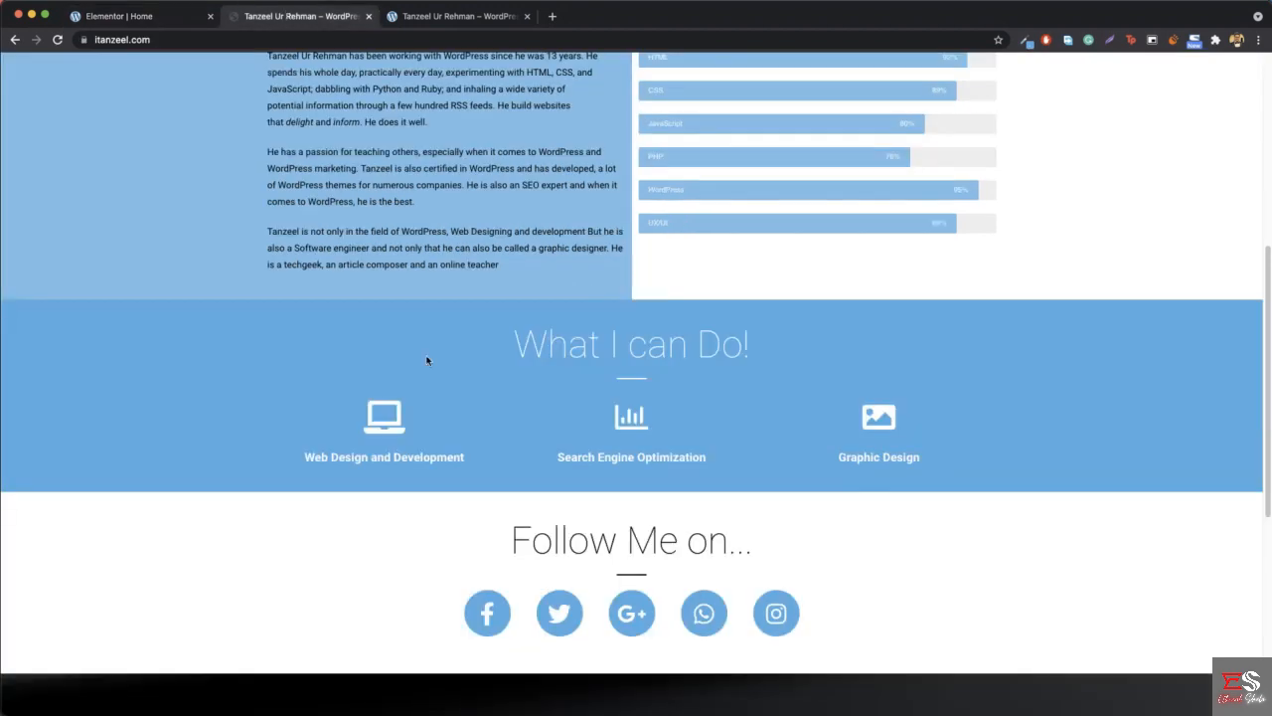
{"action": "left_click", "coordinate": [130, 14]}
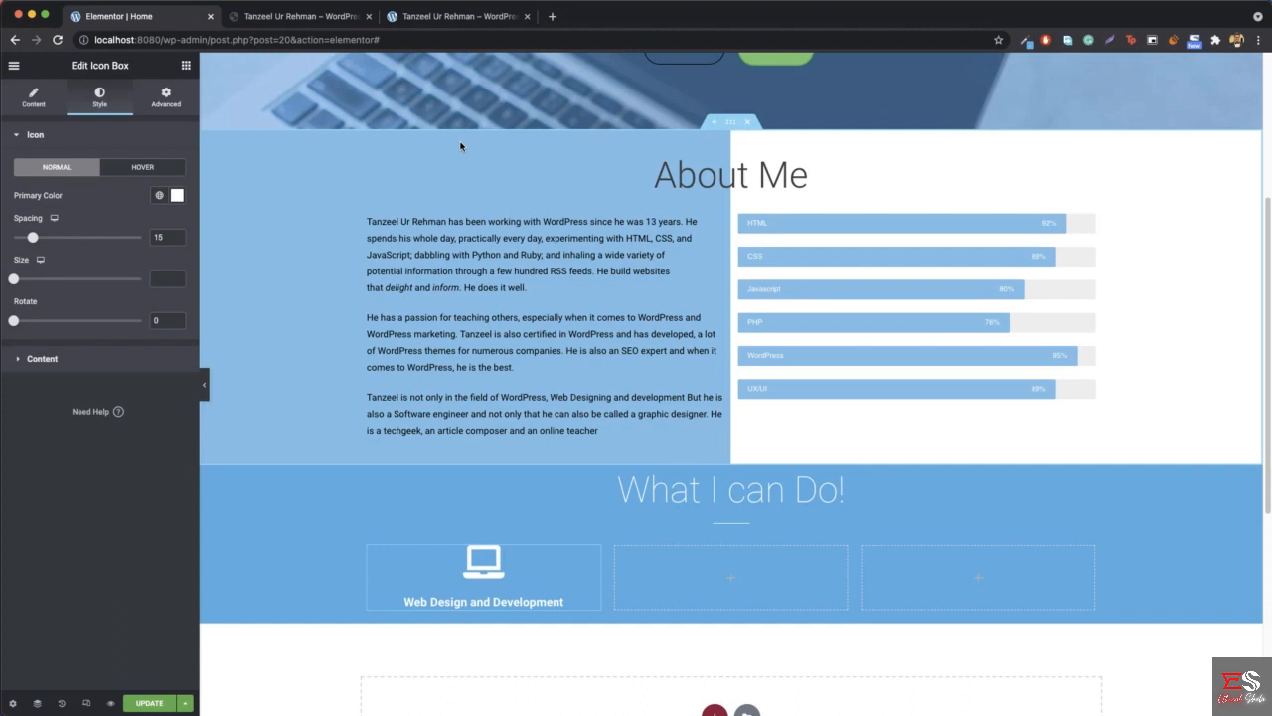
- Copy the "Web Design and Development" icon box and paste it into the second and third columns
{"action": "right_click", "coordinate": [591, 562]}
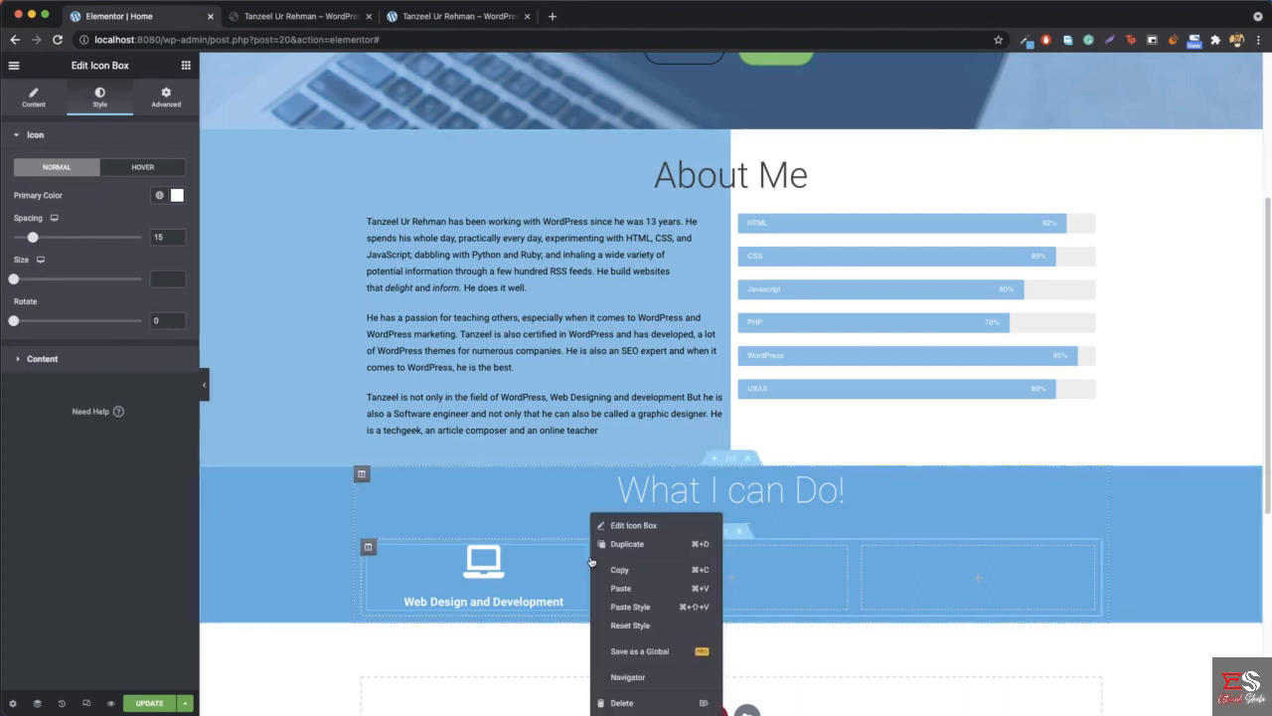
{"action": "left_click", "coordinate": [628, 570]}
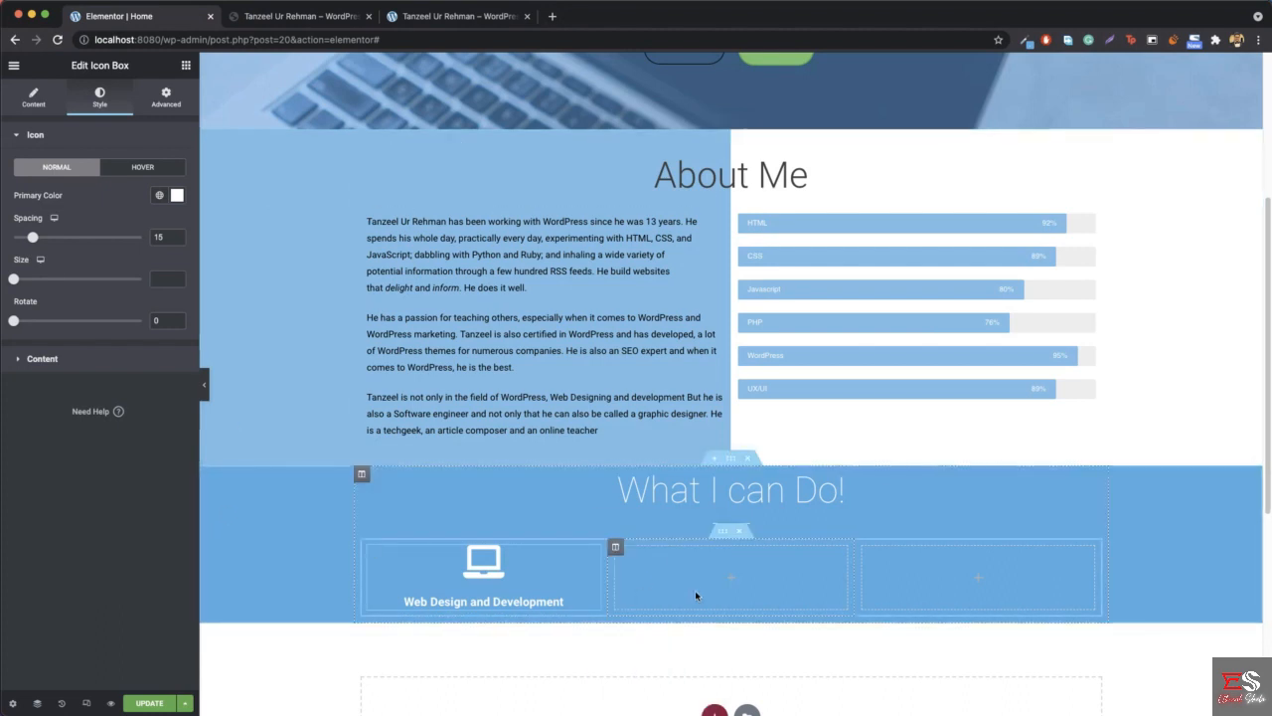
{"action": "right_click", "coordinate": [736, 580]}
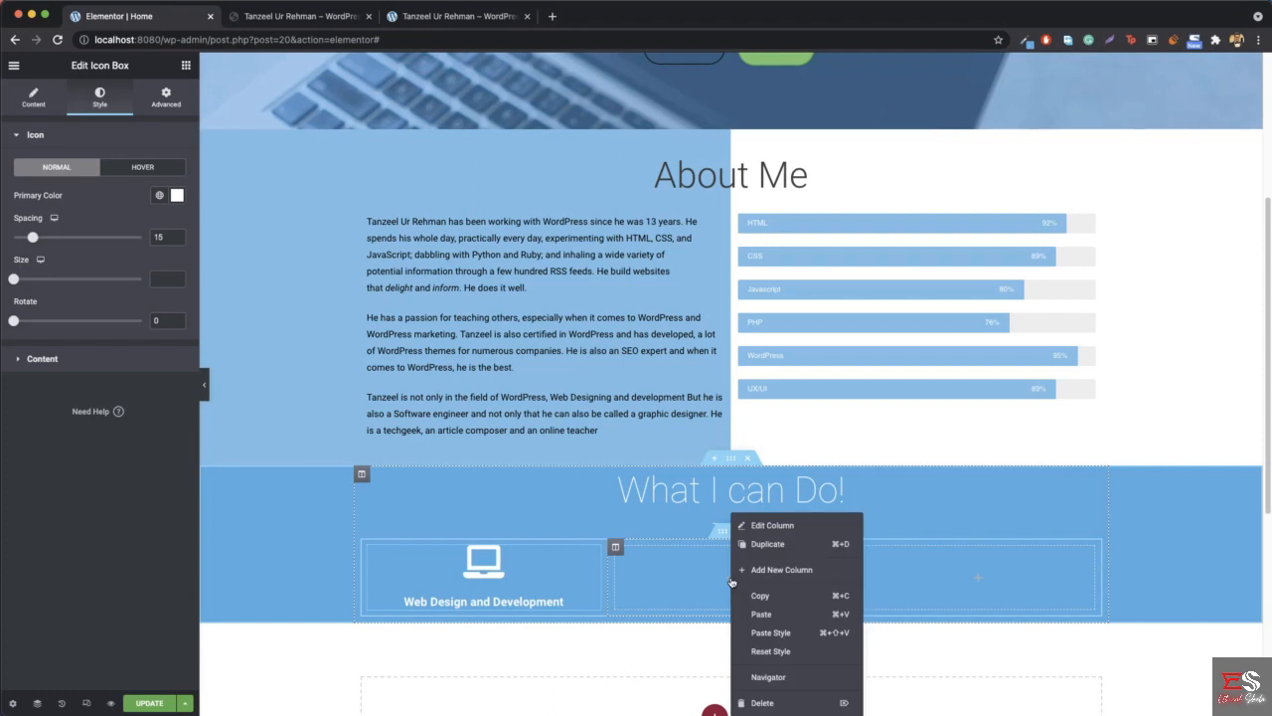
{"action": "left_click", "coordinate": [792, 615]}
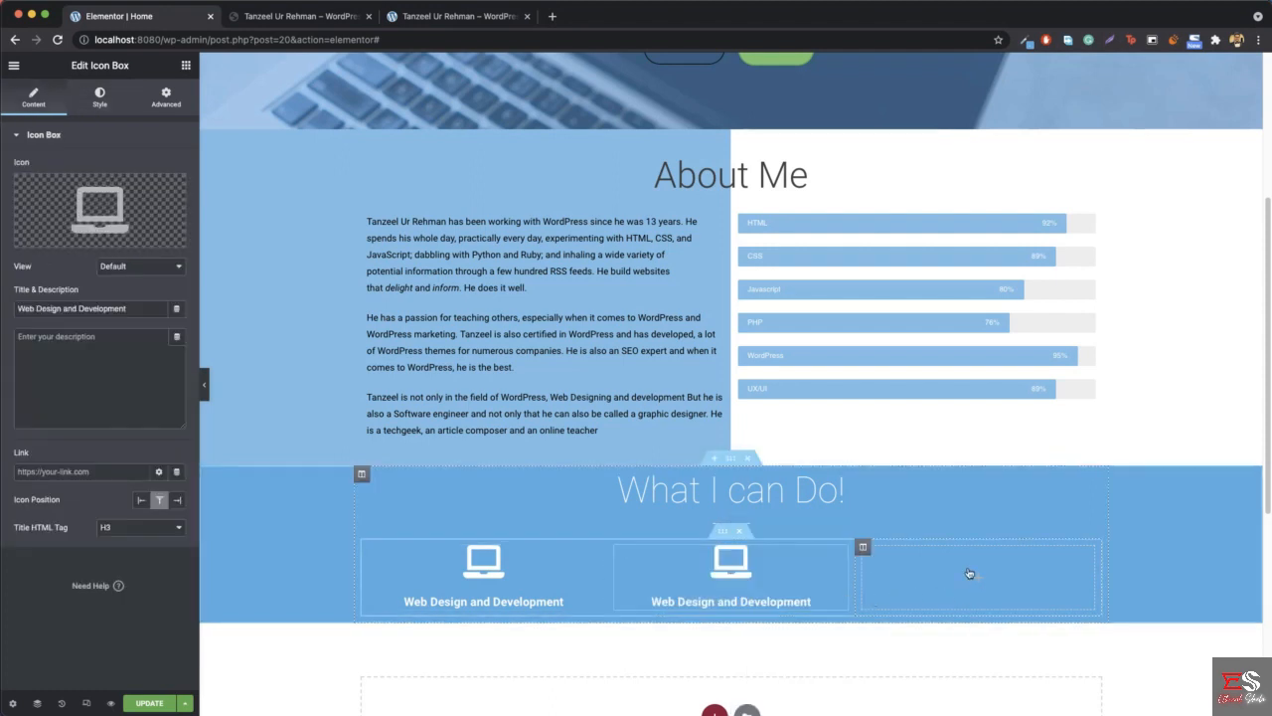
{"action": "right_click", "coordinate": [1061, 574]}
{"action": "left_click", "coordinate": [1093, 614]}
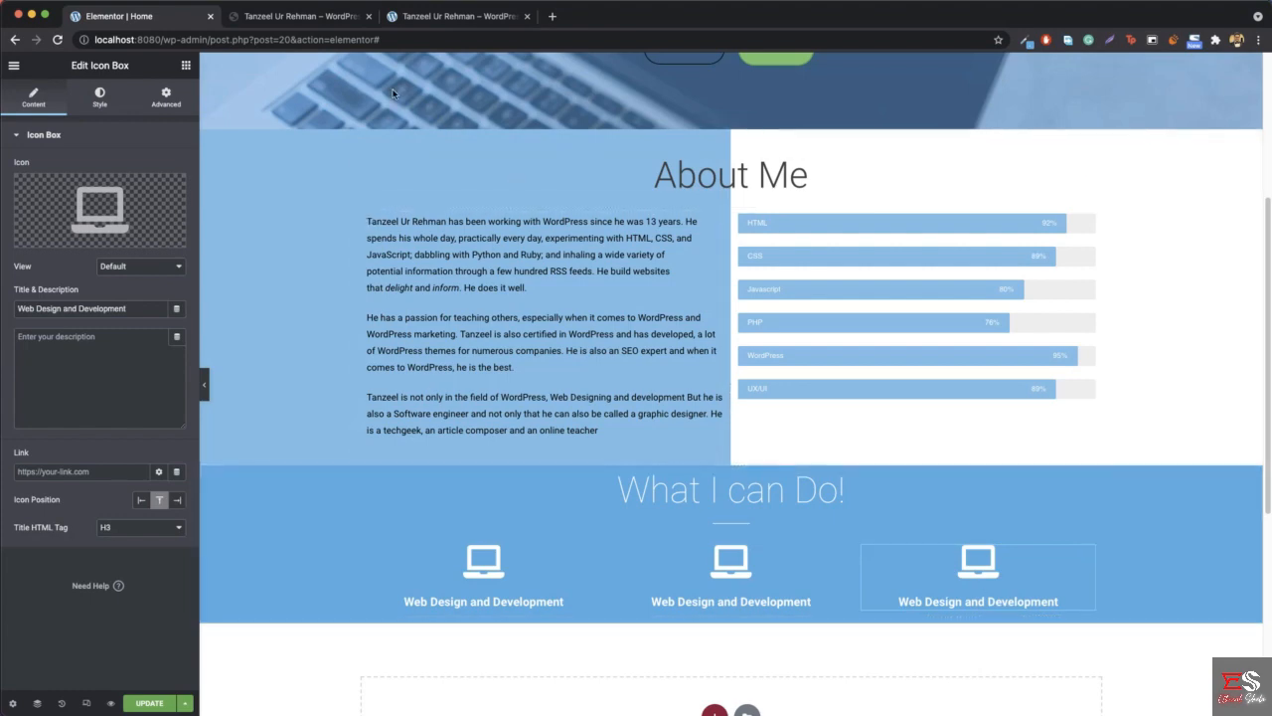
- Check the reference site's second service, then replace the middle icon box's laptop with the Chart bar icon
{"action": "left_click", "coordinate": [304, 18]}
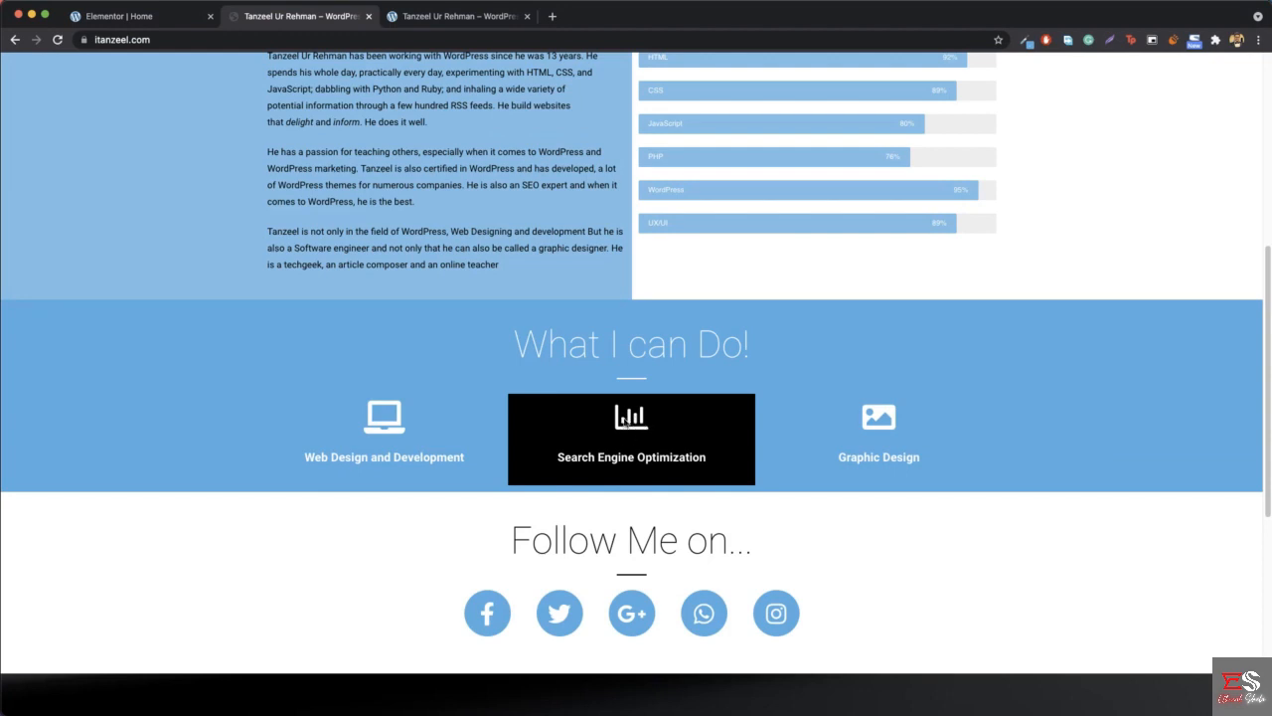
{"action": "left_click", "coordinate": [159, 16]}
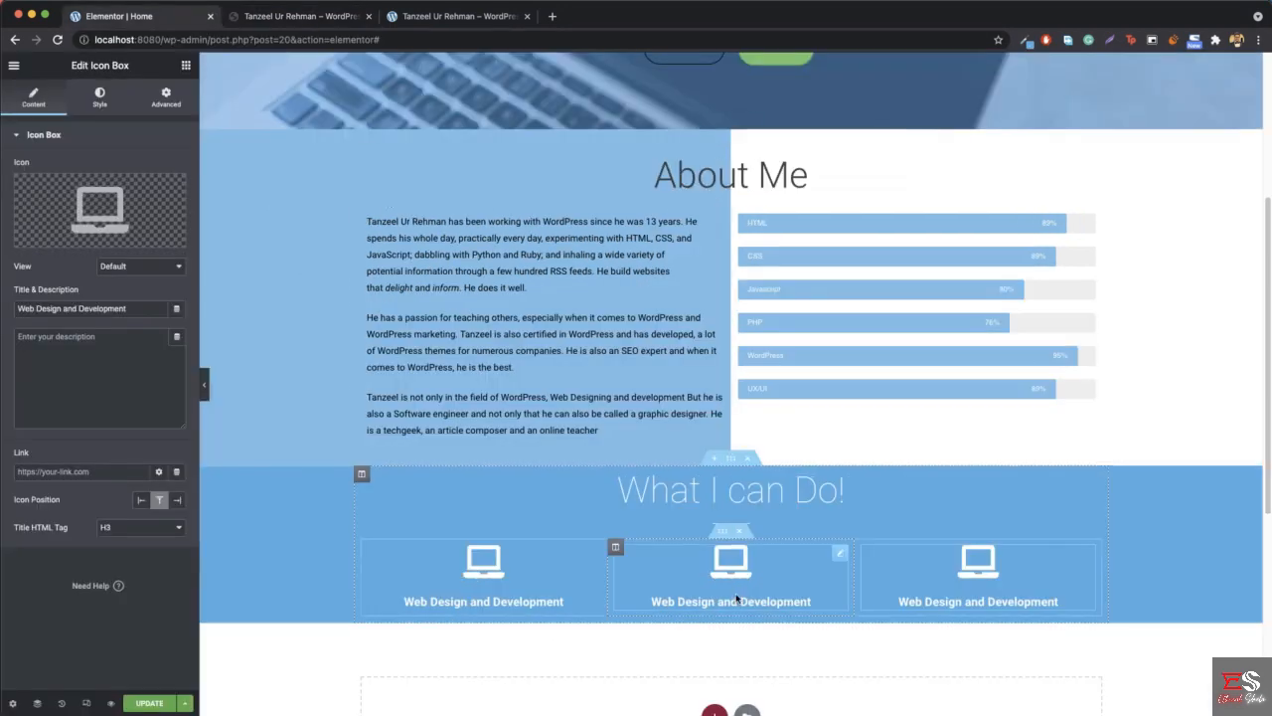
{"action": "right_click", "coordinate": [738, 590]}
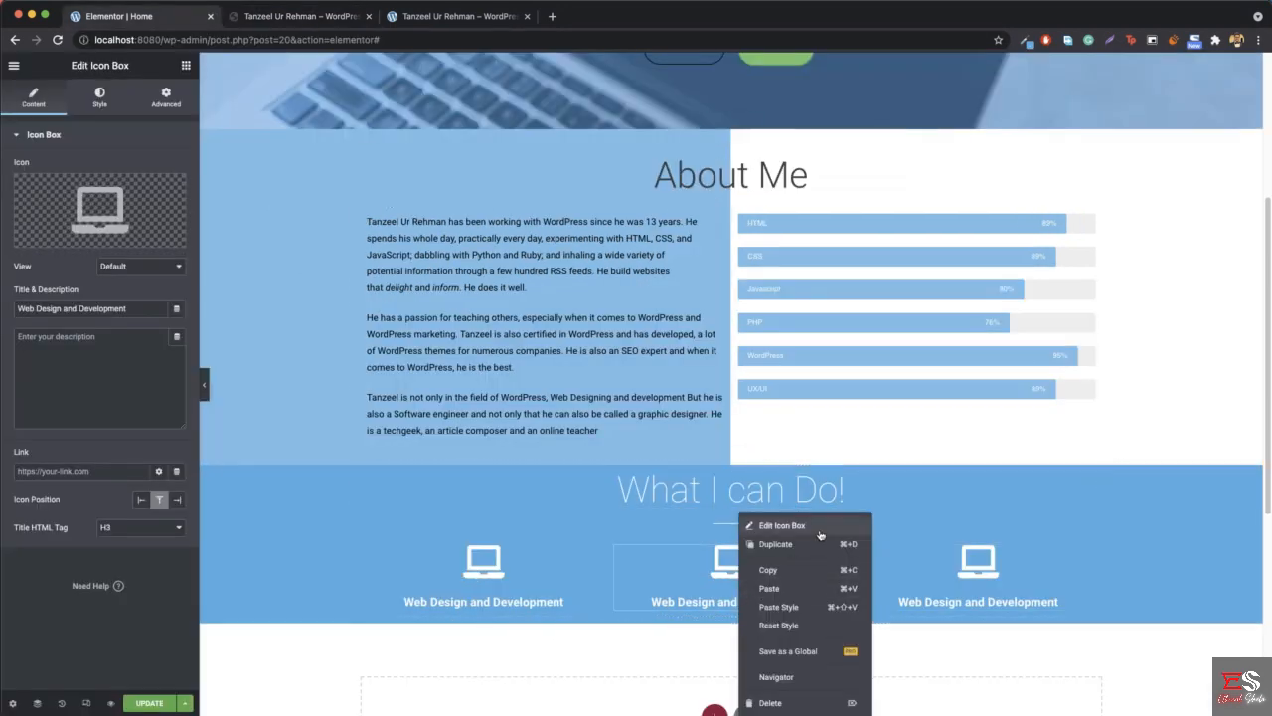
{"action": "key", "text": "Escape"}
{"action": "left_click", "coordinate": [128, 236]}
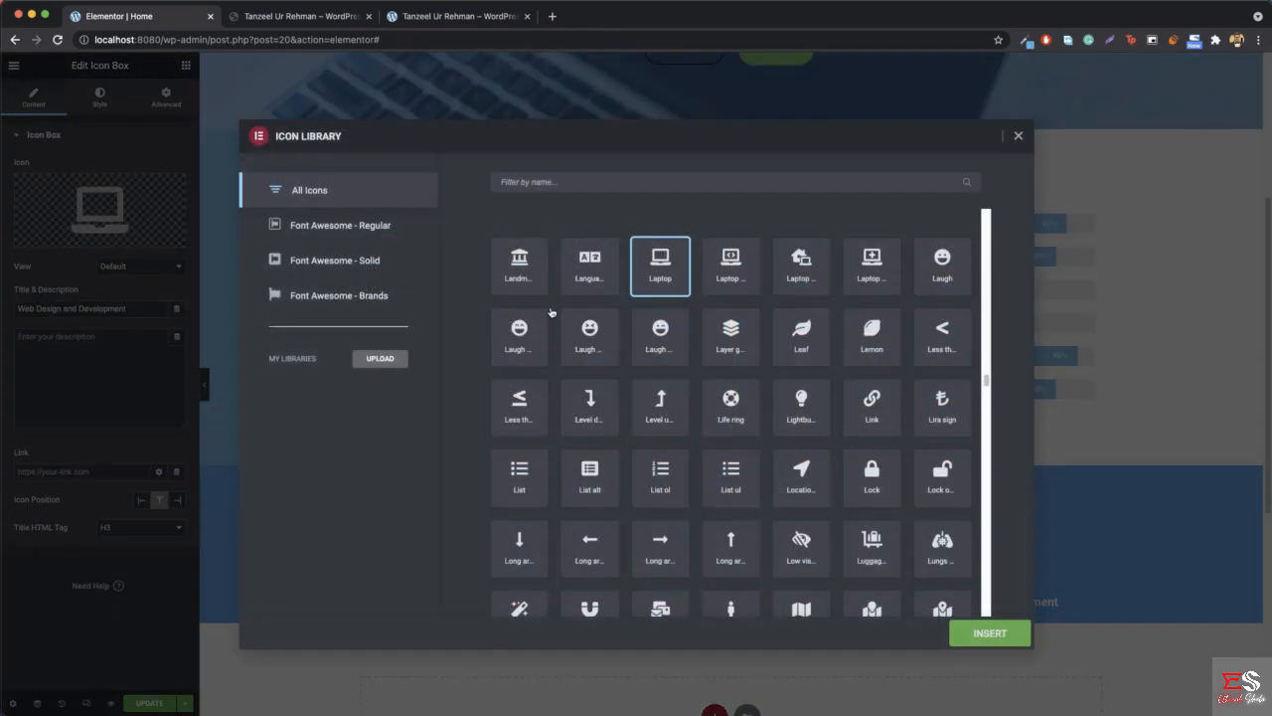
{"action": "left_click", "coordinate": [601, 188]}
{"action": "type", "text": "char"}
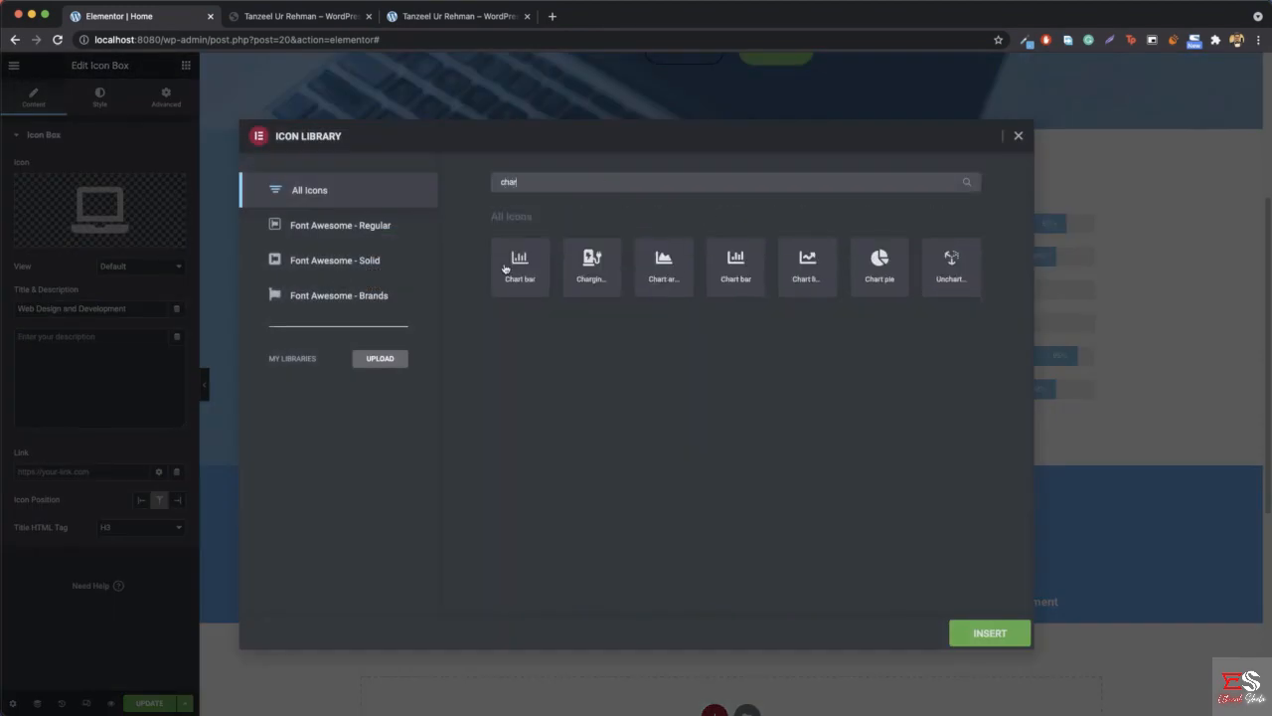
{"action": "left_click", "coordinate": [515, 270]}
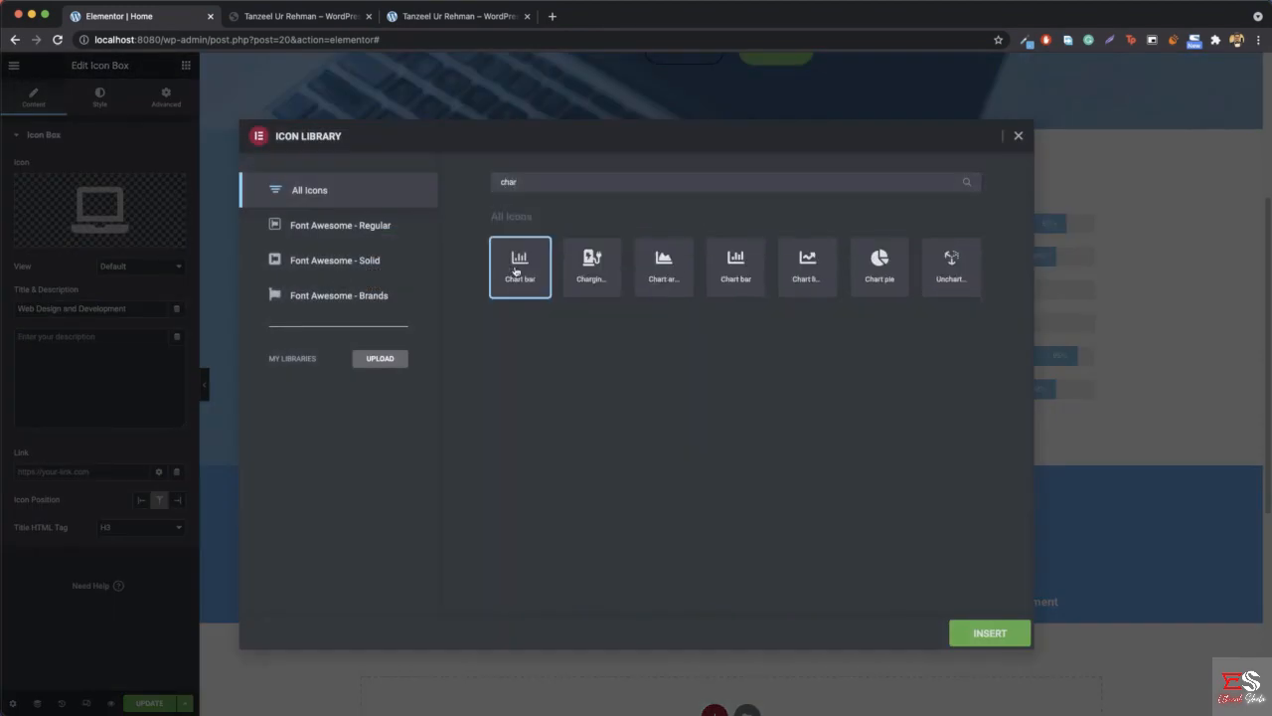
{"action": "left_click", "coordinate": [988, 634]}
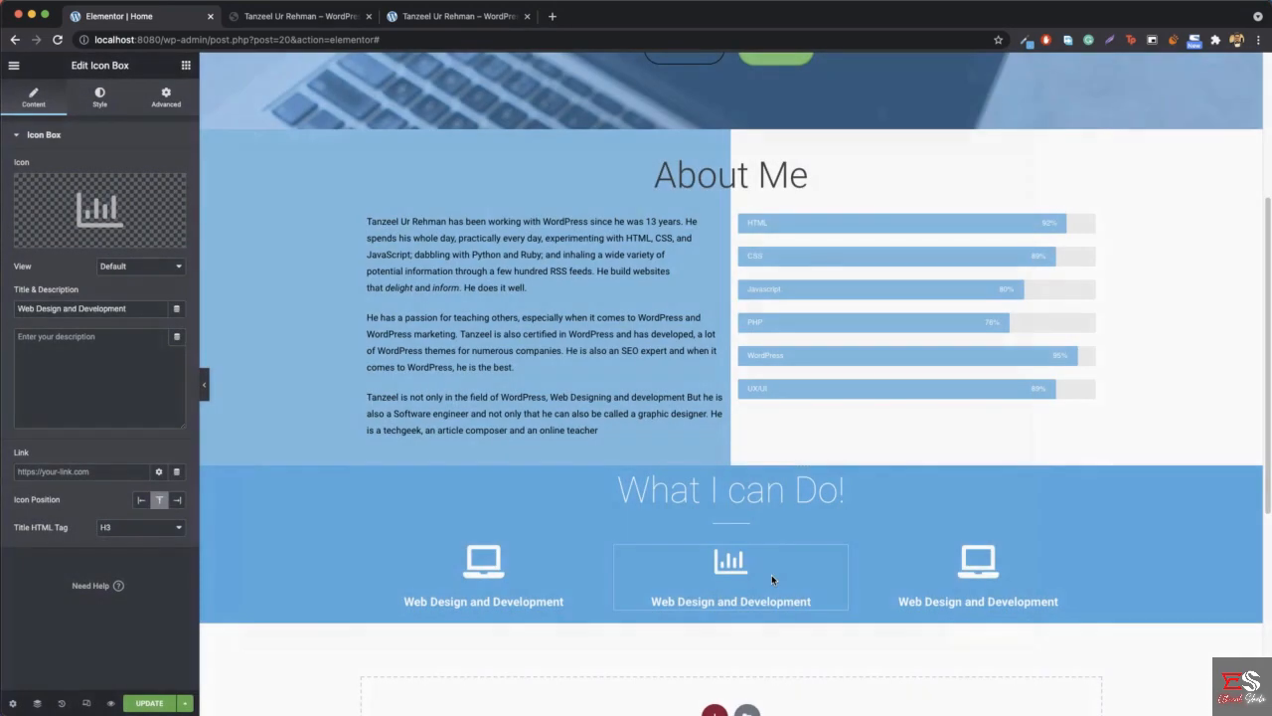
{"action": "left_click", "coordinate": [134, 200]}
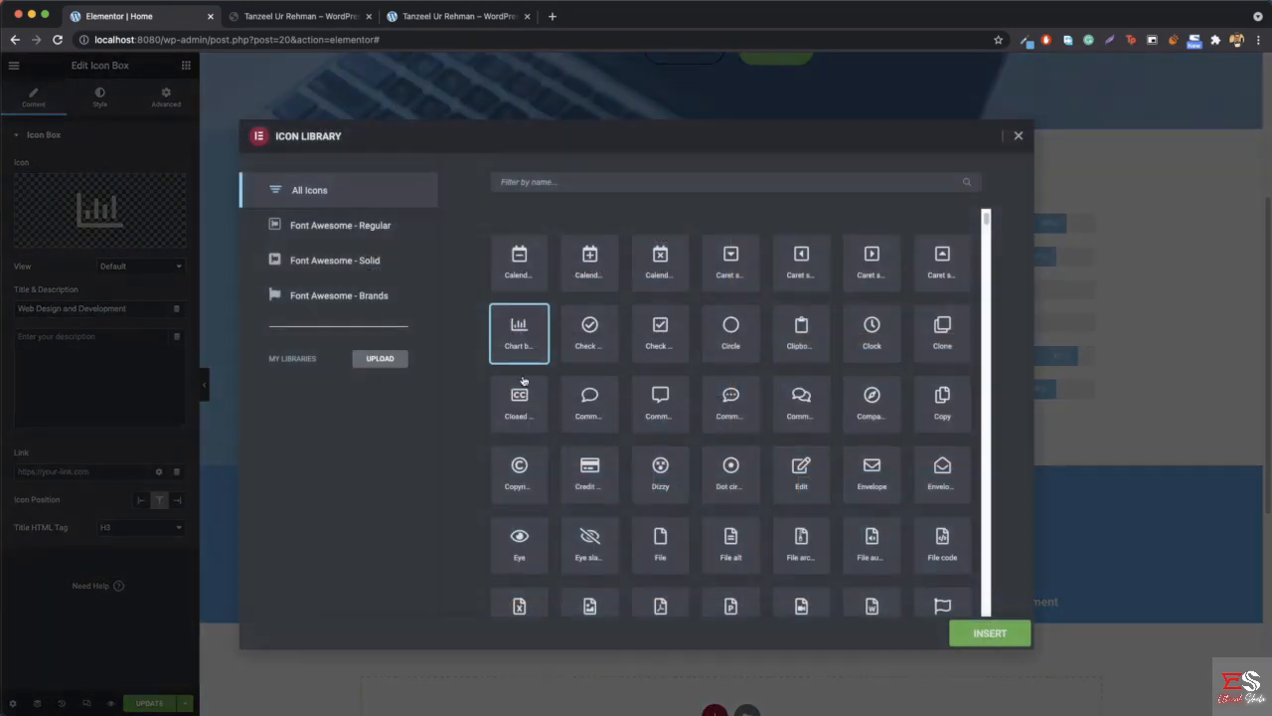
{"action": "scroll", "coordinate": [718, 378], "scroll_direction": "down", "scroll_amount": 3}
{"action": "scroll", "coordinate": [719, 378], "scroll_direction": "down", "scroll_amount": 10}
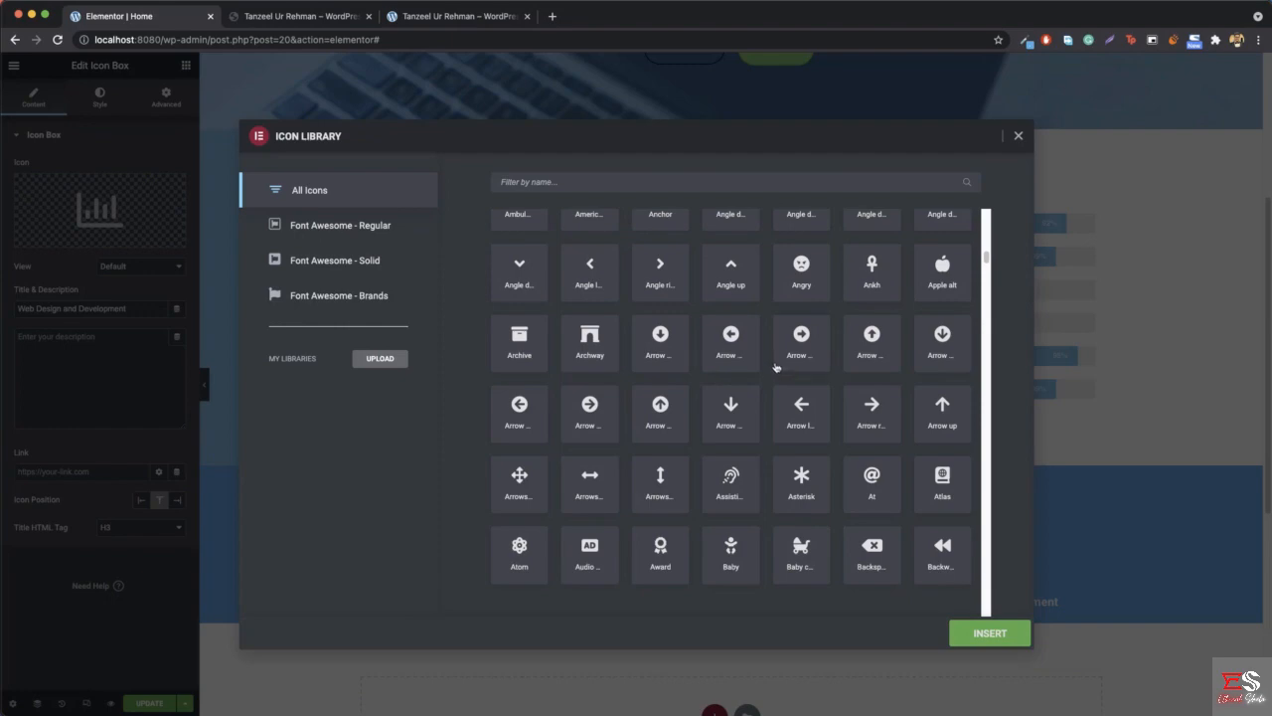
{"action": "scroll", "coordinate": [777, 368], "scroll_direction": "down", "scroll_amount": 5}
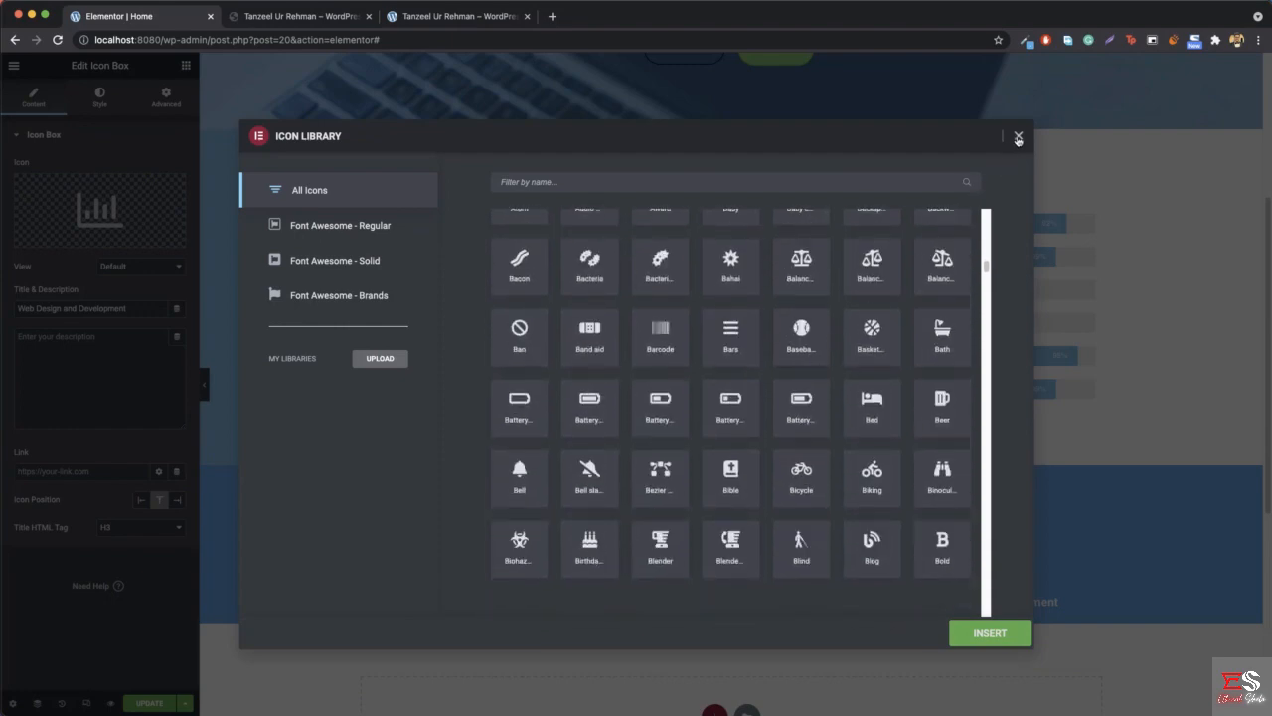
{"action": "left_click", "coordinate": [1018, 139]}
- Change the middle icon box's title to "Search Engine Optimization"
{"action": "triple_click", "coordinate": [108, 308]}
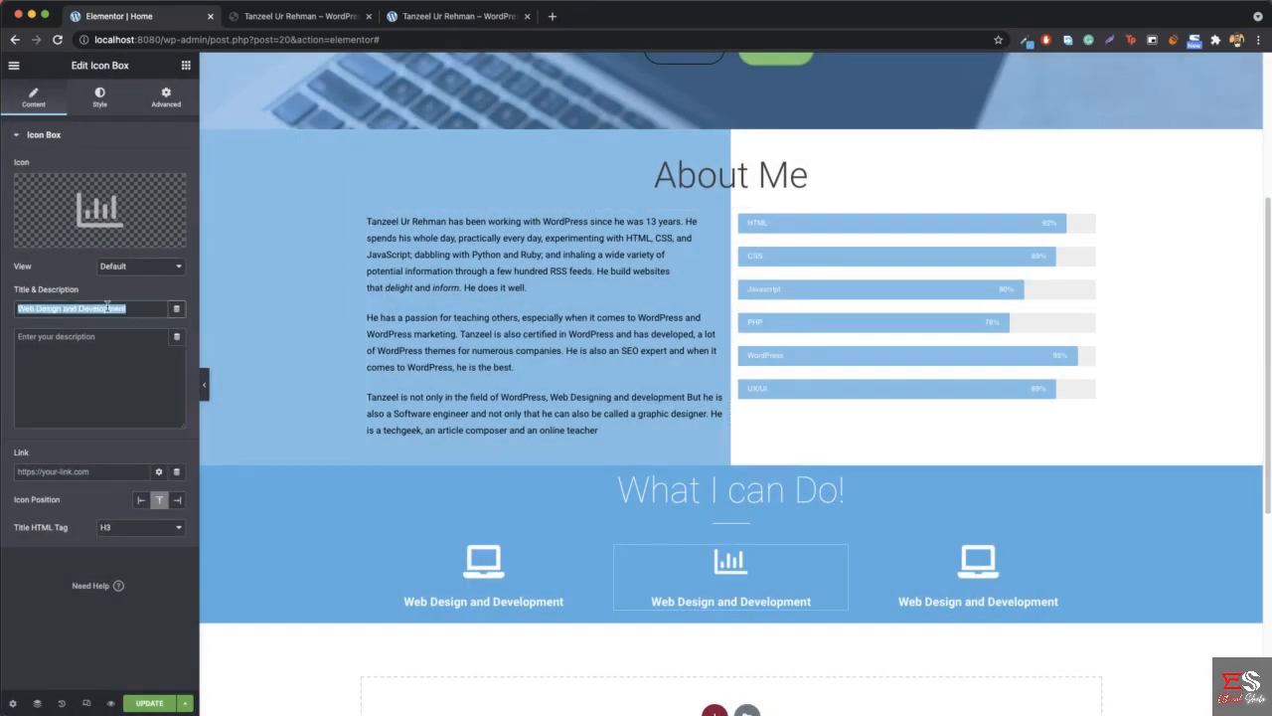
{"action": "type", "text": "SEO"}
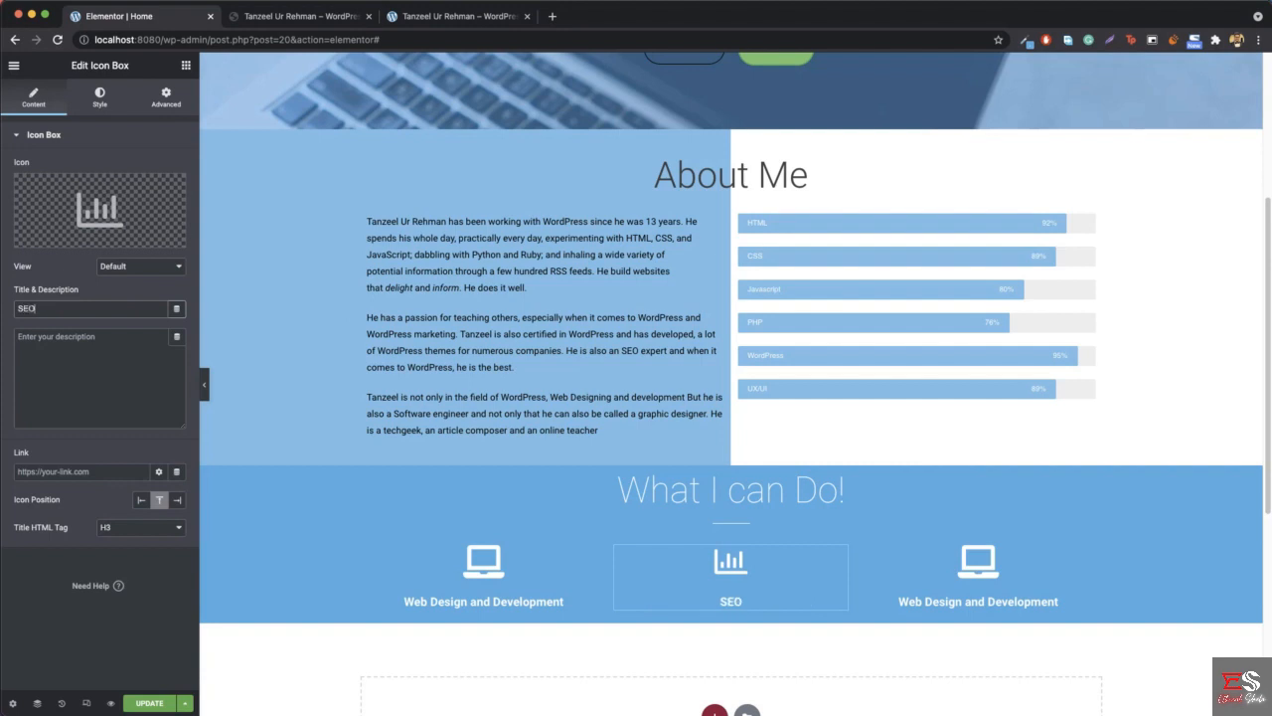
{"action": "key", "text": "BackSpace"}
{"action": "key", "text": "BackSpace"}
{"action": "type", "text": "earch Engine Optimization"}
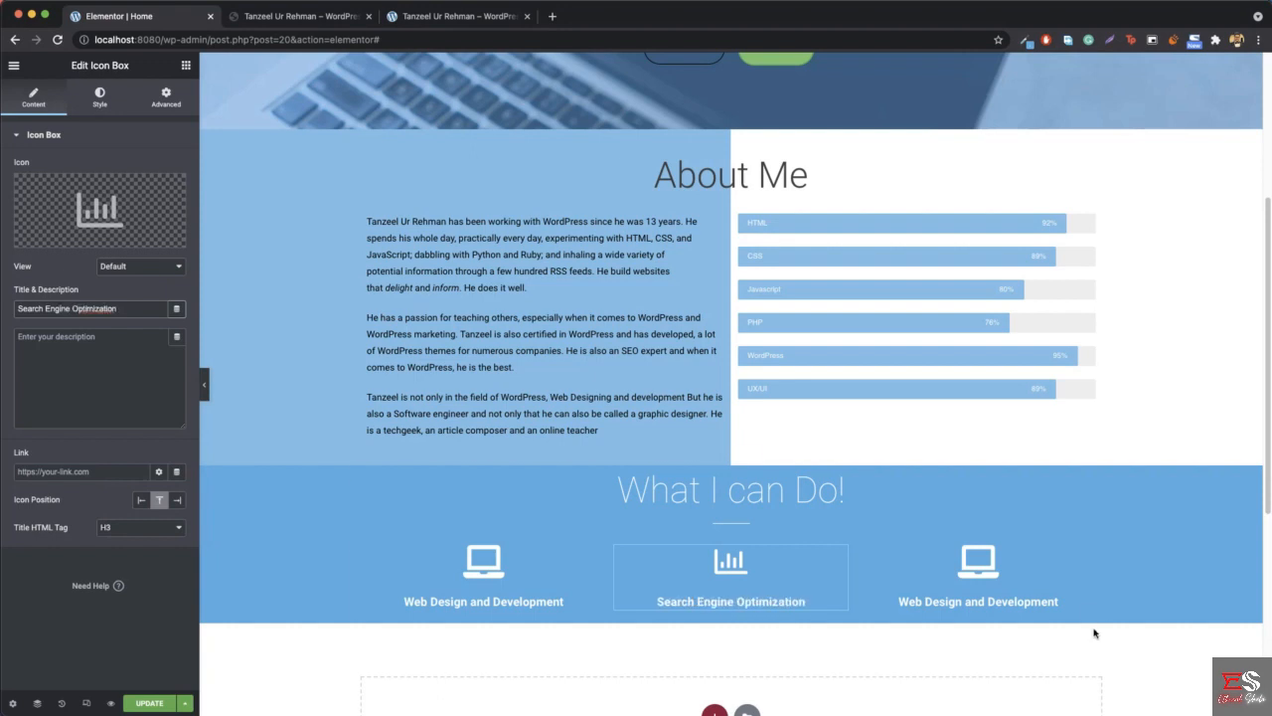
- Check the reference site's third service and replace the third icon box's laptop with the solid Image icon
{"action": "right_click", "coordinate": [978, 513]}
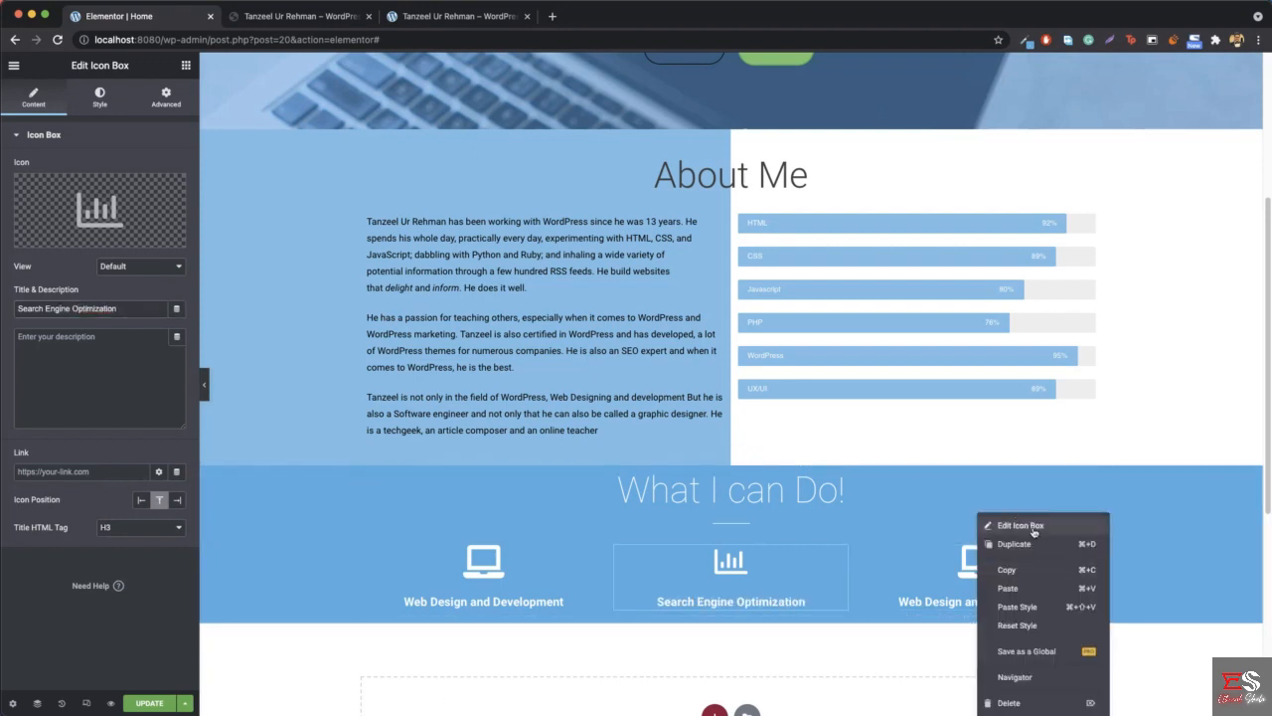
{"action": "left_click", "coordinate": [1004, 521]}
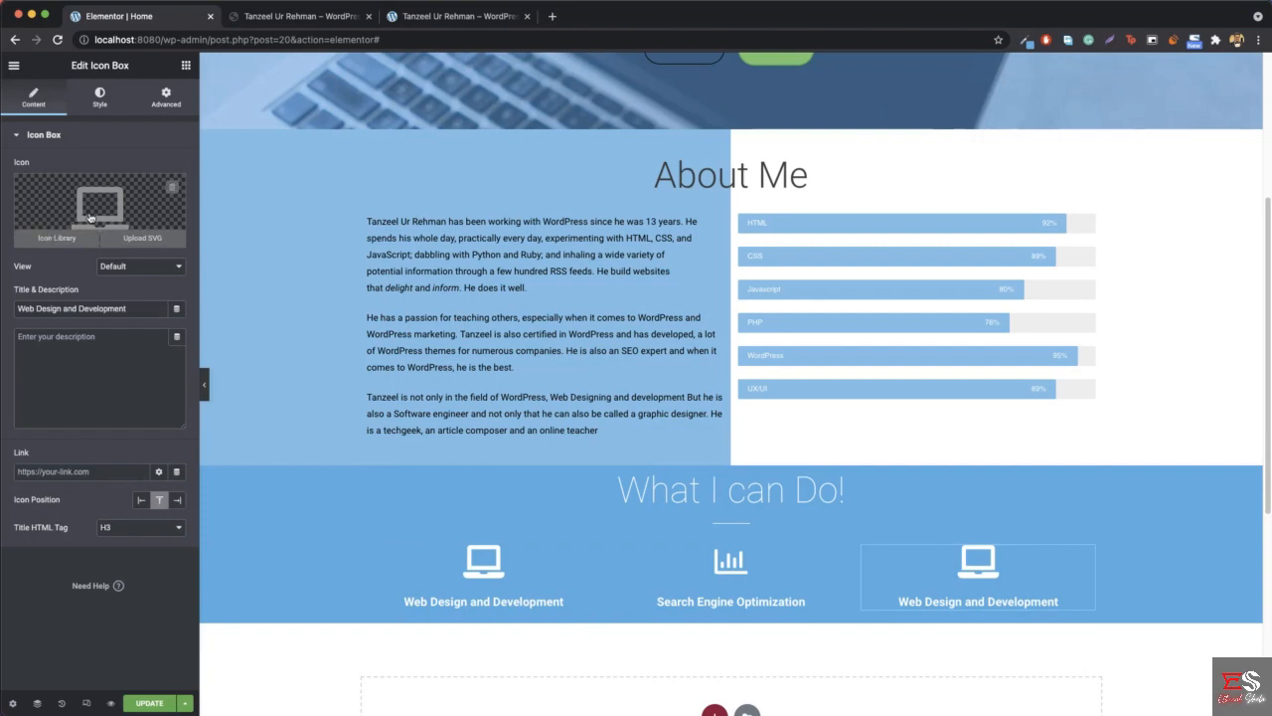
{"action": "left_click", "coordinate": [336, 28]}
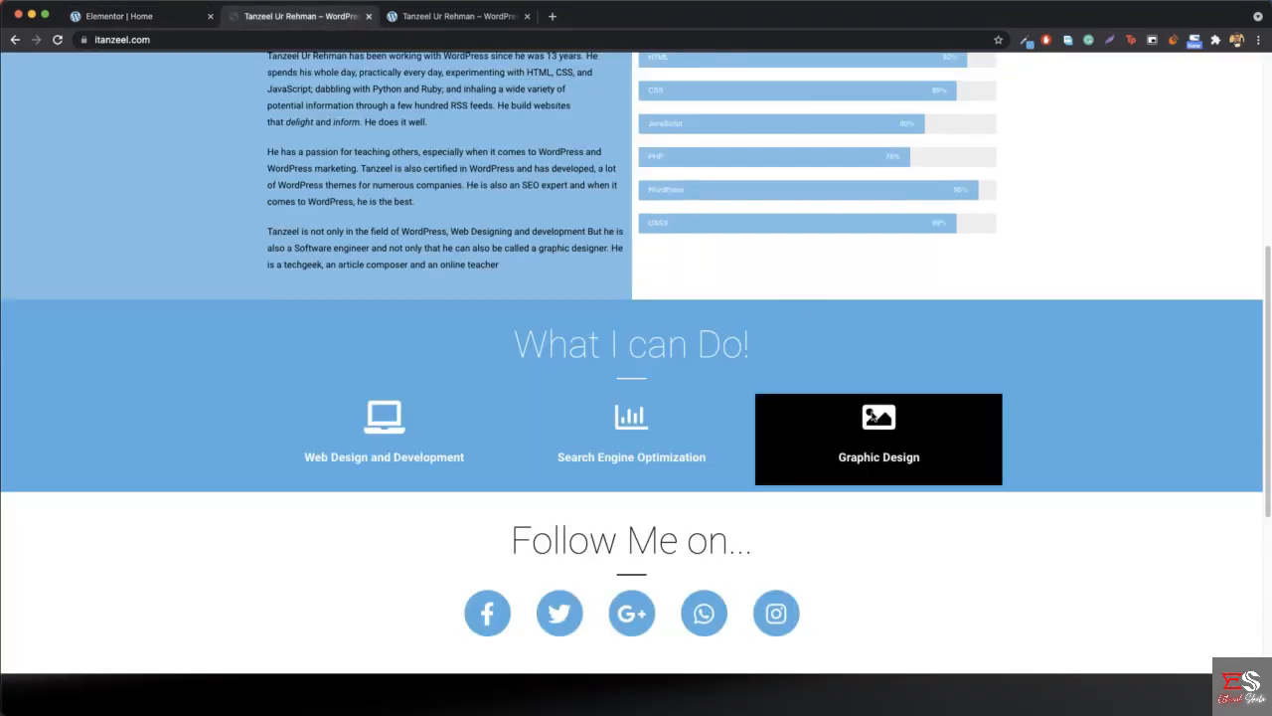
{"action": "left_click", "coordinate": [119, 16]}
{"action": "left_click", "coordinate": [59, 236]}
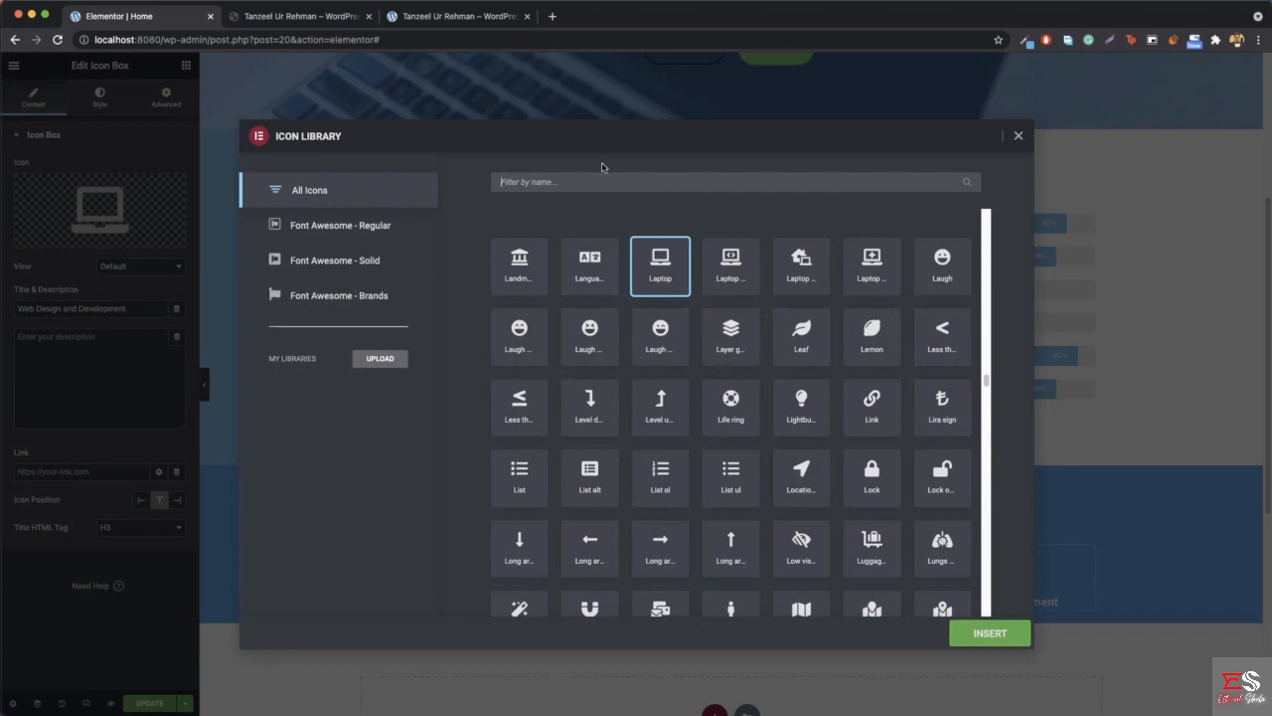
{"action": "type", "text": "imag"}
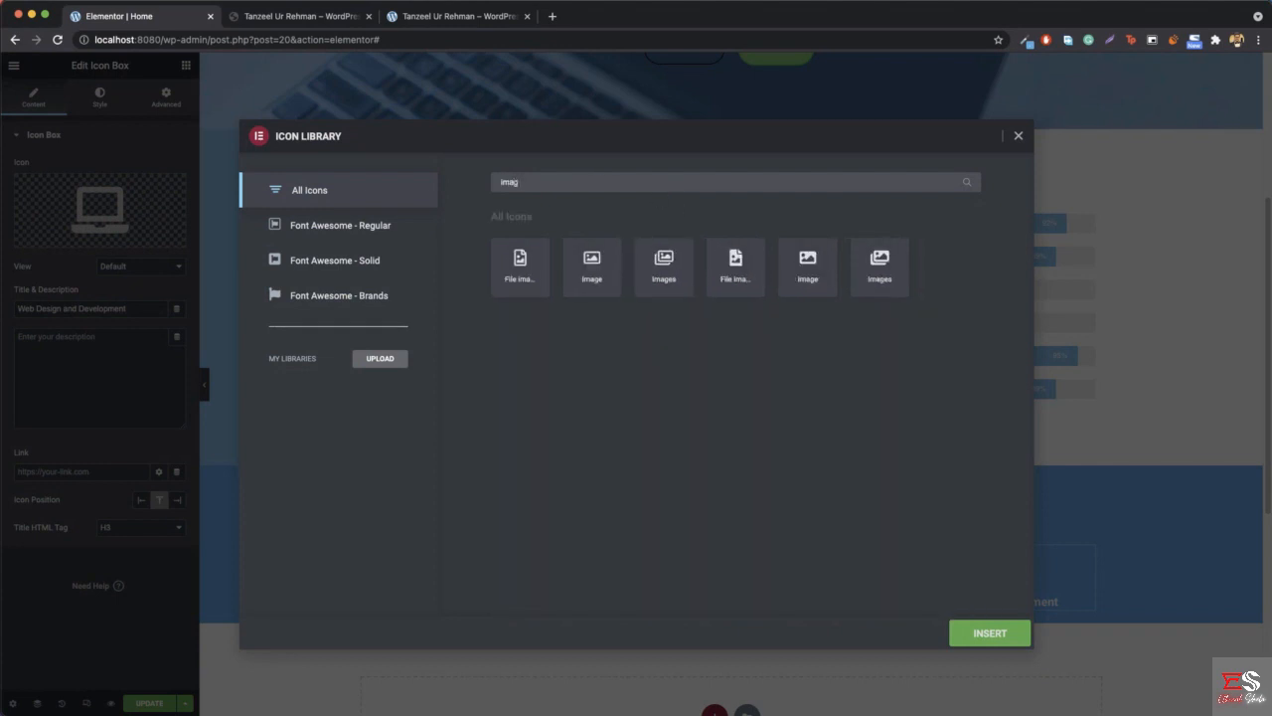
{"action": "left_click", "coordinate": [598, 264]}
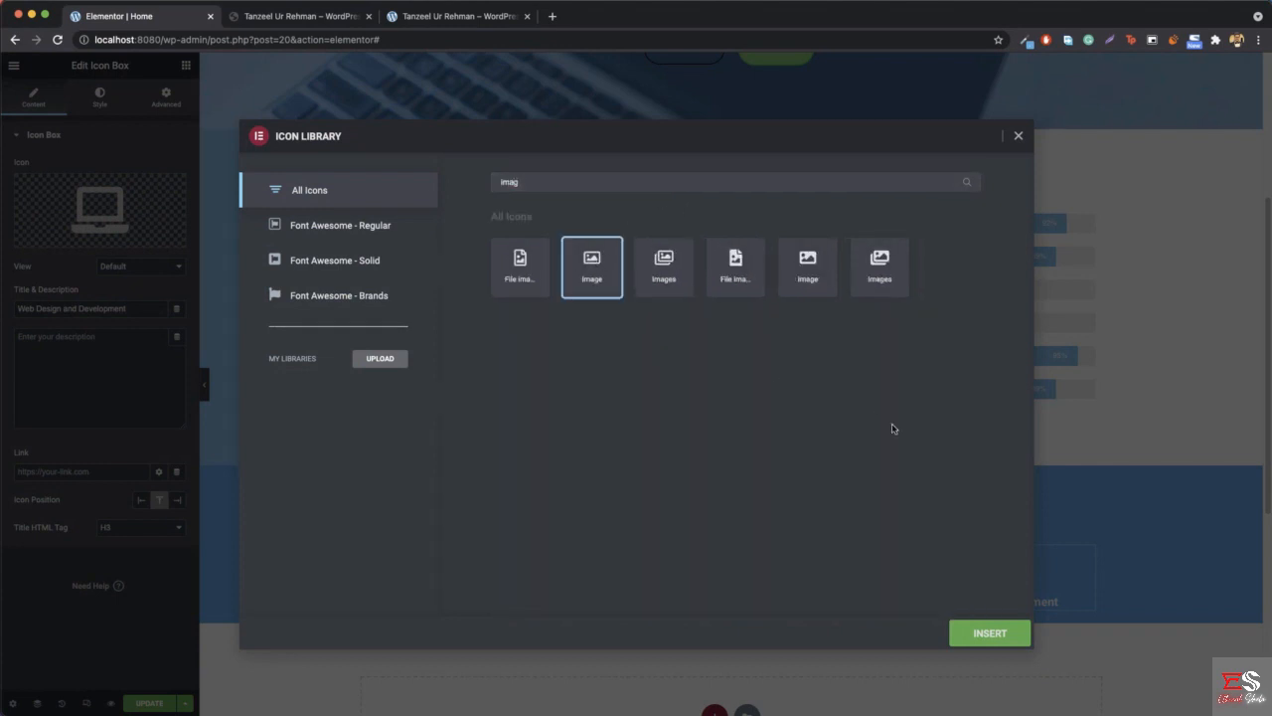
{"action": "left_click", "coordinate": [992, 633]}
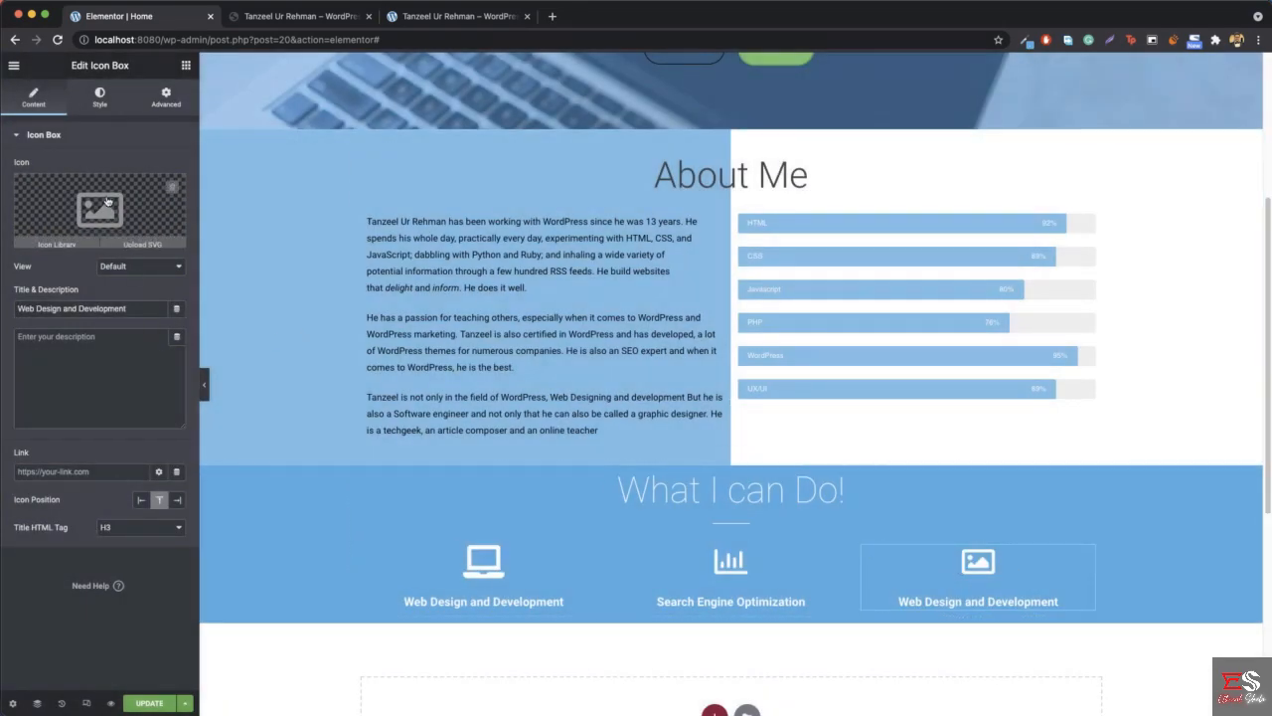
{"action": "mouse_move", "coordinate": [106, 202]}
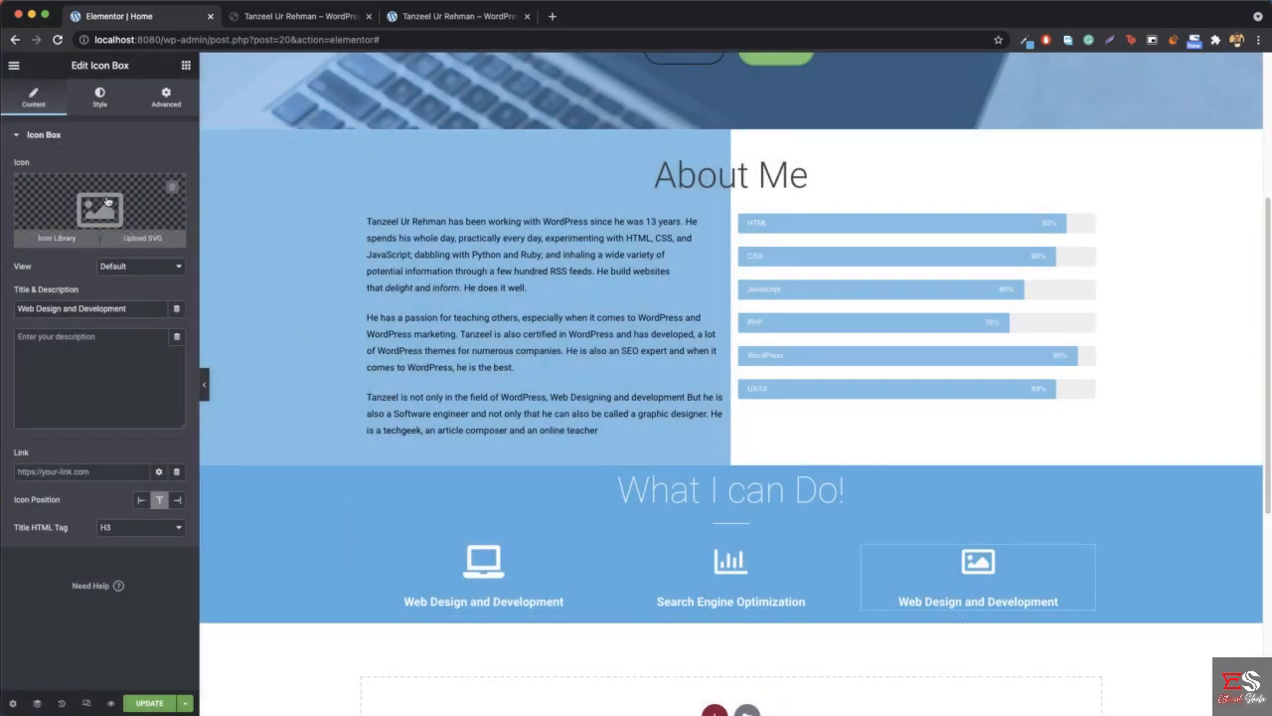
- Change the third icon box's title to "Graphic Design"
{"action": "triple_click", "coordinate": [98, 306]}
{"action": "type", "text": "Gra"}
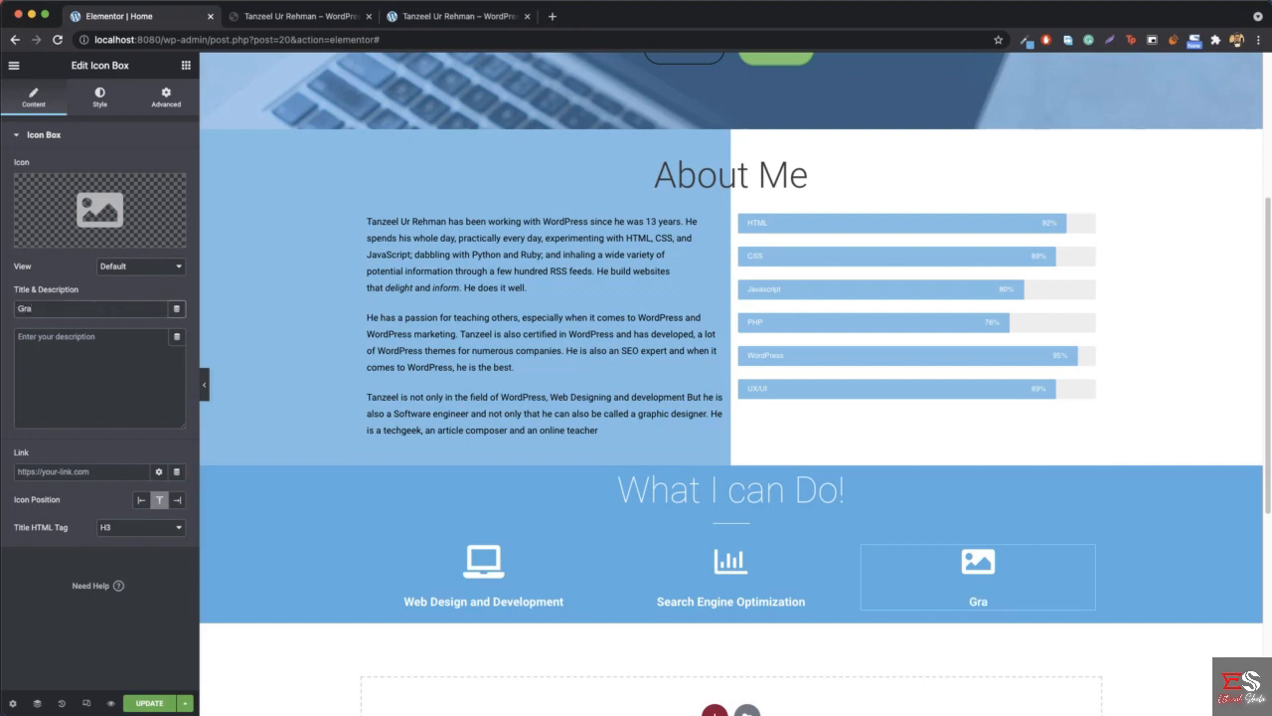
{"action": "type", "text": "phic Design"}
- Check the reference site's hover effect and give the "Web Design and Development" column a classic hover background in black, #000000
{"action": "left_click", "coordinate": [323, 27]}
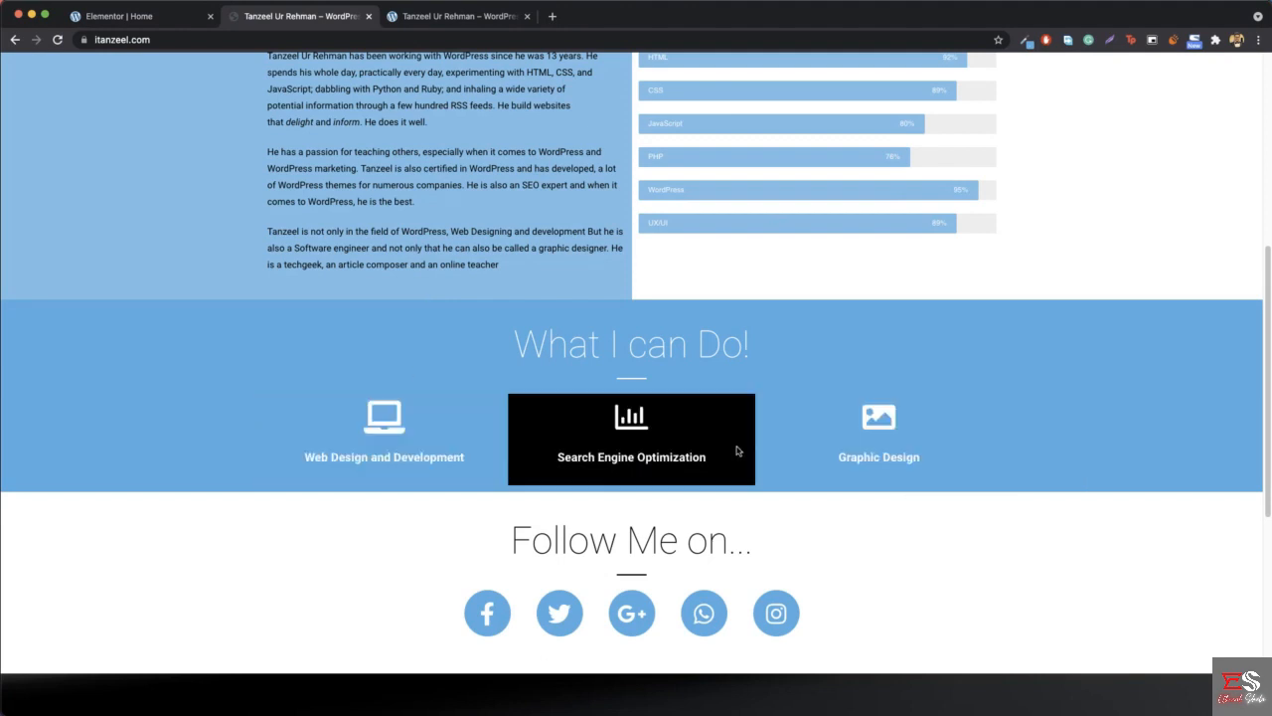
{"action": "left_click", "coordinate": [125, 18]}
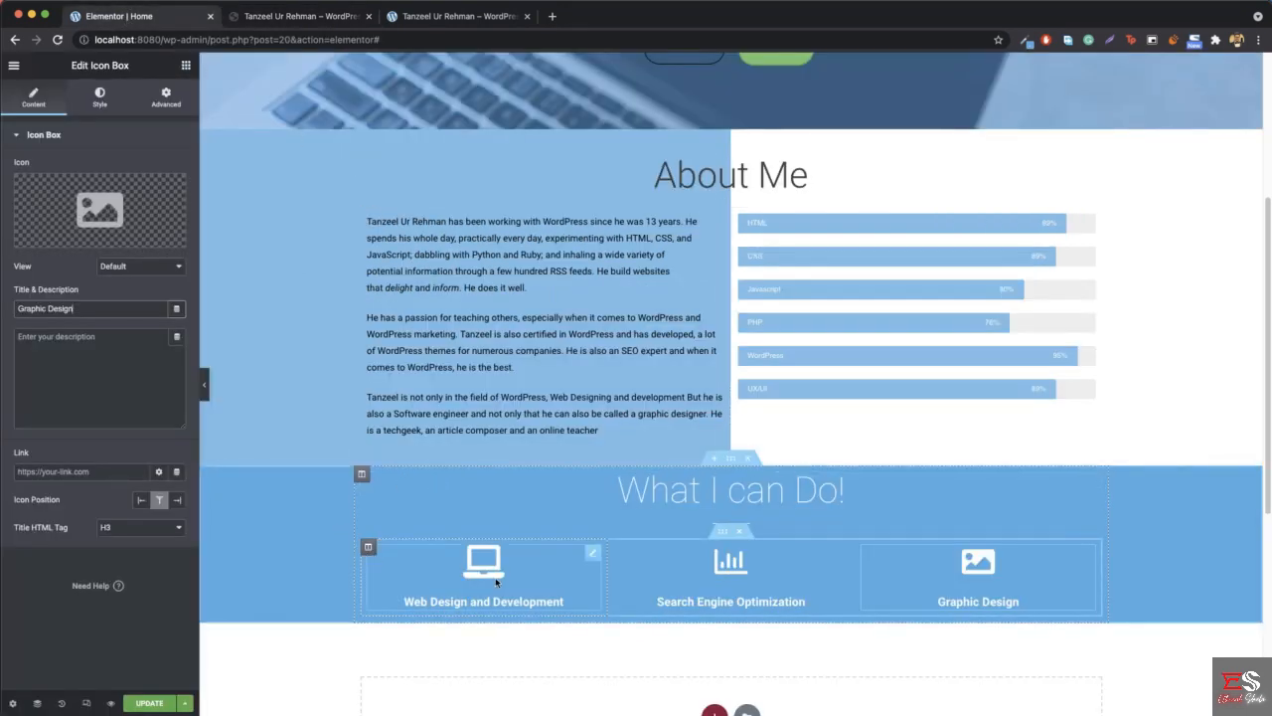
{"action": "right_click", "coordinate": [381, 542]}
{"action": "left_click", "coordinate": [426, 526]}
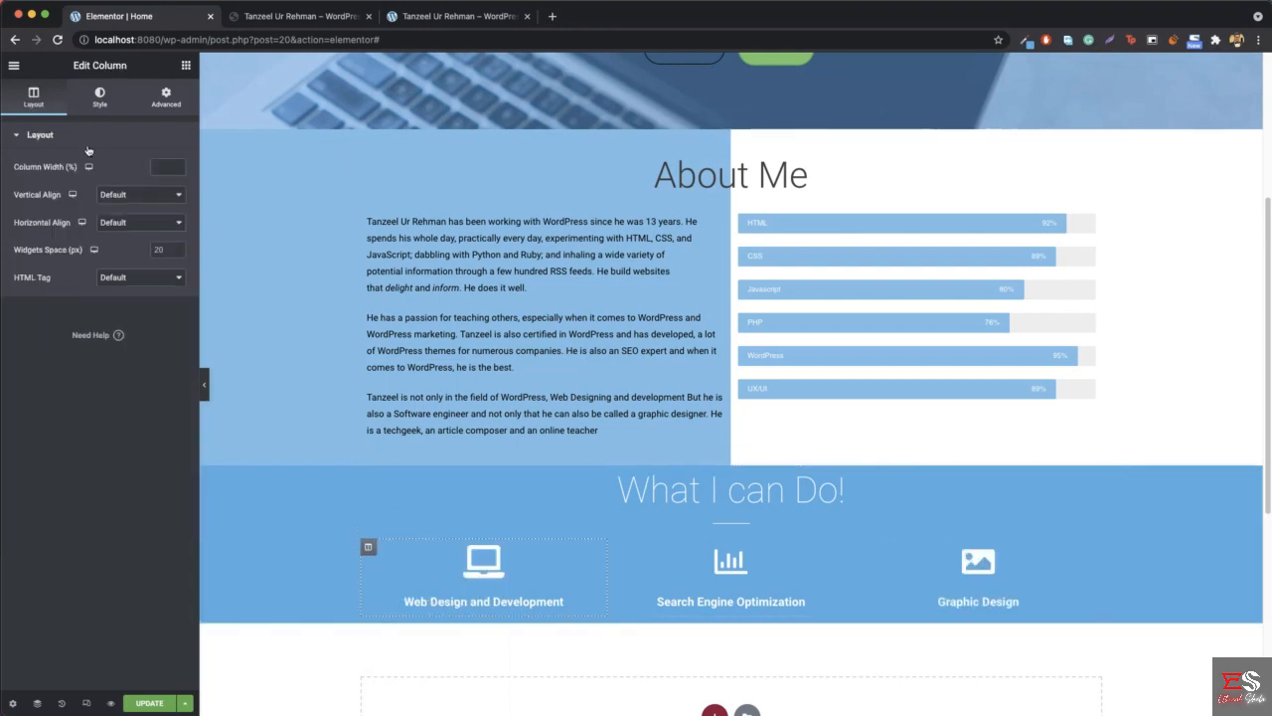
{"action": "left_click", "coordinate": [98, 102]}
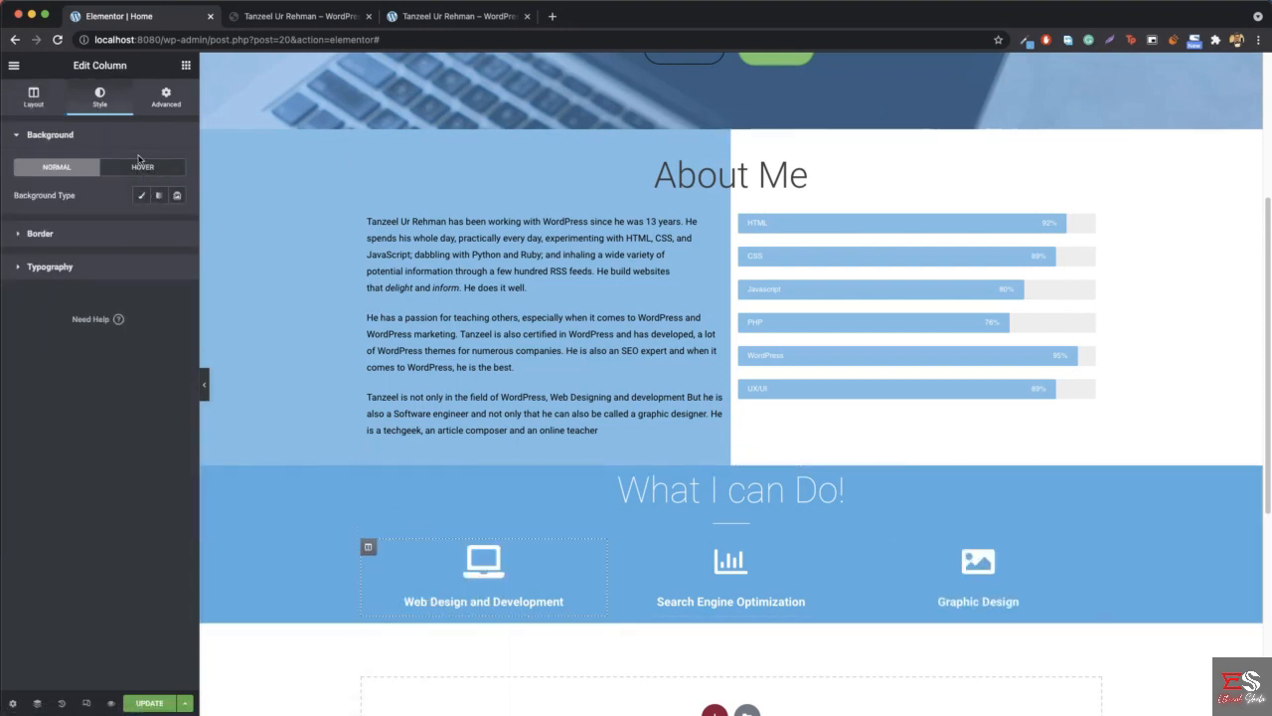
{"action": "left_click", "coordinate": [144, 171]}
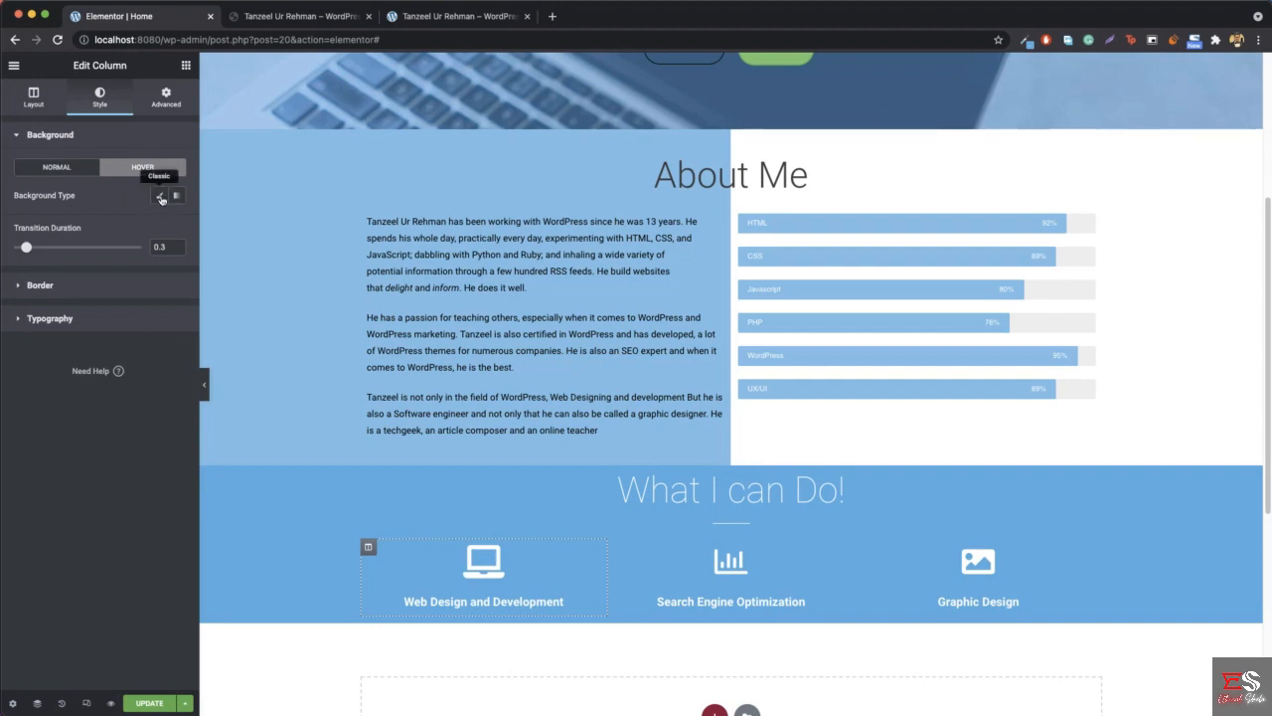
{"action": "left_click", "coordinate": [160, 197]}
{"action": "left_click", "coordinate": [178, 227]}
{"action": "left_click_drag", "start_coordinate": [86, 365], "coordinate": [24, 386]}
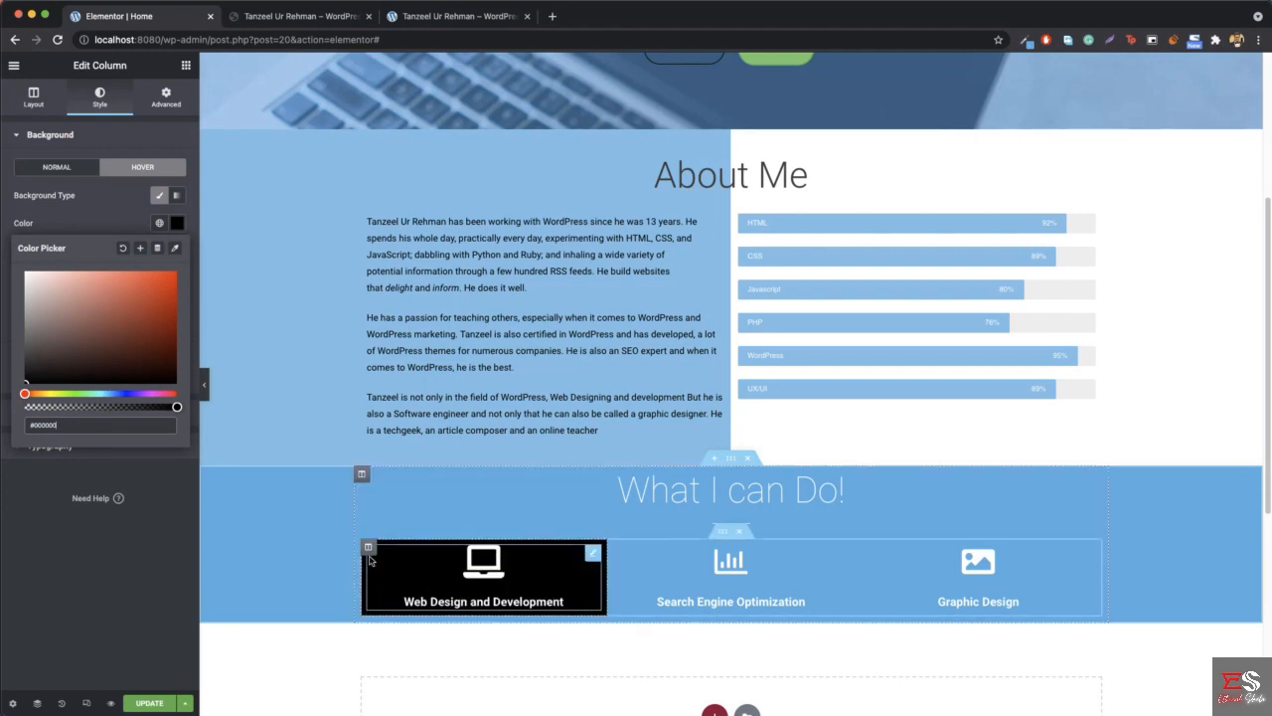
- Copy the "Web Design and Development" column and paste its style onto the "Search Engine Optimization" and "Graphic Design" columns
{"action": "right_click", "coordinate": [371, 581]}
{"action": "left_click", "coordinate": [433, 595]}
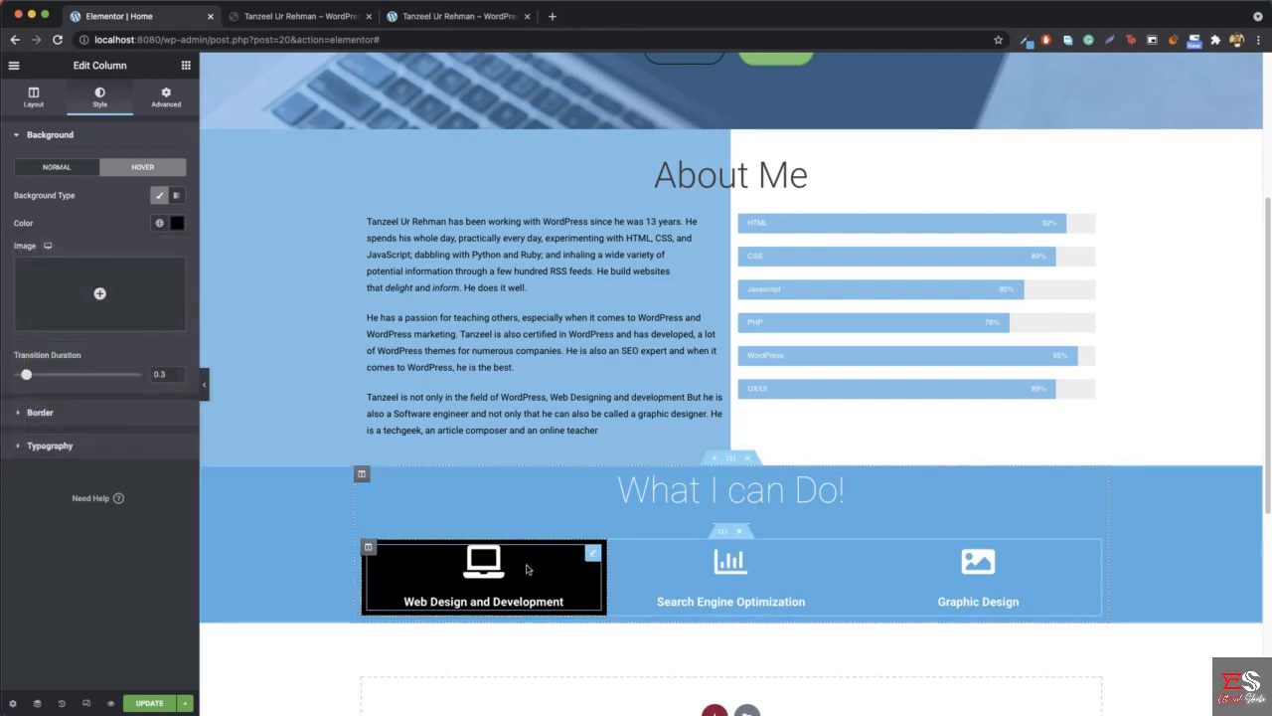
{"action": "right_click", "coordinate": [614, 581]}
{"action": "left_click", "coordinate": [671, 637]}
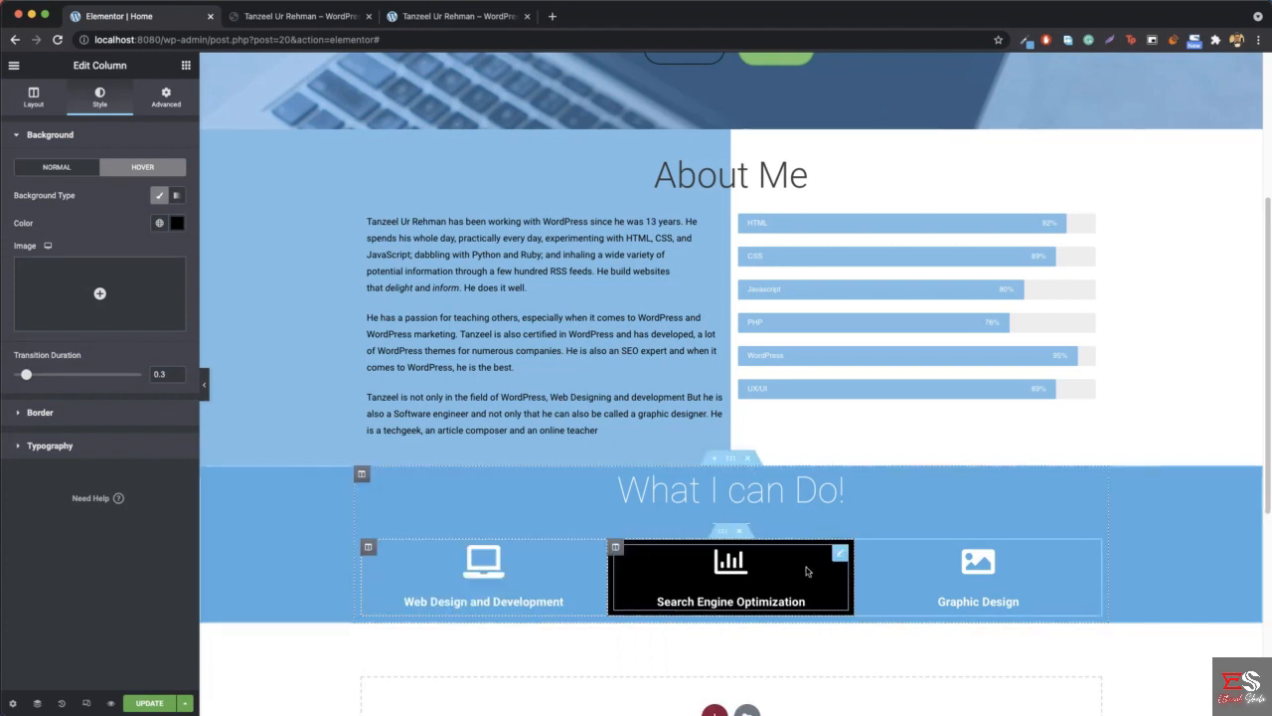
{"action": "right_click", "coordinate": [863, 557]}
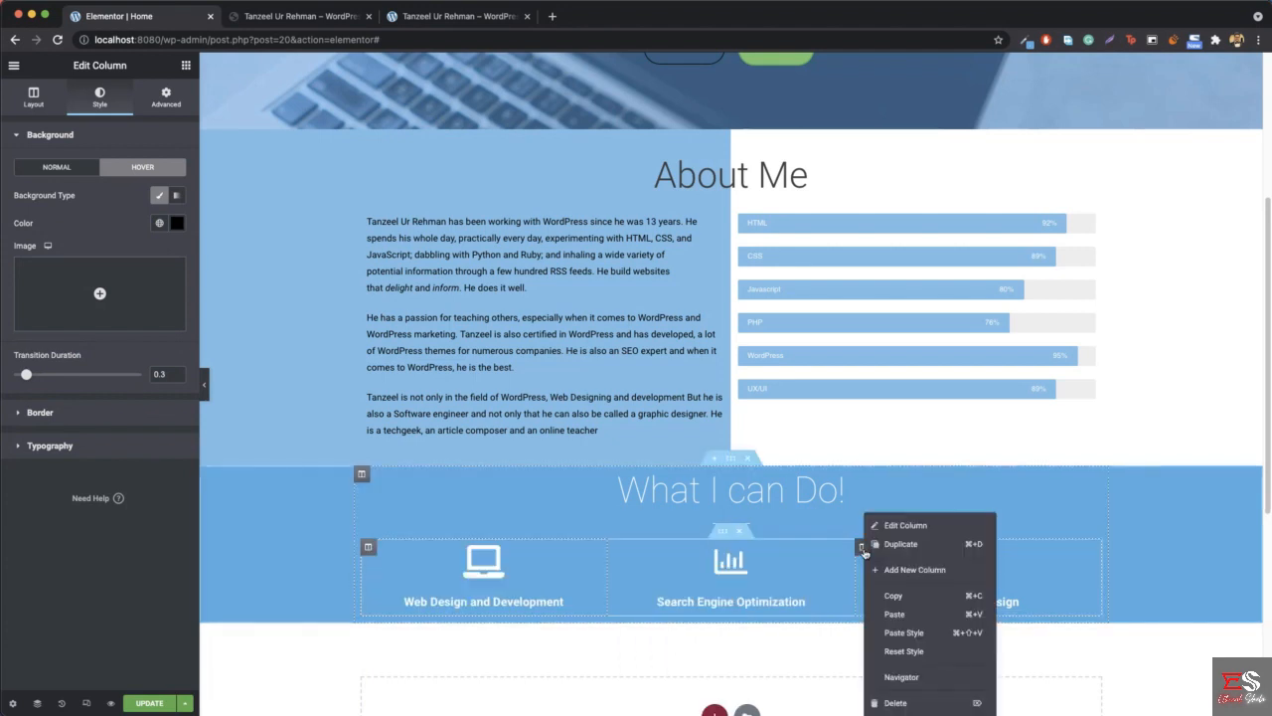
{"action": "left_click", "coordinate": [922, 632]}
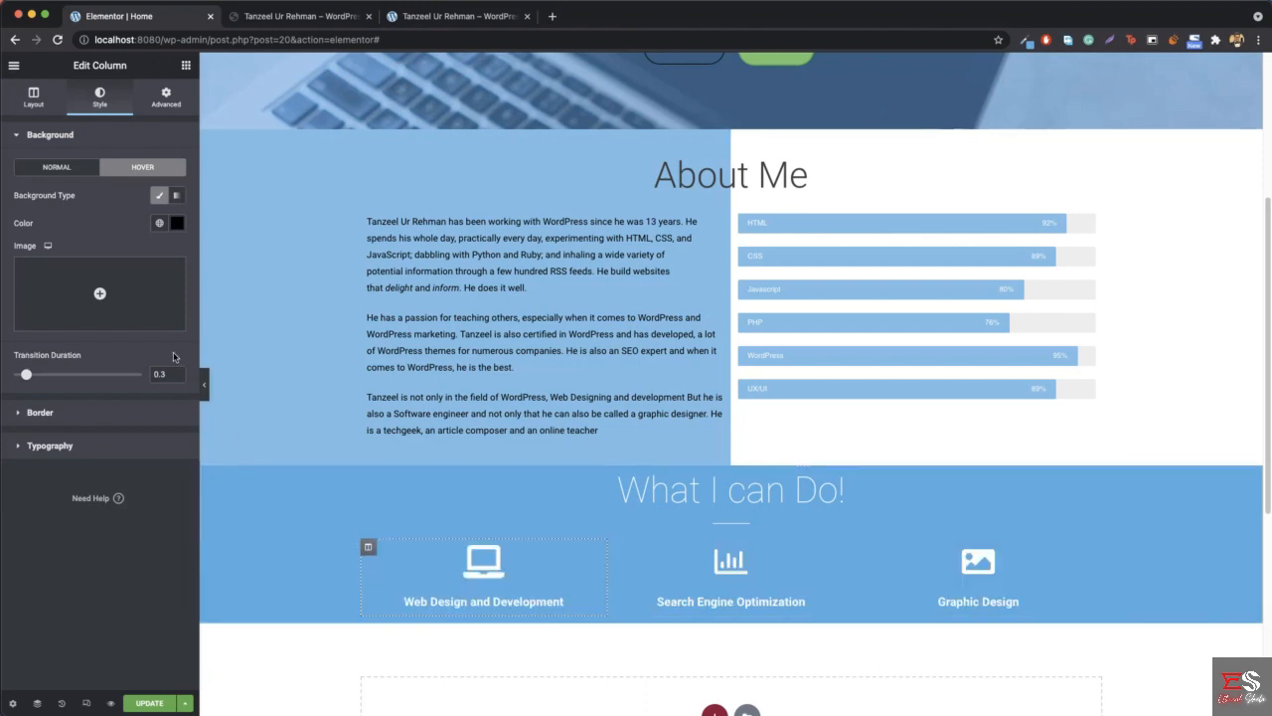
- Preview the "What I can Do!" section at full width and compare its spacing with the reference site
{"action": "left_click", "coordinate": [203, 385]}
{"action": "scroll", "coordinate": [329, 458], "scroll_direction": "down", "scroll_amount": 3}
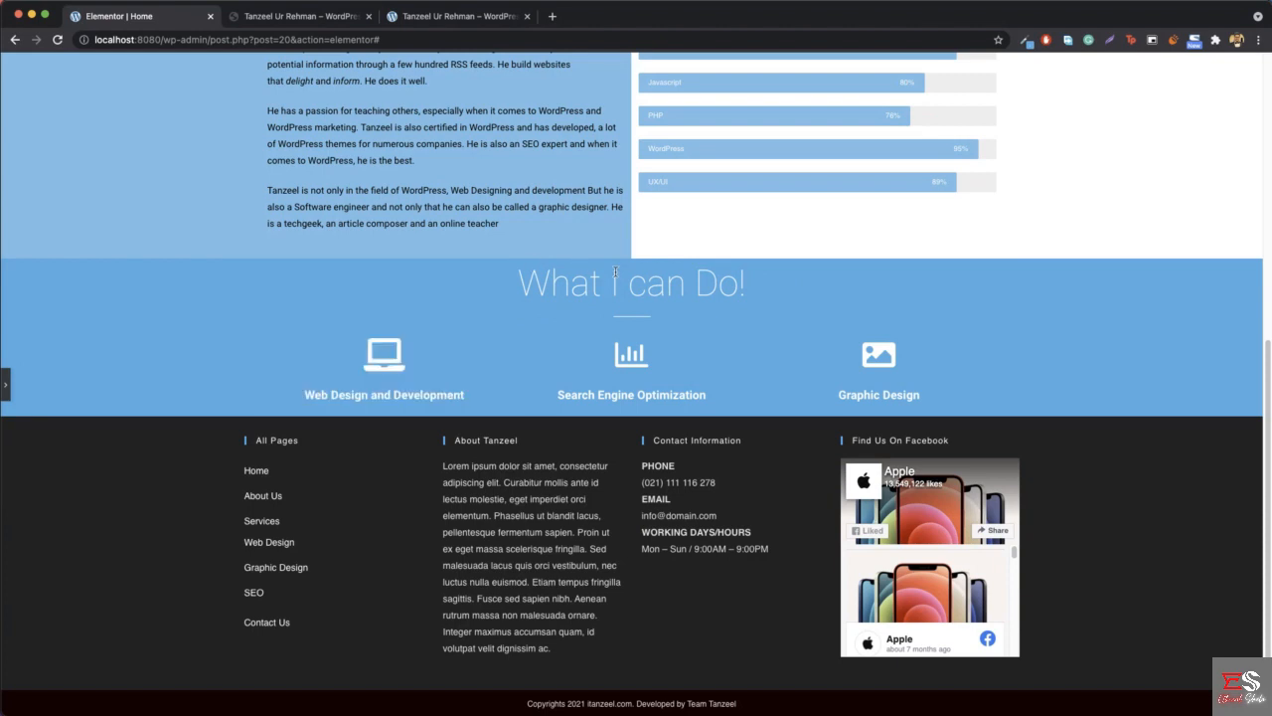
{"action": "left_click", "coordinate": [280, 17]}
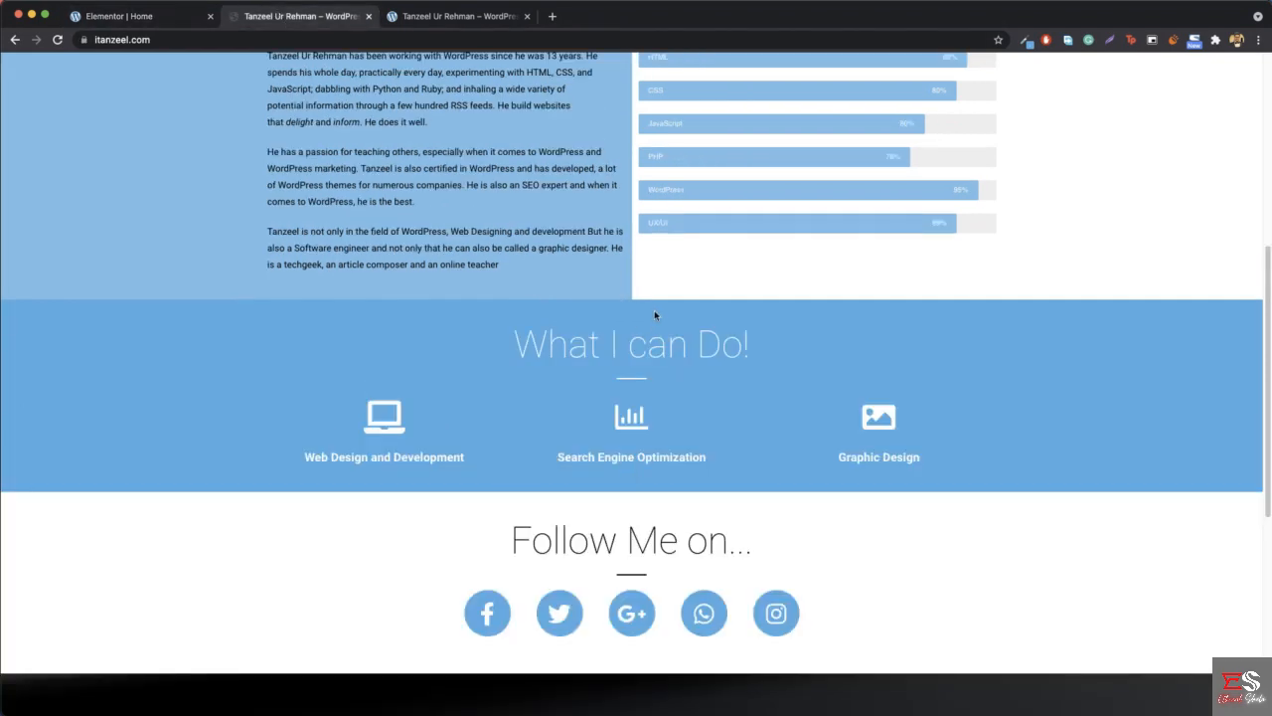
{"action": "left_click", "coordinate": [120, 16]}
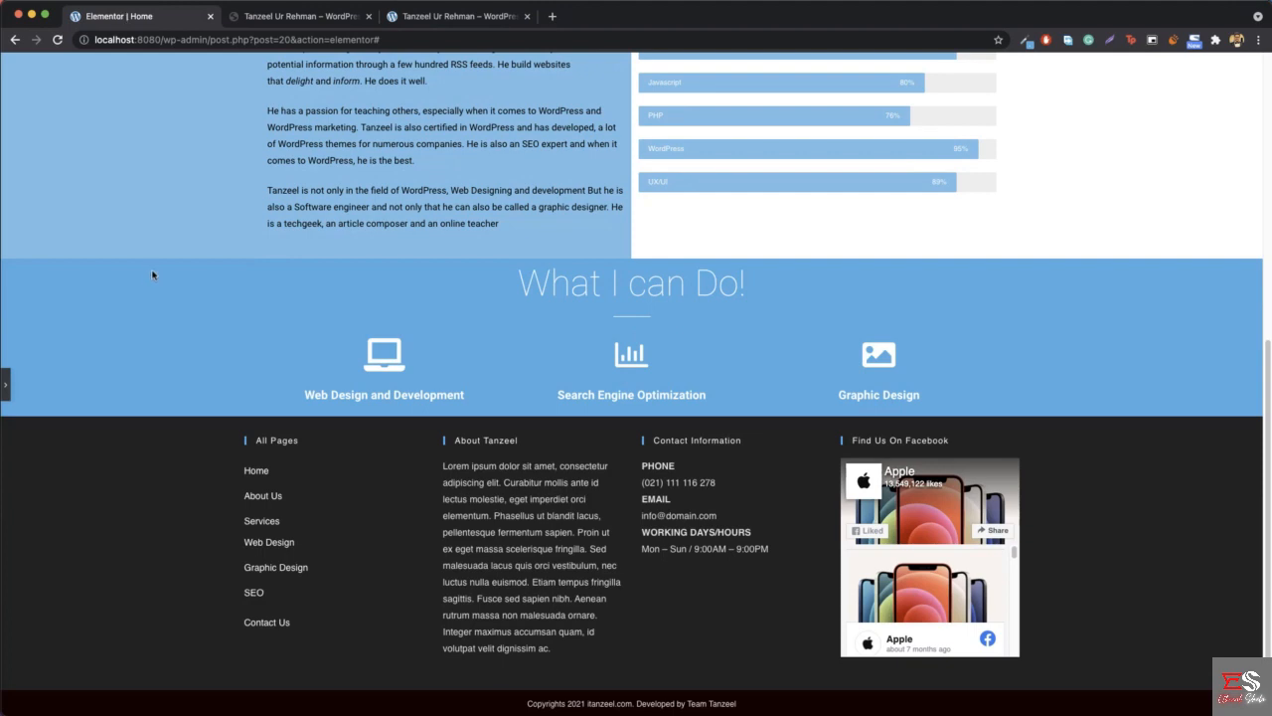
- Unlink the padding values of the "What I can Do!" section and set its top padding to 32 px
{"action": "left_click", "coordinate": [6, 383]}
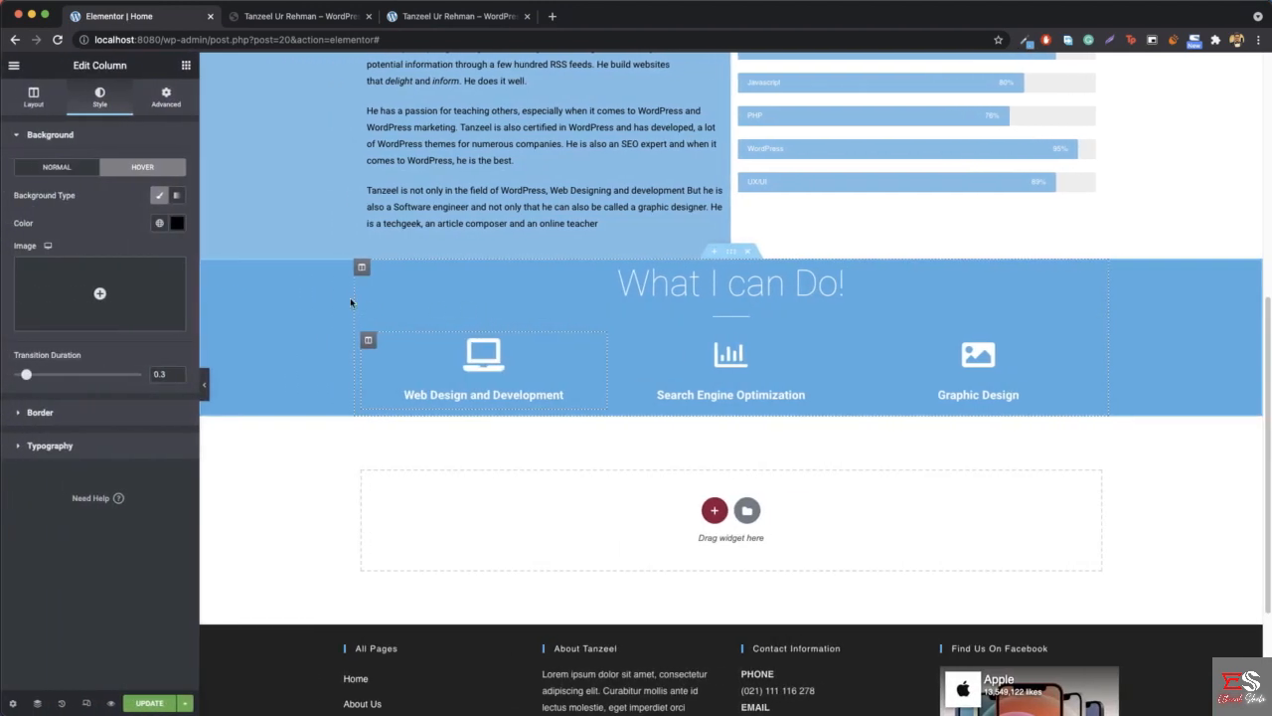
{"action": "right_click", "coordinate": [311, 319]}
{"action": "left_click", "coordinate": [338, 323]}
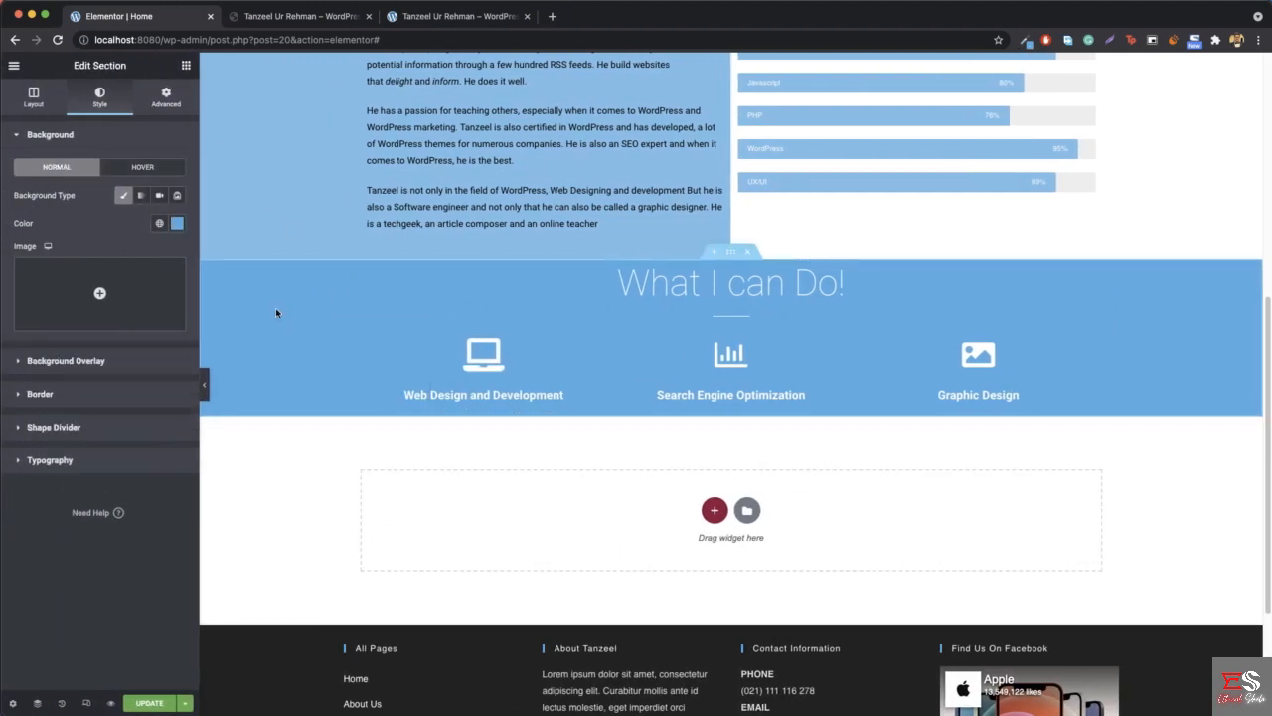
{"action": "left_click", "coordinate": [166, 96]}
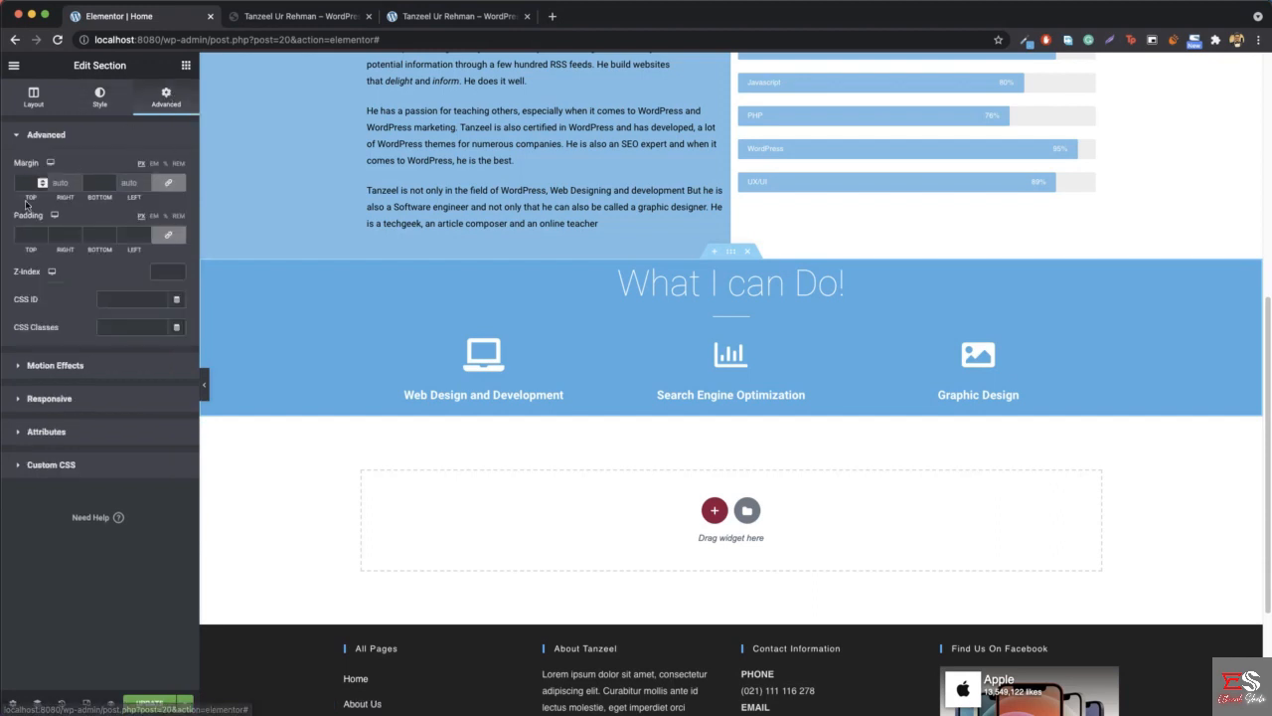
{"action": "left_click", "coordinate": [171, 236]}
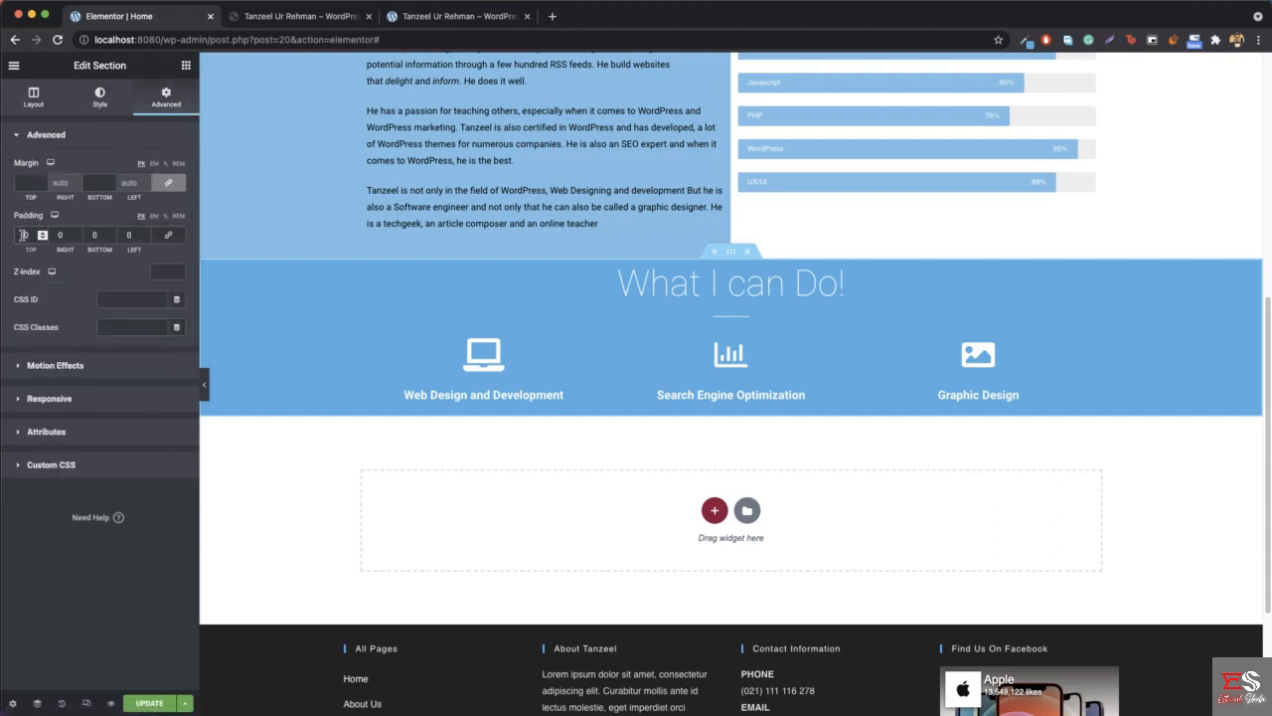
{"action": "left_click", "coordinate": [22, 235]}
{"action": "type", "text": "32"}
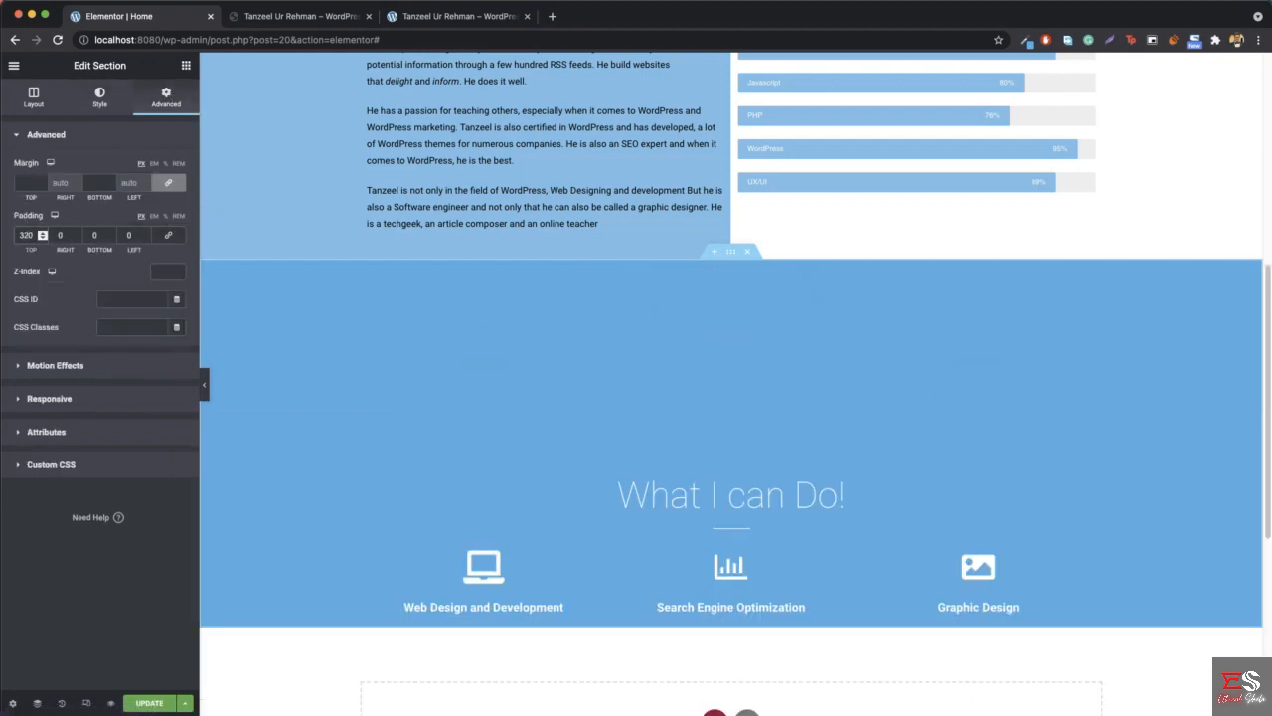
{"action": "key", "text": "Delete"}
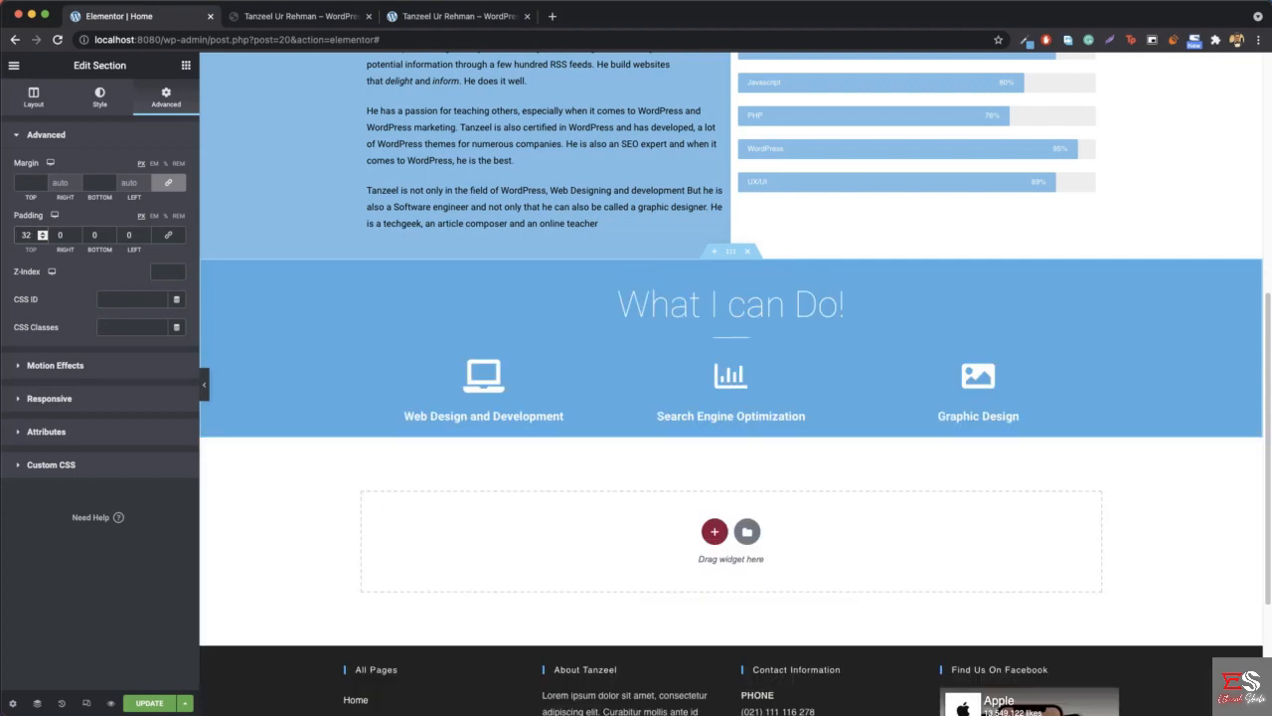
- Set the "What I can Do!" section's bottom padding to 10 px
{"action": "left_click", "coordinate": [94, 235]}
{"action": "key", "text": "Up"}
{"action": "key", "text": "Up"}
{"action": "key", "text": "Up"}
{"action": "key", "text": "Up"}
{"action": "key", "text": "Up"}
{"action": "key", "text": "Up"}
{"action": "key", "text": "Up"}
{"action": "key", "text": "Up"}
{"action": "key", "text": "Up"}
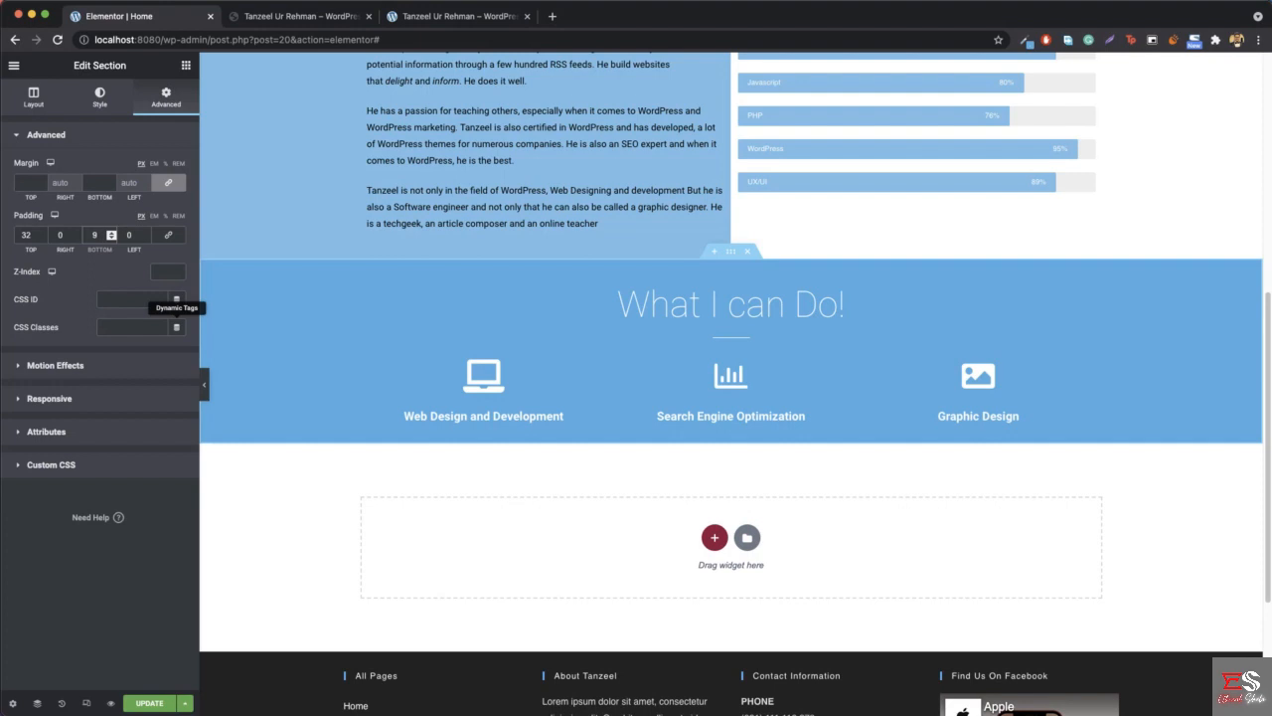
{"action": "key", "text": "Up"}
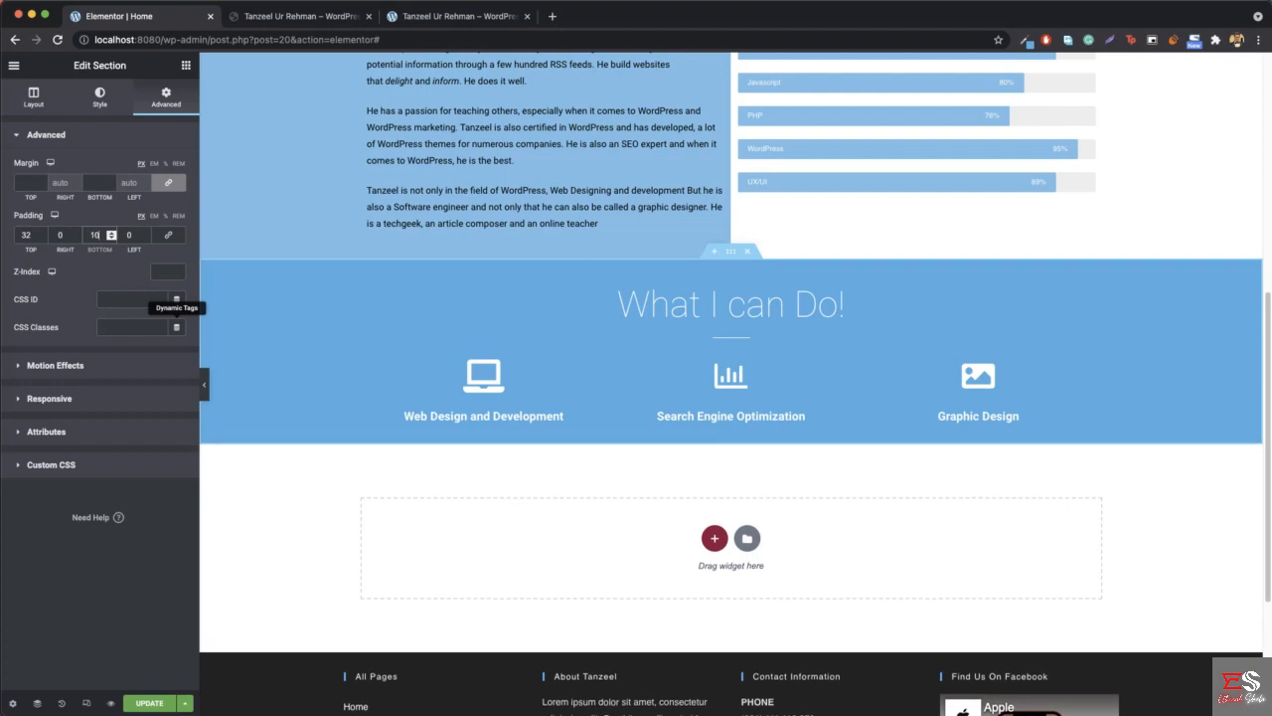
- Compare the "What I can Do!" section's spacing with the reference site and examine the "Follow Me on..." section below it
{"action": "left_click", "coordinate": [204, 384]}
{"action": "left_click", "coordinate": [289, 17]}
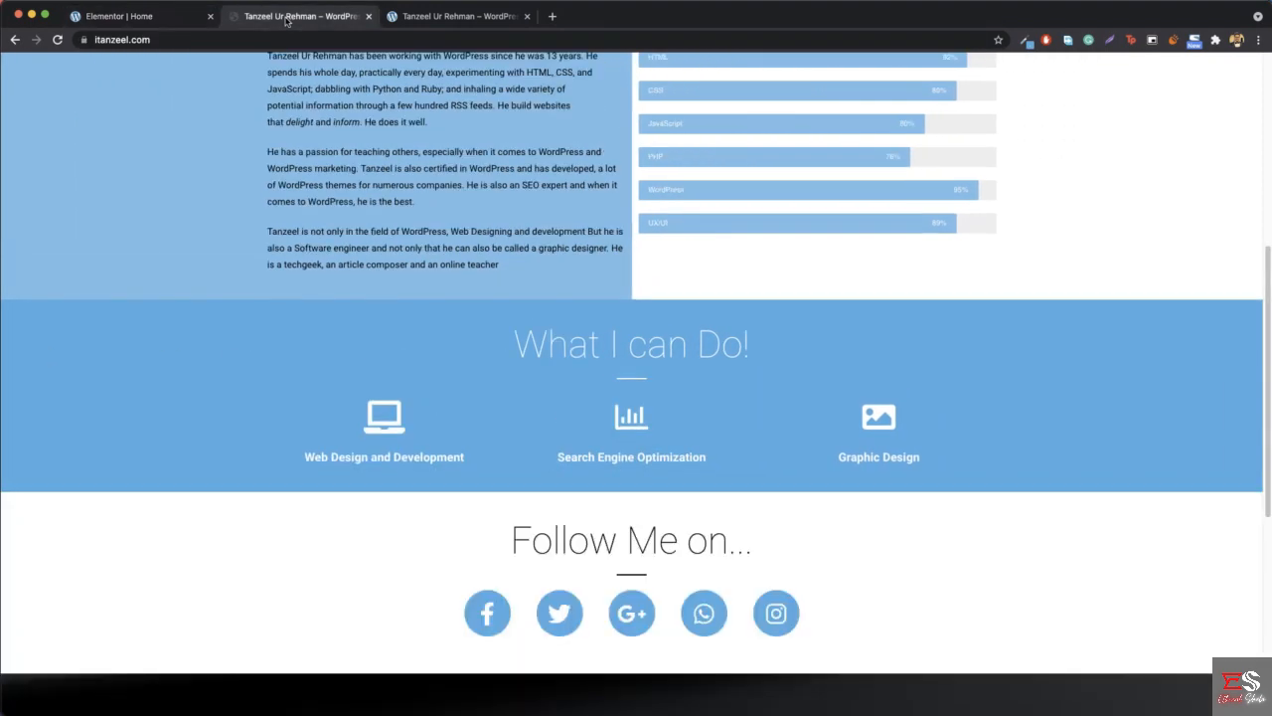
{"action": "left_click", "coordinate": [139, 27]}
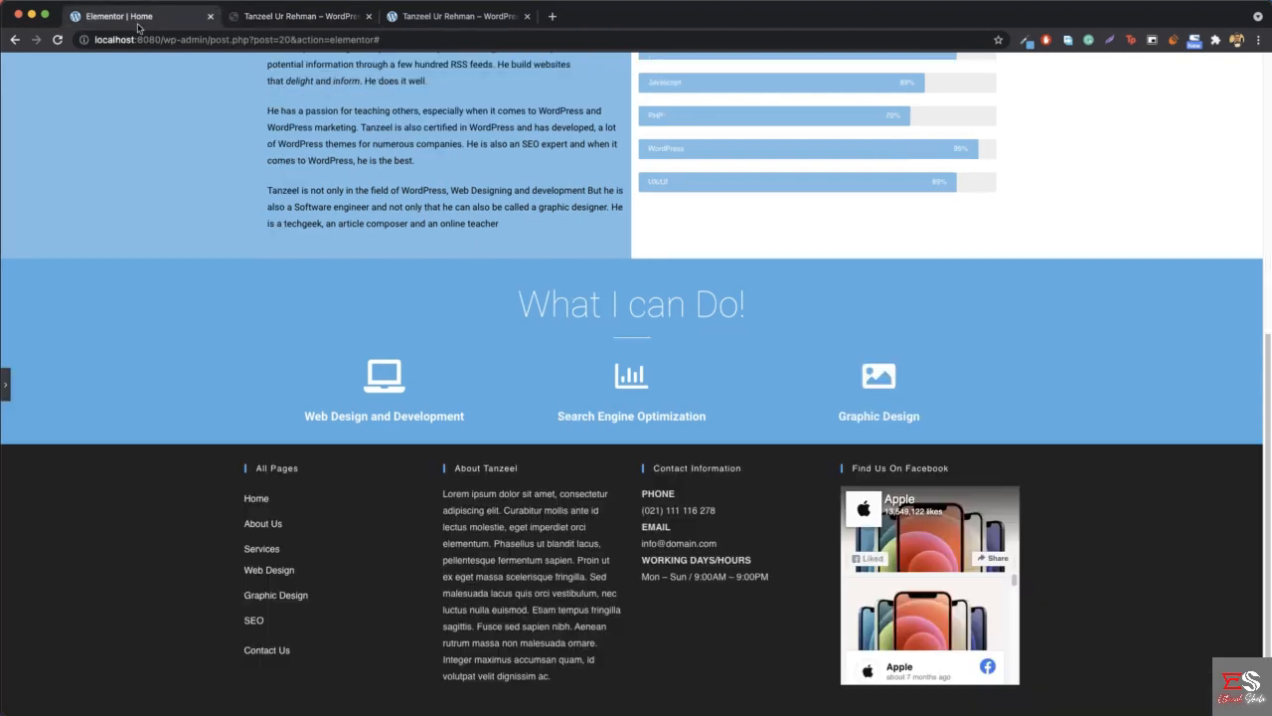
{"action": "left_click", "coordinate": [6, 384]}
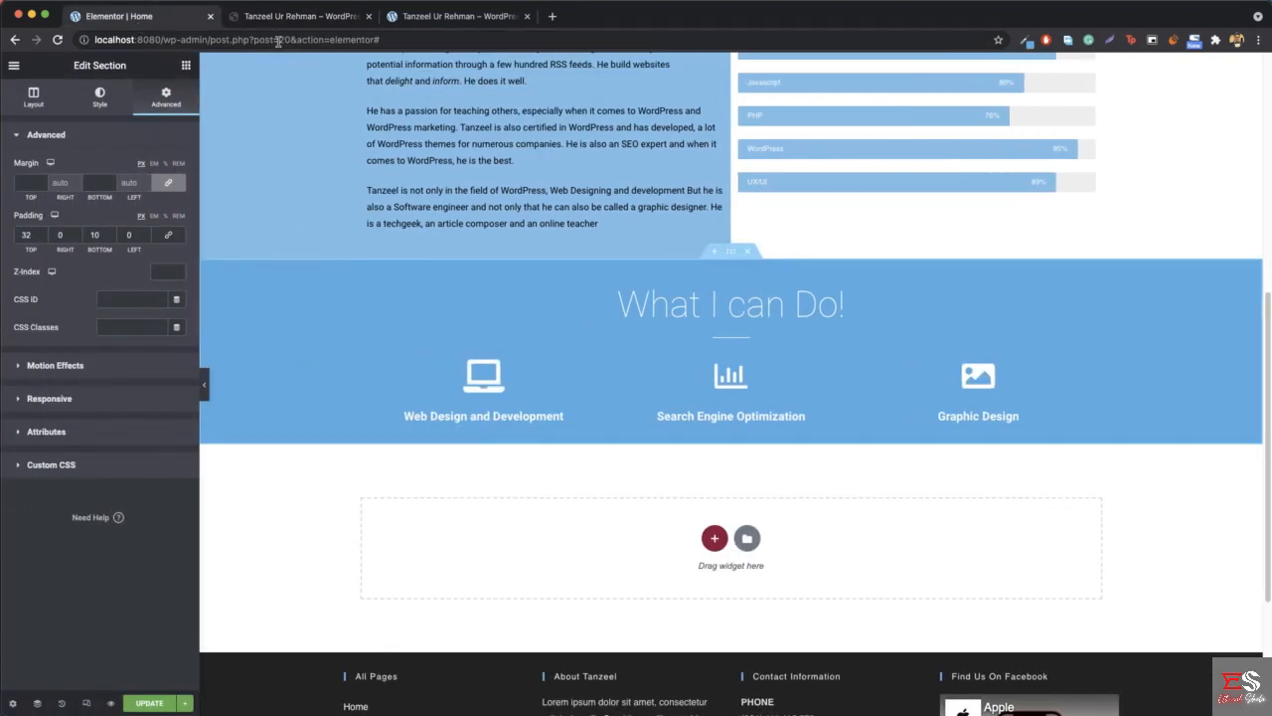
{"action": "left_click", "coordinate": [291, 25]}
{"action": "scroll", "coordinate": [606, 305], "scroll_direction": "down", "scroll_amount": 3}
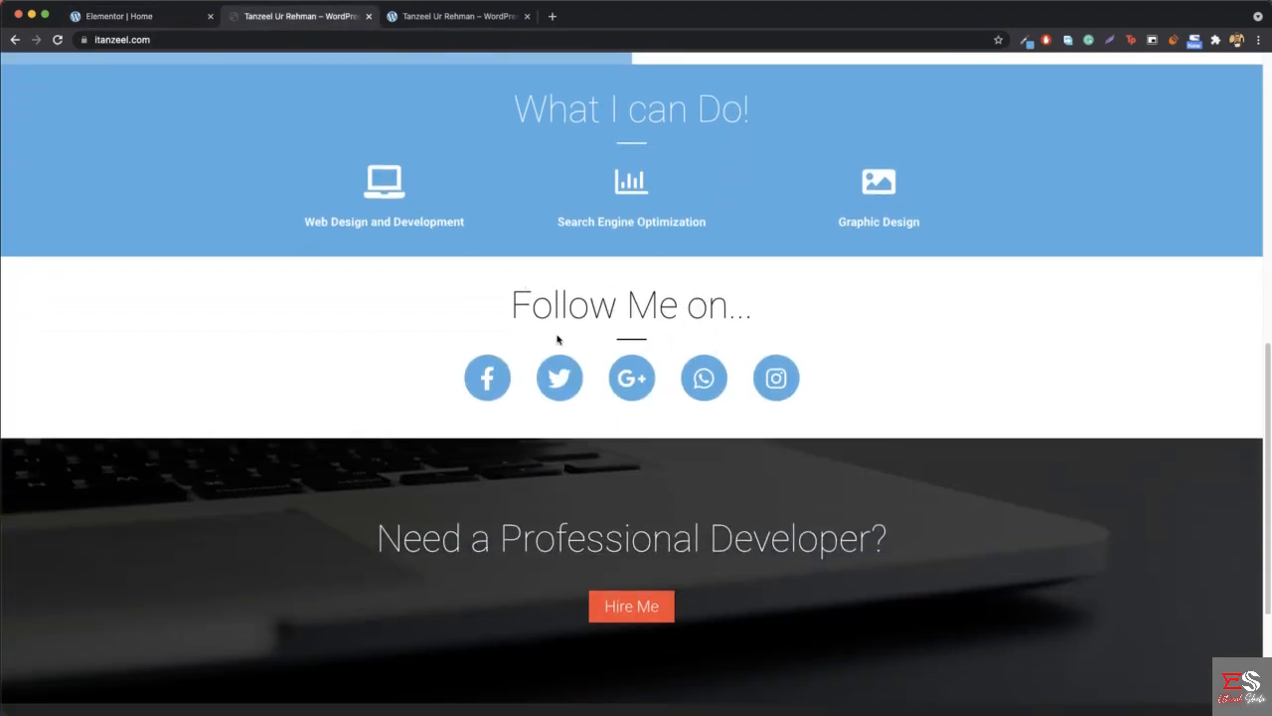
- Return to the Elementor page and duplicate the "What I can Do!" section directly below the original
{"action": "left_click", "coordinate": [131, 14]}
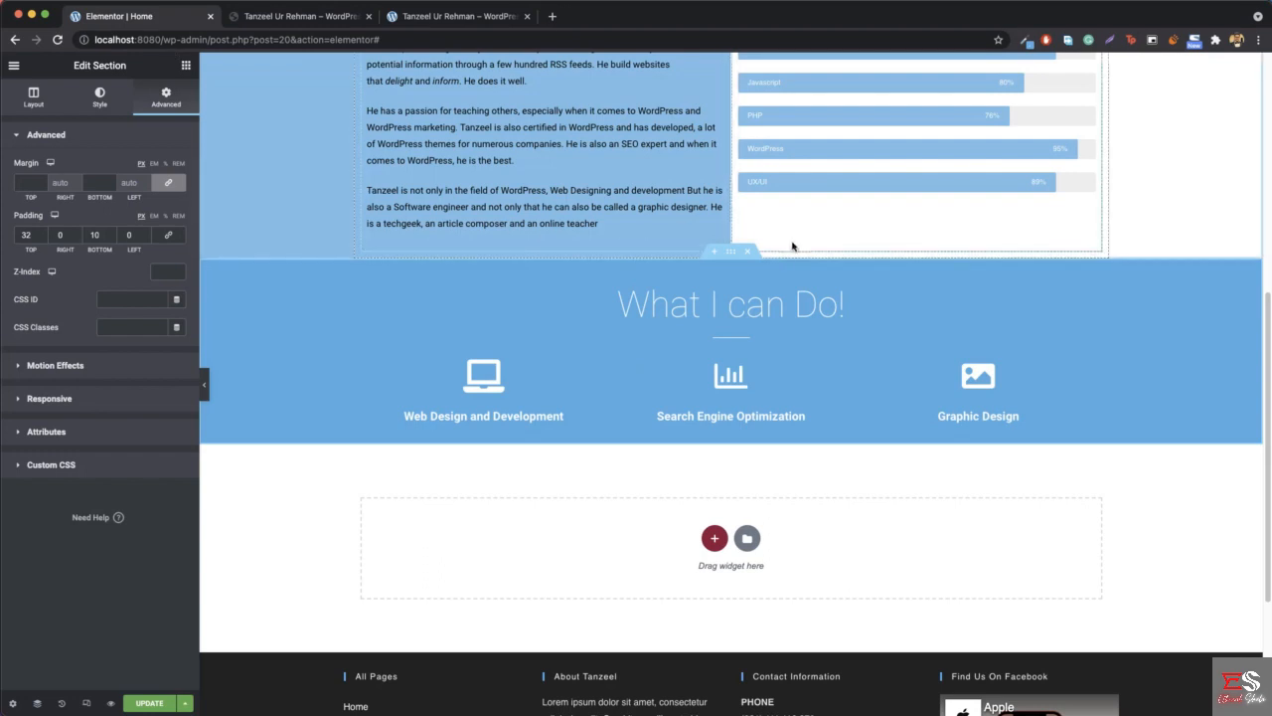
{"action": "right_click", "coordinate": [734, 255]}
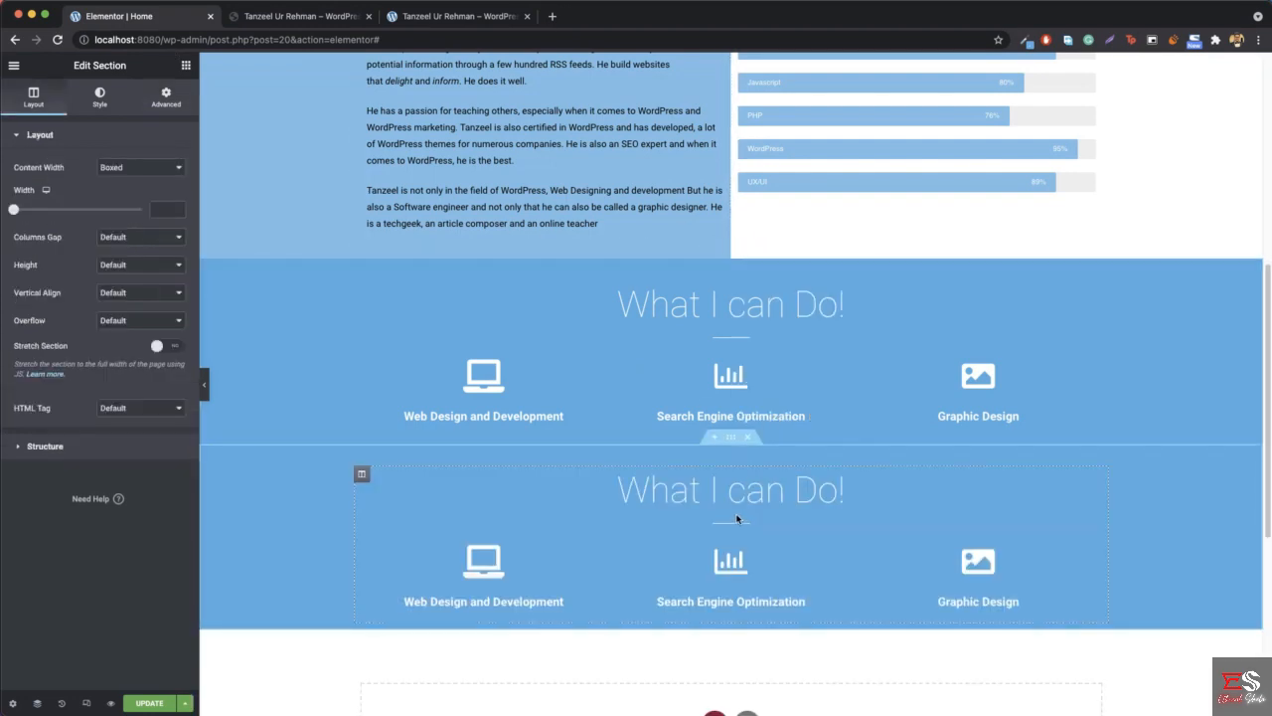
- Try a white background and a brighter blue background on the duplicated section
{"action": "right_click", "coordinate": [245, 511]}
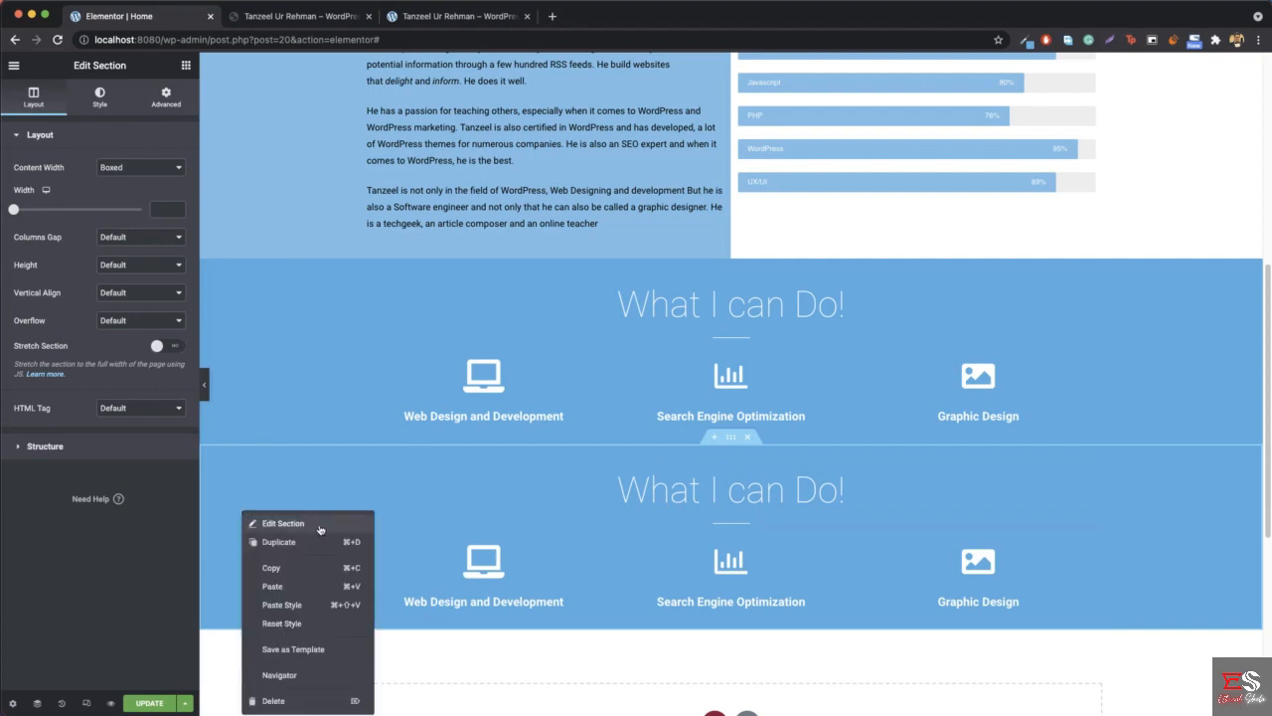
{"action": "left_click", "coordinate": [320, 526]}
{"action": "left_click", "coordinate": [99, 97]}
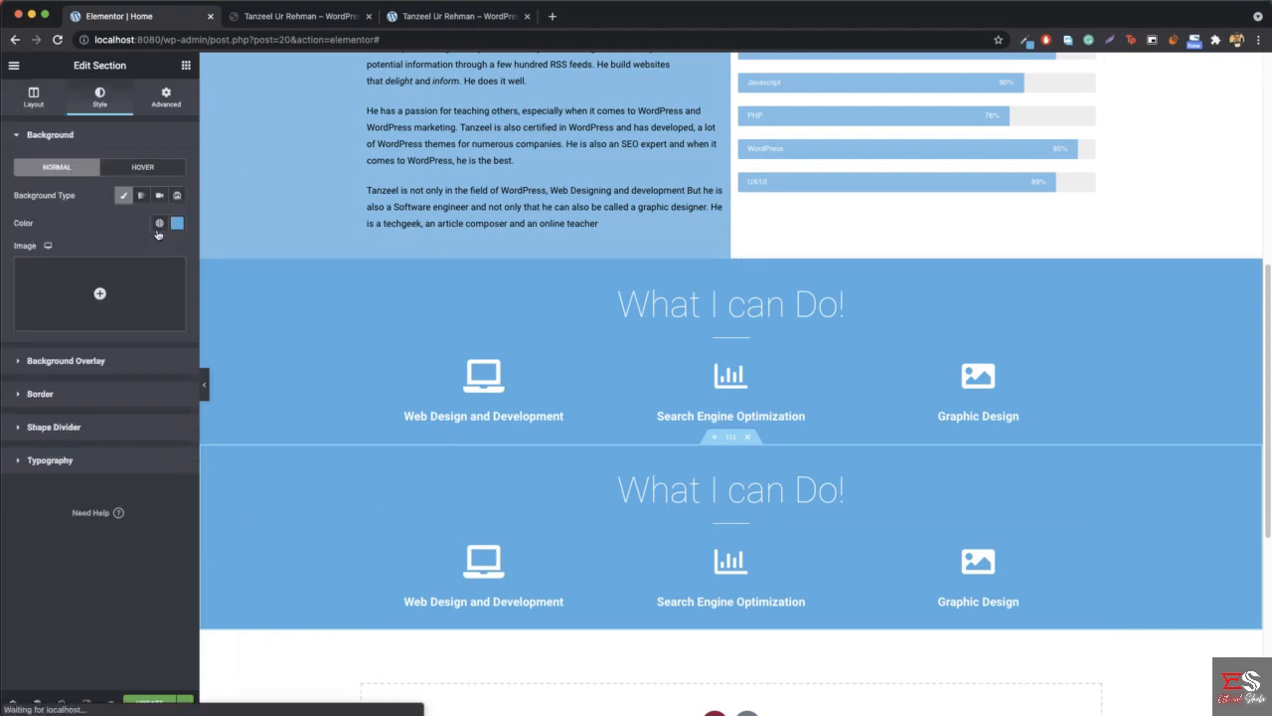
{"action": "left_click", "coordinate": [177, 227]}
{"action": "left_click", "coordinate": [27, 274]}
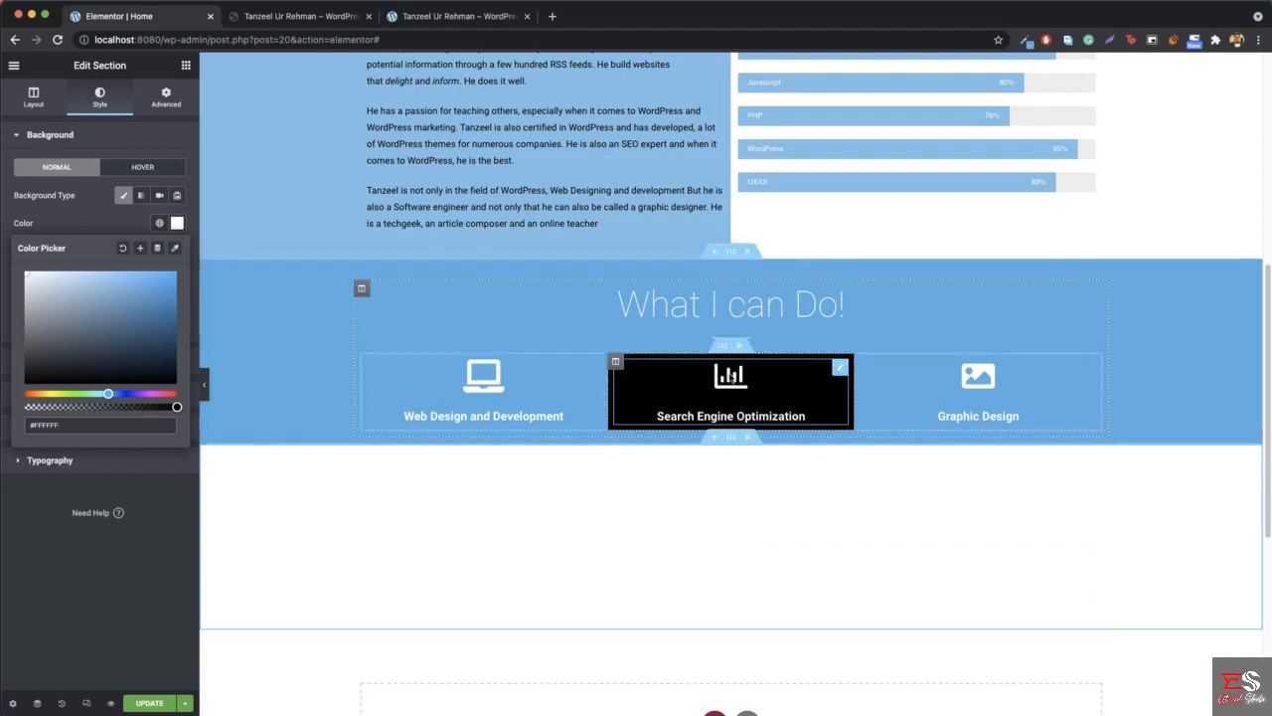
{"action": "left_click", "coordinate": [116, 285]}
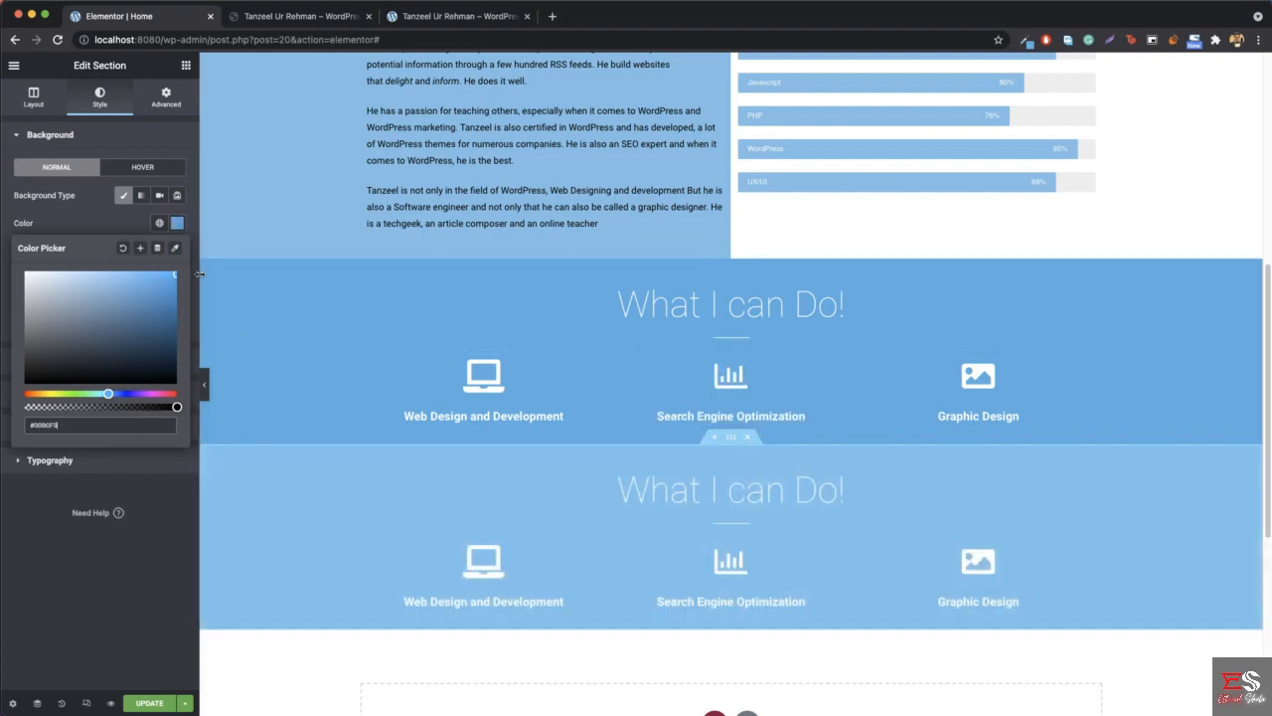
{"action": "left_click", "coordinate": [177, 226]}
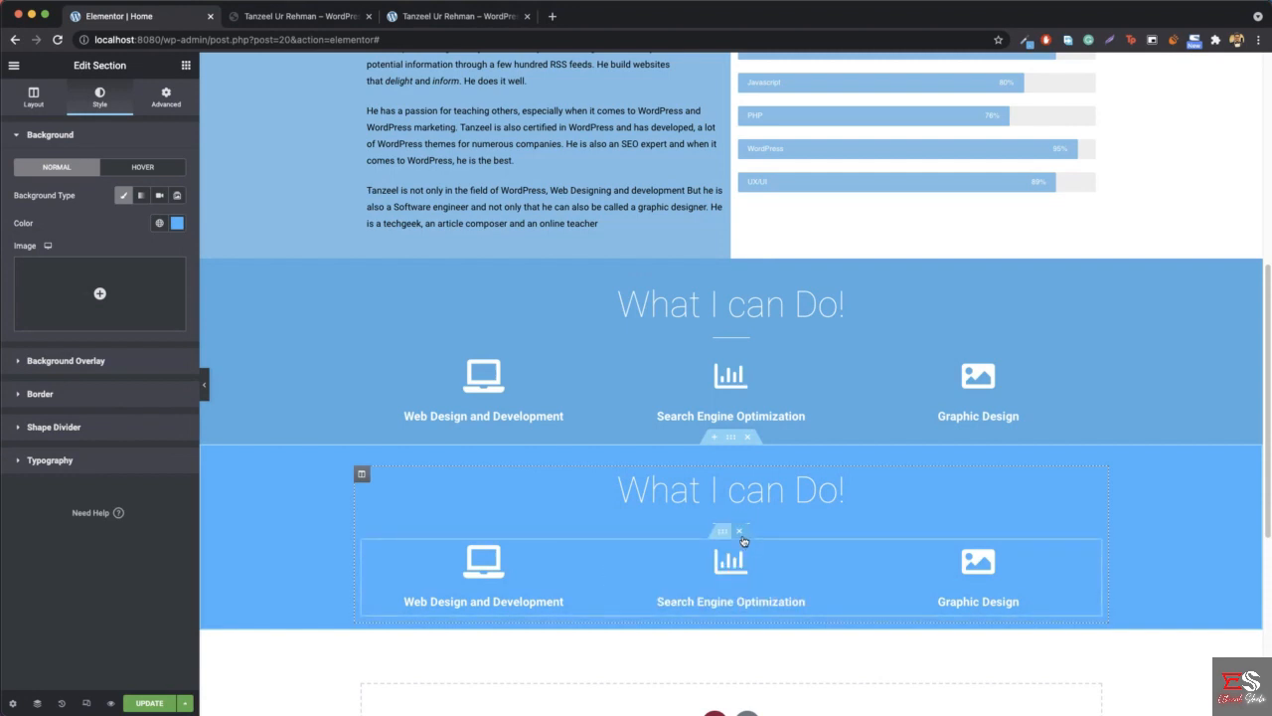
- Delete the inner section with the service boxes from the duplicate and set its divider color to black, #000000
{"action": "left_click", "coordinate": [747, 532]}
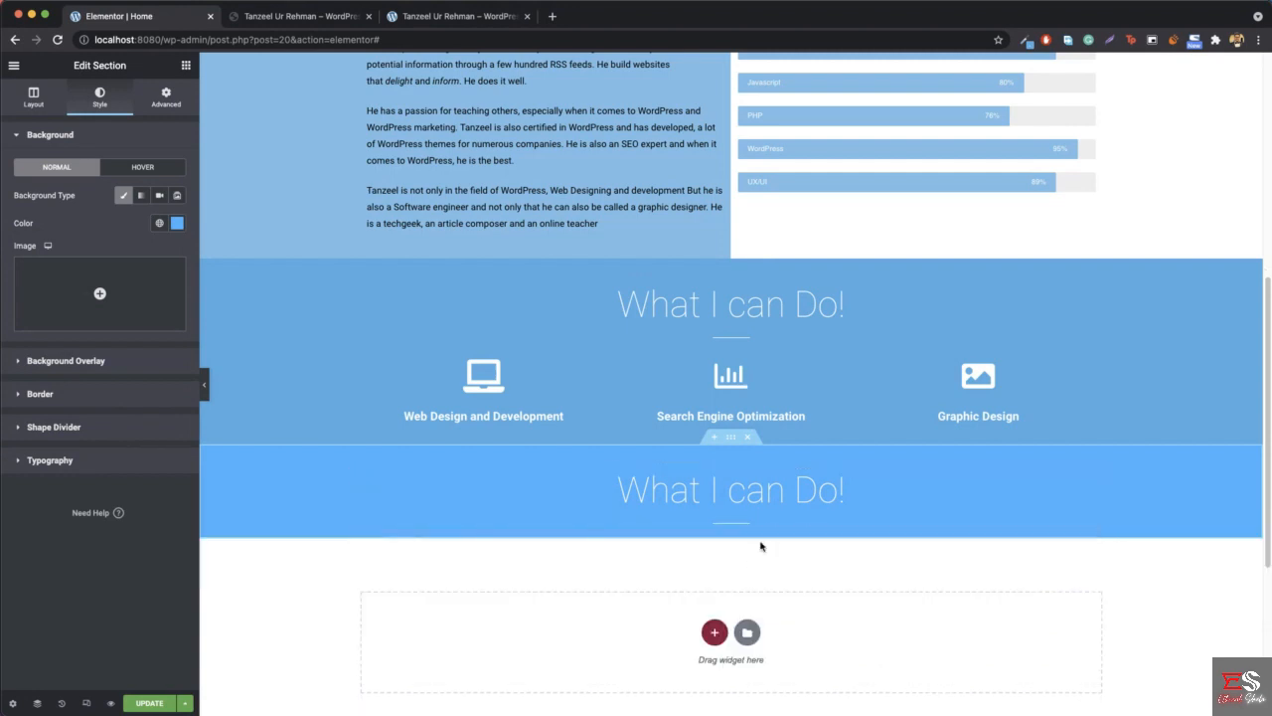
{"action": "left_click", "coordinate": [734, 522]}
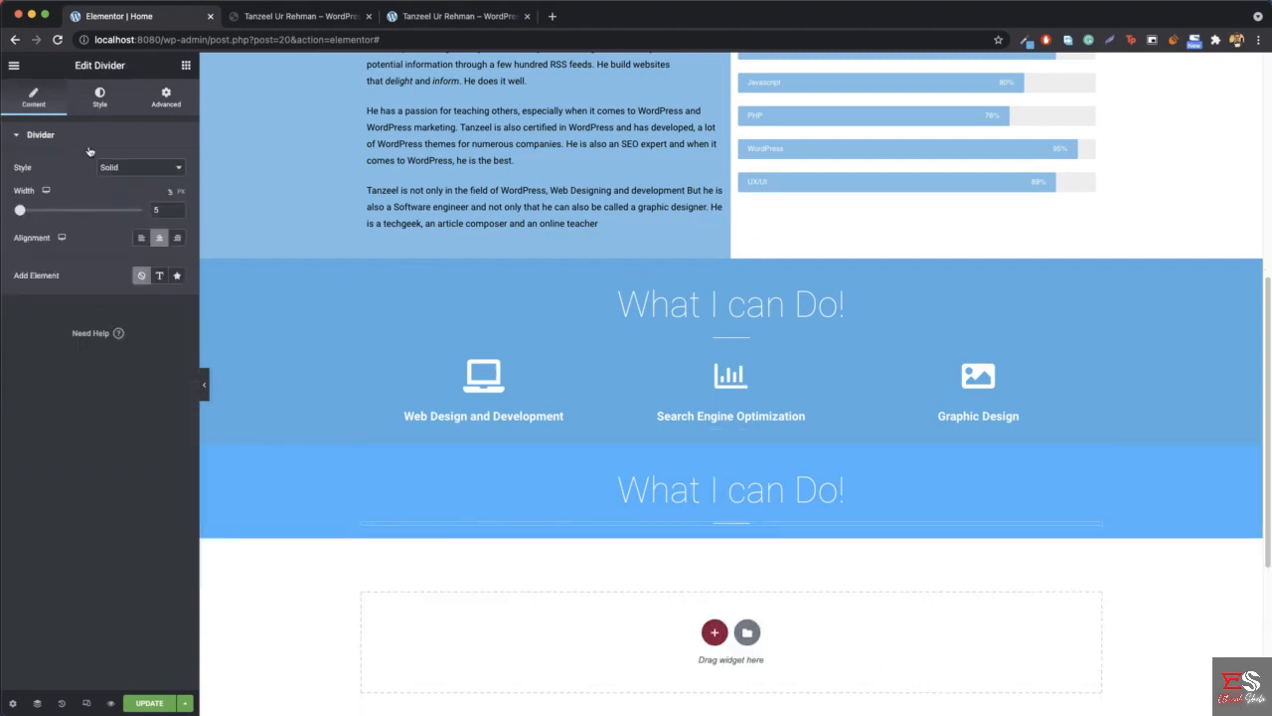
{"action": "left_click", "coordinate": [99, 97]}
{"action": "left_click", "coordinate": [176, 169]}
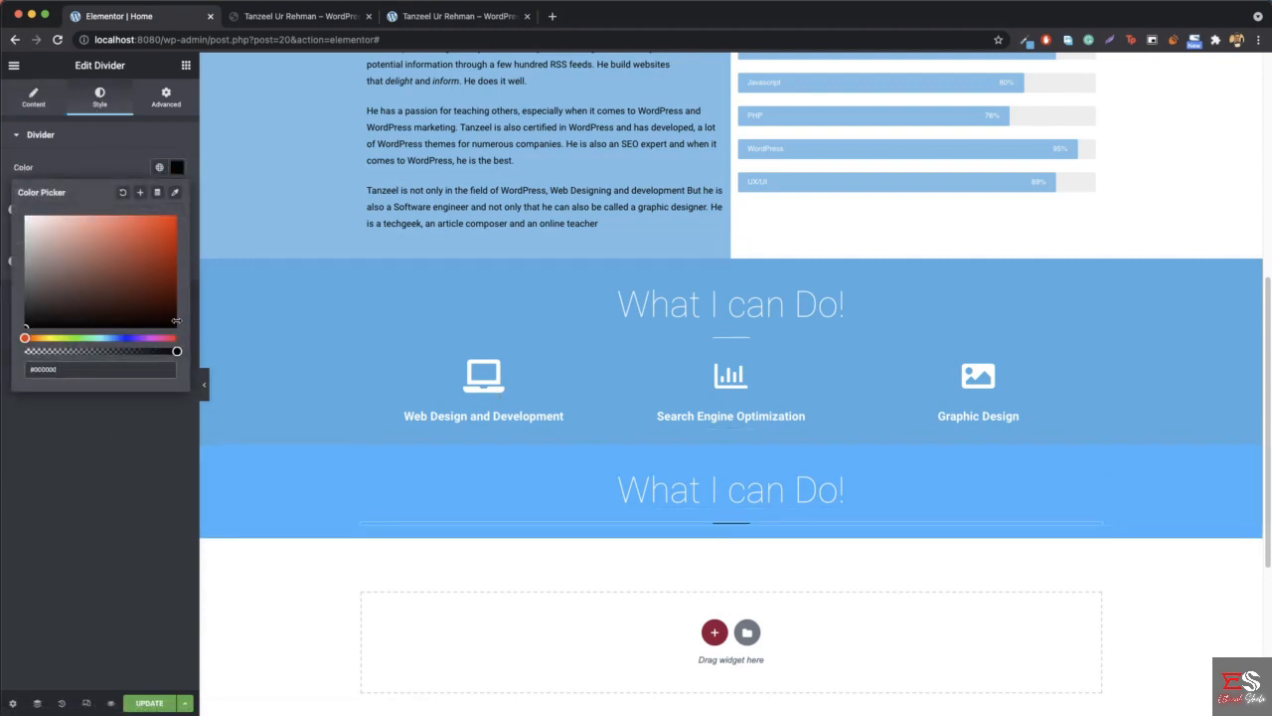
- Change the duplicated section's heading title to "Follow Me On..."
{"action": "right_click", "coordinate": [716, 494]}
{"action": "left_click", "coordinate": [750, 502]}
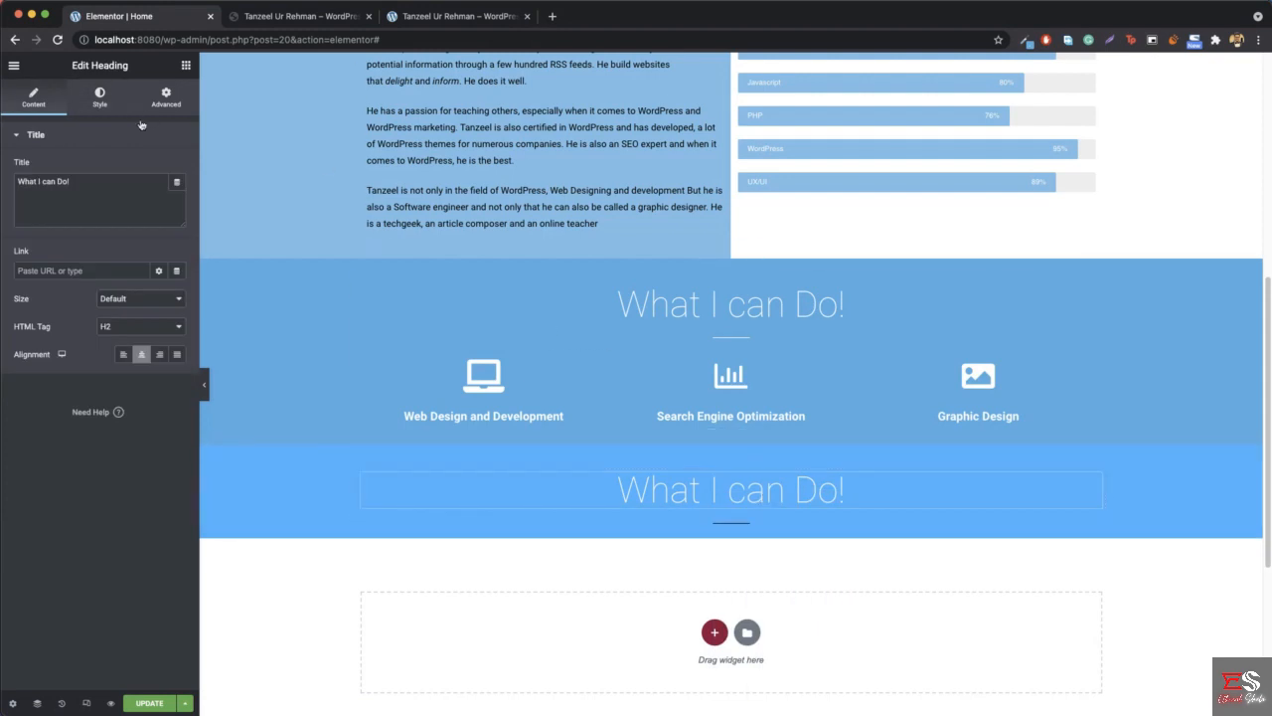
{"action": "triple_click", "coordinate": [97, 212]}
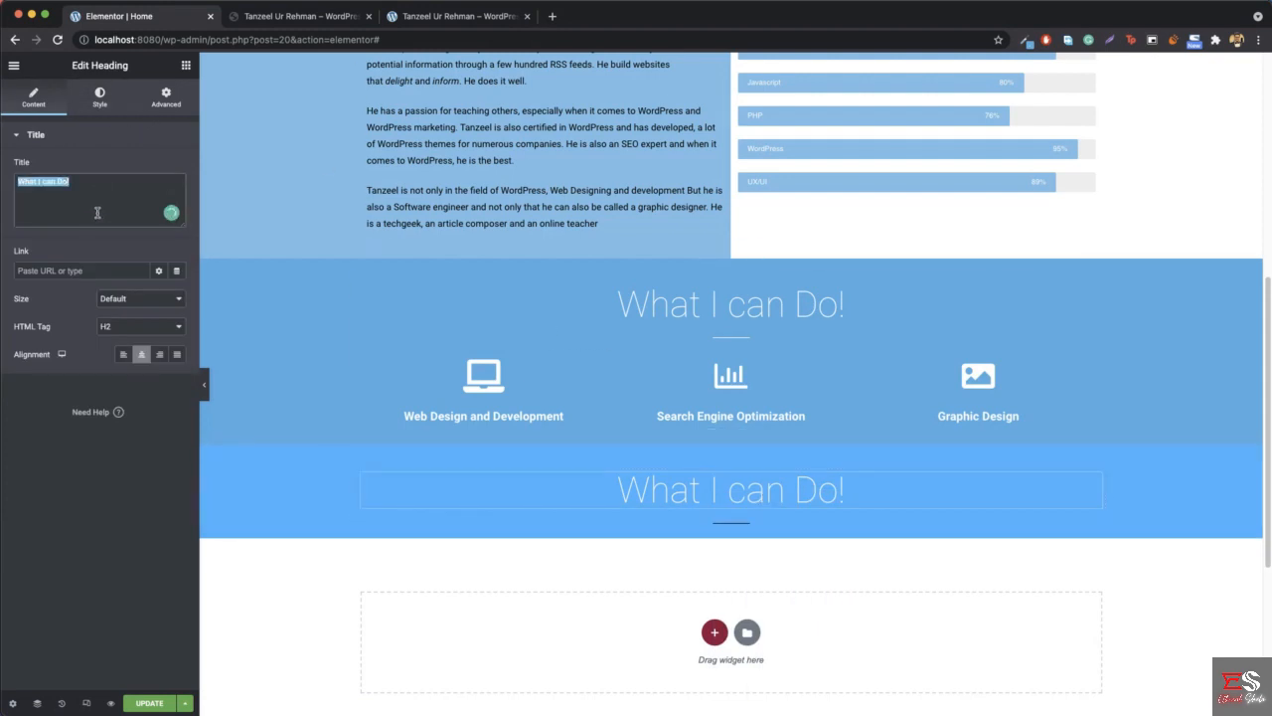
{"action": "type", "text": "Follow"}
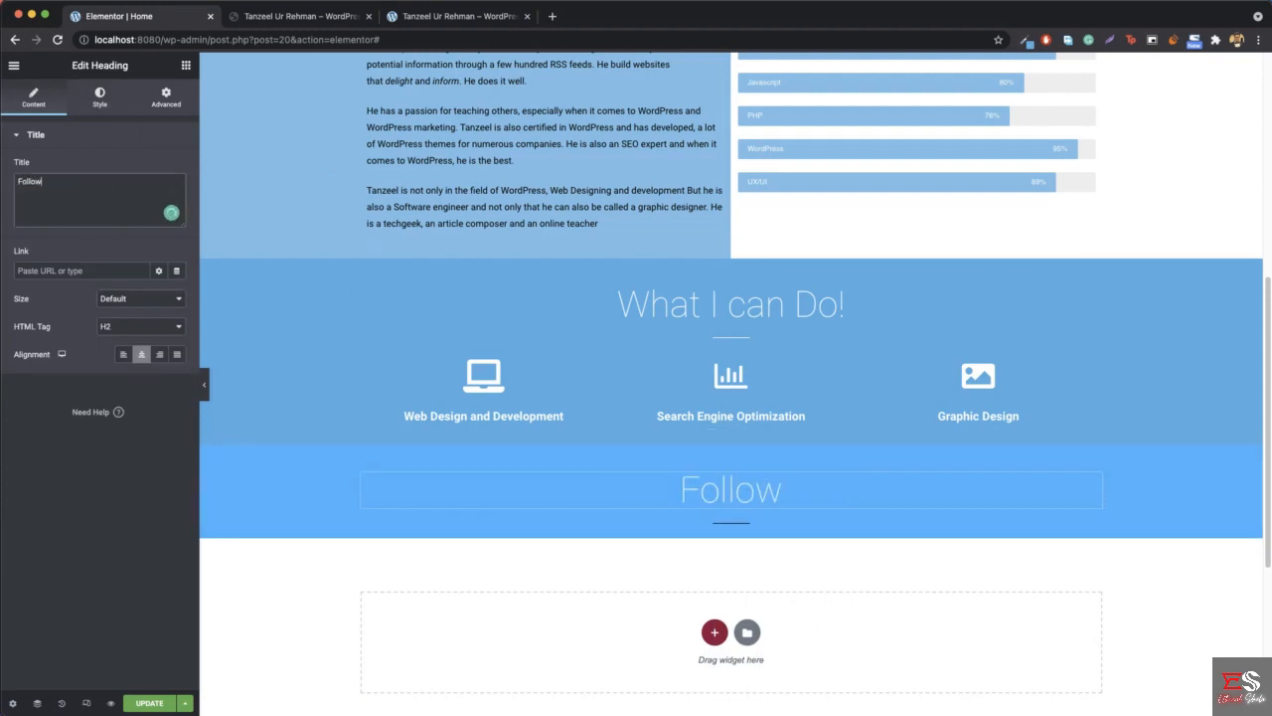
{"action": "type", "text": " Me O"}
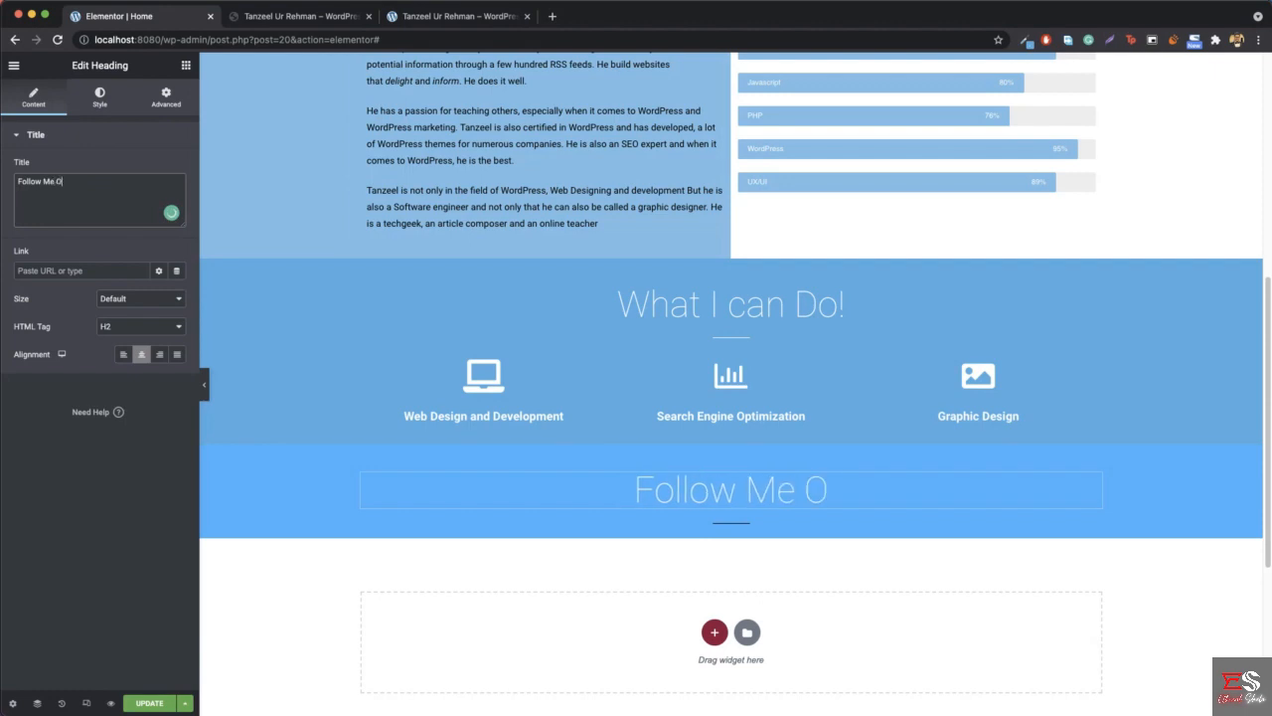
{"action": "type", "text": "n..."}
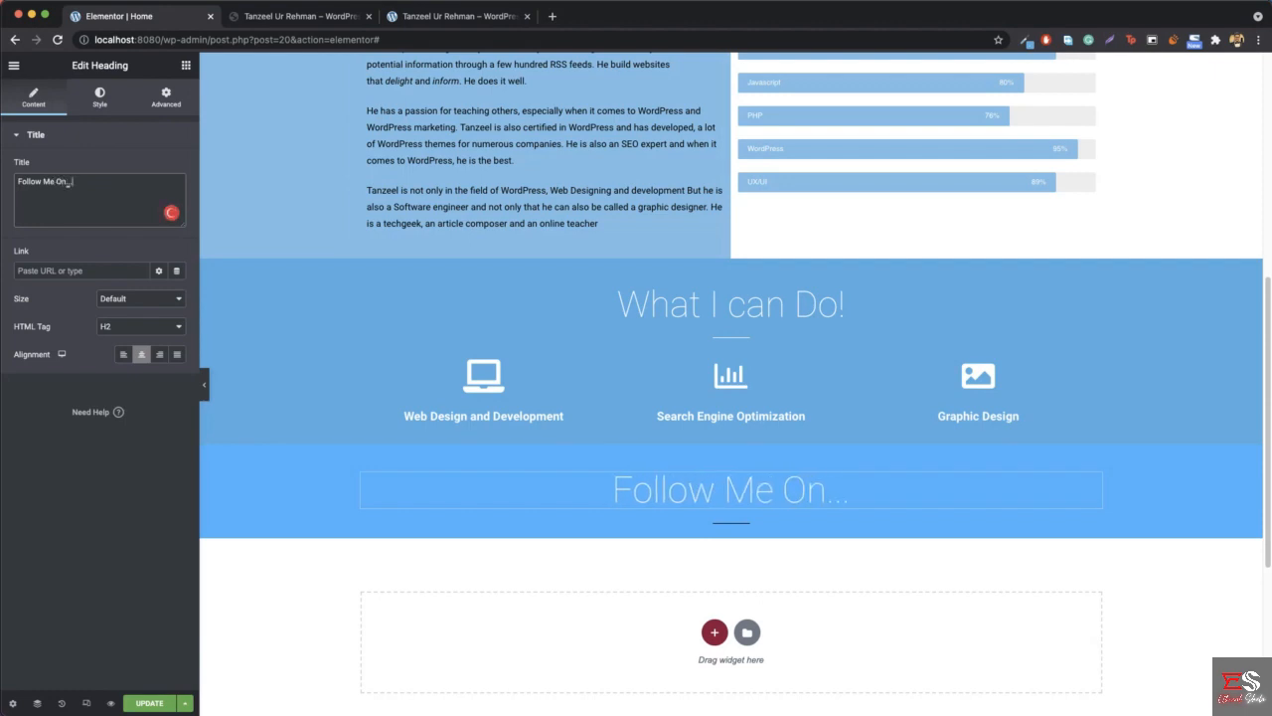
- Set the "Follow Me On..." heading's text color to black, #000000
{"action": "left_click", "coordinate": [99, 104]}
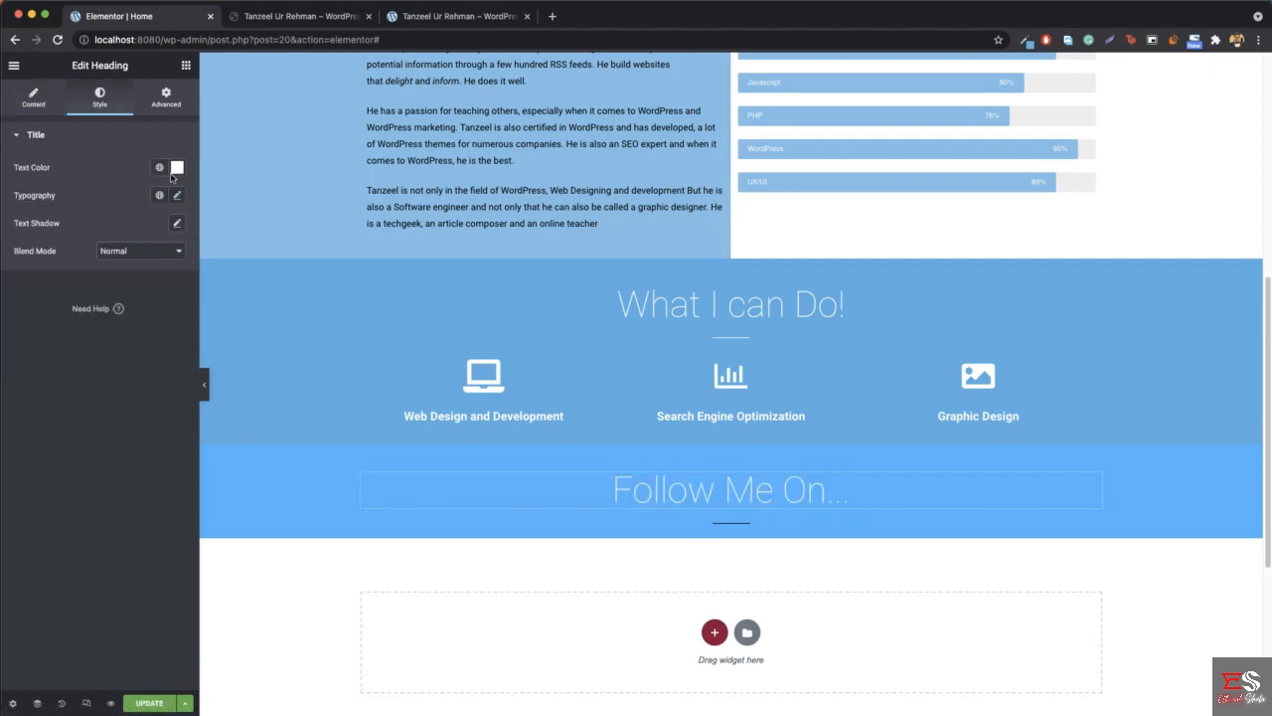
{"action": "left_click", "coordinate": [177, 167]}
{"action": "key", "text": "super+c"}
{"action": "type", "text": "#000000"}
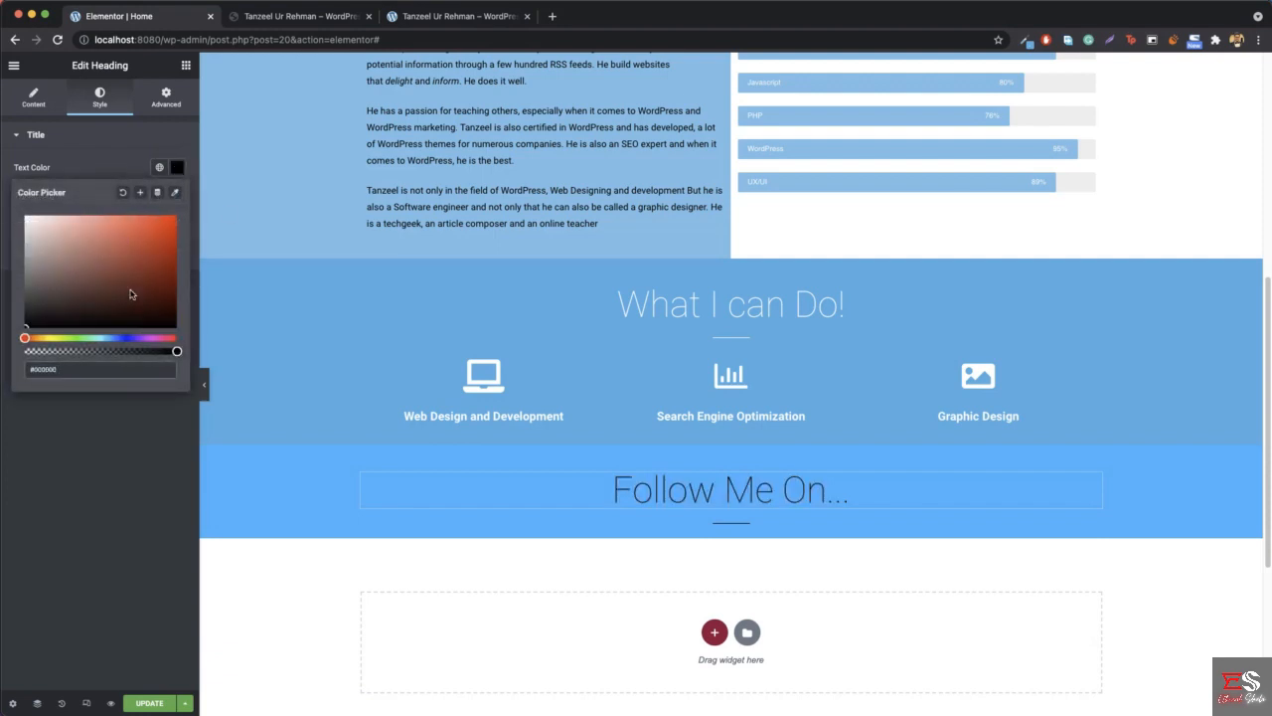
{"action": "left_click", "coordinate": [177, 167]}
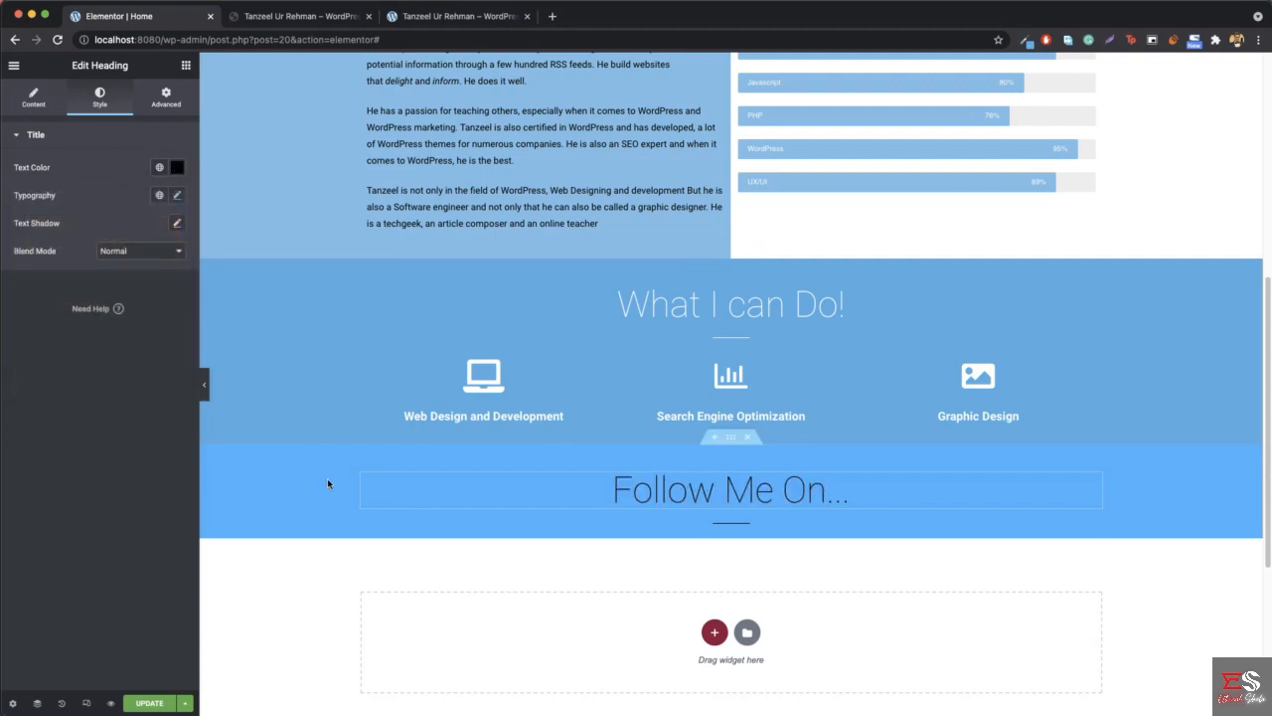
- Set the "Follow Me On..." section's background color to white, #FFFFFF
{"action": "right_click", "coordinate": [294, 513]}
{"action": "left_click", "coordinate": [360, 525]}
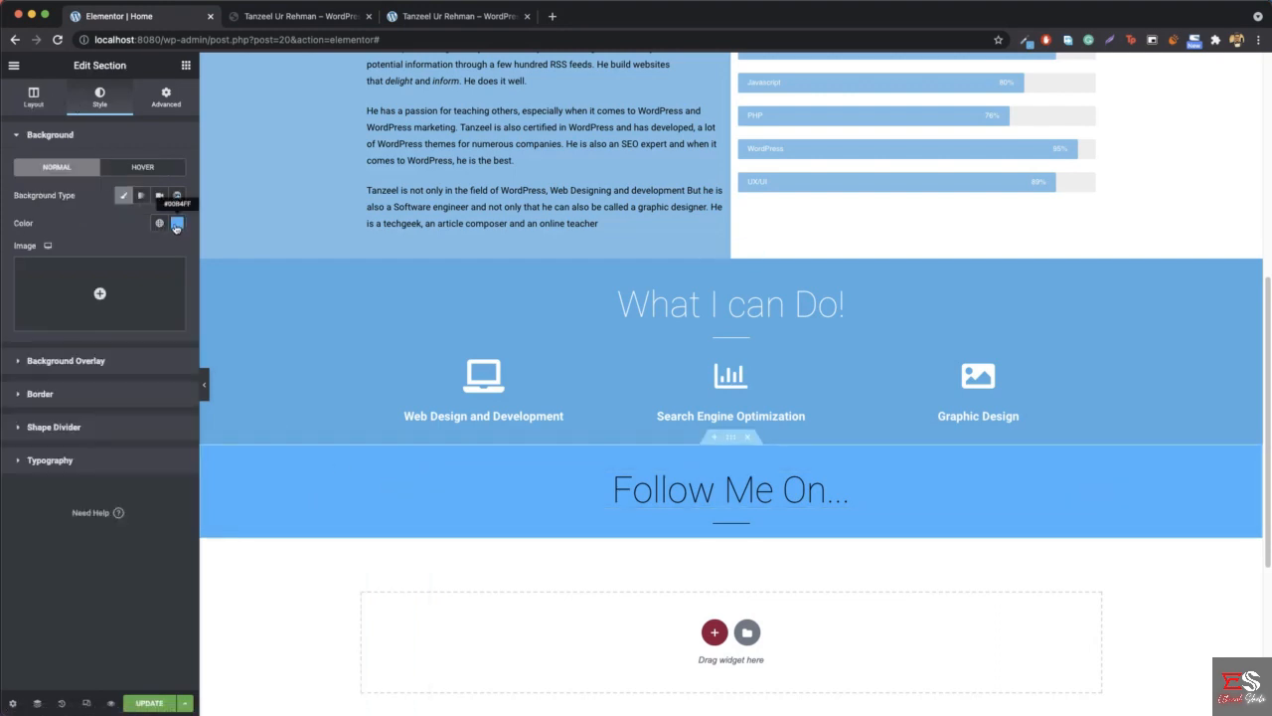
{"action": "left_click", "coordinate": [175, 226]}
{"action": "key", "text": "super+v"}
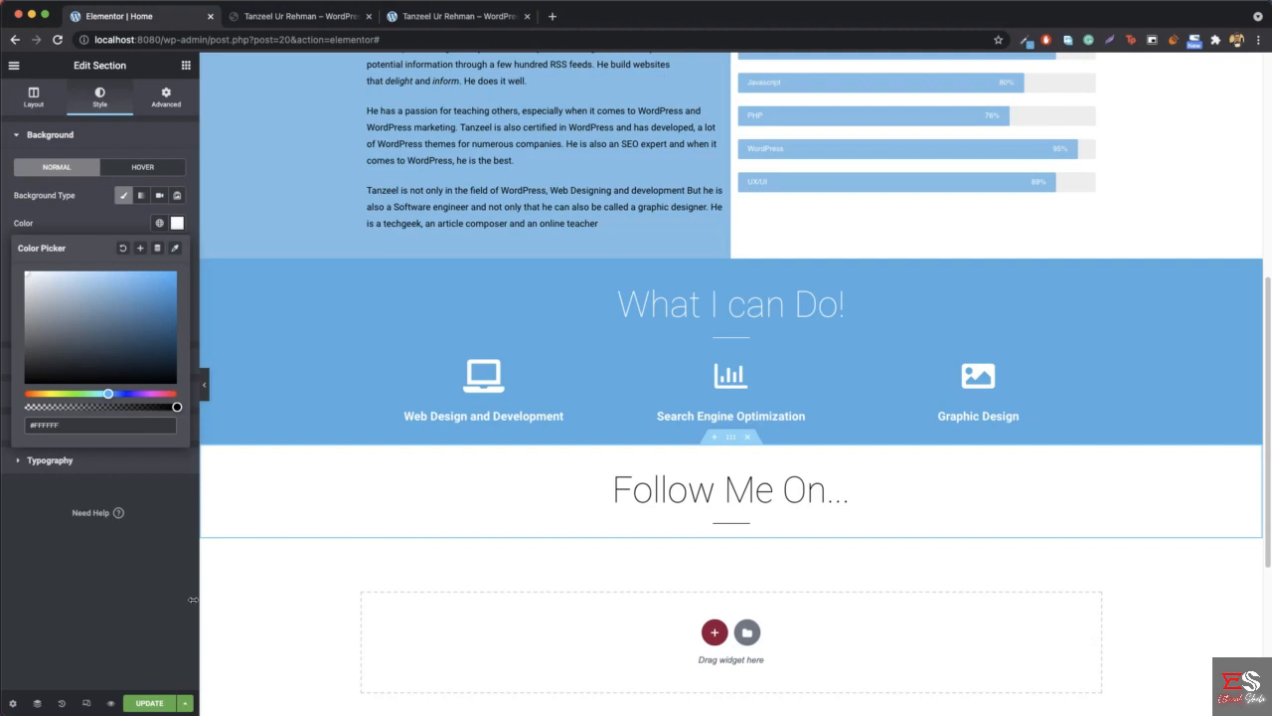
- Check the reference site's follow section, then add a Social Icons widget below the divider in the "Follow Me On..." section
{"action": "left_click", "coordinate": [186, 67]}
{"action": "left_click", "coordinate": [277, 15]}
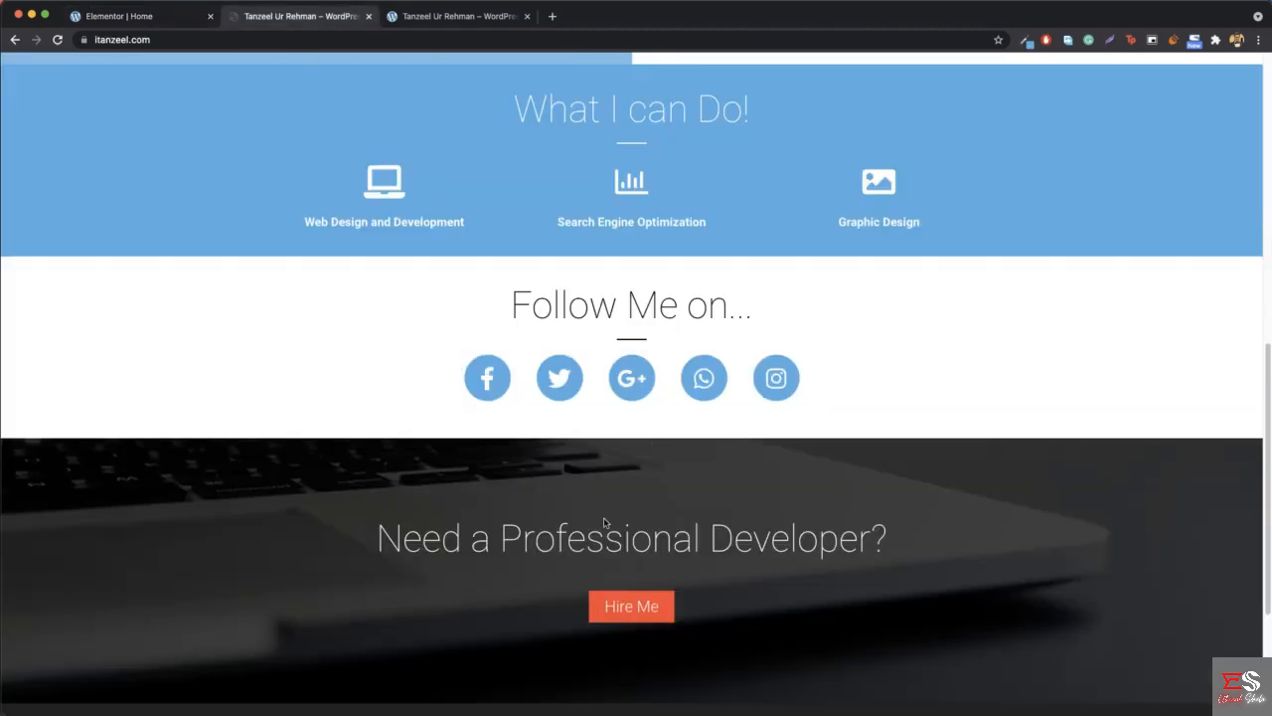
{"action": "left_click", "coordinate": [139, 16]}
{"action": "scroll", "coordinate": [120, 517], "scroll_direction": "down", "scroll_amount": 3}
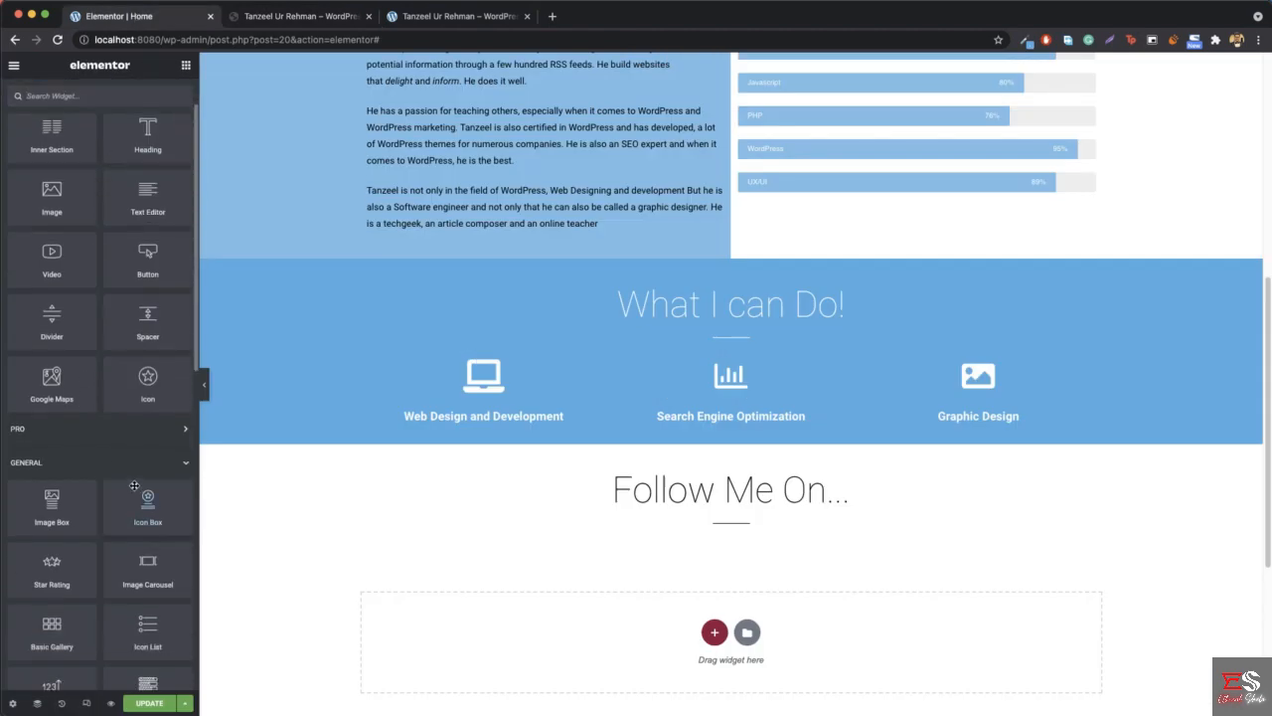
{"action": "scroll", "coordinate": [130, 478], "scroll_direction": "down", "scroll_amount": 8}
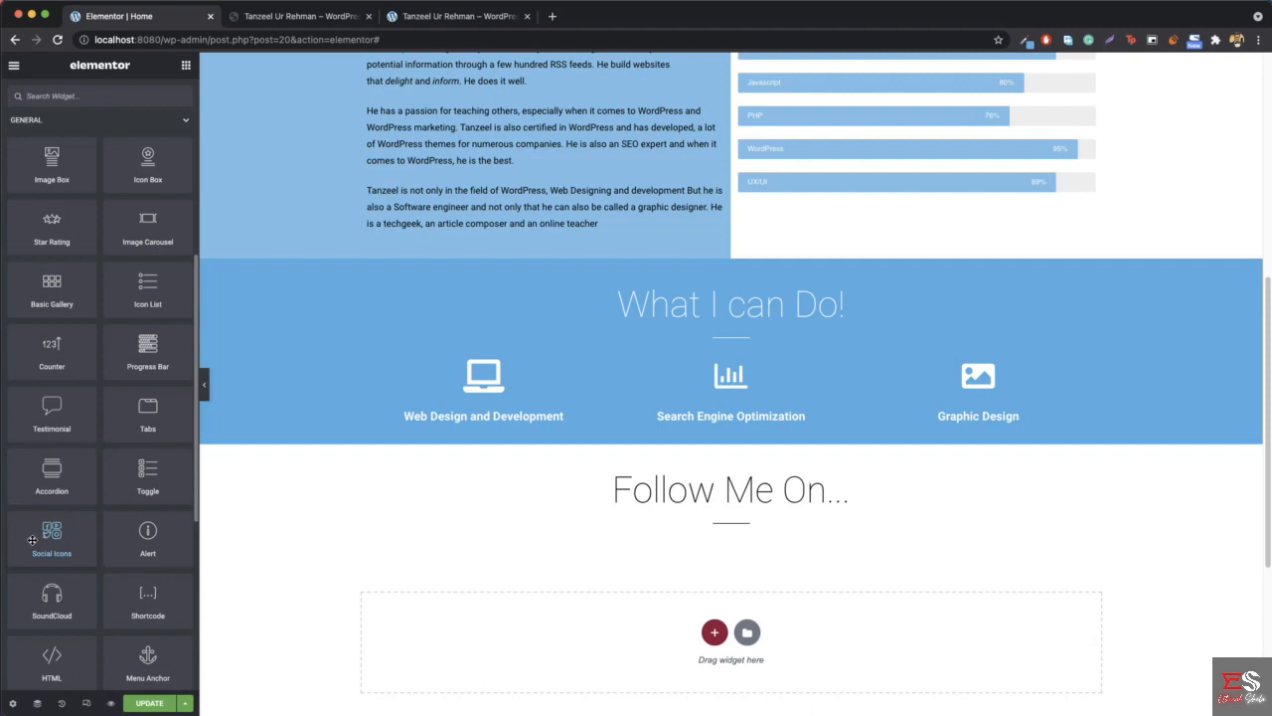
{"action": "left_click_drag", "start_coordinate": [32, 540], "coordinate": [736, 530]}
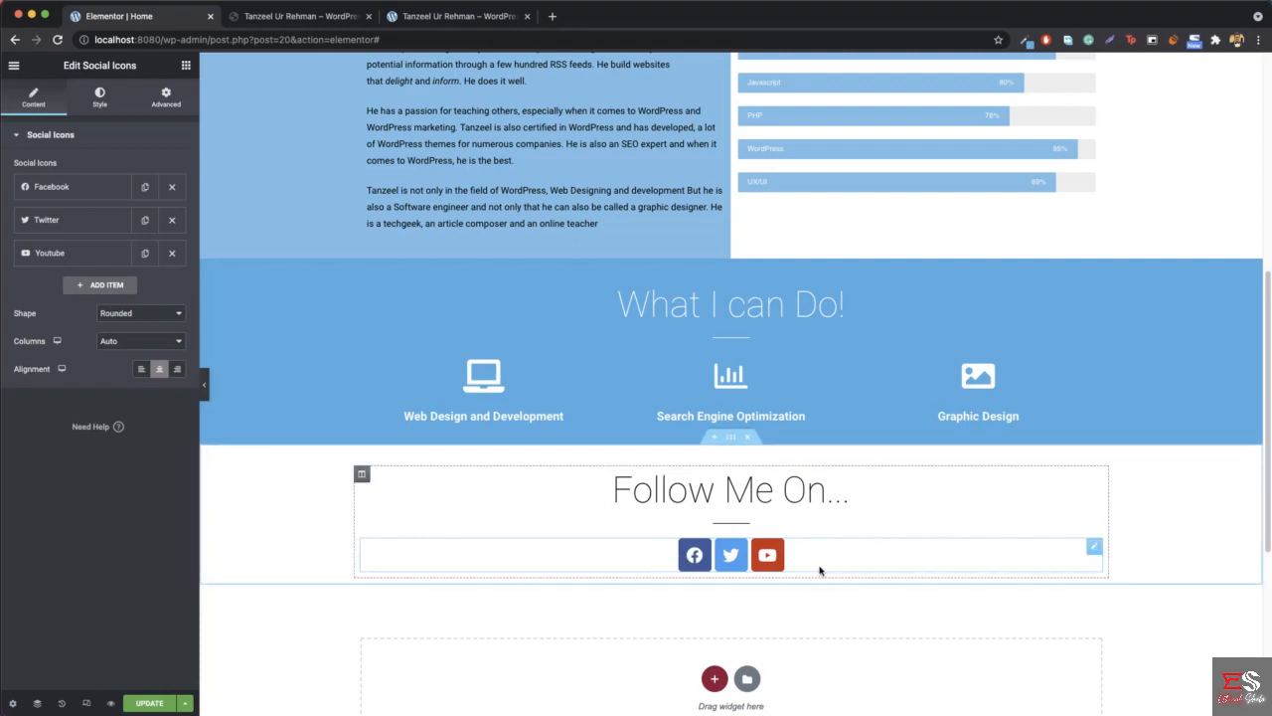
- Compare the icons with the reference site and switch the social icons' color setting to Custom
{"action": "left_click", "coordinate": [293, 22]}
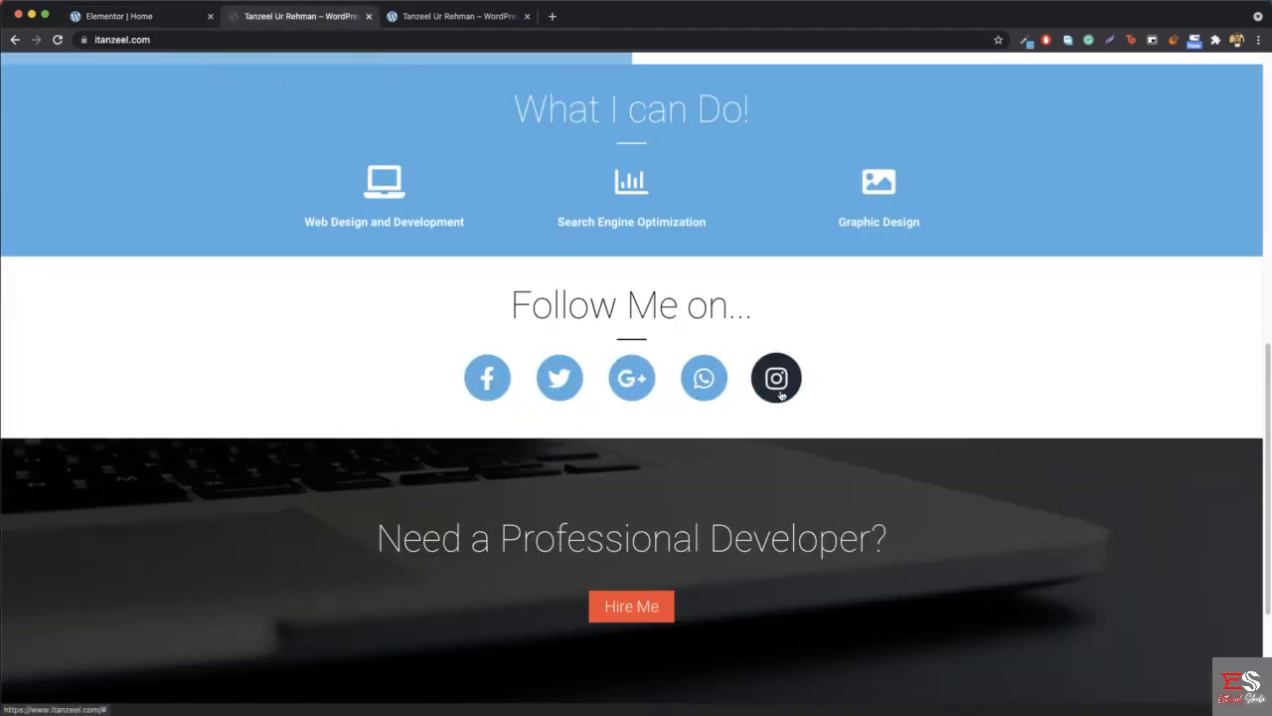
{"action": "left_click", "coordinate": [167, 16]}
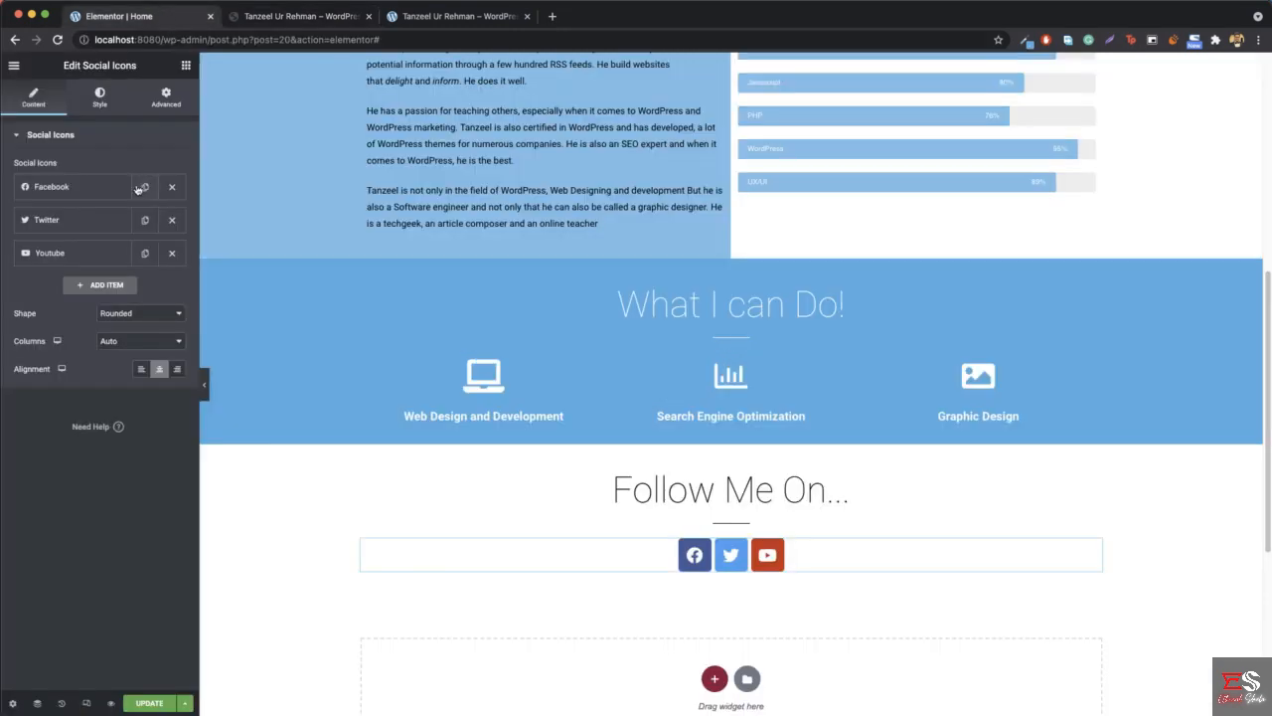
{"action": "left_click", "coordinate": [97, 101]}
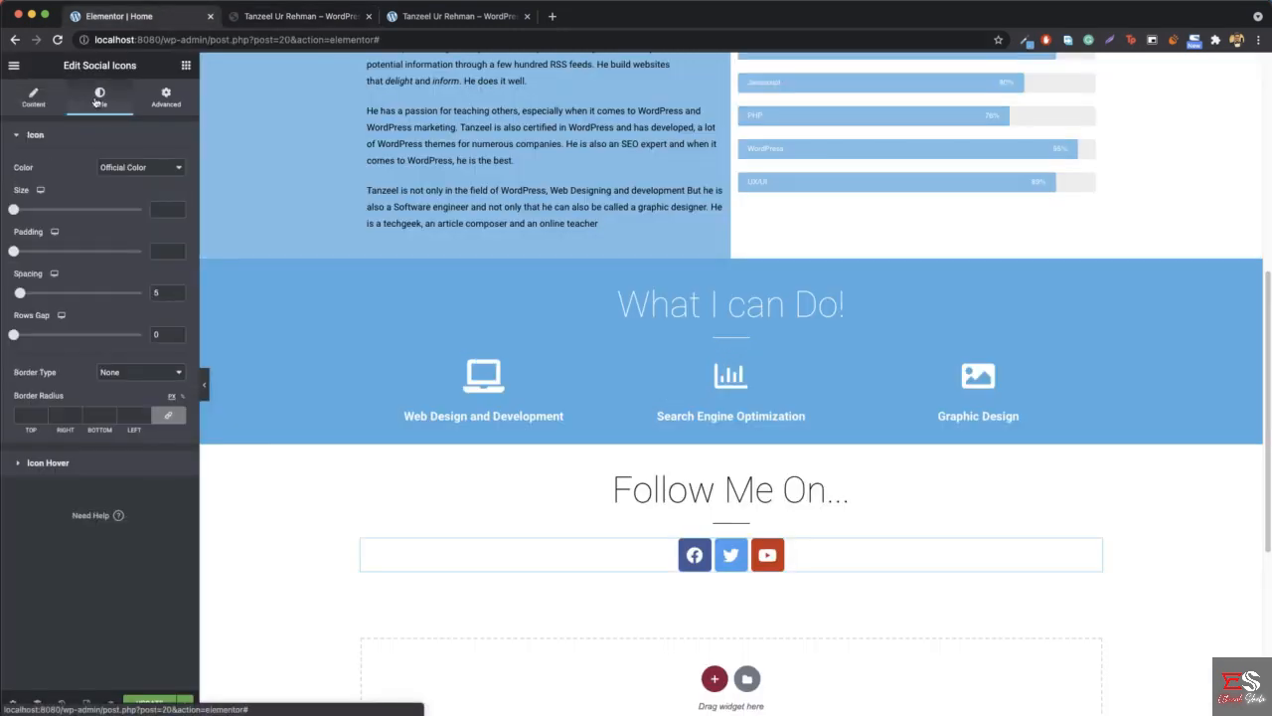
{"action": "left_click", "coordinate": [144, 171]}
{"action": "left_click", "coordinate": [147, 182]}
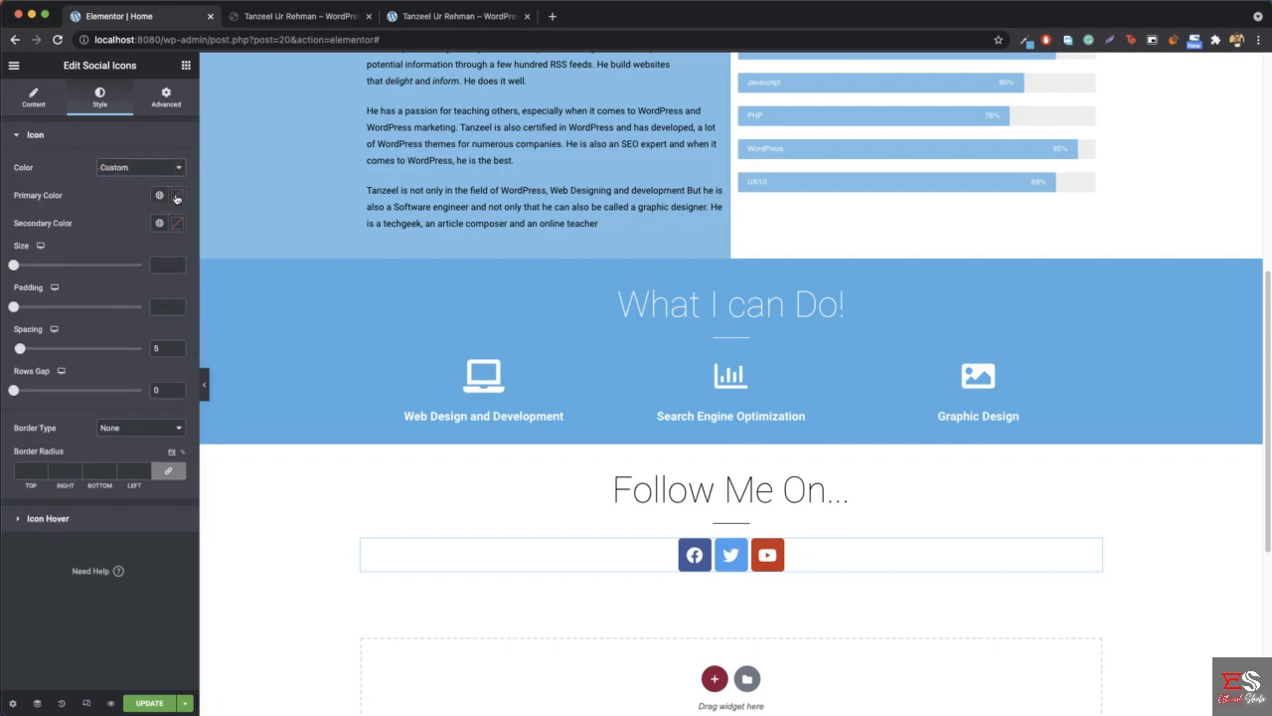
- Sample the blue of the reference site's "What I can Do!" section and set it as the social icons' primary color, #35AFE2
{"action": "left_click", "coordinate": [177, 197]}
{"action": "left_click", "coordinate": [84, 308]}
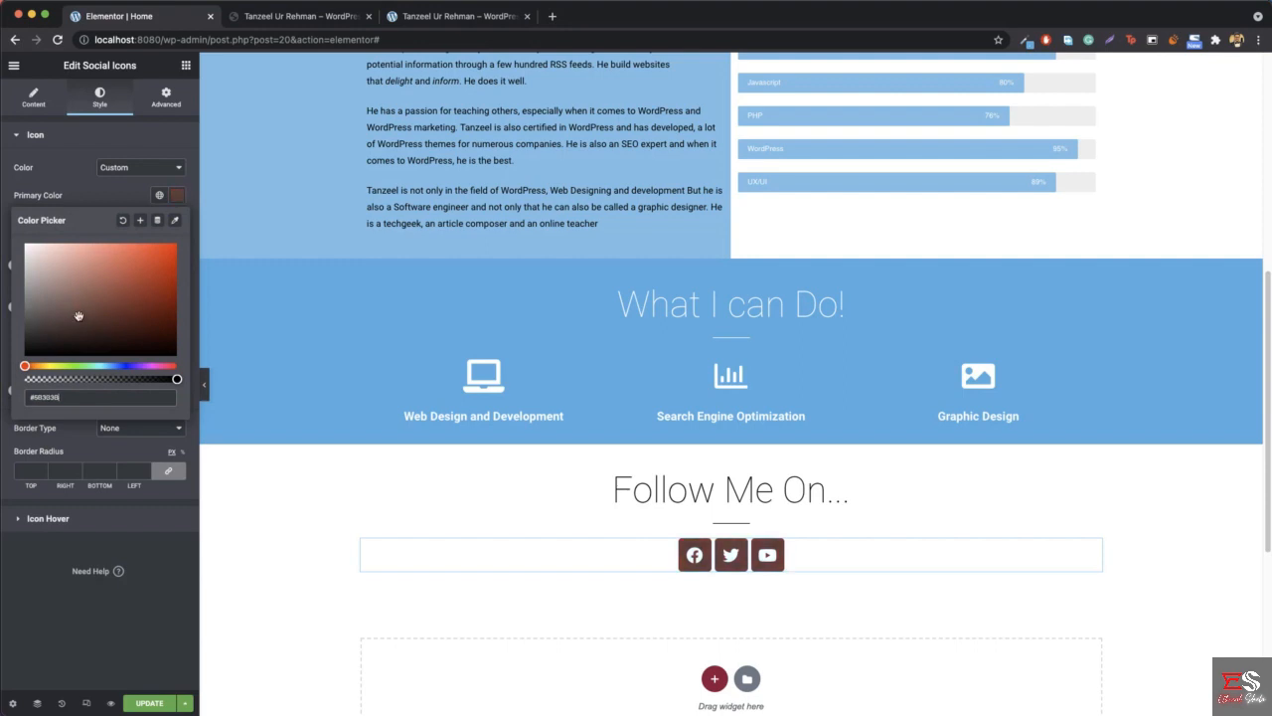
{"action": "left_click", "coordinate": [78, 315]}
{"action": "left_click", "coordinate": [303, 16]}
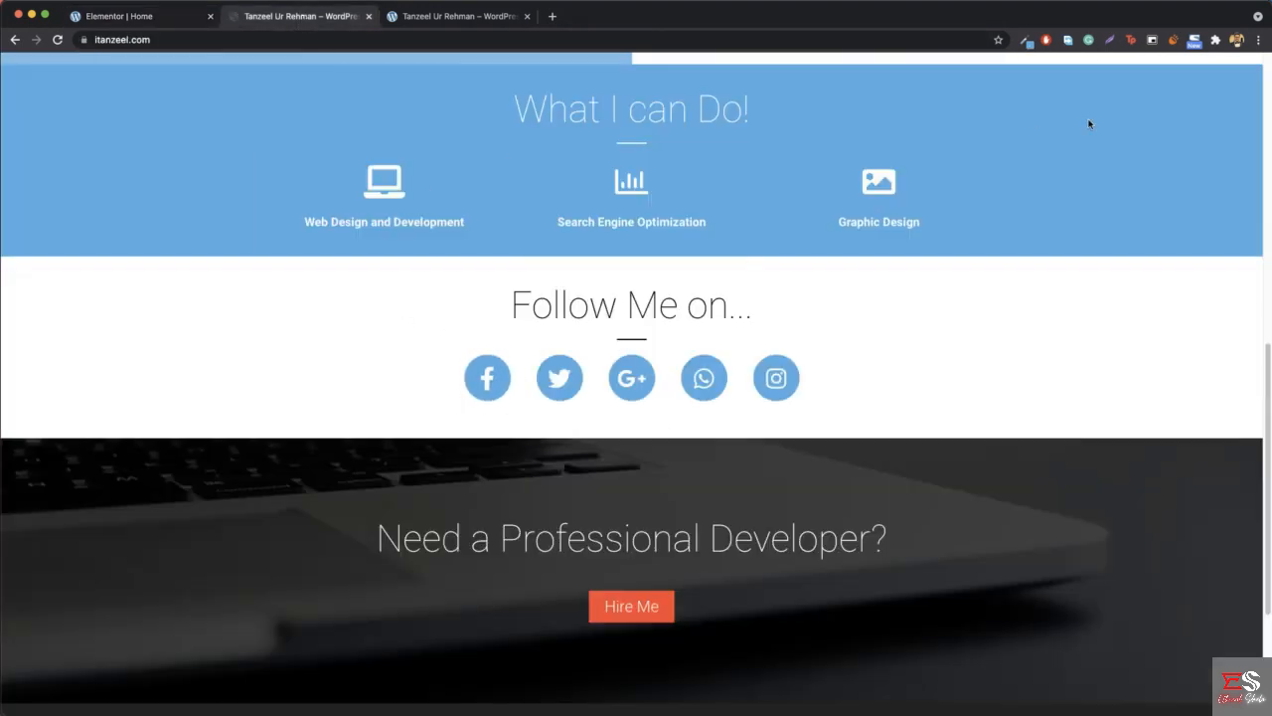
{"action": "left_click", "coordinate": [1035, 46]}
{"action": "left_click", "coordinate": [978, 59]}
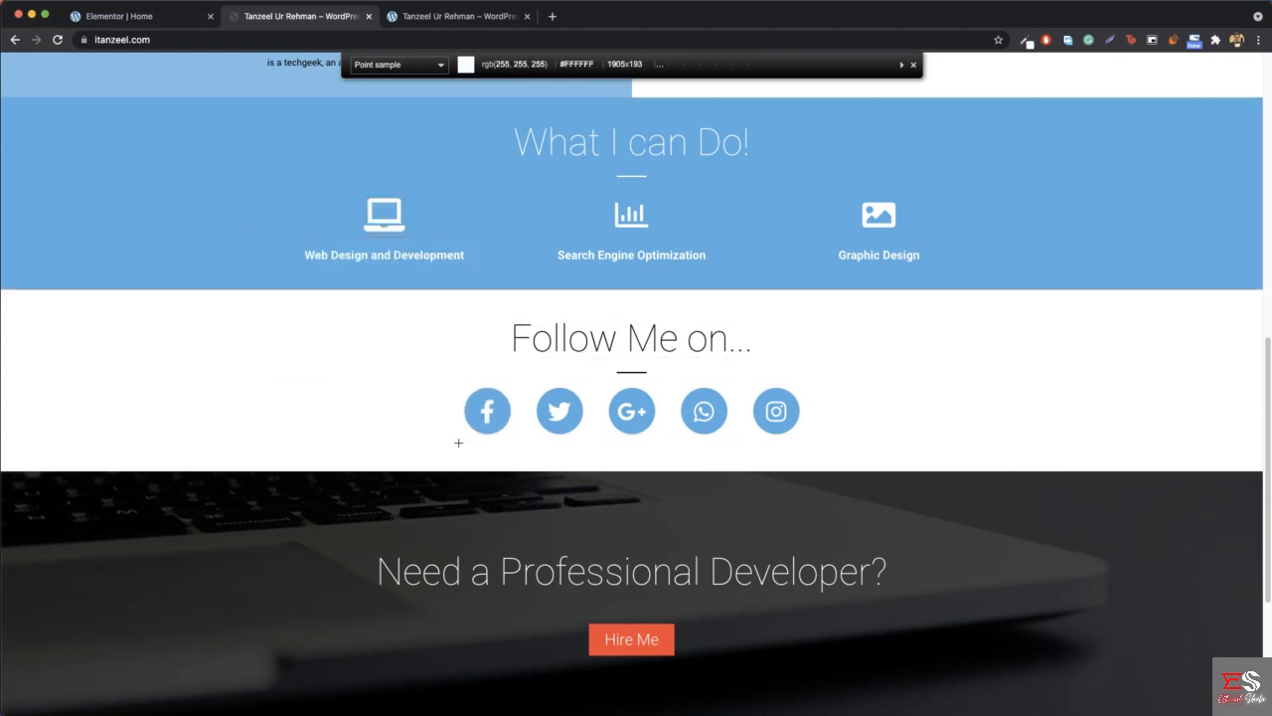
{"action": "left_click", "coordinate": [214, 207]}
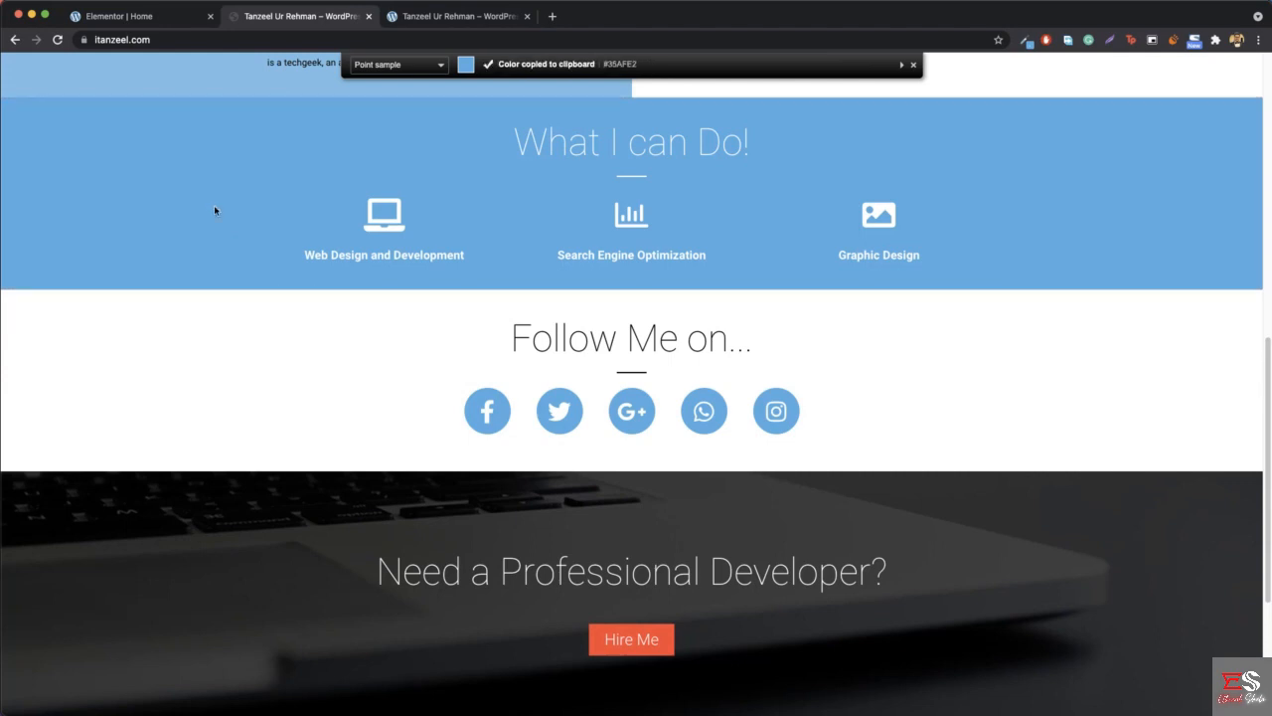
{"action": "left_click", "coordinate": [124, 17]}
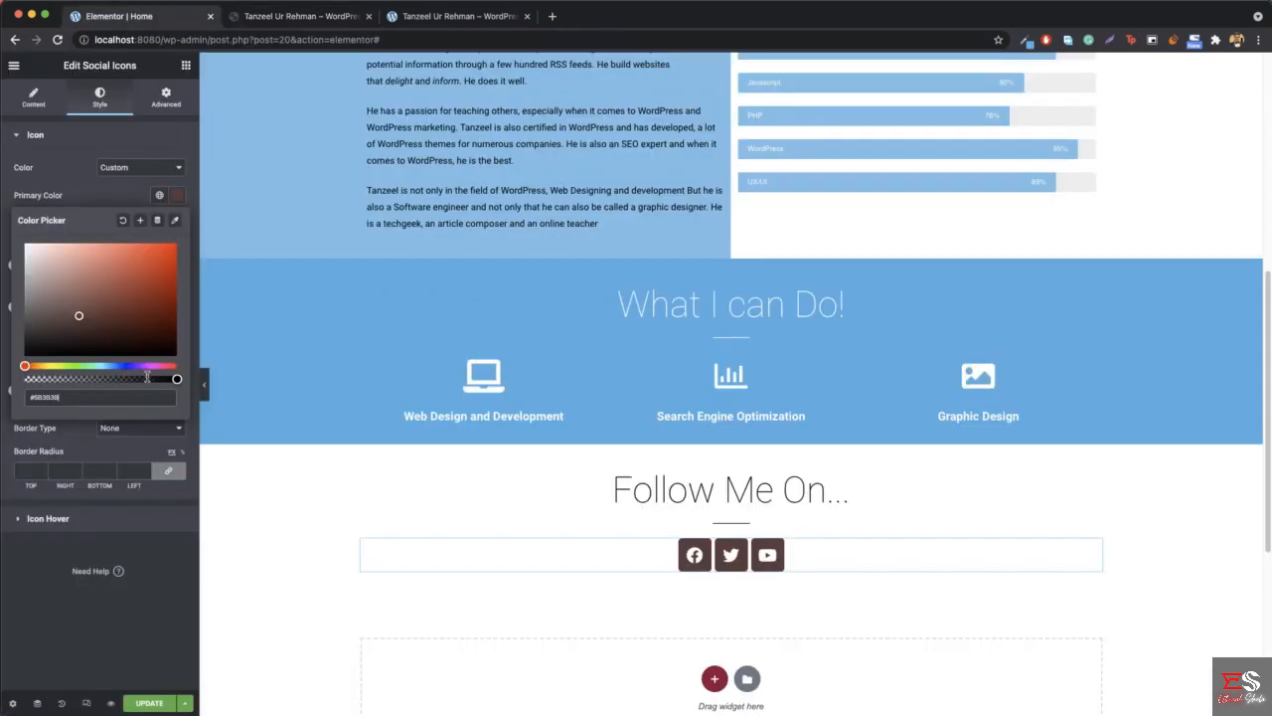
{"action": "key", "text": "super+v"}
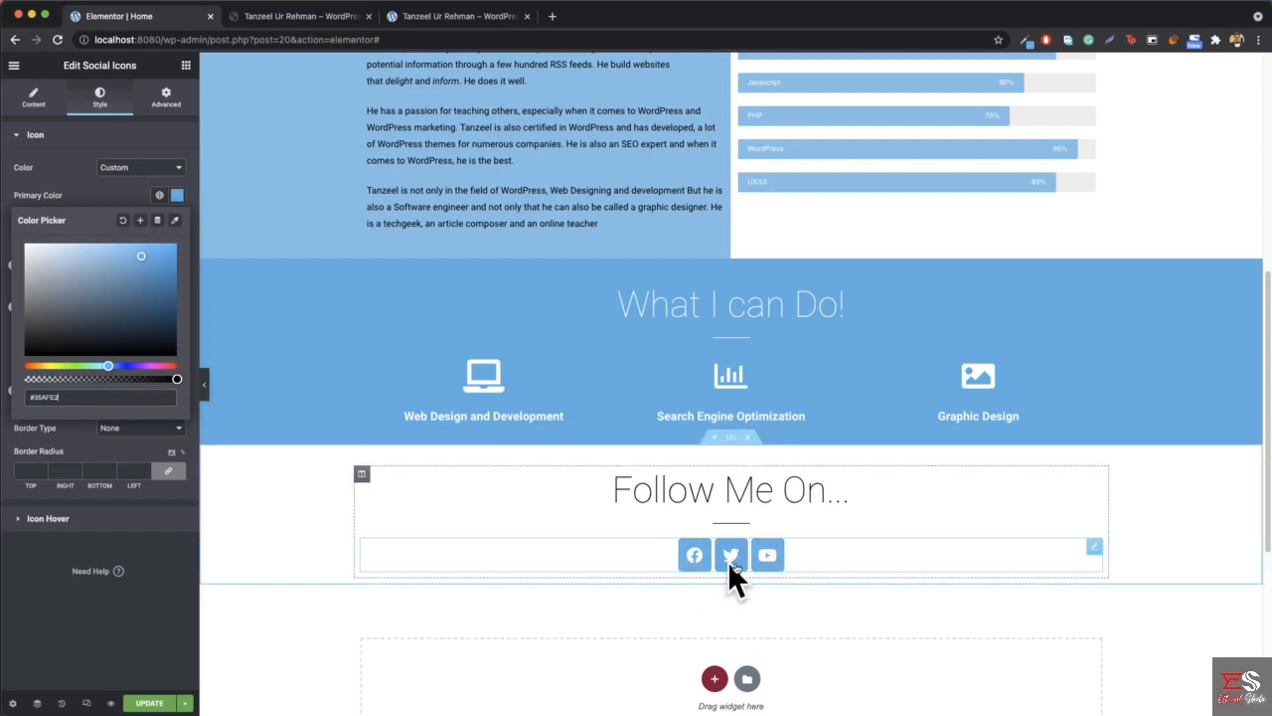
- Set the social icons' shape to Circle
{"action": "left_click", "coordinate": [35, 98]}
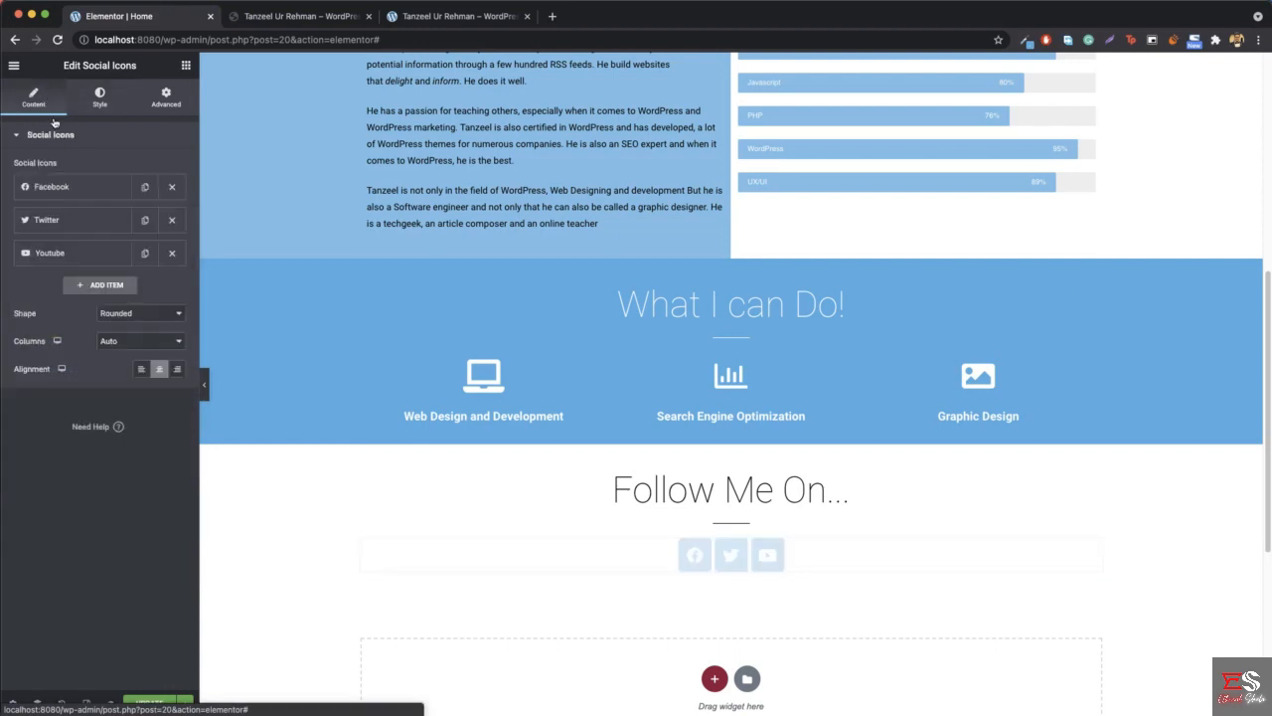
{"action": "left_click", "coordinate": [153, 315]}
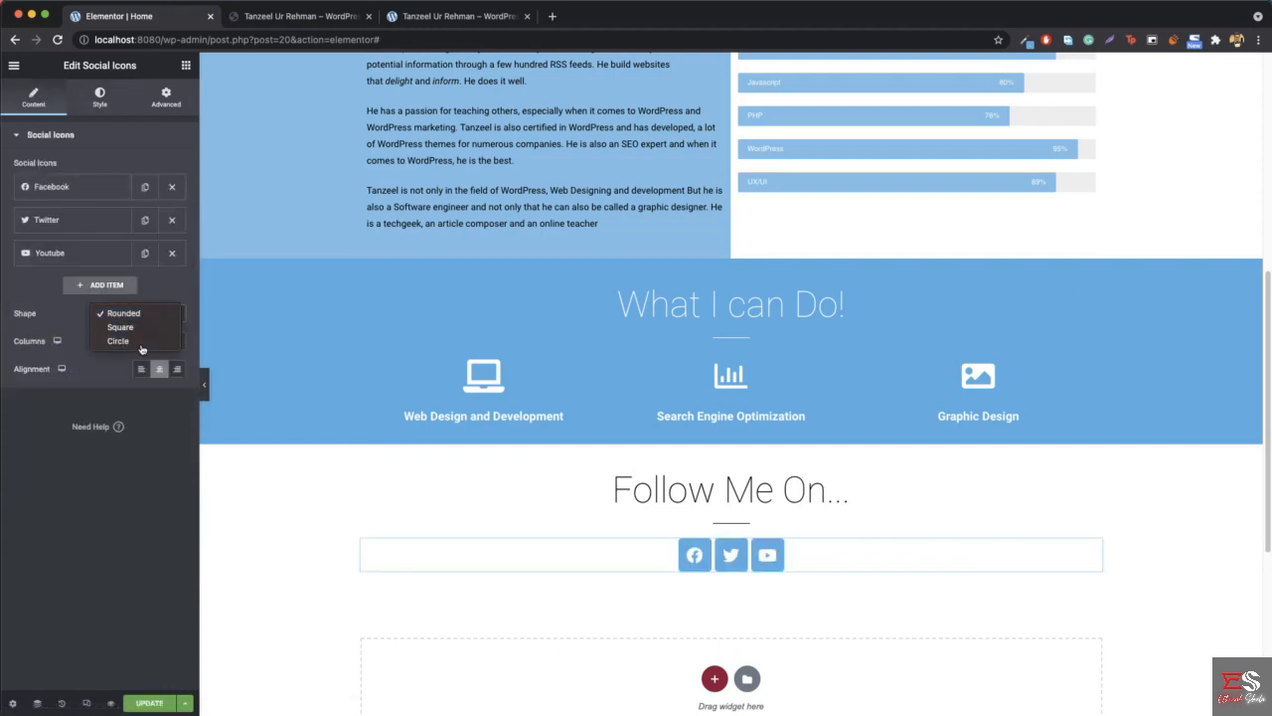
{"action": "left_click", "coordinate": [141, 347]}
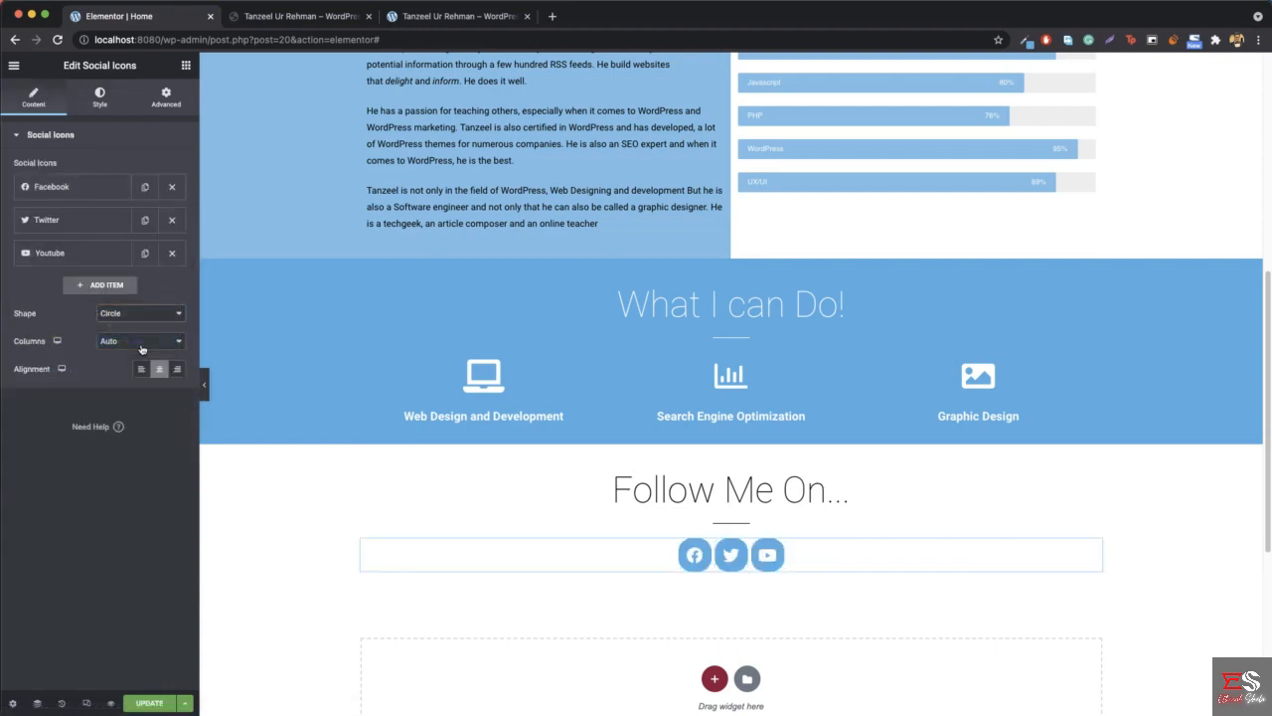
- Compare with the reference site and replace the Facebook item's icon with Facebook F from the Font Awesome - Brands library
{"action": "left_click", "coordinate": [306, 18]}
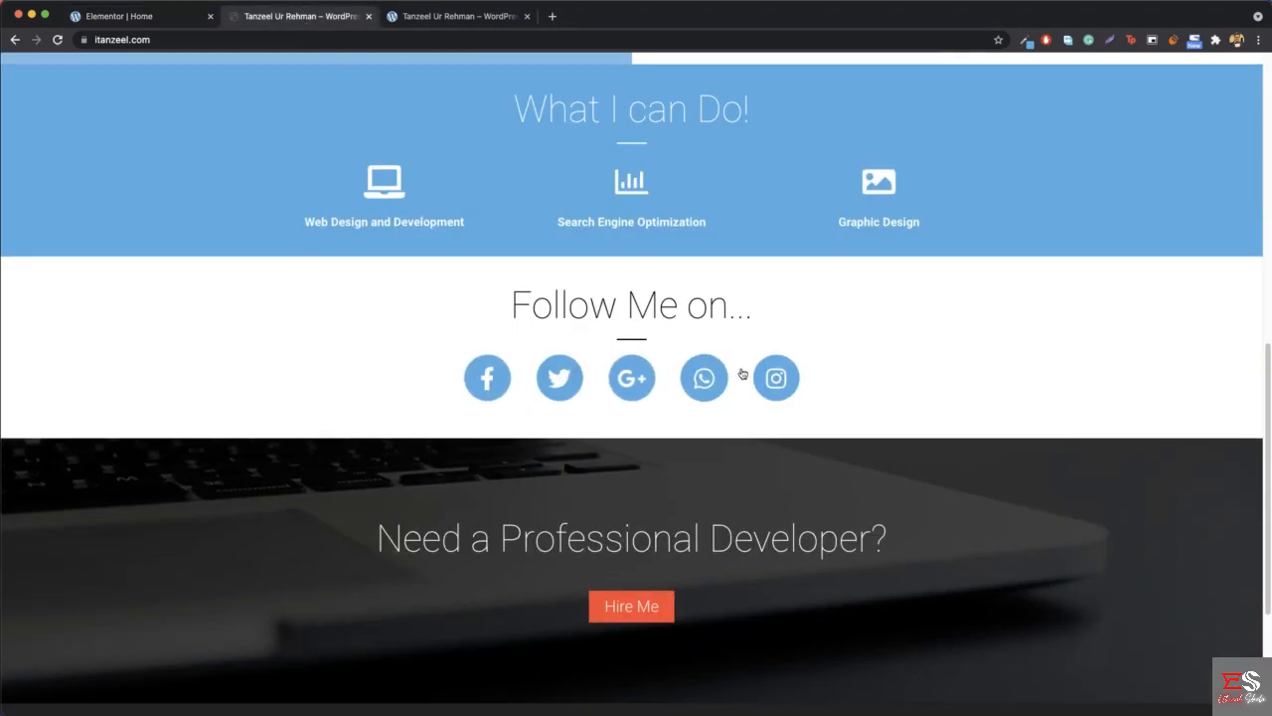
{"action": "left_click", "coordinate": [142, 18]}
{"action": "left_click", "coordinate": [50, 186]}
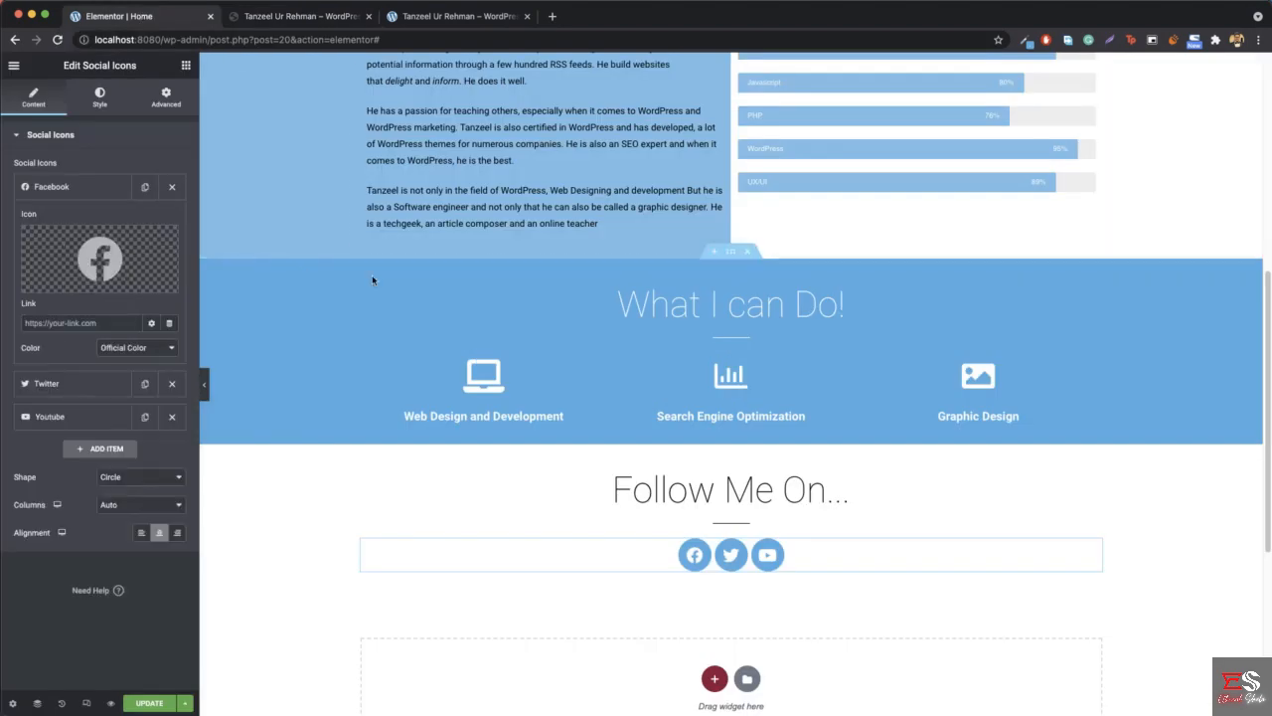
{"action": "left_click", "coordinate": [281, 20]}
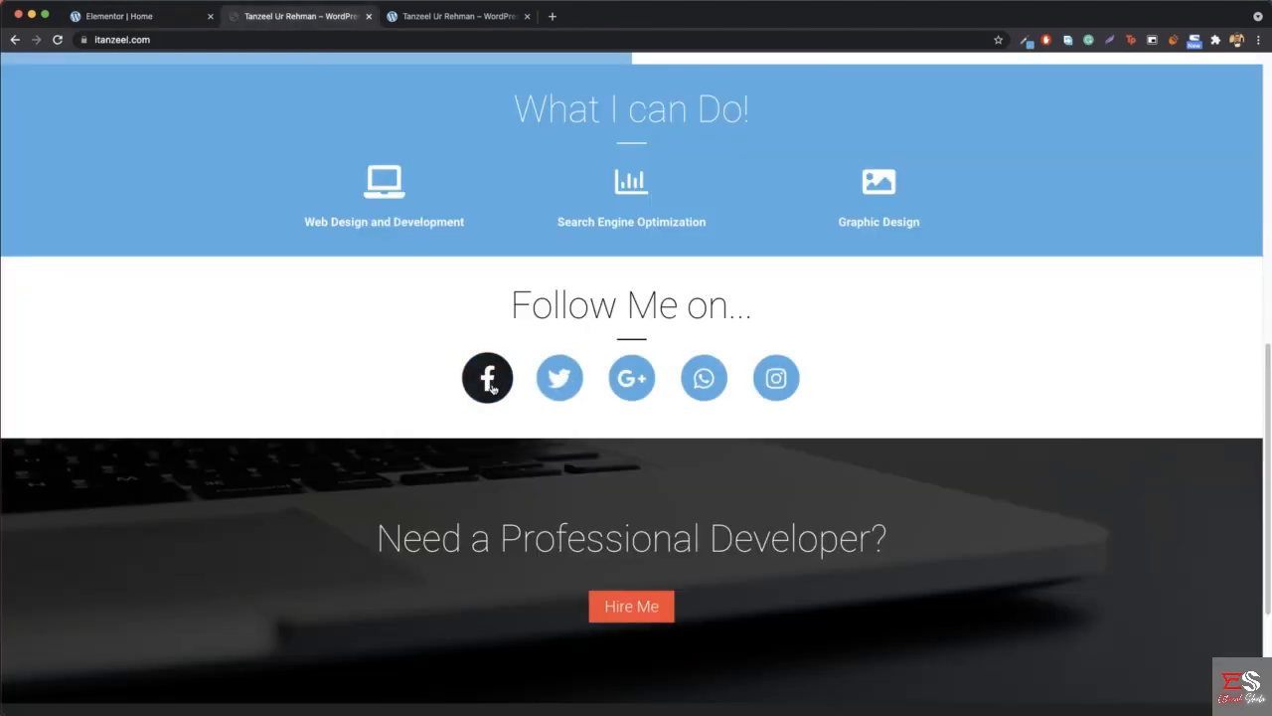
{"action": "left_click", "coordinate": [149, 17]}
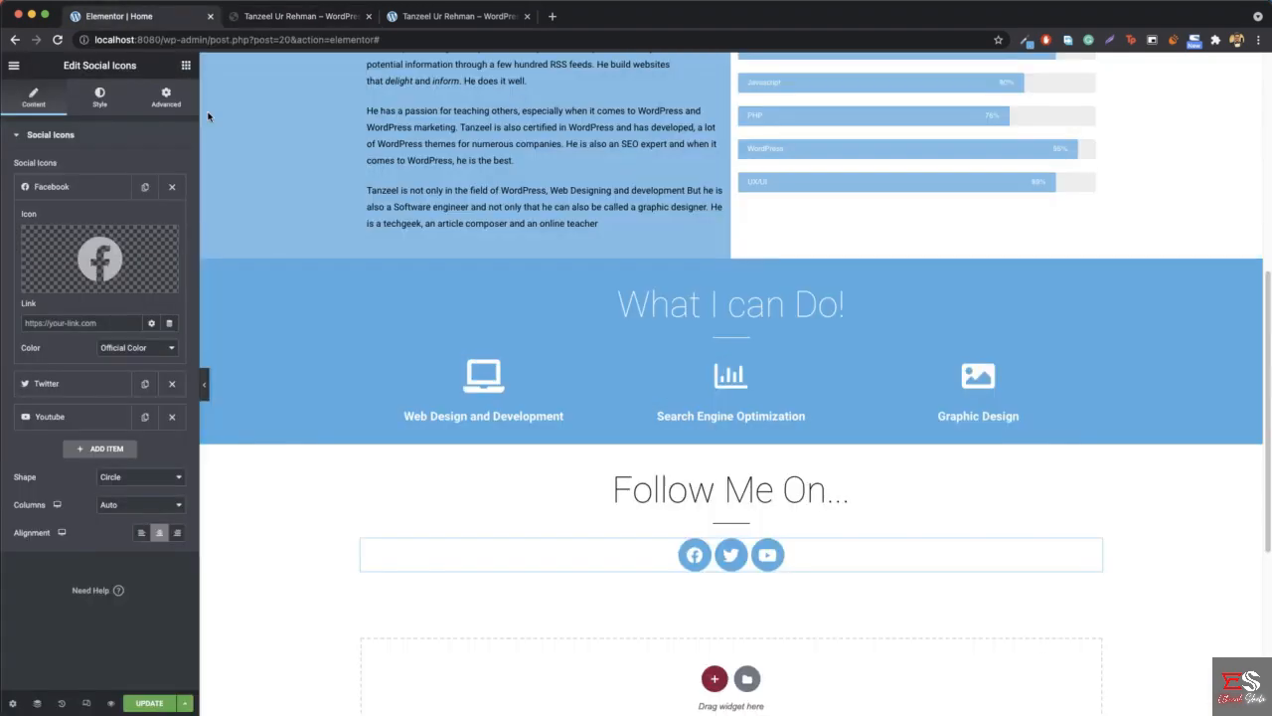
{"action": "mouse_move", "coordinate": [127, 253]}
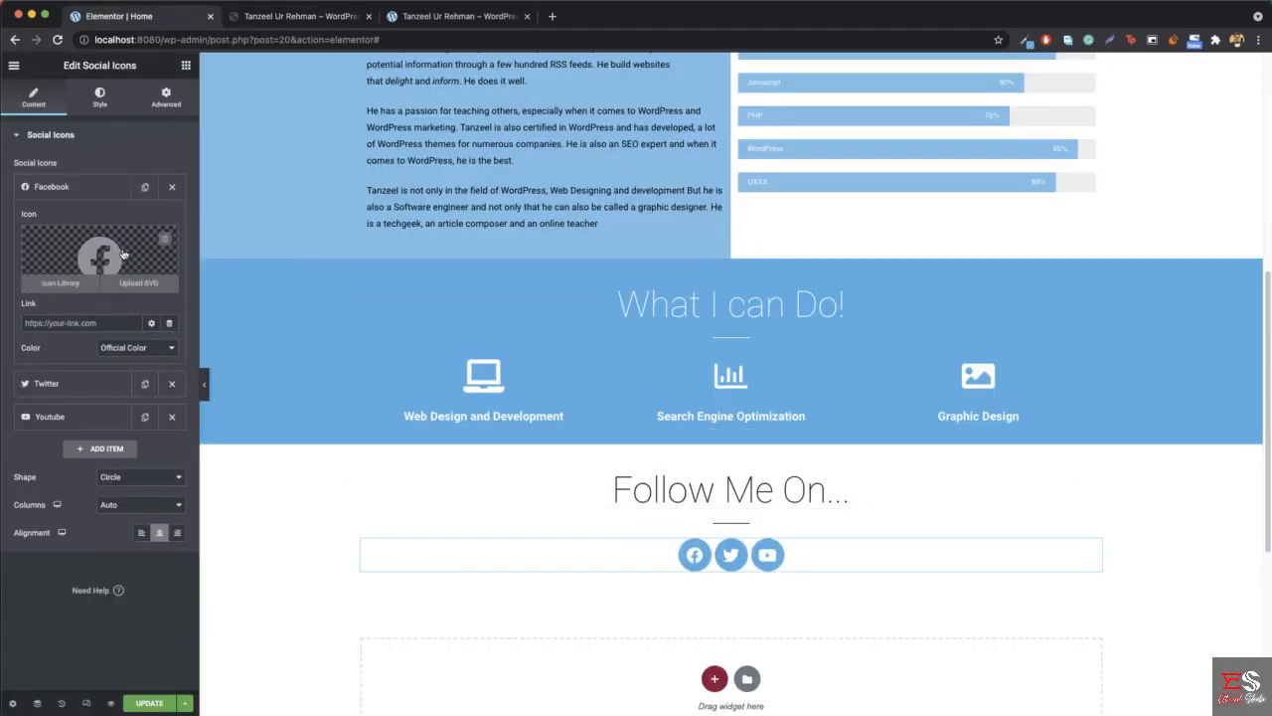
{"action": "left_click", "coordinate": [109, 264]}
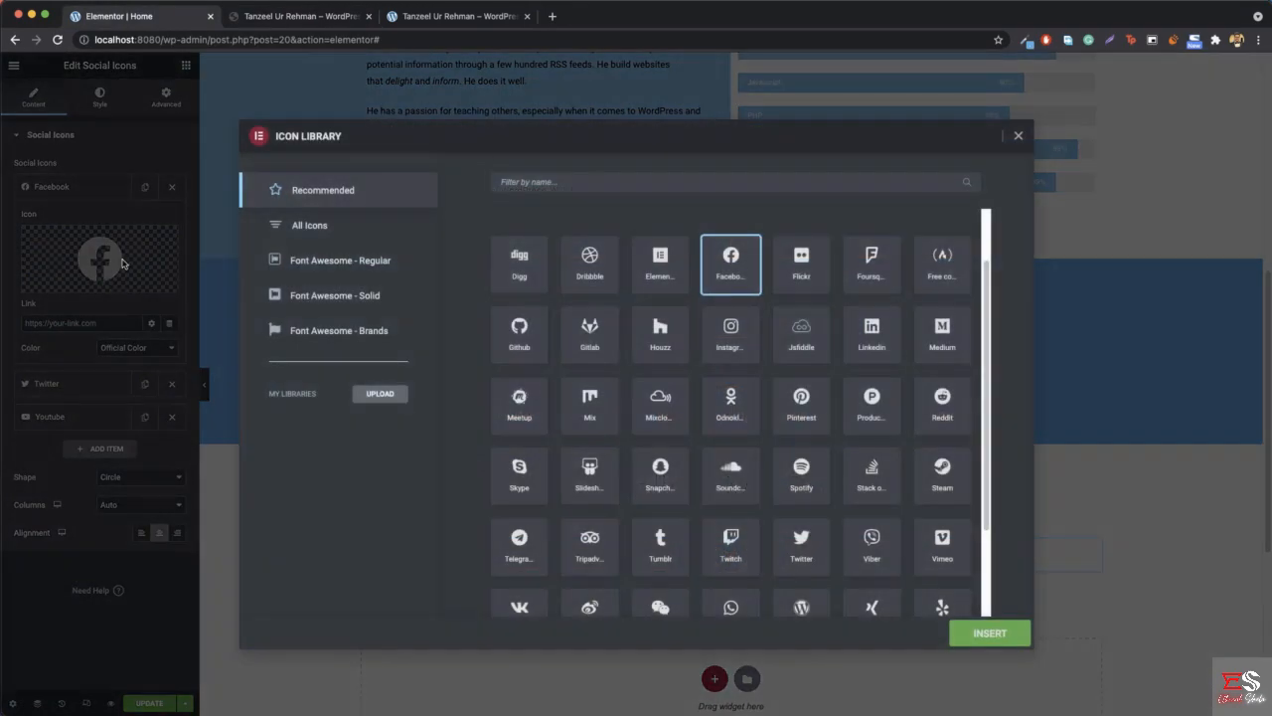
{"action": "left_click", "coordinate": [346, 332]}
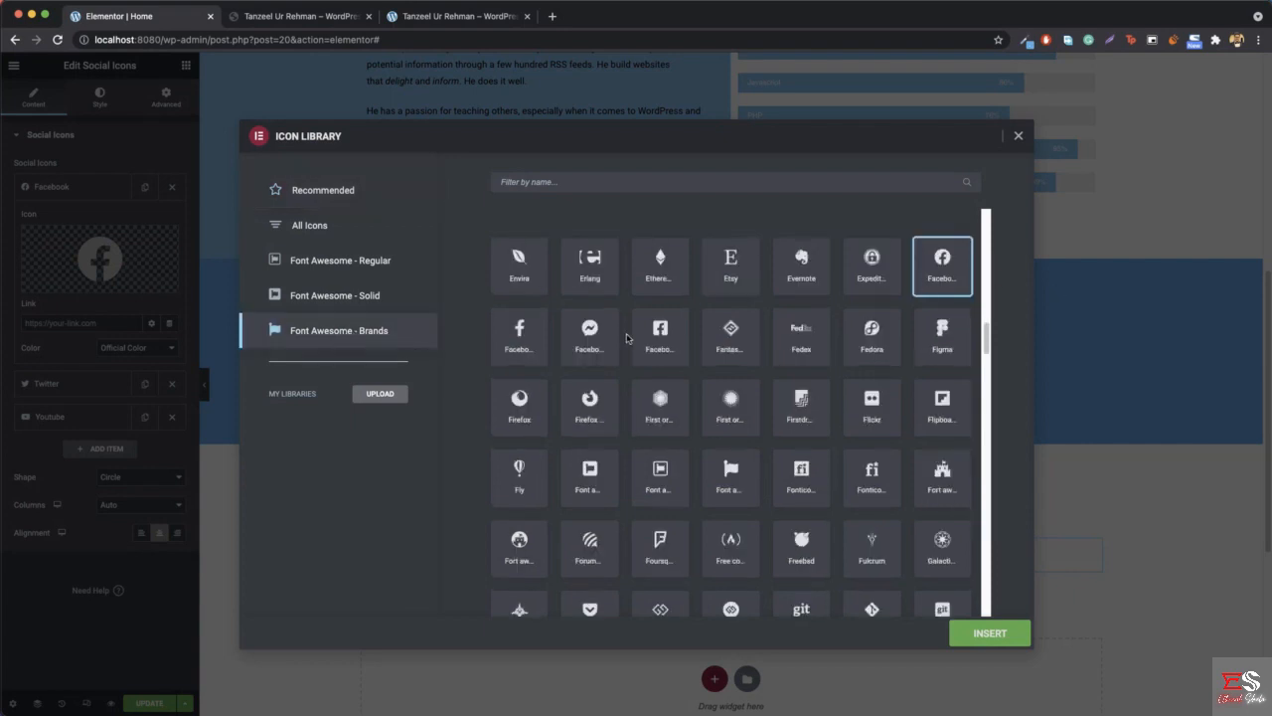
{"action": "left_click", "coordinate": [509, 338]}
{"action": "left_click", "coordinate": [980, 632]}
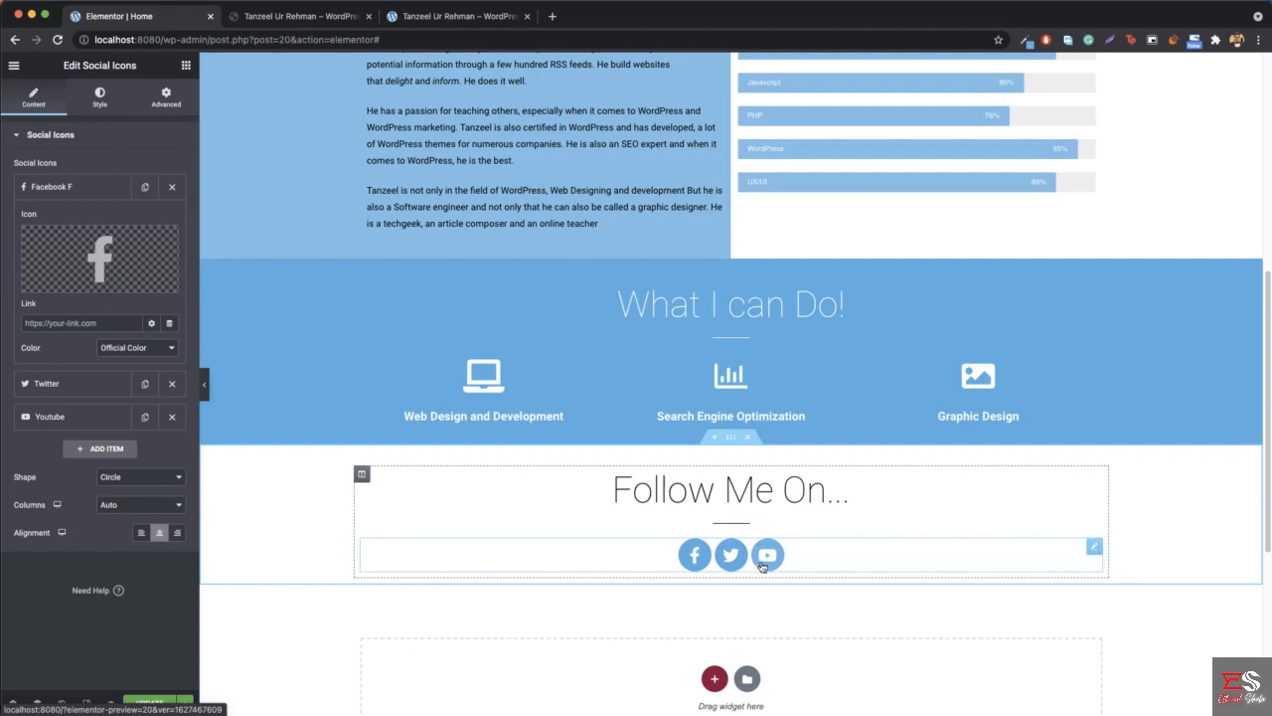
- Replace the Youtube item's icon with Google Plus G, filtering the Font Awesome - Brands library by "goog"
{"action": "left_click", "coordinate": [75, 418]}
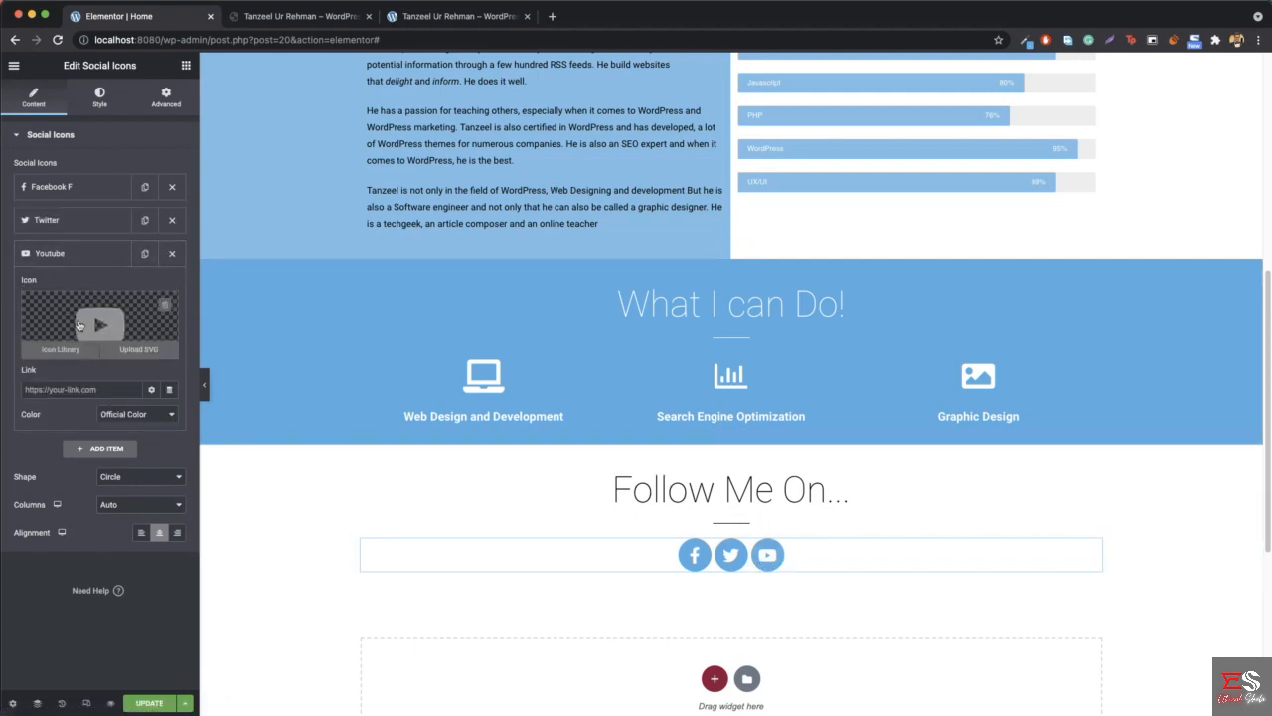
{"action": "mouse_move", "coordinate": [95, 335]}
{"action": "left_click", "coordinate": [89, 324]}
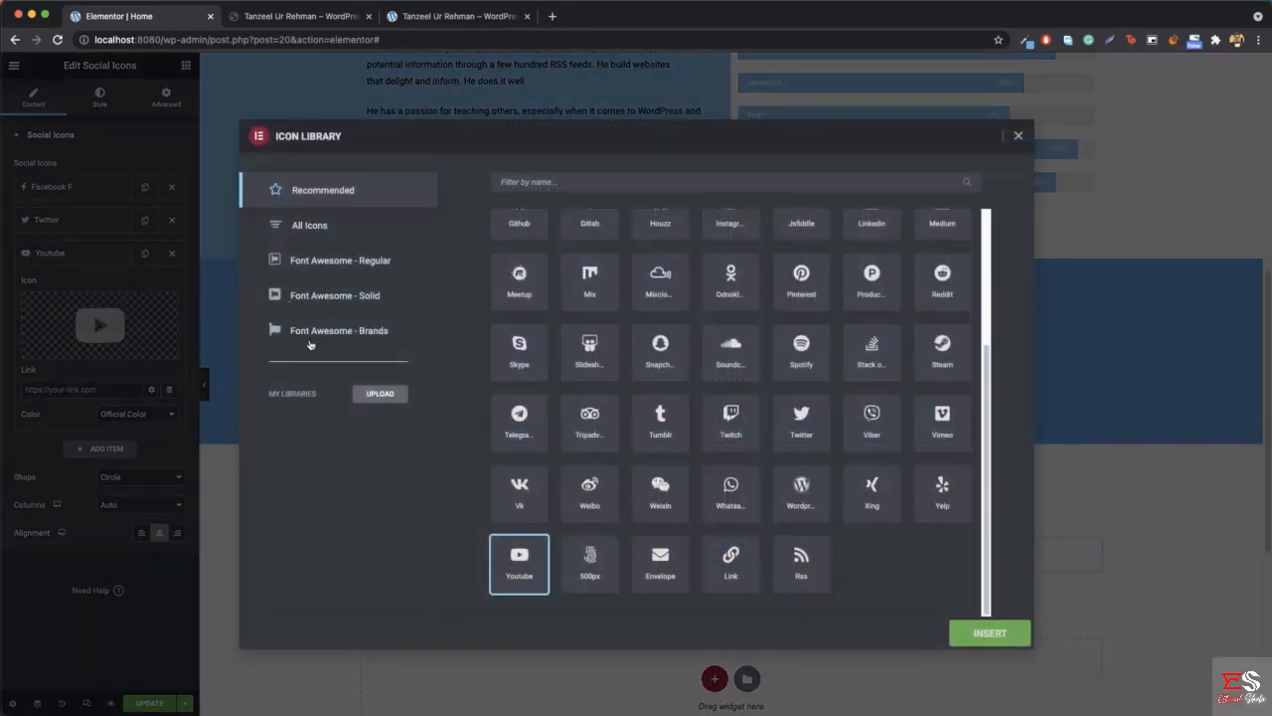
{"action": "left_click", "coordinate": [338, 331]}
{"action": "left_click", "coordinate": [684, 183]}
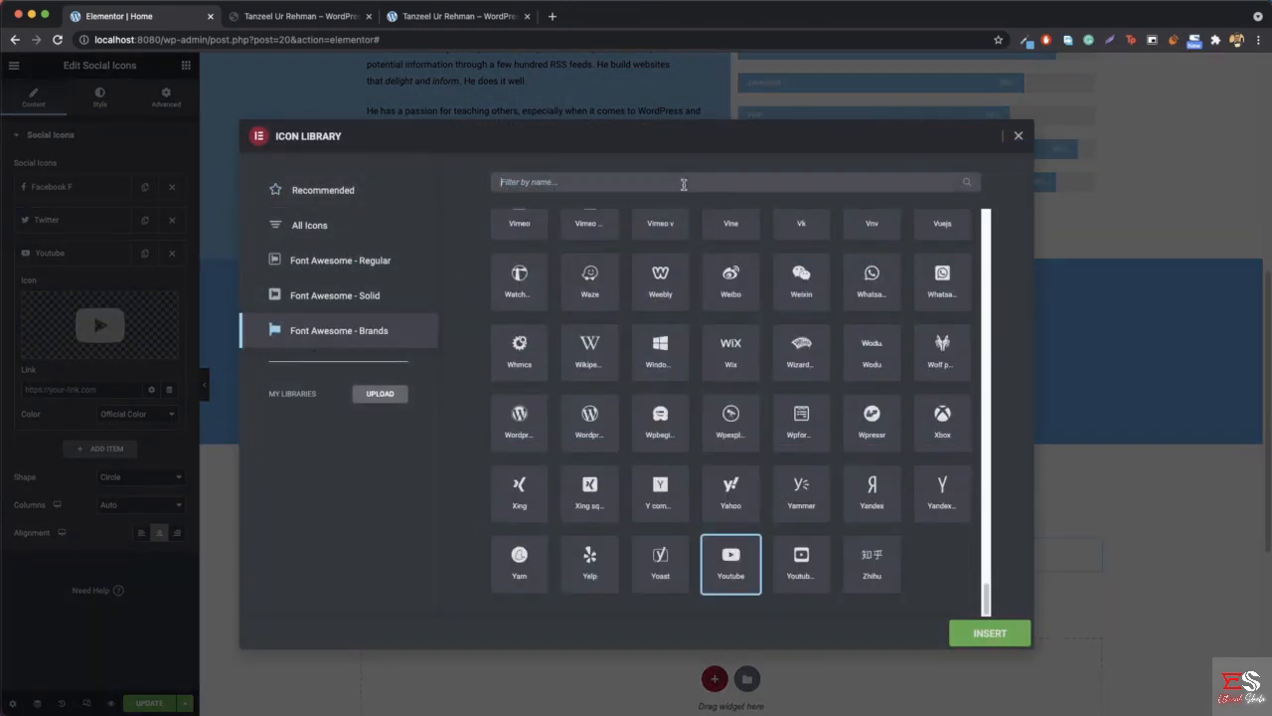
{"action": "type", "text": "goog"}
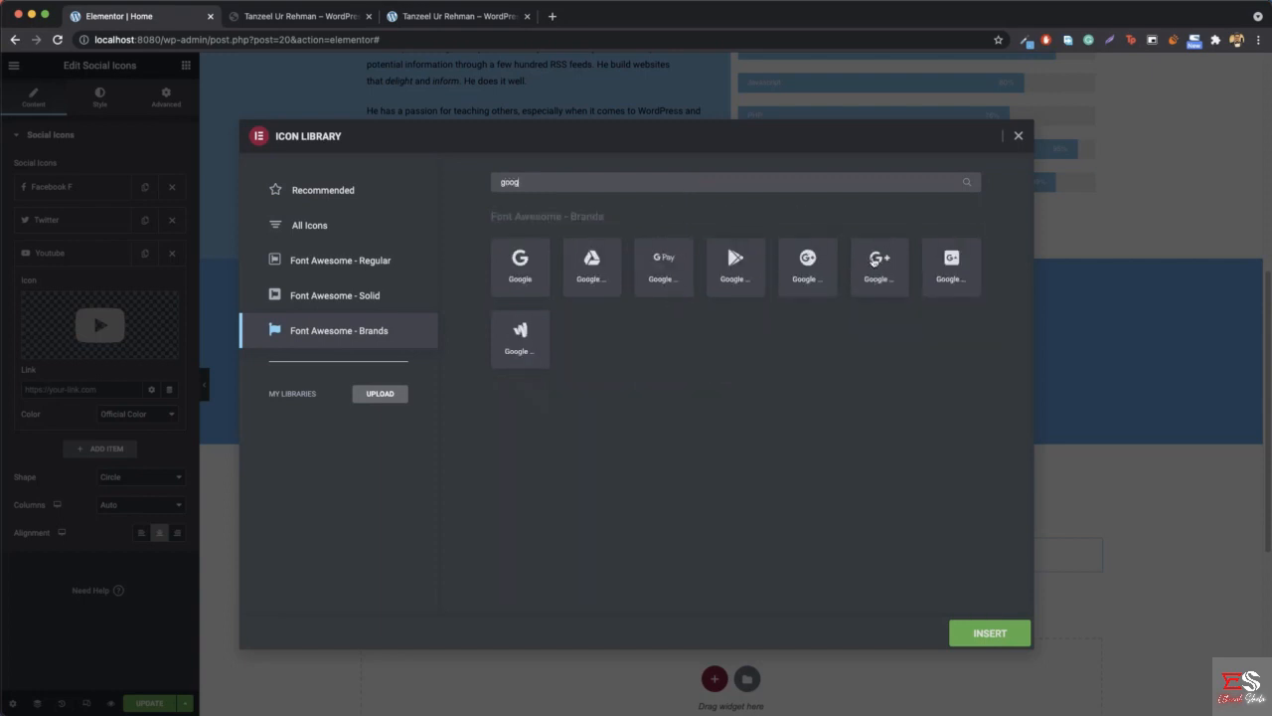
{"action": "left_click", "coordinate": [874, 261]}
{"action": "left_click", "coordinate": [990, 633]}
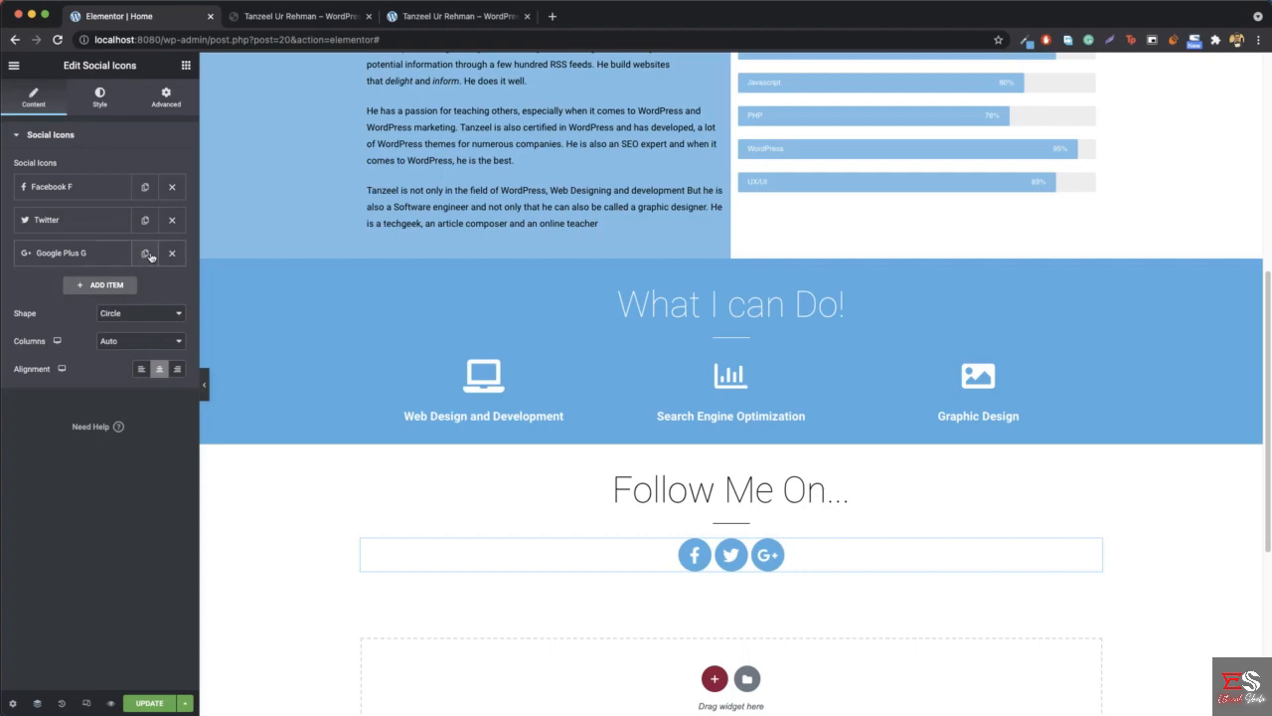
- Duplicate the Google Plus G item and change the copy's icon to Whatsapp, filtering the Font Awesome - Brands library by "what"
{"action": "left_click", "coordinate": [145, 254]}
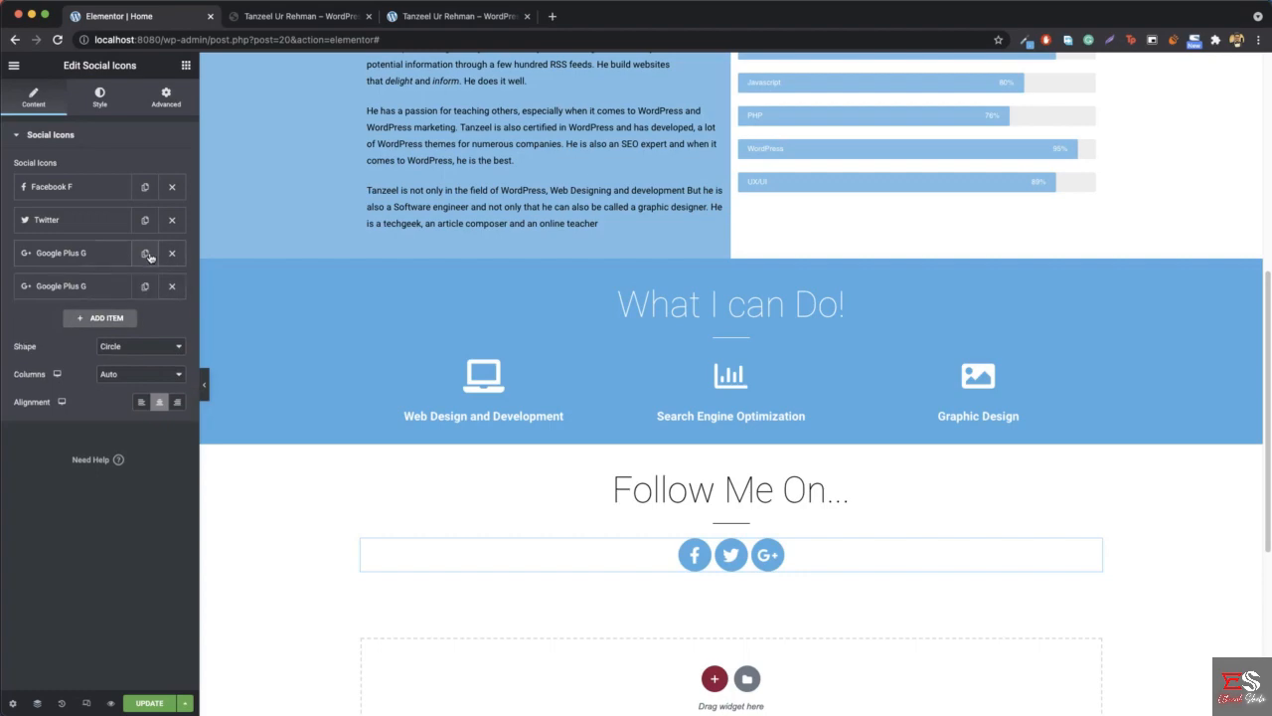
{"action": "left_click", "coordinate": [75, 290]}
{"action": "left_click", "coordinate": [112, 362]}
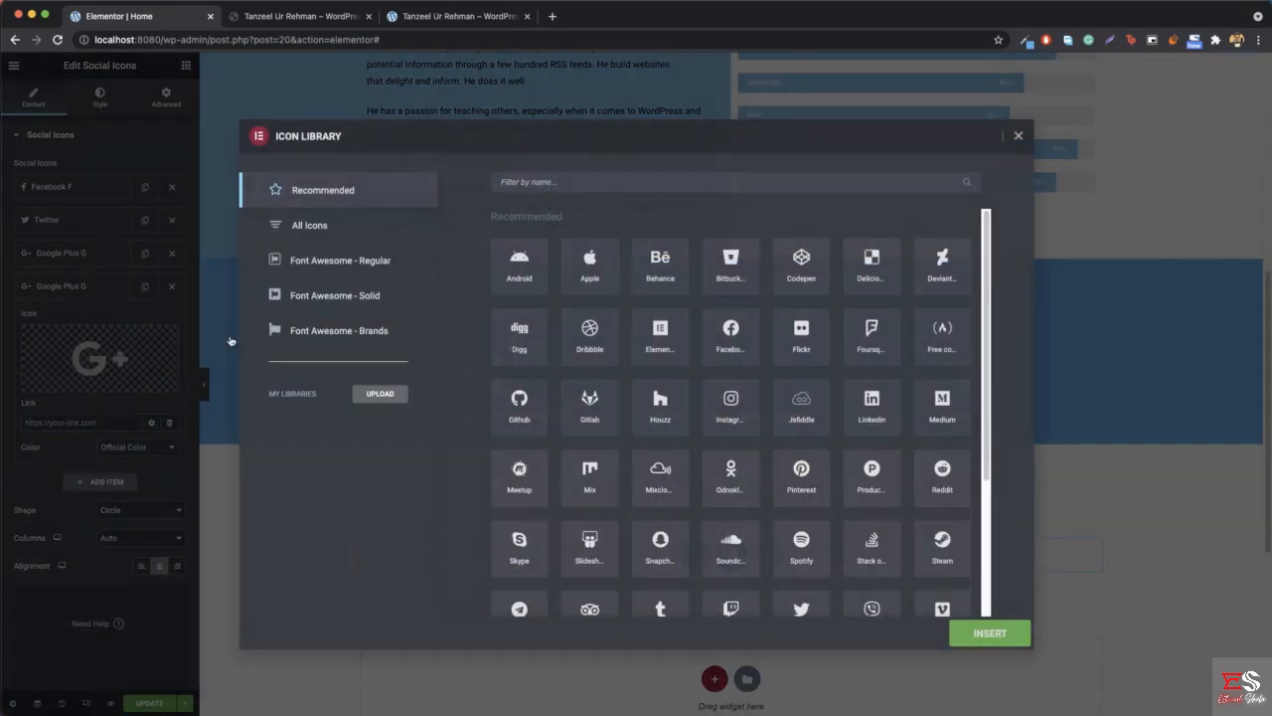
{"action": "left_click", "coordinate": [340, 331]}
{"action": "type", "text": "what"}
{"action": "left_click", "coordinate": [520, 278]}
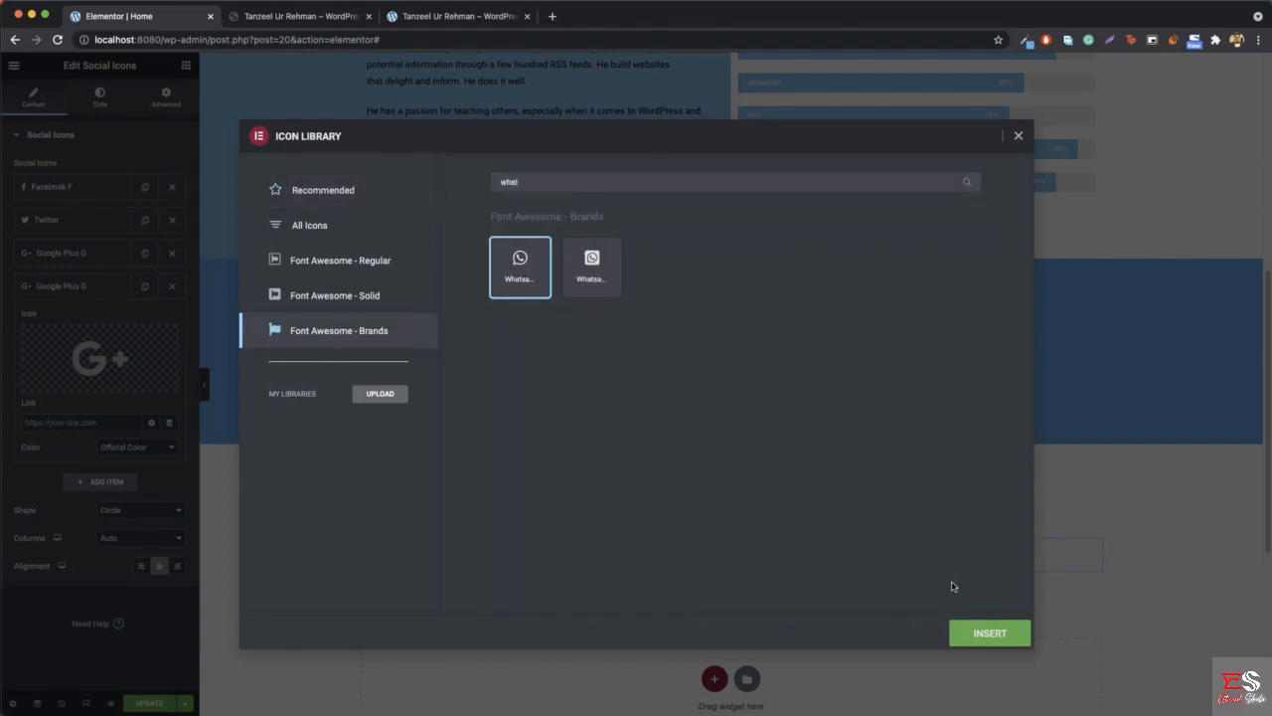
{"action": "left_click", "coordinate": [984, 632]}
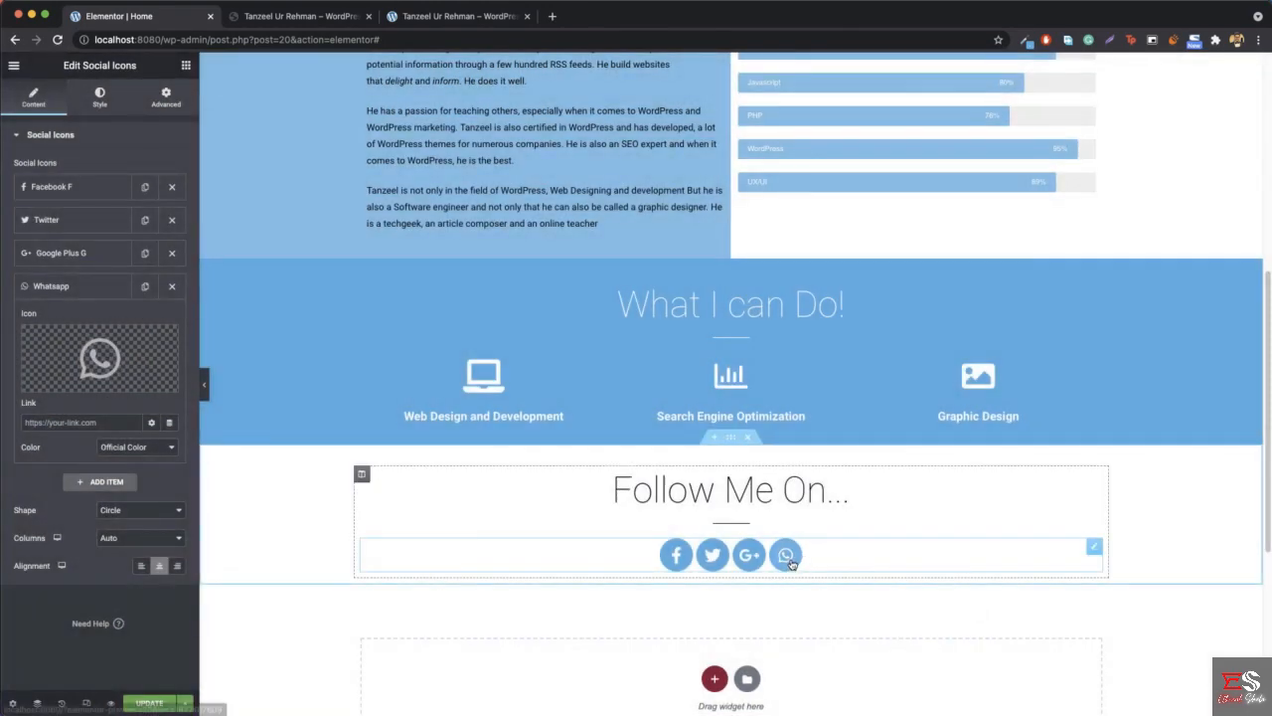
- Duplicate the Whatsapp item and change the copy's icon to Instagram, filtering the Font Awesome - Brands library by "inst"
{"action": "left_click", "coordinate": [145, 287]}
{"action": "left_click", "coordinate": [53, 481]}
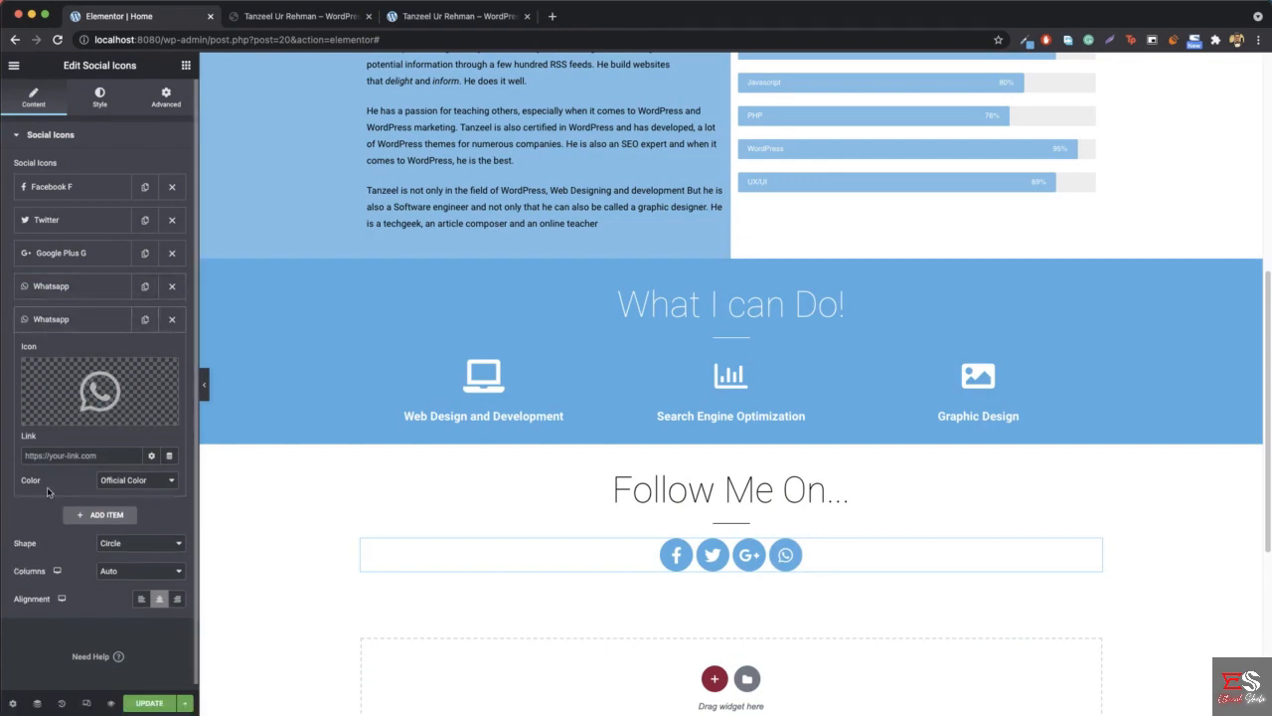
{"action": "left_click", "coordinate": [101, 383]}
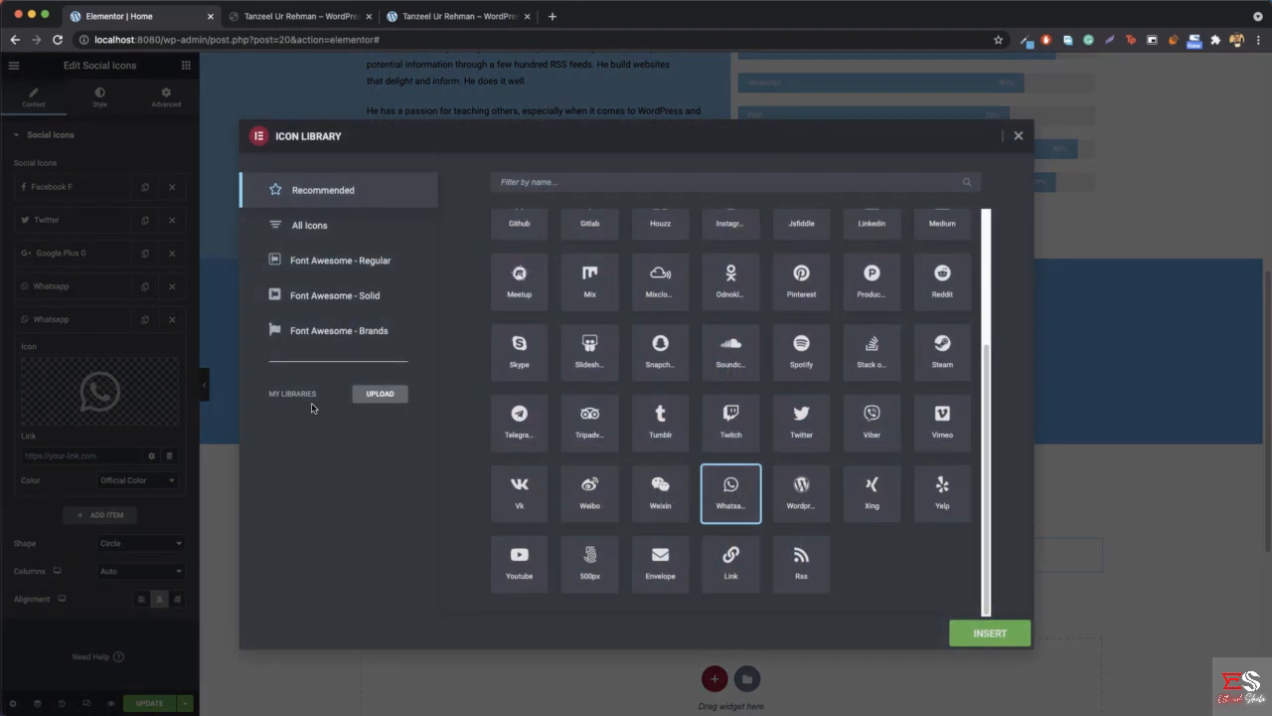
{"action": "left_click", "coordinate": [331, 344]}
{"action": "left_click", "coordinate": [631, 184]}
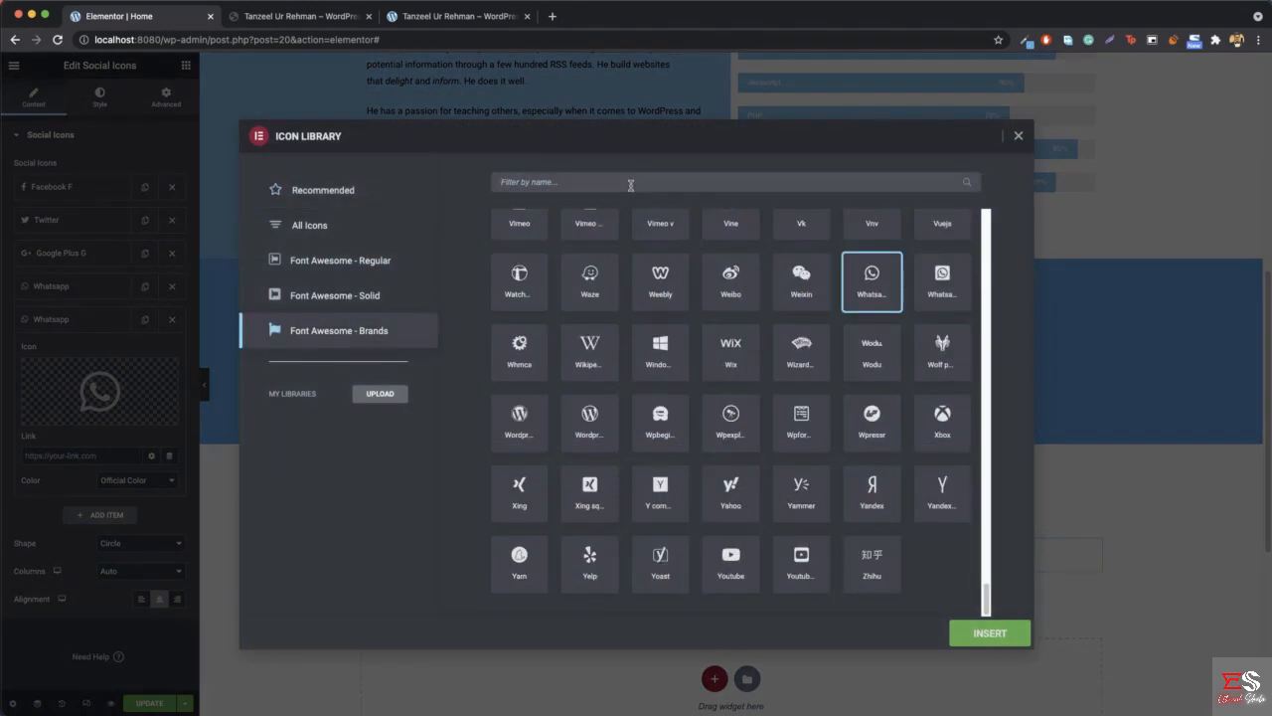
{"action": "type", "text": "ins"}
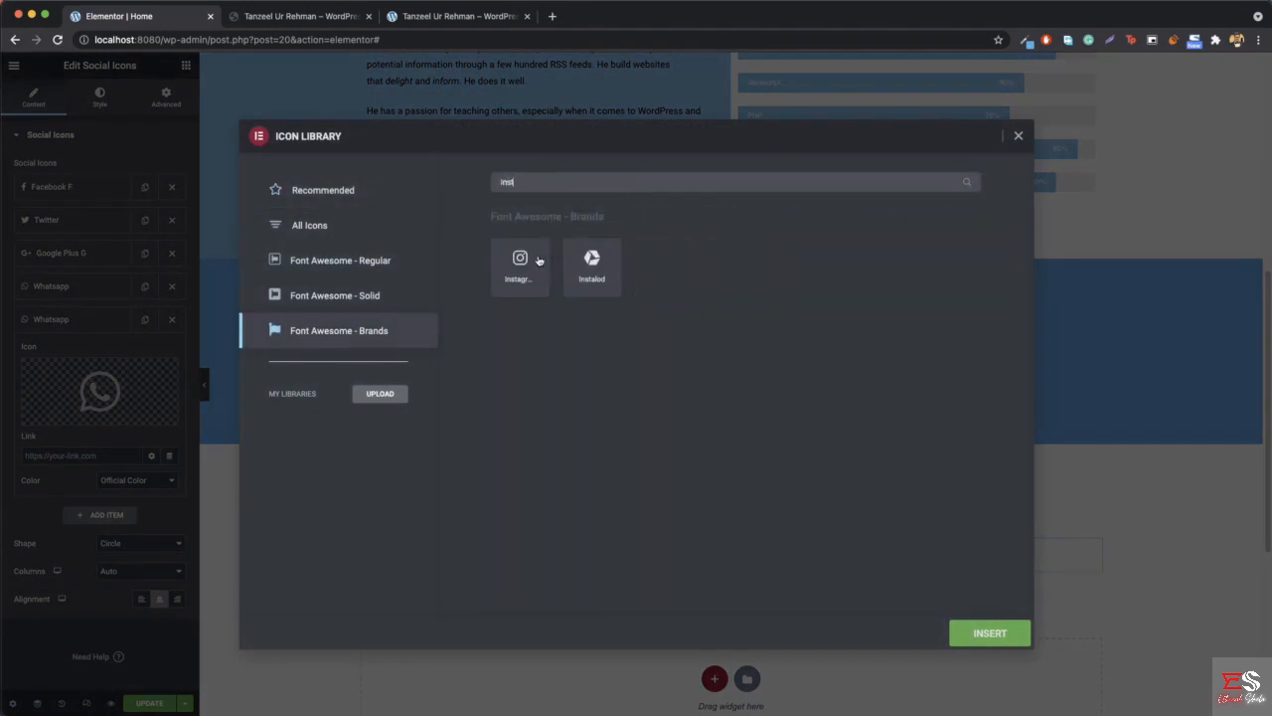
{"action": "type", "text": "t"}
{"action": "left_click", "coordinate": [519, 265]}
{"action": "left_click", "coordinate": [986, 633]}
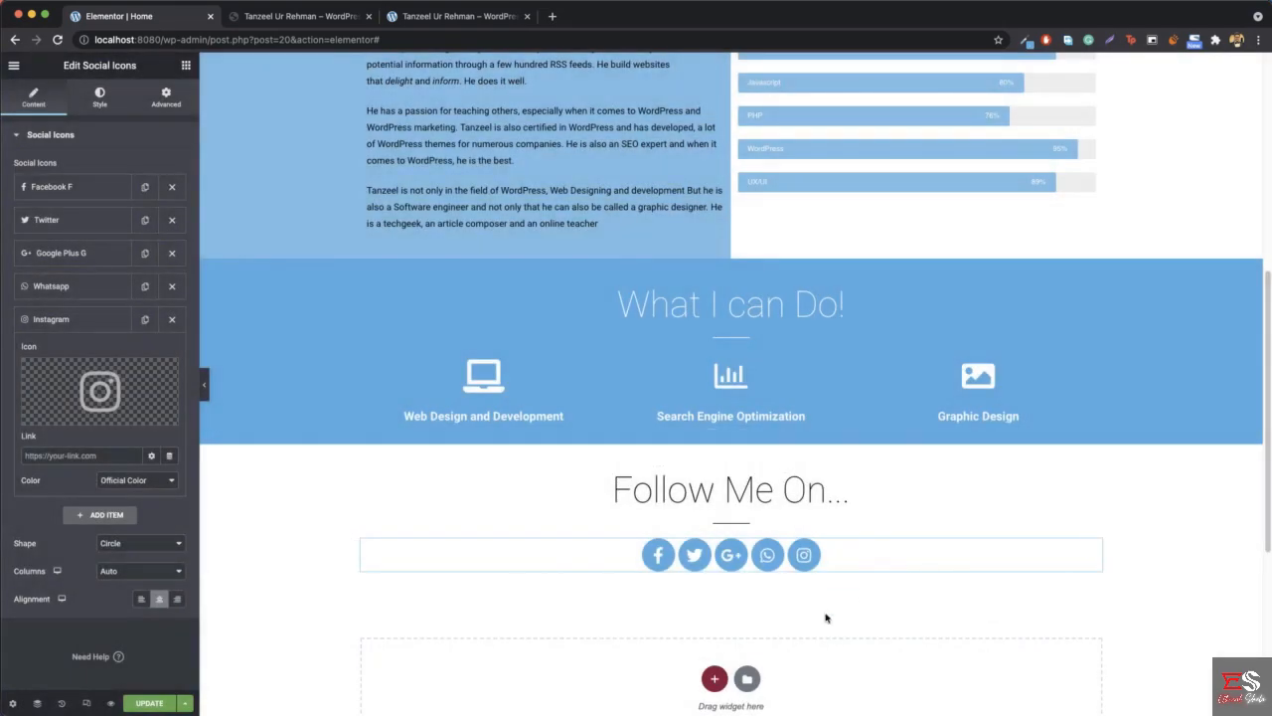
- Inspect the link settings of the Facebook F, Twitter, Google Plus G and Whatsapp items
{"action": "left_click", "coordinate": [73, 186]}
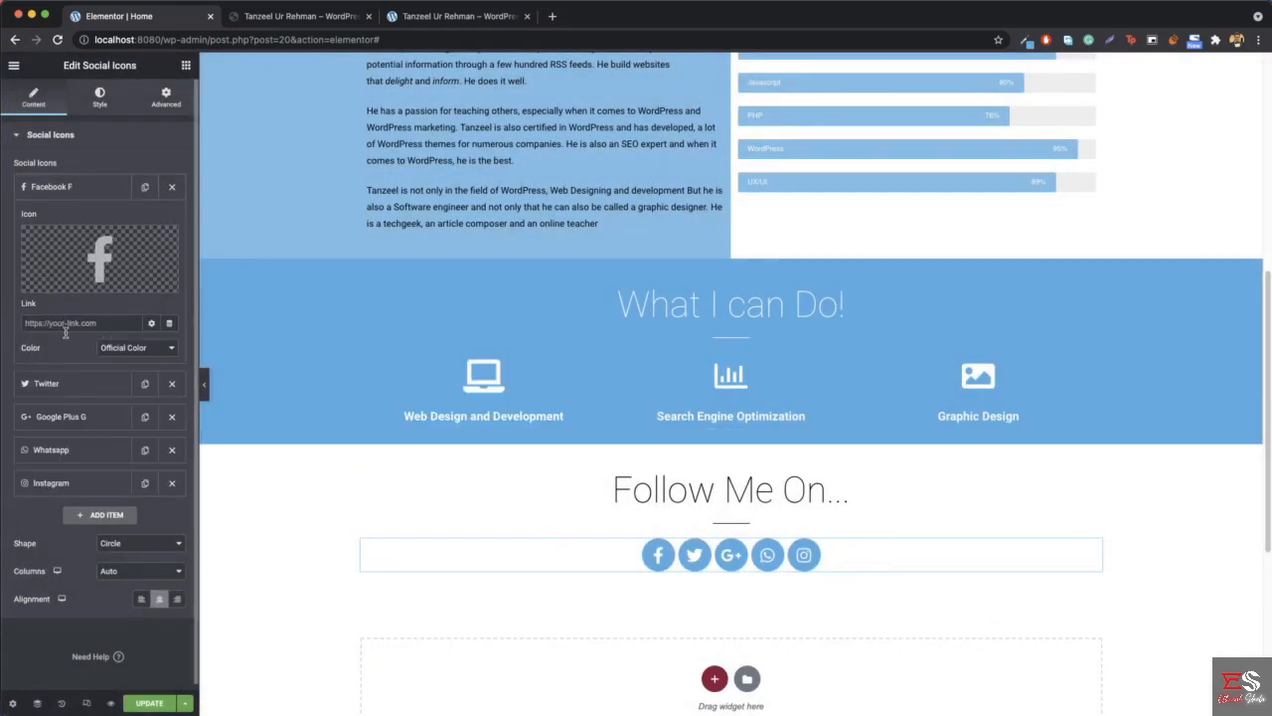
{"action": "left_click", "coordinate": [71, 384]}
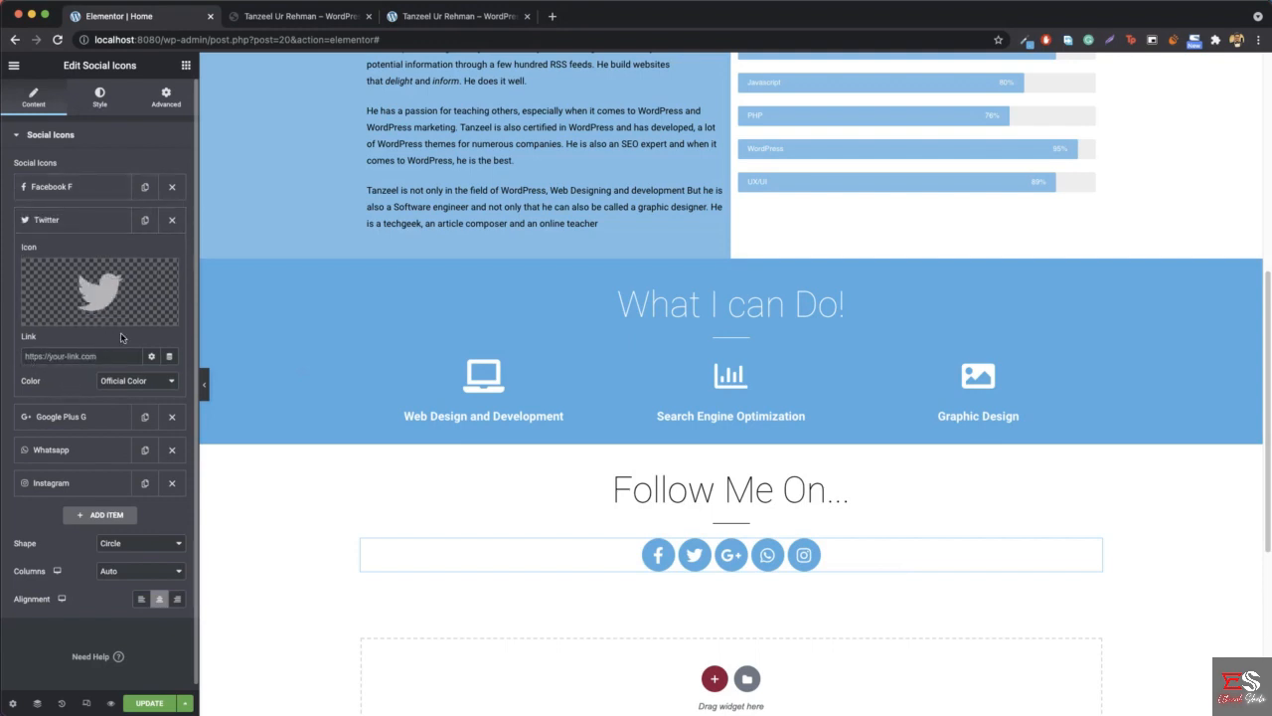
{"action": "left_click", "coordinate": [57, 220]}
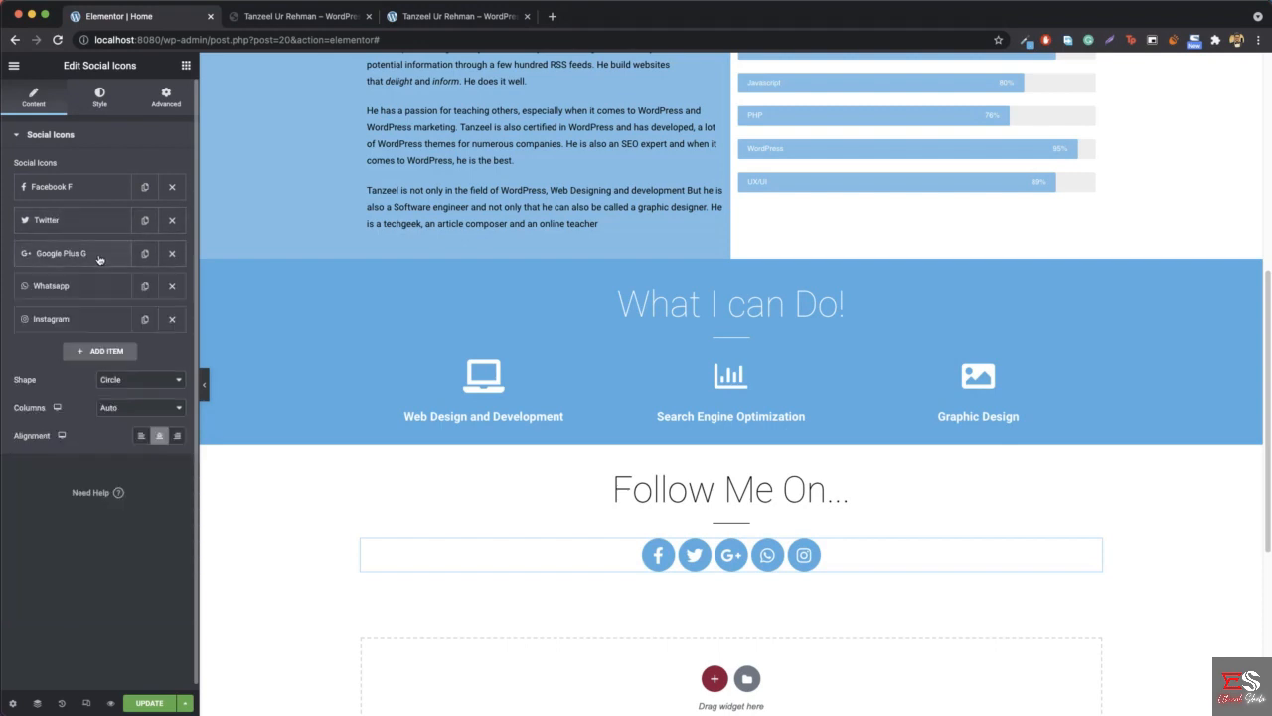
{"action": "left_click", "coordinate": [99, 257]}
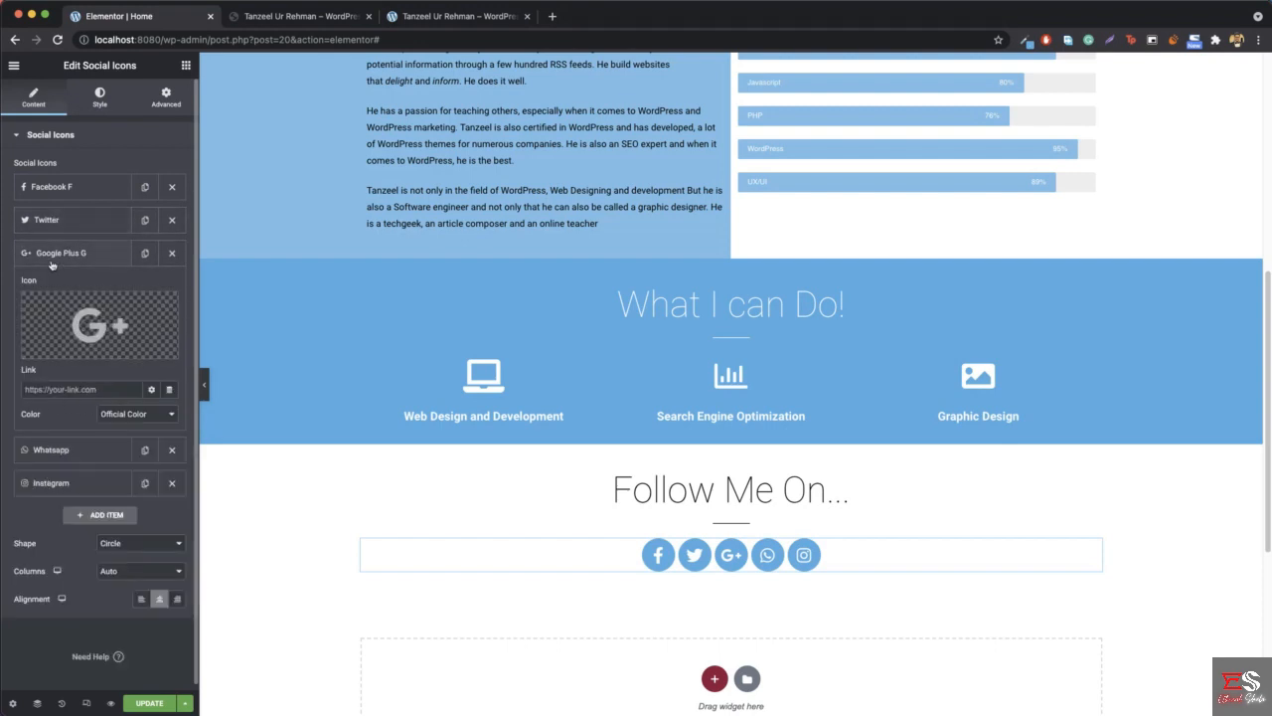
{"action": "left_click", "coordinate": [76, 261]}
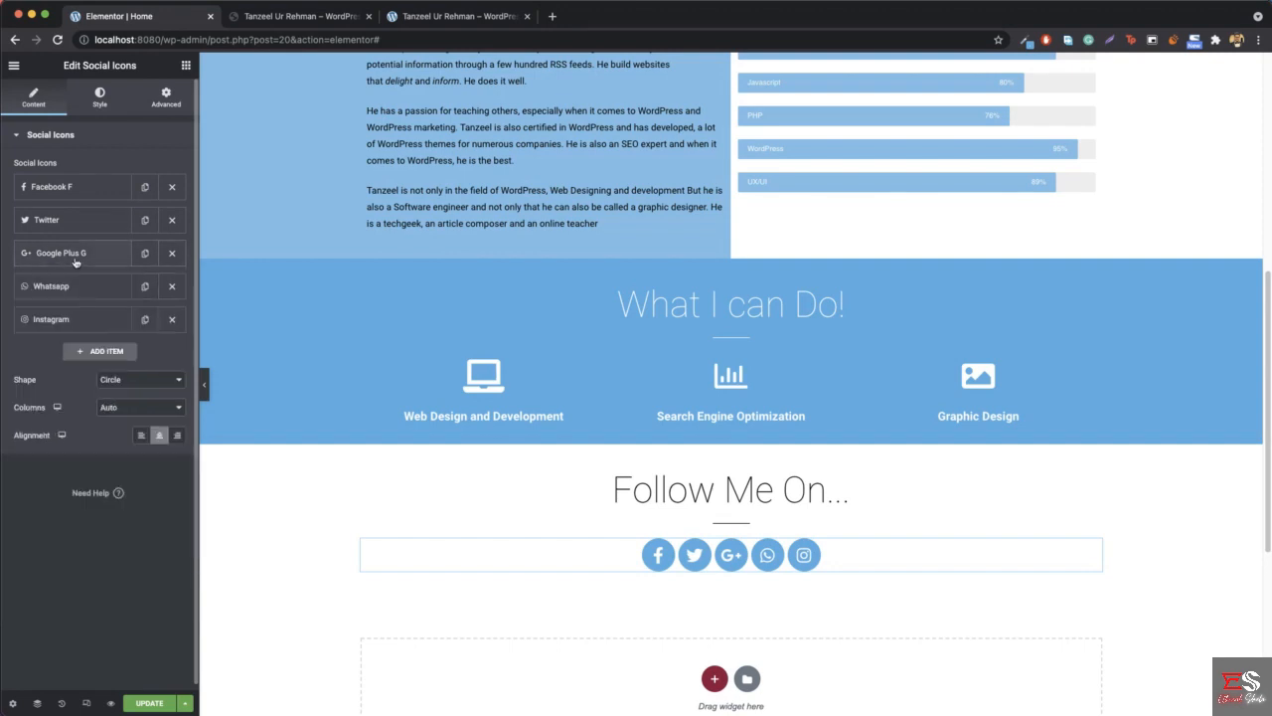
{"action": "left_click", "coordinate": [75, 288]}
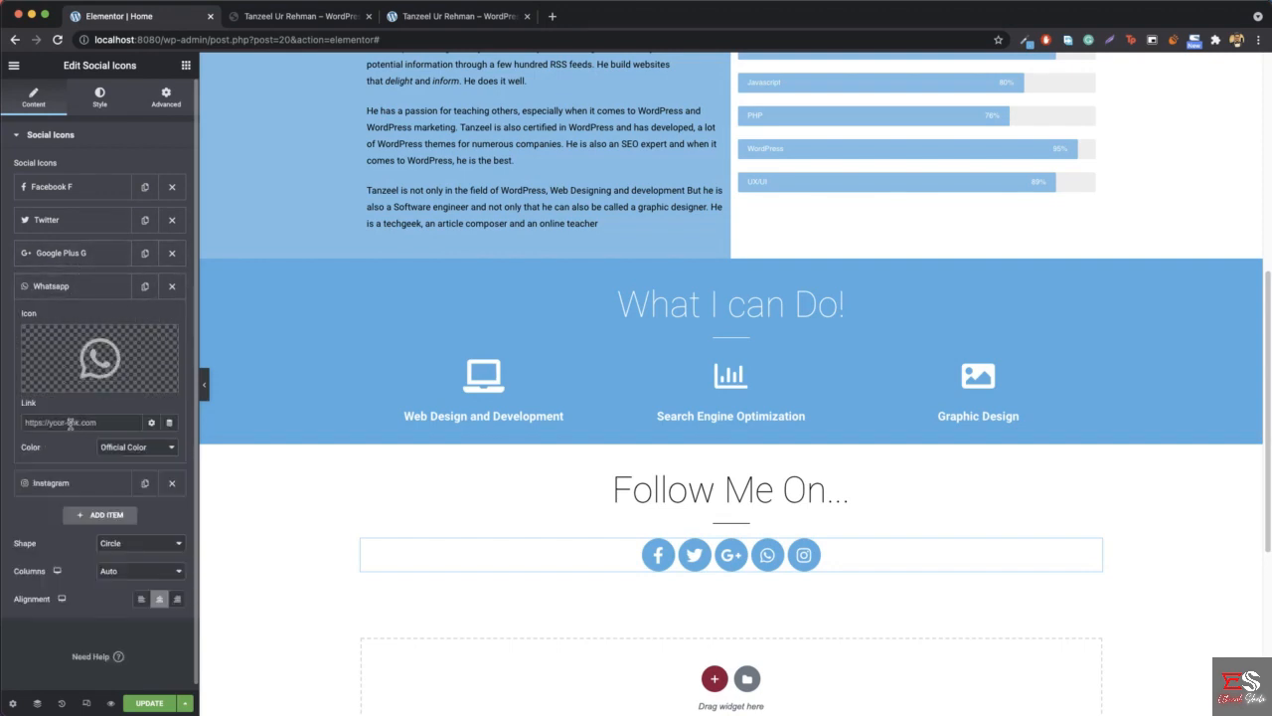
- Search Google for "whatsapp link generator" in a new tab and go to the link creation form on create.wa.link
{"action": "left_click", "coordinate": [527, 17]}
{"action": "left_click", "coordinate": [398, 19]}
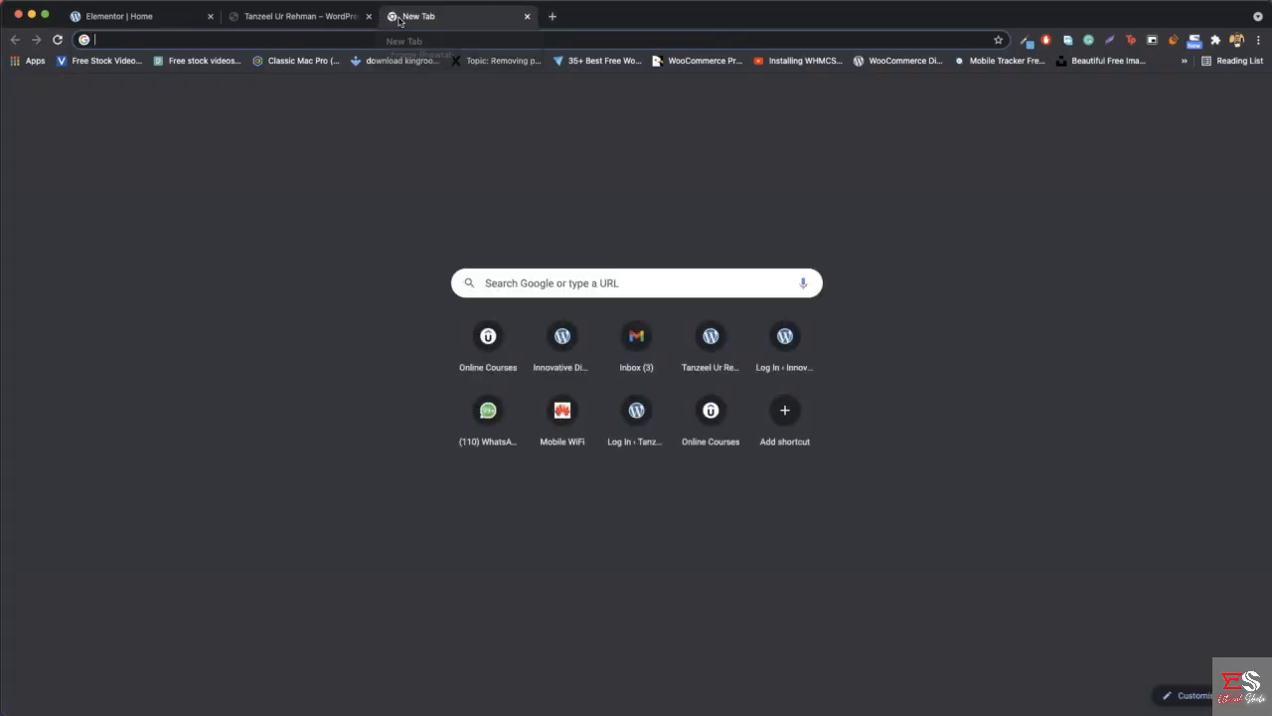
{"action": "type", "text": "whatsapp link generator"}
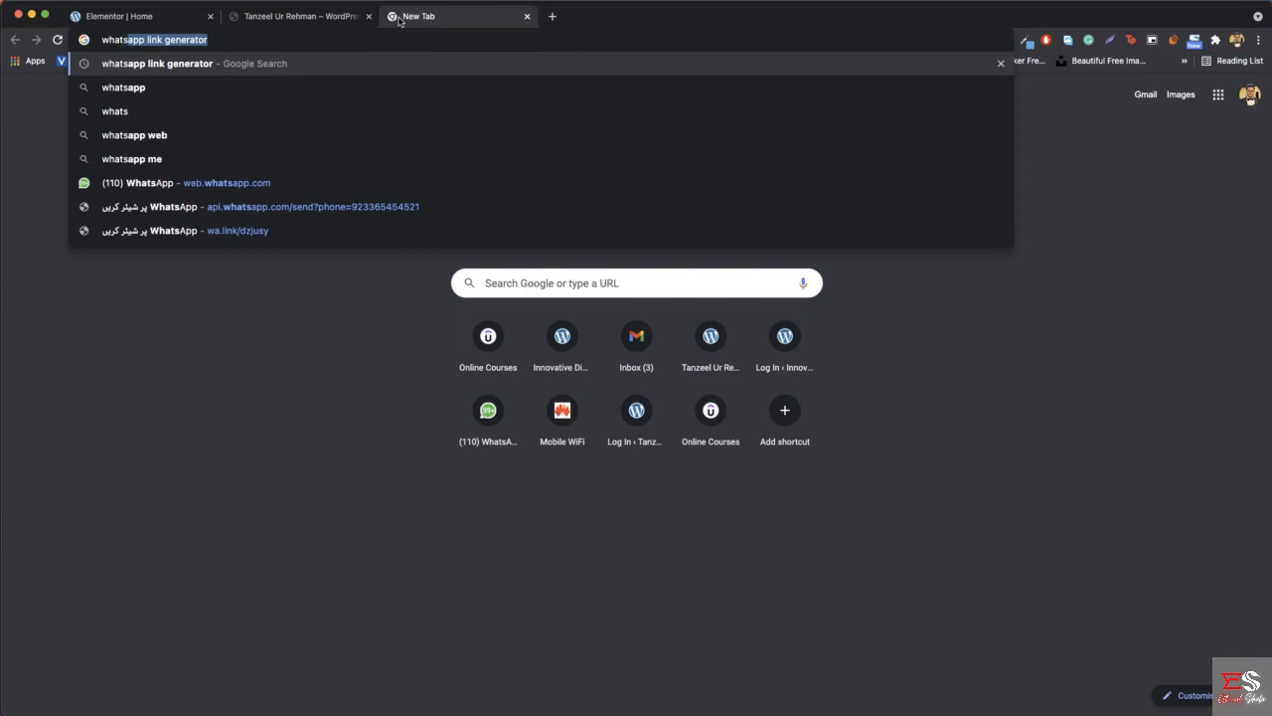
{"action": "key", "text": "Return"}
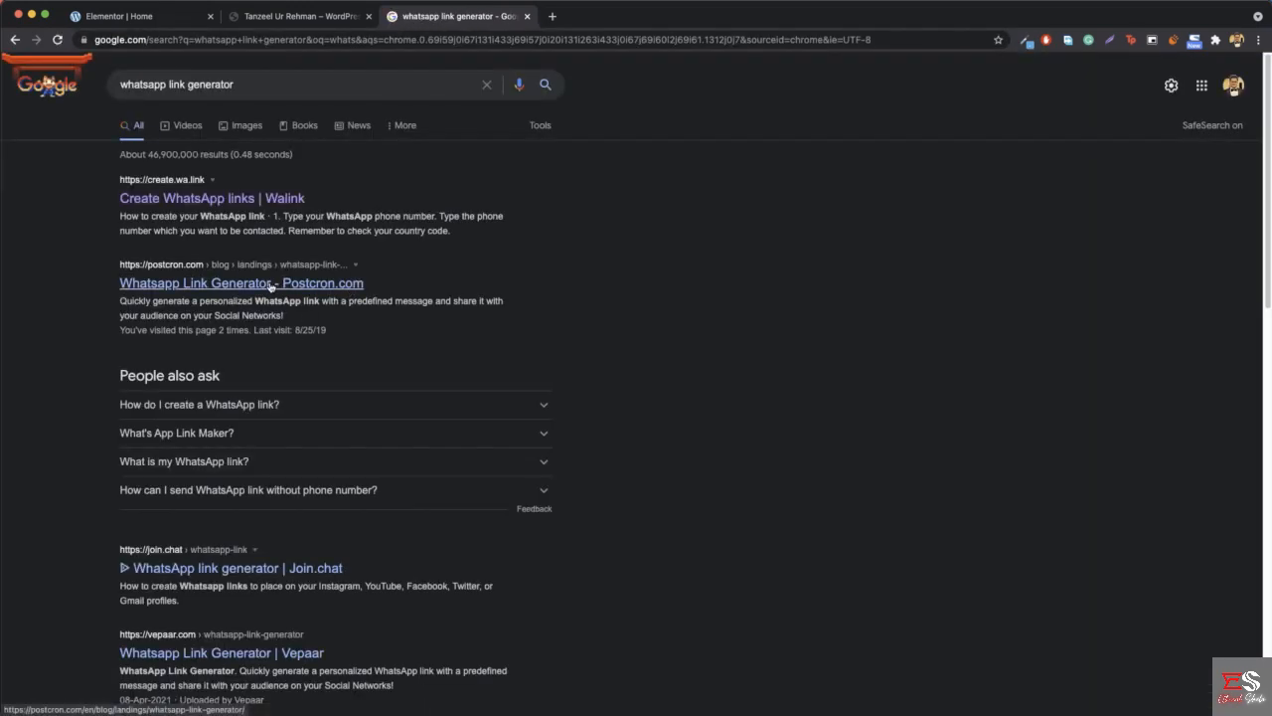
{"action": "left_click", "coordinate": [233, 201]}
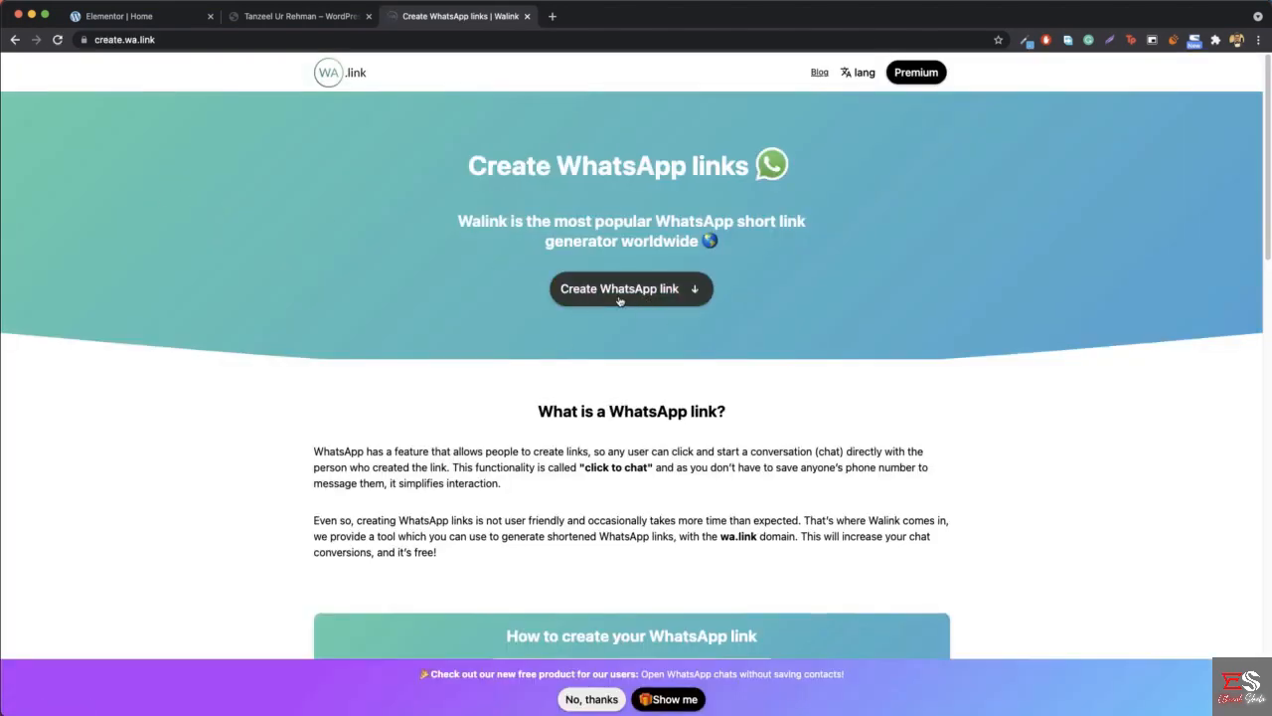
{"action": "left_click", "coordinate": [606, 288]}
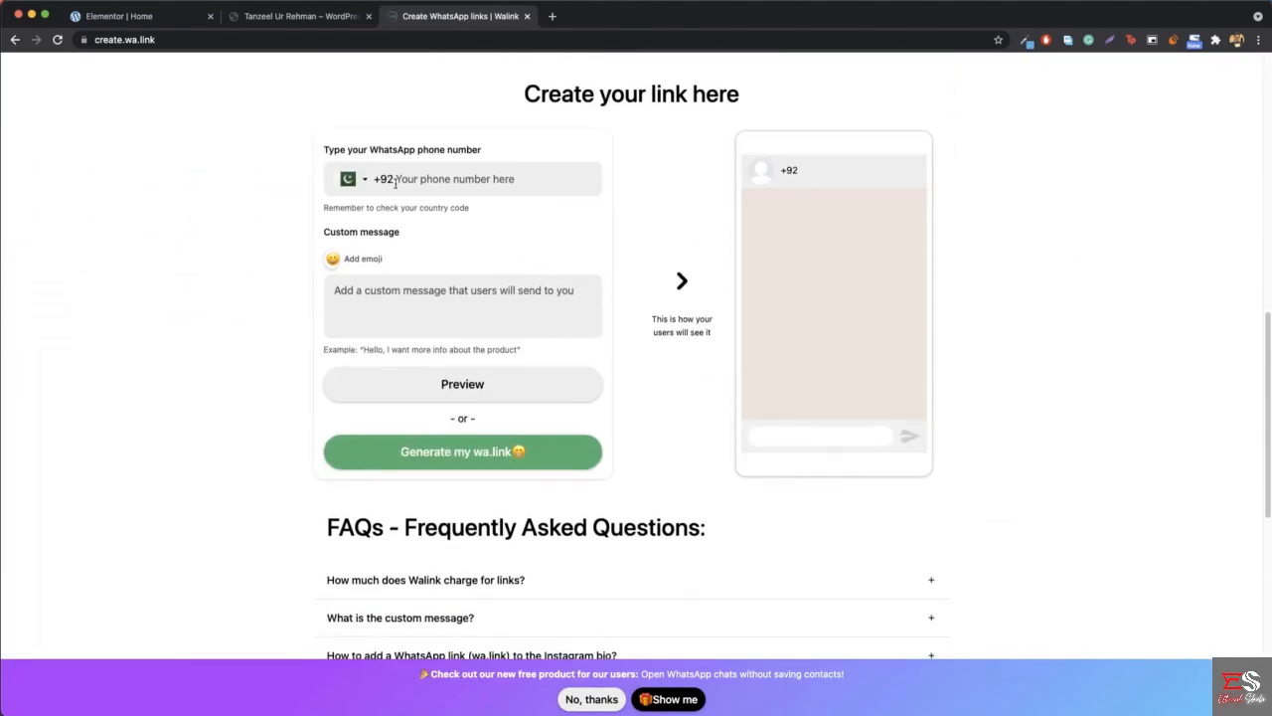
- Enter the WhatsApp phone number, preview the chat link without opening the WhatsApp application, and translate the preview page into English
{"action": "left_click", "coordinate": [396, 182]}
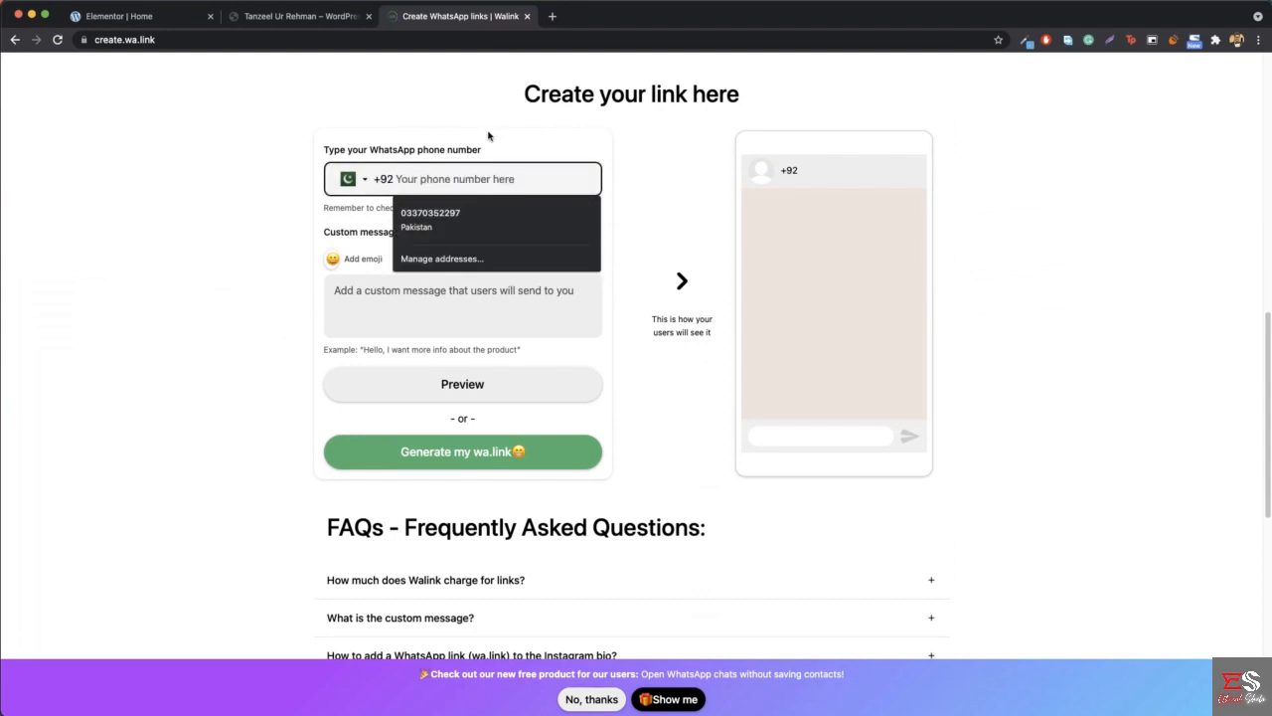
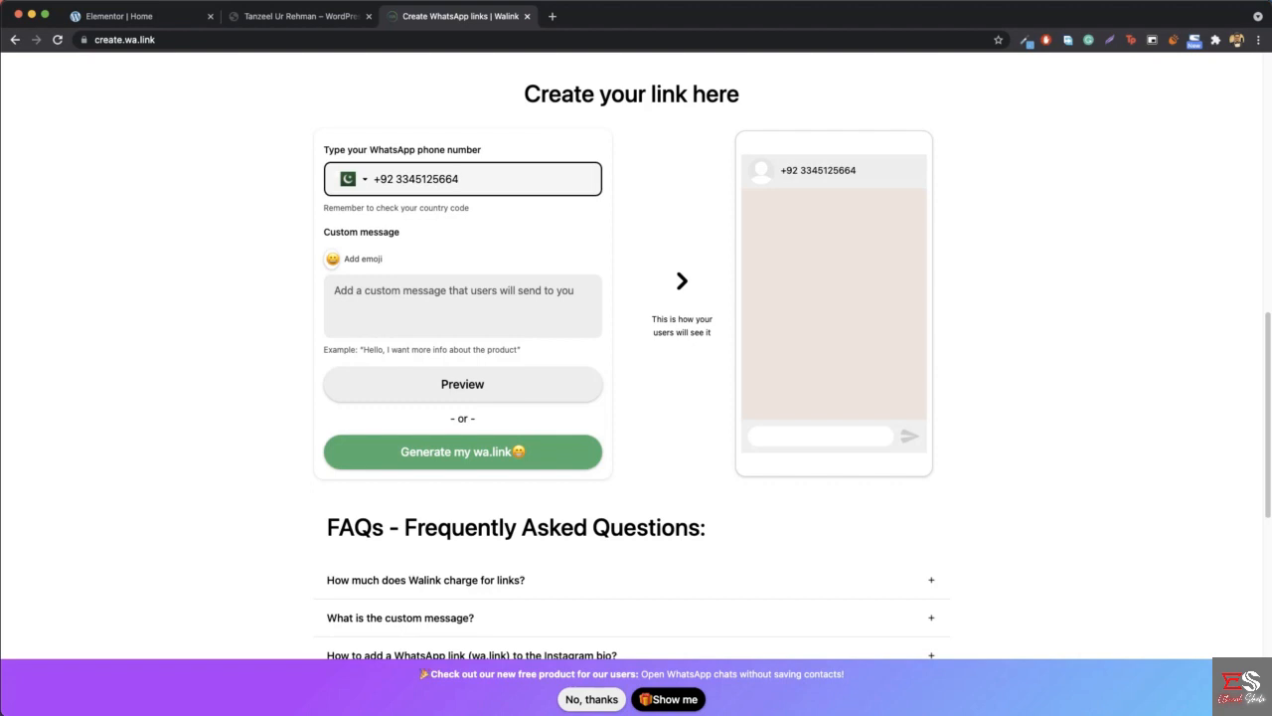
{"action": "left_click", "coordinate": [460, 387]}
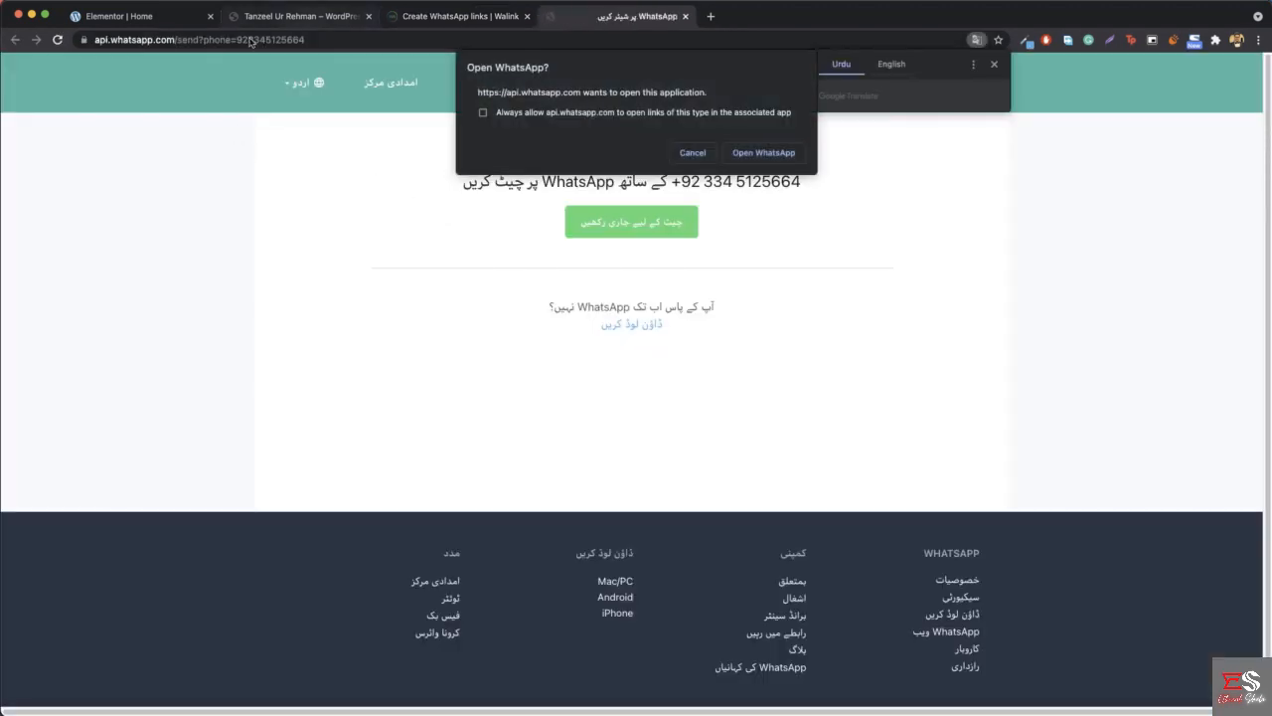
{"action": "left_click", "coordinate": [684, 153]}
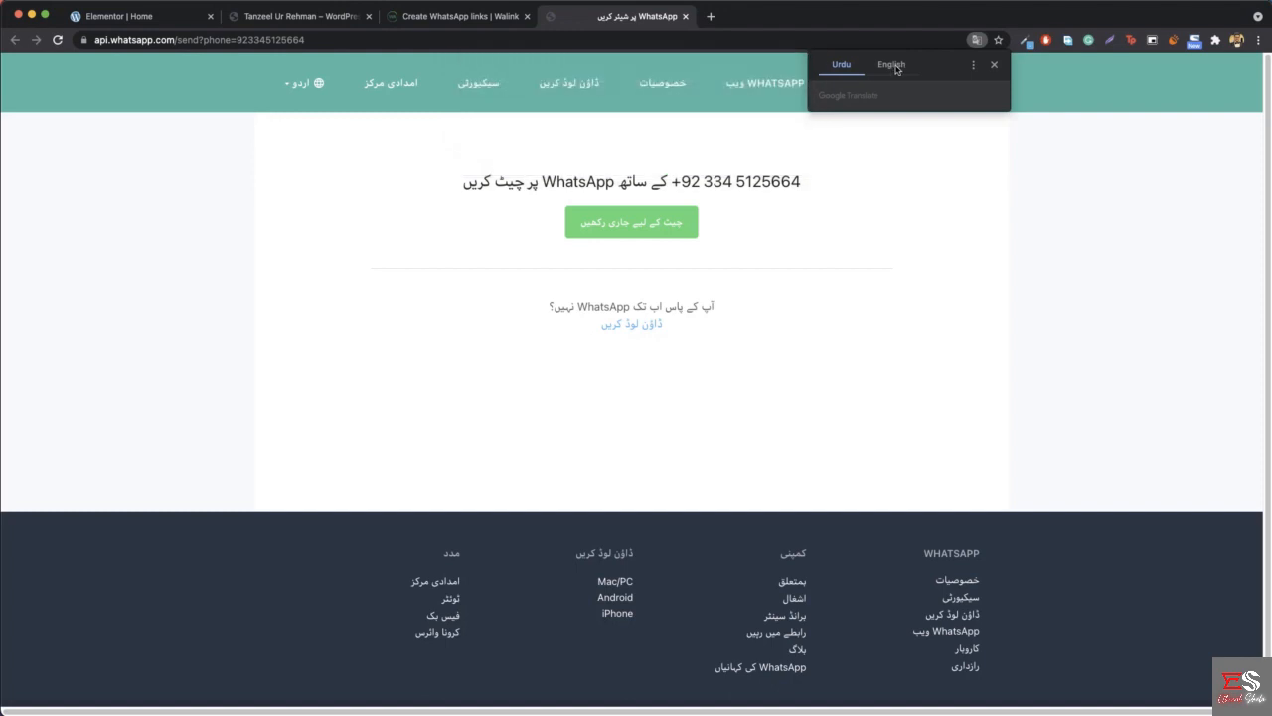
{"action": "left_click", "coordinate": [892, 64]}
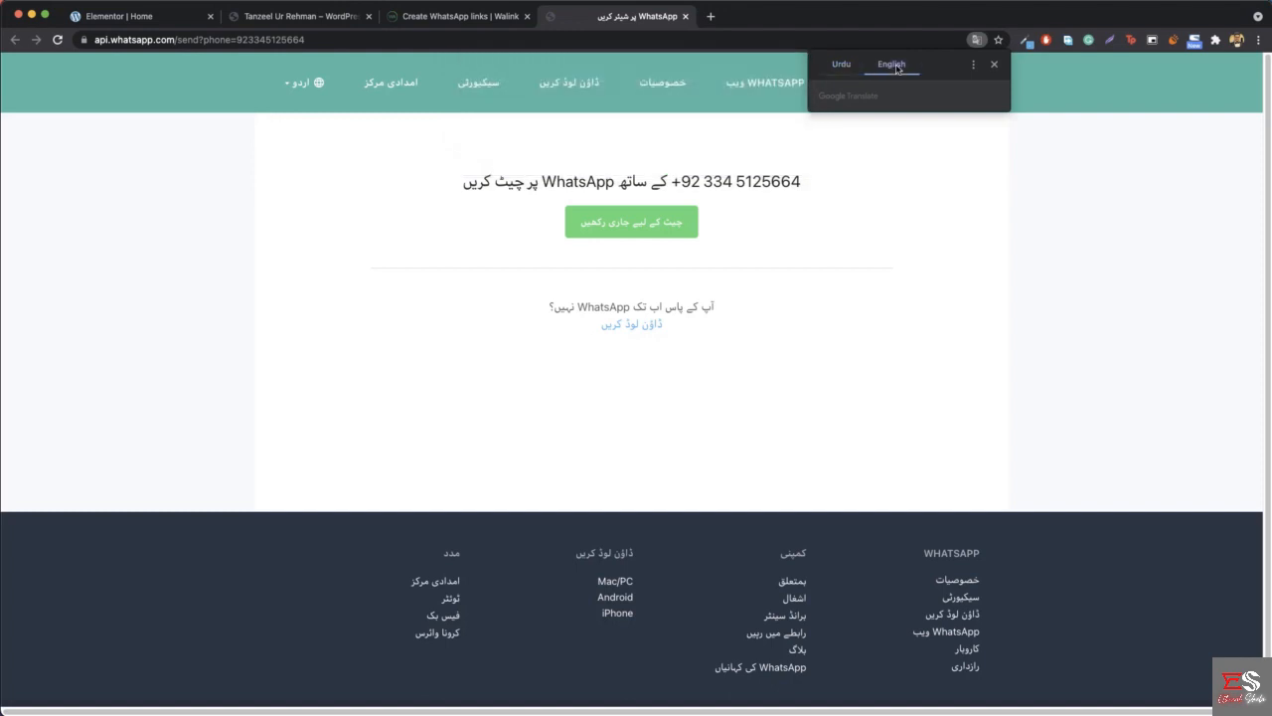
- Copy the api.whatsapp.com chat address and paste it as the Whatsapp item's link in Elementor
{"action": "left_click", "coordinate": [384, 39]}
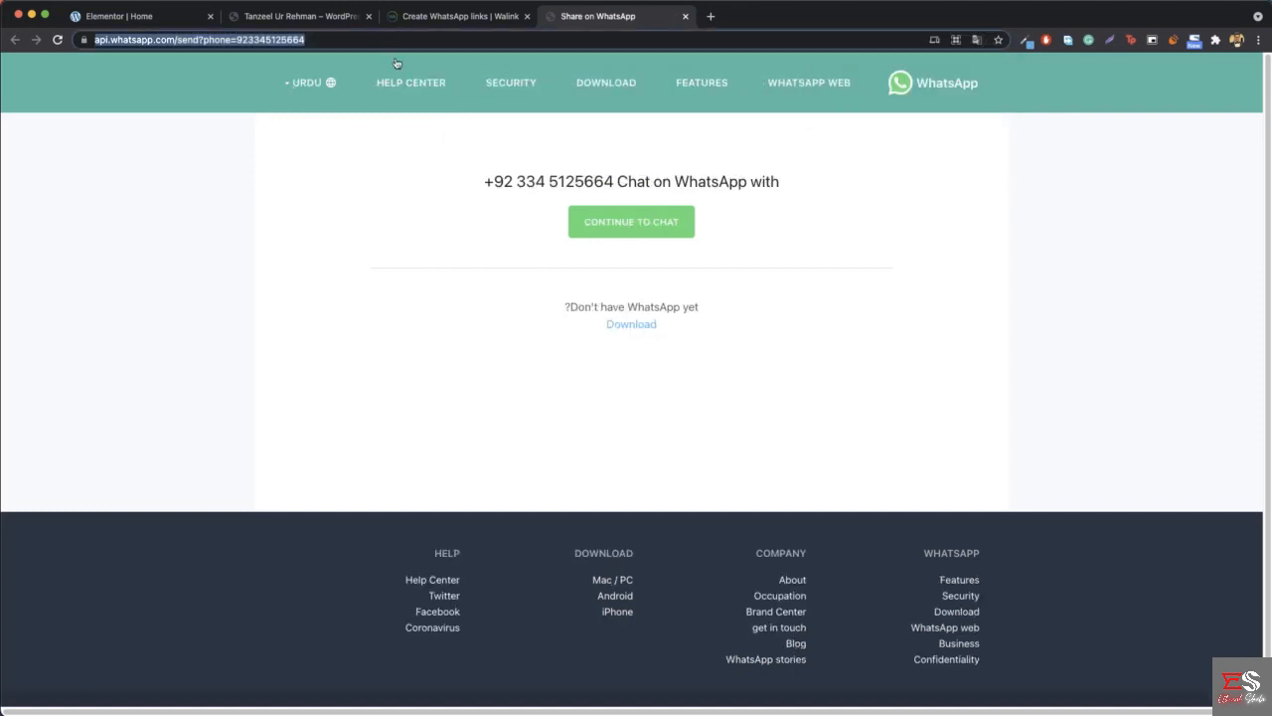
{"action": "left_click", "coordinate": [149, 16]}
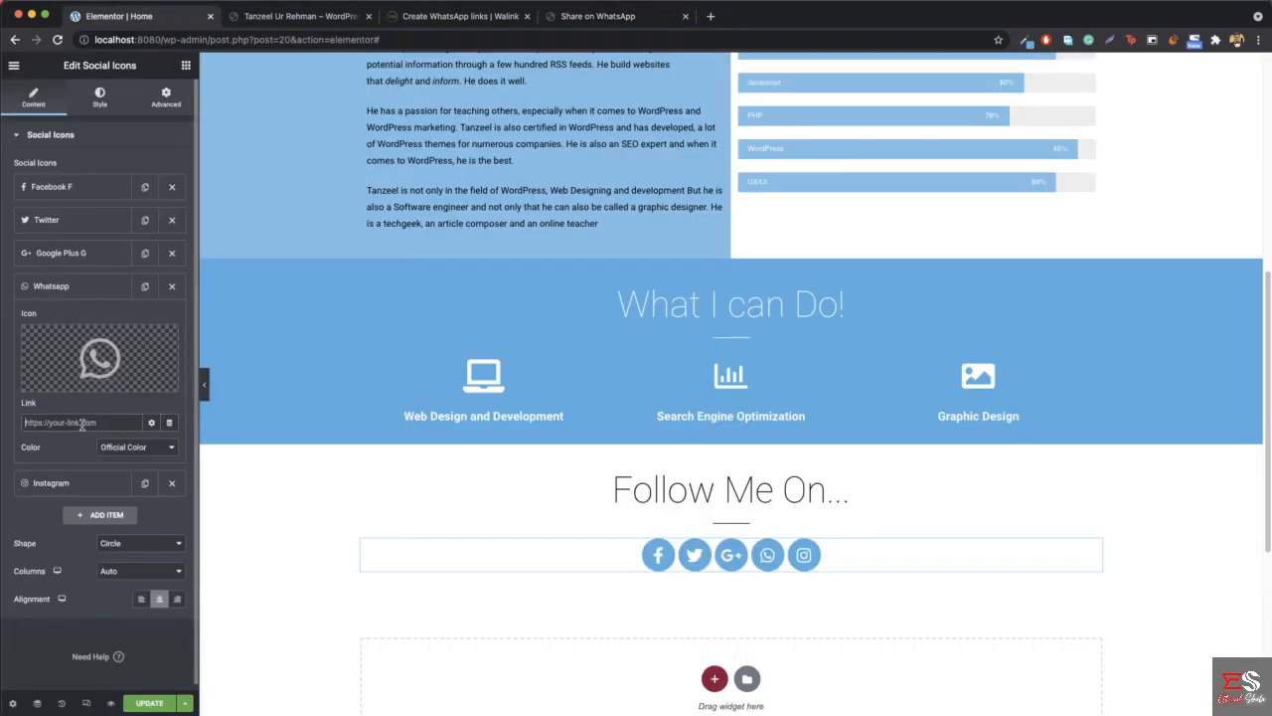
{"action": "key", "text": "super+v"}
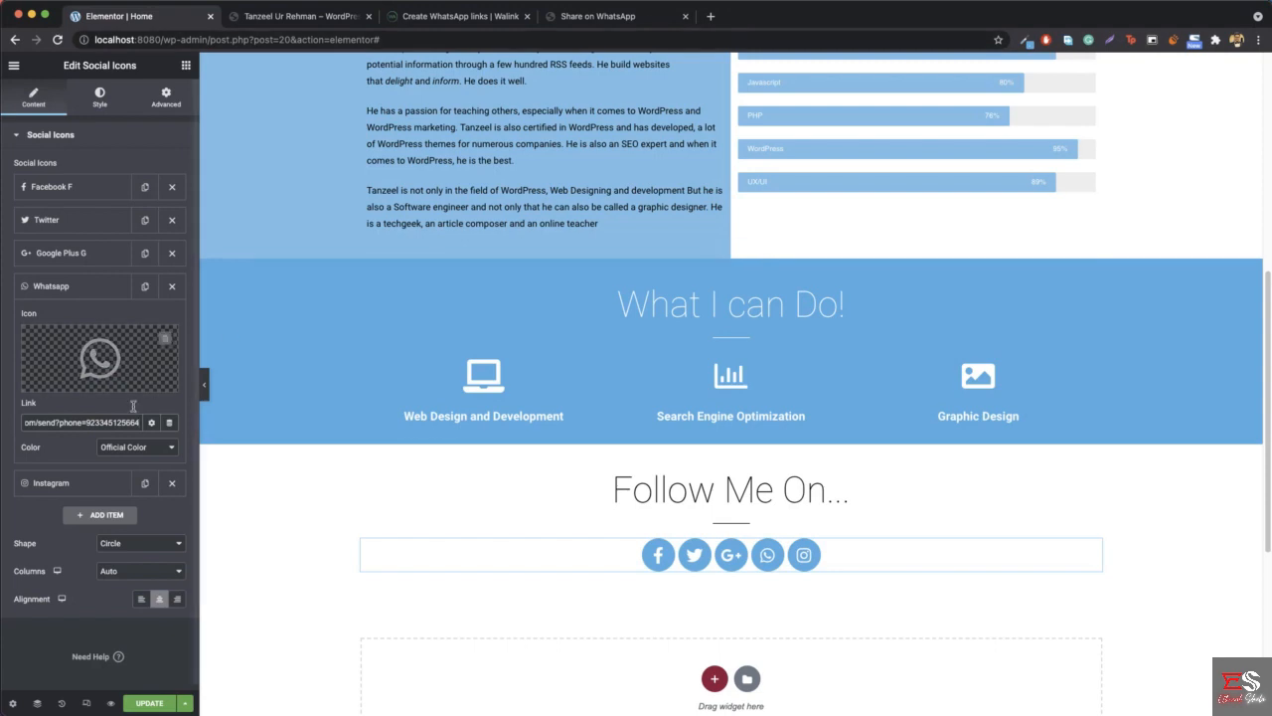
- Try continuing to chat from the WhatsApp page, cancel opening the application, and close the WhatsApp and Walink tabs
{"action": "left_click", "coordinate": [621, 18]}
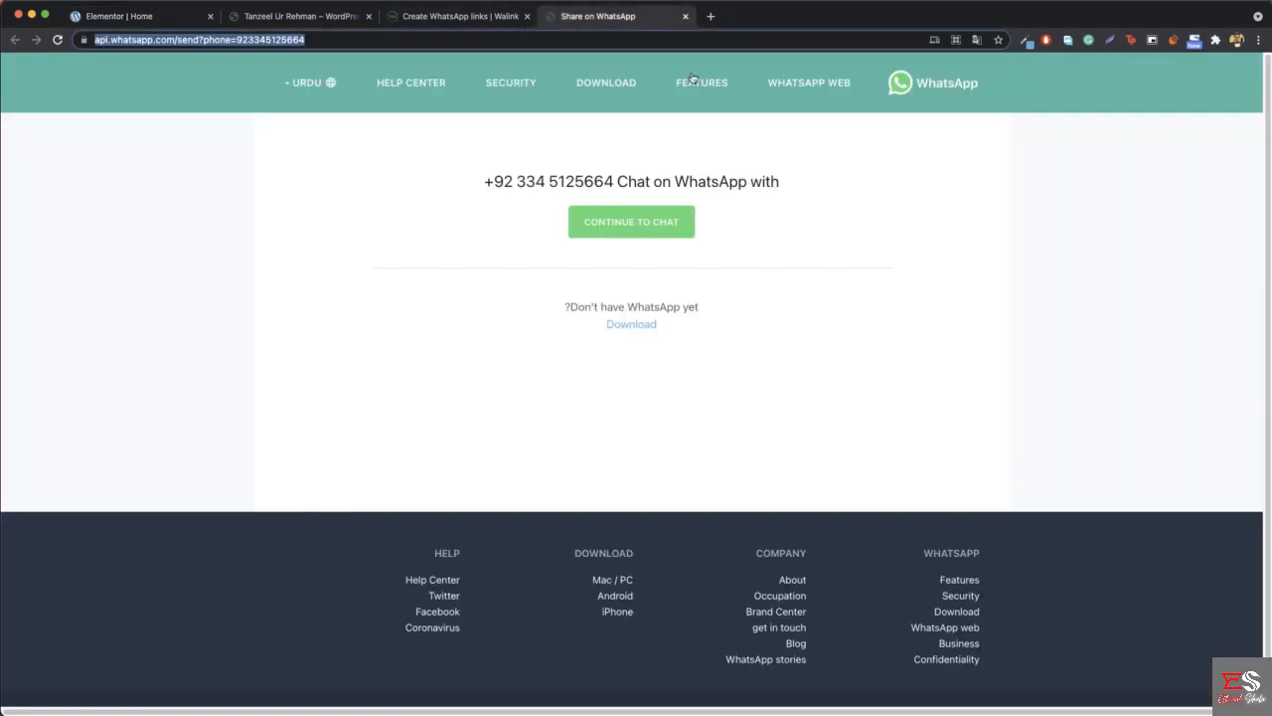
{"action": "left_click", "coordinate": [653, 225]}
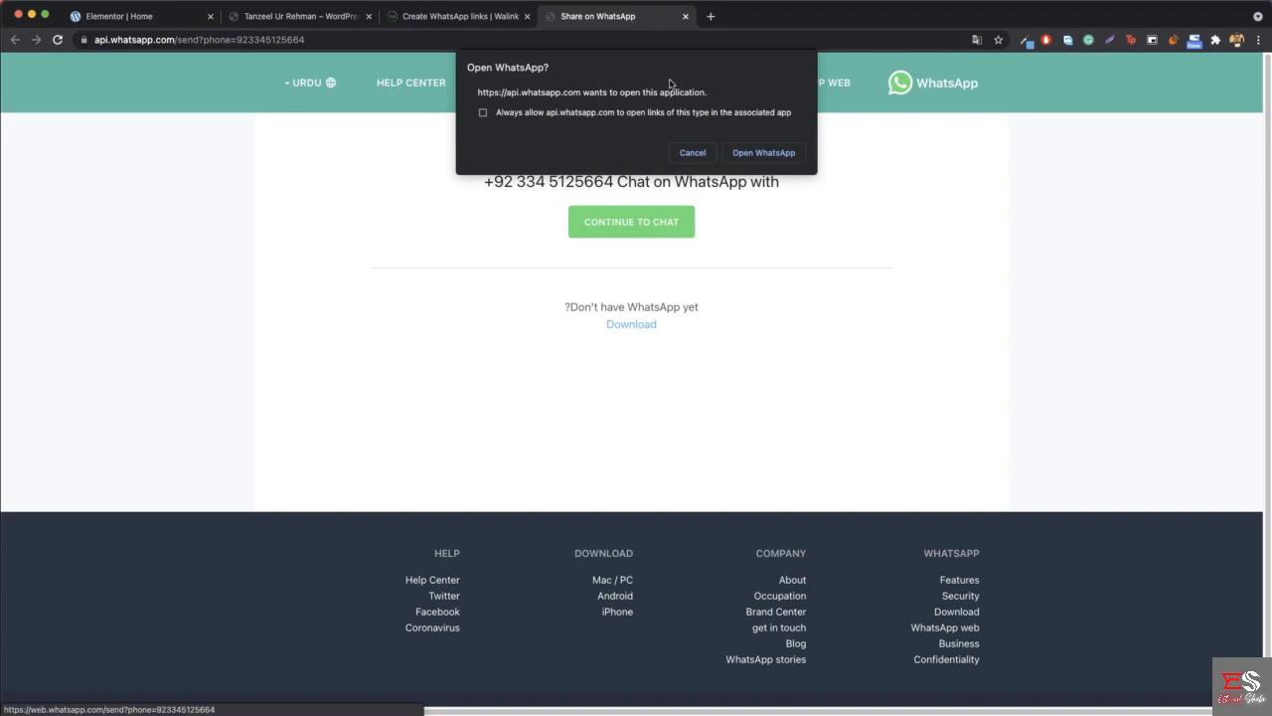
{"action": "left_click", "coordinate": [693, 152]}
{"action": "middle_click", "coordinate": [623, 19]}
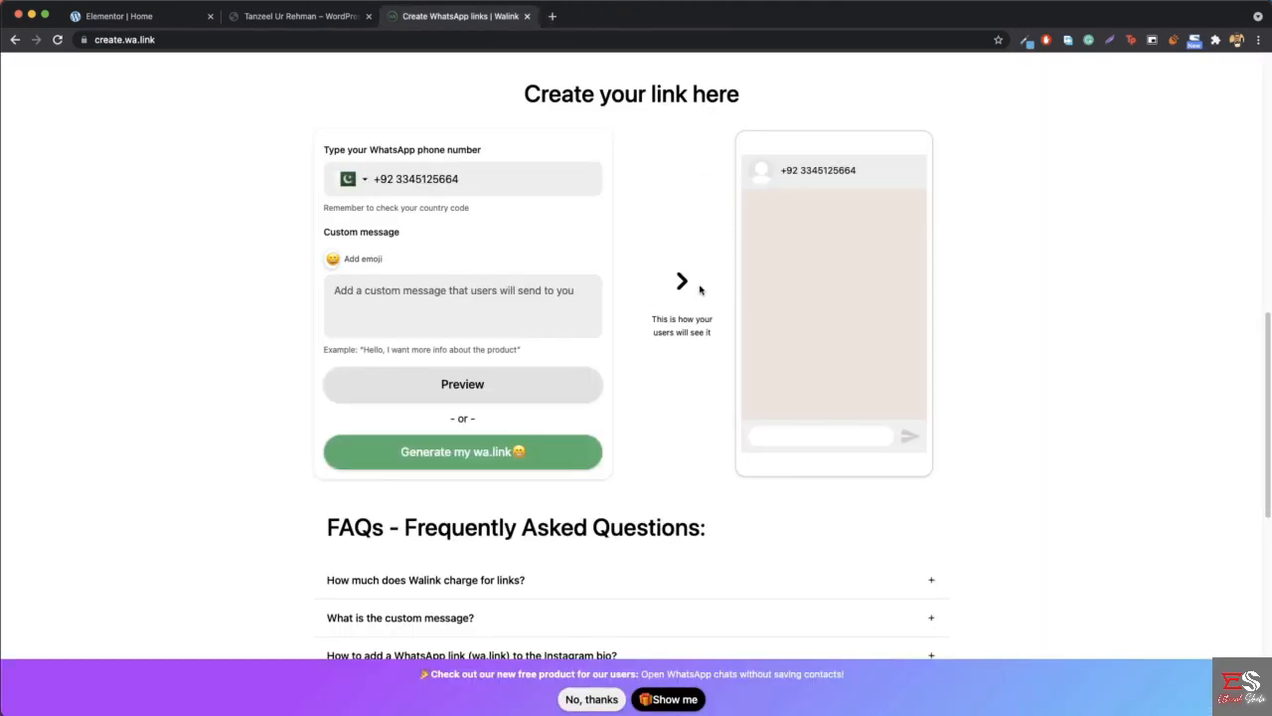
{"action": "middle_click", "coordinate": [490, 17]}
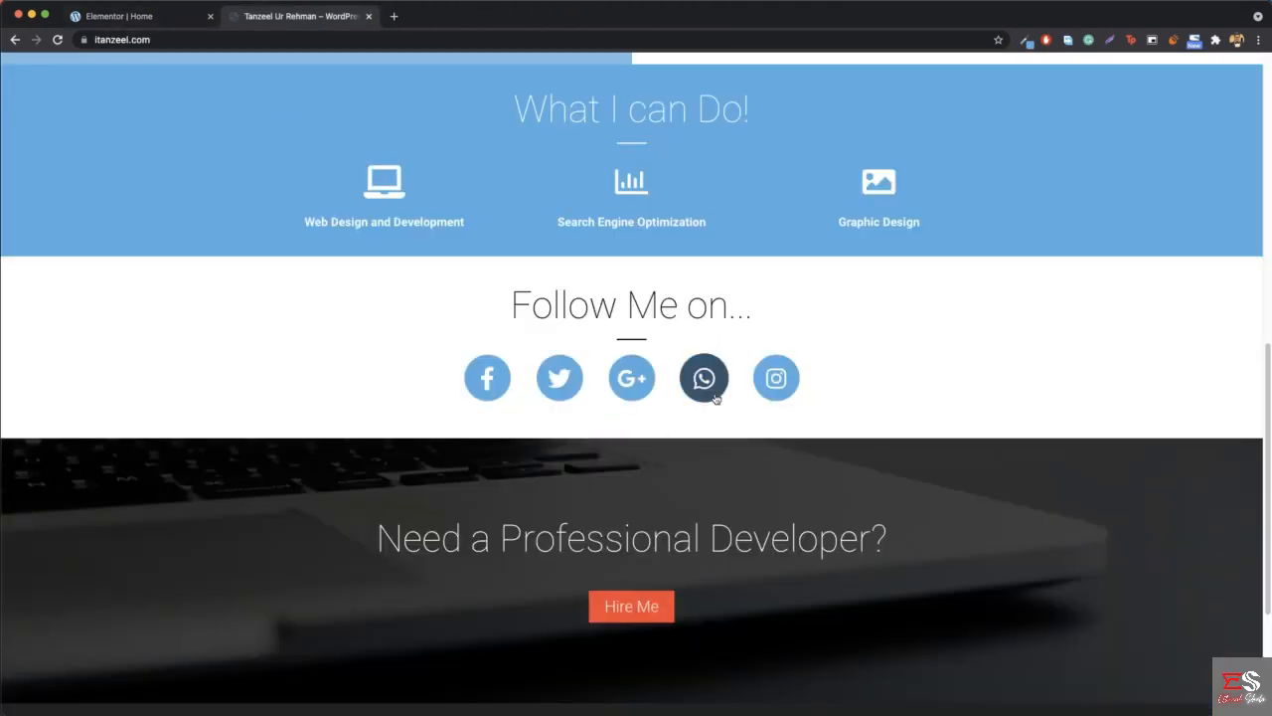
- Clear the Whatsapp item's link in Elementor and expand the Instagram item
{"action": "left_click", "coordinate": [165, 15]}
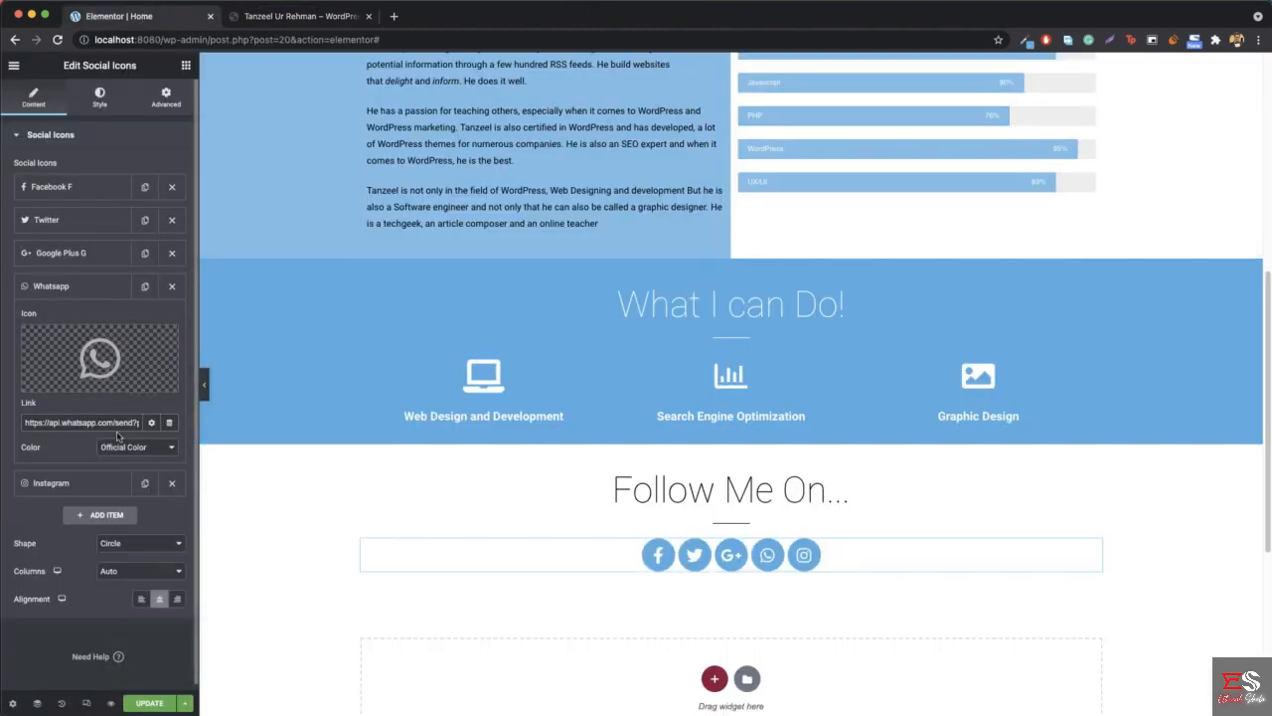
{"action": "triple_click", "coordinate": [87, 422]}
{"action": "key", "text": "BackSpace"}
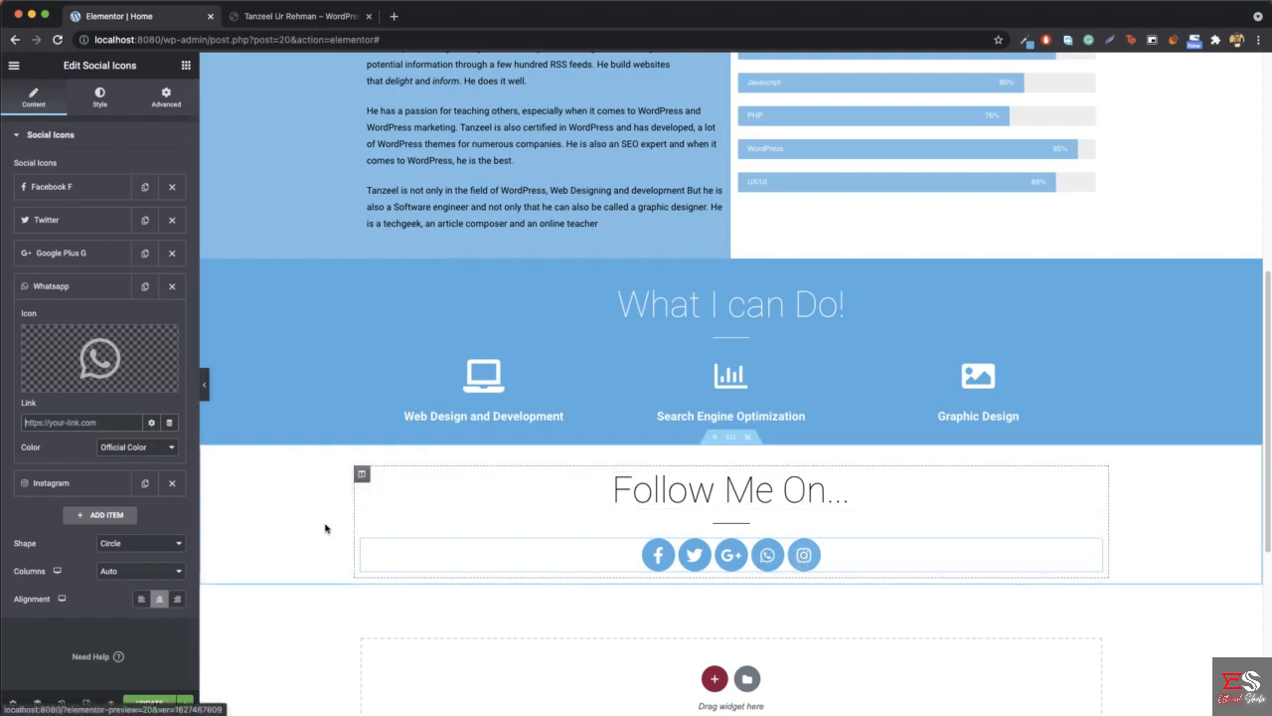
{"action": "left_click", "coordinate": [50, 483]}
{"action": "mouse_move", "coordinate": [142, 391]}
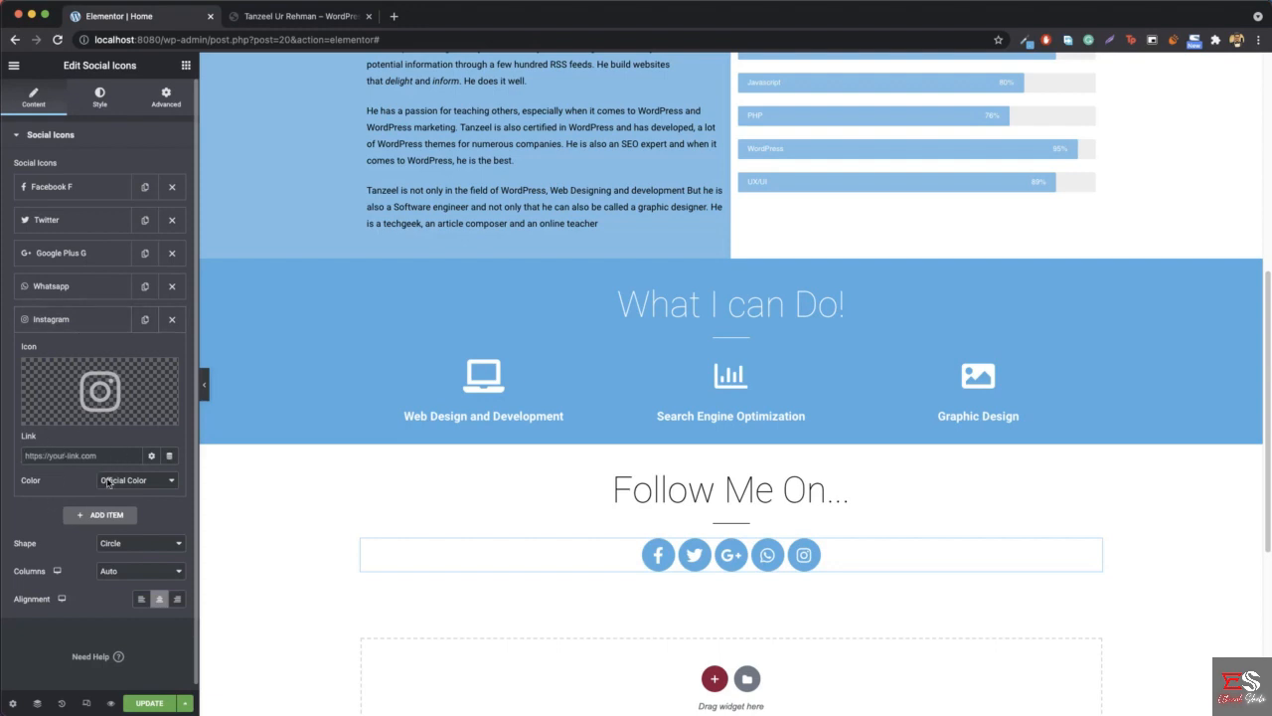
- Set the social icons' size to 35 and their spacing to 39
{"action": "left_click", "coordinate": [99, 92]}
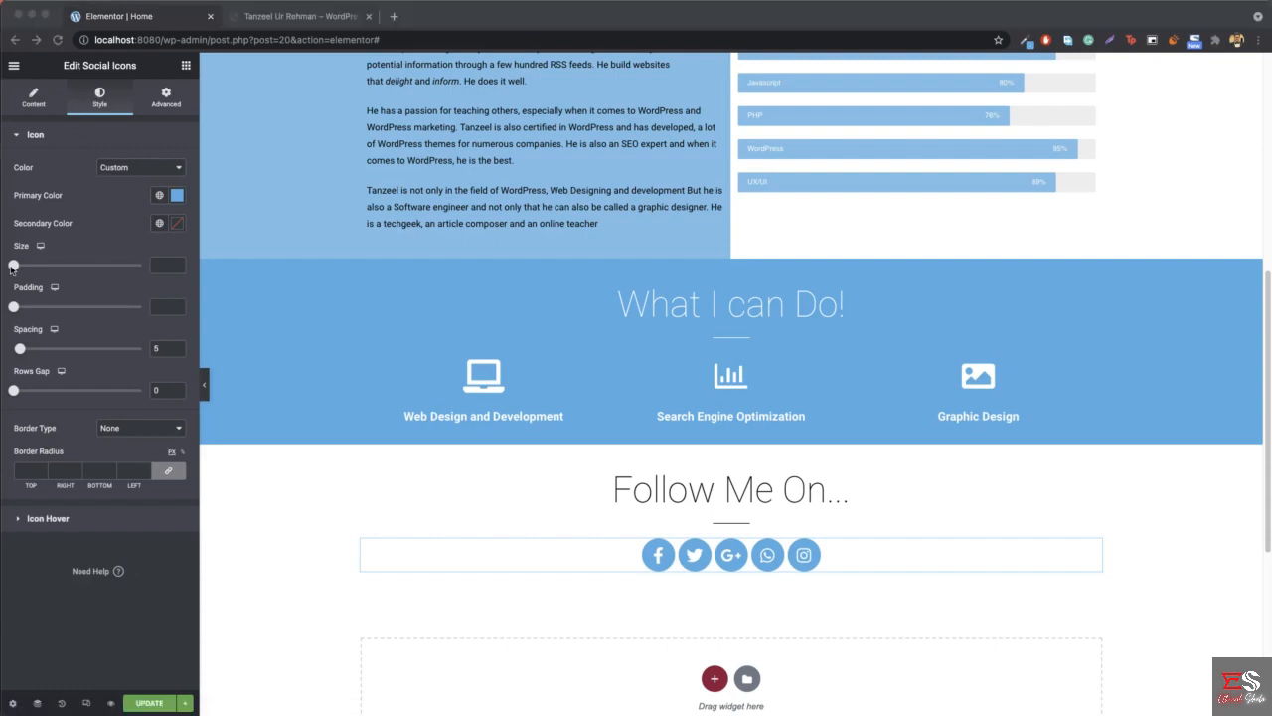
{"action": "left_click", "coordinate": [14, 266]}
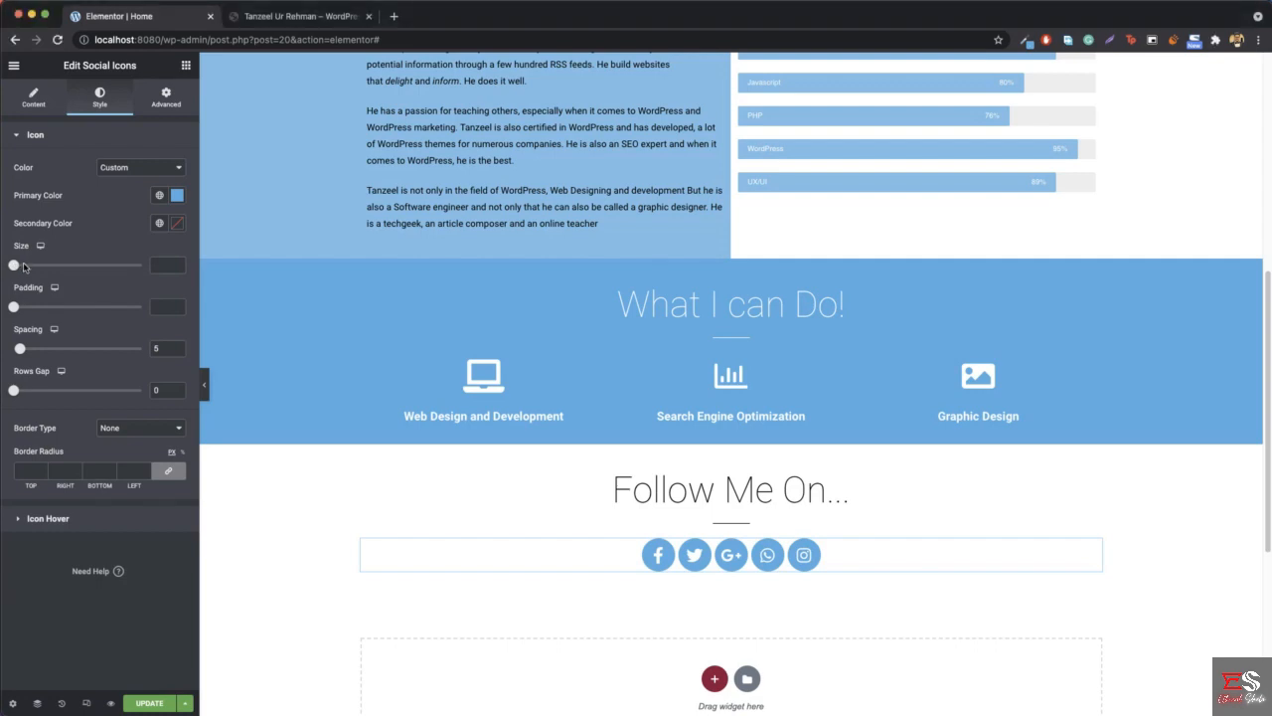
{"action": "mouse_move", "coordinate": [14, 266]}
{"action": "left_mouse_down"}
{"action": "mouse_move", "coordinate": [37, 268]}
{"action": "mouse_move", "coordinate": [26, 267]}
{"action": "left_mouse_up"}
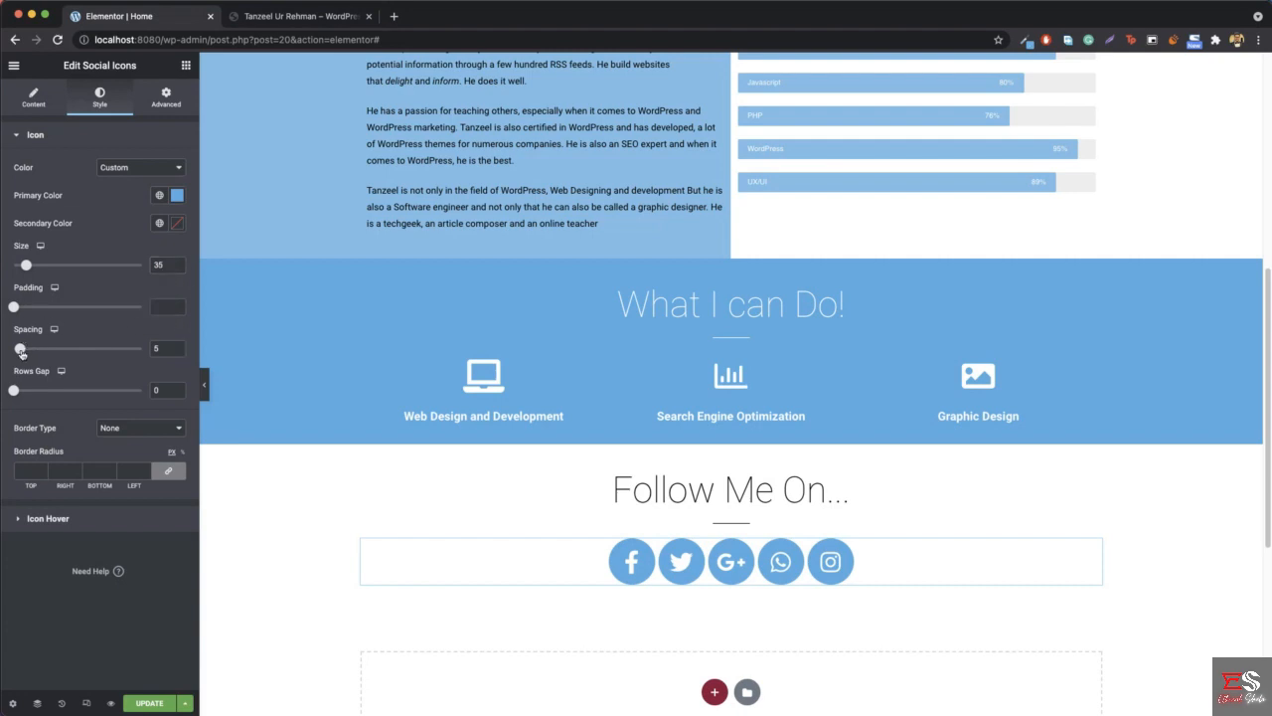
{"action": "left_click_drag", "start_coordinate": [20, 351], "coordinate": [64, 356]}
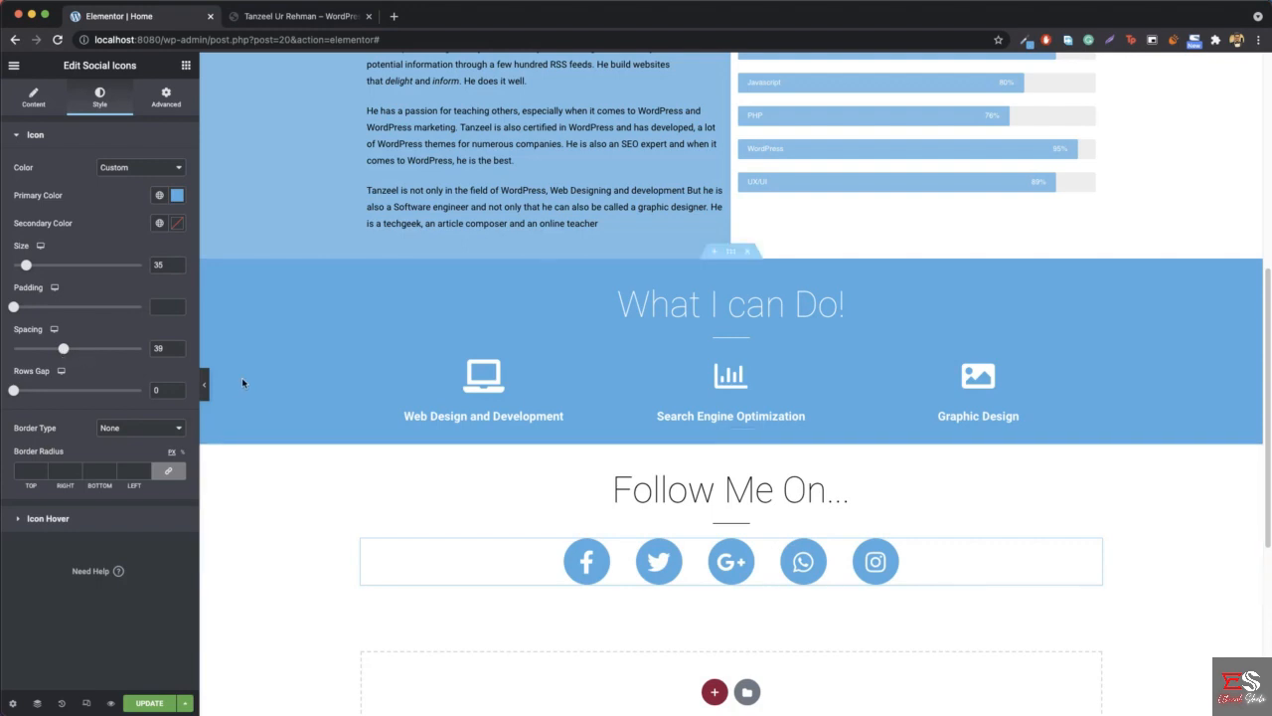
- Compare the "Follow Me On..." social icons with the reference site, viewing the page without the editing sidebar
{"action": "left_click", "coordinate": [280, 19]}
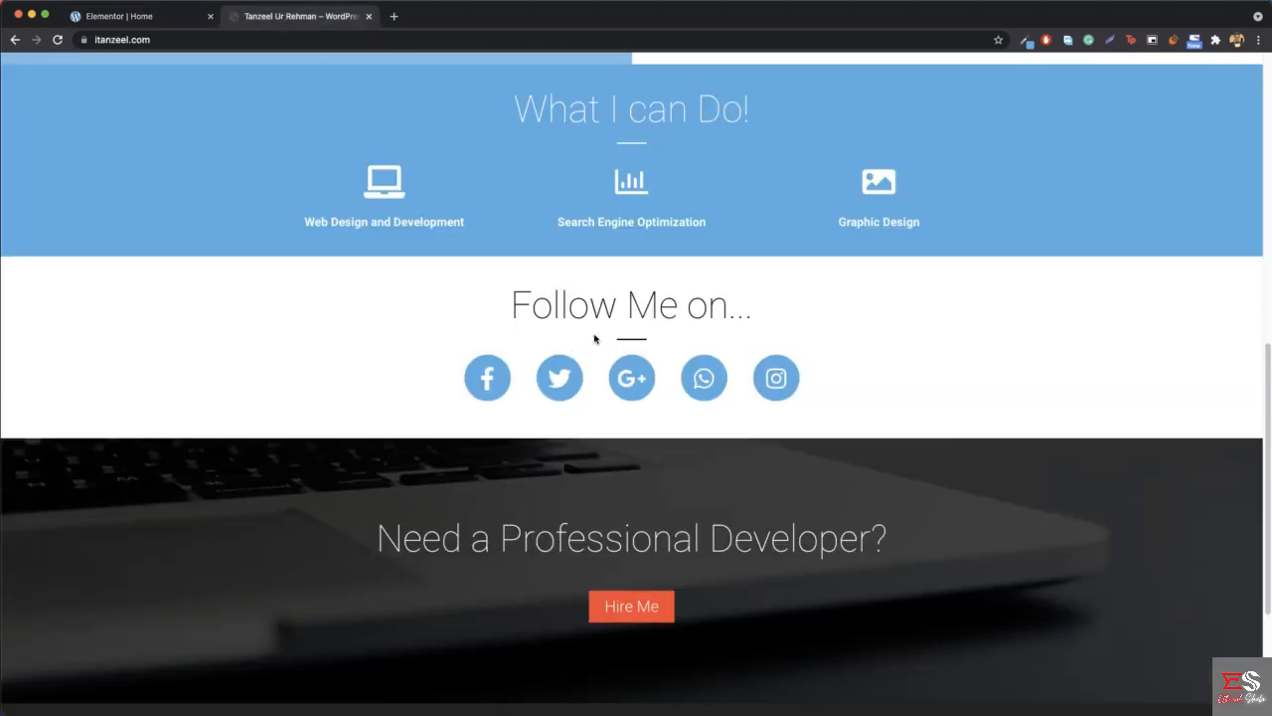
{"action": "left_click", "coordinate": [161, 27]}
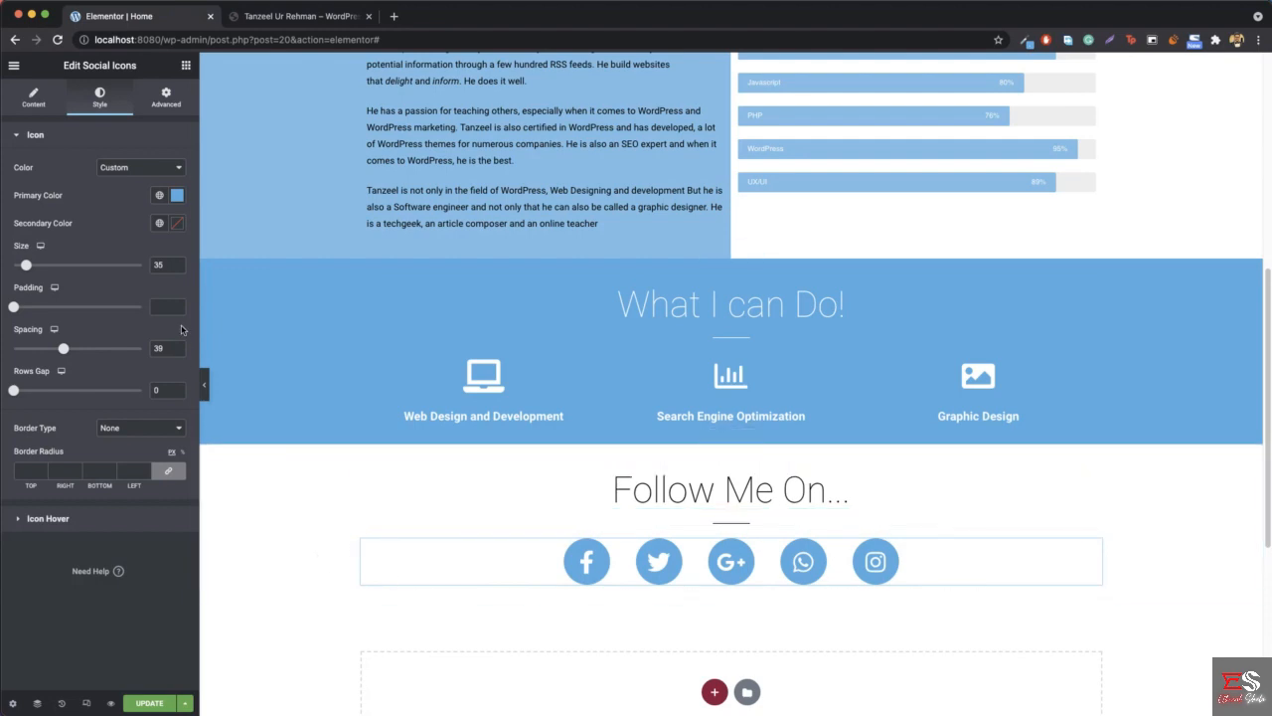
{"action": "left_click", "coordinate": [205, 388]}
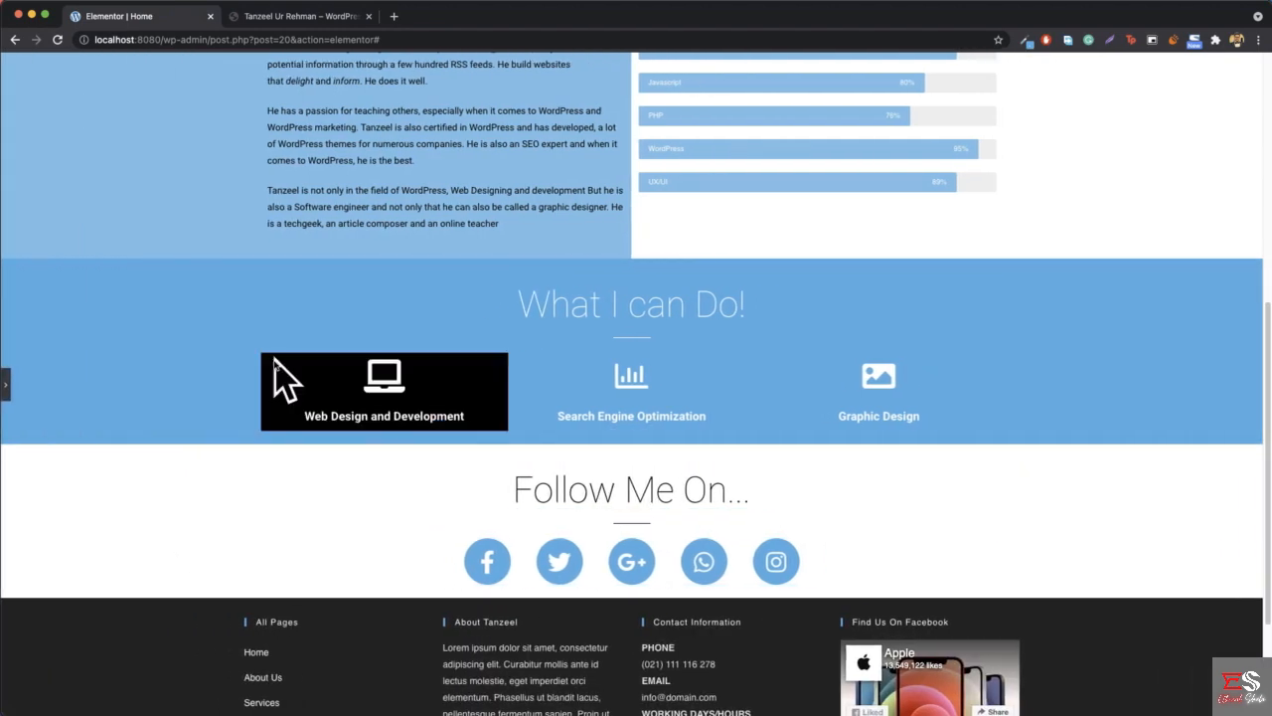
{"action": "left_click", "coordinate": [8, 388]}
- Set the "Follow Me On..." section's bottom padding to 46 and compare the space below the icons with the reference site
{"action": "right_click", "coordinate": [277, 528]}
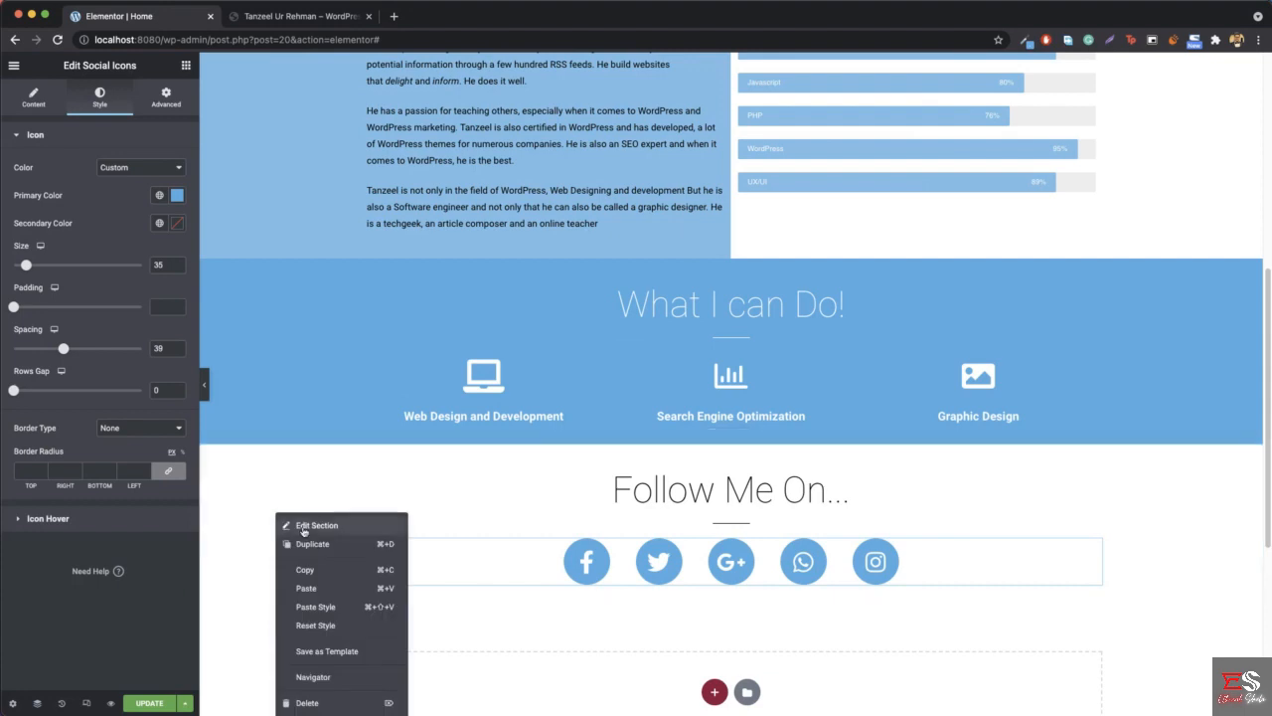
{"action": "left_click", "coordinate": [288, 19]}
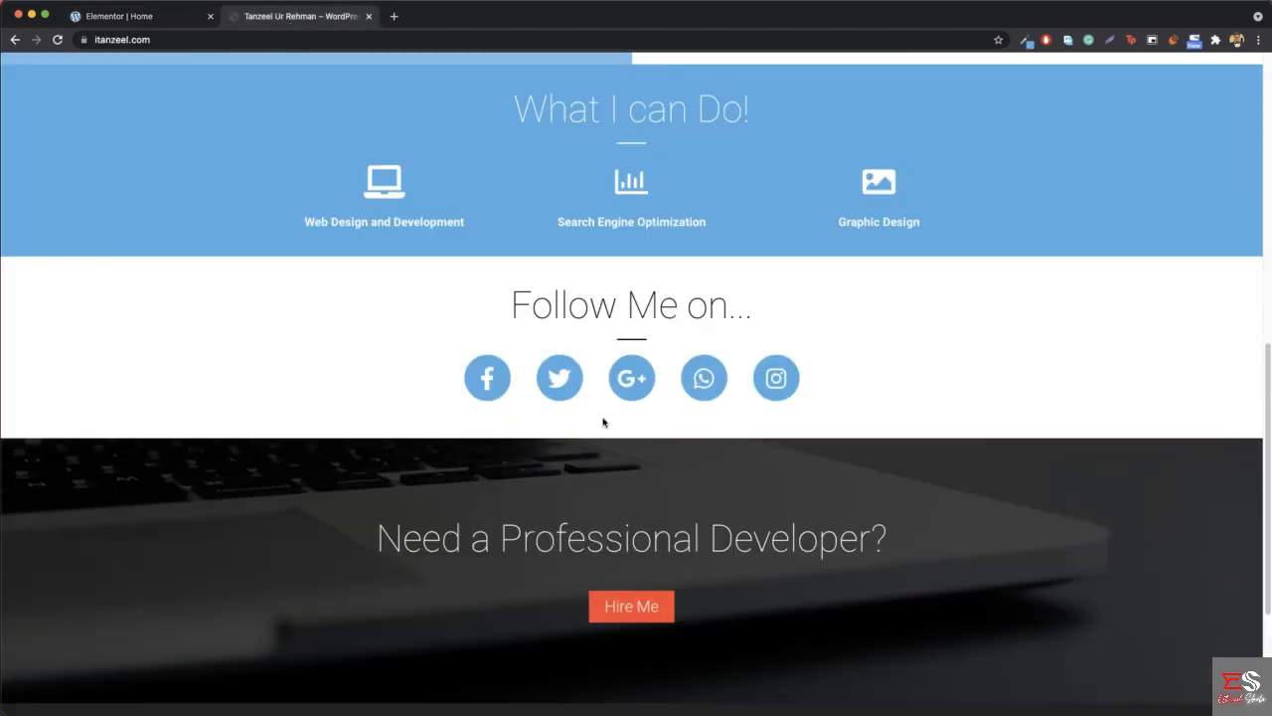
{"action": "left_click", "coordinate": [117, 15]}
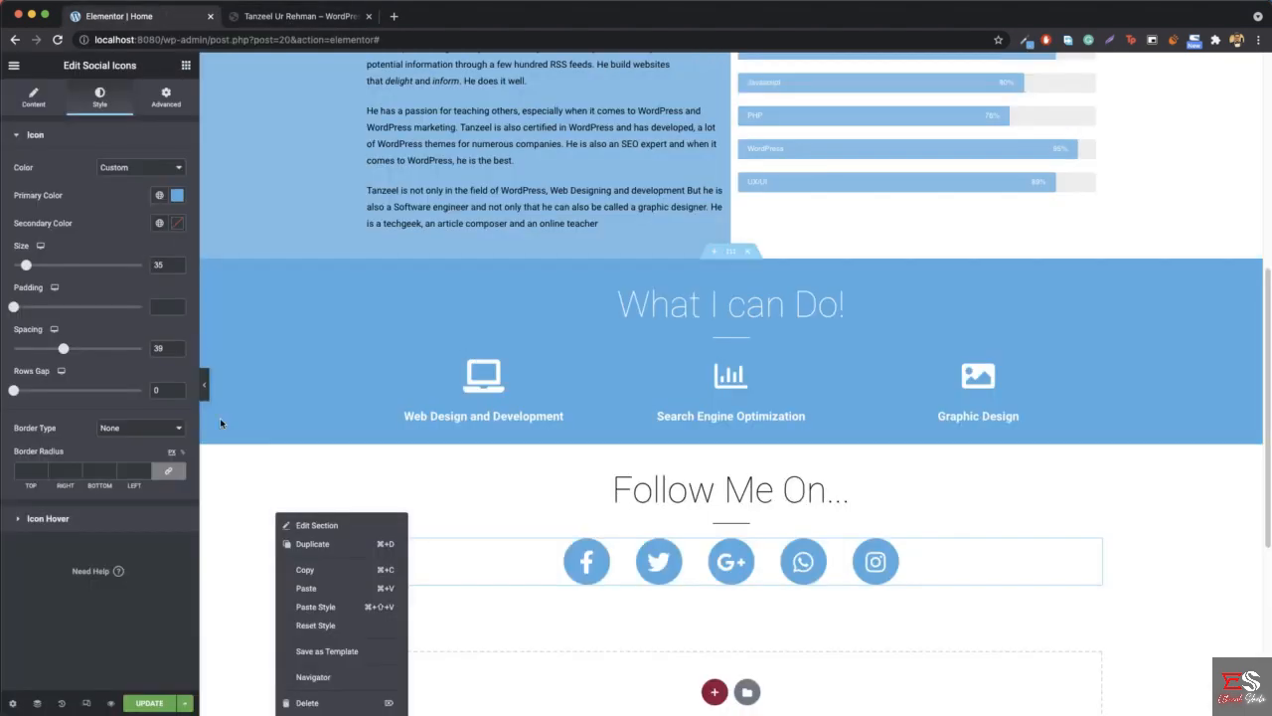
{"action": "left_click", "coordinate": [309, 527]}
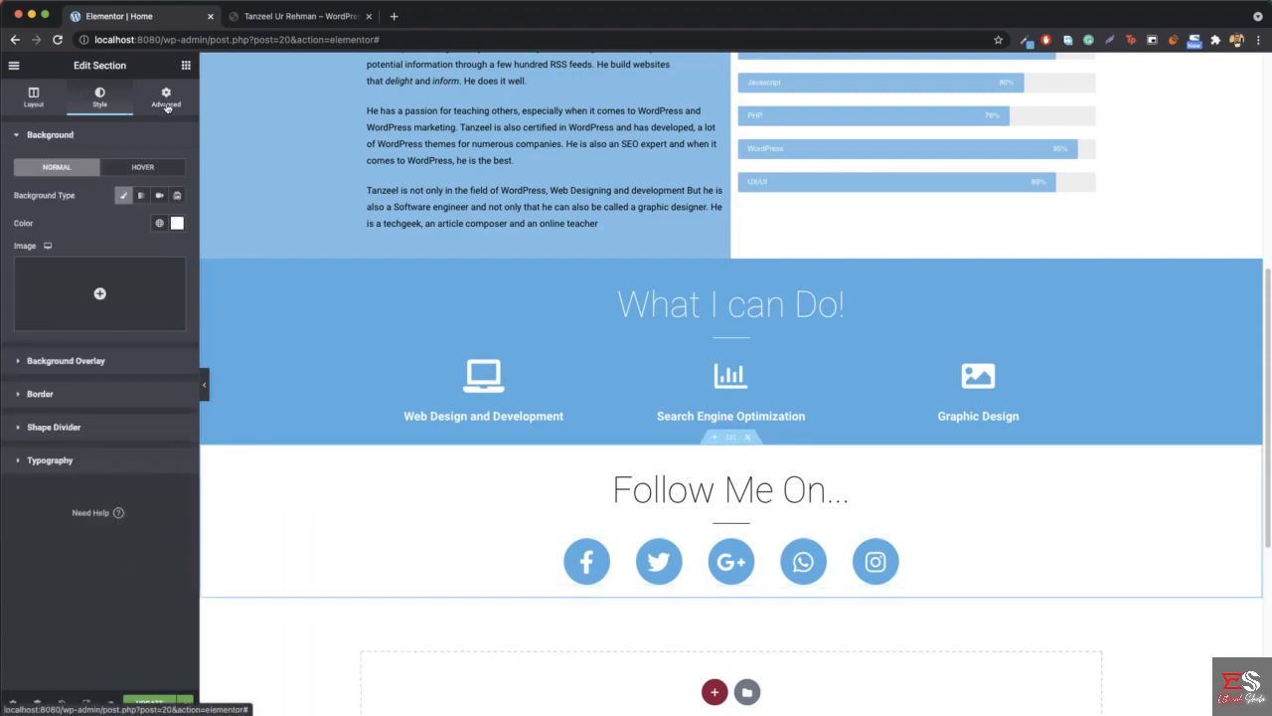
{"action": "left_click", "coordinate": [166, 97]}
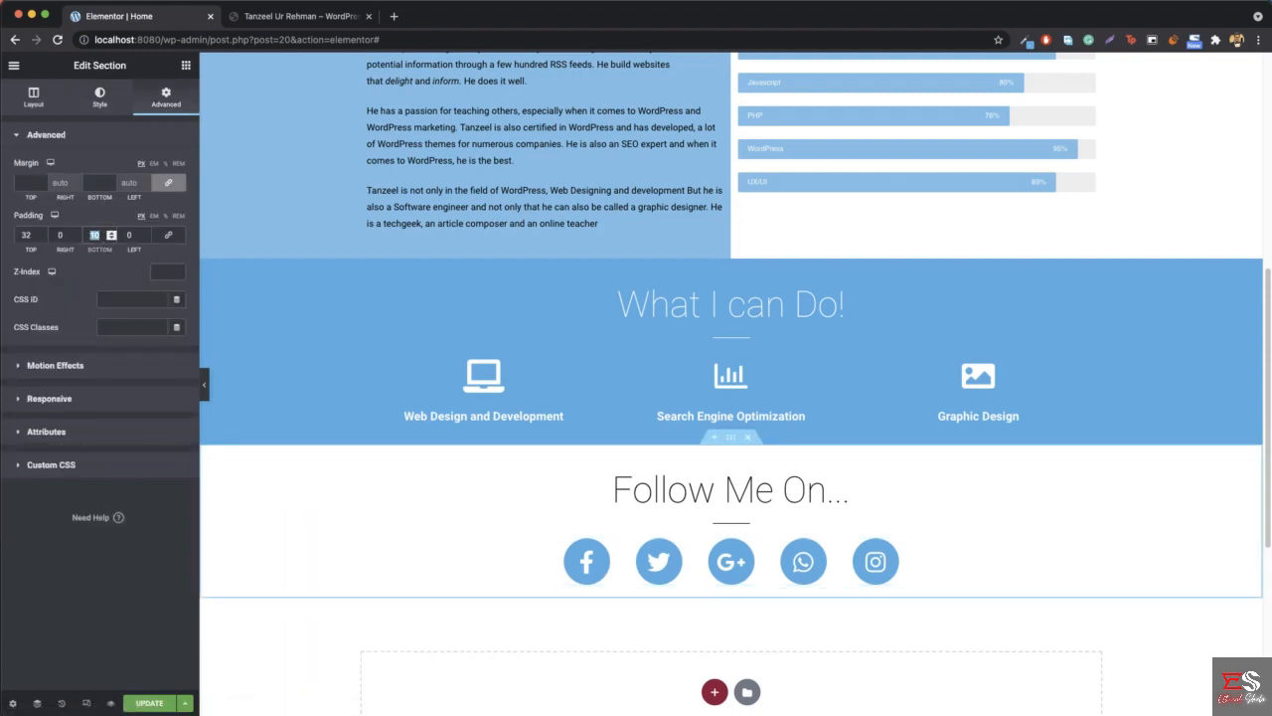
{"action": "type", "text": "46"}
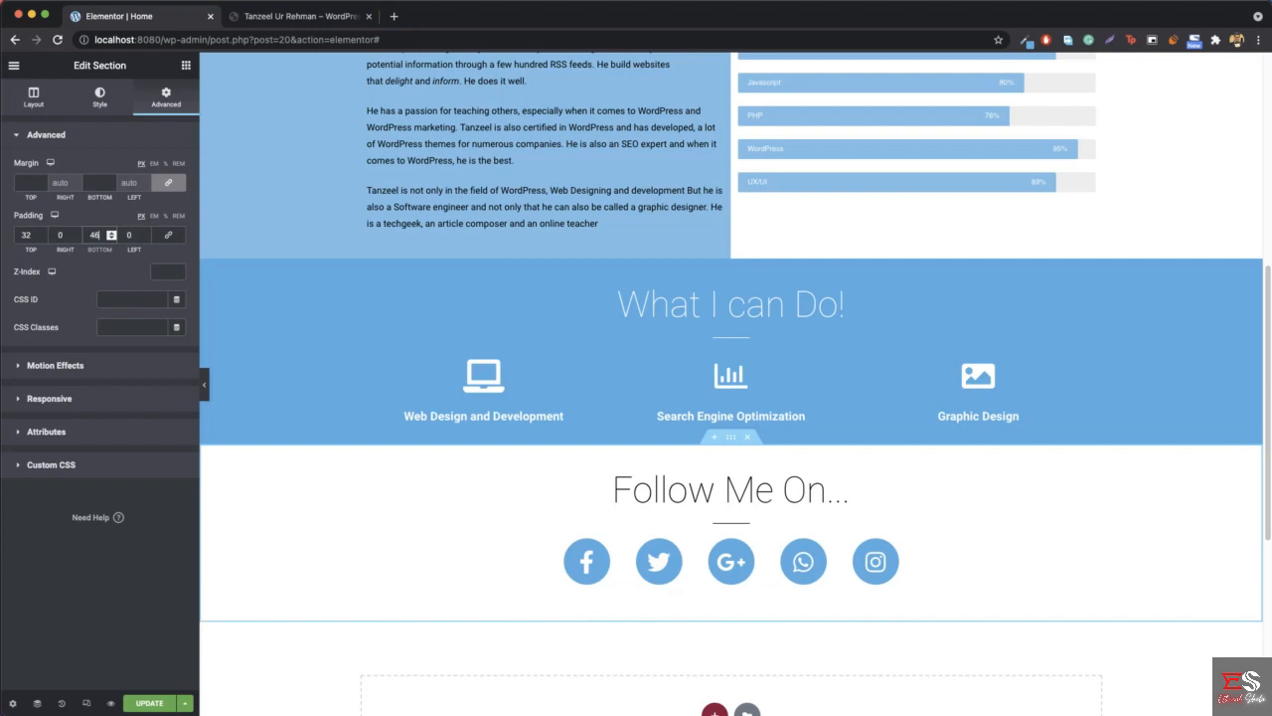
{"action": "left_click", "coordinate": [204, 383]}
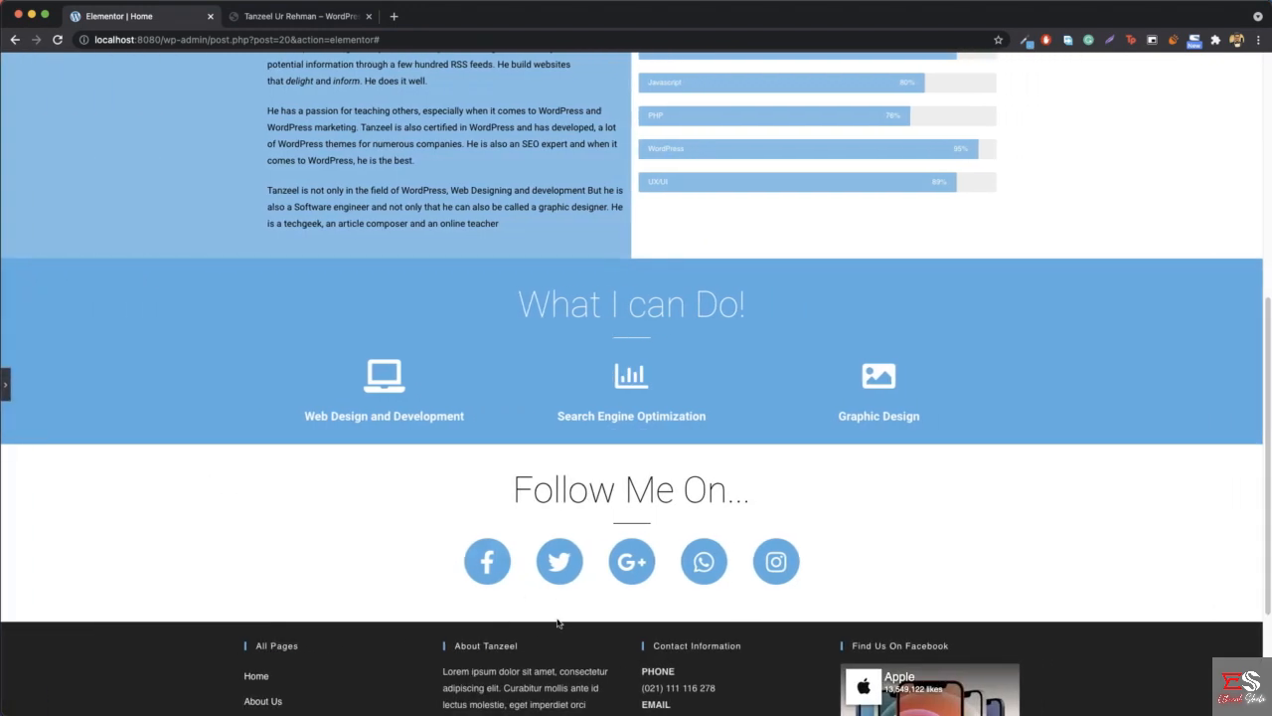
{"action": "left_click", "coordinate": [278, 17]}
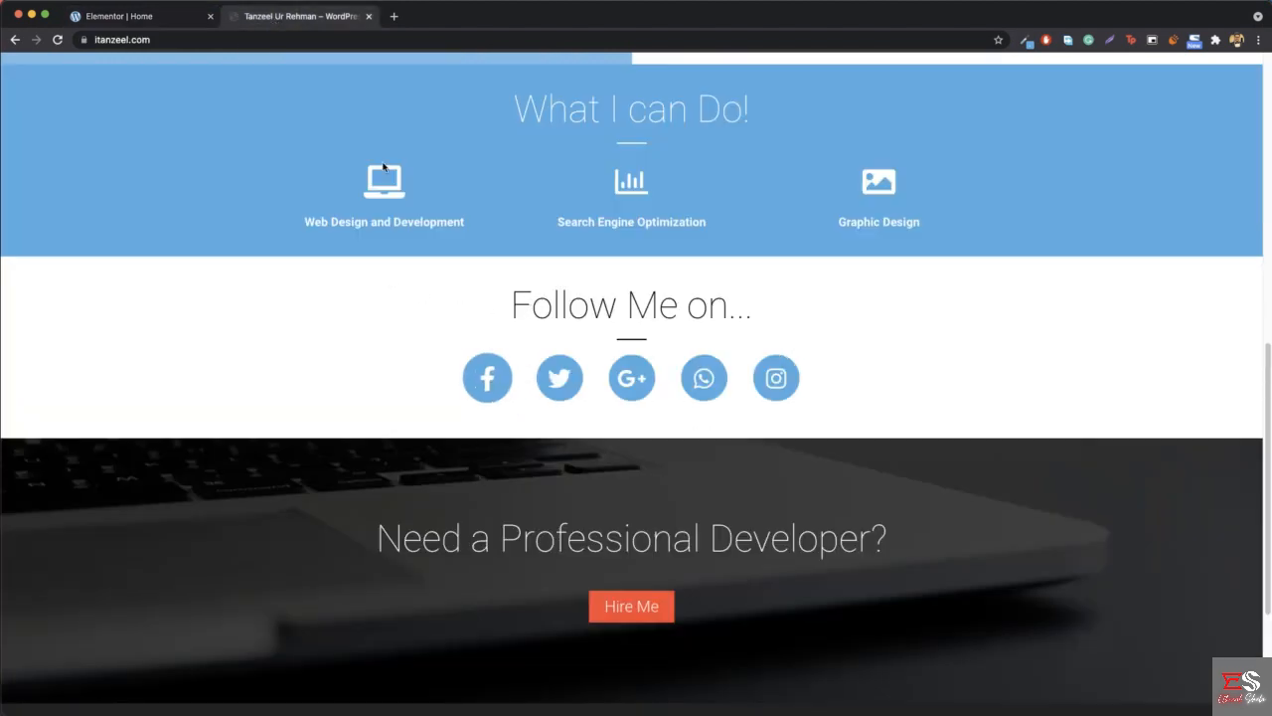
{"action": "left_click", "coordinate": [189, 17]}
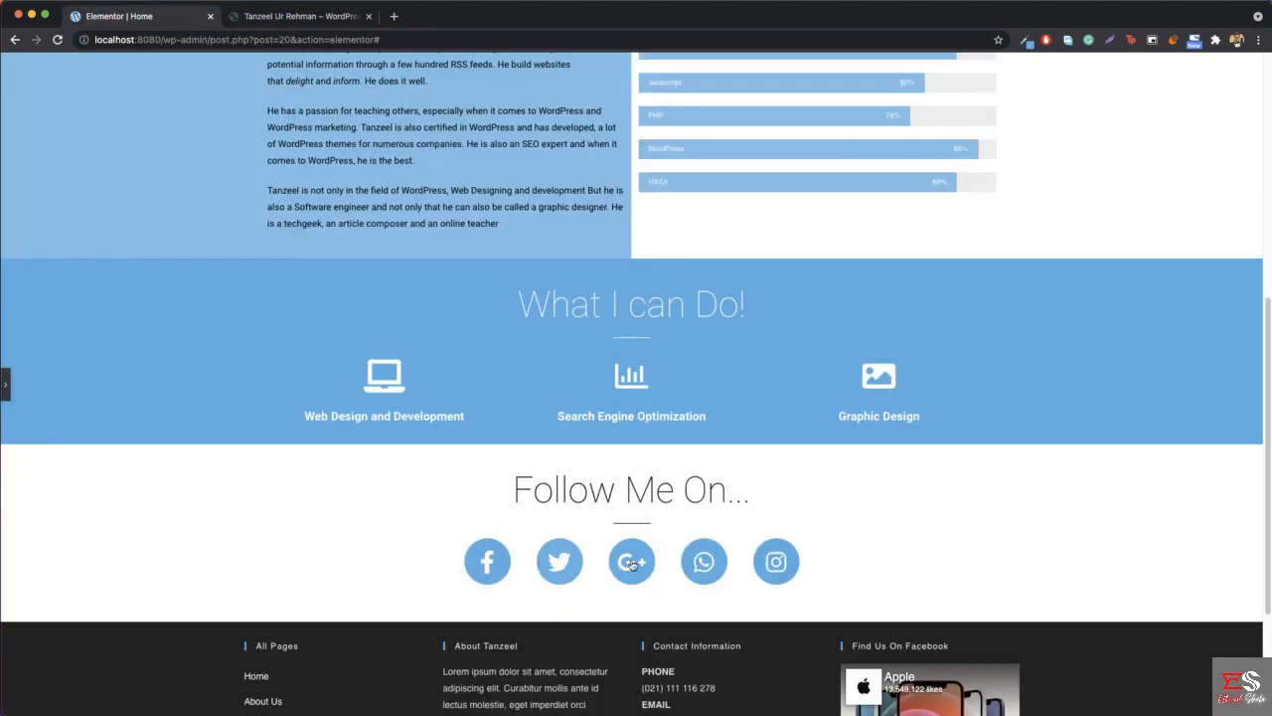
- Set the social icons' primary hover color to #000000 and update the page
{"action": "left_click", "coordinate": [7, 386]}
{"action": "right_click", "coordinate": [527, 572]}
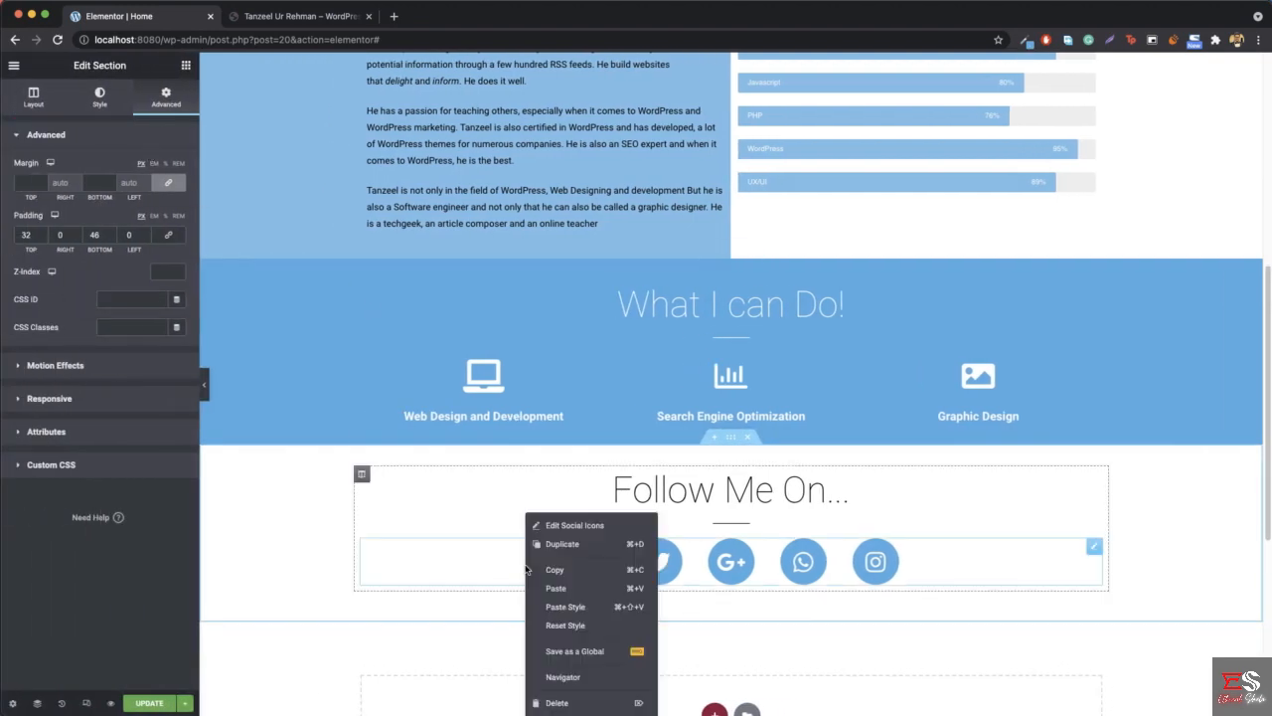
{"action": "left_click", "coordinate": [572, 526]}
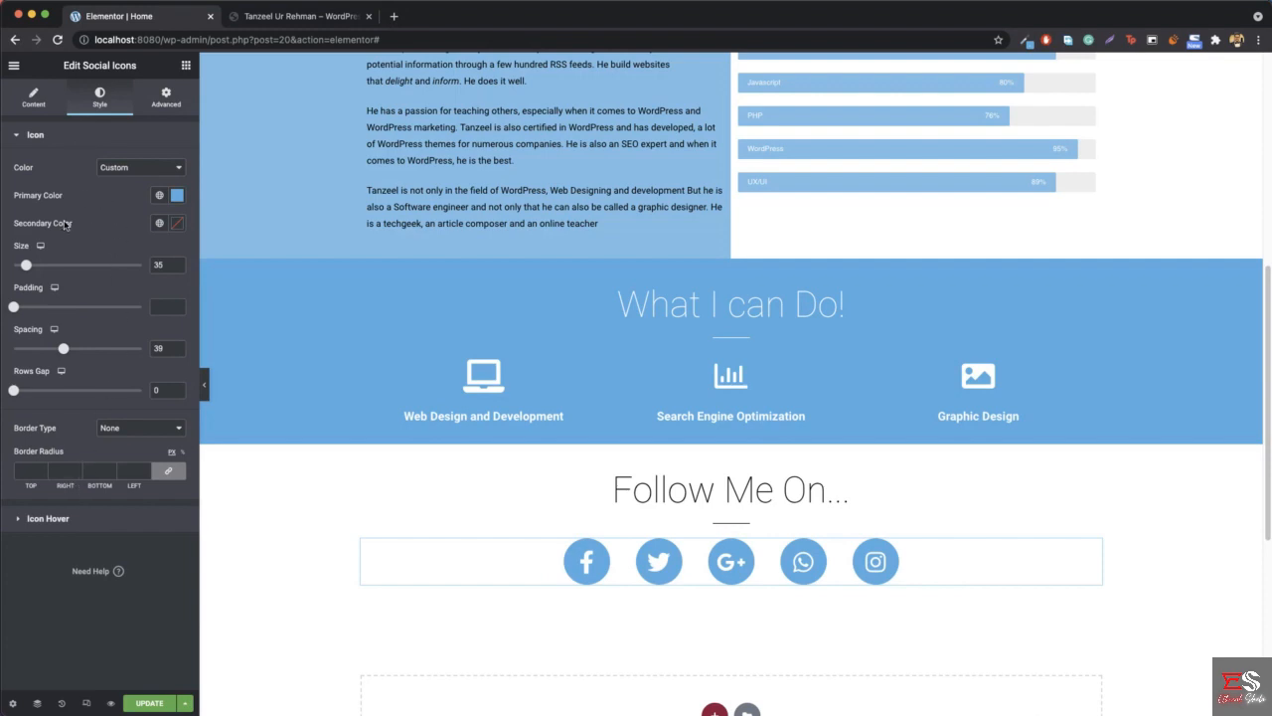
{"action": "left_click", "coordinate": [48, 519]}
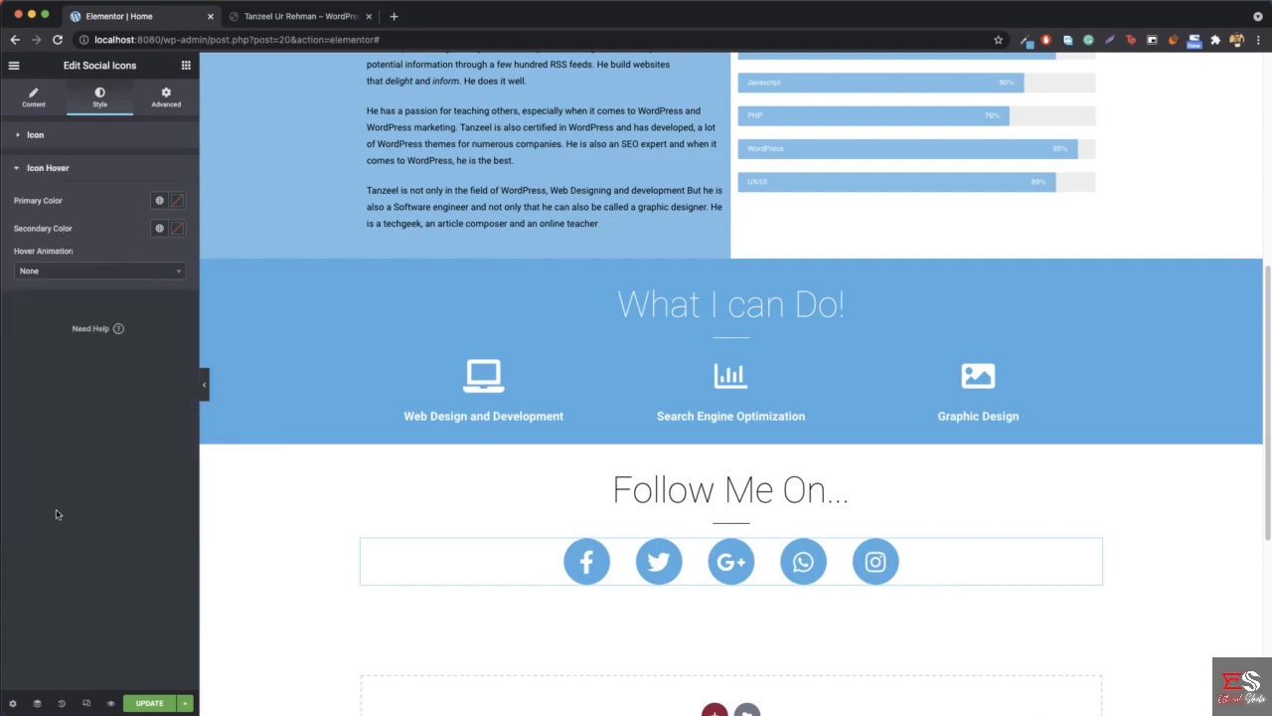
{"action": "left_click", "coordinate": [178, 203]}
{"action": "left_click_drag", "start_coordinate": [140, 312], "coordinate": [11, 381]}
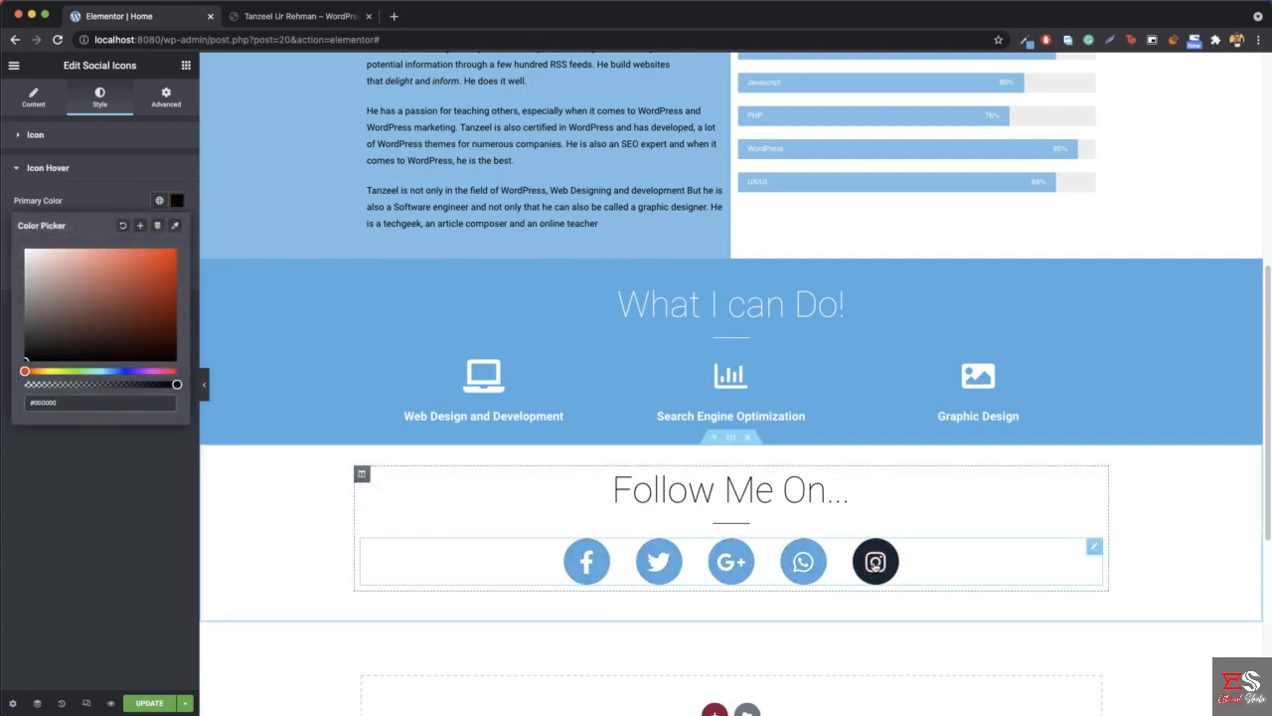
{"action": "left_click", "coordinate": [280, 18]}
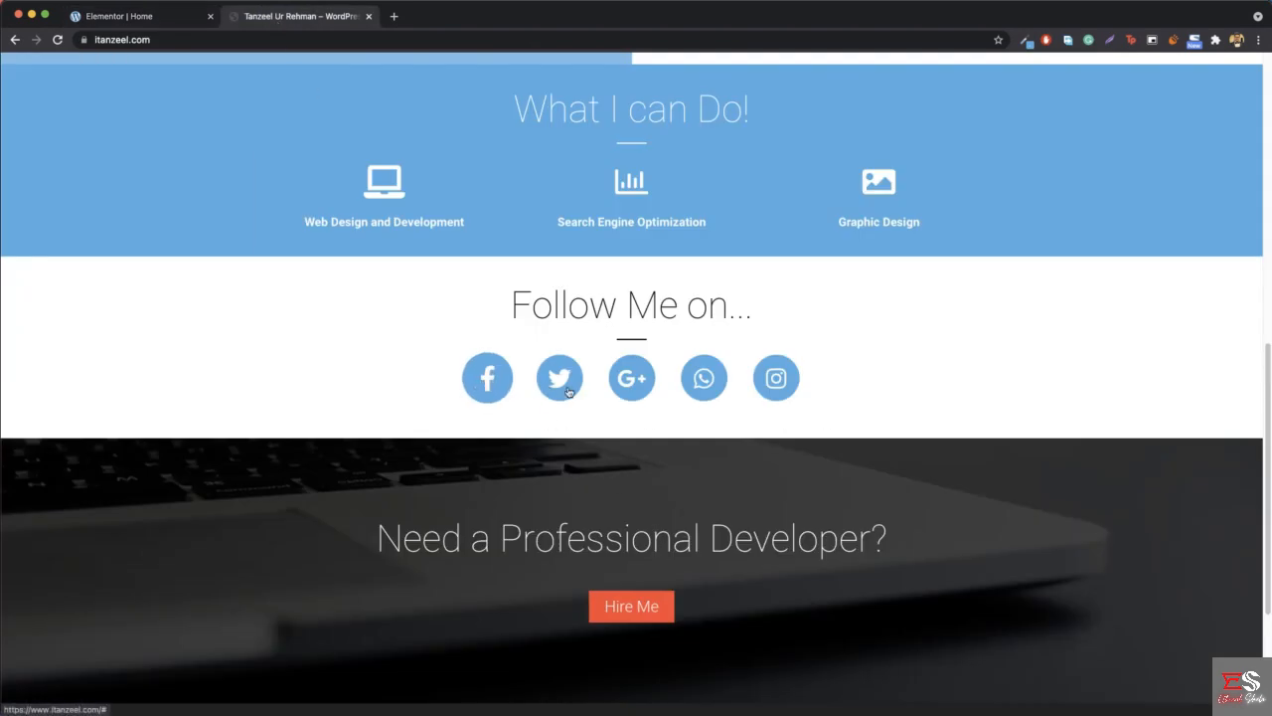
{"action": "left_click", "coordinate": [139, 17]}
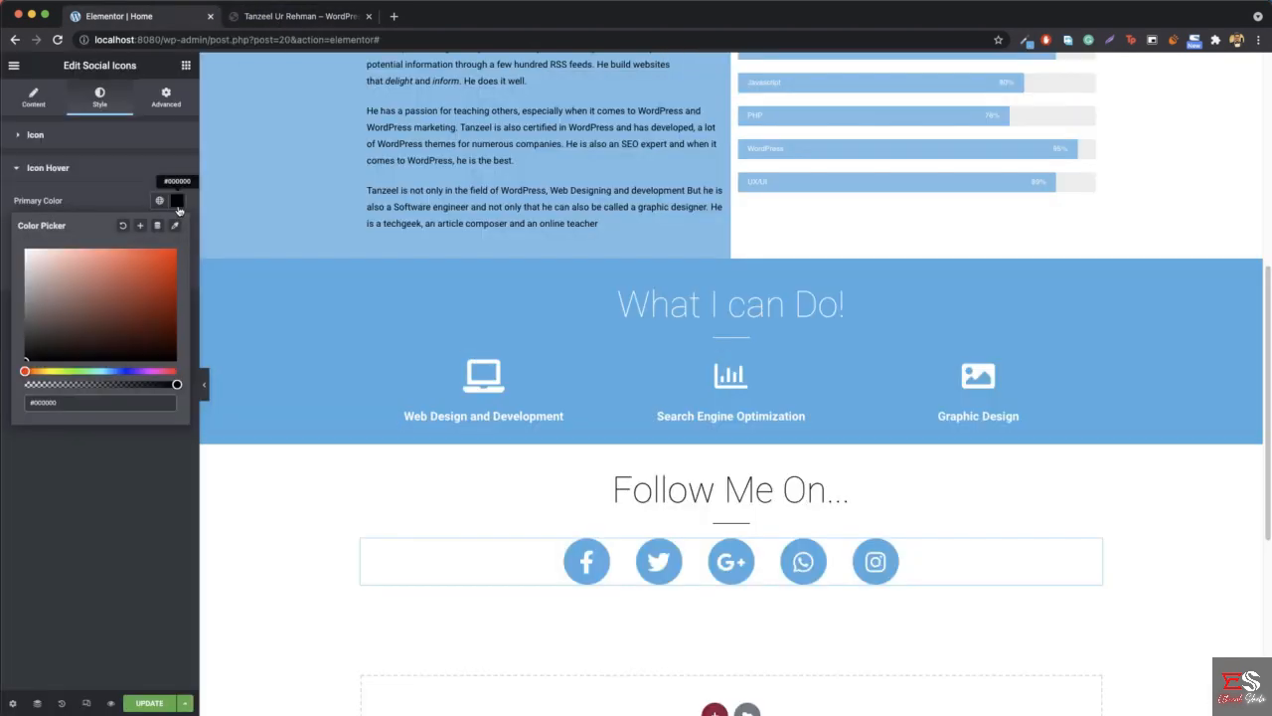
{"action": "left_click", "coordinate": [178, 203]}
{"action": "scroll", "coordinate": [387, 517], "scroll_direction": "down", "scroll_amount": 3}
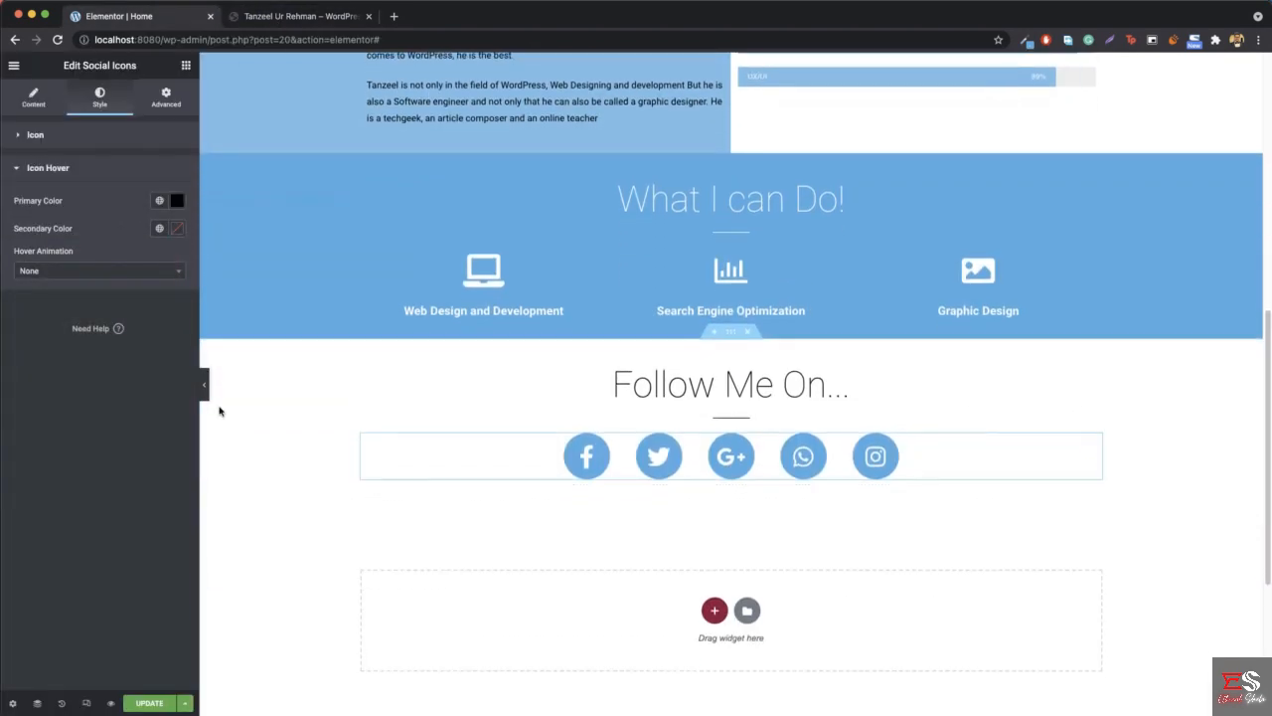
{"action": "left_click", "coordinate": [149, 703]}
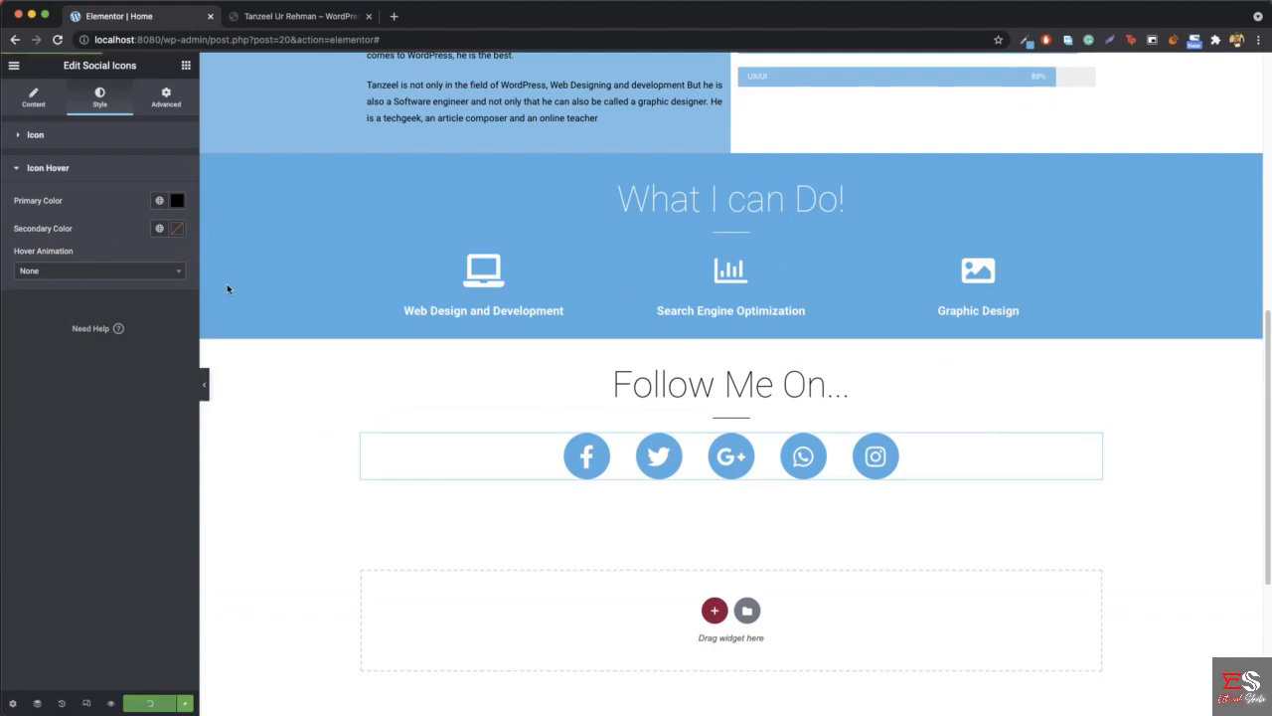
- Examine the reference site's "Need a Professional Developer?" section and the Hire Me form opened by both of its hire buttons
{"action": "left_click", "coordinate": [298, 16]}
{"action": "scroll", "coordinate": [417, 288], "scroll_direction": "down", "scroll_amount": 4}
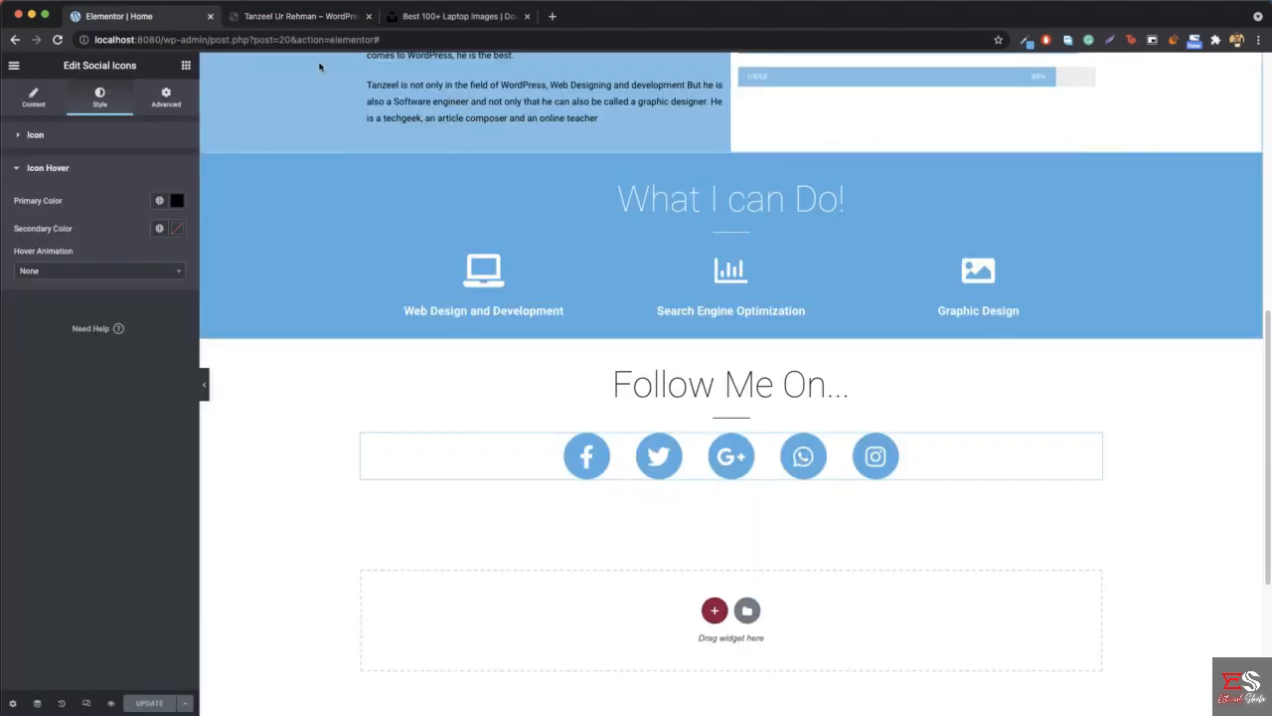
{"action": "left_click", "coordinate": [273, 16]}
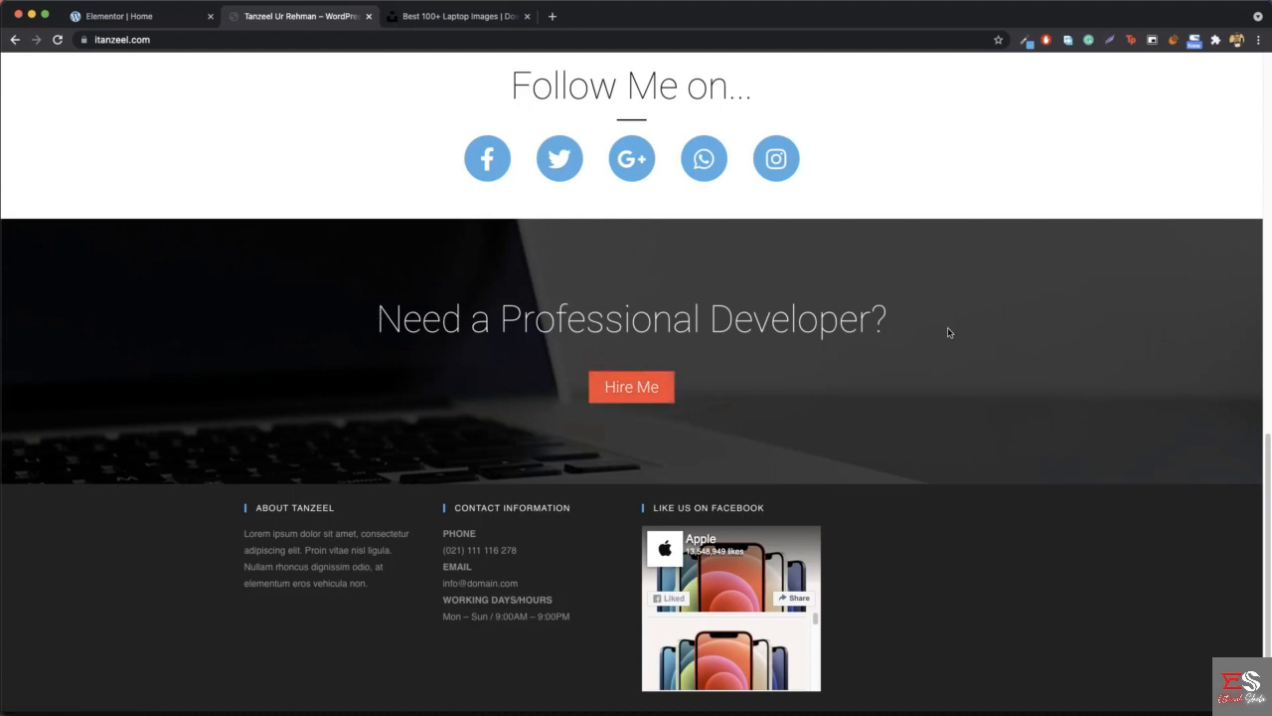
{"action": "left_click", "coordinate": [625, 390]}
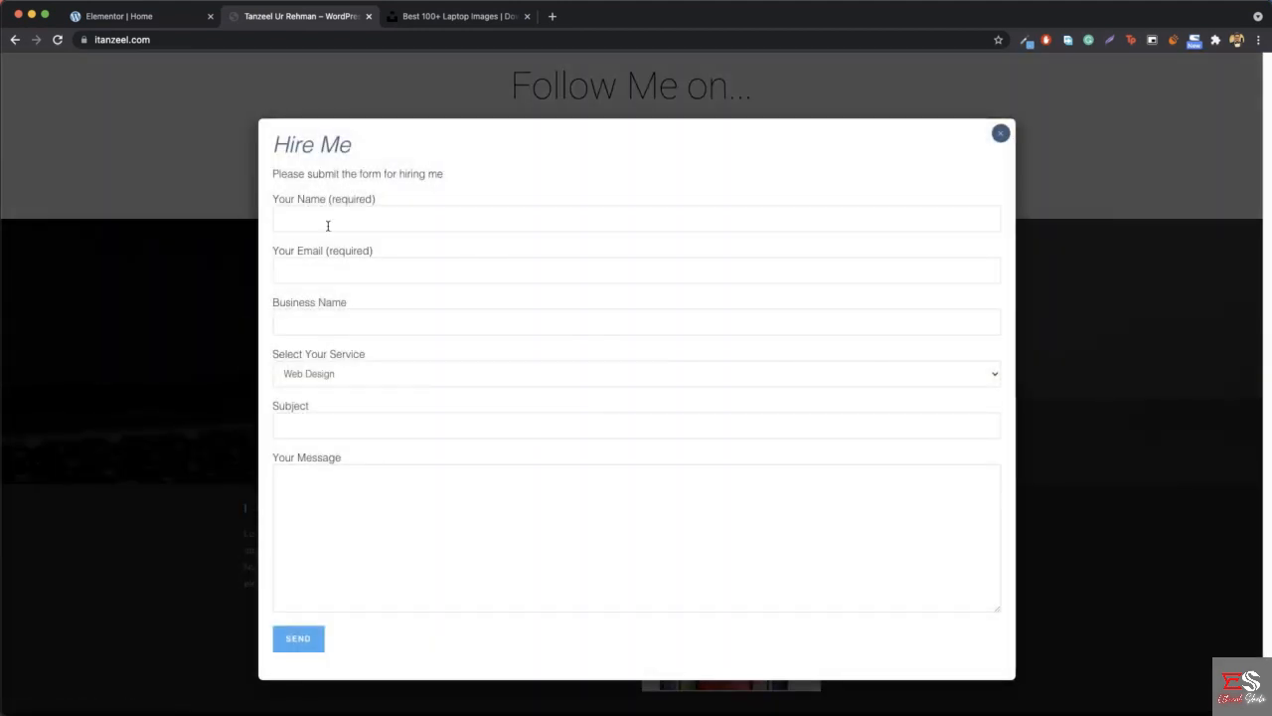
{"action": "left_click", "coordinate": [998, 134]}
{"action": "scroll", "coordinate": [885, 213], "scroll_direction": "up", "scroll_amount": 15}
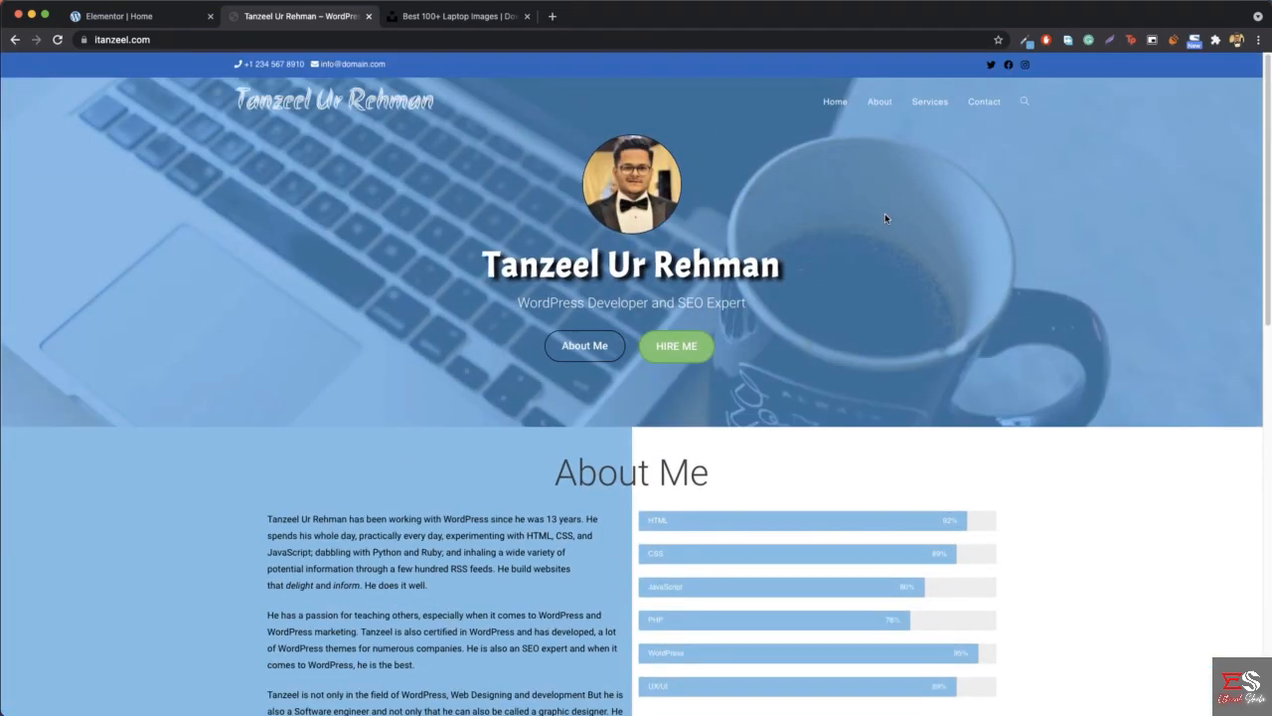
{"action": "left_click", "coordinate": [708, 346]}
{"action": "left_click", "coordinate": [1000, 133]}
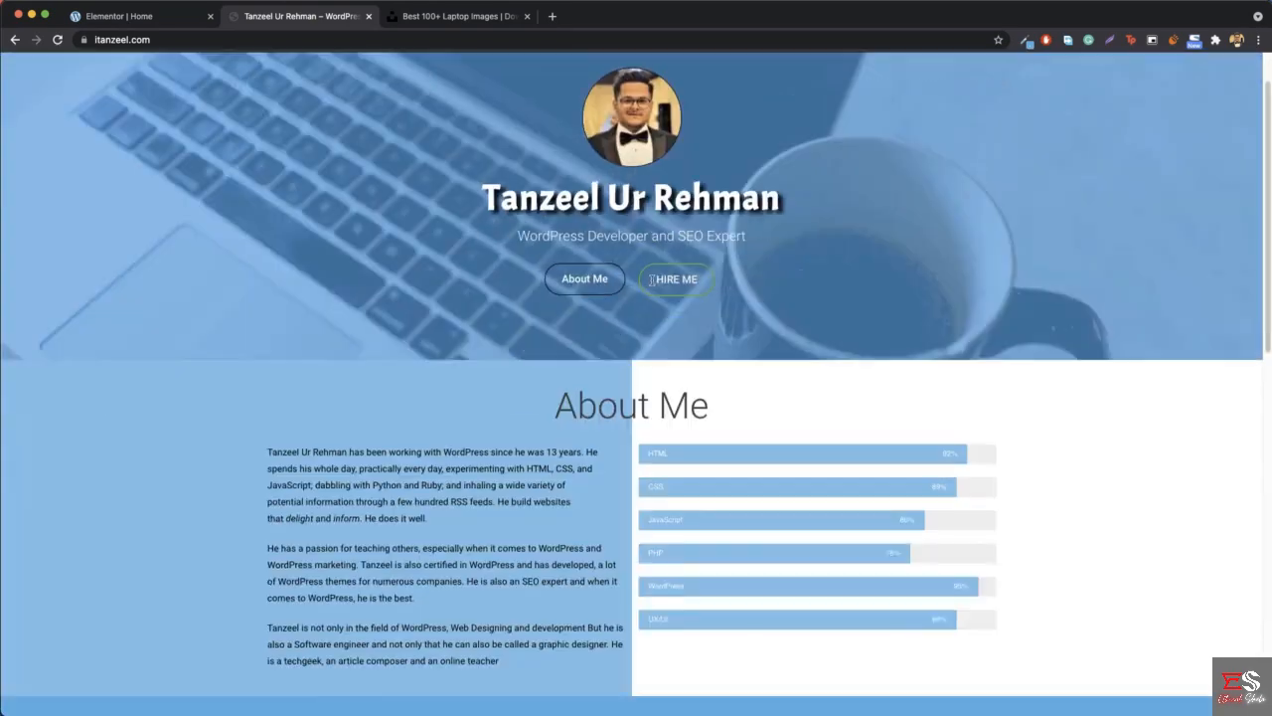
{"action": "scroll", "coordinate": [653, 282], "scroll_direction": "down", "scroll_amount": 15}
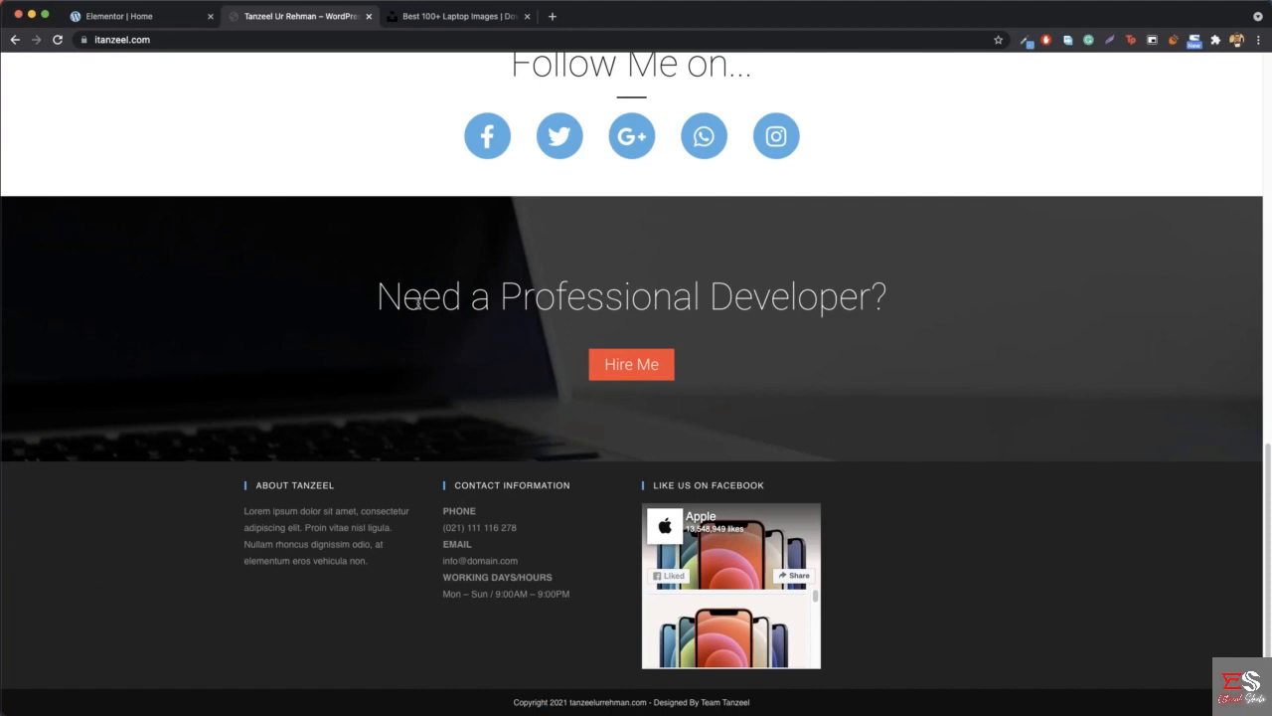
{"action": "left_click_drag", "start_coordinate": [377, 295], "coordinate": [853, 297]}
{"action": "left_click", "coordinate": [695, 378]}
- Add a single-column section below "Follow Me On..." in Elementor and set its height to Min Height
{"action": "left_click", "coordinate": [149, 16]}
{"action": "left_click", "coordinate": [713, 608]}
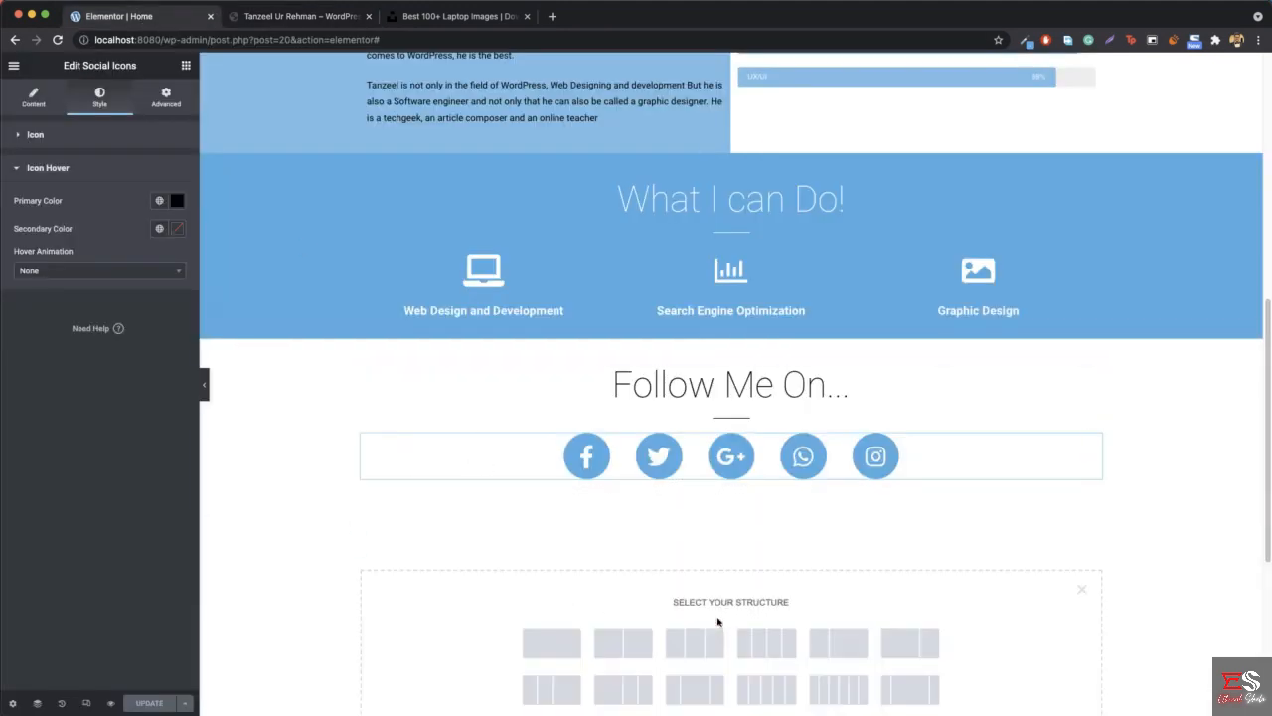
{"action": "left_click", "coordinate": [548, 634]}
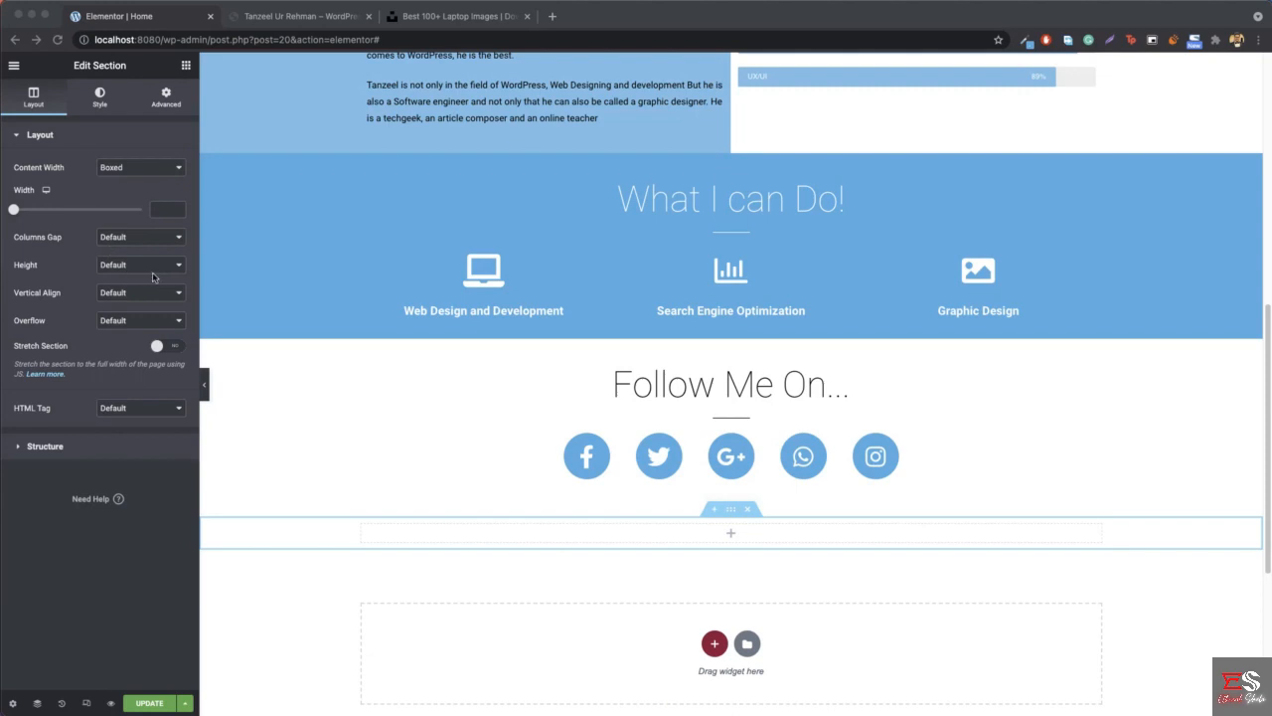
{"action": "left_click", "coordinate": [142, 265]}
{"action": "left_click", "coordinate": [142, 265]}
{"action": "left_click", "coordinate": [144, 293]}
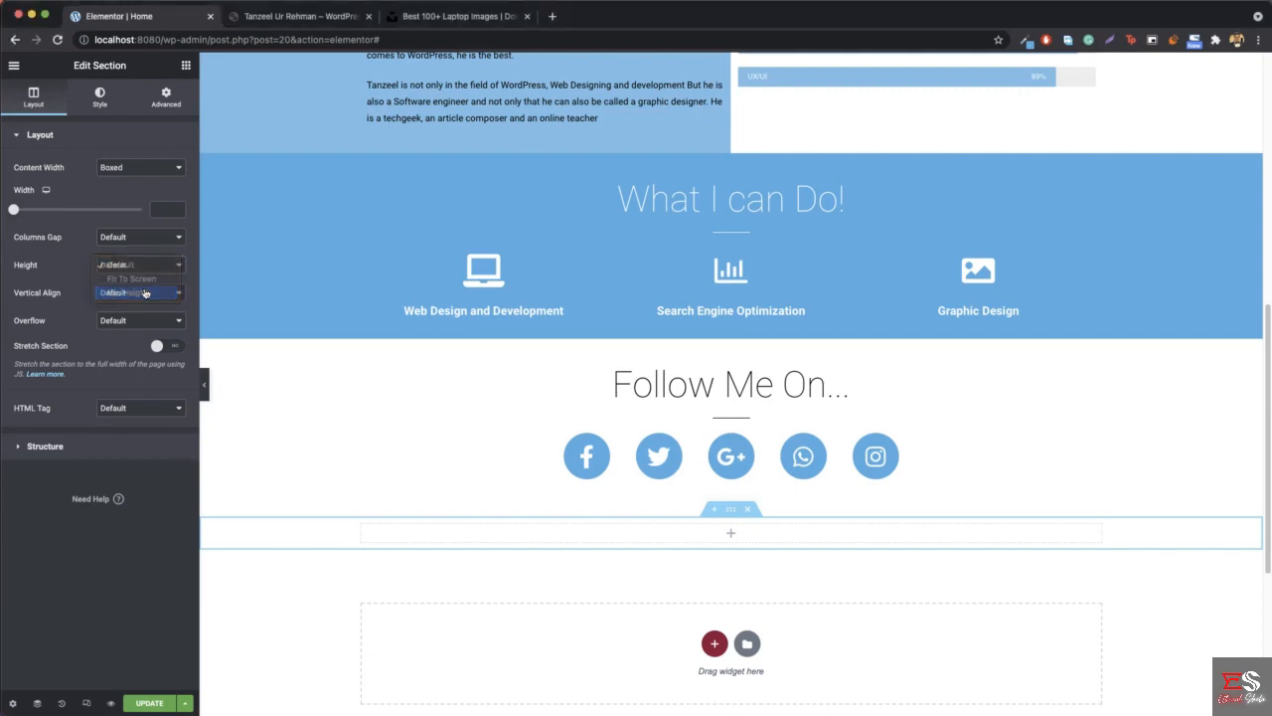
{"action": "scroll", "coordinate": [477, 522], "scroll_direction": "down", "scroll_amount": 1}
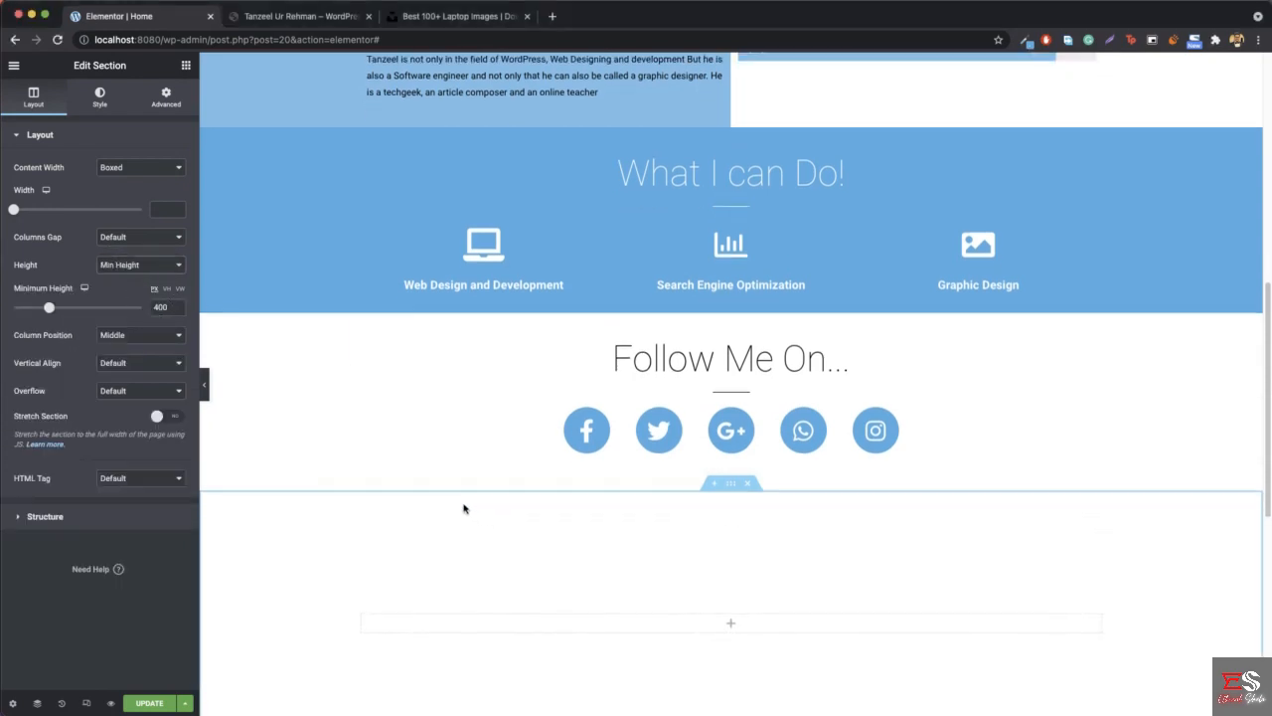
{"action": "scroll", "coordinate": [463, 509], "scroll_direction": "down", "scroll_amount": 5}
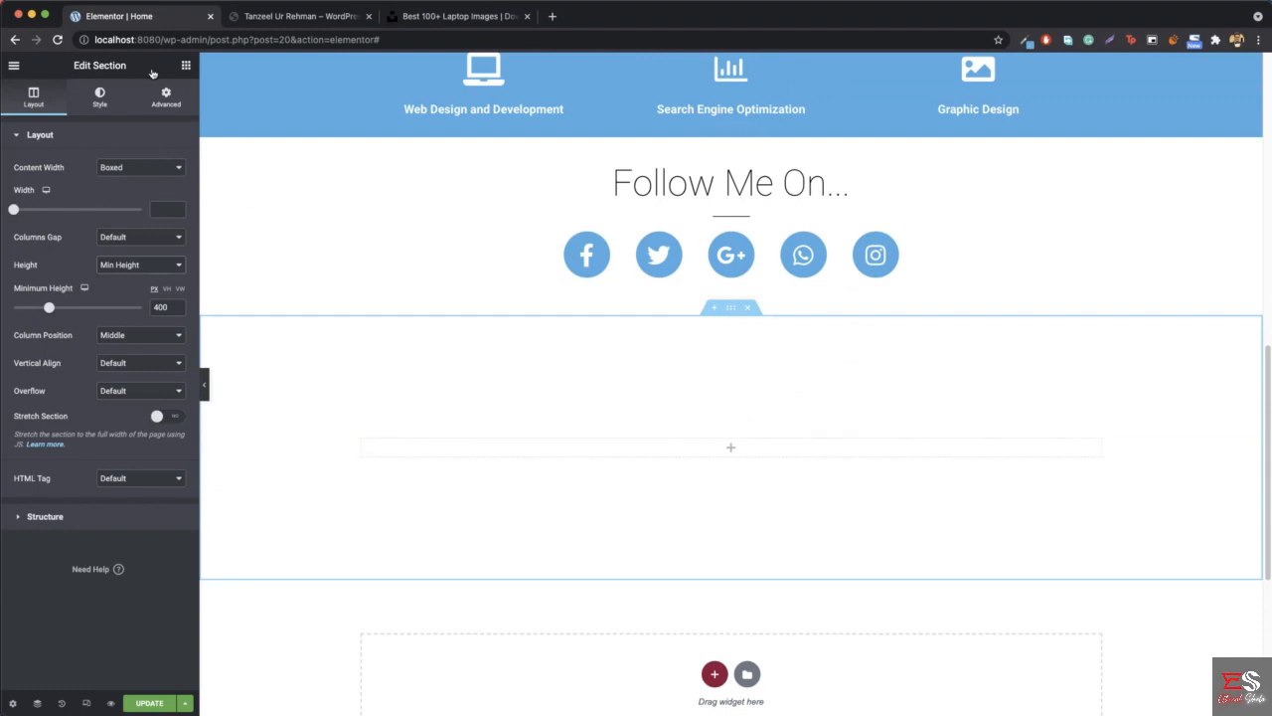
- Add a centered Heading widget to the new section with the title "Need a Professional Developer?"
{"action": "left_click", "coordinate": [185, 66]}
{"action": "left_click_drag", "start_coordinate": [144, 194], "coordinate": [781, 454]}
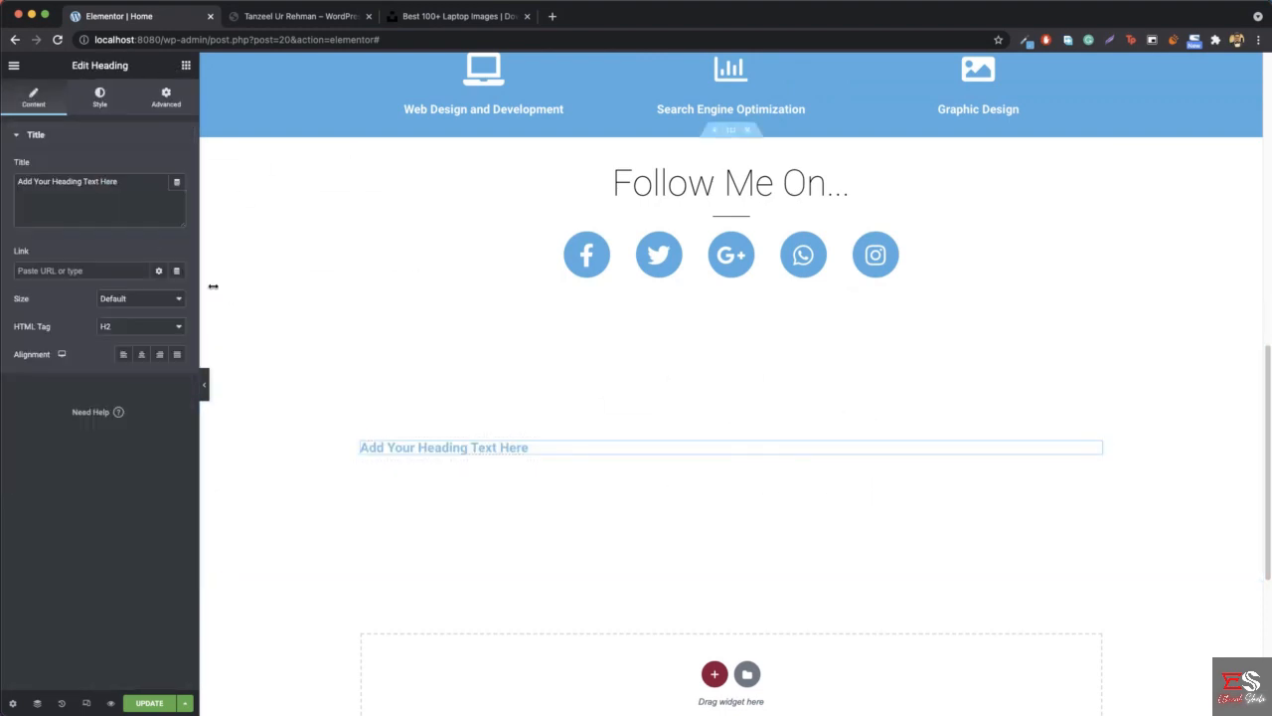
{"action": "left_click", "coordinate": [141, 354]}
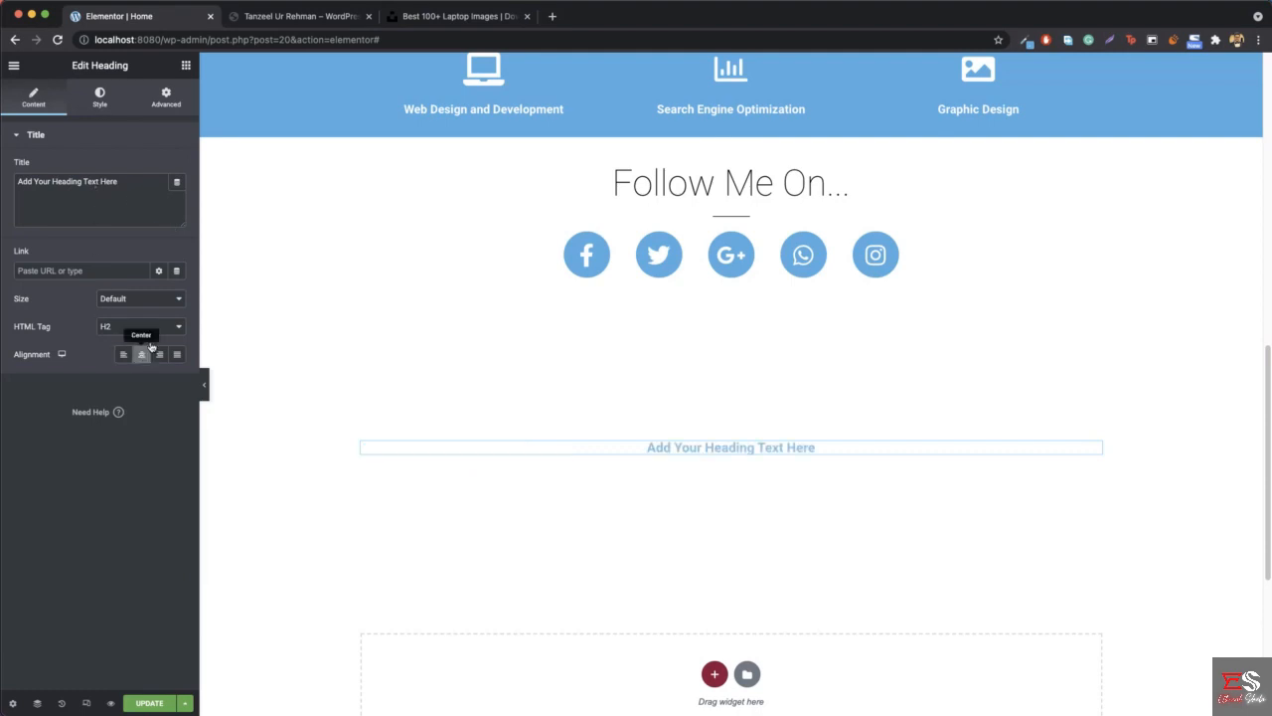
{"action": "triple_click", "coordinate": [131, 195]}
{"action": "type", "text": "Ne"}
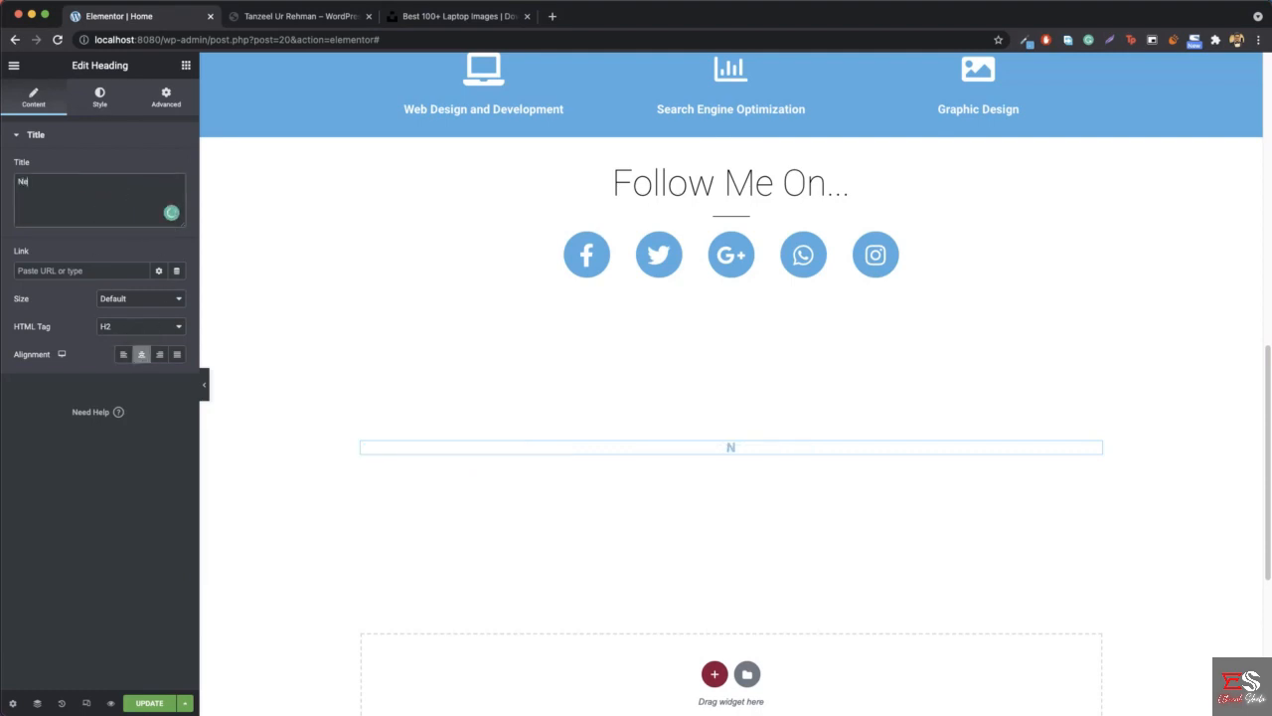
{"action": "type", "text": "ed a Professional Developer?"}
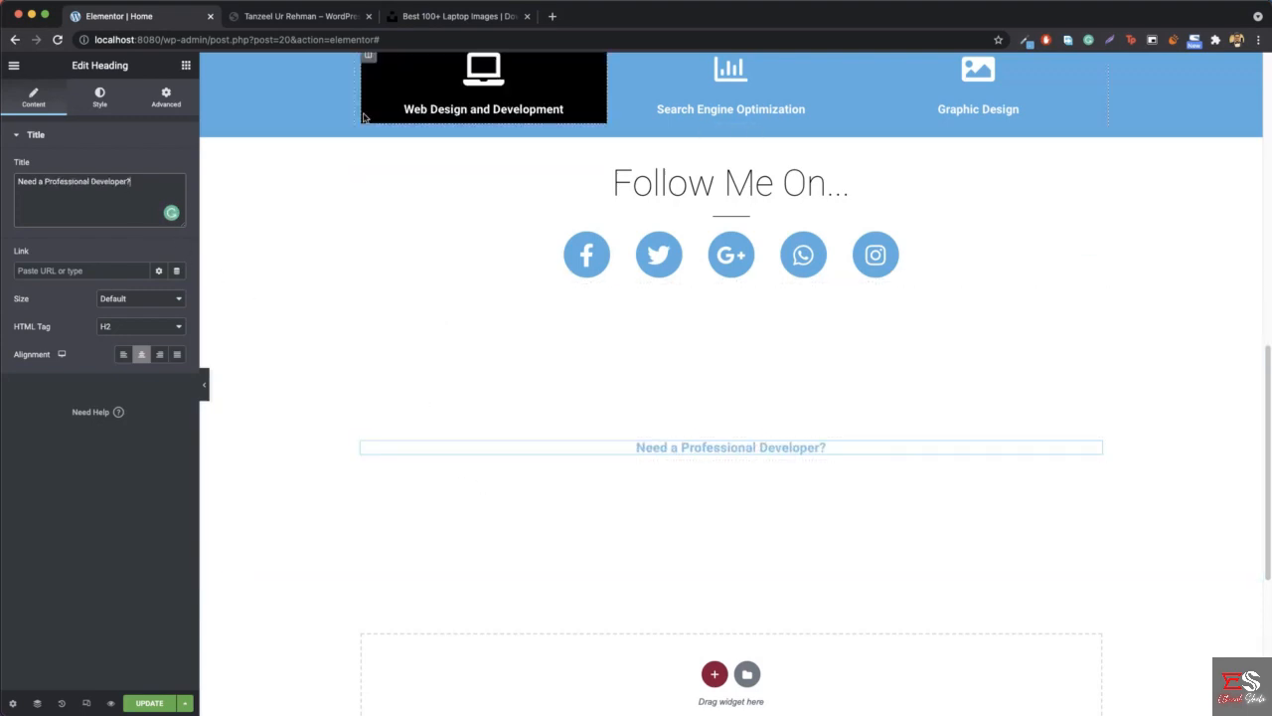
- Check the laptop background of the reference site's "Need a Professional Developer?" section and download the matching laptop photo from Unsplash
{"action": "left_click", "coordinate": [341, 16]}
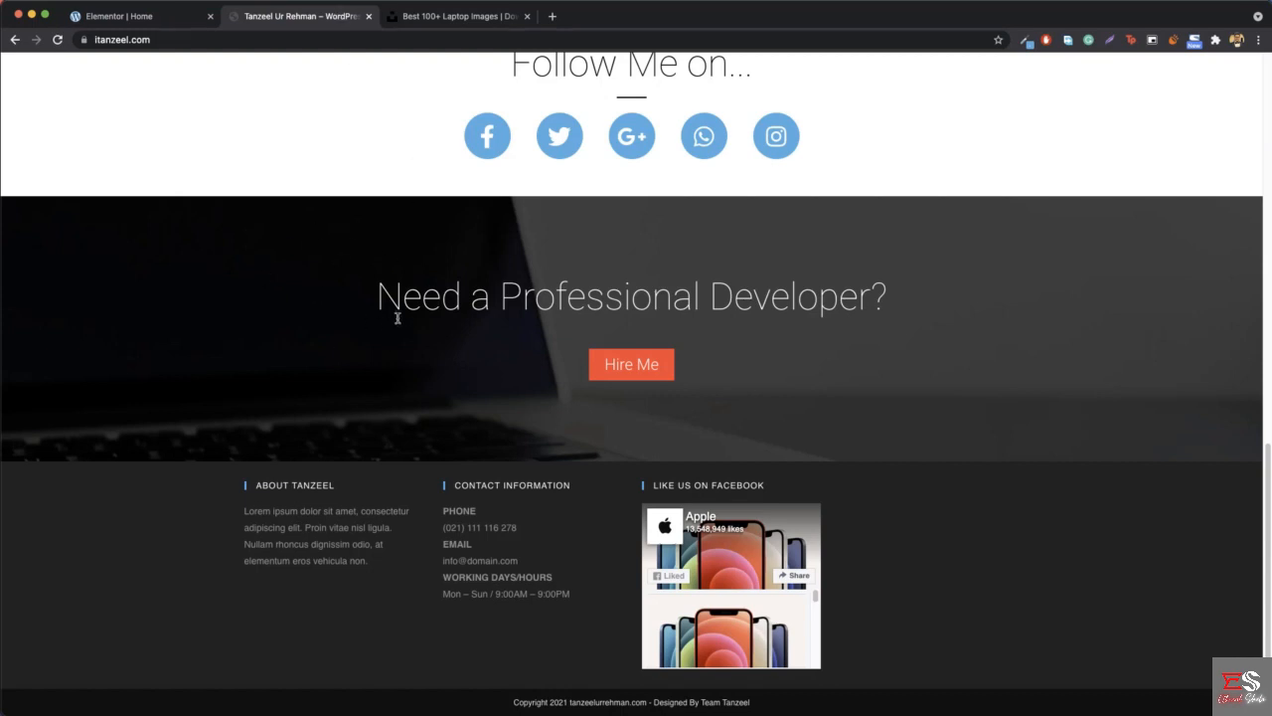
{"action": "scroll", "coordinate": [395, 323], "scroll_direction": "up", "scroll_amount": 3}
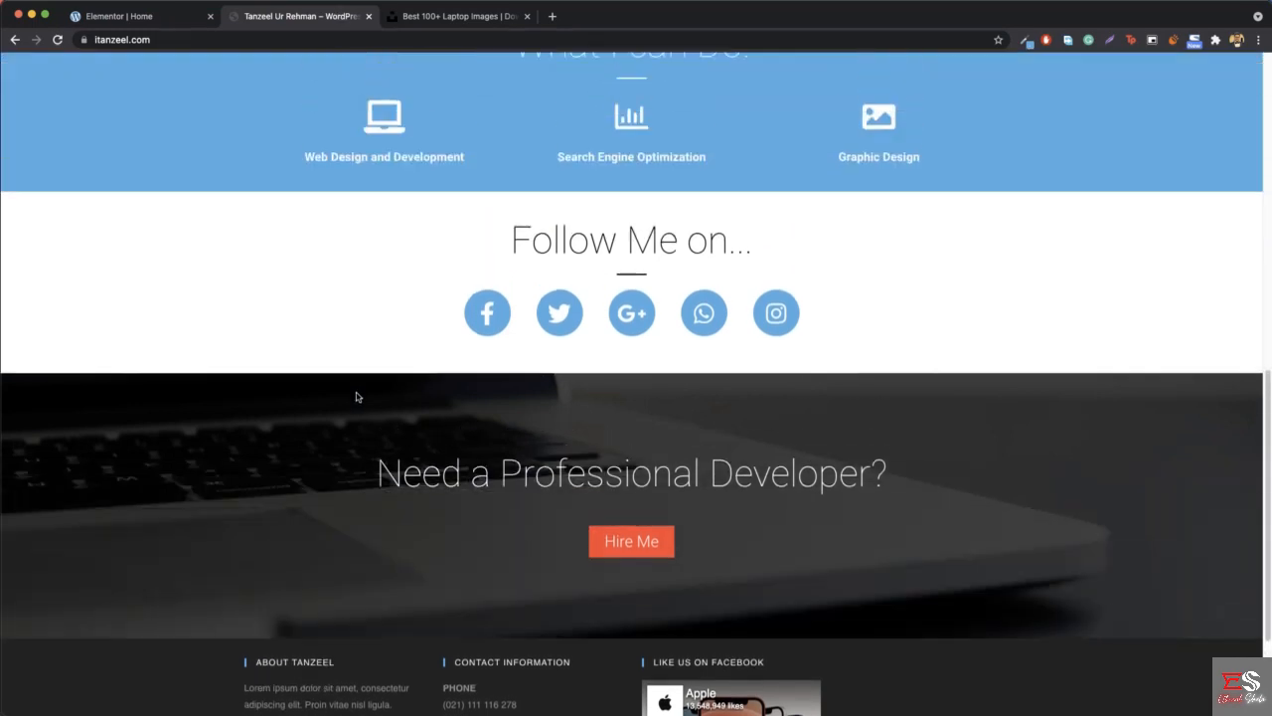
{"action": "scroll", "coordinate": [839, 544], "scroll_direction": "down", "scroll_amount": 2}
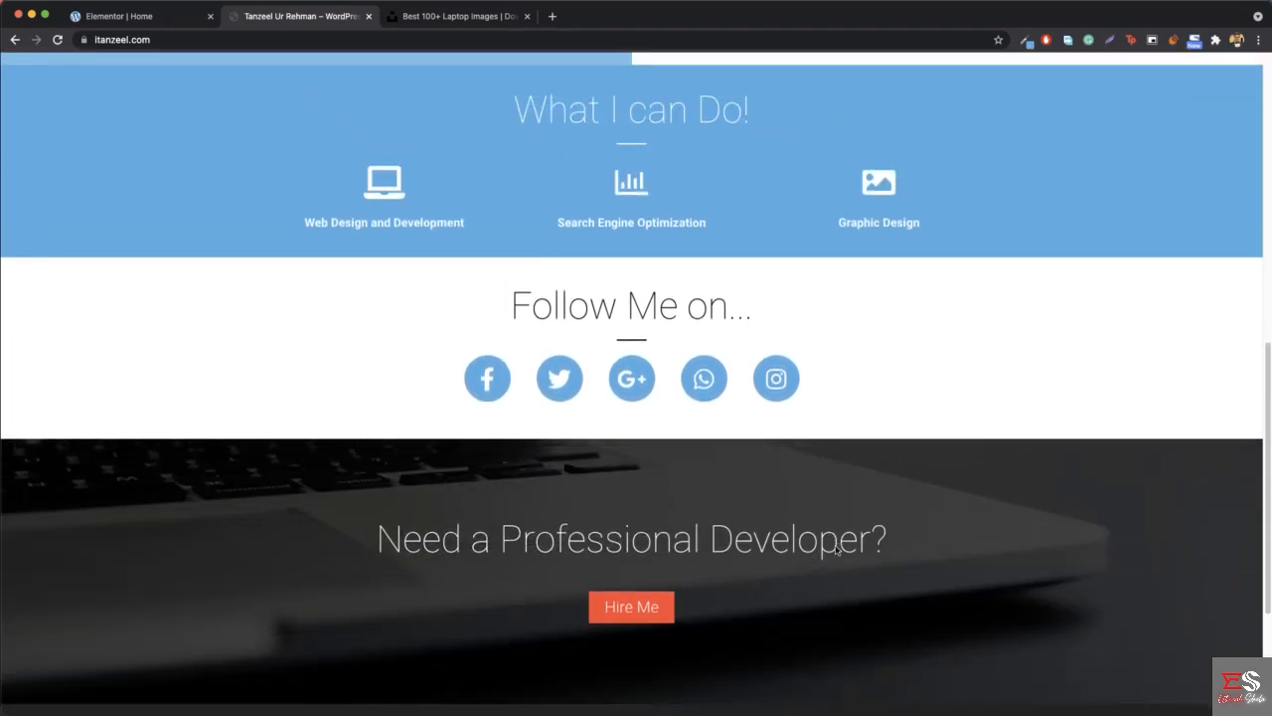
{"action": "left_click", "coordinate": [470, 15]}
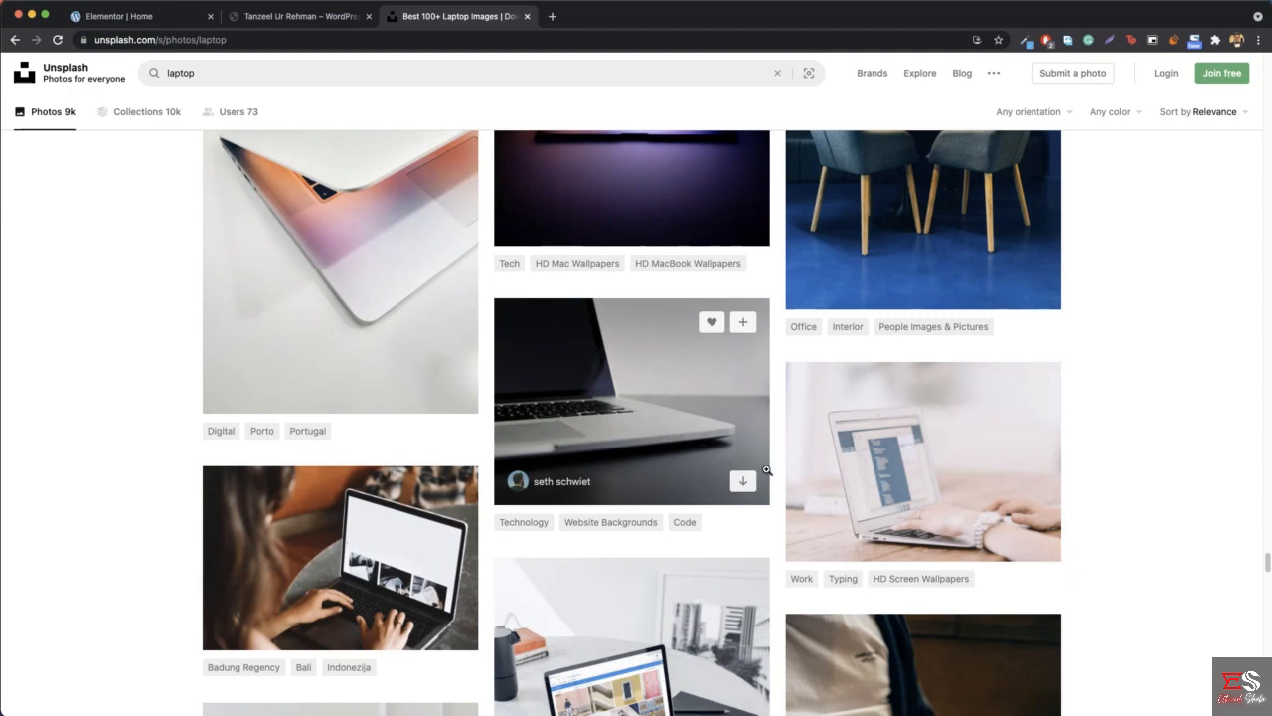
{"action": "left_click", "coordinate": [751, 484]}
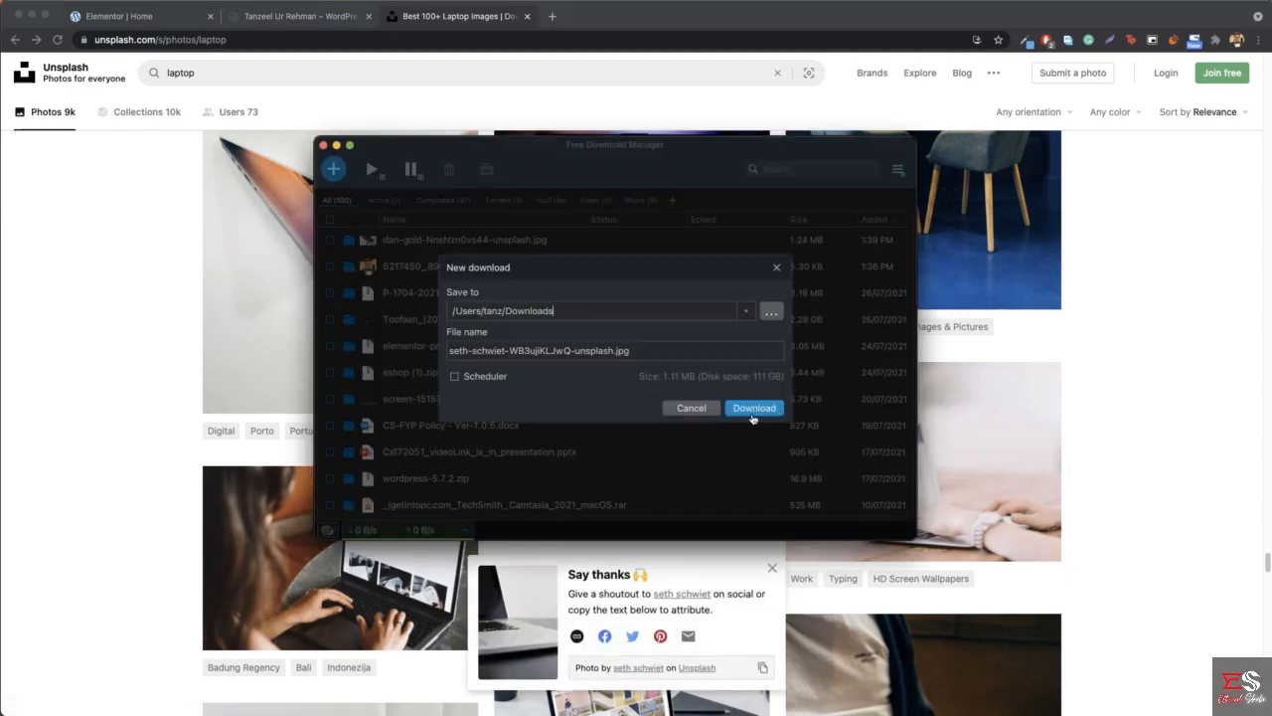
{"action": "left_click", "coordinate": [752, 408]}
- Open Photopea in a new browser tab and create a white 1280 × 720 pixel project named "CTA itanzeel"
{"action": "left_click", "coordinate": [552, 15]}
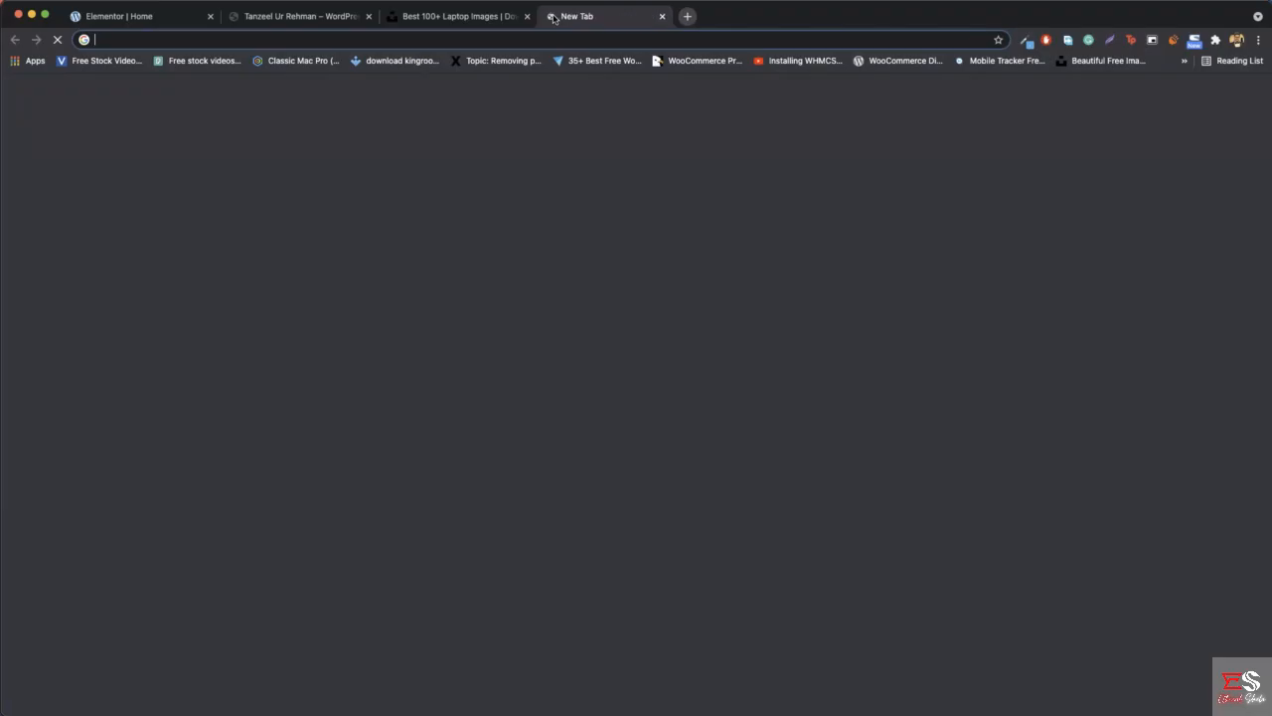
{"action": "type", "text": "pho"}
{"action": "key", "text": "Return"}
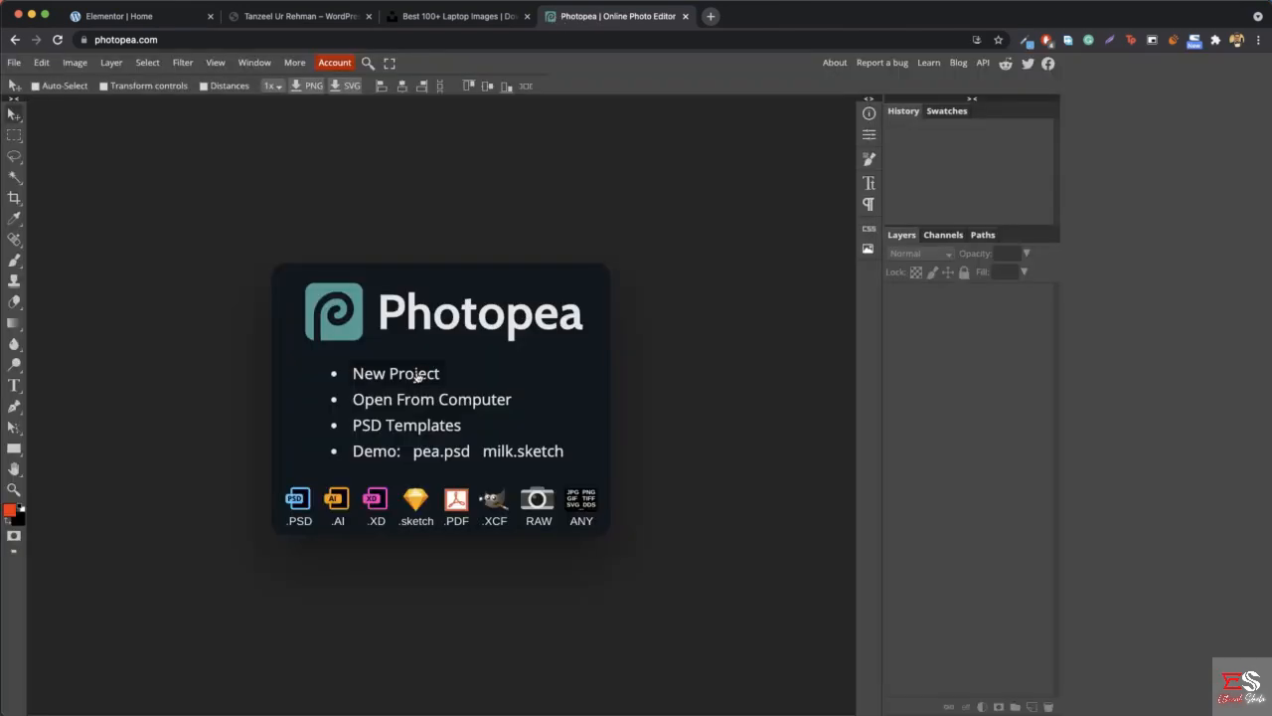
{"action": "left_click", "coordinate": [417, 374]}
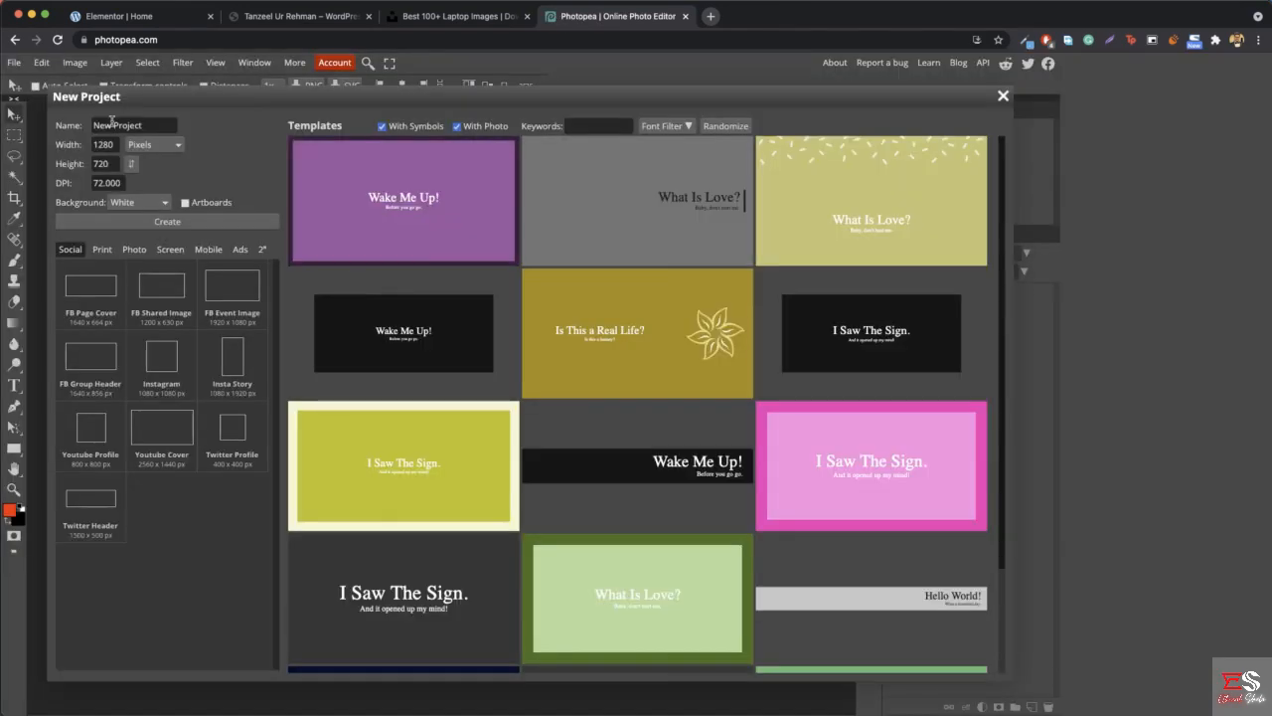
{"action": "left_click", "coordinate": [139, 125]}
{"action": "triple_click", "coordinate": [139, 125]}
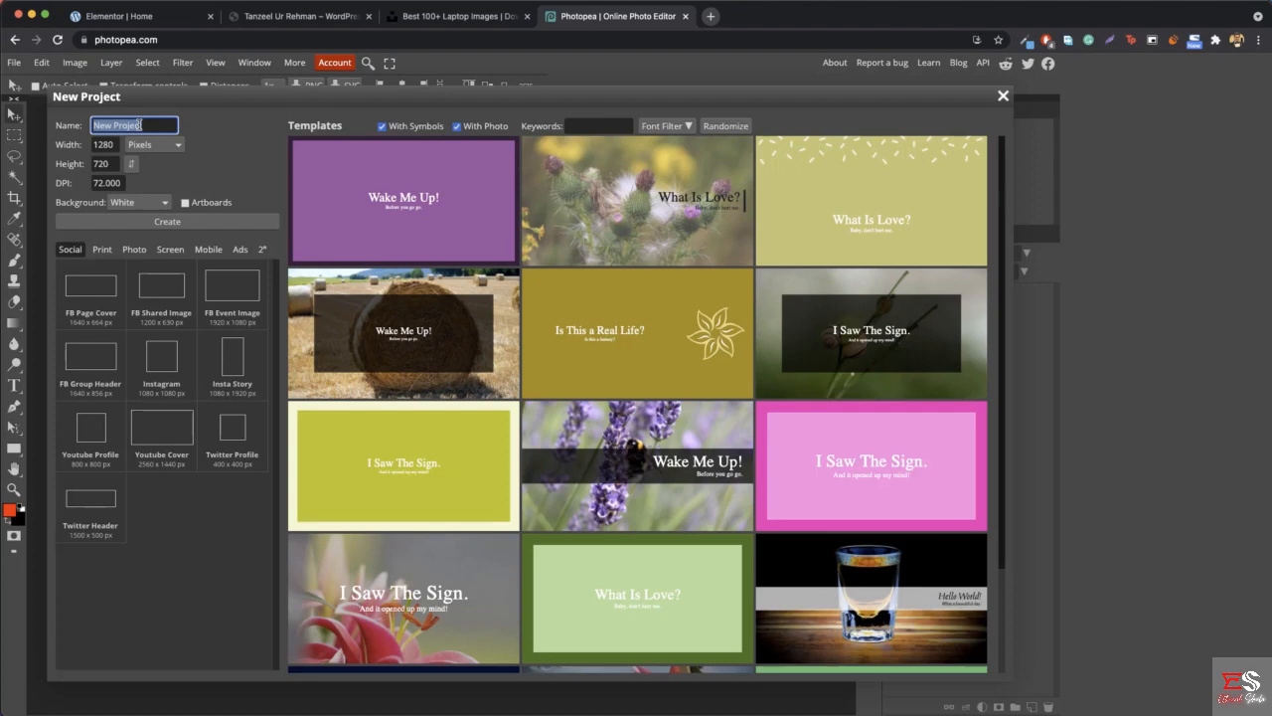
{"action": "type", "text": "CTA itanzeel"}
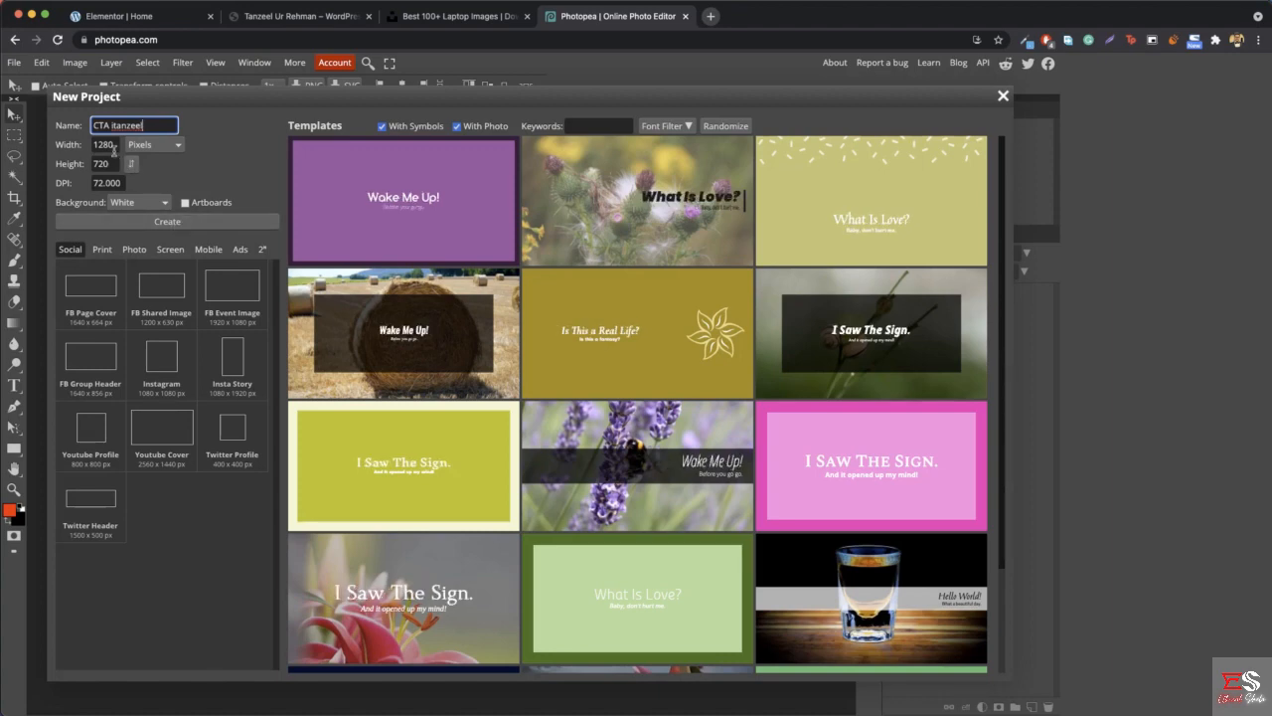
{"action": "left_click", "coordinate": [188, 229]}
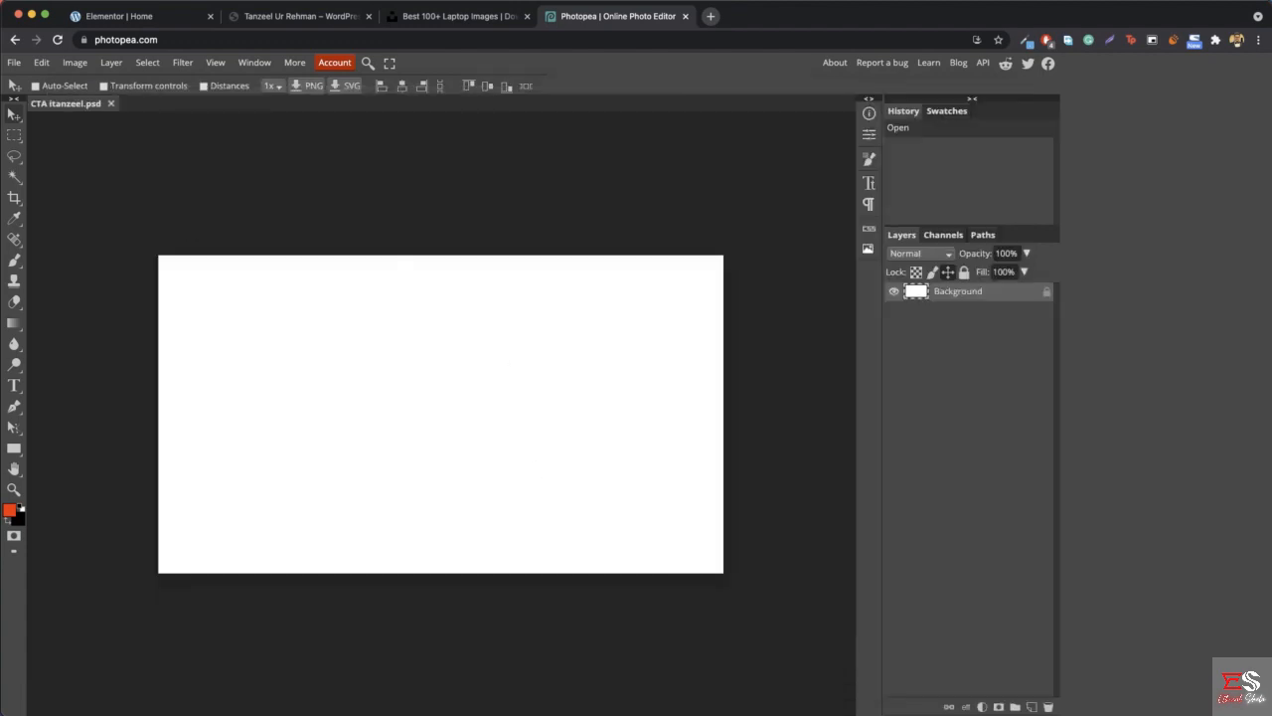
- Place the downloaded laptop photo on the canvas and scale it proportionally to 27.78% so it covers the full width
{"action": "left_click", "coordinate": [1065, 714]}
{"action": "left_click_drag", "start_coordinate": [1079, 705], "coordinate": [536, 485]}
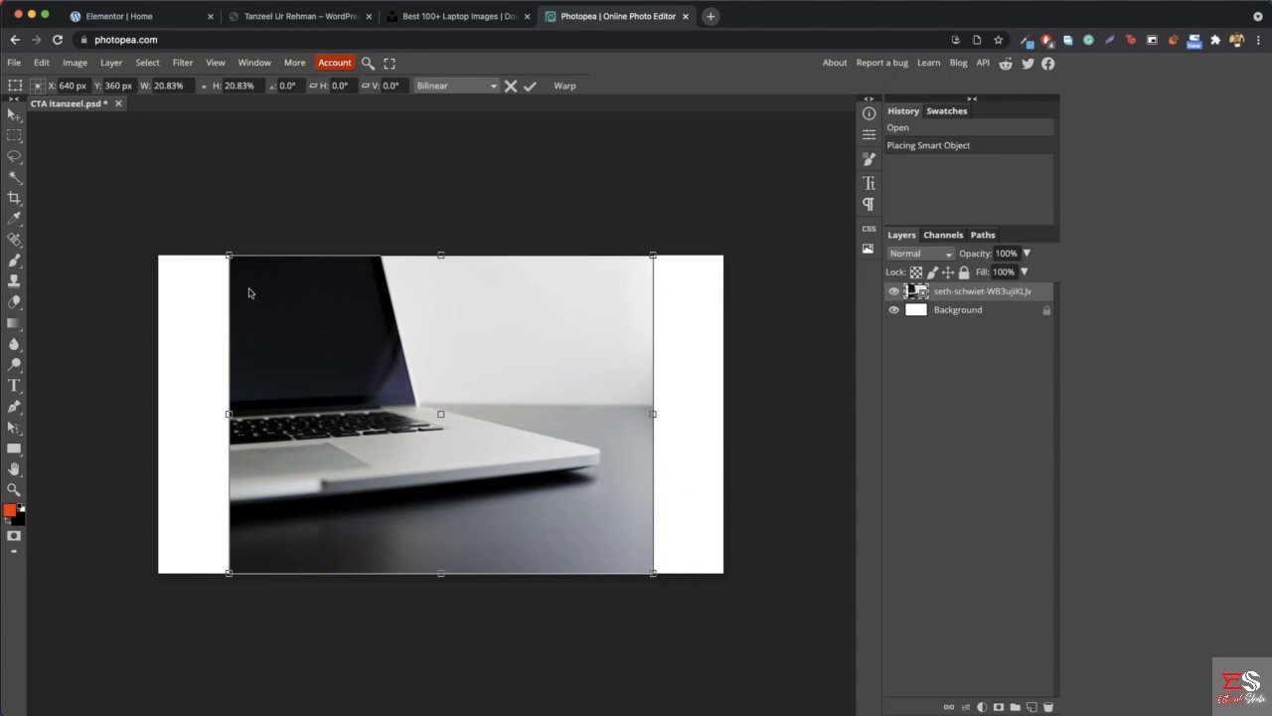
{"action": "left_click_drag", "start_coordinate": [228, 255], "coordinate": [158, 202]}
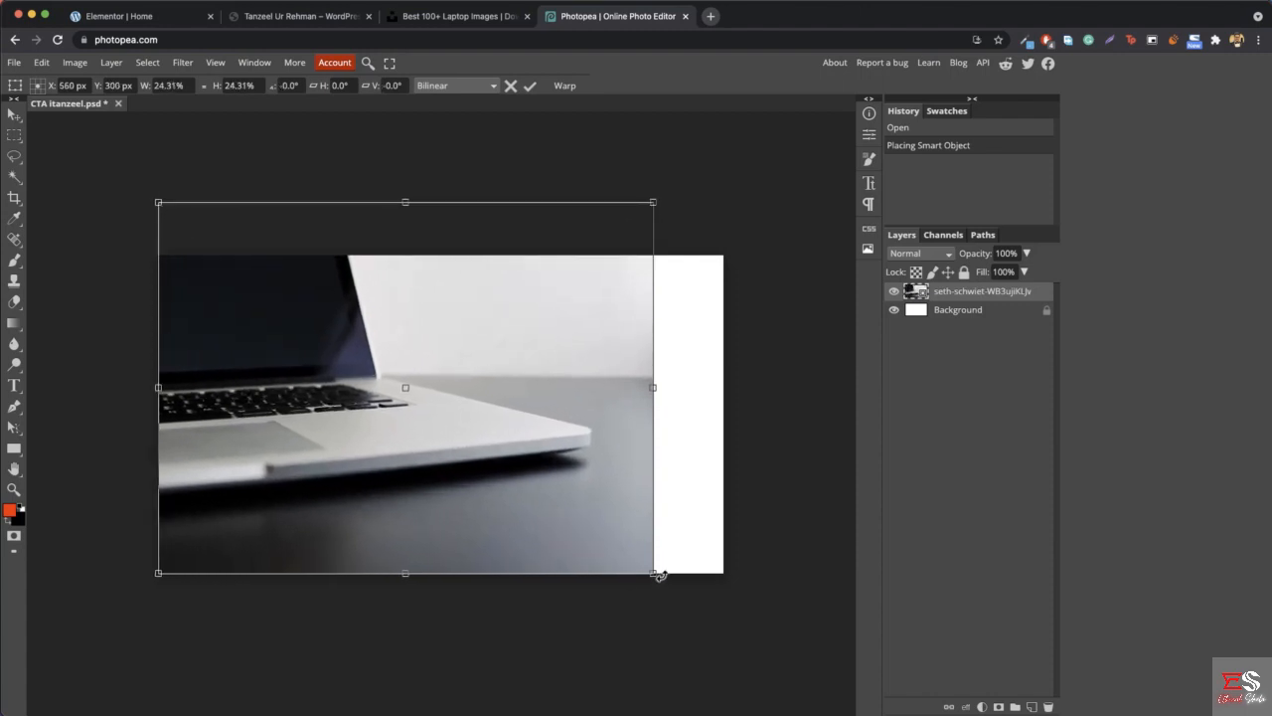
{"action": "left_click_drag", "start_coordinate": [653, 573], "coordinate": [722, 603]}
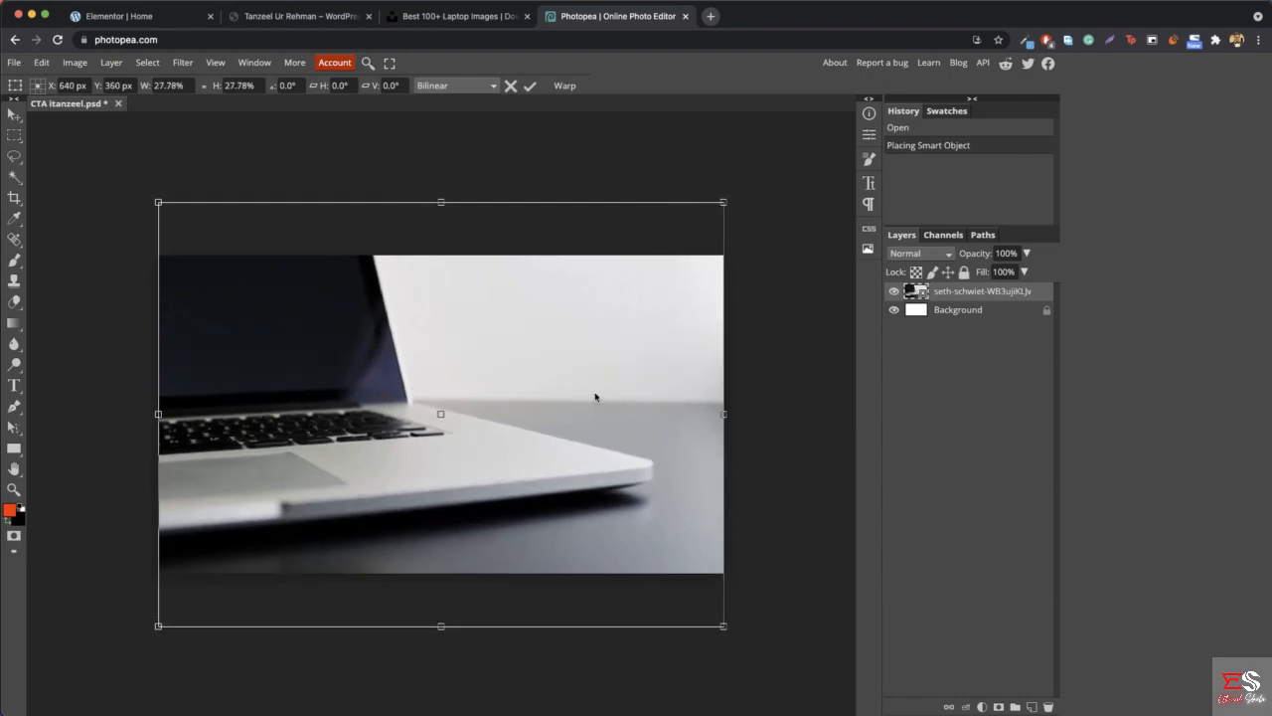
{"action": "key", "text": "Return"}
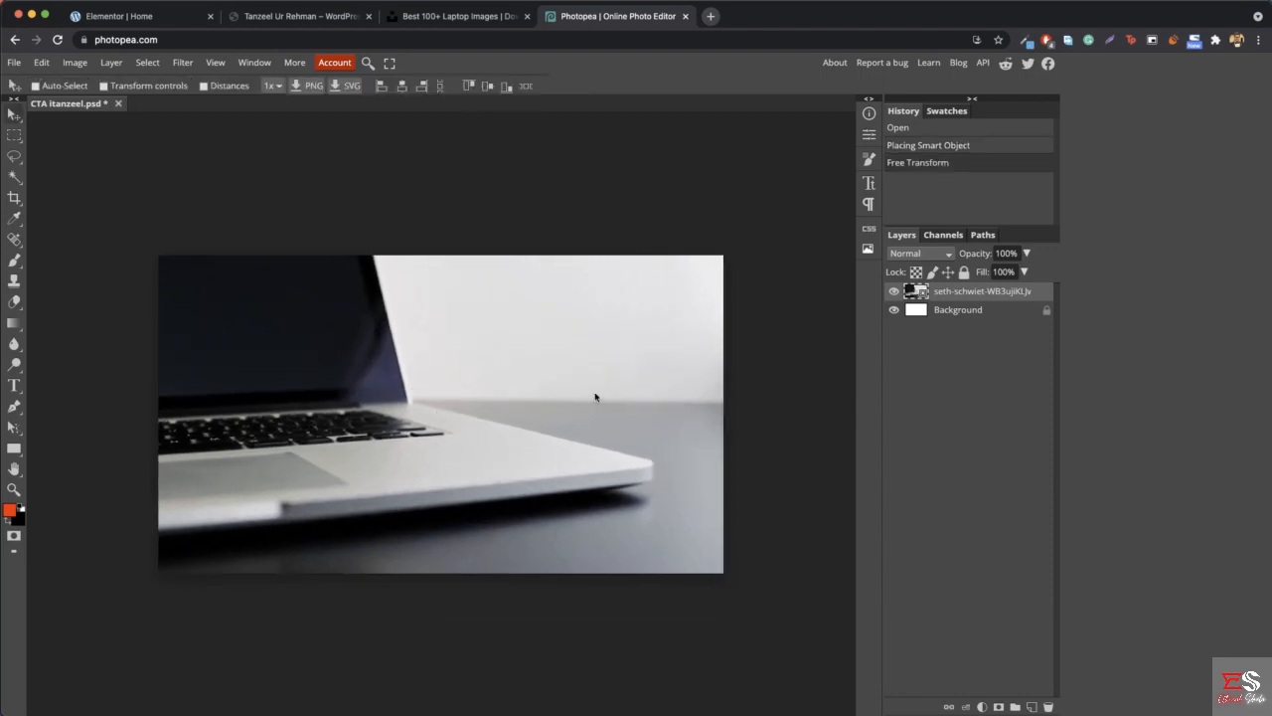
- Export the composition as a 1280 × 720 px JPG at 63% quality and save it
{"action": "left_click", "coordinate": [15, 63]}
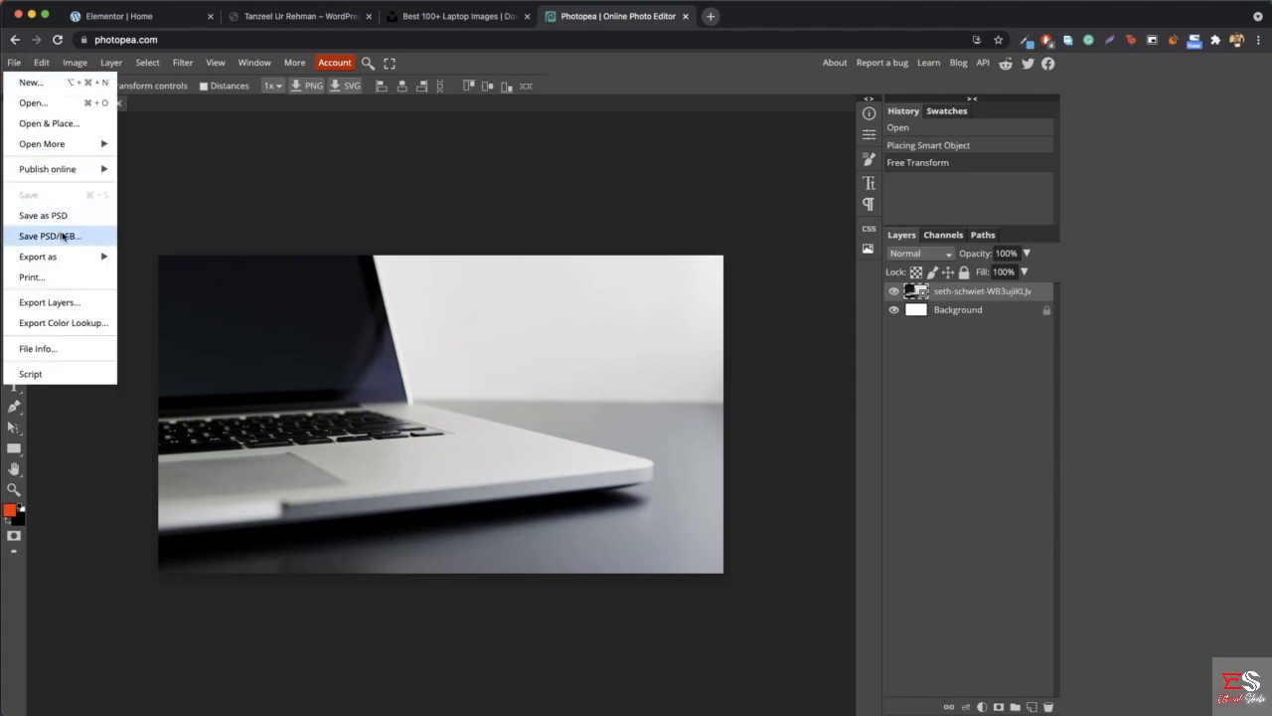
{"action": "mouse_move", "coordinate": [62, 258]}
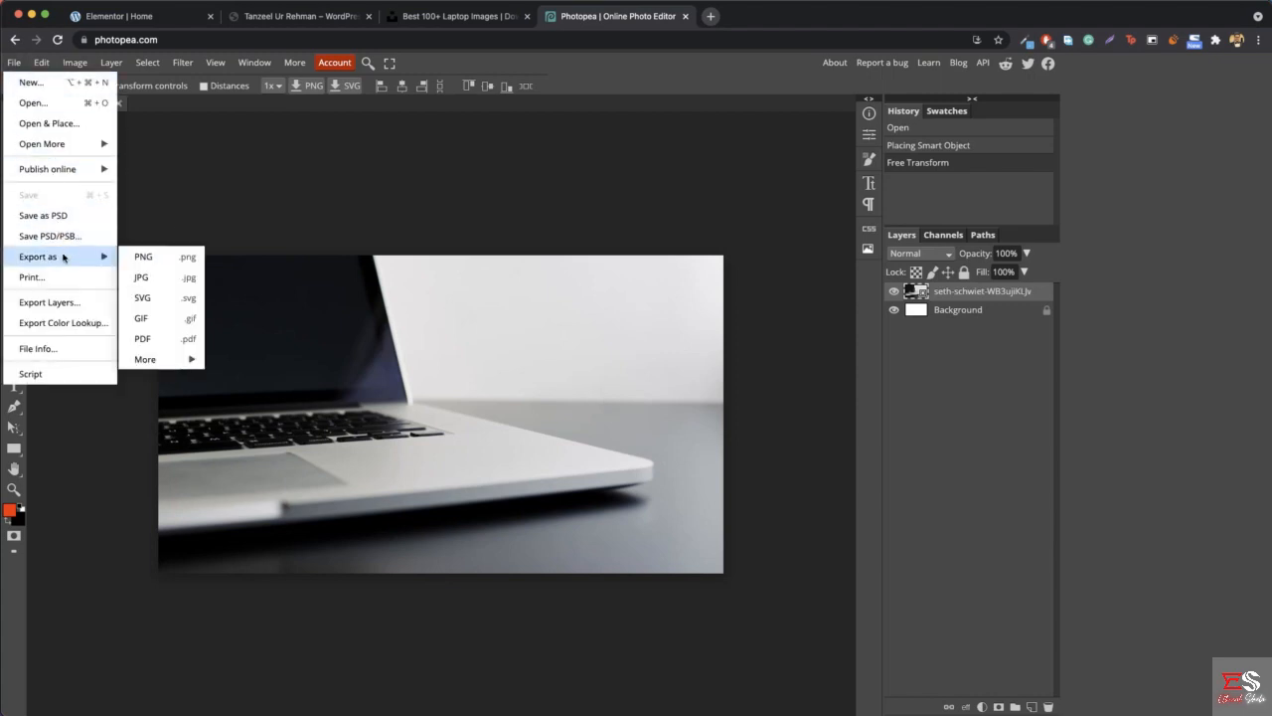
{"action": "left_click", "coordinate": [167, 278]}
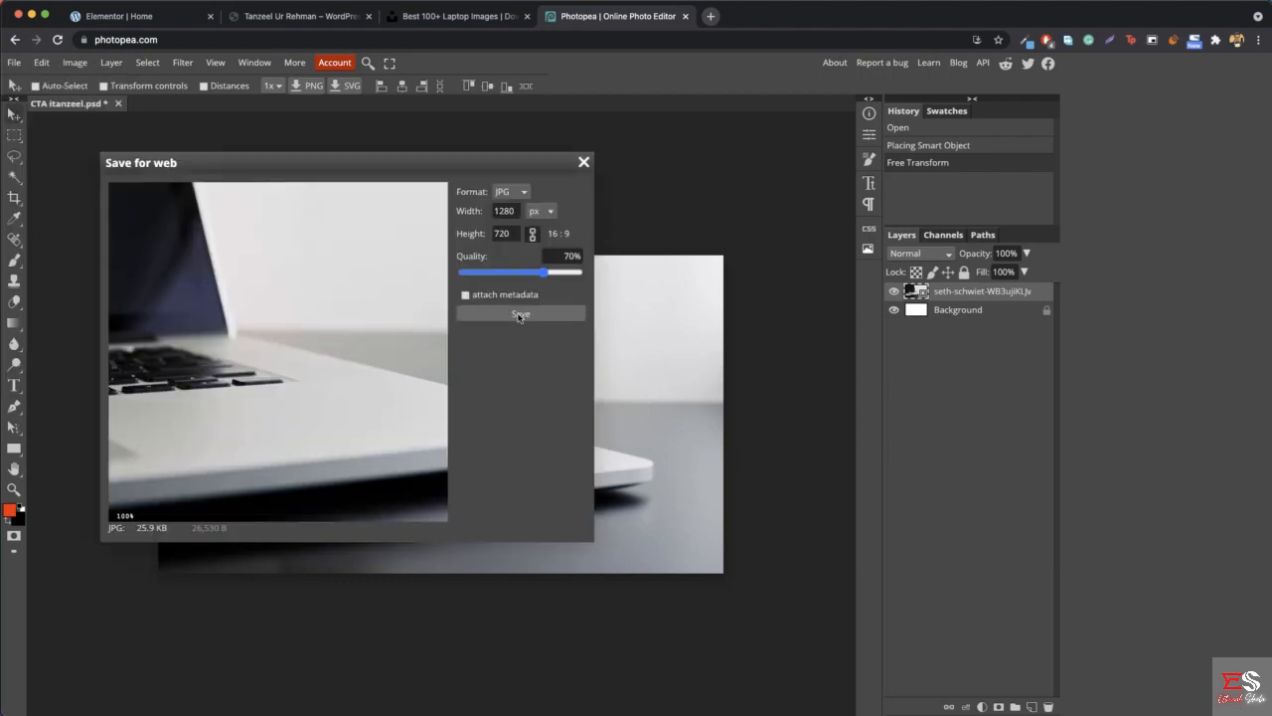
{"action": "left_click_drag", "start_coordinate": [545, 273], "coordinate": [536, 278]}
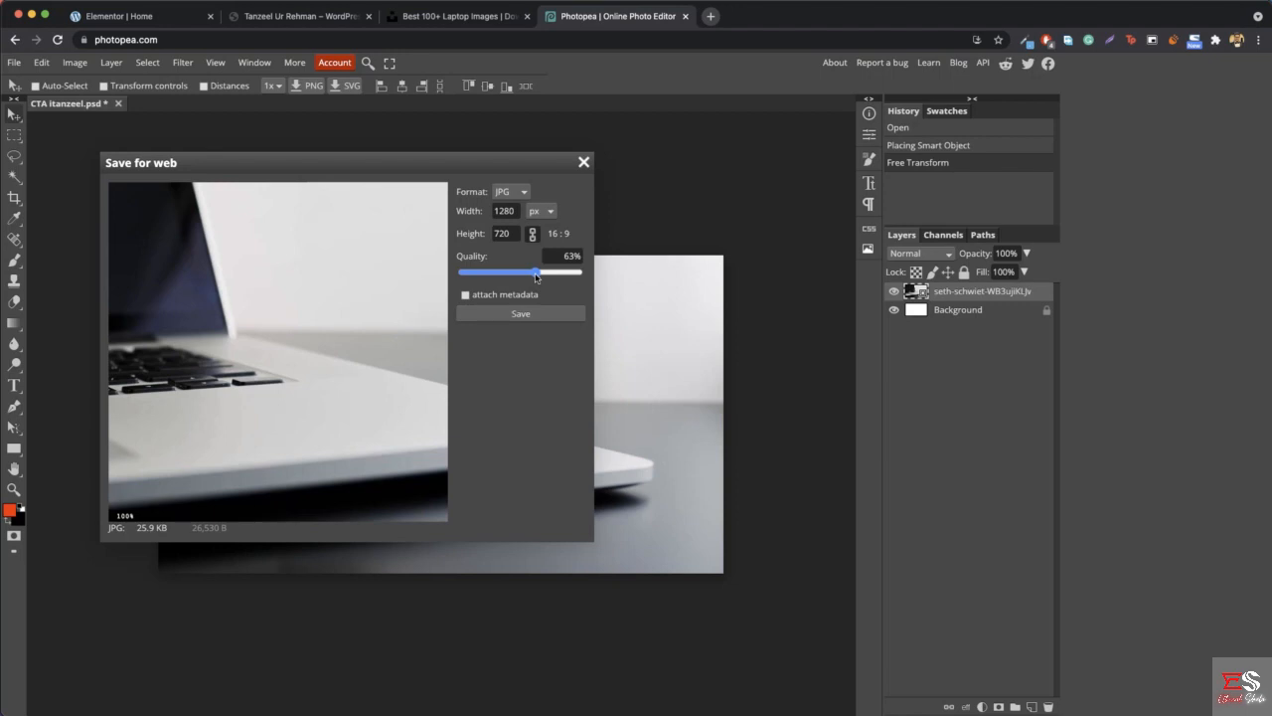
{"action": "left_click", "coordinate": [523, 314]}
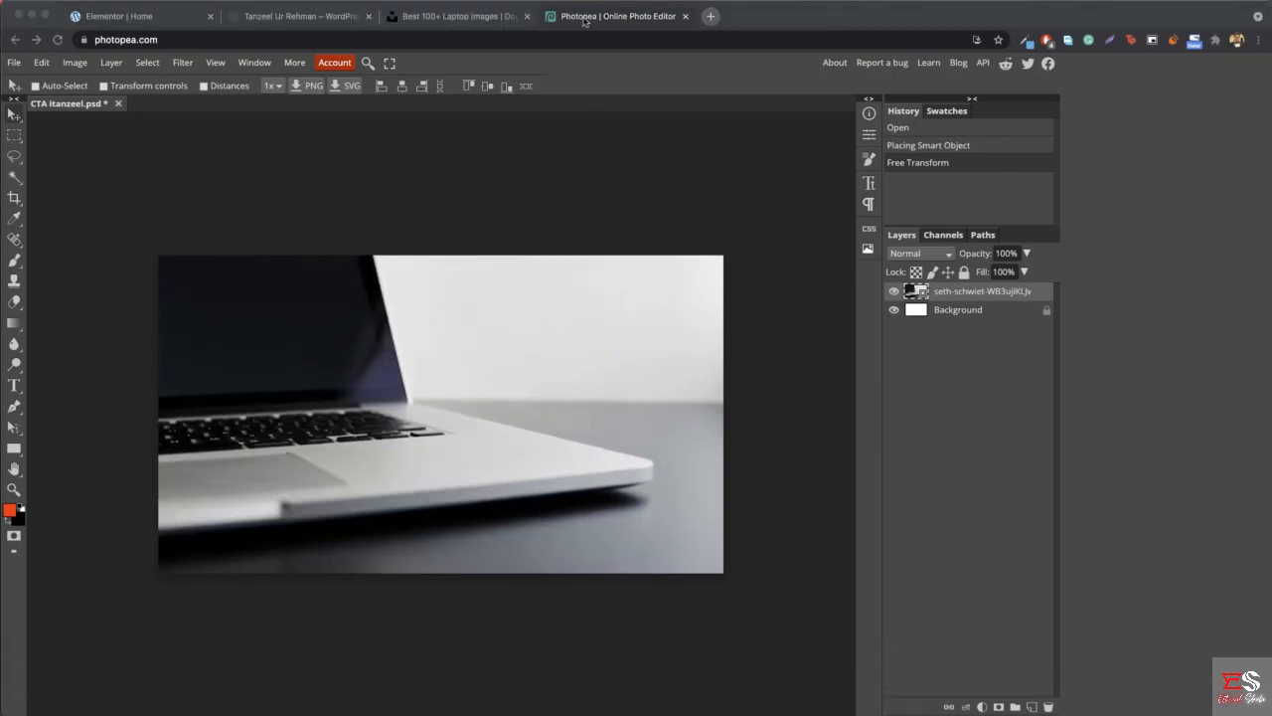
- Switch back to Elementor and set the background type of the "Need a Professional Developer?" section to Classic
{"action": "left_click", "coordinate": [150, 20]}
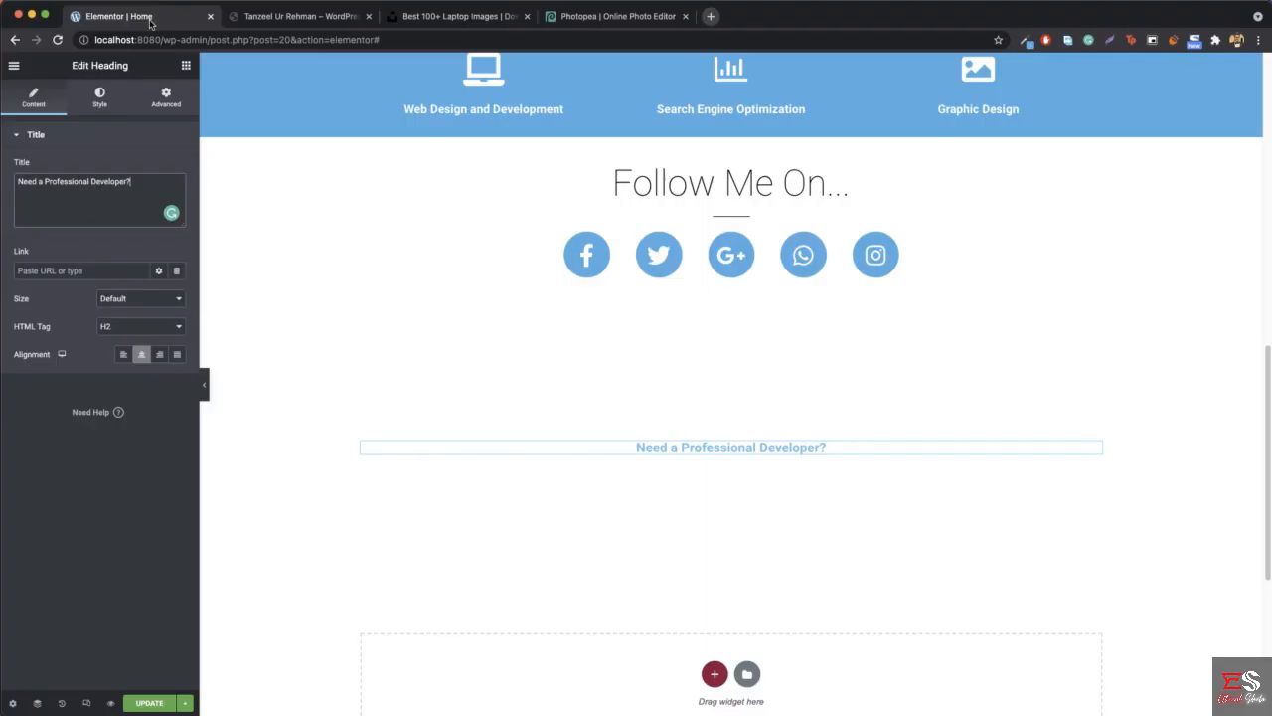
{"action": "right_click", "coordinate": [262, 420]}
{"action": "left_click", "coordinate": [303, 433]}
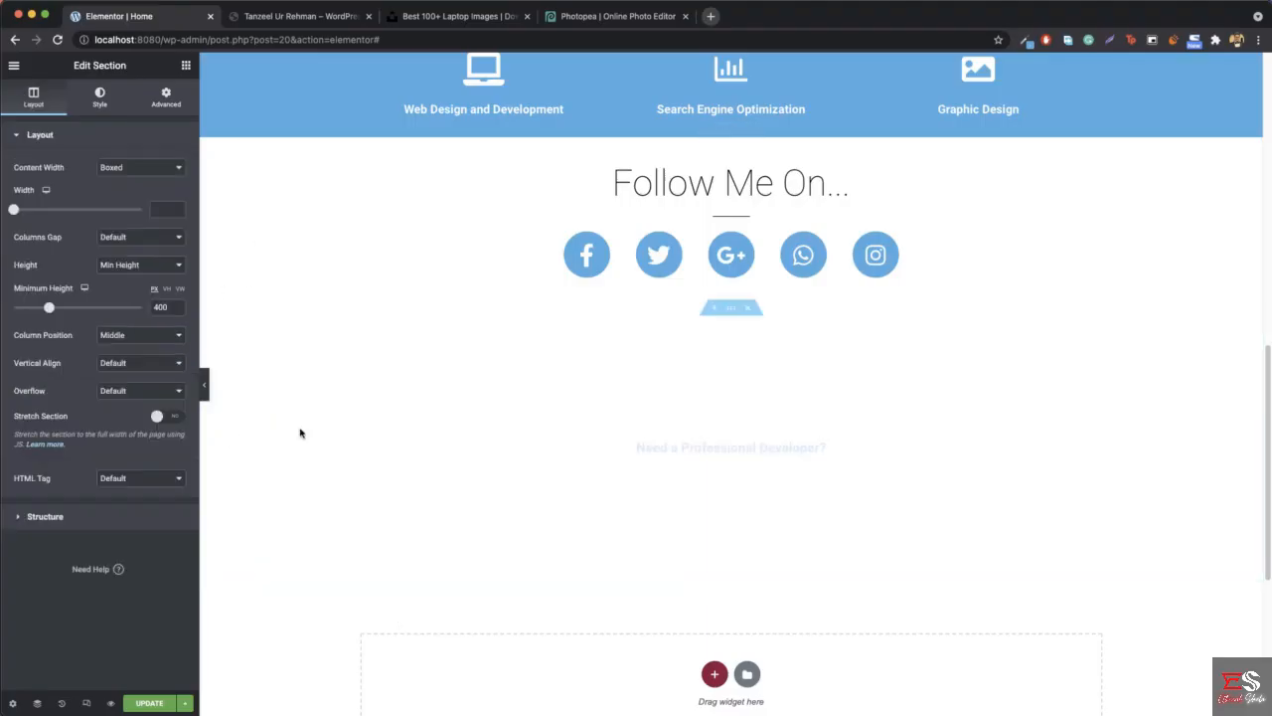
{"action": "left_click", "coordinate": [95, 104]}
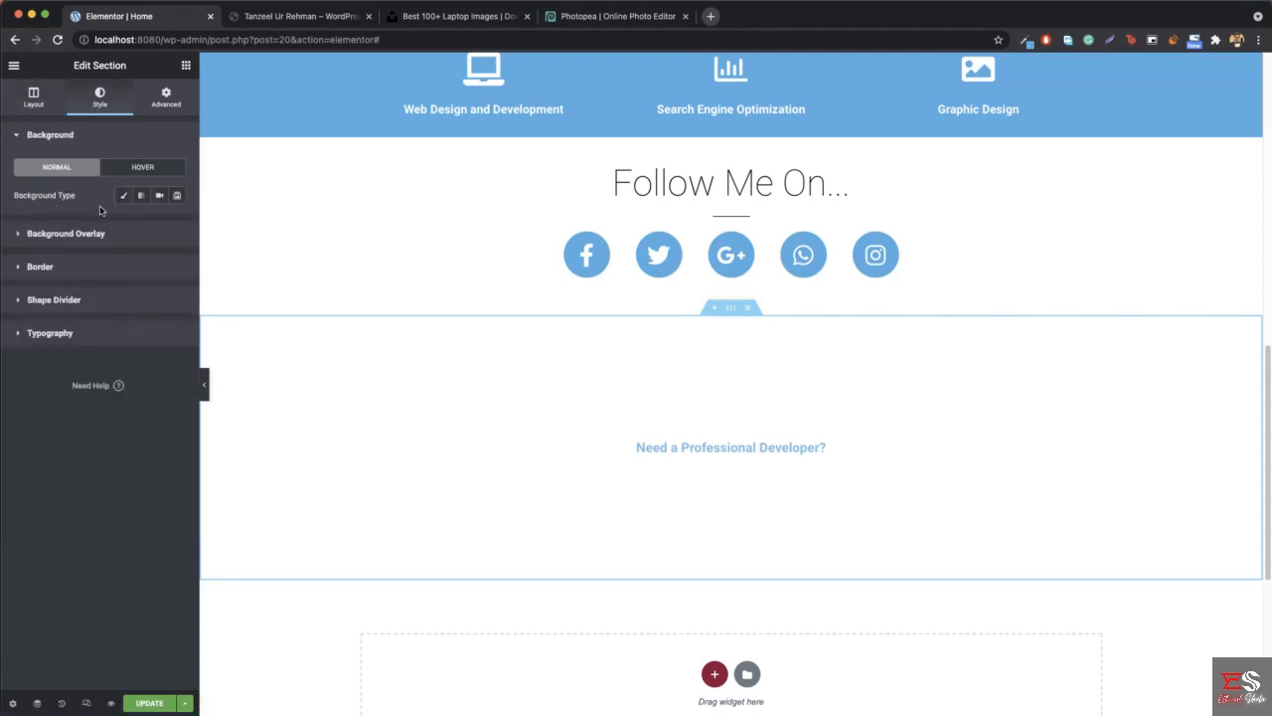
{"action": "left_click", "coordinate": [123, 199]}
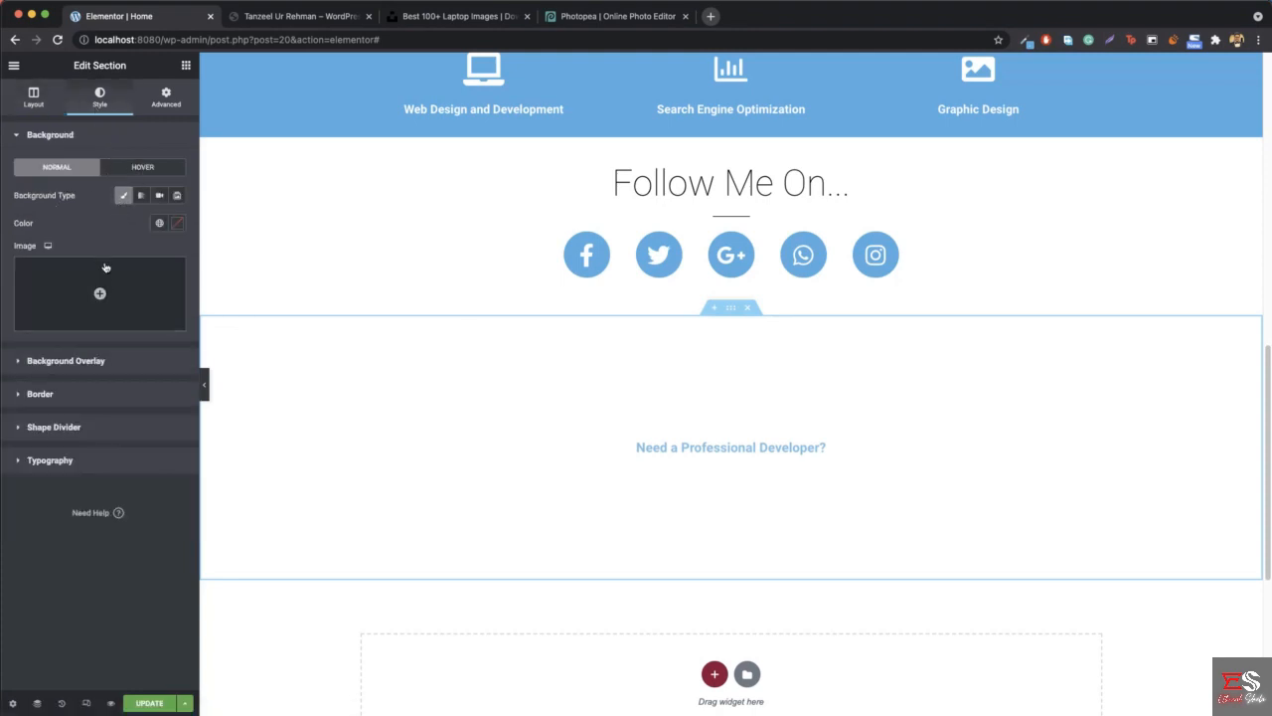
- Upload "CTA itanzeel.jpg" from the Downloads folder to the media library for the section's background image
{"action": "left_click", "coordinate": [99, 295]}
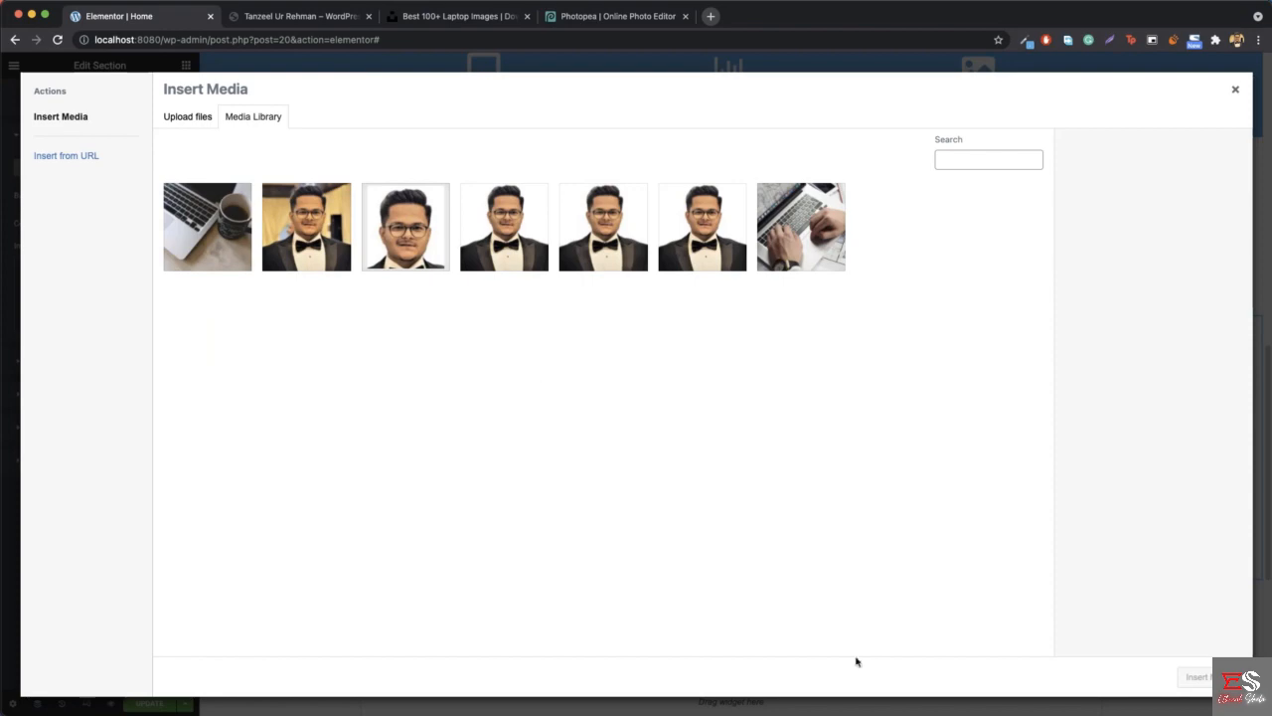
{"action": "left_click", "coordinate": [1078, 710]}
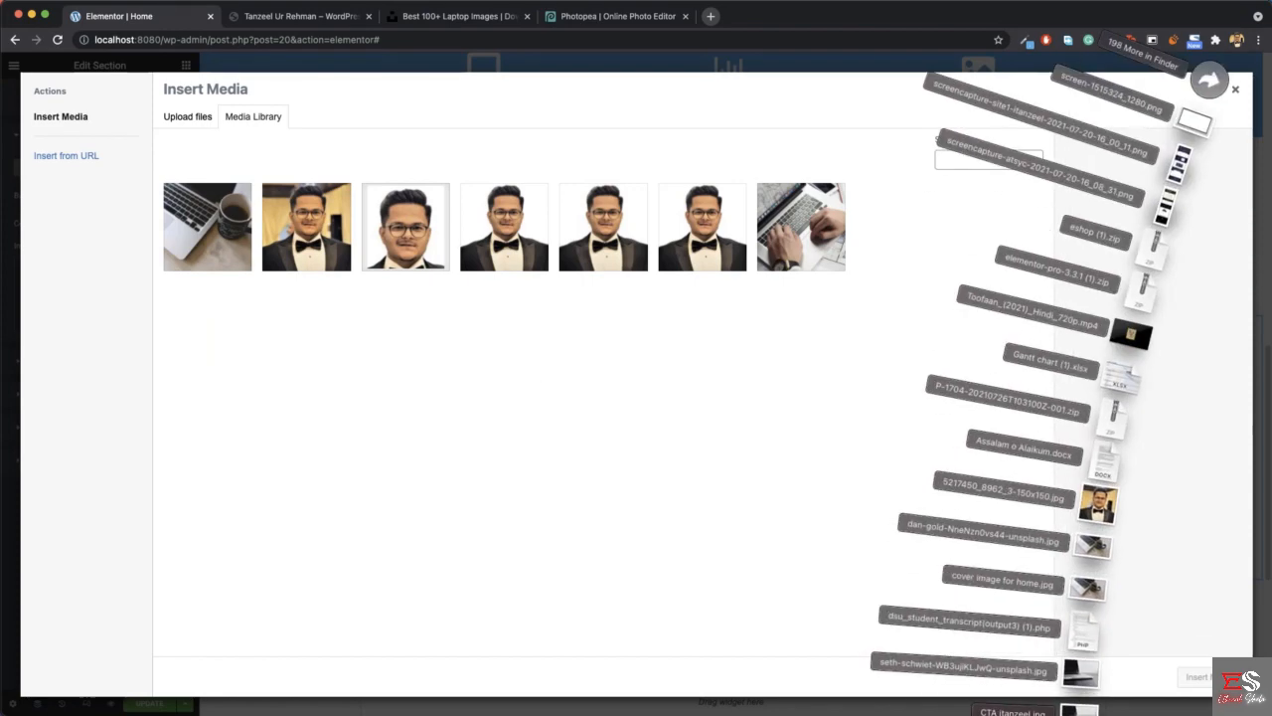
{"action": "left_click_drag", "start_coordinate": [1079, 710], "coordinate": [588, 426]}
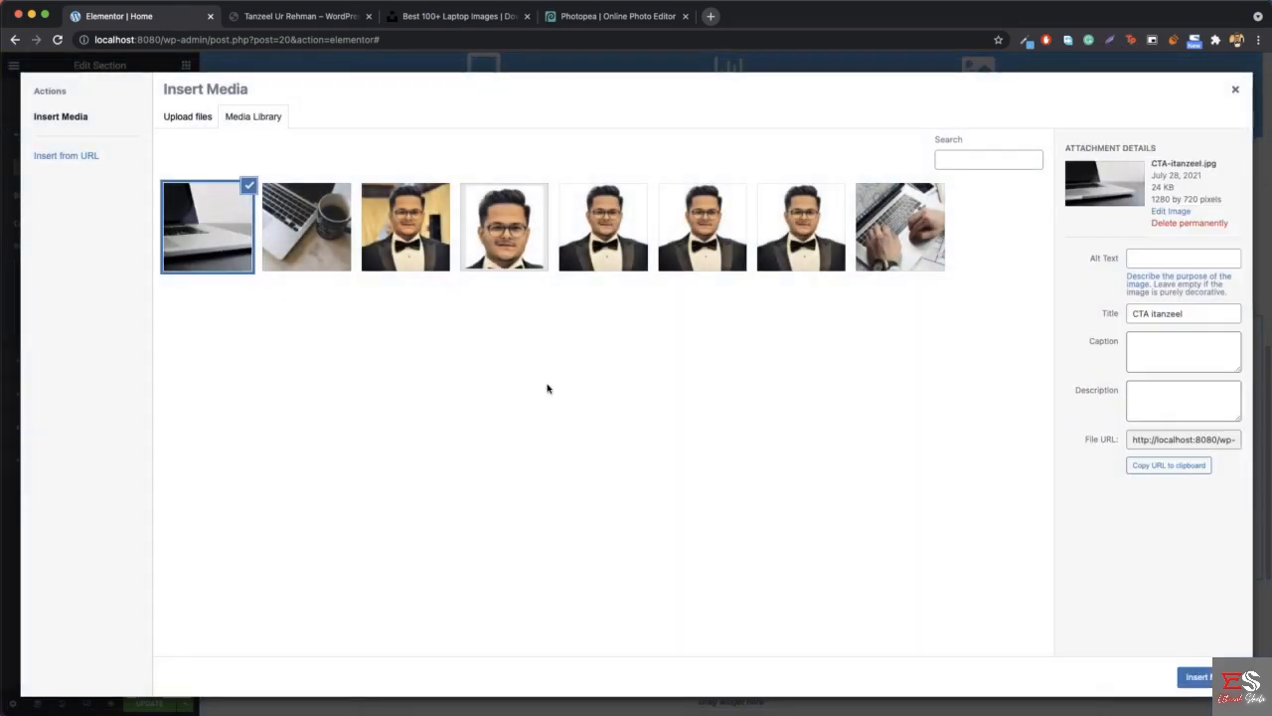
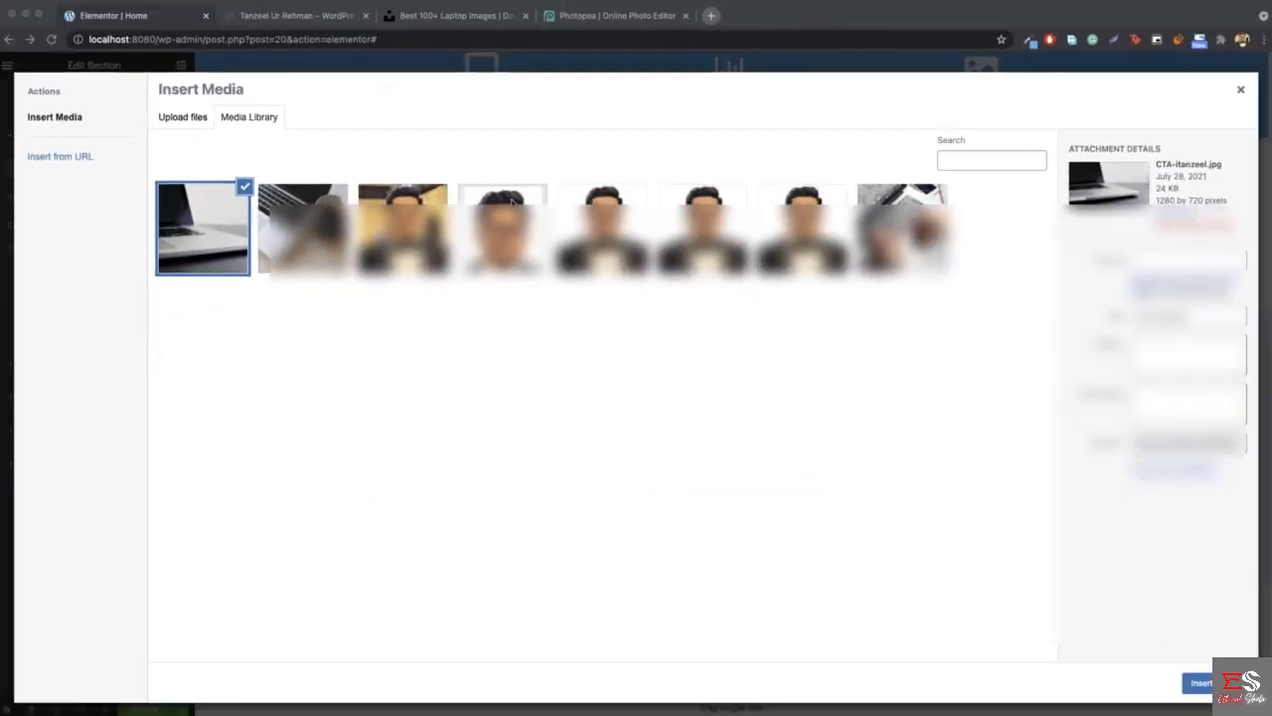
- Insert the uploaded "CTA itanzeel" picture as the background image of the "Need a Professional Developer?" section
{"action": "left_click", "coordinate": [1197, 678]}
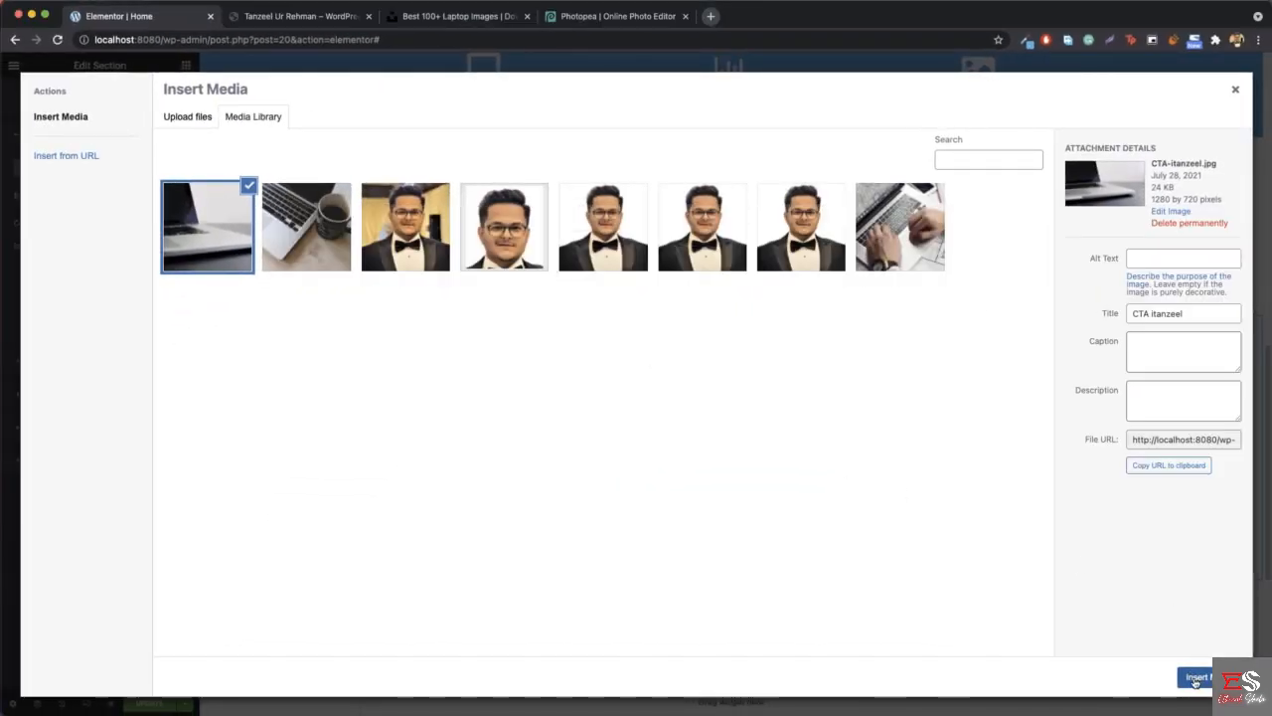
{"action": "scroll", "coordinate": [469, 489], "scroll_direction": "up", "scroll_amount": 2}
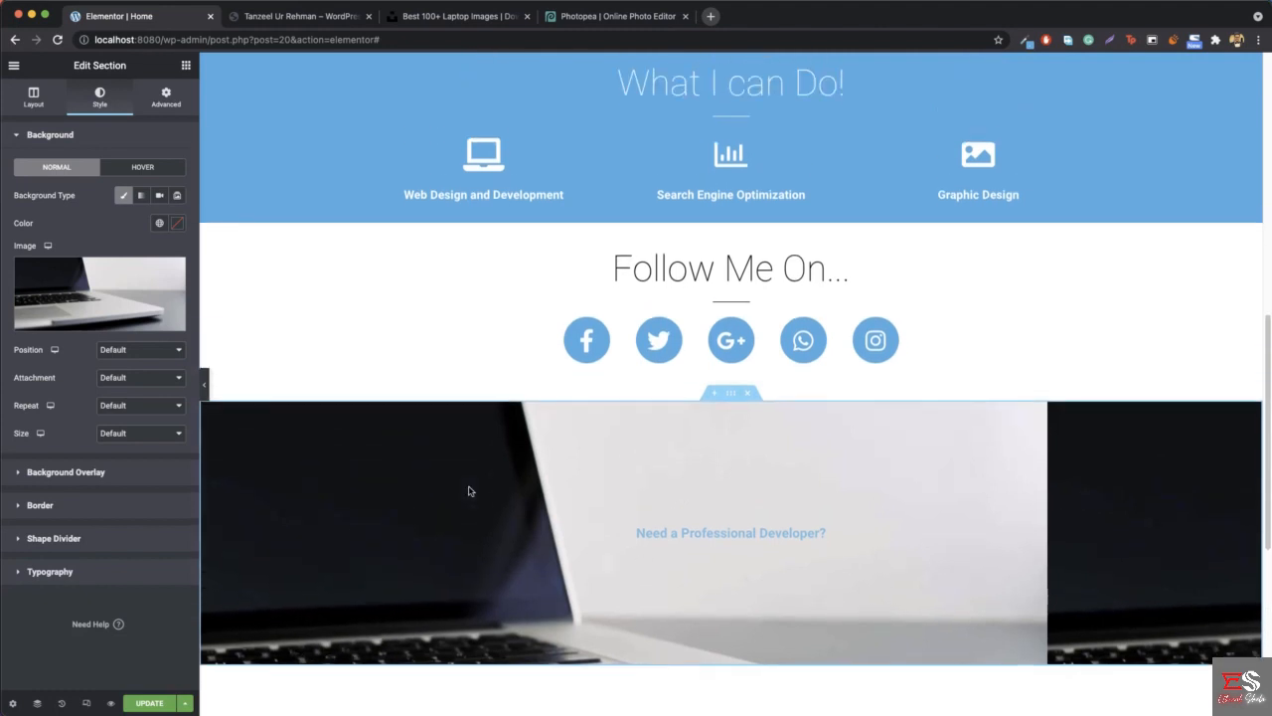
{"action": "scroll", "coordinate": [470, 490], "scroll_direction": "down", "scroll_amount": 2}
{"action": "scroll", "coordinate": [497, 477], "scroll_direction": "up", "scroll_amount": 4}
{"action": "scroll", "coordinate": [497, 478], "scroll_direction": "down", "scroll_amount": 4}
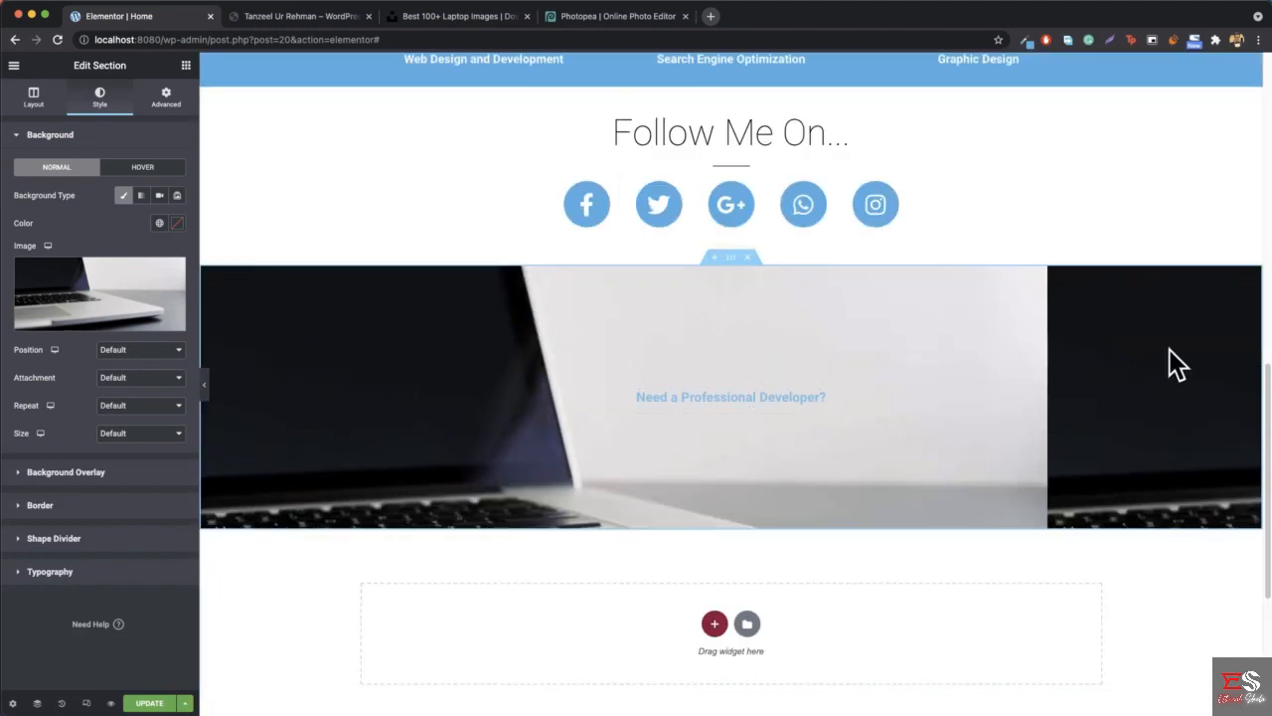
- Set the section's background image to No-repeat and its size to Cover
{"action": "left_click", "coordinate": [148, 409]}
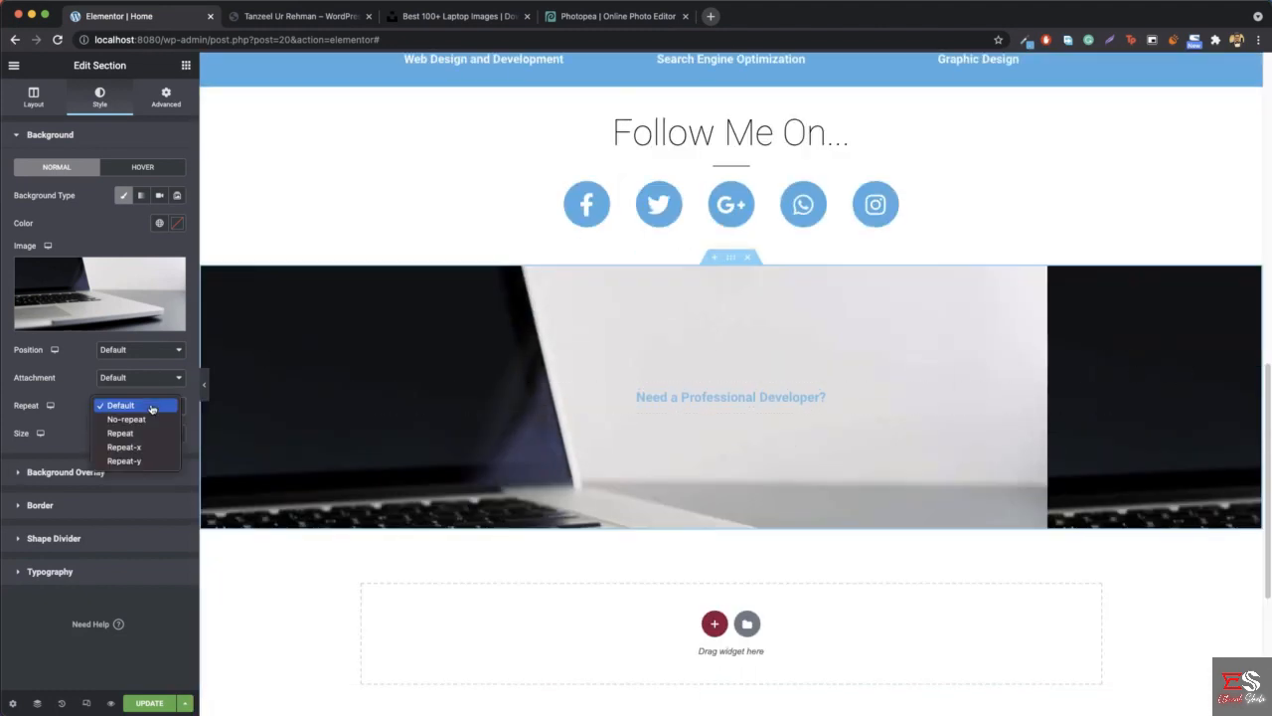
{"action": "left_click", "coordinate": [144, 424]}
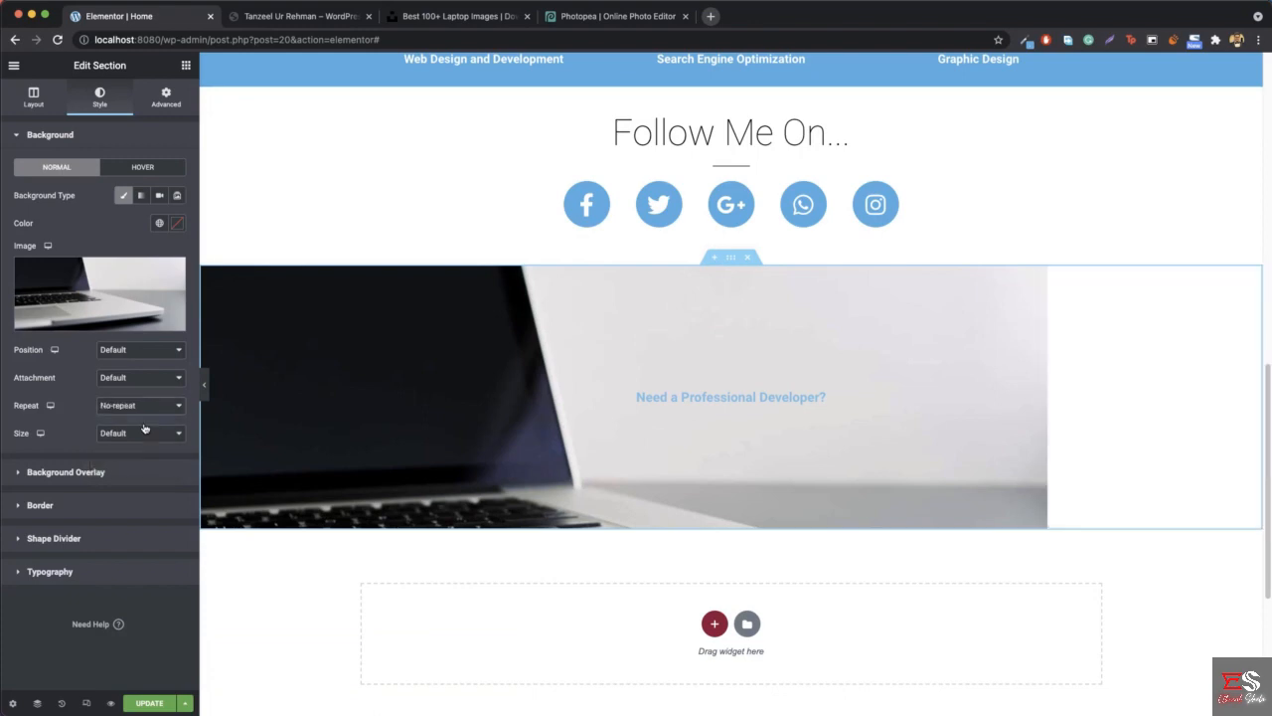
{"action": "left_click", "coordinate": [146, 440]}
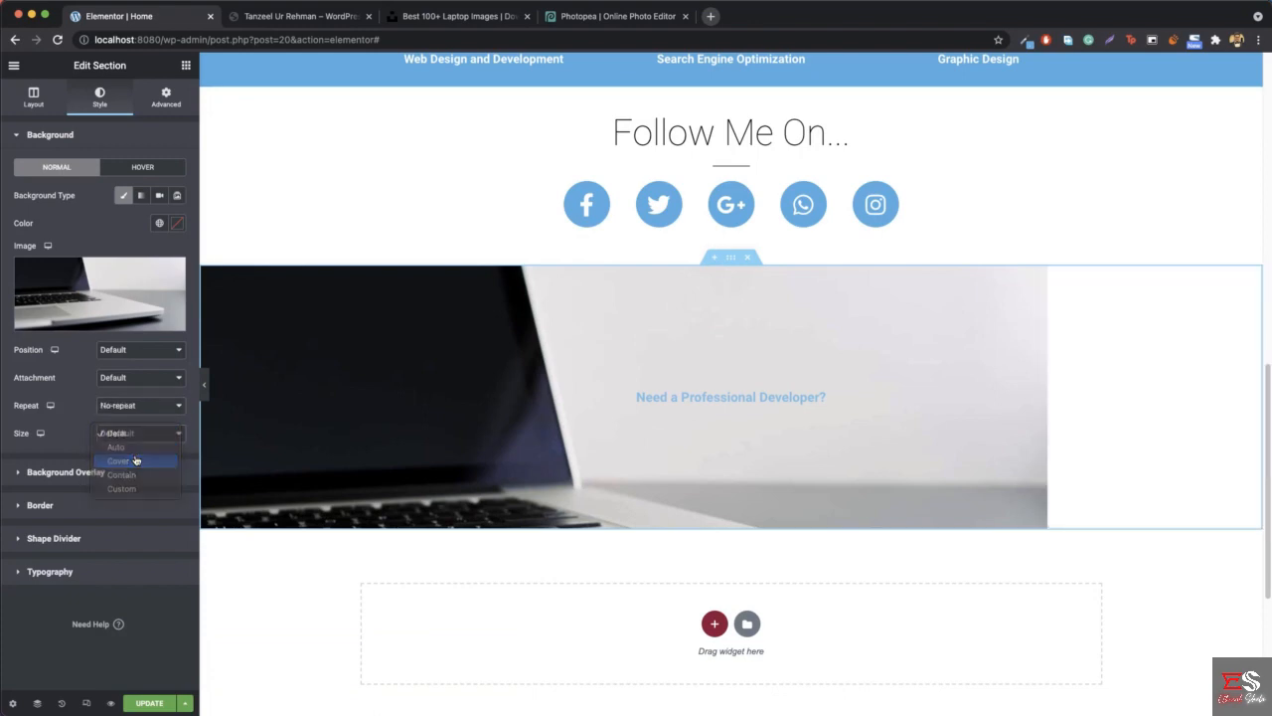
{"action": "left_click", "coordinate": [139, 458]}
{"action": "scroll", "coordinate": [488, 417], "scroll_direction": "up", "scroll_amount": 3}
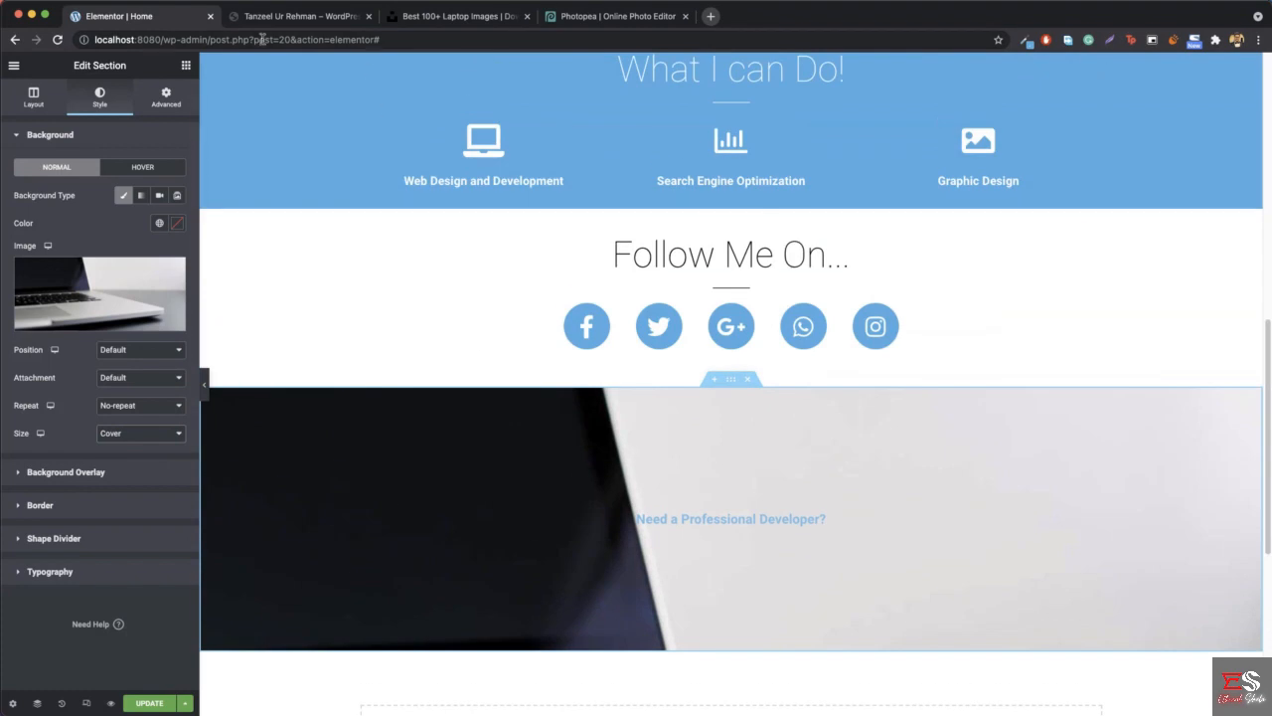
- Examine how the call-to-action background behaves while scrolling on the reference site itanzeel.com, and return to Elementor
{"action": "left_click", "coordinate": [273, 22]}
{"action": "scroll", "coordinate": [379, 398], "scroll_direction": "down", "scroll_amount": 2}
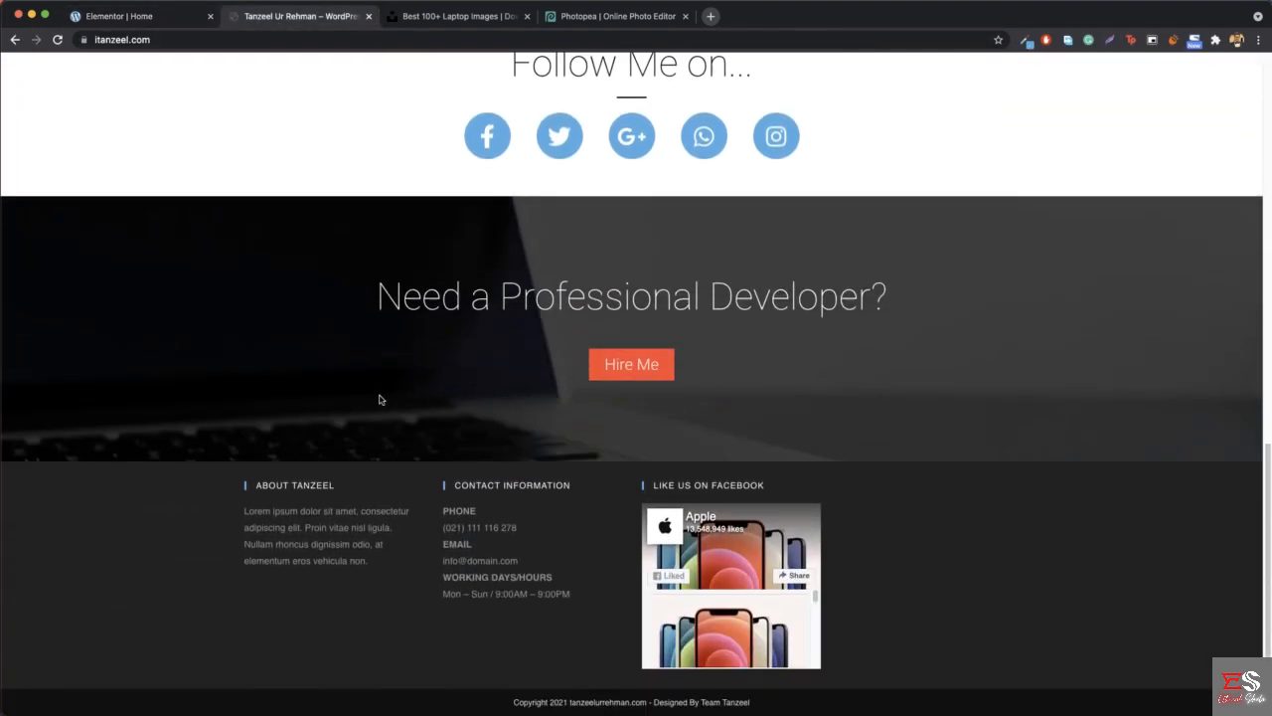
{"action": "scroll", "coordinate": [378, 400], "scroll_direction": "up", "scroll_amount": 2}
{"action": "scroll", "coordinate": [379, 399], "scroll_direction": "down", "scroll_amount": 2}
{"action": "scroll", "coordinate": [379, 397], "scroll_direction": "up", "scroll_amount": 3}
{"action": "scroll", "coordinate": [379, 397], "scroll_direction": "down", "scroll_amount": 1}
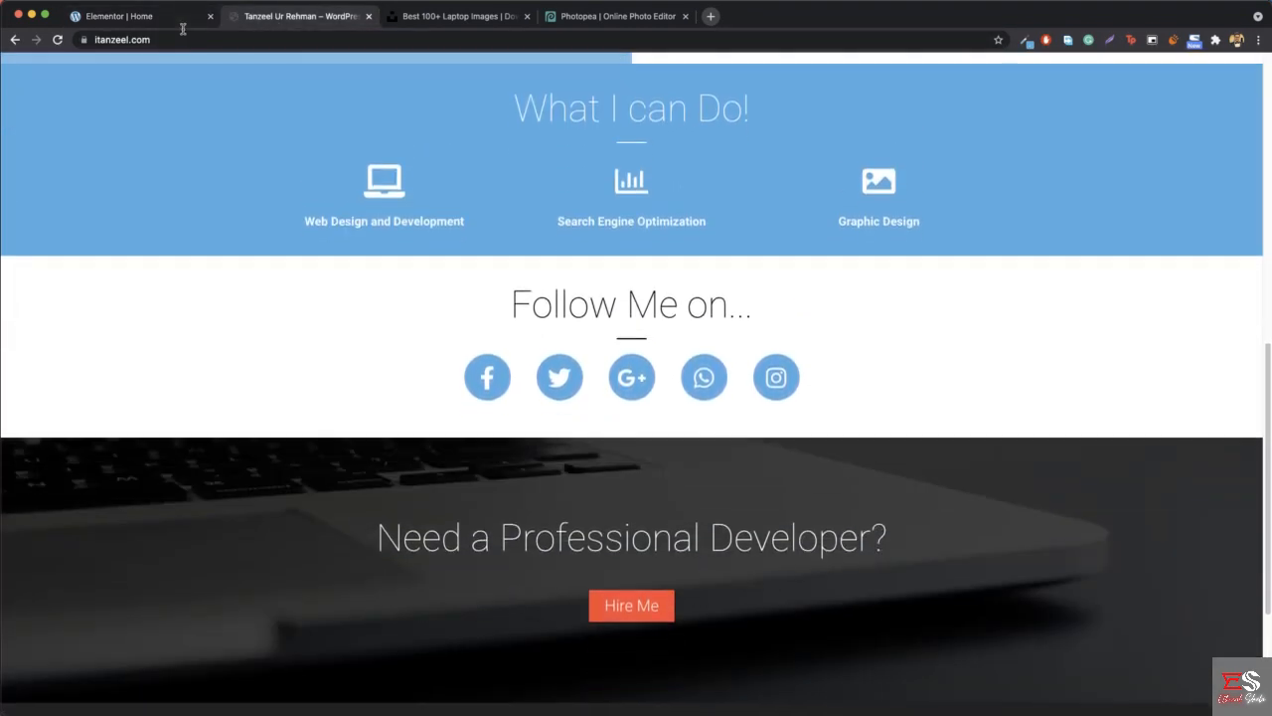
{"action": "left_click", "coordinate": [136, 17]}
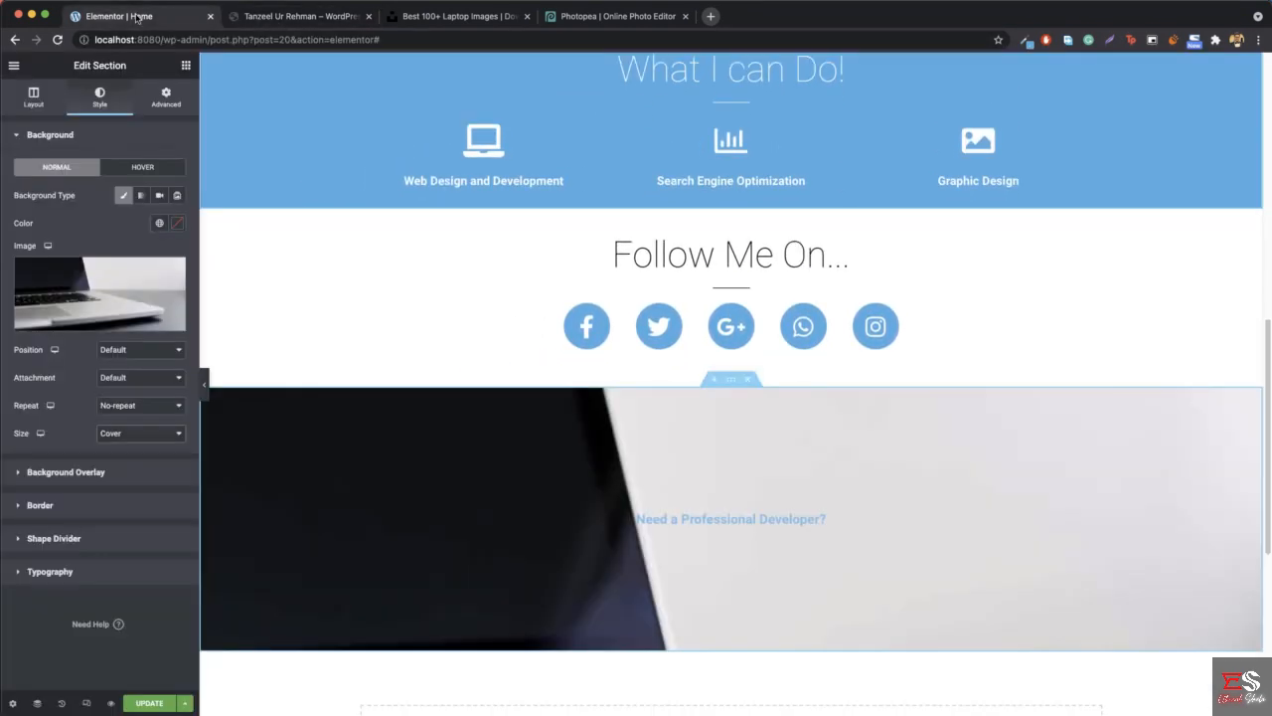
- Set the attachment of the section's background image to Fixed
{"action": "left_click", "coordinate": [136, 381]}
{"action": "left_click", "coordinate": [133, 405]}
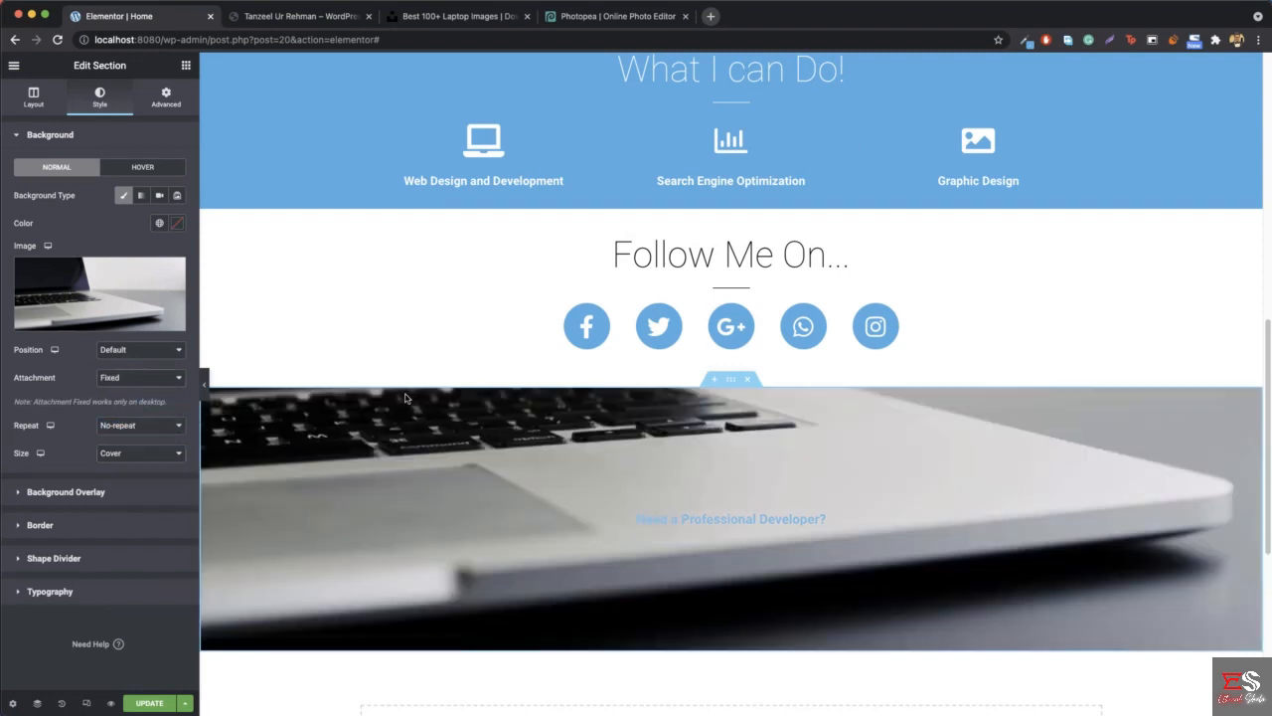
{"action": "scroll", "coordinate": [406, 403], "scroll_direction": "up", "scroll_amount": 1}
{"action": "scroll", "coordinate": [406, 408], "scroll_direction": "down", "scroll_amount": 3}
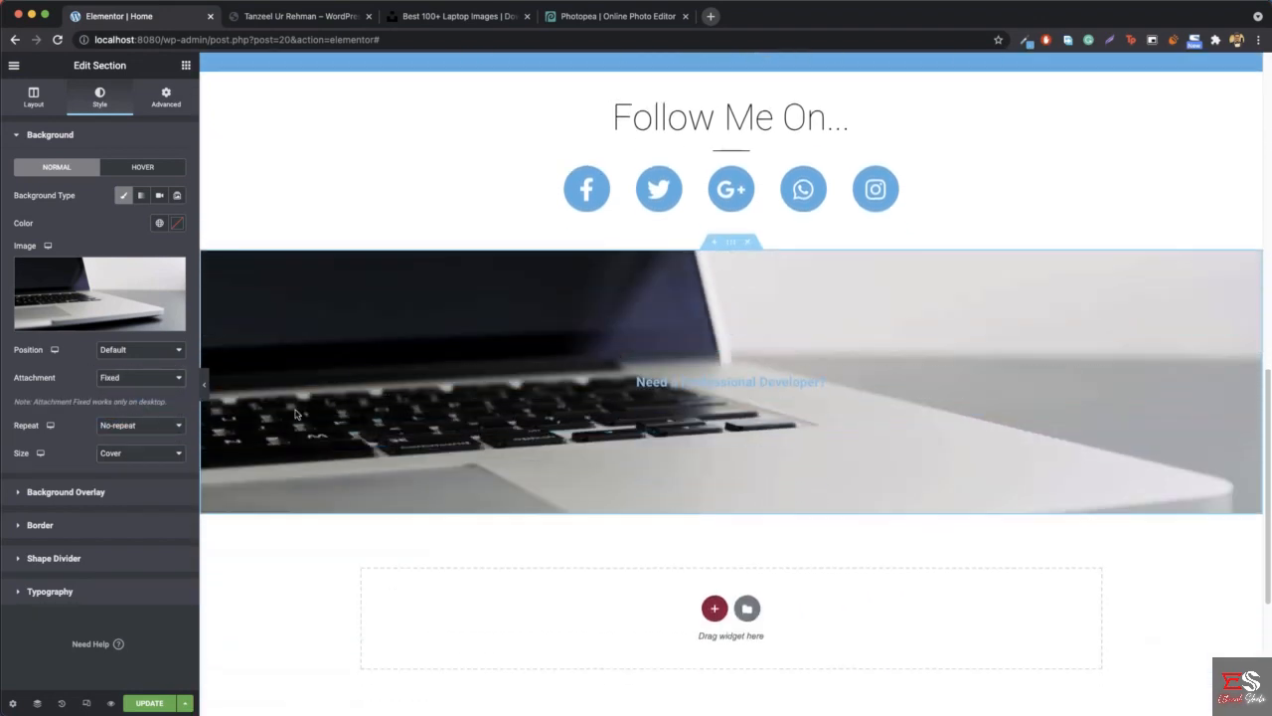
- Preview the page at full width to check the background's scrolling effect, and bring the editing controls back
{"action": "left_click", "coordinate": [205, 387]}
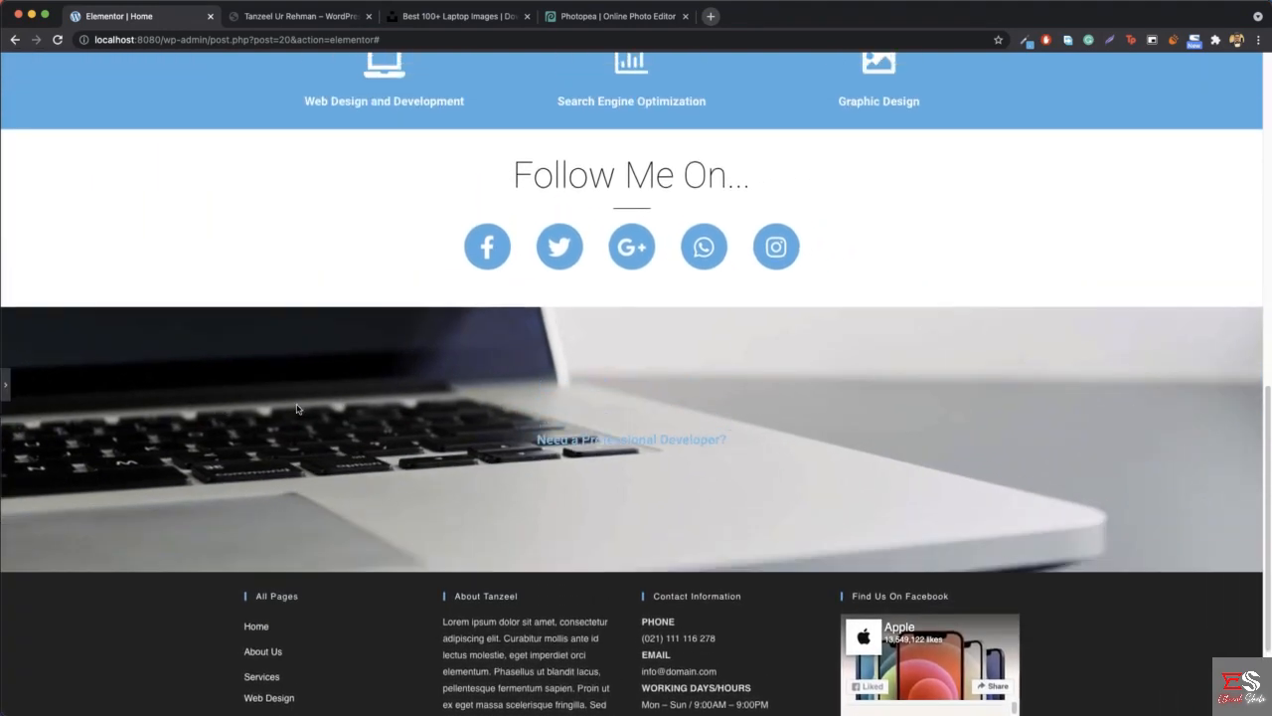
{"action": "scroll", "coordinate": [296, 408], "scroll_direction": "up", "scroll_amount": 3}
{"action": "scroll", "coordinate": [296, 408], "scroll_direction": "down", "scroll_amount": 1}
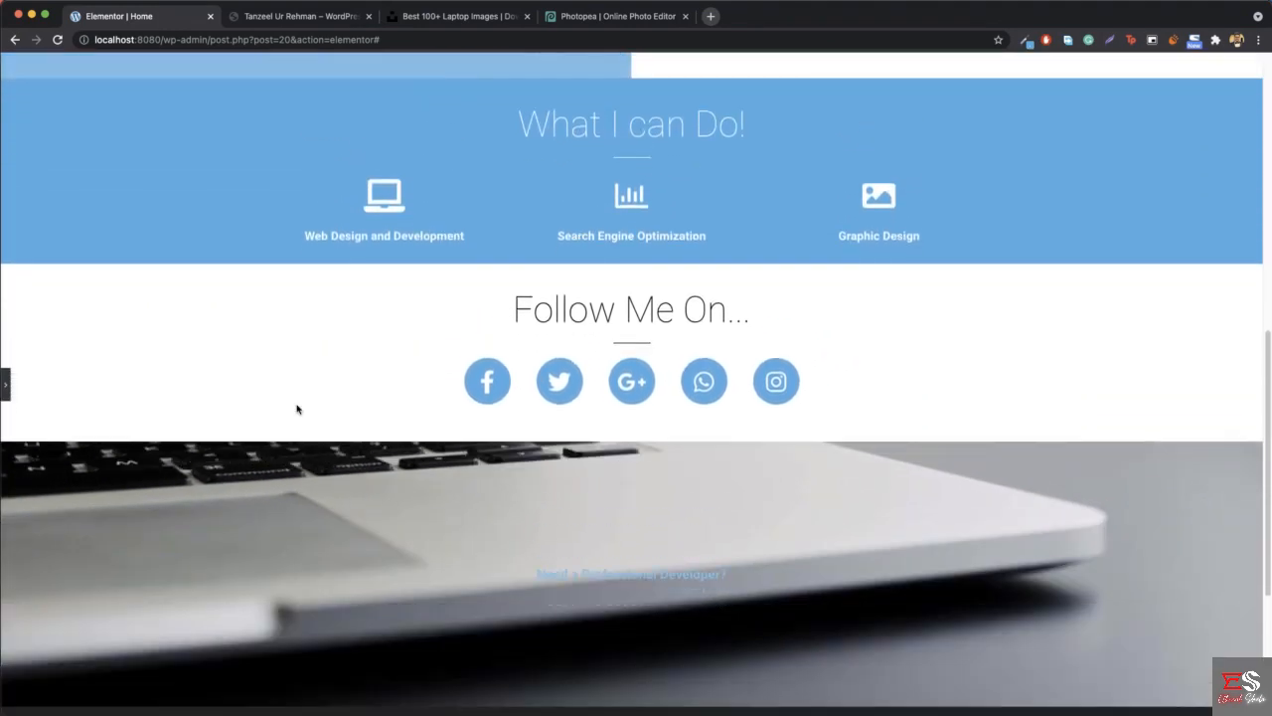
{"action": "scroll", "coordinate": [296, 409], "scroll_direction": "down", "scroll_amount": 3}
{"action": "scroll", "coordinate": [357, 417], "scroll_direction": "up", "scroll_amount": 5}
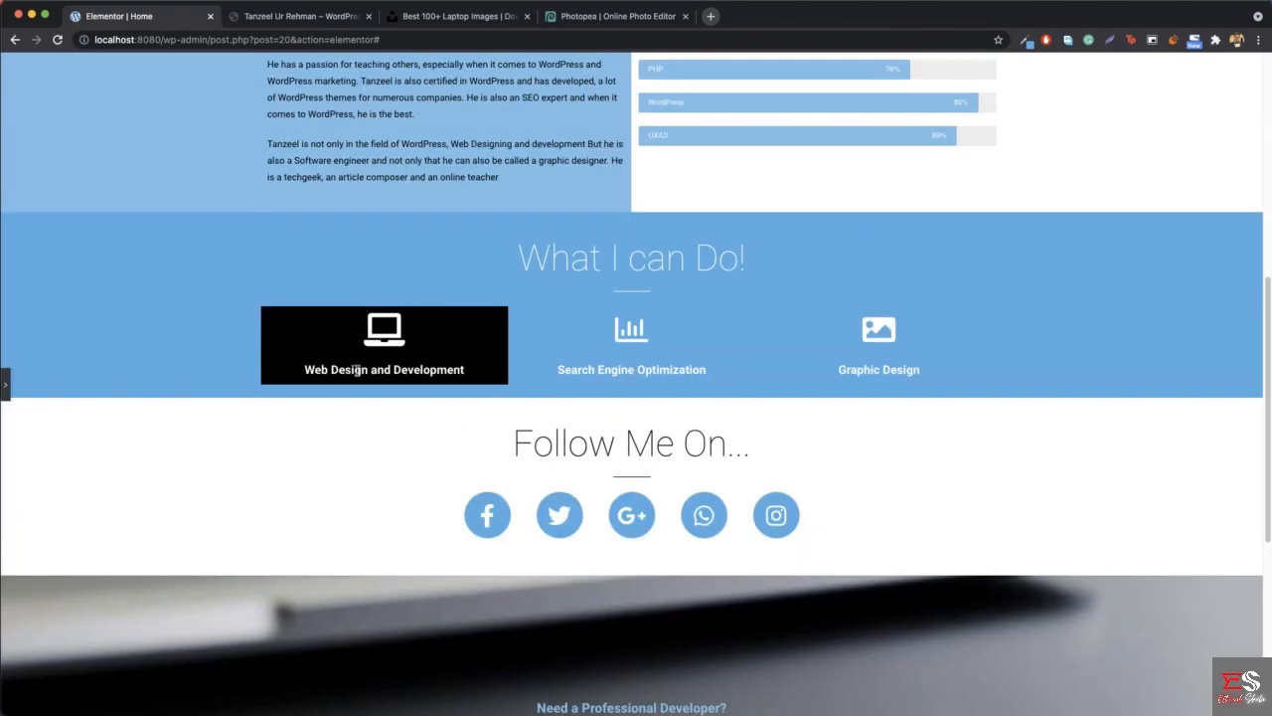
{"action": "scroll", "coordinate": [404, 428], "scroll_direction": "down", "scroll_amount": 3}
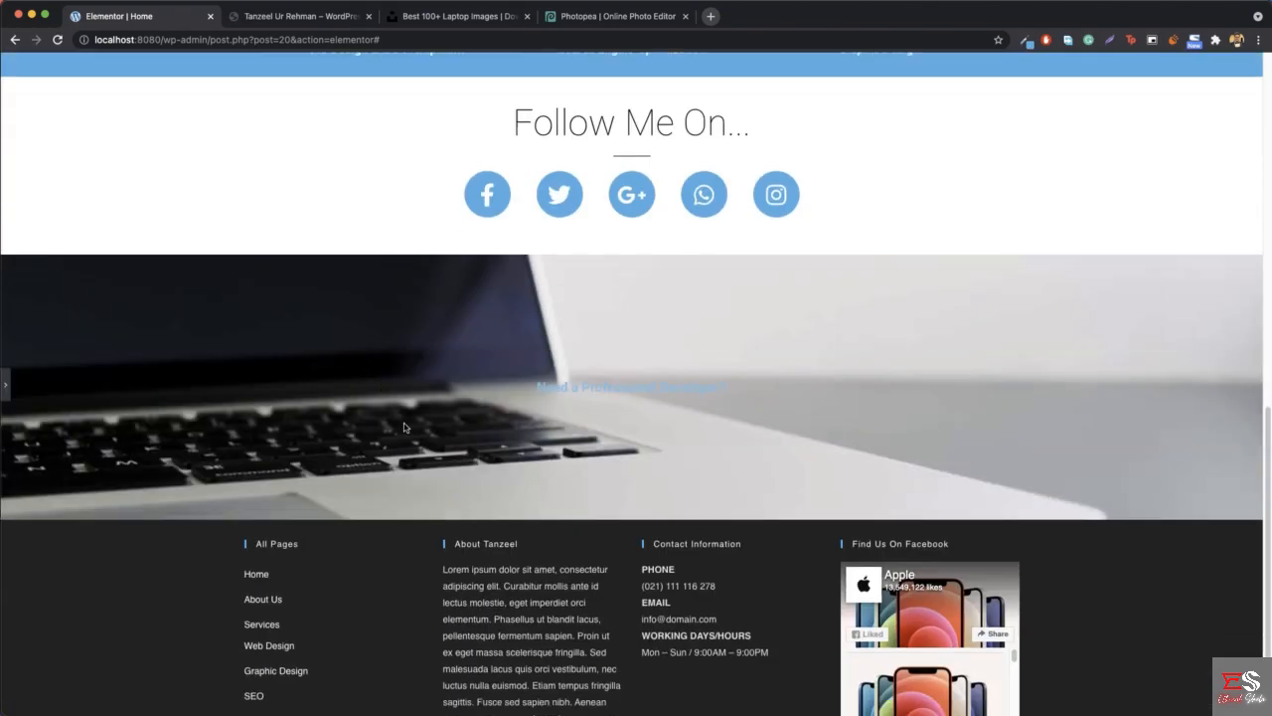
{"action": "left_click", "coordinate": [6, 385]}
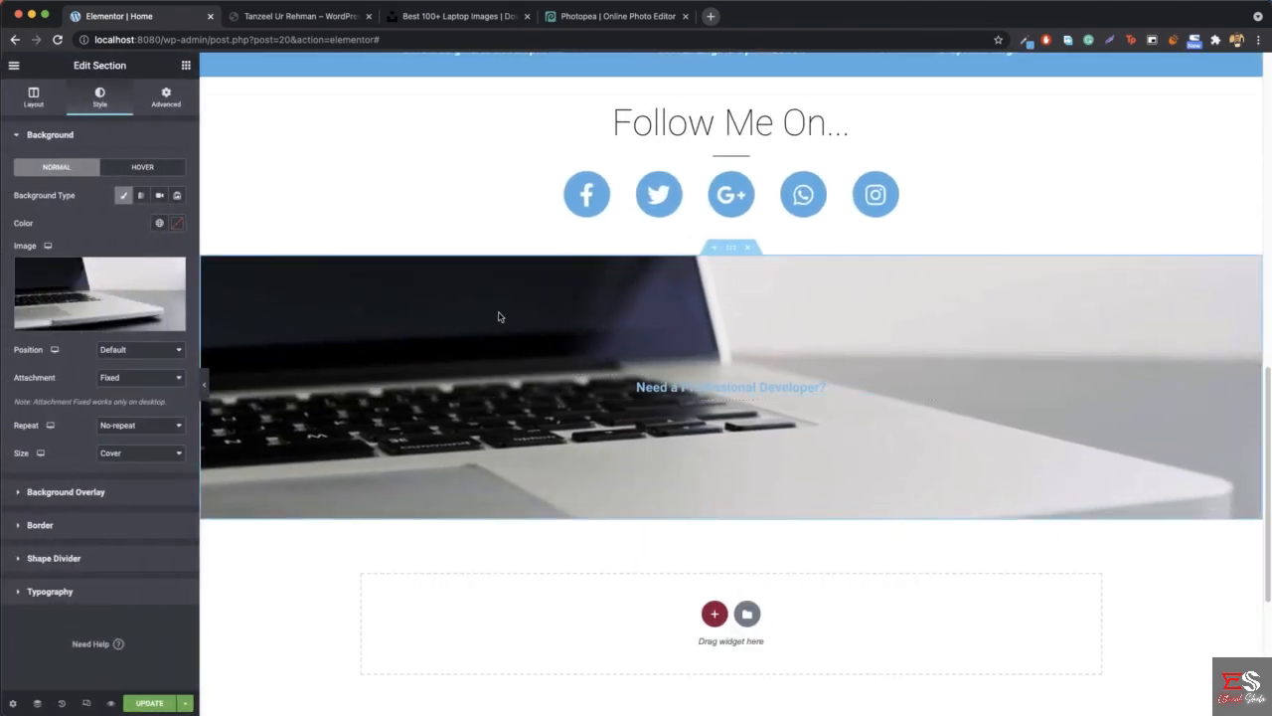
- Give the section a Classic background overlay in black (#000000) with an opacity of 0.66
{"action": "left_click", "coordinate": [68, 492]}
{"action": "left_click", "coordinate": [159, 228]}
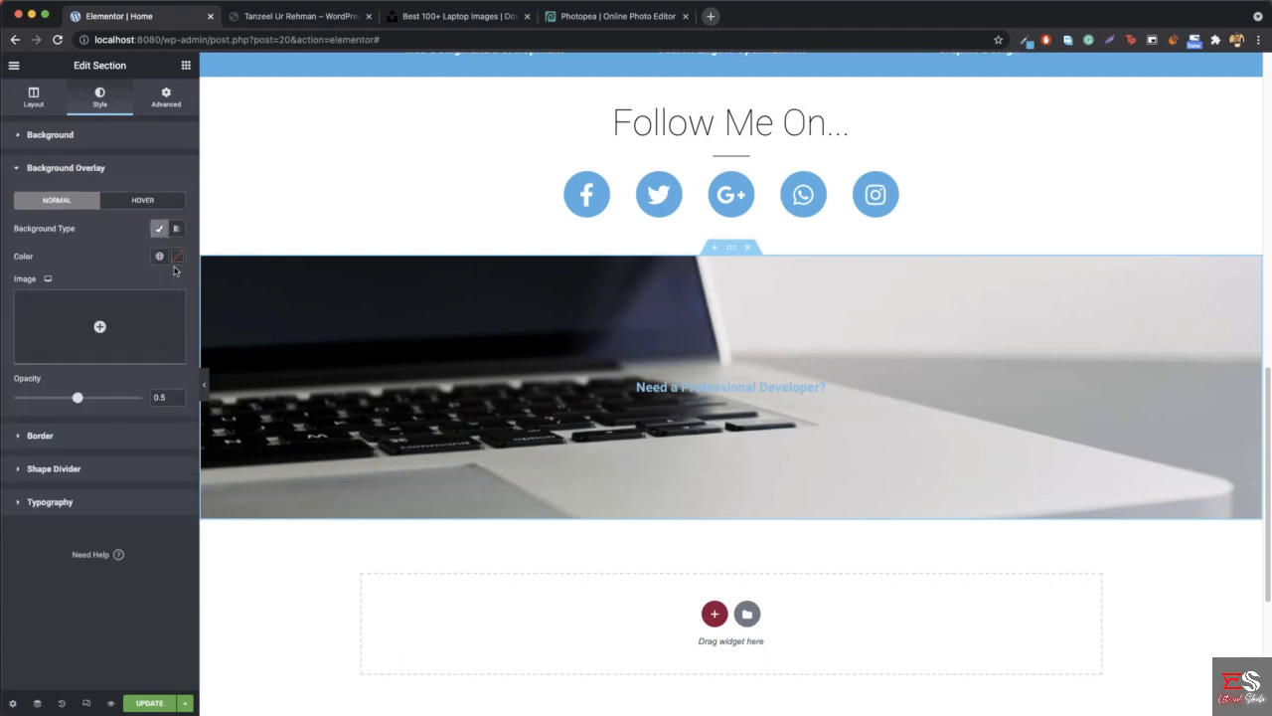
{"action": "left_click", "coordinate": [177, 257]}
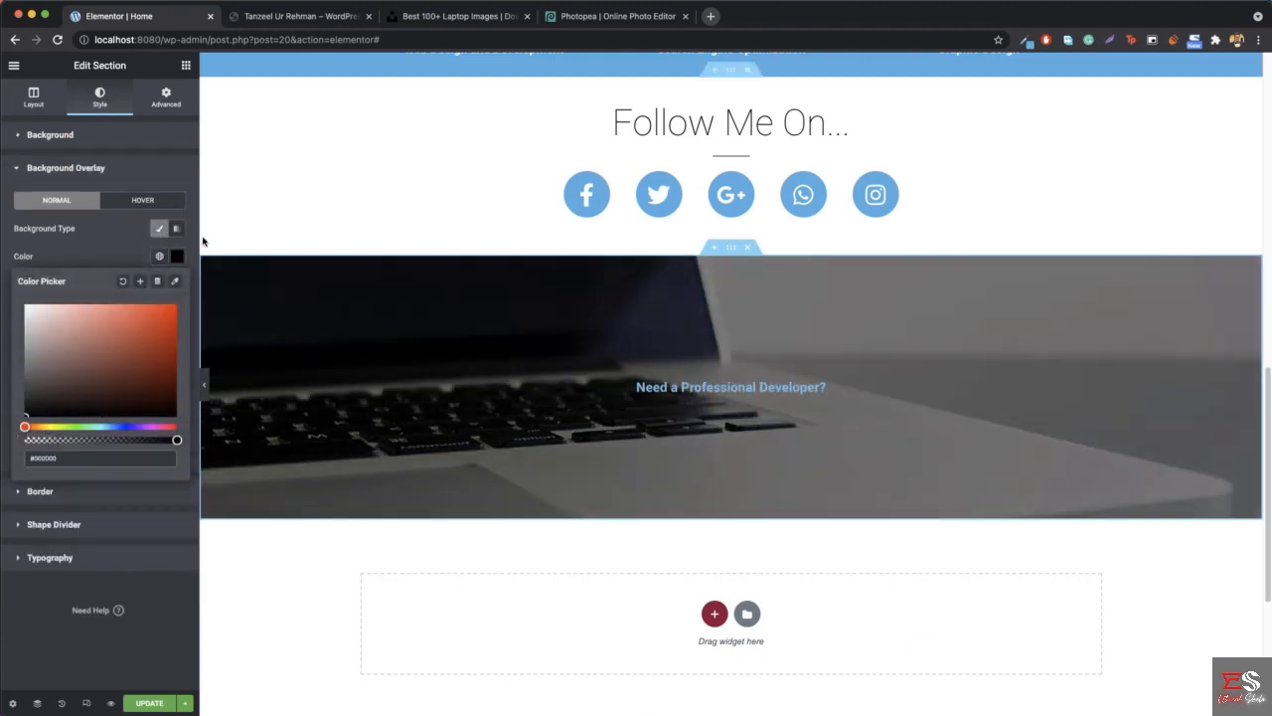
{"action": "left_click", "coordinate": [177, 257]}
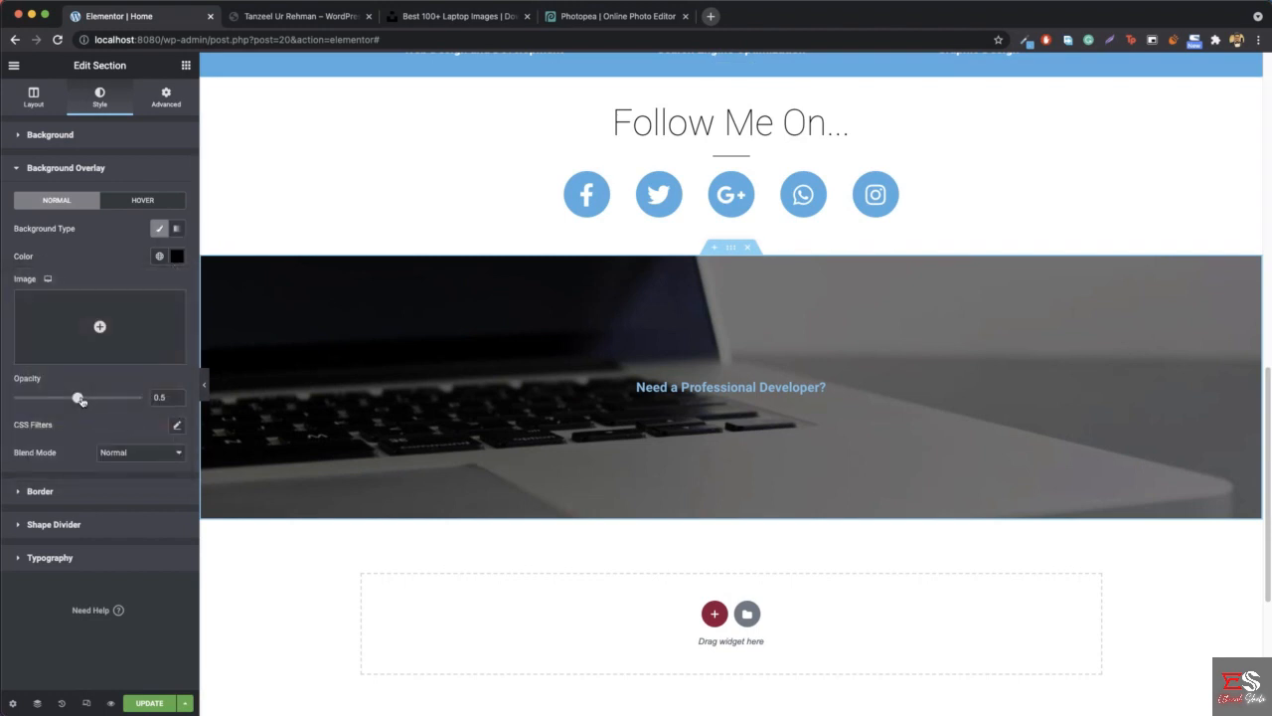
{"action": "left_click_drag", "start_coordinate": [79, 399], "coordinate": [98, 401]}
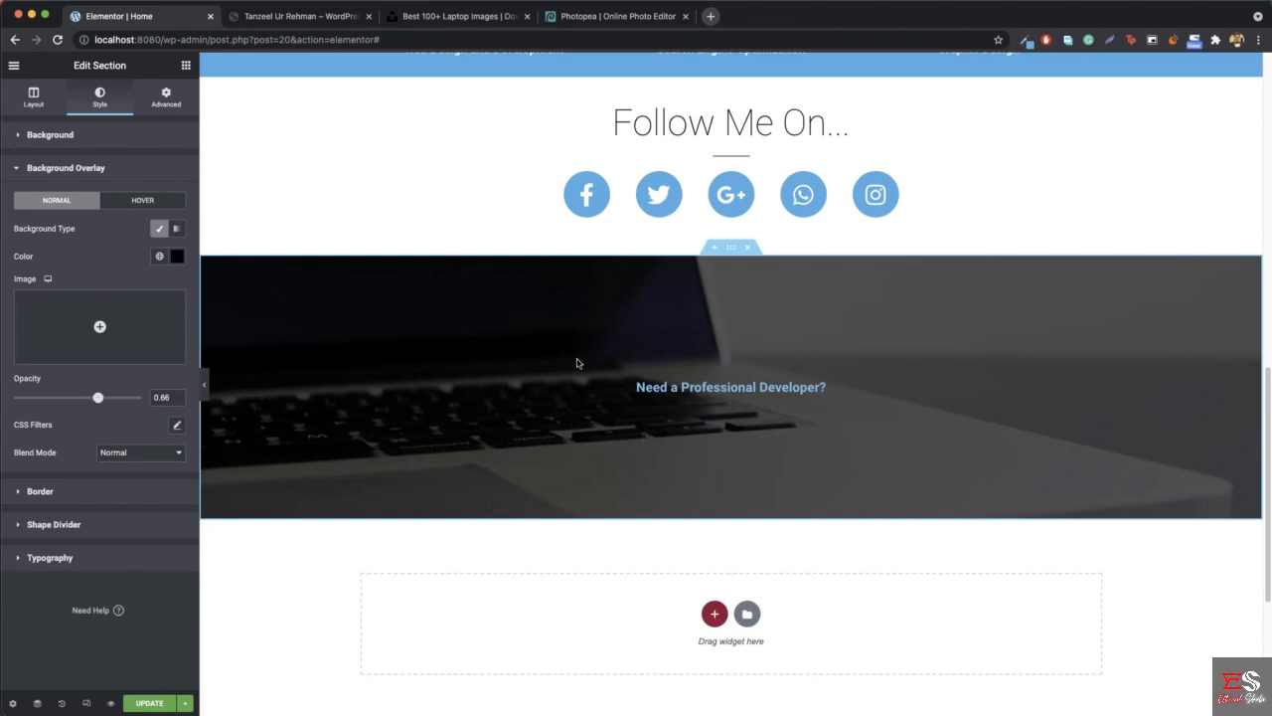
{"action": "scroll", "coordinate": [477, 381], "scroll_direction": "down", "scroll_amount": 2}
{"action": "scroll", "coordinate": [477, 381], "scroll_direction": "up", "scroll_amount": 10}
{"action": "scroll", "coordinate": [483, 379], "scroll_direction": "down", "scroll_amount": 3}
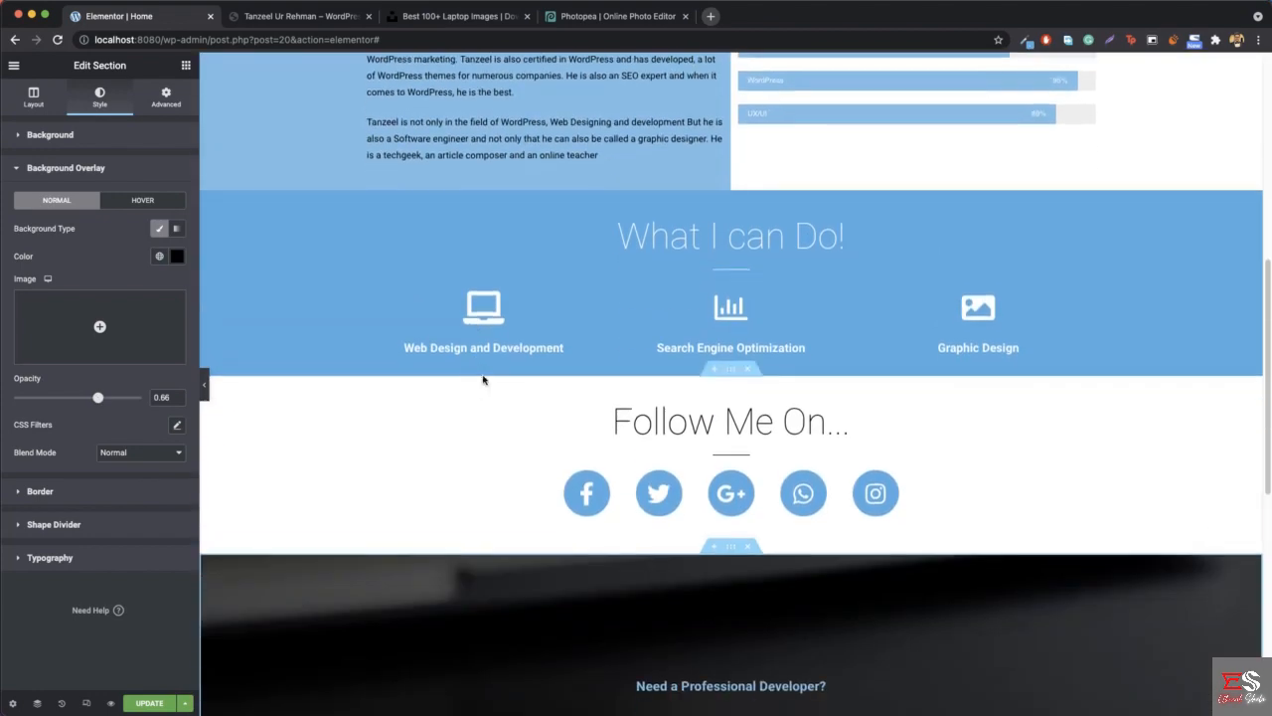
{"action": "scroll", "coordinate": [483, 379], "scroll_direction": "down", "scroll_amount": 2}
- Set the text color of the "Need a Professional Developer?" heading to white (#FFFFFF)
{"action": "right_click", "coordinate": [634, 519]}
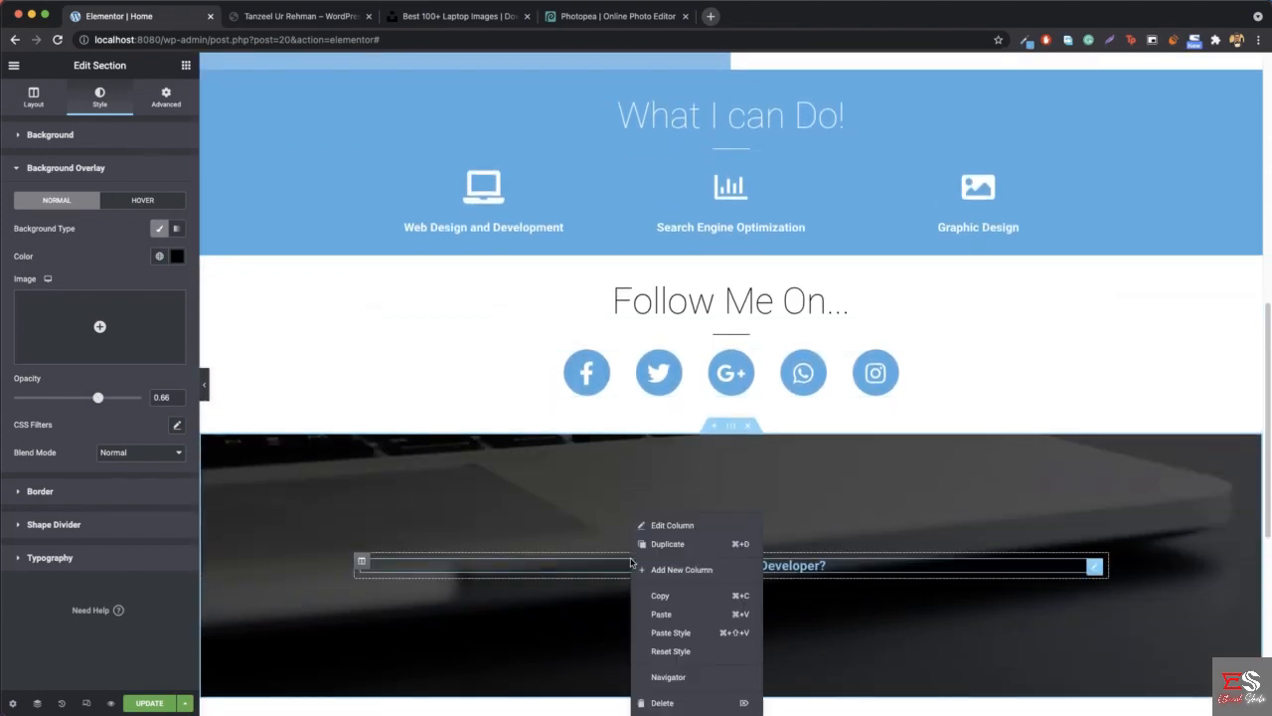
{"action": "left_click", "coordinate": [714, 524]}
{"action": "right_click", "coordinate": [714, 522]}
{"action": "left_click", "coordinate": [710, 527]}
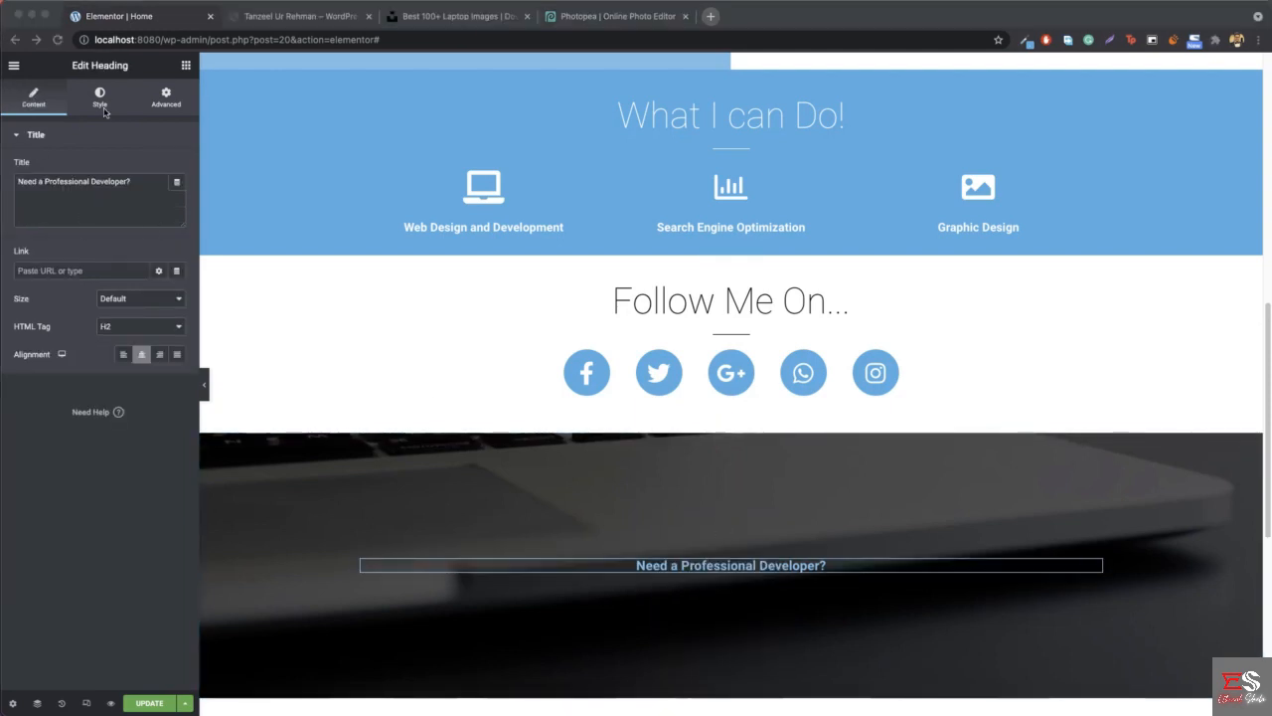
{"action": "left_click", "coordinate": [103, 104]}
{"action": "left_click", "coordinate": [100, 103]}
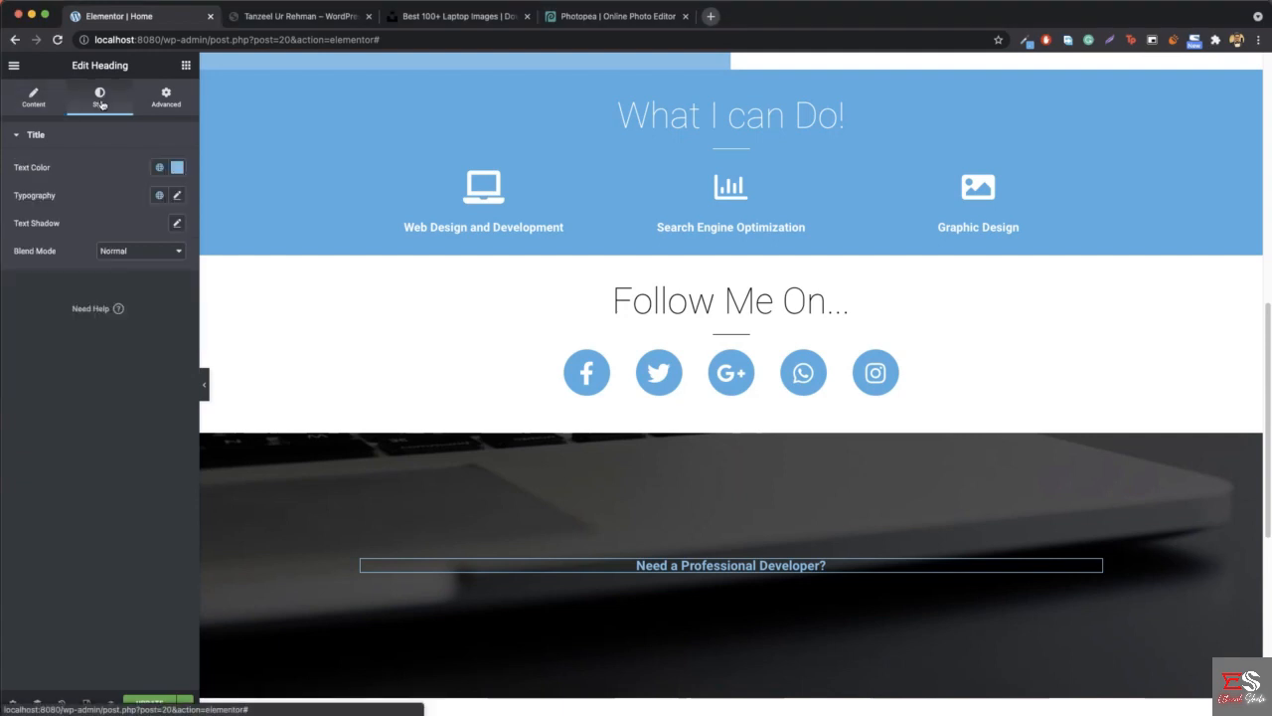
{"action": "left_click", "coordinate": [177, 167]}
{"action": "type", "text": "#FFFFFF"}
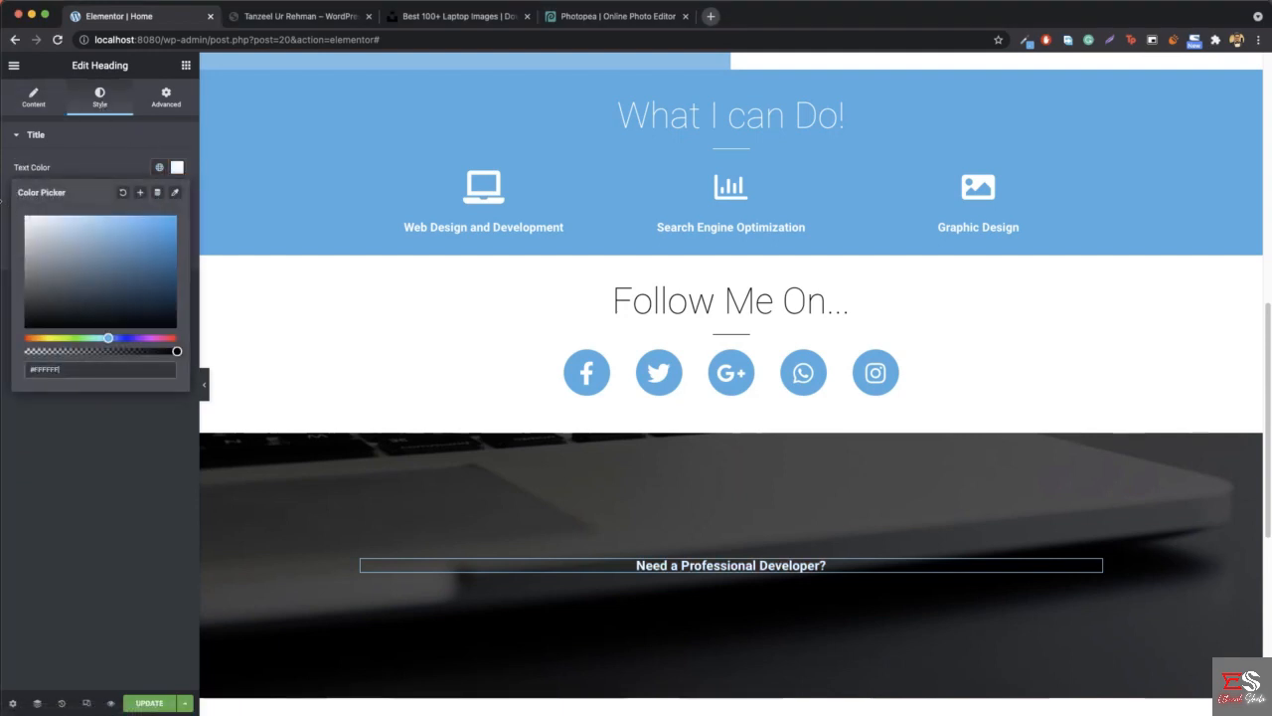
{"action": "left_click", "coordinate": [177, 167]}
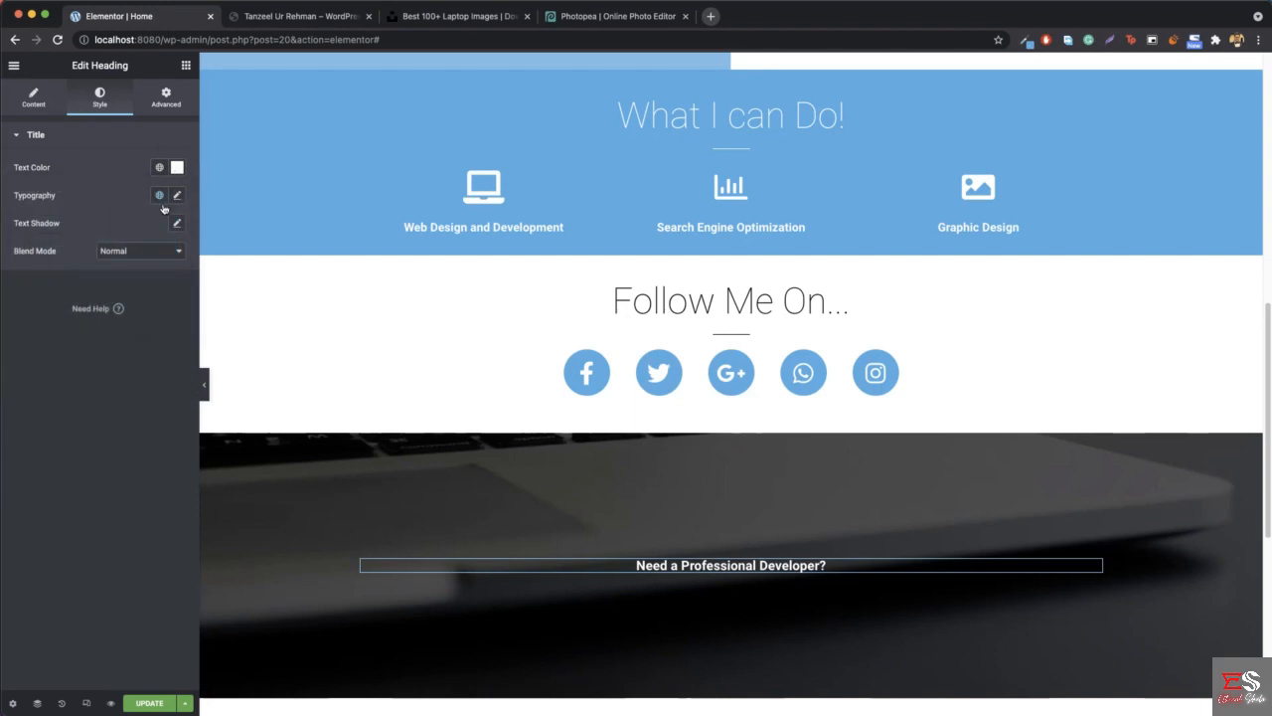
- Set the heading's typography to a size of 57 px and a weight of 200
{"action": "left_click", "coordinate": [176, 197]}
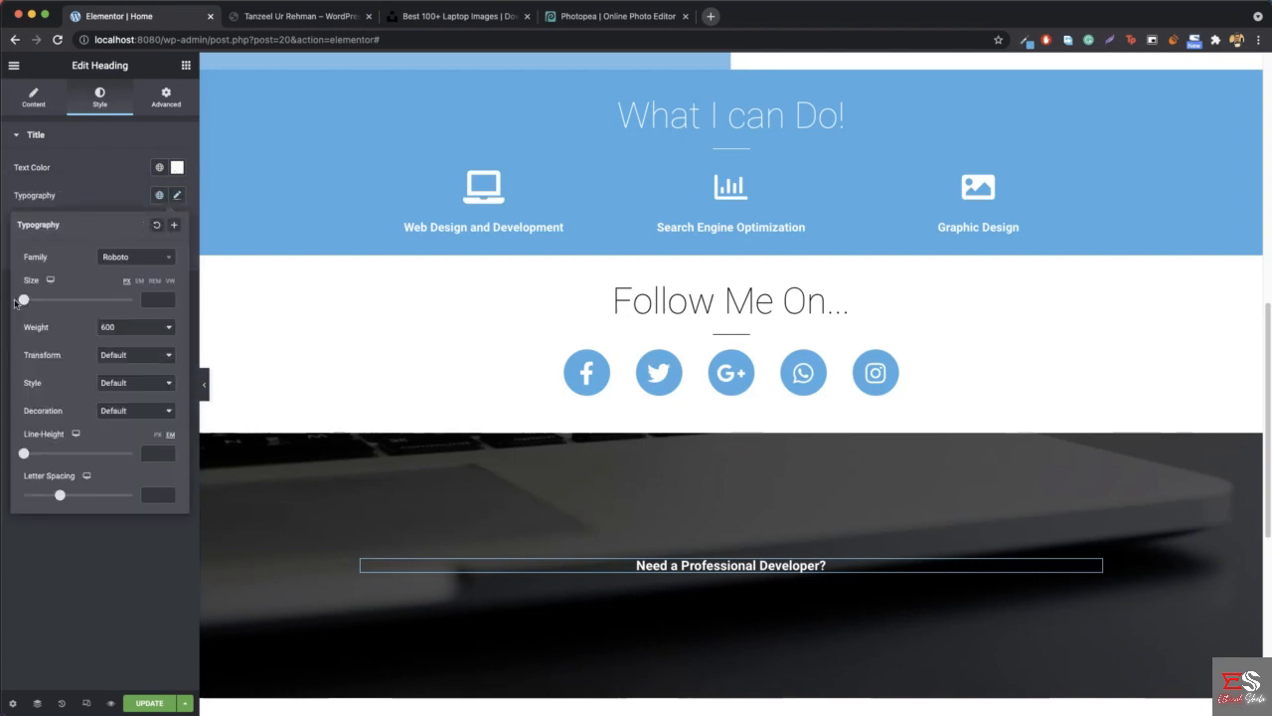
{"action": "left_click_drag", "start_coordinate": [23, 301], "coordinate": [54, 303]}
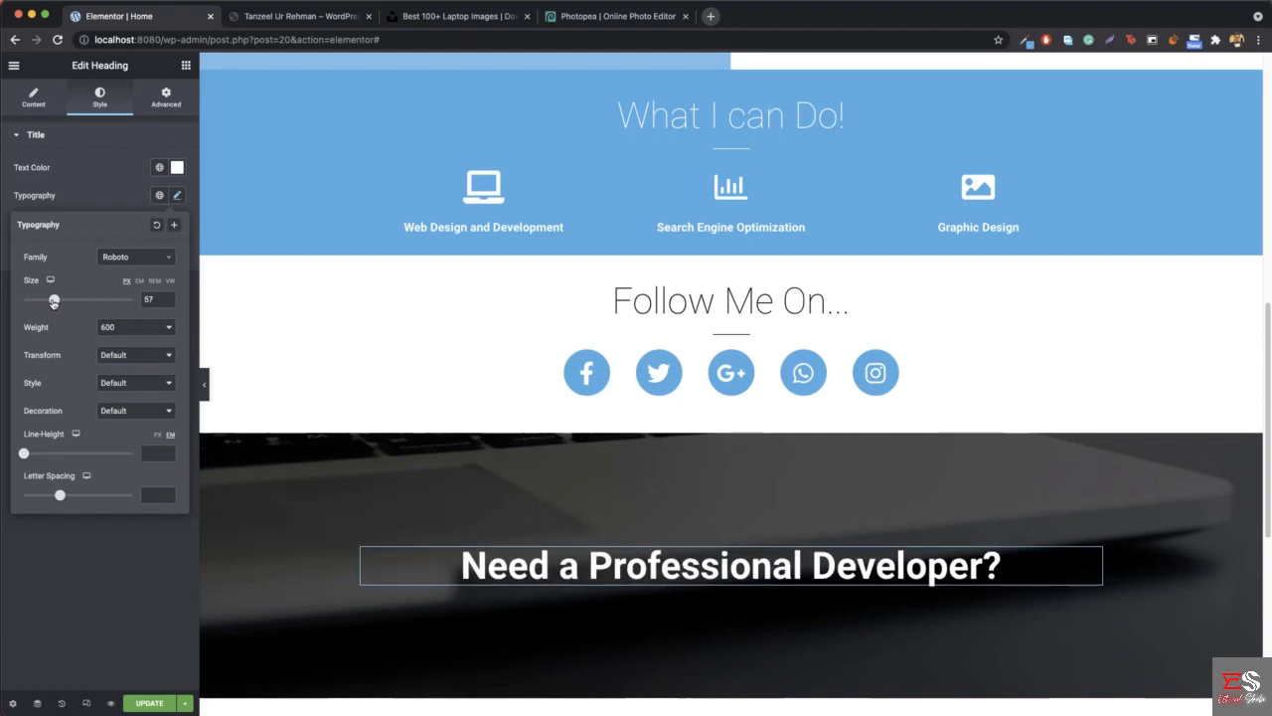
{"action": "left_click", "coordinate": [139, 332]}
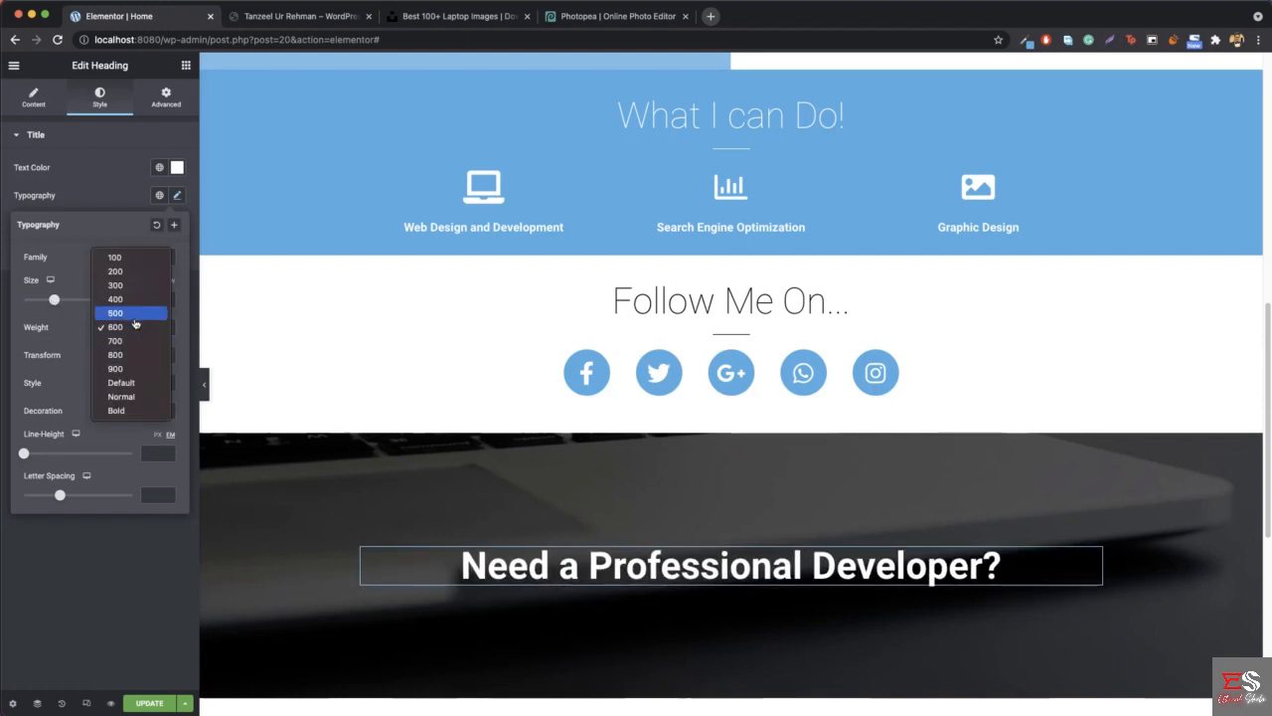
{"action": "left_click", "coordinate": [130, 274]}
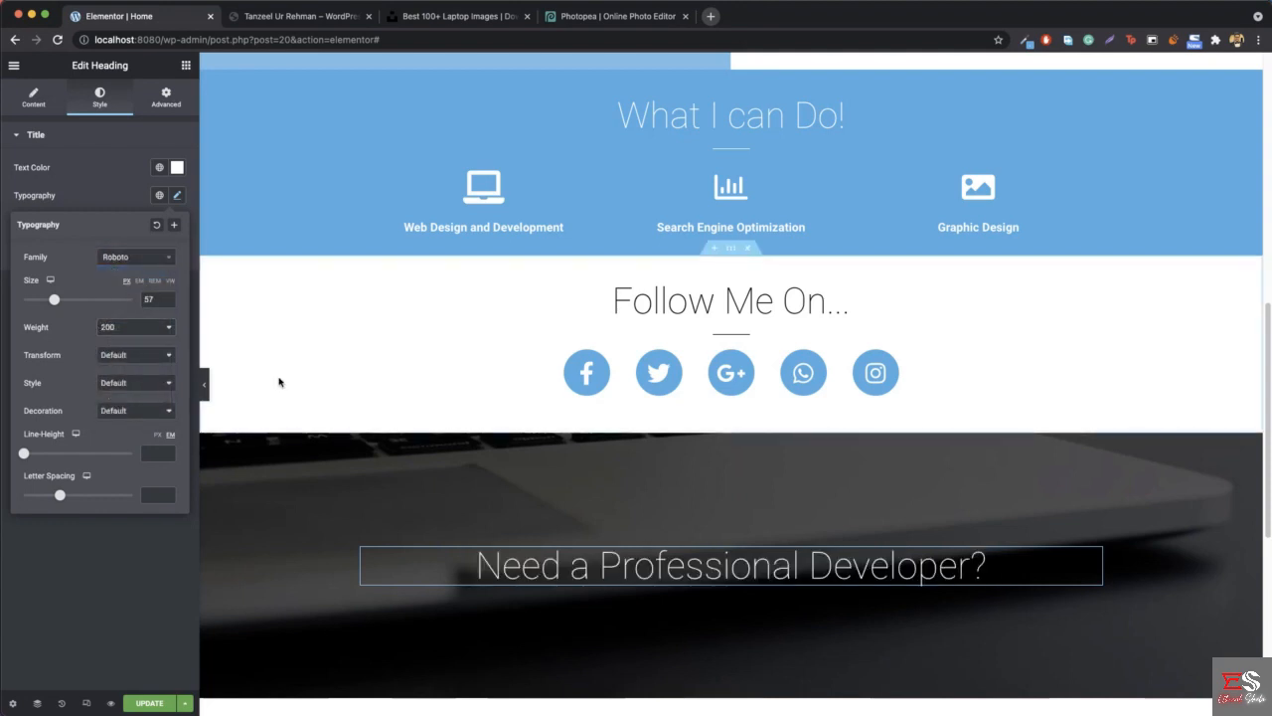
- Check the reference page's section and add a Button widget beneath the "Need a Professional Developer?" heading
{"action": "left_click", "coordinate": [332, 16]}
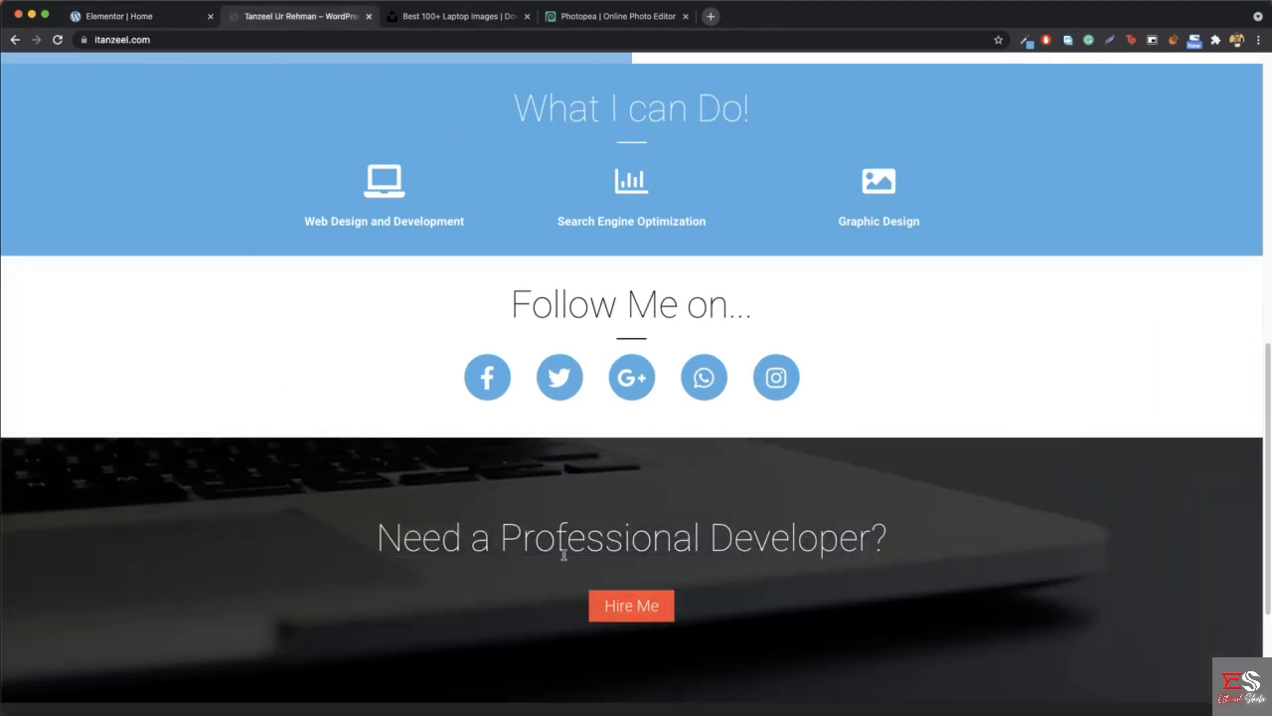
{"action": "left_click", "coordinate": [167, 16]}
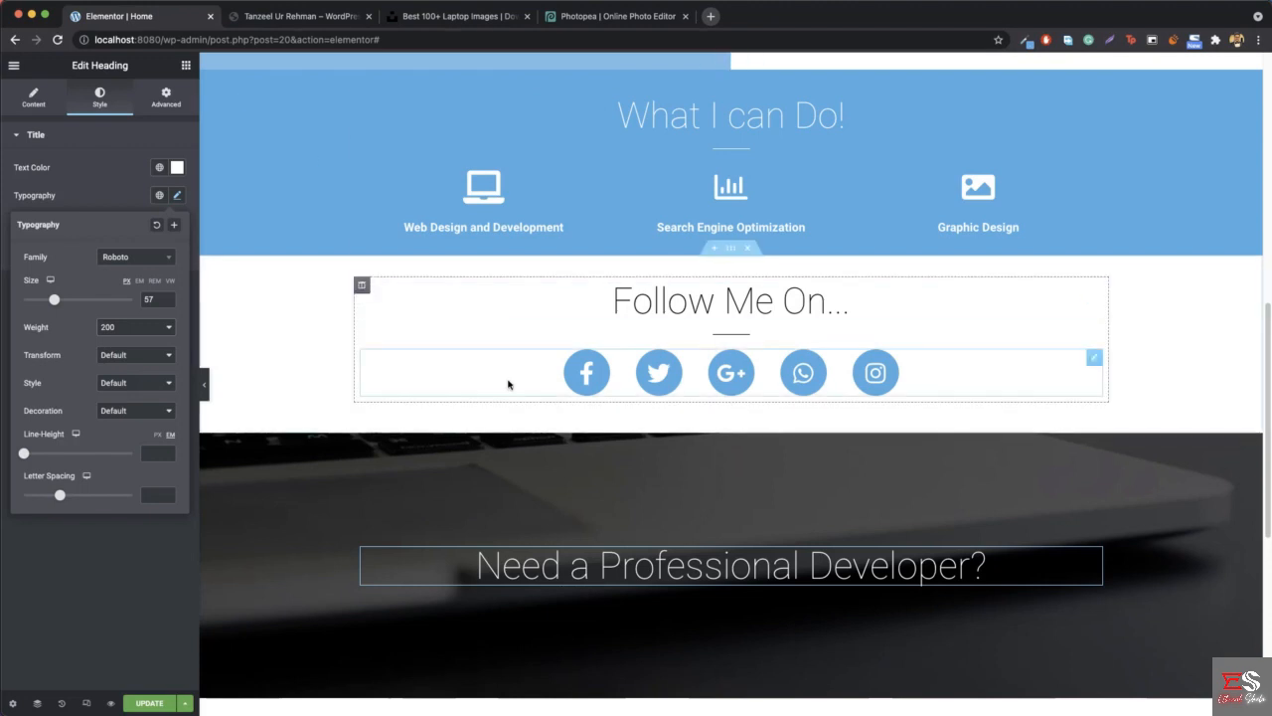
{"action": "scroll", "coordinate": [488, 369], "scroll_direction": "down", "scroll_amount": 2}
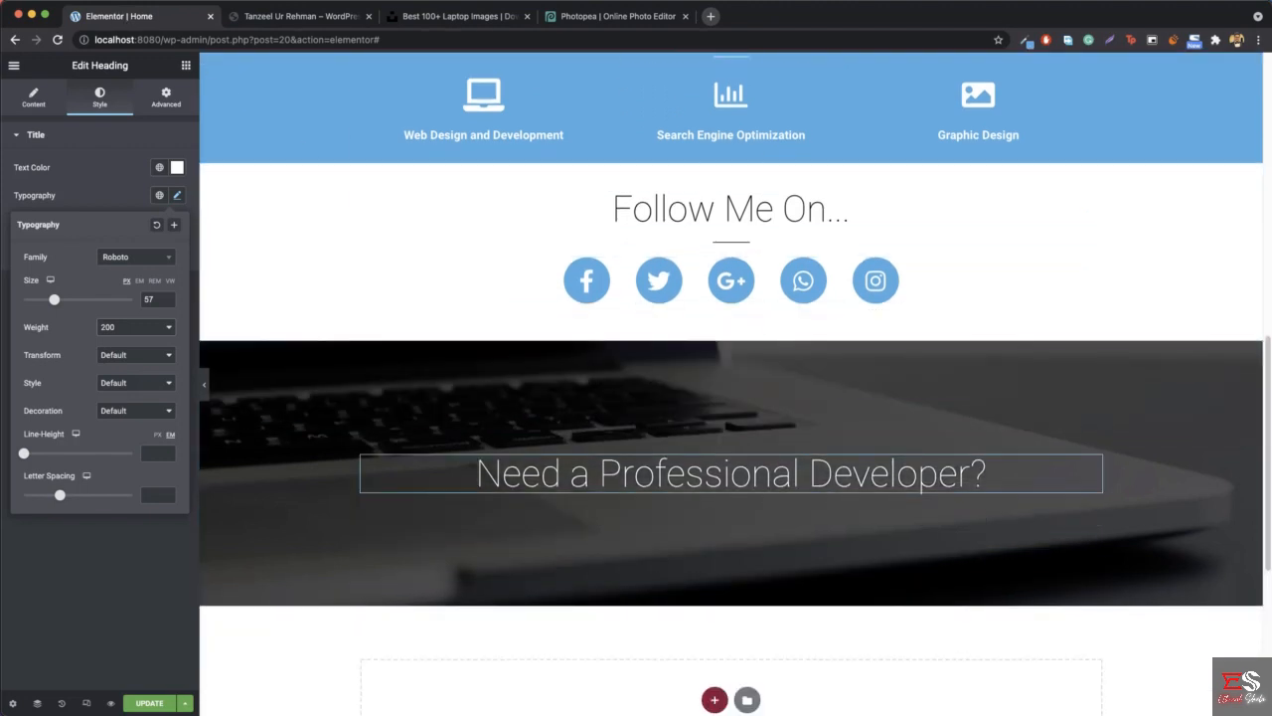
{"action": "left_click", "coordinate": [186, 66]}
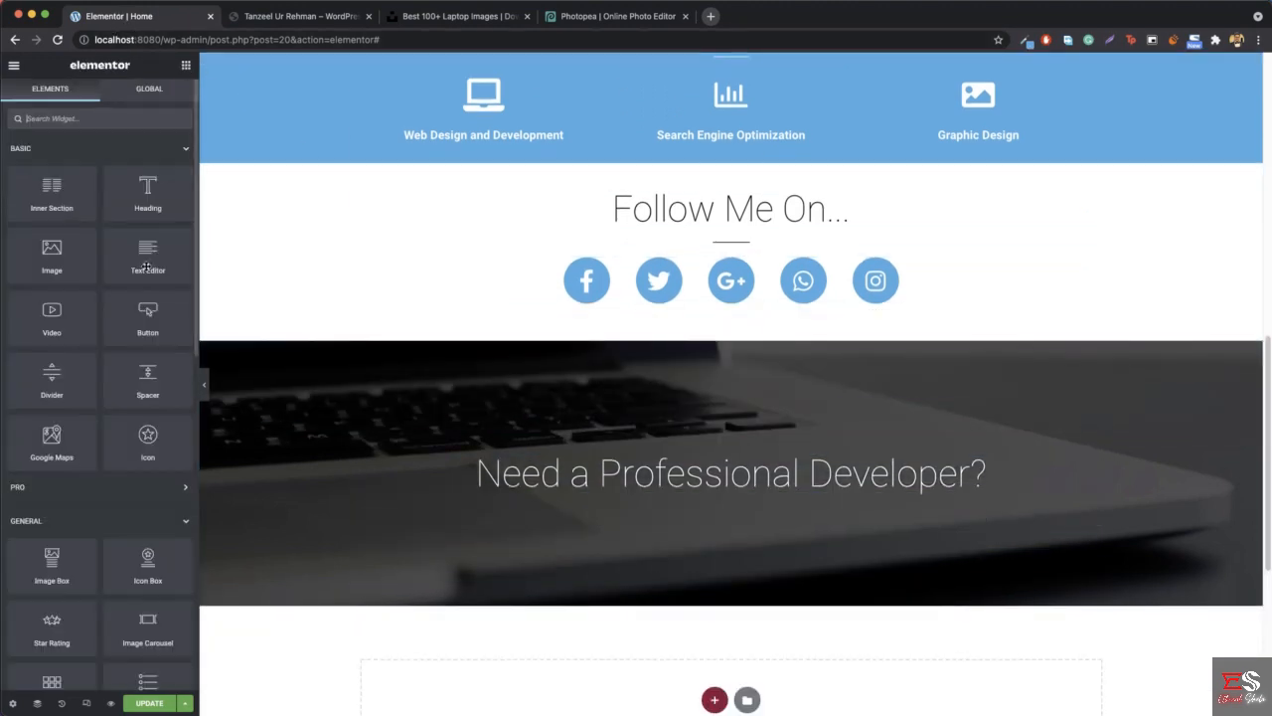
{"action": "left_click_drag", "start_coordinate": [128, 328], "coordinate": [756, 492]}
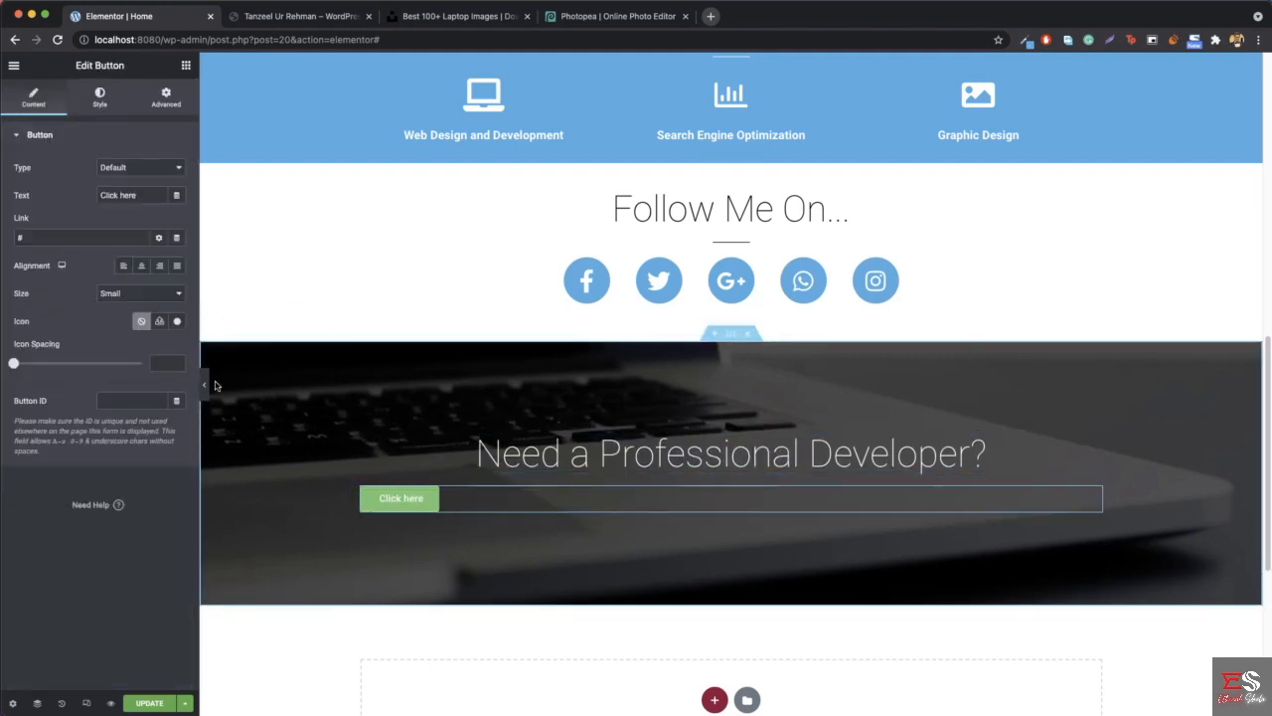
- Center the new button, change its text to "Hire Me" and set its icon spacing to 0
{"action": "left_click", "coordinate": [143, 267]}
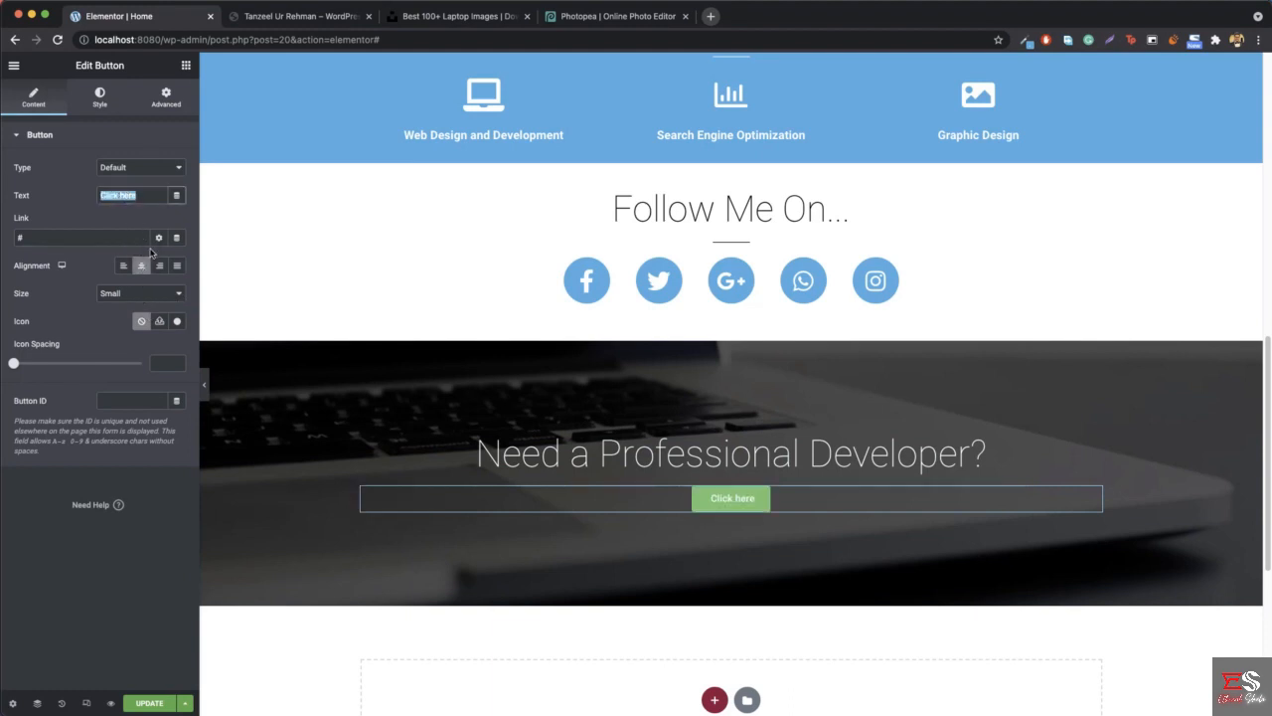
{"action": "type", "text": "Hire"}
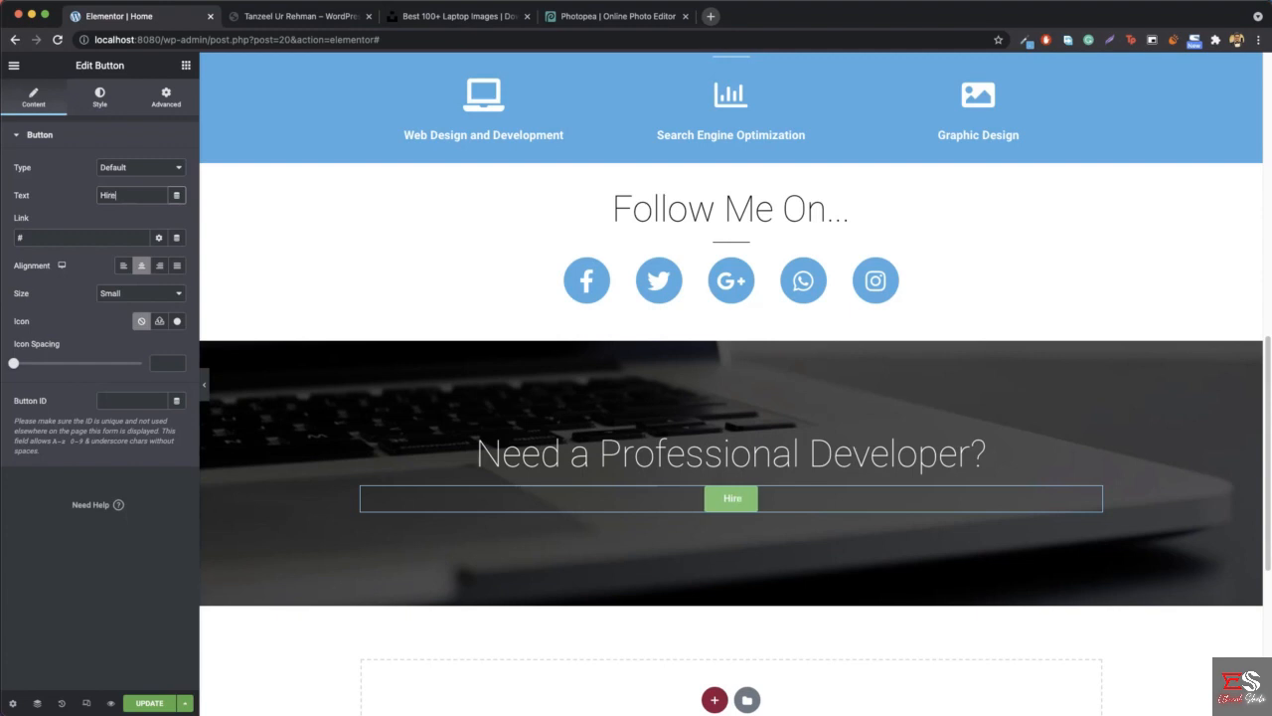
{"action": "type", "text": " Me"}
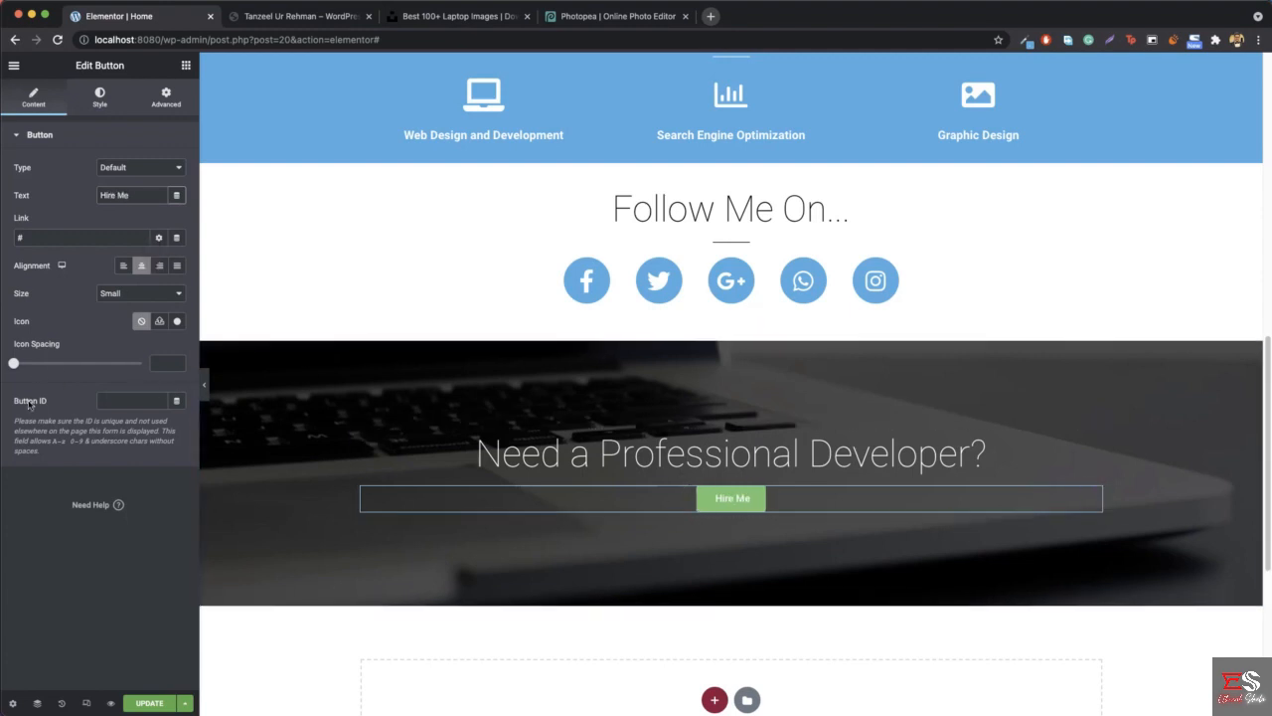
{"action": "mouse_move", "coordinate": [13, 365]}
{"action": "left_mouse_down"}
{"action": "mouse_move", "coordinate": [51, 364]}
{"action": "mouse_move", "coordinate": [11, 361]}
{"action": "left_mouse_up"}
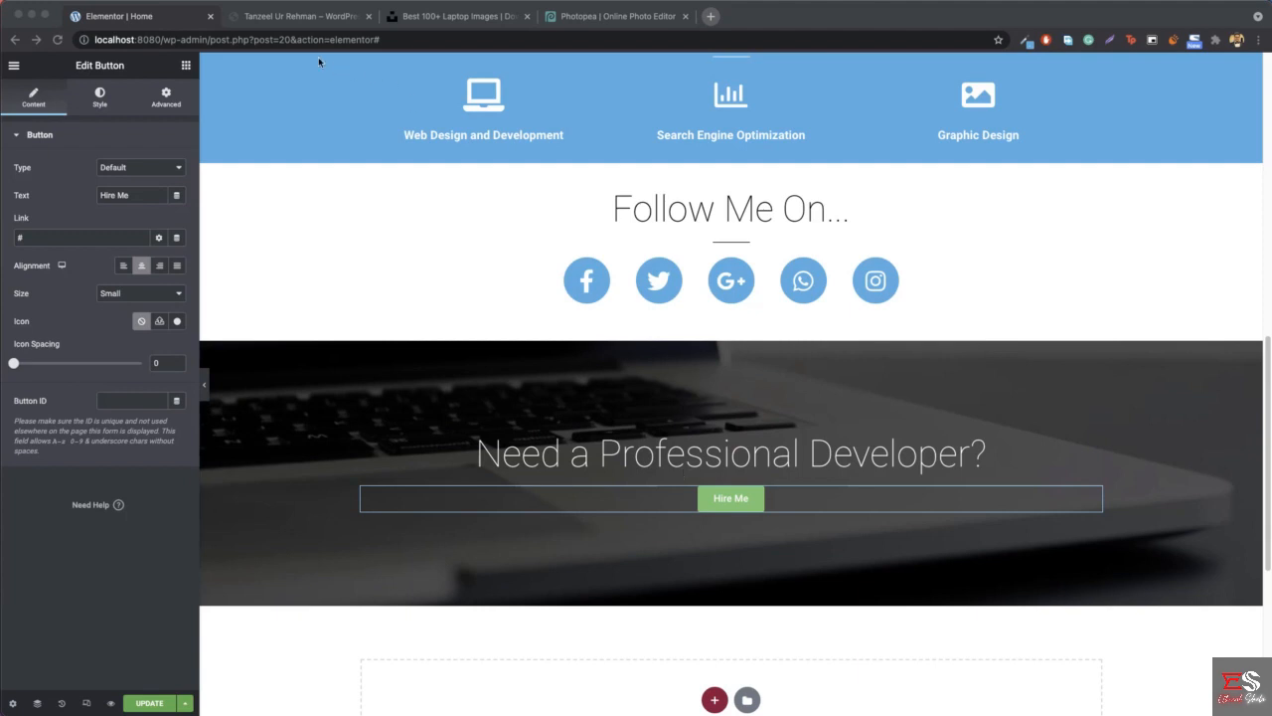
- Compare with the reference and insert a 10 px Spacer between the heading and the Hire Me button
{"action": "left_click", "coordinate": [303, 17]}
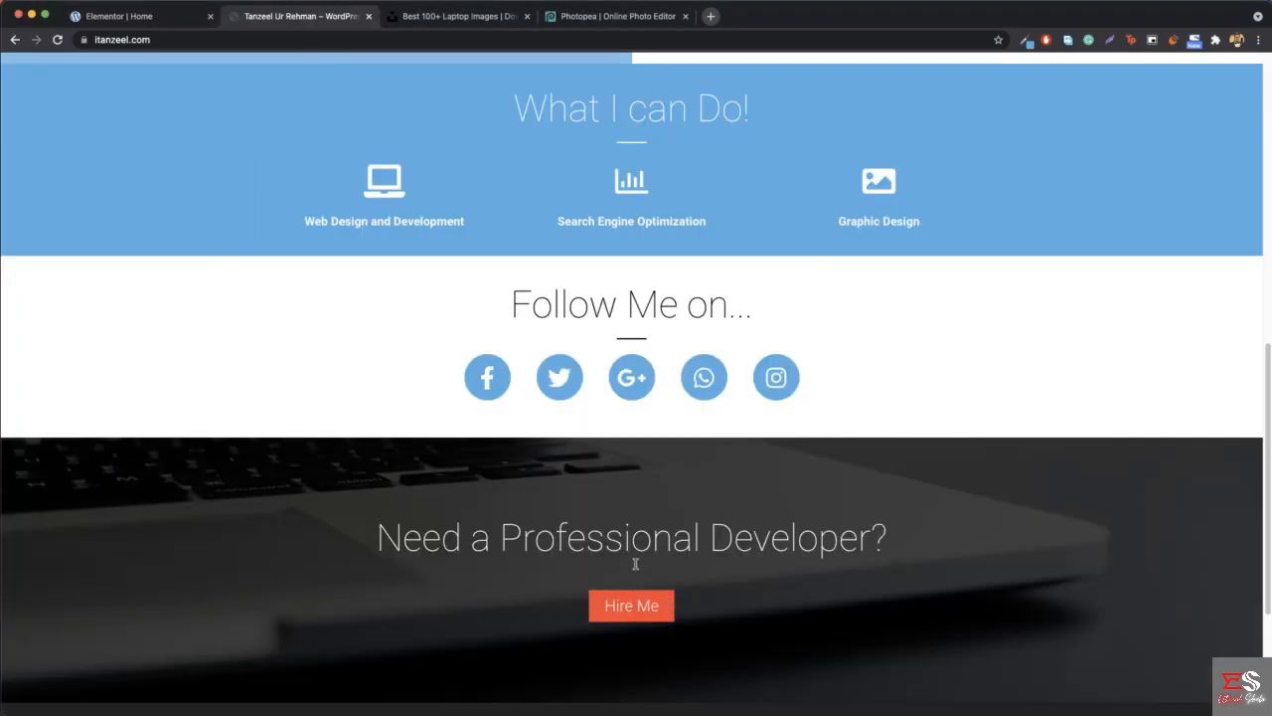
{"action": "left_click", "coordinate": [148, 4]}
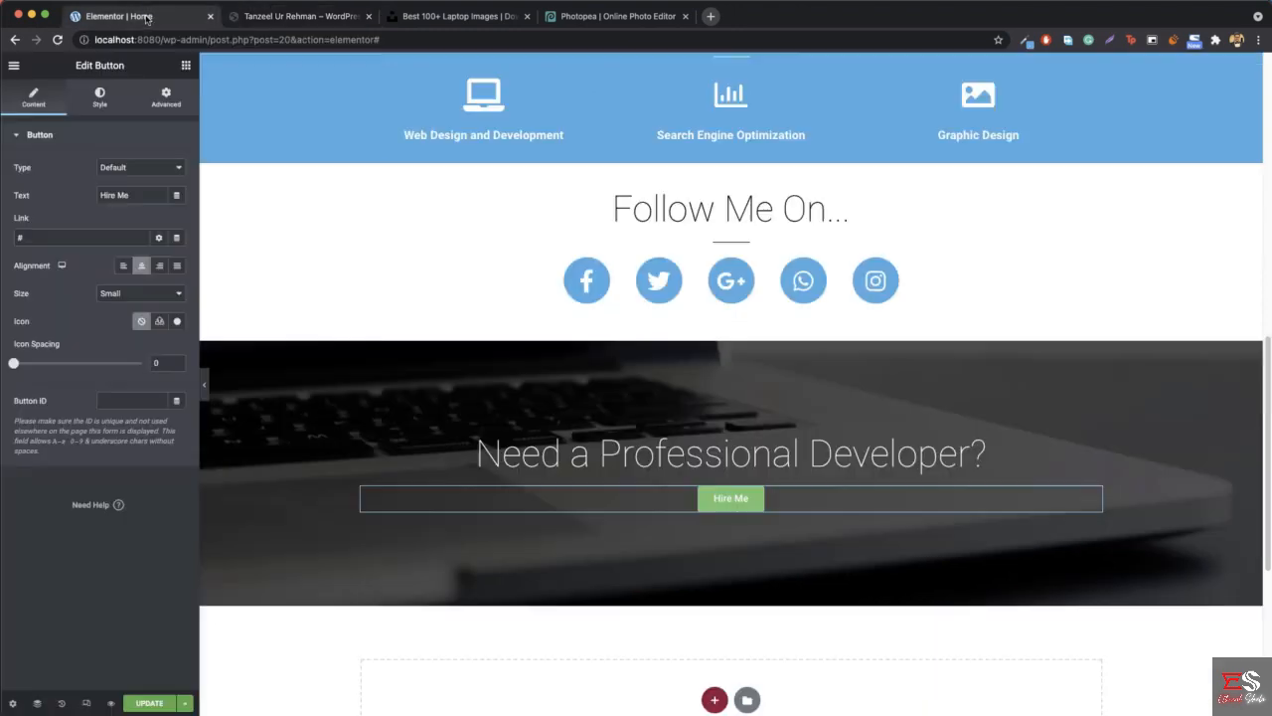
{"action": "left_click", "coordinate": [186, 66]}
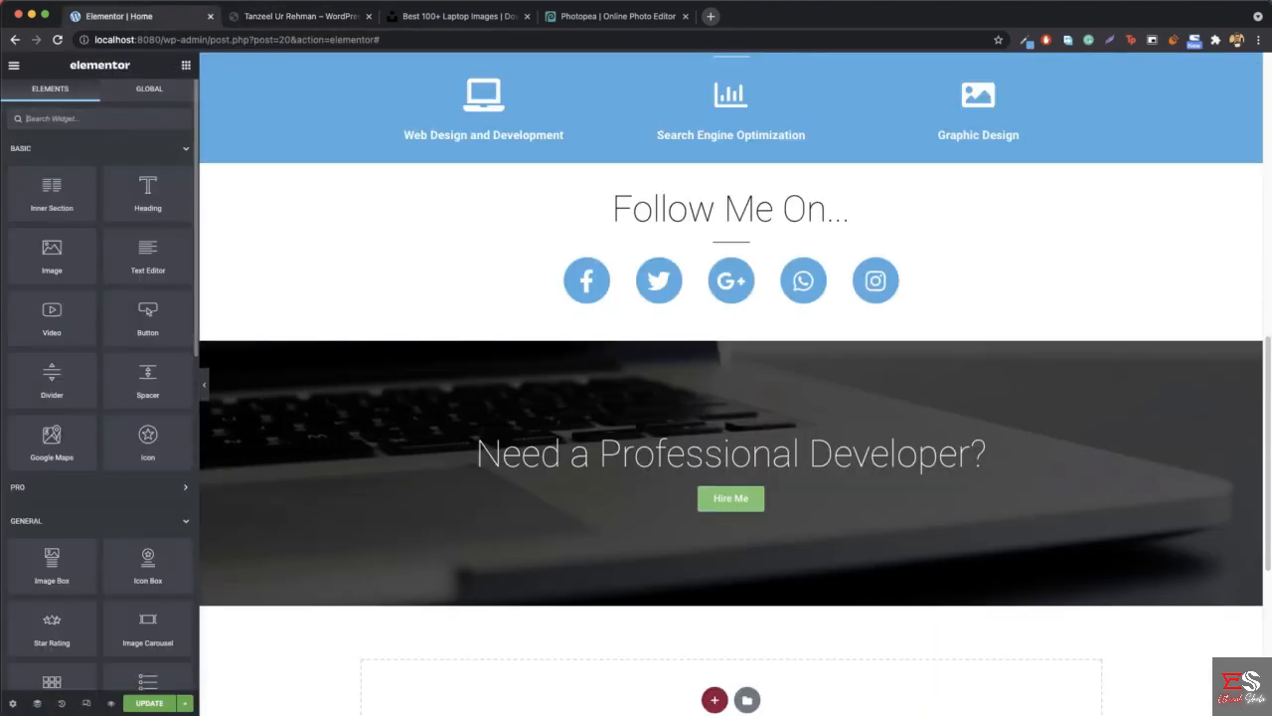
{"action": "type", "text": "spac"}
{"action": "left_click_drag", "start_coordinate": [42, 173], "coordinate": [717, 475]}
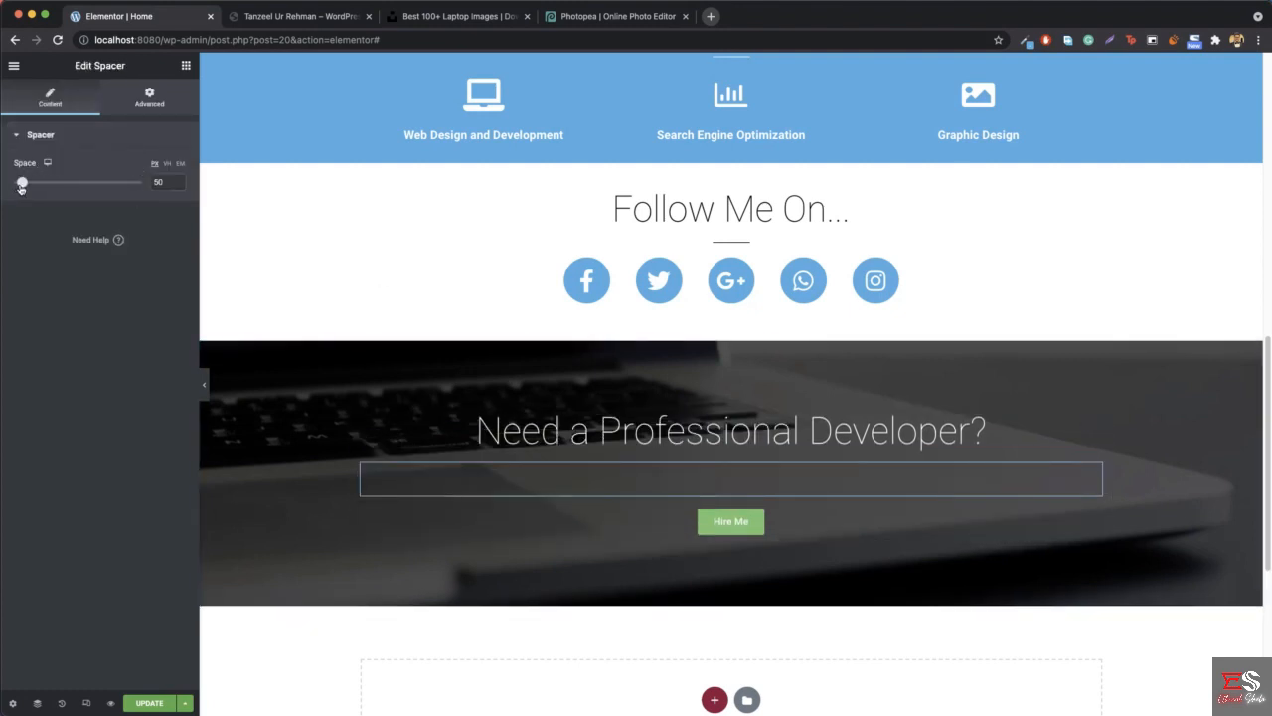
{"action": "left_click_drag", "start_coordinate": [21, 186], "coordinate": [6, 189]}
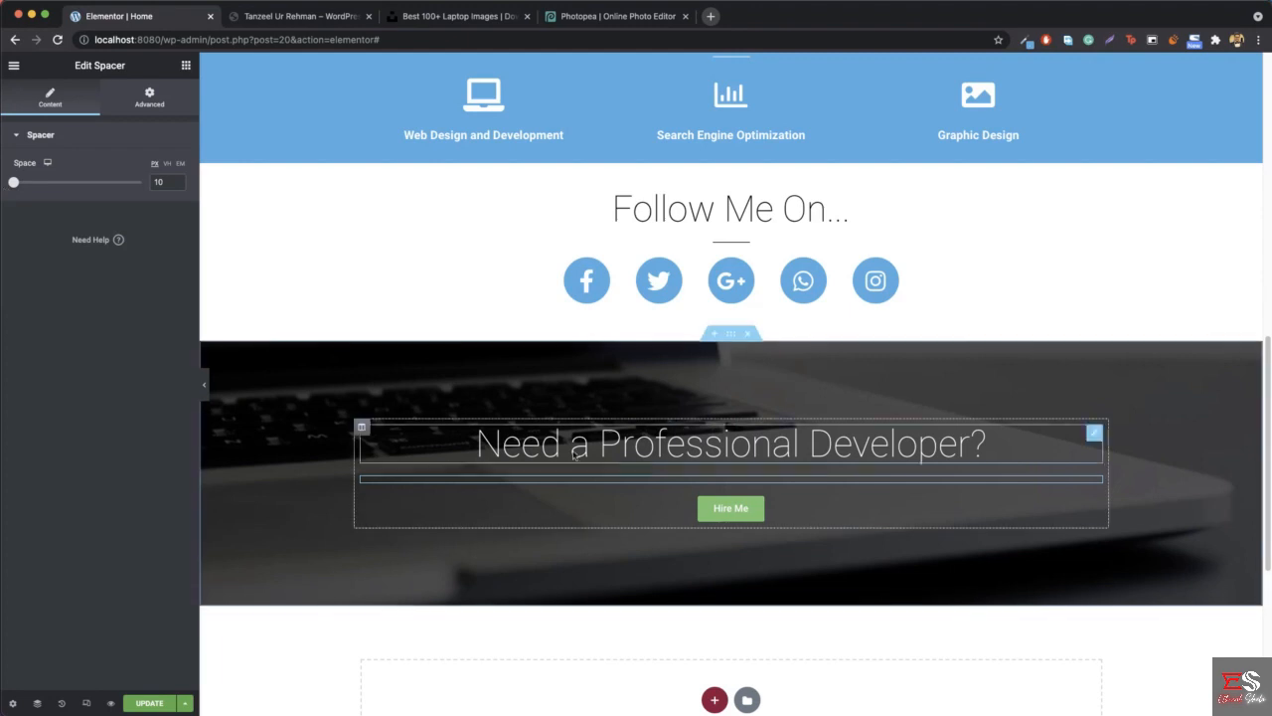
- Preview the page at full width and compare the section's spacing and button with the reference site
{"action": "left_click", "coordinate": [204, 385]}
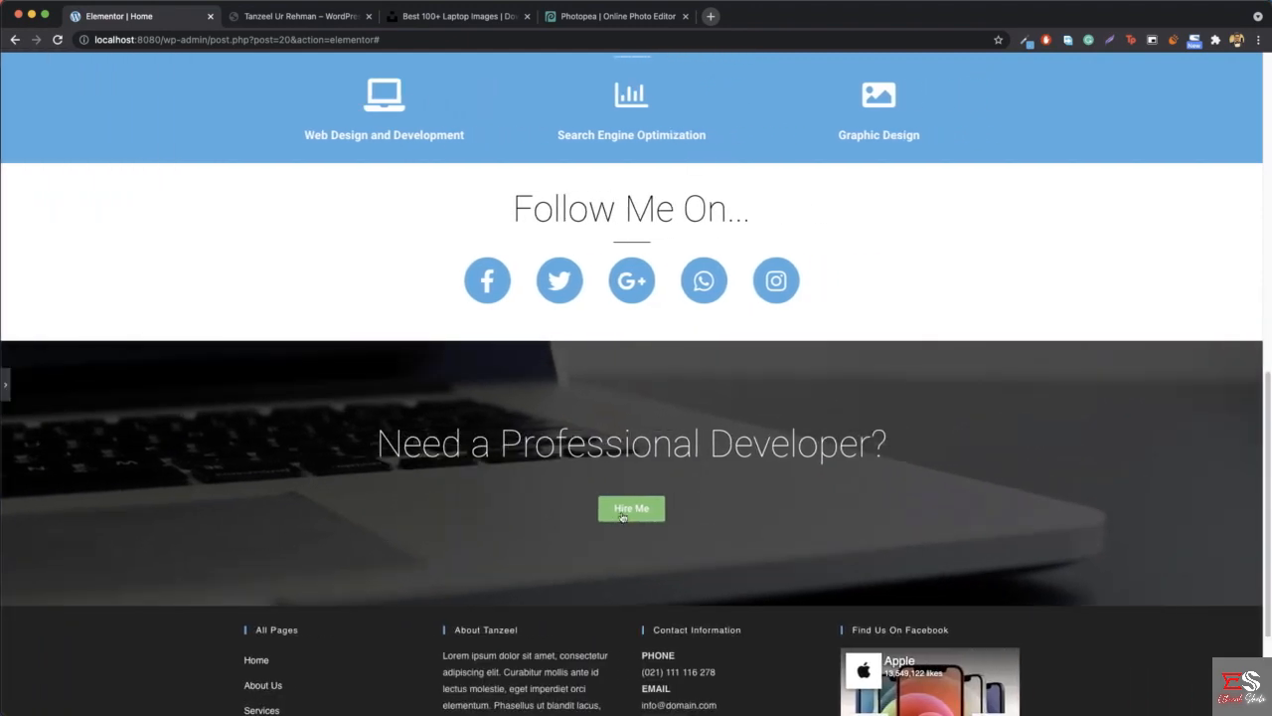
{"action": "left_click", "coordinate": [294, 17]}
{"action": "scroll", "coordinate": [430, 437], "scroll_direction": "down", "scroll_amount": 5}
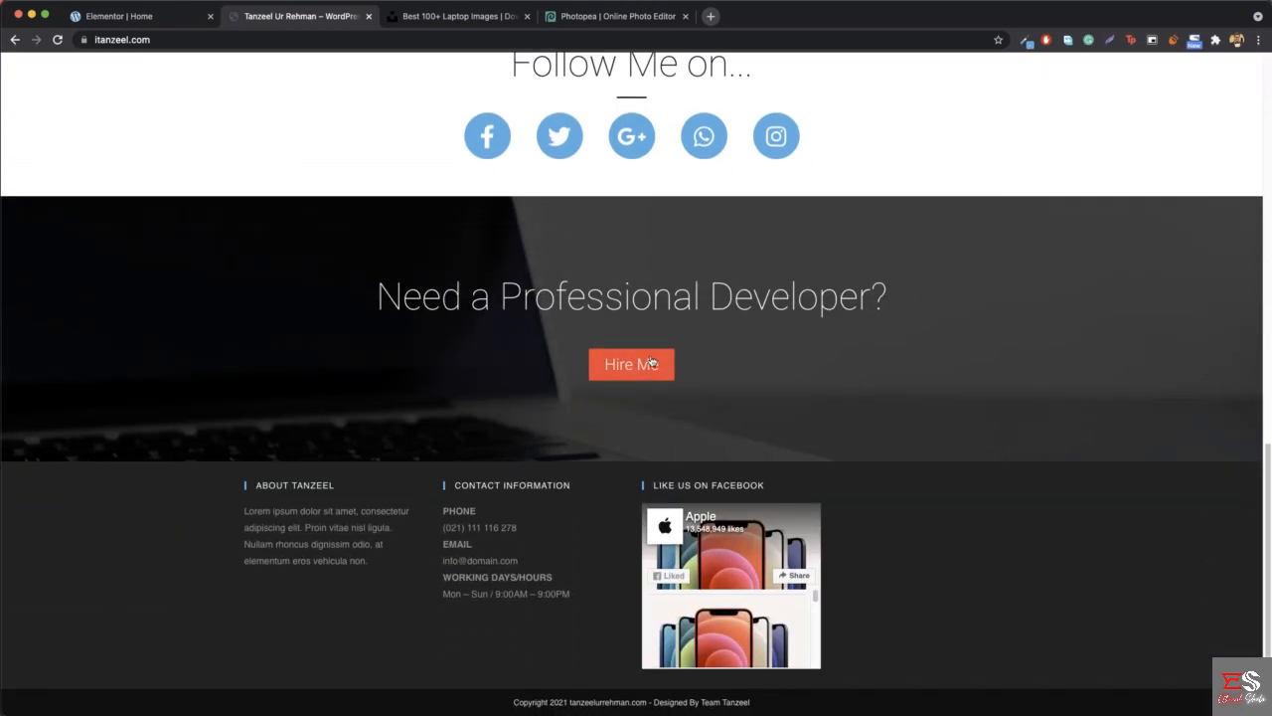
{"action": "left_click", "coordinate": [119, 18]}
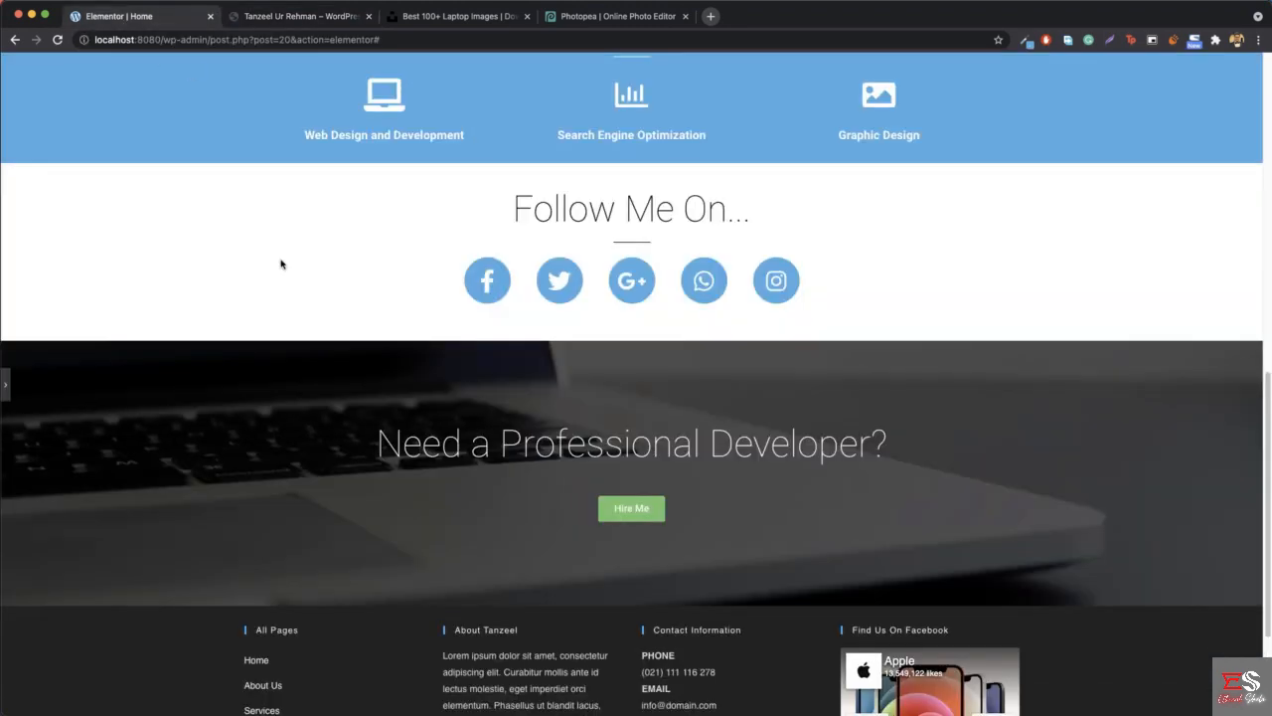
{"action": "left_click", "coordinate": [269, 20]}
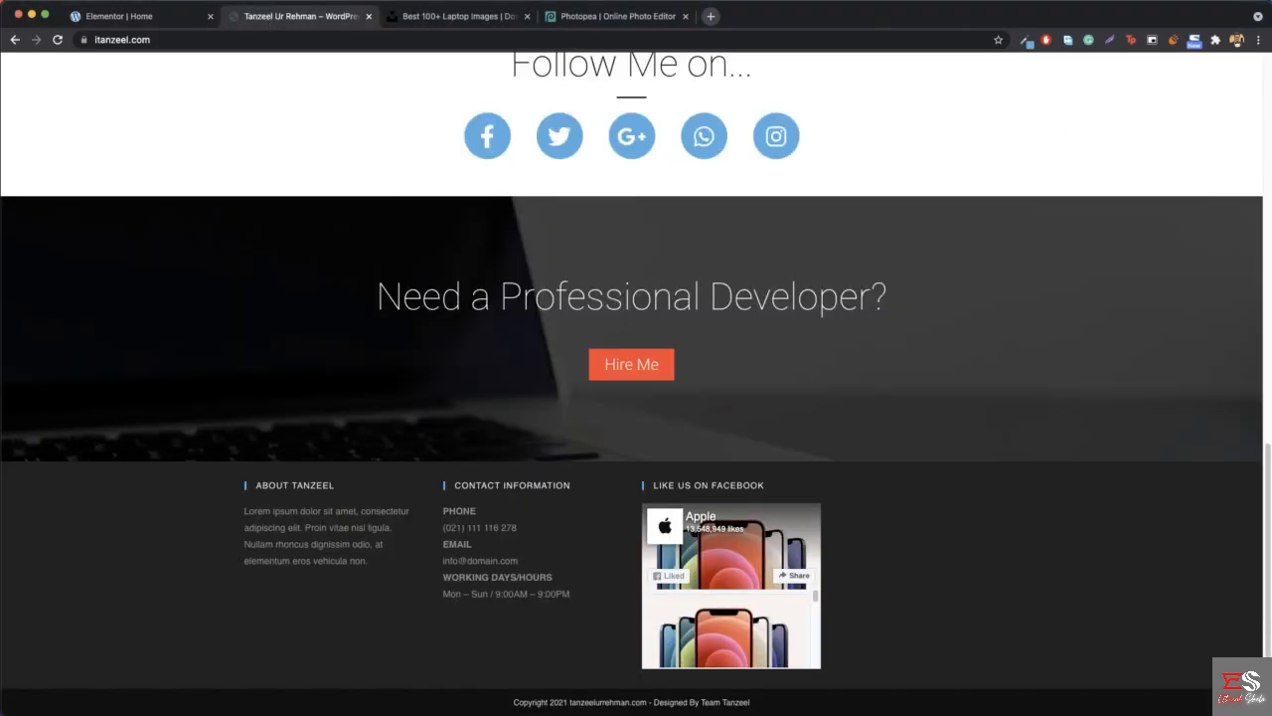
{"action": "left_click", "coordinate": [1032, 45]}
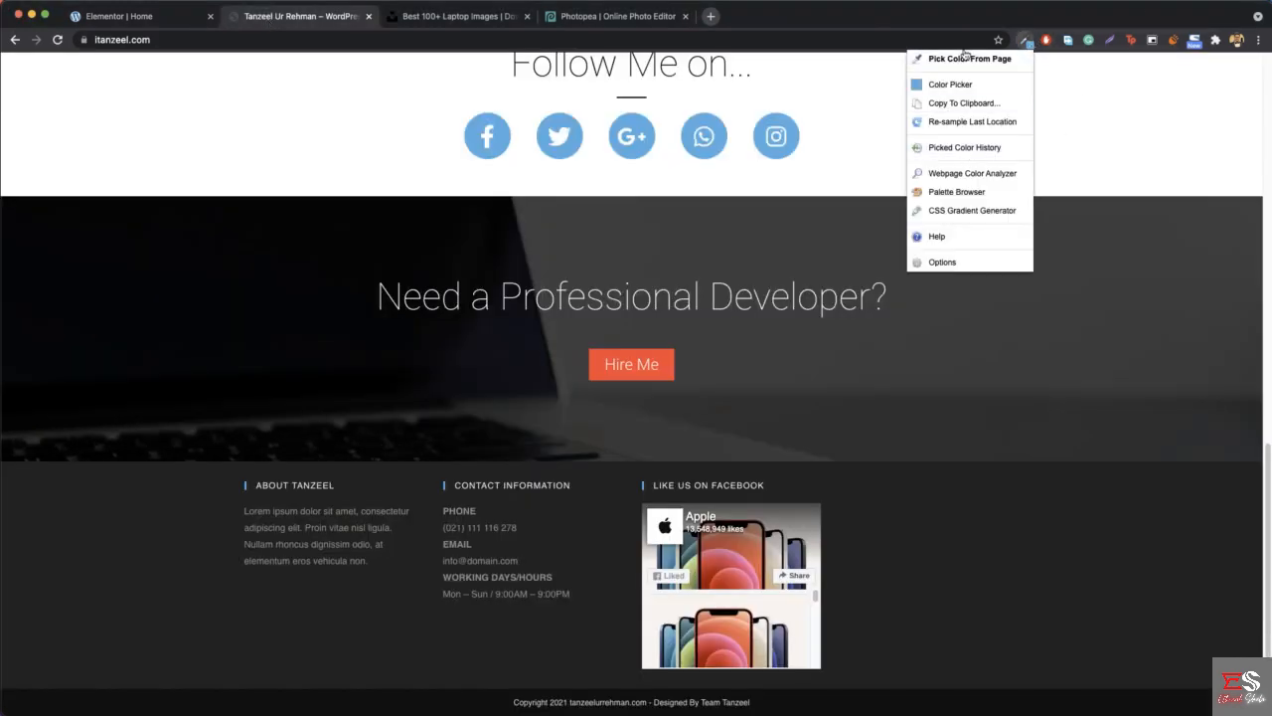
{"action": "left_click", "coordinate": [1143, 54]}
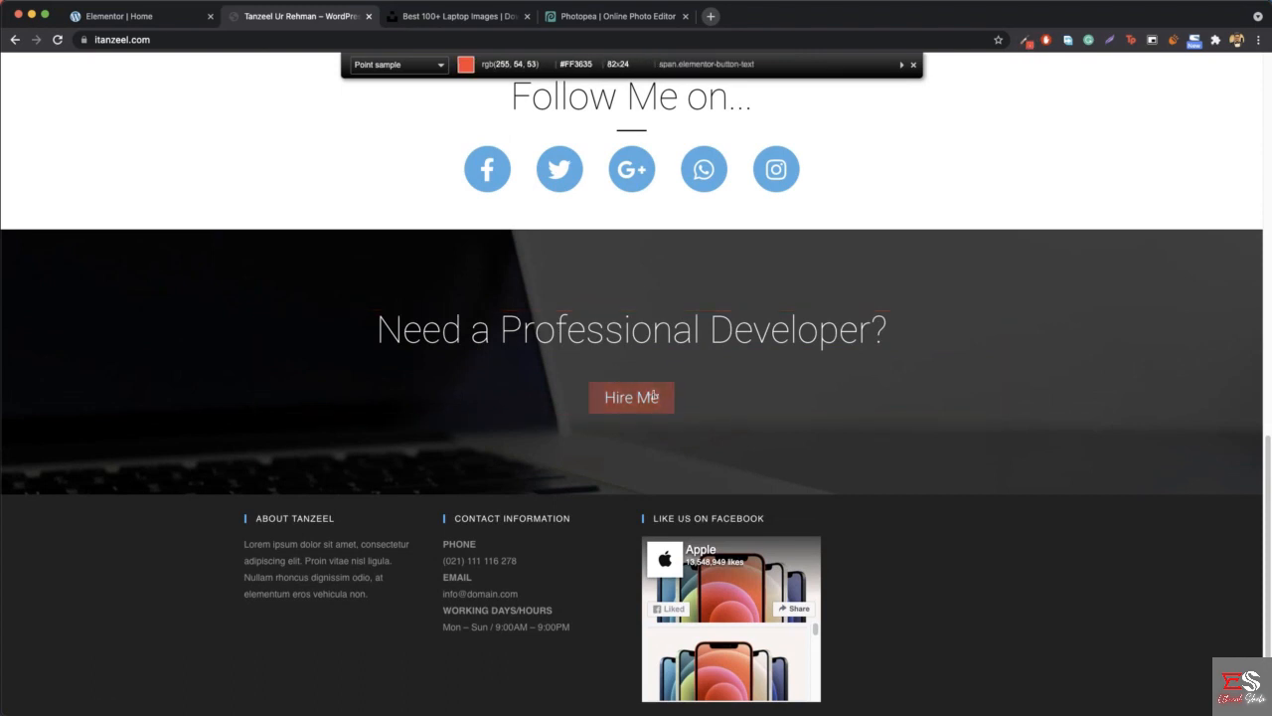
{"action": "left_click", "coordinate": [913, 66]}
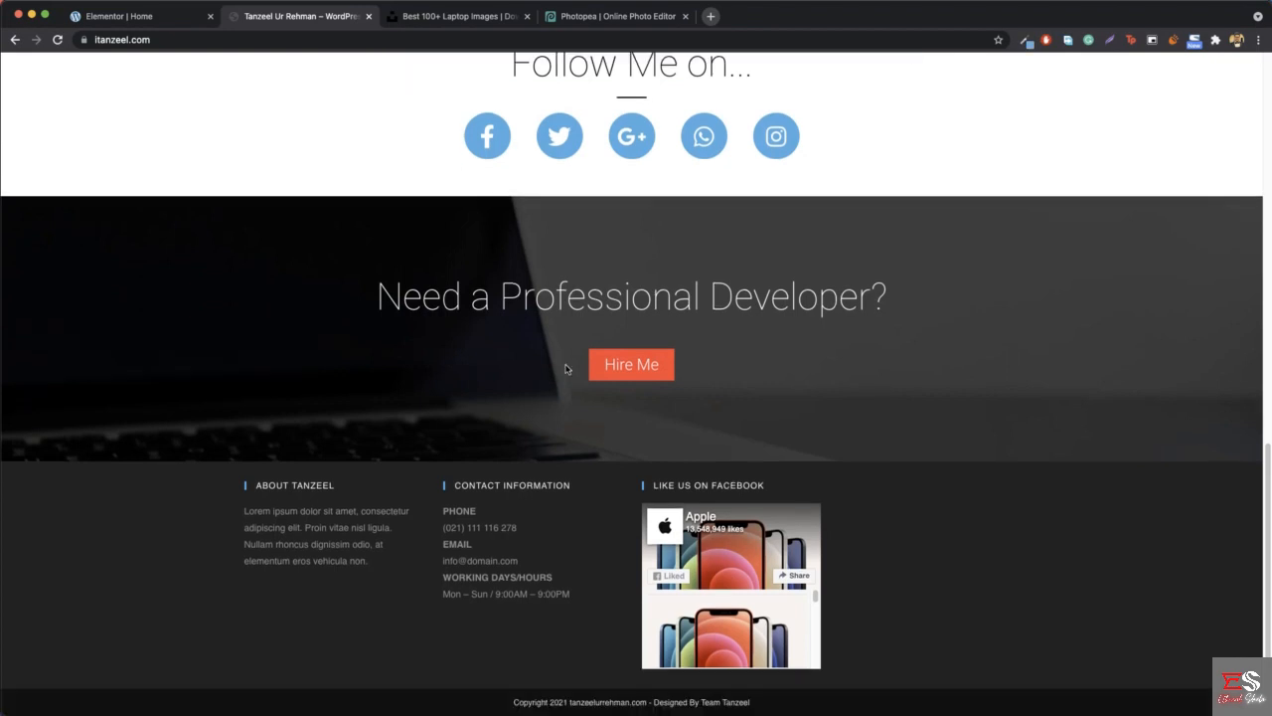
{"action": "left_click", "coordinate": [147, 20]}
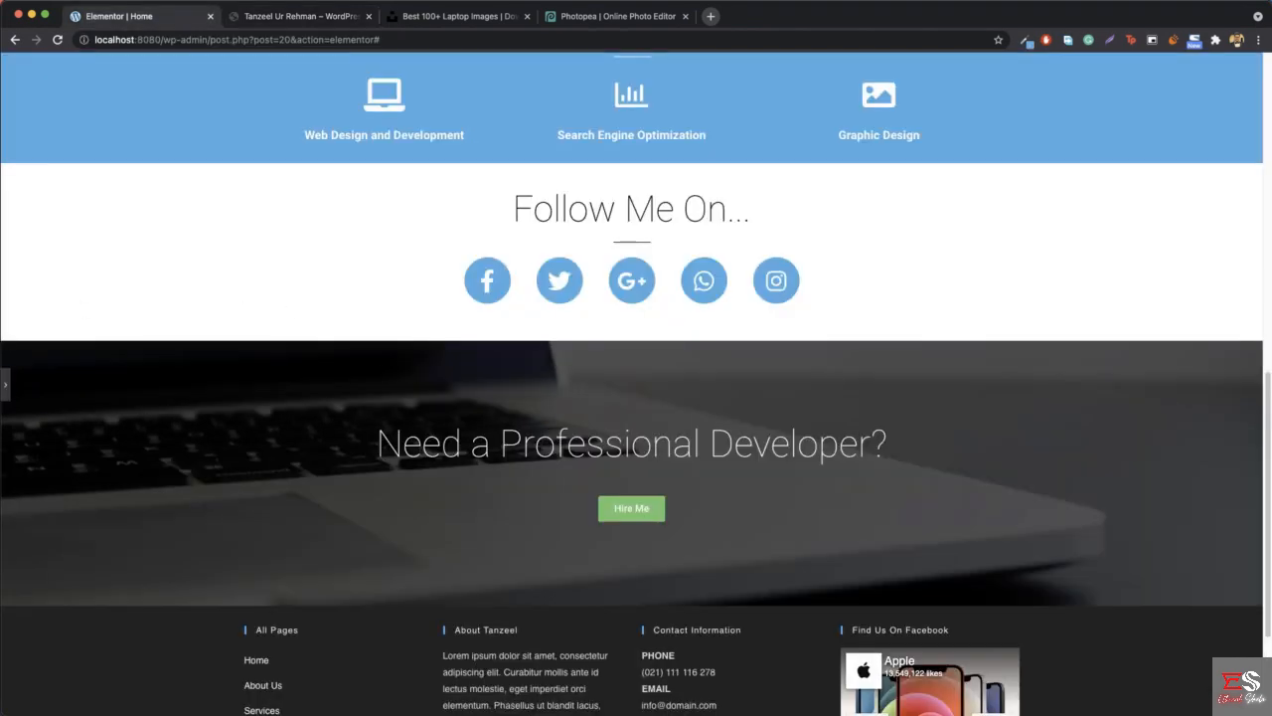
- Bring the editing controls back and set the Hire Me button's normal background color to an orange-red
{"action": "left_click", "coordinate": [5, 384]}
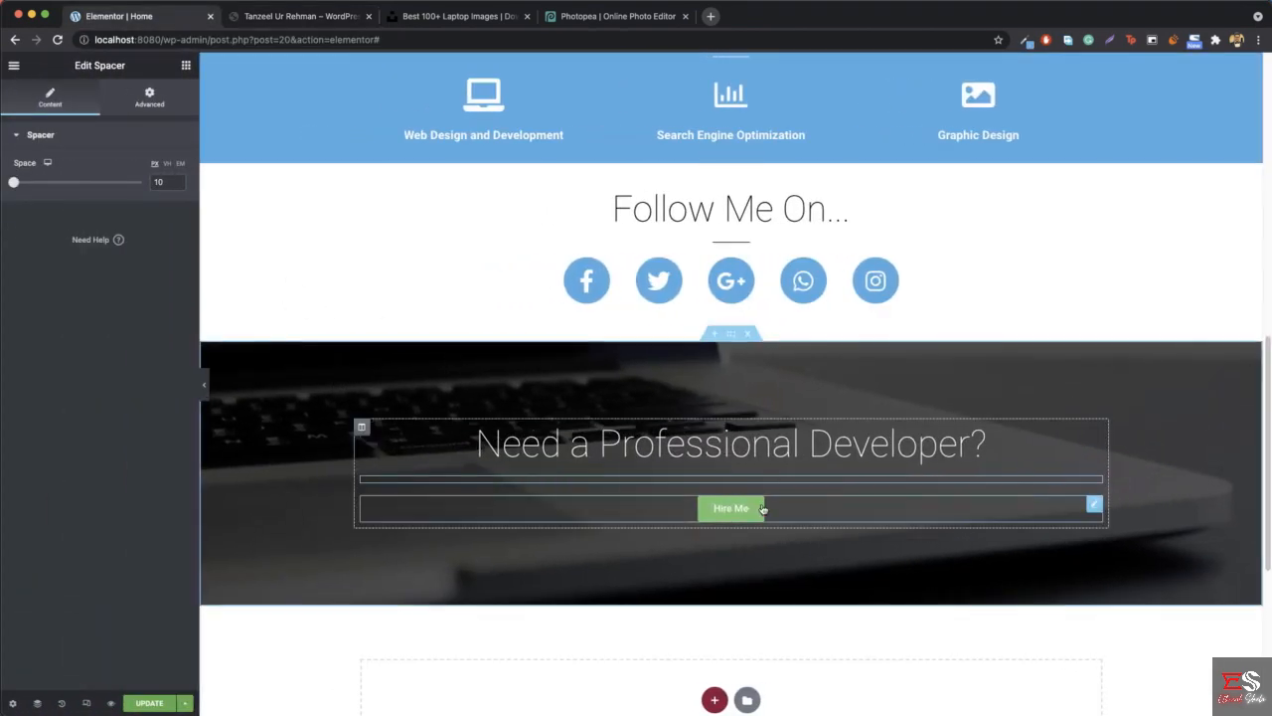
{"action": "right_click", "coordinate": [830, 511]}
{"action": "left_click", "coordinate": [860, 516]}
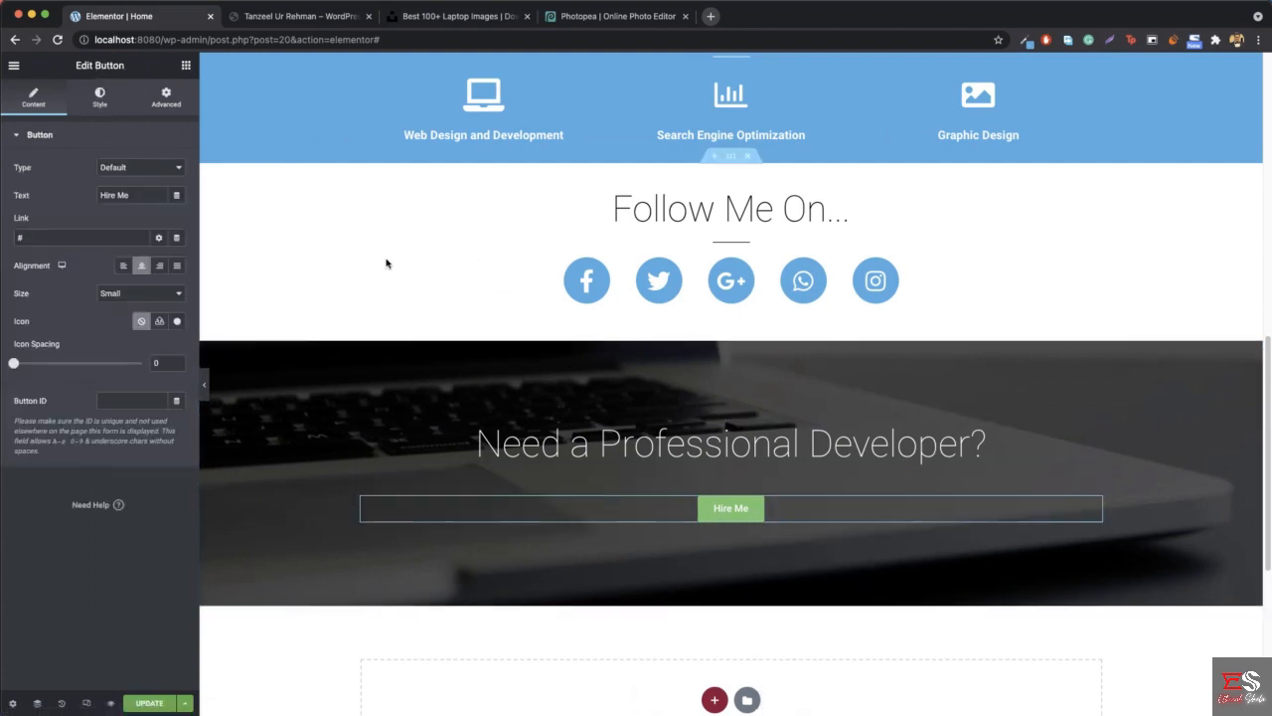
{"action": "left_click", "coordinate": [101, 99]}
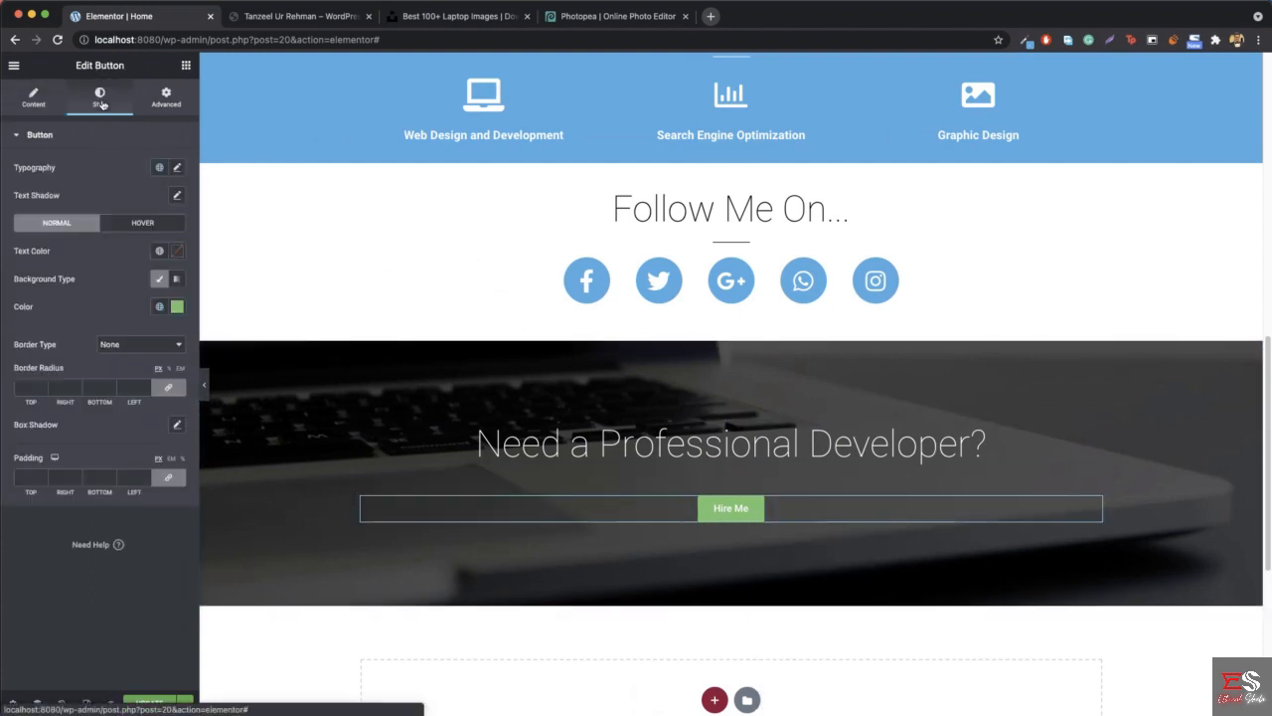
{"action": "left_click", "coordinate": [177, 307]}
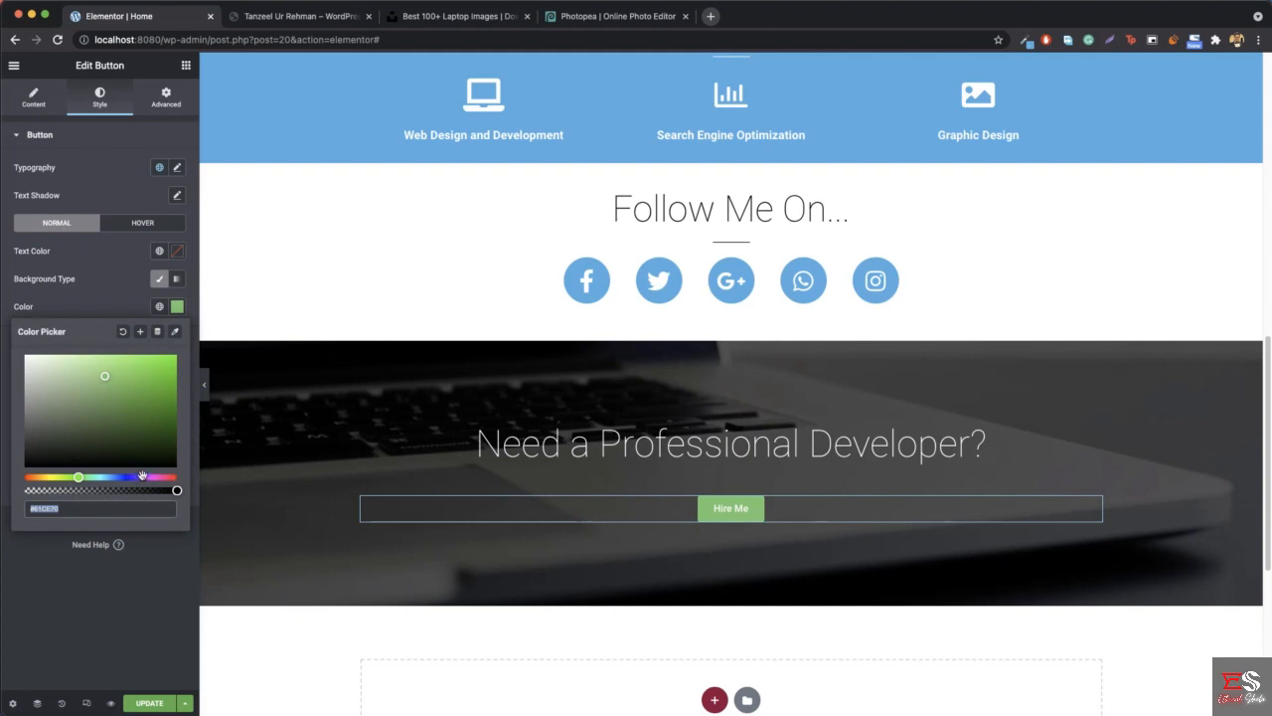
{"action": "left_click_drag", "start_coordinate": [142, 476], "coordinate": [176, 477]}
{"action": "left_click", "coordinate": [146, 367]}
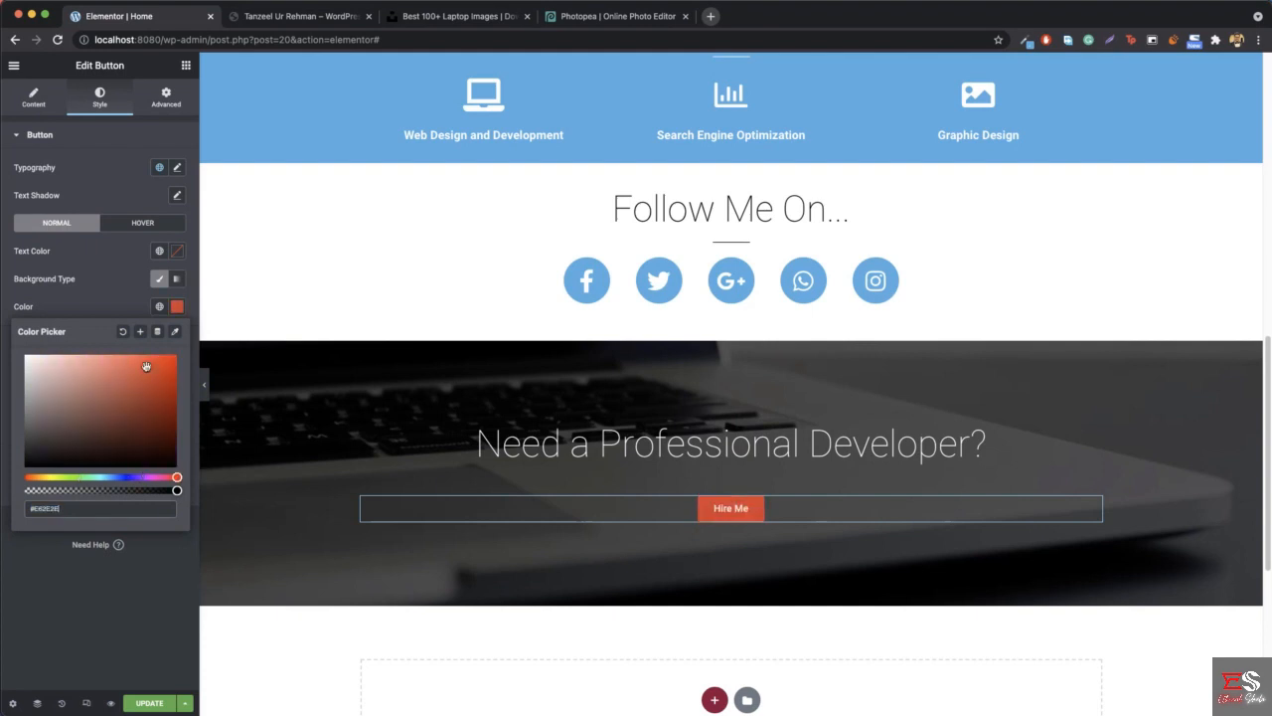
{"action": "left_click", "coordinate": [177, 311]}
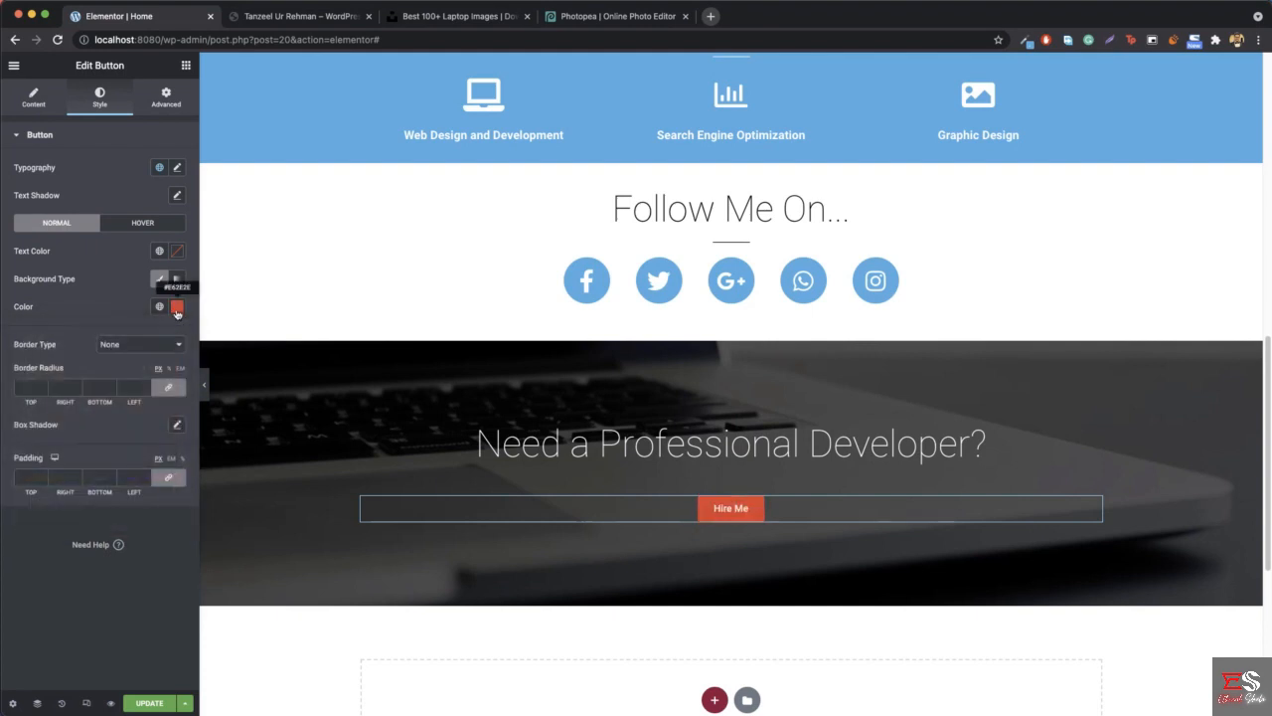
- Set the Hire Me button's typography to a size of 24 px and a weight of 200
{"action": "left_click", "coordinate": [177, 168]}
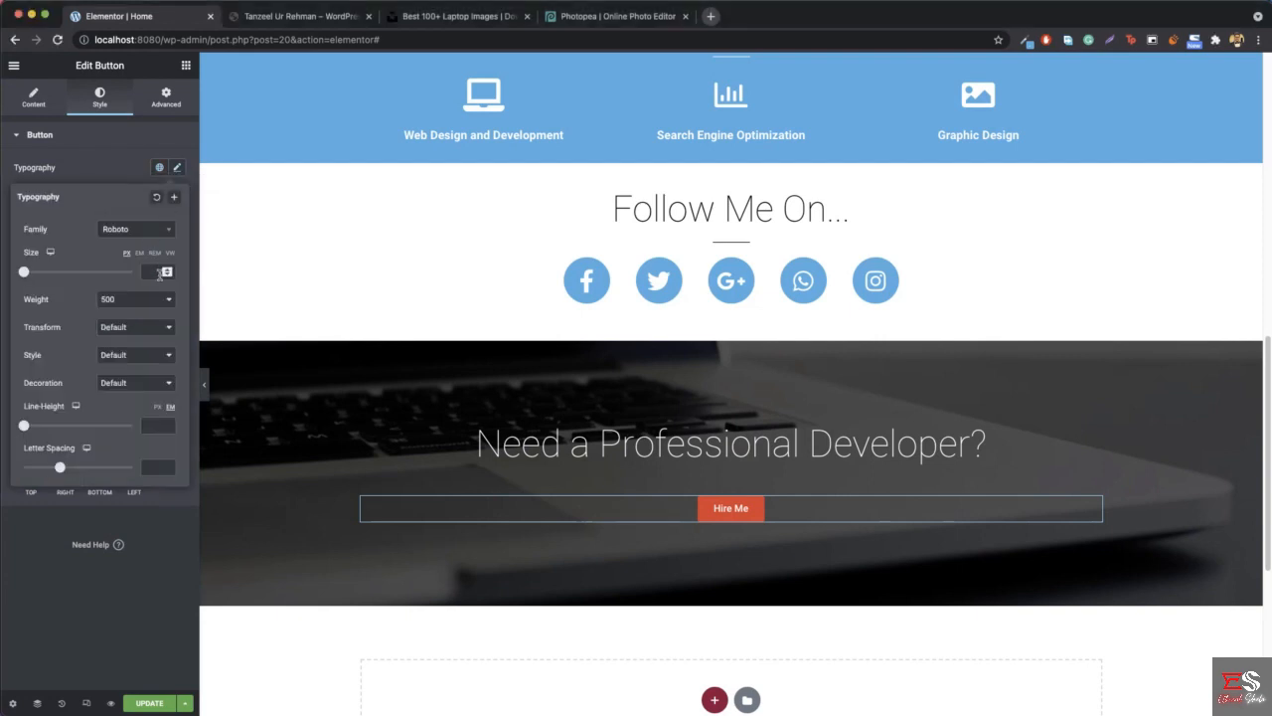
{"action": "type", "text": "24"}
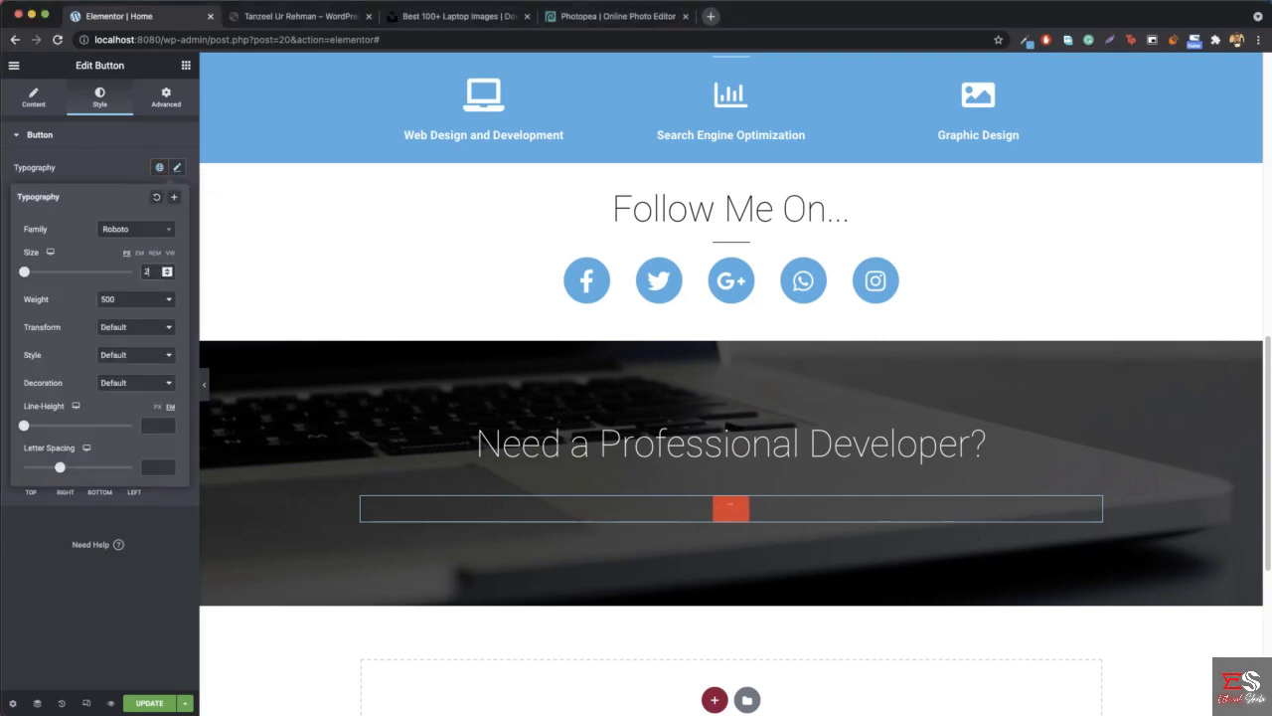
{"action": "left_click", "coordinate": [123, 306]}
{"action": "left_click", "coordinate": [136, 258]}
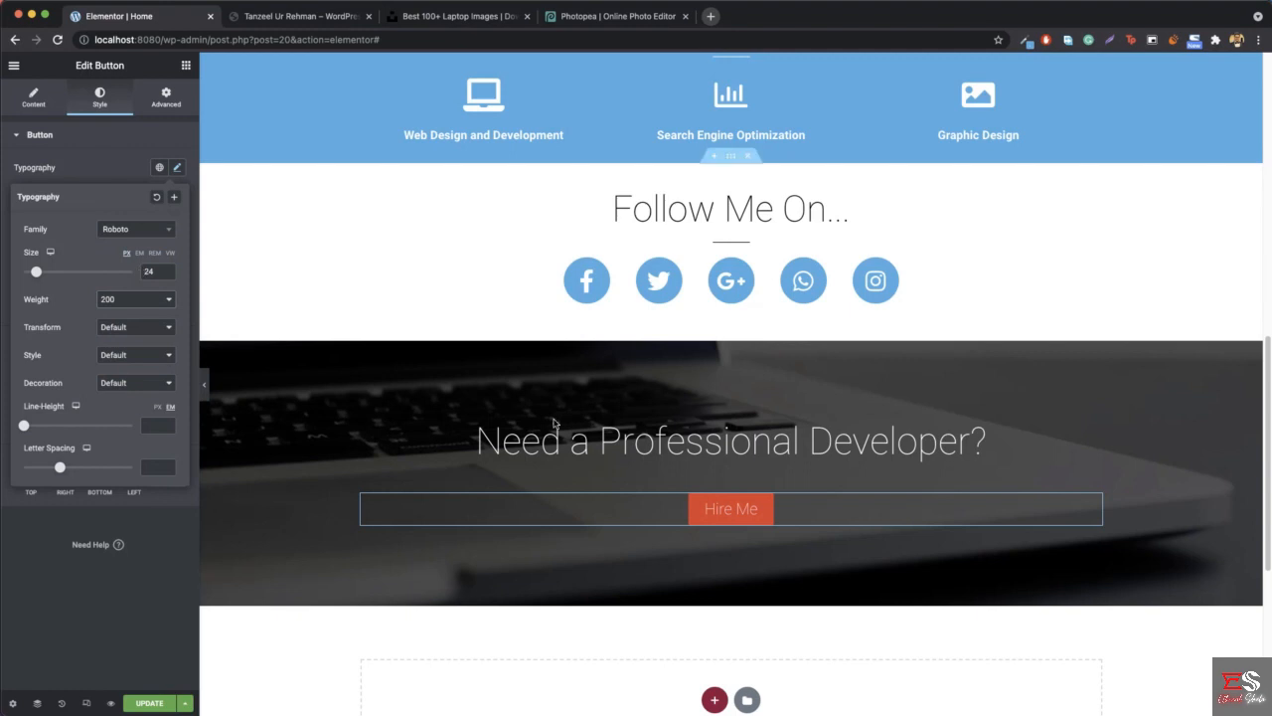
- Compare the button text with the reference site and set the Hire Me button's font weight to 300
{"action": "left_click", "coordinate": [314, 26]}
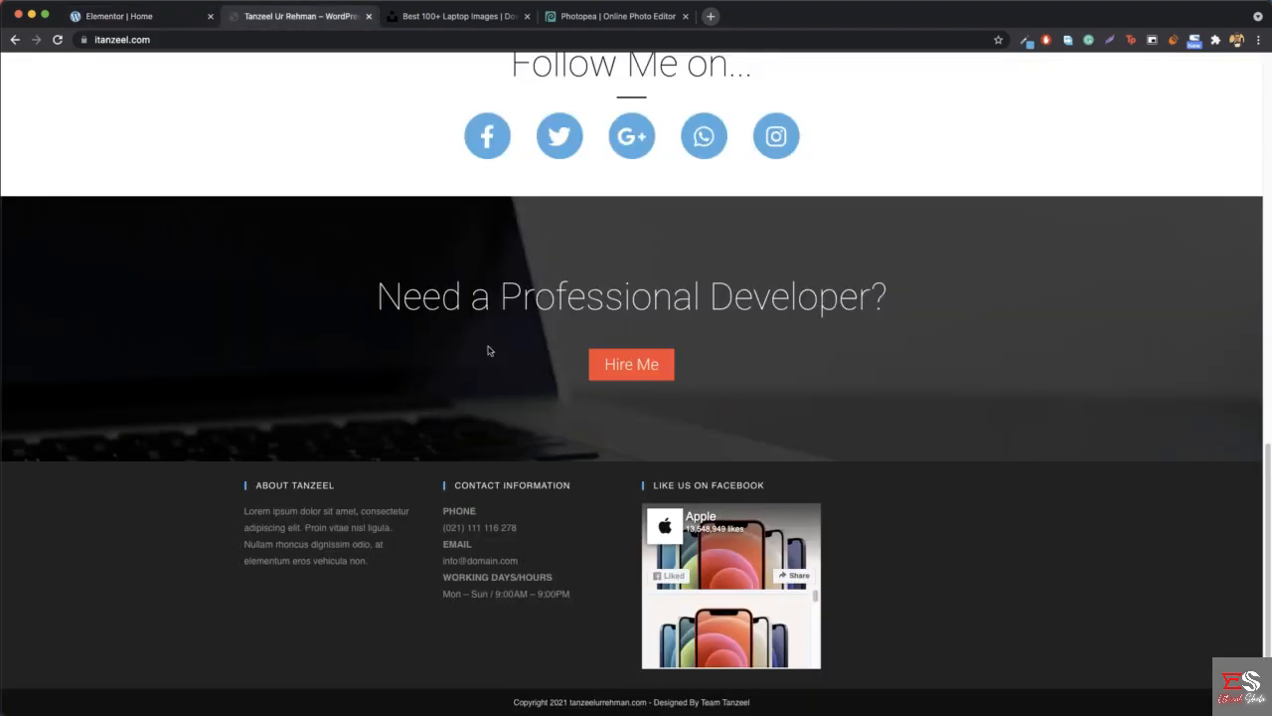
{"action": "left_click", "coordinate": [162, 26]}
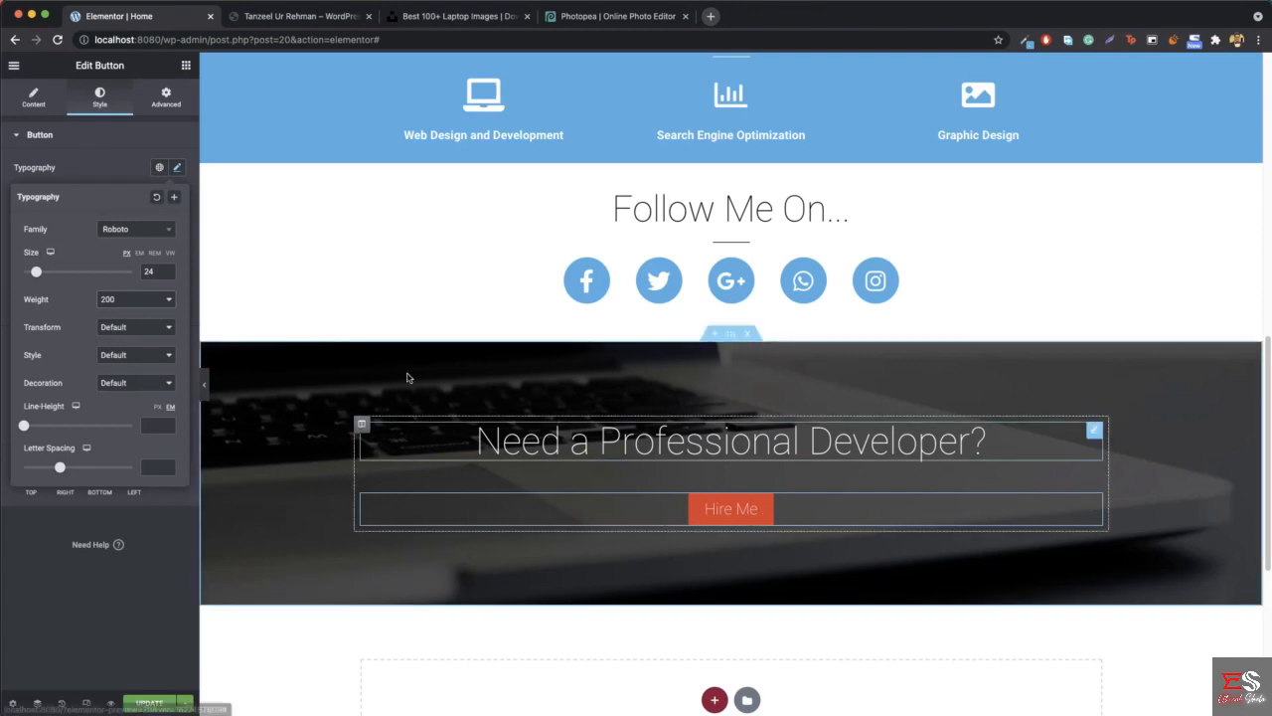
{"action": "left_click", "coordinate": [129, 299]}
{"action": "left_click", "coordinate": [115, 314]}
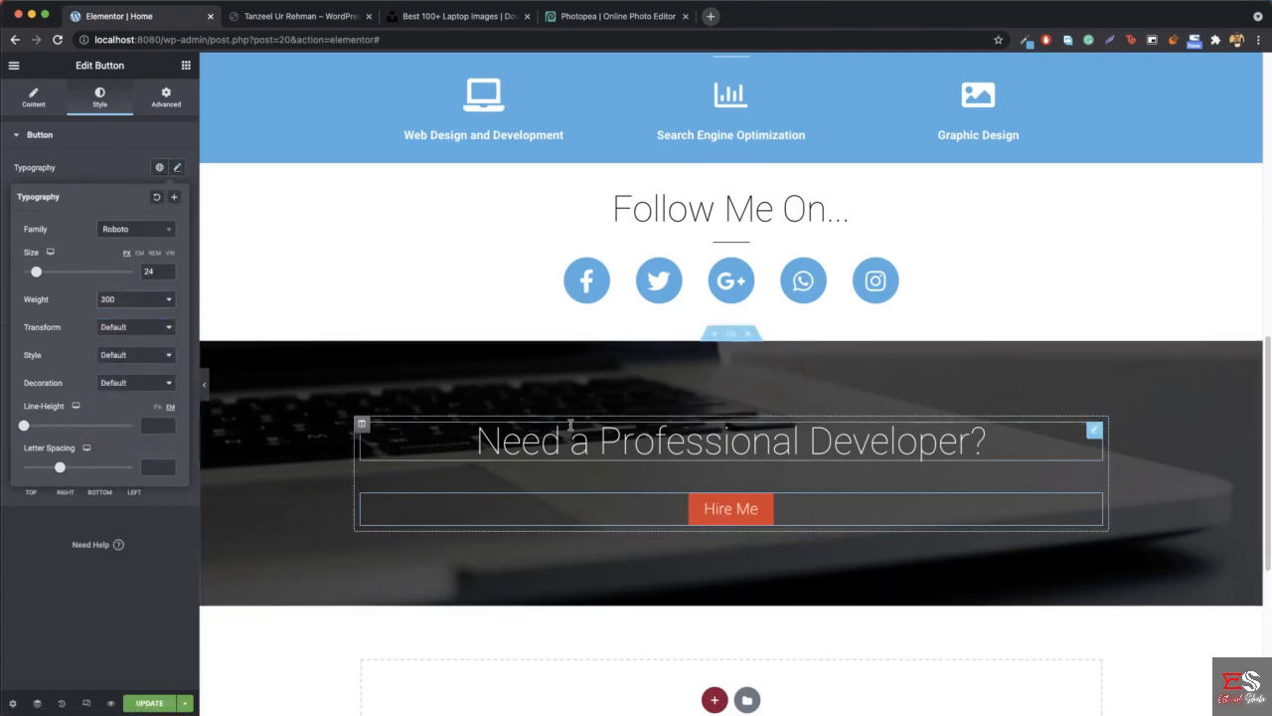
{"action": "left_click", "coordinate": [176, 168]}
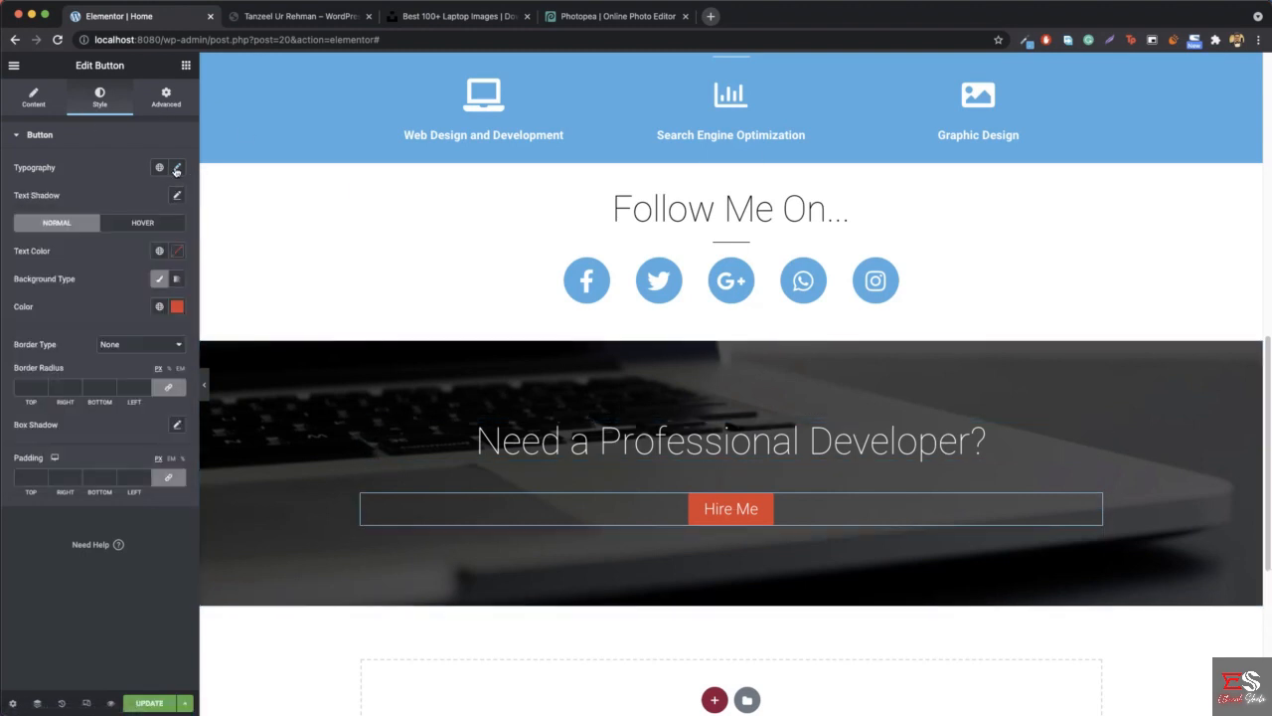
- Make the Hire Me button's hover background color fully transparent
{"action": "left_click", "coordinate": [133, 226]}
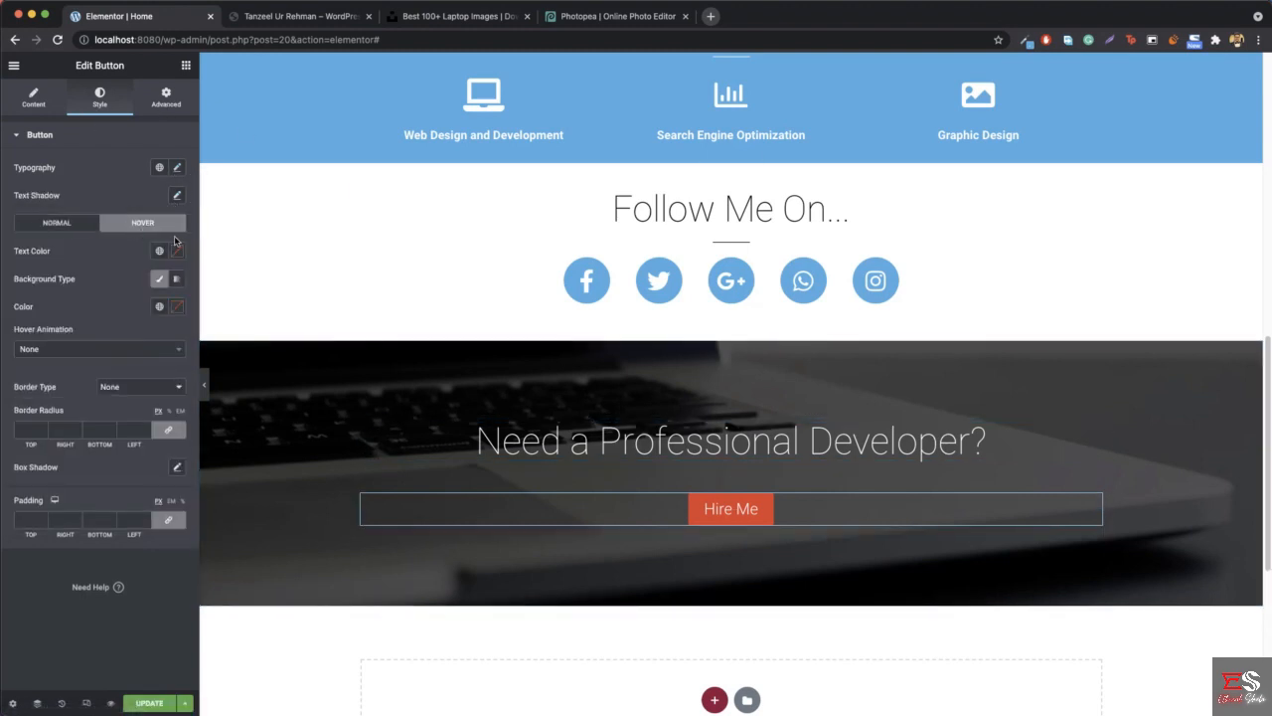
{"action": "left_click", "coordinate": [177, 307]}
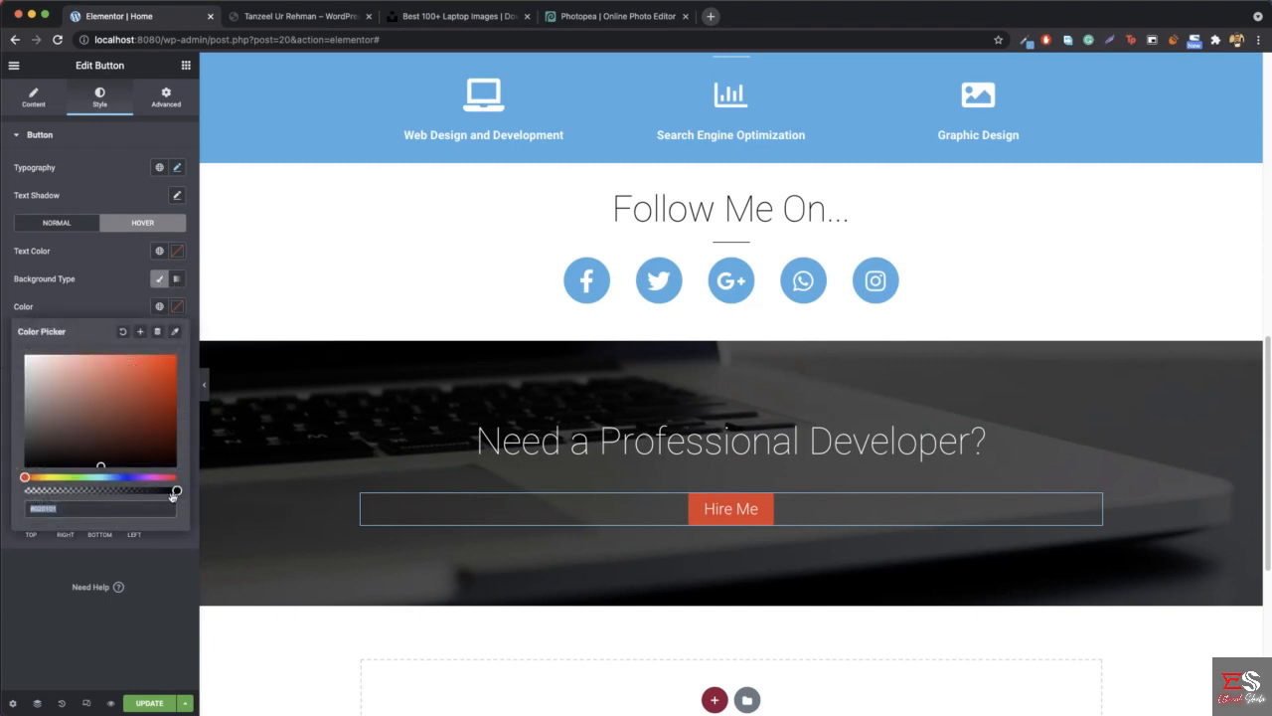
{"action": "left_click_drag", "start_coordinate": [177, 491], "coordinate": [13, 497]}
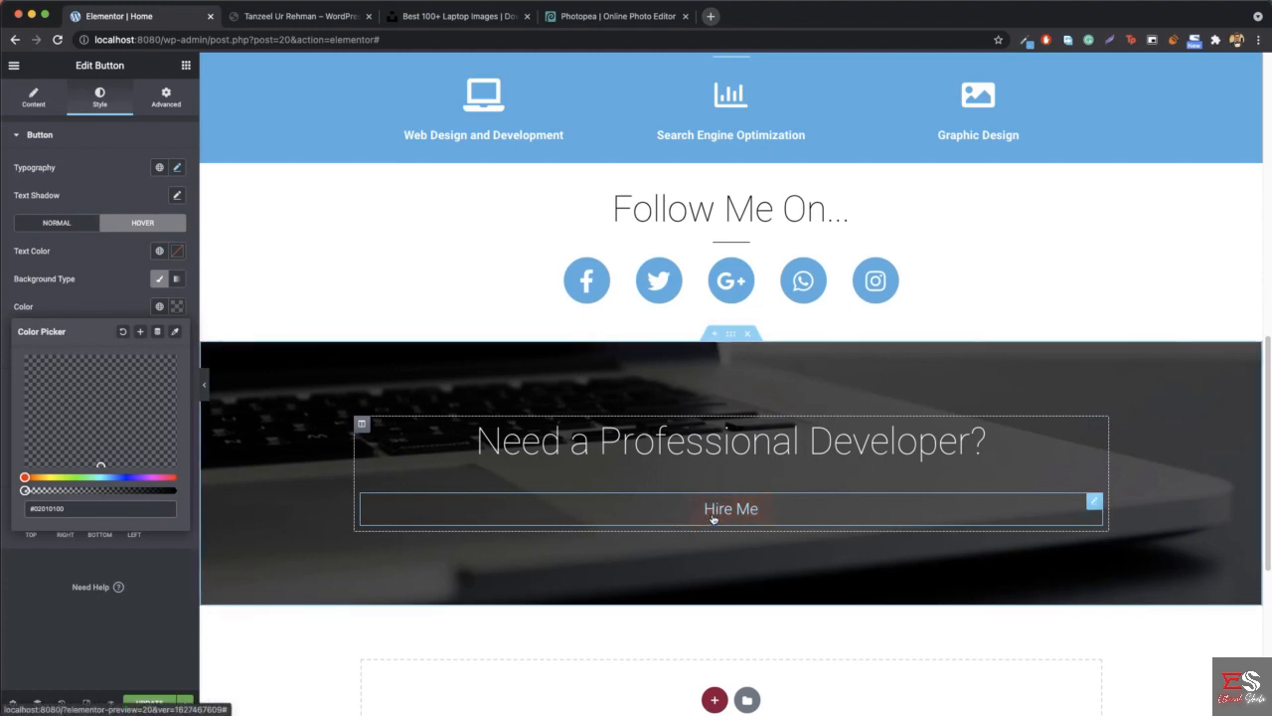
{"action": "left_click", "coordinate": [126, 224]}
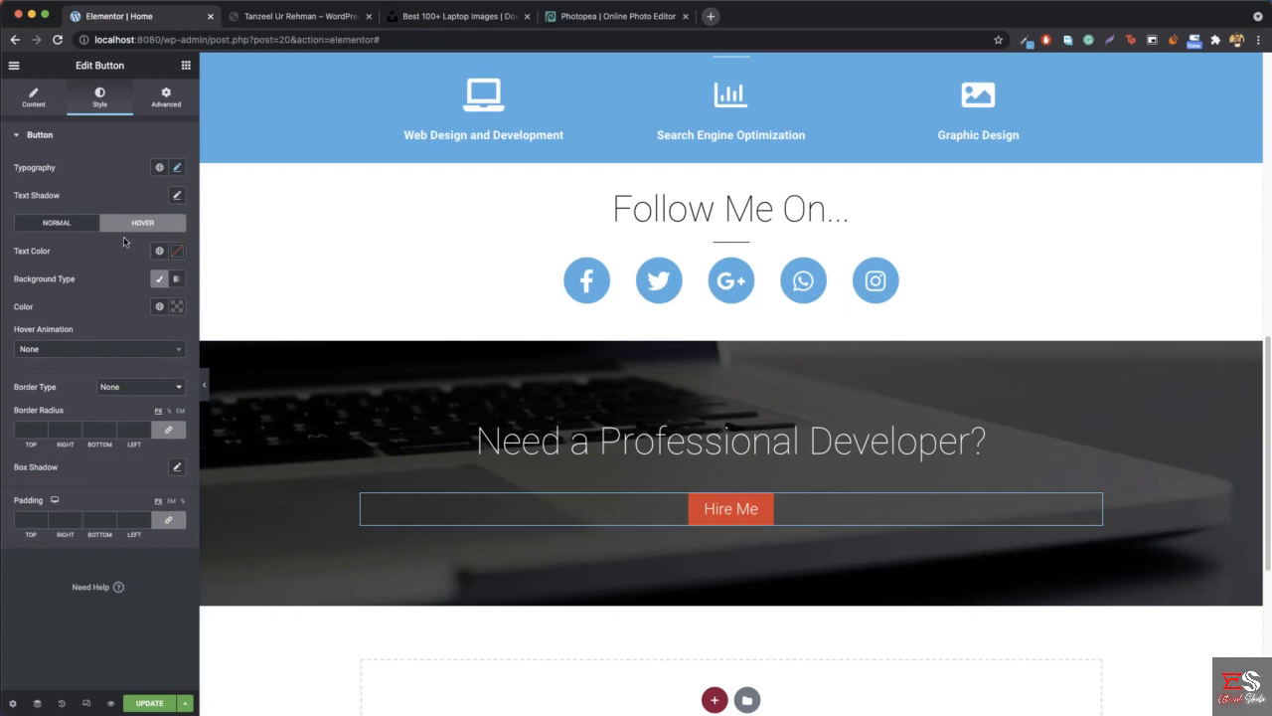
- Compare the Hire Me button with the reference site, set its border radius to 0 on all corners, and preview it at full width
{"action": "left_click", "coordinate": [204, 385]}
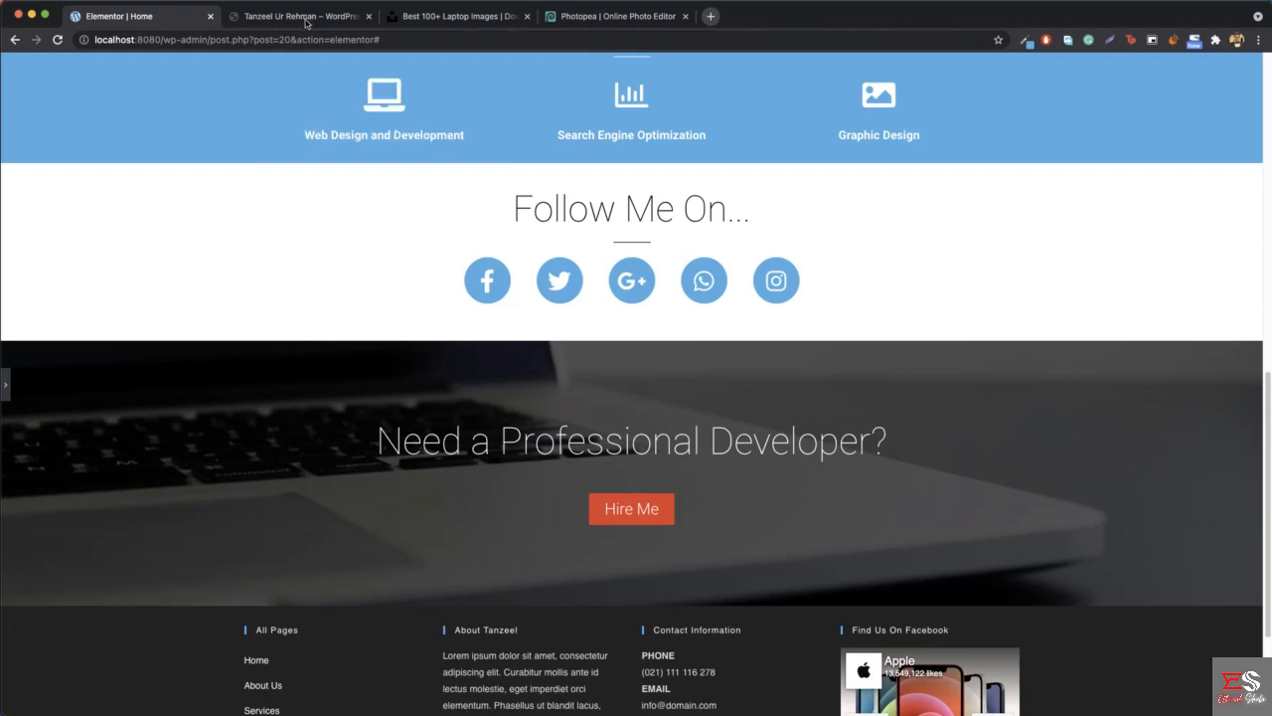
{"action": "left_click", "coordinate": [338, 16]}
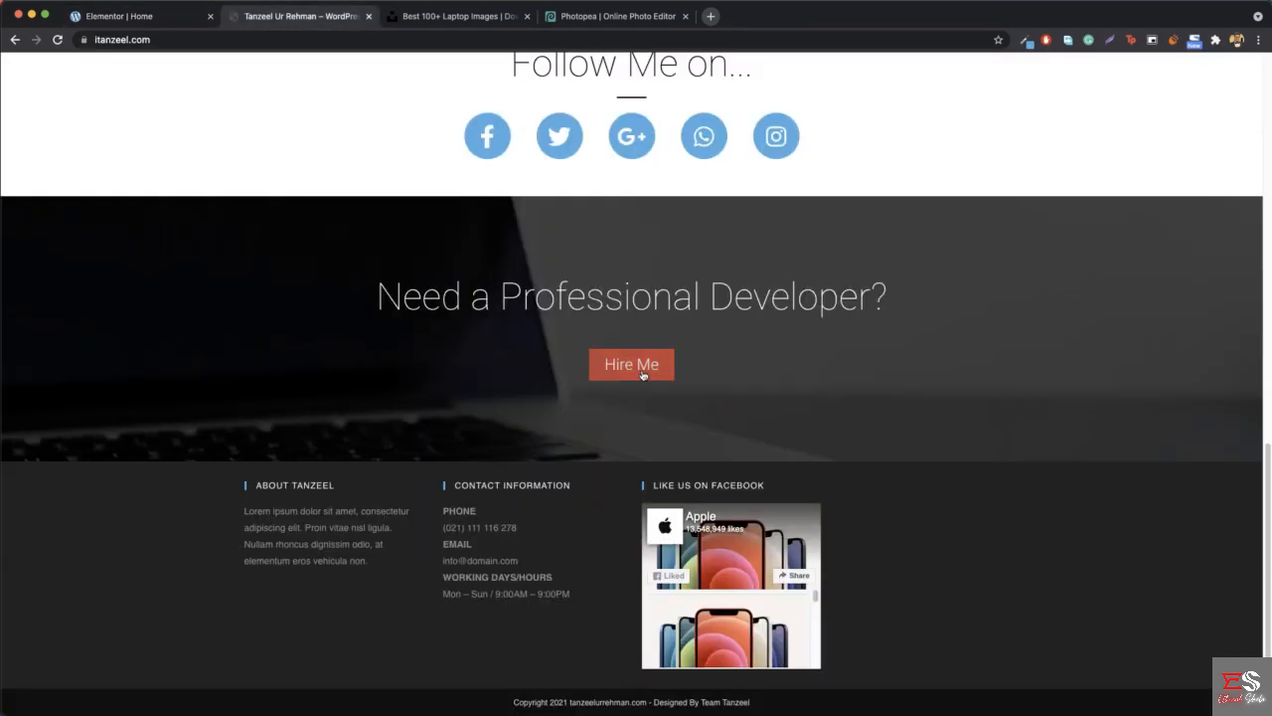
{"action": "left_click", "coordinate": [154, 20]}
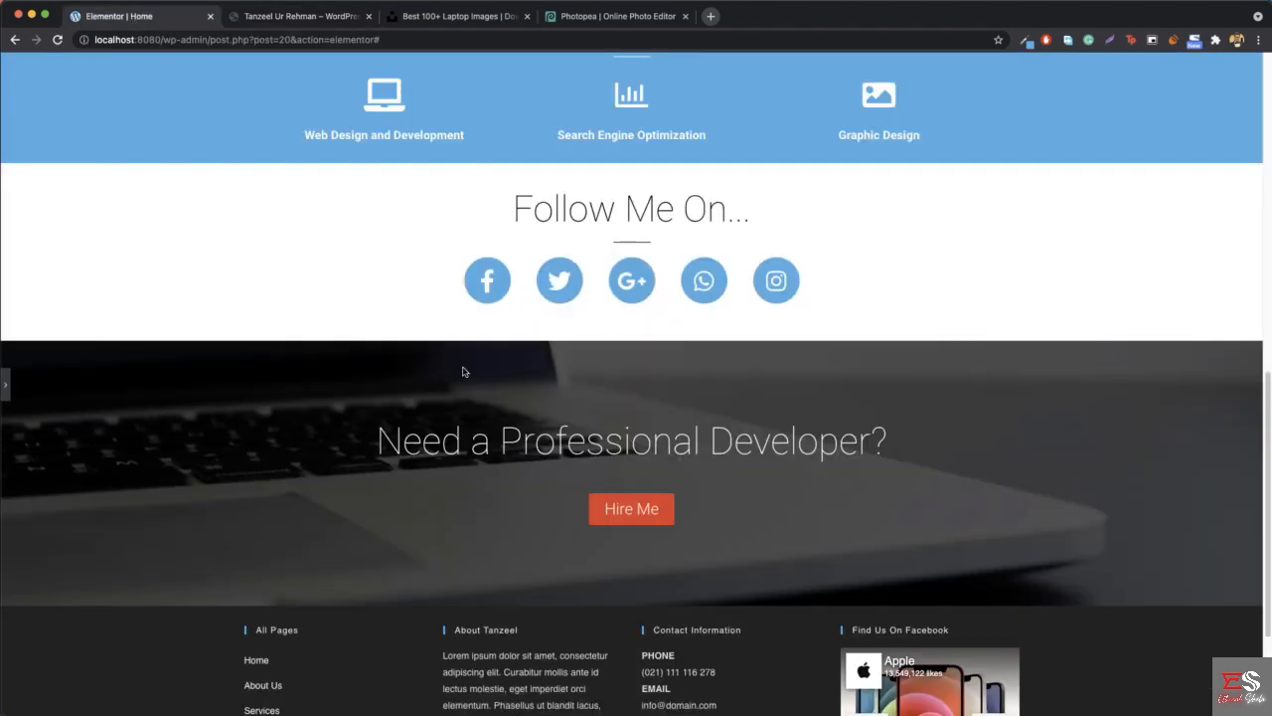
{"action": "left_click", "coordinate": [8, 384]}
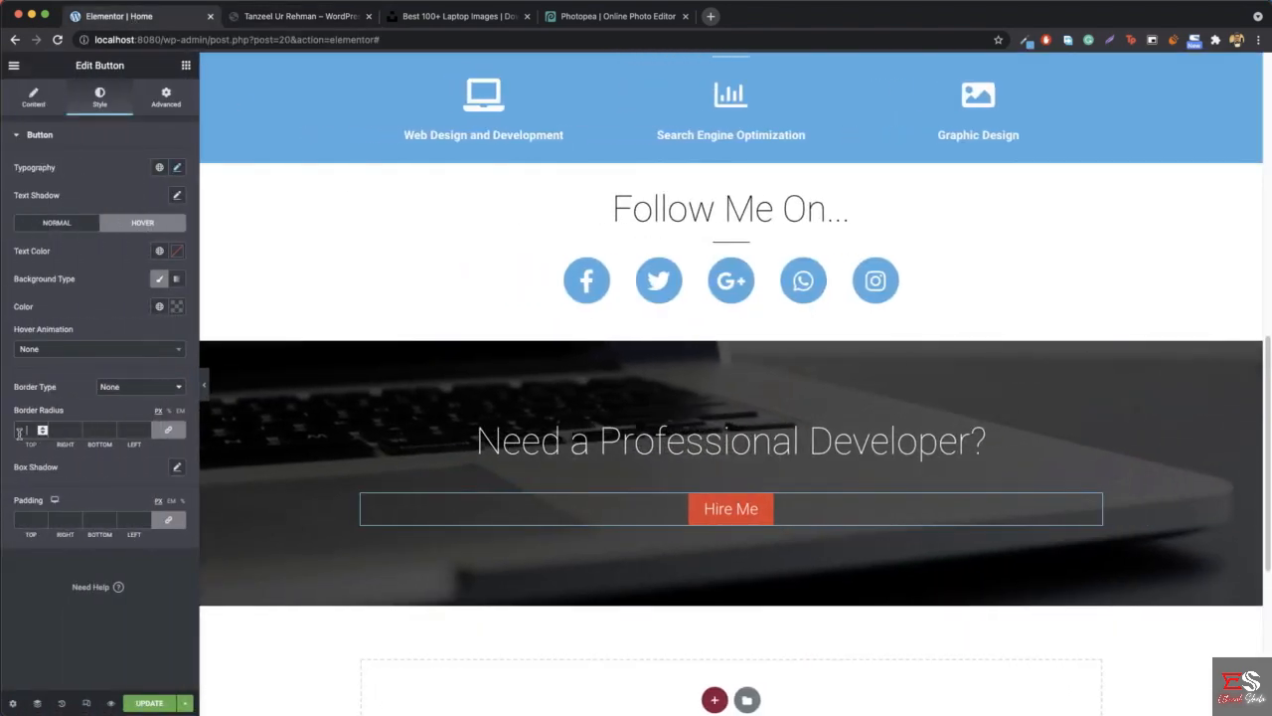
{"action": "type", "text": "0"}
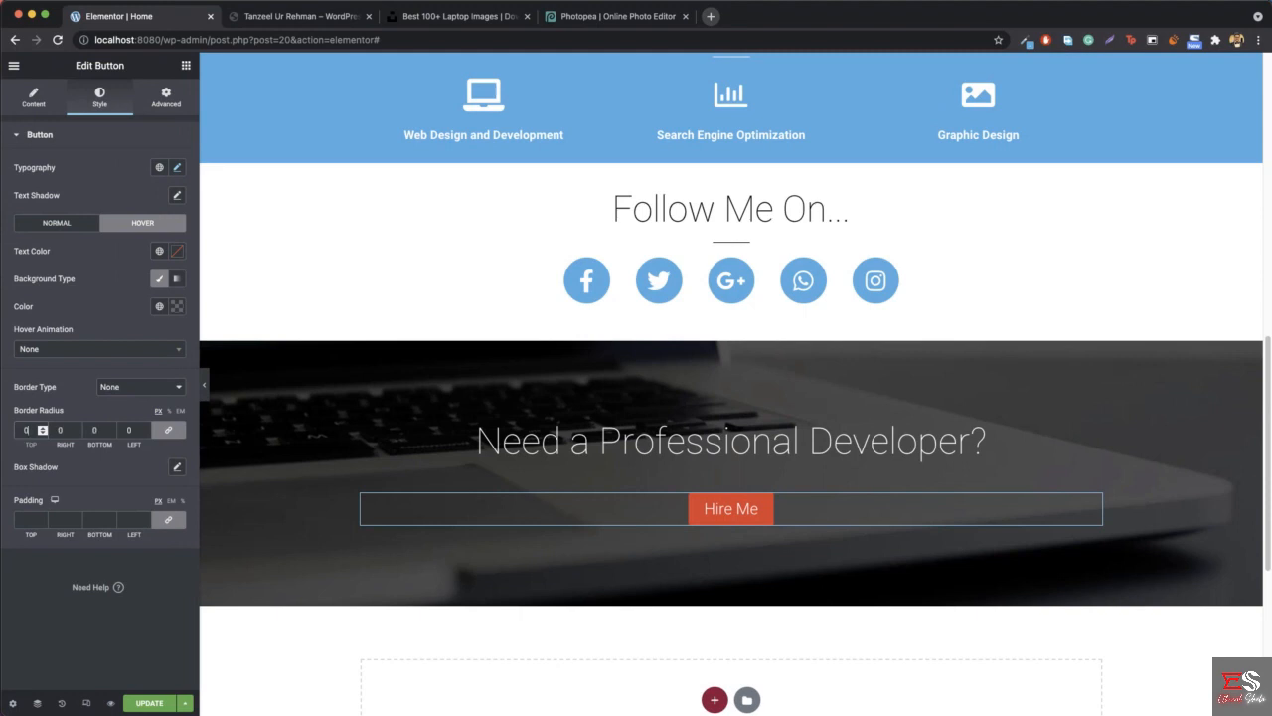
{"action": "left_click", "coordinate": [204, 385]}
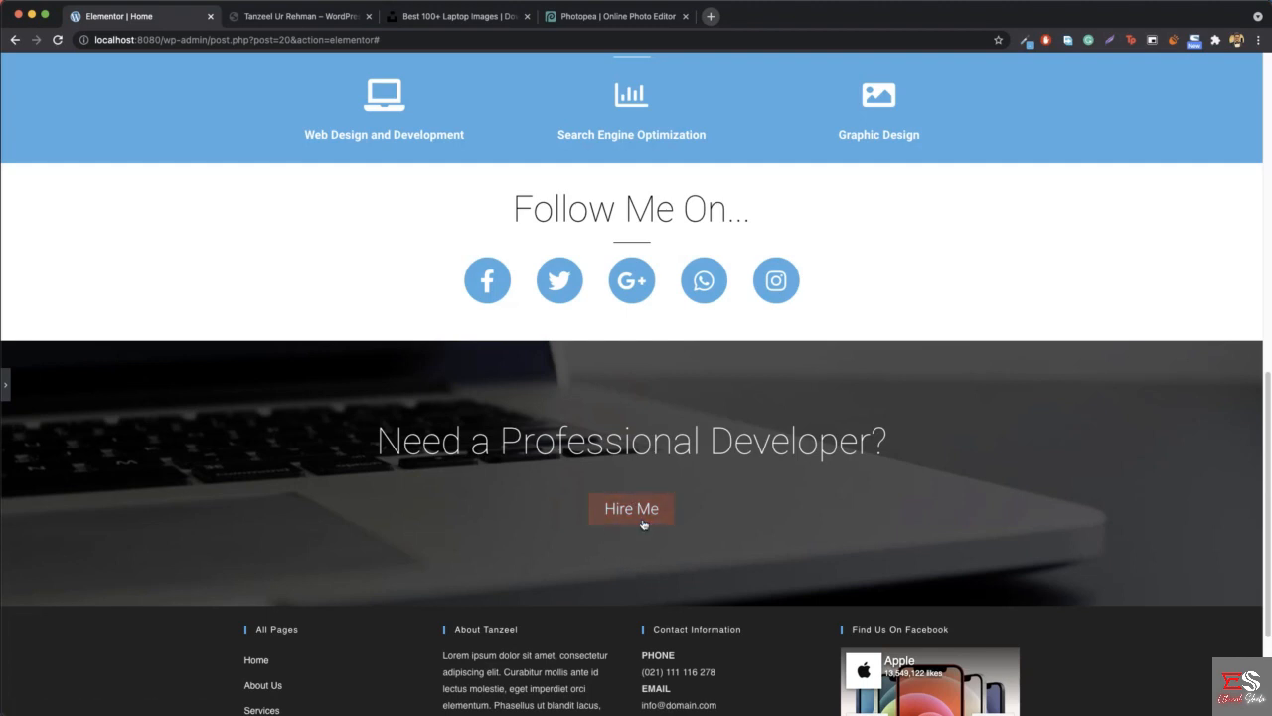
{"action": "left_click", "coordinate": [6, 385]}
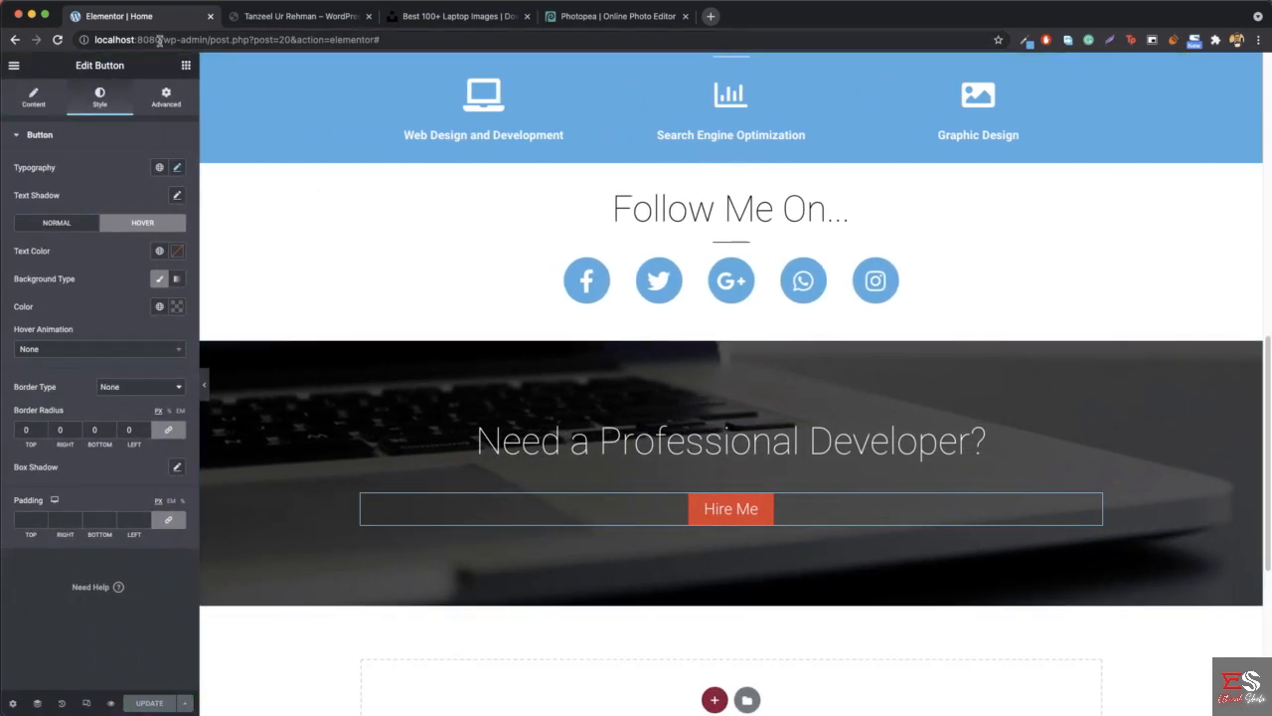
- Load the live home page at localhost:8080 and review it down to the "Need a Professional Developer?" section
{"action": "left_click_drag", "start_coordinate": [164, 40], "coordinate": [460, 33]}
{"action": "key", "text": "BackSpace"}
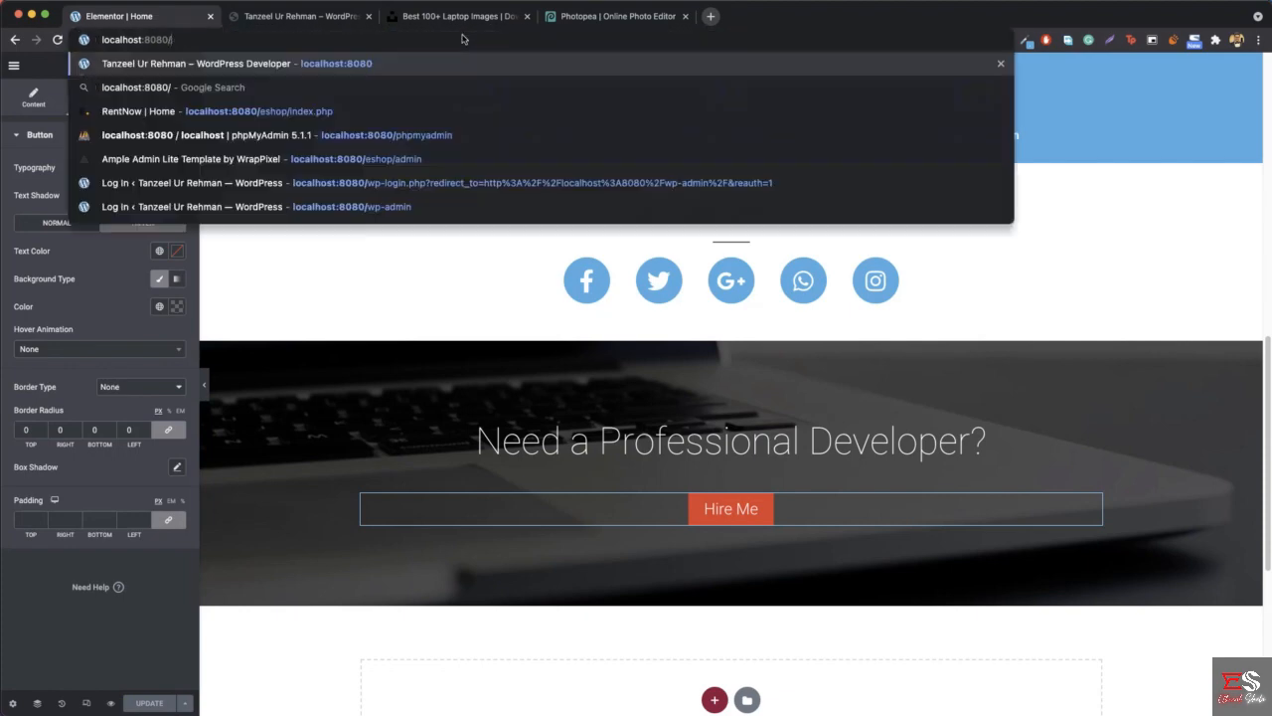
{"action": "key", "text": "Return"}
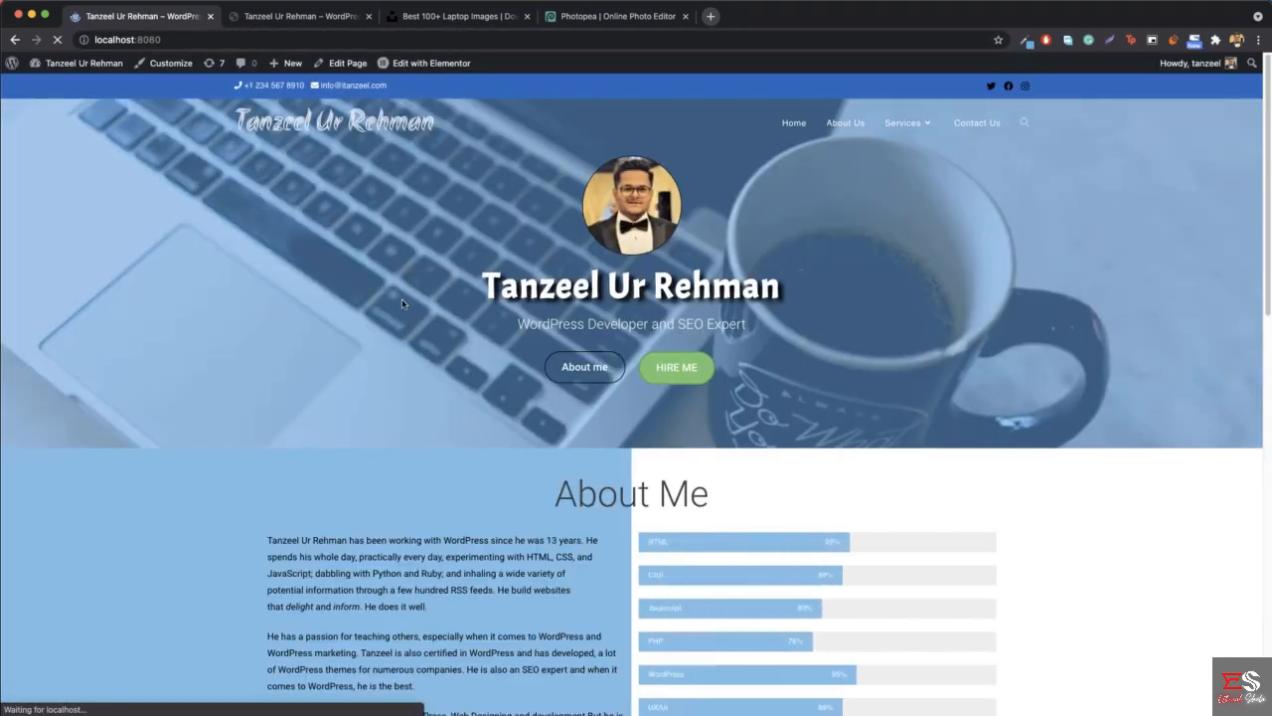
{"action": "scroll", "coordinate": [401, 299], "scroll_direction": "down", "scroll_amount": 10}
{"action": "scroll", "coordinate": [402, 304], "scroll_direction": "down", "scroll_amount": 2}
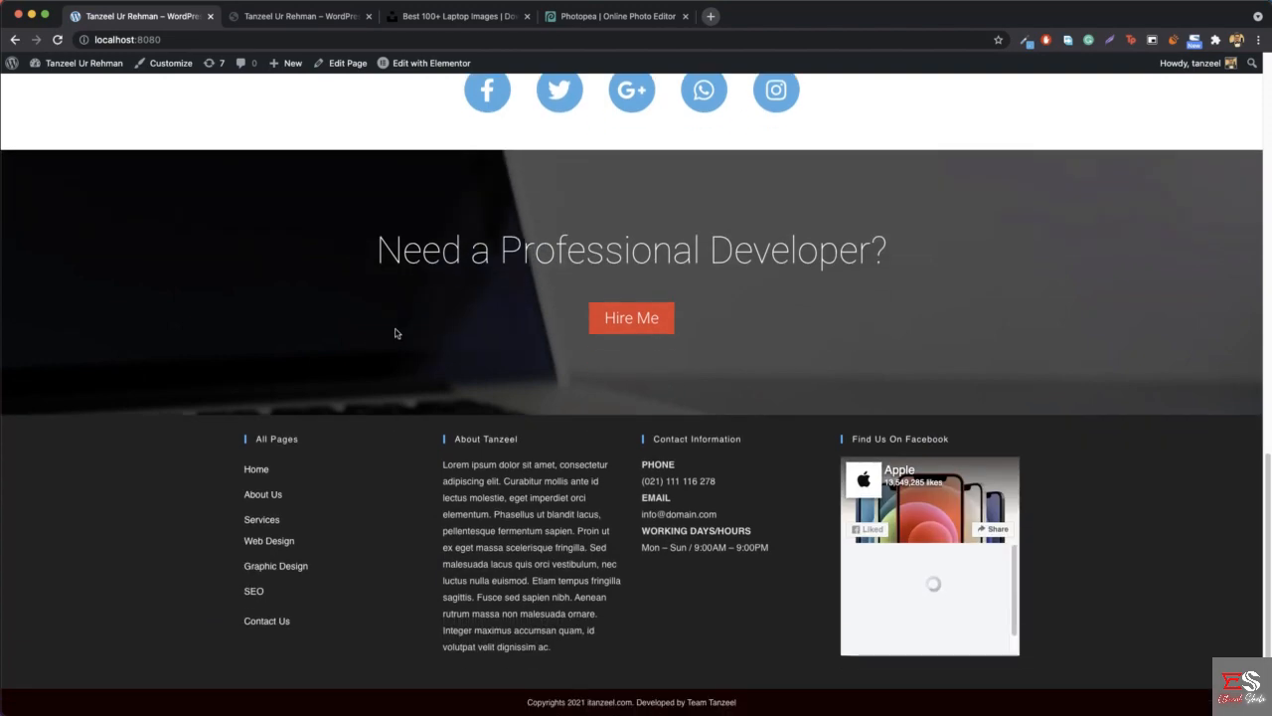
{"action": "scroll", "coordinate": [392, 332], "scroll_direction": "up", "scroll_amount": 15}
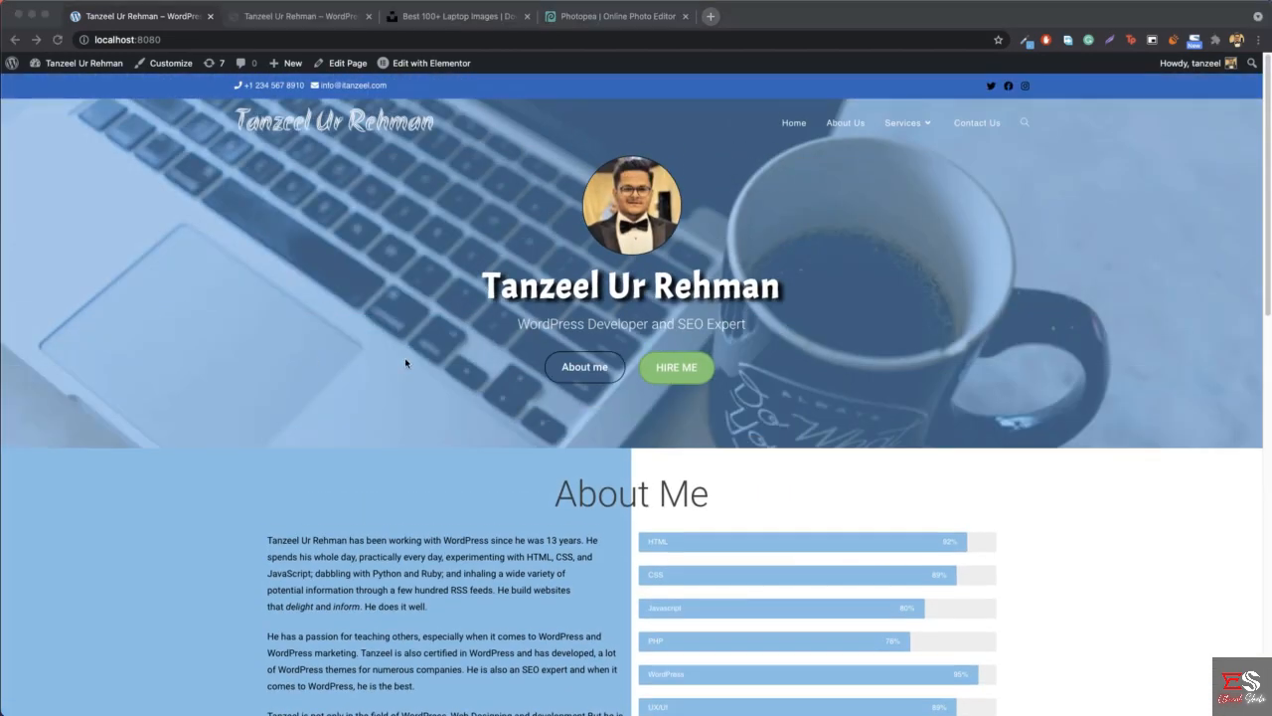
- Try the hero section's HIRE ME and About me buttons on the live home page
{"action": "left_click", "coordinate": [673, 378]}
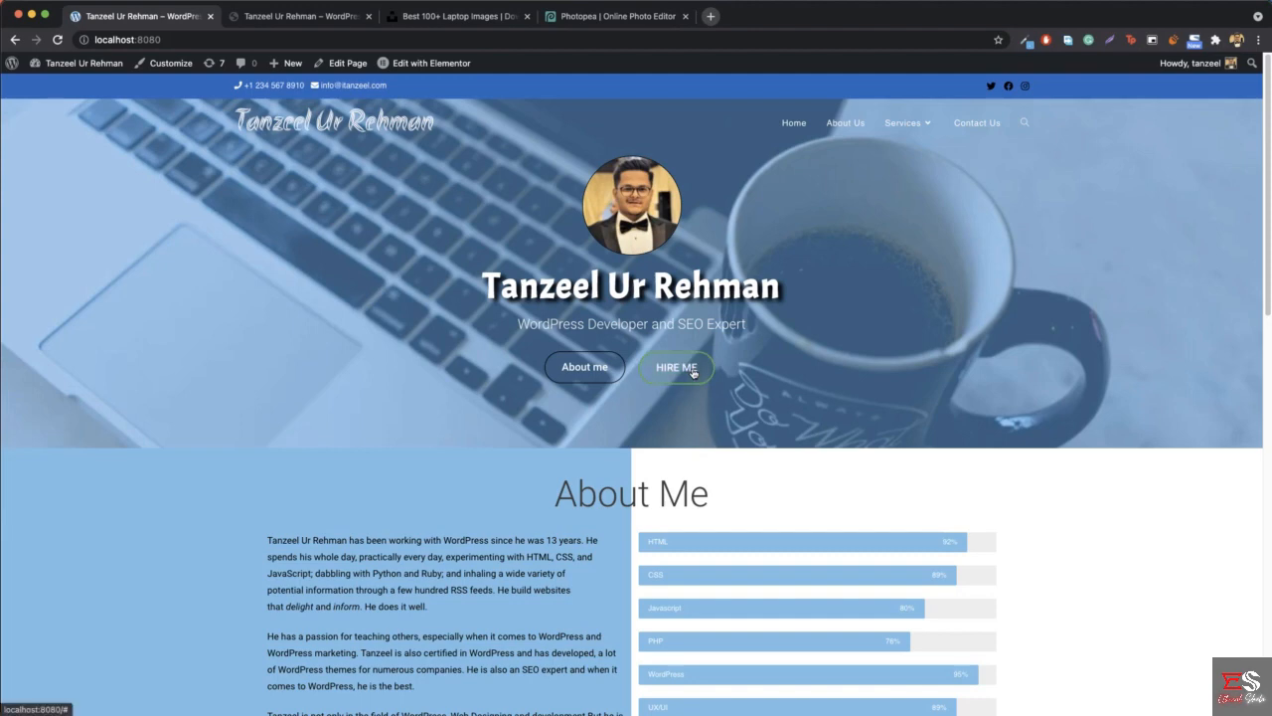
{"action": "left_click", "coordinate": [693, 370]}
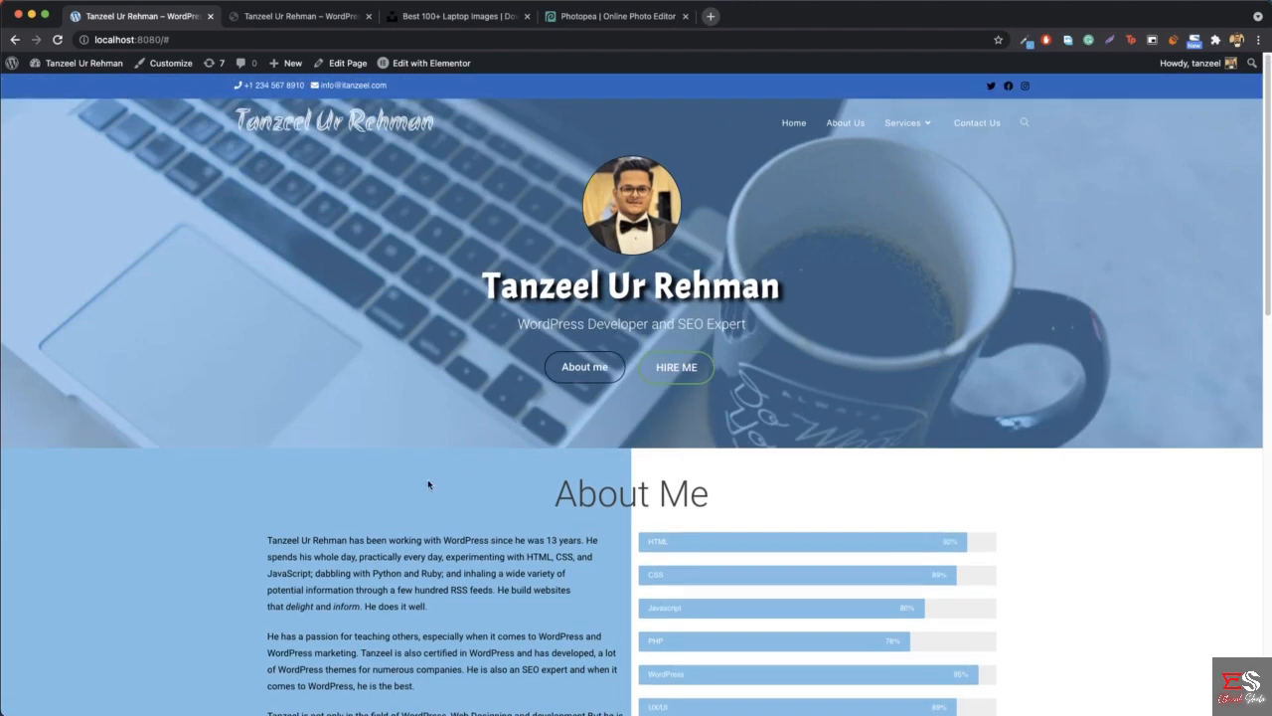
{"action": "scroll", "coordinate": [429, 484], "scroll_direction": "down", "scroll_amount": 3}
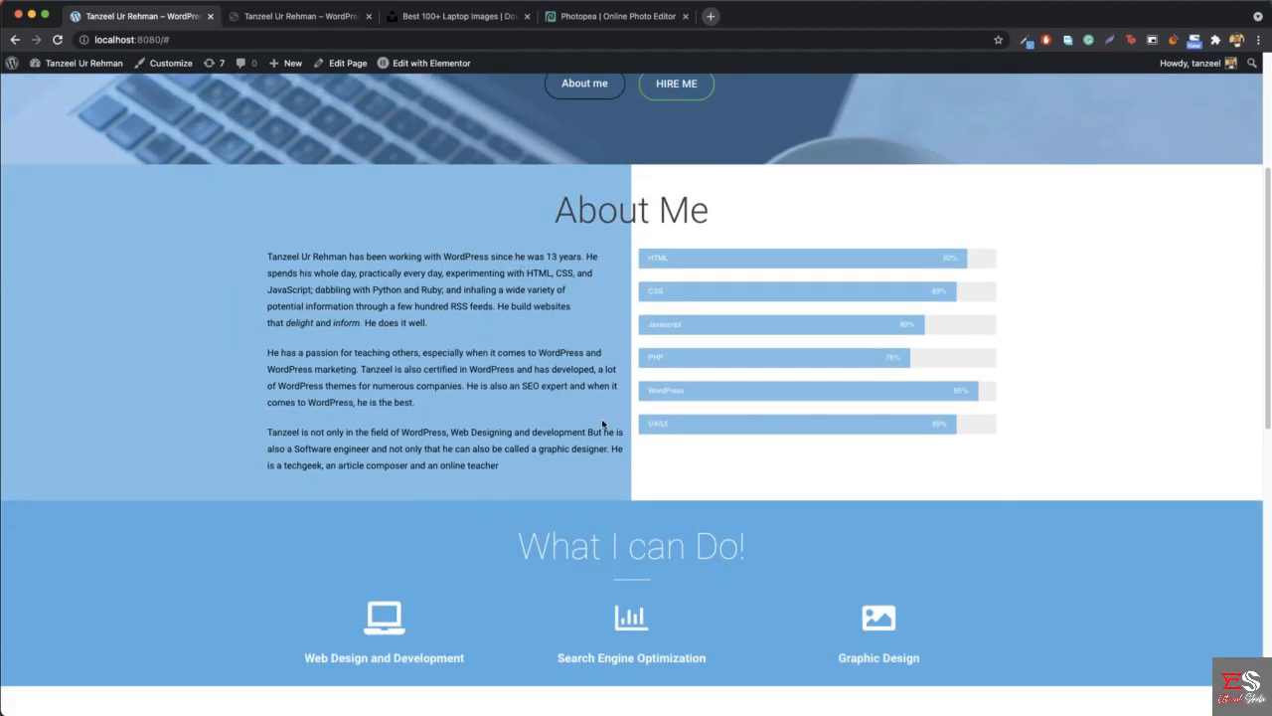
{"action": "scroll", "coordinate": [601, 423], "scroll_direction": "up", "scroll_amount": 3}
{"action": "left_click", "coordinate": [586, 366]}
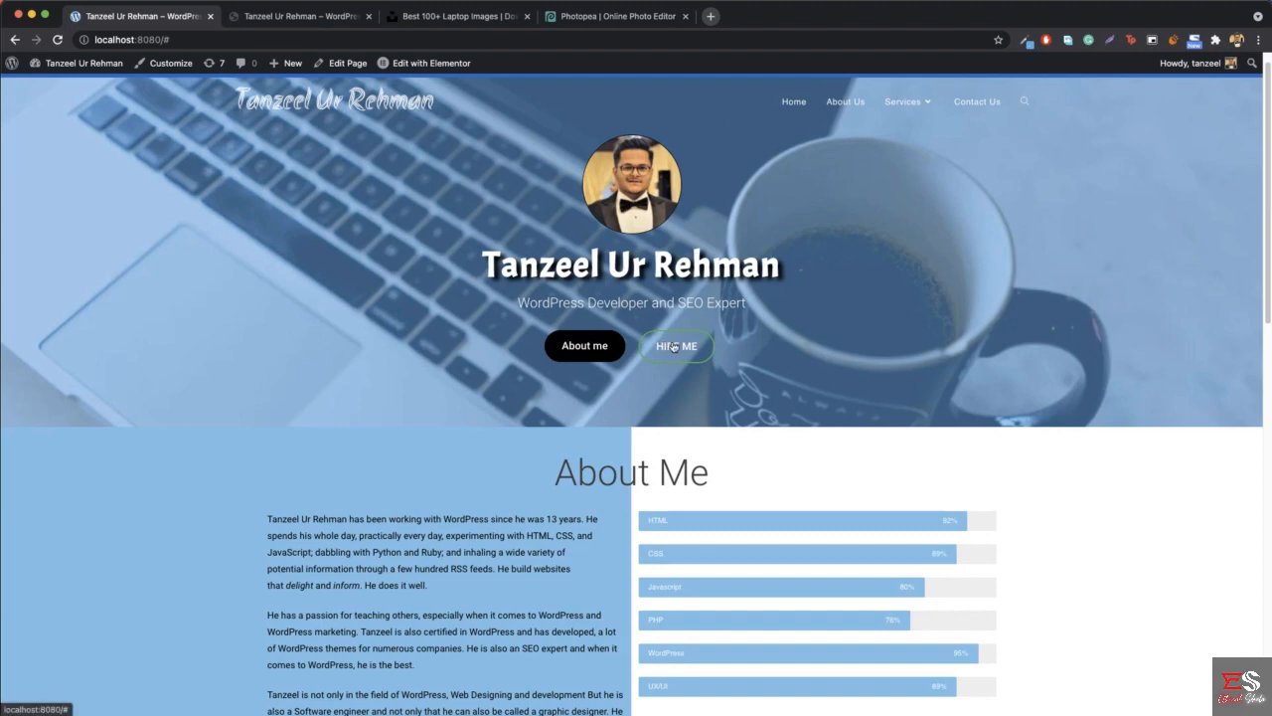
{"action": "scroll", "coordinate": [632, 380], "scroll_direction": "down", "scroll_amount": 1}
{"action": "scroll", "coordinate": [648, 362], "scroll_direction": "up", "scroll_amount": 1}
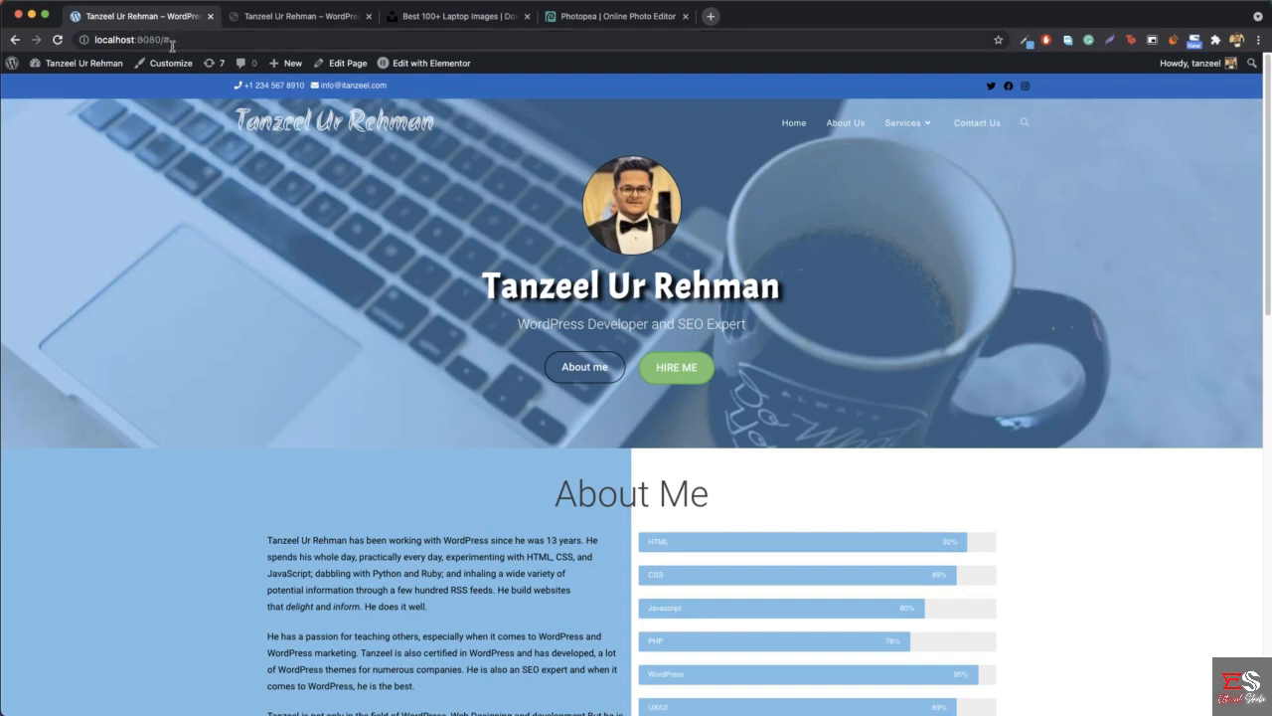
- Go to the WordPress dashboard and close the laptop images and Photopea tabs, discarding the unsaved Photopea changes
{"action": "mouse_move", "coordinate": [86, 66]}
{"action": "left_click", "coordinate": [63, 89]}
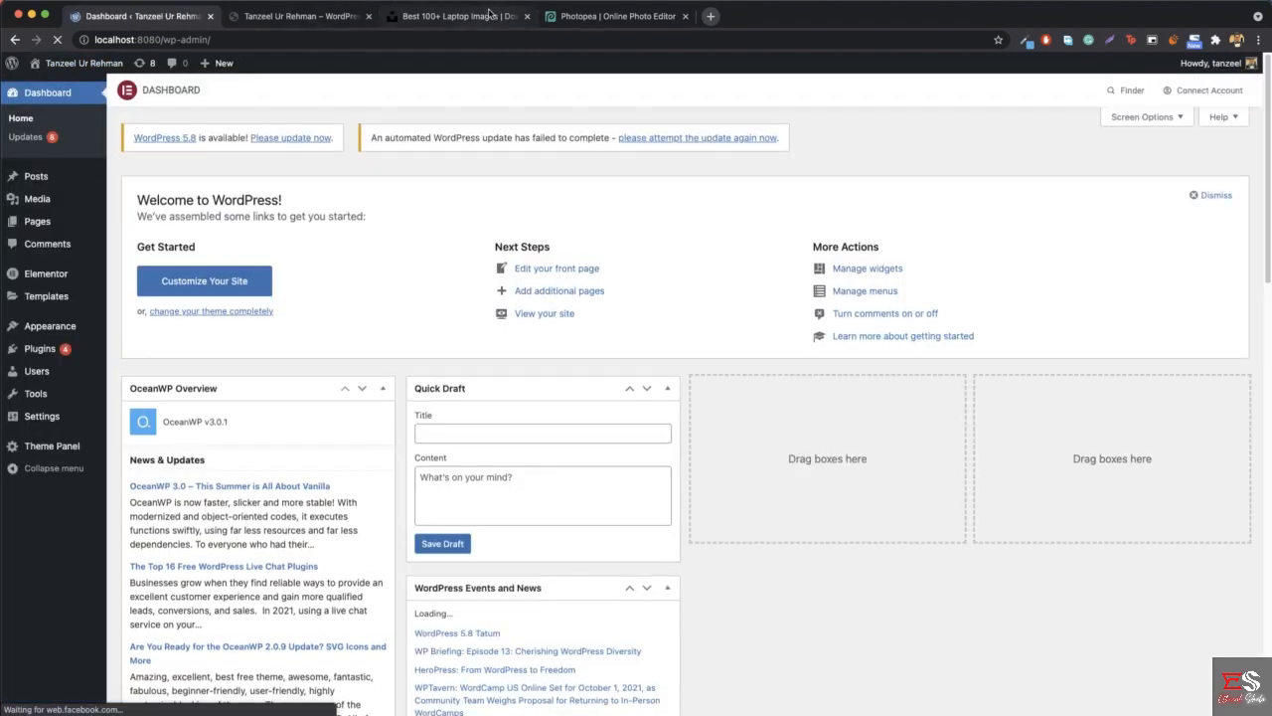
{"action": "middle_click", "coordinate": [487, 17]}
{"action": "middle_click", "coordinate": [487, 17]}
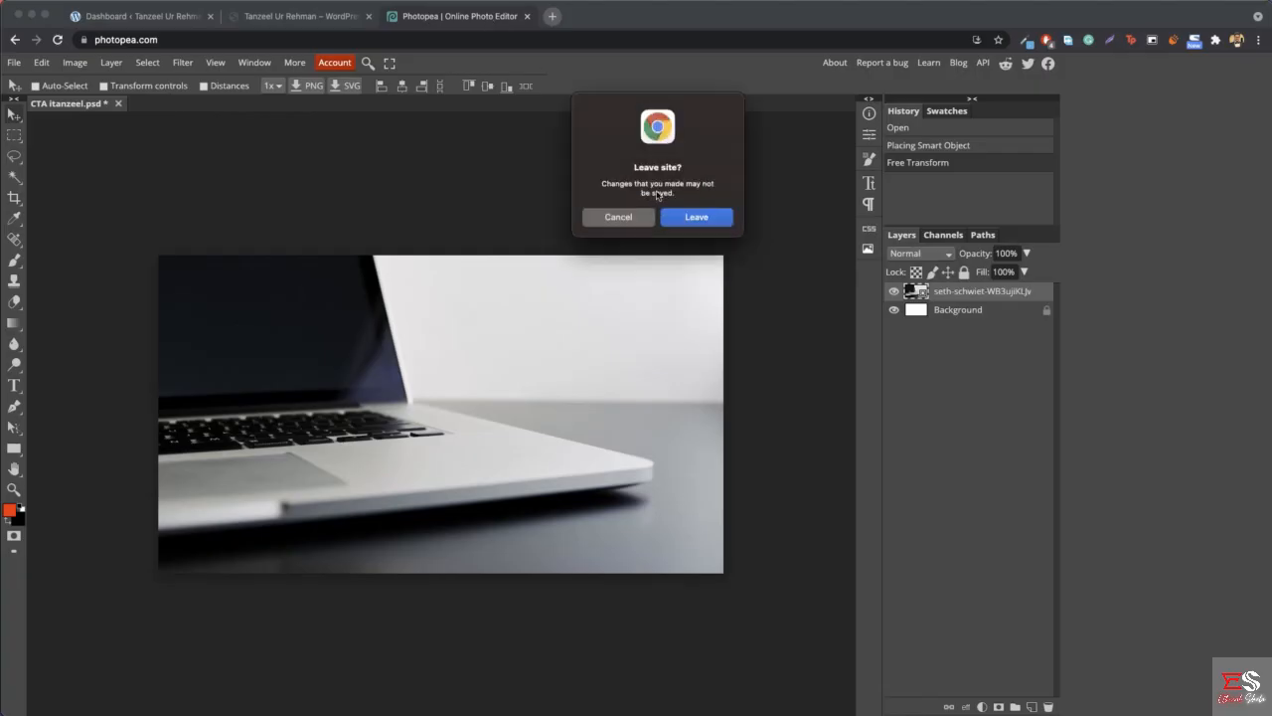
{"action": "left_click", "coordinate": [696, 217]}
{"action": "left_click", "coordinate": [159, 17]}
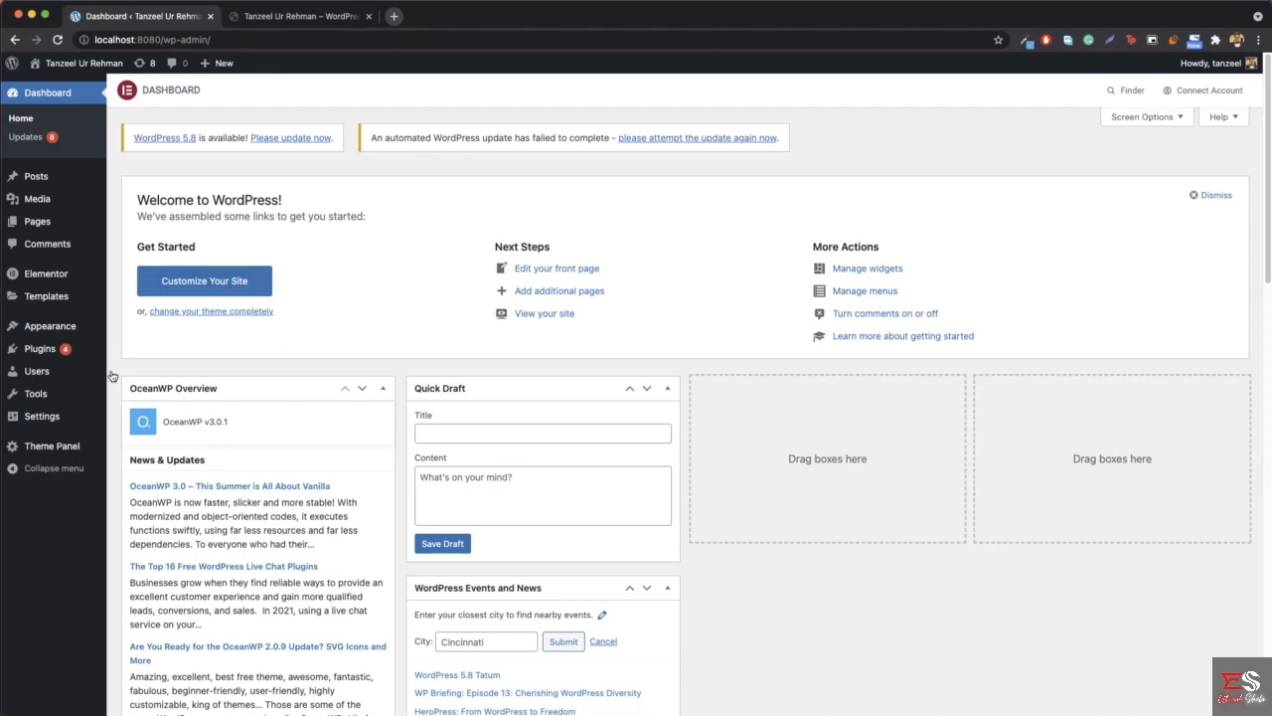
- Search the new plugins for "popup", then install and activate Popup Maker
{"action": "mouse_move", "coordinate": [41, 348]}
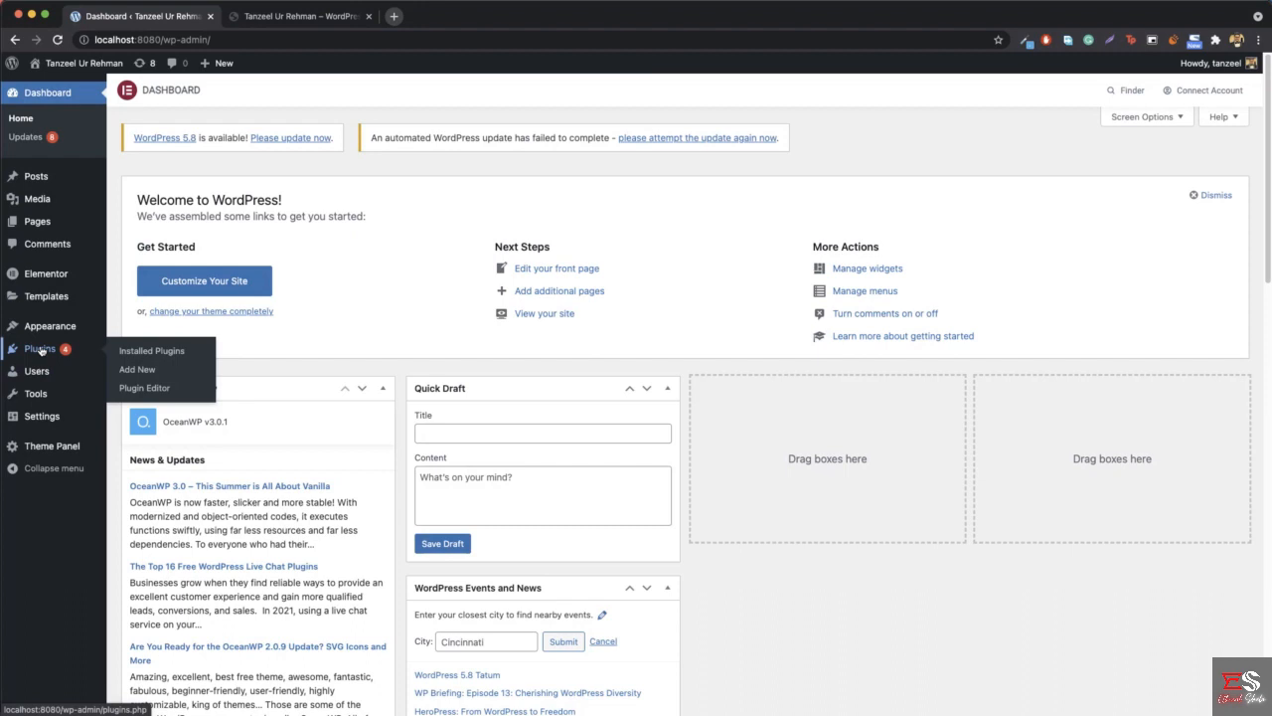
{"action": "left_click", "coordinate": [153, 377]}
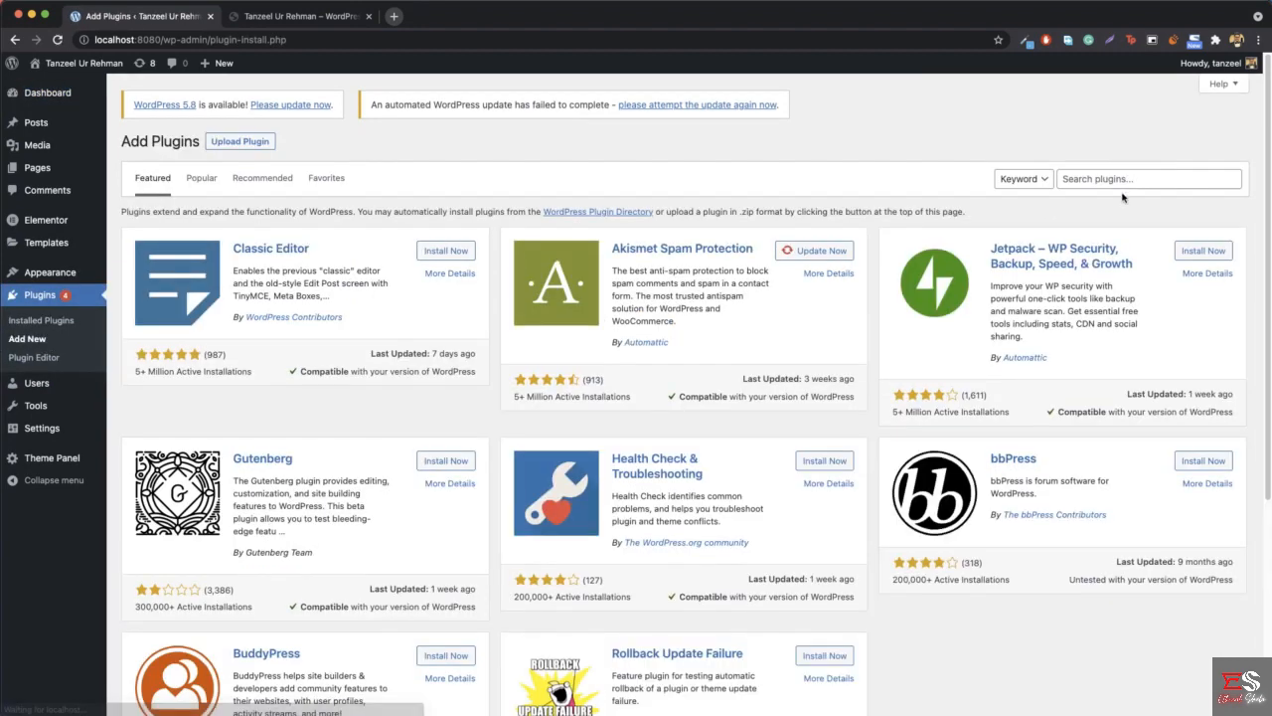
{"action": "left_click", "coordinate": [1126, 178]}
{"action": "type", "text": "popup"}
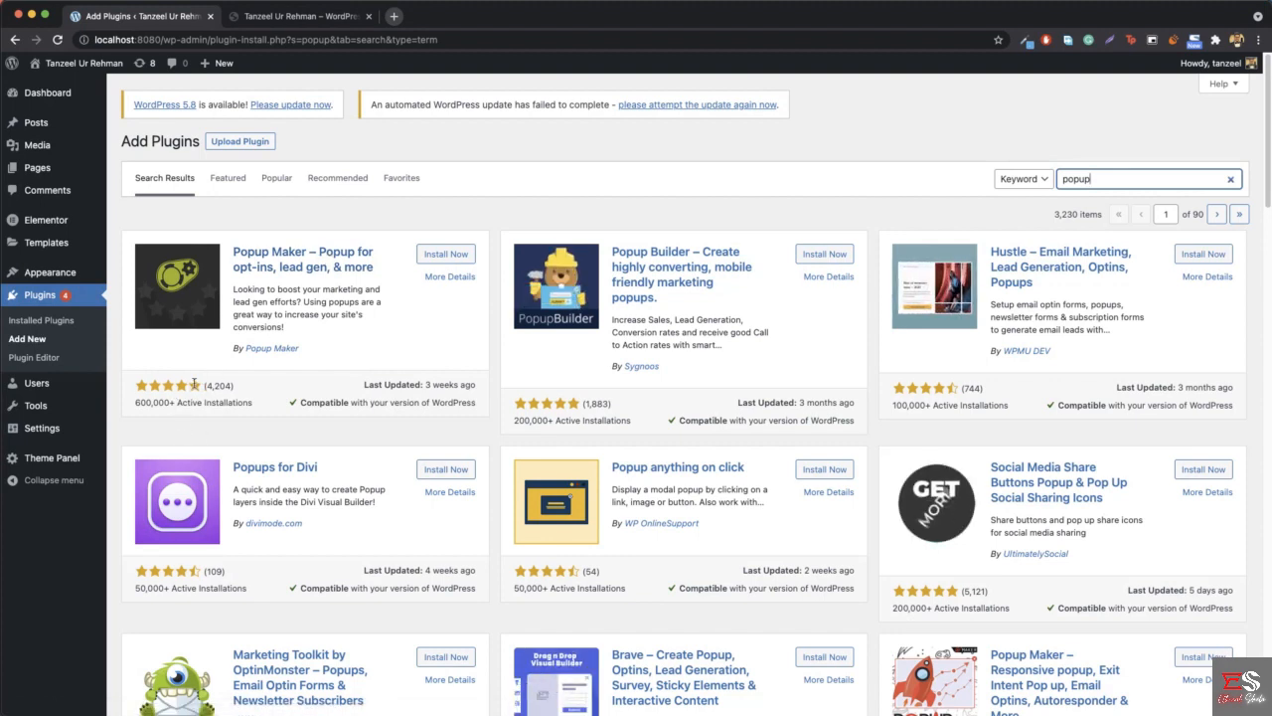
{"action": "left_click_drag", "start_coordinate": [298, 403], "coordinate": [392, 391]}
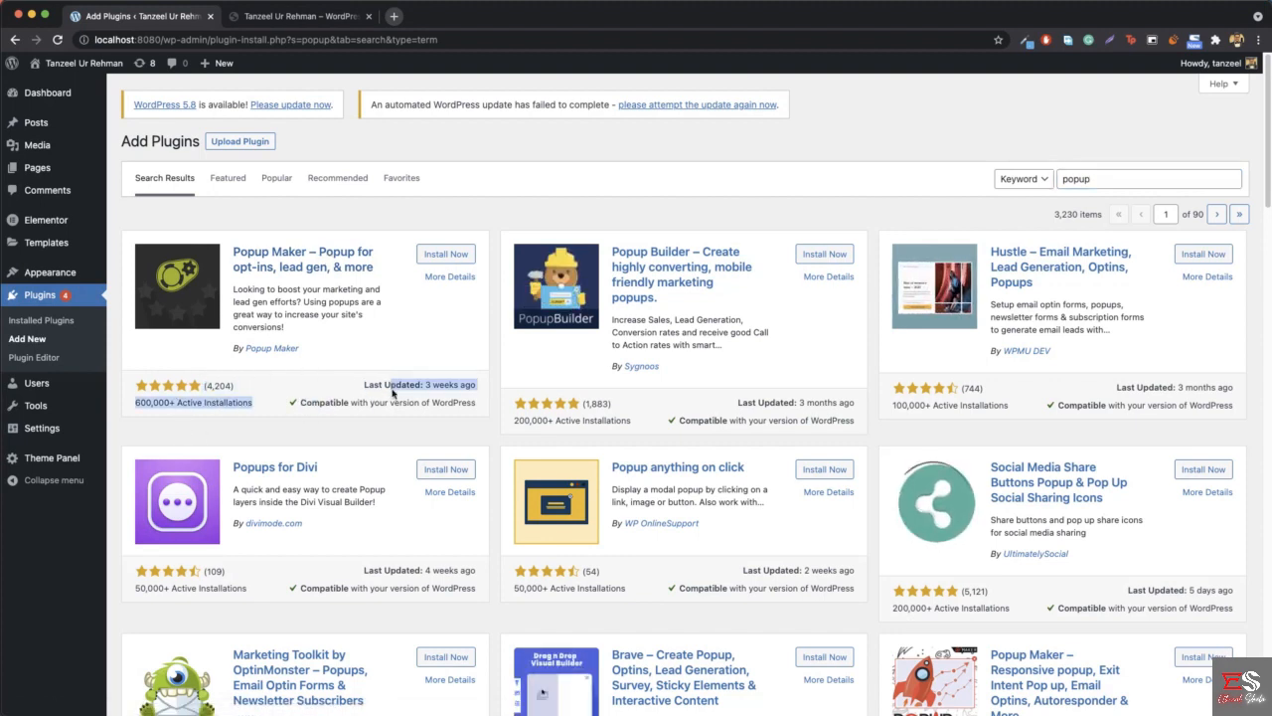
{"action": "left_click", "coordinate": [404, 406]}
{"action": "left_click", "coordinate": [452, 256]}
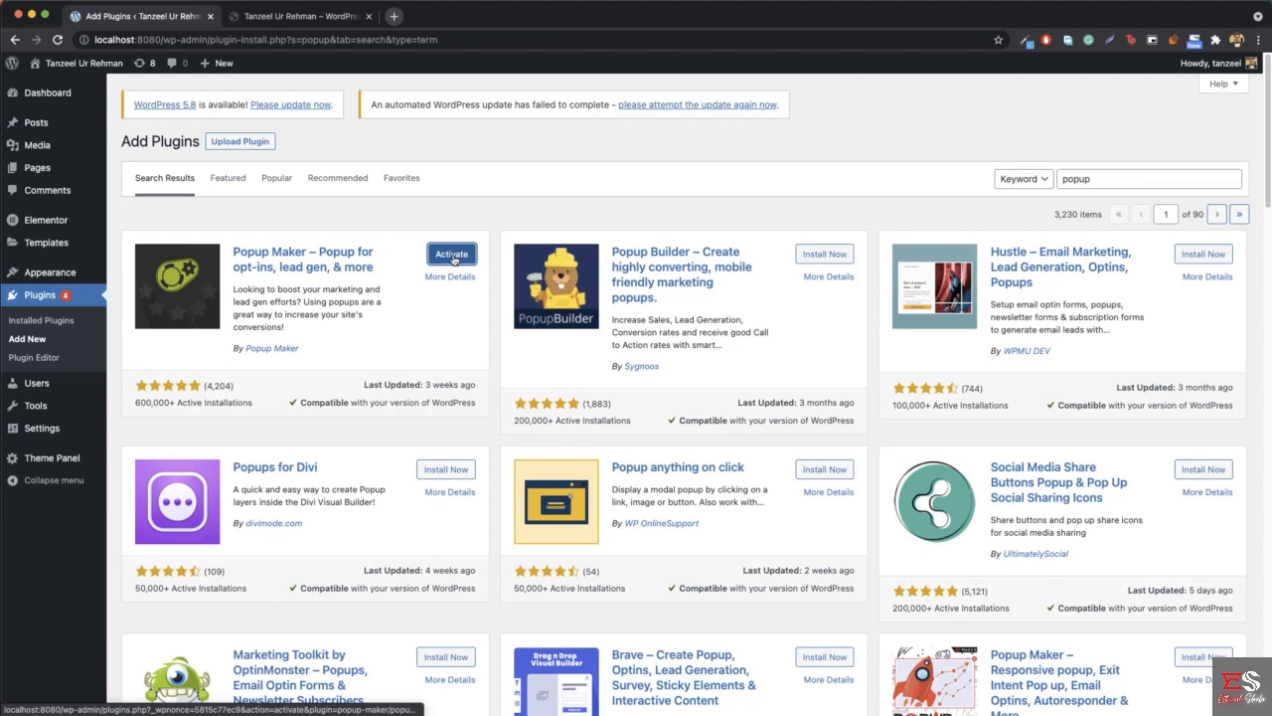
{"action": "left_click", "coordinate": [452, 255]}
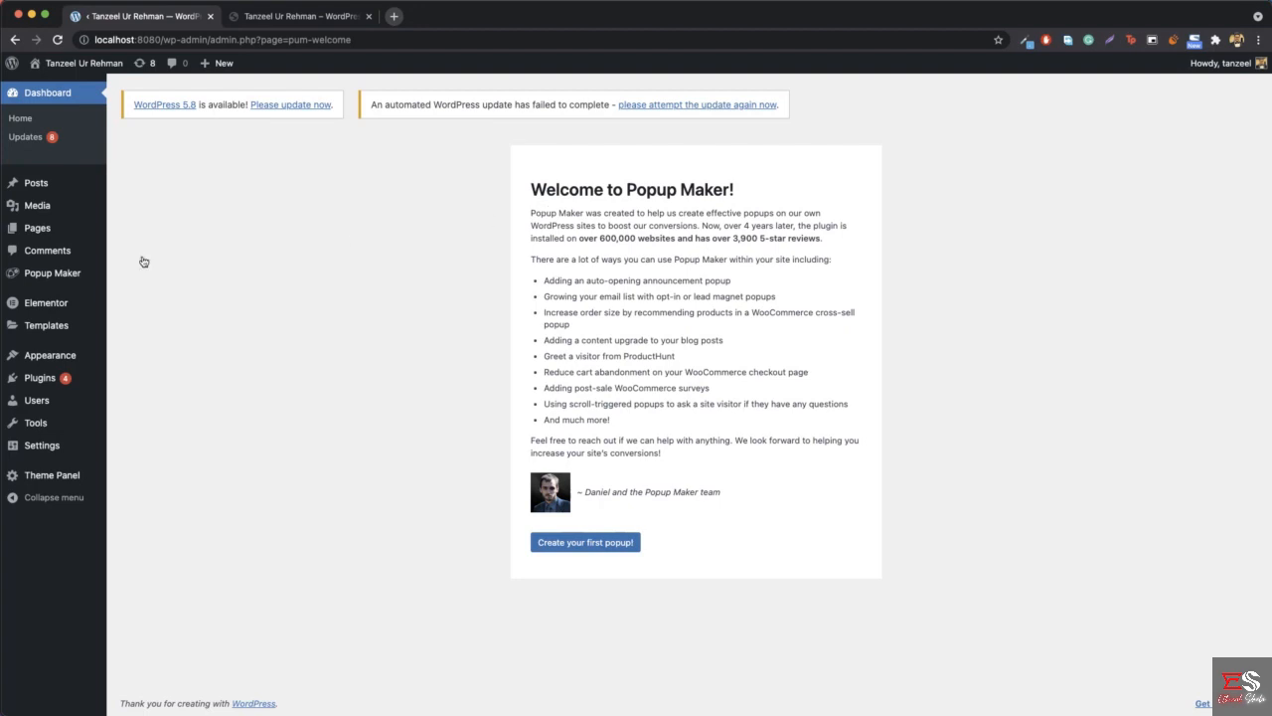
- Show all popups in Popup Maker and skip the welcome tour
{"action": "mouse_move", "coordinate": [56, 280]}
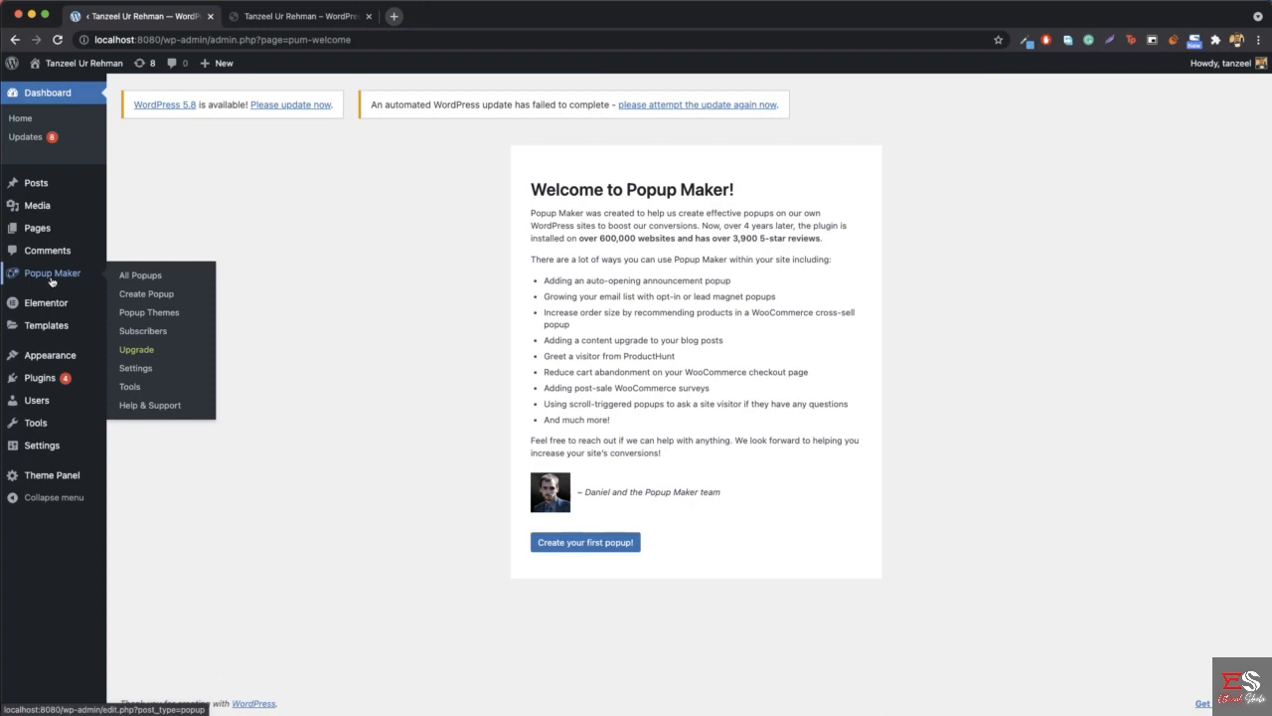
{"action": "left_click", "coordinate": [141, 276]}
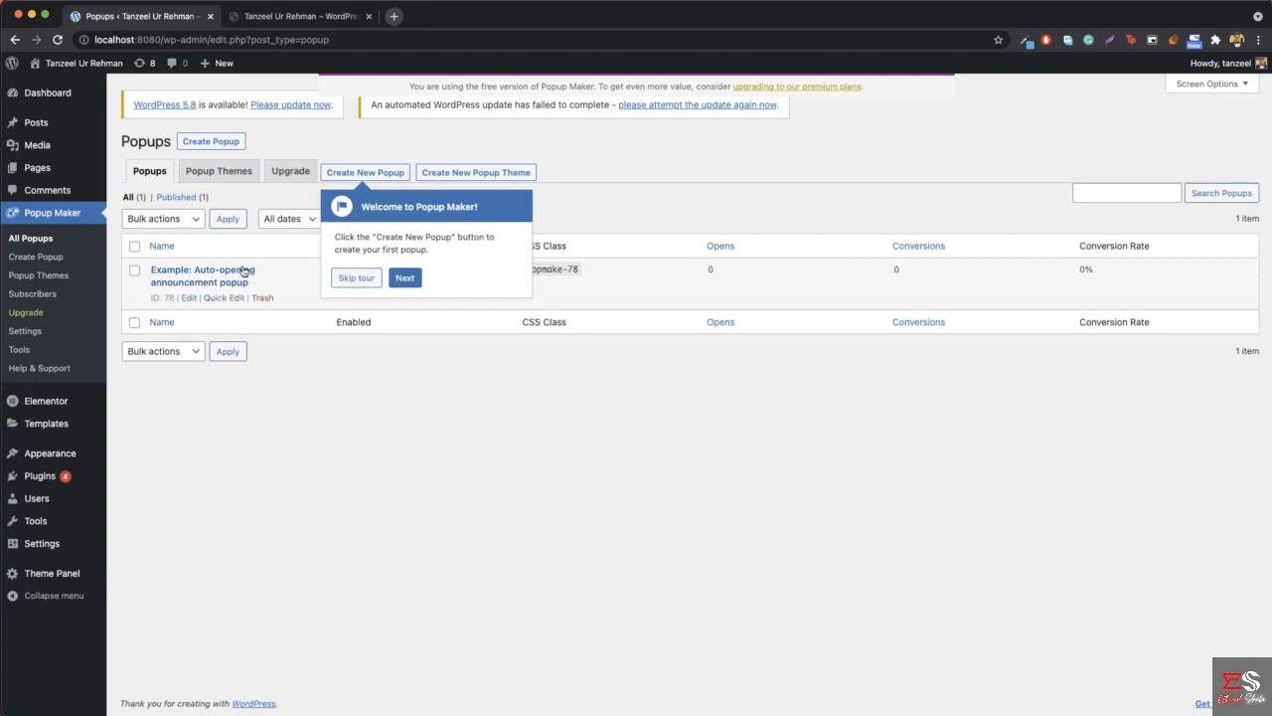
{"action": "left_click", "coordinate": [360, 281]}
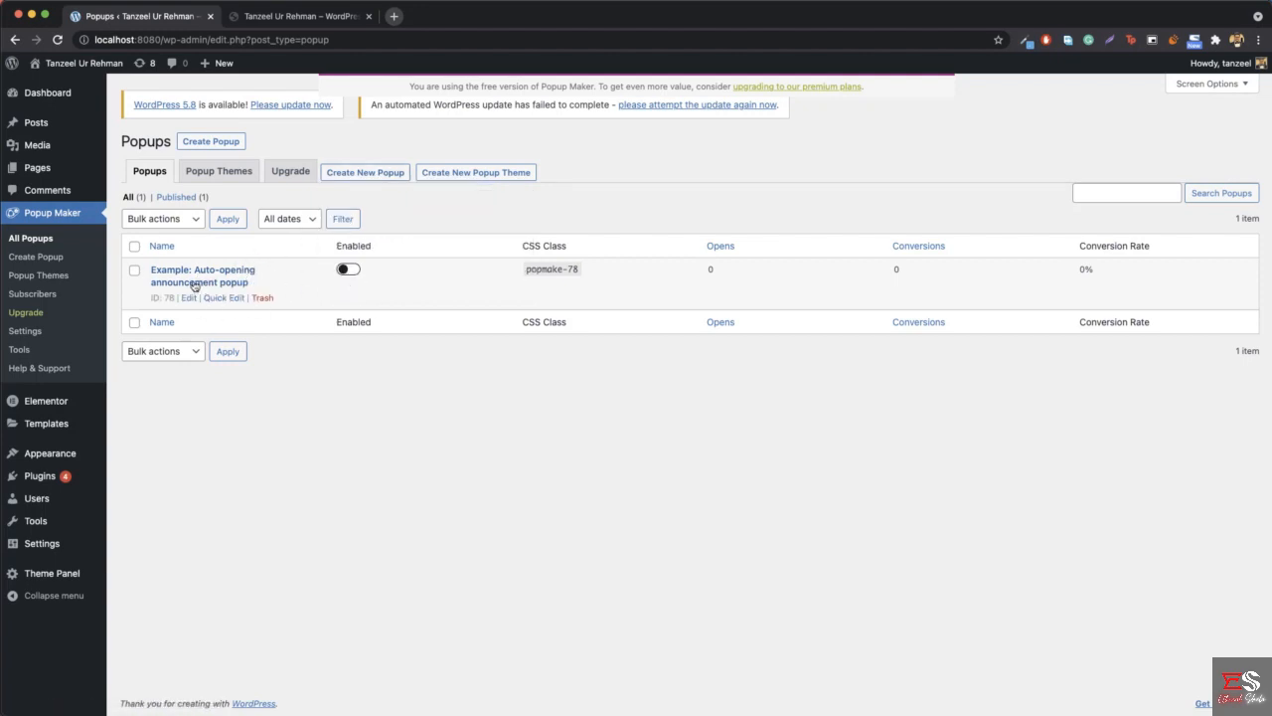
- Create a new popup, skip its guided tour, and name it hiremetanz
{"action": "left_click", "coordinate": [372, 182]}
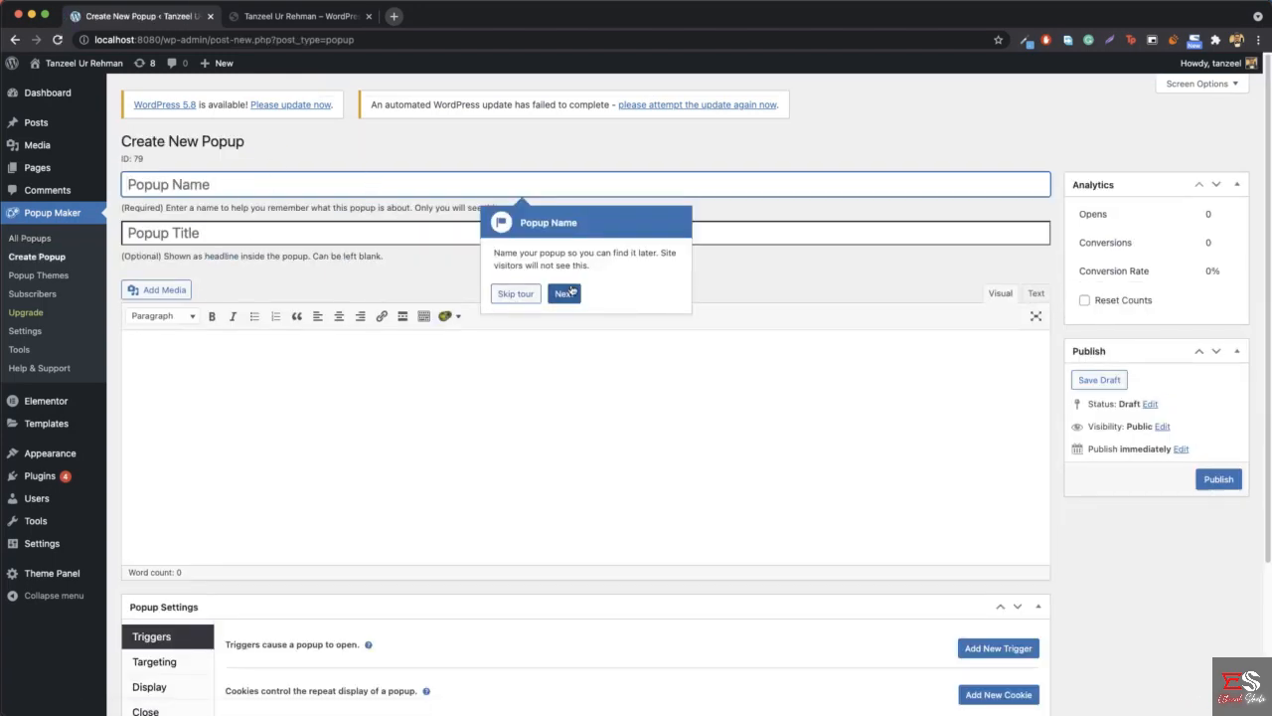
{"action": "left_click", "coordinate": [513, 295]}
{"action": "left_click", "coordinate": [229, 184]}
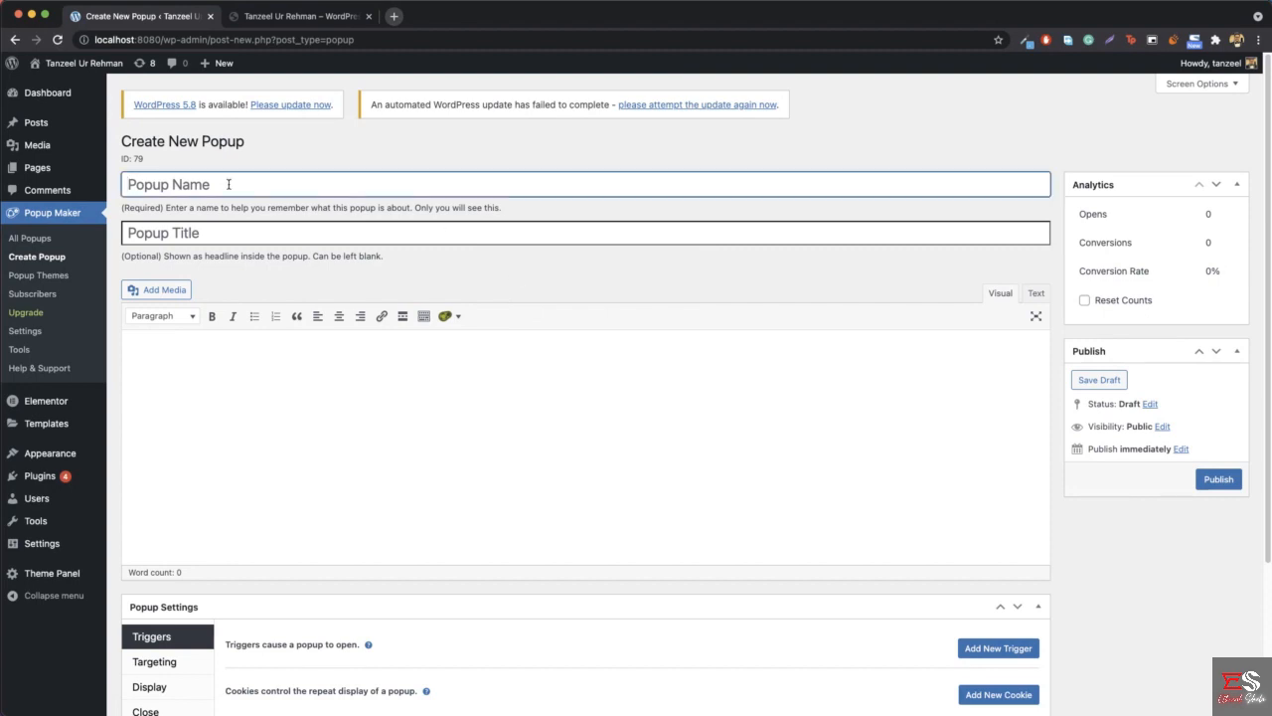
{"action": "type", "text": "hiremetanz"}
- Check the heading of the reference site's hire popup and set the new popup's title to "Hire Me"
{"action": "left_click", "coordinate": [209, 238]}
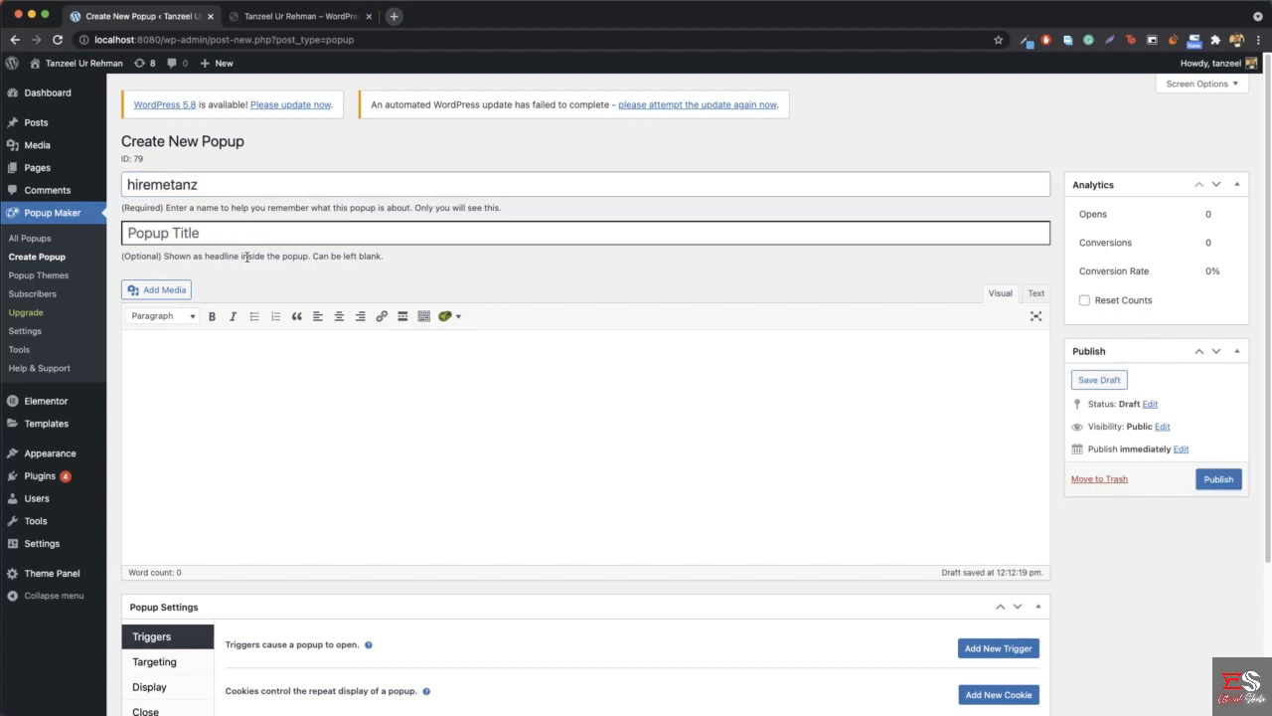
{"action": "left_click", "coordinate": [301, 17]}
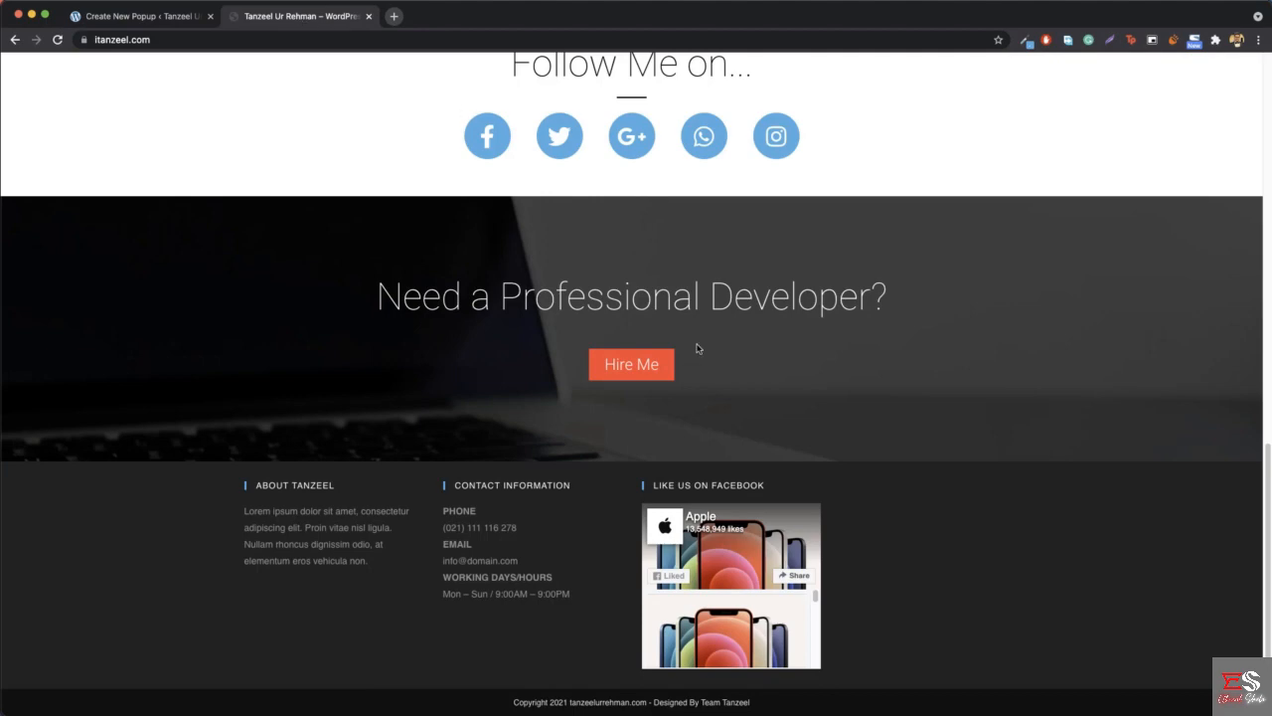
{"action": "key", "text": "super+r"}
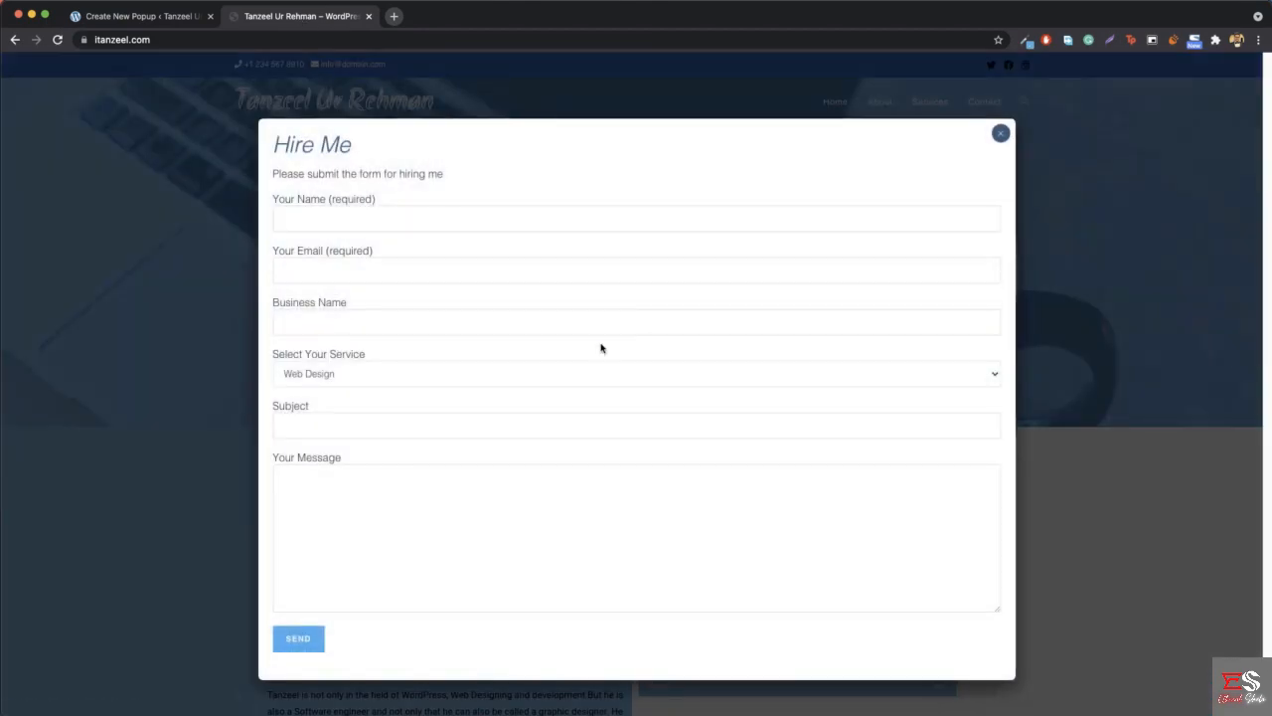
{"action": "left_click_drag", "start_coordinate": [273, 147], "coordinate": [353, 149]}
{"action": "left_click", "coordinate": [353, 162]}
{"action": "left_click", "coordinate": [136, 18]}
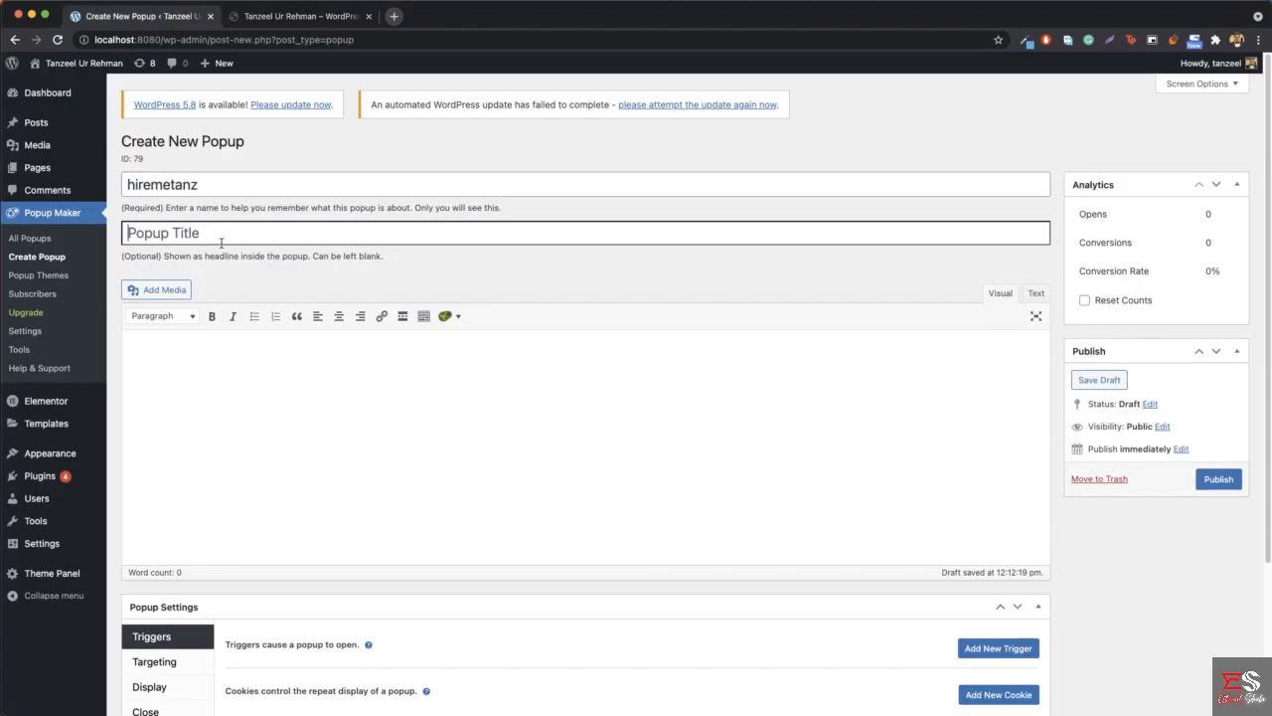
{"action": "type", "text": "Hire Me"}
- Enter "Please Submit the form for hiring me" as the popup's content, matching the reference popup, and publish it
{"action": "left_click", "coordinate": [334, 18]}
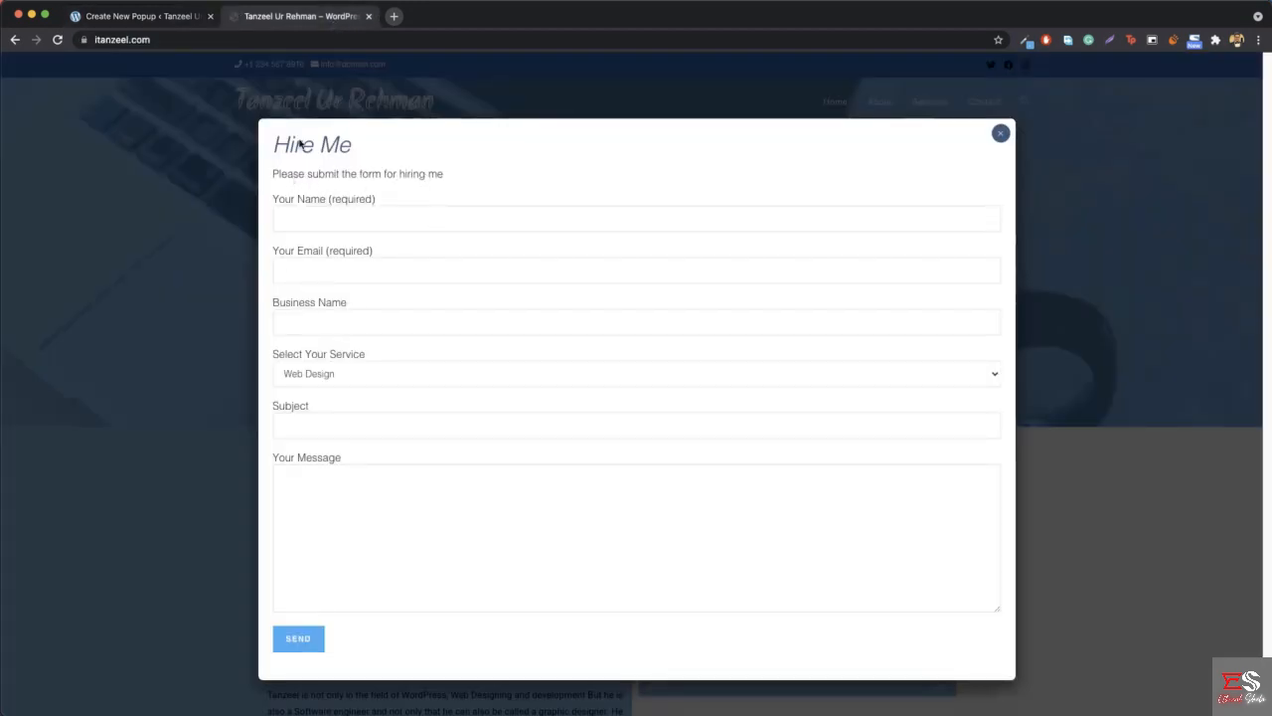
{"action": "left_click", "coordinate": [140, 17]}
{"action": "left_click", "coordinate": [232, 396]}
{"action": "type", "text": "P"}
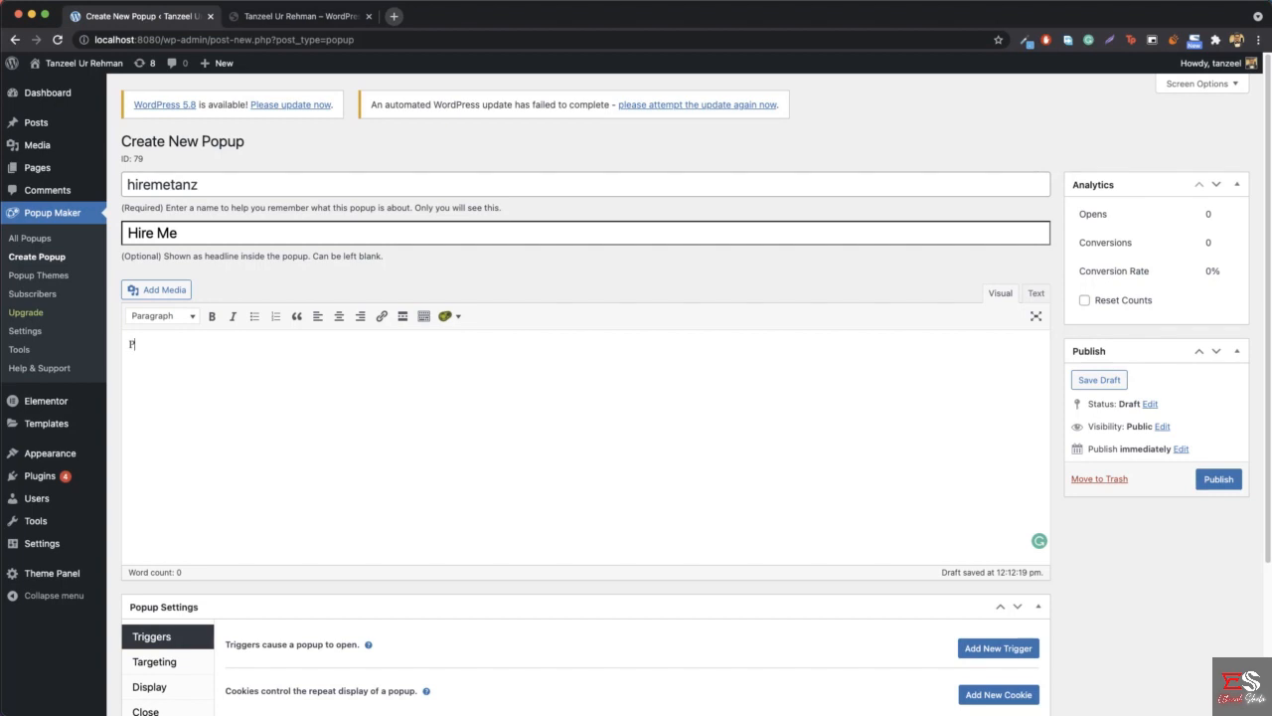
{"action": "type", "text": "lease Submit the form for hi"}
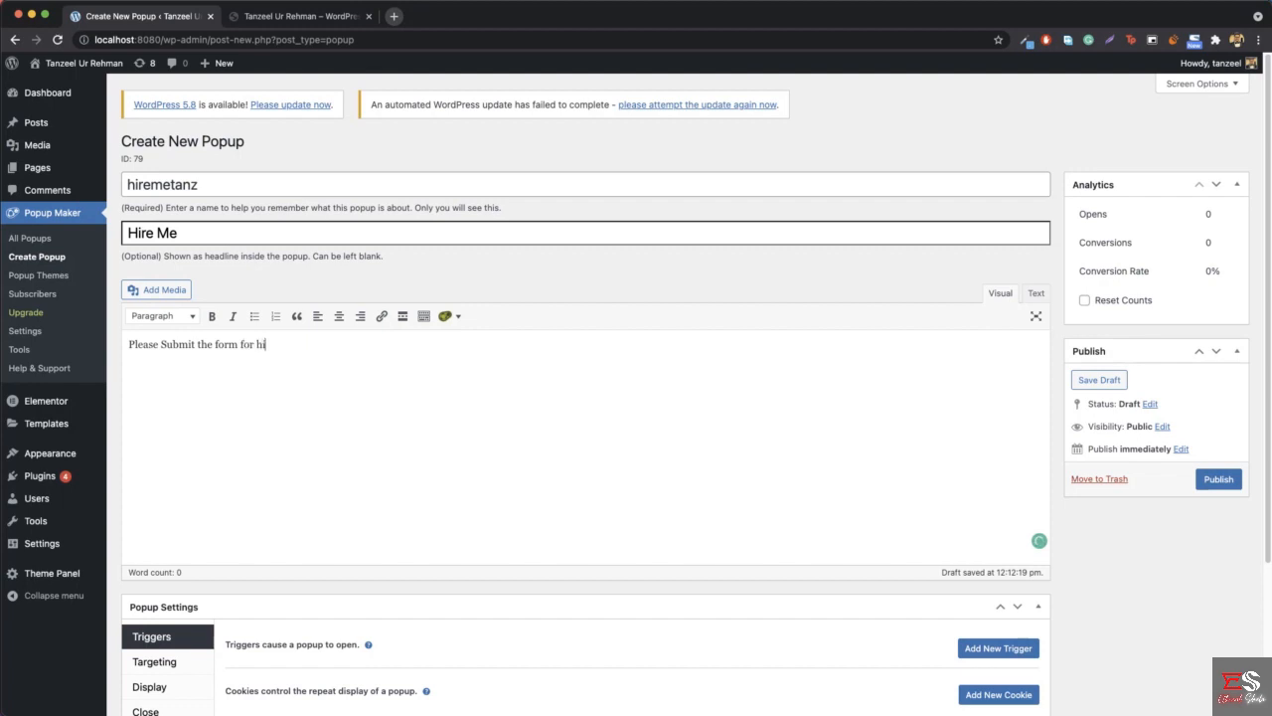
{"action": "type", "text": "ring me"}
{"action": "scroll", "coordinate": [974, 417], "scroll_direction": "down", "scroll_amount": 2}
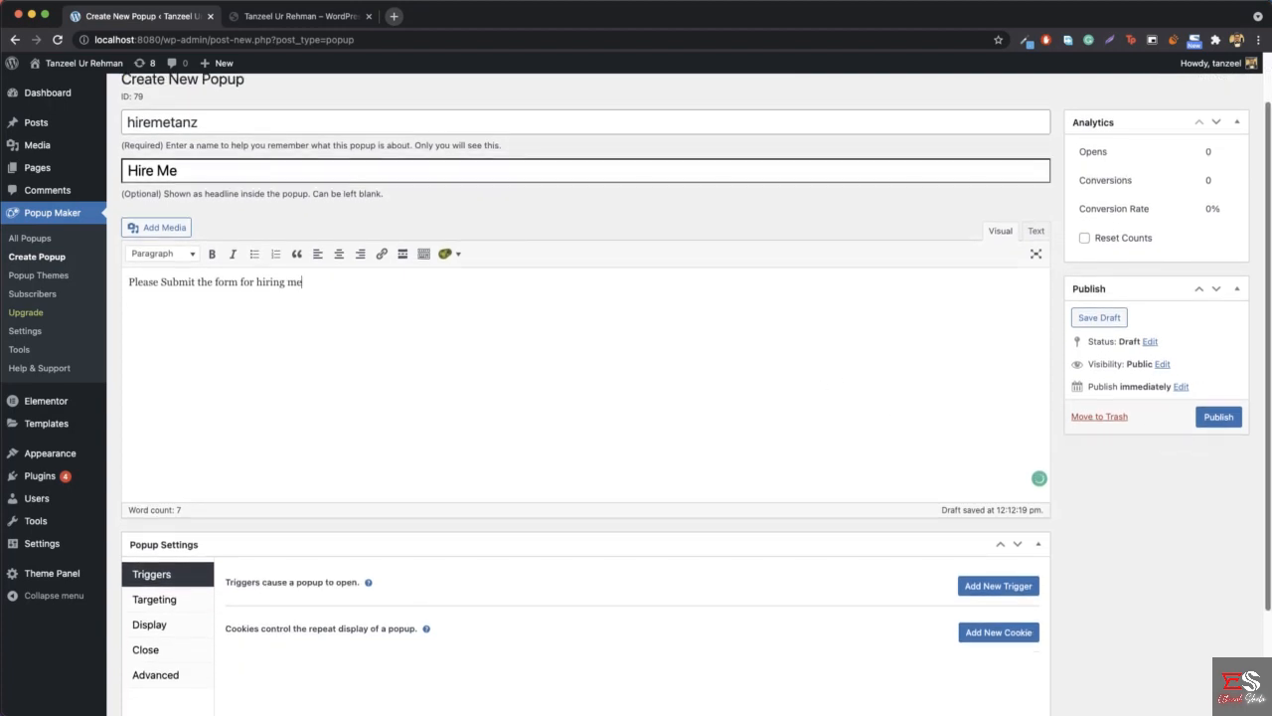
{"action": "left_click", "coordinate": [1202, 422]}
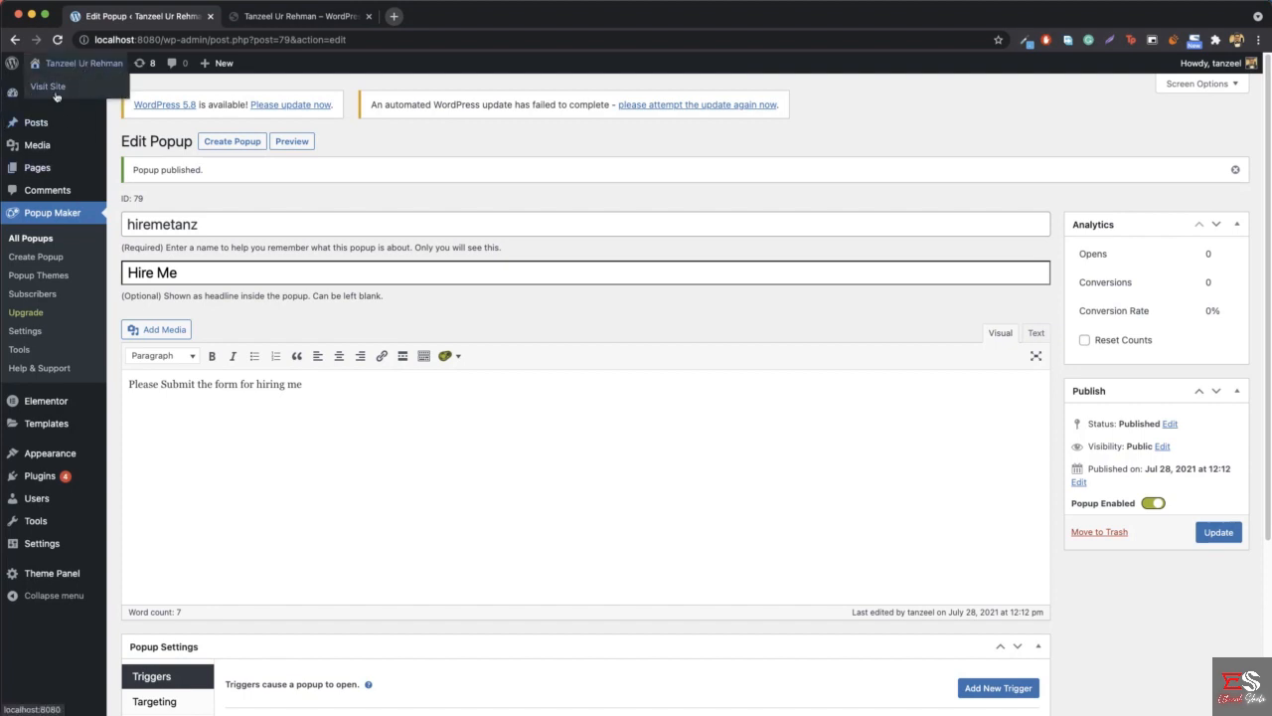
- Open the local site in a new tab, preview and close the hiremetanz popup, and try the hero's HIRE ME button
{"action": "right_click", "coordinate": [48, 94]}
{"action": "left_click", "coordinate": [84, 101]}
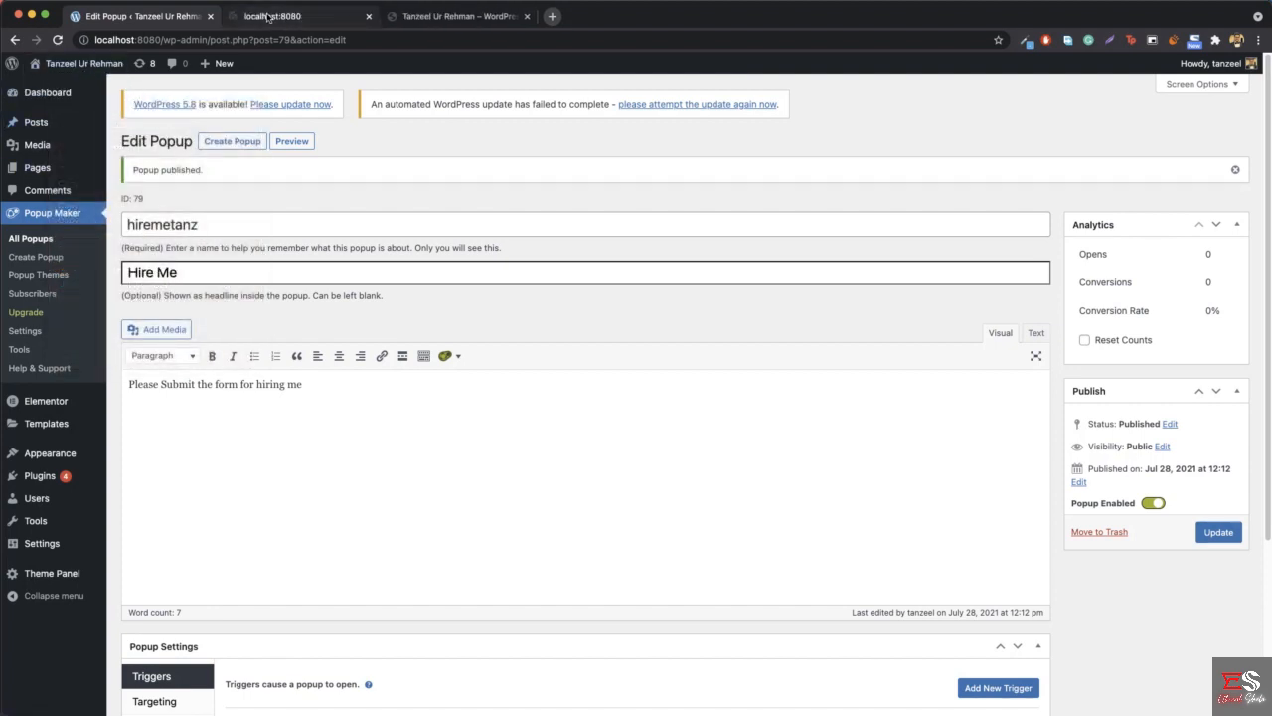
{"action": "left_click", "coordinate": [298, 16]}
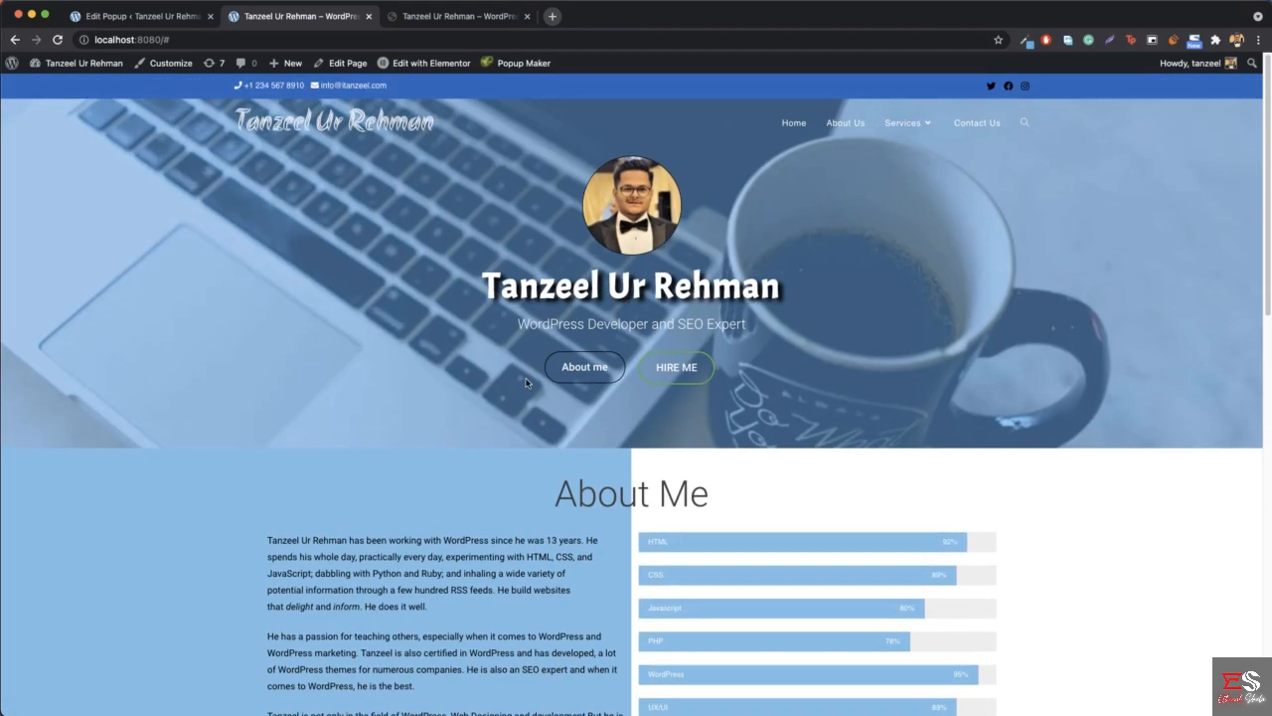
{"action": "mouse_move", "coordinate": [555, 64]}
{"action": "mouse_move", "coordinate": [513, 90]}
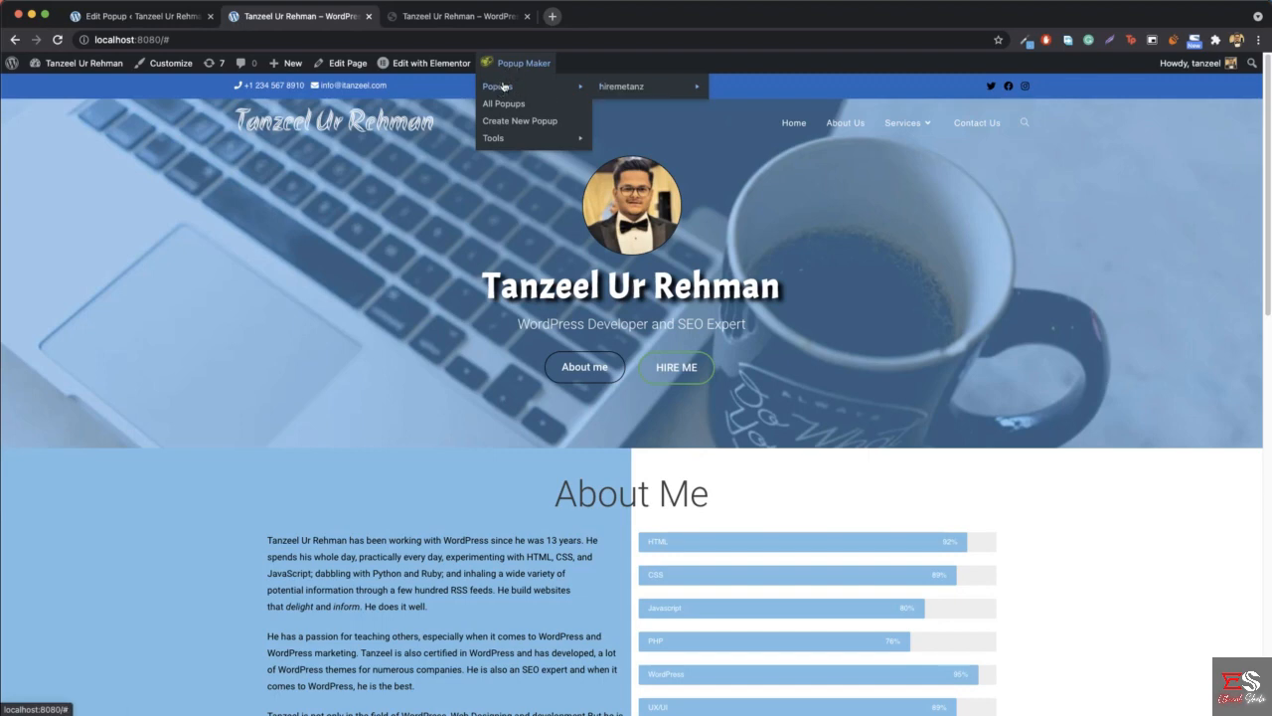
{"action": "mouse_move", "coordinate": [628, 91]}
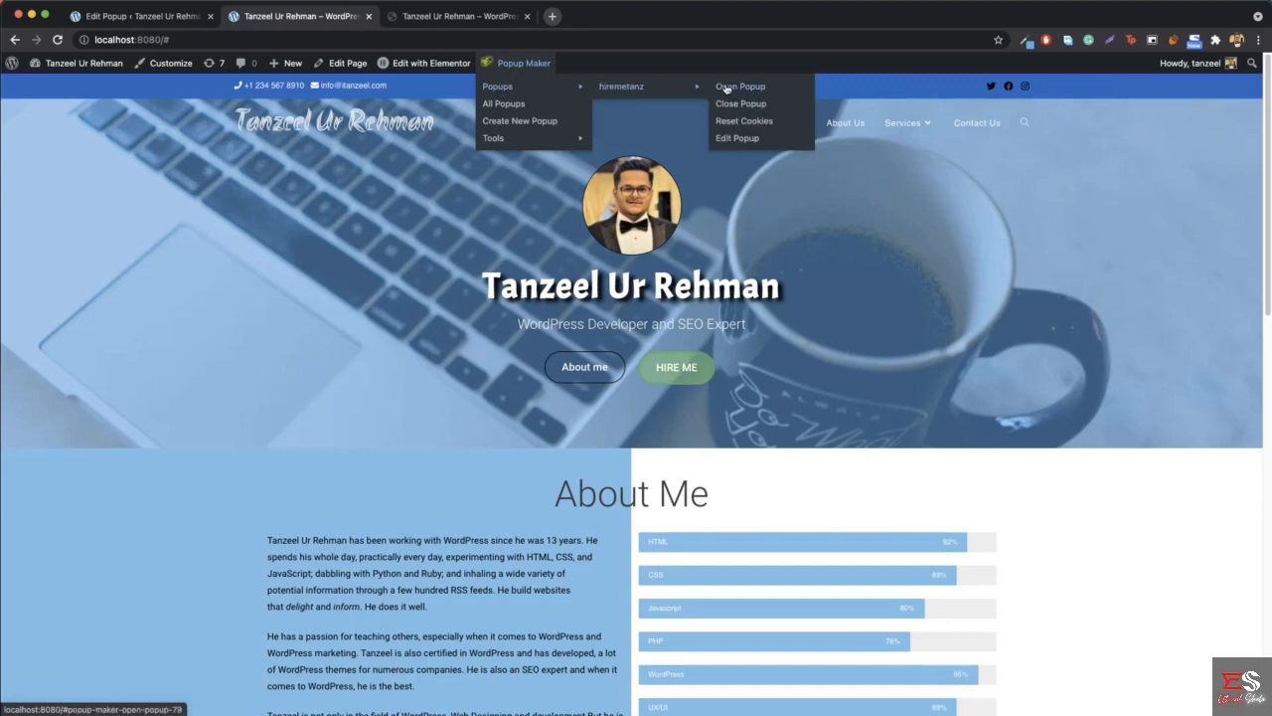
{"action": "left_click", "coordinate": [726, 86]}
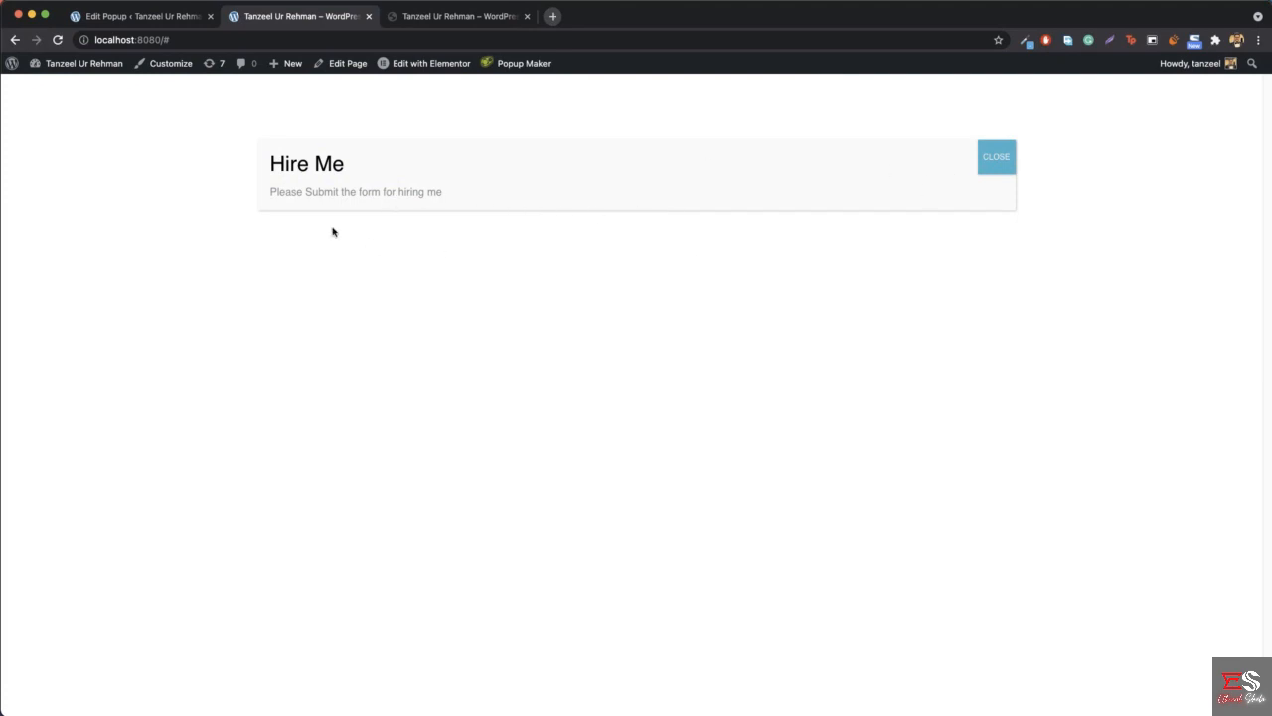
{"action": "left_click", "coordinate": [989, 151]}
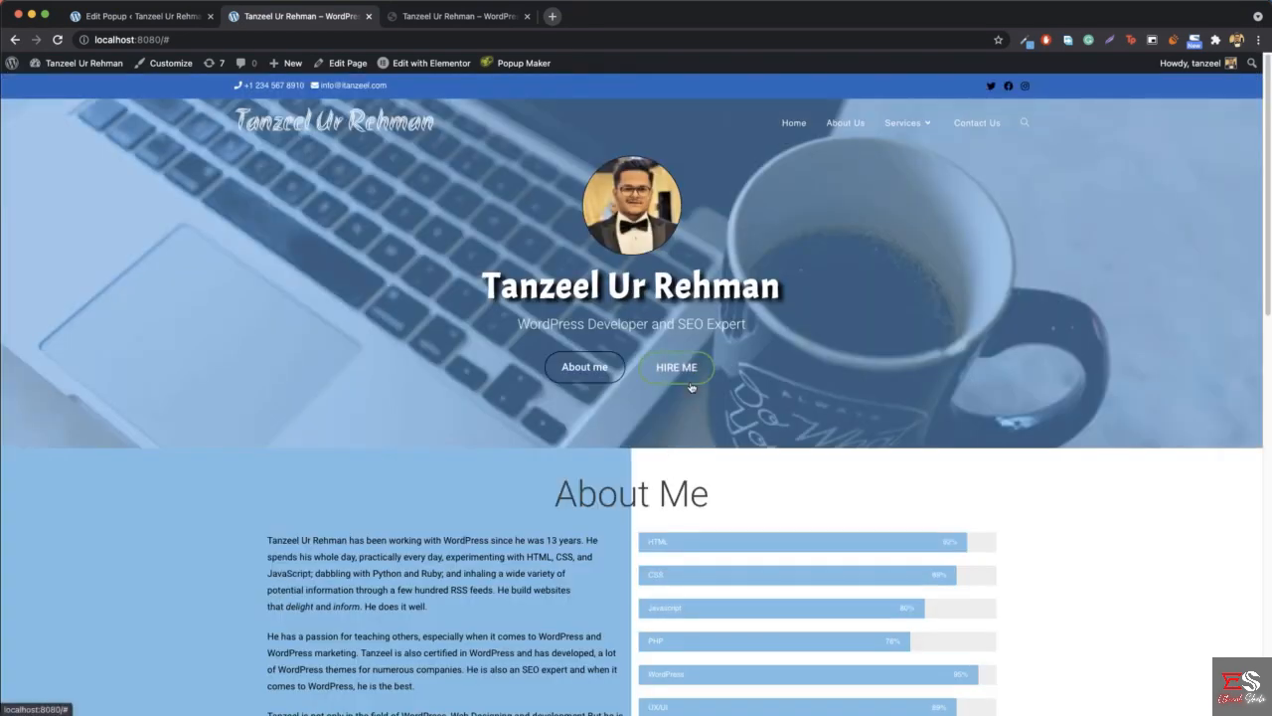
{"action": "left_click", "coordinate": [677, 374]}
- Start a new Click Open trigger for the hiremetanz popup with the cookie that prevents repeat showing turned off
{"action": "left_click", "coordinate": [118, 17]}
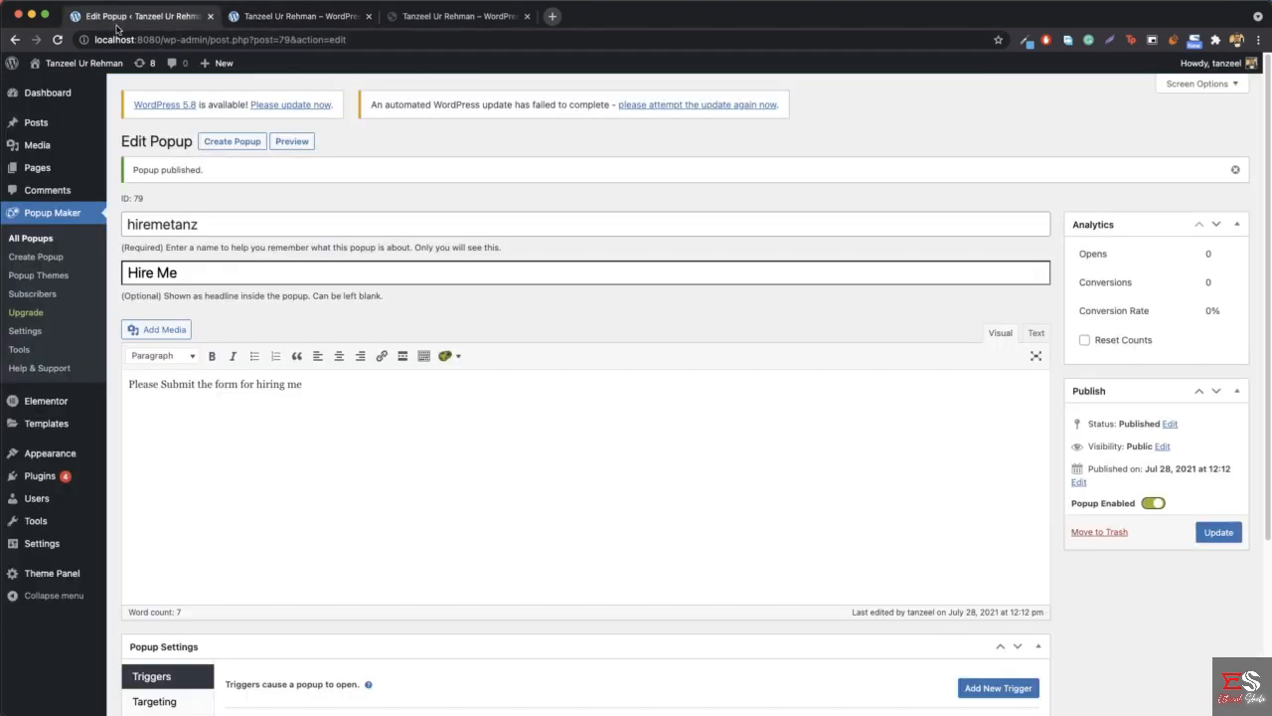
{"action": "scroll", "coordinate": [395, 267], "scroll_direction": "down", "scroll_amount": 5}
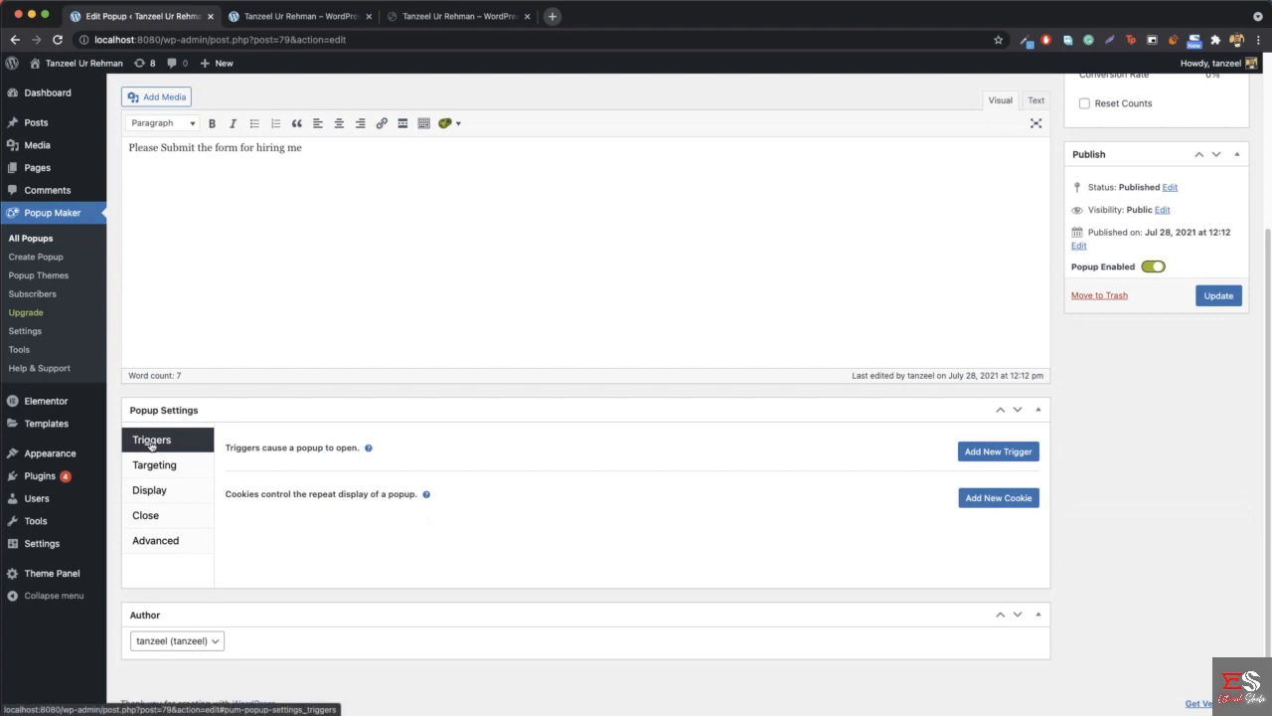
{"action": "left_click", "coordinate": [984, 454]}
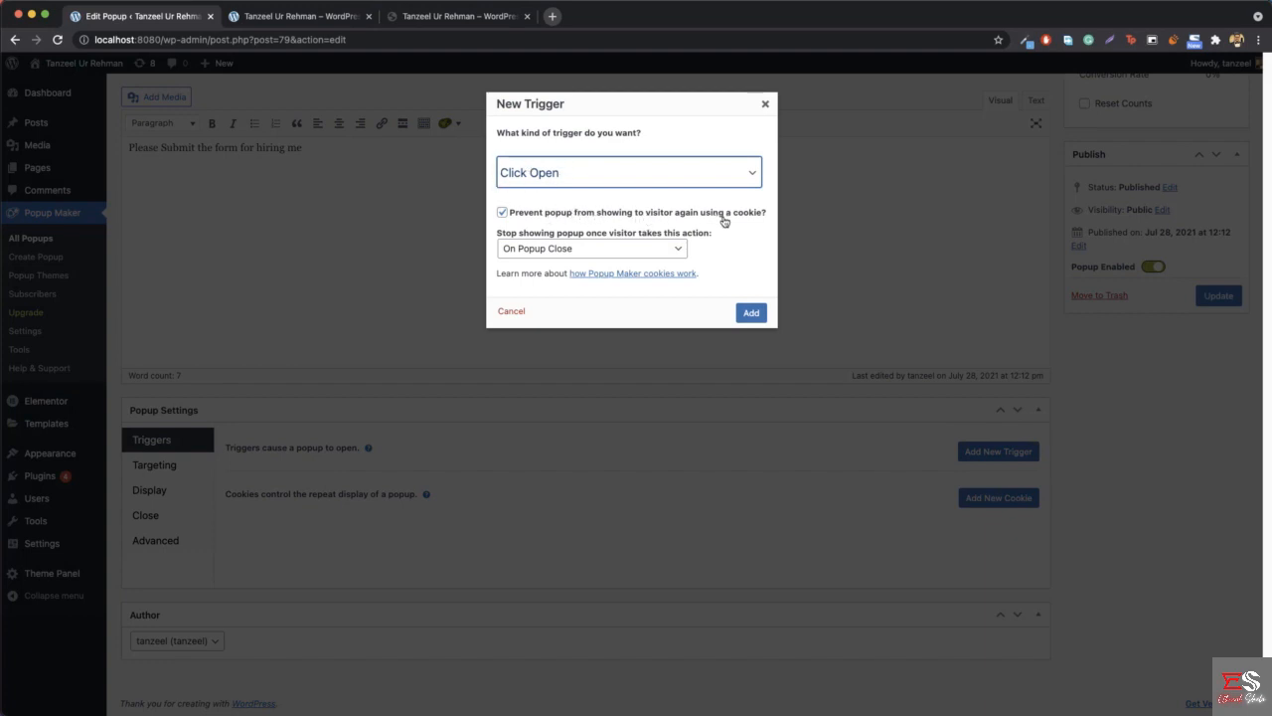
{"action": "left_click", "coordinate": [524, 214]}
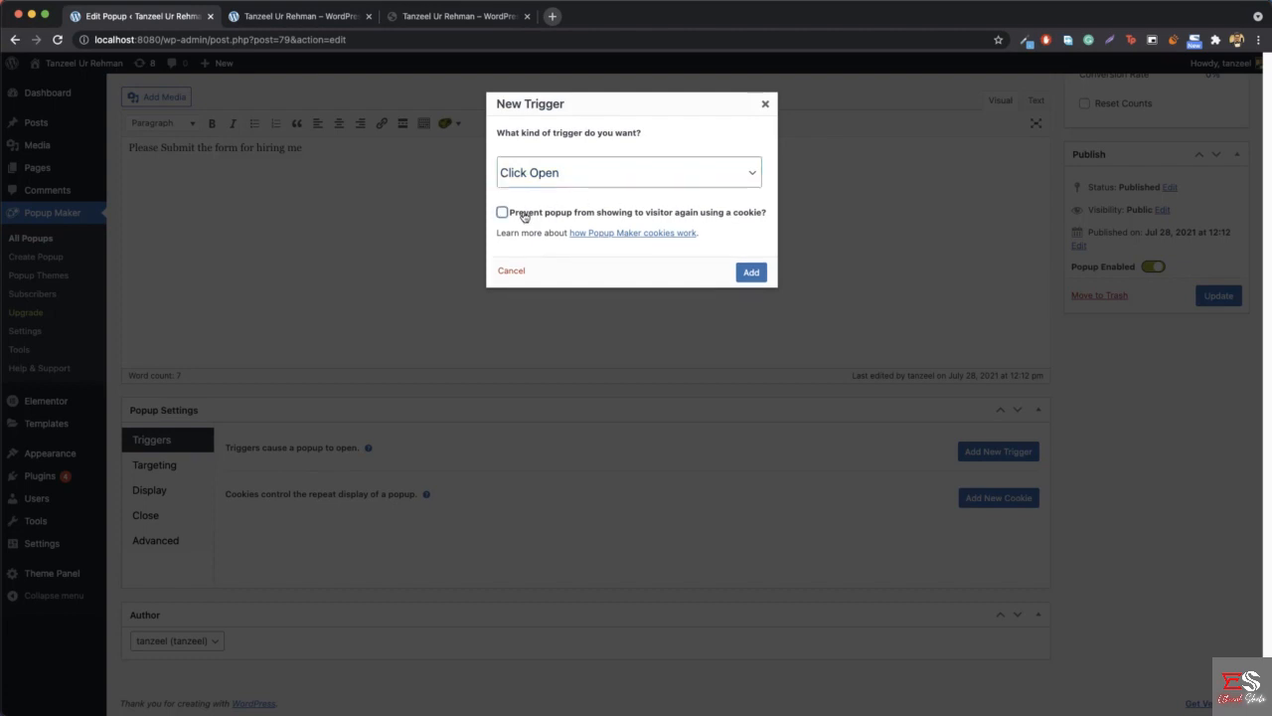
- Compare the local home page with the reference site and try opening and closing the reference's Hire Me popup several times
{"action": "left_click", "coordinate": [348, 16]}
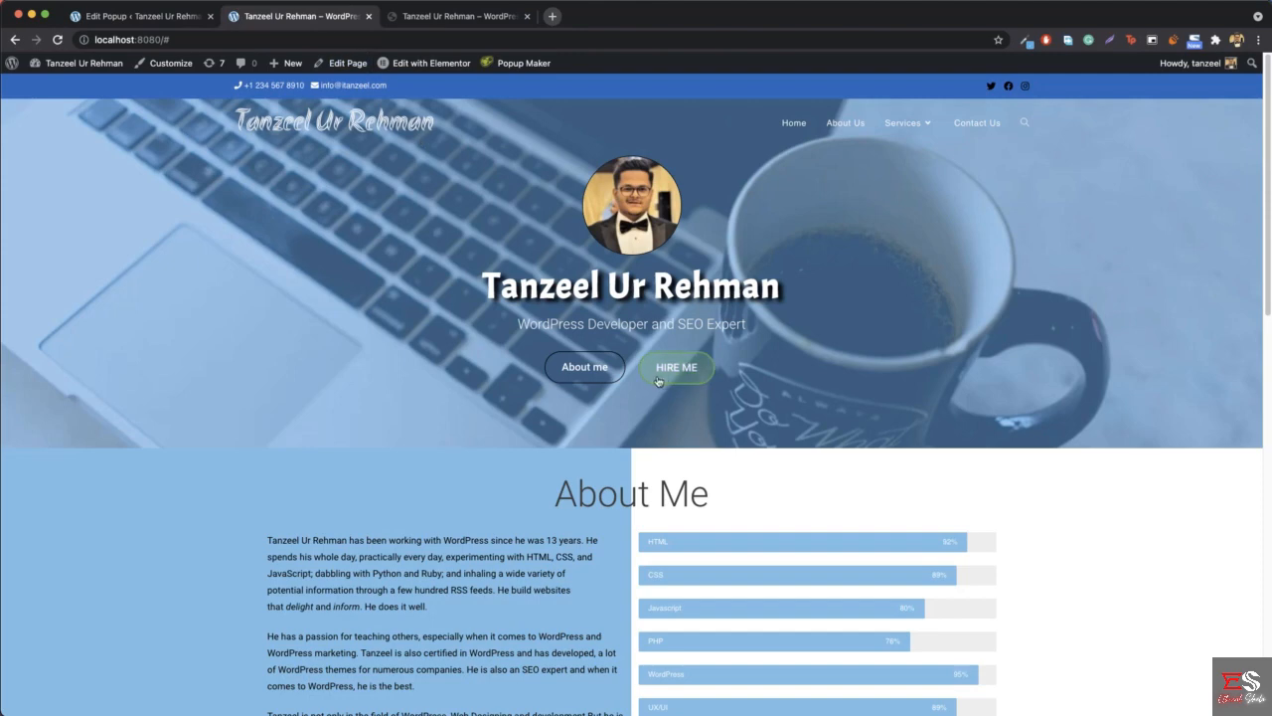
{"action": "scroll", "coordinate": [420, 136], "scroll_direction": "down", "scroll_amount": 1}
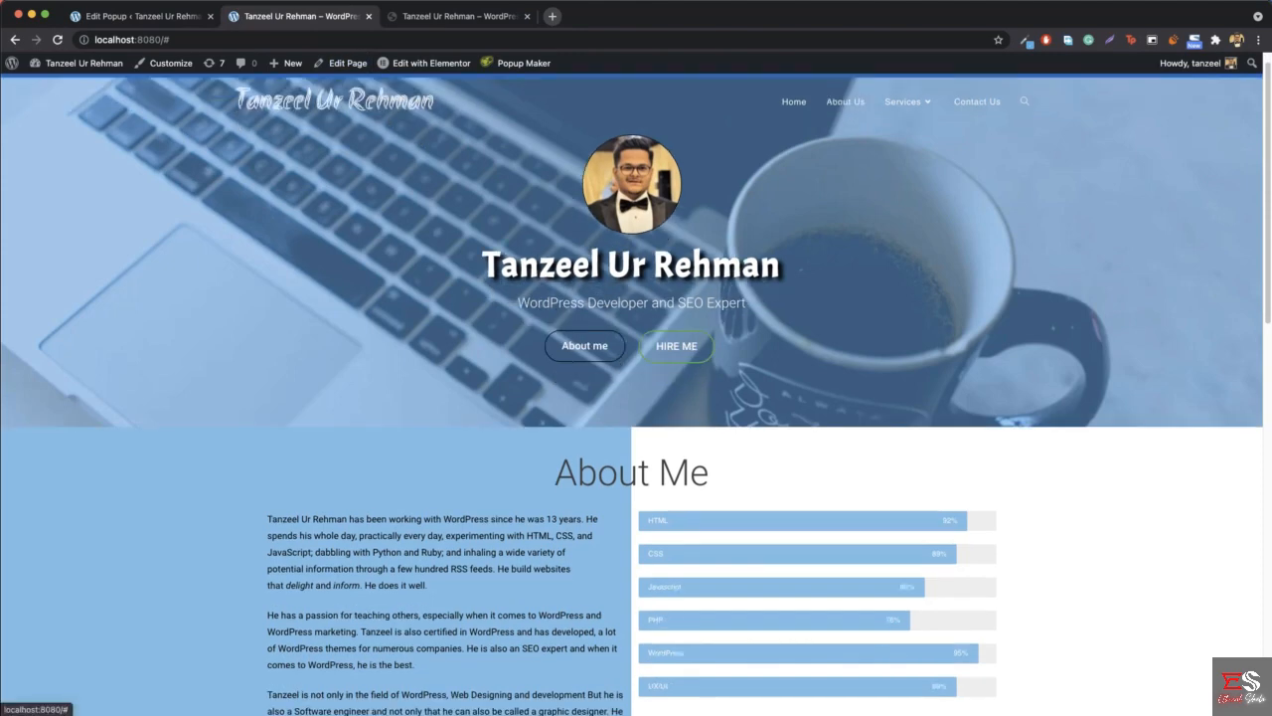
{"action": "left_click", "coordinate": [459, 16]}
{"action": "left_click", "coordinate": [1001, 133]}
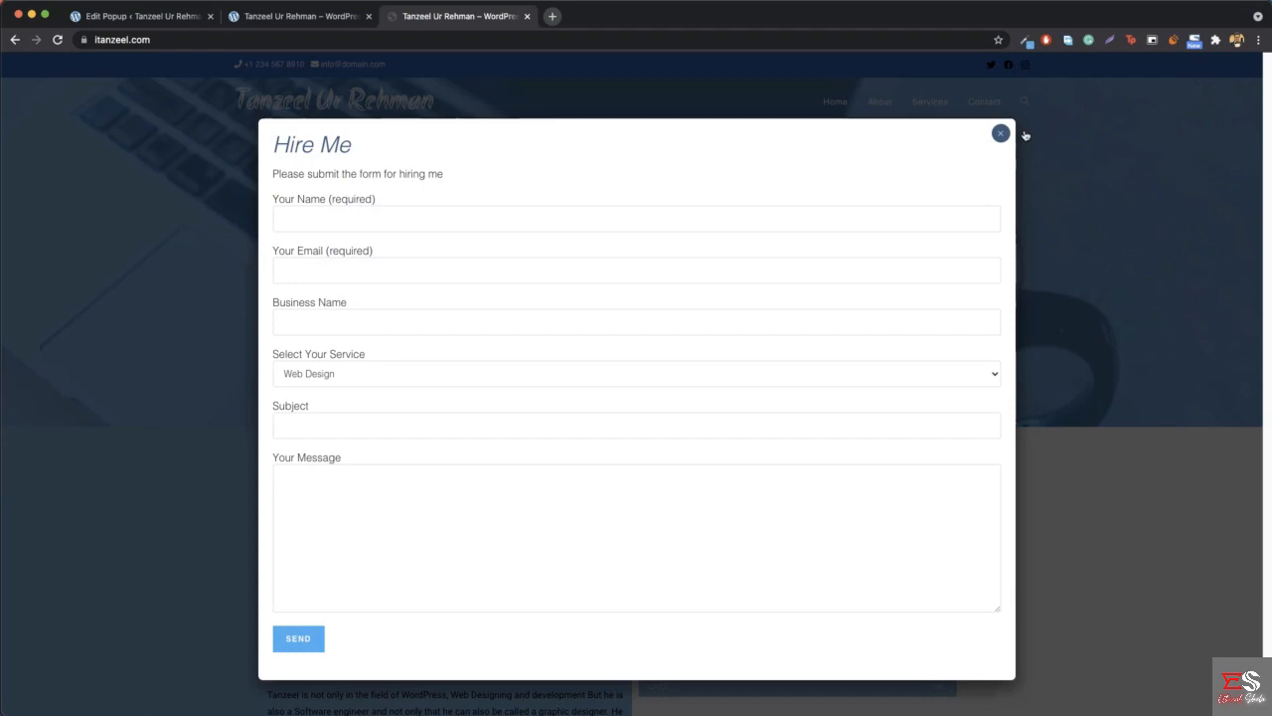
{"action": "left_click", "coordinate": [998, 135]}
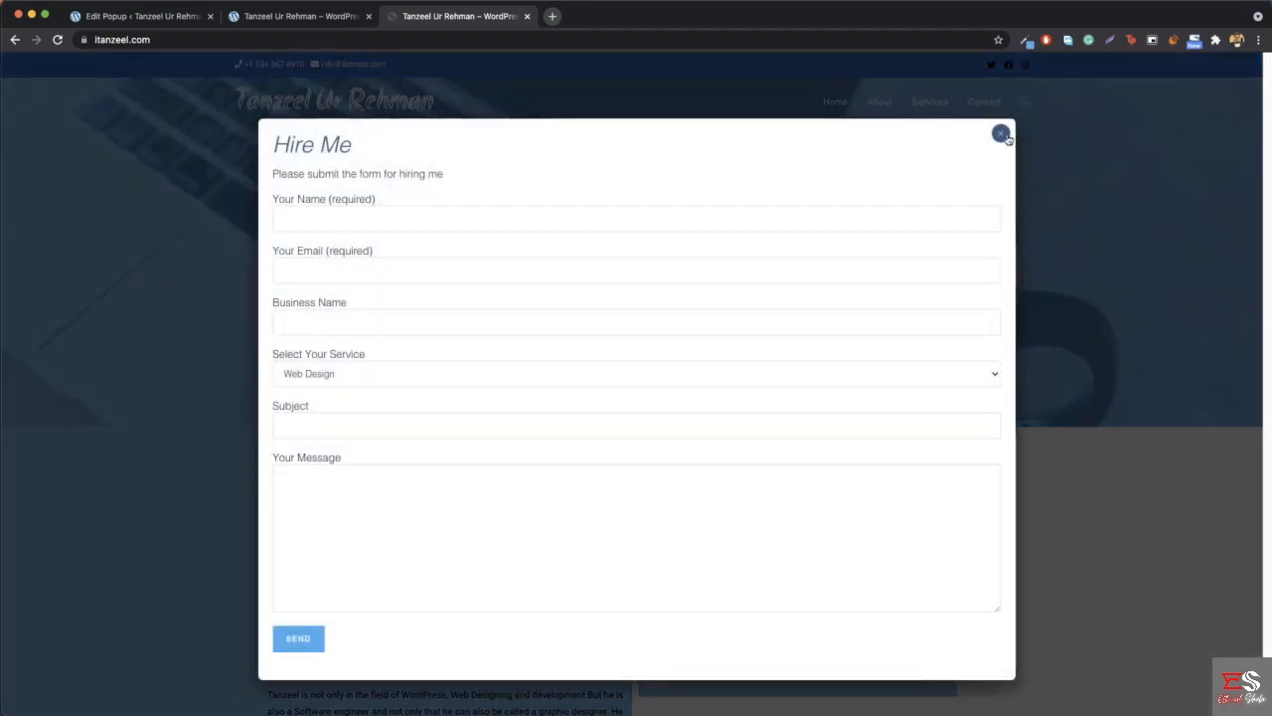
{"action": "left_click", "coordinate": [1004, 136]}
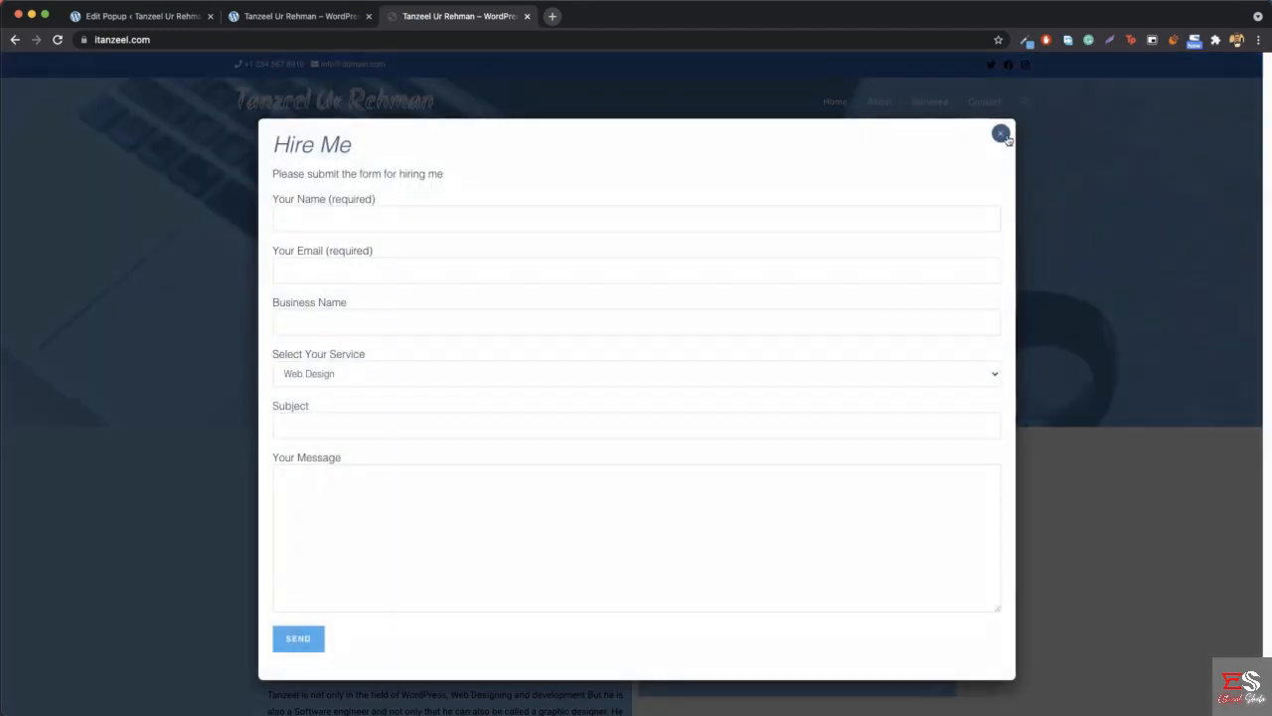
{"action": "left_click", "coordinate": [1002, 135]}
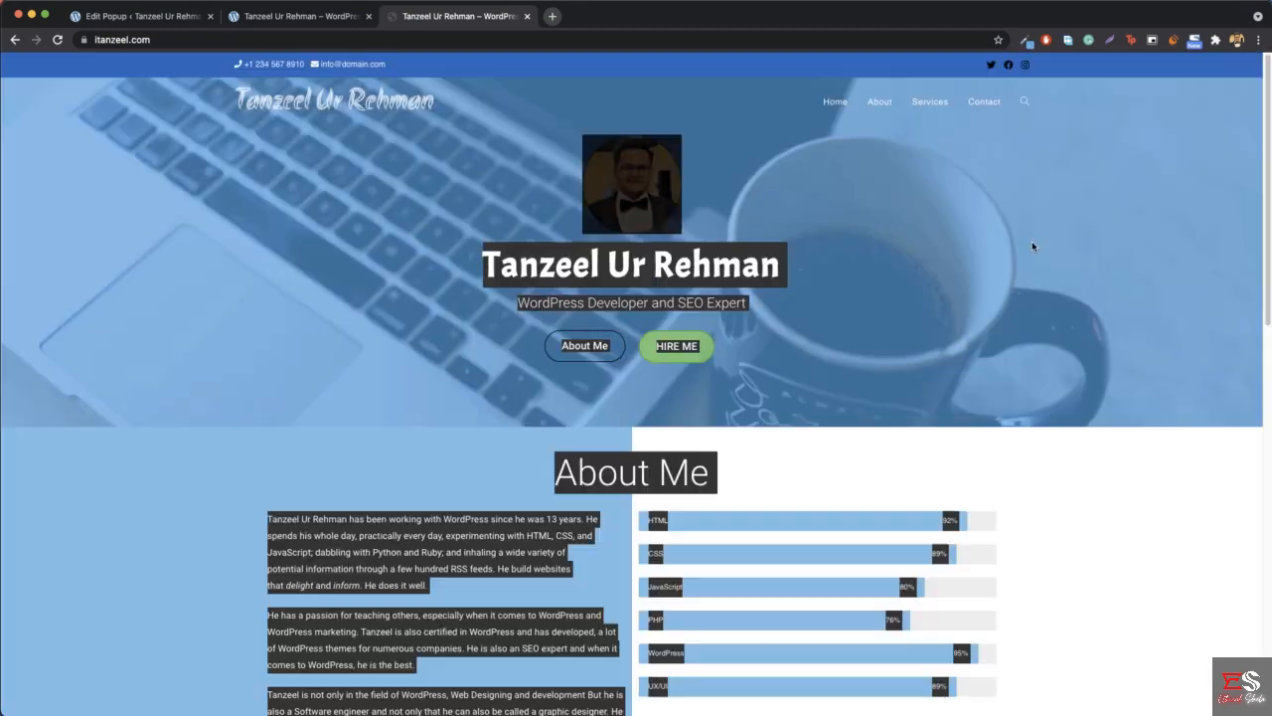
- Add the Click Open trigger, insert the "Link: Exact Match" extra CSS selector, and remove its exact_url placeholder, leaving a[href=""]
{"action": "left_click", "coordinate": [139, 16]}
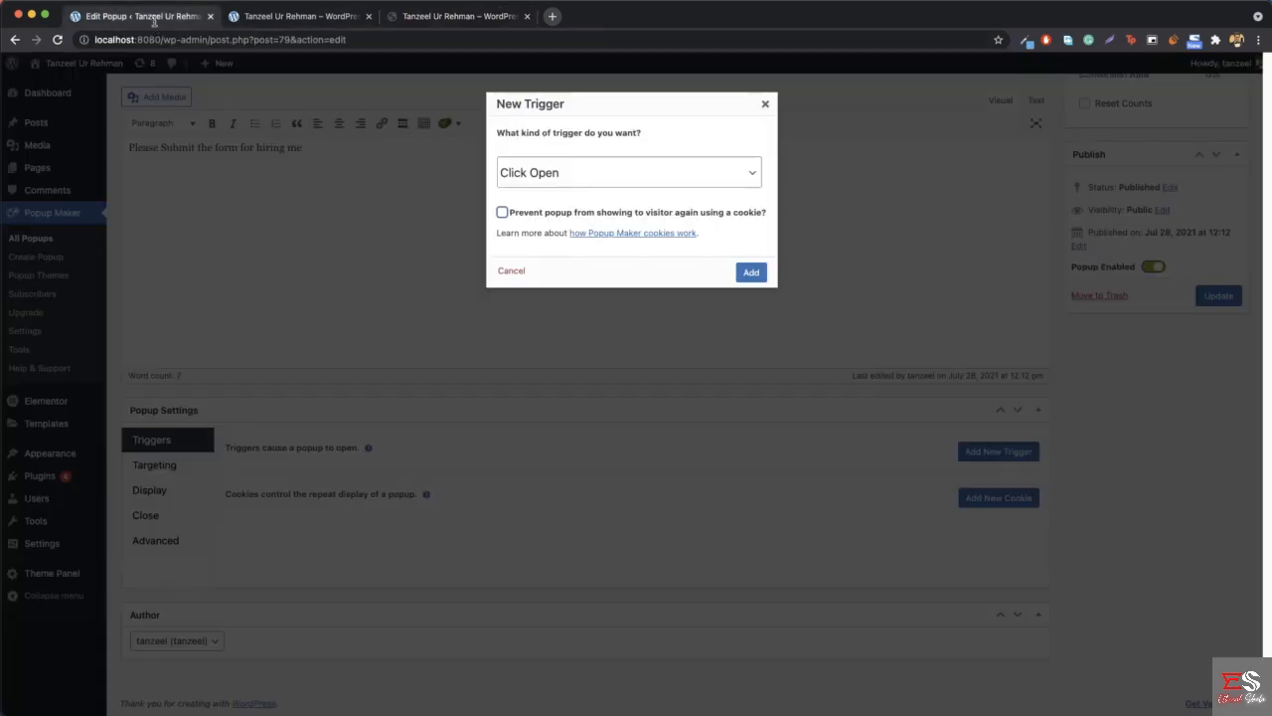
{"action": "left_click", "coordinate": [750, 274]}
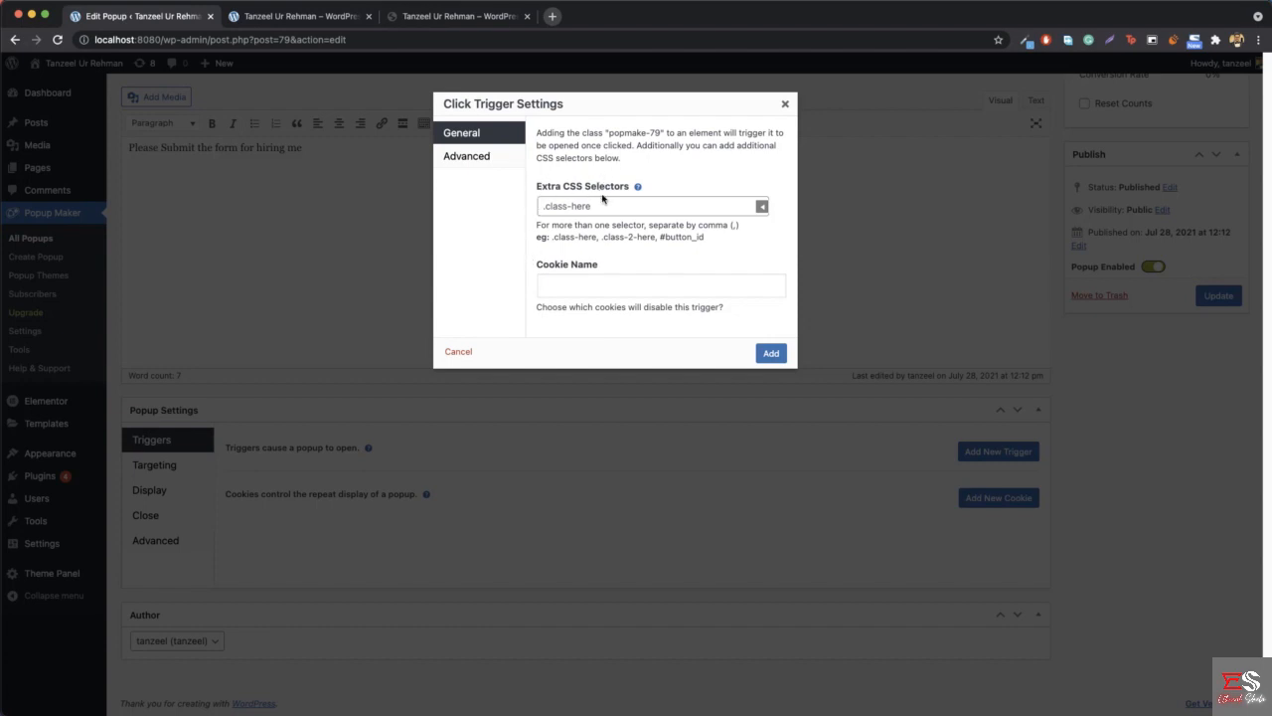
{"action": "left_click", "coordinate": [761, 210]}
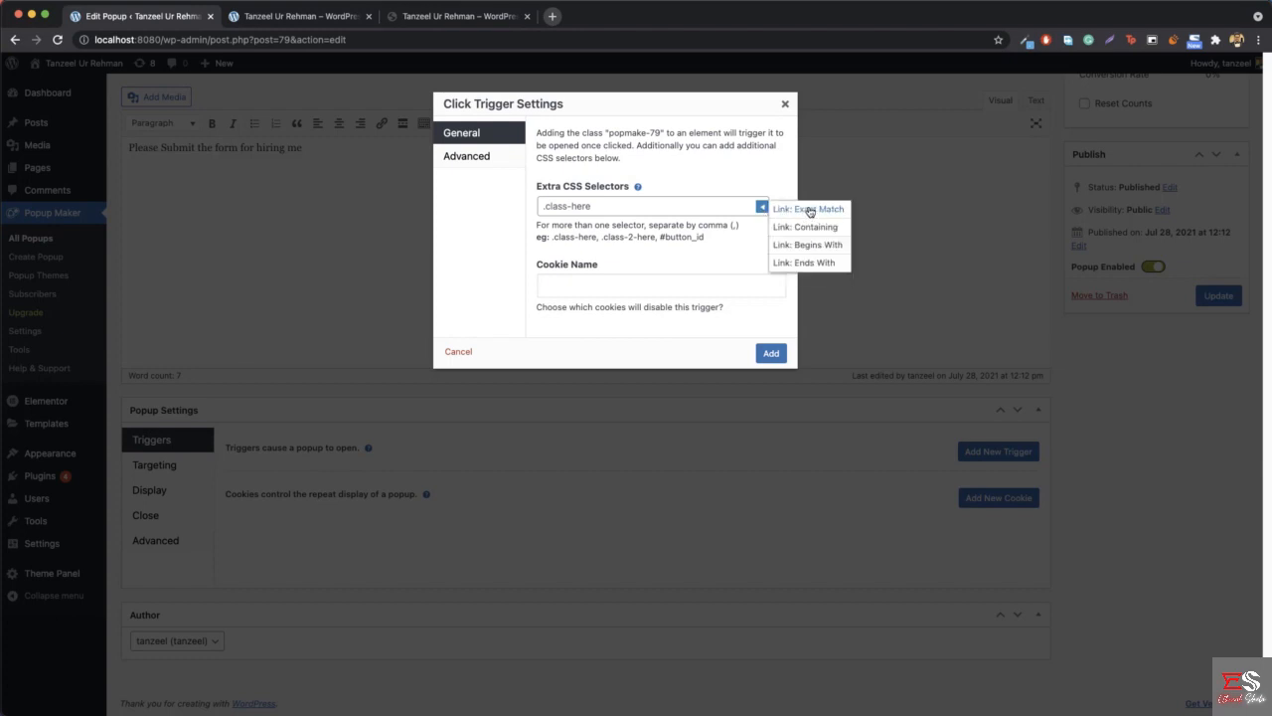
{"action": "left_click", "coordinate": [810, 209]}
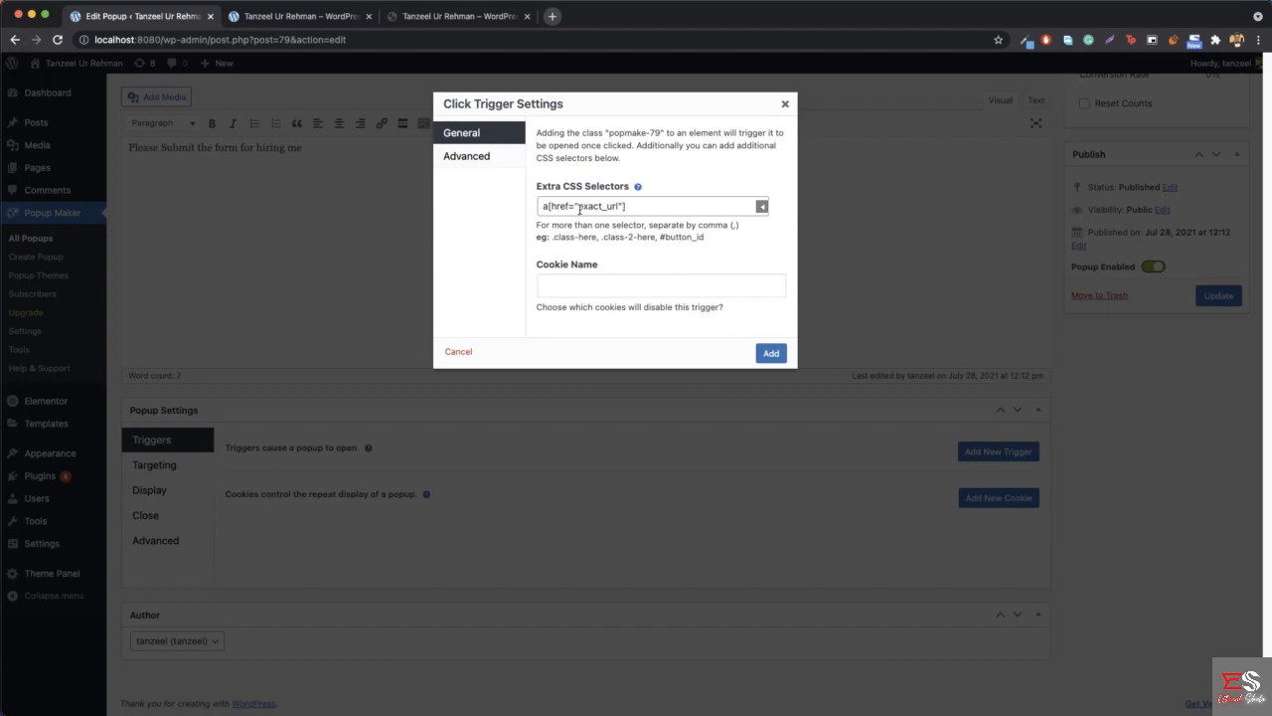
{"action": "left_click_drag", "start_coordinate": [580, 208], "coordinate": [607, 206]}
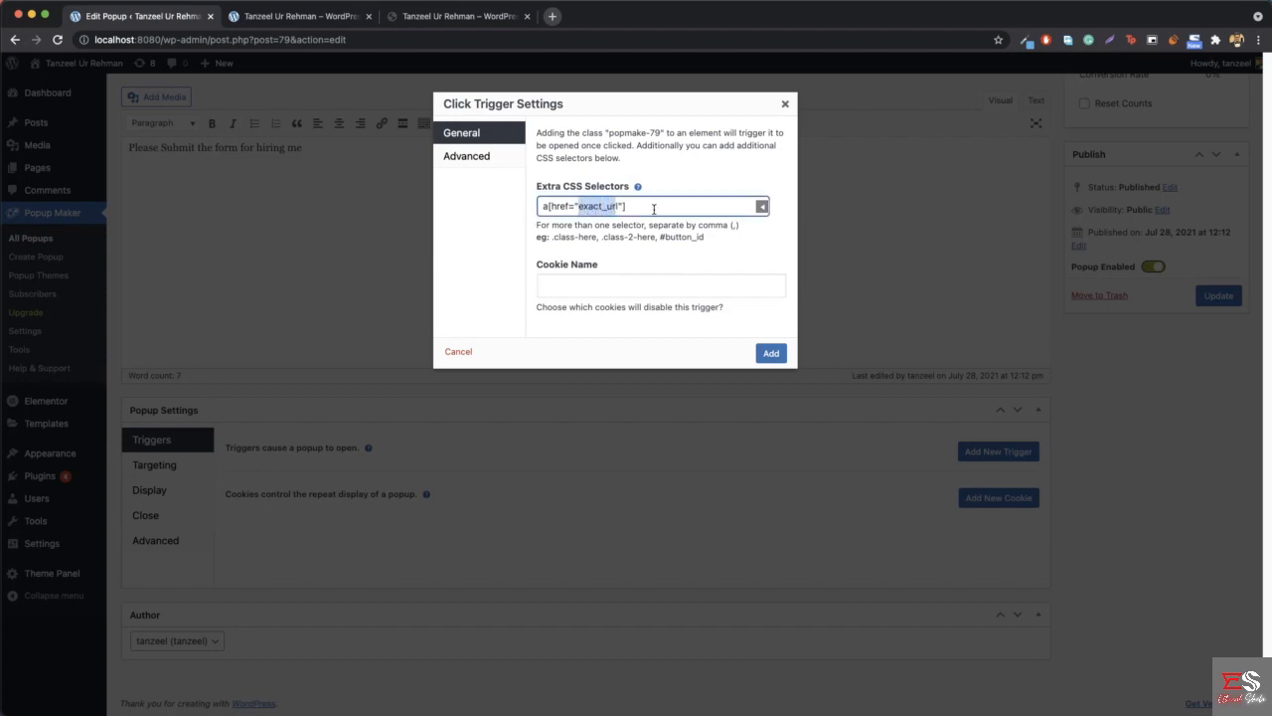
{"action": "left_click", "coordinate": [616, 210]}
{"action": "left_click_drag", "start_coordinate": [581, 208], "coordinate": [606, 205]}
{"action": "key", "text": "BackSpace"}
- Edit the home page with Elementor and set the hero HIRE ME button's link to #hireme
{"action": "left_click", "coordinate": [291, 17]}
{"action": "scroll", "coordinate": [620, 334], "scroll_direction": "up", "scroll_amount": 2}
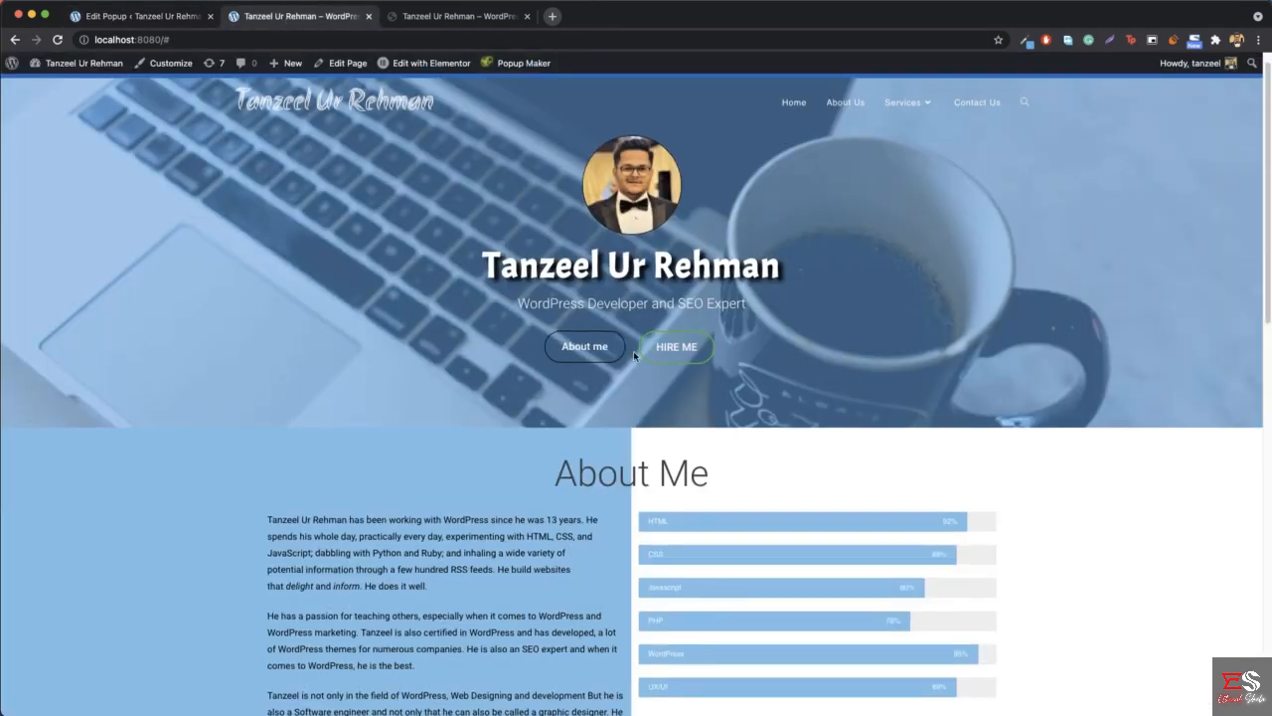
{"action": "left_click", "coordinate": [425, 65]}
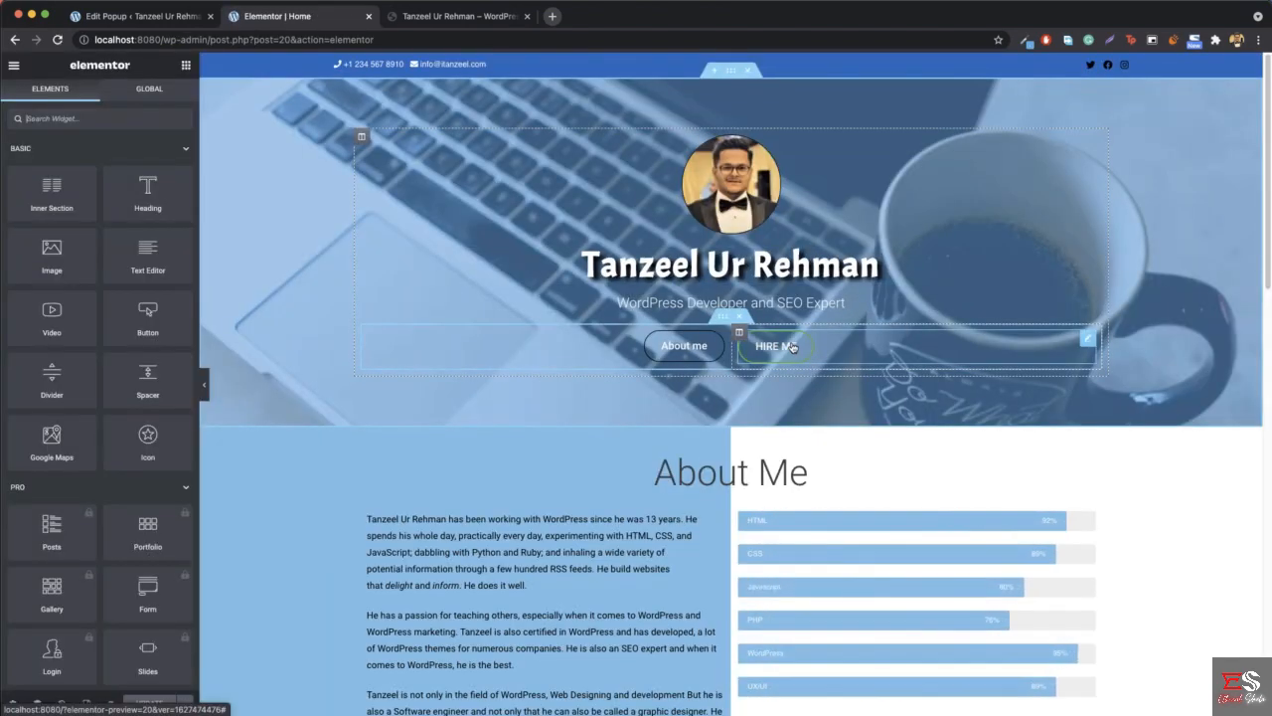
{"action": "right_click", "coordinate": [792, 346]}
{"action": "left_click", "coordinate": [820, 358]}
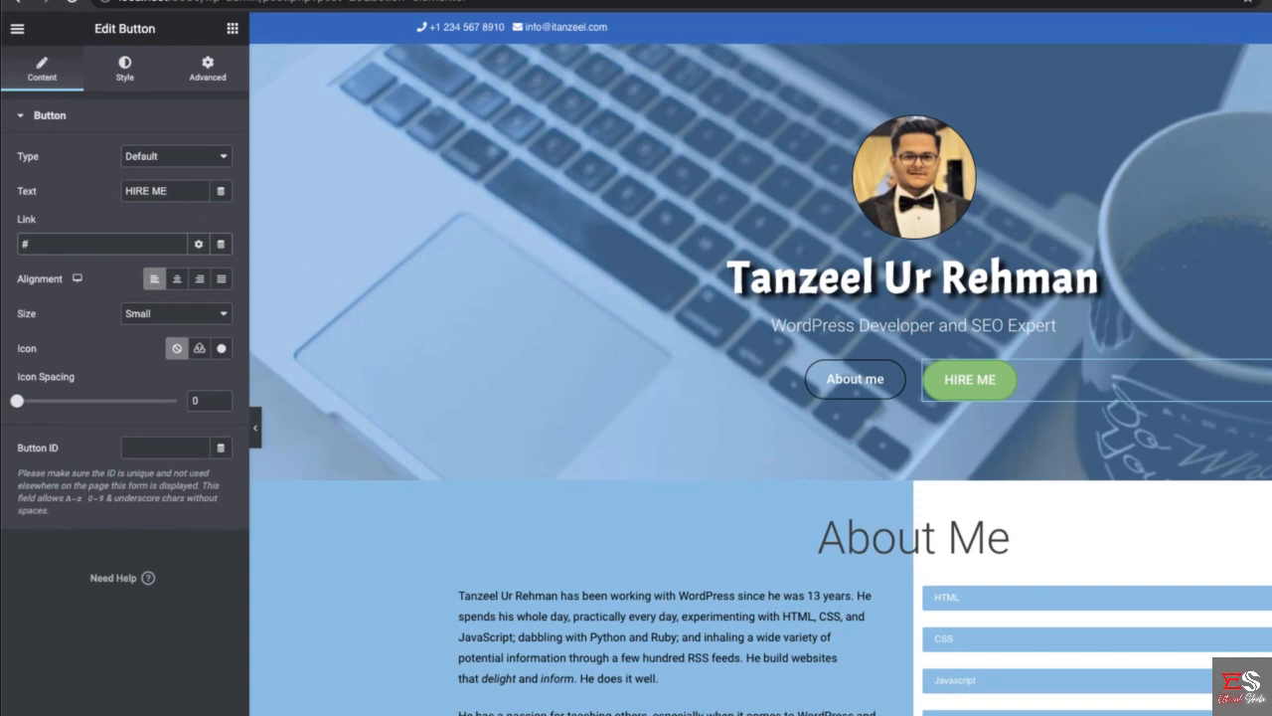
{"action": "type", "text": "me"}
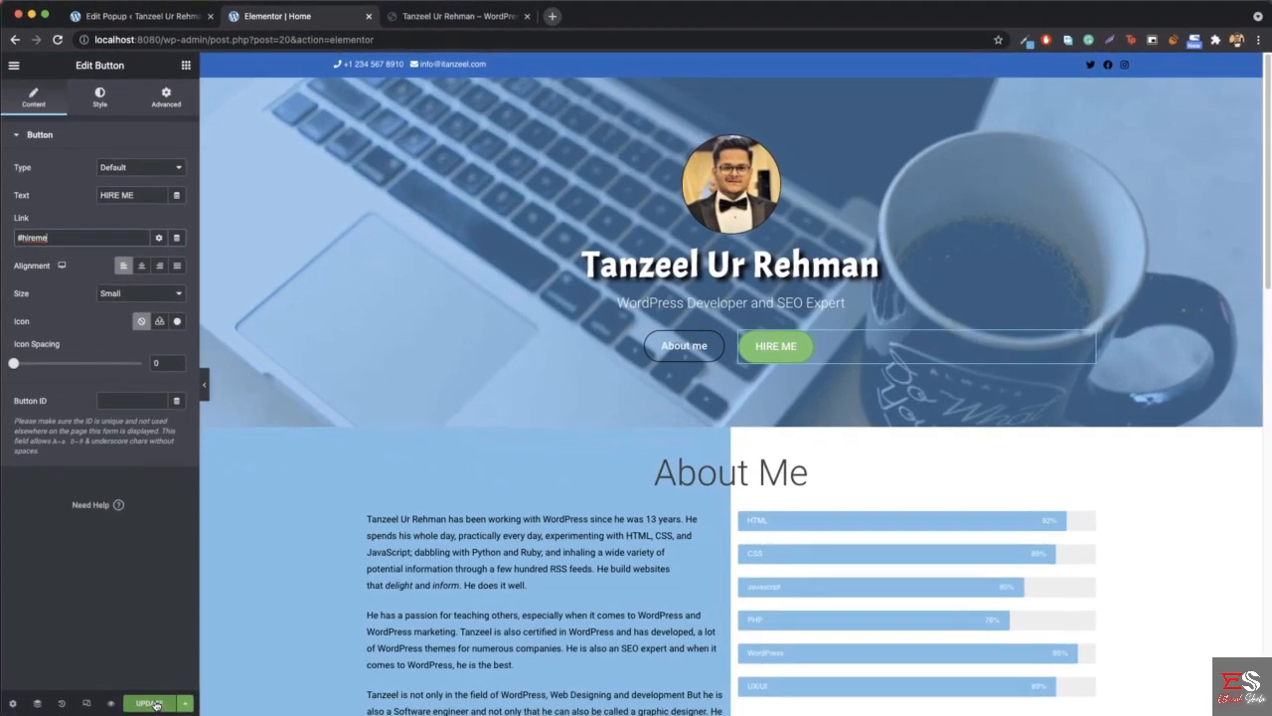
- Save the home page edits and update the popup with a Click Open trigger using the extra CSS selector a[href="#hireme"]
{"action": "left_click", "coordinate": [159, 702]}
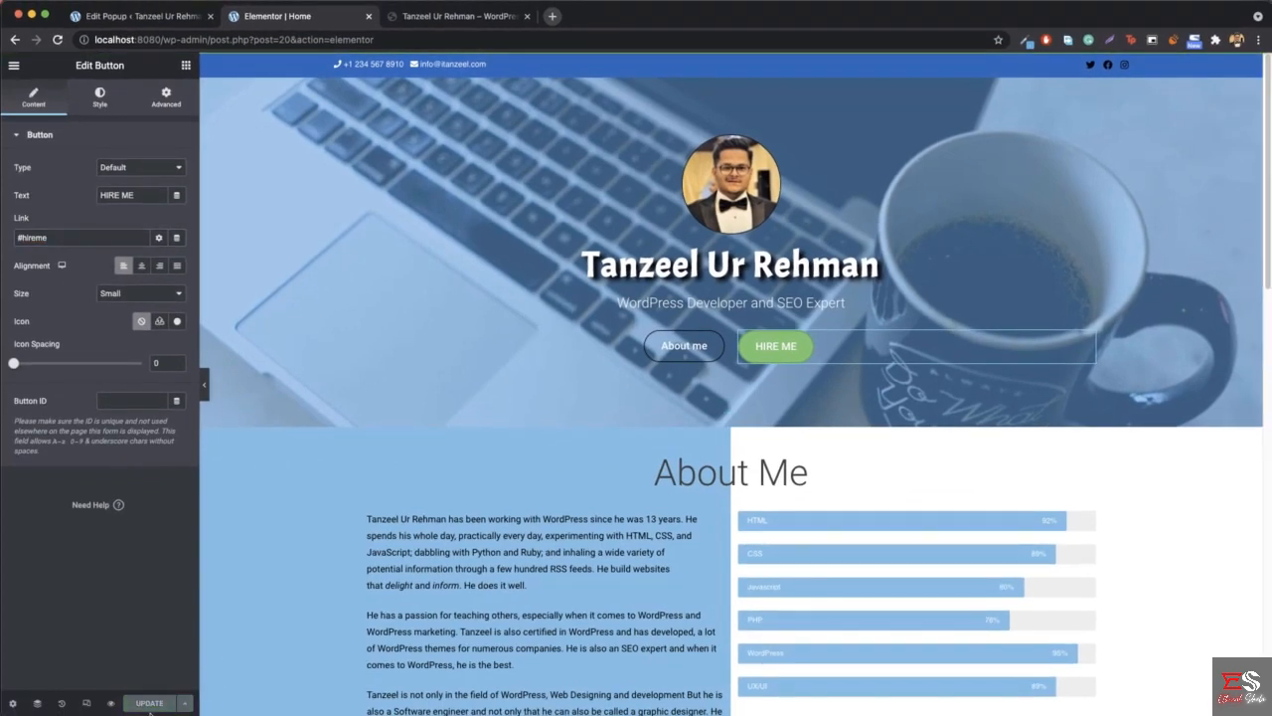
{"action": "left_click", "coordinate": [137, 20]}
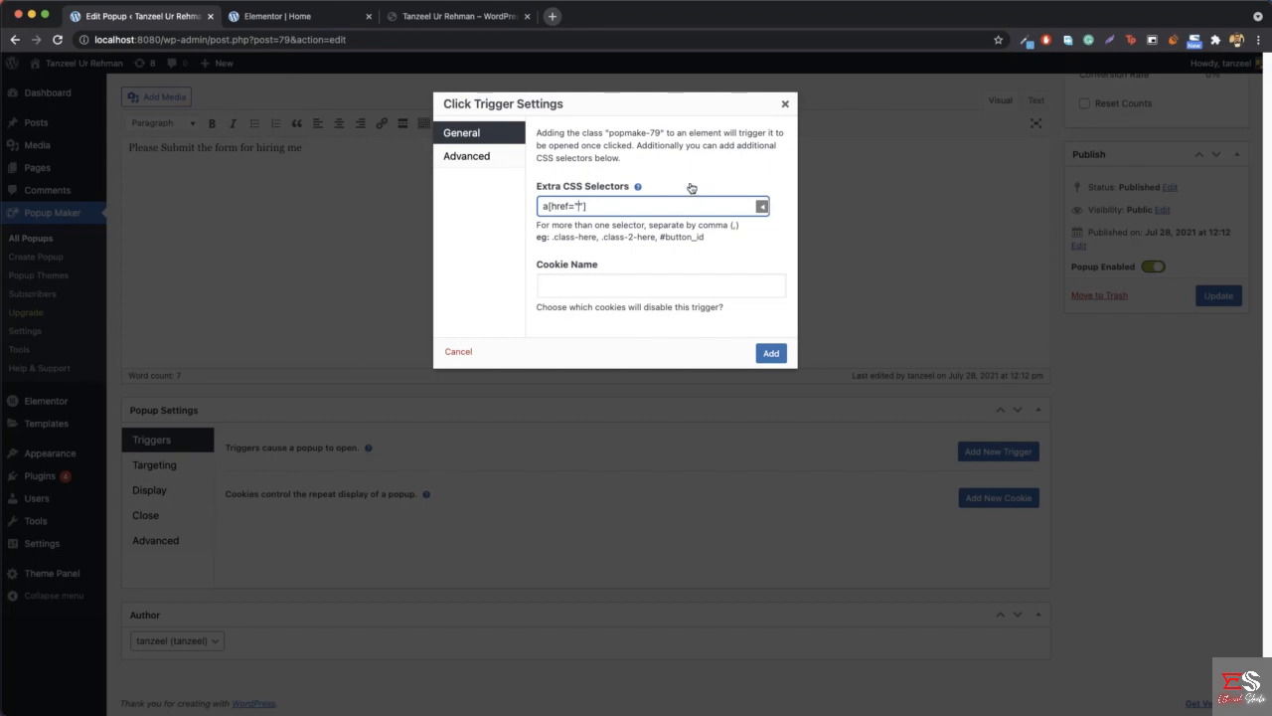
{"action": "type", "text": "#"}
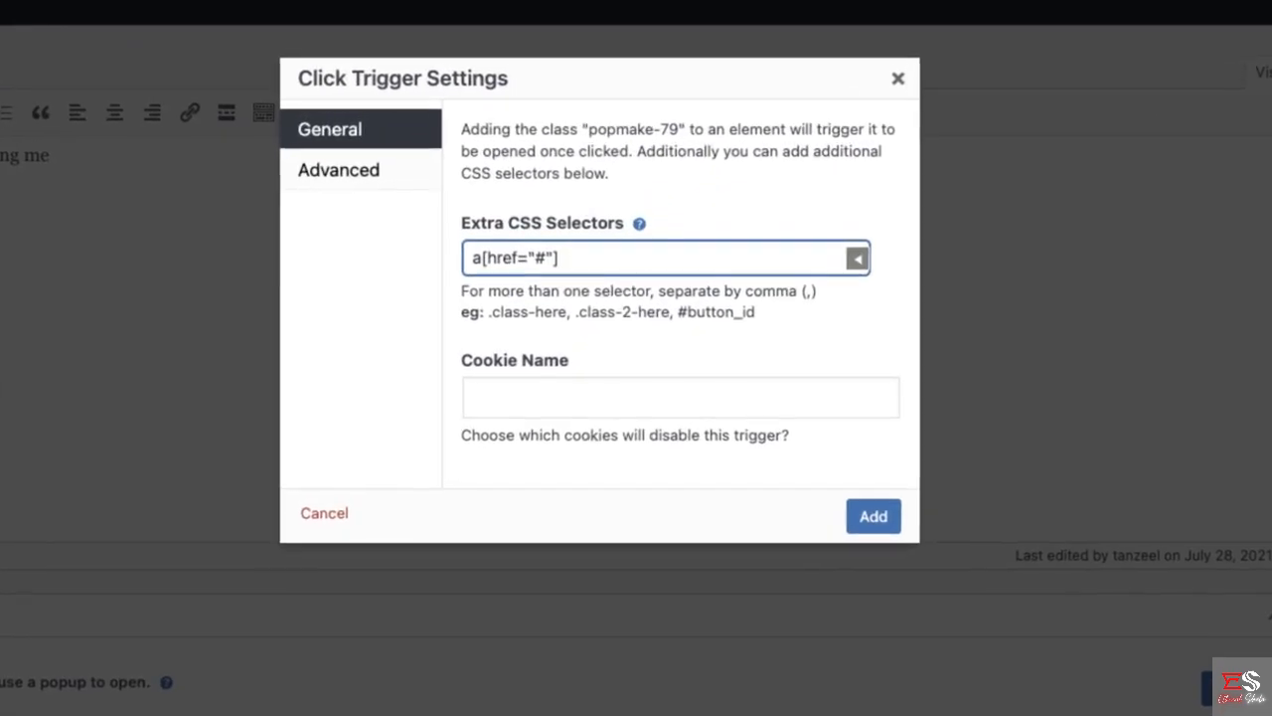
{"action": "type", "text": "hire"}
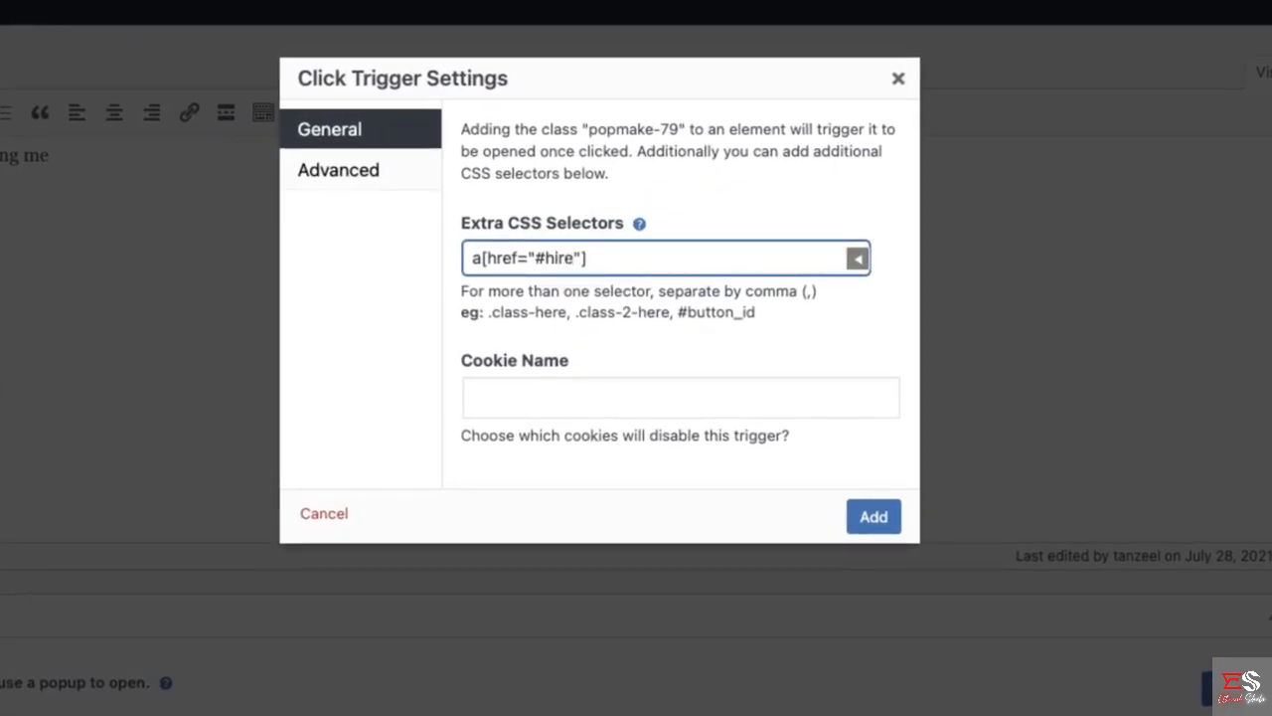
{"action": "type", "text": "me"}
{"action": "left_click", "coordinate": [859, 523]}
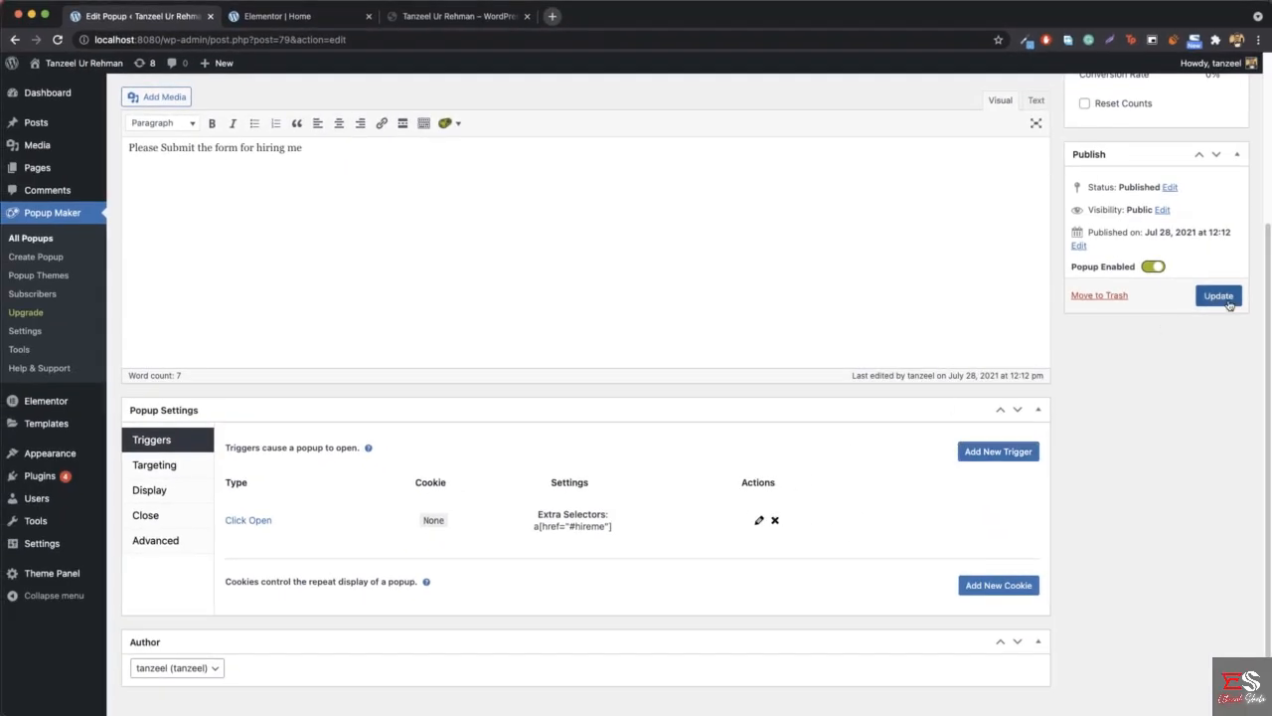
{"action": "left_click", "coordinate": [1244, 307]}
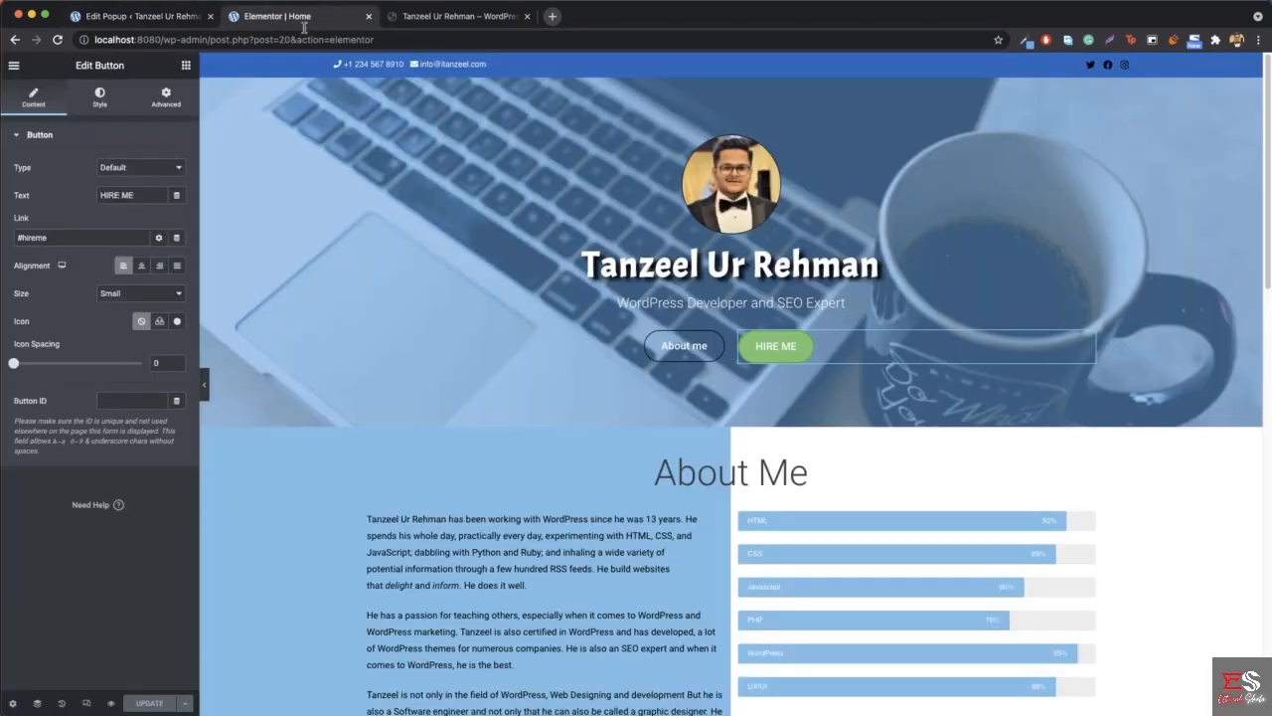
- Load the local home page at localhost:8080 and test opening and closing the popup from the hero HIRE ME button
{"action": "left_click", "coordinate": [302, 17]}
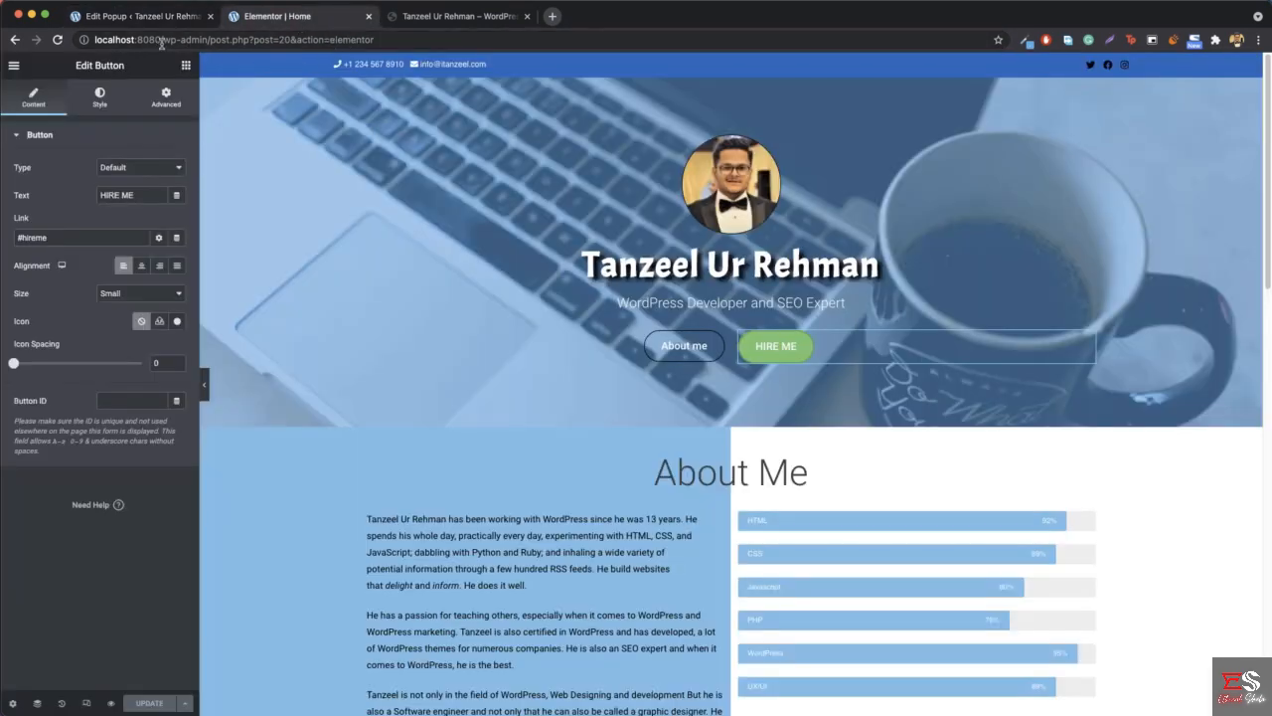
{"action": "left_click_drag", "start_coordinate": [162, 41], "coordinate": [487, 17]}
{"action": "key", "text": "BackSpace"}
{"action": "key", "text": "Return"}
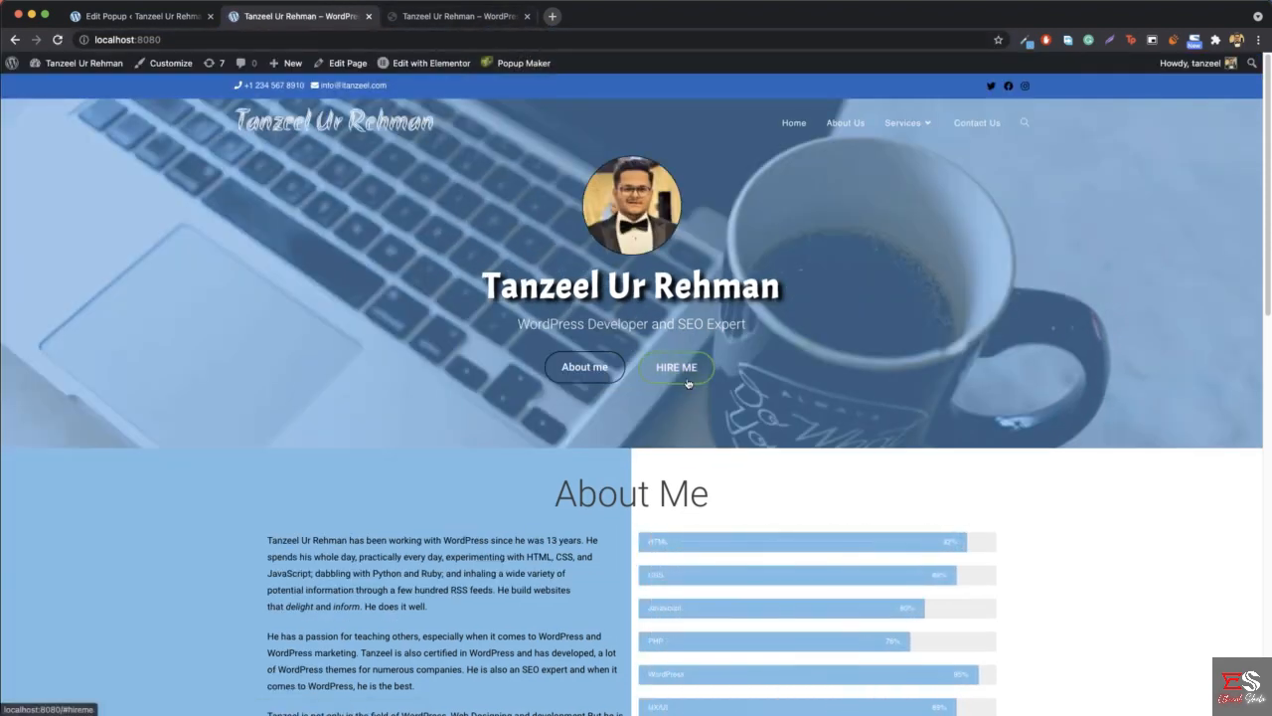
{"action": "left_click", "coordinate": [685, 382]}
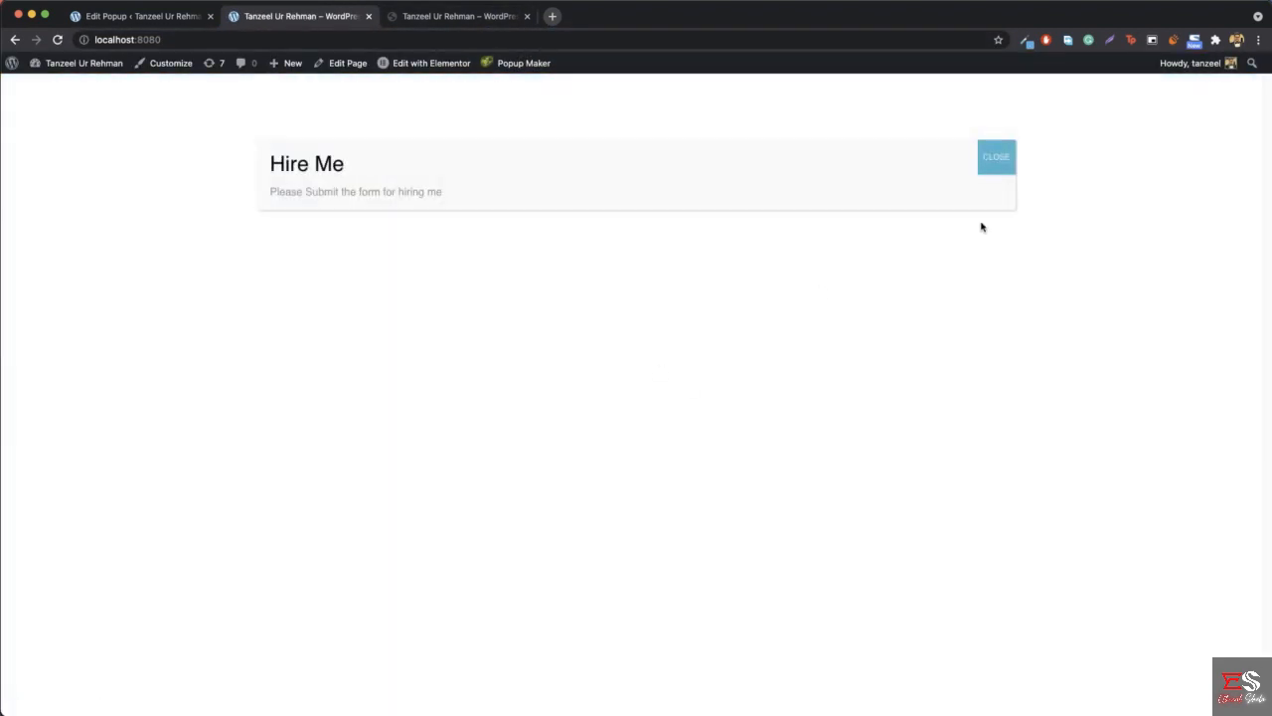
{"action": "left_click", "coordinate": [999, 163]}
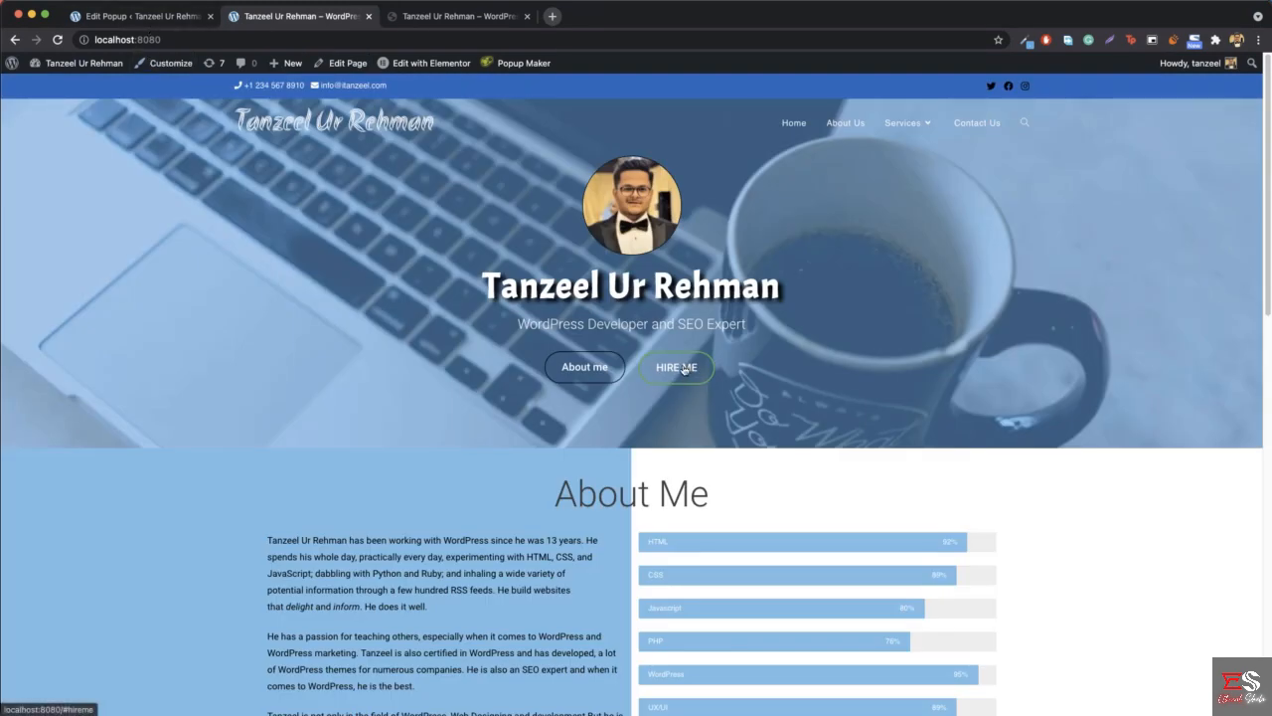
- Review the Click Open trigger's settings and its extra CSS selector presets in the hiremetanz popup, leaving them unchanged
{"action": "left_click", "coordinate": [157, 15]}
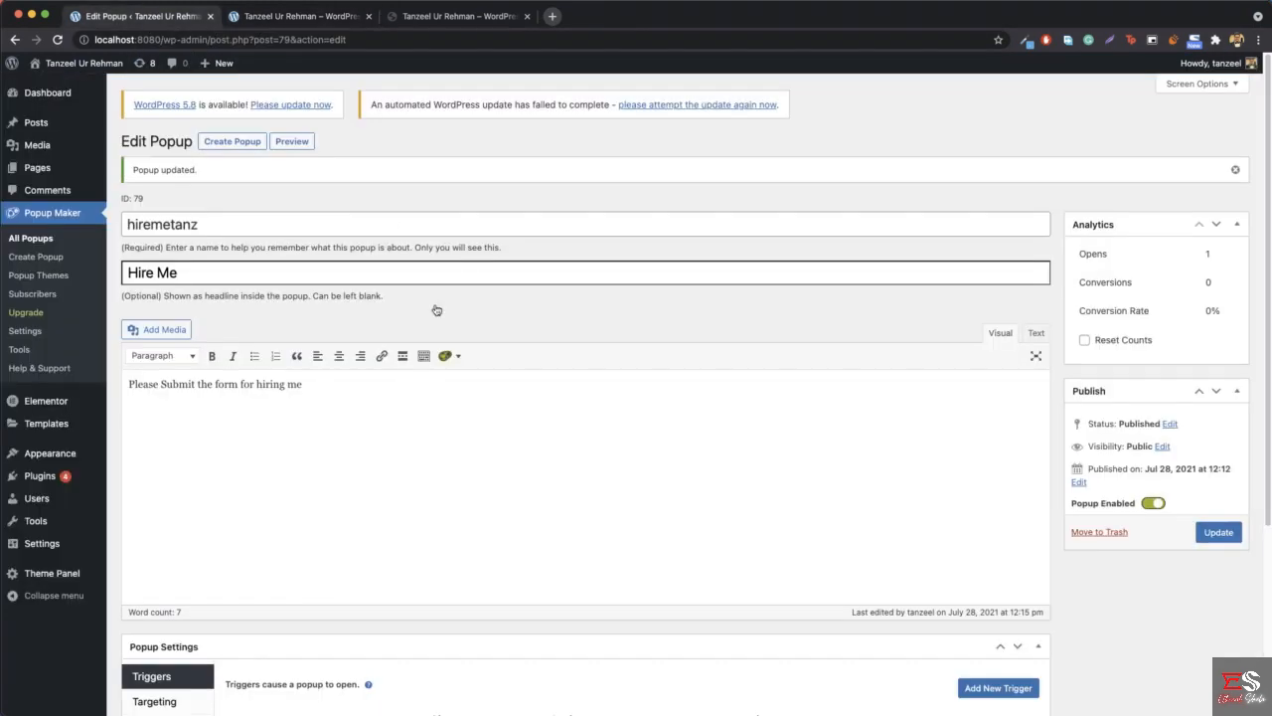
{"action": "scroll", "coordinate": [736, 624], "scroll_direction": "down", "scroll_amount": 3}
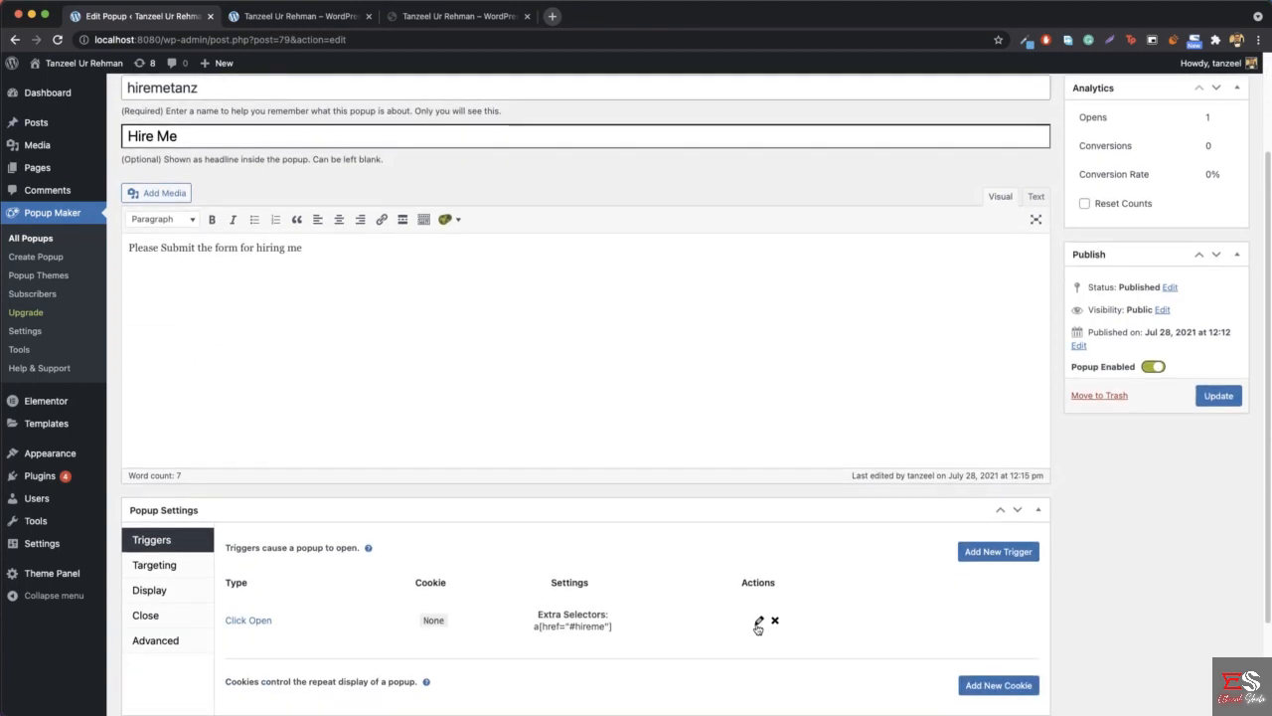
{"action": "left_click", "coordinate": [761, 619]}
{"action": "left_click", "coordinate": [761, 206]}
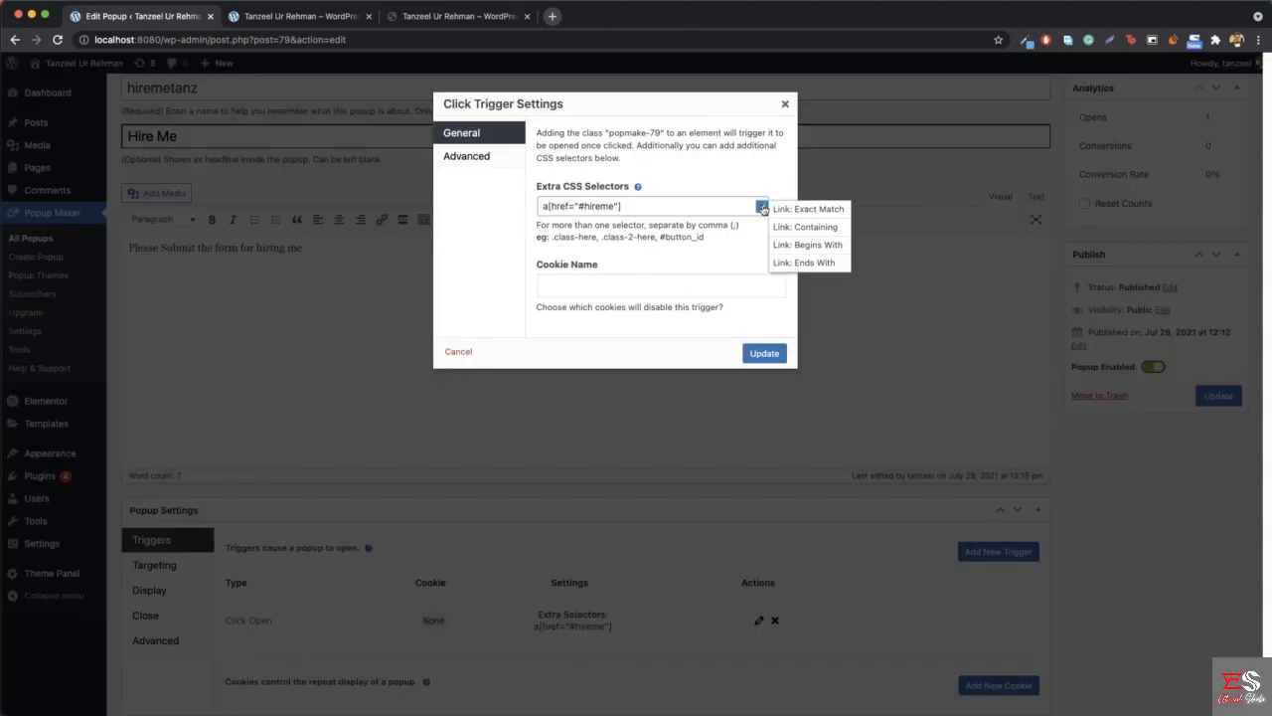
{"action": "left_click", "coordinate": [575, 214]}
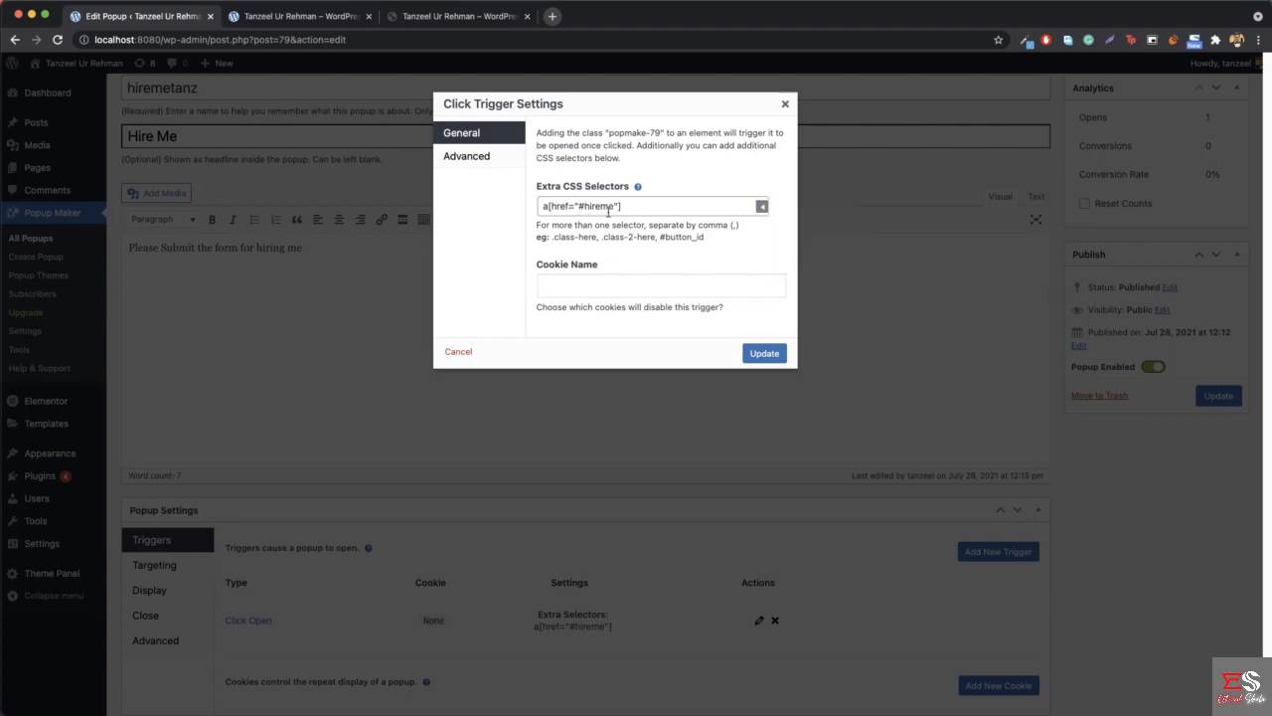
{"action": "left_click", "coordinate": [785, 105]}
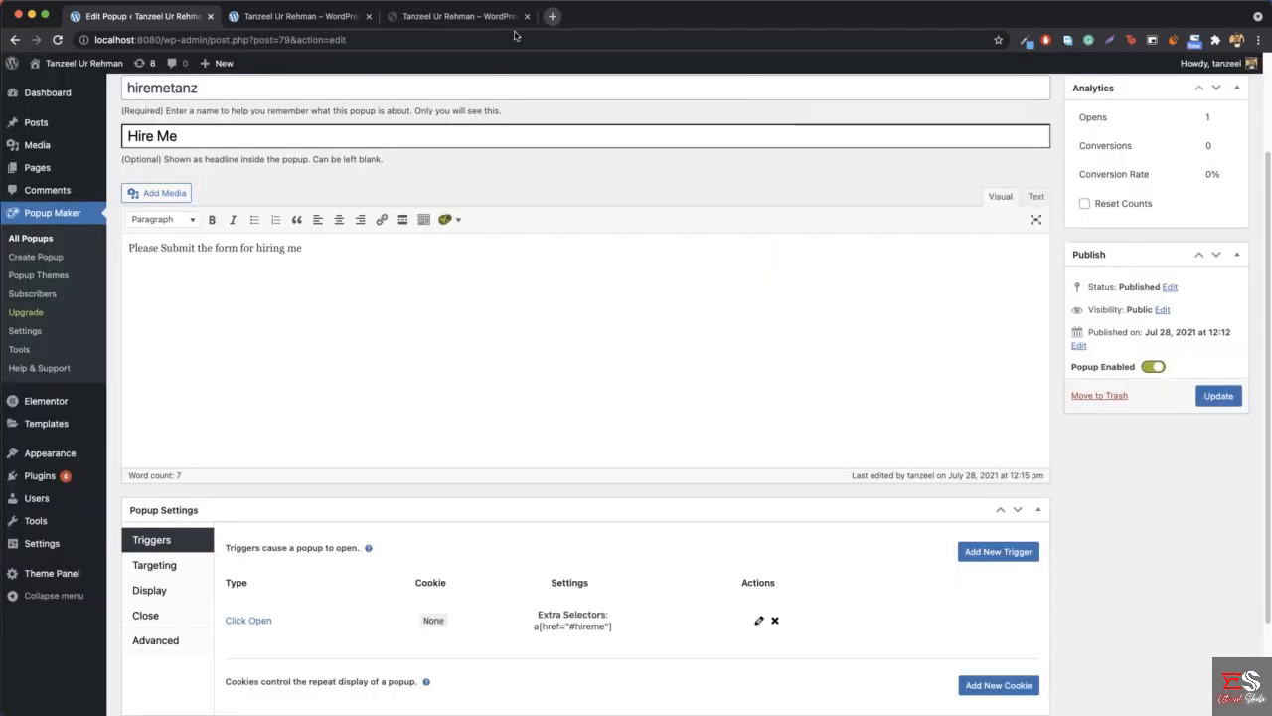
- Return to the local home page and check the hero HIRE ME popup once more, closing it again
{"action": "left_click", "coordinate": [298, 16]}
{"action": "left_click", "coordinate": [676, 367]}
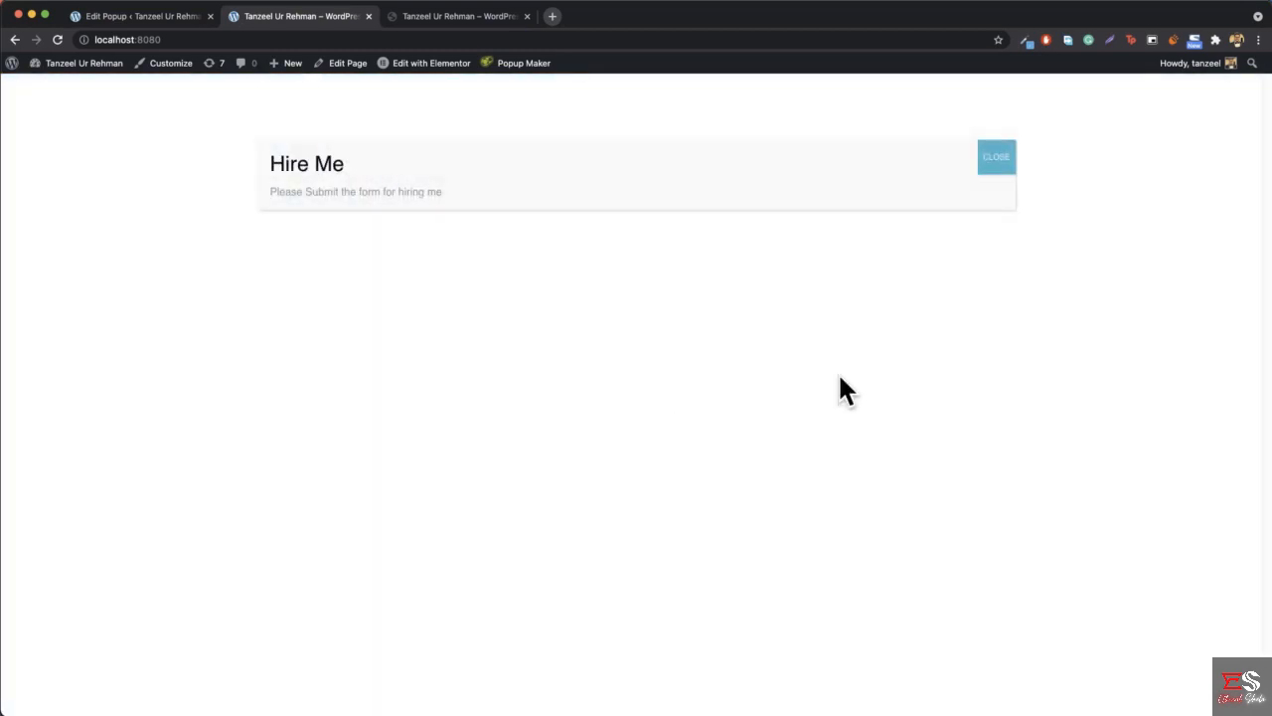
{"action": "left_click", "coordinate": [997, 159]}
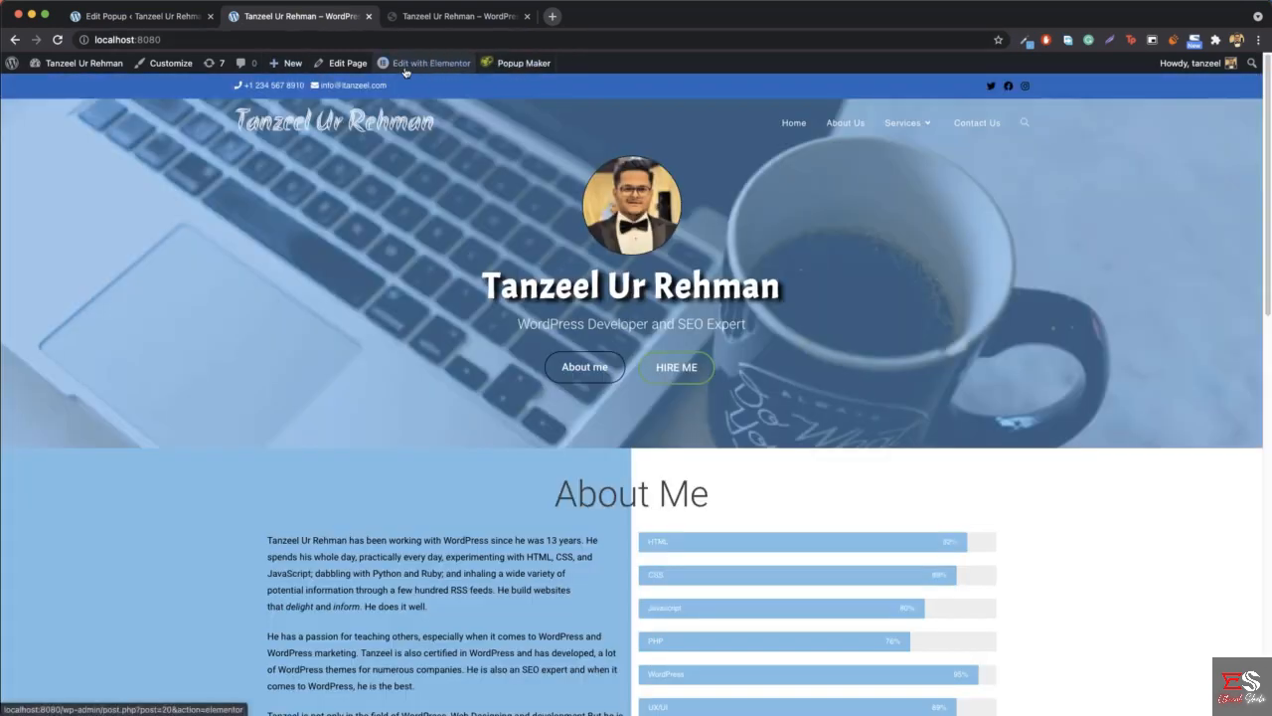
- Edit the home page with Elementor, set the "Need a Professional Developer?" section's Hire Me button link to #hireme, and save
{"action": "left_click", "coordinate": [404, 68]}
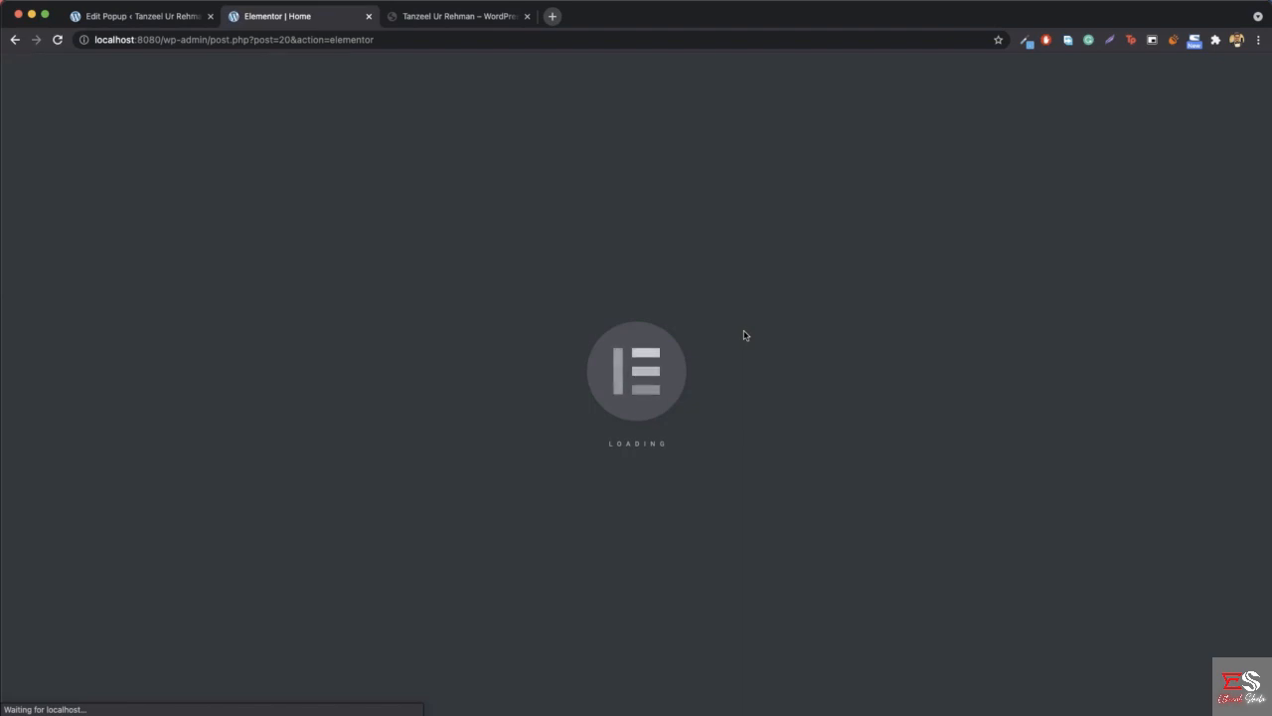
{"action": "scroll", "coordinate": [746, 358], "scroll_direction": "down", "scroll_amount": 15}
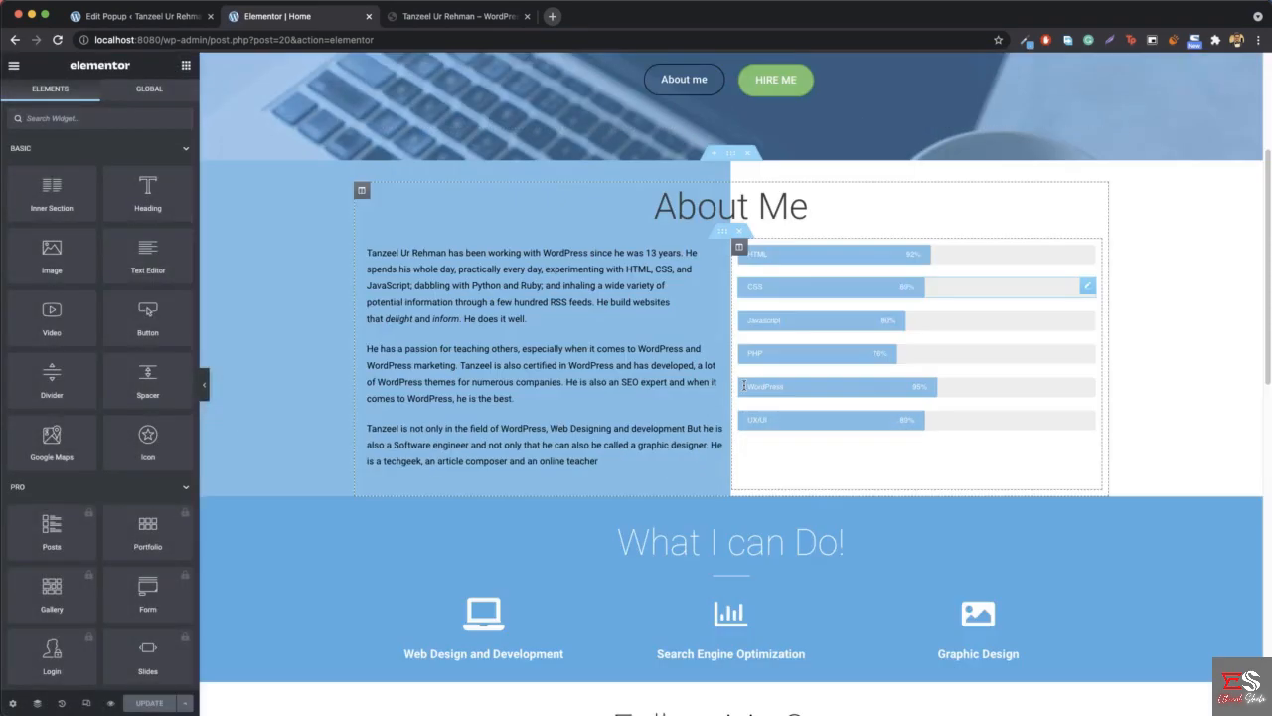
{"action": "scroll", "coordinate": [770, 268], "scroll_direction": "up", "scroll_amount": 3}
{"action": "right_click", "coordinate": [753, 240]}
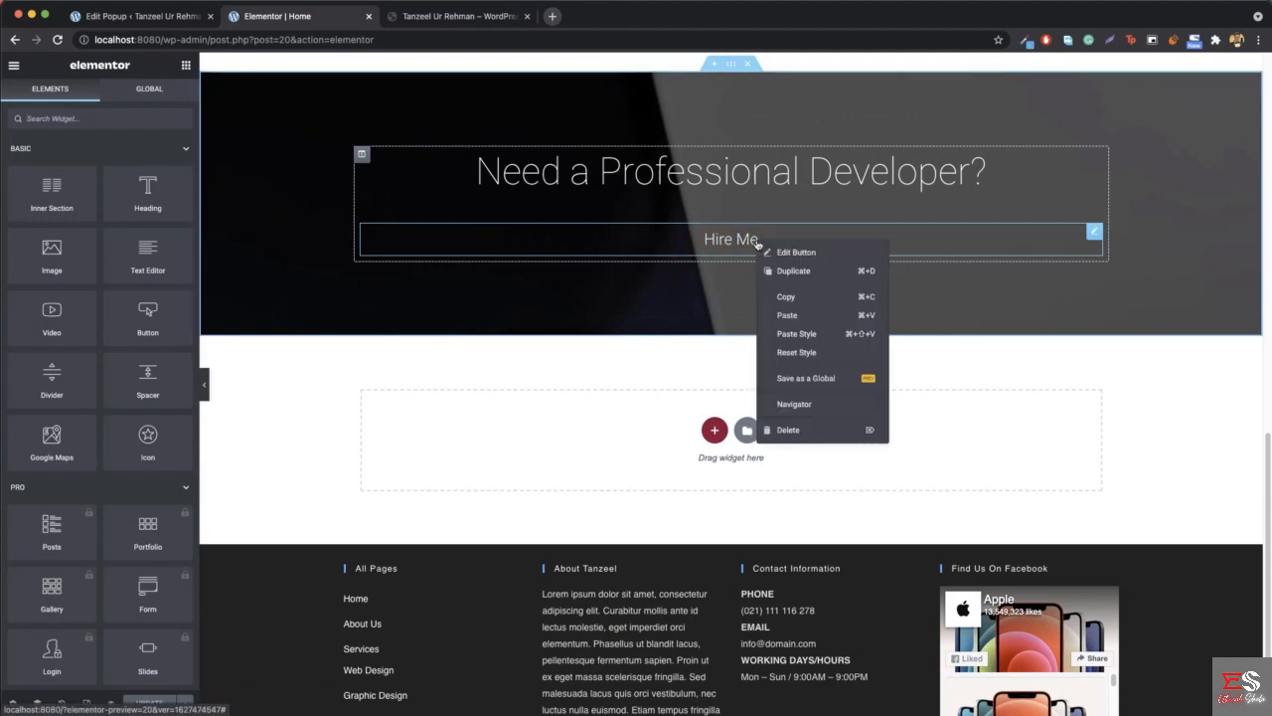
{"action": "left_click", "coordinate": [796, 253]}
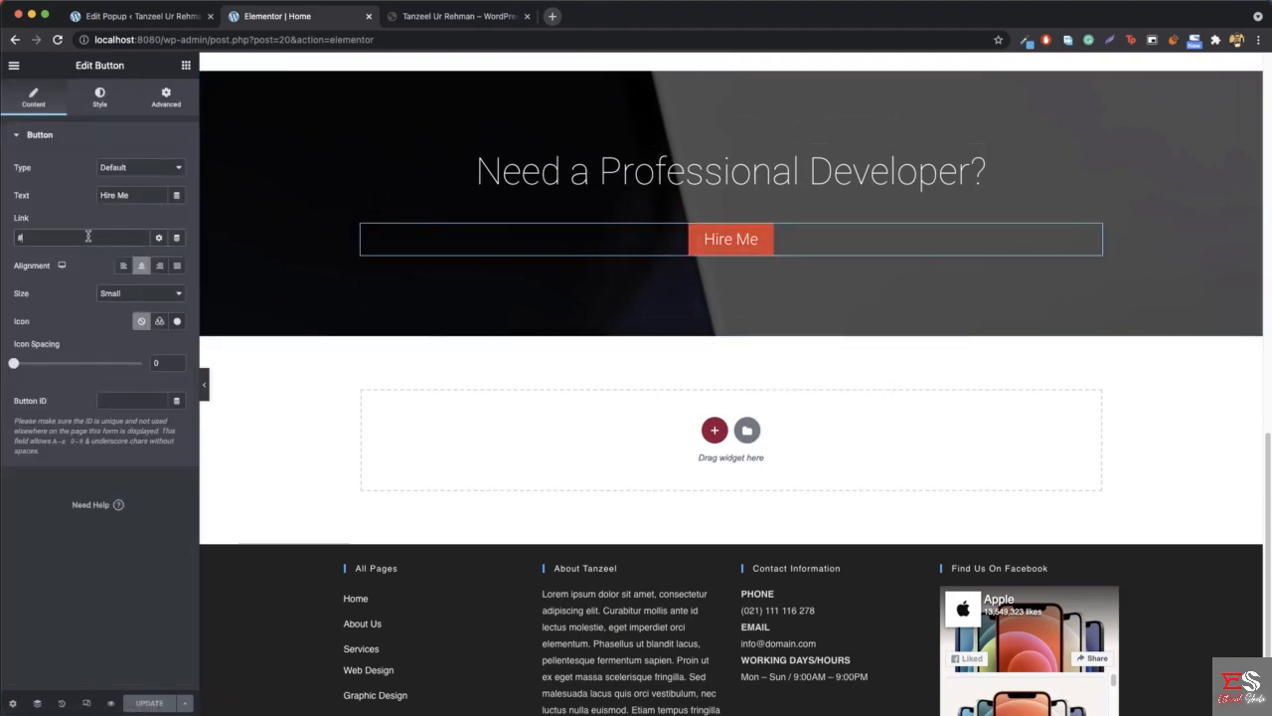
{"action": "type", "text": "hireme"}
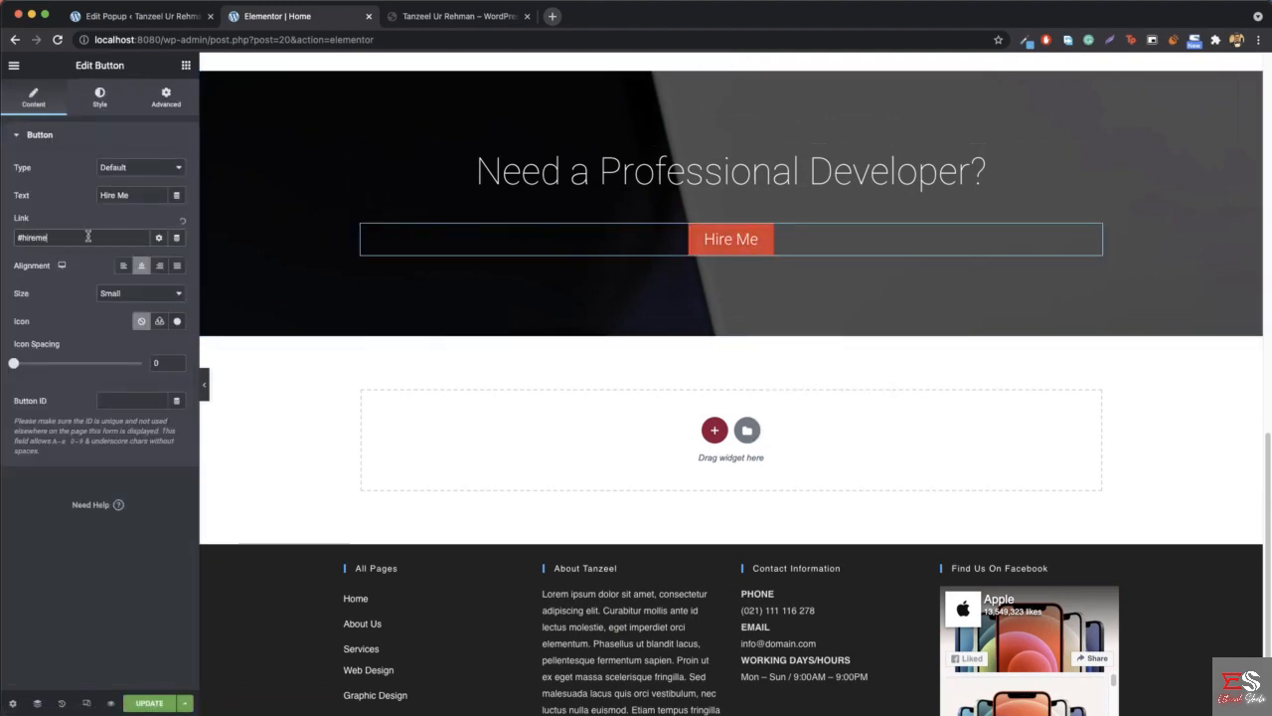
{"action": "left_click", "coordinate": [144, 702]}
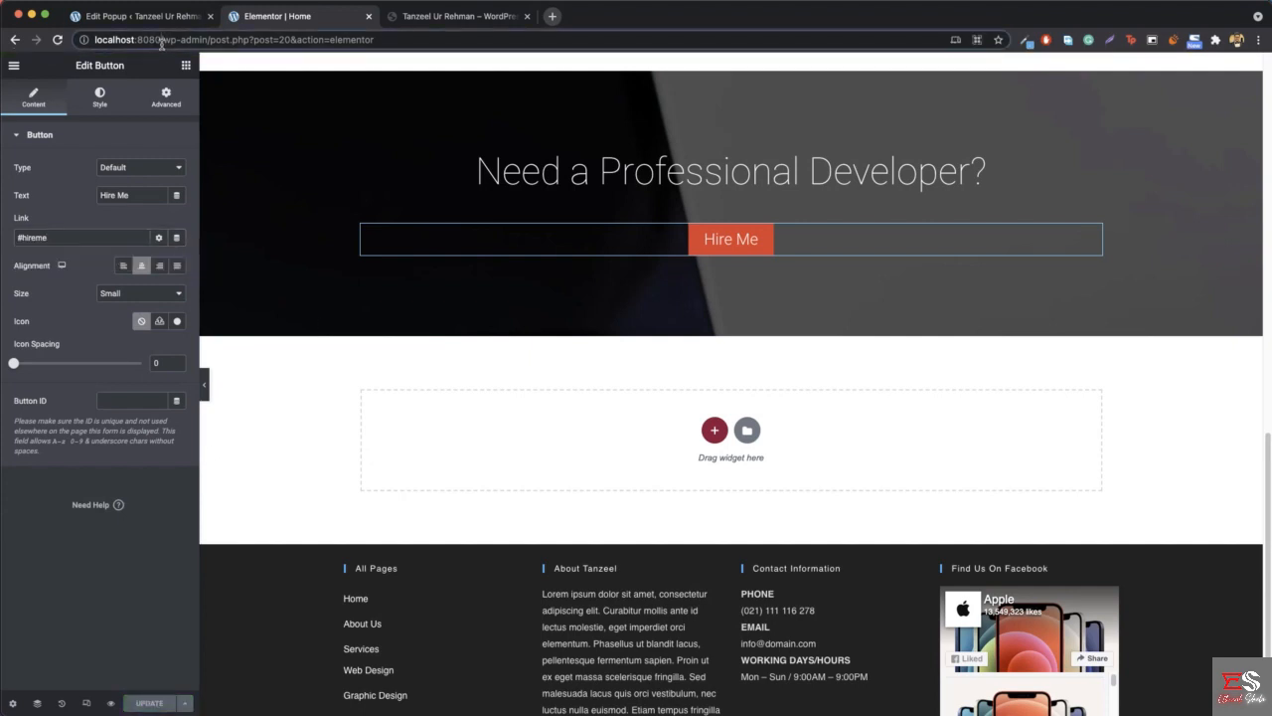
- Load the local home page and test opening and closing the popup from the "Need a Professional Developer?" section's Hire Me button
{"action": "left_click_drag", "start_coordinate": [162, 42], "coordinate": [460, 34]}
{"action": "key", "text": "BackSpace"}
{"action": "key", "text": "Return"}
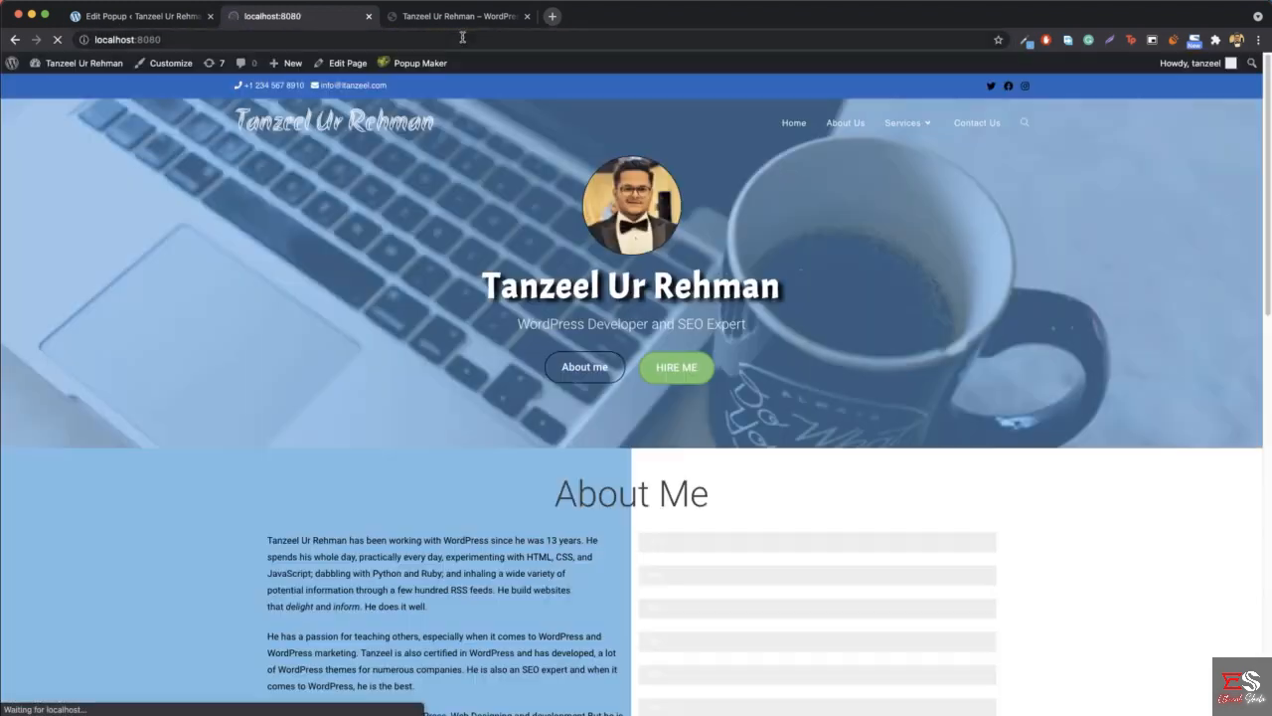
{"action": "scroll", "coordinate": [680, 367], "scroll_direction": "down", "scroll_amount": 10}
{"action": "left_click", "coordinate": [633, 416]}
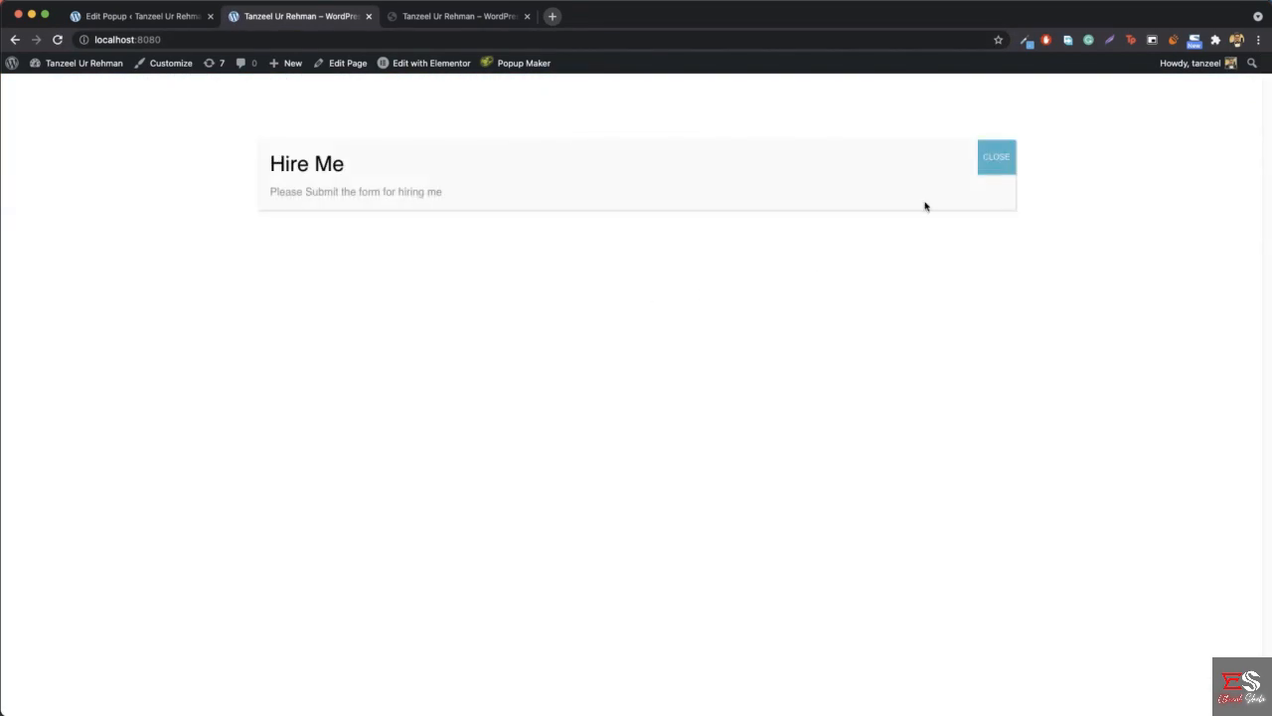
{"action": "left_click", "coordinate": [992, 162]}
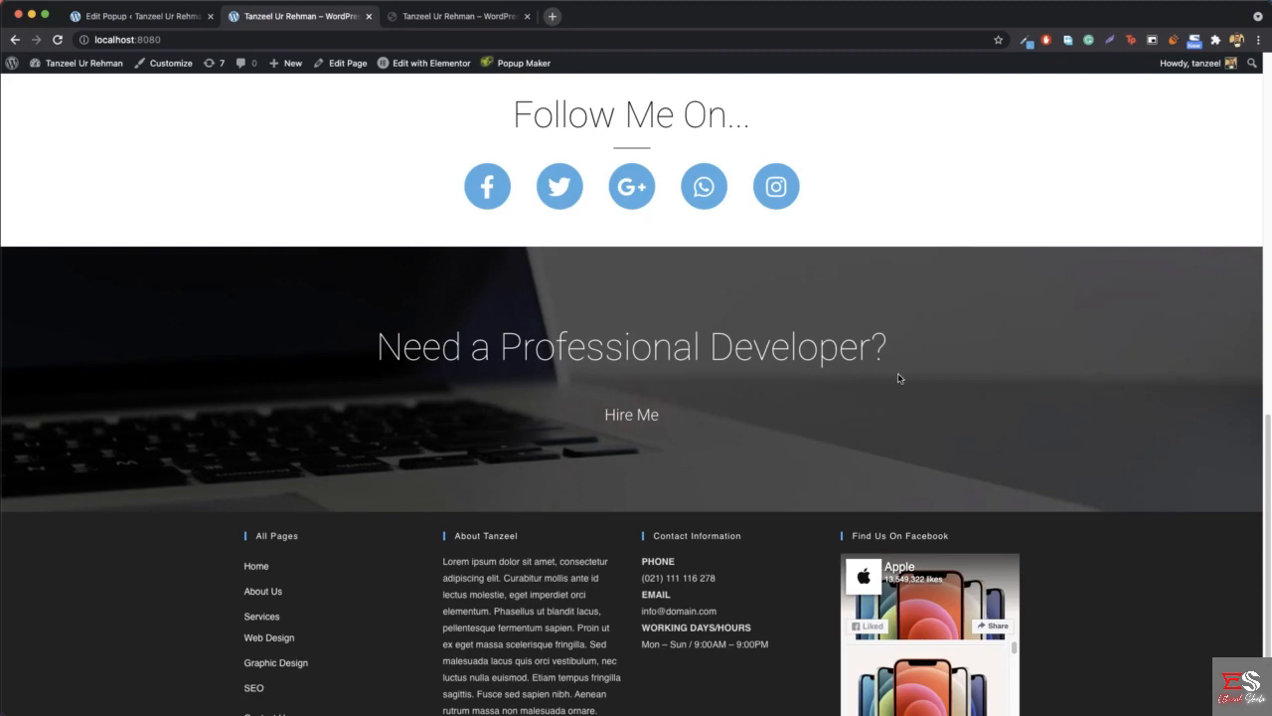
{"action": "scroll", "coordinate": [799, 339], "scroll_direction": "up", "scroll_amount": 12}
{"action": "scroll", "coordinate": [799, 339], "scroll_direction": "up", "scroll_amount": 1}
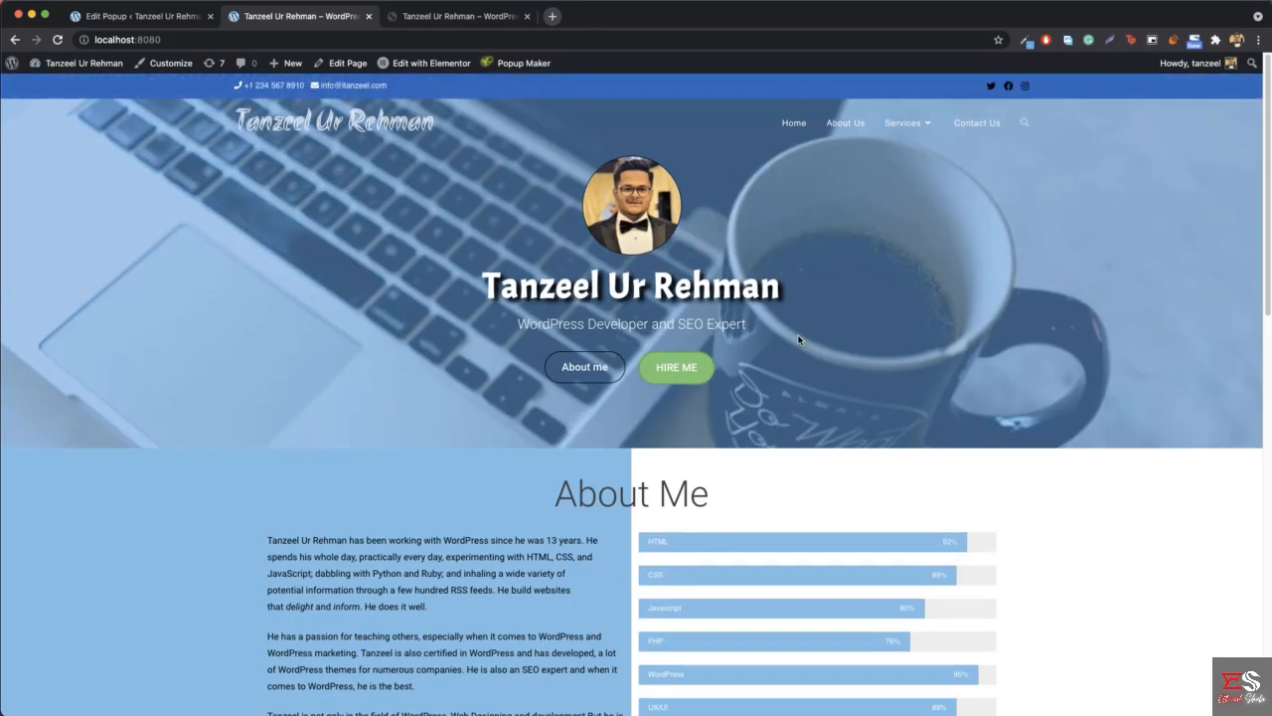
- Examine the styling and form of the Hire Me popup on the reference site, closing it when done
{"action": "left_click", "coordinate": [164, 17]}
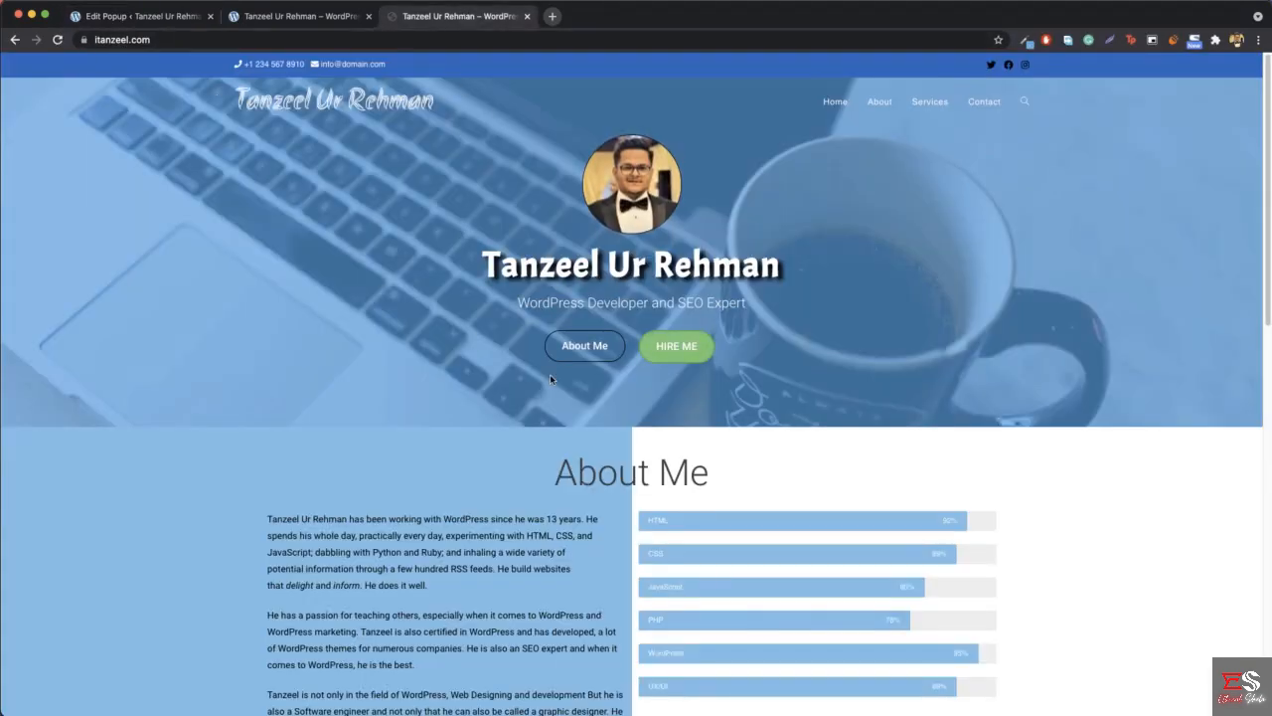
{"action": "left_click", "coordinate": [690, 343]}
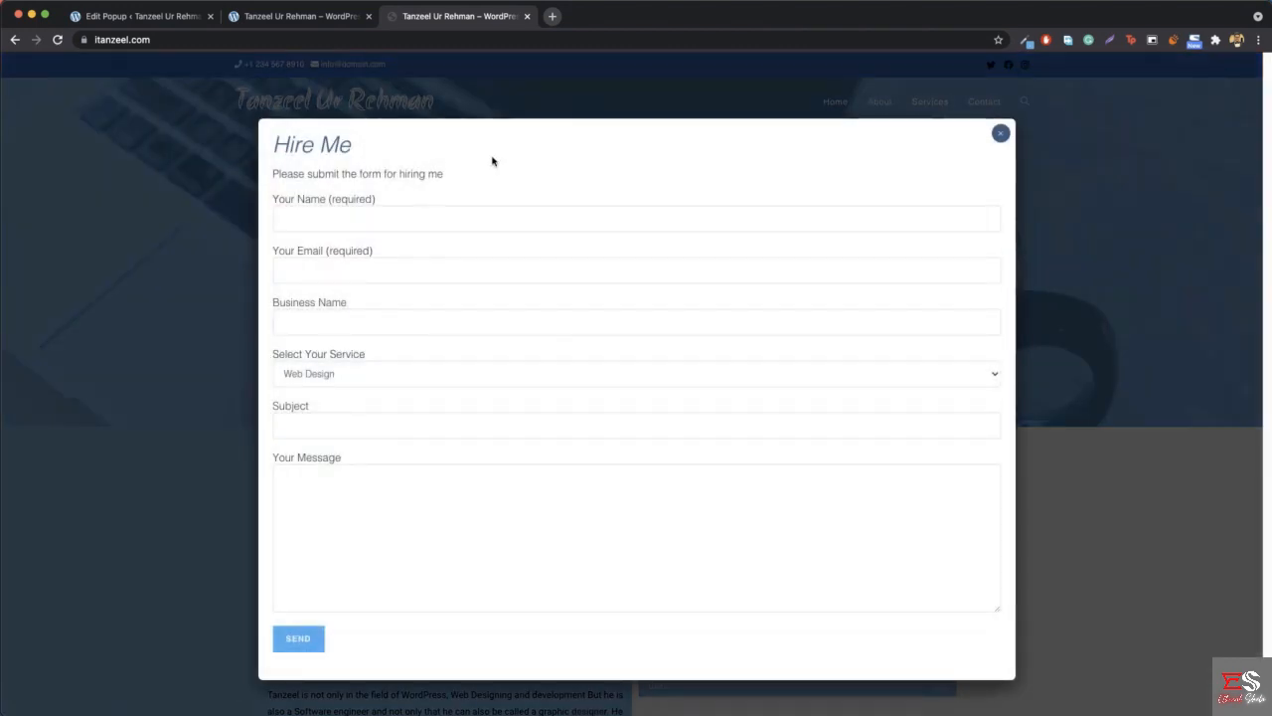
{"action": "left_click", "coordinate": [1002, 136]}
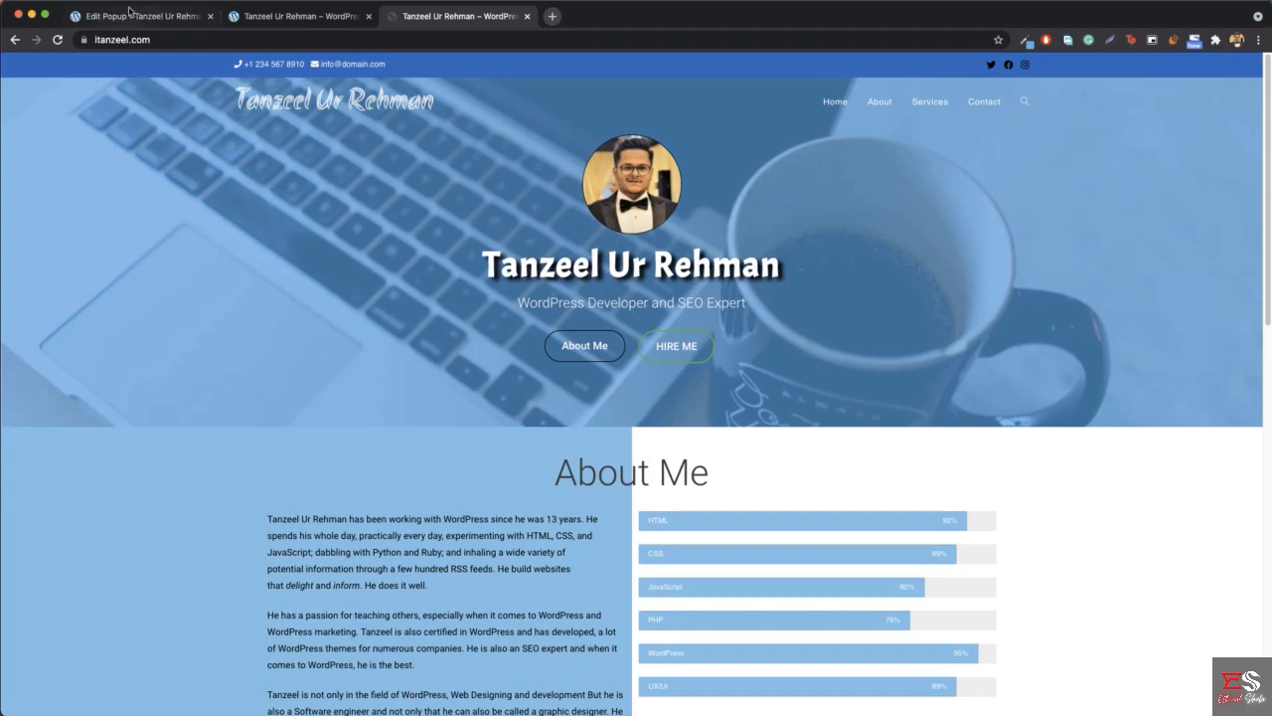
- Open Popup Maker's theme list and view the Default Theme in a separate tab, closing that tab when done
{"action": "left_click", "coordinate": [136, 16]}
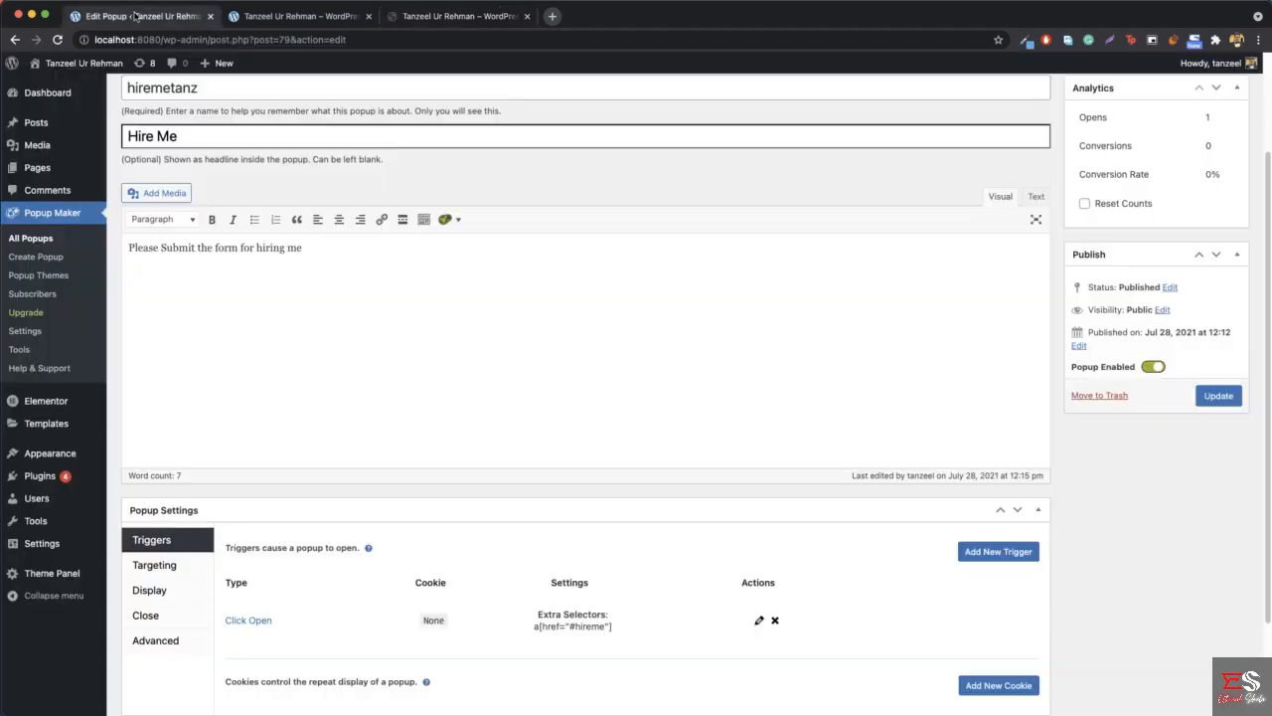
{"action": "left_click", "coordinate": [40, 277]}
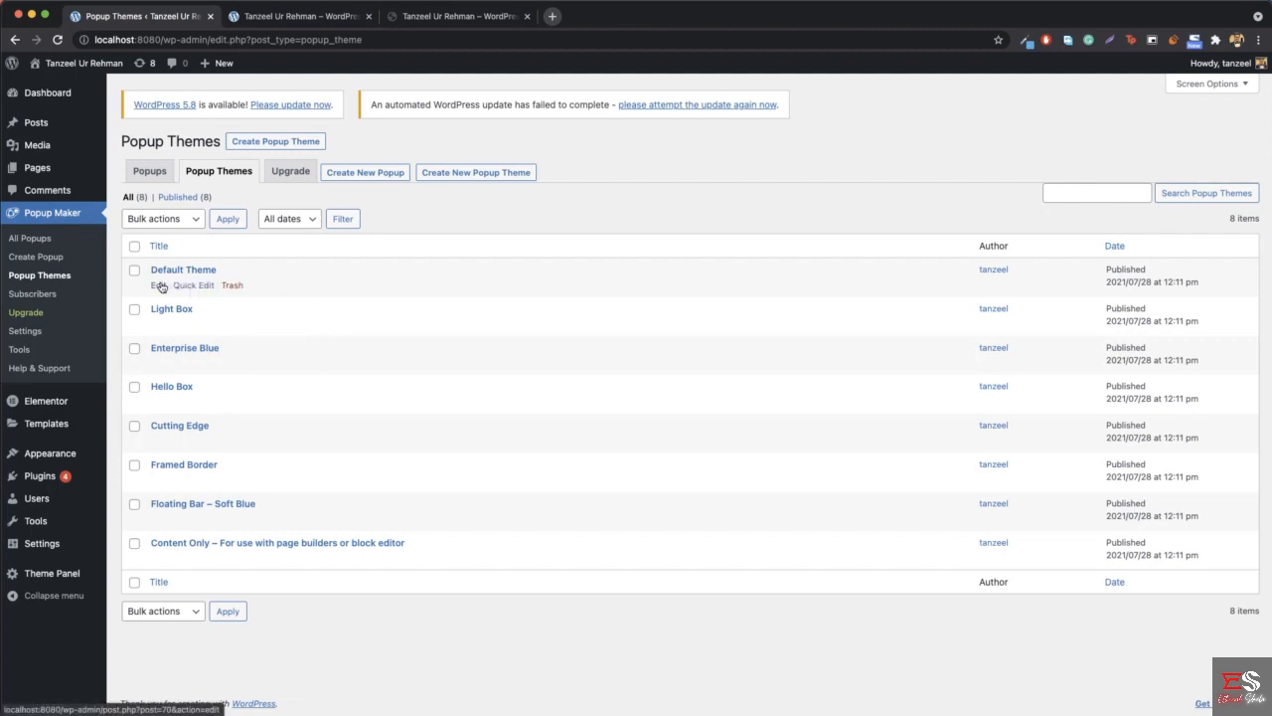
{"action": "right_click", "coordinate": [161, 286]}
{"action": "left_click", "coordinate": [179, 289]}
{"action": "left_click", "coordinate": [291, 18]}
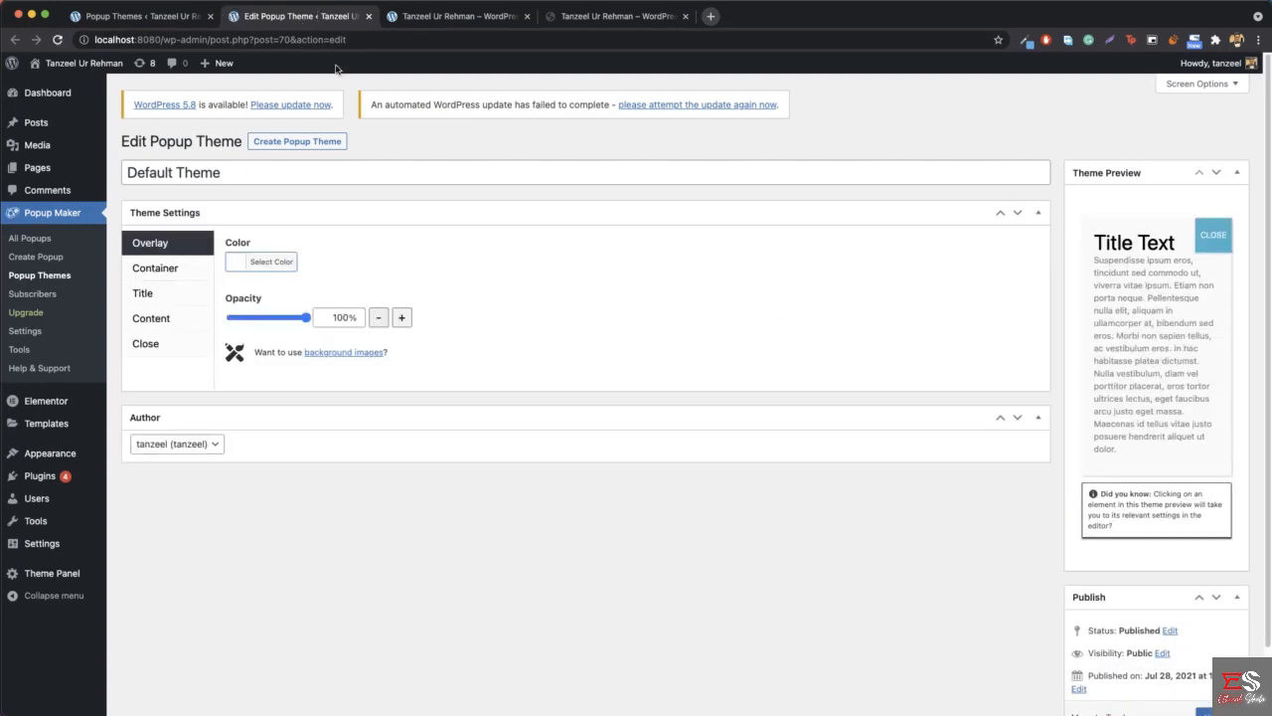
{"action": "left_click", "coordinate": [368, 16]}
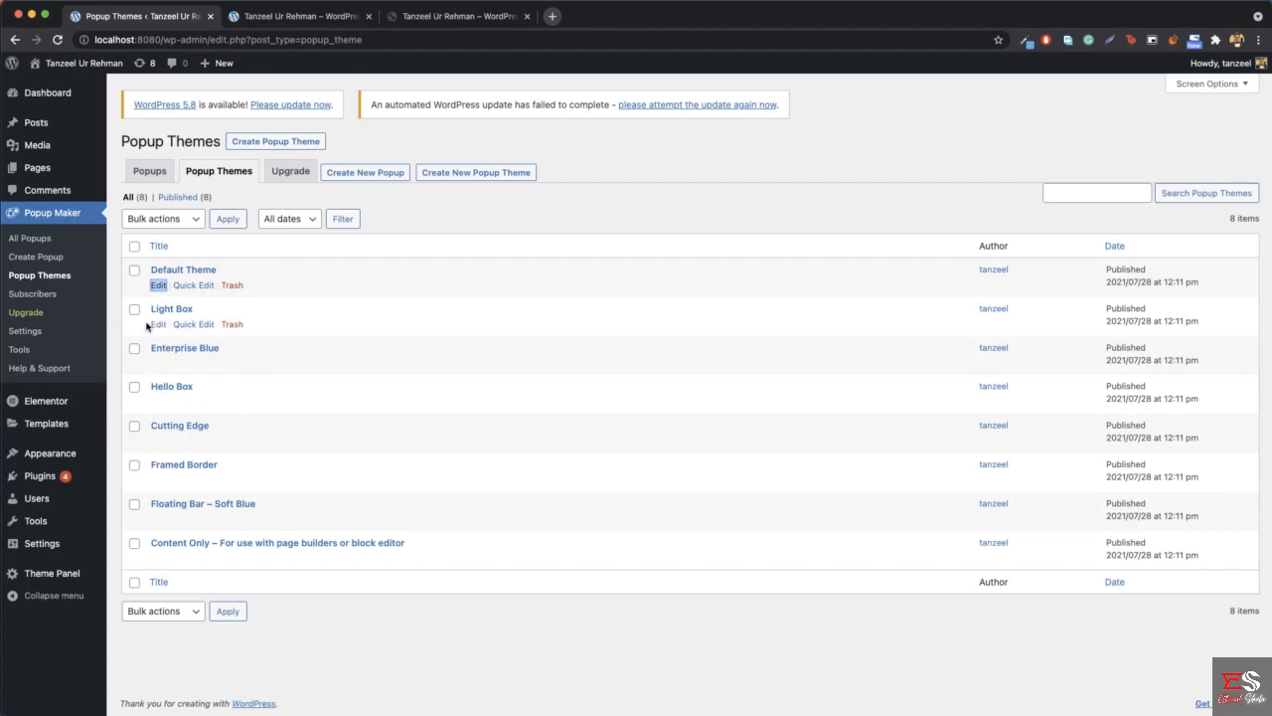
- View the Light Box popup theme's preview in a separate tab and close that tab when done
{"action": "right_click", "coordinate": [155, 328]}
{"action": "left_click", "coordinate": [199, 330]}
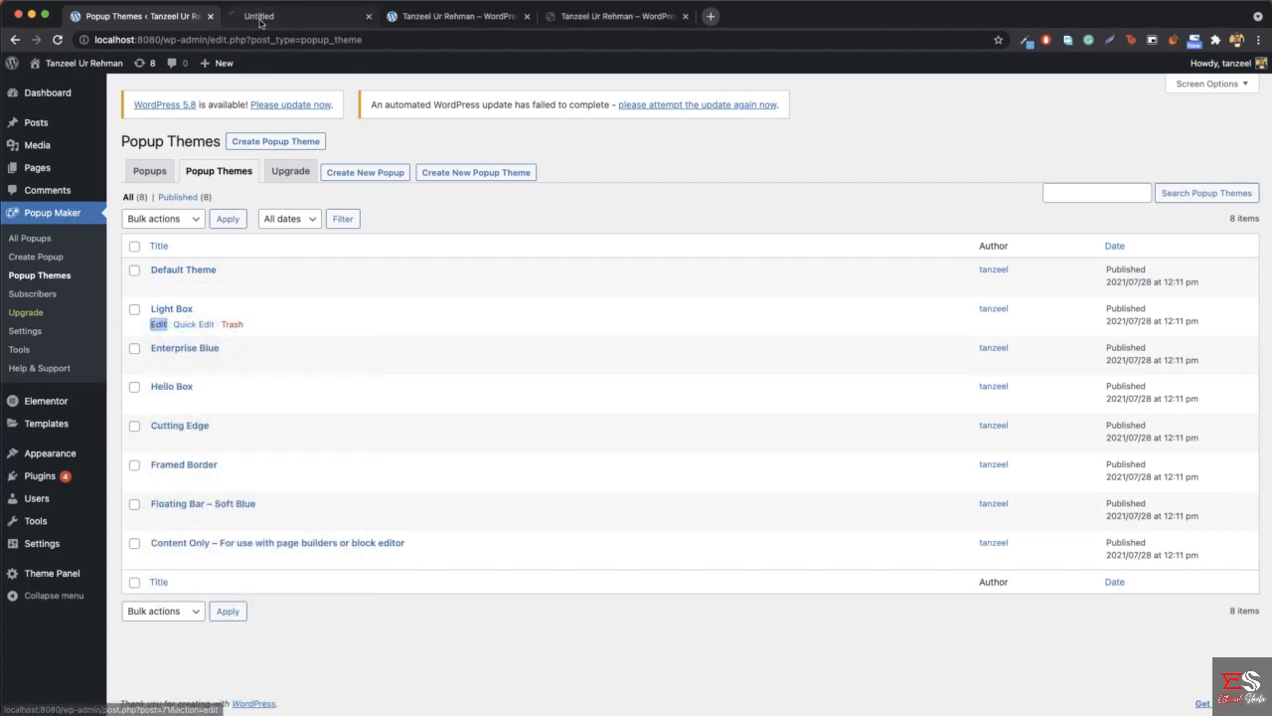
{"action": "left_click", "coordinate": [299, 16]}
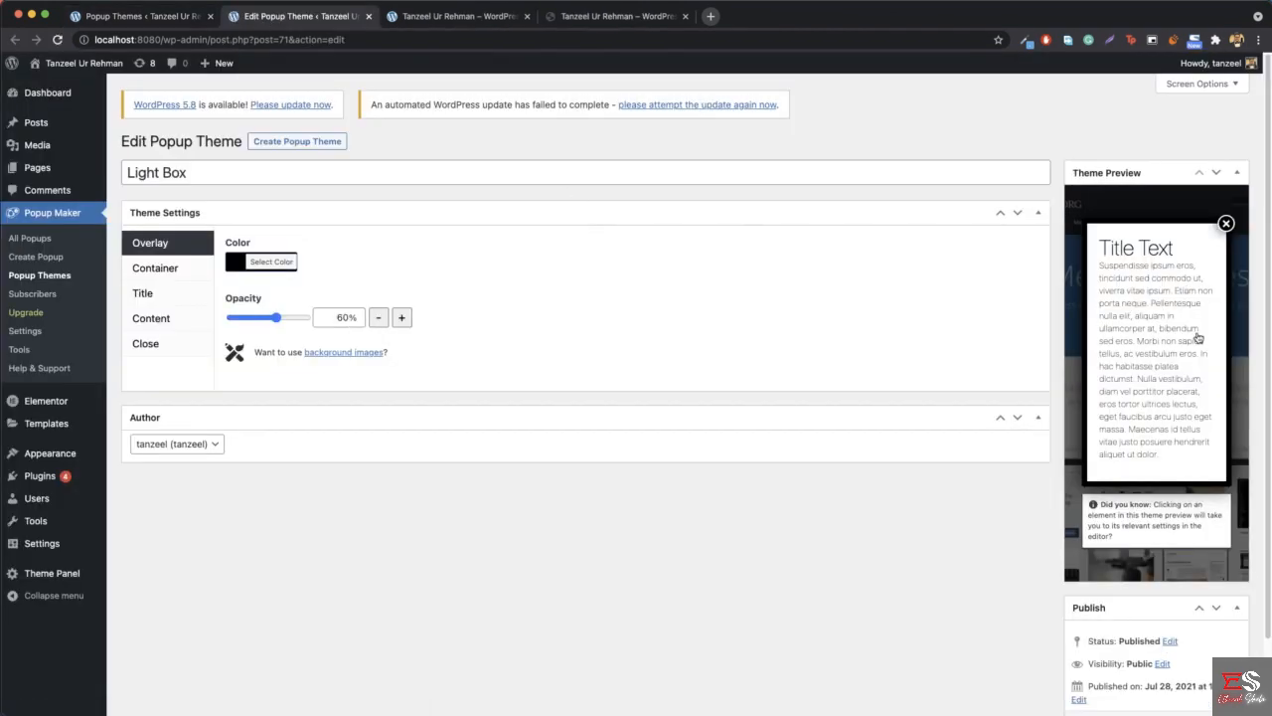
{"action": "middle_click", "coordinate": [286, 16]}
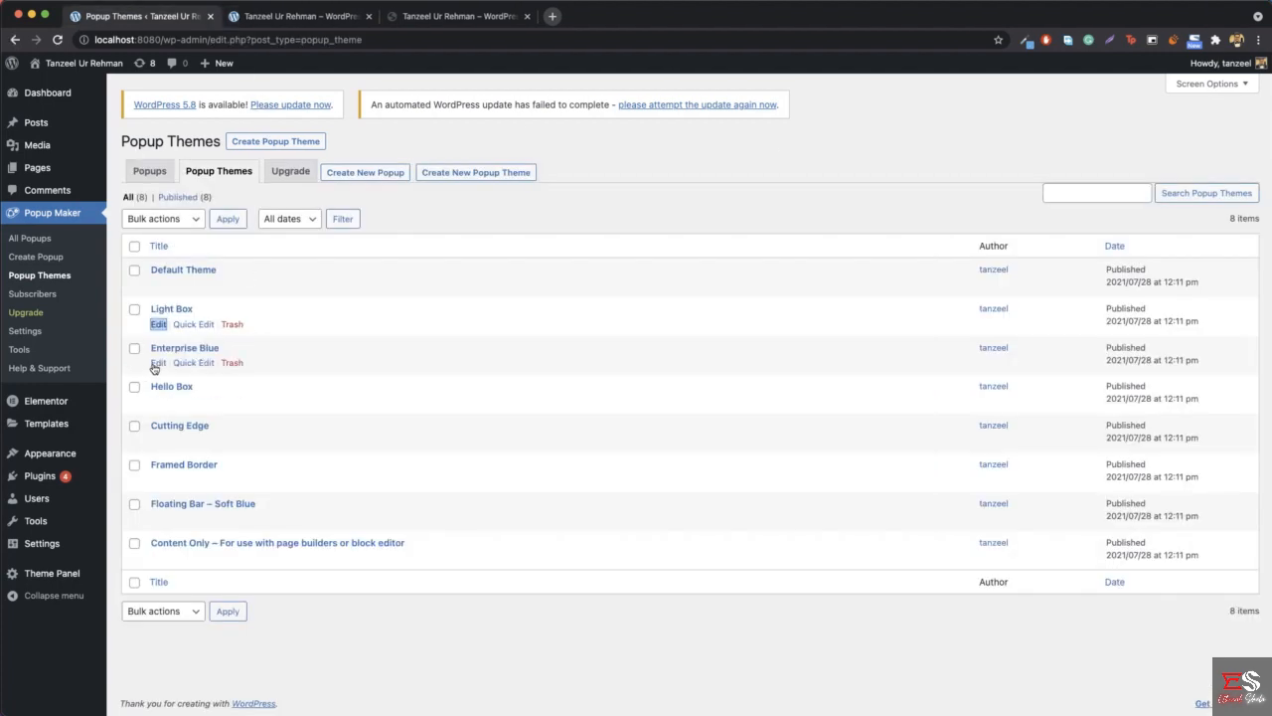
- Open the Enterprise Blue popup theme in a separate tab and examine its preview
{"action": "right_click", "coordinate": [156, 366]}
{"action": "left_click", "coordinate": [208, 370]}
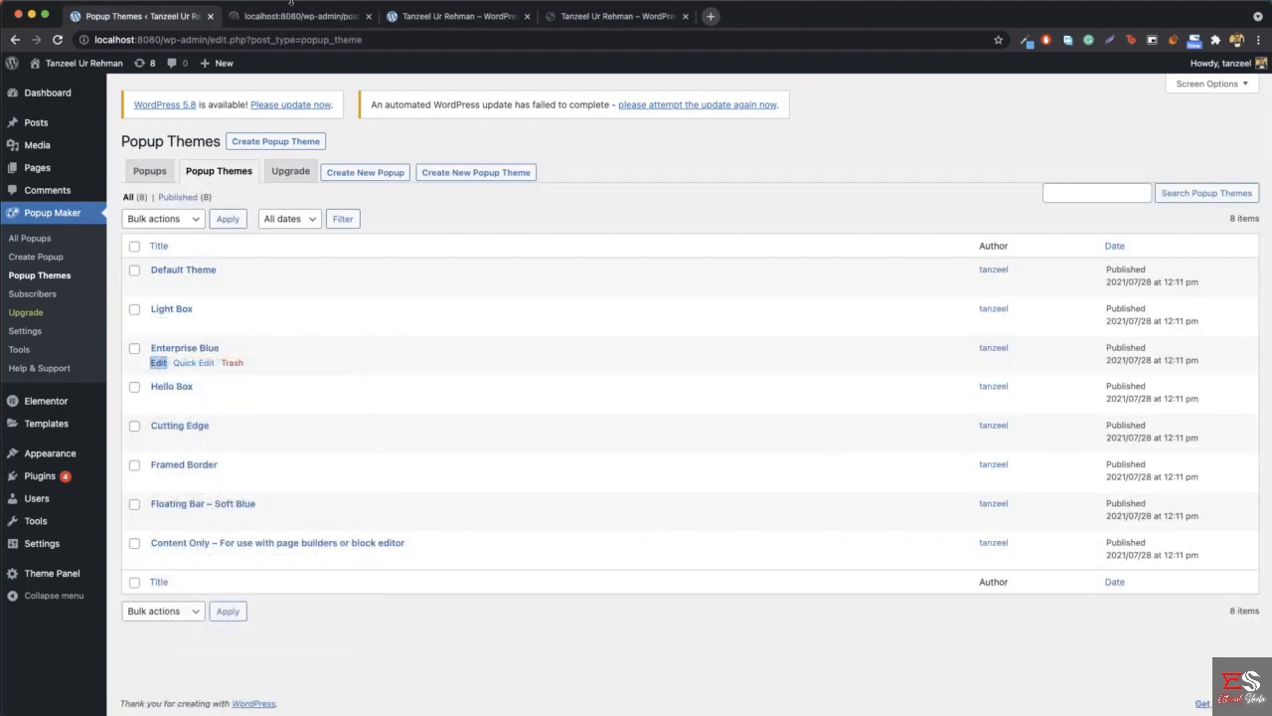
{"action": "left_click", "coordinate": [292, 15]}
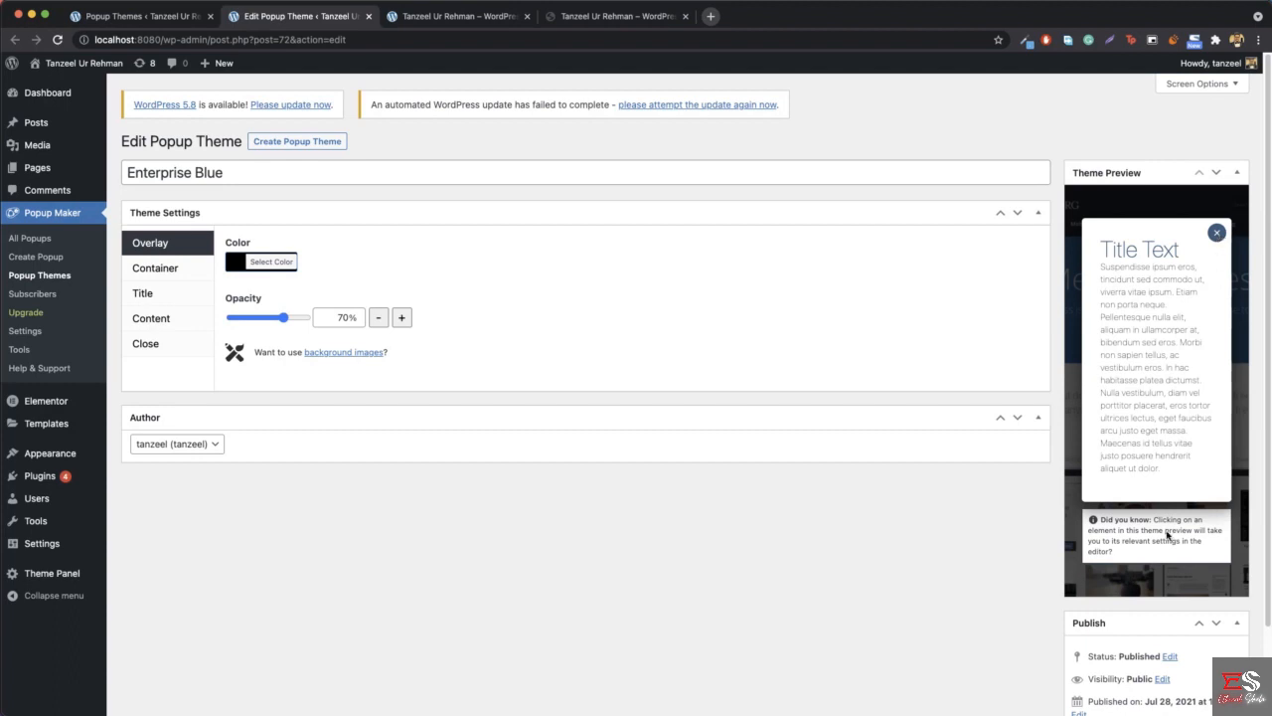
- Set the Enterprise Blue theme's container padding to 23 px and its border radius to 11 px
{"action": "left_click", "coordinate": [163, 269]}
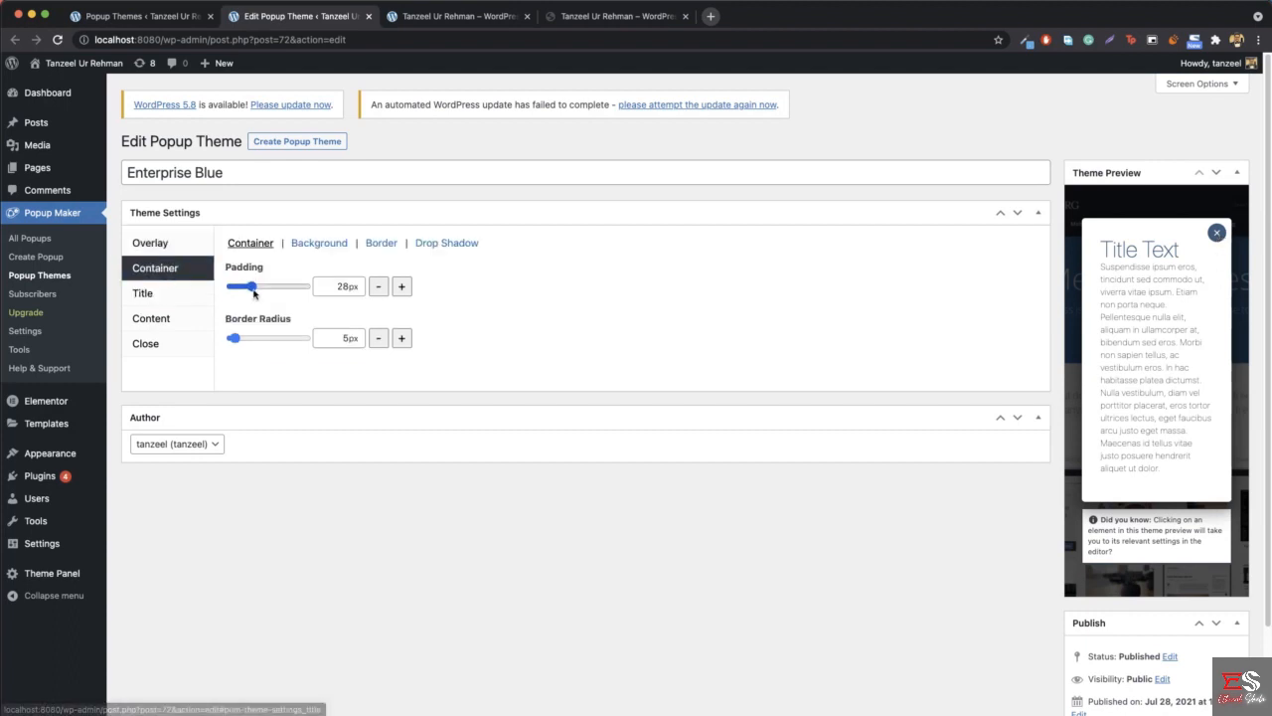
{"action": "mouse_move", "coordinate": [254, 292]}
{"action": "left_mouse_down"}
{"action": "mouse_move", "coordinate": [287, 289]}
{"action": "mouse_move", "coordinate": [248, 290]}
{"action": "left_mouse_up"}
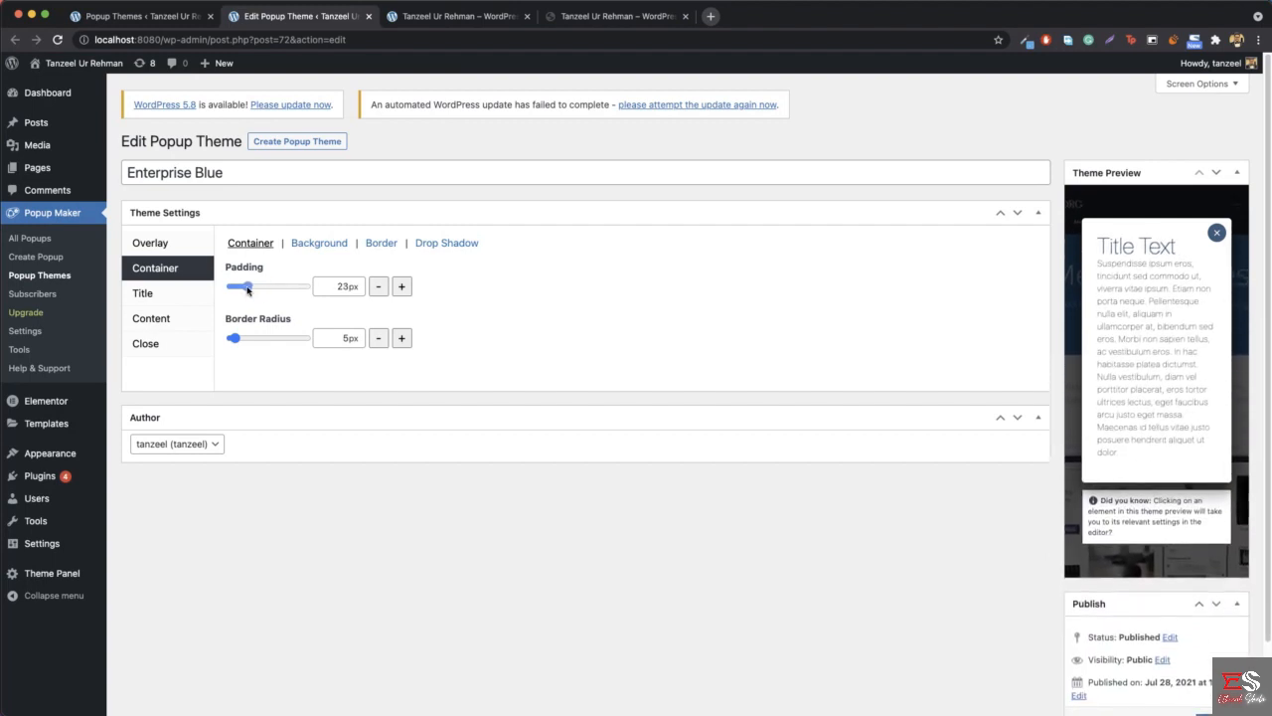
{"action": "mouse_move", "coordinate": [233, 338]}
{"action": "left_mouse_down"}
{"action": "mouse_move", "coordinate": [251, 338]}
{"action": "mouse_move", "coordinate": [240, 338]}
{"action": "left_mouse_up"}
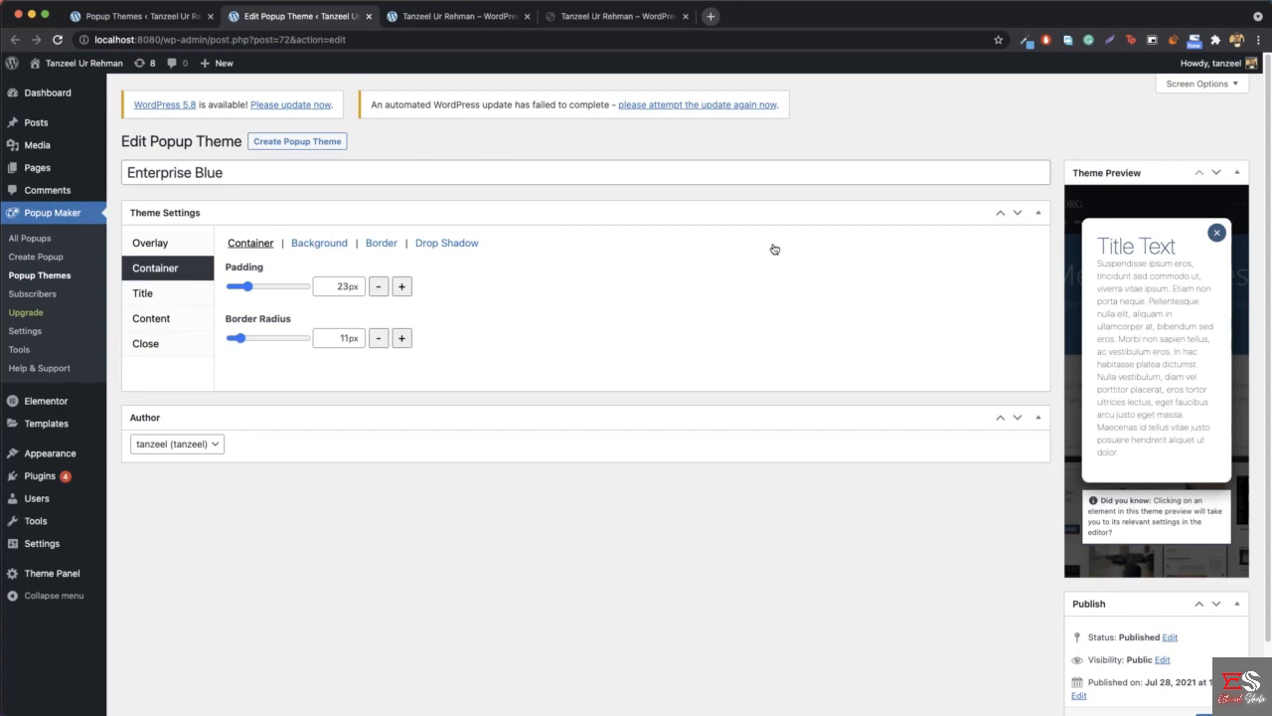
- Try title font weight 300 in the Enterprise Blue theme, then set it to 200
{"action": "left_click", "coordinate": [177, 294]}
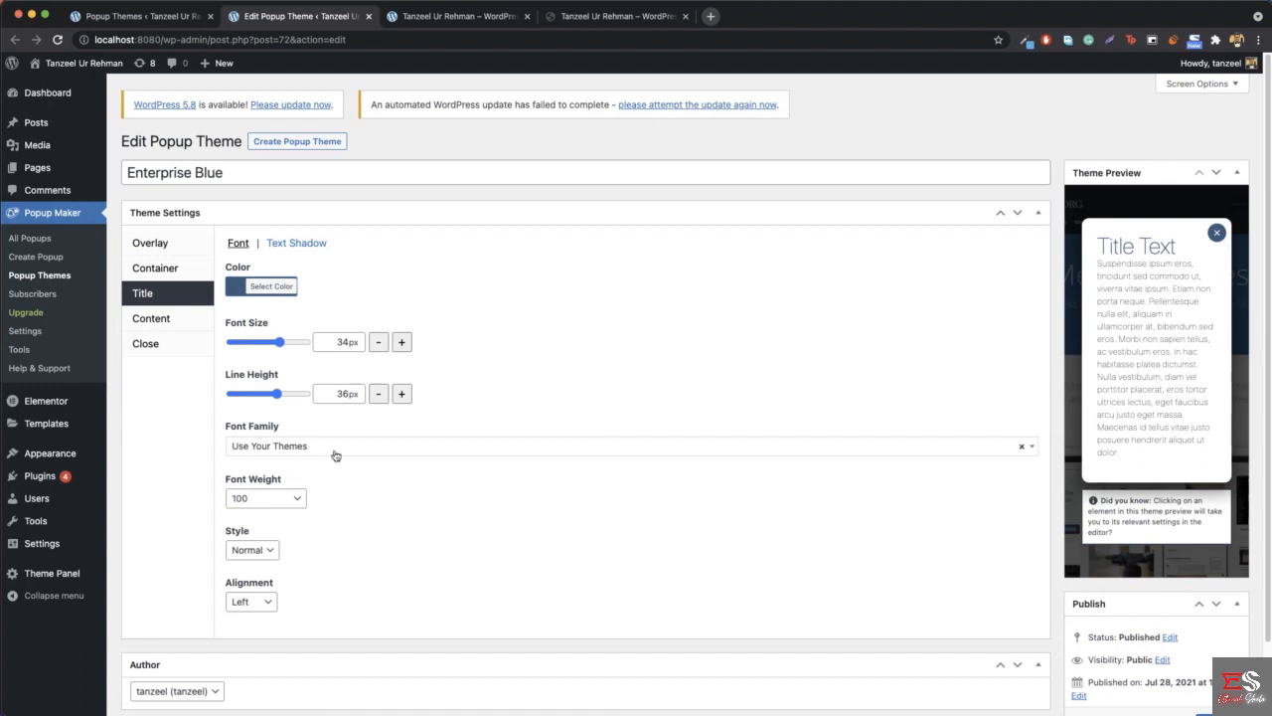
{"action": "left_click", "coordinate": [284, 504]}
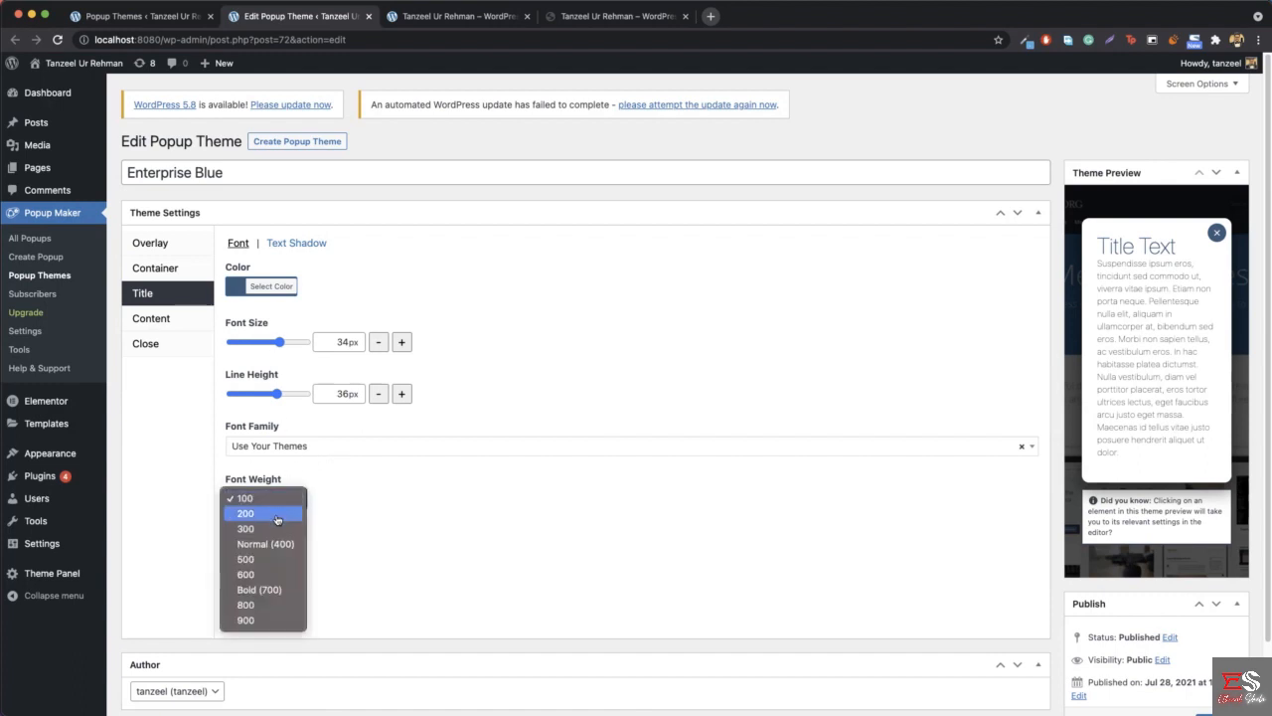
{"action": "left_click", "coordinate": [274, 527]}
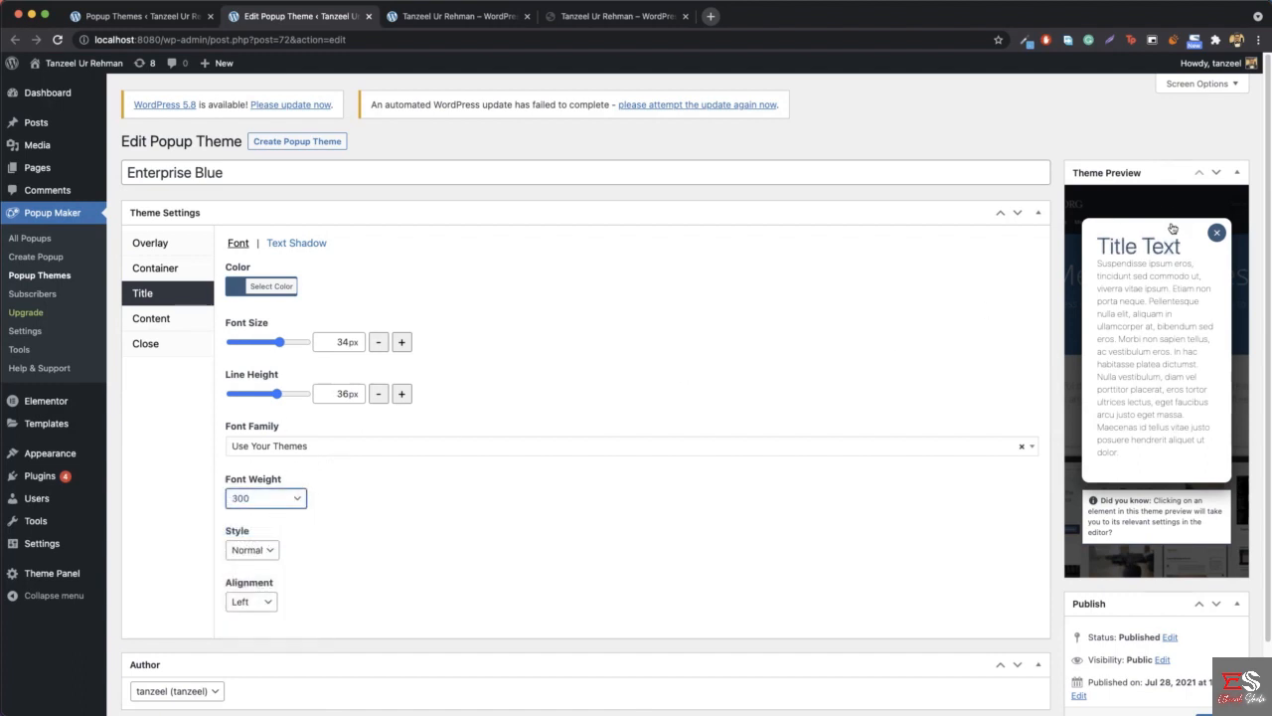
{"action": "left_click", "coordinate": [289, 507]}
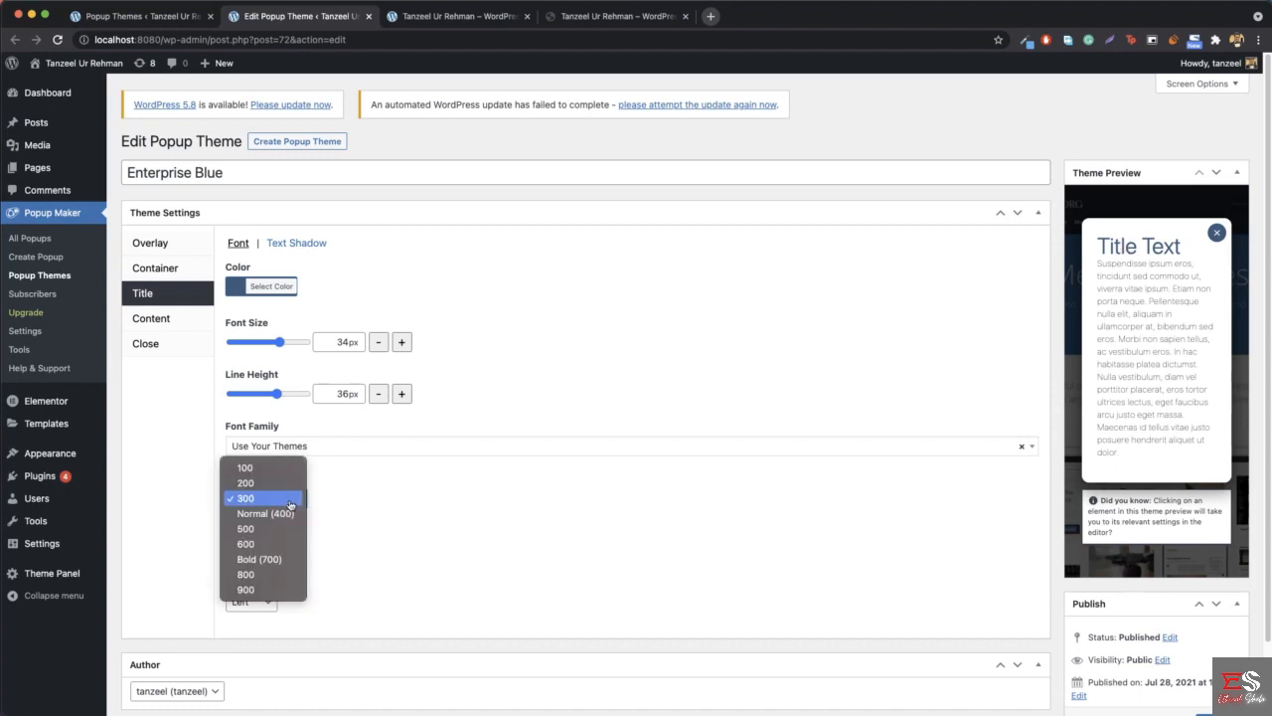
{"action": "left_click", "coordinate": [259, 480]}
- Review the Enterprise Blue theme's close button text, location and offset settings
{"action": "scroll", "coordinate": [344, 515], "scroll_direction": "down", "scroll_amount": 1}
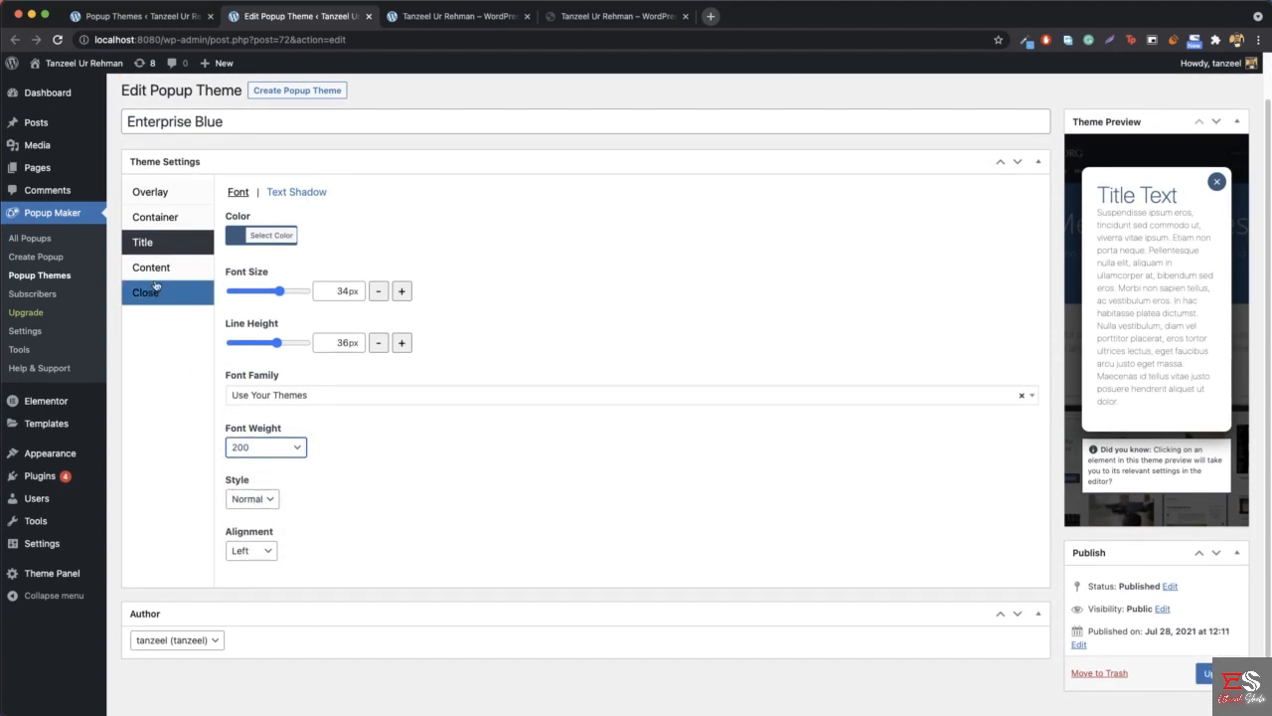
{"action": "left_click", "coordinate": [164, 296]}
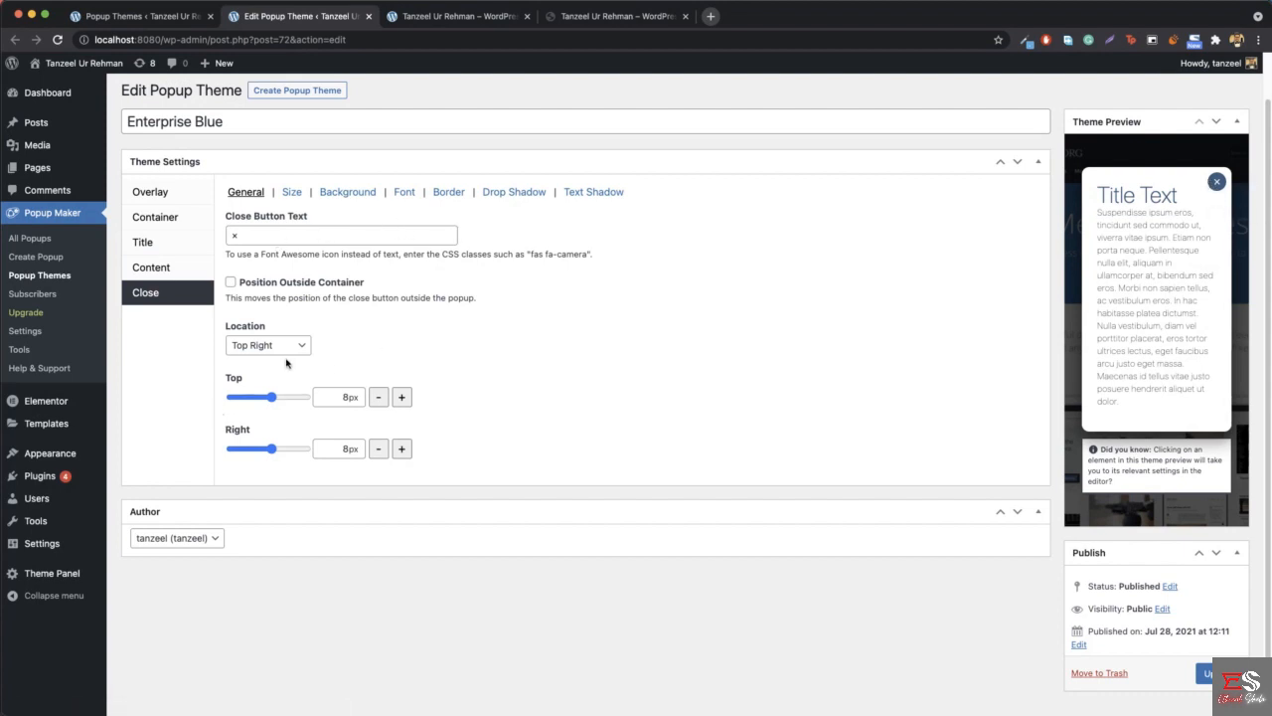
{"action": "scroll", "coordinate": [480, 417], "scroll_direction": "up", "scroll_amount": 1}
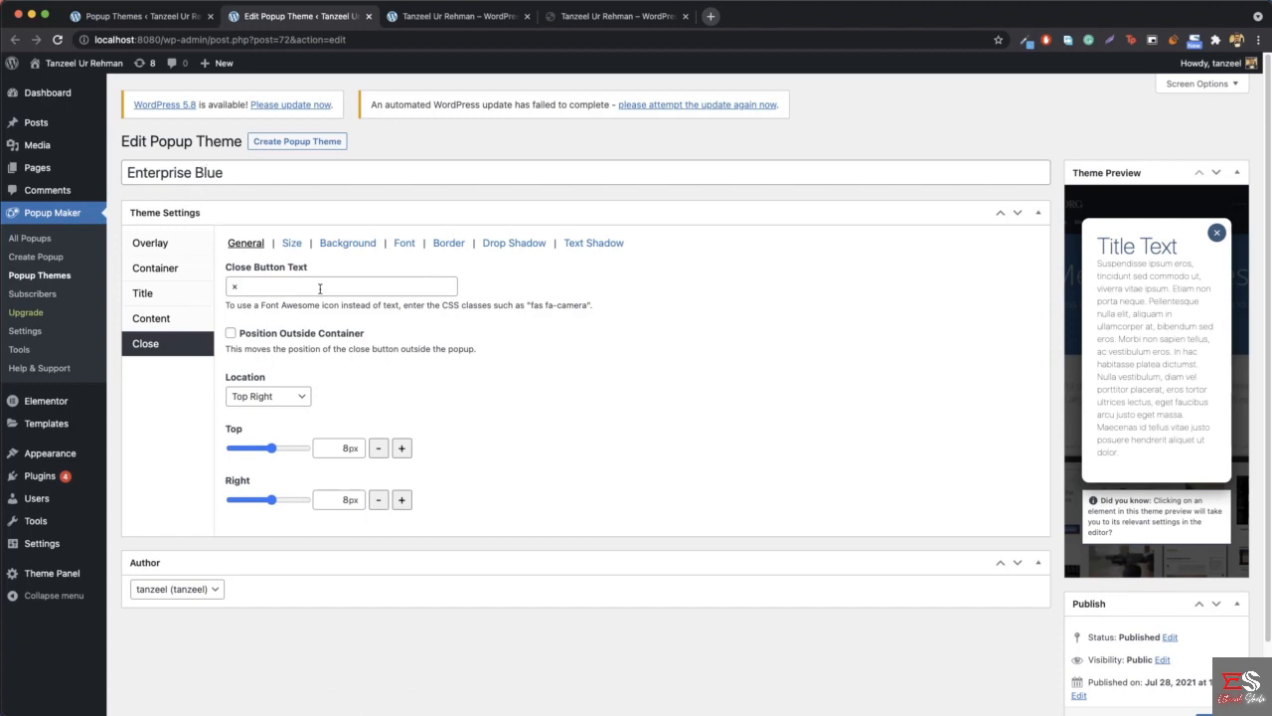
- Edit the hiremetanz popup, change its popup theme to Enterprise Blue, and update the popup
{"action": "left_click", "coordinate": [41, 247]}
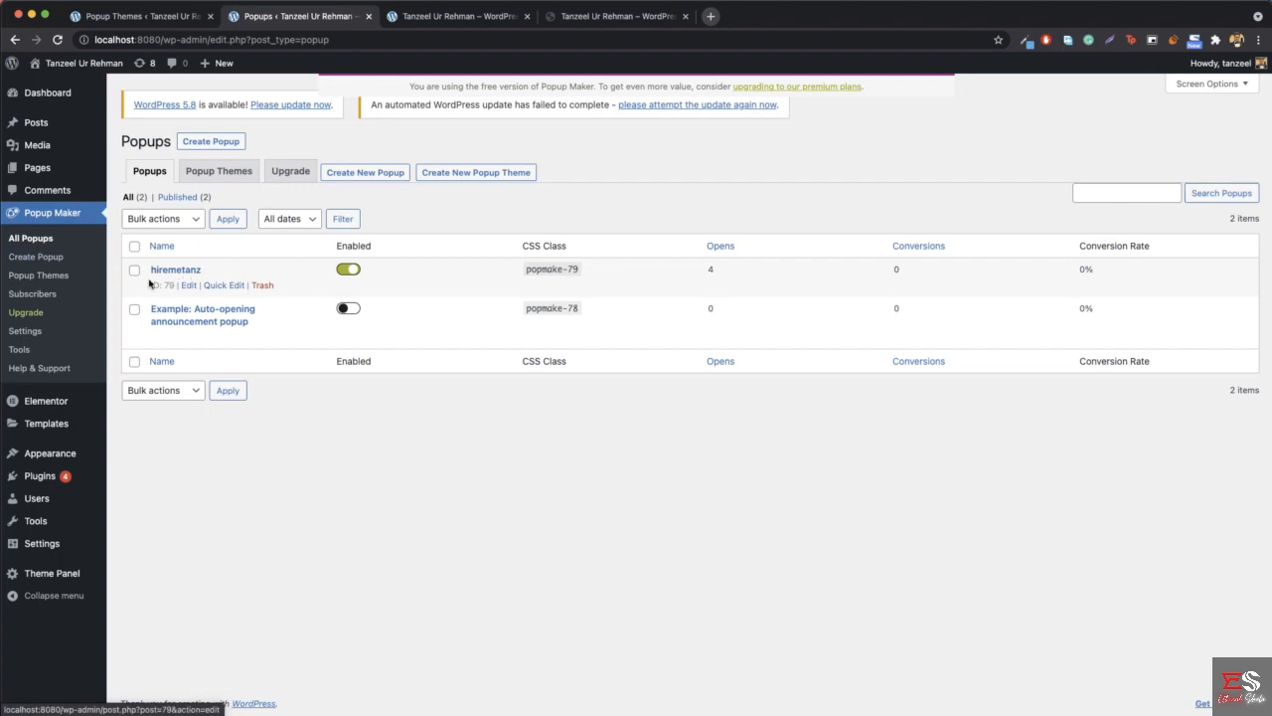
{"action": "left_click", "coordinate": [188, 285]}
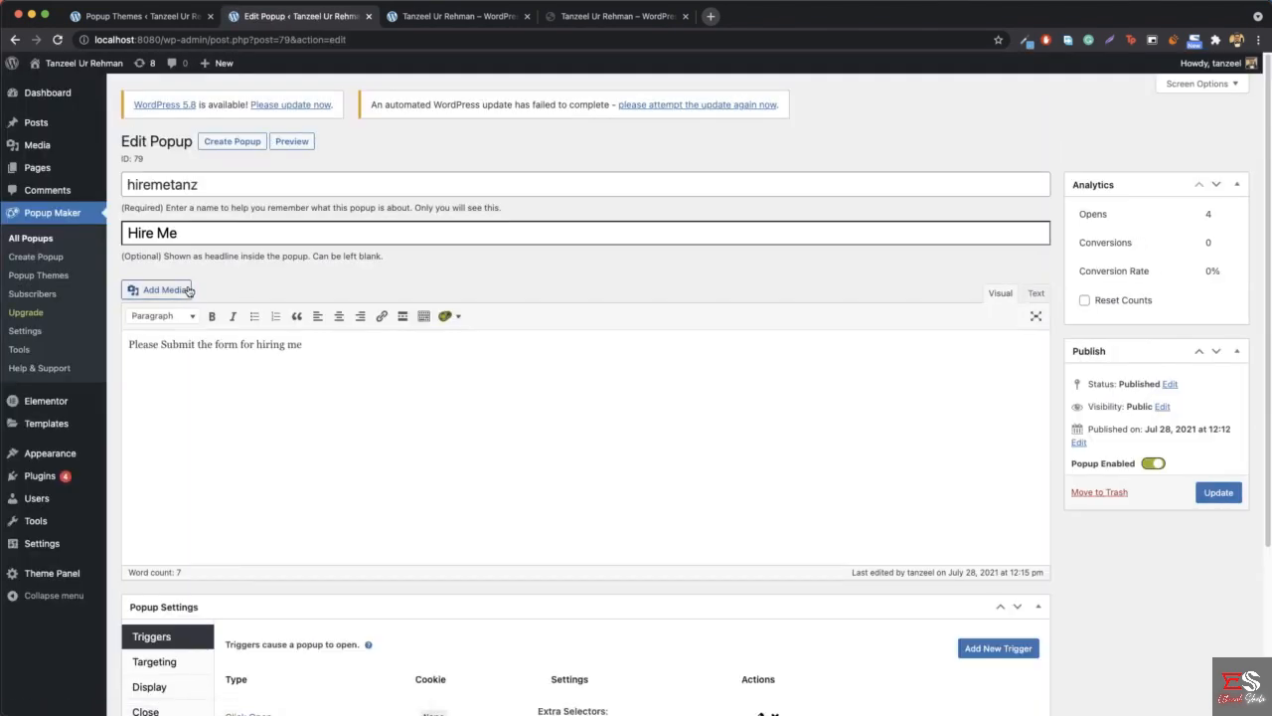
{"action": "scroll", "coordinate": [394, 271], "scroll_direction": "down", "scroll_amount": 5}
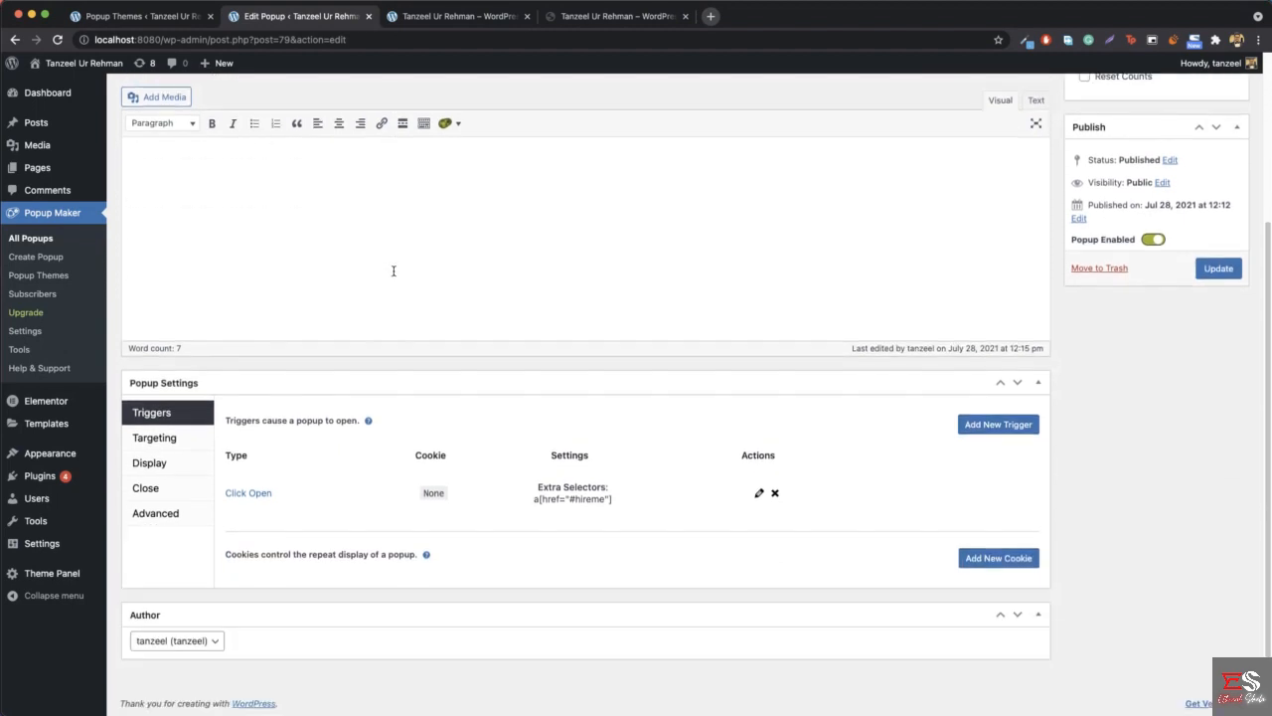
{"action": "left_click", "coordinate": [154, 462]}
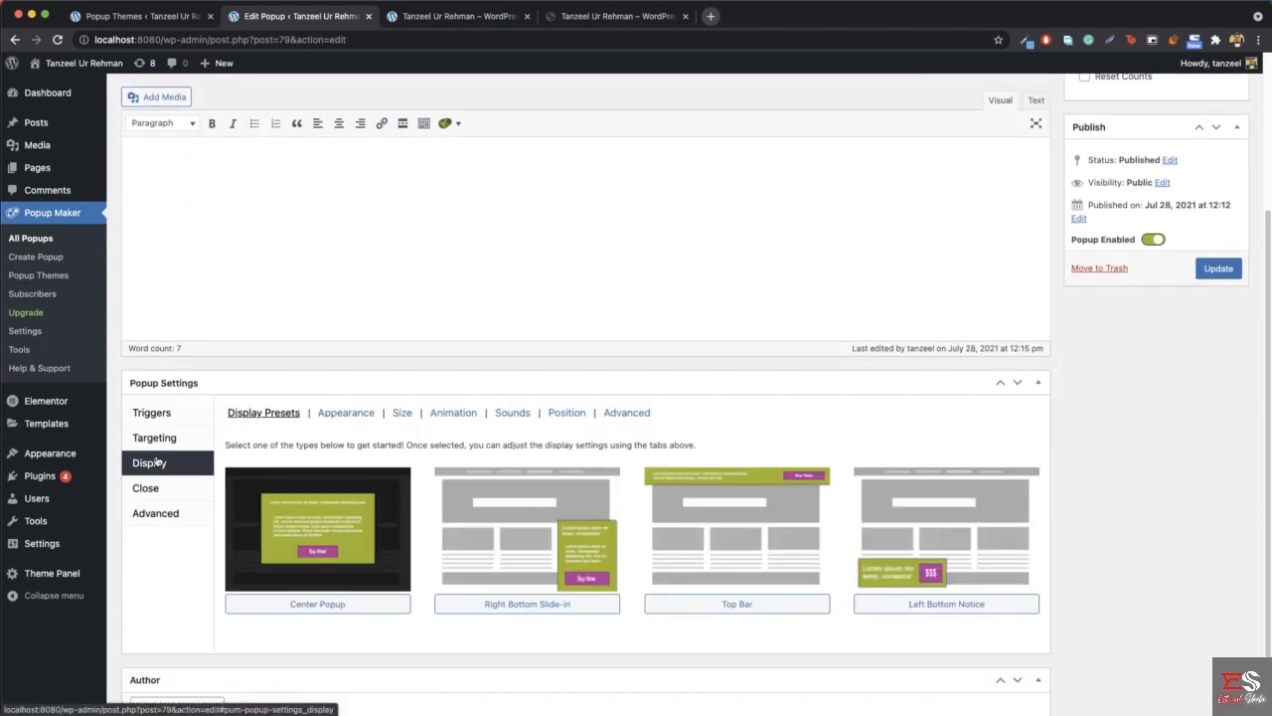
{"action": "left_click", "coordinate": [347, 413]}
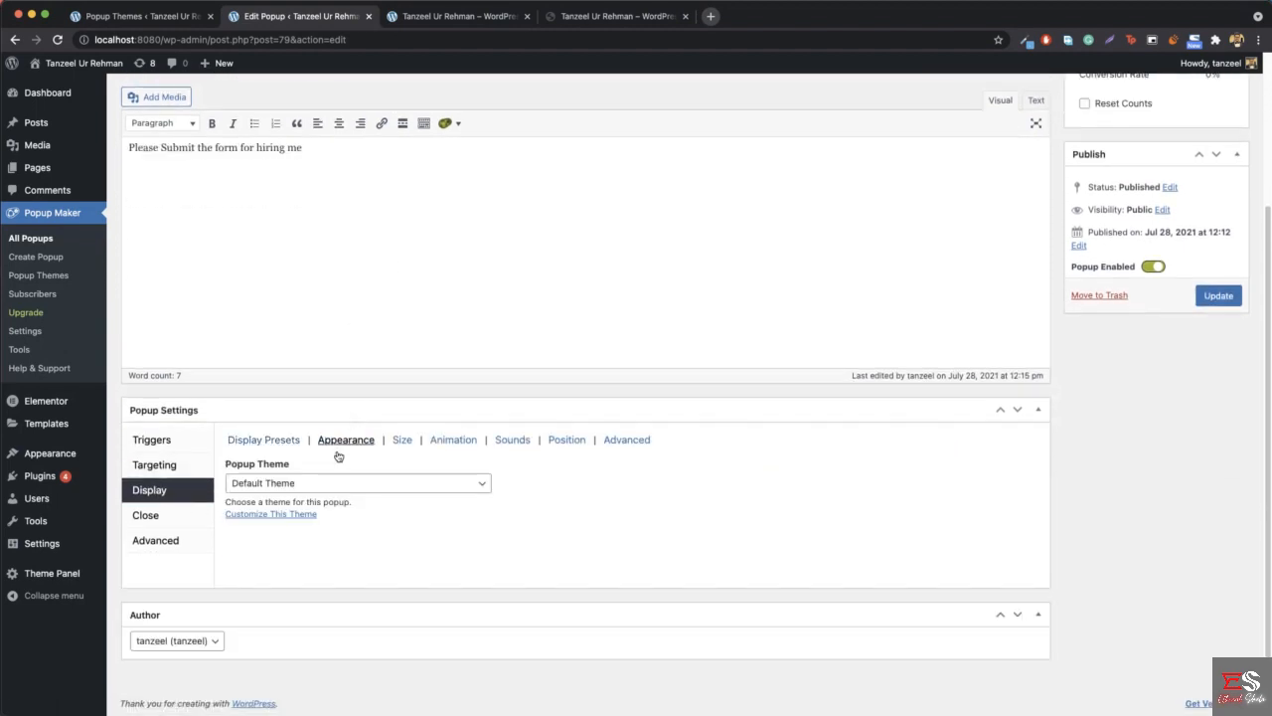
{"action": "left_click", "coordinate": [290, 486]}
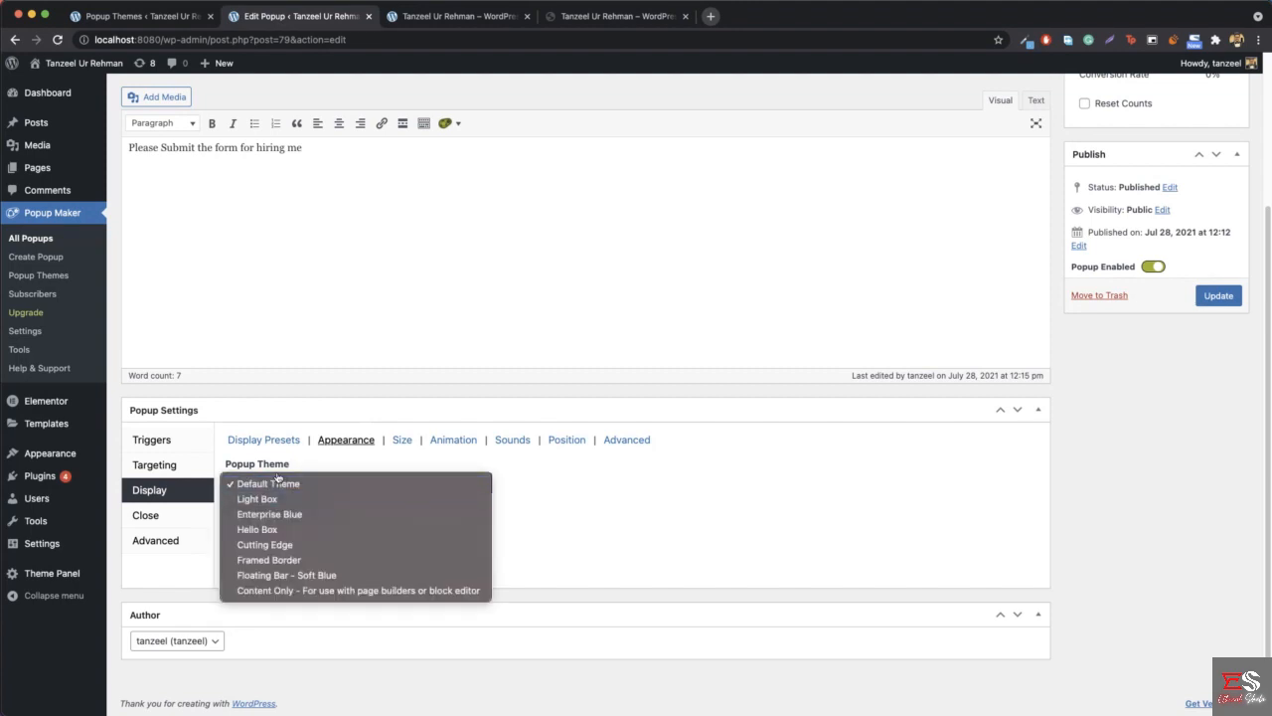
{"action": "left_click", "coordinate": [345, 512]}
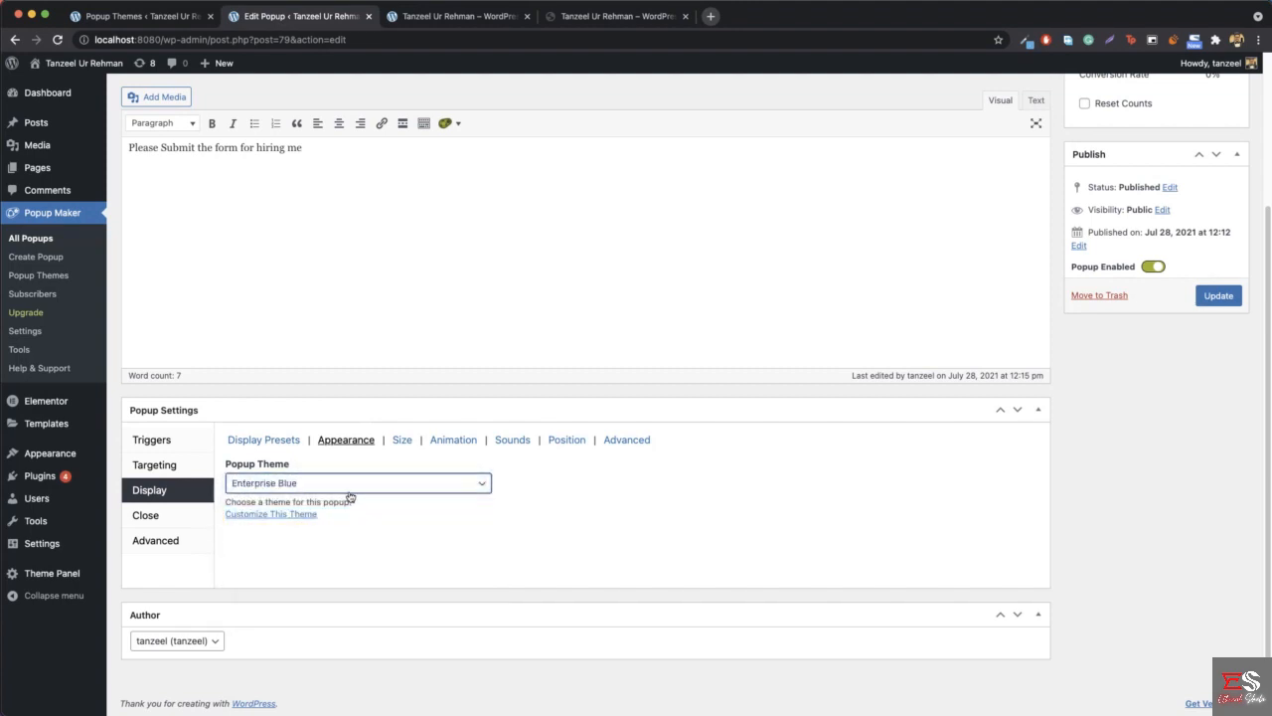
{"action": "left_click", "coordinate": [1219, 296]}
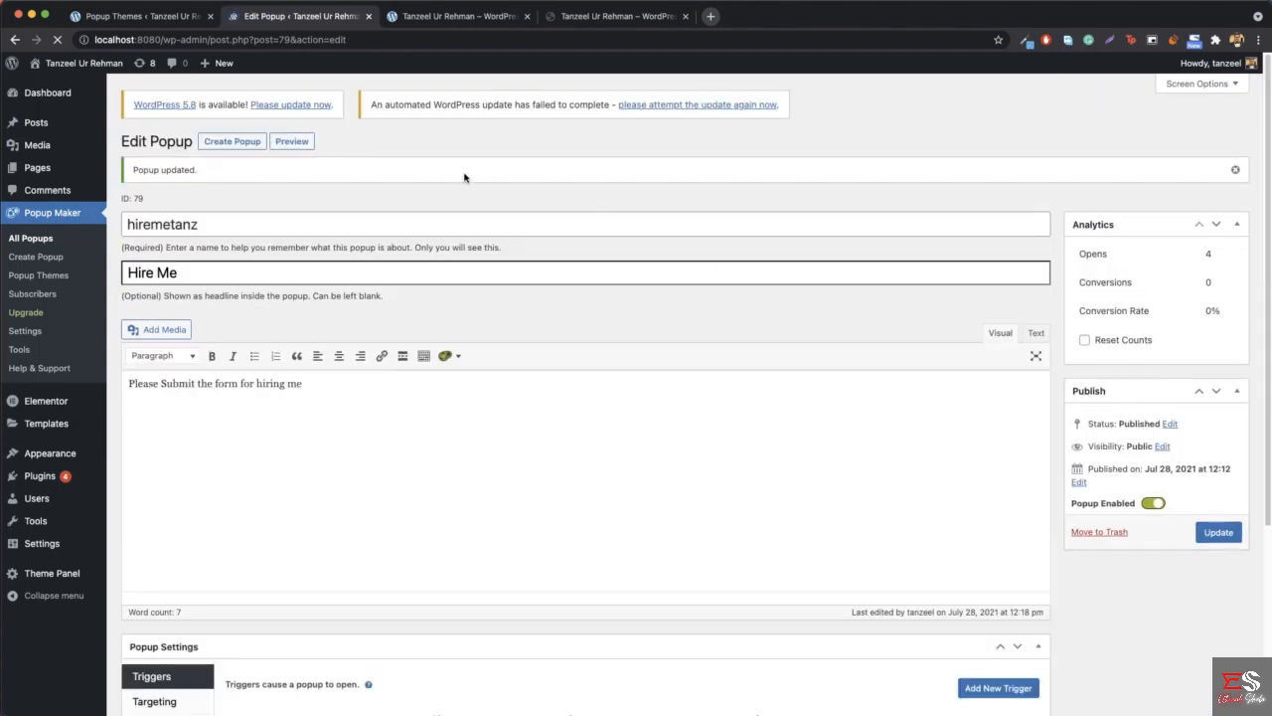
- Load the local home page, open its hero HIRE ME popup, compare it with the older home page tab, and close that tab
{"action": "mouse_move", "coordinate": [65, 65]}
{"action": "left_click", "coordinate": [50, 88]}
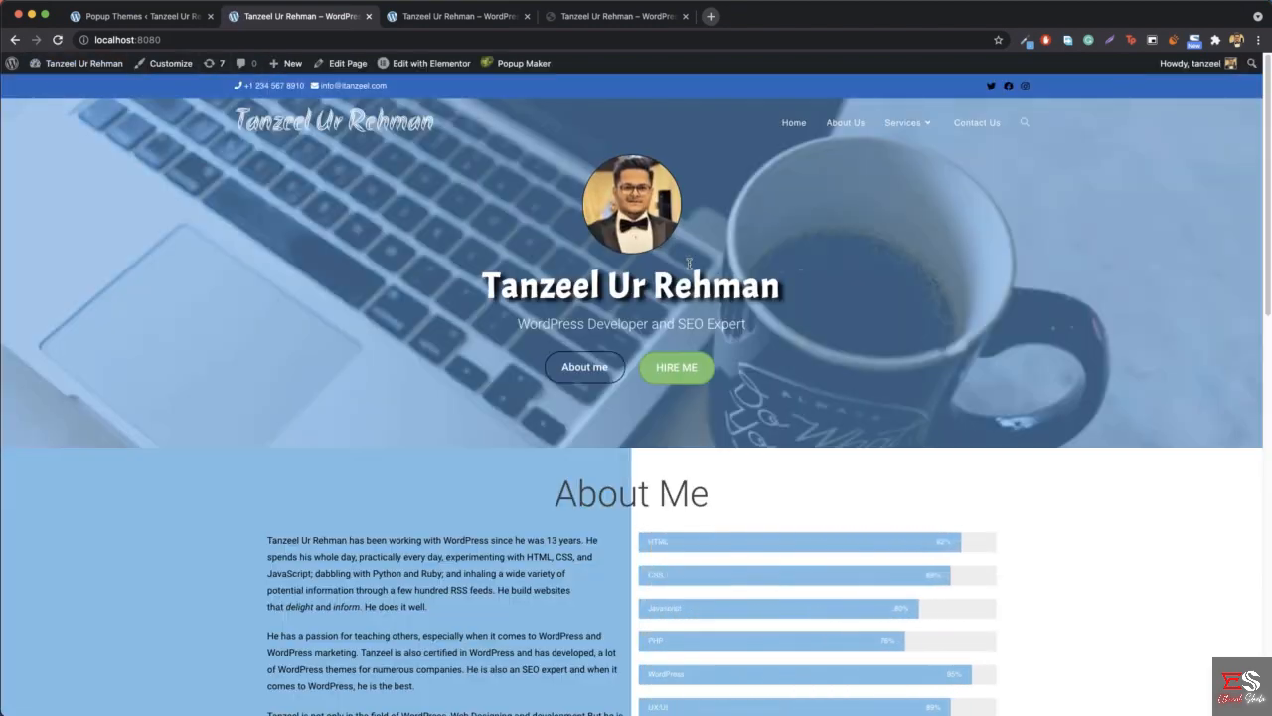
{"action": "left_click", "coordinate": [686, 378]}
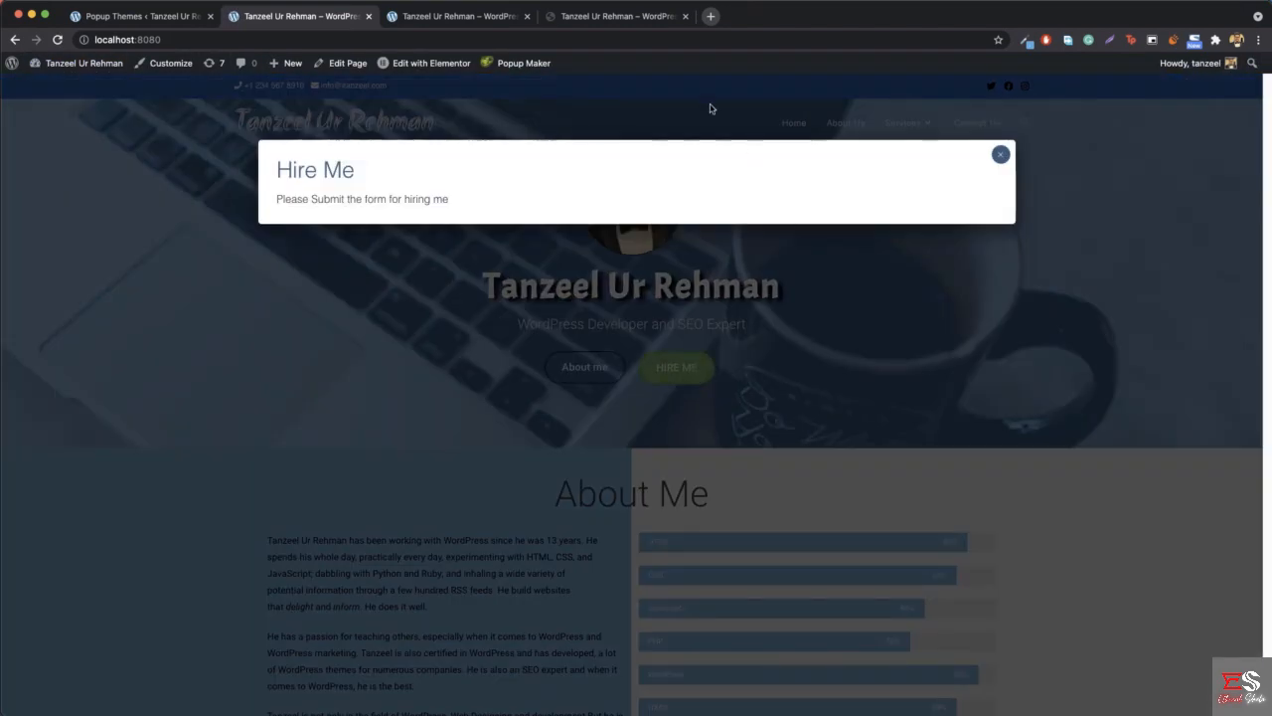
{"action": "left_click", "coordinate": [462, 17]}
{"action": "left_click", "coordinate": [680, 367]}
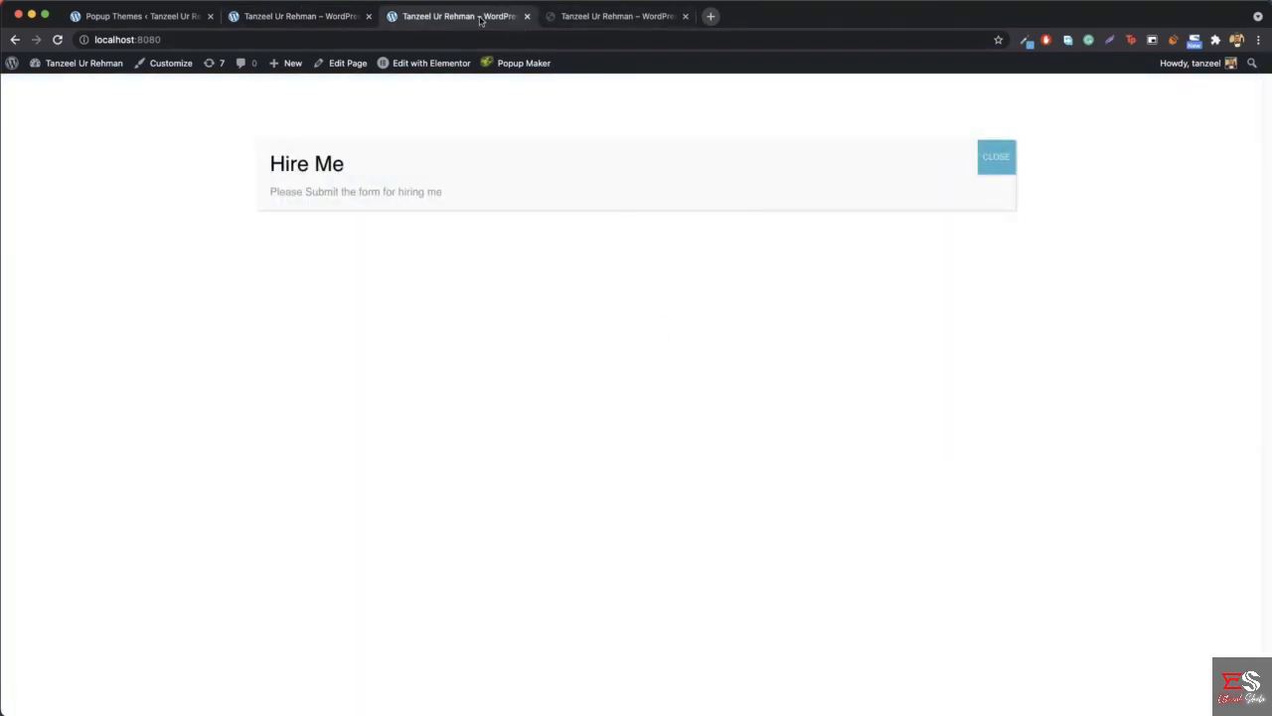
{"action": "left_click", "coordinate": [526, 17]}
- Compare the reference site's Hire Me popup with the local one, close the reference popup, and reopen the local popup
{"action": "left_click", "coordinate": [676, 346]}
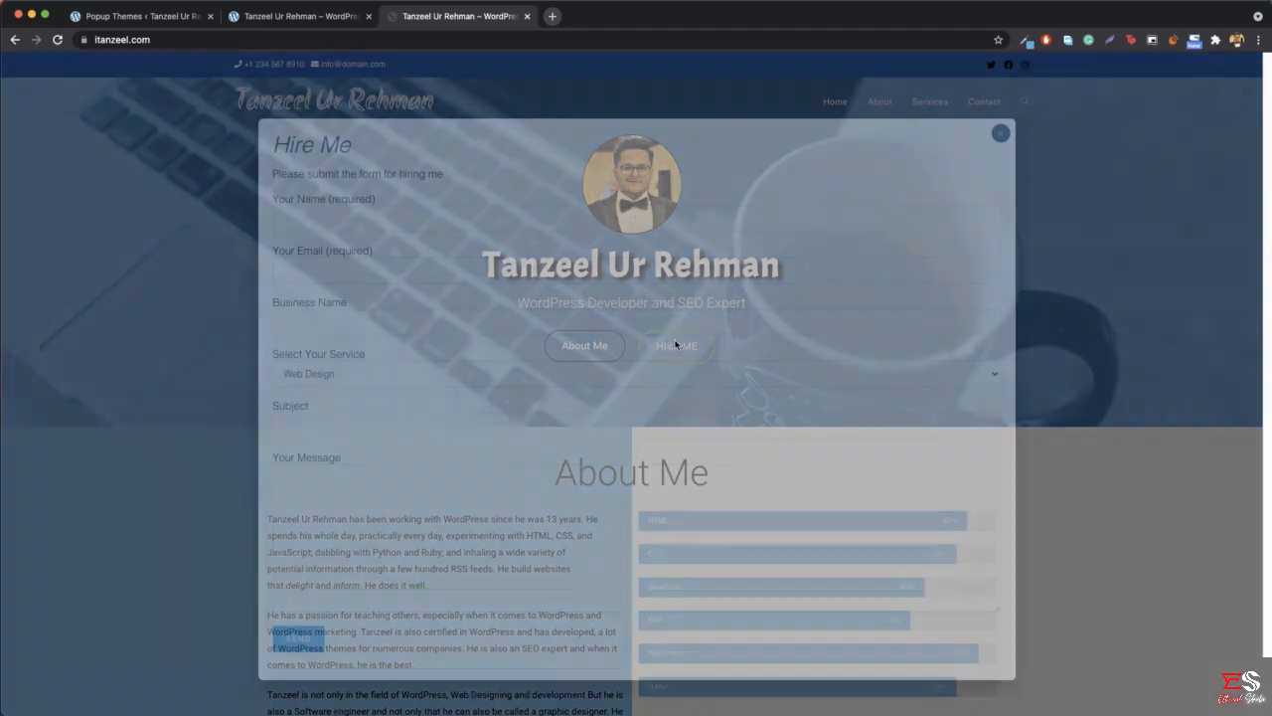
{"action": "left_click", "coordinate": [298, 17]}
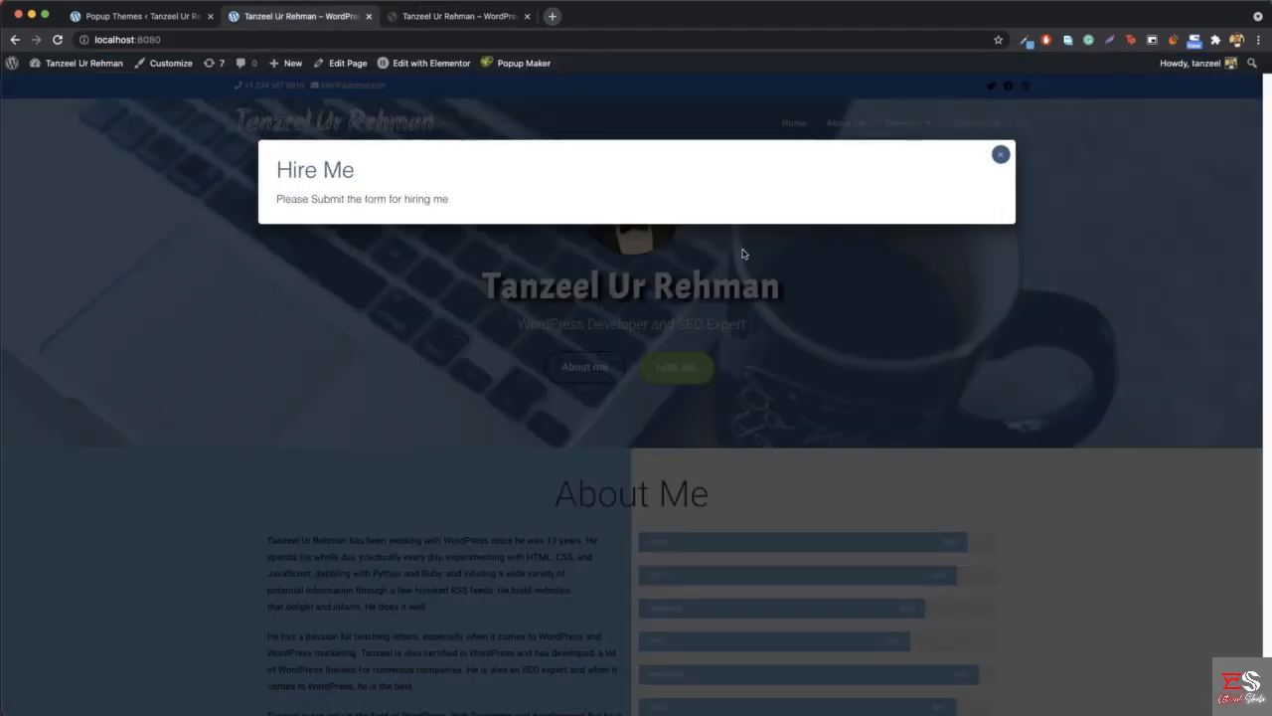
{"action": "left_click", "coordinate": [454, 28]}
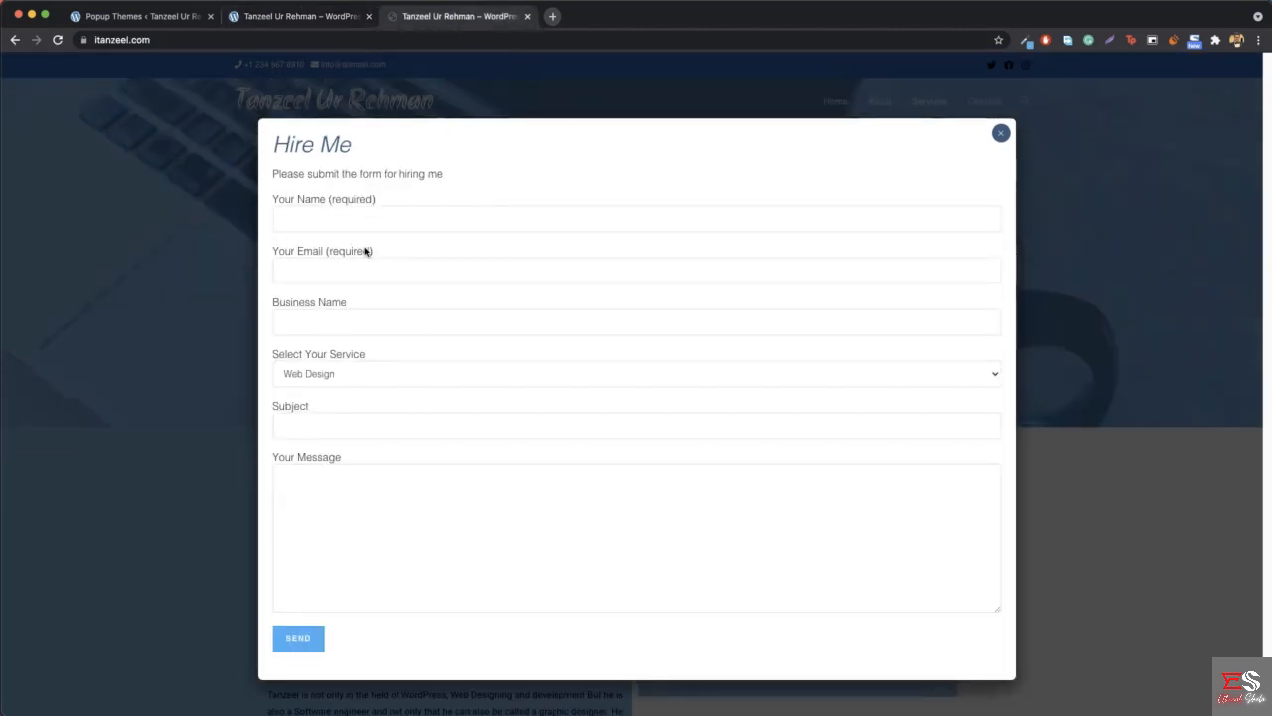
{"action": "left_click", "coordinate": [1001, 134]}
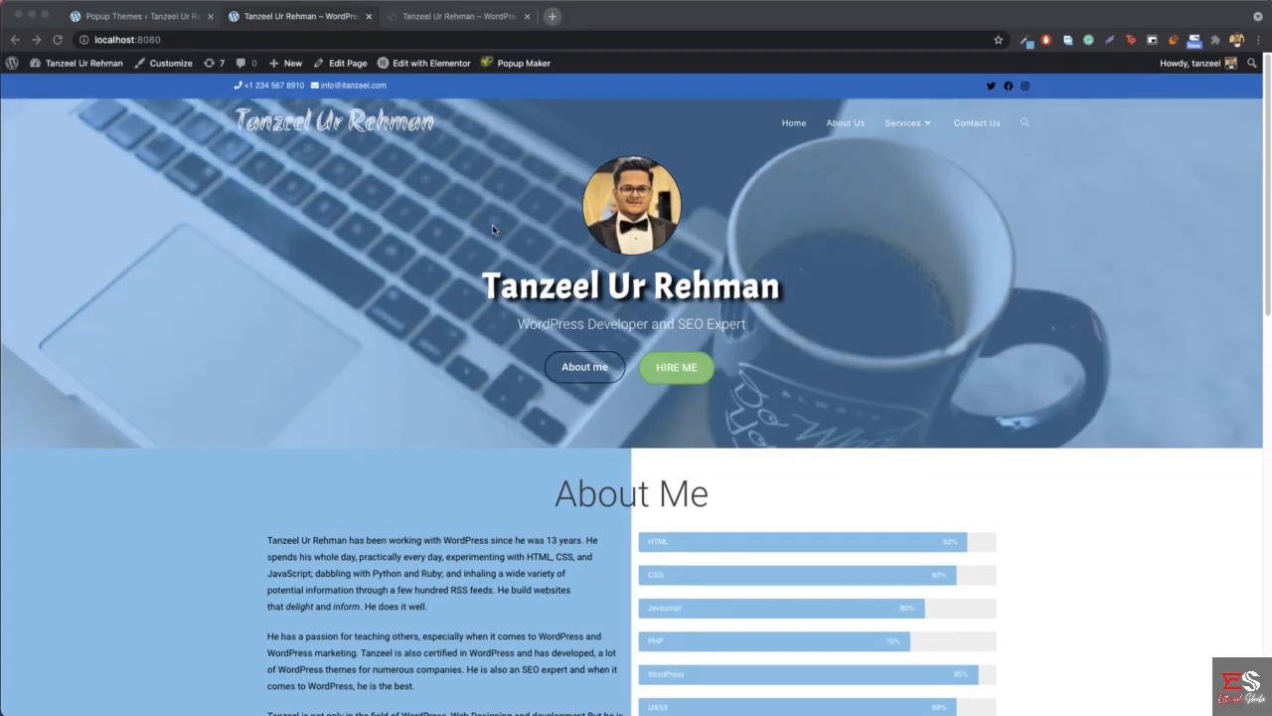
{"action": "left_click", "coordinate": [691, 371]}
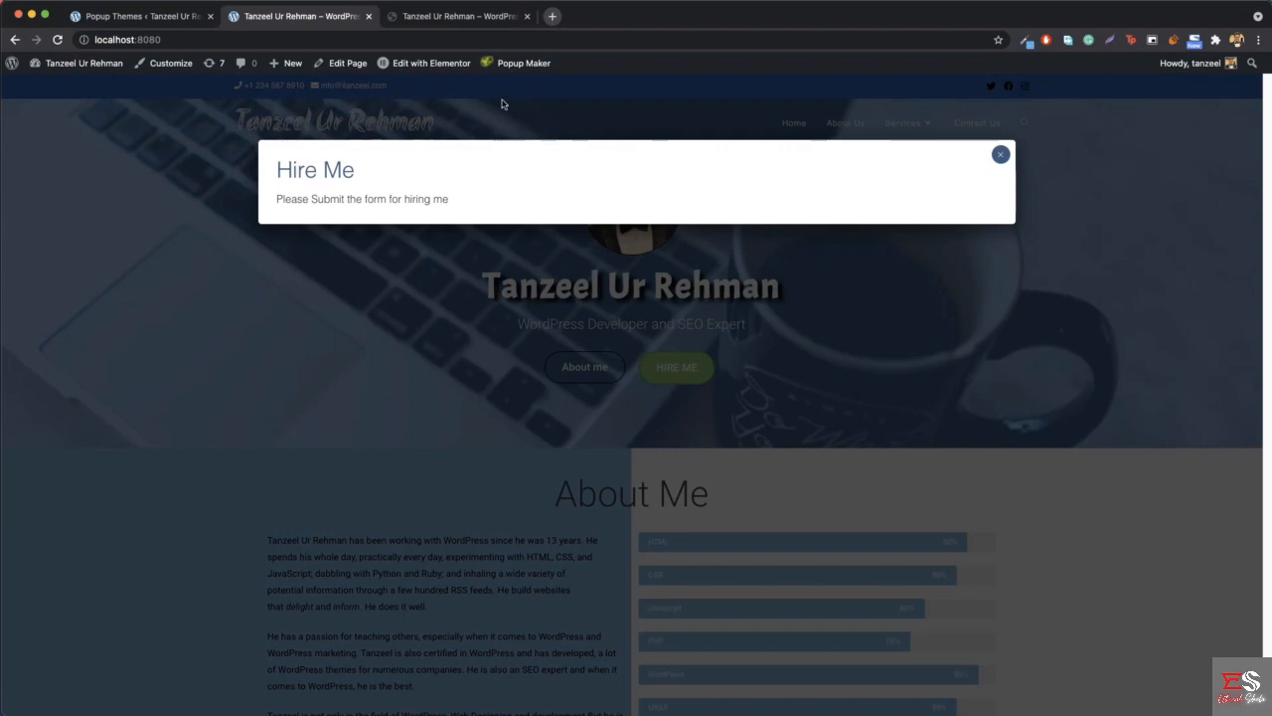
- Examine the form in the reference site's Hire Me popup, close it, and return to the local popup
{"action": "left_click", "coordinate": [468, 18]}
{"action": "left_click", "coordinate": [689, 357]}
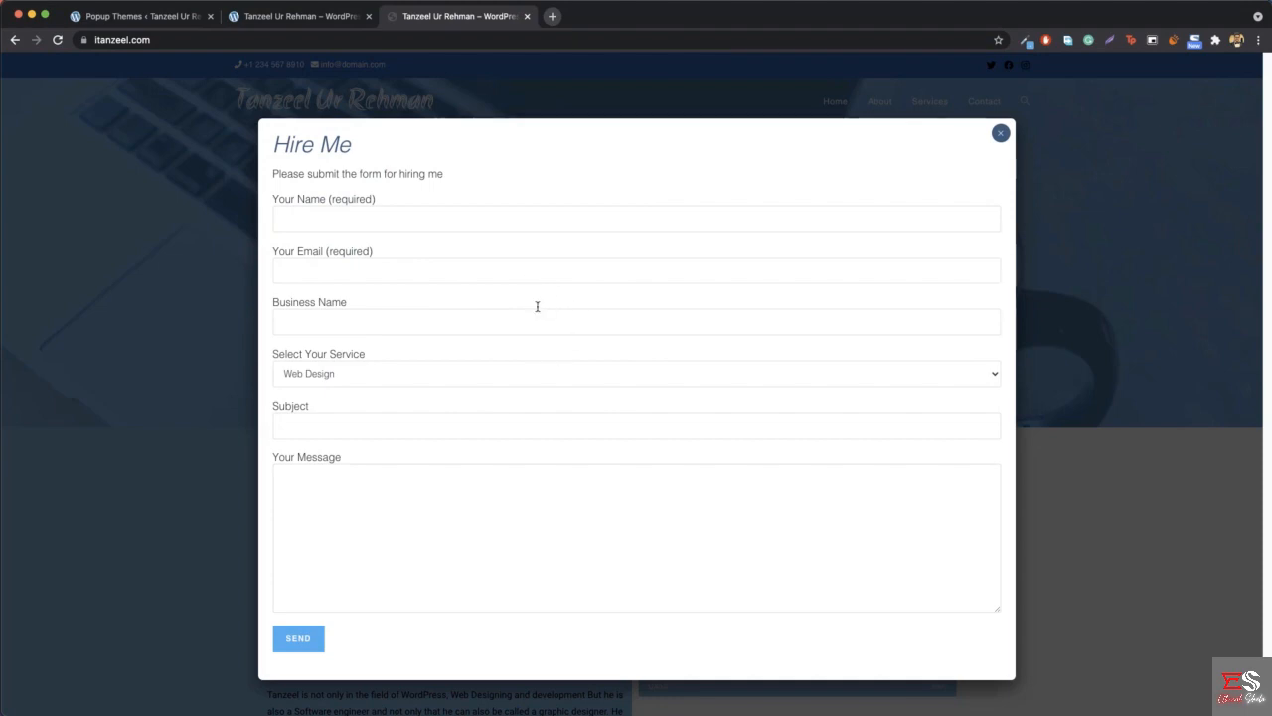
{"action": "left_click", "coordinate": [1002, 137]}
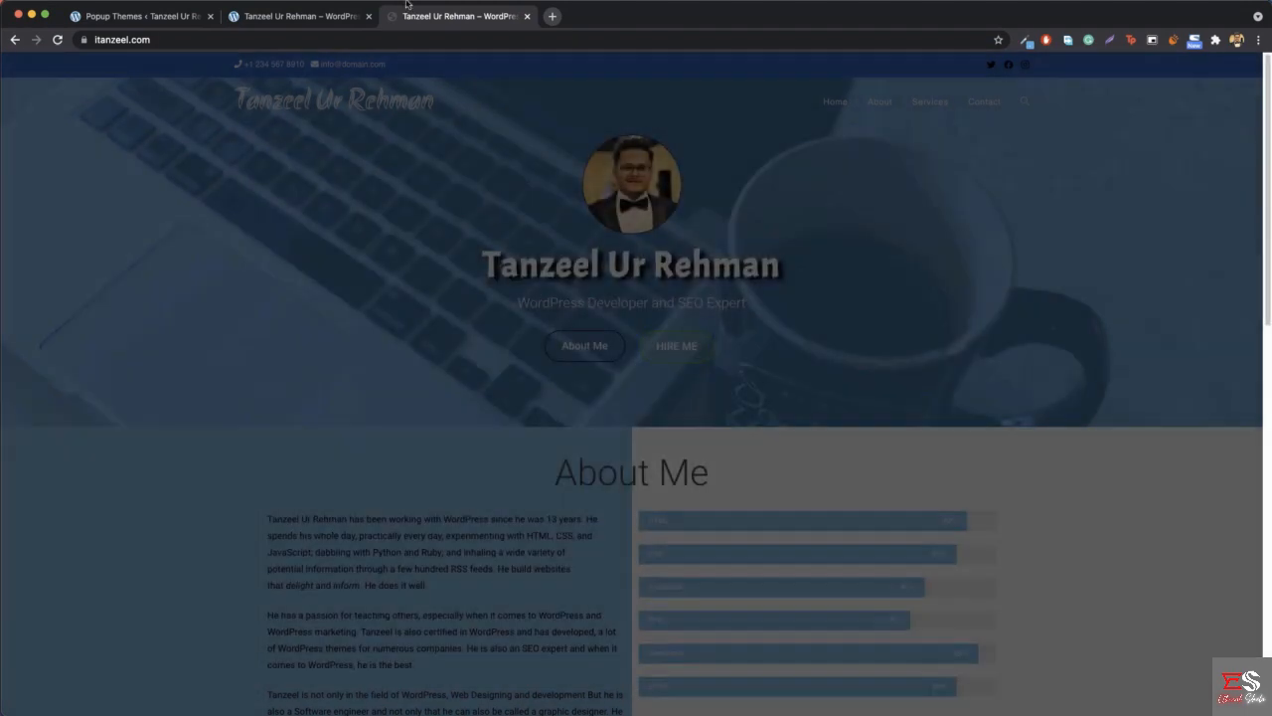
{"action": "left_click", "coordinate": [296, 16]}
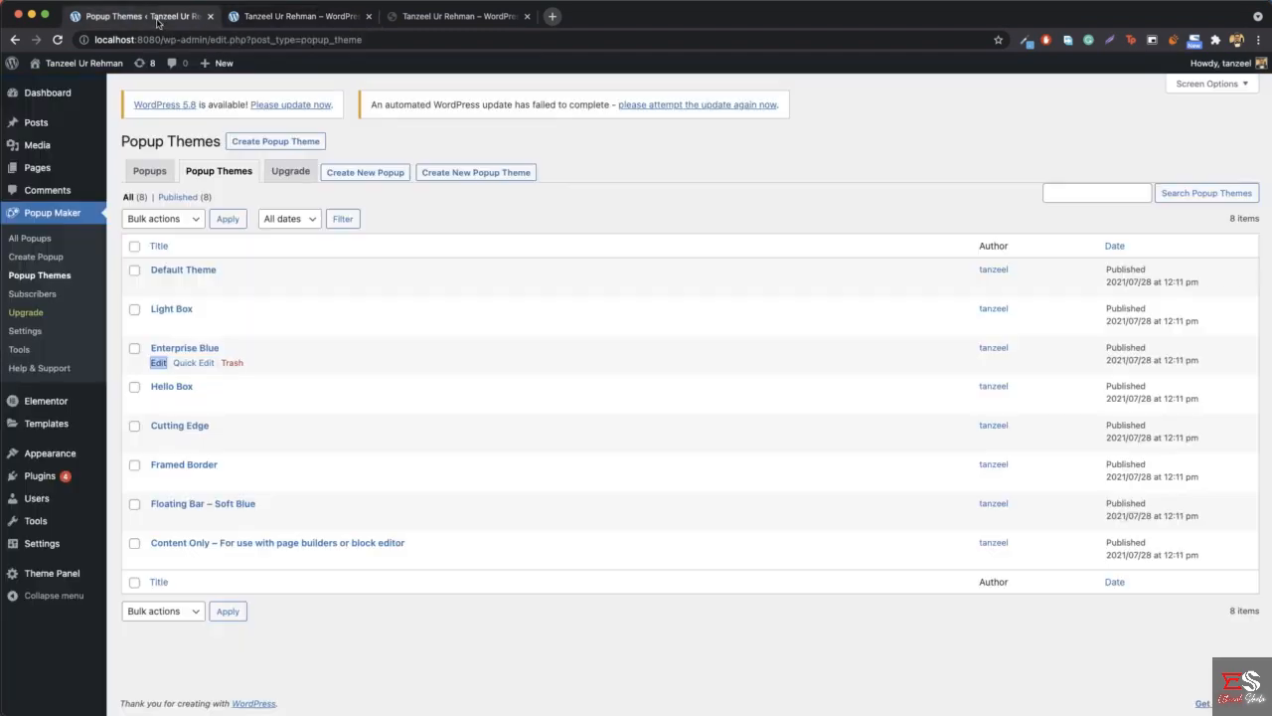
- Check the installed plugins in the WordPress admin, search the plugin directory for "contact form", and activate Contact Form 7
{"action": "left_click", "coordinate": [154, 17]}
{"action": "mouse_move", "coordinate": [45, 475]}
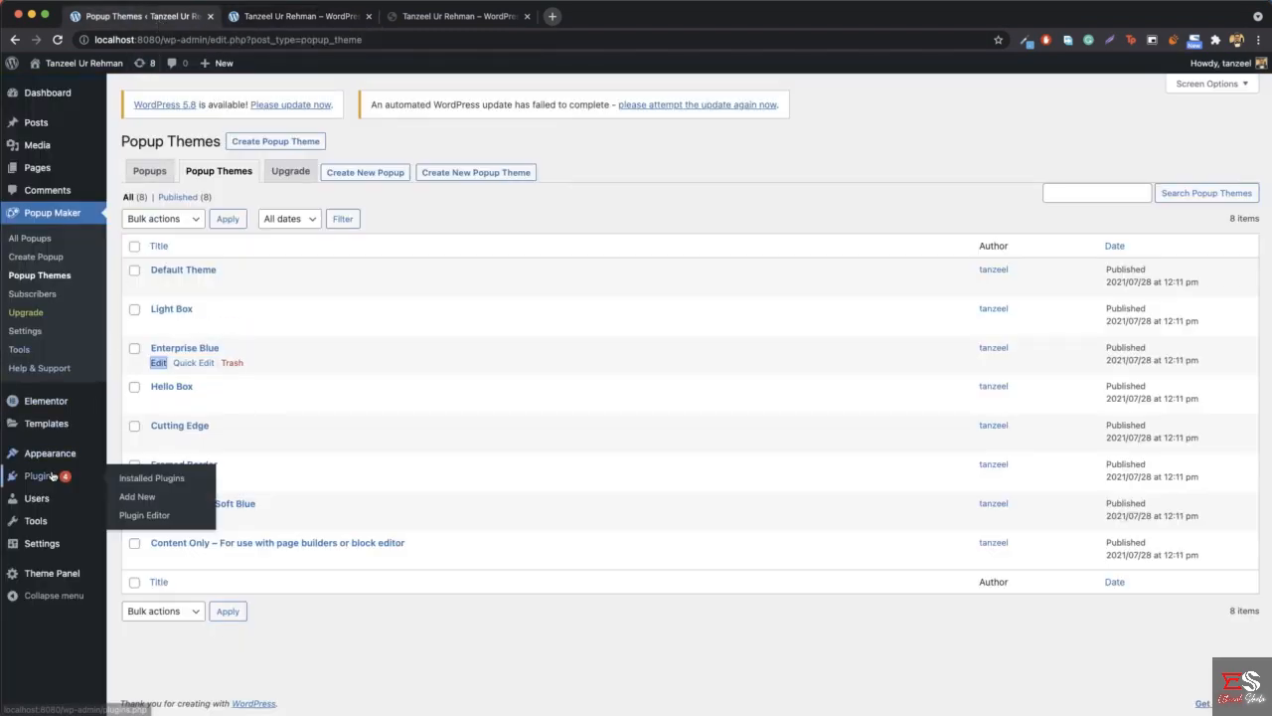
{"action": "left_click", "coordinate": [149, 480]}
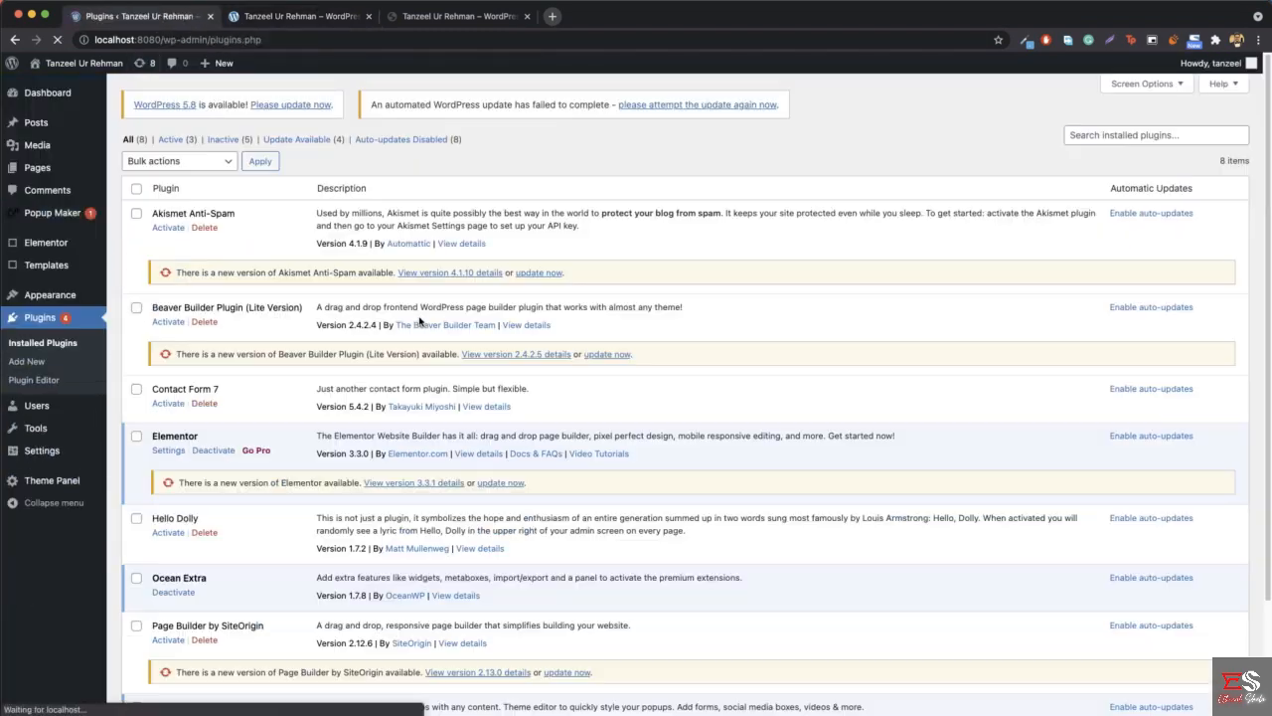
{"action": "scroll", "coordinate": [348, 403], "scroll_direction": "down", "scroll_amount": 2}
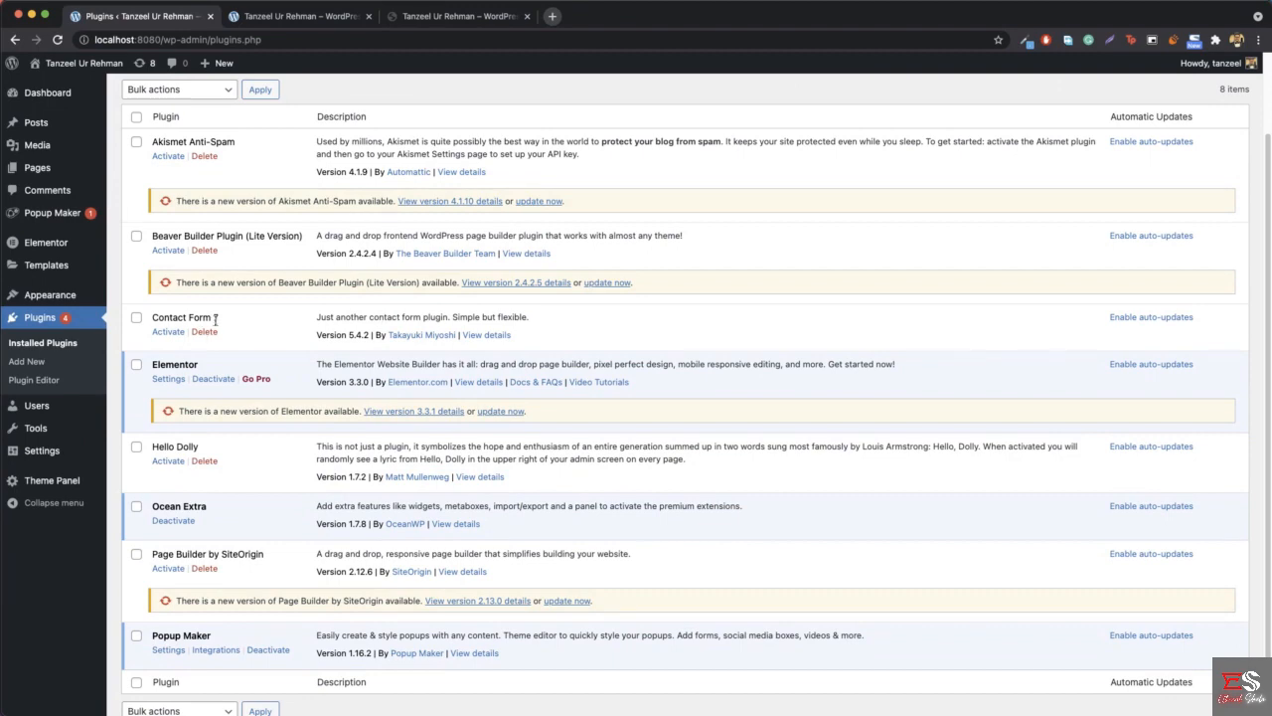
{"action": "scroll", "coordinate": [276, 343], "scroll_direction": "up", "scroll_amount": 2}
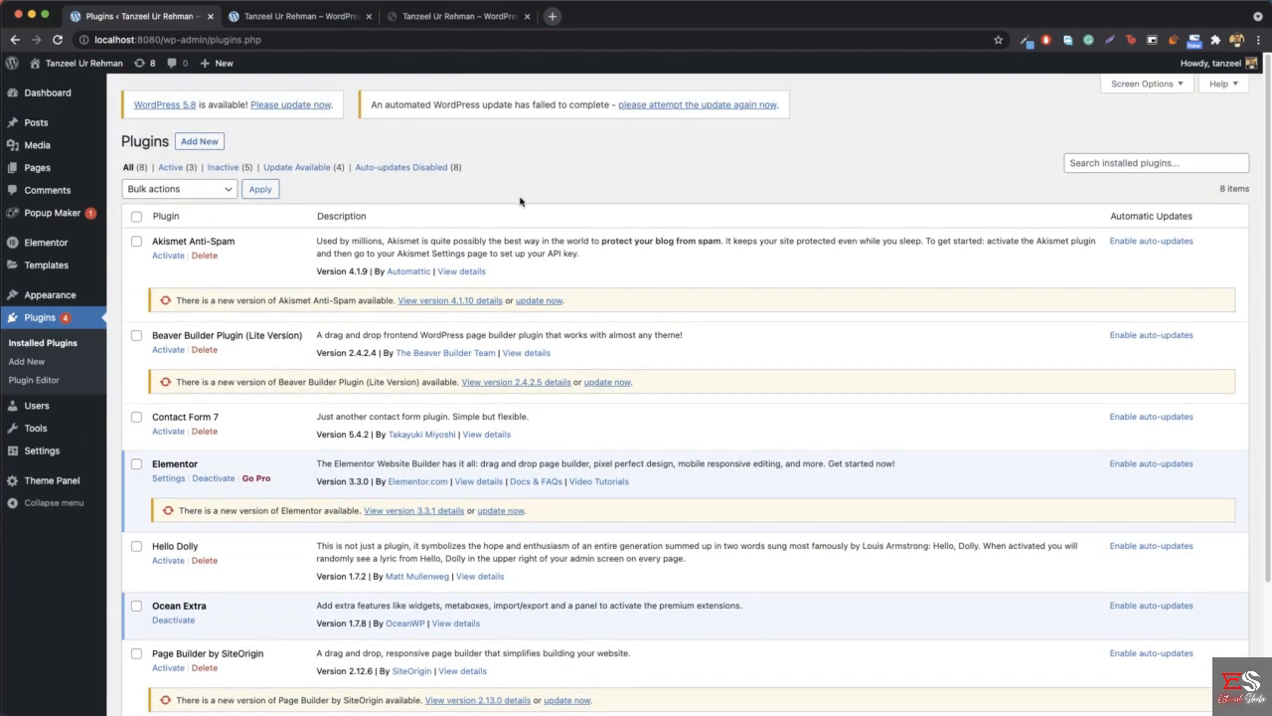
{"action": "left_click", "coordinate": [30, 362]}
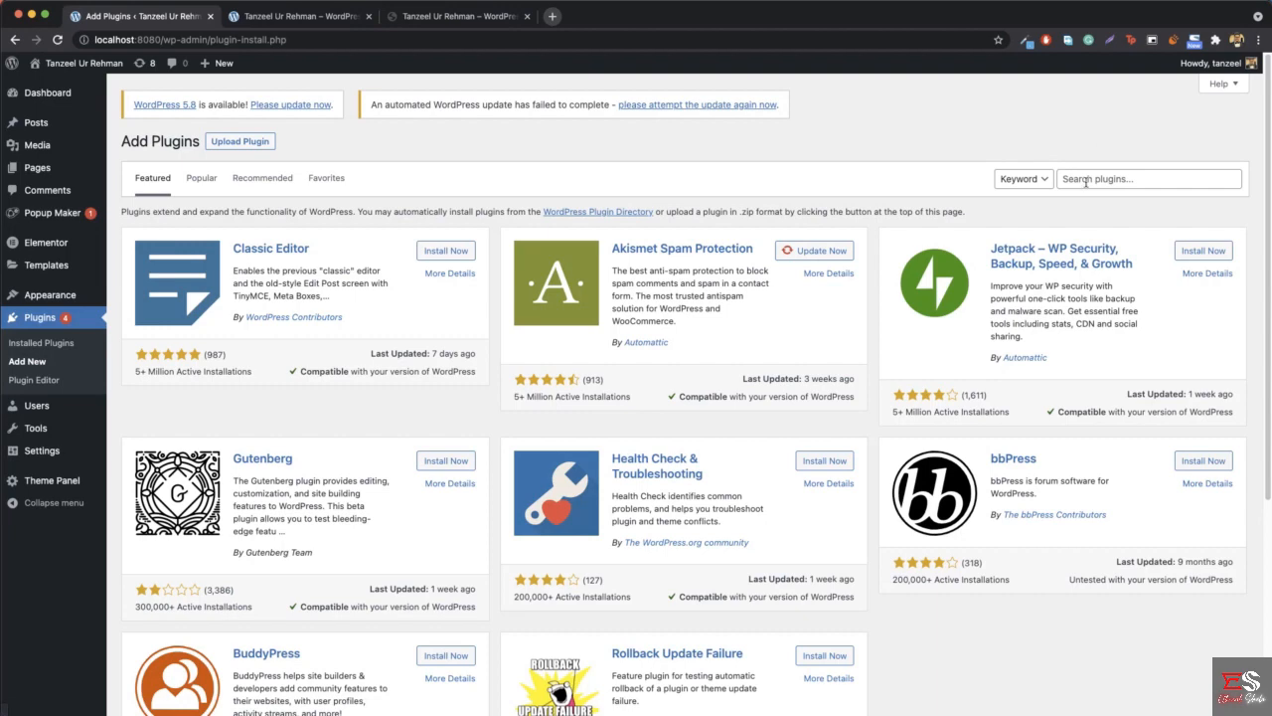
{"action": "left_click", "coordinate": [1099, 174]}
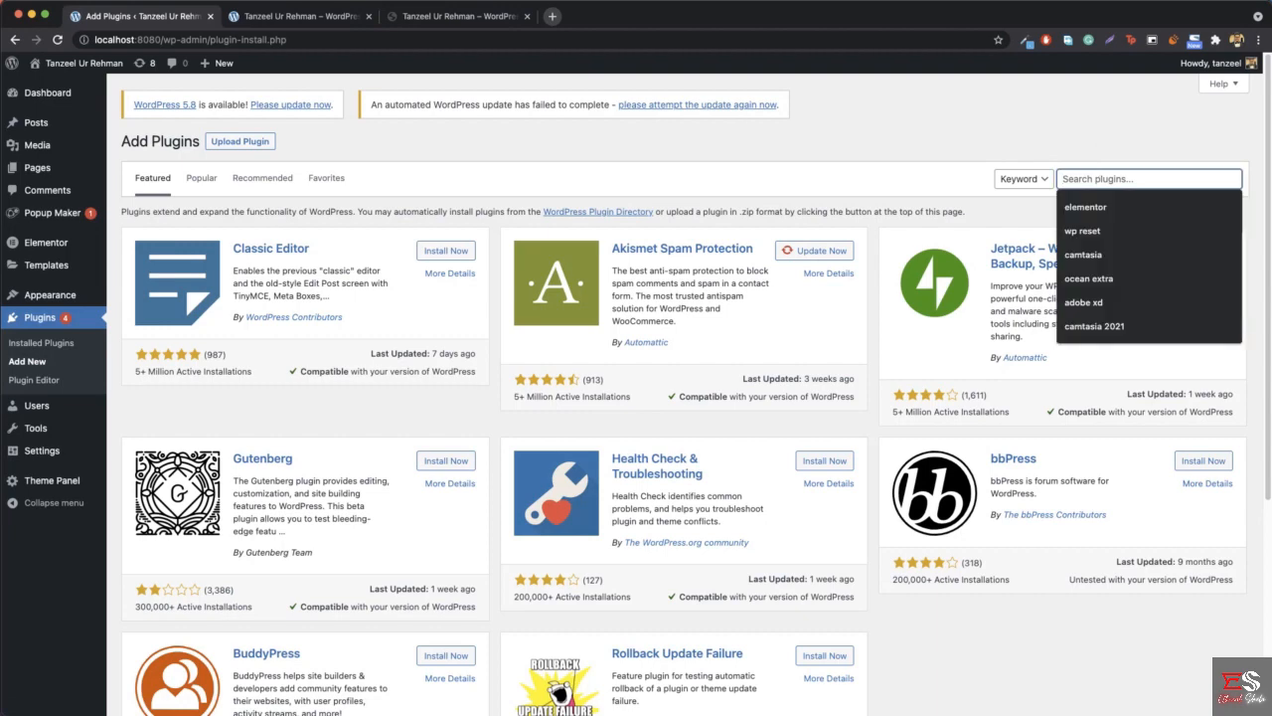
{"action": "type", "text": "contact form"}
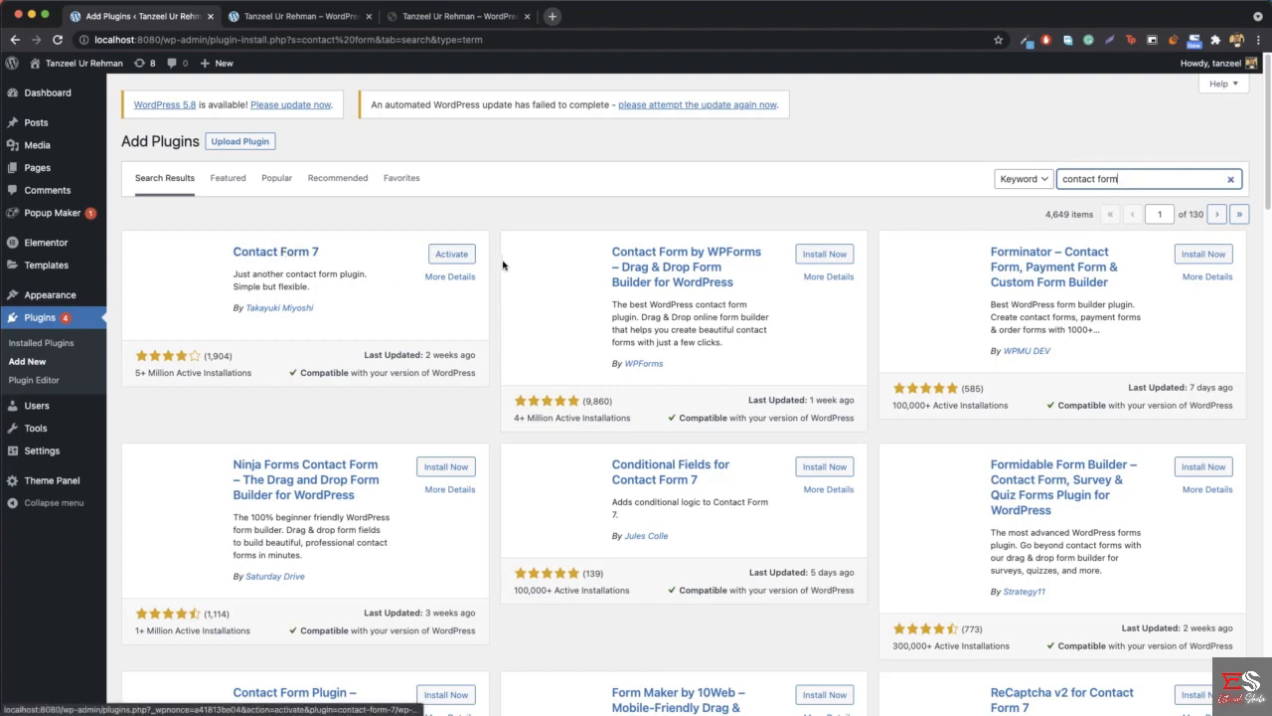
{"action": "left_click", "coordinate": [441, 256]}
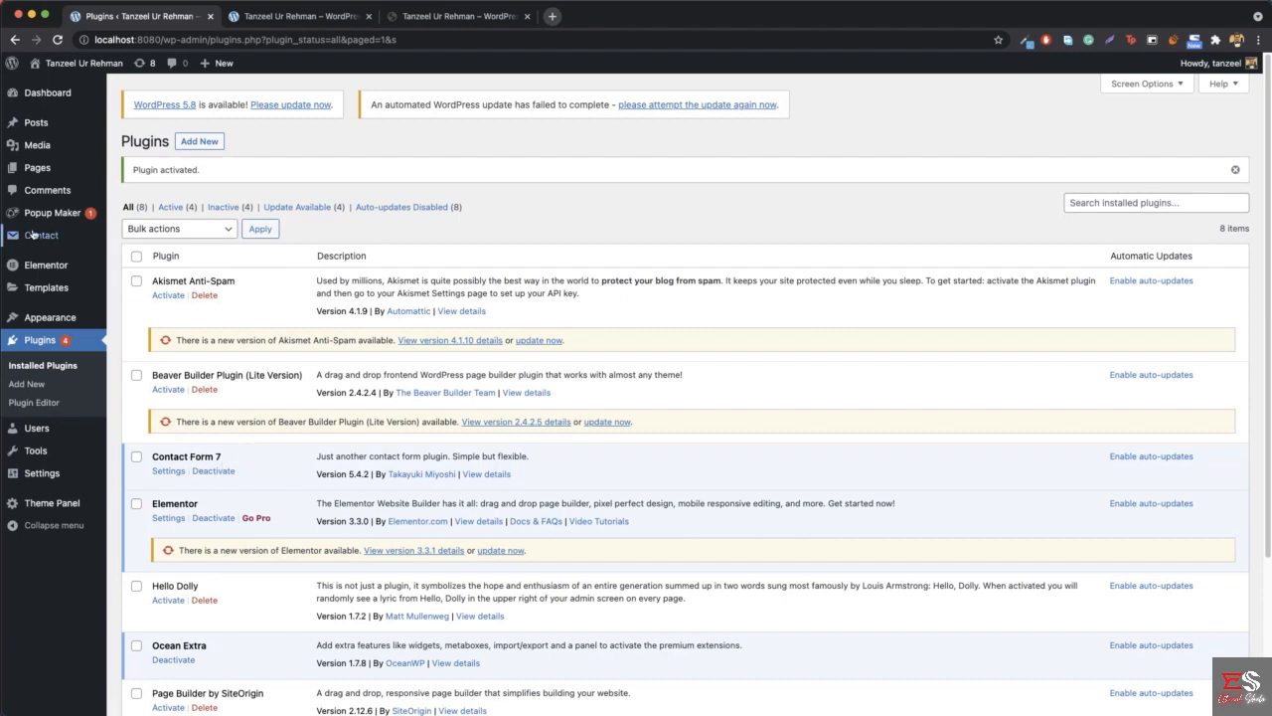
- Open the Contact Forms list, examine the reference Hire Me popup's Select Your Service options, and reopen that popup after closing it
{"action": "mouse_move", "coordinate": [38, 235]}
{"action": "left_click", "coordinate": [154, 246]}
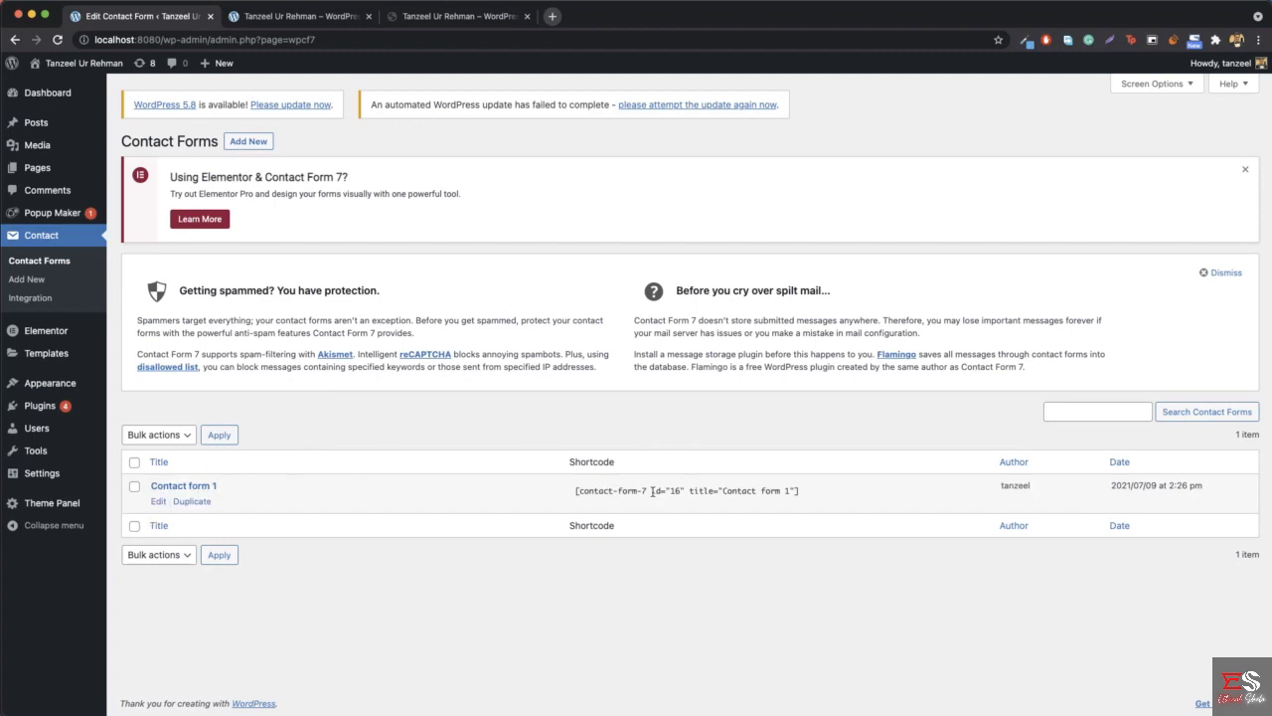
{"action": "left_click", "coordinate": [338, 17]}
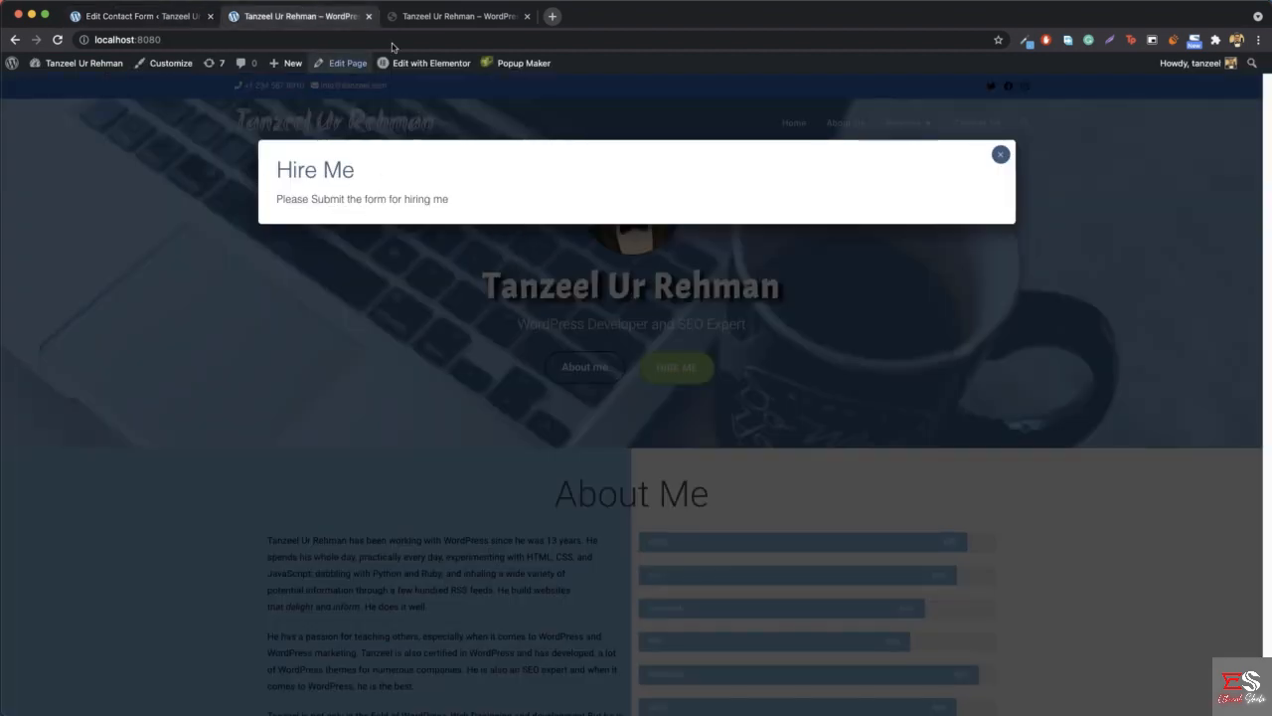
{"action": "left_click", "coordinate": [477, 15]}
{"action": "left_click", "coordinate": [666, 356]}
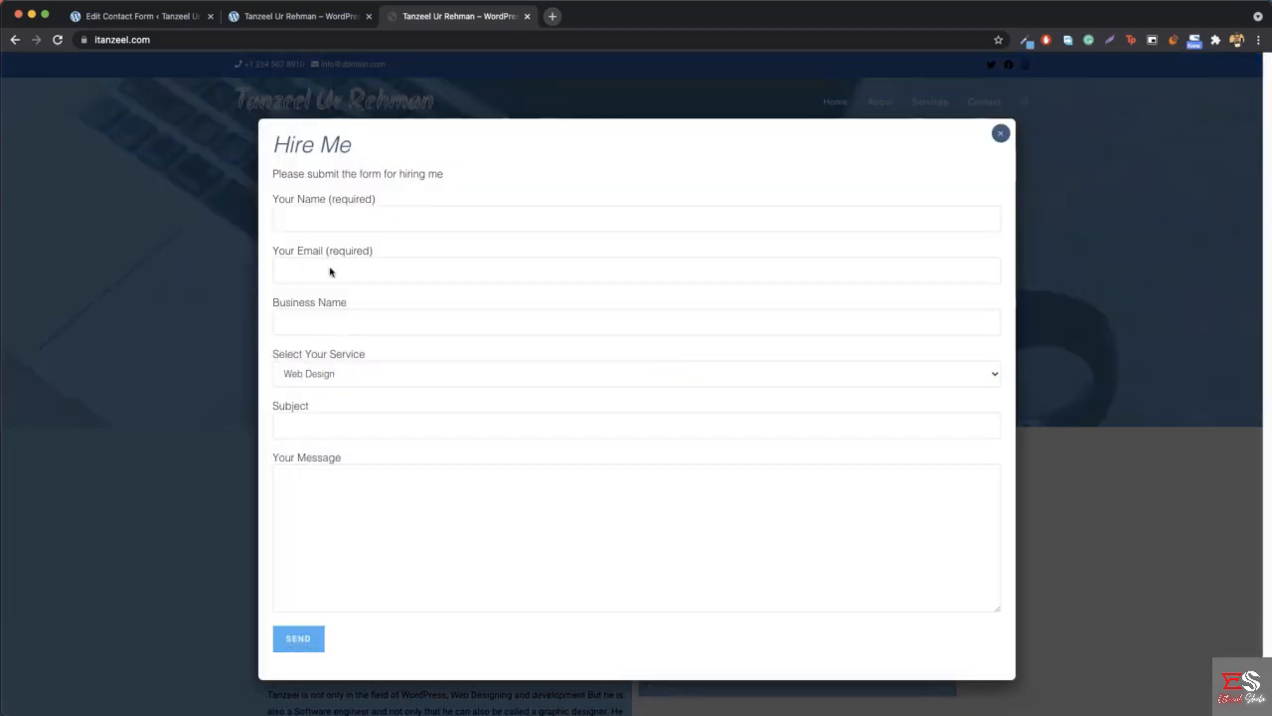
{"action": "left_click", "coordinate": [337, 372]}
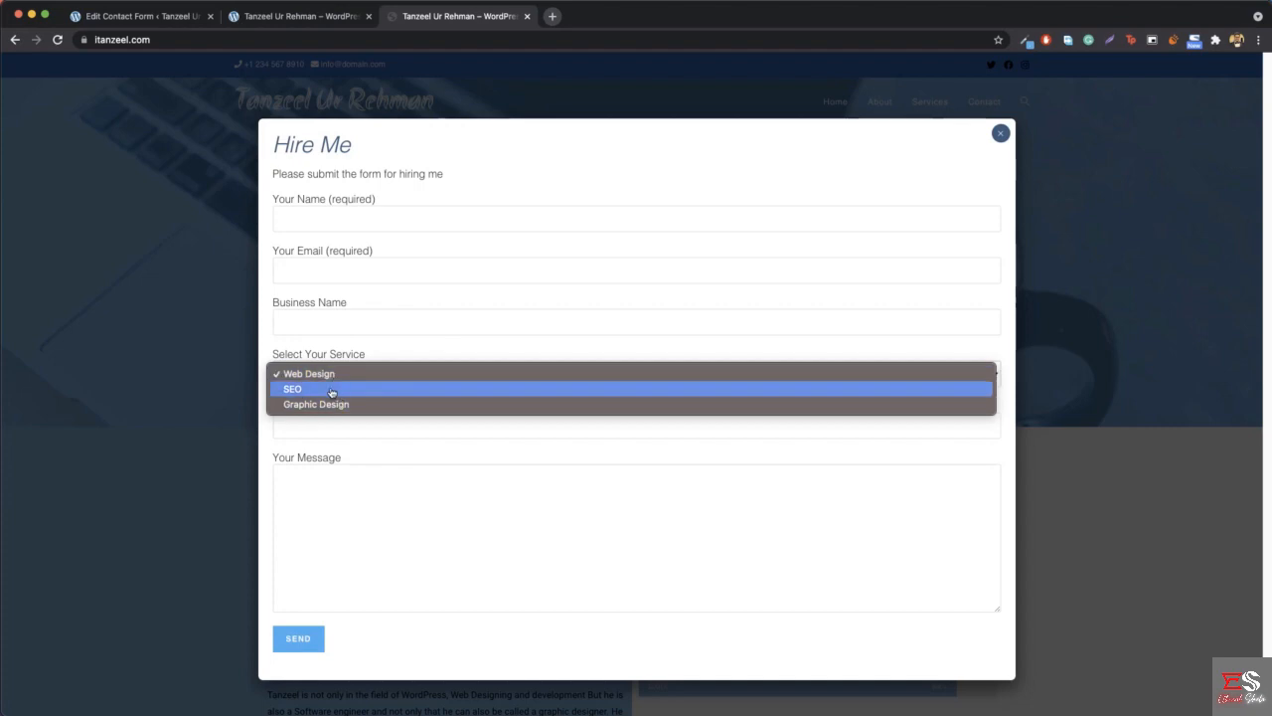
{"action": "left_click", "coordinate": [1003, 134]}
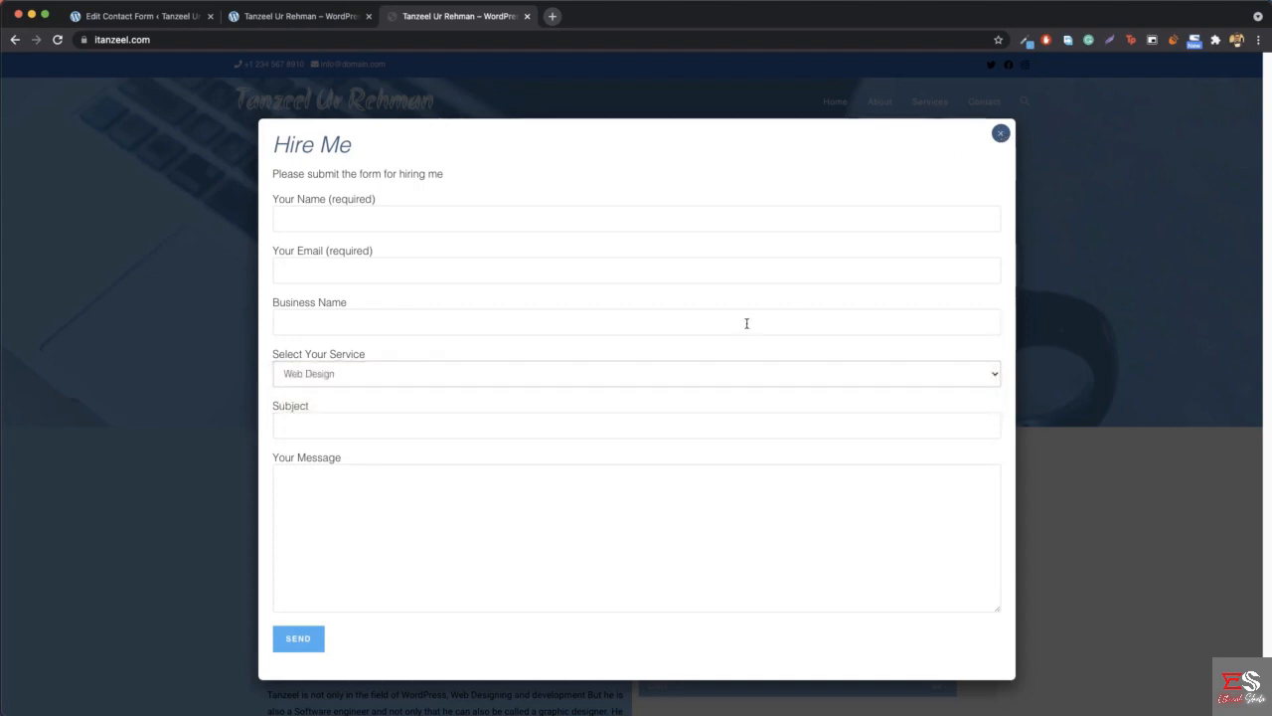
{"action": "left_click", "coordinate": [999, 133]}
{"action": "scroll", "coordinate": [719, 298], "scroll_direction": "down", "scroll_amount": 6}
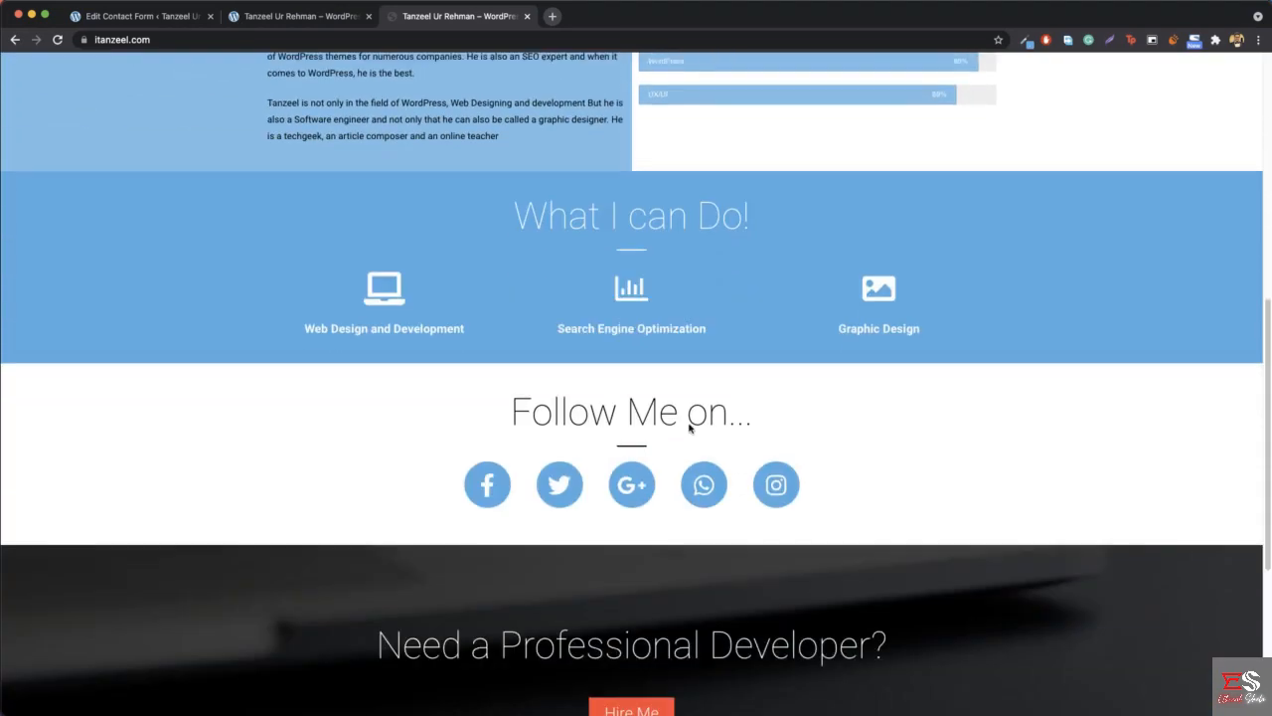
{"action": "scroll", "coordinate": [690, 428], "scroll_direction": "down", "scroll_amount": 1}
{"action": "scroll", "coordinate": [770, 294], "scroll_direction": "up", "scroll_amount": 7}
{"action": "left_click", "coordinate": [668, 346]}
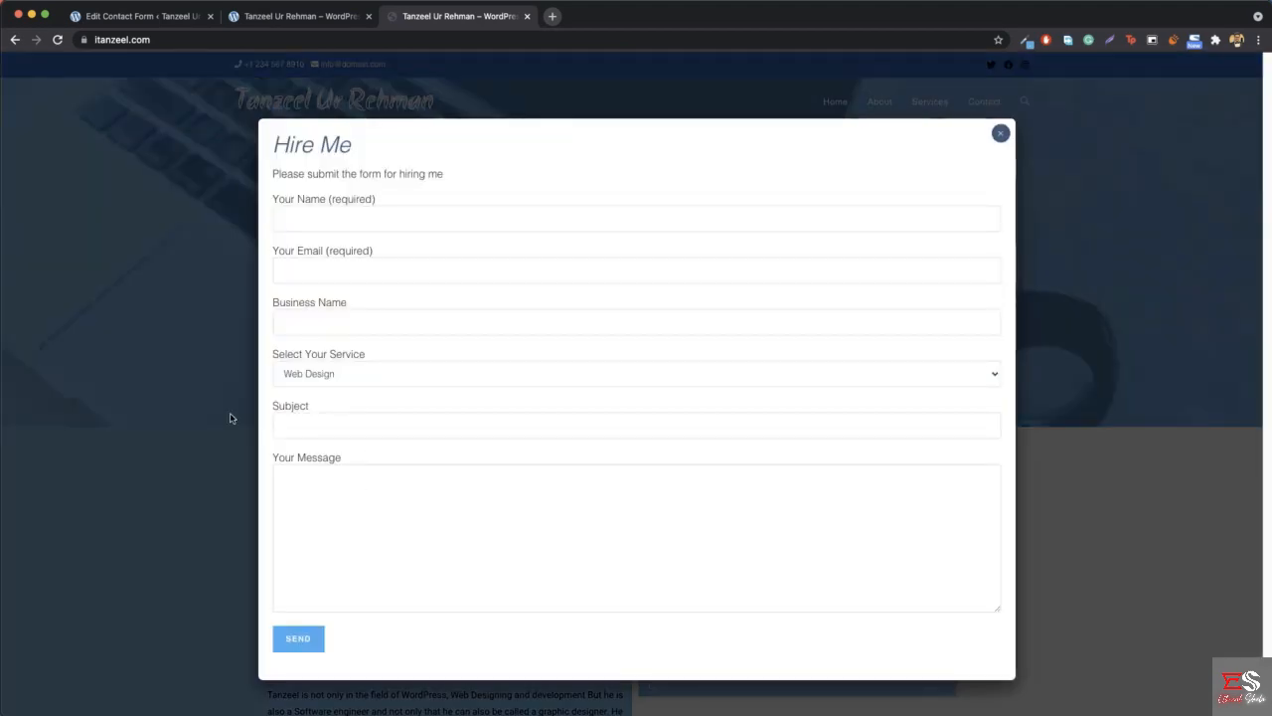
- Open Contact form 1 for editing and compare its form template with the fields in the reference Hire Me popup
{"action": "left_click", "coordinate": [131, 16]}
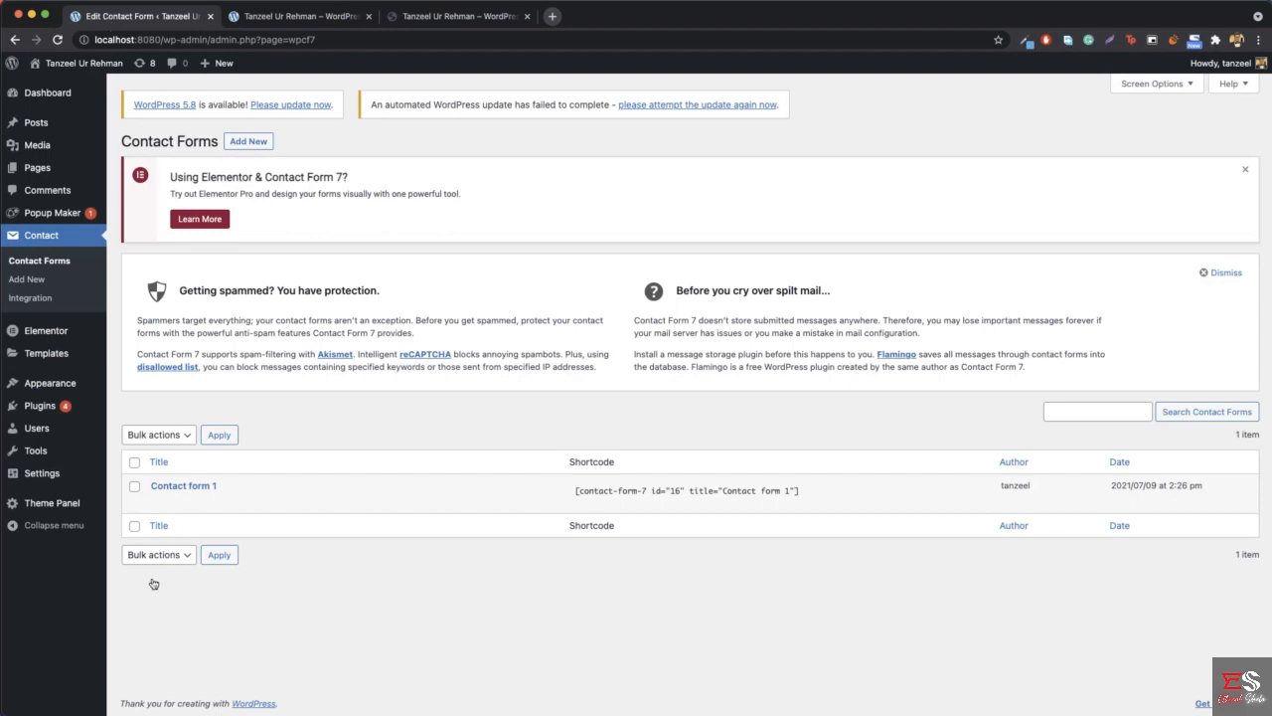
{"action": "left_click", "coordinate": [157, 502]}
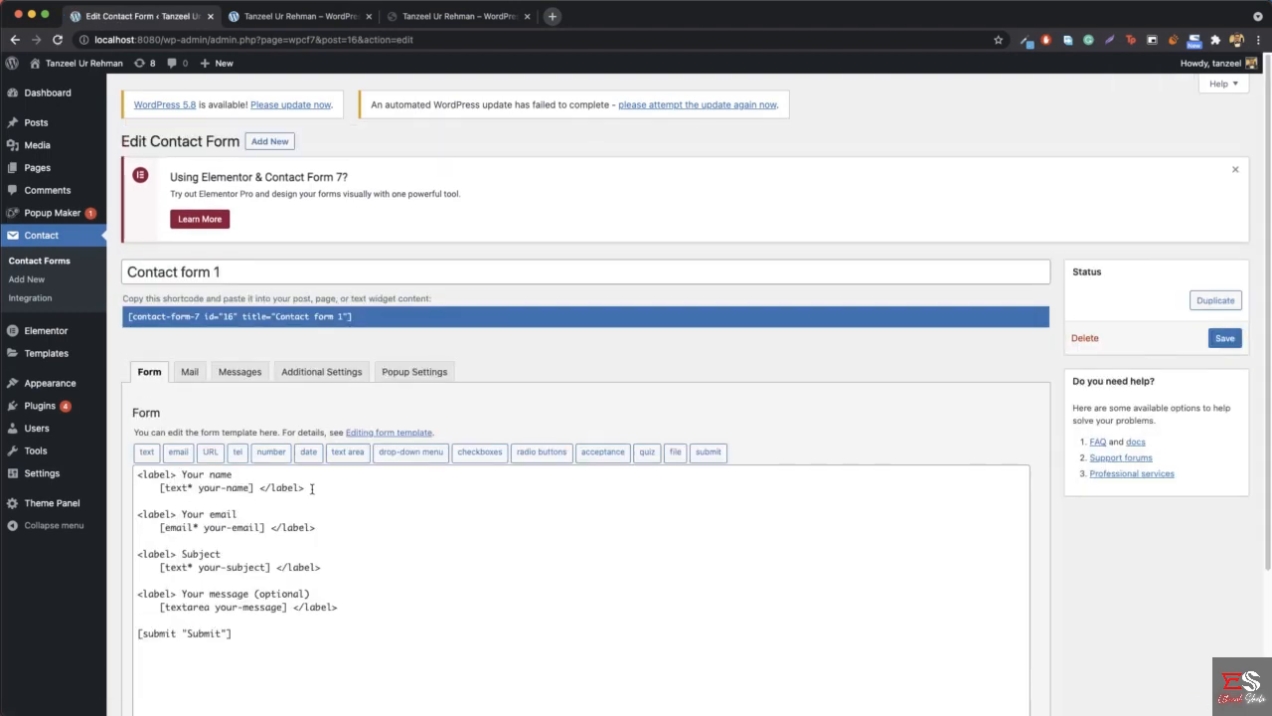
{"action": "scroll", "coordinate": [314, 487], "scroll_direction": "down", "scroll_amount": 1}
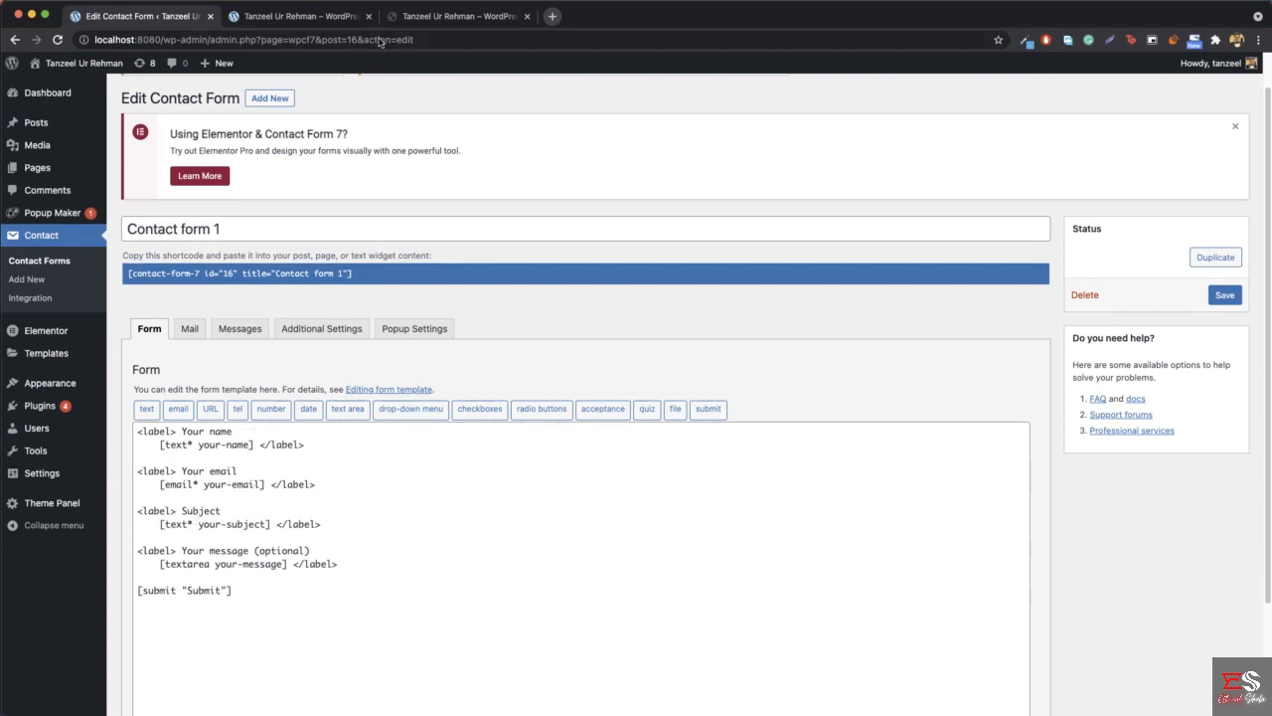
{"action": "left_click", "coordinate": [456, 18]}
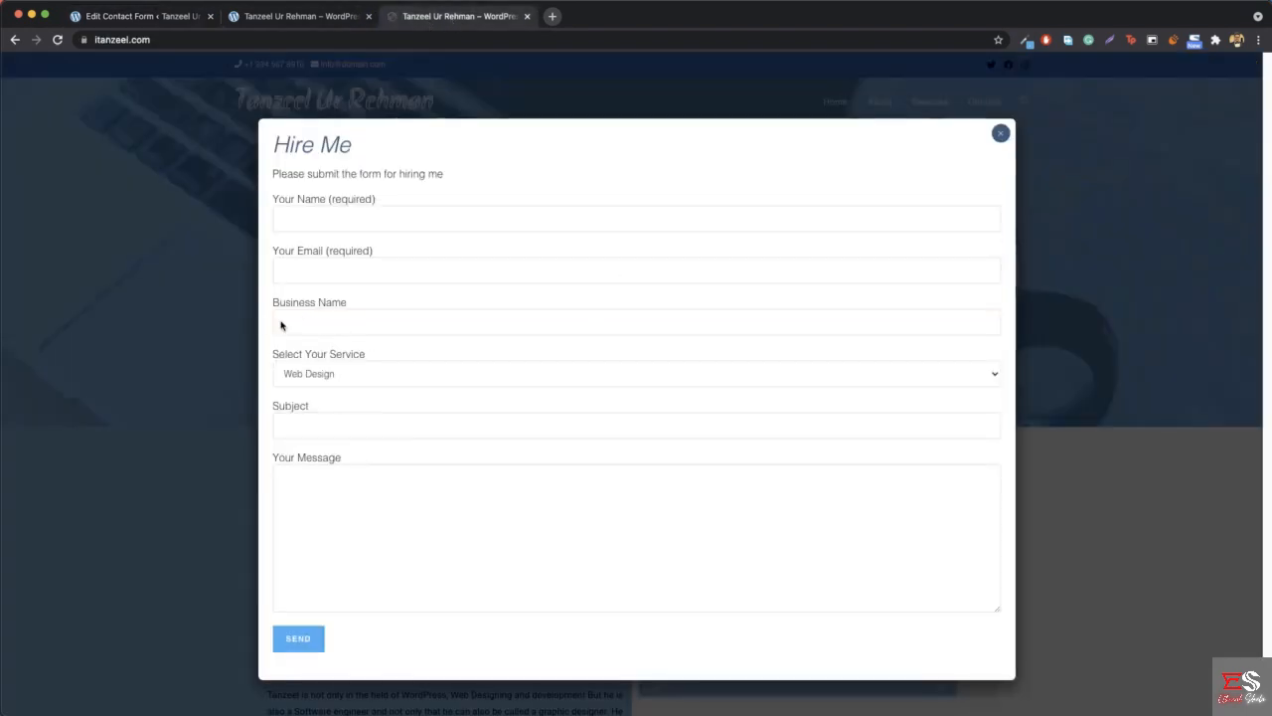
{"action": "left_click", "coordinate": [150, 16]}
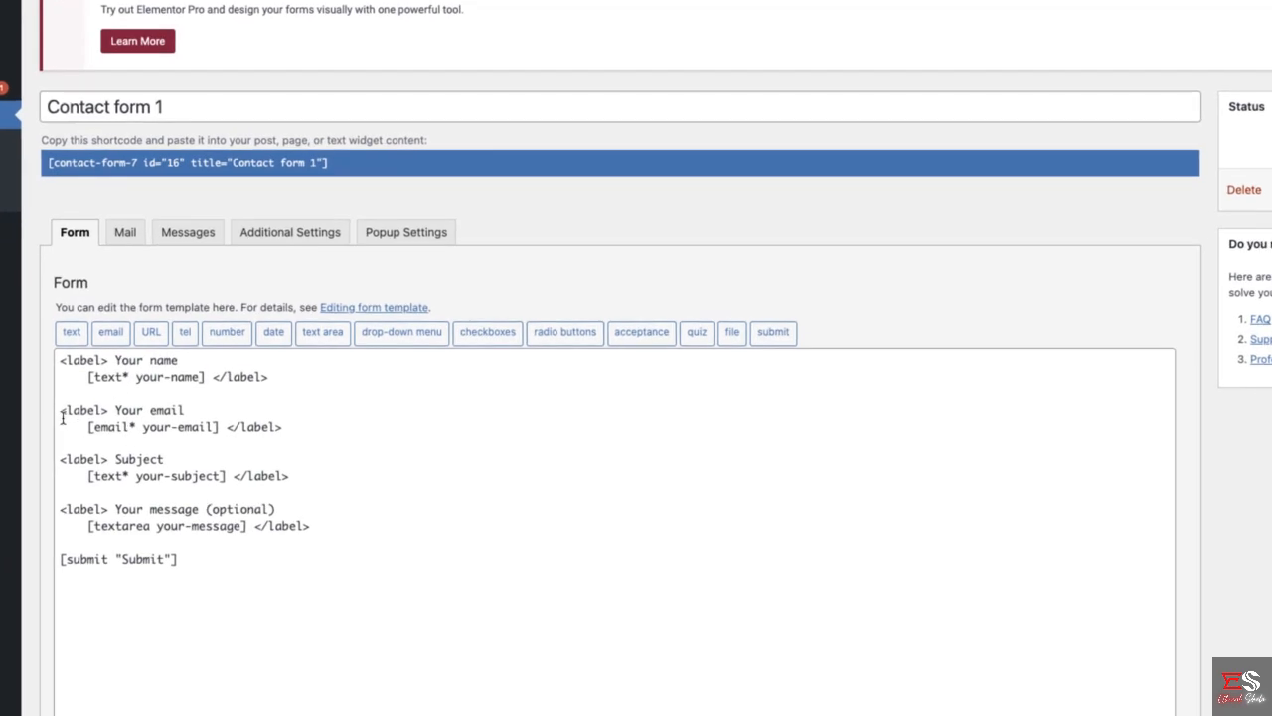
- Insert two copies of the "Your email" label block below the original in the form template, separated by blank lines
{"action": "left_click_drag", "start_coordinate": [62, 413], "coordinate": [318, 421]}
{"action": "key", "text": "ctrl+c"}
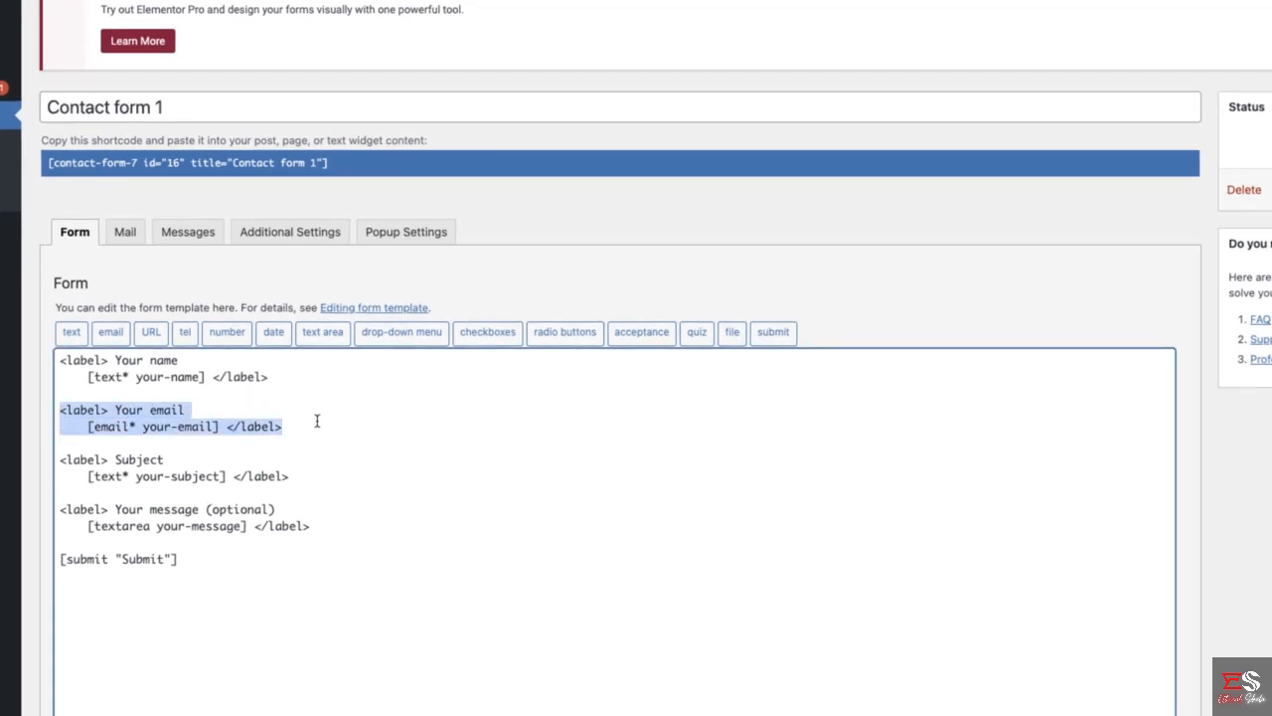
{"action": "left_click", "coordinate": [301, 429]}
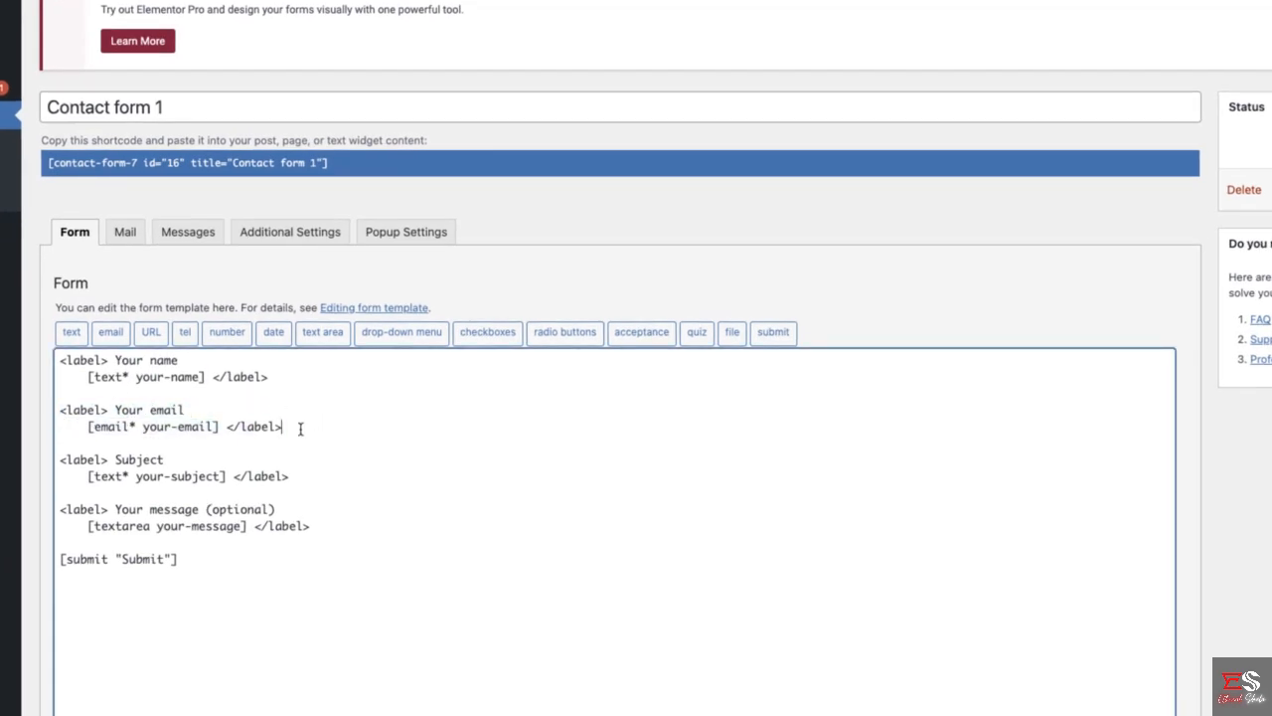
{"action": "key", "text": "Return"}
{"action": "key", "text": "Return"}
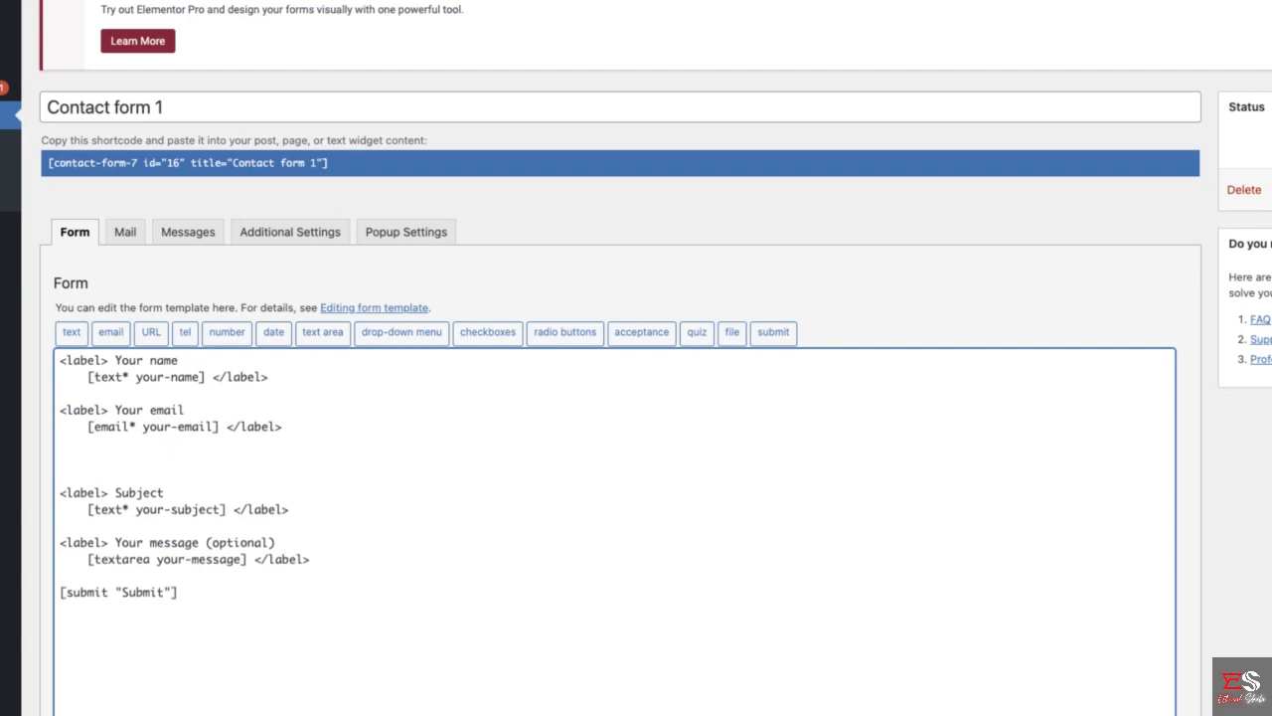
{"action": "key", "text": "ctrl+v"}
{"action": "key", "text": "Return"}
{"action": "key", "text": "Return"}
{"action": "key", "text": "ctrl+v"}
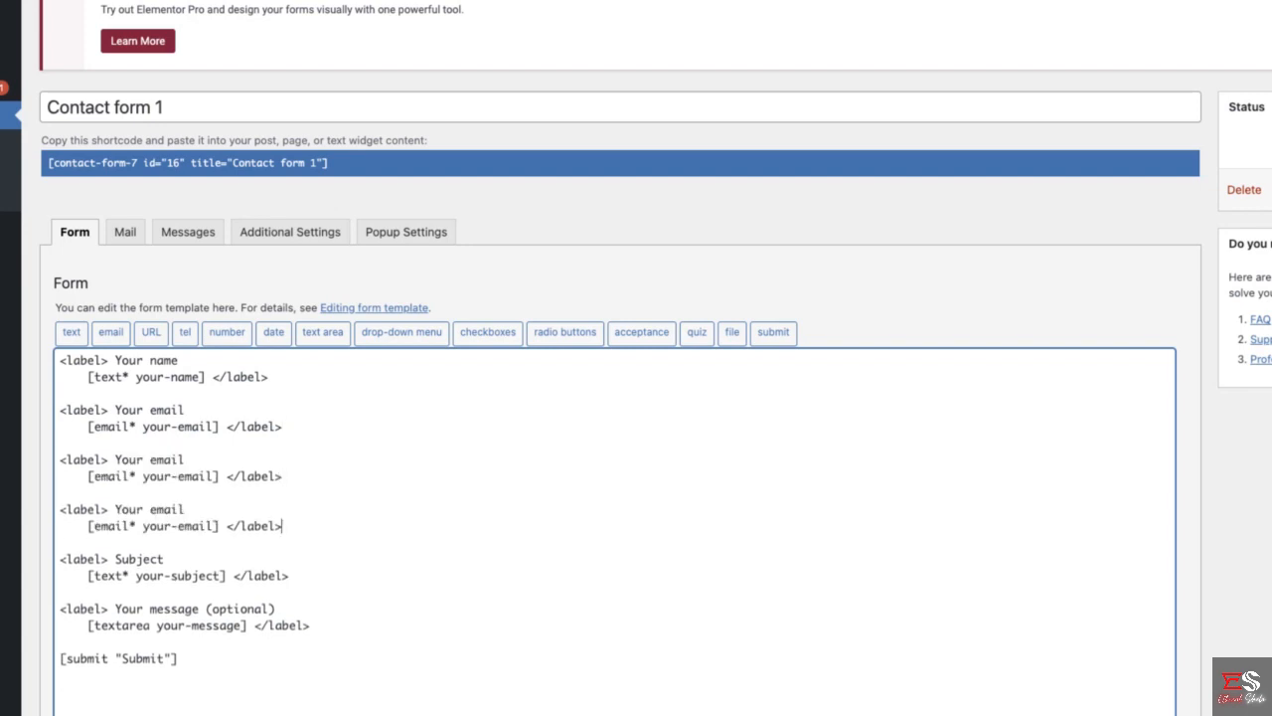
- Change the label text of the first copied email block to "Business Name"
{"action": "double_click", "coordinate": [170, 459]}
{"action": "type", "text": "Bus"}
{"action": "key", "text": "BackSpace"}
{"action": "type", "text": "Business Nam"}
- Change the label text of the second copied email block to "Select Service"
{"action": "double_click", "coordinate": [166, 508]}
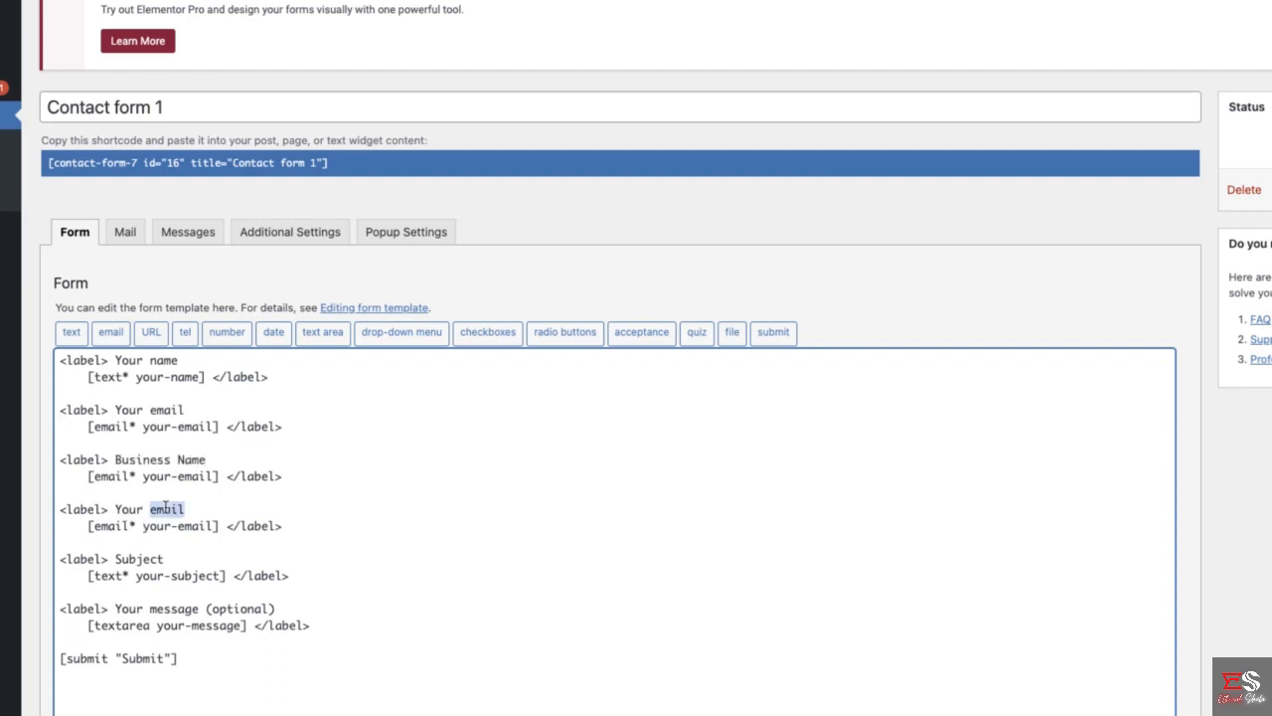
{"action": "key", "text": "BackSpace"}
{"action": "key", "text": "BackSpace"}
{"action": "key", "text": "BackSpace"}
{"action": "key", "text": "BackSpace"}
{"action": "key", "text": "BackSpace"}
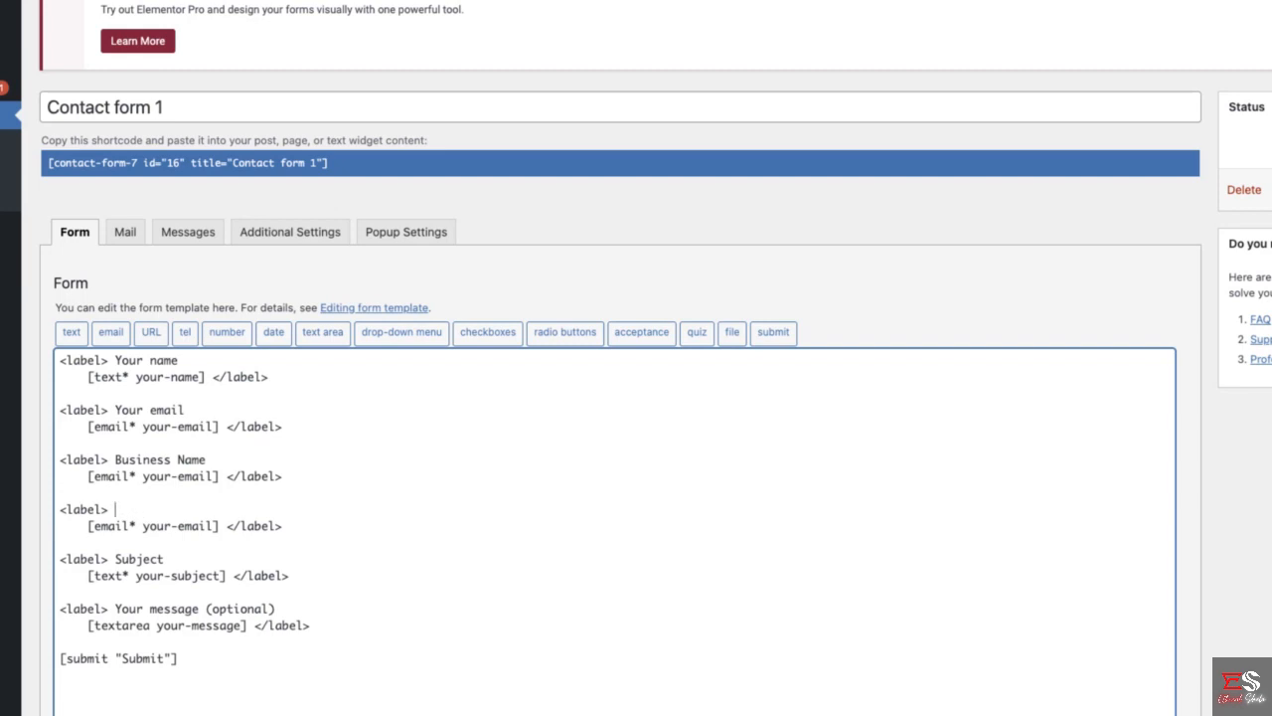
{"action": "type", "text": "Select Service"}
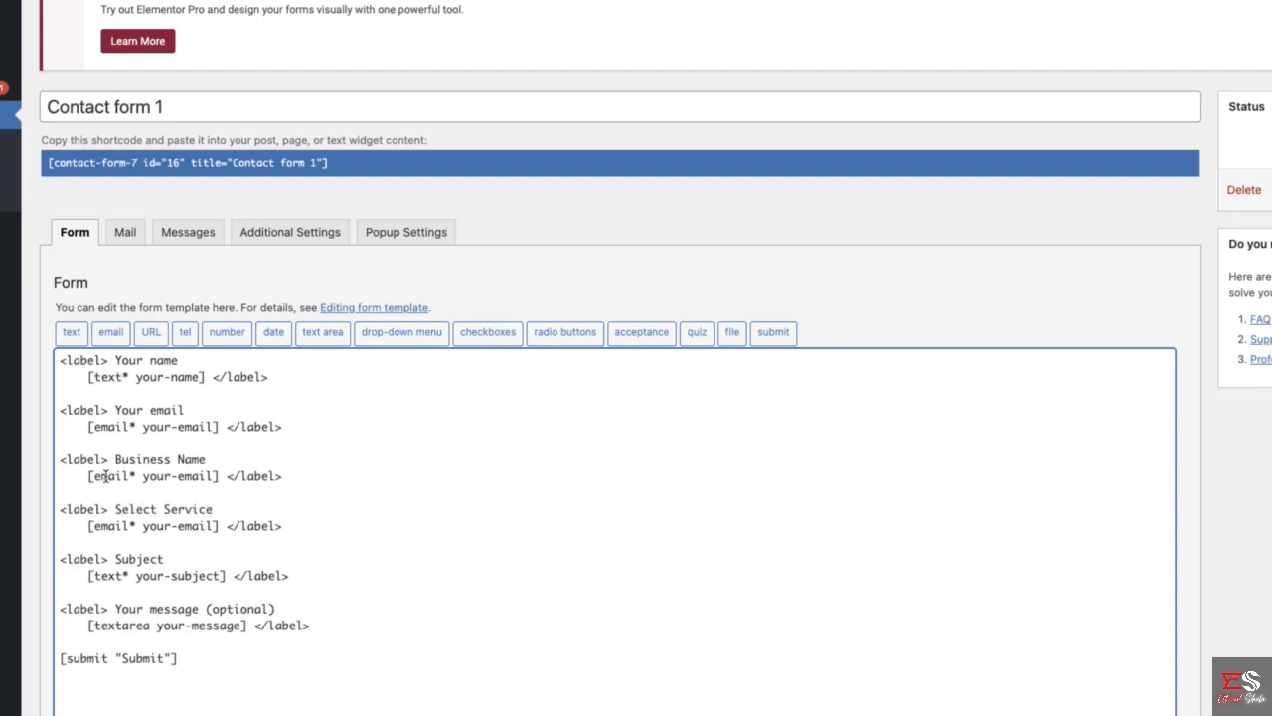
- Replace the email tag under the Business Name label with a required text tag named "businessname"
{"action": "left_click_drag", "start_coordinate": [89, 476], "coordinate": [217, 476]}
{"action": "key", "text": "BackSpace"}
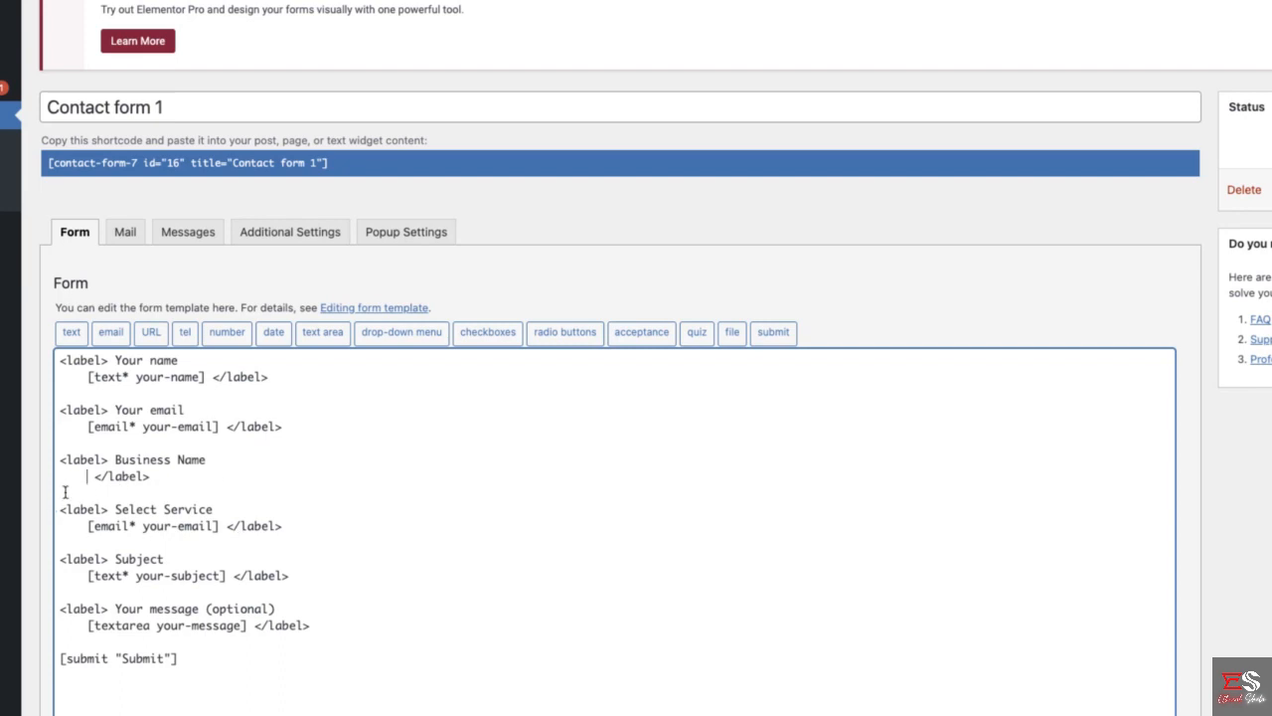
{"action": "left_click", "coordinate": [72, 334]}
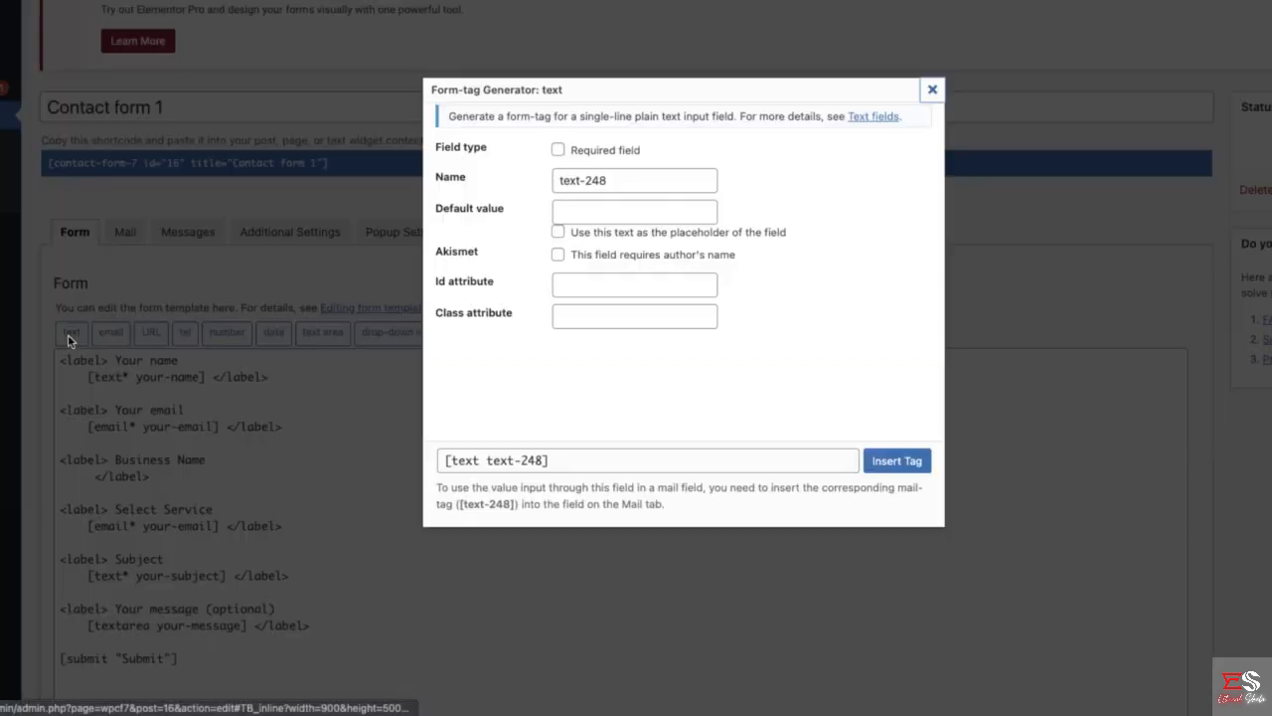
{"action": "left_click", "coordinate": [558, 151]}
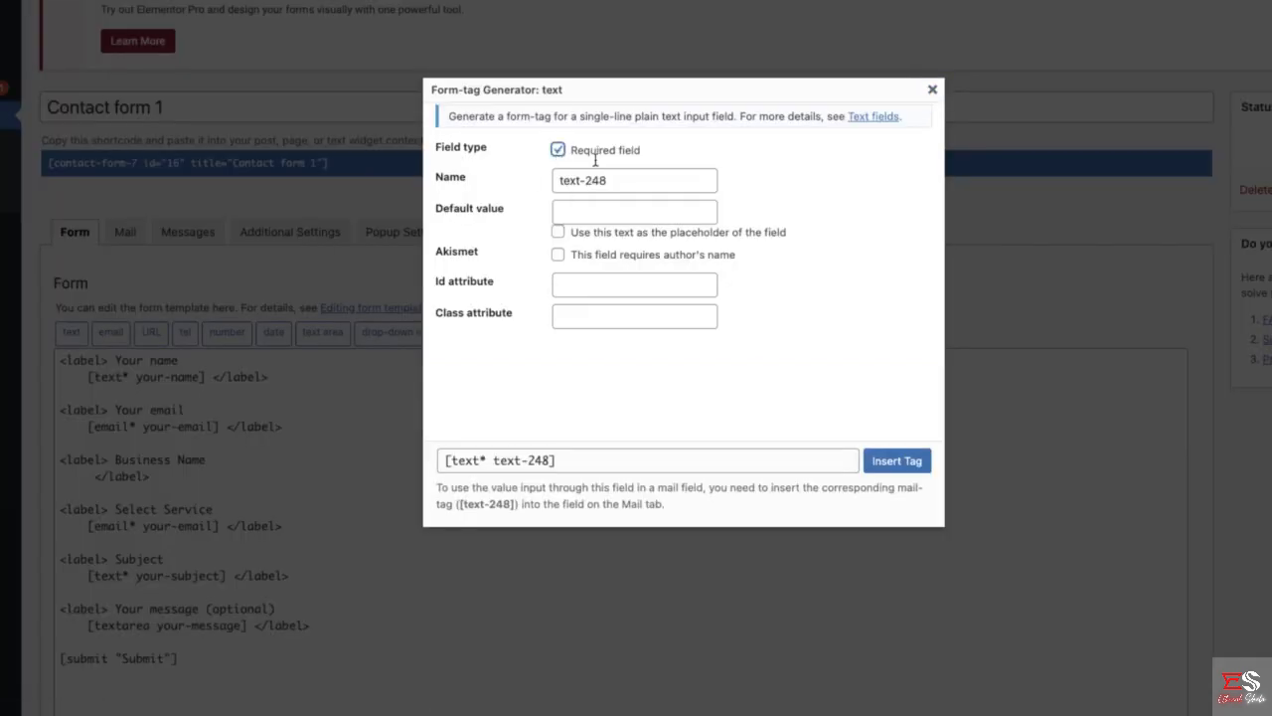
{"action": "triple_click", "coordinate": [604, 182]}
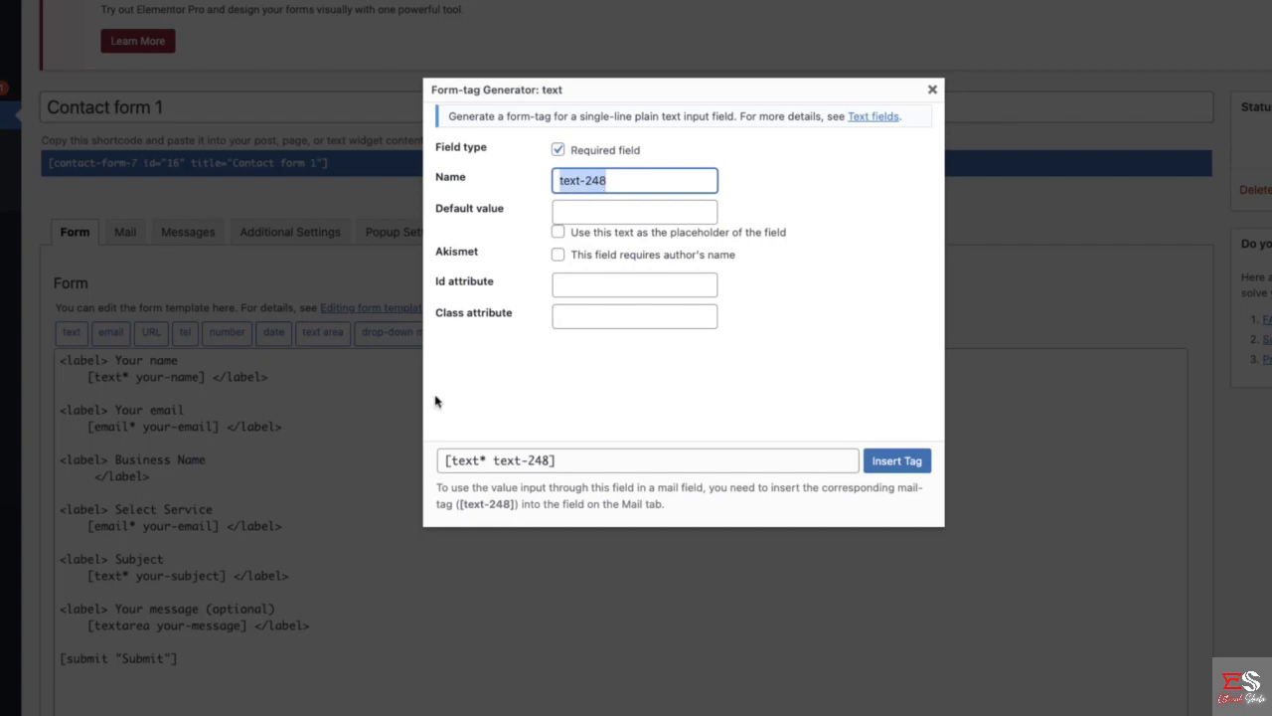
{"action": "type", "text": "bus"}
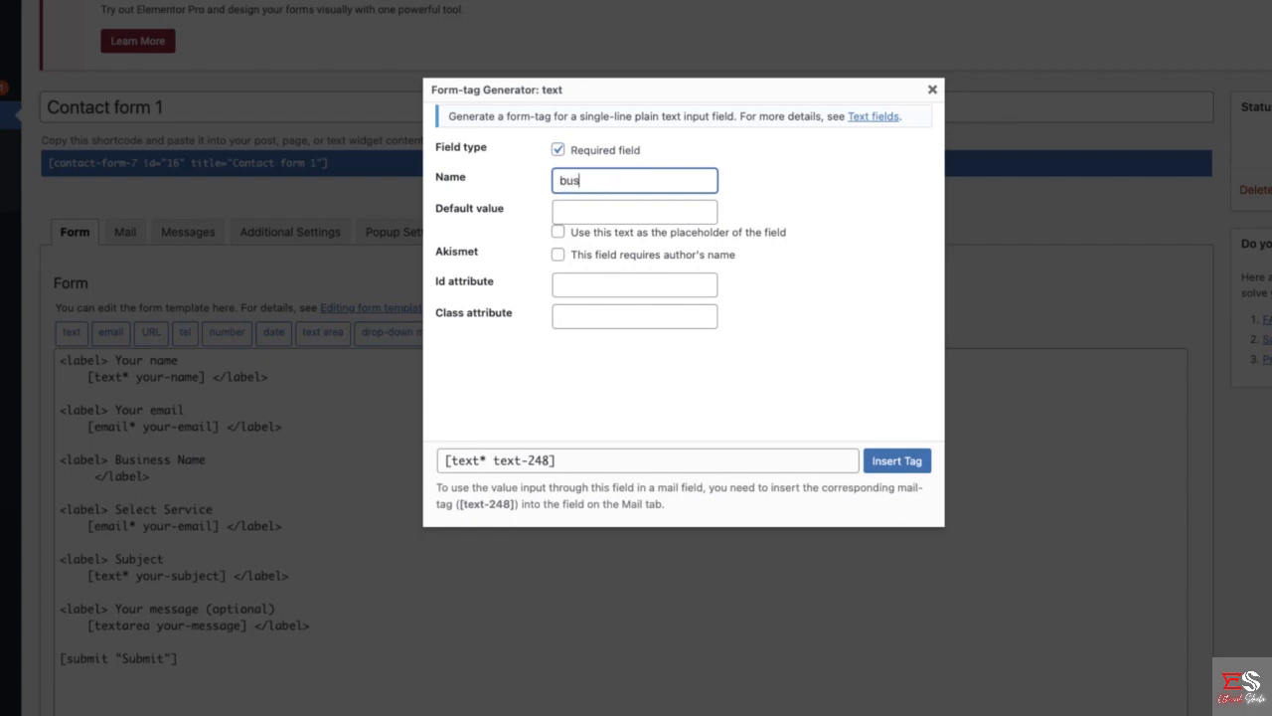
{"action": "type", "text": "inessname"}
{"action": "left_click", "coordinate": [899, 256]}
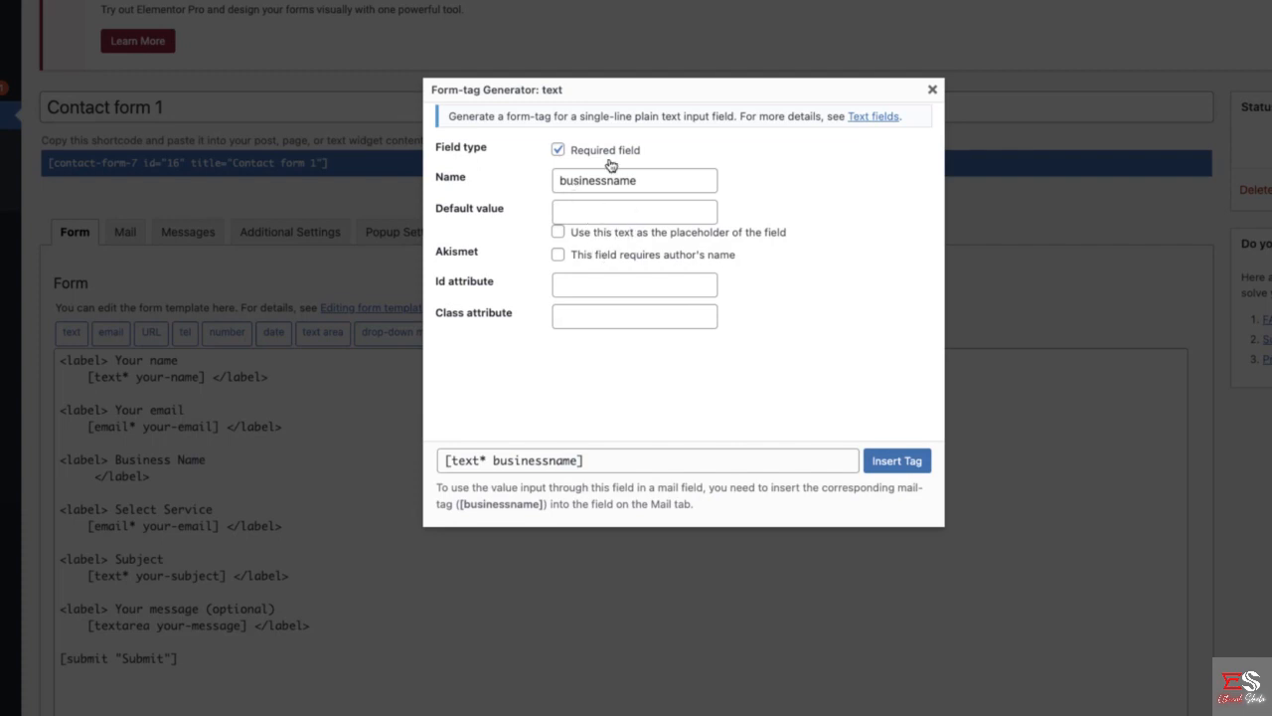
{"action": "left_click", "coordinate": [895, 461]}
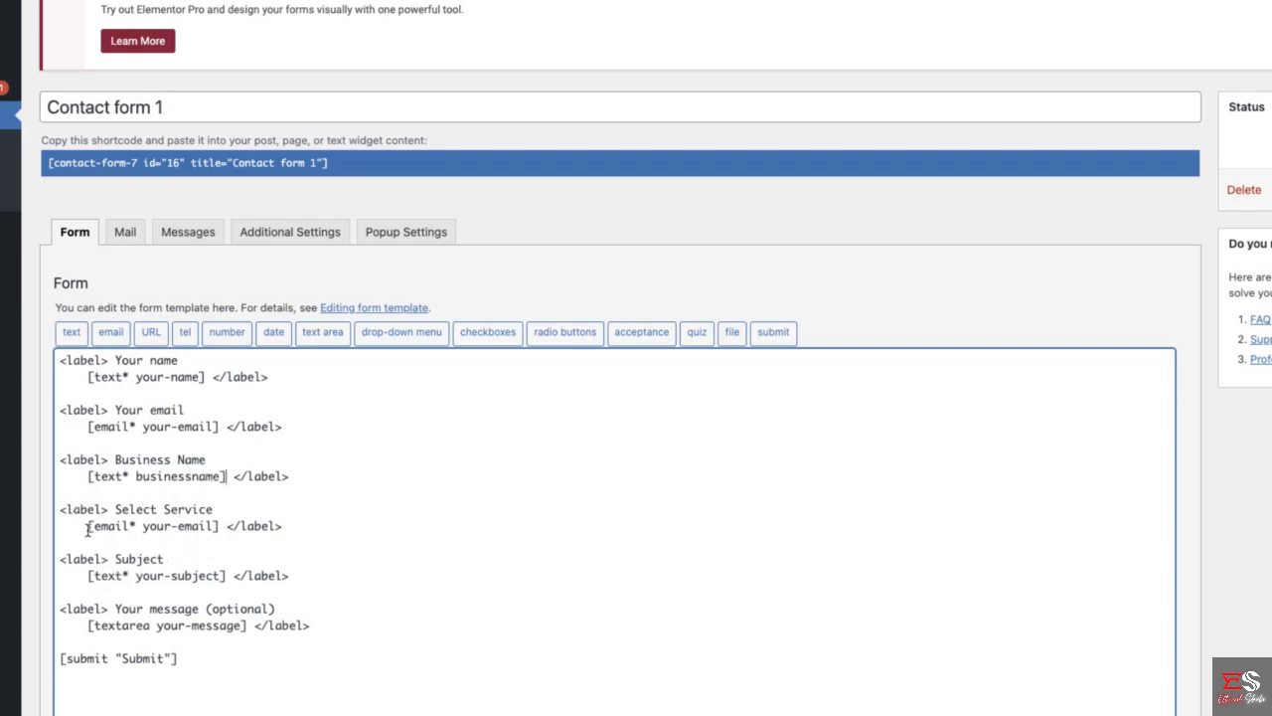
- Remove the email tag under Select Service and set up a required drop-down menu tag named "service" in its place
{"action": "left_click_drag", "start_coordinate": [88, 526], "coordinate": [219, 527]}
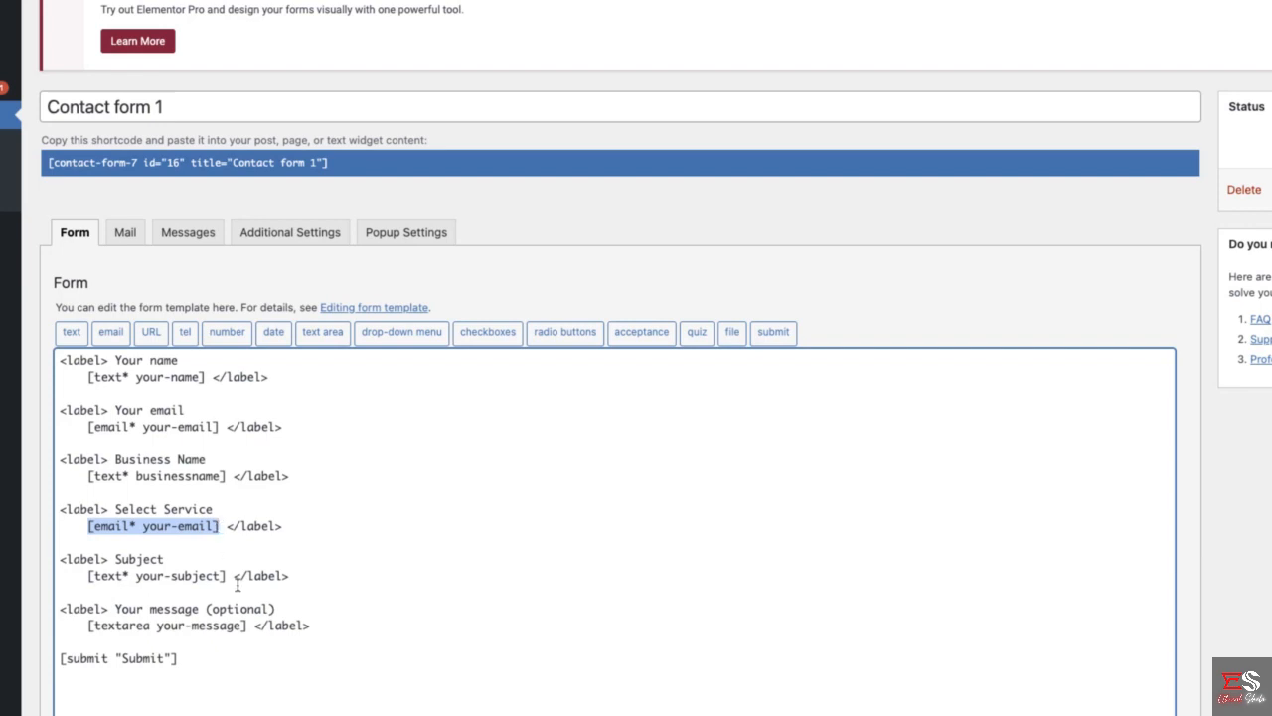
{"action": "key", "text": "BackSpace"}
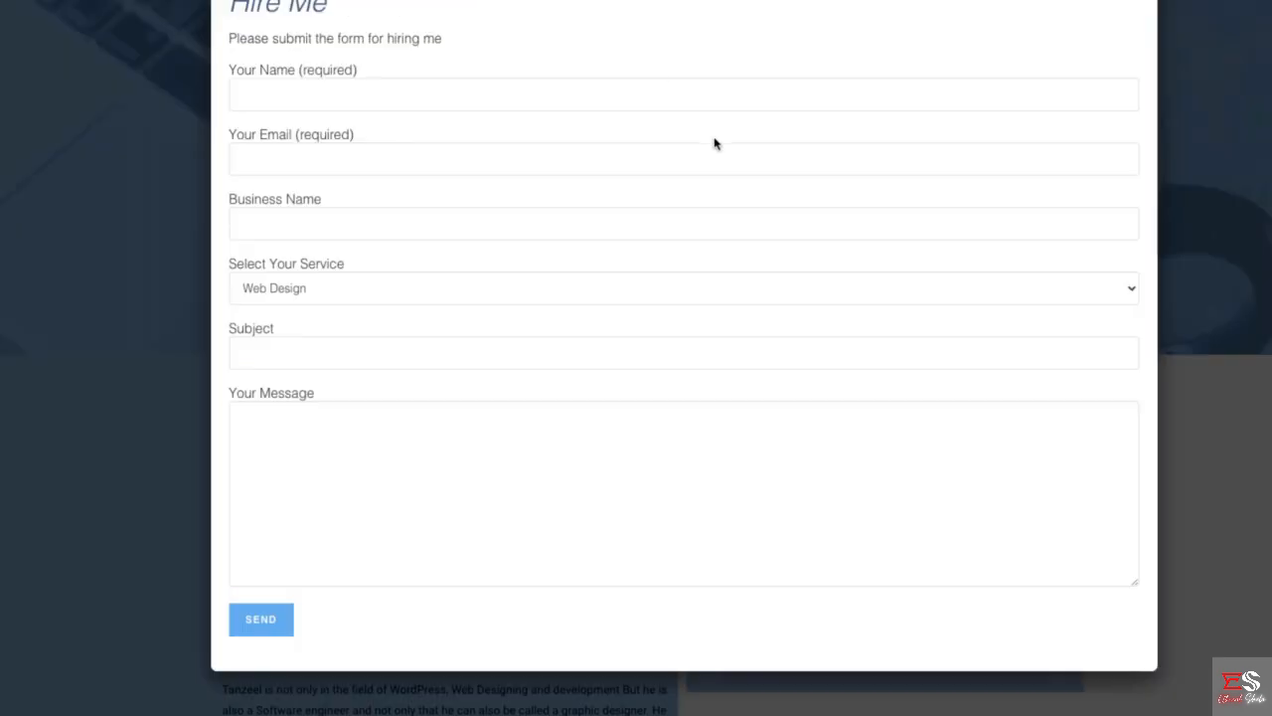
{"action": "left_click", "coordinate": [451, 296]}
{"action": "left_click", "coordinate": [318, 267]}
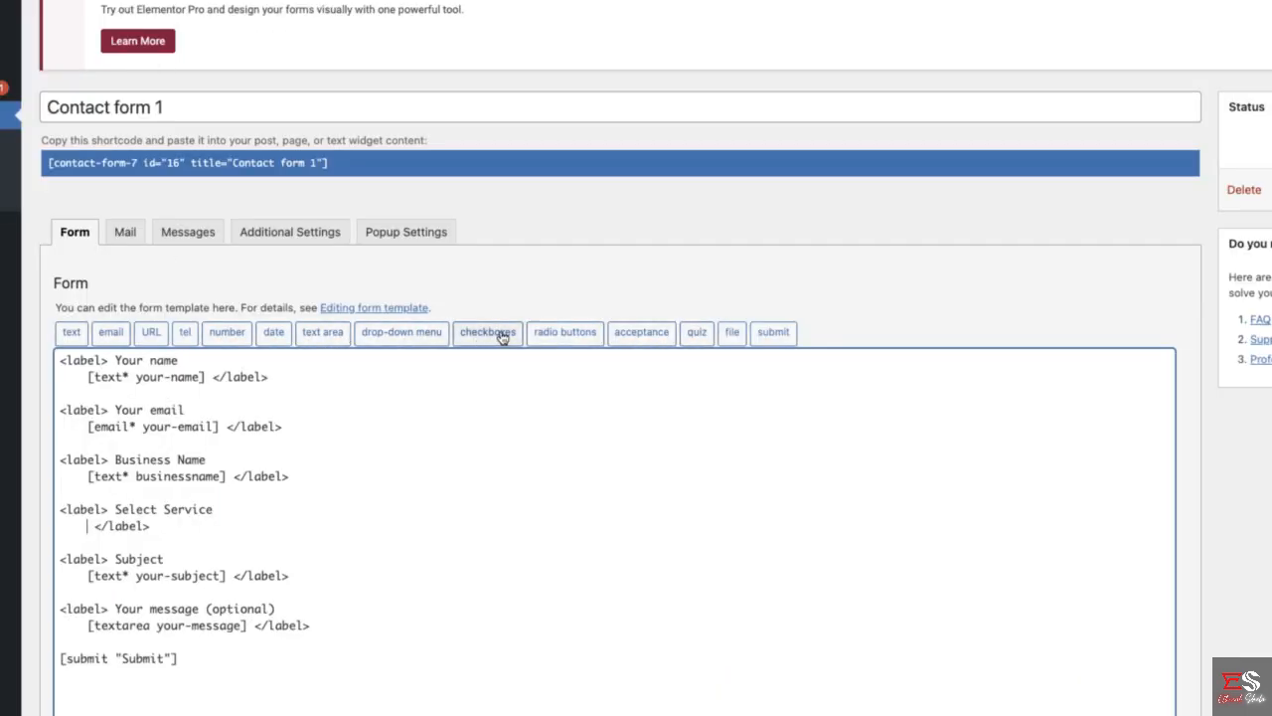
{"action": "left_click", "coordinate": [407, 336]}
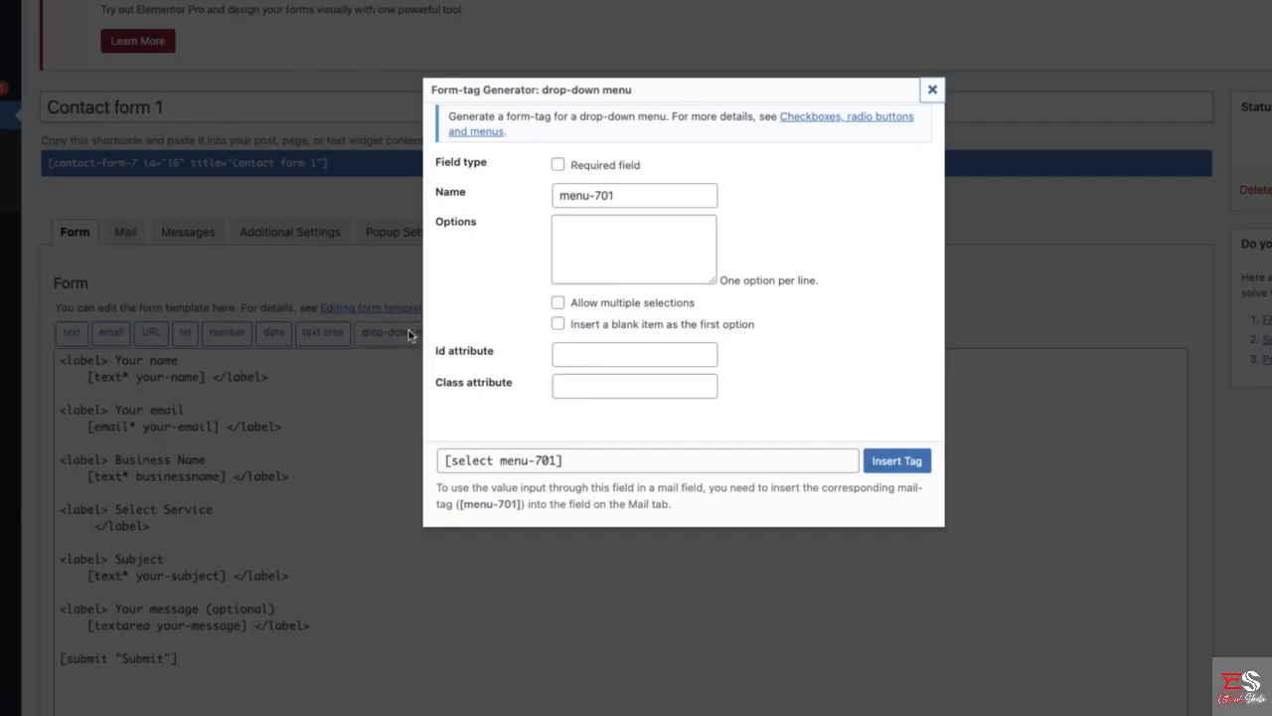
{"action": "left_click", "coordinate": [597, 171]}
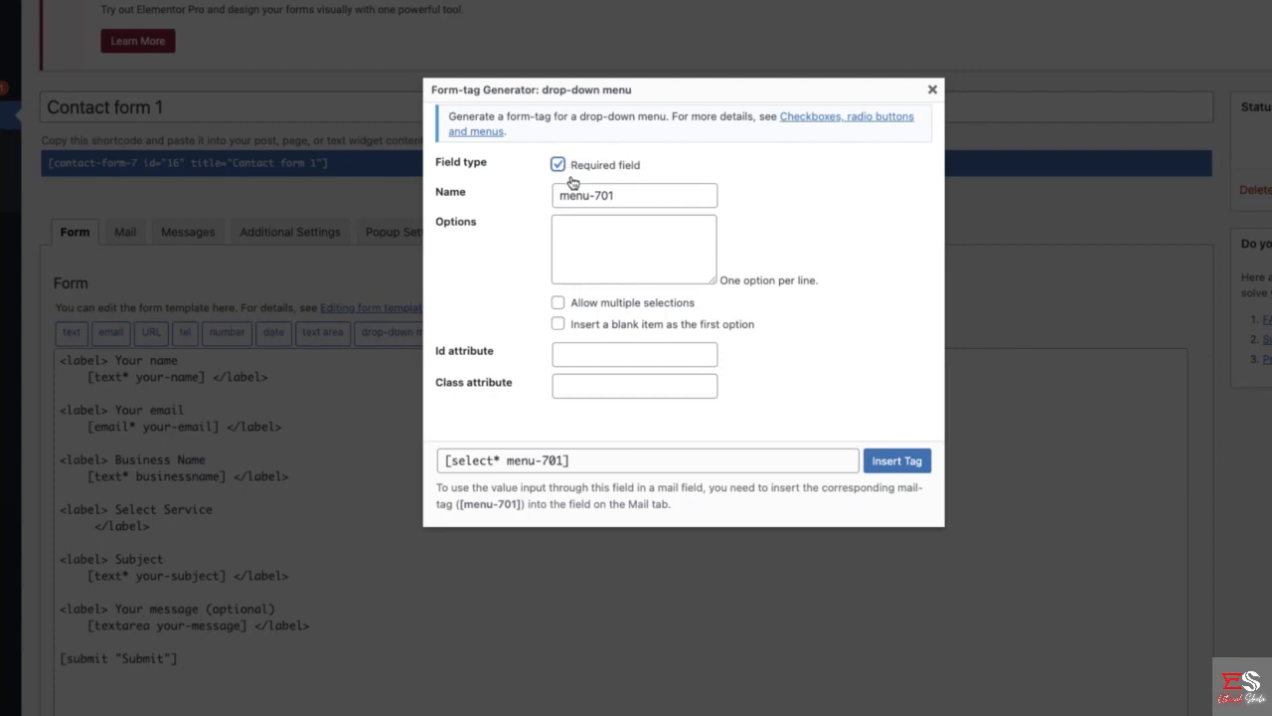
{"action": "triple_click", "coordinate": [629, 195]}
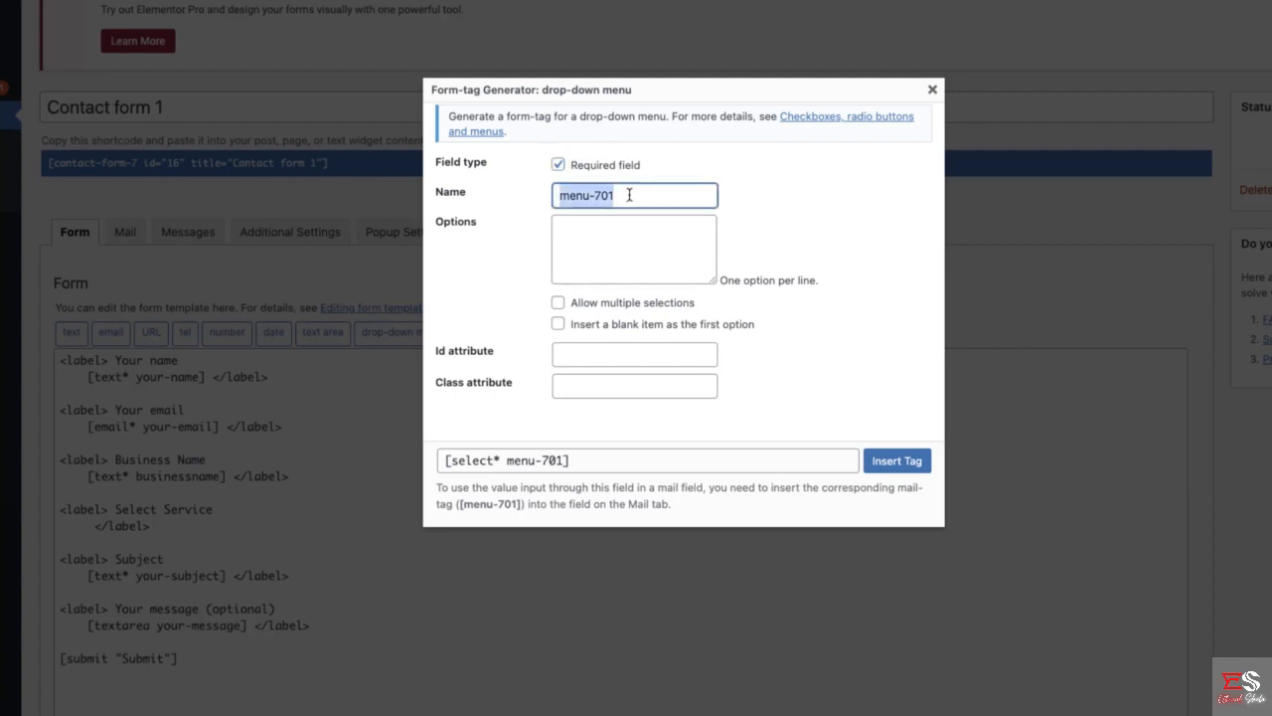
{"action": "type", "text": "service"}
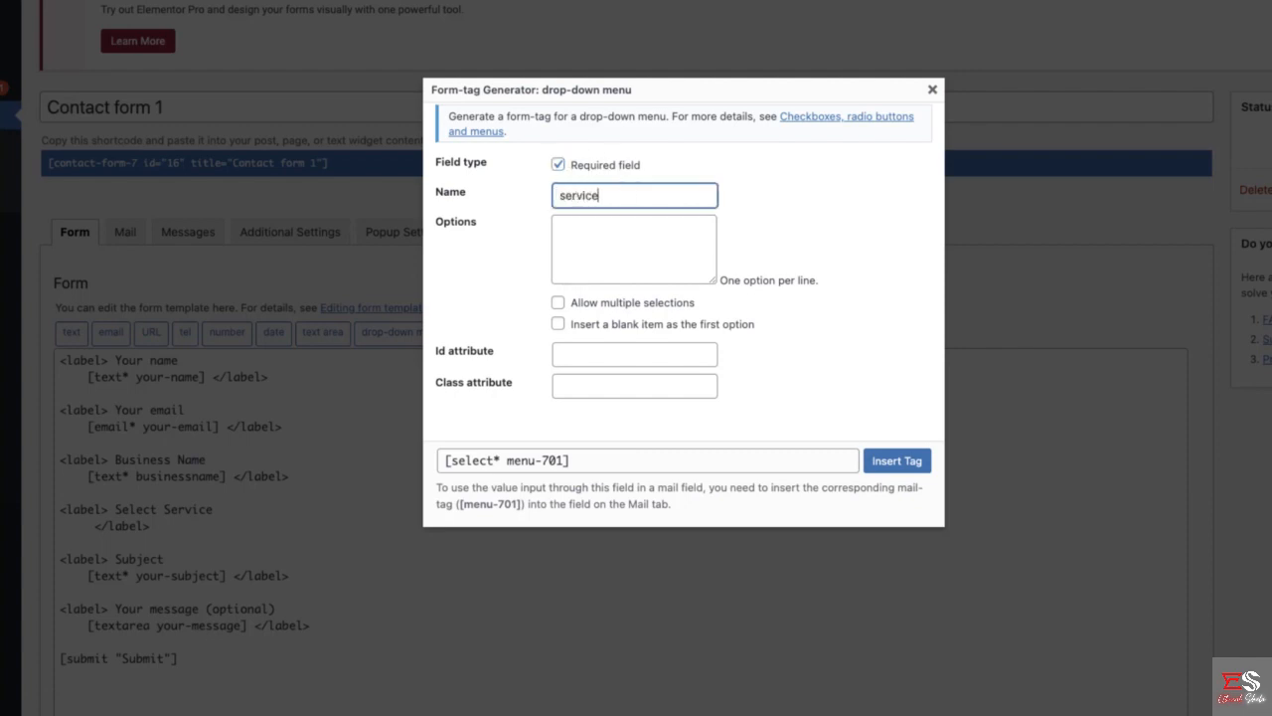
{"action": "left_click", "coordinate": [803, 206]}
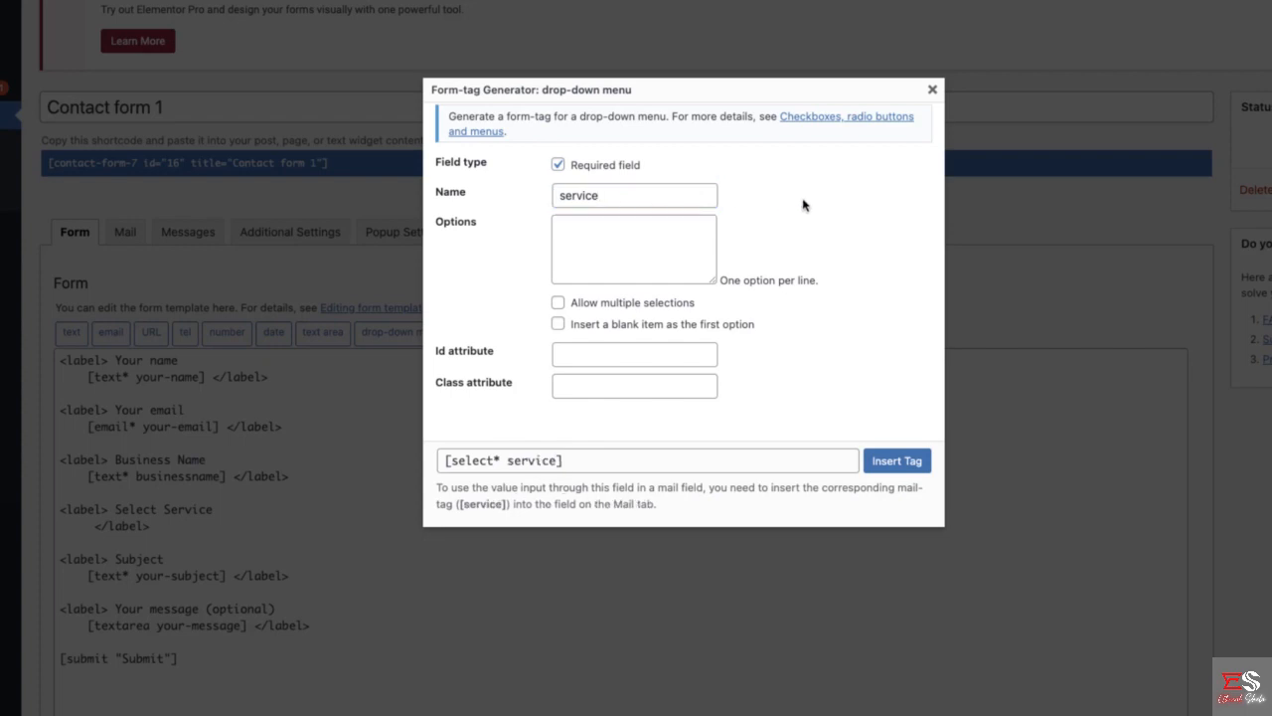
- Give the service drop-down the options Web Design, SEO and Graphic Design, and insert the tag under the Select Service label
{"action": "left_click", "coordinate": [610, 248]}
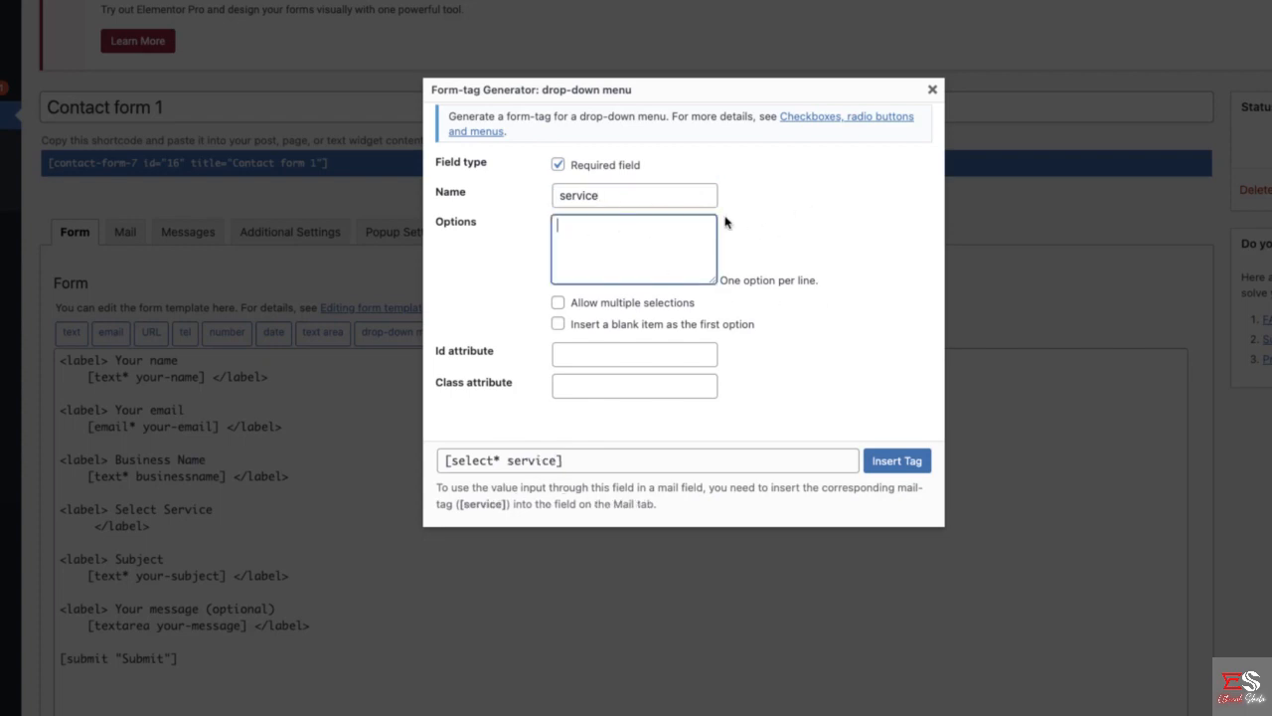
{"action": "type", "text": "Web De"}
{"action": "type", "text": "sign SEO"}
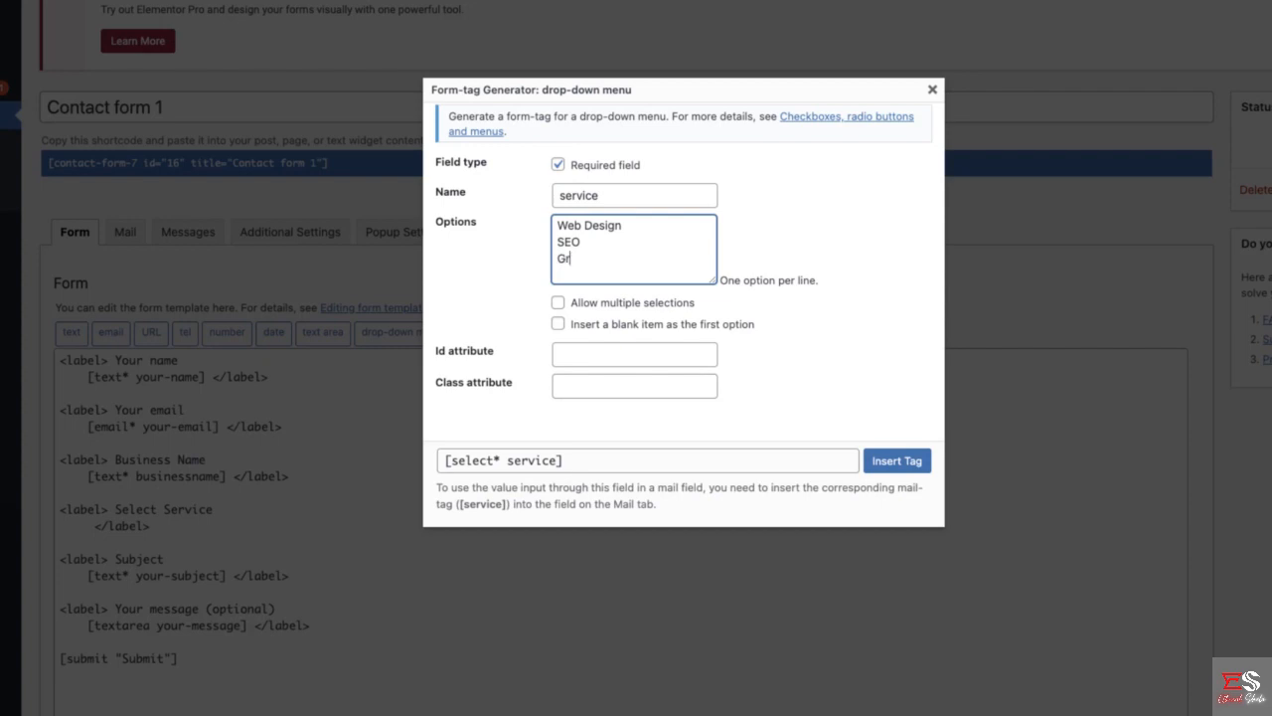
{"action": "type", "text": " Graphic Design"}
{"action": "left_click", "coordinate": [909, 379]}
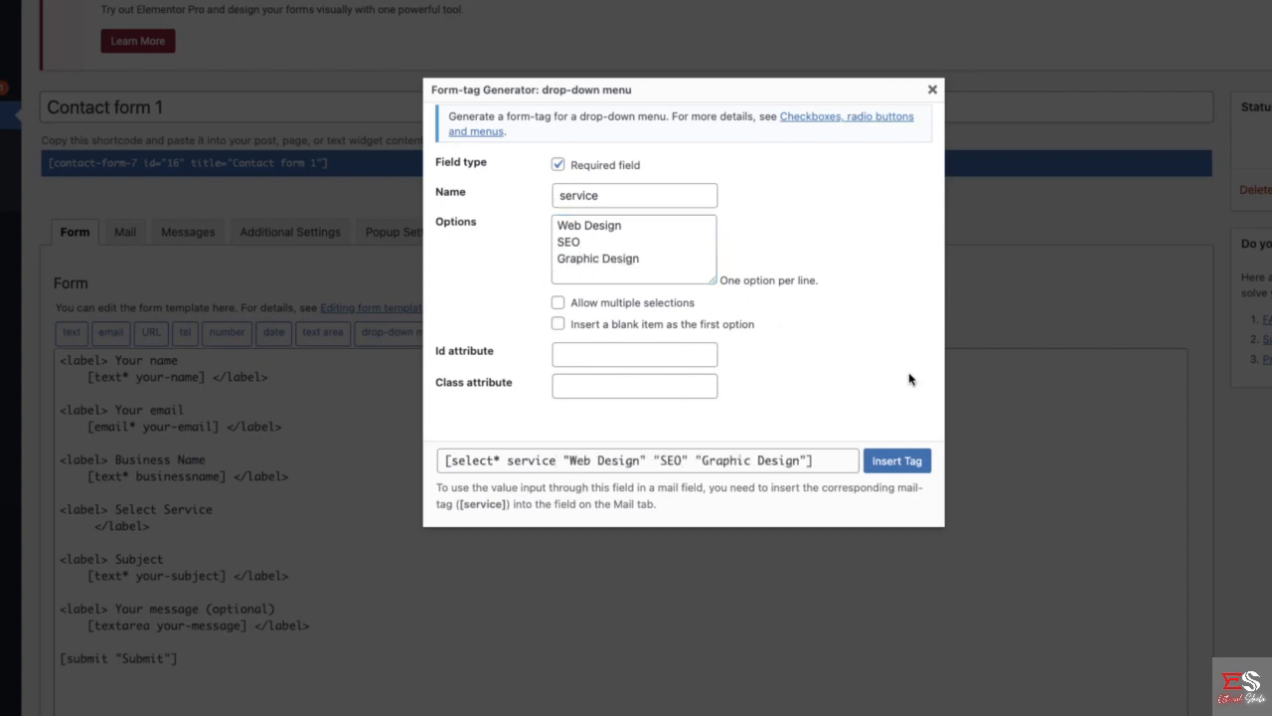
{"action": "left_click", "coordinate": [892, 460]}
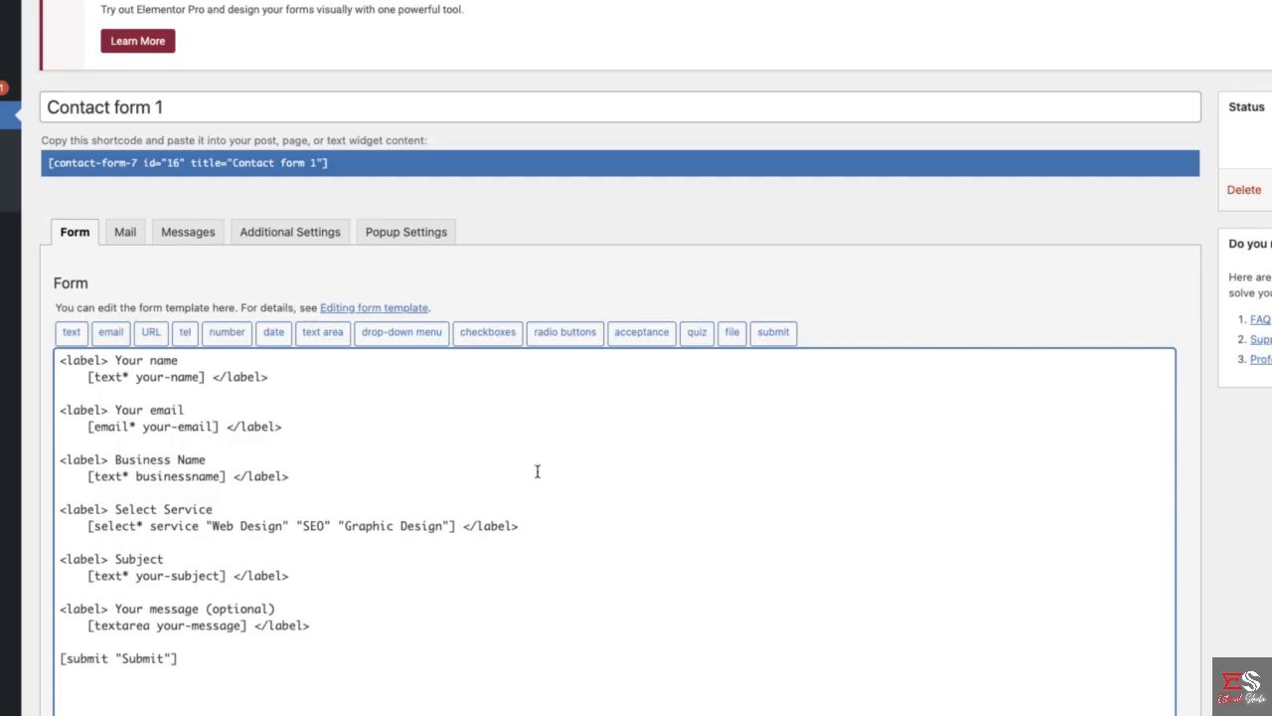
- Open the form's mail template and compare its mail-tags with the fields in the reference Hire Me popup
{"action": "scroll", "coordinate": [239, 509], "scroll_direction": "down", "scroll_amount": 1}
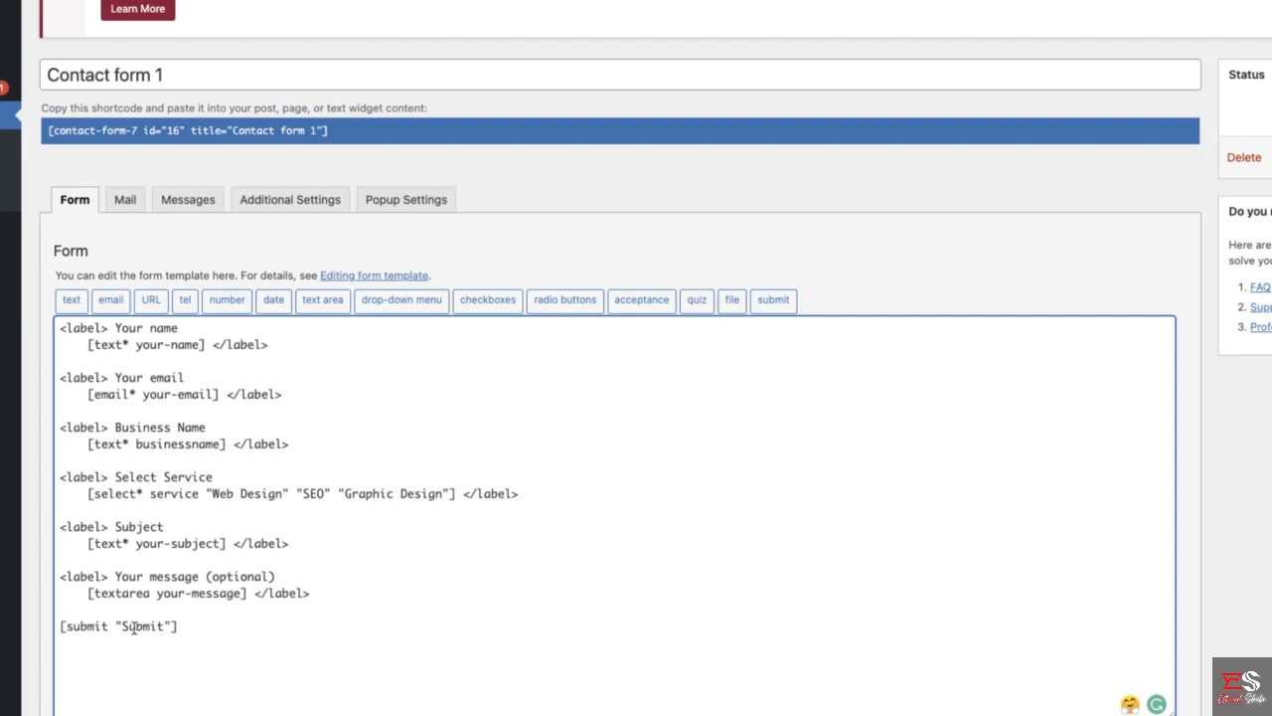
{"action": "left_click", "coordinate": [125, 199]}
{"action": "scroll", "coordinate": [227, 388], "scroll_direction": "down", "scroll_amount": 2}
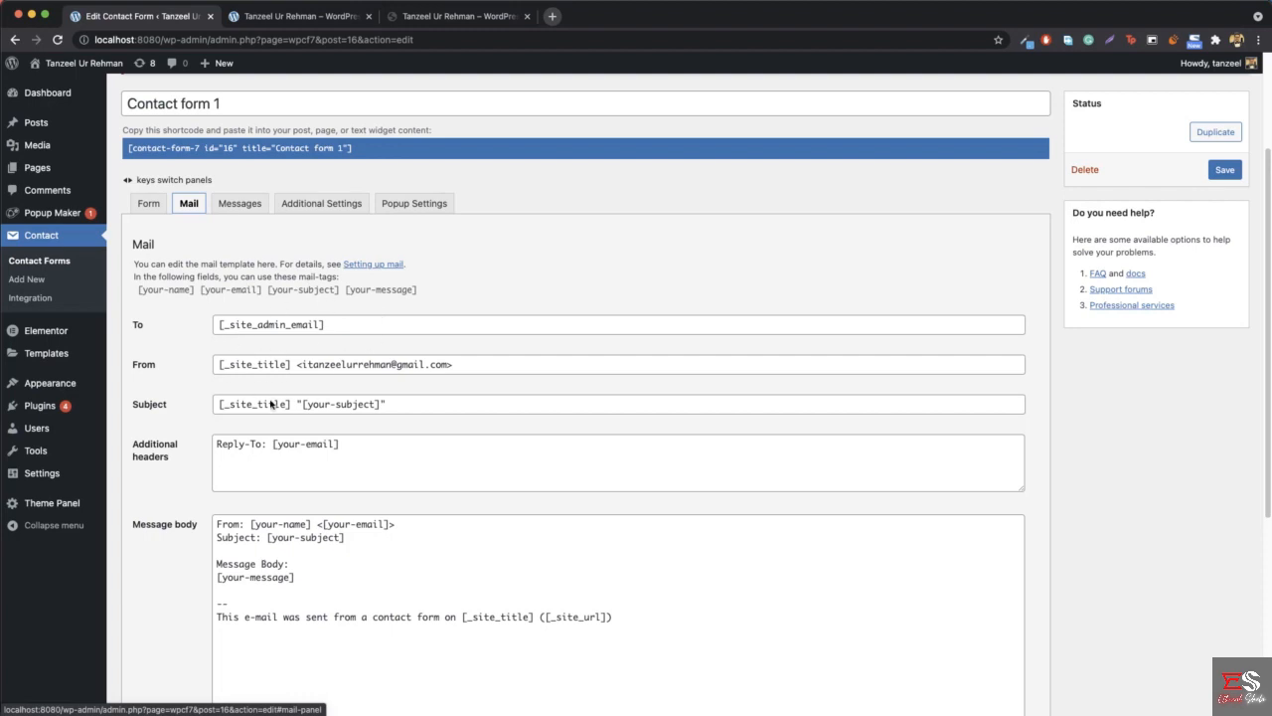
{"action": "left_click", "coordinate": [447, 17]}
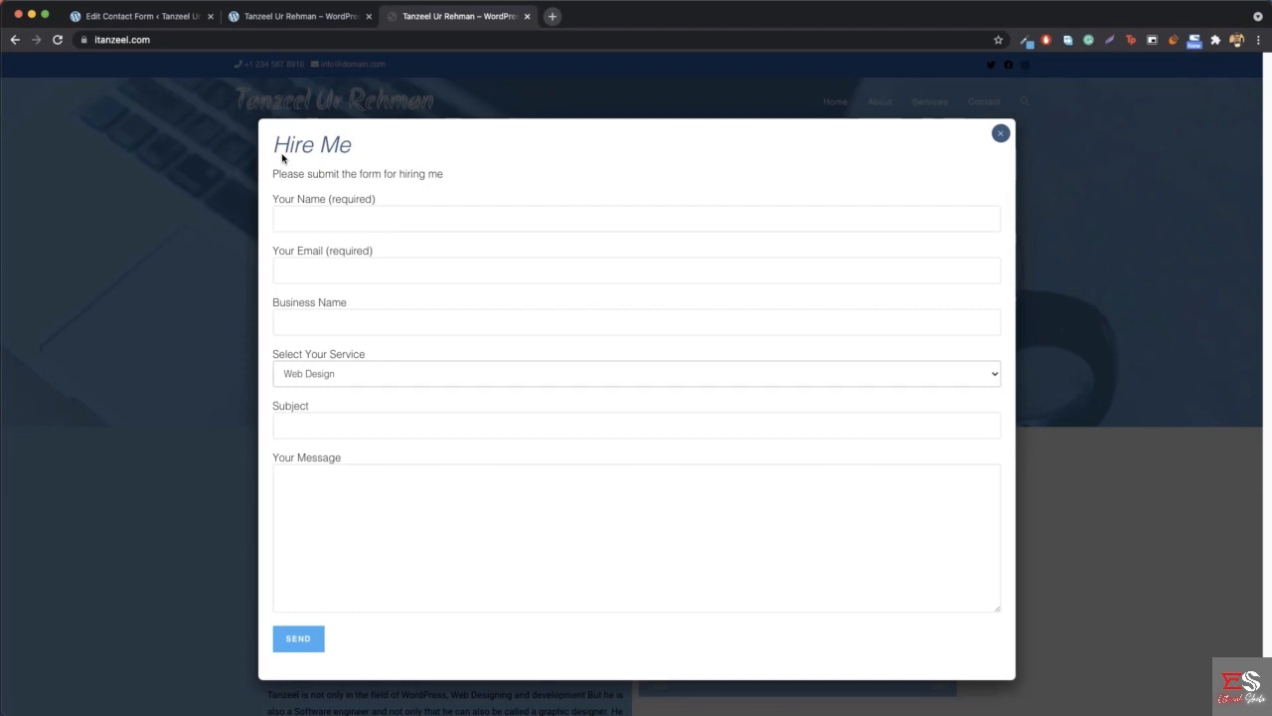
{"action": "left_click", "coordinate": [137, 17]}
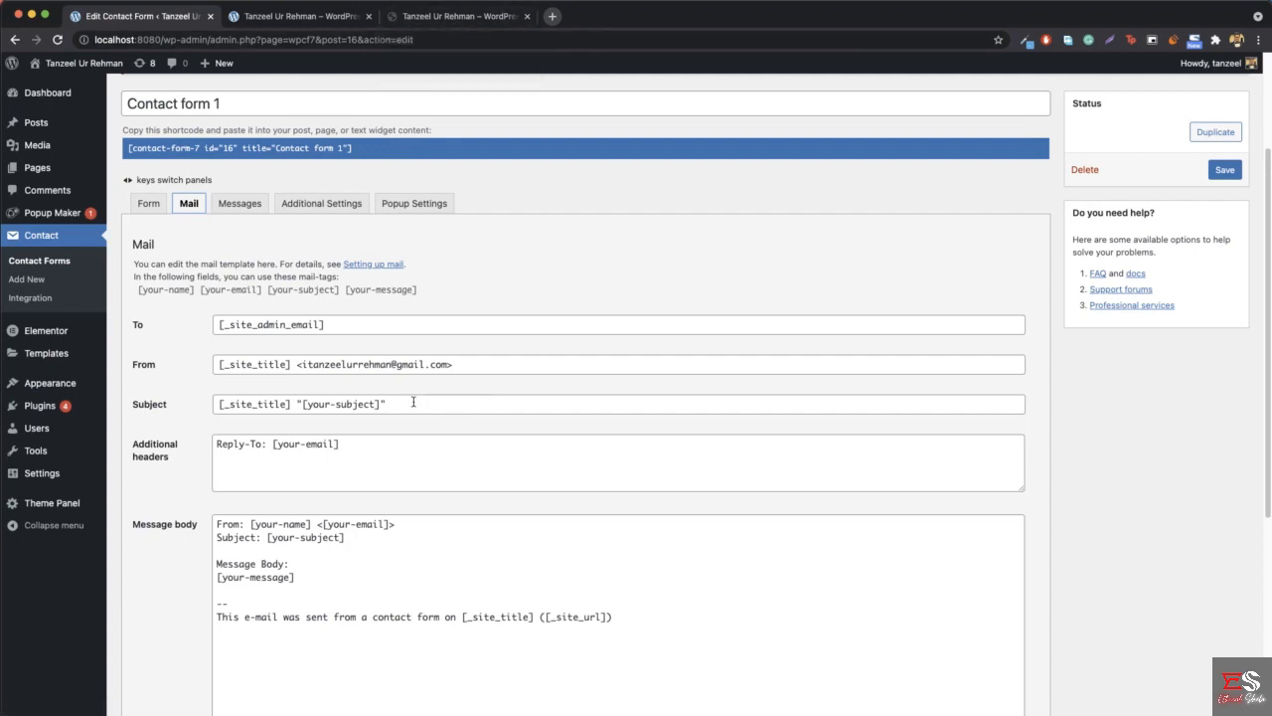
- Save the form template of Contact form 1 and reload its edit page to refresh the available mail-tags
{"action": "scroll", "coordinate": [418, 412], "scroll_direction": "down", "scroll_amount": 1}
{"action": "scroll", "coordinate": [299, 347], "scroll_direction": "up", "scroll_amount": 4}
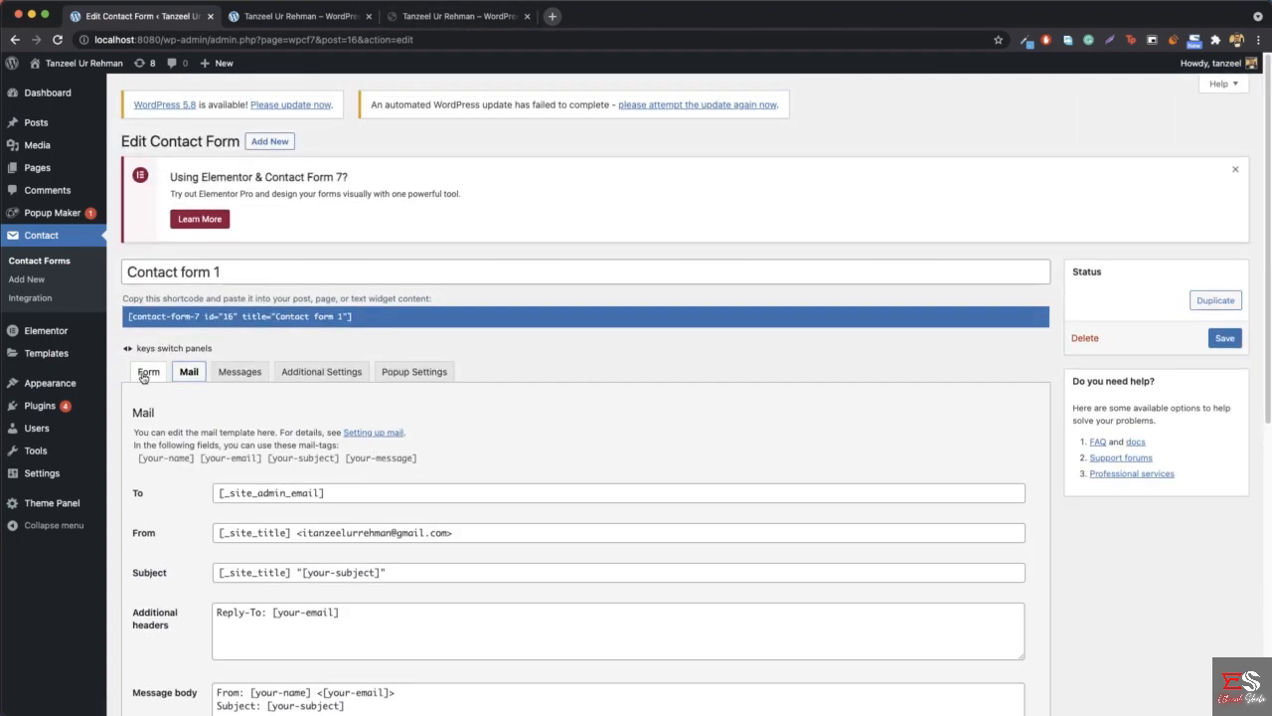
{"action": "left_click", "coordinate": [148, 370]}
{"action": "scroll", "coordinate": [298, 477], "scroll_direction": "down", "scroll_amount": 3}
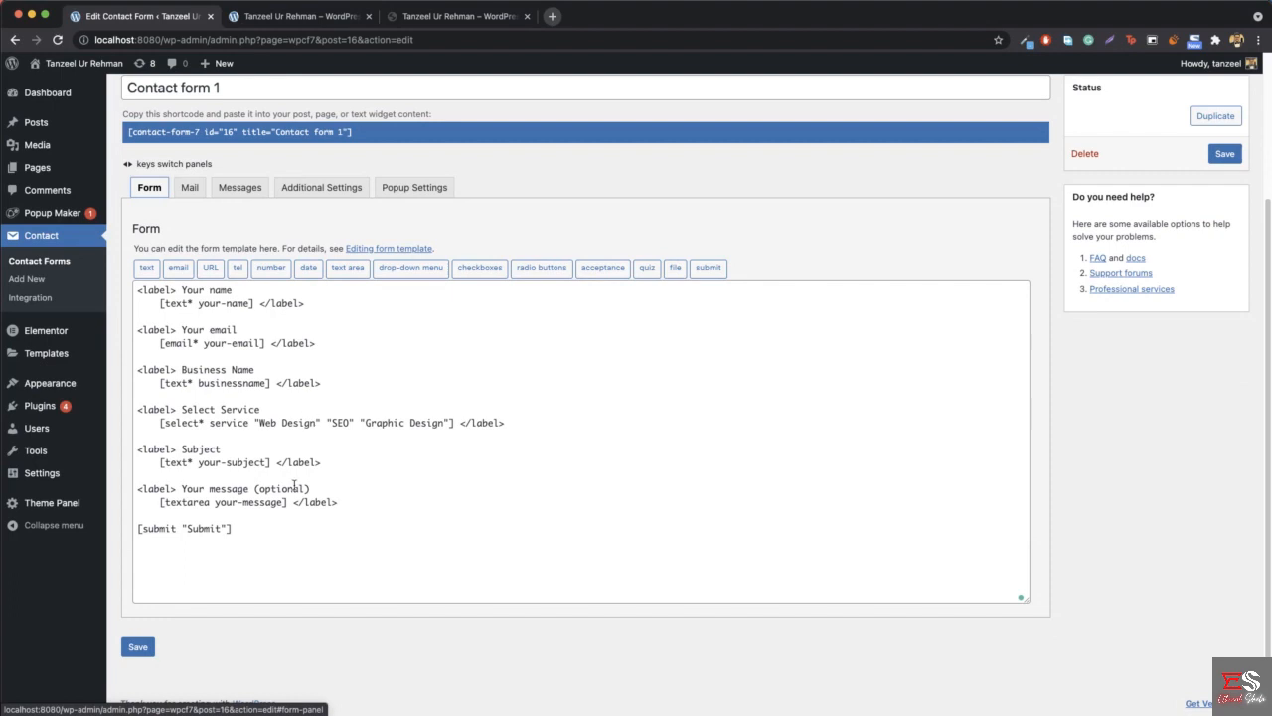
{"action": "left_click", "coordinate": [139, 648]}
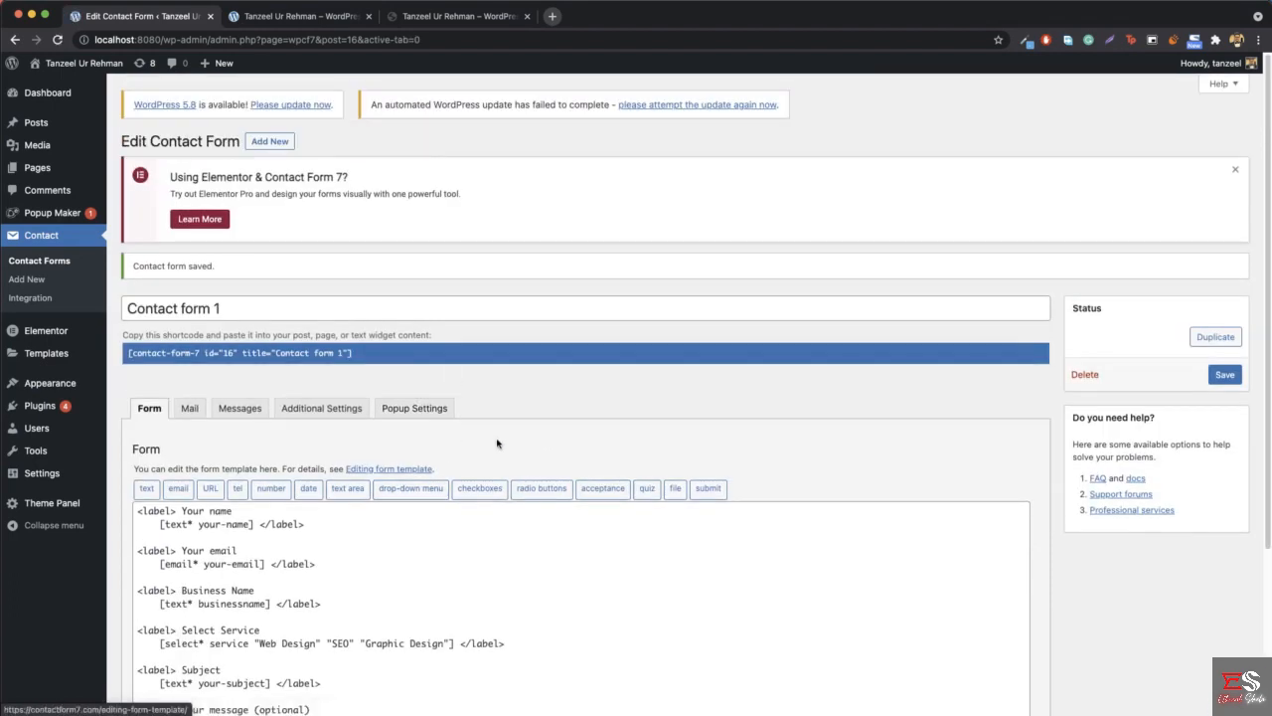
{"action": "left_click", "coordinate": [418, 40]}
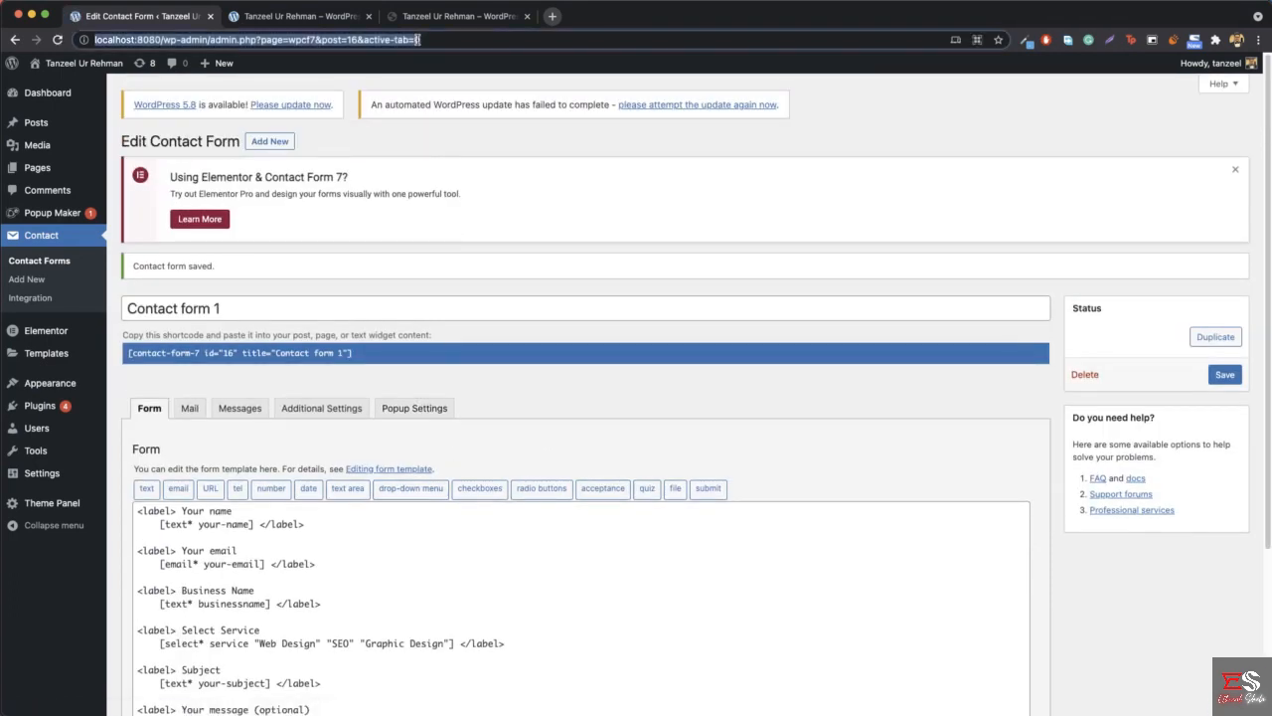
{"action": "key", "text": "Return"}
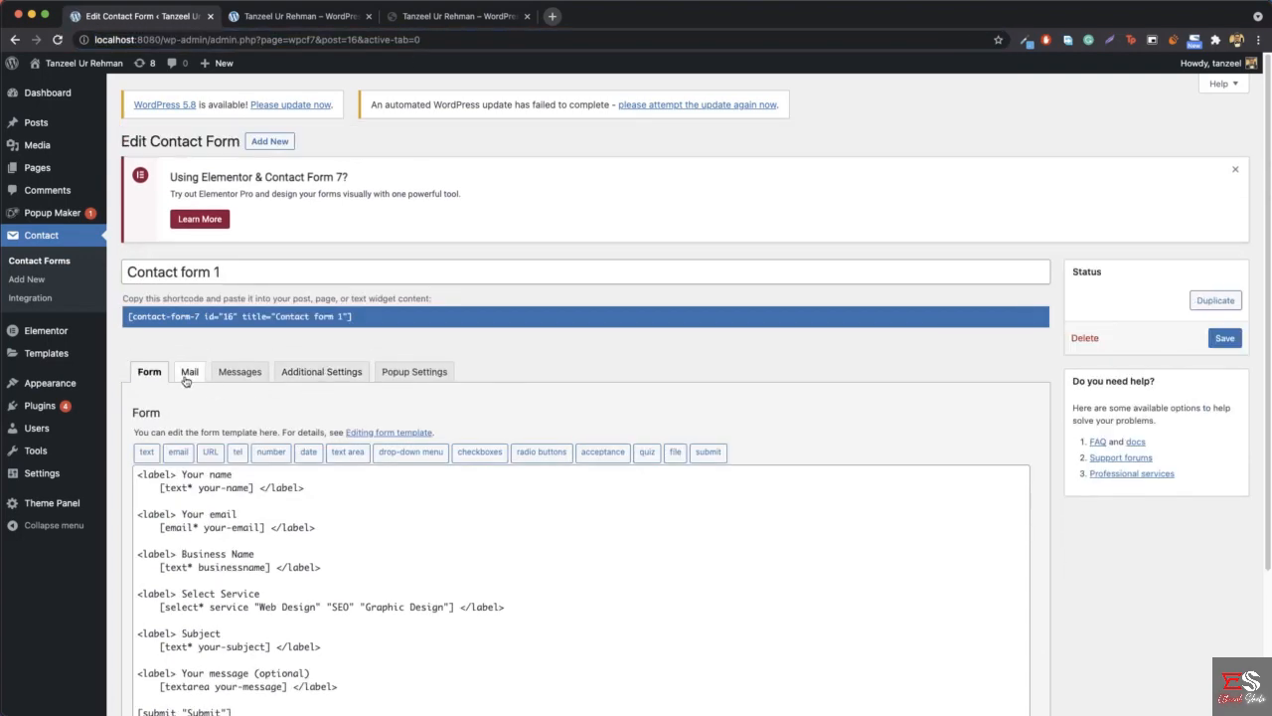
- Add the line "Business Name: [businessname]" below the subject line in the mail template's message body
{"action": "left_click", "coordinate": [188, 371]}
{"action": "scroll", "coordinate": [269, 428], "scroll_direction": "down", "scroll_amount": 5}
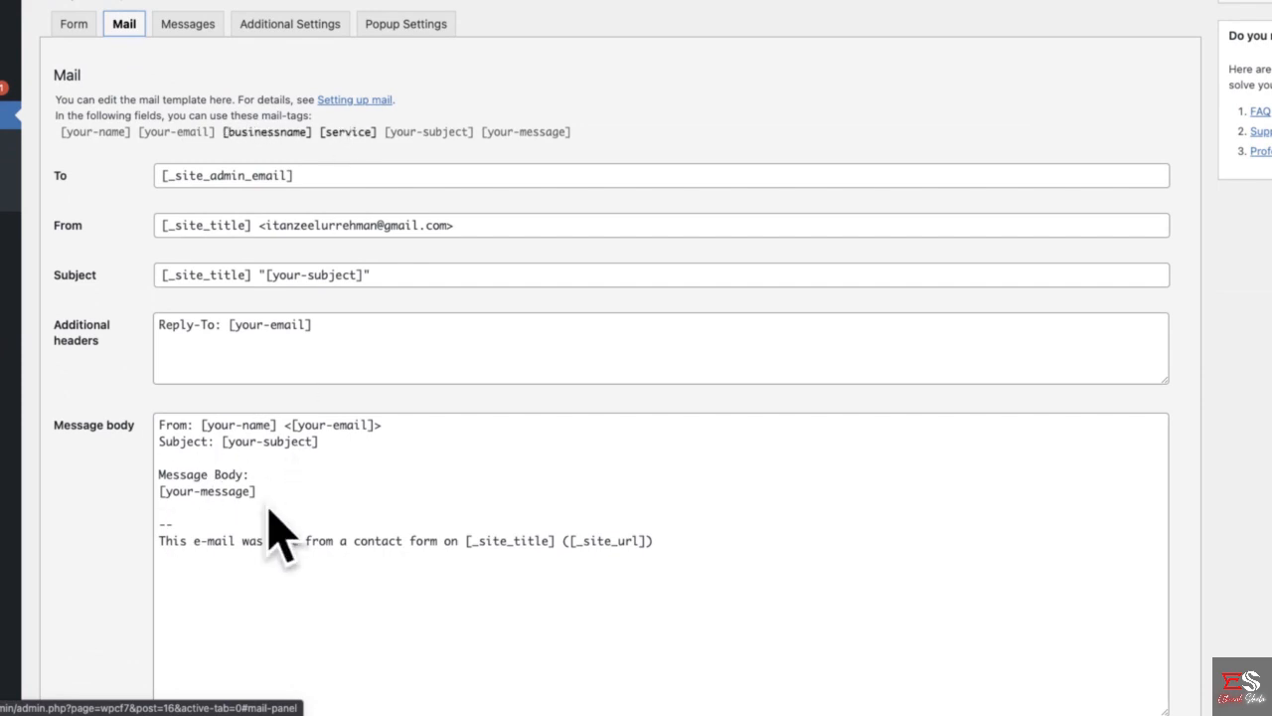
{"action": "left_click", "coordinate": [333, 442]}
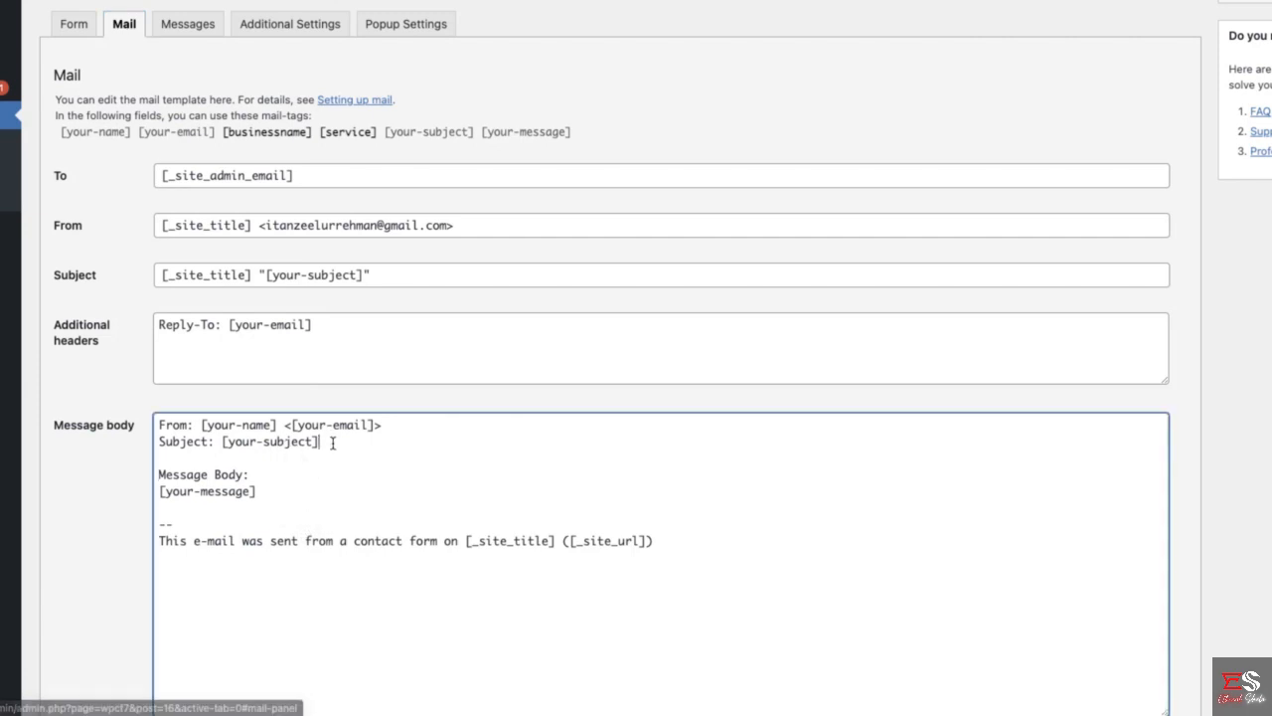
{"action": "key", "text": "Return"}
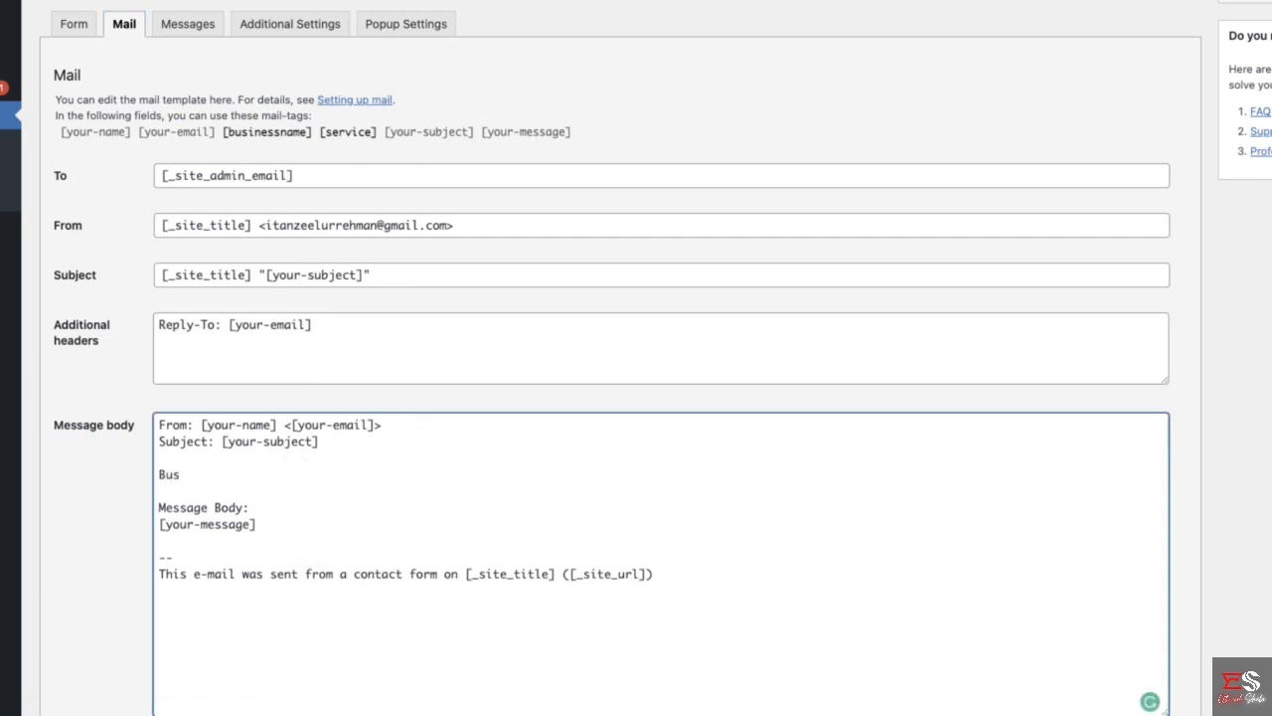
{"action": "type", "text": "Business Name:"}
{"action": "left_click_drag", "start_coordinate": [223, 133], "coordinate": [318, 142]}
{"action": "key", "text": "ctrl+c"}
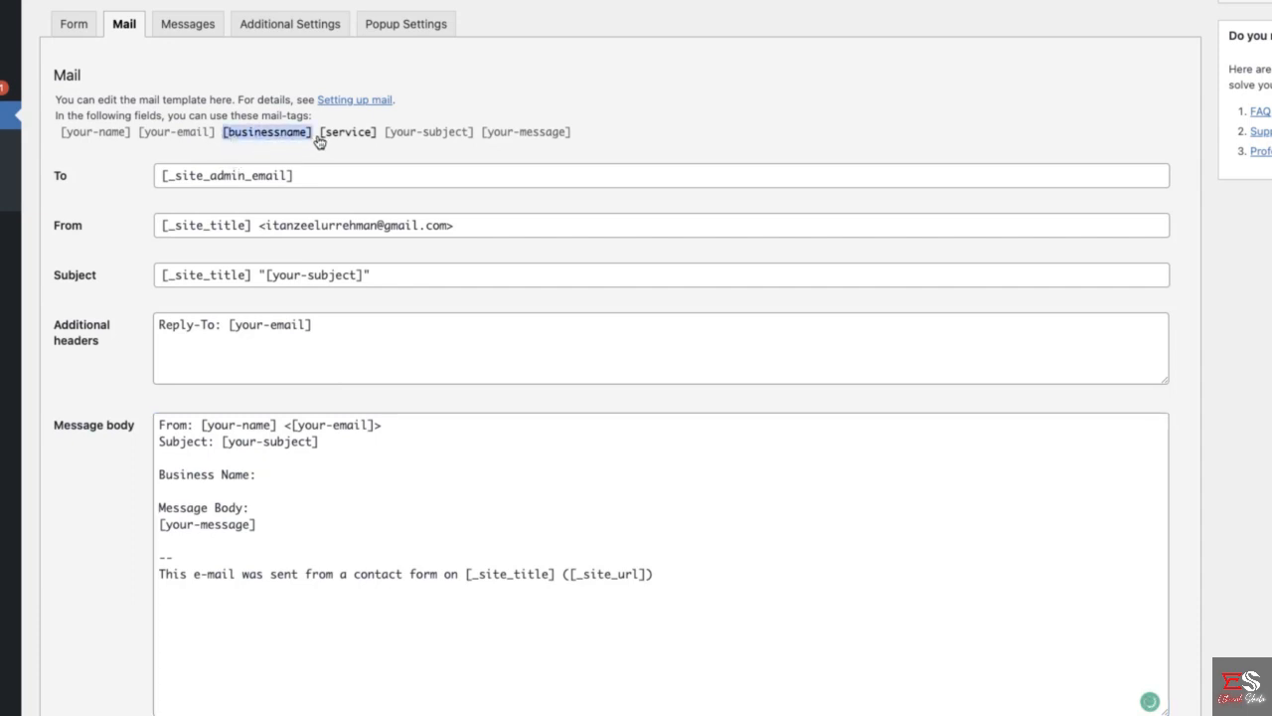
{"action": "left_click", "coordinate": [283, 486]}
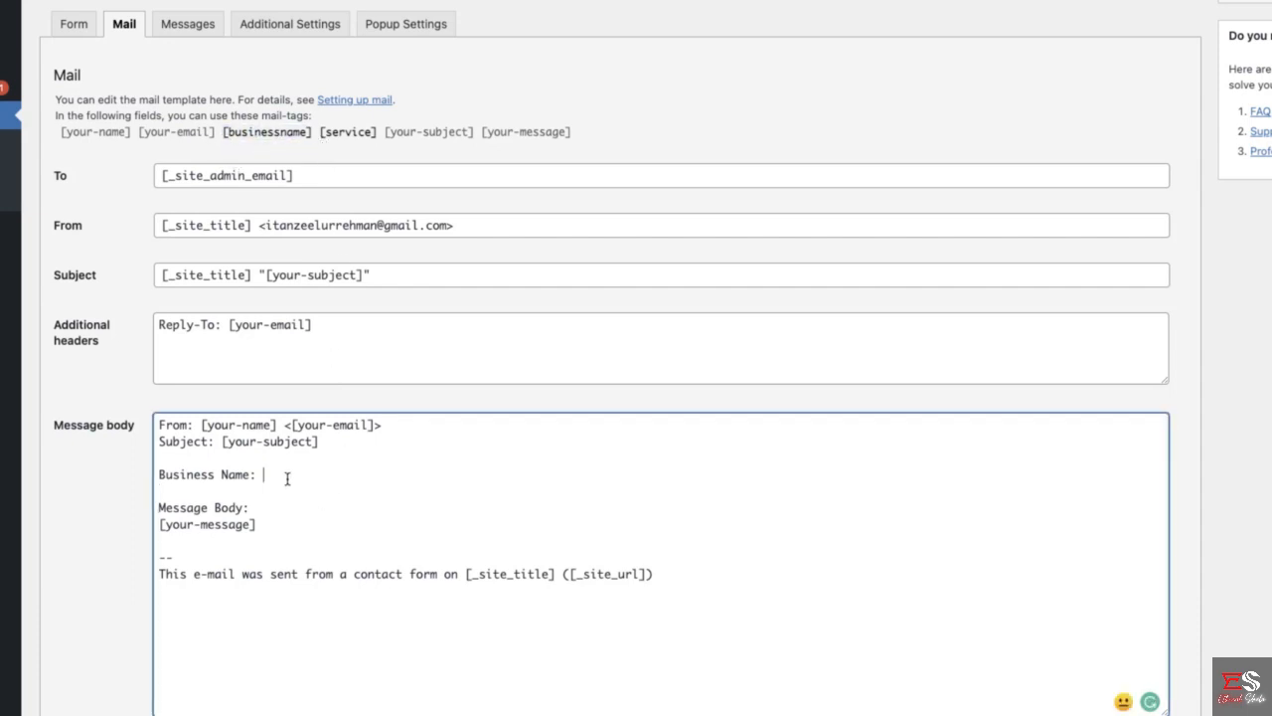
{"action": "key", "text": "ctrl+v"}
- Add the line "Service: [service]" under the Business Name line in the message body and save the contact form
{"action": "key", "text": "Return"}
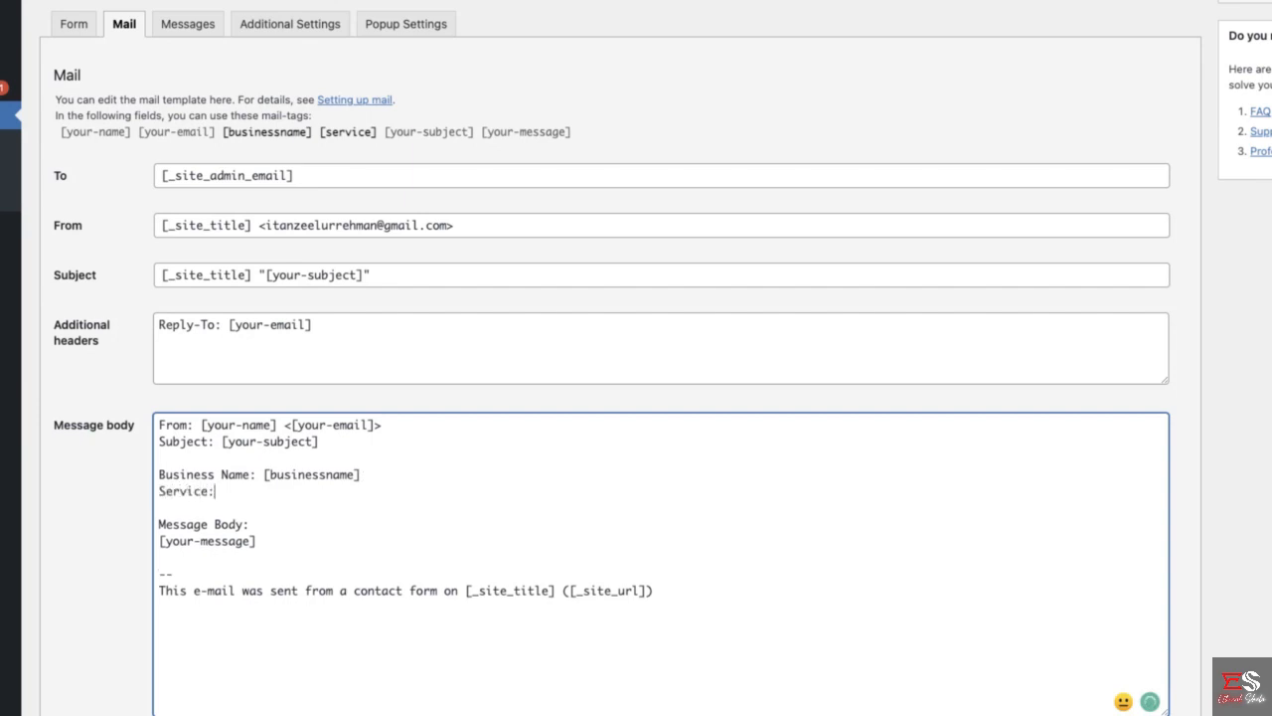
{"action": "left_click_drag", "start_coordinate": [320, 137], "coordinate": [380, 137]}
{"action": "key", "text": "ctrl+c"}
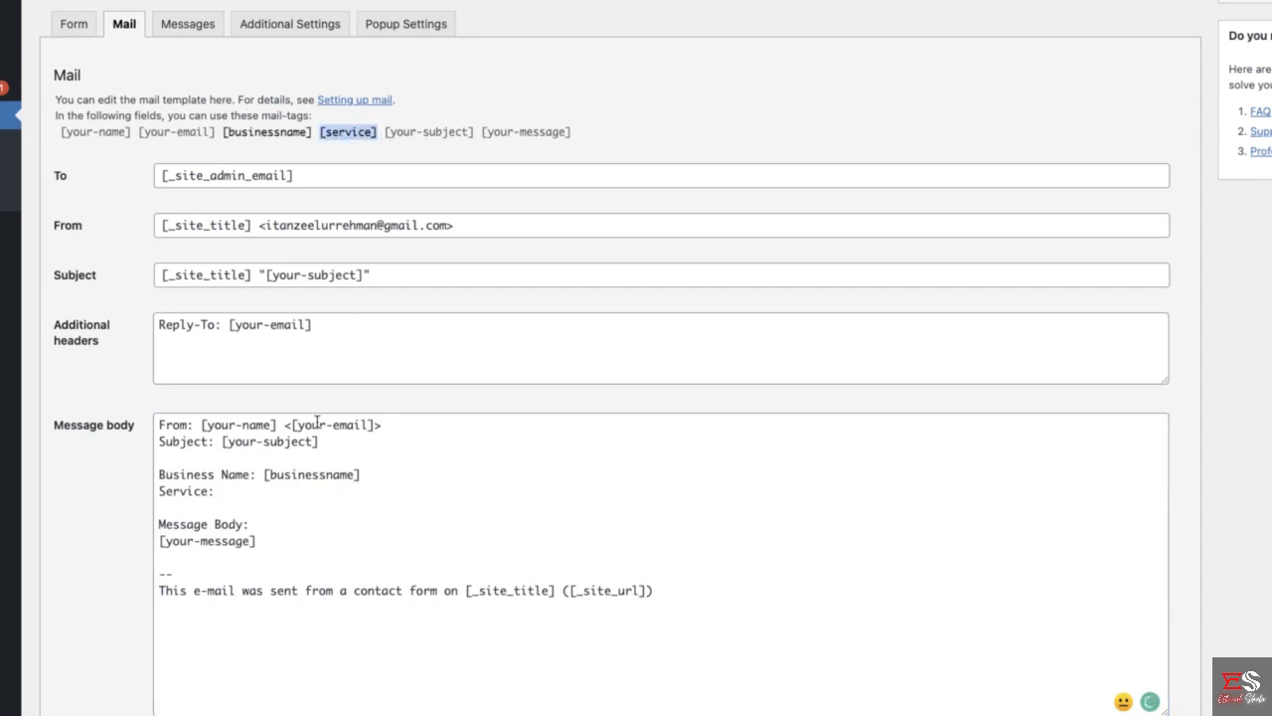
{"action": "left_click", "coordinate": [245, 498]}
{"action": "key", "text": "ctrl+v"}
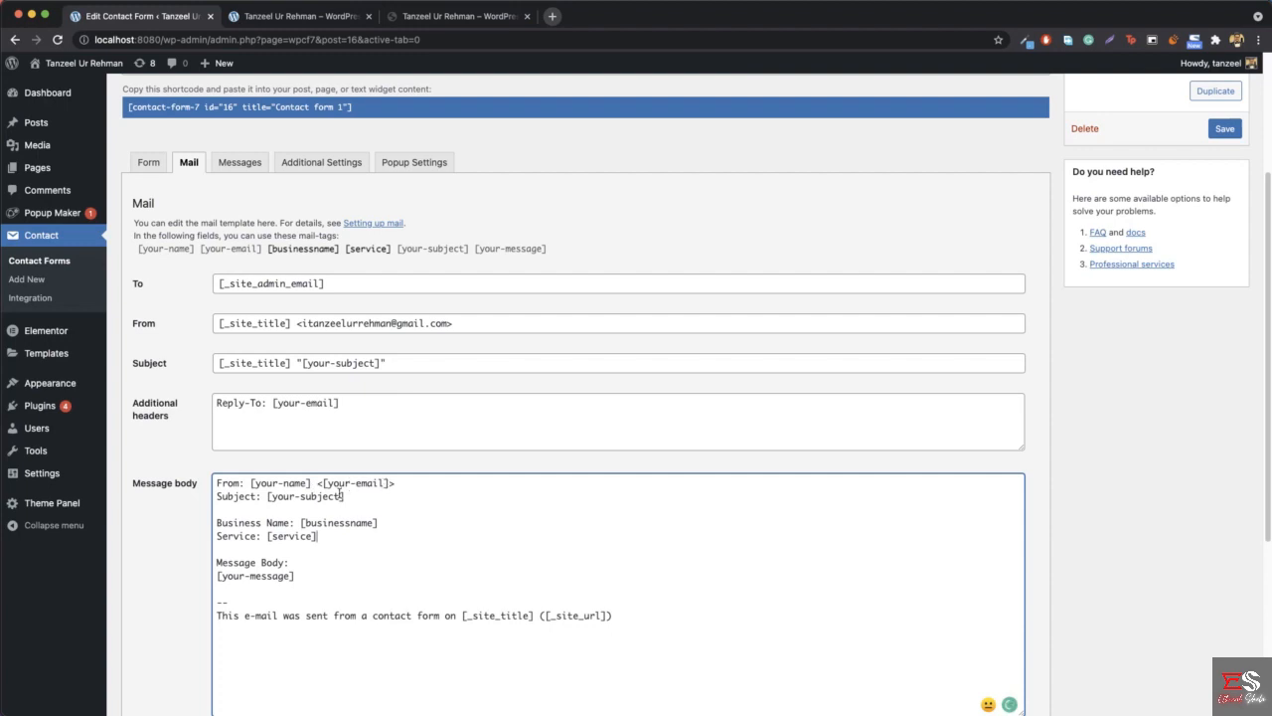
{"action": "left_click", "coordinate": [1225, 130]}
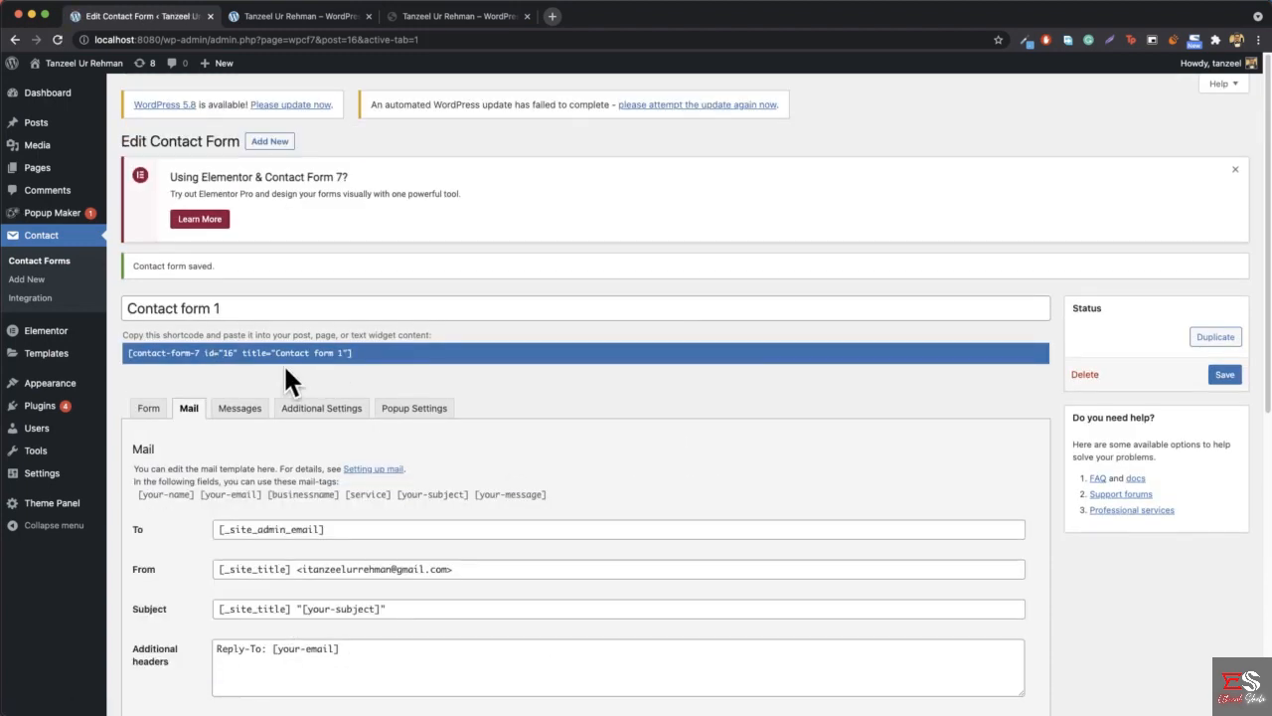
- Insert the shortcode of Contact form 1 below the existing text of the hiremetanz popup and update the popup
{"action": "left_click", "coordinate": [189, 355]}
{"action": "key", "text": "super+c"}
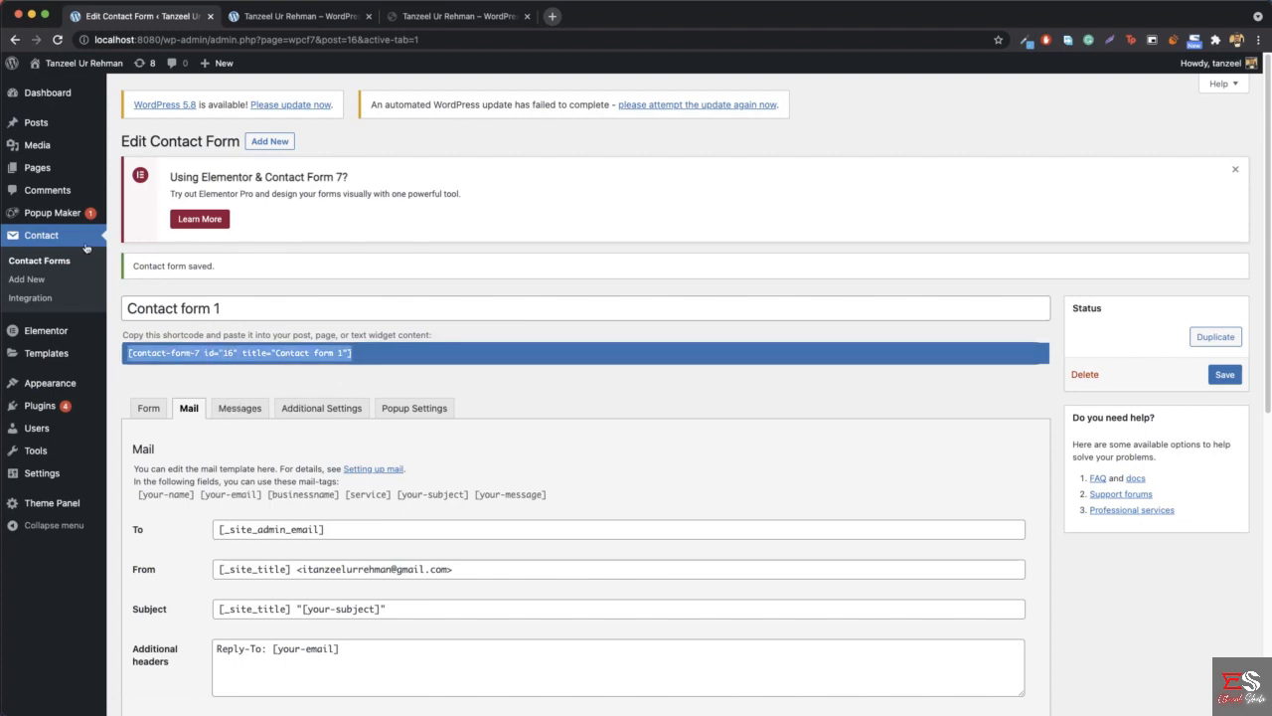
{"action": "mouse_move", "coordinate": [51, 212]}
{"action": "left_click", "coordinate": [135, 214]}
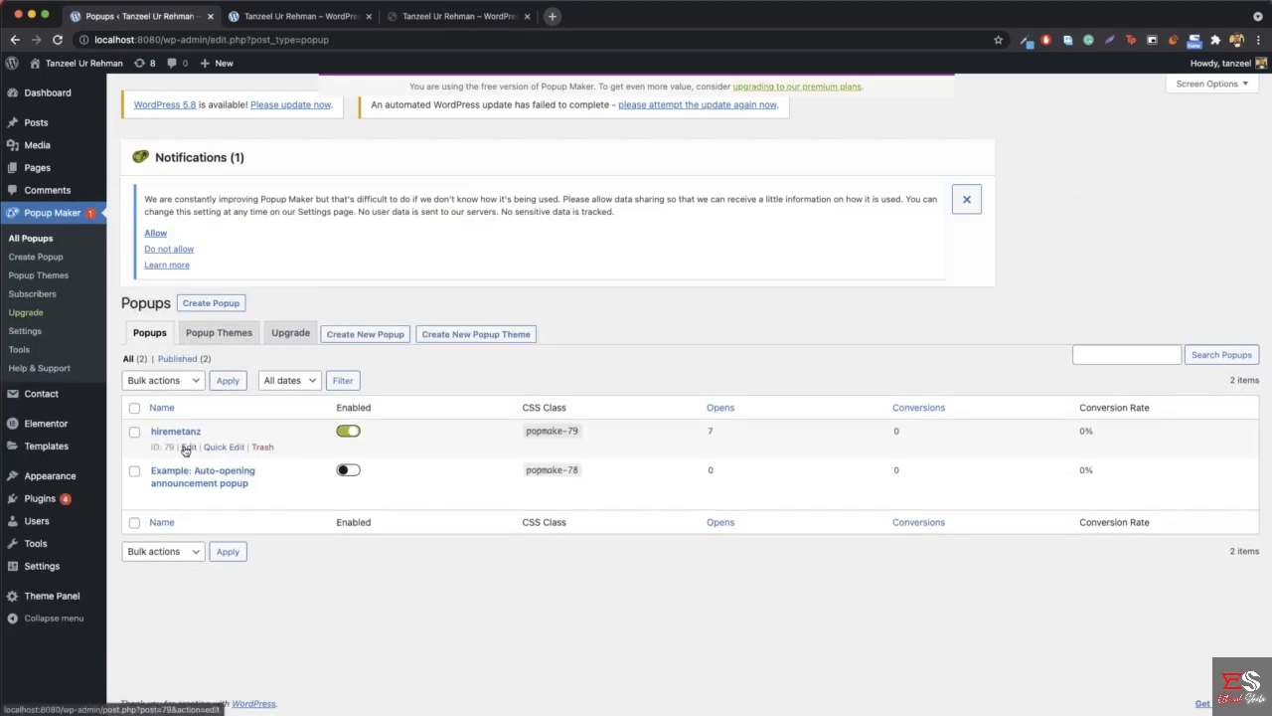
{"action": "left_click", "coordinate": [187, 446]}
{"action": "scroll", "coordinate": [305, 466], "scroll_direction": "down", "scroll_amount": 5}
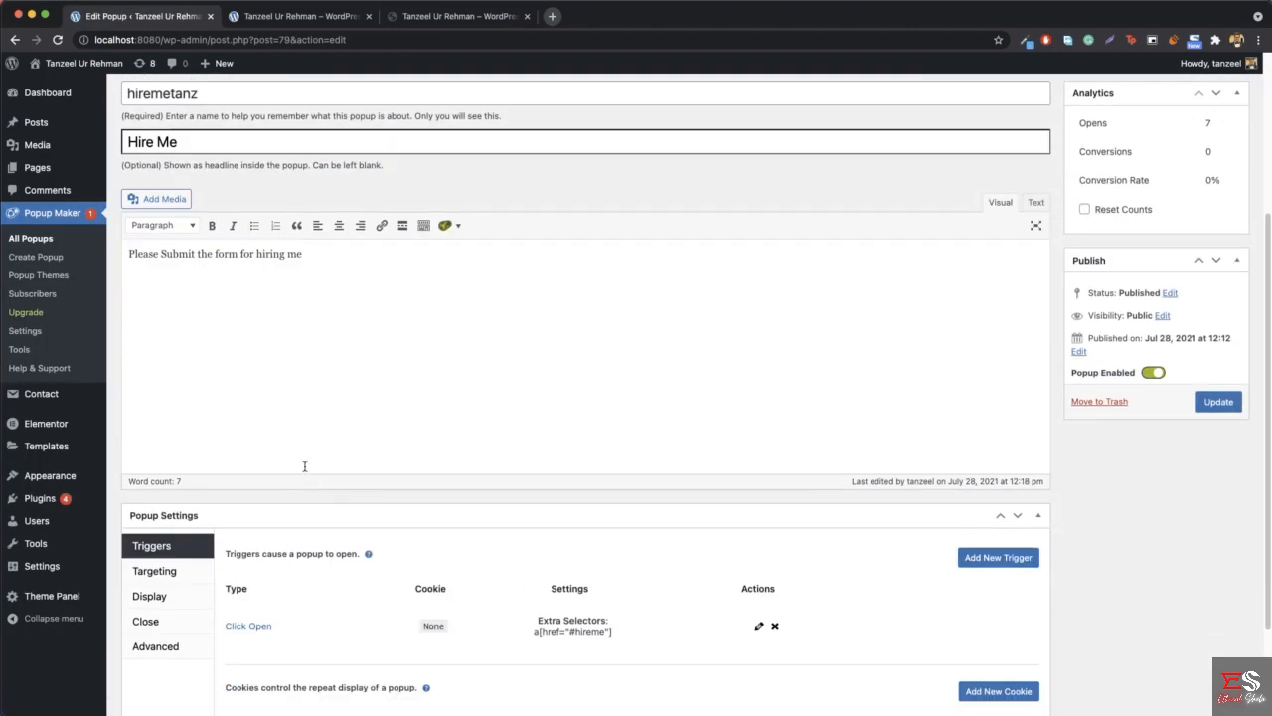
{"action": "key", "text": "Return"}
{"action": "key", "text": "super+v"}
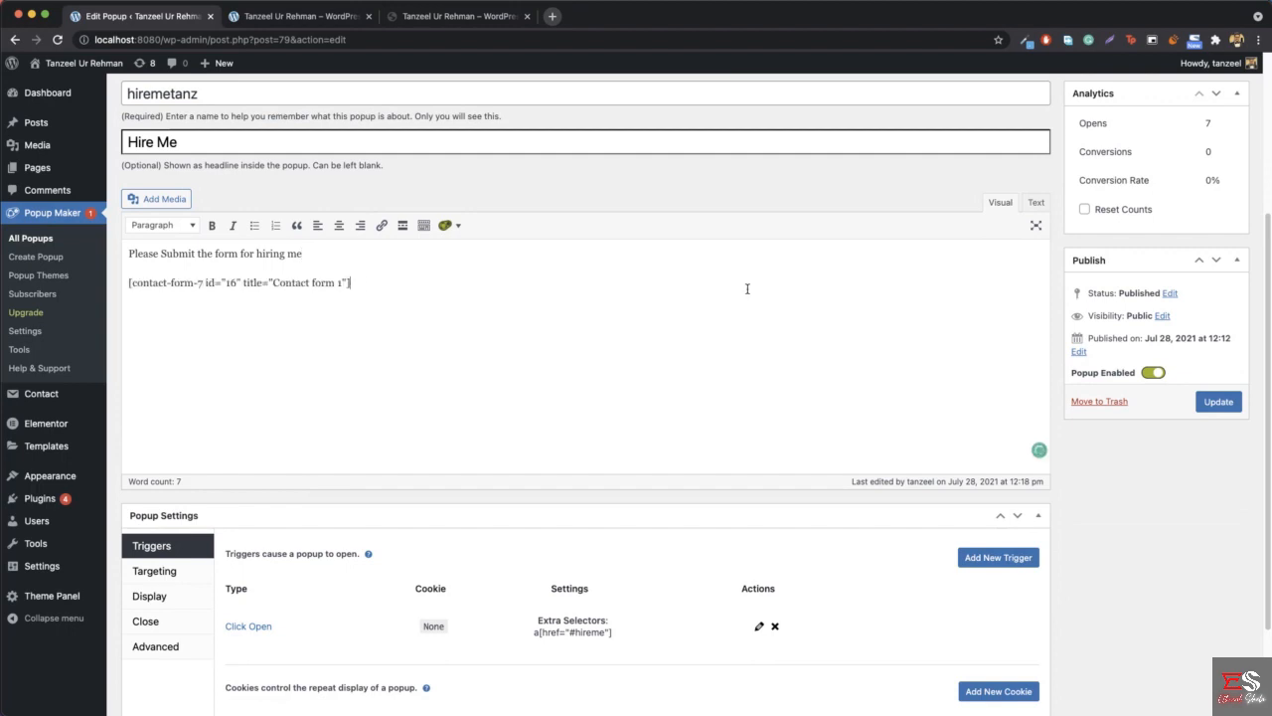
{"action": "left_click", "coordinate": [1220, 403]}
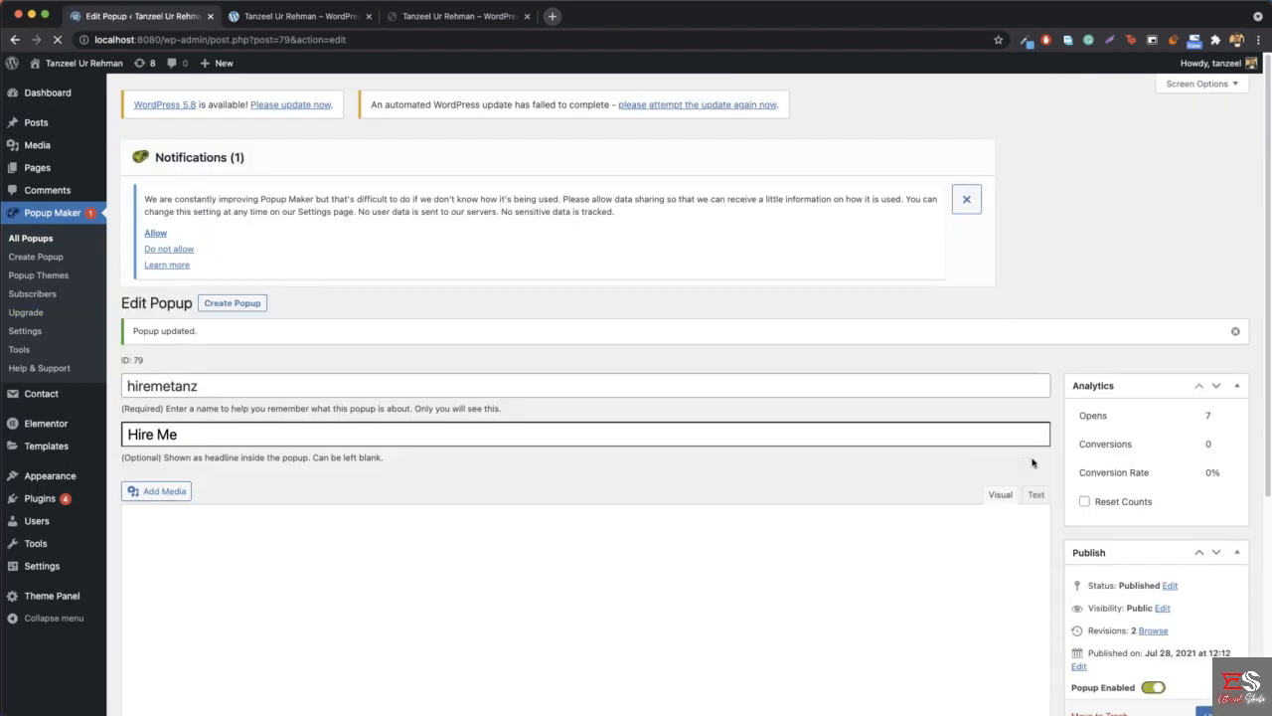
- Reload the local homepage, open its Hire Me popup and inspect the options for Select Service
{"action": "left_click", "coordinate": [299, 16]}
{"action": "left_click", "coordinate": [300, 40]}
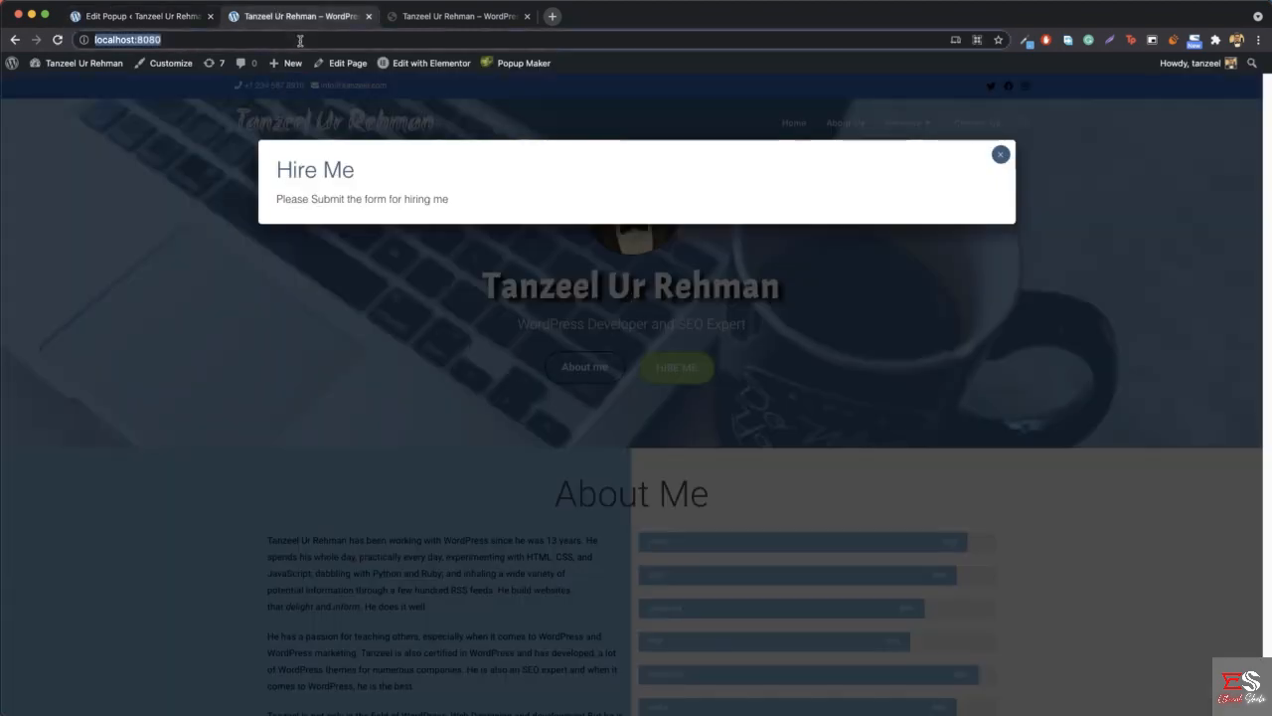
{"action": "key", "text": "Return"}
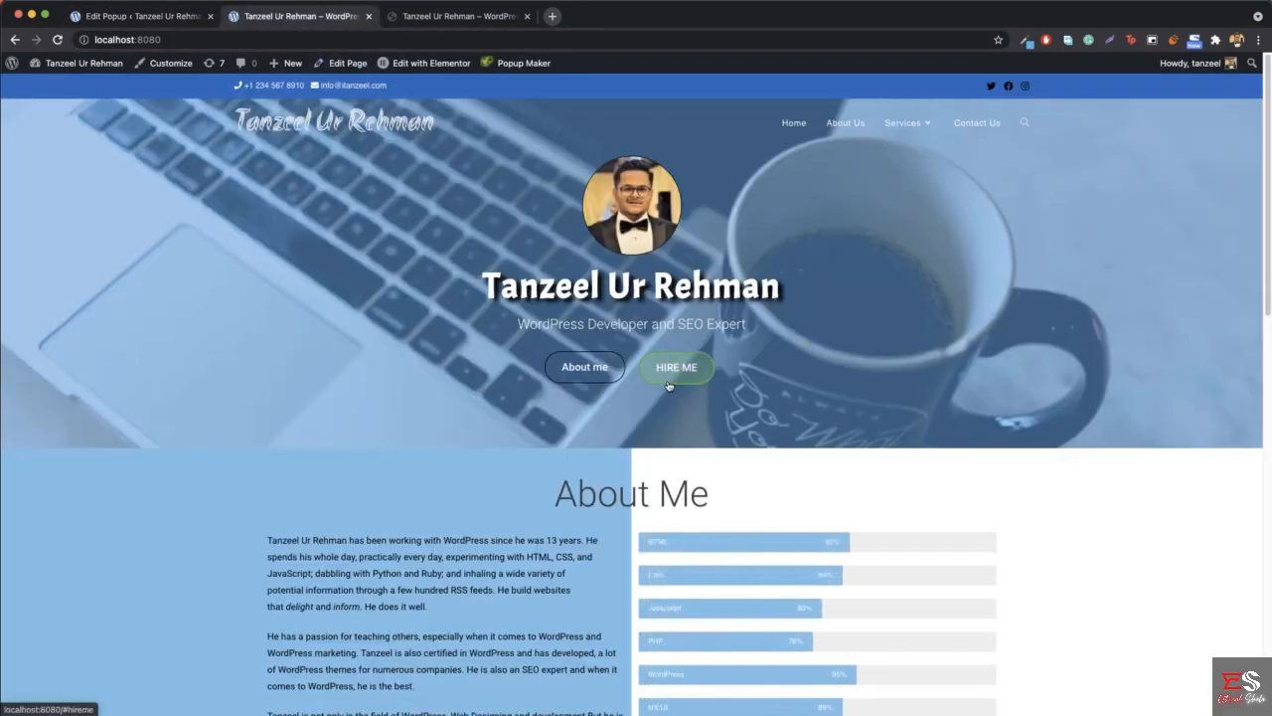
{"action": "left_click", "coordinate": [672, 370]}
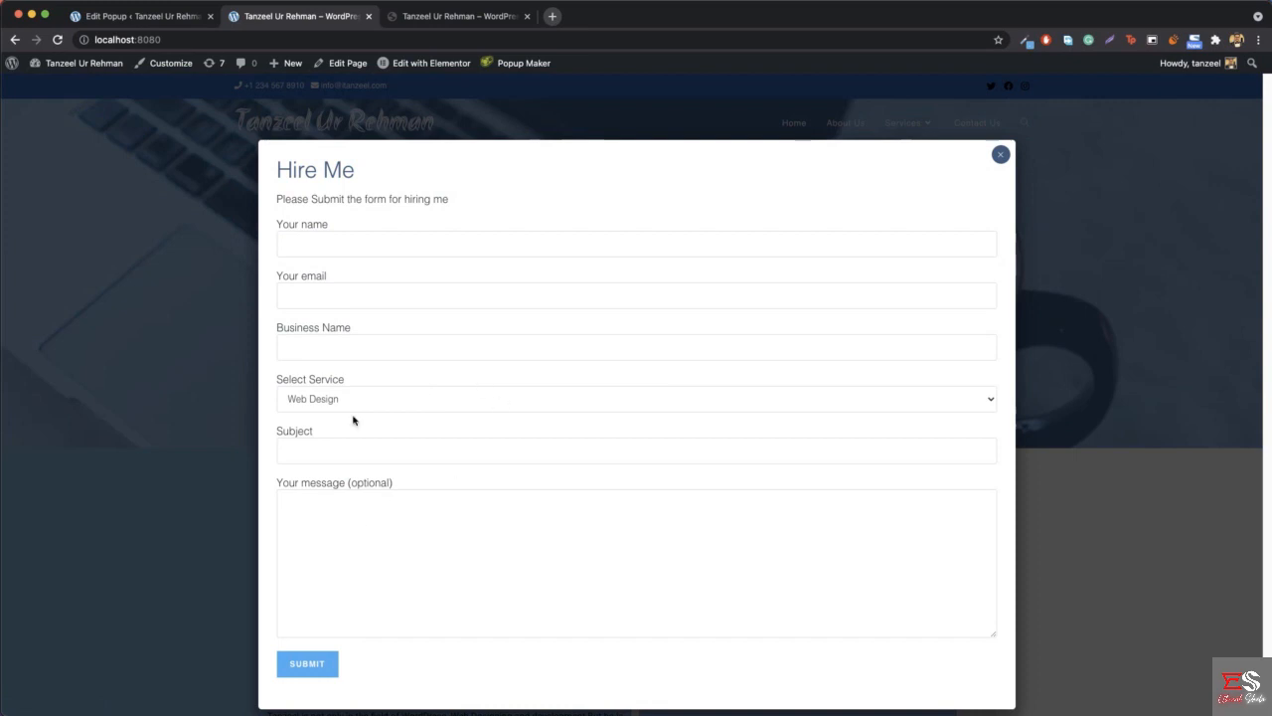
{"action": "left_click", "coordinate": [481, 405]}
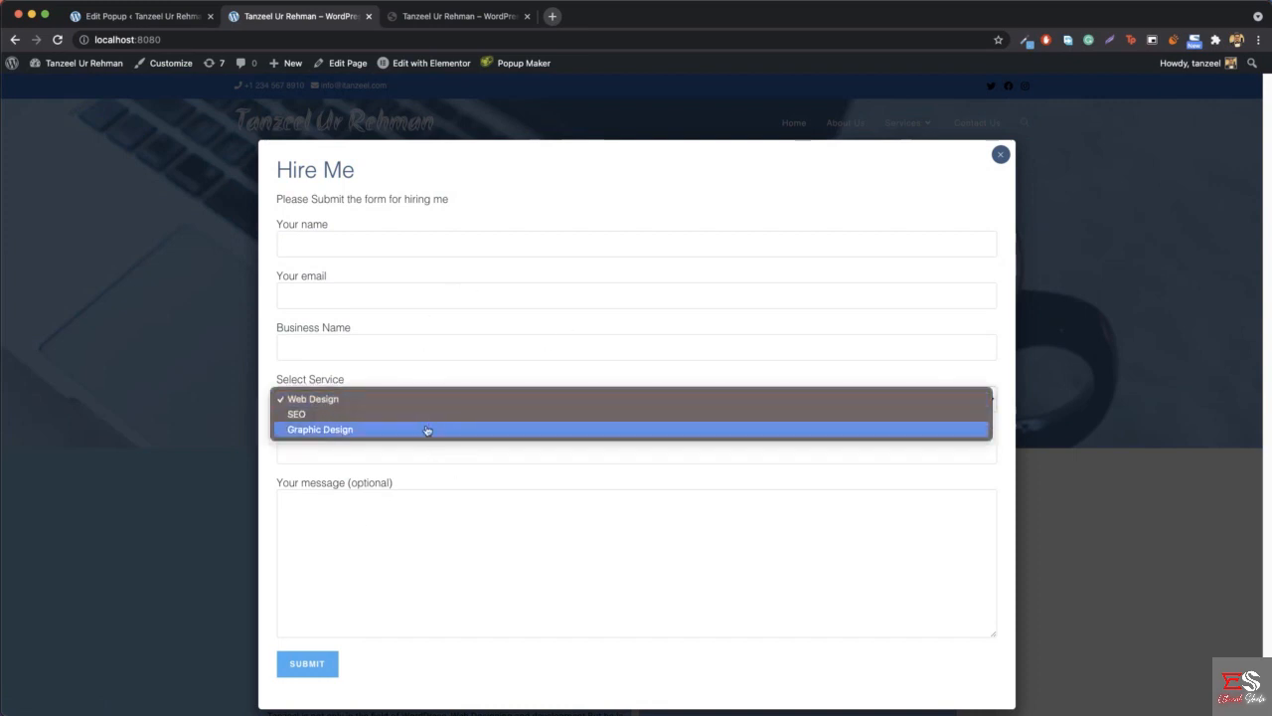
{"action": "left_click", "coordinate": [497, 363]}
- Compare the local Hire Me popup and homepage with those of the live website, closing both popups
{"action": "left_click", "coordinate": [444, 18]}
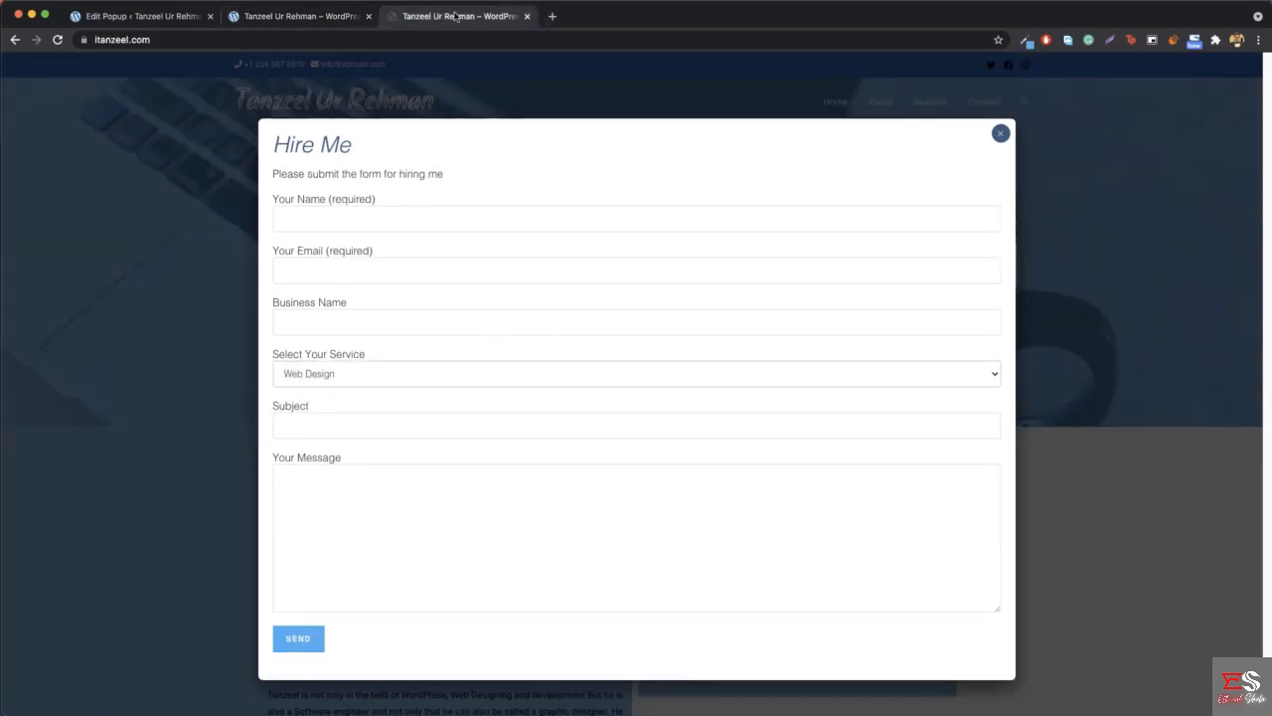
{"action": "left_click", "coordinate": [330, 17]}
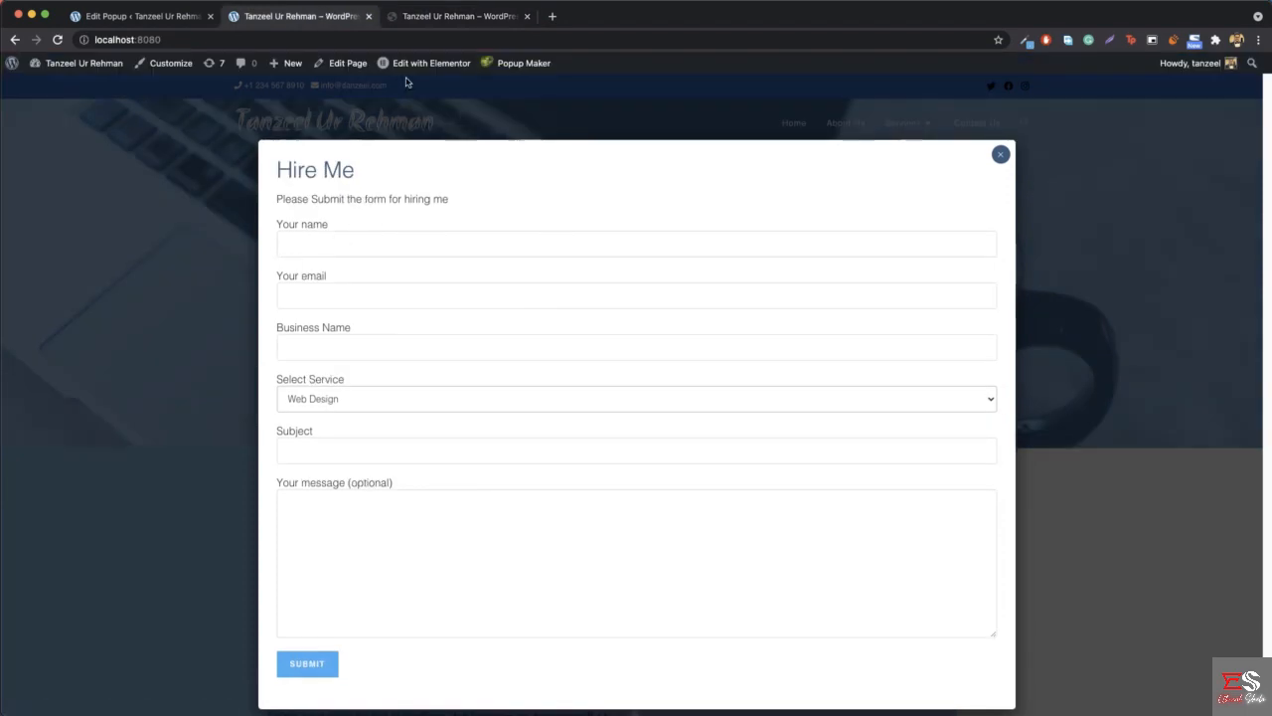
{"action": "left_click", "coordinate": [444, 17]}
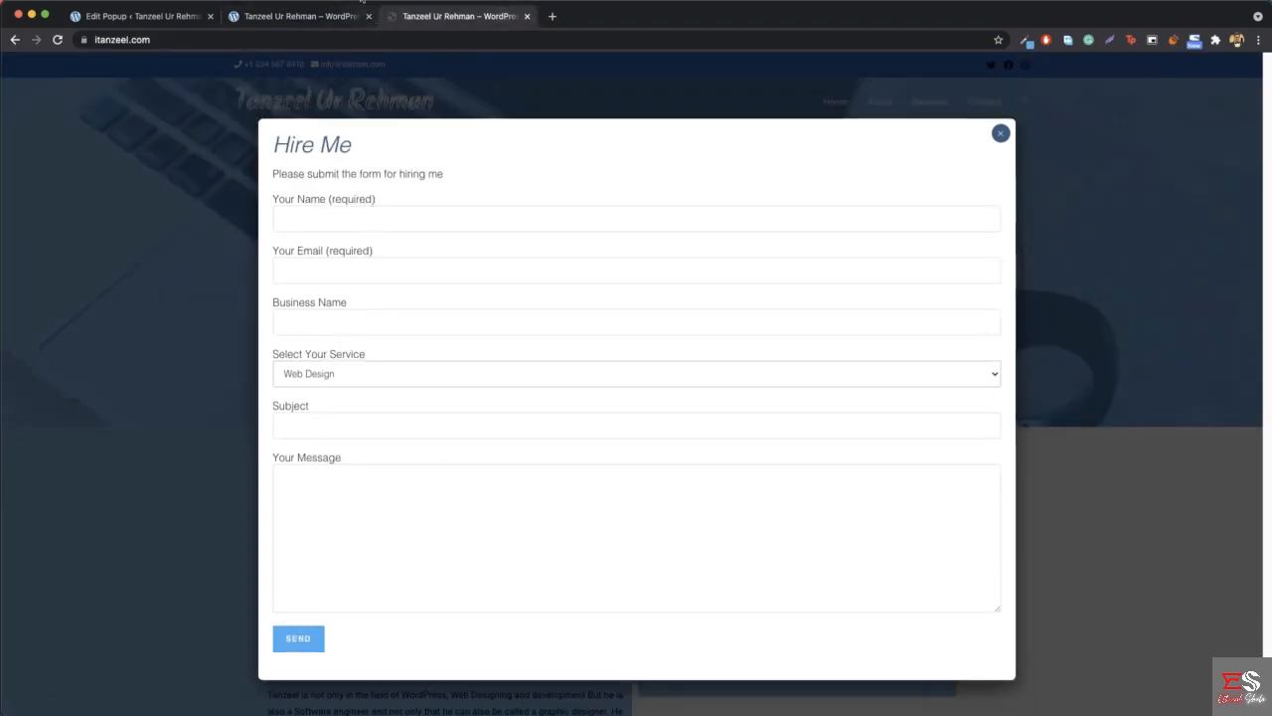
{"action": "left_click", "coordinate": [328, 17]}
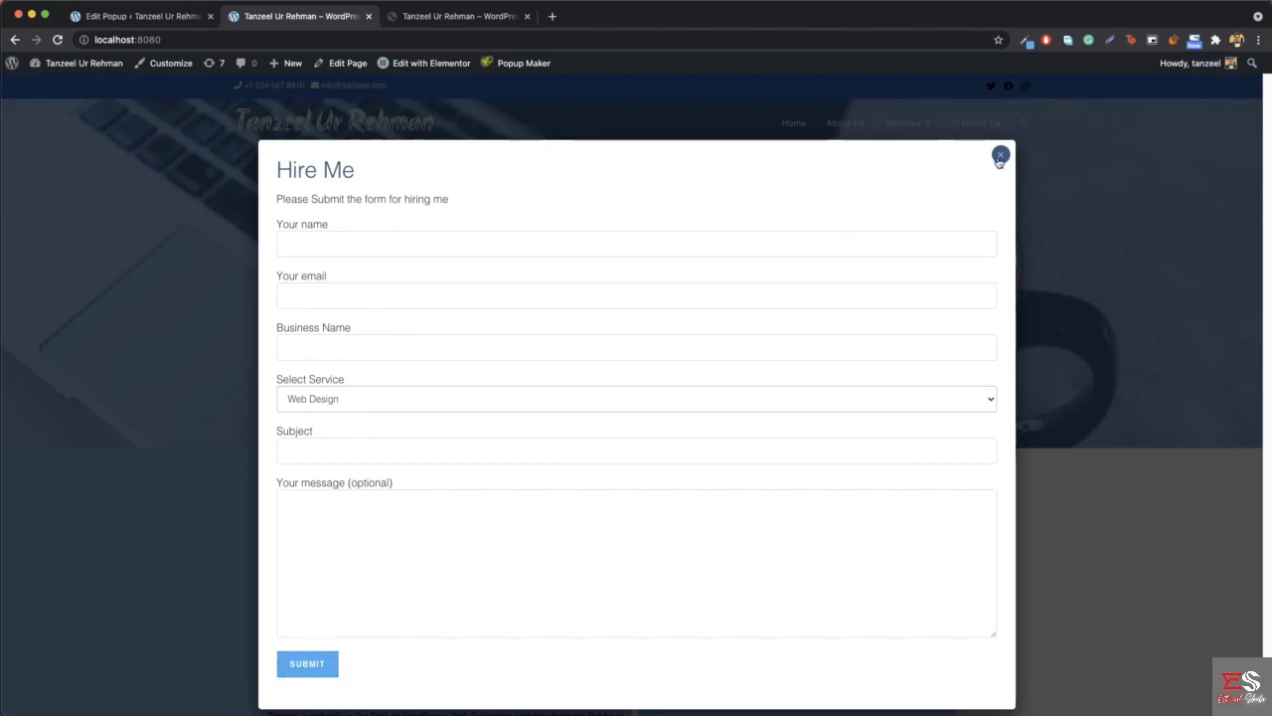
{"action": "left_click", "coordinate": [1000, 156]}
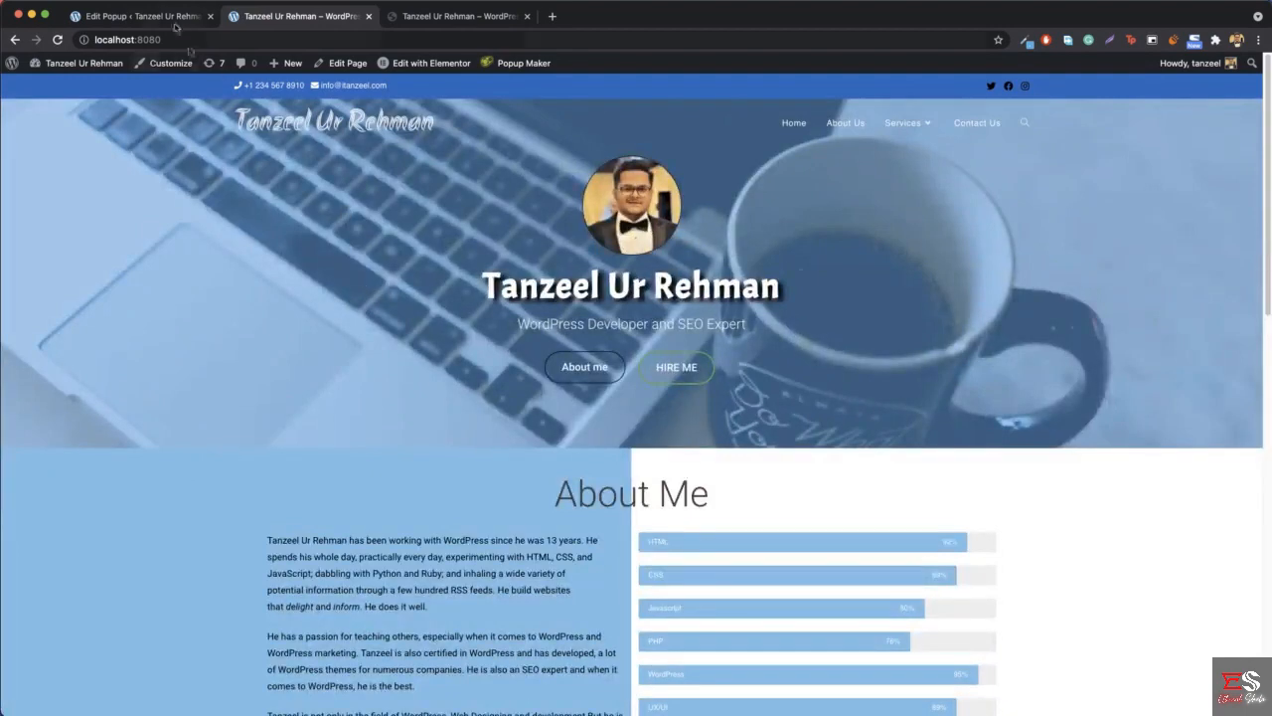
{"action": "left_click", "coordinate": [175, 17]}
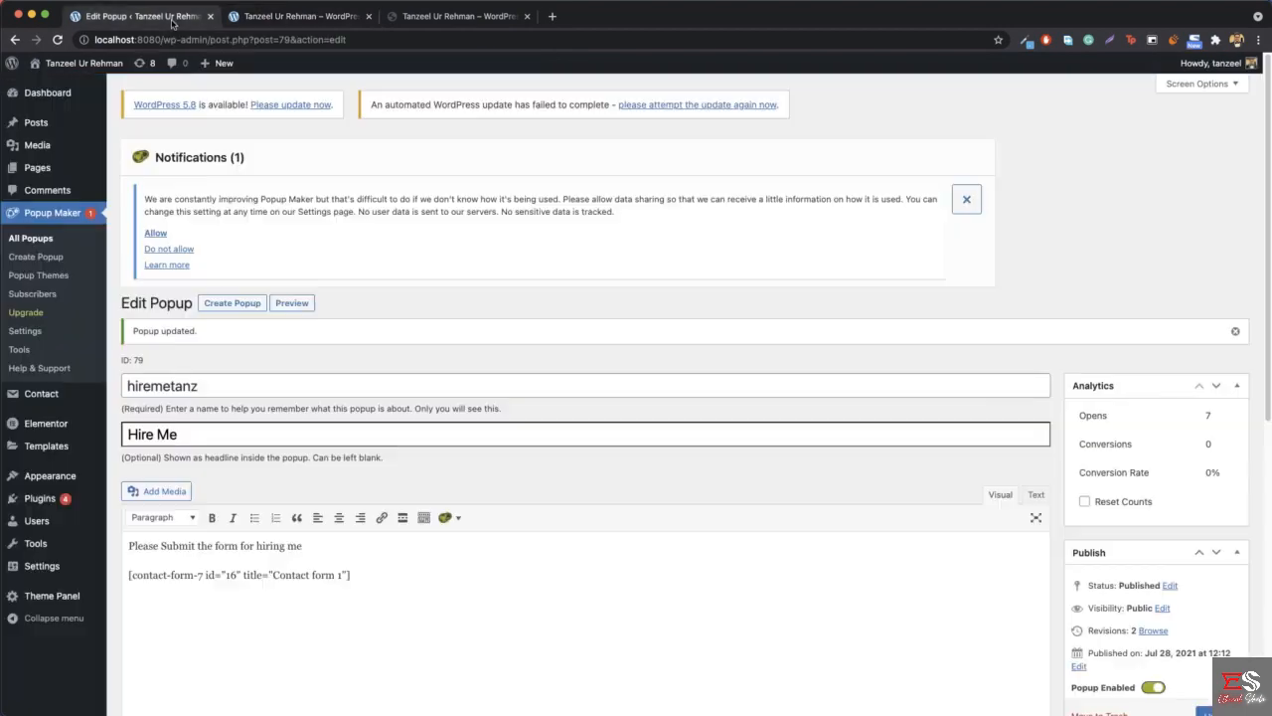
{"action": "left_click", "coordinate": [286, 17]}
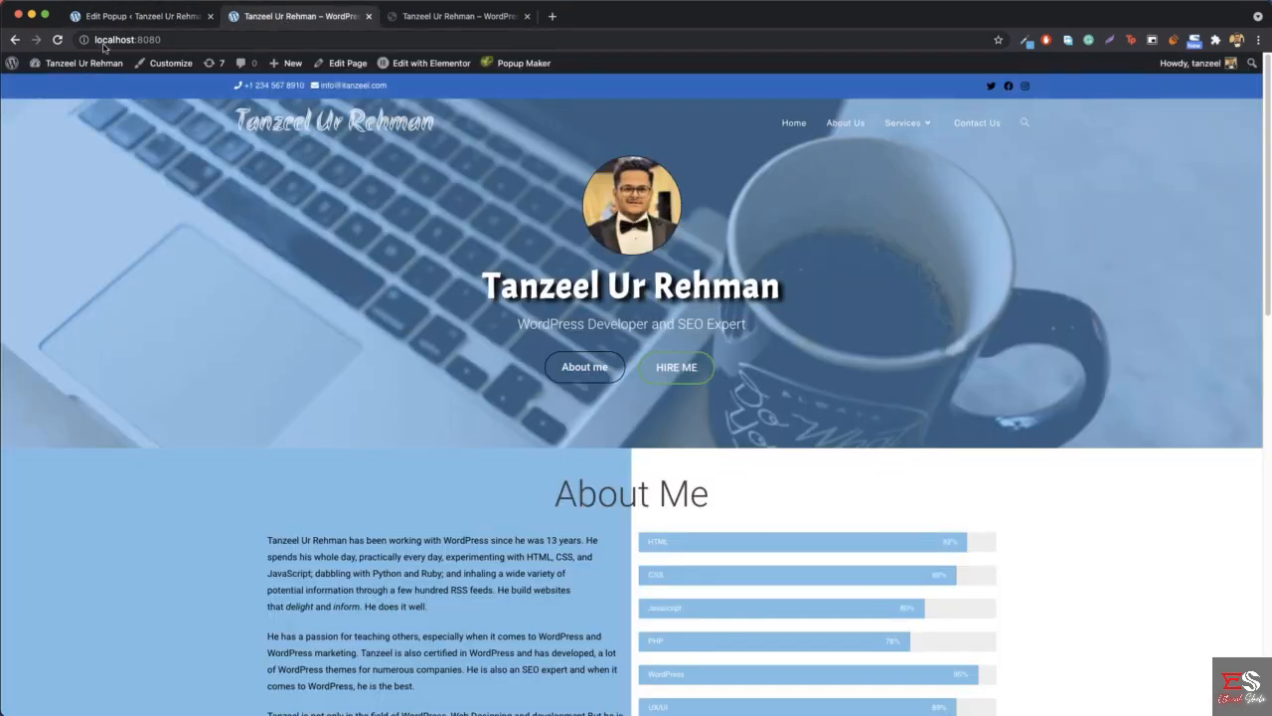
{"action": "left_click", "coordinate": [415, 17]}
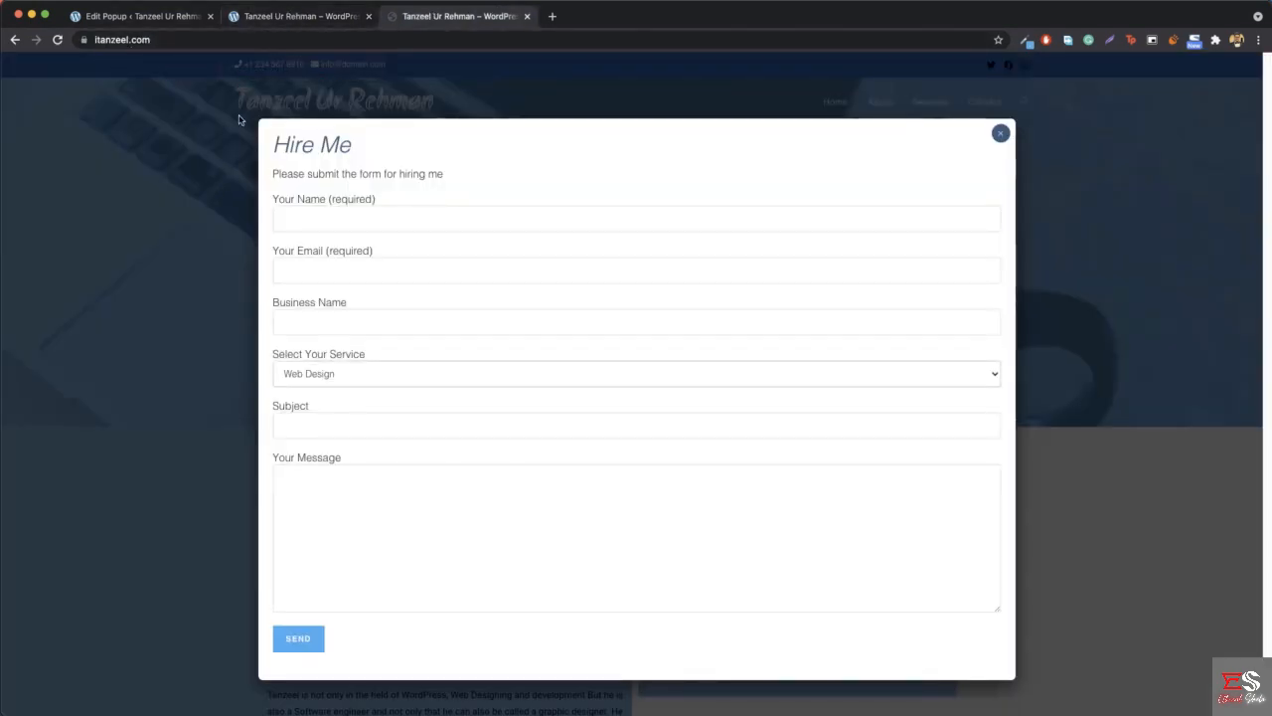
{"action": "left_click", "coordinate": [1001, 133]}
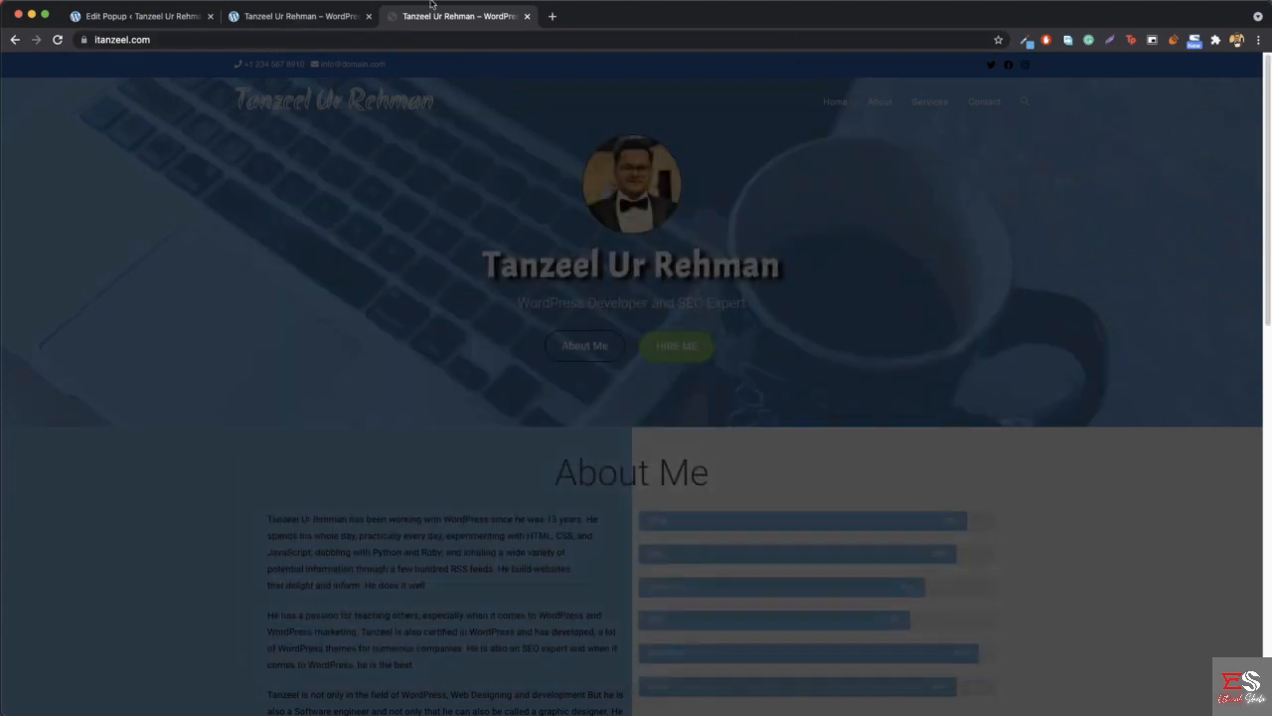
{"action": "left_click", "coordinate": [298, 21]}
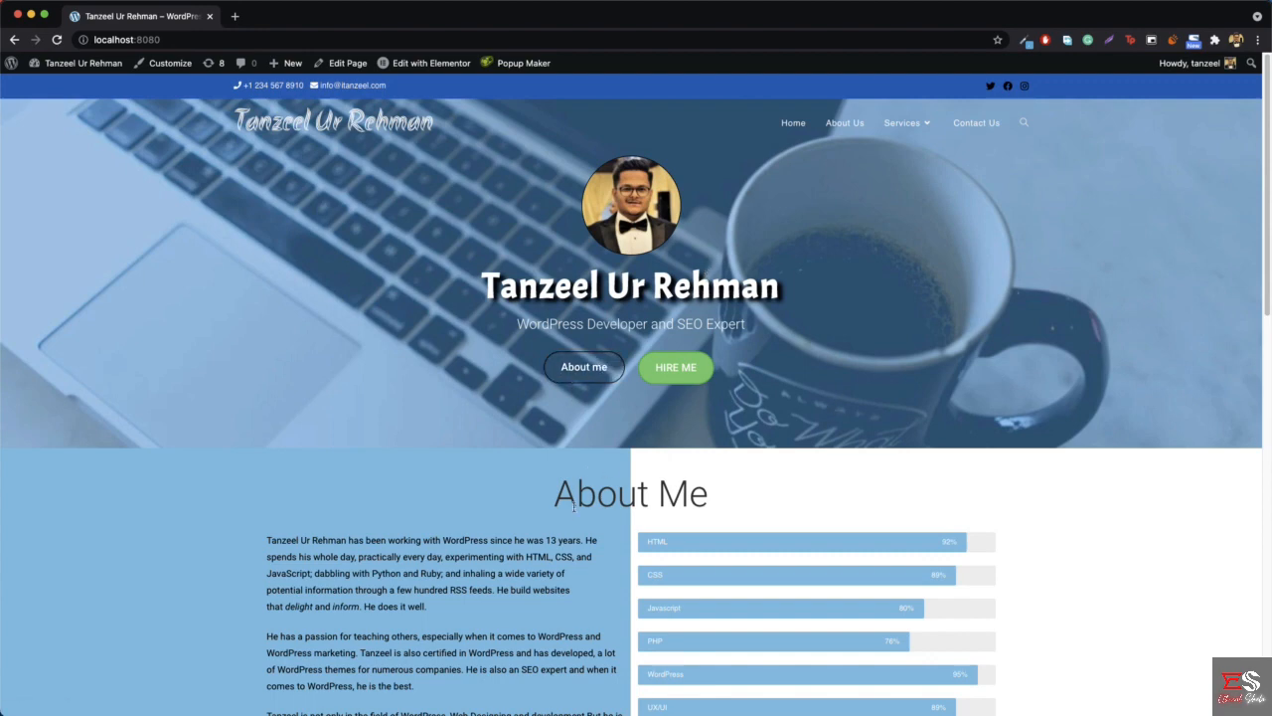
- Compare the About me button's behaviour on the local homepage with that on the live site itanzeel.com, closing the live site
{"action": "left_click", "coordinate": [582, 370]}
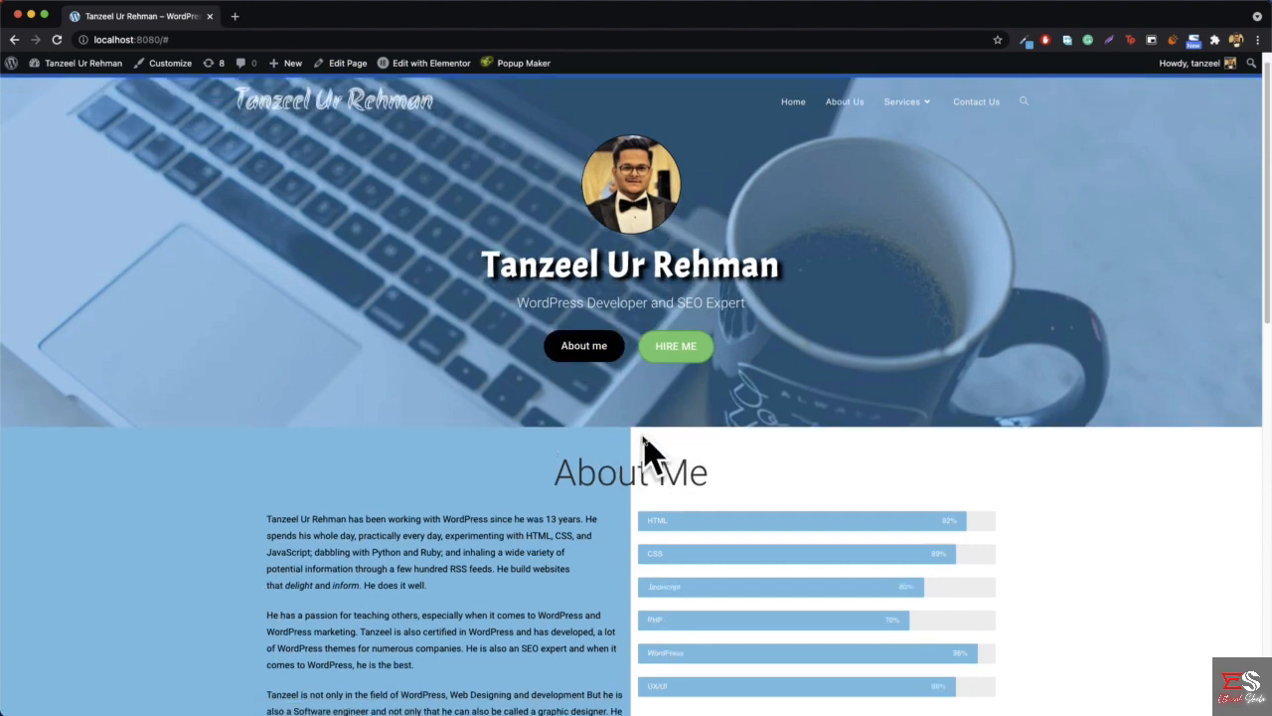
{"action": "left_click", "coordinate": [235, 16]}
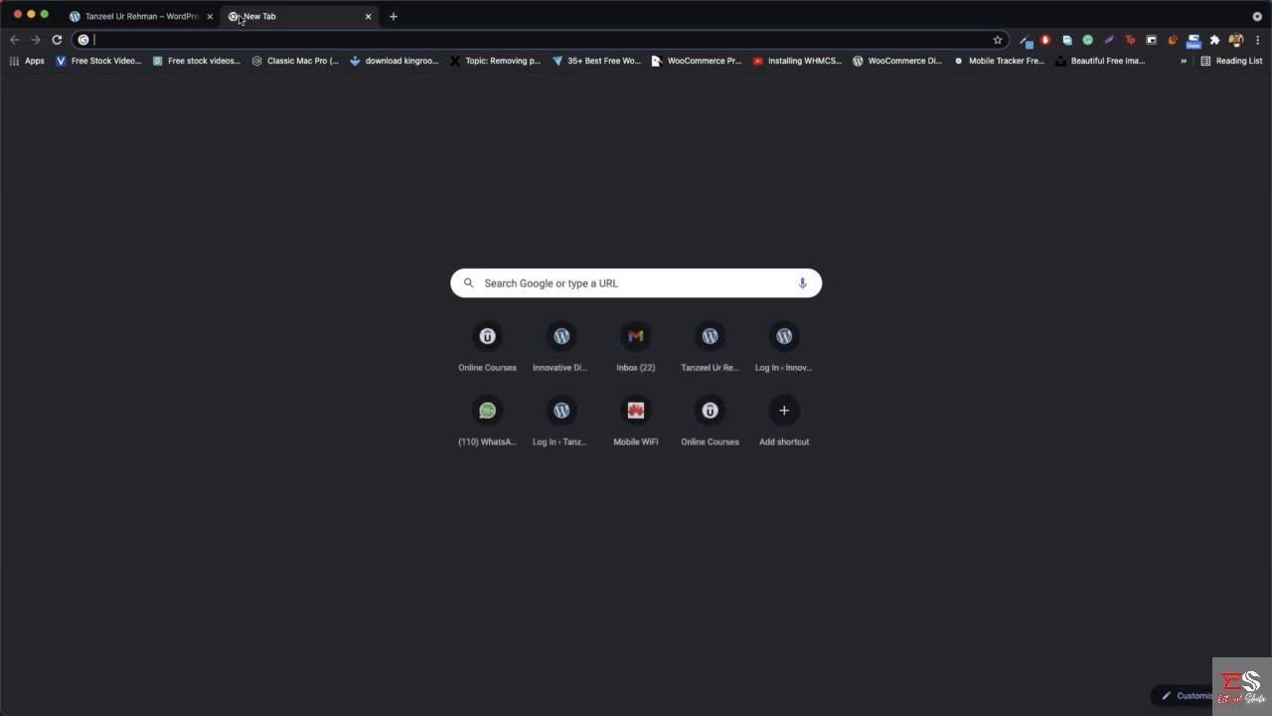
{"action": "type", "text": "tanzeel.com"}
{"action": "key", "text": "Return"}
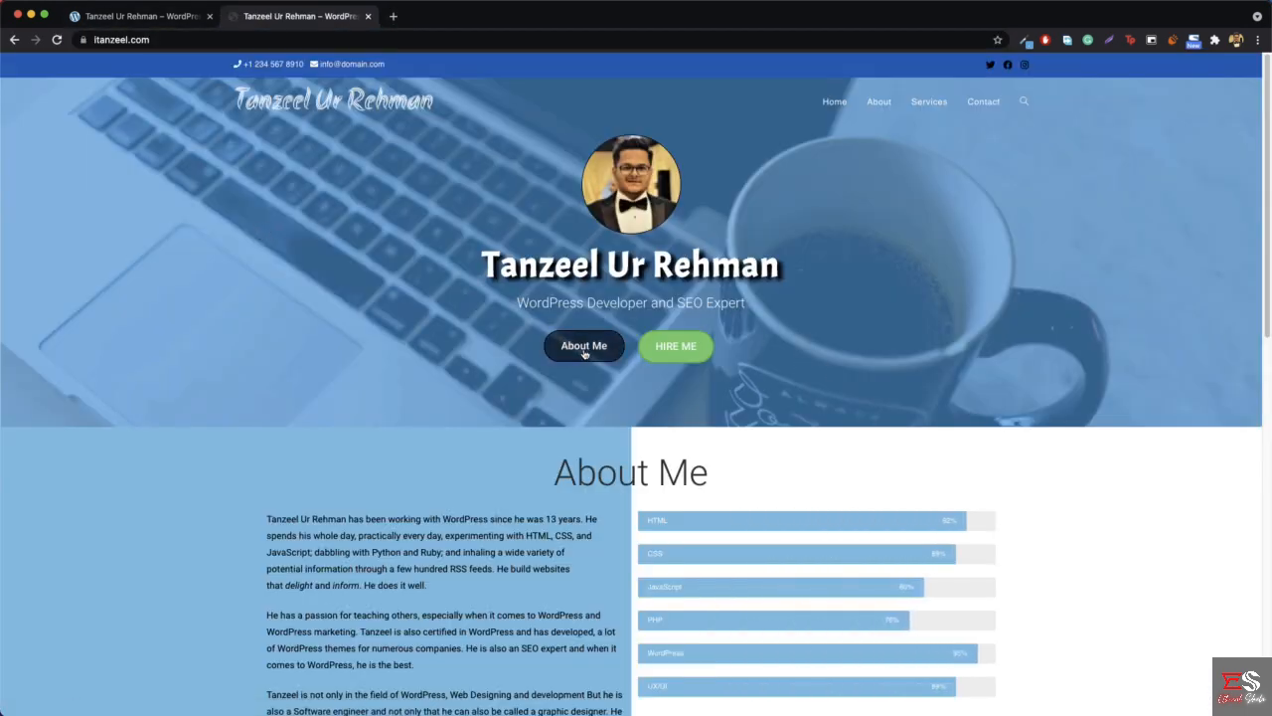
{"action": "left_click", "coordinate": [574, 353]}
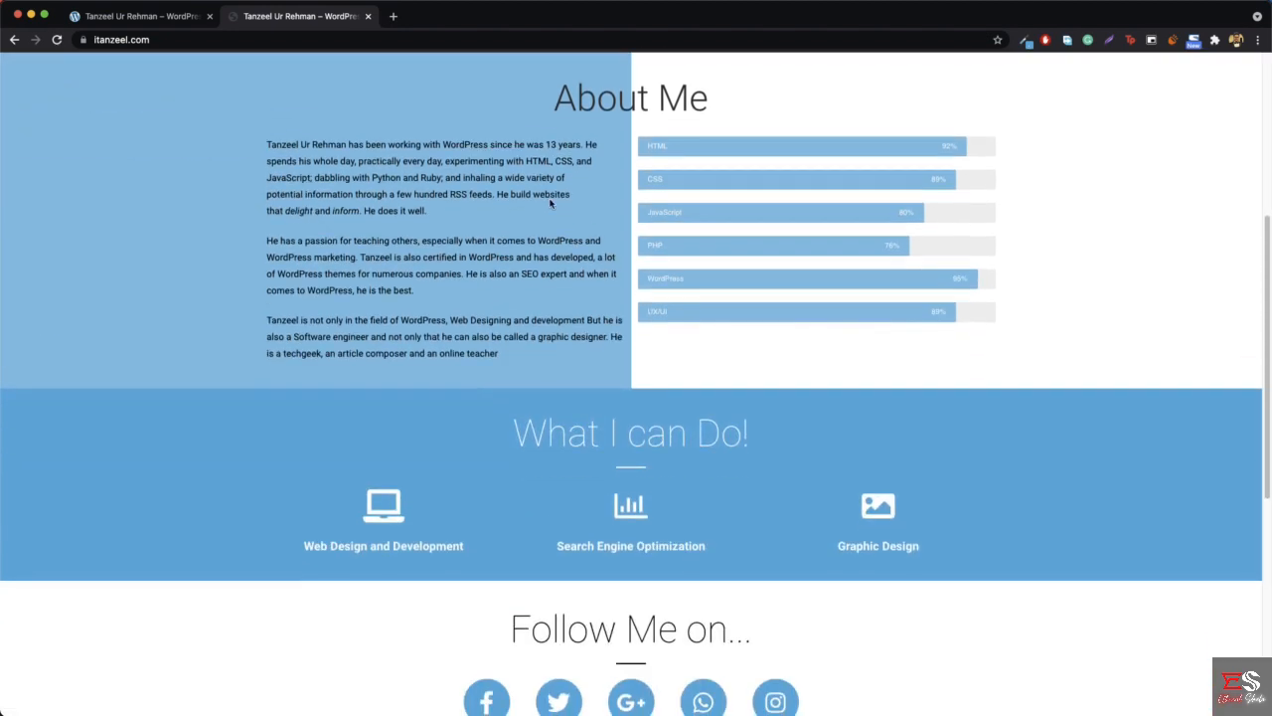
{"action": "scroll", "coordinate": [635, 240], "scroll_direction": "up", "scroll_amount": 5}
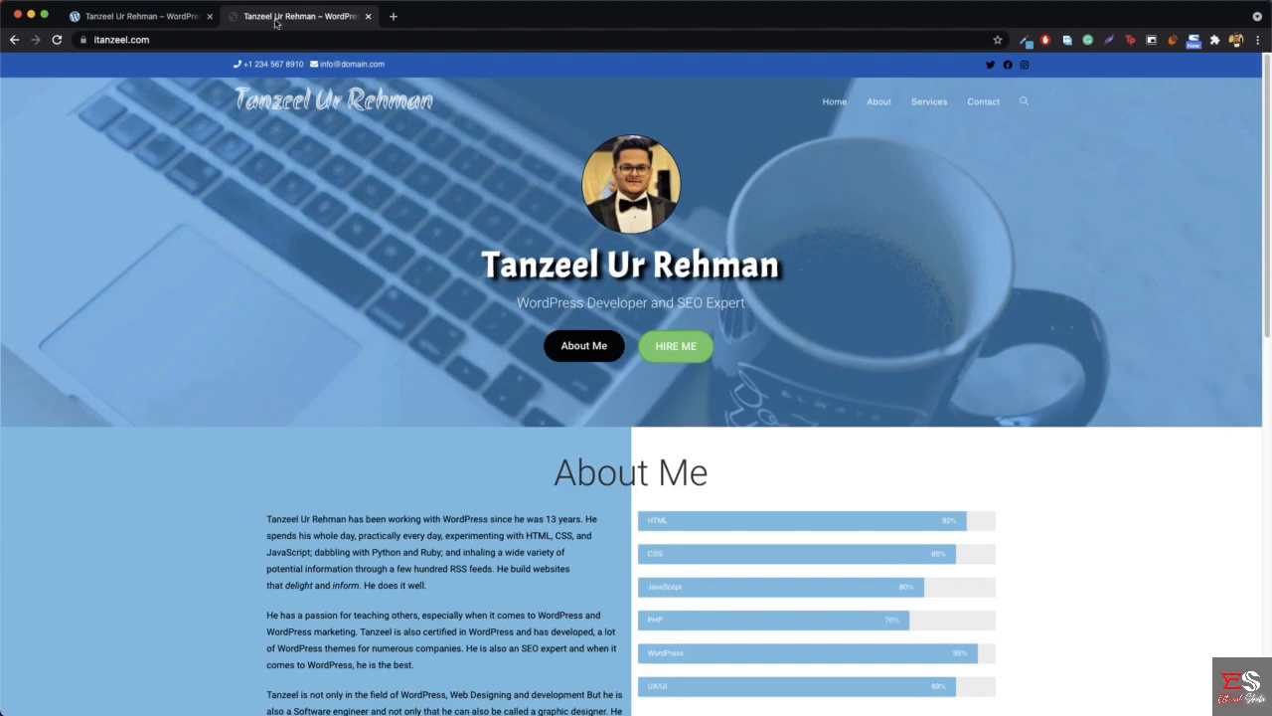
{"action": "left_click", "coordinate": [369, 16]}
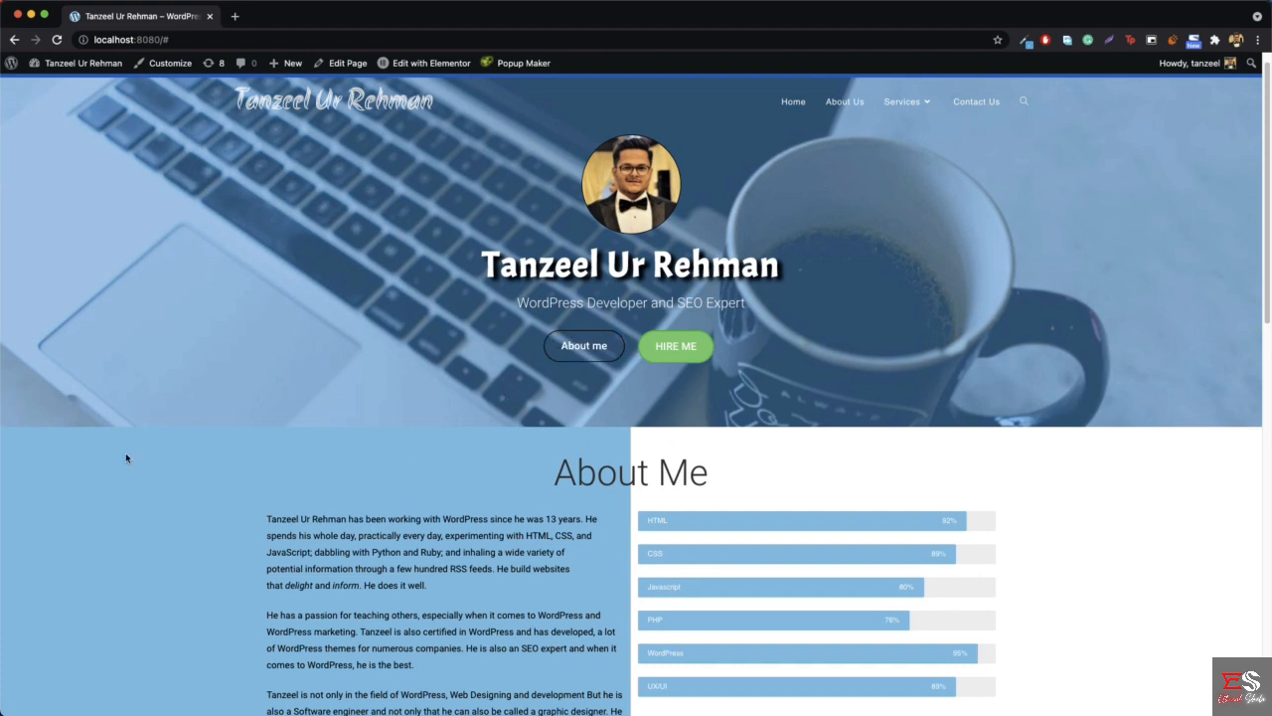
- Edit the local homepage with Elementor, set the About Me section's CSS ID to aboutme and update the page
{"action": "scroll", "coordinate": [131, 445], "scroll_direction": "down", "scroll_amount": 3}
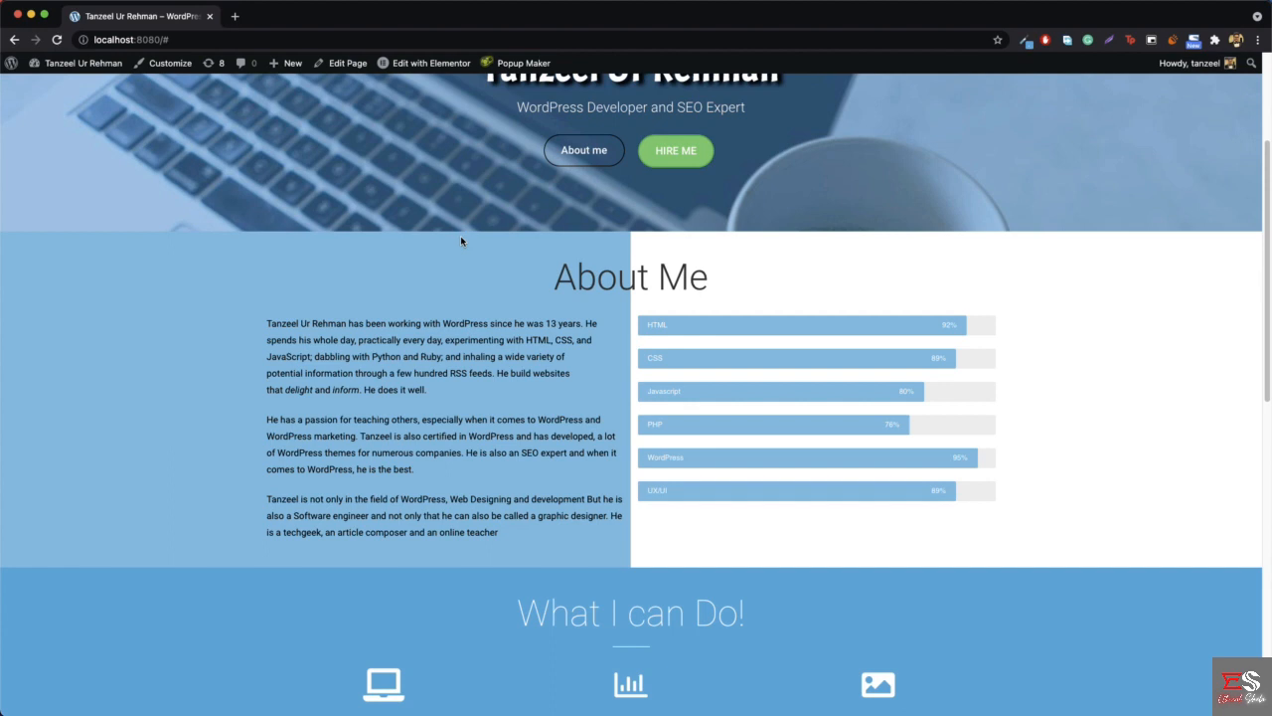
{"action": "left_click", "coordinate": [428, 68]}
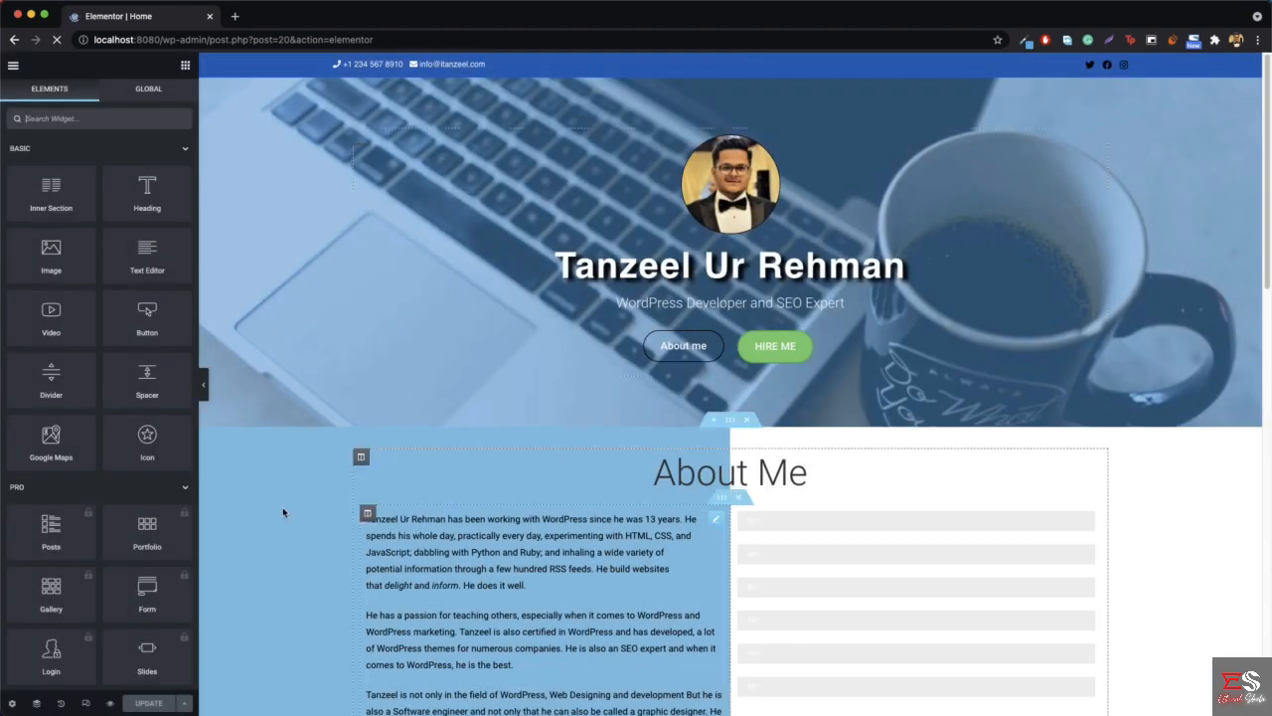
{"action": "right_click", "coordinate": [263, 450]}
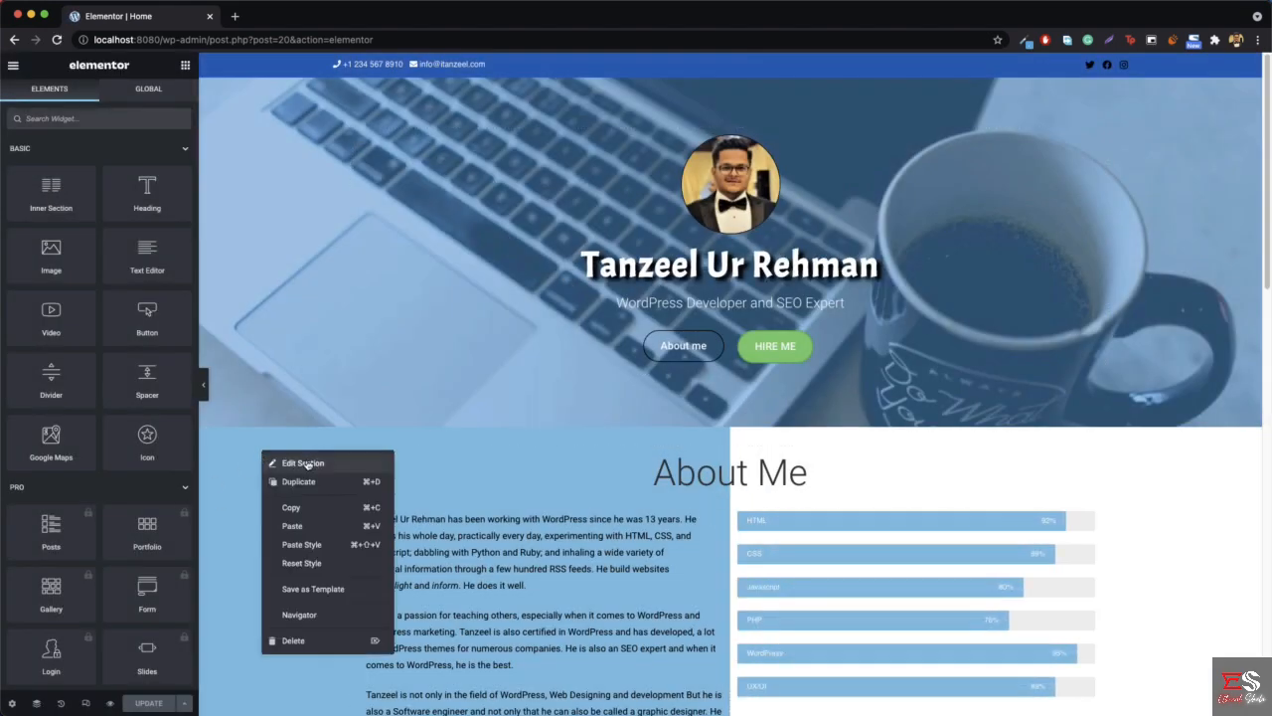
{"action": "left_click", "coordinate": [307, 465]}
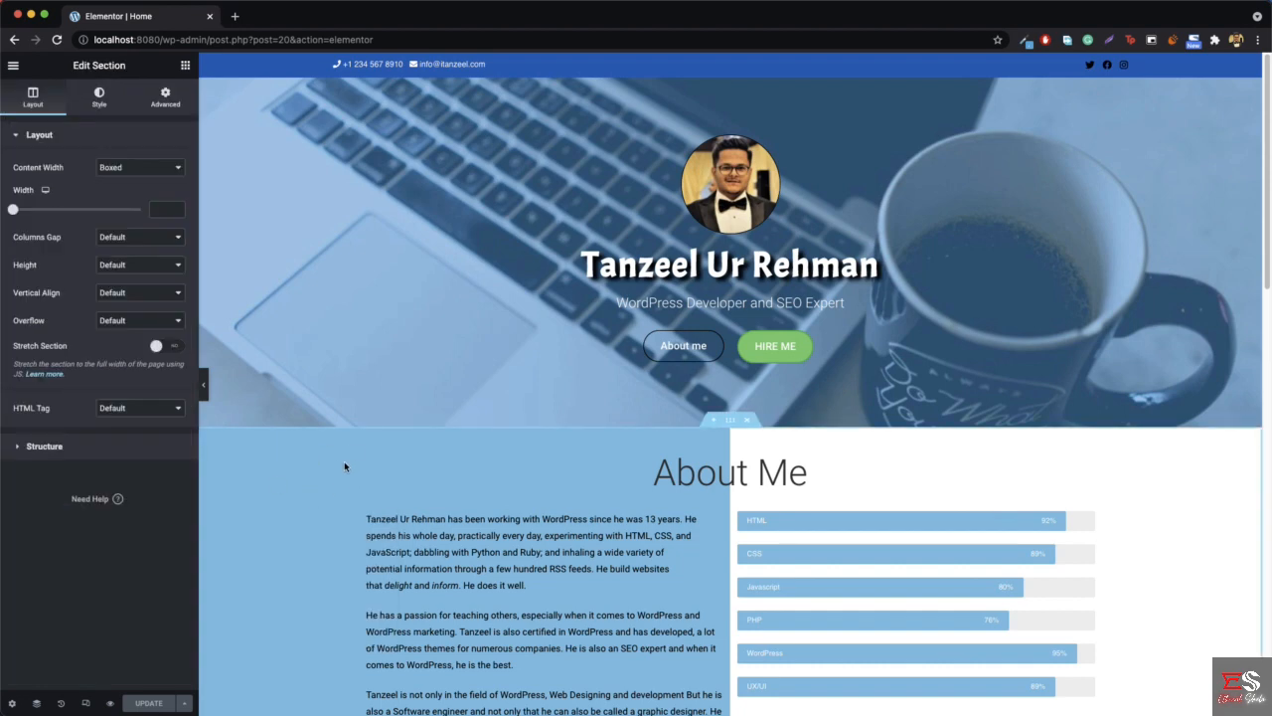
{"action": "left_click", "coordinate": [163, 104]}
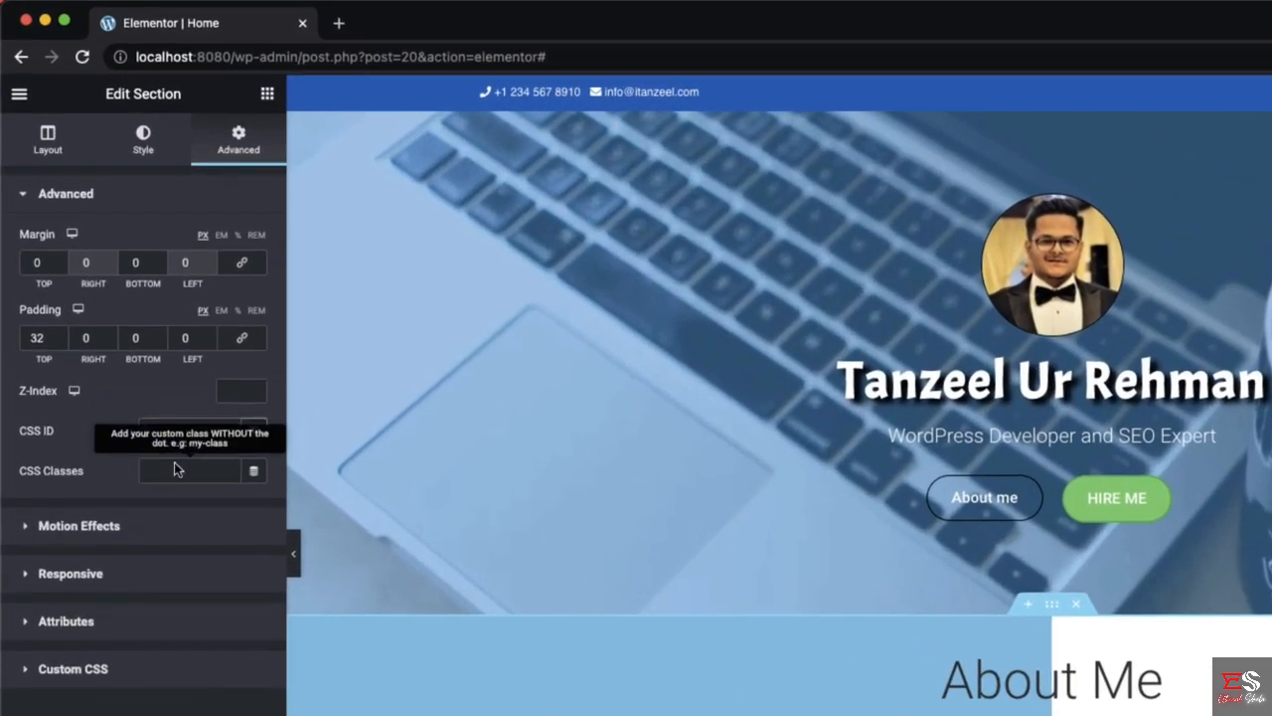
{"action": "left_click", "coordinate": [185, 430]}
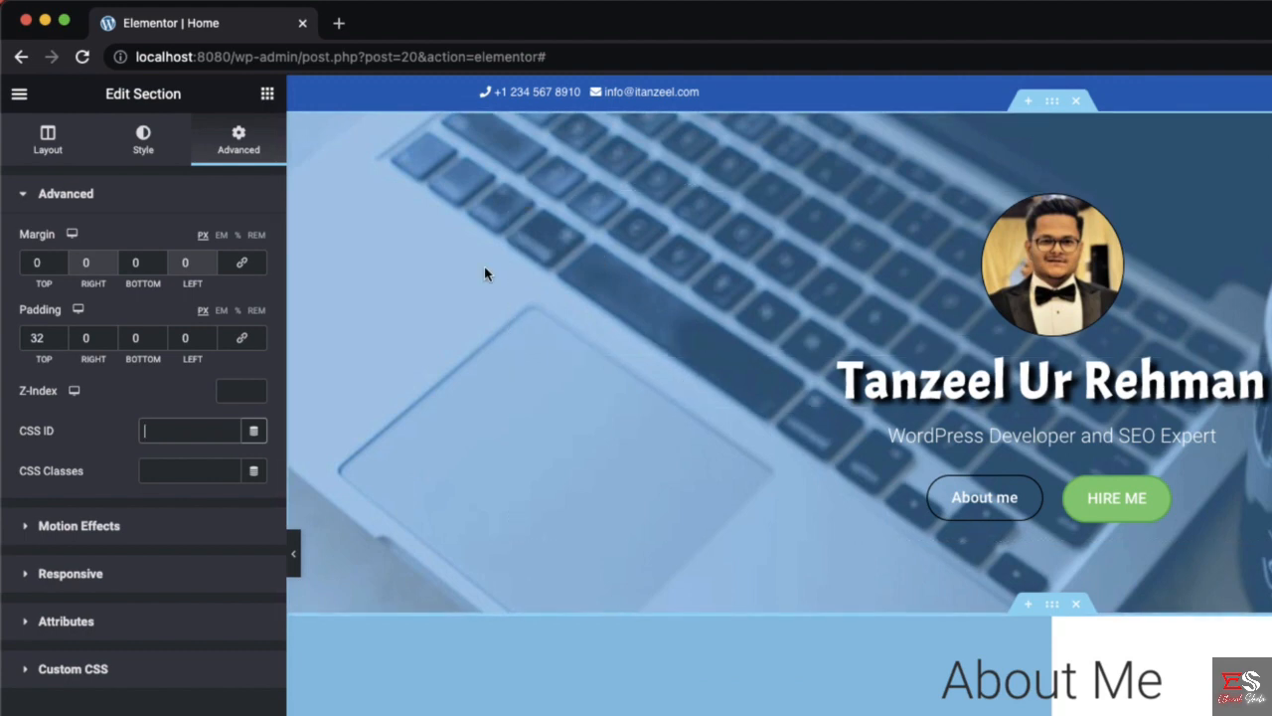
{"action": "type", "text": "aboutme"}
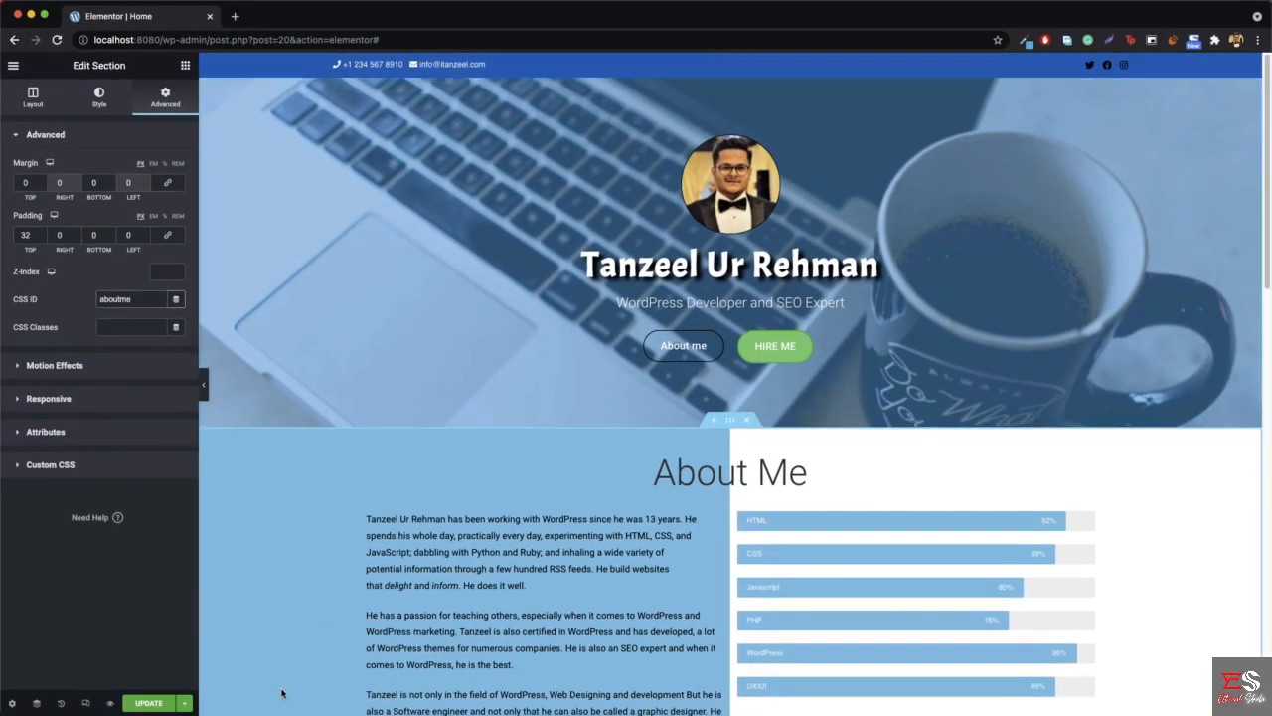
{"action": "left_click", "coordinate": [144, 704]}
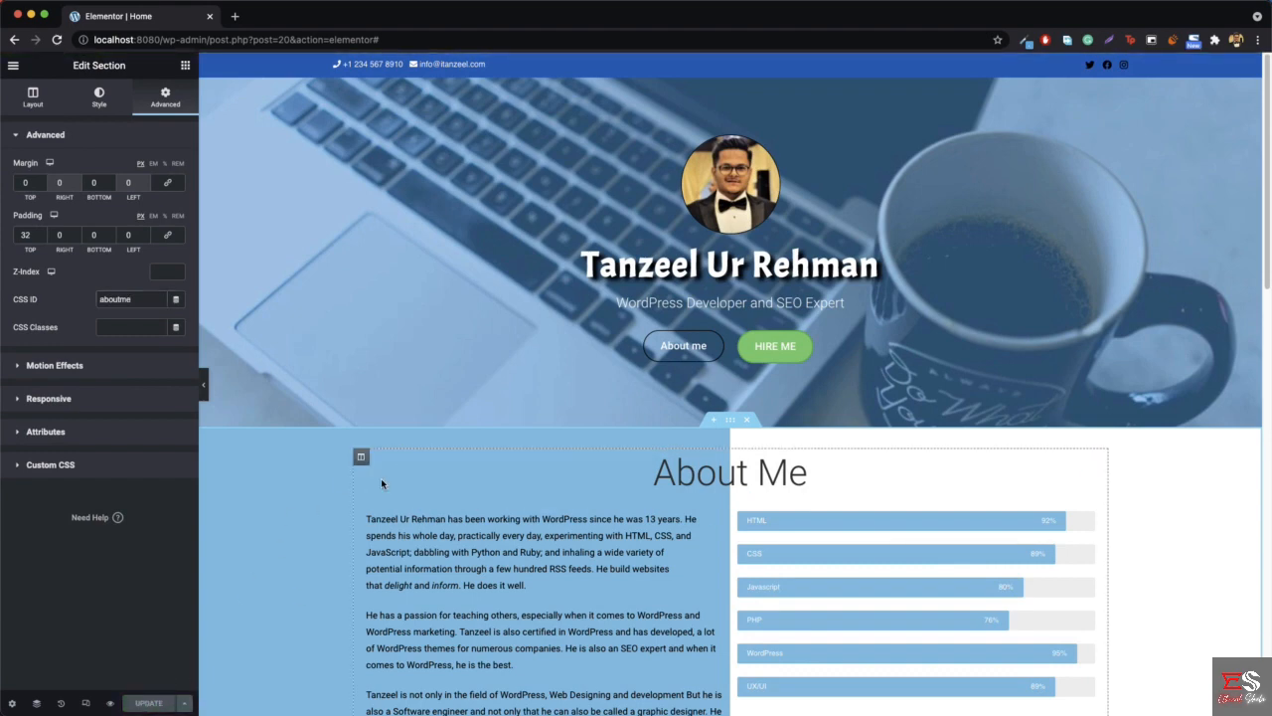
- Set the link of the hero section's About me button to #aboutme and update the page
{"action": "right_click", "coordinate": [667, 350]}
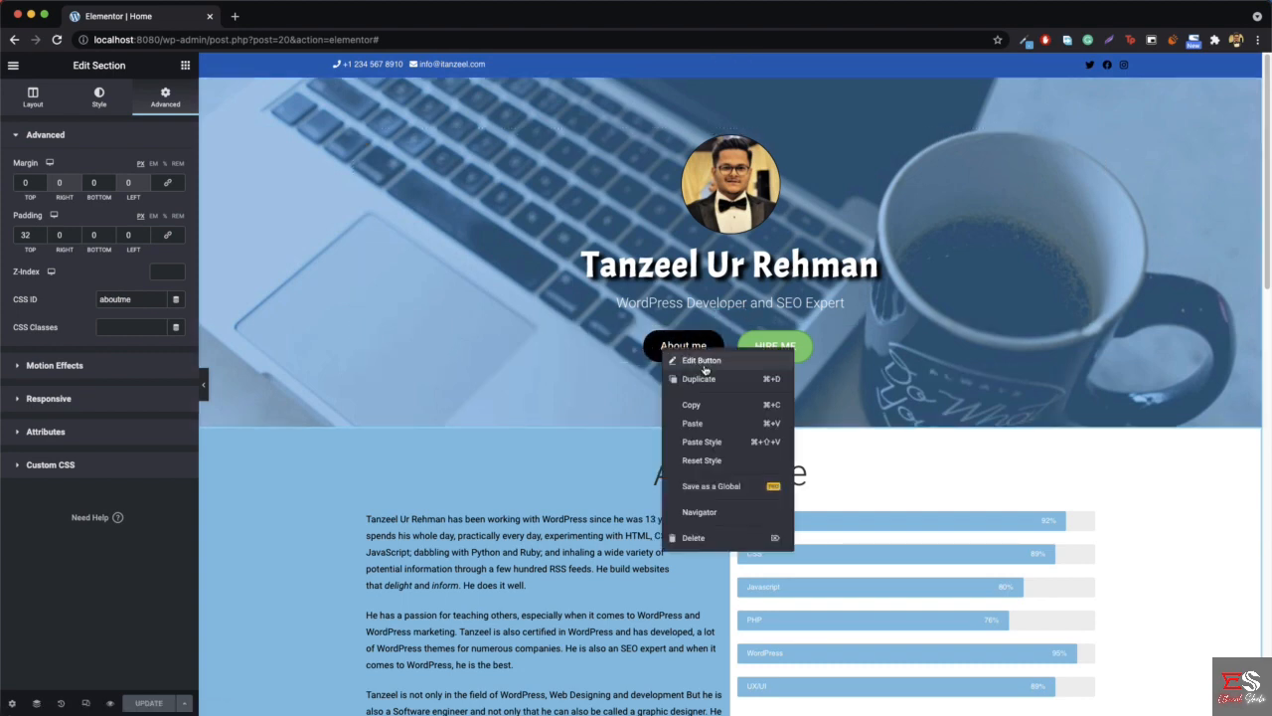
{"action": "left_click", "coordinate": [704, 364]}
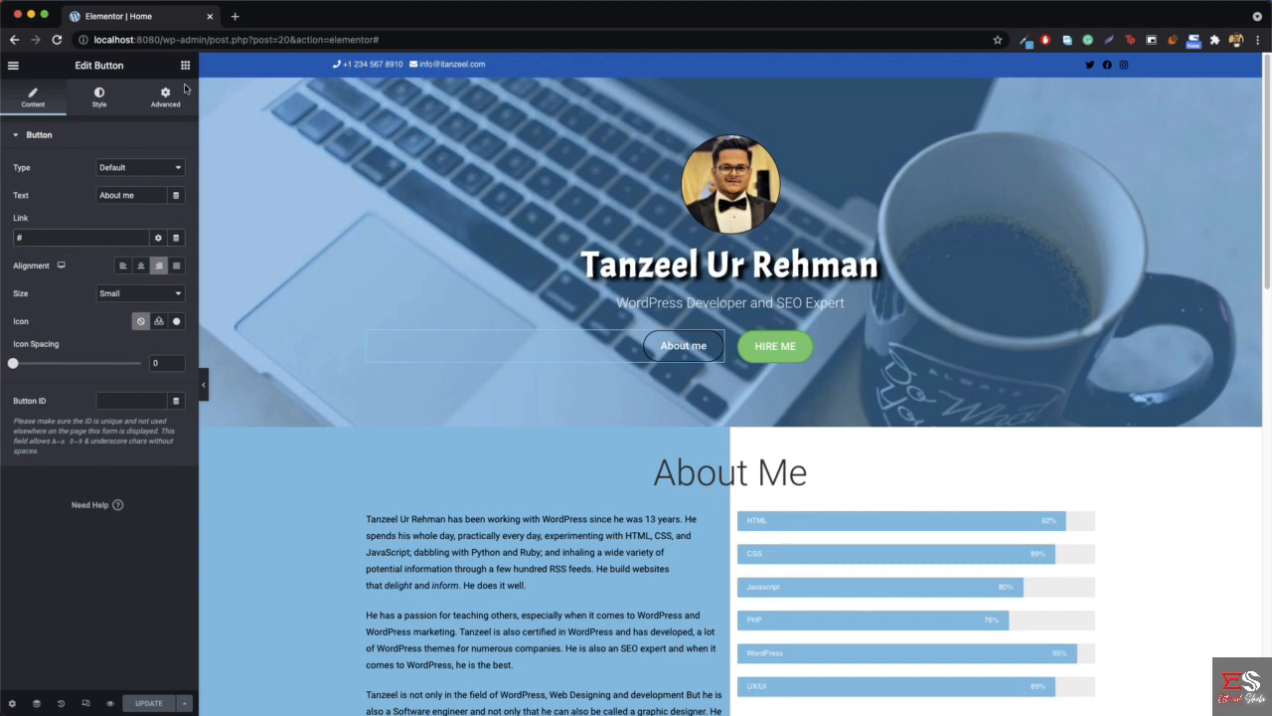
{"action": "right_click", "coordinate": [248, 491]}
{"action": "left_click", "coordinate": [294, 507]}
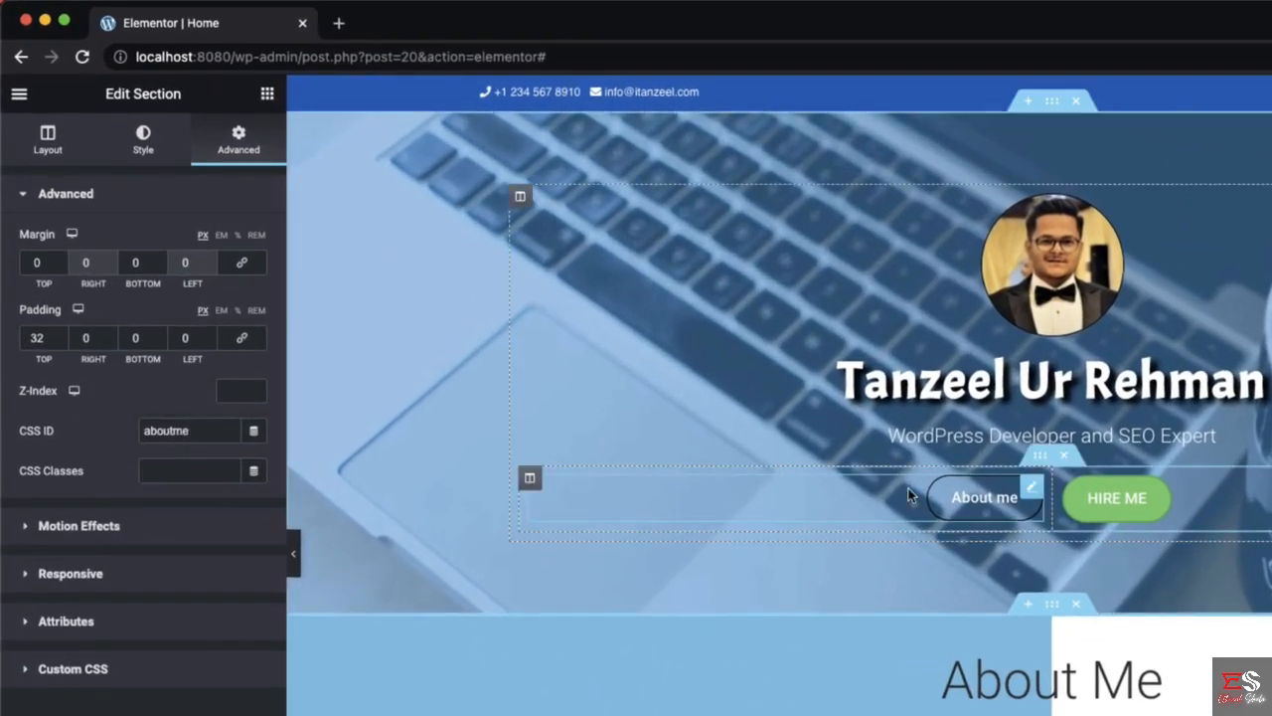
{"action": "right_click", "coordinate": [930, 499]}
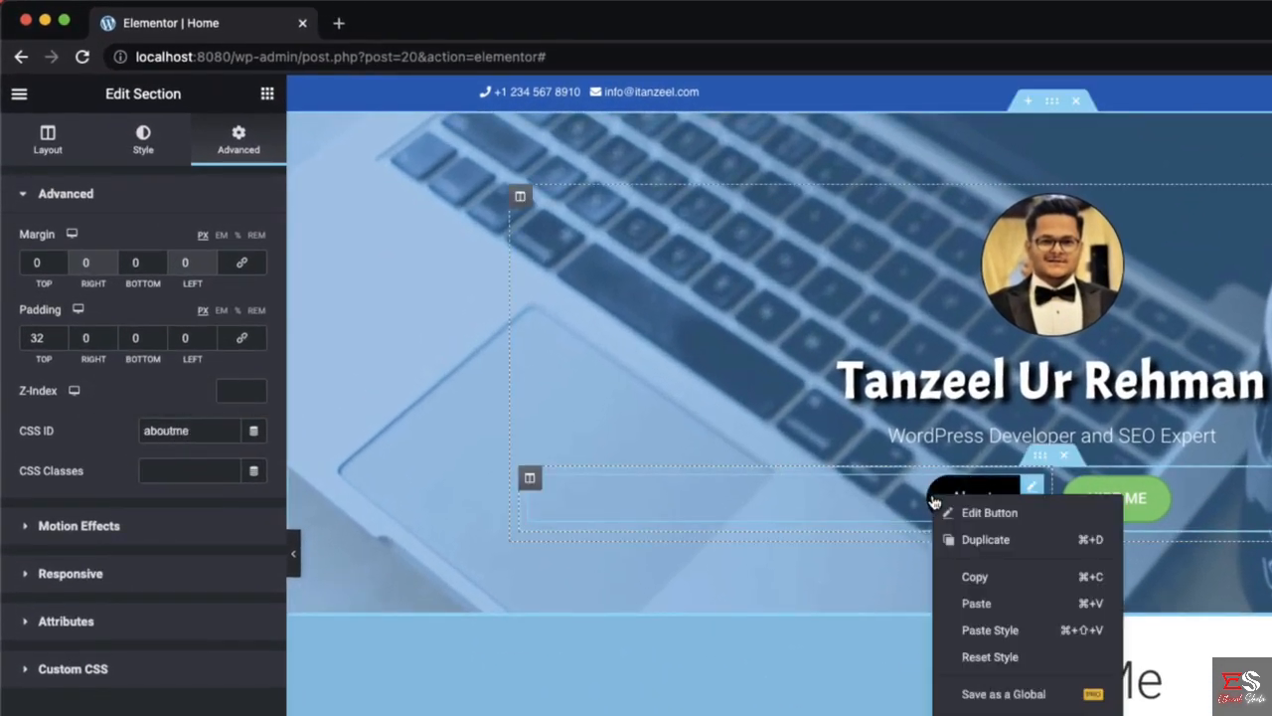
{"action": "left_click", "coordinate": [960, 511]}
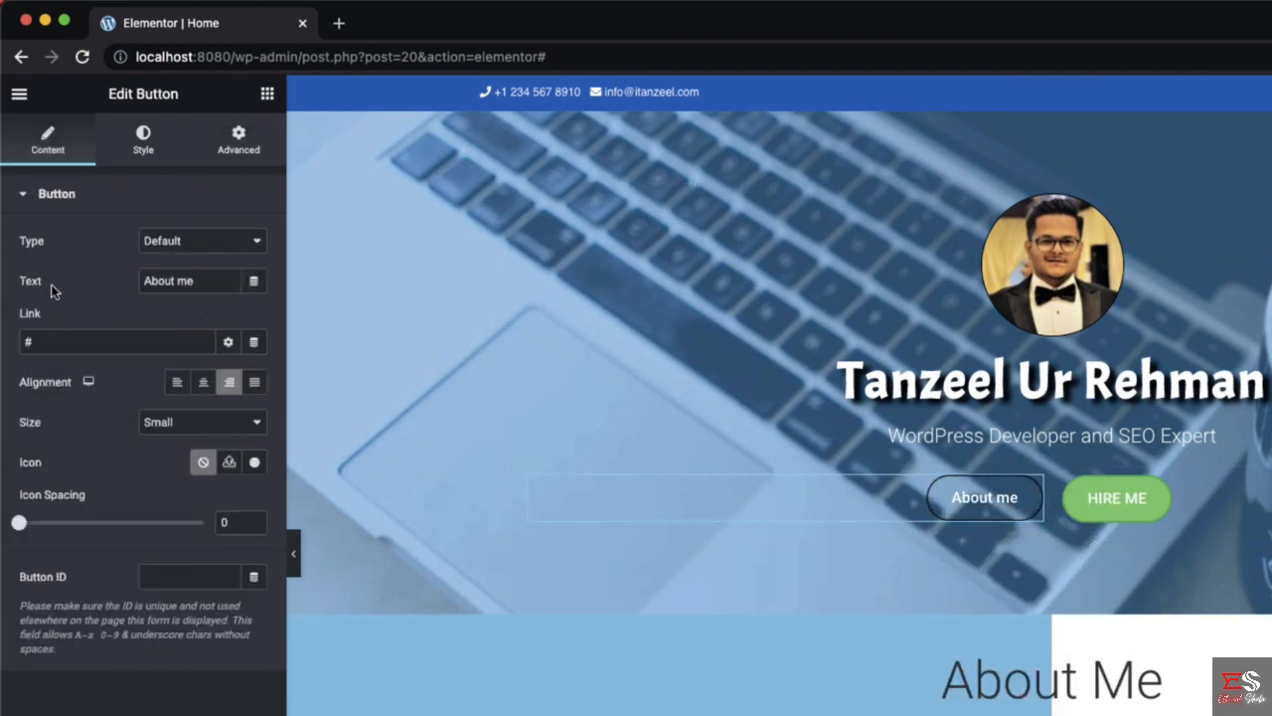
{"action": "left_click", "coordinate": [90, 344]}
{"action": "type", "text": "a"}
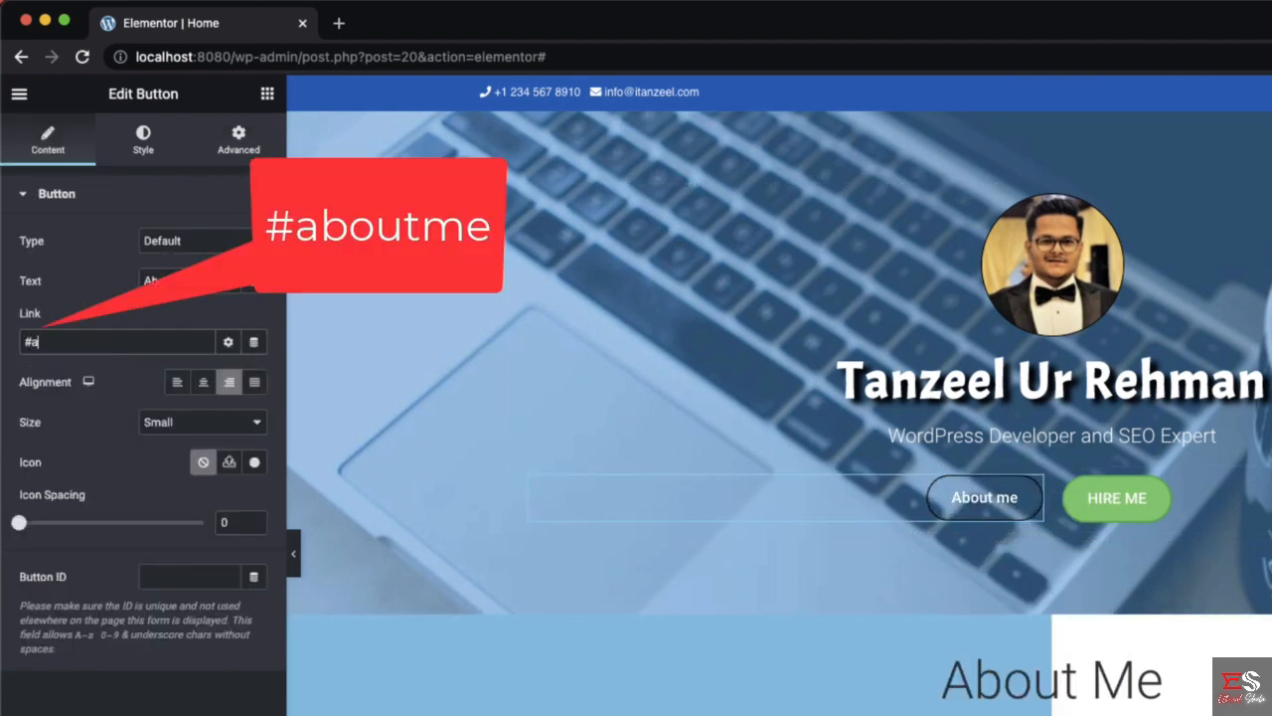
{"action": "type", "text": "boutme"}
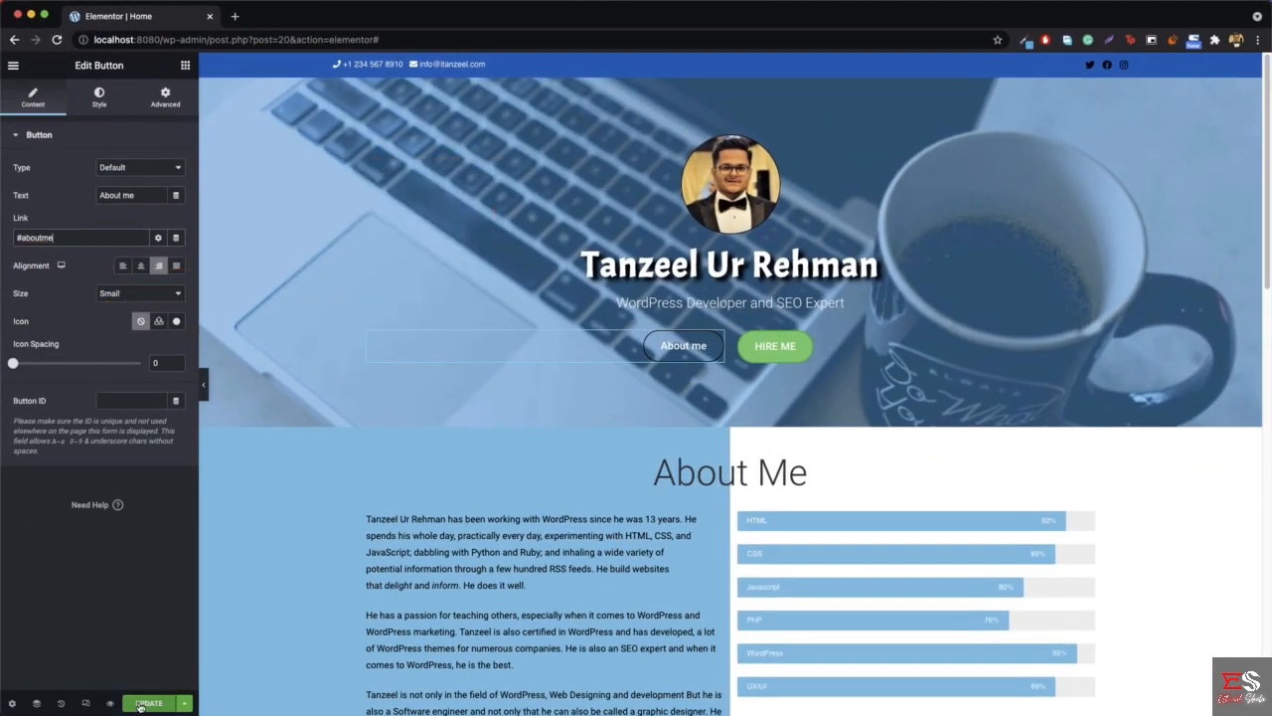
{"action": "left_click", "coordinate": [140, 706]}
- Return to the homepage at localhost:8080 and test the About me button's link to the About Me section
{"action": "left_click_drag", "start_coordinate": [164, 40], "coordinate": [277, 50]}
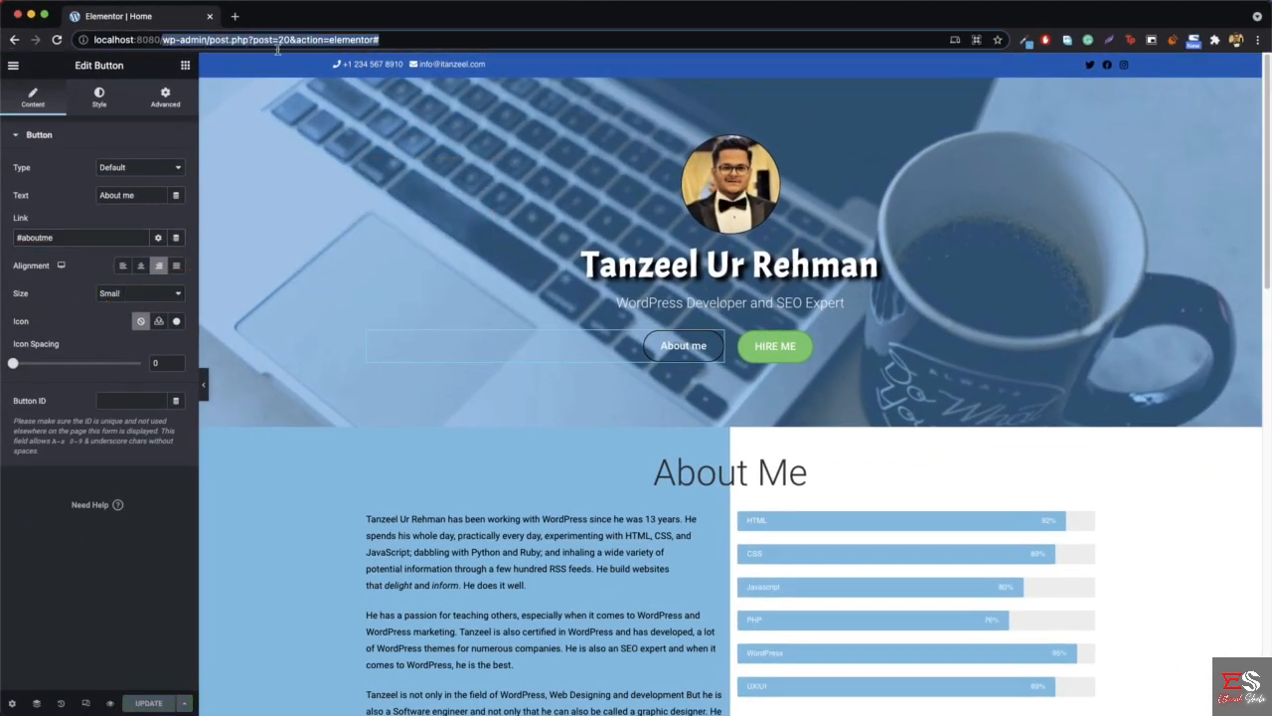
{"action": "key", "text": "BackSpace"}
{"action": "key", "text": "Return"}
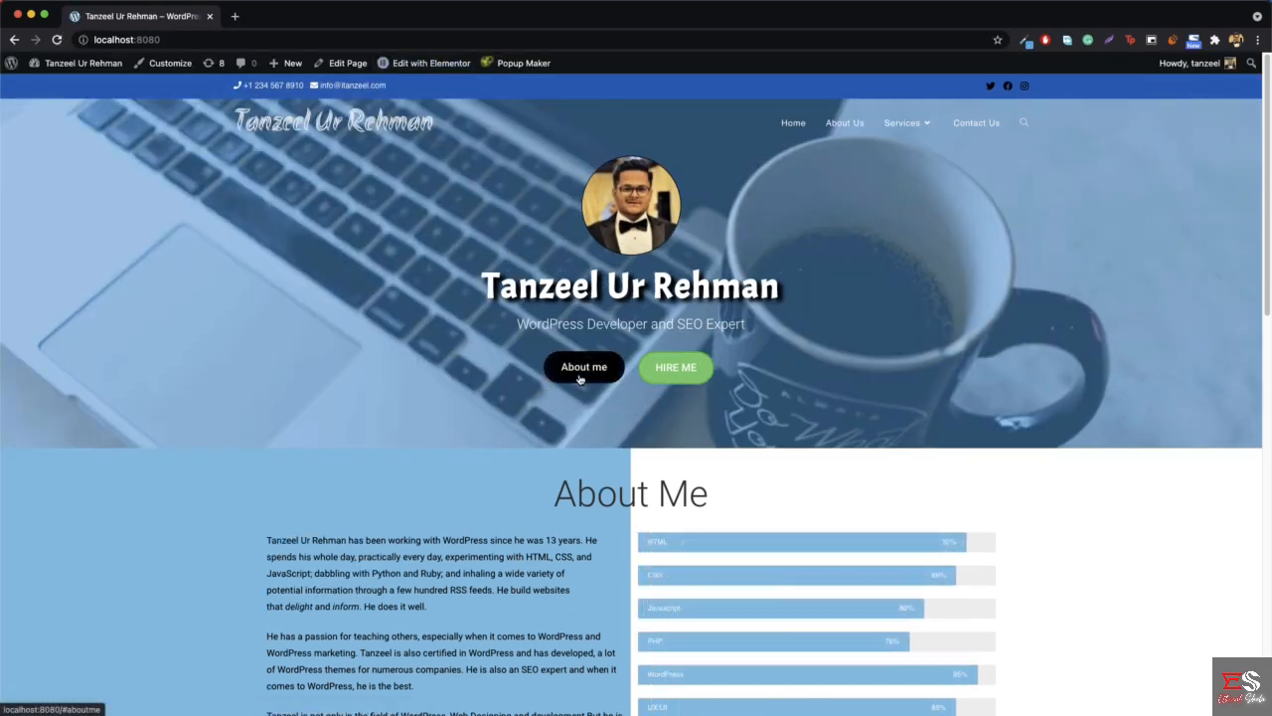
{"action": "left_click", "coordinate": [582, 372]}
{"action": "scroll", "coordinate": [520, 373], "scroll_direction": "up", "scroll_amount": 5}
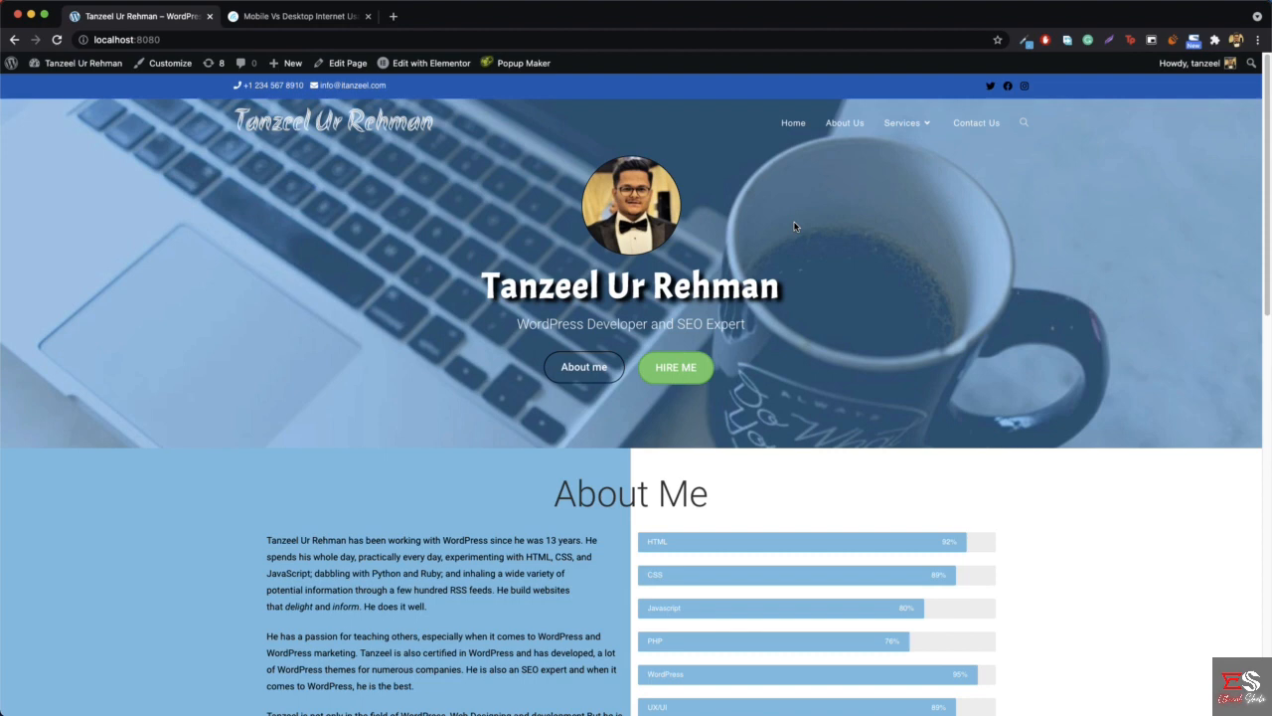
- Examine the global mobile traffic chart in the Mobile Vs Desktop Internet Usage article and return to the local homepage
{"action": "left_click", "coordinate": [301, 18]}
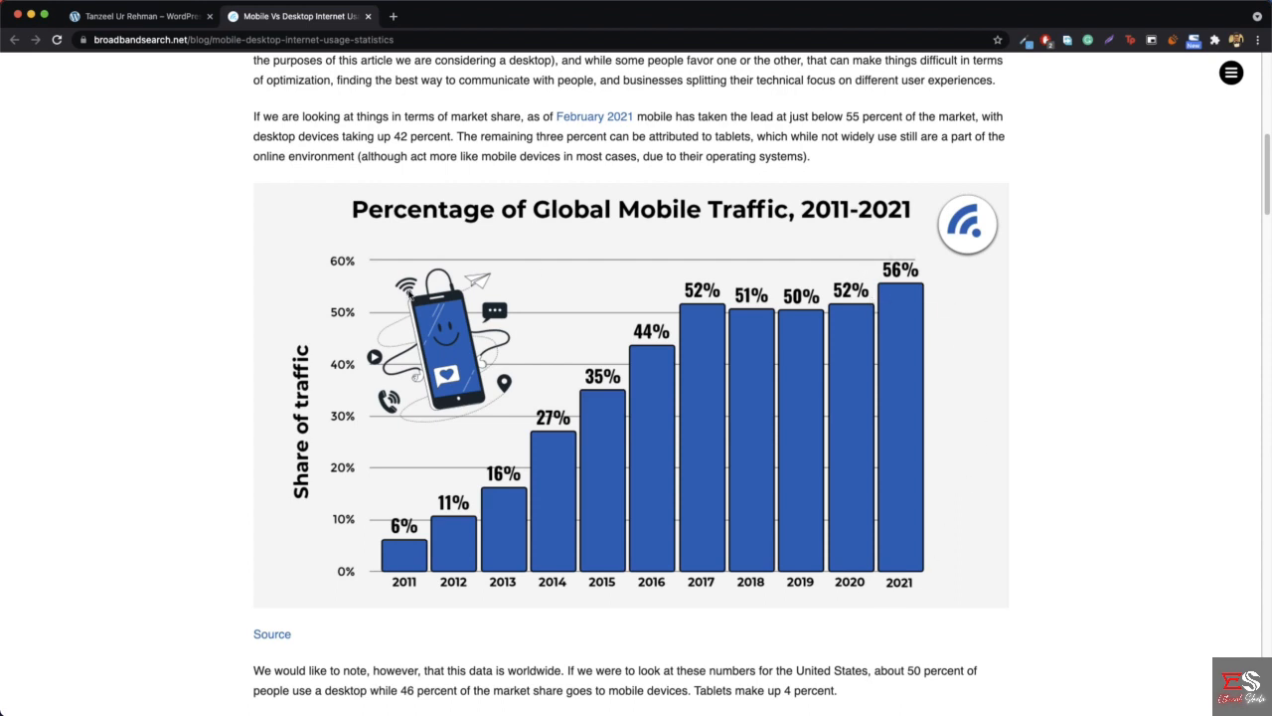
{"action": "left_click", "coordinate": [119, 16]}
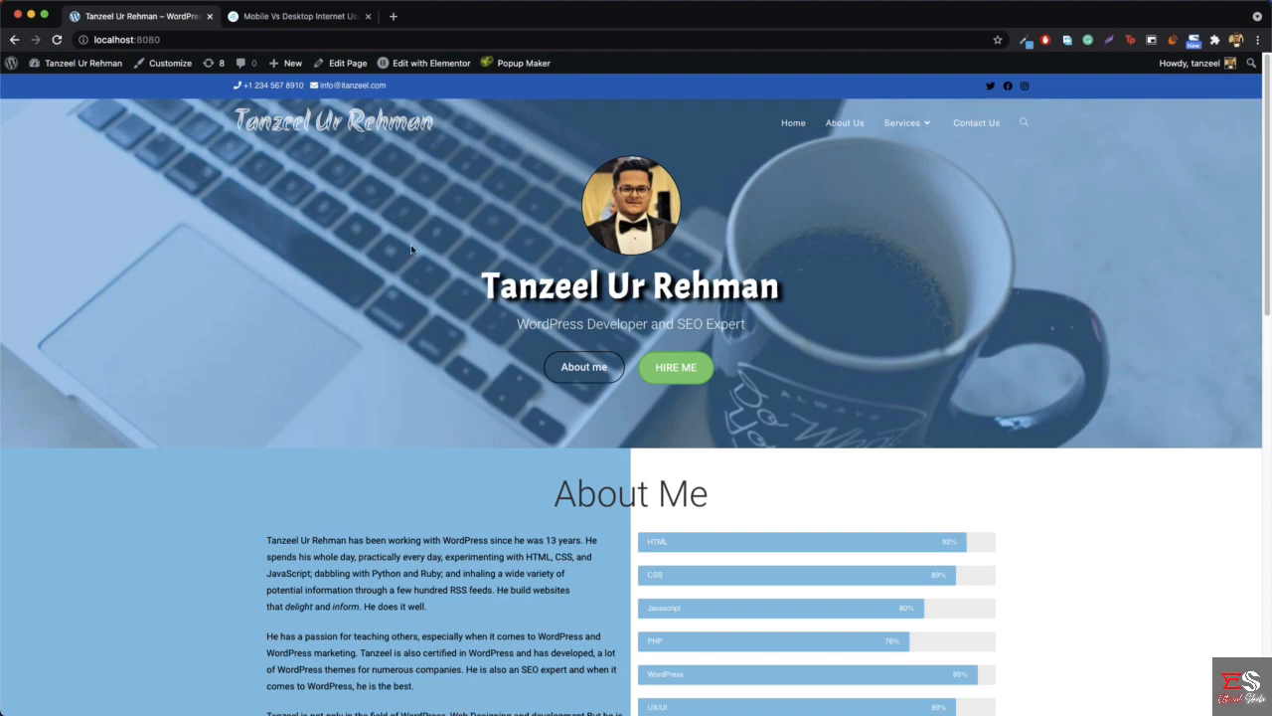
- Open the local homepage at localhost:8080 in a new incognito window
{"action": "left_click", "coordinate": [1259, 40]}
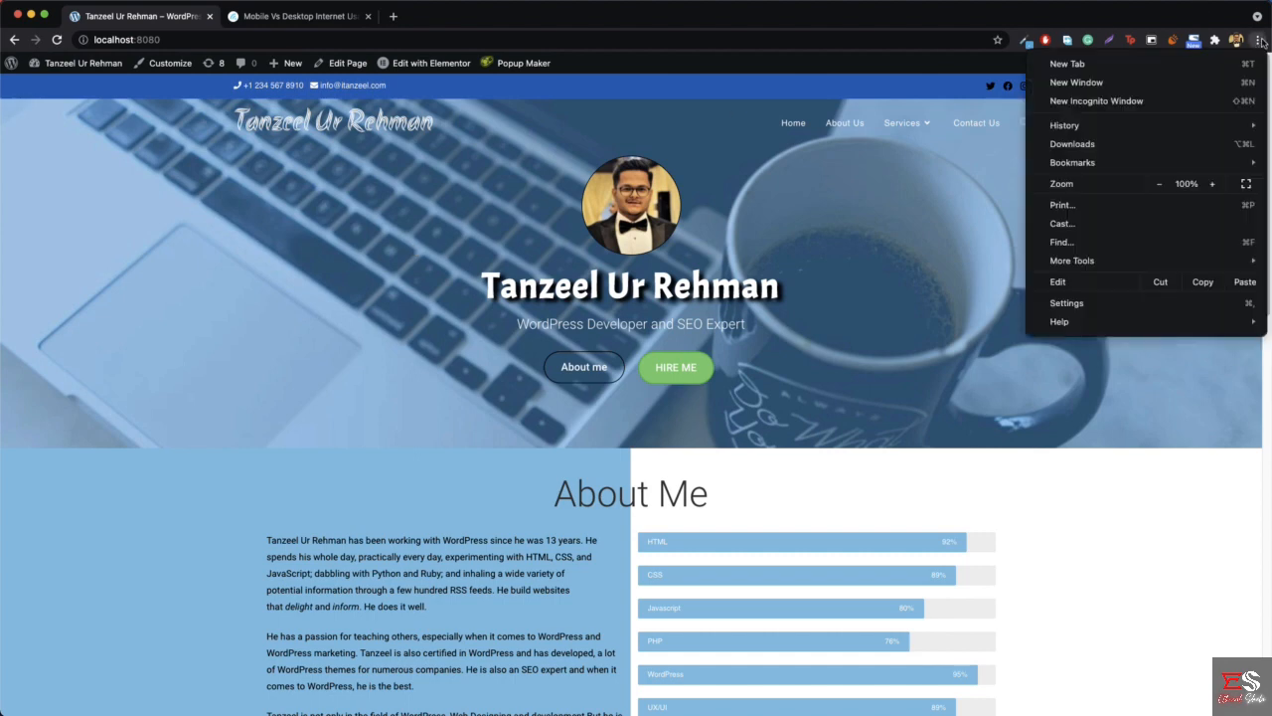
{"action": "left_click", "coordinate": [1097, 101]}
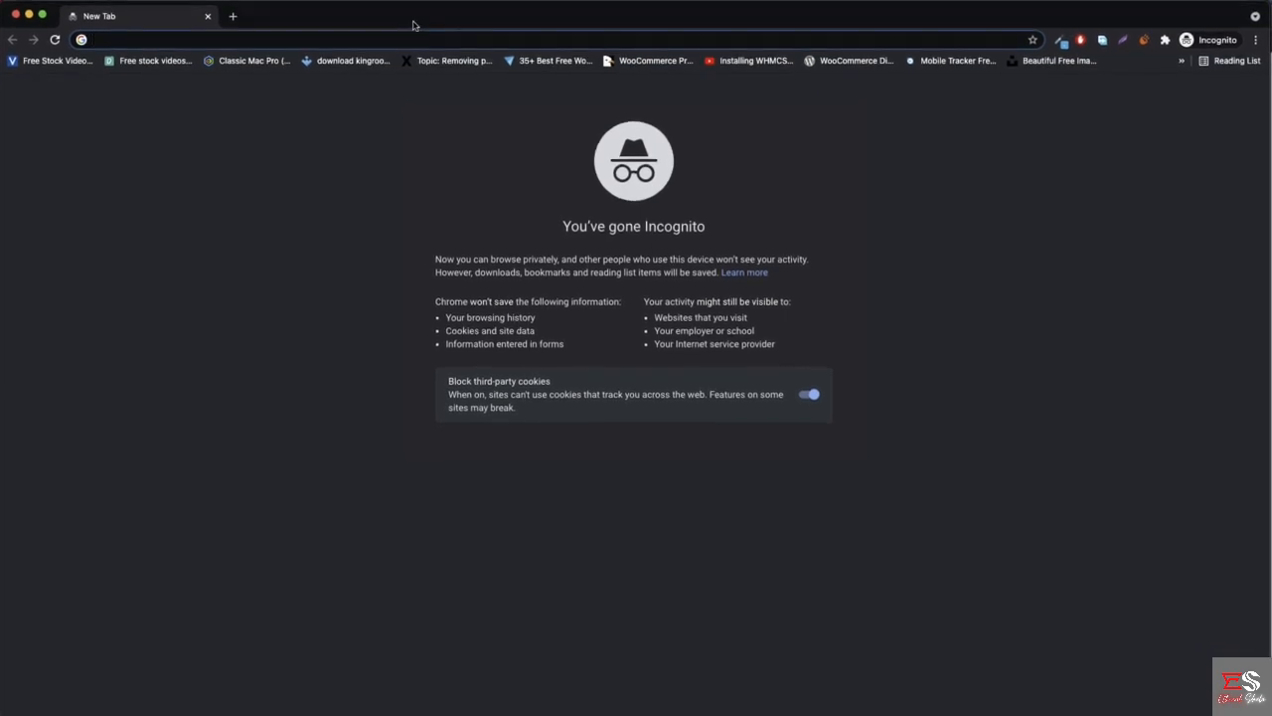
{"action": "type", "text": "localhost:8080"}
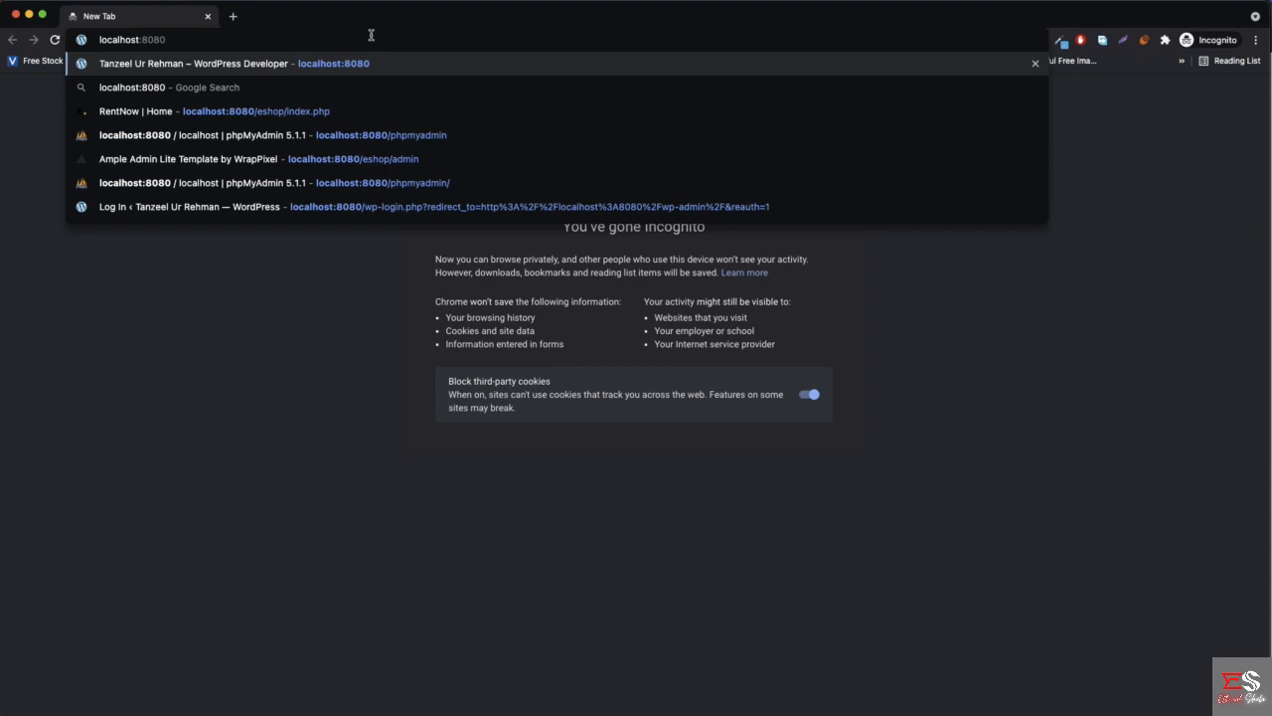
{"action": "key", "text": "Return"}
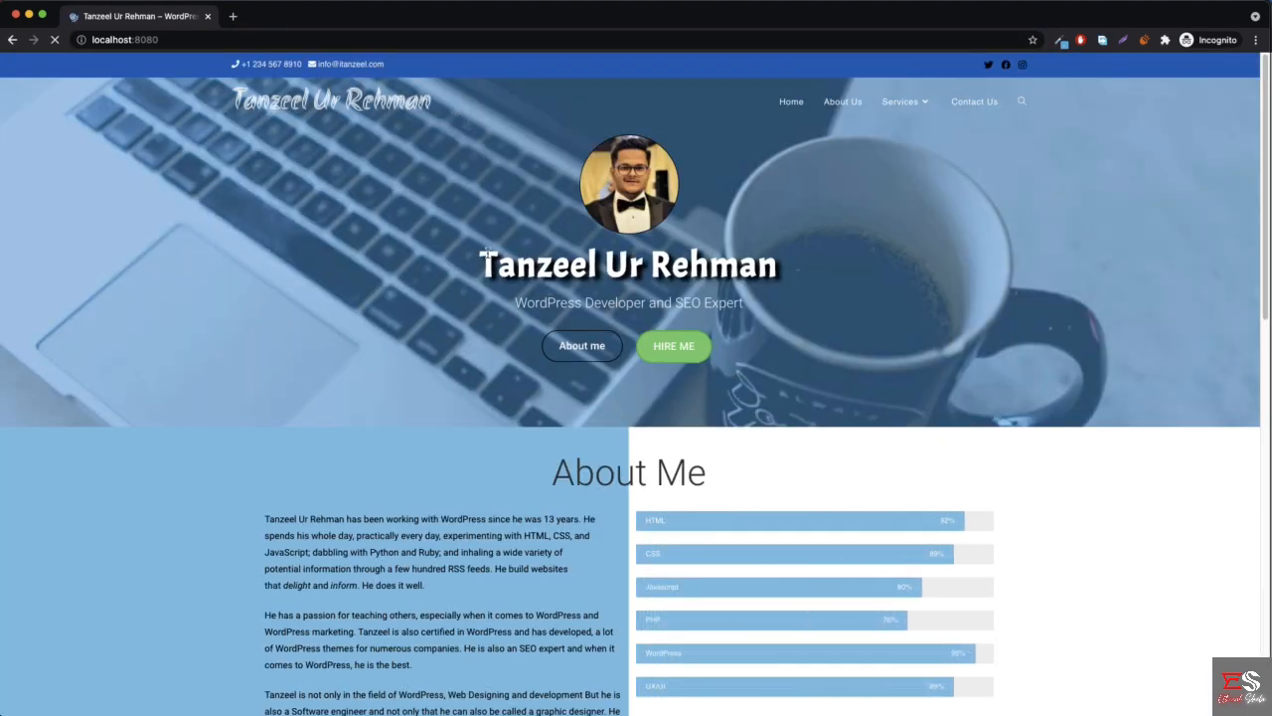
- Inspect the homepage with the developer tools and compare its desktop view with the emulated mobile device view
{"action": "right_click", "coordinate": [278, 249]}
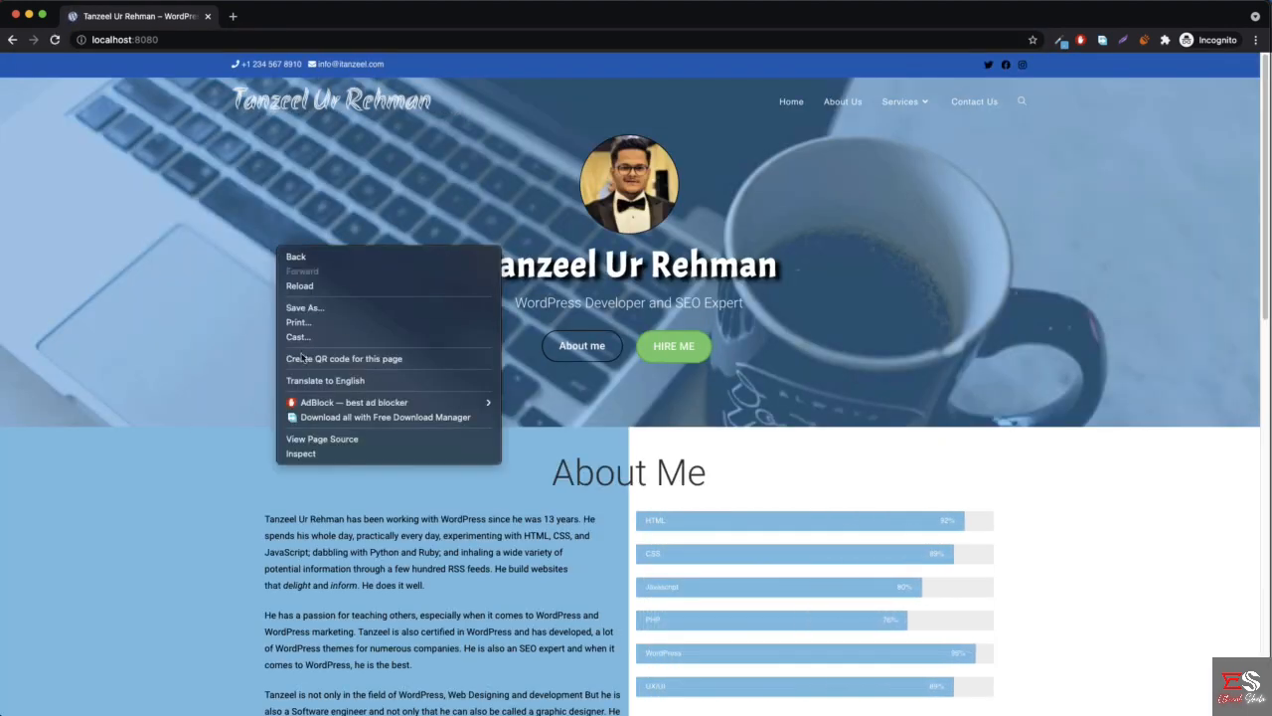
{"action": "left_click", "coordinate": [301, 454]}
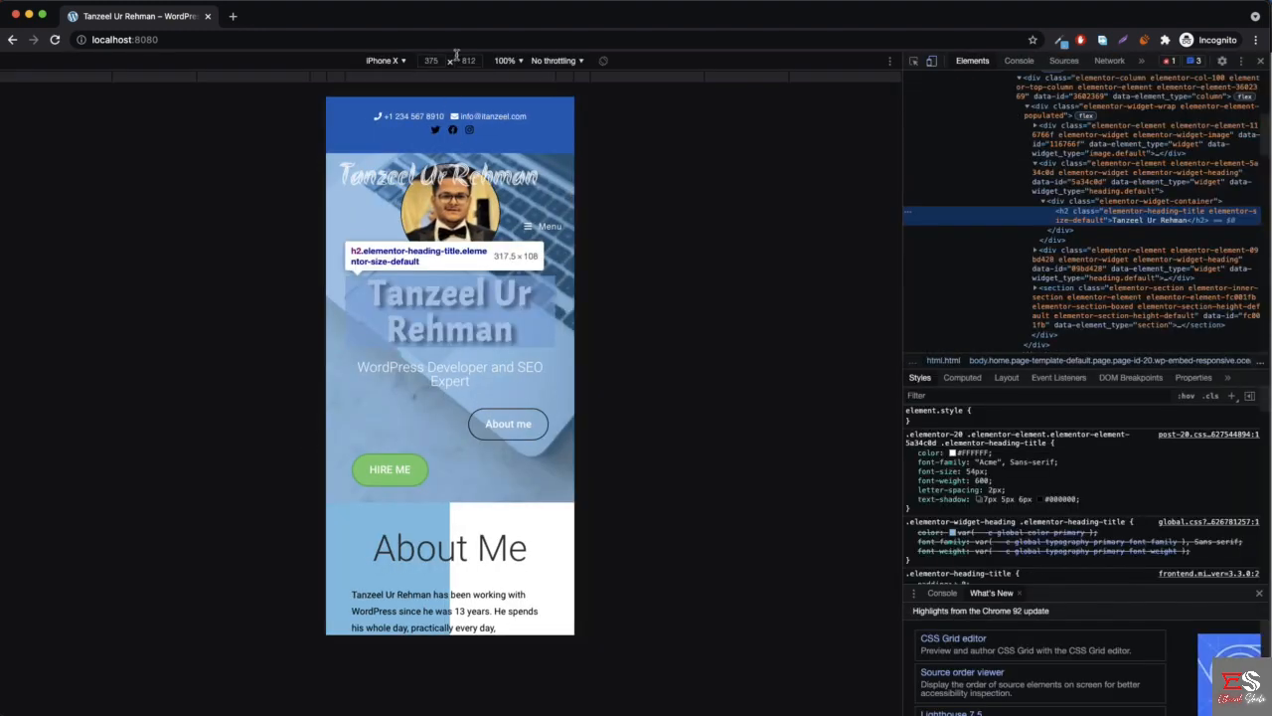
{"action": "left_click", "coordinate": [931, 61]}
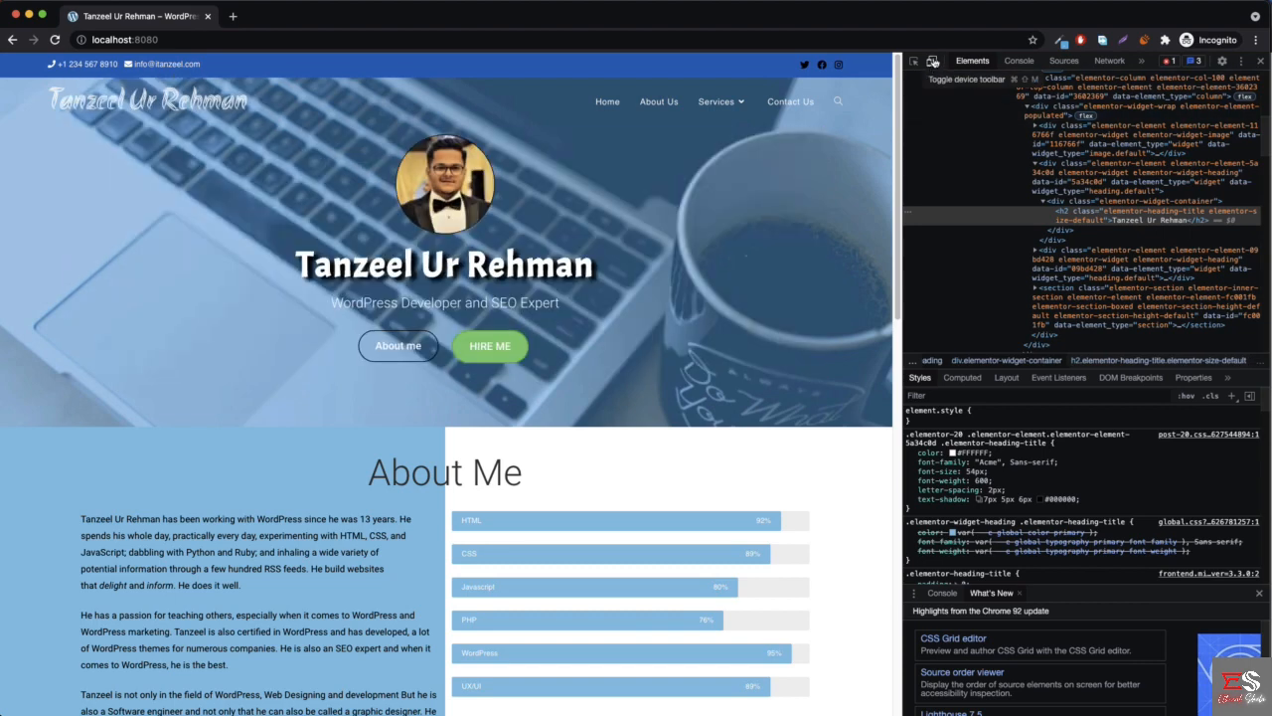
{"action": "left_click", "coordinate": [935, 62]}
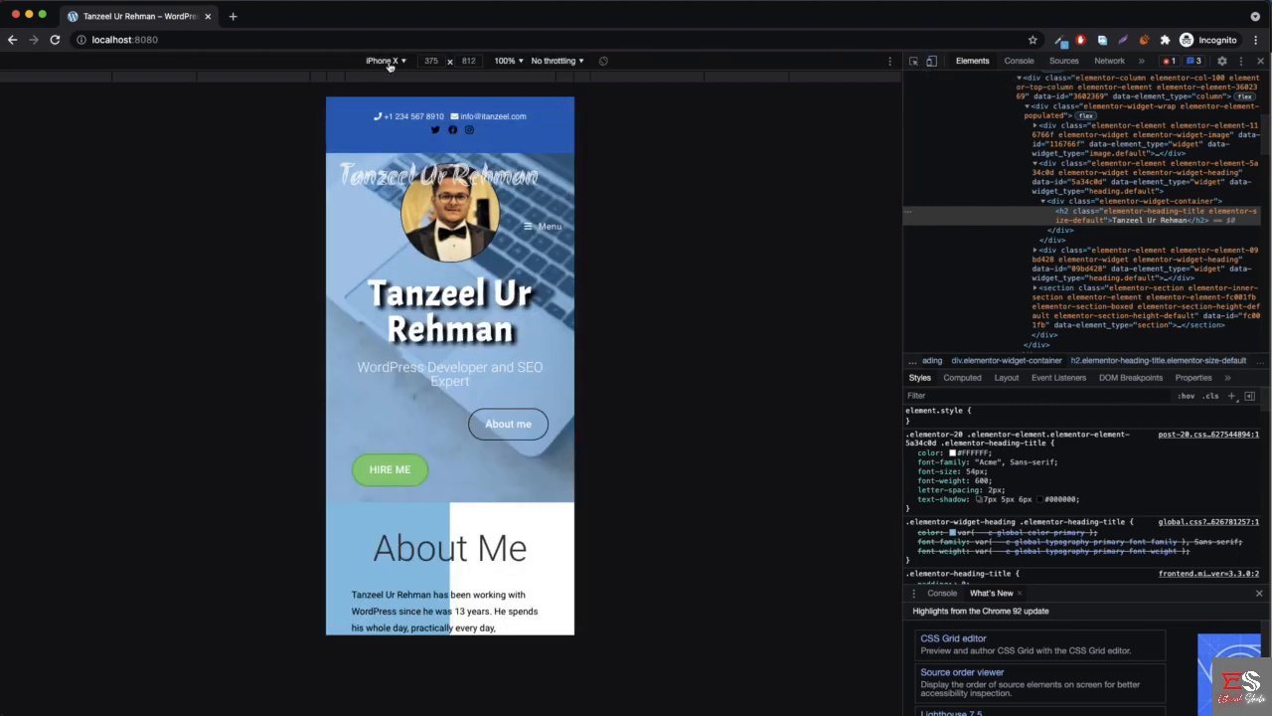
- Preview the homepage's hero section on the emulated iPhone 6/7/8 Plus, iPhone X and iPhone 5/SE, ending on iPhone X
{"action": "left_click", "coordinate": [390, 62]}
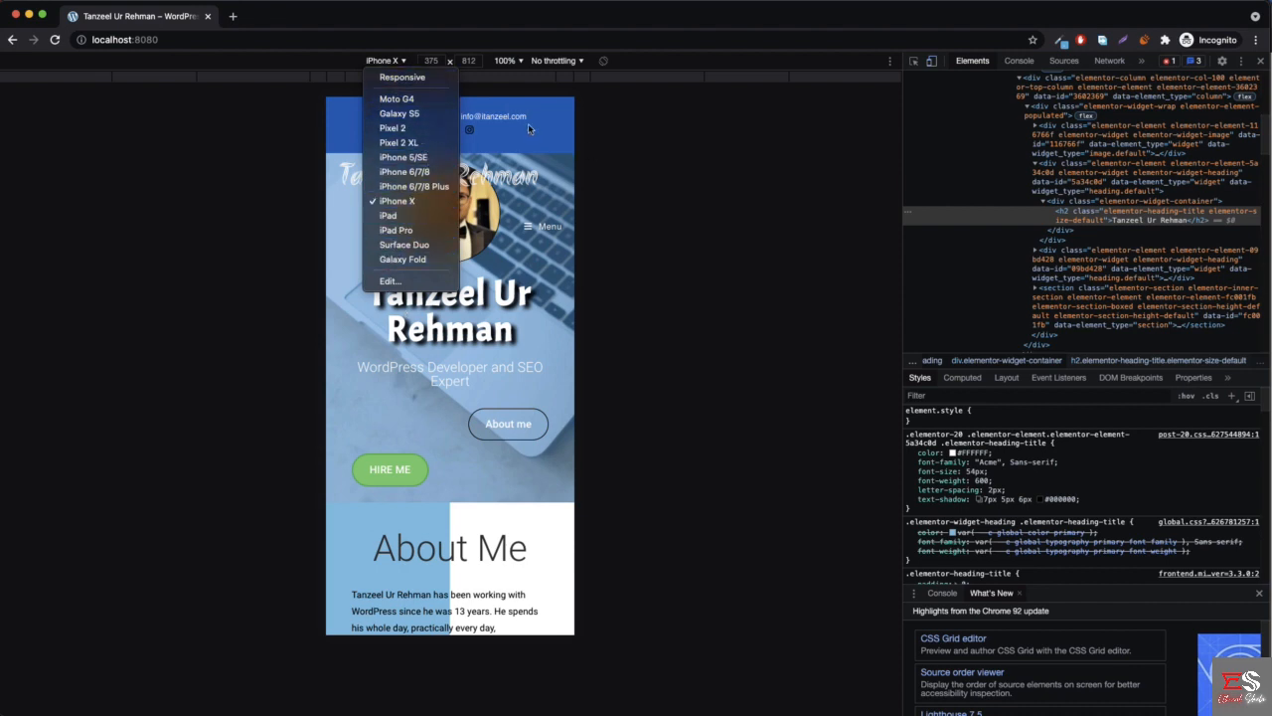
{"action": "left_click", "coordinate": [415, 187]}
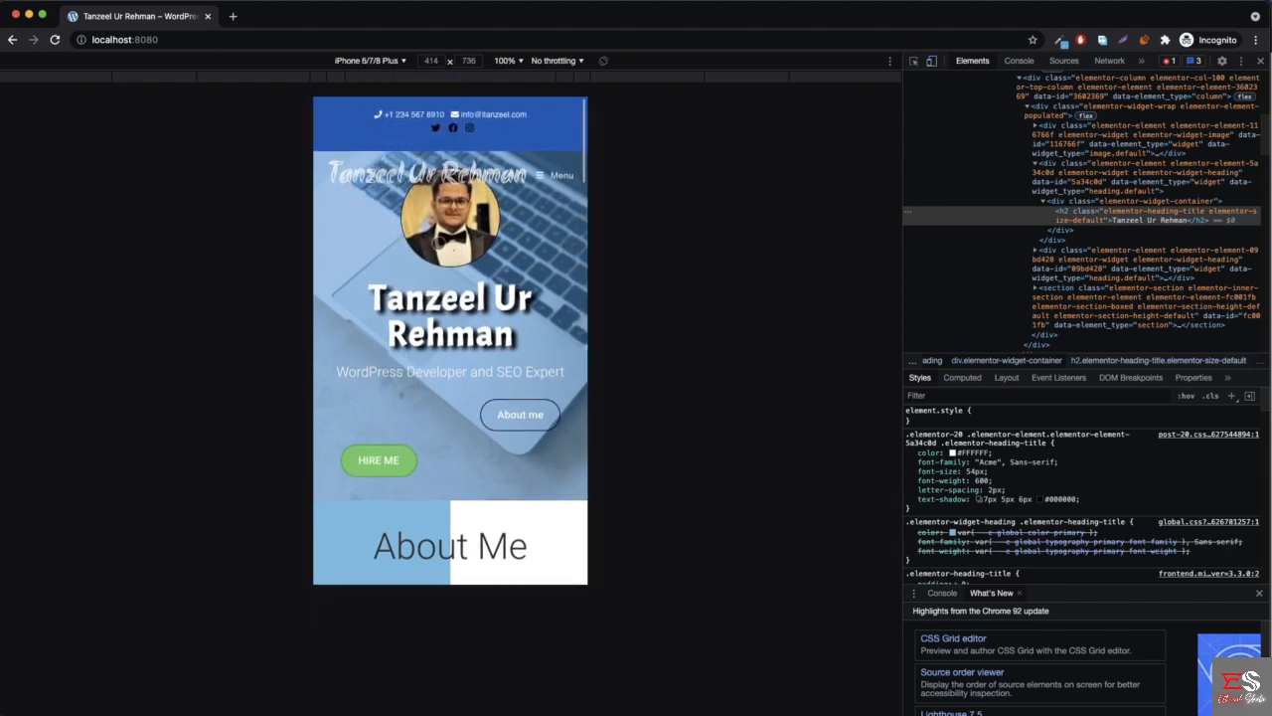
{"action": "left_click", "coordinate": [378, 62]}
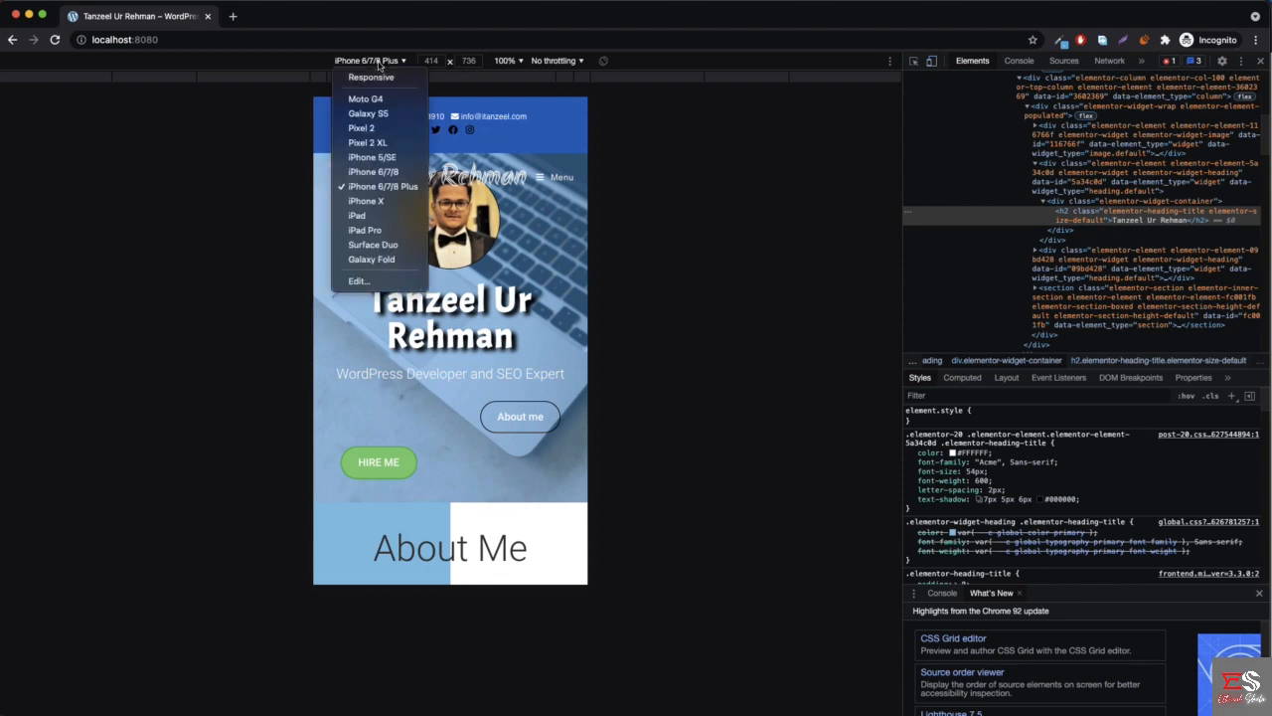
{"action": "left_click", "coordinate": [366, 200]}
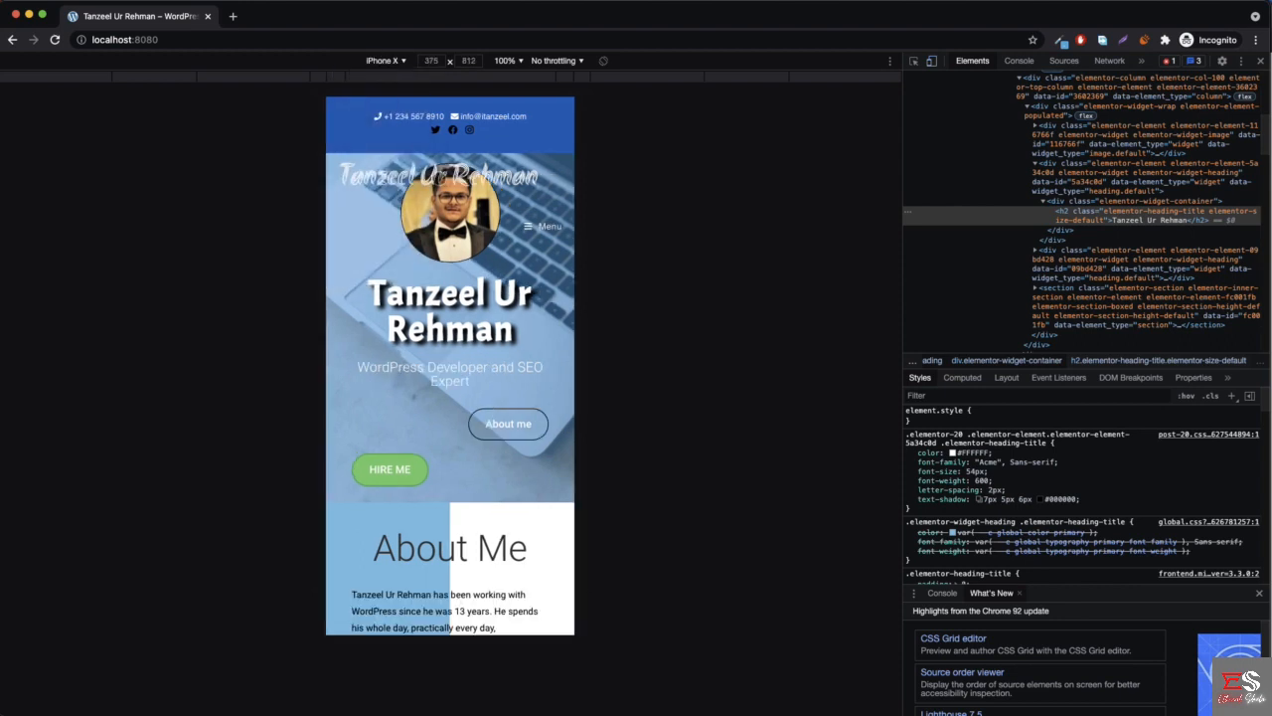
{"action": "left_click", "coordinate": [396, 61]}
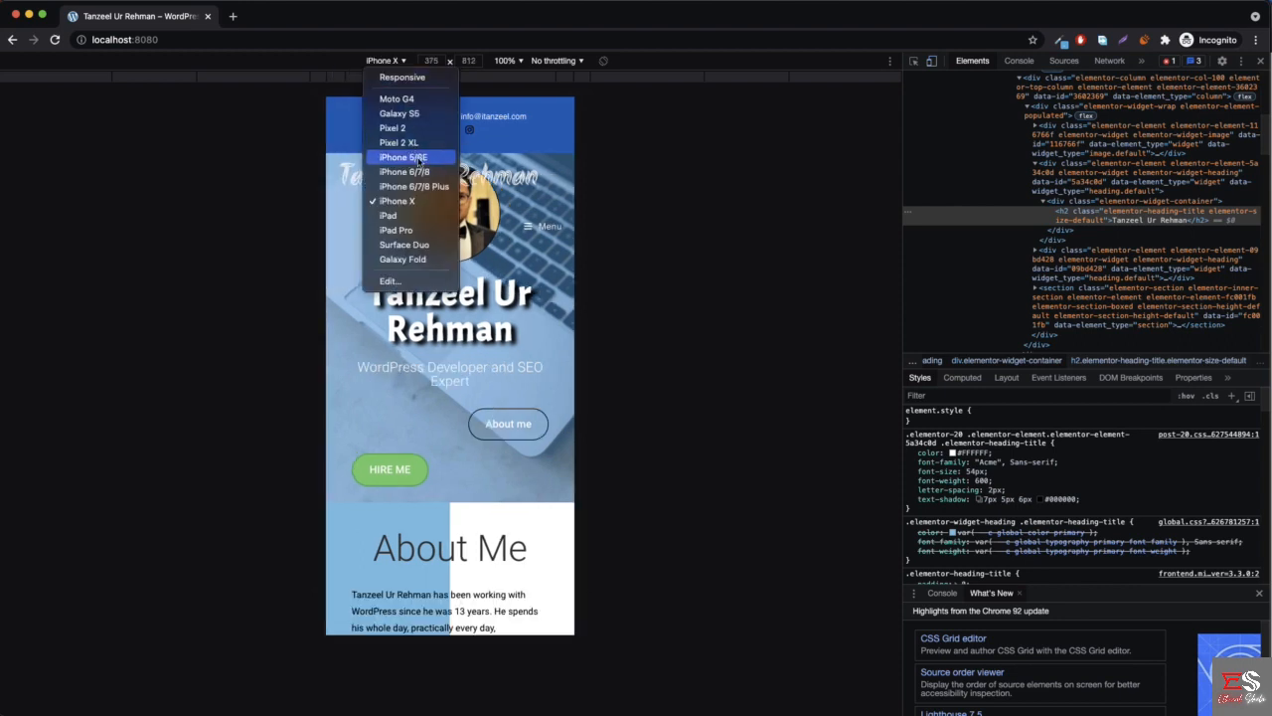
{"action": "left_click", "coordinate": [418, 159]}
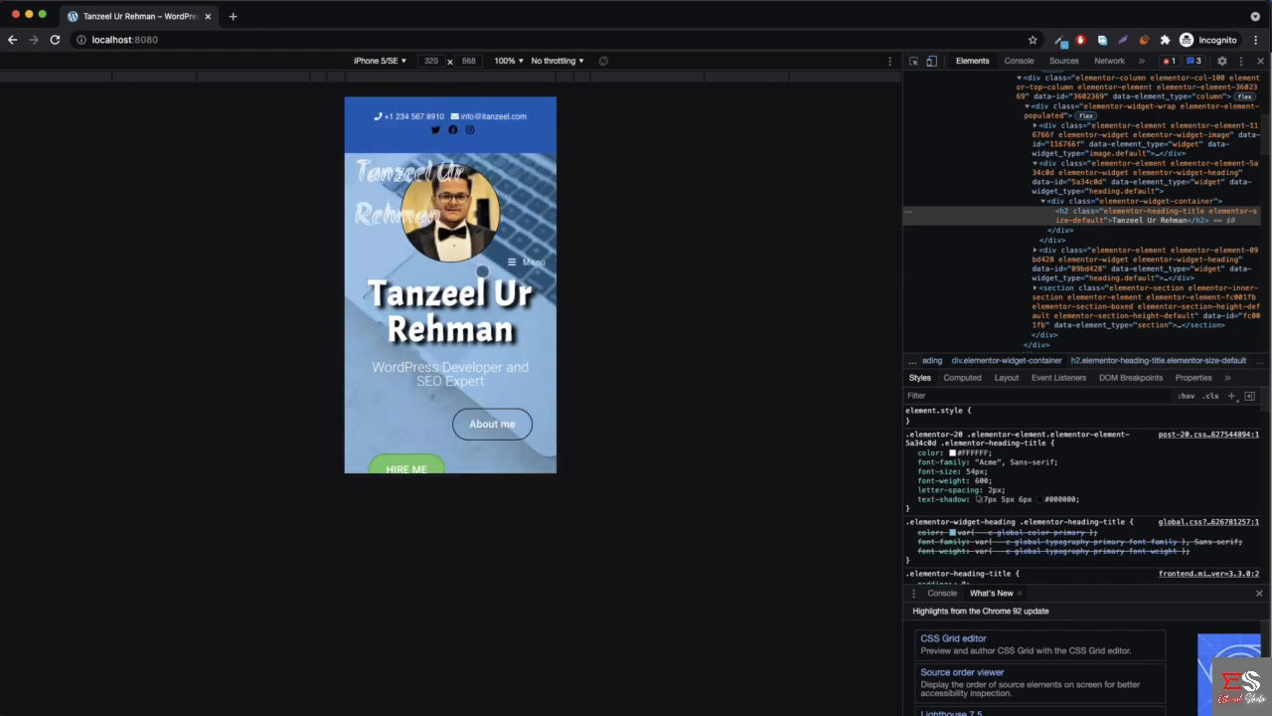
{"action": "scroll", "coordinate": [482, 270], "scroll_direction": "down", "scroll_amount": 3}
{"action": "scroll", "coordinate": [484, 269], "scroll_direction": "up", "scroll_amount": 3}
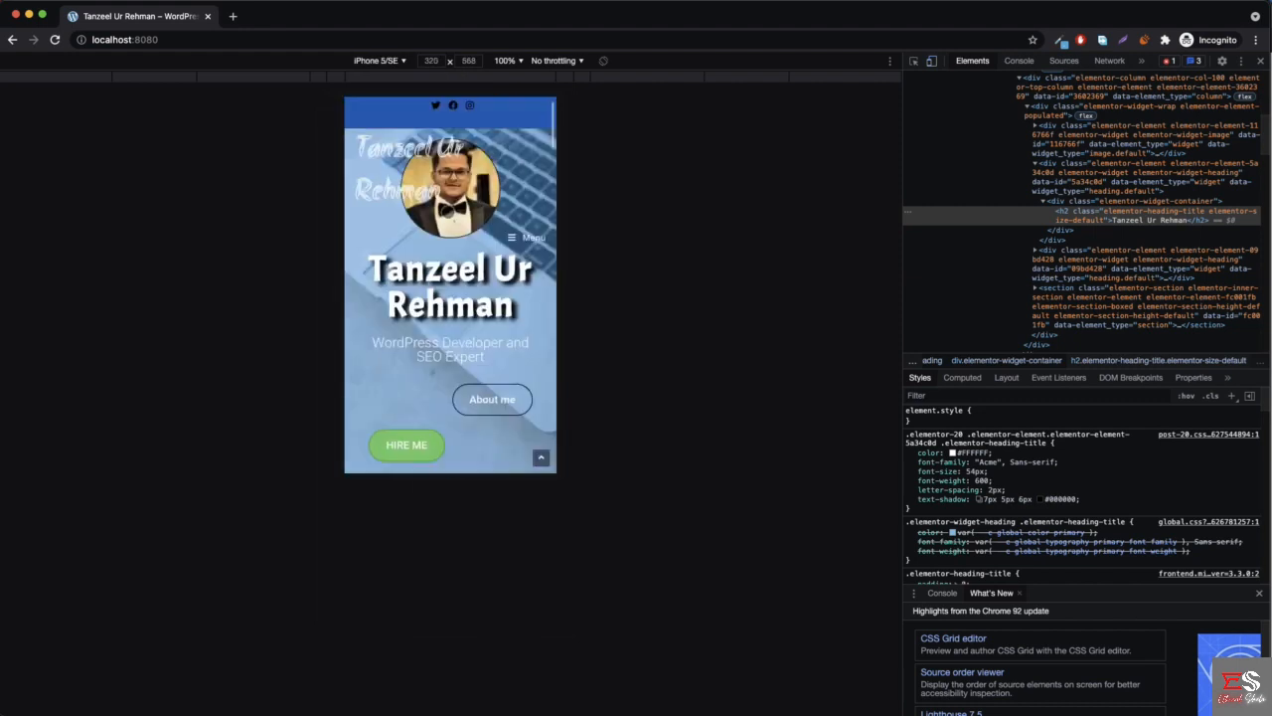
{"action": "left_click", "coordinate": [386, 66]}
{"action": "left_click", "coordinate": [403, 201]}
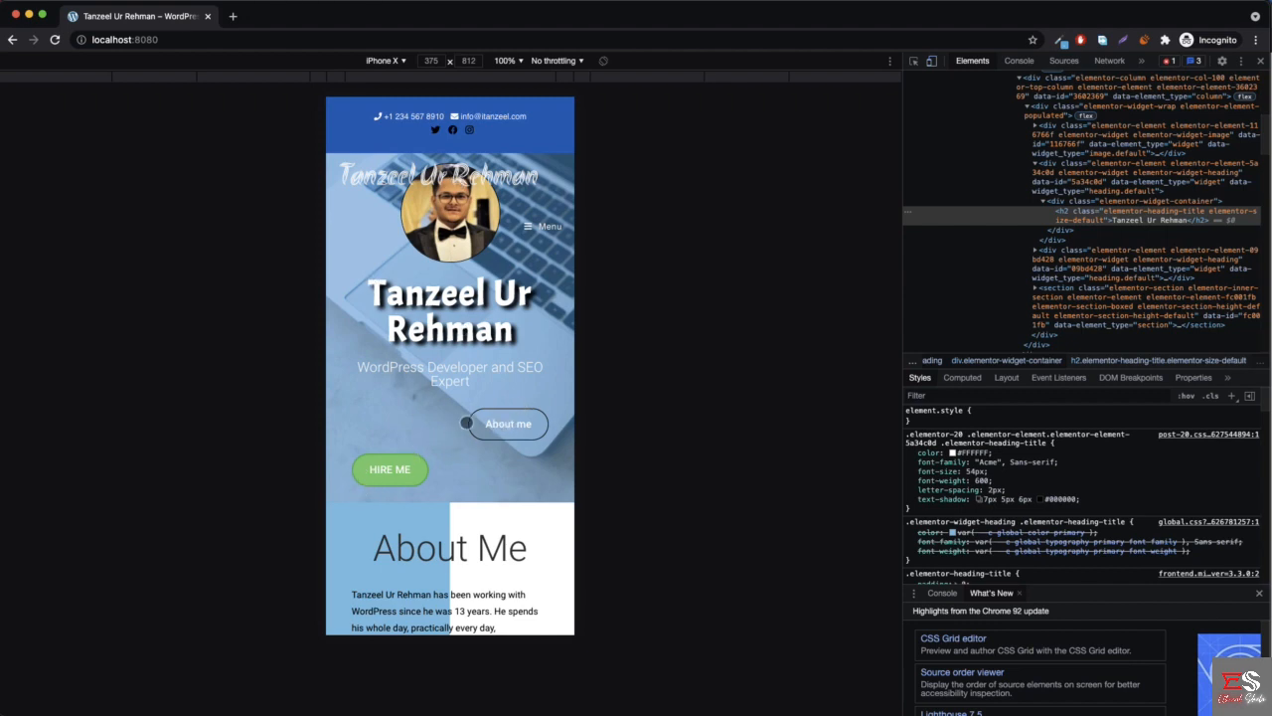
- Examine the homepage sections at iPhone X size, from About Me through the services, social icons and Hire Me section to the footer
{"action": "scroll", "coordinate": [459, 395], "scroll_direction": "down", "scroll_amount": 5}
{"action": "scroll", "coordinate": [461, 328], "scroll_direction": "down", "scroll_amount": 4}
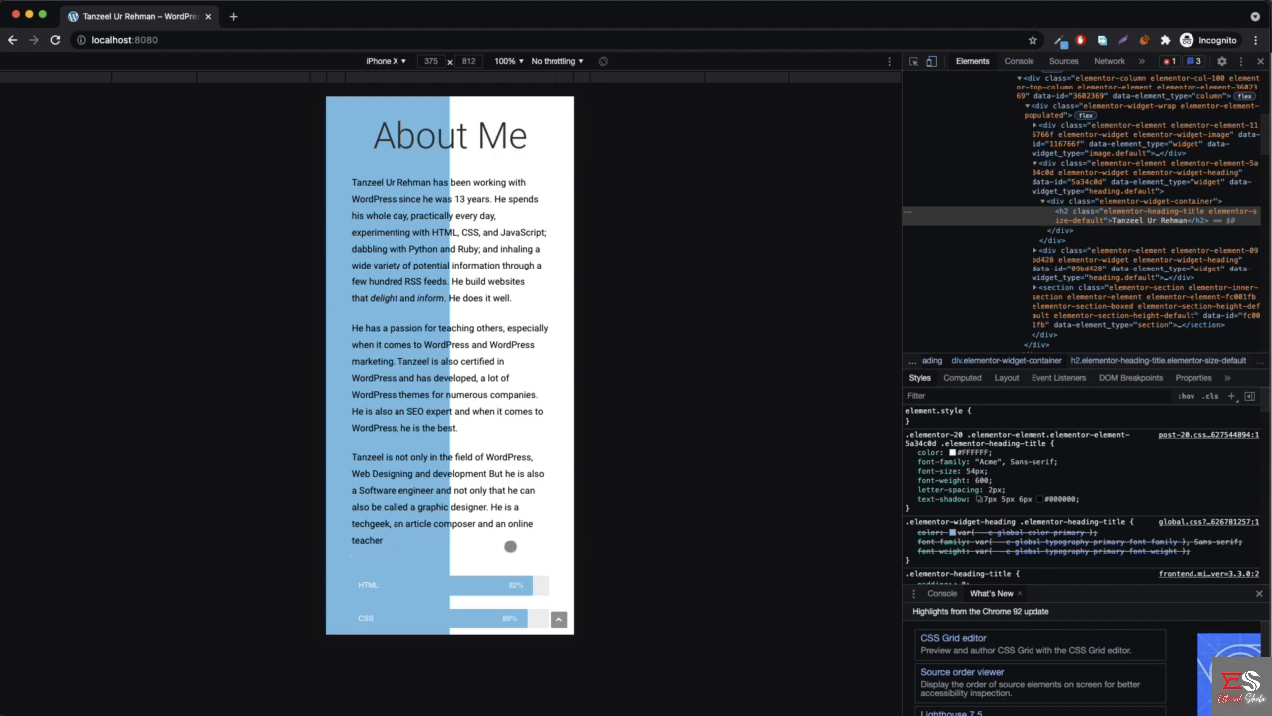
{"action": "scroll", "coordinate": [511, 542], "scroll_direction": "down", "scroll_amount": 2}
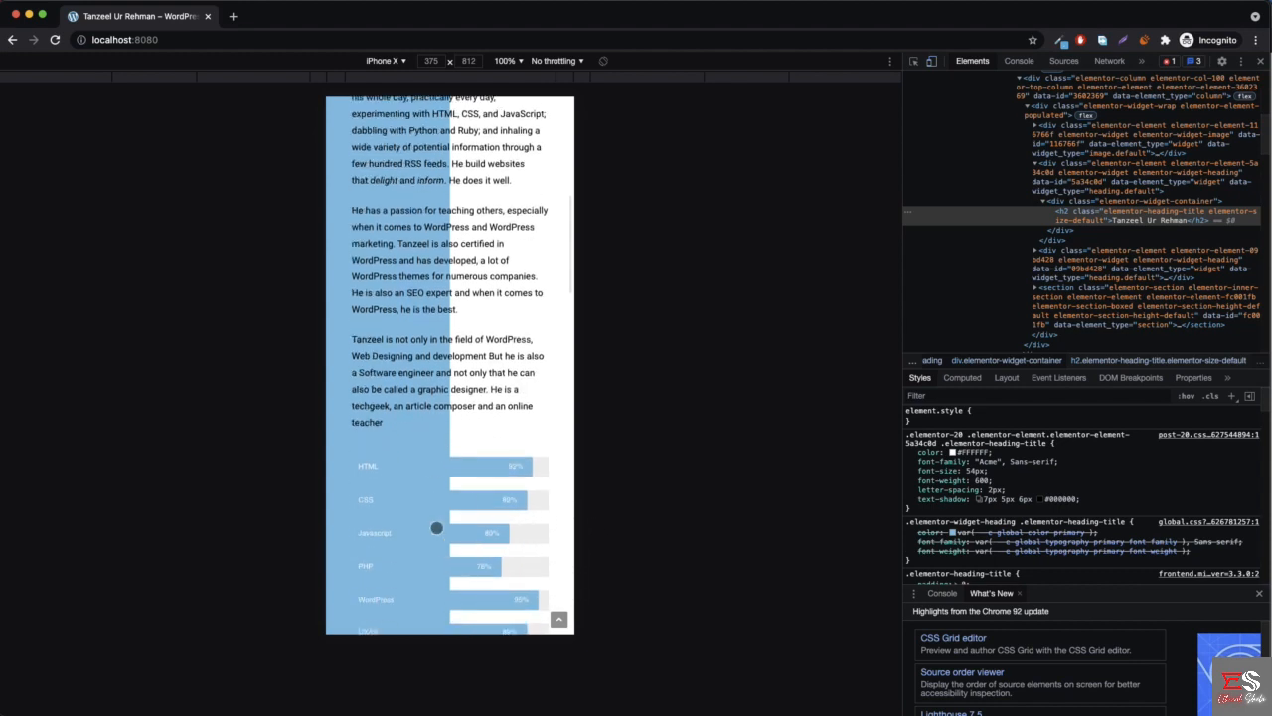
{"action": "scroll", "coordinate": [437, 528], "scroll_direction": "down", "scroll_amount": 2}
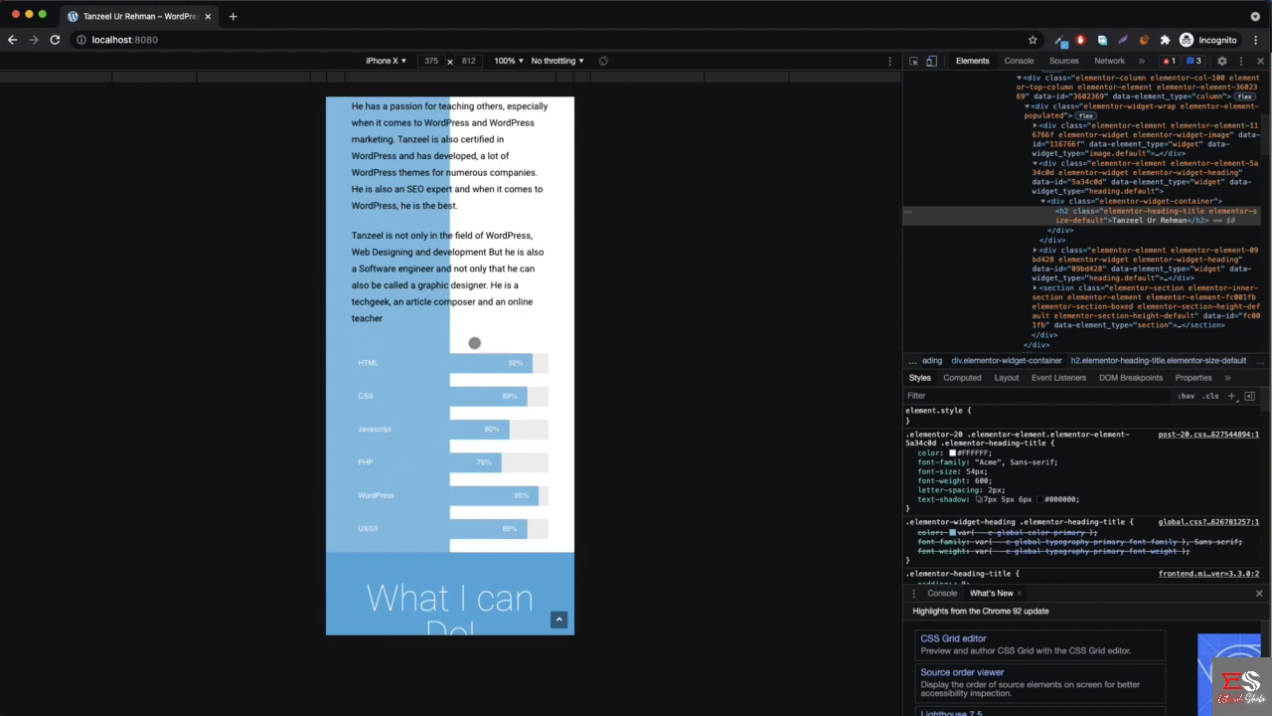
{"action": "scroll", "coordinate": [487, 355], "scroll_direction": "down", "scroll_amount": 5}
{"action": "scroll", "coordinate": [387, 307], "scroll_direction": "down", "scroll_amount": 1}
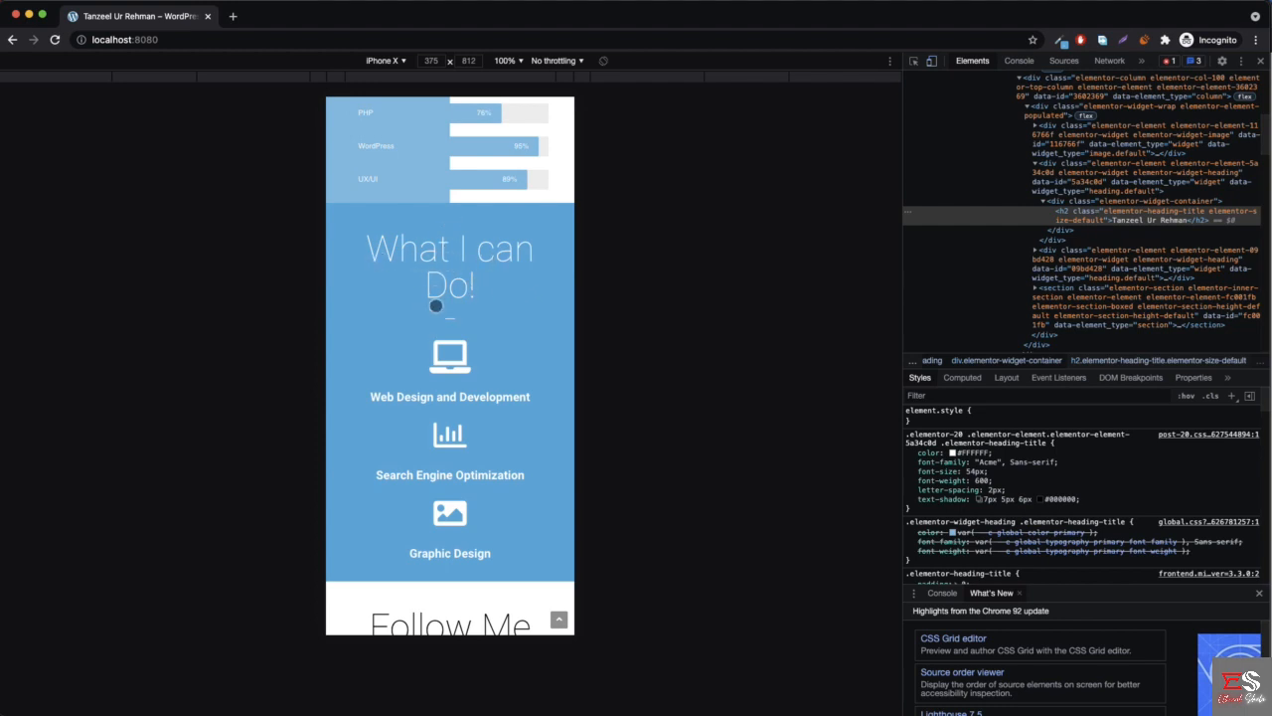
{"action": "scroll", "coordinate": [464, 374], "scroll_direction": "down", "scroll_amount": 3}
{"action": "scroll", "coordinate": [475, 440], "scroll_direction": "down", "scroll_amount": 1}
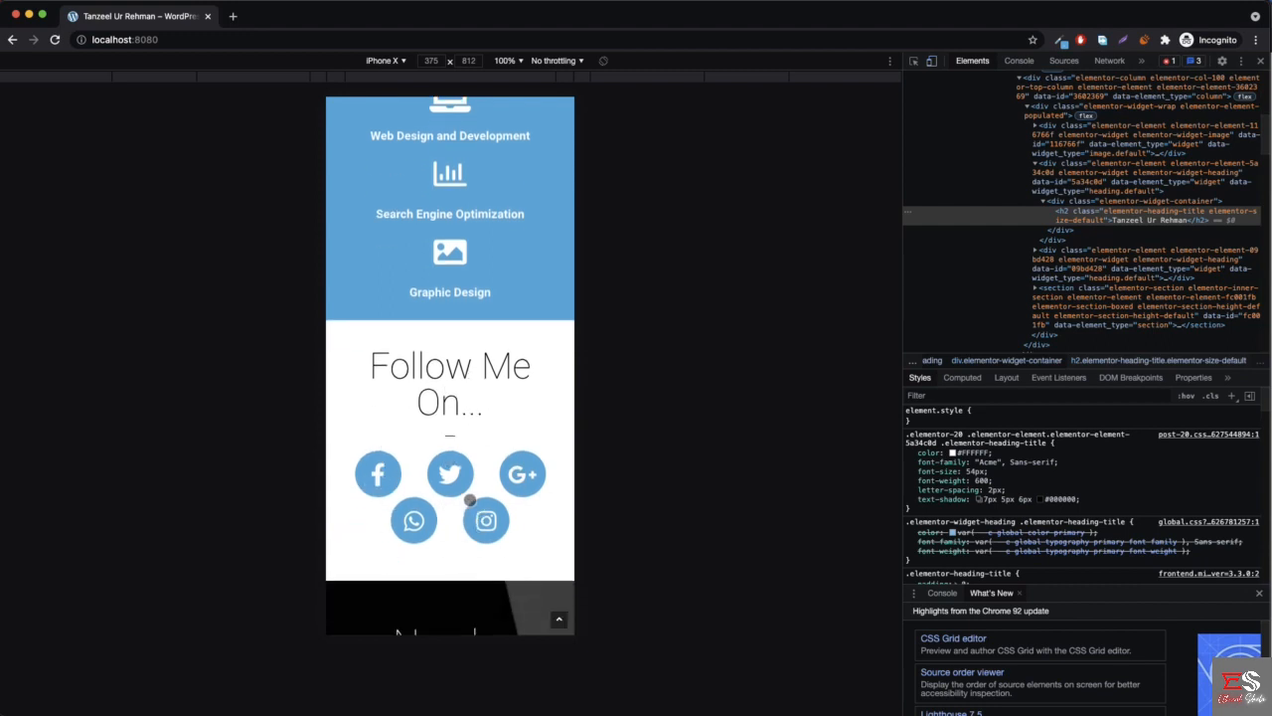
{"action": "scroll", "coordinate": [469, 498], "scroll_direction": "down", "scroll_amount": 1}
{"action": "scroll", "coordinate": [469, 498], "scroll_direction": "down", "scroll_amount": 2}
{"action": "scroll", "coordinate": [423, 472], "scroll_direction": "down", "scroll_amount": 1}
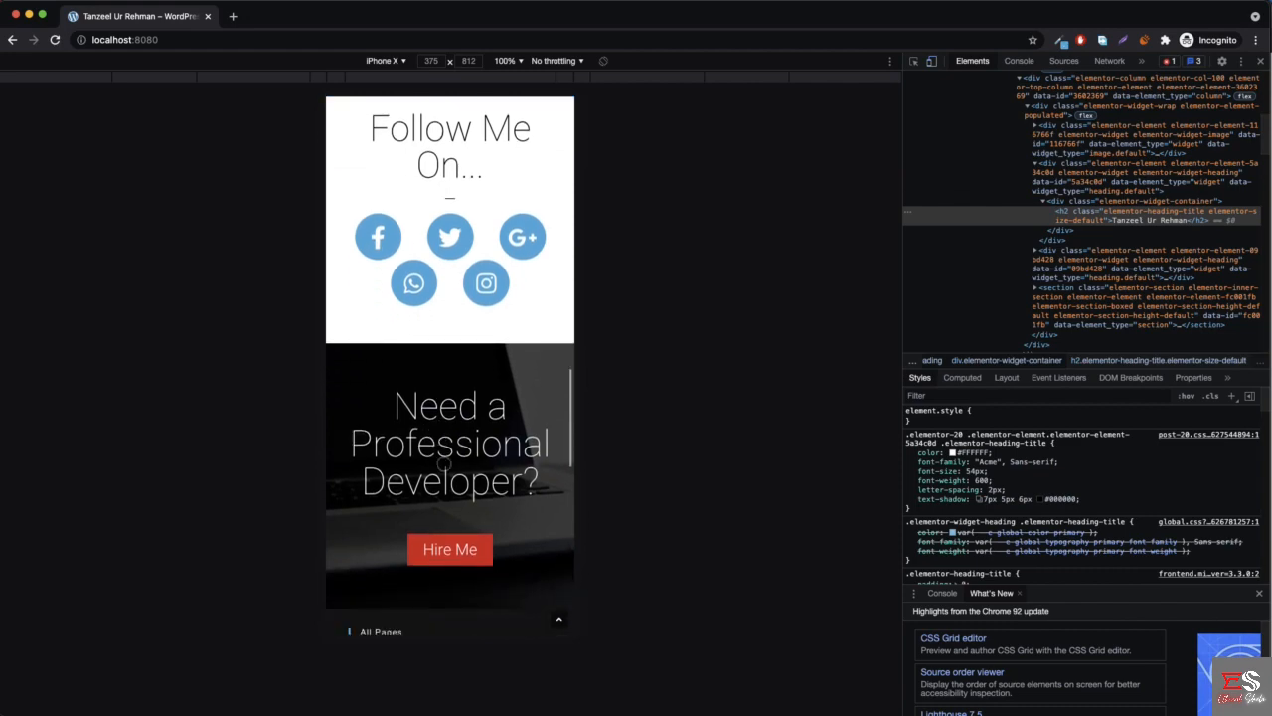
{"action": "scroll", "coordinate": [428, 452], "scroll_direction": "down", "scroll_amount": 10}
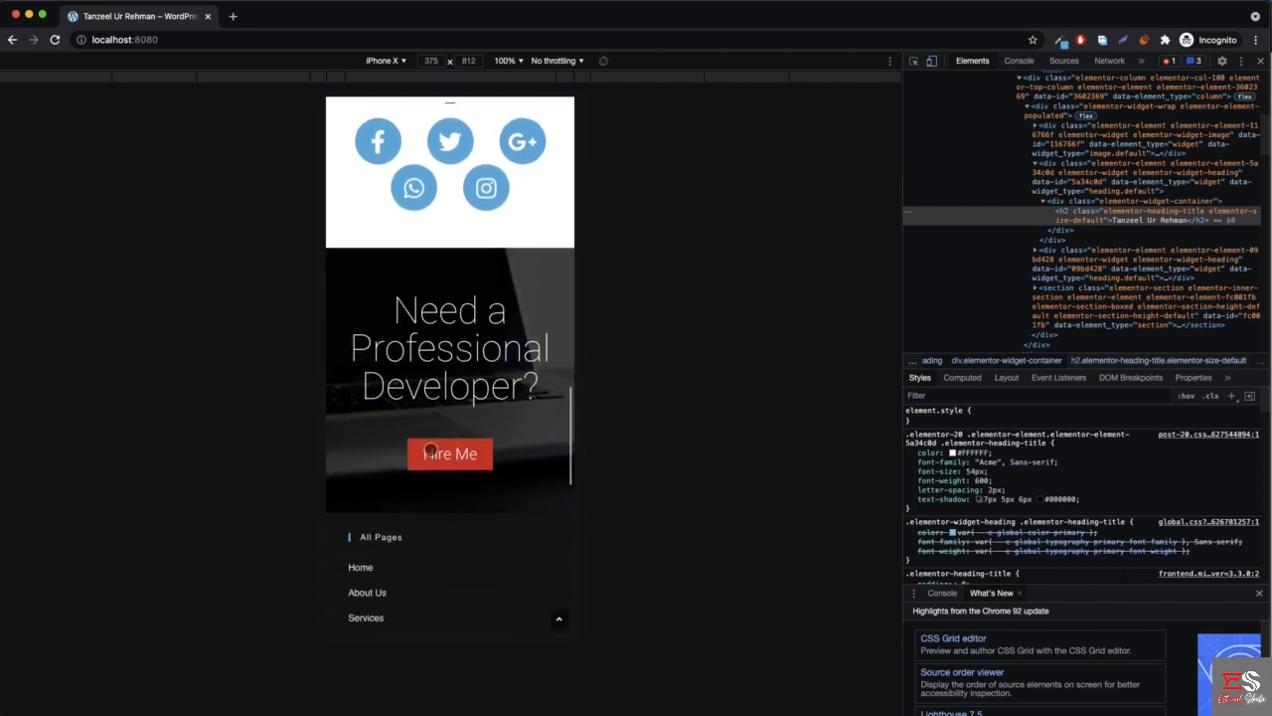
{"action": "scroll", "coordinate": [431, 451], "scroll_direction": "down", "scroll_amount": 15}
{"action": "scroll", "coordinate": [431, 451], "scroll_direction": "up", "scroll_amount": 20}
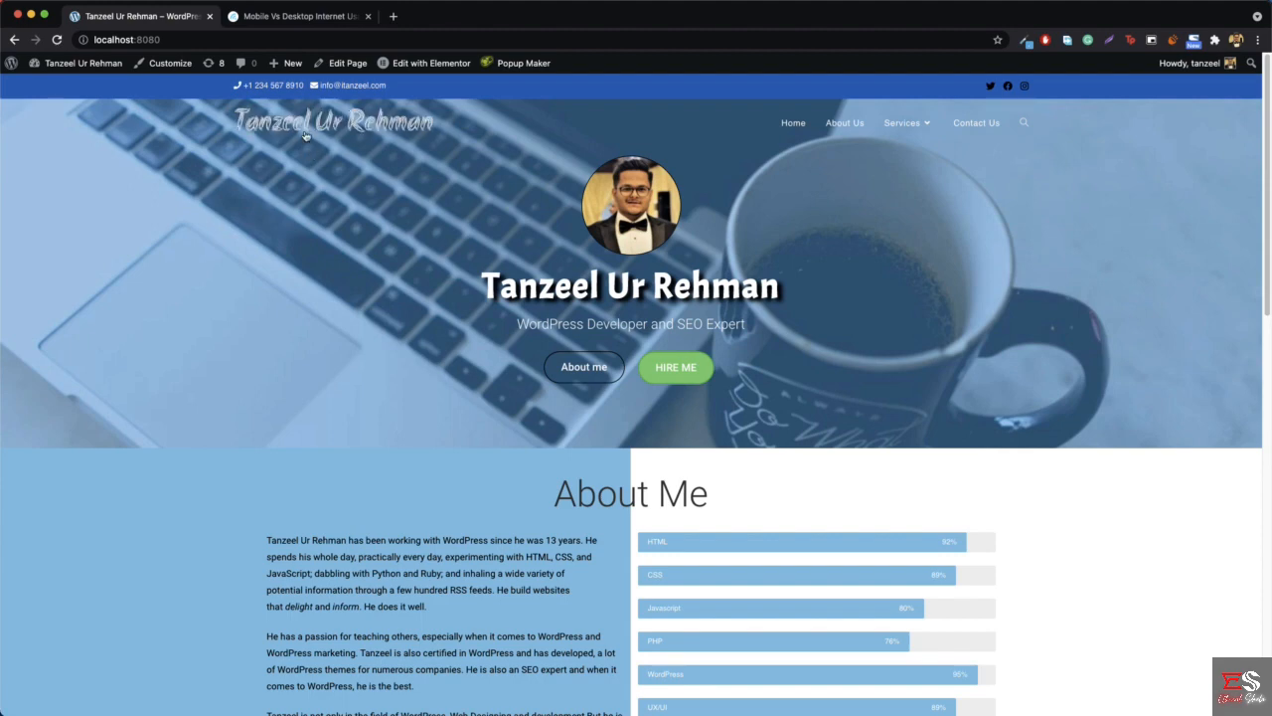
- Open the theme customizer for the homepage and preview it in tablet and desktop sizes, ending on the mobile size
{"action": "left_click", "coordinate": [157, 65]}
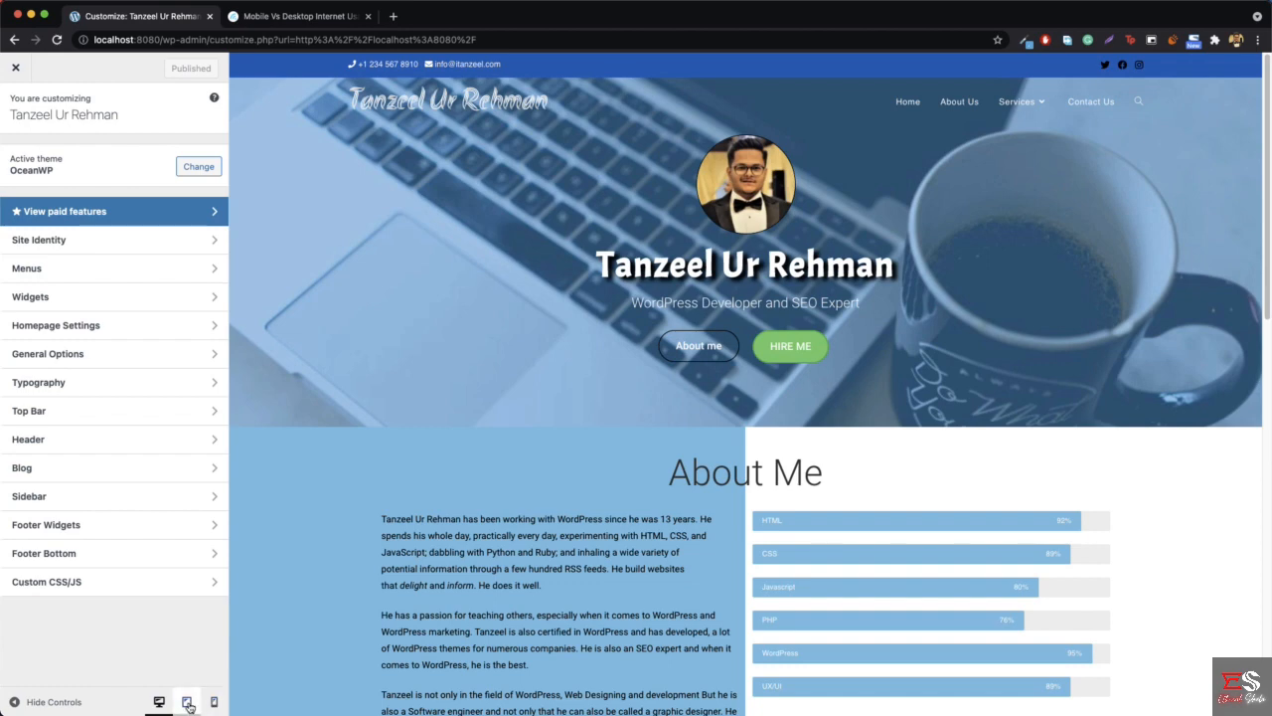
{"action": "left_click", "coordinate": [189, 703]}
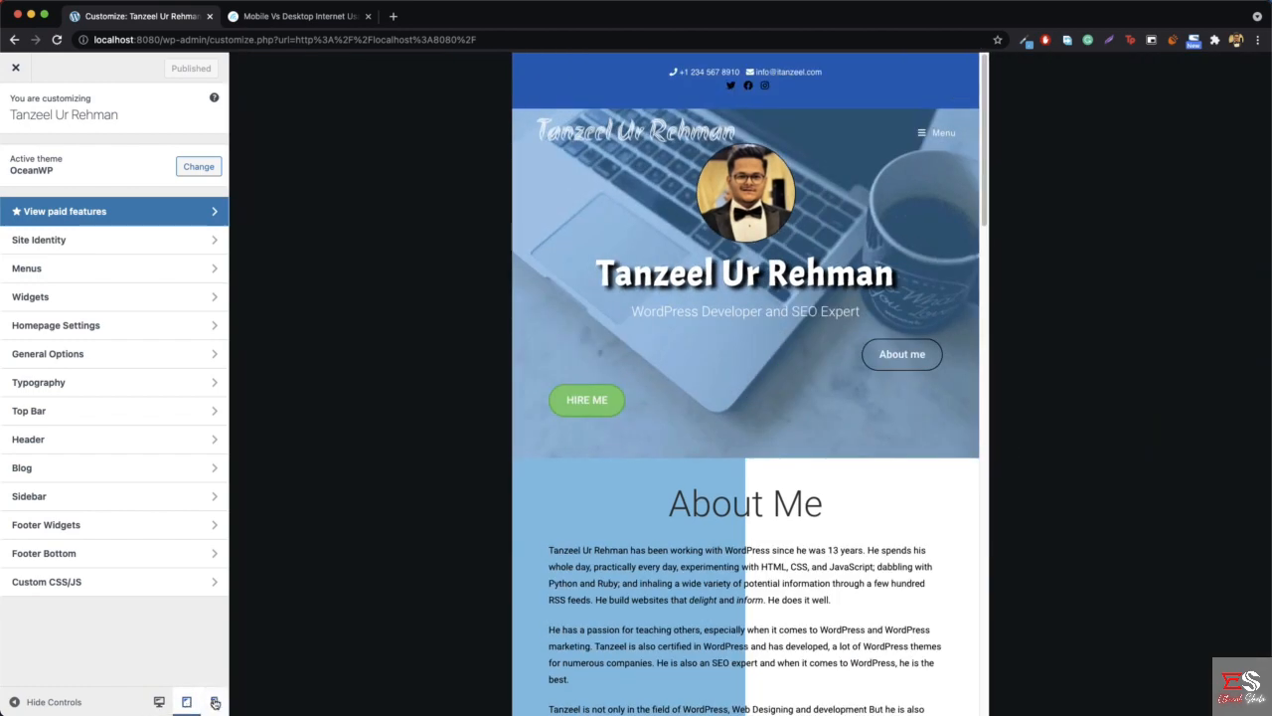
{"action": "left_click", "coordinate": [162, 703]}
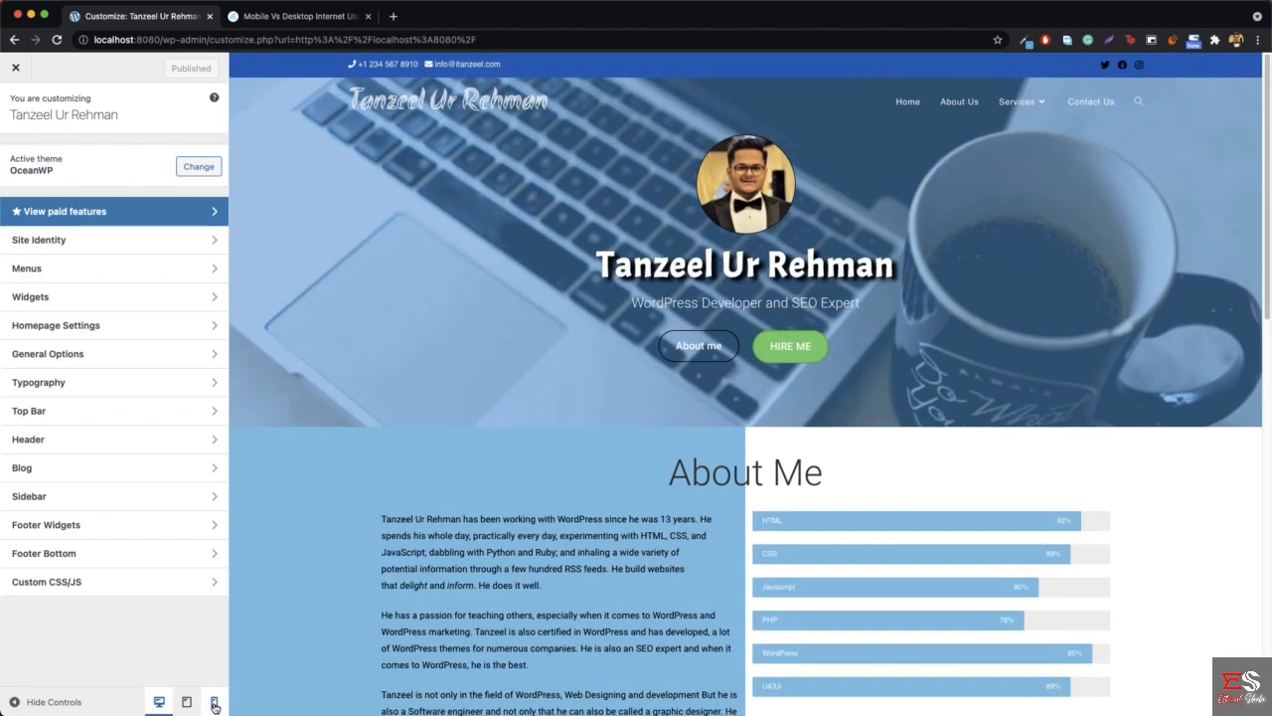
{"action": "left_click", "coordinate": [214, 702]}
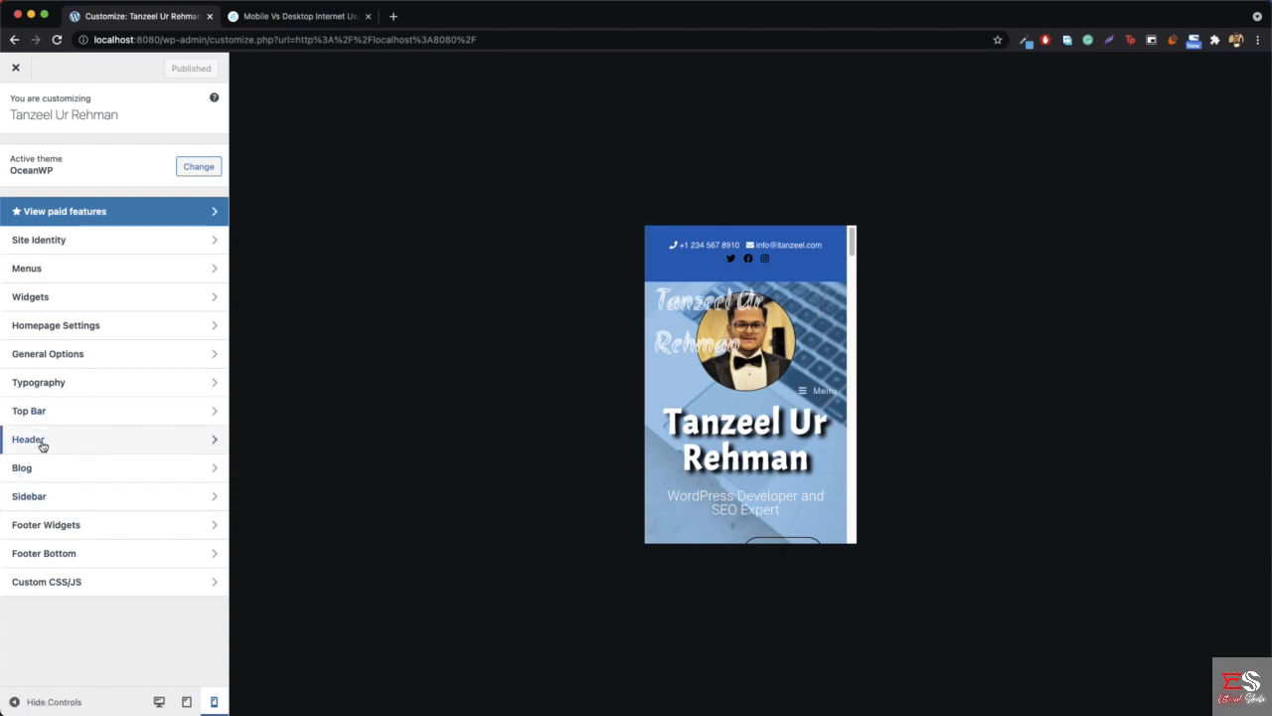
- In the logo typography settings, set the logo's mobile font size to 40px
{"action": "left_click", "coordinate": [75, 388]}
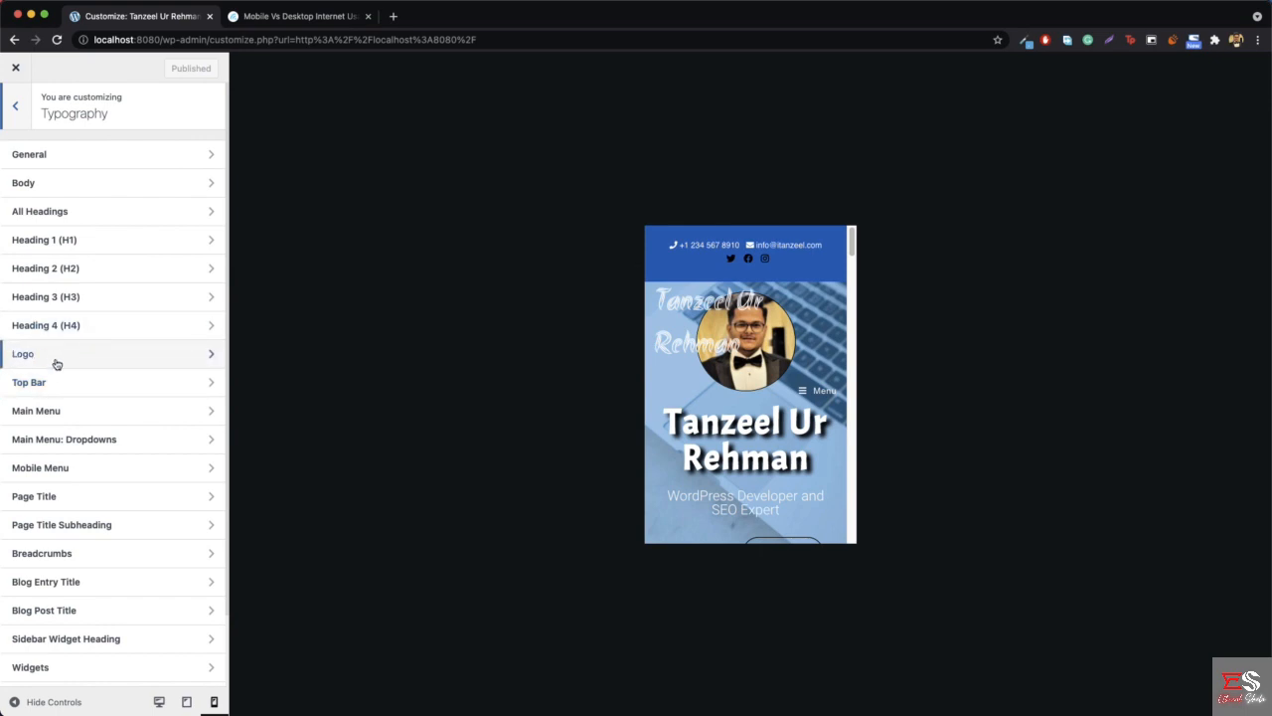
{"action": "left_click", "coordinate": [57, 364]}
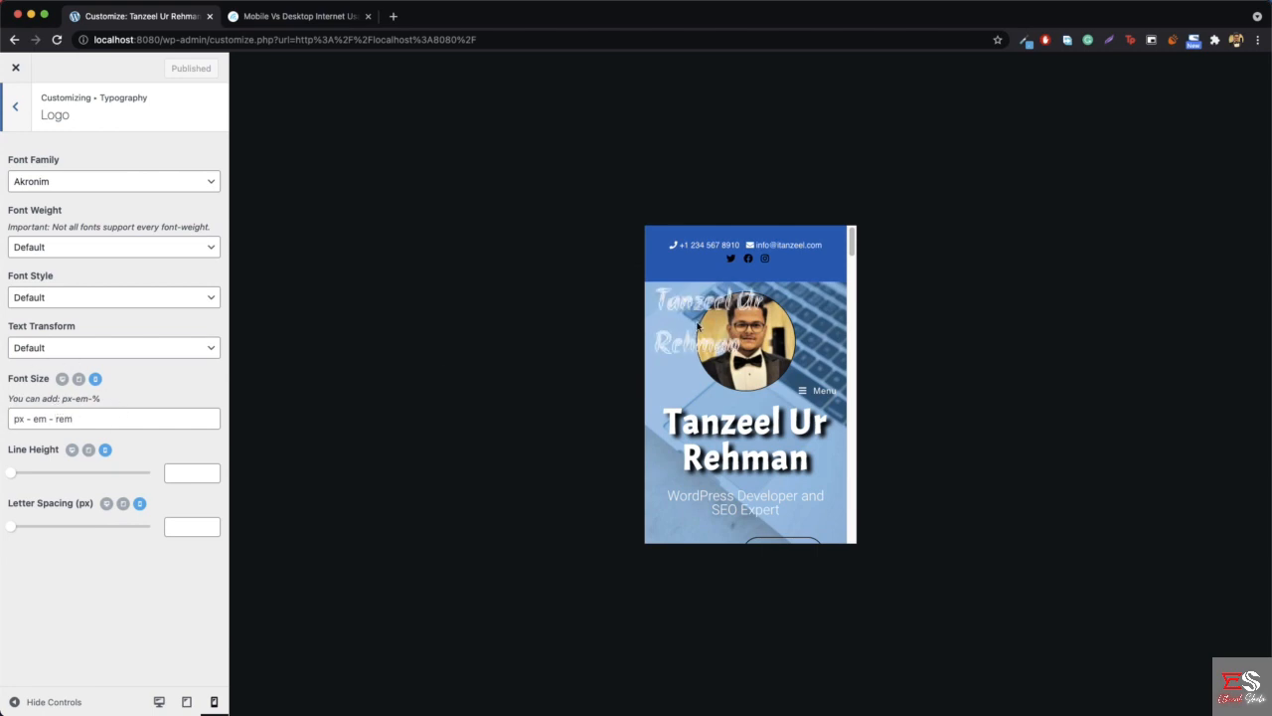
{"action": "left_click", "coordinate": [61, 380]}
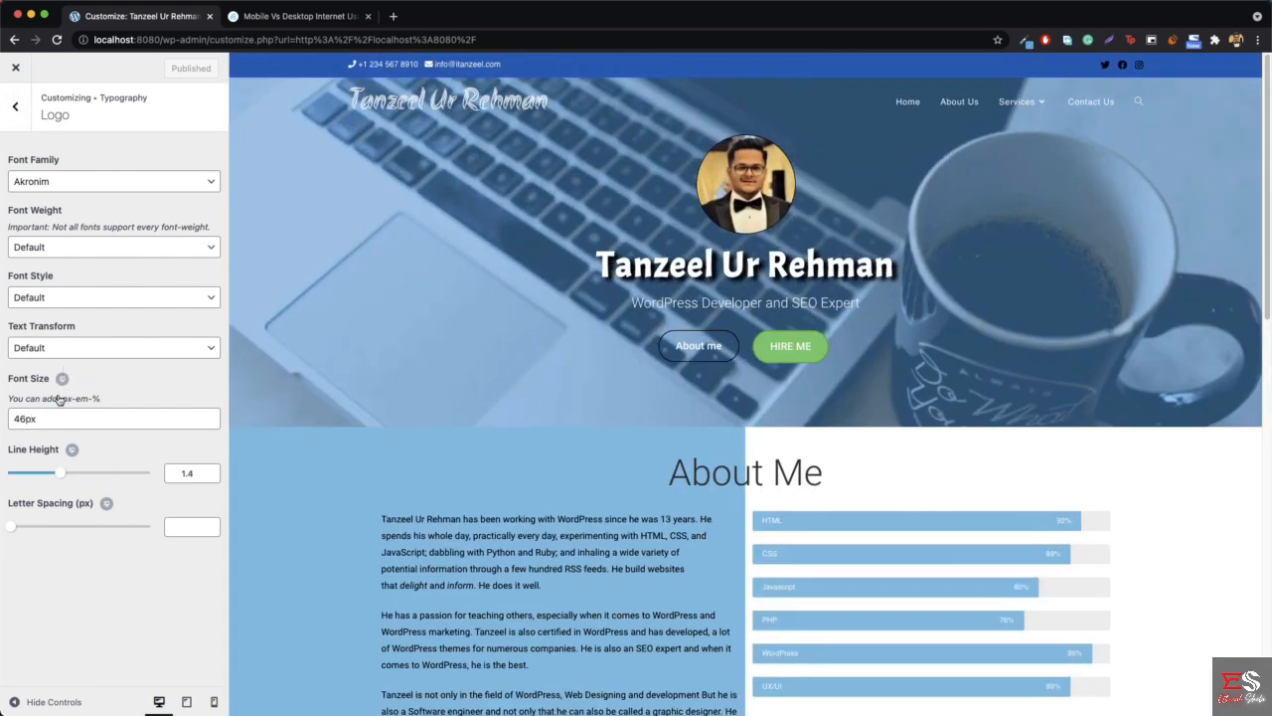
{"action": "left_click", "coordinate": [63, 381]}
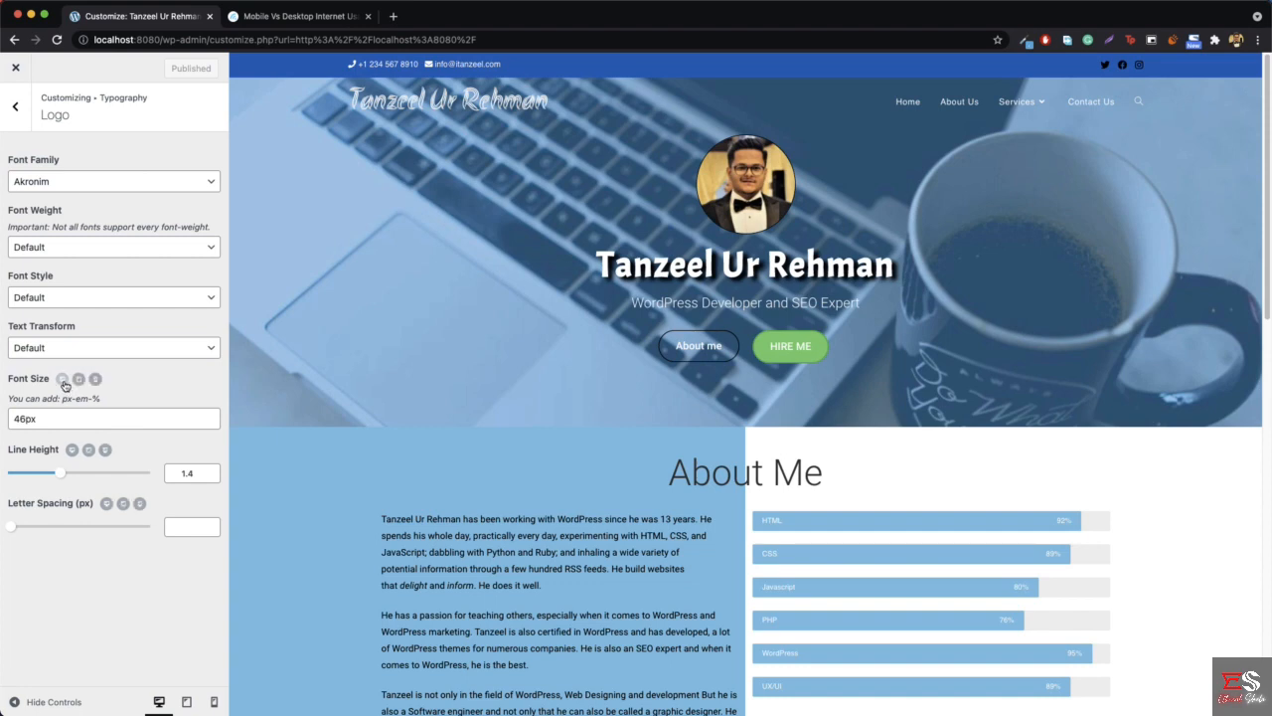
{"action": "left_click", "coordinate": [94, 380]}
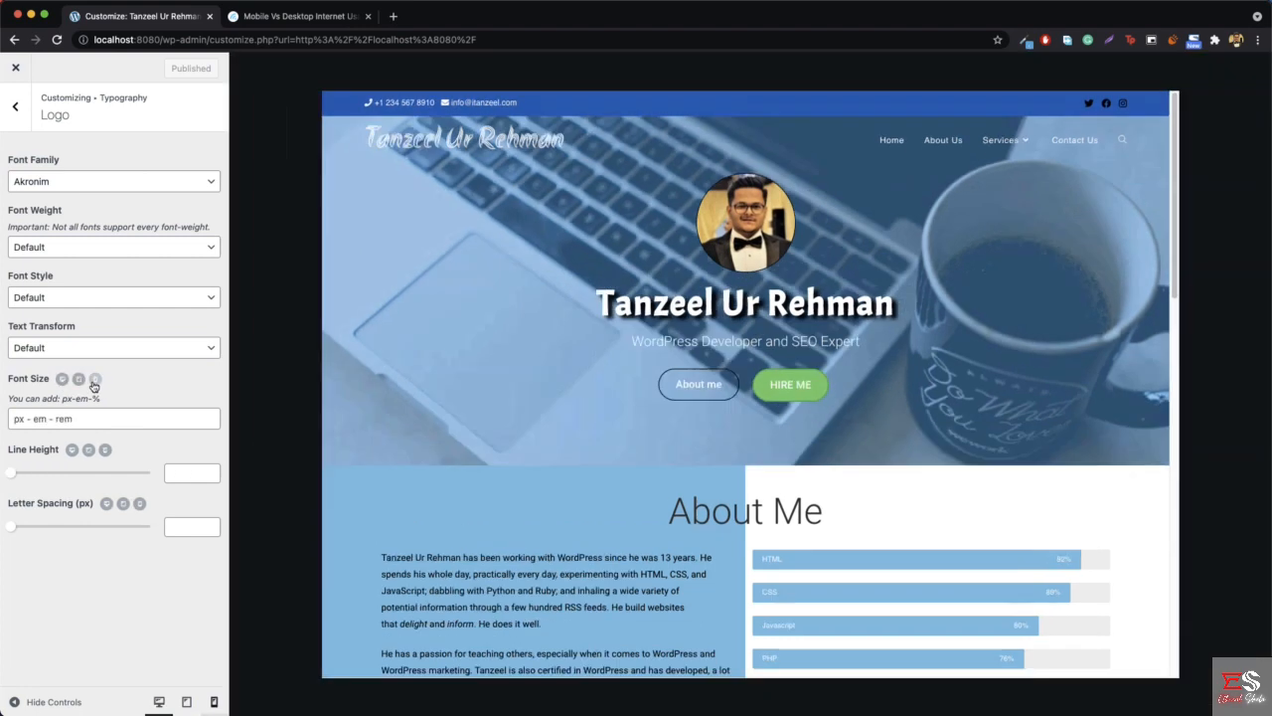
{"action": "left_click", "coordinate": [48, 424]}
{"action": "type", "text": "4"}
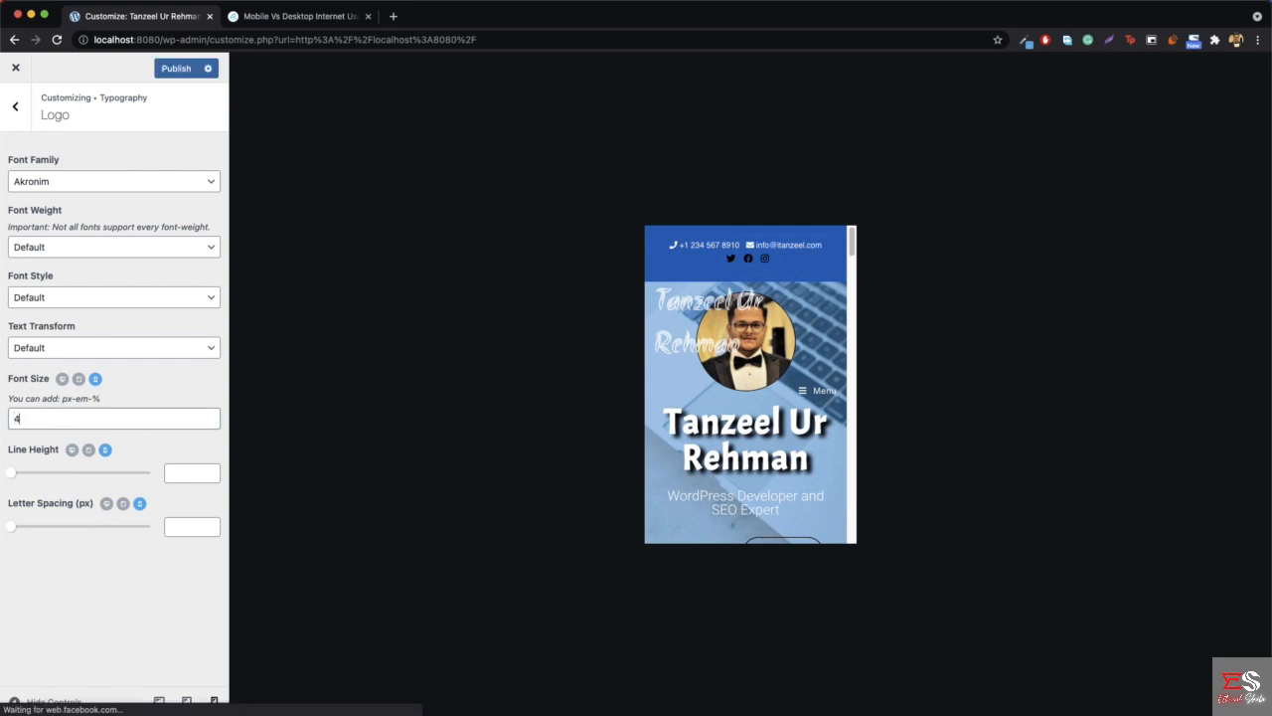
{"action": "type", "text": "0px"}
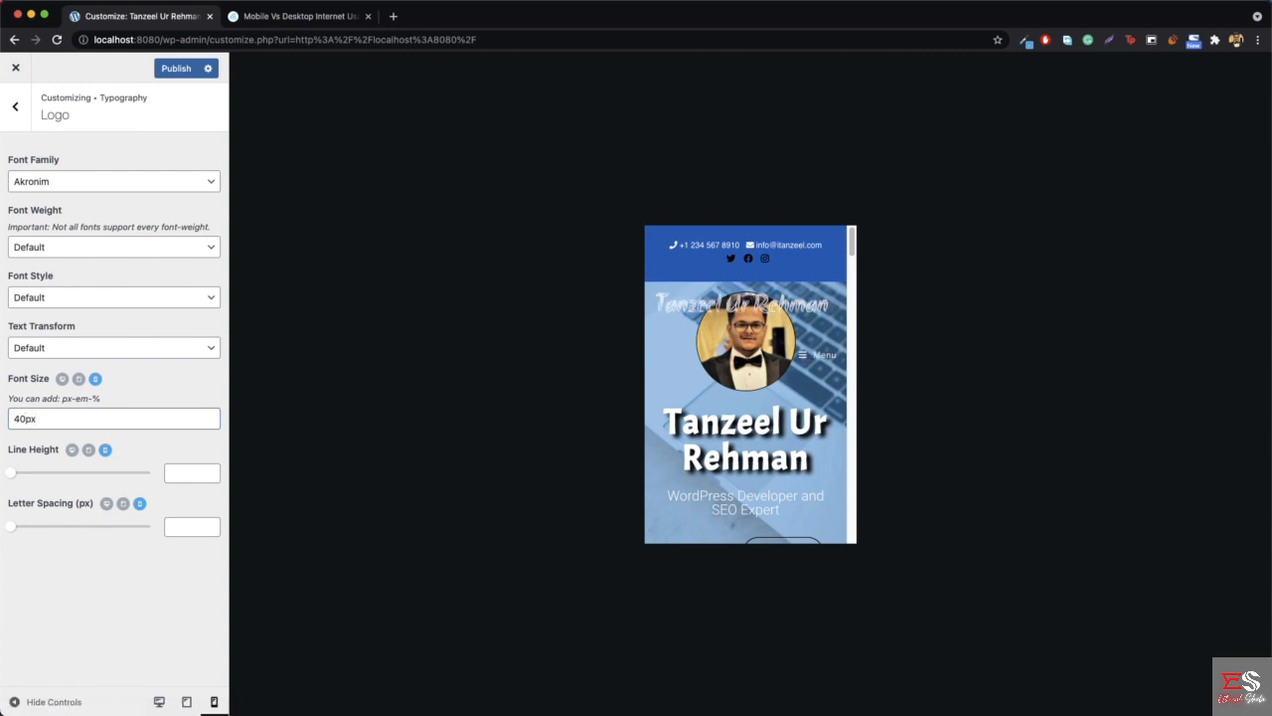
- Reduce the logo's mobile font size by trying 35px and settling on 32px, and publish the change
{"action": "key", "text": "BackSpace"}
{"action": "key", "text": "BackSpace"}
{"action": "type", "text": "35"}
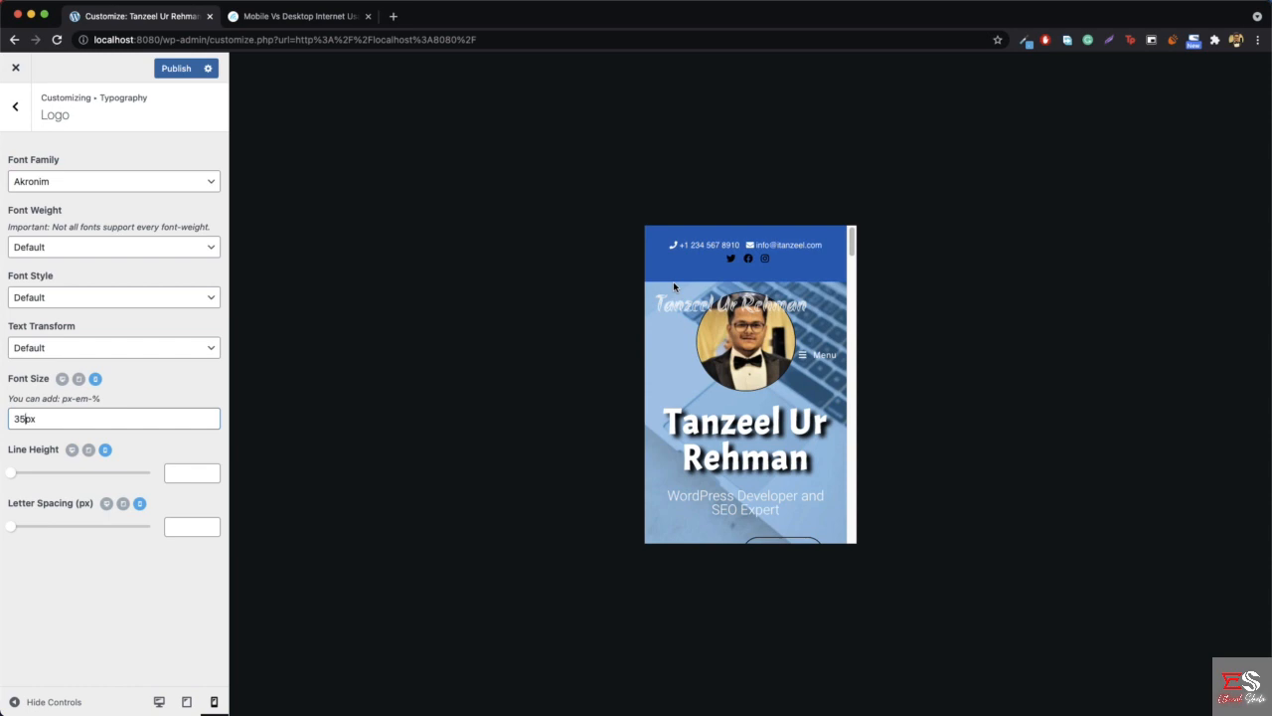
{"action": "key", "text": "BackSpace"}
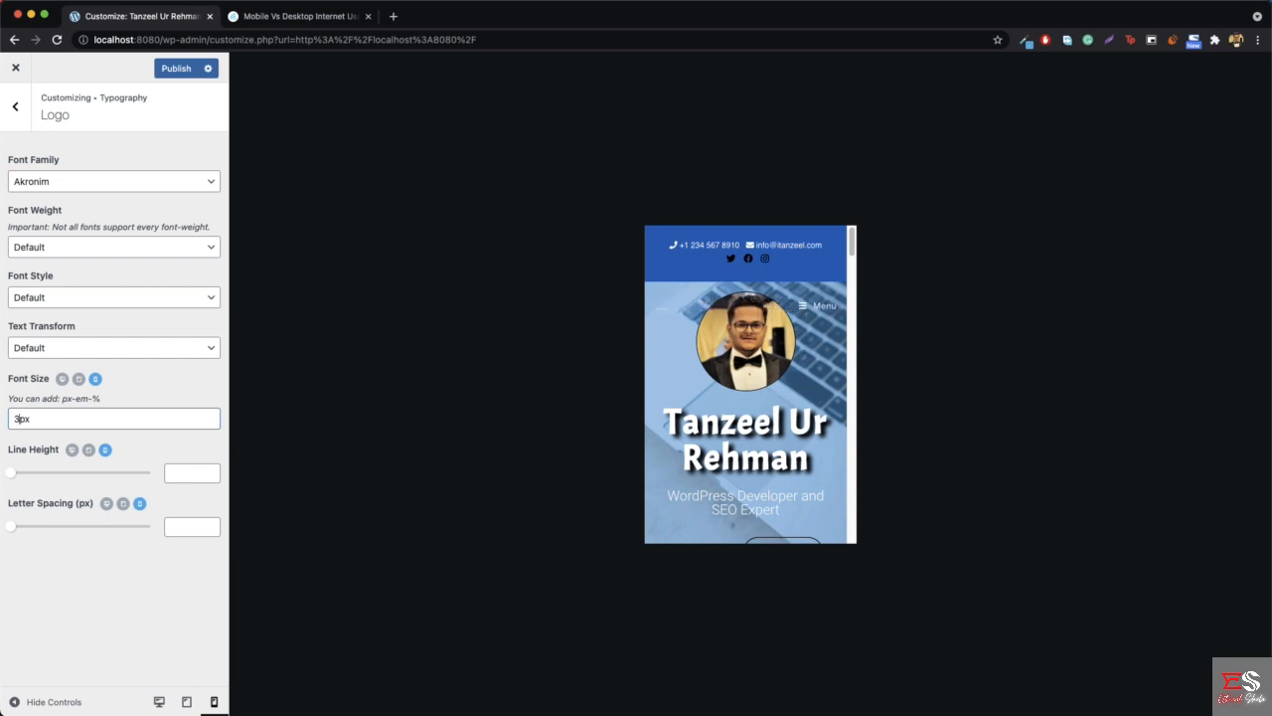
{"action": "type", "text": "2"}
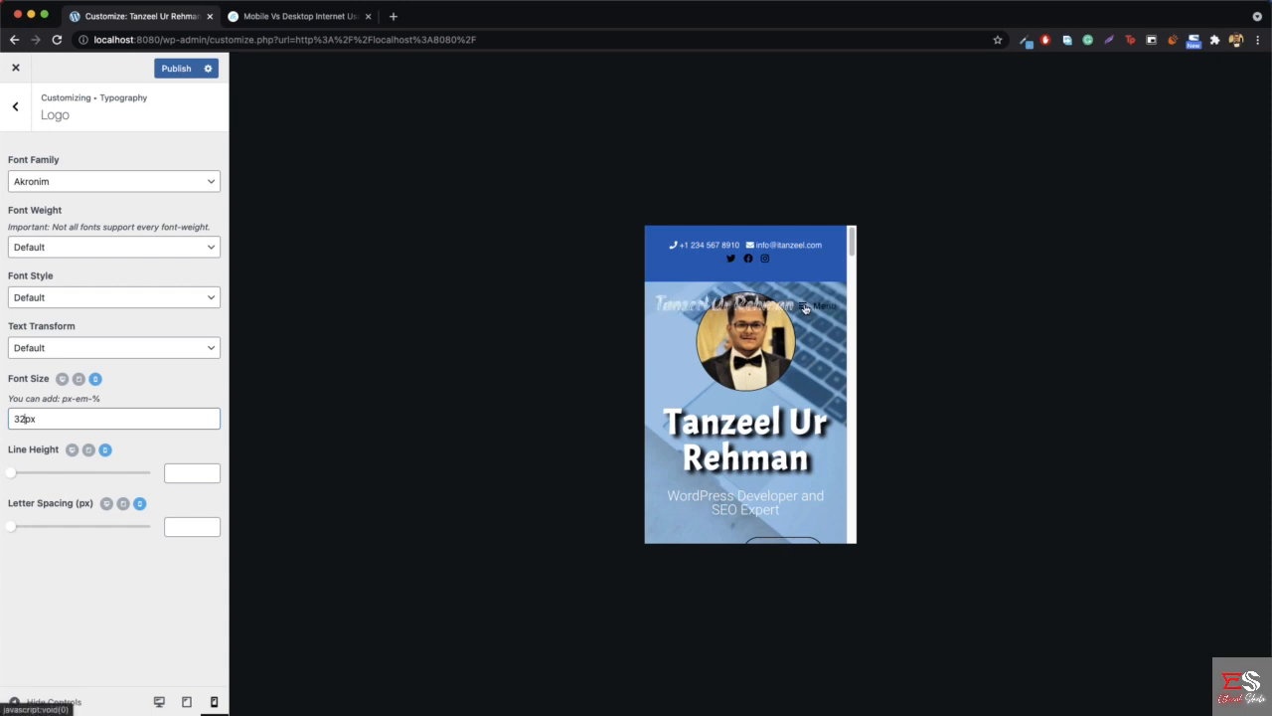
{"action": "left_click", "coordinate": [181, 78]}
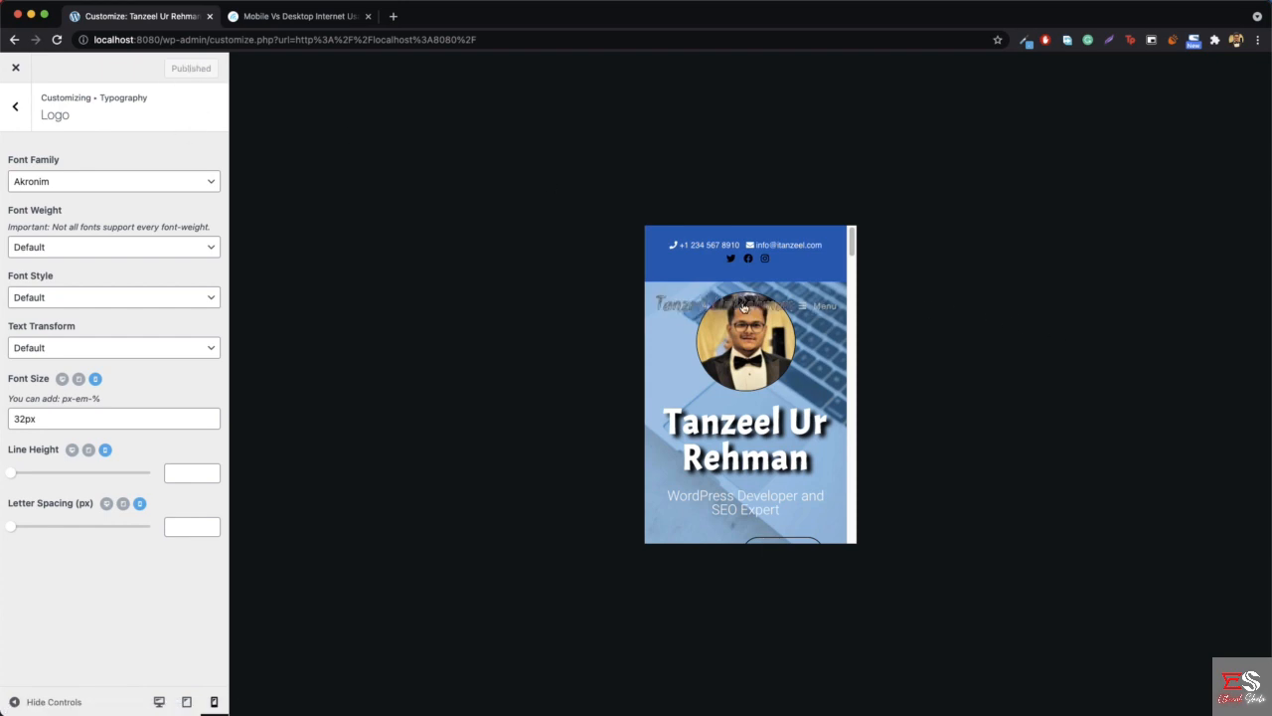
- Check the resized logo in the customizer's mobile preview and on the reloaded homepage at iPhone 5/SE and iPhone X sizes, down to the services section
{"action": "scroll", "coordinate": [767, 386], "scroll_direction": "down", "scroll_amount": 10}
{"action": "scroll", "coordinate": [766, 386], "scroll_direction": "down", "scroll_amount": 20}
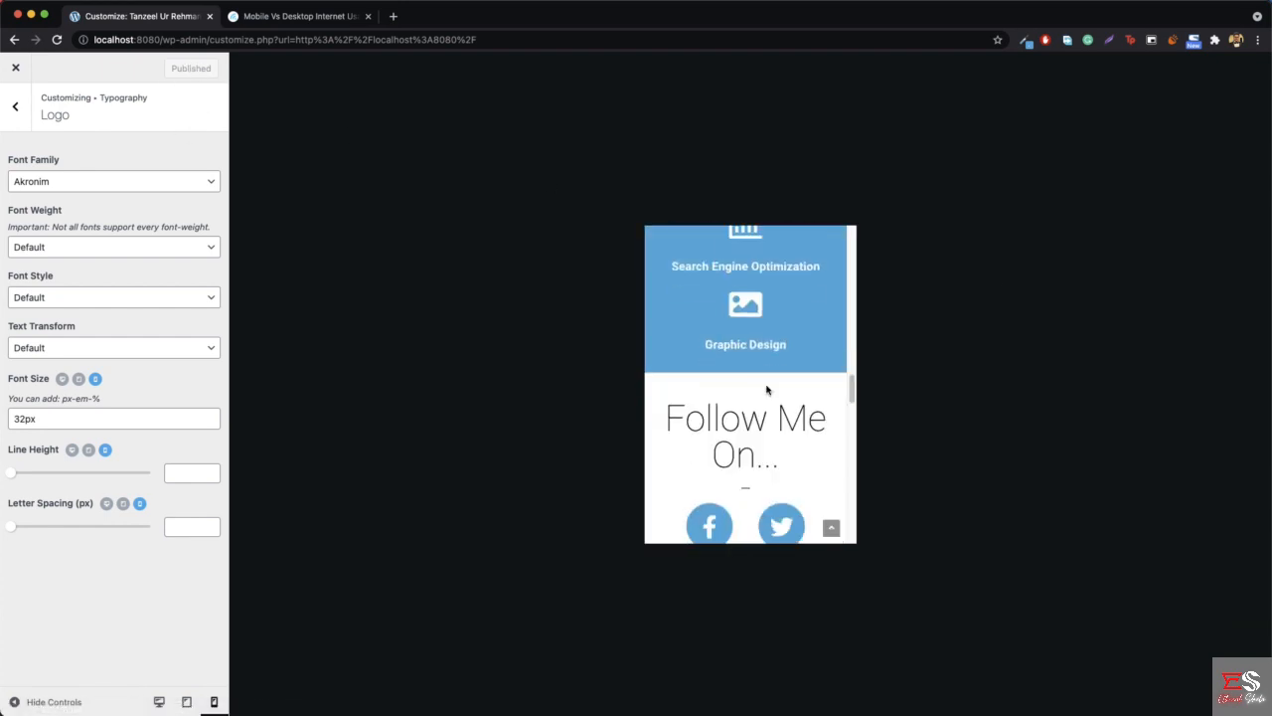
{"action": "scroll", "coordinate": [767, 387], "scroll_direction": "up", "scroll_amount": 20}
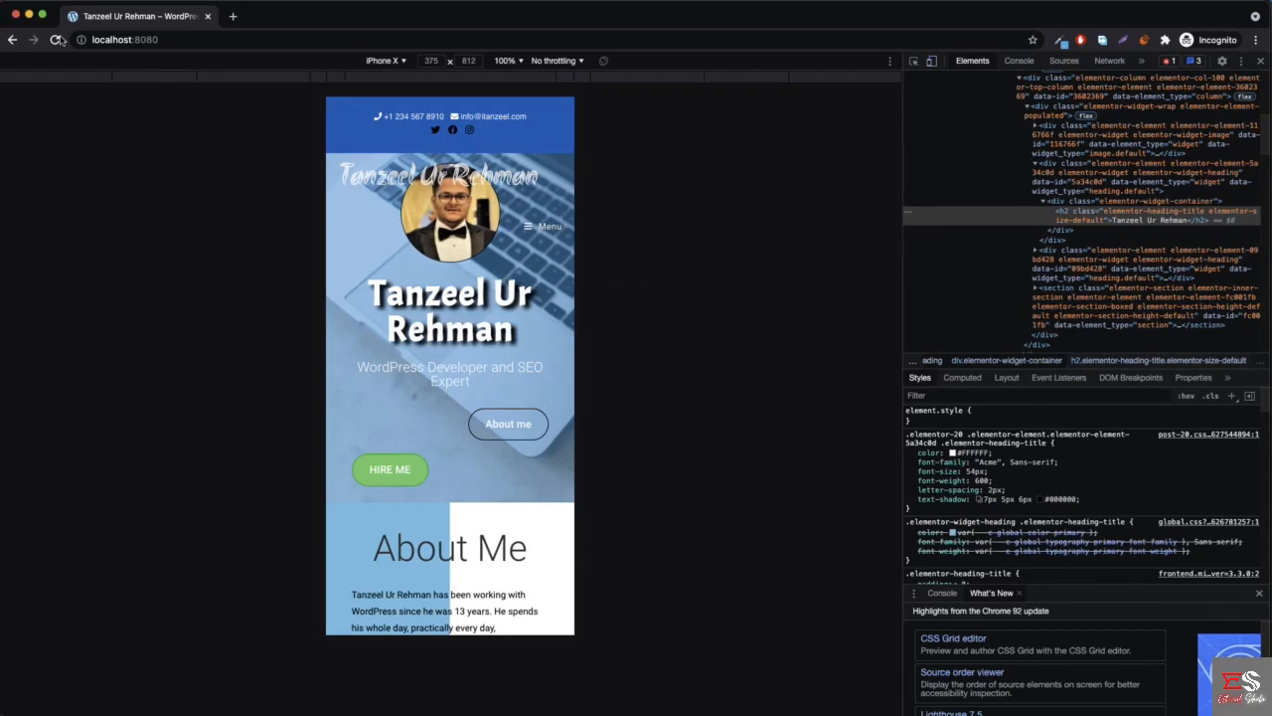
{"action": "left_click", "coordinate": [55, 39]}
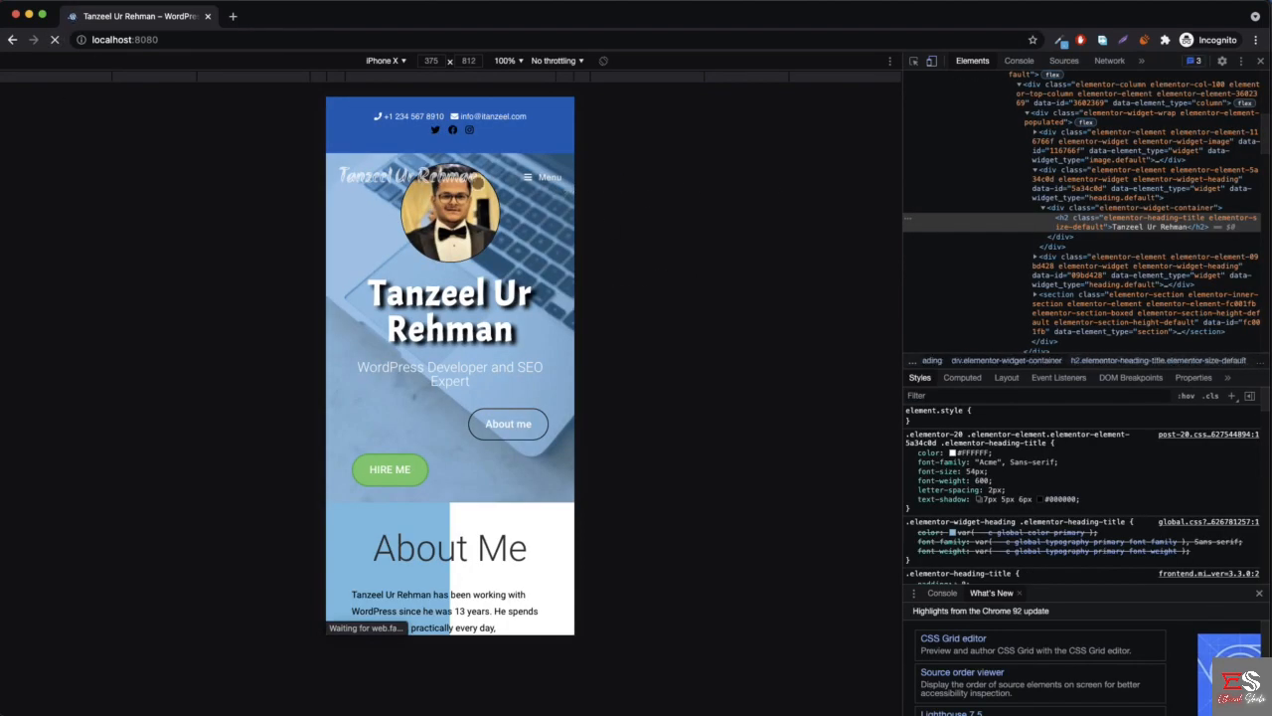
{"action": "left_click", "coordinate": [384, 60]}
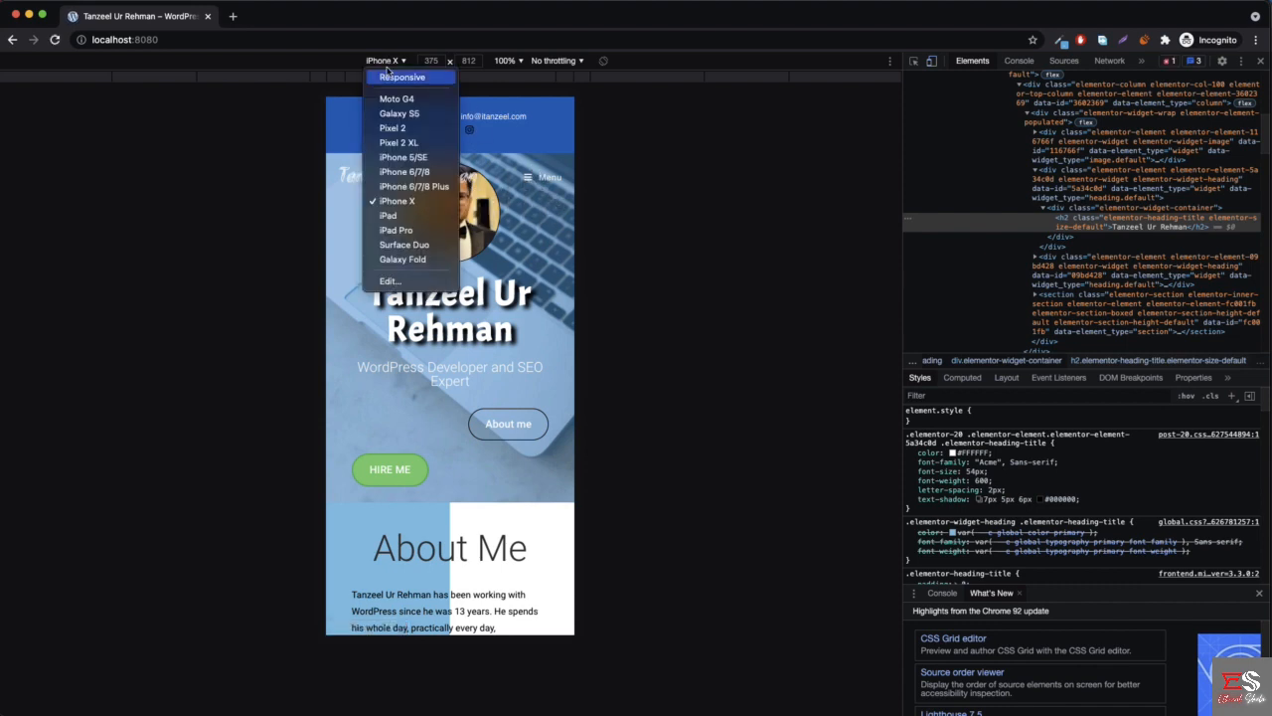
{"action": "left_click", "coordinate": [431, 162]}
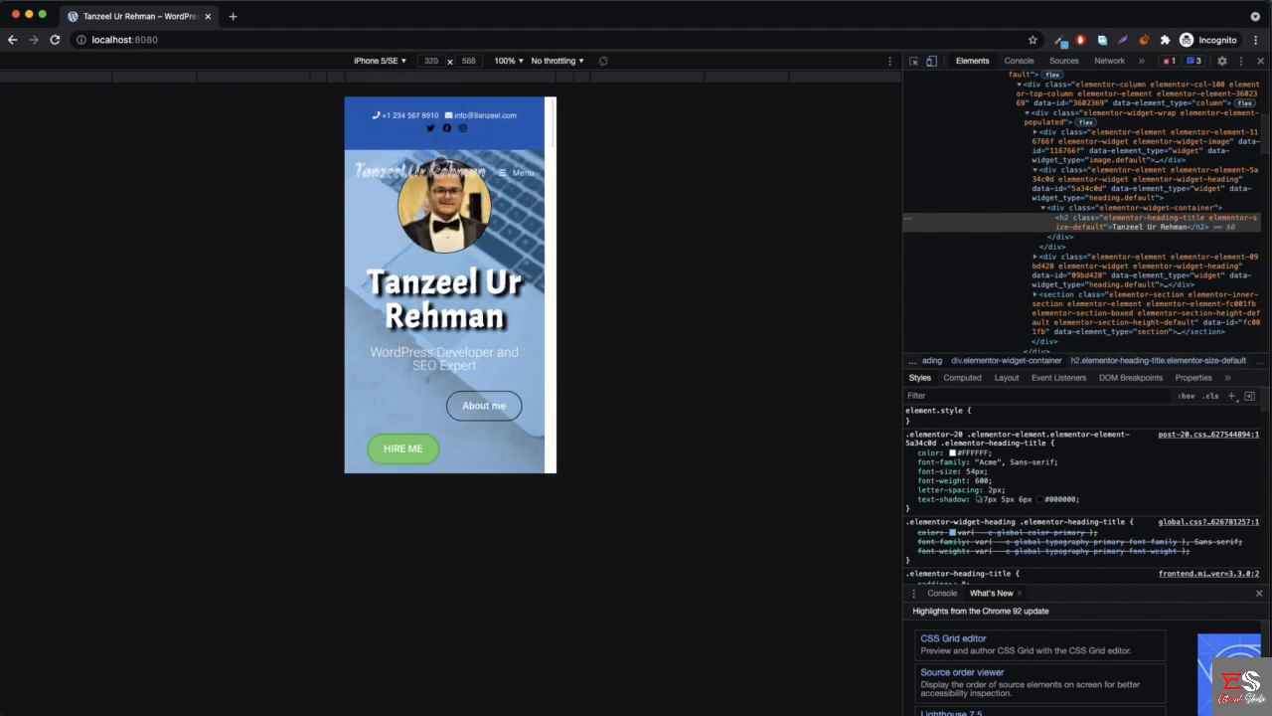
{"action": "left_click", "coordinate": [372, 61]}
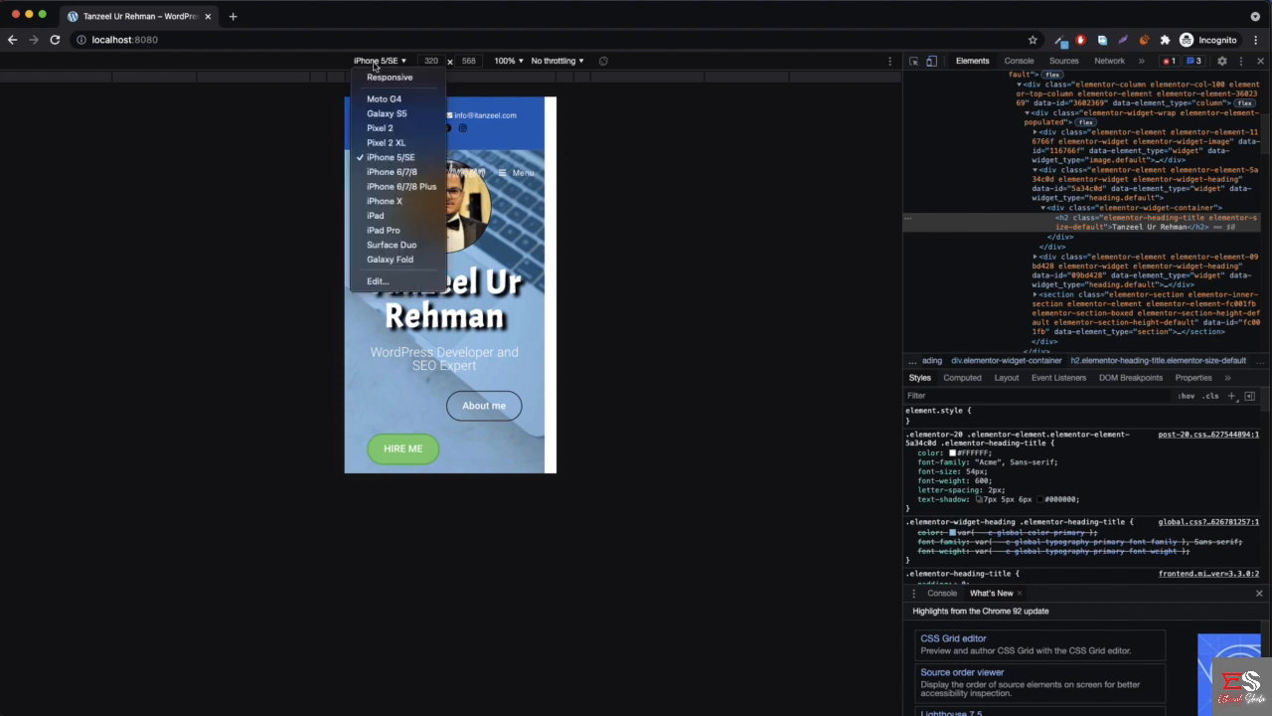
{"action": "left_click", "coordinate": [406, 204]}
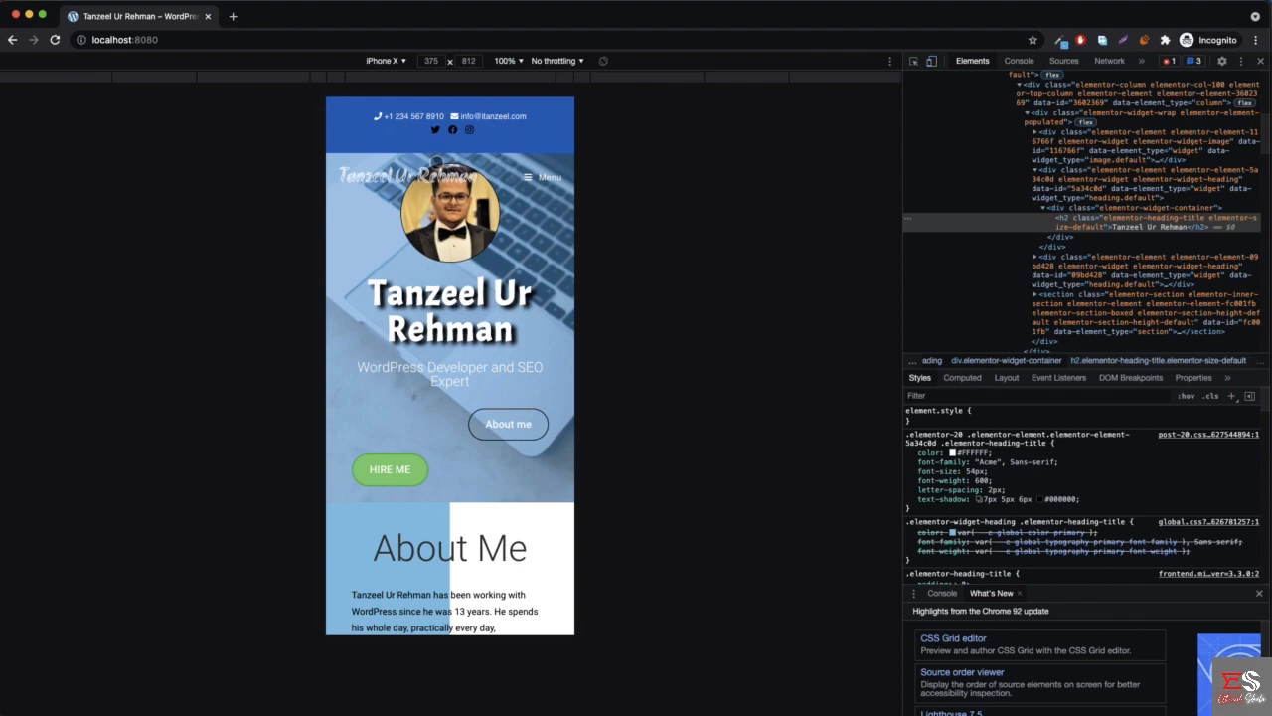
{"action": "scroll", "coordinate": [438, 255], "scroll_direction": "down", "scroll_amount": 6}
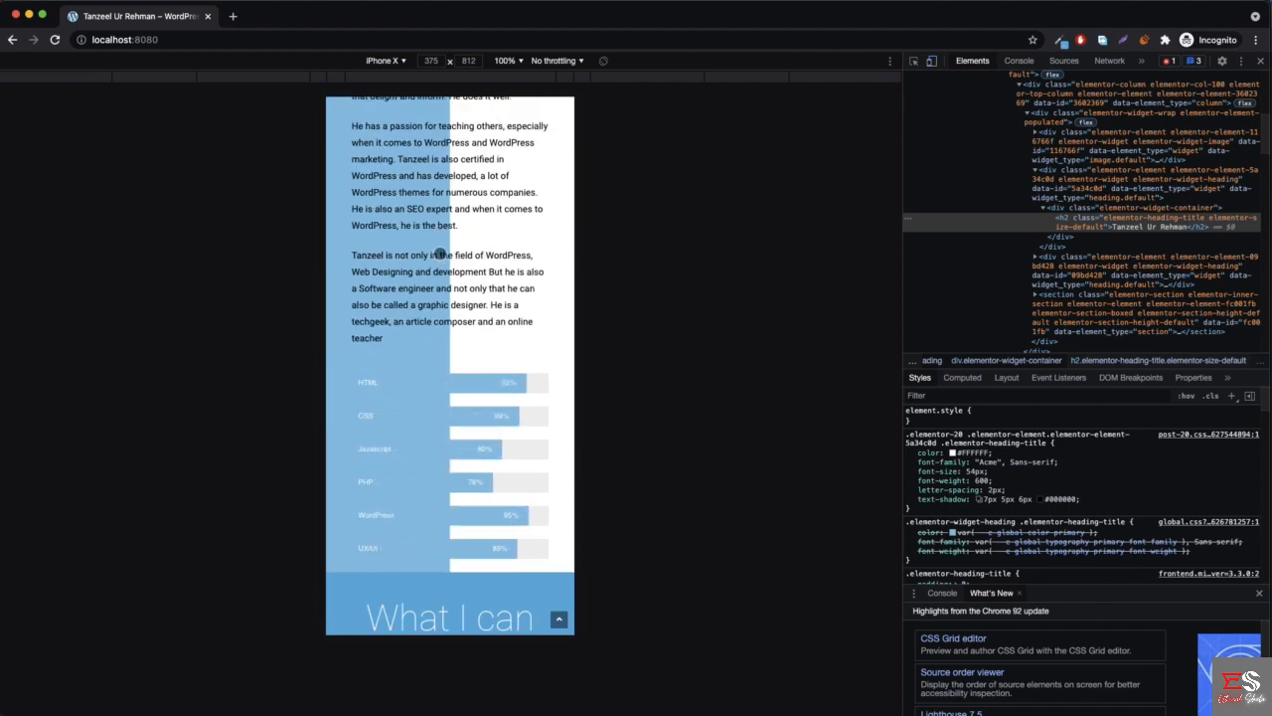
{"action": "scroll", "coordinate": [439, 252], "scroll_direction": "down", "scroll_amount": 5}
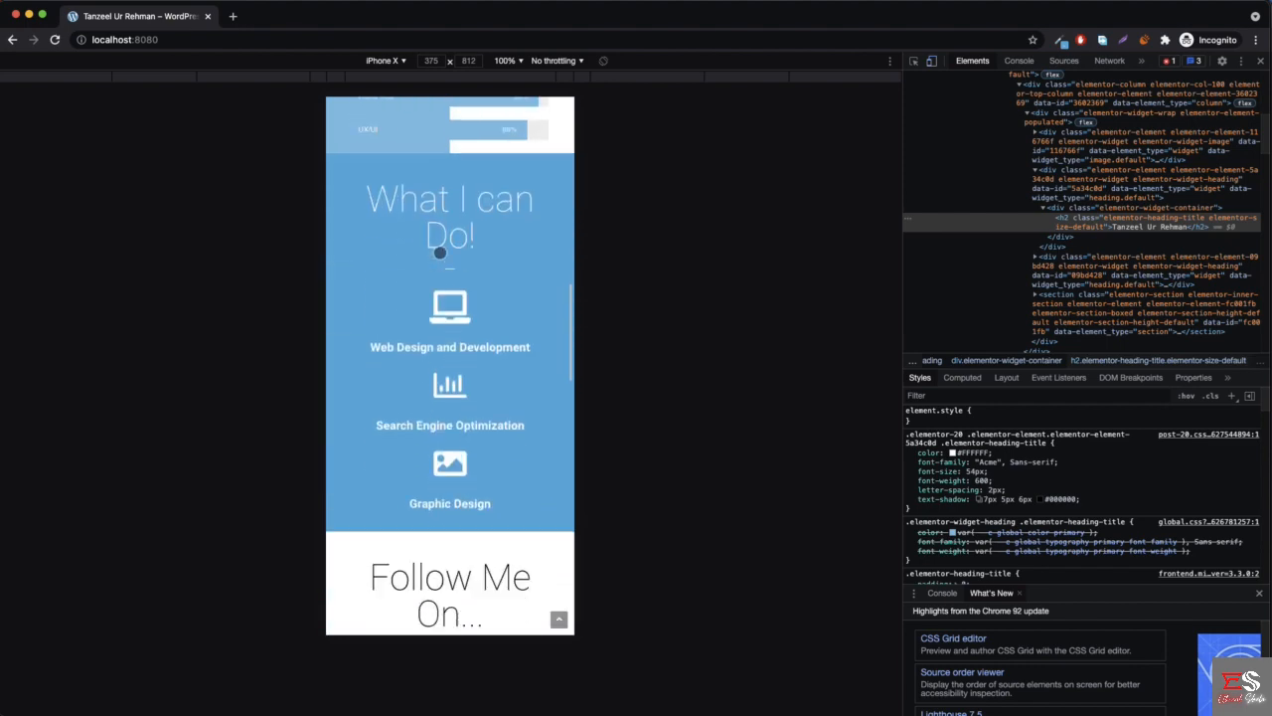
{"action": "scroll", "coordinate": [439, 252], "scroll_direction": "up", "scroll_amount": 12}
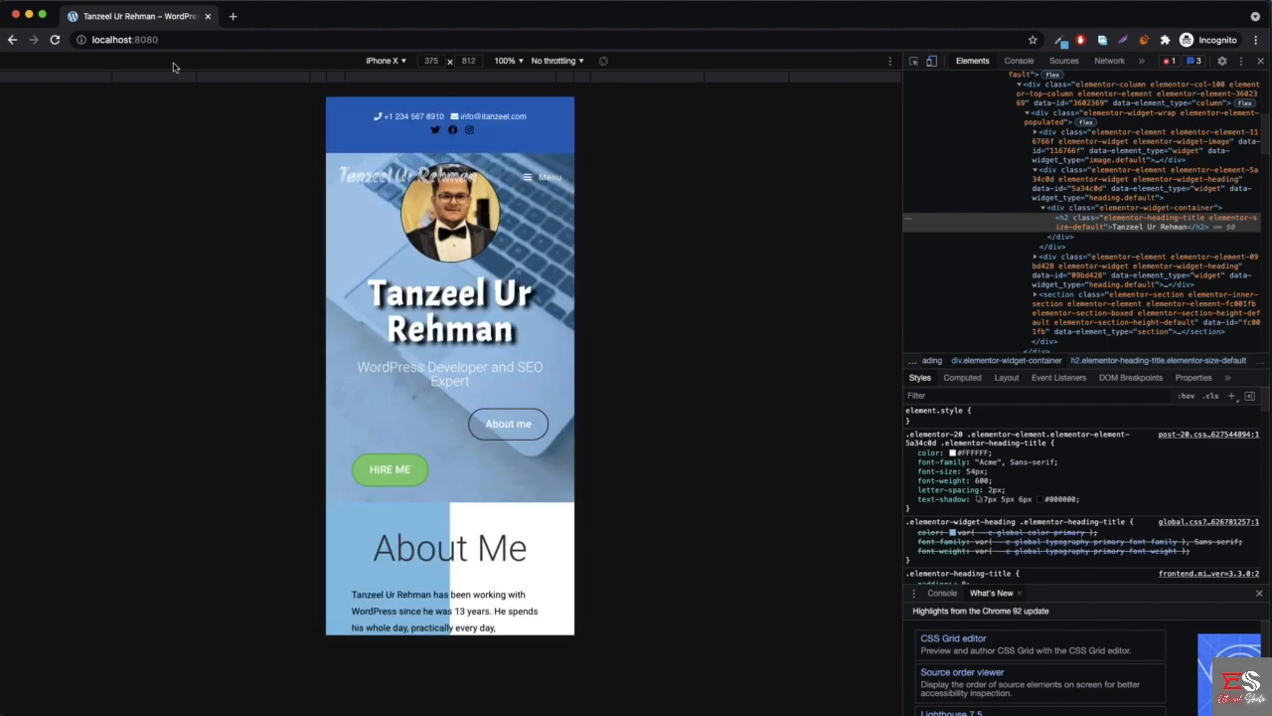
- Leave the theme customizer, open the homepage for editing in Elementor, and close the mobile versus desktop internet usage page
{"action": "left_click", "coordinate": [29, 14]}
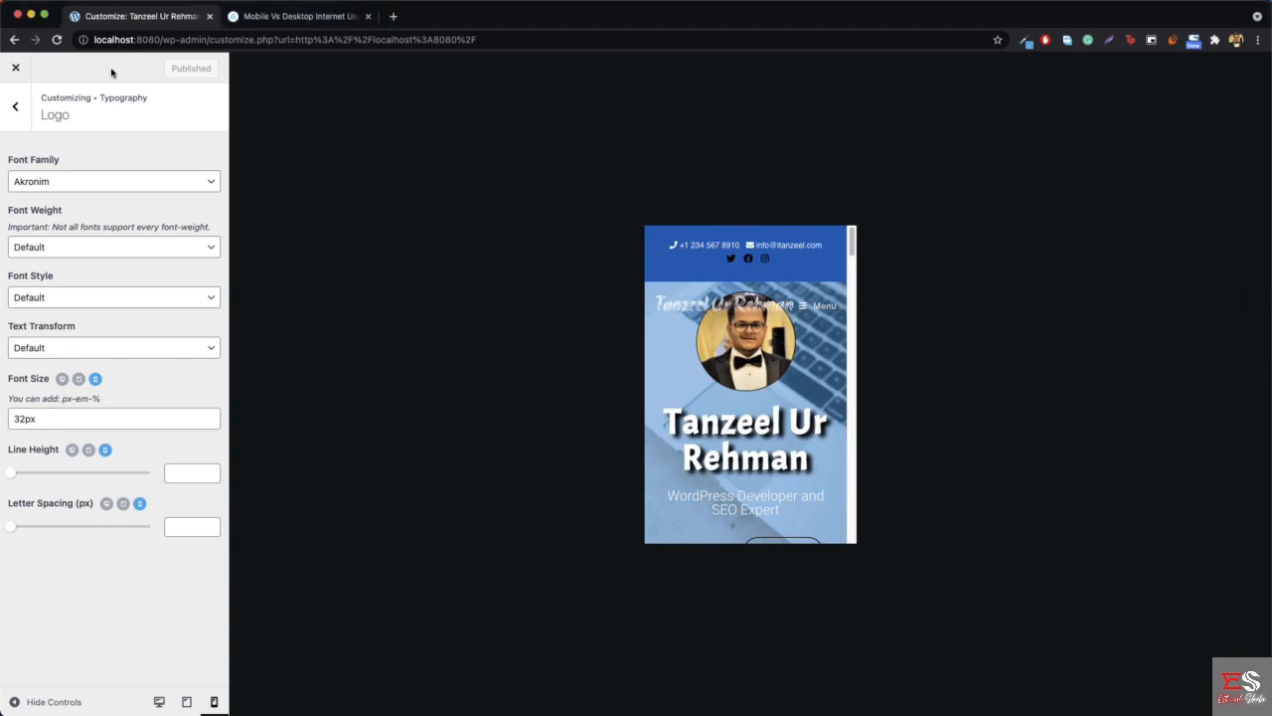
{"action": "left_click", "coordinate": [15, 66]}
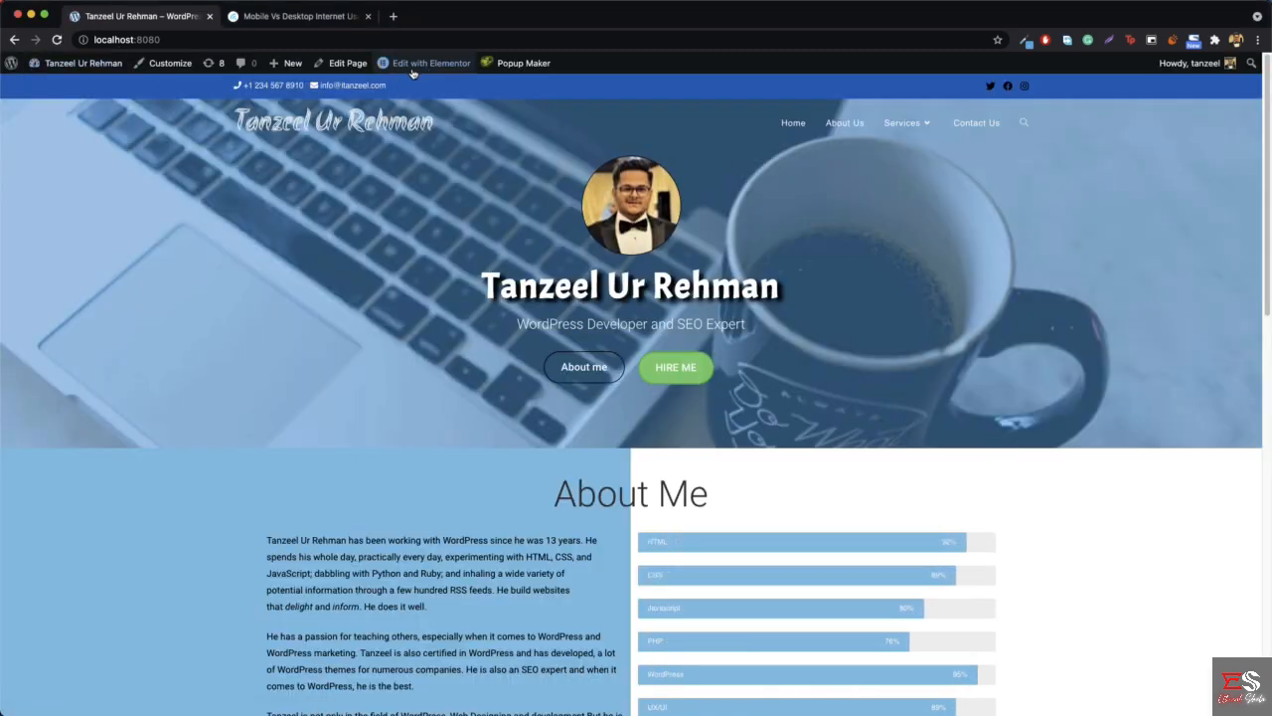
{"action": "left_click", "coordinate": [435, 71]}
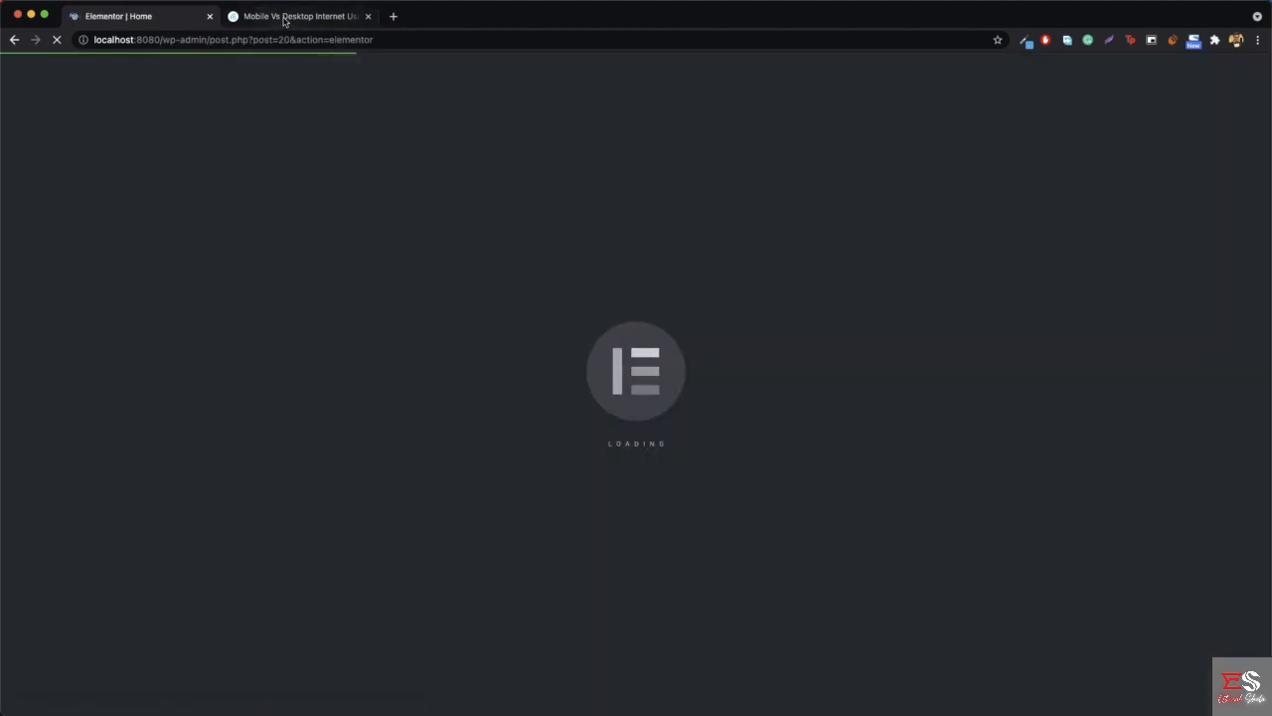
{"action": "middle_click", "coordinate": [284, 19]}
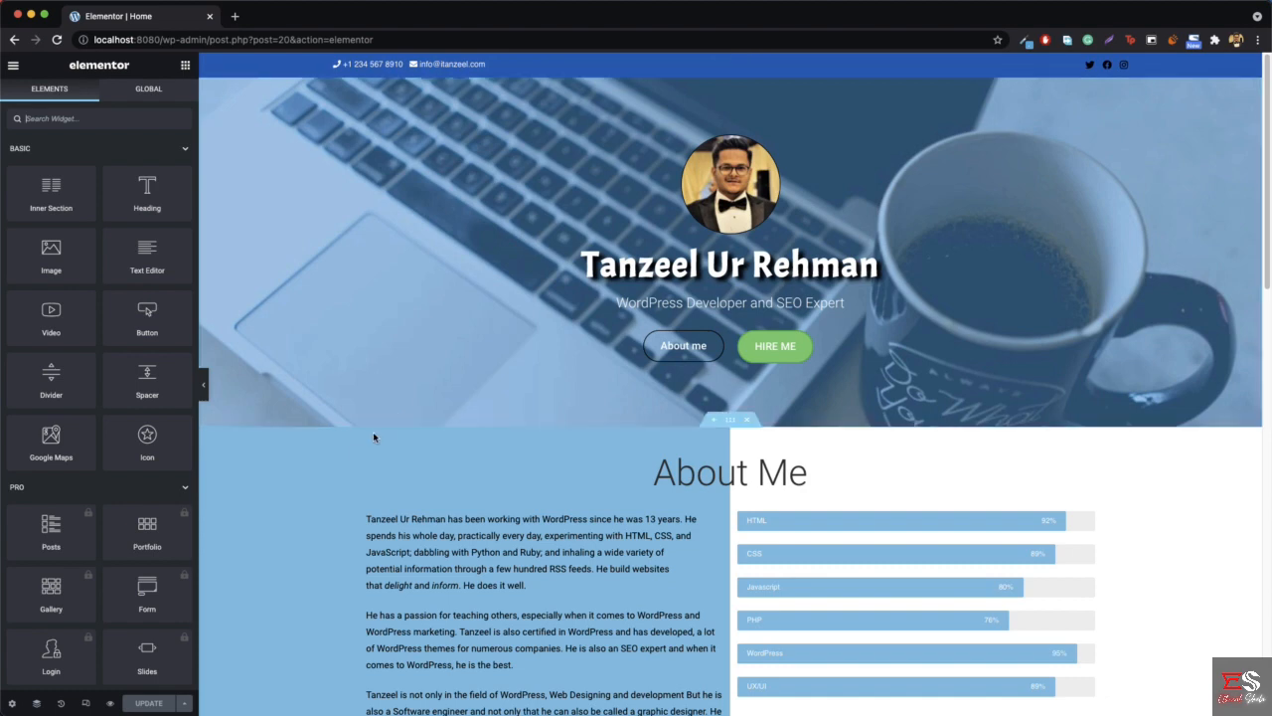
- Turn on Elementor's responsive mode and set the mobile preview to 375 wide by 812 high, matching the iPhone X test size
{"action": "left_click", "coordinate": [85, 703]}
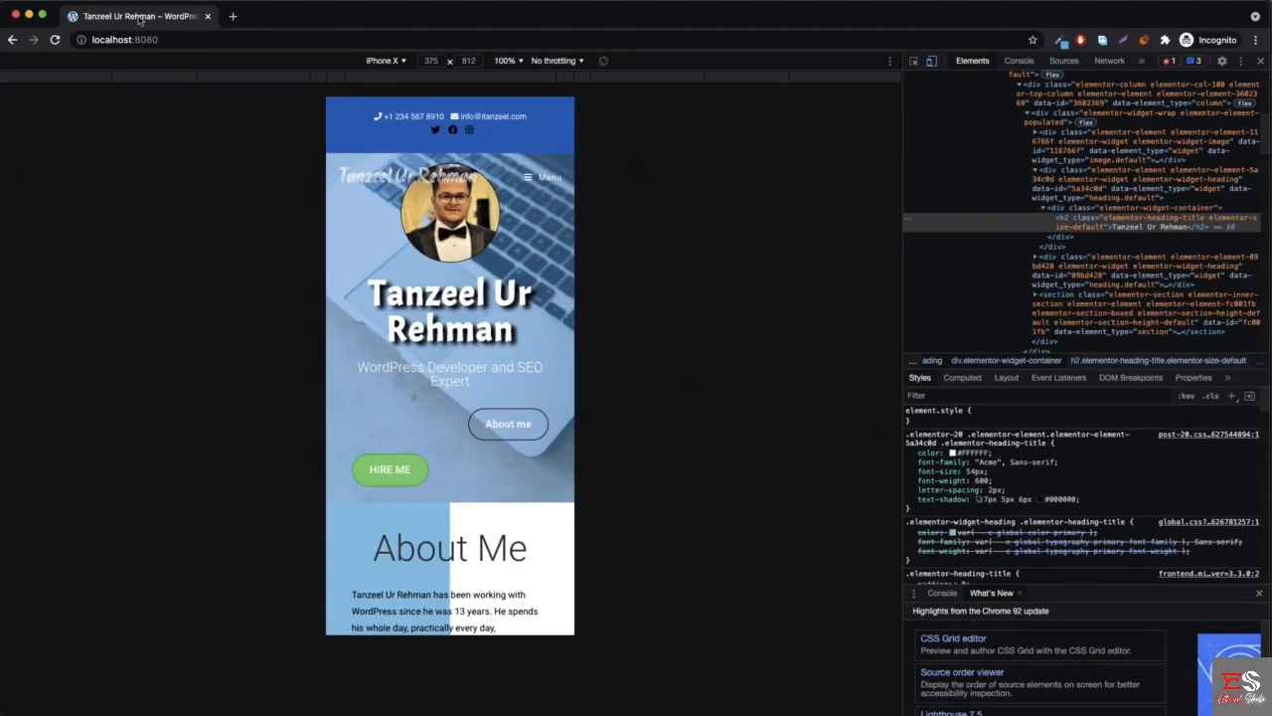
{"action": "left_click", "coordinate": [29, 16]}
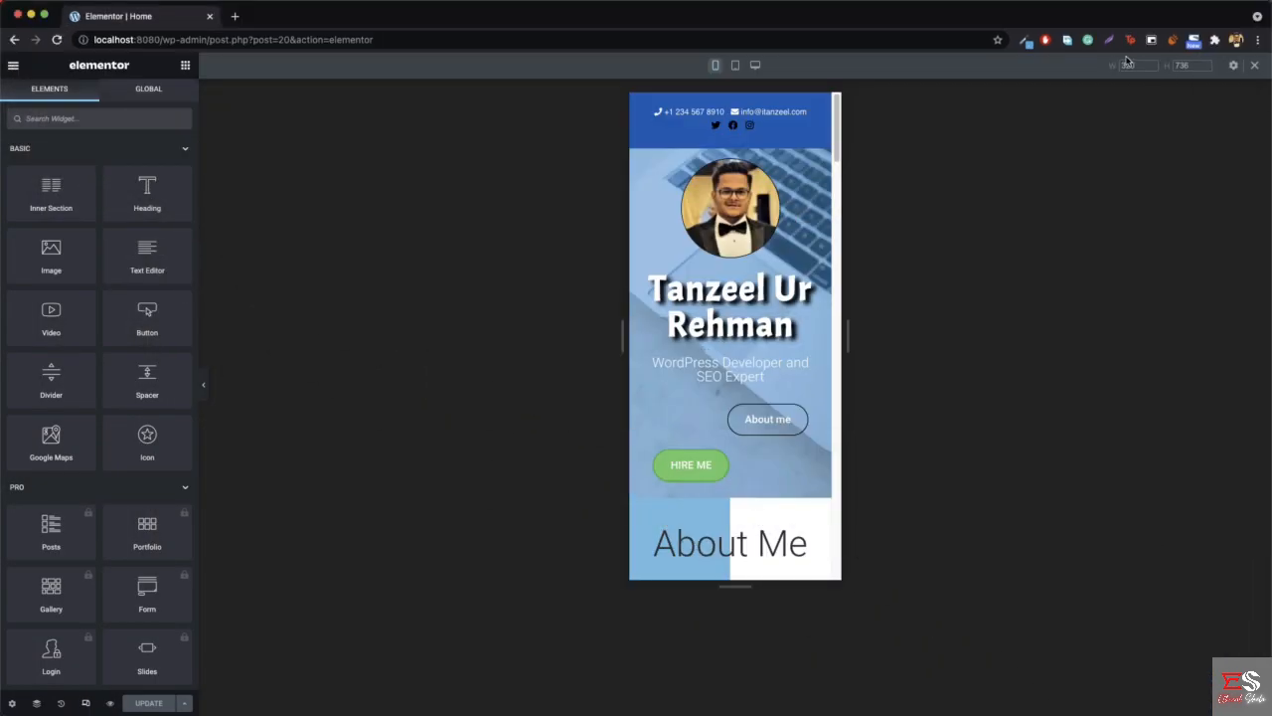
{"action": "double_click", "coordinate": [1134, 64]}
{"action": "type", "text": "375"}
{"action": "key", "text": "Return"}
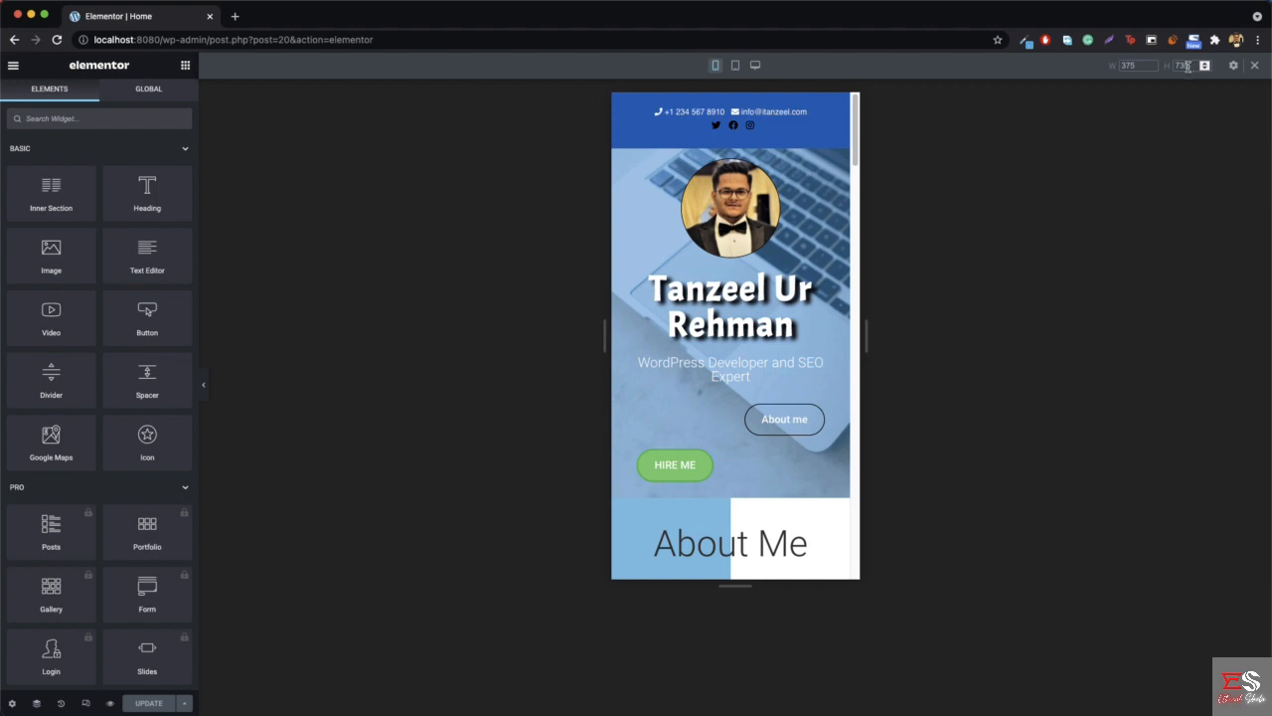
{"action": "double_click", "coordinate": [1185, 65]}
{"action": "type", "text": "812"}
{"action": "key", "text": "Return"}
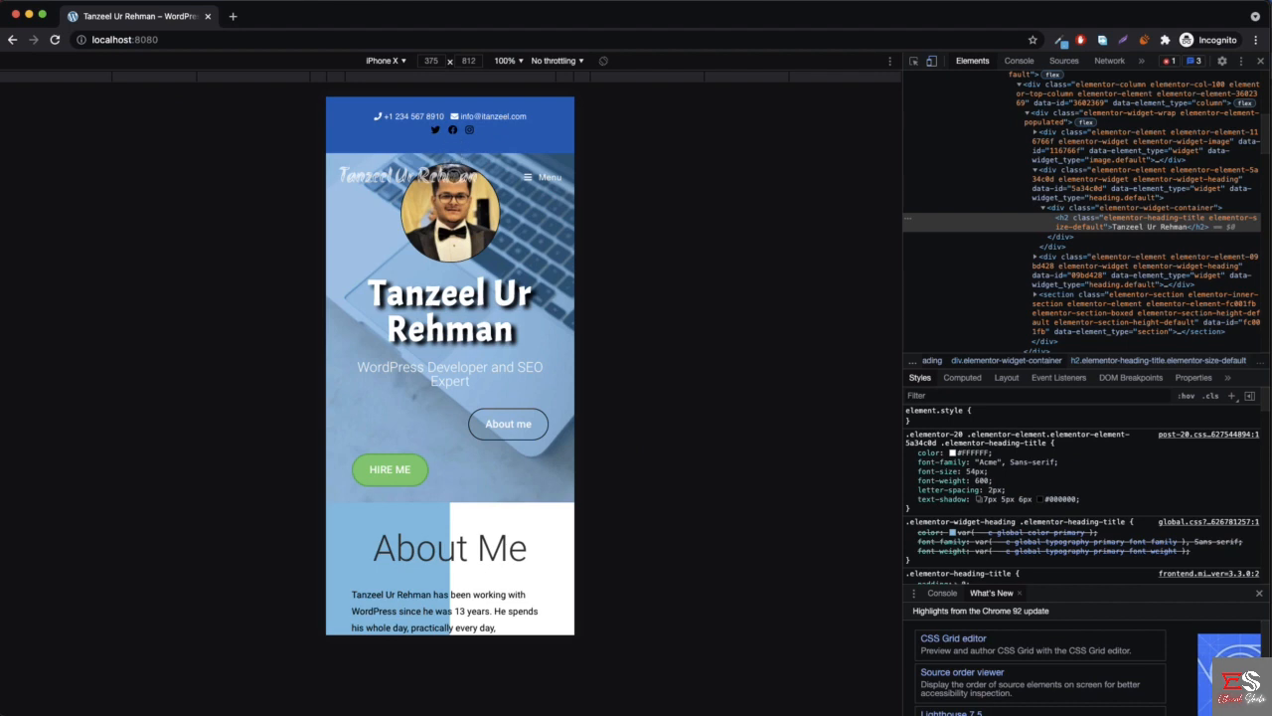
{"action": "left_click", "coordinate": [28, 15]}
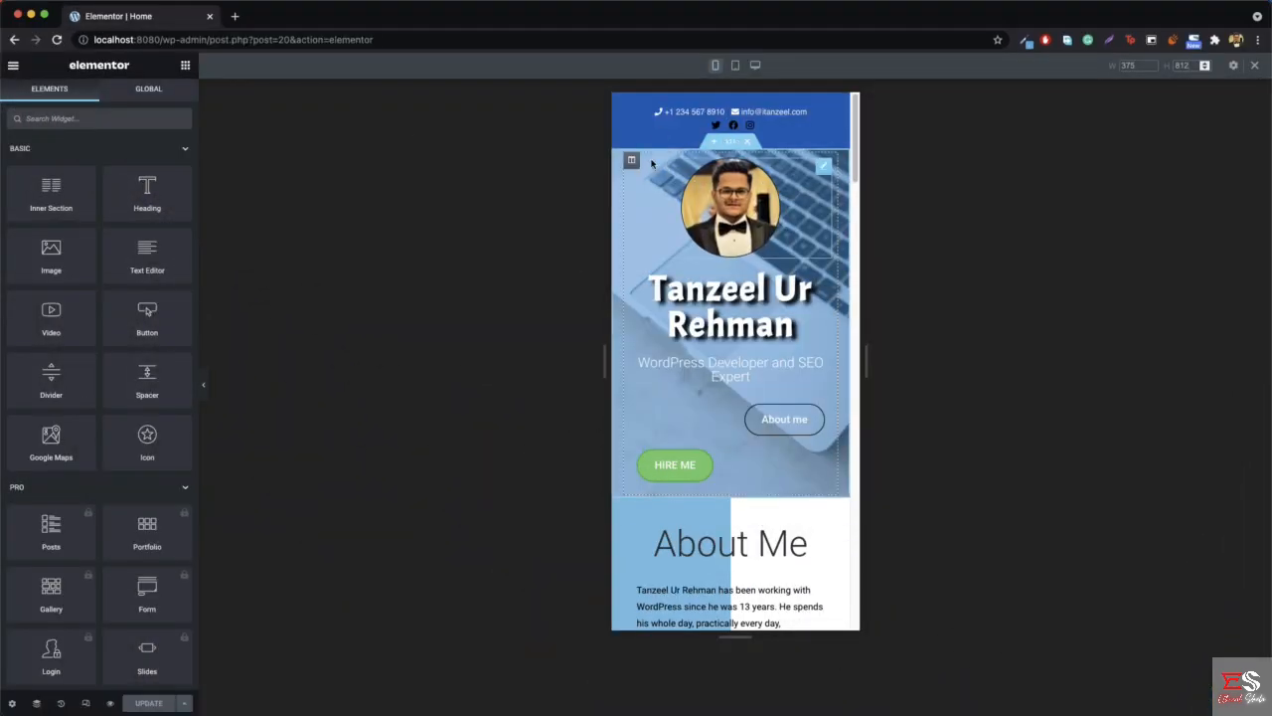
- Unlink the hero section's mobile padding values and set the top padding to 55 px
{"action": "right_click", "coordinate": [731, 149]}
{"action": "left_click", "coordinate": [771, 157]}
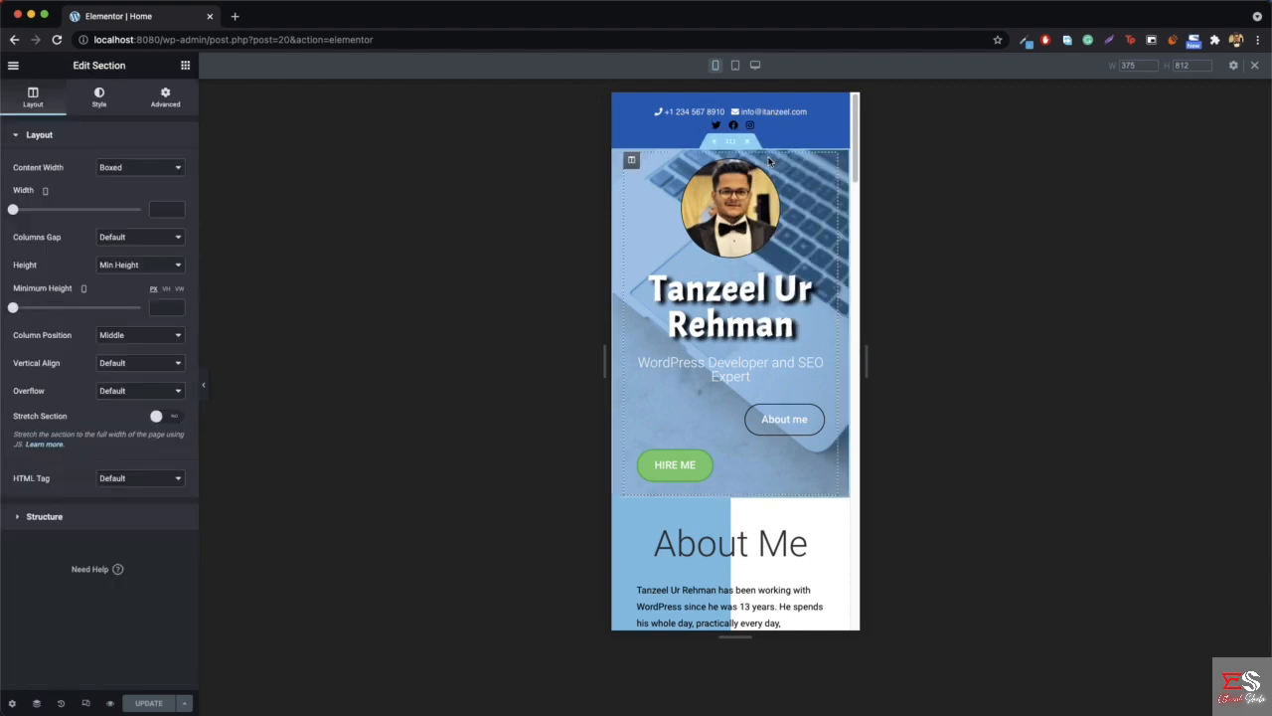
{"action": "left_click", "coordinate": [169, 105]}
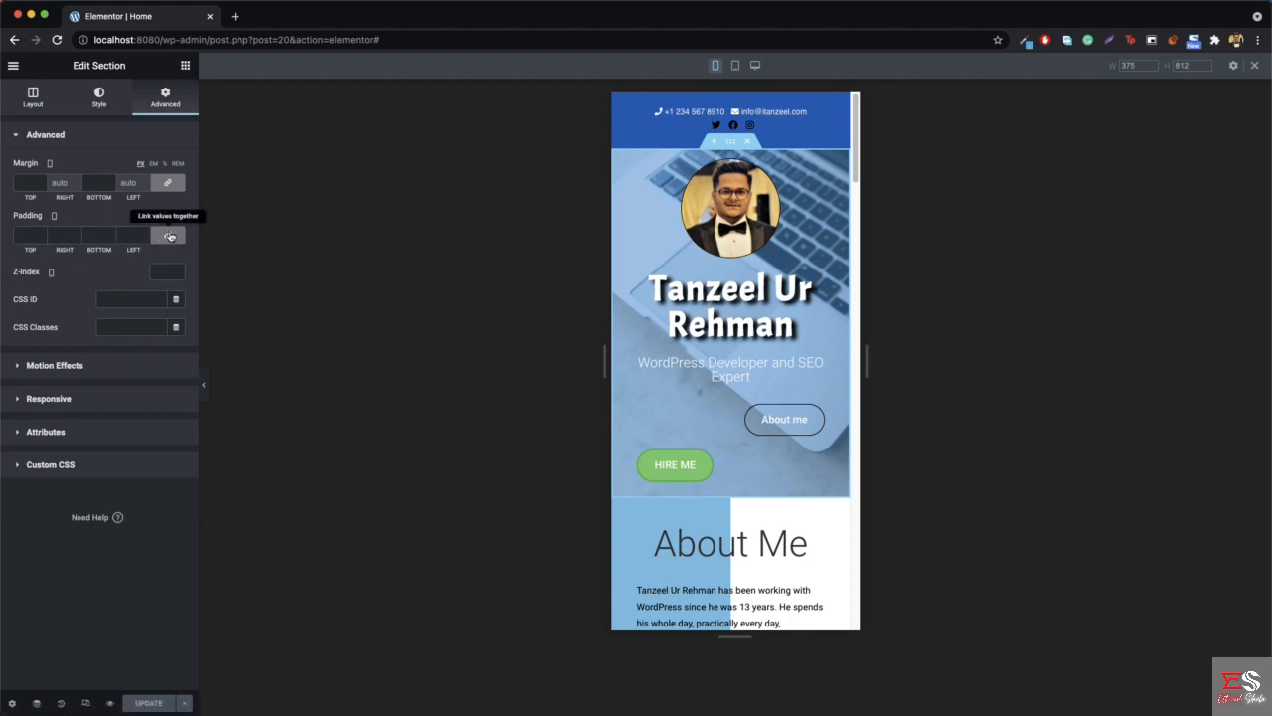
{"action": "left_click", "coordinate": [169, 236]}
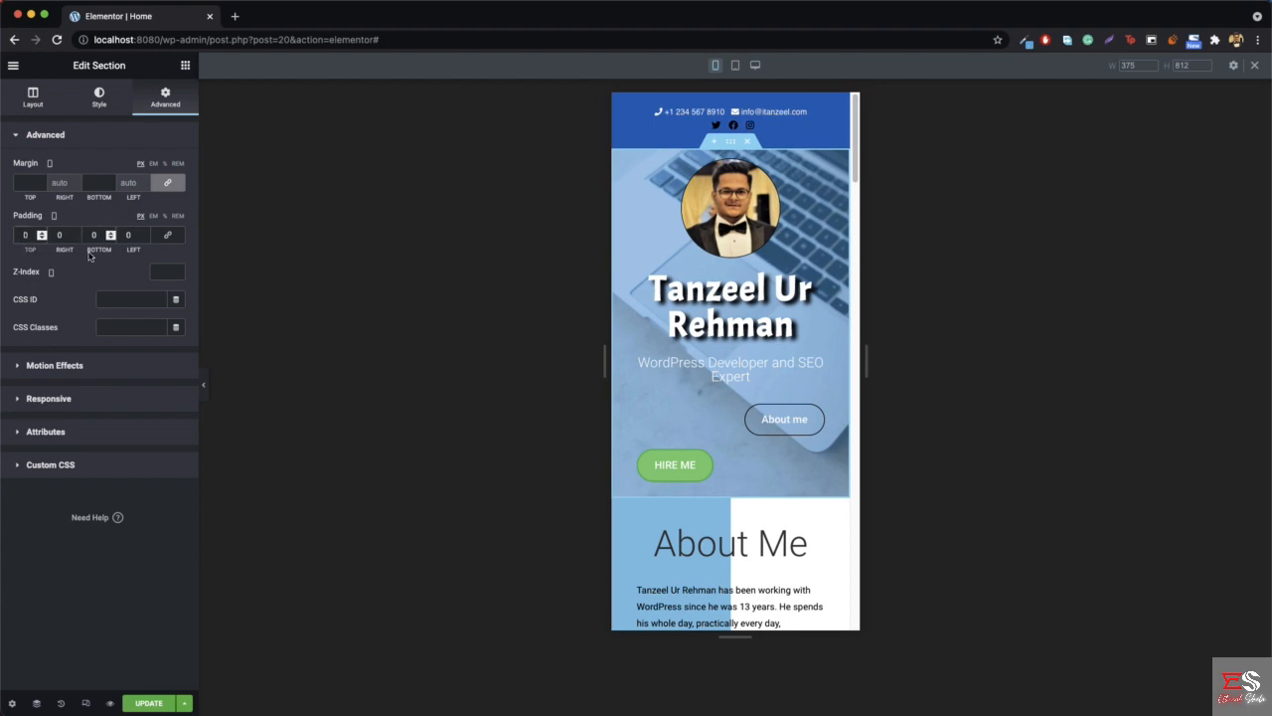
{"action": "type", "text": "5"}
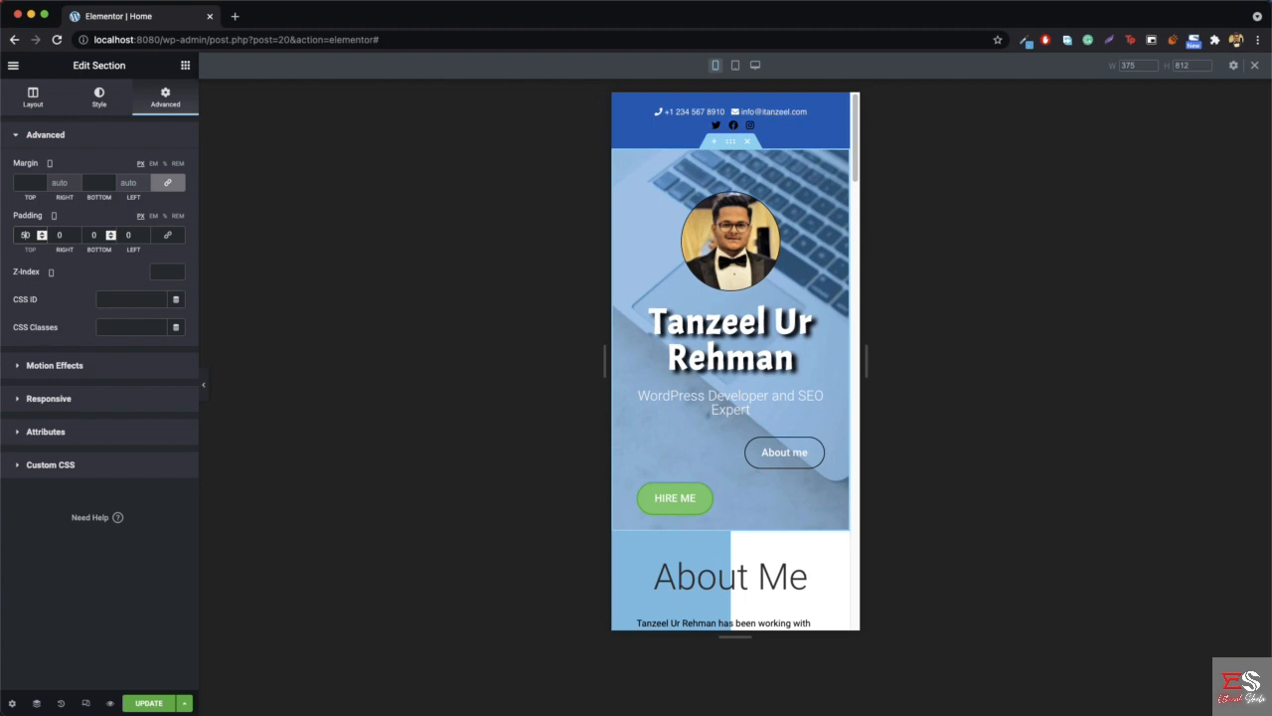
{"action": "key", "text": "BackSpace"}
{"action": "type", "text": "5"}
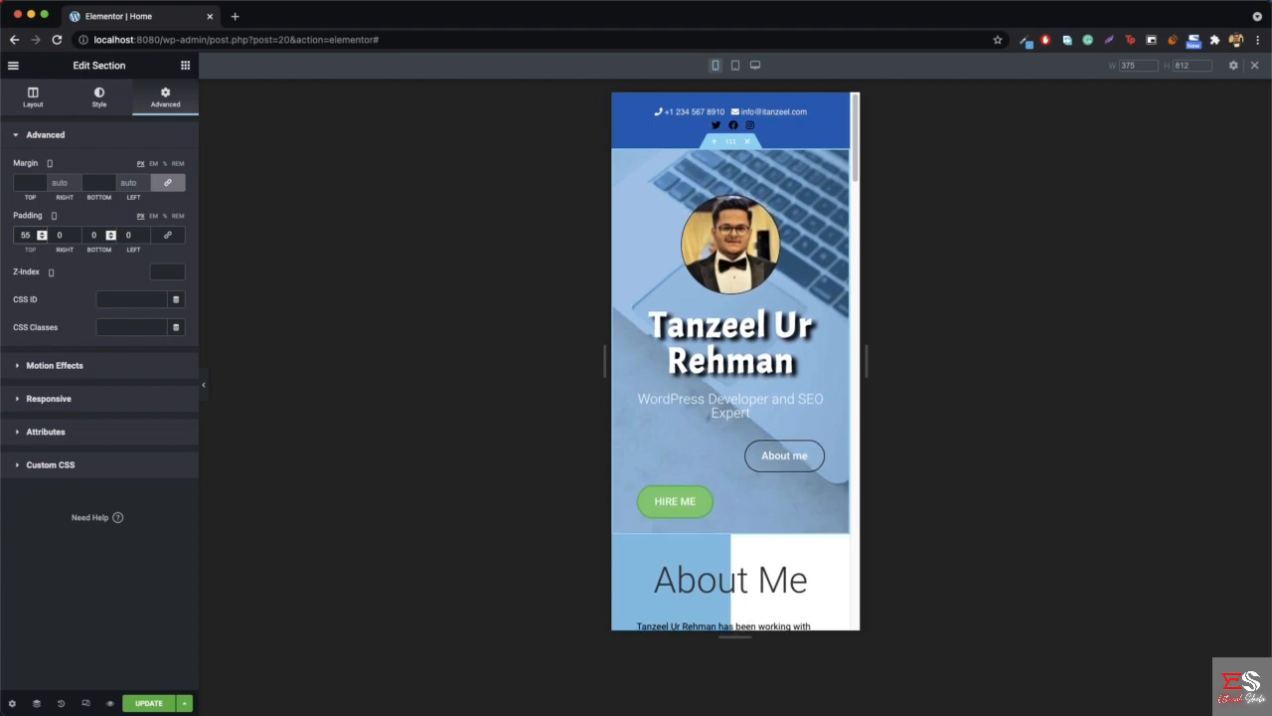
- Set the hero section's mobile bottom padding to 5 px and update the page
{"action": "left_click", "coordinate": [89, 241]}
{"action": "key", "text": "BackSpace"}
{"action": "type", "text": "1"}
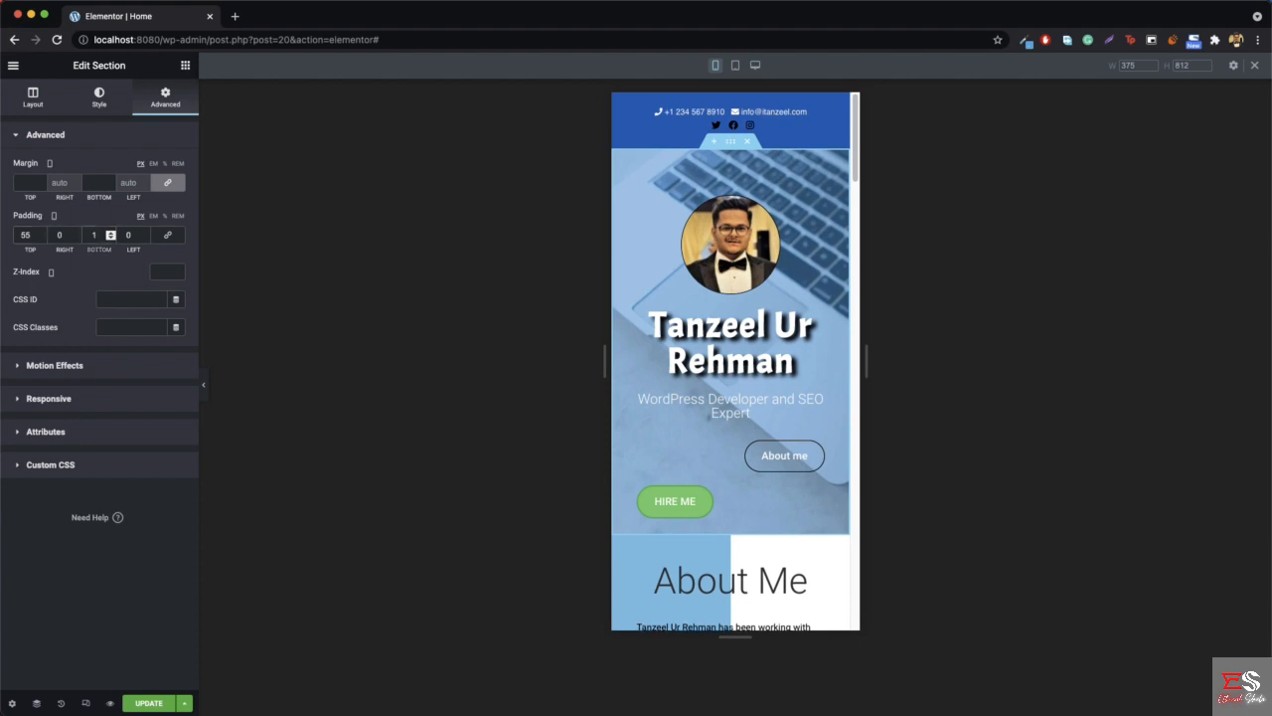
{"action": "key", "text": "Up"}
{"action": "key", "text": "Up"}
{"action": "key", "text": "Up"}
{"action": "key", "text": "Up"}
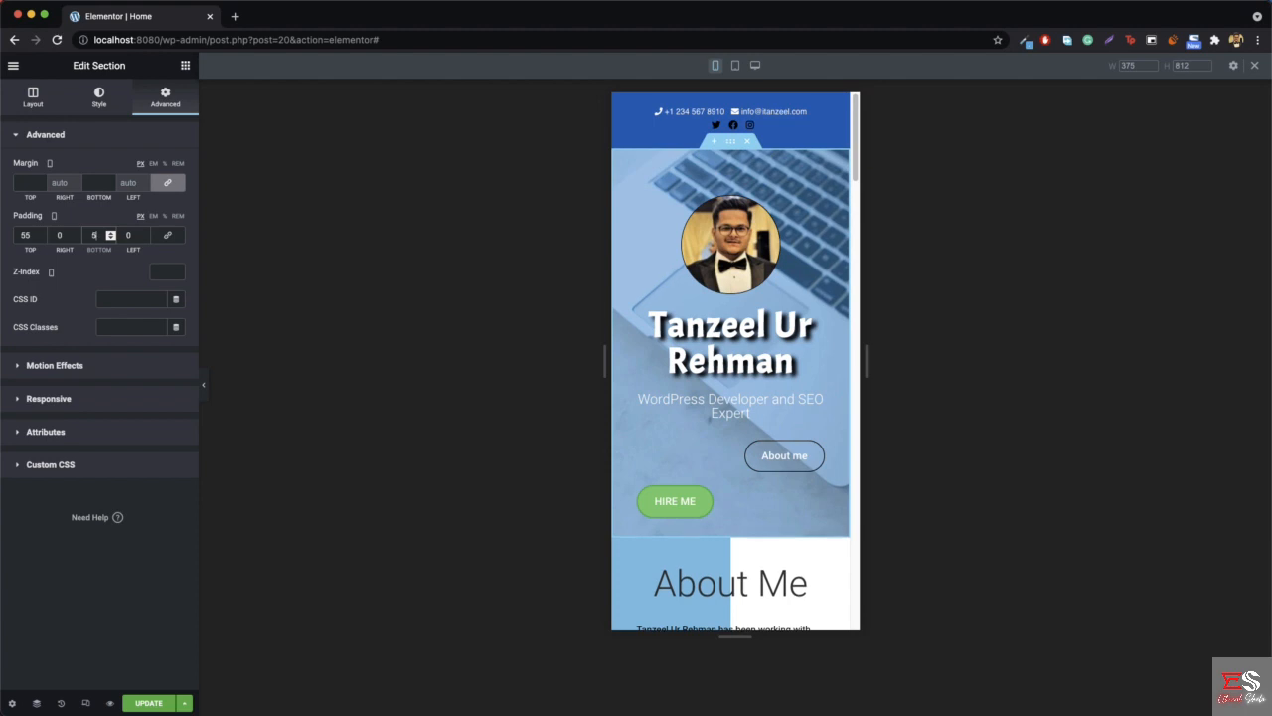
{"action": "left_click", "coordinate": [149, 702]}
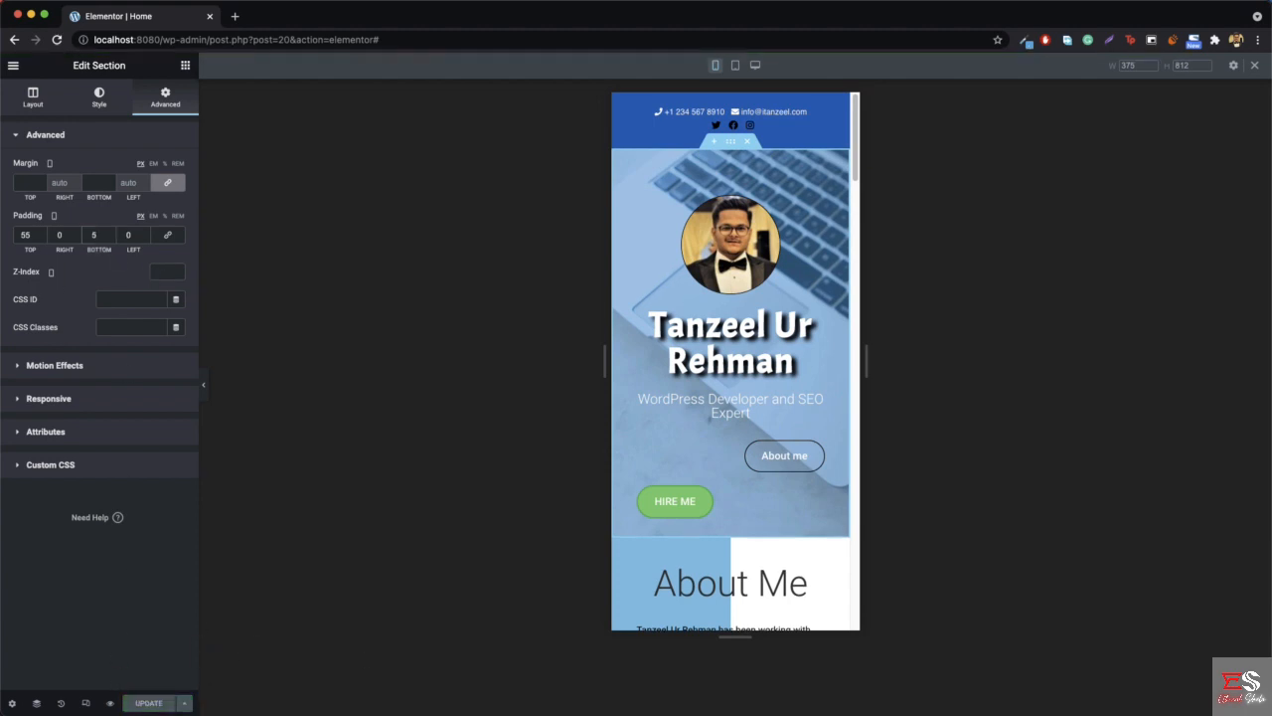
- Reload the live homepage at iPhone X size and check the spacing between the logo and the profile photo
{"action": "left_click", "coordinate": [1103, 712]}
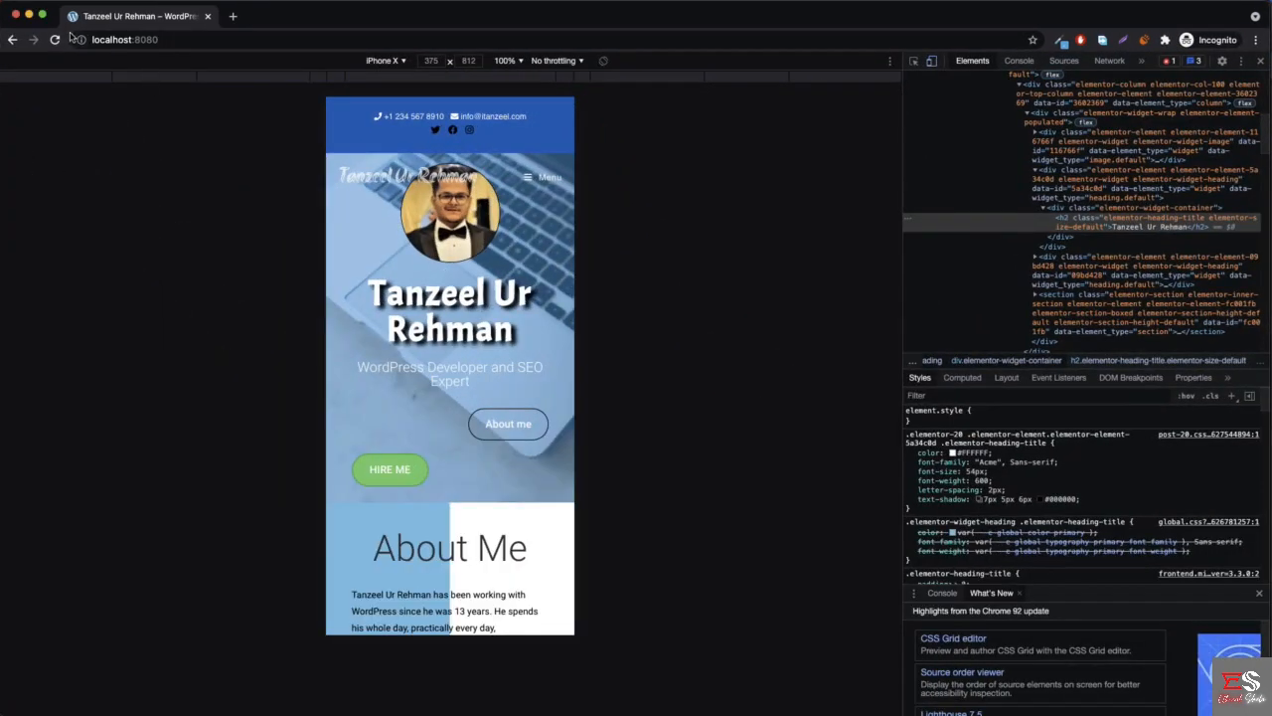
{"action": "left_click", "coordinate": [56, 40]}
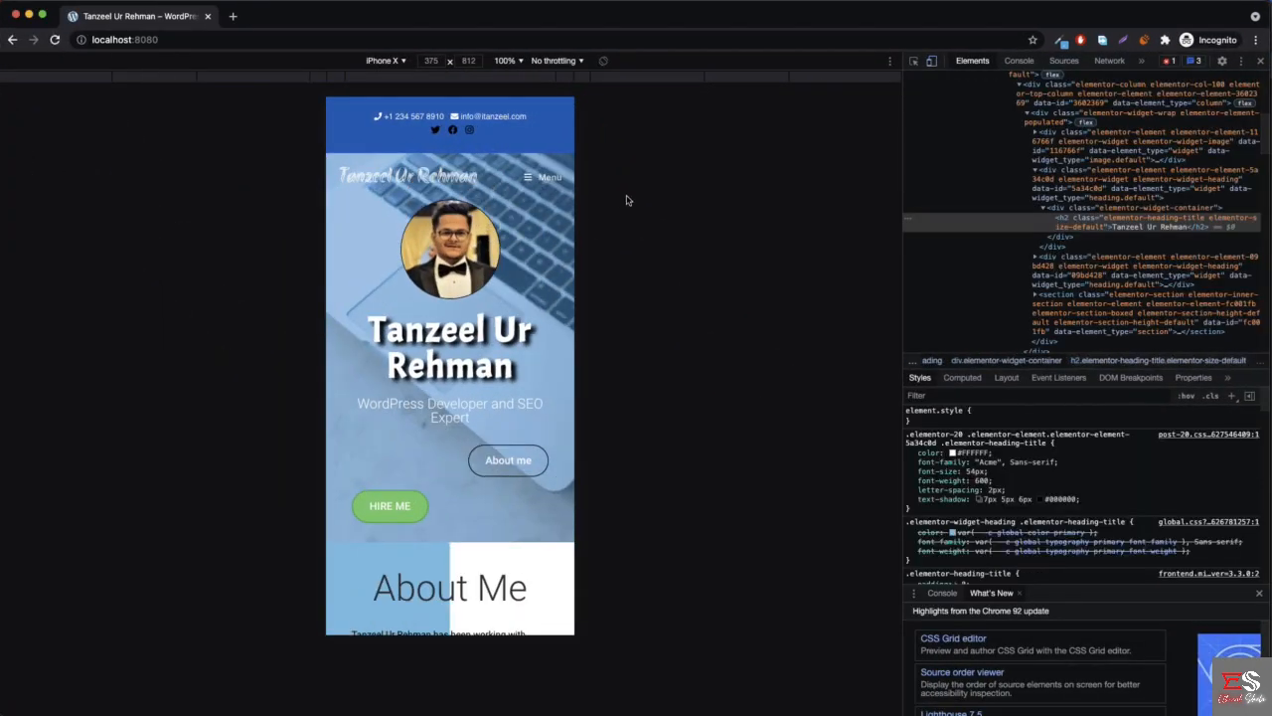
{"action": "left_click", "coordinate": [29, 15]}
- Open the hero name heading's typography settings and compare the font size set for desktop with the one for mobile
{"action": "right_click", "coordinate": [739, 343]}
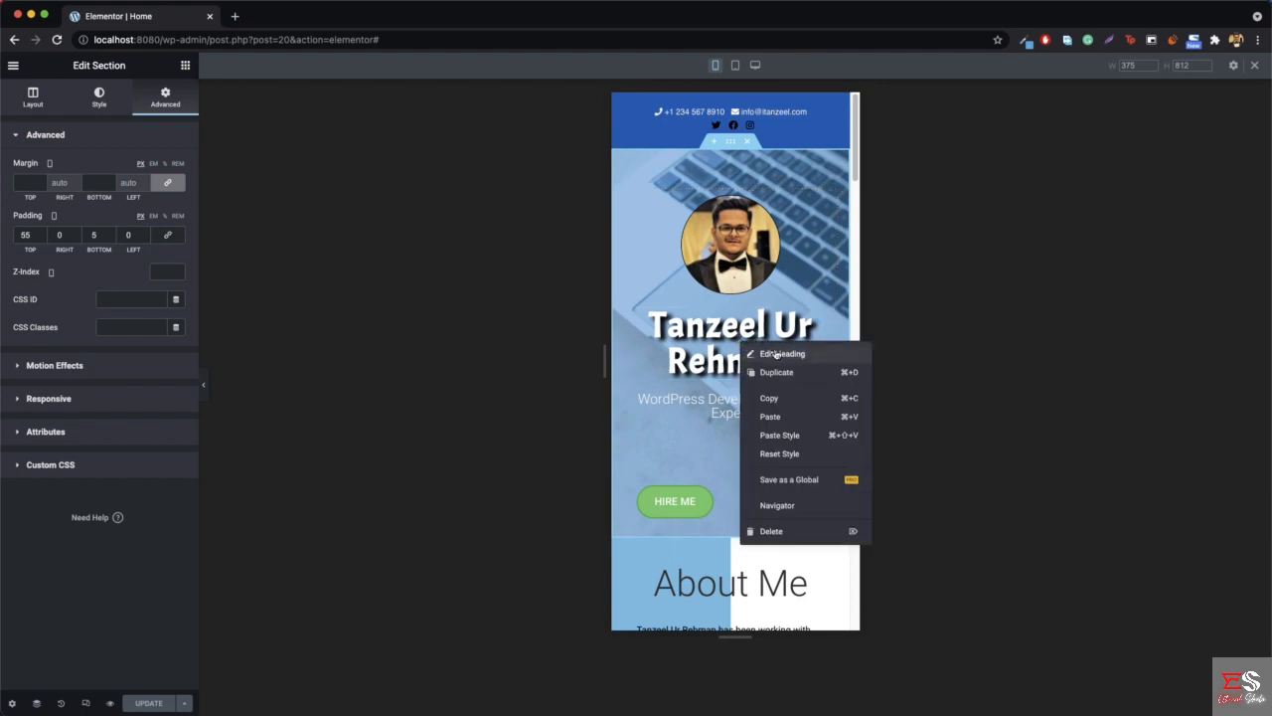
{"action": "left_click", "coordinate": [778, 353]}
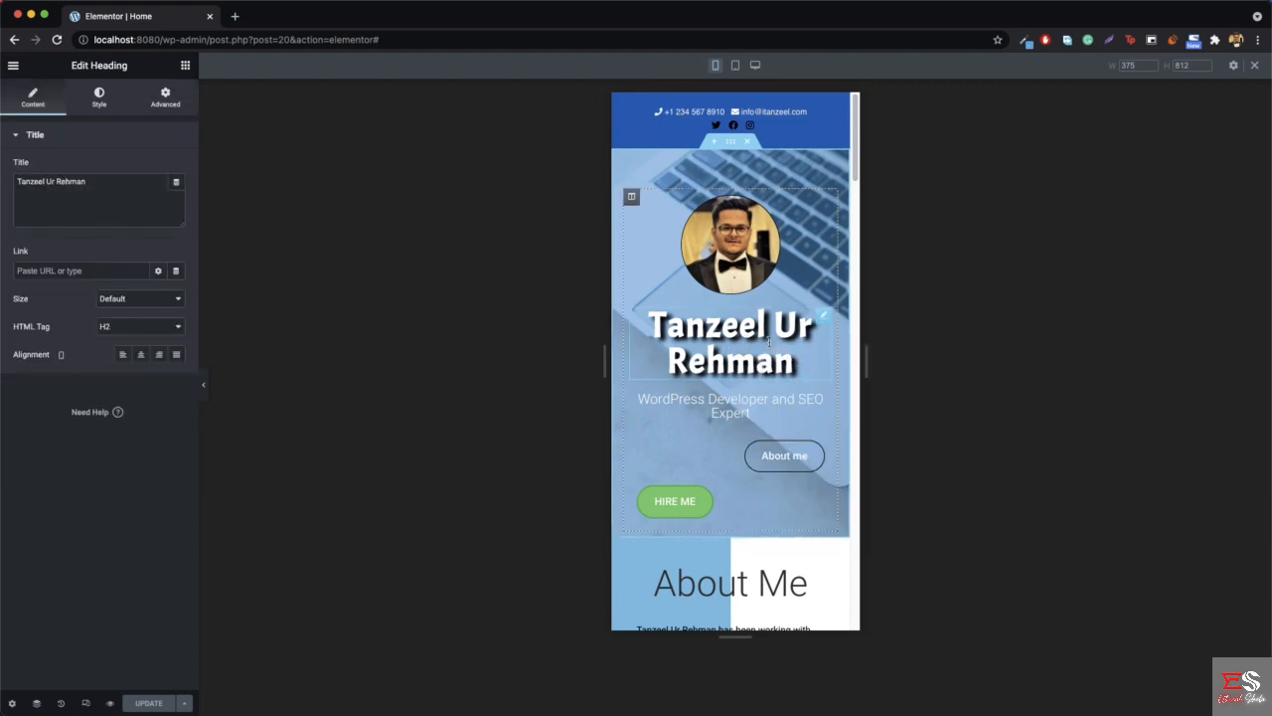
{"action": "left_click", "coordinate": [98, 96]}
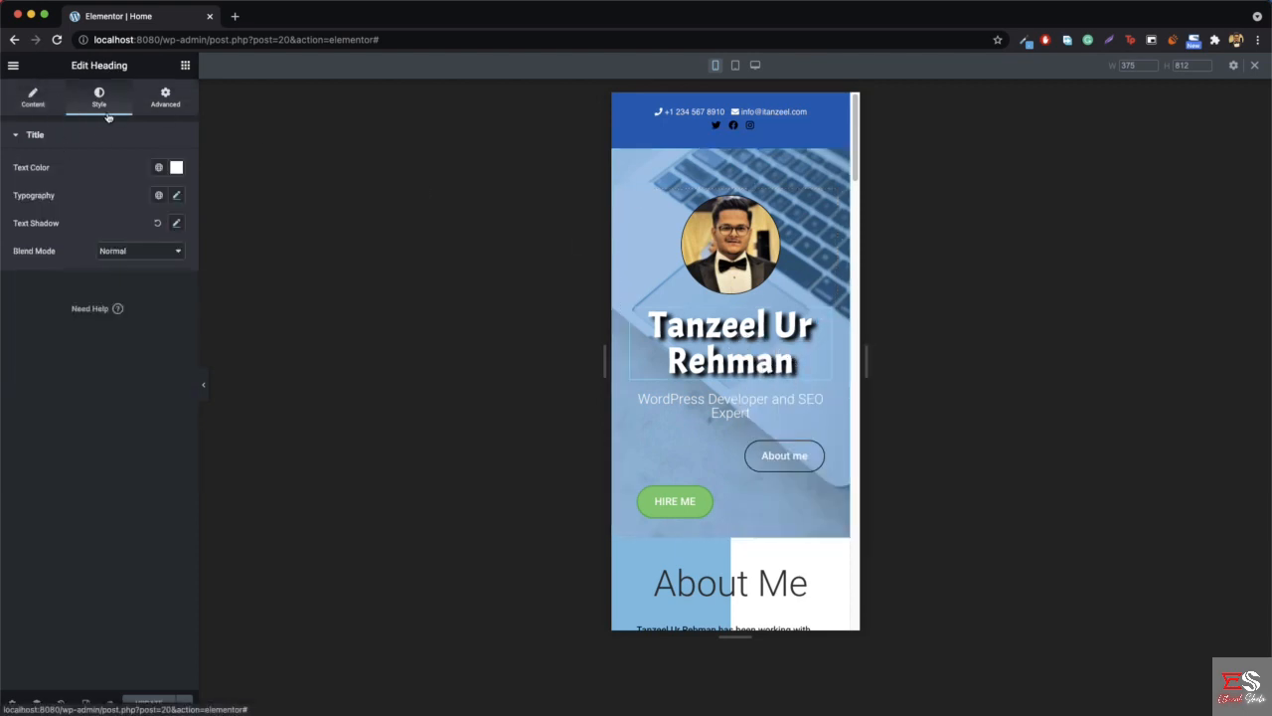
{"action": "left_click", "coordinate": [176, 196]}
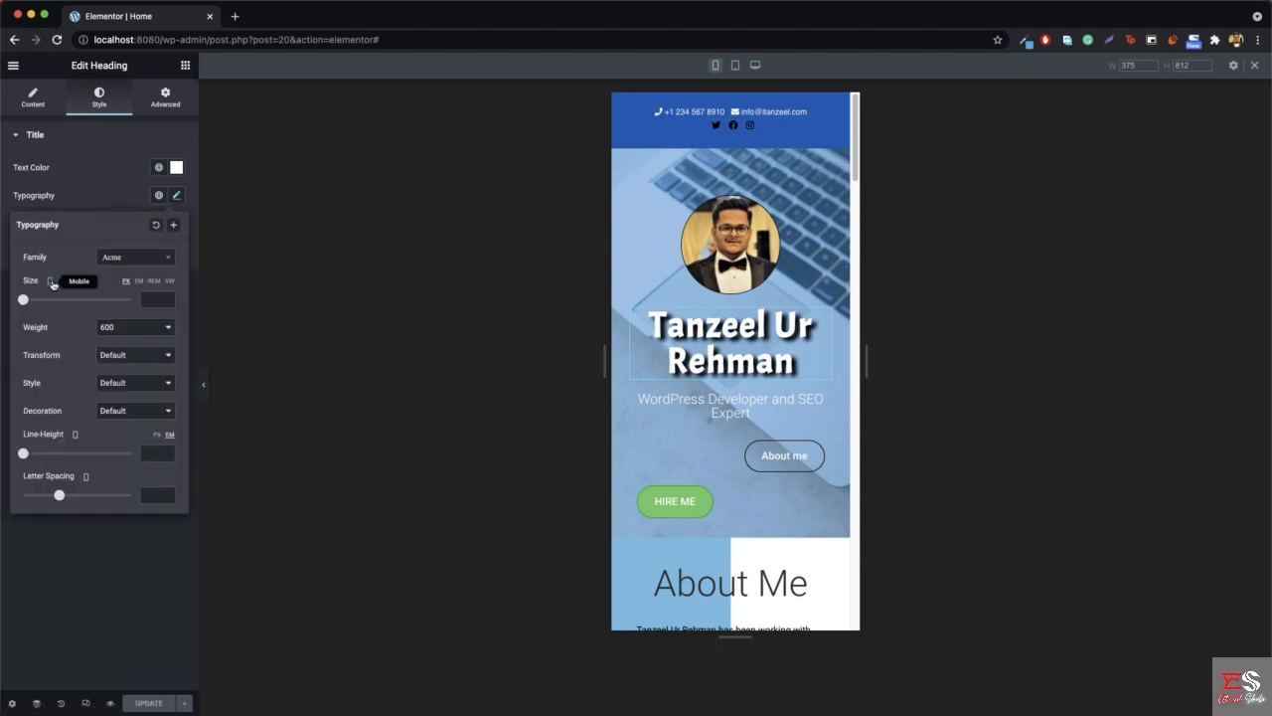
{"action": "left_click", "coordinate": [54, 283]}
{"action": "left_click", "coordinate": [47, 252]}
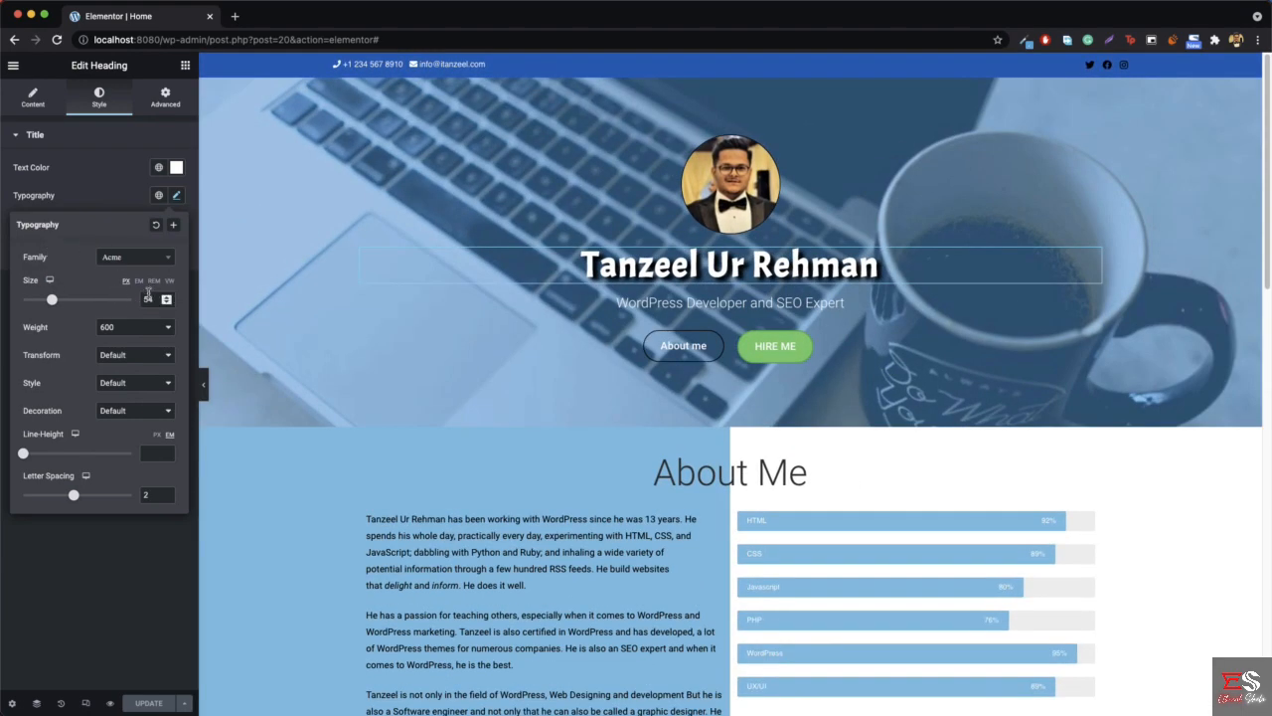
{"action": "left_click", "coordinate": [50, 280]}
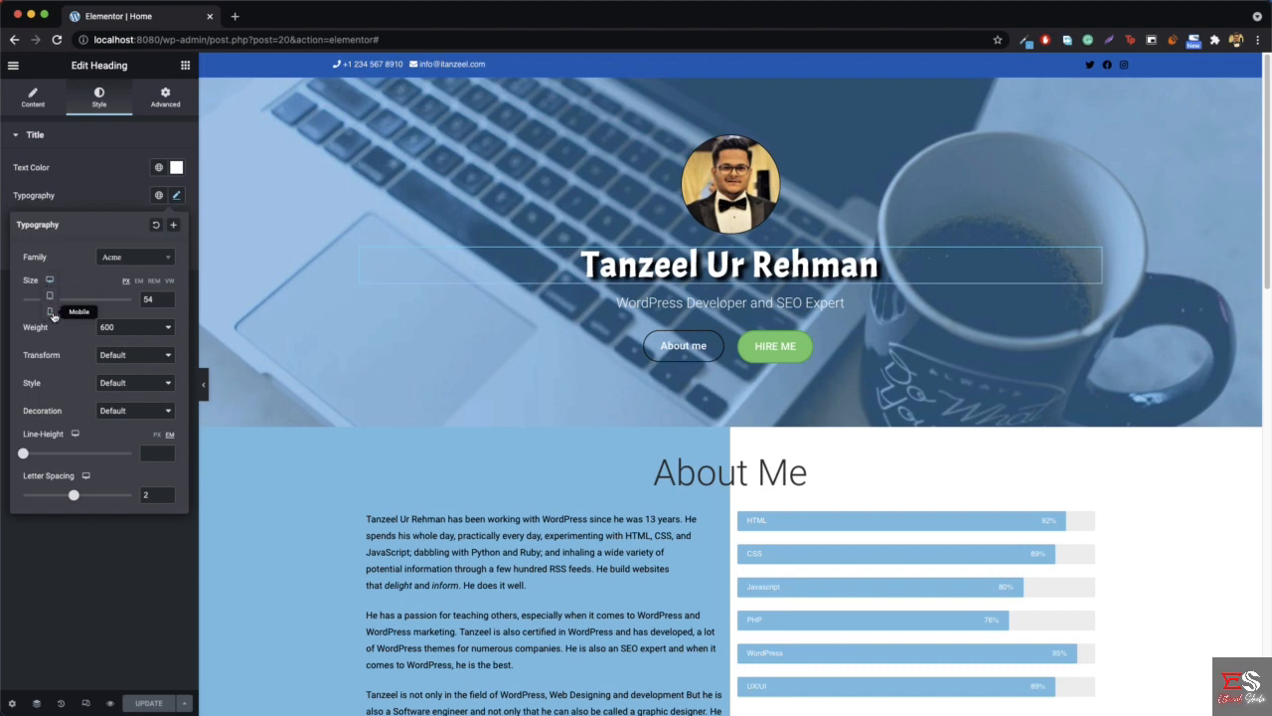
{"action": "left_click", "coordinate": [50, 312]}
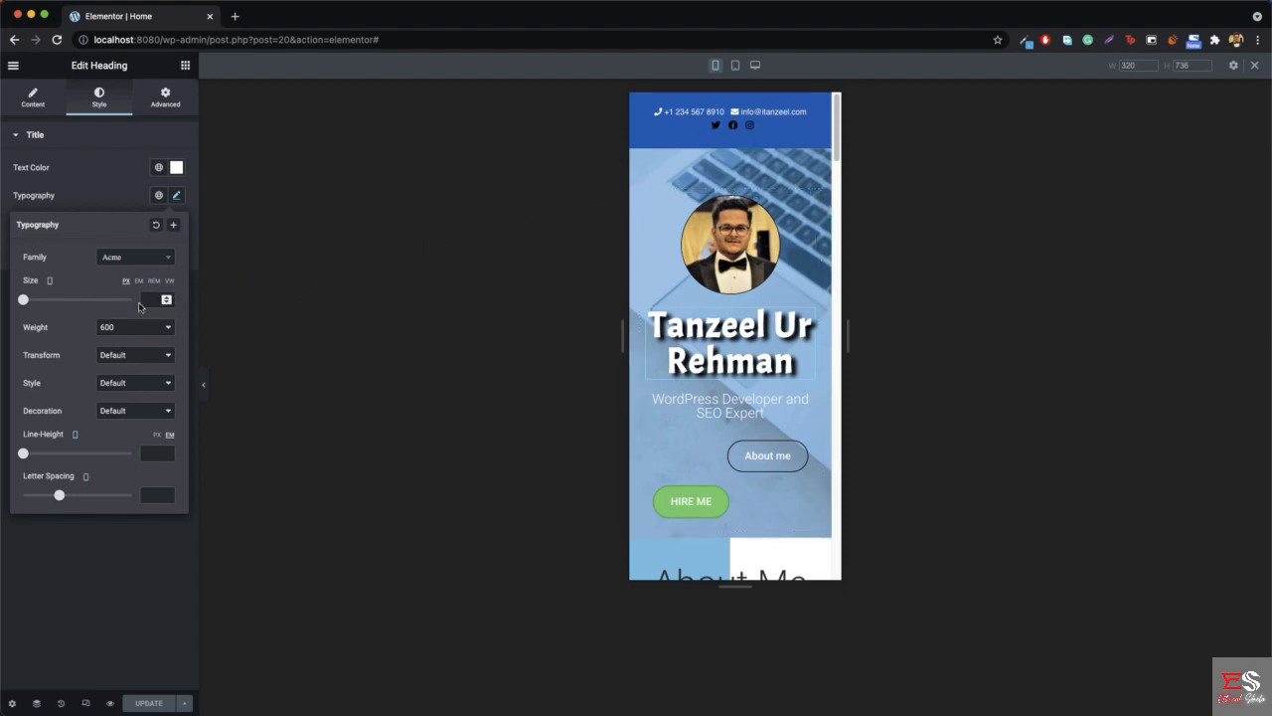
- Set the mobile preview width to 375 and the hero name heading's mobile font size to 33 px
{"action": "double_click", "coordinate": [1134, 67]}
{"action": "type", "text": "37"}
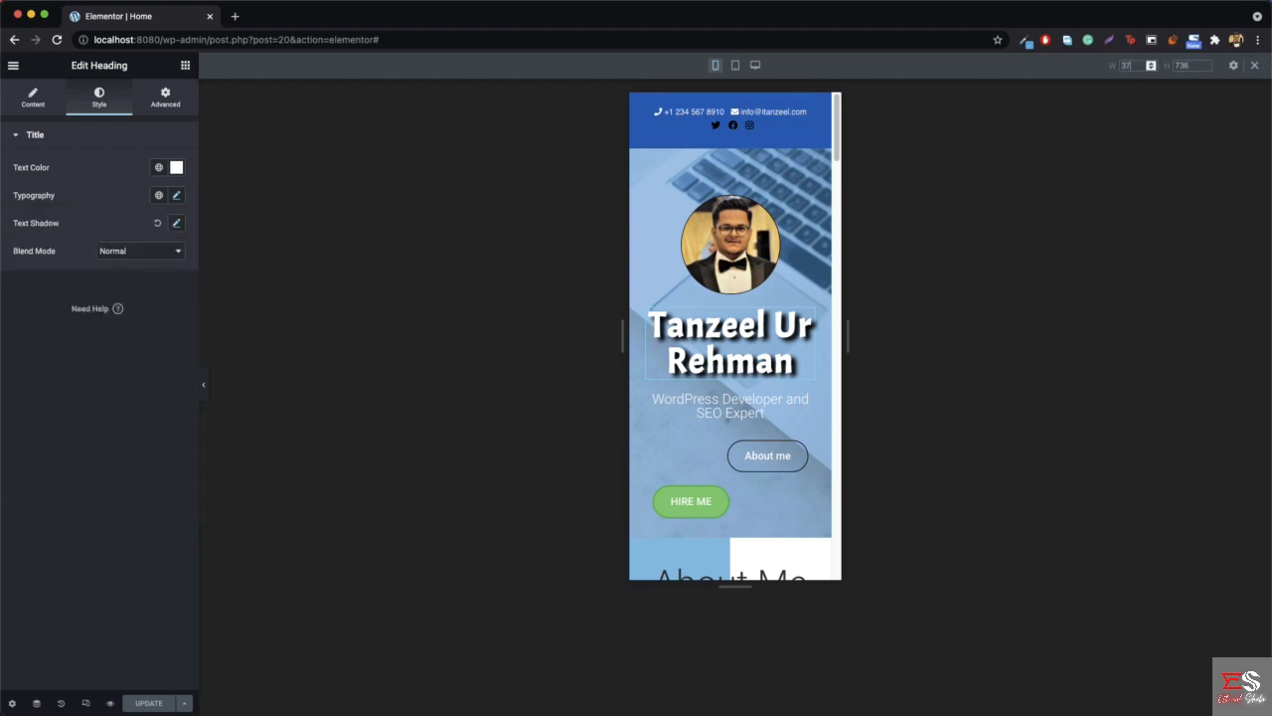
{"action": "type", "text": "5"}
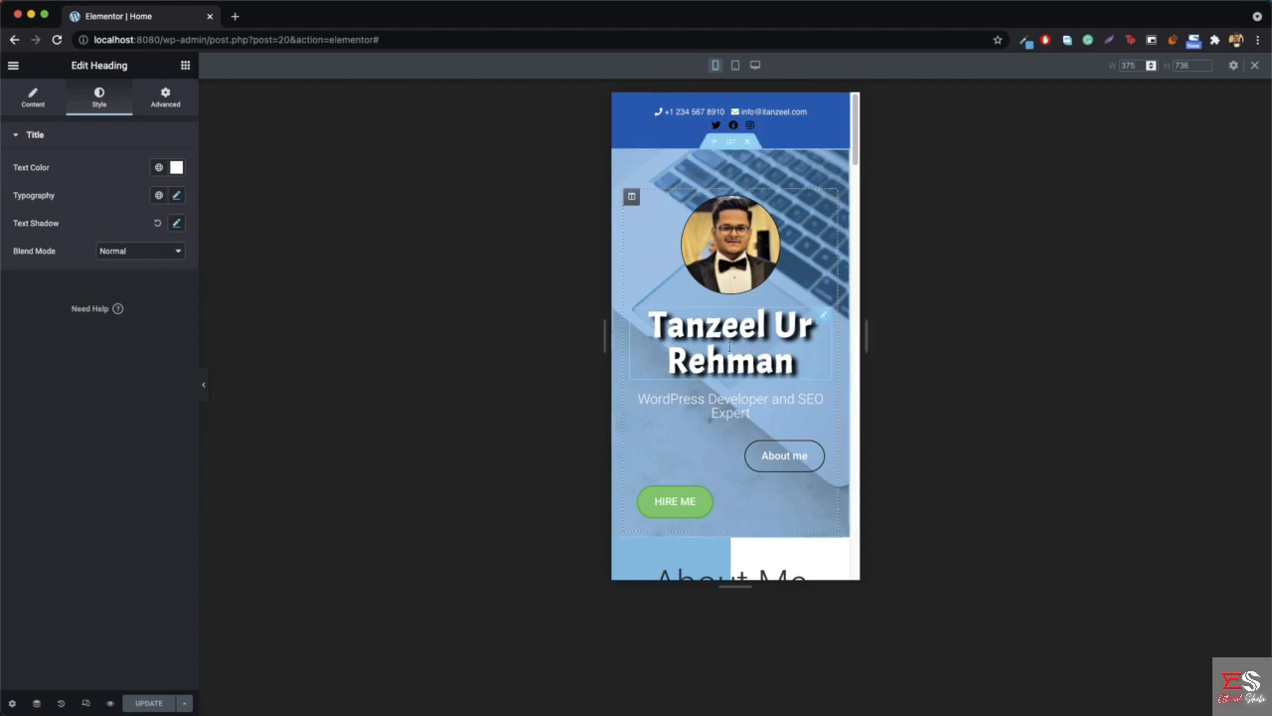
{"action": "left_click", "coordinate": [174, 197]}
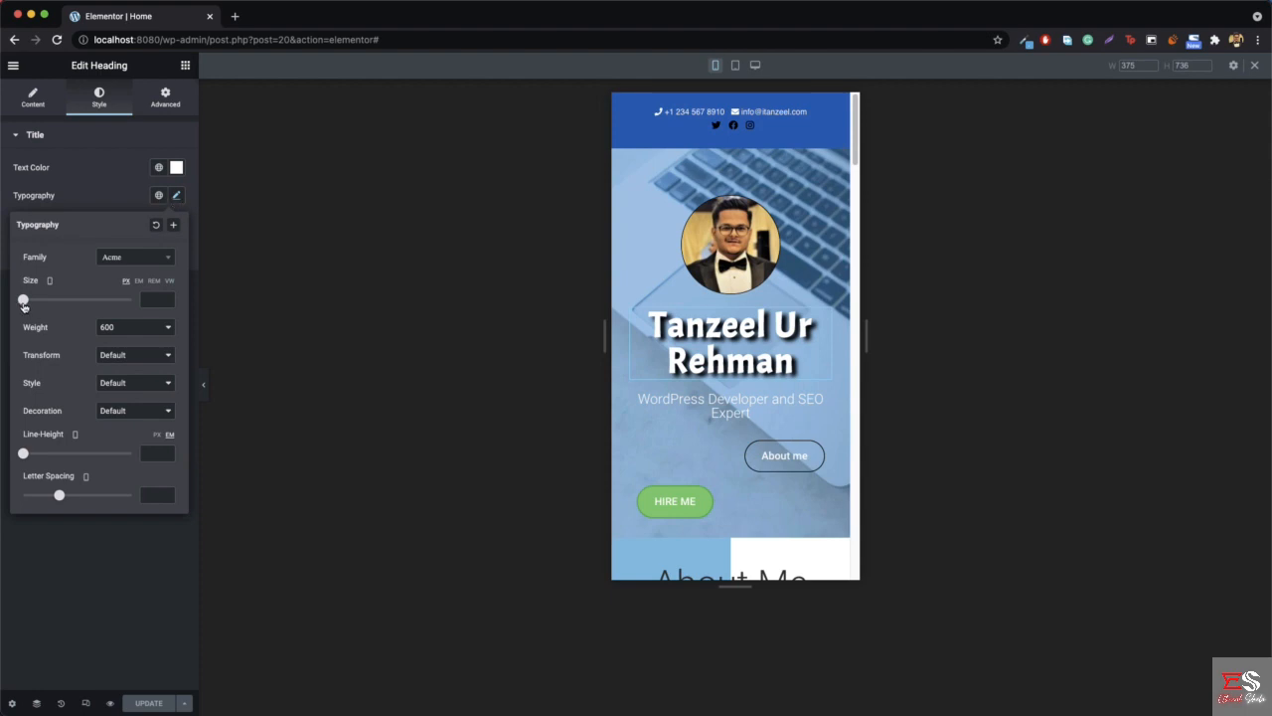
{"action": "left_click_drag", "start_coordinate": [29, 303], "coordinate": [42, 306]}
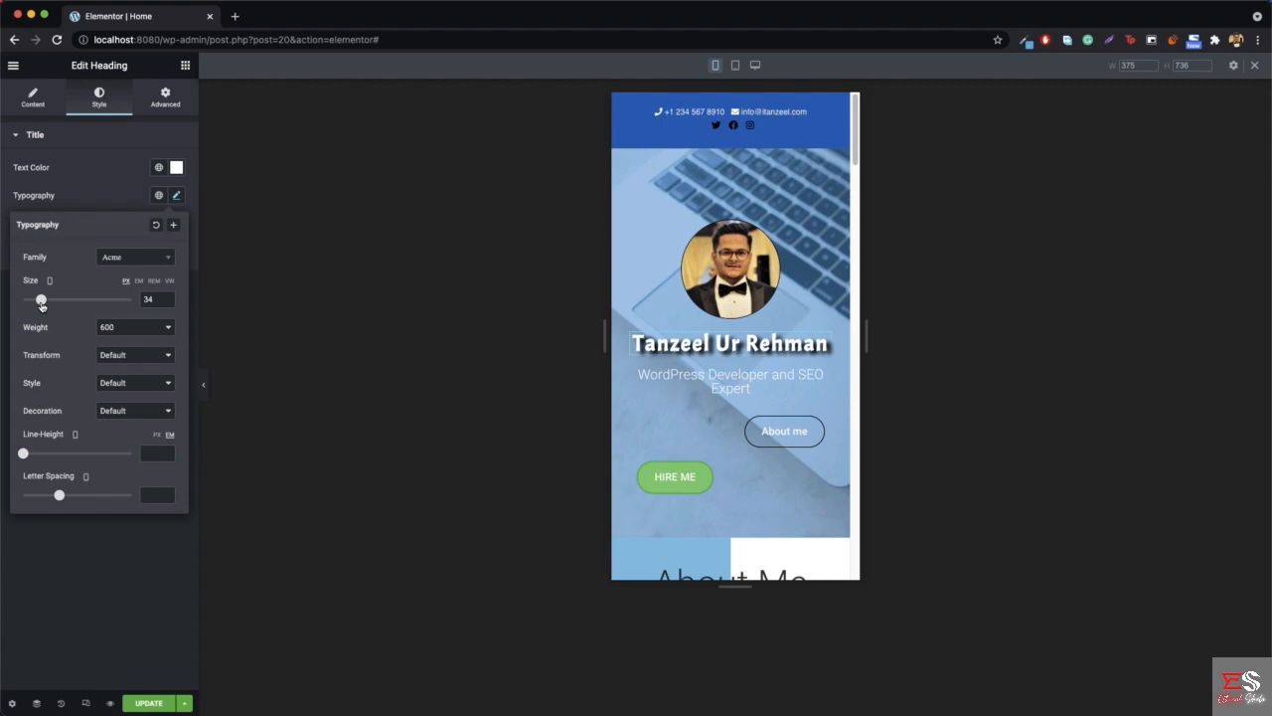
{"action": "left_click_drag", "start_coordinate": [41, 306], "coordinate": [41, 305]}
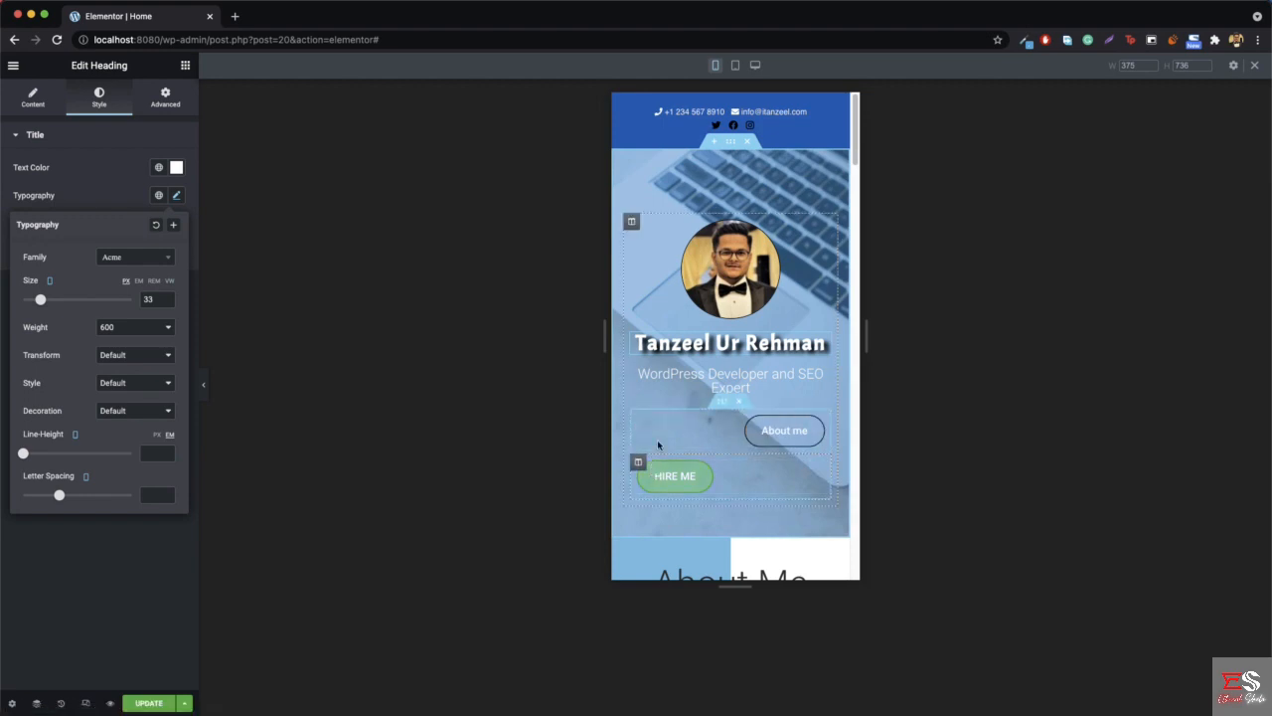
- Try a 30% desktop width on the About me button's column, ending with the width set to 50%
{"action": "left_click", "coordinate": [638, 418]}
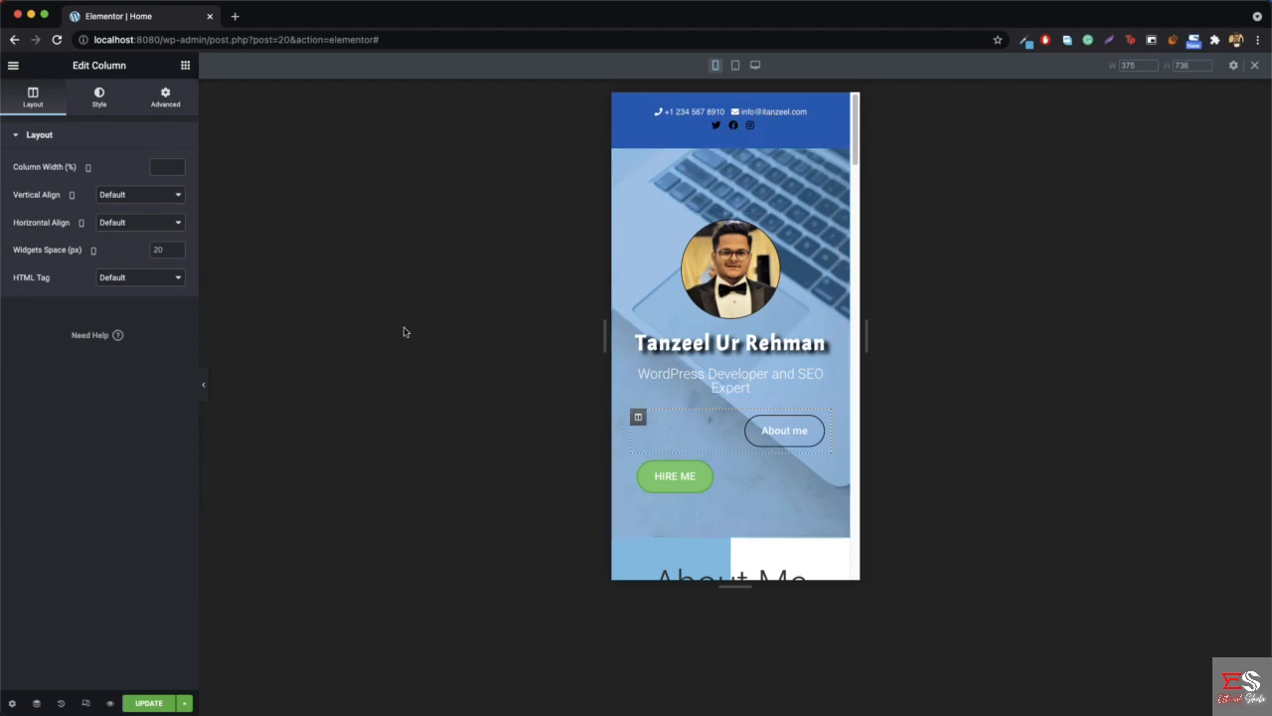
{"action": "left_click", "coordinate": [88, 170]}
{"action": "left_click", "coordinate": [85, 141]}
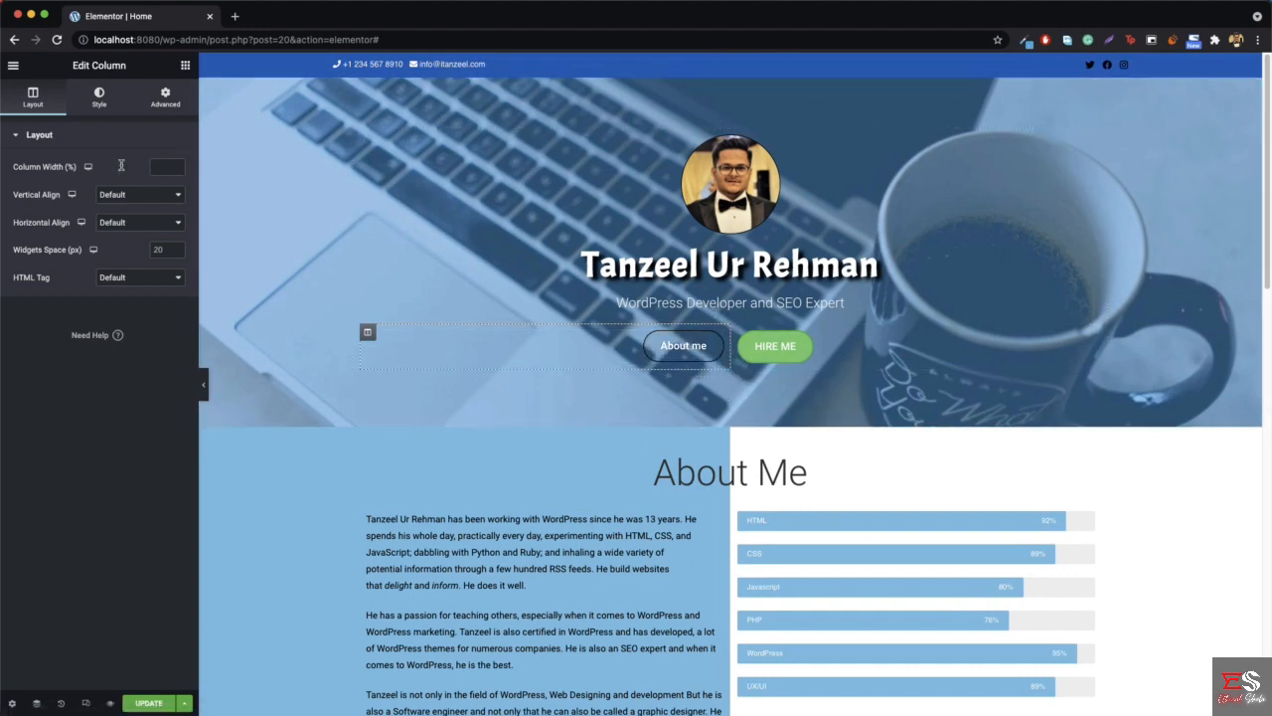
{"action": "left_click", "coordinate": [166, 166]}
{"action": "type", "text": "30"}
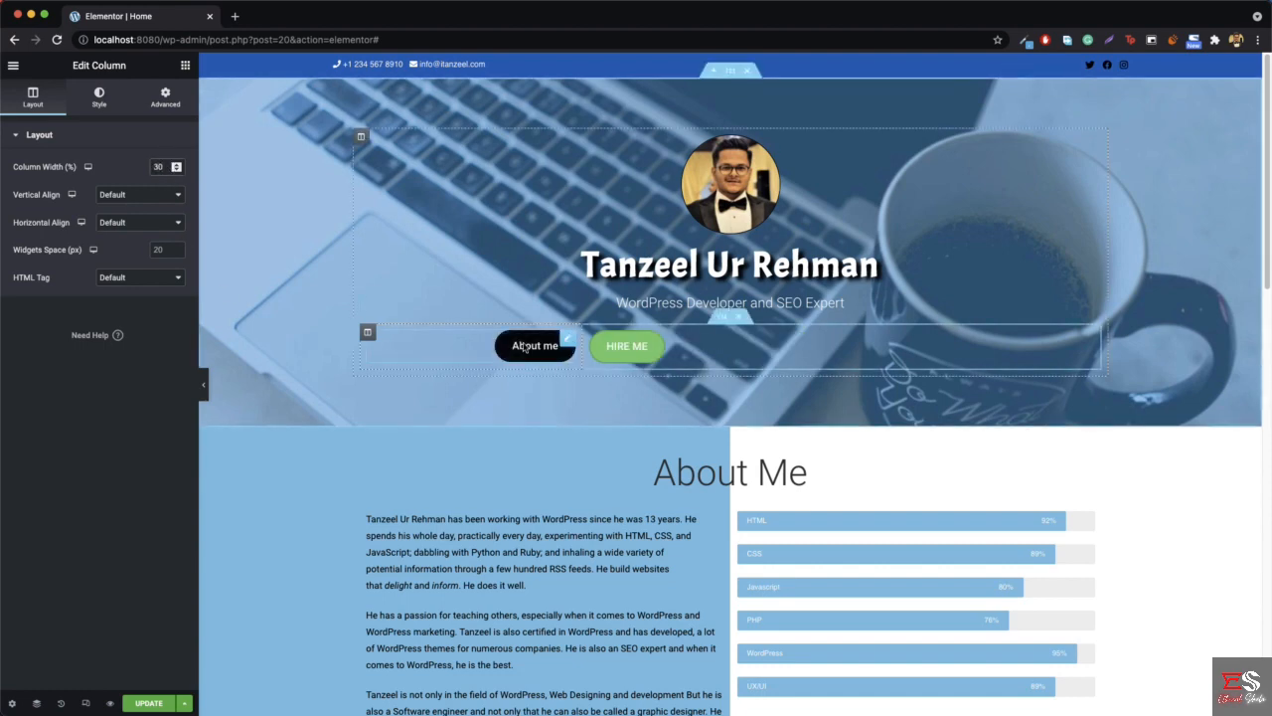
{"action": "key", "text": "BackSpace"}
{"action": "type", "text": "50"}
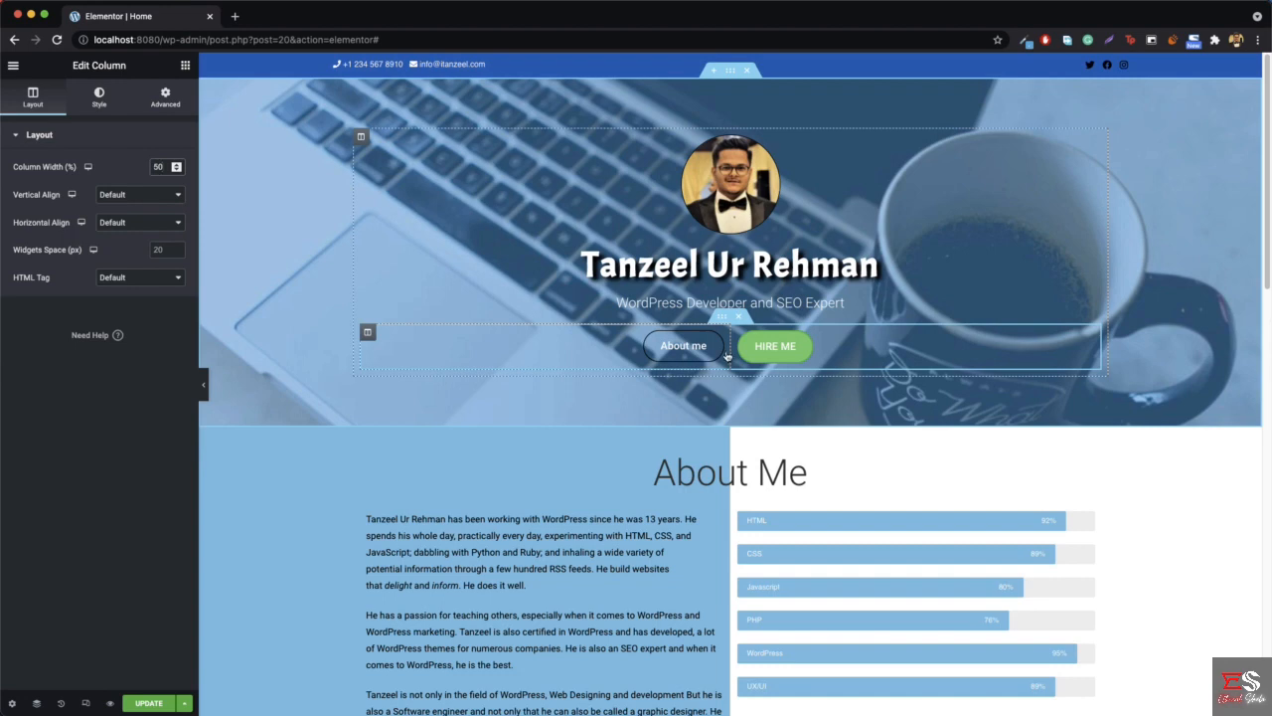
- Set the mobile width of the About me button's column to 50%
{"action": "mouse_move", "coordinate": [85, 169]}
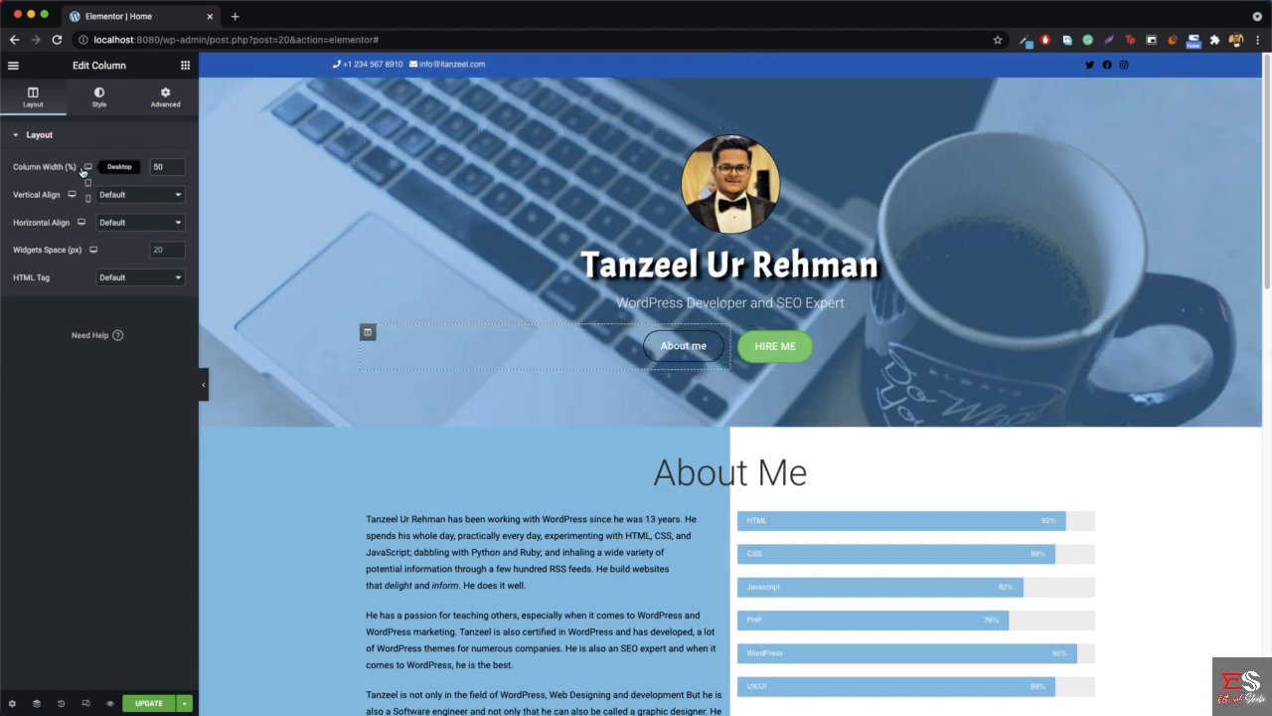
{"action": "left_click", "coordinate": [87, 205]}
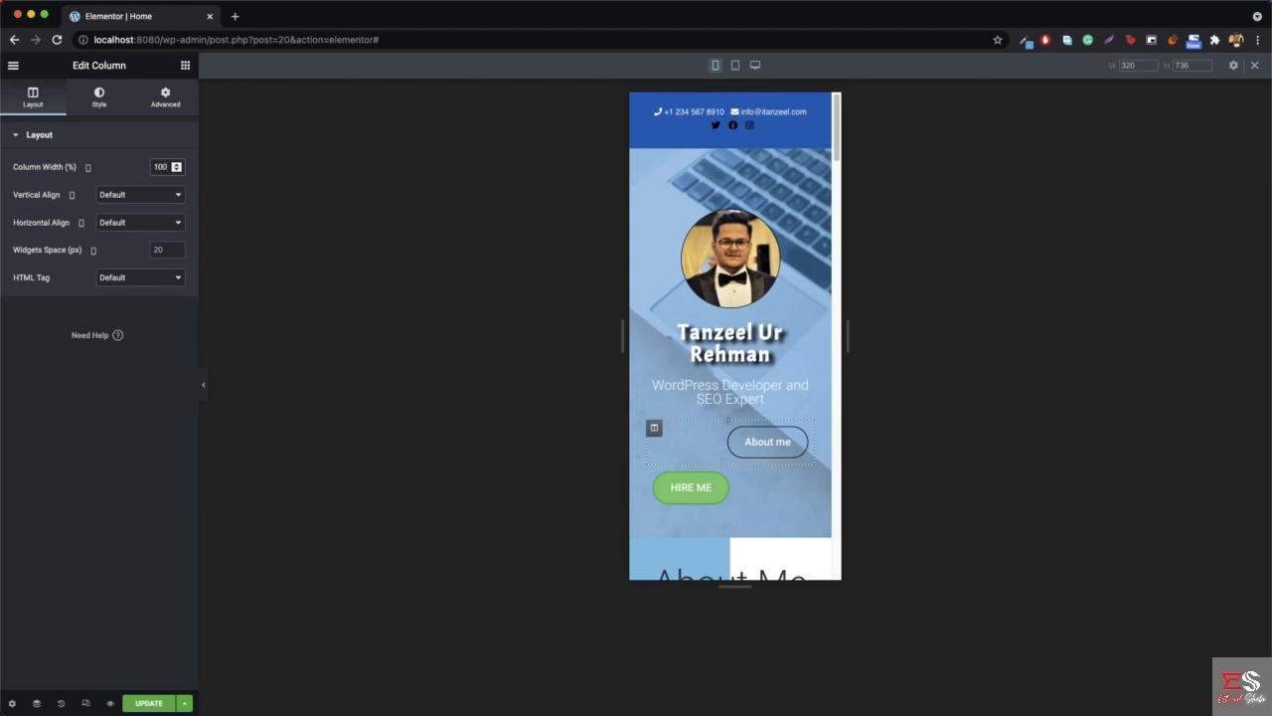
{"action": "key", "text": "BackSpace"}
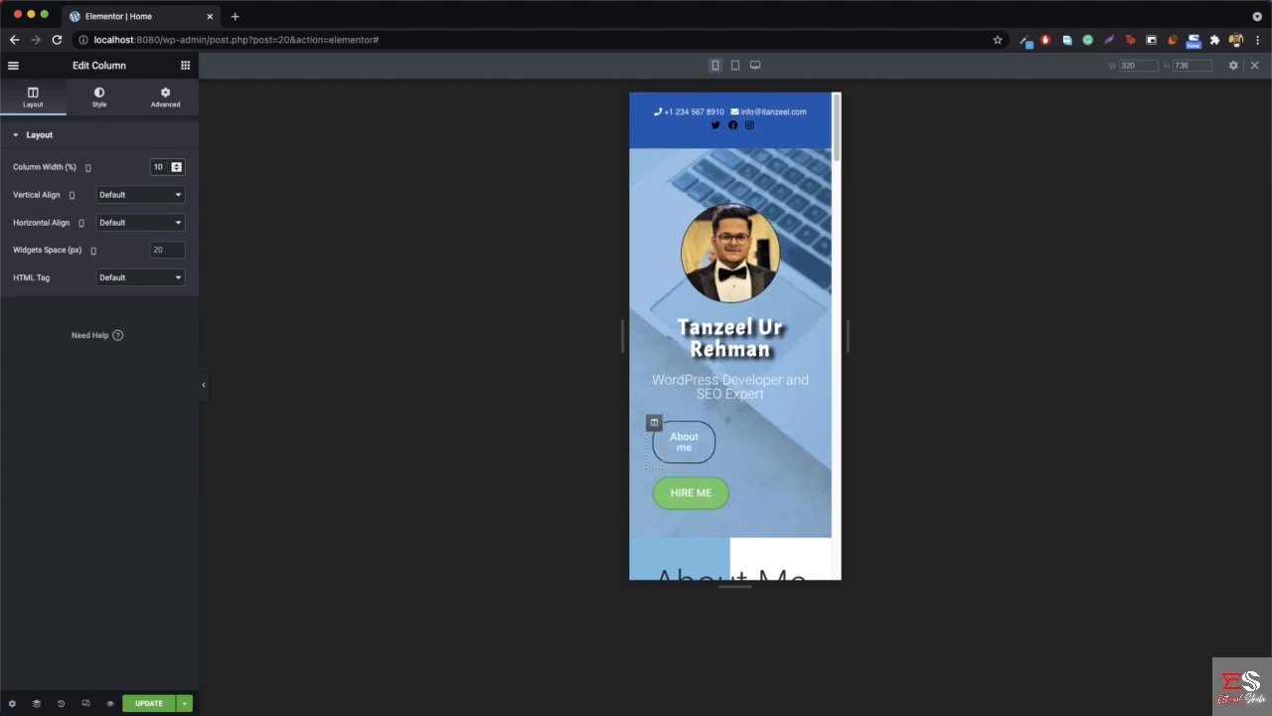
{"action": "key", "text": "BackSpace"}
{"action": "key", "text": "BackSpace"}
{"action": "type", "text": "50"}
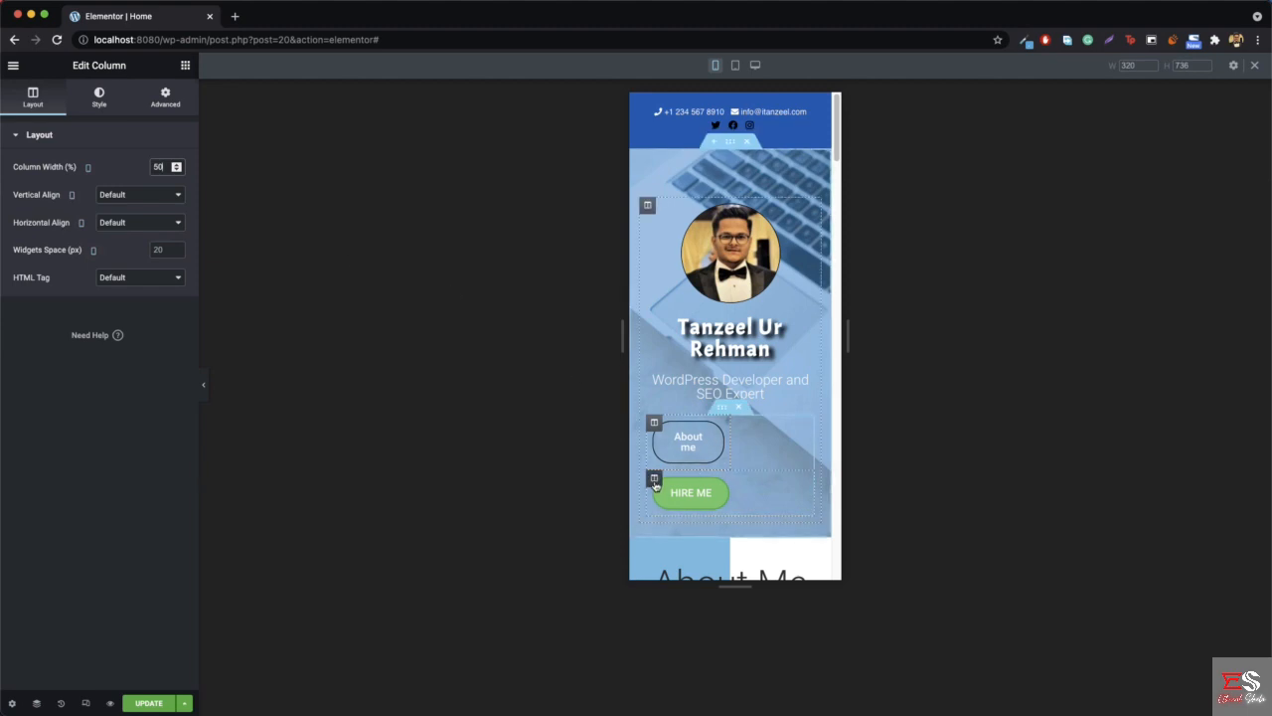
- Set the HIRE ME button column's mobile width to 50% and update the page, with the preview at 375 wide
{"action": "left_click", "coordinate": [161, 169]}
{"action": "type", "text": "50"}
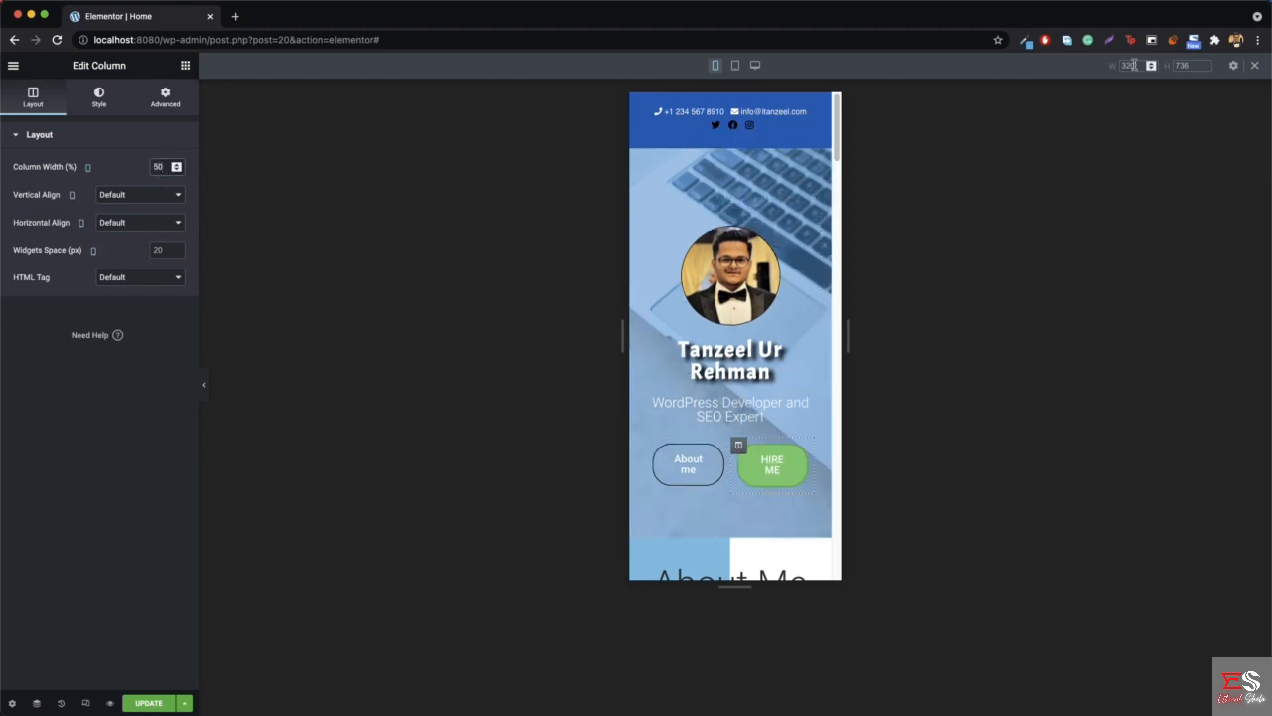
{"action": "type", "text": "375"}
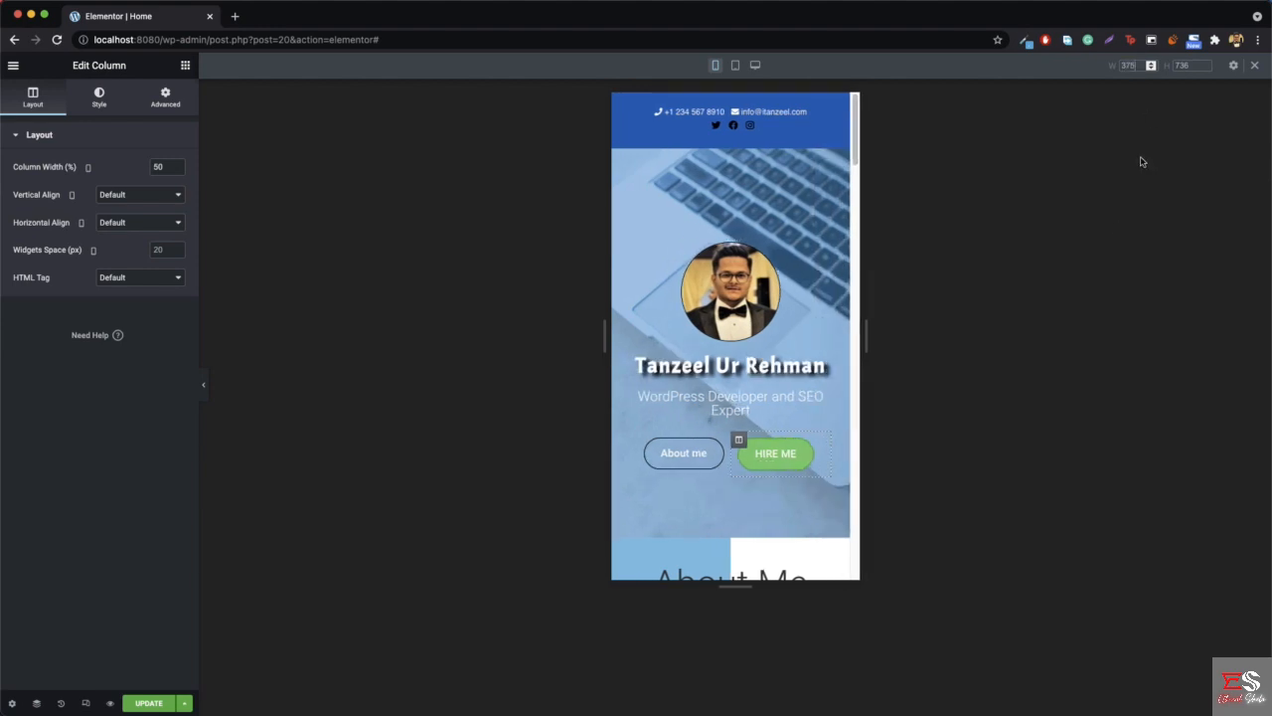
{"action": "left_click", "coordinate": [203, 384]}
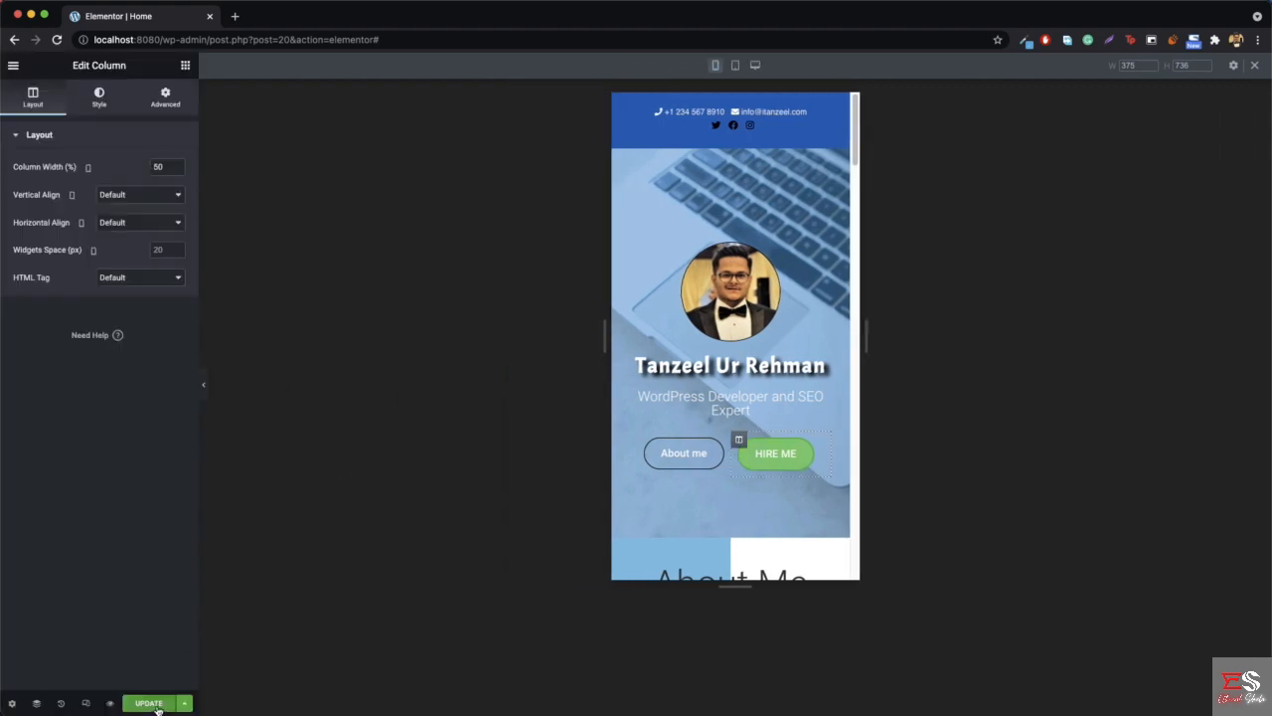
{"action": "left_click", "coordinate": [156, 705]}
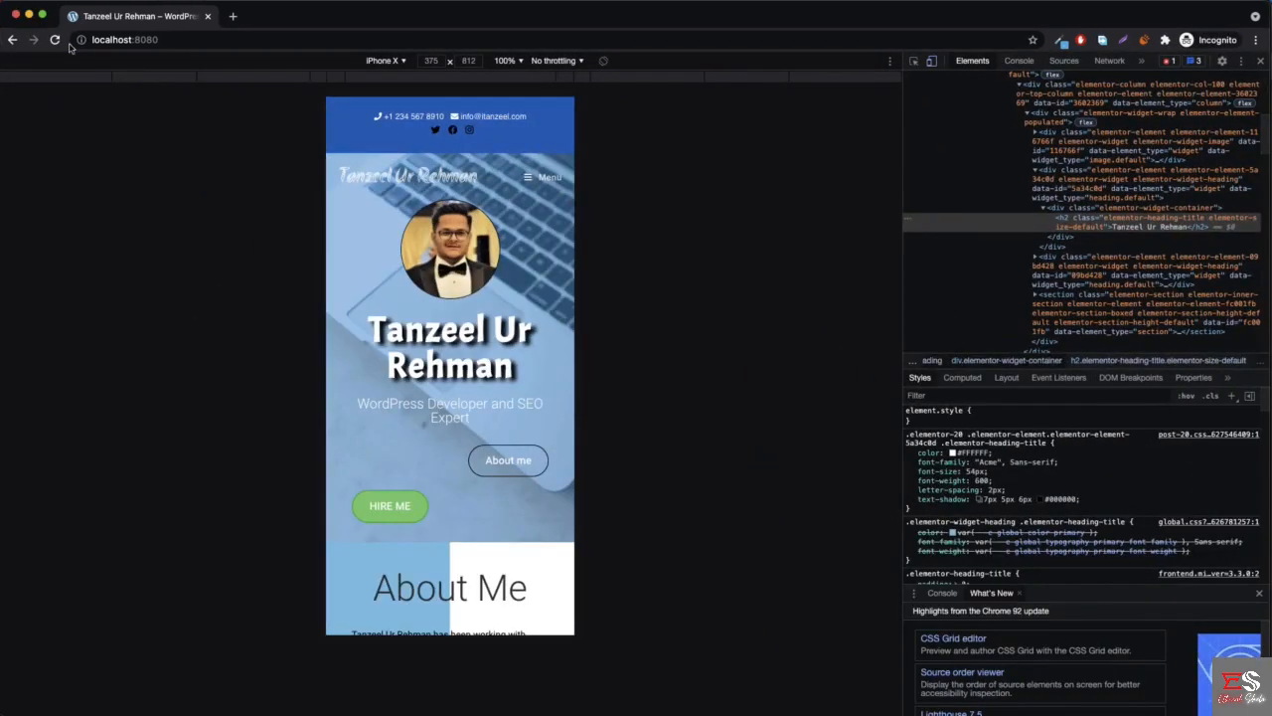
- Reload the live homepage at iPhone X size and check the hero heading and the placement of its two buttons
{"action": "left_click", "coordinate": [56, 41]}
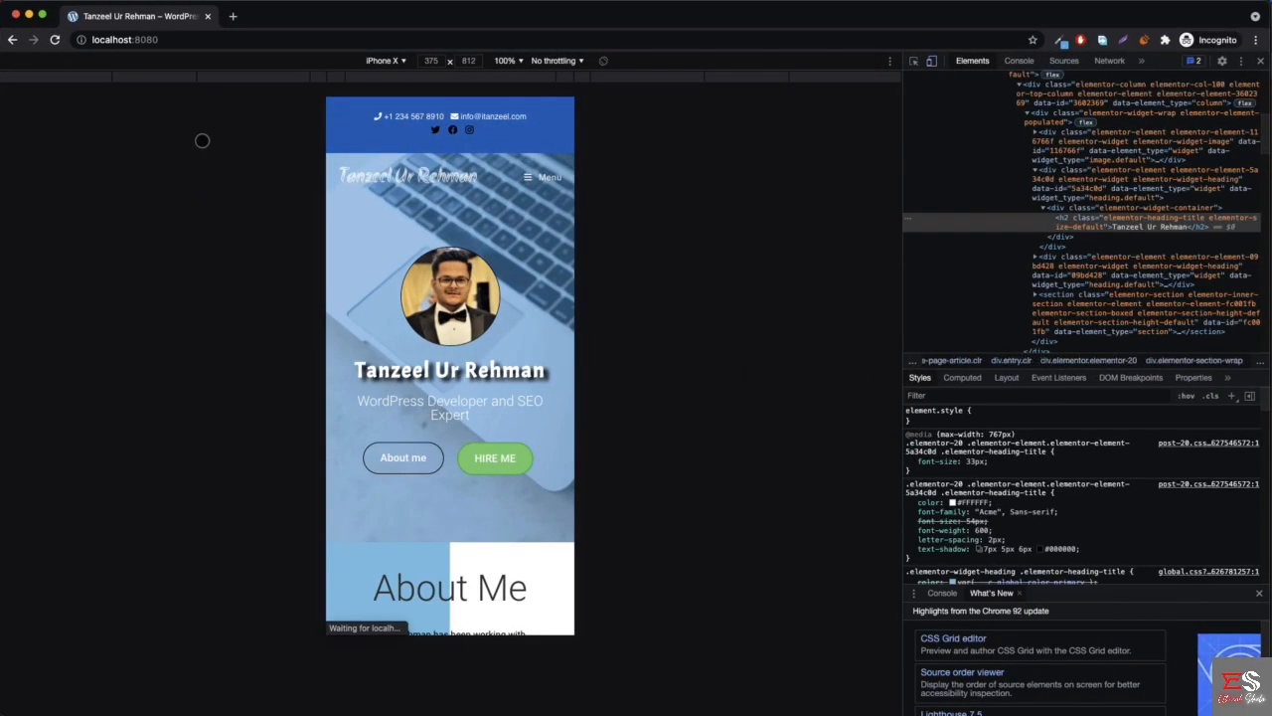
{"action": "scroll", "coordinate": [468, 368], "scroll_direction": "down", "scroll_amount": 2}
{"action": "scroll", "coordinate": [473, 362], "scroll_direction": "up", "scroll_amount": 2}
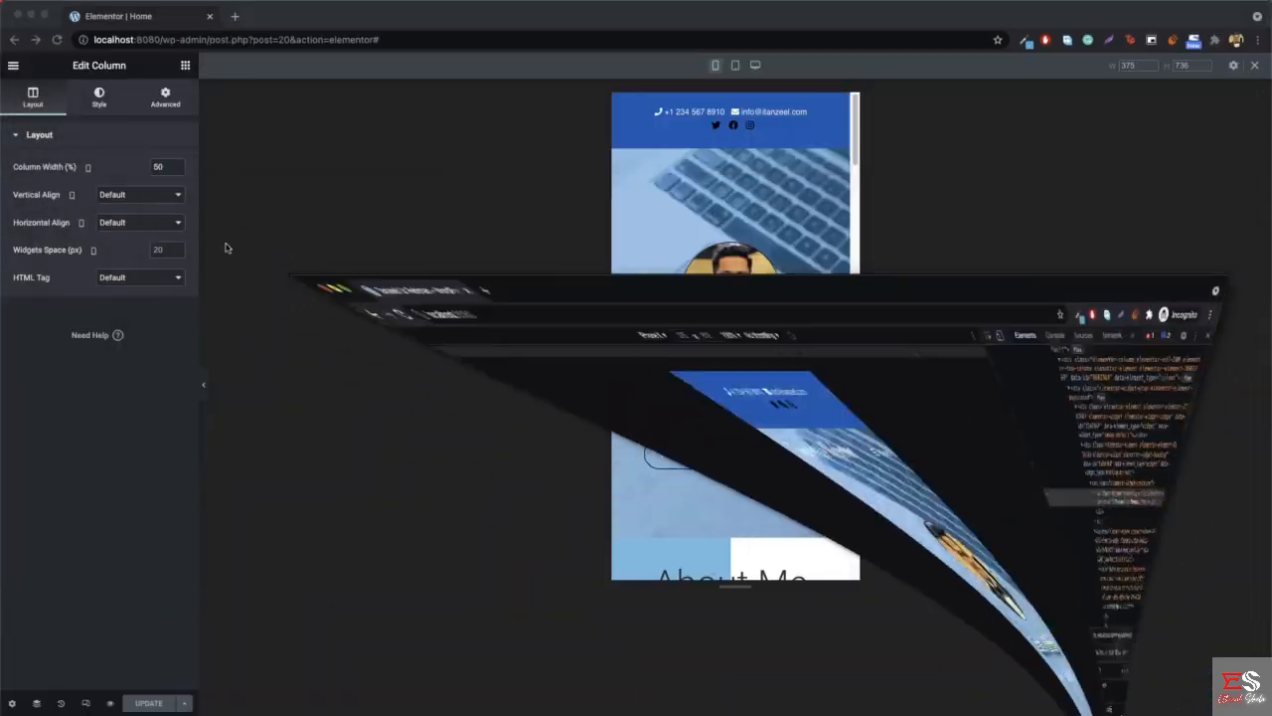
- Set the hero section's mobile top and bottom padding to 0 px and update the page
{"action": "right_click", "coordinate": [681, 174]}
{"action": "left_click", "coordinate": [729, 187]}
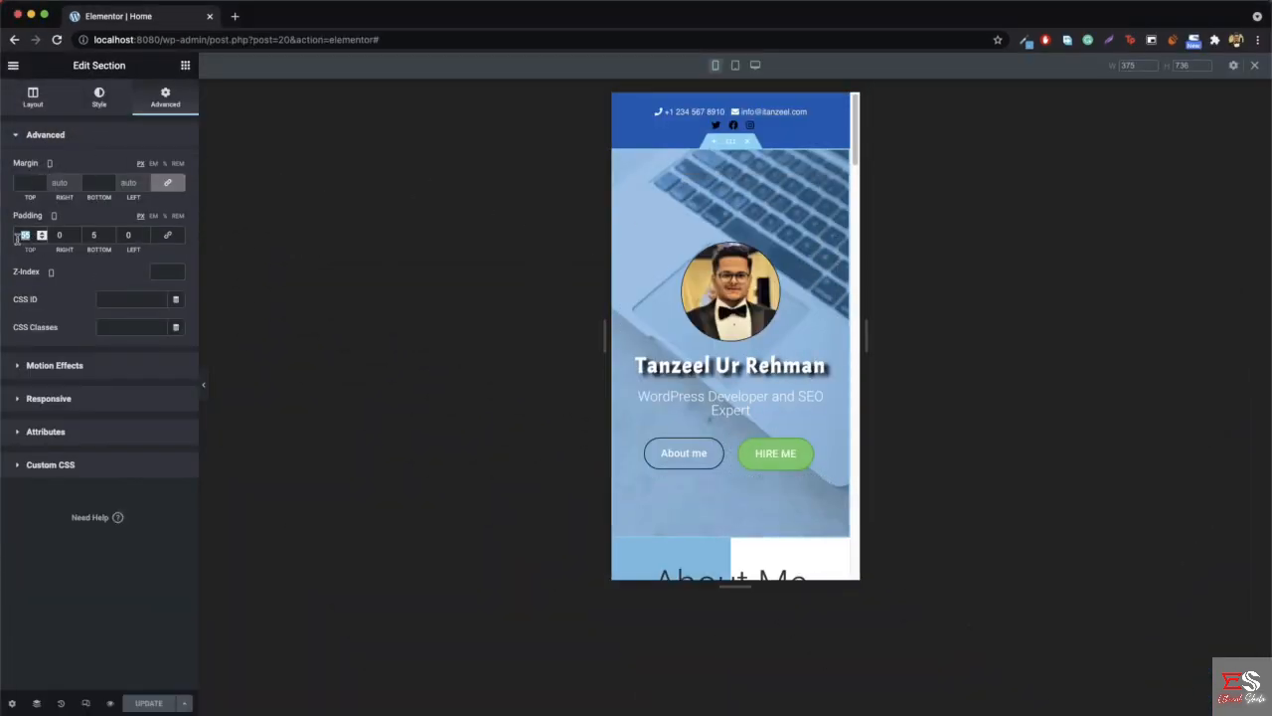
{"action": "type", "text": "0"}
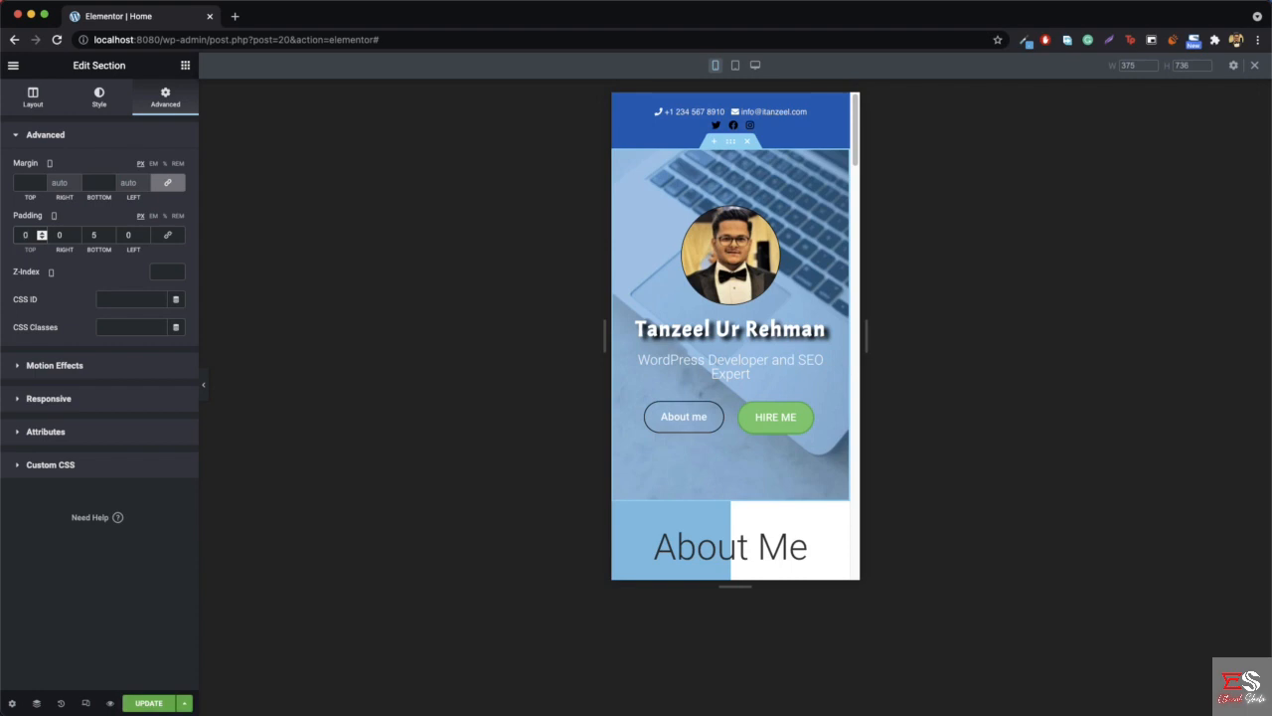
{"action": "double_click", "coordinate": [90, 246]}
{"action": "type", "text": "0"}
{"action": "left_click", "coordinate": [151, 703]}
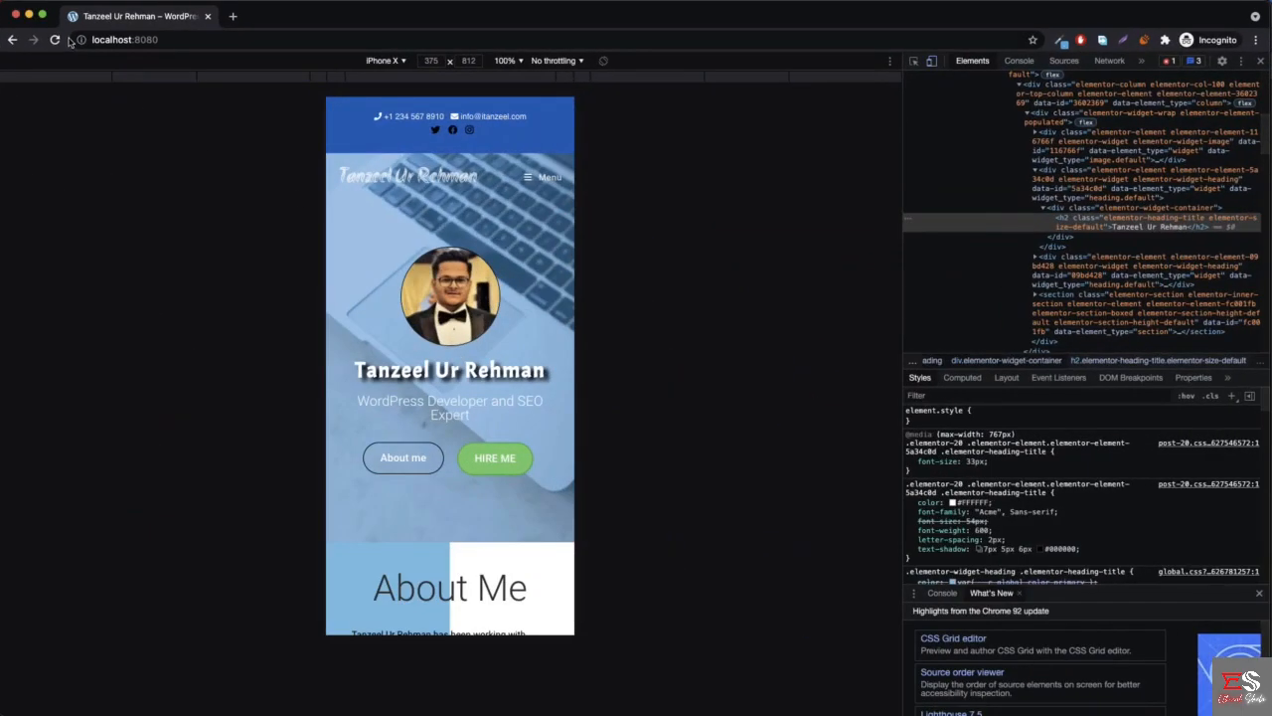
- Reload the live homepage and examine the hero spacing and the About Me section's background and text on mobile
{"action": "left_click", "coordinate": [56, 40]}
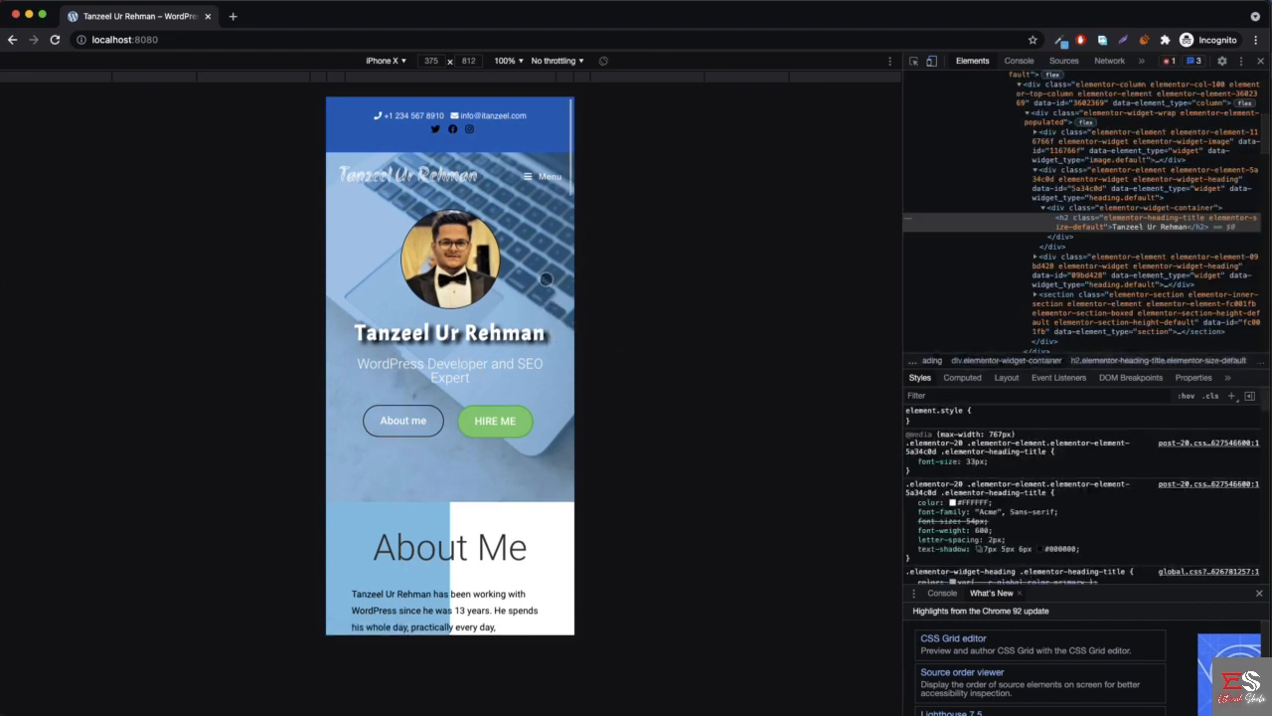
{"action": "scroll", "coordinate": [449, 248], "scroll_direction": "down", "scroll_amount": 3}
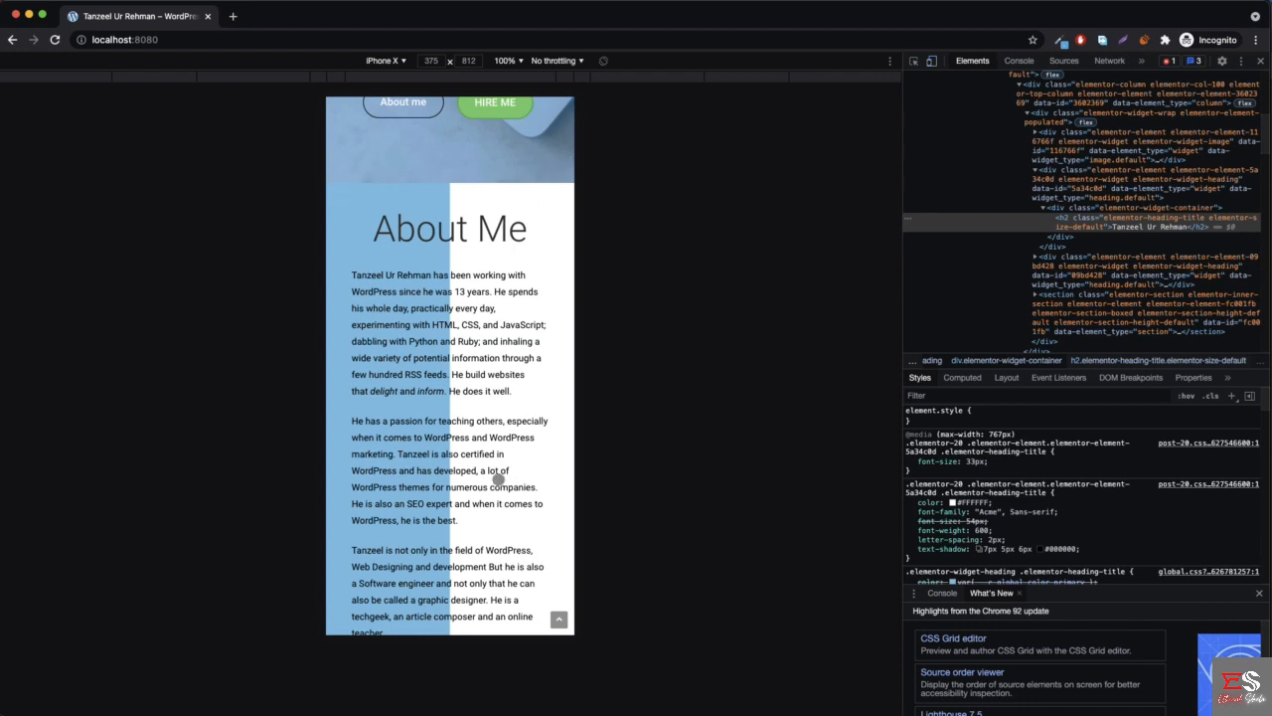
{"action": "scroll", "coordinate": [389, 421], "scroll_direction": "down", "scroll_amount": 1}
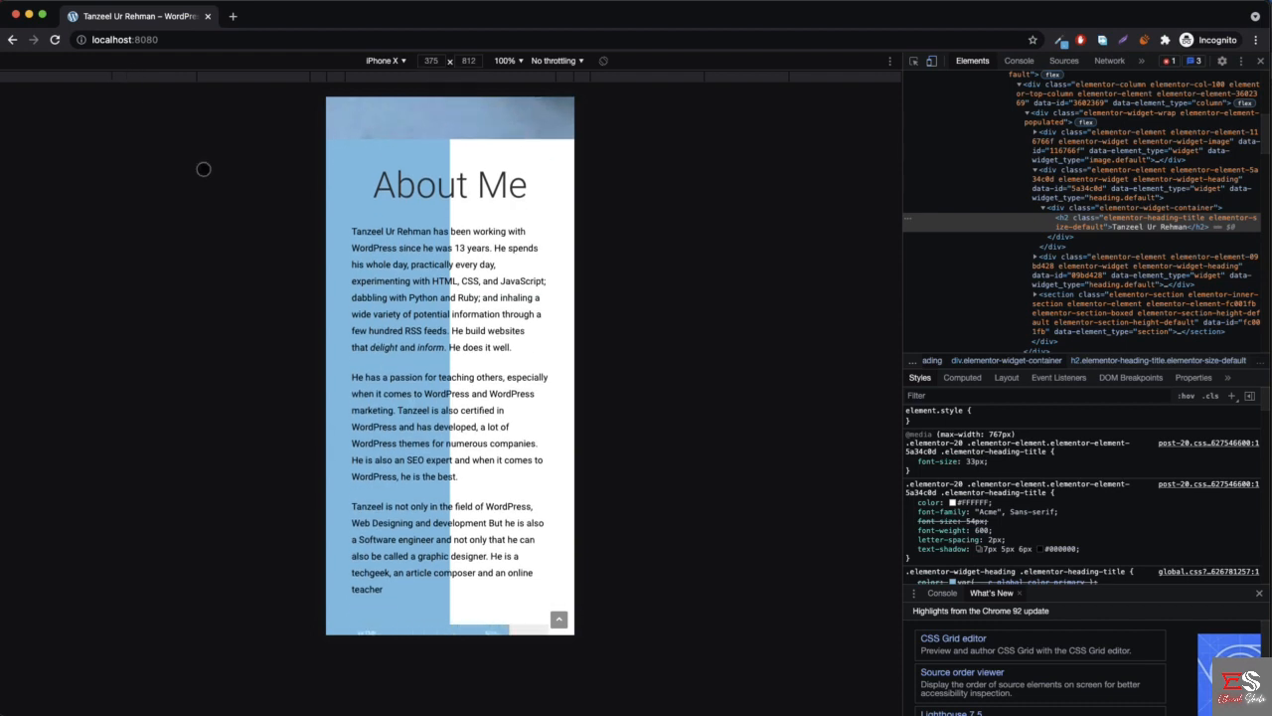
{"action": "scroll", "coordinate": [454, 332], "scroll_direction": "down", "scroll_amount": 2}
{"action": "scroll", "coordinate": [470, 264], "scroll_direction": "up", "scroll_amount": 1}
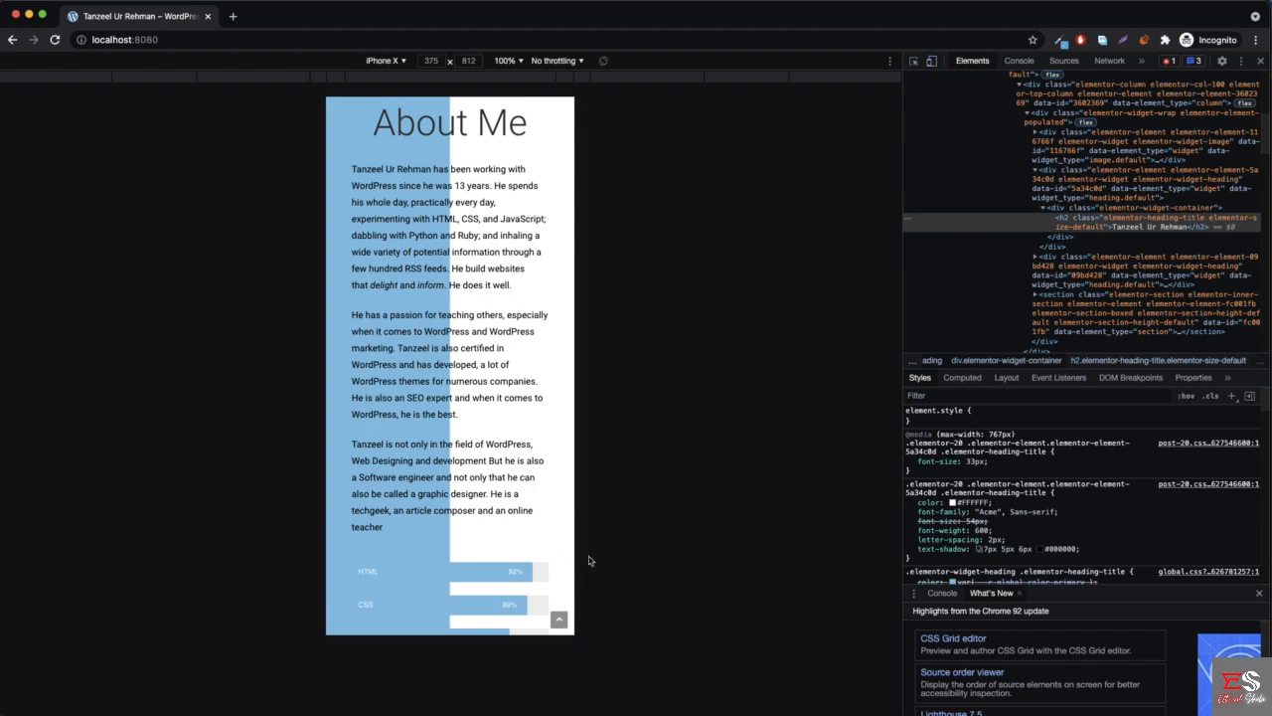
- Return to the page editor and leave responsive mode to show the desktop layout around the About Me section
{"action": "left_click", "coordinate": [29, 15]}
{"action": "scroll", "coordinate": [783, 237], "scroll_direction": "down", "scroll_amount": 5}
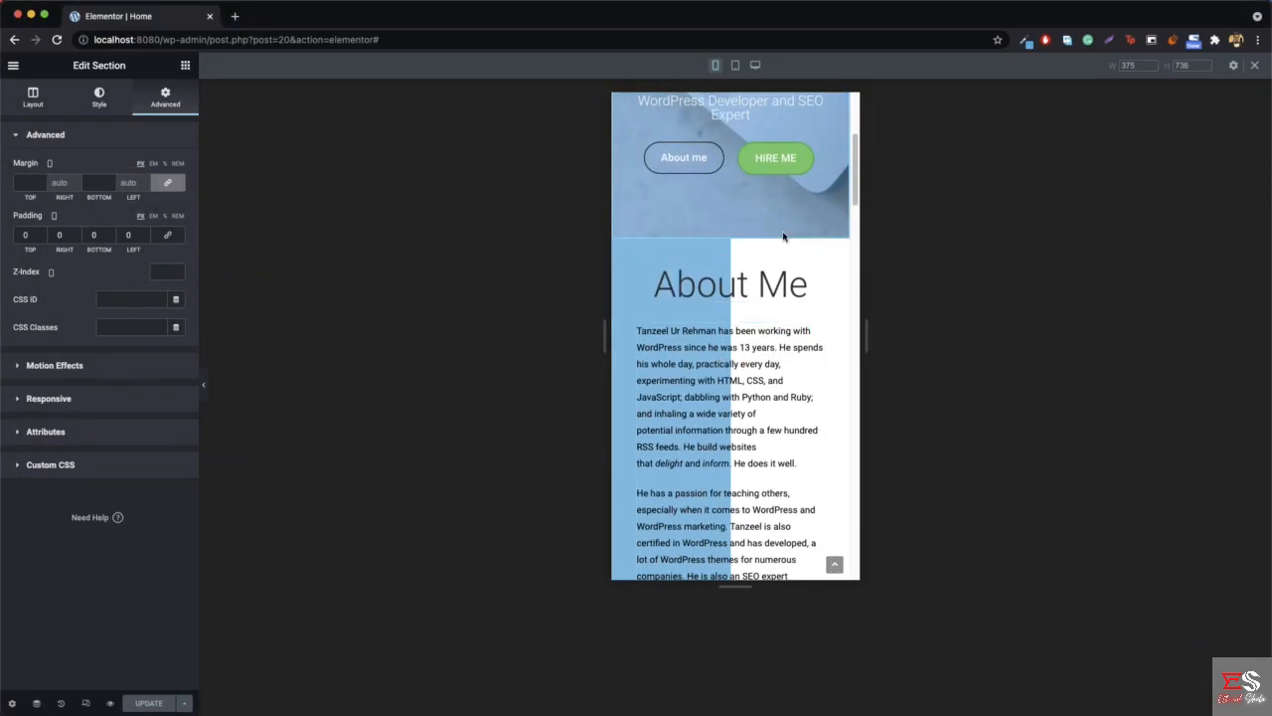
{"action": "left_click", "coordinate": [85, 703]}
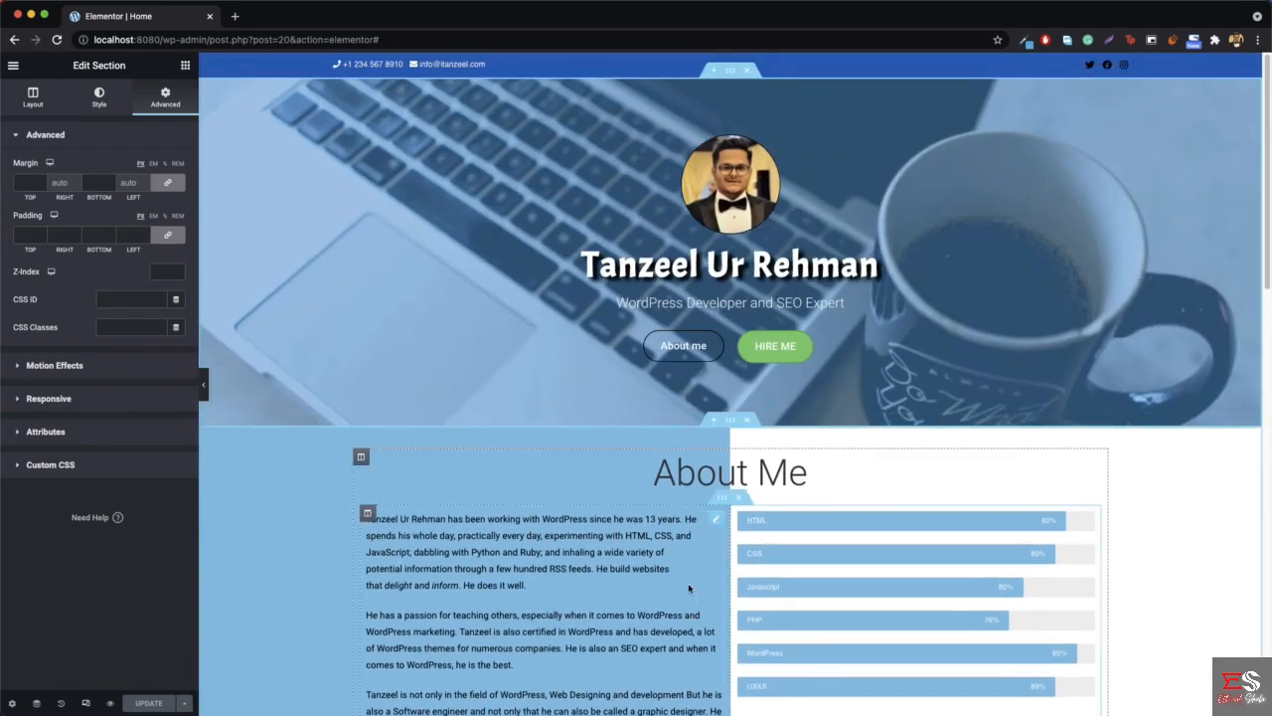
- Switch to the mobile preview, widen it to 356 px and examine the About Me section's background, text and skill bars
{"action": "scroll", "coordinate": [688, 587], "scroll_direction": "down", "scroll_amount": 5}
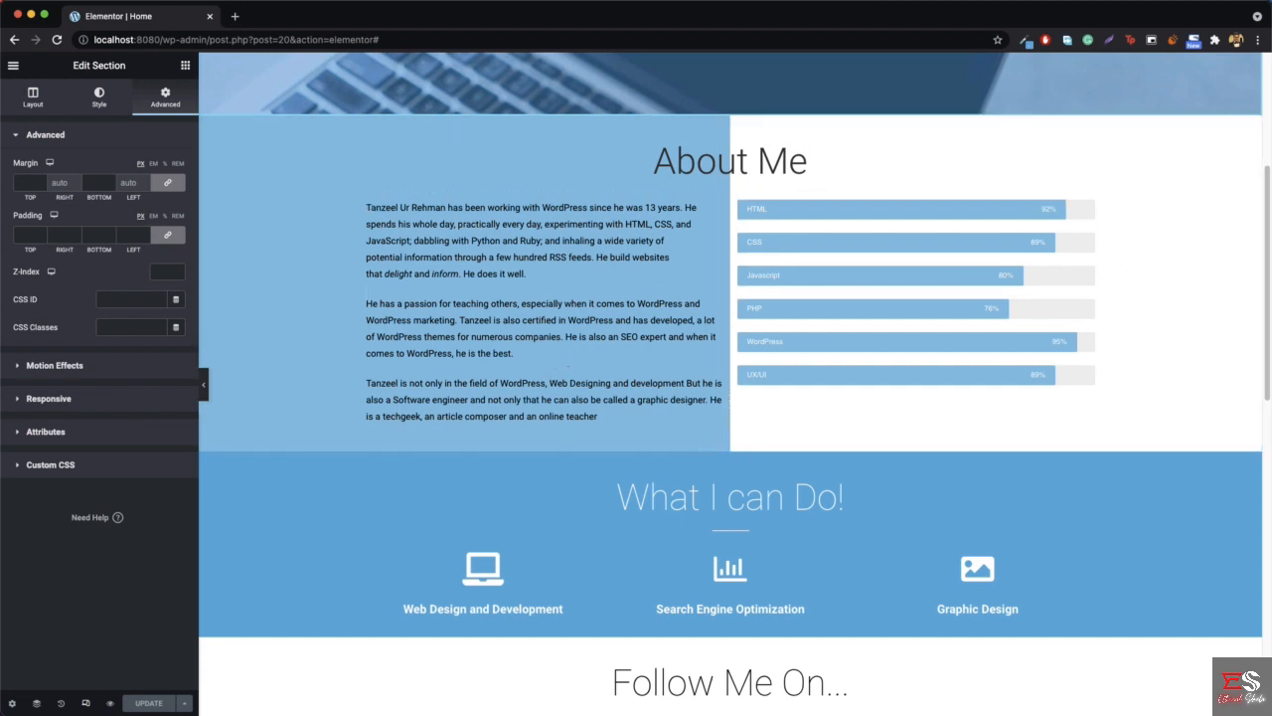
{"action": "left_click", "coordinate": [85, 702]}
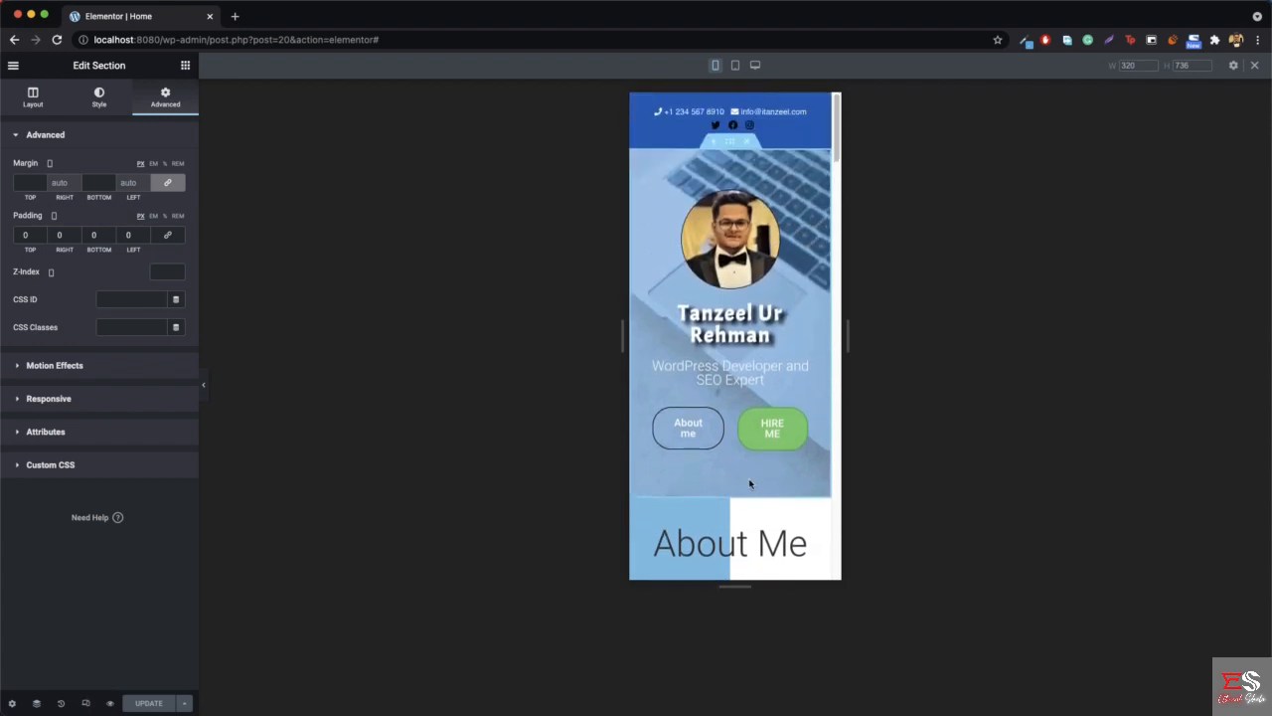
{"action": "scroll", "coordinate": [749, 483], "scroll_direction": "down", "scroll_amount": 5}
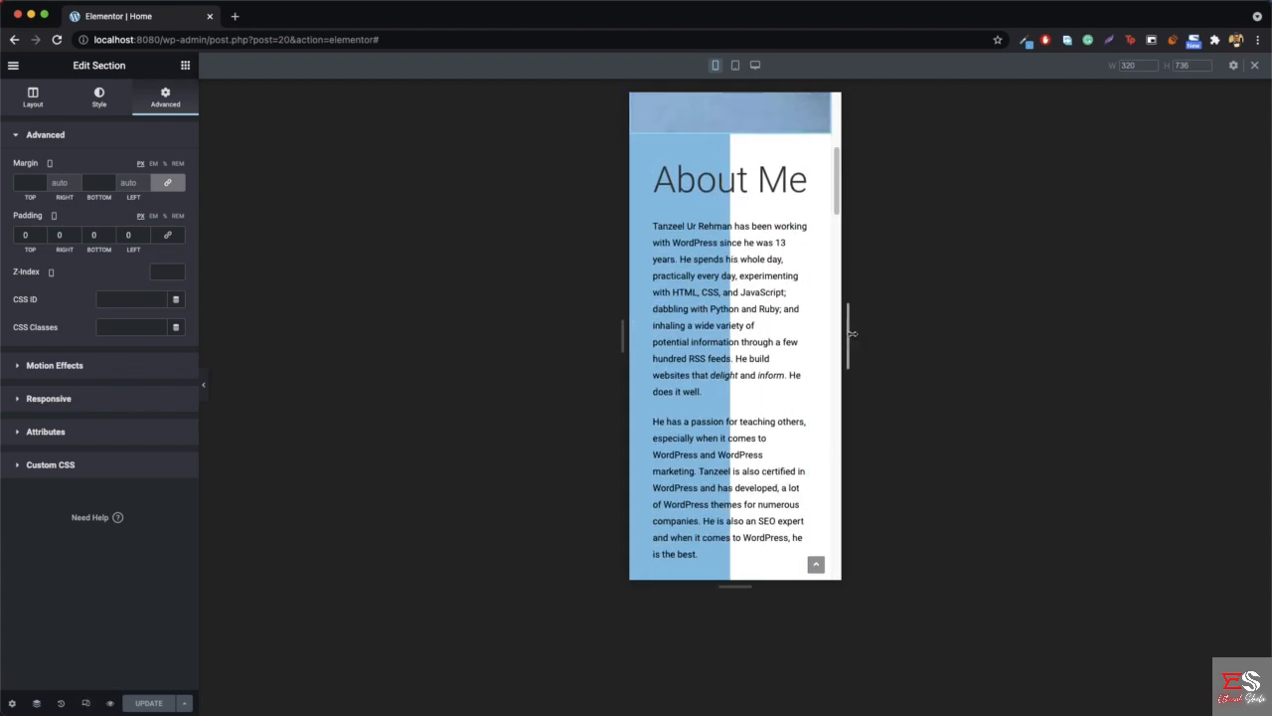
{"action": "left_click_drag", "start_coordinate": [852, 334], "coordinate": [864, 334]}
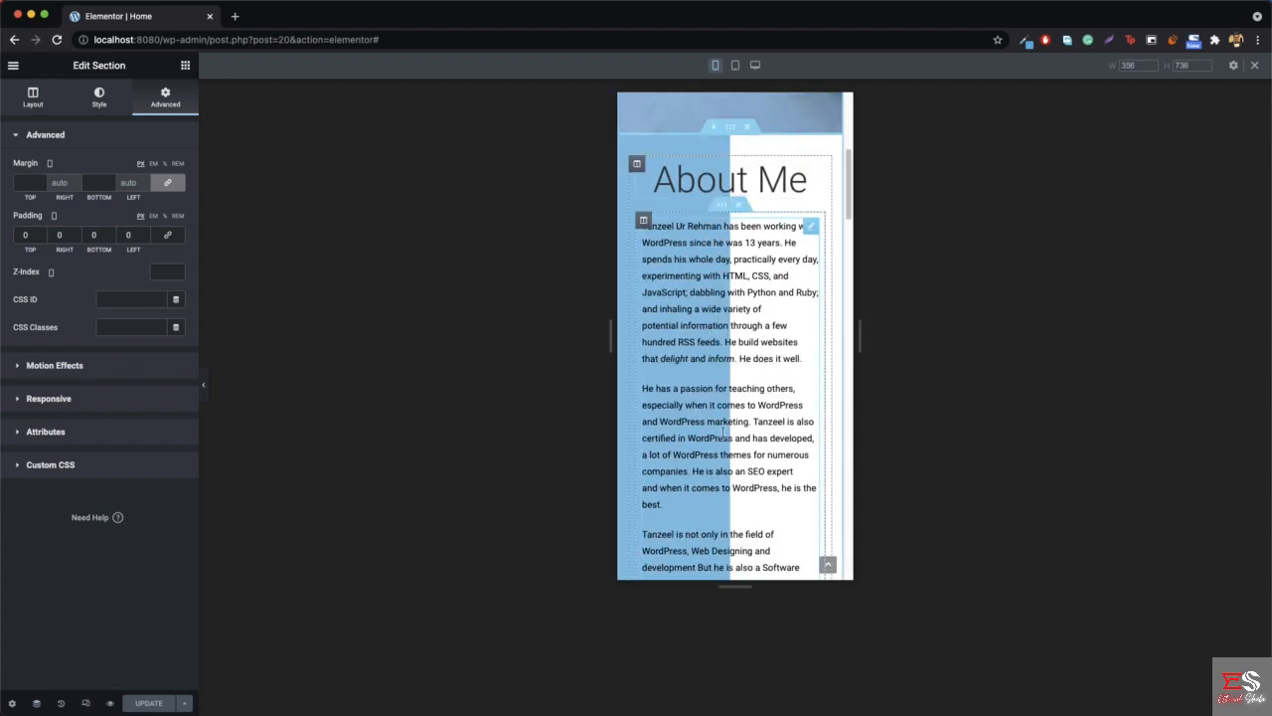
{"action": "scroll", "coordinate": [718, 438], "scroll_direction": "down", "scroll_amount": 4}
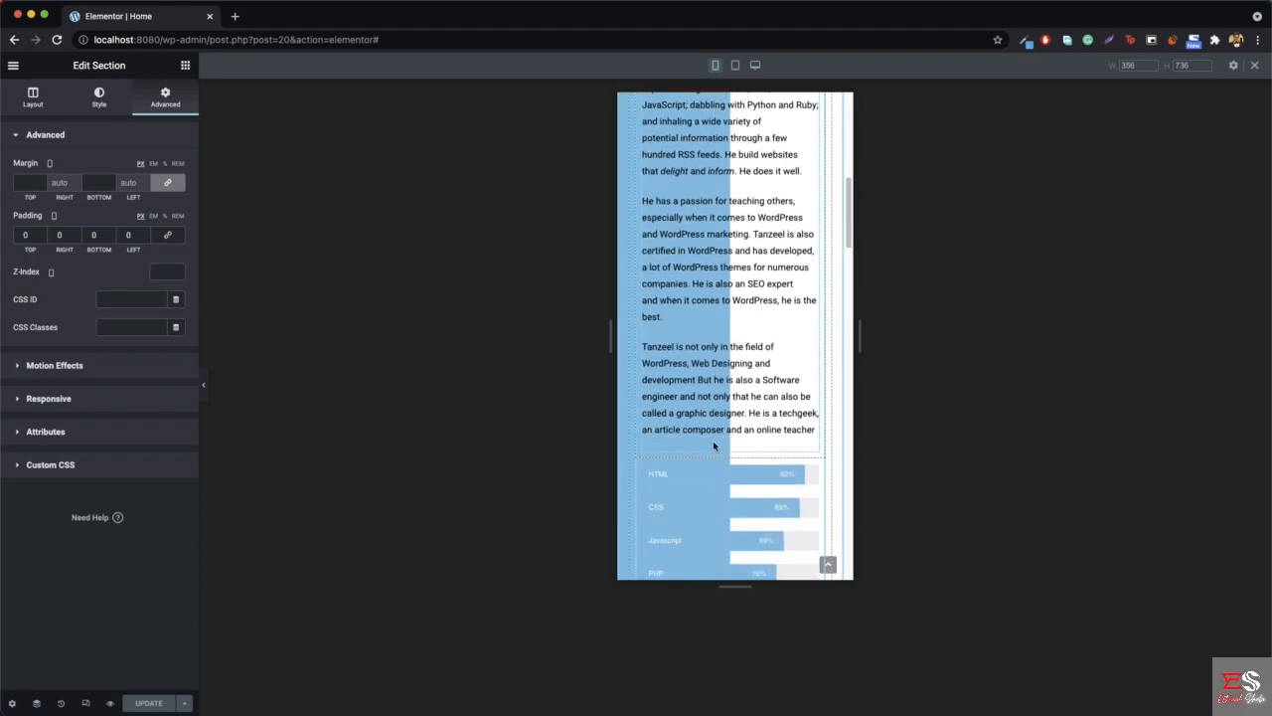
{"action": "scroll", "coordinate": [630, 418], "scroll_direction": "up", "scroll_amount": 10}
{"action": "scroll", "coordinate": [724, 432], "scroll_direction": "down", "scroll_amount": 1}
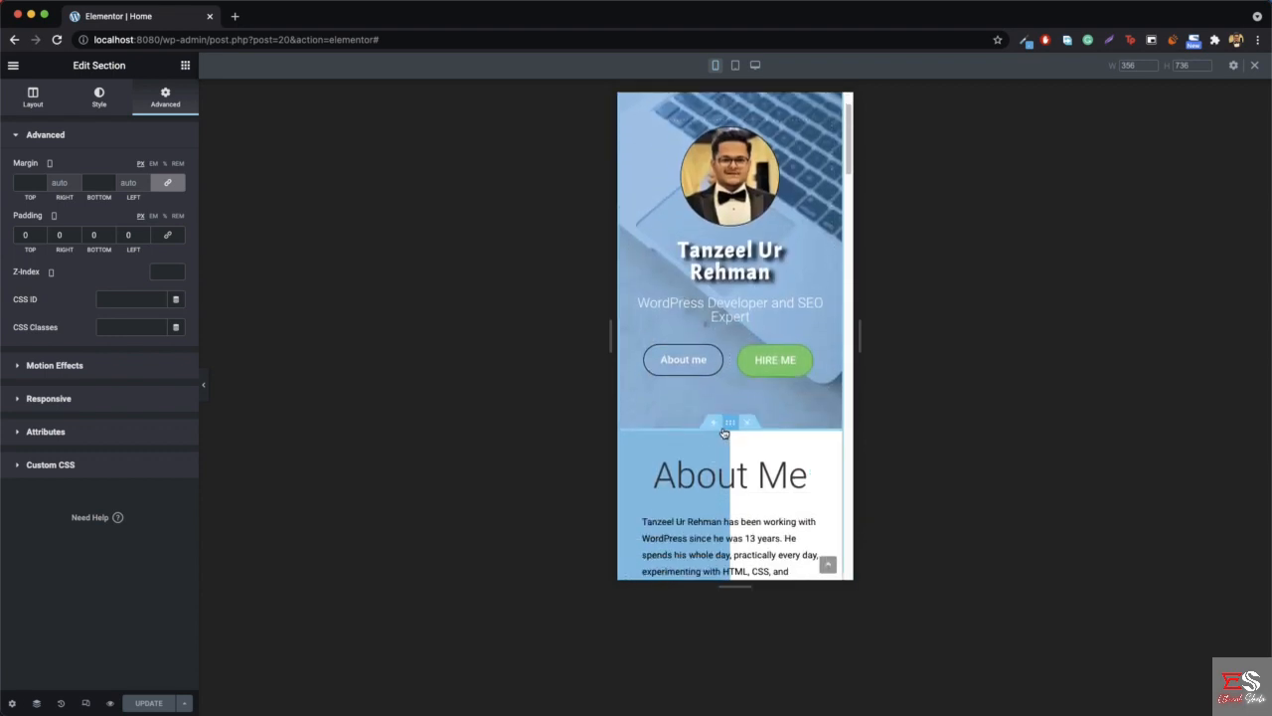
- Open the About Me section's background style settings and compare the gradient options with its mobile layout
{"action": "right_click", "coordinate": [725, 433]}
{"action": "left_click", "coordinate": [763, 434]}
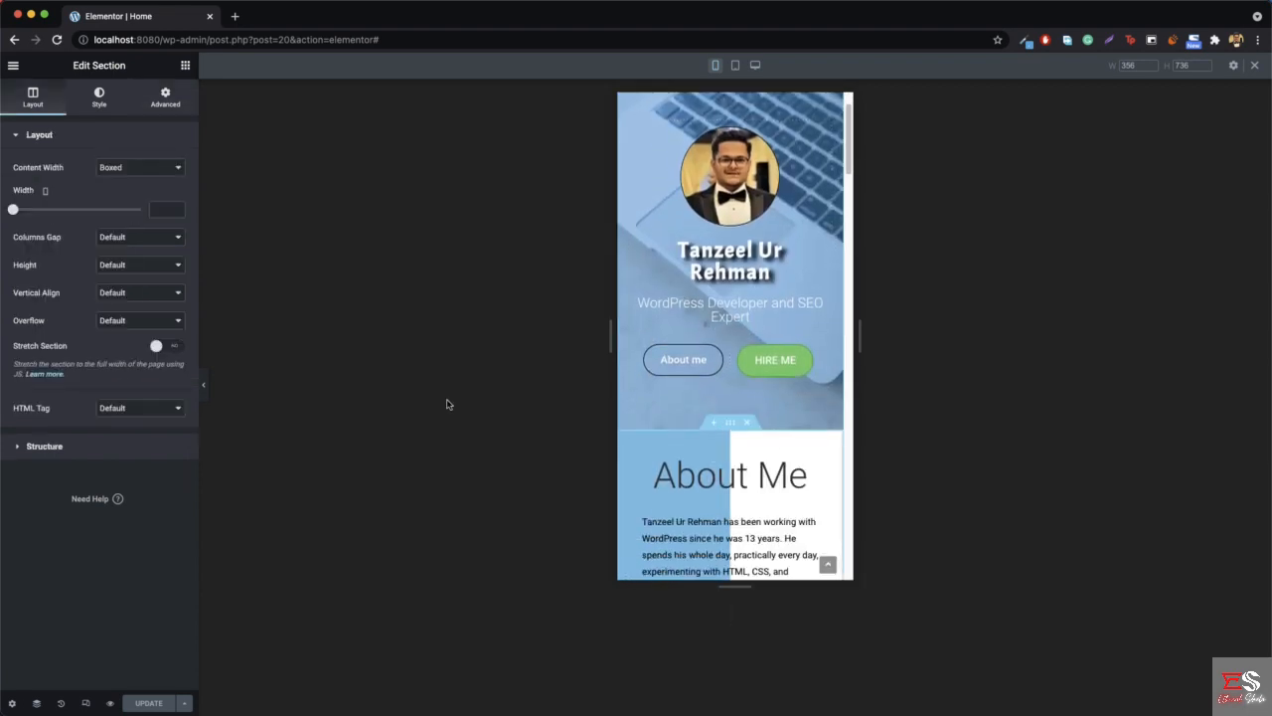
{"action": "left_click", "coordinate": [101, 107]}
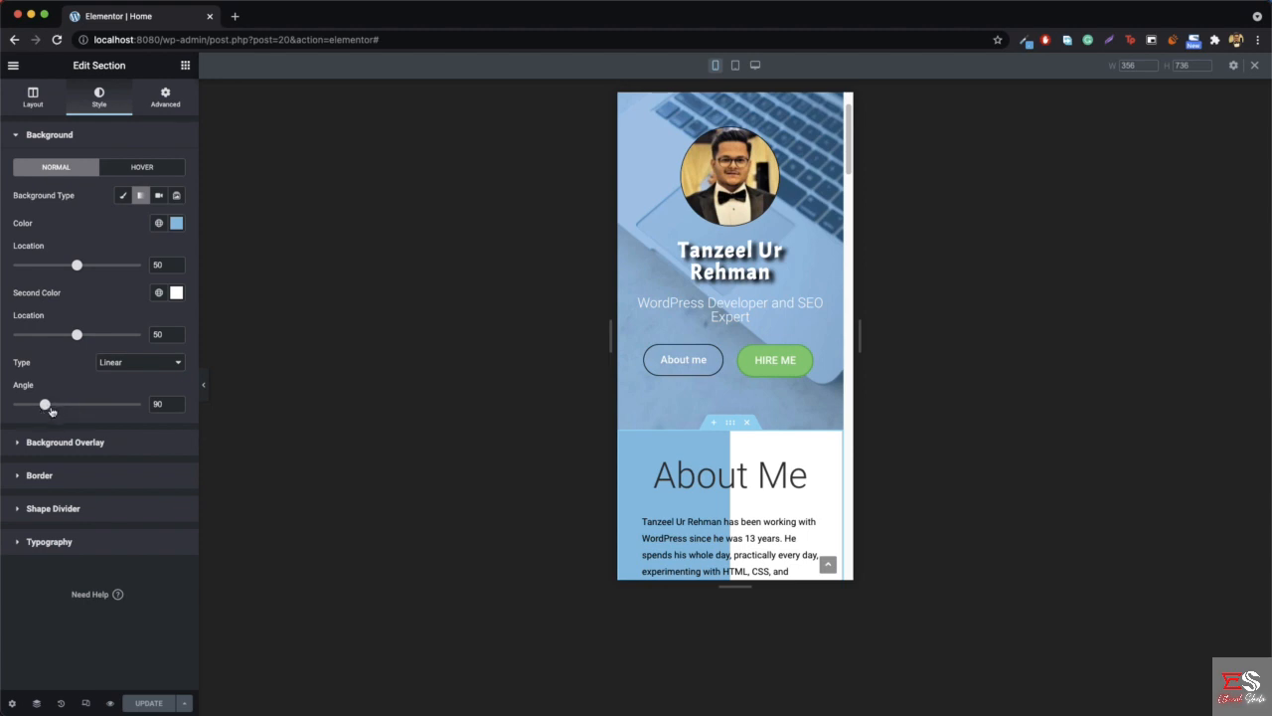
{"action": "scroll", "coordinate": [730, 439], "scroll_direction": "down", "scroll_amount": 2}
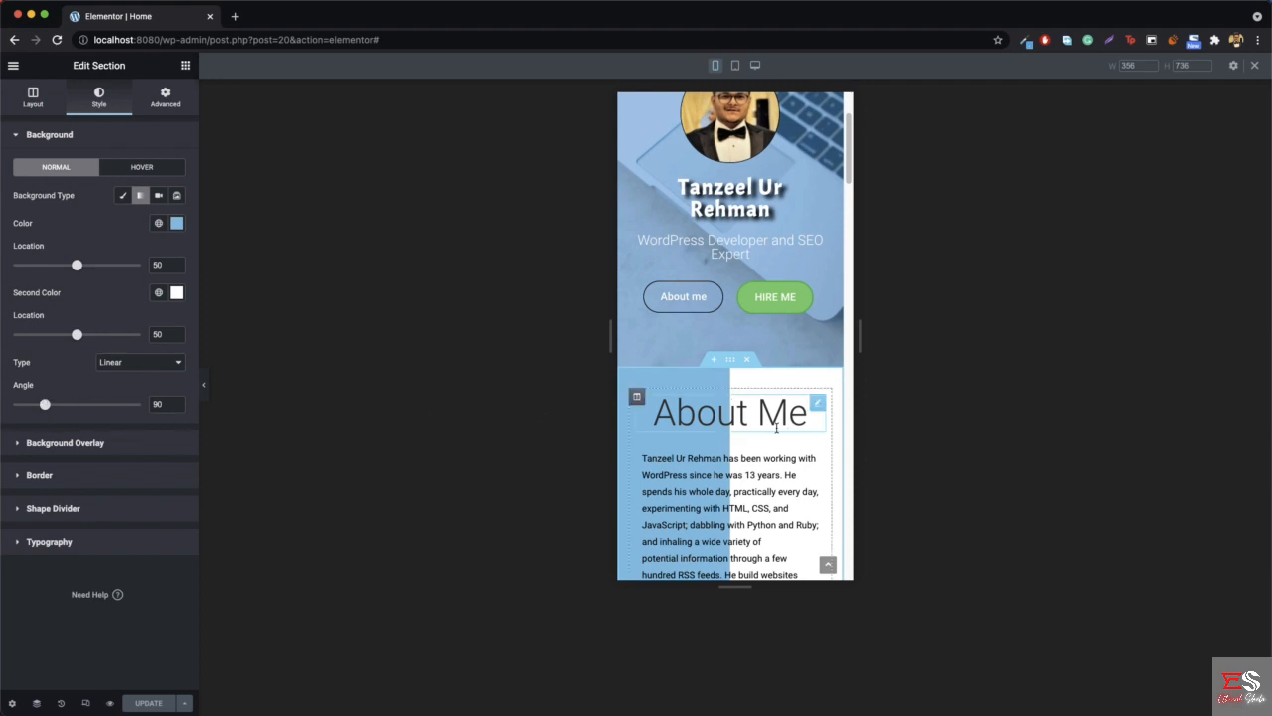
{"action": "scroll", "coordinate": [731, 417], "scroll_direction": "down", "scroll_amount": 6}
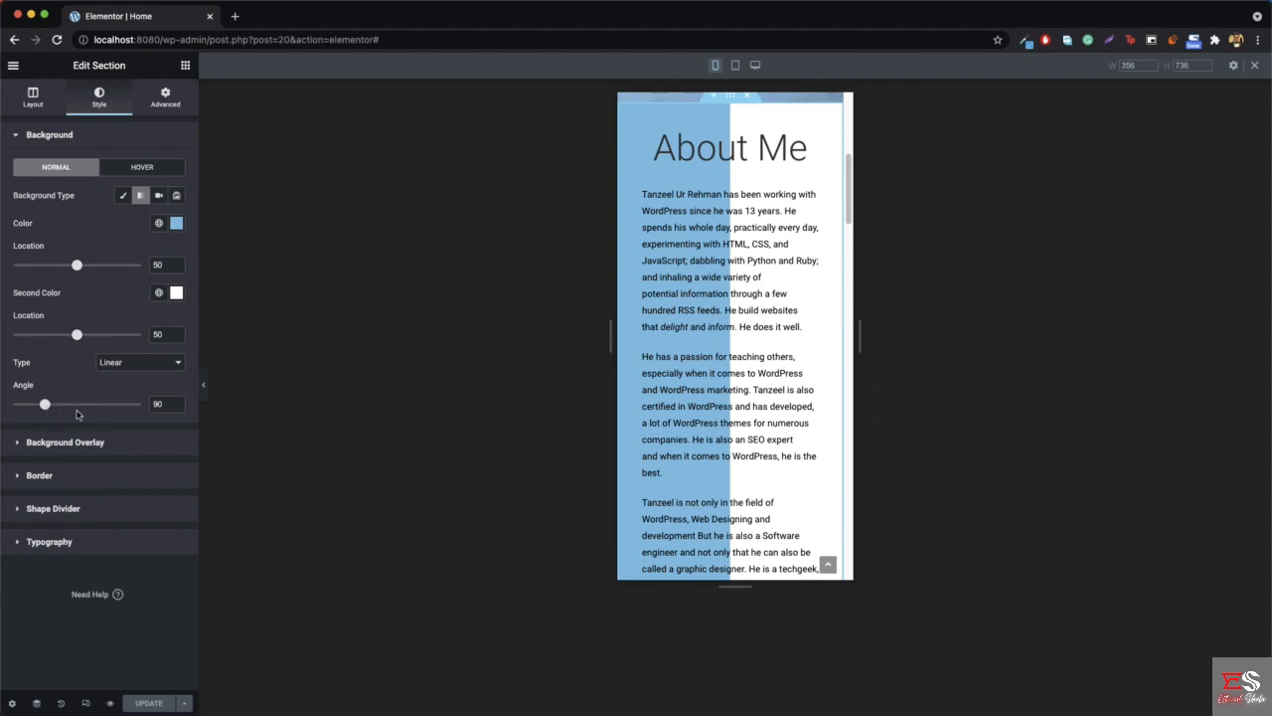
- Duplicate the About Me section
{"action": "scroll", "coordinate": [848, 286], "scroll_direction": "up", "scroll_amount": 2}
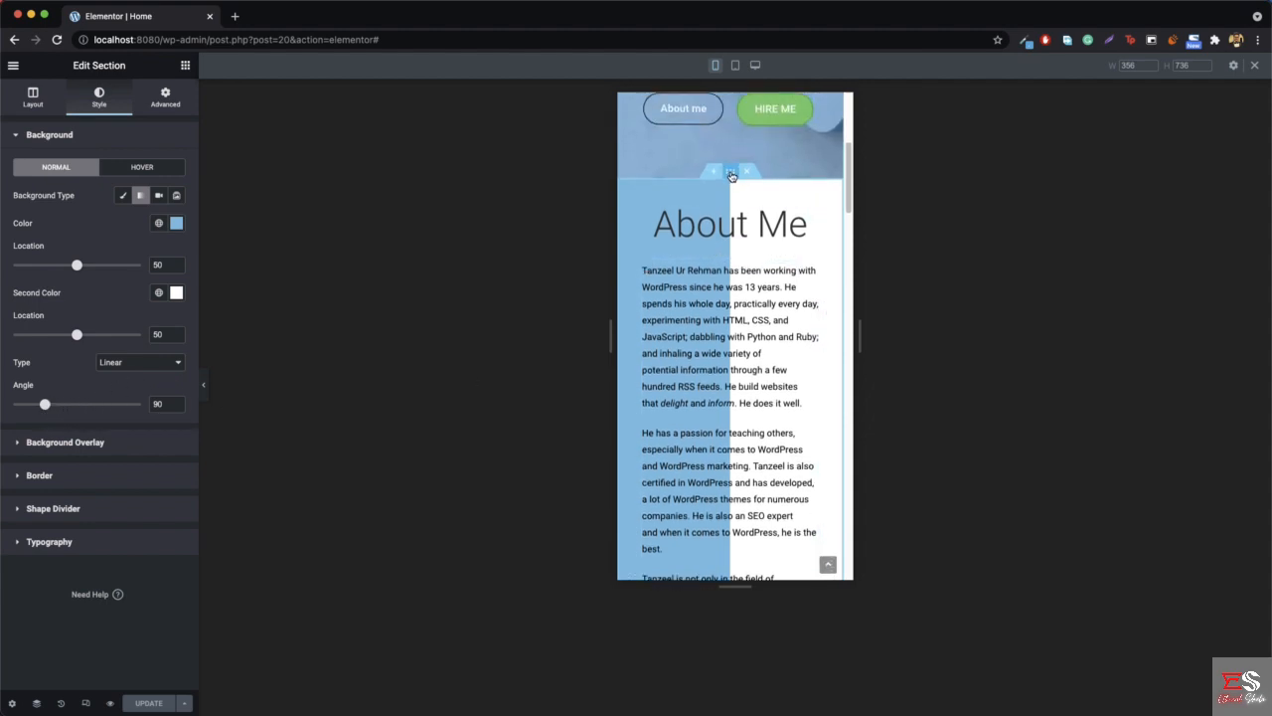
{"action": "right_click", "coordinate": [730, 176]}
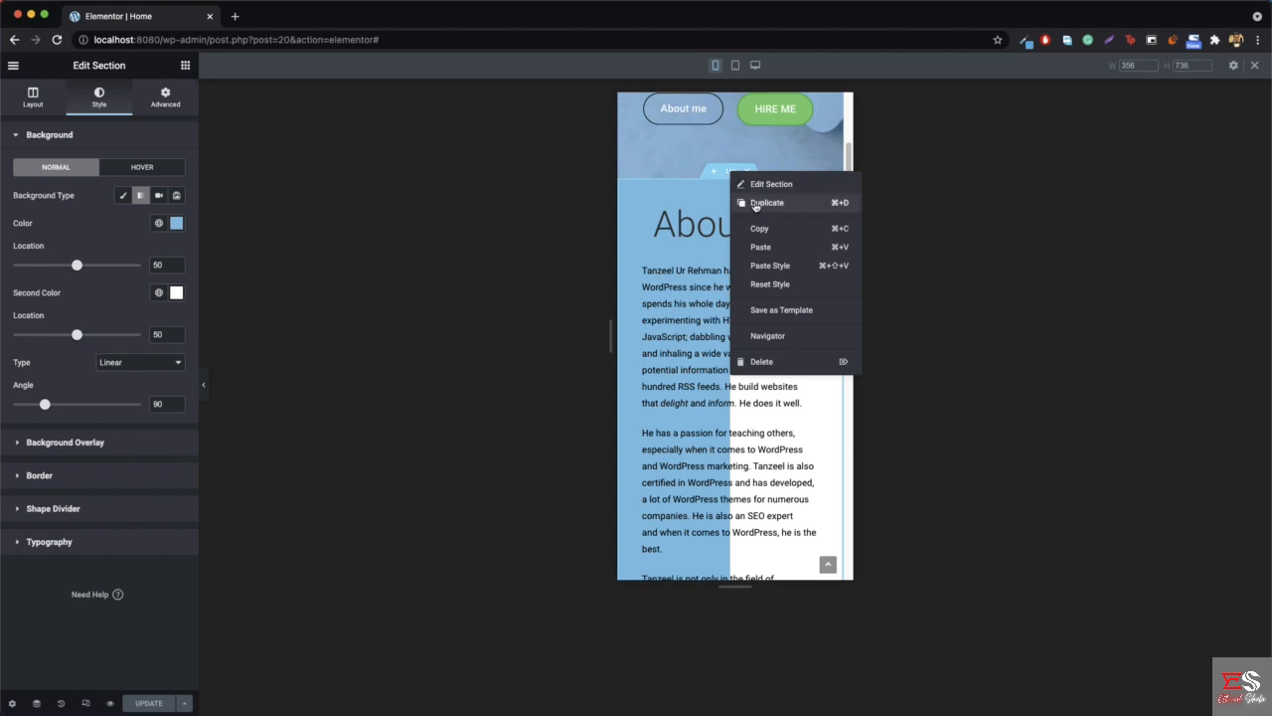
{"action": "left_click", "coordinate": [755, 205]}
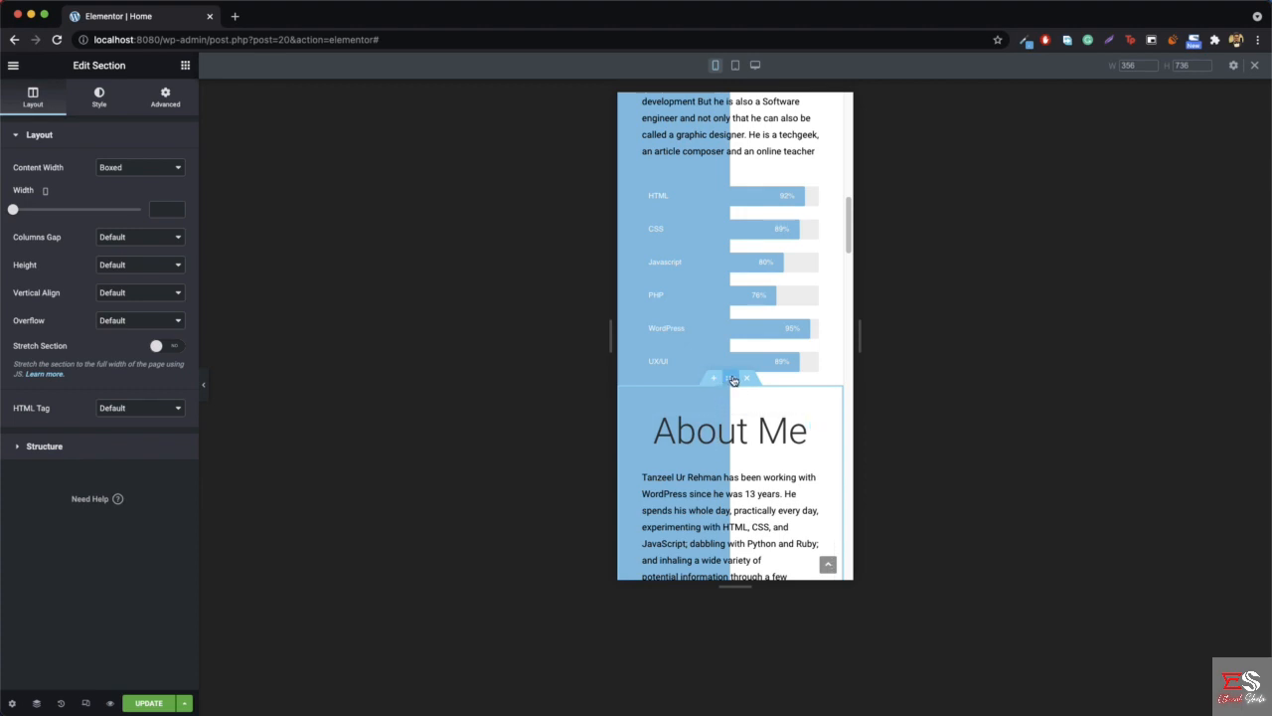
- Set the background gradient angle of the duplicated About Me section to 180
{"action": "right_click", "coordinate": [732, 378]}
{"action": "left_click", "coordinate": [766, 393]}
{"action": "left_click", "coordinate": [97, 96]}
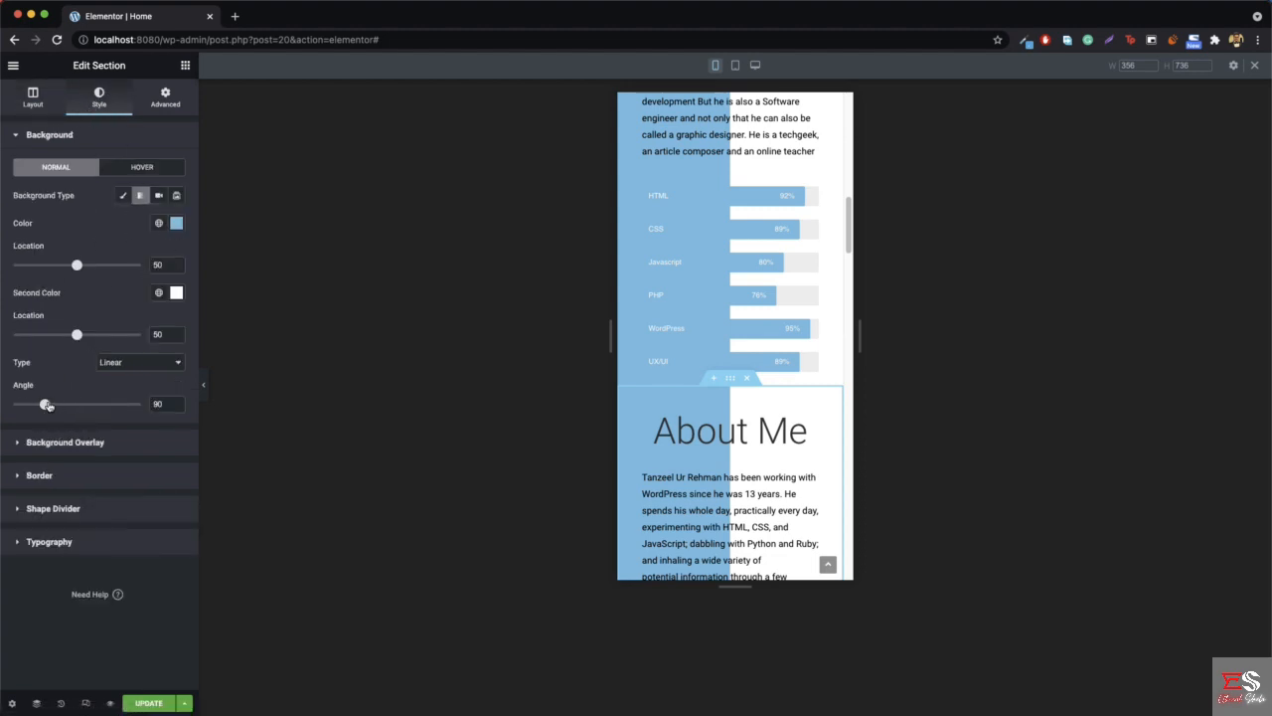
{"action": "left_click_drag", "start_coordinate": [45, 405], "coordinate": [60, 406]}
{"action": "scroll", "coordinate": [703, 336], "scroll_direction": "down", "scroll_amount": 5}
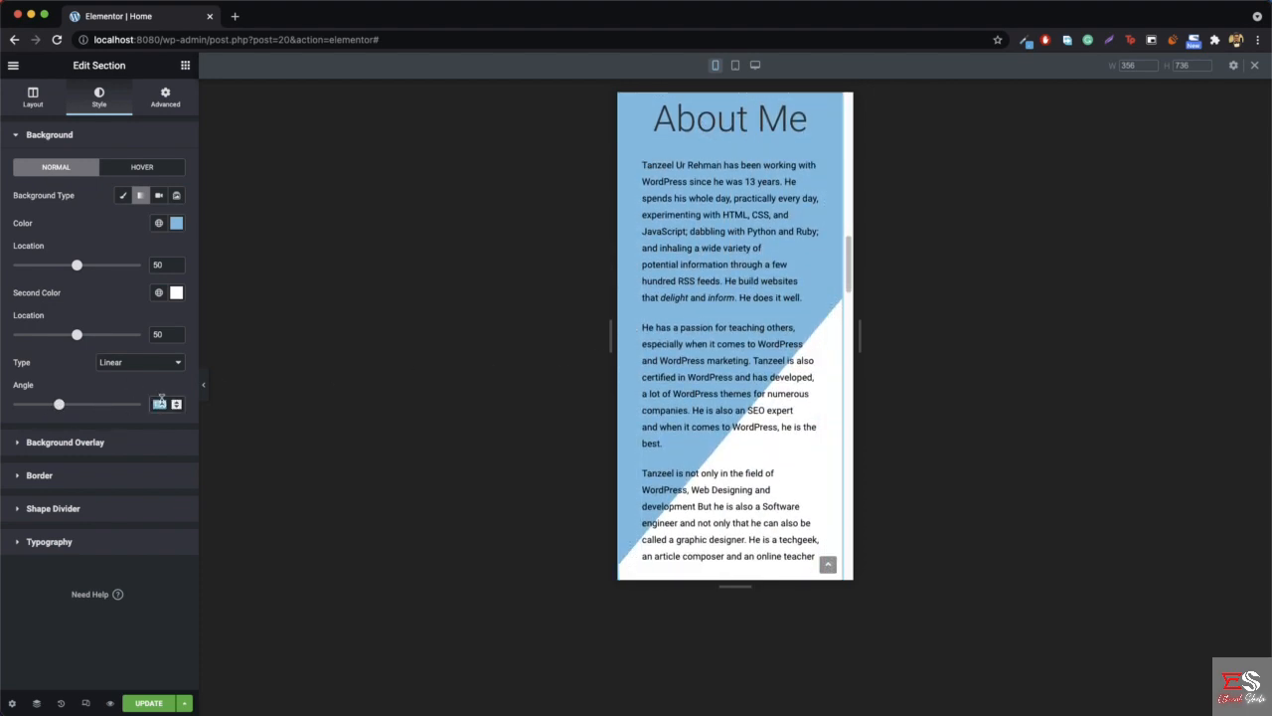
{"action": "type", "text": "180"}
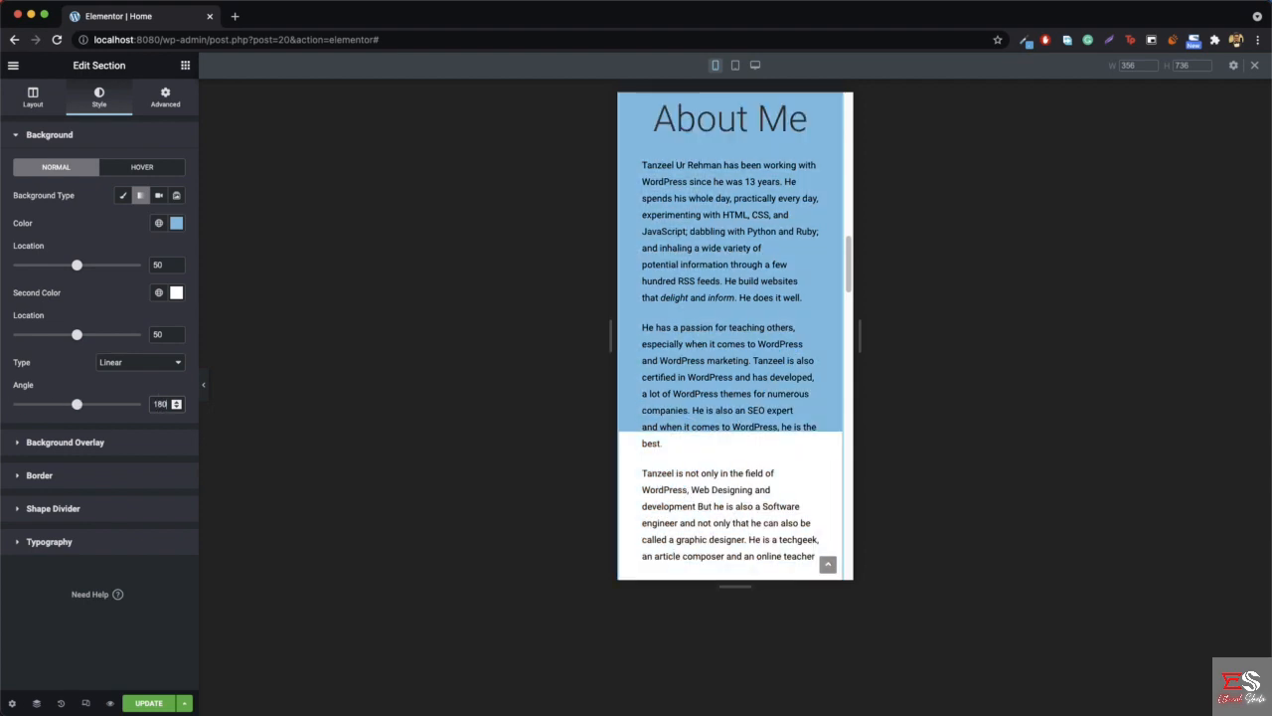
- Set the first gradient color's location to 70 so the blue covers the duplicate's text down to the skill bars
{"action": "scroll", "coordinate": [680, 281], "scroll_direction": "up", "scroll_amount": 2}
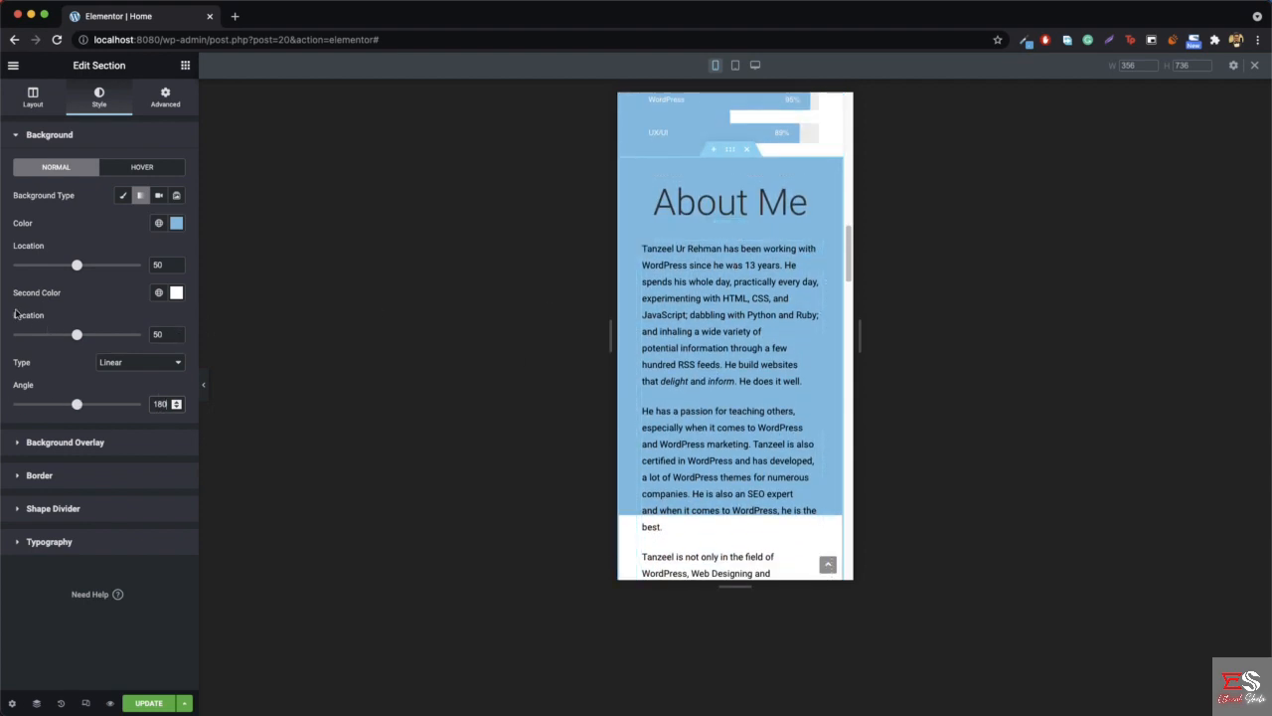
{"action": "left_click_drag", "start_coordinate": [77, 266], "coordinate": [85, 266]}
{"action": "scroll", "coordinate": [745, 296], "scroll_direction": "down", "scroll_amount": 1}
{"action": "scroll", "coordinate": [746, 297], "scroll_direction": "down", "scroll_amount": 3}
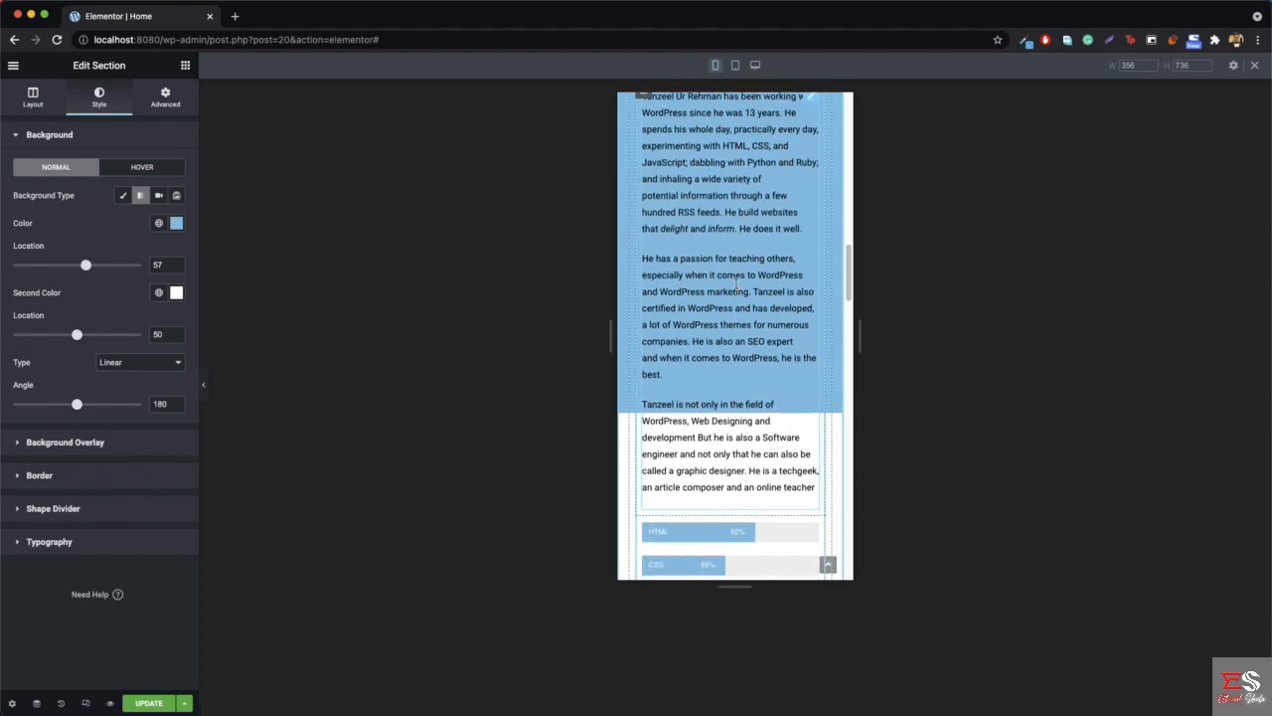
{"action": "left_click_drag", "start_coordinate": [85, 265], "coordinate": [105, 268]}
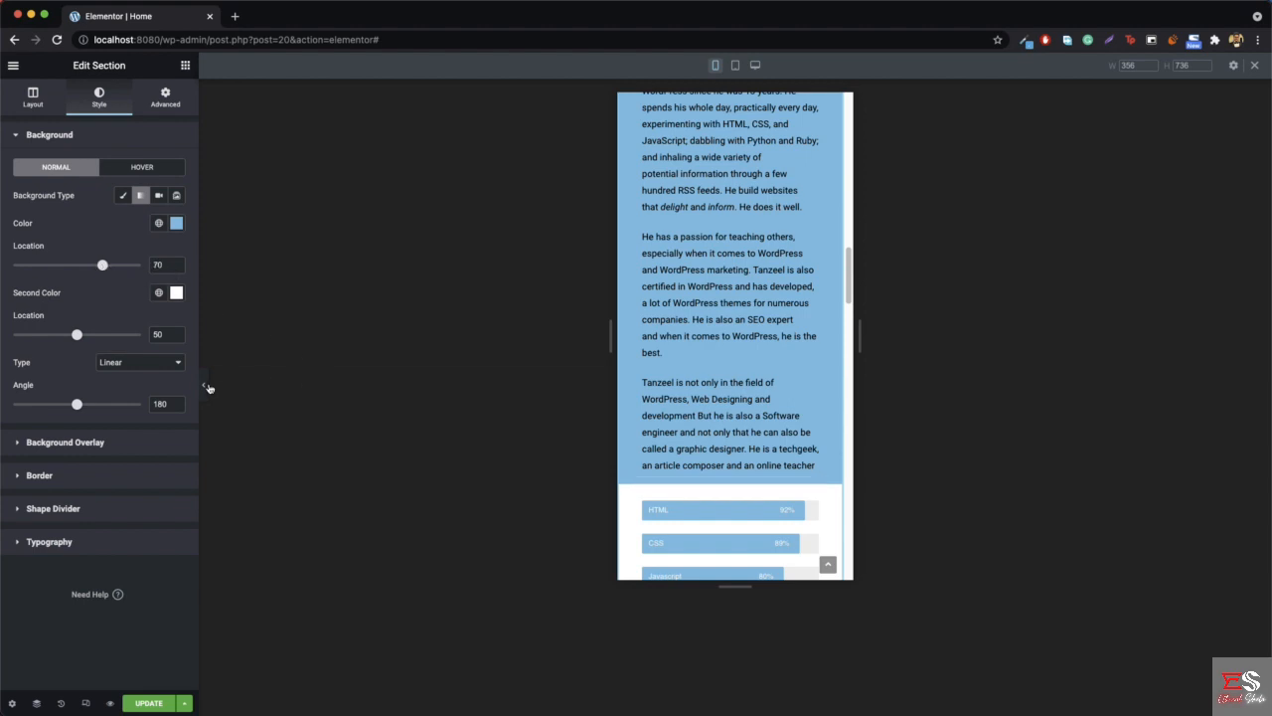
- Preview the page without the settings sidebar and compare the original and duplicated About Me sections on mobile
{"action": "left_click", "coordinate": [206, 386]}
{"action": "scroll", "coordinate": [705, 406], "scroll_direction": "up", "scroll_amount": 2}
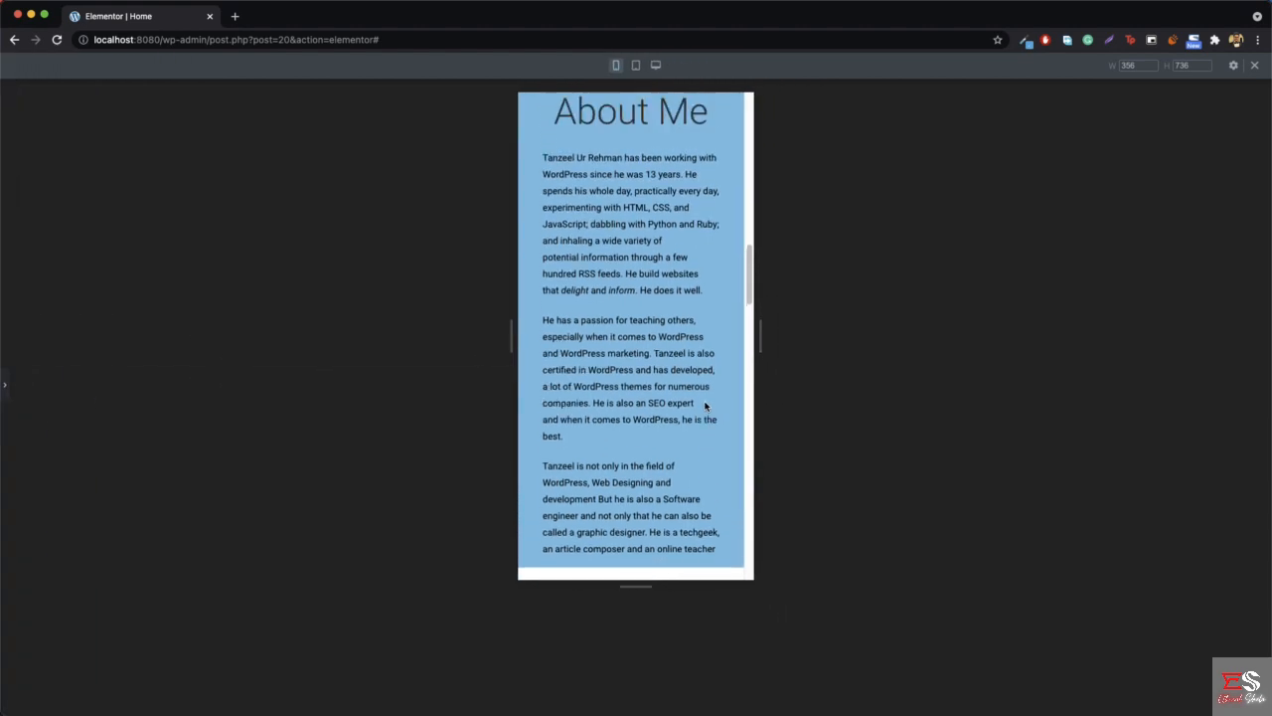
{"action": "scroll", "coordinate": [704, 407], "scroll_direction": "up", "scroll_amount": 2}
{"action": "scroll", "coordinate": [609, 258], "scroll_direction": "down", "scroll_amount": 4}
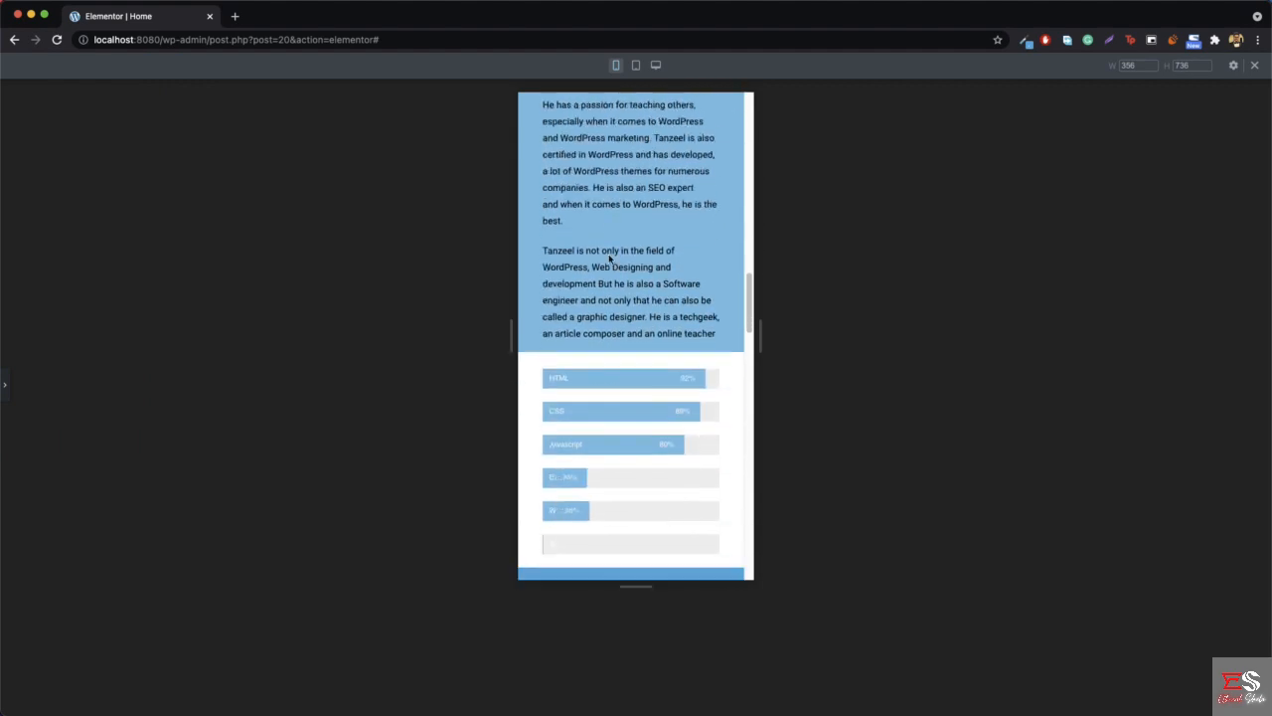
{"action": "scroll", "coordinate": [609, 258], "scroll_direction": "down", "scroll_amount": 1}
{"action": "scroll", "coordinate": [643, 298], "scroll_direction": "up", "scroll_amount": 5}
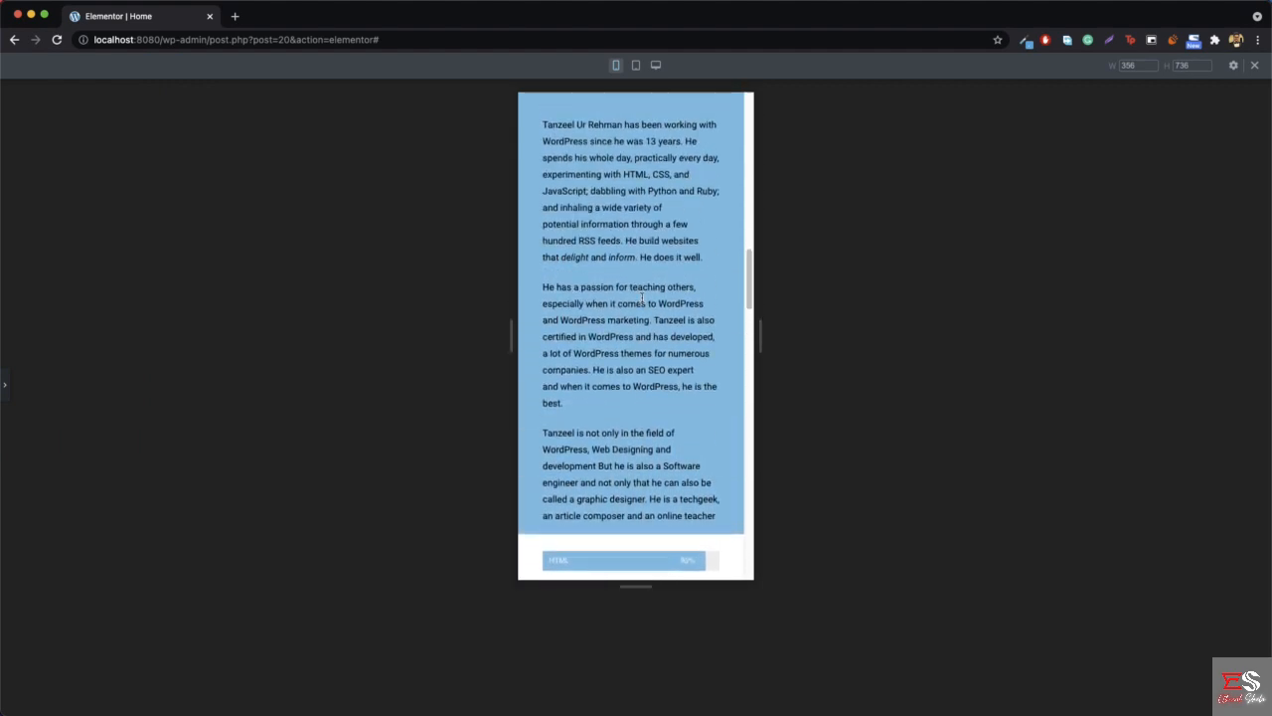
{"action": "scroll", "coordinate": [642, 299], "scroll_direction": "up", "scroll_amount": 5}
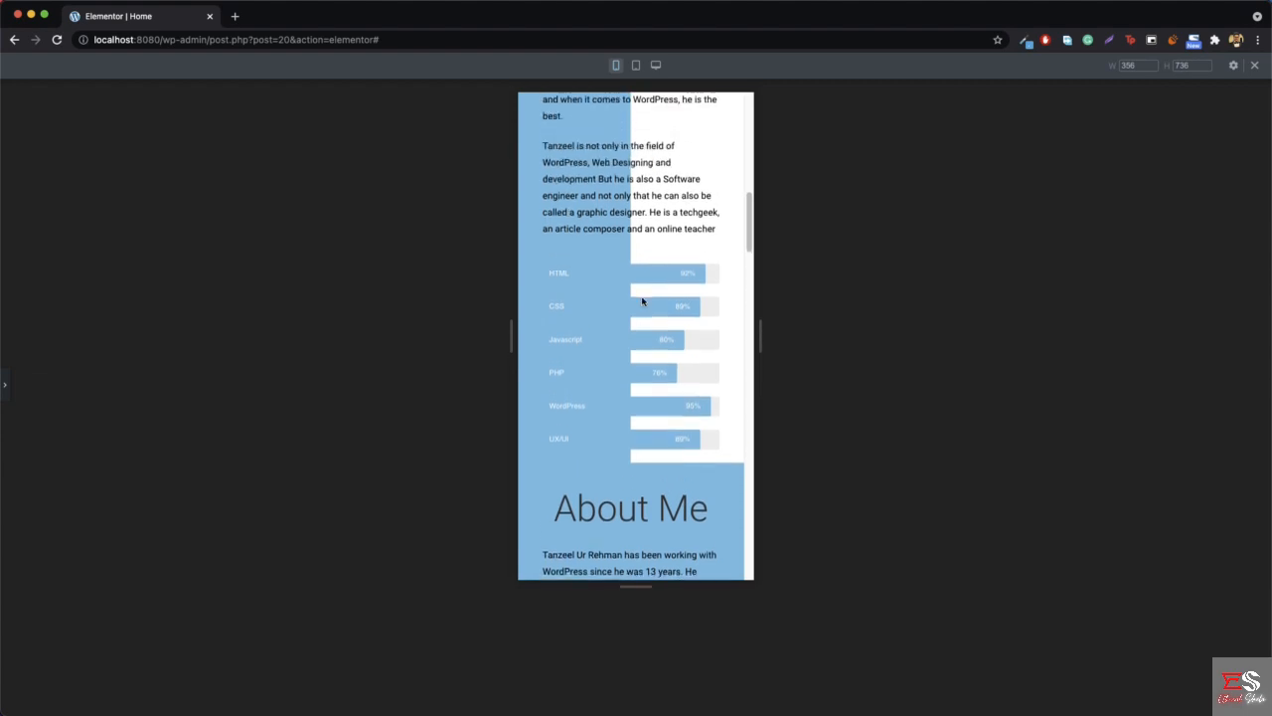
{"action": "scroll", "coordinate": [642, 301], "scroll_direction": "up", "scroll_amount": 6}
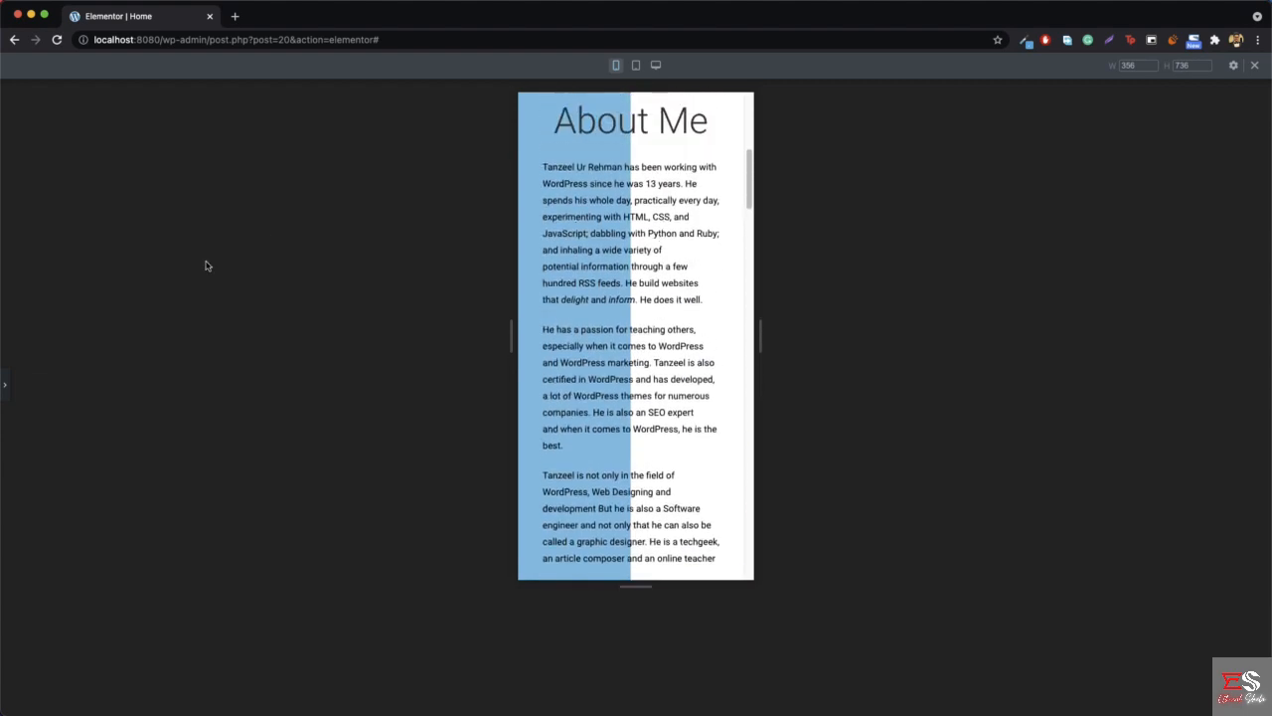
- Restore the settings sidebar, leave responsive mode and compare both About Me sections in the desktop layout
{"action": "left_click", "coordinate": [5, 384]}
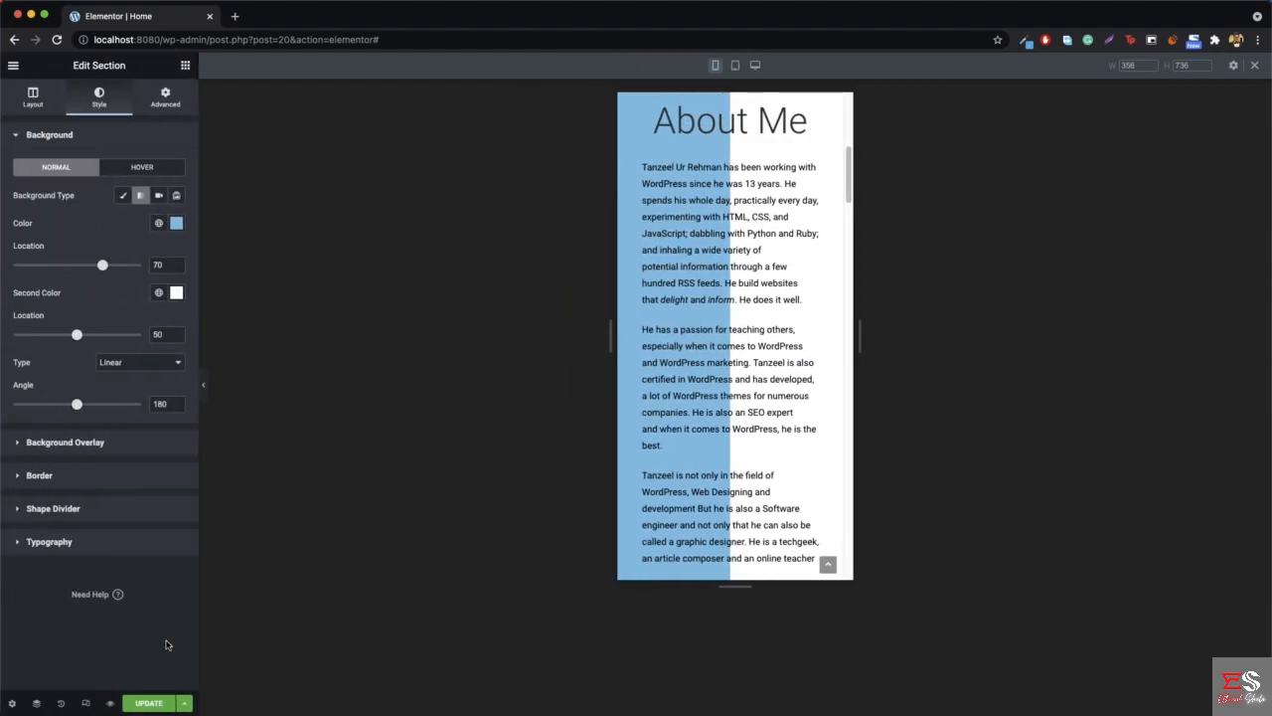
{"action": "left_click", "coordinate": [85, 703]}
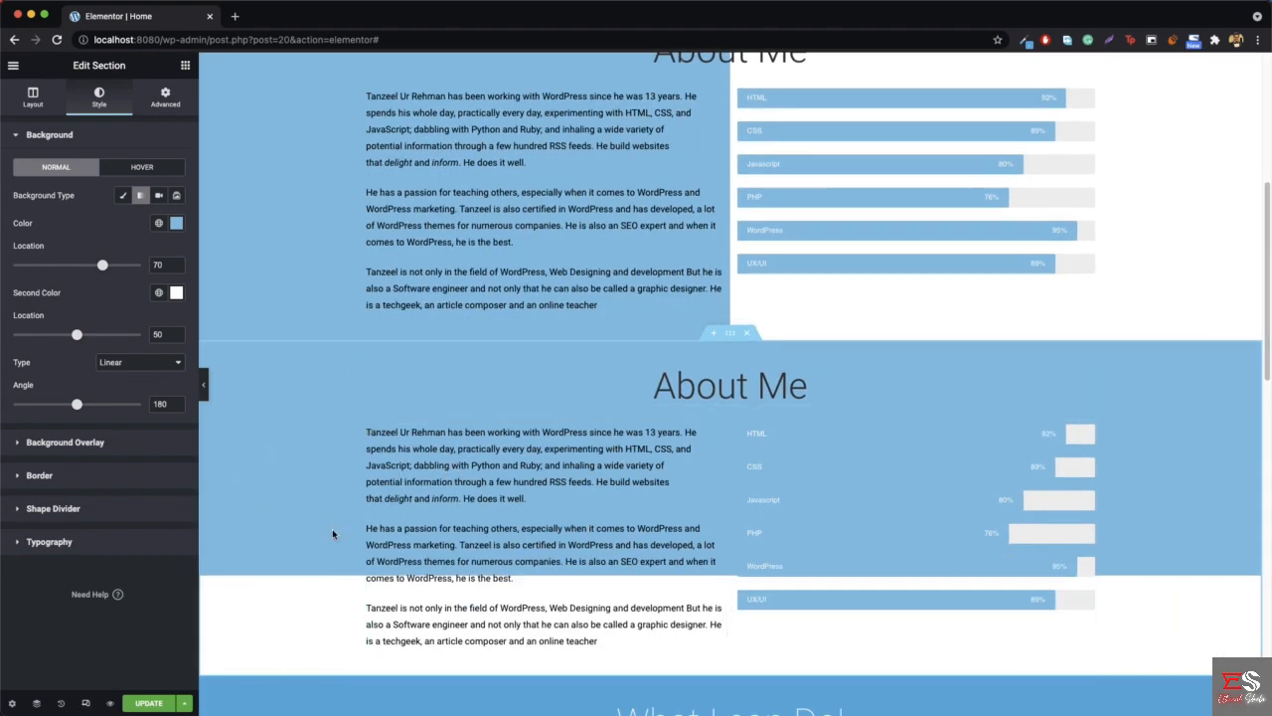
{"action": "scroll", "coordinate": [338, 537], "scroll_direction": "up", "scroll_amount": 5}
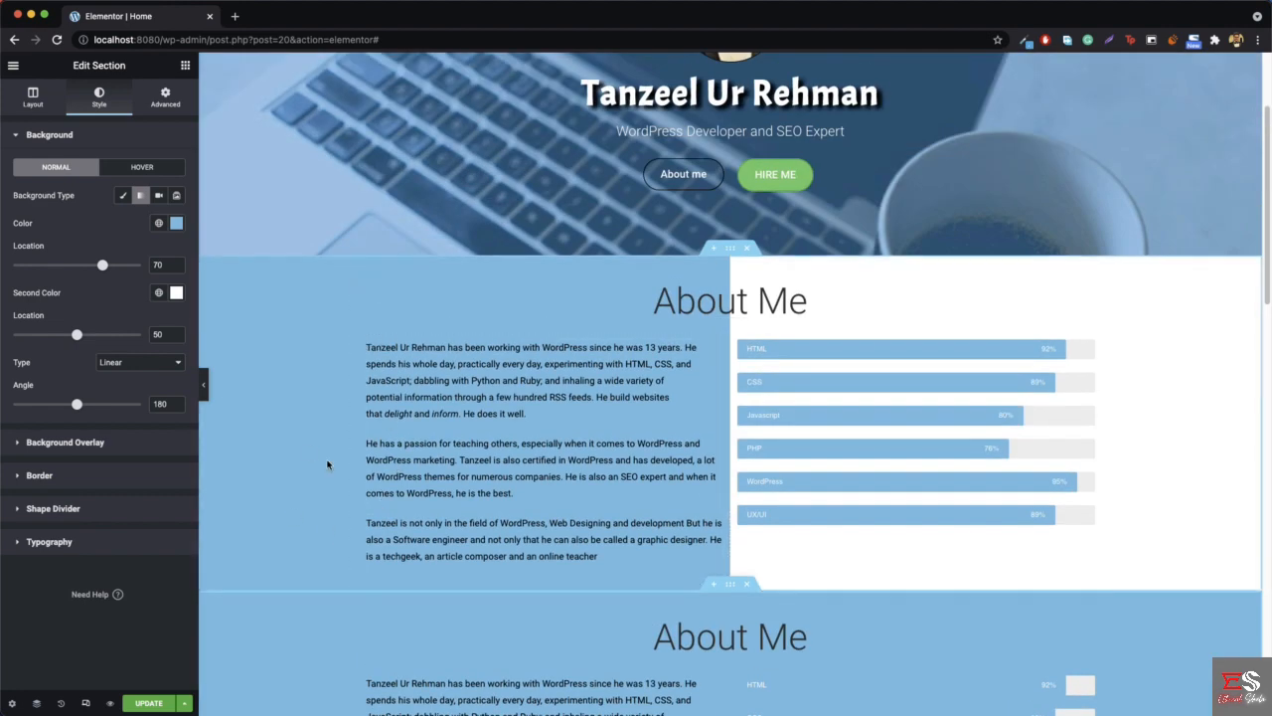
{"action": "scroll", "coordinate": [294, 429], "scroll_direction": "down", "scroll_amount": 5}
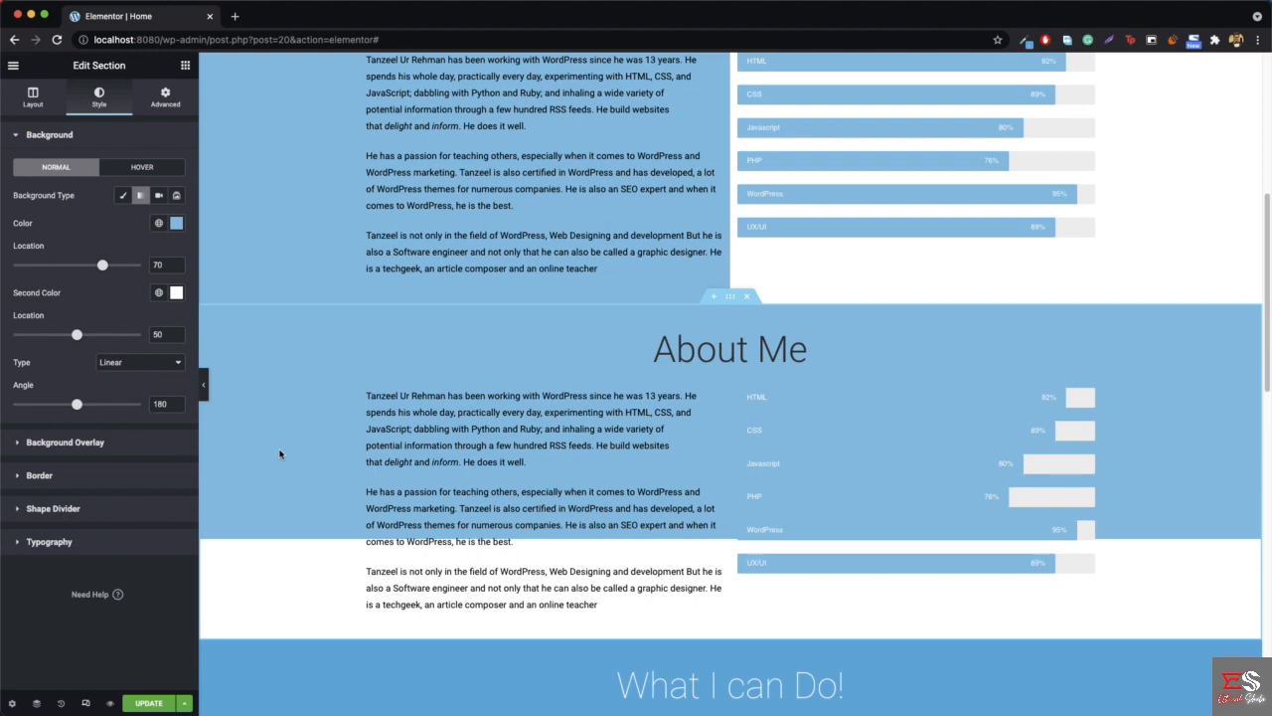
{"action": "scroll", "coordinate": [283, 449], "scroll_direction": "up", "scroll_amount": 3}
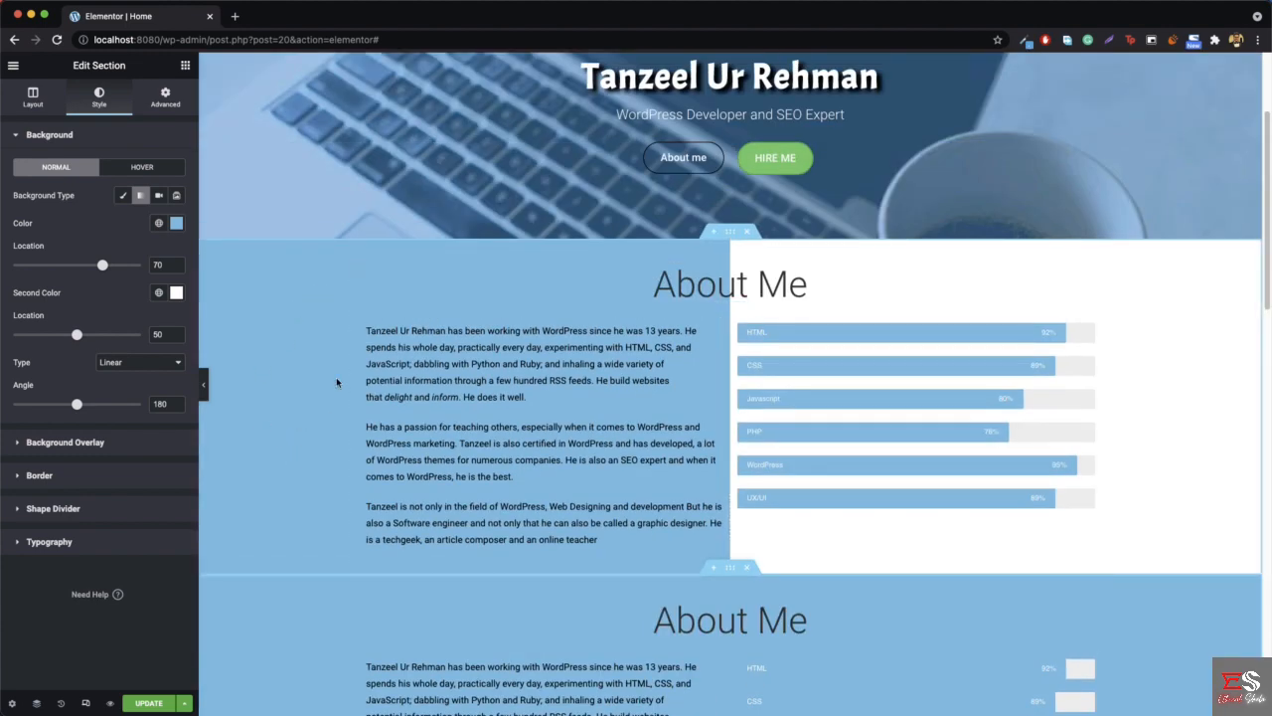
{"action": "scroll", "coordinate": [328, 353], "scroll_direction": "down", "scroll_amount": 2}
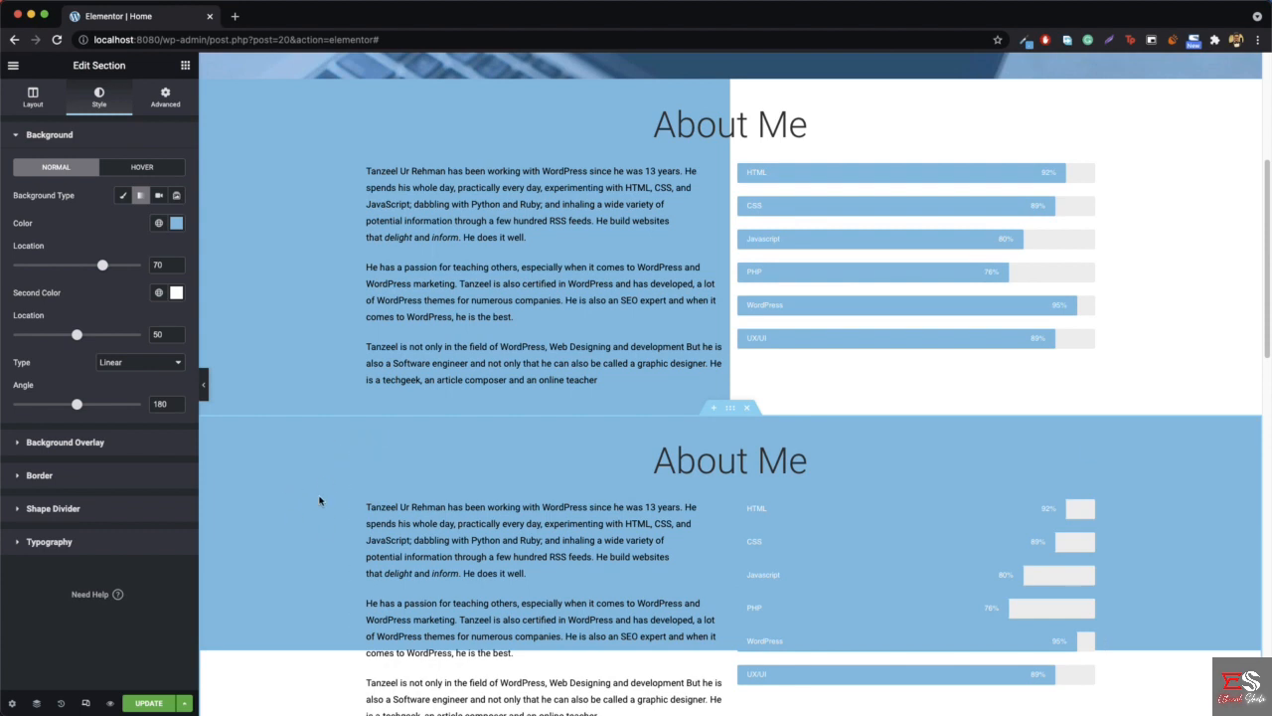
{"action": "scroll", "coordinate": [298, 517], "scroll_direction": "down", "scroll_amount": 2}
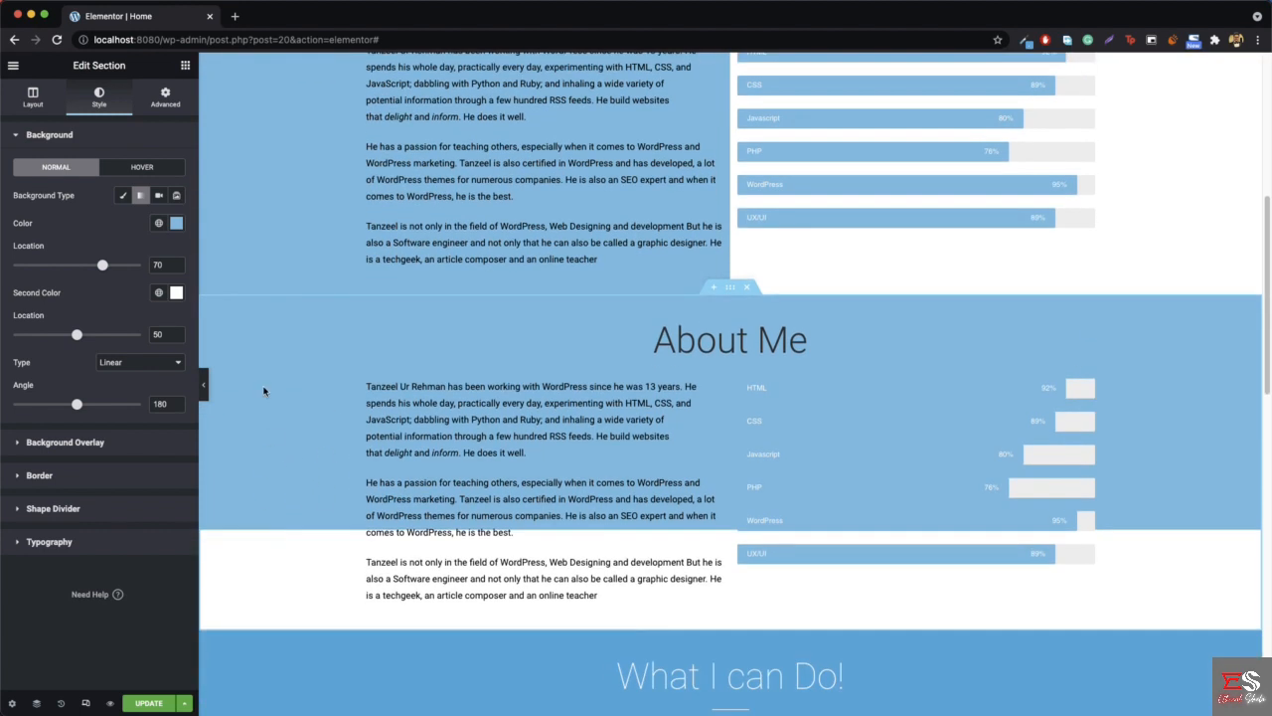
- Update the page and examine the duplicated About Me section on the live homepage at iPhone X size
{"action": "right_click", "coordinate": [264, 388]}
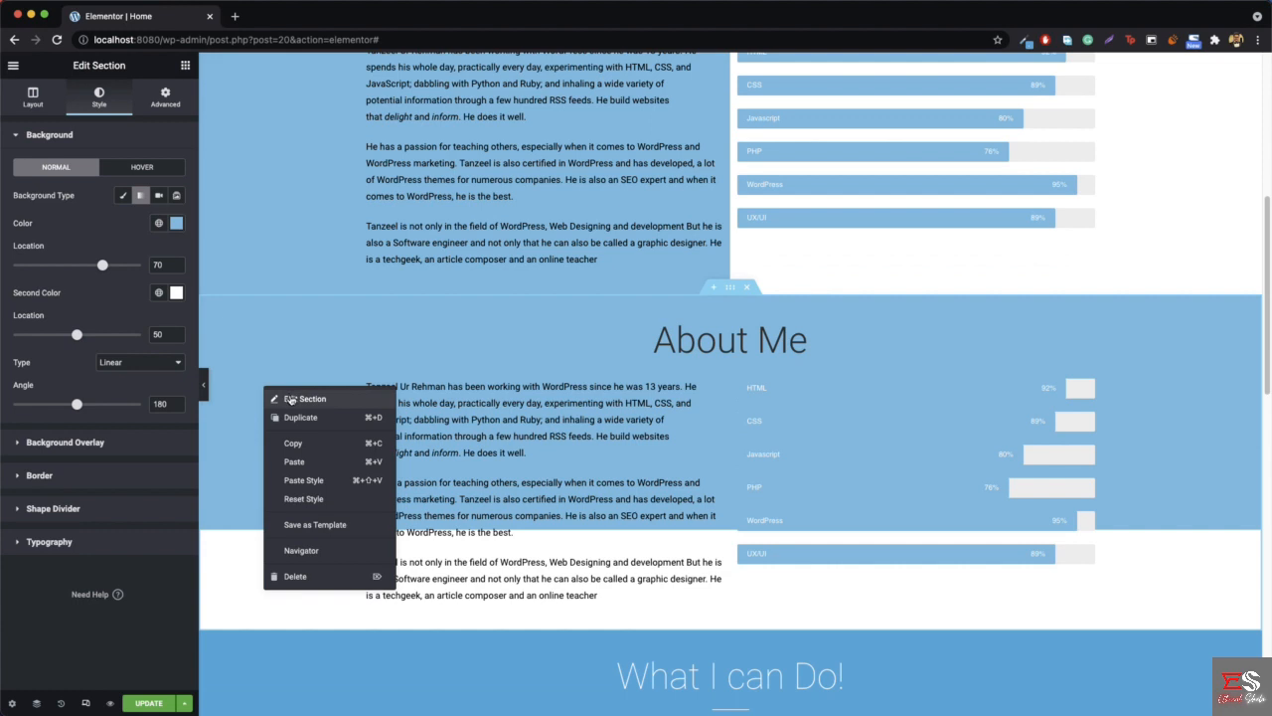
{"action": "left_click", "coordinate": [149, 702]}
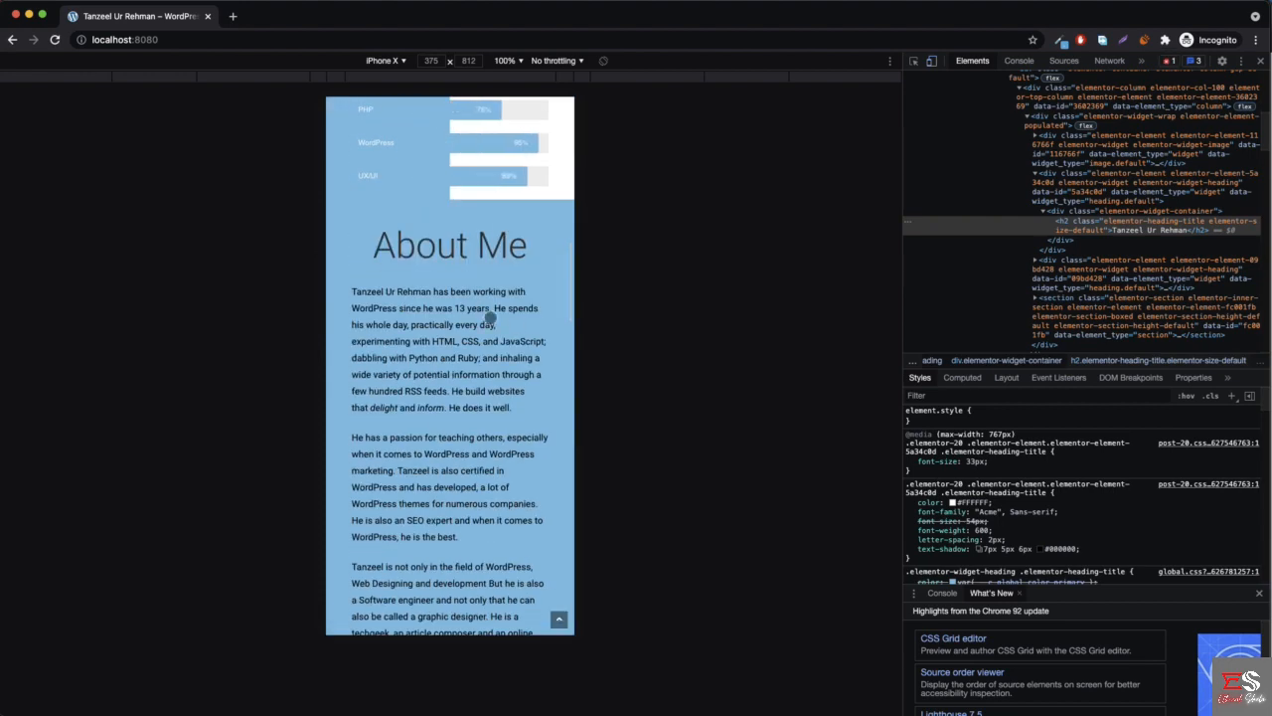
{"action": "scroll", "coordinate": [507, 279], "scroll_direction": "down", "scroll_amount": 3}
{"action": "scroll", "coordinate": [495, 309], "scroll_direction": "down", "scroll_amount": 2}
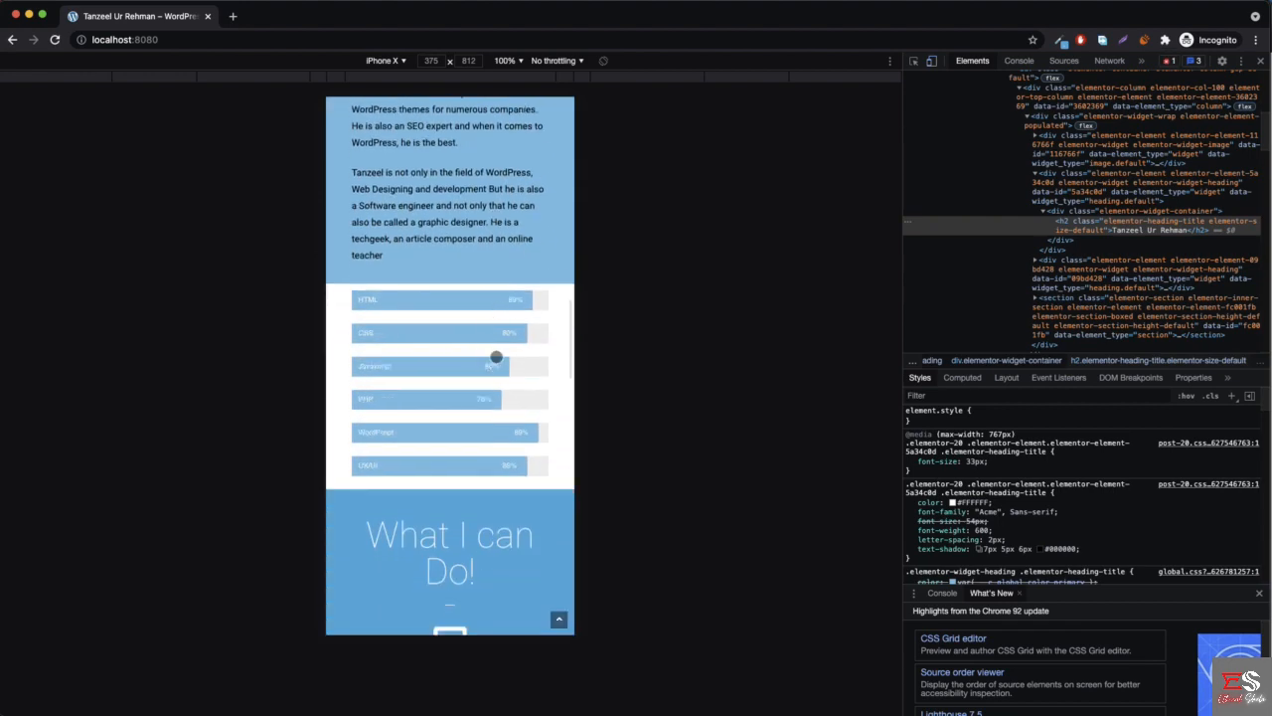
- Compare the original and duplicated About Me sections on the live homepage in desktop layout and at iPhone X size
{"action": "left_click", "coordinate": [1260, 62]}
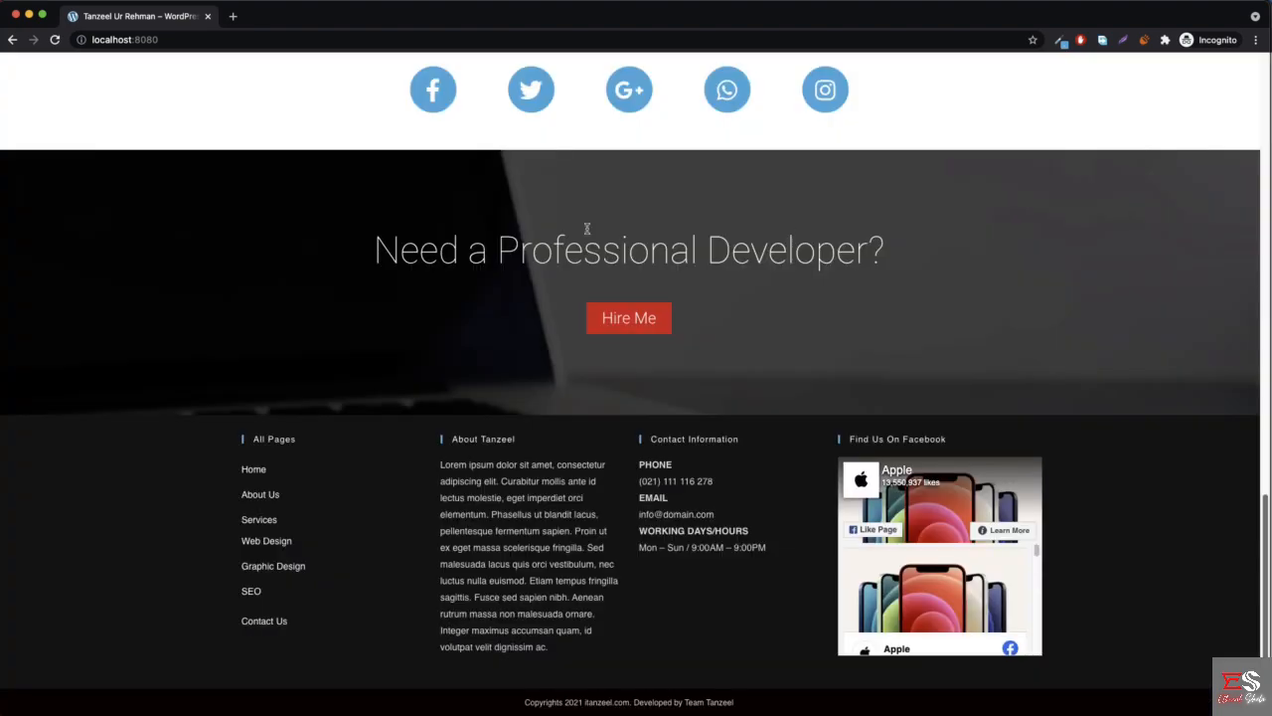
{"action": "scroll", "coordinate": [597, 308], "scroll_direction": "down", "scroll_amount": 5}
{"action": "scroll", "coordinate": [196, 438], "scroll_direction": "down", "scroll_amount": 1}
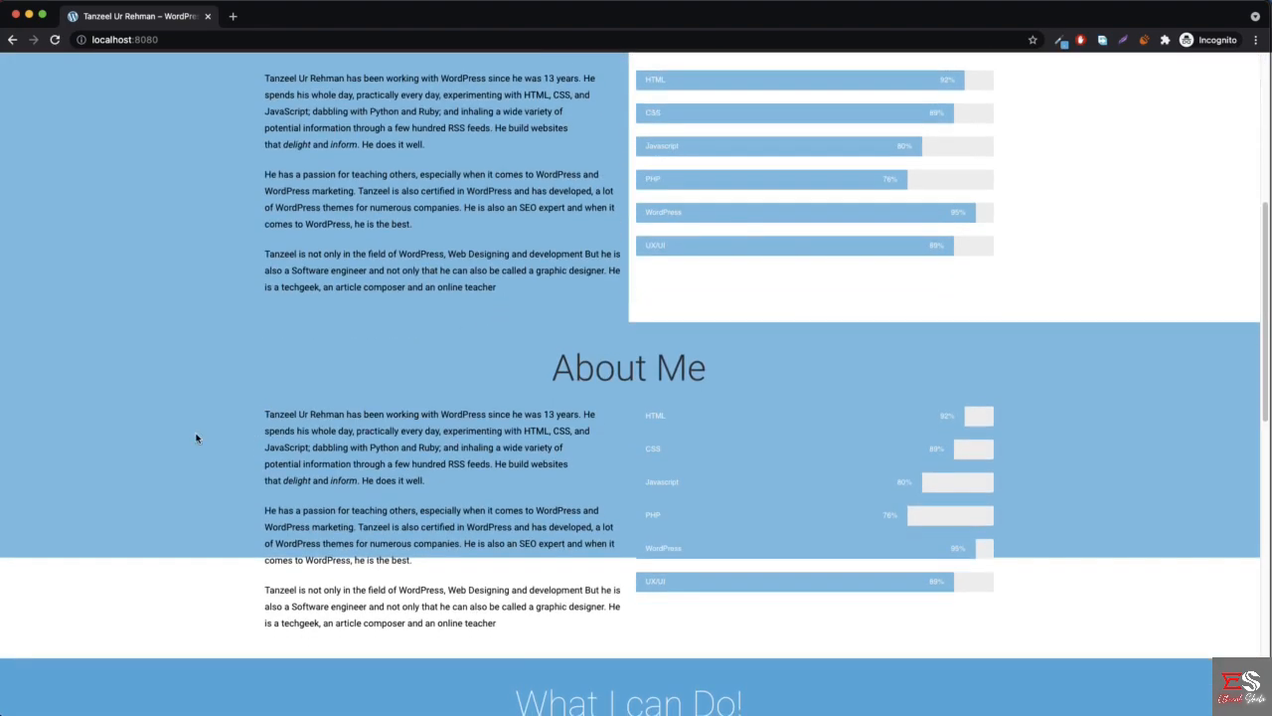
{"action": "scroll", "coordinate": [307, 189], "scroll_direction": "up", "scroll_amount": 3}
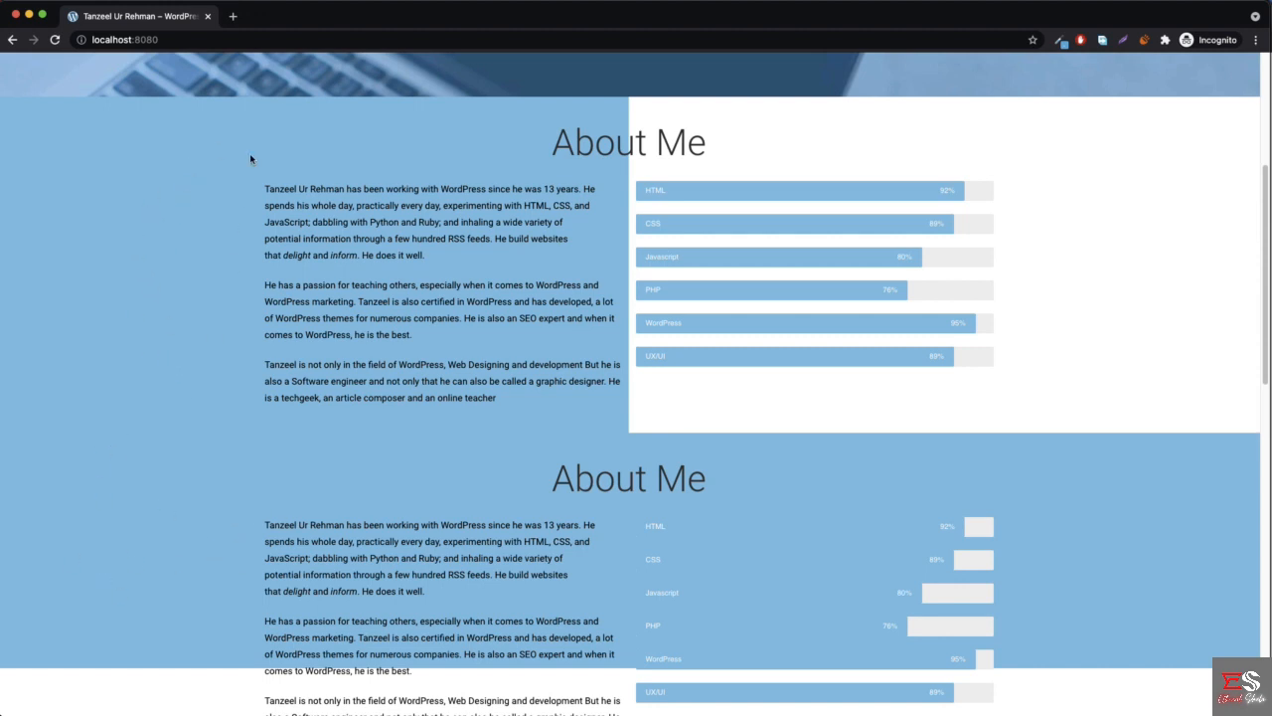
{"action": "right_click", "coordinate": [180, 239]}
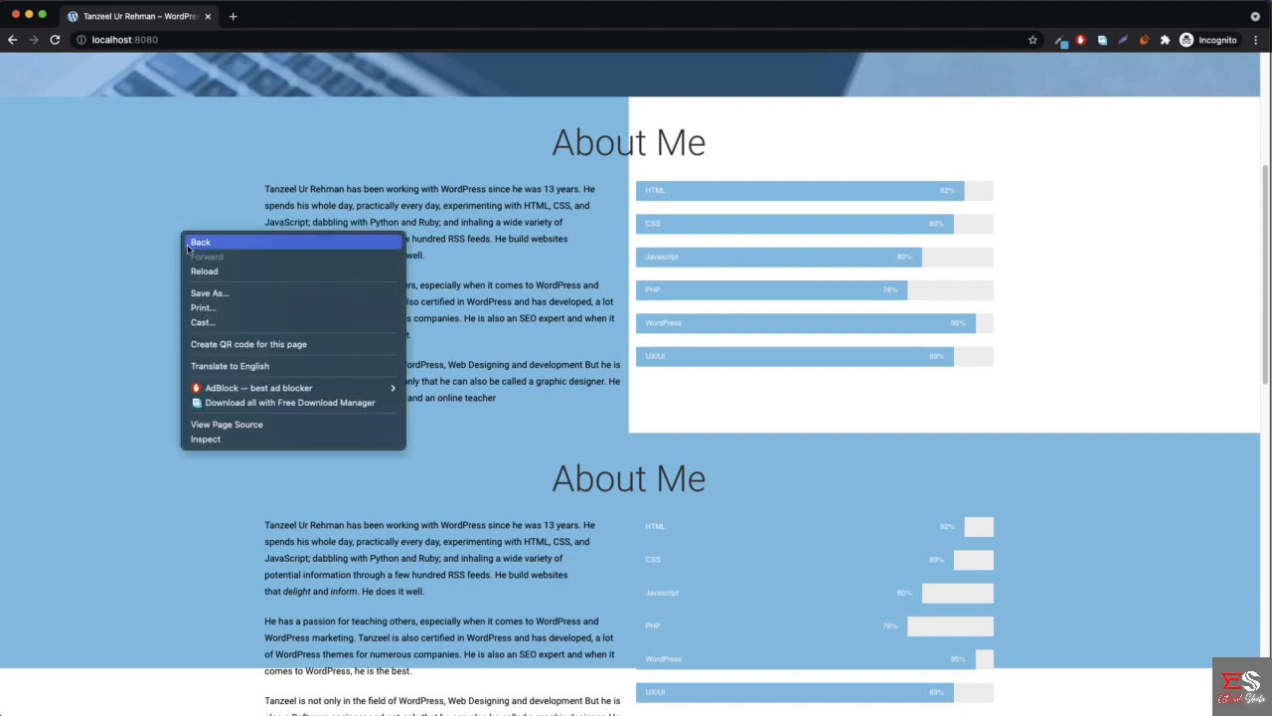
{"action": "left_click", "coordinate": [236, 438]}
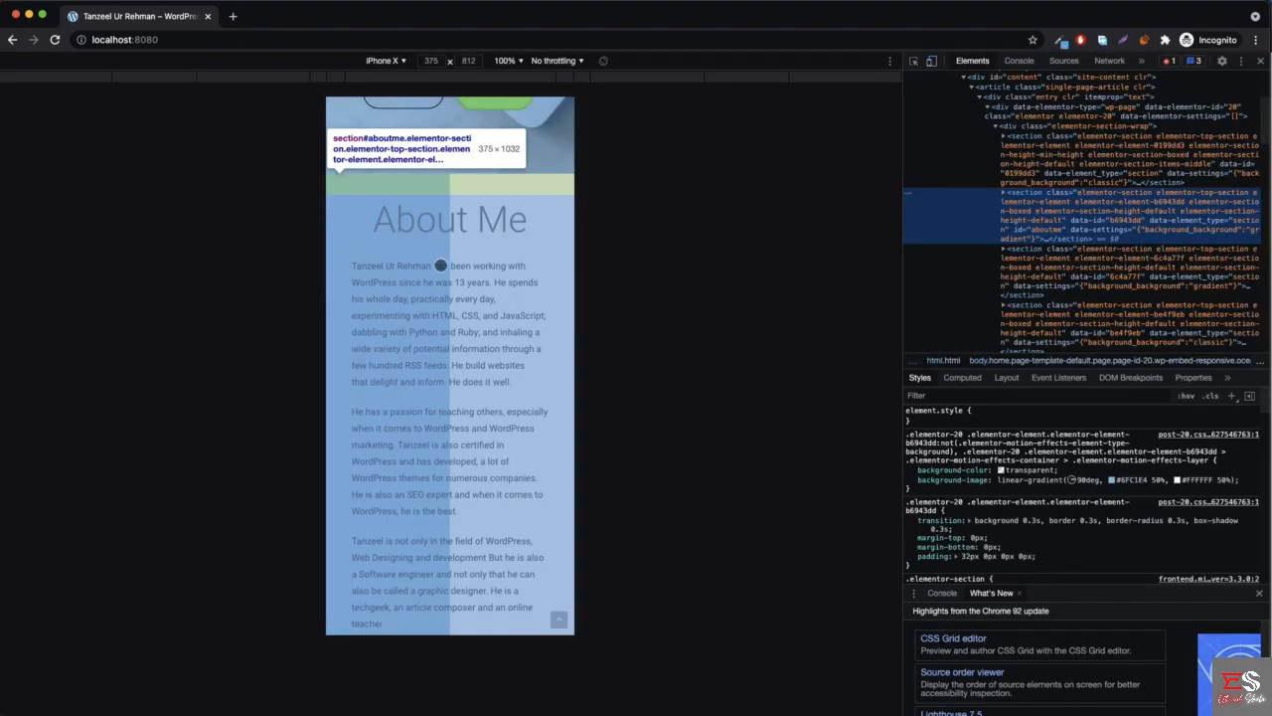
{"action": "scroll", "coordinate": [512, 245], "scroll_direction": "down", "scroll_amount": 4}
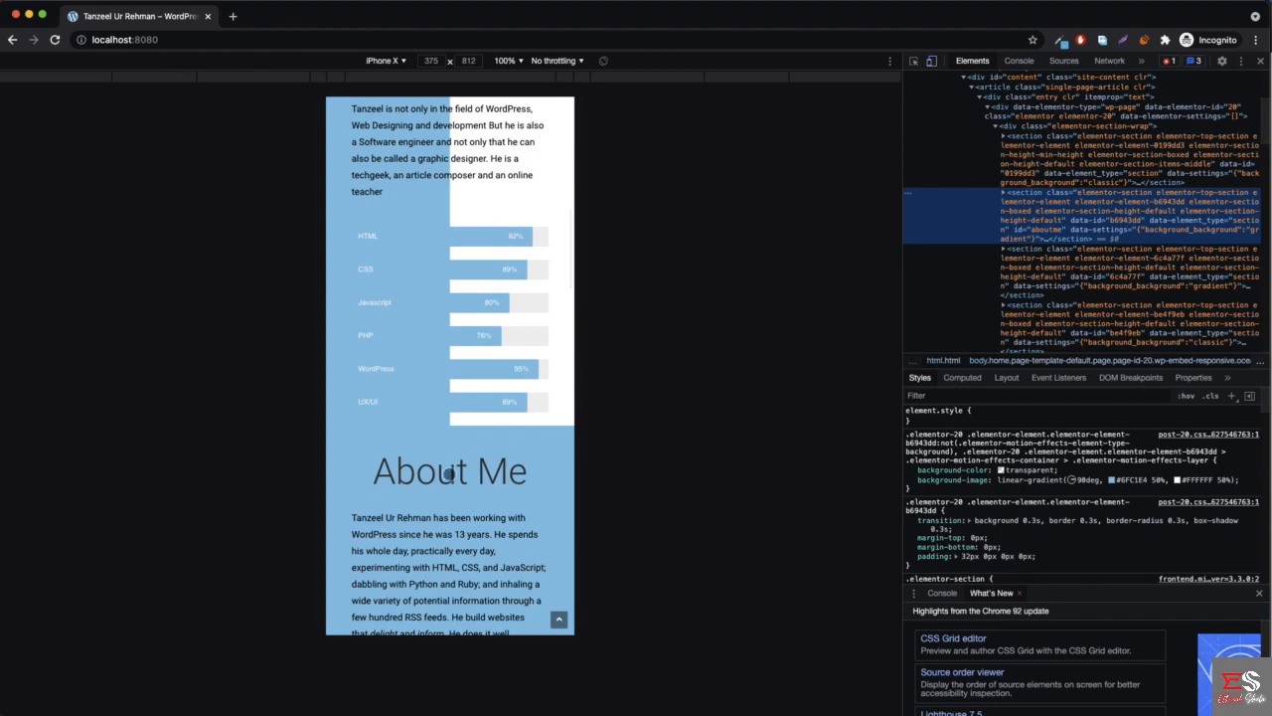
- In the Elementor editor, set the original two-tone About Me section to be hidden on mobile and update the page
{"action": "left_click", "coordinate": [28, 16]}
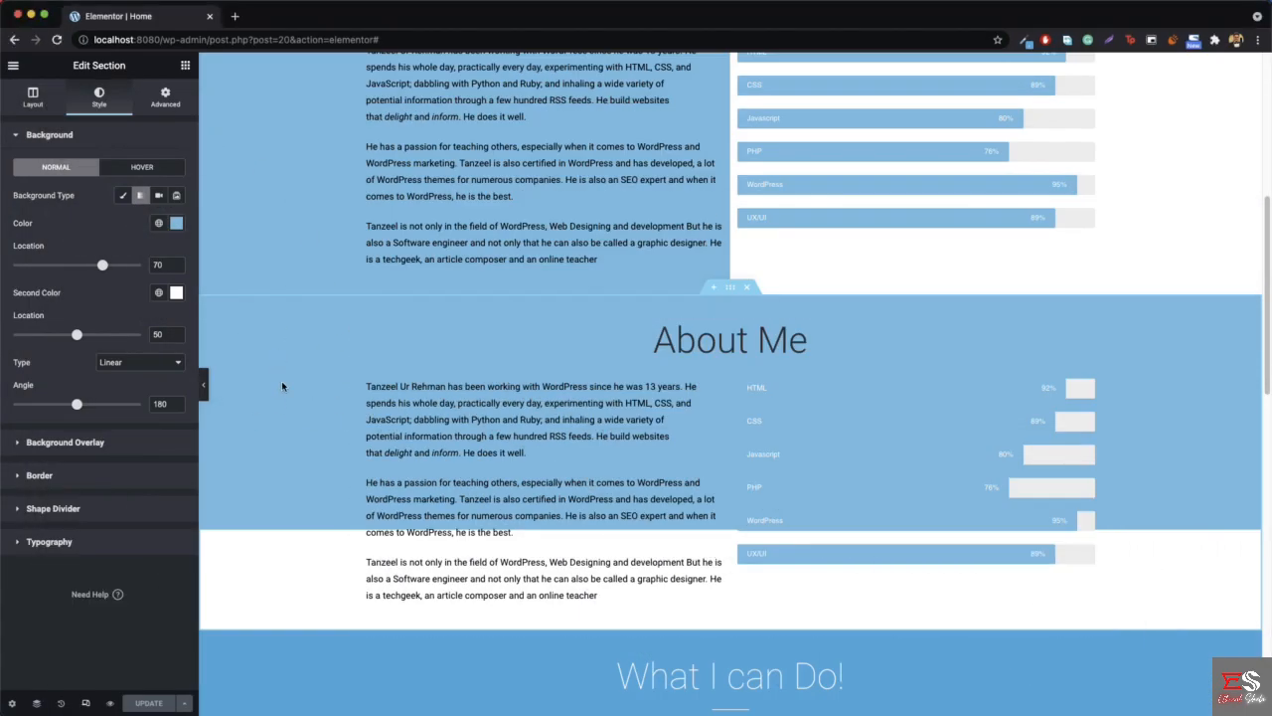
{"action": "scroll", "coordinate": [295, 334], "scroll_direction": "up", "scroll_amount": 3}
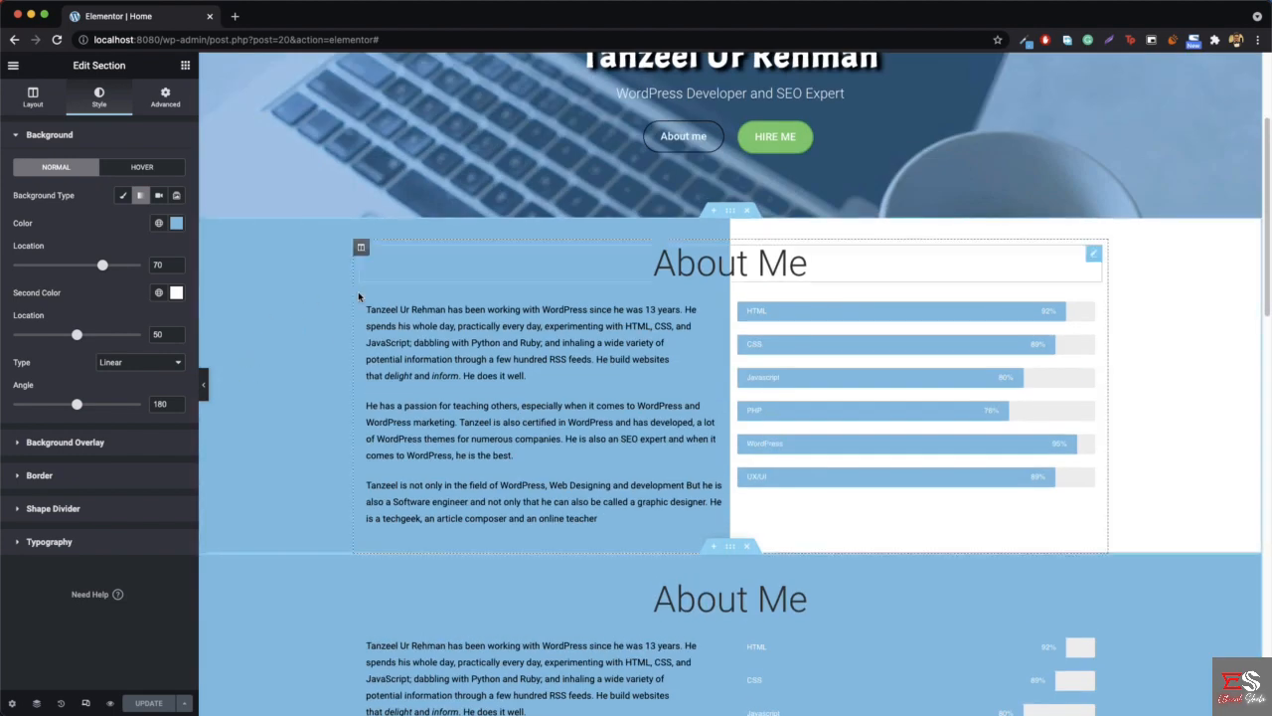
{"action": "right_click", "coordinate": [295, 334]}
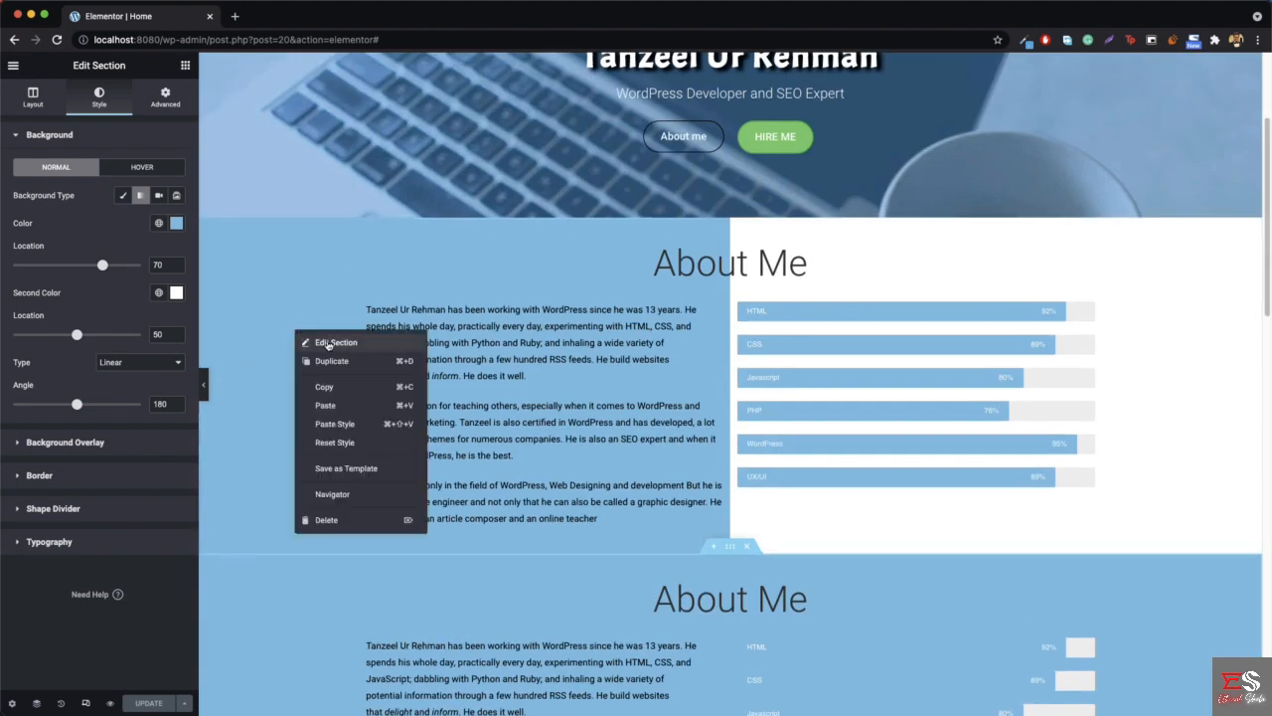
{"action": "left_click", "coordinate": [328, 343]}
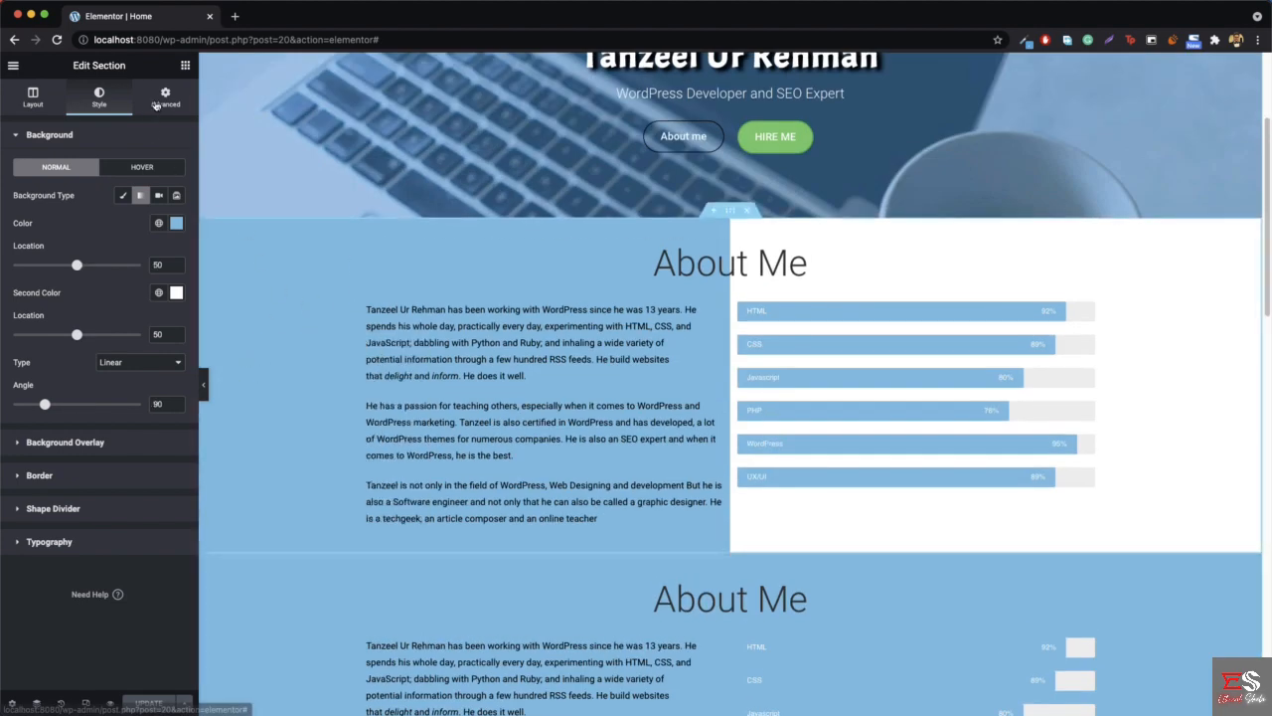
{"action": "left_click", "coordinate": [155, 105]}
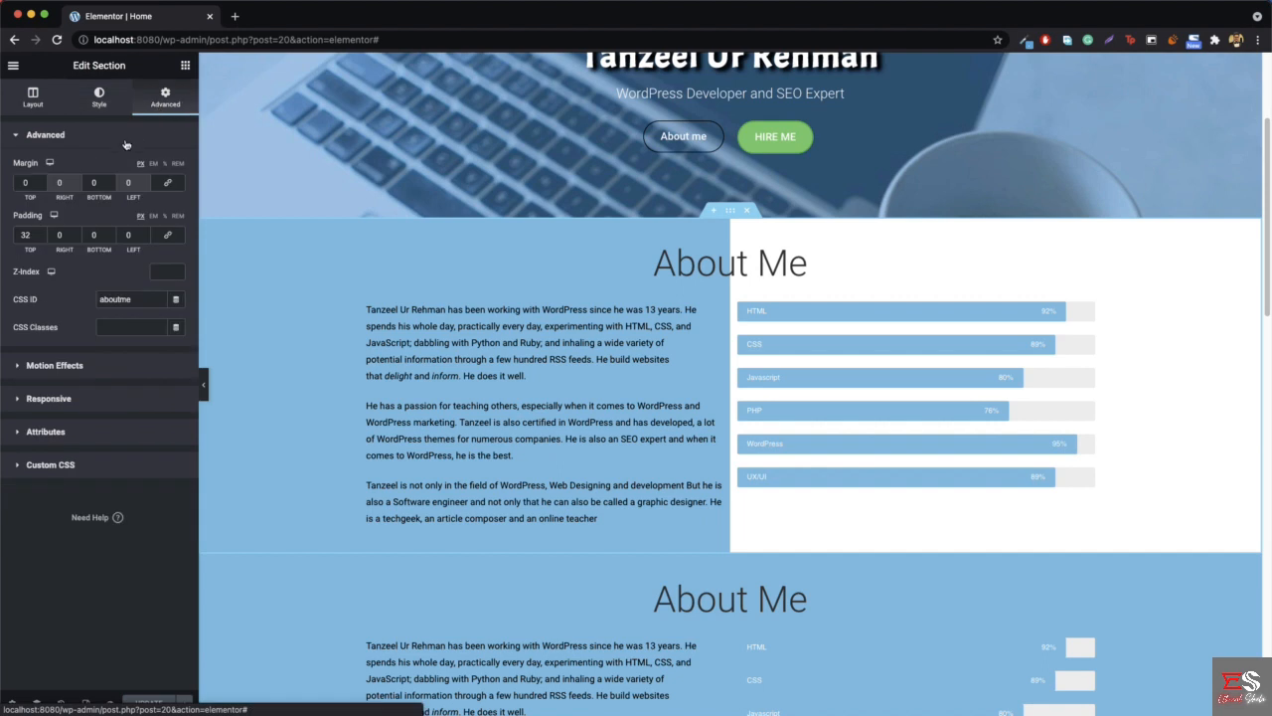
{"action": "left_click", "coordinate": [44, 399]}
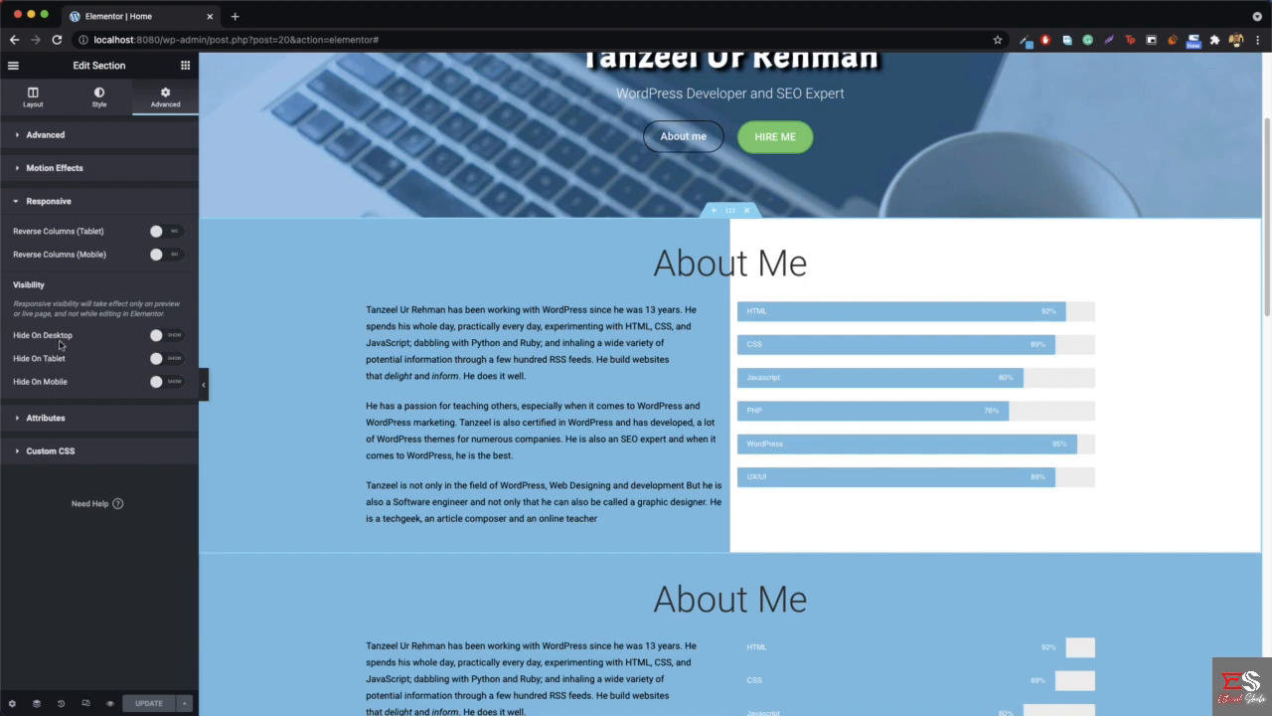
{"action": "left_click", "coordinate": [162, 384]}
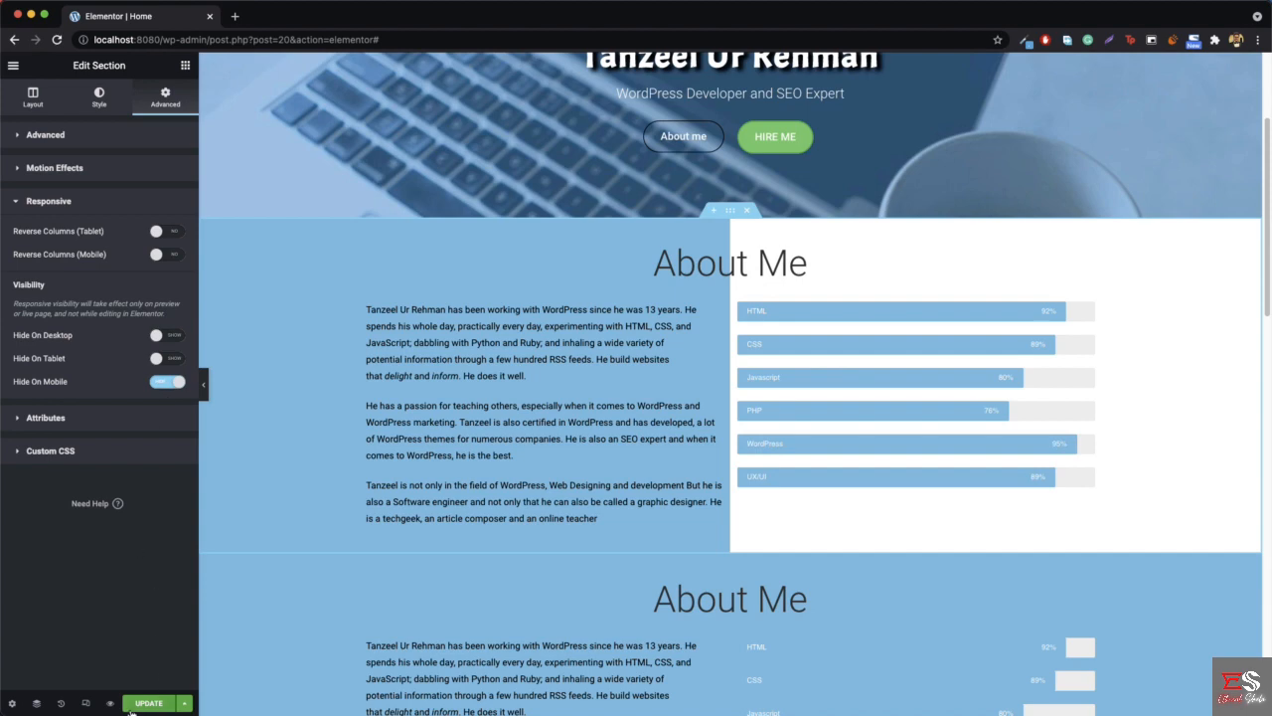
{"action": "left_click", "coordinate": [150, 704]}
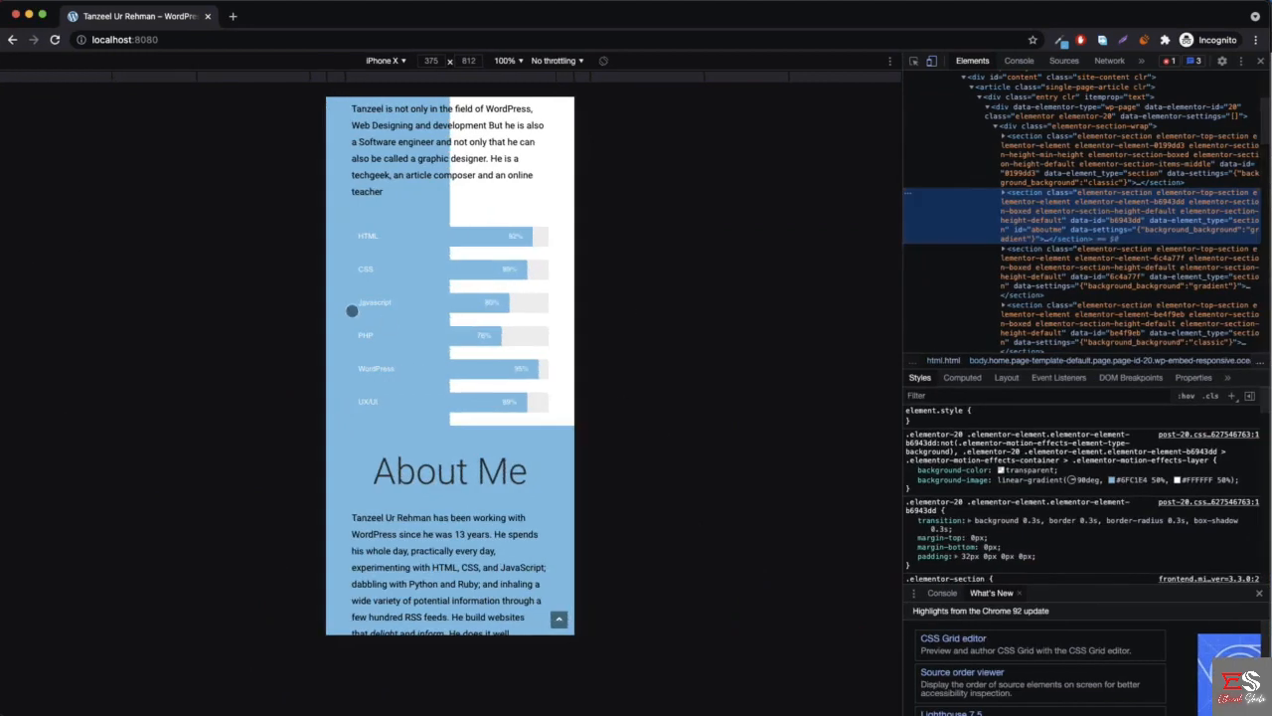
- Reload the live homepage at iPhone X size and check which About Me section is shown between the hero and What I can Do
{"action": "scroll", "coordinate": [350, 308], "scroll_direction": "up", "scroll_amount": 5}
{"action": "left_click", "coordinate": [54, 40]}
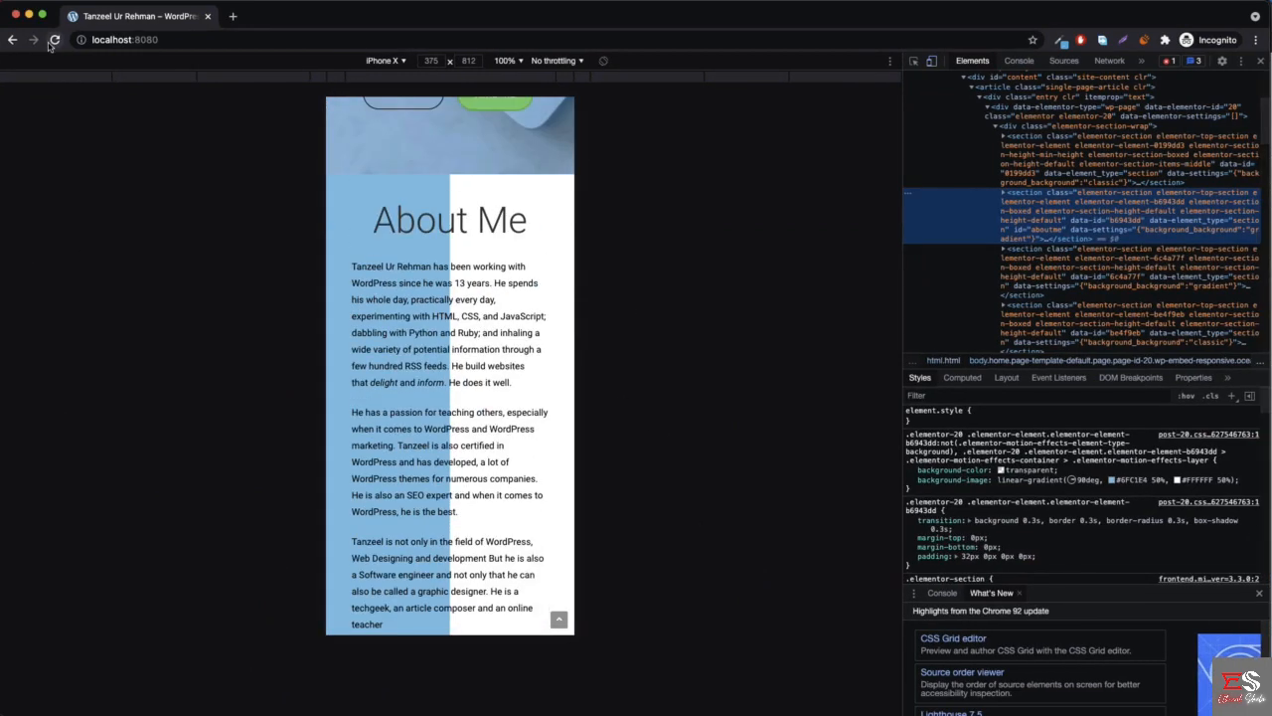
{"action": "scroll", "coordinate": [437, 261], "scroll_direction": "up", "scroll_amount": 3}
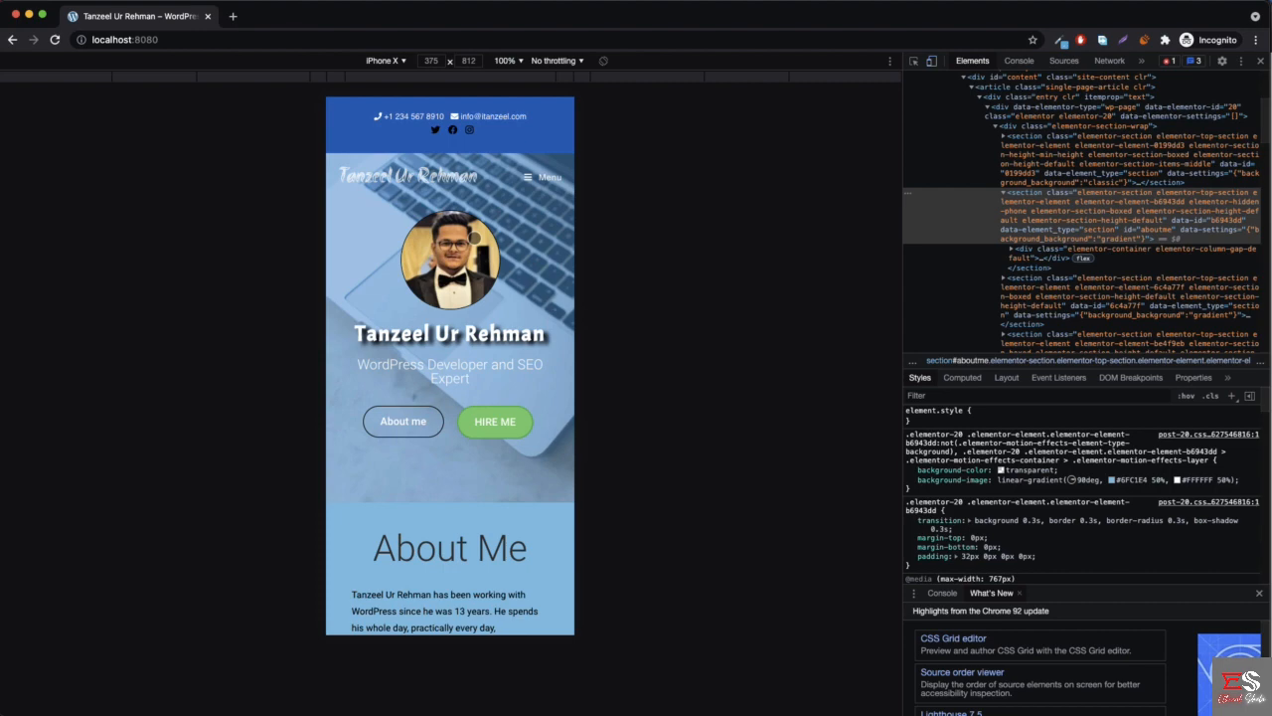
{"action": "scroll", "coordinate": [499, 281], "scroll_direction": "down", "scroll_amount": 15}
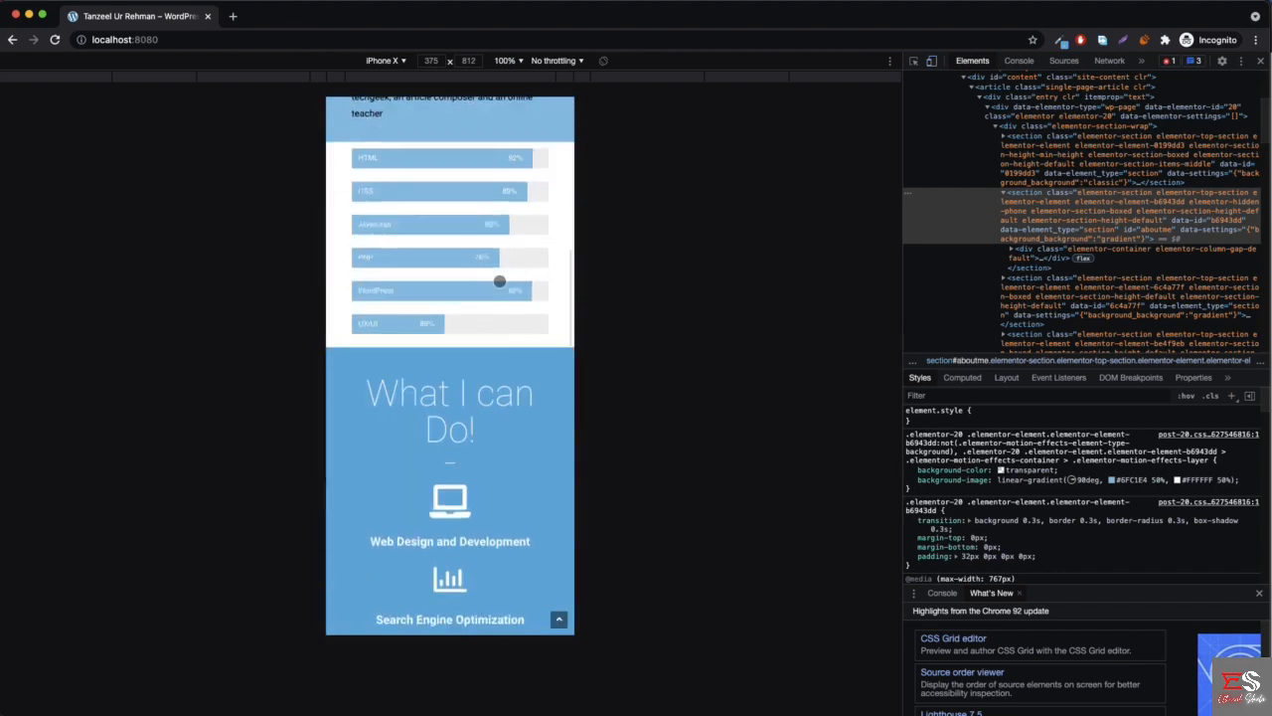
{"action": "scroll", "coordinate": [499, 282], "scroll_direction": "up", "scroll_amount": 12}
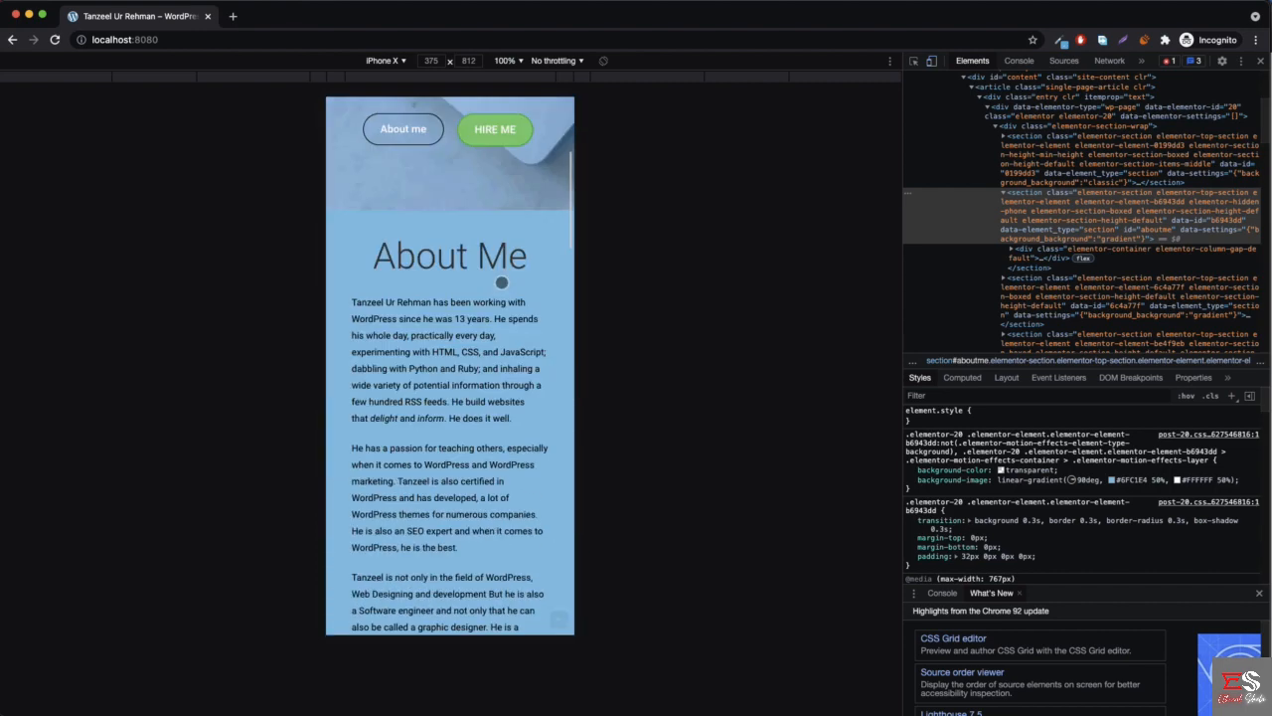
{"action": "scroll", "coordinate": [502, 283], "scroll_direction": "down", "scroll_amount": 5}
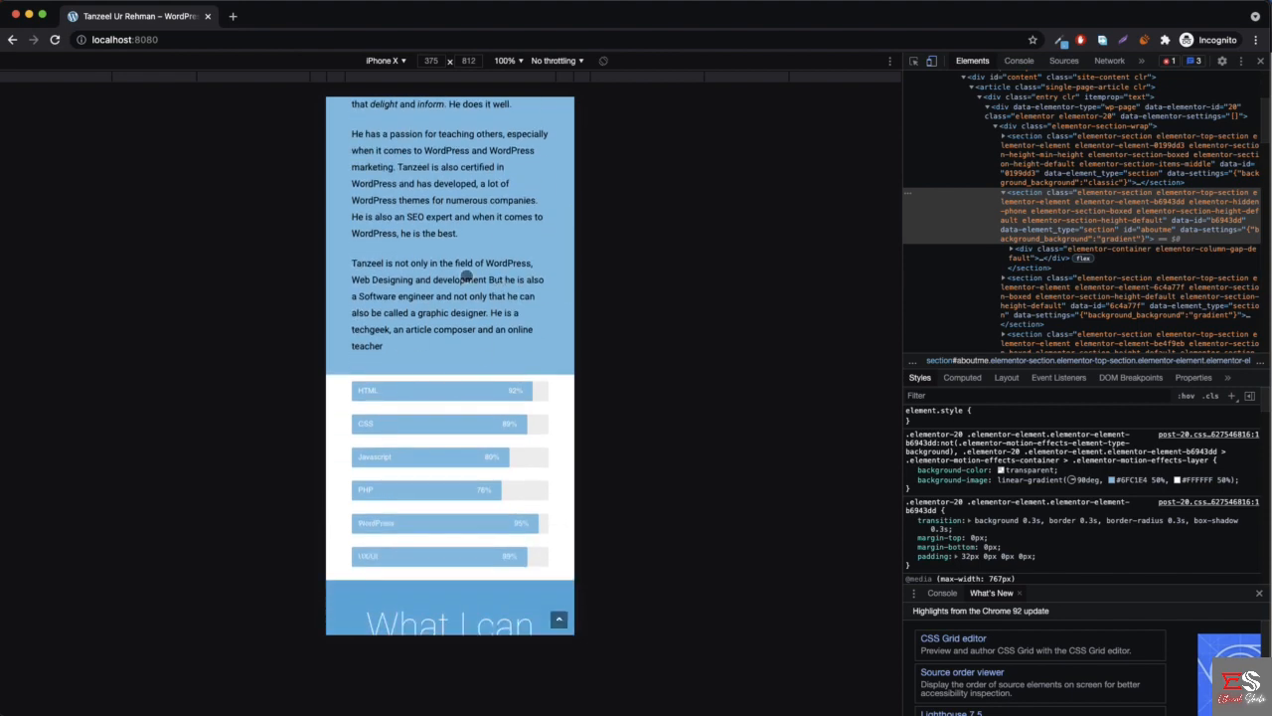
{"action": "scroll", "coordinate": [466, 279], "scroll_direction": "up", "scroll_amount": 5}
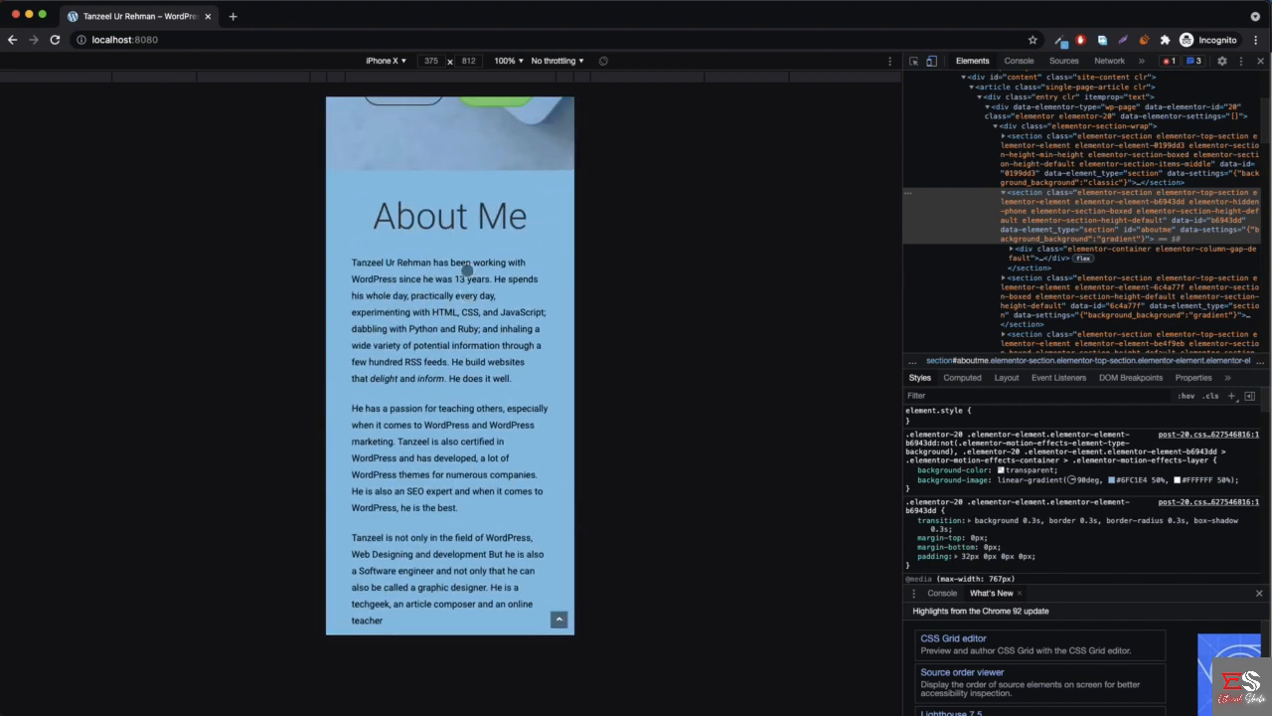
- Leave the device view and examine both About Me sections in the live homepage's desktop layout
{"action": "left_click", "coordinate": [1260, 60]}
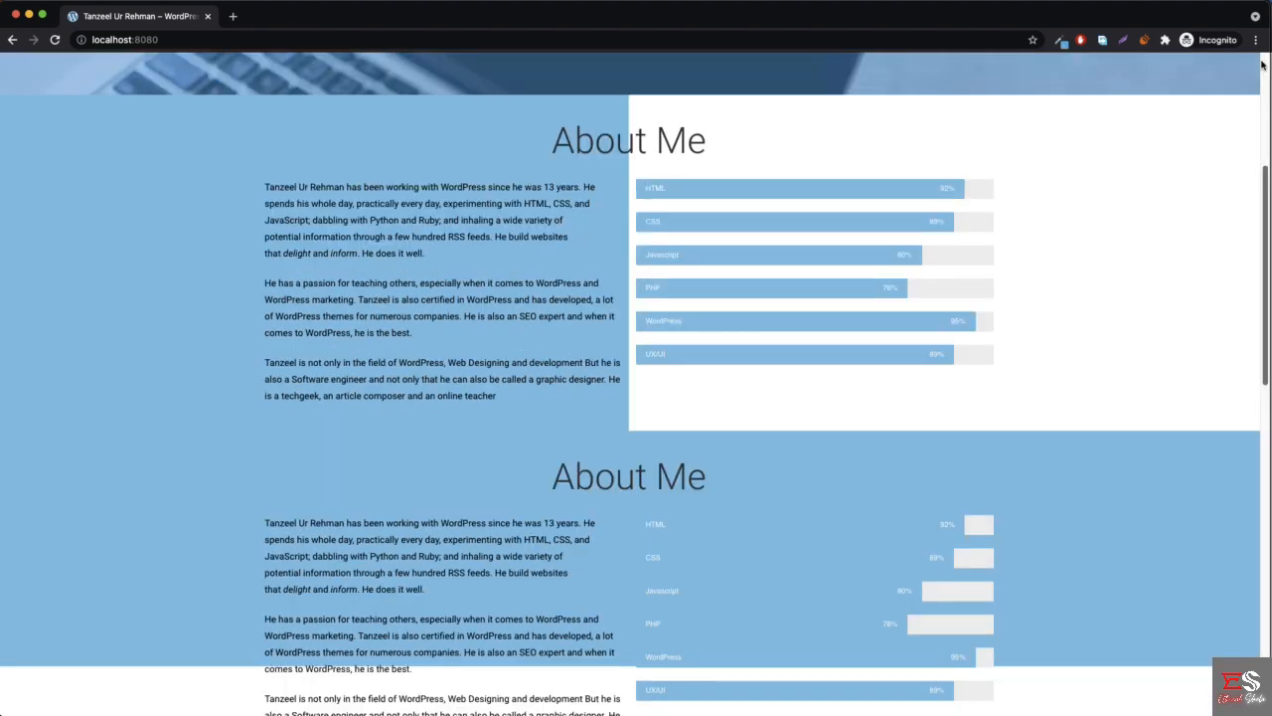
{"action": "scroll", "coordinate": [693, 295], "scroll_direction": "up", "scroll_amount": 1}
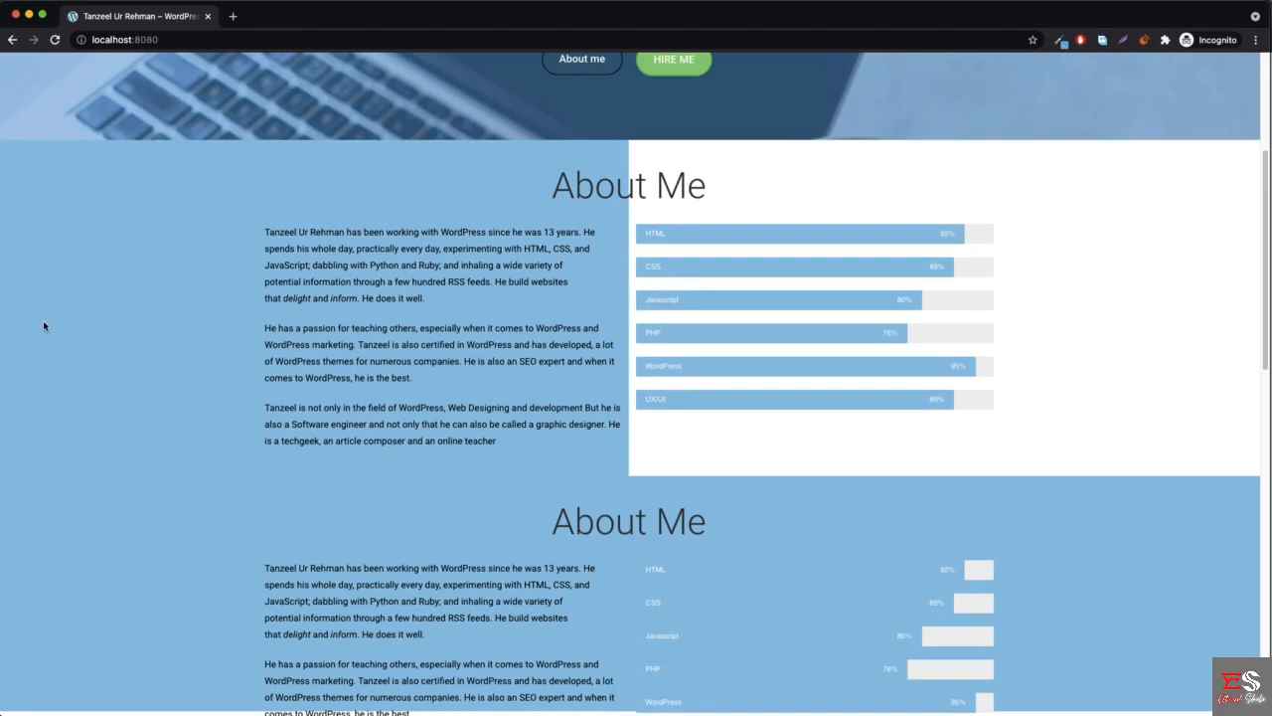
{"action": "scroll", "coordinate": [239, 519], "scroll_direction": "down", "scroll_amount": 5}
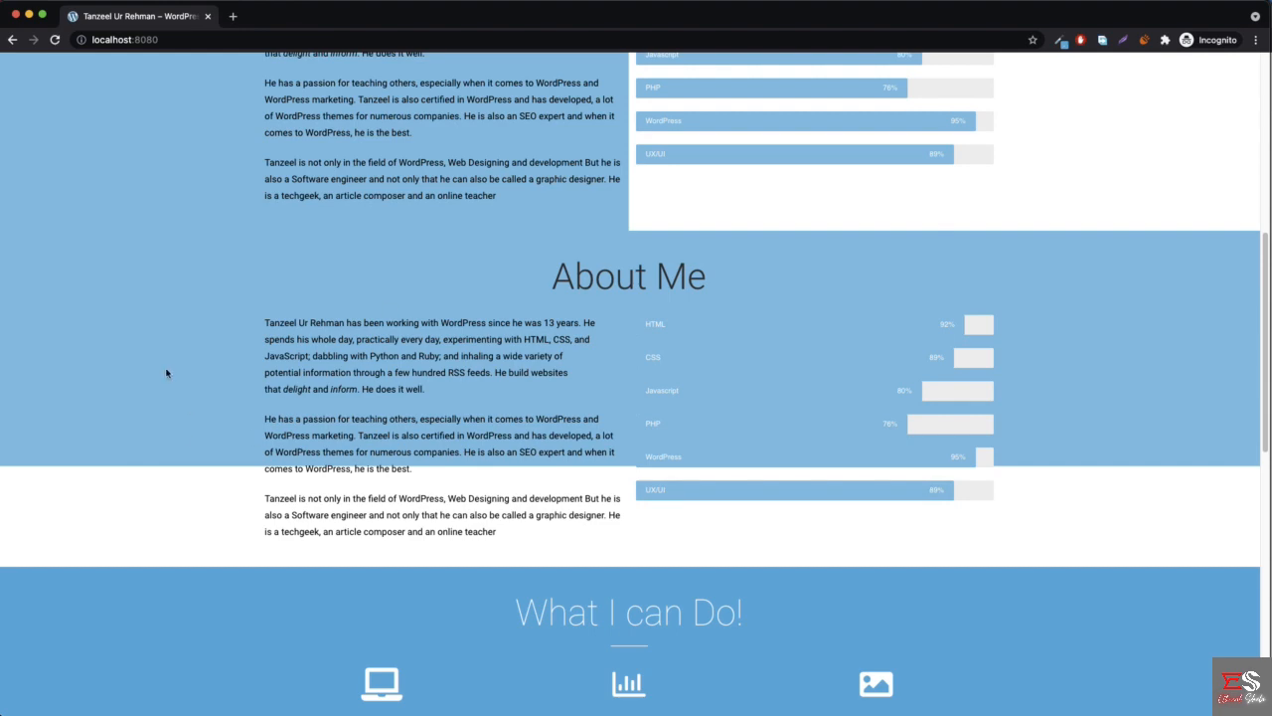
- Return to the Elementor editor, set the duplicated About Me section to be hidden on desktop and update the page
{"action": "left_click", "coordinate": [30, 16]}
{"action": "scroll", "coordinate": [359, 314], "scroll_direction": "down", "scroll_amount": 6}
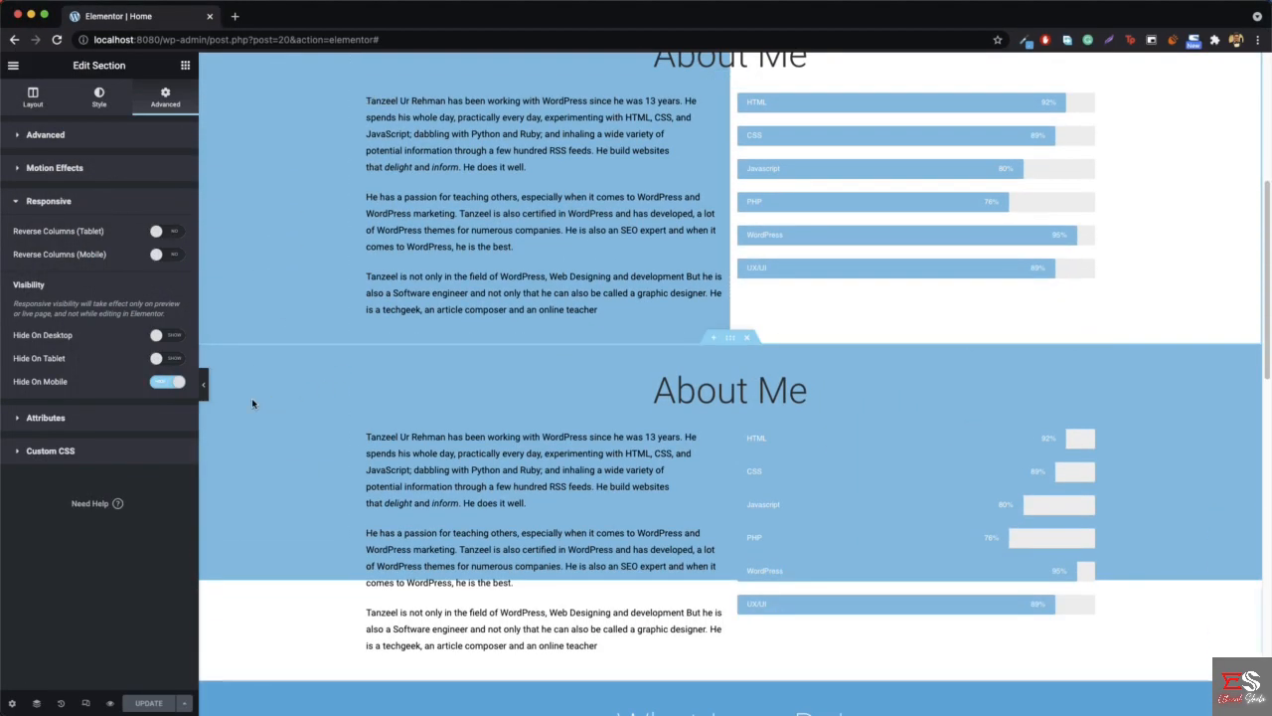
{"action": "right_click", "coordinate": [266, 421]}
{"action": "left_click", "coordinate": [308, 429]}
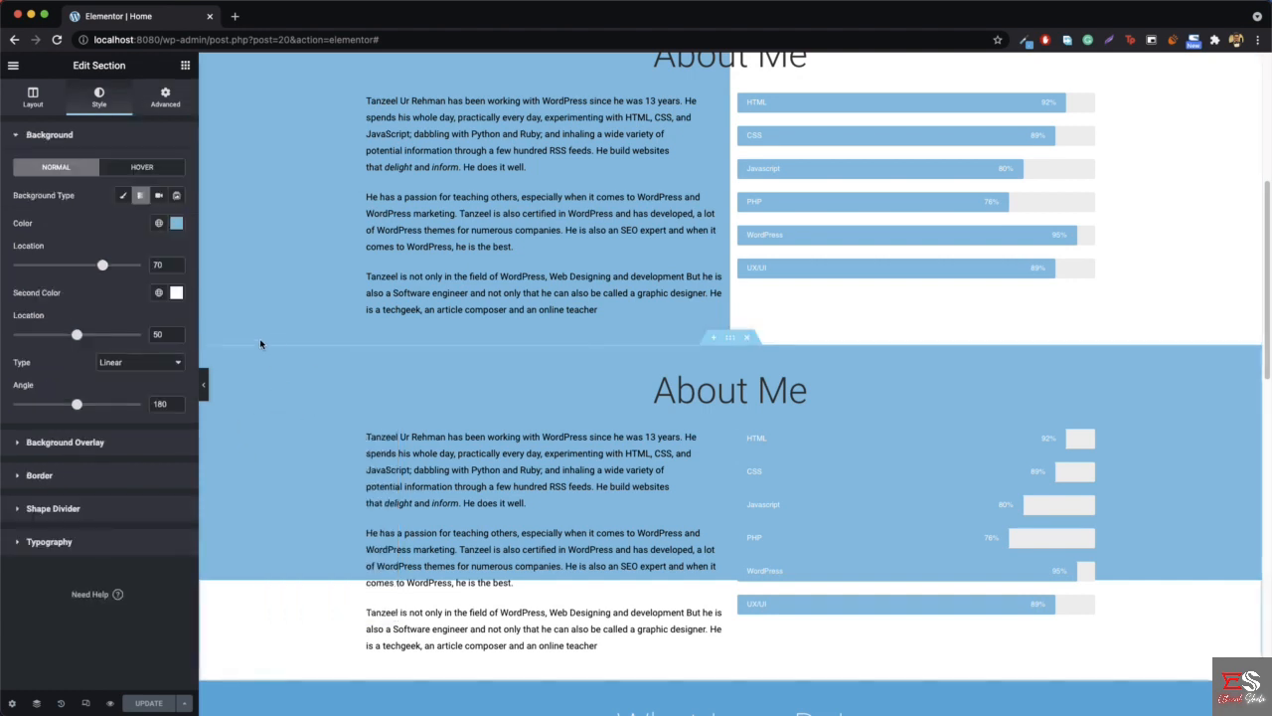
{"action": "left_click", "coordinate": [156, 103]}
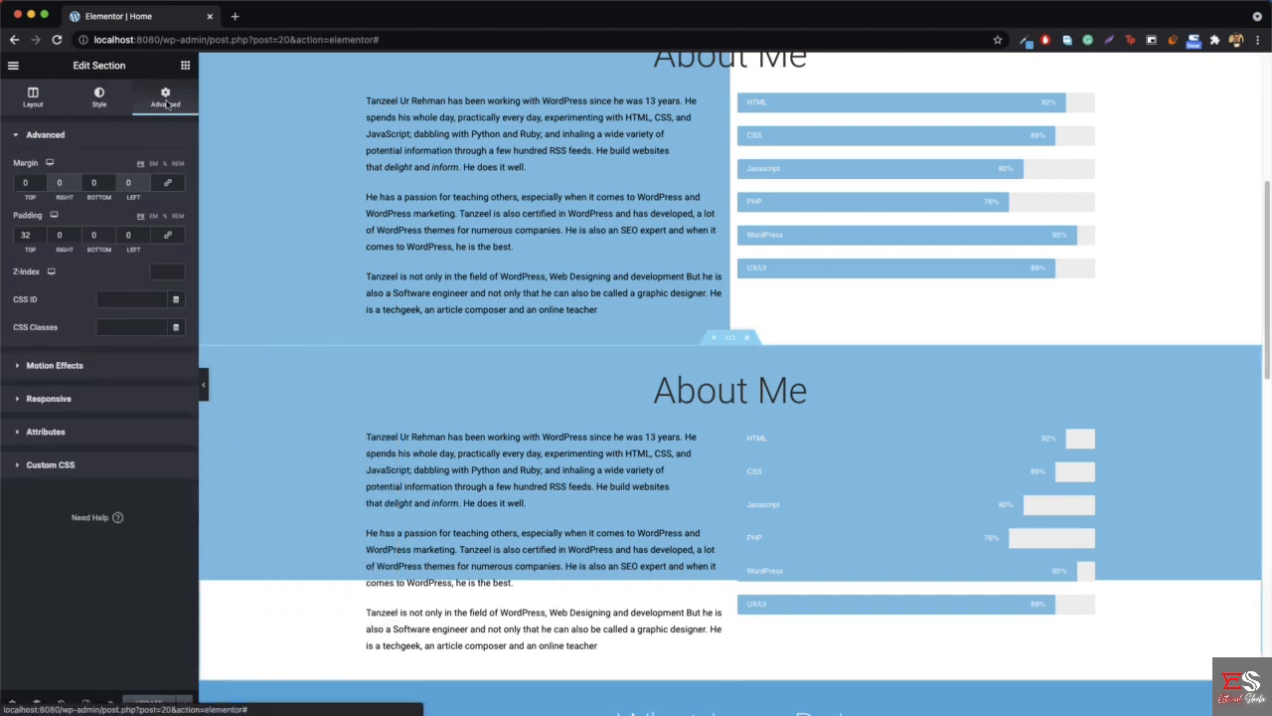
{"action": "left_click", "coordinate": [49, 399]}
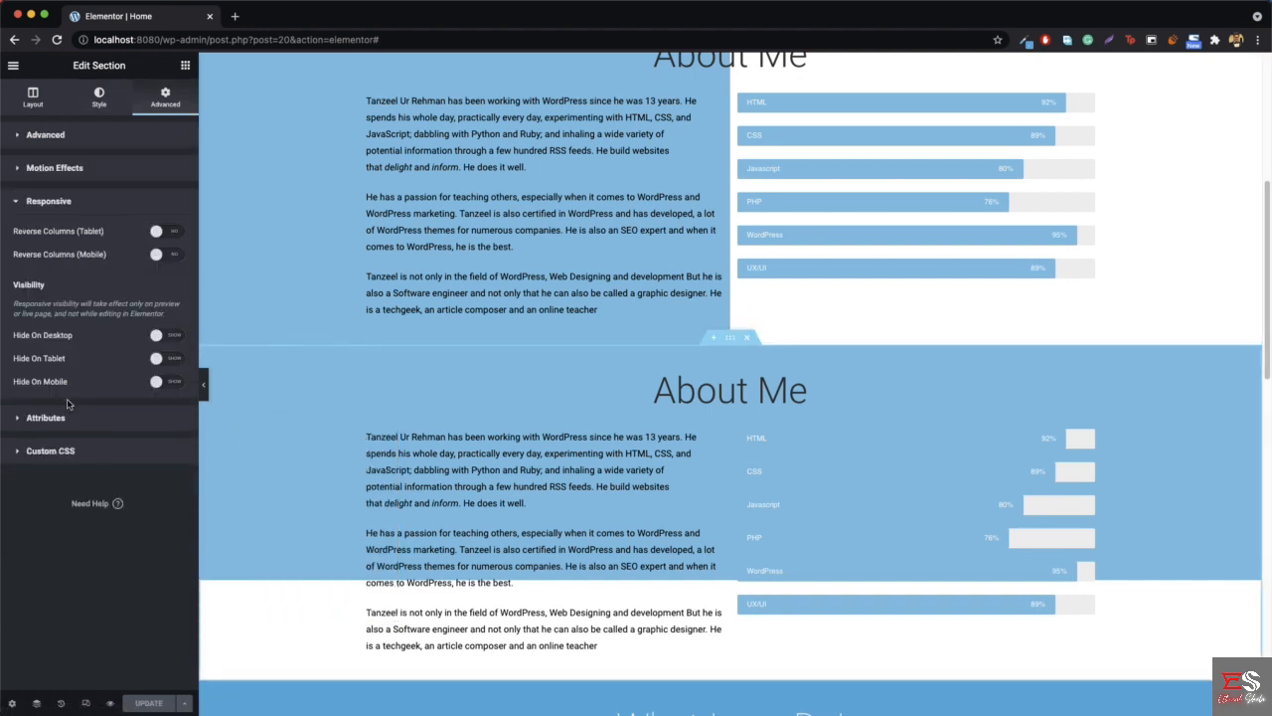
{"action": "left_click", "coordinate": [166, 341]}
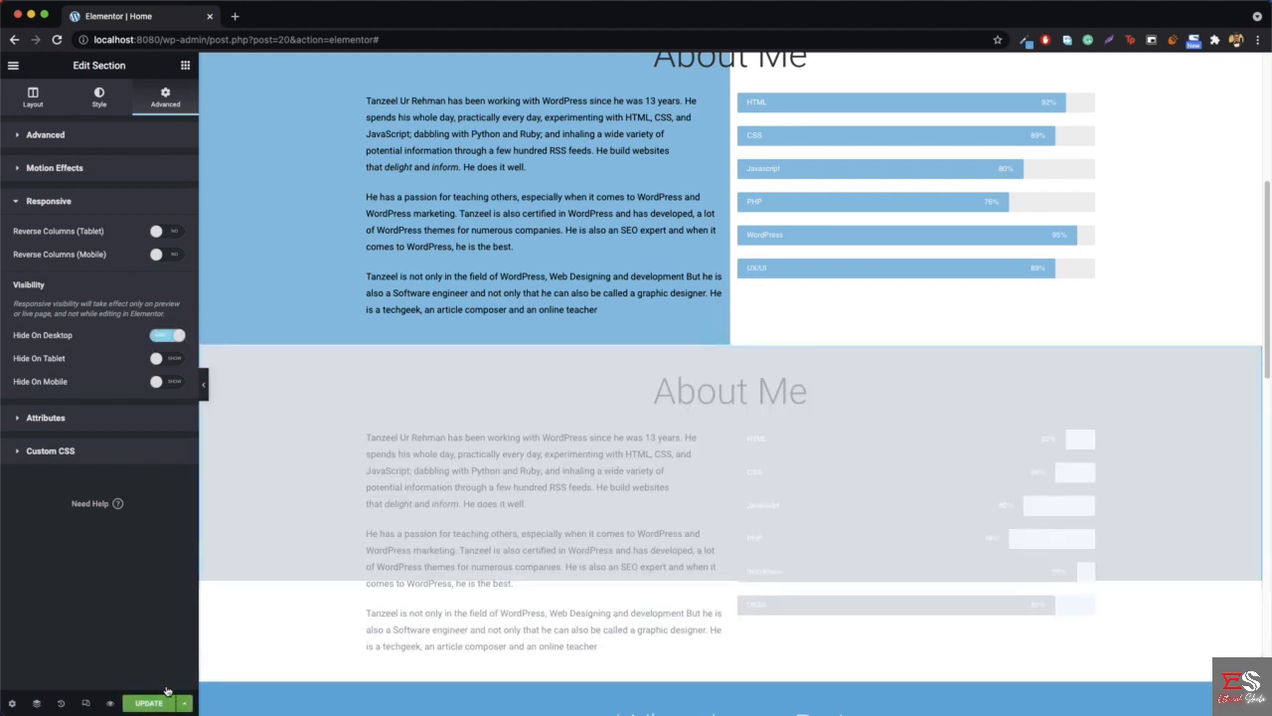
{"action": "left_click", "coordinate": [157, 702]}
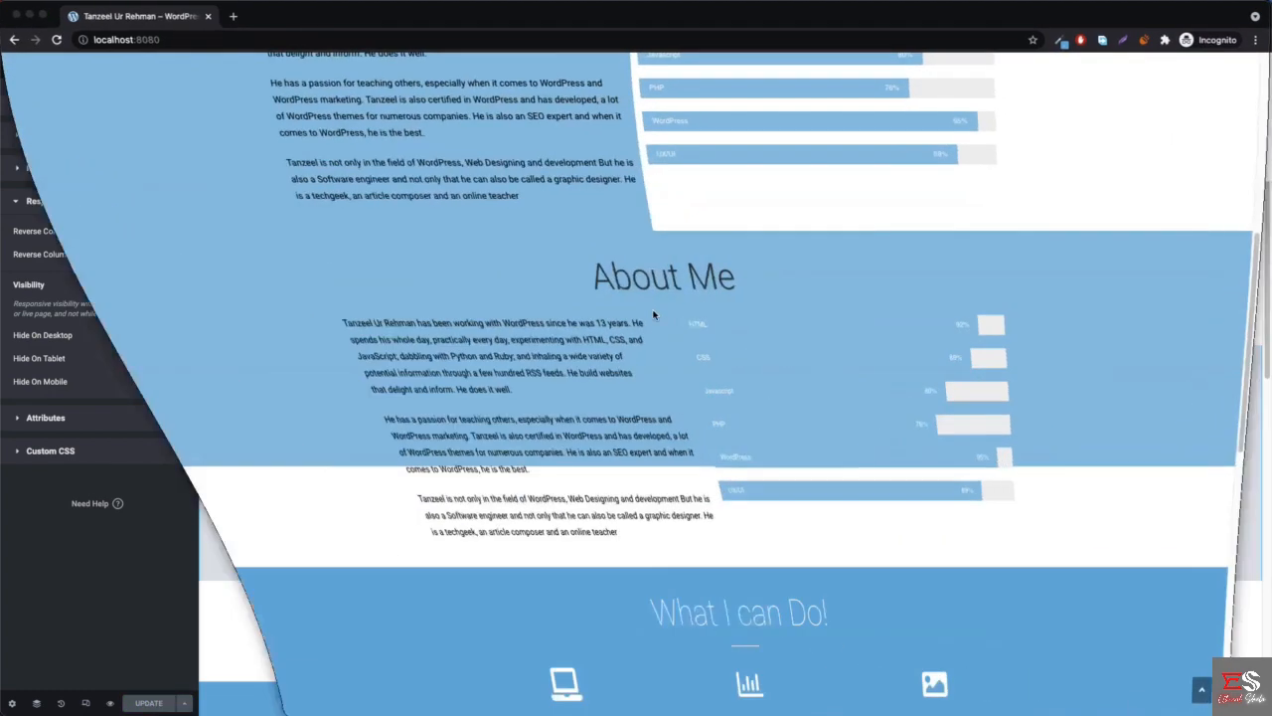
- Reload the live homepage, check the About Me section in desktop and iPhone X views, and return to the Elementor editor
{"action": "scroll", "coordinate": [162, 199], "scroll_direction": "up", "scroll_amount": 3}
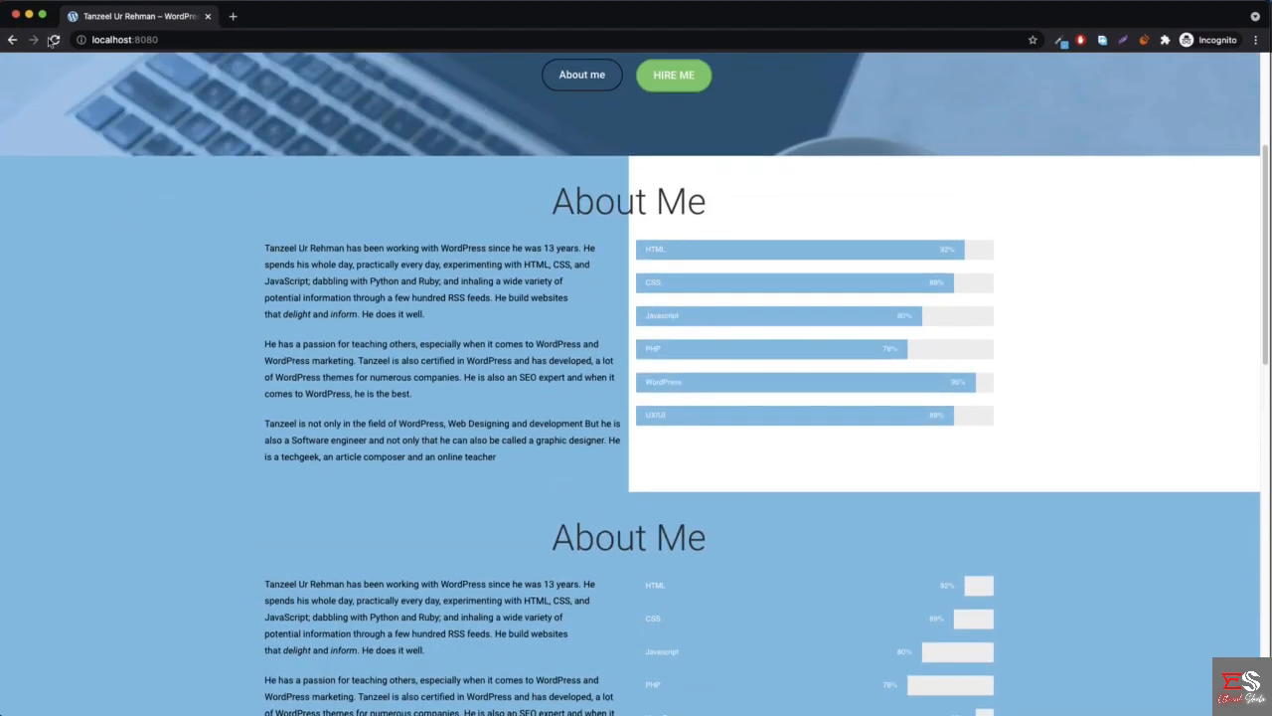
{"action": "left_click", "coordinate": [55, 40]}
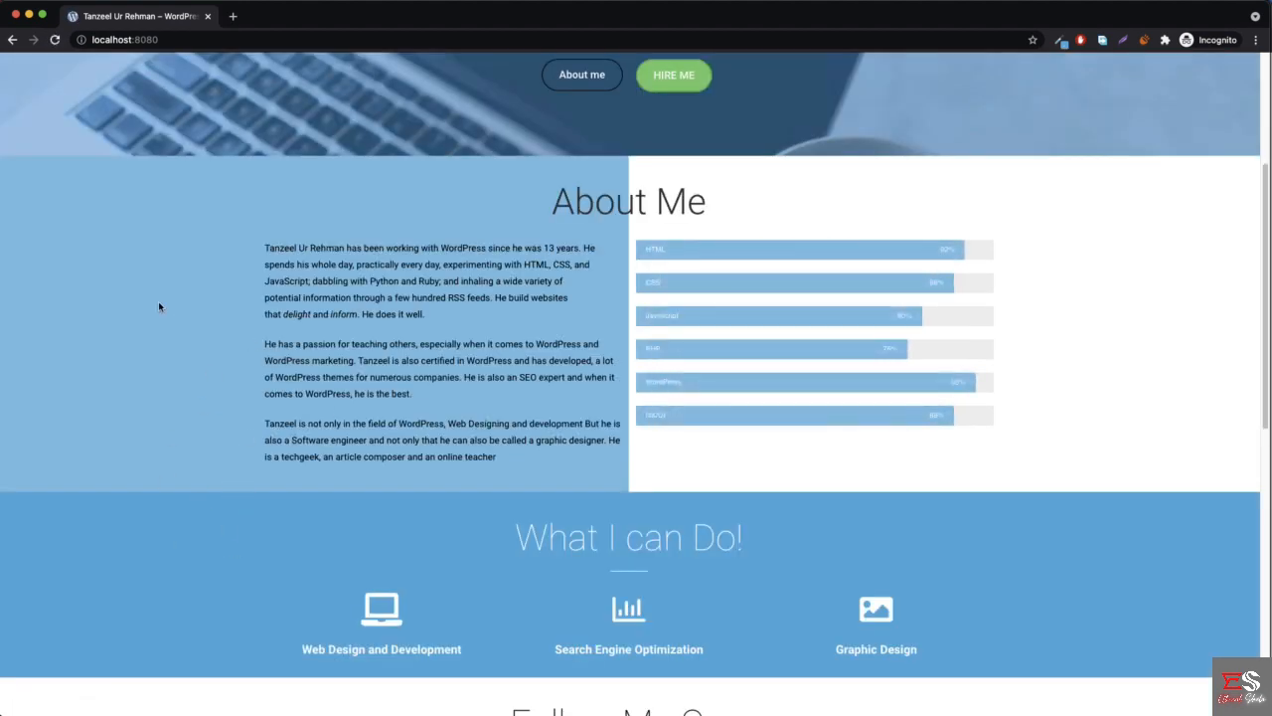
{"action": "right_click", "coordinate": [158, 301]}
{"action": "left_click", "coordinate": [226, 506]}
{"action": "scroll", "coordinate": [446, 369], "scroll_direction": "down", "scroll_amount": 5}
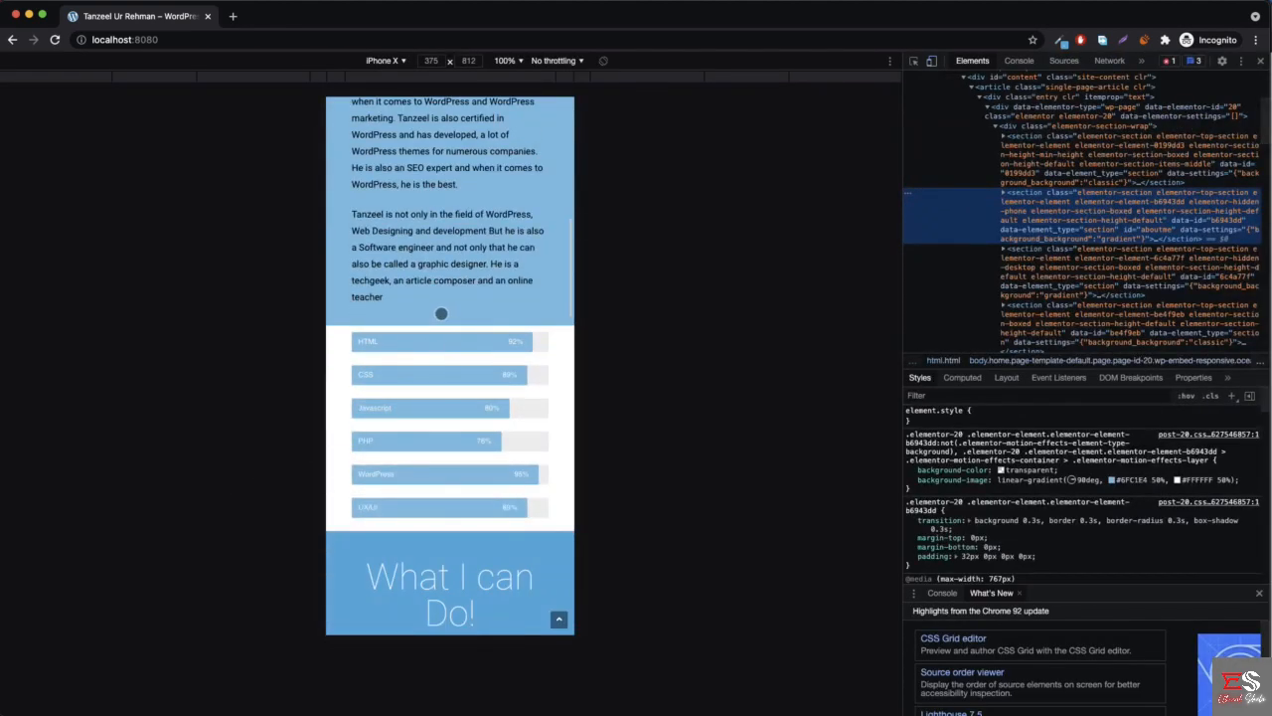
{"action": "scroll", "coordinate": [441, 313], "scroll_direction": "up", "scroll_amount": 5}
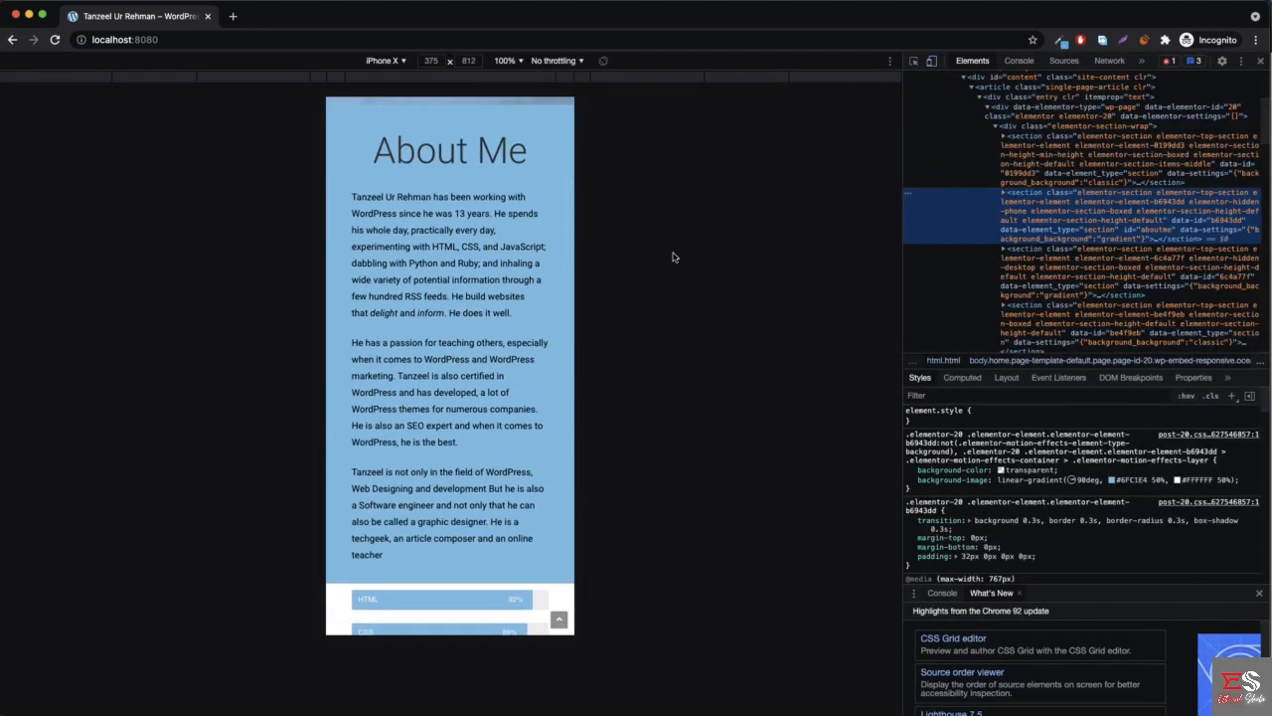
{"action": "key", "text": "super+alt+i"}
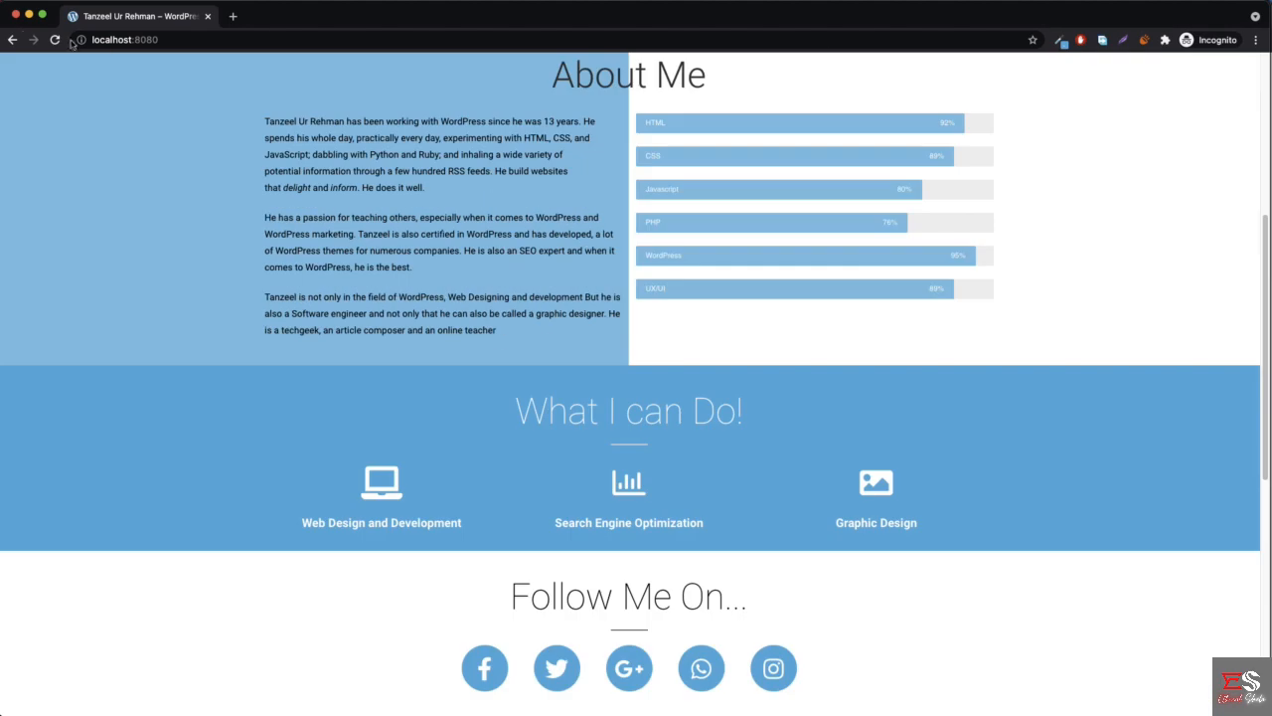
{"action": "left_click", "coordinate": [28, 17]}
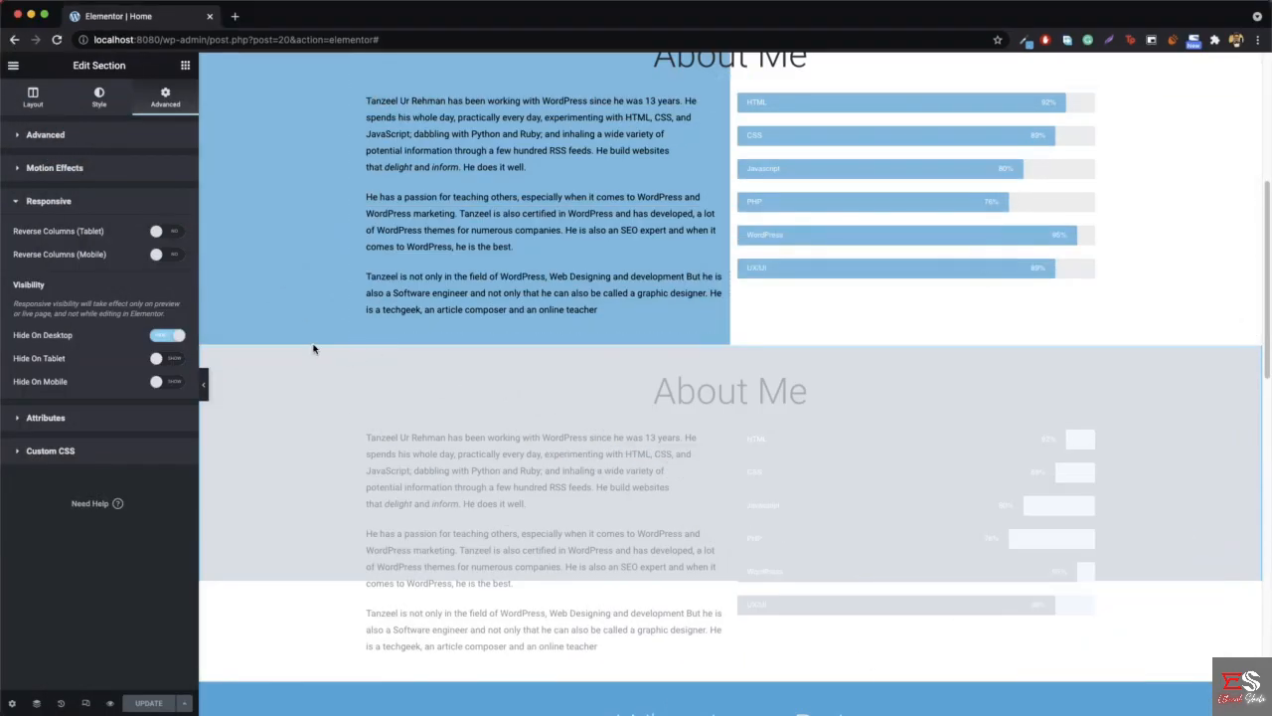
- Switch the Elementor editor to the mobile preview and set the preview width to 375
{"action": "scroll", "coordinate": [314, 343], "scroll_direction": "down", "scroll_amount": 4}
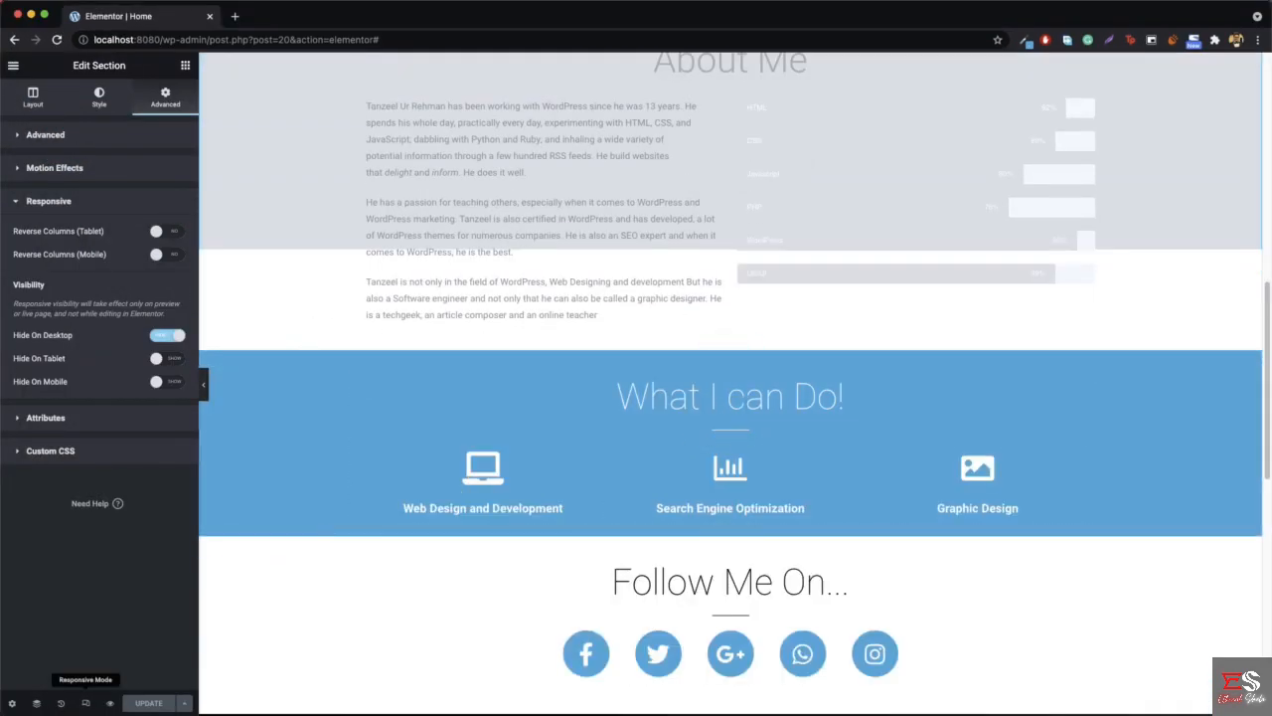
{"action": "left_click", "coordinate": [86, 703]}
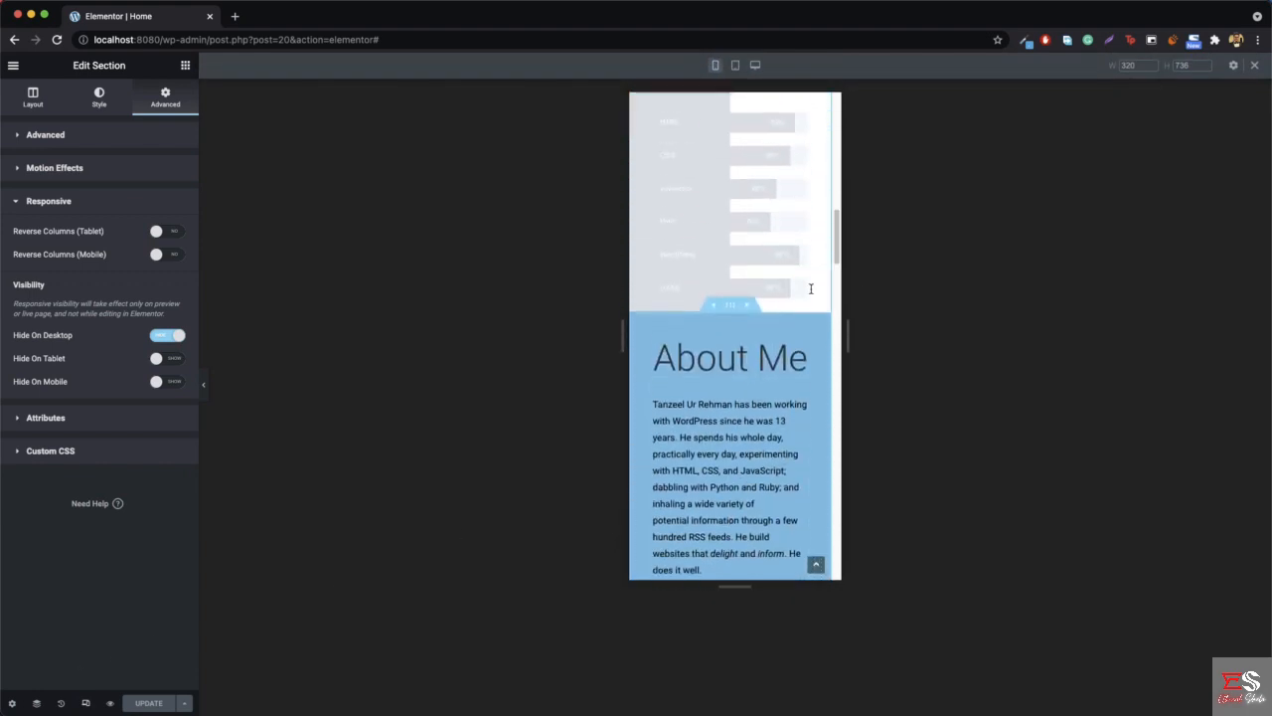
{"action": "scroll", "coordinate": [738, 362], "scroll_direction": "down", "scroll_amount": 10}
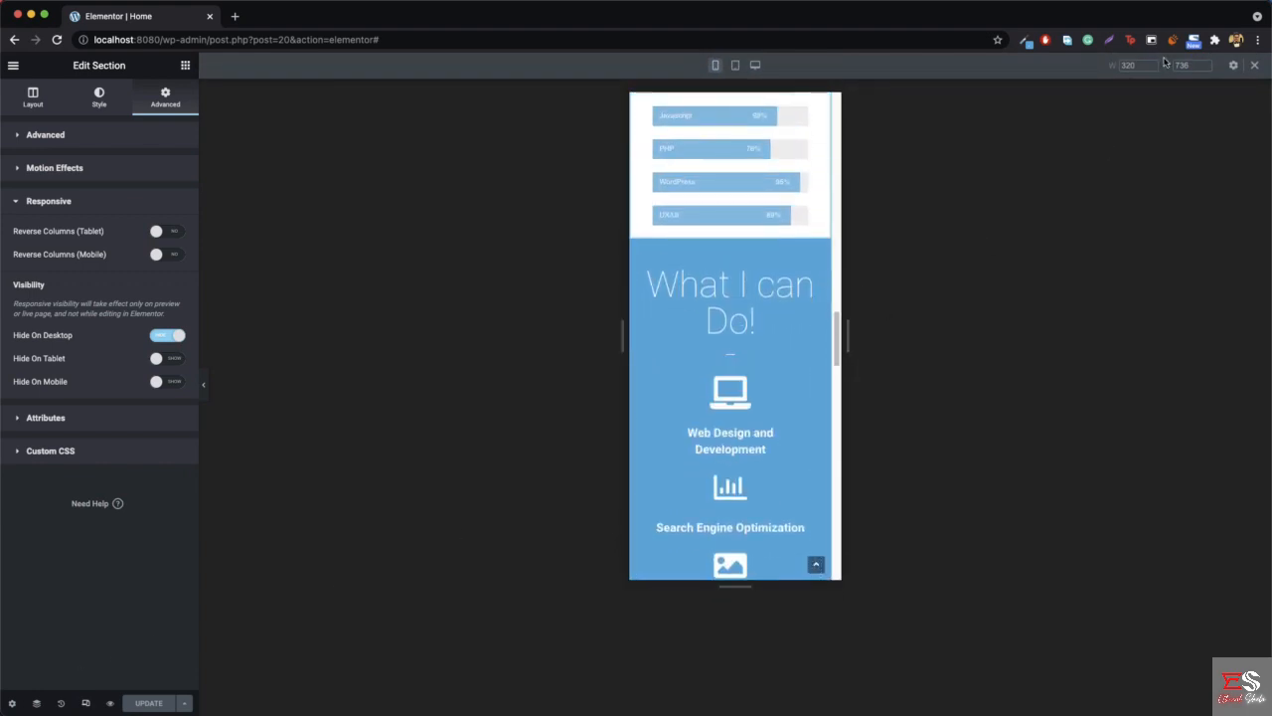
{"action": "type", "text": "375"}
- Set the mobile font size of the "What I can Do!" heading to 46 px in its typography settings
{"action": "right_click", "coordinate": [762, 221]}
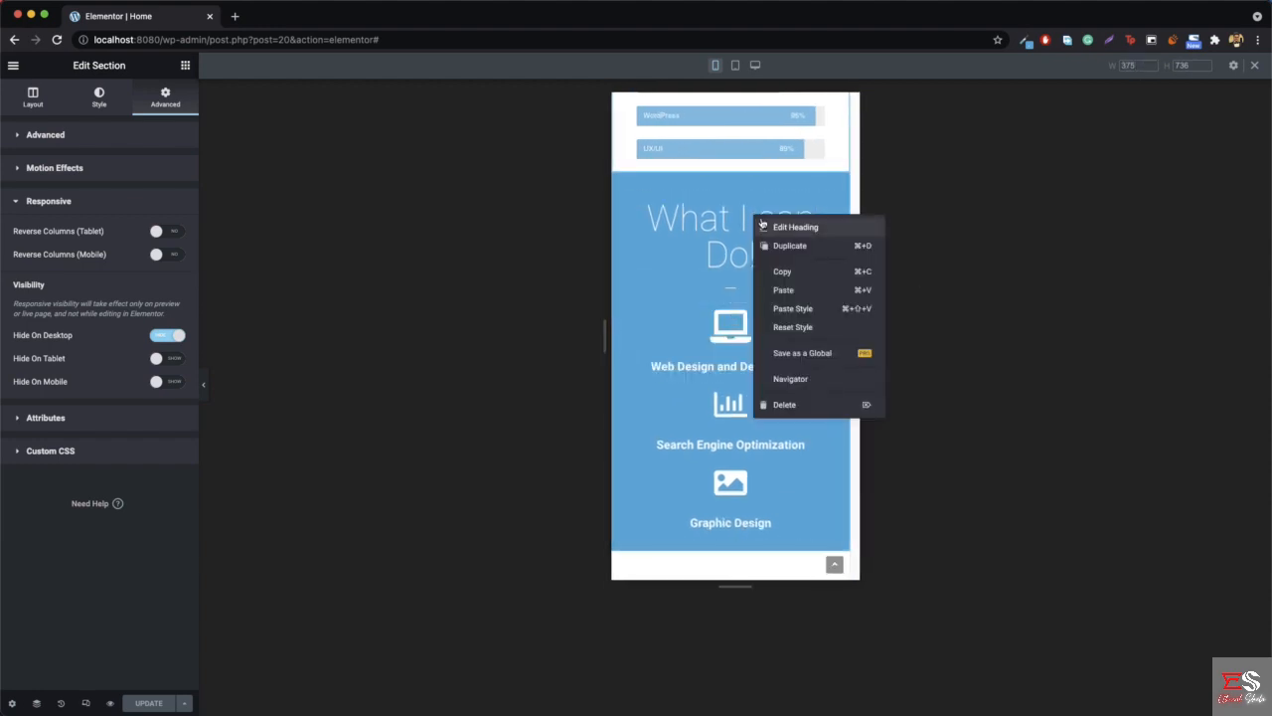
{"action": "left_click", "coordinate": [810, 229]}
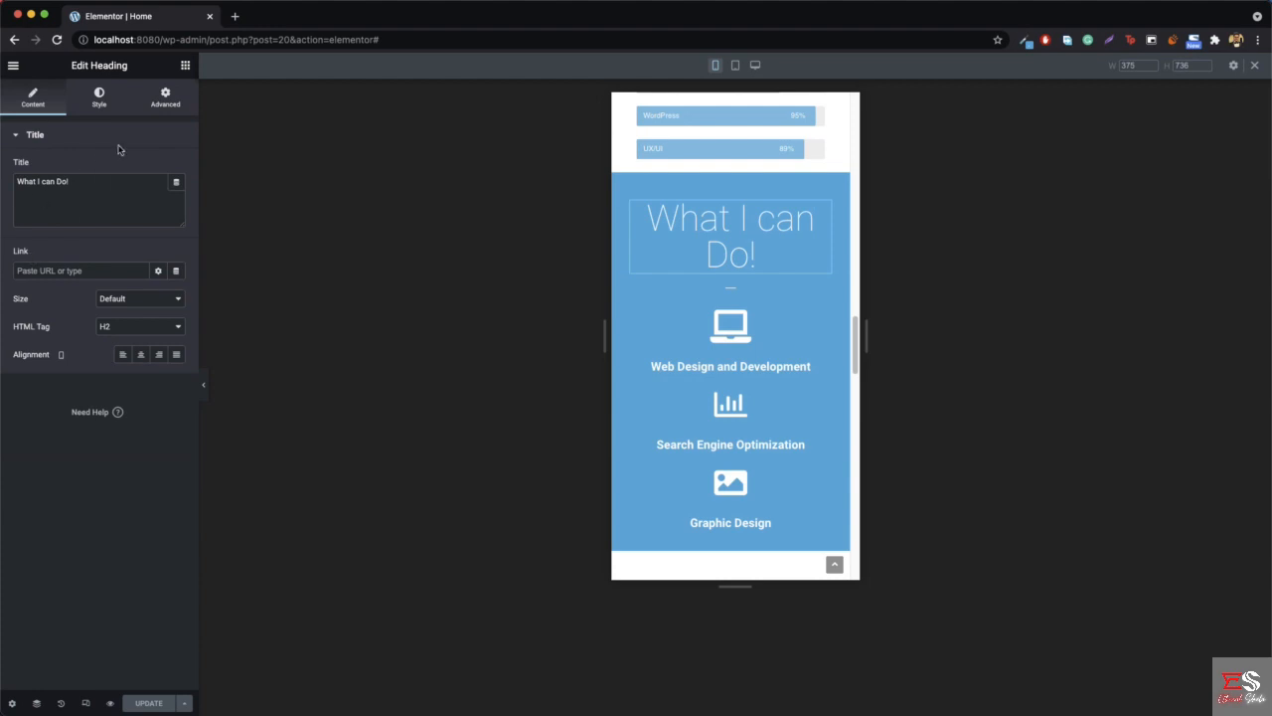
{"action": "left_click", "coordinate": [97, 98]}
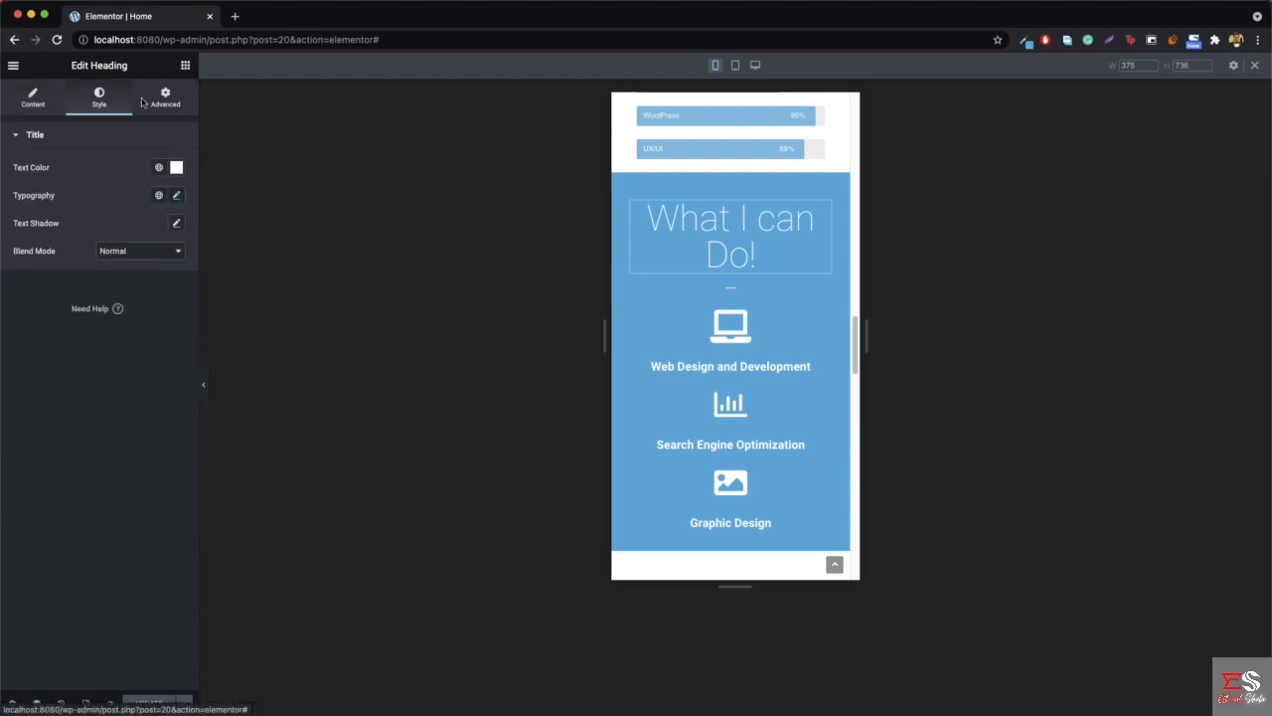
{"action": "left_click", "coordinate": [176, 201]}
{"action": "left_click_drag", "start_coordinate": [24, 302], "coordinate": [48, 303]}
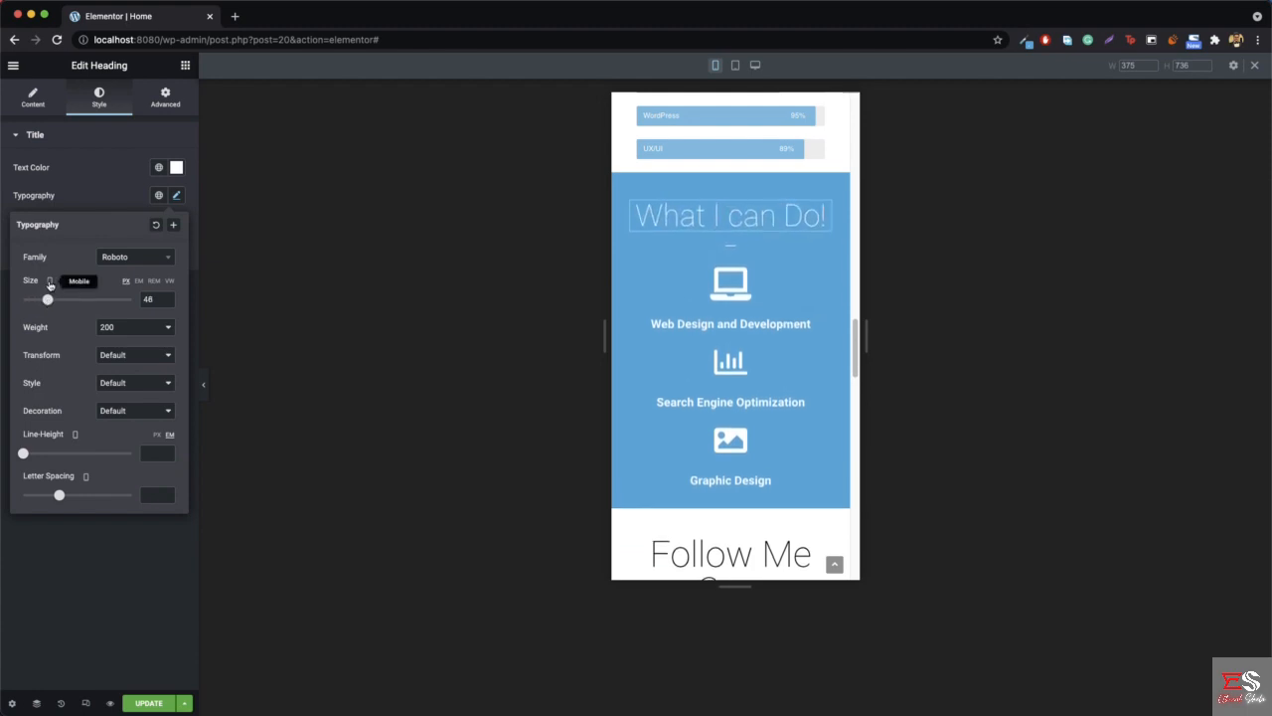
- Check the "What I can Do!" heading's desktop font size, return to the mobile preview and widen it to about 374
{"action": "left_click", "coordinate": [49, 280]}
{"action": "left_click", "coordinate": [49, 247]}
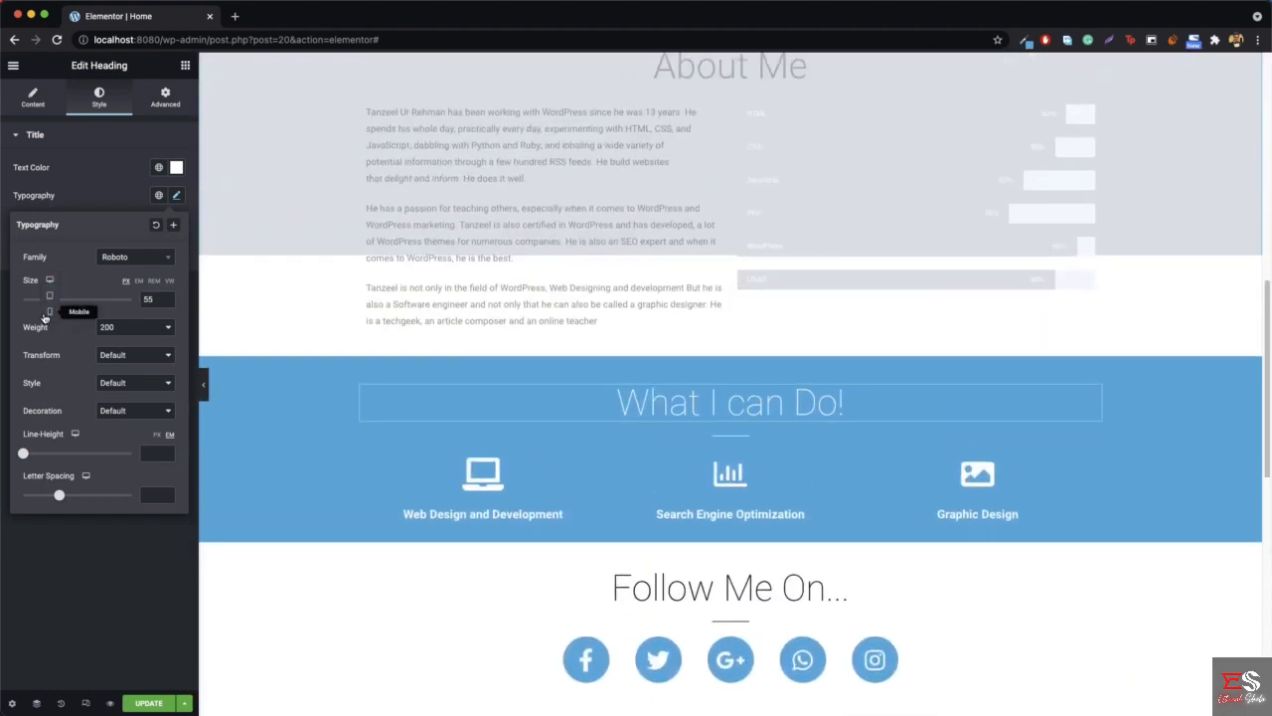
{"action": "left_click", "coordinate": [48, 310]}
{"action": "scroll", "coordinate": [764, 361], "scroll_direction": "down", "scroll_amount": 3}
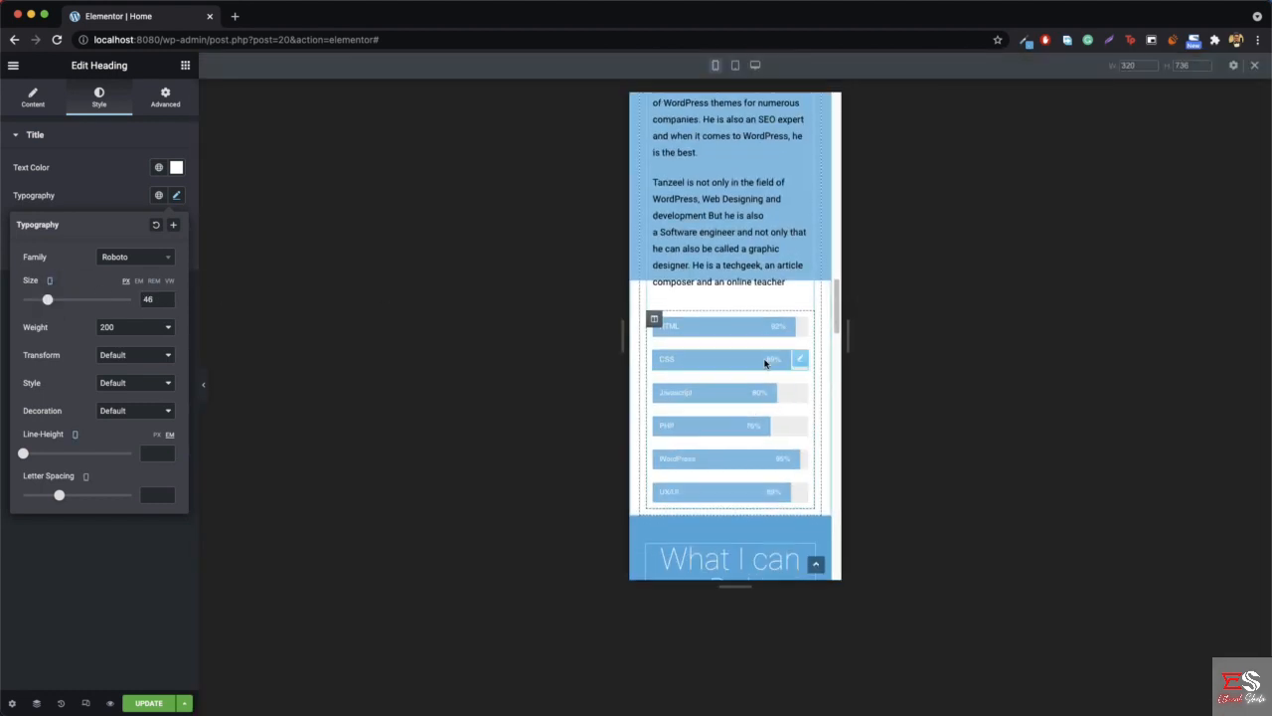
{"action": "left_click_drag", "start_coordinate": [623, 358], "coordinate": [605, 360]}
- Set the mobile font size of the "Follow Me On..." heading to 42 px in its typography settings
{"action": "scroll", "coordinate": [722, 348], "scroll_direction": "down", "scroll_amount": 5}
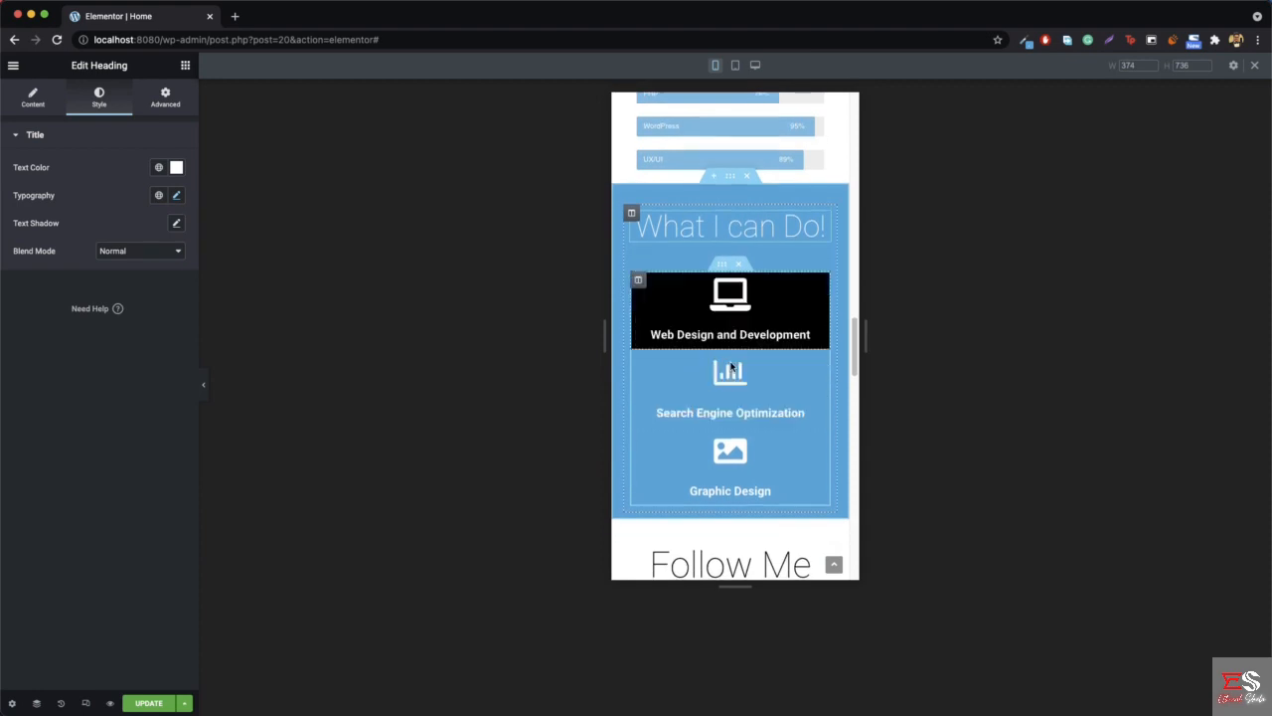
{"action": "right_click", "coordinate": [749, 358]}
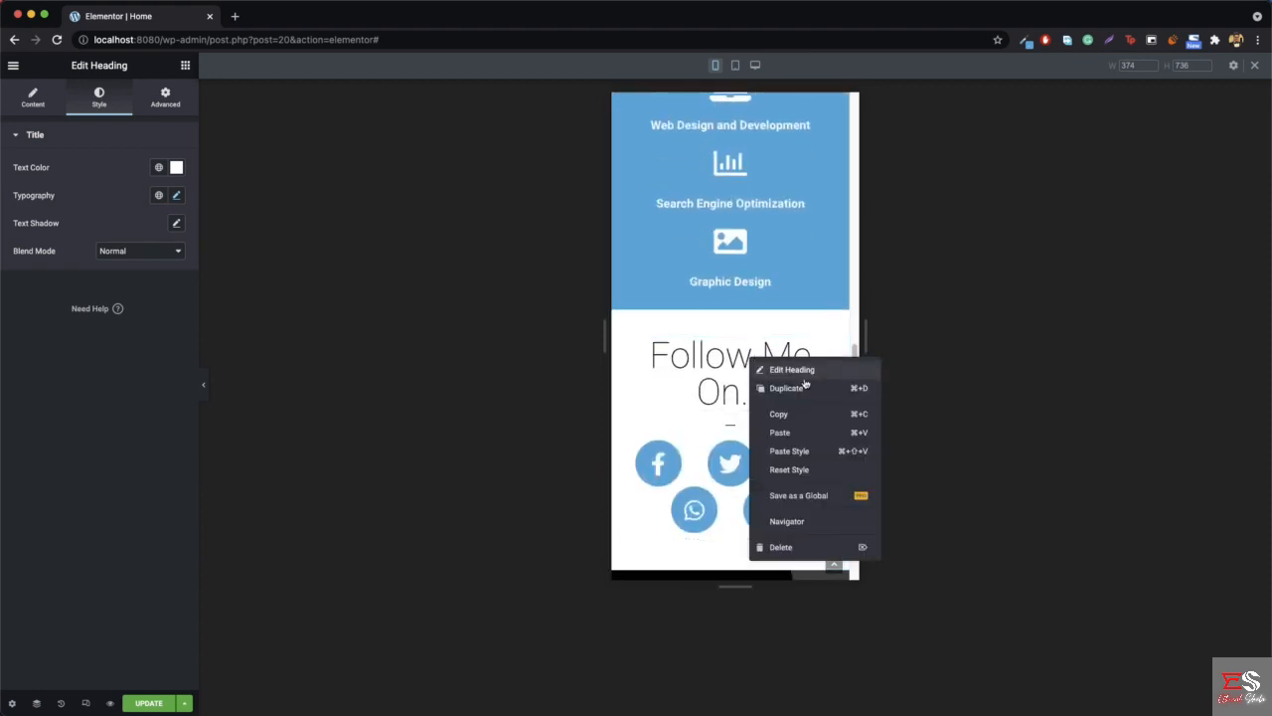
{"action": "left_click", "coordinate": [795, 368]}
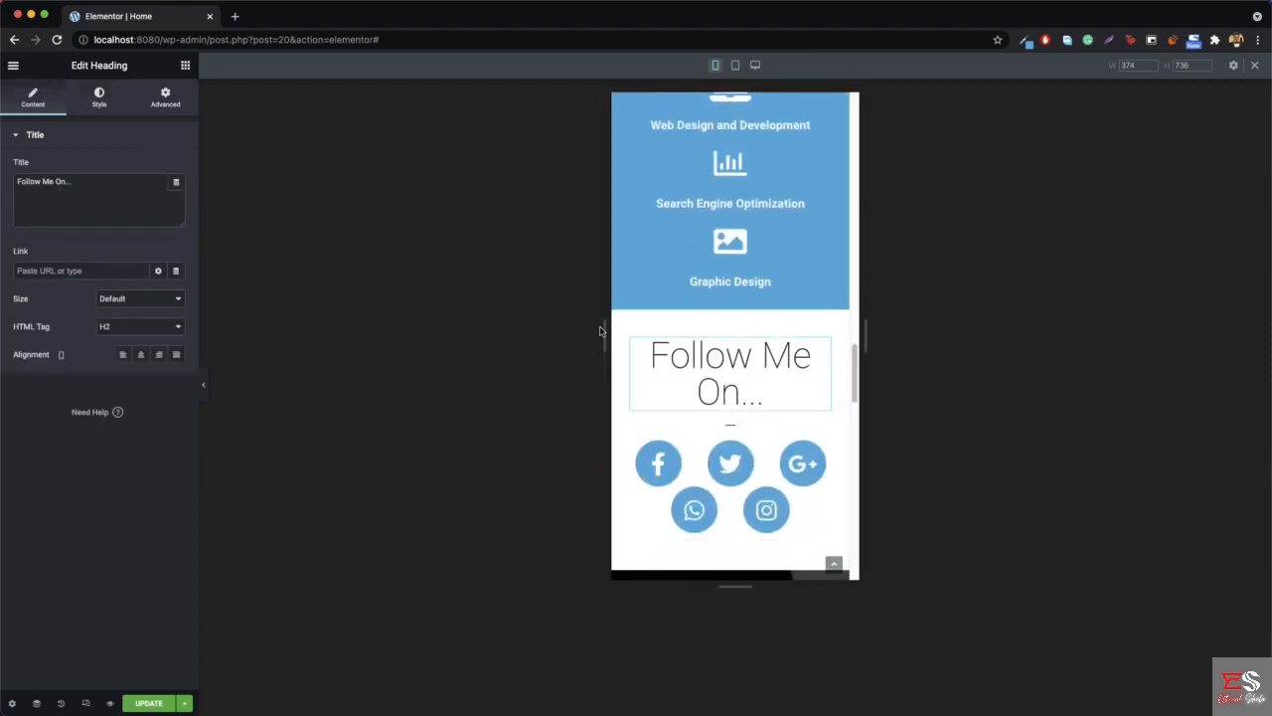
{"action": "left_click", "coordinate": [100, 104]}
{"action": "left_click", "coordinate": [176, 196]}
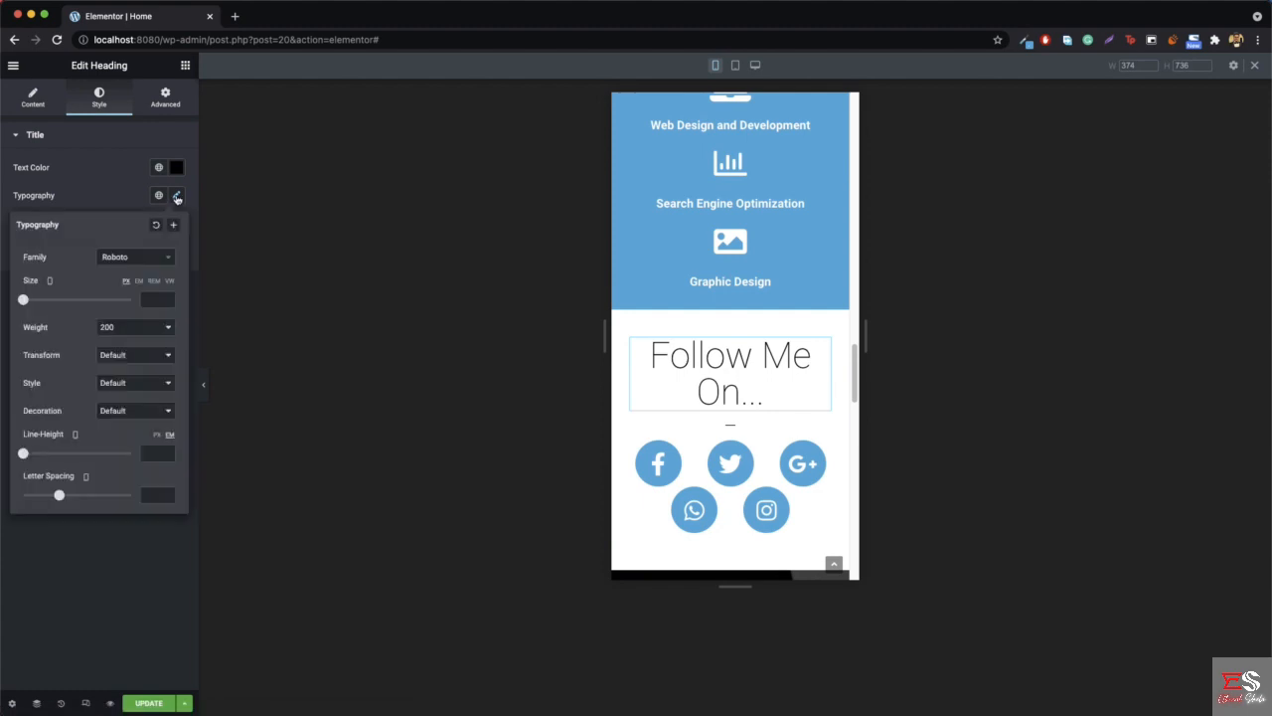
{"action": "left_click_drag", "start_coordinate": [23, 304], "coordinate": [45, 302]}
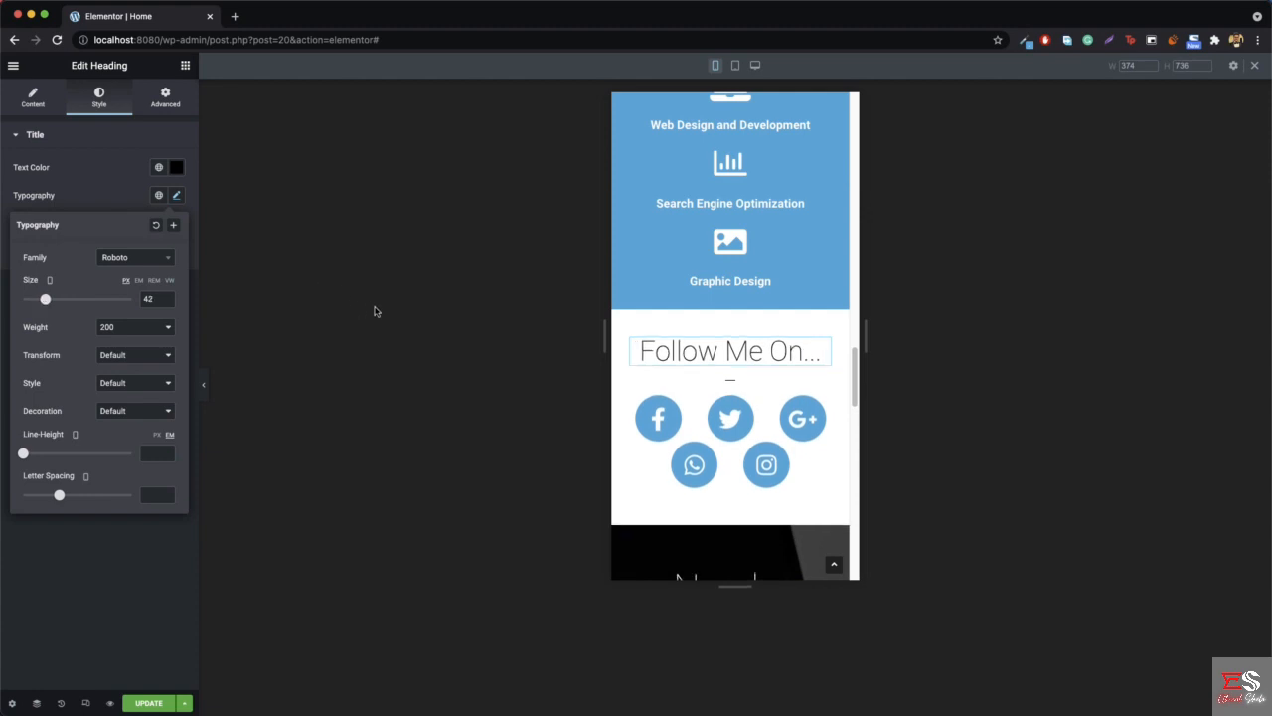
- Open the social icons' style settings and check their size and spacing values for mobile and desktop
{"action": "right_click", "coordinate": [826, 407]}
{"action": "left_click", "coordinate": [876, 417]}
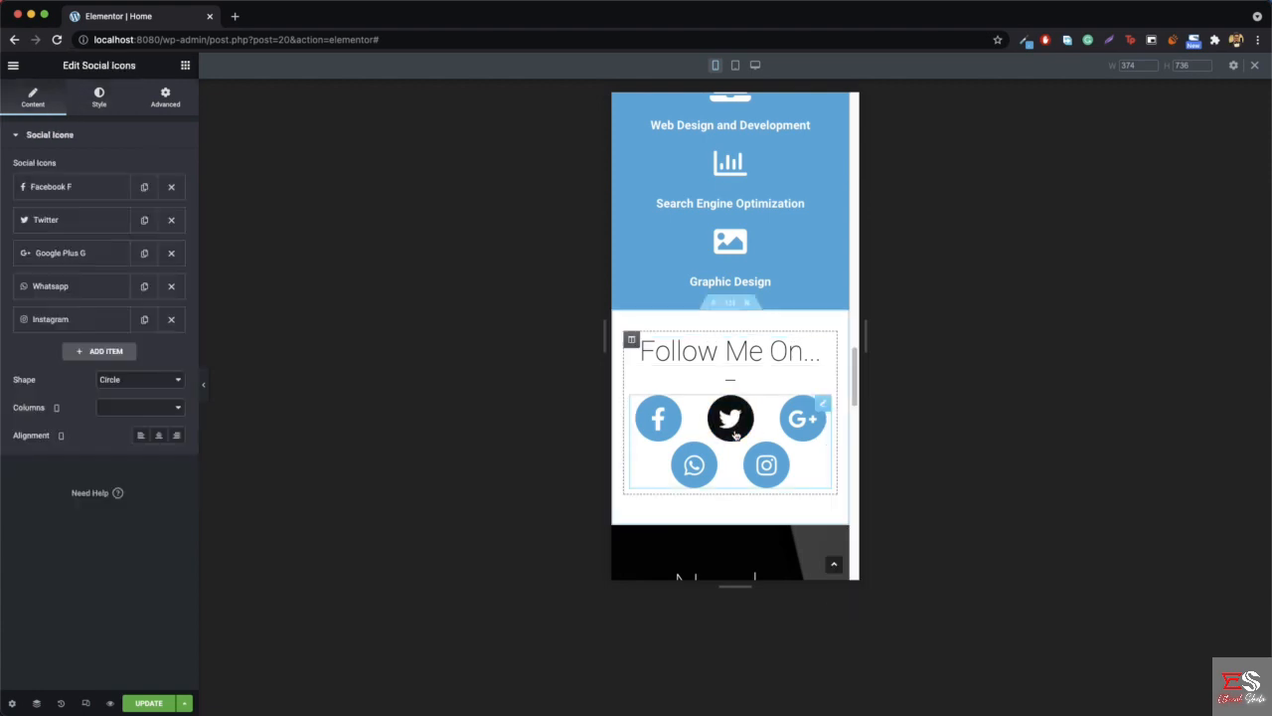
{"action": "left_click", "coordinate": [97, 97]}
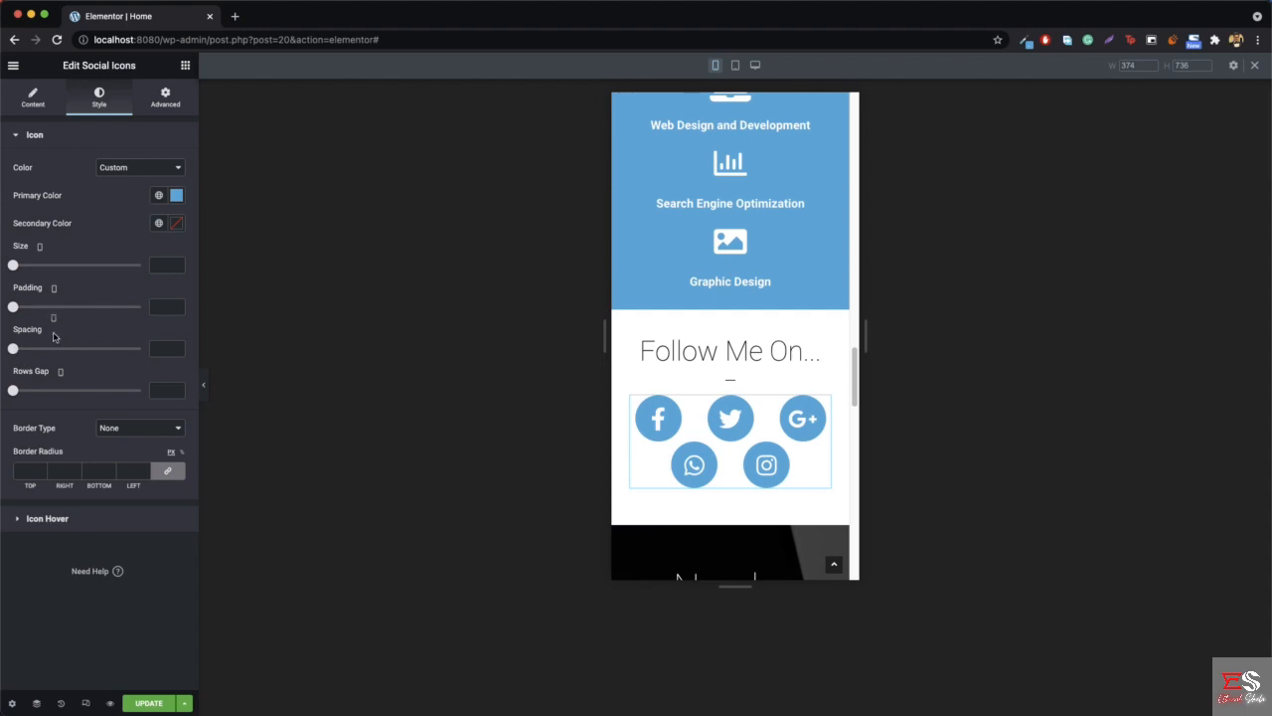
{"action": "left_click", "coordinate": [55, 296]}
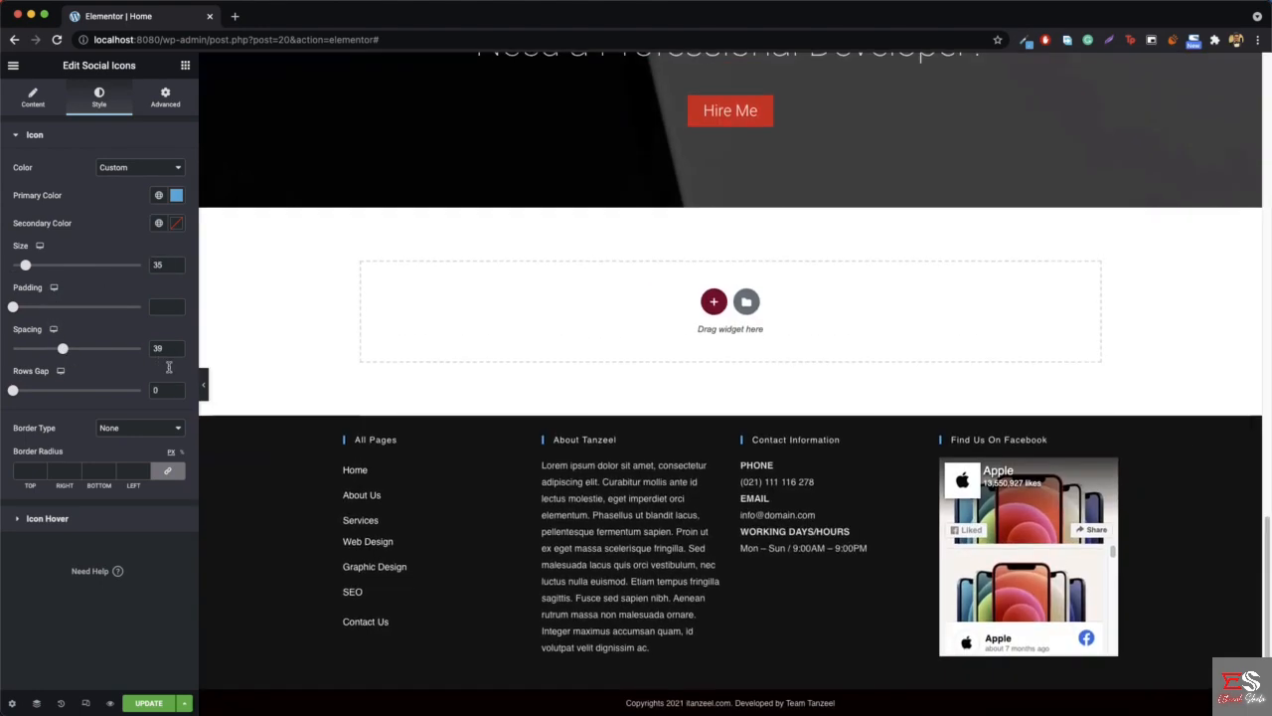
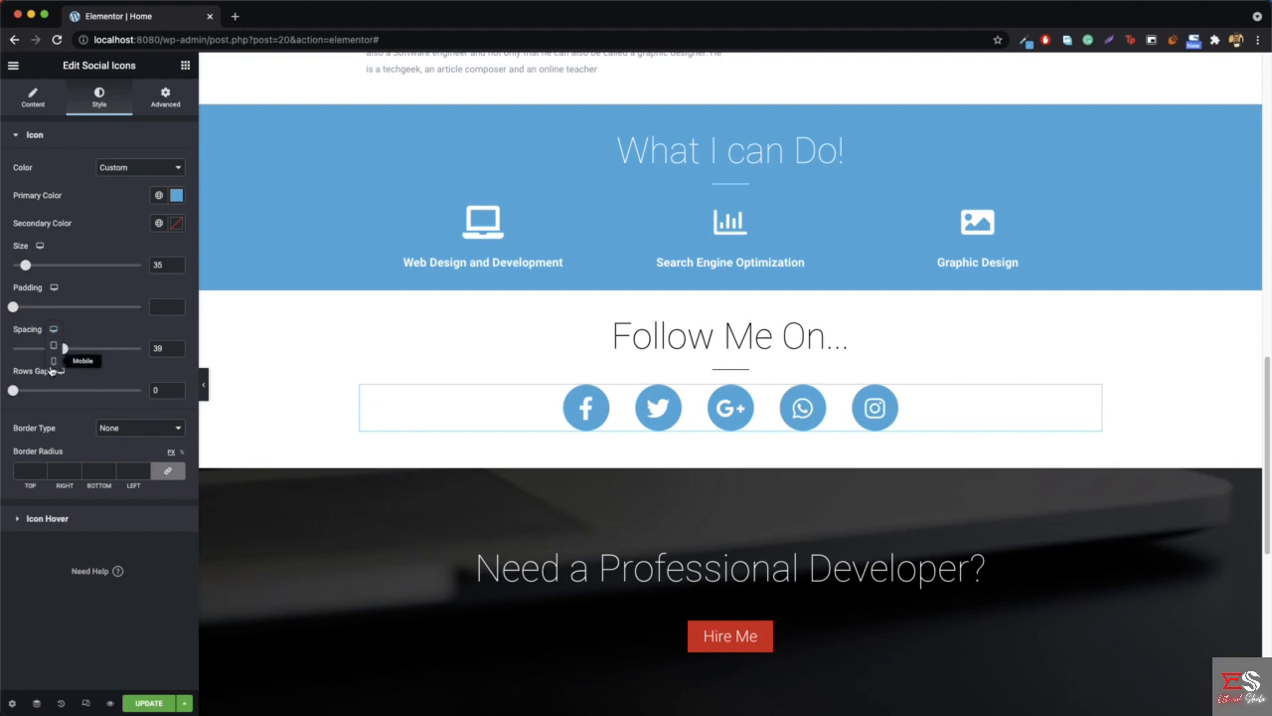
- Set the social icons' mobile spacing to 8 and mobile size to 23
{"action": "left_click", "coordinate": [54, 372]}
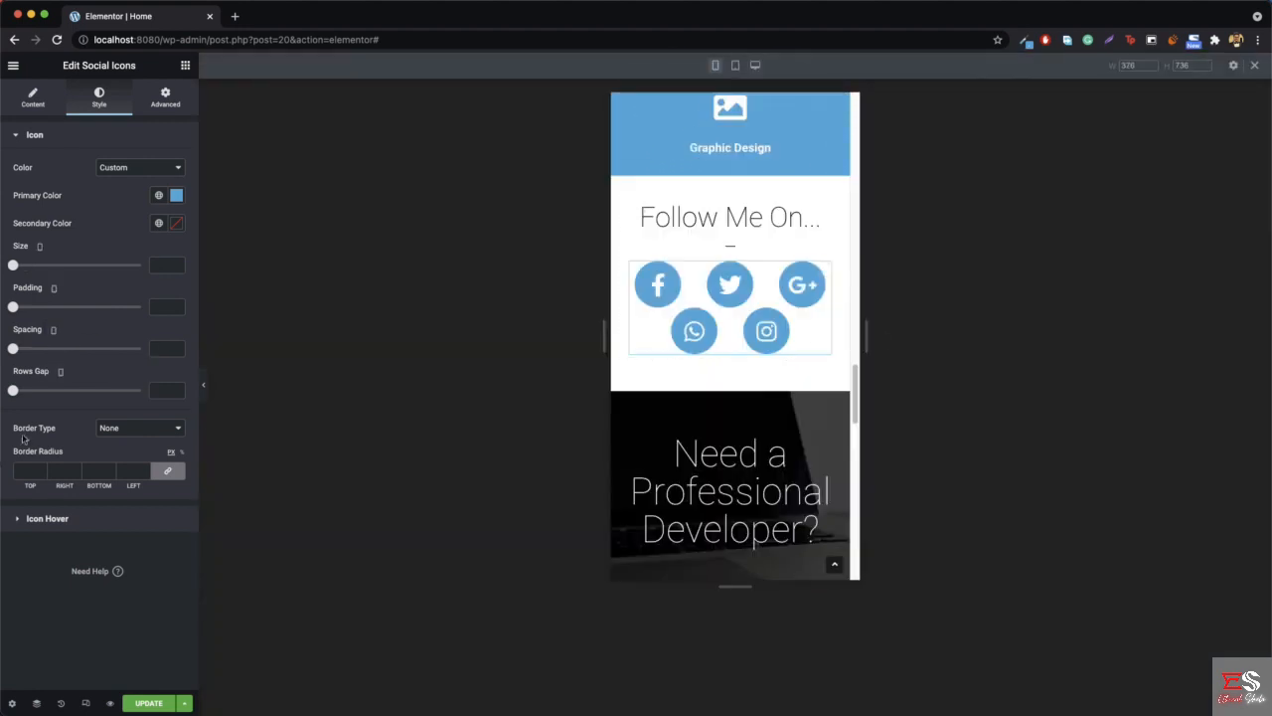
{"action": "left_click_drag", "start_coordinate": [10, 354], "coordinate": [21, 354]}
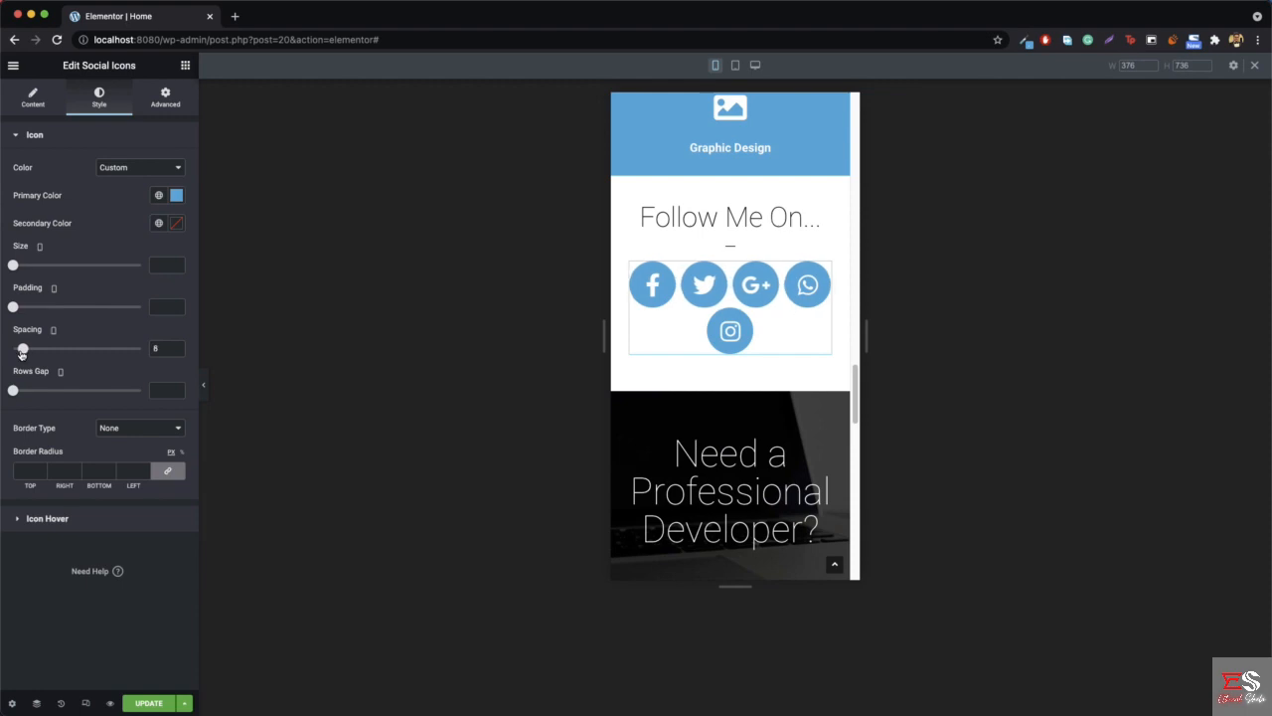
{"action": "left_click_drag", "start_coordinate": [20, 267], "coordinate": [22, 268]}
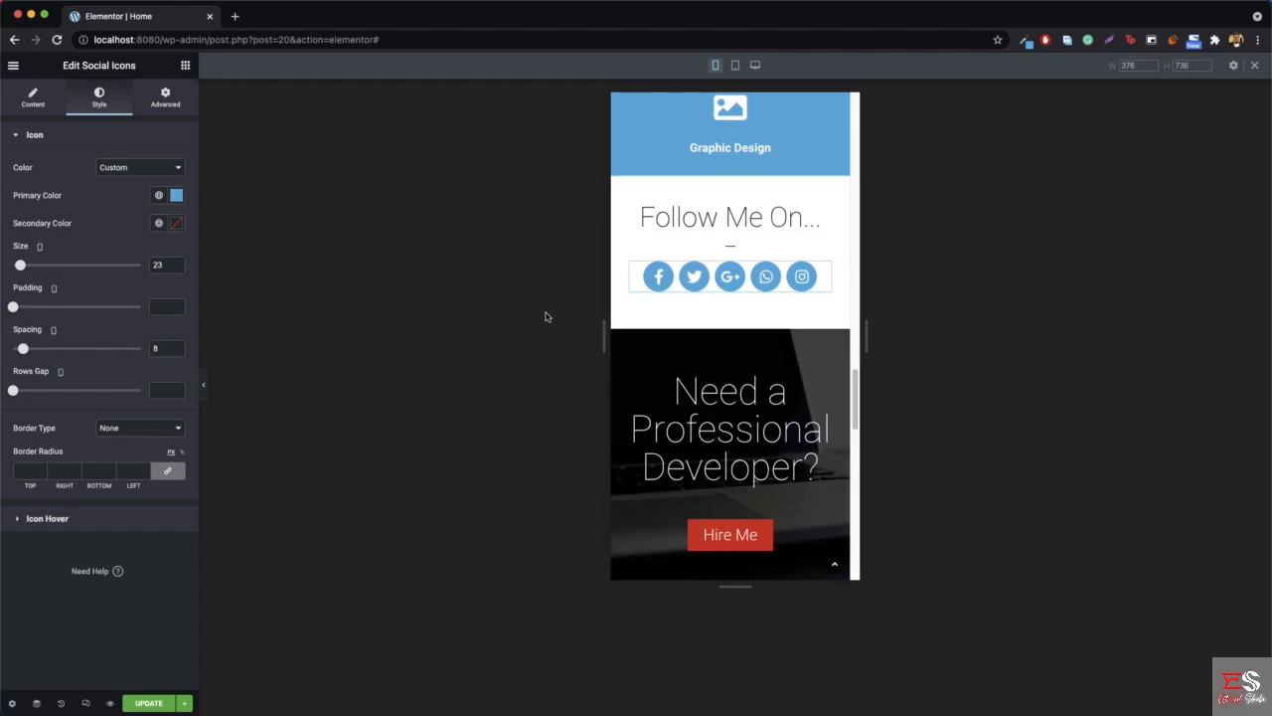
- Set the mobile font size of the "Need a Professional Developer?" heading to 33 px and update the page
{"action": "scroll", "coordinate": [696, 388], "scroll_direction": "down", "scroll_amount": 1}
{"action": "right_click", "coordinate": [728, 382]}
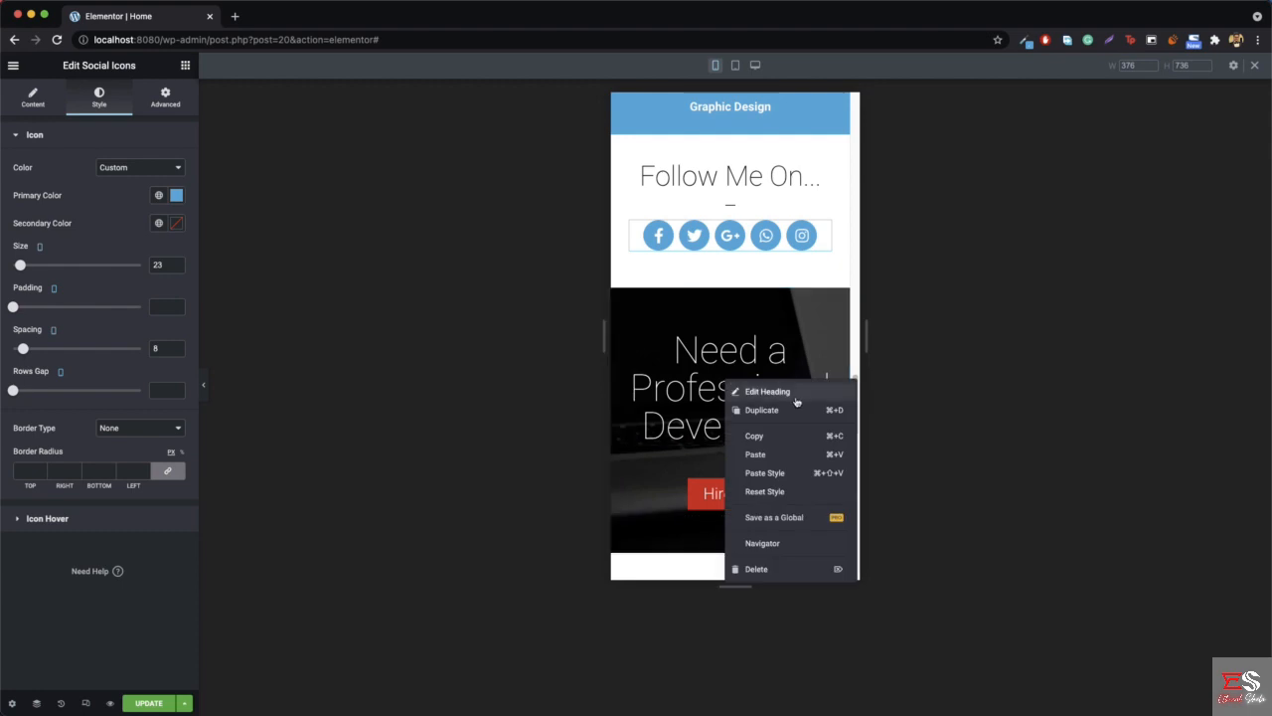
{"action": "left_click", "coordinate": [791, 391]}
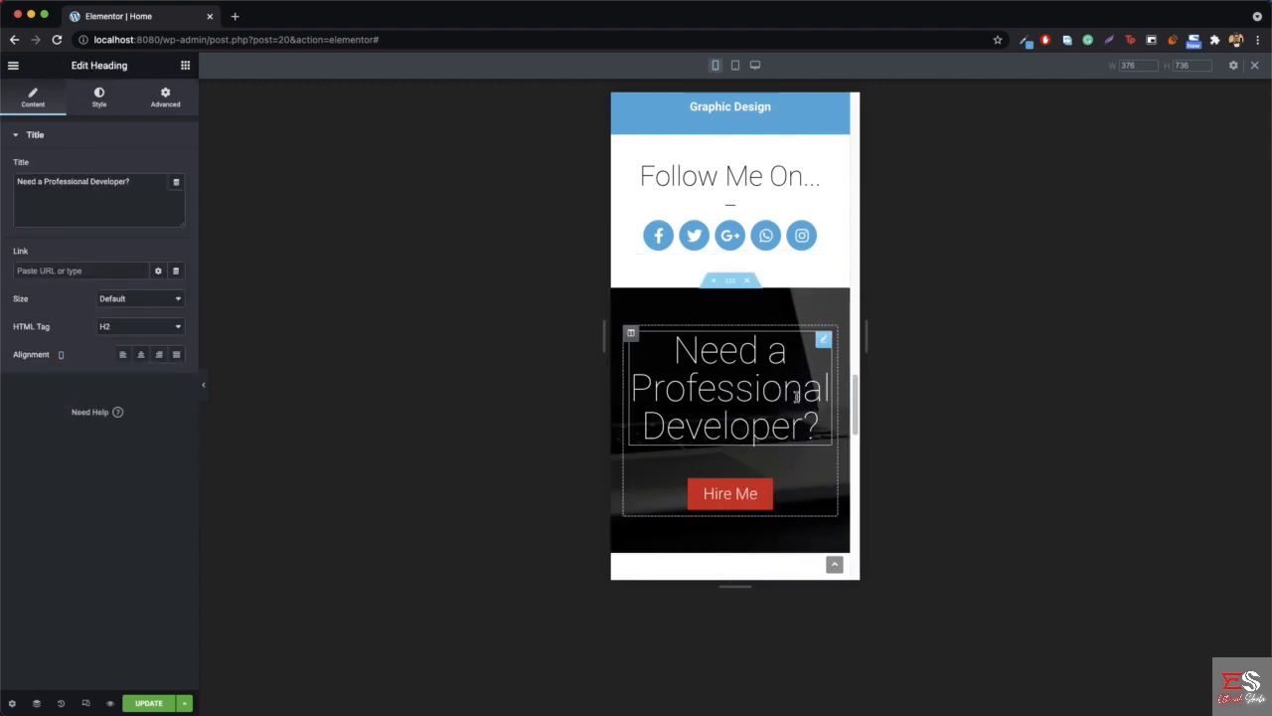
{"action": "left_click", "coordinate": [100, 98]}
{"action": "left_click", "coordinate": [178, 195]}
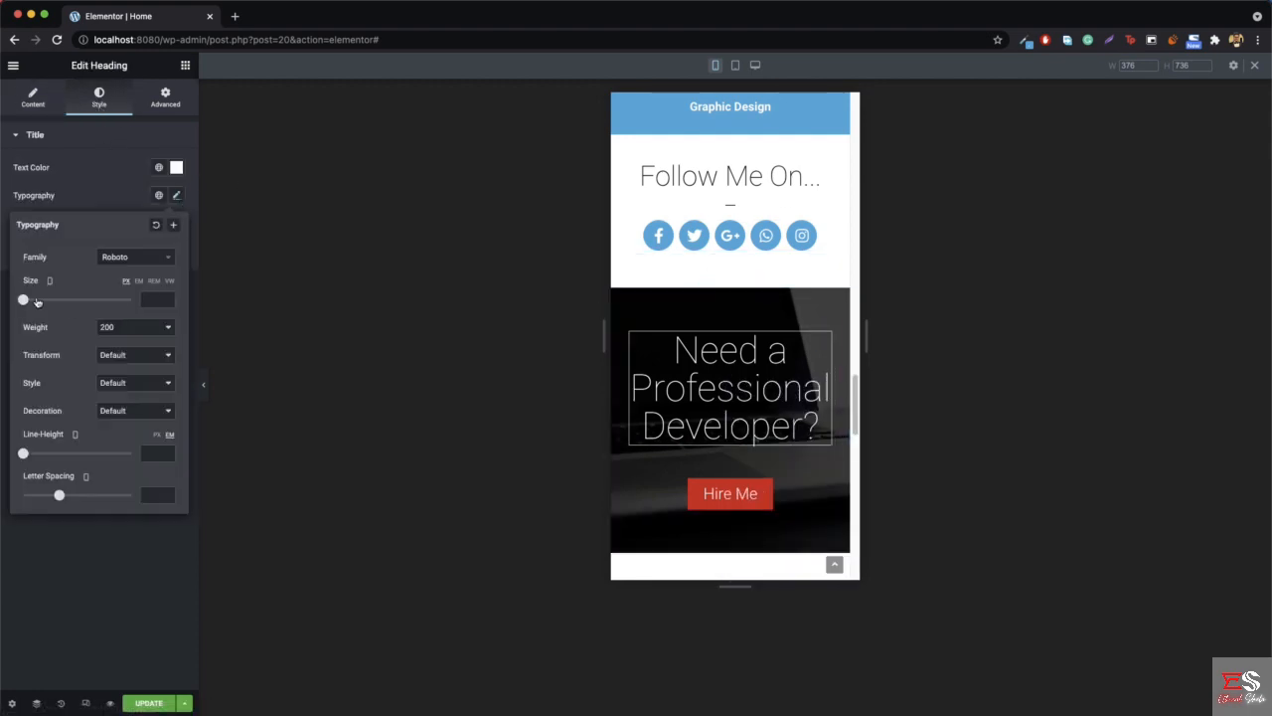
{"action": "left_click_drag", "start_coordinate": [23, 302], "coordinate": [40, 307]}
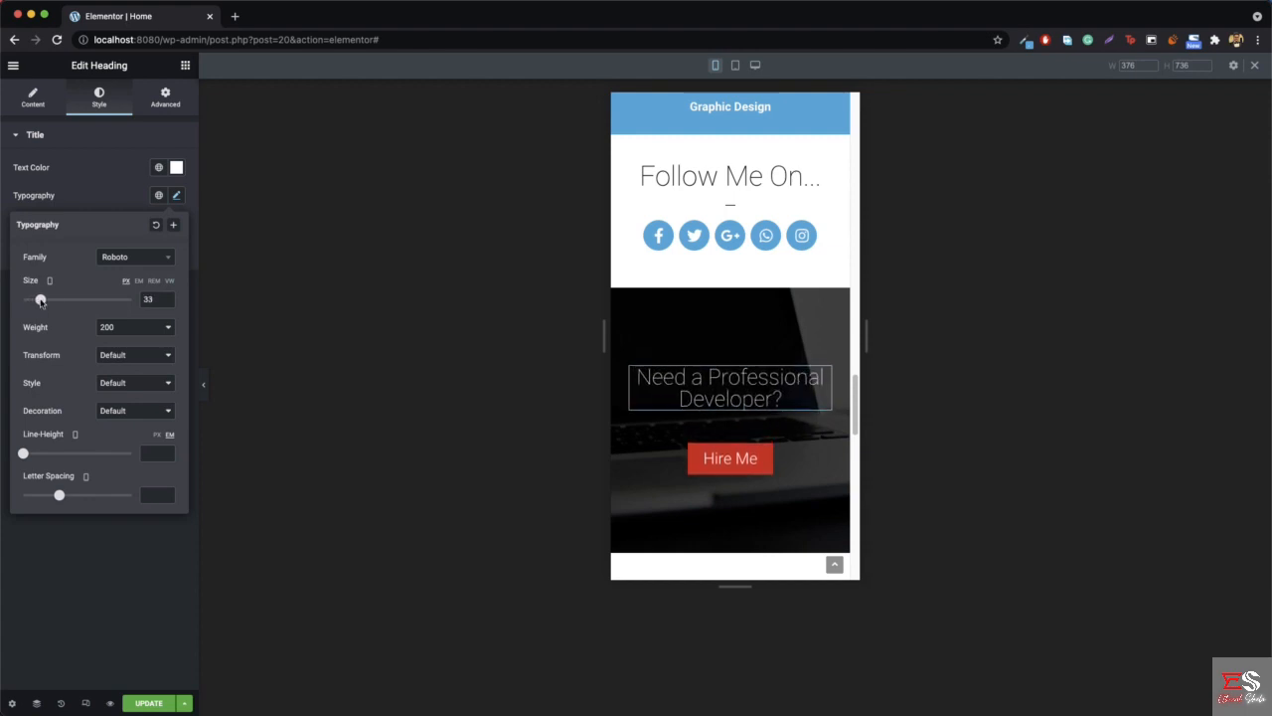
{"action": "scroll", "coordinate": [752, 355], "scroll_direction": "down", "scroll_amount": 3}
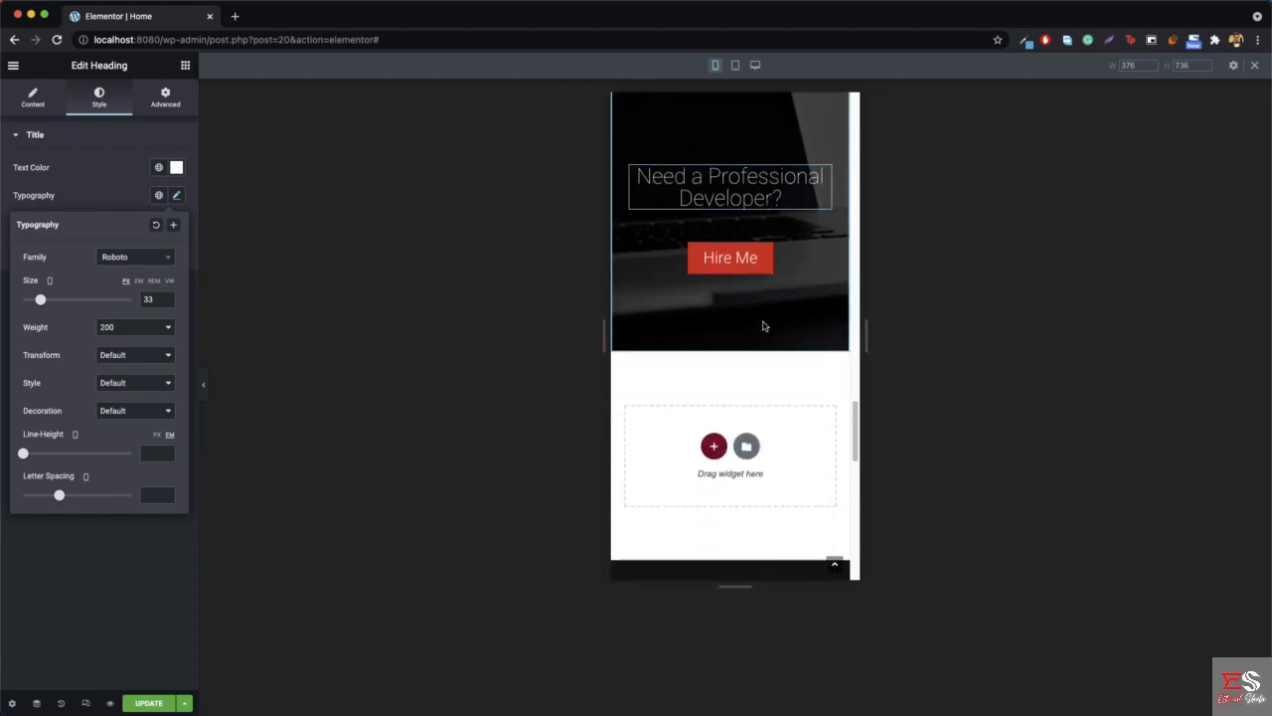
{"action": "left_click", "coordinate": [148, 702]}
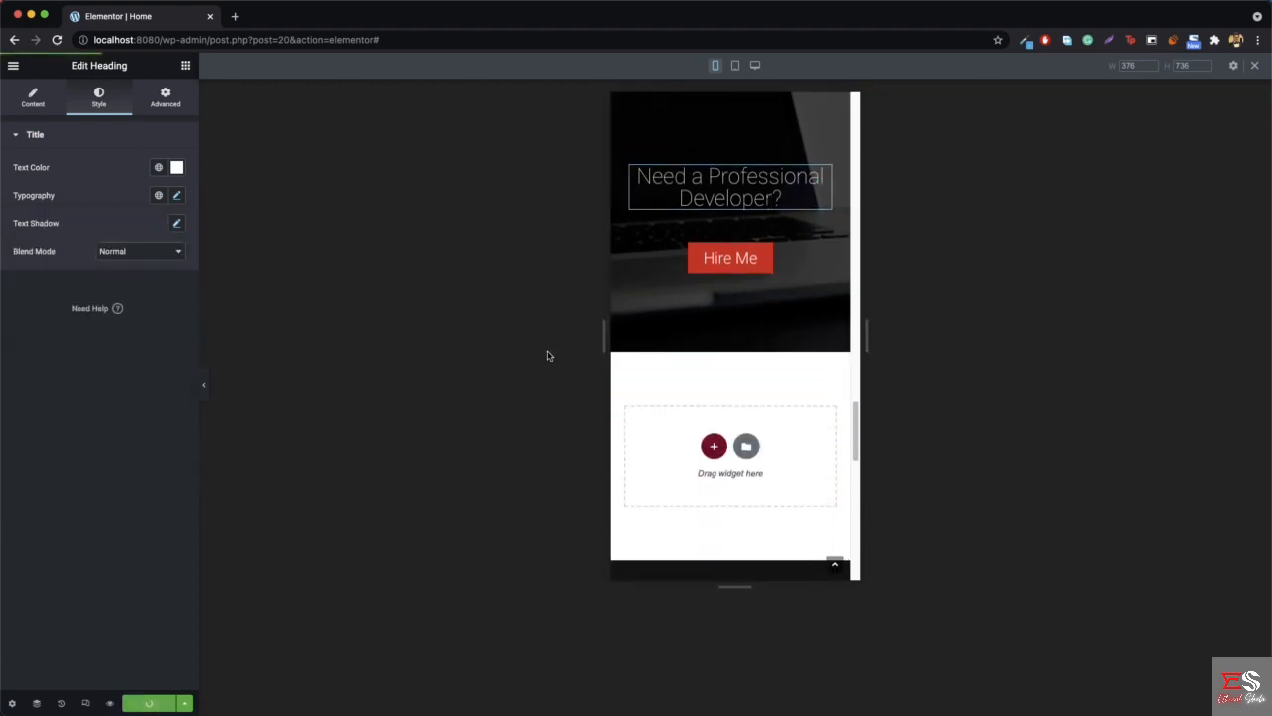
{"action": "scroll", "coordinate": [711, 370], "scroll_direction": "up", "scroll_amount": 2}
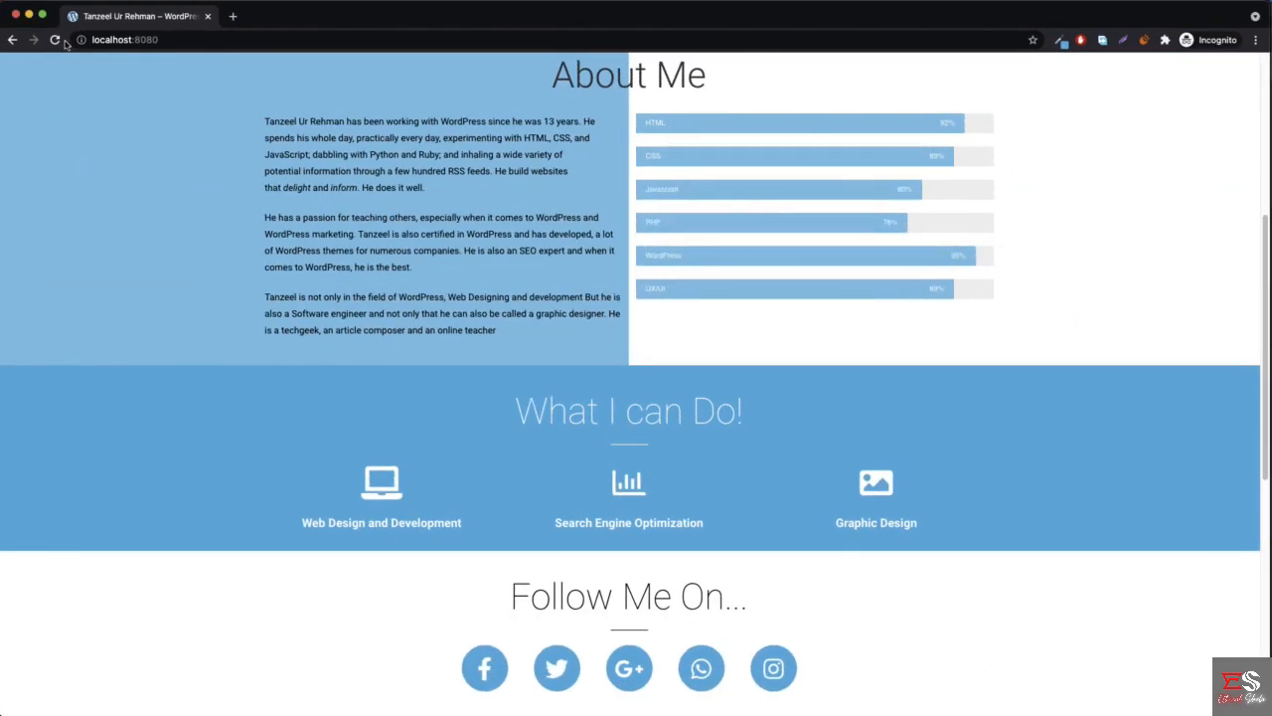
- Reload the live homepage in the incognito window, inspect it in the iPhone X device view and review it down to the footer
{"action": "left_click", "coordinate": [54, 40]}
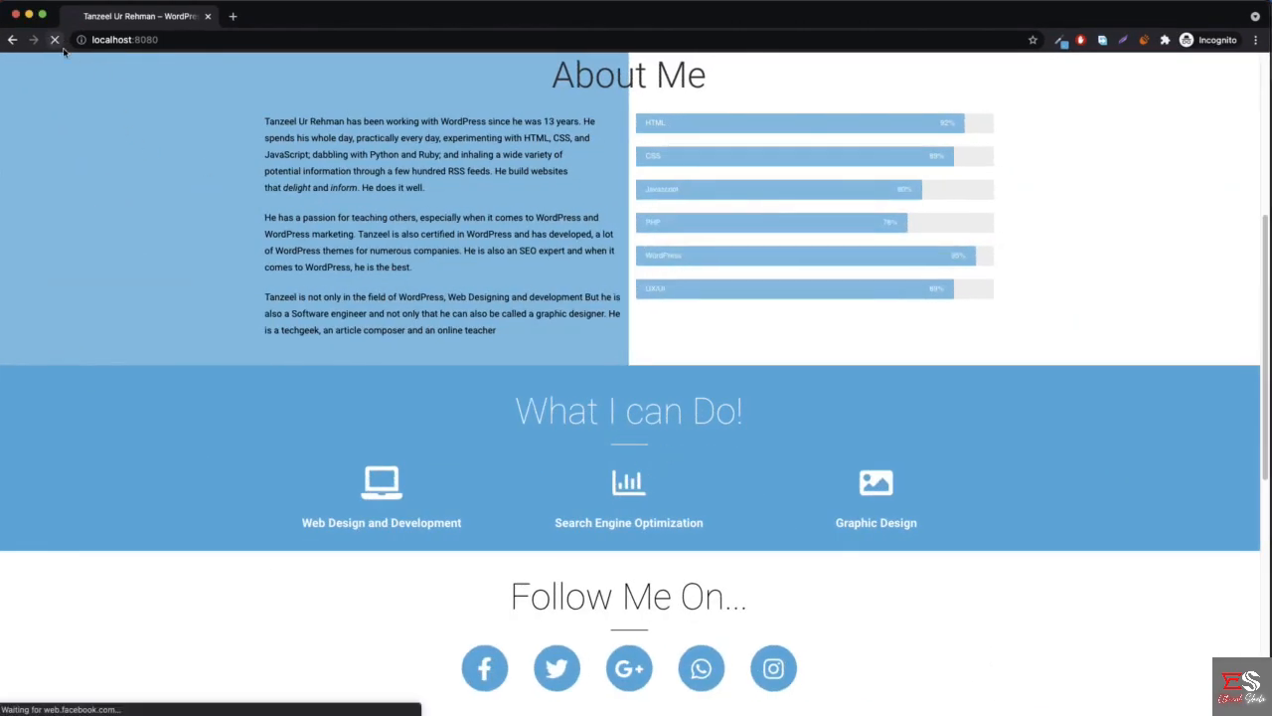
{"action": "scroll", "coordinate": [328, 328], "scroll_direction": "down", "scroll_amount": 5}
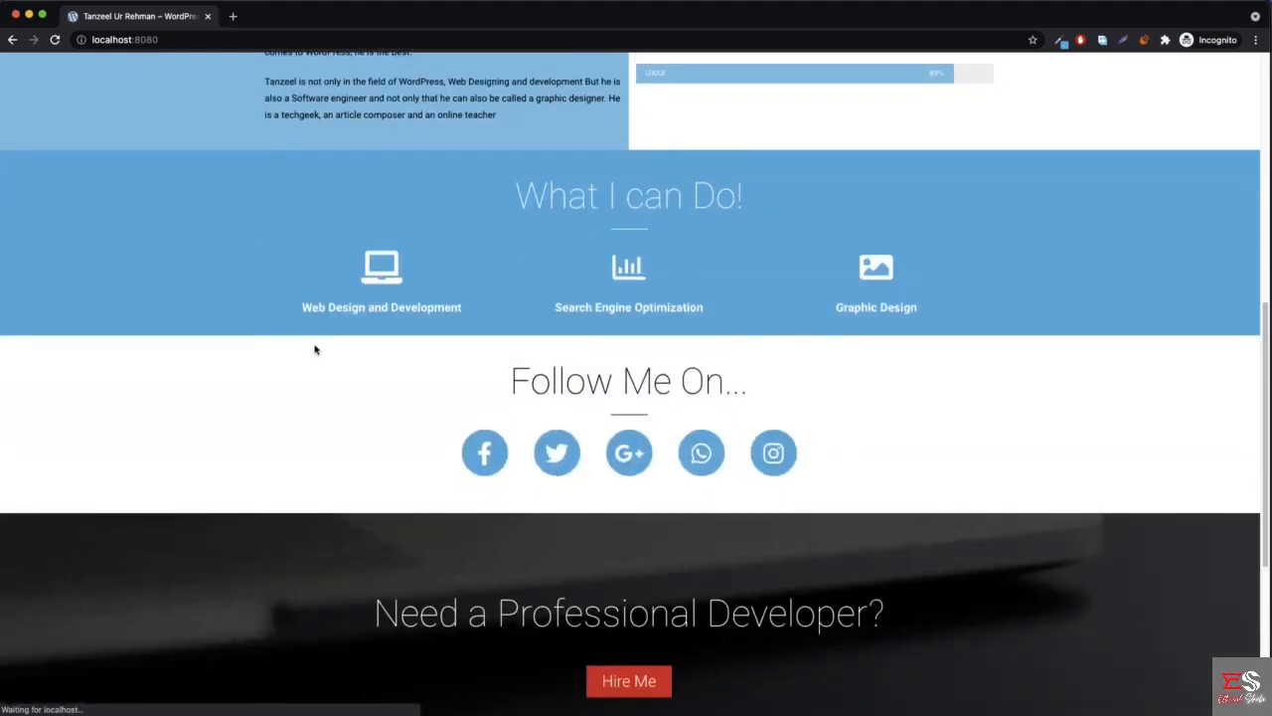
{"action": "scroll", "coordinate": [262, 321], "scroll_direction": "up", "scroll_amount": 4}
{"action": "right_click", "coordinate": [240, 456]}
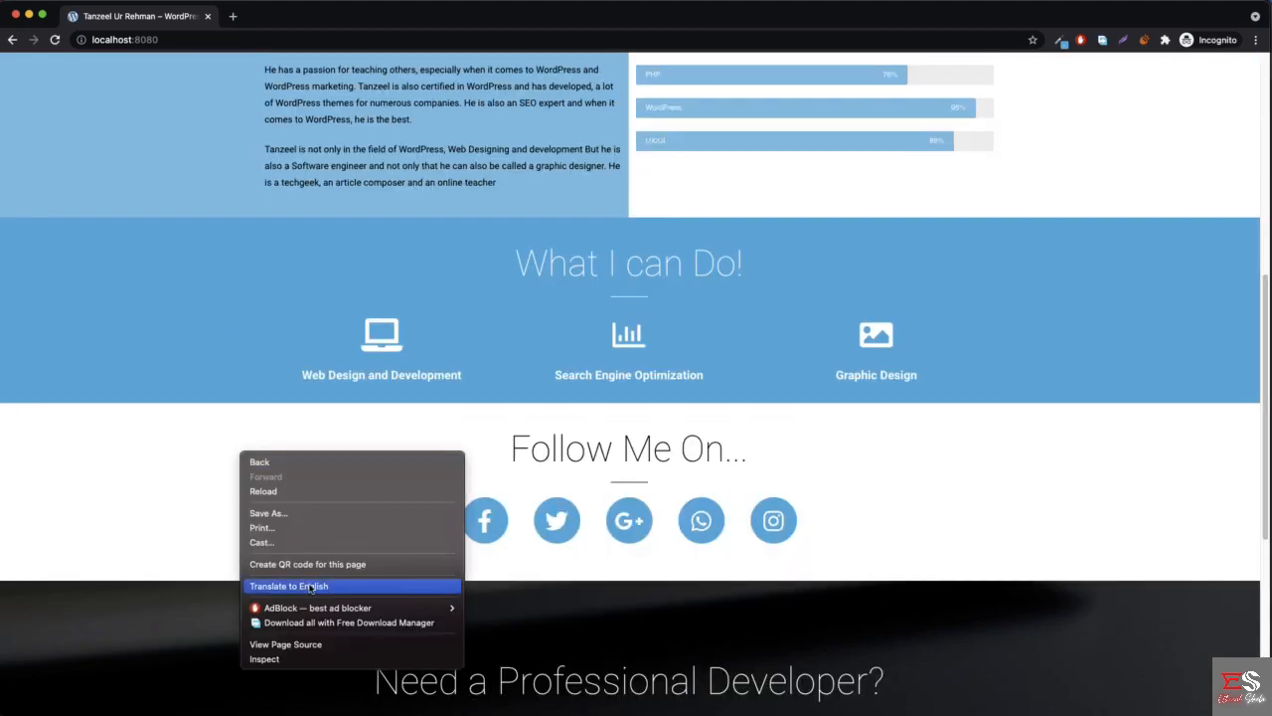
{"action": "left_click", "coordinate": [267, 660]}
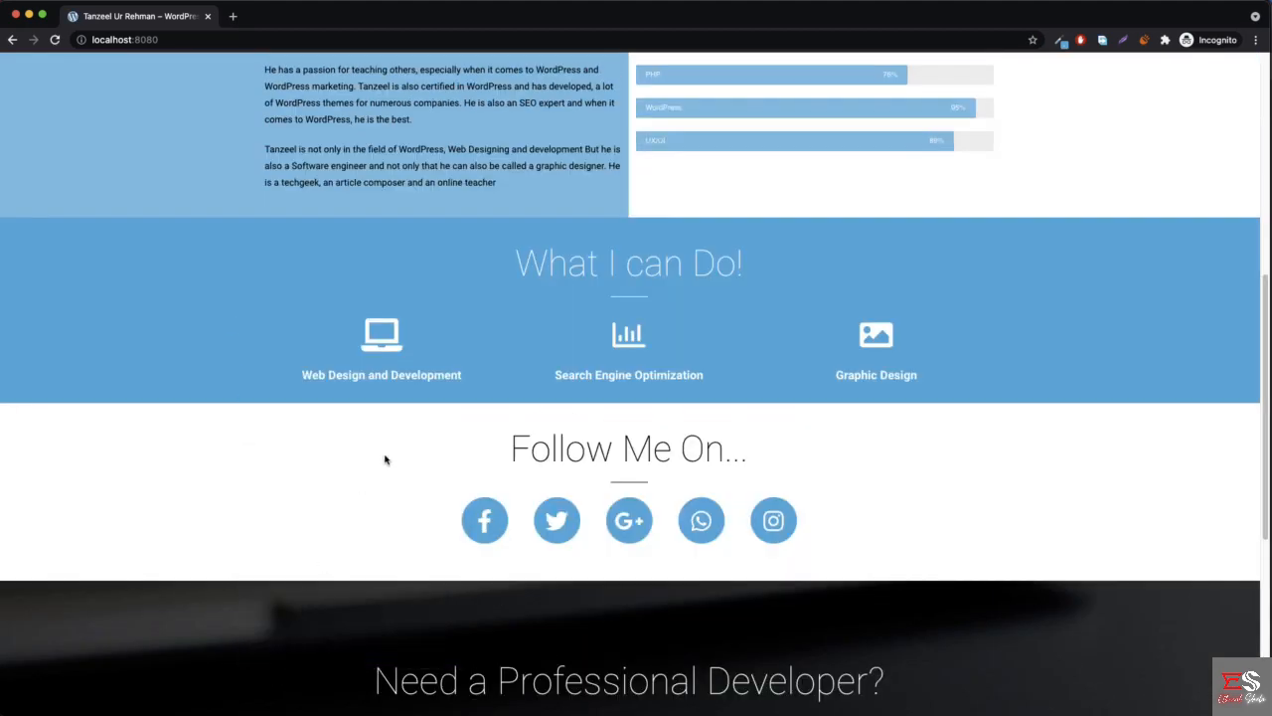
{"action": "scroll", "coordinate": [406, 332], "scroll_direction": "down", "scroll_amount": 5}
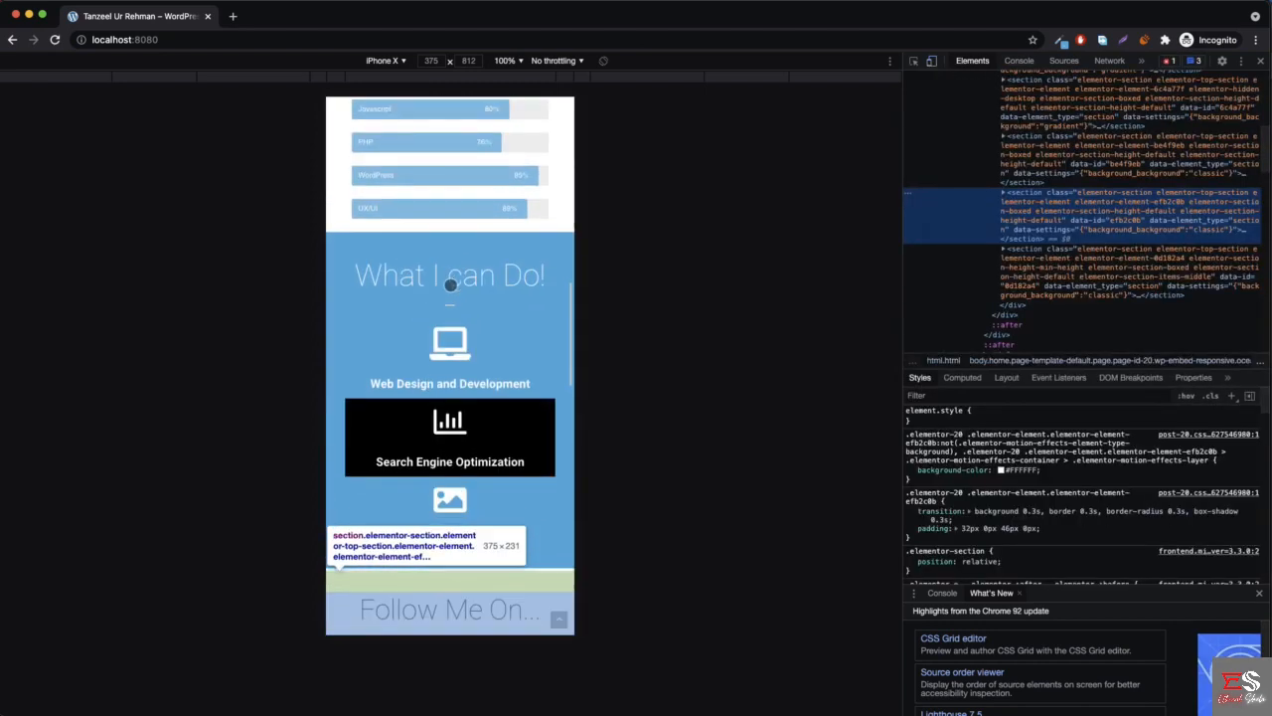
{"action": "scroll", "coordinate": [450, 286], "scroll_direction": "down", "scroll_amount": 6}
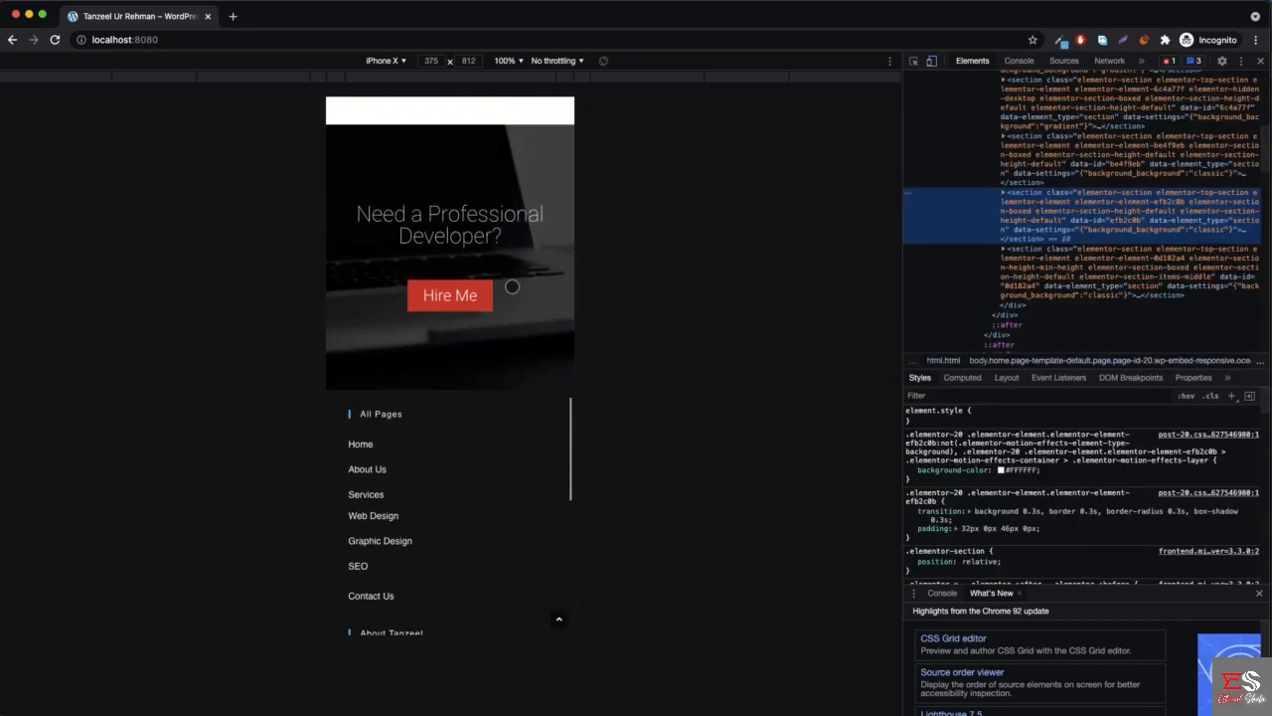
{"action": "scroll", "coordinate": [512, 286], "scroll_direction": "down", "scroll_amount": 4}
- Switch the device preview to iPhone 6/7/8 and review the homepage from the footer up to the header
{"action": "left_click", "coordinate": [383, 60]}
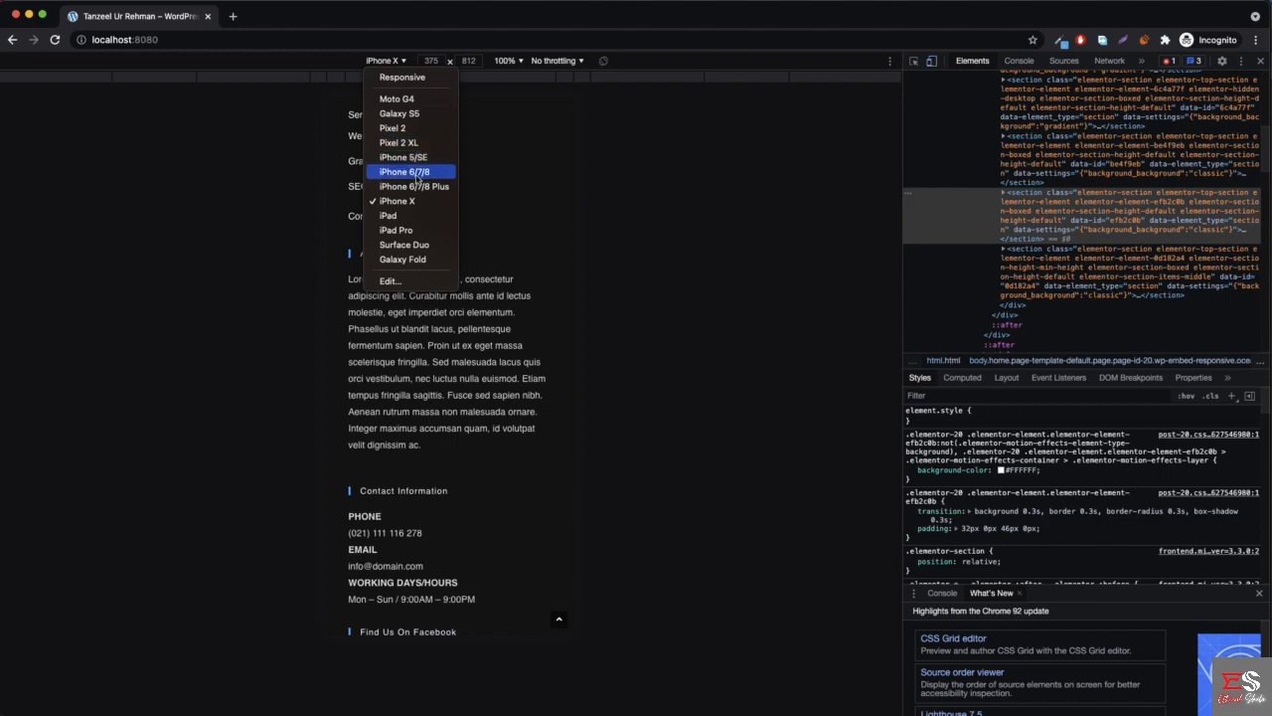
{"action": "left_click", "coordinate": [417, 178]}
{"action": "scroll", "coordinate": [487, 288], "scroll_direction": "up", "scroll_amount": 15}
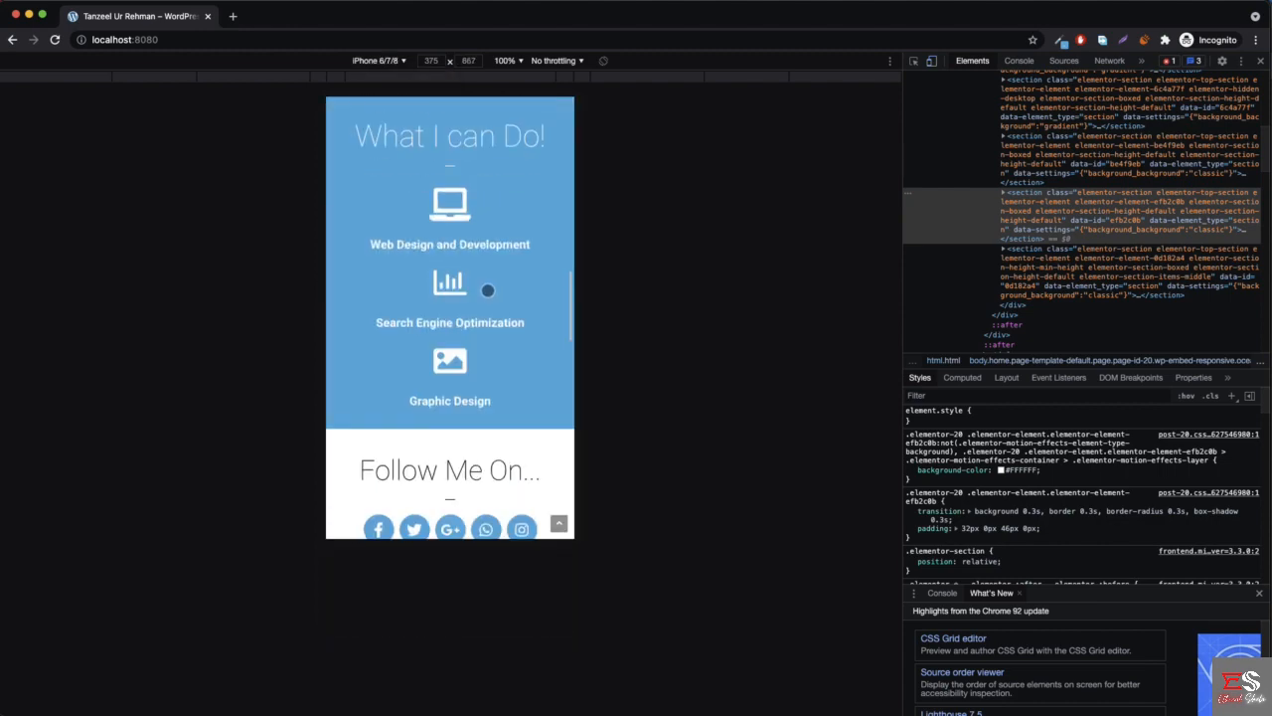
{"action": "scroll", "coordinate": [487, 291], "scroll_direction": "up", "scroll_amount": 2}
- Switch the device preview to iPhone 5/SE and examine how the headings, skill bars and social icons fit
{"action": "left_click", "coordinate": [384, 61]}
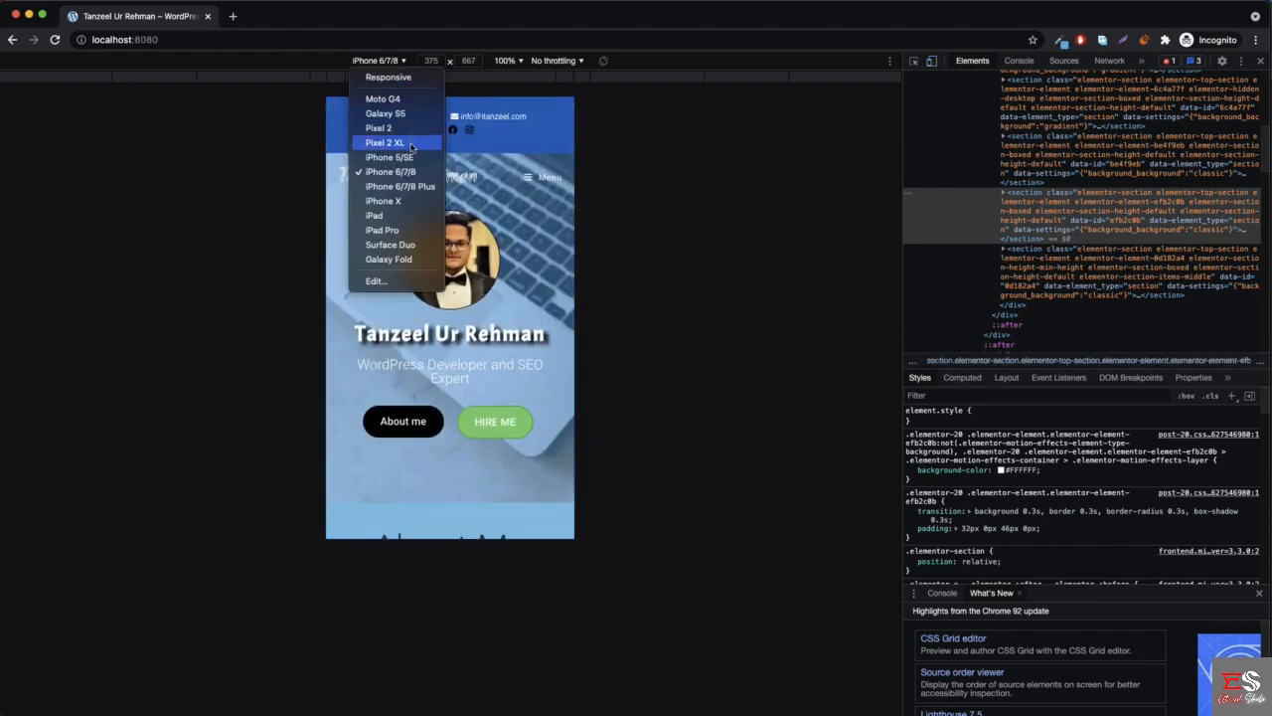
{"action": "left_click", "coordinate": [406, 158]}
{"action": "scroll", "coordinate": [448, 211], "scroll_direction": "down", "scroll_amount": 4}
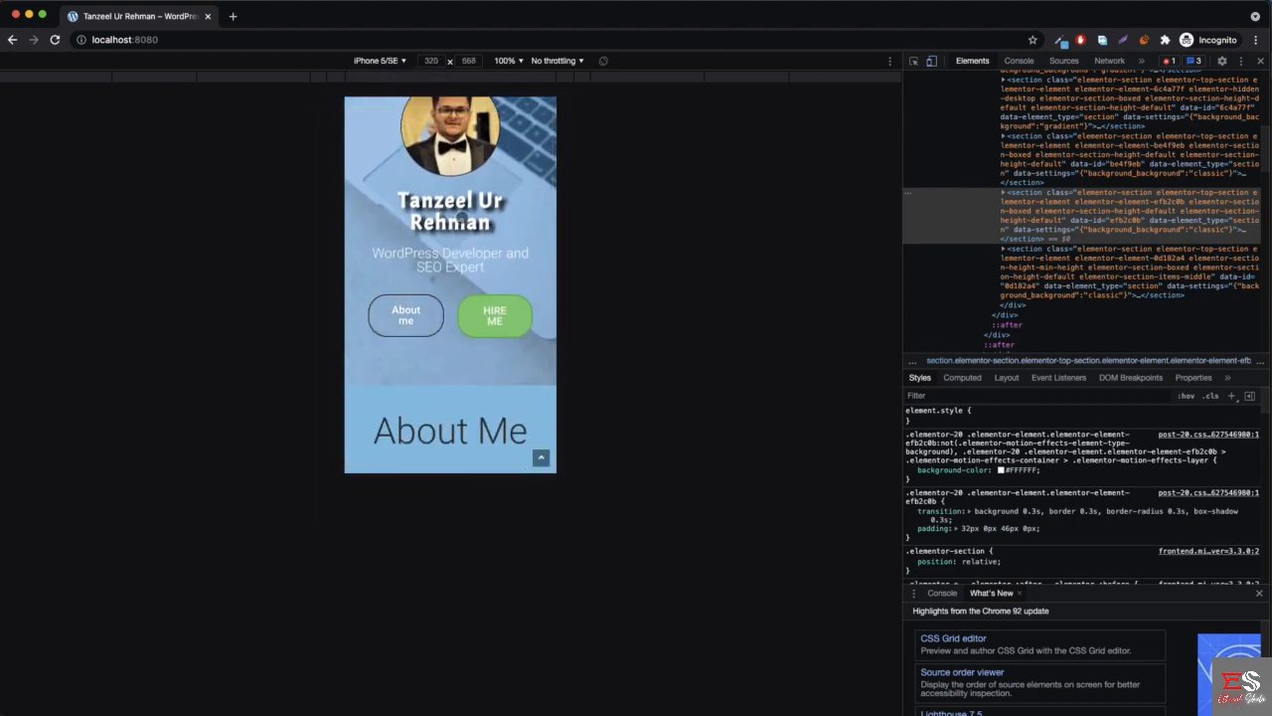
{"action": "scroll", "coordinate": [462, 217], "scroll_direction": "down", "scroll_amount": 5}
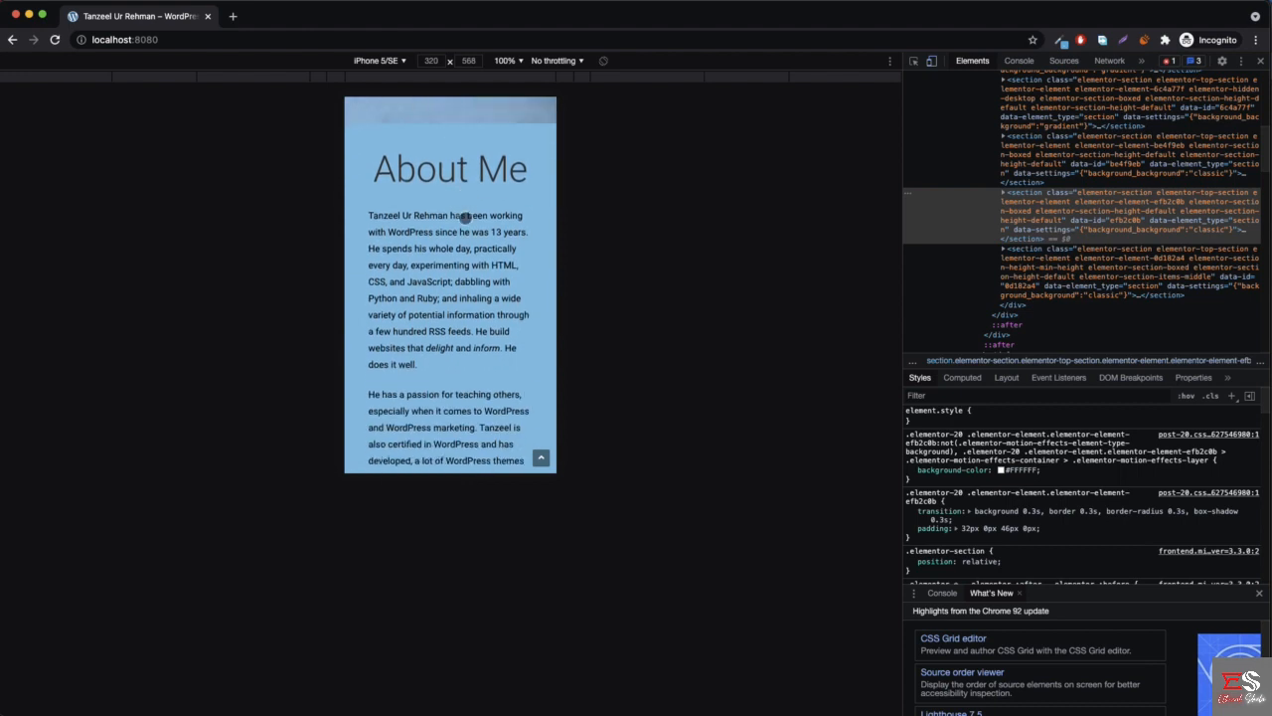
{"action": "scroll", "coordinate": [453, 224], "scroll_direction": "down", "scroll_amount": 10}
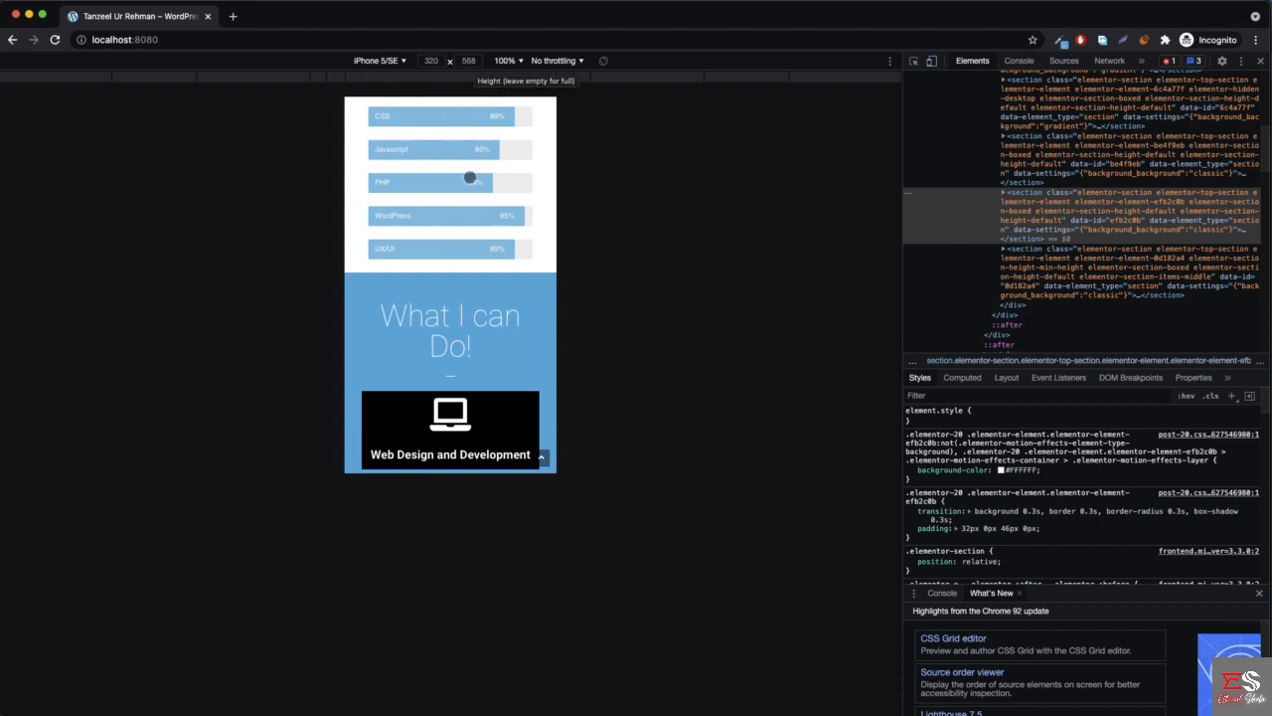
{"action": "scroll", "coordinate": [483, 281], "scroll_direction": "down", "scroll_amount": 2}
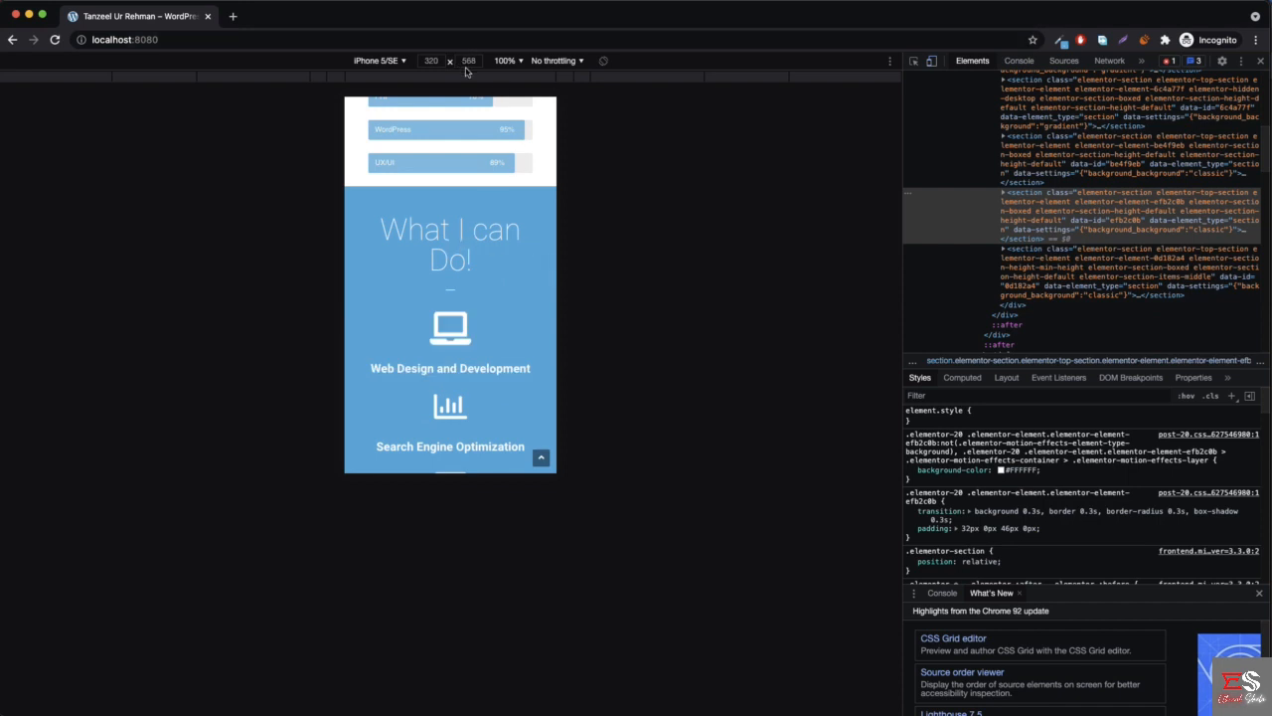
{"action": "scroll", "coordinate": [495, 286], "scroll_direction": "down", "scroll_amount": 5}
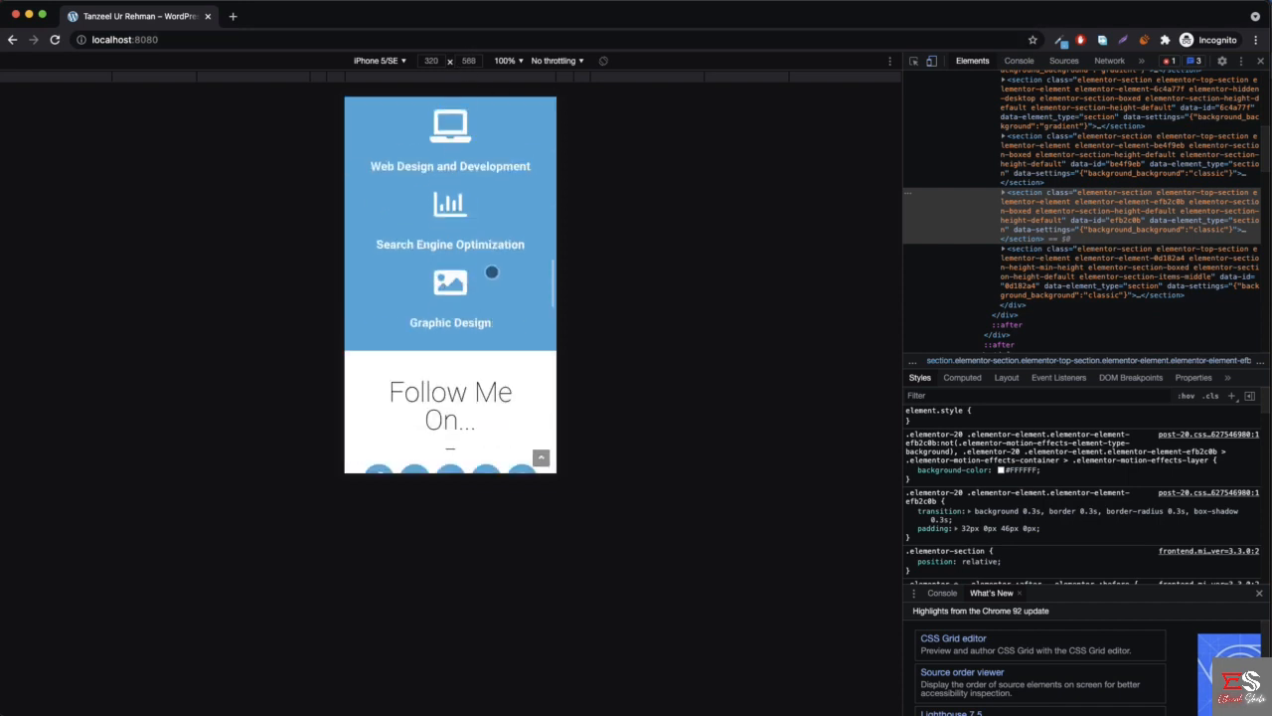
- Return the device preview to iPhone 6/7/8 and recheck the page from the header through to the footer
{"action": "left_click", "coordinate": [378, 63]}
{"action": "left_click", "coordinate": [404, 171]}
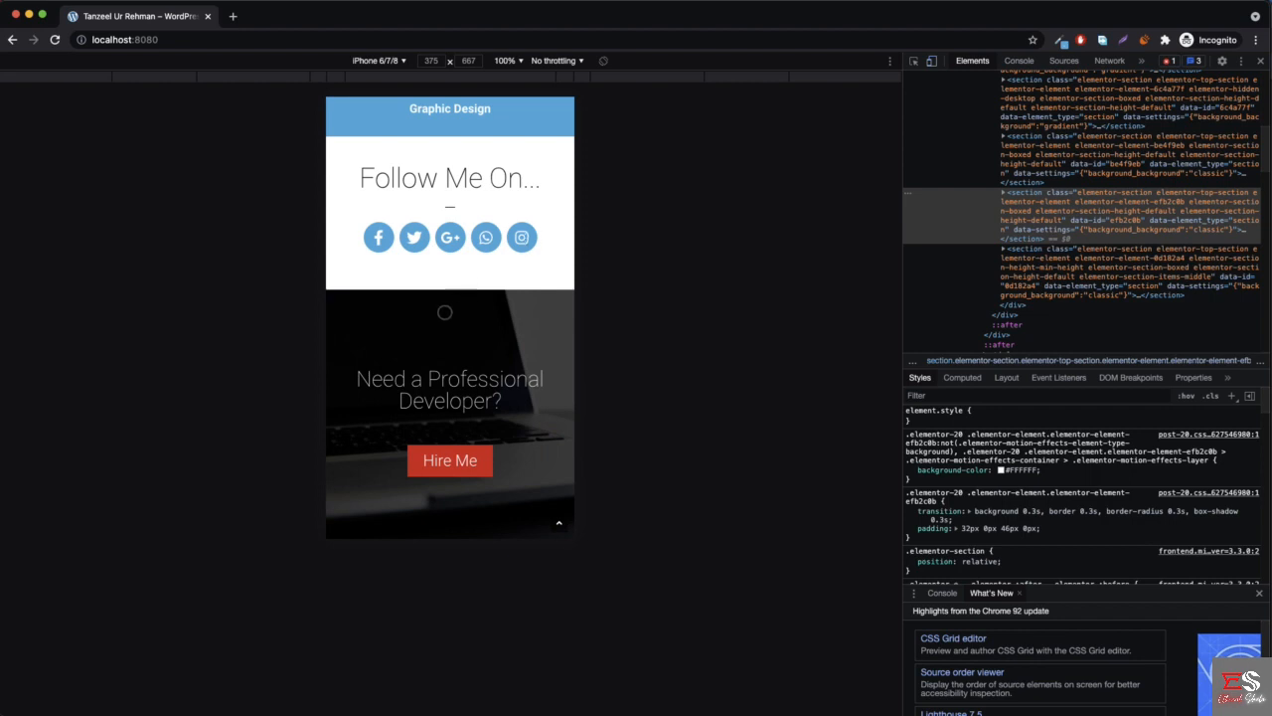
{"action": "scroll", "coordinate": [444, 298], "scroll_direction": "up", "scroll_amount": 20}
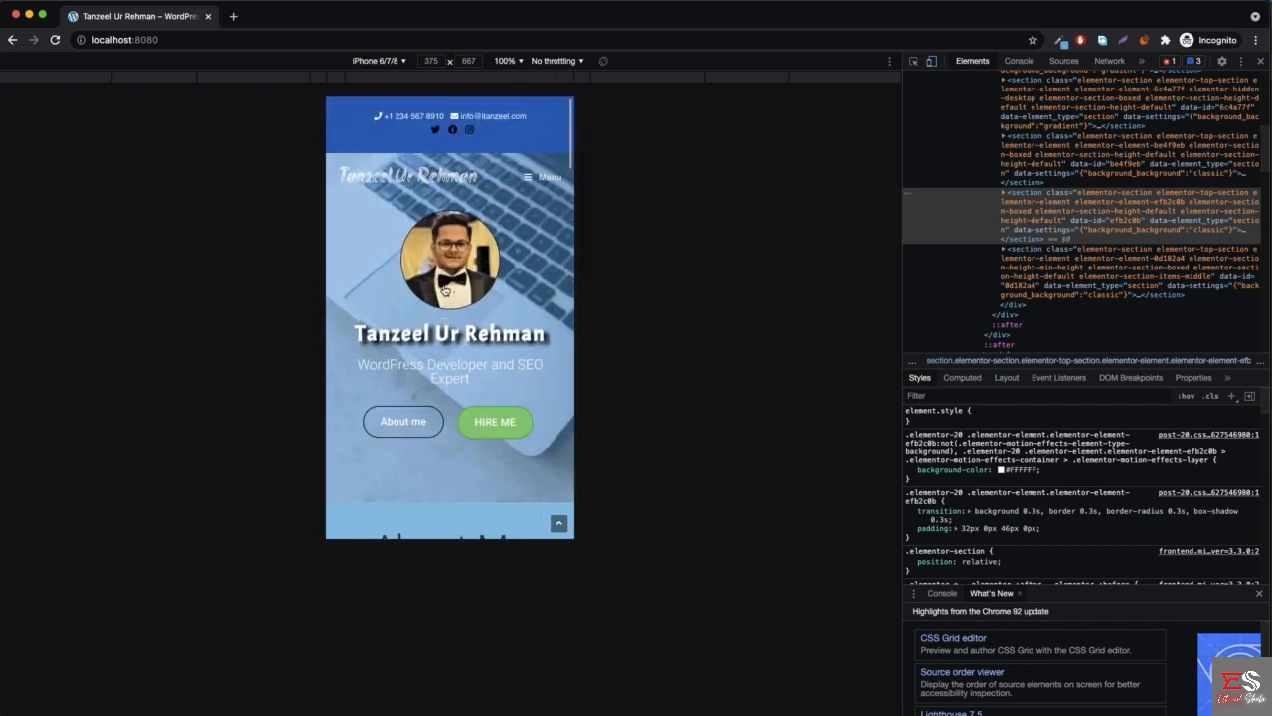
{"action": "scroll", "coordinate": [445, 279], "scroll_direction": "down", "scroll_amount": 15}
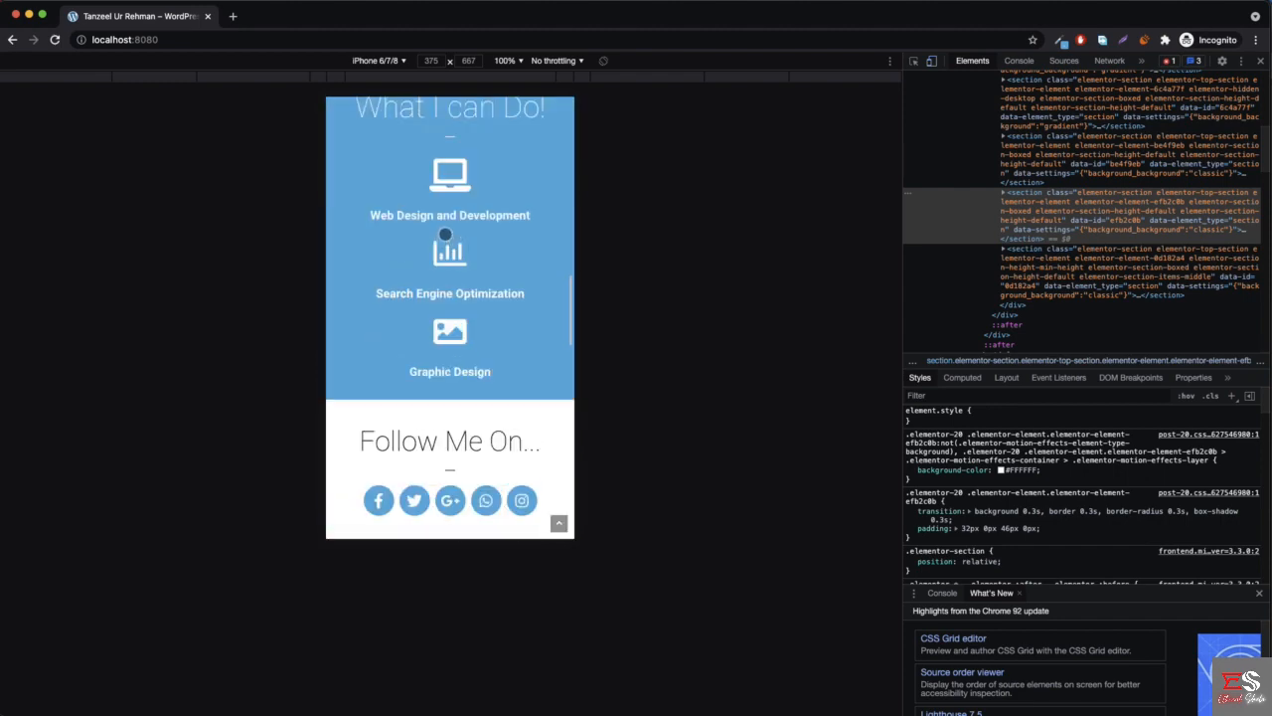
{"action": "scroll", "coordinate": [445, 234], "scroll_direction": "down", "scroll_amount": 10}
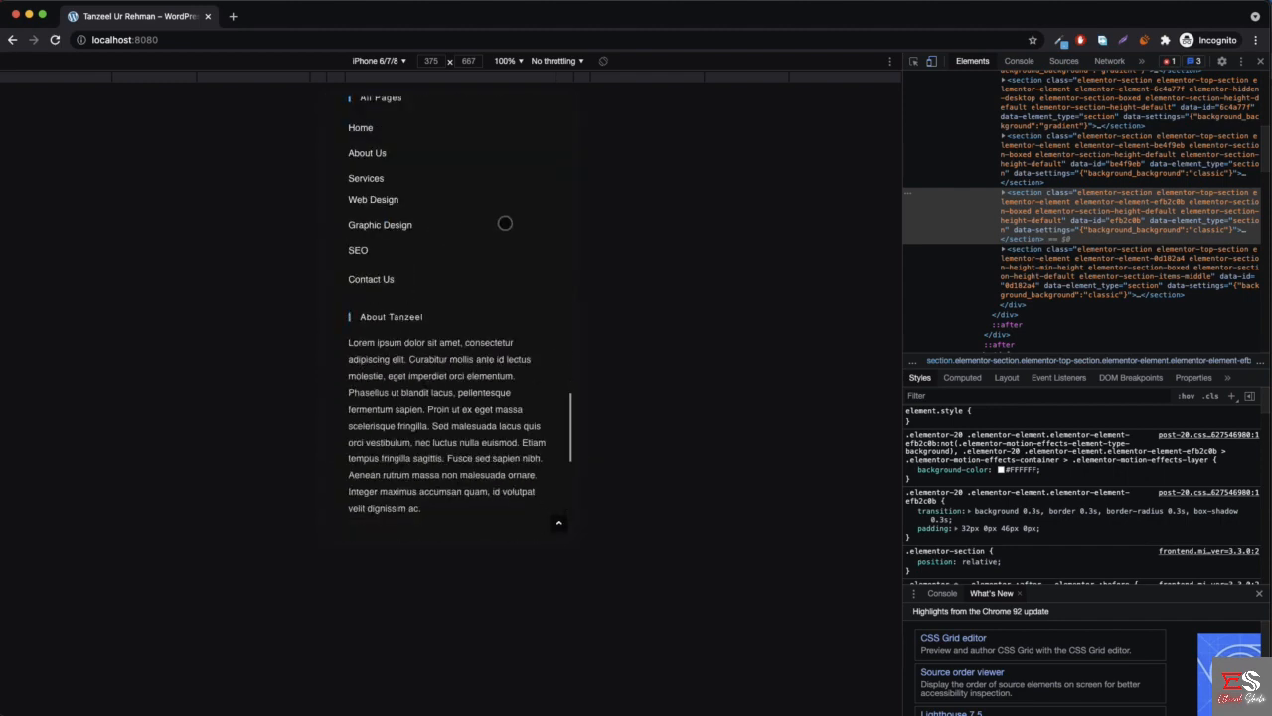
{"action": "scroll", "coordinate": [478, 227], "scroll_direction": "up", "scroll_amount": 5}
- Switch the device preview to iPad and examine the layout of the About Me, "What I can Do!" and "Follow Me On..." sections
{"action": "left_click", "coordinate": [386, 62]}
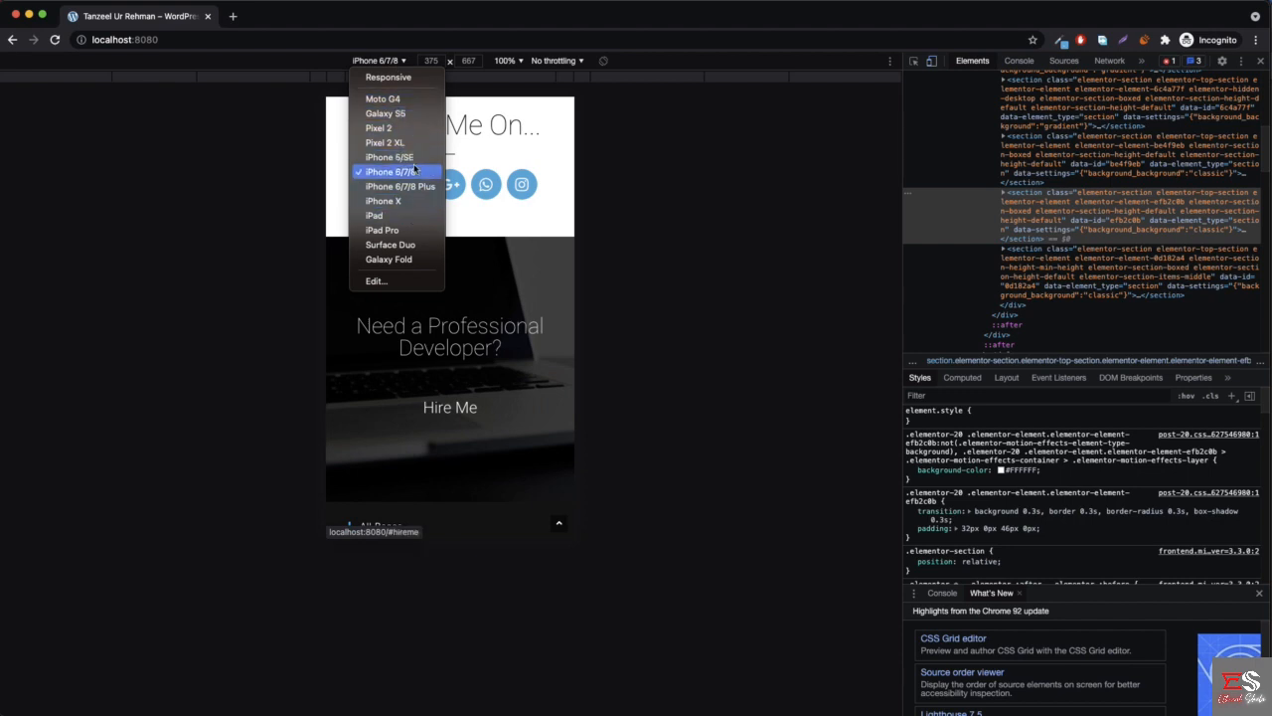
{"action": "left_click", "coordinate": [392, 216]}
{"action": "scroll", "coordinate": [519, 257], "scroll_direction": "up", "scroll_amount": 10}
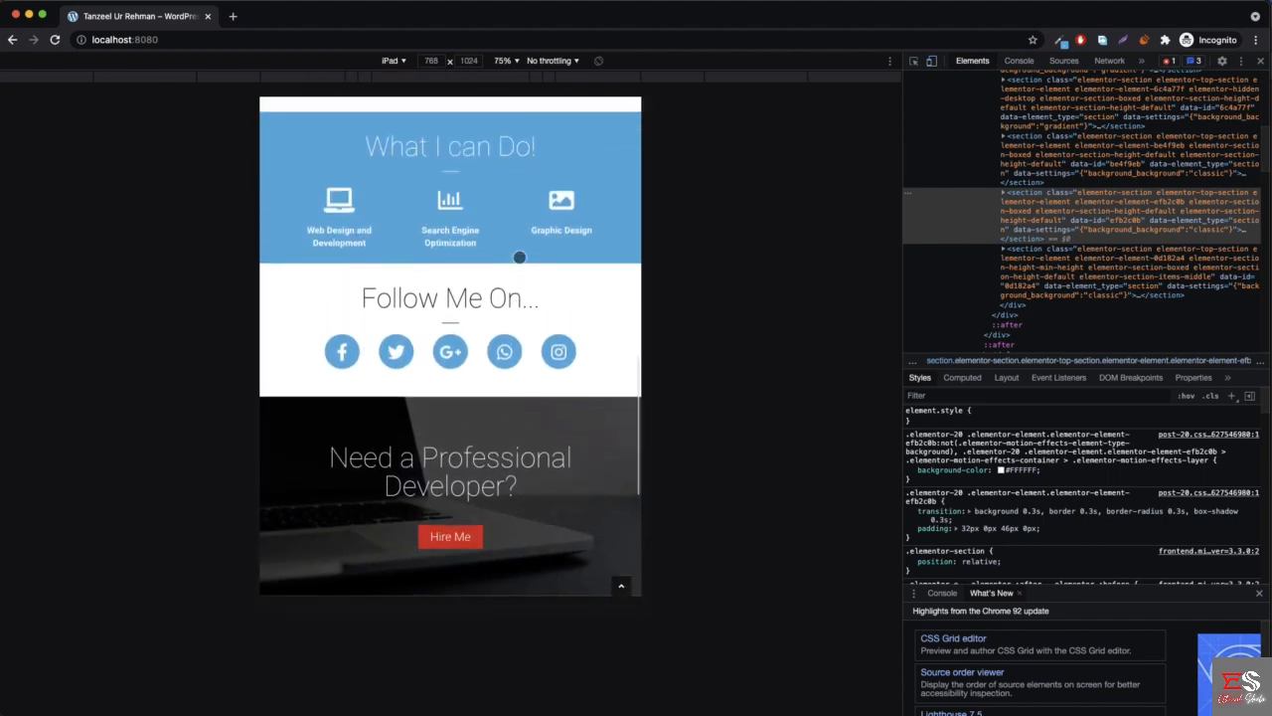
{"action": "scroll", "coordinate": [519, 258], "scroll_direction": "up", "scroll_amount": 5}
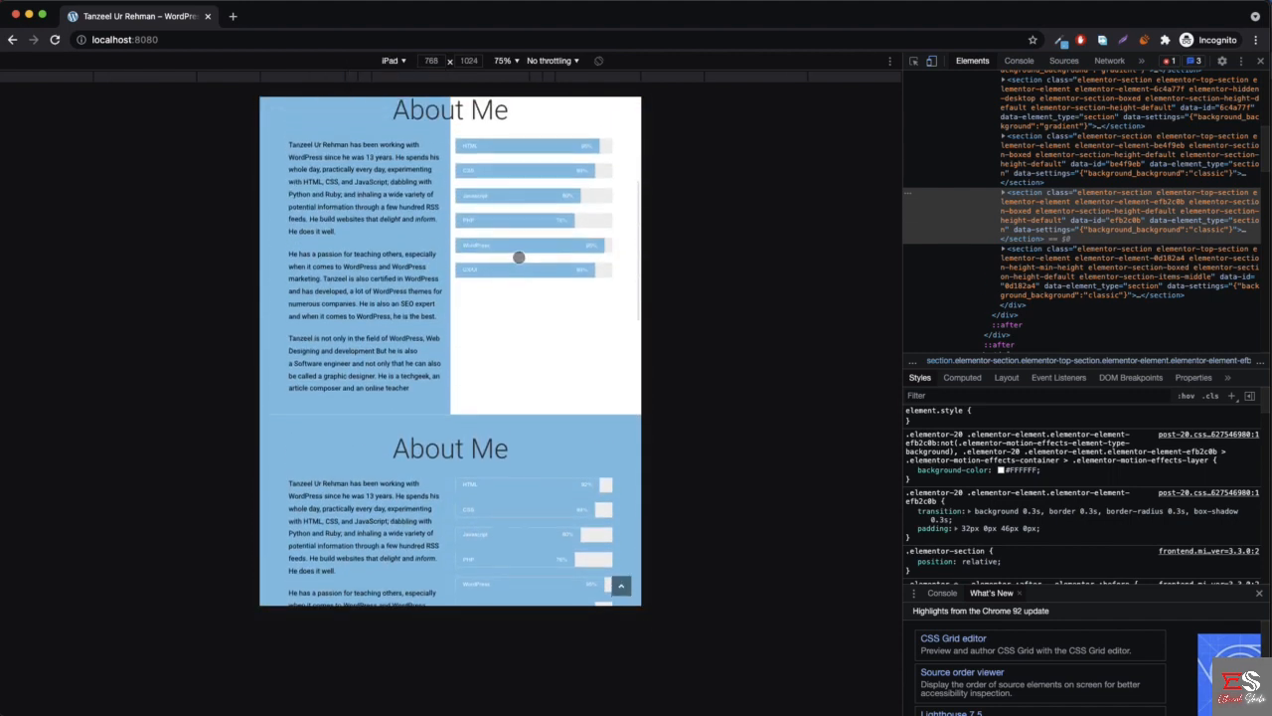
{"action": "scroll", "coordinate": [422, 302], "scroll_direction": "down", "scroll_amount": 3}
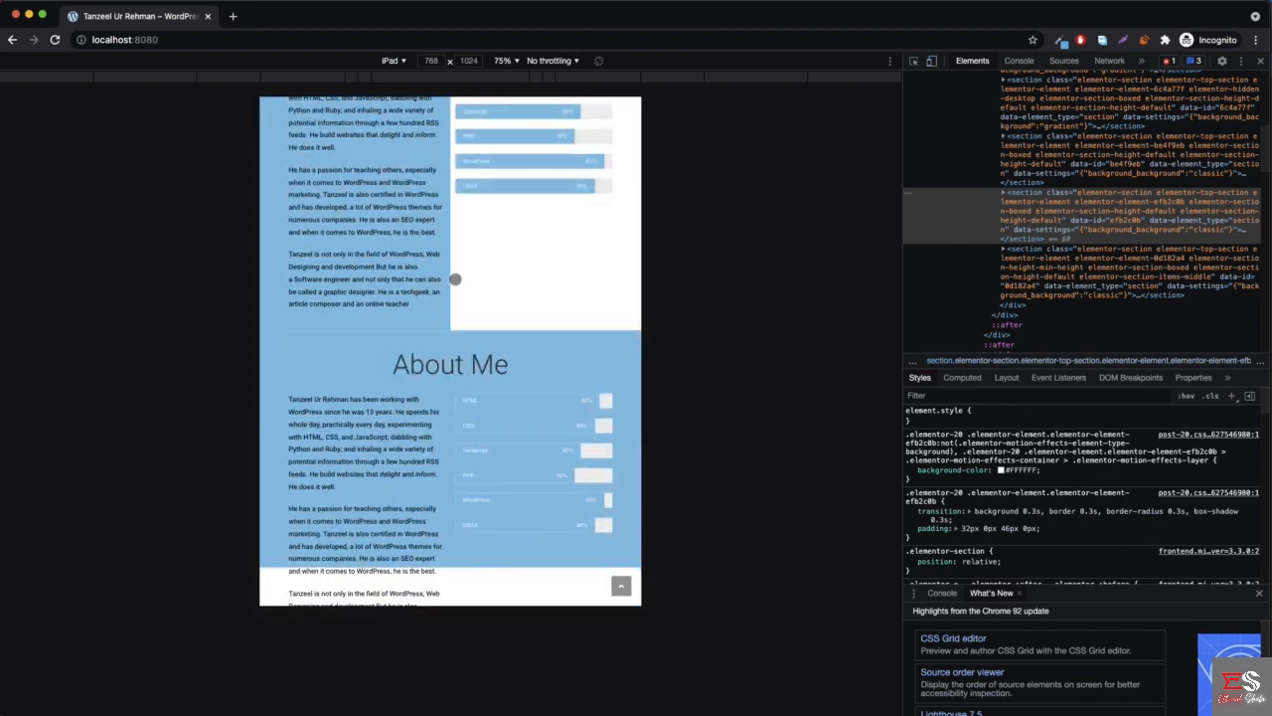
{"action": "scroll", "coordinate": [403, 343], "scroll_direction": "down", "scroll_amount": 2}
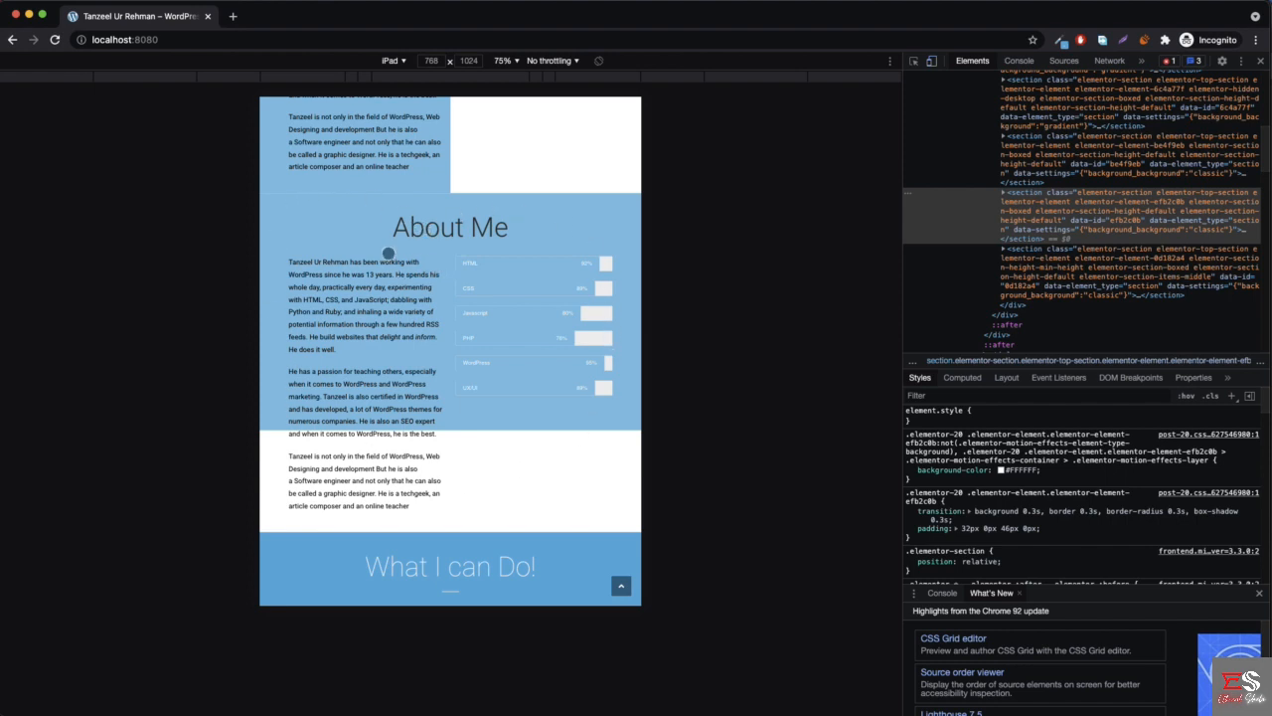
{"action": "scroll", "coordinate": [417, 311], "scroll_direction": "down", "scroll_amount": 5}
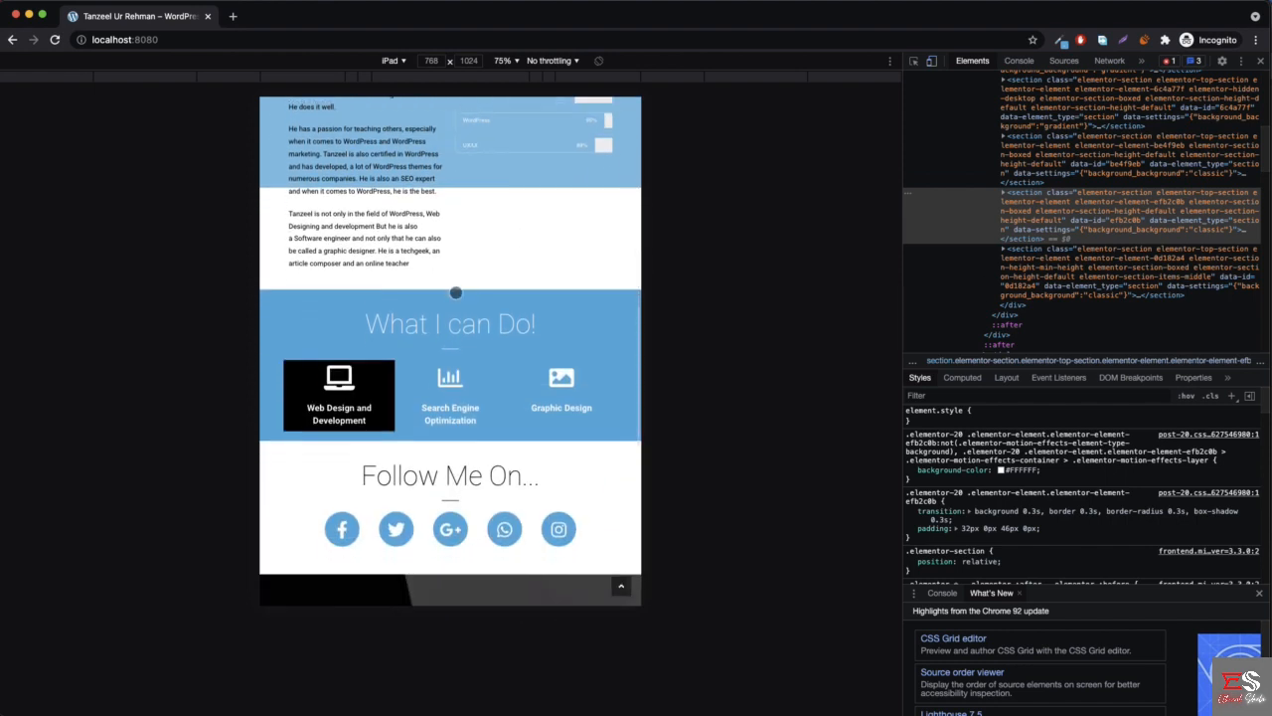
{"action": "scroll", "coordinate": [430, 340], "scroll_direction": "down", "scroll_amount": 4}
{"action": "scroll", "coordinate": [471, 320], "scroll_direction": "up", "scroll_amount": 8}
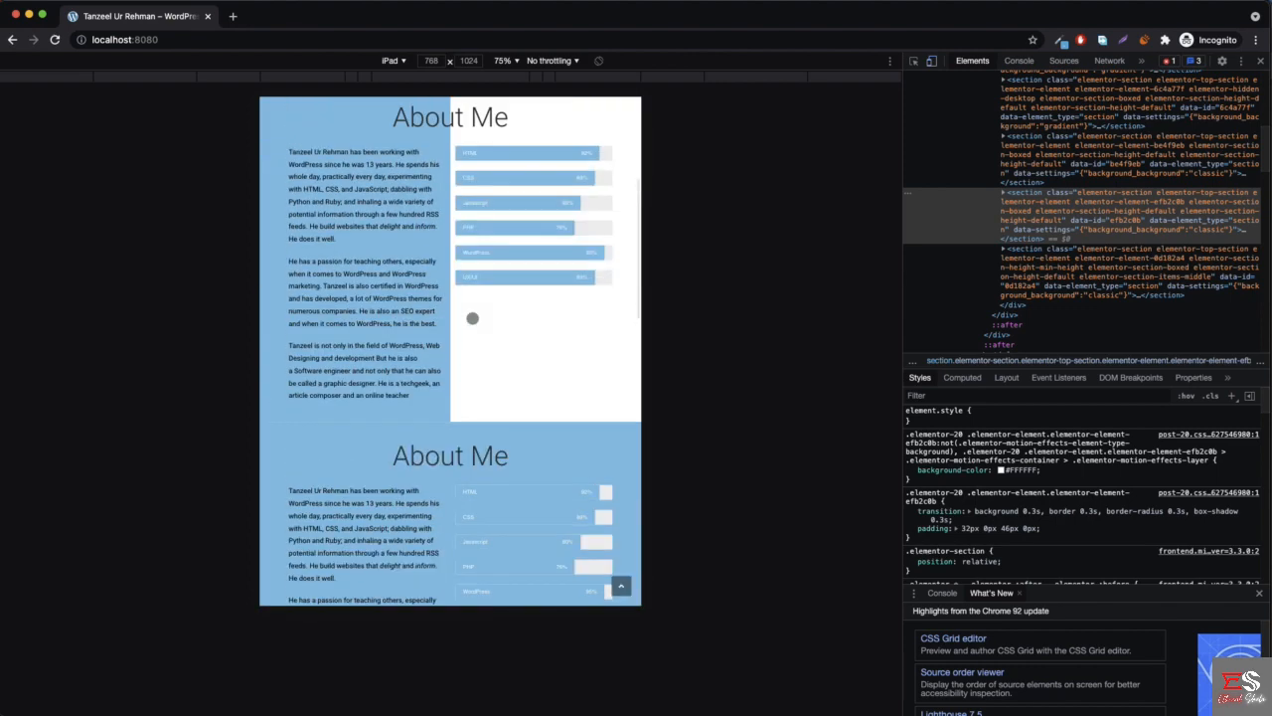
- Compare the two stacked About Me sections below the header in the iPad preview
{"action": "scroll", "coordinate": [472, 318], "scroll_direction": "up", "scroll_amount": 5}
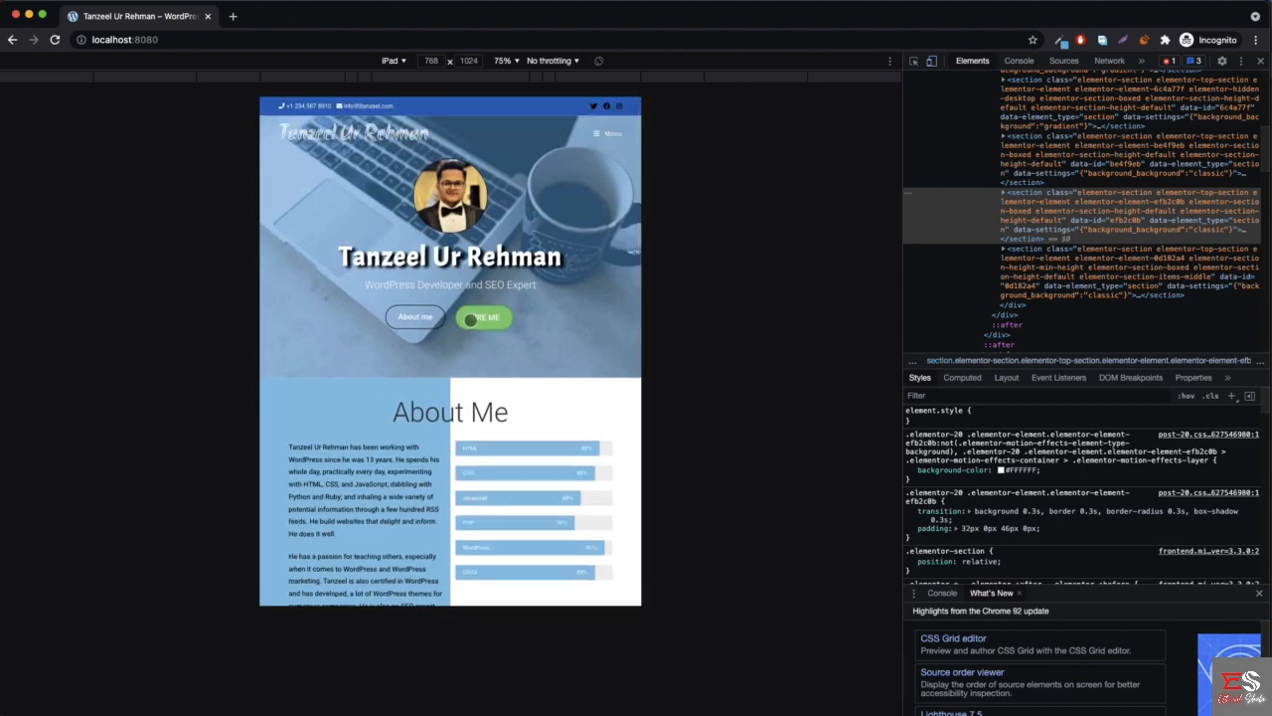
{"action": "scroll", "coordinate": [437, 364], "scroll_direction": "down", "scroll_amount": 5}
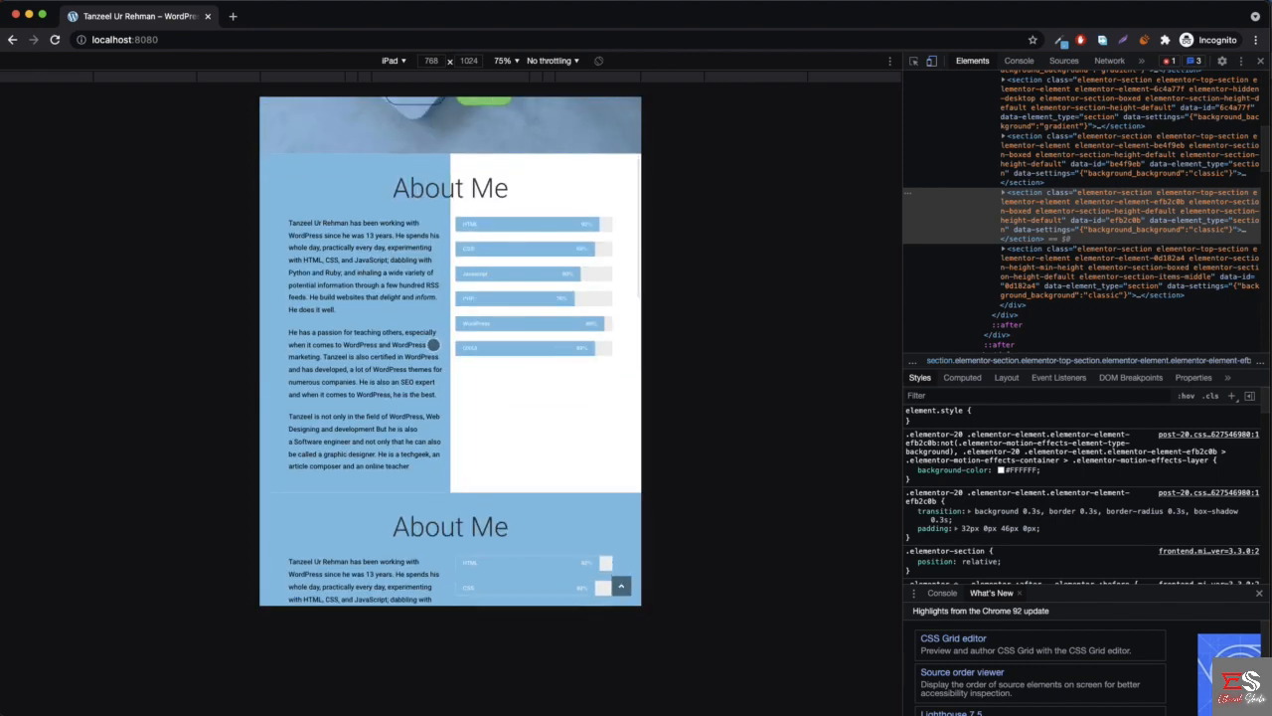
{"action": "scroll", "coordinate": [432, 362], "scroll_direction": "down", "scroll_amount": 2}
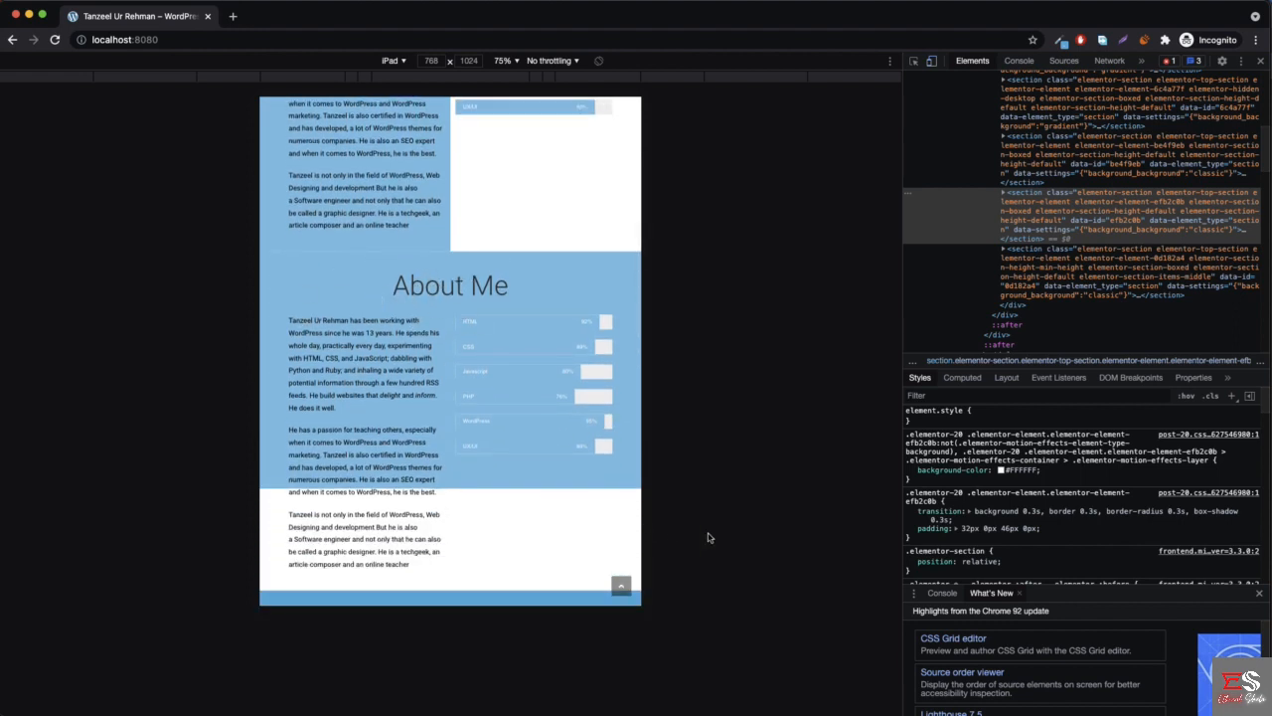
- Switch to the Elementor editor, set it to tablet view and examine the homepage to locate the duplicate About Me section
{"action": "left_click", "coordinate": [28, 15]}
{"action": "scroll", "coordinate": [718, 268], "scroll_direction": "up", "scroll_amount": 2}
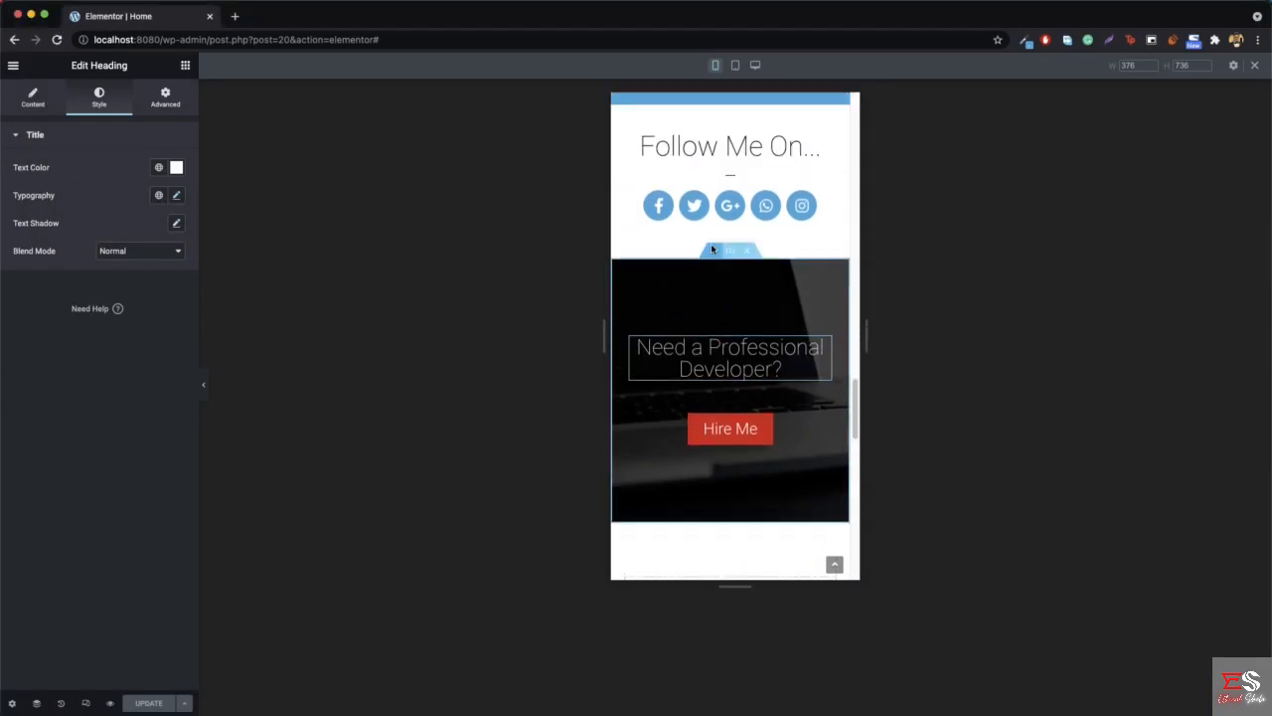
{"action": "scroll", "coordinate": [712, 249], "scroll_direction": "up", "scroll_amount": 10}
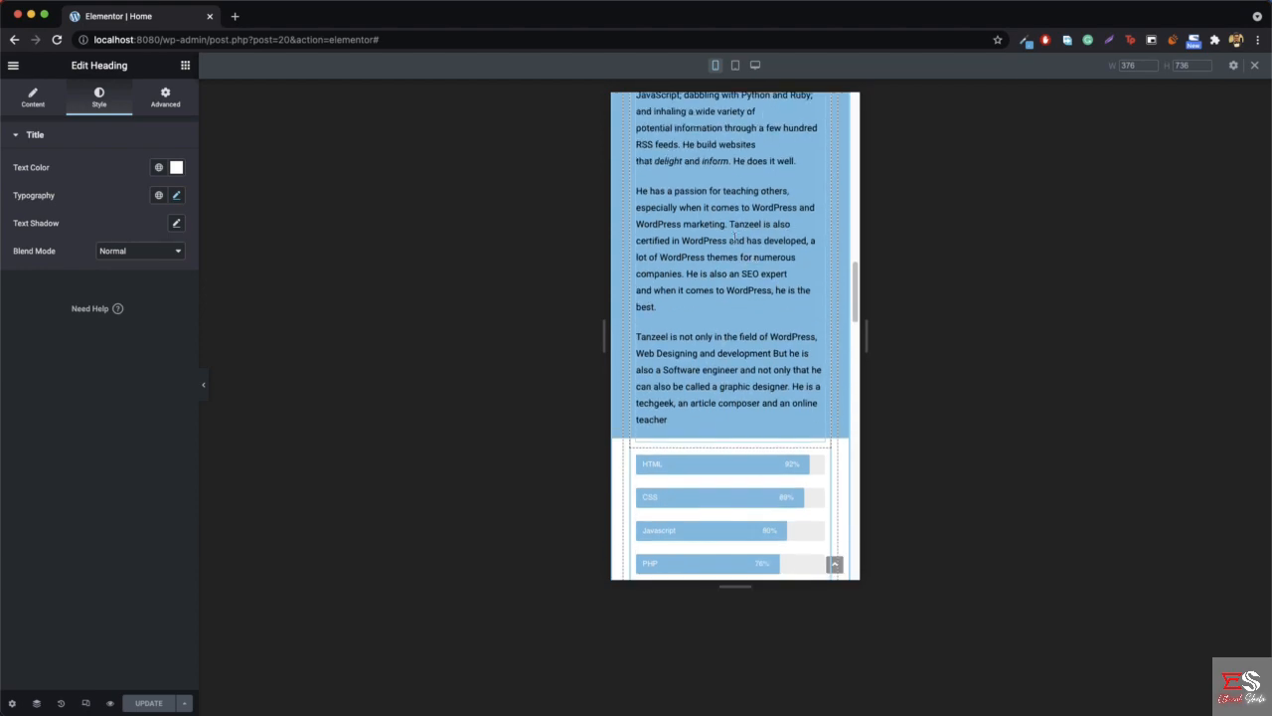
{"action": "scroll", "coordinate": [734, 239], "scroll_direction": "up", "scroll_amount": 5}
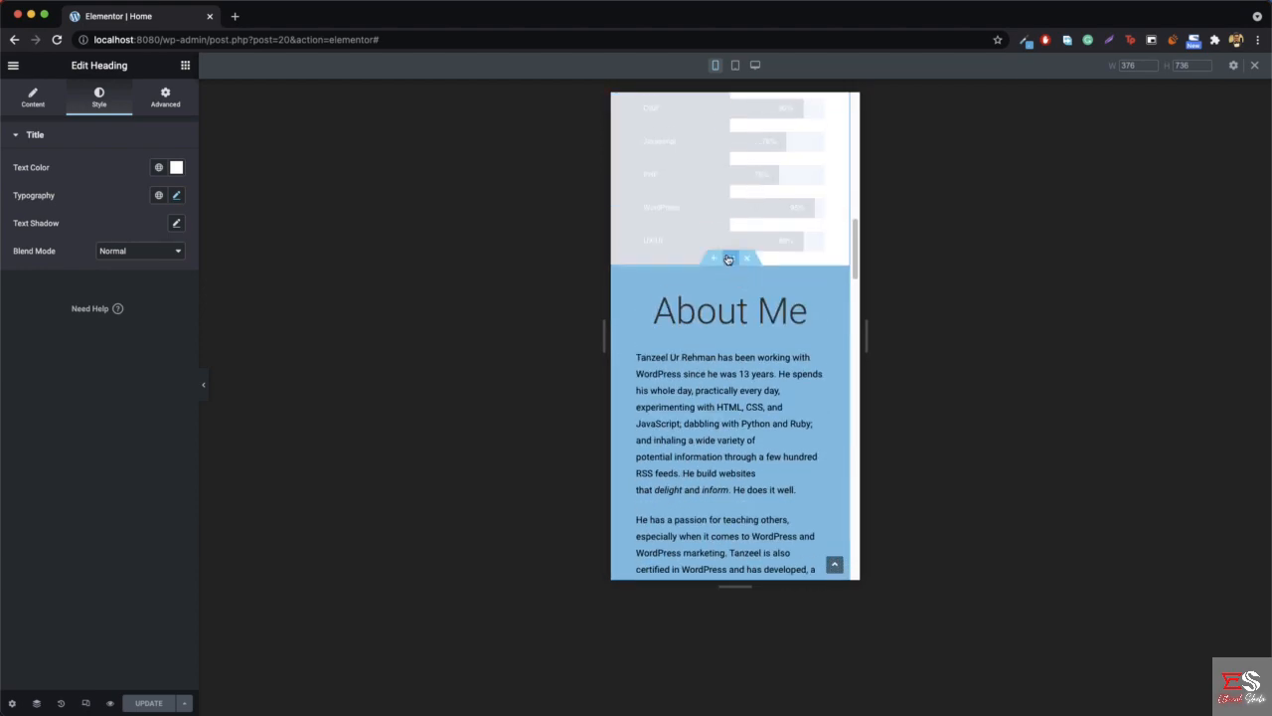
{"action": "left_click", "coordinate": [736, 66]}
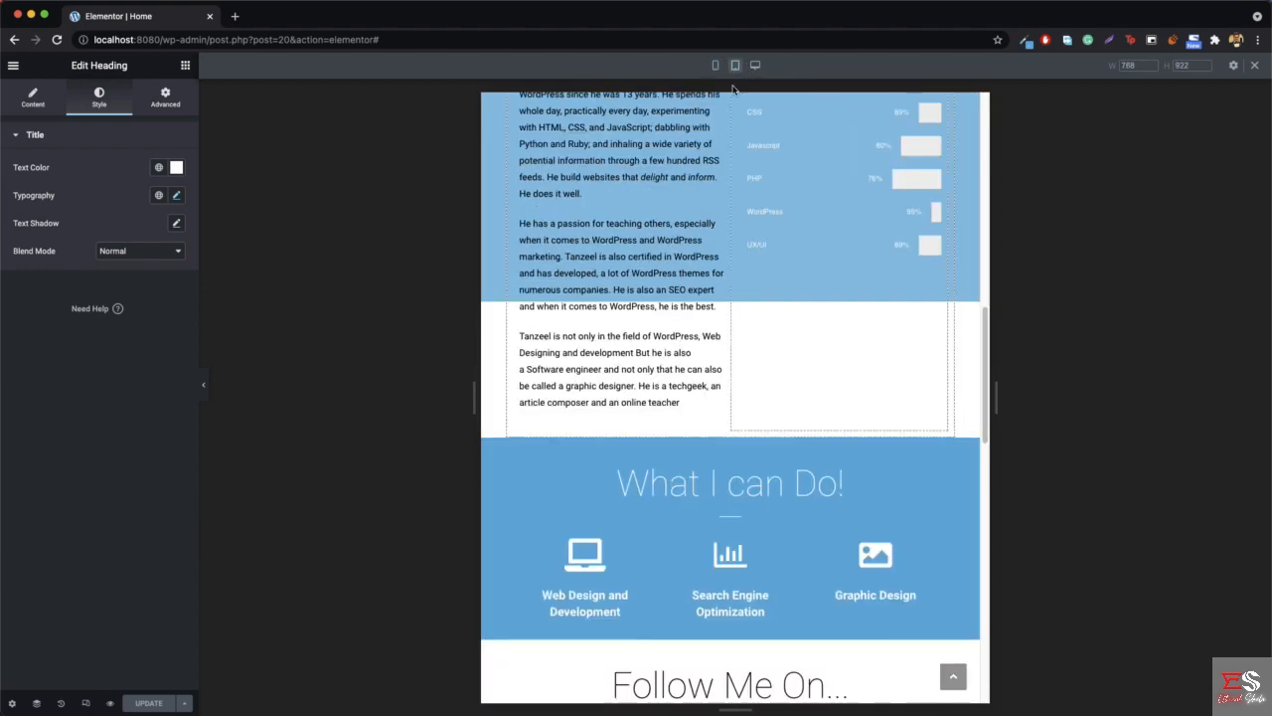
{"action": "scroll", "coordinate": [764, 267], "scroll_direction": "down", "scroll_amount": 5}
{"action": "scroll", "coordinate": [732, 316], "scroll_direction": "up", "scroll_amount": 5}
{"action": "scroll", "coordinate": [731, 316], "scroll_direction": "up", "scroll_amount": 5}
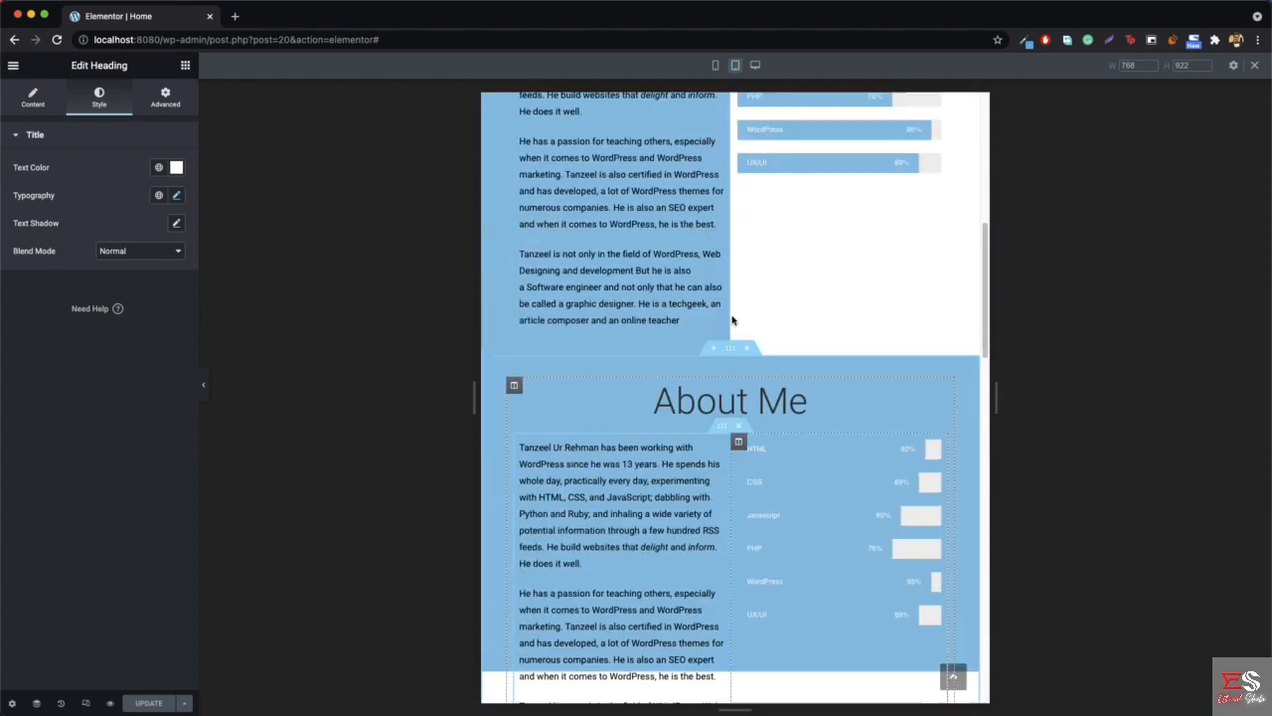
{"action": "scroll", "coordinate": [760, 319], "scroll_direction": "up", "scroll_amount": 3}
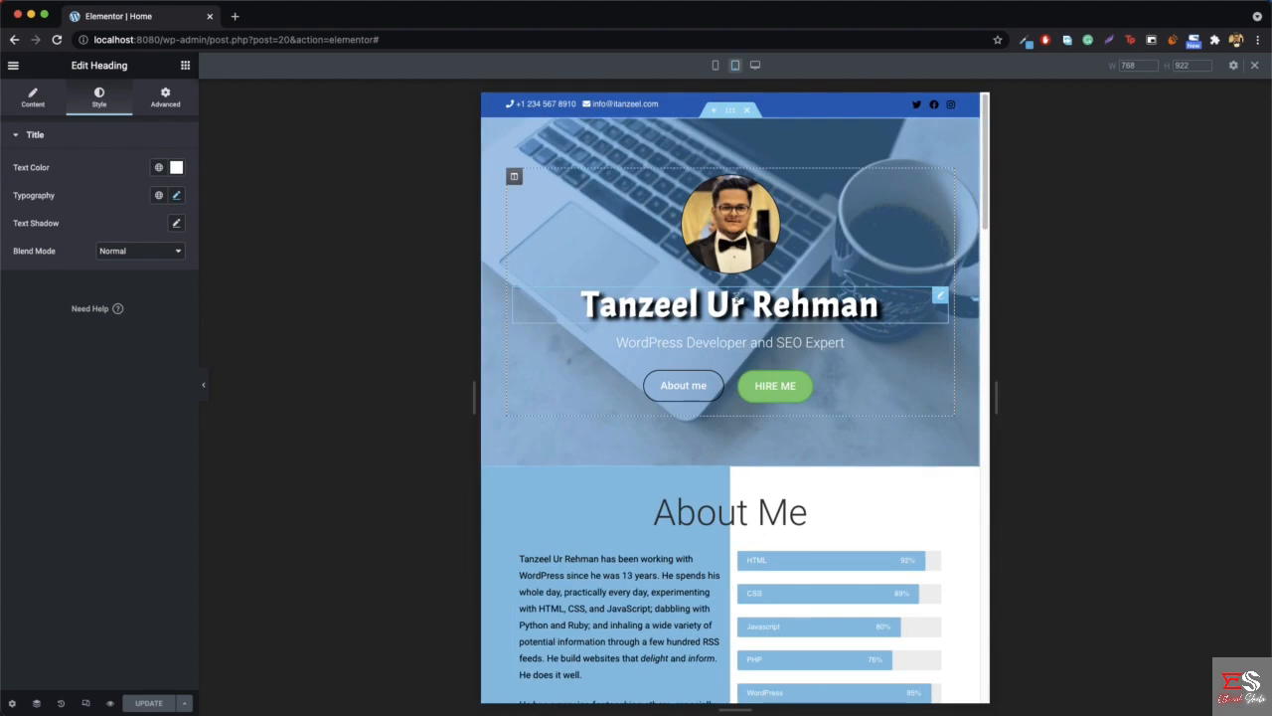
{"action": "scroll", "coordinate": [696, 288], "scroll_direction": "down", "scroll_amount": 5}
{"action": "scroll", "coordinate": [674, 328], "scroll_direction": "down", "scroll_amount": 5}
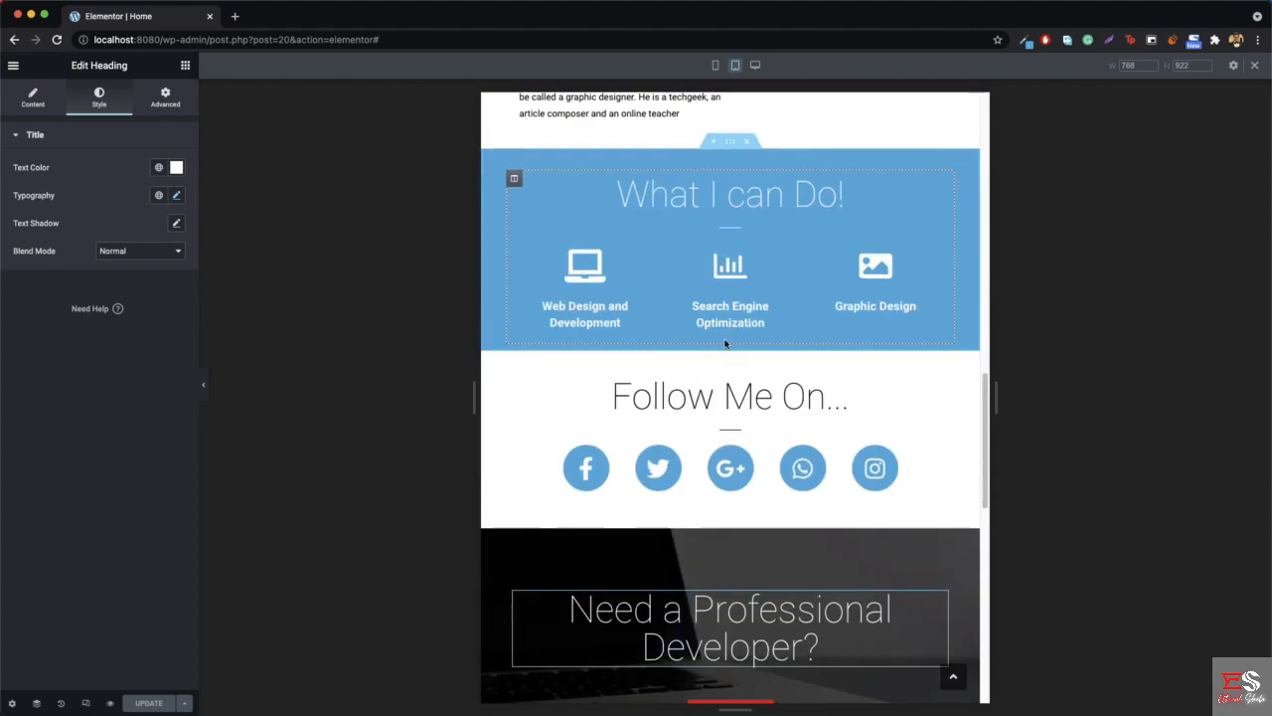
{"action": "scroll", "coordinate": [744, 347], "scroll_direction": "up", "scroll_amount": 5}
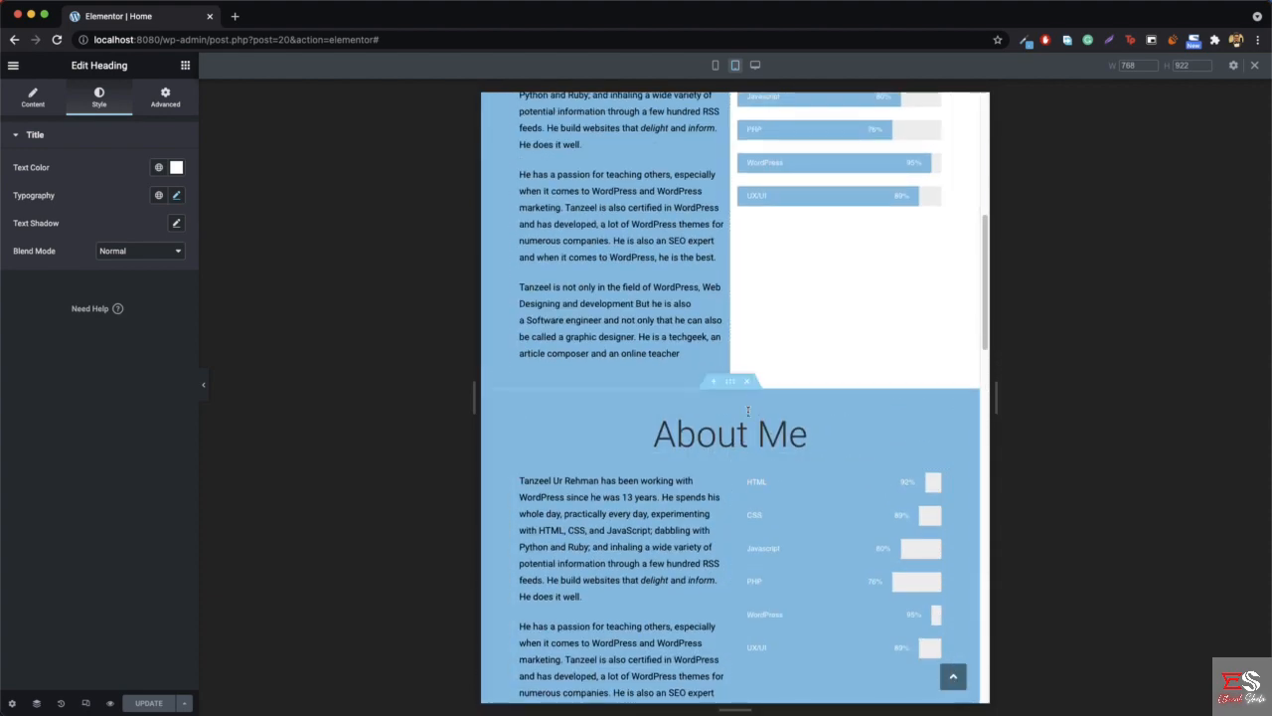
- Hide the second About Me section on tablet through its responsive visibility settings and update the page
{"action": "right_click", "coordinate": [736, 385]}
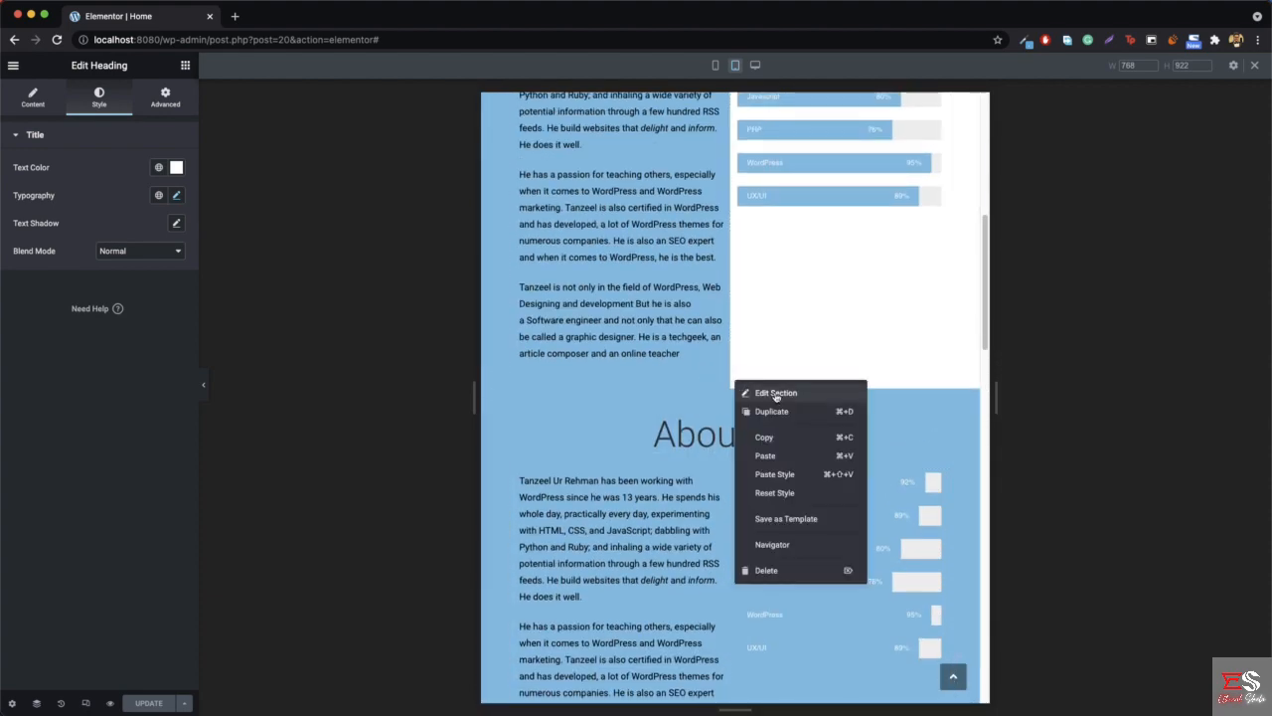
{"action": "left_click", "coordinate": [775, 393]}
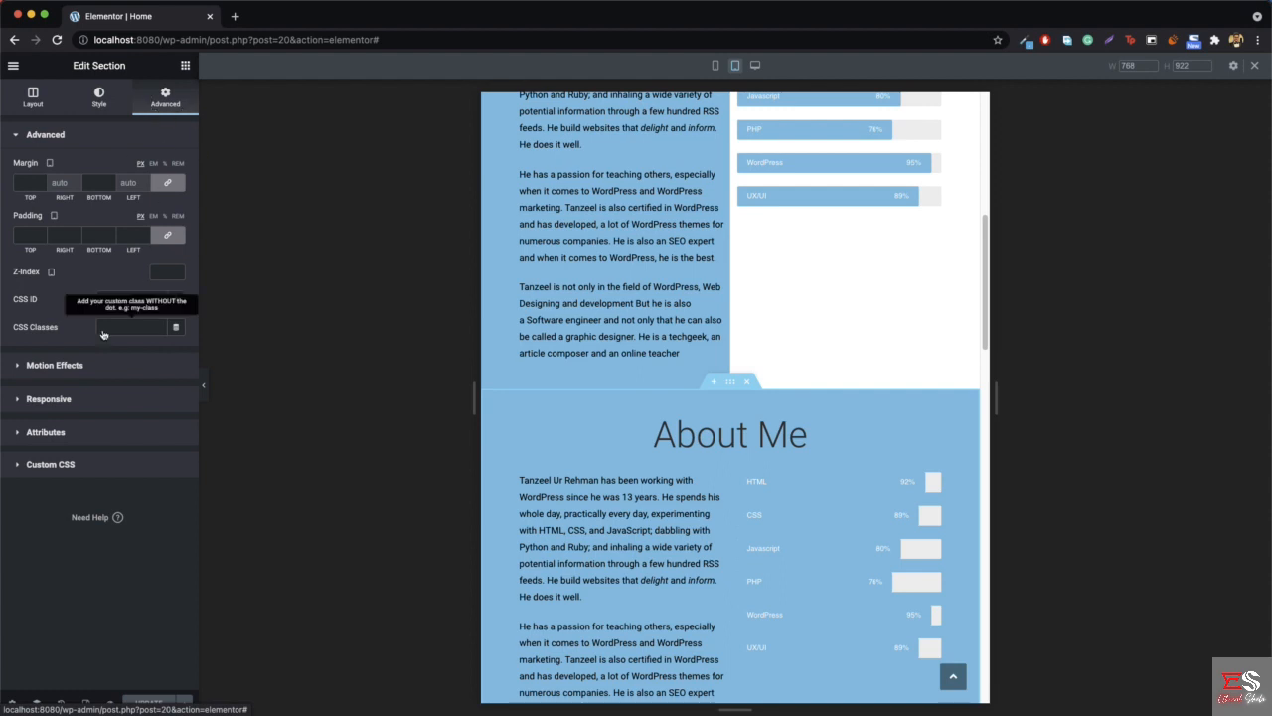
{"action": "left_click", "coordinate": [50, 401]}
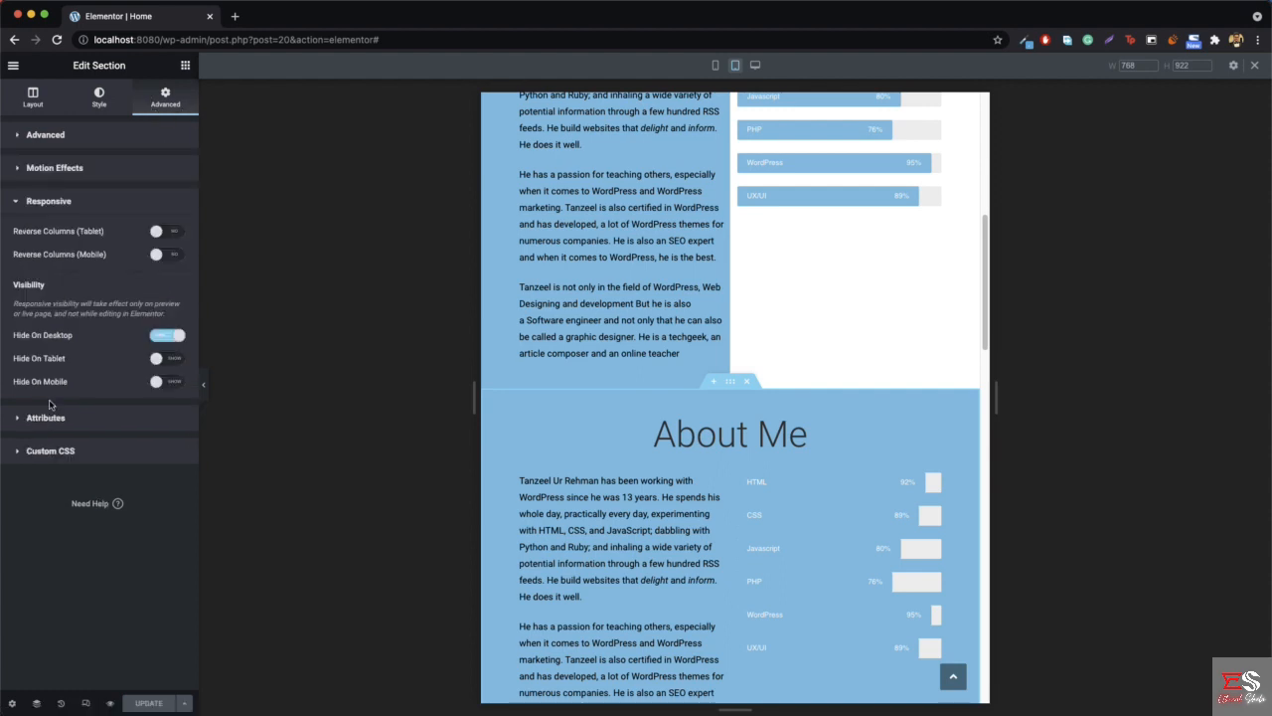
{"action": "left_click", "coordinate": [173, 358]}
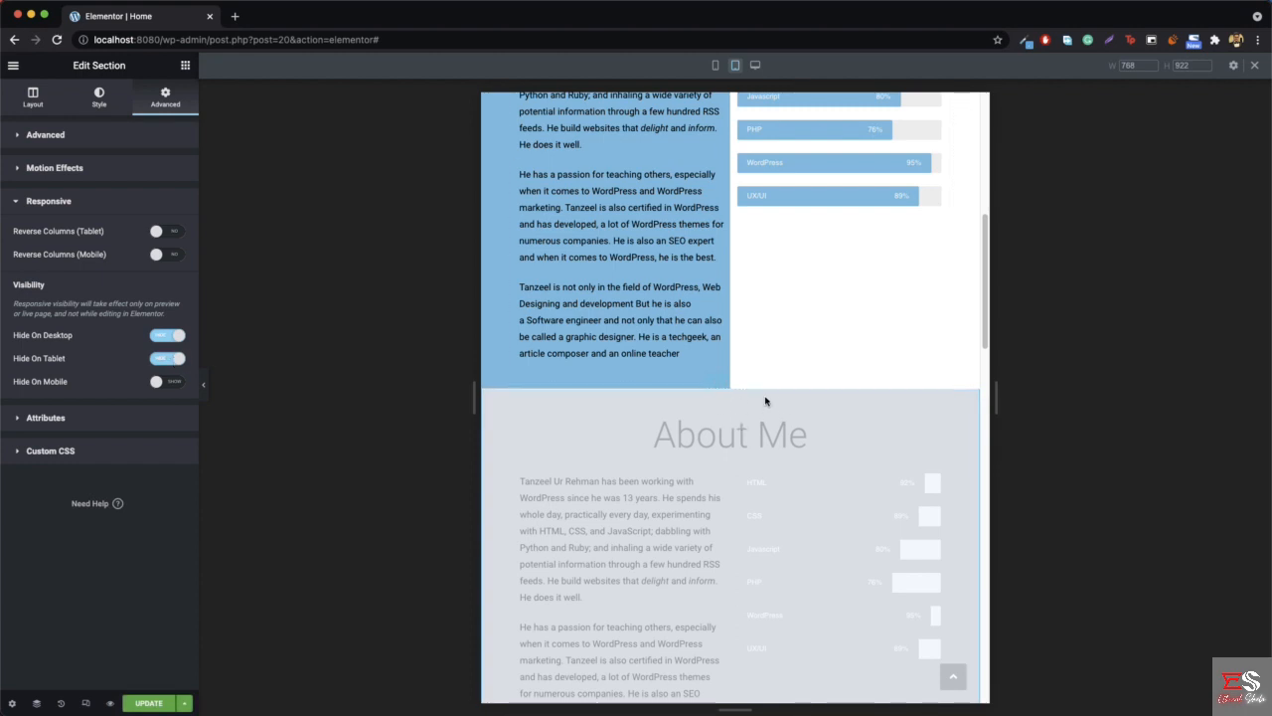
{"action": "left_click", "coordinate": [146, 704]}
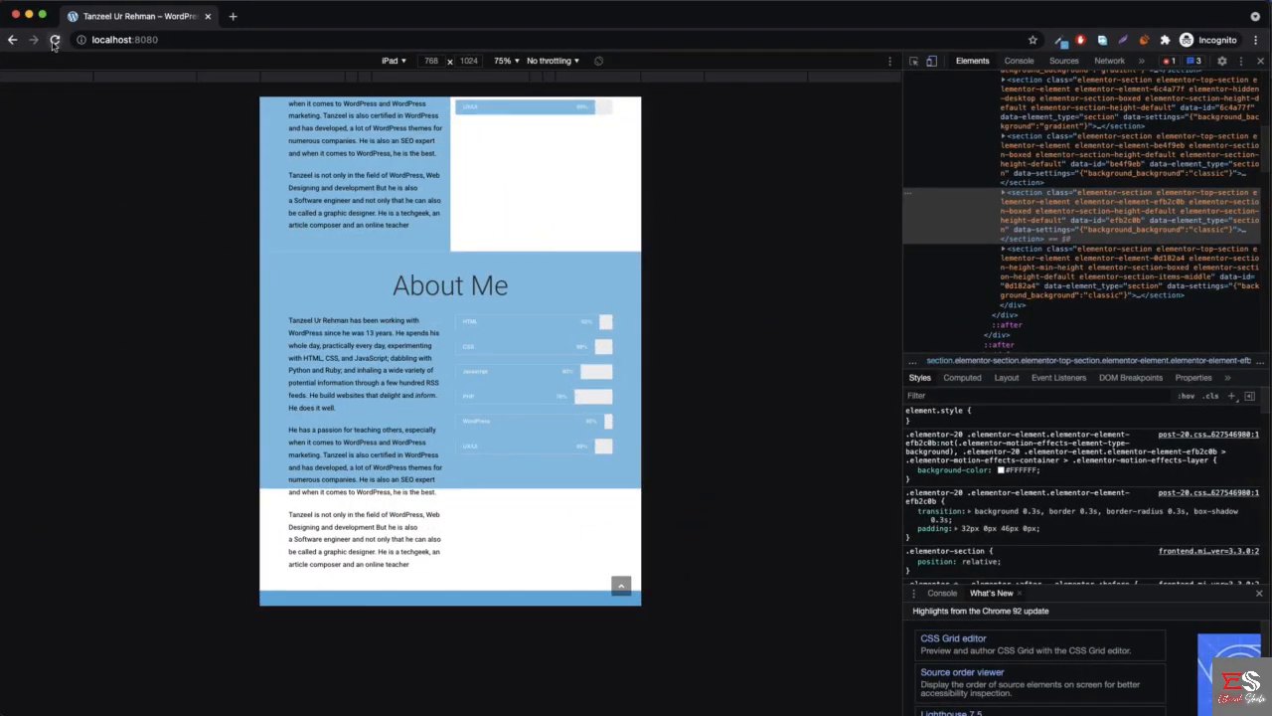
- Return to the live homepage, reload it in the iPad preview and review it down to the footer, including the Hire Me popup
{"action": "left_click", "coordinate": [55, 41]}
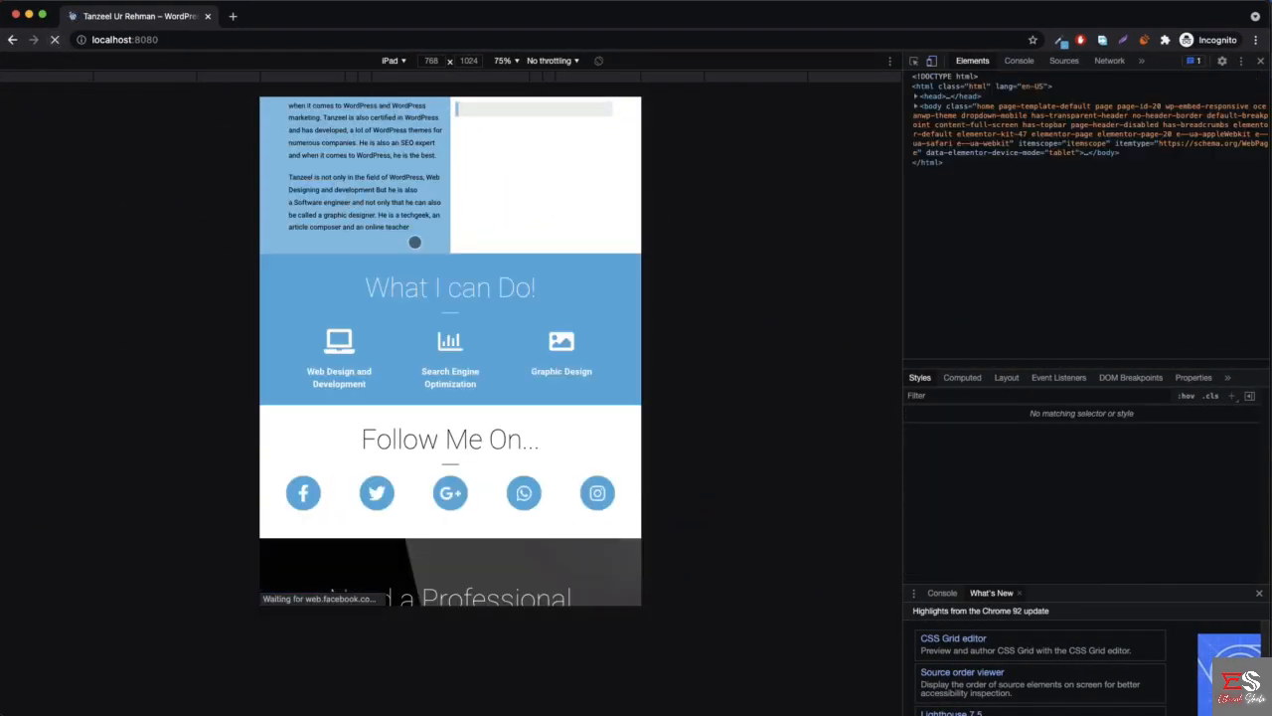
{"action": "scroll", "coordinate": [398, 259], "scroll_direction": "up", "scroll_amount": 10}
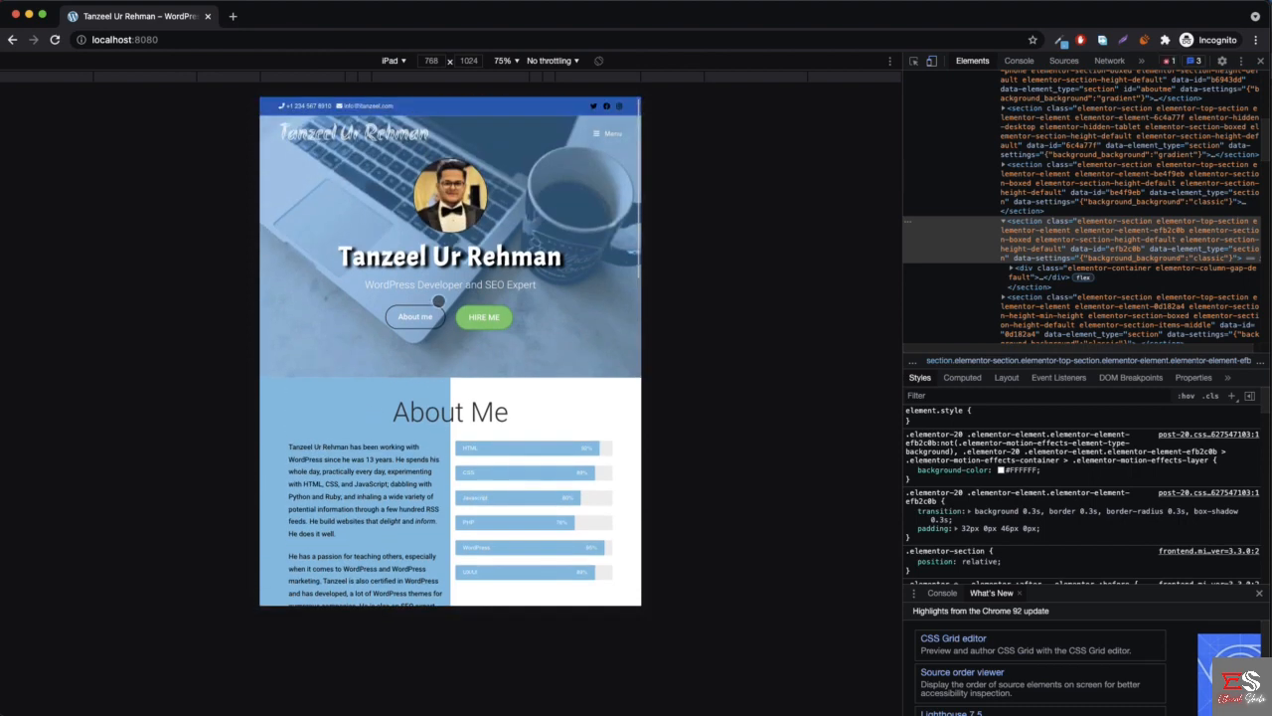
{"action": "scroll", "coordinate": [495, 223], "scroll_direction": "down", "scroll_amount": 10}
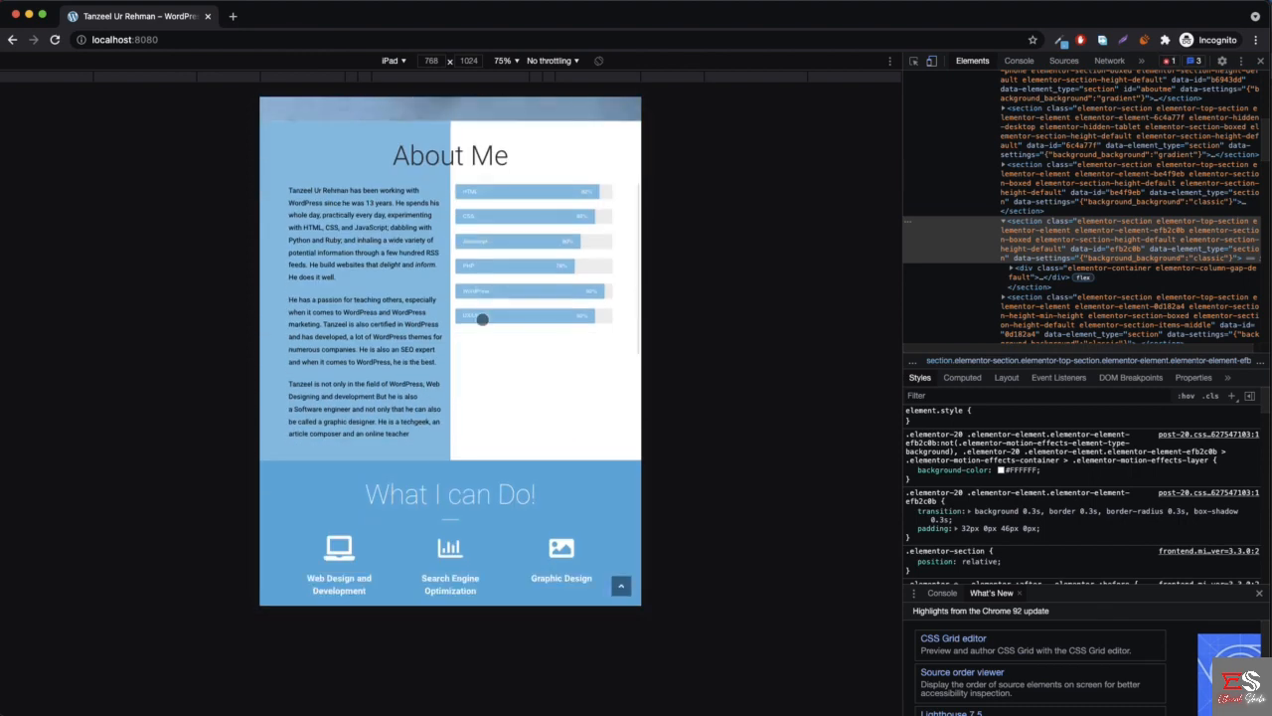
{"action": "scroll", "coordinate": [476, 325], "scroll_direction": "down", "scroll_amount": 10}
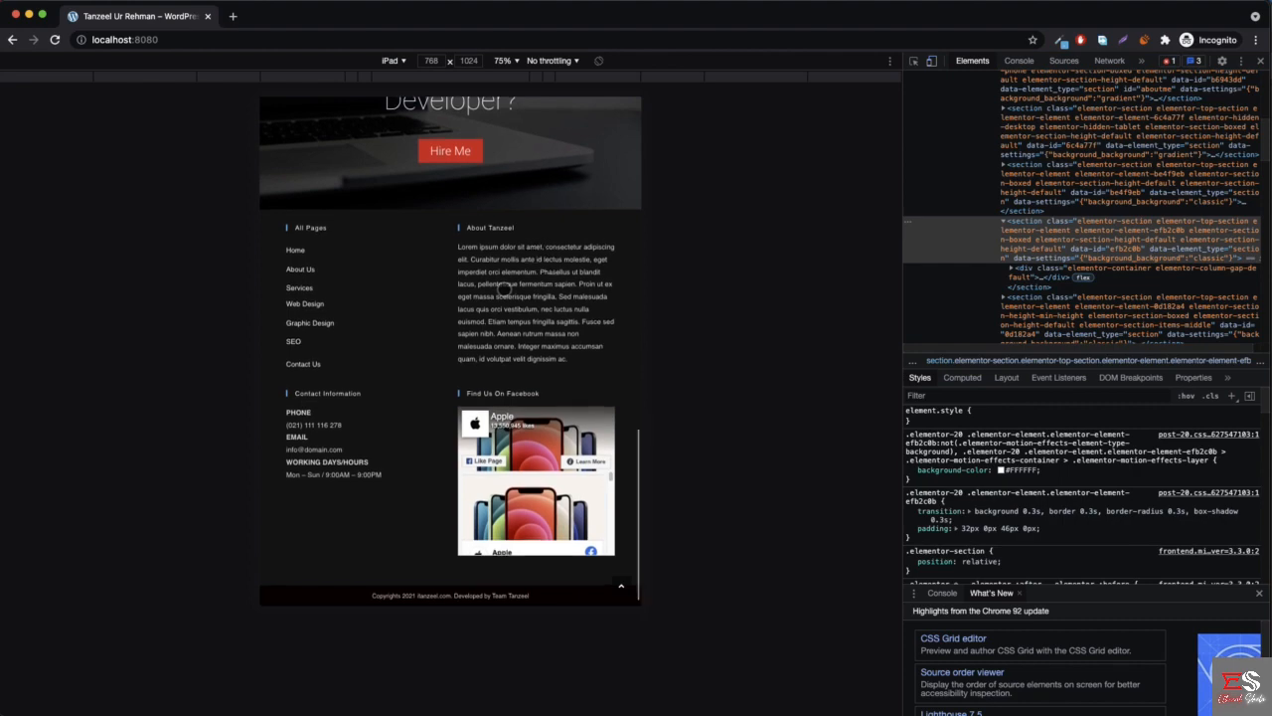
{"action": "scroll", "coordinate": [504, 288], "scroll_direction": "up", "scroll_amount": 8}
{"action": "scroll", "coordinate": [504, 290], "scroll_direction": "up", "scroll_amount": 10}
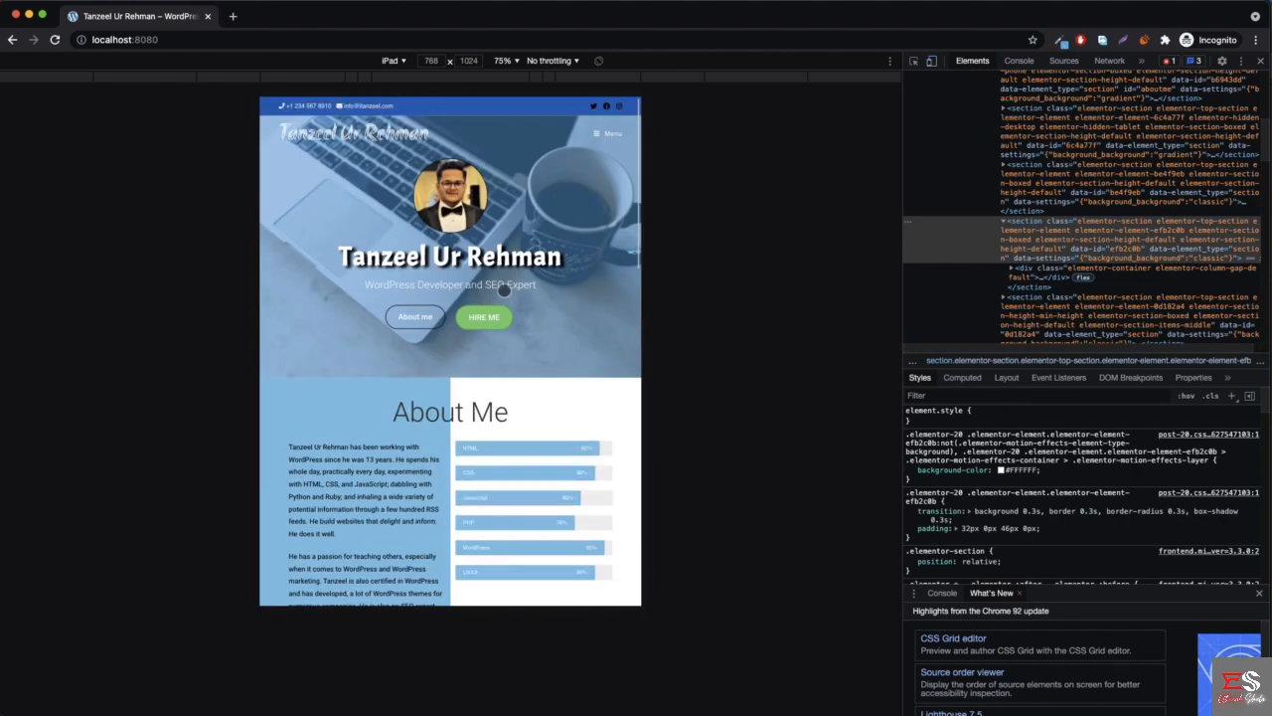
{"action": "left_click", "coordinate": [475, 319]}
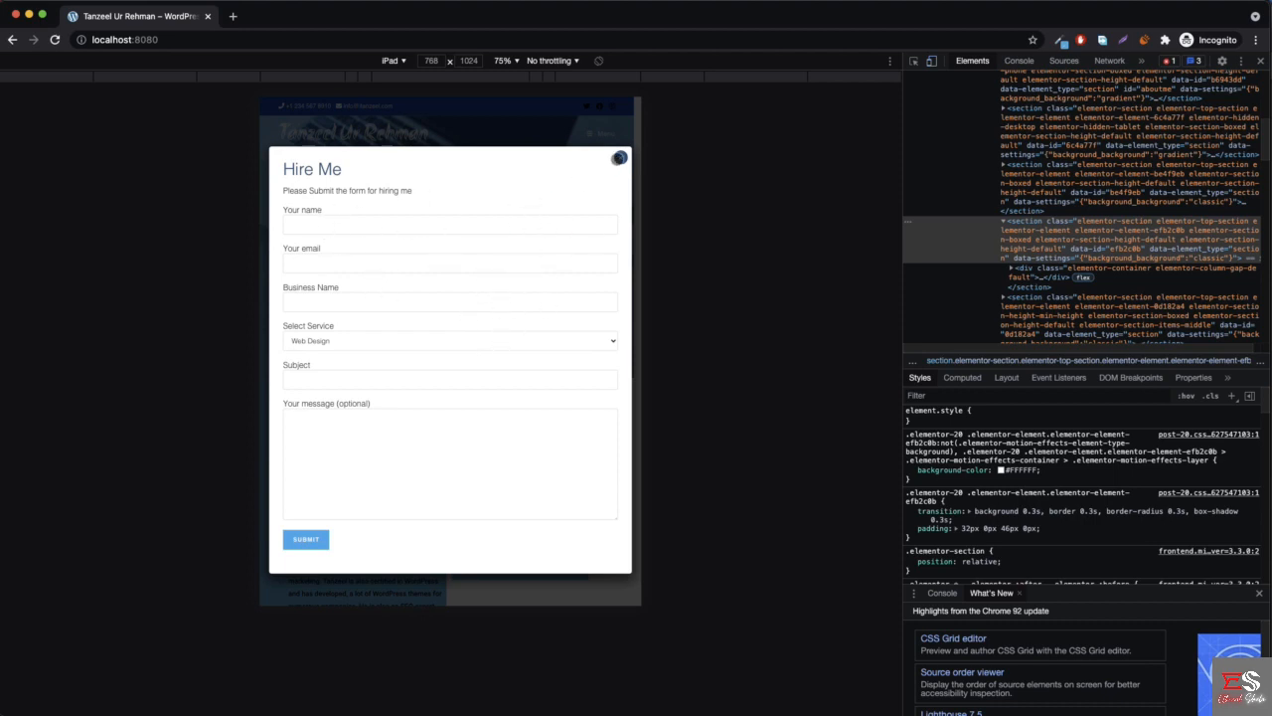
{"action": "left_click", "coordinate": [618, 157]}
- Switch the device preview to iPhone X and examine the Hire Me popup form, closing it when done
{"action": "left_click", "coordinate": [396, 62]}
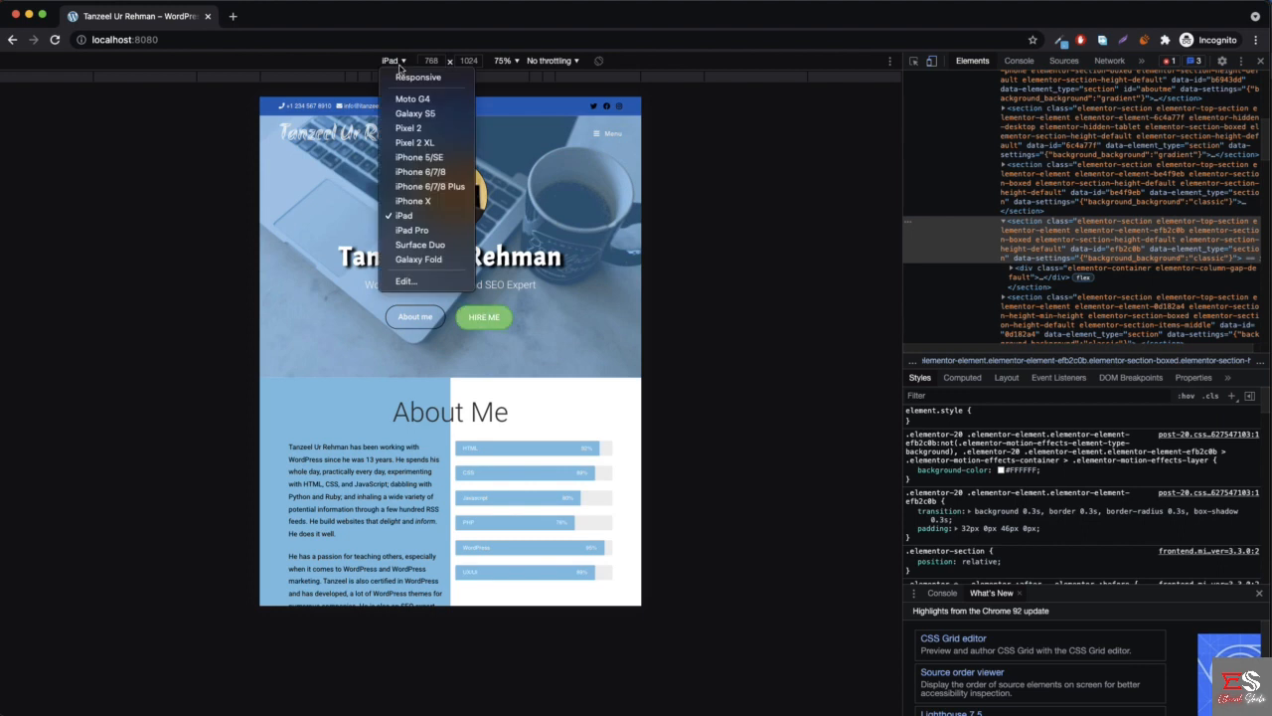
{"action": "left_click", "coordinate": [431, 202]}
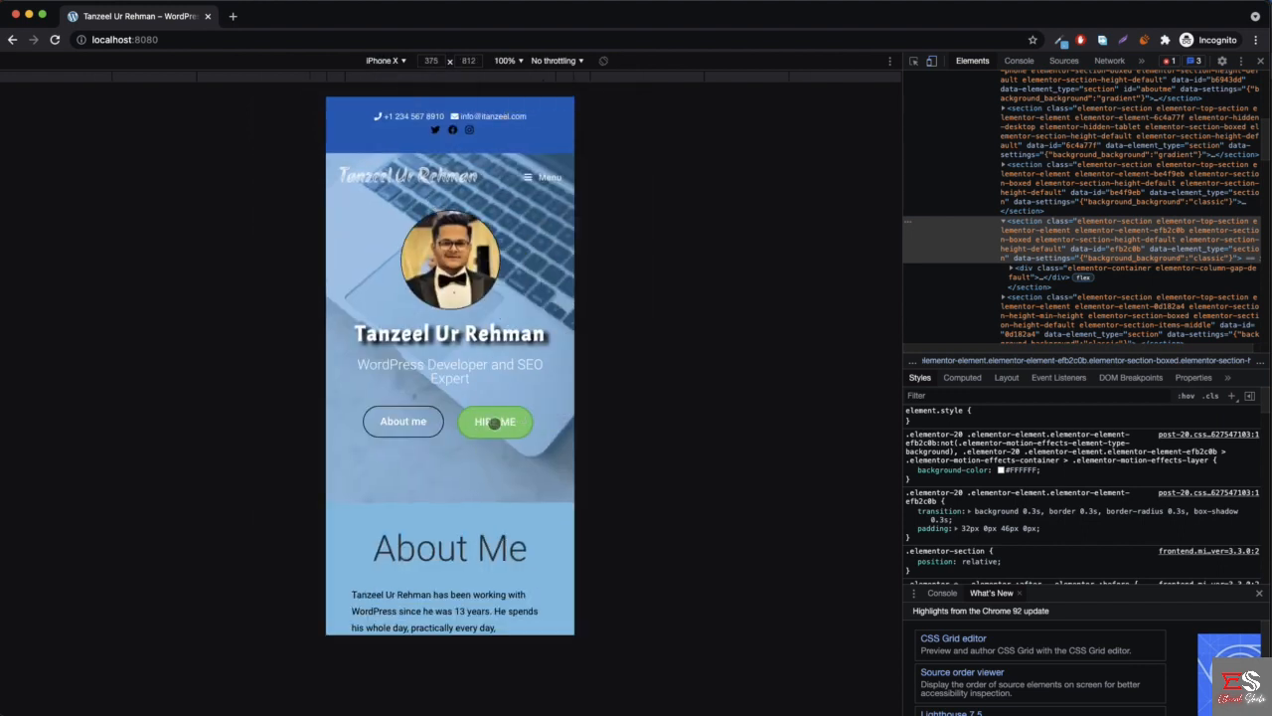
{"action": "left_click", "coordinate": [511, 421]}
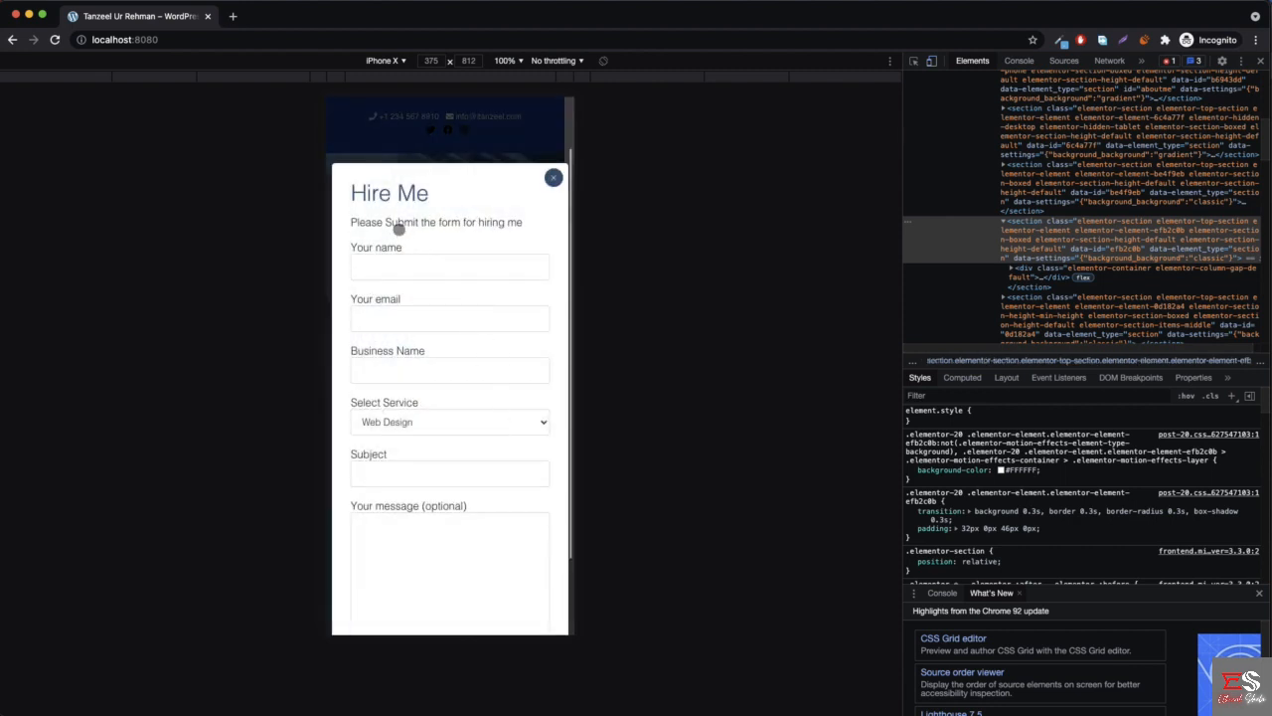
{"action": "scroll", "coordinate": [500, 242], "scroll_direction": "down", "scroll_amount": 3}
{"action": "scroll", "coordinate": [509, 244], "scroll_direction": "up", "scroll_amount": 4}
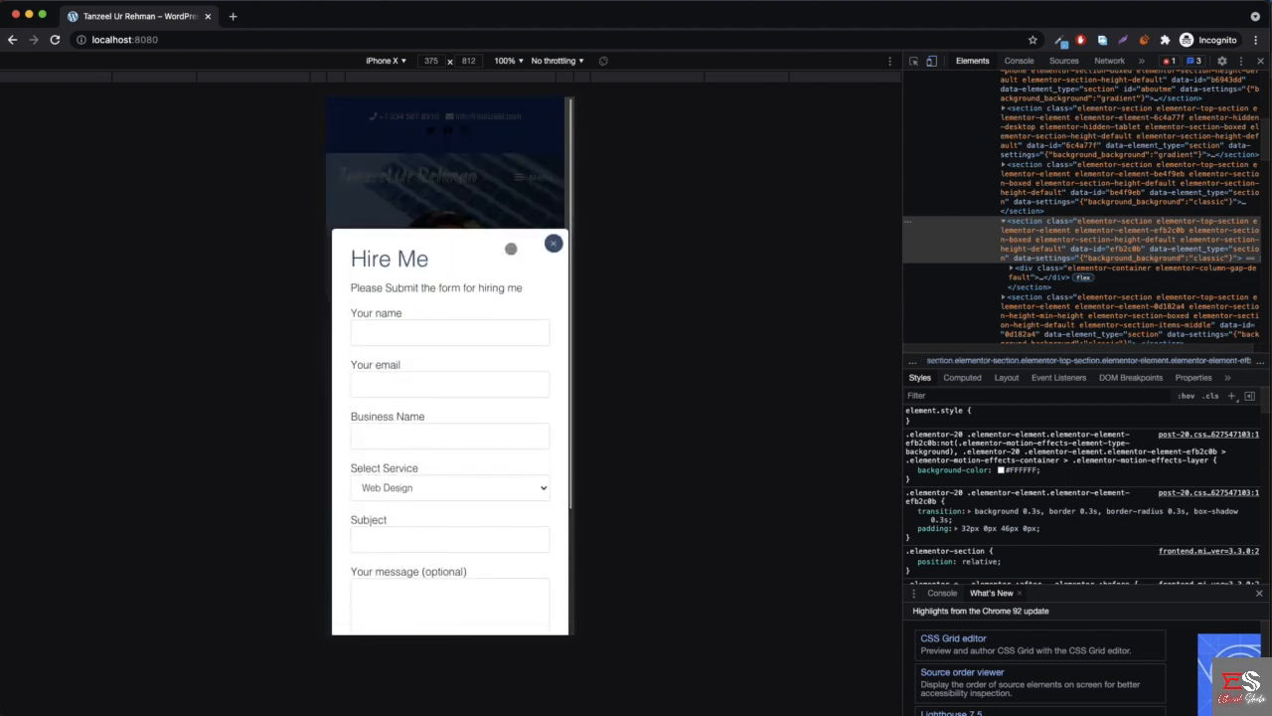
{"action": "left_click", "coordinate": [554, 243]}
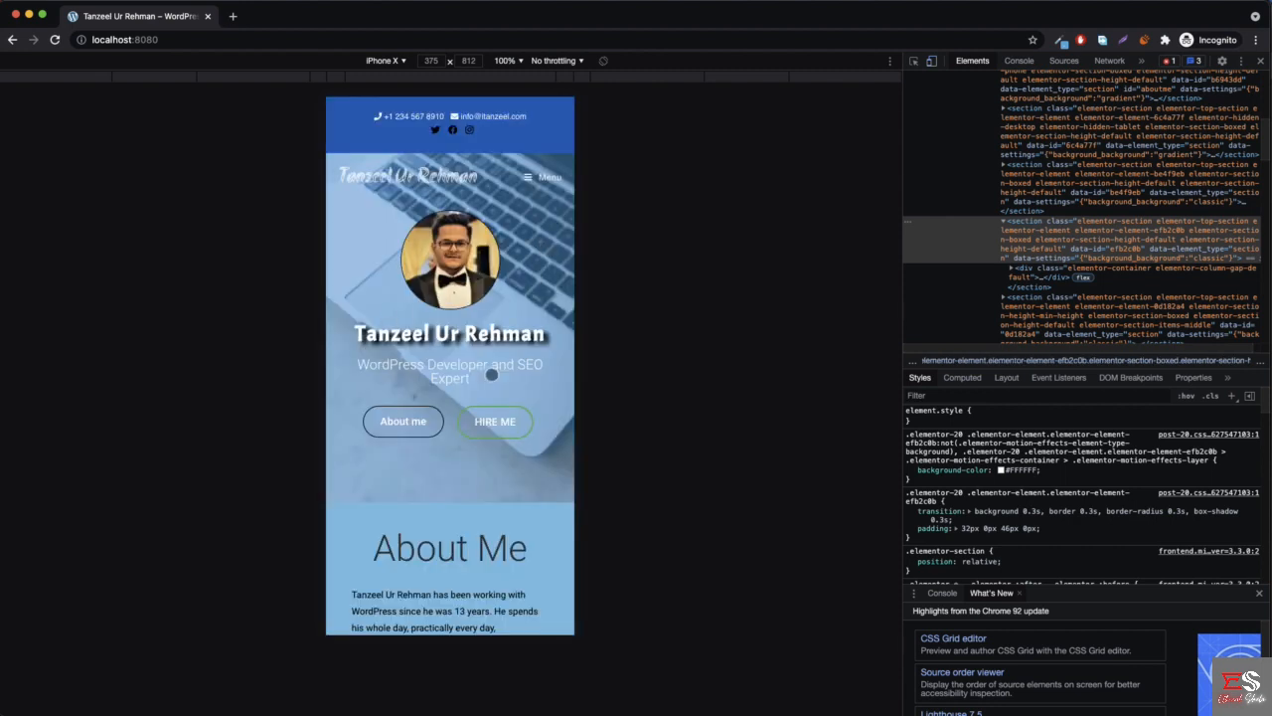
- Examine the About Me text, skill bars and "What I can Do!" section in the iPhone X preview
{"action": "scroll", "coordinate": [504, 443], "scroll_direction": "down", "scroll_amount": 15}
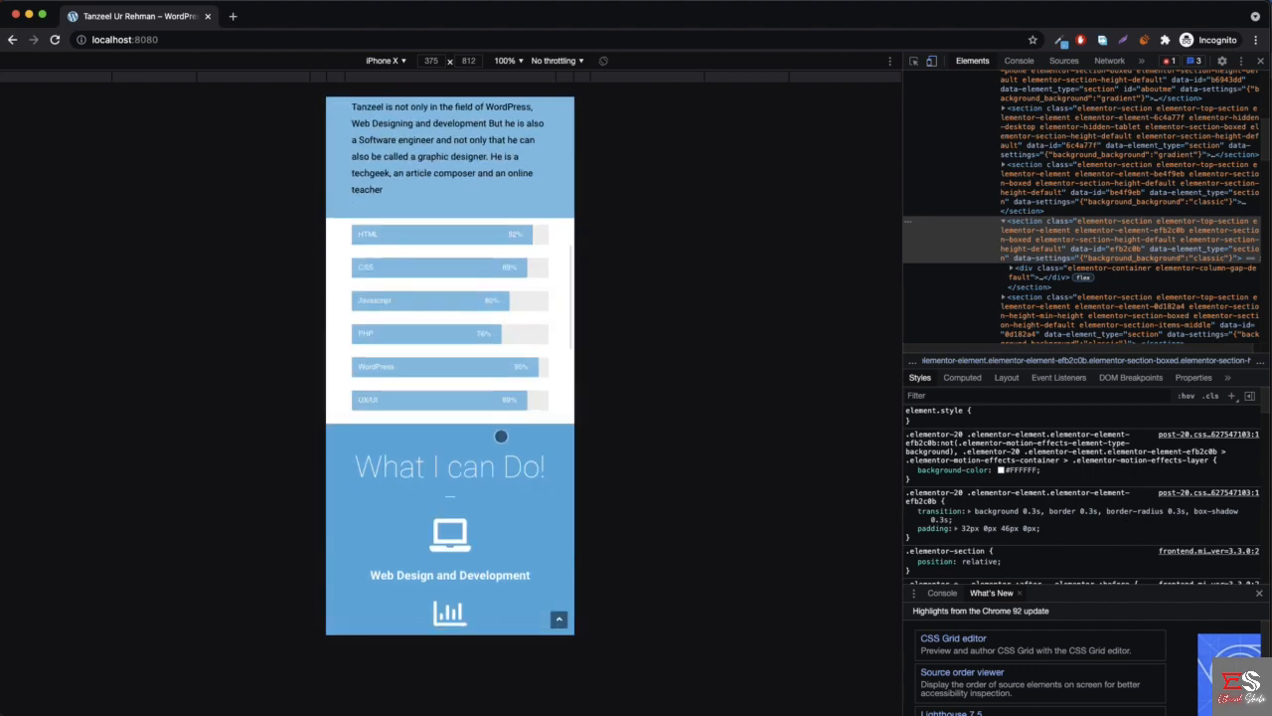
{"action": "scroll", "coordinate": [500, 434], "scroll_direction": "down", "scroll_amount": 5}
{"action": "scroll", "coordinate": [491, 417], "scroll_direction": "up", "scroll_amount": 20}
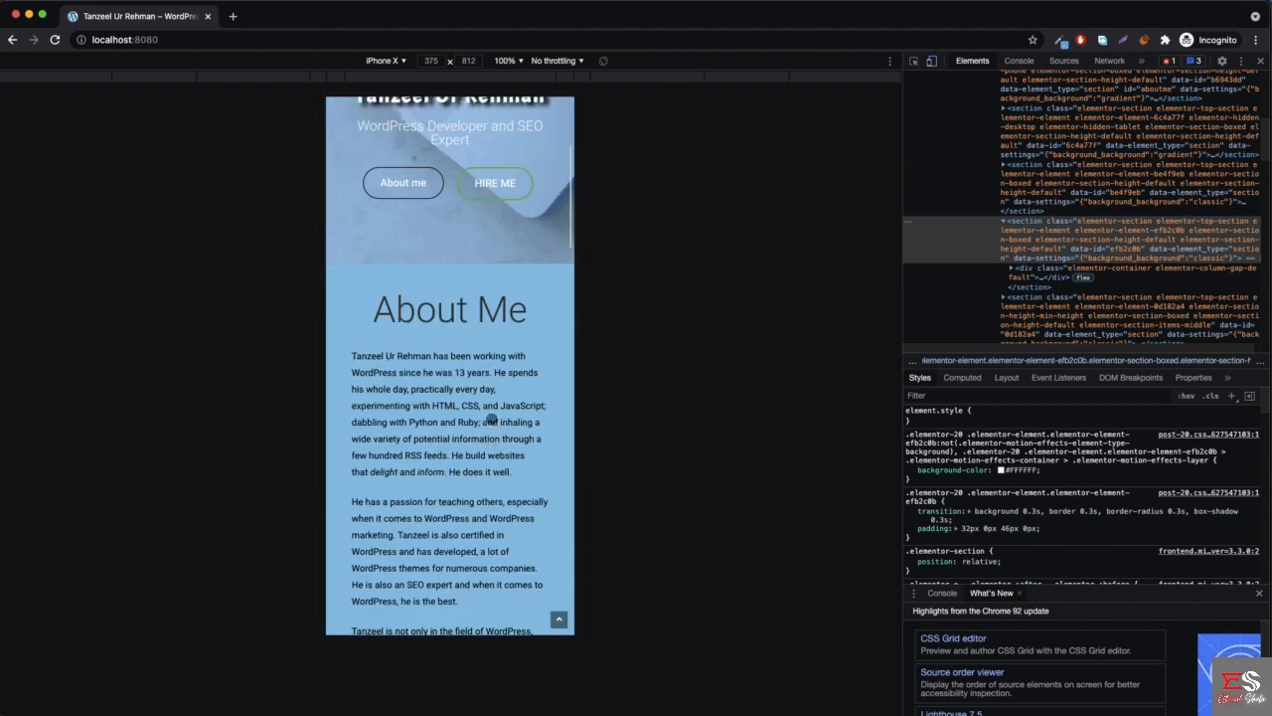